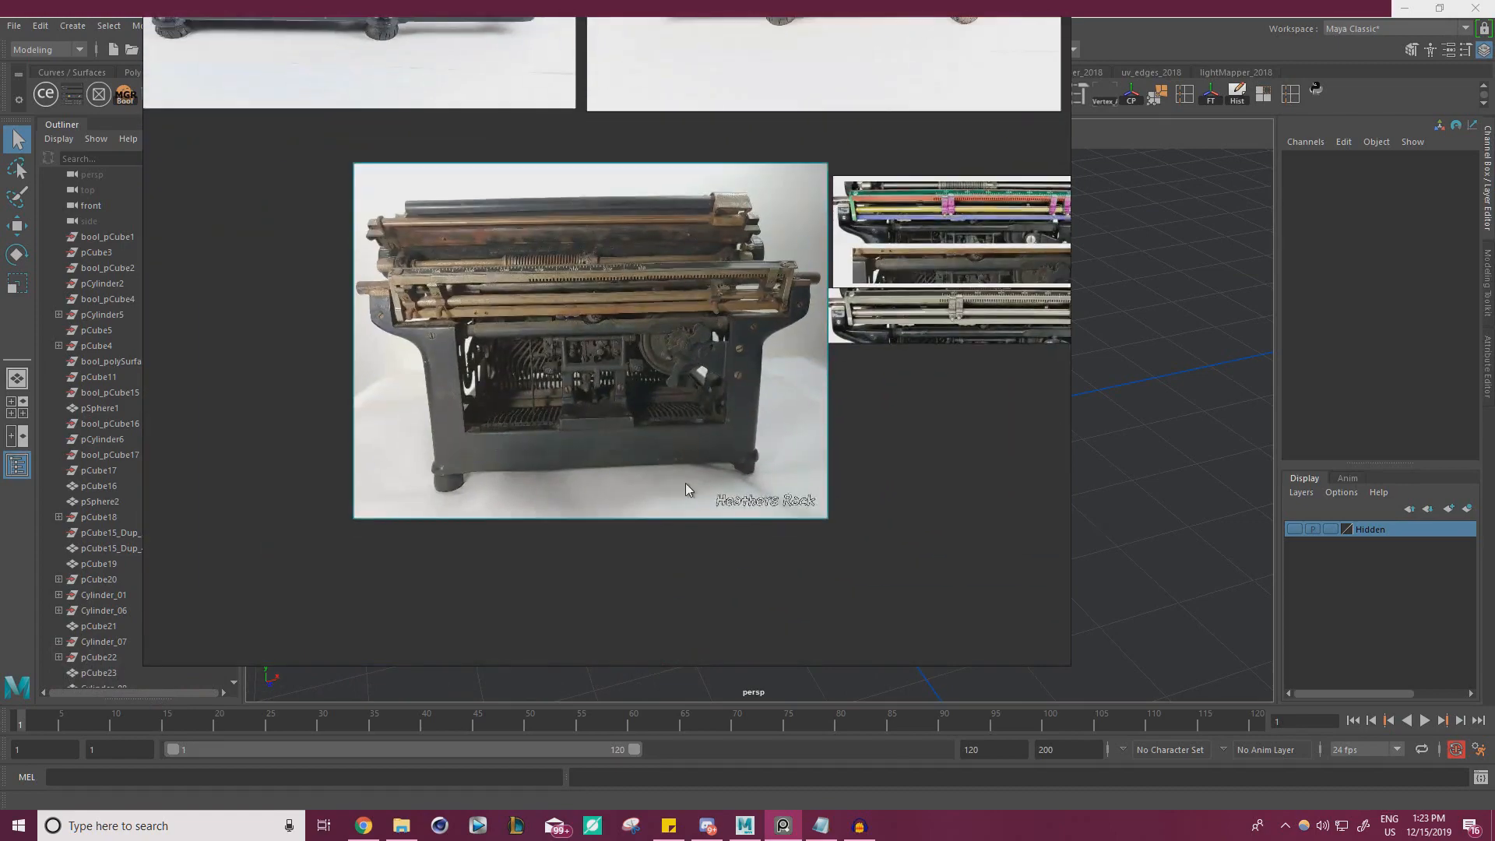
Examine the worn typewriter's rear-view photo and the neighbouring front and side photos on the reference board
{"action": "scroll", "coordinate": [754, 495], "scroll_direction": "up", "scroll_amount": 8}
{"action": "middle_click_drag", "start_coordinate": [779, 396], "coordinate": [621, 361]}
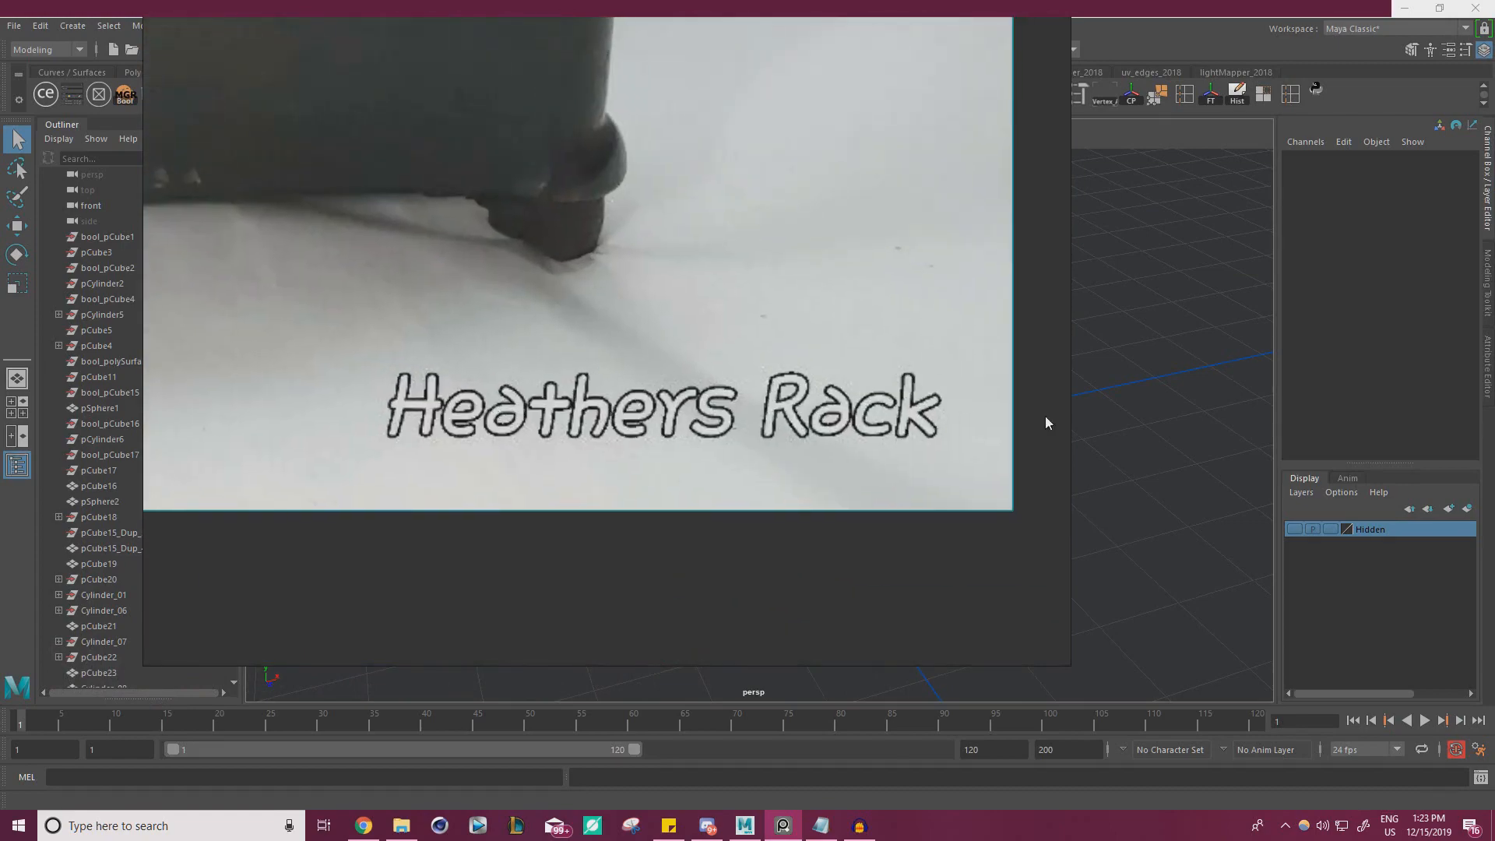
{"action": "scroll", "coordinate": [1046, 423], "scroll_direction": "down", "scroll_amount": 6}
{"action": "scroll", "coordinate": [774, 511], "scroll_direction": "up", "scroll_amount": 8}
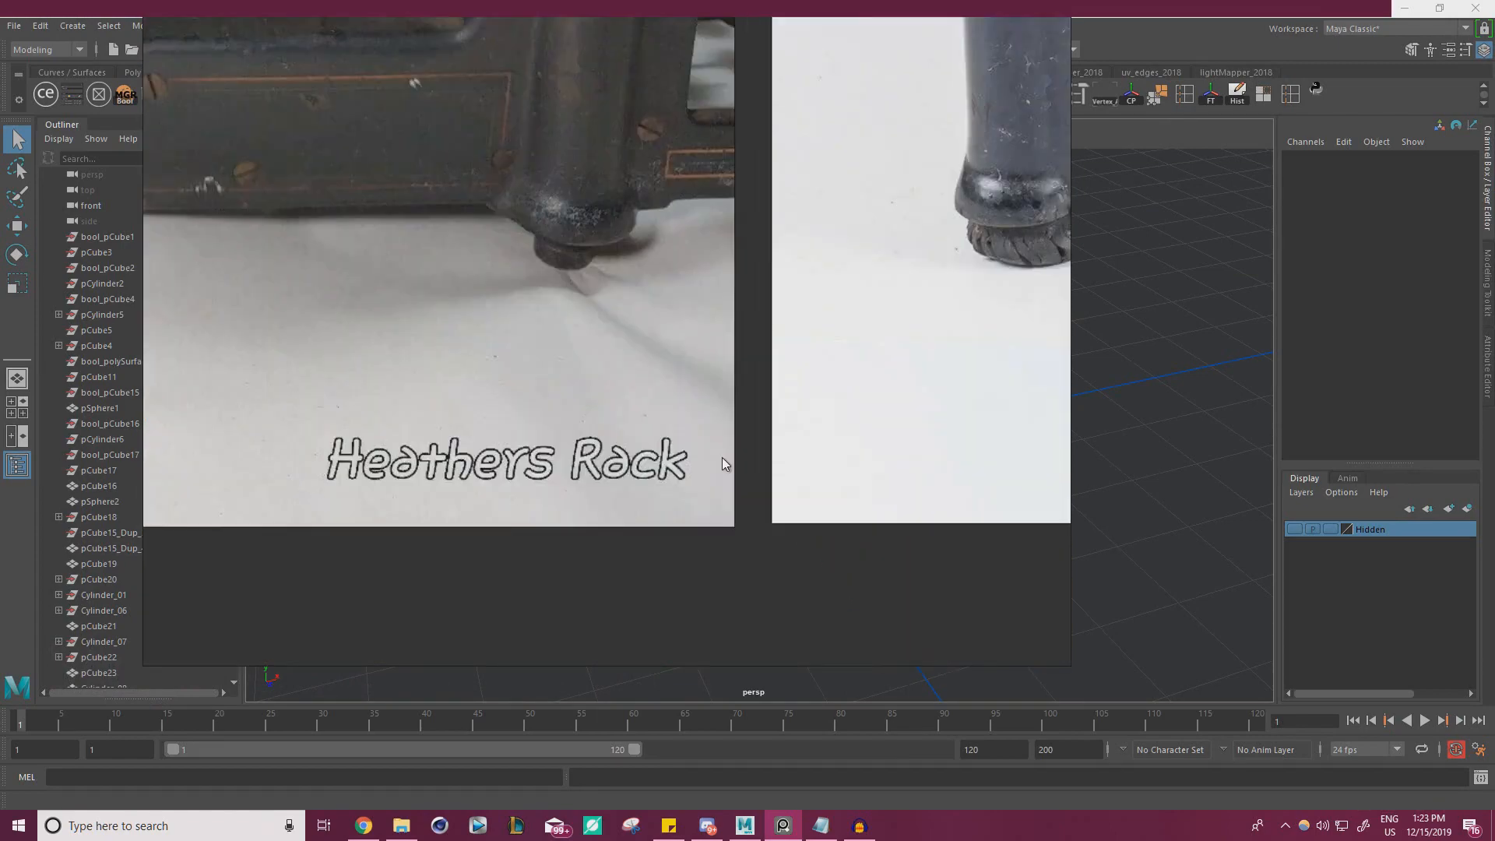
{"action": "middle_click_drag", "start_coordinate": [590, 454], "coordinate": [786, 321]}
{"action": "scroll", "coordinate": [697, 435], "scroll_direction": "up", "scroll_amount": 3}
{"action": "scroll", "coordinate": [667, 447], "scroll_direction": "down", "scroll_amount": 8}
{"action": "scroll", "coordinate": [473, 537], "scroll_direction": "up", "scroll_amount": 6}
{"action": "middle_click_drag", "start_coordinate": [474, 539], "coordinate": [617, 335]}
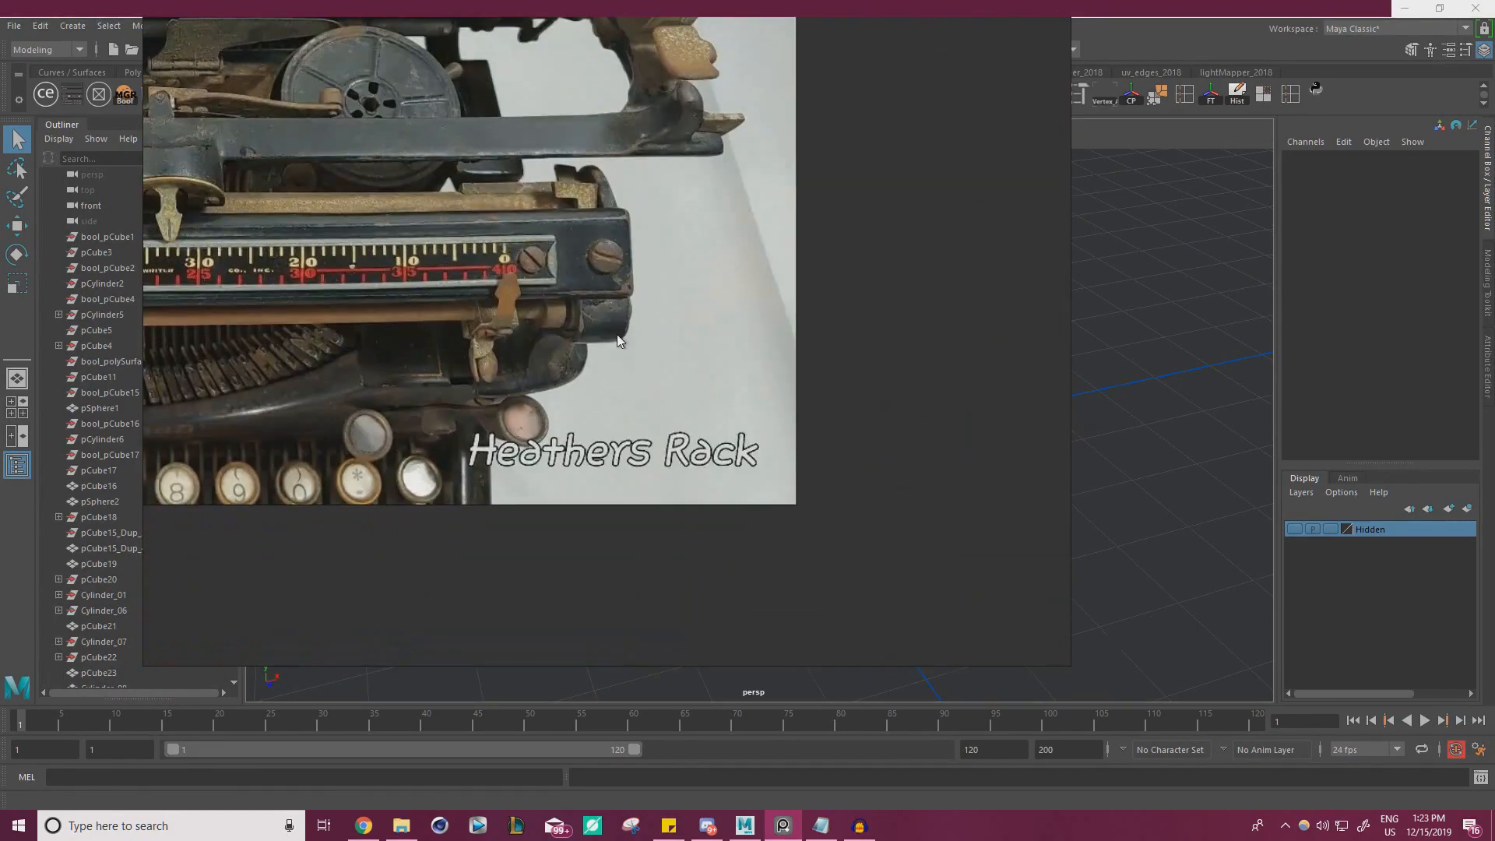
{"action": "scroll", "coordinate": [593, 375], "scroll_direction": "down", "scroll_amount": 8}
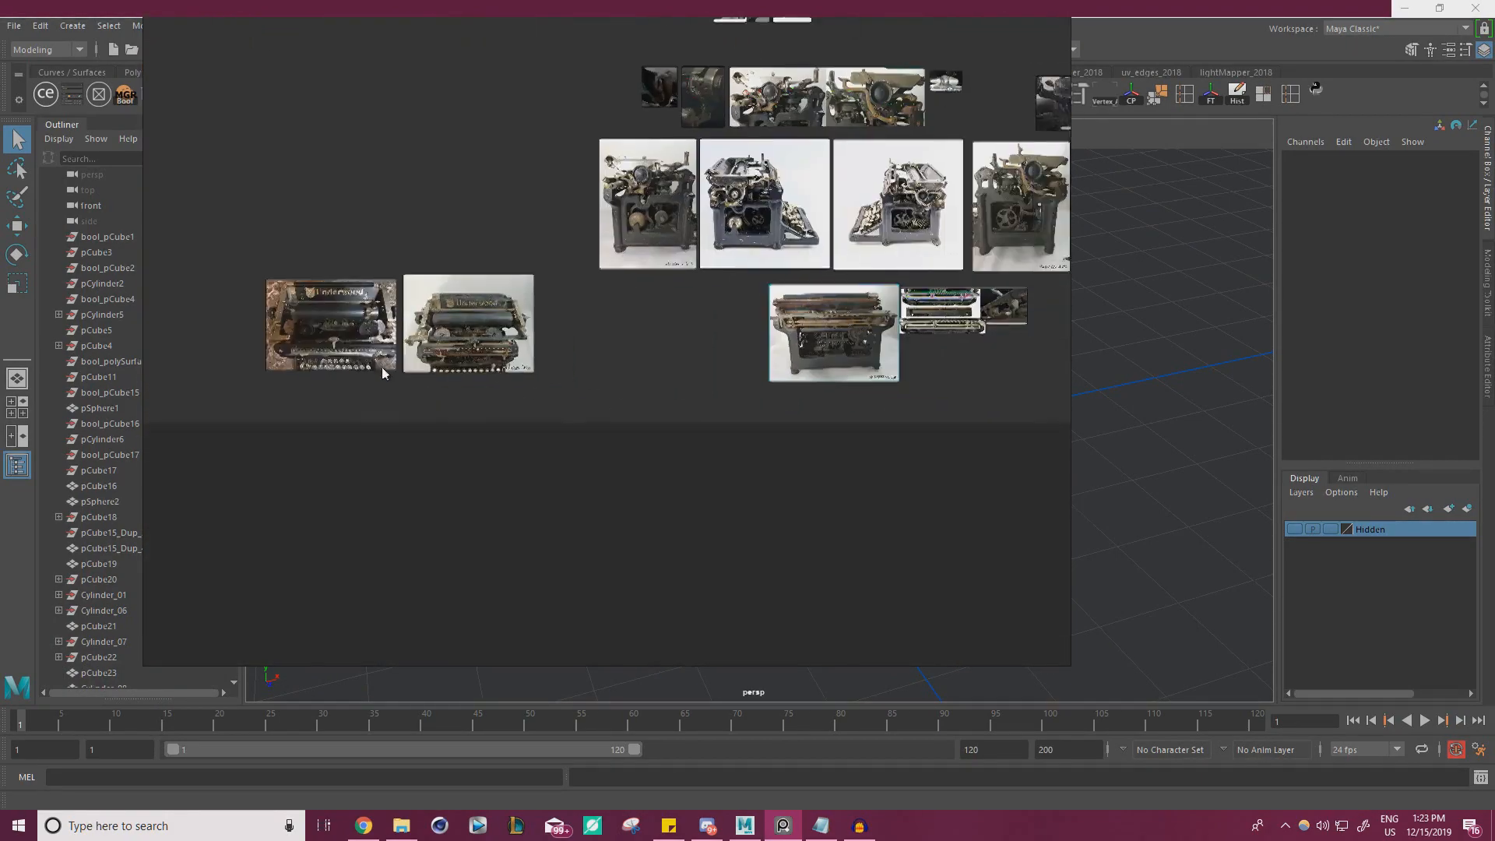
{"action": "middle_click_drag", "start_coordinate": [827, 349], "coordinate": [520, 362]}
{"action": "scroll", "coordinate": [611, 367], "scroll_direction": "up", "scroll_amount": 7}
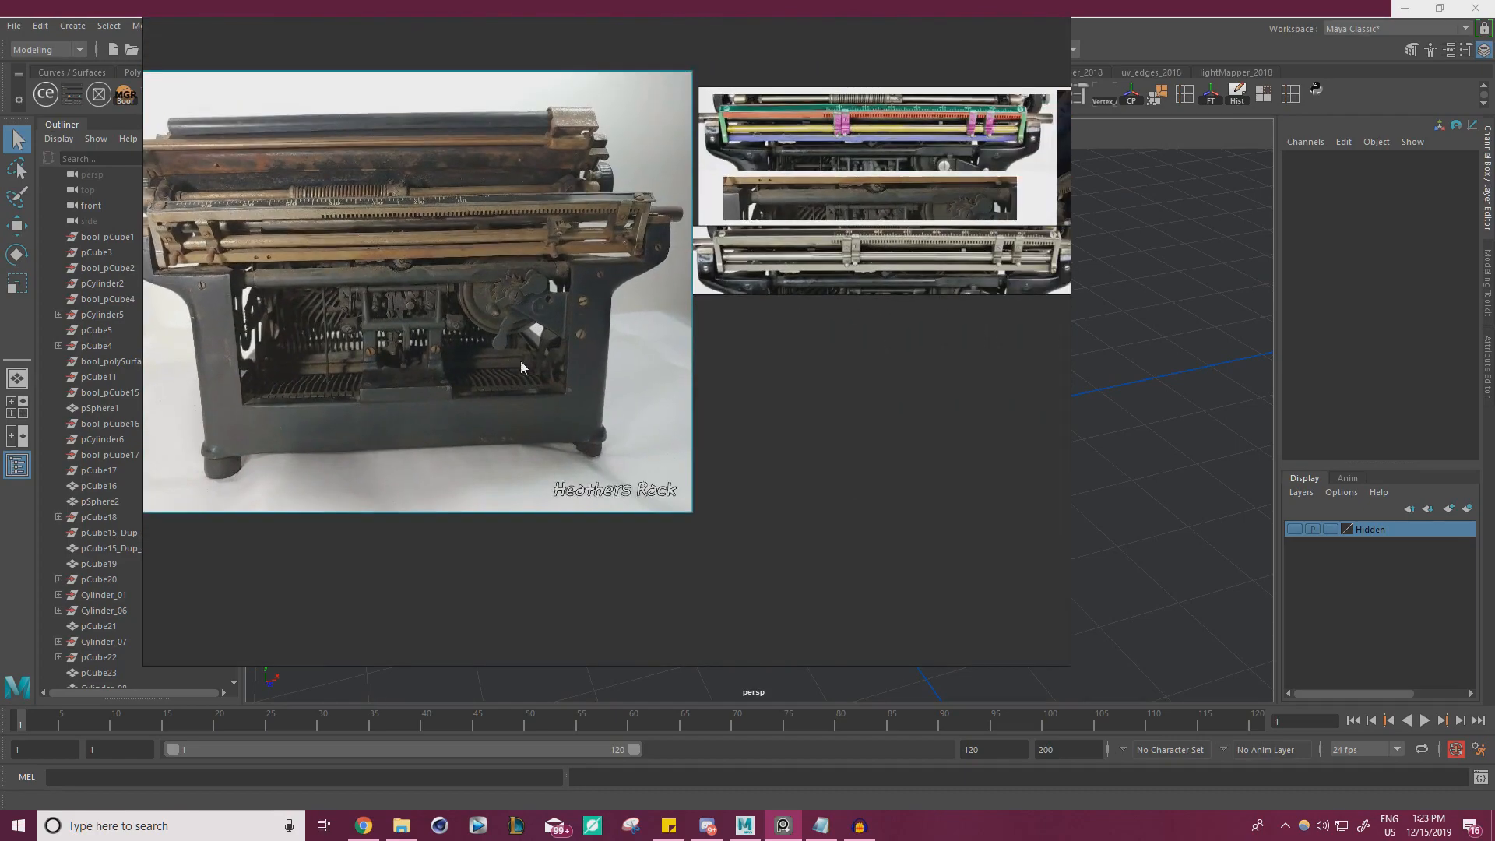
{"action": "middle_click_drag", "start_coordinate": [665, 325], "coordinate": [843, 386]}
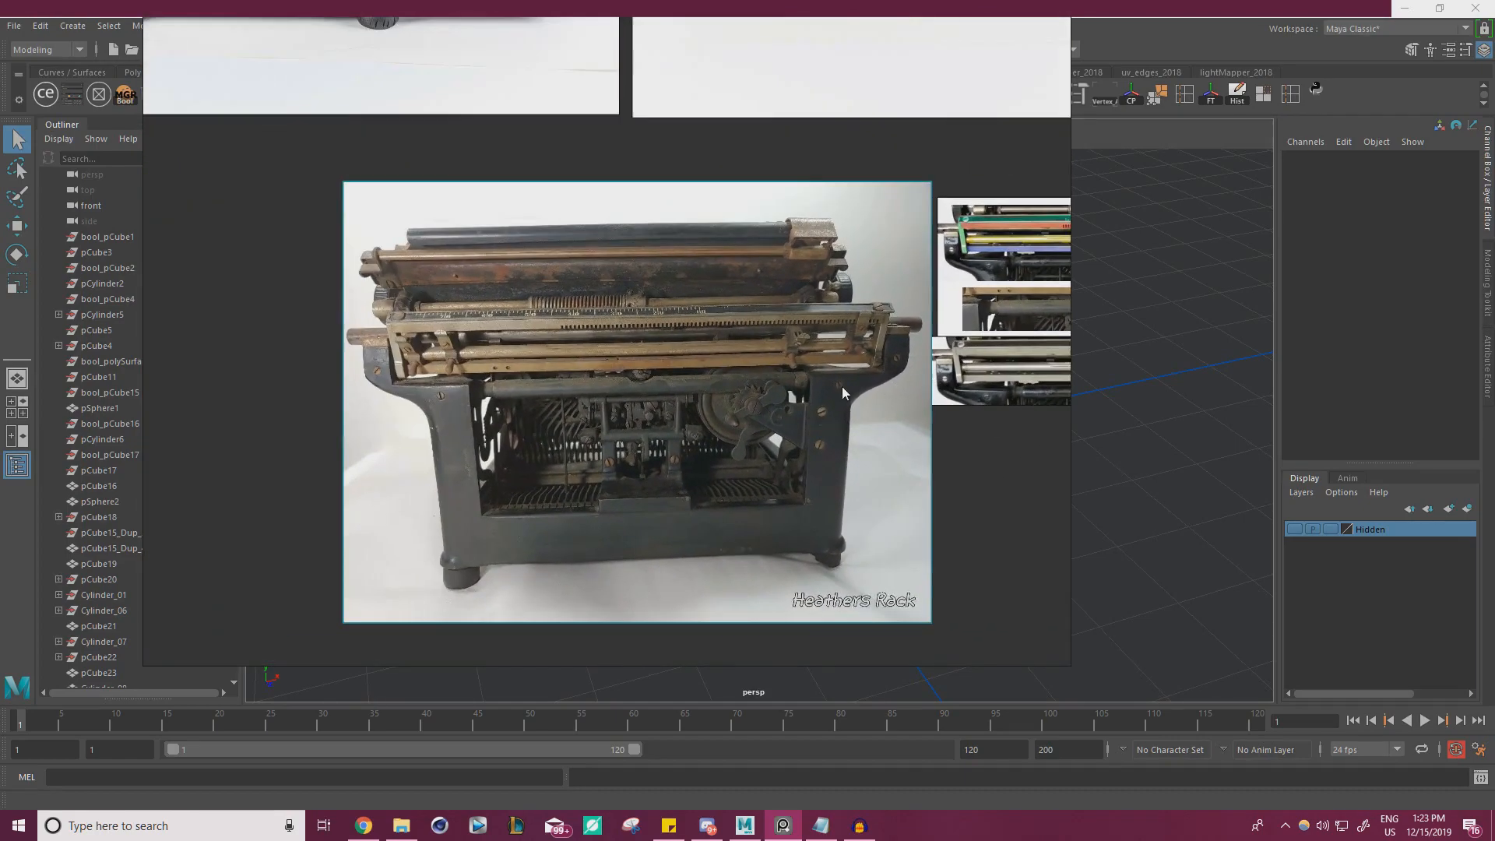
{"action": "scroll", "coordinate": [561, 385], "scroll_direction": "up", "scroll_amount": 3}
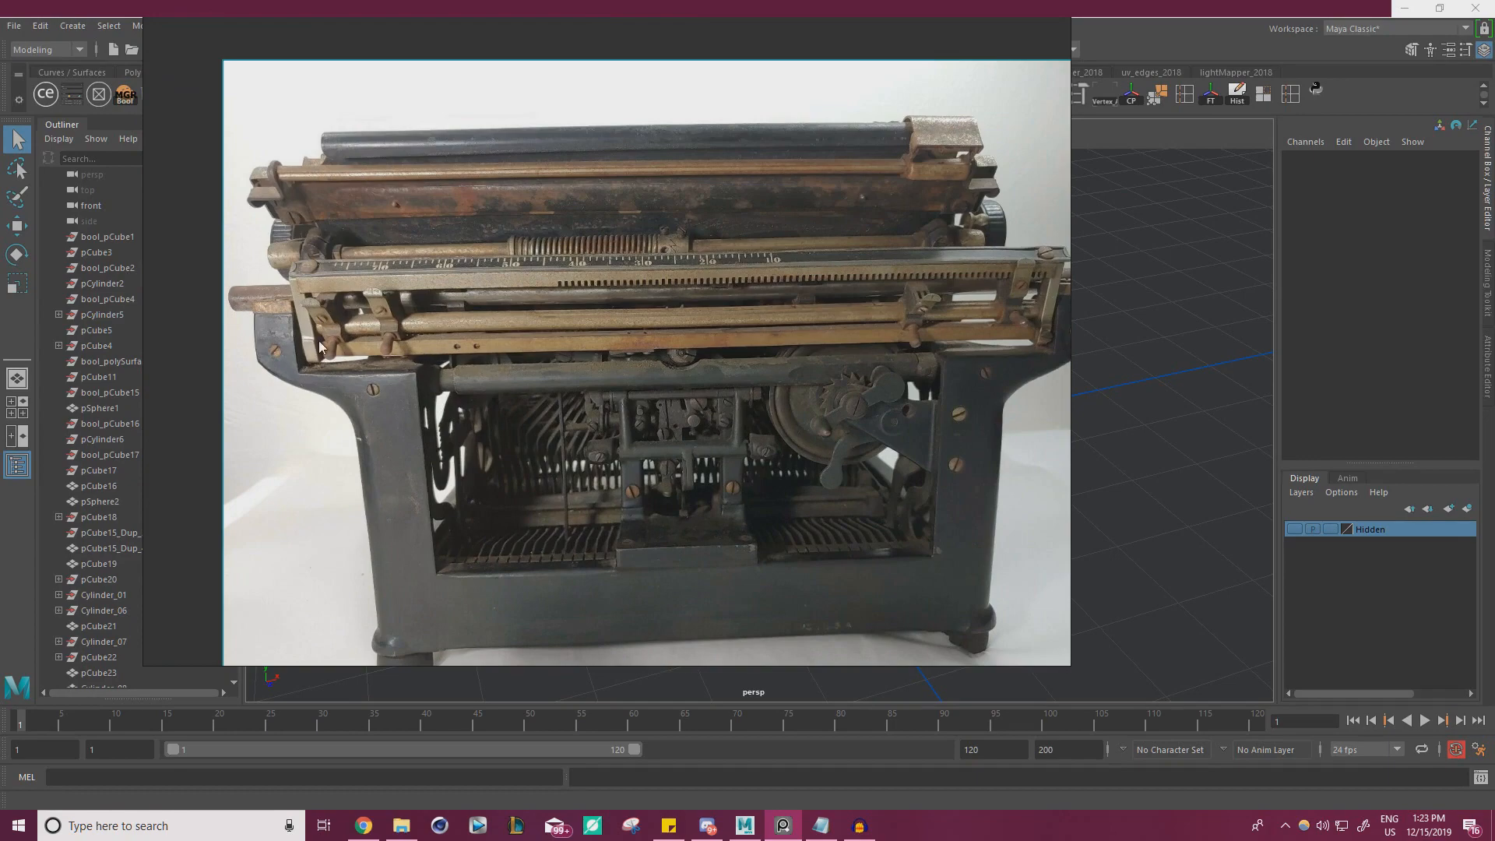
Study the colour-coded breakdown of the rear carriage rails on the reference board
{"action": "middle_click_drag", "start_coordinate": [774, 293], "coordinate": [583, 324]}
{"action": "middle_click_drag", "start_coordinate": [685, 361], "coordinate": [247, 411]}
{"action": "mouse_move", "coordinate": [725, 330]}
{"action": "middle_mouse_down"}
{"action": "mouse_move", "coordinate": [505, 396]}
{"action": "mouse_move", "coordinate": [376, 368]}
{"action": "middle_mouse_up"}
{"action": "scroll", "coordinate": [430, 366], "scroll_direction": "up", "scroll_amount": 2}
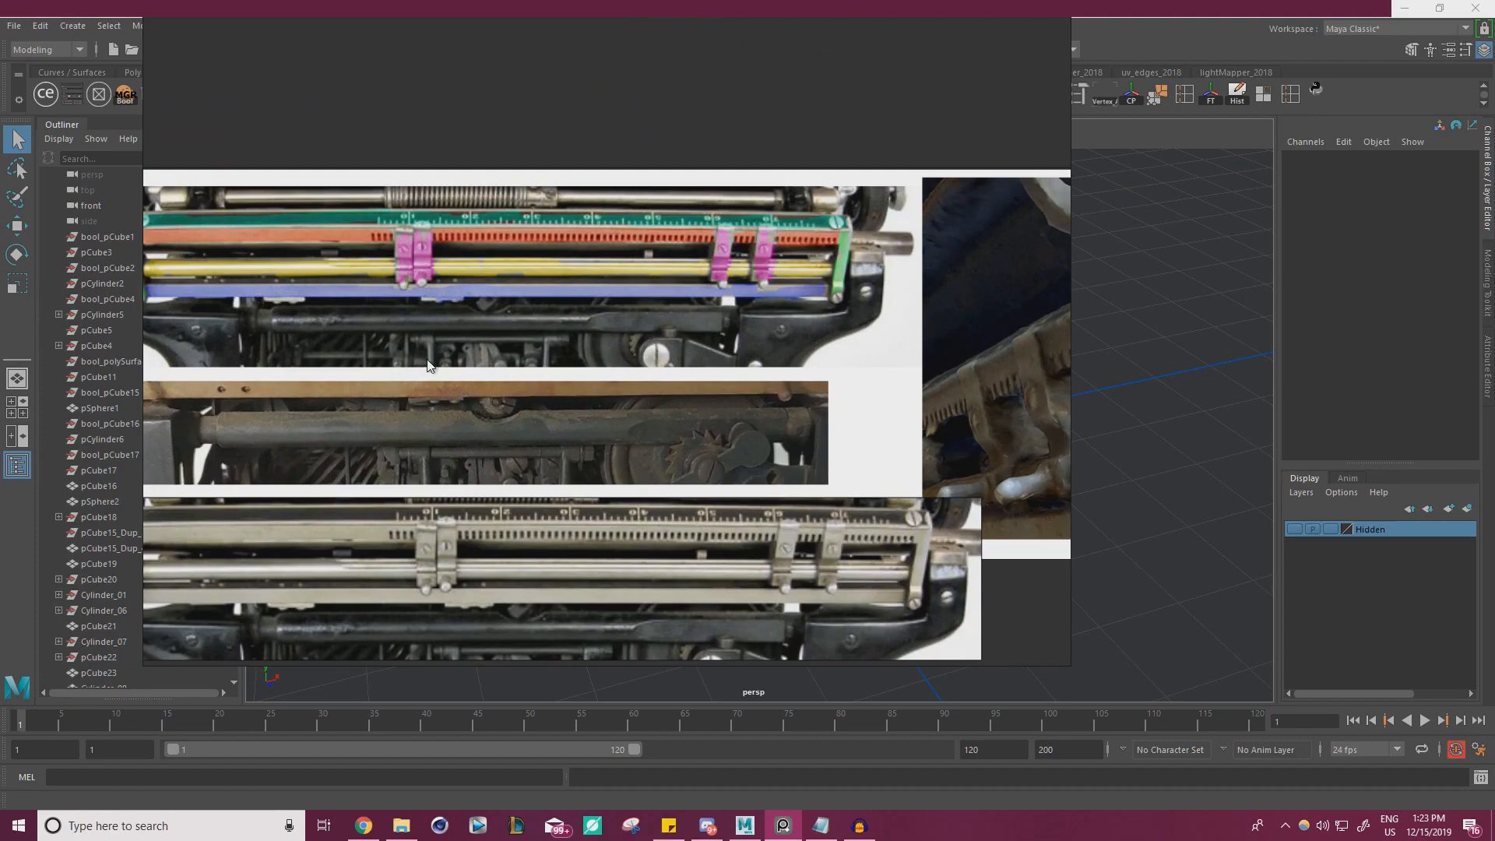
{"action": "middle_click_drag", "start_coordinate": [604, 330], "coordinate": [394, 354]}
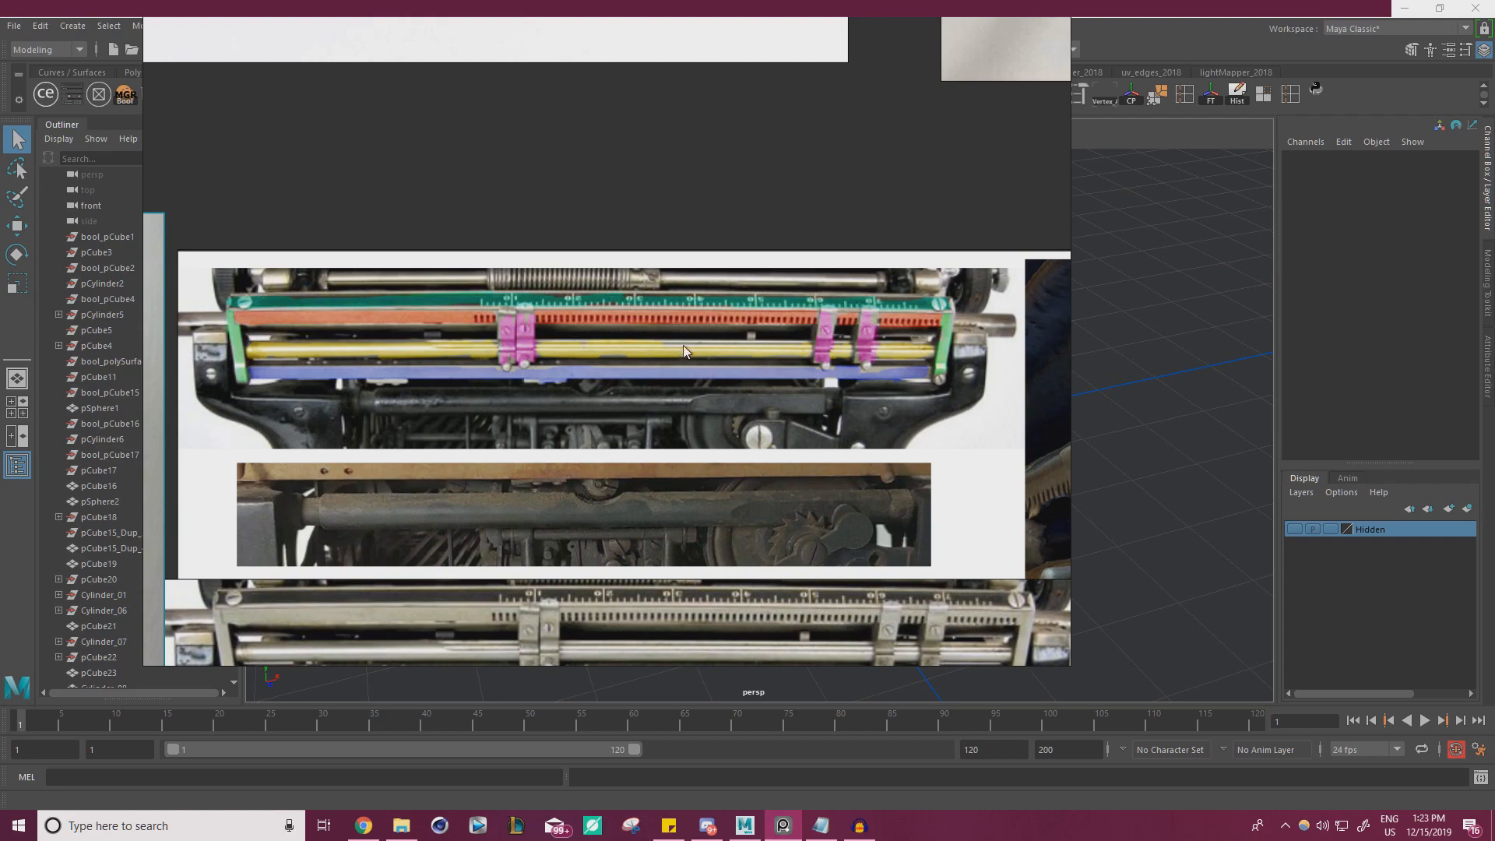
{"action": "middle_click_drag", "start_coordinate": [795, 306], "coordinate": [819, 126]}
{"action": "right_click_drag", "start_coordinate": [816, 231], "coordinate": [732, 330]}
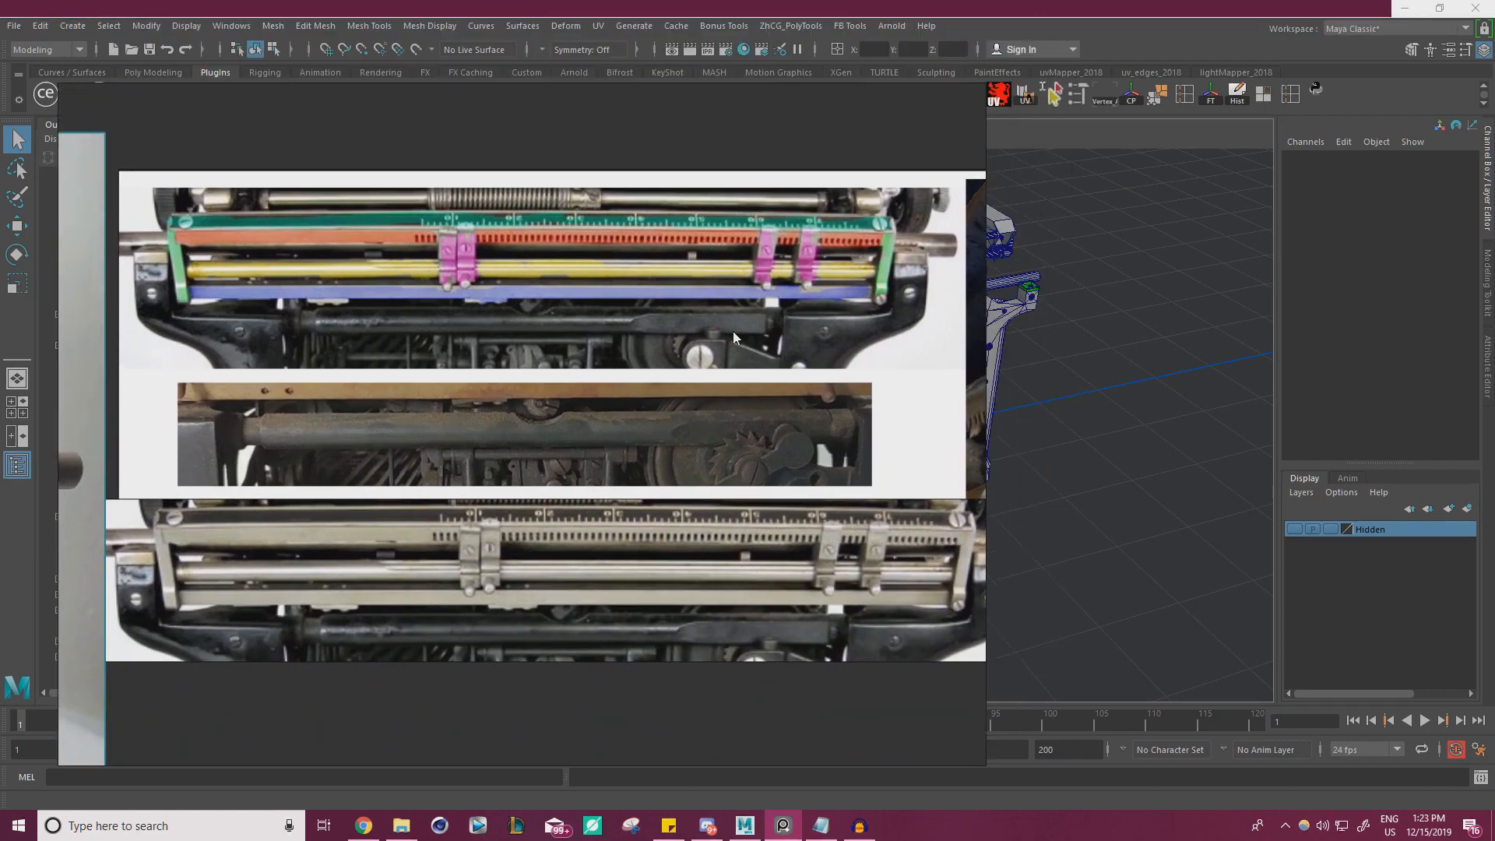
{"action": "scroll", "coordinate": [393, 288], "scroll_direction": "up", "scroll_amount": 2}
{"action": "scroll", "coordinate": [412, 306], "scroll_direction": "down", "scroll_amount": 3}
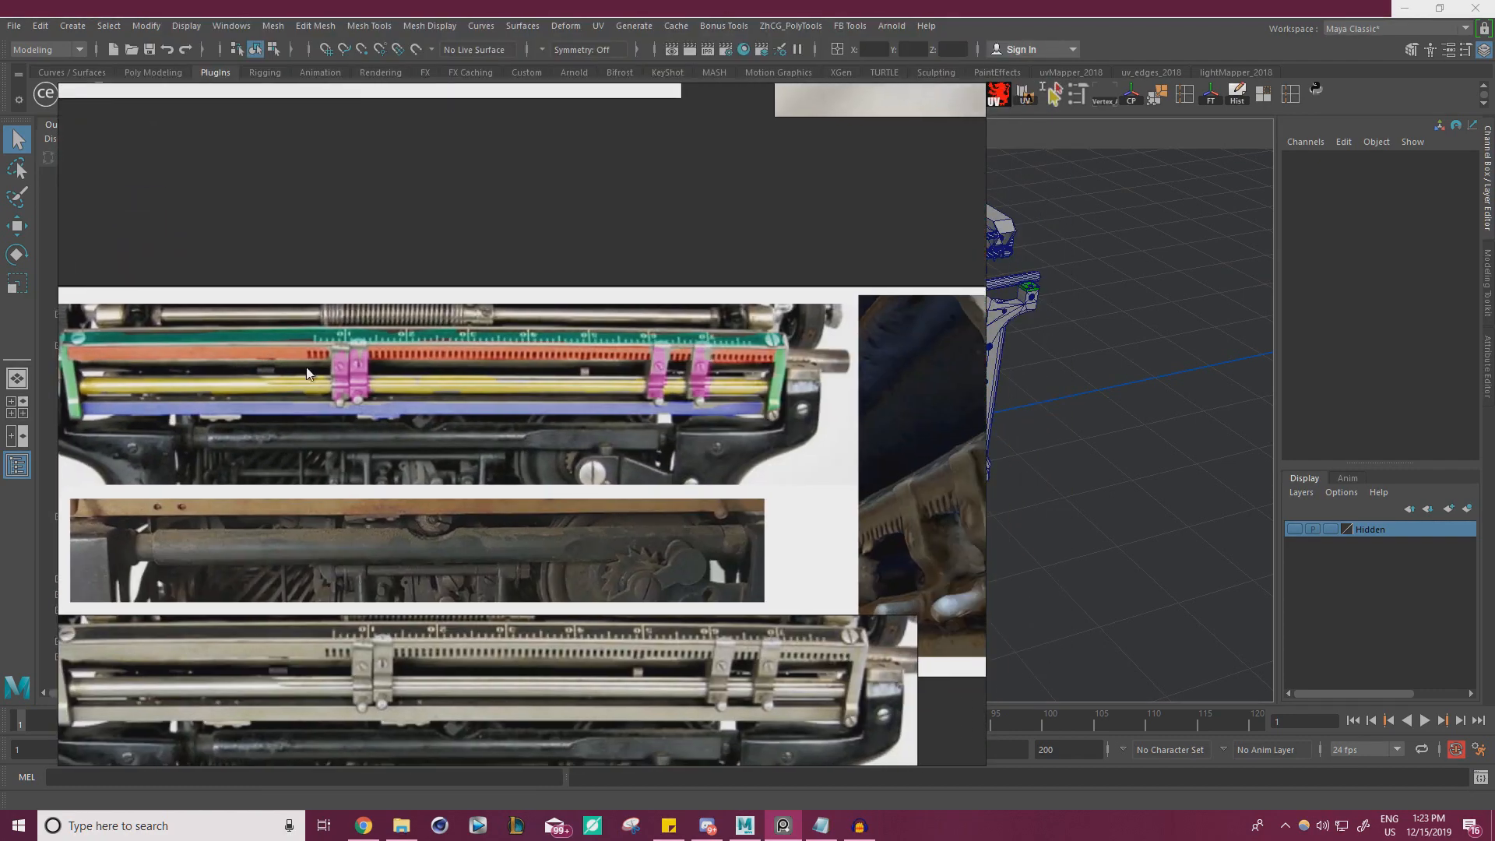
{"action": "middle_click_drag", "start_coordinate": [735, 366], "coordinate": [800, 361]}
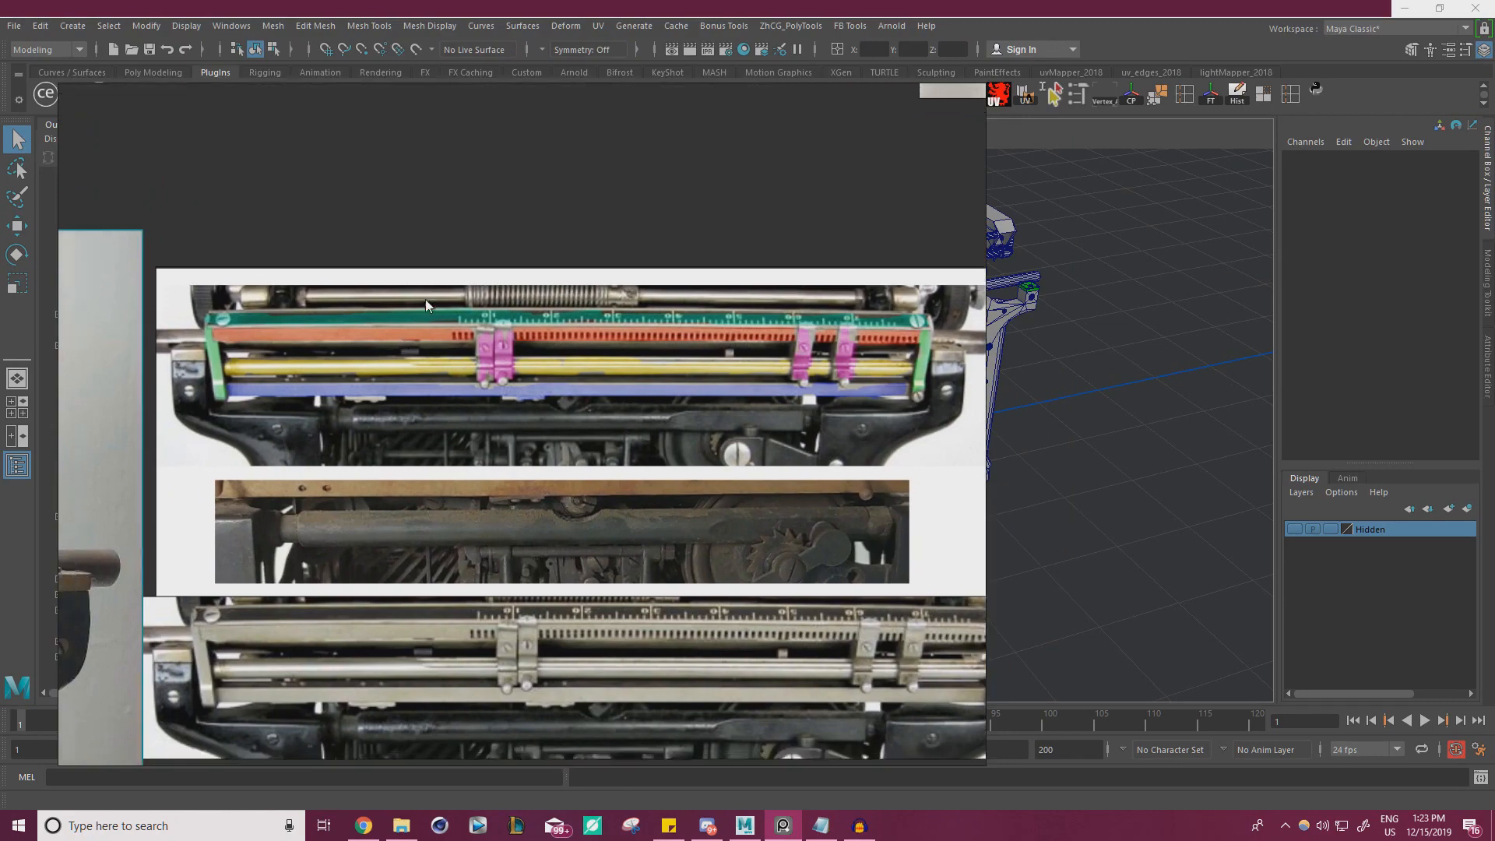
Inspect the end brackets, horizontal rods and tab stop clips in the uncoloured close-up beneath the colour-coded breakdown
{"action": "scroll", "coordinate": [426, 299], "scroll_direction": "up", "scroll_amount": 5}
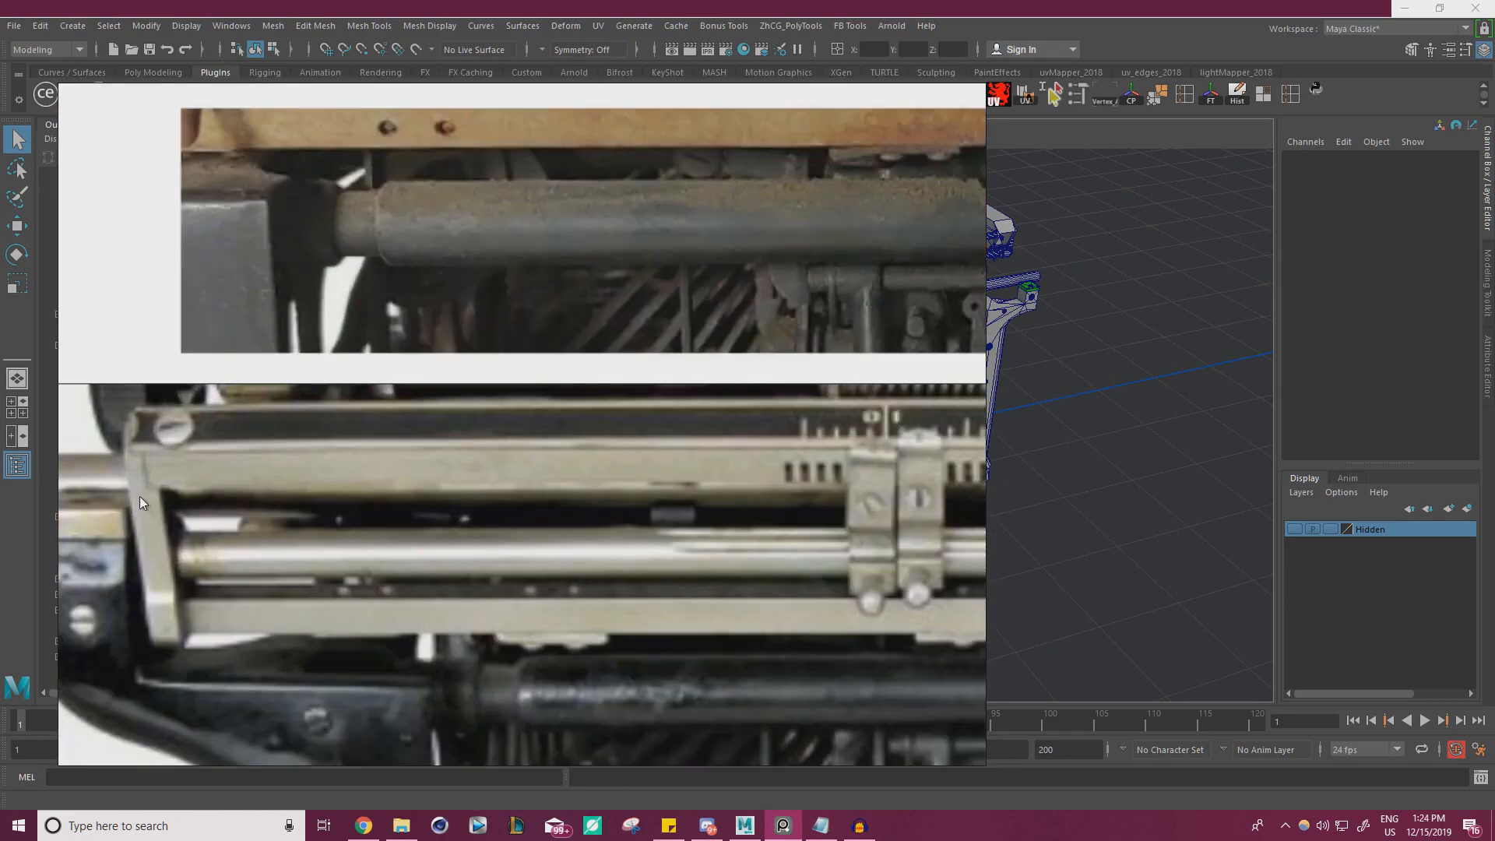
{"action": "middle_click_drag", "start_coordinate": [301, 526], "coordinate": [132, 511]}
{"action": "middle_click_drag", "start_coordinate": [790, 474], "coordinate": [115, 441]}
{"action": "middle_click_drag", "start_coordinate": [819, 439], "coordinate": [240, 451]}
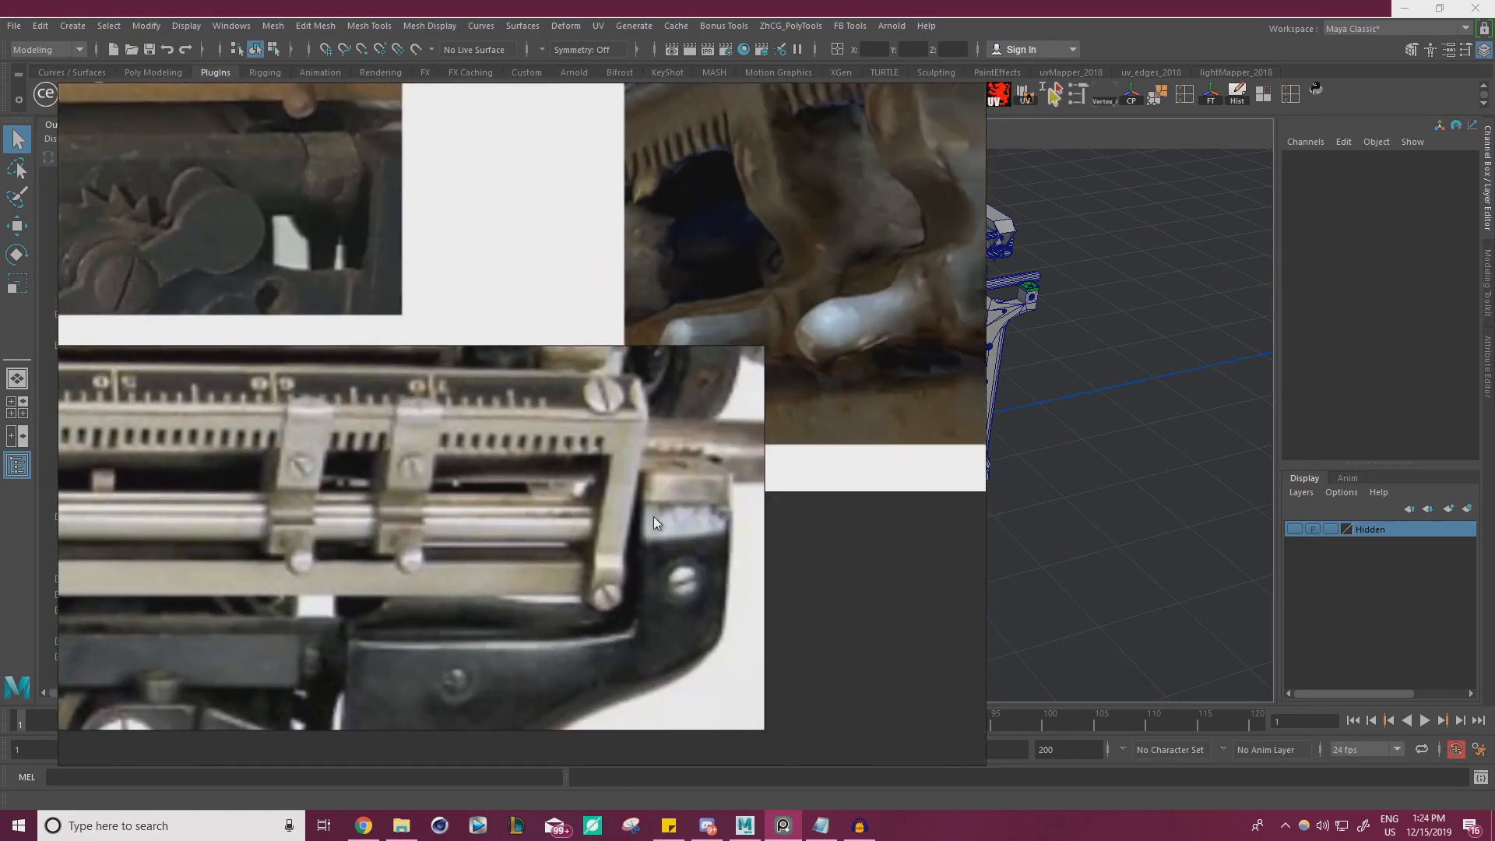
{"action": "scroll", "coordinate": [557, 500], "scroll_direction": "down", "scroll_amount": 5}
{"action": "middle_click_drag", "start_coordinate": [540, 476], "coordinate": [713, 446]}
{"action": "middle_click_drag", "start_coordinate": [441, 425], "coordinate": [857, 419]}
{"action": "middle_click_drag", "start_coordinate": [366, 443], "coordinate": [540, 383]}
{"action": "middle_click_drag", "start_coordinate": [708, 433], "coordinate": [546, 445]}
{"action": "mouse_move", "coordinate": [754, 421]}
{"action": "middle_mouse_down"}
{"action": "mouse_move", "coordinate": [452, 440]}
{"action": "mouse_move", "coordinate": [729, 418]}
{"action": "middle_mouse_up"}
{"action": "scroll", "coordinate": [367, 441], "scroll_direction": "up", "scroll_amount": 2}
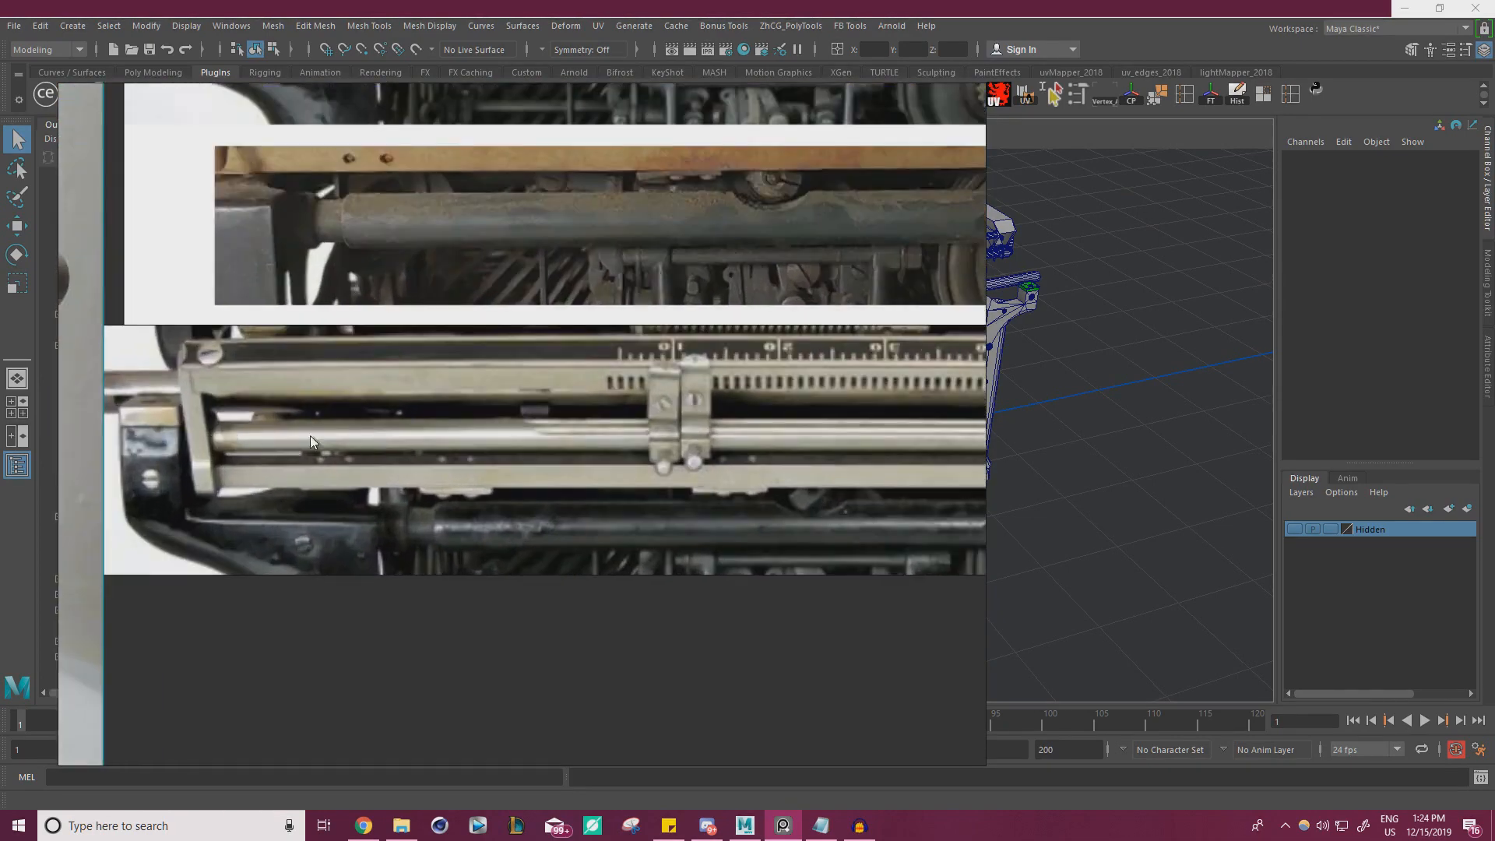
{"action": "middle_click_drag", "start_coordinate": [880, 435], "coordinate": [567, 456]}
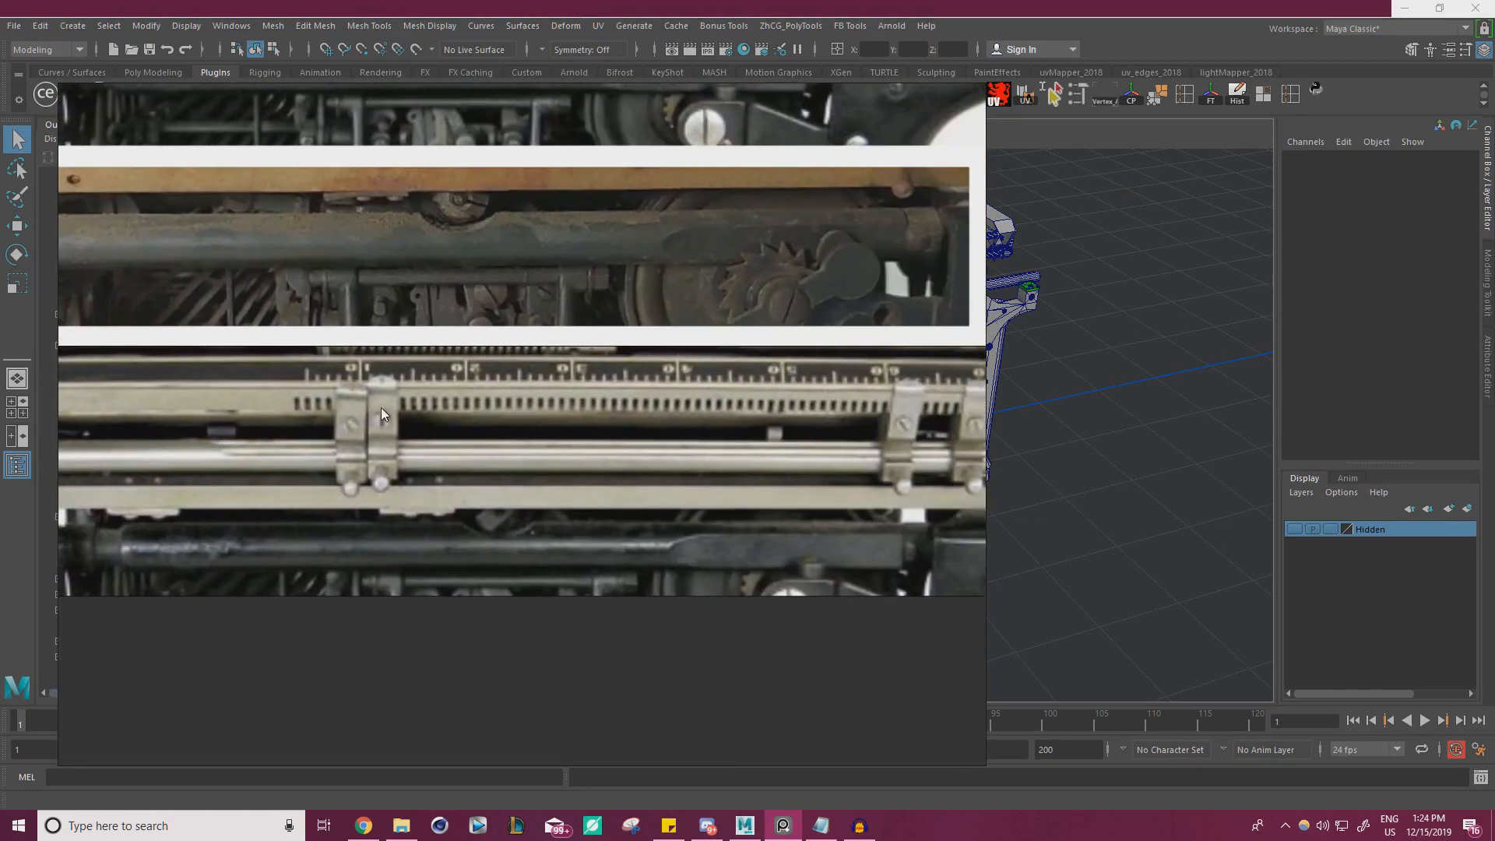
{"action": "scroll", "coordinate": [171, 440], "scroll_direction": "up", "scroll_amount": 2}
{"action": "scroll", "coordinate": [286, 465], "scroll_direction": "up", "scroll_amount": 3}
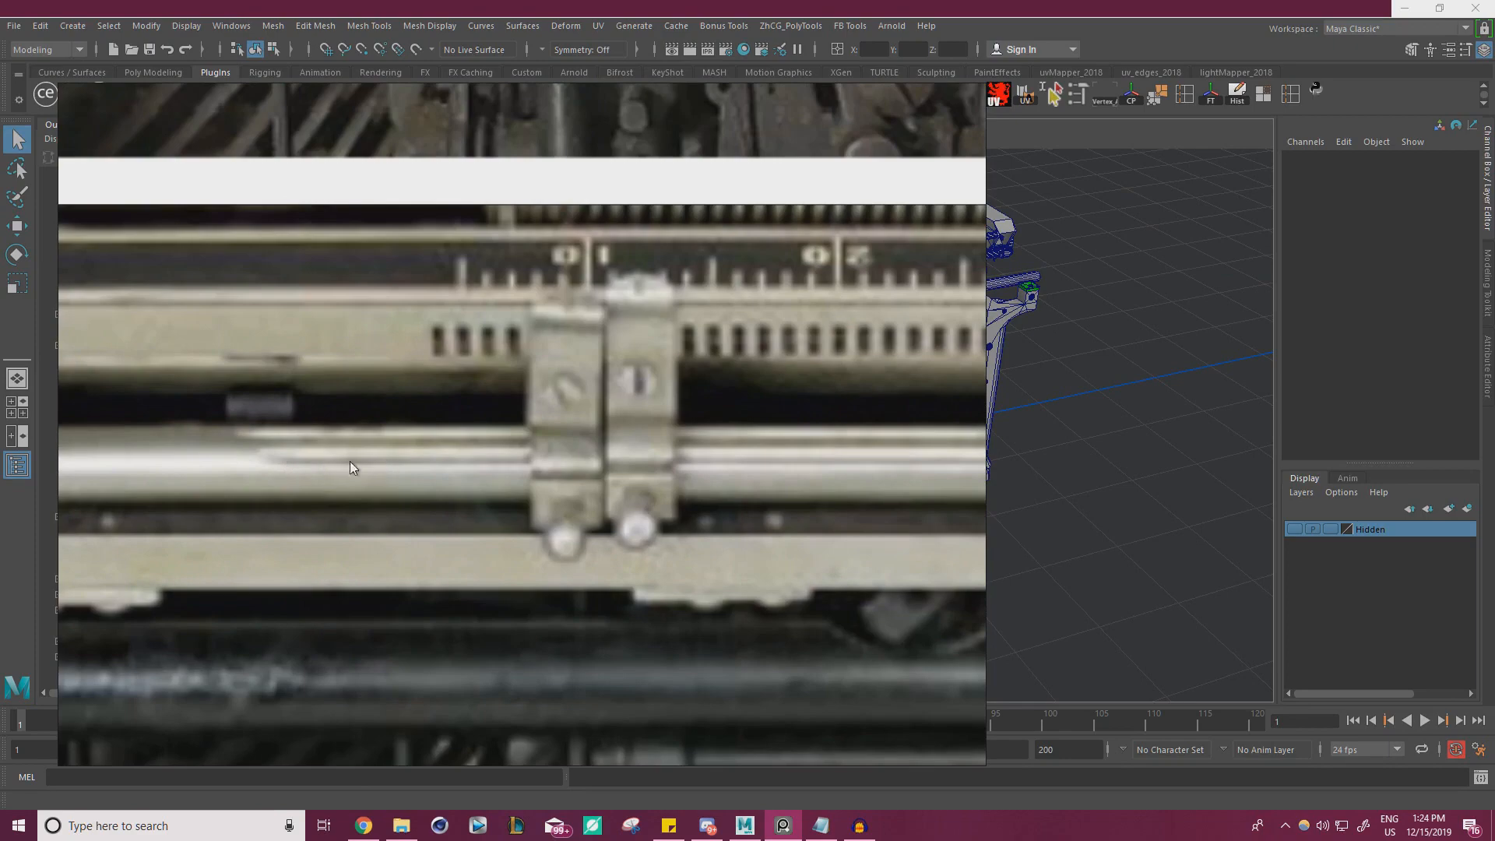
{"action": "scroll", "coordinate": [343, 477], "scroll_direction": "down", "scroll_amount": 5}
{"action": "scroll", "coordinate": [451, 427], "scroll_direction": "up", "scroll_amount": 4}
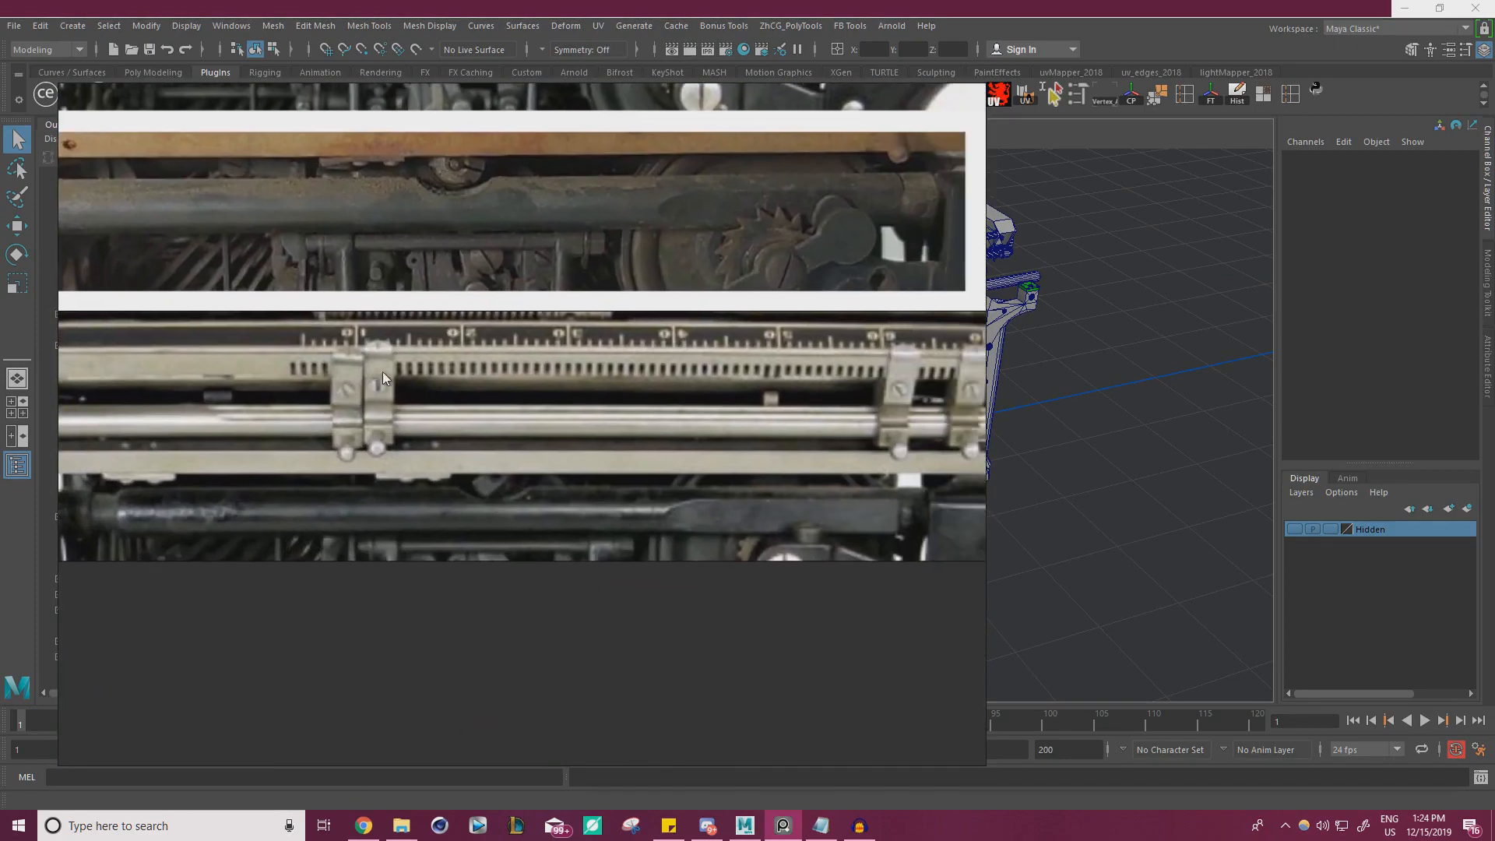
{"action": "scroll", "coordinate": [377, 412], "scroll_direction": "down", "scroll_amount": 4}
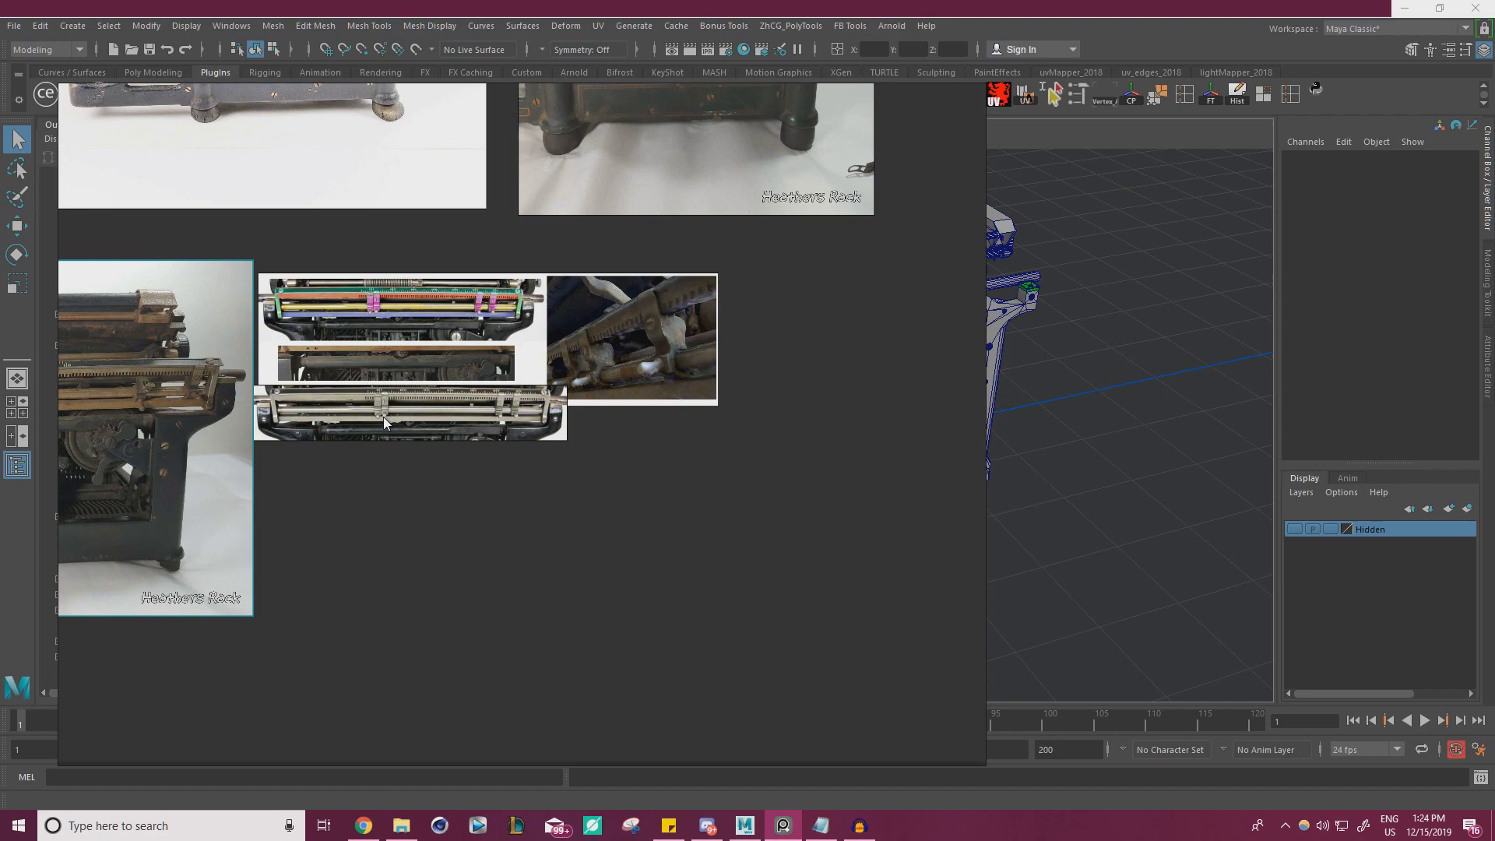
Compare the rails and tab stops in the worn typewriter's rear photo with the colour-coded breakdown
{"action": "middle_click_drag", "start_coordinate": [422, 366], "coordinate": [650, 342]}
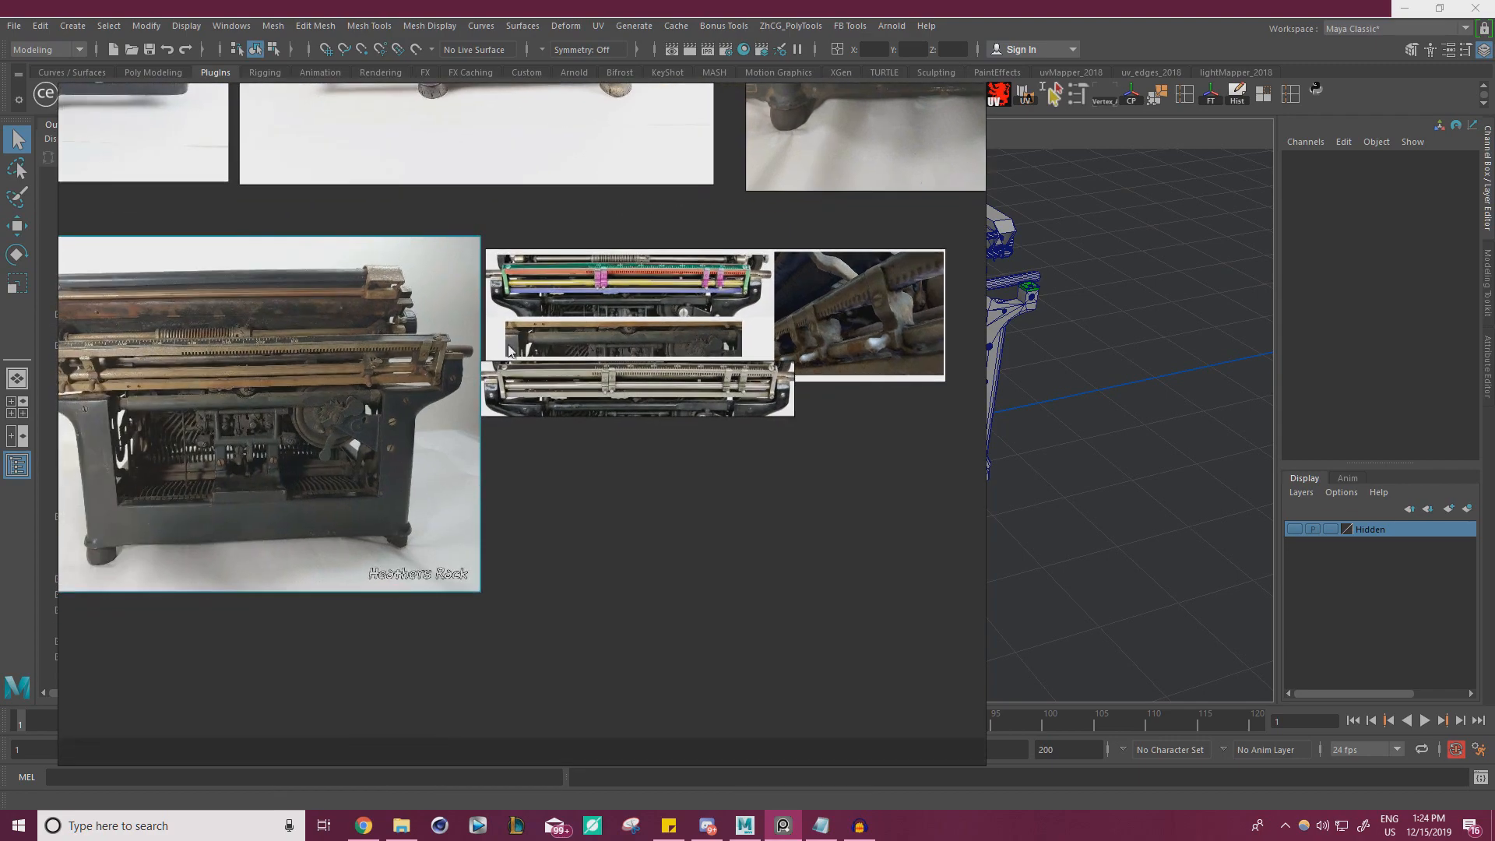
{"action": "scroll", "coordinate": [344, 305], "scroll_direction": "up", "scroll_amount": 5}
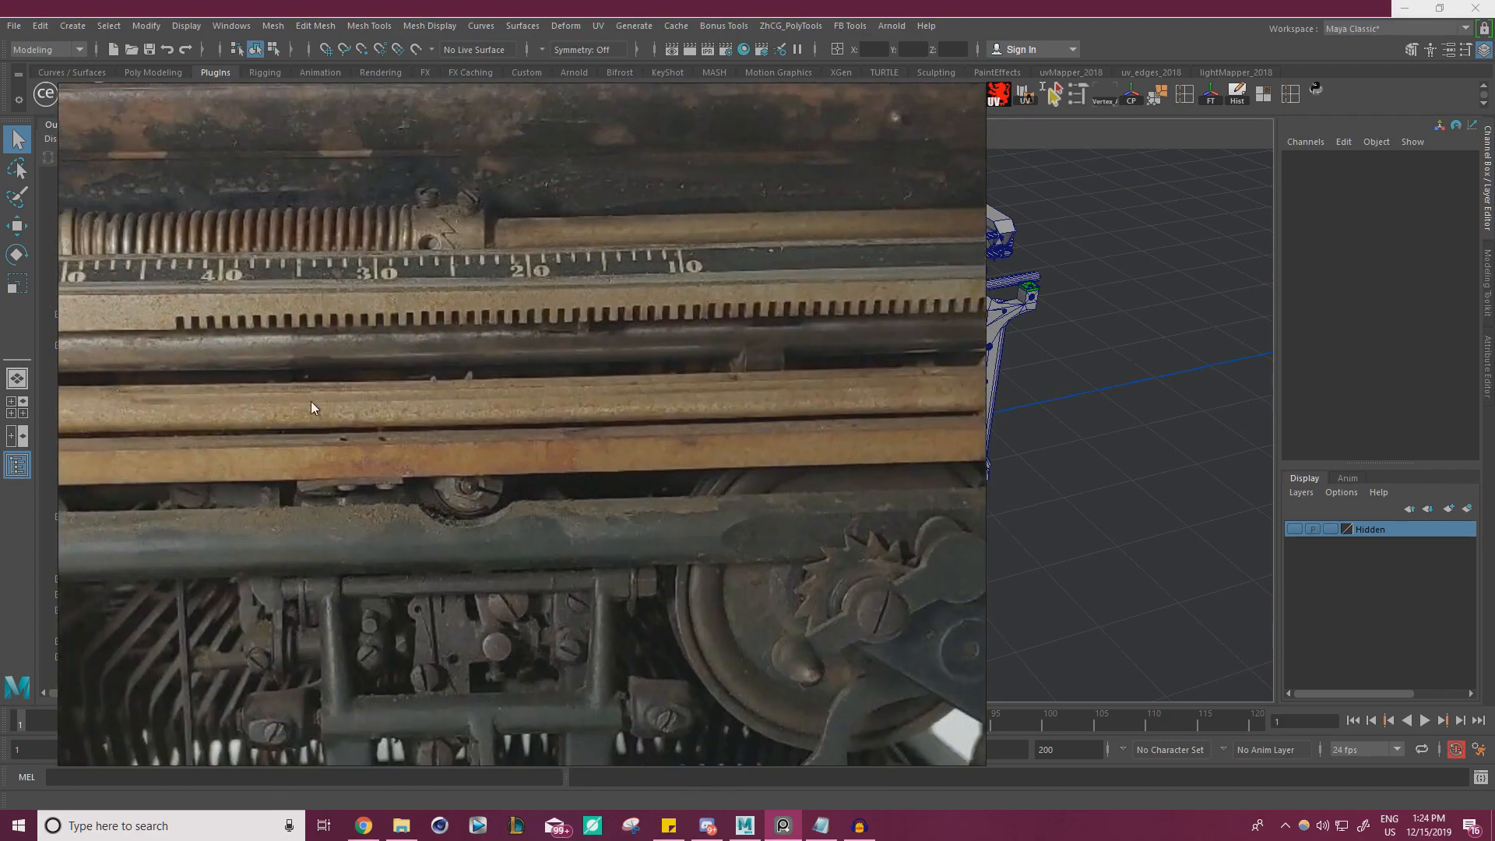
{"action": "middle_click_drag", "start_coordinate": [510, 405], "coordinate": [963, 417]}
{"action": "middle_click_drag", "start_coordinate": [566, 395], "coordinate": [846, 367]}
{"action": "scroll", "coordinate": [456, 403], "scroll_direction": "up", "scroll_amount": 3}
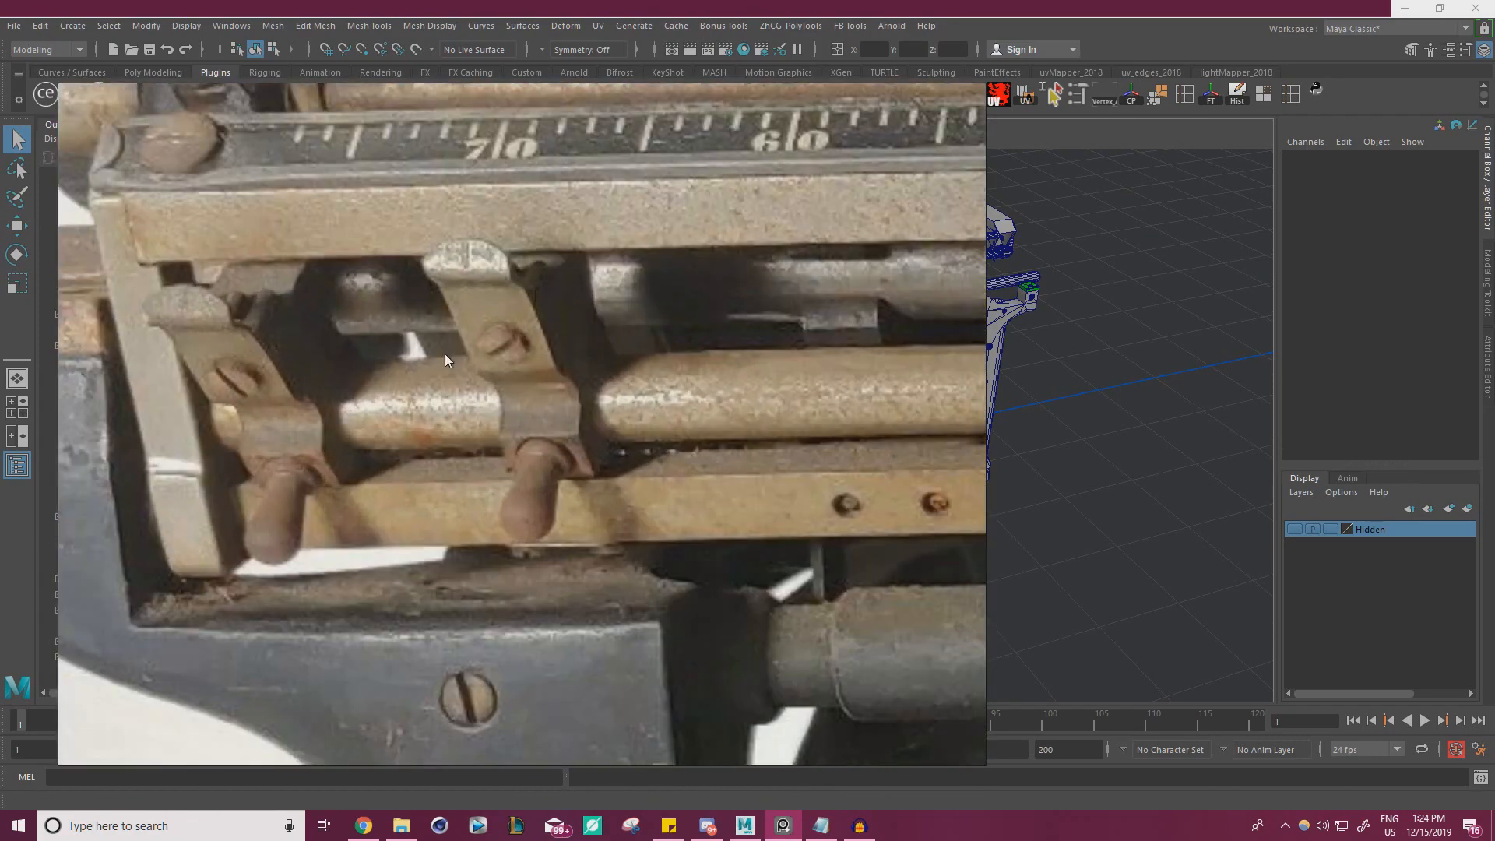
{"action": "scroll", "coordinate": [476, 362], "scroll_direction": "down", "scroll_amount": 6}
{"action": "scroll", "coordinate": [487, 351], "scroll_direction": "up", "scroll_amount": 2}
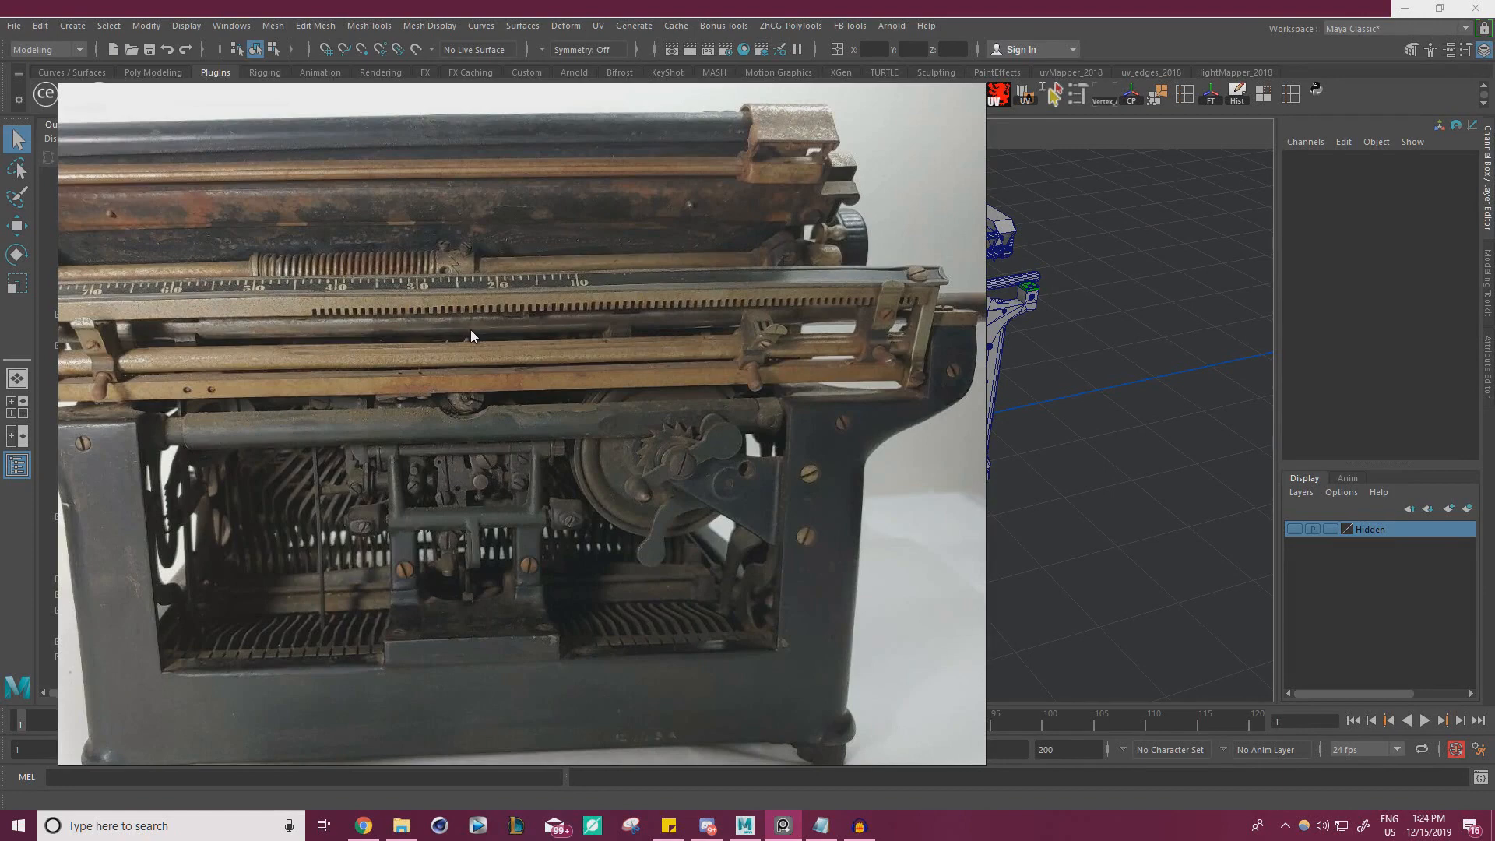
{"action": "scroll", "coordinate": [470, 330], "scroll_direction": "down", "scroll_amount": 2}
{"action": "scroll", "coordinate": [653, 325], "scroll_direction": "up", "scroll_amount": 1}
{"action": "scroll", "coordinate": [296, 339], "scroll_direction": "down", "scroll_amount": 4}
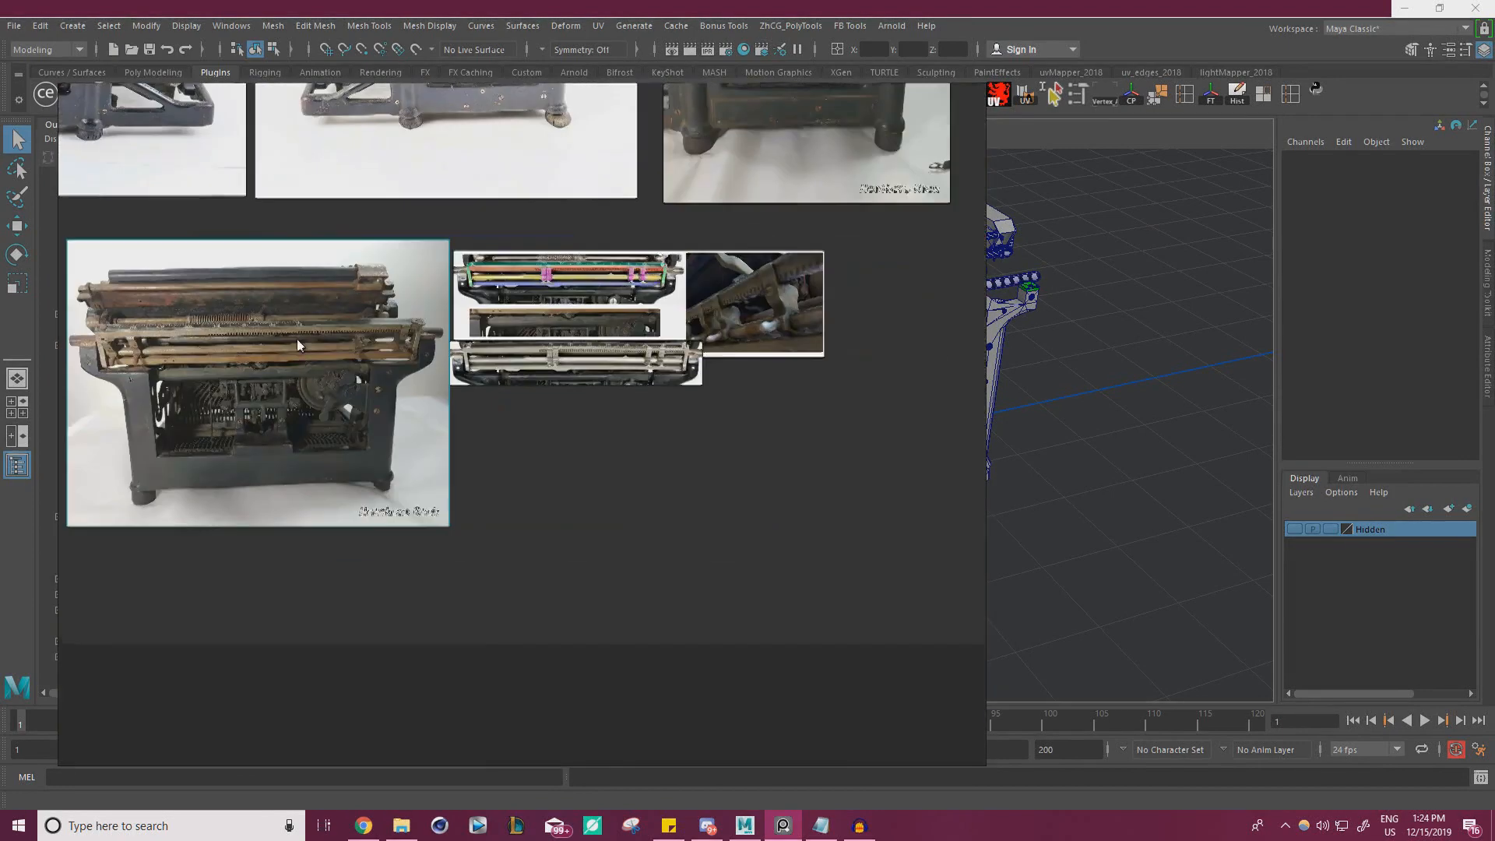
{"action": "scroll", "coordinate": [593, 379], "scroll_direction": "up", "scroll_amount": 5}
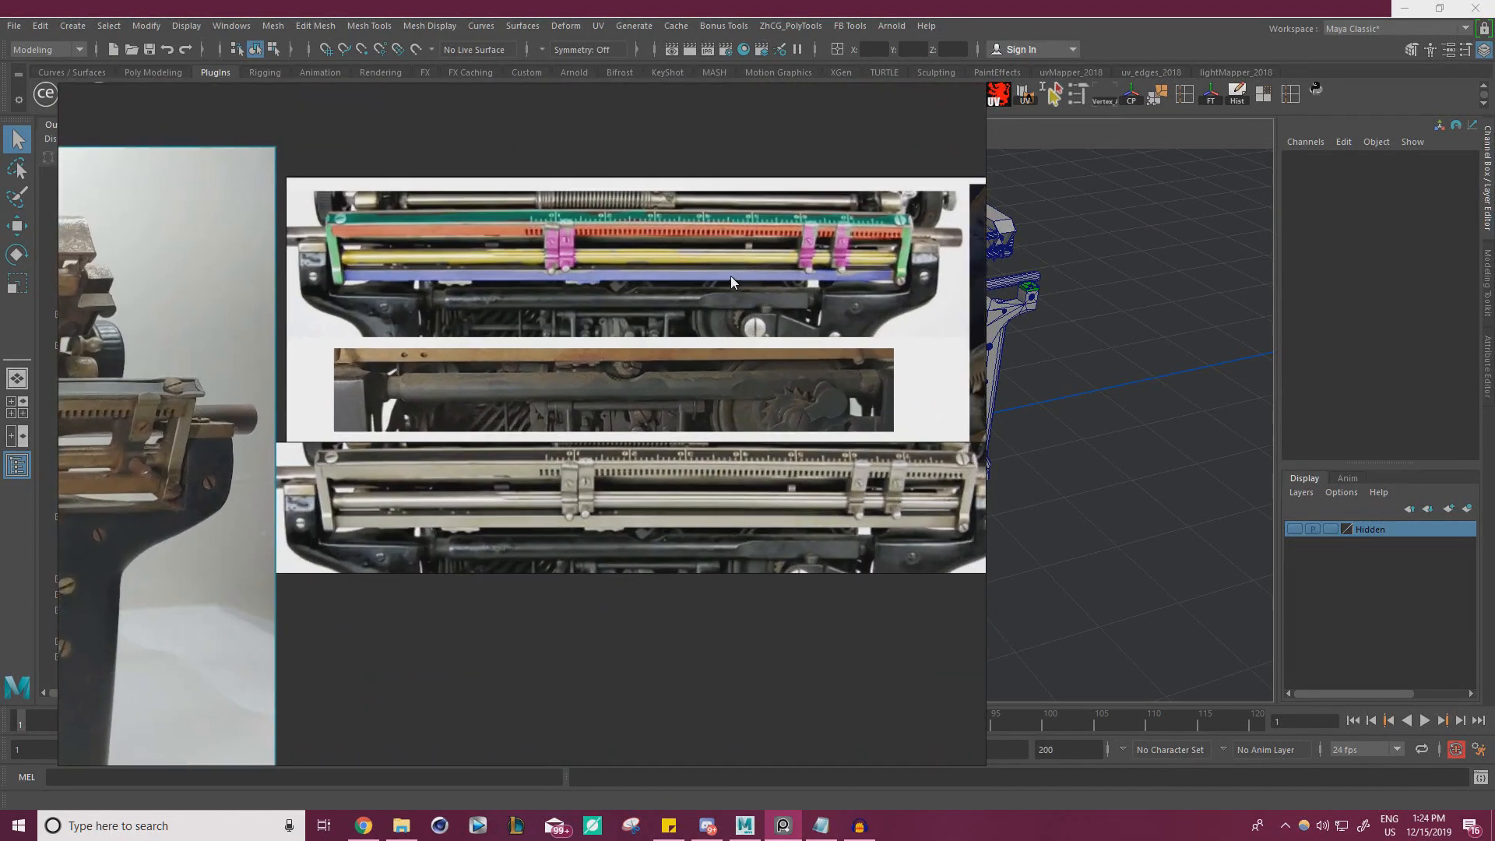
{"action": "middle_click_drag", "start_coordinate": [731, 281], "coordinate": [640, 285]}
{"action": "scroll", "coordinate": [641, 286], "scroll_direction": "down", "scroll_amount": 5}
{"action": "right_click_drag", "start_coordinate": [640, 285], "coordinate": [293, 382]}
{"action": "scroll", "coordinate": [293, 382], "scroll_direction": "up", "scroll_amount": 6}
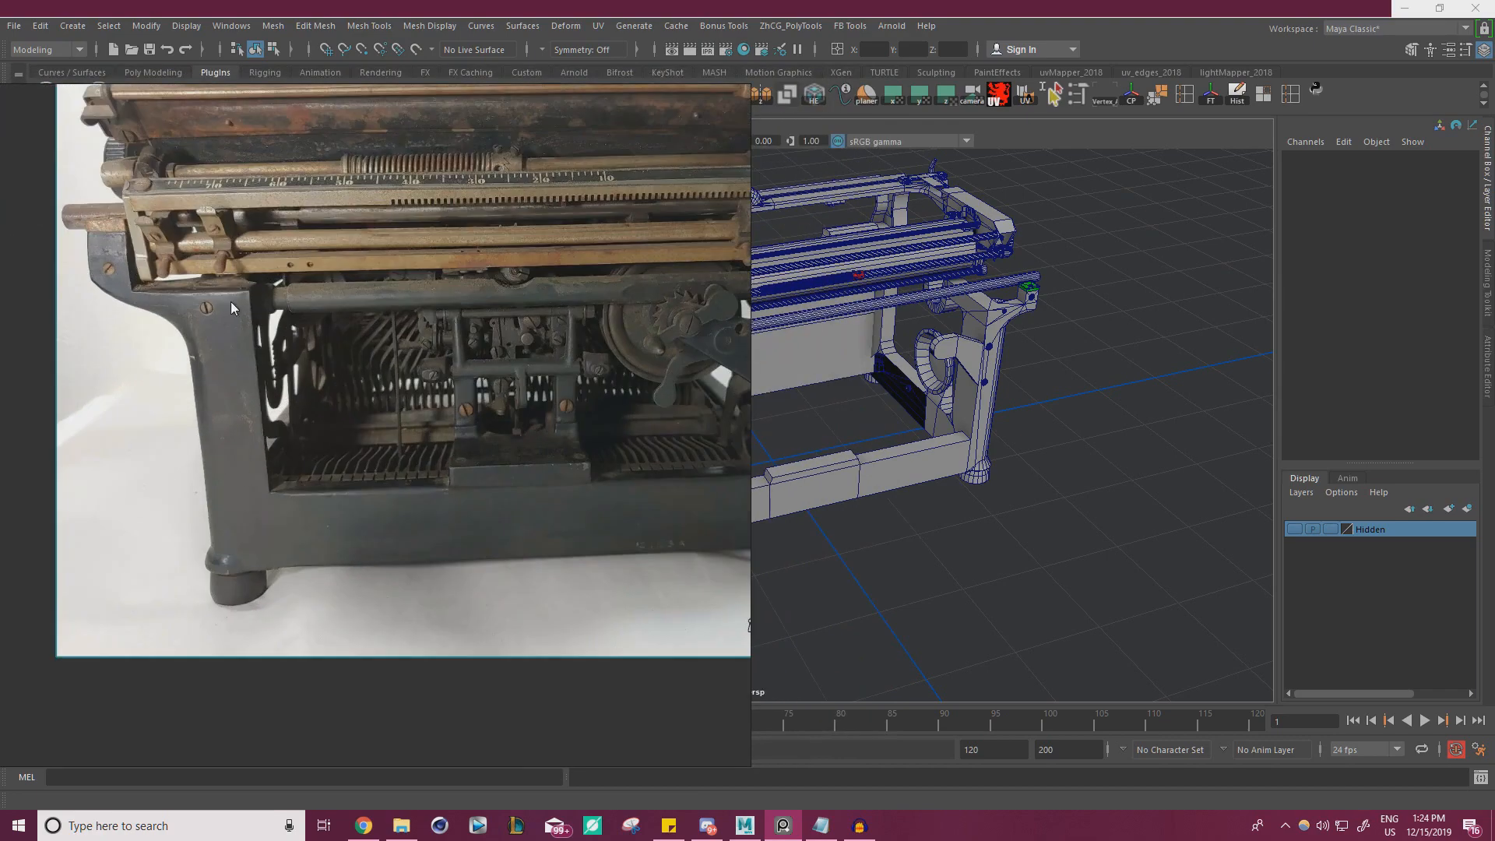
{"action": "scroll", "coordinate": [231, 301], "scroll_direction": "down", "scroll_amount": 3}
{"action": "scroll", "coordinate": [532, 363], "scroll_direction": "up", "scroll_amount": 3}
{"action": "scroll", "coordinate": [540, 507], "scroll_direction": "down", "scroll_amount": 5}
Find the black Underwood typewriter's full rear-view photo on the reference board
{"action": "middle_click_drag", "start_coordinate": [651, 372], "coordinate": [828, 434]}
{"action": "middle_click_drag", "start_coordinate": [356, 353], "coordinate": [648, 600]}
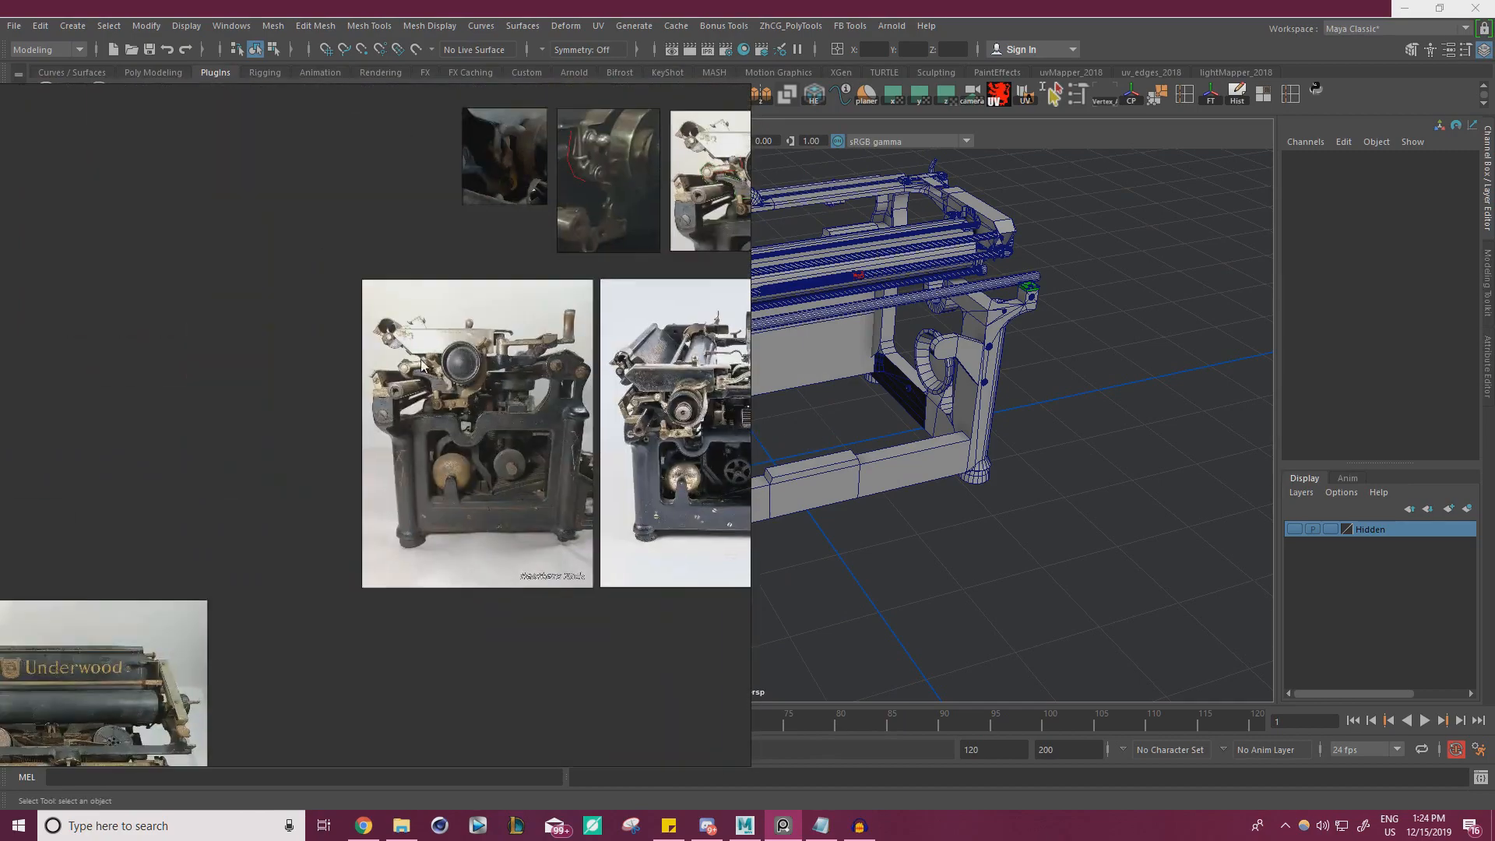
{"action": "scroll", "coordinate": [649, 600], "scroll_direction": "down", "scroll_amount": 5}
{"action": "middle_click_drag", "start_coordinate": [560, 478], "coordinate": [637, 571]}
{"action": "middle_click_drag", "start_coordinate": [208, 186], "coordinate": [356, 357]}
{"action": "scroll", "coordinate": [356, 356], "scroll_direction": "up", "scroll_amount": 8}
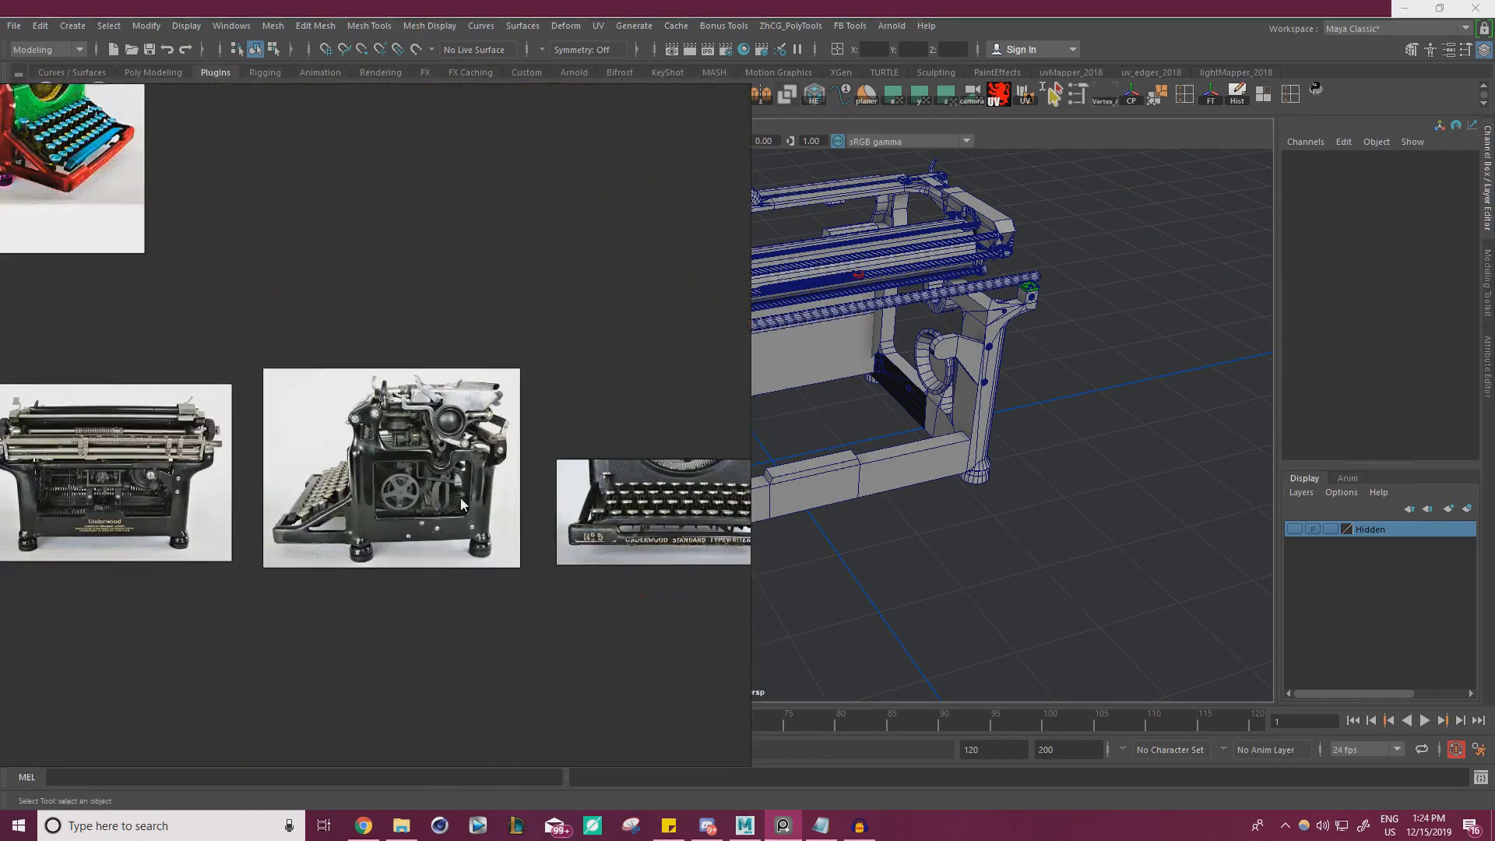
{"action": "scroll", "coordinate": [316, 417], "scroll_direction": "up", "scroll_amount": 3}
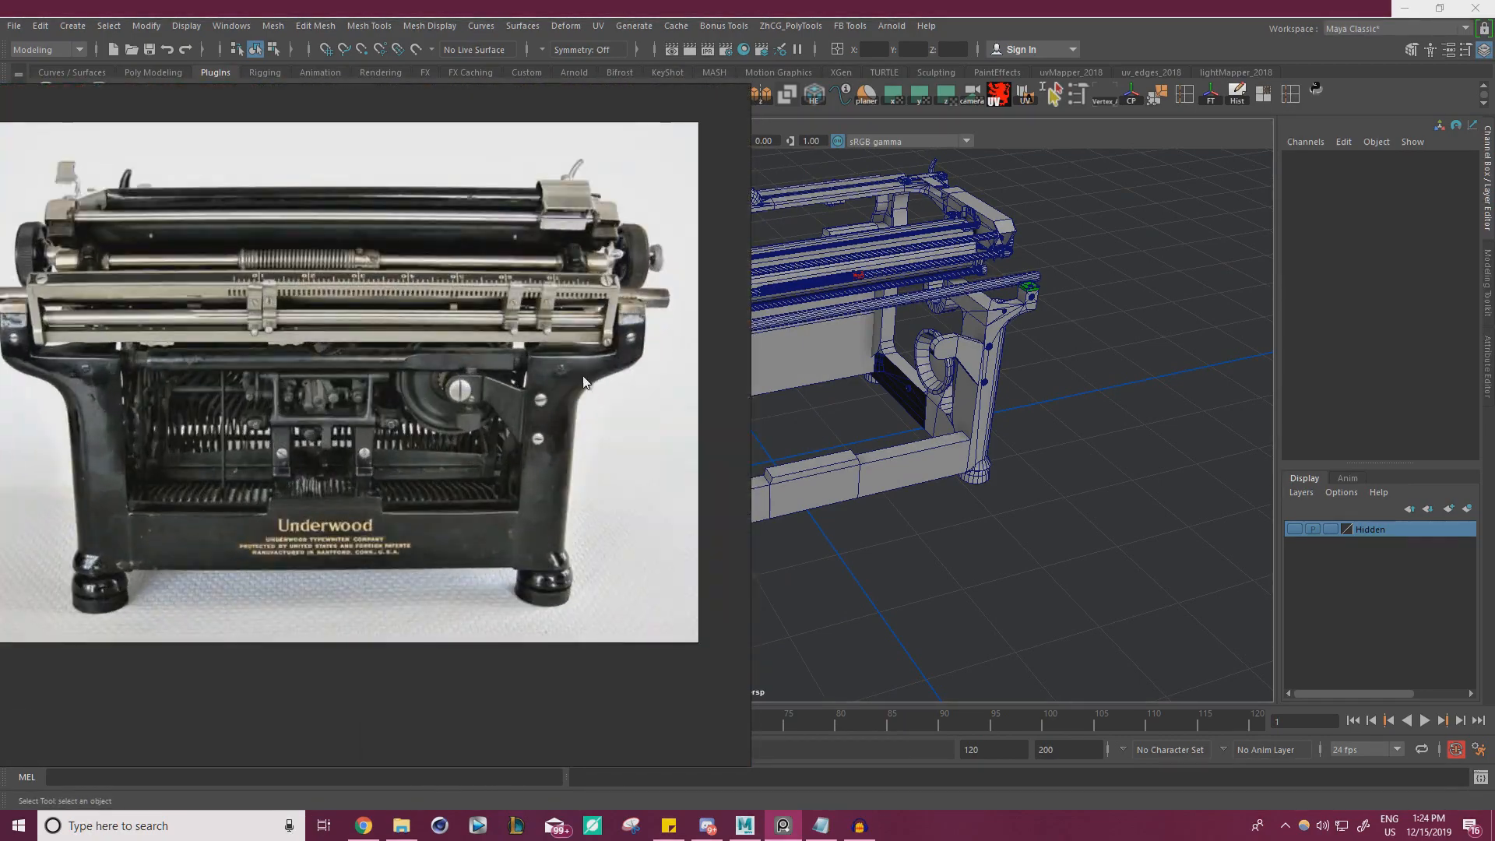
Move the reference board aside in front of Maya and switch the typewriter's frame mesh to face selection
{"action": "right_click_drag", "start_coordinate": [569, 413], "coordinate": [183, 466]}
{"action": "left_click_drag", "start_coordinate": [720, 444], "coordinate": [649, 400], "text": "alt"}
{"action": "right_click_drag", "start_coordinate": [649, 400], "coordinate": [748, 411], "text": "alt"}
{"action": "left_click_drag", "start_coordinate": [569, 337], "coordinate": [529, 382], "text": "alt"}
{"action": "right_click_drag", "start_coordinate": [530, 382], "coordinate": [675, 396], "text": "alt"}
{"action": "left_click_drag", "start_coordinate": [674, 395], "coordinate": [709, 377], "text": "alt"}
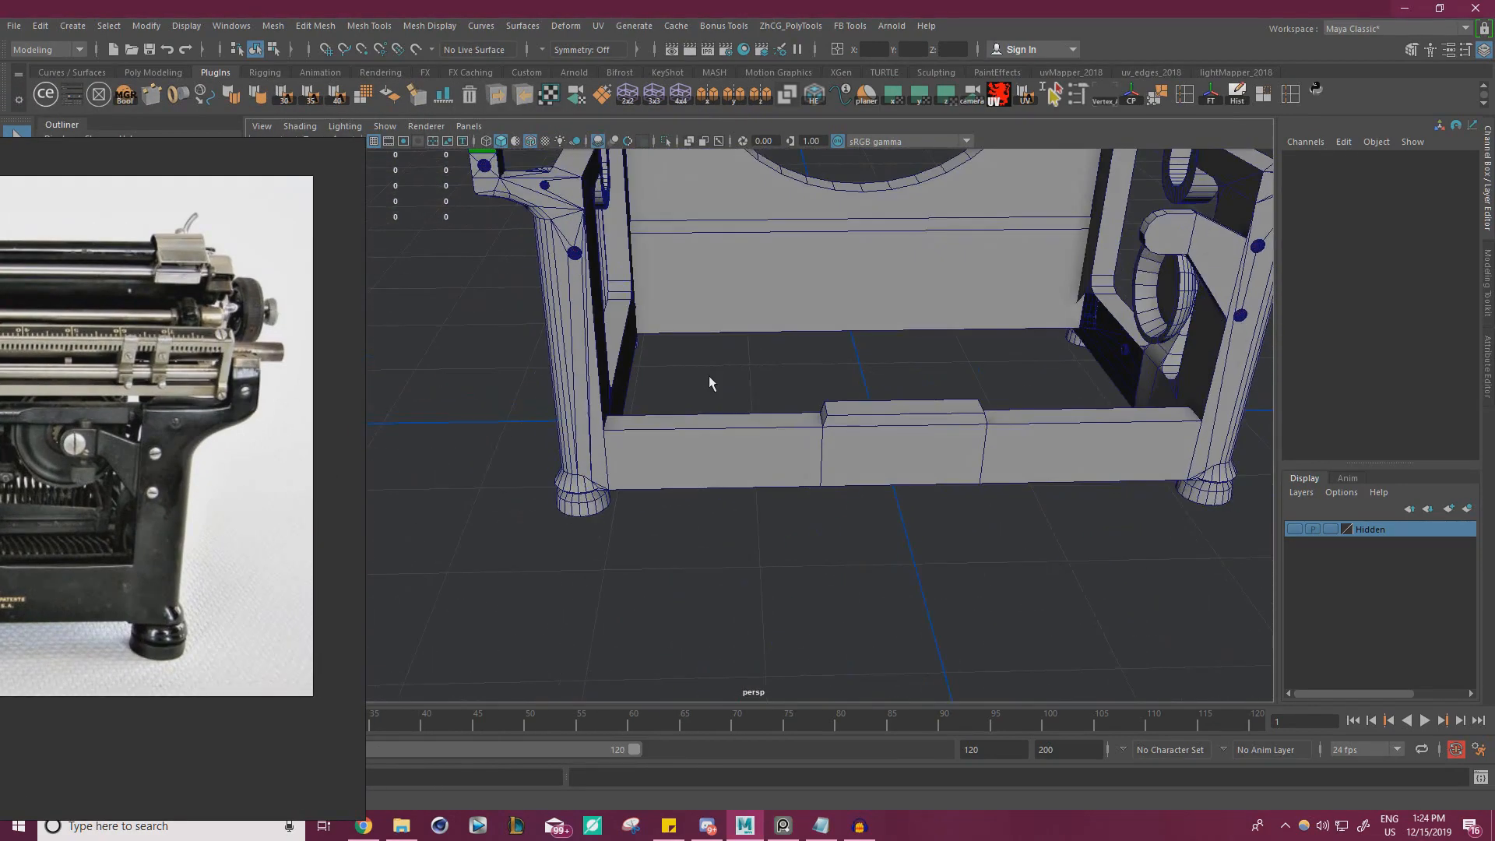
{"action": "left_click", "coordinate": [810, 487]}
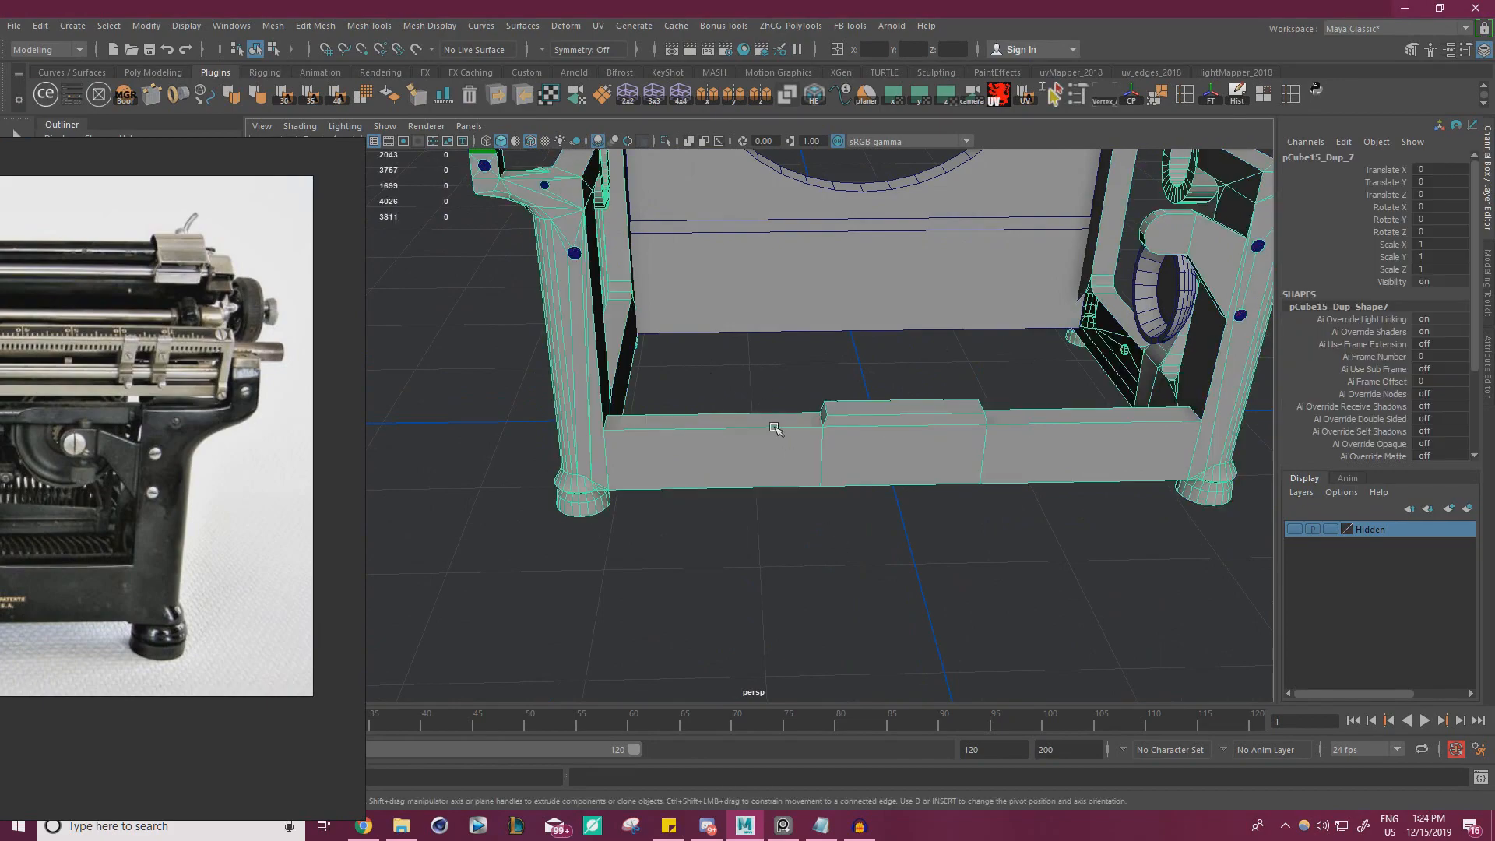
{"action": "right_click_drag", "start_coordinate": [775, 427], "coordinate": [708, 394]}
{"action": "left_click_drag", "start_coordinate": [708, 394], "coordinate": [820, 360], "text": "alt"}
{"action": "left_click", "coordinate": [747, 370]}
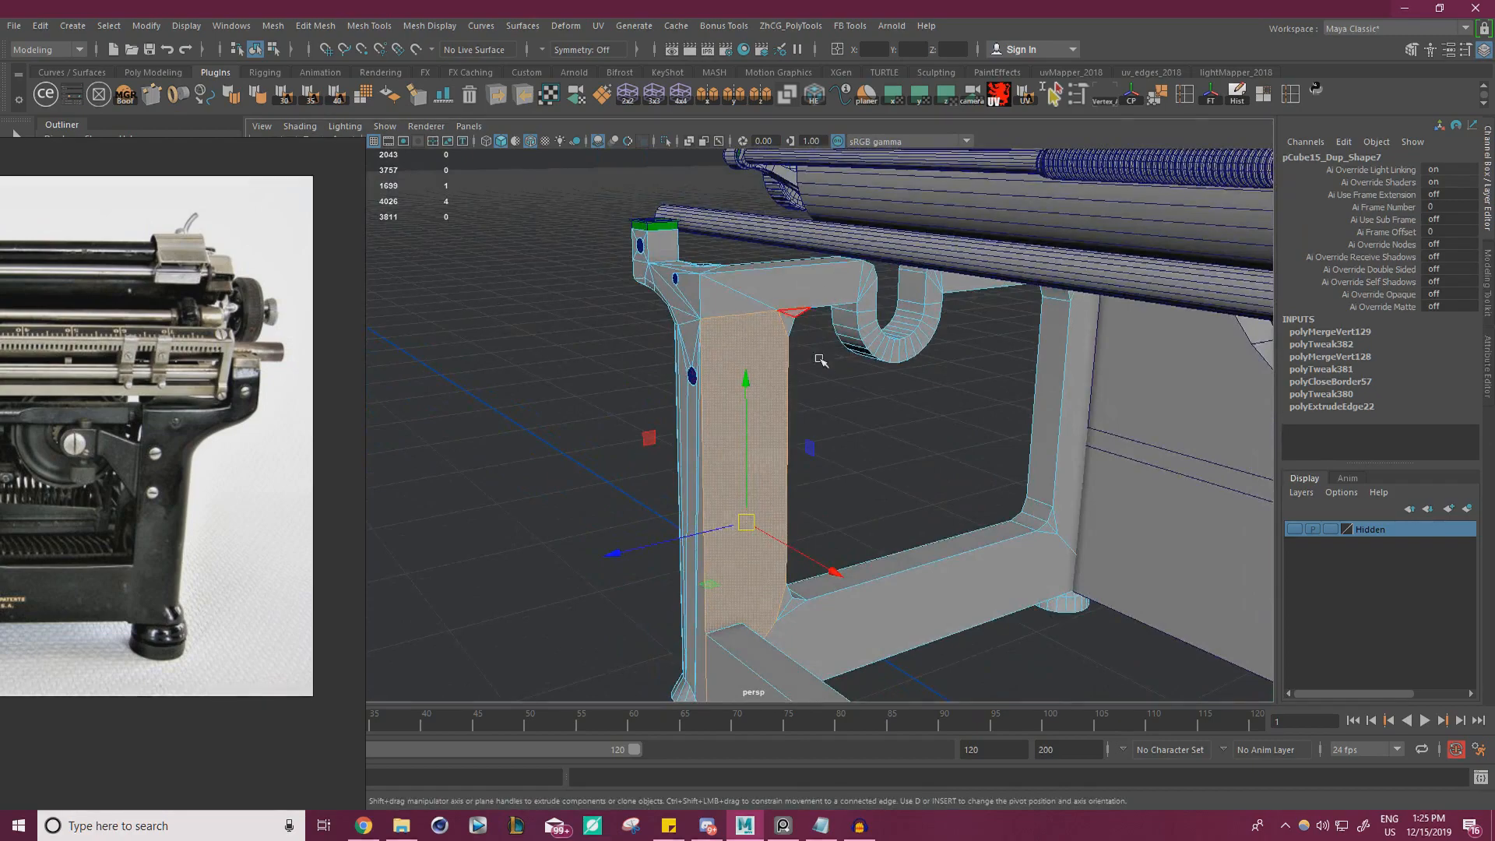
Select all faces of the rear lower crossbar between the two legs and extract them from the frame mesh
{"action": "left_click_drag", "start_coordinate": [942, 636], "coordinate": [989, 600], "text": "alt"}
{"action": "right_click_drag", "start_coordinate": [990, 600], "coordinate": [901, 604], "text": "alt"}
{"action": "left_click_drag", "start_coordinate": [902, 604], "coordinate": [691, 511], "text": "alt"}
{"action": "right_click_drag", "start_coordinate": [691, 511], "coordinate": [950, 537], "text": "alt"}
{"action": "left_click_drag", "start_coordinate": [950, 537], "coordinate": [919, 514], "text": "alt"}
{"action": "right_click_drag", "start_coordinate": [919, 514], "coordinate": [810, 522], "text": "alt"}
{"action": "middle_click_drag", "start_coordinate": [810, 522], "coordinate": [724, 527], "text": "alt"}
{"action": "left_click_drag", "start_coordinate": [724, 527], "coordinate": [740, 545], "text": "alt"}
{"action": "left_click_drag", "start_coordinate": [848, 621], "coordinate": [566, 361]}
{"action": "left_click_drag", "start_coordinate": [717, 481], "coordinate": [732, 471], "text": "alt"}
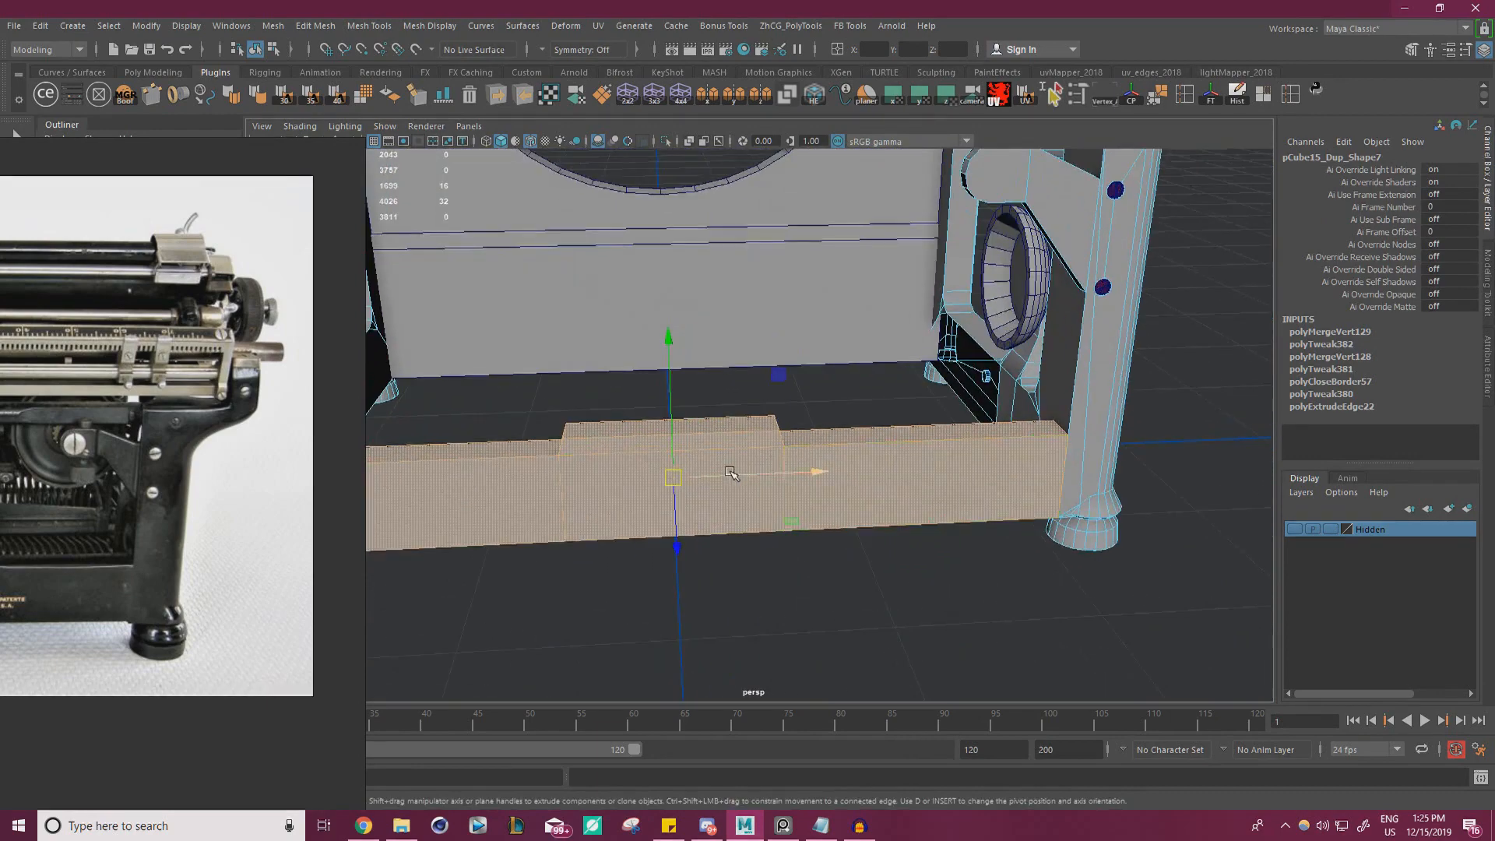
{"action": "right_click_drag", "start_coordinate": [787, 477], "coordinate": [645, 487], "text": "alt"}
{"action": "middle_click_drag", "start_coordinate": [645, 487], "coordinate": [774, 461], "text": "alt"}
{"action": "left_click_drag", "start_coordinate": [774, 461], "coordinate": [762, 474], "text": "alt"}
{"action": "left_click", "coordinate": [664, 595]}
{"action": "left_click_drag", "start_coordinate": [660, 599], "coordinate": [878, 361]}
{"action": "left_click_drag", "start_coordinate": [896, 409], "coordinate": [865, 471], "text": "alt"}
{"action": "right_click", "coordinate": [629, 342], "text": "shift"}
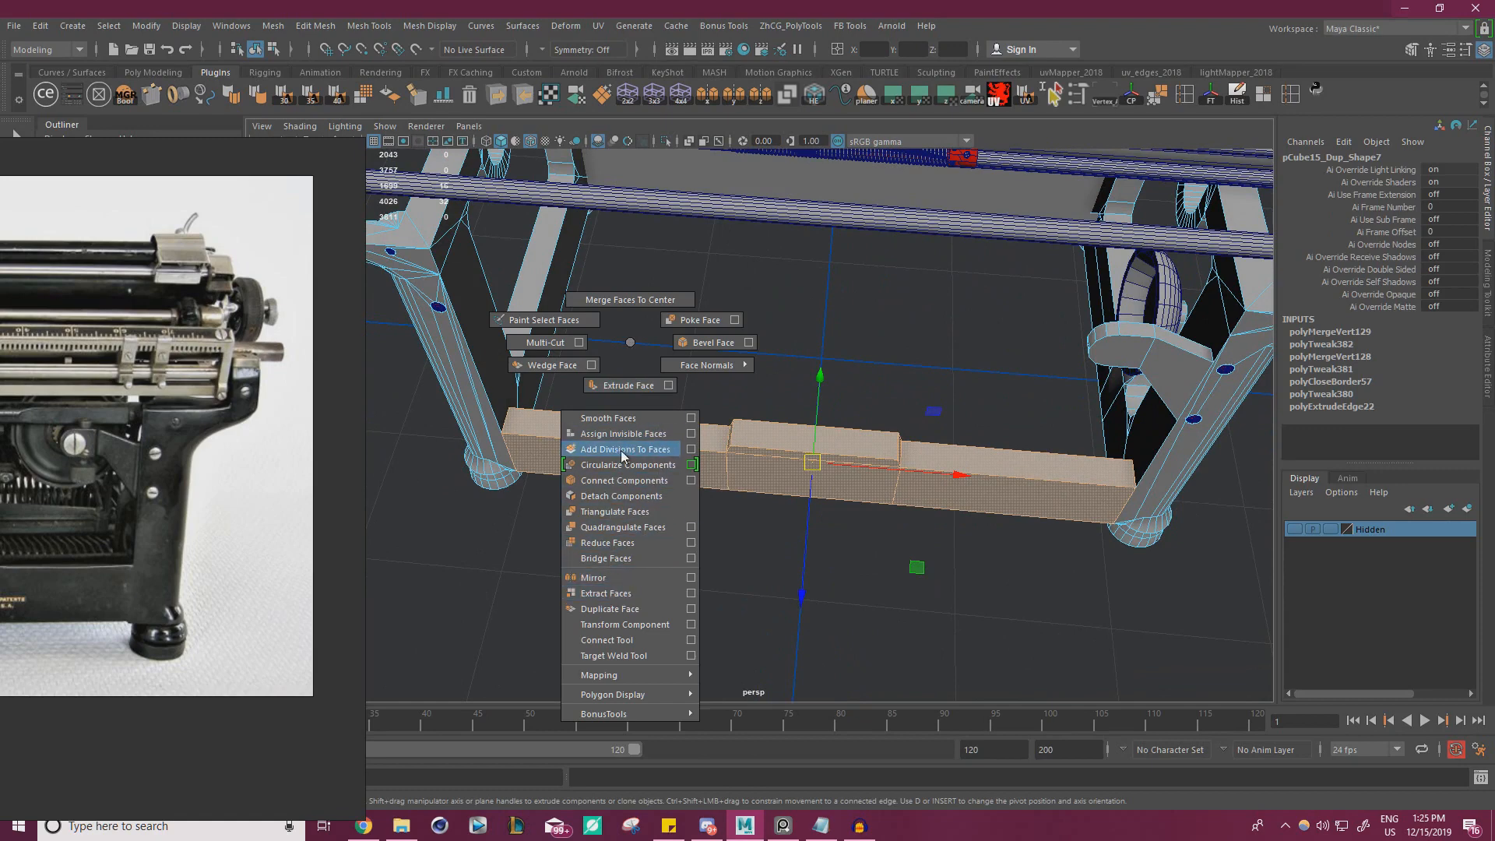
{"action": "right_click_drag", "start_coordinate": [620, 451], "coordinate": [611, 594], "text": "shift"}
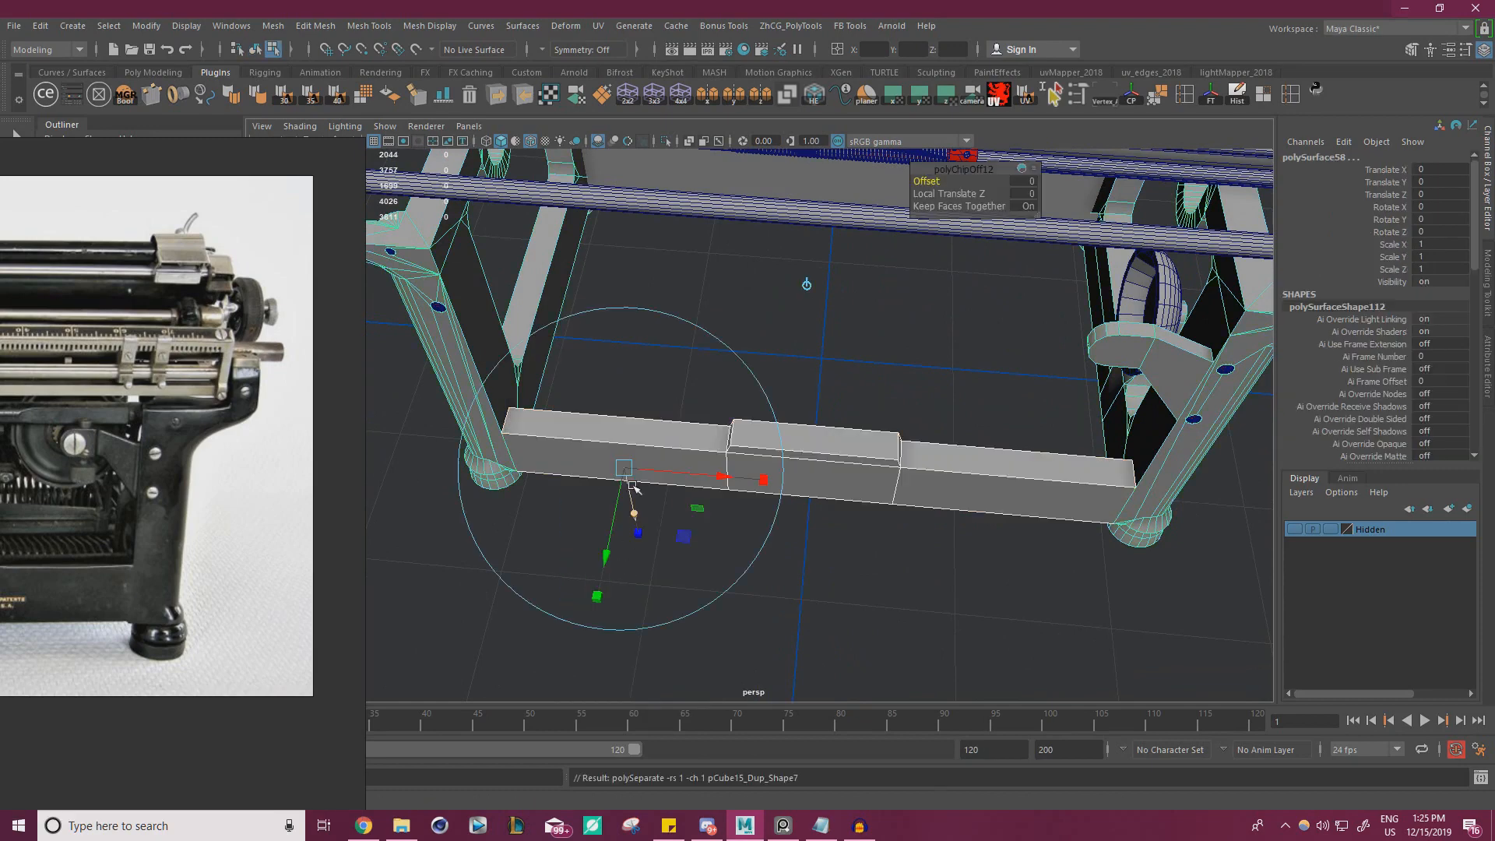
Select the vertices at both ends of the extracted rear crossbar and scale them inward along its length, clear of the legs
{"action": "right_click_drag", "start_coordinate": [861, 457], "coordinate": [973, 351]}
{"action": "left_click", "coordinate": [974, 351]}
{"action": "left_click", "coordinate": [888, 484]}
{"action": "key", "text": "w"}
{"action": "left_click_drag", "start_coordinate": [870, 533], "coordinate": [670, 397], "text": "alt"}
{"action": "right_click_drag", "start_coordinate": [626, 377], "coordinate": [541, 350]}
{"action": "left_click_drag", "start_coordinate": [542, 358], "coordinate": [608, 444], "text": "alt"}
{"action": "left_click_drag", "start_coordinate": [629, 578], "coordinate": [436, 353]}
{"action": "left_click_drag", "start_coordinate": [592, 448], "coordinate": [659, 465], "text": "alt"}
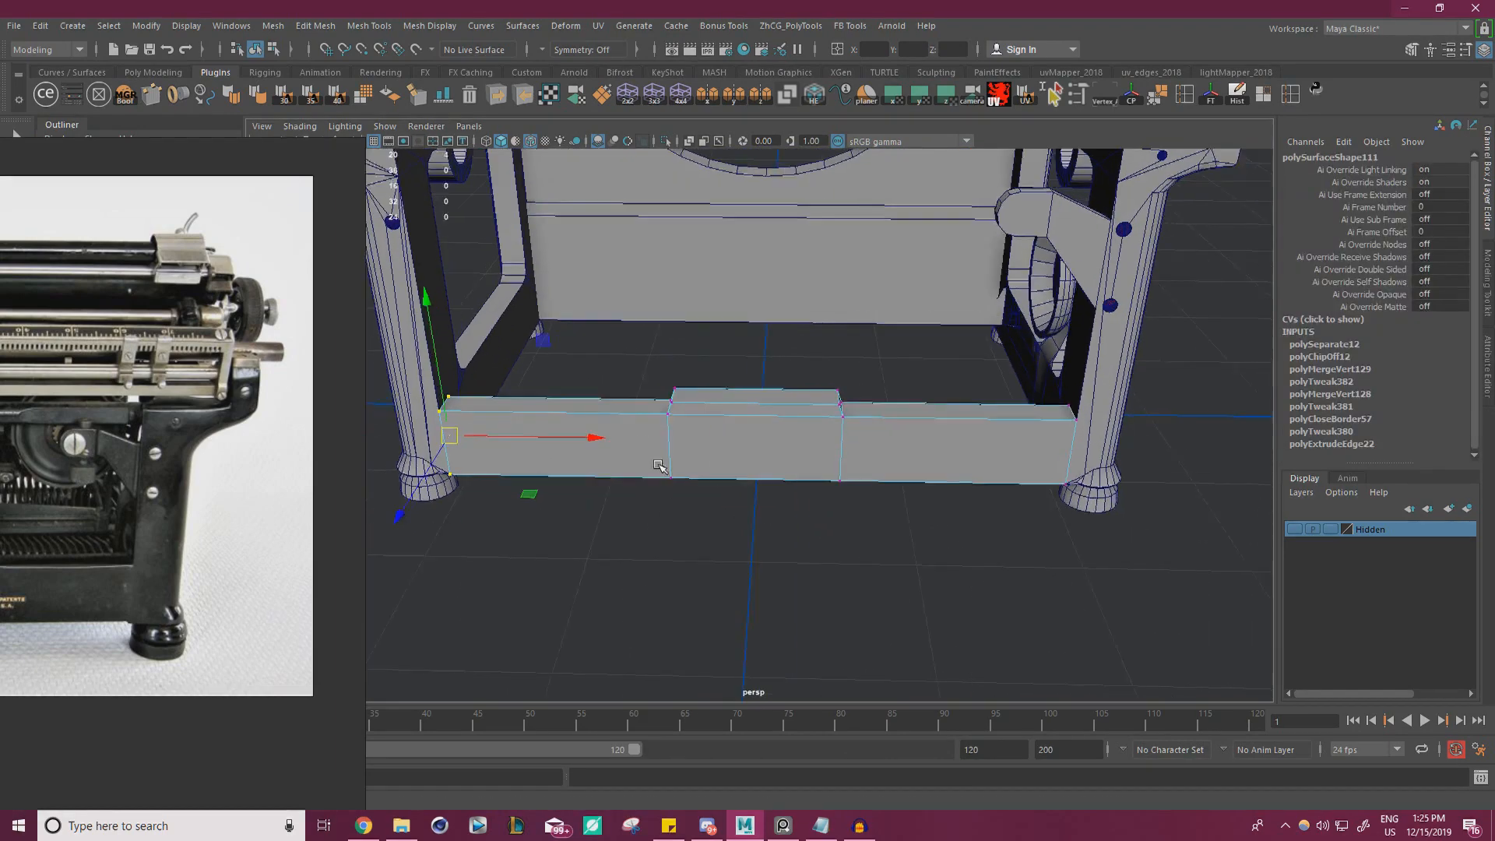
{"action": "middle_click_drag", "start_coordinate": [659, 465], "coordinate": [518, 479], "text": "alt"}
{"action": "left_click_drag", "start_coordinate": [797, 585], "coordinate": [1047, 372], "text": "shift"}
{"action": "key", "text": "r"}
{"action": "middle_click_drag", "start_coordinate": [690, 471], "coordinate": [904, 458], "text": "alt"}
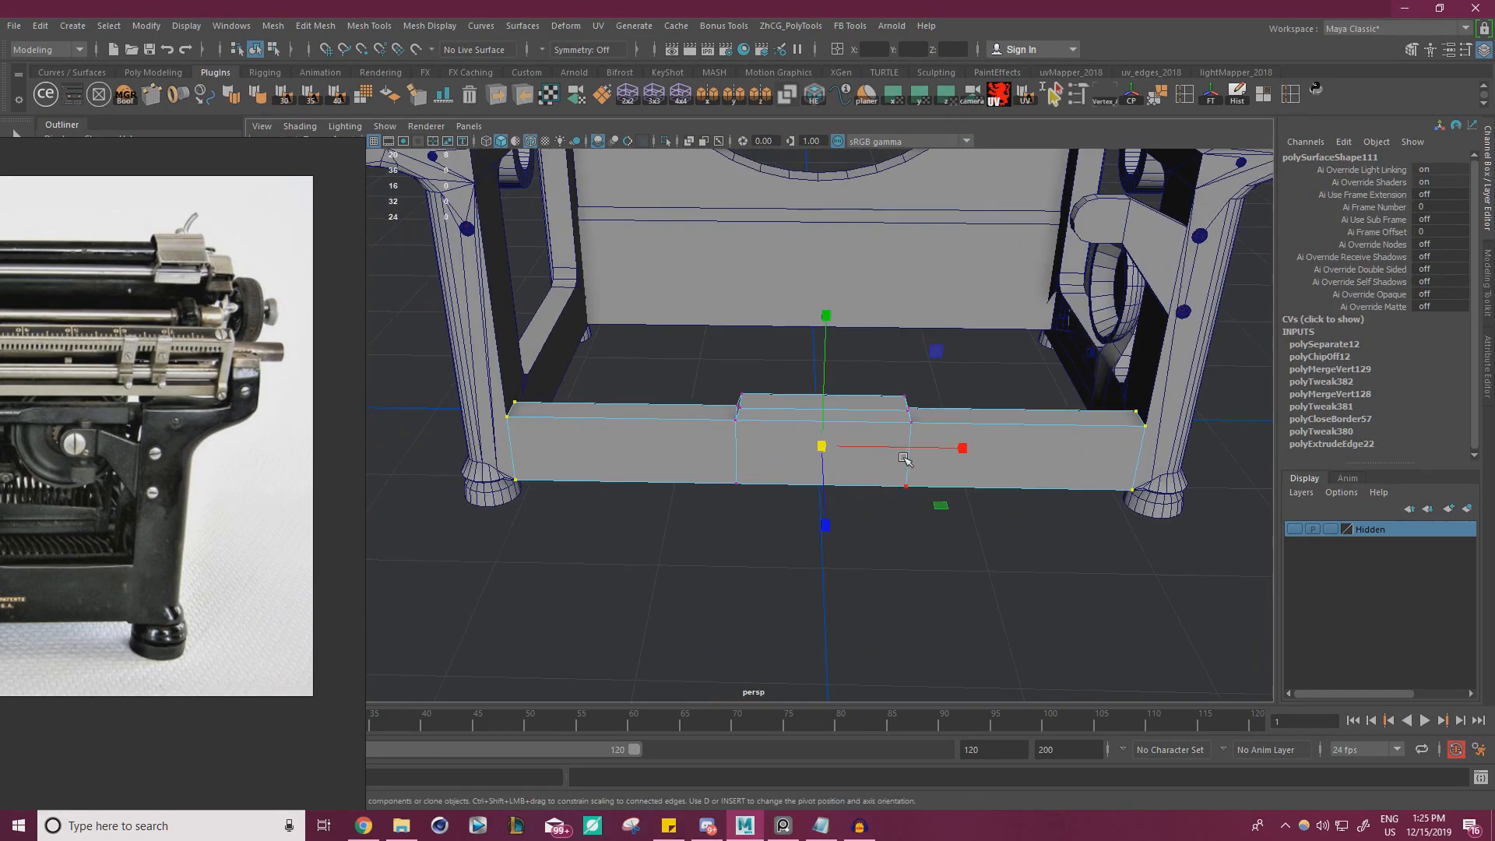
{"action": "left_click_drag", "start_coordinate": [963, 449], "coordinate": [926, 448]}
{"action": "right_click_drag", "start_coordinate": [921, 447], "coordinate": [869, 434], "text": "alt"}
{"action": "left_click_drag", "start_coordinate": [868, 433], "coordinate": [906, 419], "text": "alt"}
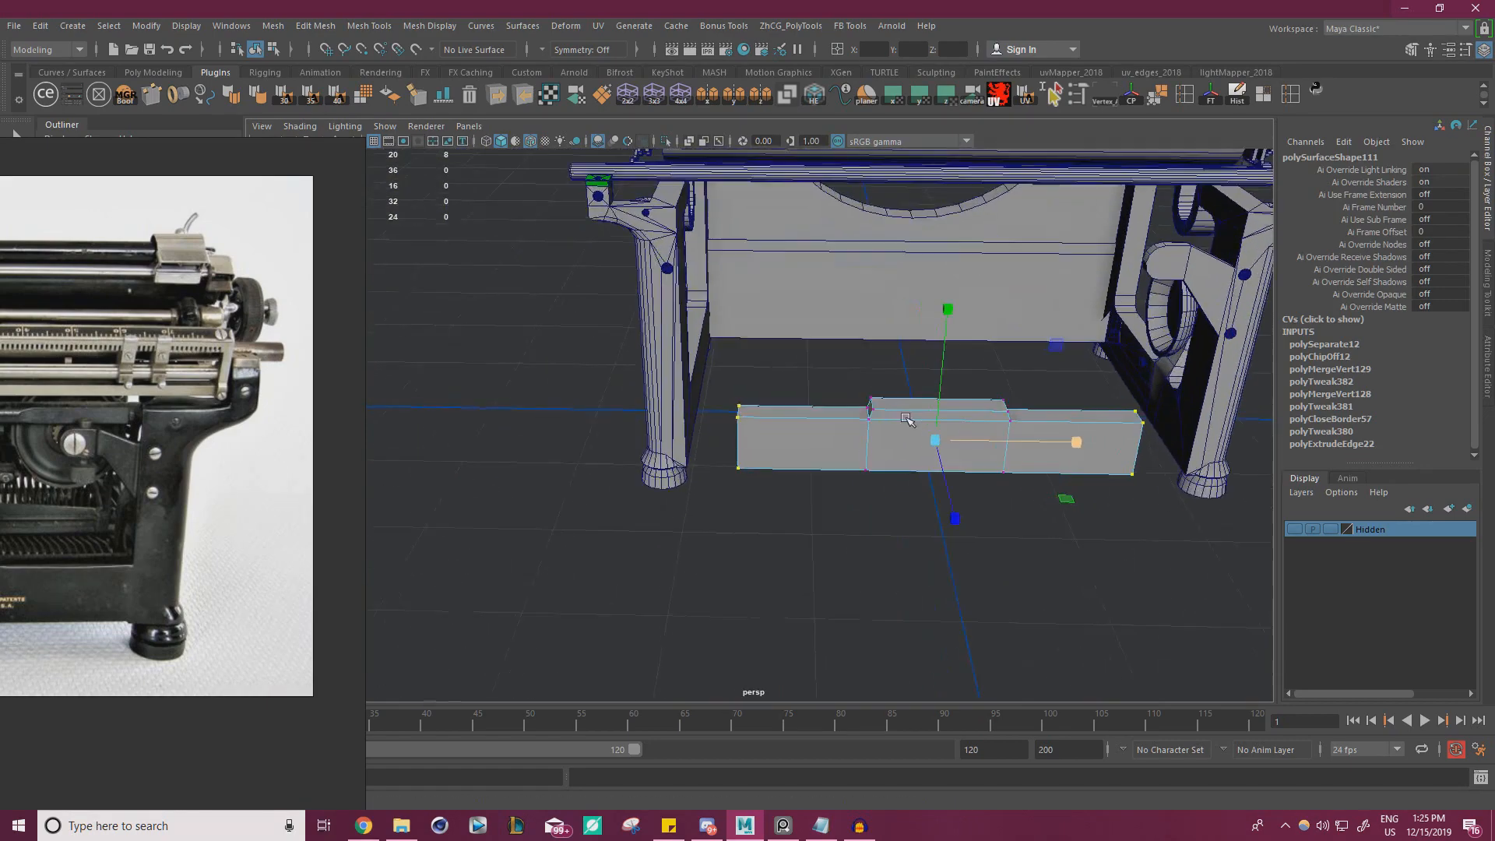
{"action": "key", "text": "w"}
{"action": "right_click_drag", "start_coordinate": [763, 443], "coordinate": [834, 367]}
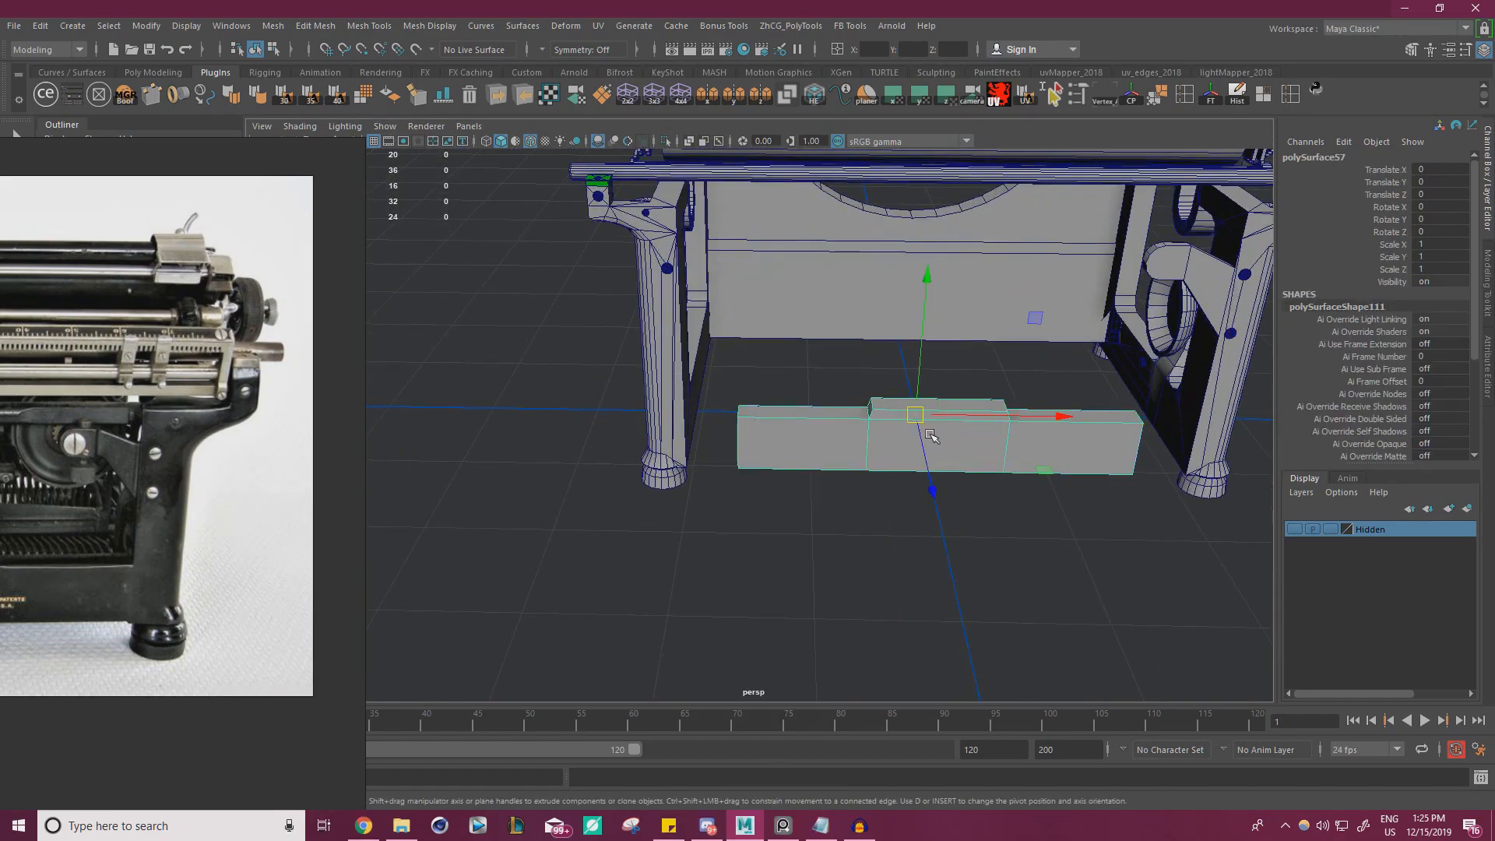
Isolate the typewriter's frame mesh in the viewport
{"action": "left_click_drag", "start_coordinate": [823, 416], "coordinate": [719, 396], "text": "alt"}
{"action": "left_click", "coordinate": [720, 396]}
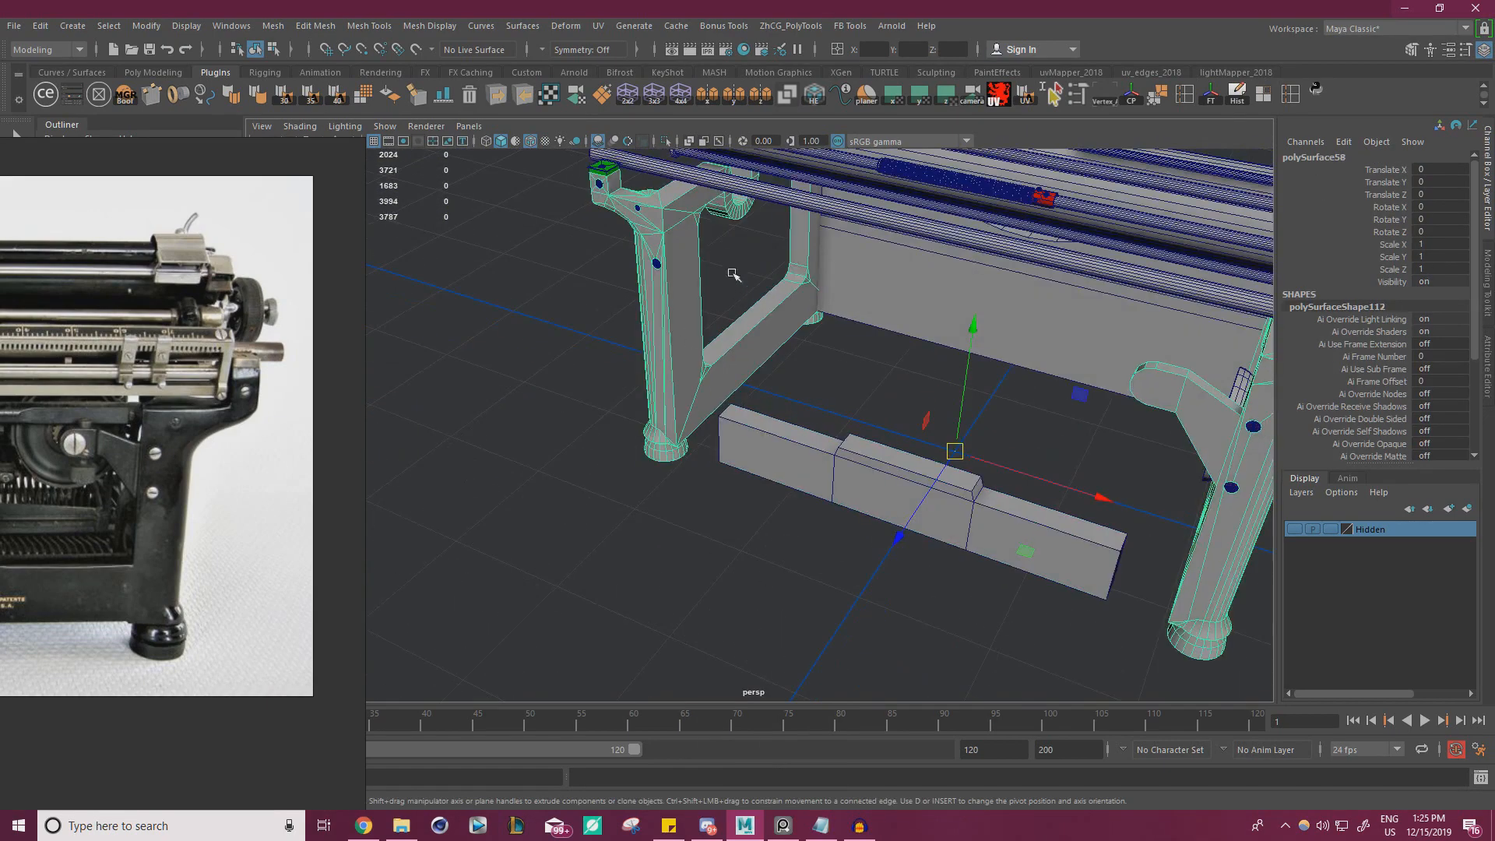
{"action": "left_click", "coordinate": [667, 142]}
Select the open border edges on the side frame's lower rail and close the gap with Fill Hole
{"action": "left_click_drag", "start_coordinate": [767, 329], "coordinate": [801, 465], "text": "alt"}
{"action": "right_click_drag", "start_coordinate": [802, 464], "coordinate": [810, 514], "text": "alt"}
{"action": "middle_click_drag", "start_coordinate": [810, 514], "coordinate": [1046, 534], "text": "alt"}
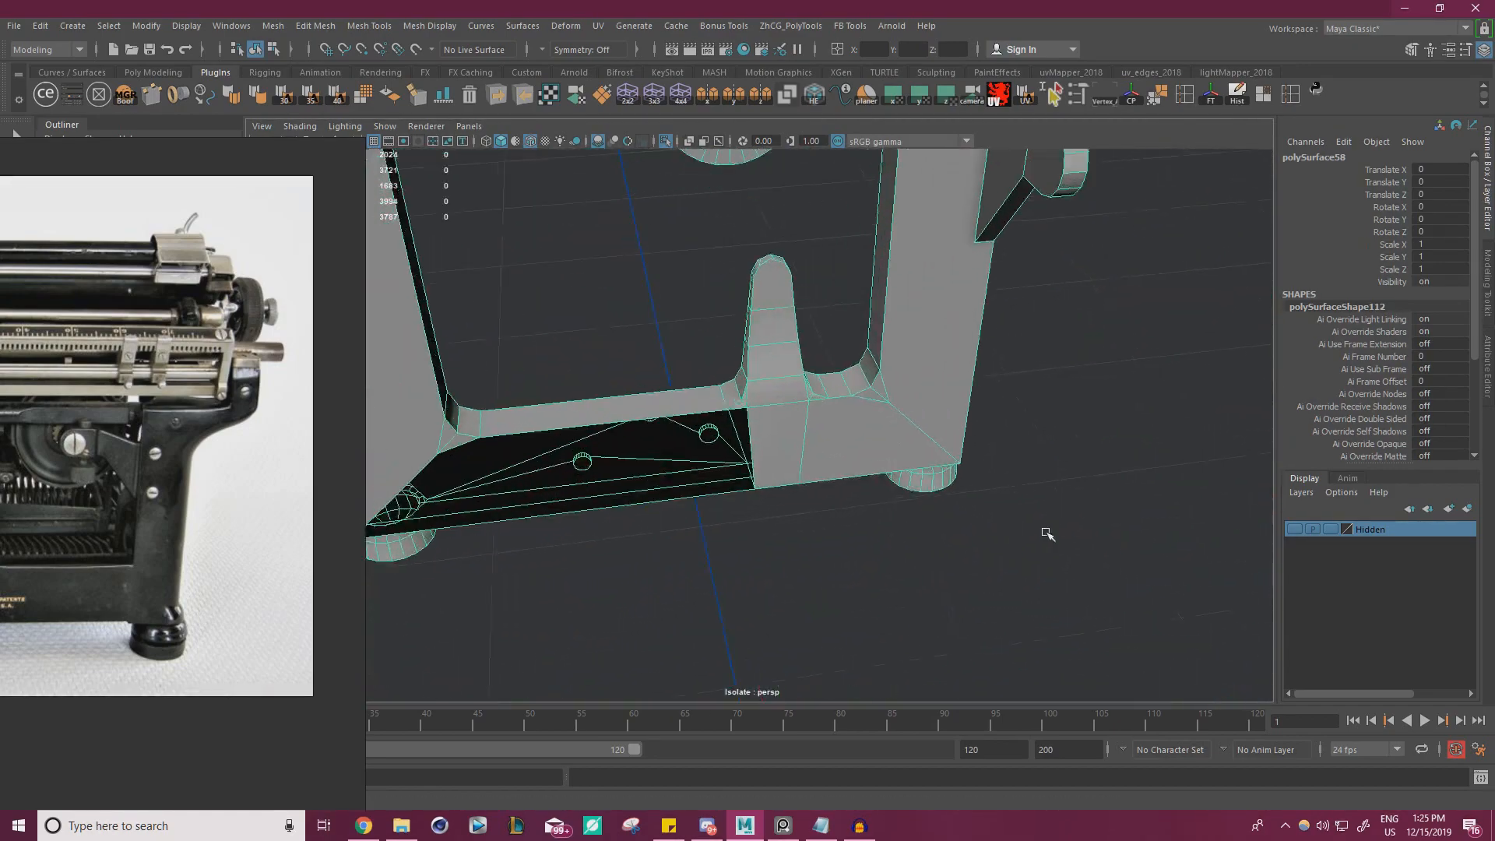
{"action": "left_click_drag", "start_coordinate": [1047, 534], "coordinate": [993, 515], "text": "alt"}
{"action": "right_click_drag", "start_coordinate": [778, 375], "coordinate": [779, 335]}
{"action": "double_click", "coordinate": [753, 454]}
{"action": "left_click_drag", "start_coordinate": [748, 444], "coordinate": [779, 428], "text": "alt"}
{"action": "middle_click_drag", "start_coordinate": [779, 428], "coordinate": [923, 412], "text": "alt"}
{"action": "right_click", "coordinate": [735, 278], "text": "shift"}
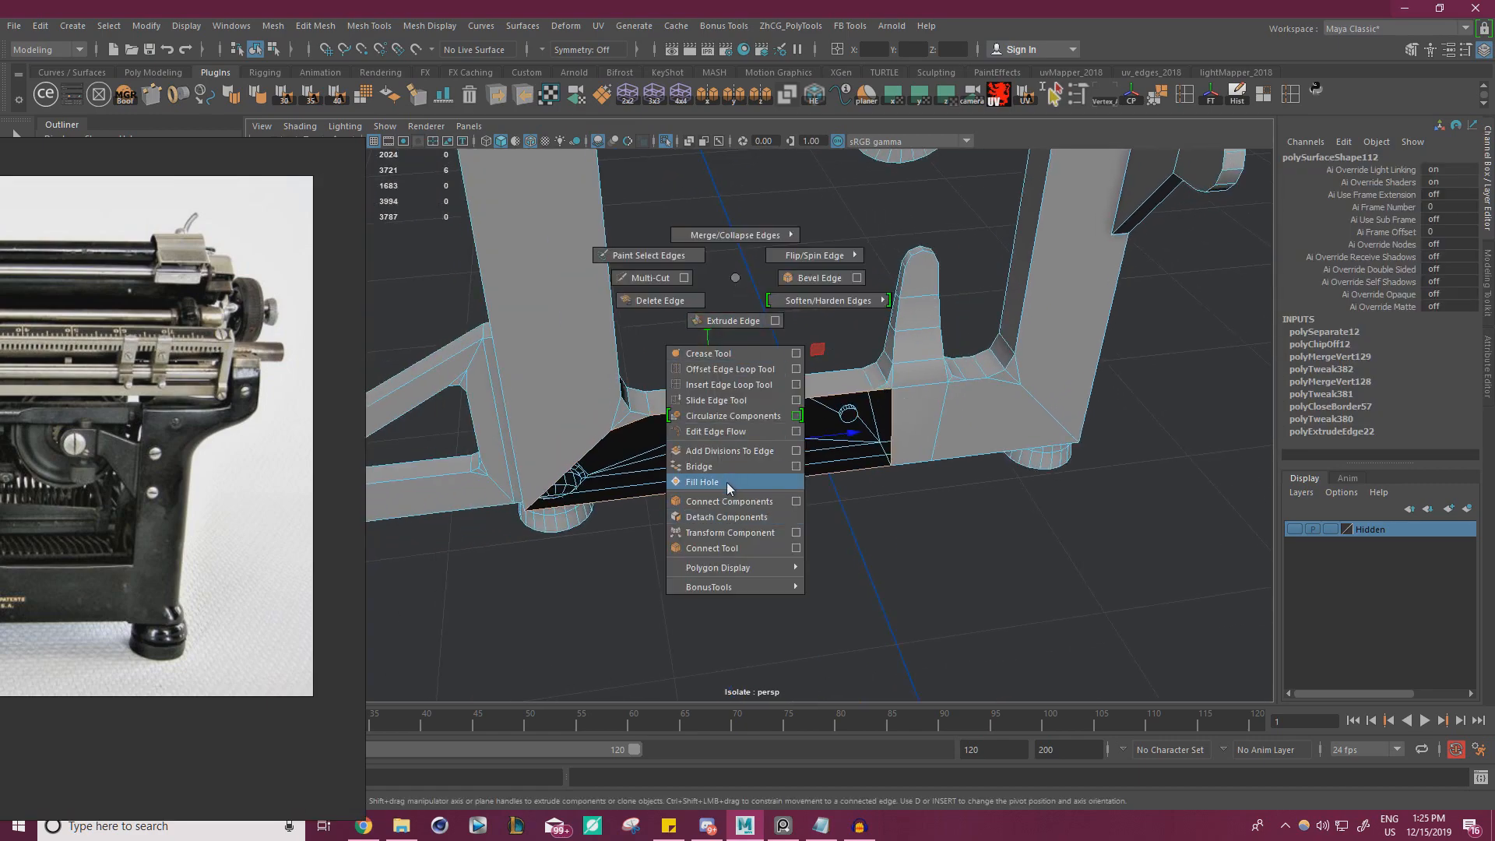
{"action": "right_click_drag", "start_coordinate": [727, 483], "coordinate": [723, 483], "text": "shift"}
Examine the isolated side frame's topology from several angles, especially the corners of its large opening
{"action": "right_click_drag", "start_coordinate": [818, 478], "coordinate": [771, 468], "text": "alt"}
{"action": "left_click_drag", "start_coordinate": [771, 467], "coordinate": [502, 437], "text": "alt"}
{"action": "middle_click_drag", "start_coordinate": [503, 437], "coordinate": [810, 424], "text": "alt"}
{"action": "right_click_drag", "start_coordinate": [810, 424], "coordinate": [963, 417], "text": "alt"}
{"action": "left_click_drag", "start_coordinate": [963, 416], "coordinate": [938, 415], "text": "alt"}
{"action": "right_click_drag", "start_coordinate": [938, 415], "coordinate": [1137, 421], "text": "alt"}
{"action": "middle_click_drag", "start_coordinate": [1138, 421], "coordinate": [966, 424], "text": "alt"}
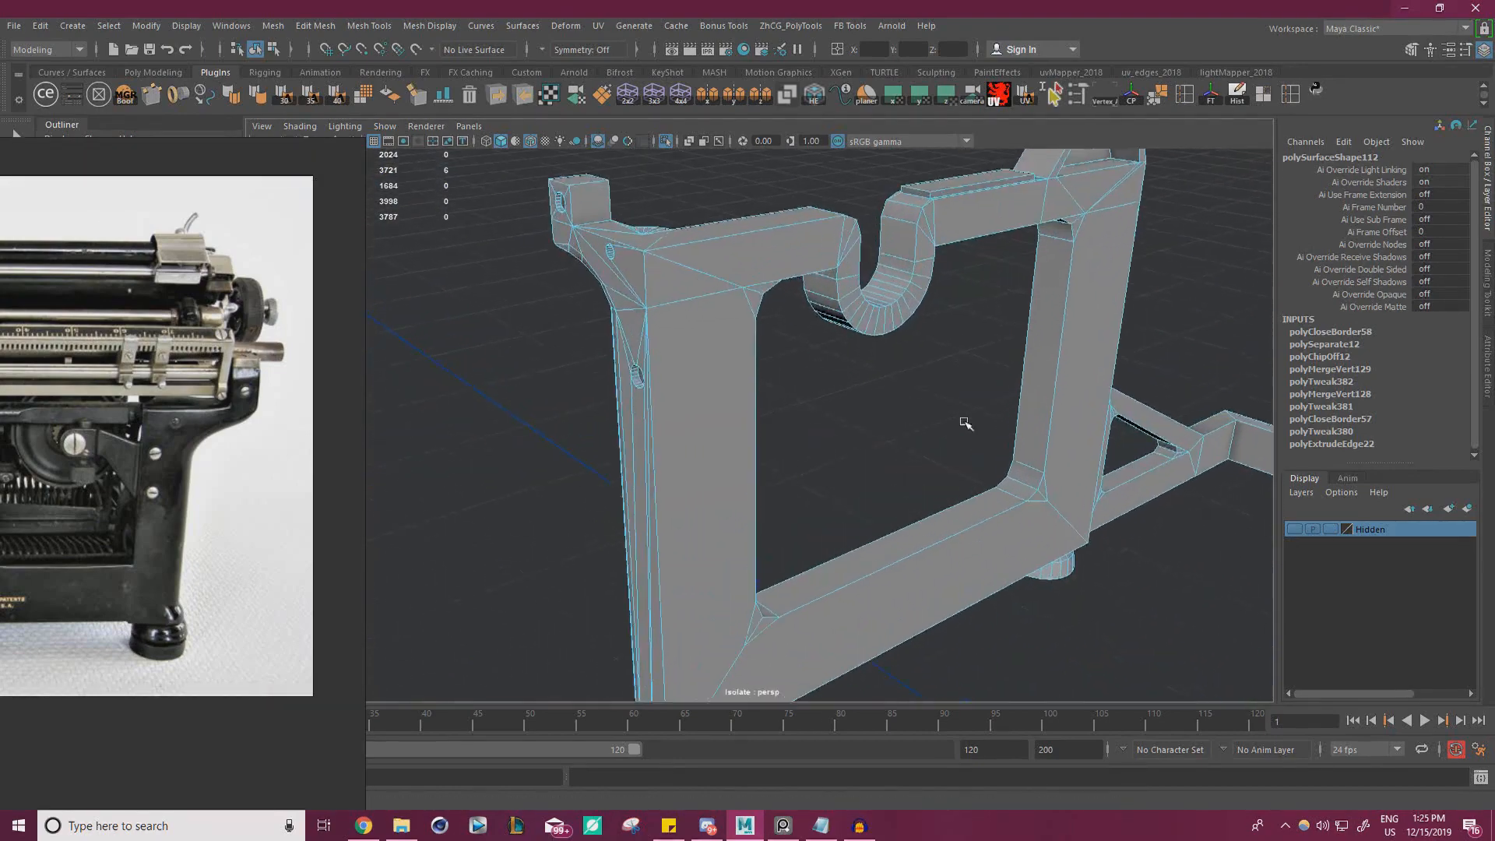
{"action": "left_click_drag", "start_coordinate": [966, 423], "coordinate": [939, 421], "text": "alt"}
{"action": "right_click_drag", "start_coordinate": [692, 292], "coordinate": [693, 333]}
{"action": "left_click_drag", "start_coordinate": [693, 334], "coordinate": [631, 319], "text": "alt"}
{"action": "middle_click_drag", "start_coordinate": [631, 319], "coordinate": [818, 446], "text": "alt"}
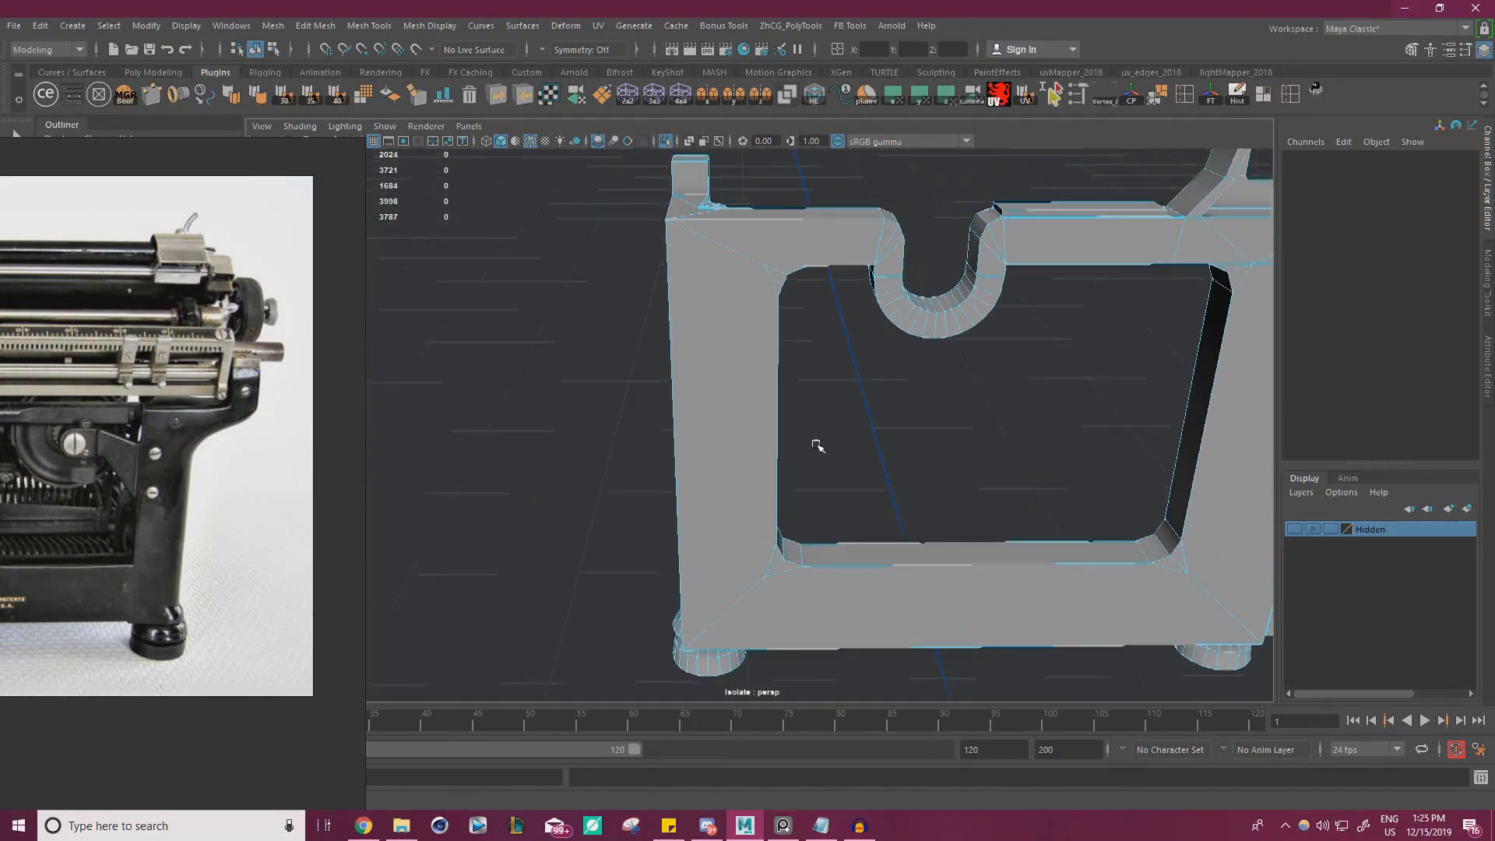
{"action": "left_click_drag", "start_coordinate": [818, 445], "coordinate": [710, 351], "text": "alt"}
{"action": "left_click", "coordinate": [705, 366]}
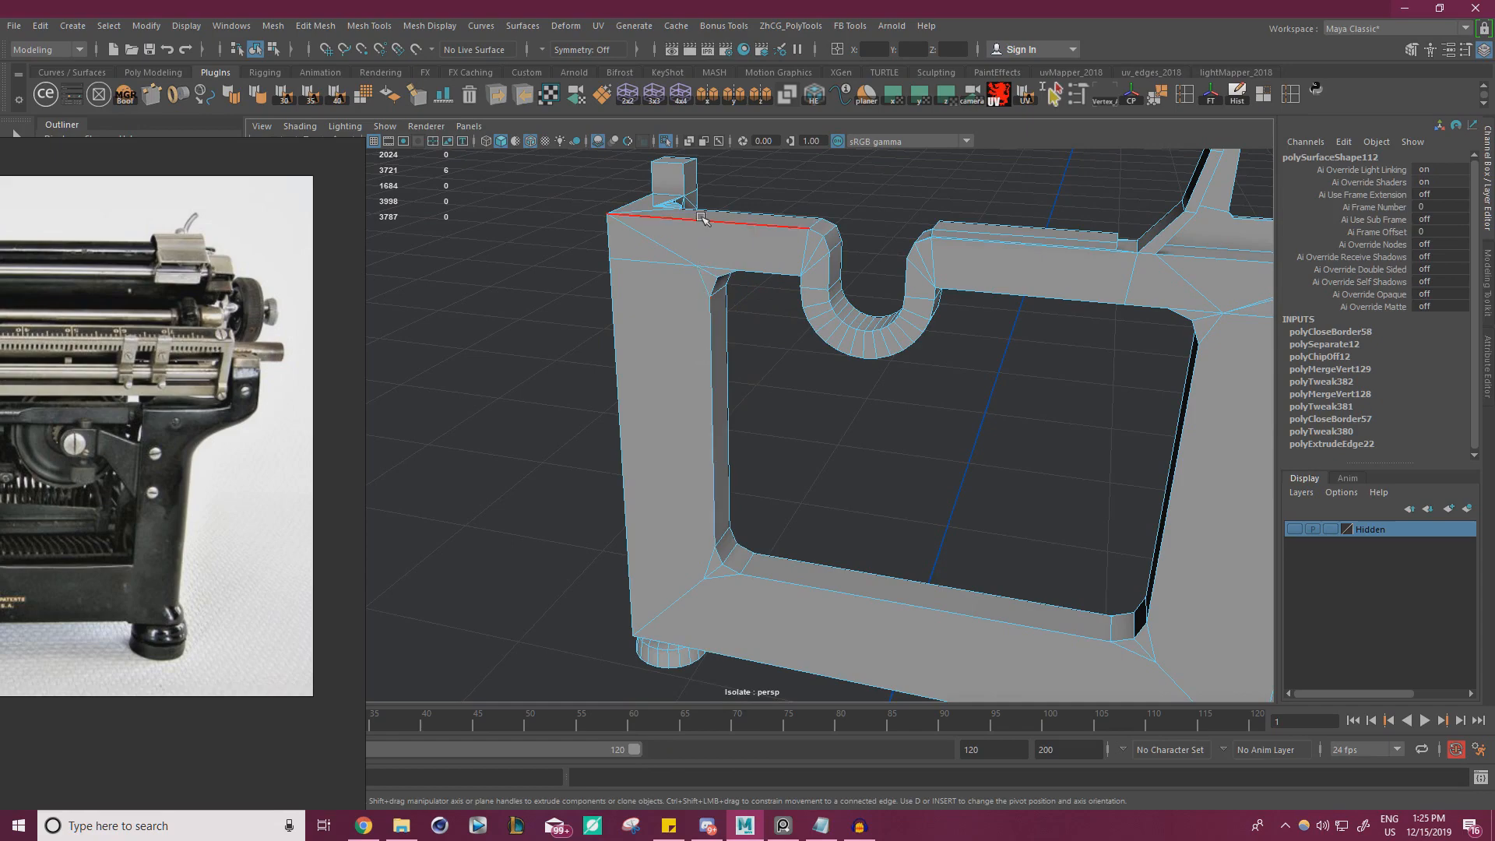
Cut an edge from the side opening's upper corner beside the rear post straight up to the frame's top edge
{"action": "left_click_drag", "start_coordinate": [713, 477], "coordinate": [831, 267], "text": "alt"}
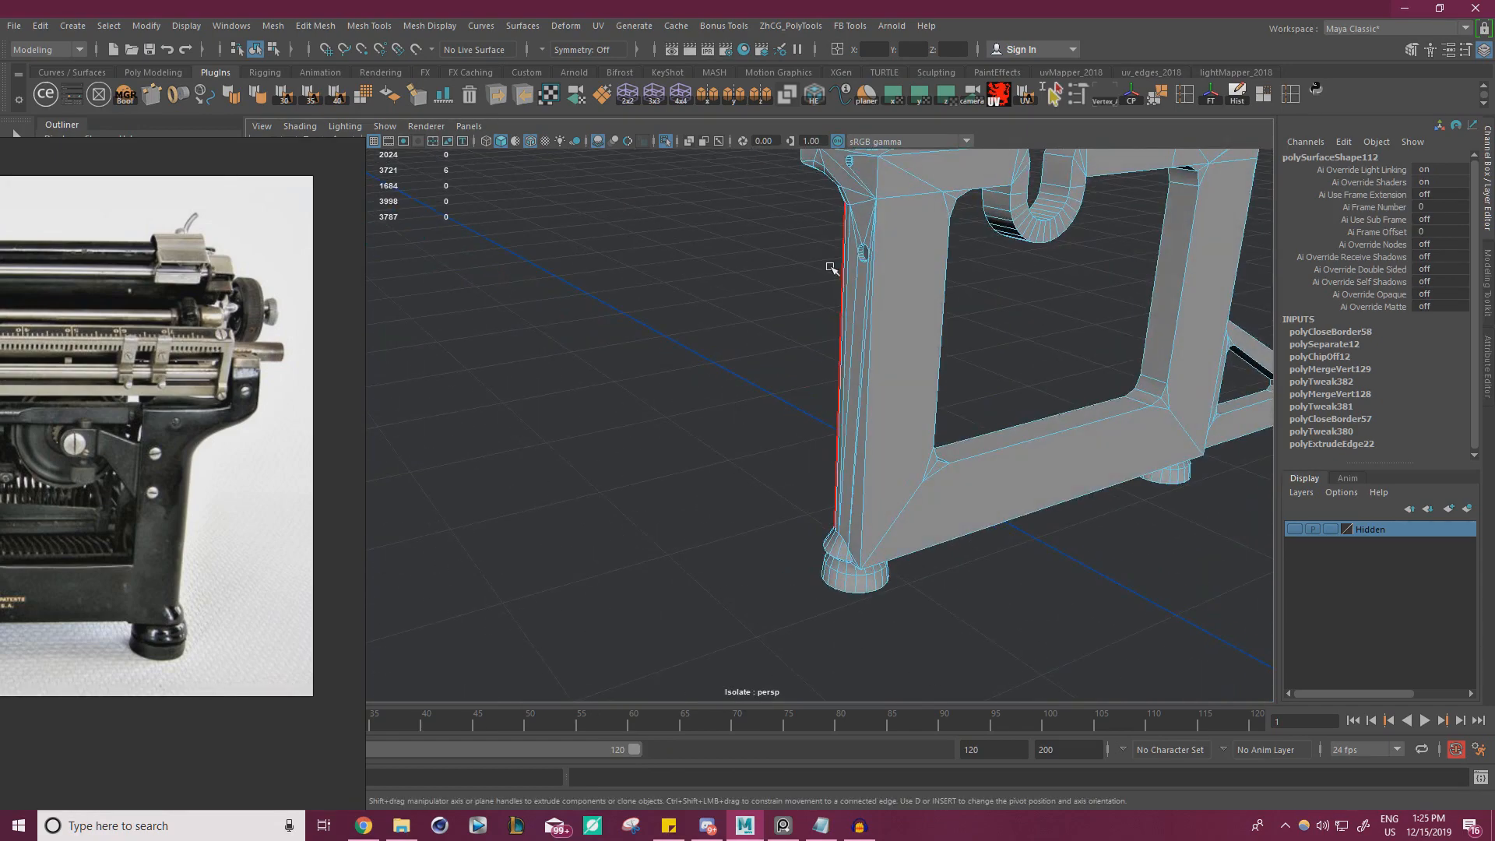
{"action": "left_click_drag", "start_coordinate": [863, 399], "coordinate": [870, 482], "text": "alt"}
{"action": "right_click_drag", "start_coordinate": [853, 462], "coordinate": [790, 463], "text": "shift"}
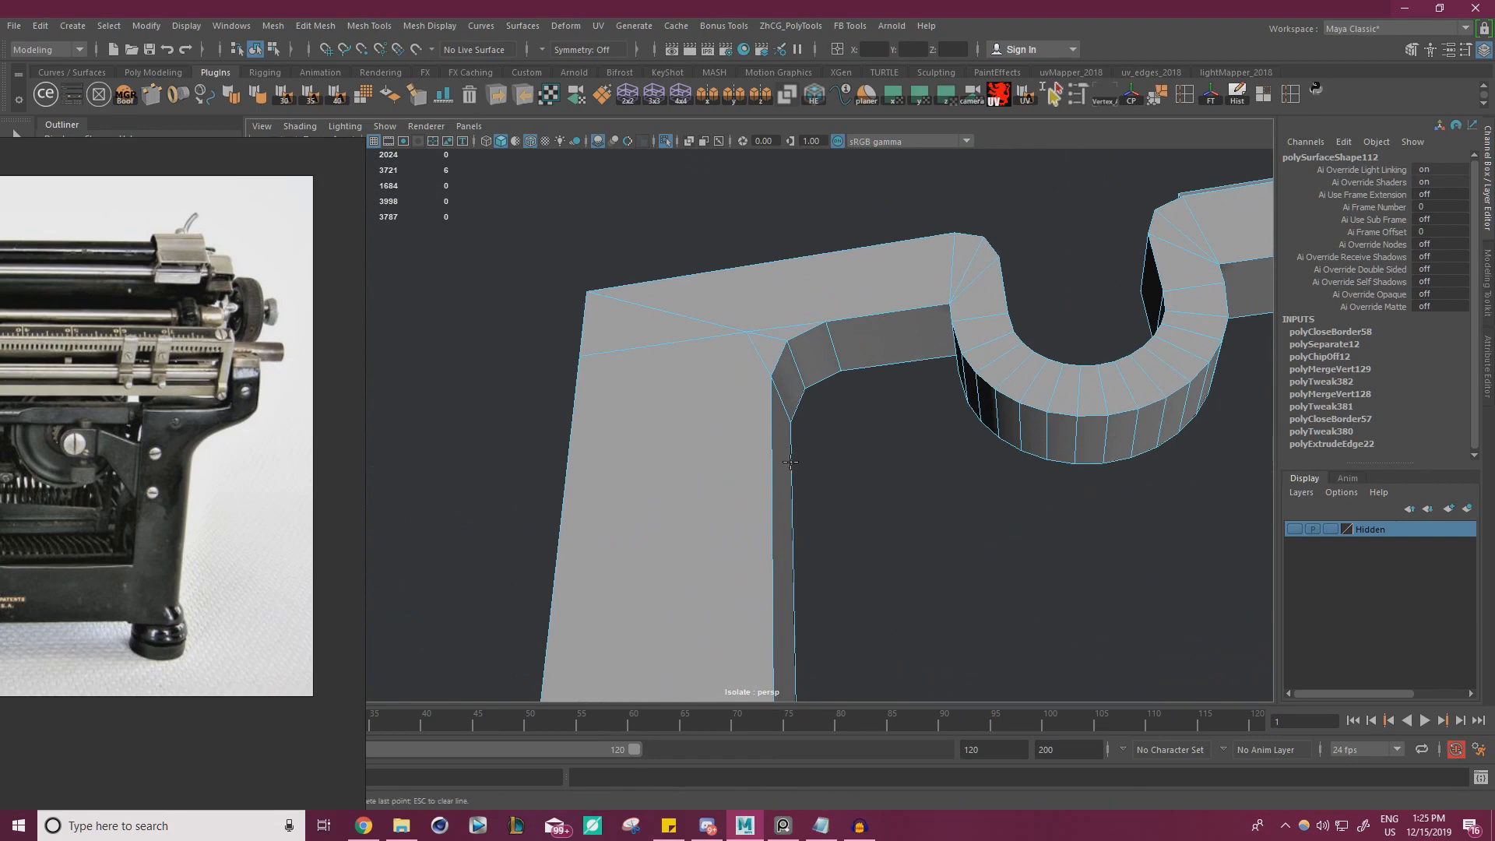
{"action": "left_click", "coordinate": [774, 435]}
{"action": "left_click_drag", "start_coordinate": [801, 294], "coordinate": [781, 326], "text": "alt"}
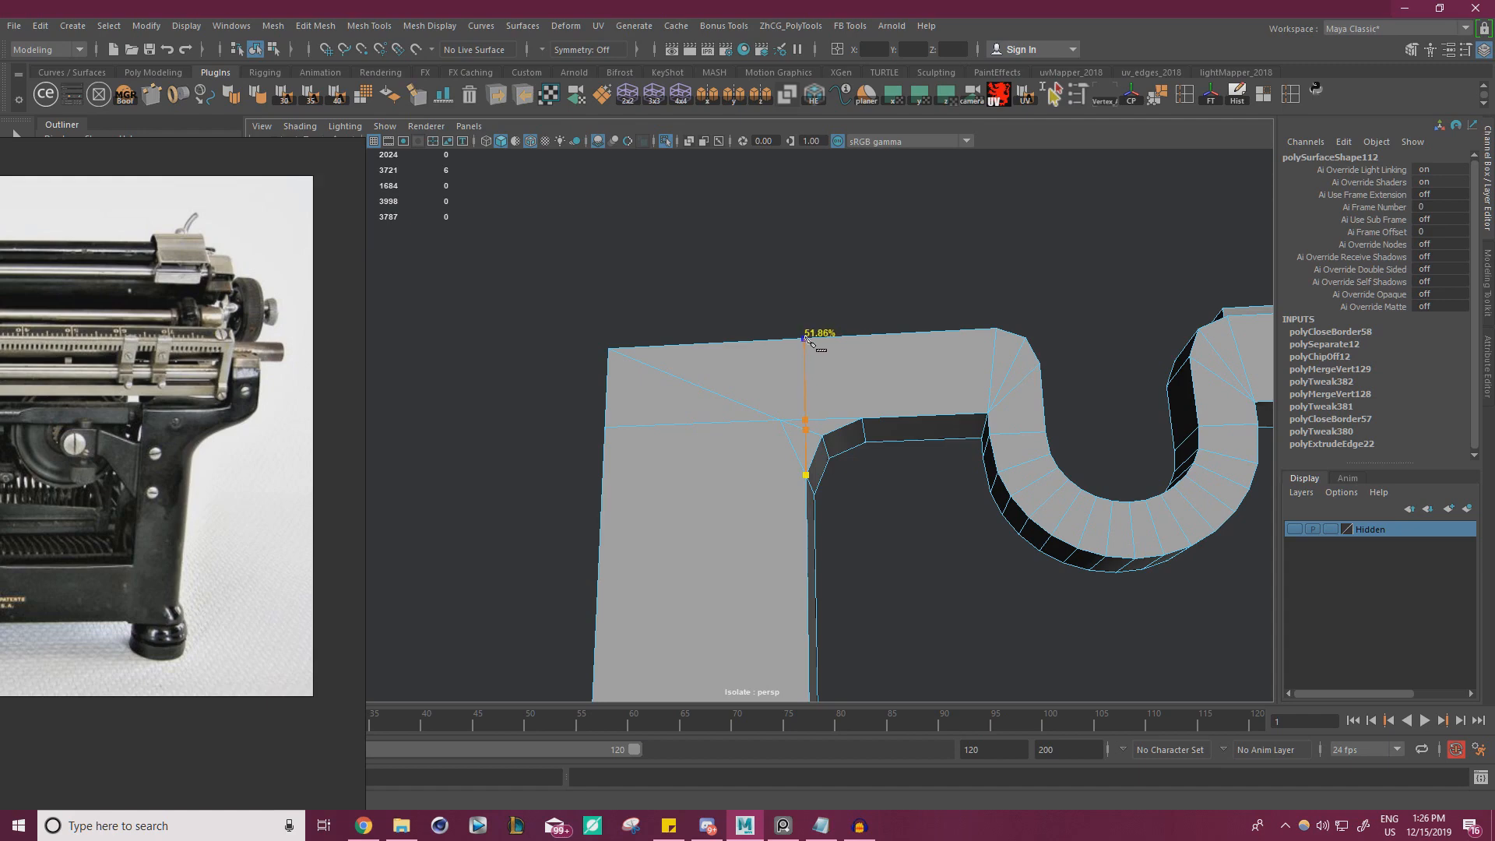
{"action": "left_click", "coordinate": [787, 332]}
{"action": "key", "text": "Return"}
Snap the new upper cut's vertices along the frame's depth so they line up with the post's inner edge
{"action": "left_click_drag", "start_coordinate": [799, 395], "coordinate": [717, 335], "text": "alt"}
{"action": "right_click_drag", "start_coordinate": [684, 302], "coordinate": [608, 290]}
{"action": "left_click", "coordinate": [717, 306]}
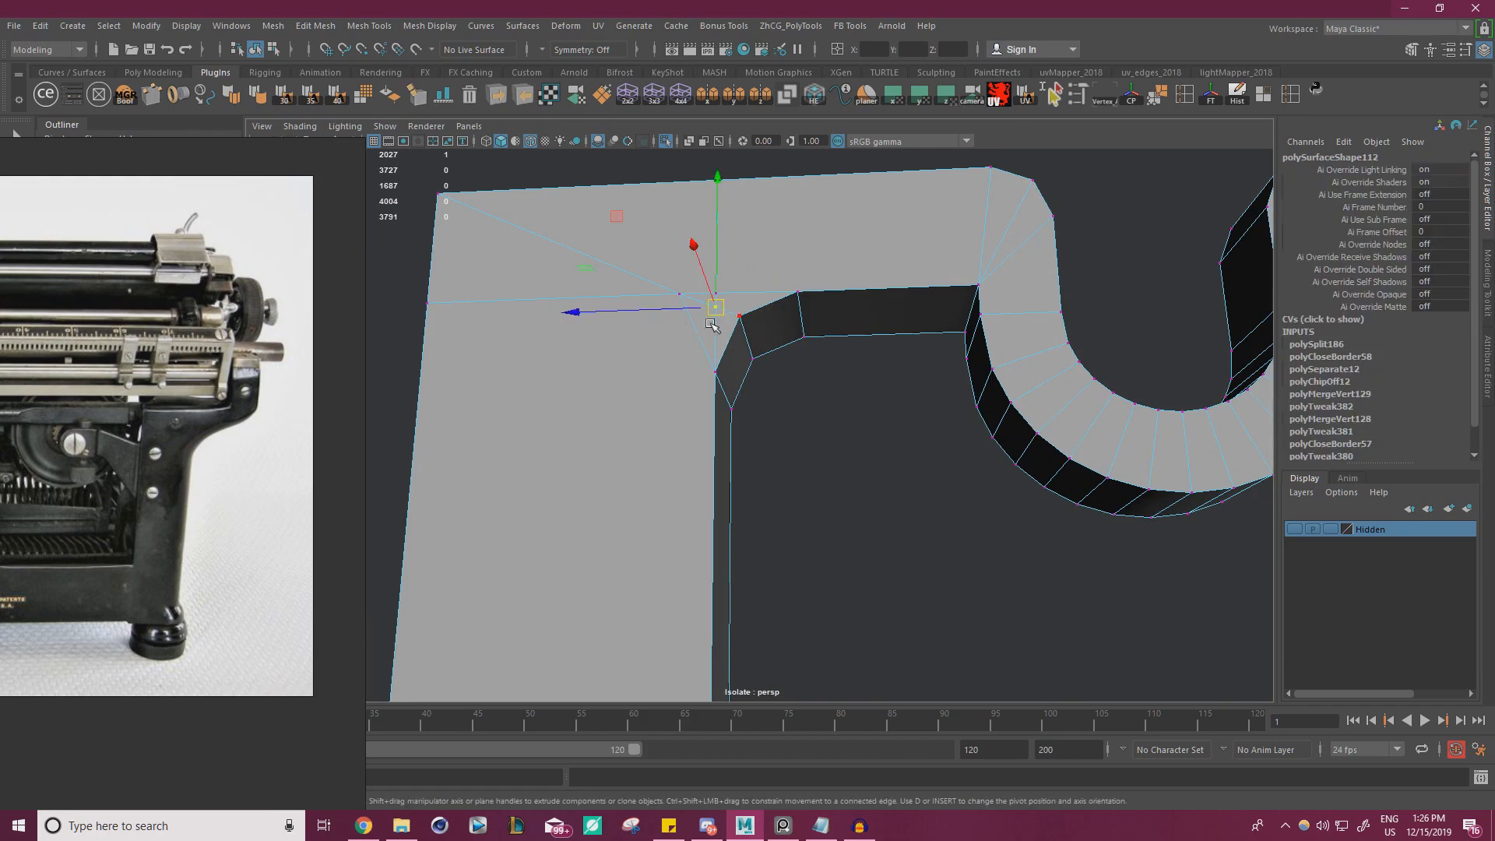
{"action": "left_click", "coordinate": [648, 312]}
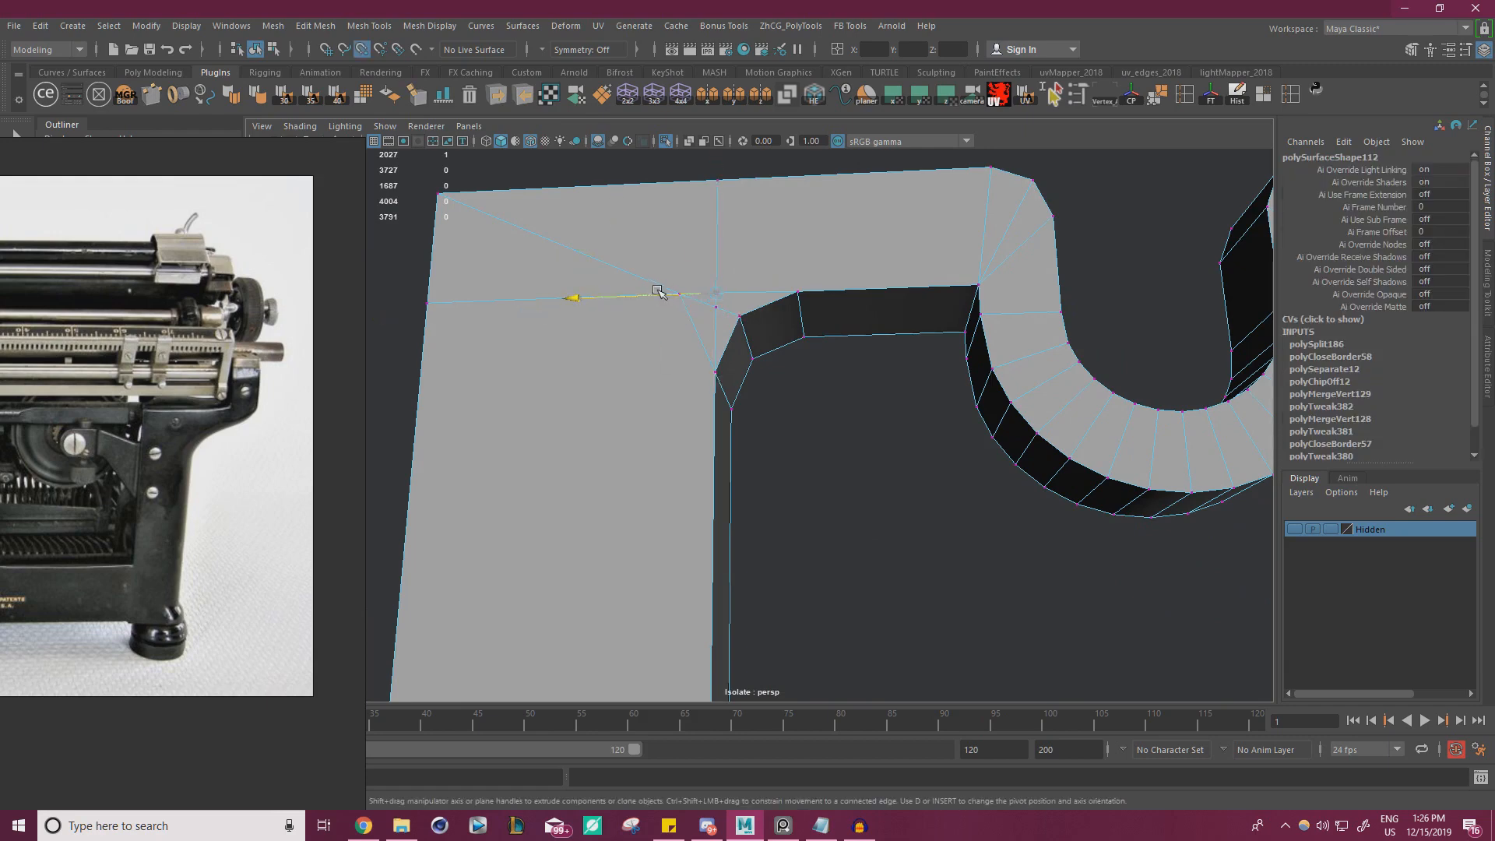
{"action": "left_click", "coordinate": [718, 180]}
{"action": "key", "text": "v"}
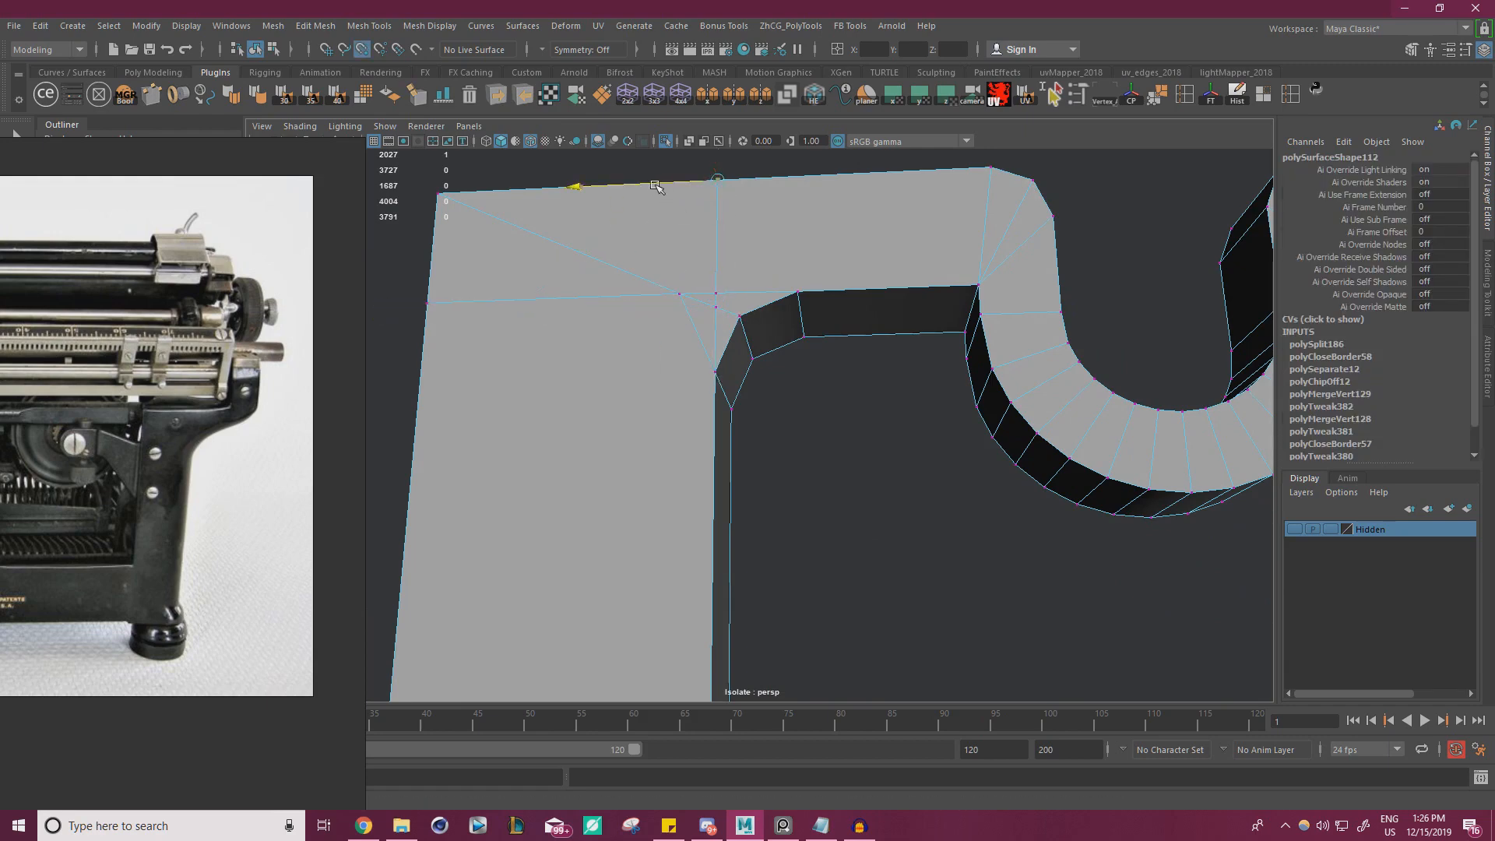
{"action": "scroll", "coordinate": [735, 353], "scroll_direction": "up", "scroll_amount": 3}
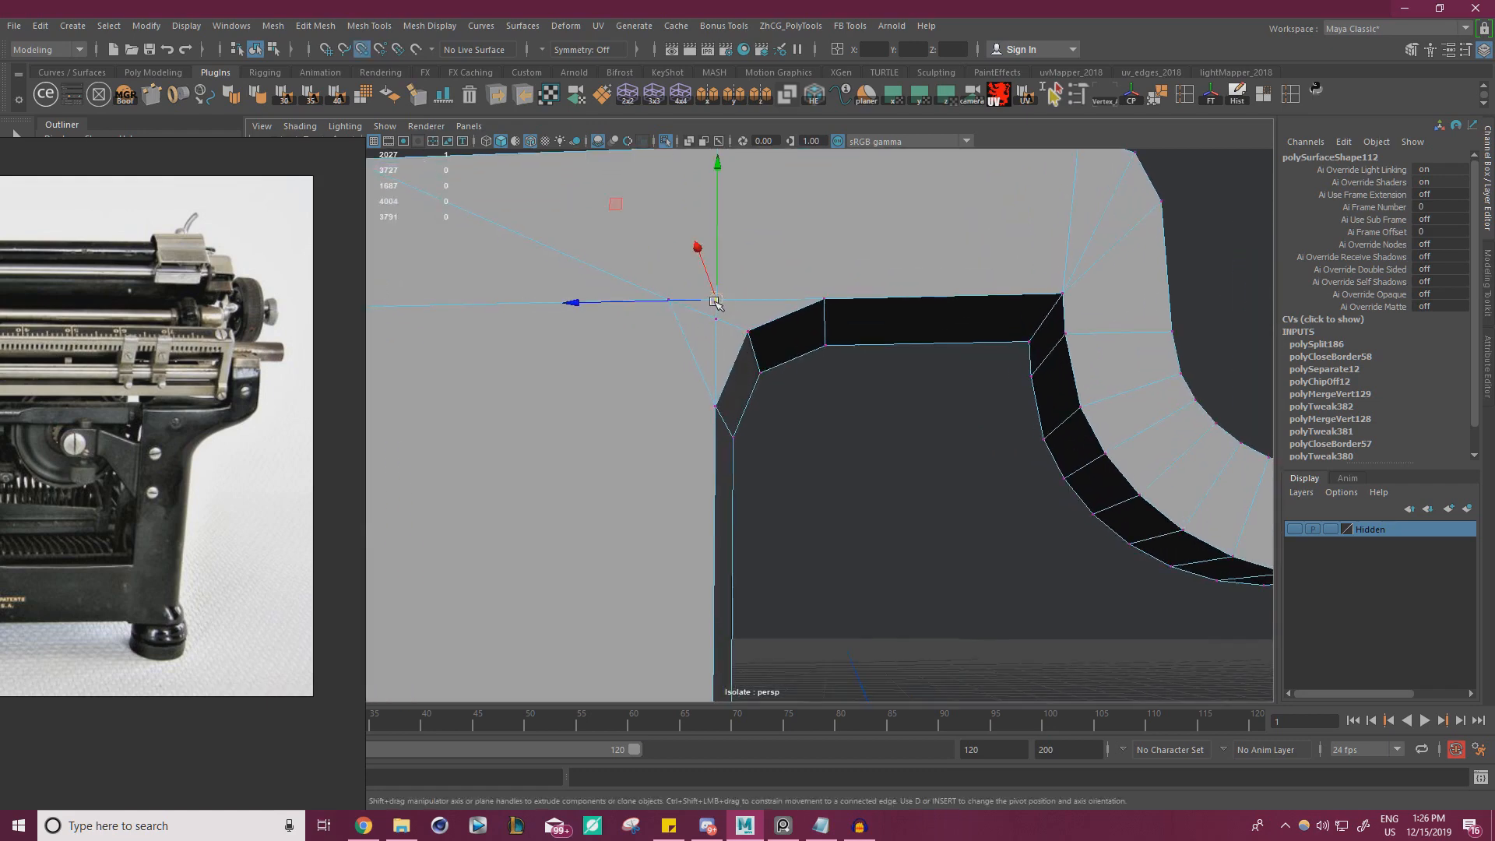
Select the vertices around the rear post's upper corner and merge them with a 0.0001 distance threshold
{"action": "scroll", "coordinate": [658, 347], "scroll_direction": "down", "scroll_amount": 3}
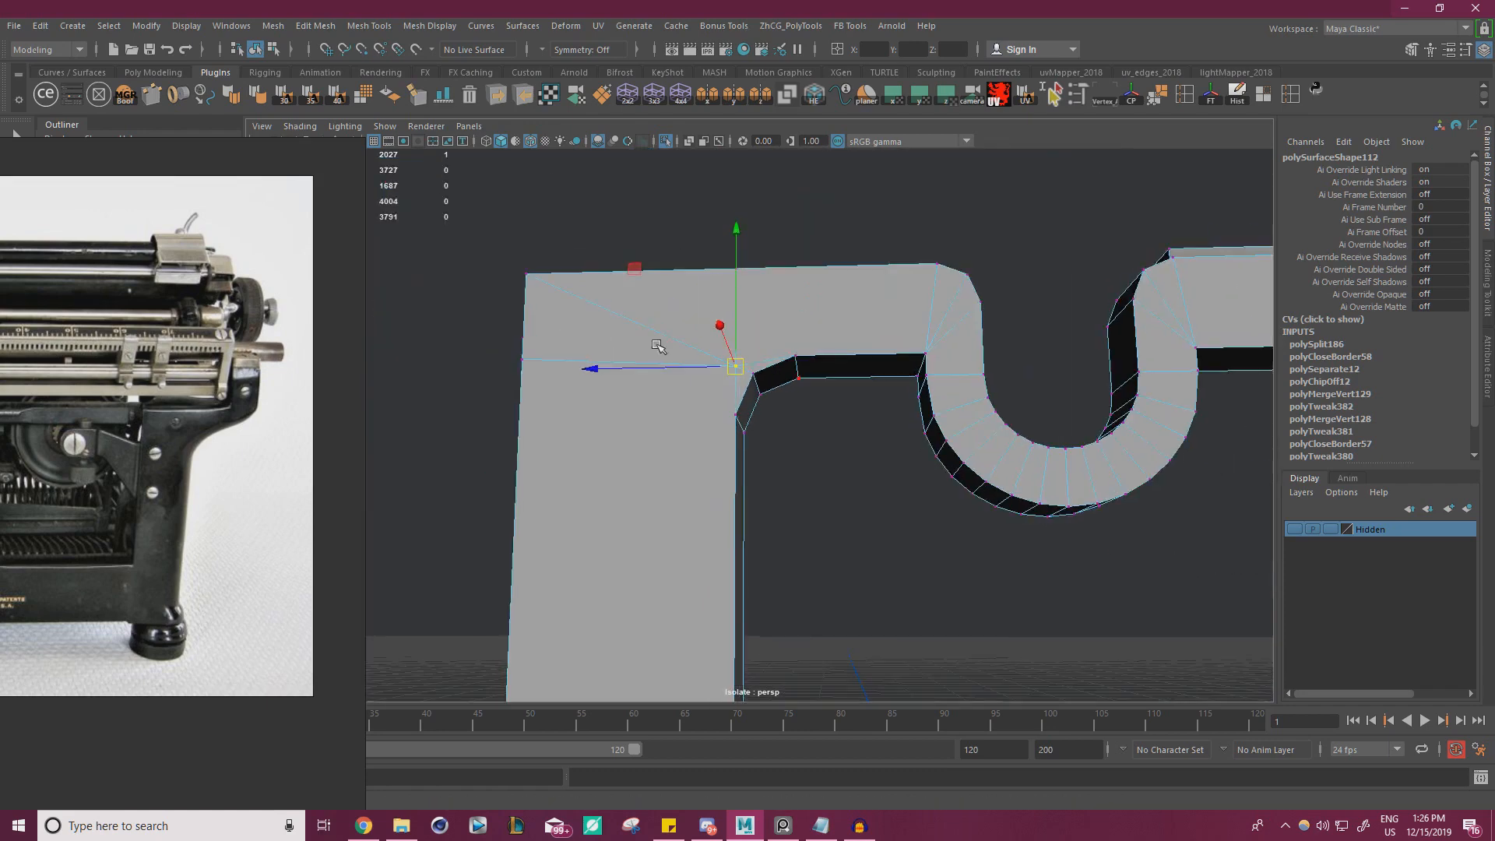
{"action": "left_click_drag", "start_coordinate": [658, 347], "coordinate": [524, 434], "text": "alt"}
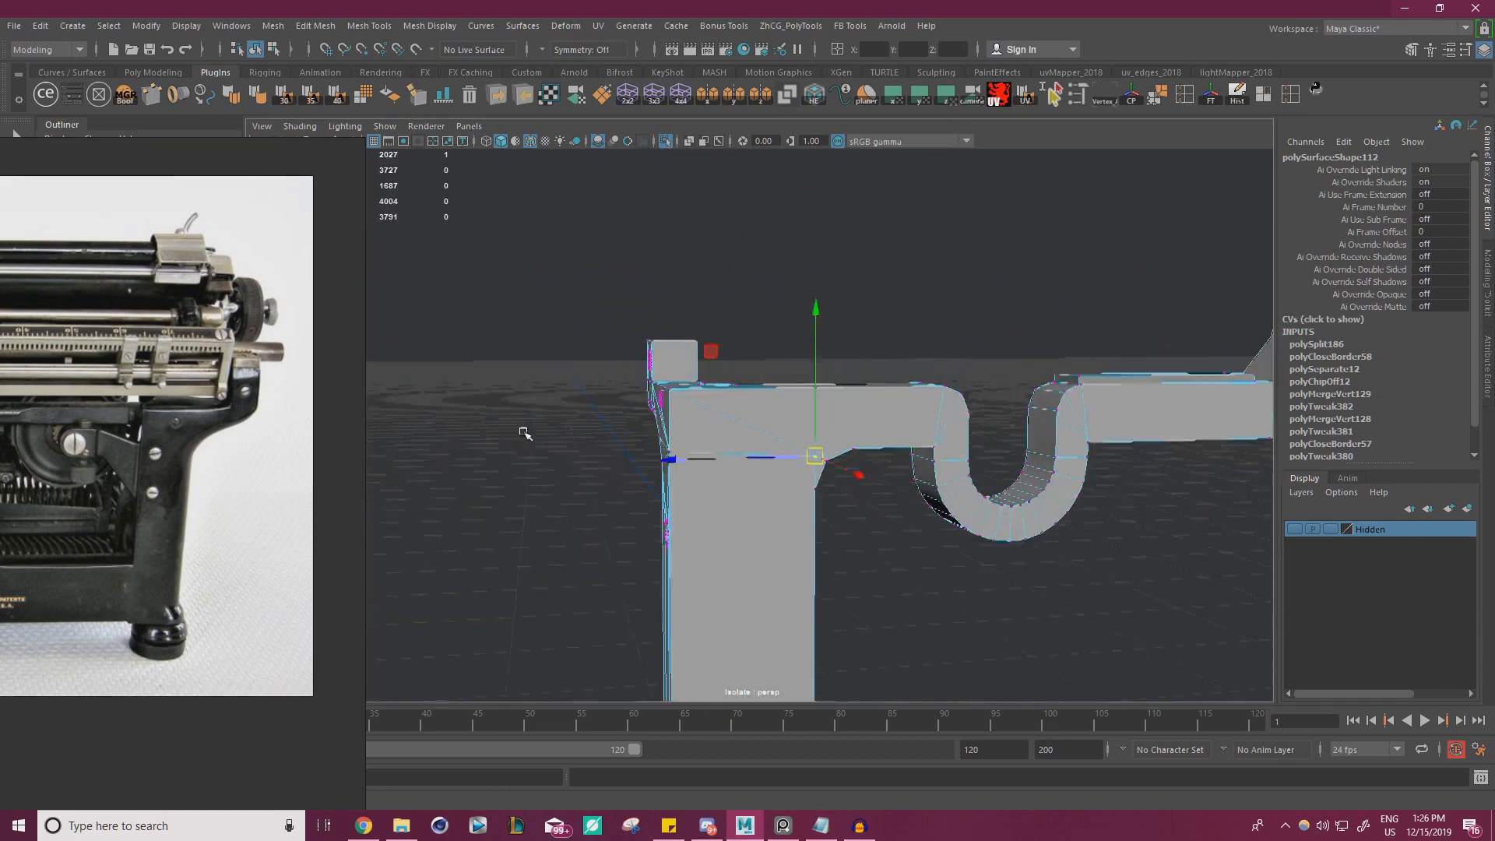
{"action": "right_click_drag", "start_coordinate": [524, 434], "coordinate": [529, 397], "text": "alt"}
{"action": "left_click_drag", "start_coordinate": [558, 305], "coordinate": [932, 577]}
{"action": "right_click_drag", "start_coordinate": [822, 251], "coordinate": [857, 192], "text": "shift"}
{"action": "right_click_drag", "start_coordinate": [798, 304], "coordinate": [881, 427], "text": "alt"}
Cut an edge from the side opening's lower corner beside the rear post down to the frame's bottom edge
{"action": "middle_click_drag", "start_coordinate": [881, 427], "coordinate": [894, 309], "text": "alt"}
{"action": "right_click_drag", "start_coordinate": [893, 309], "coordinate": [811, 412], "text": "alt"}
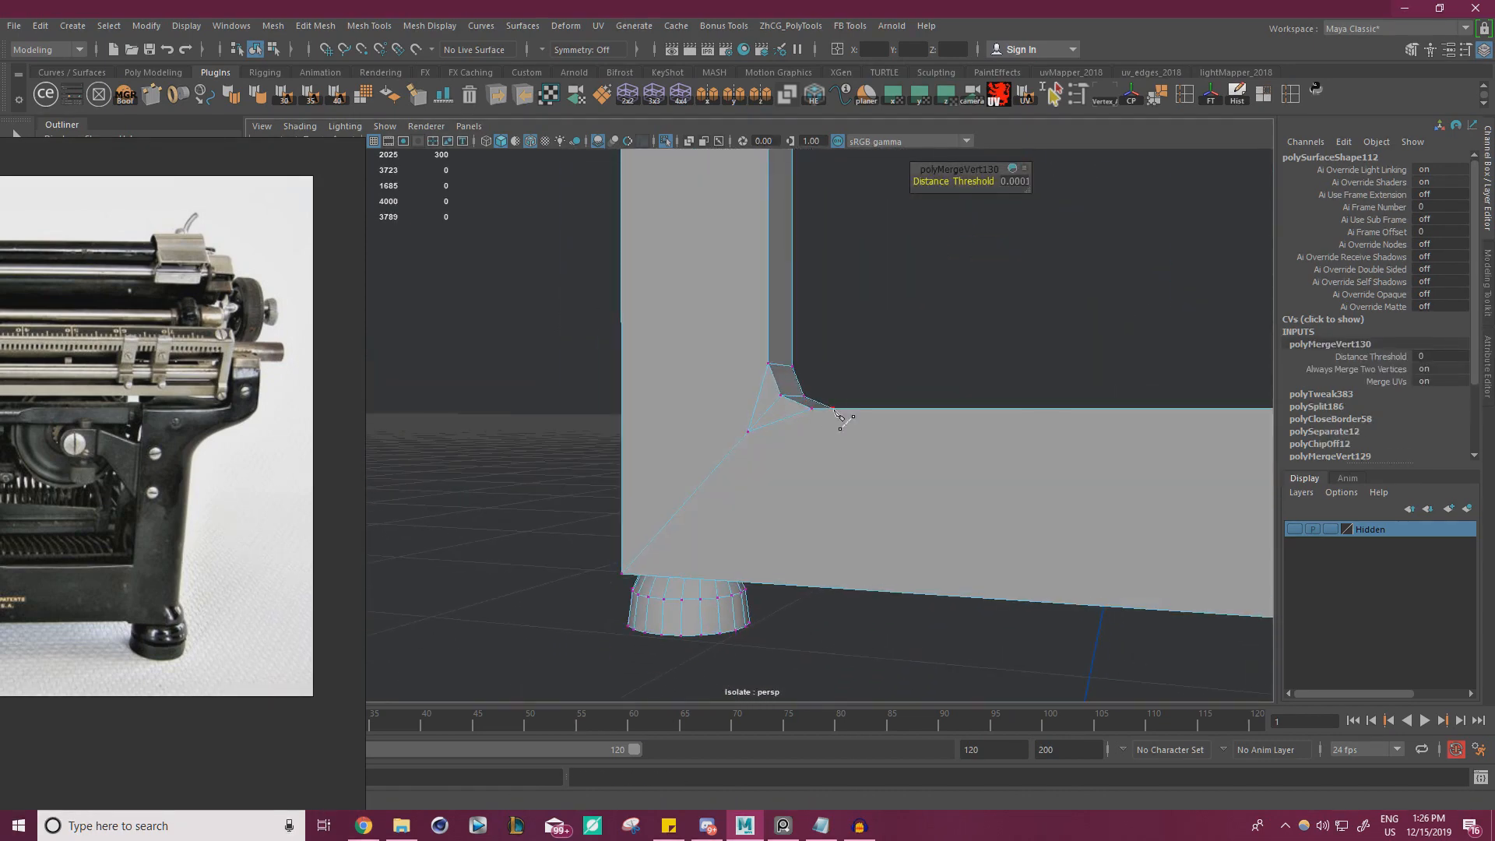
{"action": "left_click", "coordinate": [769, 363]}
{"action": "left_click_drag", "start_coordinate": [795, 522], "coordinate": [823, 390], "text": "alt"}
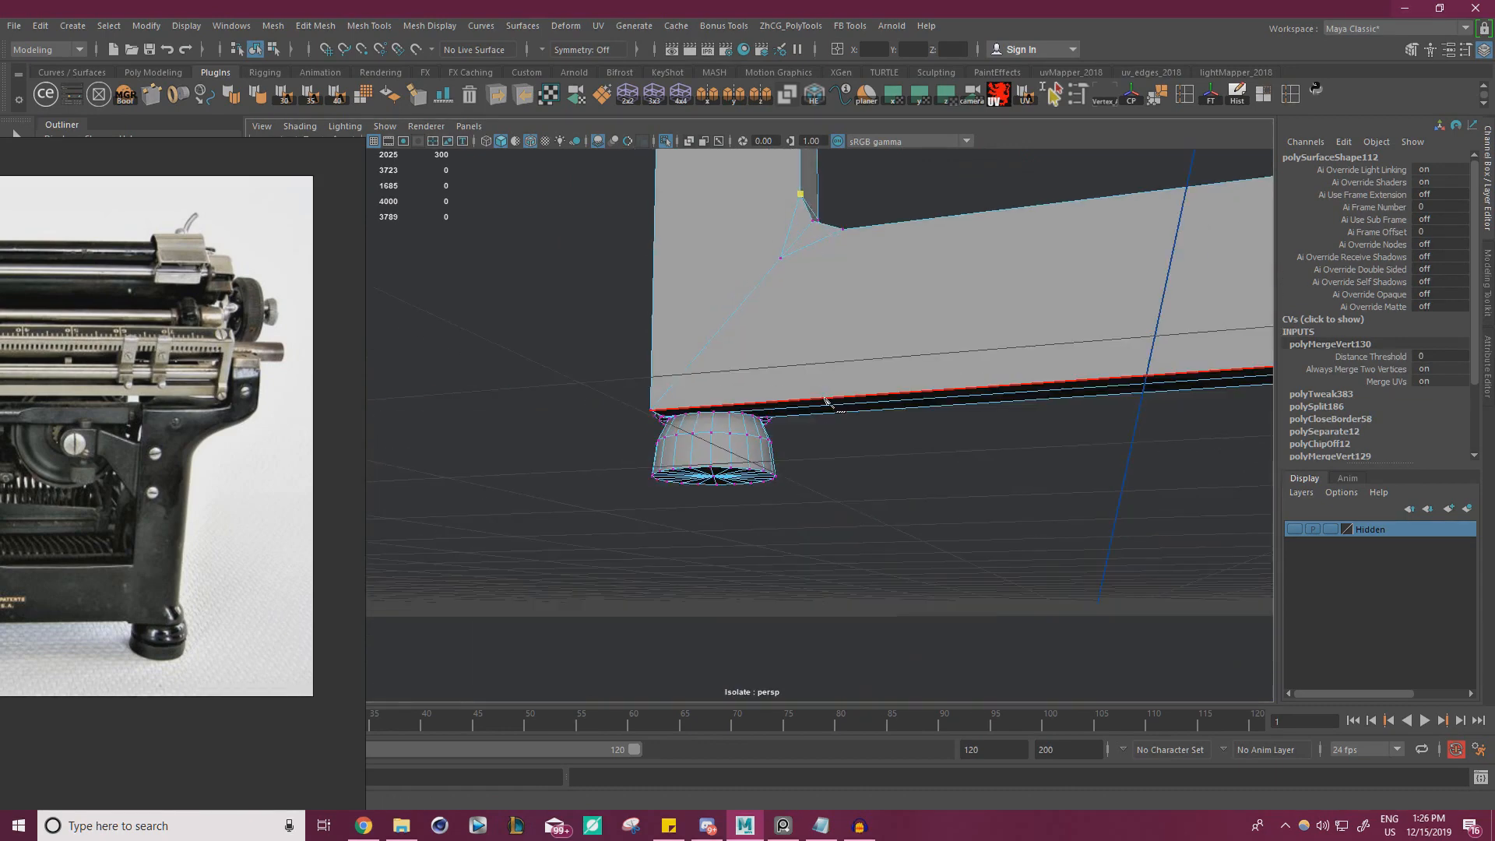
{"action": "key", "text": "w"}
{"action": "left_click_drag", "start_coordinate": [807, 361], "coordinate": [805, 371], "text": "alt"}
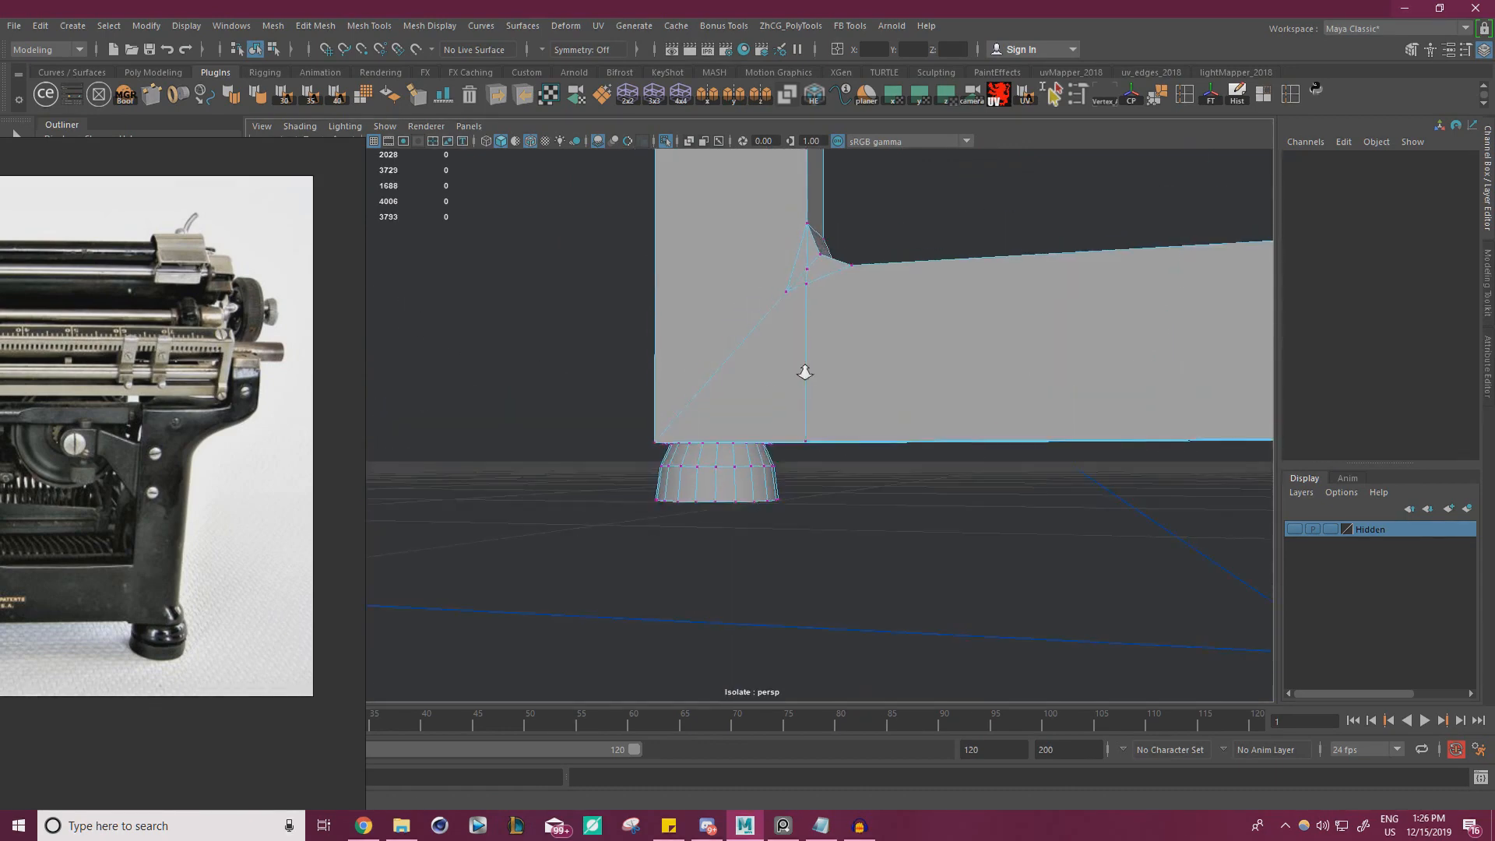
Align the lower cut's vertices with the rear post's inner edge by snapping them along the frame's depth
{"action": "scroll", "coordinate": [806, 366], "scroll_direction": "up", "scroll_amount": 2}
{"action": "right_click_drag", "start_coordinate": [820, 236], "coordinate": [771, 237]}
{"action": "left_click", "coordinate": [817, 237]}
{"action": "middle_click_drag", "start_coordinate": [842, 258], "coordinate": [843, 317], "text": "alt"}
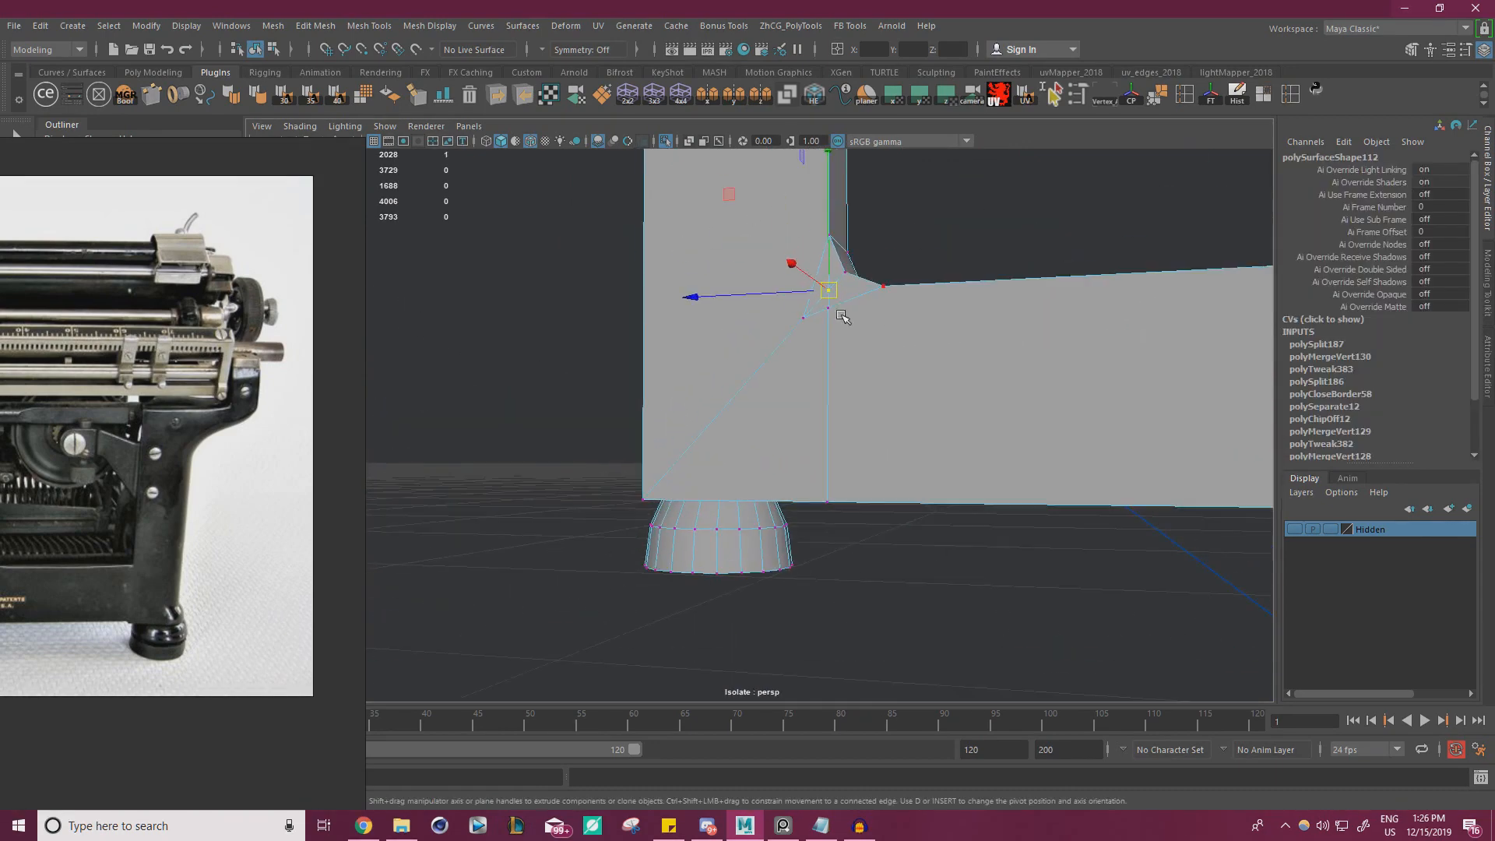
{"action": "left_click_drag", "start_coordinate": [723, 298], "coordinate": [814, 241]}
{"action": "left_click_drag", "start_coordinate": [840, 304], "coordinate": [824, 232]}
{"action": "left_click", "coordinate": [827, 502]}
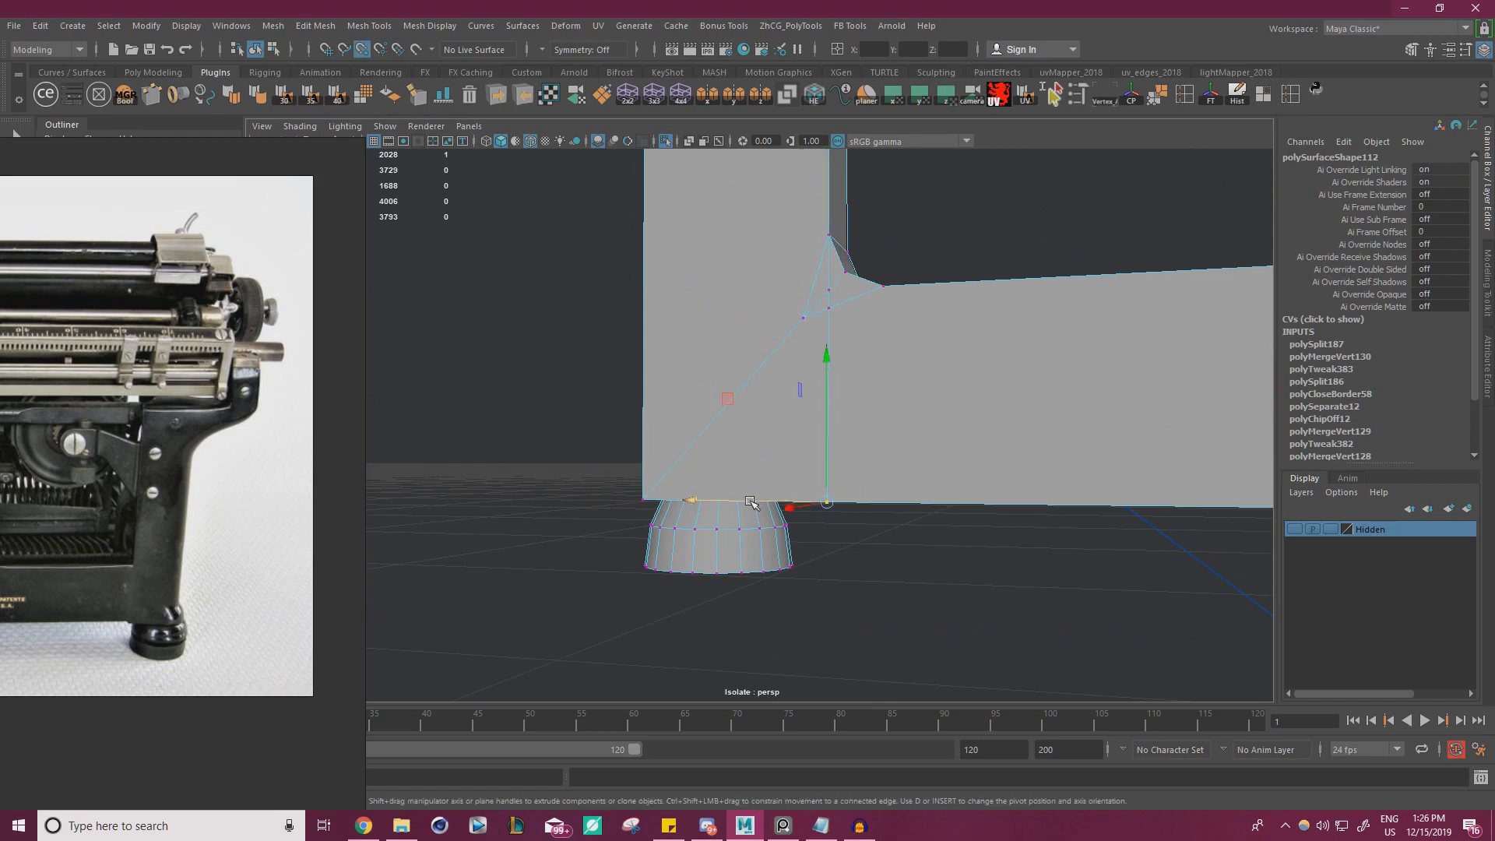
{"action": "left_click_drag", "start_coordinate": [756, 502], "coordinate": [838, 321]}
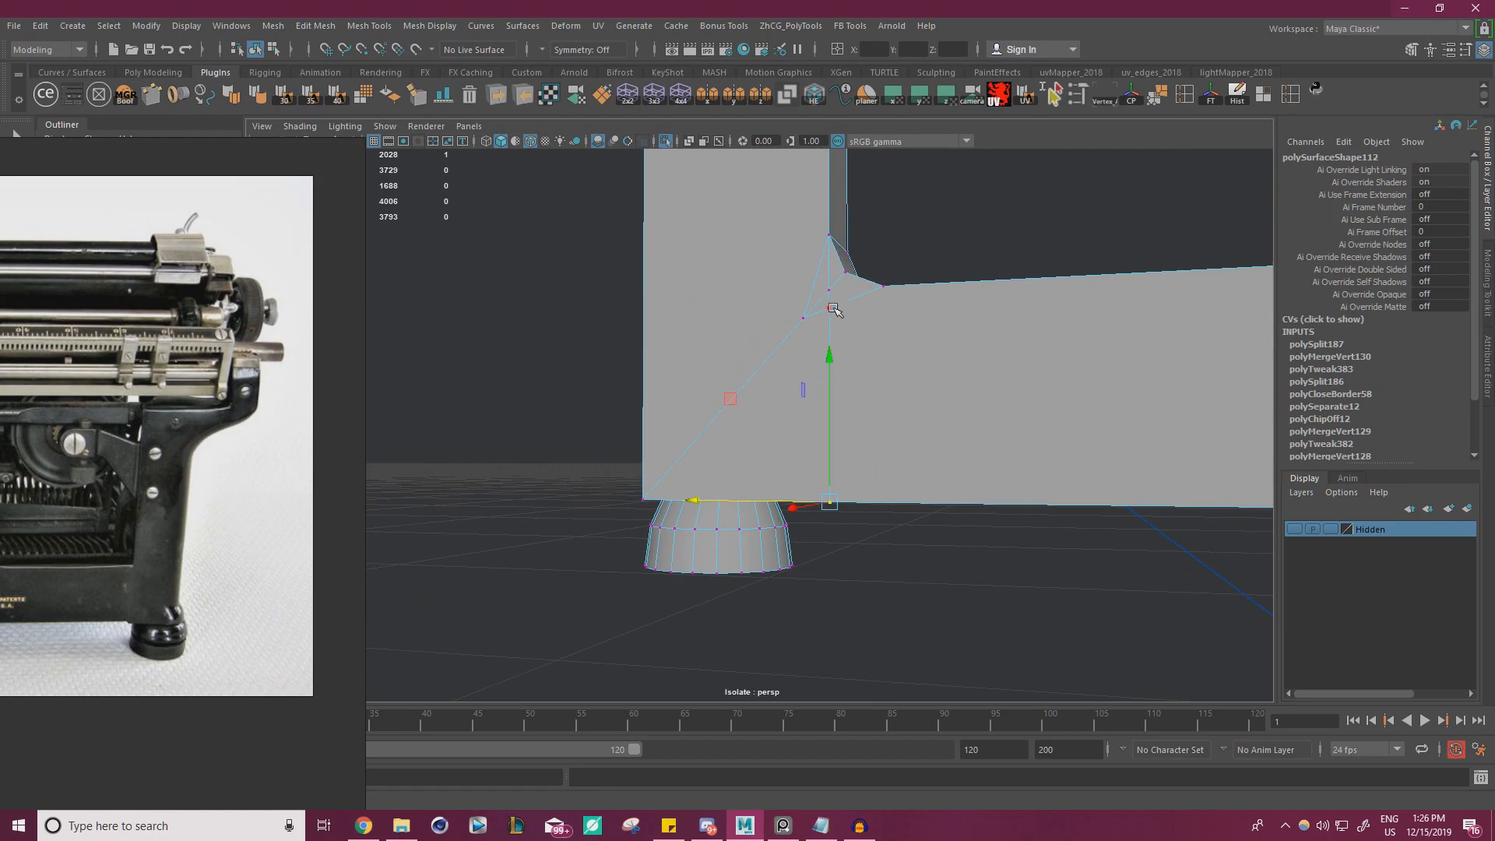
Snap the stray diagonal corner vertex onto the new lower cut and merge the vertices around that corner
{"action": "scroll", "coordinate": [845, 296], "scroll_direction": "up", "scroll_amount": 1}
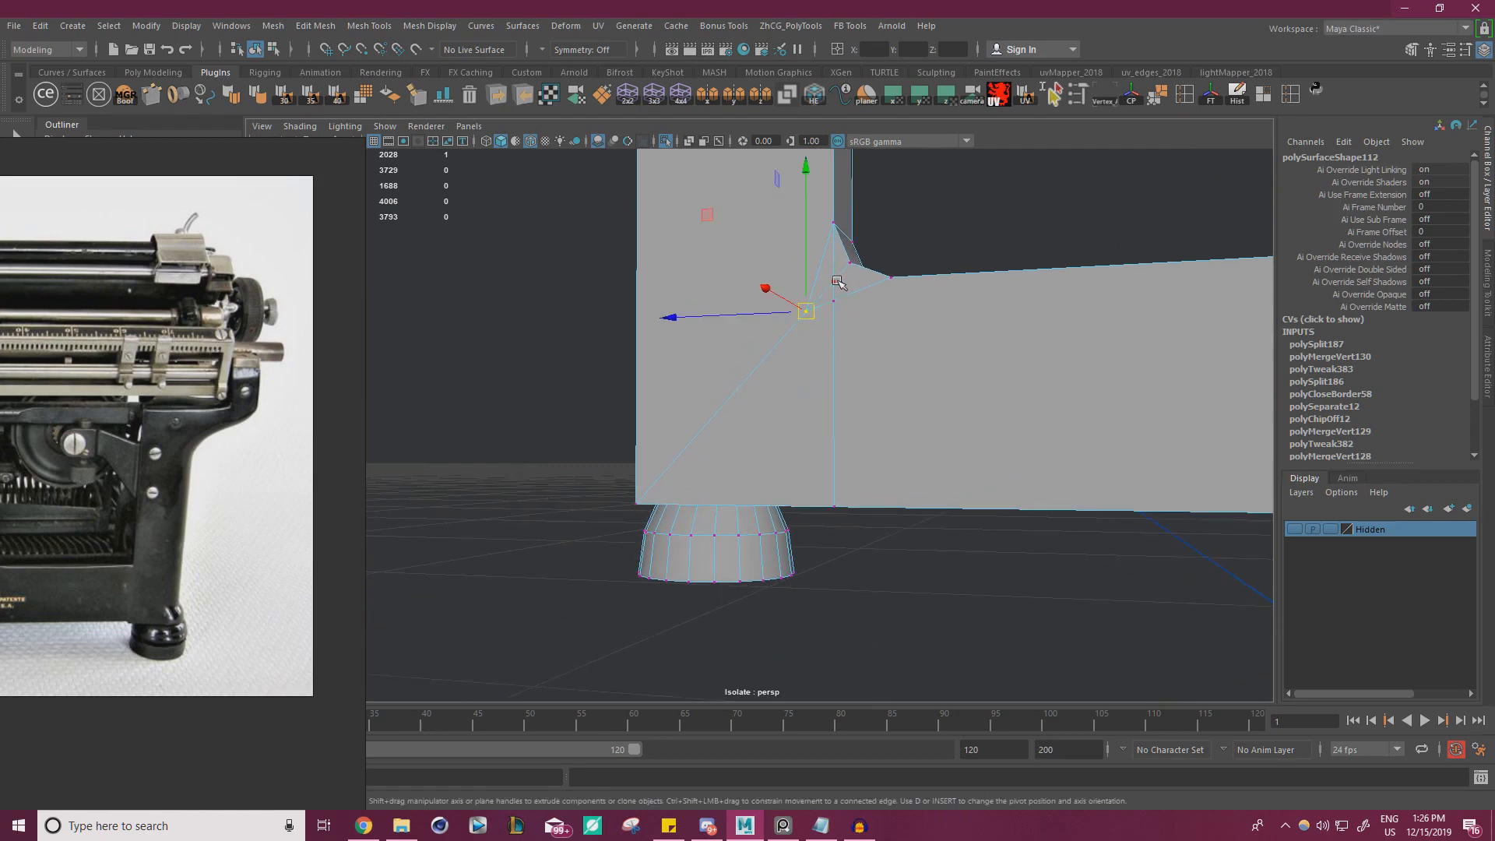
{"action": "left_click_drag", "start_coordinate": [836, 288], "coordinate": [836, 299]}
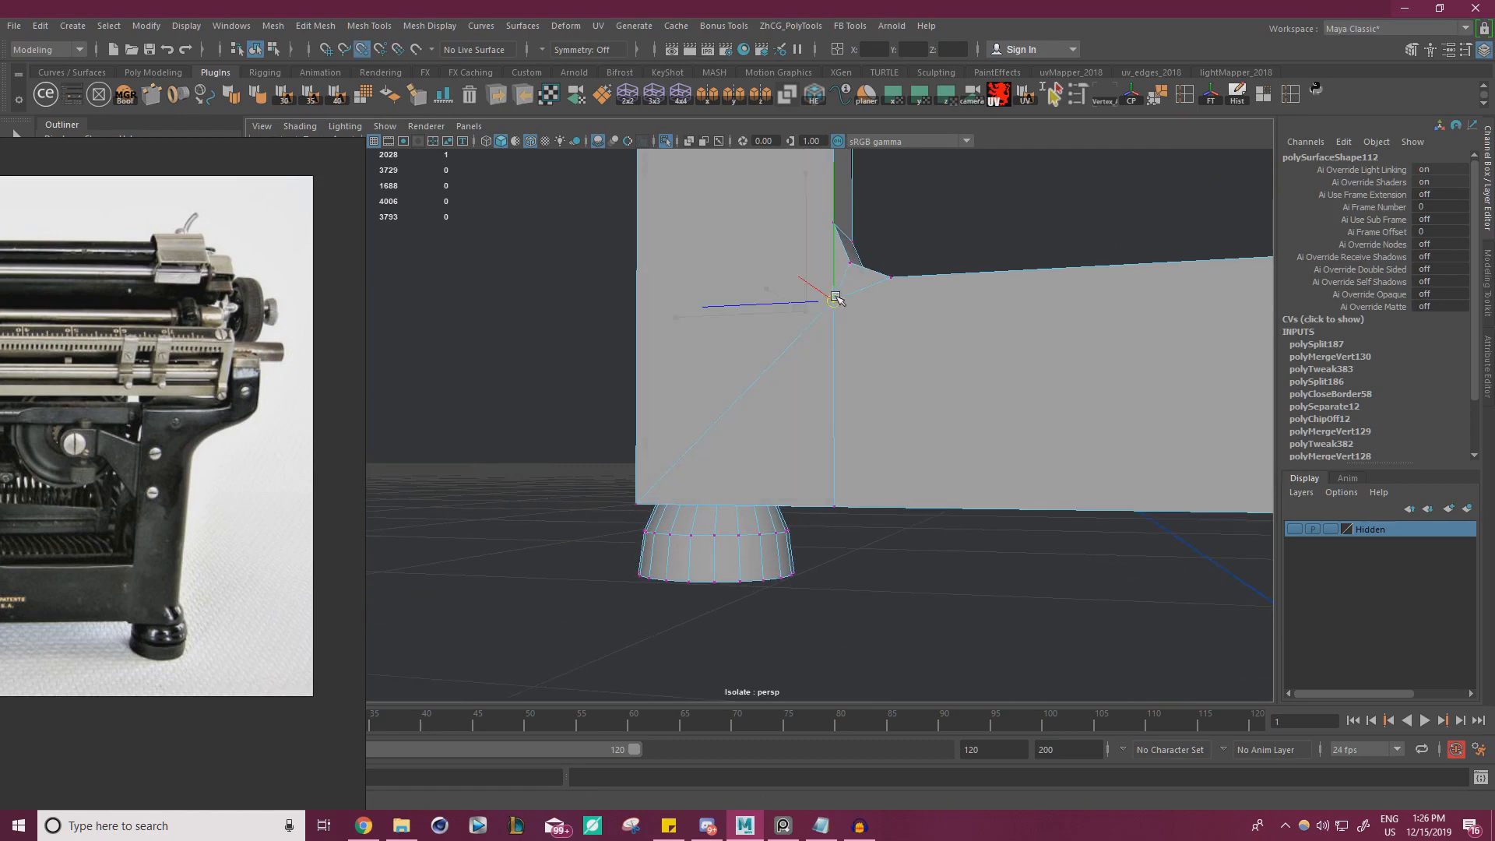
{"action": "left_click_drag", "start_coordinate": [917, 354], "coordinate": [895, 327], "text": "alt"}
{"action": "left_click_drag", "start_coordinate": [551, 601], "coordinate": [968, 182]}
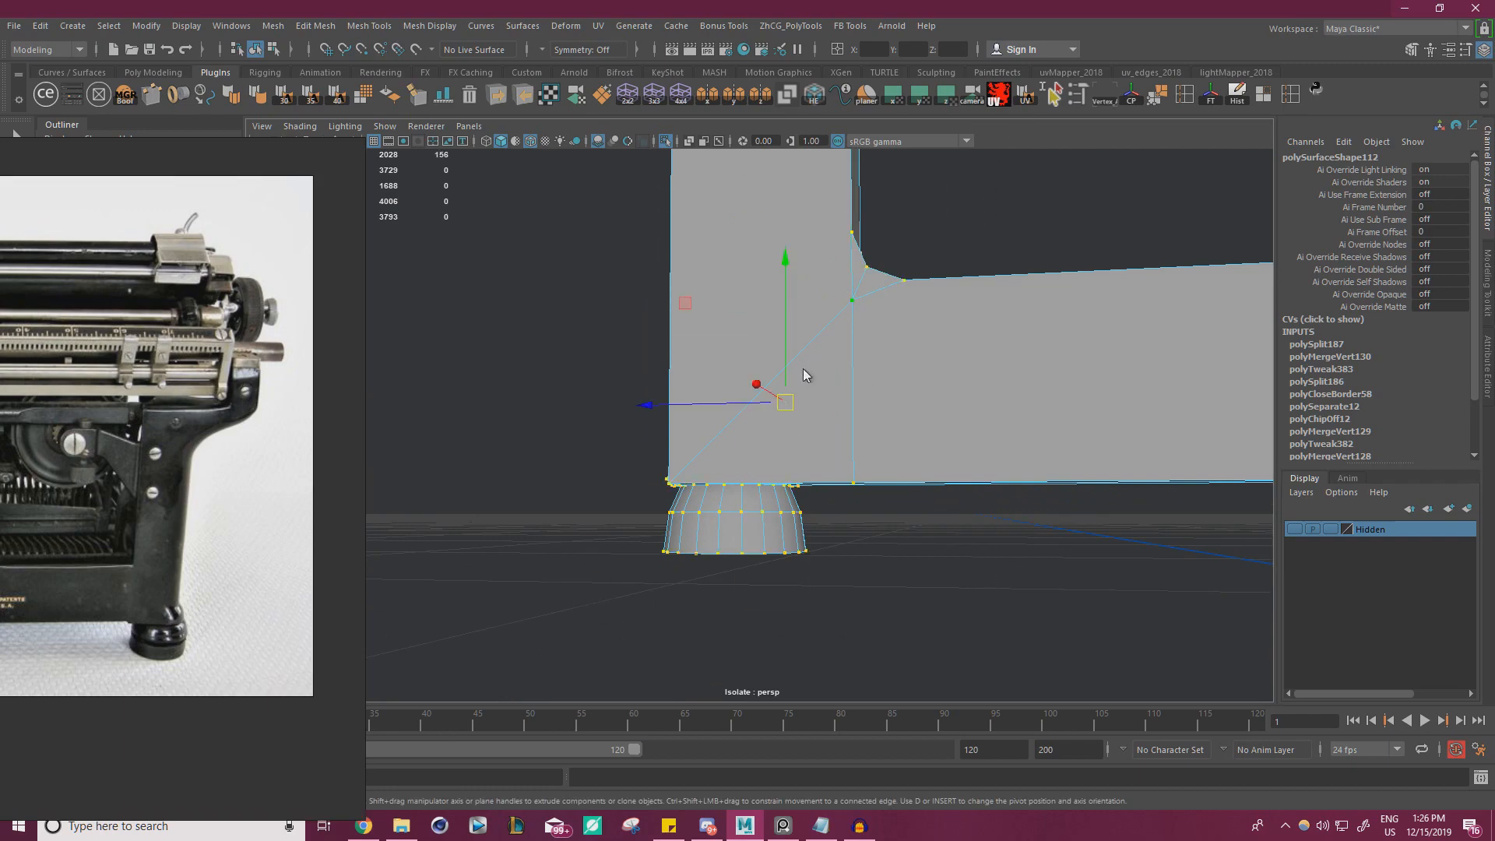
{"action": "right_click", "coordinate": [801, 305], "text": "shift"}
{"action": "left_click", "coordinate": [870, 286]}
{"action": "mouse_move", "coordinate": [885, 327]}
{"action": "left_mouse_down", "text": "alt"}
{"action": "mouse_move", "coordinate": [717, 377]}
{"action": "mouse_move", "coordinate": [1031, 295]}
{"action": "mouse_move", "coordinate": [867, 304]}
{"action": "left_mouse_up", "text": "alt"}
{"action": "left_click", "coordinate": [1030, 296]}
Select all faces of the rounded bracket arm beside the rear leg and move them away from the frame
{"action": "middle_click_drag", "start_coordinate": [868, 304], "coordinate": [805, 354], "text": "alt"}
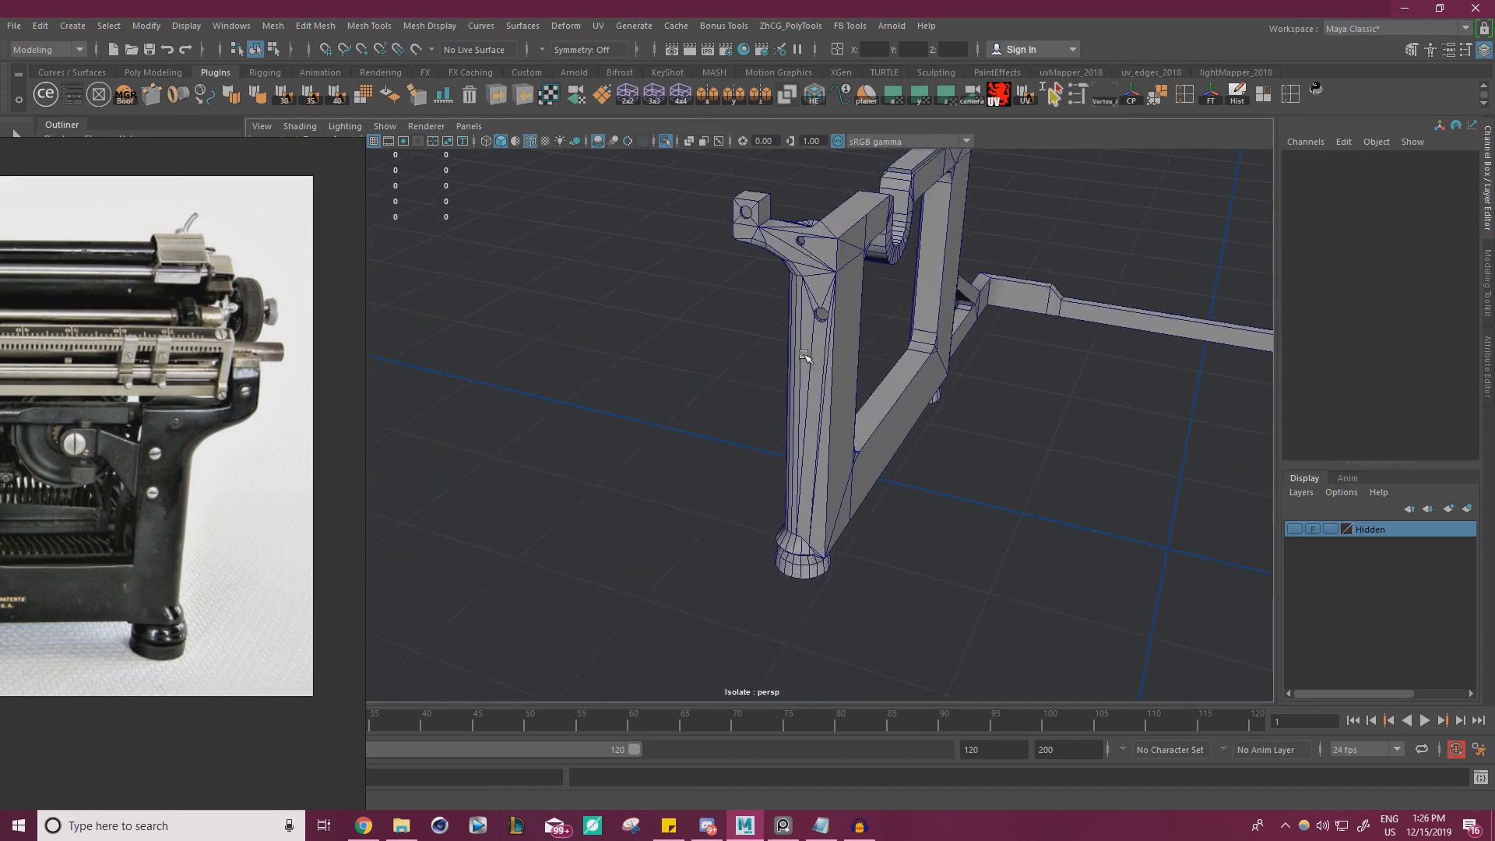
{"action": "left_click_drag", "start_coordinate": [805, 354], "coordinate": [873, 343], "text": "alt"}
{"action": "right_click_drag", "start_coordinate": [872, 342], "coordinate": [697, 333], "text": "alt"}
{"action": "left_click_drag", "start_coordinate": [697, 332], "coordinate": [837, 472], "text": "alt"}
{"action": "left_click", "coordinate": [705, 489]}
{"action": "right_click_drag", "start_coordinate": [644, 442], "coordinate": [639, 351]}
{"action": "left_click_drag", "start_coordinate": [639, 351], "coordinate": [725, 373], "text": "alt"}
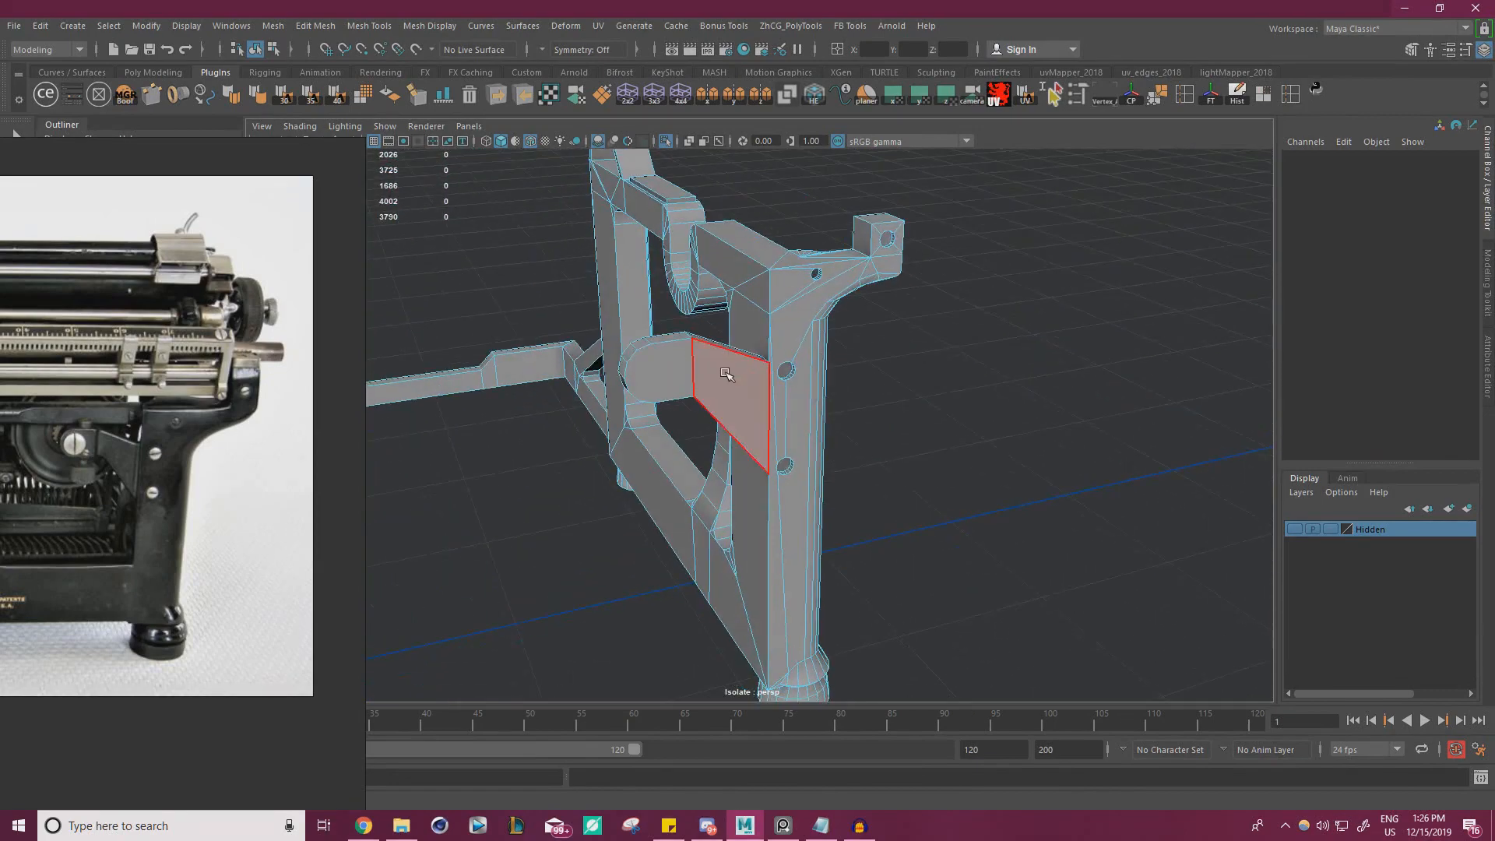
{"action": "double_click", "coordinate": [726, 375]}
{"action": "left_click_drag", "start_coordinate": [818, 392], "coordinate": [748, 404]}
{"action": "left_click_drag", "start_coordinate": [748, 405], "coordinate": [810, 406], "text": "alt"}
{"action": "left_click_drag", "start_coordinate": [711, 407], "coordinate": [1085, 448]}
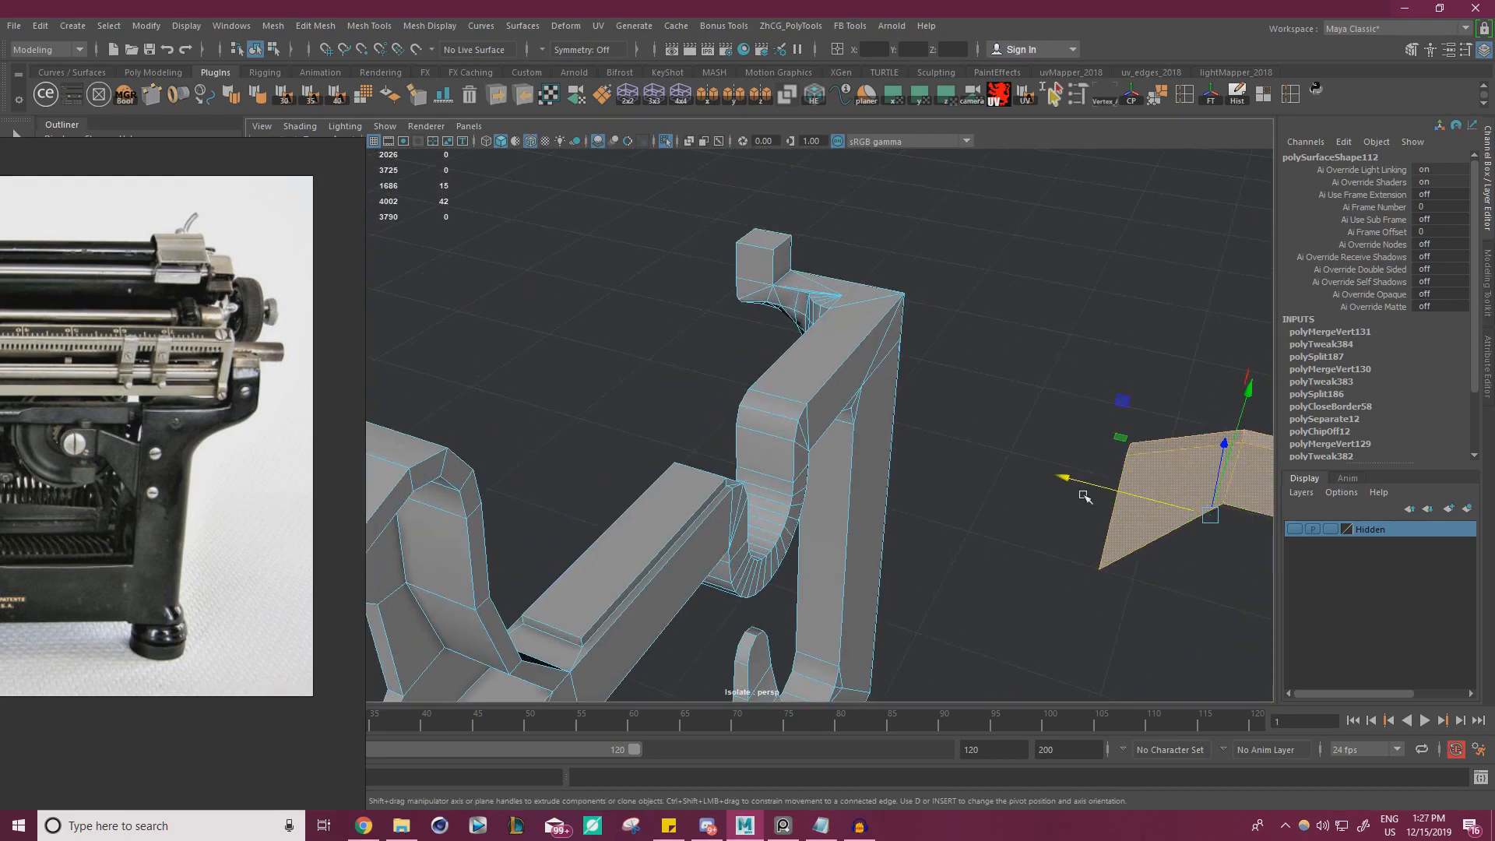
Compare the moved bracket arm with the one screwed to the leg in the Underwood rear photo on the reference board
{"action": "middle_click_drag", "start_coordinate": [998, 417], "coordinate": [807, 354], "text": "alt"}
{"action": "left_click_drag", "start_coordinate": [808, 354], "coordinate": [932, 375], "text": "alt"}
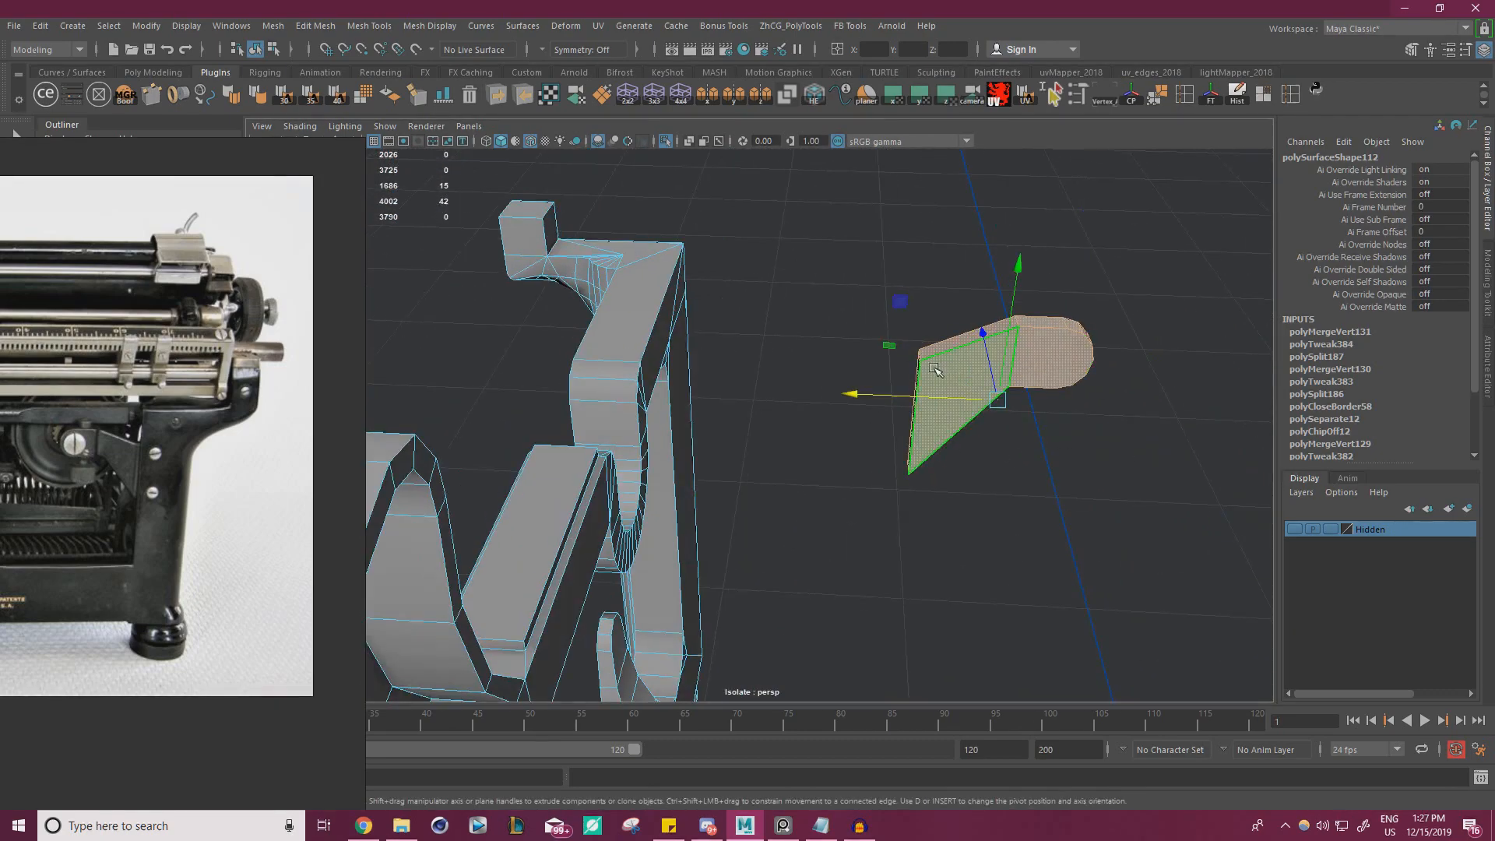
{"action": "right_click_drag", "start_coordinate": [248, 464], "coordinate": [613, 485]}
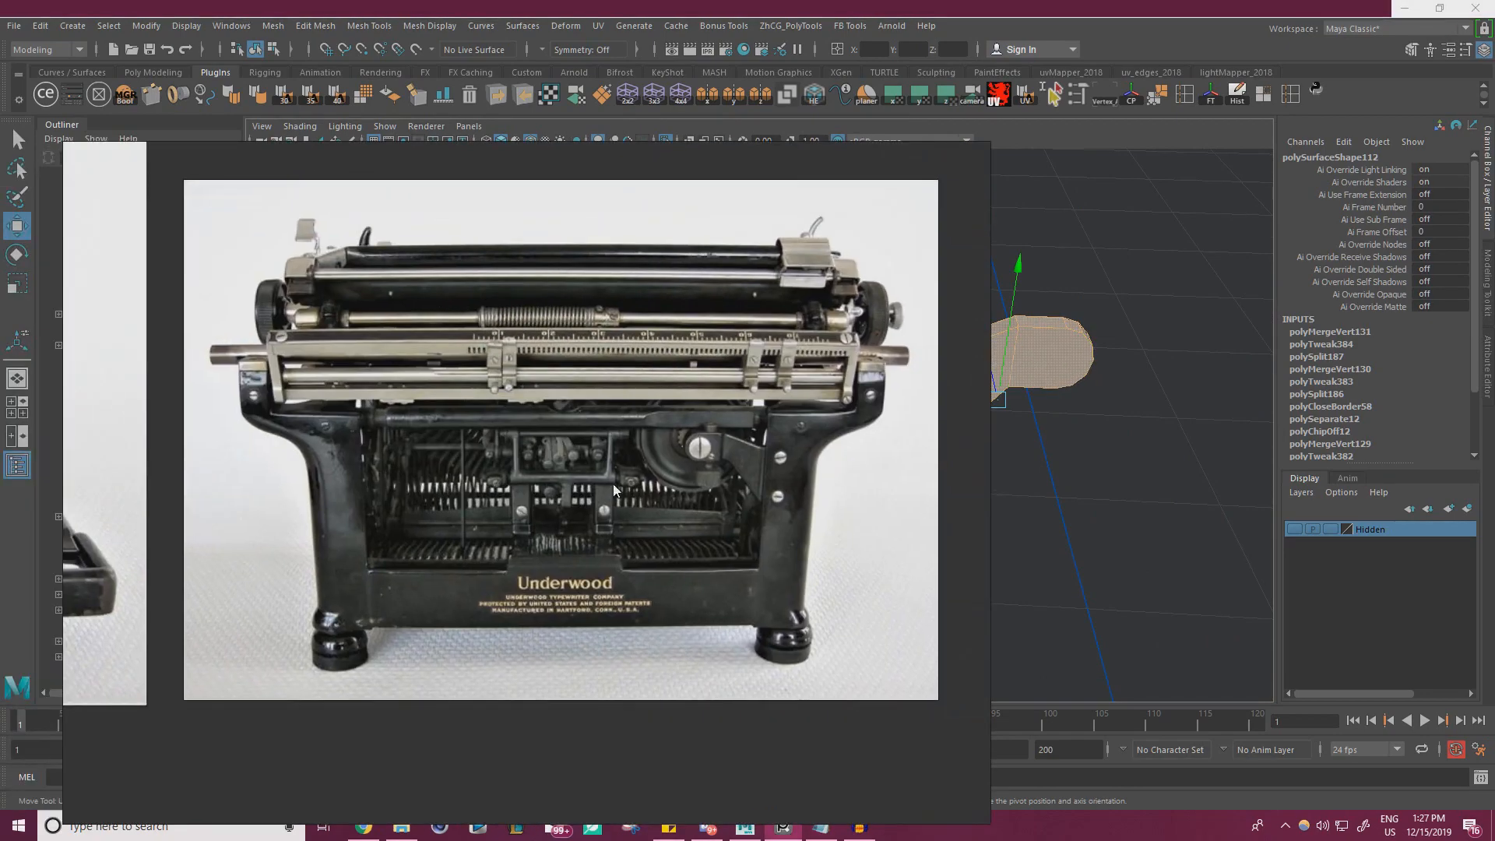
{"action": "scroll", "coordinate": [753, 470], "scroll_direction": "up", "scroll_amount": 6}
{"action": "scroll", "coordinate": [754, 498], "scroll_direction": "down", "scroll_amount": 7}
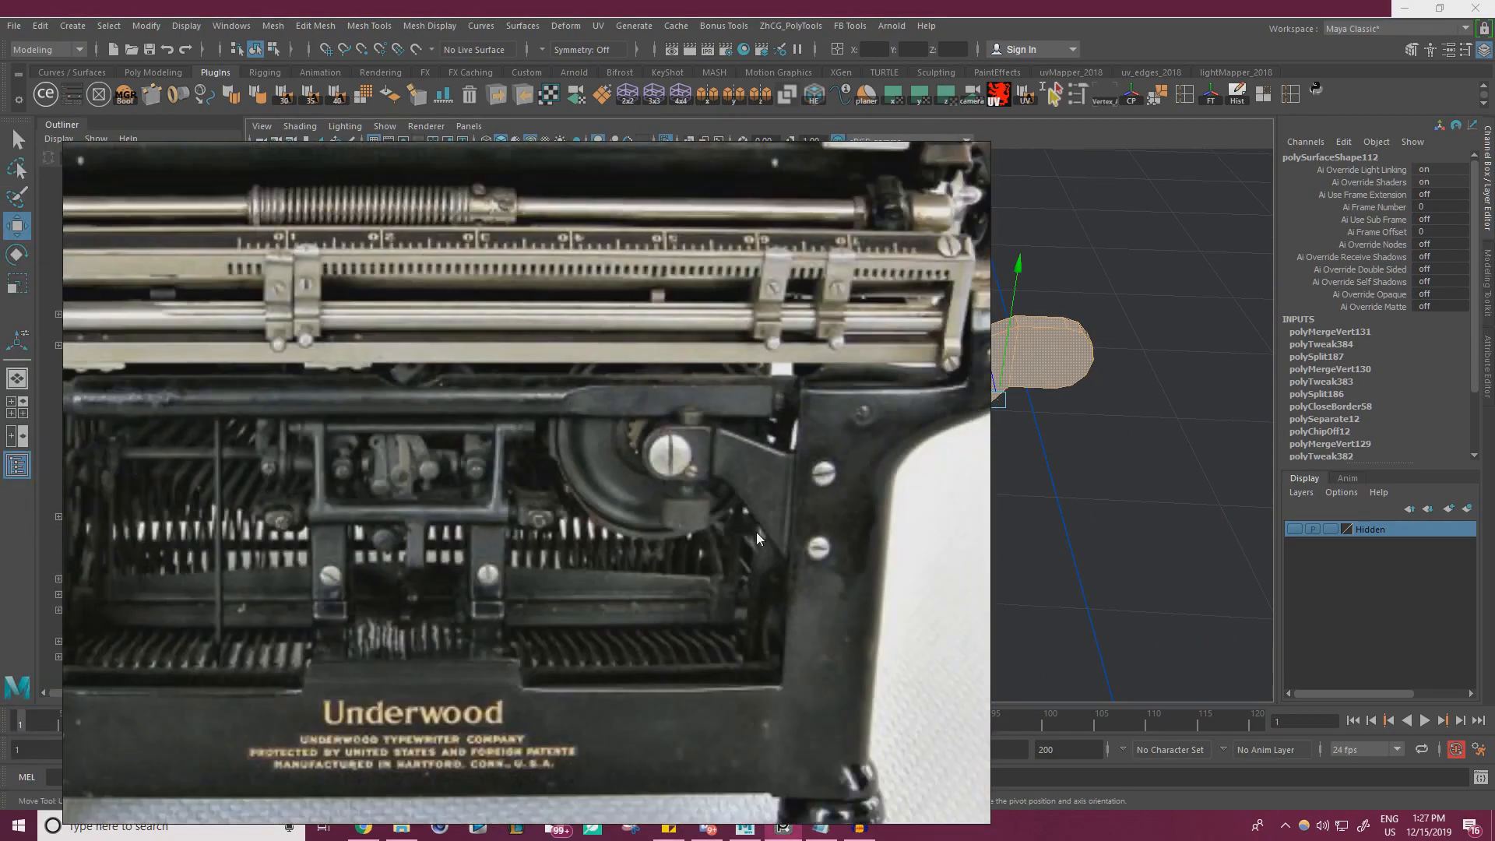
{"action": "right_click_drag", "start_coordinate": [559, 488], "coordinate": [0, 466]}
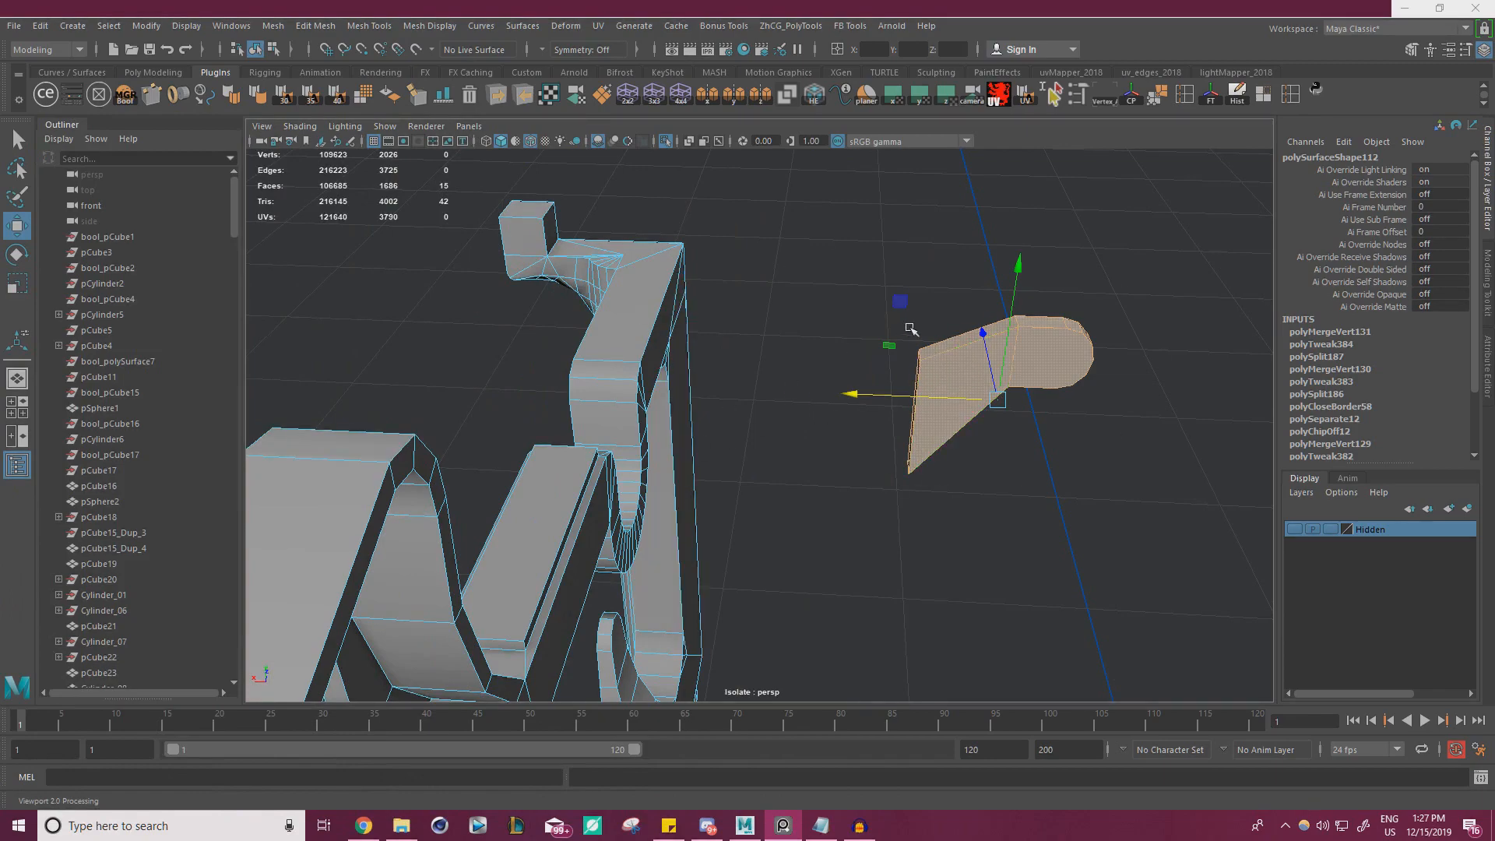
{"action": "left_click_drag", "start_coordinate": [915, 389], "coordinate": [761, 377], "text": "alt"}
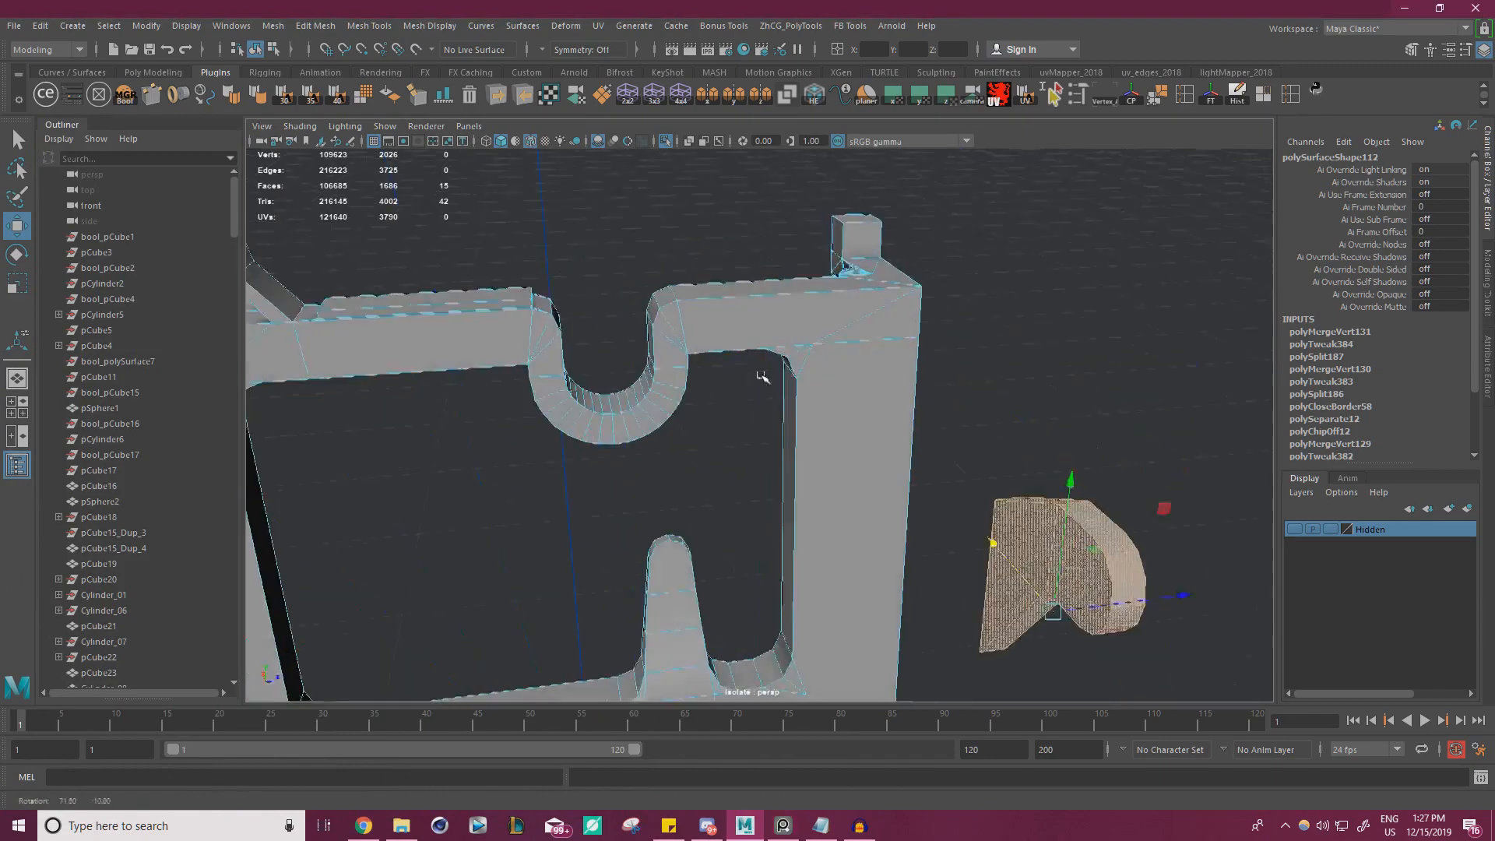
Cut a vertical edge from the upper rounded inner corner beside the rear post up to the side frame's top edge
{"action": "right_click_drag", "start_coordinate": [761, 377], "coordinate": [878, 419], "text": "alt"}
{"action": "left_click_drag", "start_coordinate": [878, 419], "coordinate": [991, 438], "text": "alt"}
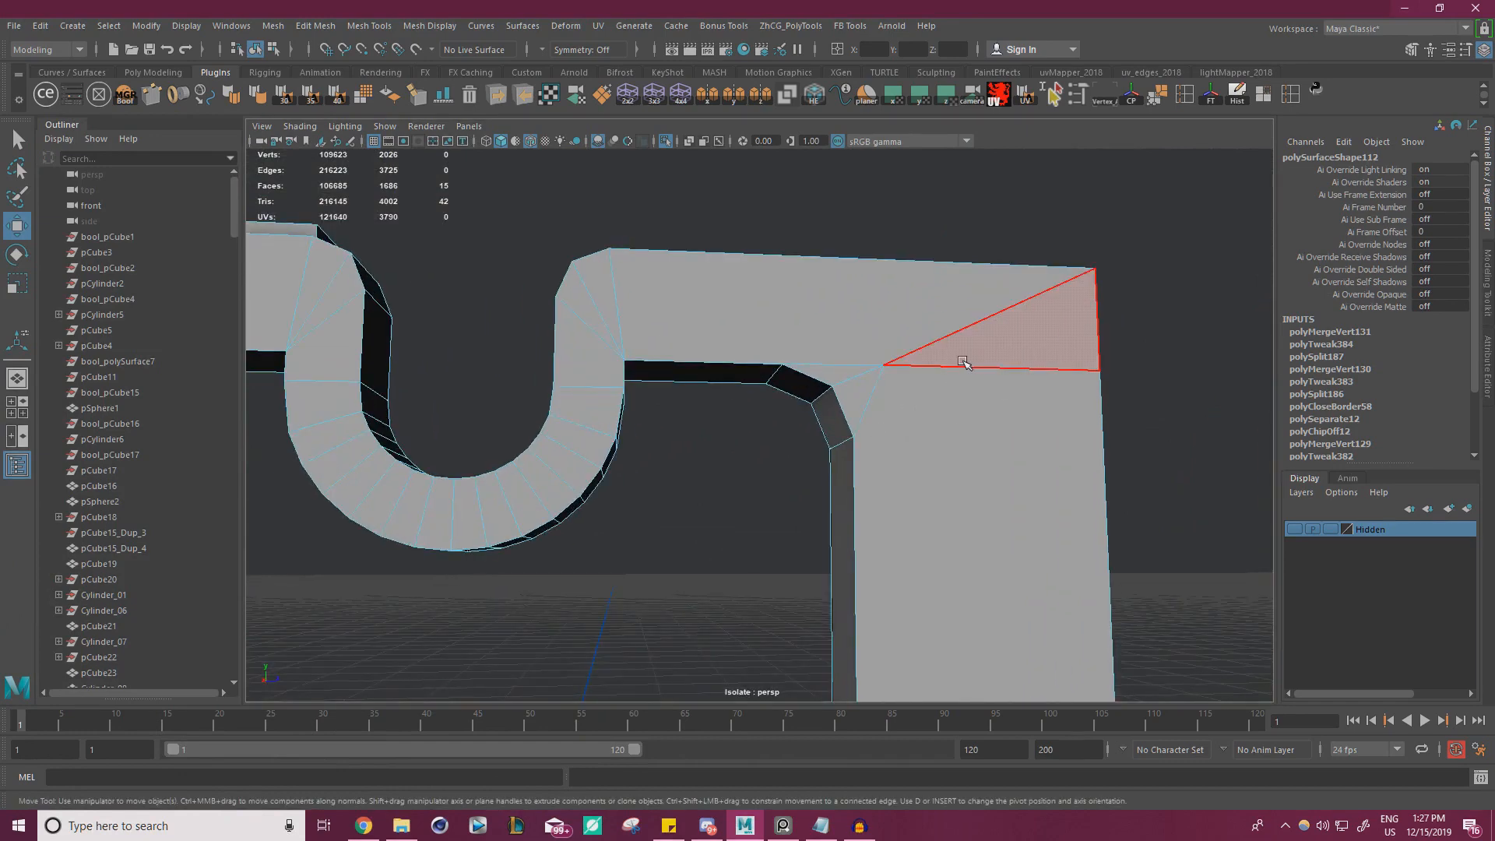
{"action": "key", "text": "ctrl+shift+x"}
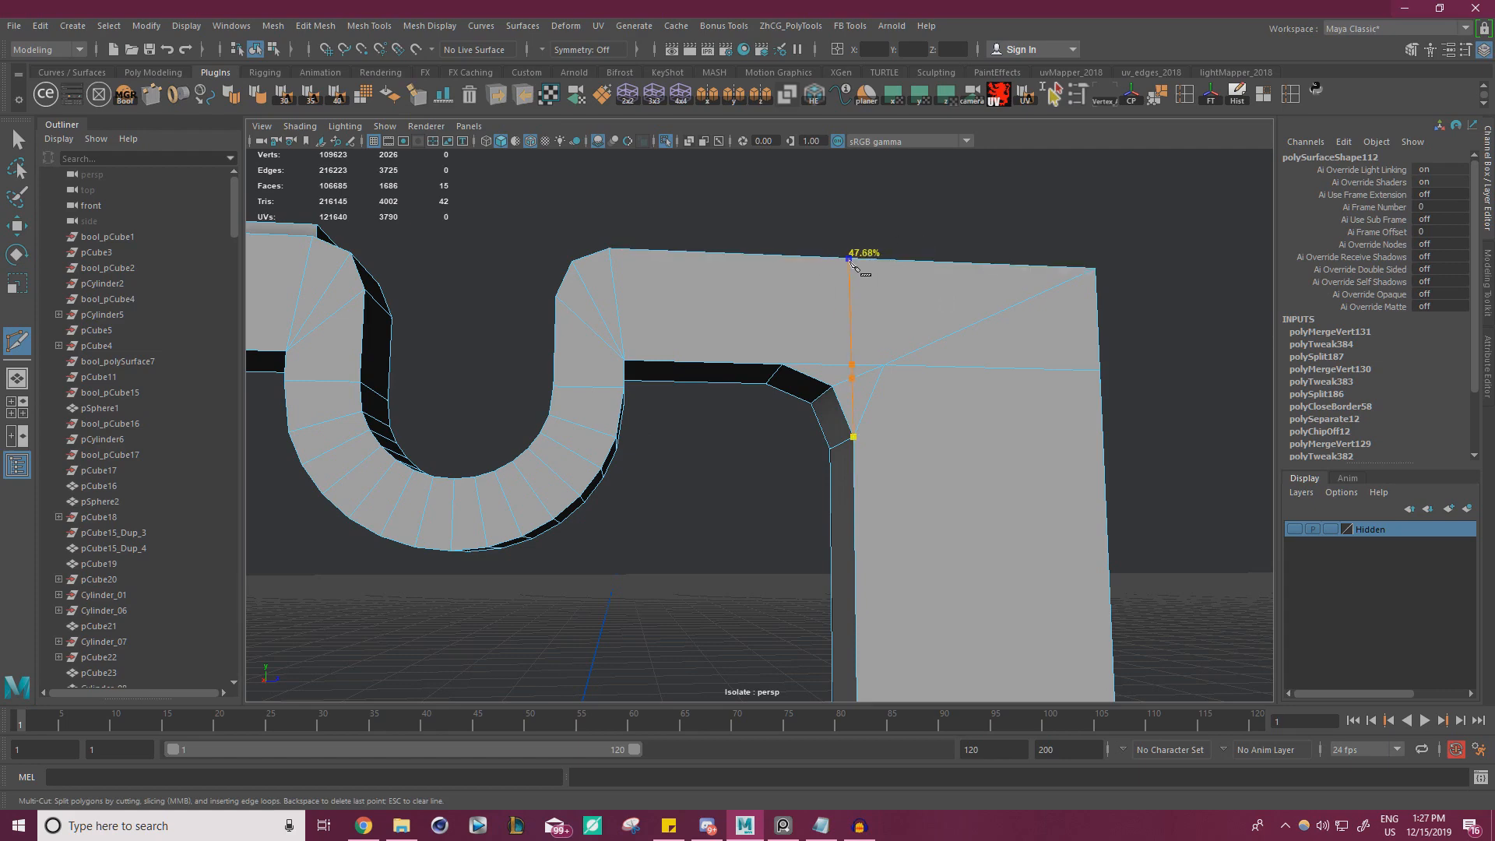
{"action": "key", "text": "w"}
Snap the new upper cut's vertices along the frame's depth so they line up with the rear post's inner edge
{"action": "right_click_drag", "start_coordinate": [870, 375], "coordinate": [794, 361]}
{"action": "left_click_drag", "start_coordinate": [795, 360], "coordinate": [874, 417], "text": "alt"}
{"action": "left_click", "coordinate": [919, 346]}
{"action": "left_click_drag", "start_coordinate": [995, 339], "coordinate": [936, 418]}
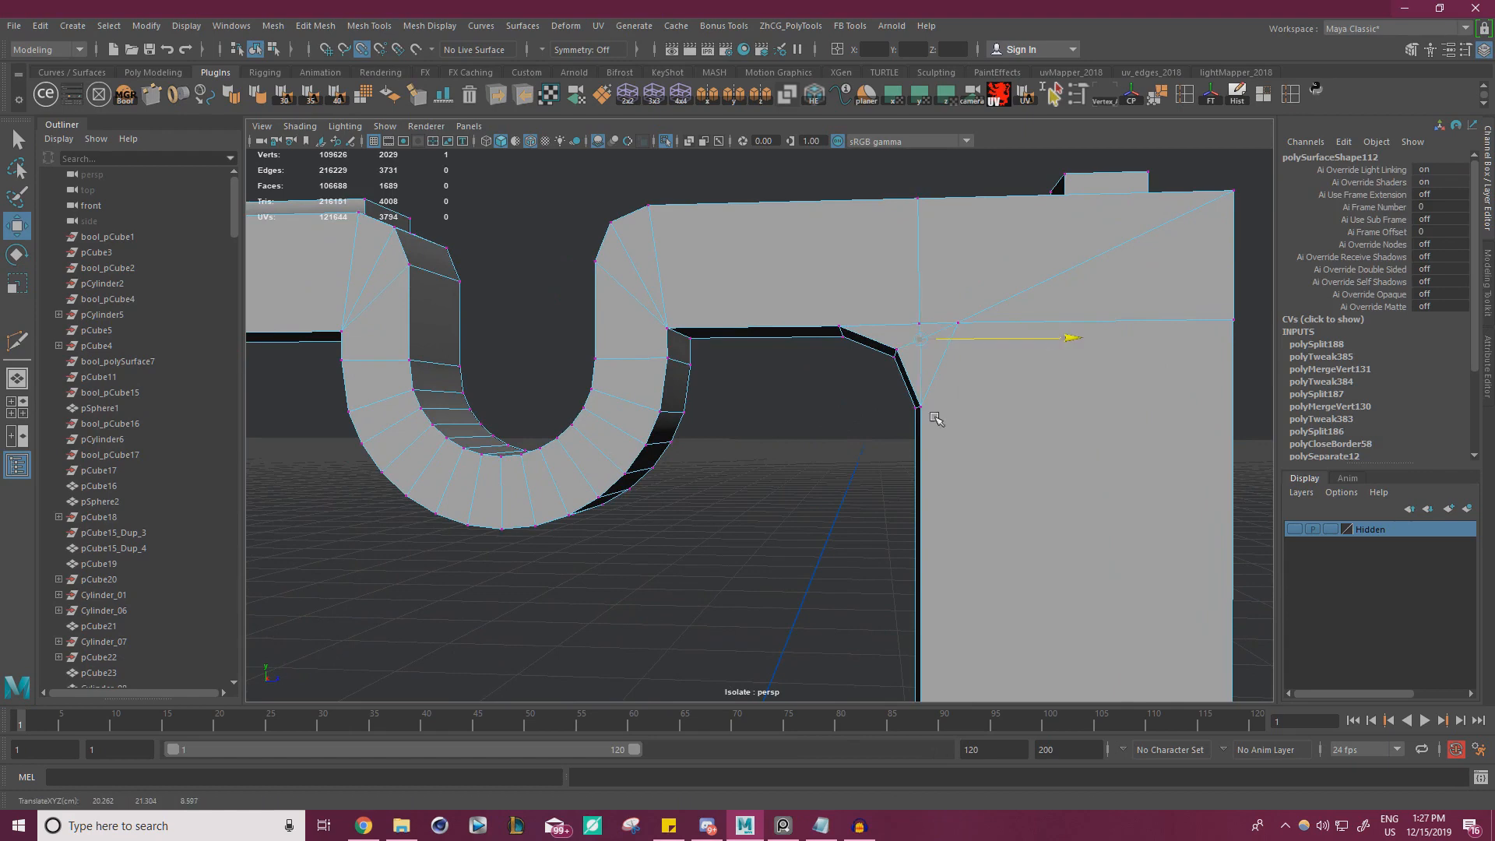
{"action": "left_click_drag", "start_coordinate": [929, 335], "coordinate": [933, 299]}
{"action": "left_click_drag", "start_coordinate": [1062, 322], "coordinate": [979, 399]}
{"action": "left_click", "coordinate": [919, 199]}
{"action": "left_click_drag", "start_coordinate": [1005, 191], "coordinate": [919, 314]}
Snap the stray vertices at the upper rear corner together on the vertical cut
{"action": "right_click_drag", "start_coordinate": [1054, 376], "coordinate": [941, 414], "text": "alt"}
{"action": "middle_click_drag", "start_coordinate": [942, 414], "coordinate": [939, 444], "text": "alt"}
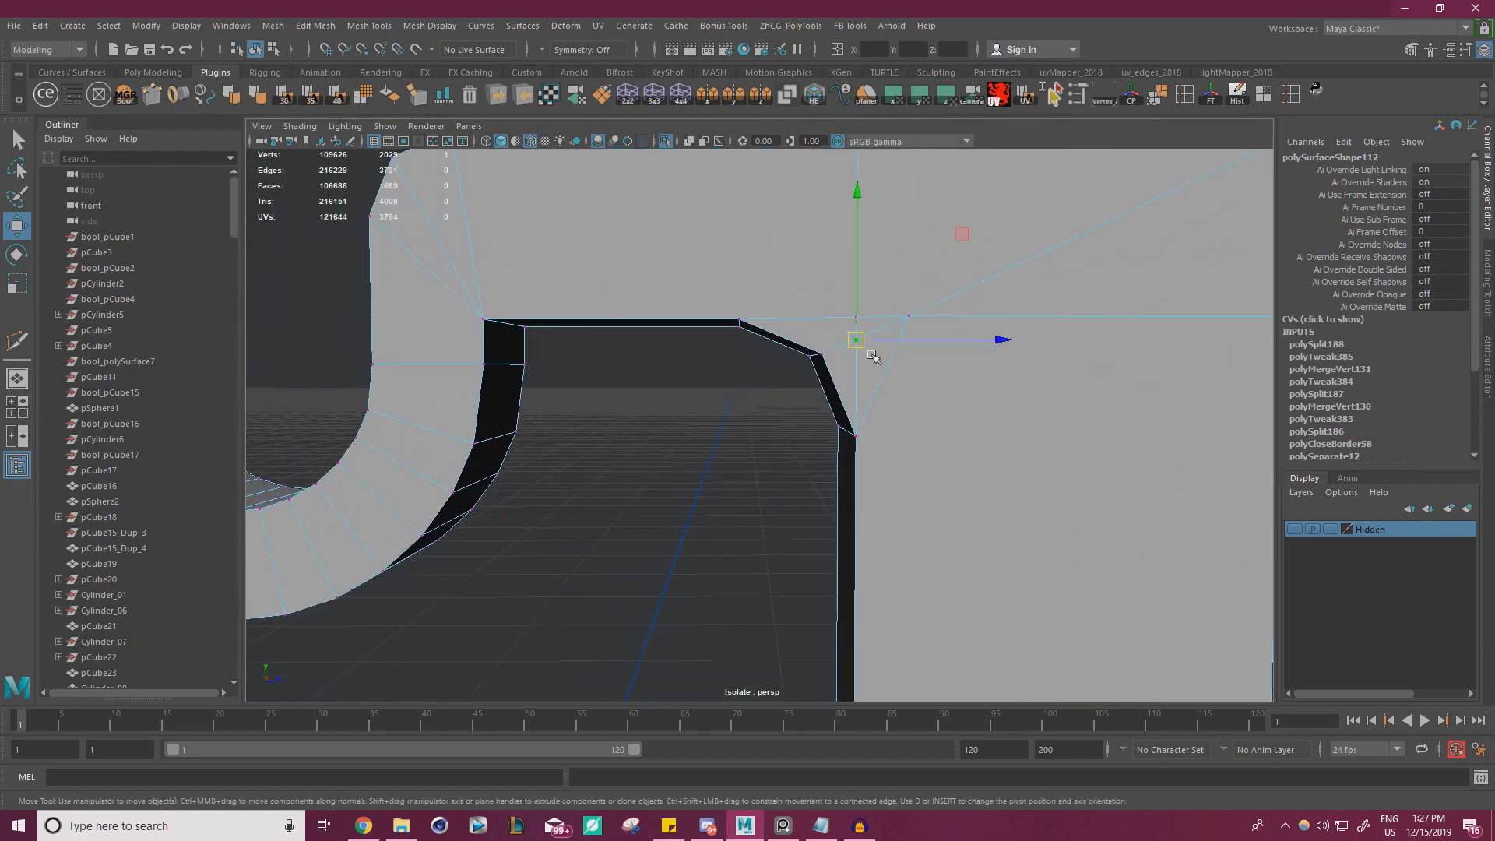
{"action": "right_click_drag", "start_coordinate": [878, 324], "coordinate": [714, 303], "text": "alt"}
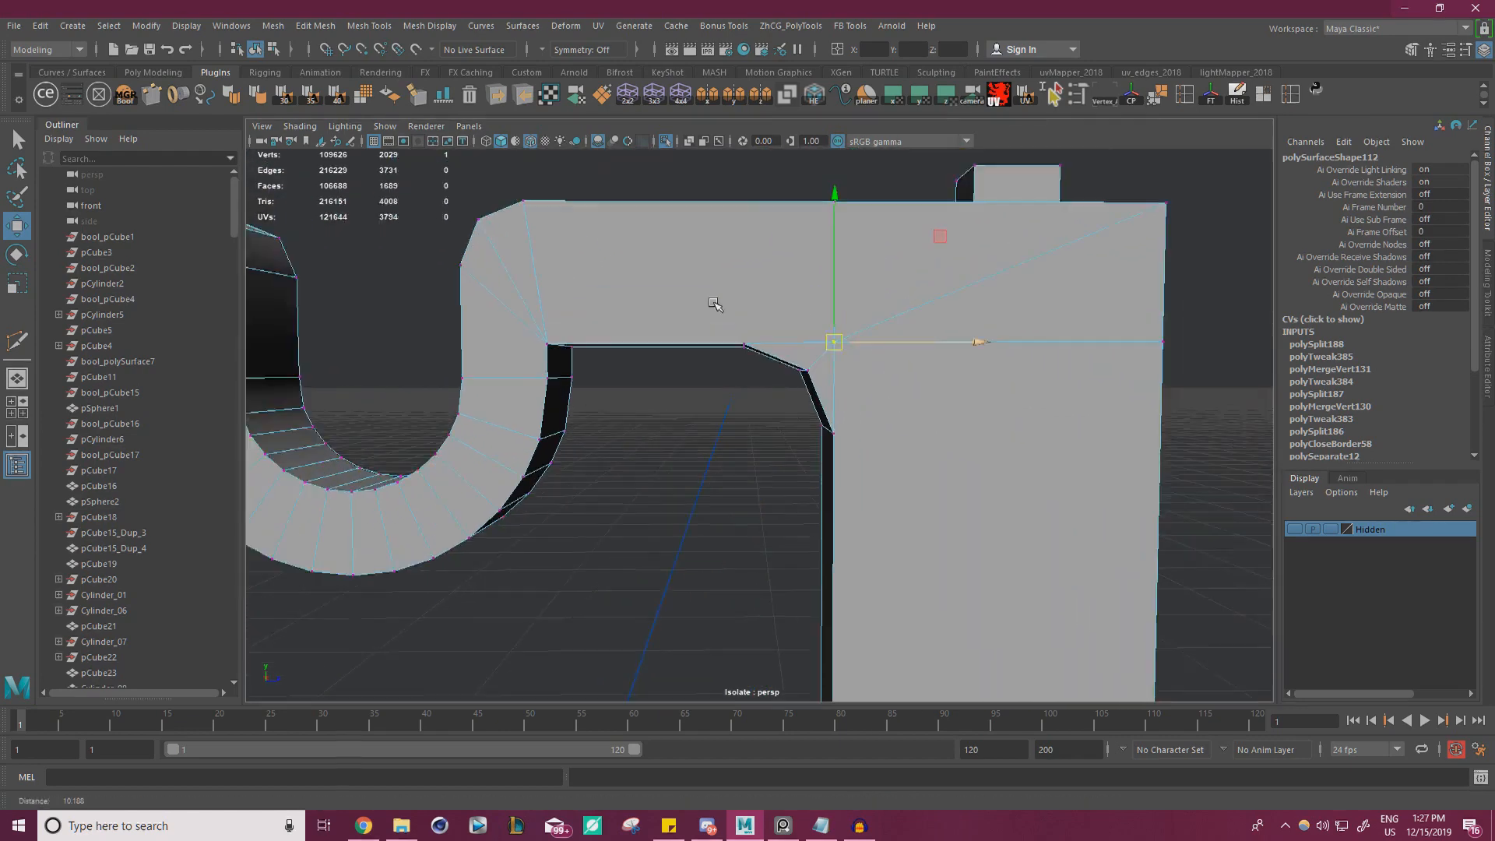
Cut an edge across the frame's top face from the vertical cut toward the rear arm, and merge the frame's overlapping vertices
{"action": "left_click_drag", "start_coordinate": [714, 304], "coordinate": [792, 327], "text": "alt"}
{"action": "middle_click_drag", "start_coordinate": [792, 328], "coordinate": [735, 413], "text": "alt"}
{"action": "left_click_drag", "start_coordinate": [735, 414], "coordinate": [703, 302], "text": "alt"}
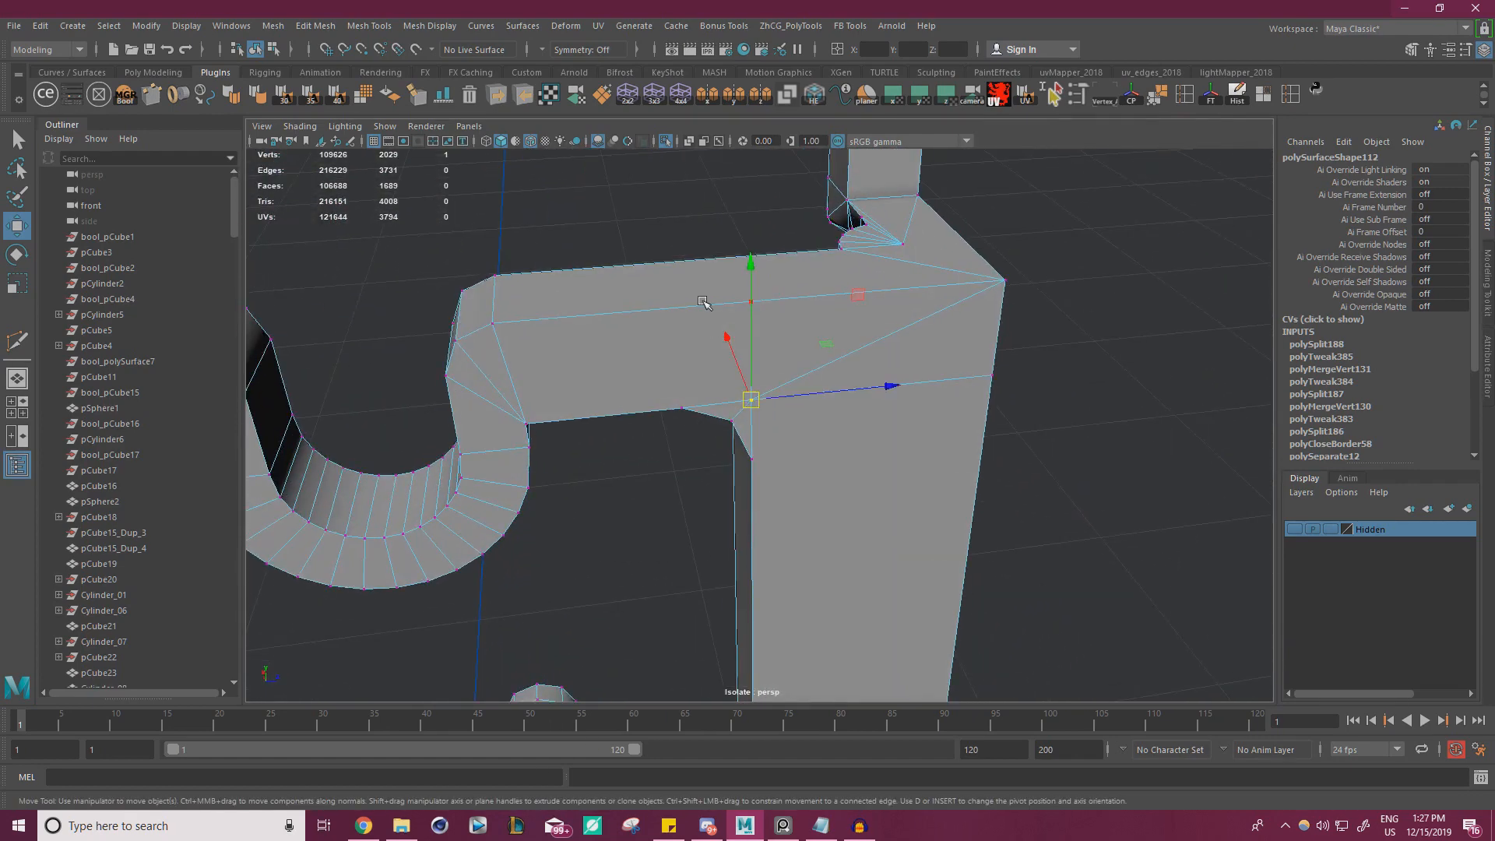
{"action": "right_click_drag", "start_coordinate": [801, 324], "coordinate": [610, 320], "text": "alt"}
{"action": "left_click_drag", "start_coordinate": [611, 320], "coordinate": [689, 398], "text": "alt"}
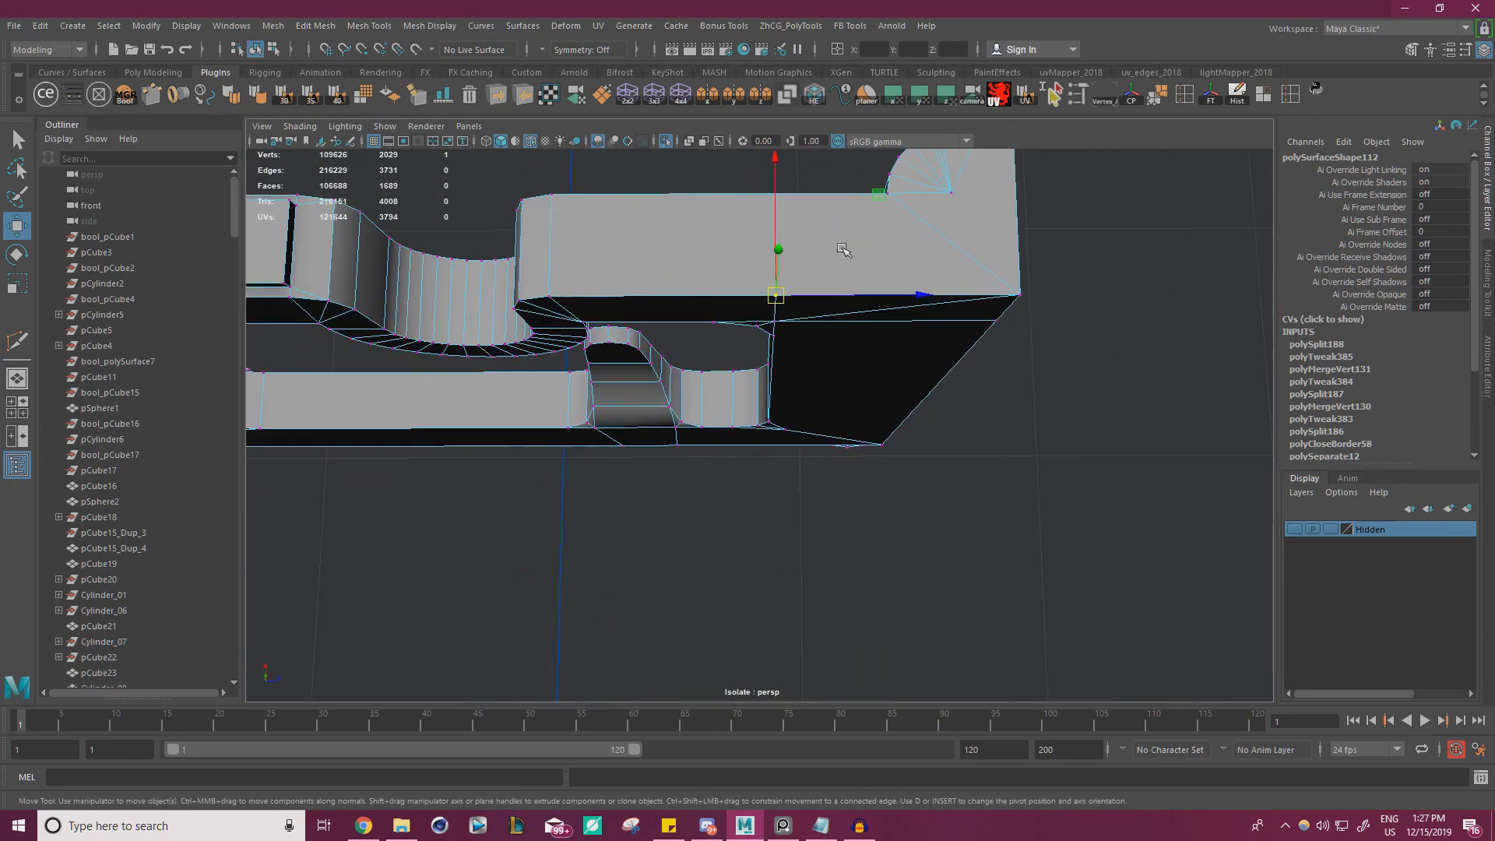
{"action": "key", "text": "g"}
{"action": "key", "text": "w"}
{"action": "left_click", "coordinate": [1068, 358]}
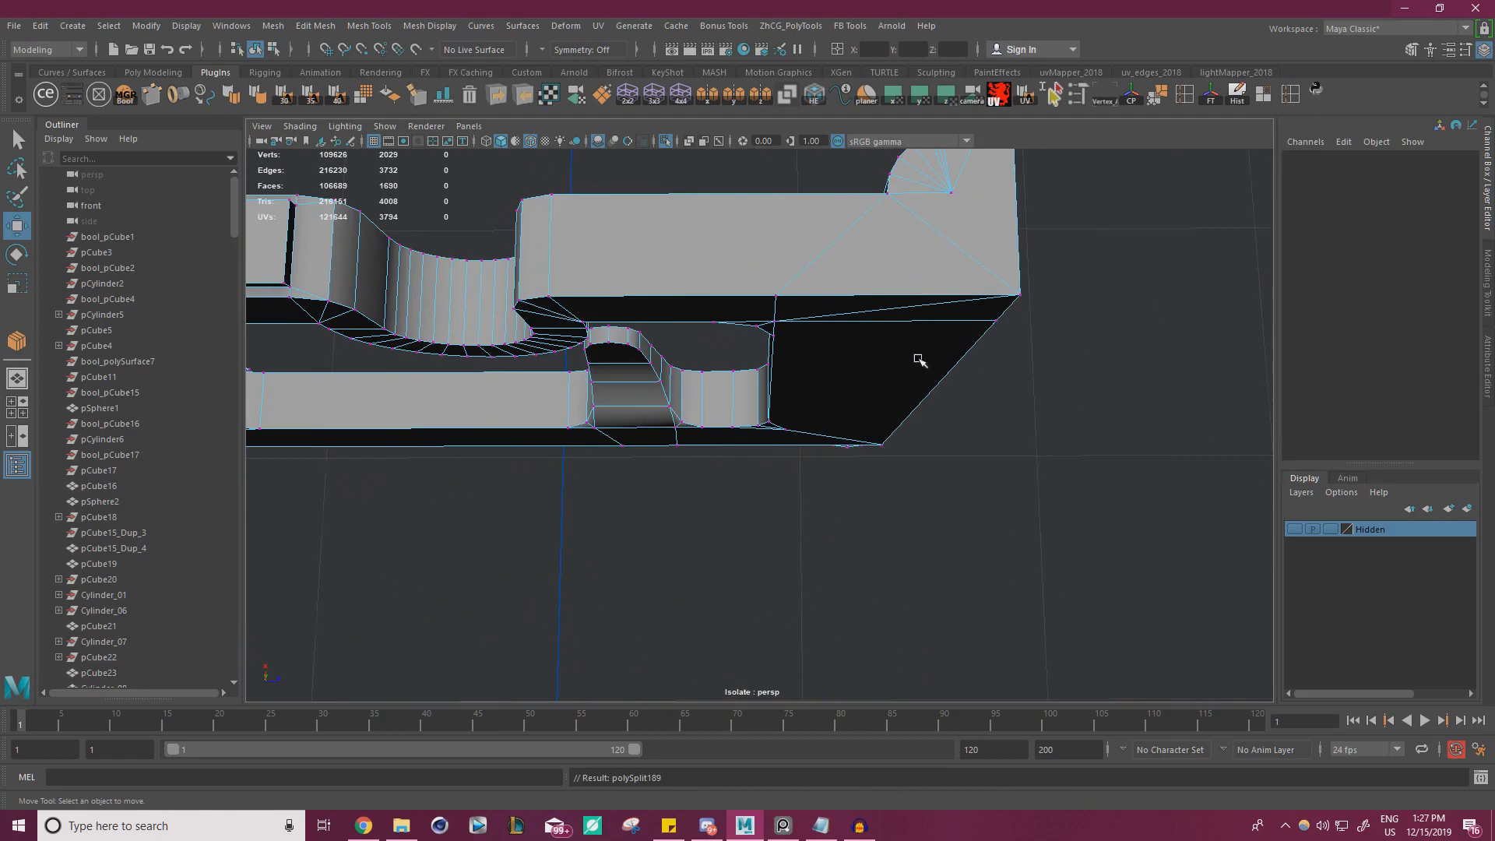
{"action": "left_click_drag", "start_coordinate": [920, 357], "coordinate": [746, 244], "text": "alt"}
{"action": "left_click_drag", "start_coordinate": [619, 201], "coordinate": [1123, 609]}
Cut a vertical edge from the lower end of the rear post's inner edge down to the side frame's bottom edge
{"action": "right_click_drag", "start_coordinate": [966, 343], "coordinate": [1021, 265], "text": "shift"}
{"action": "left_click_drag", "start_coordinate": [721, 388], "coordinate": [787, 311], "text": "alt"}
{"action": "middle_click_drag", "start_coordinate": [864, 521], "coordinate": [838, 254], "text": "alt"}
{"action": "middle_click_drag", "start_coordinate": [841, 467], "coordinate": [842, 97], "text": "alt"}
{"action": "right_click_drag", "start_coordinate": [767, 292], "coordinate": [685, 311], "text": "alt"}
{"action": "key", "text": "ctrl+shift+x"}
{"action": "left_click_drag", "start_coordinate": [768, 269], "coordinate": [739, 274], "text": "alt"}
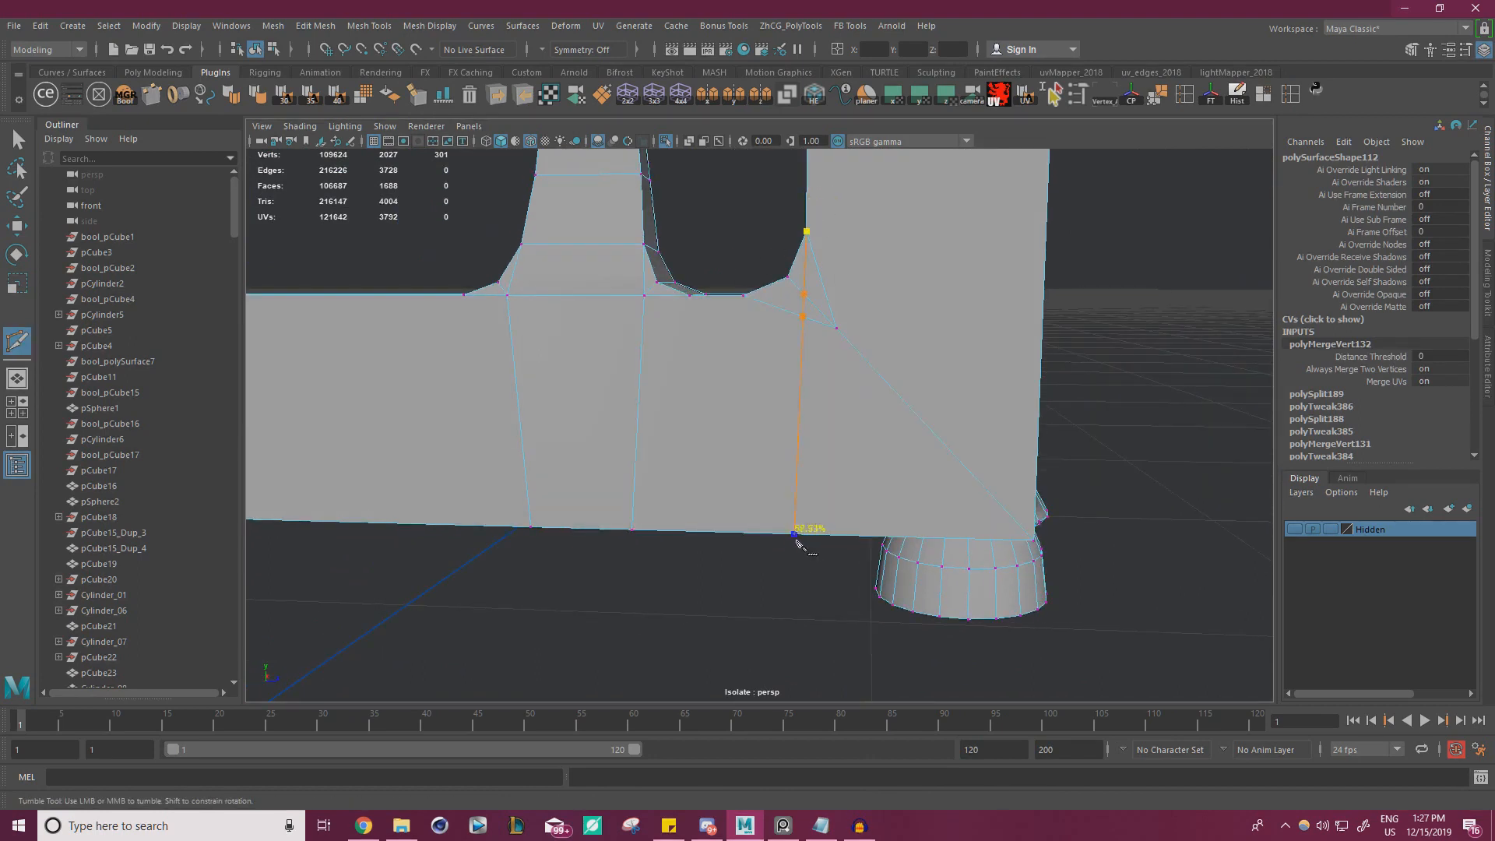
{"action": "right_click", "coordinate": [815, 571]}
{"action": "mouse_move", "coordinate": [797, 557]}
{"action": "left_mouse_down"}
{"action": "mouse_move", "coordinate": [803, 577]}
{"action": "mouse_move", "coordinate": [859, 474]}
{"action": "mouse_move", "coordinate": [777, 554]}
{"action": "mouse_move", "coordinate": [779, 572]}
{"action": "left_mouse_up"}
{"action": "key", "text": "w"}
Snap the lower cut's vertices along the frame's depth into line with the rear post's inner edge
{"action": "left_click_drag", "start_coordinate": [861, 381], "coordinate": [817, 346], "text": "alt"}
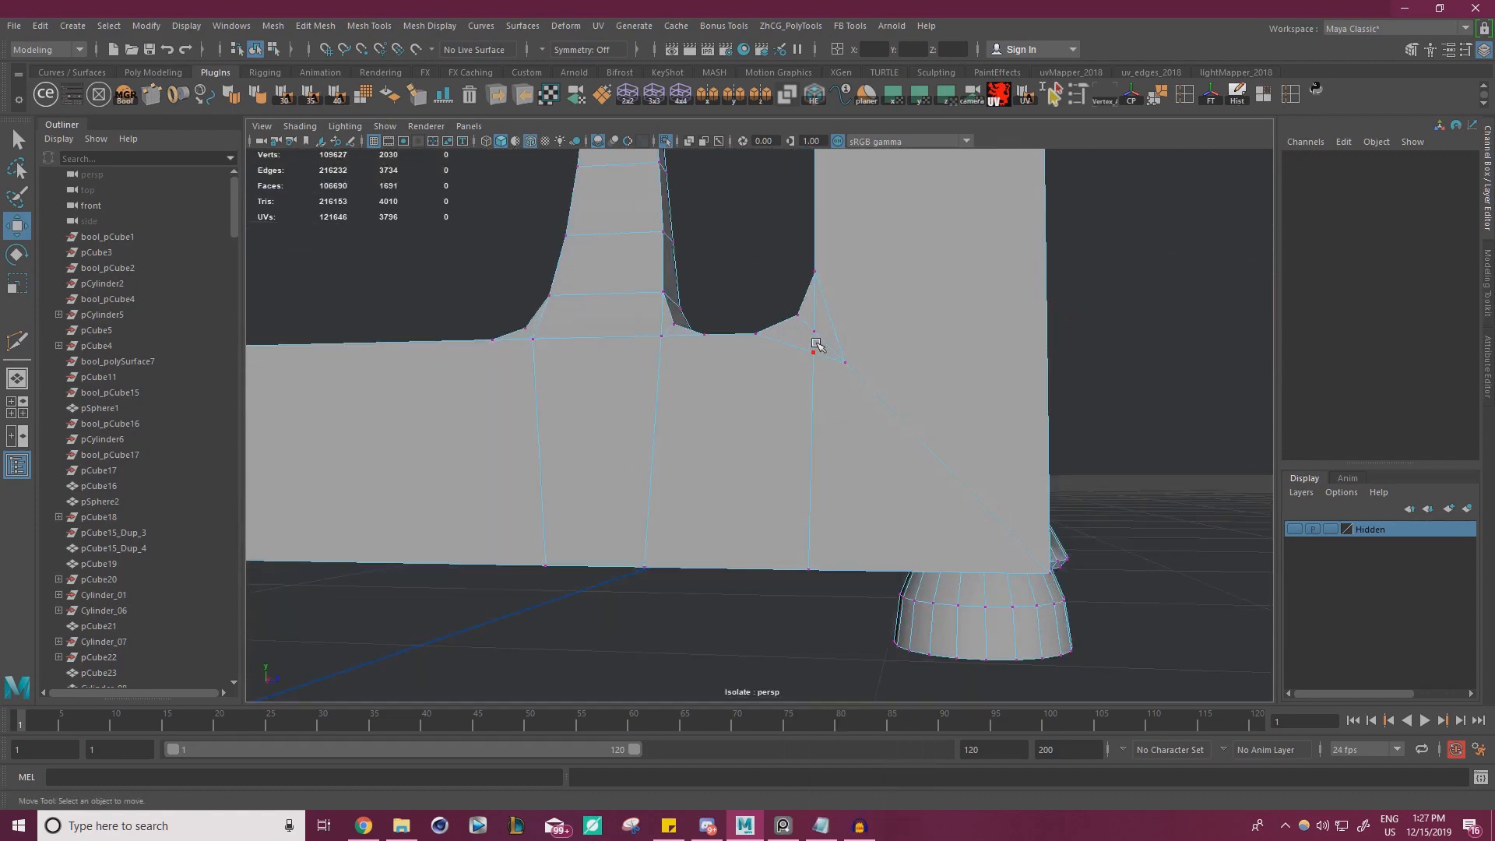
{"action": "left_click", "coordinate": [817, 341]}
{"action": "mouse_move", "coordinate": [898, 324]}
{"action": "left_mouse_down"}
{"action": "mouse_move", "coordinate": [821, 272]}
{"action": "mouse_move", "coordinate": [919, 343]}
{"action": "left_mouse_up"}
{"action": "left_click", "coordinate": [816, 357]}
{"action": "key", "text": "v"}
{"action": "left_click_drag", "start_coordinate": [824, 261], "coordinate": [823, 264]}
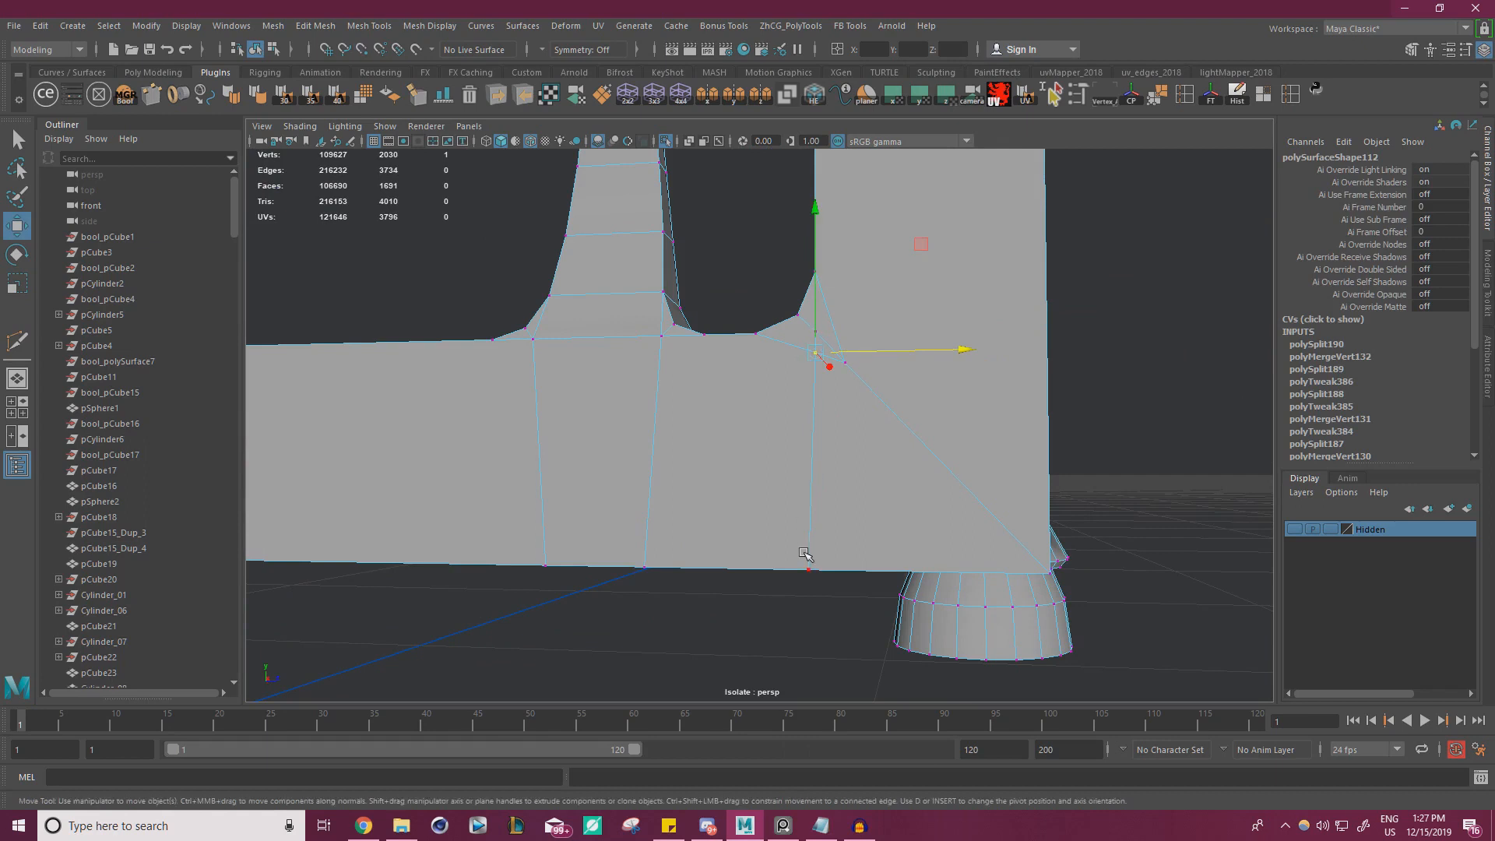
{"action": "left_click_drag", "start_coordinate": [905, 571], "coordinate": [831, 355]}
Snap the stray diagonal vertex onto the lower cut and merge the overlapping vertices of the frame
{"action": "left_click", "coordinate": [822, 334]}
{"action": "left_click", "coordinate": [850, 380]}
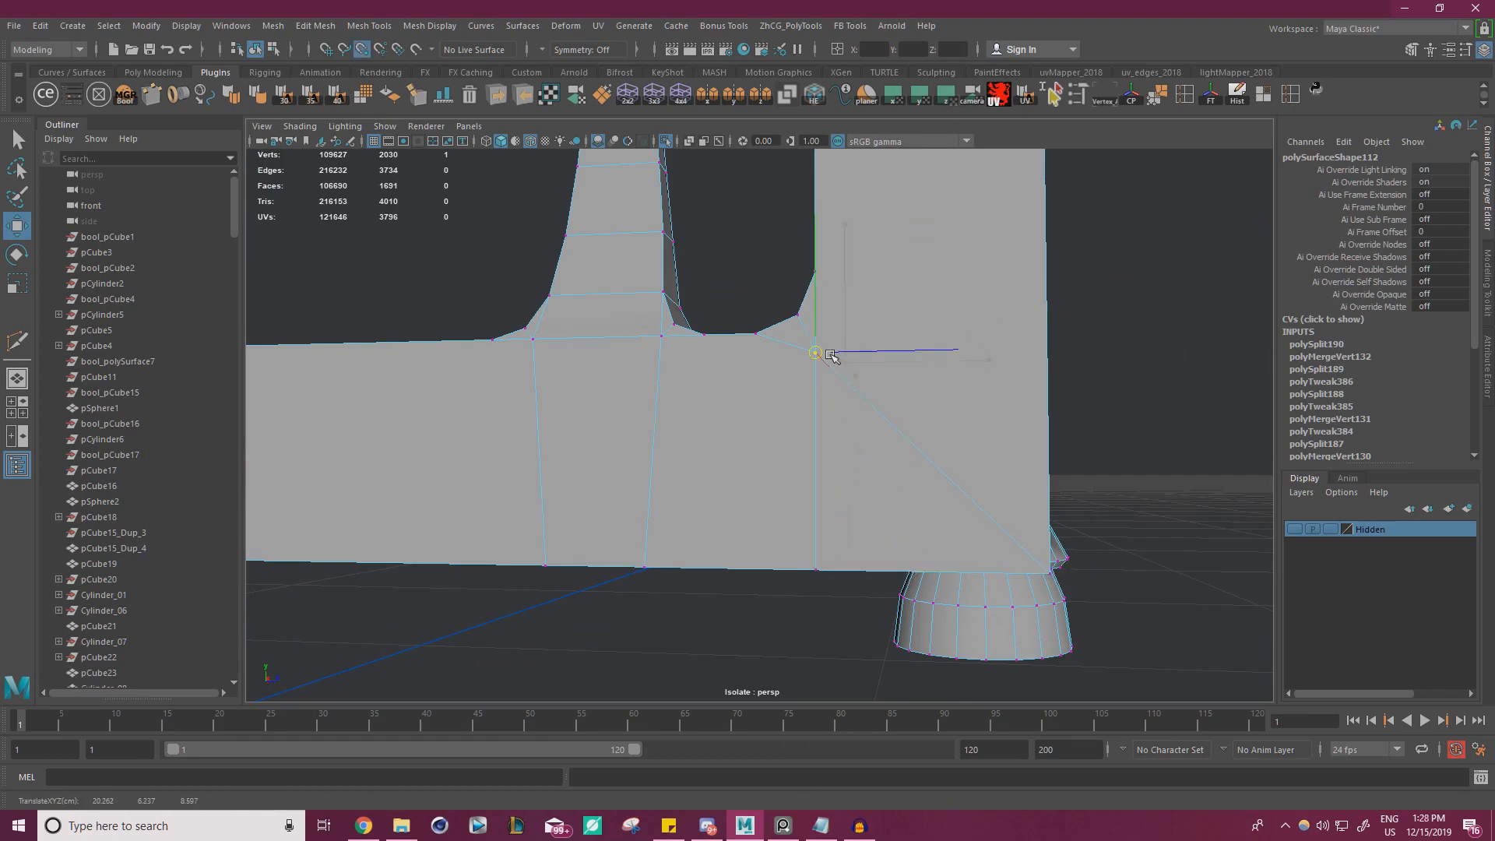
{"action": "left_click_drag", "start_coordinate": [685, 647], "coordinate": [1133, 265]}
{"action": "right_click_drag", "start_coordinate": [898, 295], "coordinate": [965, 216], "text": "shift"}
{"action": "right_click_drag", "start_coordinate": [852, 339], "coordinate": [909, 318]}
{"action": "left_click", "coordinate": [1057, 303]}
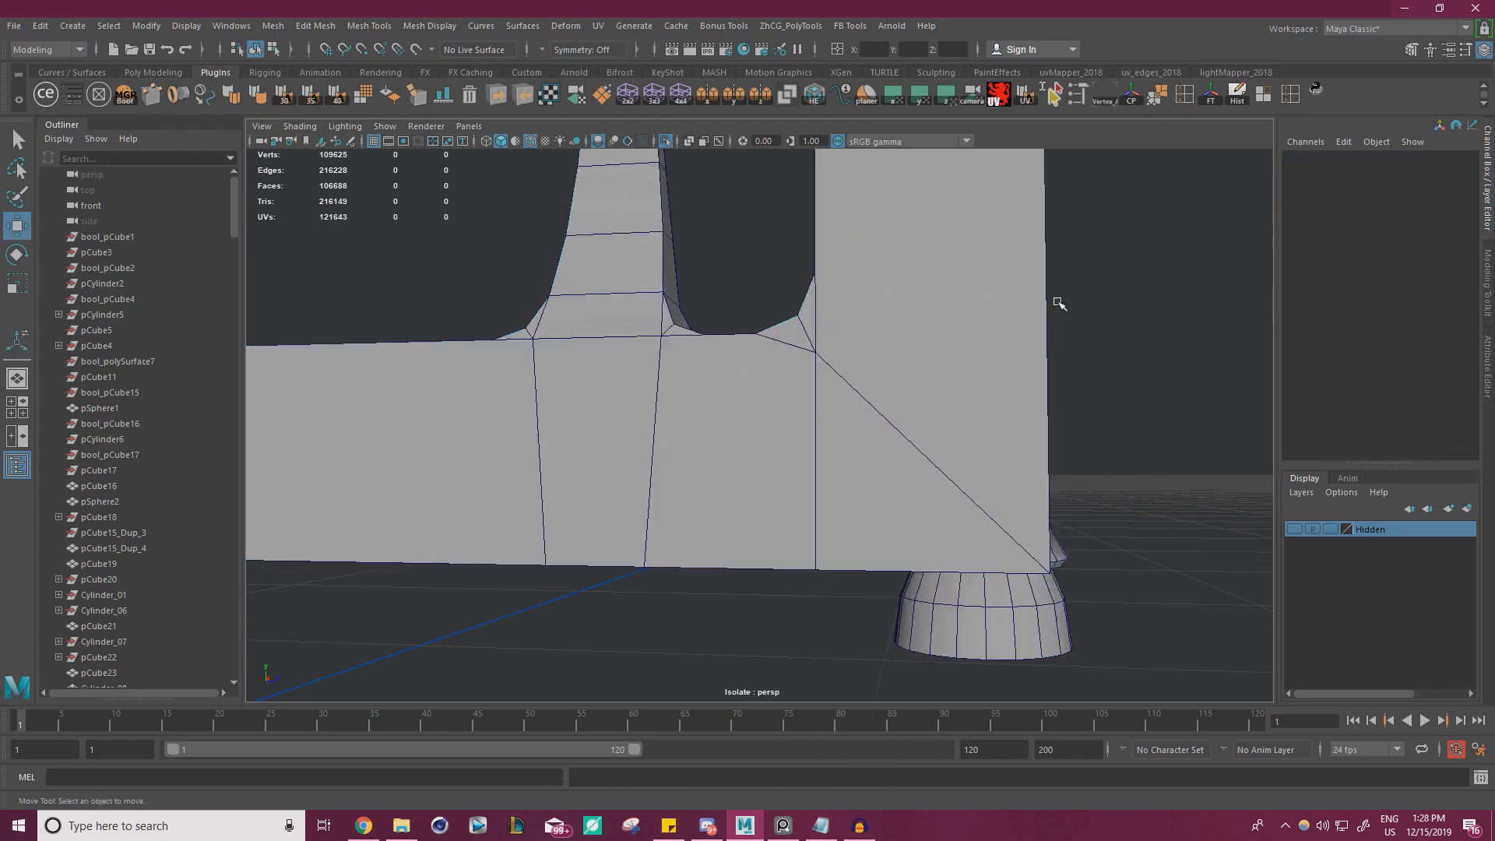
Extrude the inward-facing faces along the full height of both rear posts with a thickness of 1.6
{"action": "left_click_drag", "start_coordinate": [1058, 303], "coordinate": [550, 330], "text": "alt"}
{"action": "scroll", "coordinate": [550, 330], "scroll_direction": "down", "scroll_amount": 5}
{"action": "middle_click_drag", "start_coordinate": [717, 277], "coordinate": [761, 445], "text": "alt"}
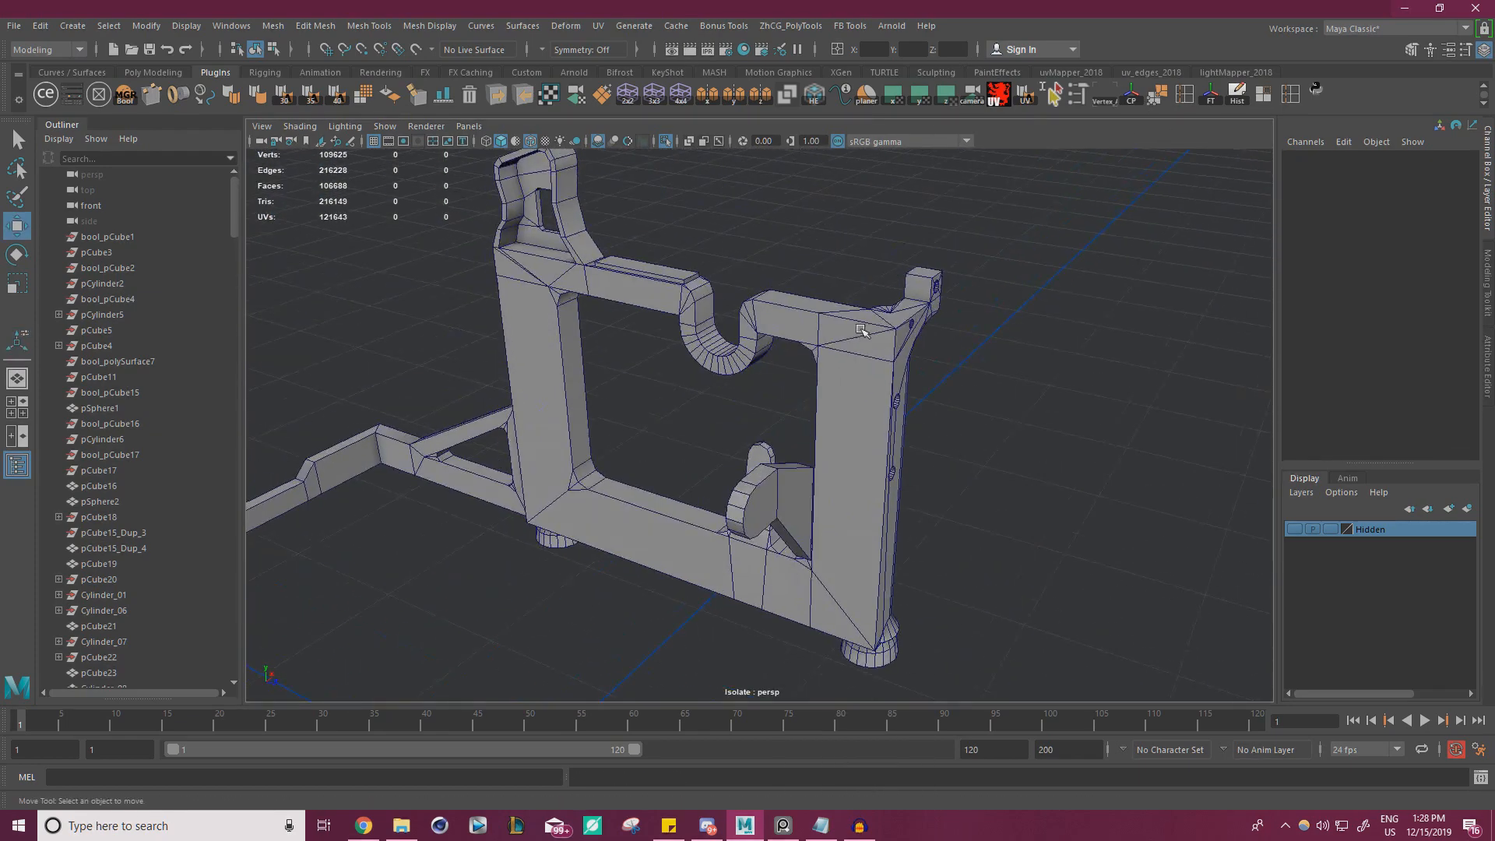
{"action": "right_click_drag", "start_coordinate": [868, 332], "coordinate": [863, 373]}
{"action": "left_click", "coordinate": [845, 327]}
{"action": "left_click", "coordinate": [871, 345], "text": "shift"}
{"action": "left_click", "coordinate": [859, 423], "text": "shift"}
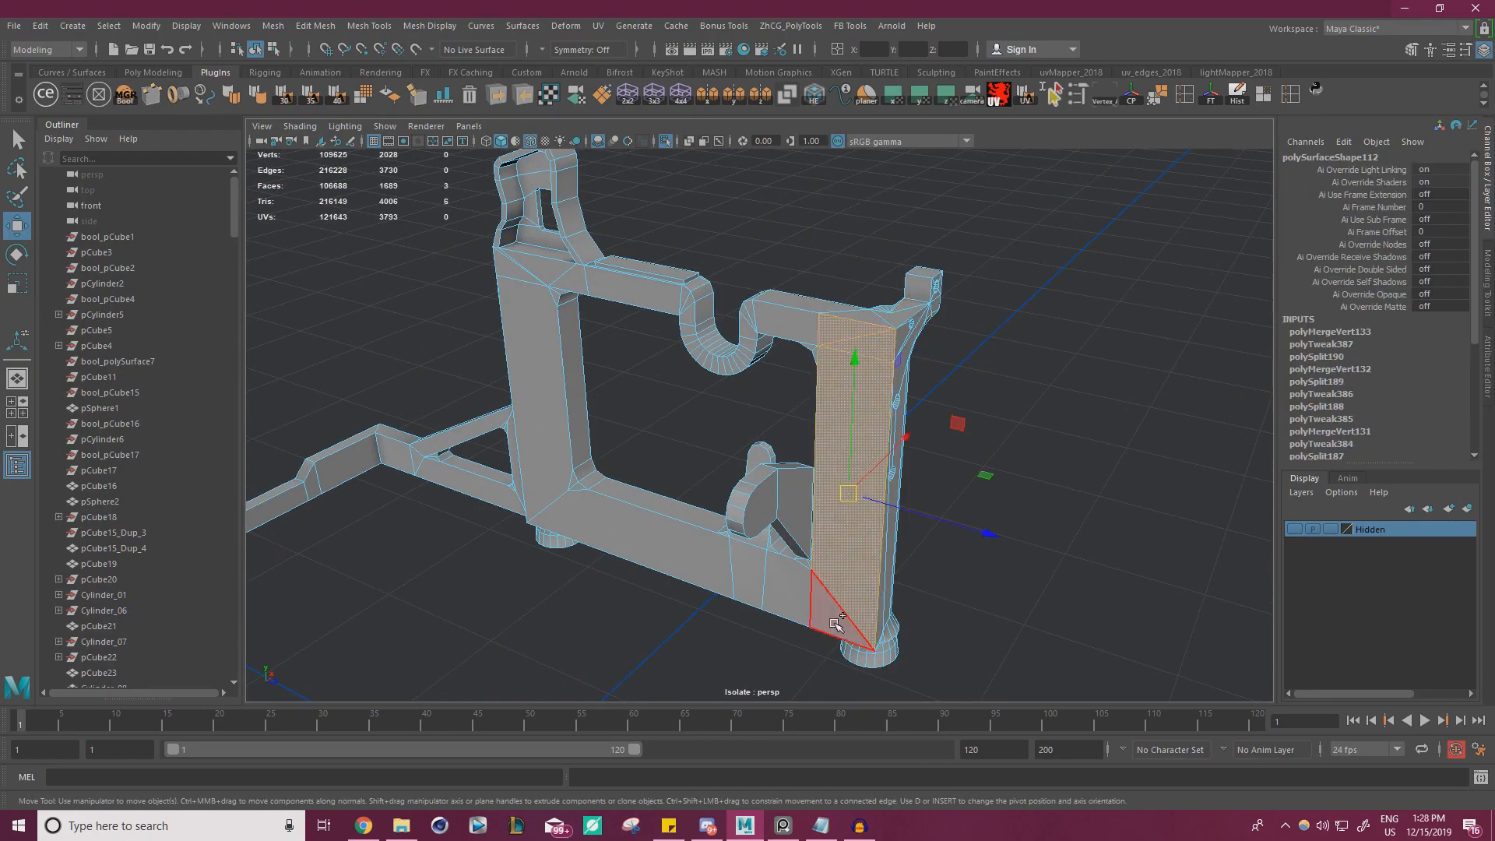
{"action": "left_click", "coordinate": [830, 610], "text": "shift"}
{"action": "left_click_drag", "start_coordinate": [821, 551], "coordinate": [504, 352], "text": "alt"}
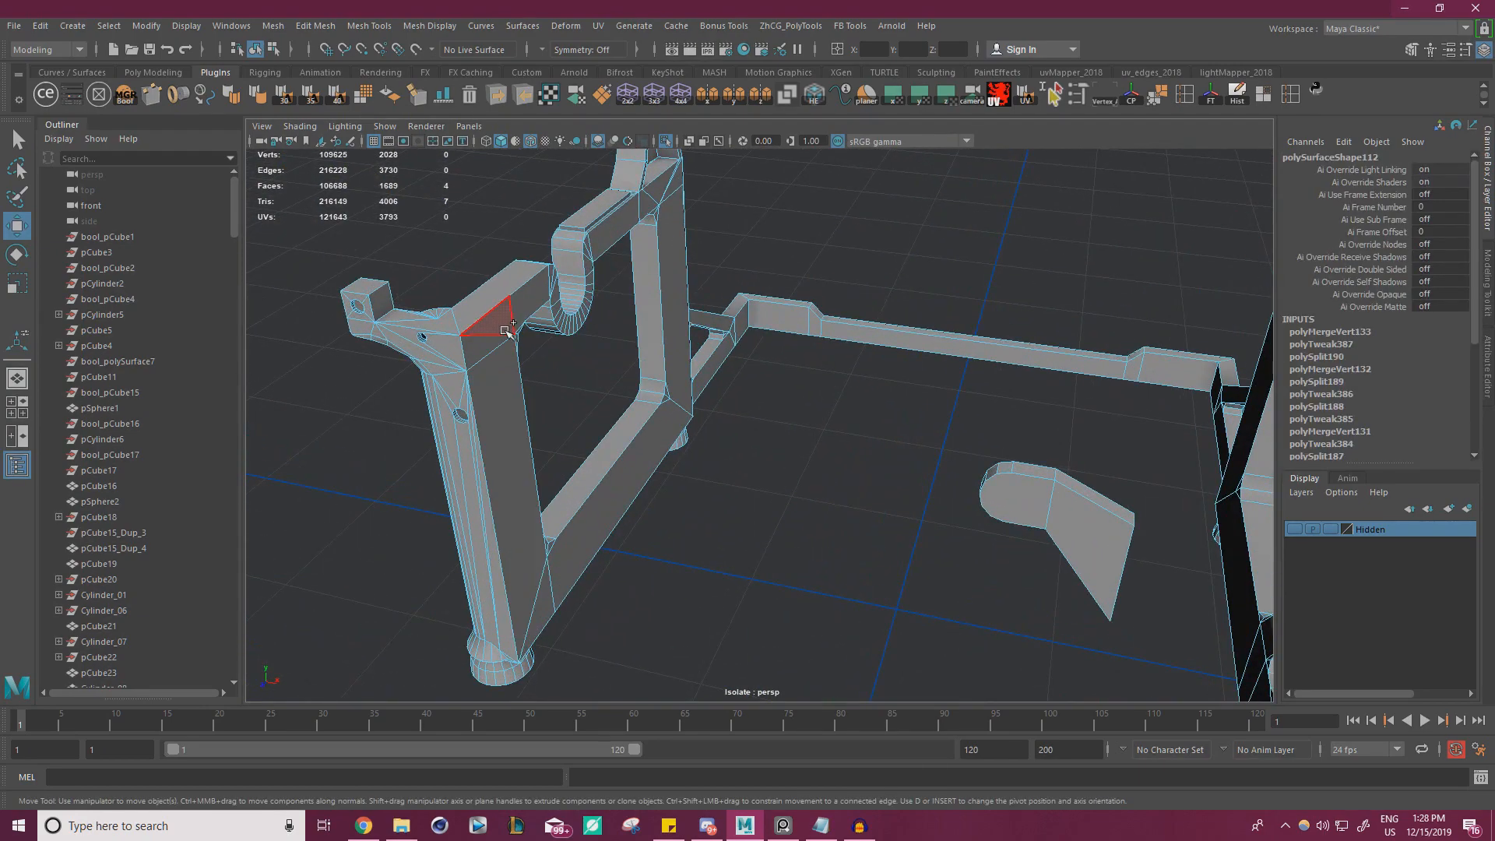
{"action": "left_click", "coordinate": [505, 353], "text": "shift"}
{"action": "left_click_drag", "start_coordinate": [546, 615], "coordinate": [545, 437], "text": "alt"}
{"action": "key", "text": "ctrl+e"}
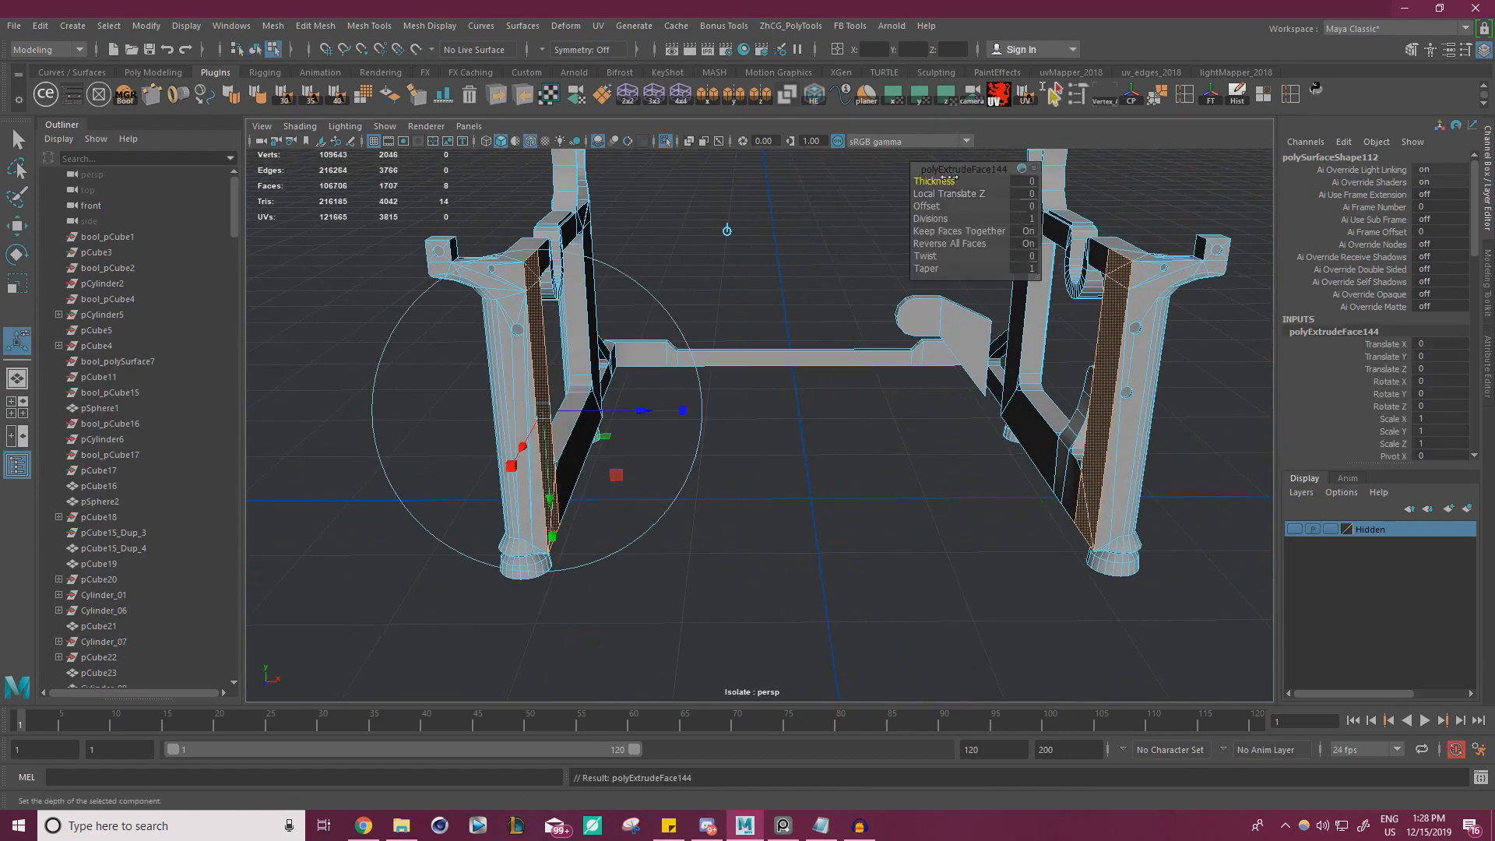
{"action": "left_click_drag", "start_coordinate": [952, 178], "coordinate": [972, 178]}
Show the whole typewriter beside the rear reference photo and reduce the post extrusion's thickness to 1.1
{"action": "left_click_drag", "start_coordinate": [881, 327], "coordinate": [705, 288], "text": "alt"}
{"action": "left_click", "coordinate": [667, 141]}
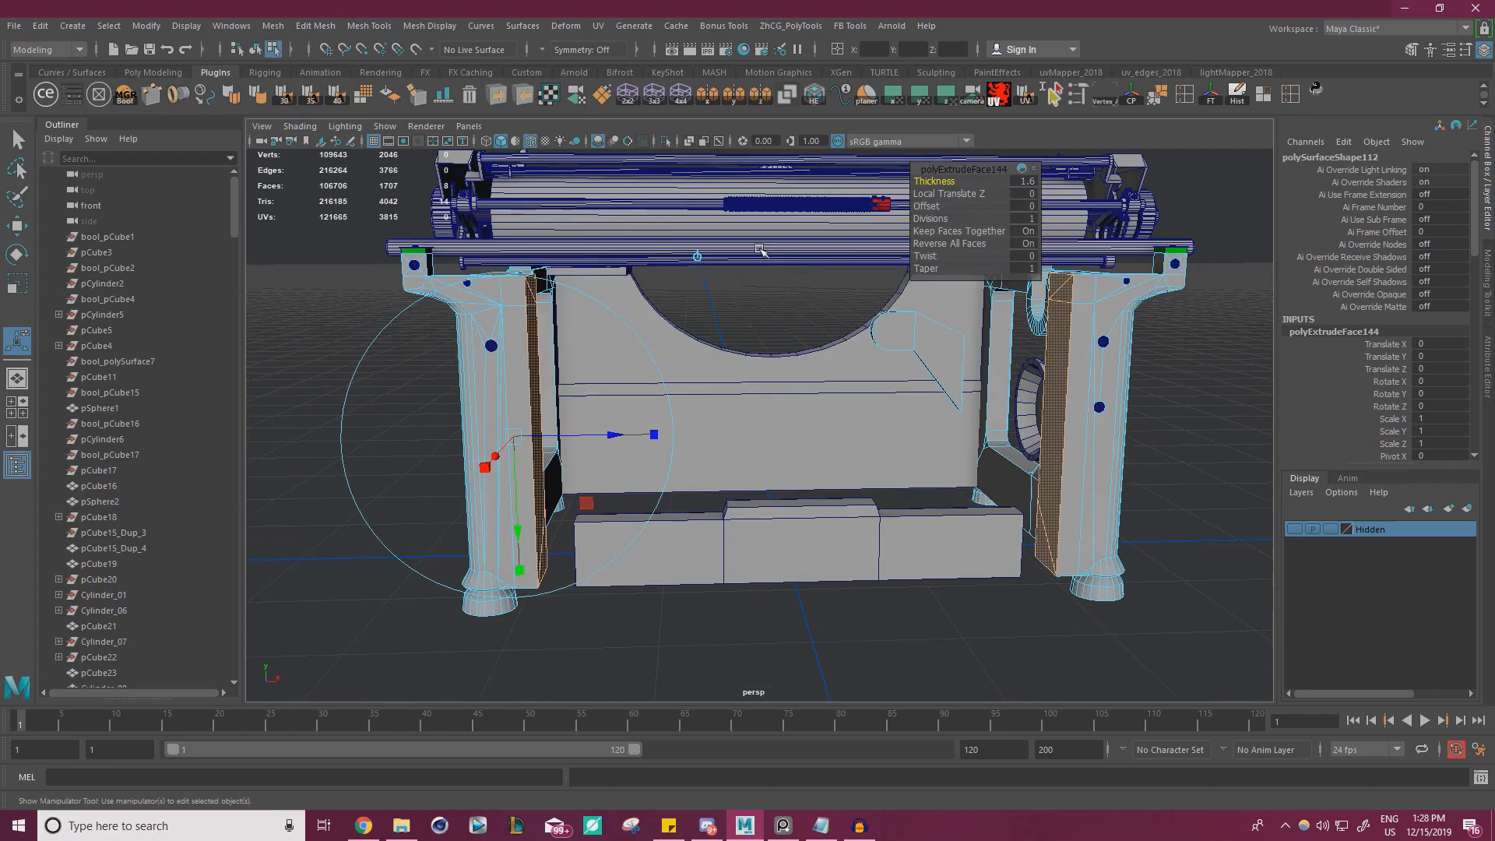
{"action": "right_click_drag", "start_coordinate": [0, 502], "coordinate": [131, 511]}
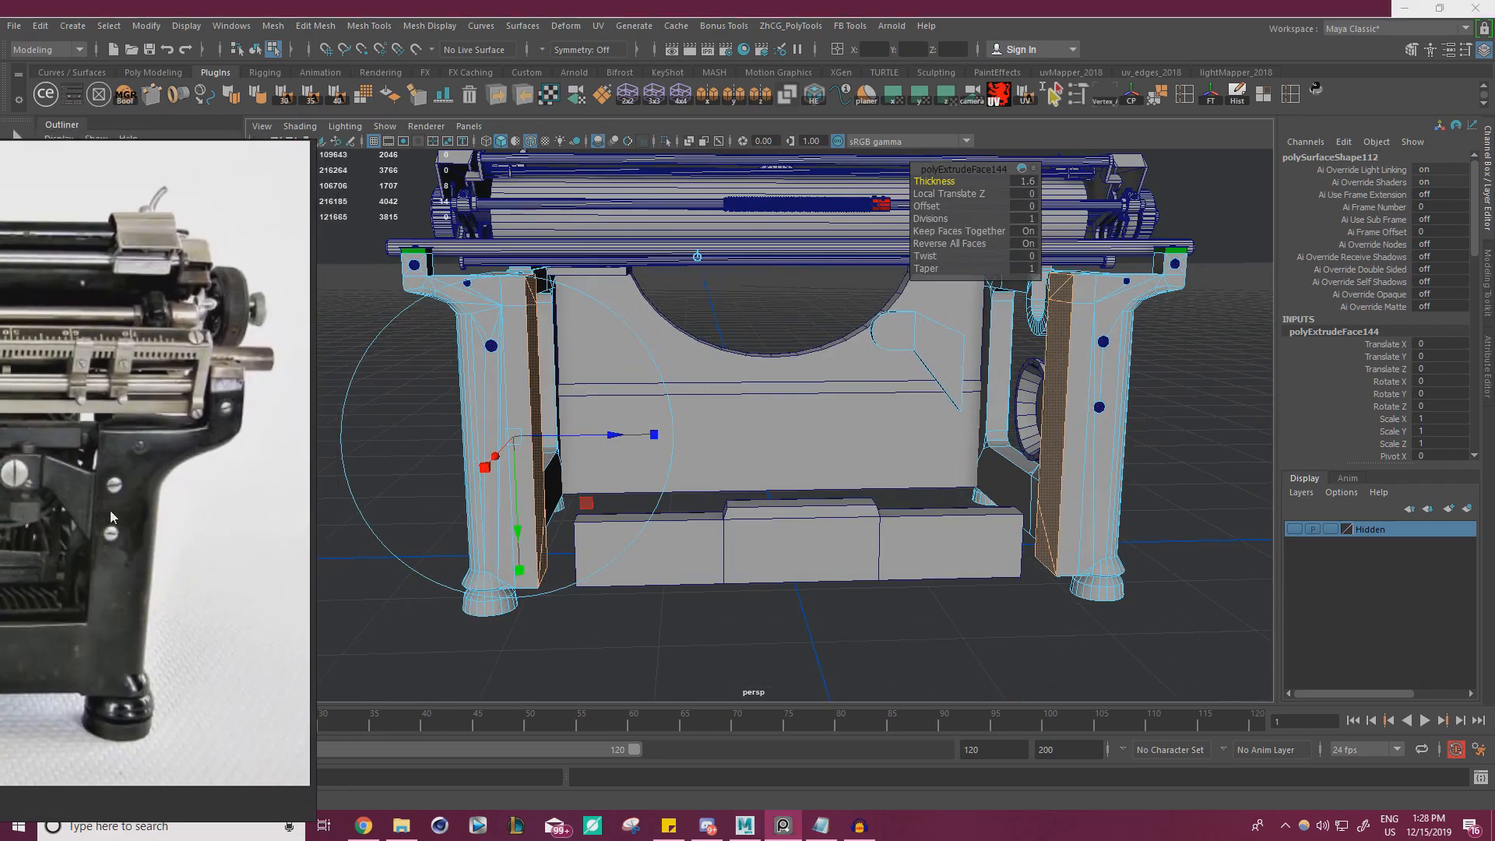
{"action": "left_click_drag", "start_coordinate": [447, 447], "coordinate": [324, 442], "text": "alt"}
{"action": "middle_click_drag", "start_coordinate": [324, 442], "coordinate": [544, 412], "text": "alt"}
{"action": "right_click_drag", "start_coordinate": [609, 409], "coordinate": [960, 207], "text": "alt"}
{"action": "left_click_drag", "start_coordinate": [945, 178], "coordinate": [940, 179]}
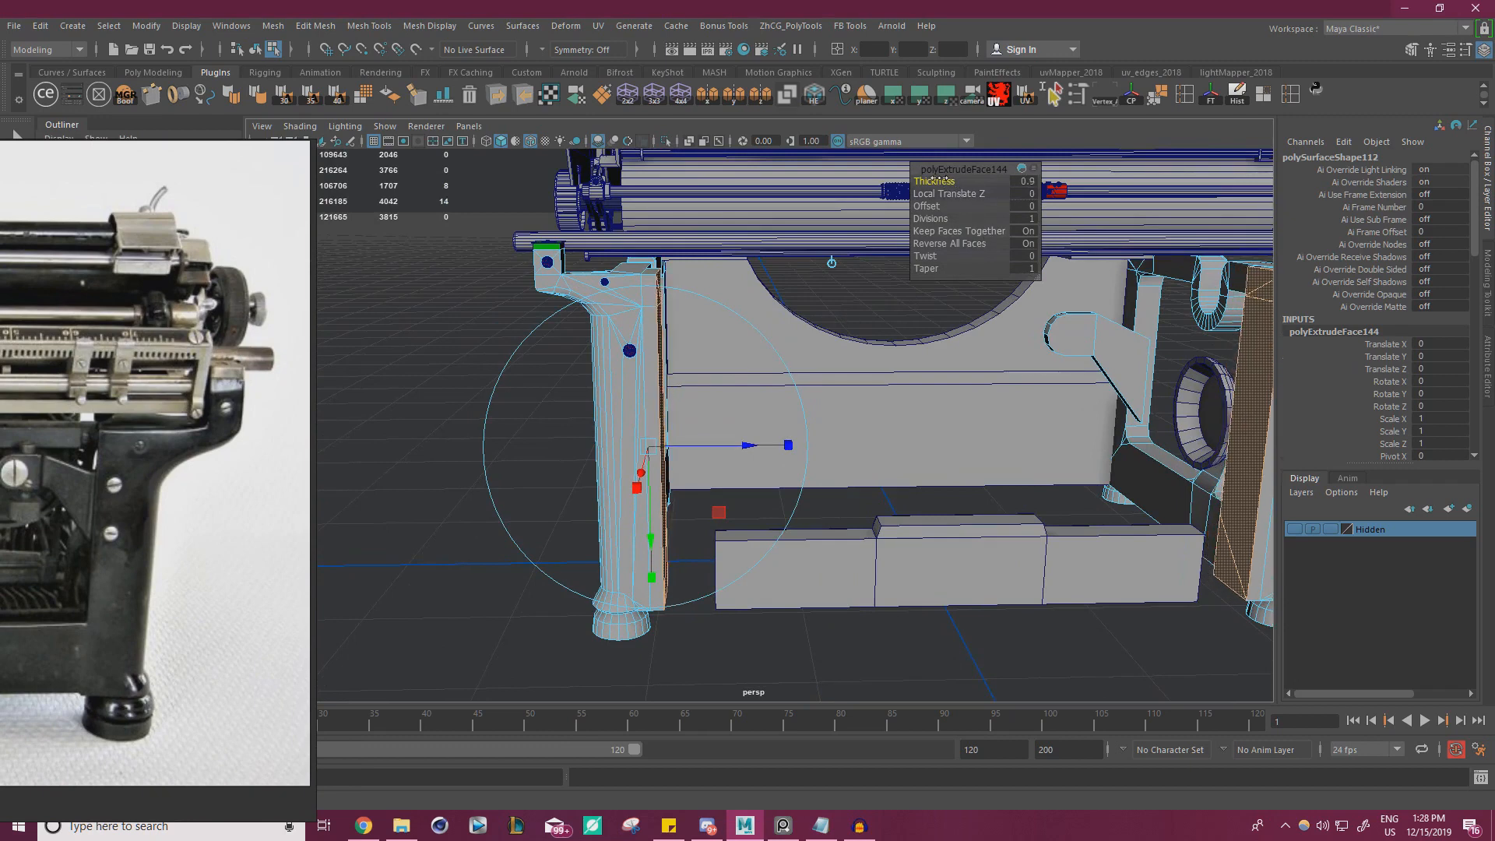
{"action": "left_click_drag", "start_coordinate": [940, 178], "coordinate": [942, 178]}
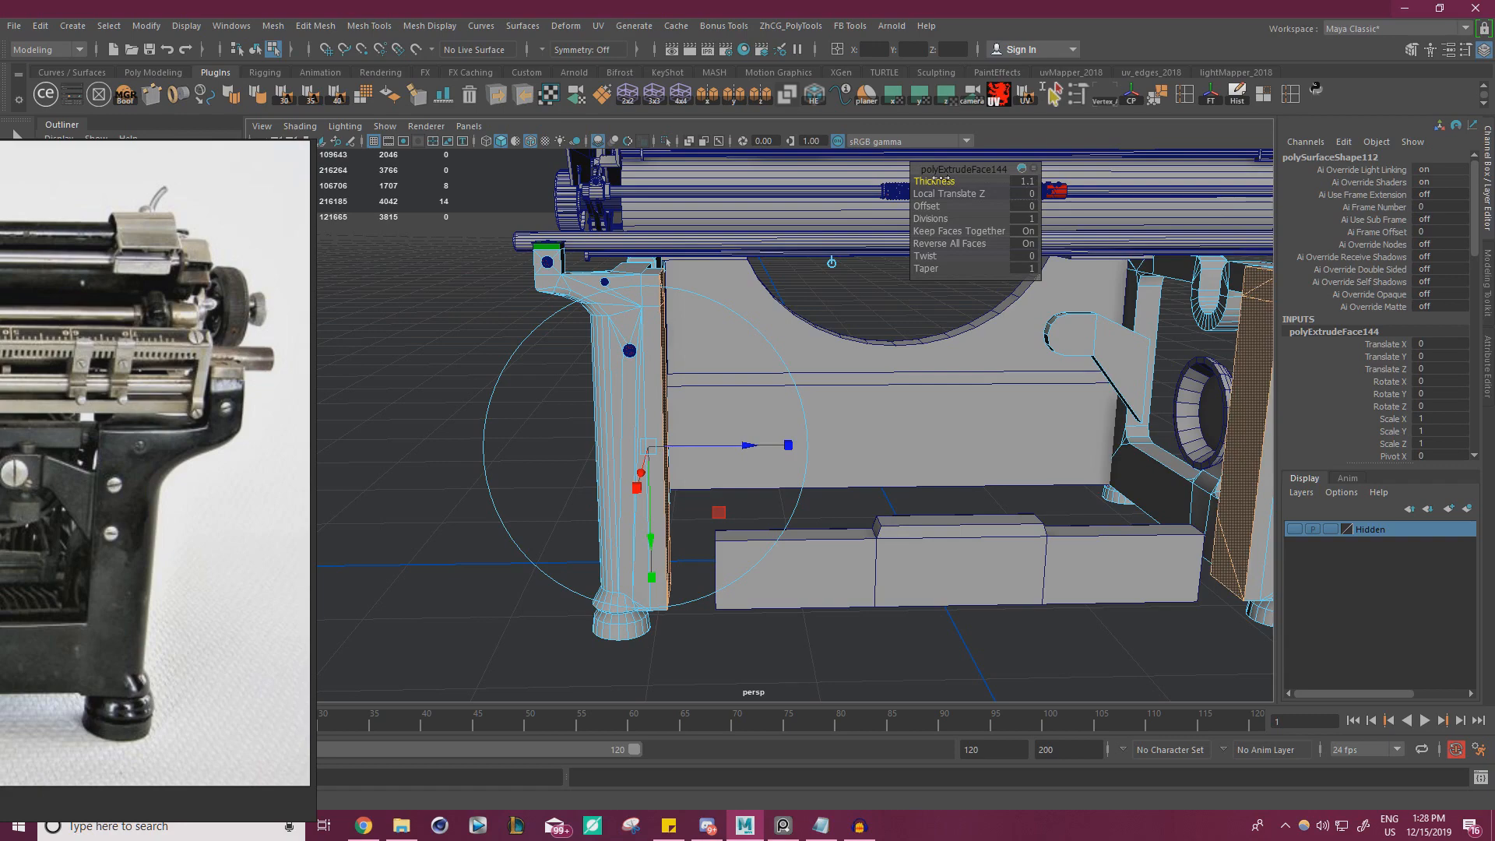
Compare the rear post's width with the reference photo and set the extrusion thickness to 1
{"action": "right_click_drag", "start_coordinate": [157, 425], "coordinate": [273, 358]}
{"action": "left_click_drag", "start_coordinate": [640, 391], "coordinate": [452, 416], "text": "alt"}
{"action": "middle_click_drag", "start_coordinate": [623, 389], "coordinate": [1096, 413], "text": "alt"}
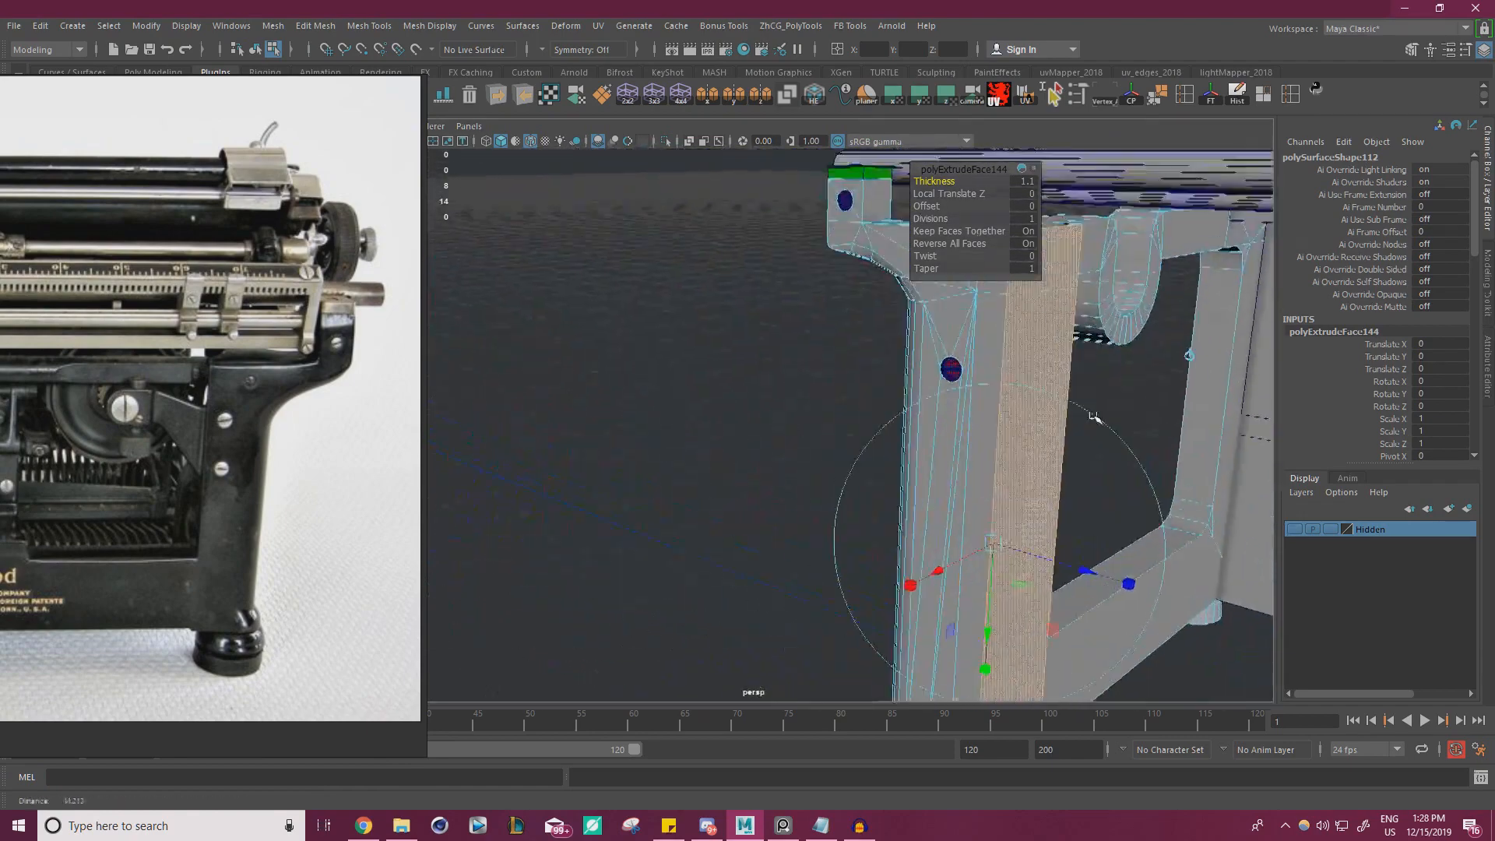
{"action": "left_click_drag", "start_coordinate": [1095, 413], "coordinate": [957, 232], "text": "alt"}
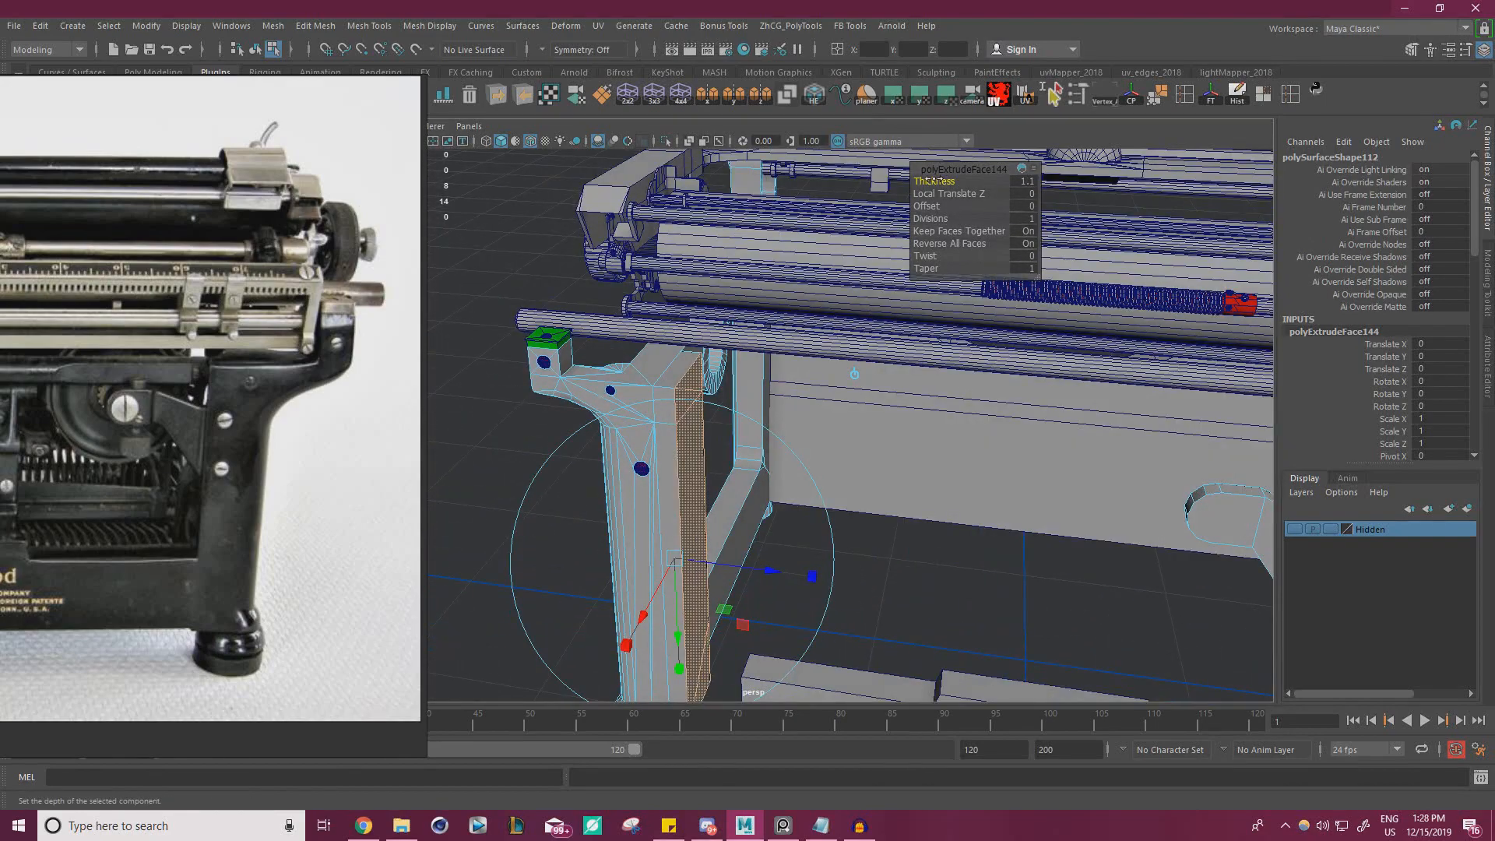
{"action": "left_click_drag", "start_coordinate": [934, 180], "coordinate": [931, 181]}
{"action": "right_click_drag", "start_coordinate": [703, 478], "coordinate": [696, 482], "text": "alt"}
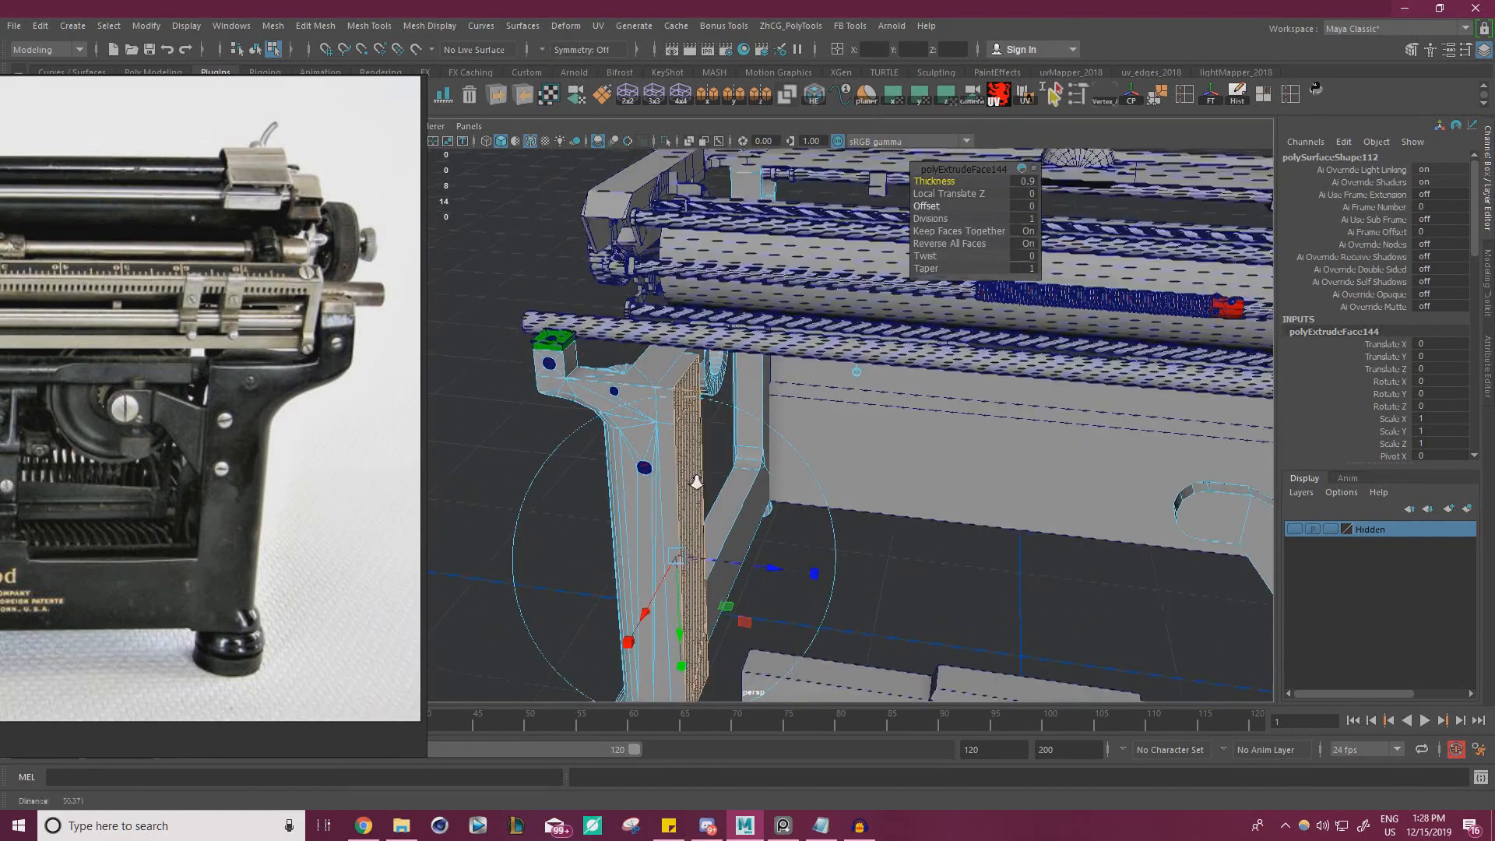
{"action": "left_click_drag", "start_coordinate": [697, 482], "coordinate": [673, 326], "text": "alt"}
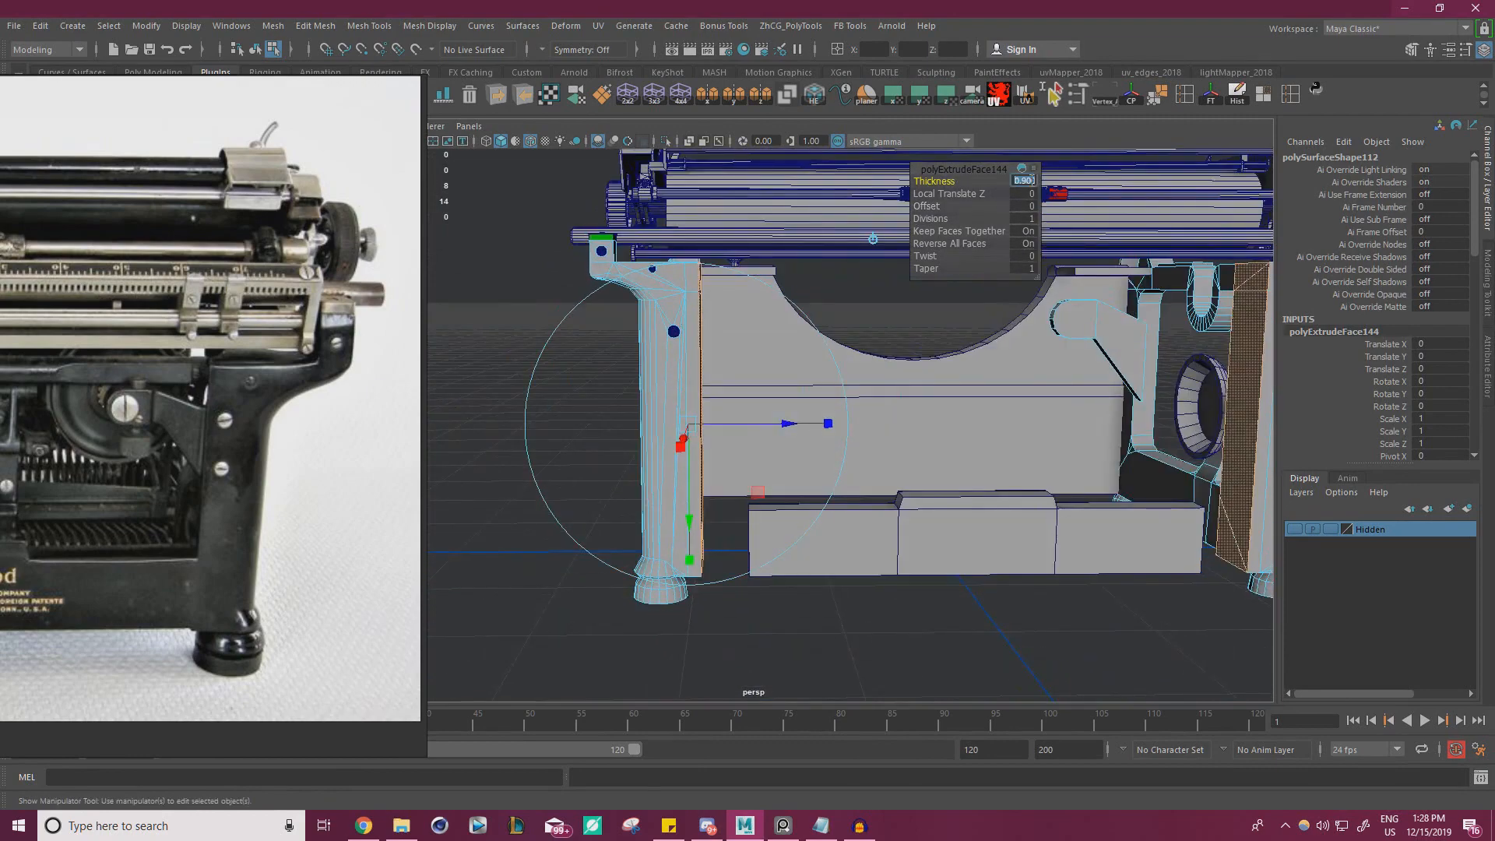
{"action": "key", "text": "Return"}
{"action": "left_click_drag", "start_coordinate": [836, 302], "coordinate": [742, 322], "text": "alt"}
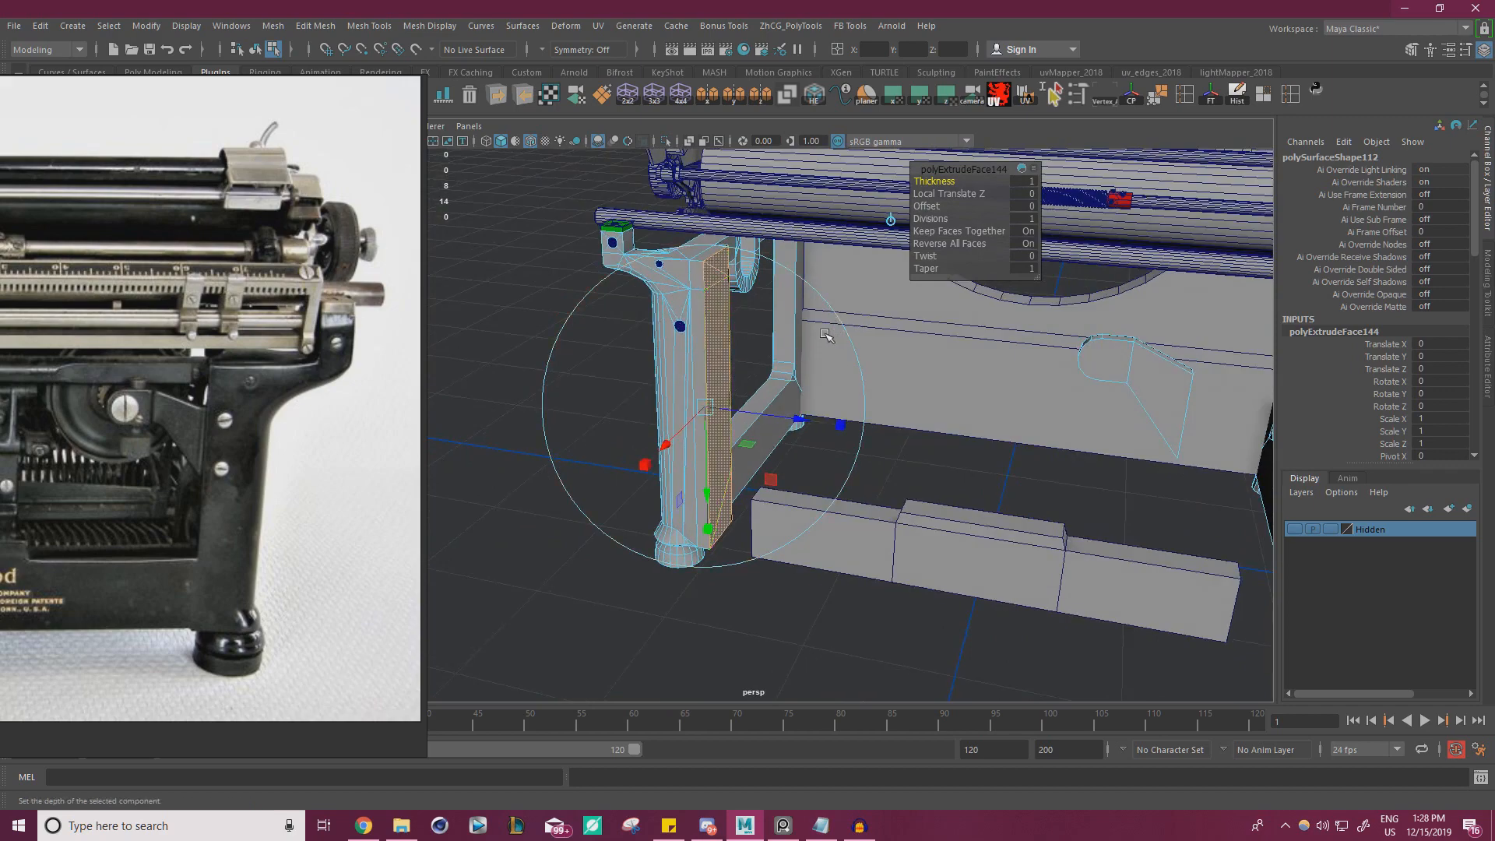
Return the side frames from face editing to object selection and deselect them
{"action": "key", "text": "w"}
{"action": "left_click_drag", "start_coordinate": [756, 471], "coordinate": [842, 487], "text": "alt"}
{"action": "scroll", "coordinate": [842, 487], "scroll_direction": "down", "scroll_amount": 3}
{"action": "left_click", "coordinate": [885, 591]}
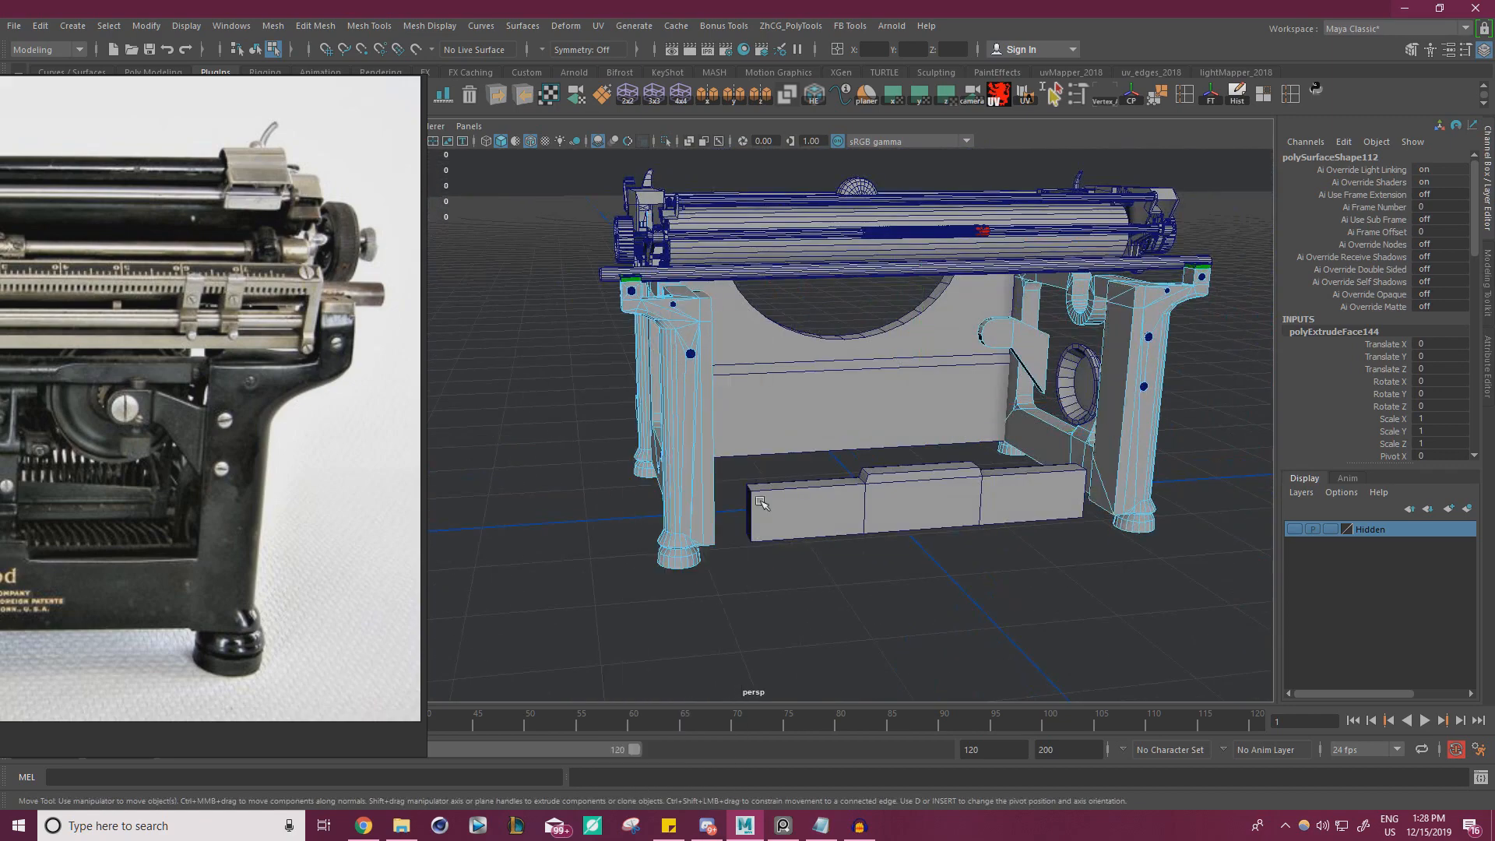
{"action": "left_click_drag", "start_coordinate": [885, 591], "coordinate": [814, 477], "text": "alt"}
{"action": "right_click_drag", "start_coordinate": [691, 376], "coordinate": [765, 353]}
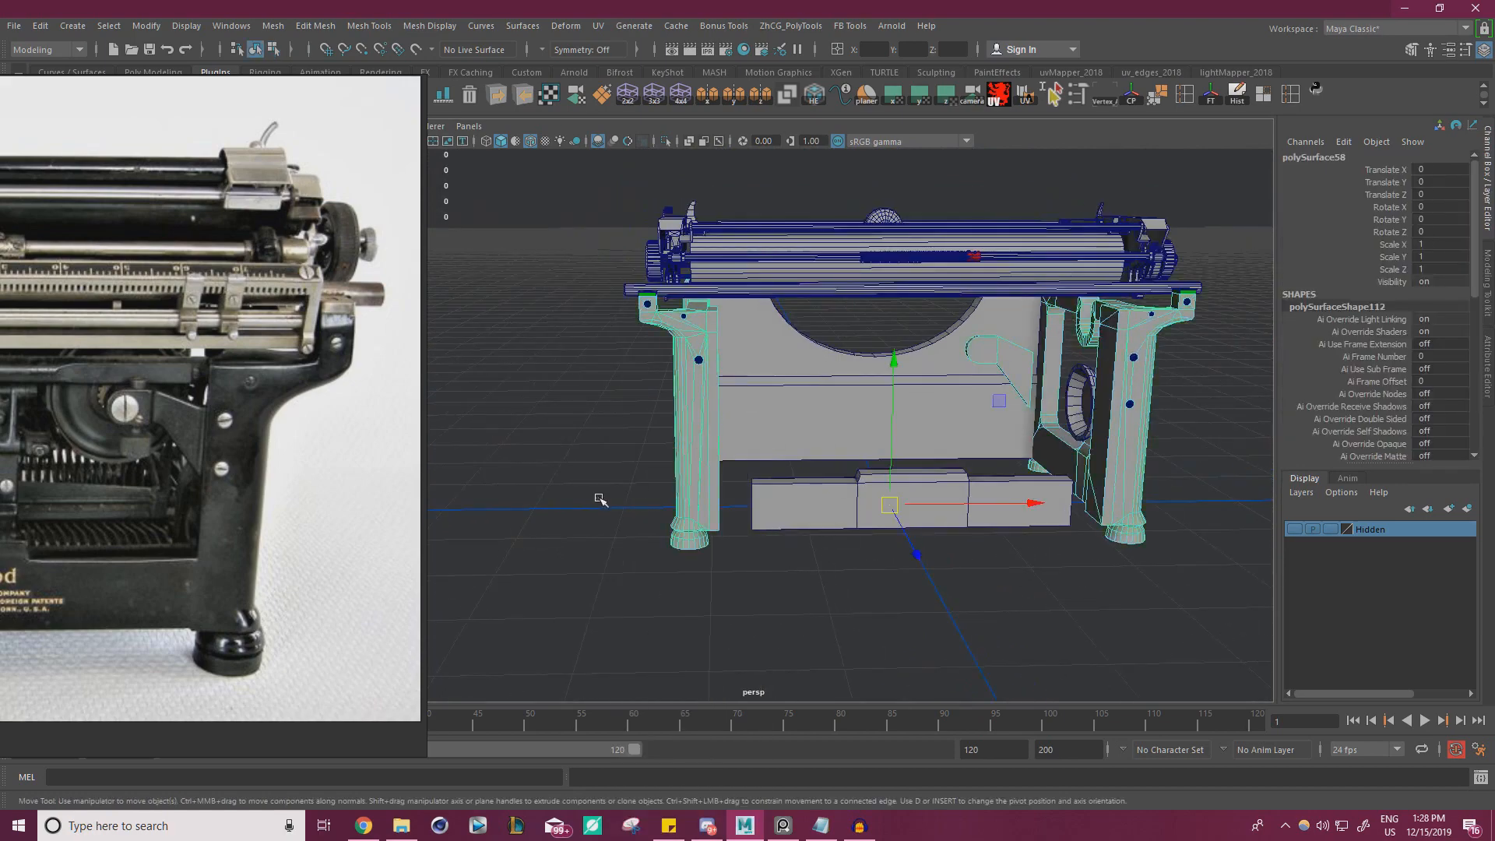
{"action": "left_click", "coordinate": [601, 500]}
Select the end vertices of the separated rear crossbar and snap them sideways to the adjacent rear post's inner face
{"action": "left_click_drag", "start_coordinate": [601, 501], "coordinate": [740, 544], "text": "alt"}
{"action": "scroll", "coordinate": [740, 545], "scroll_direction": "up", "scroll_amount": 3}
{"action": "left_click", "coordinate": [798, 491]}
{"action": "middle_click_drag", "start_coordinate": [779, 477], "coordinate": [751, 400], "text": "alt"}
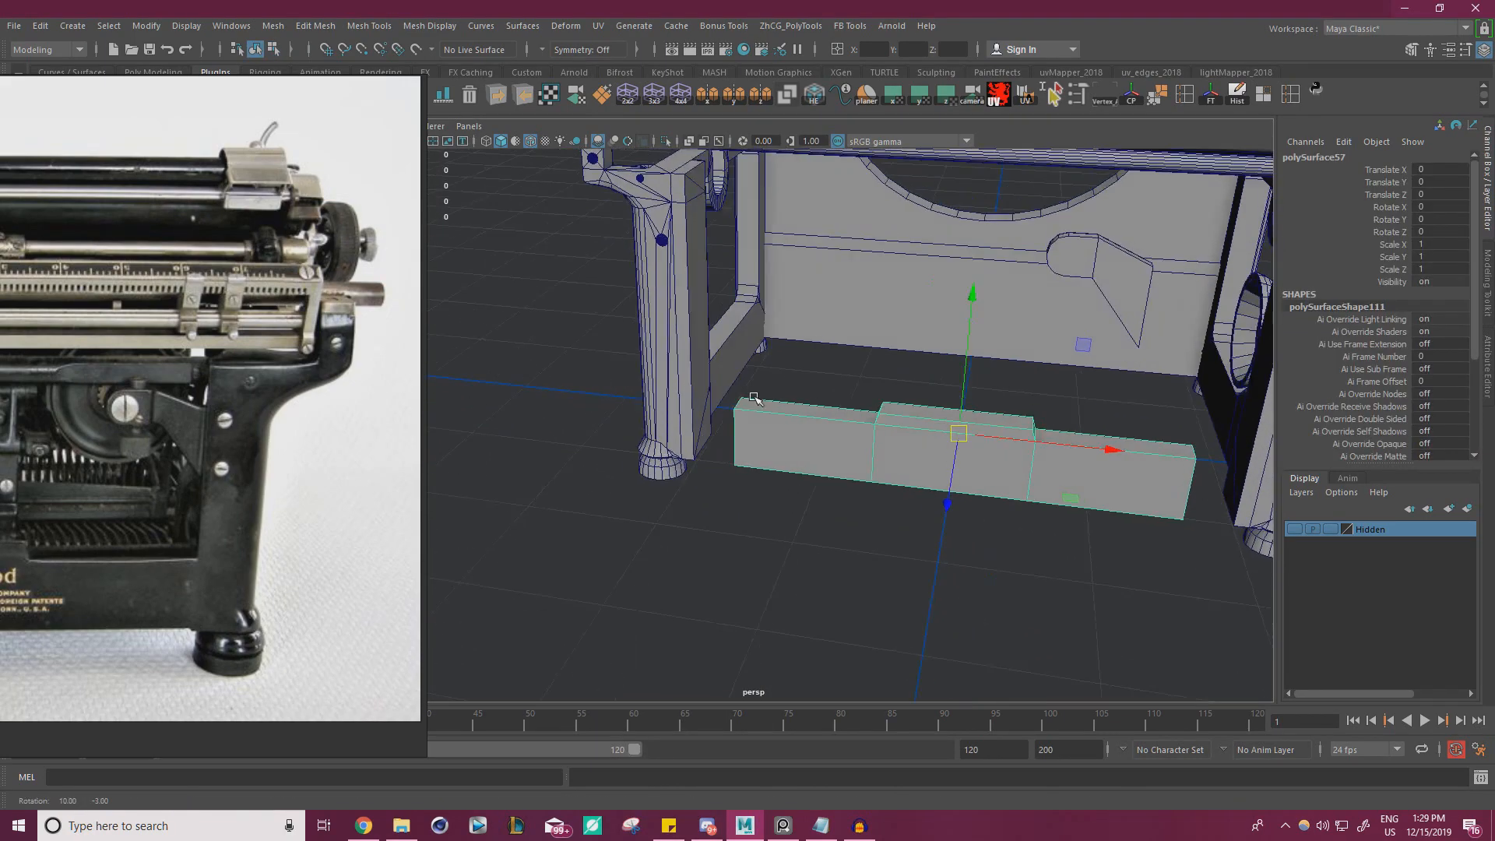
{"action": "left_click_drag", "start_coordinate": [751, 400], "coordinate": [758, 377], "text": "alt"}
{"action": "right_click_drag", "start_coordinate": [758, 377], "coordinate": [679, 375]}
{"action": "left_click_drag", "start_coordinate": [676, 515], "coordinate": [755, 370]}
{"action": "left_click_drag", "start_coordinate": [755, 370], "coordinate": [736, 430], "text": "alt"}
{"action": "right_click_drag", "start_coordinate": [736, 431], "coordinate": [927, 475], "text": "alt"}
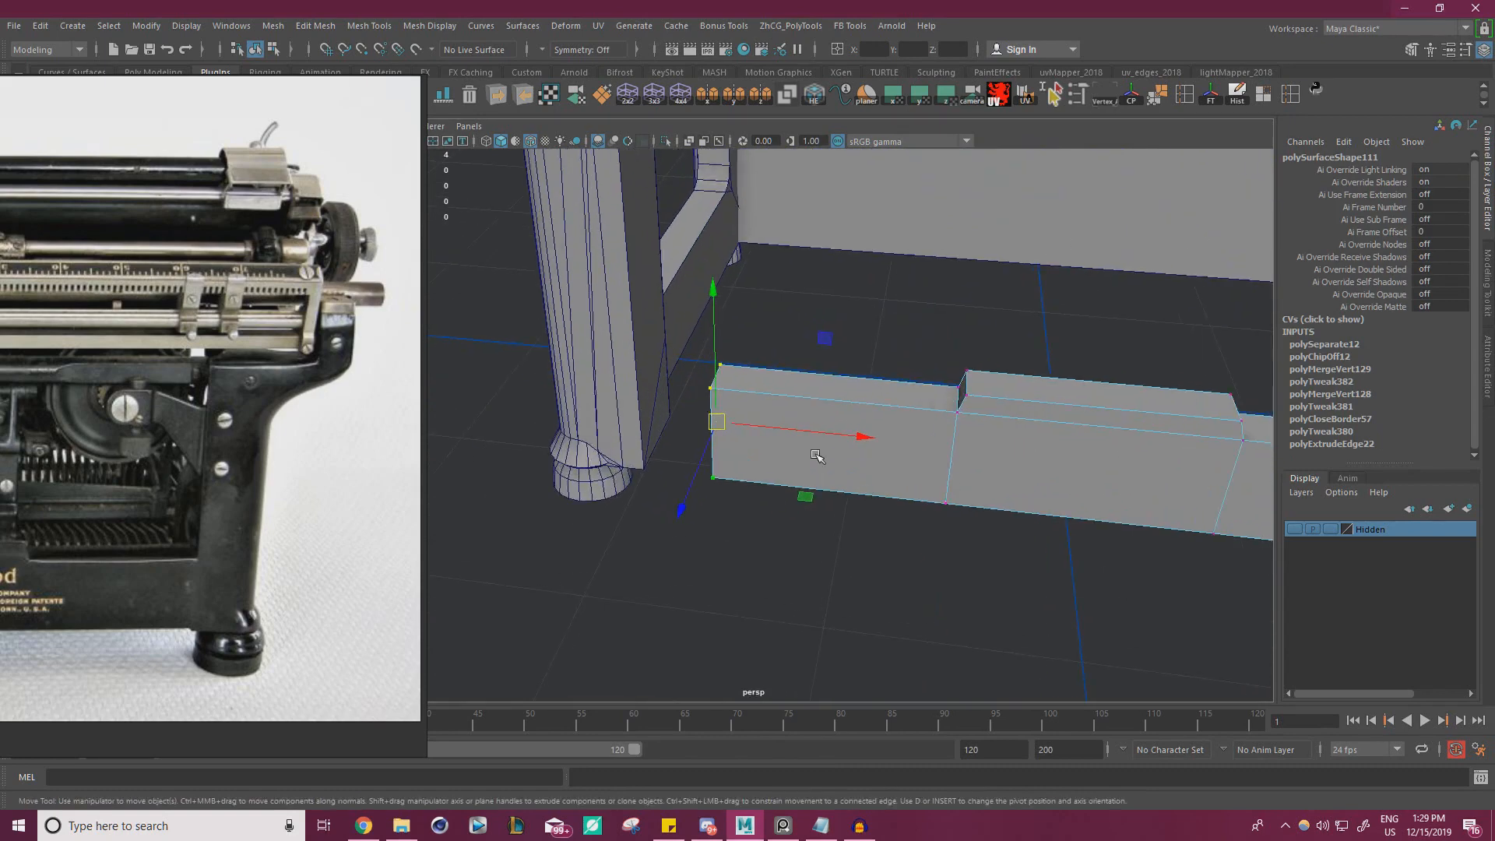
{"action": "key", "text": "v"}
{"action": "left_click_drag", "start_coordinate": [812, 432], "coordinate": [932, 341]}
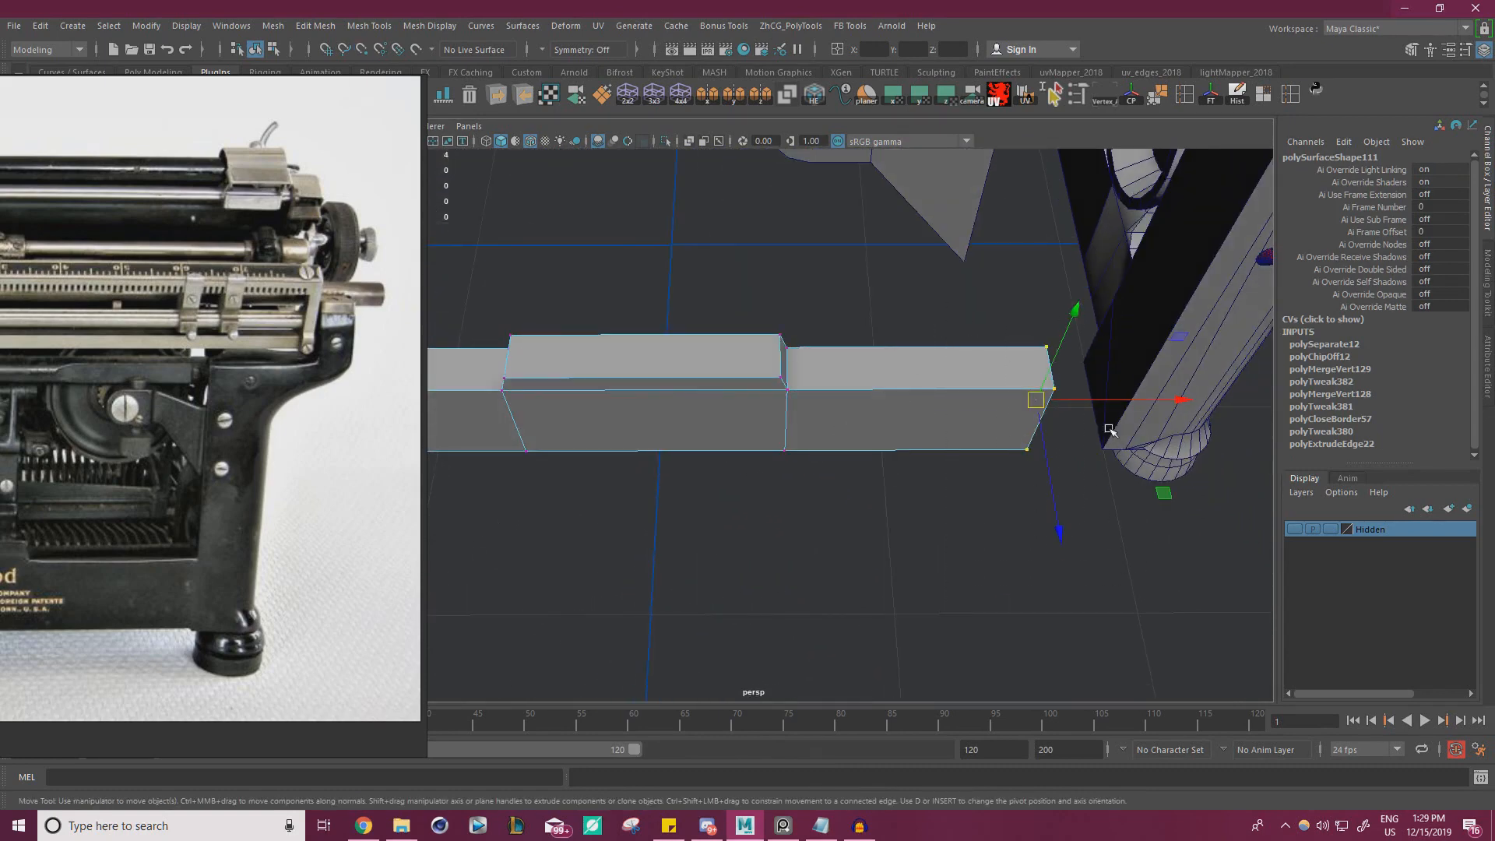
Snap the crossbar's opposite end vertices sideways to the other rear post's inner face
{"action": "key", "text": "v"}
{"action": "middle_click_drag", "start_coordinate": [1110, 430], "coordinate": [1130, 428]}
{"action": "left_click_drag", "start_coordinate": [1032, 450], "coordinate": [857, 417], "text": "alt"}
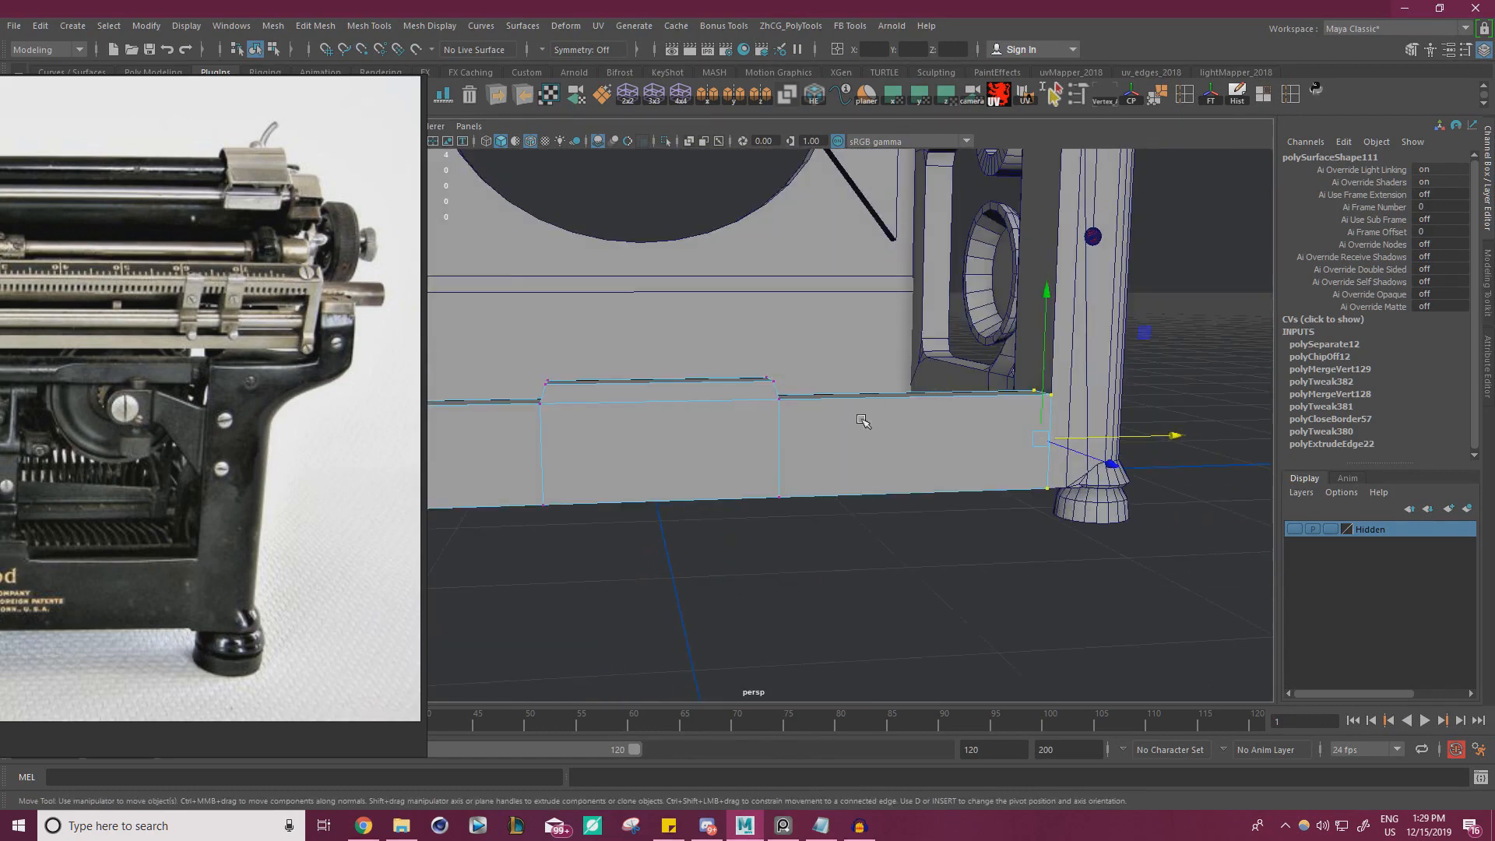
{"action": "right_click_drag", "start_coordinate": [857, 417], "coordinate": [908, 350]}
Combine the rear crossbar and the side frames into one mesh
{"action": "left_click", "coordinate": [945, 442]}
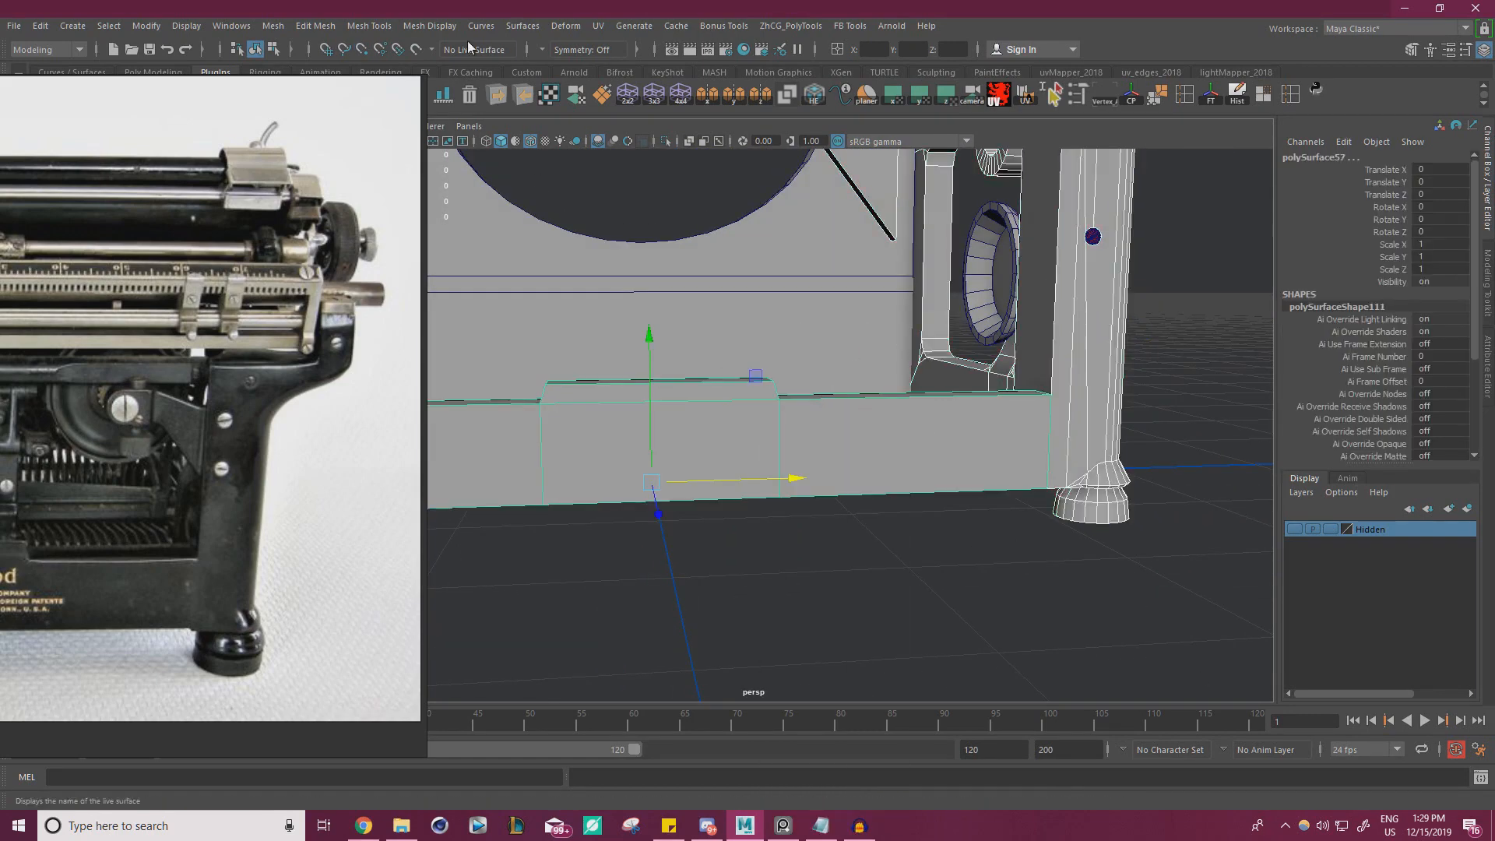
{"action": "left_click", "coordinate": [274, 28]}
{"action": "left_click", "coordinate": [305, 82]}
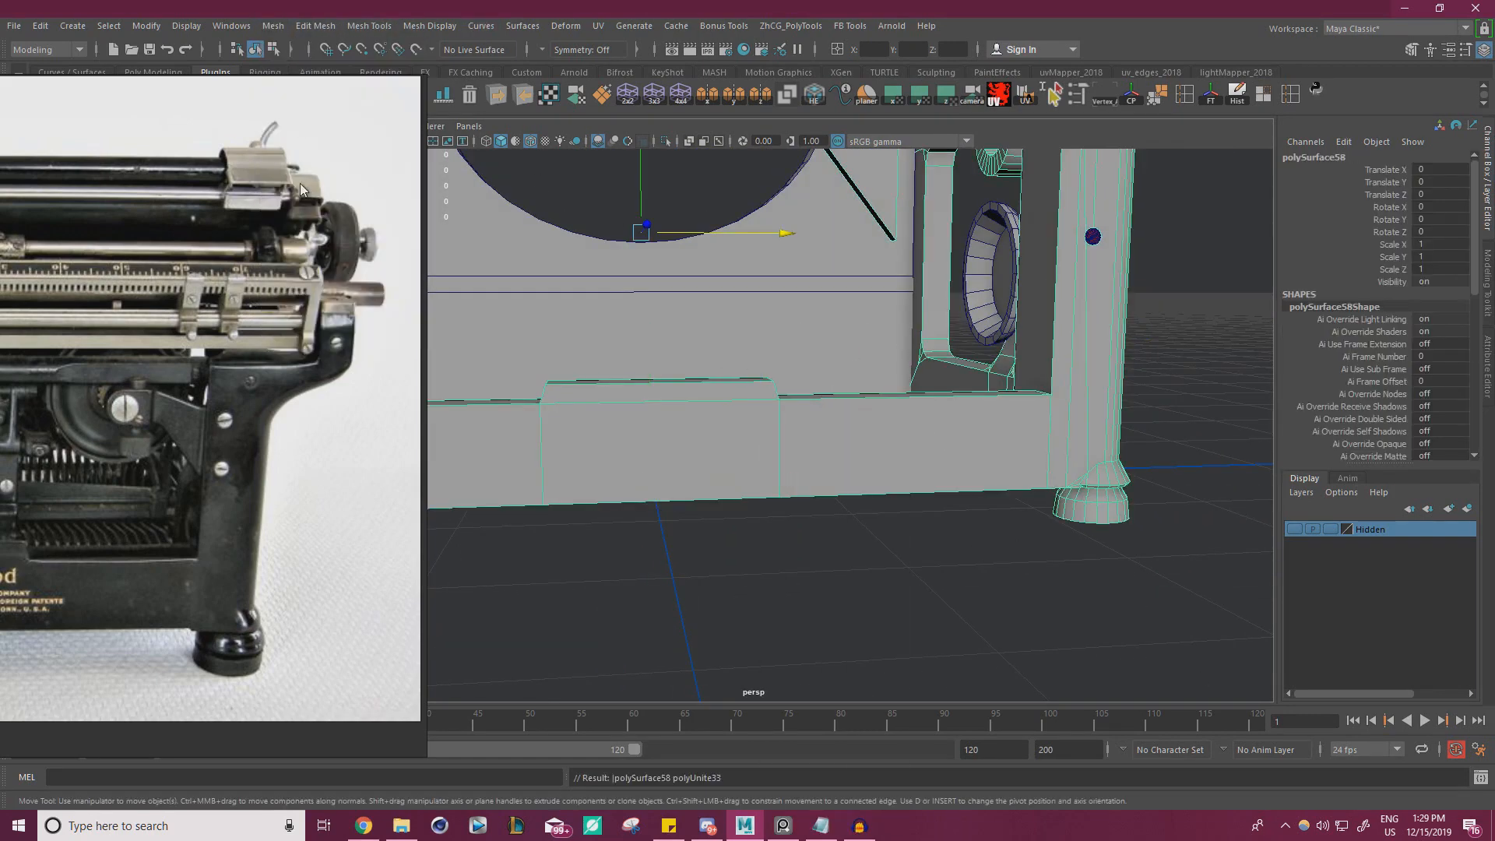
{"action": "double_click", "coordinate": [423, 403]}
{"action": "scroll", "coordinate": [701, 420], "scroll_direction": "down", "scroll_amount": 6}
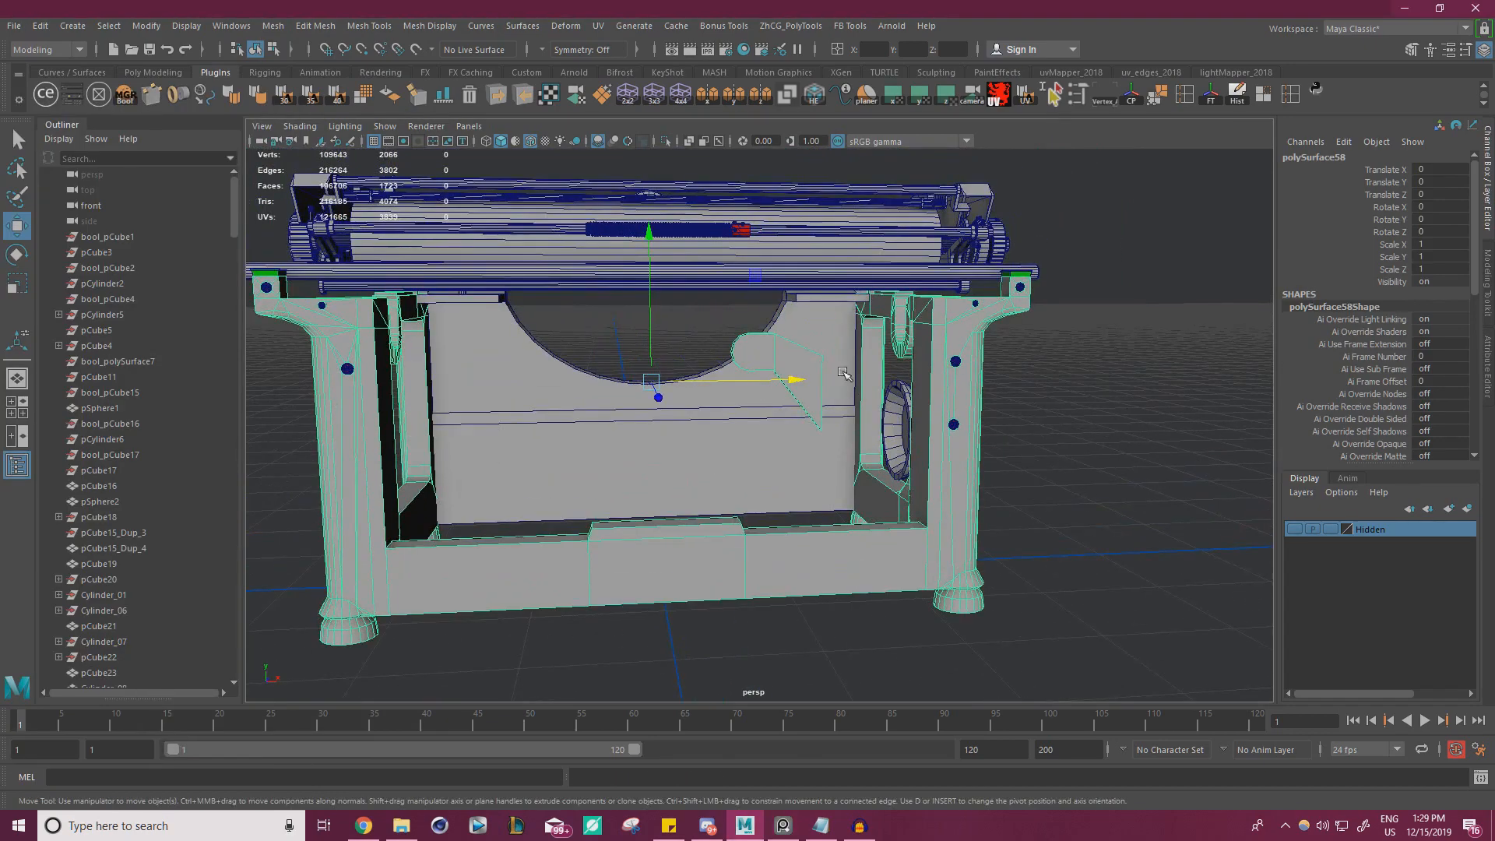
Move the rear bracket's wide-end vertices slightly outward and raise its lower corner vertices slightly
{"action": "left_click", "coordinate": [1020, 422]}
{"action": "left_click", "coordinate": [781, 369]}
{"action": "left_click_drag", "start_coordinate": [966, 389], "coordinate": [934, 414], "text": "alt"}
{"action": "scroll", "coordinate": [934, 414], "scroll_direction": "up", "scroll_amount": 4}
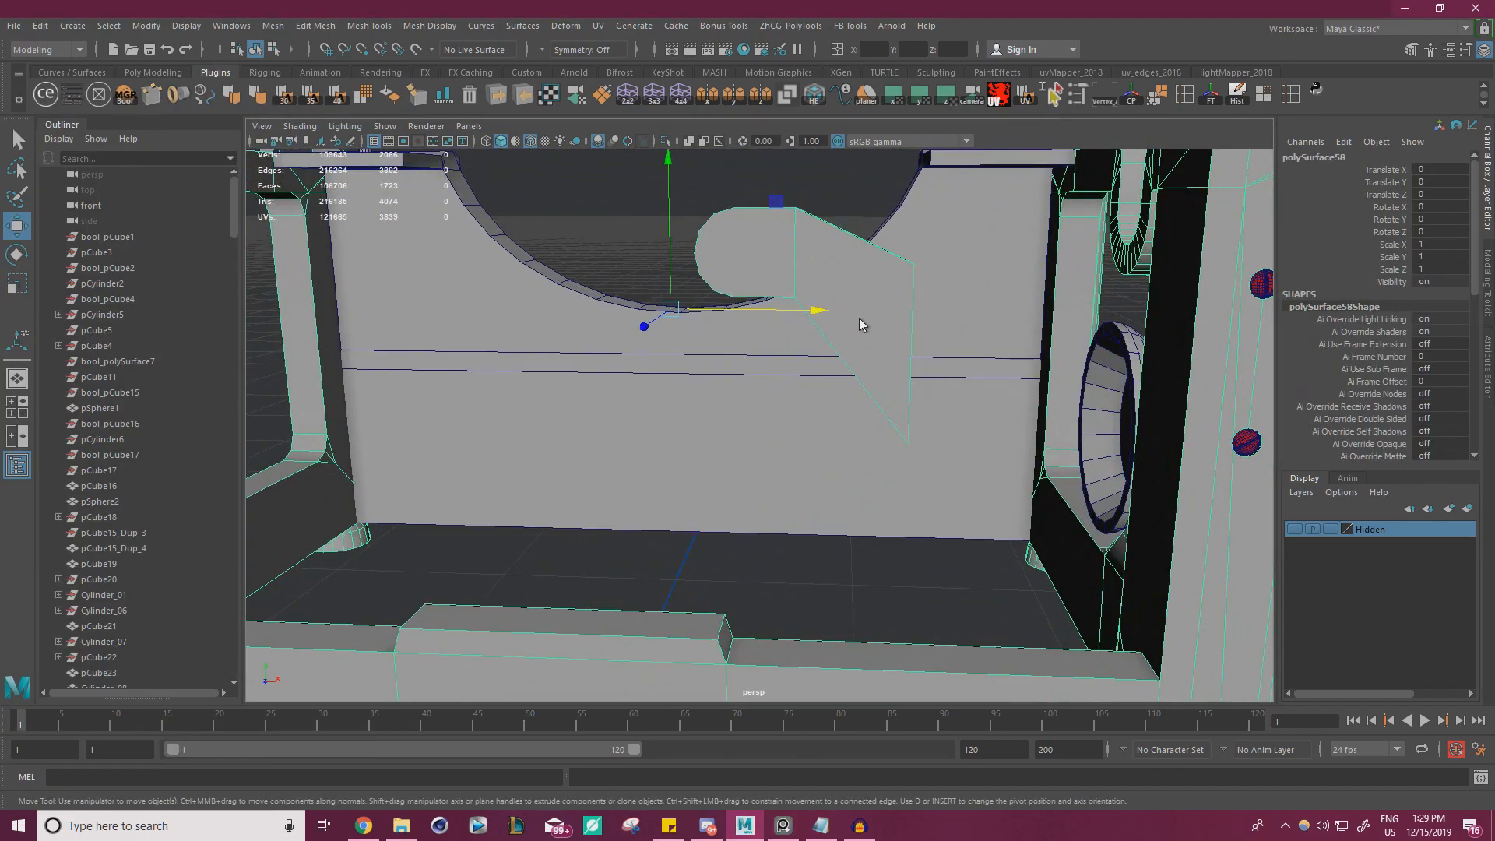
{"action": "right_click_drag", "start_coordinate": [860, 340], "coordinate": [810, 341]}
{"action": "left_click_drag", "start_coordinate": [841, 505], "coordinate": [953, 250]}
{"action": "left_click_drag", "start_coordinate": [924, 389], "coordinate": [966, 397]}
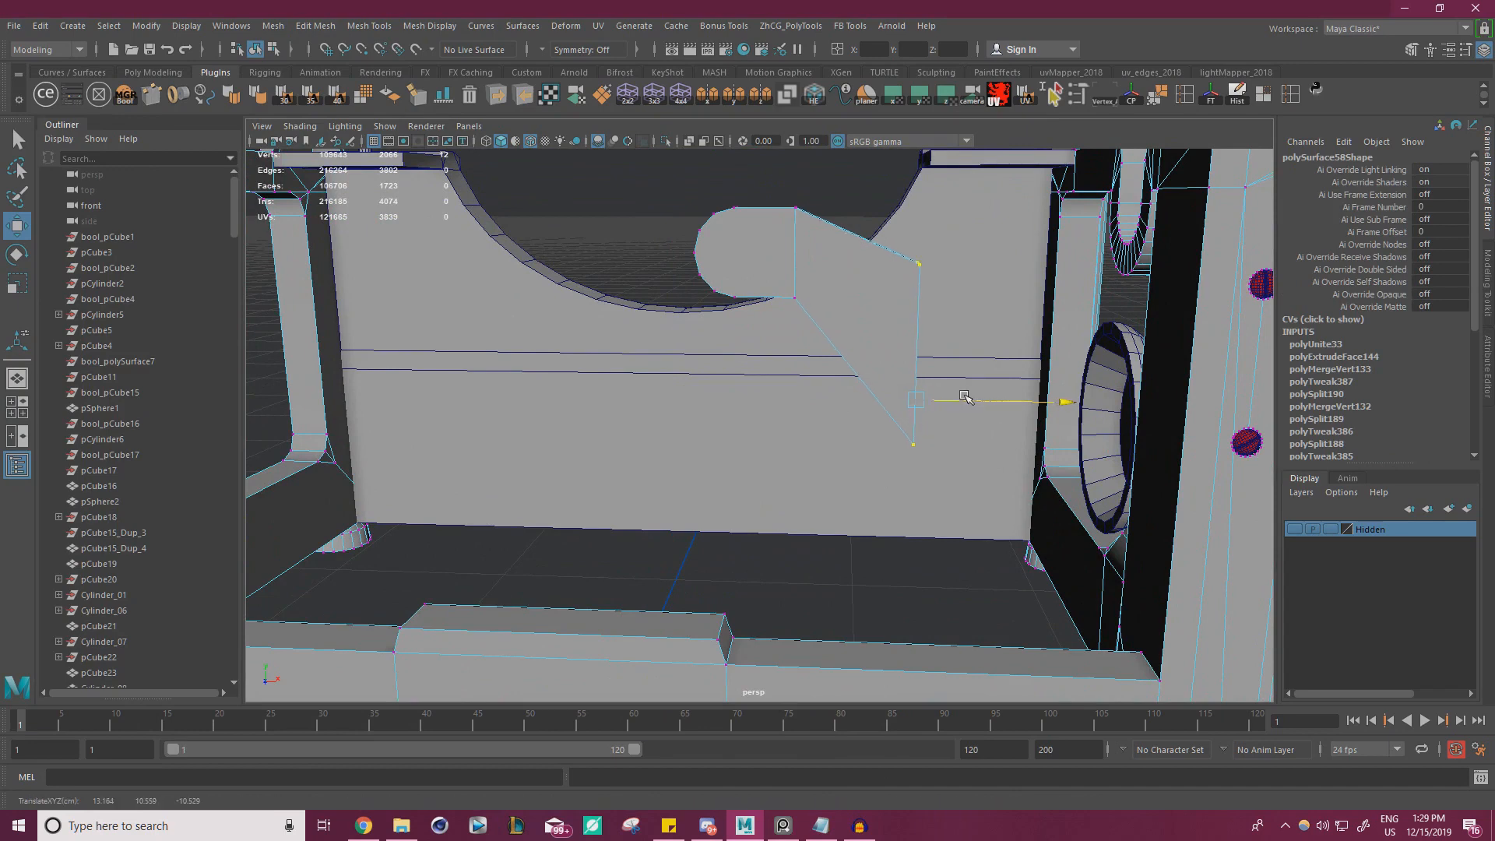
{"action": "left_click_drag", "start_coordinate": [895, 518], "coordinate": [960, 425]}
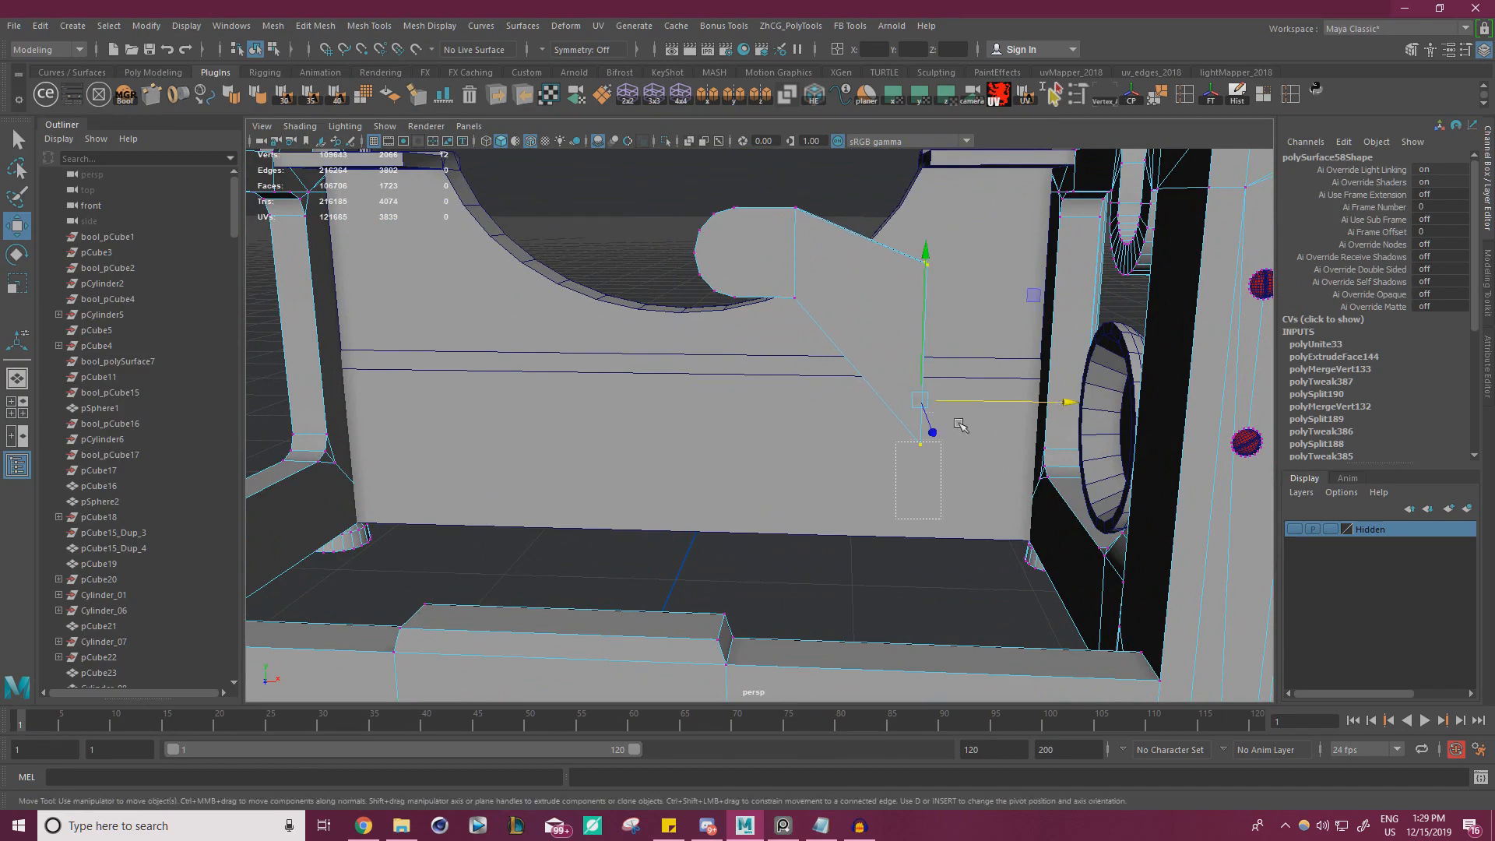
{"action": "left_click_drag", "start_coordinate": [925, 376], "coordinate": [926, 370]}
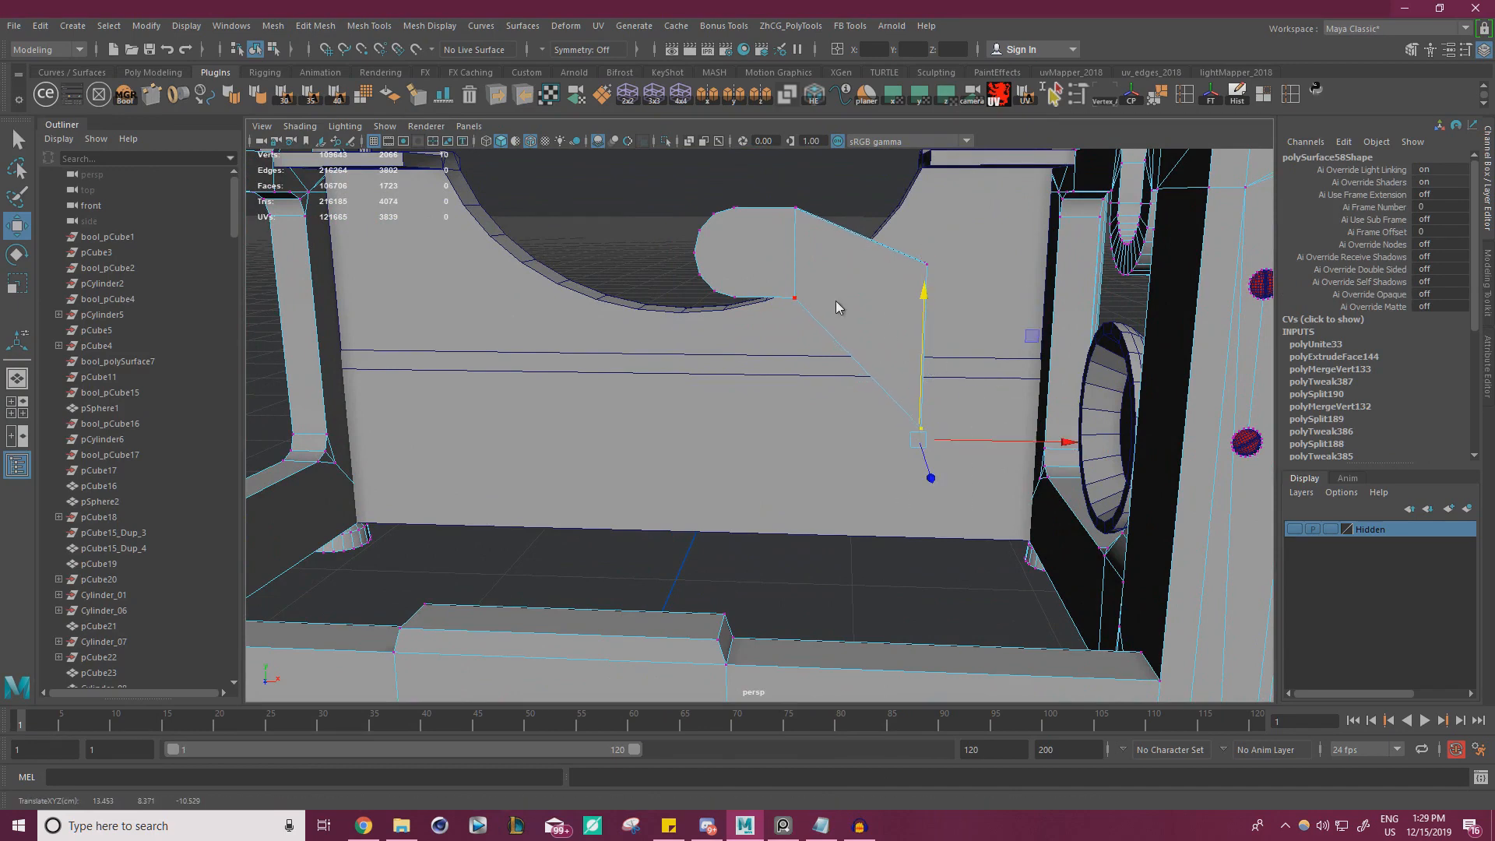
{"action": "right_click_drag", "start_coordinate": [837, 302], "coordinate": [888, 280]}
{"action": "right_click", "coordinate": [894, 282]}
{"action": "left_click", "coordinate": [835, 278]}
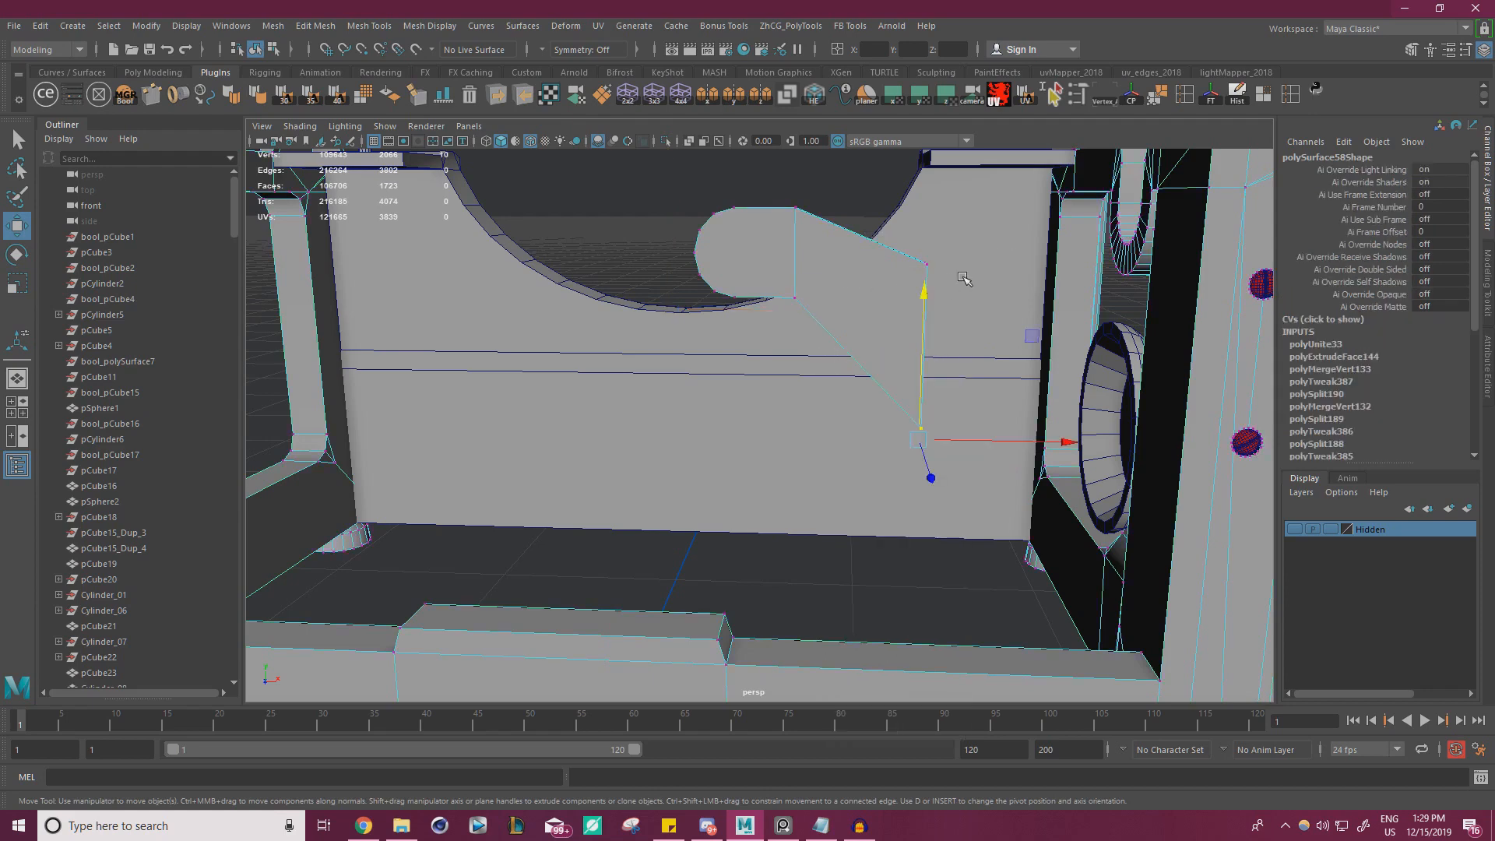
{"action": "left_click", "coordinate": [926, 258]}
{"action": "right_click_drag", "start_coordinate": [858, 269], "coordinate": [913, 253]}
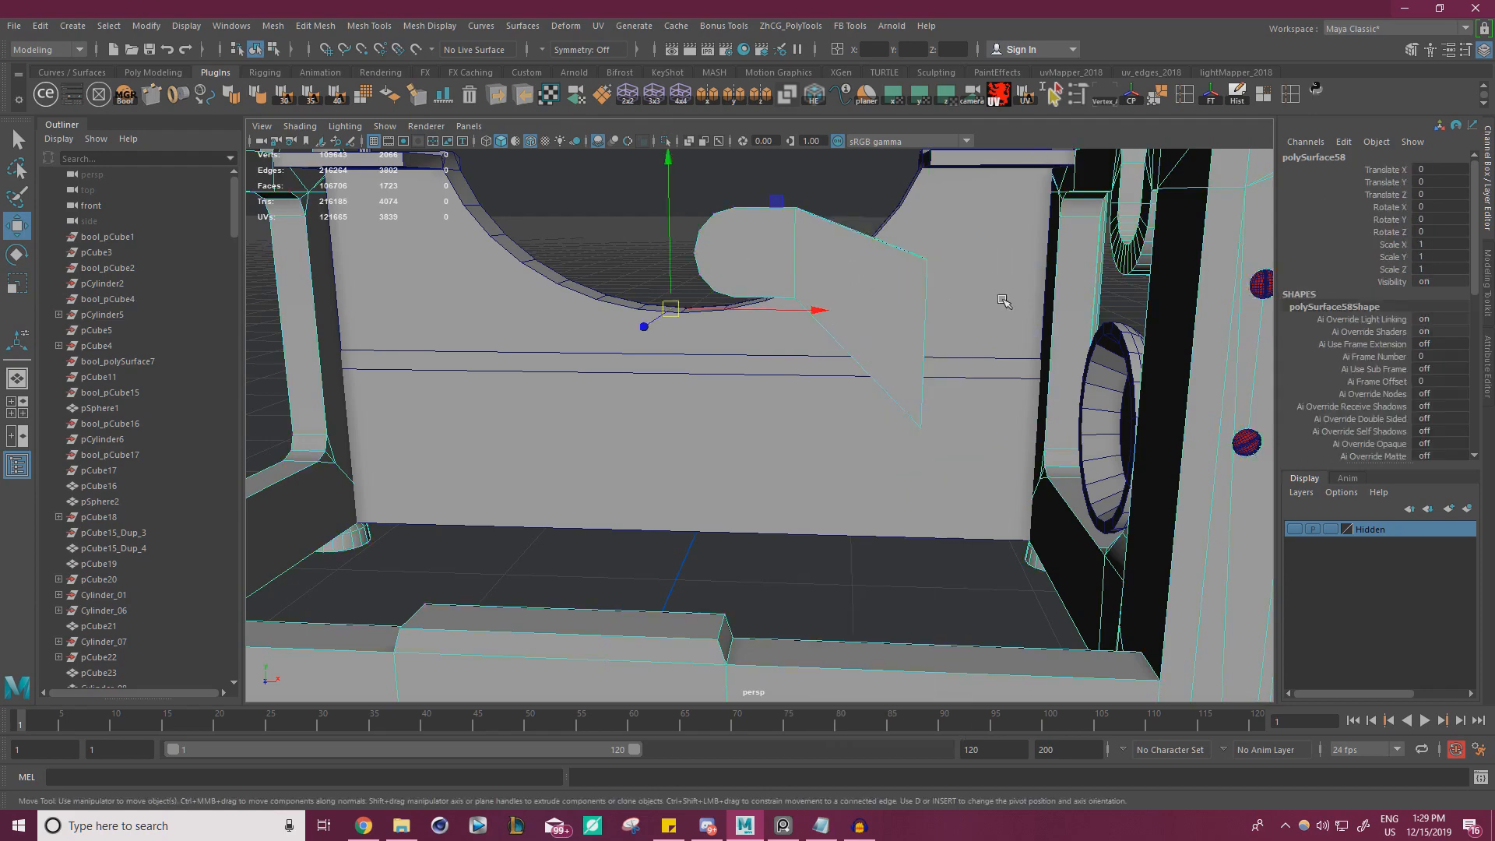
{"action": "left_click_drag", "start_coordinate": [1005, 304], "coordinate": [815, 354], "text": "alt"}
{"action": "key", "text": "d"}
{"action": "key", "text": "v"}
{"action": "left_click_drag", "start_coordinate": [746, 223], "coordinate": [1050, 288]}
{"action": "key", "text": "v"}
{"action": "key", "text": "f"}
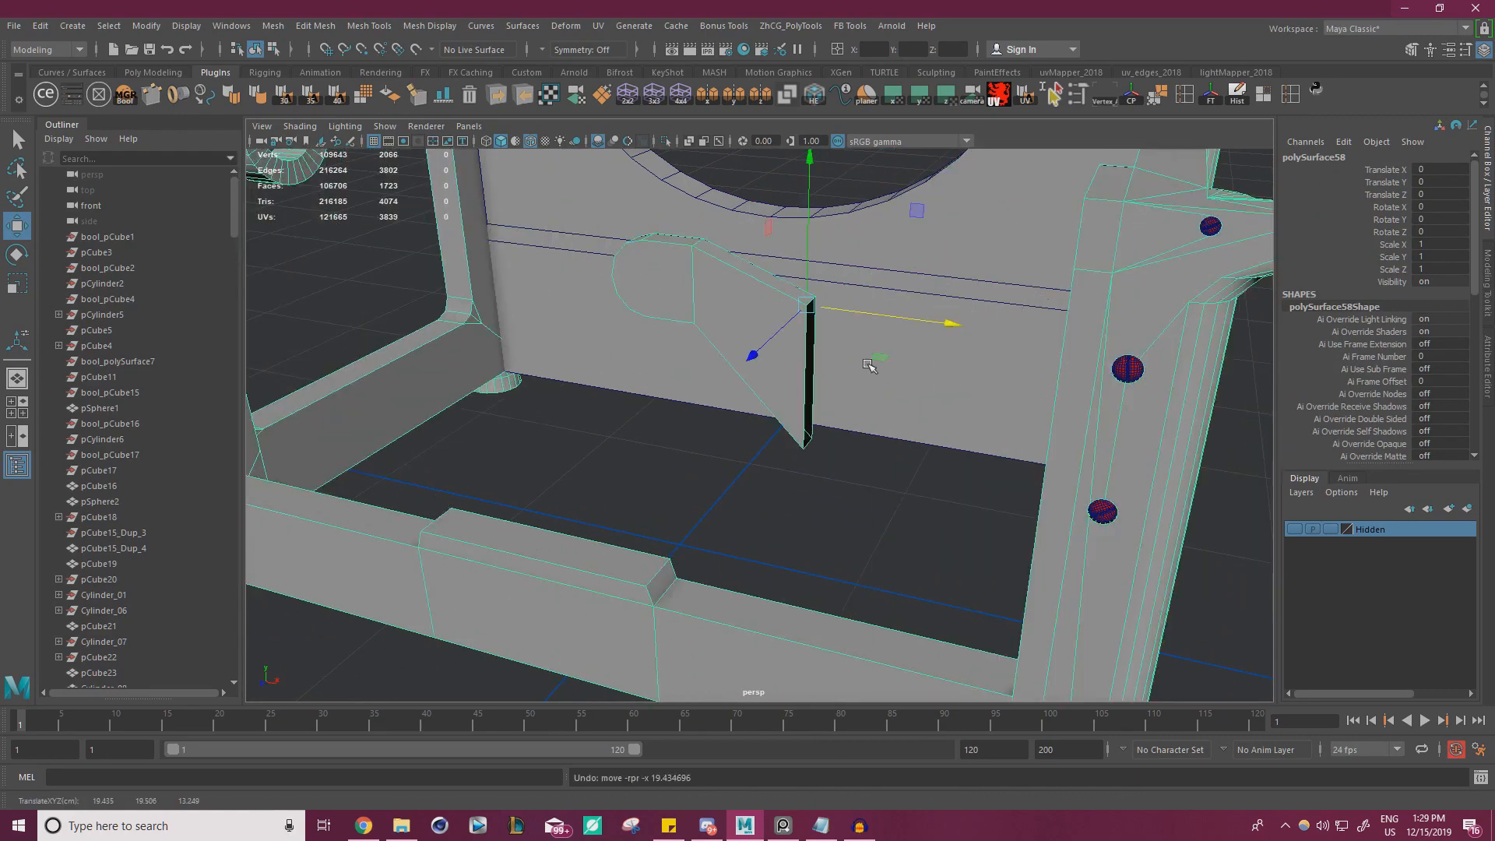
Select all faces of the rear bracket and snap it sideways from its end corner onto the adjacent rear post's inner side
{"action": "right_click_drag", "start_coordinate": [761, 334], "coordinate": [723, 307]}
{"action": "key", "text": "d"}
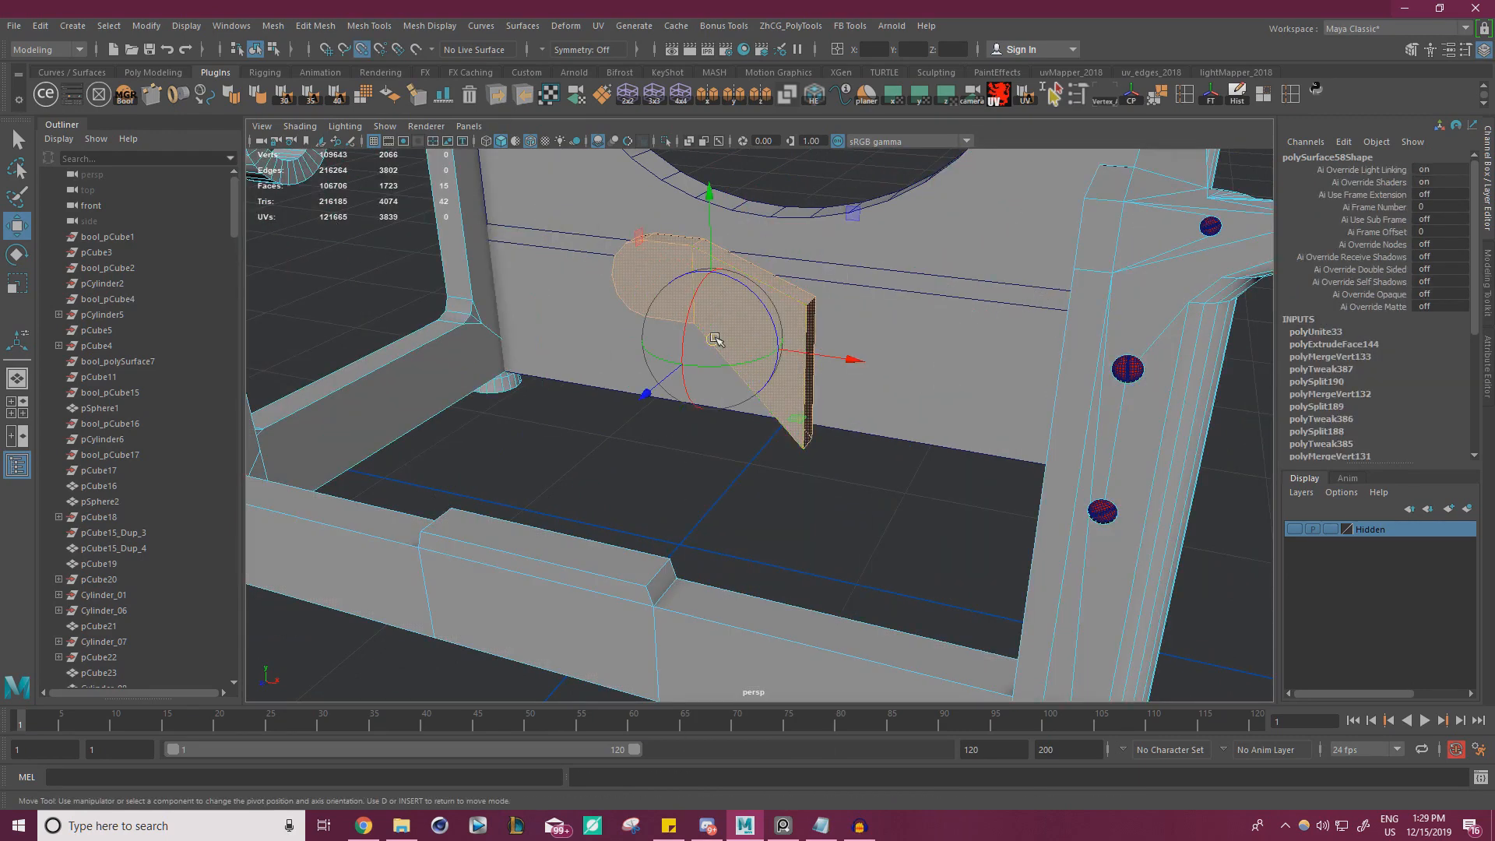
{"action": "key", "text": "v"}
{"action": "left_click_drag", "start_coordinate": [712, 338], "coordinate": [1073, 273]}
{"action": "key", "text": "v"}
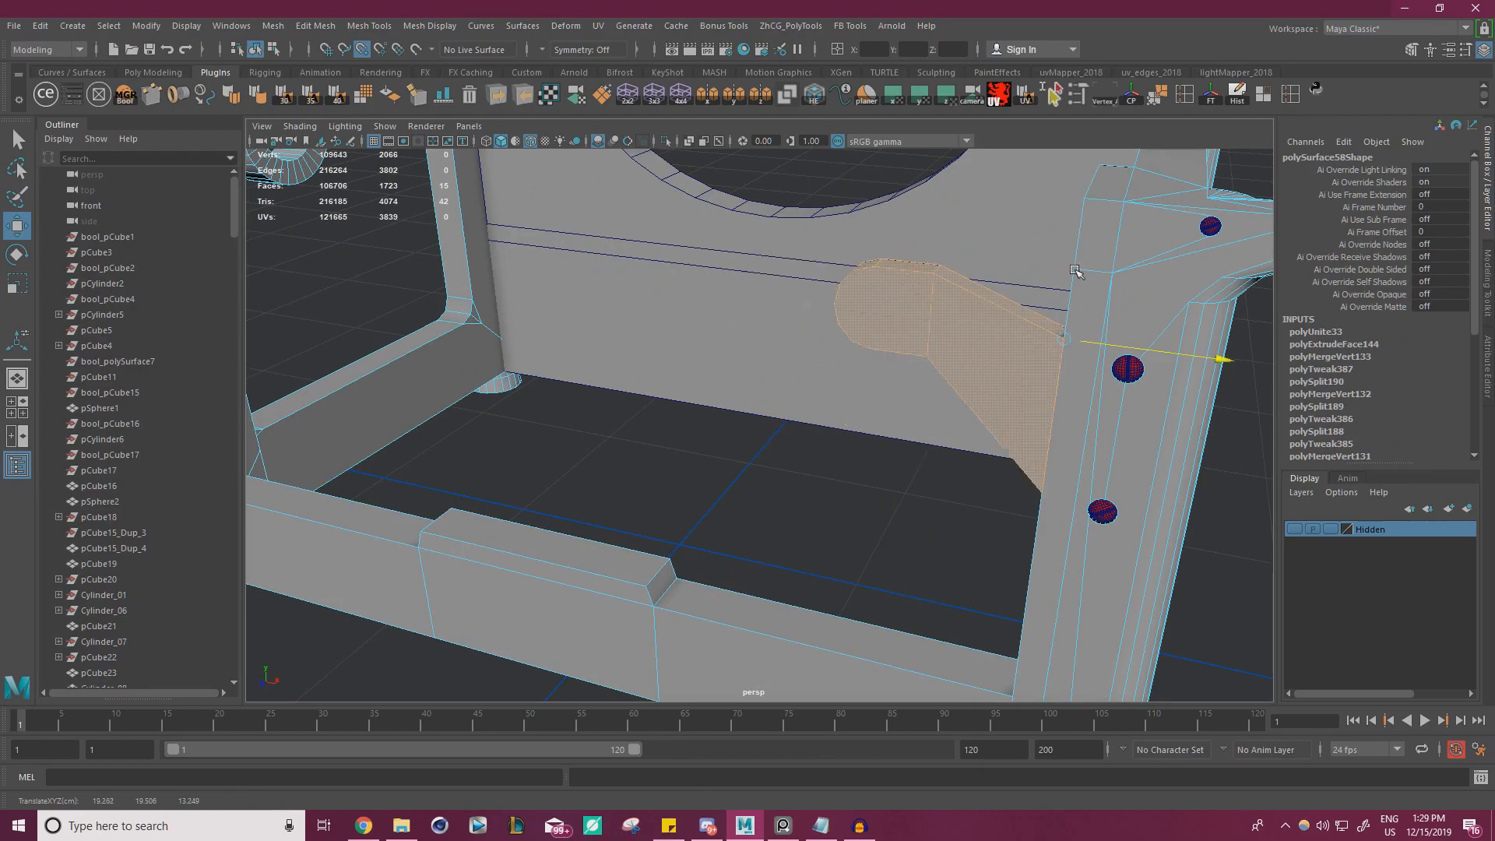
{"action": "left_click_drag", "start_coordinate": [872, 332], "coordinate": [1026, 330], "text": "alt"}
{"action": "scroll", "coordinate": [1025, 331], "scroll_direction": "down", "scroll_amount": 3}
{"action": "scroll", "coordinate": [1021, 308], "scroll_direction": "up", "scroll_amount": 3}
{"action": "right_click_drag", "start_coordinate": [1018, 238], "coordinate": [1092, 217]}
{"action": "left_click", "coordinate": [1091, 293]}
Compare the rear frame with the Underwood rear reference photo, focusing on the bracket and the lower rail
{"action": "scroll", "coordinate": [1090, 293], "scroll_direction": "down", "scroll_amount": 8}
{"action": "left_click_drag", "start_coordinate": [1082, 293], "coordinate": [723, 413], "text": "alt"}
{"action": "scroll", "coordinate": [709, 349], "scroll_direction": "down", "scroll_amount": 1}
{"action": "right_click_drag", "start_coordinate": [0, 537], "coordinate": [194, 413]}
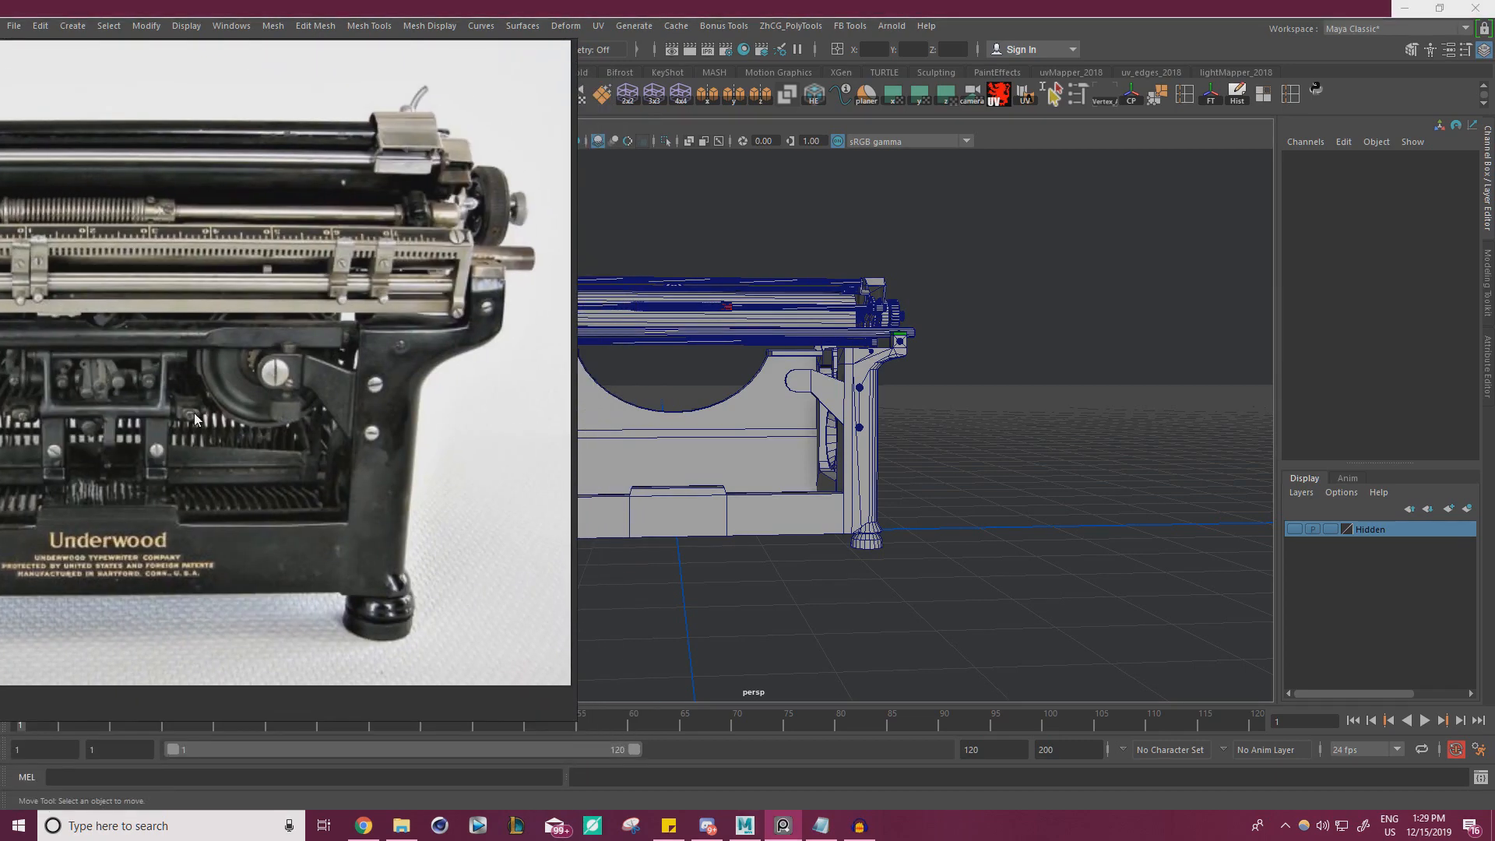
{"action": "right_click_drag", "start_coordinate": [295, 503], "coordinate": [0, 499]}
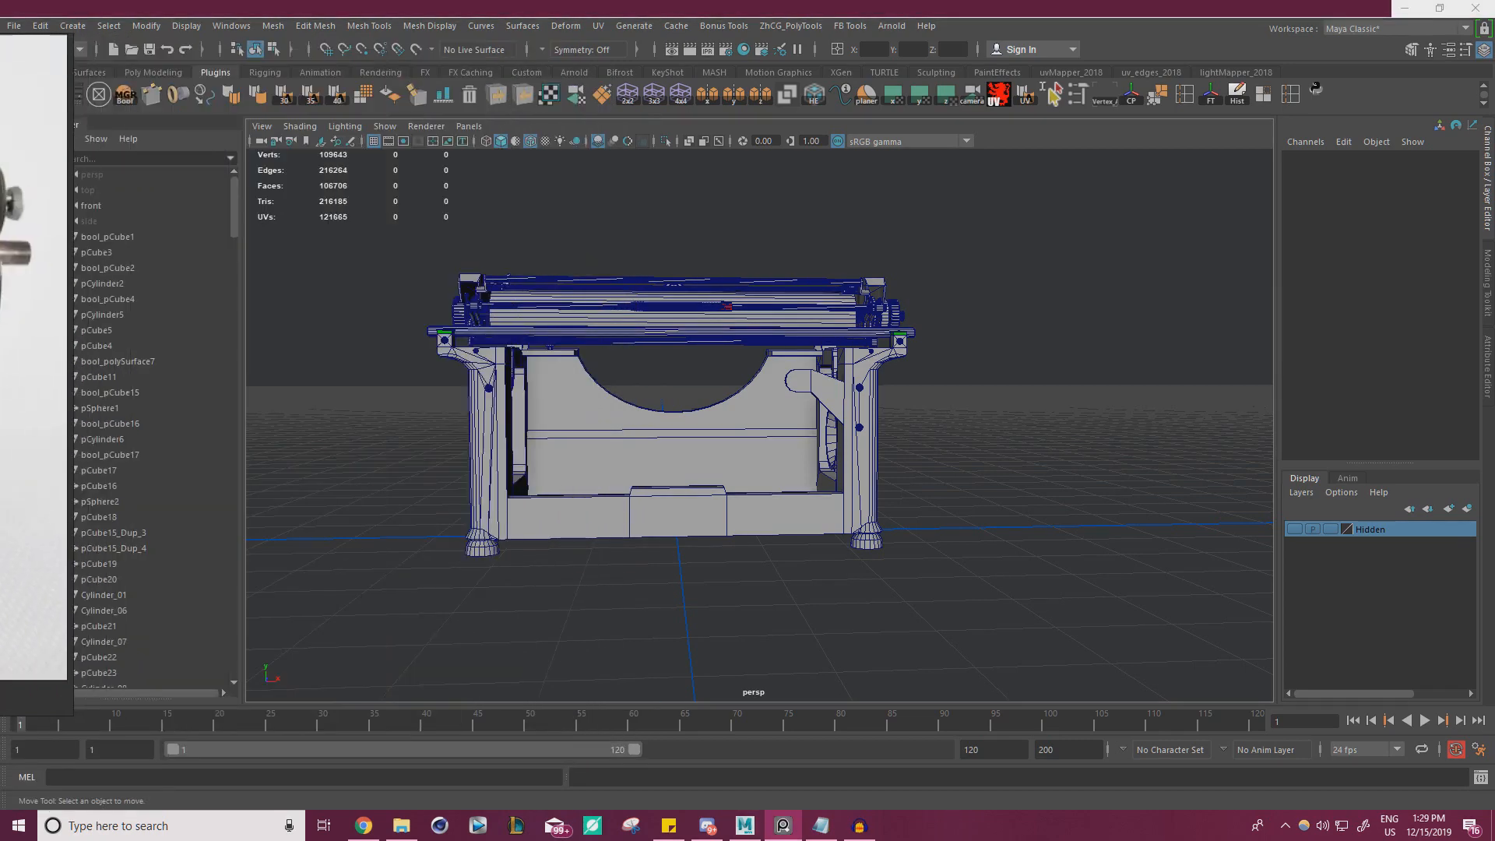
{"action": "right_click_drag", "start_coordinate": [569, 508], "coordinate": [647, 544], "text": "alt"}
{"action": "left_click", "coordinate": [647, 544]}
{"action": "middle_click_drag", "start_coordinate": [498, 488], "coordinate": [581, 441], "text": "alt"}
{"action": "right_click_drag", "start_coordinate": [581, 441], "coordinate": [654, 467], "text": "alt"}
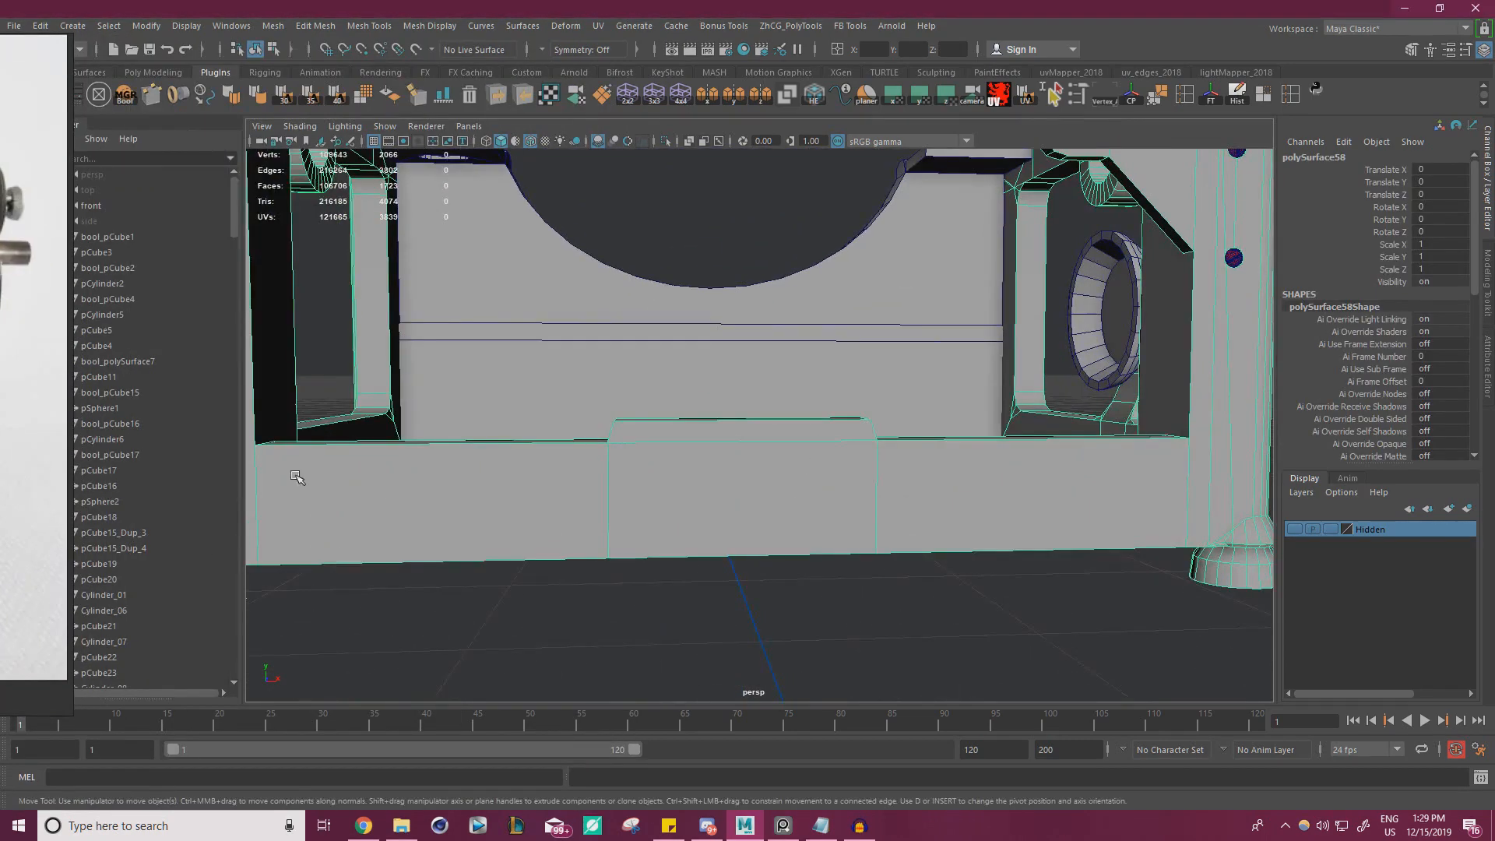
{"action": "right_click_drag", "start_coordinate": [0, 456], "coordinate": [449, 451]}
{"action": "right_click_drag", "start_coordinate": [466, 387], "coordinate": [0, 463]}
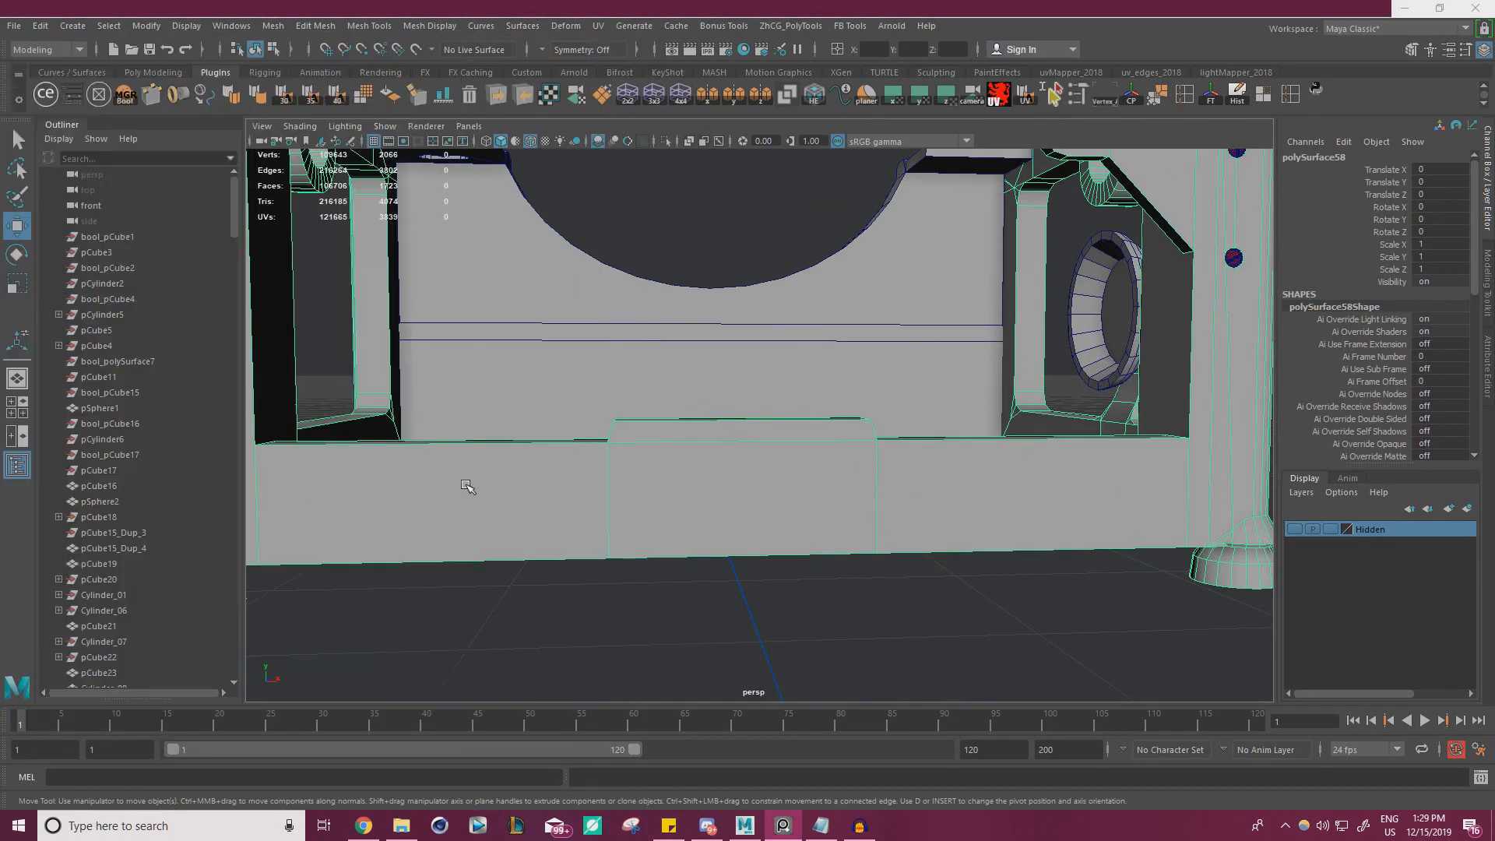
Select the top faces of the lower rear rail, including its central raised section, and raise them slightly
{"action": "middle_click_drag", "start_coordinate": [468, 484], "coordinate": [626, 474], "text": "alt"}
{"action": "left_click_drag", "start_coordinate": [625, 474], "coordinate": [612, 511], "text": "alt"}
{"action": "right_click_drag", "start_coordinate": [551, 377], "coordinate": [553, 428]}
{"action": "left_click", "coordinate": [571, 428]}
{"action": "middle_click_drag", "start_coordinate": [963, 452], "coordinate": [708, 464], "text": "alt"}
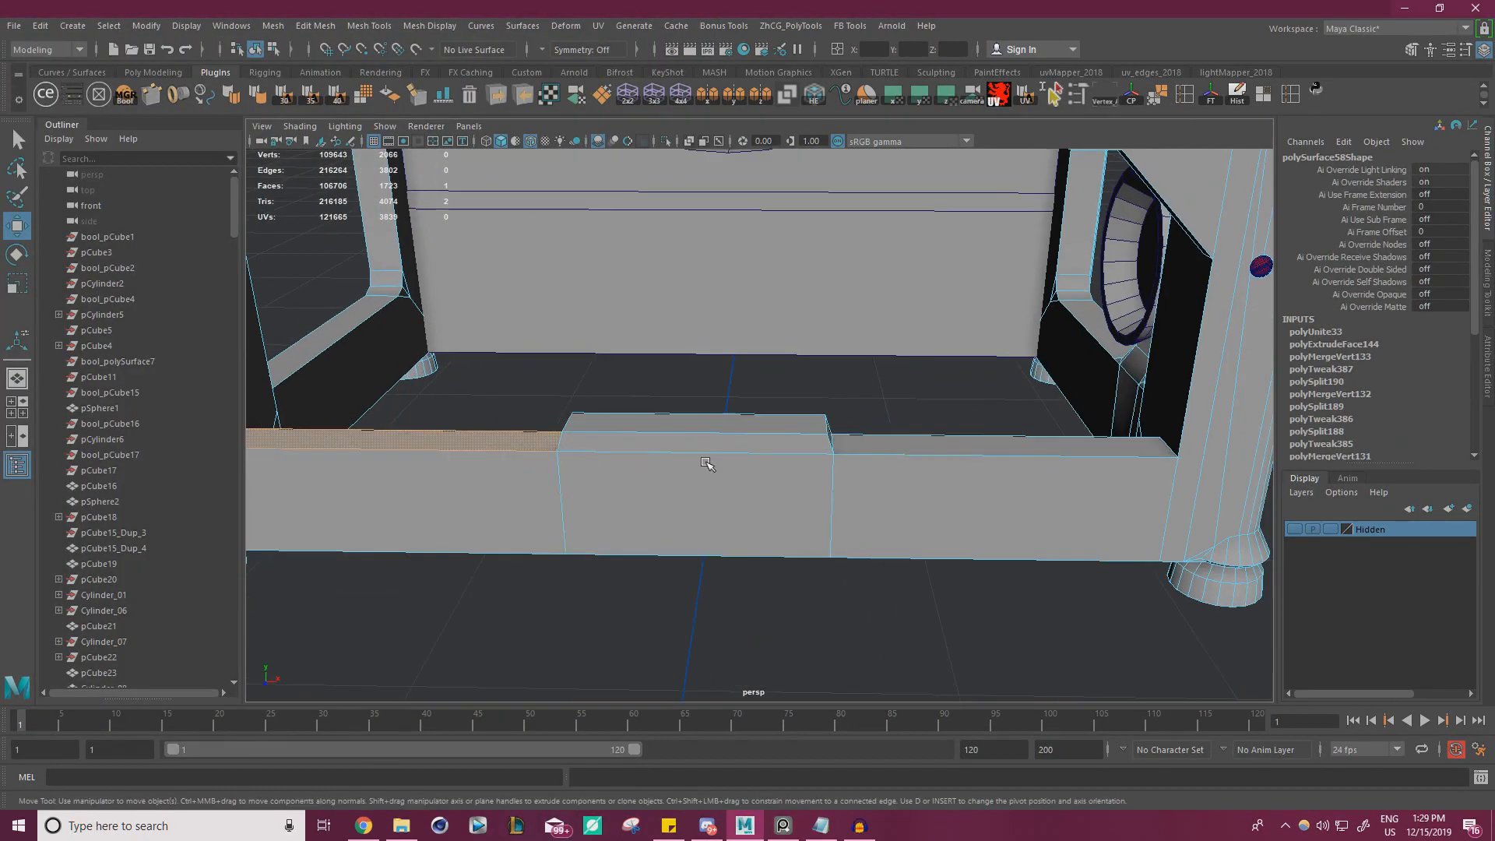
{"action": "double_click", "coordinate": [893, 441], "text": "shift"}
{"action": "right_click_drag", "start_coordinate": [893, 441], "coordinate": [746, 417], "text": "alt"}
{"action": "scroll", "coordinate": [690, 403], "scroll_direction": "down", "scroll_amount": 1}
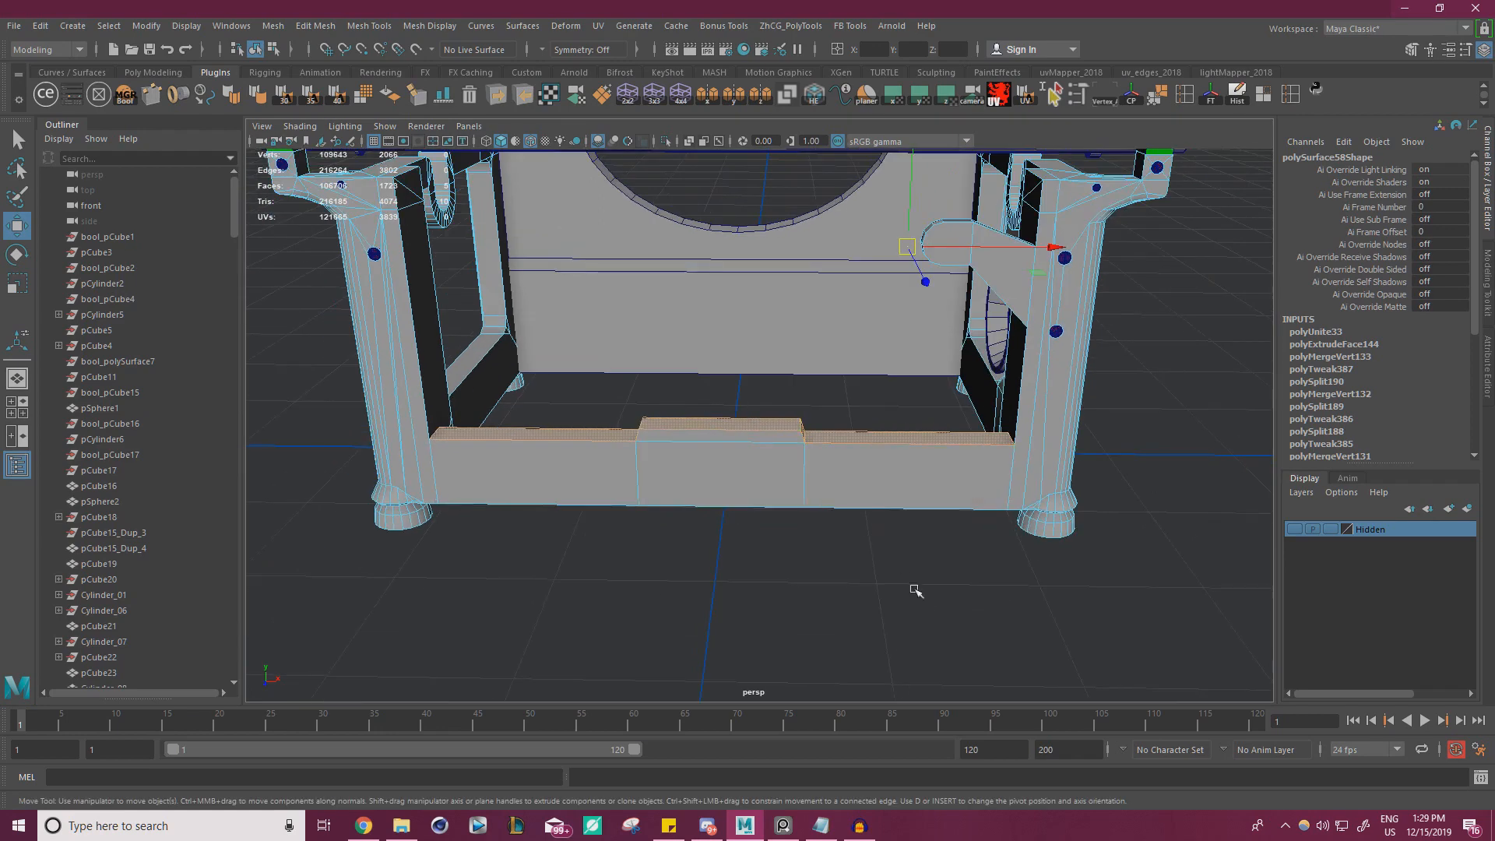
{"action": "key", "text": "d"}
{"action": "left_click", "coordinate": [921, 590]}
{"action": "left_click_drag", "start_coordinate": [838, 534], "coordinate": [705, 428], "text": "alt"}
{"action": "left_click", "coordinate": [1087, 347]}
Switch to the reference board and examine the bracket, posts and lower rail in the Underwood rear photo
{"action": "scroll", "coordinate": [810, 396], "scroll_direction": "down", "scroll_amount": 3}
{"action": "key", "text": "alt+Tab"}
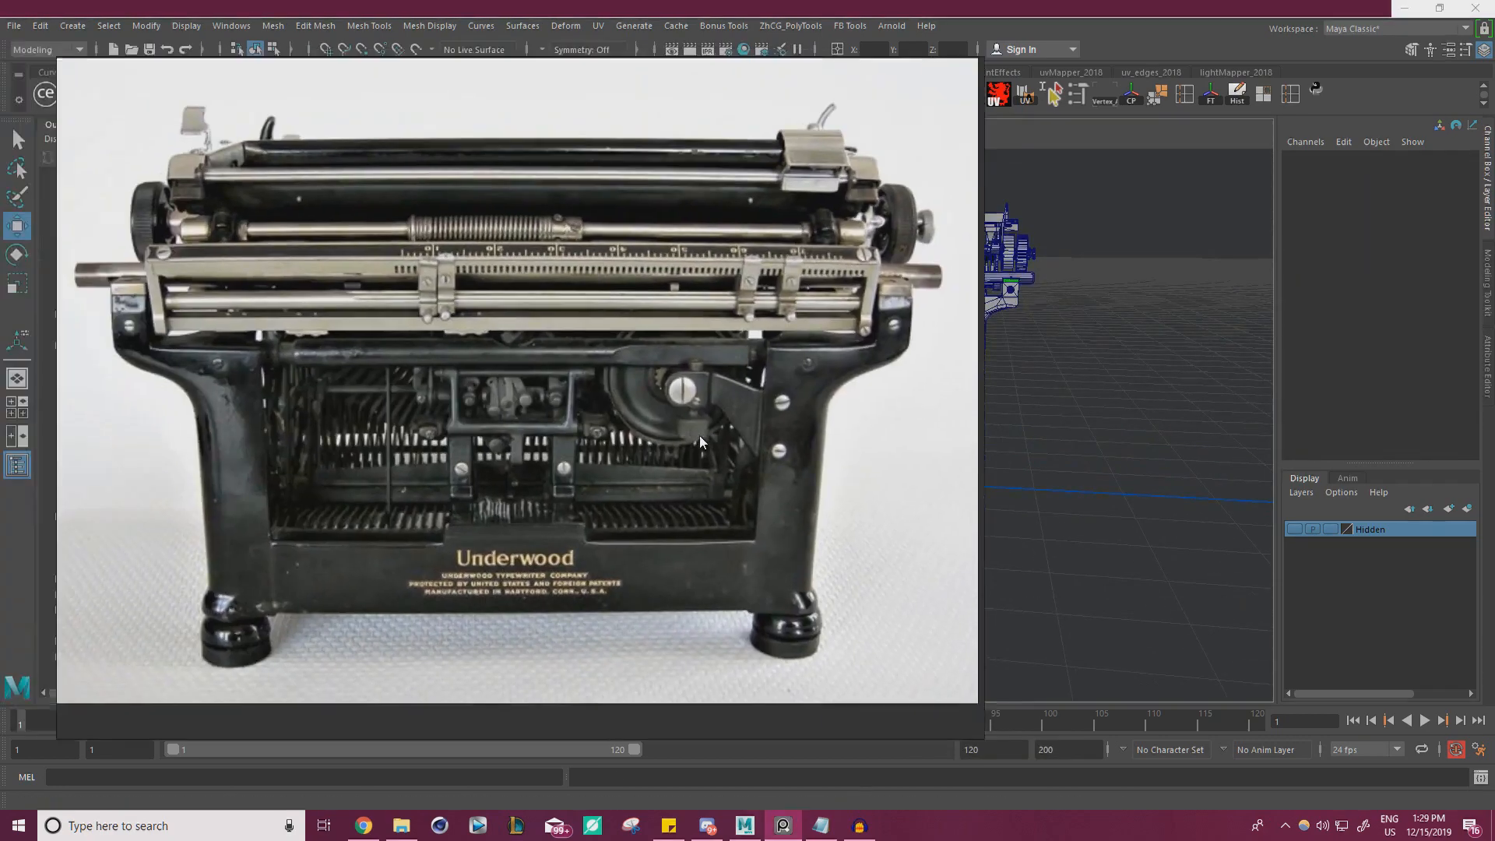
{"action": "right_click_drag", "start_coordinate": [700, 436], "coordinate": [744, 442]}
{"action": "scroll", "coordinate": [356, 338], "scroll_direction": "up", "scroll_amount": 2}
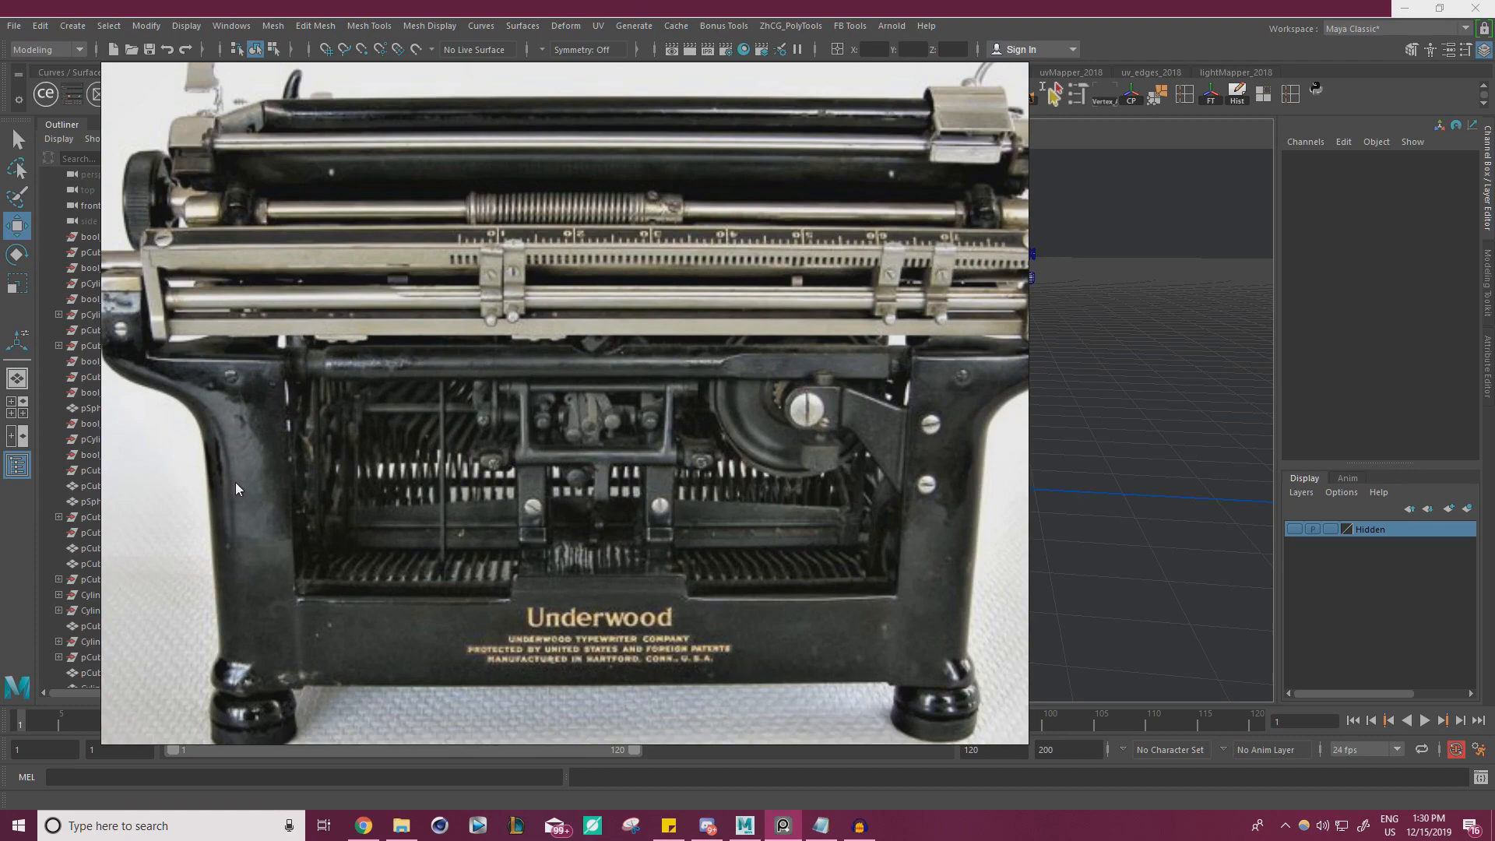
{"action": "scroll", "coordinate": [612, 339], "scroll_direction": "up", "scroll_amount": 2}
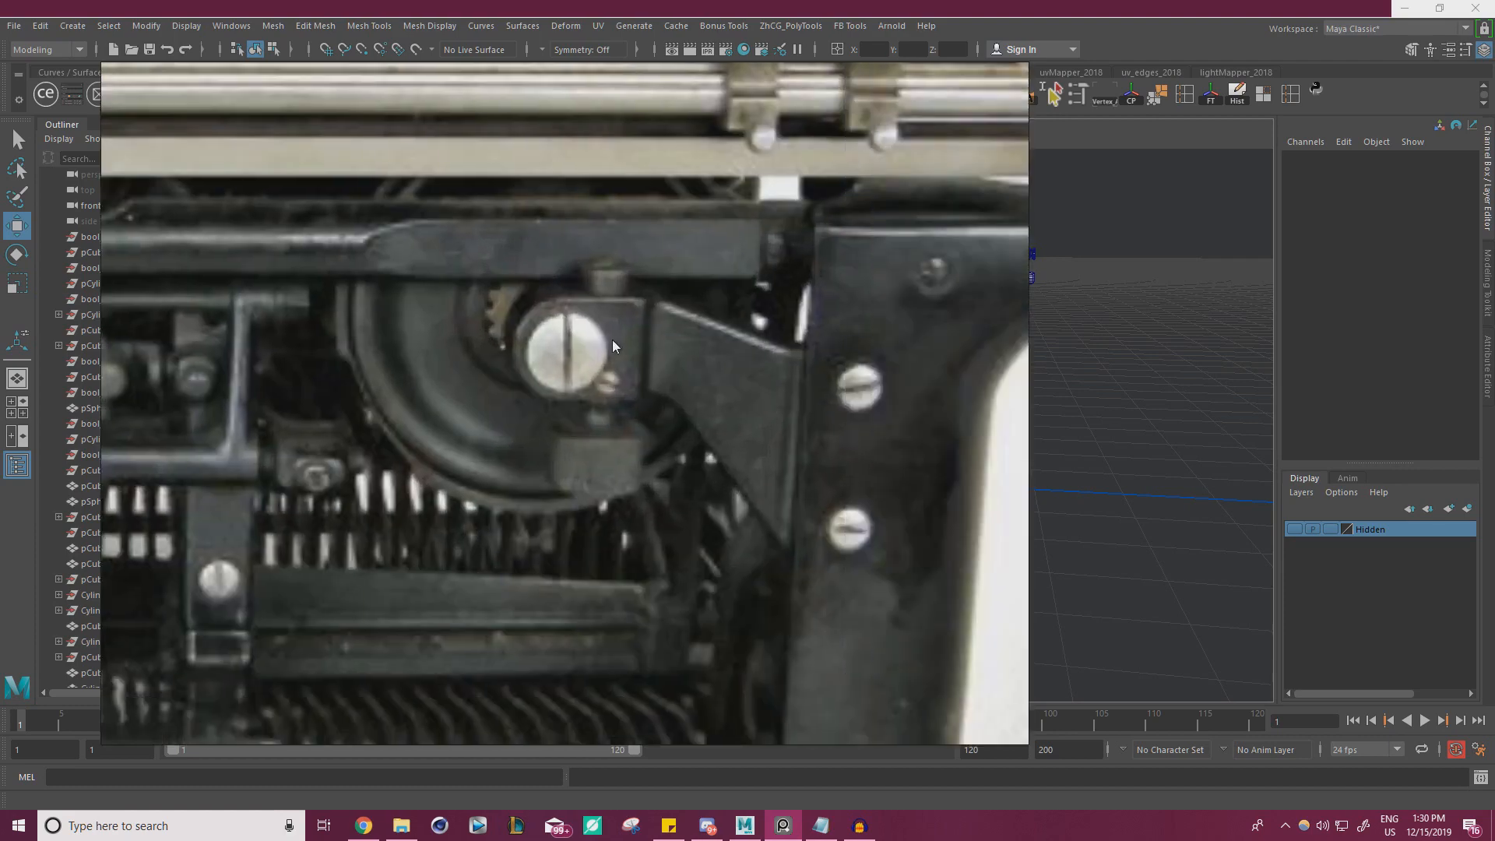
{"action": "scroll", "coordinate": [494, 362], "scroll_direction": "down", "scroll_amount": 6}
{"action": "scroll", "coordinate": [543, 423], "scroll_direction": "up", "scroll_amount": 5}
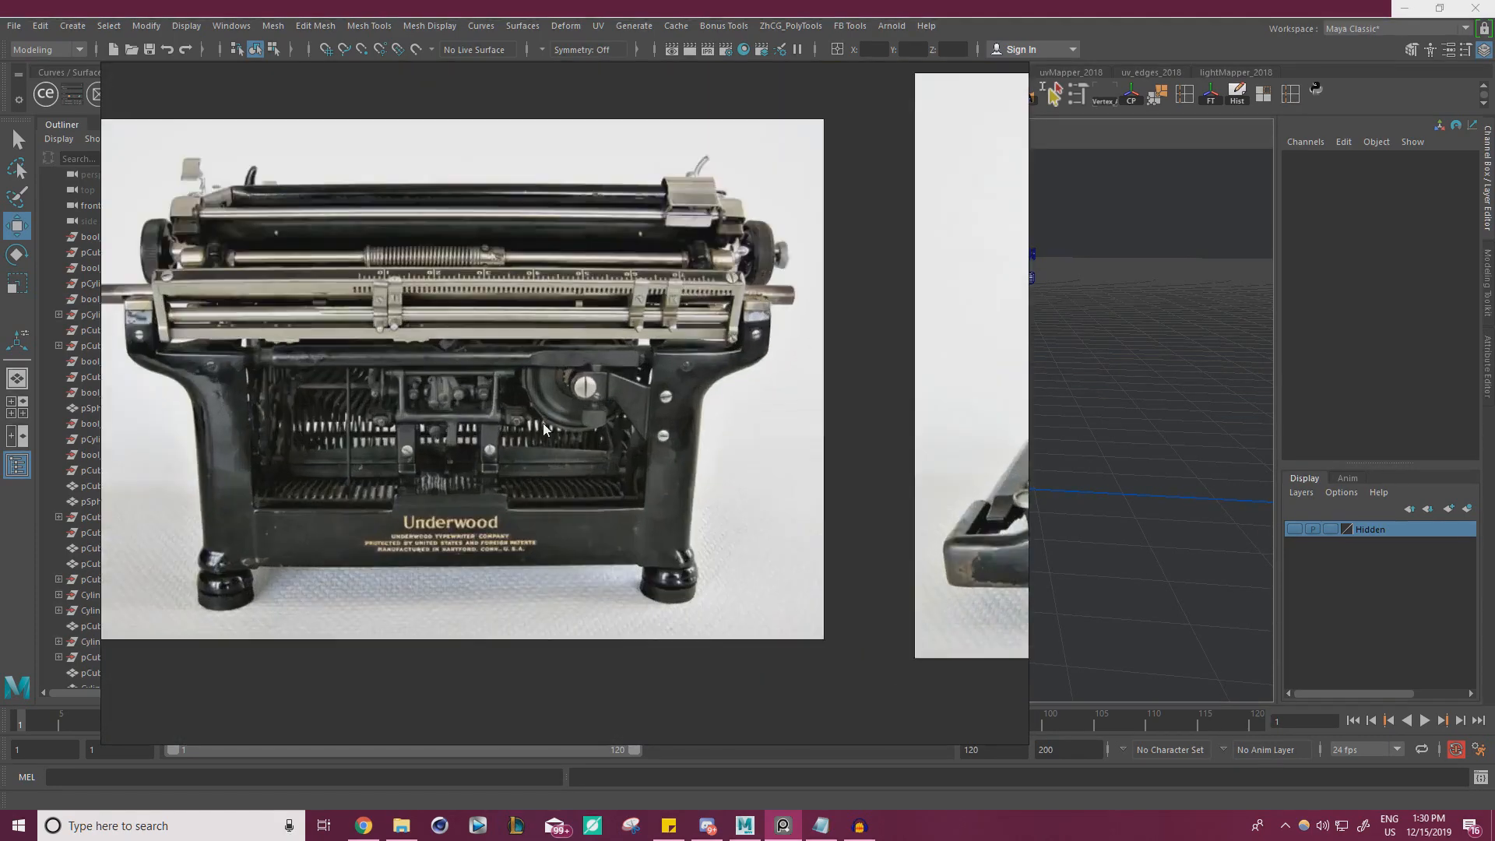
{"action": "scroll", "coordinate": [623, 466], "scroll_direction": "down", "scroll_amount": 8}
Look through the other typewriter photos on the reference board, including the front keyboard and side views
{"action": "middle_click_drag", "start_coordinate": [520, 356], "coordinate": [600, 499]}
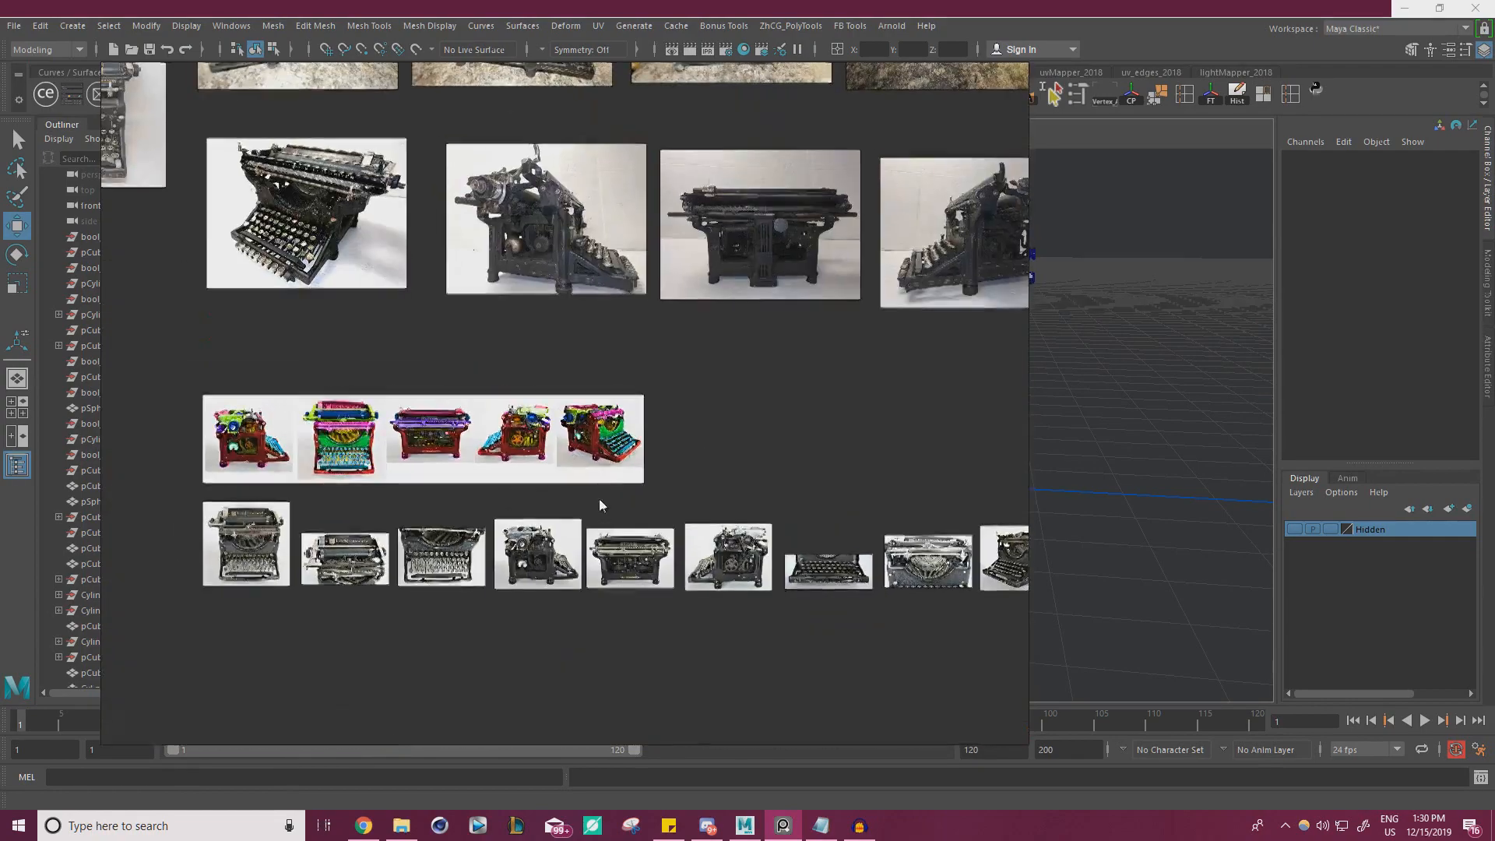
{"action": "middle_click_drag", "start_coordinate": [549, 391], "coordinate": [887, 507]}
{"action": "middle_click_drag", "start_coordinate": [572, 345], "coordinate": [452, 383]}
{"action": "scroll", "coordinate": [538, 405], "scroll_direction": "up", "scroll_amount": 5}
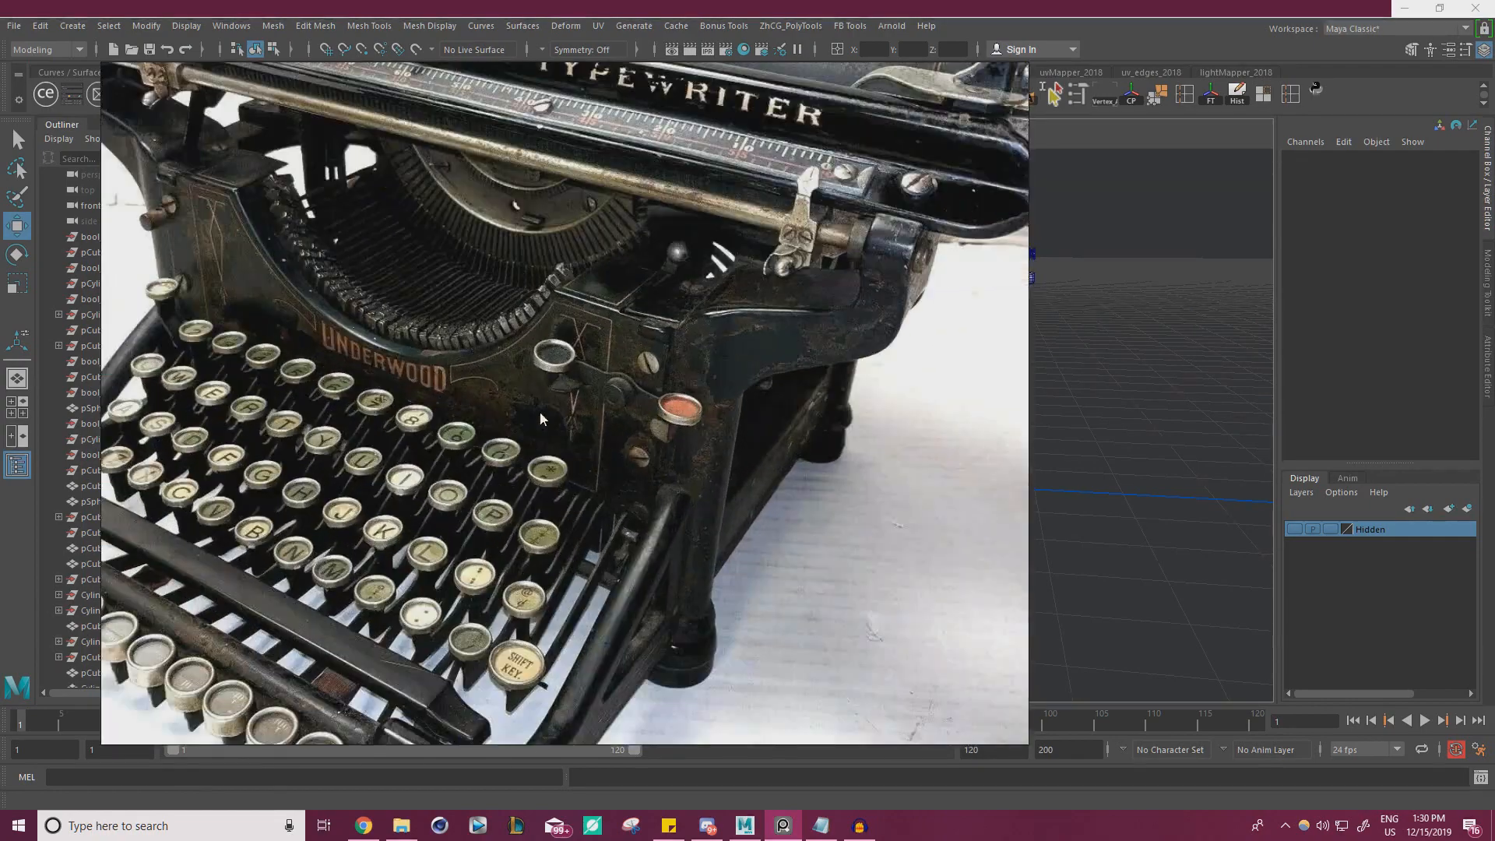
{"action": "scroll", "coordinate": [593, 379], "scroll_direction": "down", "scroll_amount": 8}
{"action": "middle_click_drag", "start_coordinate": [619, 441], "coordinate": [405, 218]}
{"action": "middle_click_drag", "start_coordinate": [538, 701], "coordinate": [433, 535]}
{"action": "scroll", "coordinate": [433, 536], "scroll_direction": "up", "scroll_amount": 5}
{"action": "scroll", "coordinate": [595, 423], "scroll_direction": "up", "scroll_amount": 3}
{"action": "scroll", "coordinate": [408, 539], "scroll_direction": "down", "scroll_amount": 8}
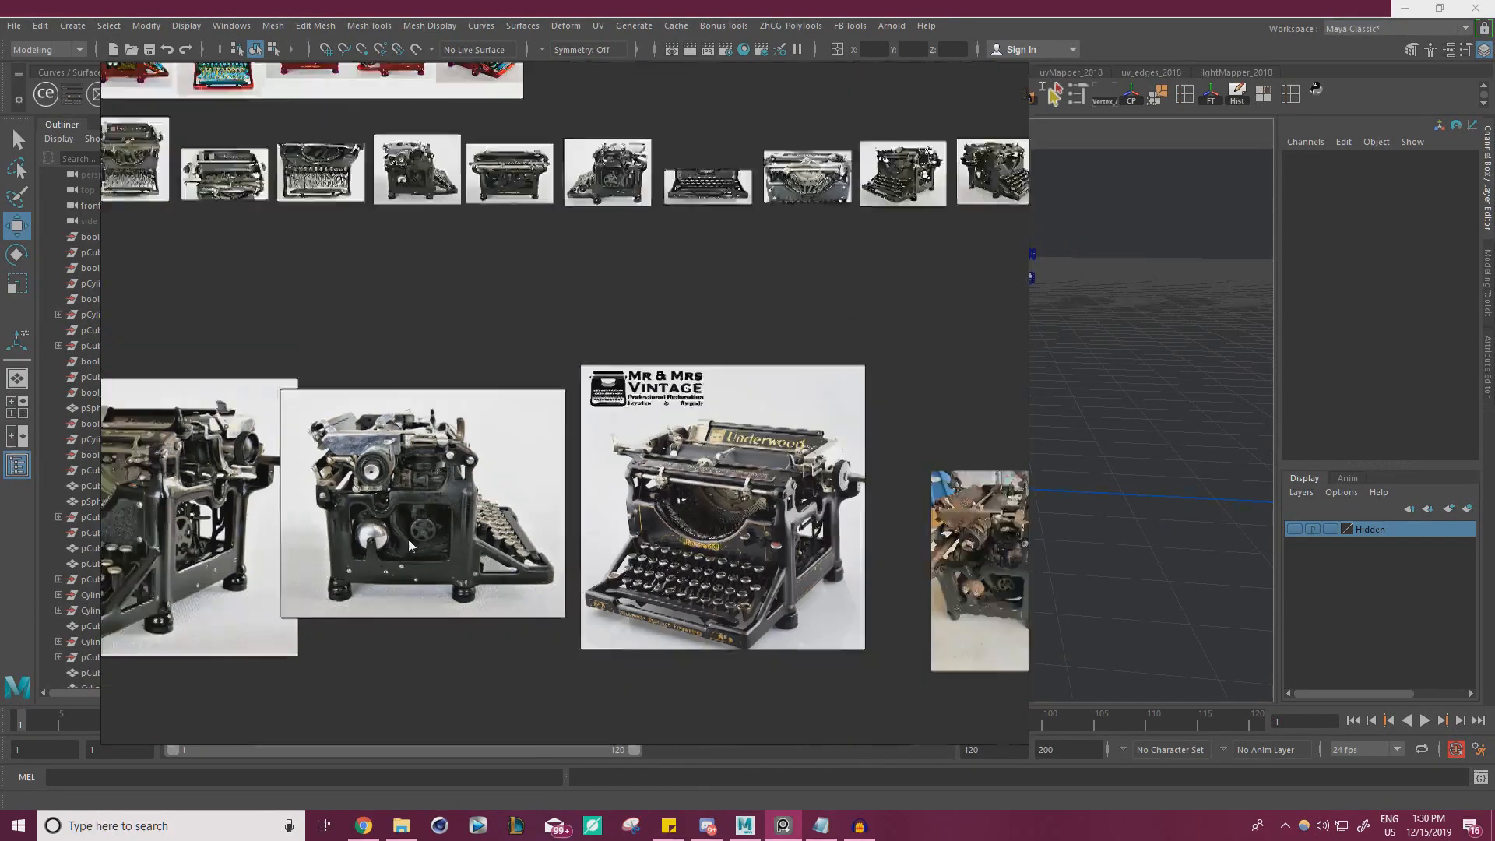
Examine the worn typewriter's rear photo and the color-coded close-up of the rear carriage rails
{"action": "middle_click_drag", "start_coordinate": [546, 417], "coordinate": [330, 304]}
{"action": "middle_click_drag", "start_coordinate": [958, 416], "coordinate": [701, 307]}
{"action": "middle_click_drag", "start_coordinate": [708, 617], "coordinate": [545, 505]}
{"action": "scroll", "coordinate": [544, 505], "scroll_direction": "up", "scroll_amount": 3}
{"action": "scroll", "coordinate": [544, 503], "scroll_direction": "up", "scroll_amount": 5}
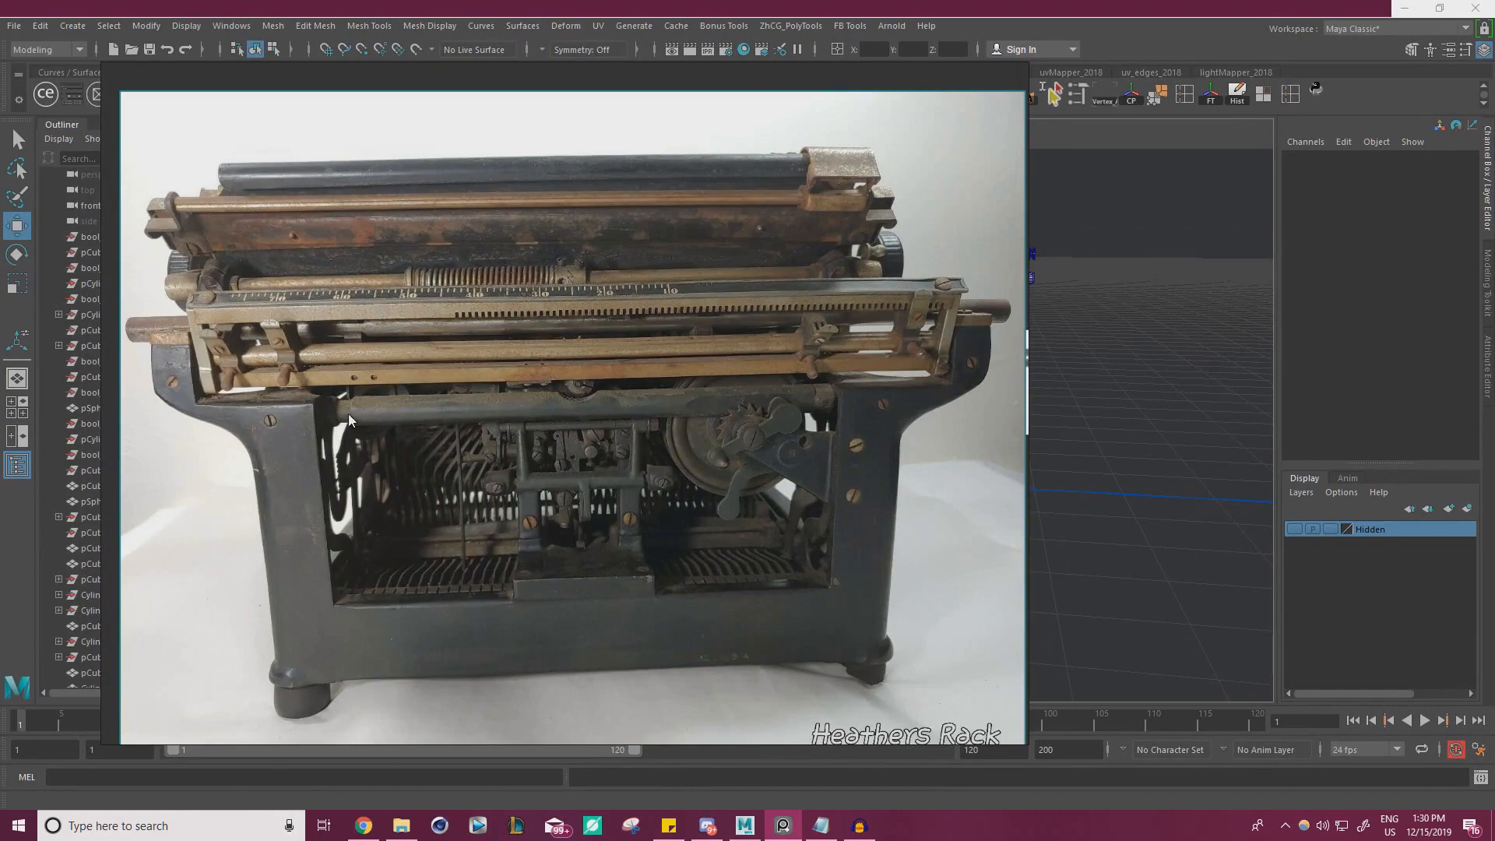
{"action": "scroll", "coordinate": [603, 405], "scroll_direction": "down", "scroll_amount": 5}
{"action": "middle_click_drag", "start_coordinate": [522, 395], "coordinate": [198, 517]}
{"action": "scroll", "coordinate": [522, 433], "scroll_direction": "up", "scroll_amount": 8}
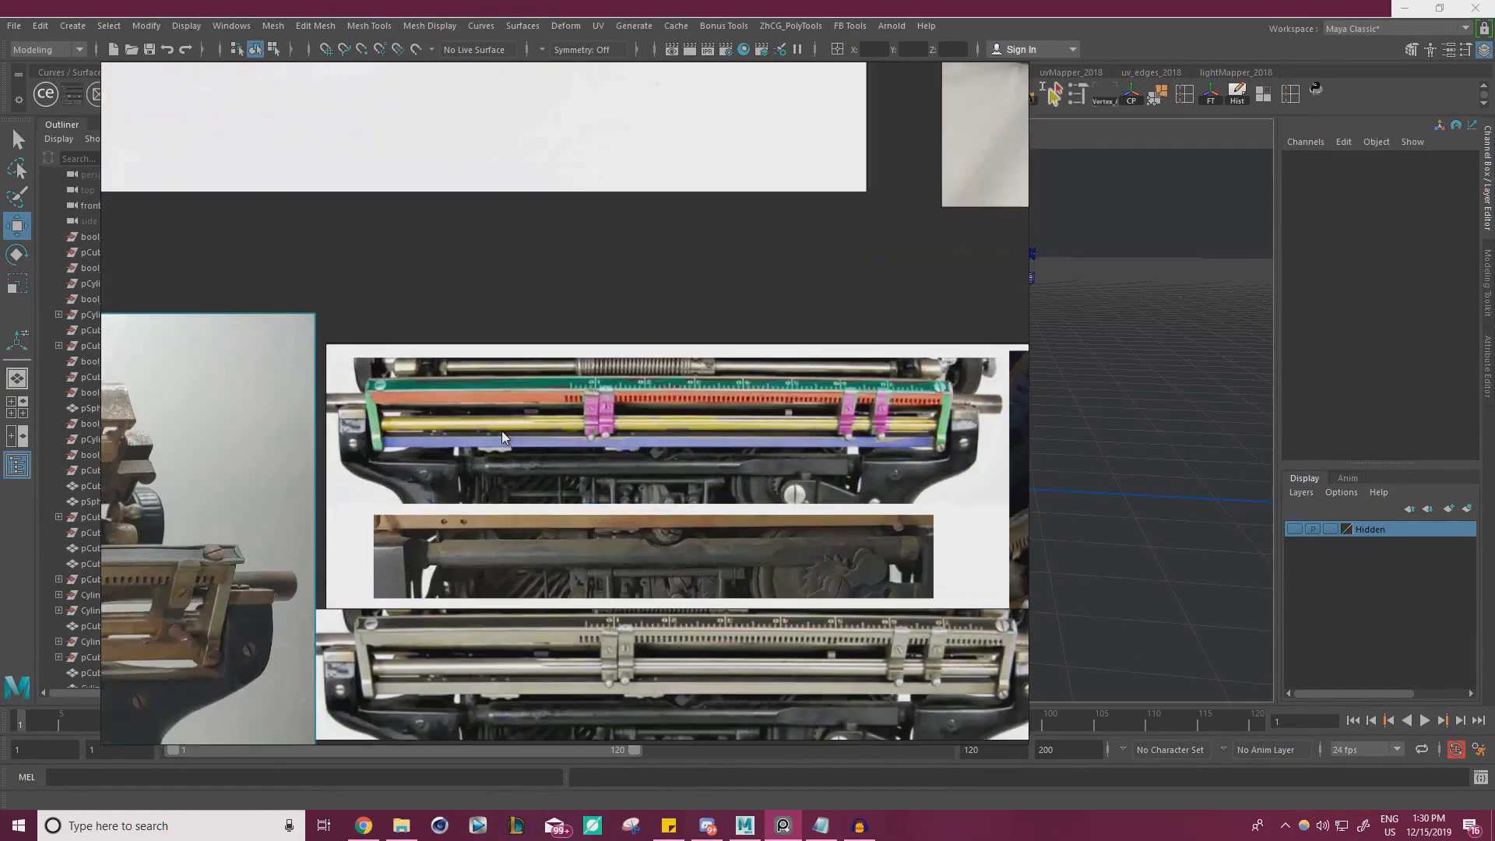
{"action": "scroll", "coordinate": [522, 404], "scroll_direction": "down", "scroll_amount": 4}
{"action": "right_click_drag", "start_coordinate": [517, 402], "coordinate": [0, 400]}
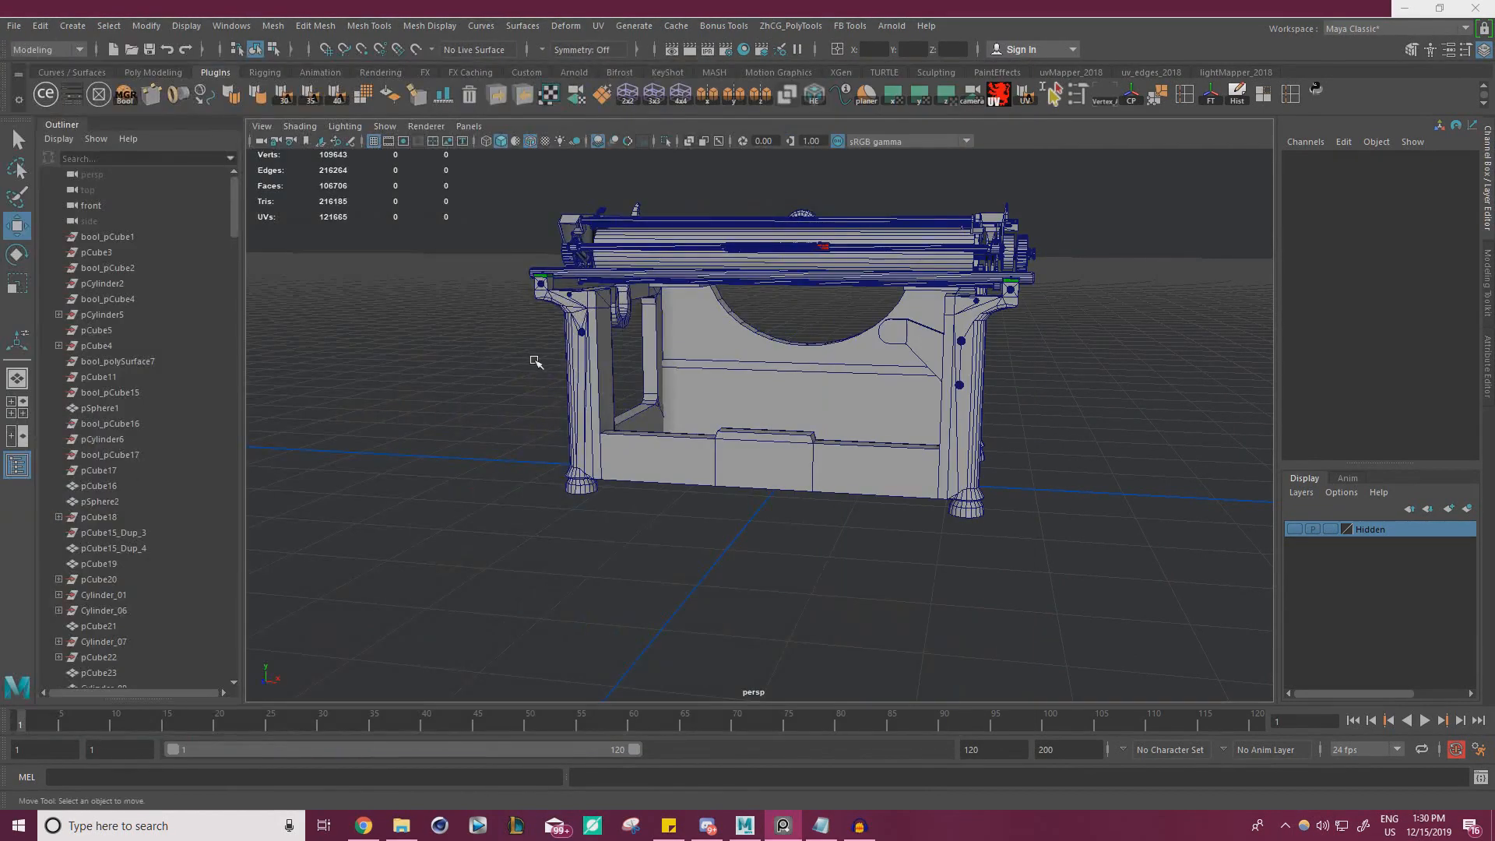
Compare the model's rear post and bracket area with the carriage rail close-ups, checking the end brackets on both sides
{"action": "left_click_drag", "start_coordinate": [535, 362], "coordinate": [834, 408], "text": "alt"}
{"action": "middle_click_drag", "start_coordinate": [834, 407], "coordinate": [862, 507], "text": "alt"}
{"action": "scroll", "coordinate": [862, 508], "scroll_direction": "up", "scroll_amount": 5}
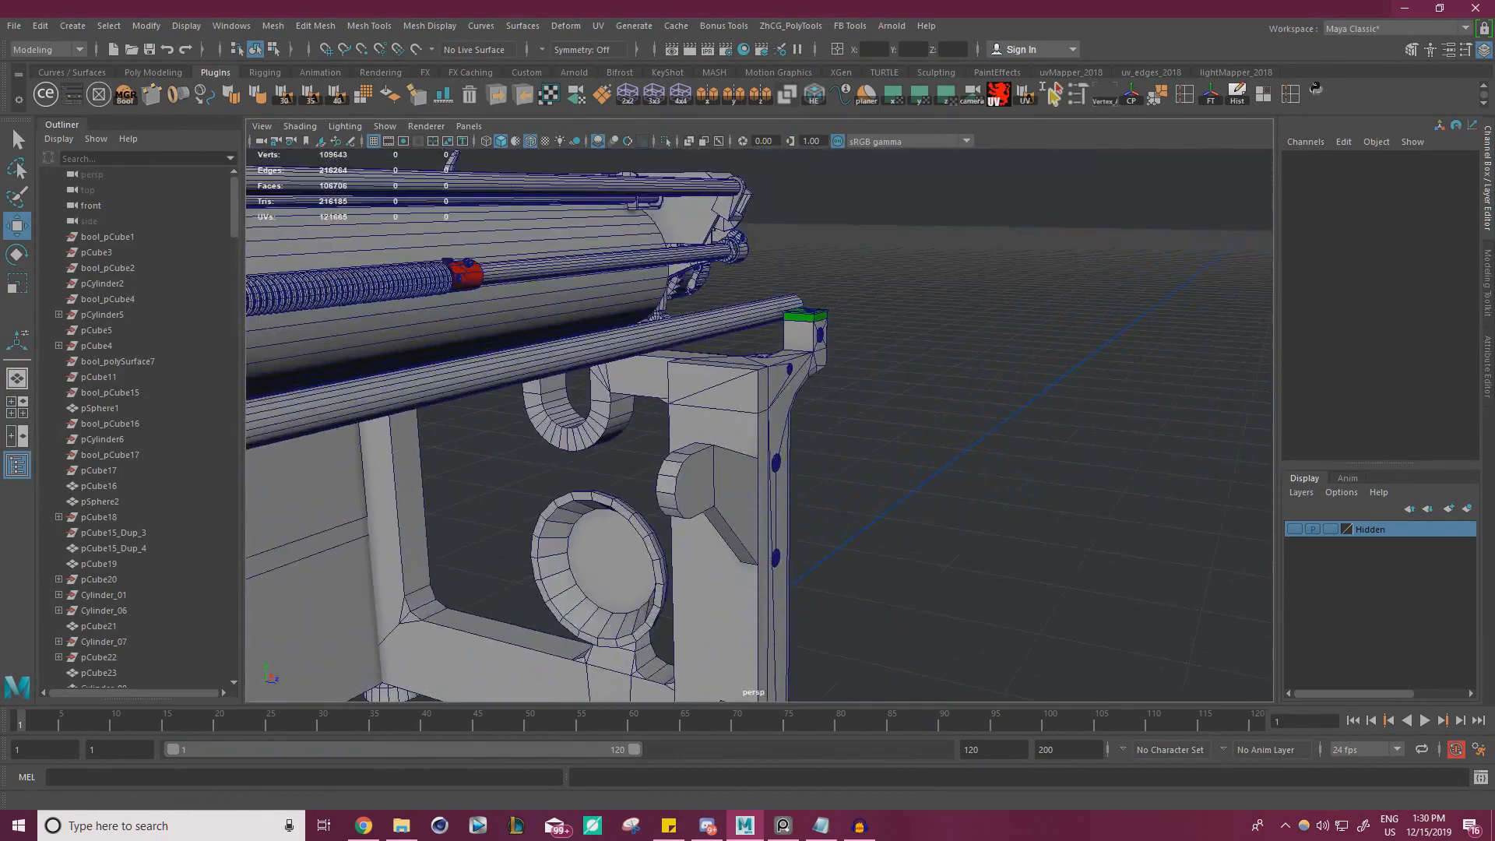
{"action": "right_click_drag", "start_coordinate": [0, 394], "coordinate": [626, 429]}
{"action": "scroll", "coordinate": [627, 362], "scroll_direction": "up", "scroll_amount": 7}
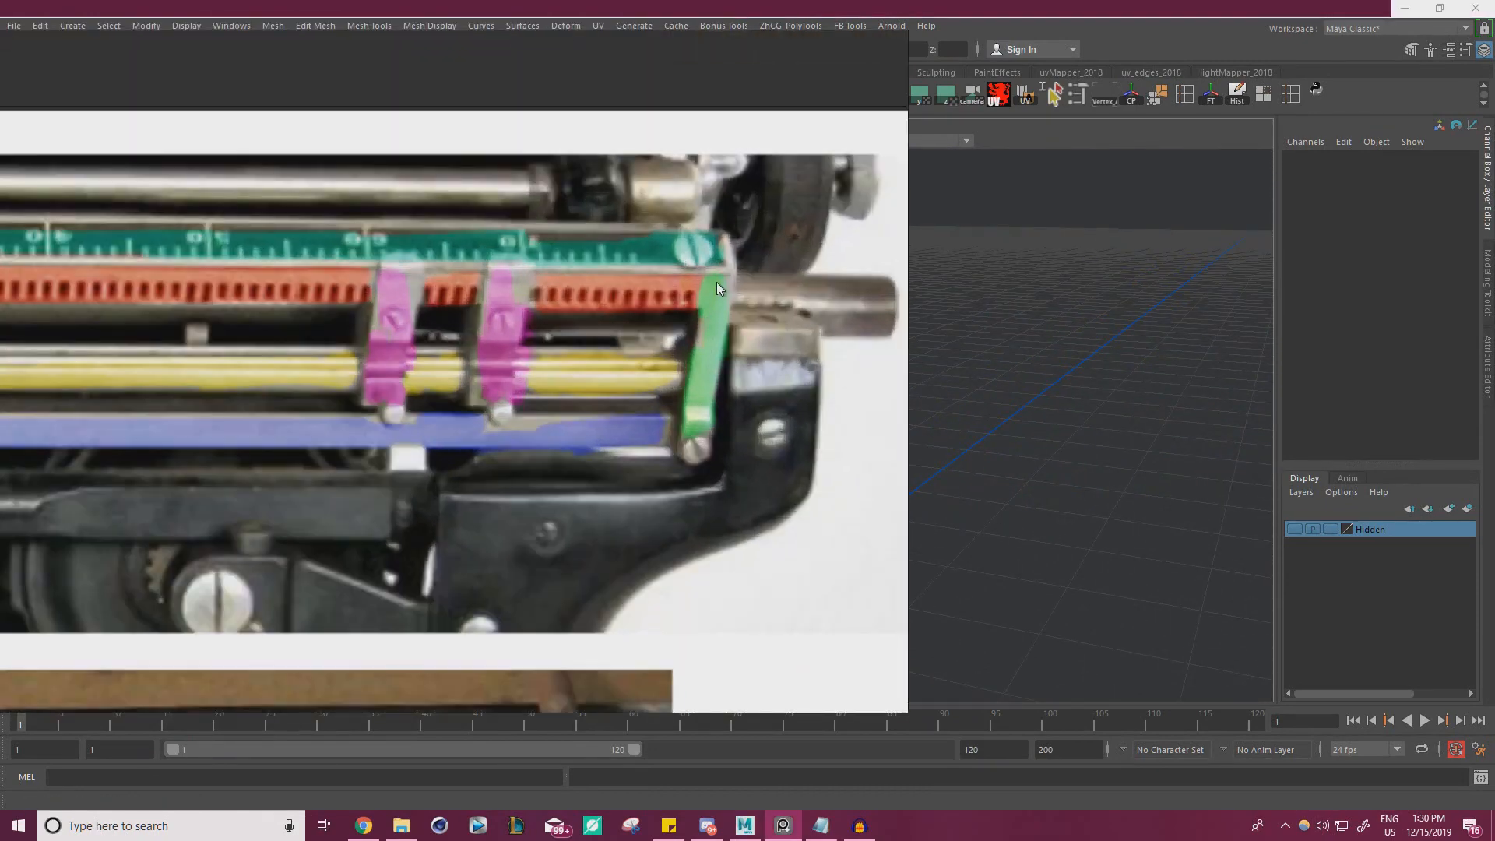
{"action": "middle_click_drag", "start_coordinate": [538, 375], "coordinate": [872, 370]}
{"action": "mouse_move", "coordinate": [101, 343]}
{"action": "middle_mouse_down"}
{"action": "mouse_move", "coordinate": [397, 330]}
{"action": "mouse_move", "coordinate": [834, 342]}
{"action": "middle_mouse_up"}
{"action": "middle_click_drag", "start_coordinate": [396, 374], "coordinate": [798, 386]}
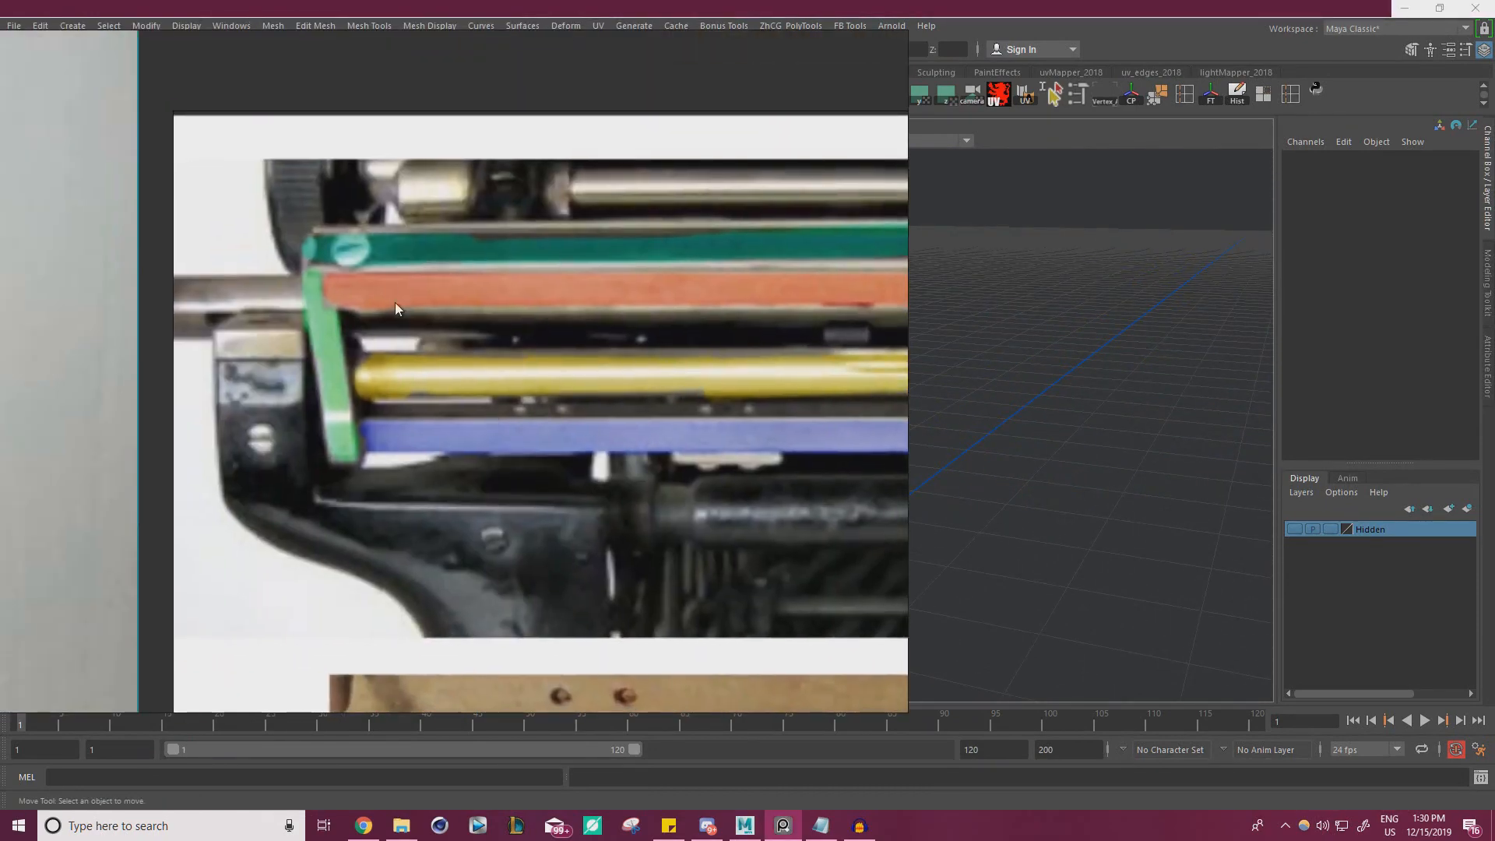
{"action": "scroll", "coordinate": [360, 427], "scroll_direction": "down", "scroll_amount": 6}
{"action": "scroll", "coordinate": [629, 437], "scroll_direction": "up", "scroll_amount": 6}
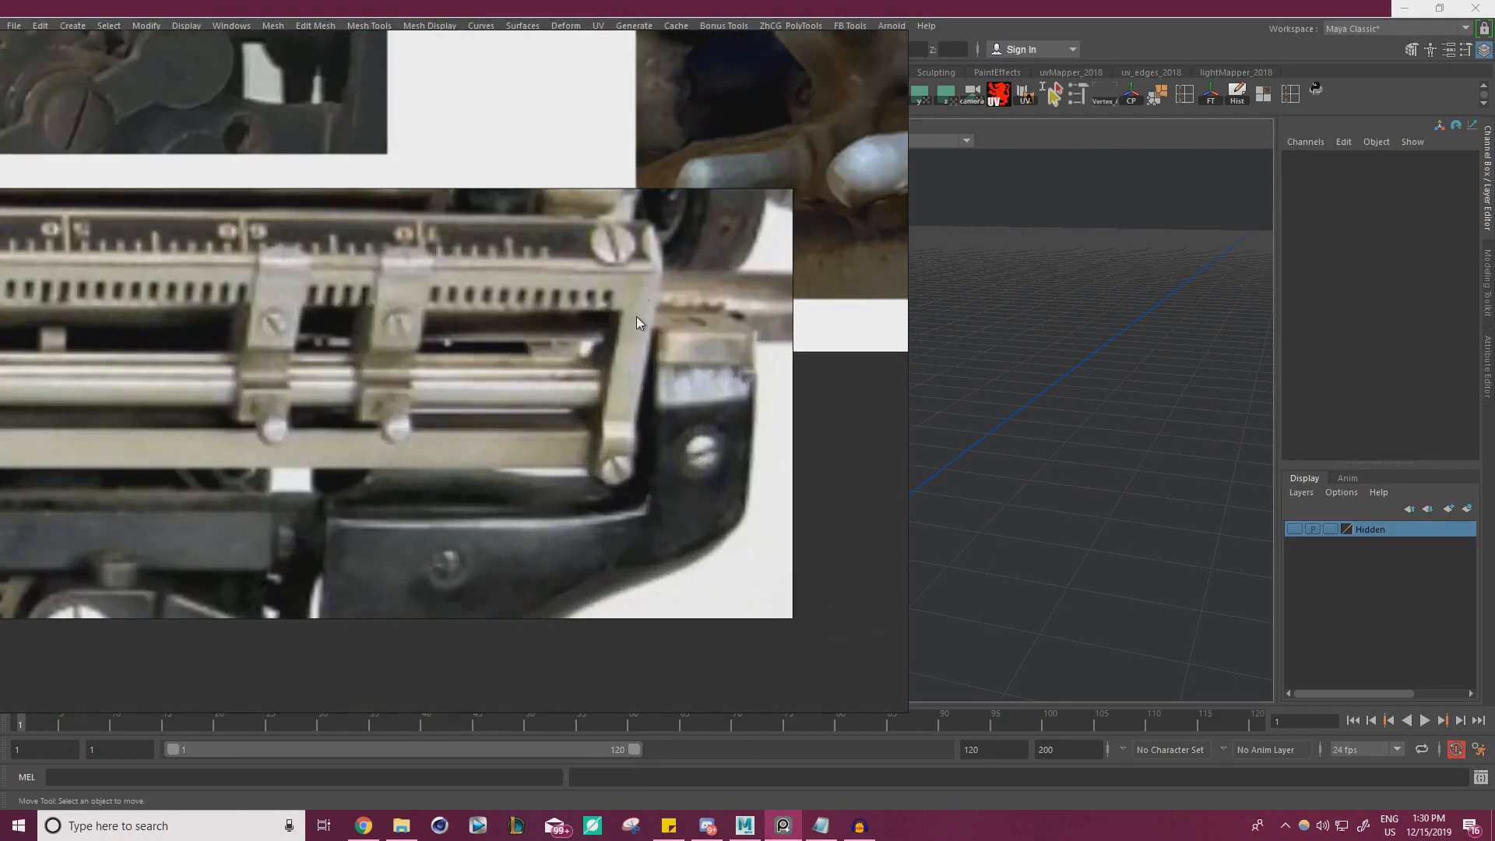
{"action": "scroll", "coordinate": [536, 411], "scroll_direction": "down", "scroll_amount": 8}
{"action": "scroll", "coordinate": [384, 366], "scroll_direction": "up", "scroll_amount": 3}
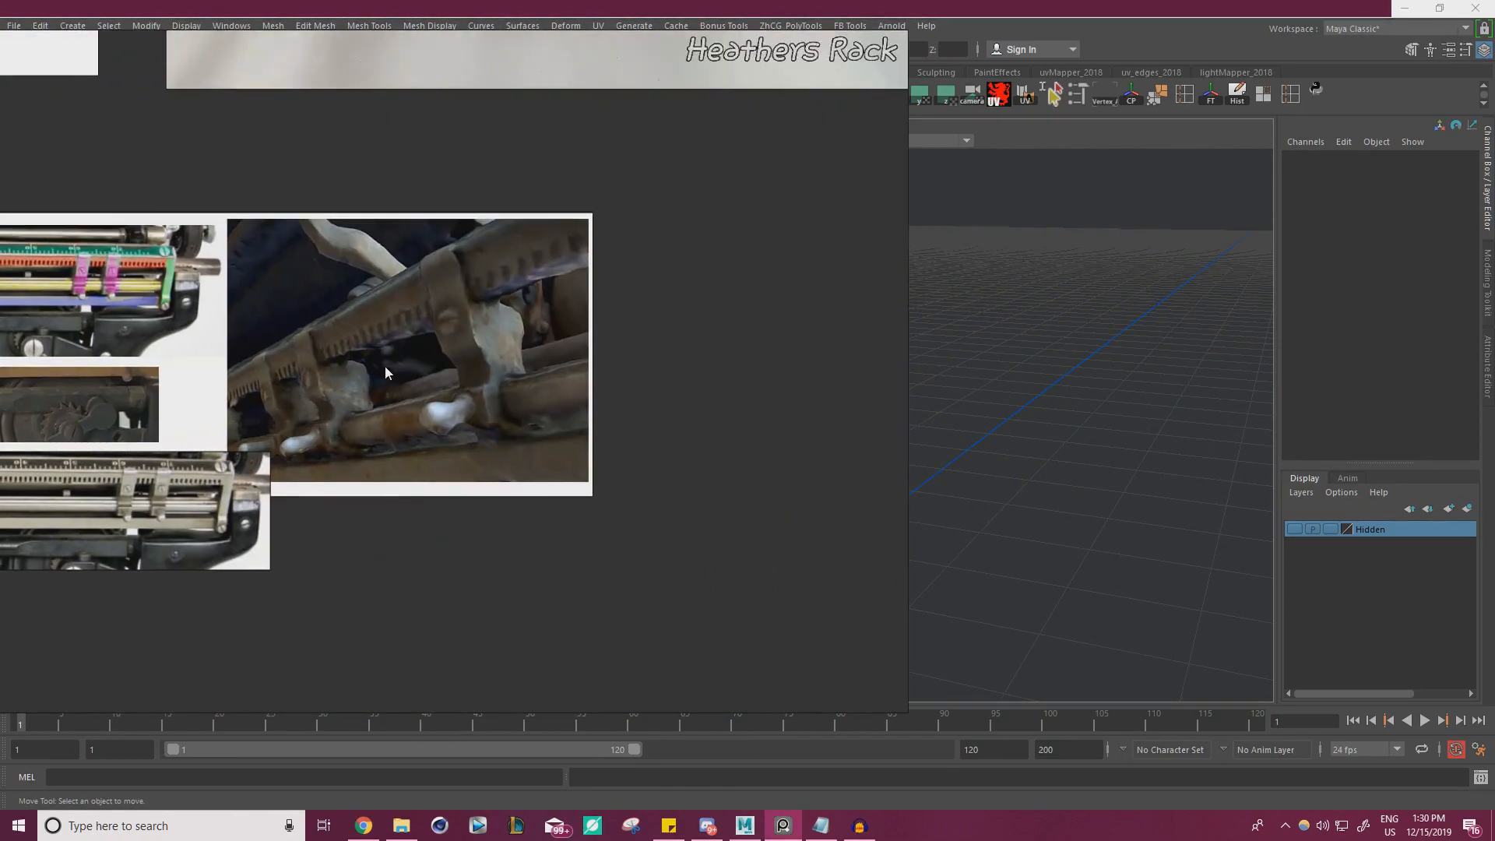
Examine the slanted end bracket, screws and toothed rail in the worn typewriter's rear photo
{"action": "middle_click_drag", "start_coordinate": [384, 366], "coordinate": [631, 372]}
{"action": "scroll", "coordinate": [631, 373], "scroll_direction": "down", "scroll_amount": 3}
{"action": "middle_click_drag", "start_coordinate": [95, 441], "coordinate": [404, 424]}
{"action": "scroll", "coordinate": [377, 394], "scroll_direction": "up", "scroll_amount": 8}
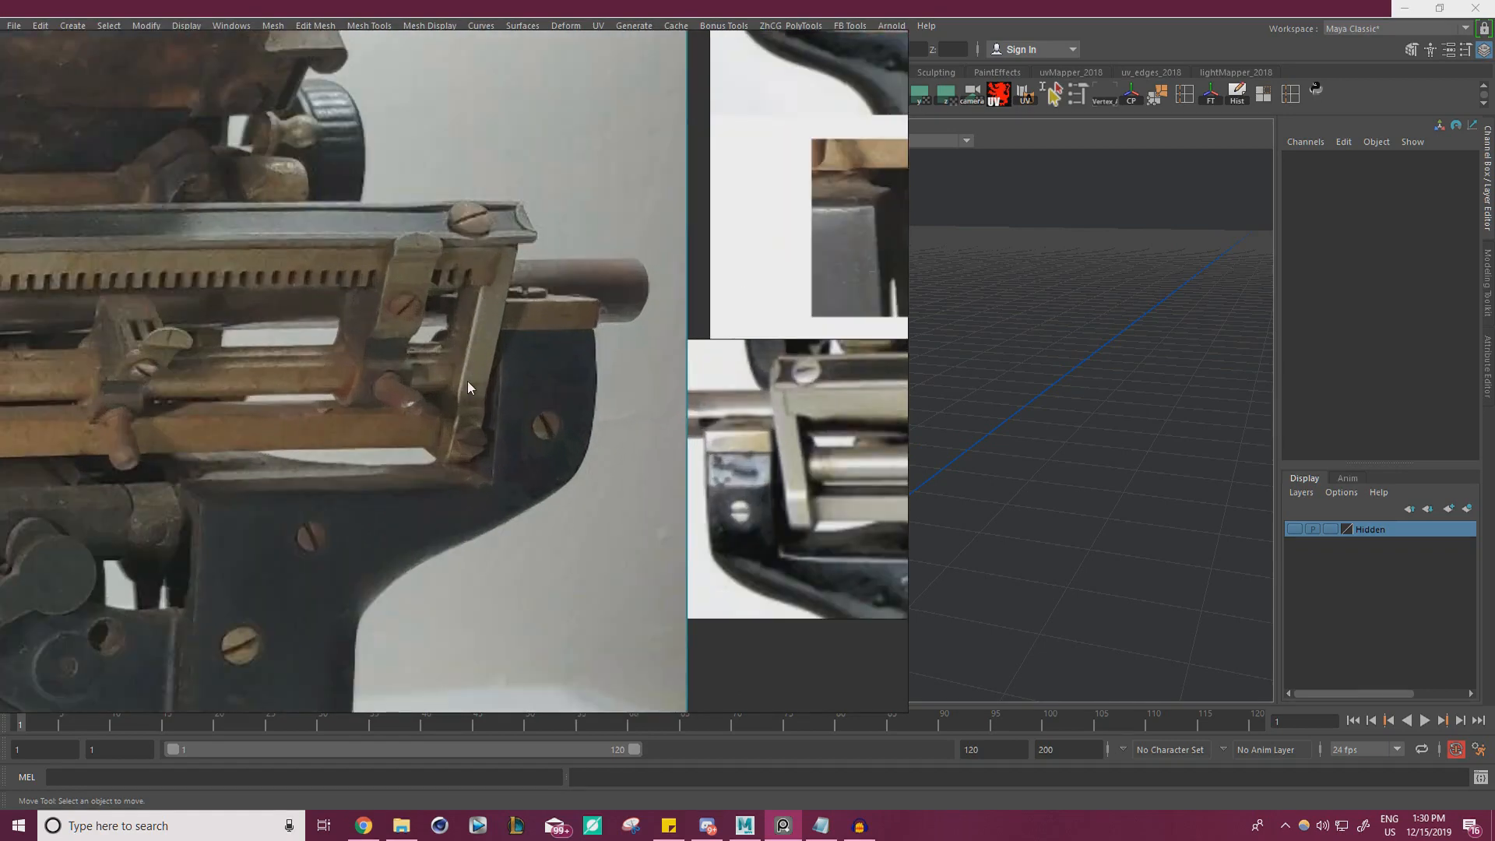
{"action": "scroll", "coordinate": [464, 290], "scroll_direction": "up", "scroll_amount": 3}
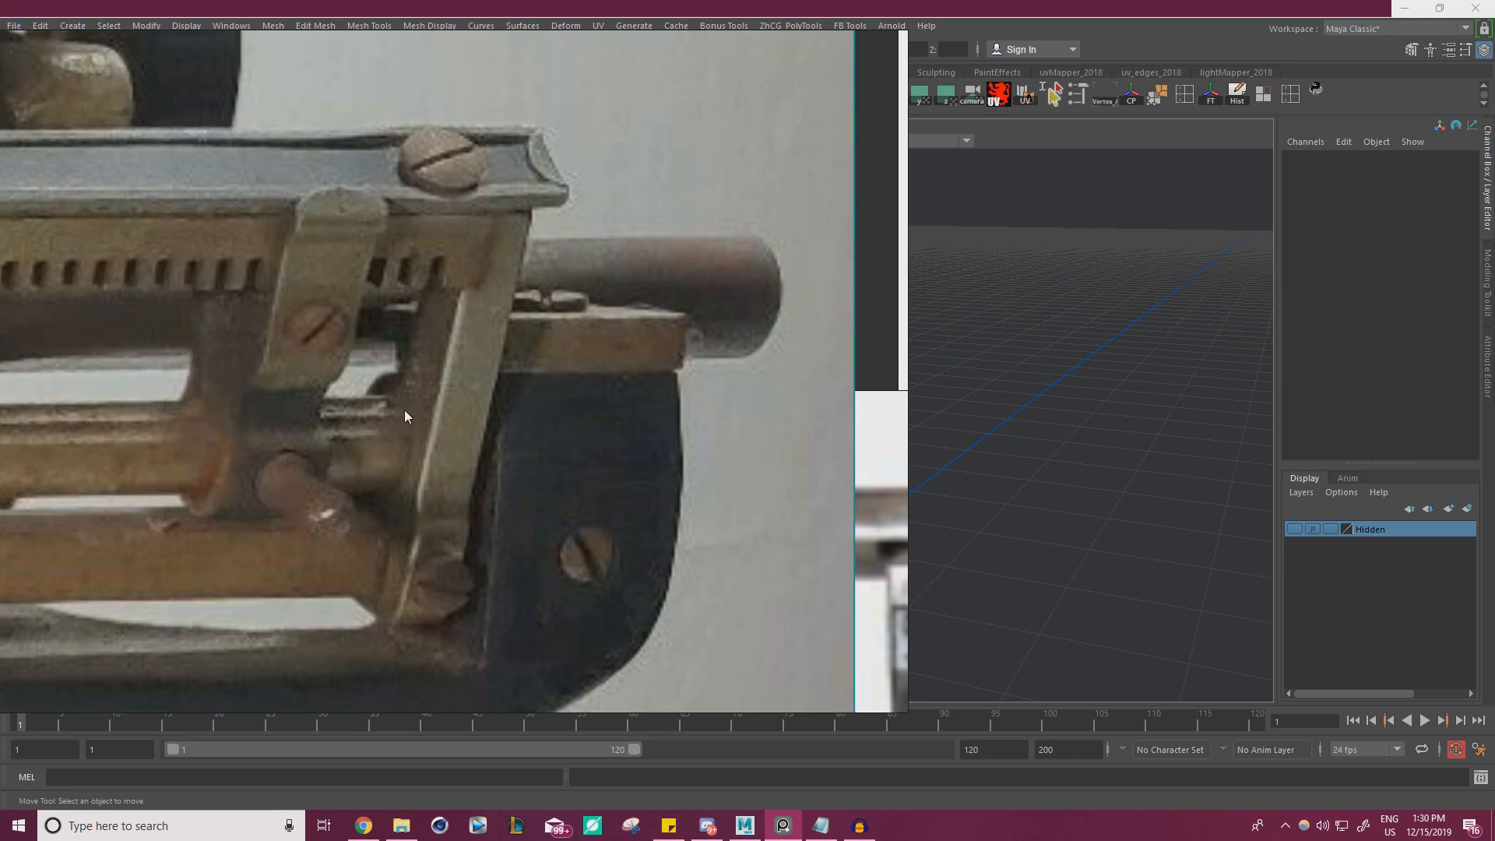
{"action": "scroll", "coordinate": [569, 371], "scroll_direction": "down", "scroll_amount": 5}
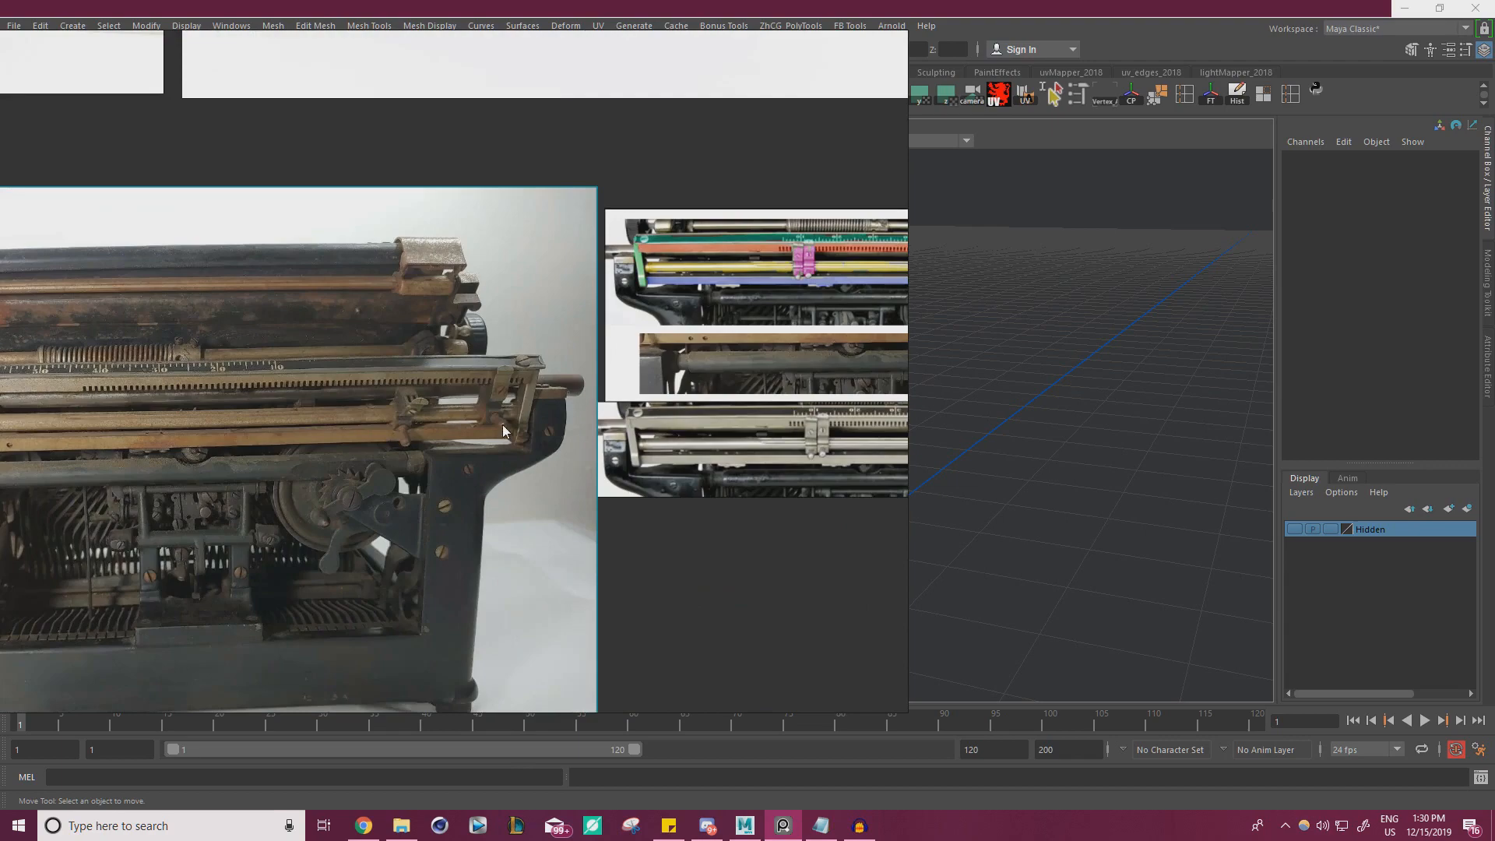
{"action": "scroll", "coordinate": [502, 424], "scroll_direction": "up", "scroll_amount": 5}
{"action": "scroll", "coordinate": [570, 422], "scroll_direction": "up", "scroll_amount": 1}
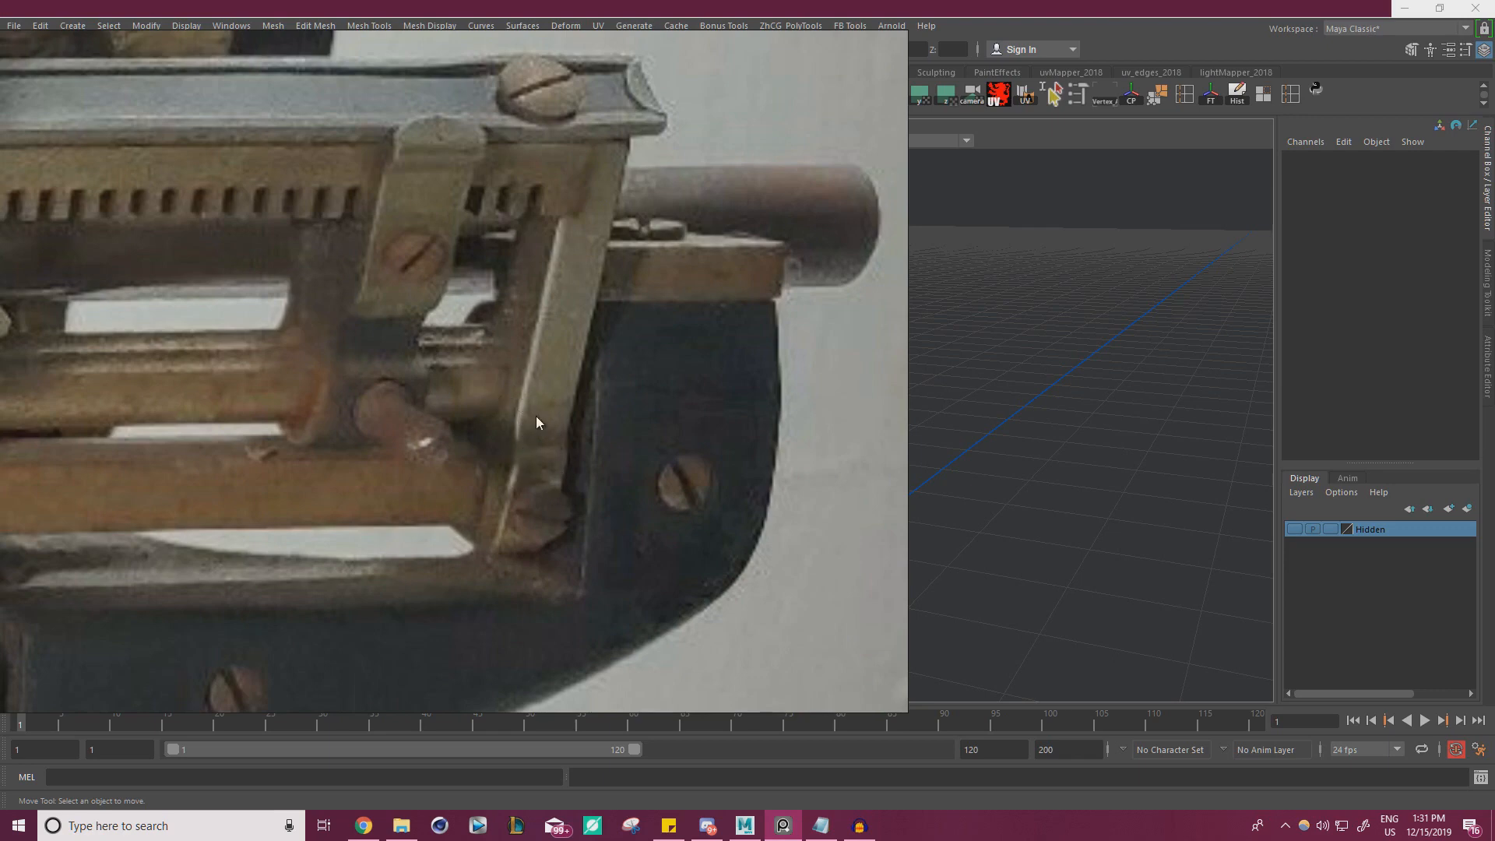
{"action": "scroll", "coordinate": [507, 521], "scroll_direction": "down", "scroll_amount": 2}
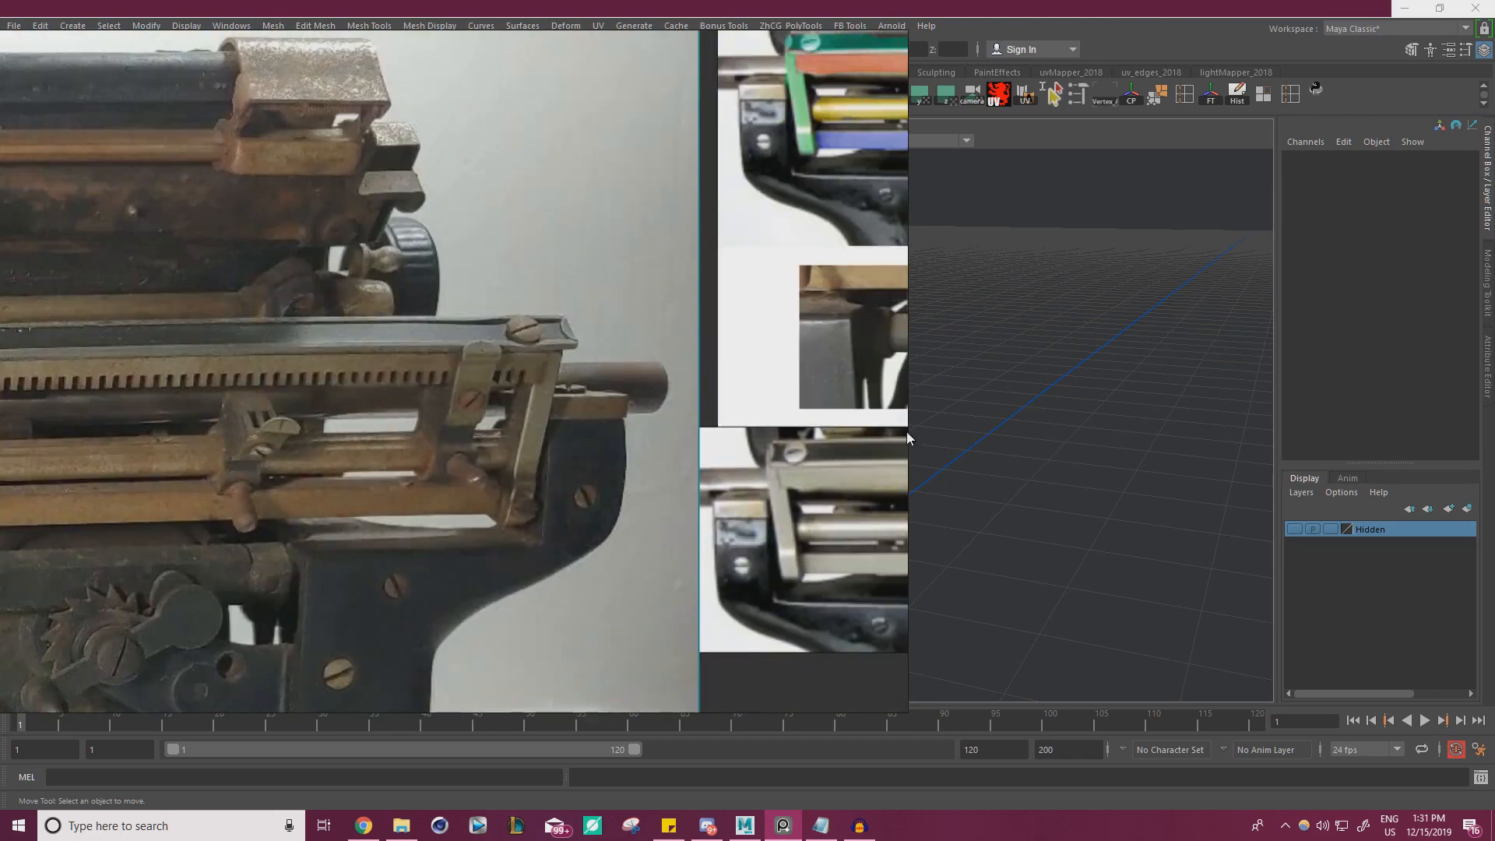
Switch to the Sketchfab scan of the old Underwood typewriter and compare its rear carriage rails with the reference photo
{"action": "mouse_move", "coordinate": [1494, 237]}
{"action": "left_mouse_down"}
{"action": "mouse_move", "coordinate": [830, 90]}
{"action": "mouse_move", "coordinate": [826, 0]}
{"action": "left_mouse_up"}
{"action": "right_click_drag", "start_coordinate": [821, 268], "coordinate": [0, 320]}
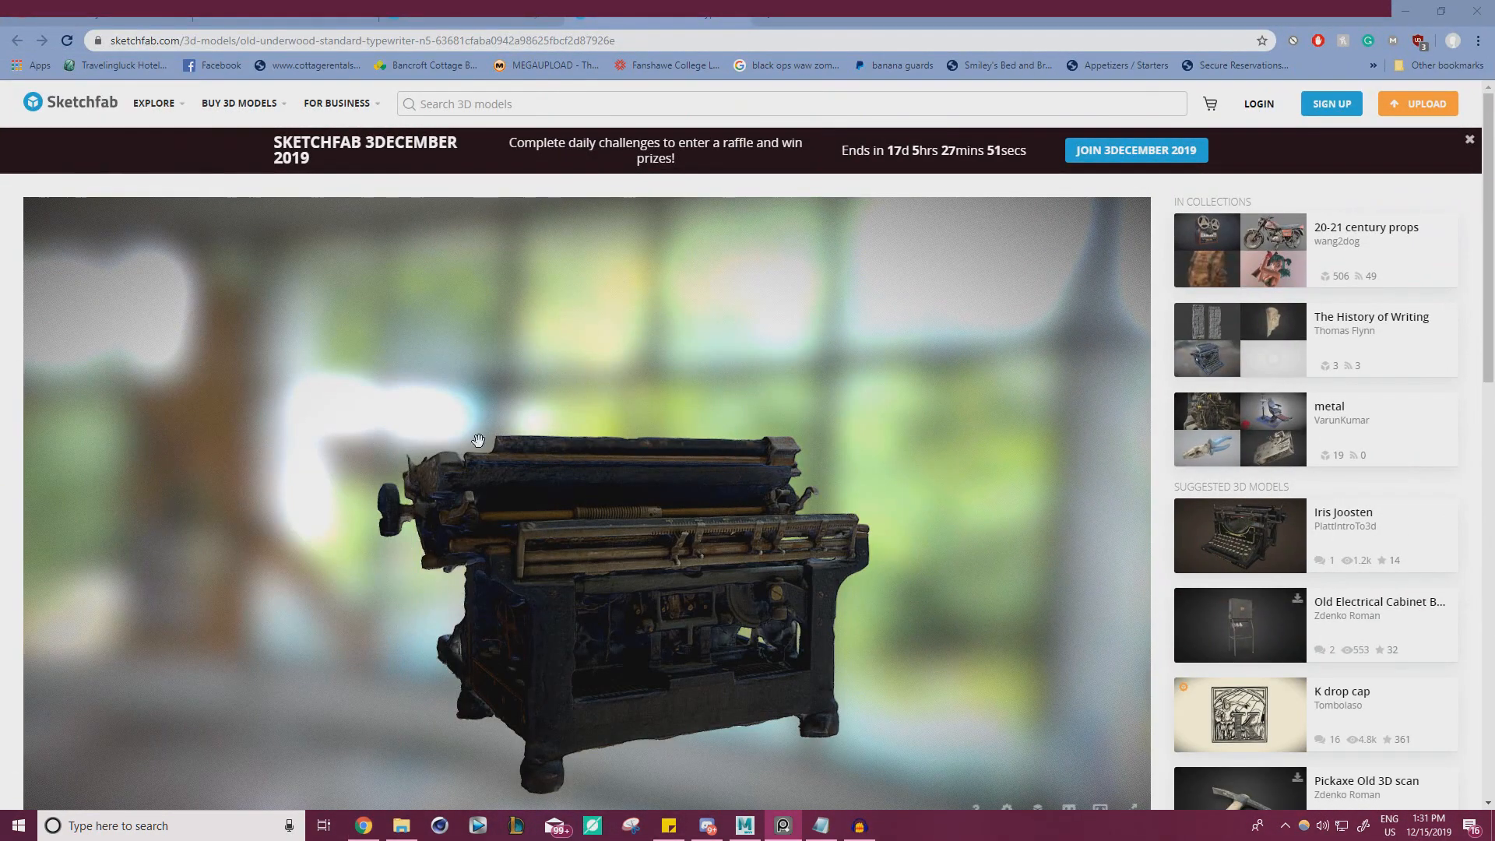
{"action": "left_click_drag", "start_coordinate": [685, 498], "coordinate": [449, 522]}
{"action": "scroll", "coordinate": [632, 646], "scroll_direction": "up", "scroll_amount": 3}
{"action": "scroll", "coordinate": [632, 647], "scroll_direction": "up", "scroll_amount": 2}
{"action": "mouse_move", "coordinate": [633, 647]}
{"action": "left_mouse_down"}
{"action": "mouse_move", "coordinate": [657, 504]}
{"action": "mouse_move", "coordinate": [865, 507]}
{"action": "mouse_move", "coordinate": [584, 474]}
{"action": "mouse_move", "coordinate": [687, 452]}
{"action": "mouse_move", "coordinate": [674, 390]}
{"action": "mouse_move", "coordinate": [705, 347]}
{"action": "mouse_move", "coordinate": [372, 309]}
{"action": "mouse_move", "coordinate": [521, 311]}
{"action": "mouse_move", "coordinate": [514, 355]}
{"action": "mouse_move", "coordinate": [587, 320]}
{"action": "mouse_move", "coordinate": [774, 374]}
{"action": "mouse_move", "coordinate": [701, 397]}
{"action": "mouse_move", "coordinate": [654, 387]}
{"action": "mouse_move", "coordinate": [568, 587]}
{"action": "mouse_move", "coordinate": [171, 591]}
{"action": "left_mouse_up"}
{"action": "key", "text": "alt+Tab"}
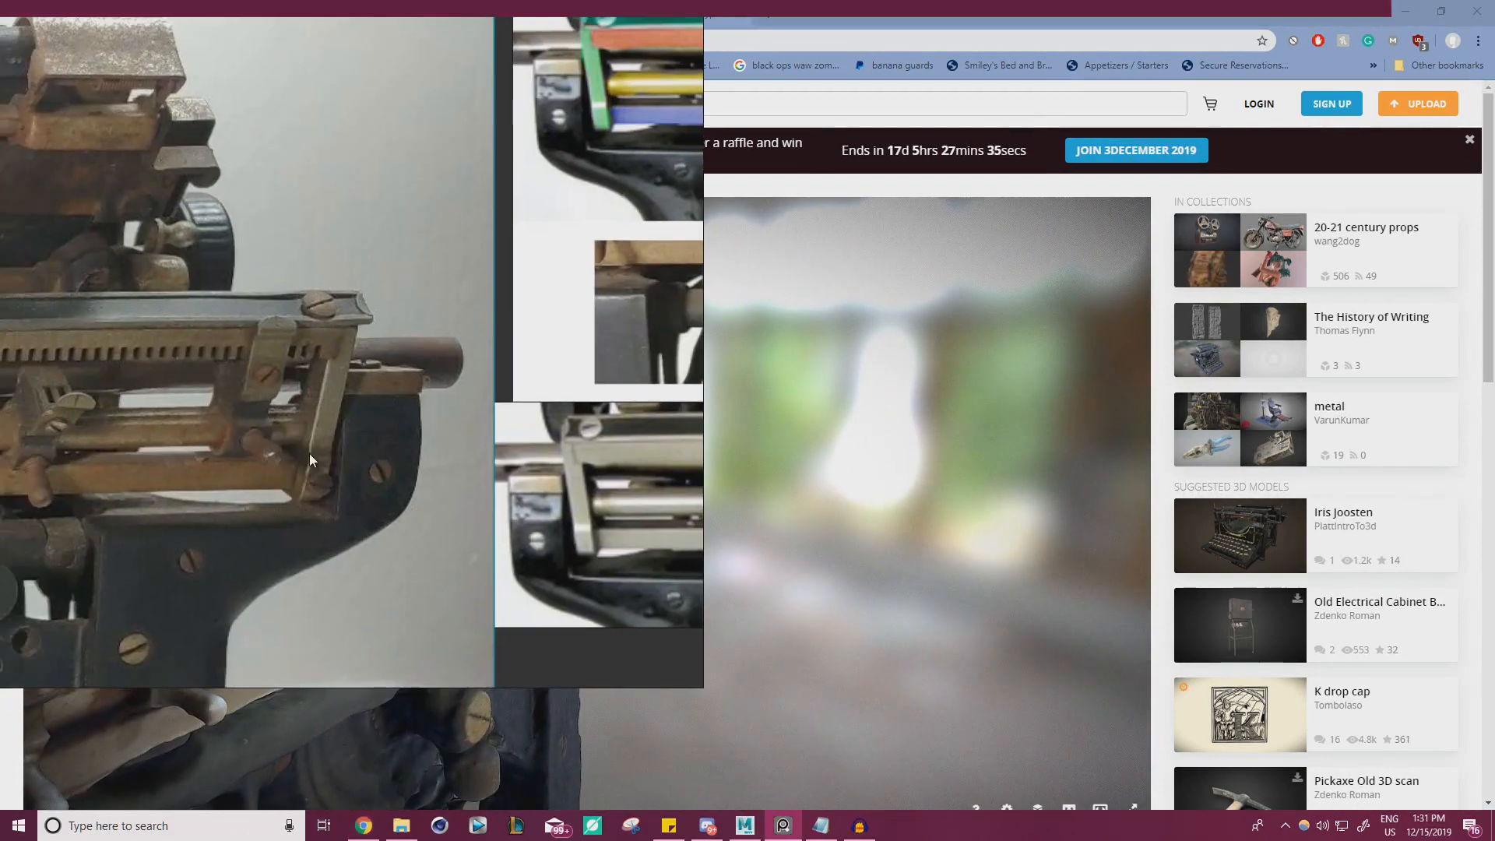
{"action": "key", "text": "alt+Tab"}
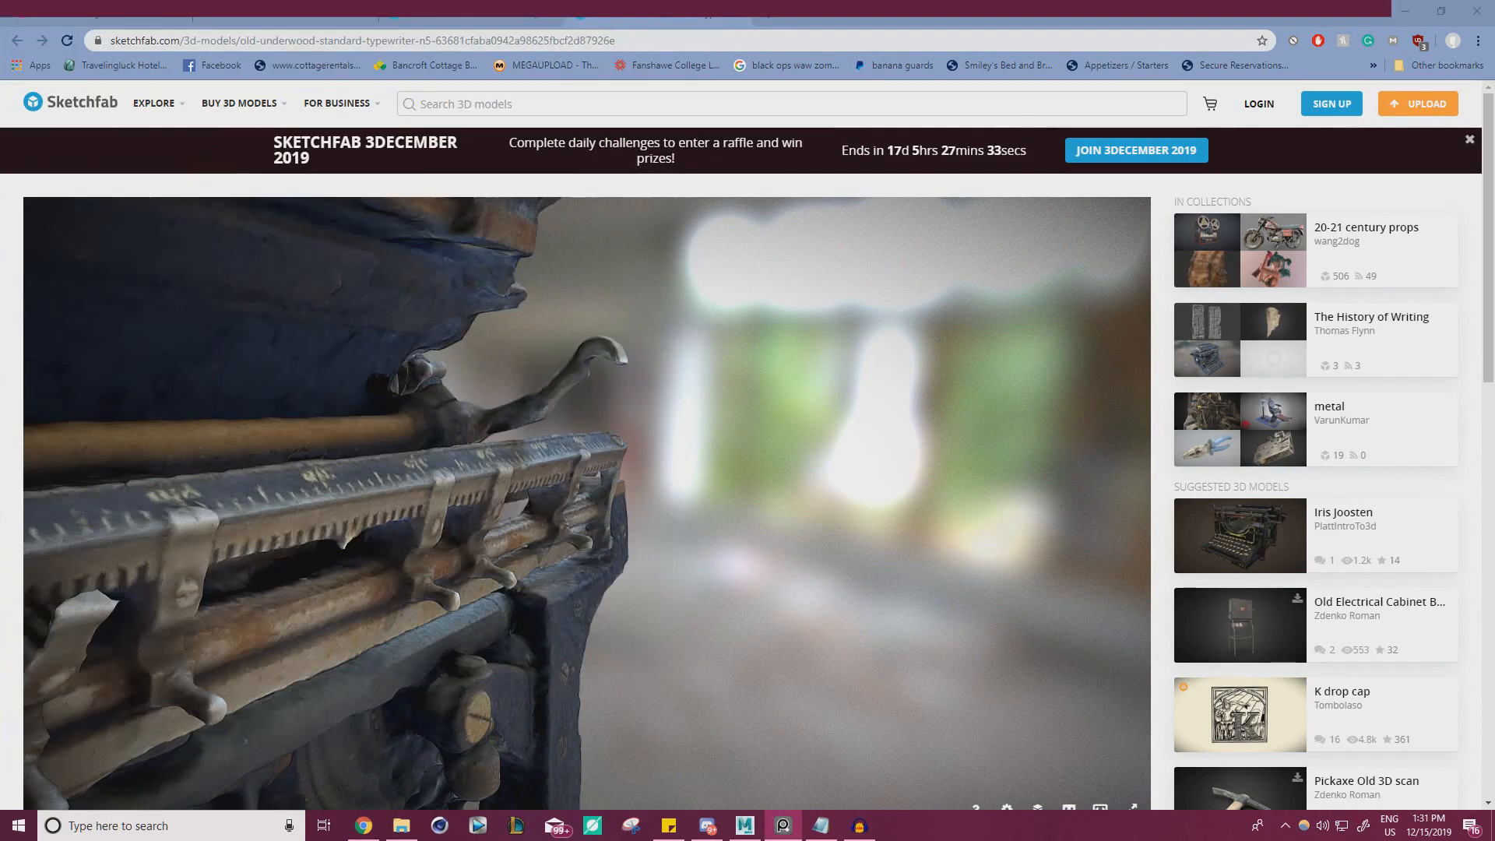
Examine the scan's rear rails, hanging brackets and end bracket from several angles at close range
{"action": "mouse_move", "coordinate": [344, 538]}
{"action": "left_mouse_down"}
{"action": "mouse_move", "coordinate": [592, 424]}
{"action": "mouse_move", "coordinate": [911, 124]}
{"action": "left_mouse_up"}
{"action": "left_click_drag", "start_coordinate": [417, 417], "coordinate": [668, 466]}
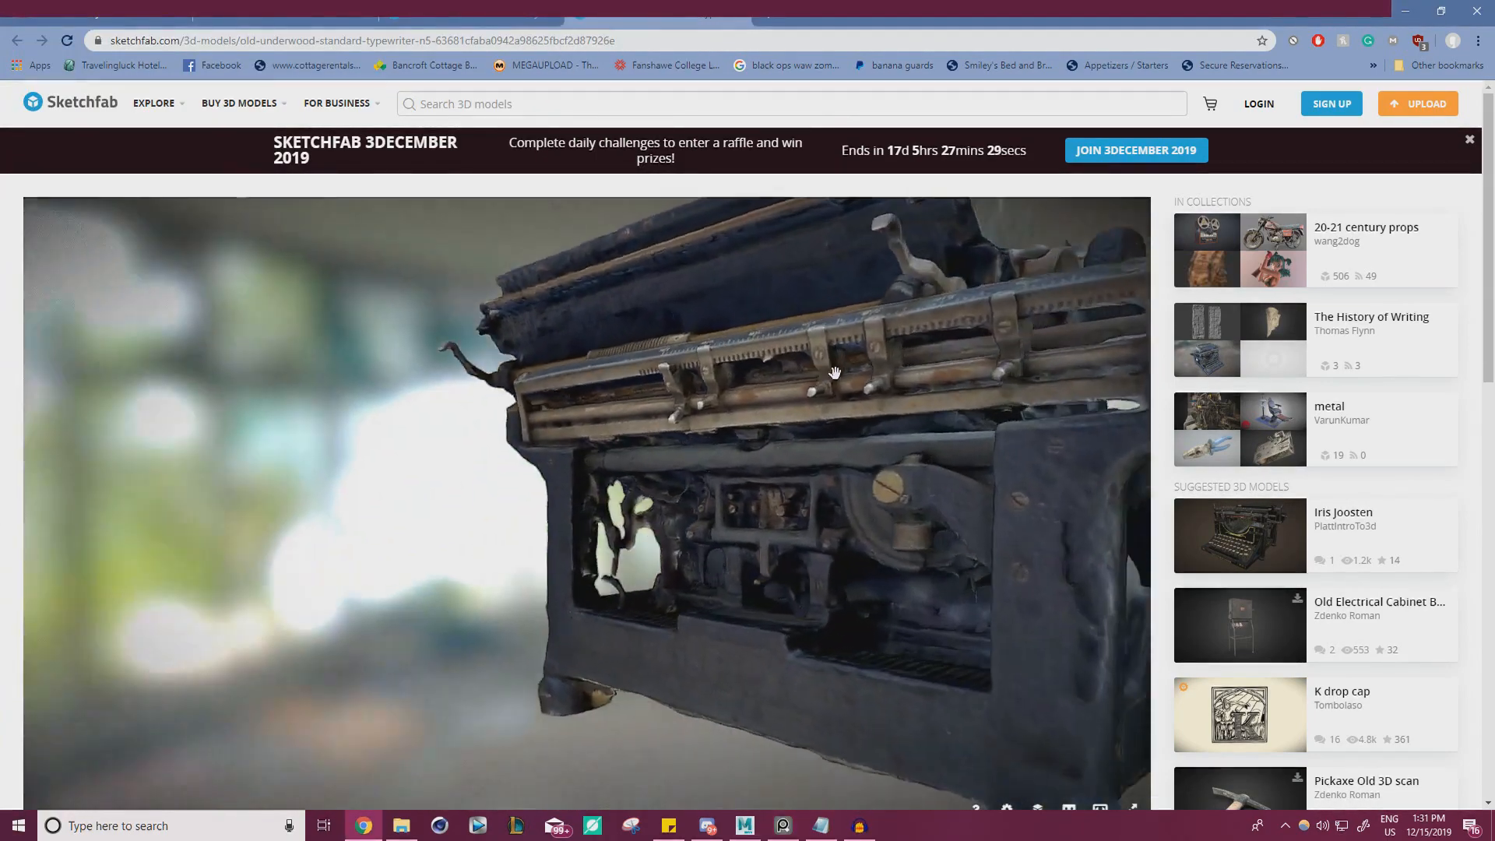
{"action": "scroll", "coordinate": [669, 466], "scroll_direction": "up", "scroll_amount": 4}
{"action": "mouse_move", "coordinate": [1010, 320]}
{"action": "left_mouse_down"}
{"action": "mouse_move", "coordinate": [786, 374]}
{"action": "mouse_move", "coordinate": [707, 291]}
{"action": "left_mouse_up"}
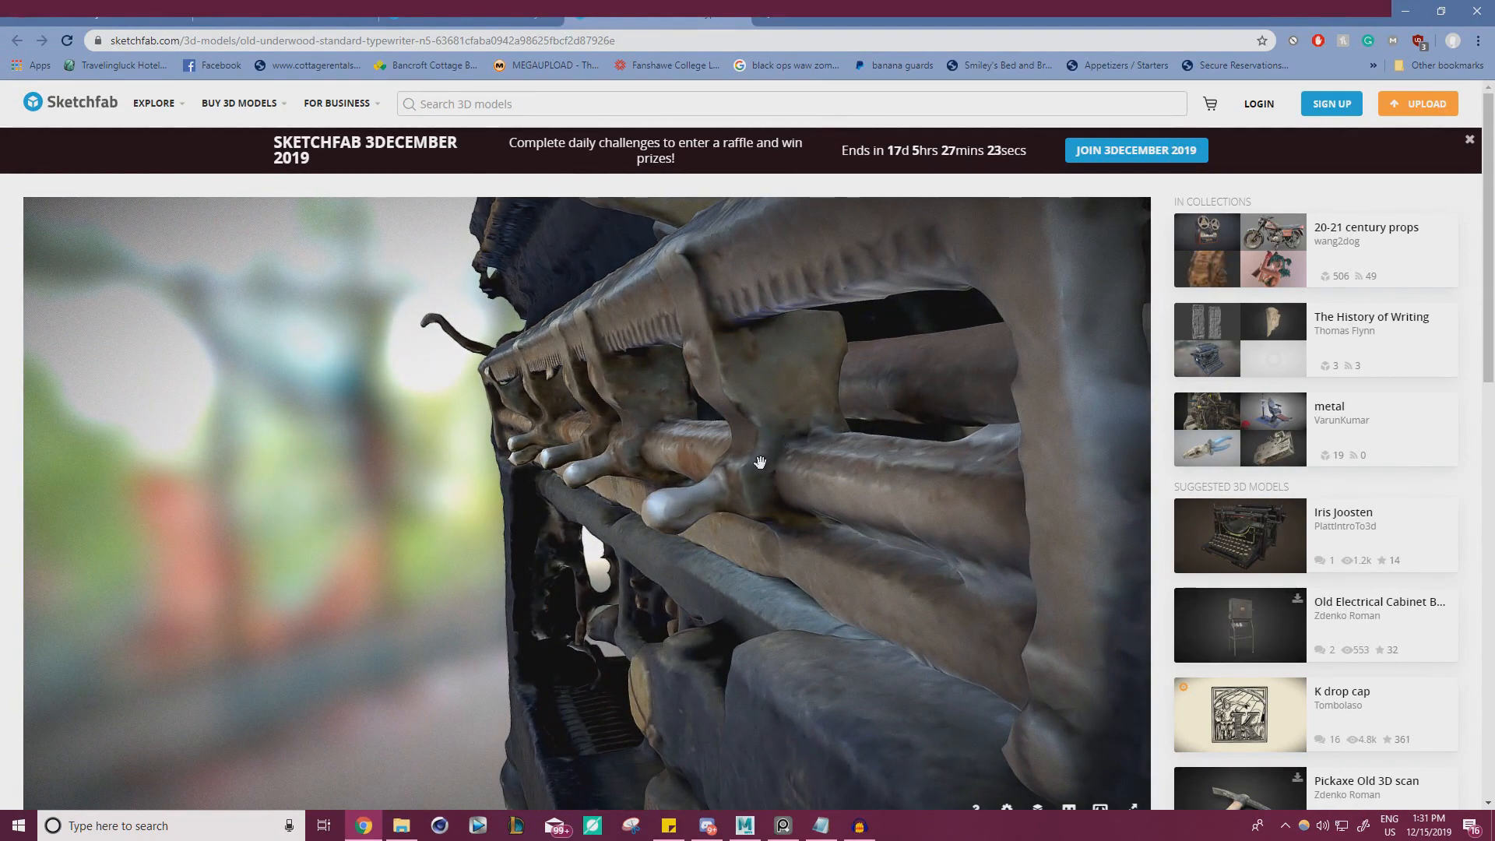
{"action": "scroll", "coordinate": [760, 462], "scroll_direction": "down", "scroll_amount": 5}
{"action": "left_click_drag", "start_coordinate": [701, 447], "coordinate": [885, 290]}
Return to Maya and create a polygon cube for the rear carriage rail bracket
{"action": "left_click_drag", "start_coordinate": [1005, 14], "coordinate": [1494, 168]}
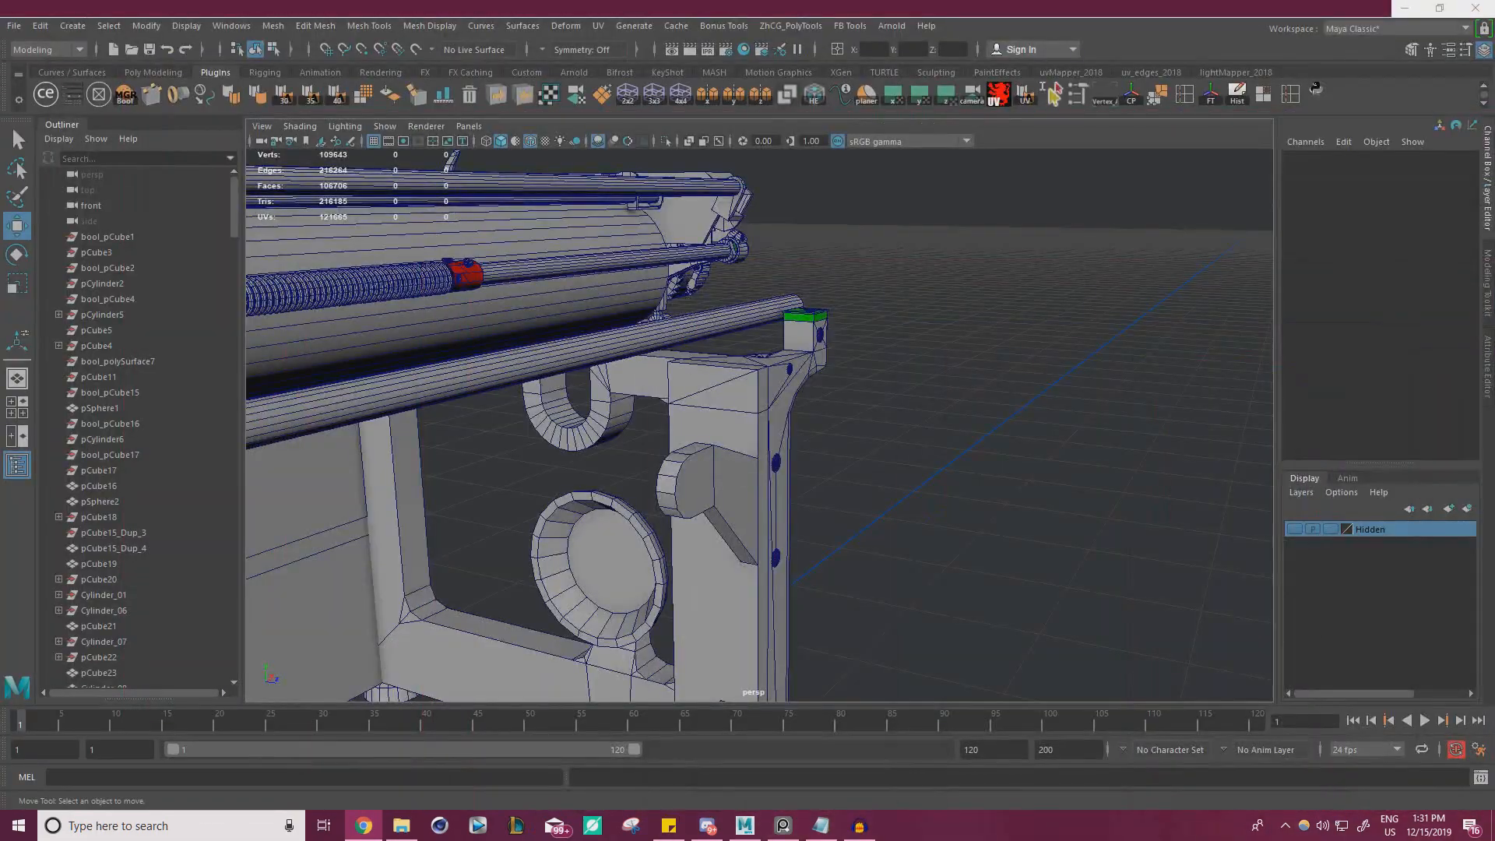
{"action": "right_click_drag", "start_coordinate": [933, 341], "coordinate": [713, 345], "text": "alt"}
{"action": "left_click_drag", "start_coordinate": [621, 341], "coordinate": [580, 357], "text": "alt"}
{"action": "right_click_drag", "start_coordinate": [581, 357], "coordinate": [767, 372], "text": "alt"}
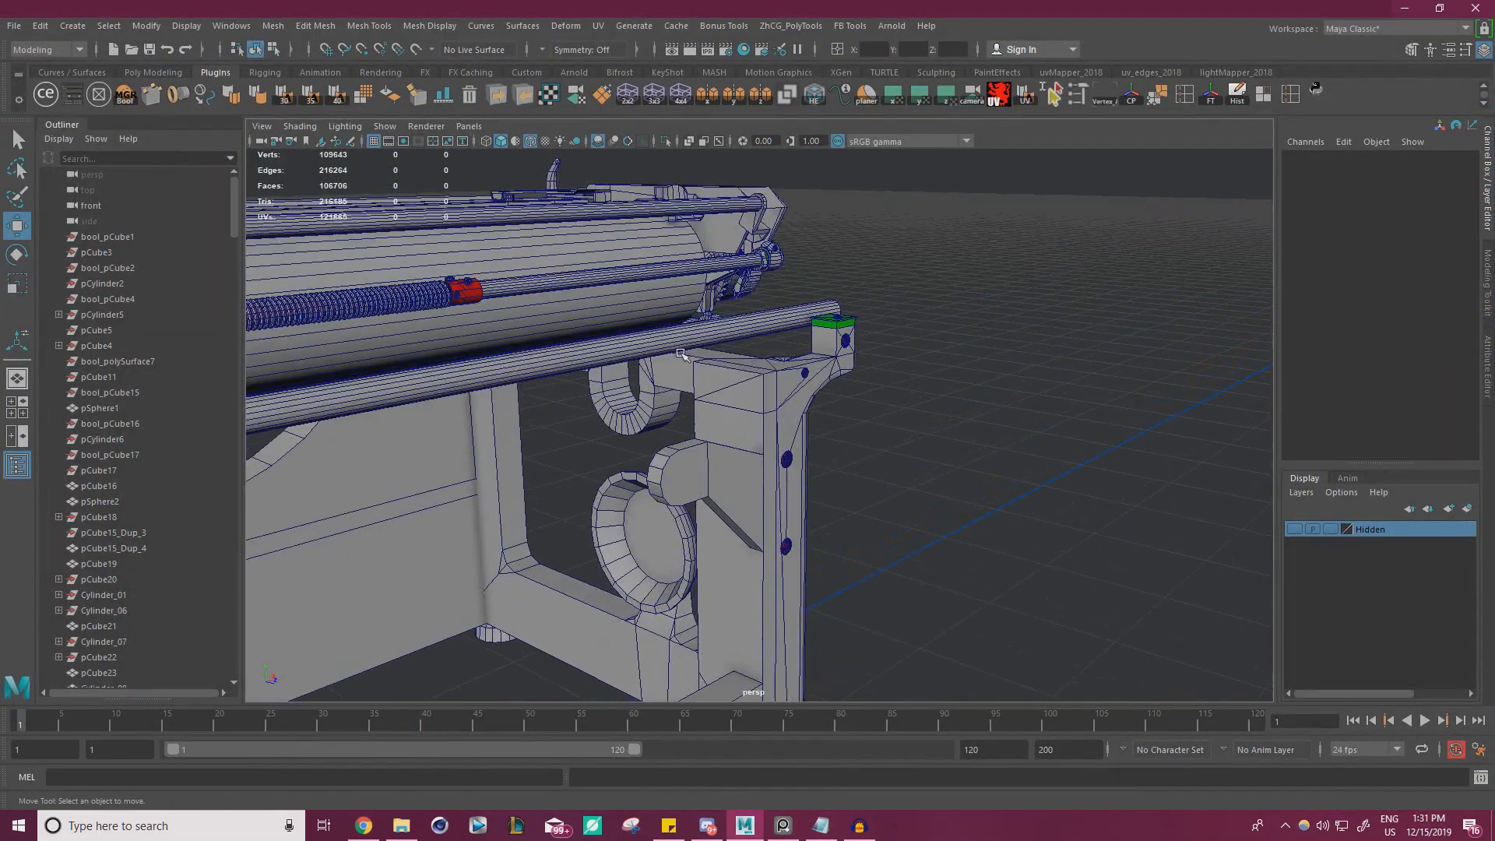
{"action": "right_click_drag", "start_coordinate": [539, 293], "coordinate": [297, 364], "text": "alt"}
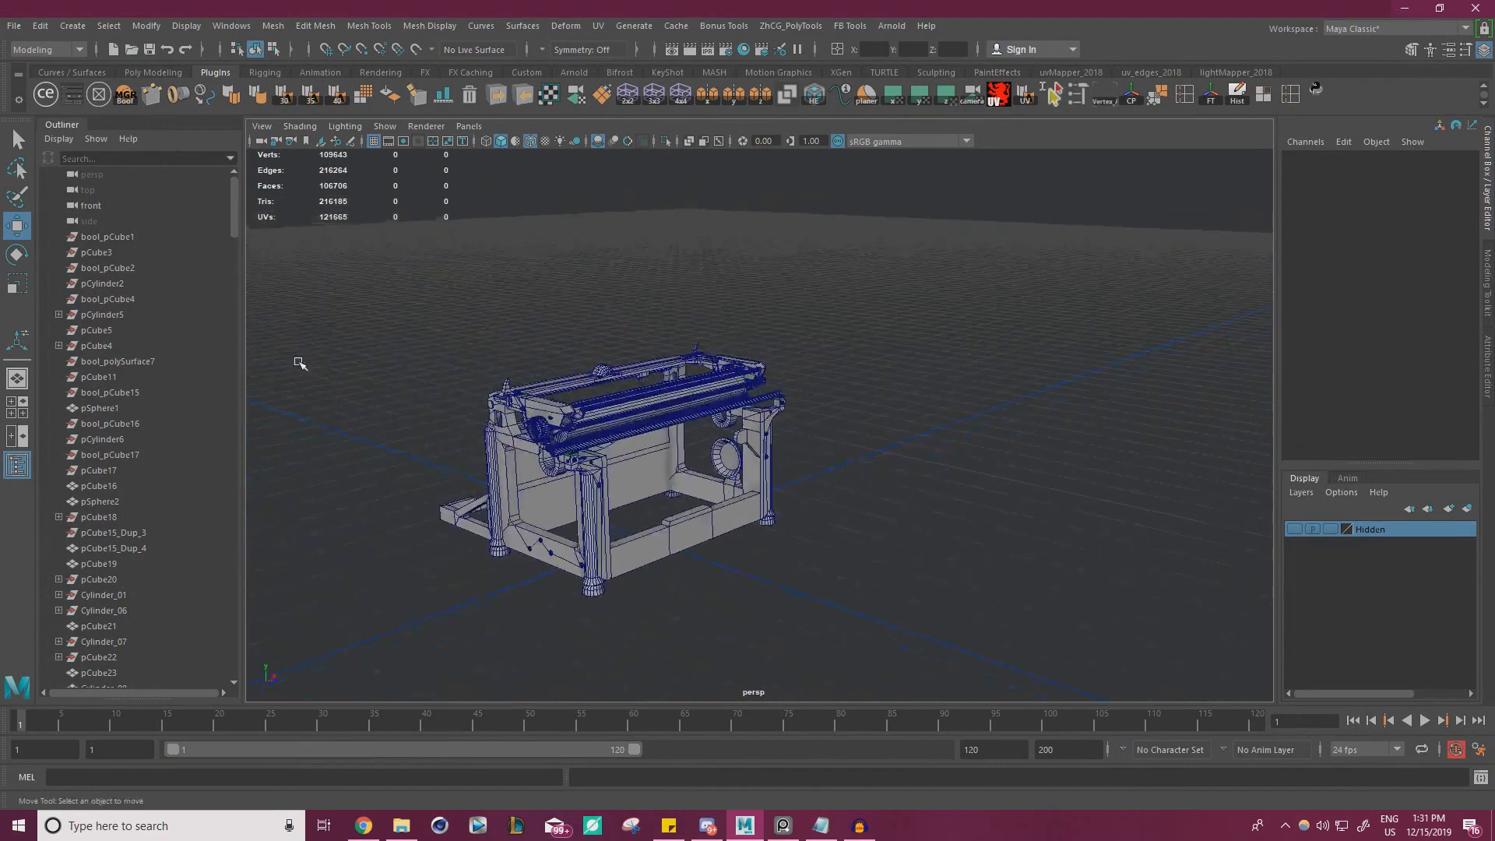
{"action": "left_click_drag", "start_coordinate": [296, 364], "coordinate": [483, 382], "text": "alt"}
{"action": "middle_click_drag", "start_coordinate": [483, 382], "coordinate": [587, 301], "text": "alt"}
{"action": "right_click_drag", "start_coordinate": [588, 301], "coordinate": [731, 301], "text": "alt"}
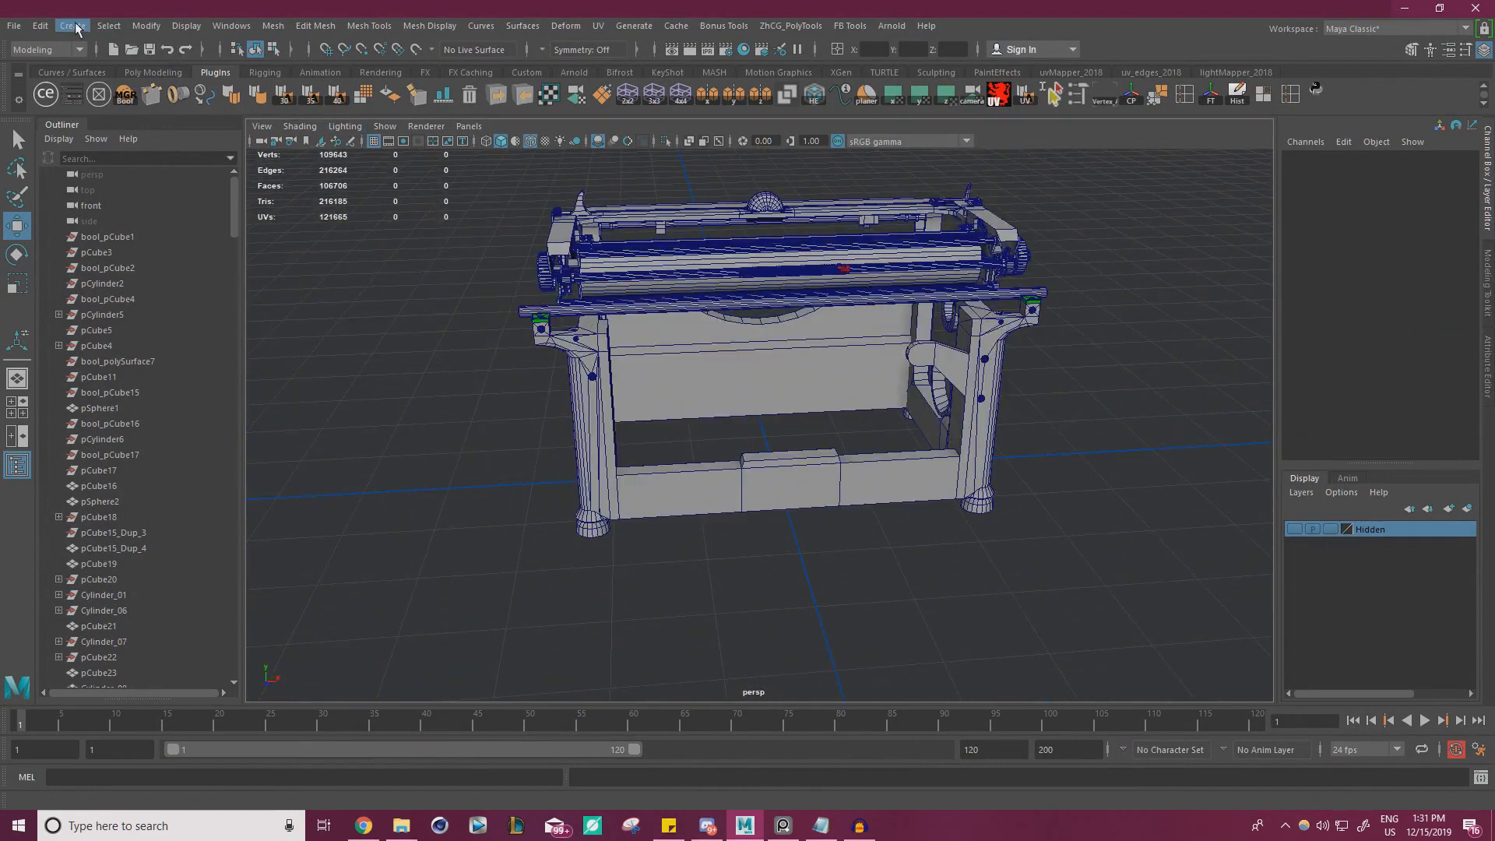
{"action": "left_click", "coordinate": [74, 26]}
{"action": "mouse_move", "coordinate": [114, 85]}
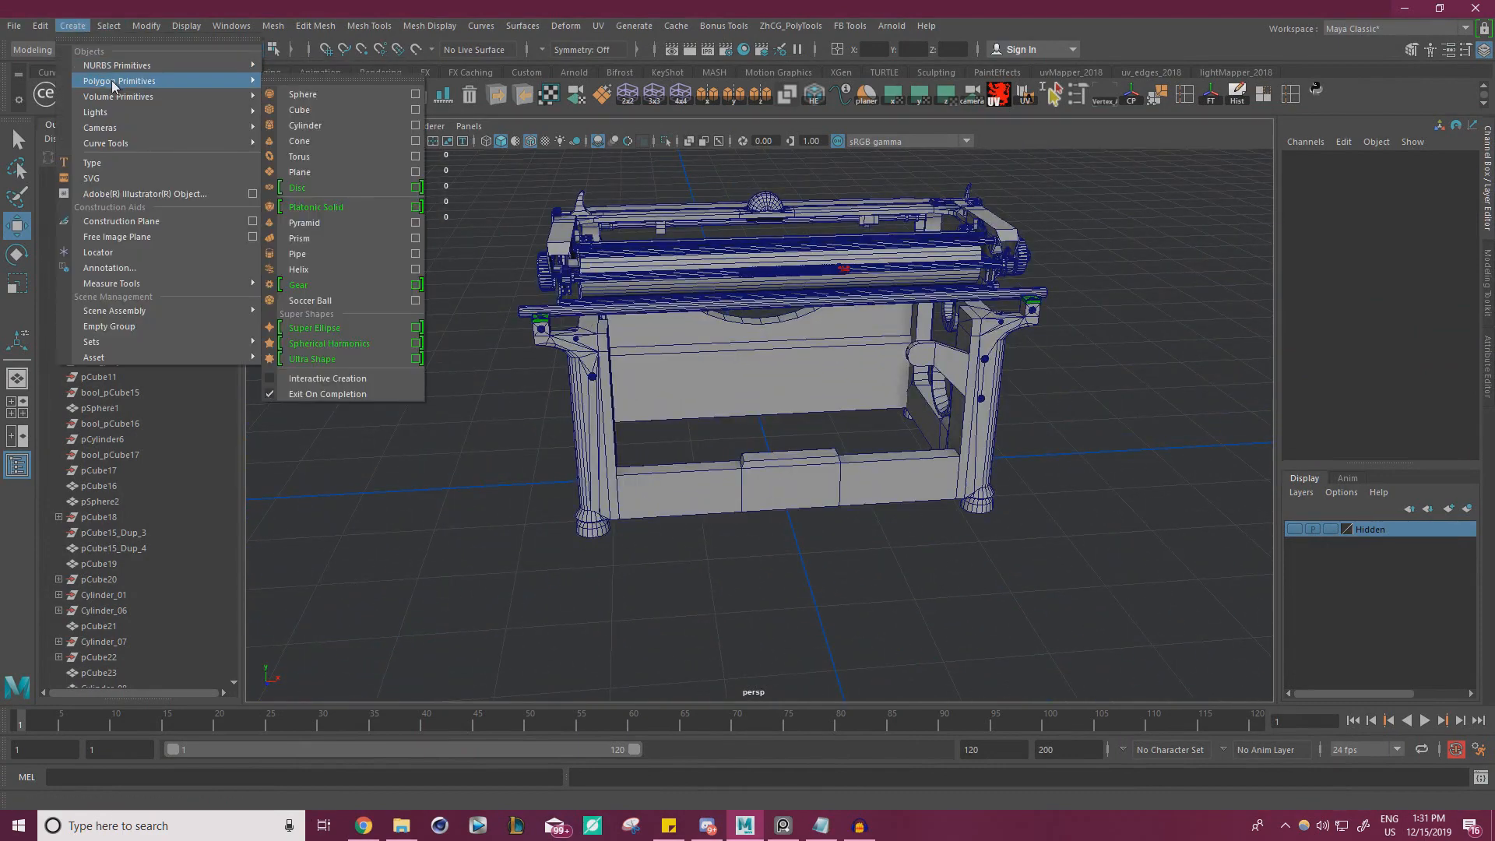
{"action": "left_click", "coordinate": [311, 112]}
Raise the new cube and move it back to the rear rail, at about Y 25.949 and Z 16.522
{"action": "left_click_drag", "start_coordinate": [655, 342], "coordinate": [756, 382], "text": "alt"}
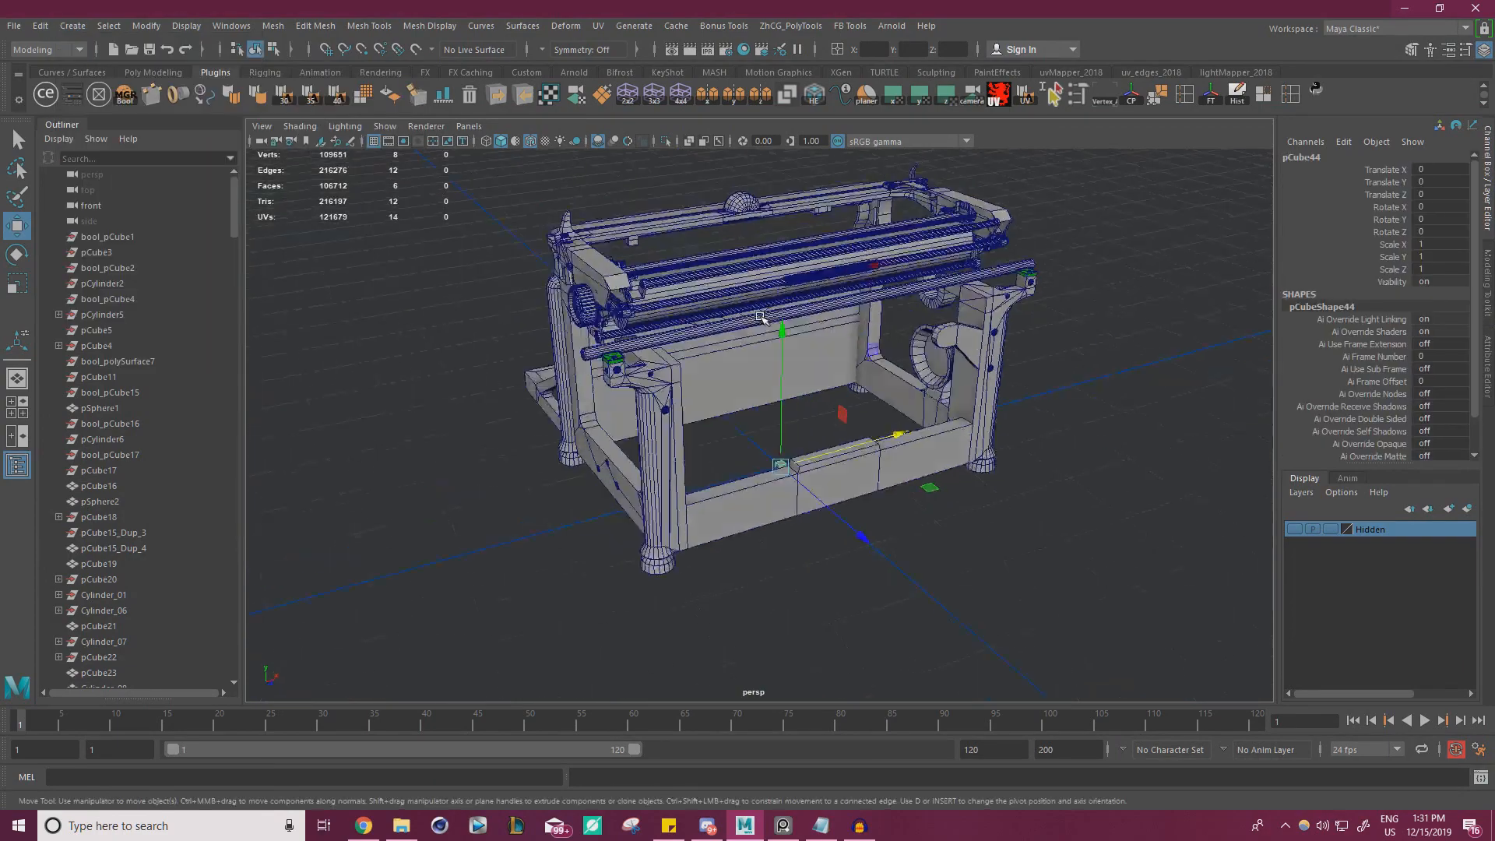
{"action": "right_click_drag", "start_coordinate": [755, 381], "coordinate": [850, 401], "text": "alt"}
{"action": "left_click_drag", "start_coordinate": [793, 436], "coordinate": [794, 255]}
{"action": "left_click_drag", "start_coordinate": [838, 323], "coordinate": [900, 296], "text": "alt"}
{"action": "middle_click_drag", "start_coordinate": [900, 296], "coordinate": [824, 367], "text": "alt"}
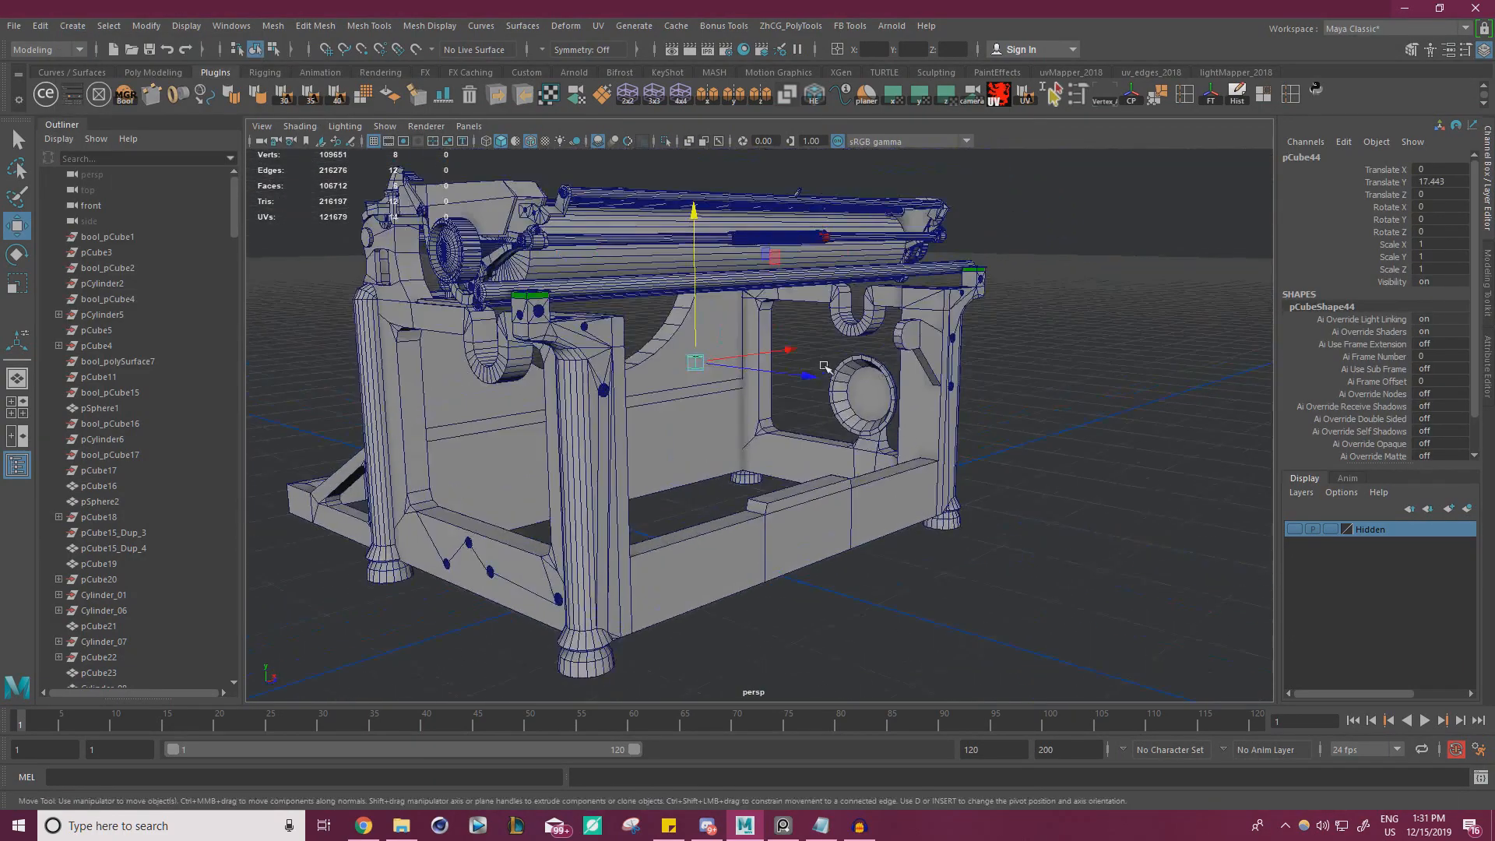
{"action": "left_click_drag", "start_coordinate": [824, 367], "coordinate": [904, 351], "text": "alt"}
{"action": "left_click_drag", "start_coordinate": [805, 256], "coordinate": [994, 147]}
{"action": "left_click_drag", "start_coordinate": [989, 203], "coordinate": [808, 289], "text": "alt"}
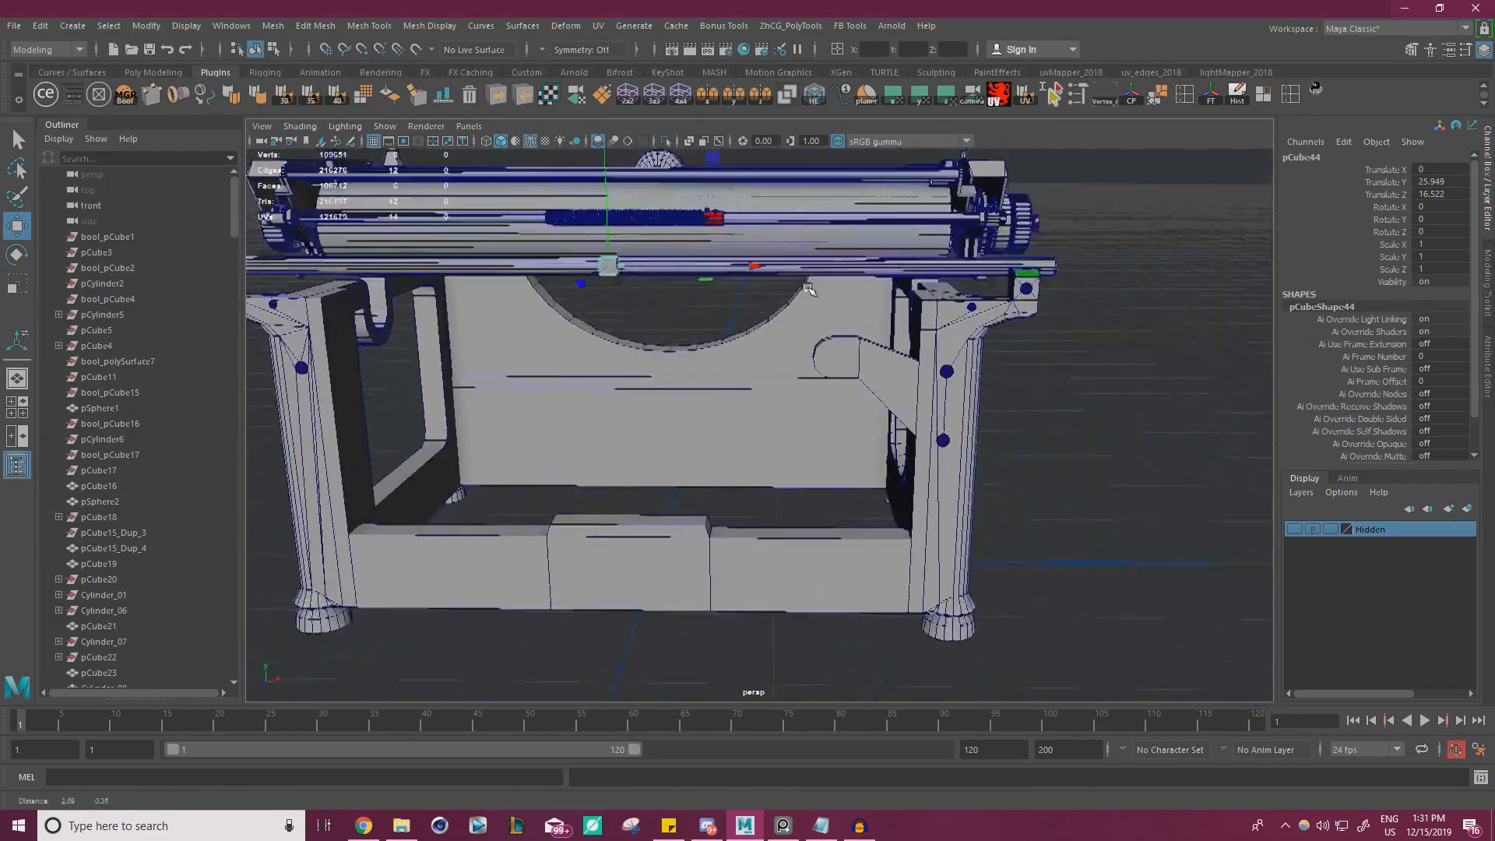
{"action": "middle_click_drag", "start_coordinate": [808, 289], "coordinate": [737, 351], "text": "alt"}
Move the cube along the rail to the green-capped block on top of the rear post
{"action": "left_click_drag", "start_coordinate": [642, 224], "coordinate": [826, 205]}
{"action": "left_click_drag", "start_coordinate": [862, 285], "coordinate": [956, 395], "text": "alt"}
{"action": "middle_click_drag", "start_coordinate": [956, 394], "coordinate": [1027, 390], "text": "alt"}
{"action": "scroll", "coordinate": [929, 422], "scroll_direction": "up", "scroll_amount": 3}
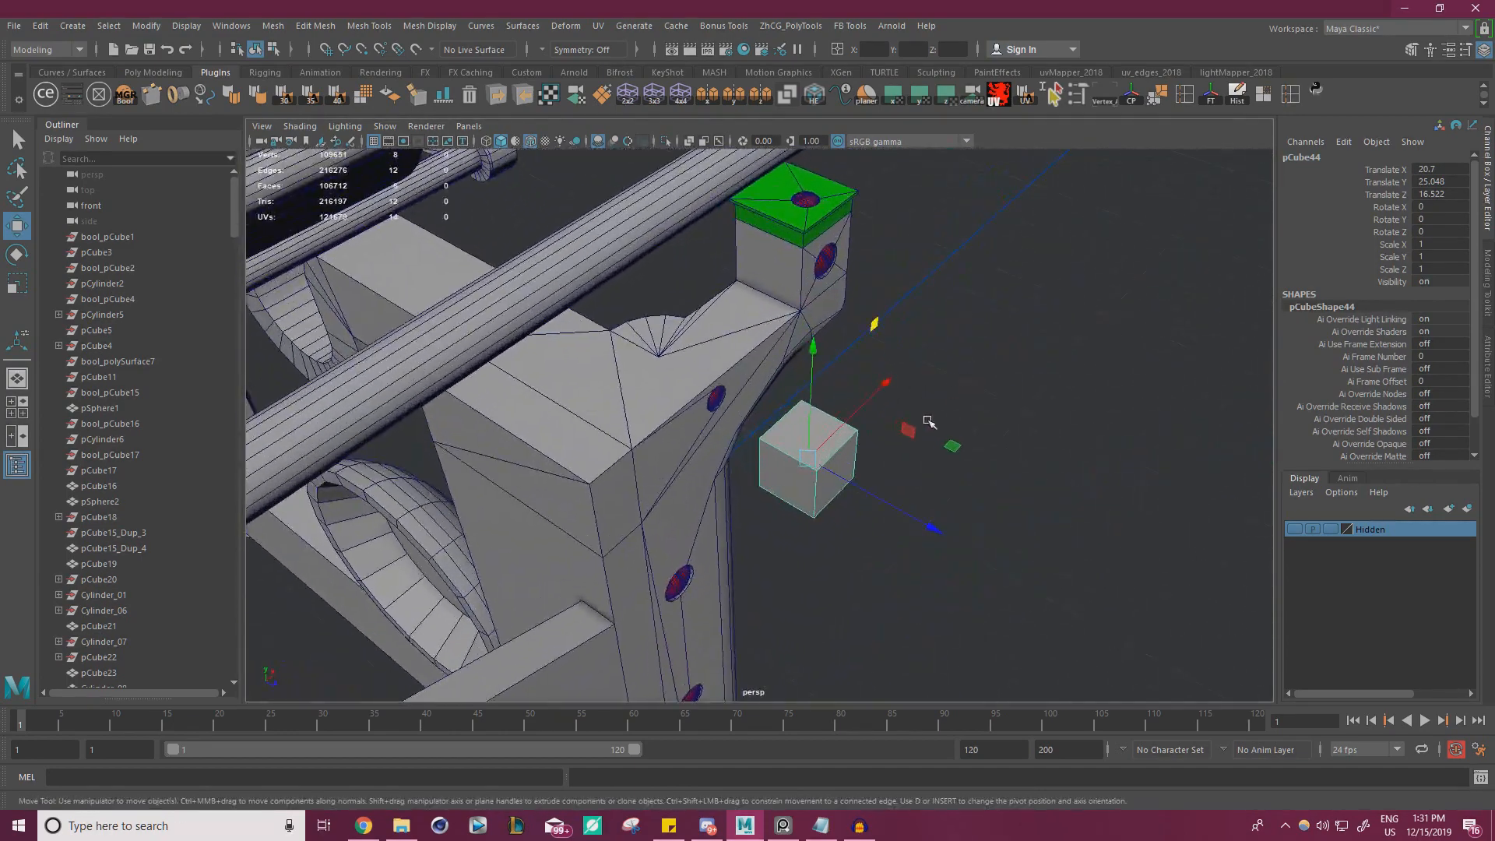
{"action": "left_click_drag", "start_coordinate": [952, 446], "coordinate": [923, 233]}
{"action": "key", "text": "f"}
{"action": "right_click_drag", "start_coordinate": [947, 305], "coordinate": [895, 307], "text": "alt"}
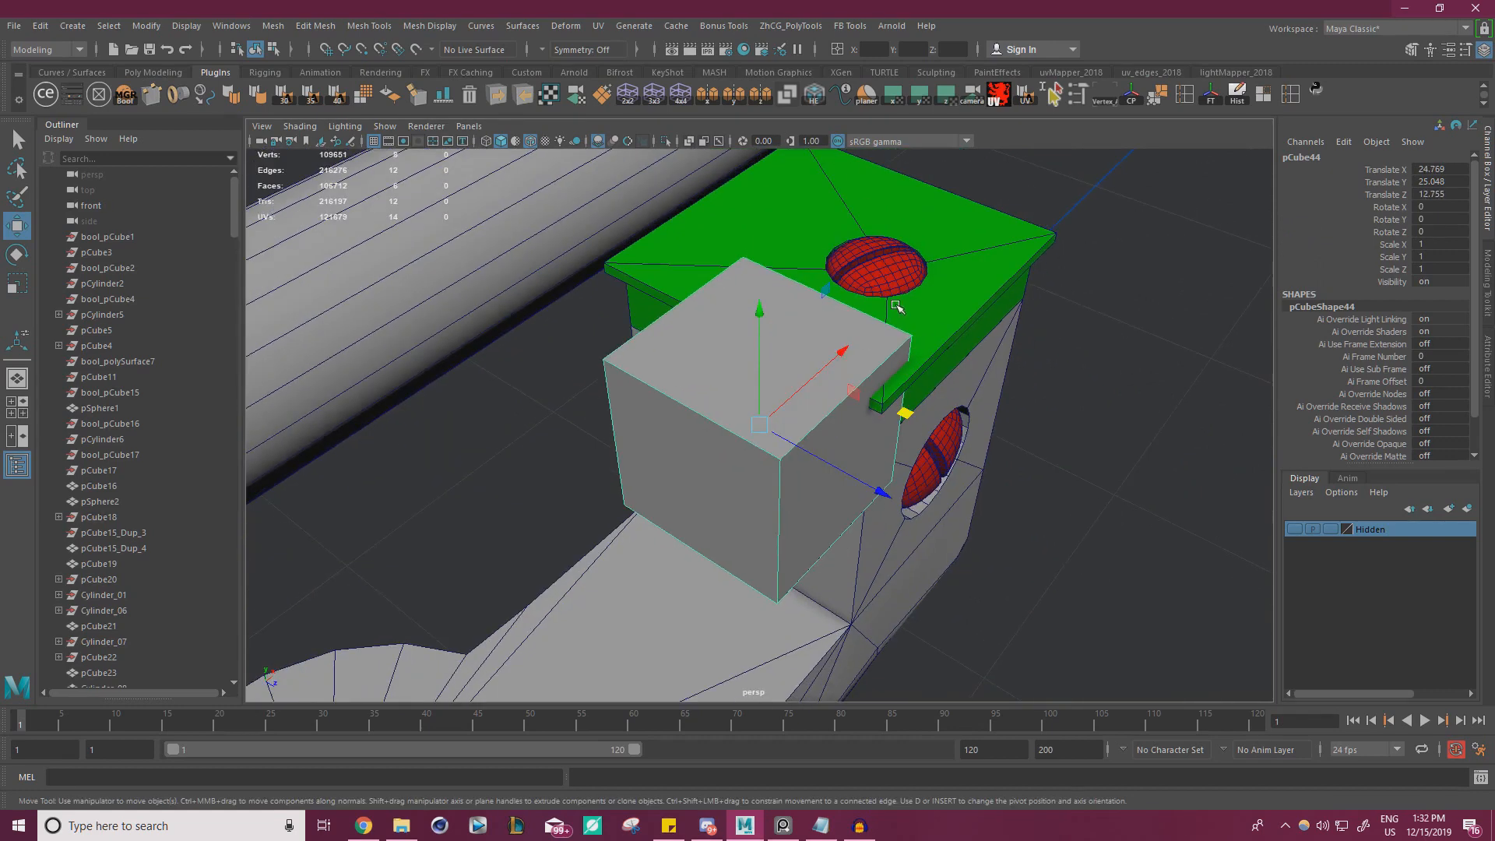
{"action": "middle_click_drag", "start_coordinate": [825, 343], "coordinate": [869, 242], "text": "alt"}
{"action": "left_click_drag", "start_coordinate": [786, 335], "coordinate": [844, 204], "text": "alt"}
Poke the inner side face of the post block below the green cap to get a centre vertex
{"action": "left_click", "coordinate": [691, 467]}
{"action": "right_click_drag", "start_coordinate": [651, 465], "coordinate": [660, 478]}
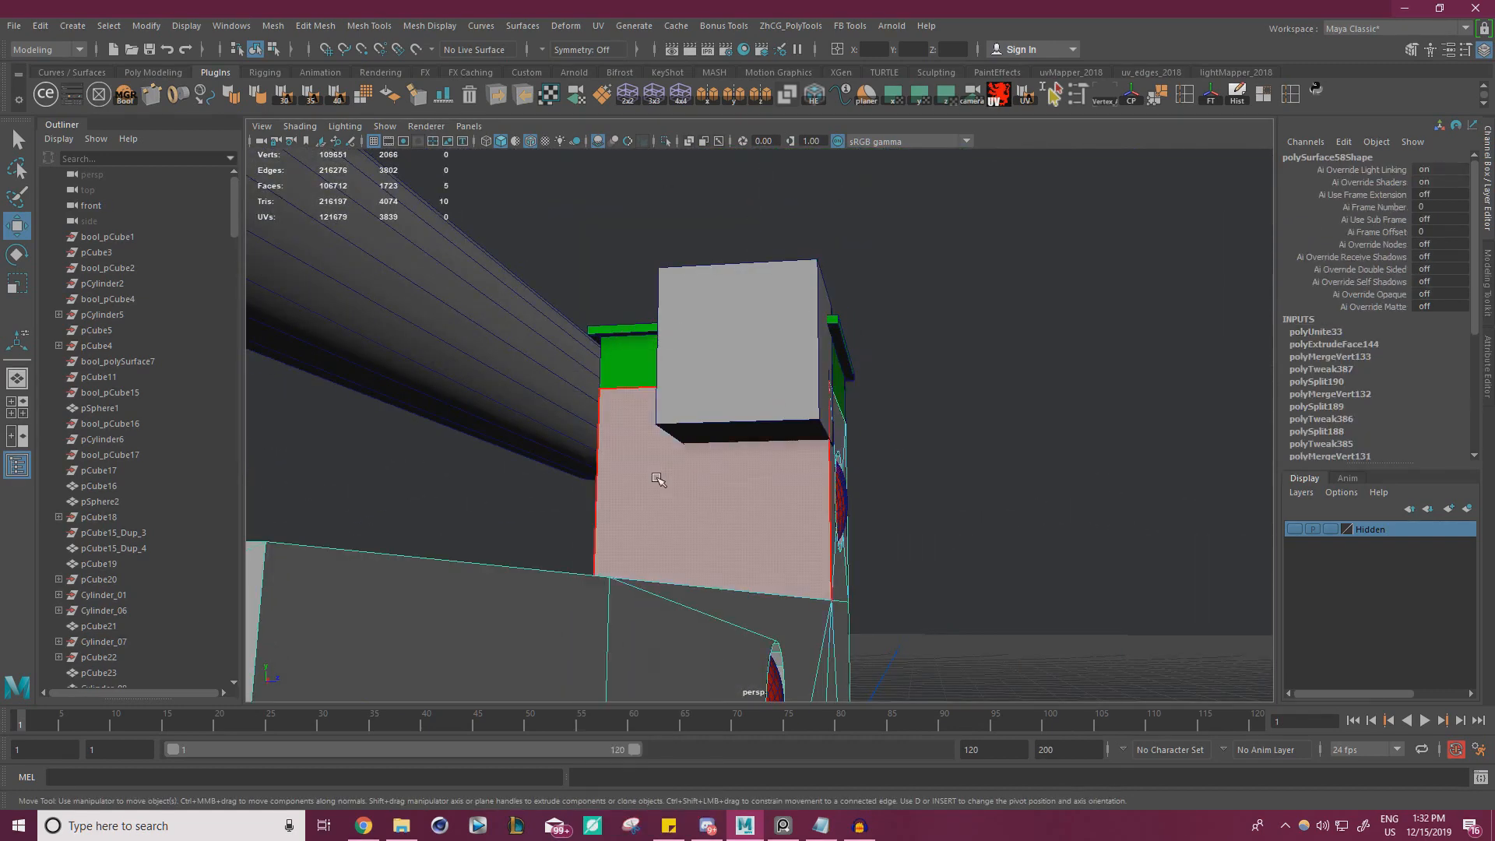
{"action": "left_click", "coordinate": [661, 478]}
{"action": "right_click_drag", "start_coordinate": [1018, 405], "coordinate": [1090, 384], "text": "shift"}
{"action": "right_click_drag", "start_coordinate": [776, 348], "coordinate": [853, 328]}
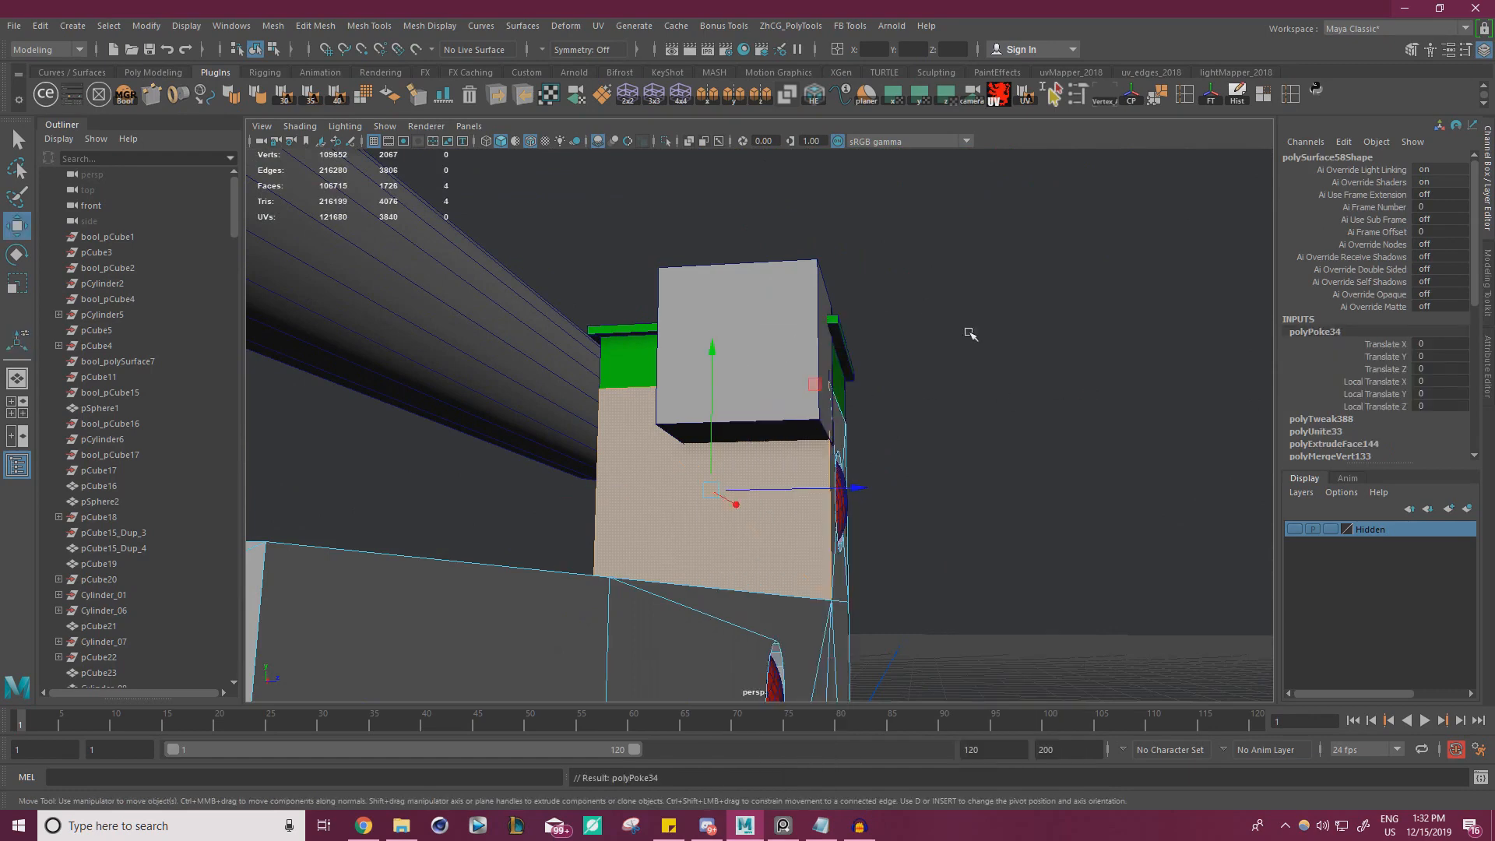
{"action": "left_click", "coordinate": [970, 330]}
Snap the cube to the poked face's centre, and pull it out from the post block to X 24.18
{"action": "left_click", "coordinate": [798, 375]}
{"action": "left_click_drag", "start_coordinate": [851, 399], "coordinate": [809, 414], "text": "alt"}
{"action": "left_click_drag", "start_coordinate": [759, 317], "coordinate": [731, 445]}
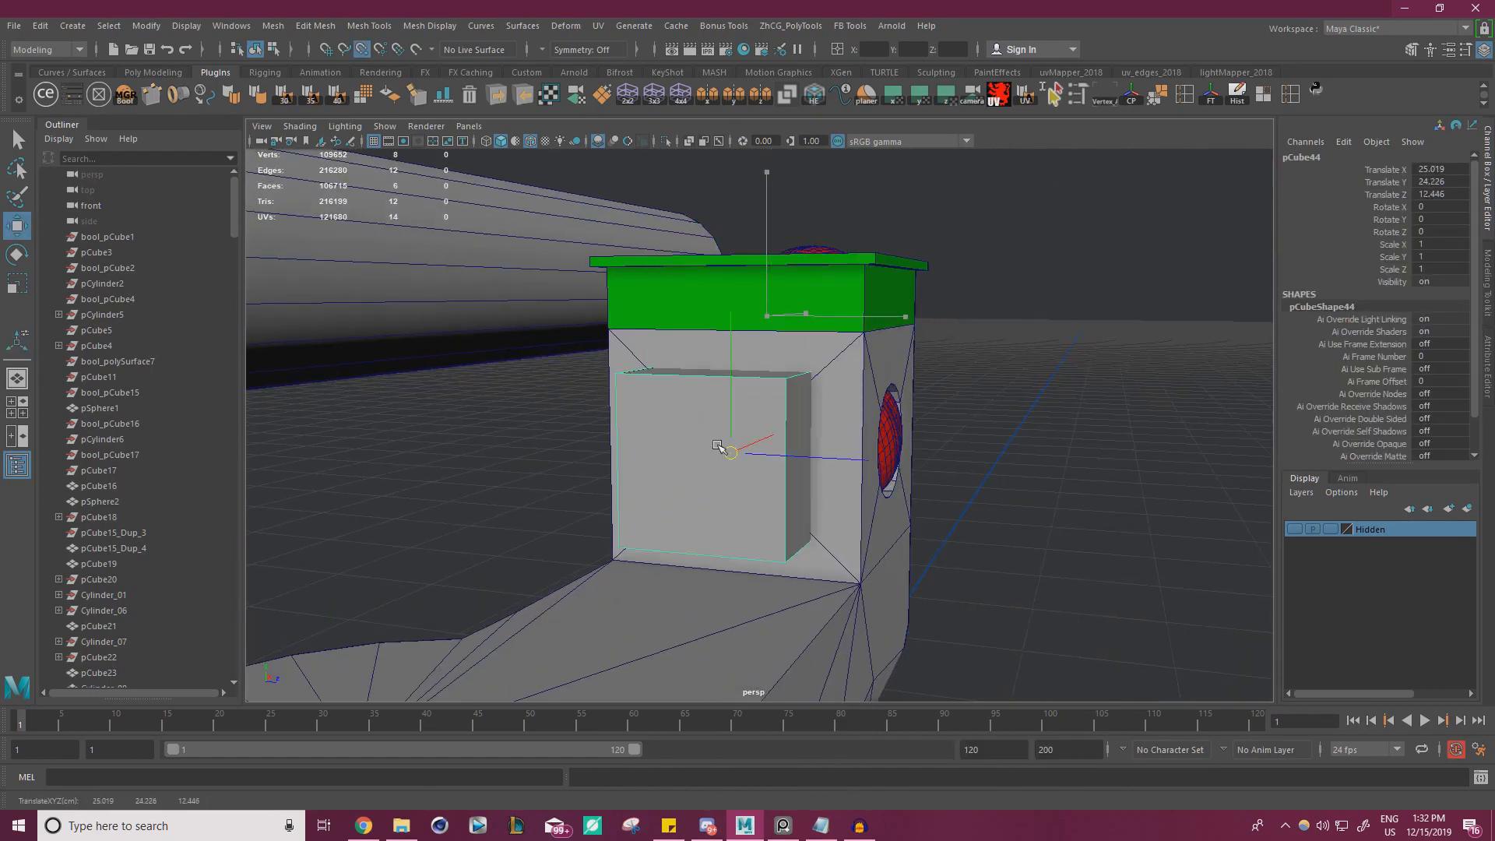
{"action": "left_click_drag", "start_coordinate": [834, 393], "coordinate": [745, 434], "text": "alt"}
{"action": "right_click_drag", "start_coordinate": [745, 434], "coordinate": [817, 420], "text": "alt"}
{"action": "left_click_drag", "start_coordinate": [942, 390], "coordinate": [857, 366]}
Thin the cube to an X scale of about 0.313, keeping the end bracket photo in view beside the model
{"action": "key", "text": "r"}
{"action": "left_click_drag", "start_coordinate": [803, 426], "coordinate": [730, 470]}
{"action": "right_click_drag", "start_coordinate": [156, 478], "coordinate": [130, 492]}
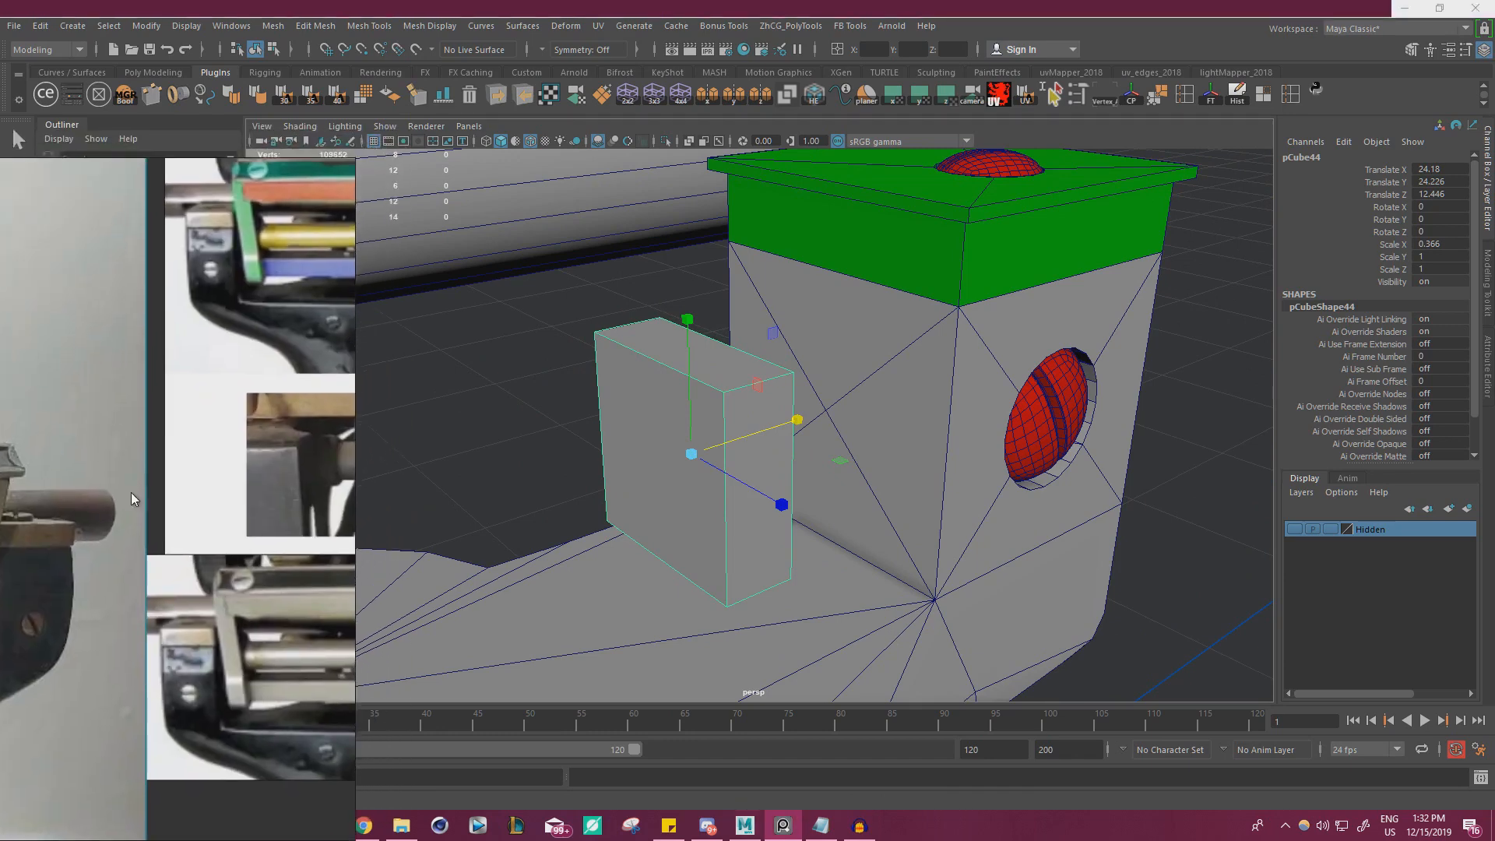
{"action": "middle_click_drag", "start_coordinate": [130, 492], "coordinate": [262, 268]}
{"action": "right_click_drag", "start_coordinate": [262, 268], "coordinate": [125, 696]}
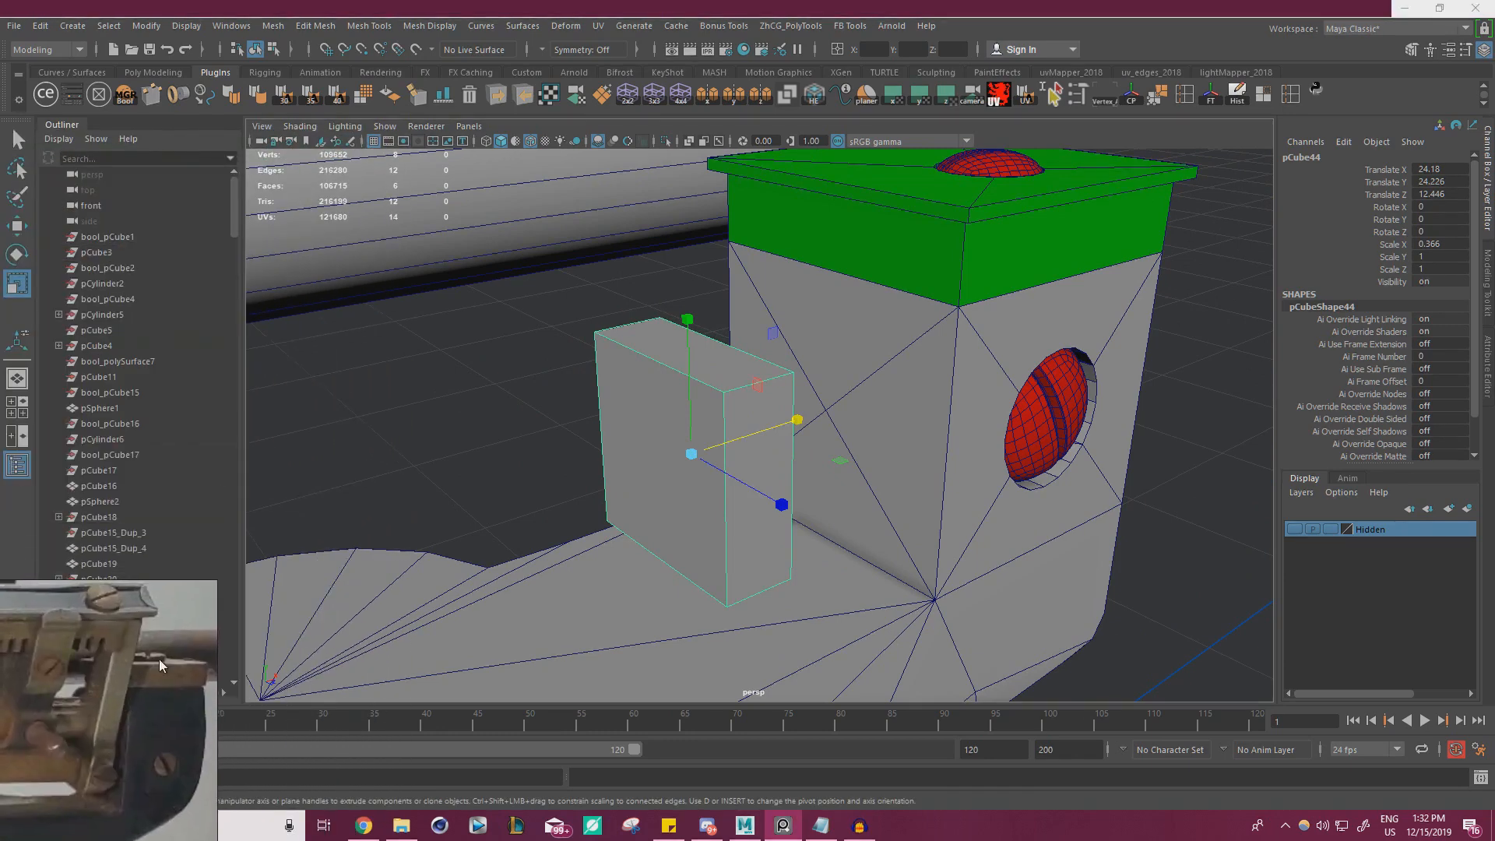
{"action": "left_click_drag", "start_coordinate": [596, 470], "coordinate": [472, 438], "text": "alt"}
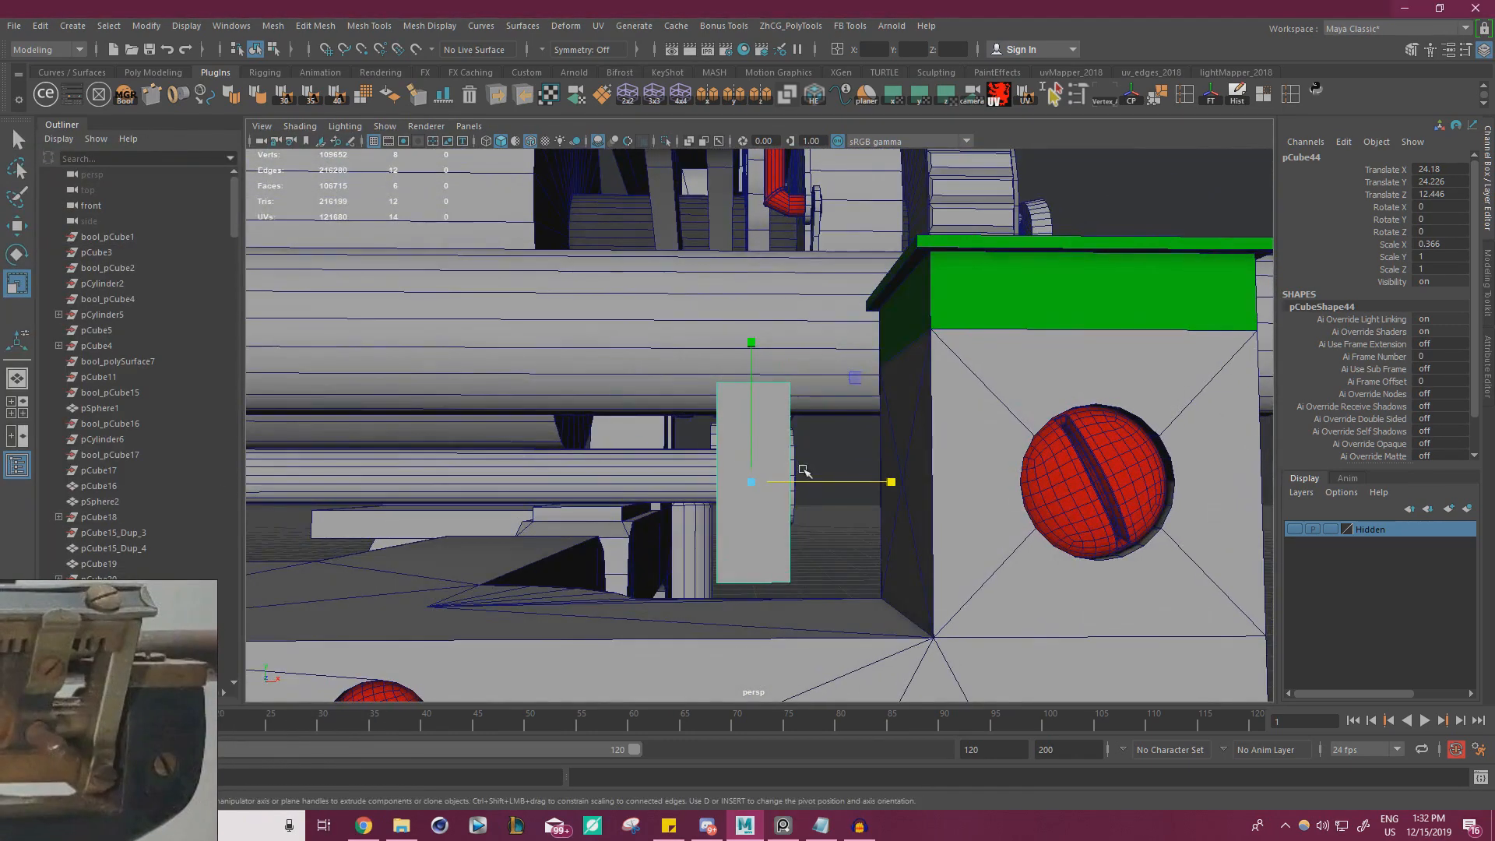
{"action": "left_click_drag", "start_coordinate": [868, 484], "coordinate": [787, 470]}
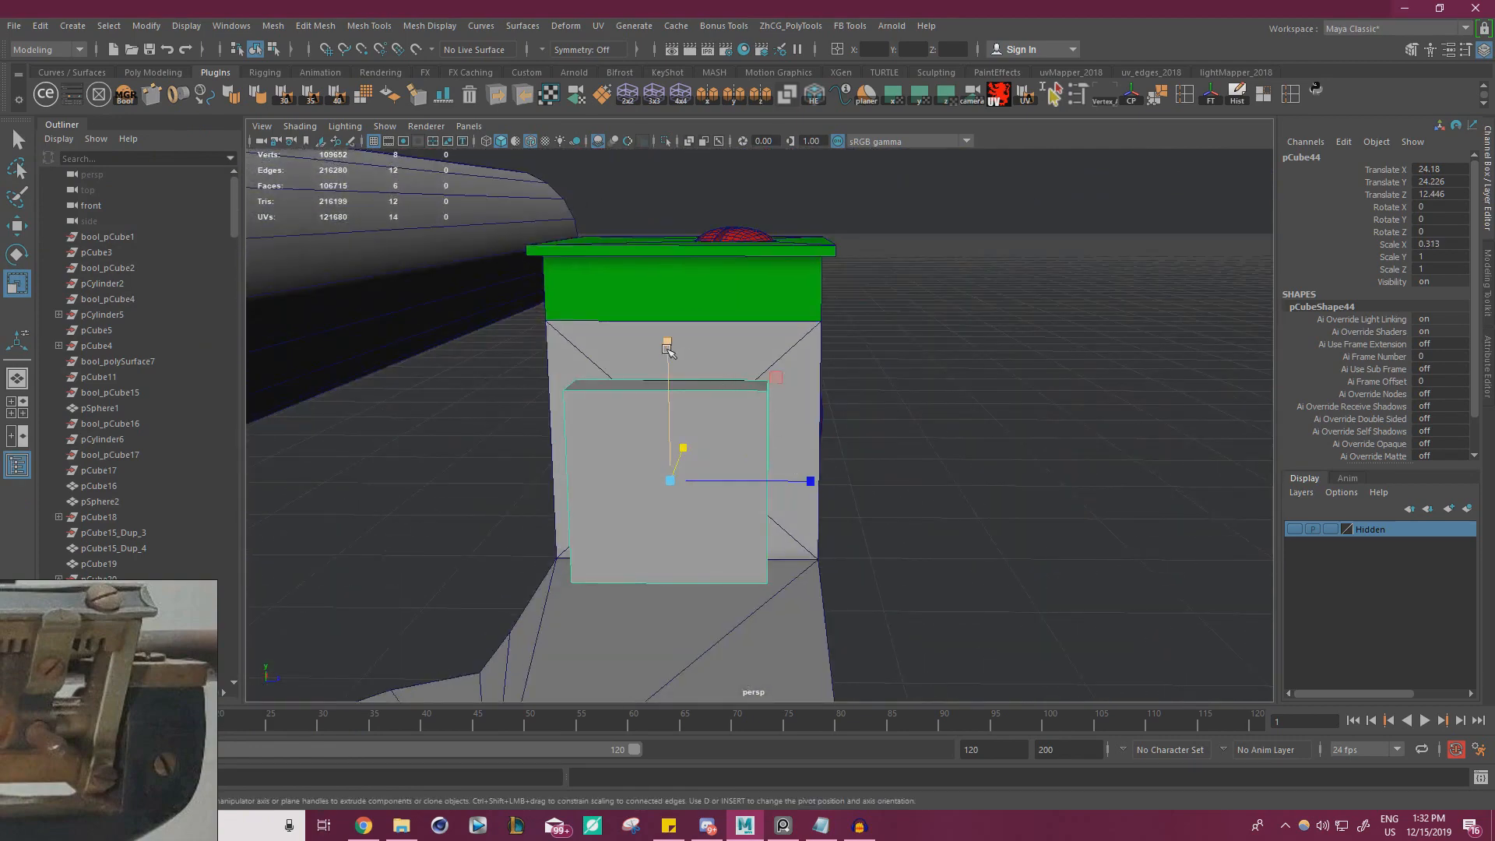
Thin the cube further to an X scale of about 0.281 and narrow its width along Z
{"action": "left_click_drag", "start_coordinate": [504, 599], "coordinate": [397, 612], "text": "alt"}
{"action": "left_click_drag", "start_coordinate": [782, 495], "coordinate": [705, 526], "text": "alt"}
{"action": "left_click_drag", "start_coordinate": [810, 428], "coordinate": [797, 434]}
{"action": "left_click_drag", "start_coordinate": [747, 486], "coordinate": [819, 482], "text": "alt"}
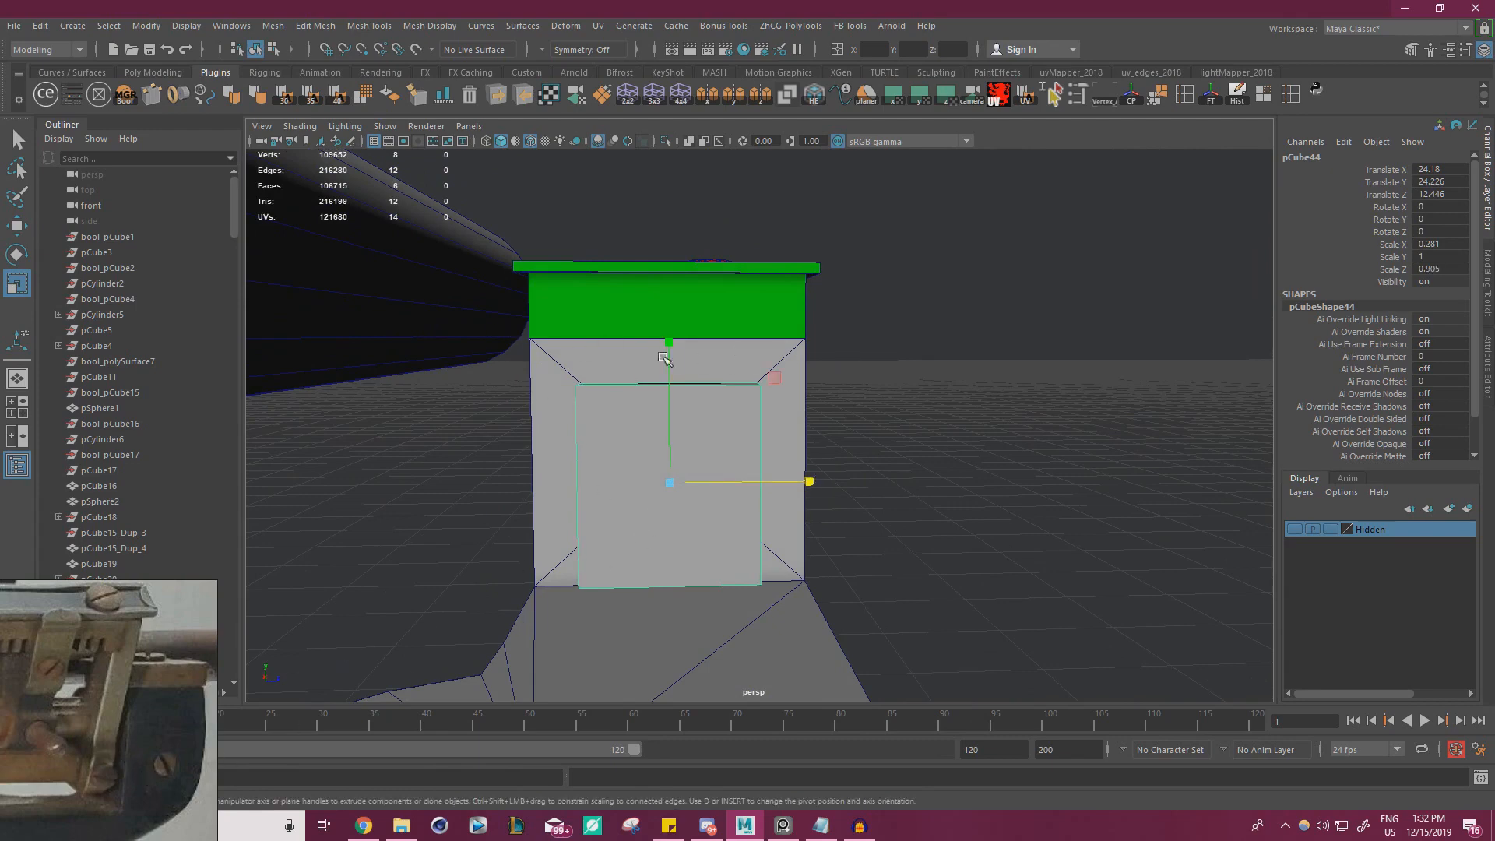
{"action": "left_click_drag", "start_coordinate": [663, 358], "coordinate": [725, 457], "text": "alt"}
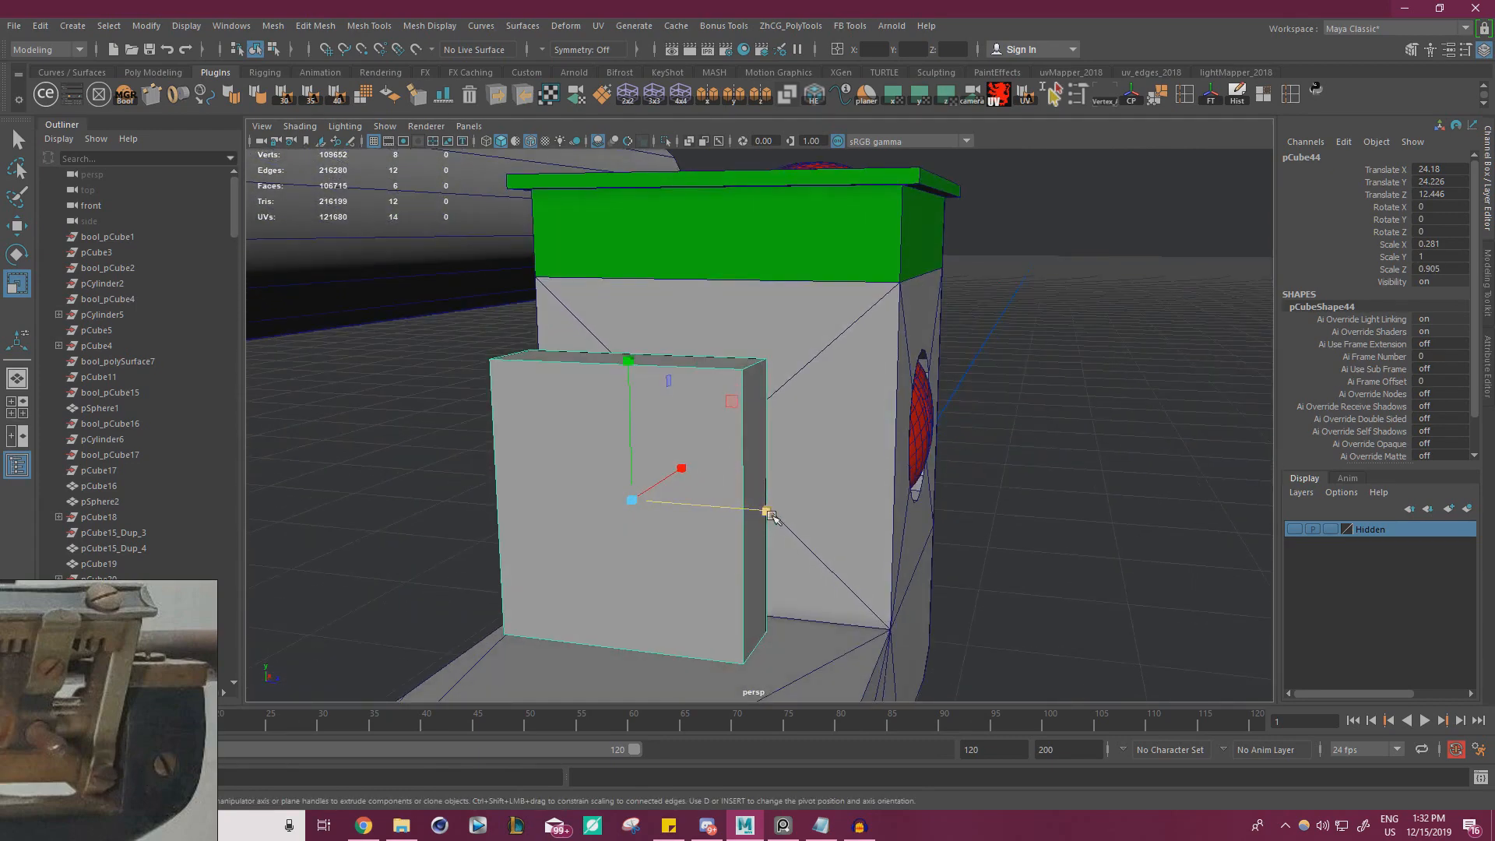
{"action": "left_click_drag", "start_coordinate": [771, 516], "coordinate": [705, 492]}
Lower the cube's top face to shorten the bracket's base block
{"action": "right_click_drag", "start_coordinate": [680, 414], "coordinate": [680, 460]}
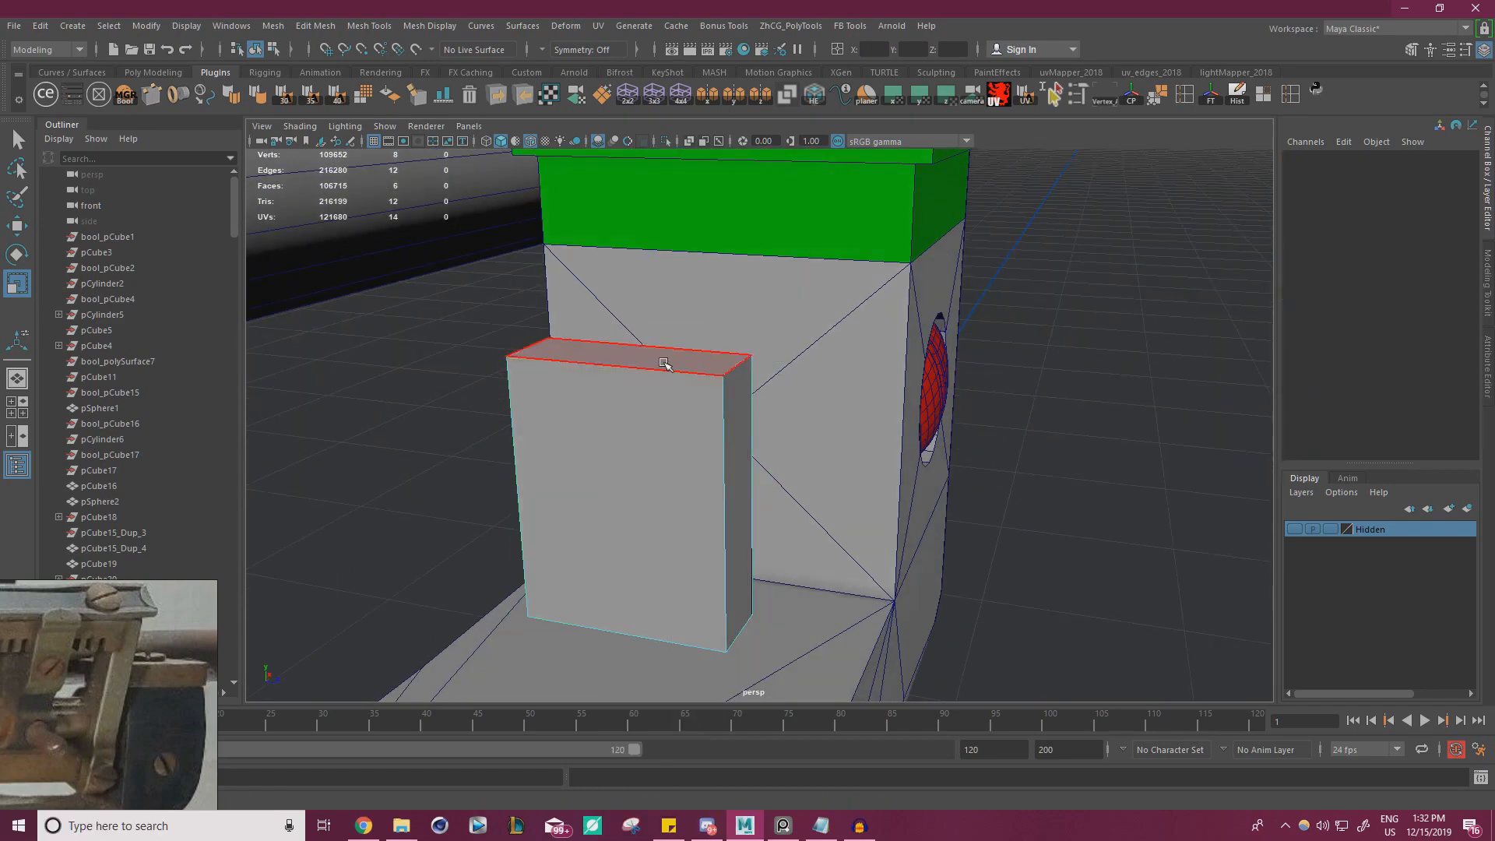
{"action": "left_click", "coordinate": [668, 362]}
{"action": "key", "text": "w"}
{"action": "left_click_drag", "start_coordinate": [625, 313], "coordinate": [599, 415]}
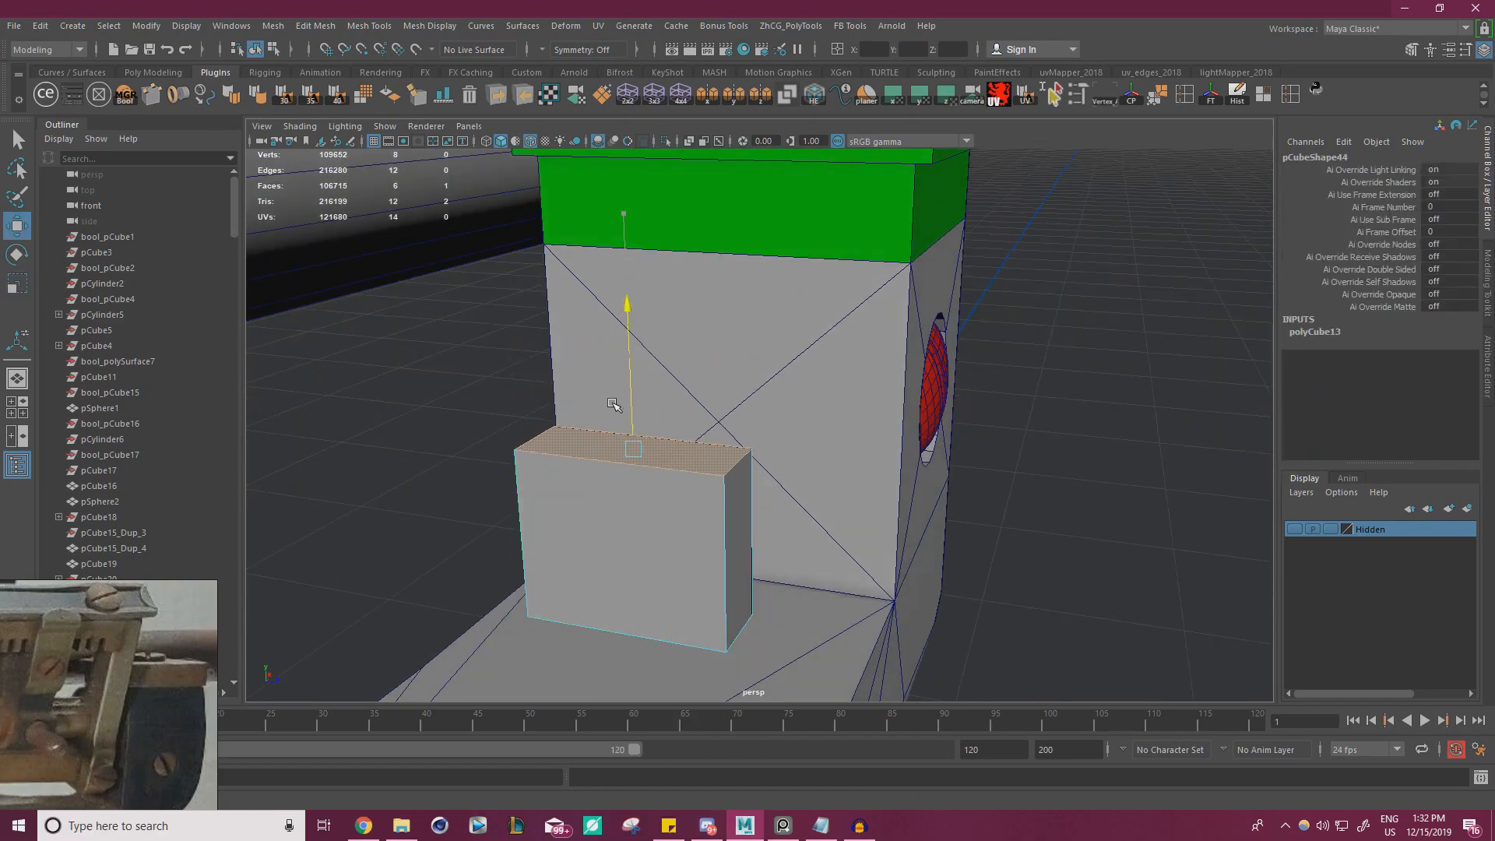
Extrude the base block's top face upward and scale it narrower along Z to form a tapered shoulder
{"action": "key", "text": "ctrl+e"}
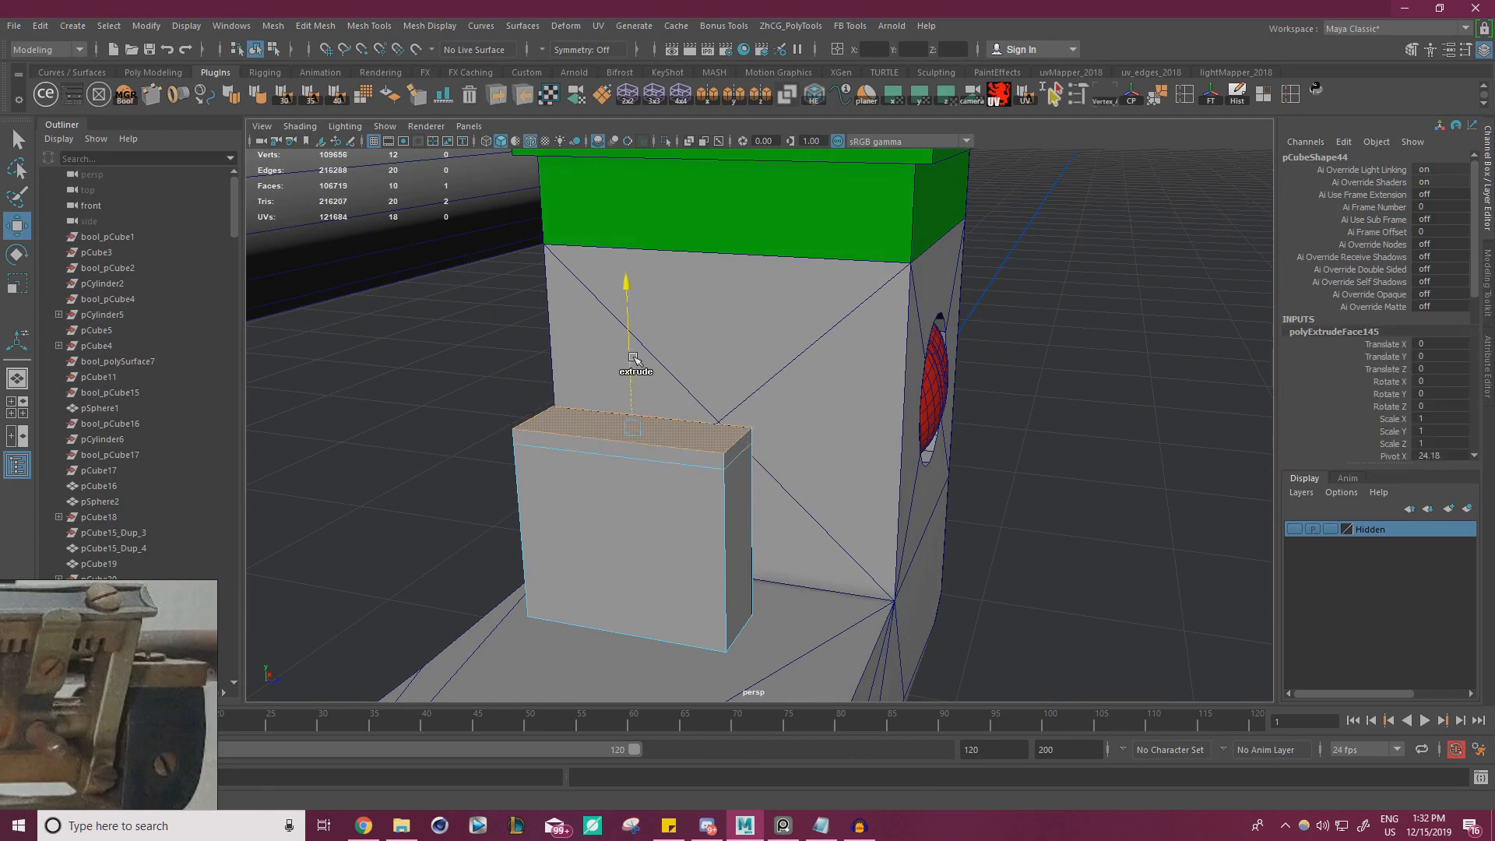
{"action": "left_click_drag", "start_coordinate": [637, 393], "coordinate": [637, 336]}
{"action": "key", "text": "r"}
{"action": "left_click_drag", "start_coordinate": [767, 391], "coordinate": [701, 383]}
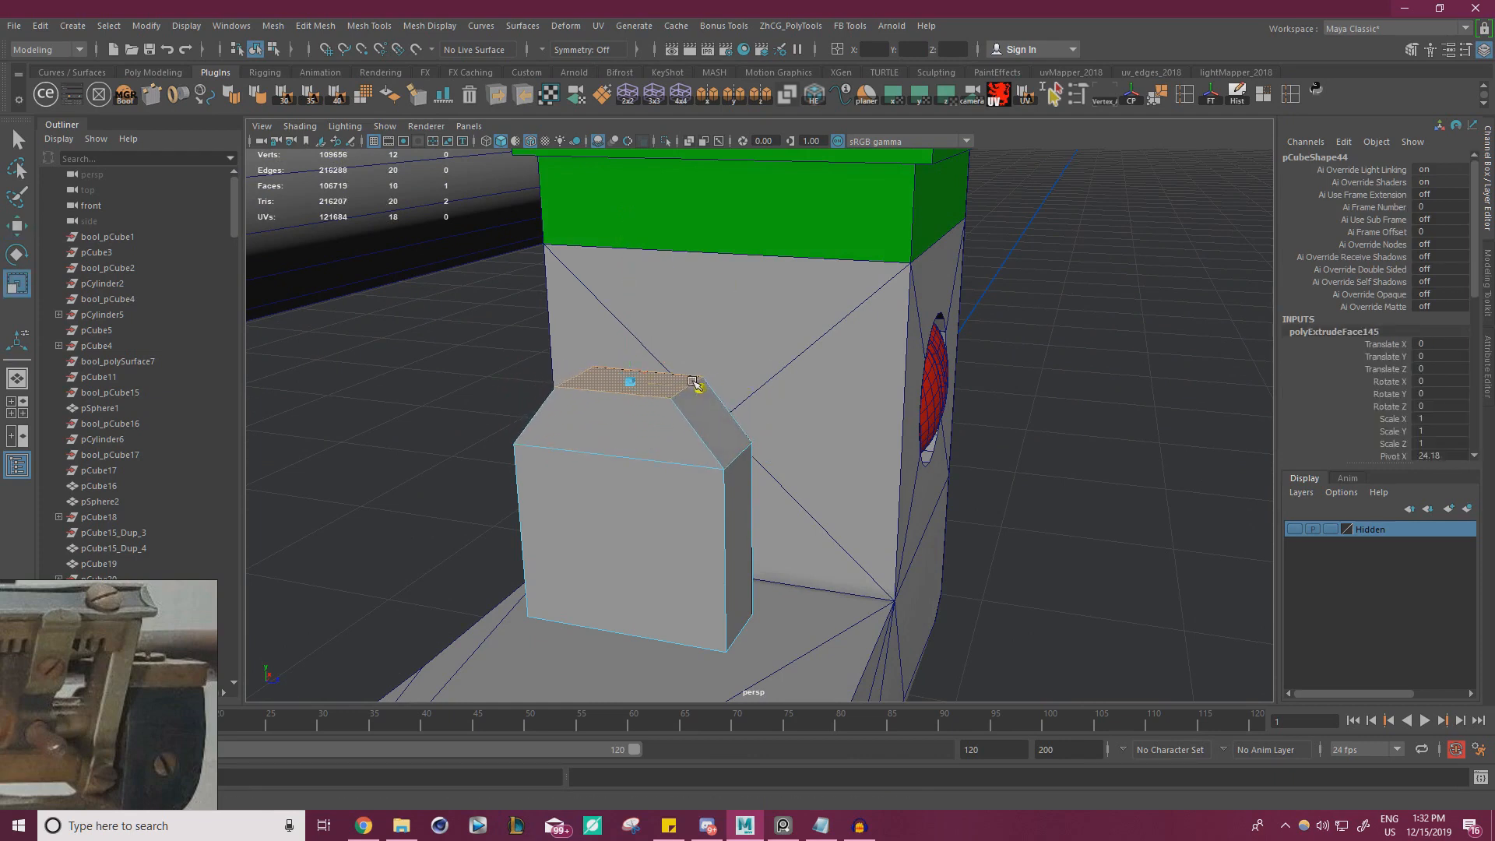
{"action": "key", "text": "w"}
{"action": "key", "text": "r"}
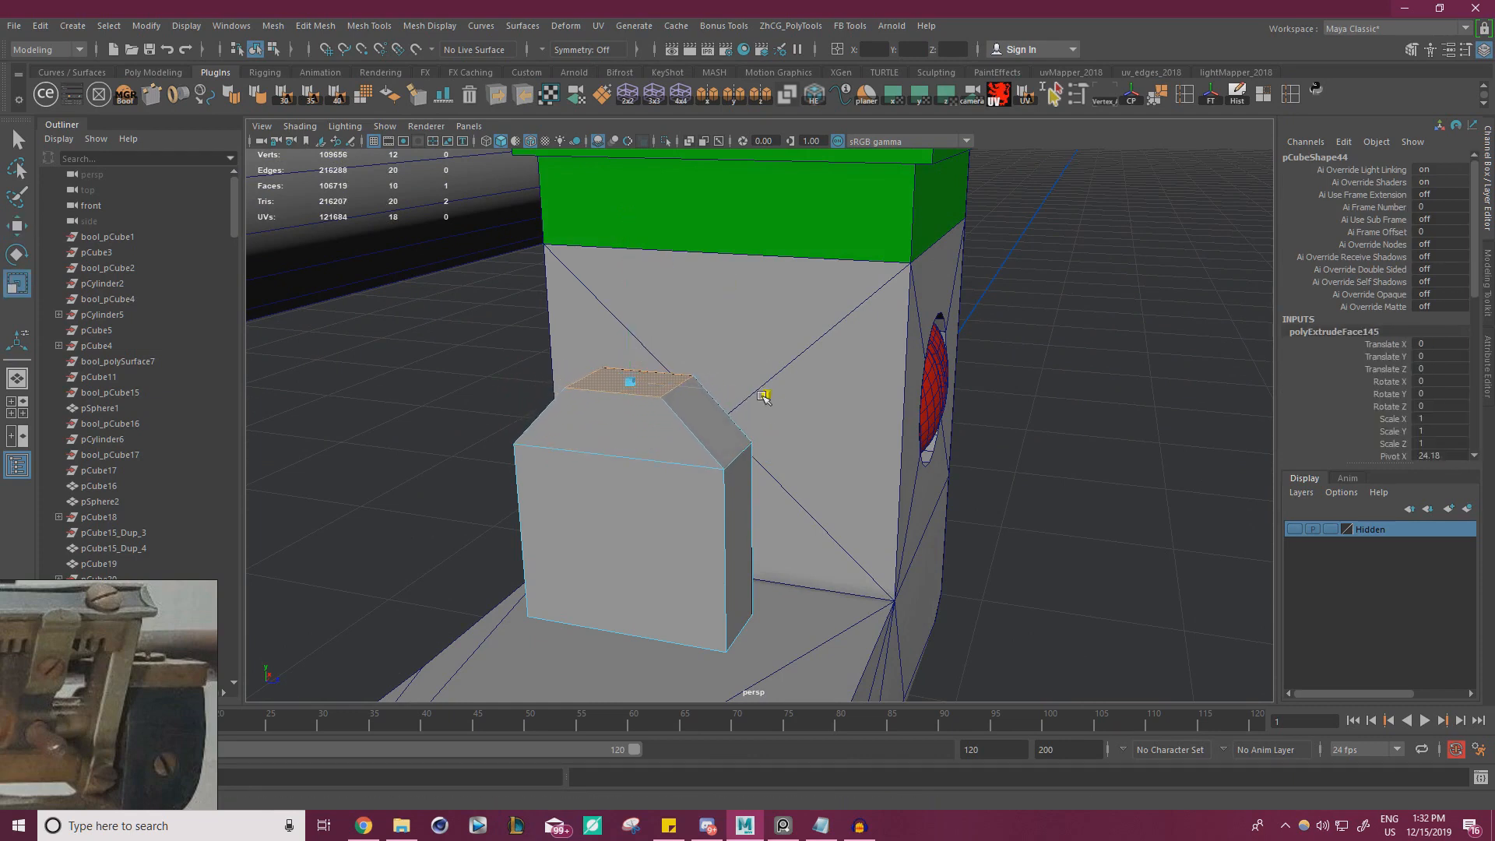
{"action": "left_click_drag", "start_coordinate": [784, 398], "coordinate": [787, 399]}
Extrude the narrowed top face straight up past the green cap to form the bracket's tall arm
{"action": "key", "text": "w"}
{"action": "right_click_drag", "start_coordinate": [832, 471], "coordinate": [563, 374], "text": "alt"}
{"action": "middle_click_drag", "start_coordinate": [563, 374], "coordinate": [564, 497], "text": "alt"}
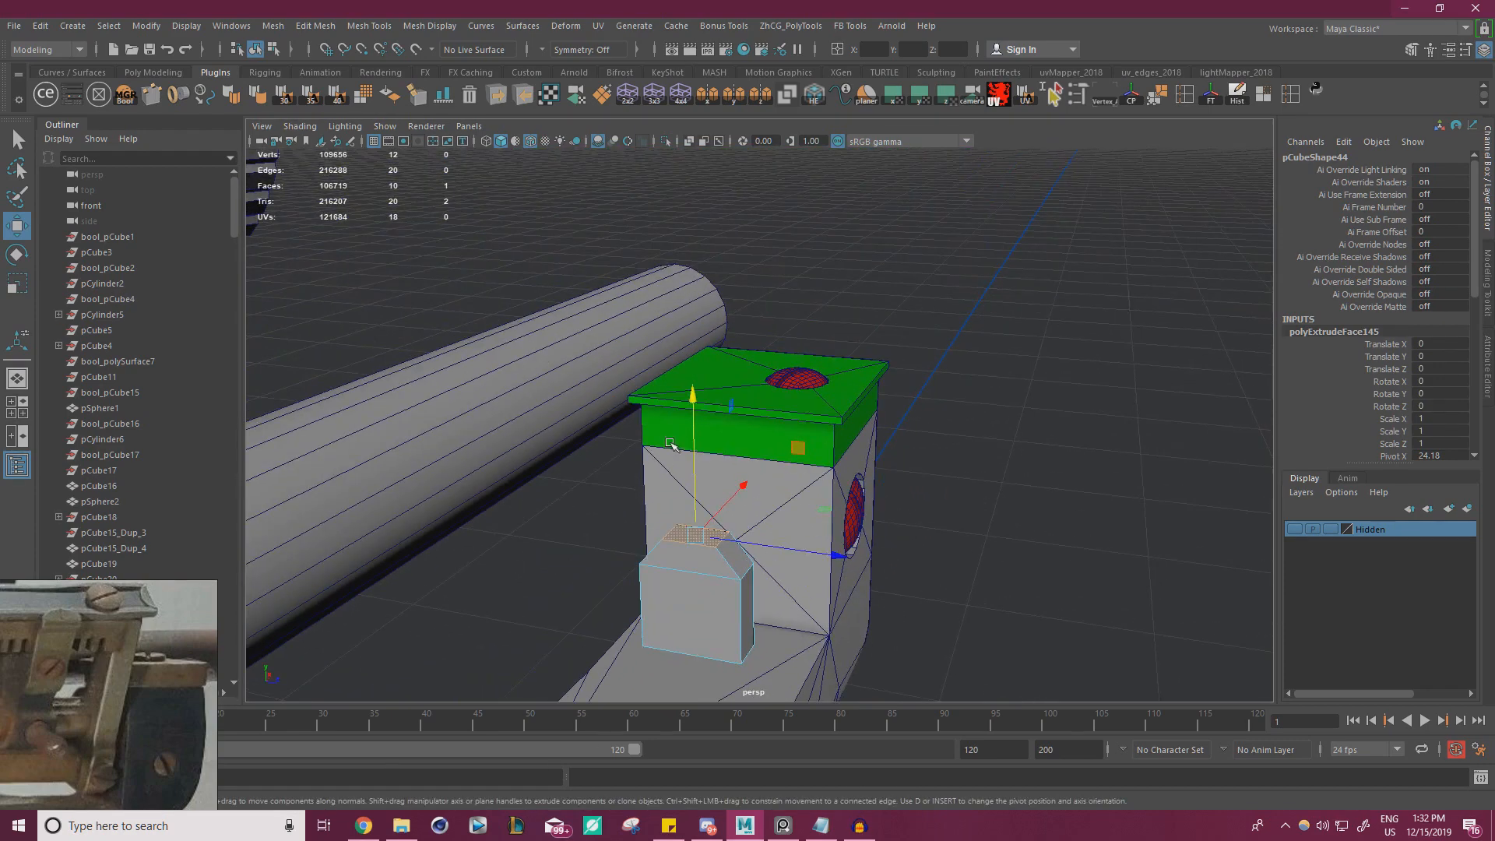
{"action": "left_click_drag", "start_coordinate": [696, 438], "coordinate": [706, 238], "text": "shift"}
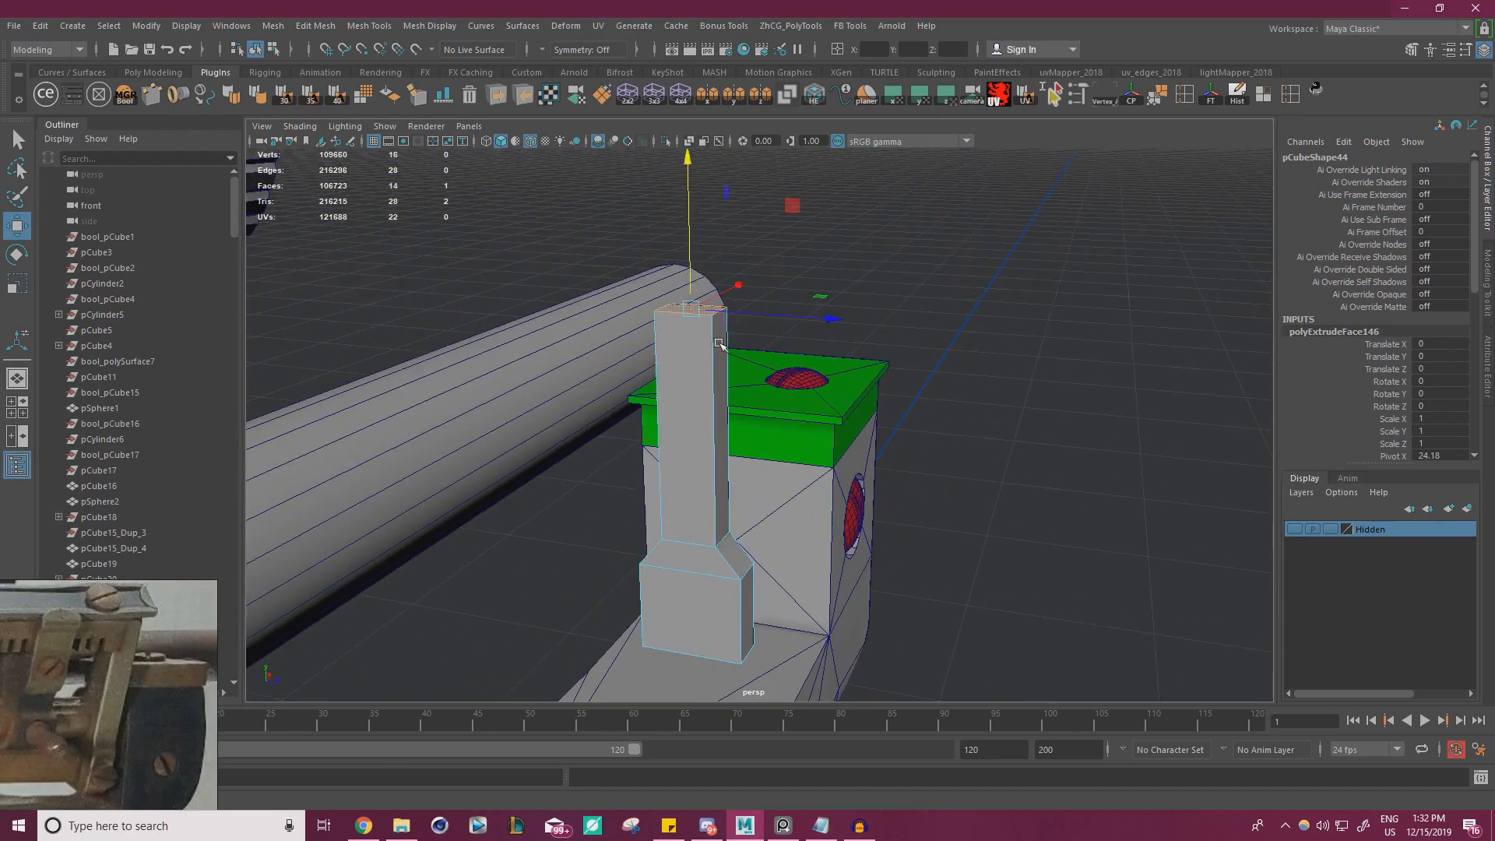
Select the edge loop at the bottom of the tapered shoulder and raise it slightly
{"action": "left_click_drag", "start_coordinate": [719, 344], "coordinate": [738, 347], "text": "alt"}
{"action": "middle_click_drag", "start_coordinate": [738, 348], "coordinate": [732, 227], "text": "alt"}
{"action": "right_click_drag", "start_coordinate": [733, 228], "coordinate": [768, 249], "text": "alt"}
{"action": "right_click_drag", "start_coordinate": [688, 377], "coordinate": [689, 335]}
{"action": "double_click", "coordinate": [718, 464]}
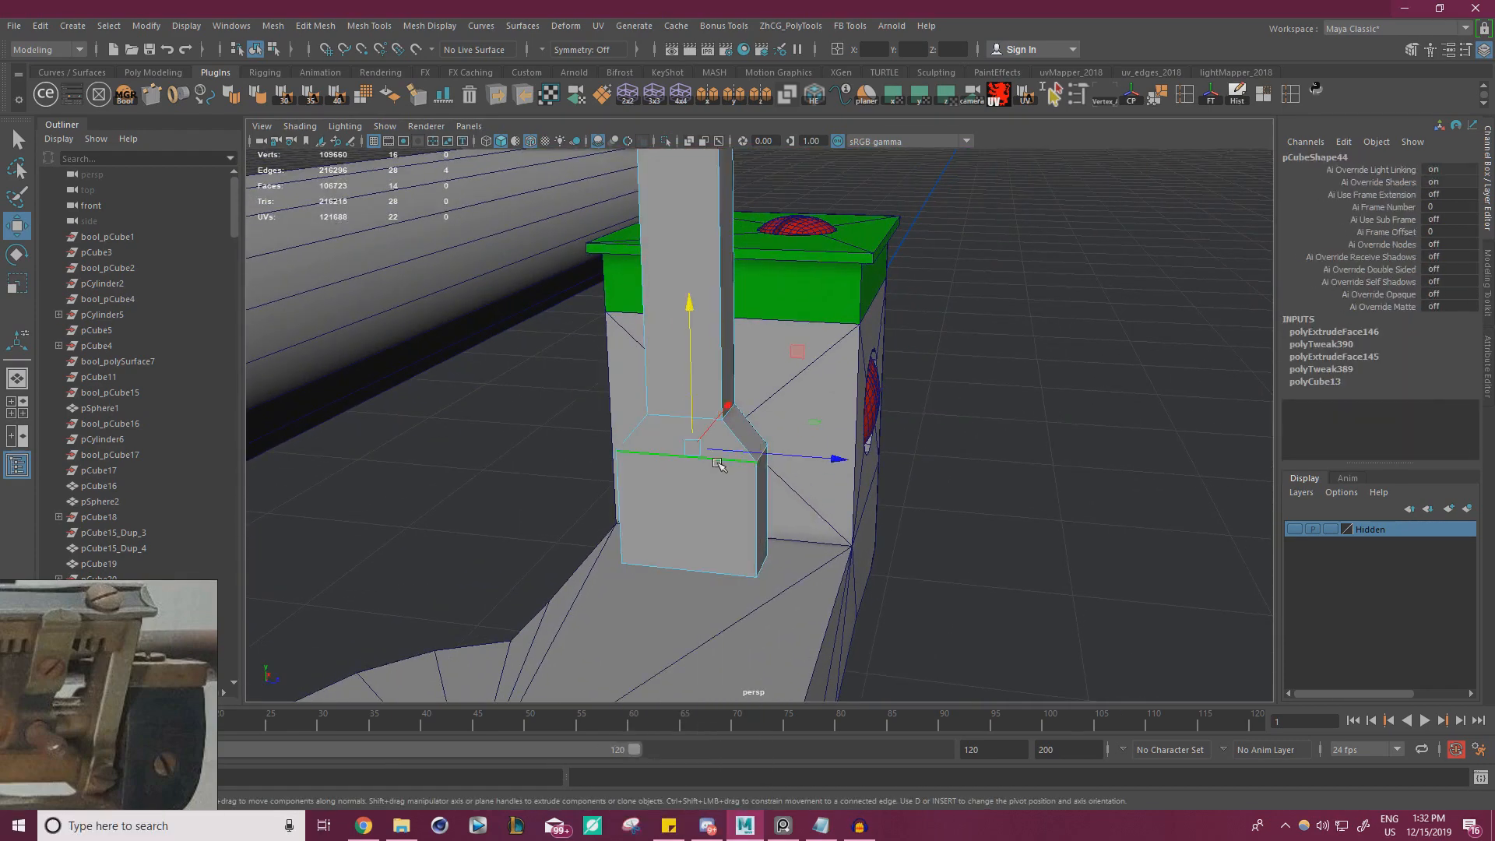
{"action": "right_click_drag", "start_coordinate": [697, 434], "coordinate": [690, 395]}
Select the edges at both ends of the tall arm and scale them slightly wider along Z
{"action": "double_click", "coordinate": [668, 417]}
{"action": "middle_click_drag", "start_coordinate": [667, 417], "coordinate": [615, 436], "text": "alt"}
{"action": "left_click_drag", "start_coordinate": [615, 436], "coordinate": [620, 403], "text": "alt"}
{"action": "left_click_drag", "start_coordinate": [861, 433], "coordinate": [655, 467], "text": "ctrl"}
{"action": "left_click_drag", "start_coordinate": [654, 467], "coordinate": [623, 537], "text": "alt"}
{"action": "right_click_drag", "start_coordinate": [623, 537], "coordinate": [487, 541], "text": "alt"}
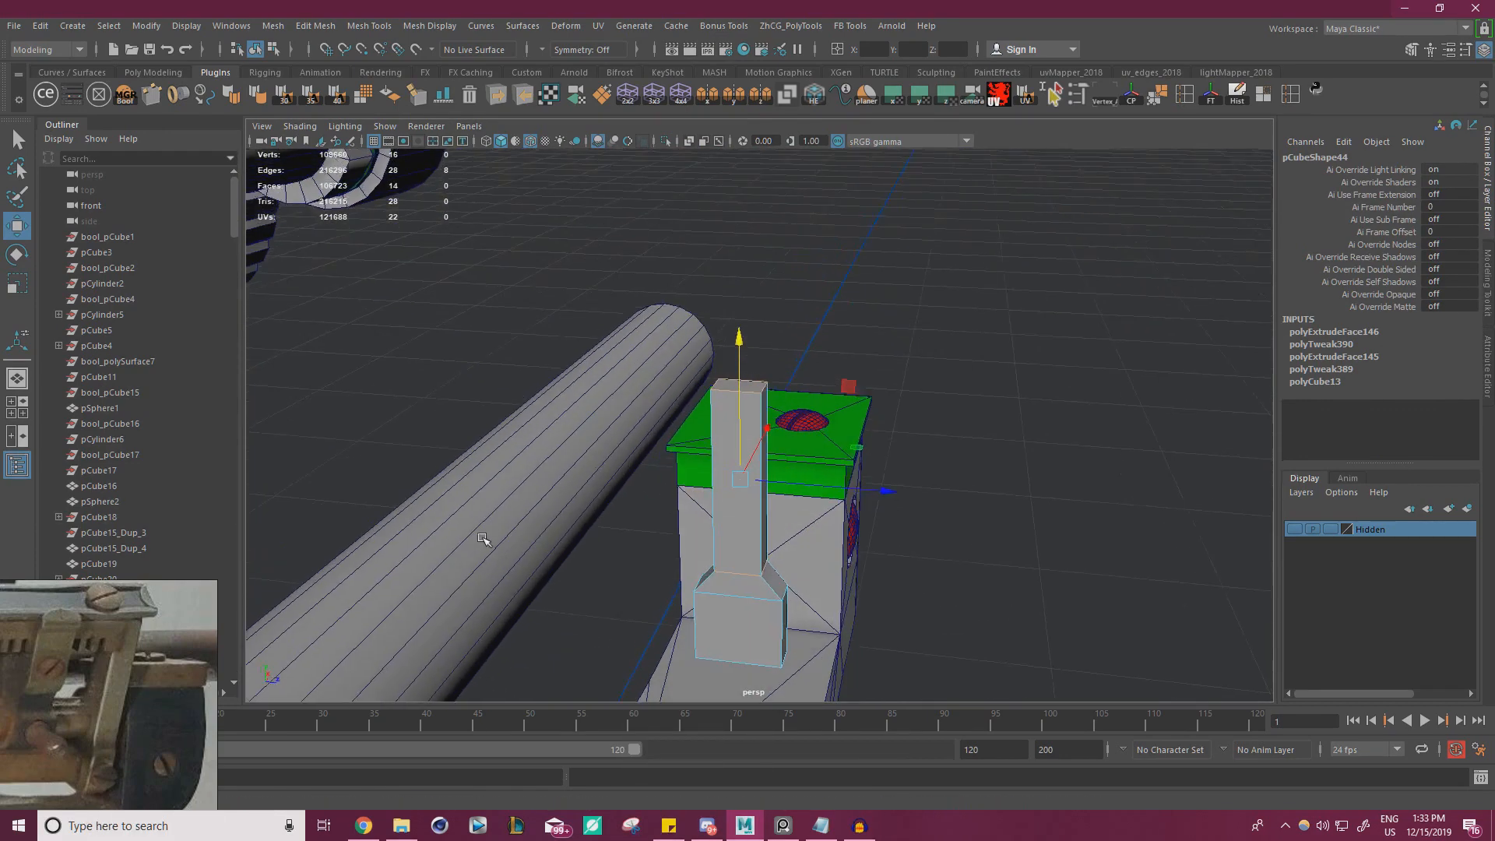
{"action": "key", "text": "r"}
{"action": "left_click_drag", "start_coordinate": [879, 492], "coordinate": [901, 491]}
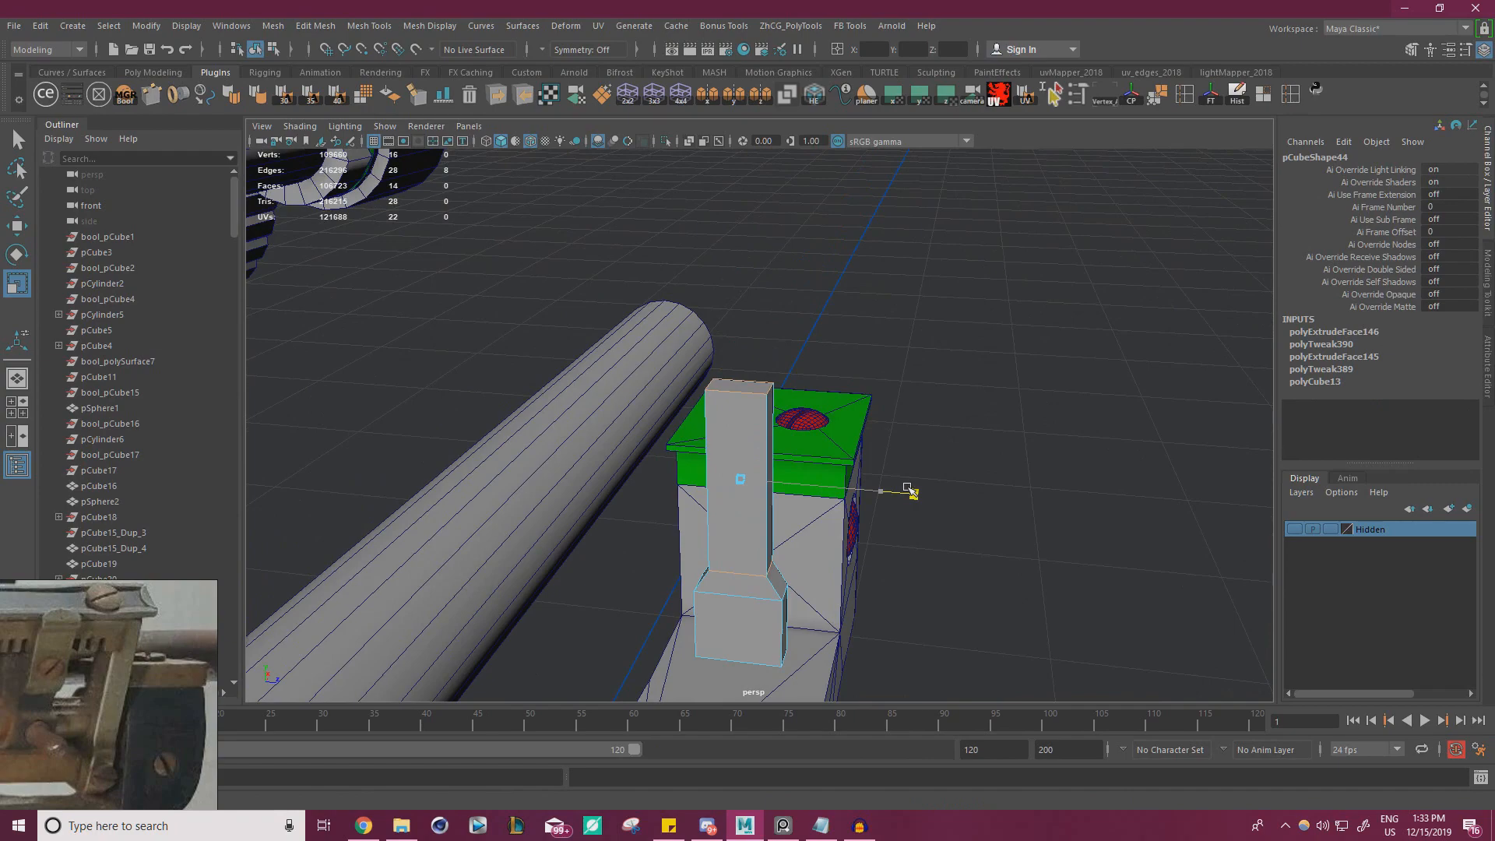
{"action": "left_click_drag", "start_coordinate": [806, 534], "coordinate": [826, 405], "text": "alt"}
{"action": "right_click_drag", "start_coordinate": [826, 405], "coordinate": [864, 510], "text": "alt"}
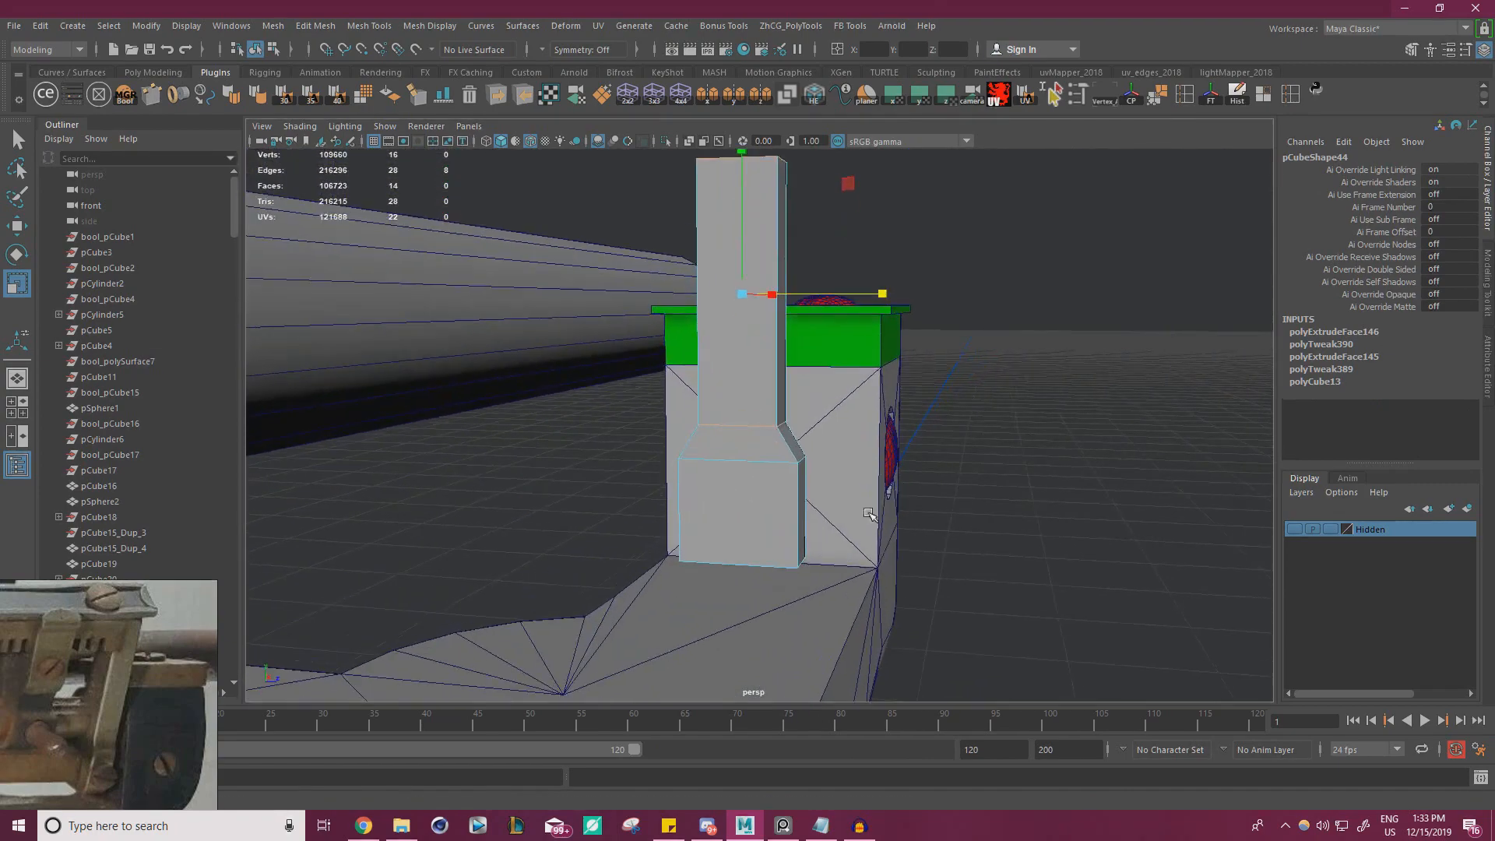
Bevel the two bottom side edges of the bracket's base with a fraction of 0.3
{"action": "left_click_drag", "start_coordinate": [864, 510], "coordinate": [830, 541], "text": "alt"}
{"action": "middle_click_drag", "start_coordinate": [829, 542], "coordinate": [786, 388], "text": "alt"}
{"action": "left_click_drag", "start_coordinate": [812, 436], "coordinate": [773, 384], "text": "alt"}
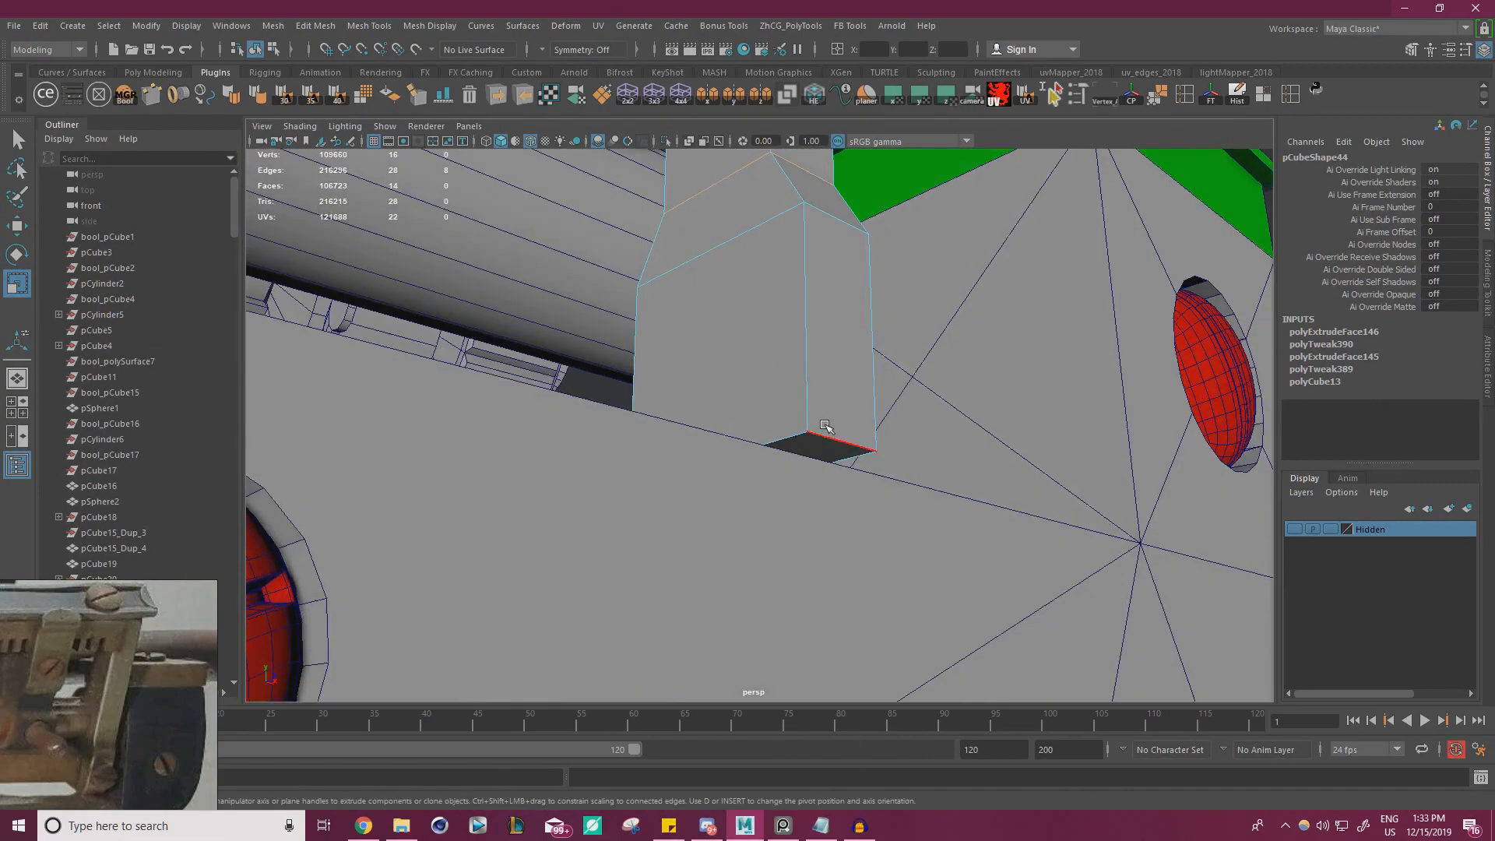
{"action": "left_click", "coordinate": [827, 433]}
{"action": "left_click_drag", "start_coordinate": [671, 433], "coordinate": [883, 377], "text": "alt"}
{"action": "key", "text": "ctrl+b"}
{"action": "left_click_drag", "start_coordinate": [790, 386], "coordinate": [709, 393], "text": "alt"}
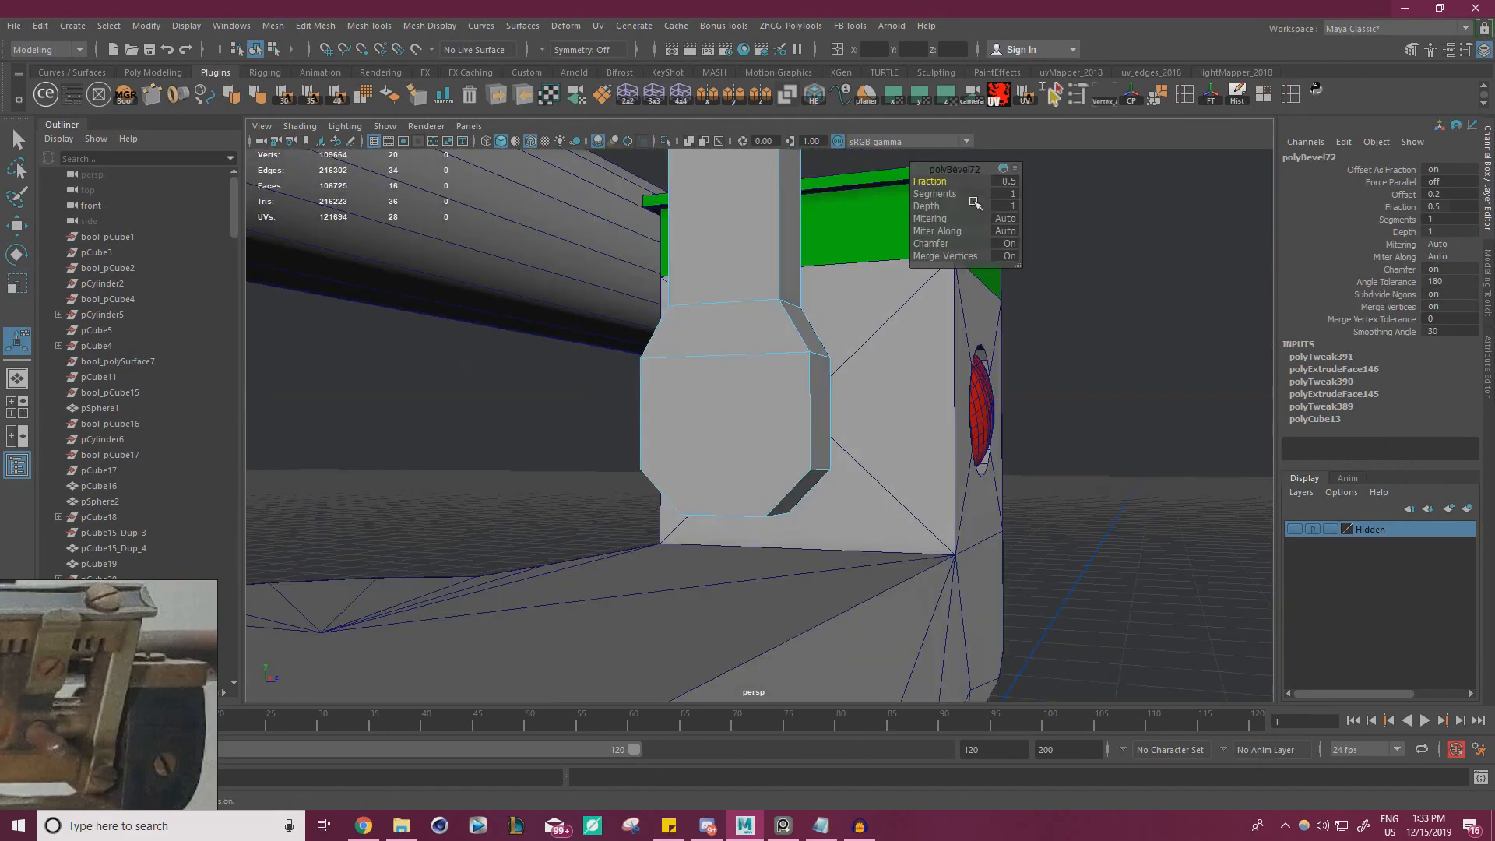
{"action": "left_click_drag", "start_coordinate": [947, 181], "coordinate": [941, 180]}
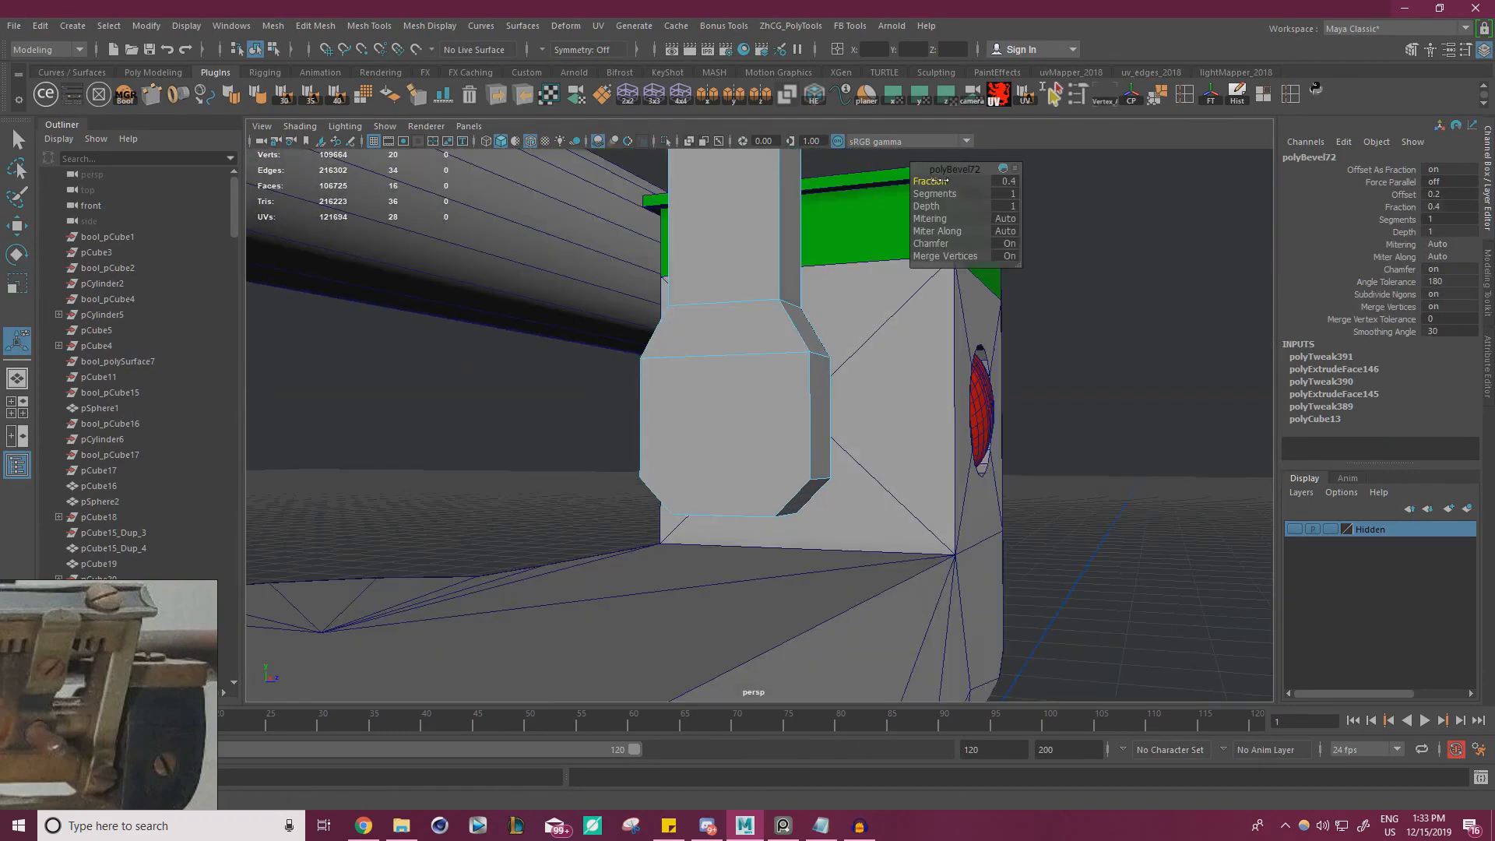
{"action": "right_click_drag", "start_coordinate": [779, 397], "coordinate": [701, 380]}
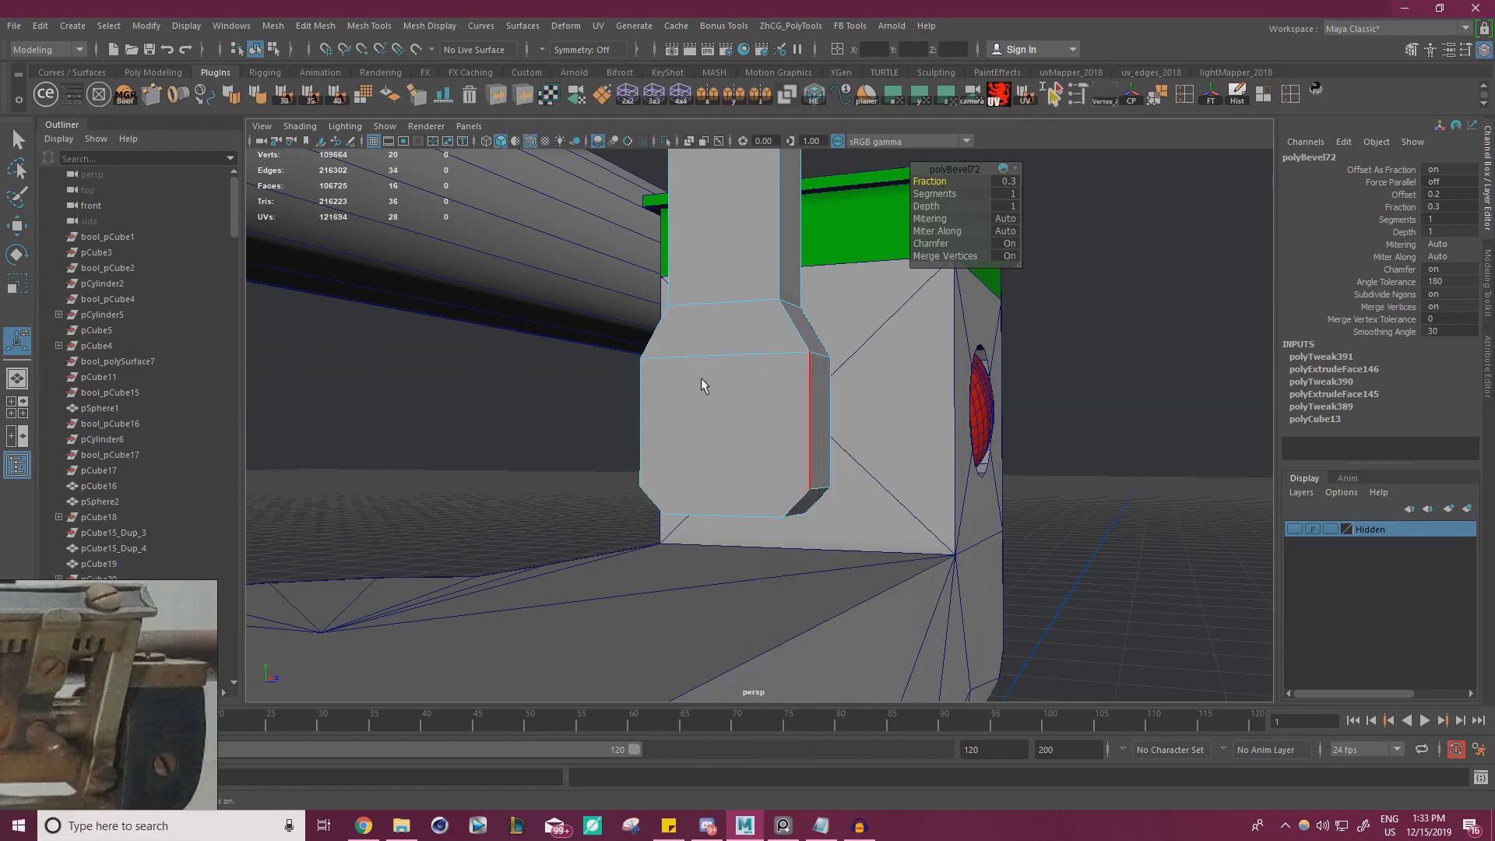
{"action": "left_click_drag", "start_coordinate": [701, 381], "coordinate": [767, 374], "text": "alt"}
Select the vertices along the beveled bottom of the bracket and raise them to shorten the base
{"action": "key", "text": "q"}
{"action": "left_click_drag", "start_coordinate": [566, 424], "coordinate": [1048, 577]}
{"action": "key", "text": "w"}
{"action": "left_click_drag", "start_coordinate": [731, 396], "coordinate": [730, 356]}
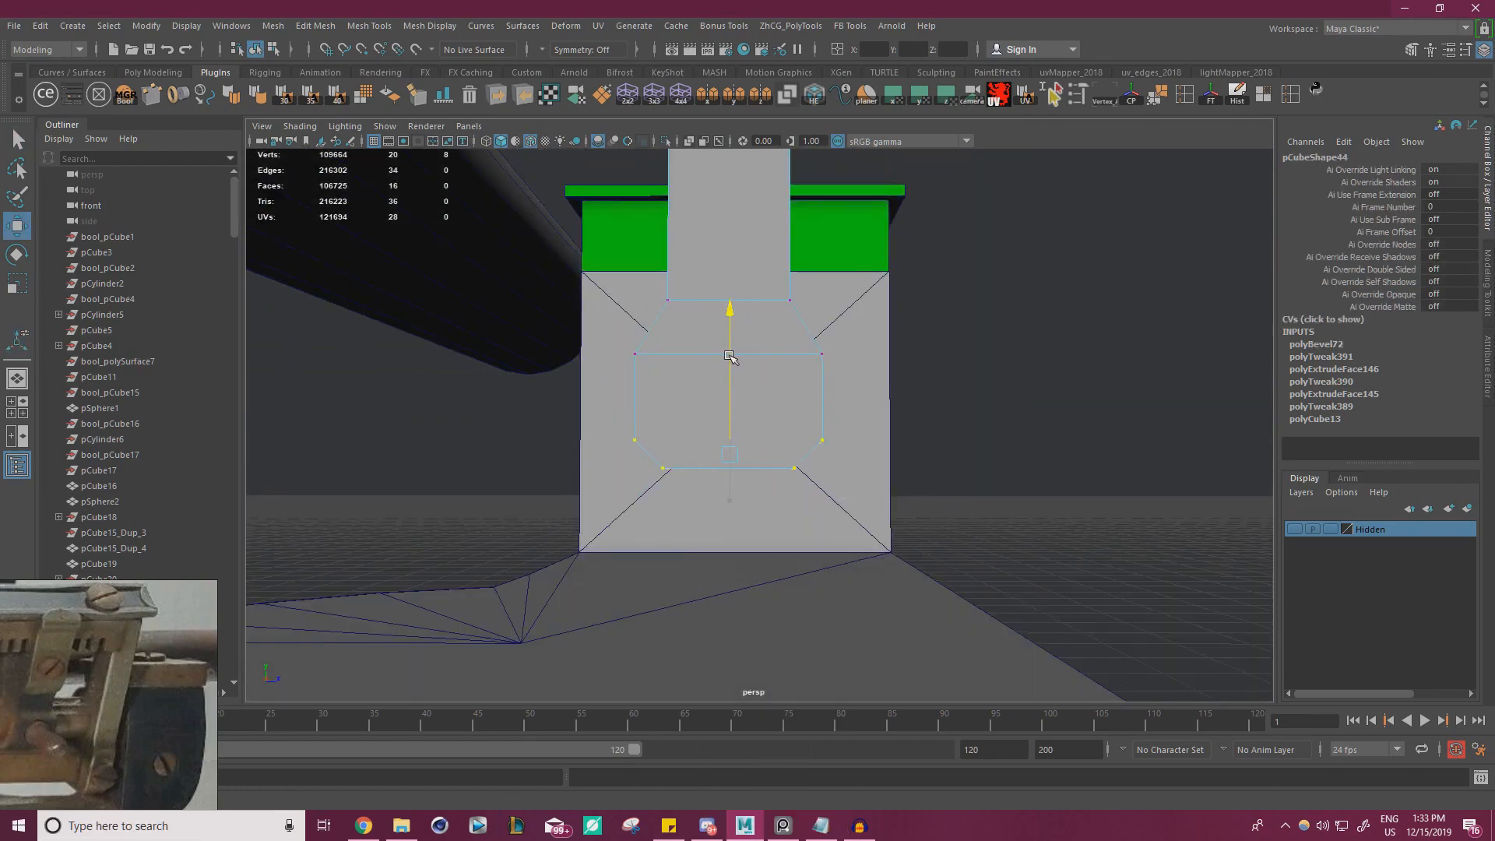
{"action": "left_click_drag", "start_coordinate": [815, 381], "coordinate": [790, 449], "text": "alt"}
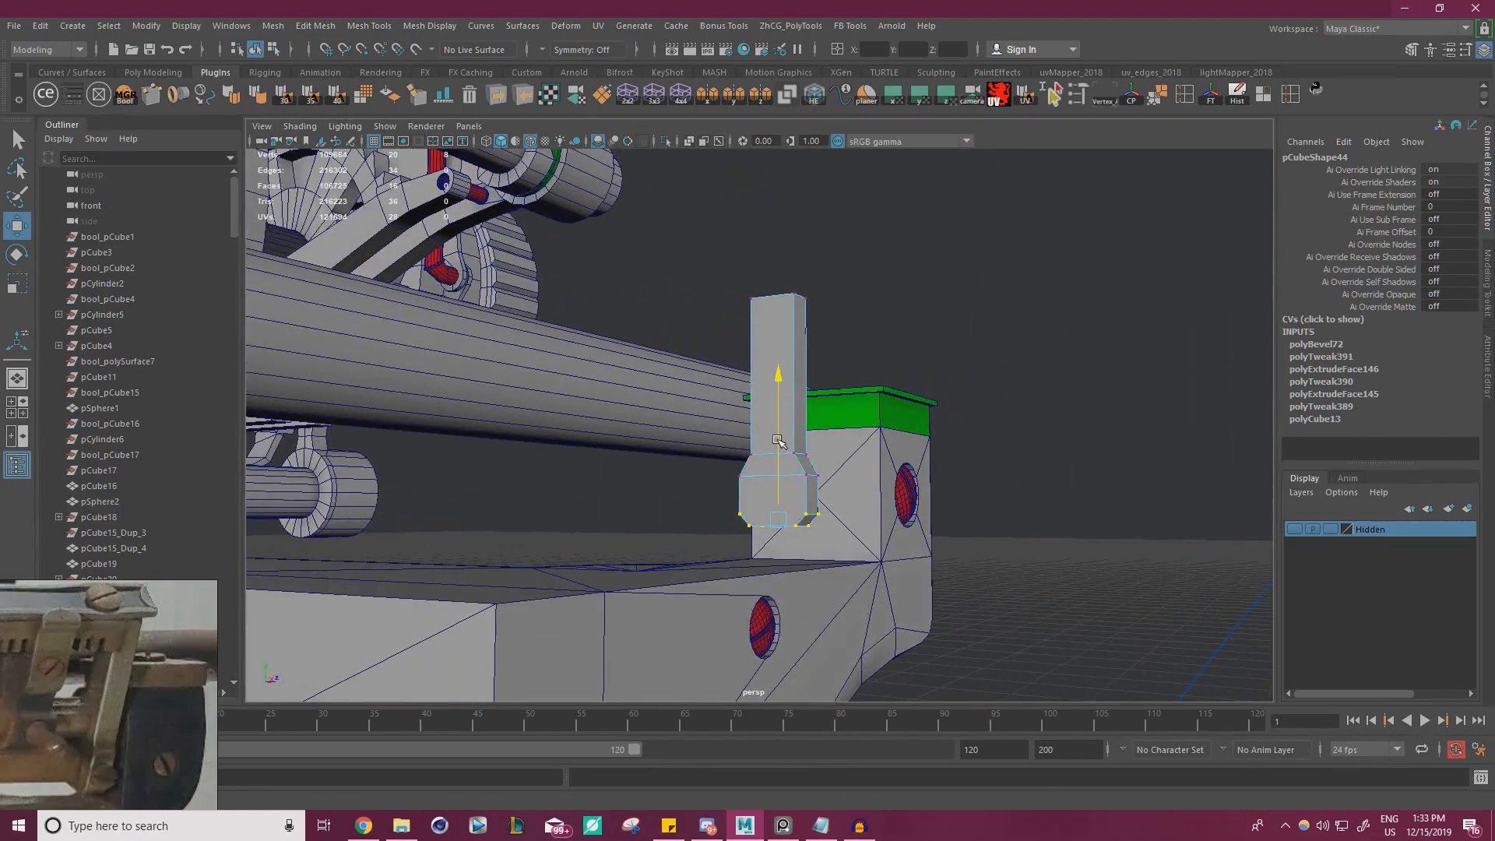
Enlarge the whole bracket to a scale of about 0.354, 1.263, 0.995 and reposition it against the post's side
{"action": "right_click_drag", "start_coordinate": [794, 400], "coordinate": [905, 320]}
{"action": "left_click", "coordinate": [778, 441]}
{"action": "left_click_drag", "start_coordinate": [779, 443], "coordinate": [818, 498], "text": "alt"}
{"action": "scroll", "coordinate": [826, 503], "scroll_direction": "up", "scroll_amount": 5}
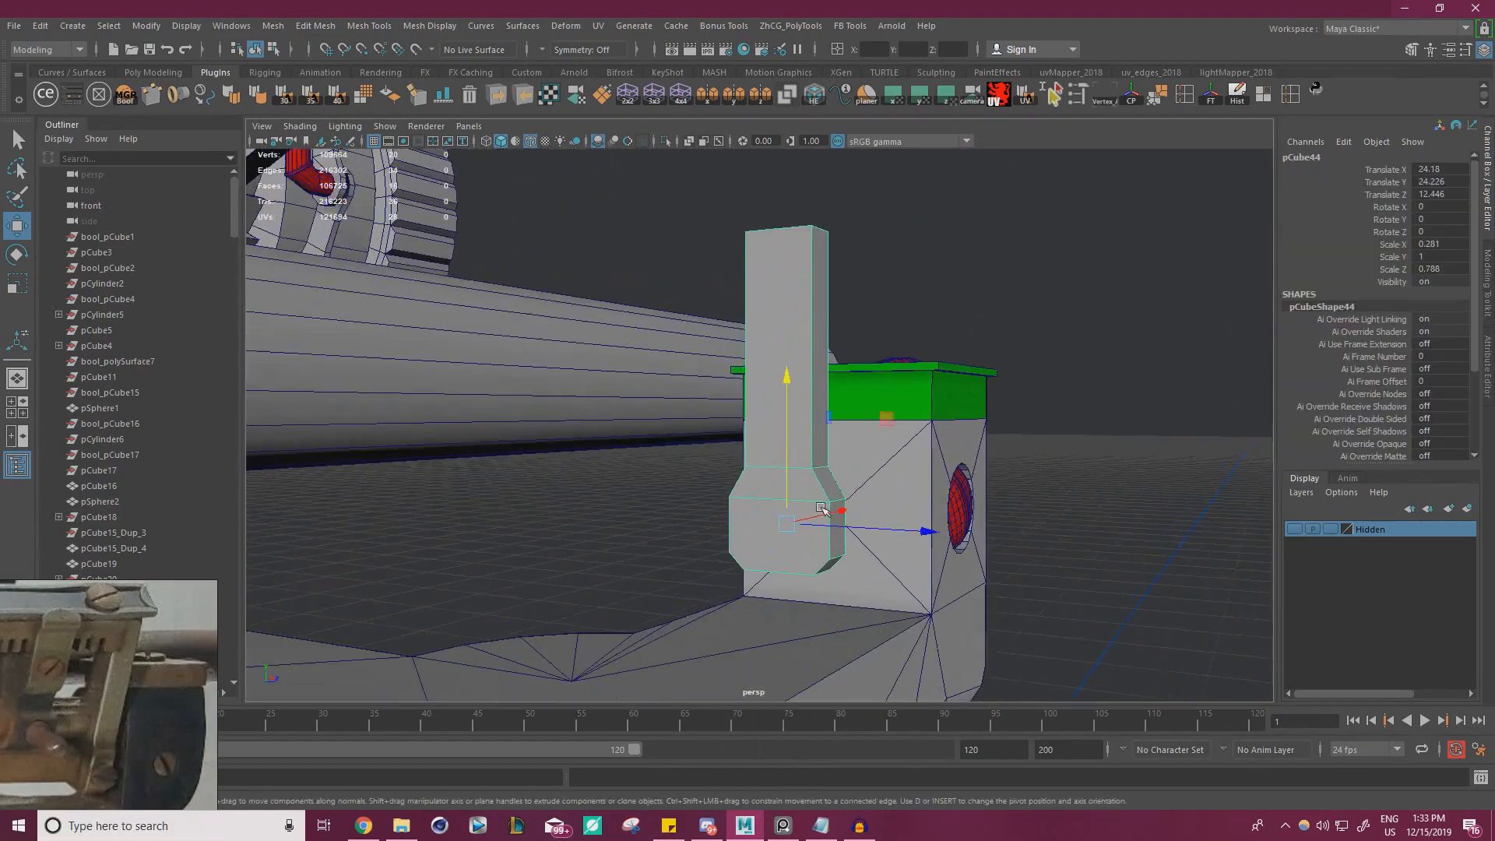
{"action": "middle_click_drag", "start_coordinate": [863, 522], "coordinate": [844, 434], "text": "alt"}
{"action": "mouse_move", "coordinate": [843, 434]}
{"action": "left_mouse_down", "text": "alt"}
{"action": "mouse_move", "coordinate": [843, 451]}
{"action": "mouse_move", "coordinate": [852, 438]}
{"action": "left_mouse_up", "text": "alt"}
{"action": "left_click", "coordinate": [777, 425]}
{"action": "key", "text": "v"}
{"action": "left_click_drag", "start_coordinate": [786, 380], "coordinate": [1000, 447]}
{"action": "key", "text": "w"}
{"action": "left_click_drag", "start_coordinate": [744, 416], "coordinate": [798, 405], "text": "alt"}
Shift the bracket slightly along Z and tilt it about 25.7 degrees around X, leaning its arm outward past the cap
{"action": "key", "text": "e"}
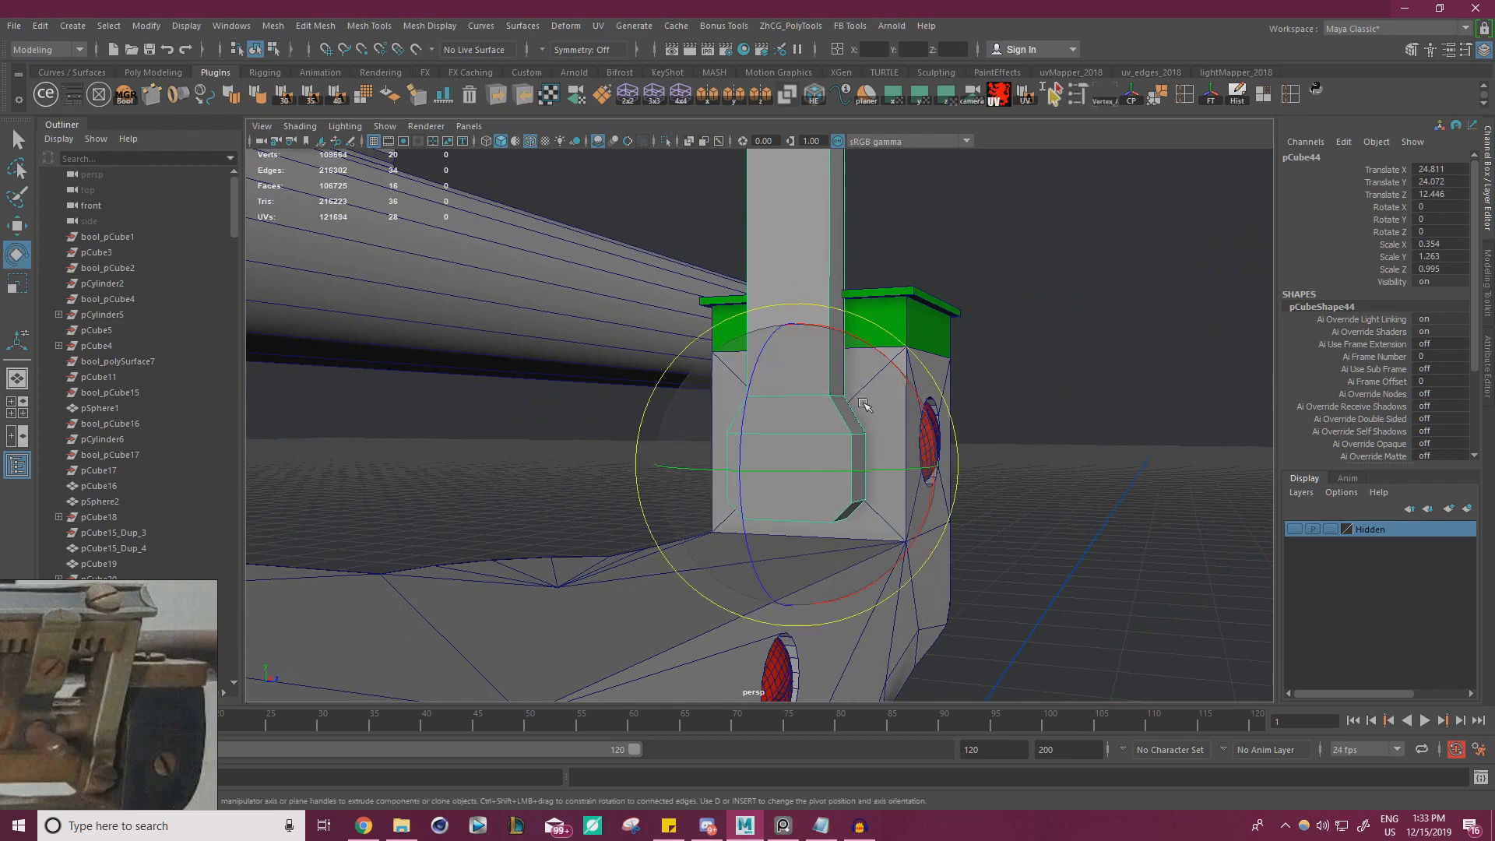
{"action": "left_click_drag", "start_coordinate": [907, 380], "coordinate": [954, 407]}
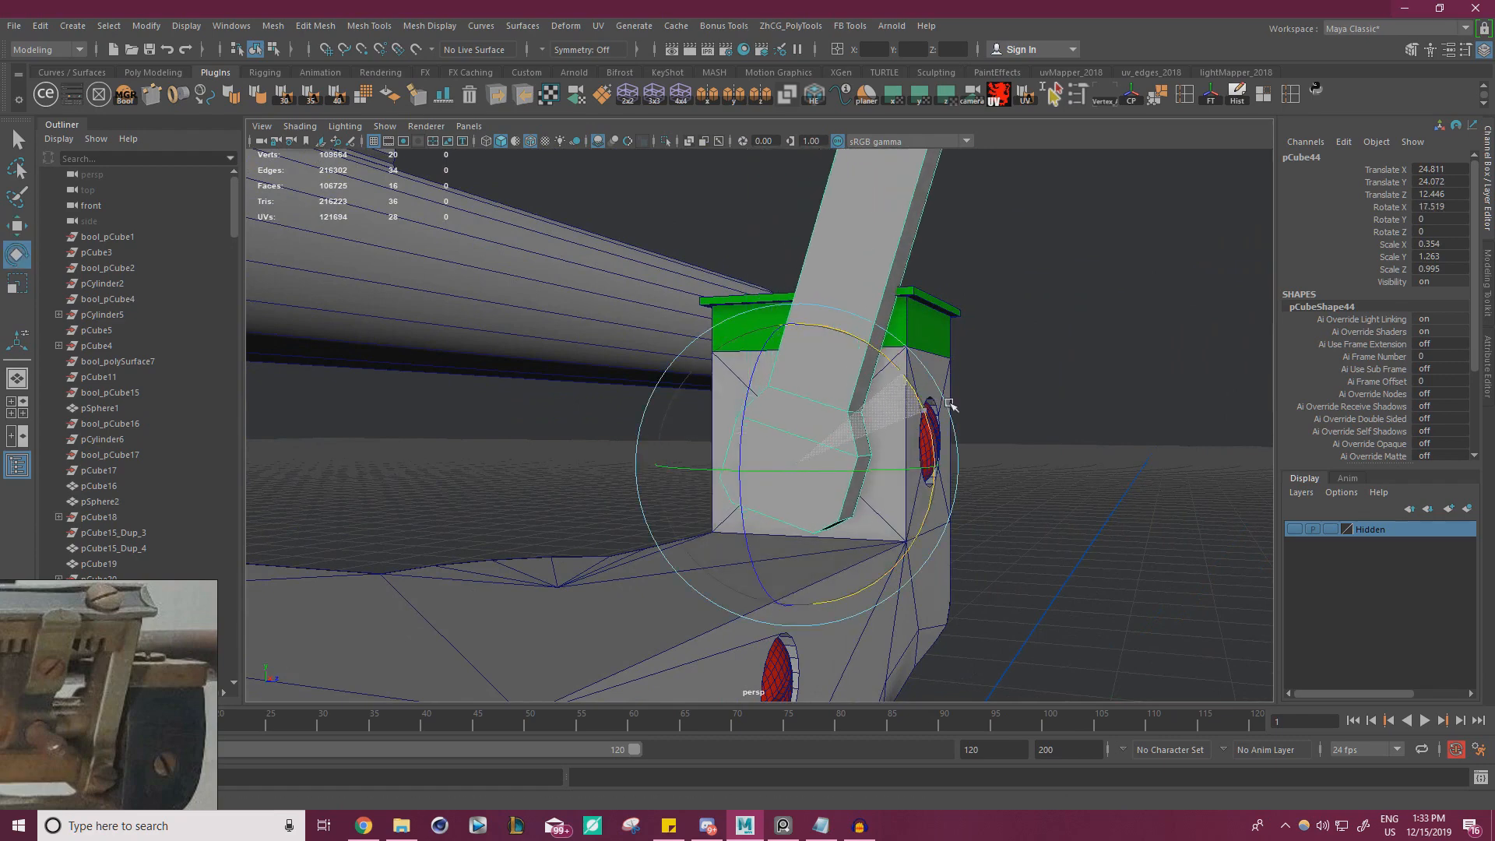
{"action": "key", "text": "w"}
{"action": "left_click_drag", "start_coordinate": [835, 444], "coordinate": [890, 388], "text": "alt"}
{"action": "key", "text": "e"}
{"action": "key", "text": "w"}
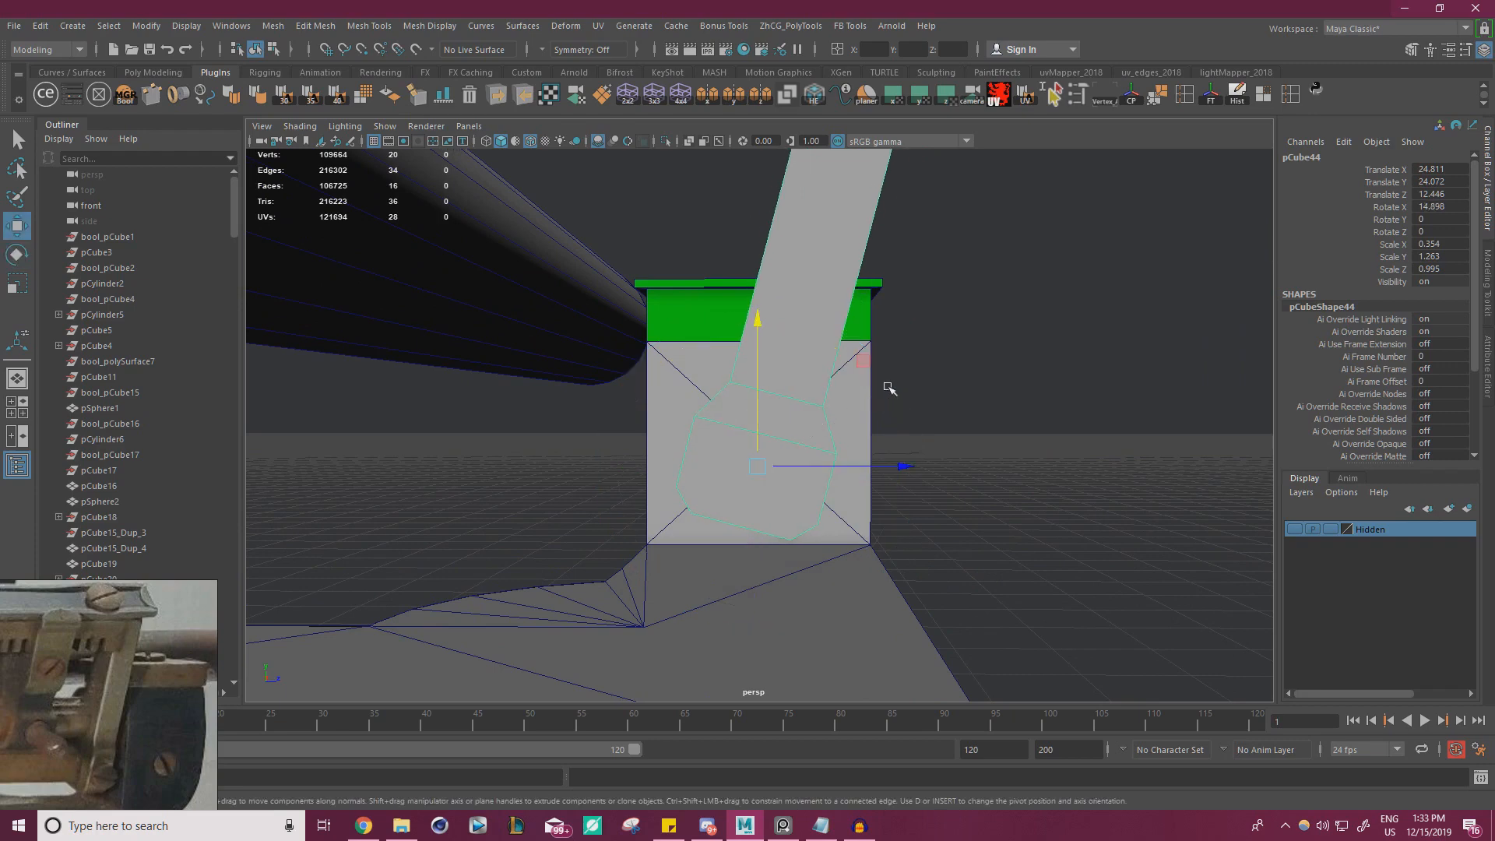
{"action": "key", "text": "e"}
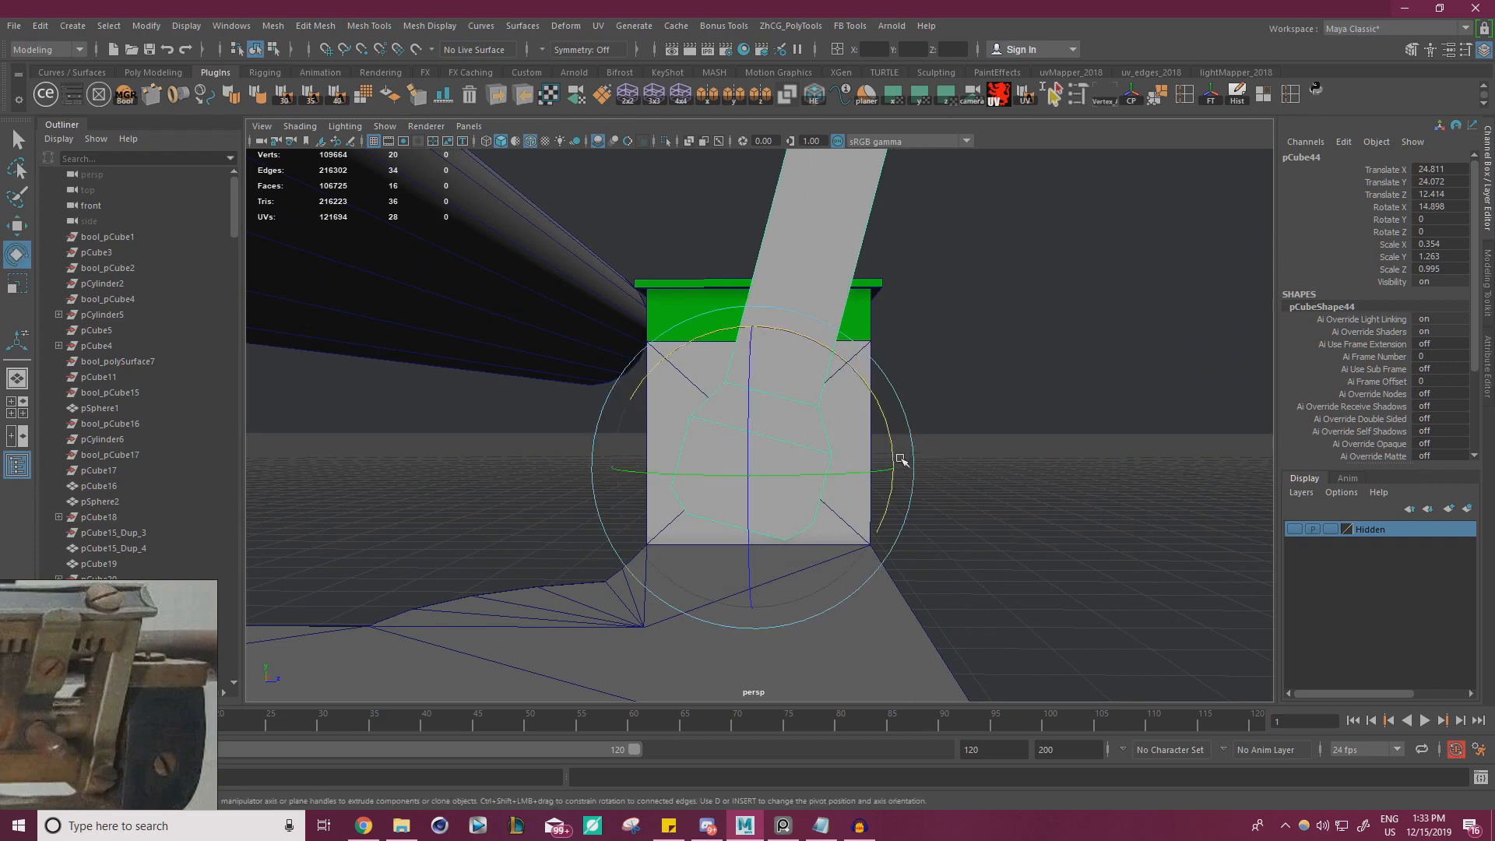
{"action": "left_click_drag", "start_coordinate": [901, 457], "coordinate": [893, 411]}
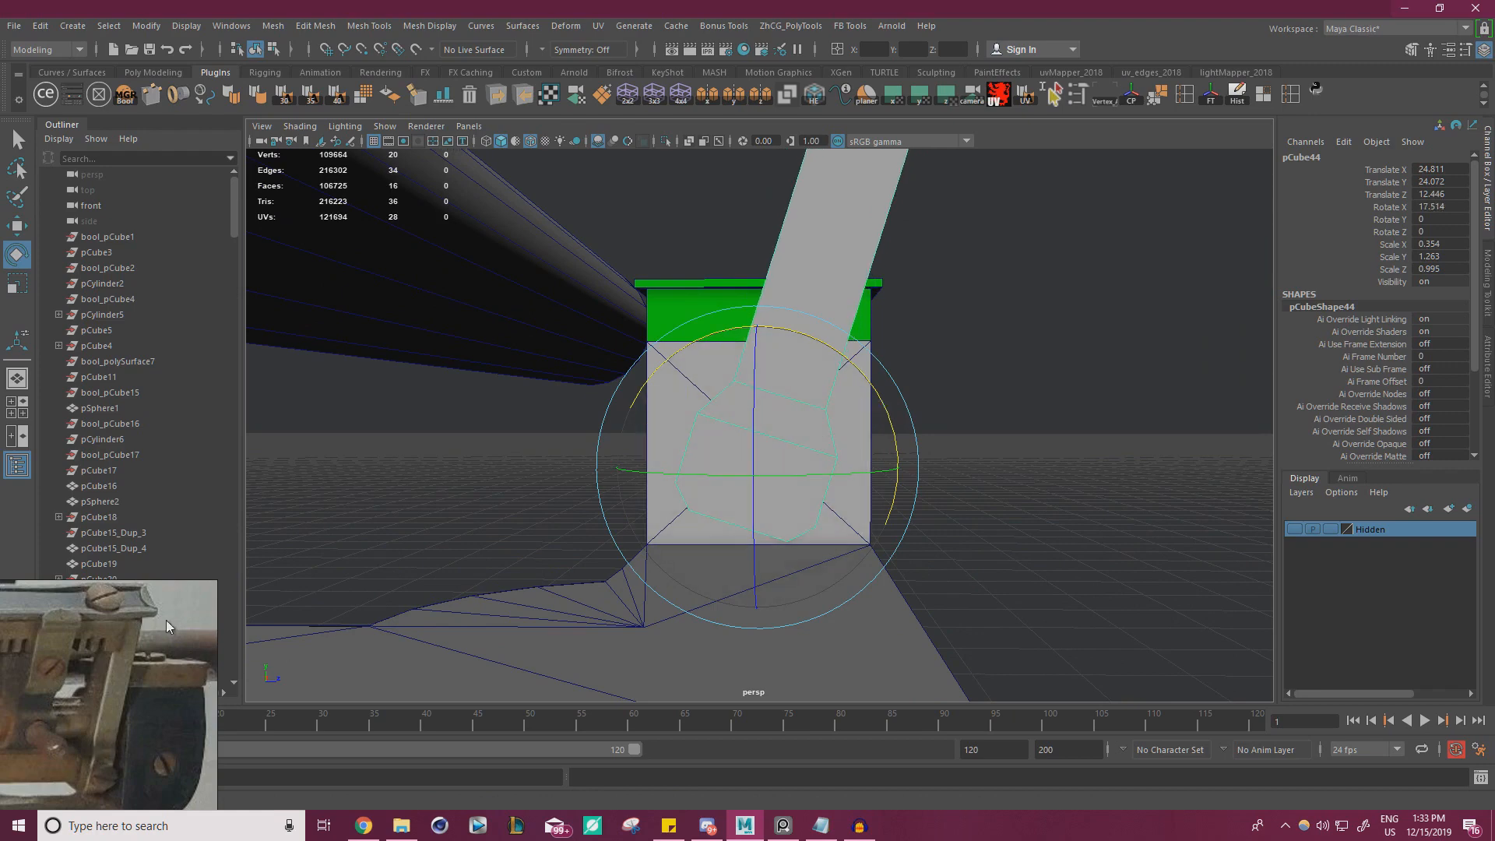
{"action": "left_click_drag", "start_coordinate": [871, 380], "coordinate": [897, 404]}
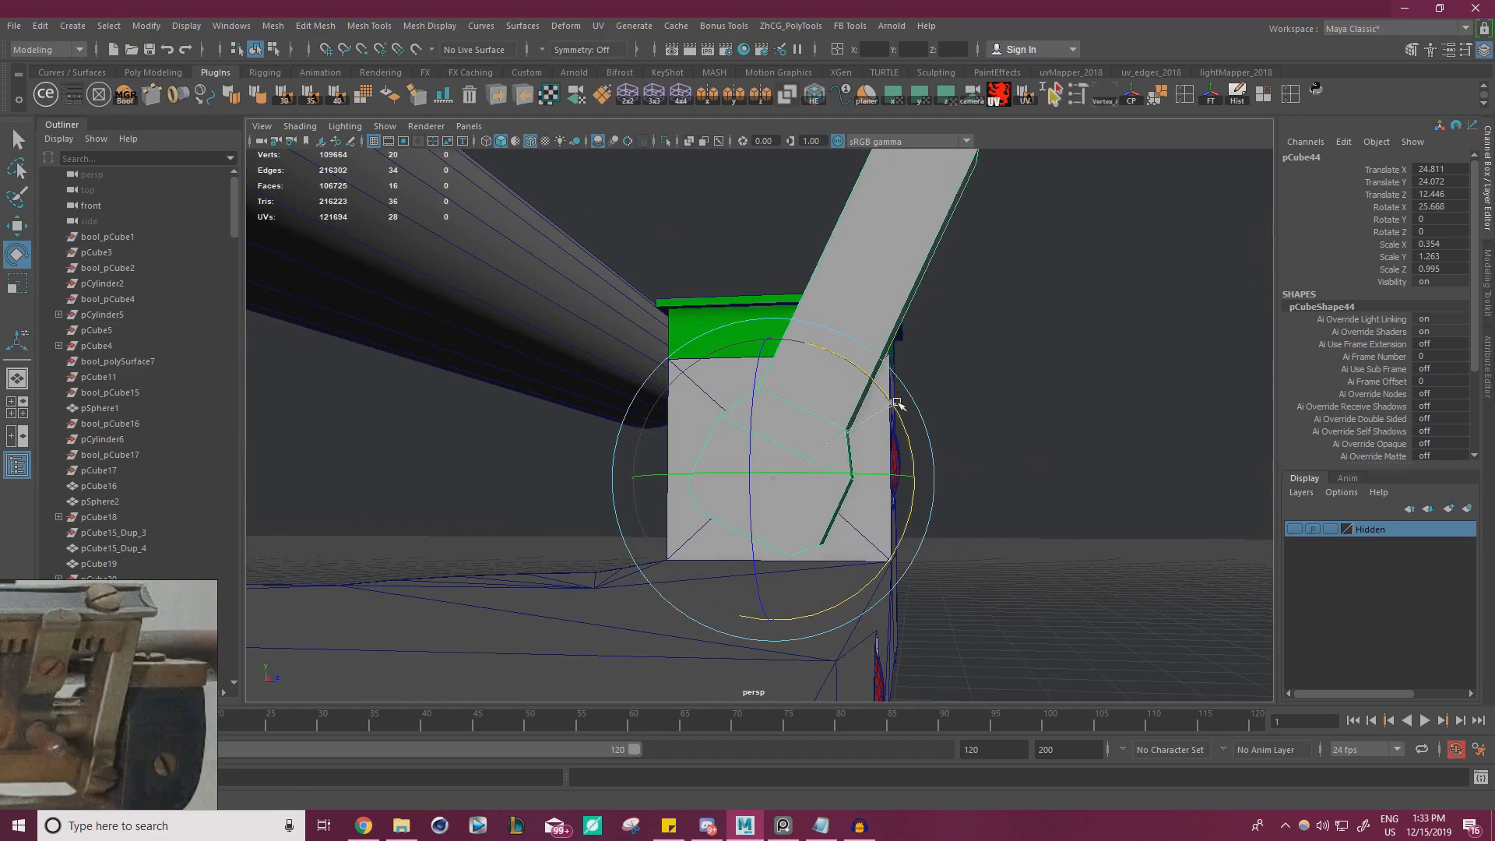
Select the end face at the top of the tilted arm for moving
{"action": "right_click_drag", "start_coordinate": [981, 421], "coordinate": [698, 414], "text": "alt"}
{"action": "left_click_drag", "start_coordinate": [698, 413], "coordinate": [497, 424], "text": "alt"}
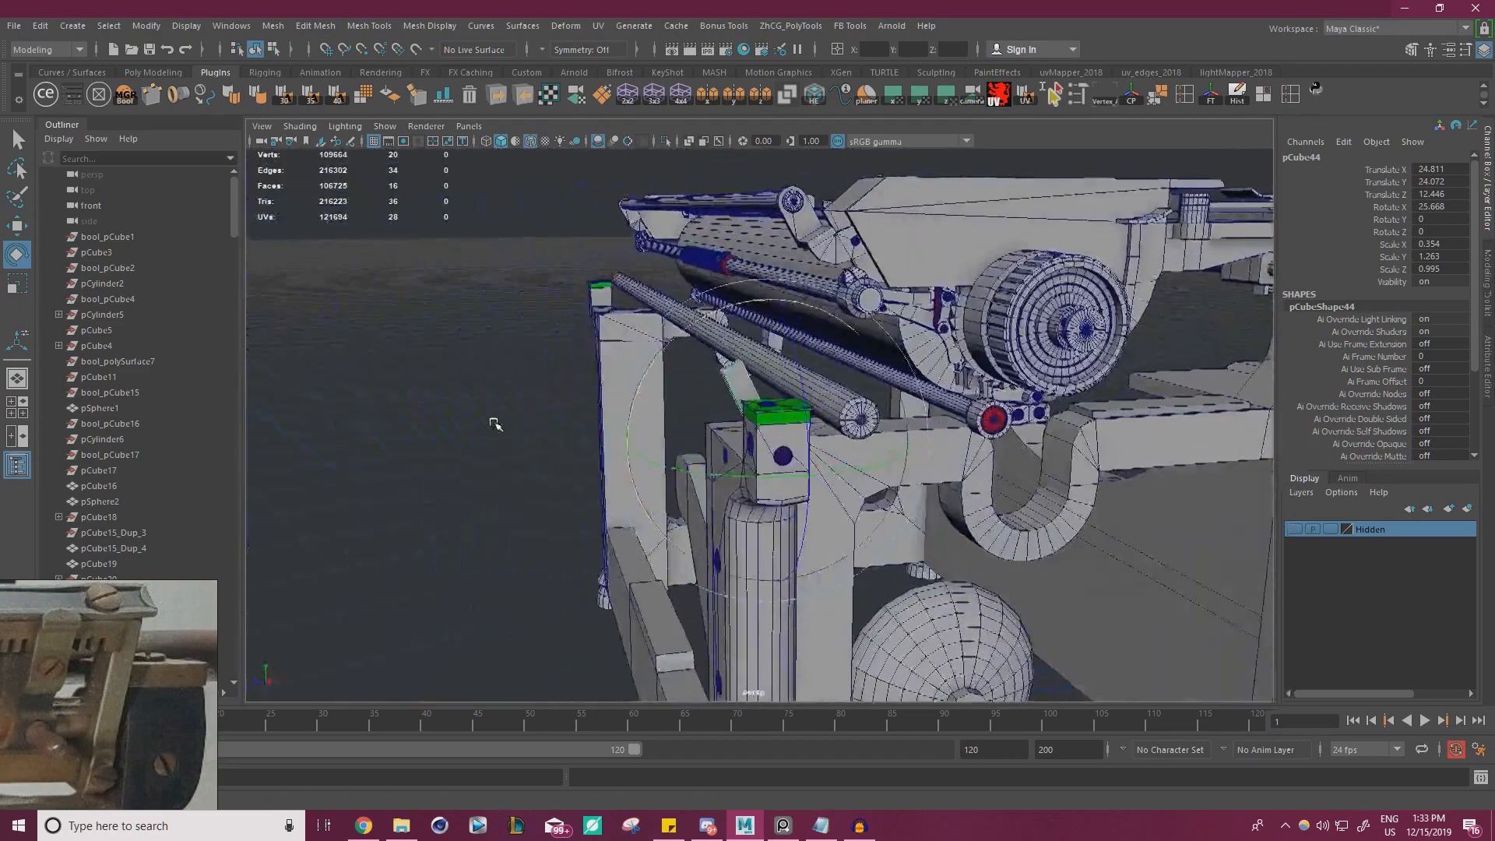
{"action": "right_click_drag", "start_coordinate": [497, 424], "coordinate": [670, 469], "text": "alt"}
{"action": "left_click_drag", "start_coordinate": [670, 469], "coordinate": [958, 377], "text": "alt"}
{"action": "key", "text": "w"}
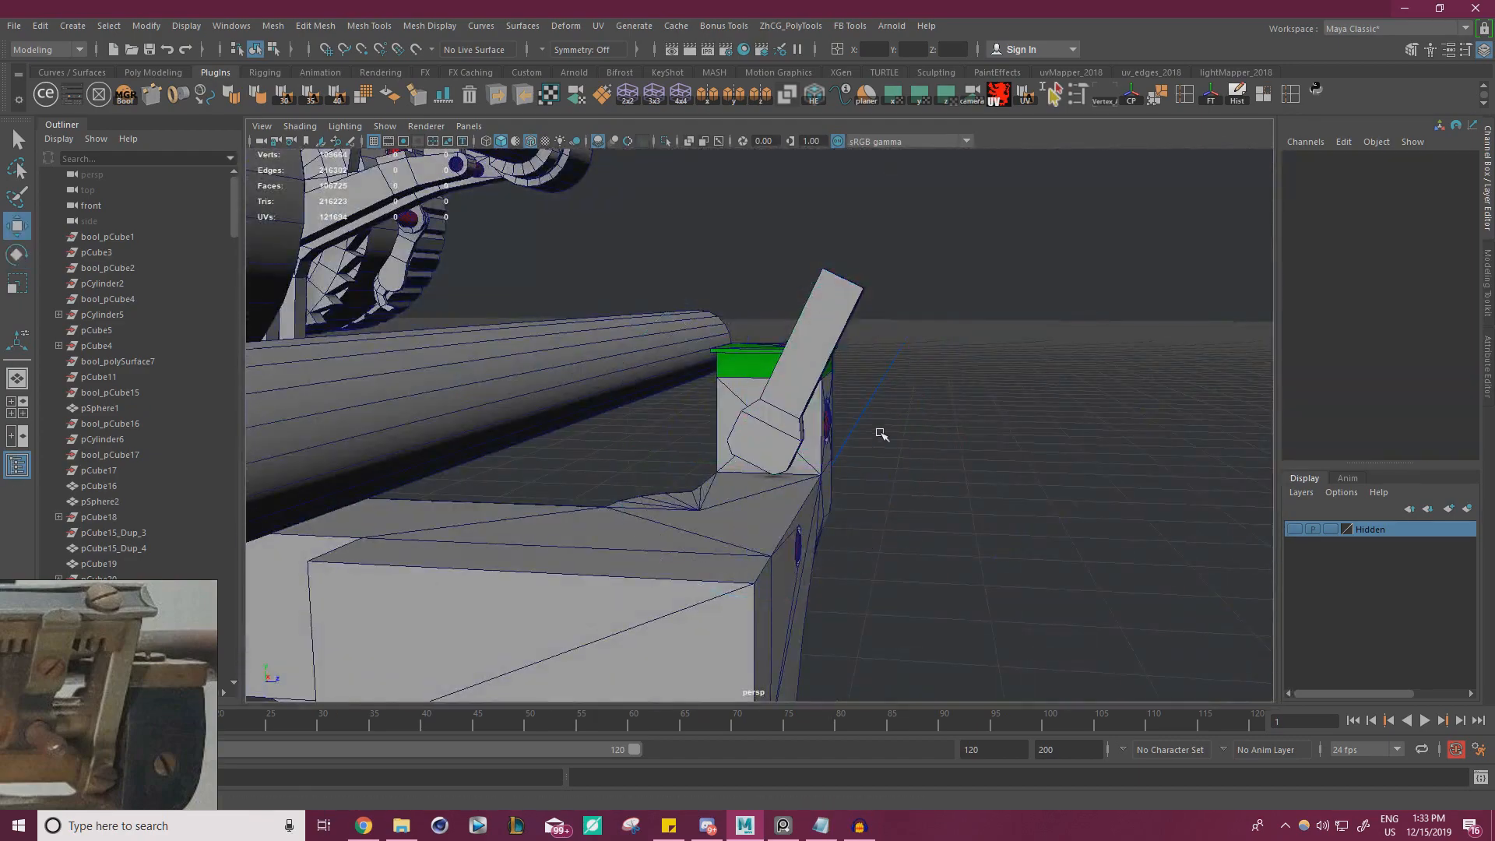
{"action": "key", "text": "r"}
{"action": "left_click_drag", "start_coordinate": [982, 310], "coordinate": [924, 348], "text": "alt"}
{"action": "right_click_drag", "start_coordinate": [867, 254], "coordinate": [869, 298]}
{"action": "left_click", "coordinate": [895, 231]}
{"action": "key", "text": "w"}
{"action": "left_click_drag", "start_coordinate": [978, 354], "coordinate": [861, 290], "text": "alt"}
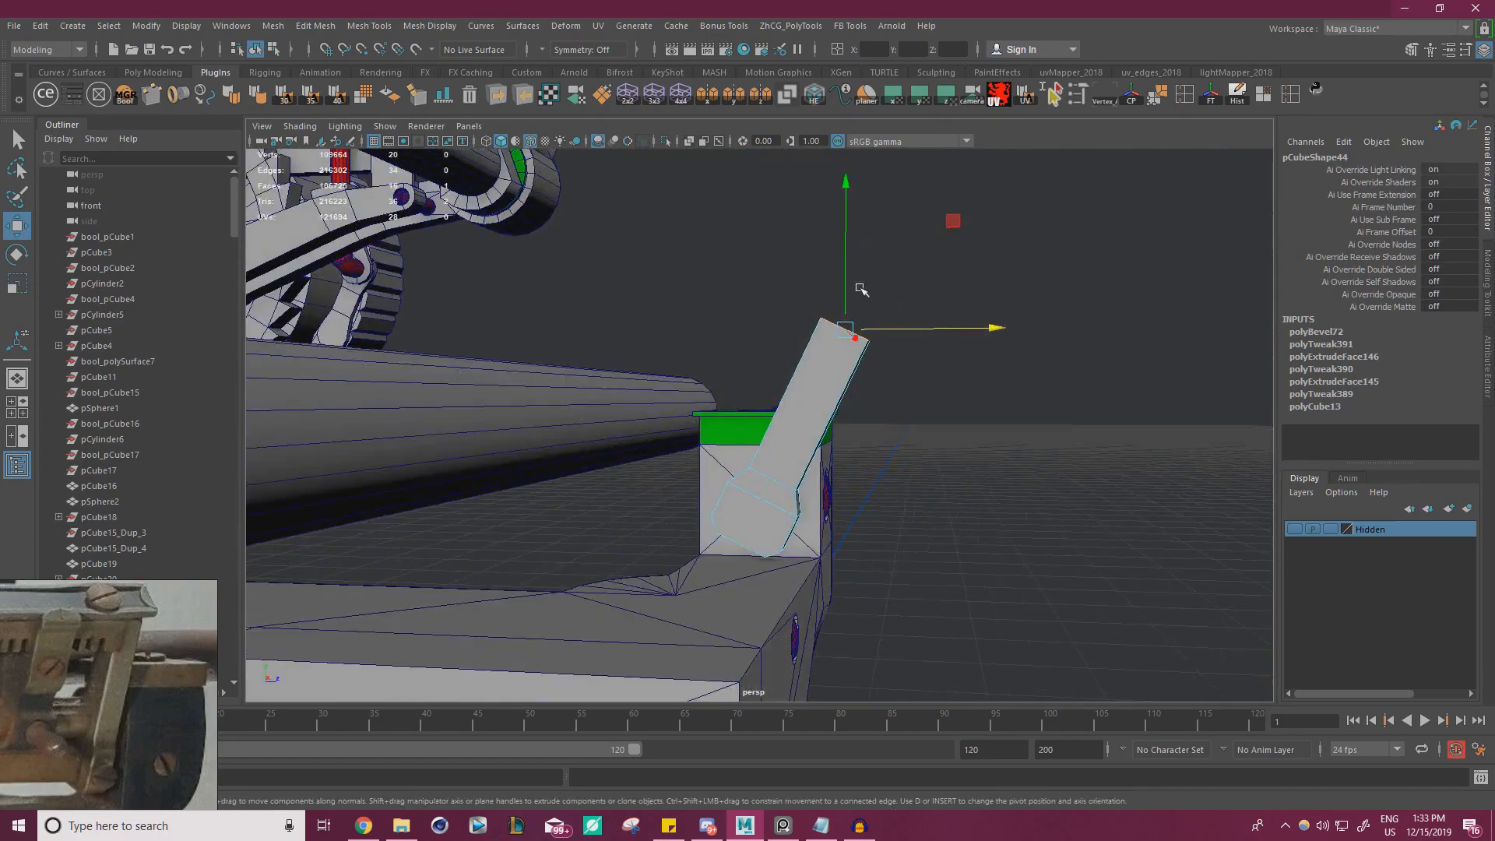
Examine the end bracket in the reference photo and compare it with the tilted arm around the rail and carriage
{"action": "scroll", "coordinate": [130, 667], "scroll_direction": "down", "scroll_amount": 5}
{"action": "right_click_drag", "start_coordinate": [122, 621], "coordinate": [948, 298]}
{"action": "middle_click_drag", "start_coordinate": [562, 349], "coordinate": [572, 493]}
{"action": "scroll", "coordinate": [326, 478], "scroll_direction": "up", "scroll_amount": 5}
{"action": "middle_click_drag", "start_coordinate": [312, 407], "coordinate": [574, 452]}
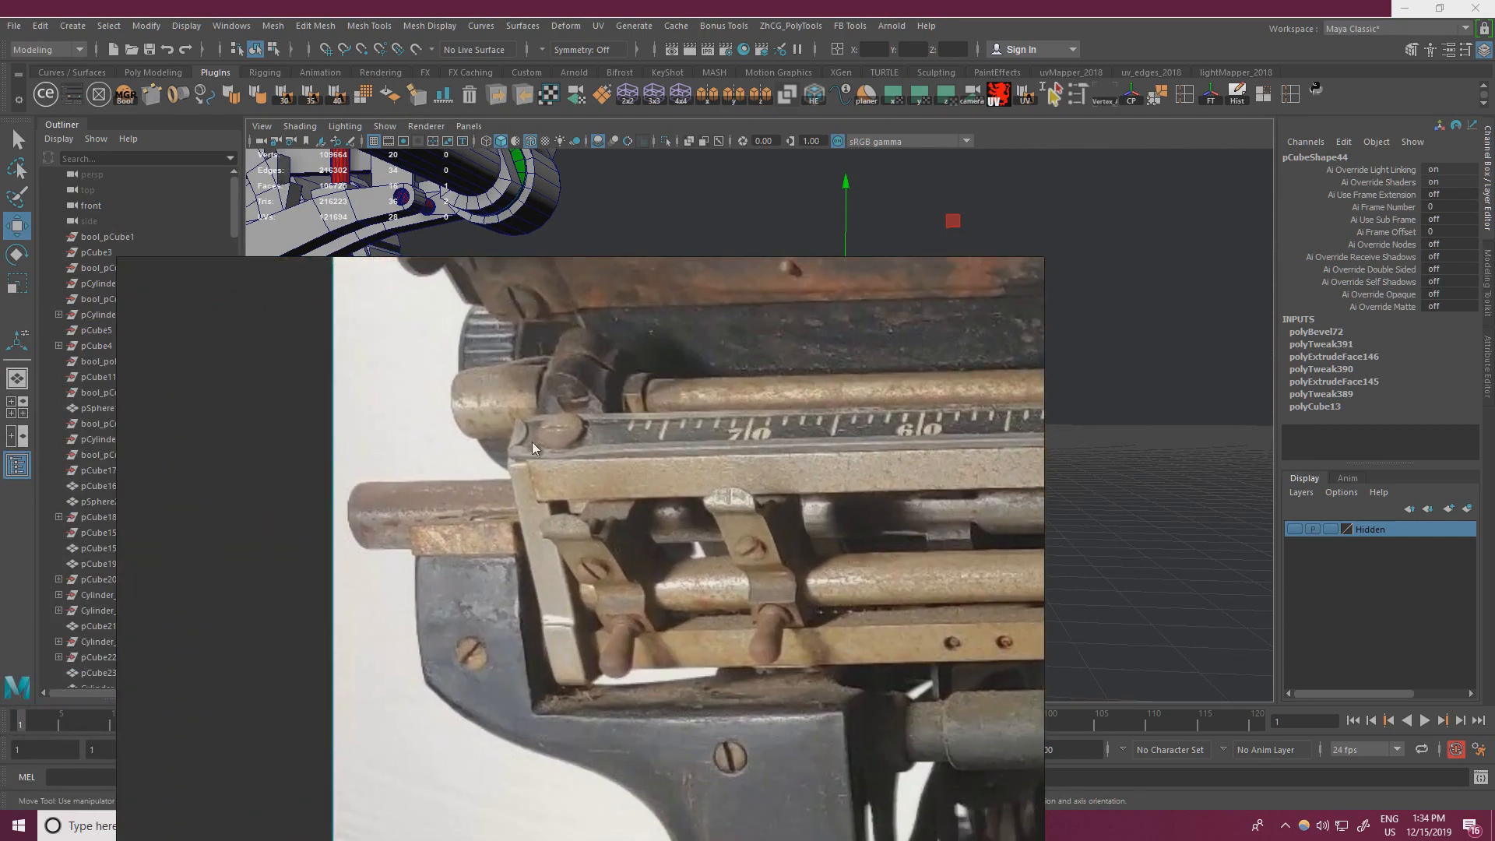
{"action": "right_click_drag", "start_coordinate": [562, 395], "coordinate": [0, 436]}
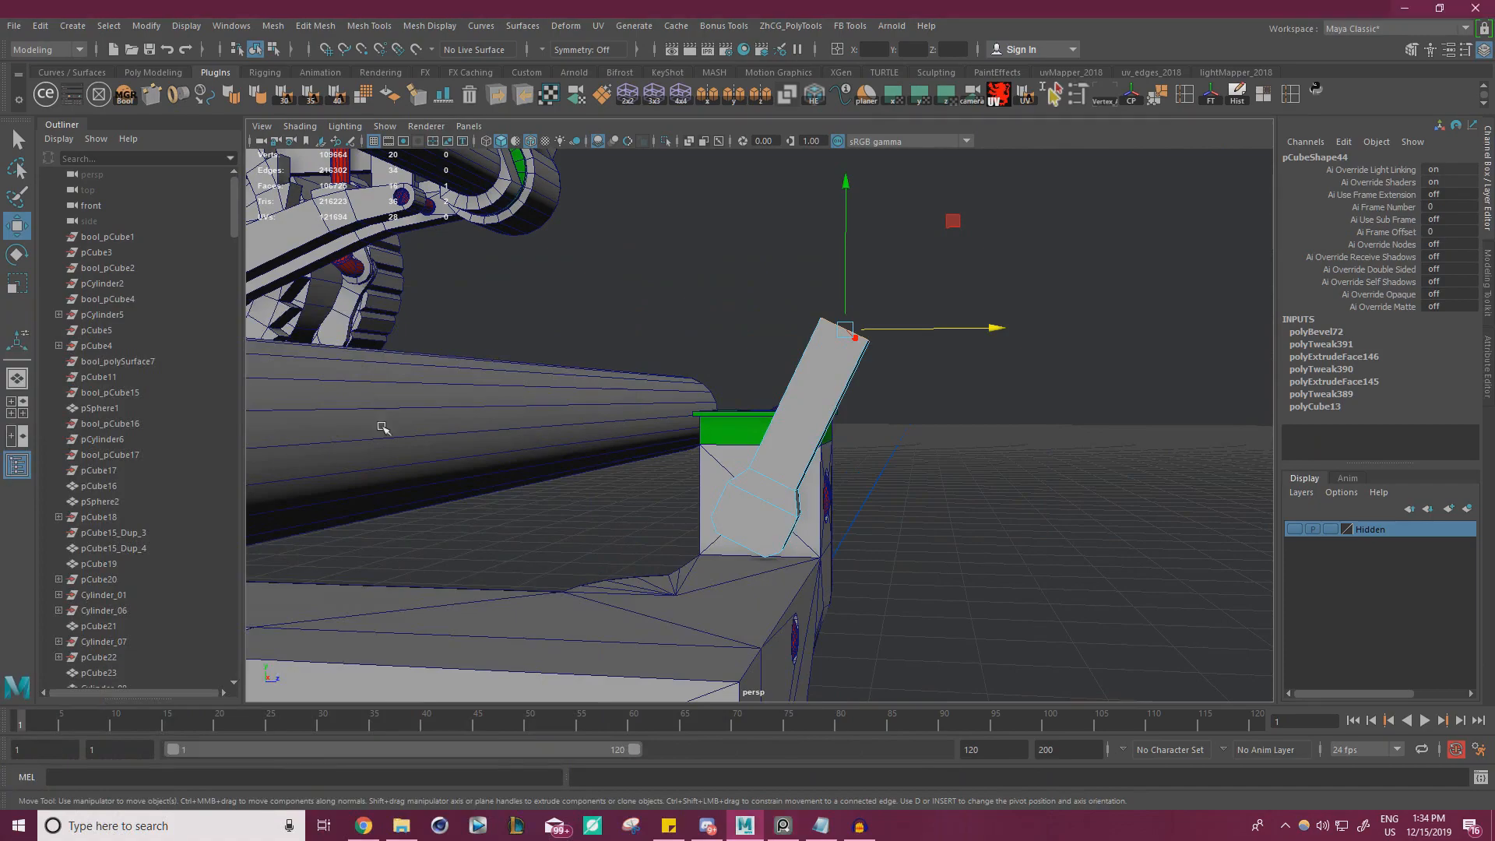
{"action": "left_click_drag", "start_coordinate": [384, 427], "coordinate": [467, 462], "text": "alt"}
{"action": "left_click_drag", "start_coordinate": [659, 340], "coordinate": [849, 465], "text": "alt"}
{"action": "left_click_drag", "start_coordinate": [1003, 497], "coordinate": [999, 448], "text": "alt"}
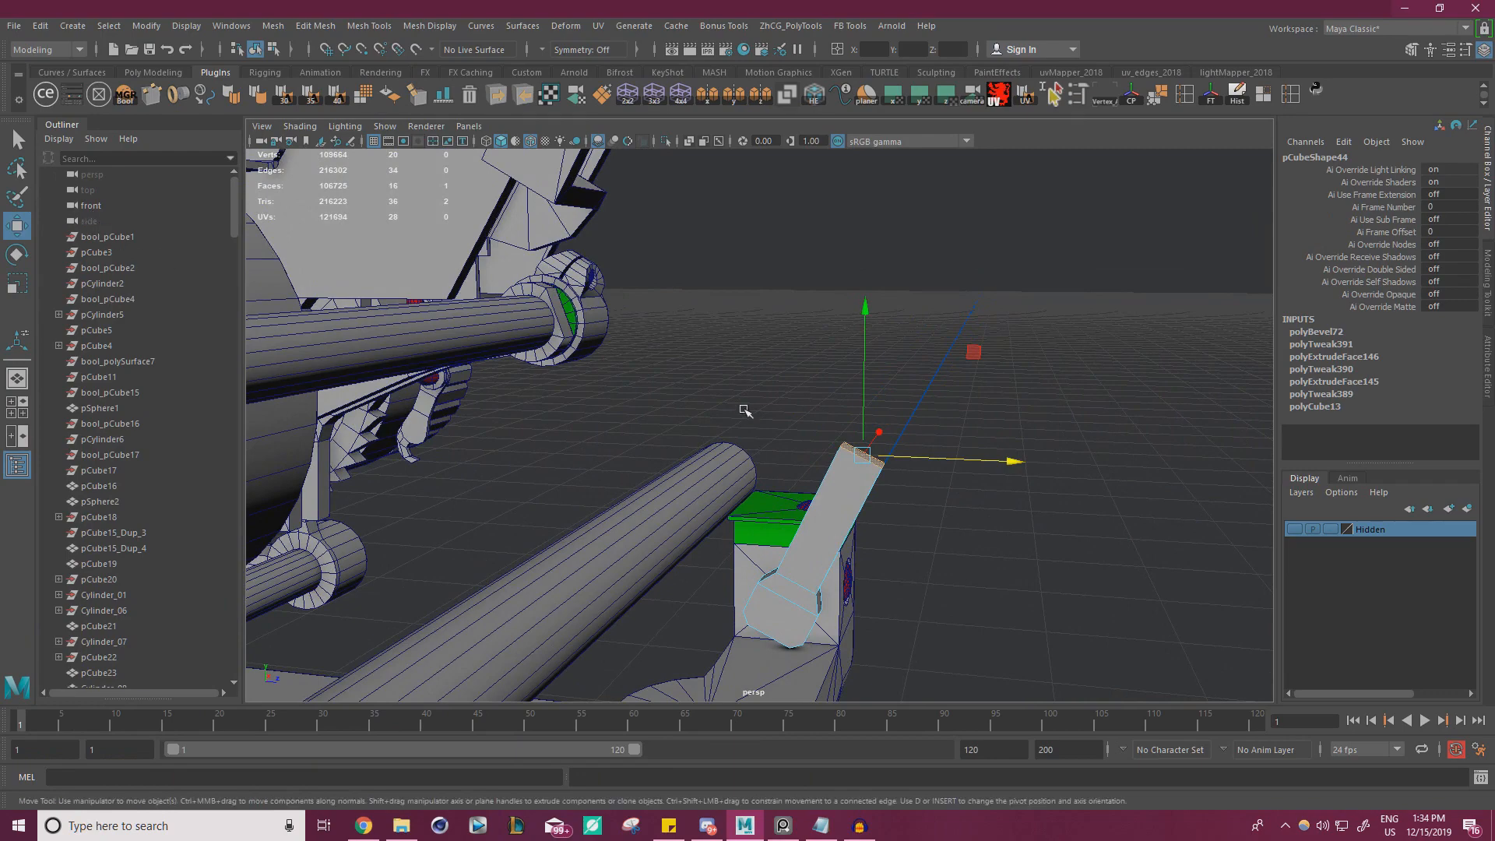
{"action": "middle_click_drag", "start_coordinate": [744, 410], "coordinate": [627, 257], "text": "alt"}
{"action": "middle_click_drag", "start_coordinate": [767, 307], "coordinate": [791, 468], "text": "alt"}
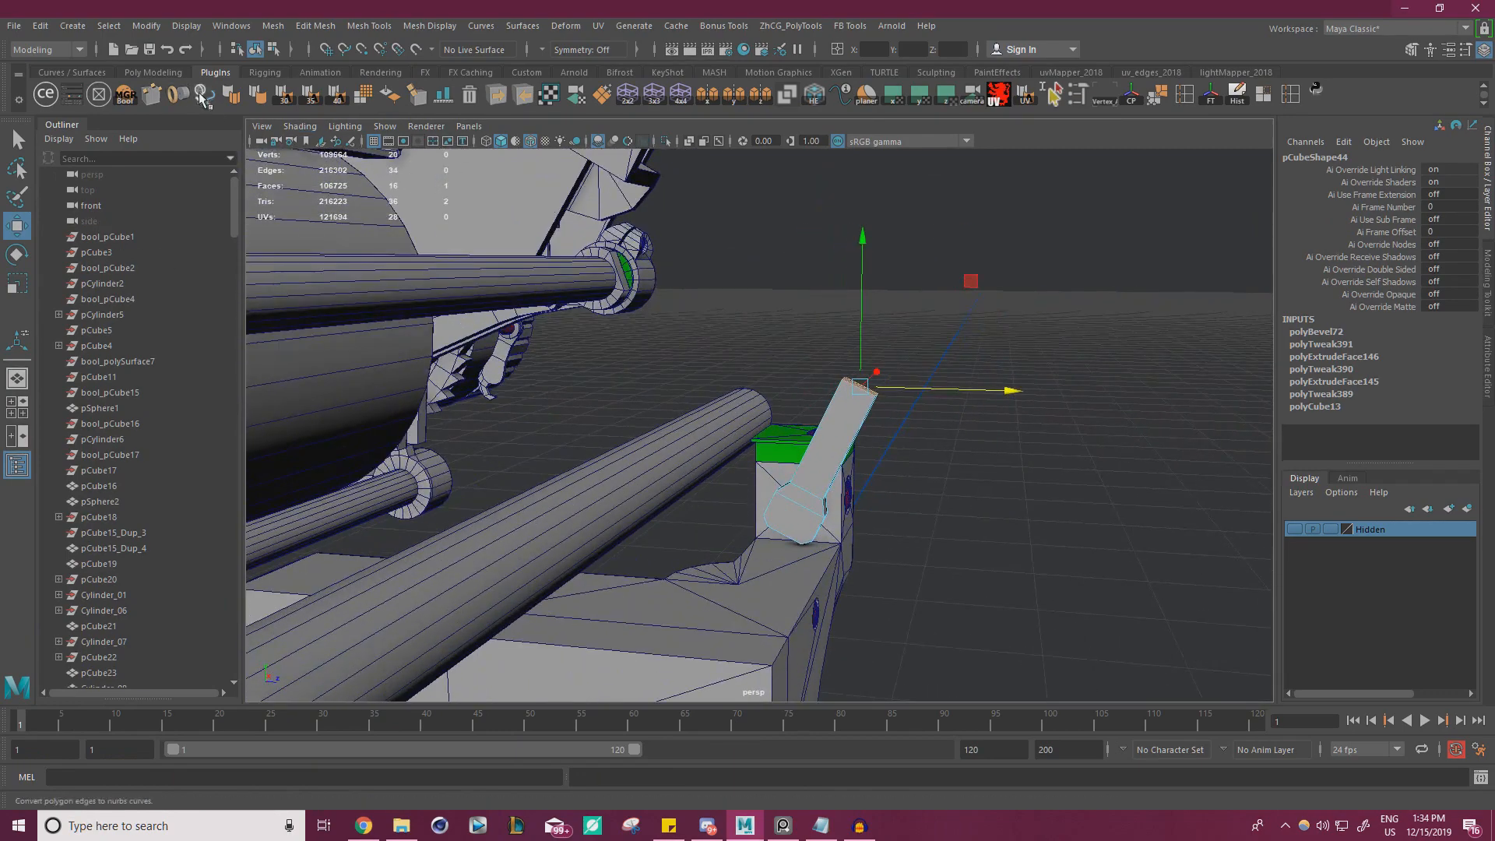
Set the Move tool's axis orientation to Object
{"action": "double_click", "coordinate": [17, 232]}
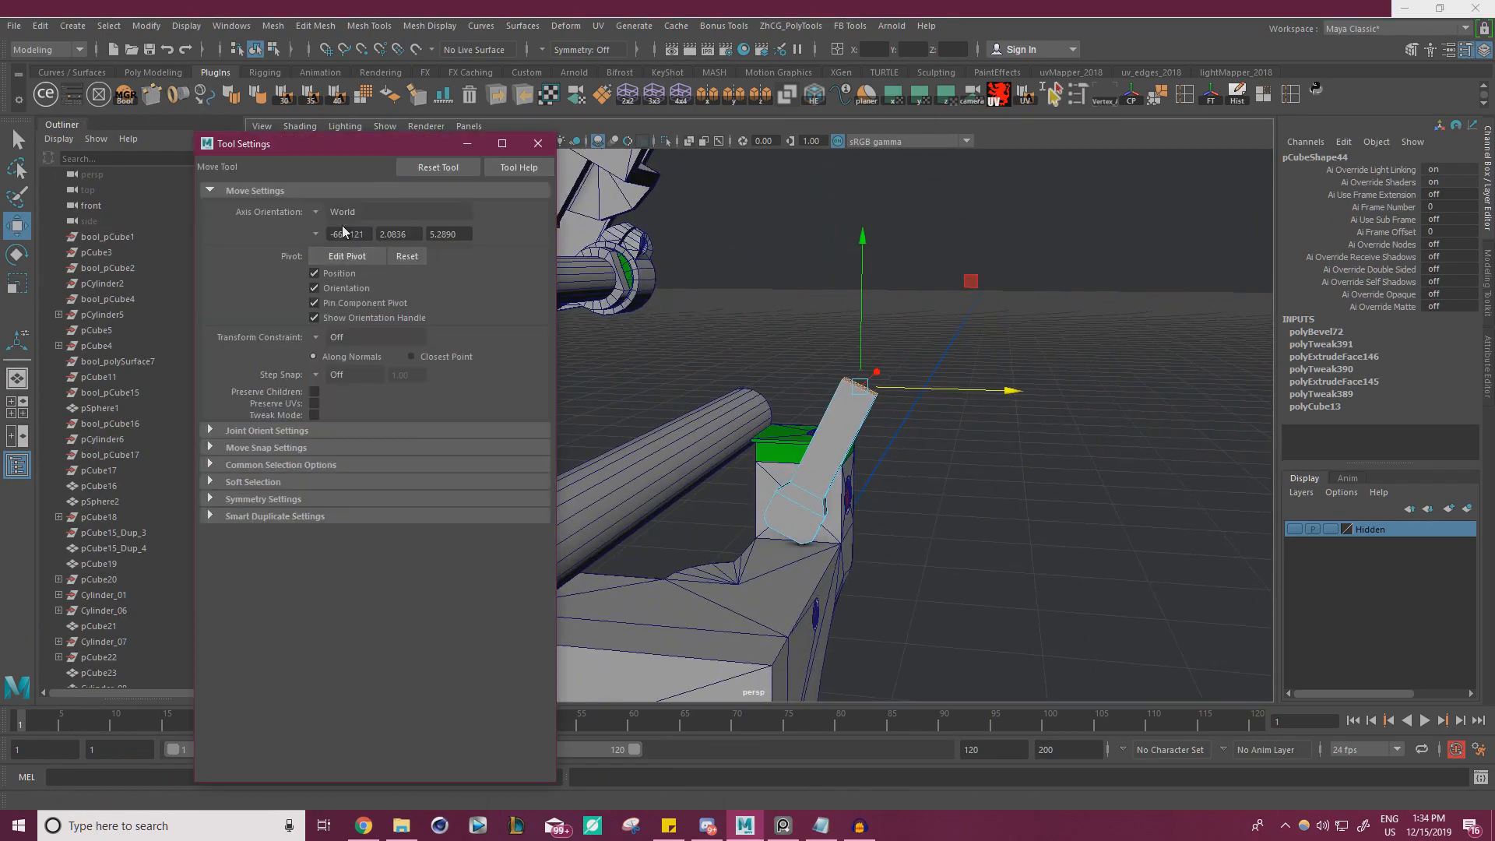
{"action": "left_click", "coordinate": [317, 213]}
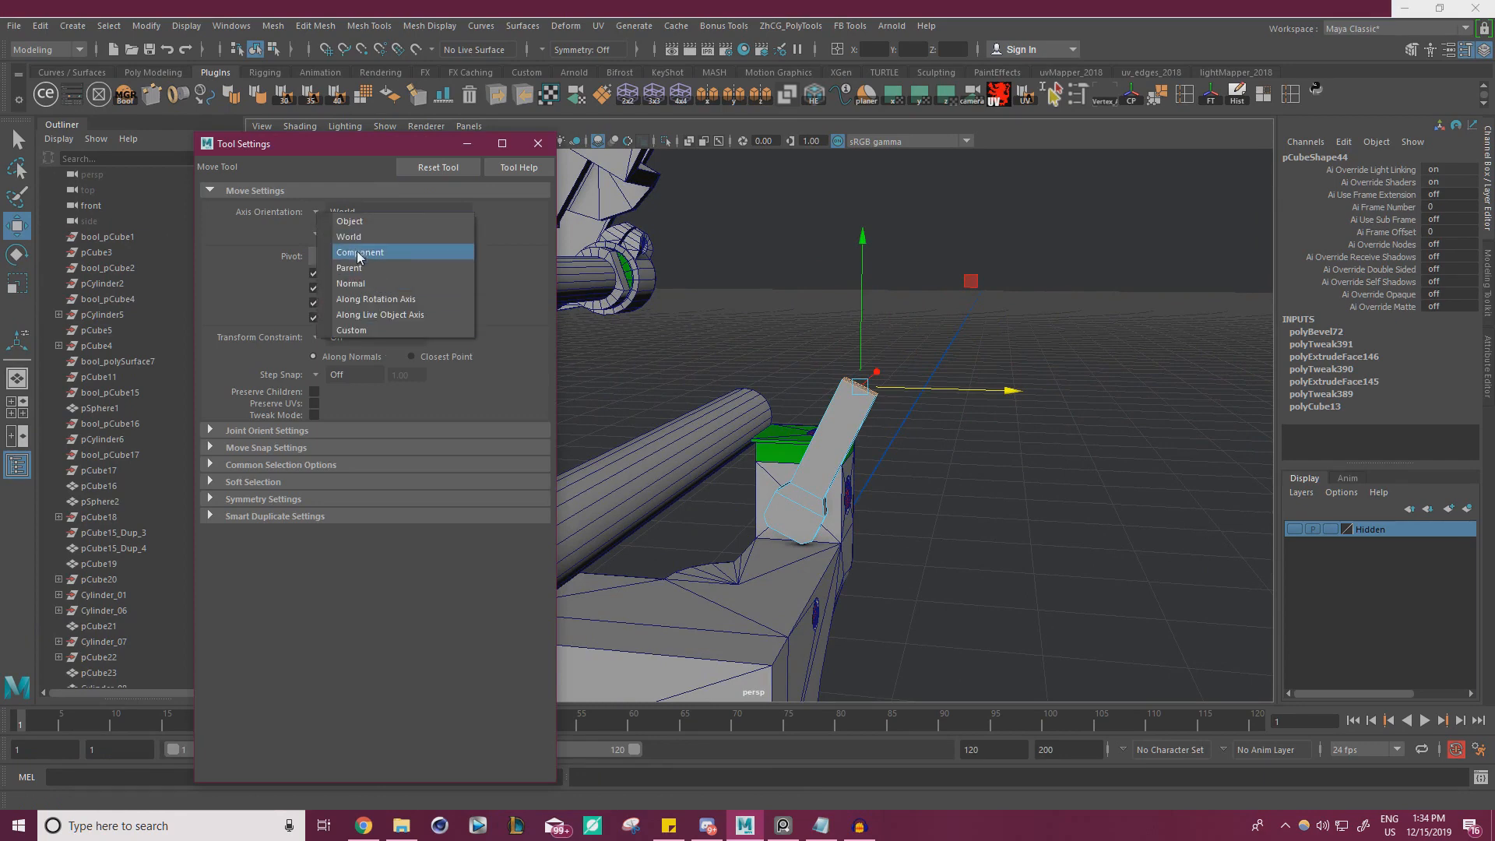
{"action": "left_click", "coordinate": [380, 223]}
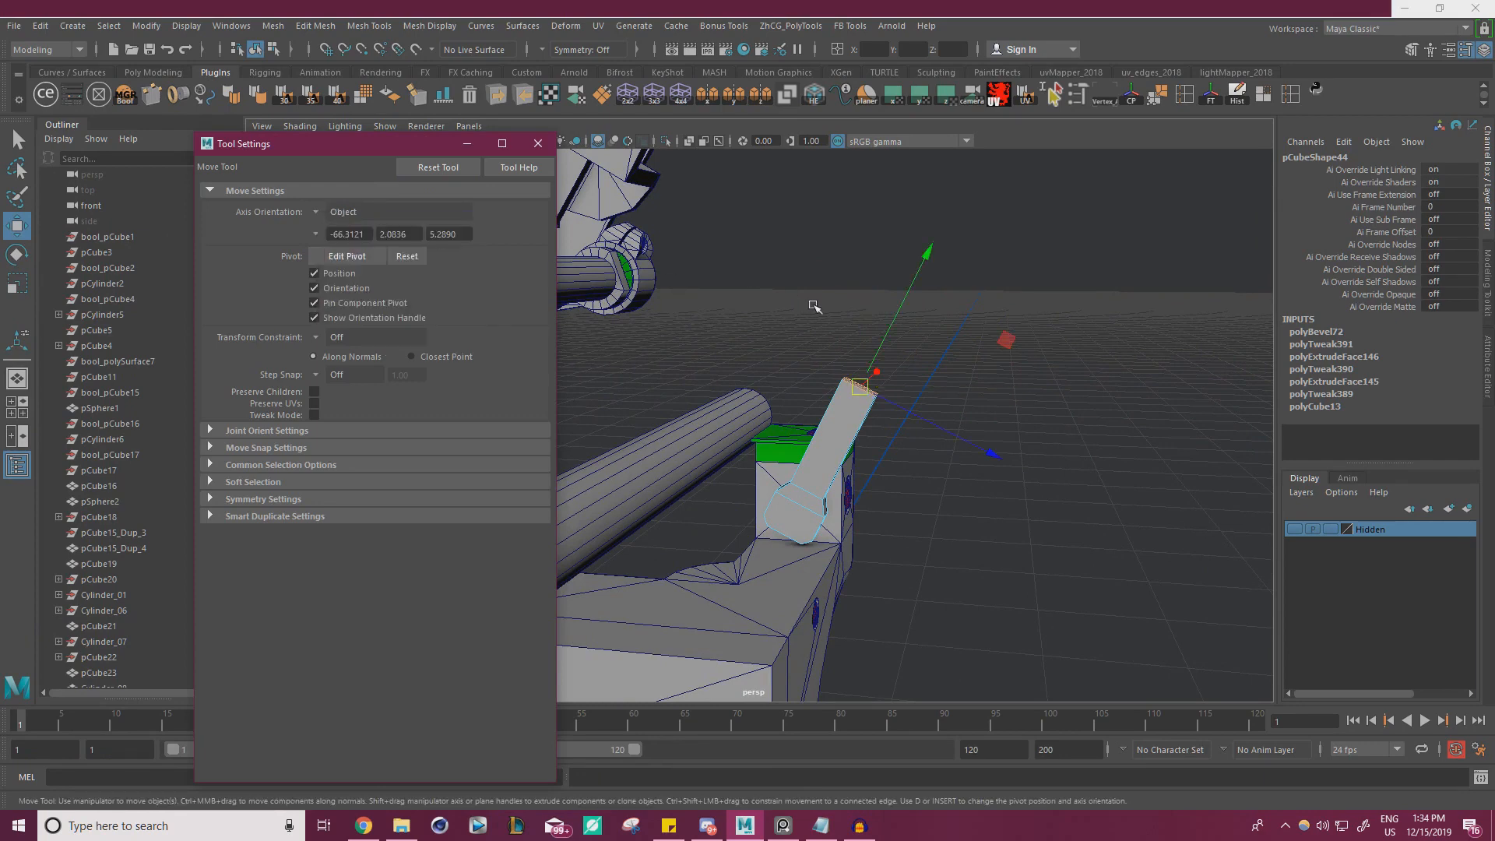
{"action": "left_click", "coordinate": [537, 145]}
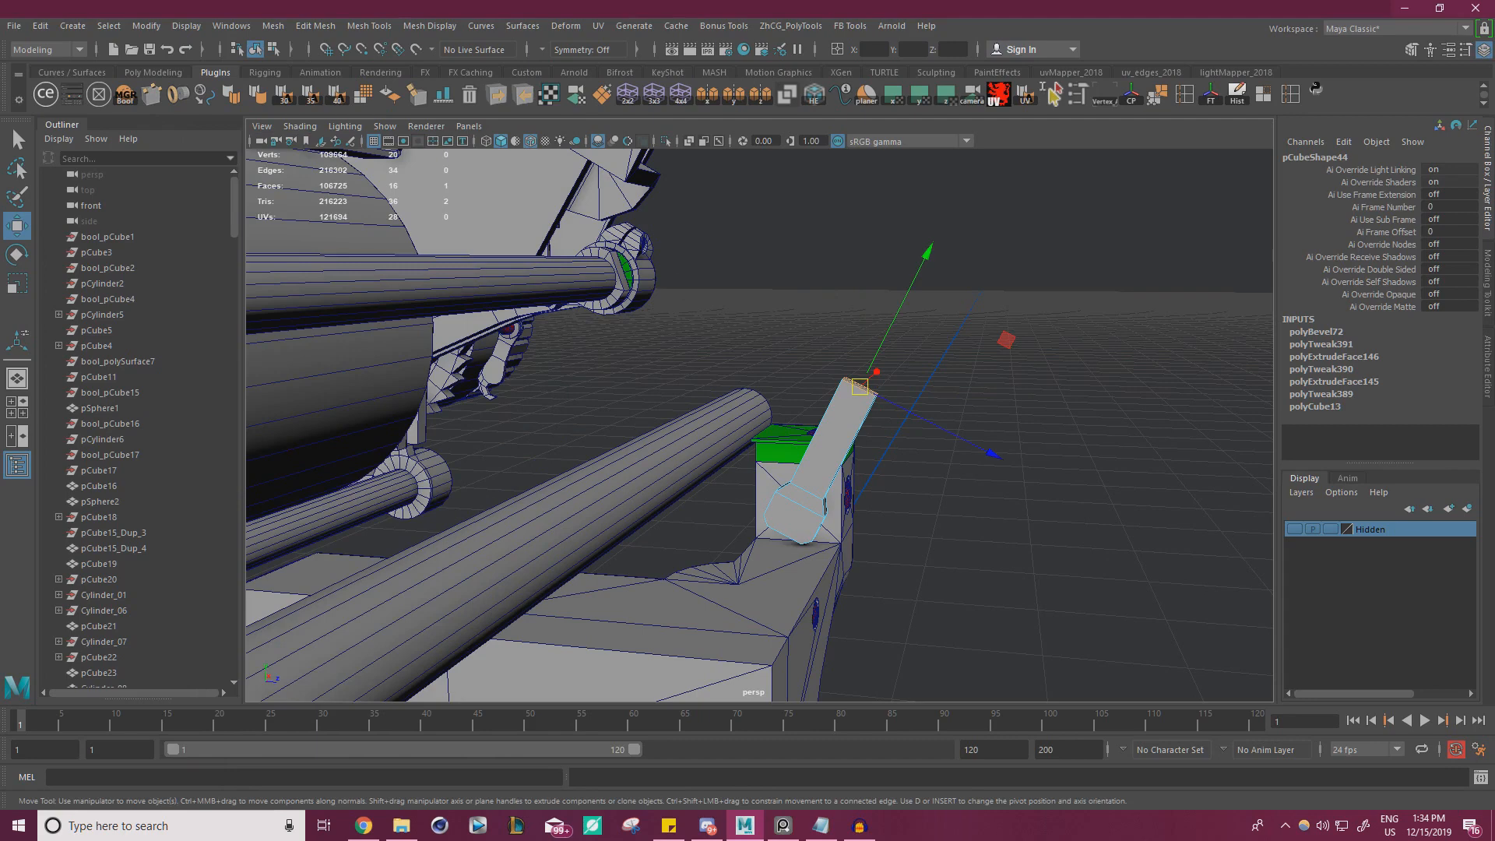
Recheck the reference photo and move the arm's end face outward along its own axis to adjust the arm's length
{"action": "right_click_drag", "start_coordinate": [0, 545], "coordinate": [697, 461]}
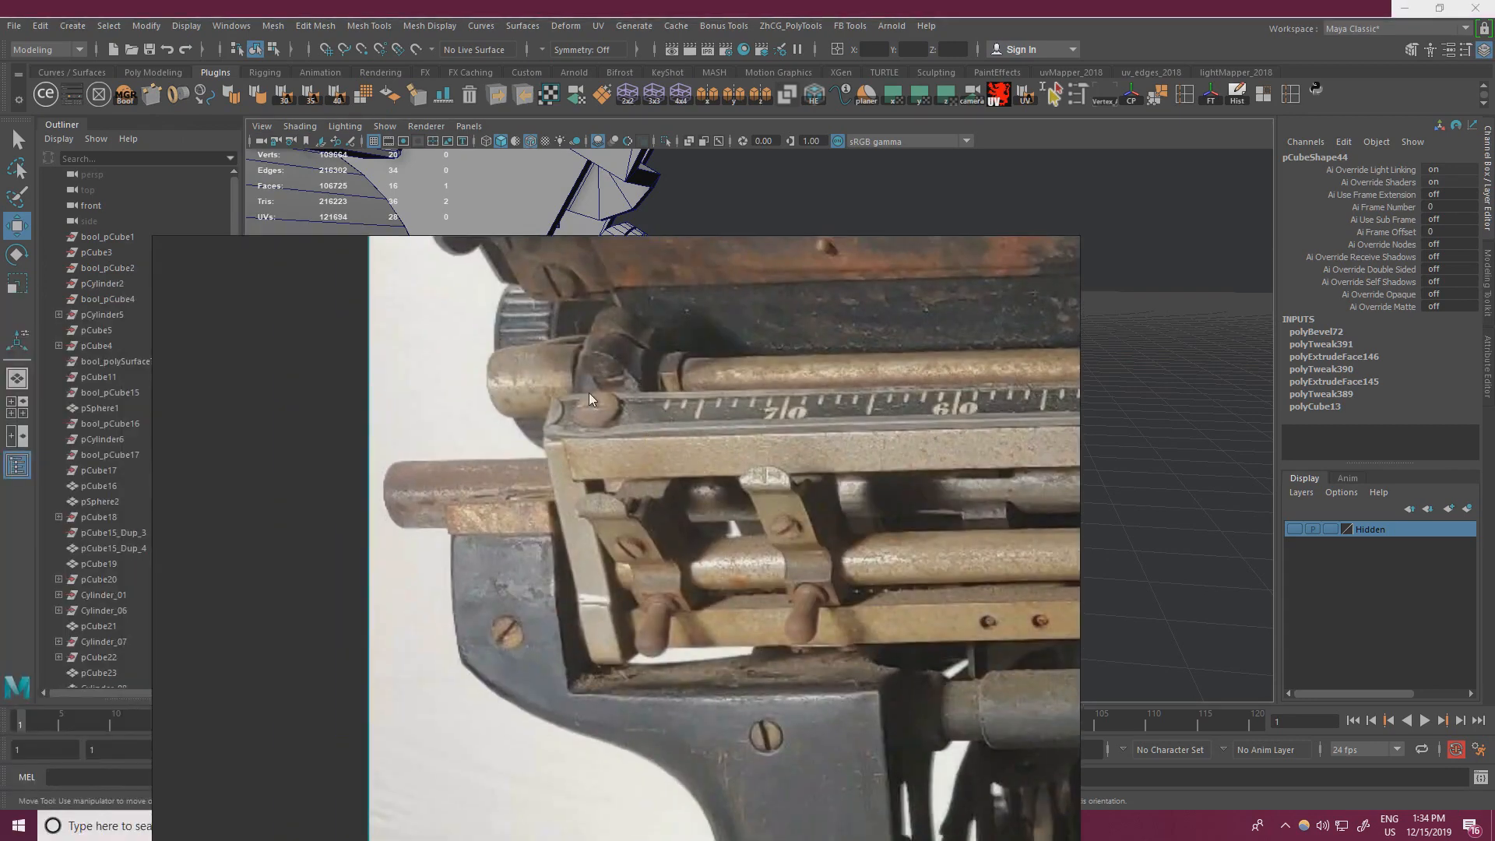
{"action": "right_click_drag", "start_coordinate": [589, 393], "coordinate": [8, 405]}
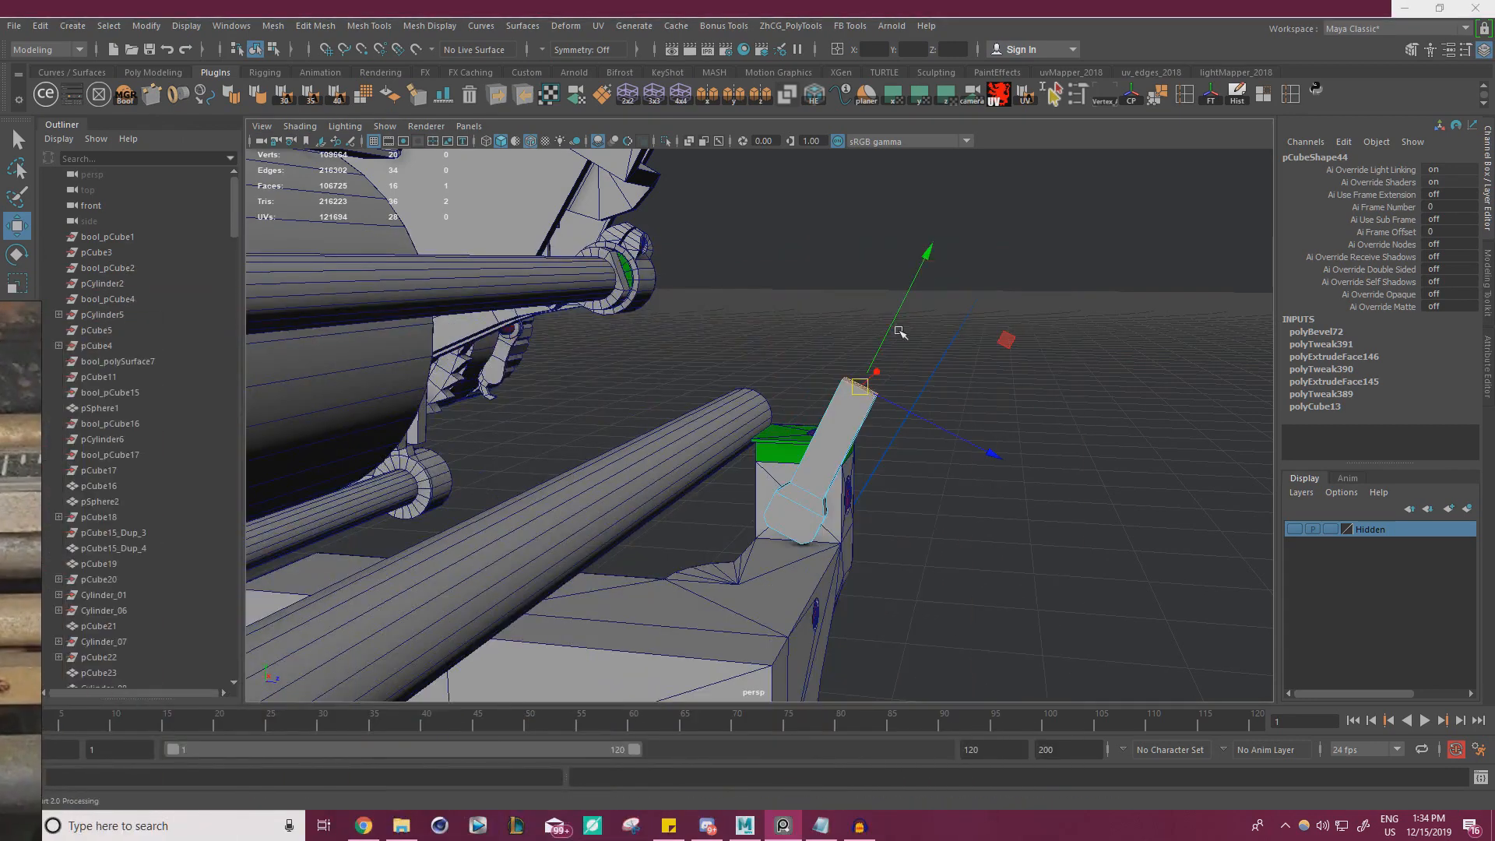
{"action": "left_click_drag", "start_coordinate": [900, 333], "coordinate": [646, 269]}
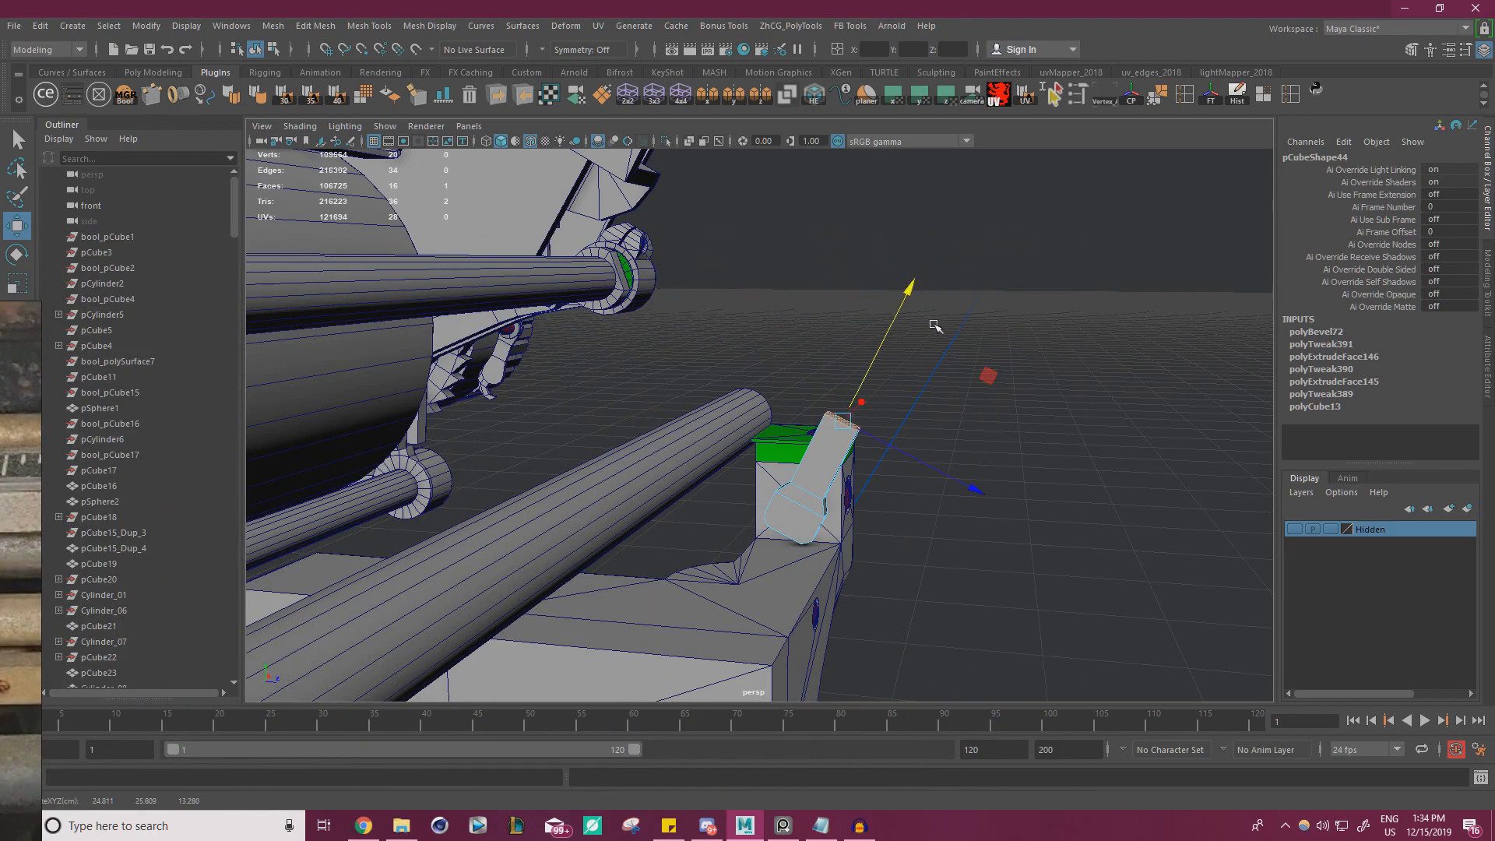
{"action": "left_click_drag", "start_coordinate": [882, 340], "coordinate": [649, 264]}
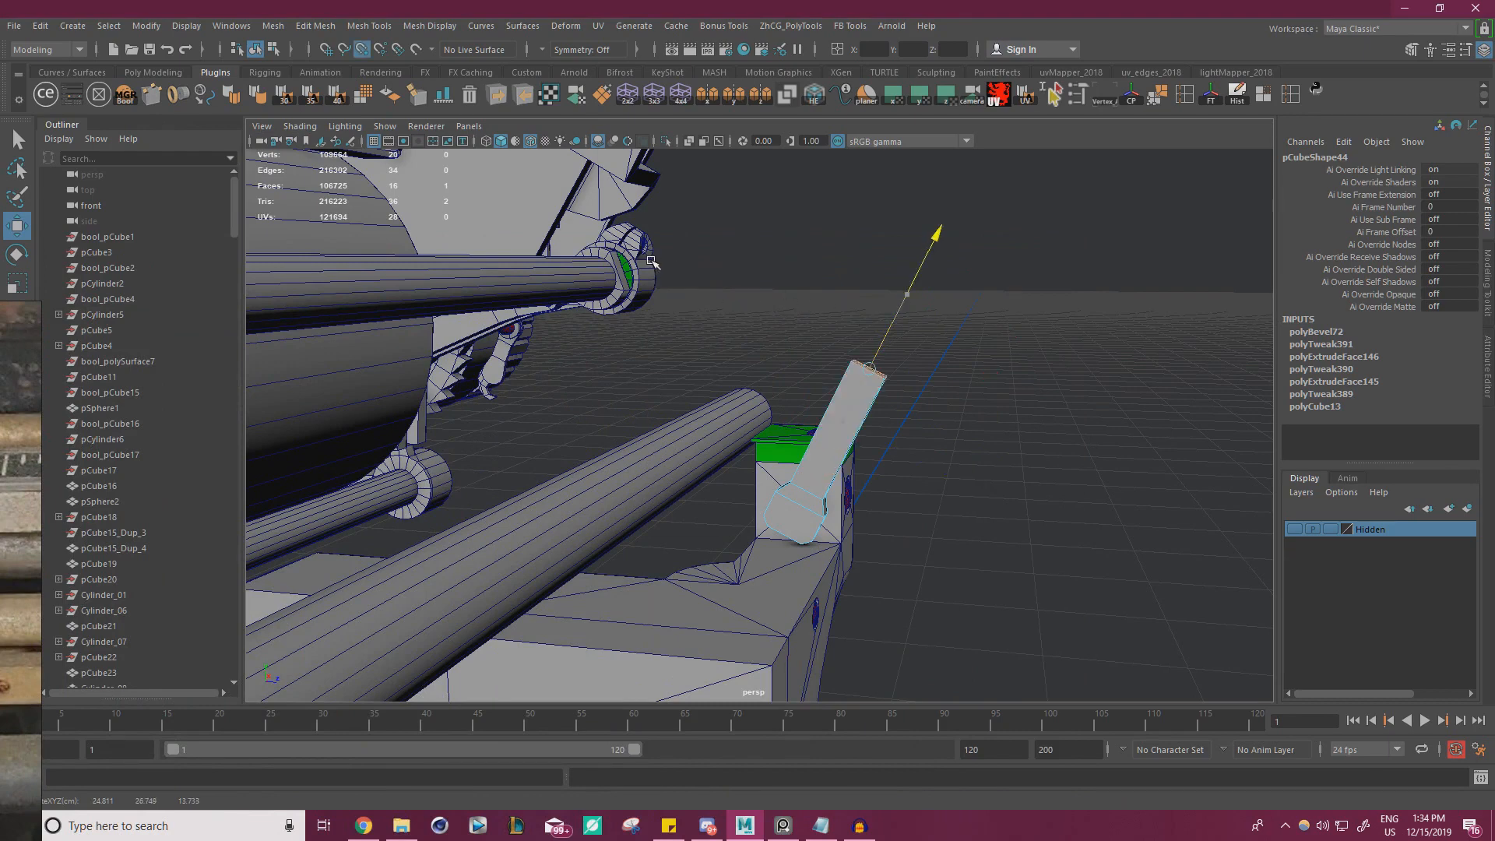
{"action": "left_click_drag", "start_coordinate": [771, 350], "coordinate": [815, 327], "text": "alt"}
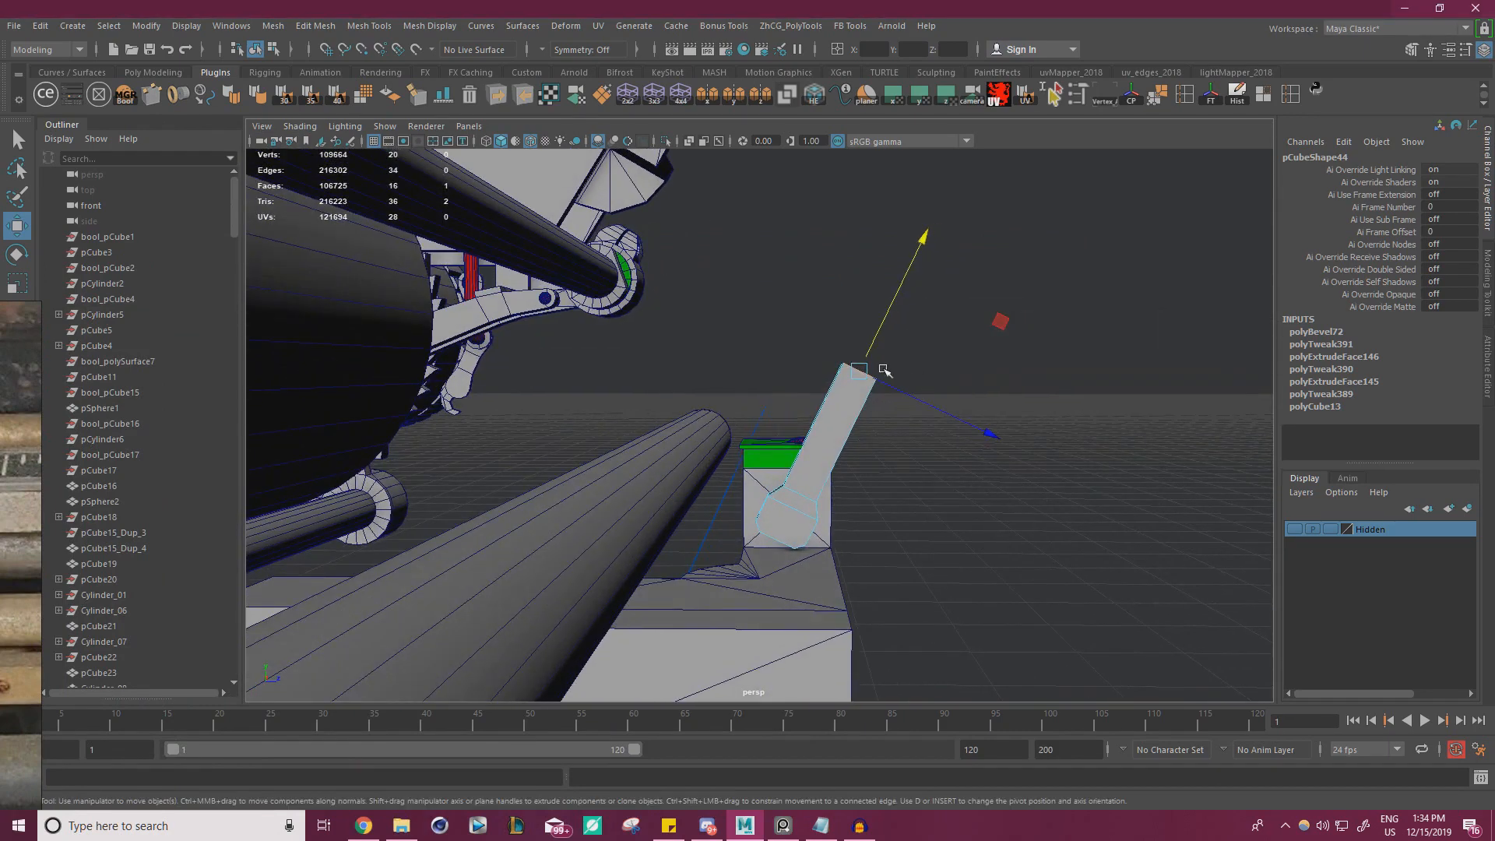
Lengthen the arm in the side view by moving its end face further along the arm's axis
{"action": "key", "text": "space"}
{"action": "scroll", "coordinate": [423, 545], "scroll_direction": "down", "scroll_amount": 5}
{"action": "scroll", "coordinate": [888, 545], "scroll_direction": "down", "scroll_amount": 7}
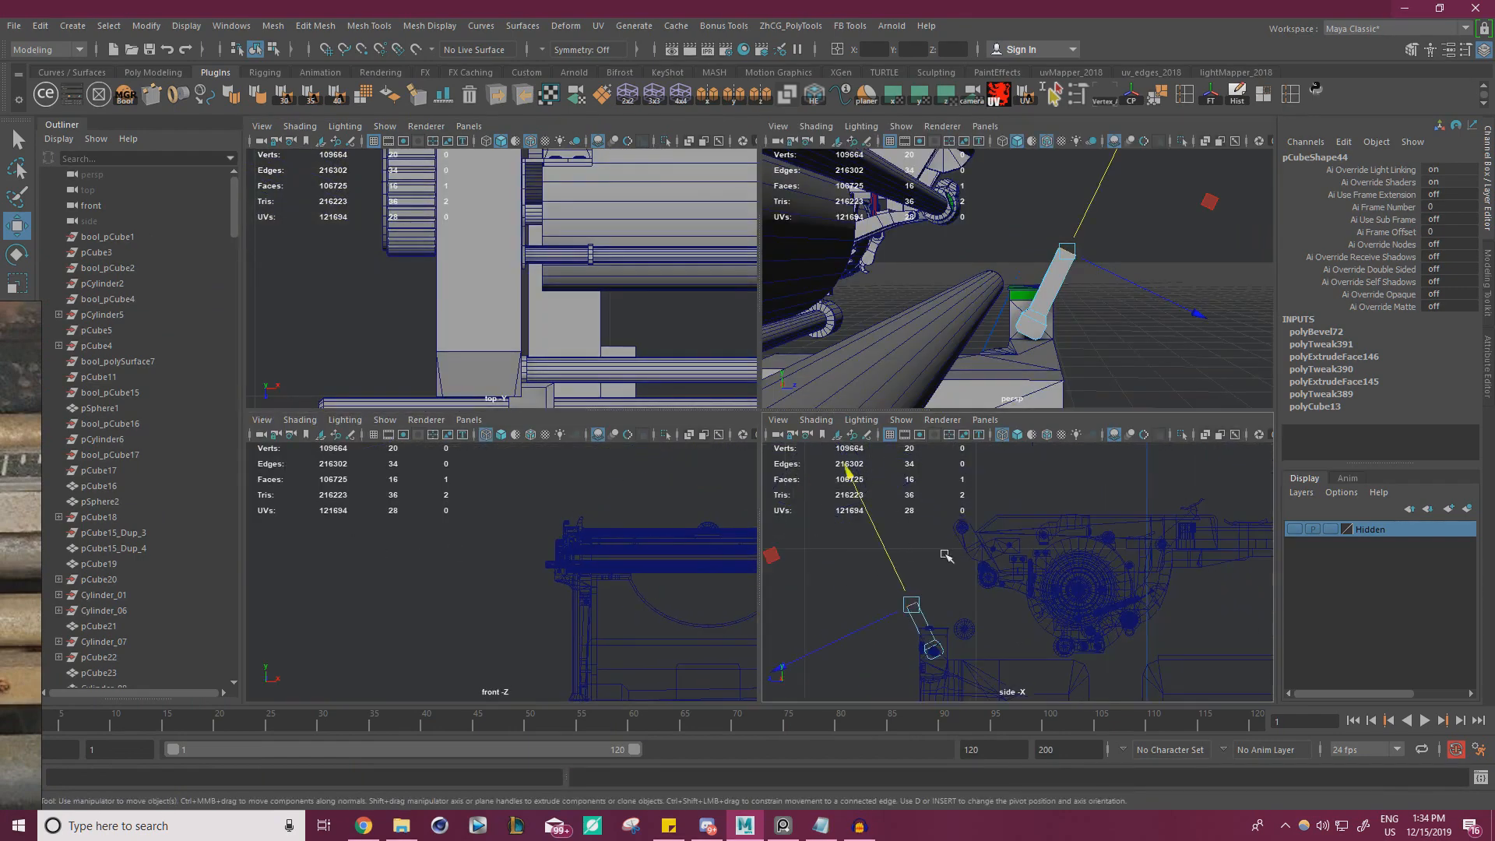
{"action": "key", "text": "f"}
{"action": "key", "text": "shift+f"}
{"action": "right_click_drag", "start_coordinate": [945, 555], "coordinate": [615, 467], "text": "alt"}
{"action": "key", "text": "space"}
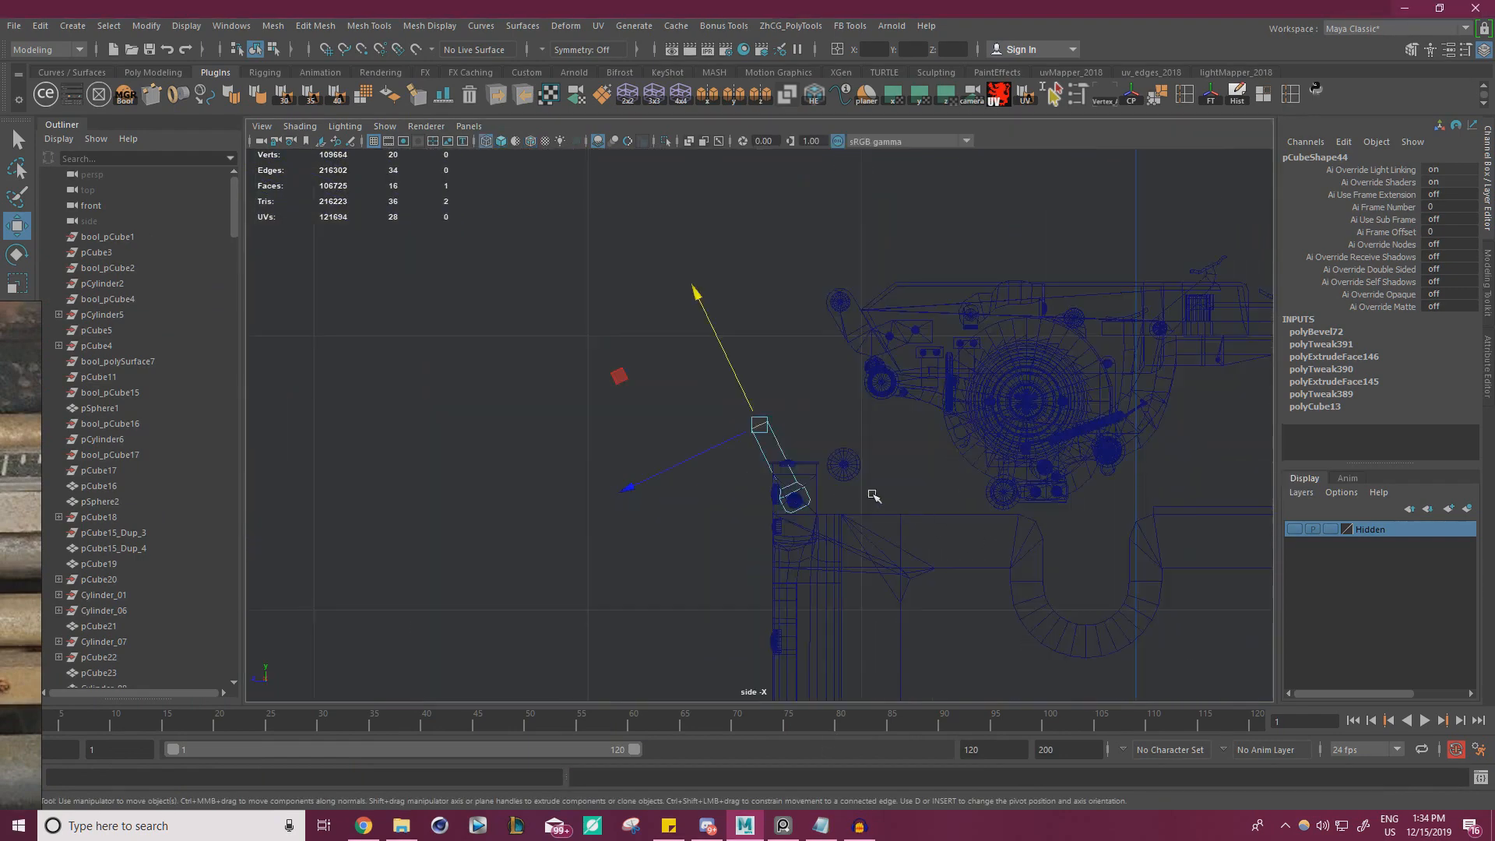
{"action": "right_click_drag", "start_coordinate": [875, 493], "coordinate": [930, 420], "text": "alt"}
{"action": "middle_click_drag", "start_coordinate": [930, 420], "coordinate": [848, 466], "text": "alt"}
{"action": "left_click_drag", "start_coordinate": [645, 411], "coordinate": [597, 343]}
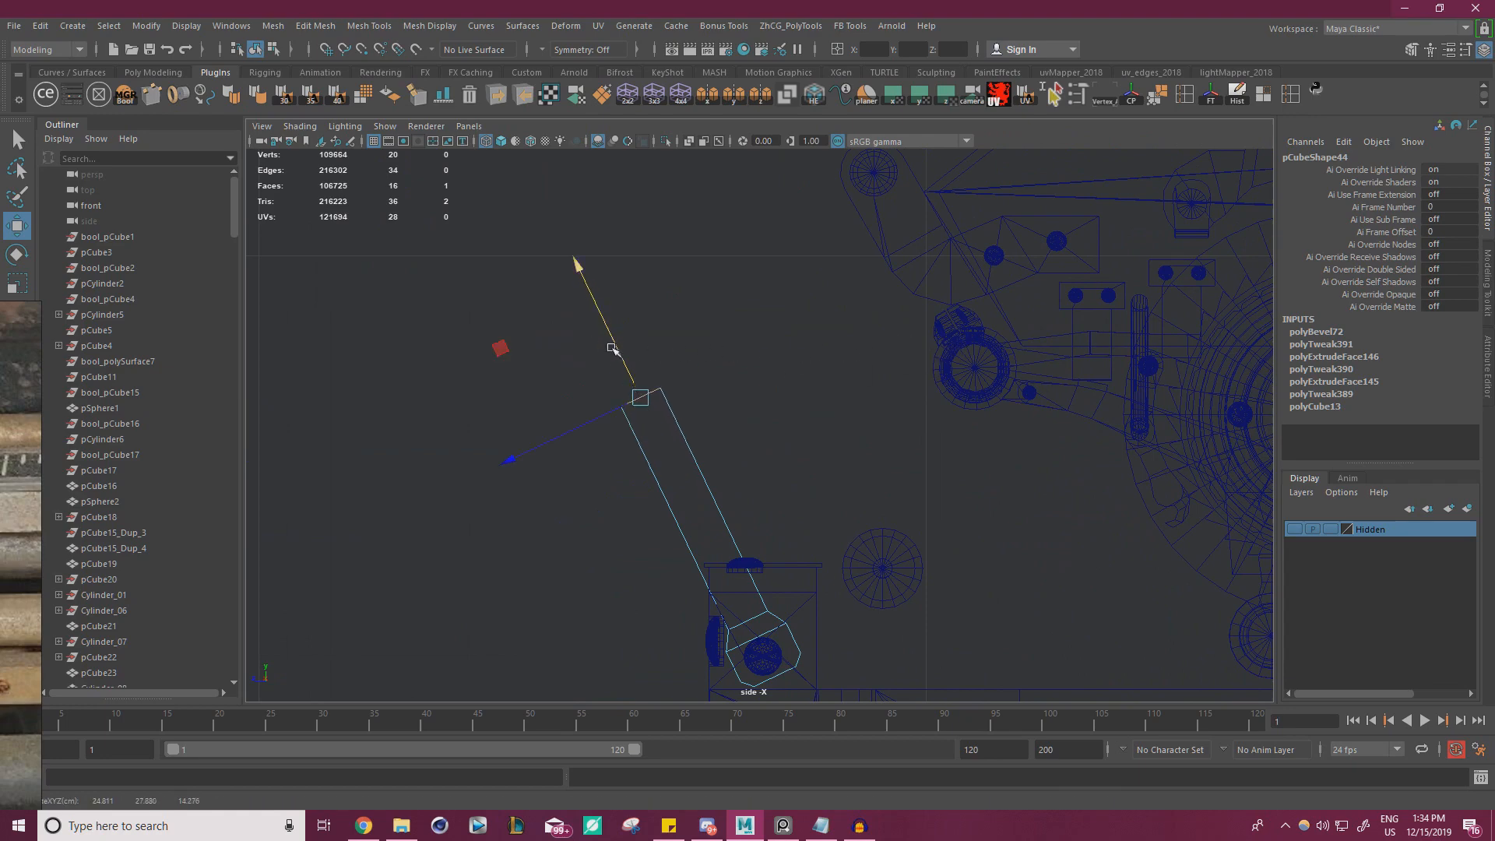
{"action": "right_click_drag", "start_coordinate": [687, 389], "coordinate": [711, 407], "text": "alt"}
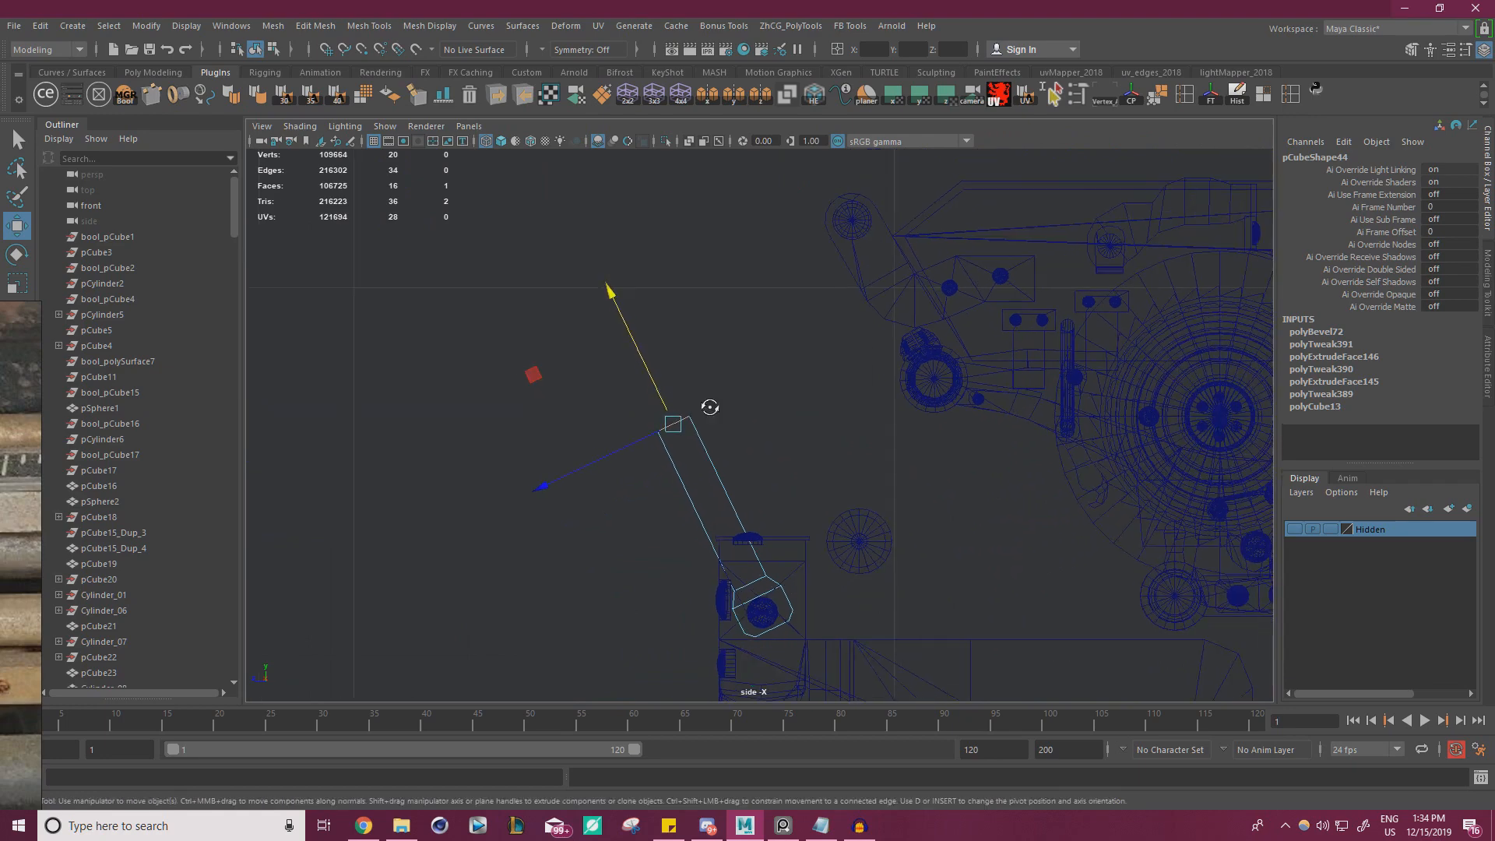
{"action": "left_click_drag", "start_coordinate": [711, 408], "coordinate": [744, 412], "text": "alt"}
Return to the perspective view and nudge the arm's end face along its axis to fine-tune the length
{"action": "key", "text": "space"}
{"action": "key", "text": "space"}
{"action": "right_click_drag", "start_coordinate": [1032, 326], "coordinate": [497, 390], "text": "alt"}
{"action": "left_click_drag", "start_coordinate": [497, 390], "coordinate": [789, 353], "text": "alt"}
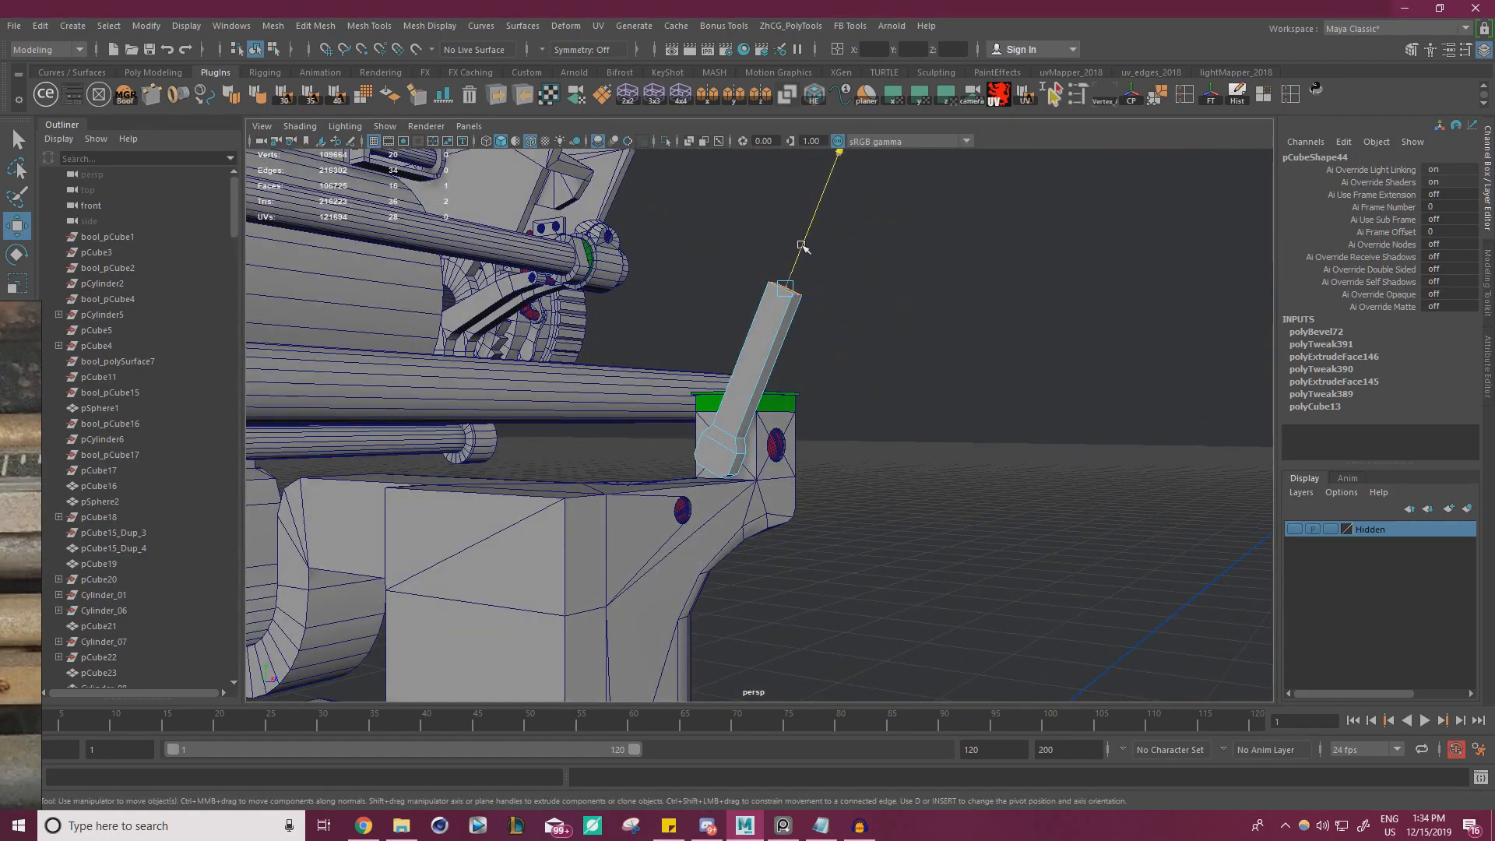
{"action": "left_click_drag", "start_coordinate": [802, 246], "coordinate": [800, 252]}
Select the edge loop where the shoulder meets the arm and slide it slightly along the arm's axis
{"action": "left_click_drag", "start_coordinate": [707, 334], "coordinate": [610, 424], "text": "alt"}
{"action": "right_click_drag", "start_coordinate": [663, 377], "coordinate": [663, 336]}
{"action": "double_click", "coordinate": [659, 433]}
{"action": "left_click_drag", "start_coordinate": [671, 395], "coordinate": [682, 370]}
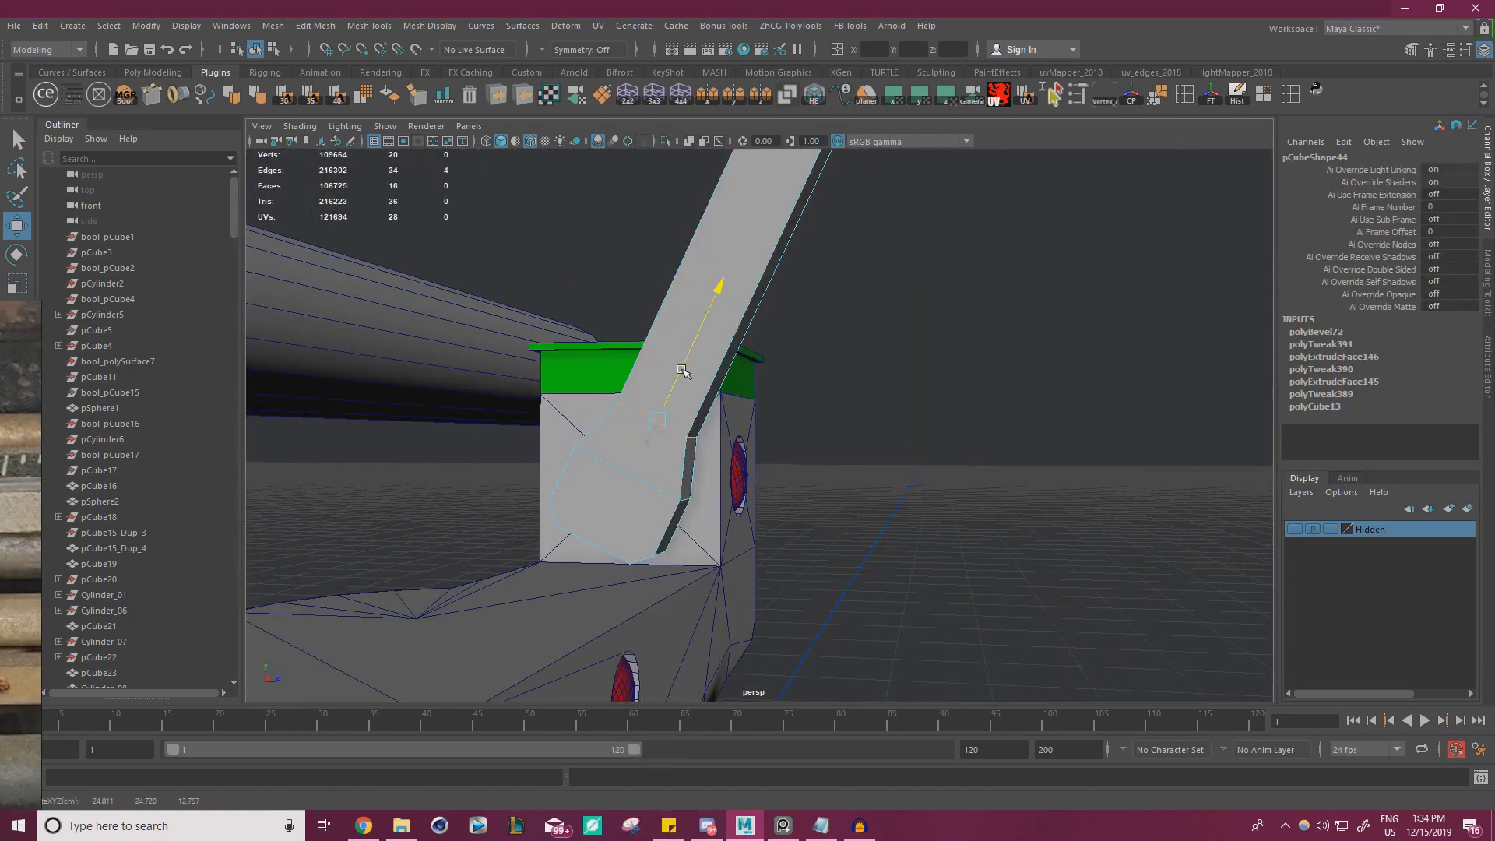
Select the edge loop across the bracket's shoulder and slide it along the arm's axis to reshape the shoulder
{"action": "double_click", "coordinate": [616, 472]}
{"action": "left_click_drag", "start_coordinate": [655, 421], "coordinate": [574, 423]}
{"action": "right_click_drag", "start_coordinate": [574, 424], "coordinate": [437, 393], "text": "alt"}
{"action": "left_click_drag", "start_coordinate": [624, 394], "coordinate": [645, 400], "text": "alt"}
{"action": "right_click_drag", "start_coordinate": [646, 400], "coordinate": [743, 330], "text": "alt"}
{"action": "middle_click_drag", "start_coordinate": [744, 330], "coordinate": [742, 385], "text": "alt"}
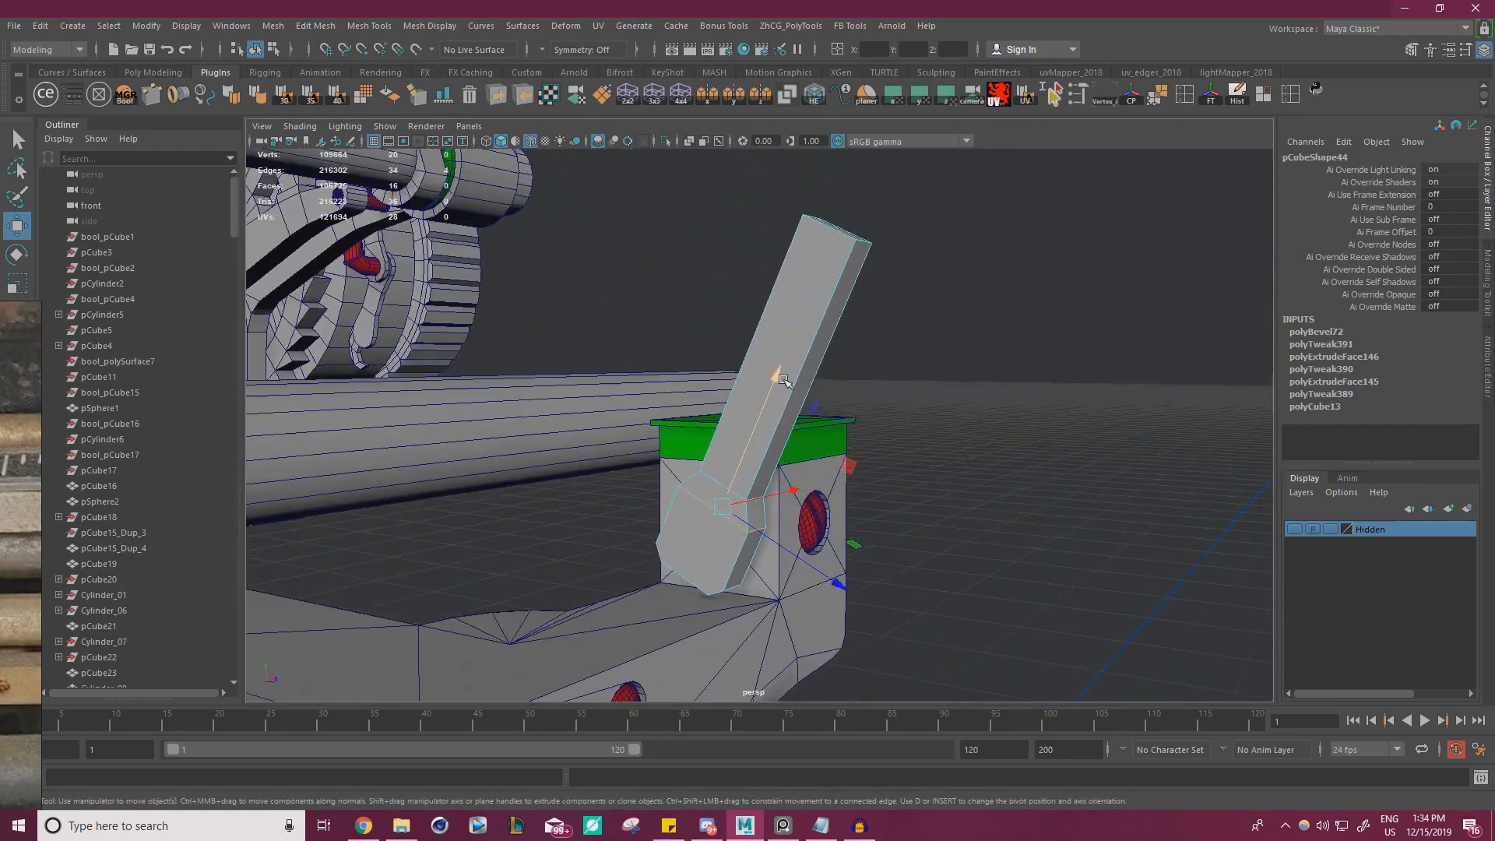
{"action": "mouse_move", "coordinate": [741, 384]}
{"action": "left_mouse_down", "text": "alt"}
{"action": "mouse_move", "coordinate": [831, 378]}
{"action": "mouse_move", "coordinate": [761, 374]}
{"action": "mouse_move", "coordinate": [748, 391]}
{"action": "left_mouse_up", "text": "alt"}
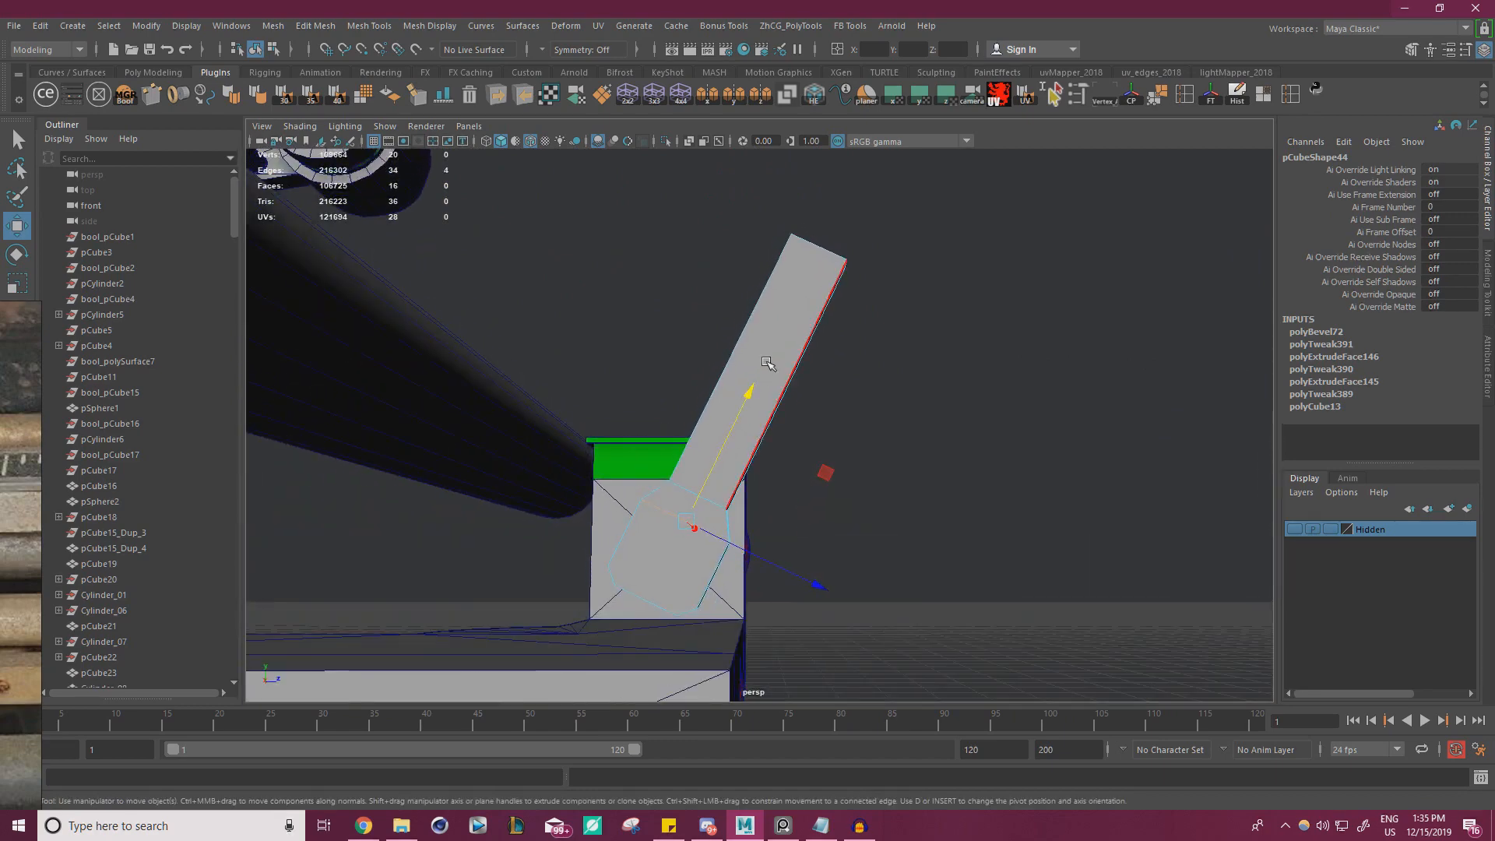
Return to object mode and widen the whole bracket to a Z scale of 1.152
{"action": "right_click", "coordinate": [764, 341]}
{"action": "left_click", "coordinate": [827, 316]}
{"action": "key", "text": "r"}
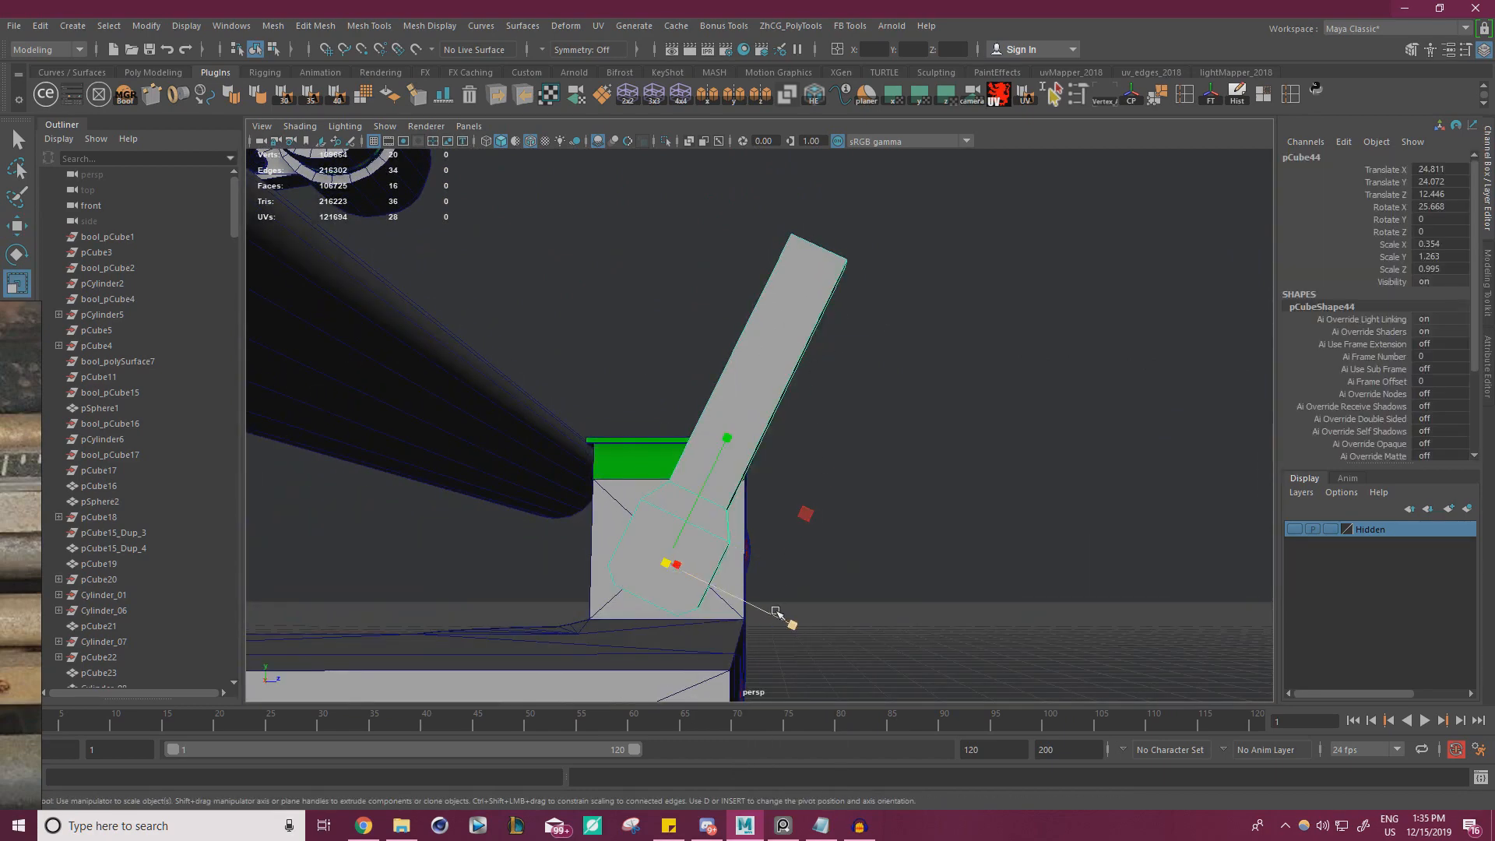
{"action": "left_click_drag", "start_coordinate": [777, 613], "coordinate": [786, 615]}
{"action": "key", "text": "w"}
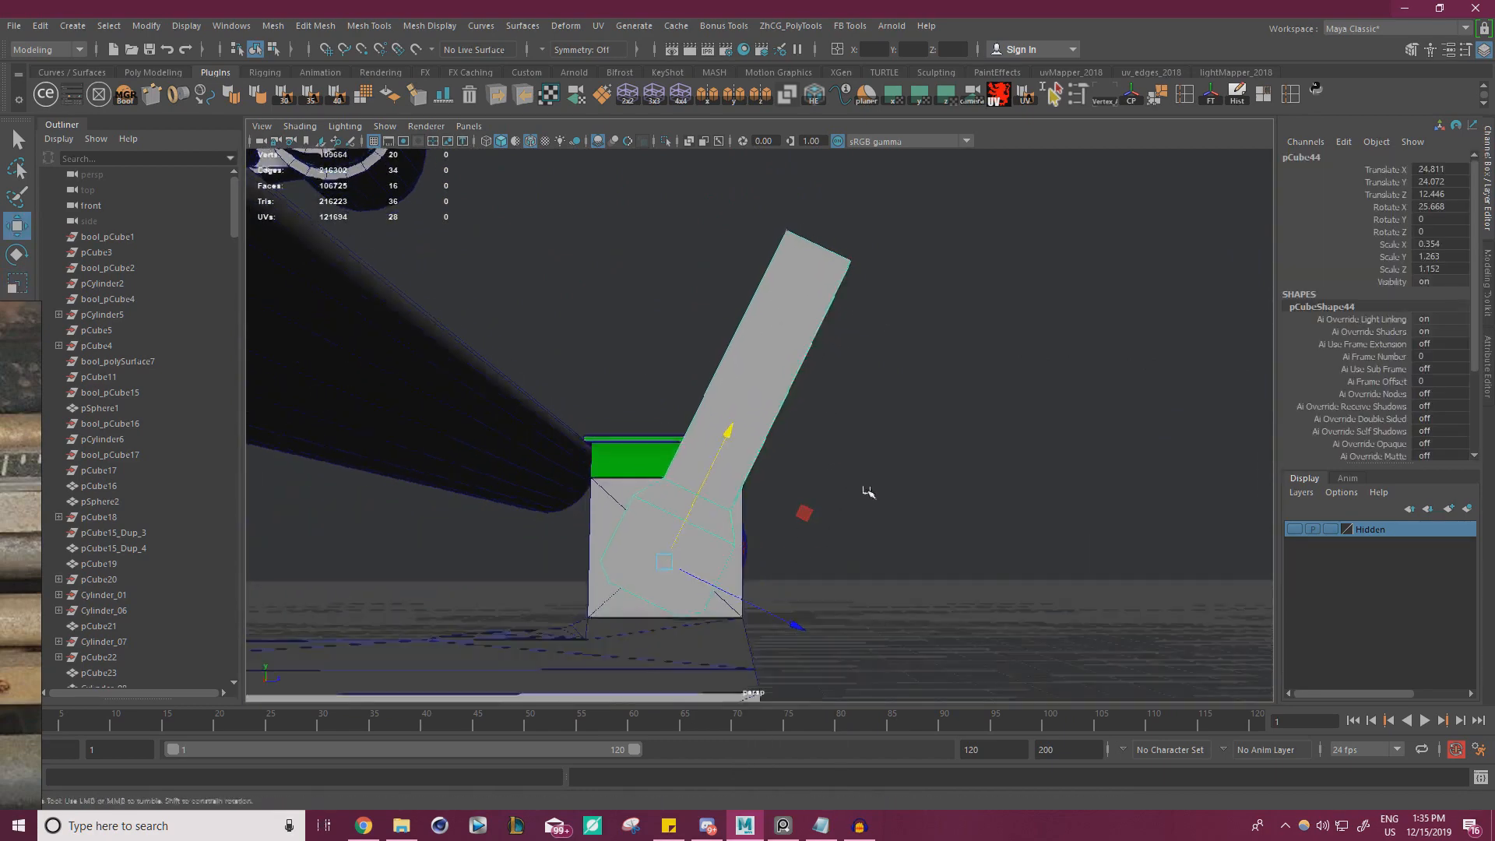
Compare the bracket's proportions with both ends of the rear carriage rail in the reference photo
{"action": "scroll", "coordinate": [867, 494], "scroll_direction": "down", "scroll_amount": 5}
{"action": "left_click_drag", "start_coordinate": [868, 494], "coordinate": [771, 421], "text": "alt"}
{"action": "scroll", "coordinate": [771, 420], "scroll_direction": "up", "scroll_amount": 5}
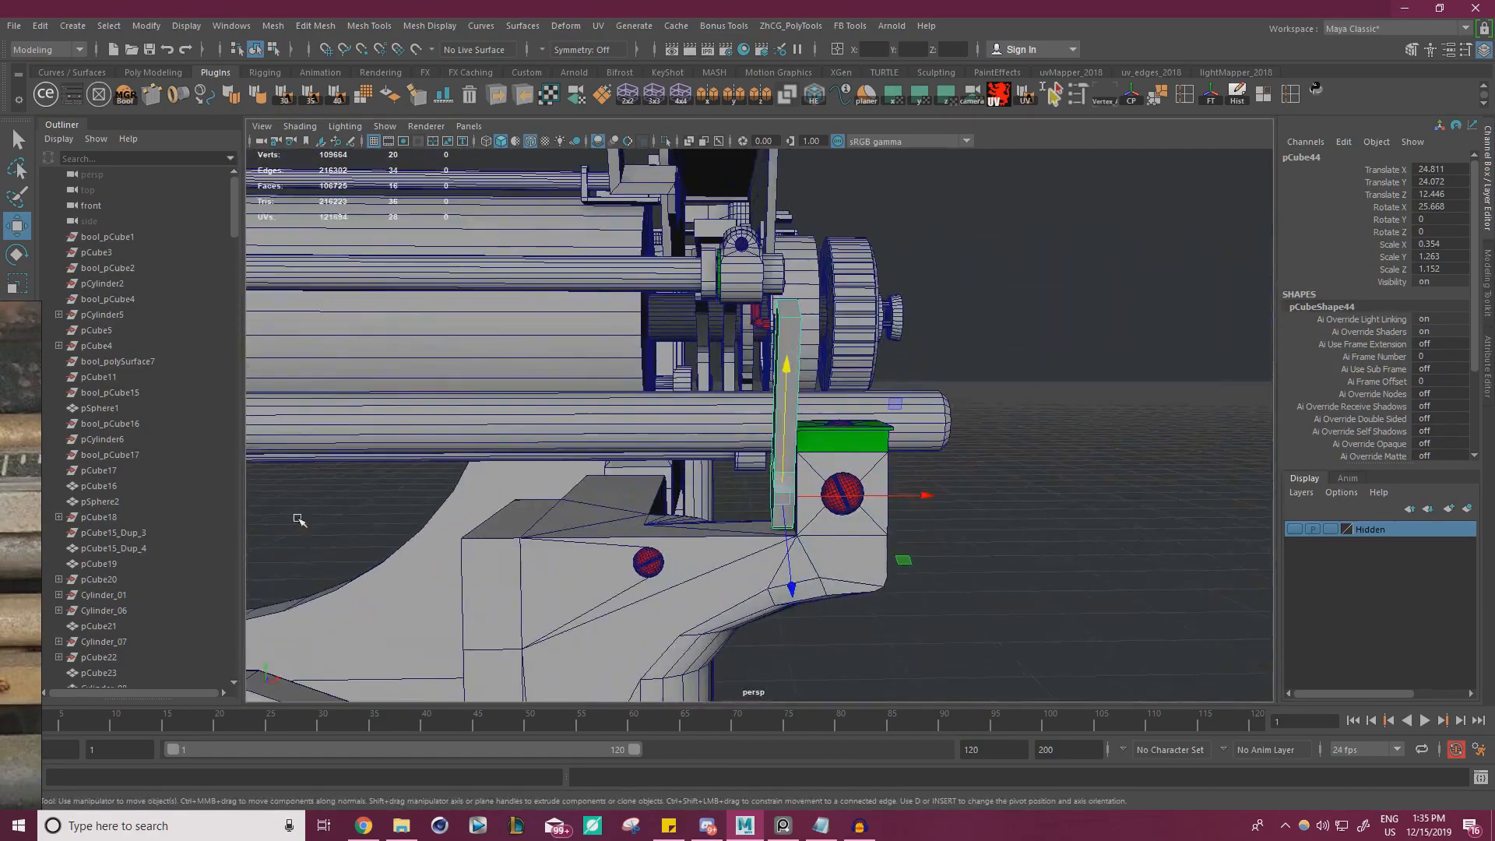
{"action": "right_click_drag", "start_coordinate": [22, 533], "coordinate": [927, 411]}
{"action": "right_click_drag", "start_coordinate": [476, 511], "coordinate": [179, 480]}
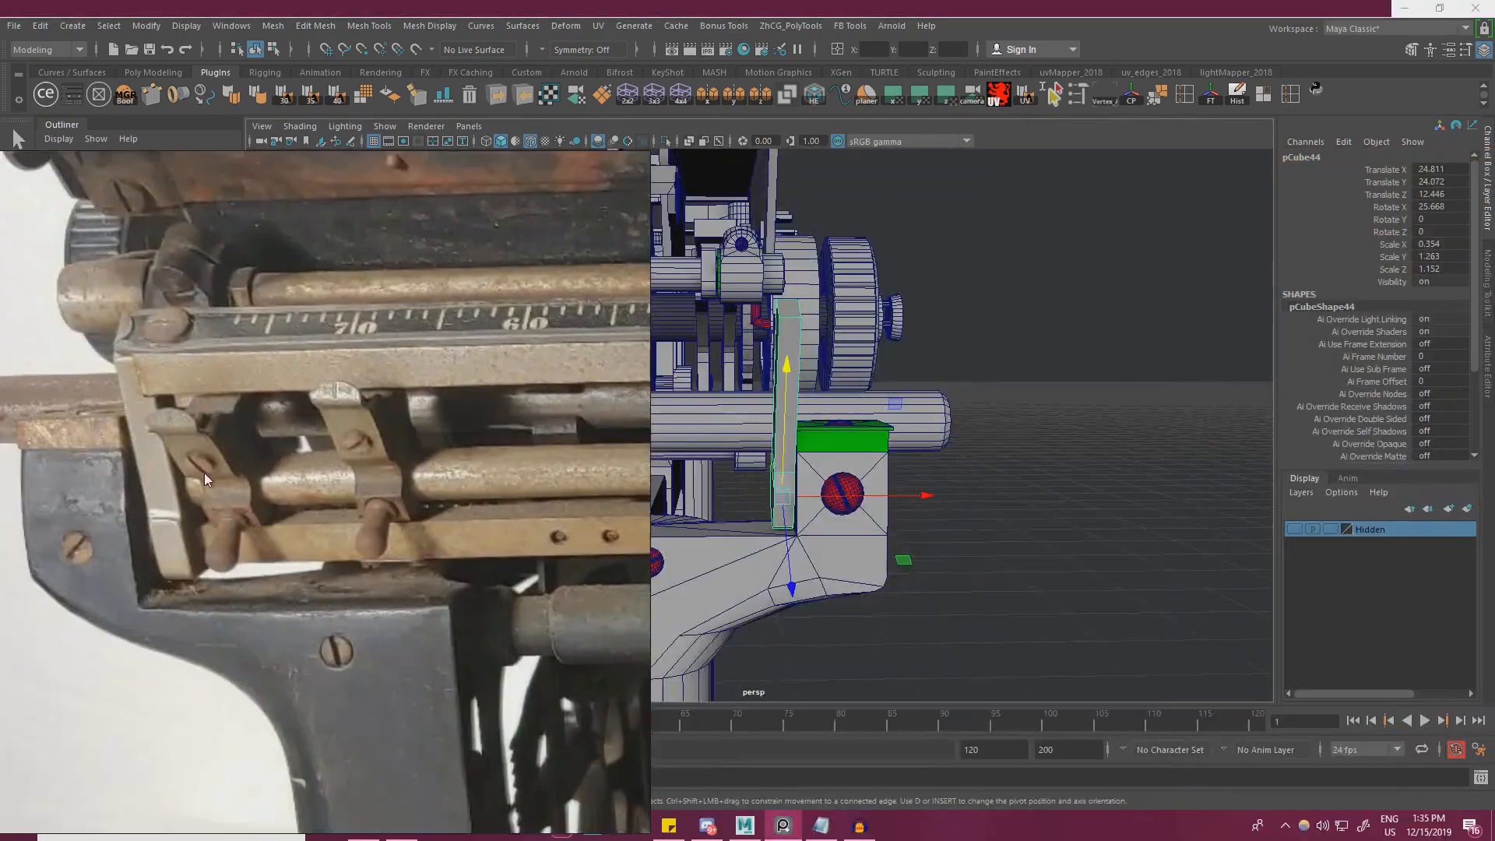
{"action": "middle_click_drag", "start_coordinate": [569, 448], "coordinate": [25, 409]}
{"action": "middle_click_drag", "start_coordinate": [599, 412], "coordinate": [12, 406]}
{"action": "right_click_drag", "start_coordinate": [378, 400], "coordinate": [179, 388]}
{"action": "left_click_drag", "start_coordinate": [545, 401], "coordinate": [708, 410], "text": "alt"}
{"action": "scroll", "coordinate": [740, 412], "scroll_direction": "down", "scroll_amount": 3}
Thicken the bracket to an X scale of 0.481 and align it beside the frame's corner block at X 24.719
{"action": "left_click", "coordinate": [908, 426]}
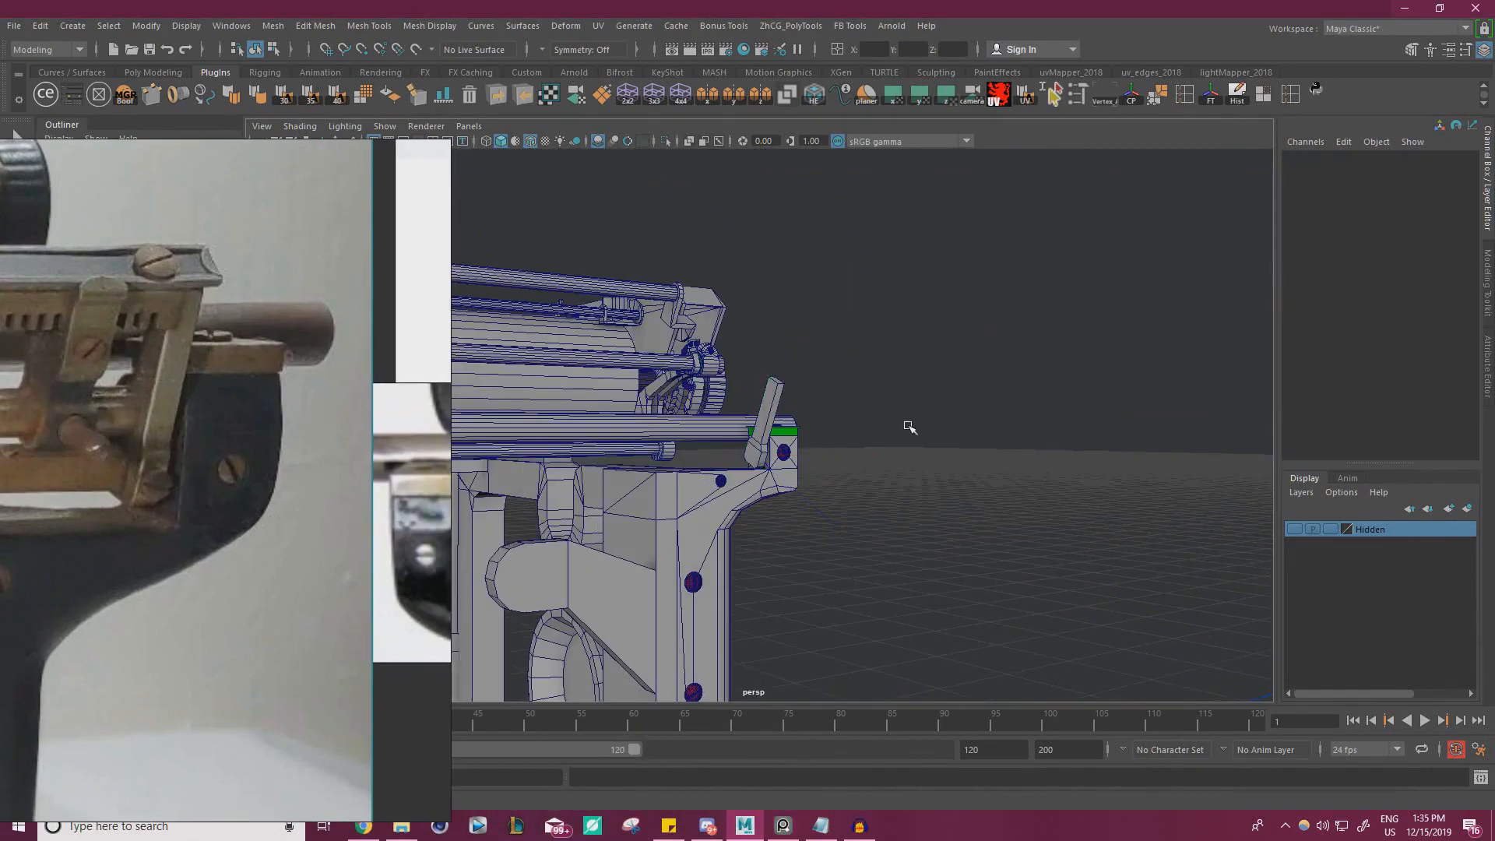
{"action": "left_click_drag", "start_coordinate": [908, 427], "coordinate": [623, 425], "text": "alt"}
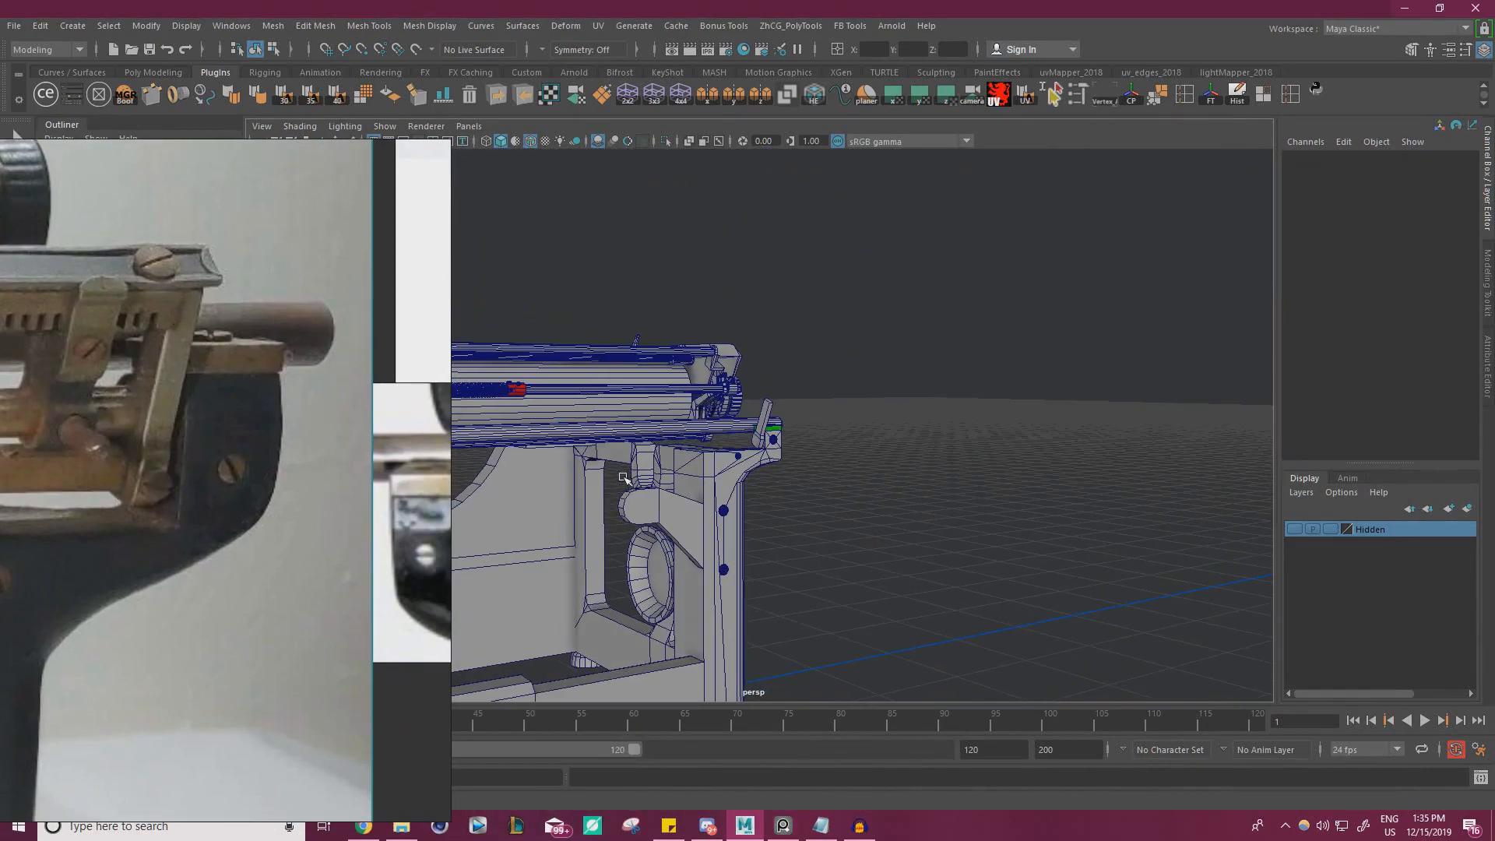
{"action": "left_click_drag", "start_coordinate": [623, 477], "coordinate": [1040, 483], "text": "alt"}
{"action": "scroll", "coordinate": [1035, 483], "scroll_direction": "up", "scroll_amount": 8}
{"action": "left_click", "coordinate": [816, 499]}
{"action": "key", "text": "r"}
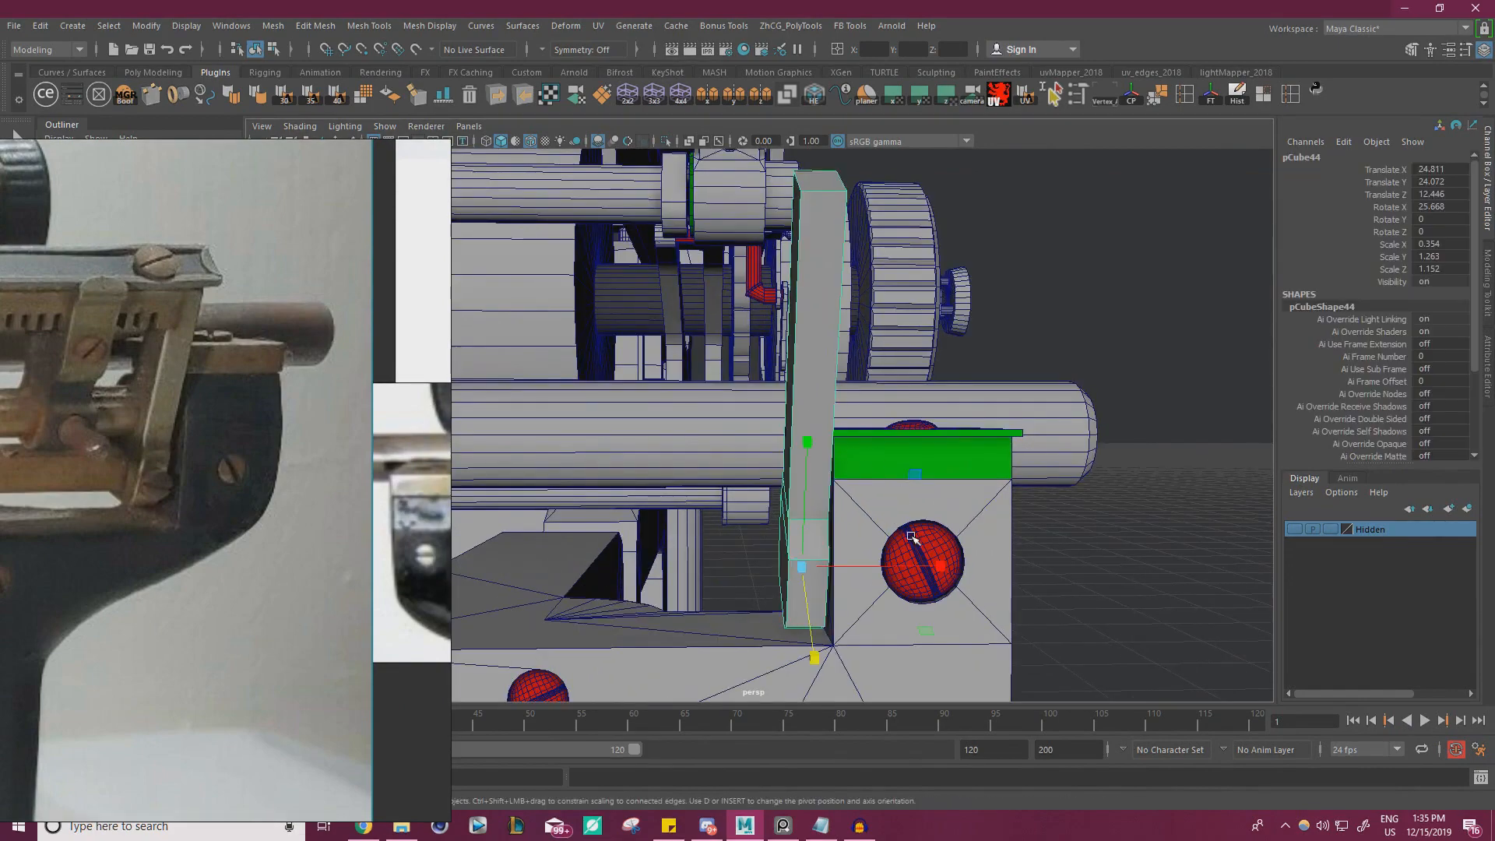
{"action": "mouse_move", "coordinate": [941, 567]}
{"action": "left_mouse_down"}
{"action": "mouse_move", "coordinate": [998, 561]}
{"action": "mouse_move", "coordinate": [918, 567]}
{"action": "mouse_move", "coordinate": [937, 568]}
{"action": "left_mouse_up"}
{"action": "key", "text": "w"}
{"action": "left_click", "coordinate": [1080, 539]}
Select the end face of the bracket's arm and move it along the arm's own axis to refine the length
{"action": "scroll", "coordinate": [1075, 539], "scroll_direction": "down", "scroll_amount": 6}
{"action": "left_click_drag", "start_coordinate": [624, 510], "coordinate": [549, 499], "text": "alt"}
{"action": "scroll", "coordinate": [688, 507], "scroll_direction": "down", "scroll_amount": 3}
{"action": "scroll", "coordinate": [724, 500], "scroll_direction": "down", "scroll_amount": 4}
{"action": "middle_click_drag", "start_coordinate": [549, 499], "coordinate": [639, 483], "text": "alt"}
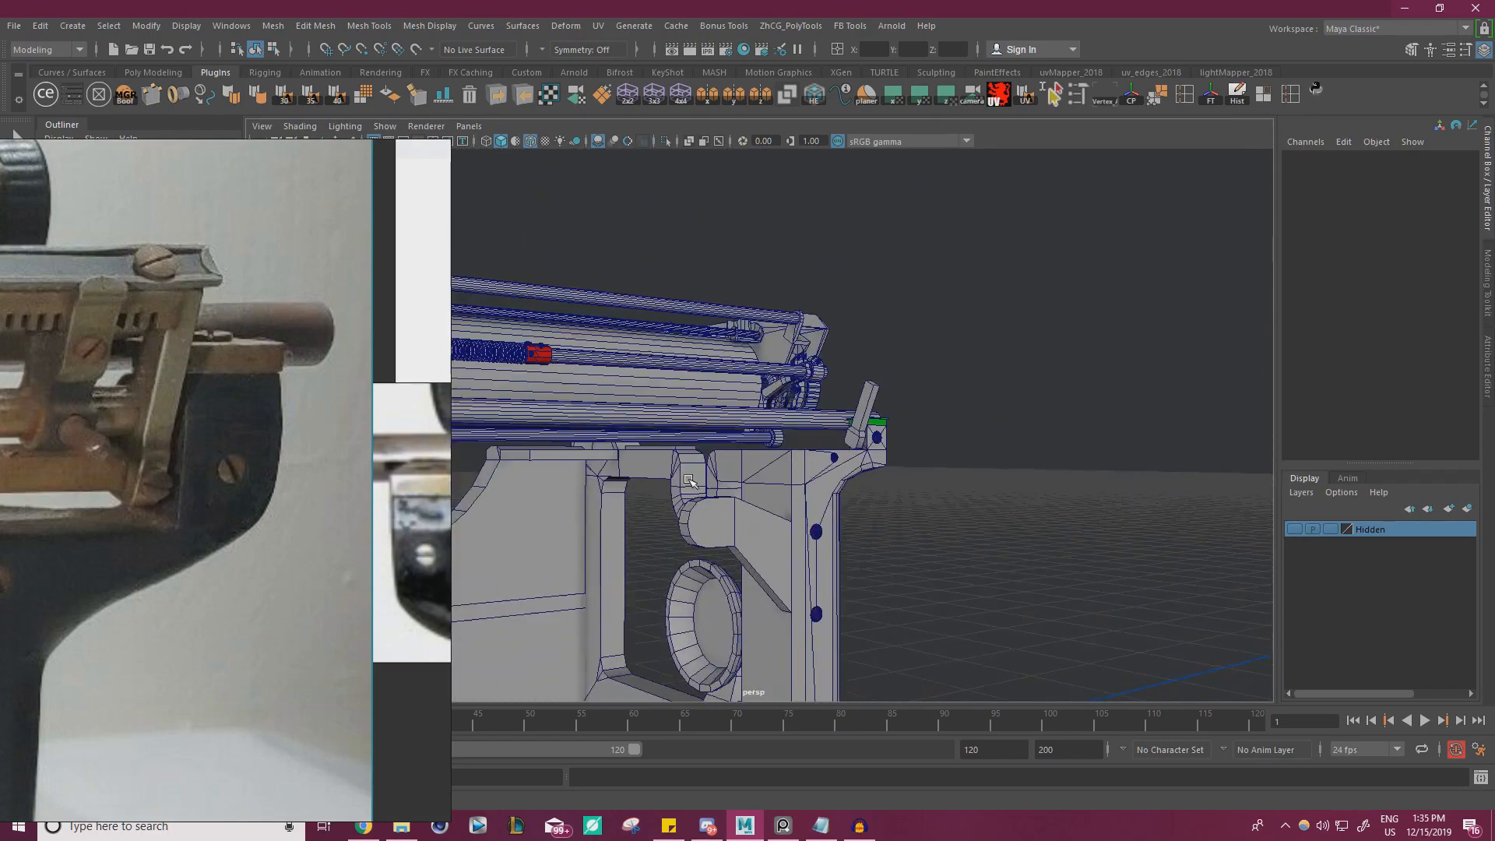
{"action": "left_click_drag", "start_coordinate": [638, 483], "coordinate": [675, 481], "text": "alt"}
{"action": "right_click_drag", "start_coordinate": [674, 480], "coordinate": [1075, 476], "text": "alt"}
{"action": "middle_click_drag", "start_coordinate": [1075, 475], "coordinate": [896, 464], "text": "alt"}
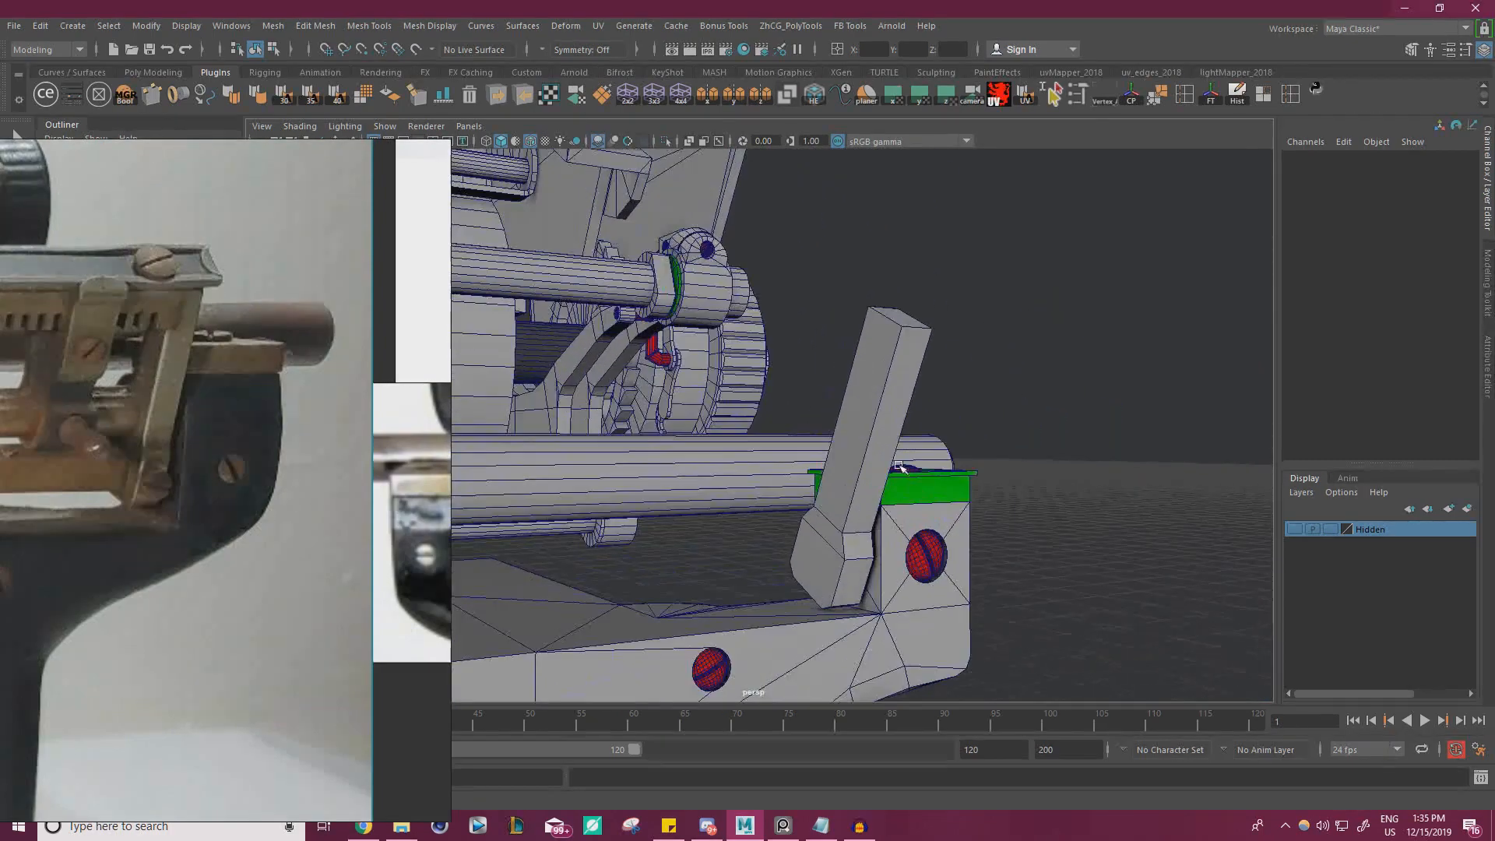
{"action": "left_click", "coordinate": [889, 394]}
{"action": "right_click_drag", "start_coordinate": [893, 324], "coordinate": [894, 366]}
{"action": "left_click", "coordinate": [905, 319]}
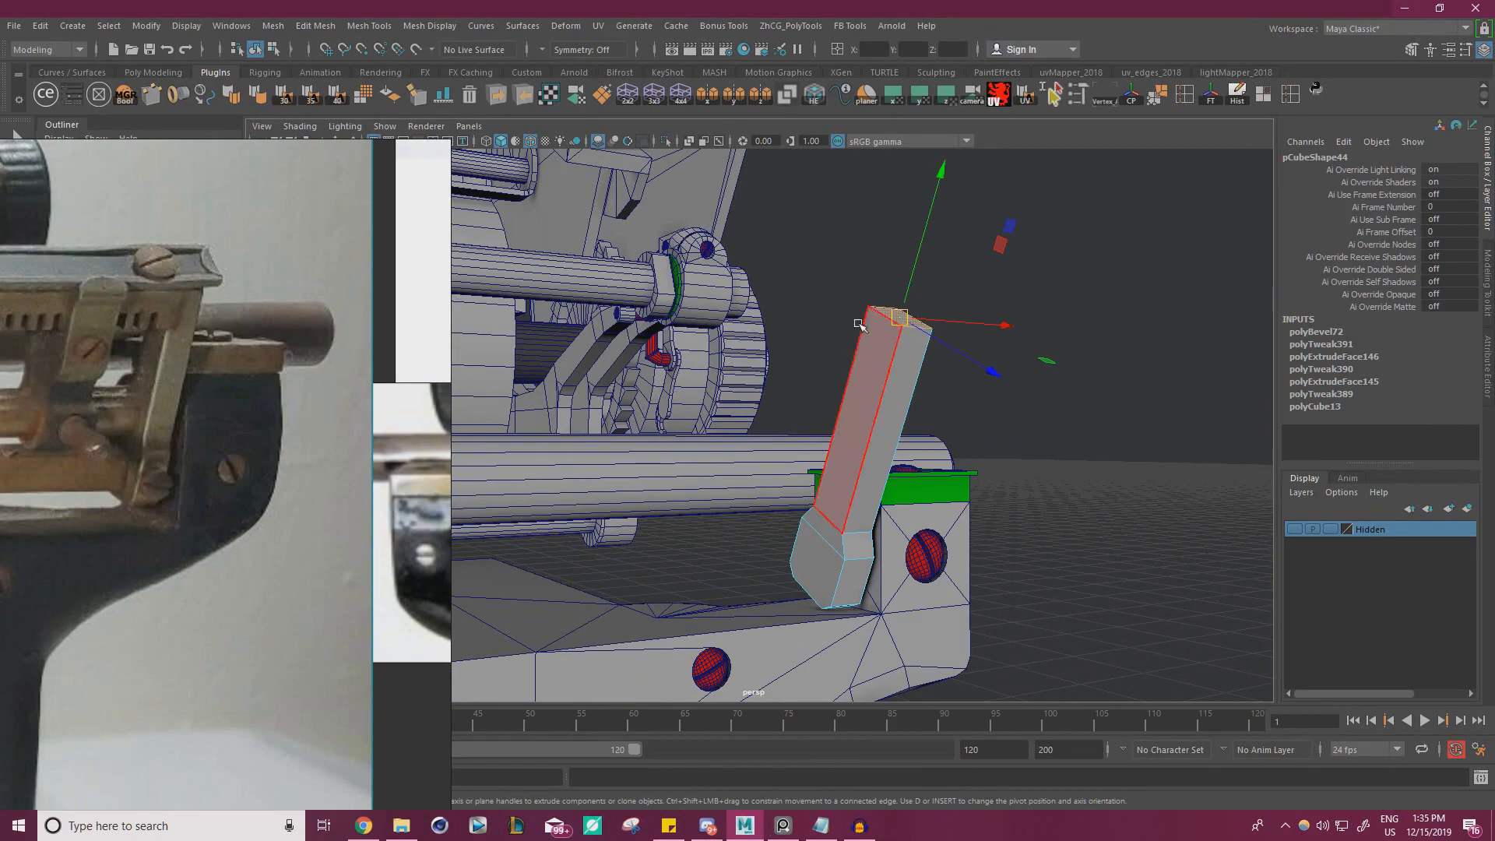
{"action": "left_click_drag", "start_coordinate": [859, 324], "coordinate": [934, 274], "text": "alt"}
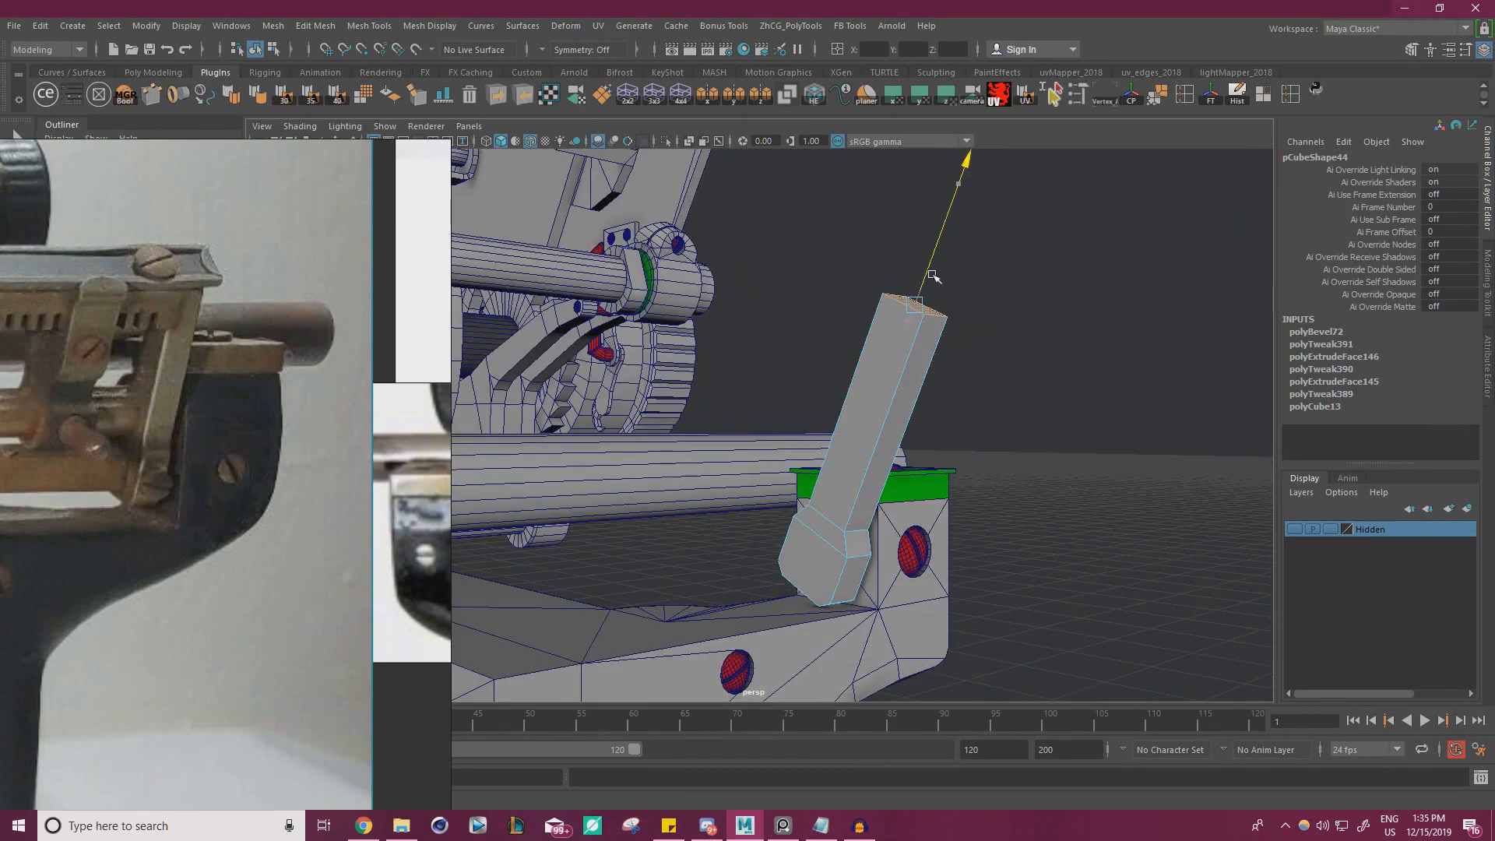
{"action": "left_click", "coordinate": [1036, 234]}
Compare the bracket's fit on the model with the reference photo, following the rail to its opposite end
{"action": "right_click_drag", "start_coordinate": [975, 381], "coordinate": [842, 373], "text": "alt"}
{"action": "left_click_drag", "start_coordinate": [841, 343], "coordinate": [735, 379], "text": "alt"}
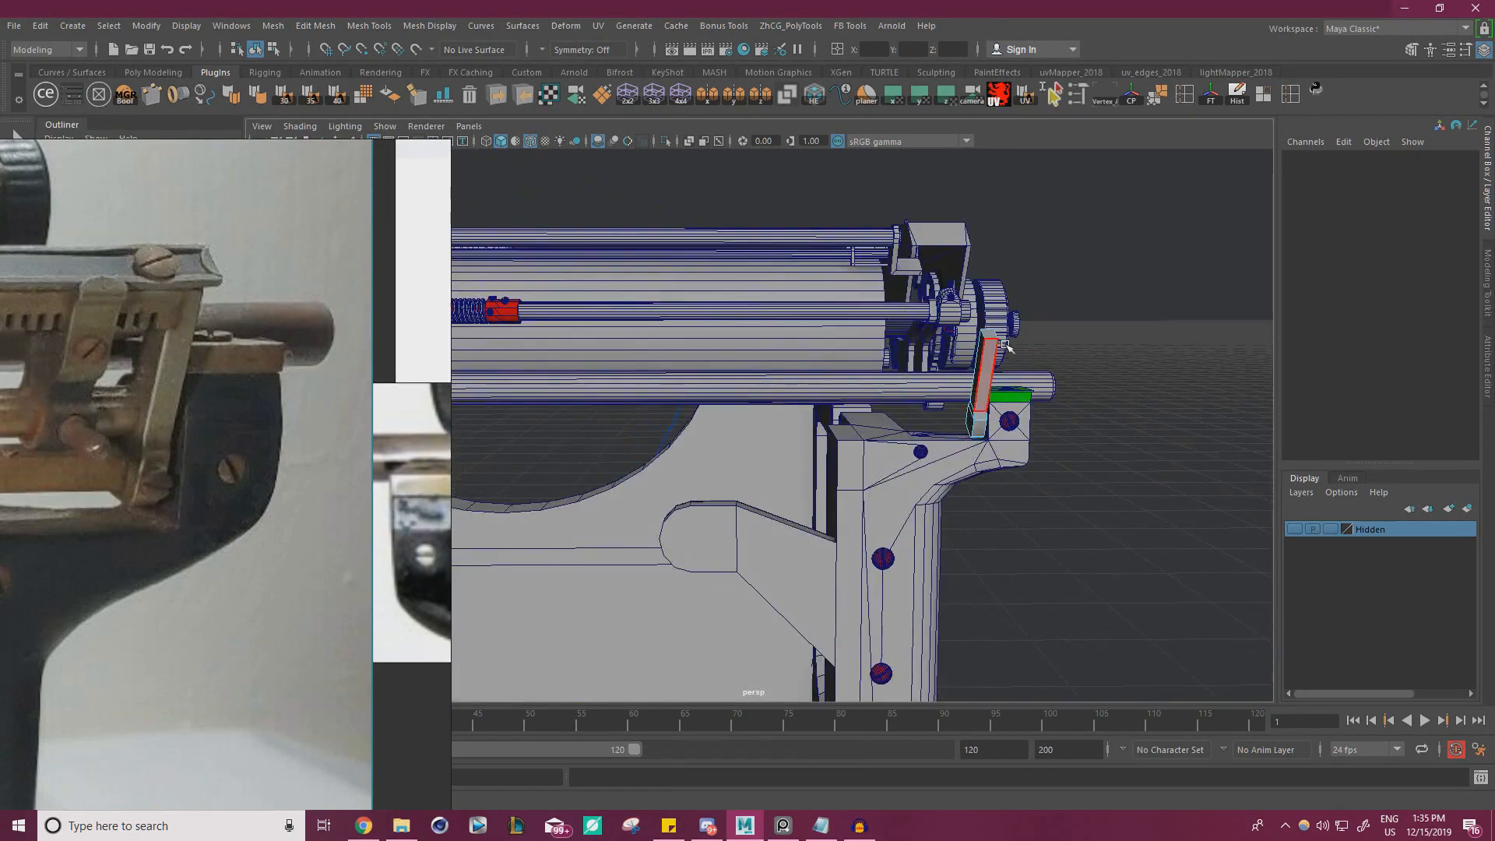
{"action": "right_click_drag", "start_coordinate": [1067, 283], "coordinate": [1144, 261]}
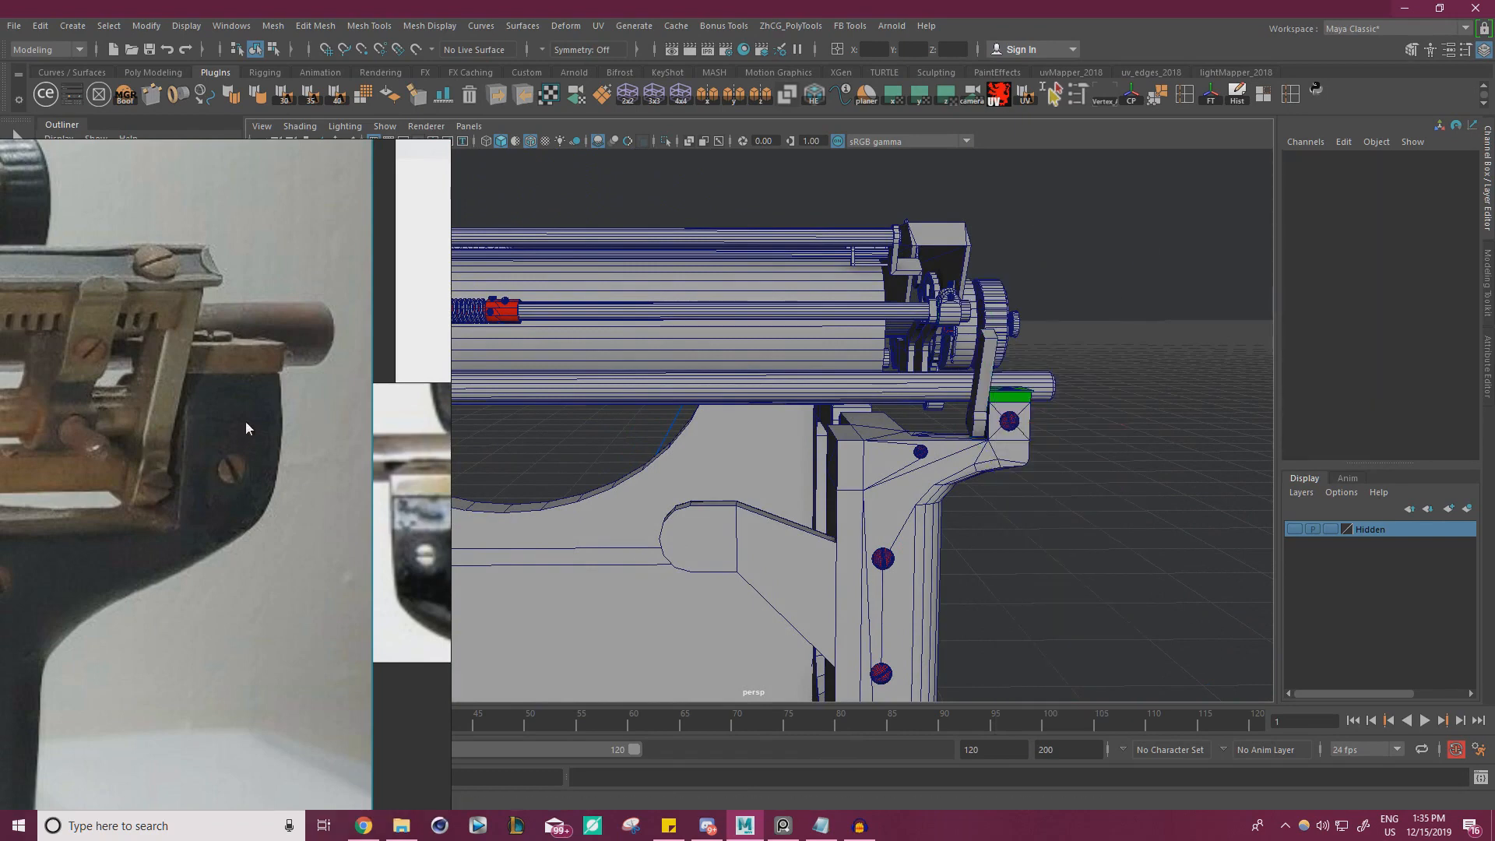
{"action": "scroll", "coordinate": [245, 423], "scroll_direction": "down", "scroll_amount": 4}
{"action": "scroll", "coordinate": [206, 409], "scroll_direction": "up", "scroll_amount": 4}
{"action": "middle_click_drag", "start_coordinate": [184, 415], "coordinate": [438, 397]}
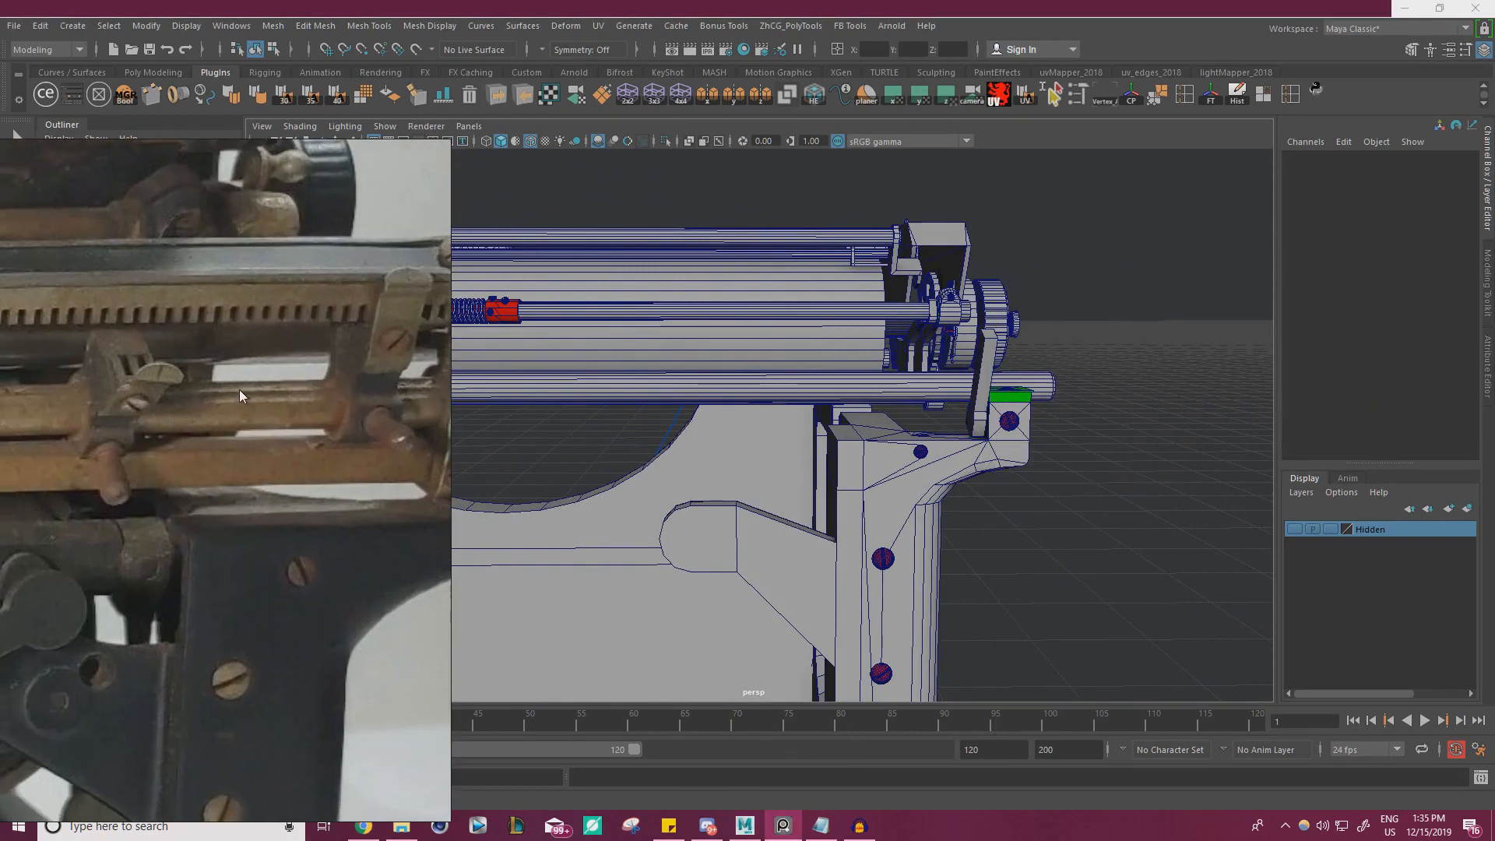
{"action": "middle_click_drag", "start_coordinate": [233, 421], "coordinate": [623, 424]}
{"action": "right_click_drag", "start_coordinate": [349, 402], "coordinate": [1159, 367]}
{"action": "middle_click_drag", "start_coordinate": [514, 417], "coordinate": [736, 413]}
{"action": "scroll", "coordinate": [736, 413], "scroll_direction": "down", "scroll_amount": 4}
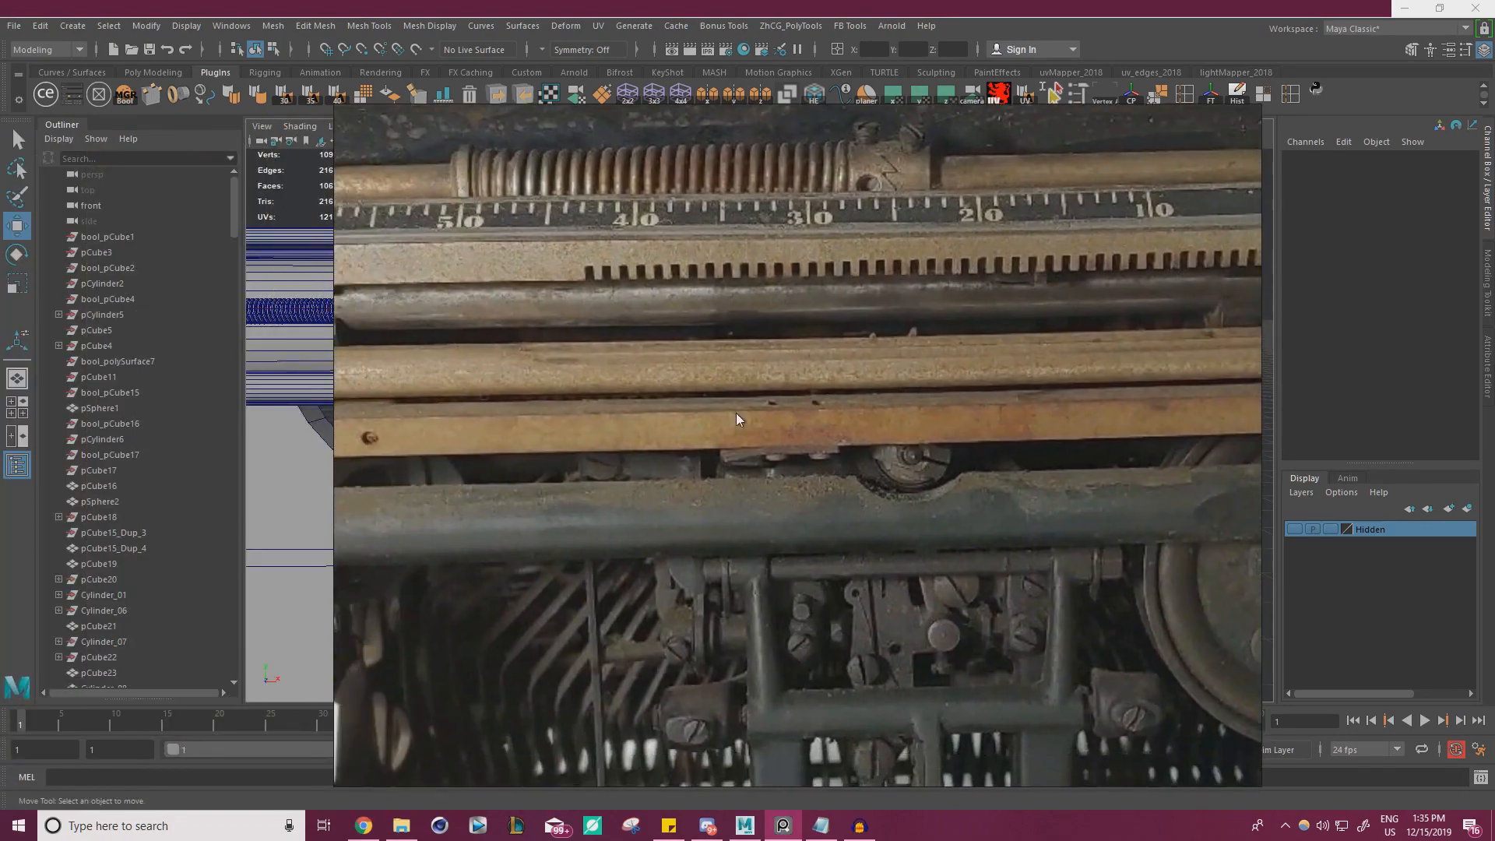
{"action": "middle_click_drag", "start_coordinate": [579, 409], "coordinate": [796, 407]}
{"action": "scroll", "coordinate": [612, 418], "scroll_direction": "up", "scroll_amount": 3}
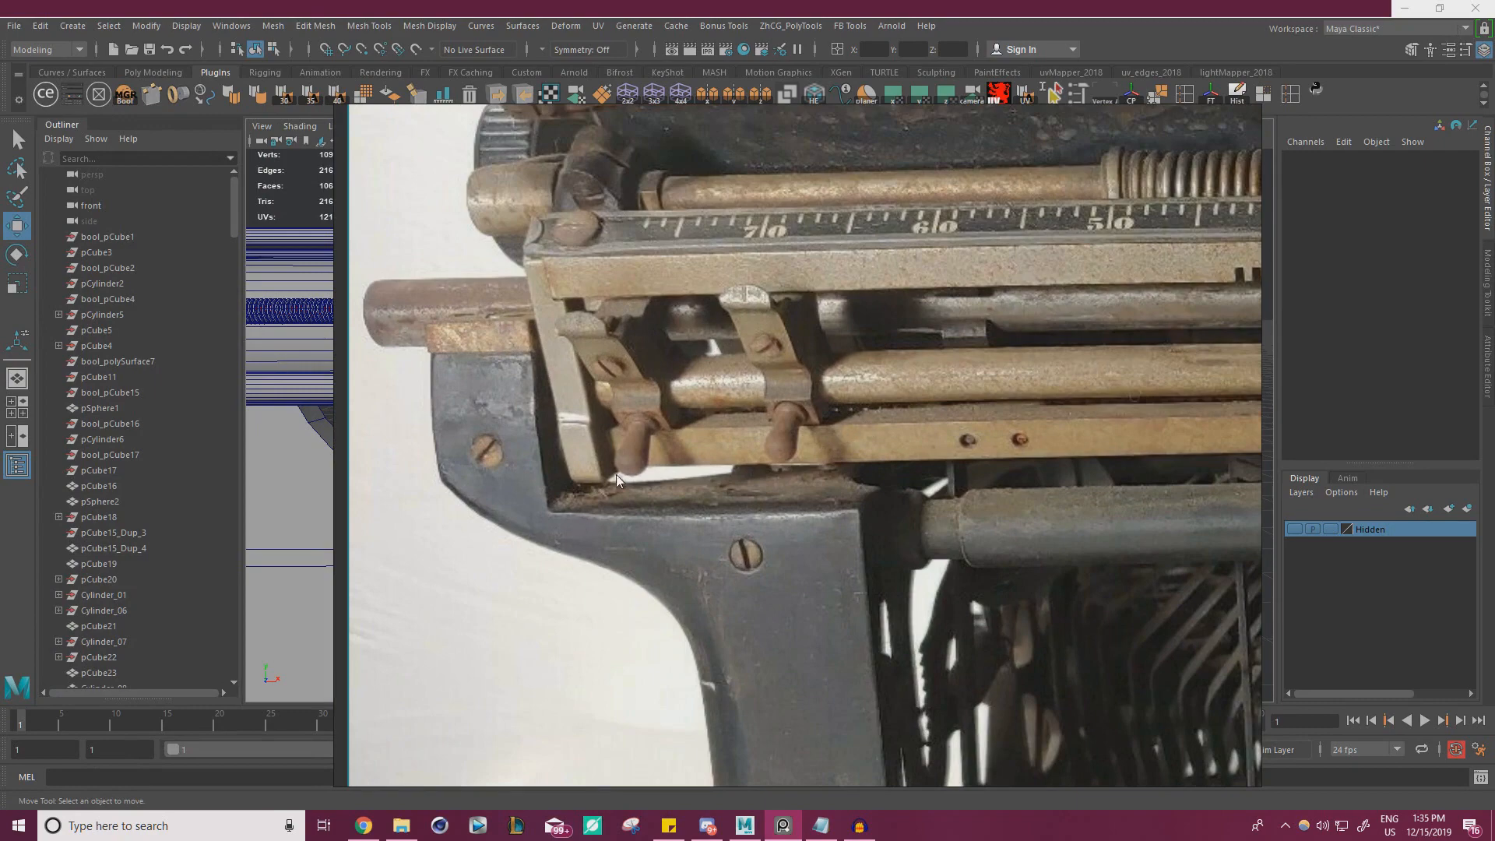
Examine the lower bar, its screw holes and the clamps along the rail in the reference photo
{"action": "middle_click_drag", "start_coordinate": [839, 396], "coordinate": [591, 421]}
{"action": "middle_click_drag", "start_coordinate": [1159, 423], "coordinate": [1091, 420]}
{"action": "middle_click_drag", "start_coordinate": [594, 445], "coordinate": [1277, 429]}
{"action": "middle_click_drag", "start_coordinate": [596, 419], "coordinate": [1104, 419]}
{"action": "scroll", "coordinate": [805, 466], "scroll_direction": "up", "scroll_amount": 10}
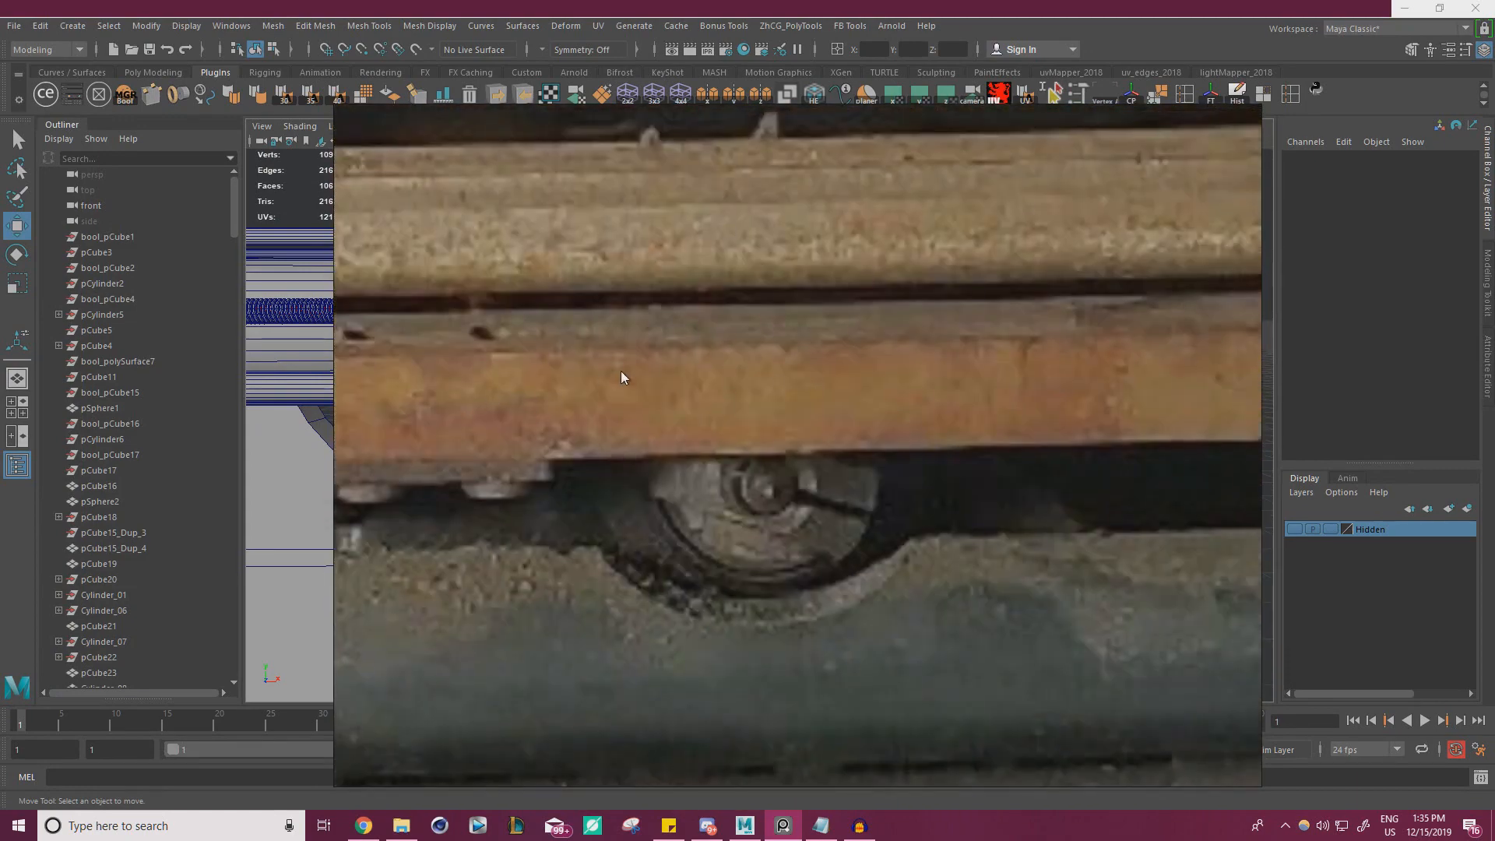
{"action": "scroll", "coordinate": [620, 370], "scroll_direction": "down", "scroll_amount": 4}
{"action": "middle_click_drag", "start_coordinate": [620, 370], "coordinate": [377, 365]}
{"action": "middle_click_drag", "start_coordinate": [1175, 360], "coordinate": [791, 357]}
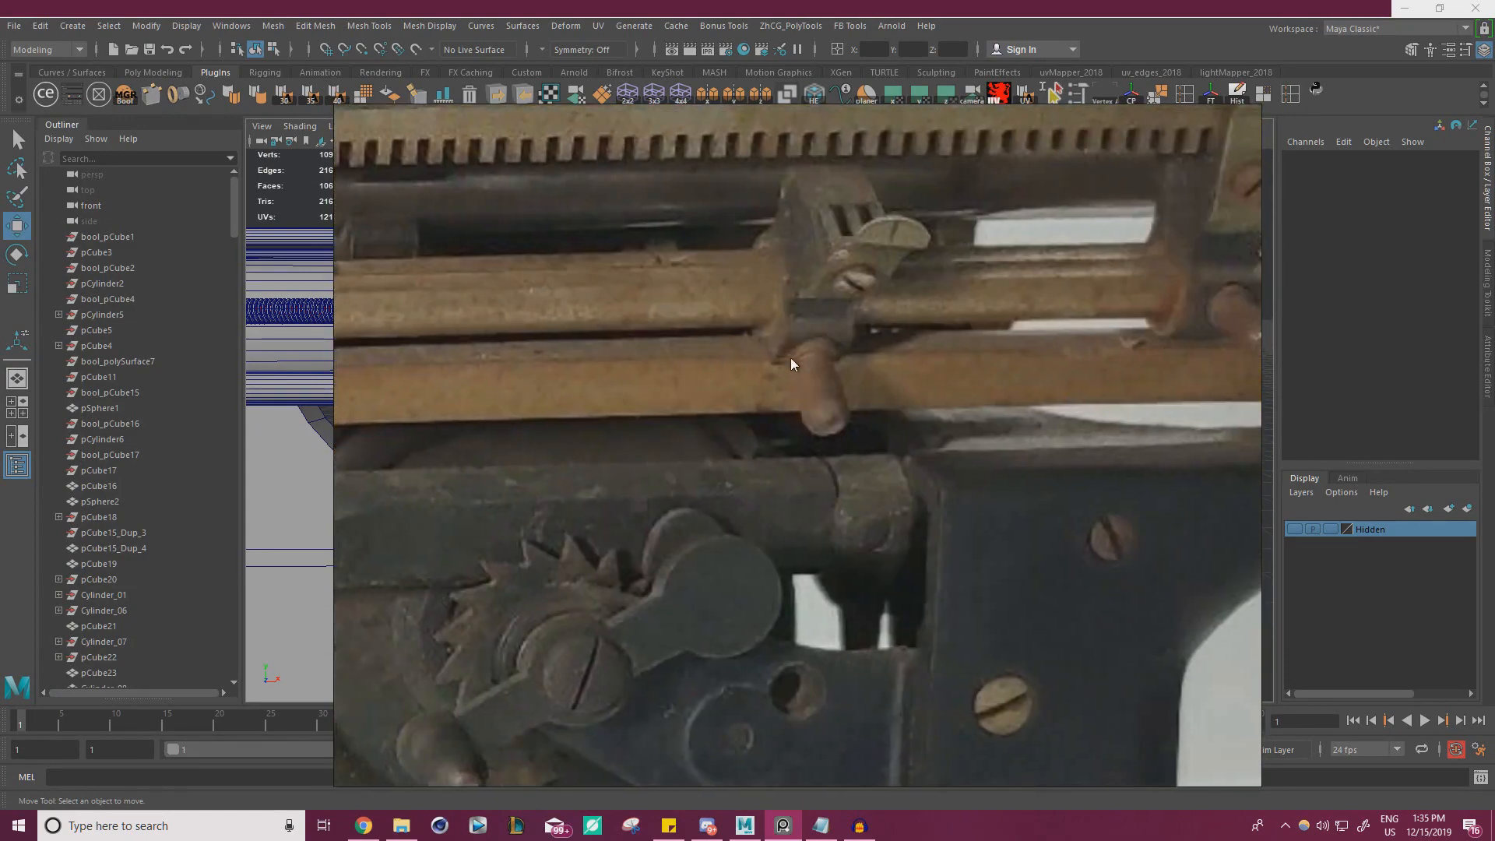
{"action": "scroll", "coordinate": [889, 368], "scroll_direction": "down", "scroll_amount": 8}
{"action": "right_click_drag", "start_coordinate": [885, 368], "coordinate": [0, 356]}
{"action": "mouse_move", "coordinate": [871, 351]}
{"action": "left_mouse_down", "text": "alt"}
{"action": "mouse_move", "coordinate": [834, 349]}
{"action": "mouse_move", "coordinate": [864, 370]}
{"action": "left_mouse_up", "text": "alt"}
{"action": "middle_click_drag", "start_coordinate": [1122, 436], "coordinate": [904, 438], "text": "alt"}
{"action": "scroll", "coordinate": [903, 438], "scroll_direction": "up", "scroll_amount": 5}
Select the bracket and relocate its pivot to the world origin on the grid
{"action": "left_click", "coordinate": [705, 388]}
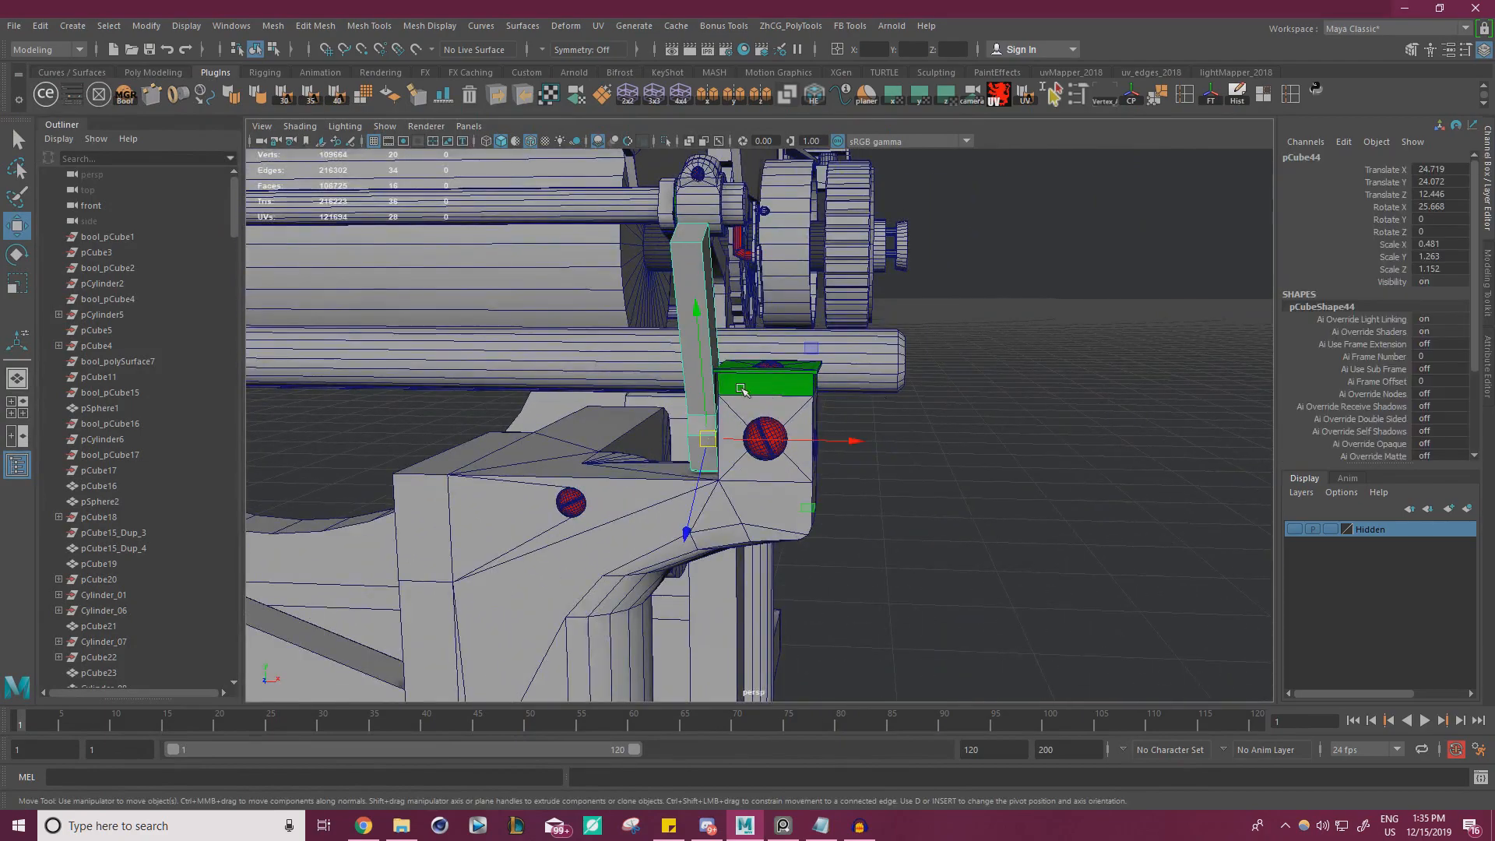
{"action": "scroll", "coordinate": [741, 388], "scroll_direction": "down", "scroll_amount": 10}
{"action": "left_click_drag", "start_coordinate": [741, 388], "coordinate": [572, 428], "text": "alt"}
{"action": "middle_click_drag", "start_coordinate": [573, 428], "coordinate": [732, 414], "text": "alt"}
{"action": "scroll", "coordinate": [731, 413], "scroll_direction": "up", "scroll_amount": 3}
{"action": "left_click_drag", "start_coordinate": [731, 414], "coordinate": [957, 446], "text": "alt"}
{"action": "scroll", "coordinate": [864, 441], "scroll_direction": "up", "scroll_amount": 2}
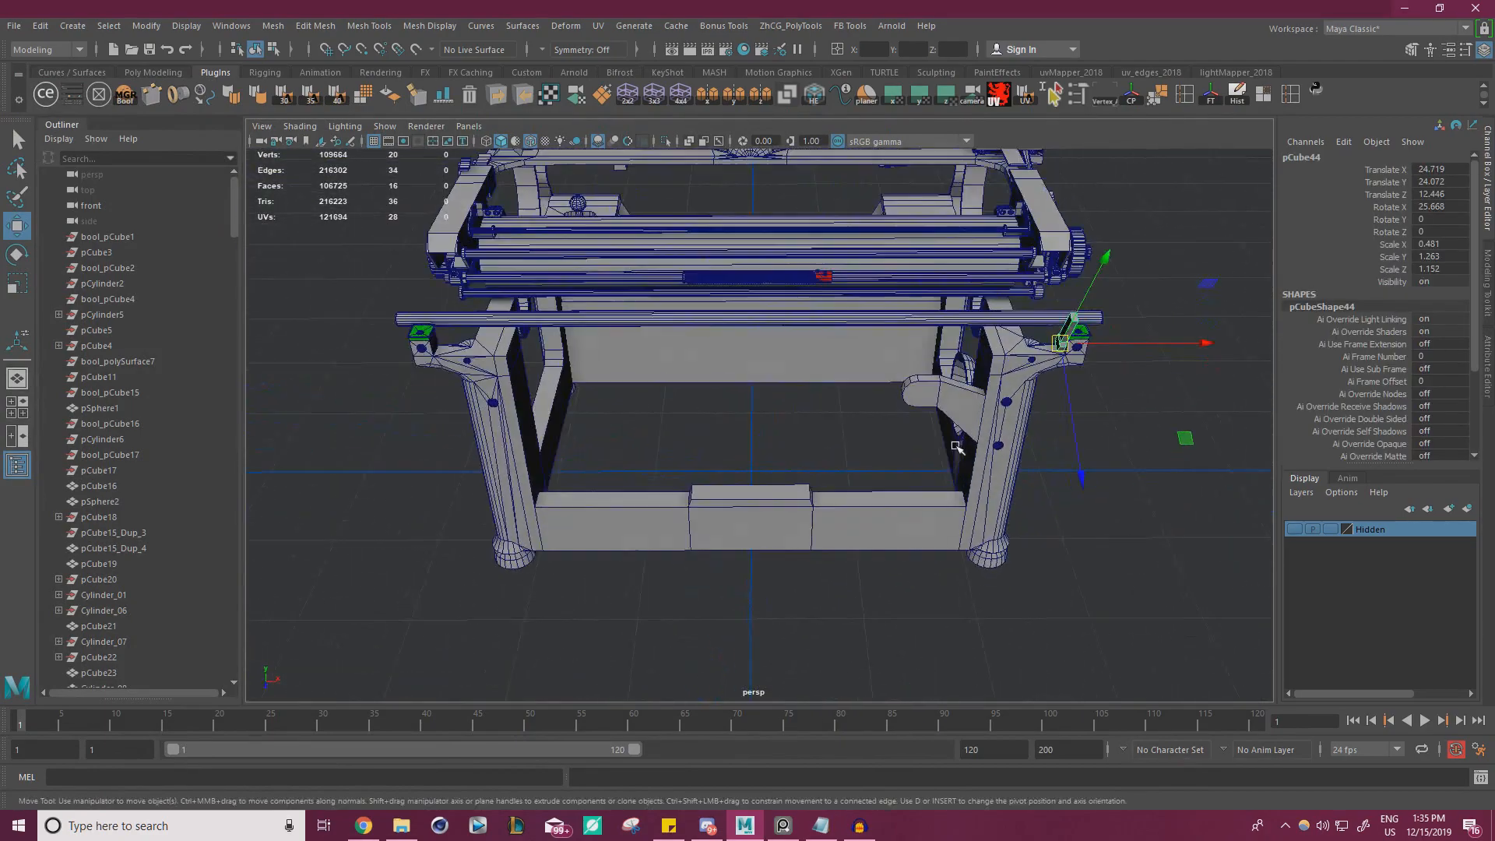
{"action": "key", "text": "d"}
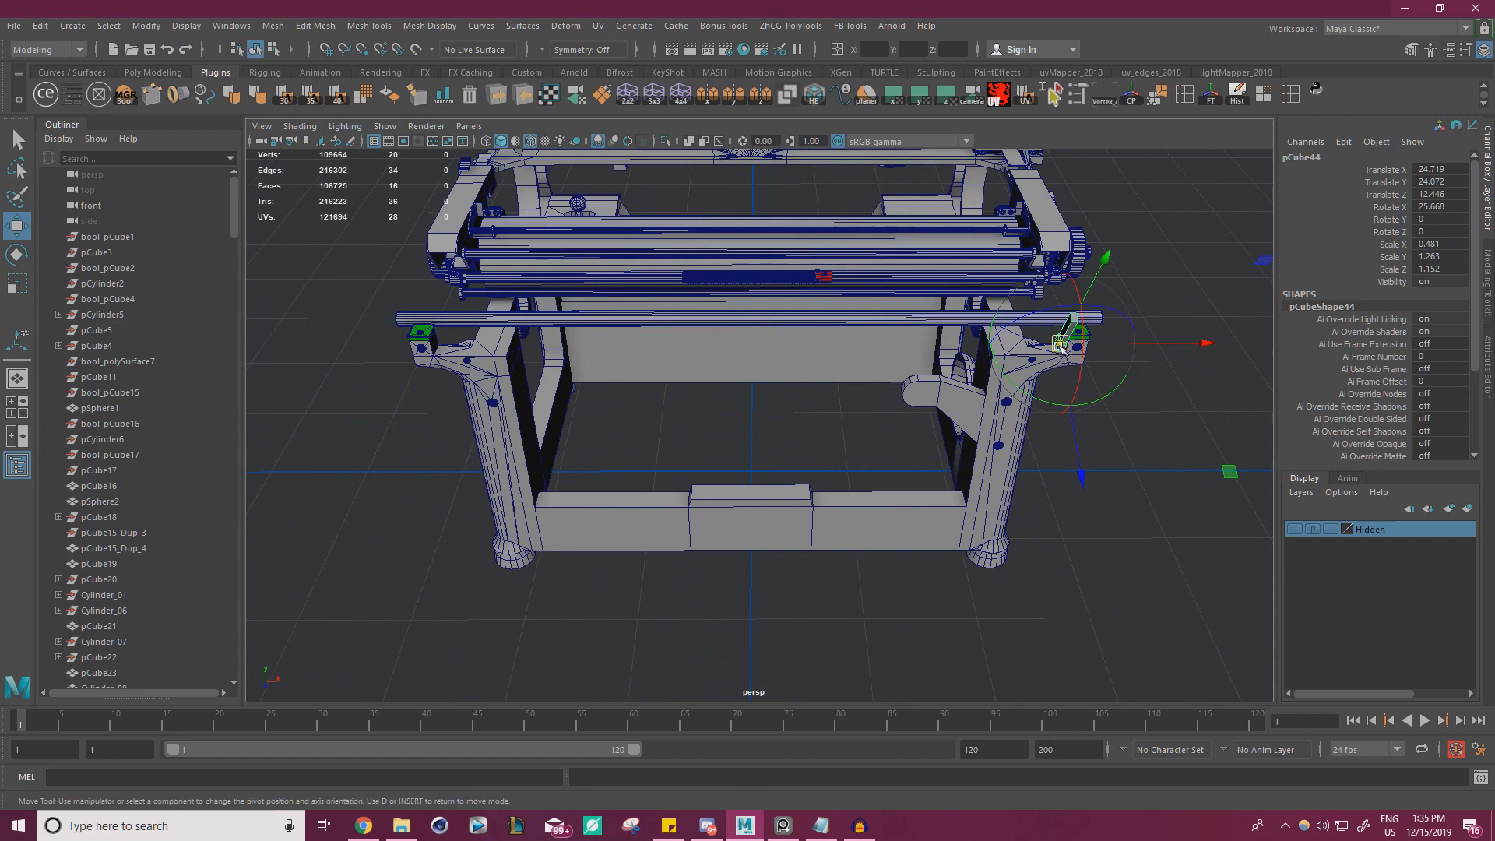
{"action": "left_click_drag", "start_coordinate": [1061, 345], "coordinate": [753, 471]}
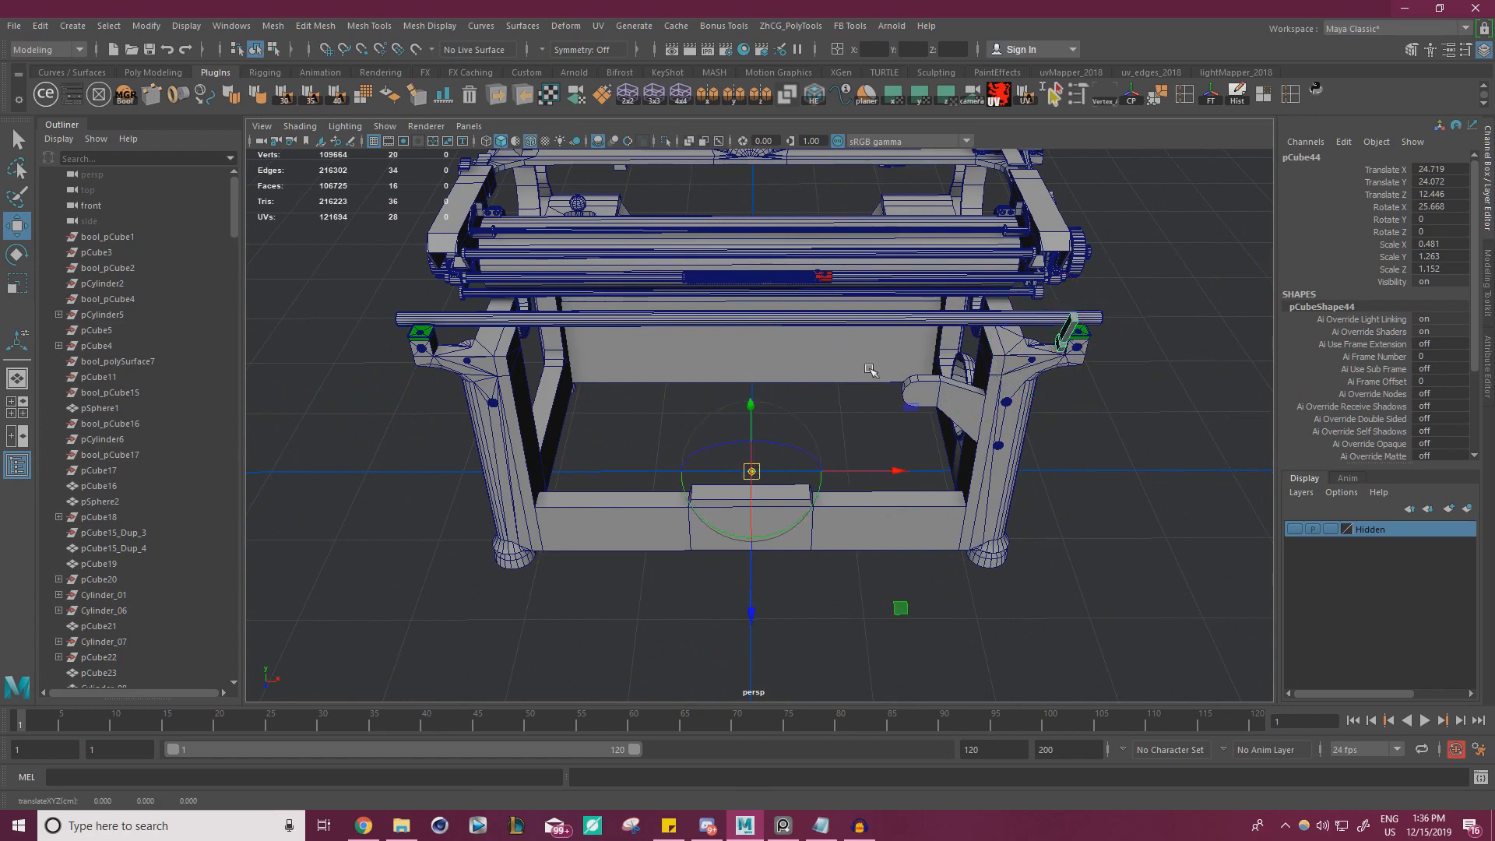
{"action": "key", "text": "d"}
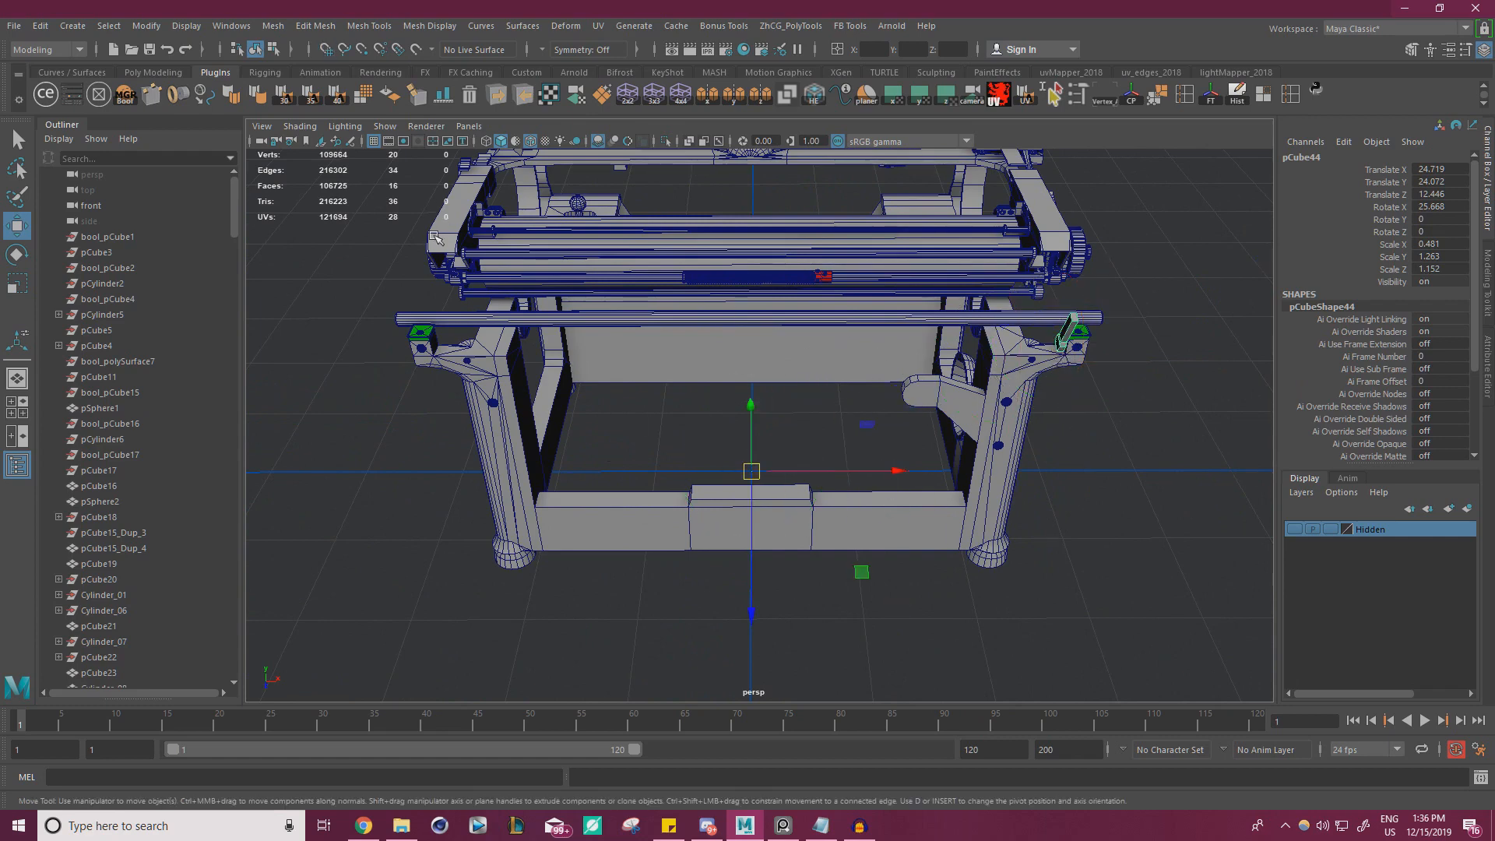
Freeze the bracket's transformations and make a mirrored duplicate across X for the opposite end of the frame
{"action": "left_click", "coordinate": [1211, 93]}
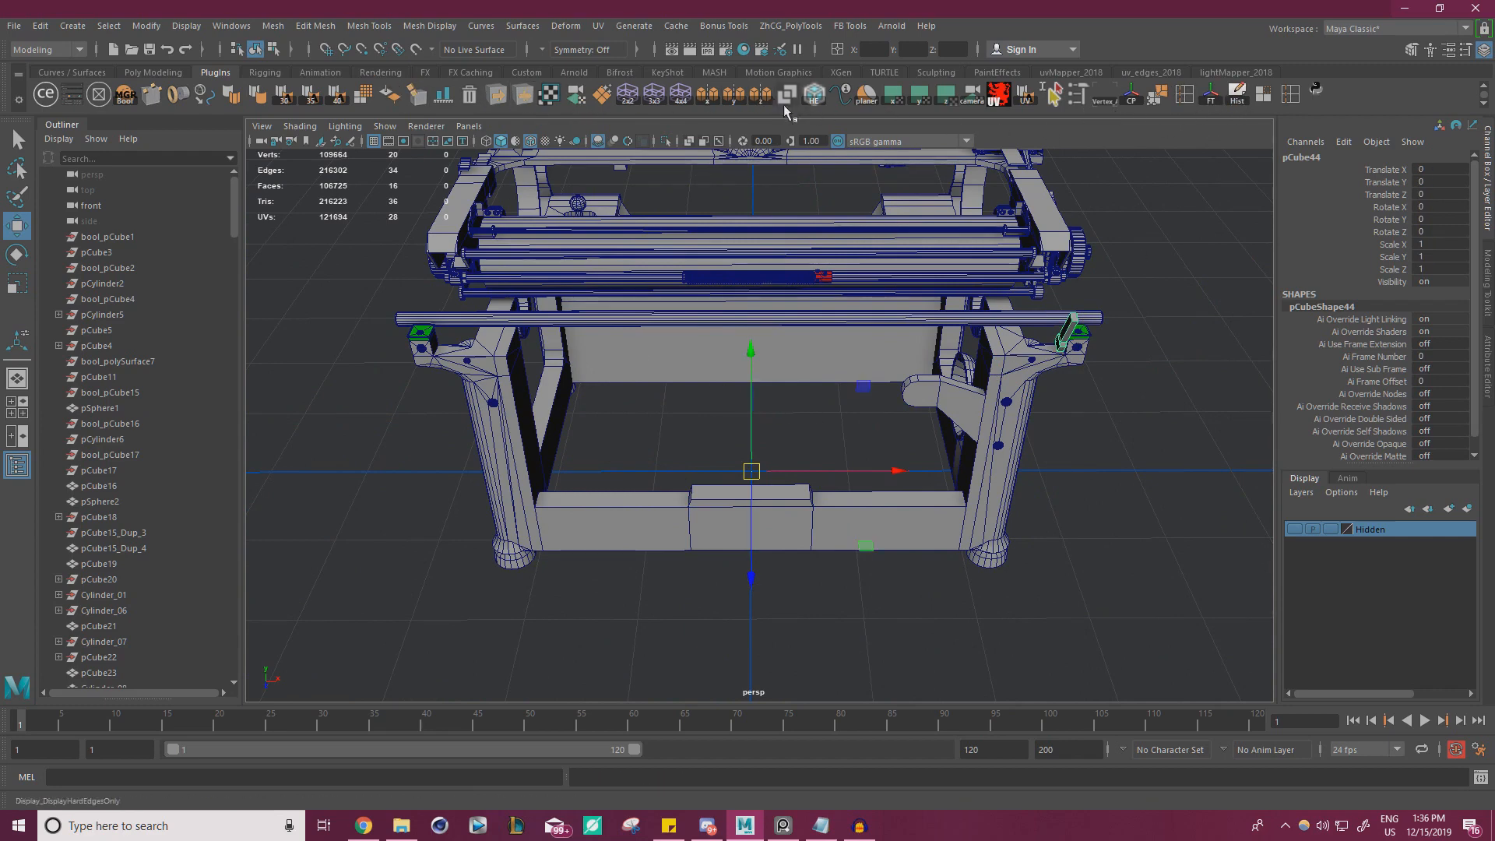
{"action": "left_click", "coordinate": [711, 93]}
{"action": "right_click_drag", "start_coordinate": [556, 370], "coordinate": [563, 371], "text": "alt"}
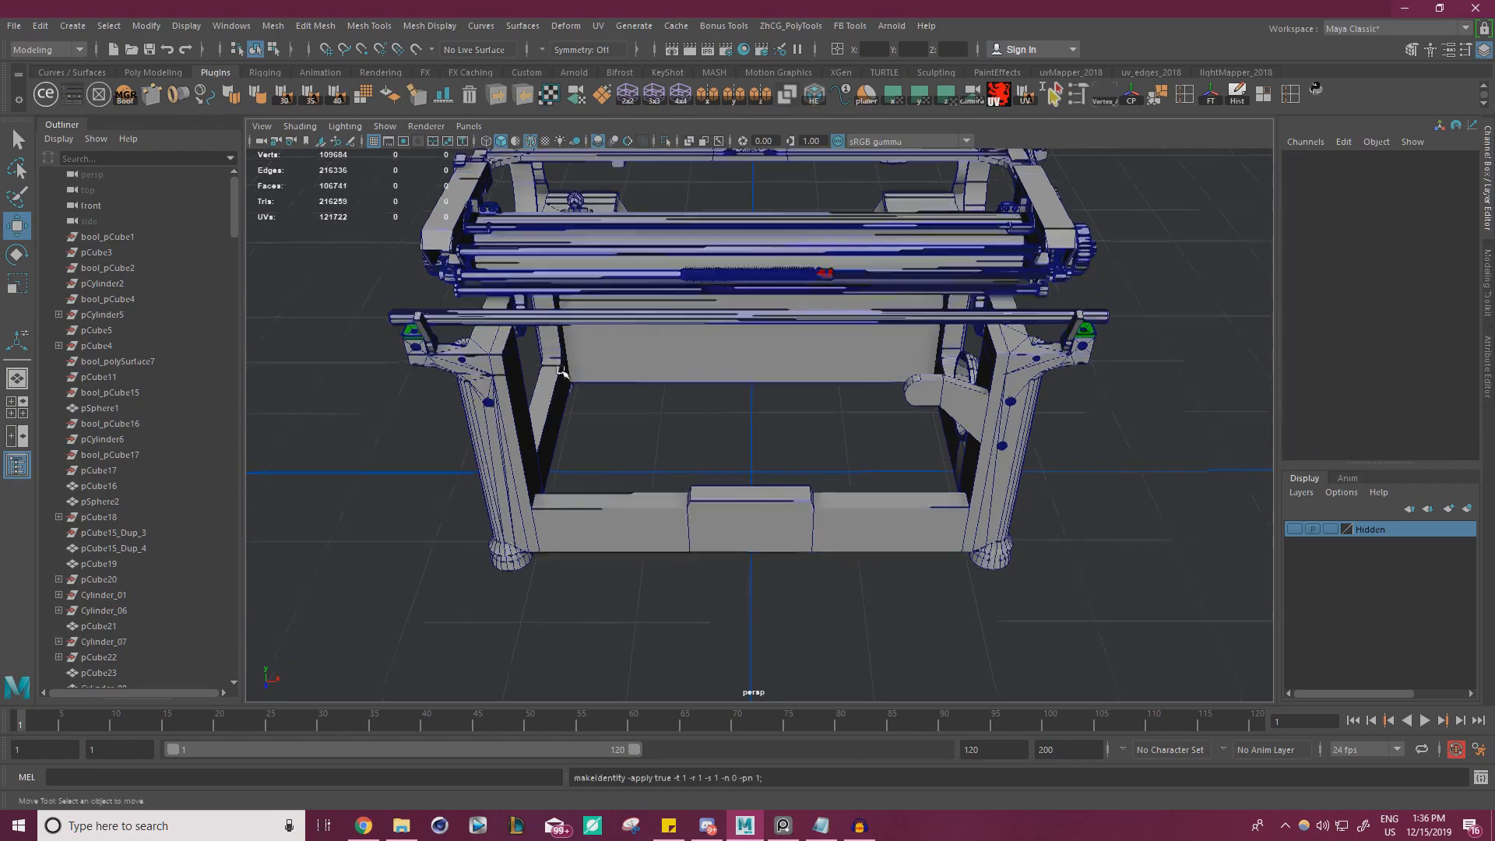
{"action": "left_click_drag", "start_coordinate": [563, 372], "coordinate": [537, 325], "text": "alt"}
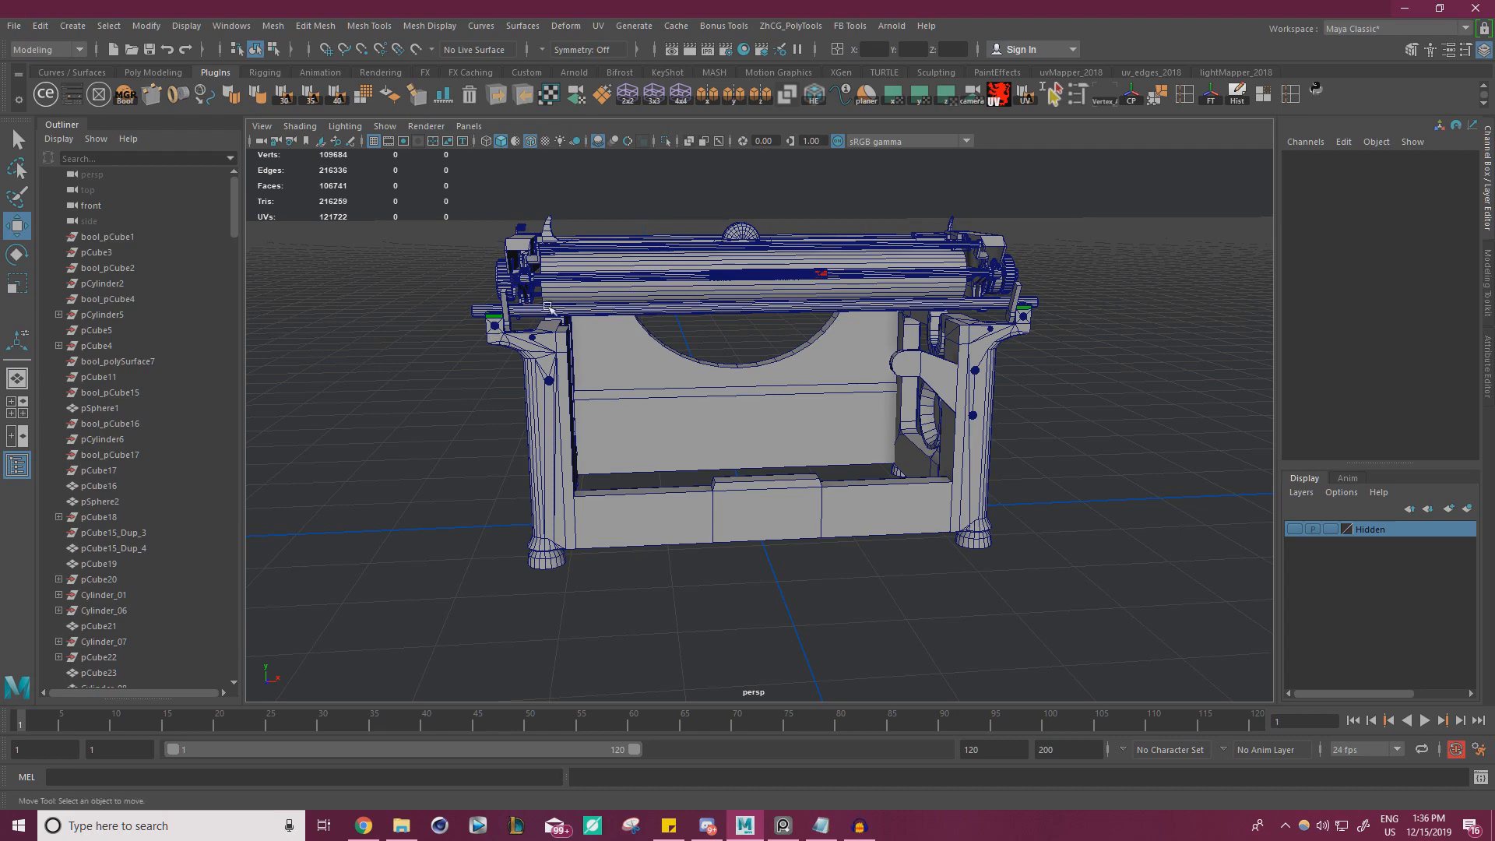
Study the lower bar between the end brackets in the reference photo and compare it with the model's rear frame
{"action": "key", "text": "alt+Tab"}
{"action": "scroll", "coordinate": [394, 384], "scroll_direction": "down", "scroll_amount": 4}
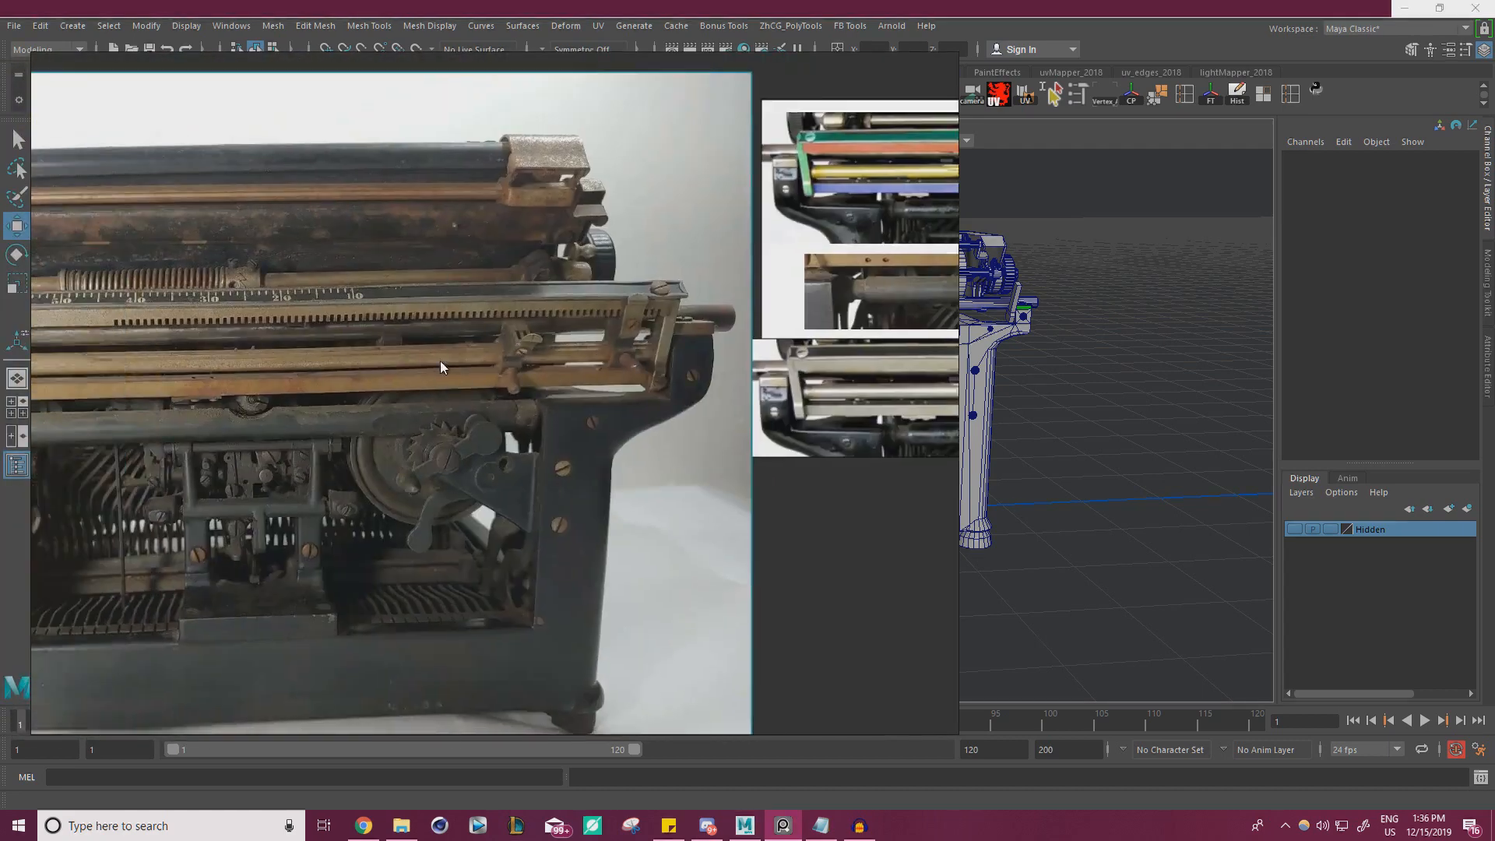
{"action": "middle_click_drag", "start_coordinate": [440, 361], "coordinate": [451, 391]}
{"action": "right_click_drag", "start_coordinate": [451, 391], "coordinate": [521, 388]}
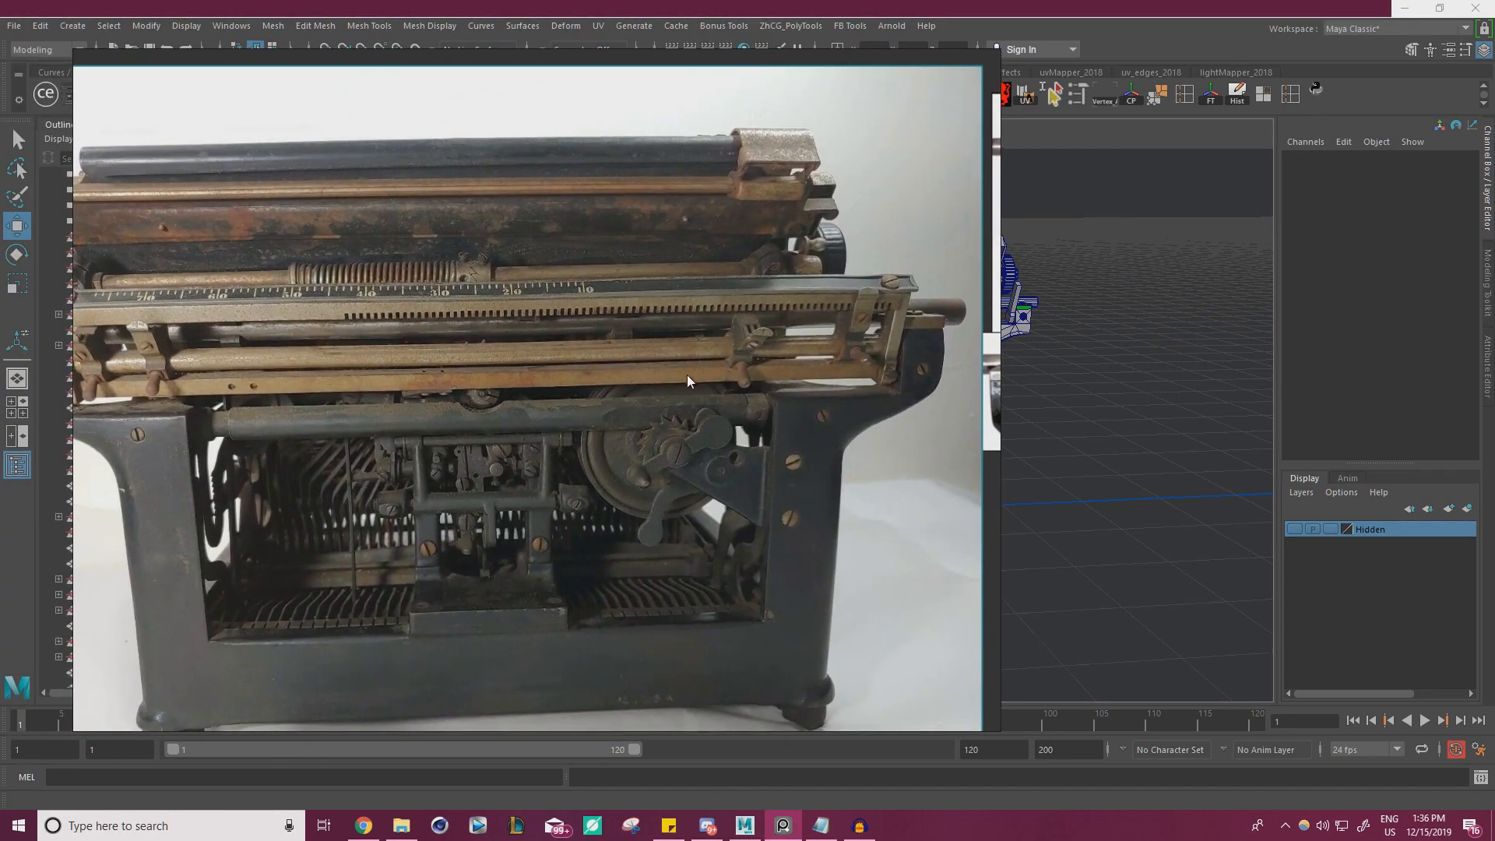
{"action": "key", "text": "ctrl+m"}
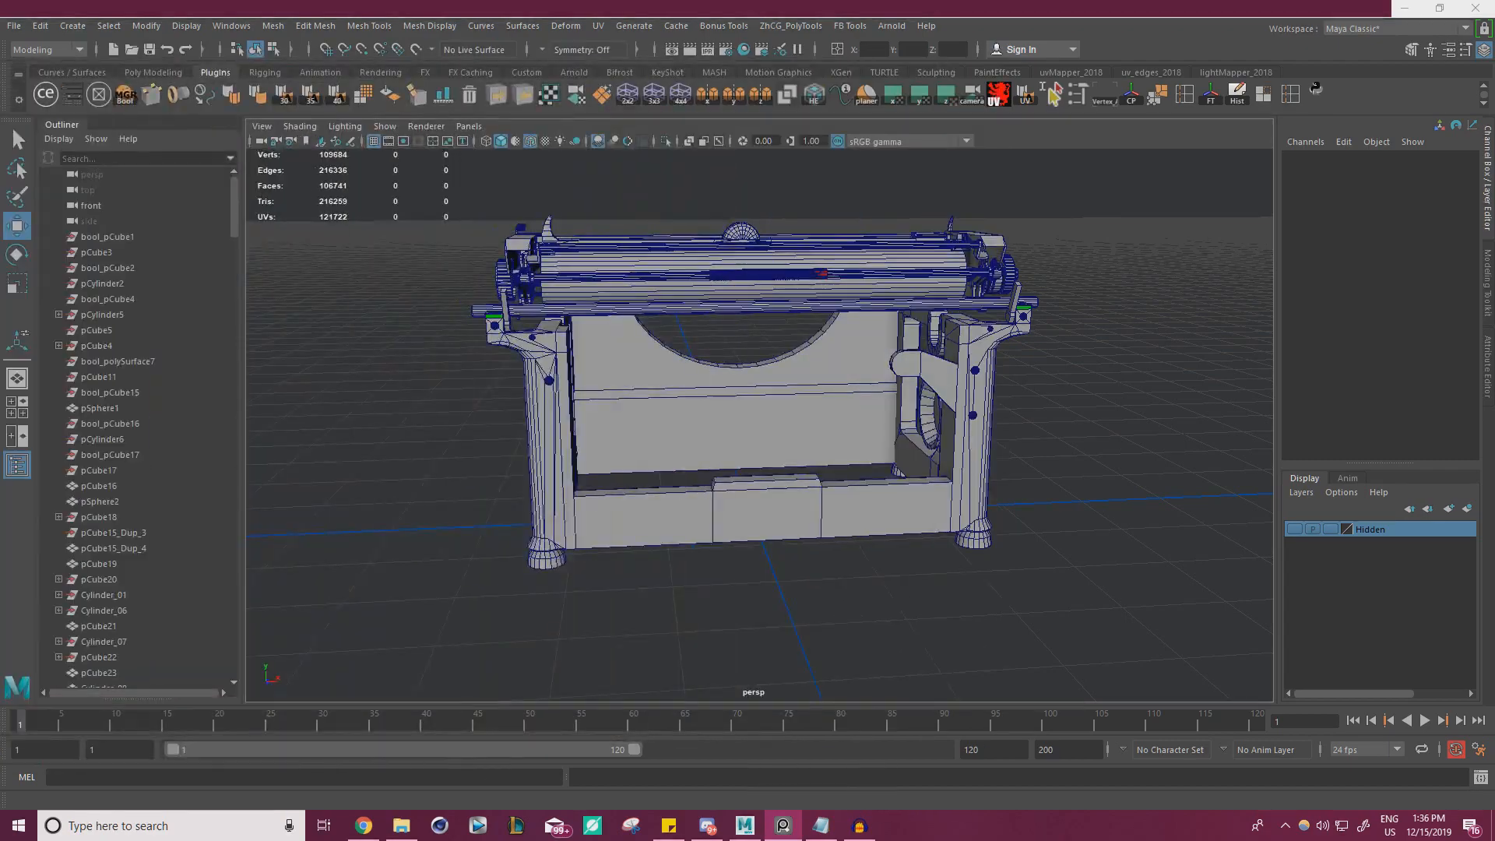
{"action": "right_click_drag", "start_coordinate": [771, 371], "coordinate": [896, 436], "text": "alt"}
{"action": "left_click_drag", "start_coordinate": [896, 436], "coordinate": [852, 442], "text": "alt"}
{"action": "right_click_drag", "start_coordinate": [852, 442], "coordinate": [750, 427], "text": "alt"}
{"action": "left_click_drag", "start_coordinate": [802, 424], "coordinate": [319, 442], "text": "alt"}
Create a polygon cube and move it beside the rear carriage rail at Translate Y 25.534 and Z 12.411
{"action": "left_click", "coordinate": [68, 30]}
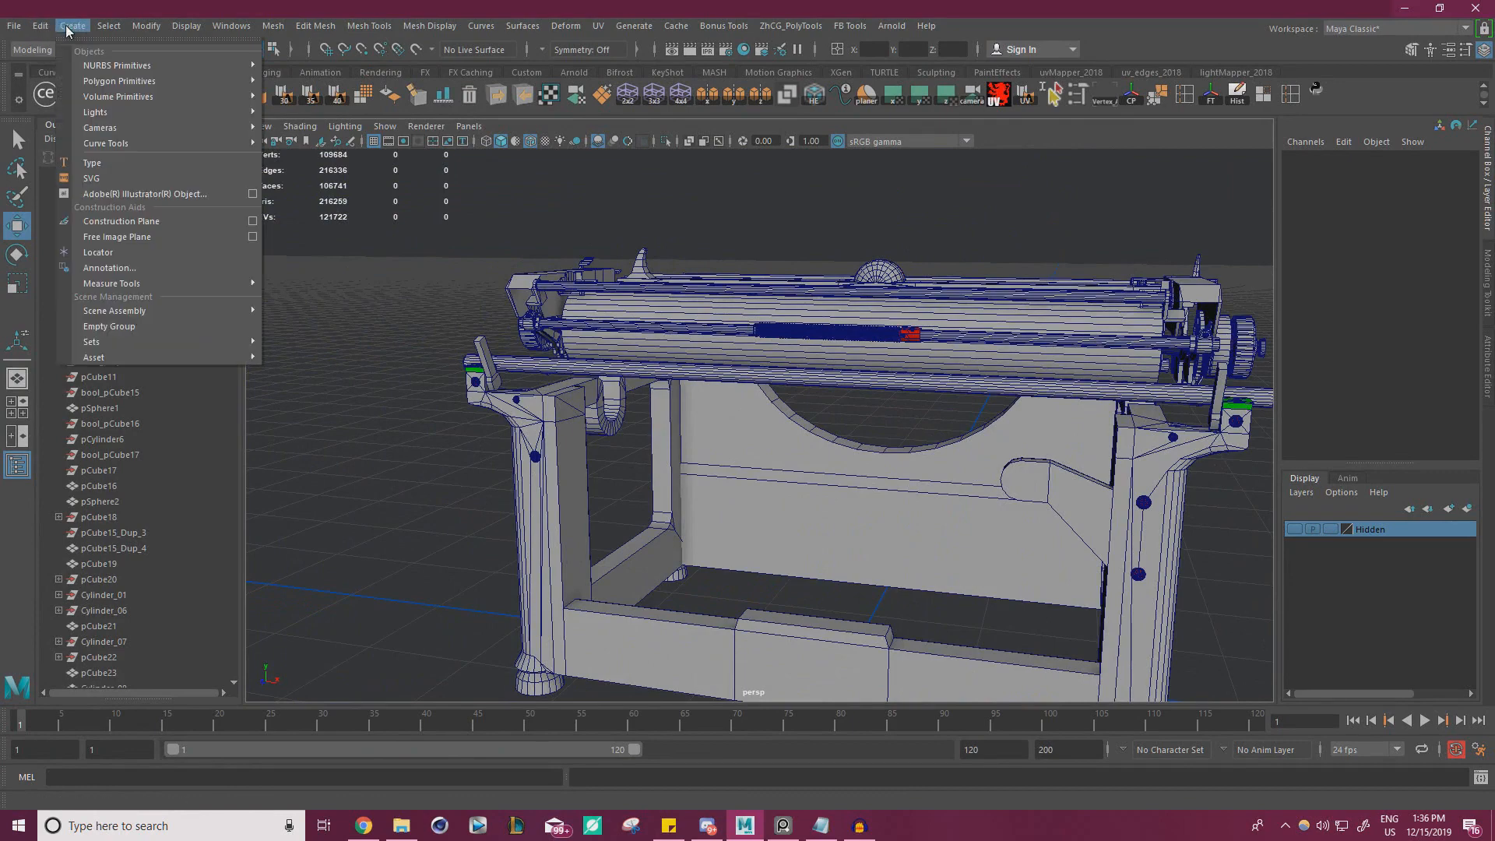
{"action": "mouse_move", "coordinate": [118, 85]}
{"action": "left_click", "coordinate": [297, 109]}
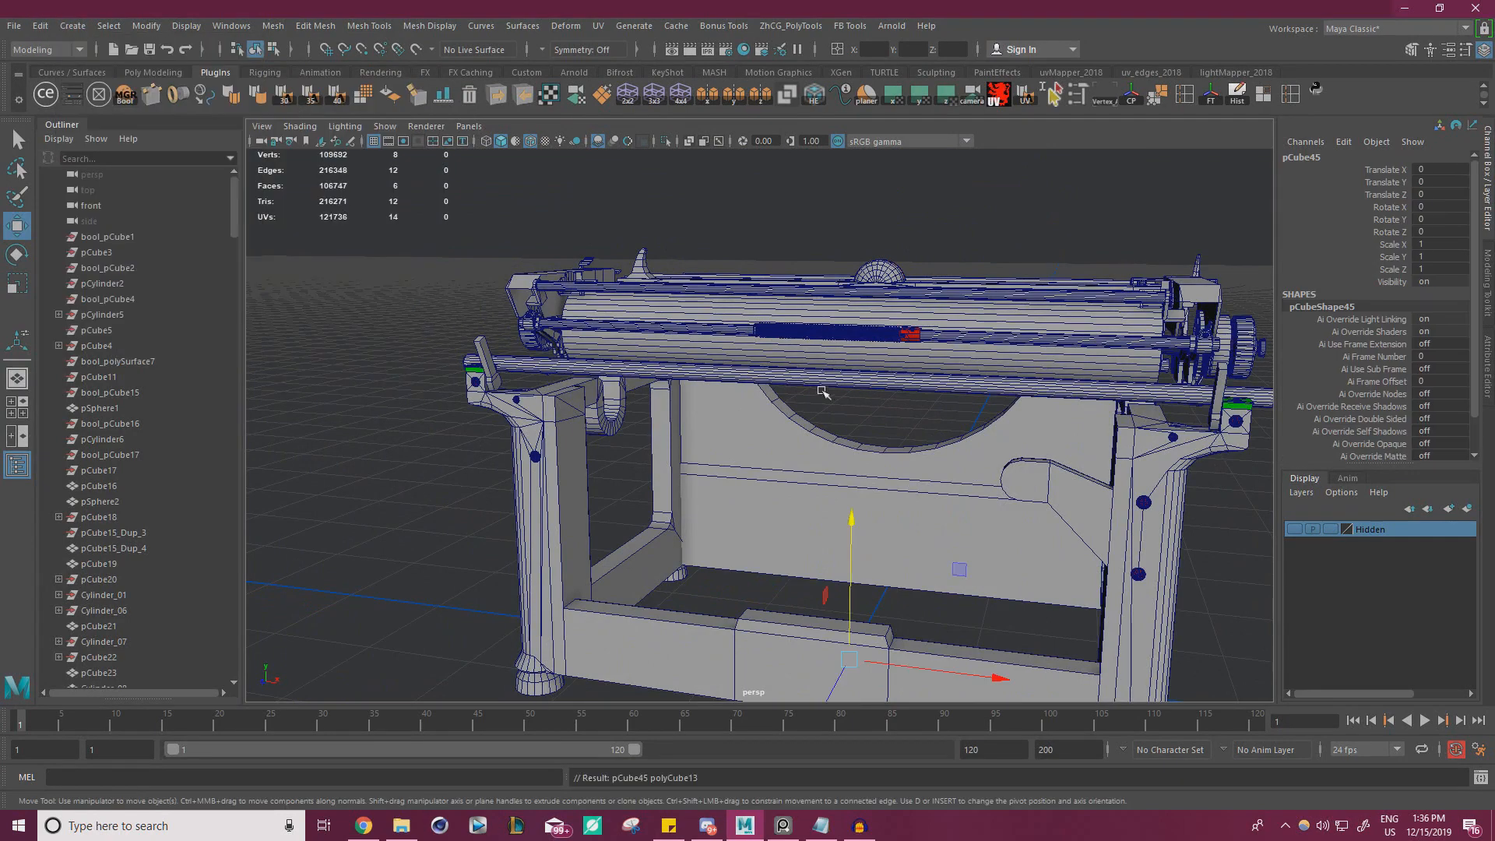
{"action": "left_click_drag", "start_coordinate": [872, 436], "coordinate": [779, 440], "text": "alt"}
{"action": "left_click_drag", "start_coordinate": [896, 425], "coordinate": [1058, 400], "text": "alt"}
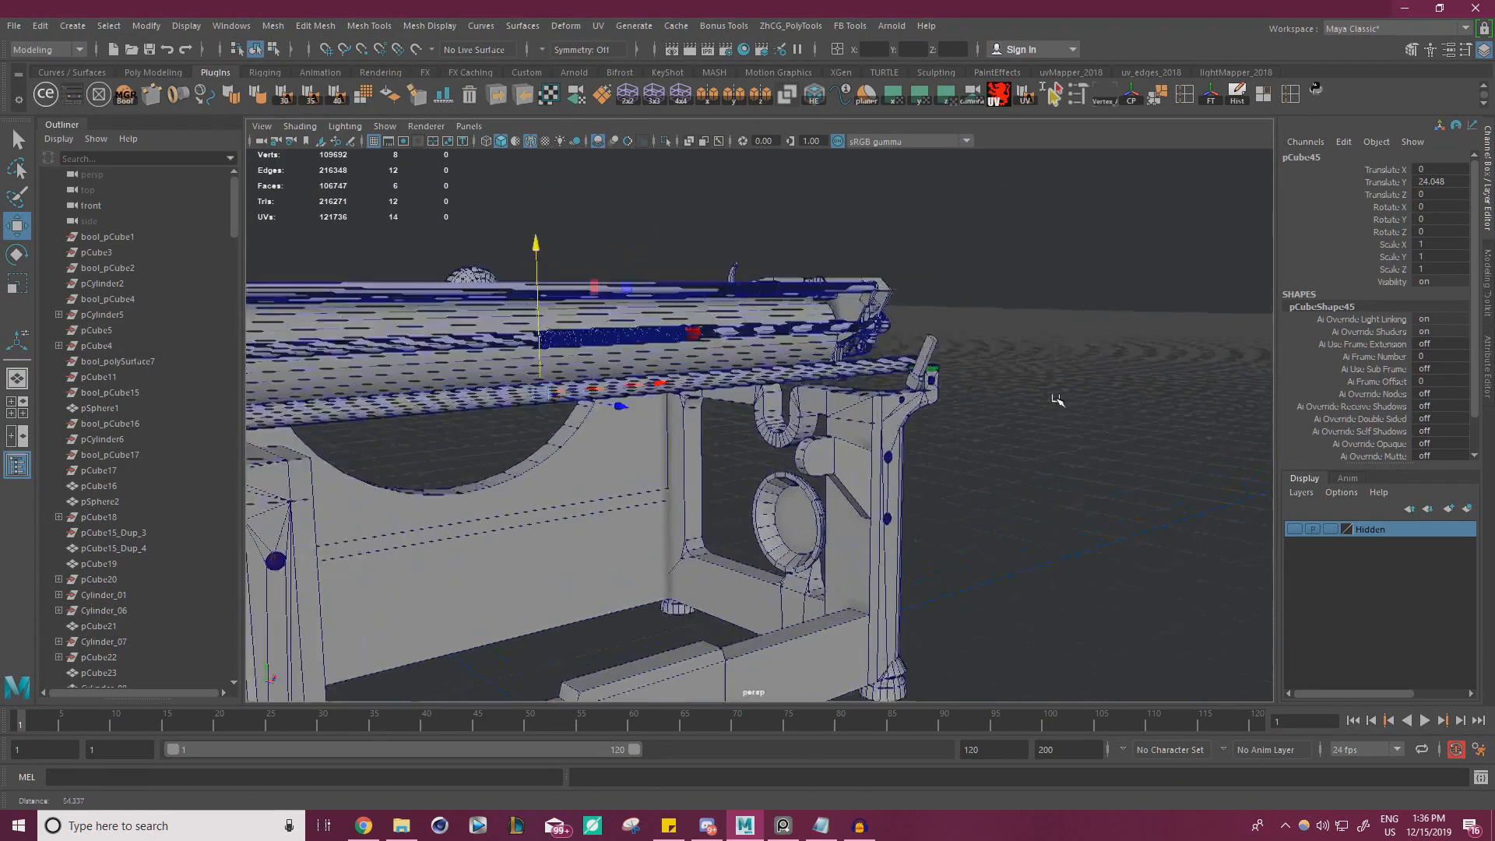
{"action": "middle_click_drag", "start_coordinate": [1057, 401], "coordinate": [896, 370], "text": "alt"}
{"action": "right_click_drag", "start_coordinate": [724, 367], "coordinate": [828, 367], "text": "alt"}
{"action": "middle_click_drag", "start_coordinate": [828, 367], "coordinate": [942, 343], "text": "alt"}
{"action": "left_click_drag", "start_coordinate": [586, 349], "coordinate": [691, 400], "text": "alt"}
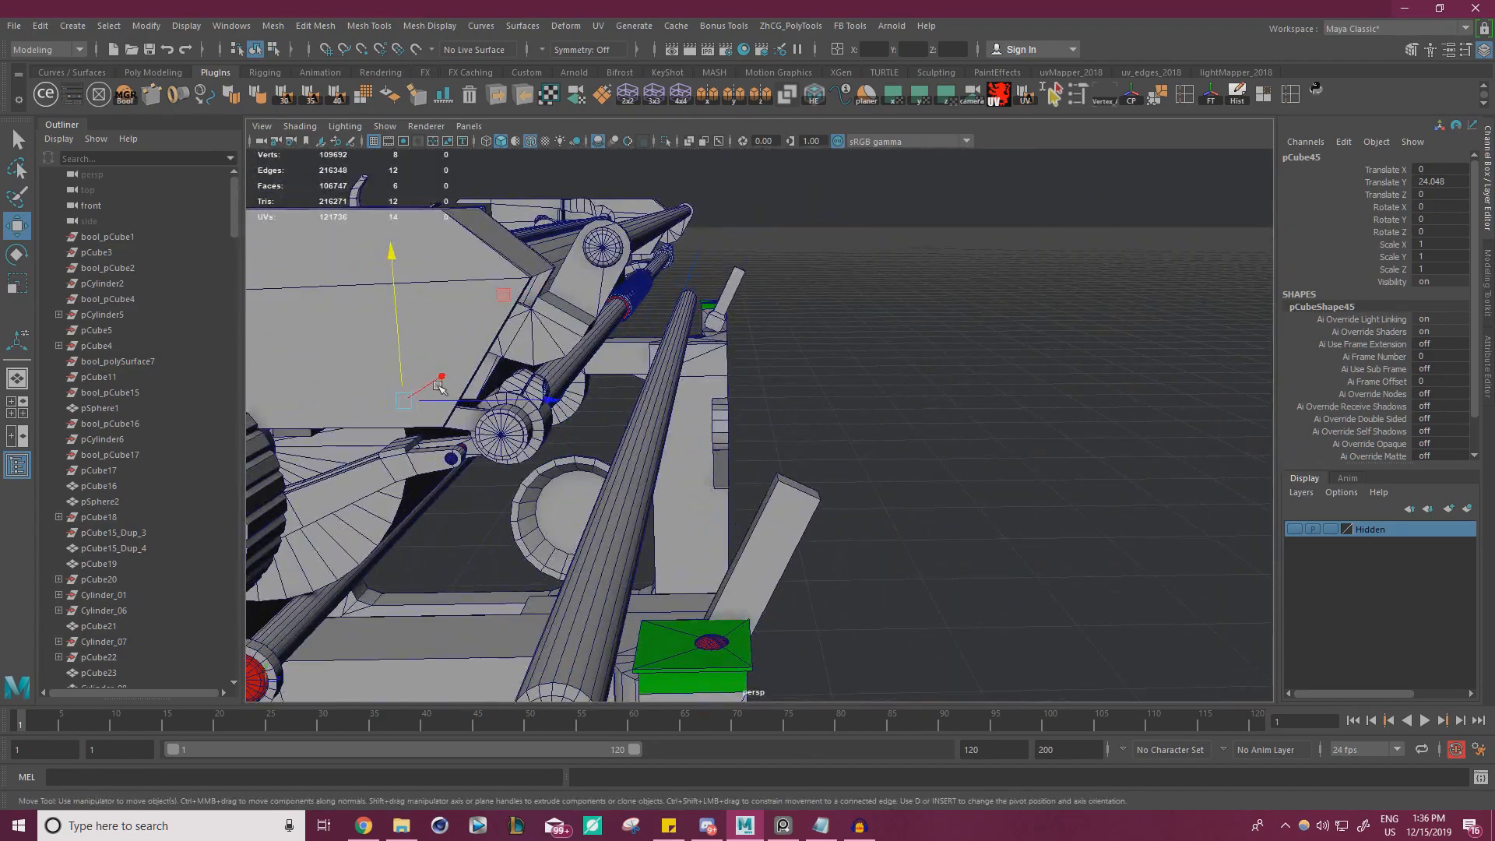
{"action": "left_click_drag", "start_coordinate": [696, 312], "coordinate": [660, 318], "text": "alt"}
{"action": "right_click_drag", "start_coordinate": [661, 318], "coordinate": [807, 321], "text": "alt"}
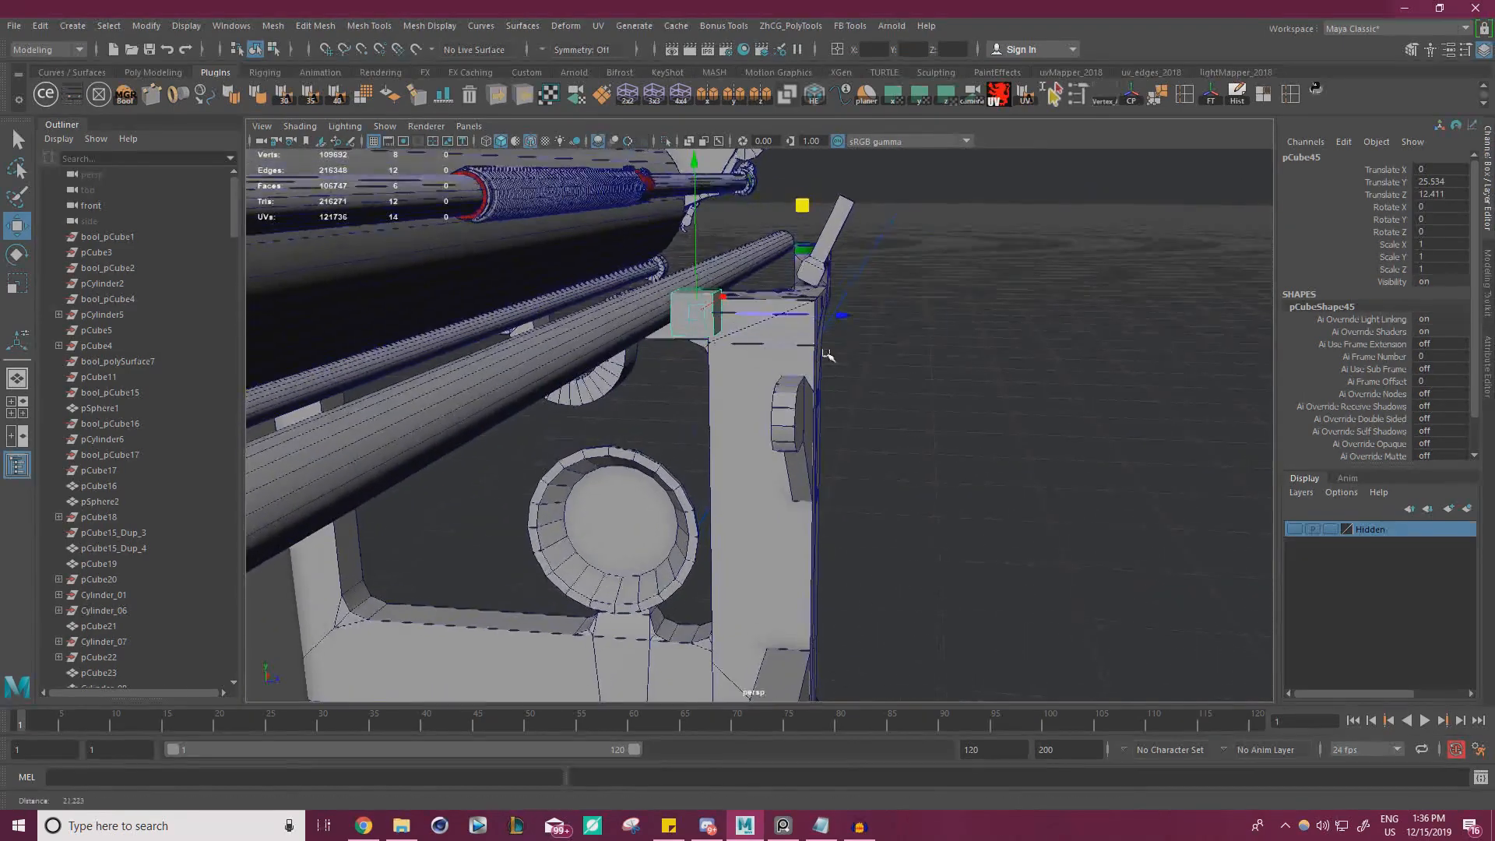
Scale the cube uniformly to 1.297 and place it next to the end bracket at Translate X 23.544 and Y 24.628
{"action": "key", "text": "r"}
{"action": "left_click_drag", "start_coordinate": [795, 341], "coordinate": [637, 367], "text": "alt"}
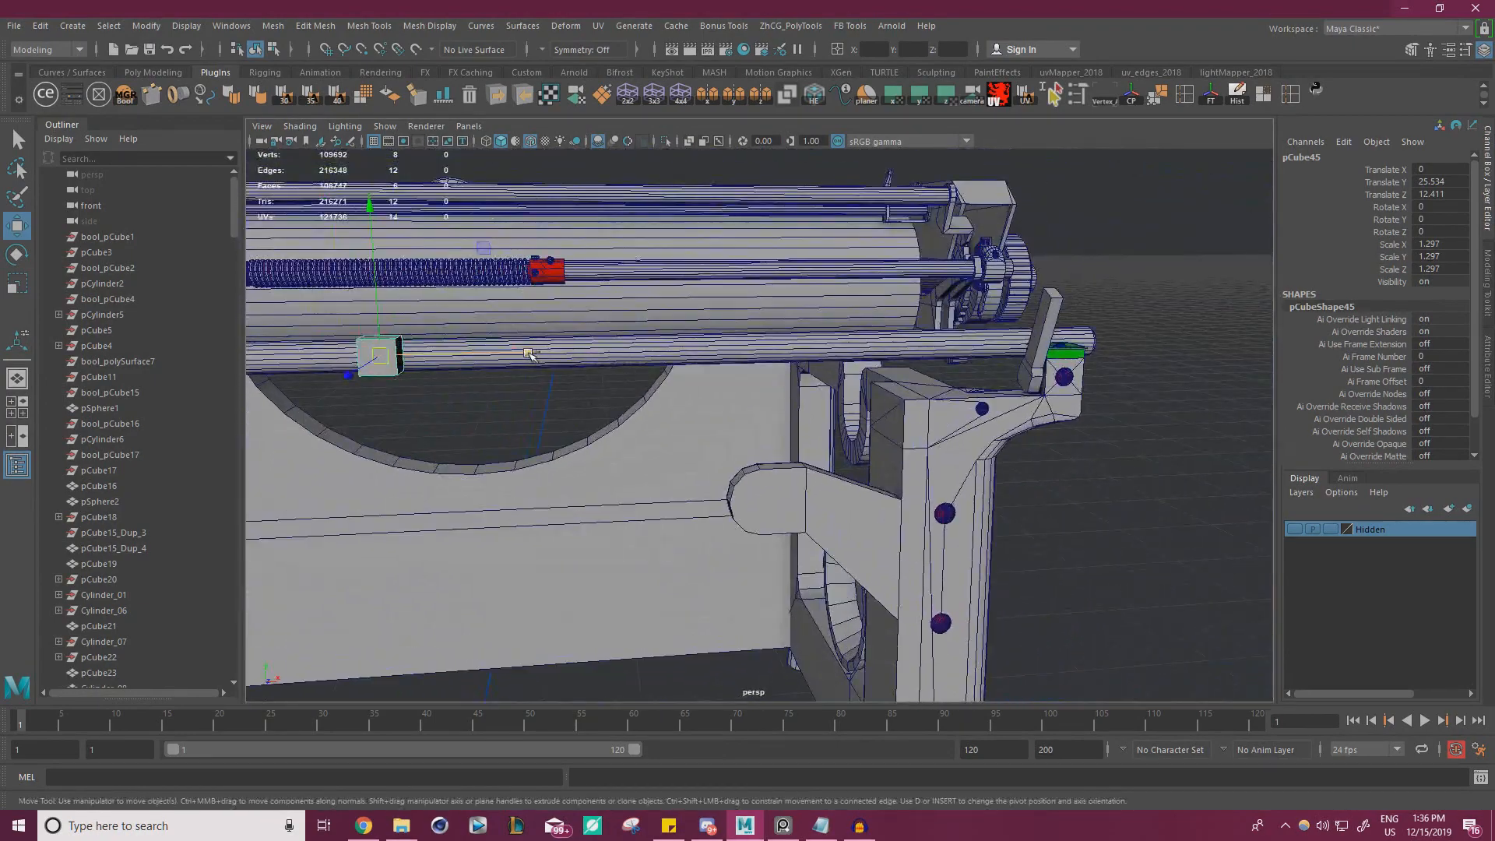
{"action": "left_click_drag", "start_coordinate": [529, 355], "coordinate": [1118, 357]}
{"action": "right_click_drag", "start_coordinate": [1024, 367], "coordinate": [1088, 356], "text": "alt"}
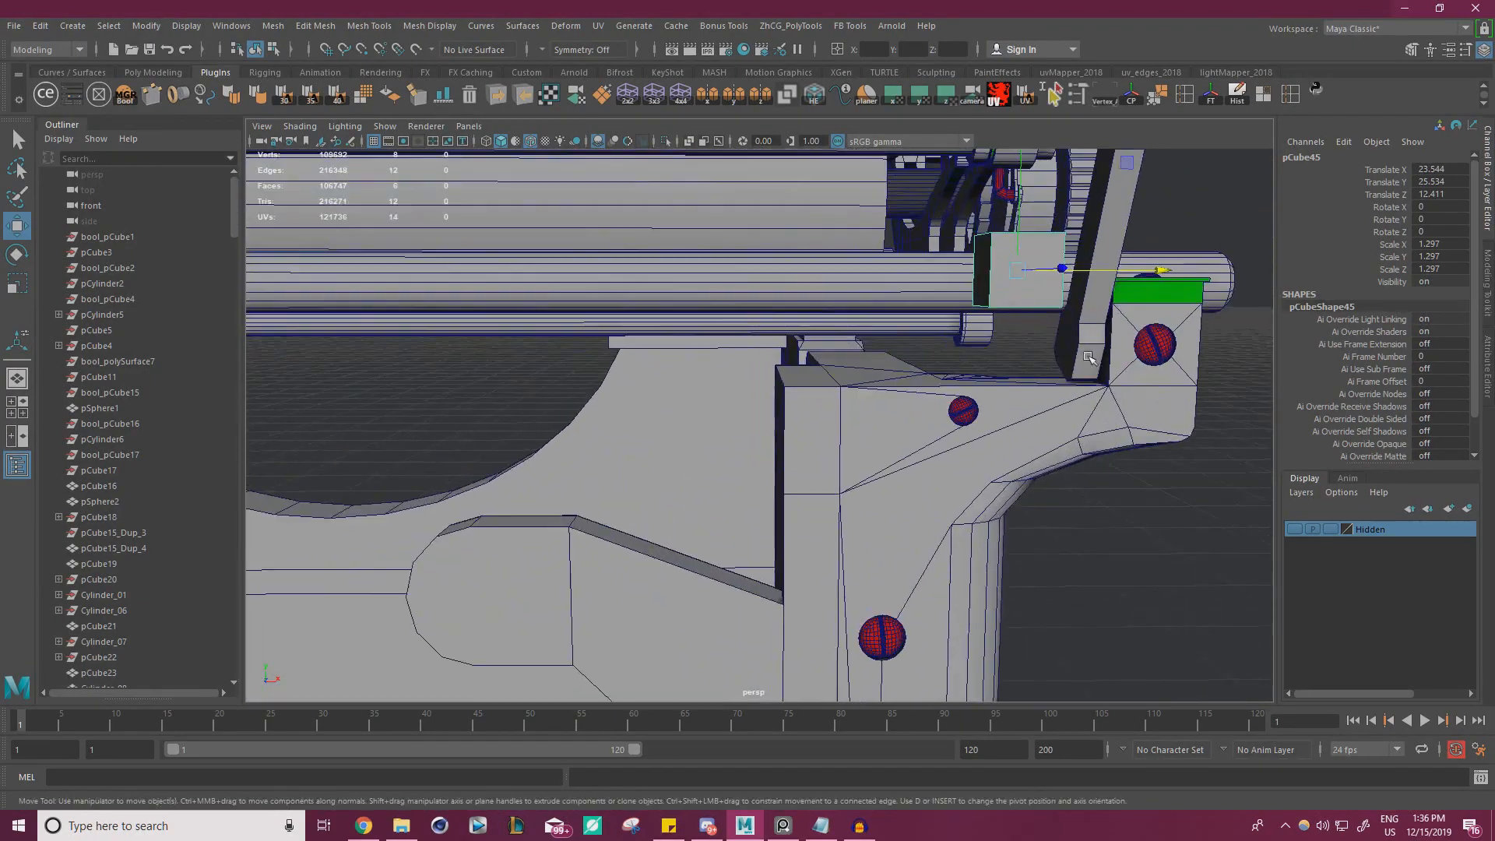
{"action": "left_click_drag", "start_coordinate": [1021, 211], "coordinate": [1028, 262]}
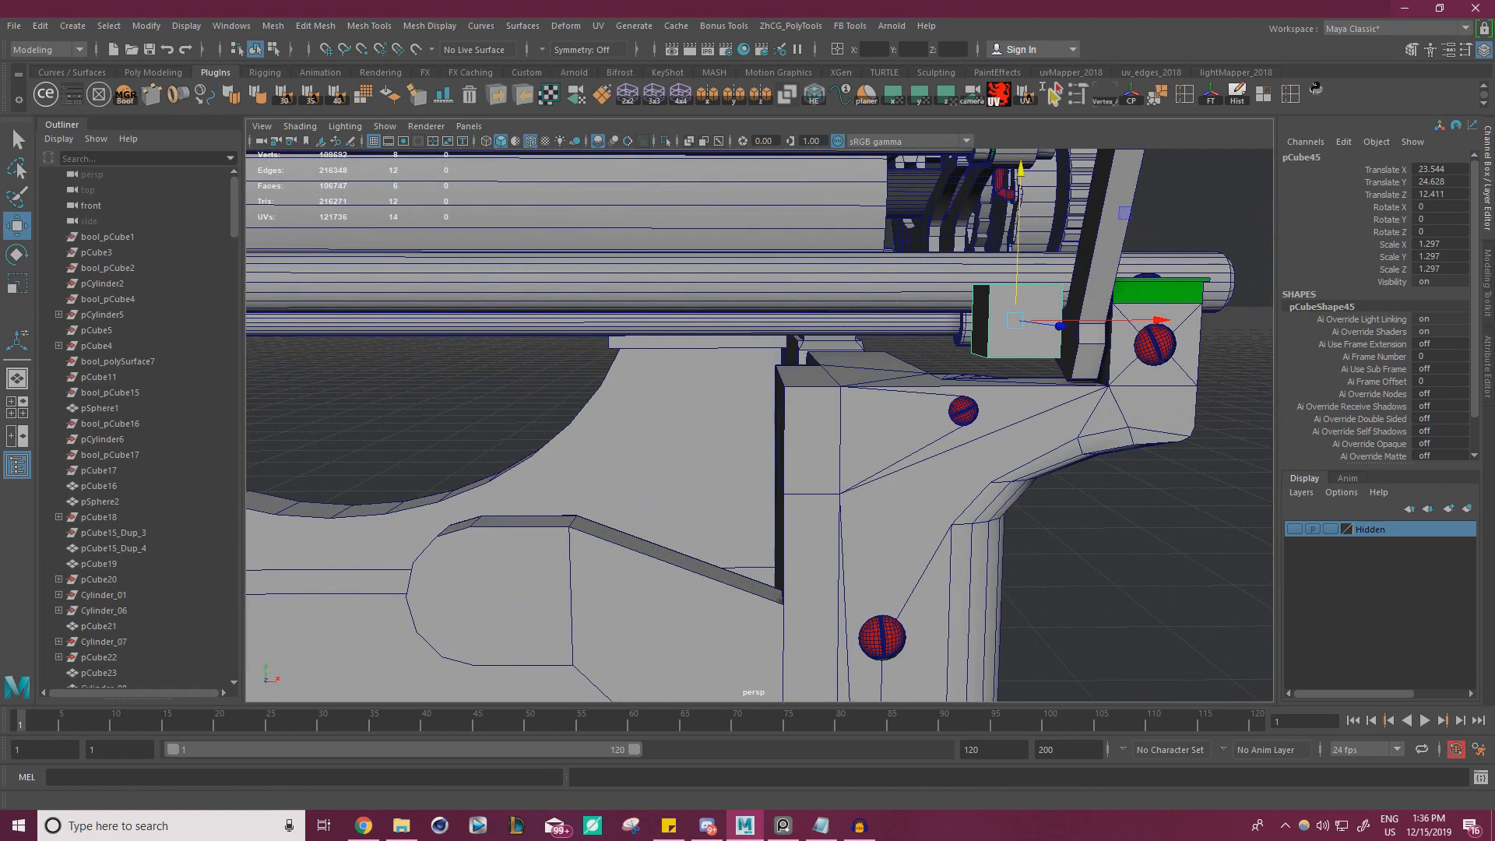
Examine the lower bar and its screw holes in the reference photo, and inspect the bracket's inner side beside the cube
{"action": "key", "text": "alt+Tab"}
{"action": "right_click_drag", "start_coordinate": [148, 446], "coordinate": [298, 433], "text": "alt"}
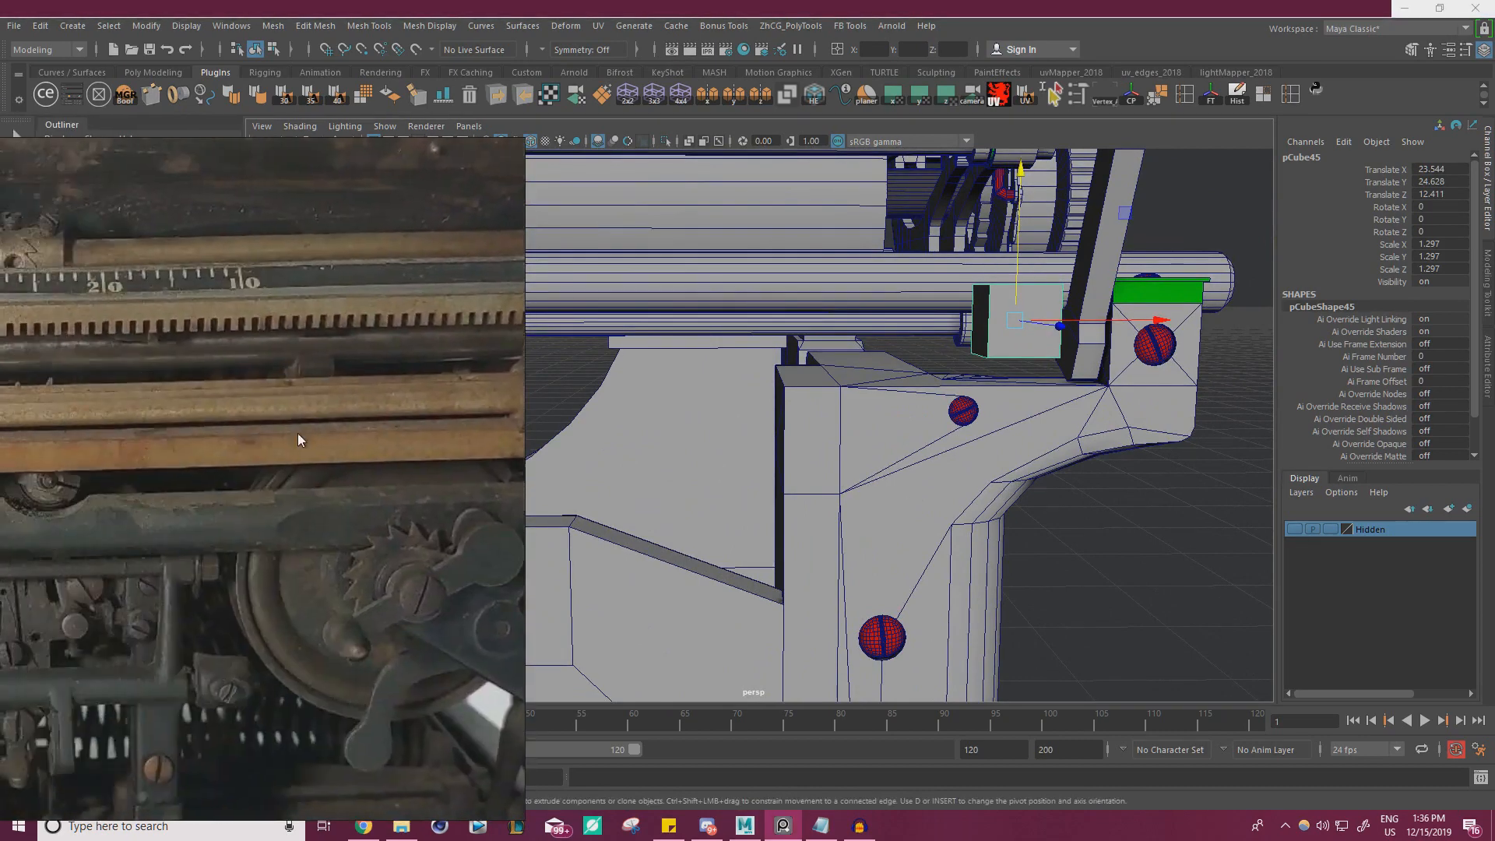
{"action": "middle_click_drag", "start_coordinate": [297, 433], "coordinate": [525, 405]}
{"action": "middle_click_drag", "start_coordinate": [32, 405], "coordinate": [371, 402]}
{"action": "right_click_drag", "start_coordinate": [371, 402], "coordinate": [75, 415]}
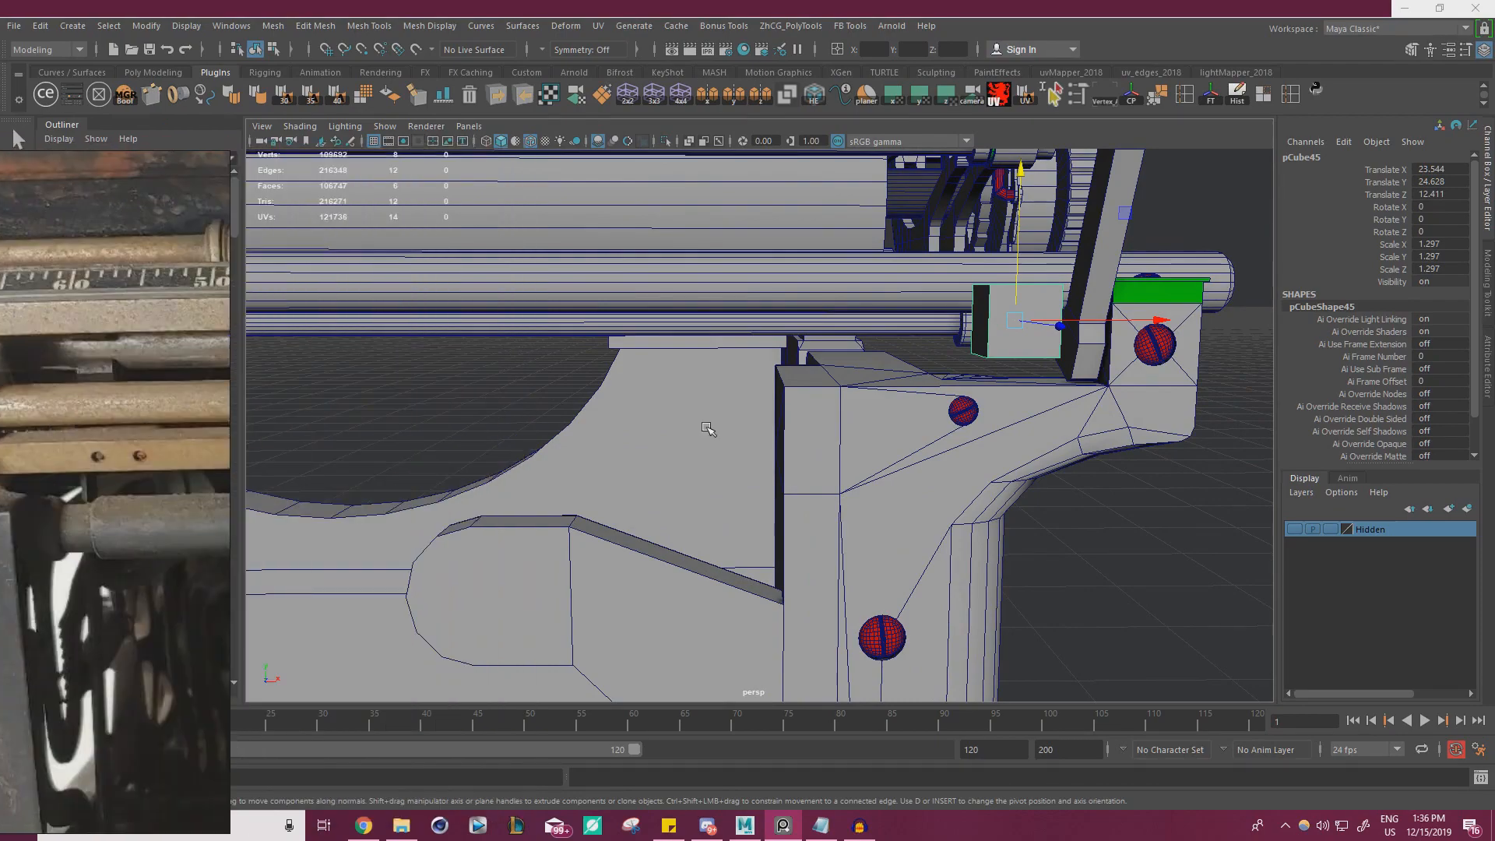
{"action": "key", "text": "f"}
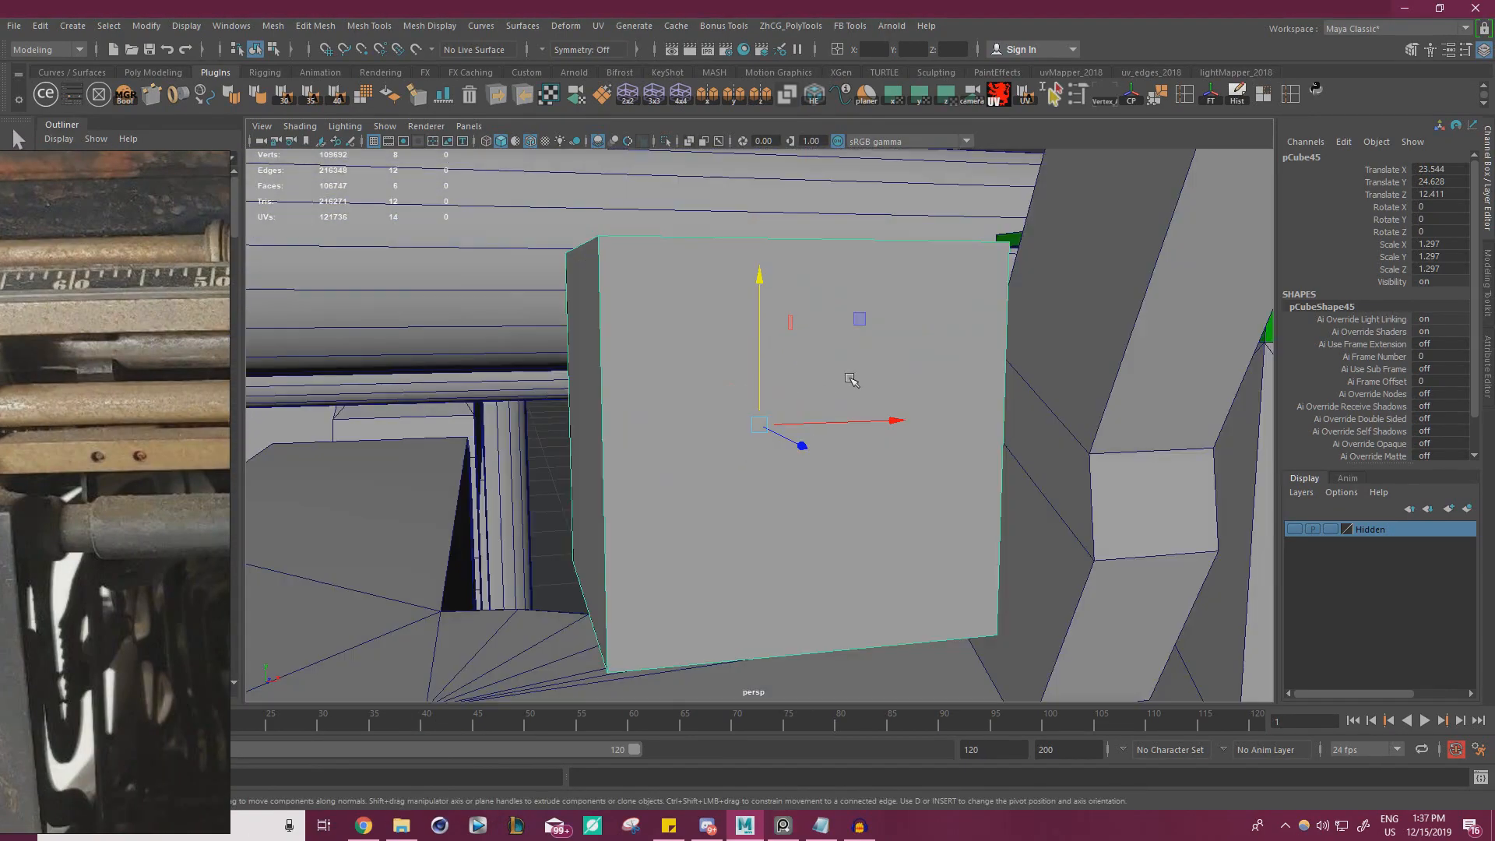
{"action": "left_click_drag", "start_coordinate": [852, 379], "coordinate": [644, 390], "text": "alt"}
{"action": "right_click_drag", "start_coordinate": [644, 390], "coordinate": [626, 349], "text": "alt"}
{"action": "left_click_drag", "start_coordinate": [626, 349], "coordinate": [914, 562], "text": "alt"}
{"action": "middle_click_drag", "start_coordinate": [915, 561], "coordinate": [791, 433], "text": "alt"}
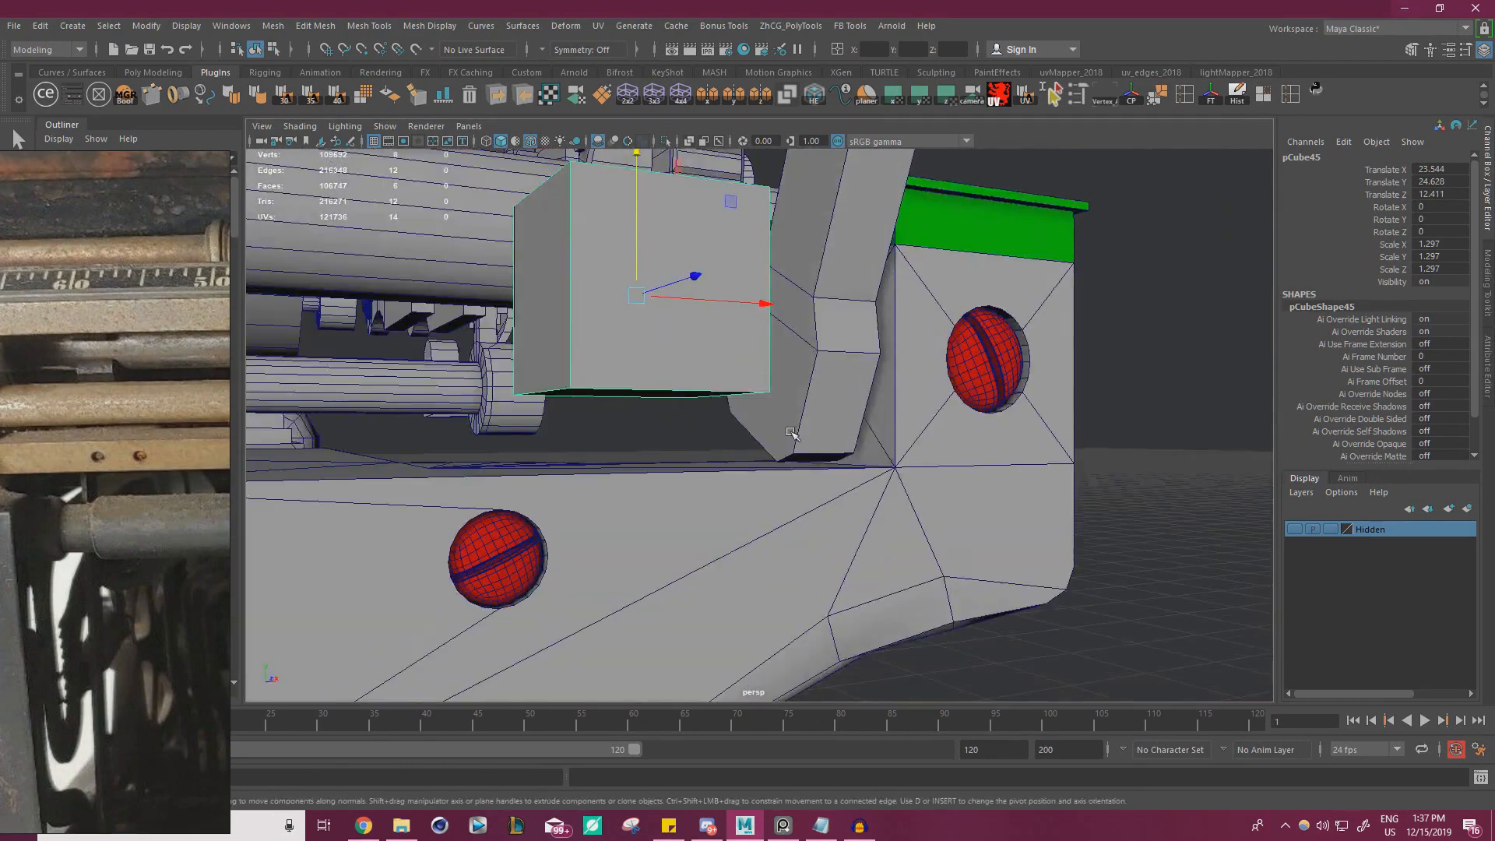
Poke the bracket's inner lower face to get a centre vertex and snap the cube's position onto it
{"action": "left_click", "coordinate": [797, 363]}
{"action": "right_click_drag", "start_coordinate": [798, 362], "coordinate": [863, 341]}
{"action": "left_click", "coordinate": [799, 380]}
{"action": "right_click_drag", "start_coordinate": [630, 307], "coordinate": [670, 284]}
{"action": "left_click", "coordinate": [600, 282]}
{"action": "key", "text": "w"}
{"action": "key", "text": "v"}
{"action": "left_click_drag", "start_coordinate": [638, 295], "coordinate": [886, 399]}
Rotate the cube about X to 25.232 degrees to match the bracket's tilt and scale it uniformly to 0.88
{"action": "key", "text": "e"}
{"action": "left_click_drag", "start_coordinate": [759, 390], "coordinate": [873, 359], "text": "alt"}
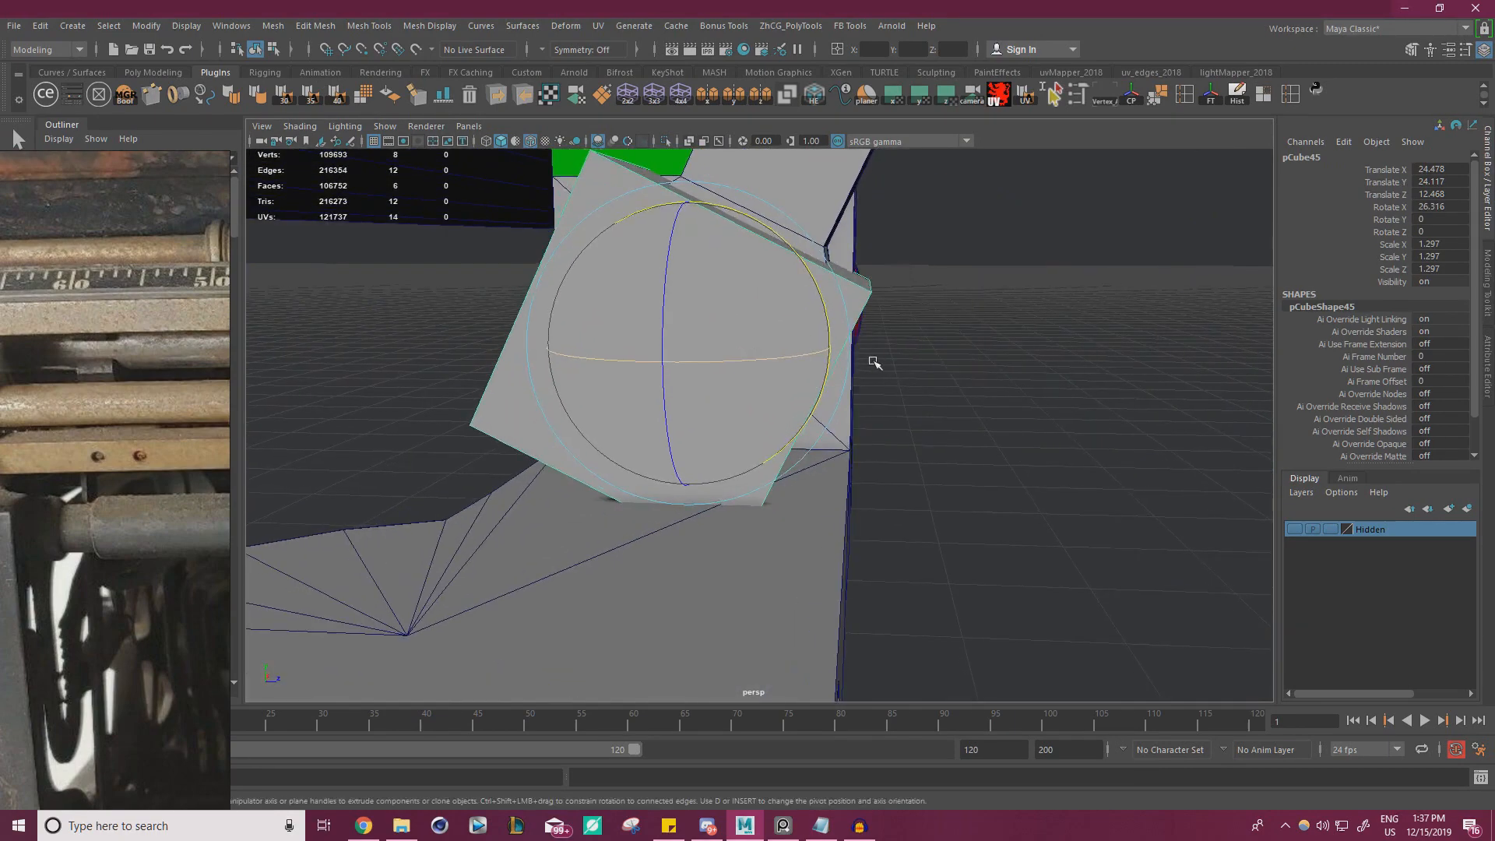
{"action": "middle_click_drag", "start_coordinate": [873, 359], "coordinate": [884, 415], "text": "alt"}
{"action": "left_click_drag", "start_coordinate": [842, 357], "coordinate": [841, 355]}
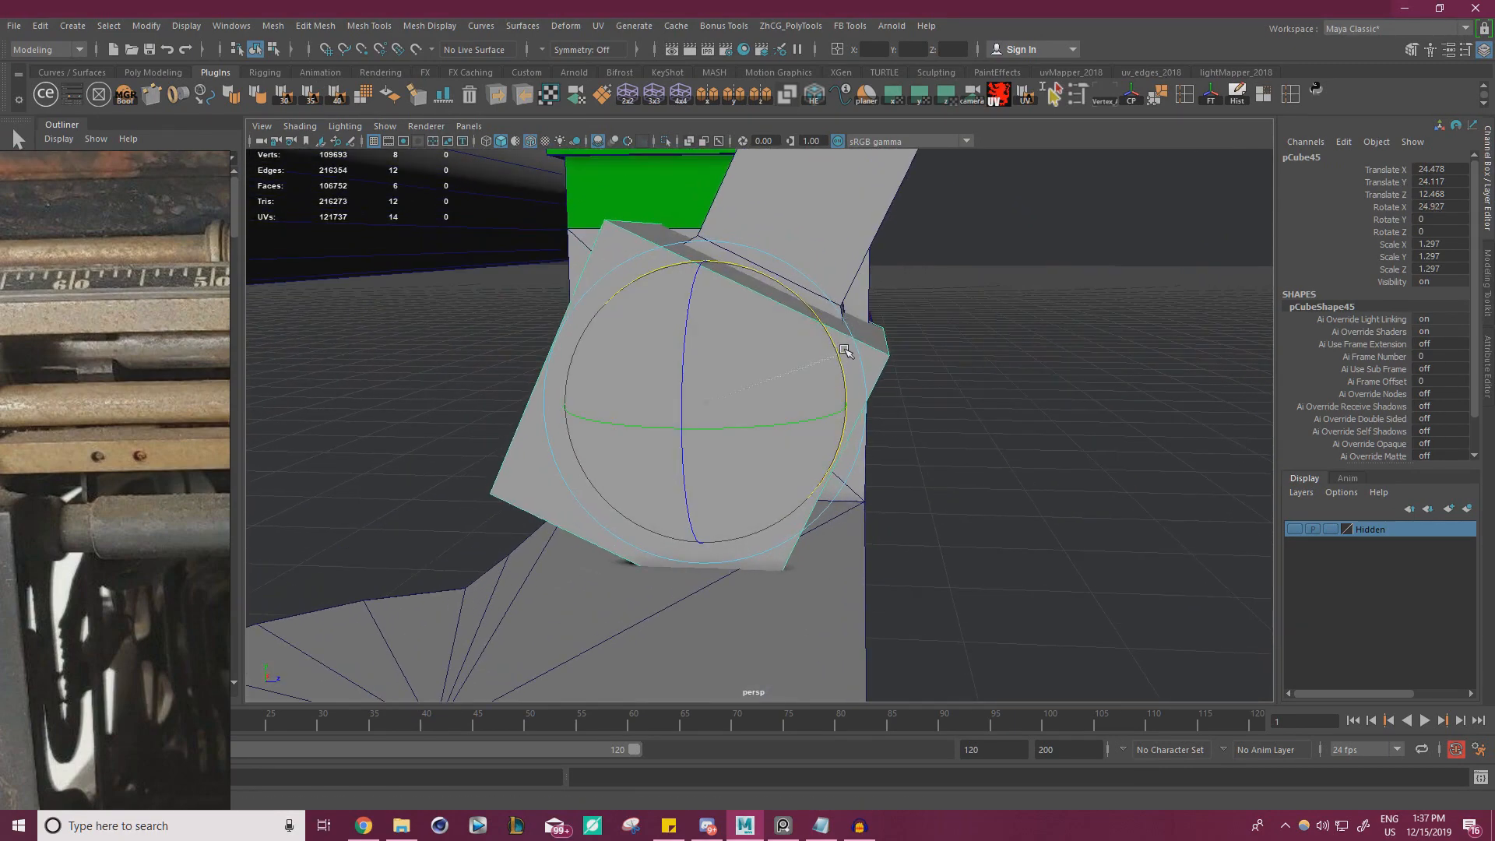
{"action": "mouse_move", "coordinate": [707, 404]}
{"action": "left_mouse_down"}
{"action": "mouse_move", "coordinate": [571, 473]}
{"action": "mouse_move", "coordinate": [617, 470]}
{"action": "mouse_move", "coordinate": [628, 433]}
{"action": "mouse_move", "coordinate": [673, 450]}
{"action": "mouse_move", "coordinate": [701, 417]}
{"action": "left_mouse_up"}
Shift the cube to Translate Y 24.196 and Z 12.54, and scale it uniformly to 0.935
{"action": "key", "text": "w"}
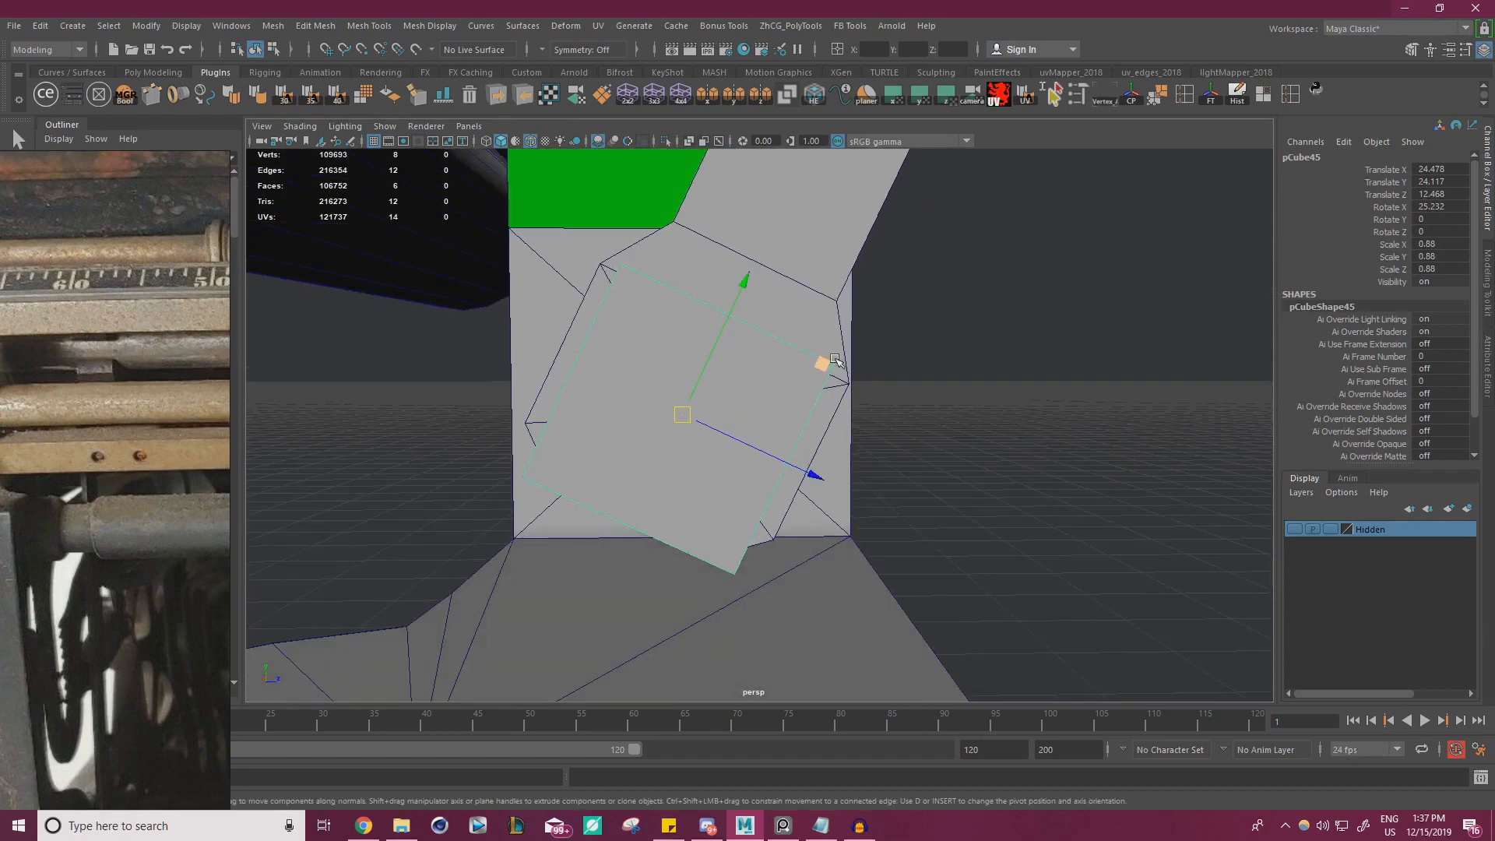
{"action": "left_click_drag", "start_coordinate": [832, 346], "coordinate": [832, 347]}
{"action": "key", "text": "r"}
{"action": "left_click_drag", "start_coordinate": [705, 433], "coordinate": [698, 403], "text": "alt"}
{"action": "left_click_drag", "start_coordinate": [698, 403], "coordinate": [727, 455]}
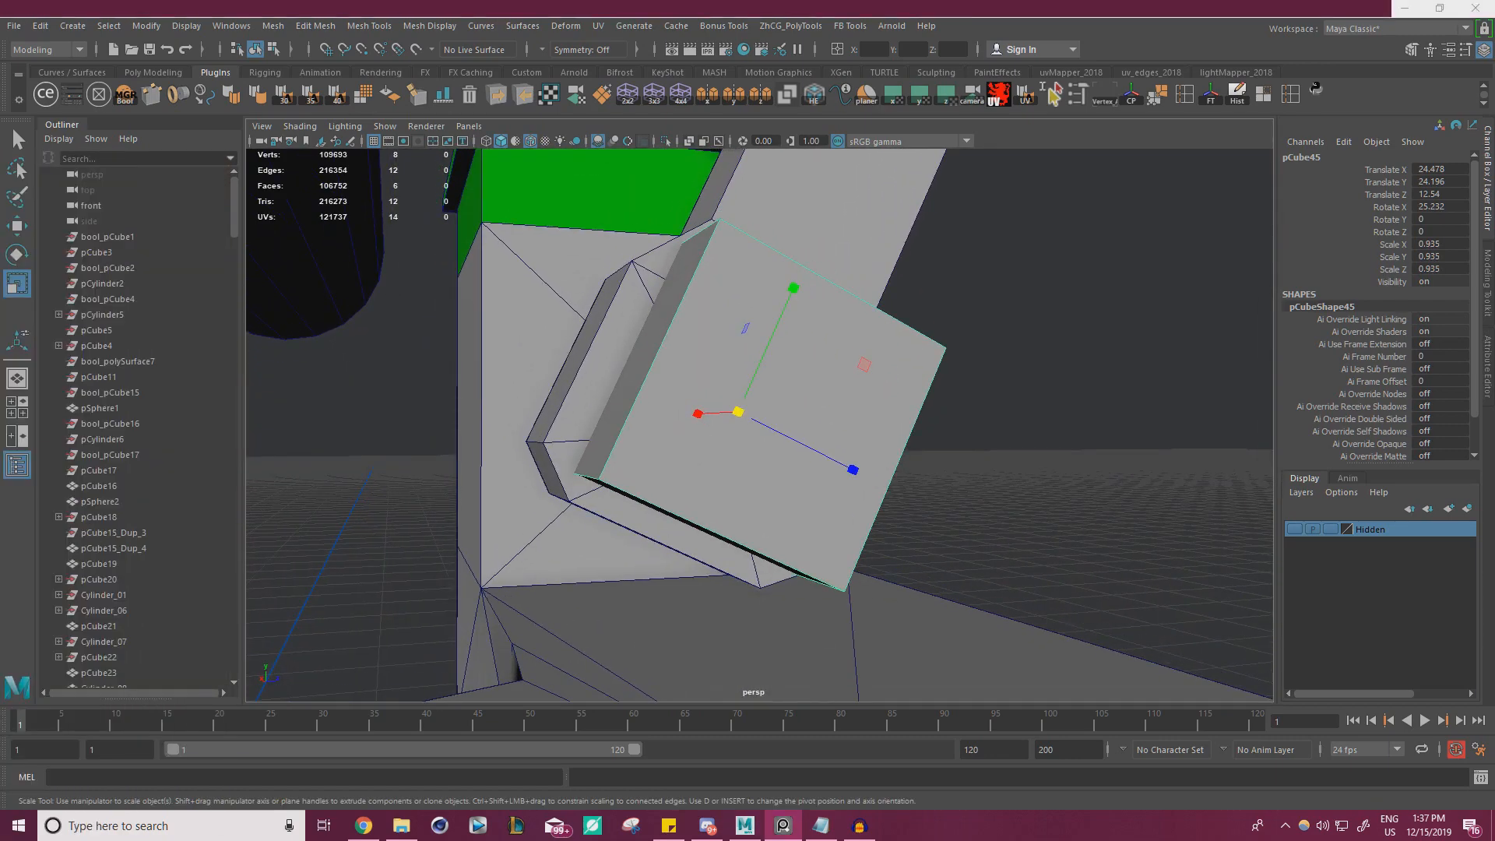
Using the reference close-up, reposition the cube to Translate Y 24.181 and Z 12.479 and set Scale Y and Z to 0.837
{"action": "right_click_drag", "start_coordinate": [0, 421], "coordinate": [328, 352]}
{"action": "middle_click_drag", "start_coordinate": [328, 352], "coordinate": [93, 370]}
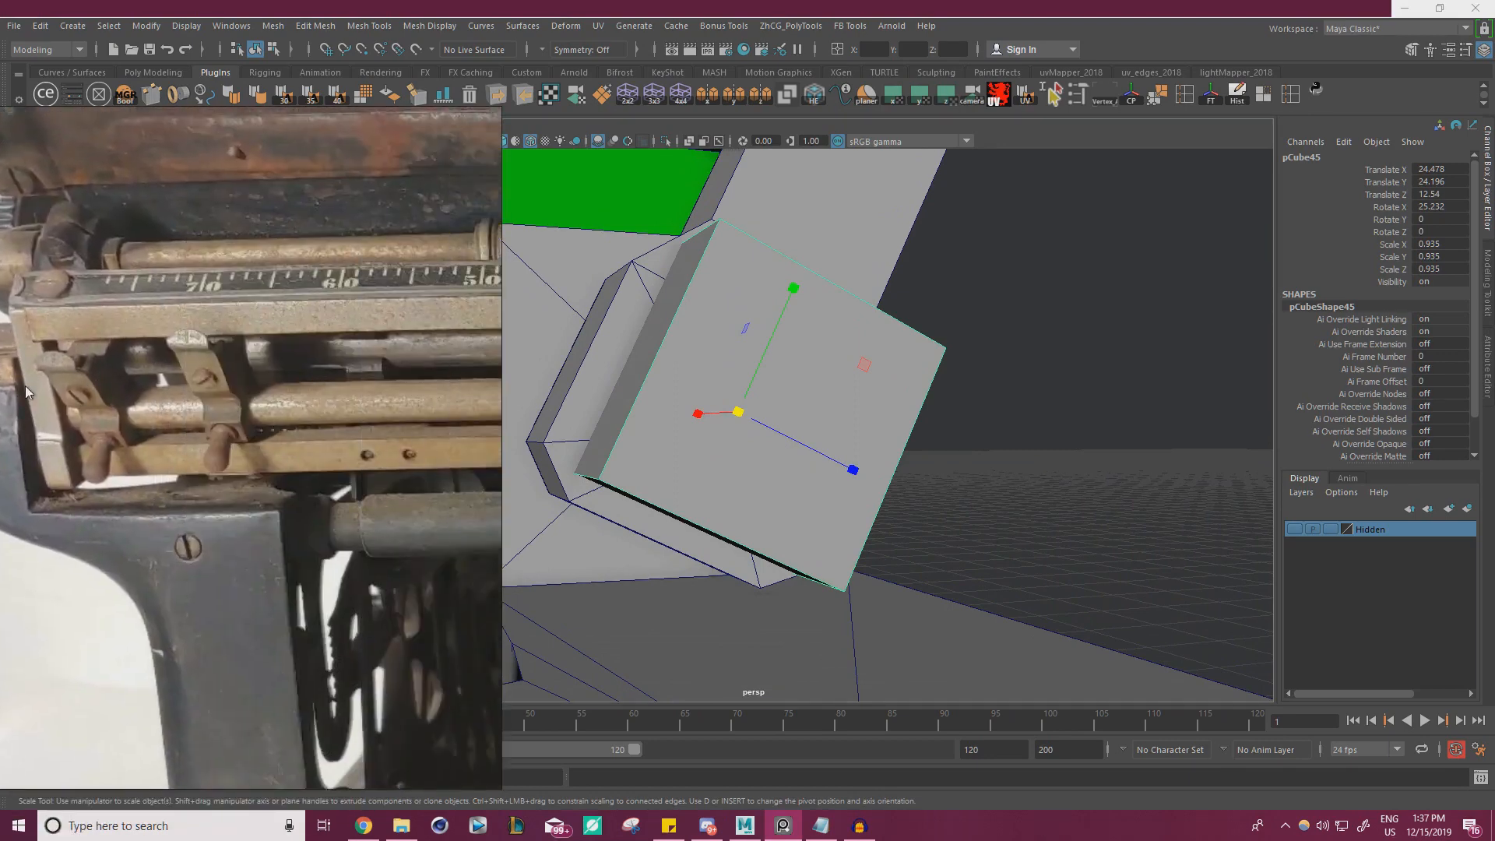
{"action": "middle_click_drag", "start_coordinate": [390, 374], "coordinate": [18, 385]}
{"action": "middle_click_drag", "start_coordinate": [460, 405], "coordinate": [162, 483]}
{"action": "scroll", "coordinate": [162, 489], "scroll_direction": "up", "scroll_amount": 6}
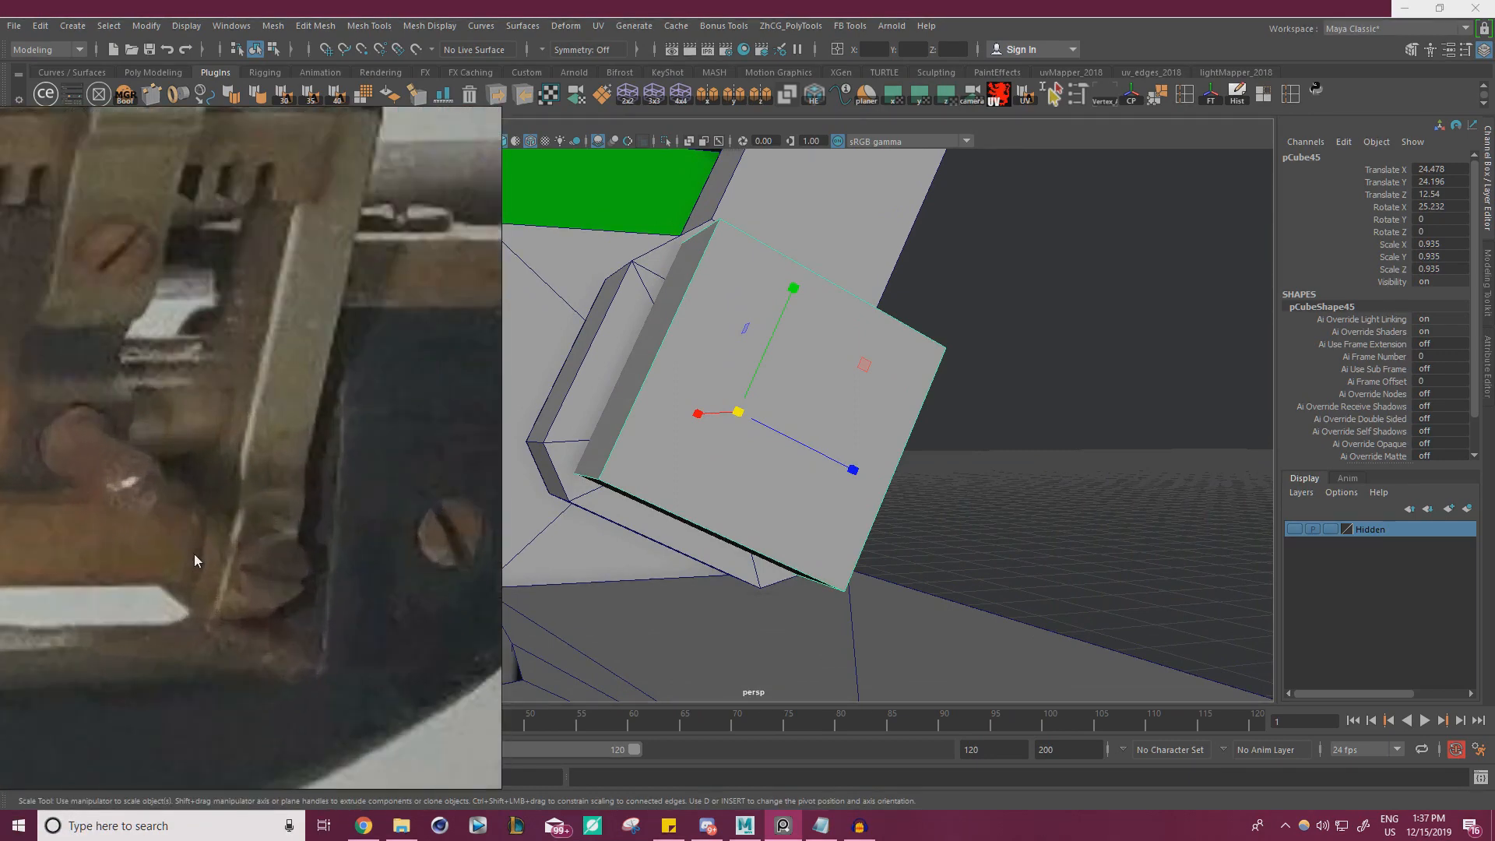
{"action": "mouse_move", "coordinate": [741, 454]}
{"action": "left_mouse_down", "text": "alt"}
{"action": "mouse_move", "coordinate": [638, 451]}
{"action": "mouse_move", "coordinate": [734, 444]}
{"action": "left_mouse_up", "text": "alt"}
{"action": "left_click_drag", "start_coordinate": [858, 353], "coordinate": [749, 380]}
{"action": "key", "text": "r"}
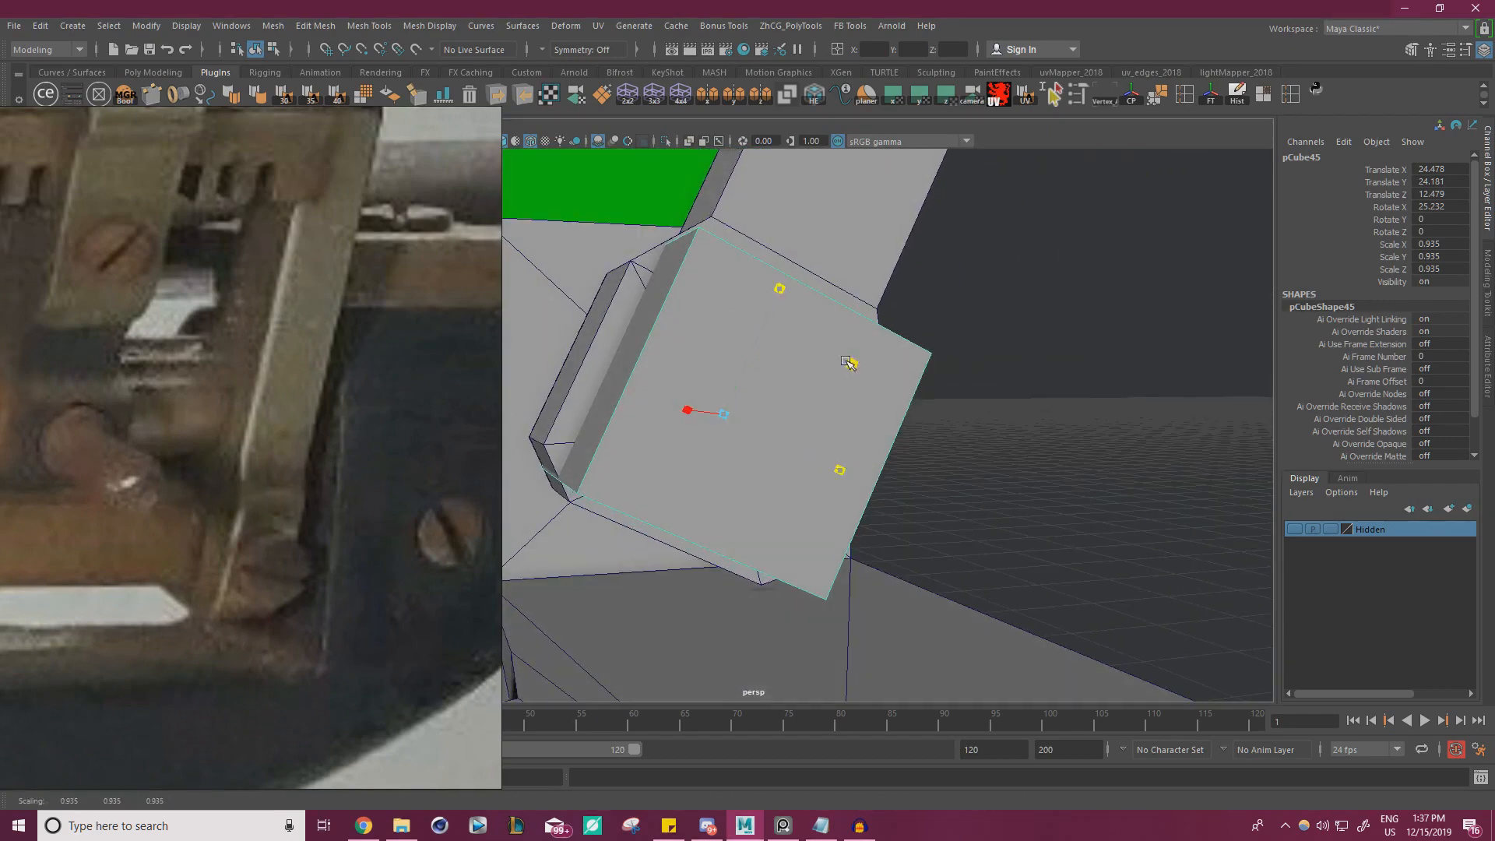
{"action": "left_click_drag", "start_coordinate": [849, 362], "coordinate": [825, 374]}
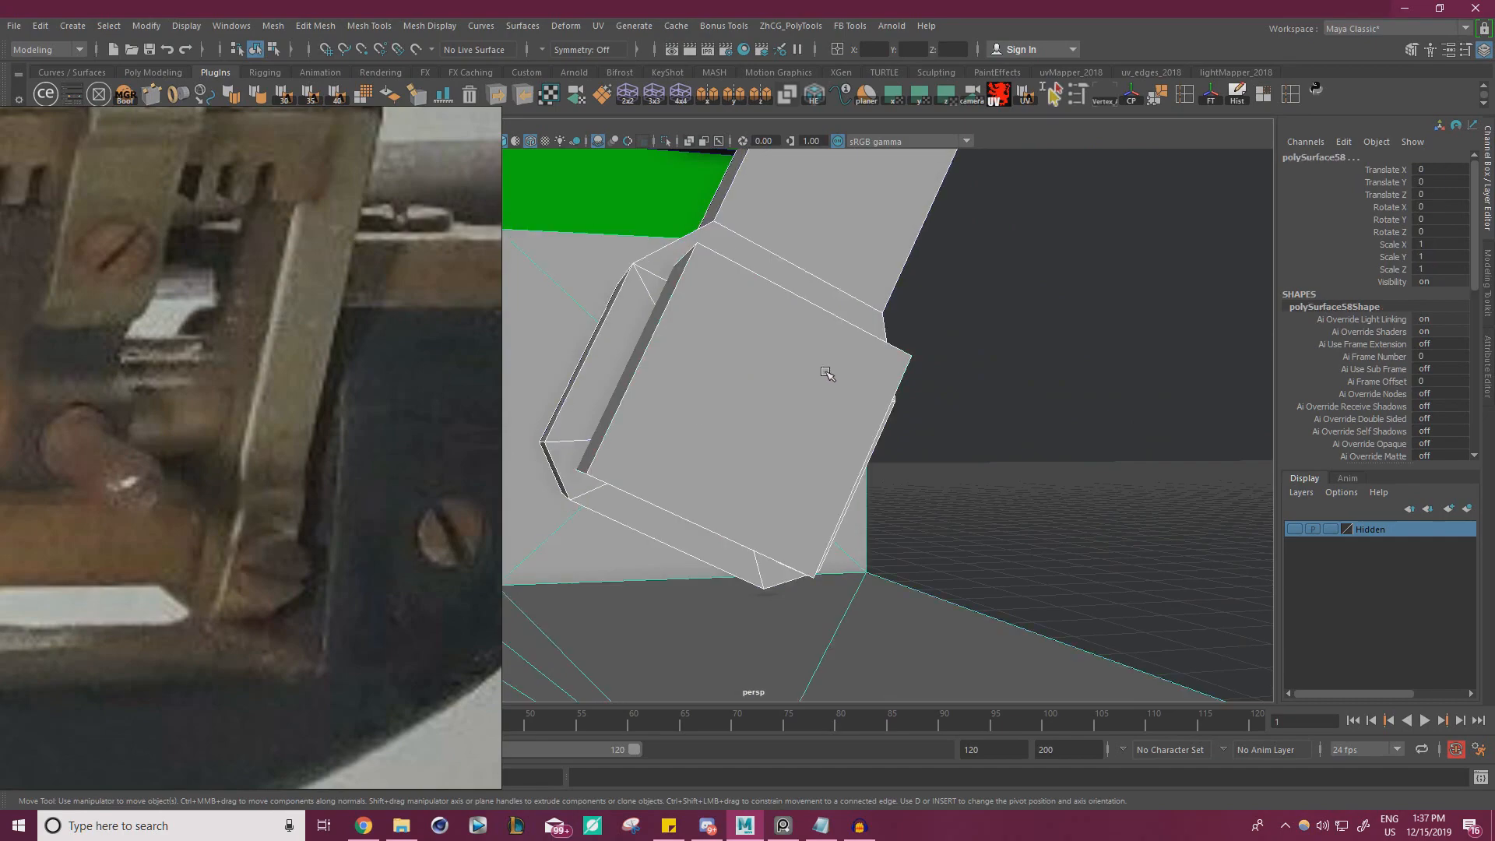
{"action": "key", "text": "ctrl+z"}
Following the bar in the reference photo, set the cube's Scale Y and Z to 0.874 and Rotate X to 26.567
{"action": "right_click_drag", "start_coordinate": [170, 456], "coordinate": [905, 367]}
{"action": "scroll", "coordinate": [441, 487], "scroll_direction": "down", "scroll_amount": 9}
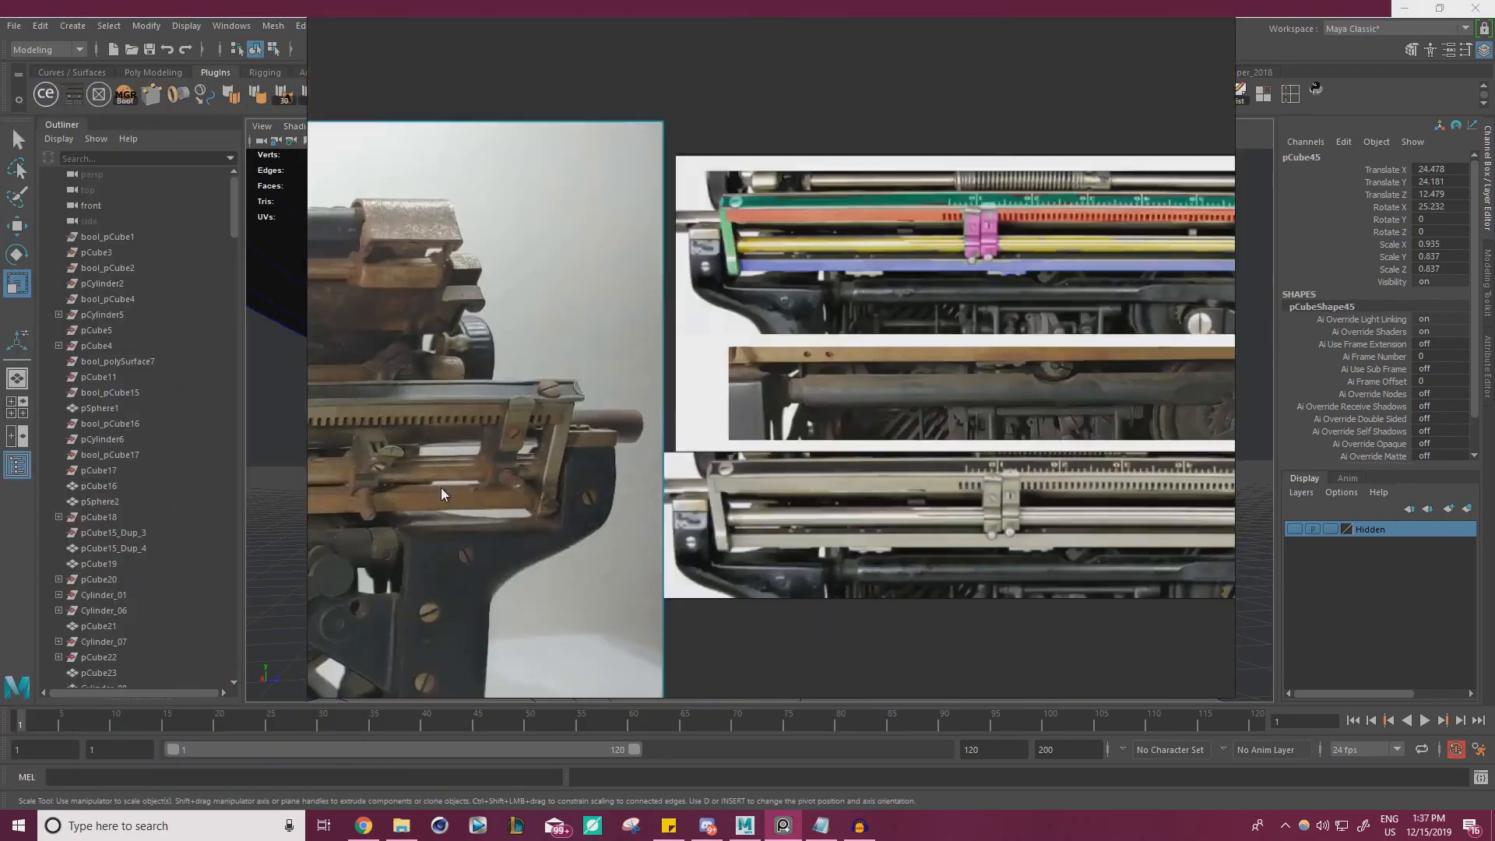
{"action": "middle_click_drag", "start_coordinate": [441, 487], "coordinate": [979, 397]}
{"action": "scroll", "coordinate": [980, 412], "scroll_direction": "up", "scroll_amount": 5}
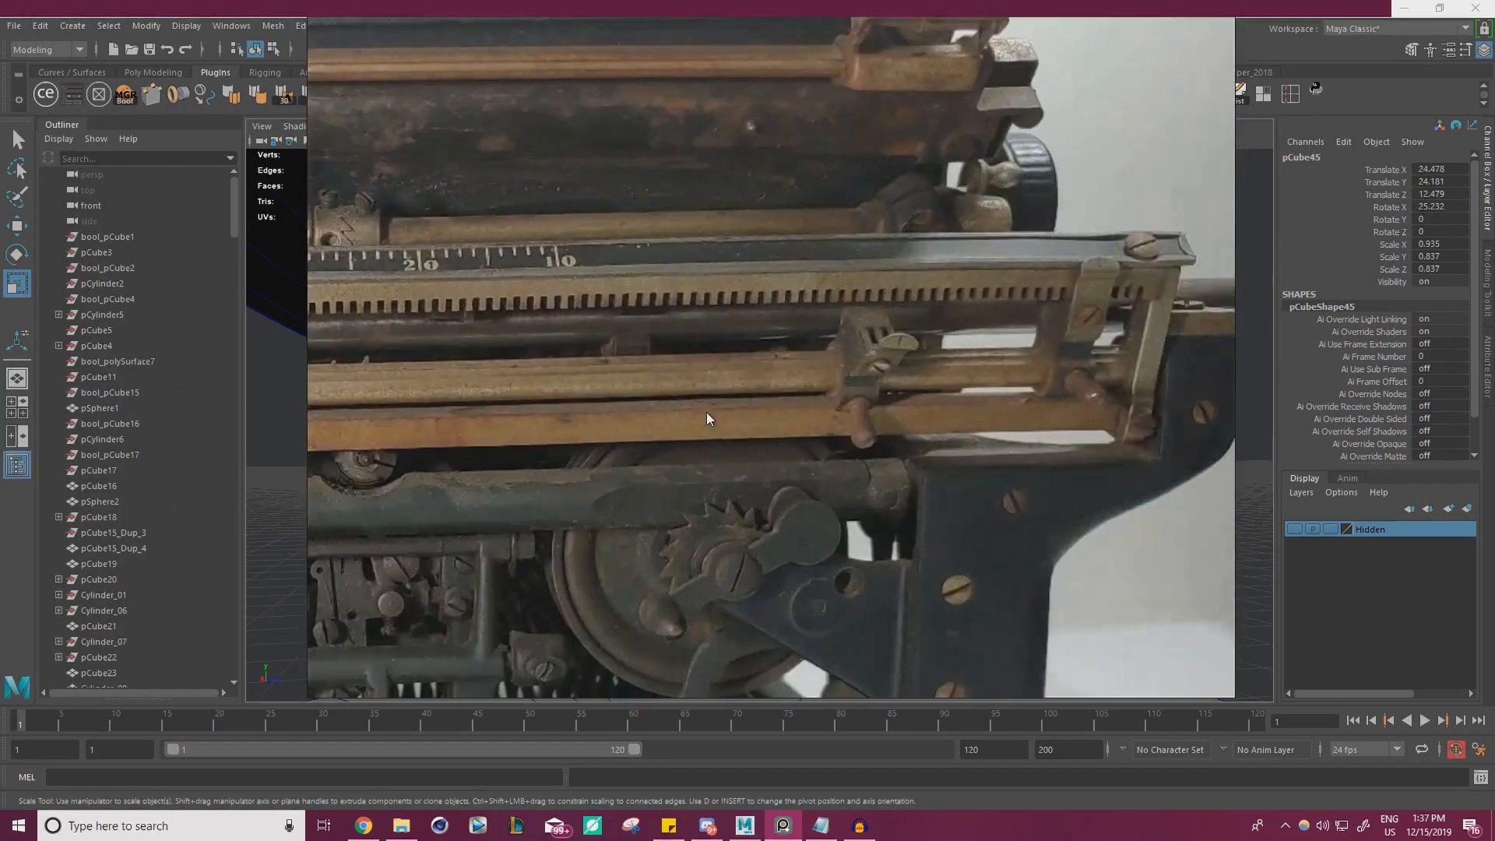
{"action": "right_click_drag", "start_coordinate": [1084, 408], "coordinate": [0, 499]}
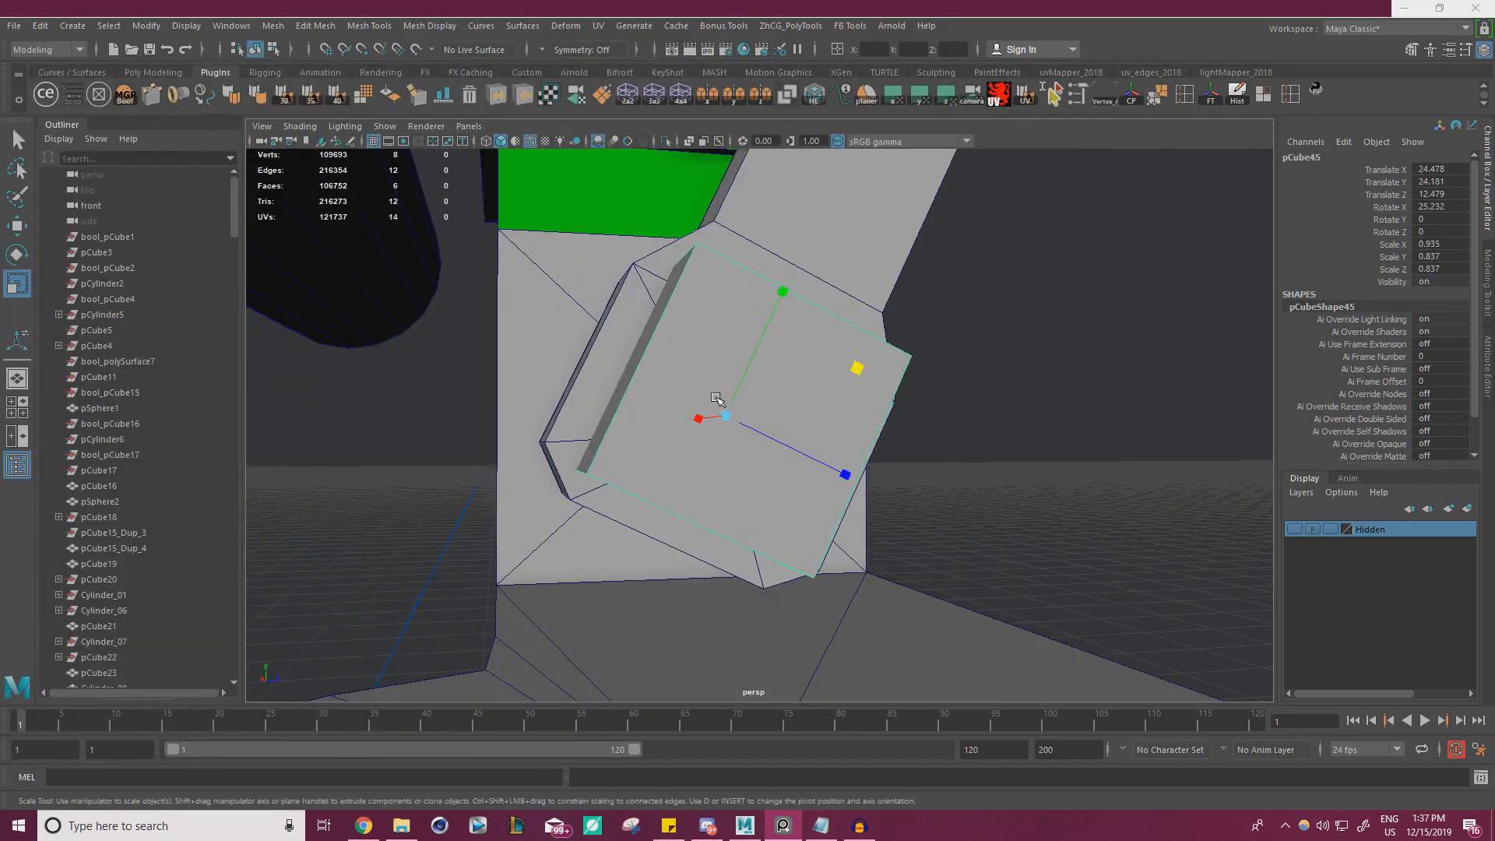
{"action": "left_click_drag", "start_coordinate": [857, 367], "coordinate": [868, 358]}
{"action": "key", "text": "e"}
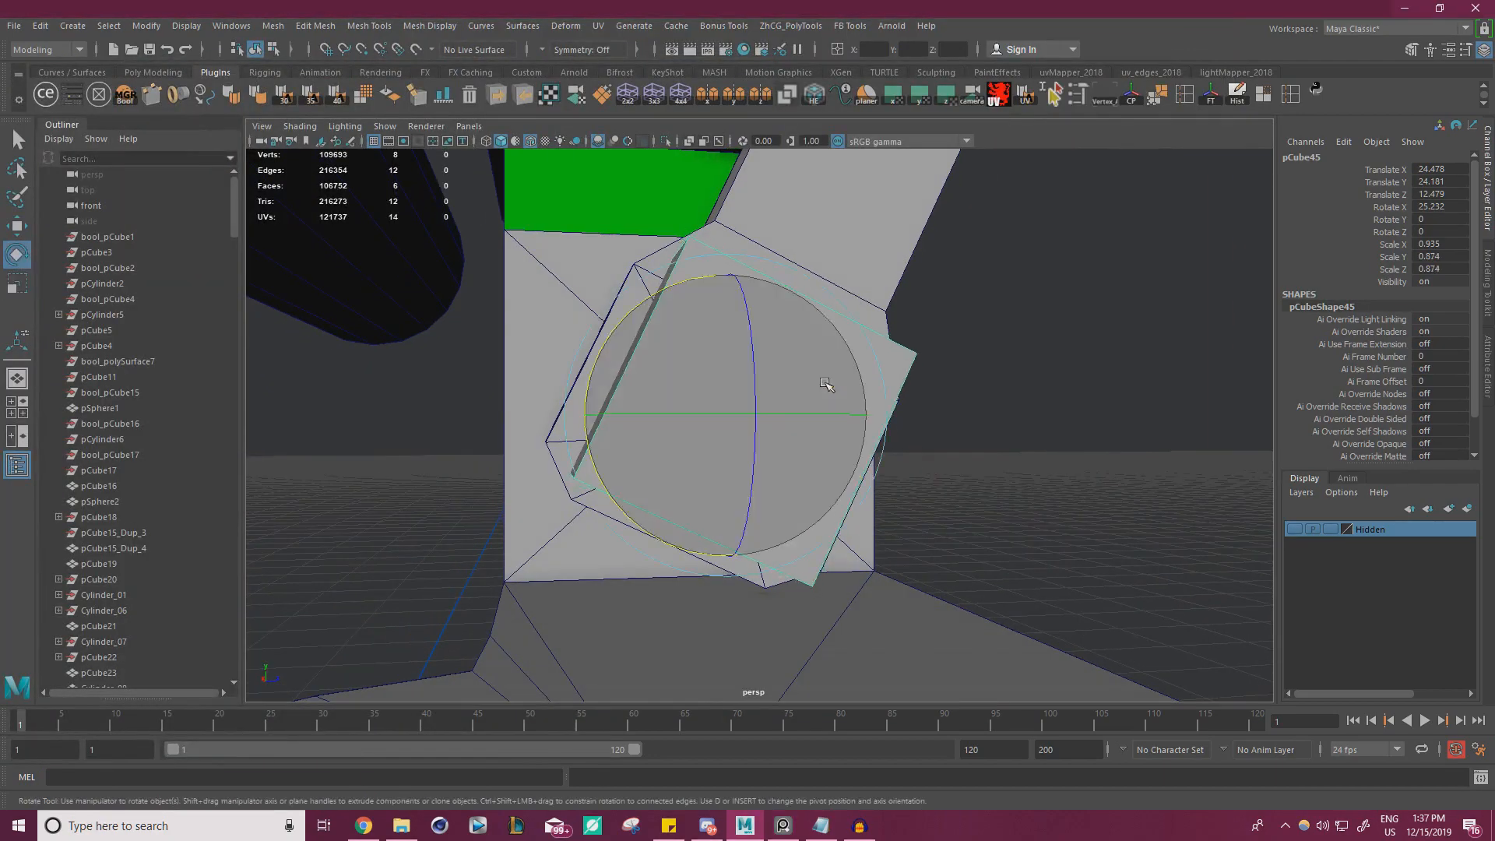
{"action": "mouse_move", "coordinate": [604, 436]}
{"action": "left_mouse_down", "text": "alt"}
{"action": "mouse_move", "coordinate": [600, 413]}
{"action": "mouse_move", "coordinate": [615, 438]}
{"action": "left_mouse_up", "text": "alt"}
{"action": "right_click_drag", "start_coordinate": [623, 448], "coordinate": [761, 498], "text": "alt"}
{"action": "left_click_drag", "start_coordinate": [761, 498], "coordinate": [708, 480], "text": "alt"}
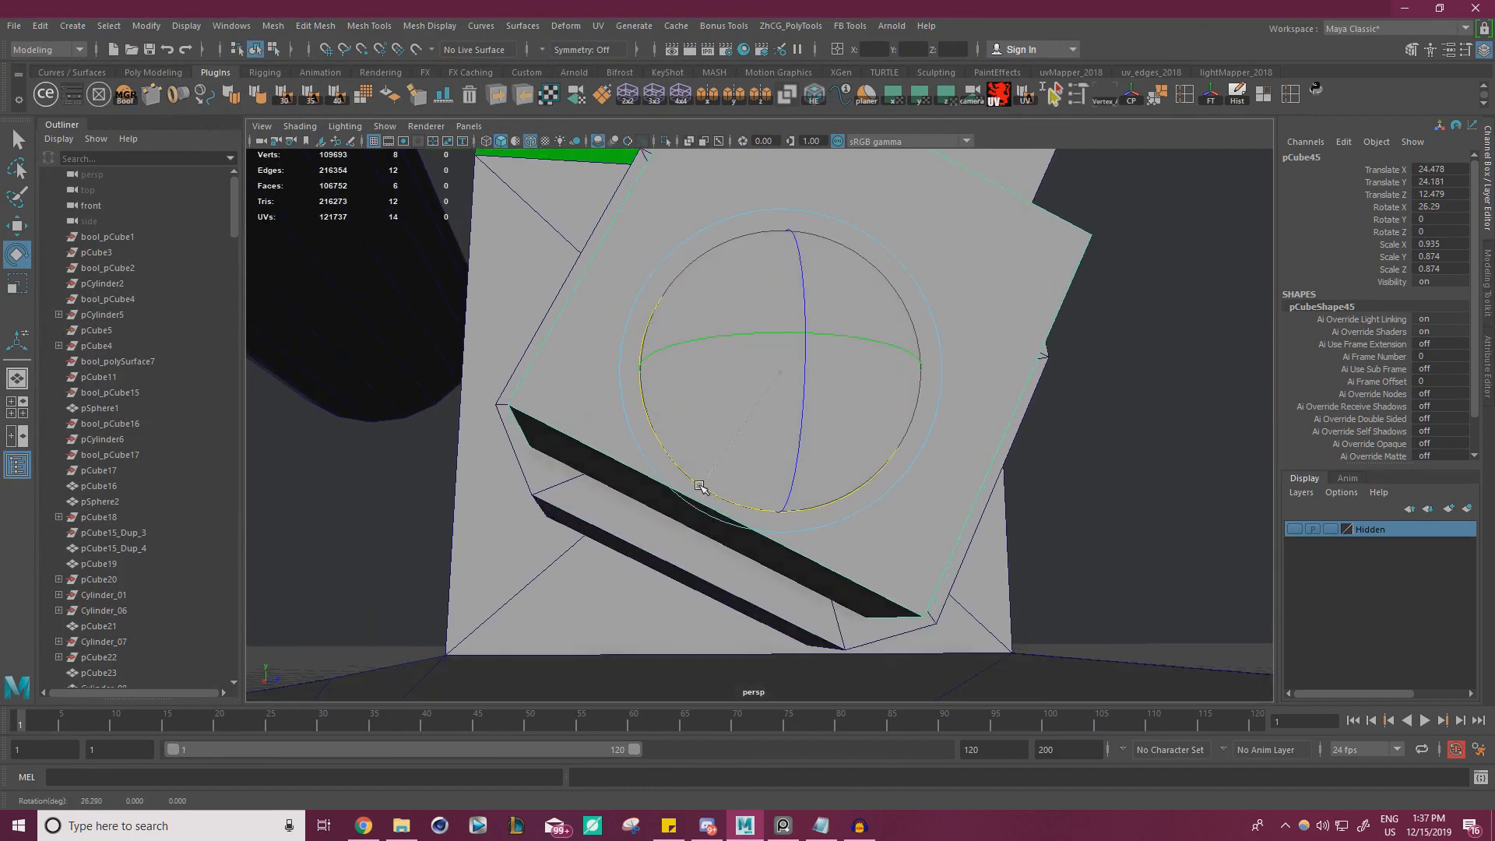
{"action": "right_click_drag", "start_coordinate": [732, 475], "coordinate": [585, 400], "text": "alt"}
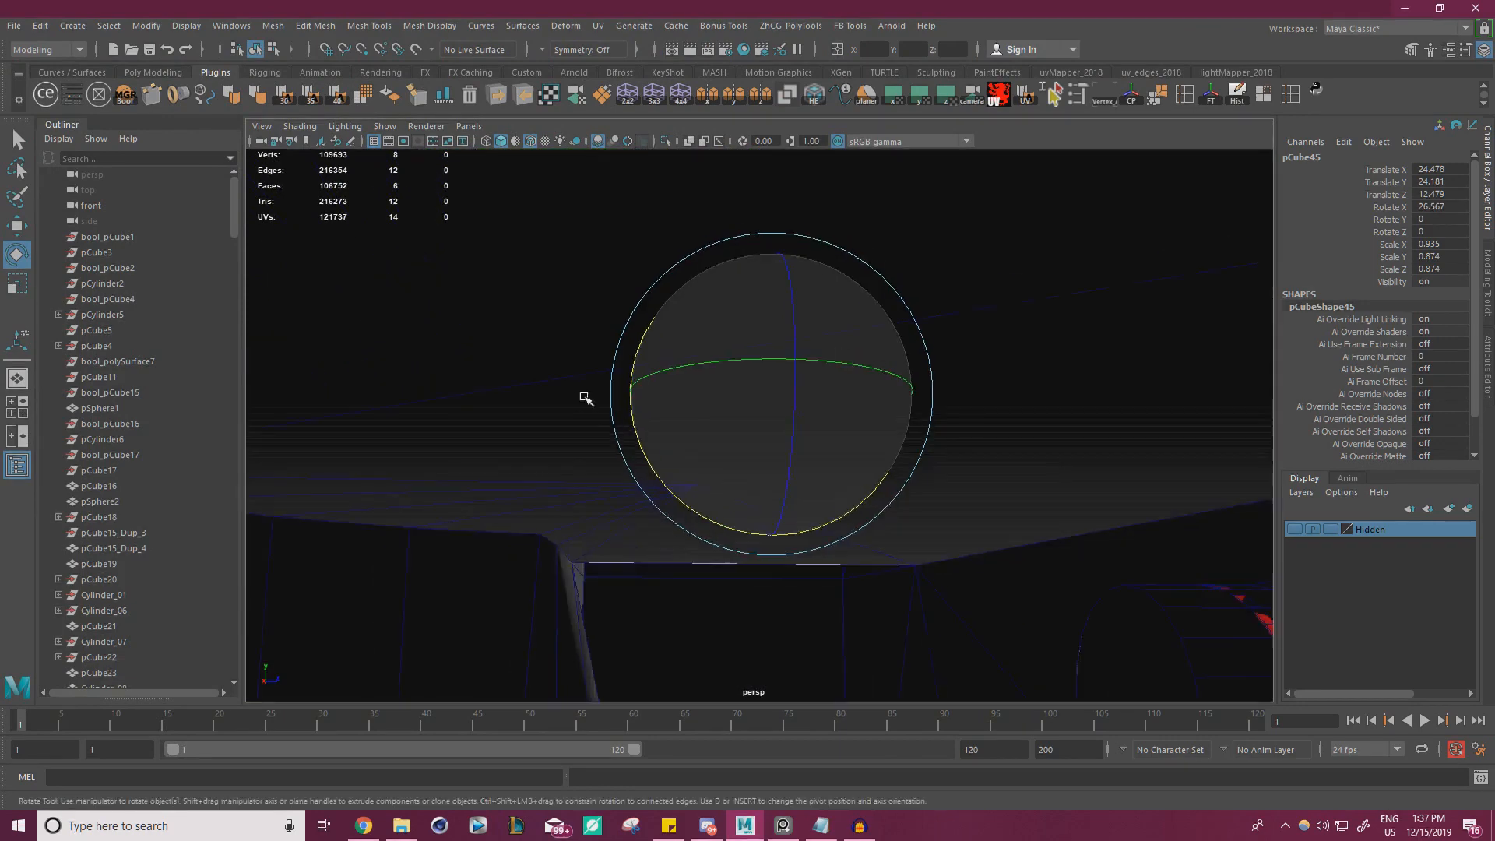
{"action": "left_click_drag", "start_coordinate": [584, 400], "coordinate": [592, 425], "text": "alt"}
Select the cube's end face nearest the bracket and snap it along X against the bracket's inner face
{"action": "key", "text": "w"}
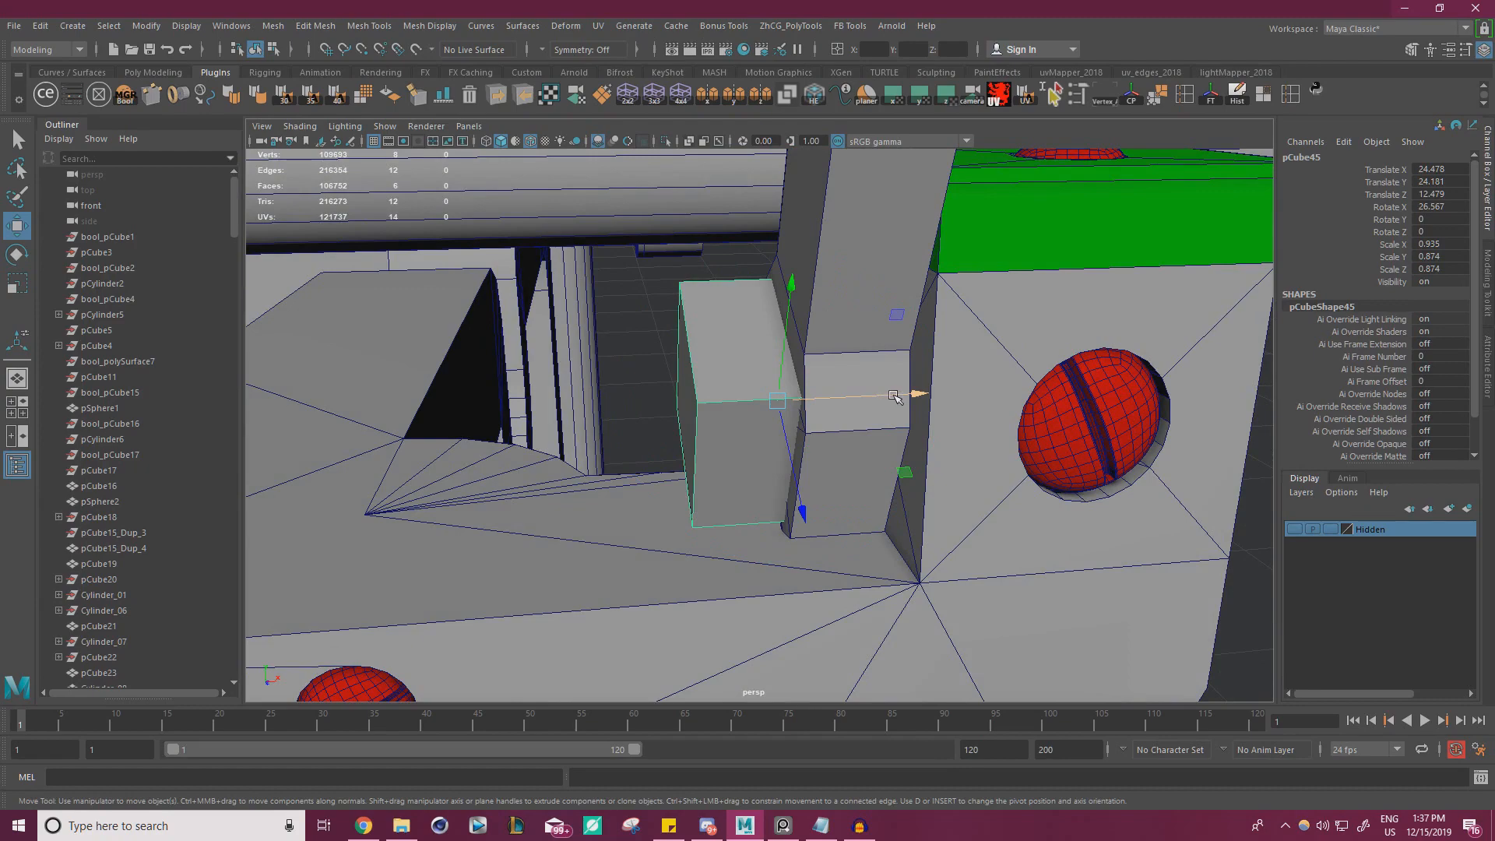
{"action": "left_click_drag", "start_coordinate": [913, 397], "coordinate": [720, 413]}
{"action": "left_click_drag", "start_coordinate": [721, 413], "coordinate": [687, 425], "text": "alt"}
{"action": "right_click_drag", "start_coordinate": [600, 332], "coordinate": [603, 371]}
{"action": "left_click_drag", "start_coordinate": [607, 373], "coordinate": [775, 413], "text": "alt"}
{"action": "left_click", "coordinate": [668, 390]}
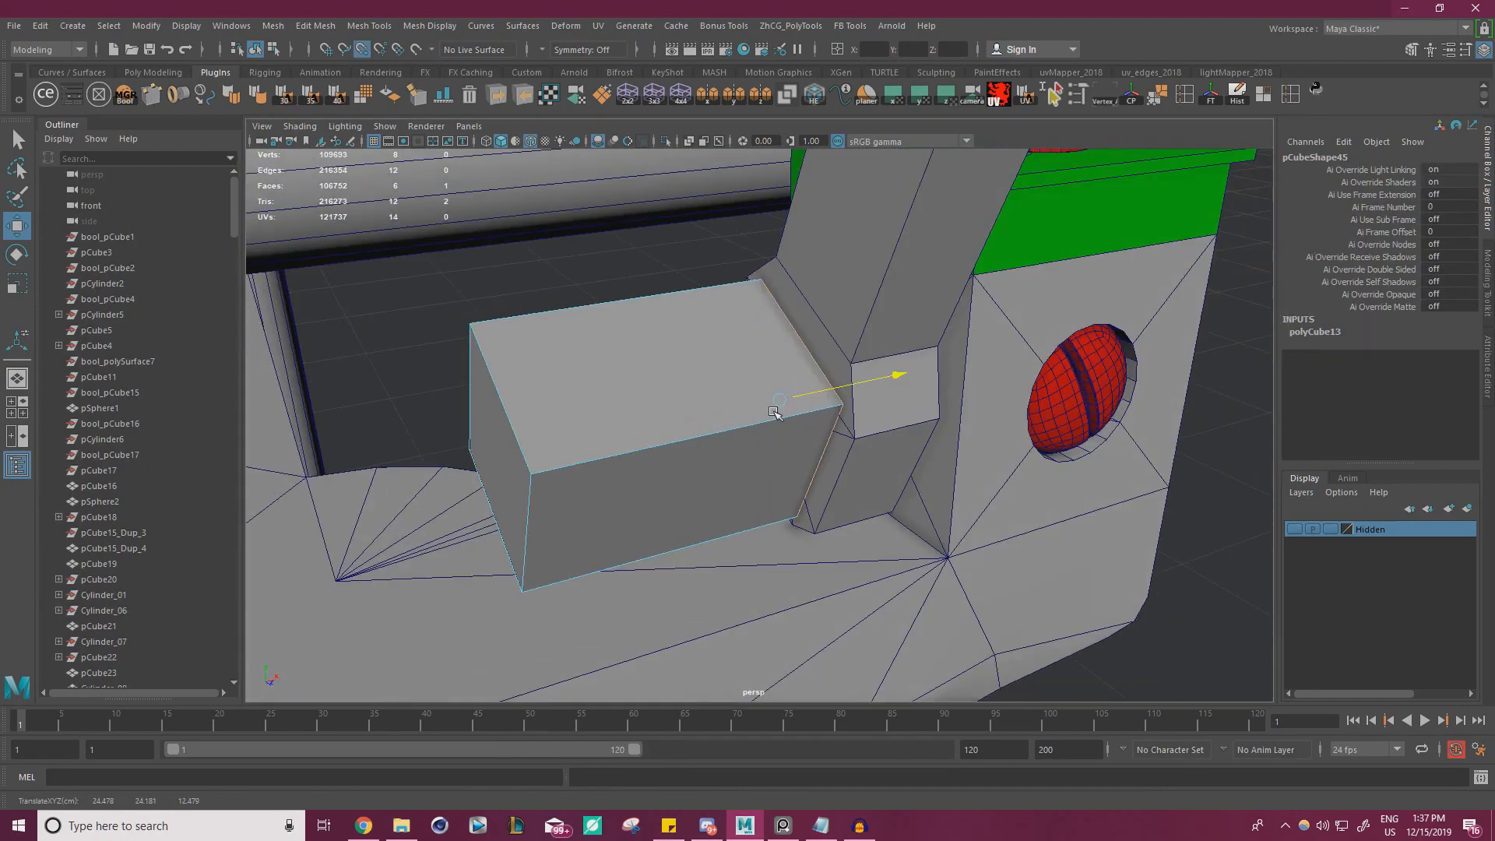
{"action": "right_click_drag", "start_coordinate": [802, 415], "coordinate": [713, 350], "text": "alt"}
{"action": "left_click_drag", "start_coordinate": [713, 351], "coordinate": [806, 364], "text": "alt"}
Stretch the cube into a long bar by snapping its opposite end face along X to the bracket across the frame
{"action": "left_click", "coordinate": [806, 364]}
{"action": "right_click_drag", "start_coordinate": [807, 365], "coordinate": [694, 342], "text": "alt"}
{"action": "left_click_drag", "start_coordinate": [693, 343], "coordinate": [639, 363], "text": "alt"}
{"action": "right_click_drag", "start_coordinate": [639, 363], "coordinate": [618, 363], "text": "alt"}
{"action": "middle_click_drag", "start_coordinate": [617, 362], "coordinate": [953, 343], "text": "alt"}
{"action": "left_click_drag", "start_coordinate": [1224, 402], "coordinate": [1088, 413]}
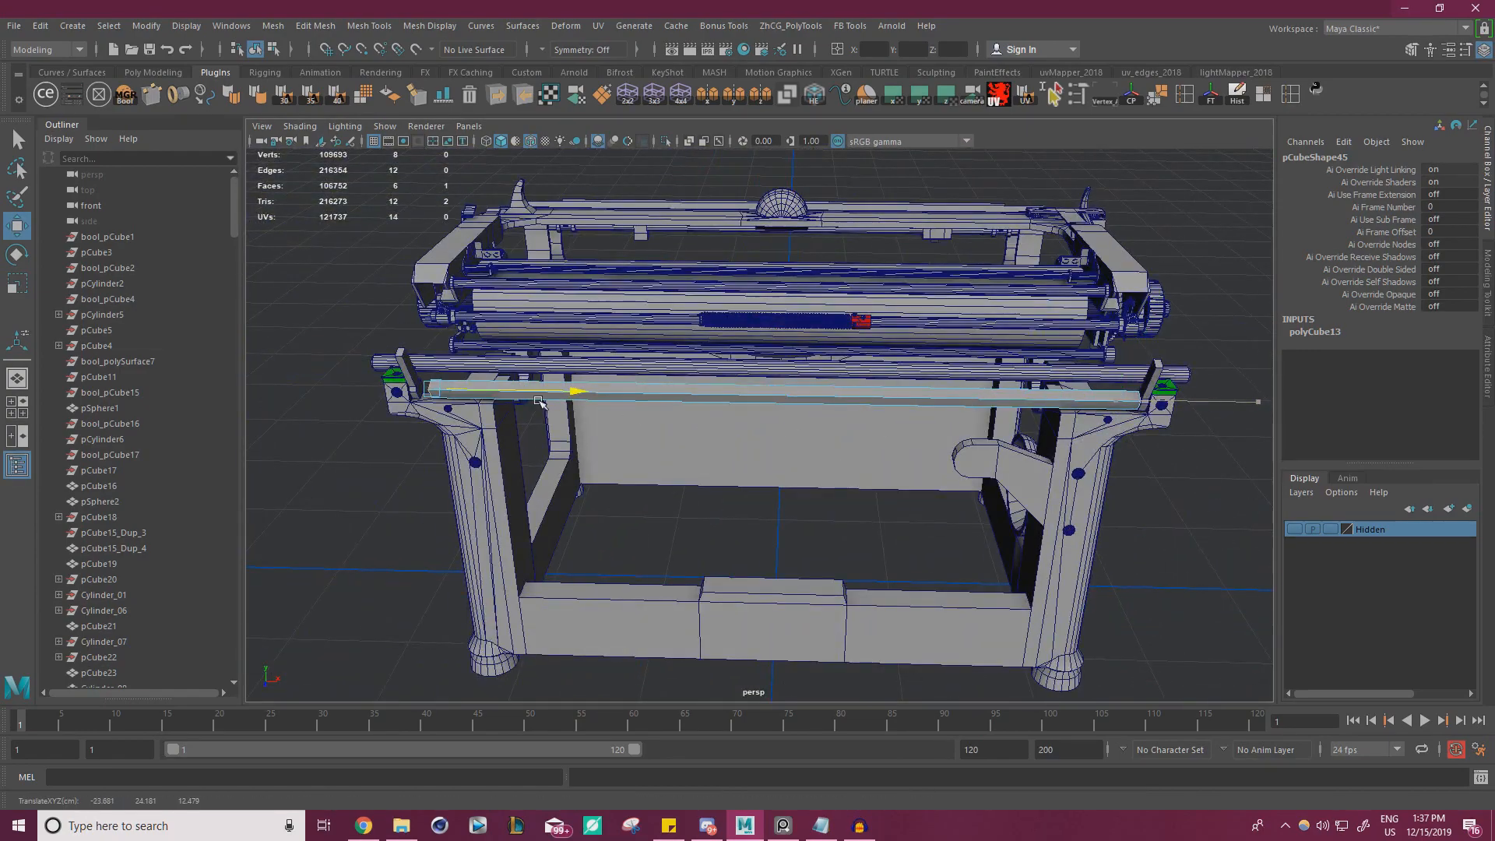
{"action": "left_click_drag", "start_coordinate": [539, 401], "coordinate": [623, 399], "text": "alt"}
{"action": "middle_click_drag", "start_coordinate": [623, 399], "coordinate": [856, 406], "text": "alt"}
{"action": "right_click_drag", "start_coordinate": [855, 405], "coordinate": [845, 366], "text": "alt"}
{"action": "middle_click_drag", "start_coordinate": [845, 366], "coordinate": [867, 428], "text": "alt"}
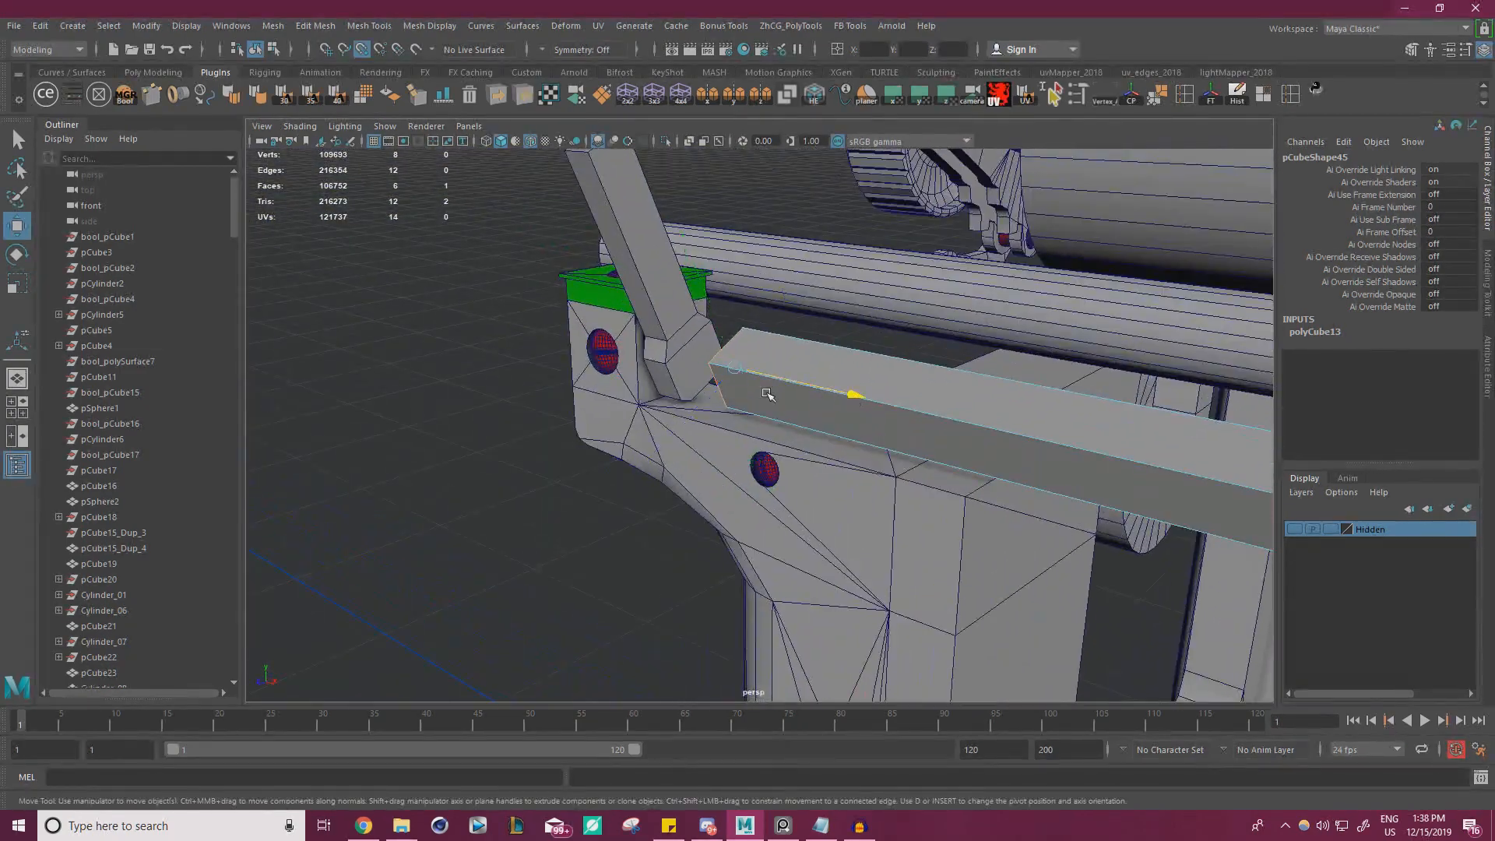
{"action": "left_click_drag", "start_coordinate": [662, 347], "coordinate": [792, 371], "text": "alt"}
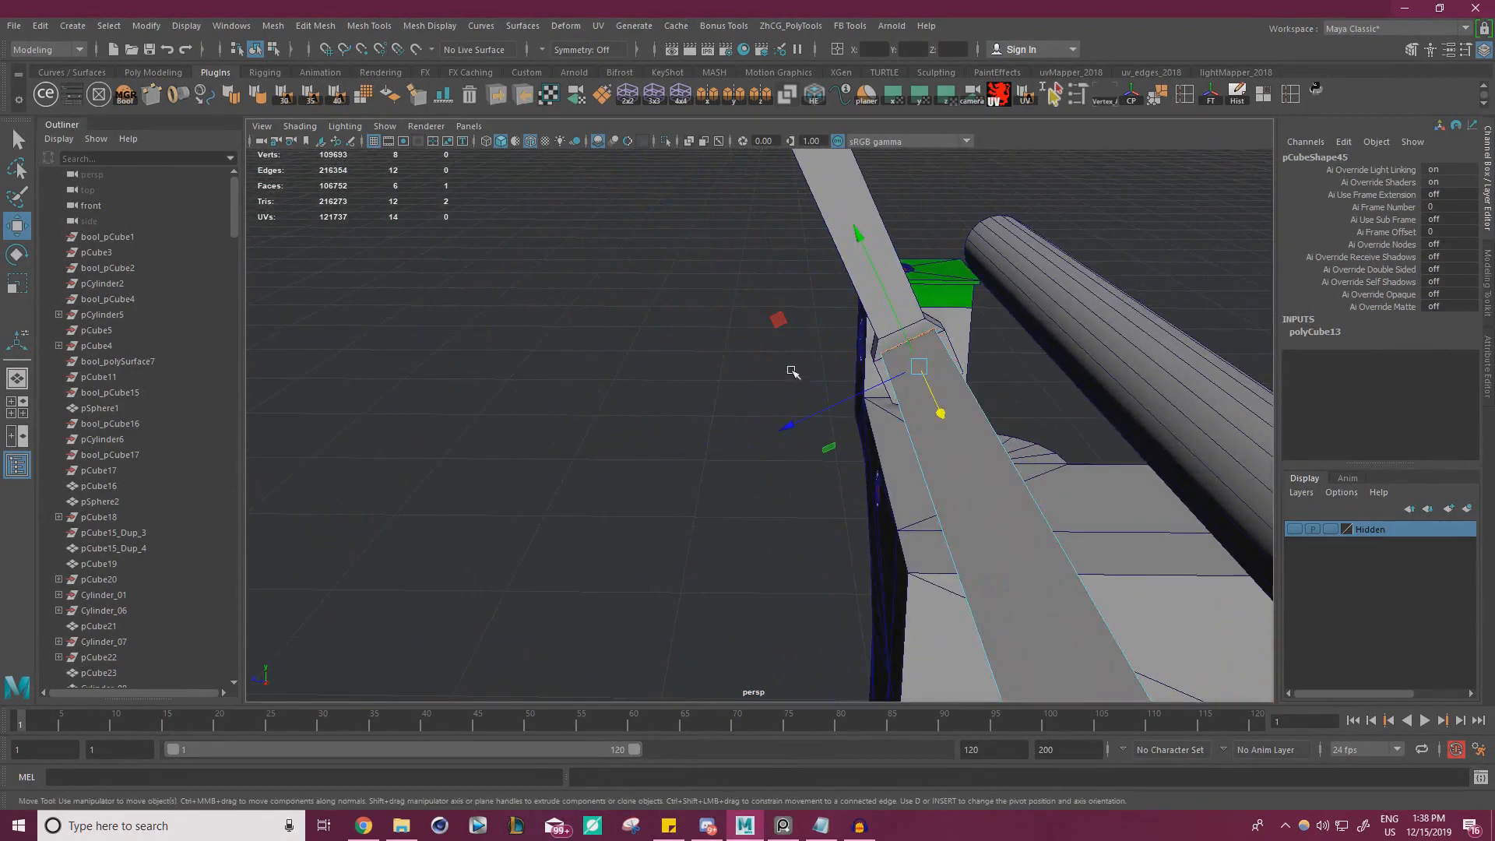
Check how the stretched bar meets the brackets at both ends of the frame
{"action": "left_click_drag", "start_coordinate": [1090, 350], "coordinate": [958, 334], "text": "alt"}
{"action": "right_click_drag", "start_coordinate": [958, 335], "coordinate": [729, 370], "text": "alt"}
{"action": "mouse_move", "coordinate": [728, 370]}
{"action": "left_mouse_down", "text": "alt"}
{"action": "mouse_move", "coordinate": [715, 377]}
{"action": "mouse_move", "coordinate": [752, 382]}
{"action": "left_mouse_up", "text": "alt"}
{"action": "middle_click_drag", "start_coordinate": [752, 382], "coordinate": [436, 366], "text": "alt"}
{"action": "right_click_drag", "start_coordinate": [1036, 374], "coordinate": [1215, 381], "text": "alt"}
{"action": "middle_click_drag", "start_coordinate": [1215, 382], "coordinate": [1059, 377], "text": "alt"}
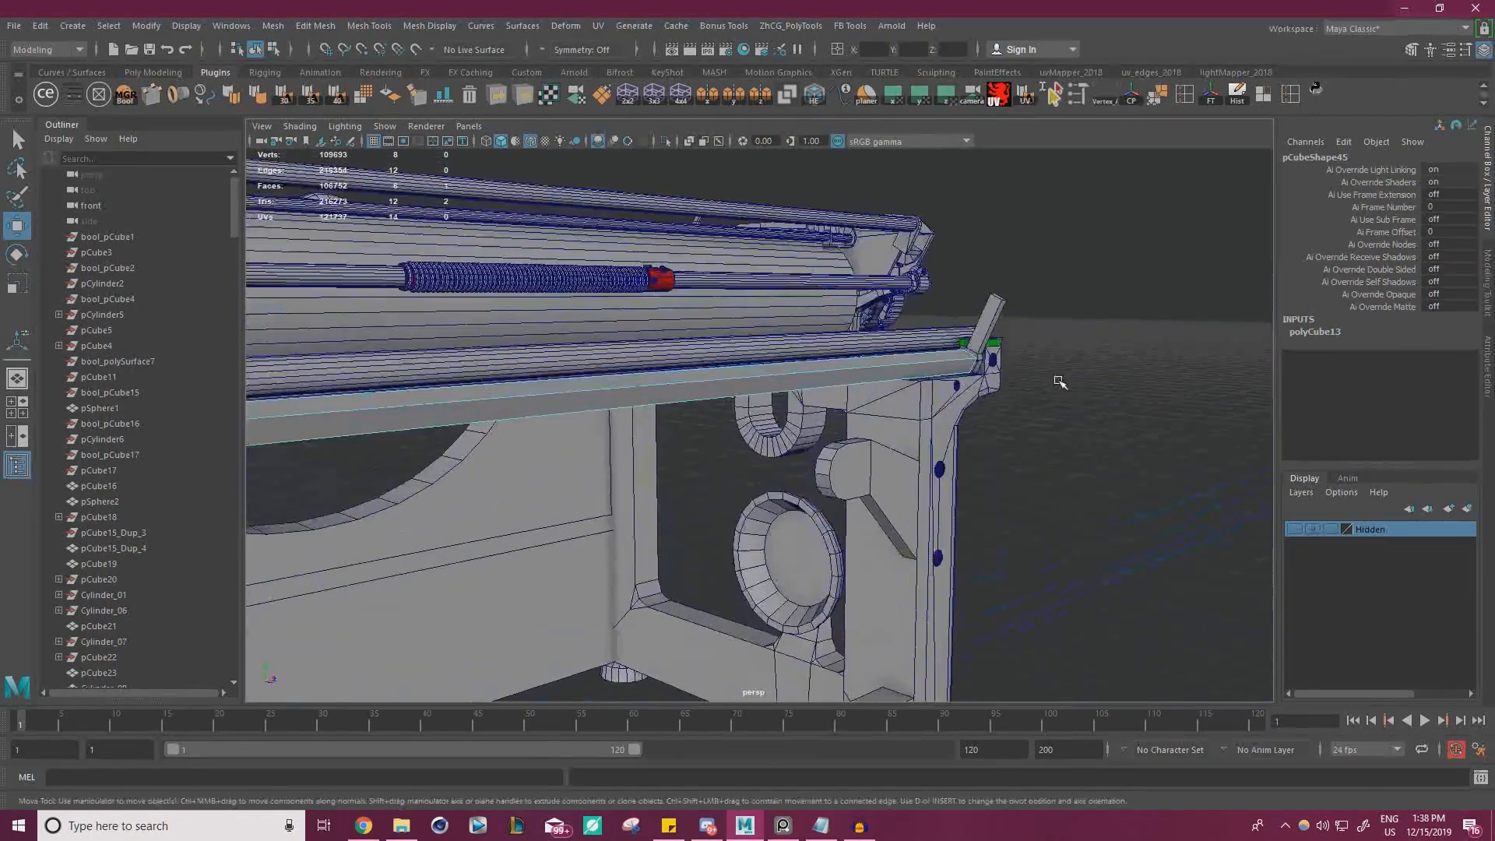
Scale the long bar between the brackets to a Scale Y and Z of 0.819
{"action": "right_click_drag", "start_coordinate": [1040, 279], "coordinate": [1114, 257]}
{"action": "left_click", "coordinate": [1117, 257]}
{"action": "right_click_drag", "start_coordinate": [763, 338], "coordinate": [860, 313], "text": "alt"}
{"action": "left_click", "coordinate": [993, 357]}
{"action": "middle_click_drag", "start_coordinate": [861, 313], "coordinate": [941, 341], "text": "alt"}
{"action": "left_click_drag", "start_coordinate": [963, 345], "coordinate": [904, 374], "text": "alt"}
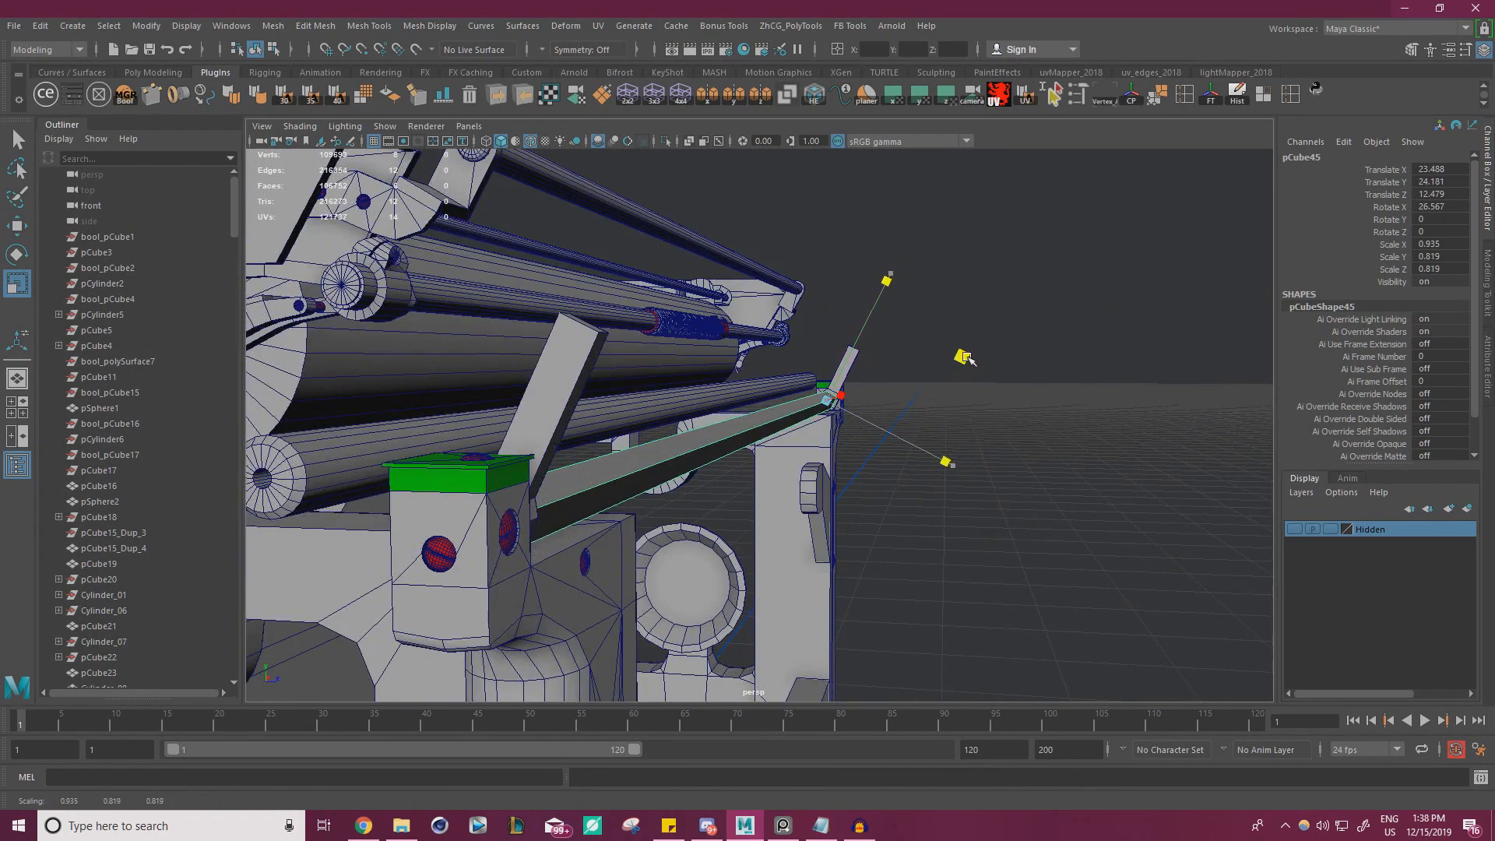
{"action": "key", "text": "w"}
Examine how the scaled bar sits against the tilted brackets and the frame
{"action": "left_click", "coordinate": [1053, 427]}
{"action": "left_click_drag", "start_coordinate": [1053, 427], "coordinate": [896, 389], "text": "alt"}
{"action": "scroll", "coordinate": [646, 409], "scroll_direction": "up", "scroll_amount": 5}
{"action": "left_click", "coordinate": [895, 389]}
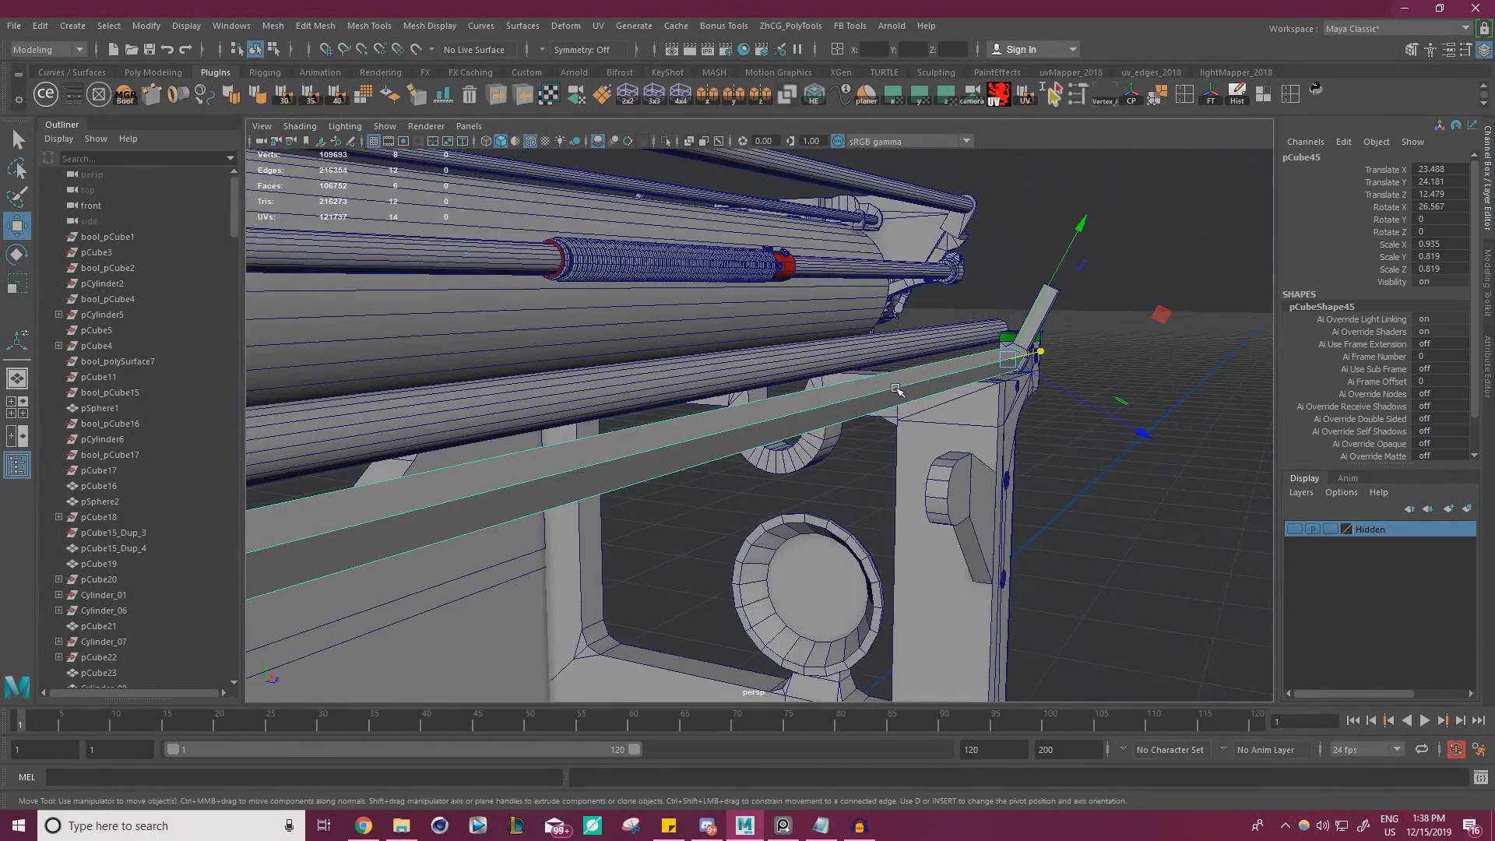
{"action": "key", "text": "w"}
{"action": "left_click", "coordinate": [1155, 282]}
{"action": "scroll", "coordinate": [1012, 304], "scroll_direction": "down", "scroll_amount": 5}
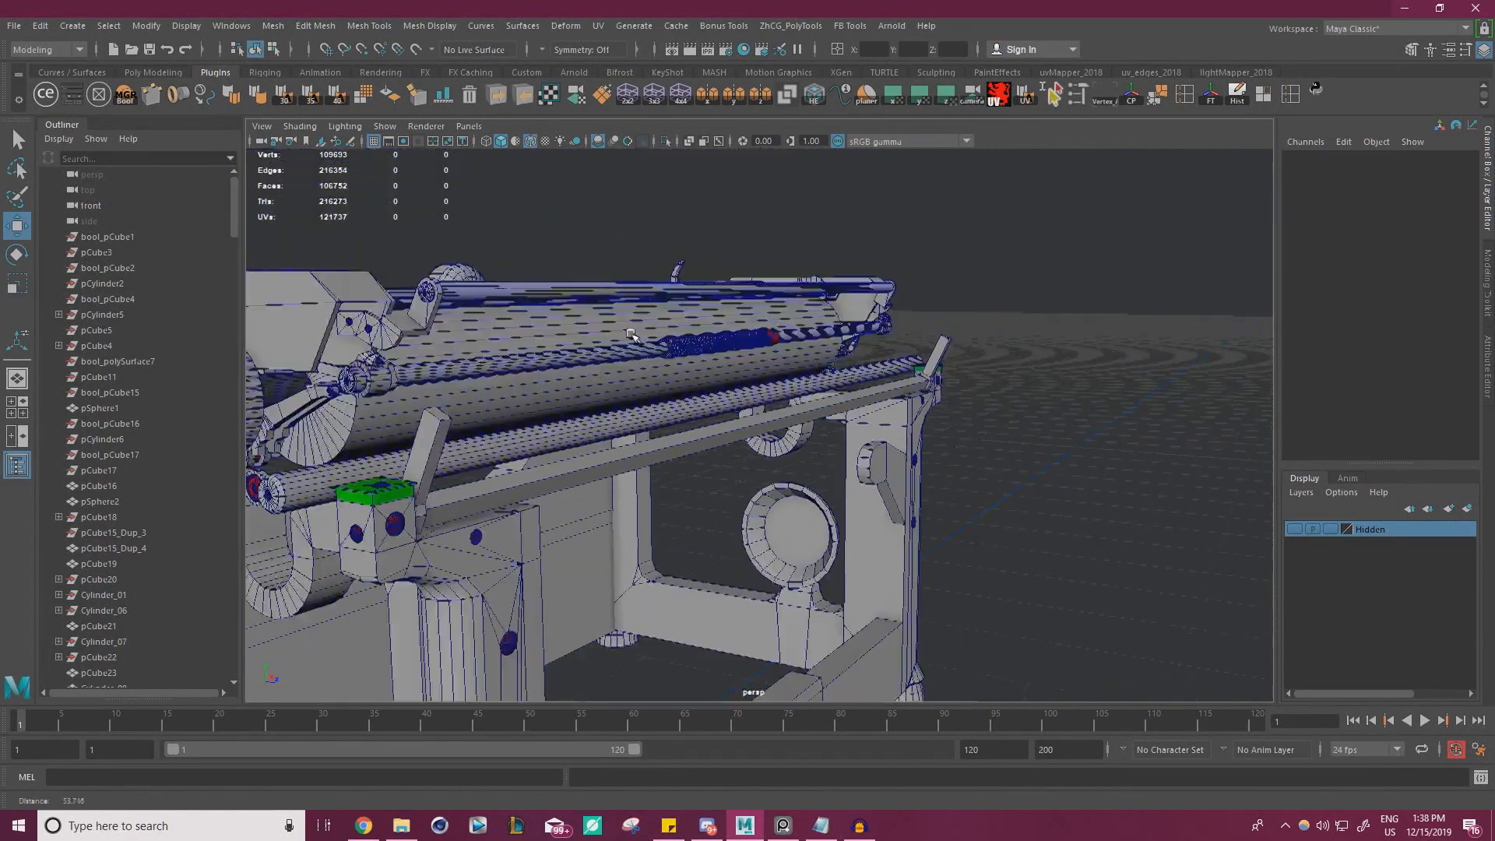
{"action": "left_click_drag", "start_coordinate": [833, 311], "coordinate": [634, 320], "text": "alt"}
Turn off the wireframe overlay and compare the bar and brackets with the rear reference photo
{"action": "key", "text": "alt+Tab"}
{"action": "middle_click_drag", "start_coordinate": [325, 311], "coordinate": [251, 319]}
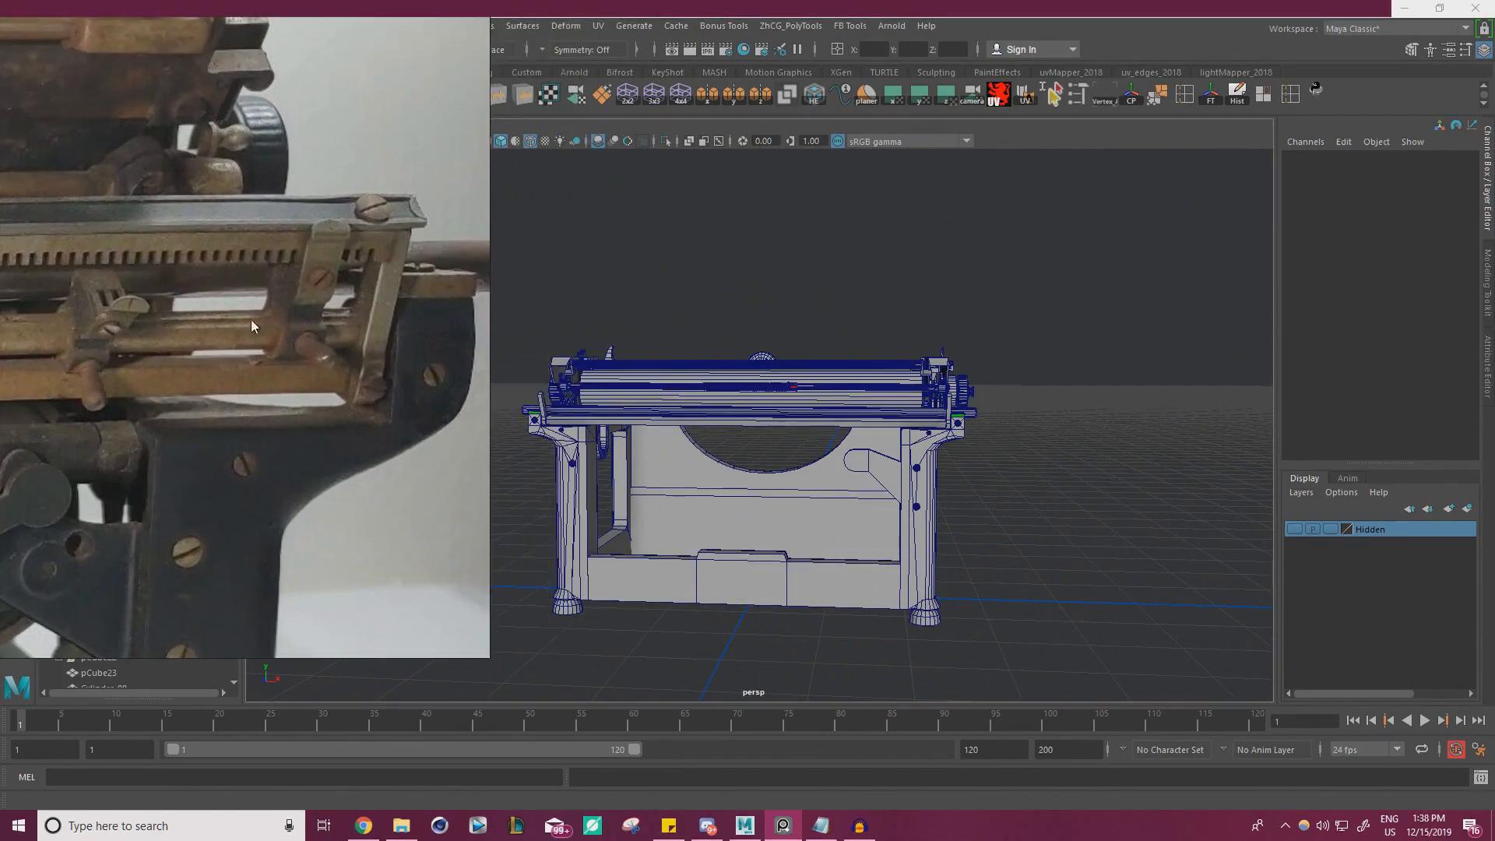
{"action": "left_click", "coordinate": [531, 142]}
{"action": "left_click_drag", "start_coordinate": [673, 287], "coordinate": [684, 337], "text": "alt"}
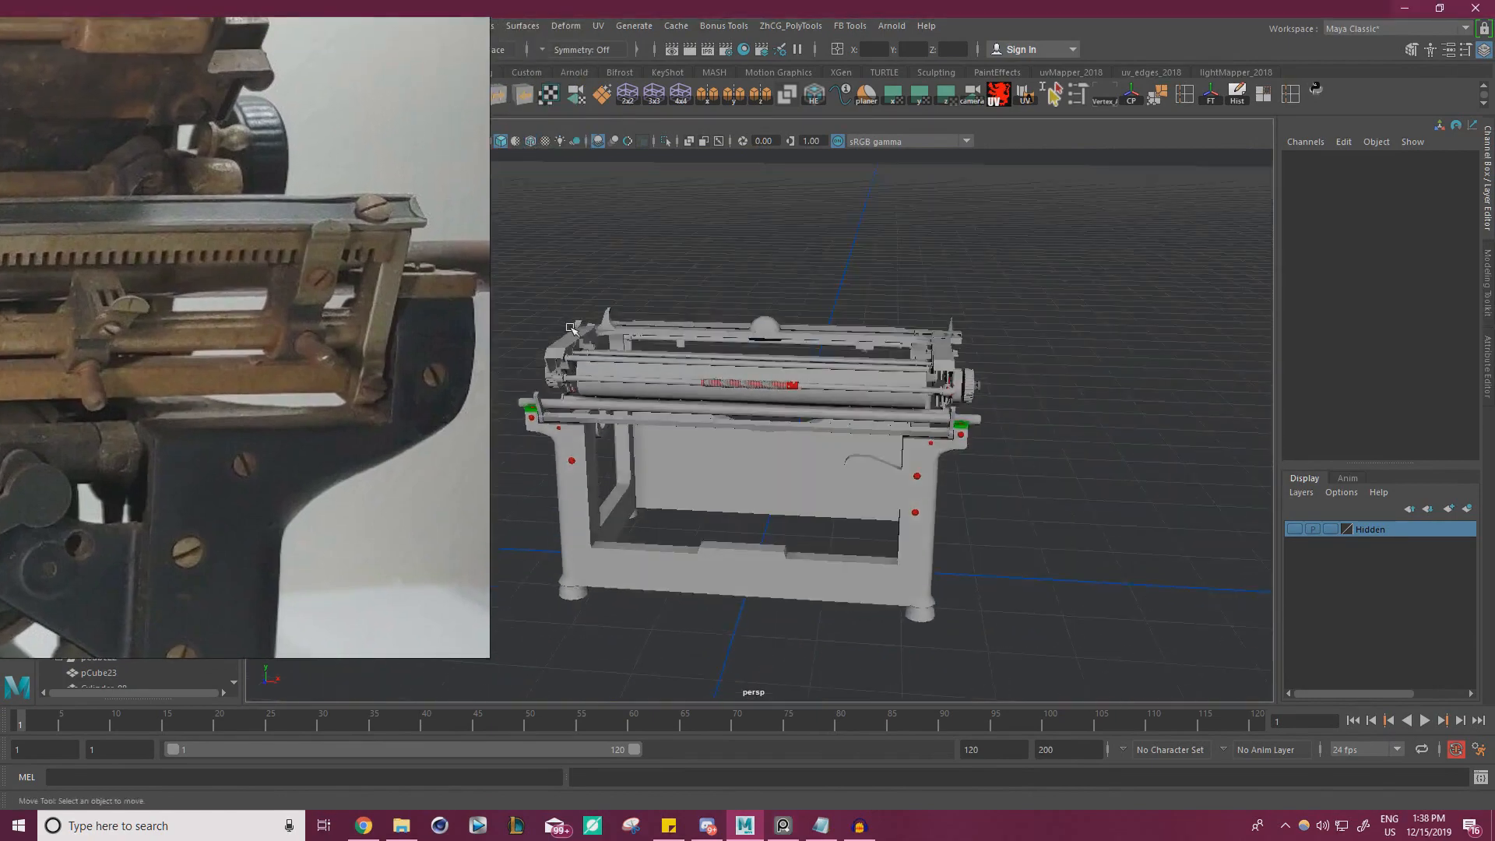
{"action": "right_click_drag", "start_coordinate": [685, 337], "coordinate": [770, 359], "text": "alt"}
{"action": "middle_click_drag", "start_coordinate": [771, 359], "coordinate": [918, 366], "text": "alt"}
{"action": "mouse_move", "coordinate": [918, 366]}
{"action": "left_mouse_down", "text": "alt"}
{"action": "mouse_move", "coordinate": [831, 373]}
{"action": "mouse_move", "coordinate": [826, 315]}
{"action": "left_mouse_up", "text": "alt"}
{"action": "scroll", "coordinate": [251, 408], "scroll_direction": "down", "scroll_amount": 5}
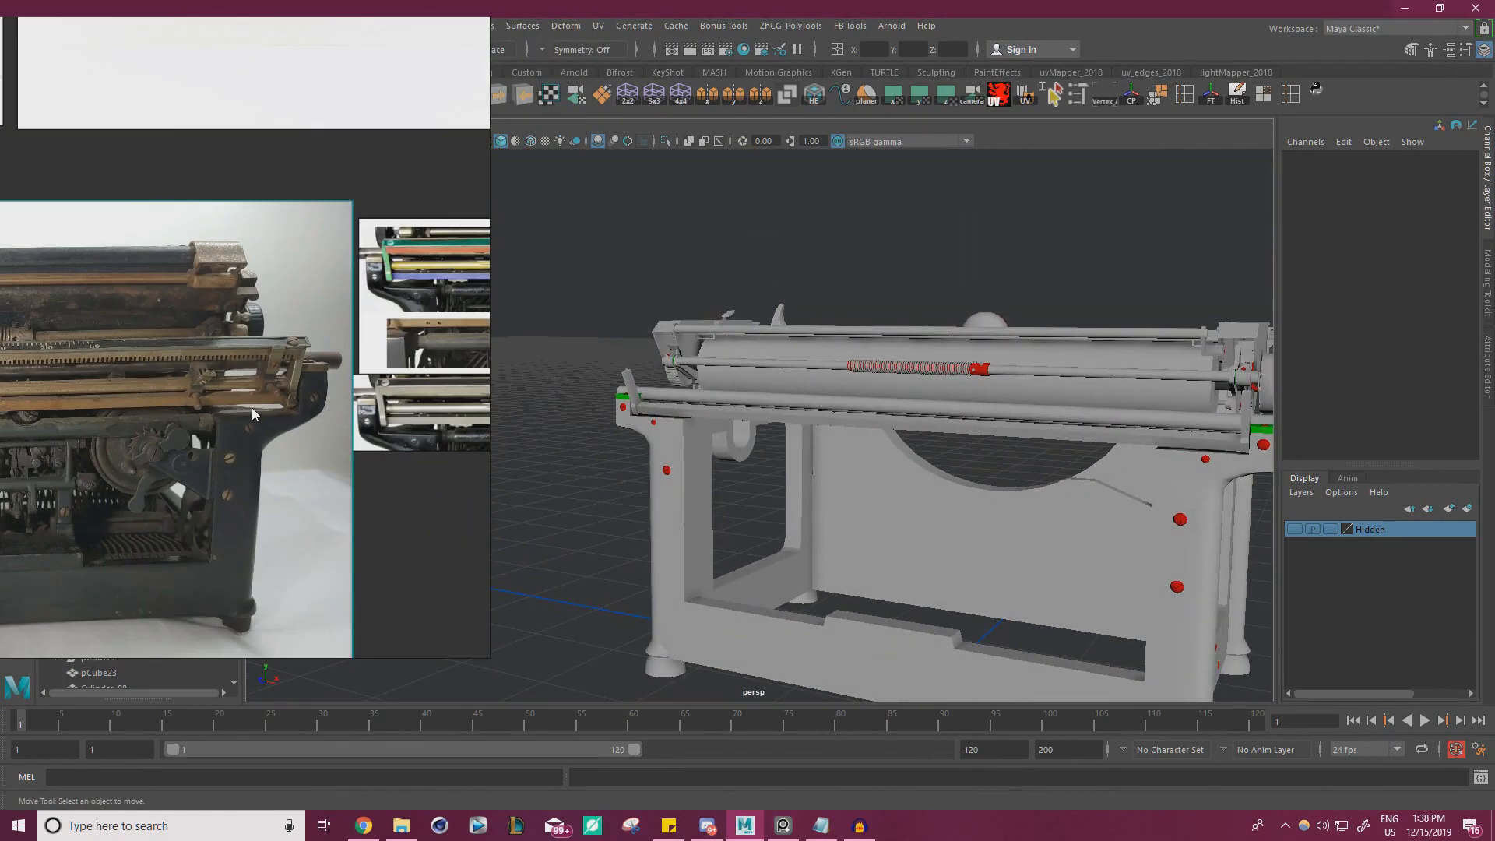
{"action": "left_click_drag", "start_coordinate": [676, 514], "coordinate": [676, 476], "text": "alt"}
{"action": "right_click_drag", "start_coordinate": [258, 400], "coordinate": [0, 400]}
{"action": "left_click_drag", "start_coordinate": [693, 350], "coordinate": [896, 383], "text": "alt"}
{"action": "middle_click_drag", "start_coordinate": [896, 384], "coordinate": [591, 343], "text": "alt"}
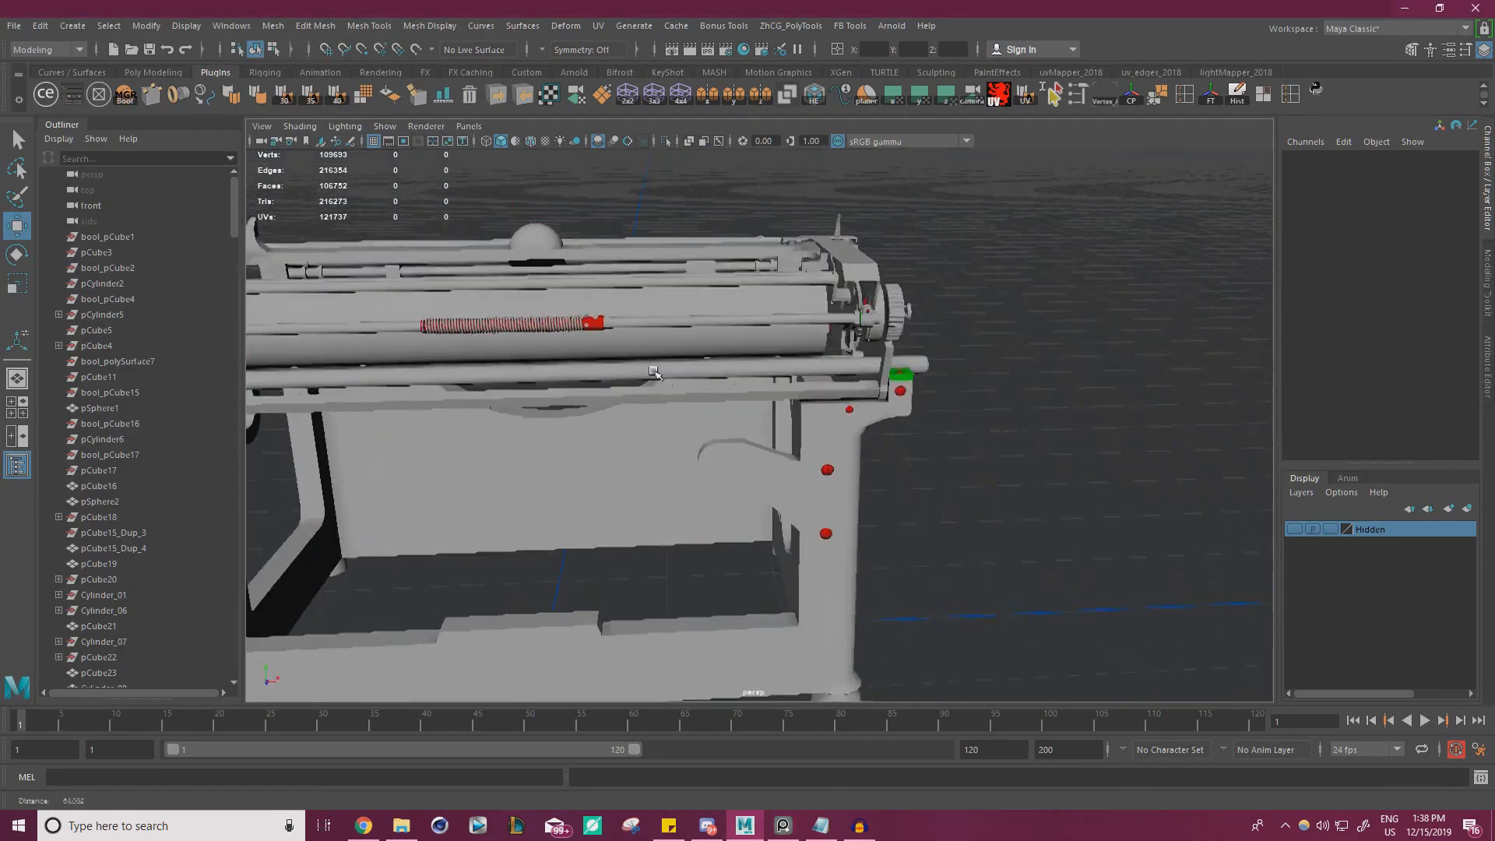
{"action": "right_click_drag", "start_coordinate": [592, 343], "coordinate": [1013, 331], "text": "alt"}
Select the long bar and slim it to a Scale Y and Z of 0.781
{"action": "left_click", "coordinate": [1033, 324]}
{"action": "key", "text": "f"}
{"action": "middle_click_drag", "start_coordinate": [1028, 372], "coordinate": [654, 365], "text": "alt"}
Study in the reference photos how the lower bar joins the end brackets at both ends
{"action": "key", "text": "alt+Tab"}
{"action": "scroll", "coordinate": [592, 412], "scroll_direction": "up", "scroll_amount": 3}
{"action": "scroll", "coordinate": [591, 410], "scroll_direction": "up", "scroll_amount": 3}
{"action": "scroll", "coordinate": [440, 453], "scroll_direction": "up", "scroll_amount": 3}
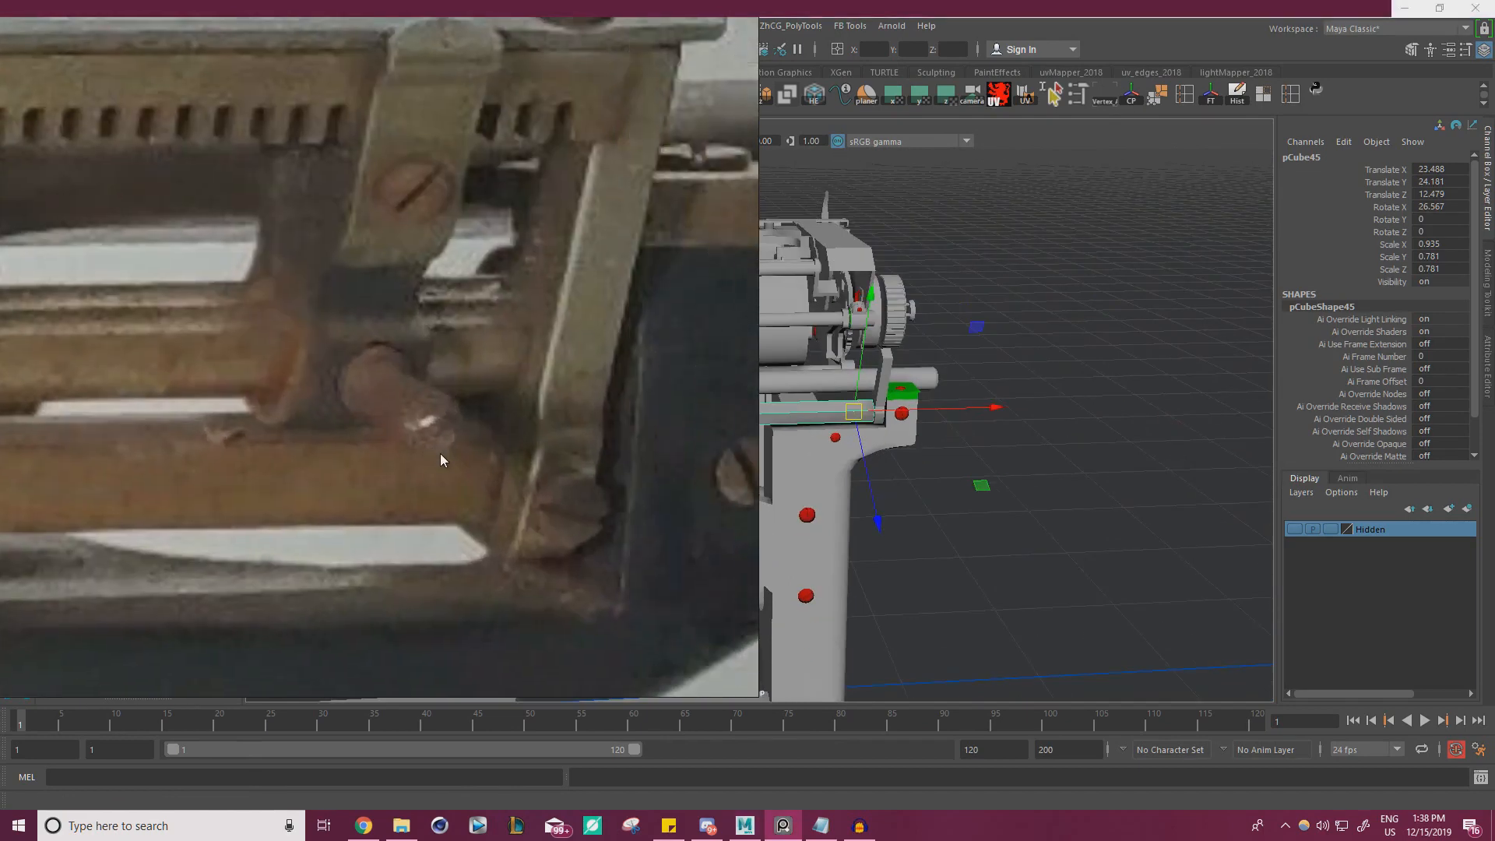
{"action": "scroll", "coordinate": [435, 483], "scroll_direction": "up", "scroll_amount": 3}
{"action": "scroll", "coordinate": [500, 511], "scroll_direction": "up", "scroll_amount": 2}
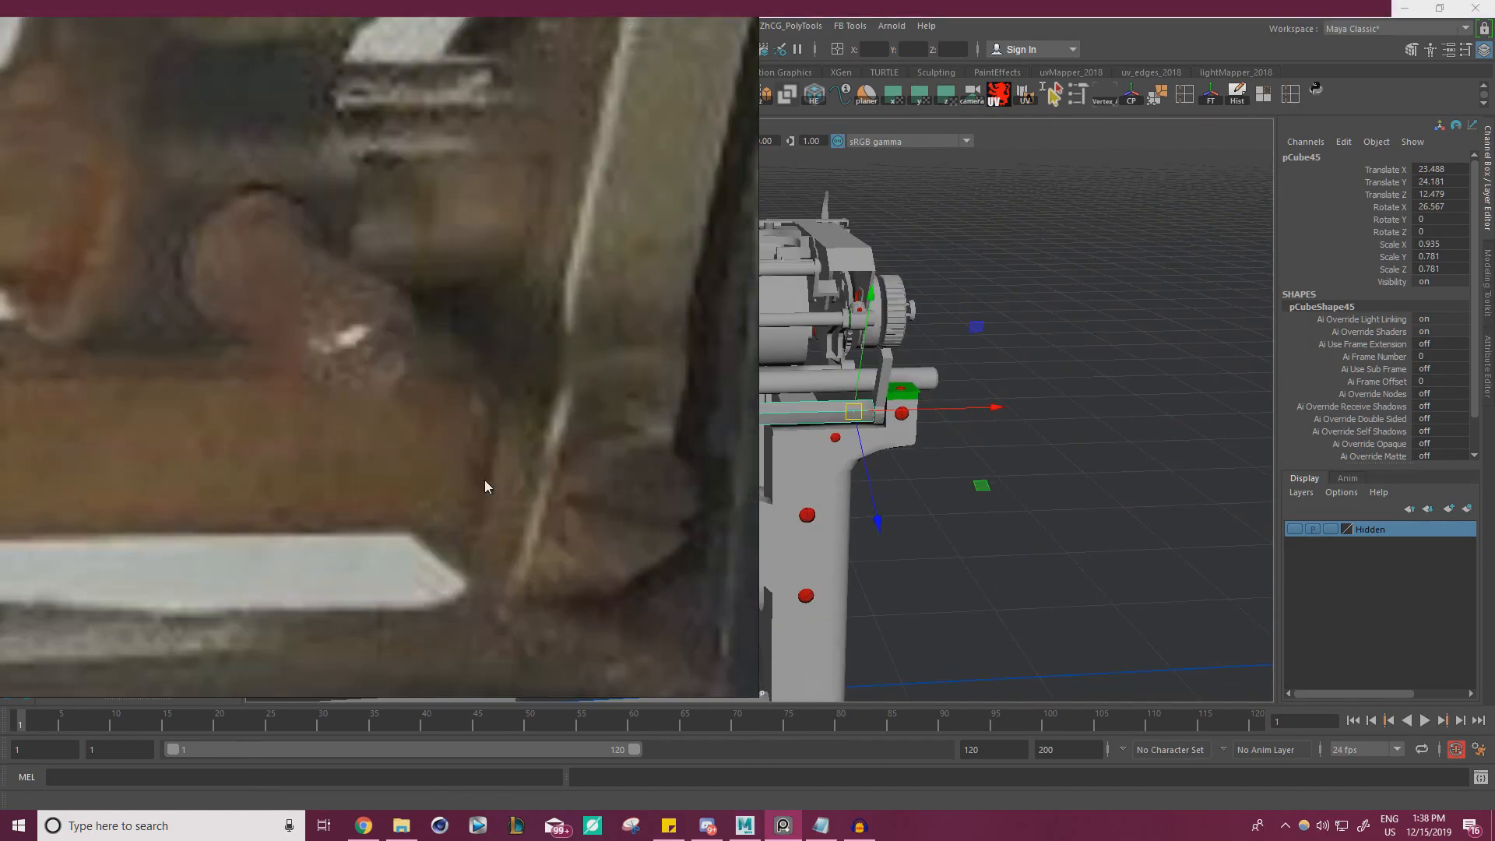
{"action": "scroll", "coordinate": [484, 483], "scroll_direction": "down", "scroll_amount": 5}
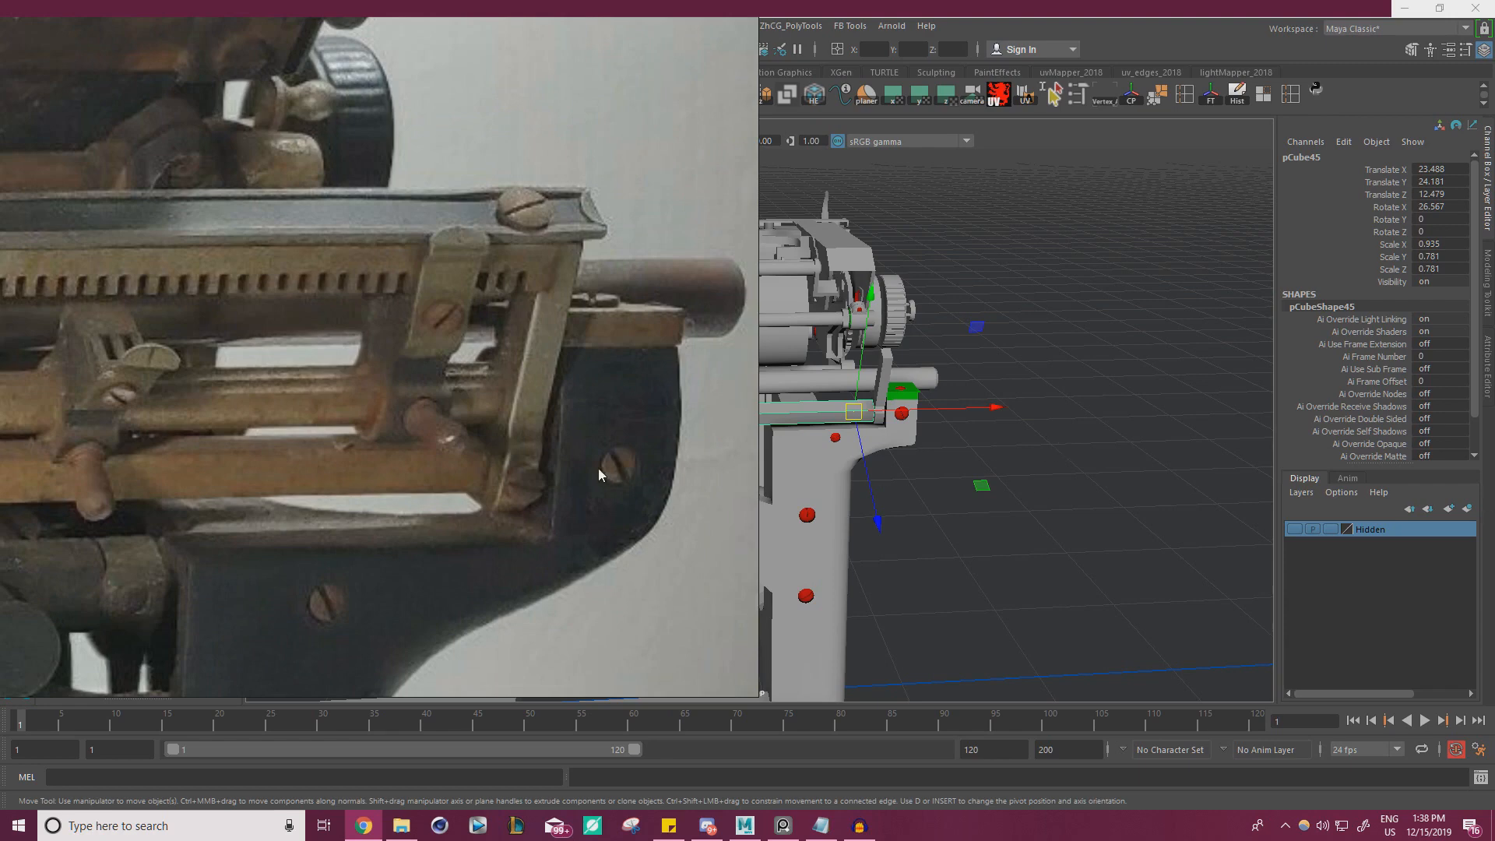
{"action": "scroll", "coordinate": [468, 448], "scroll_direction": "down", "scroll_amount": 6}
{"action": "scroll", "coordinate": [167, 443], "scroll_direction": "up", "scroll_amount": 5}
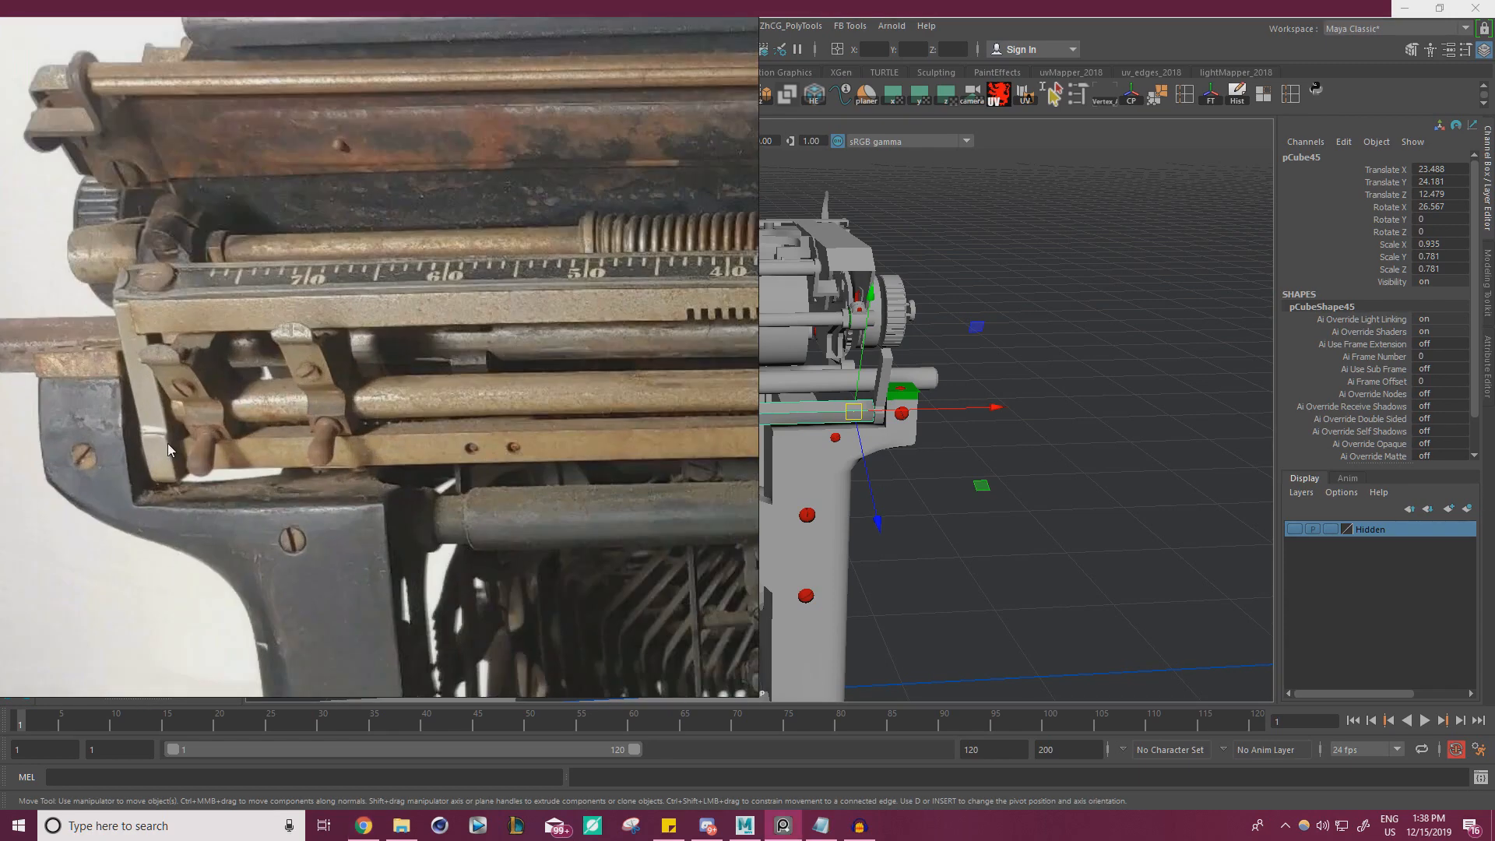
{"action": "scroll", "coordinate": [175, 436], "scroll_direction": "up", "scroll_amount": 4}
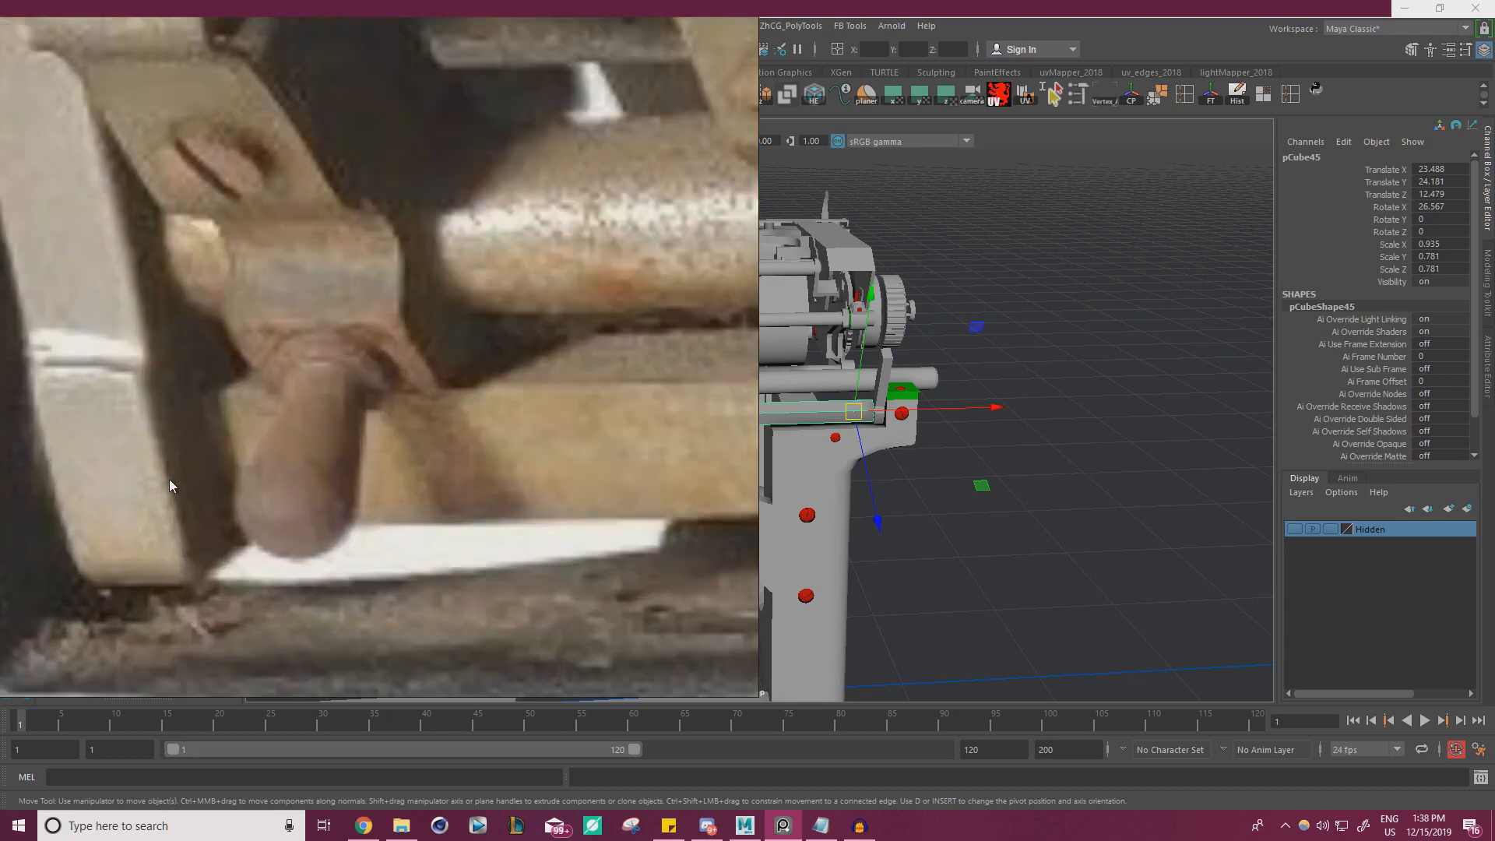
{"action": "scroll", "coordinate": [258, 358], "scroll_direction": "down", "scroll_amount": 5}
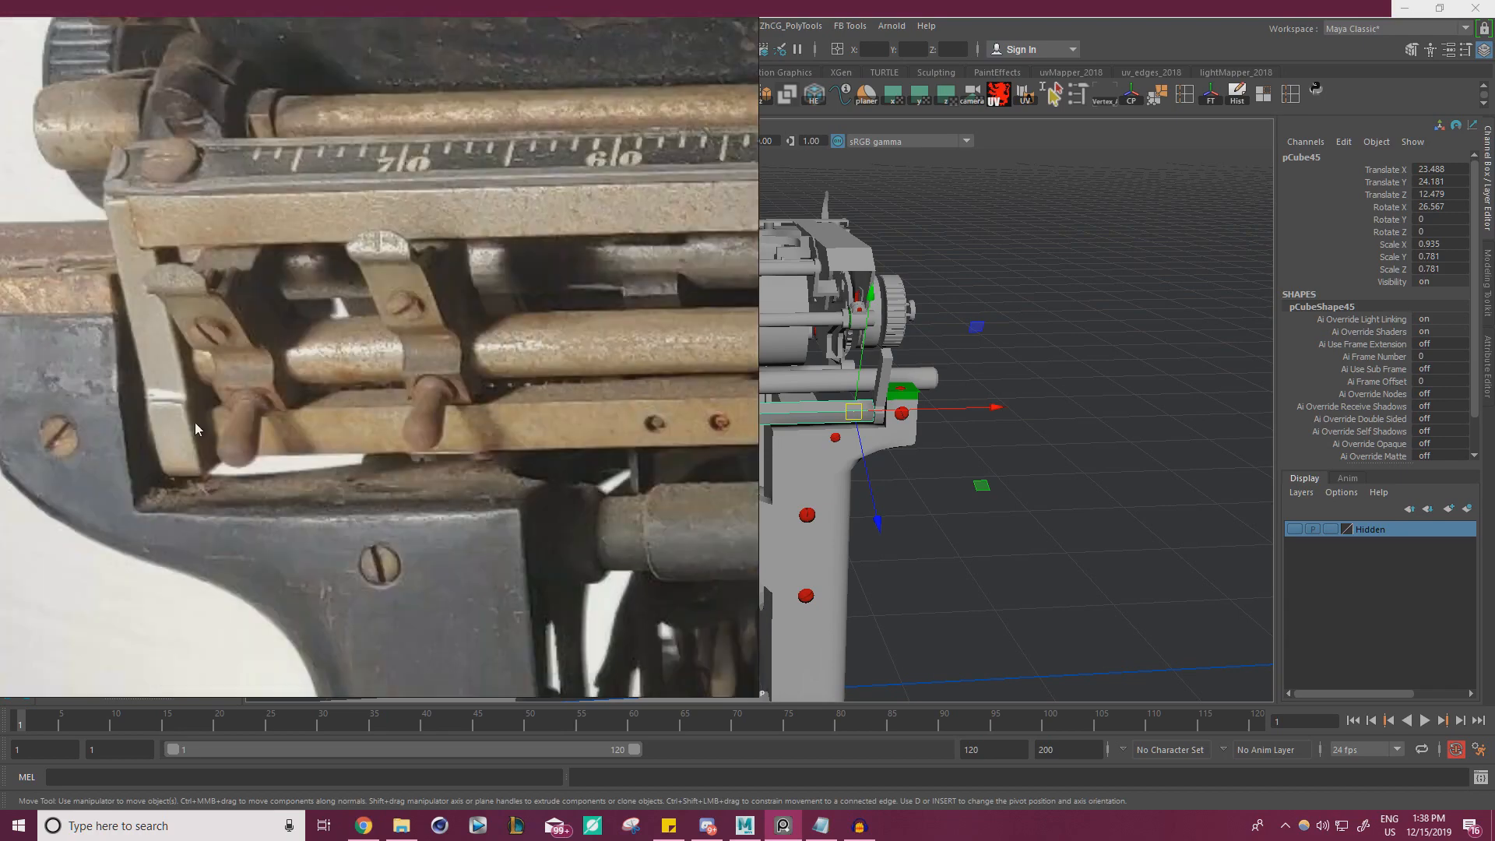
Return to Maya and inspect the bracket's bent foot where it meets the bar
{"action": "left_click", "coordinate": [783, 826]}
{"action": "scroll", "coordinate": [708, 427], "scroll_direction": "up", "scroll_amount": 1}
{"action": "middle_click_drag", "start_coordinate": [708, 427], "coordinate": [828, 420], "text": "alt"}
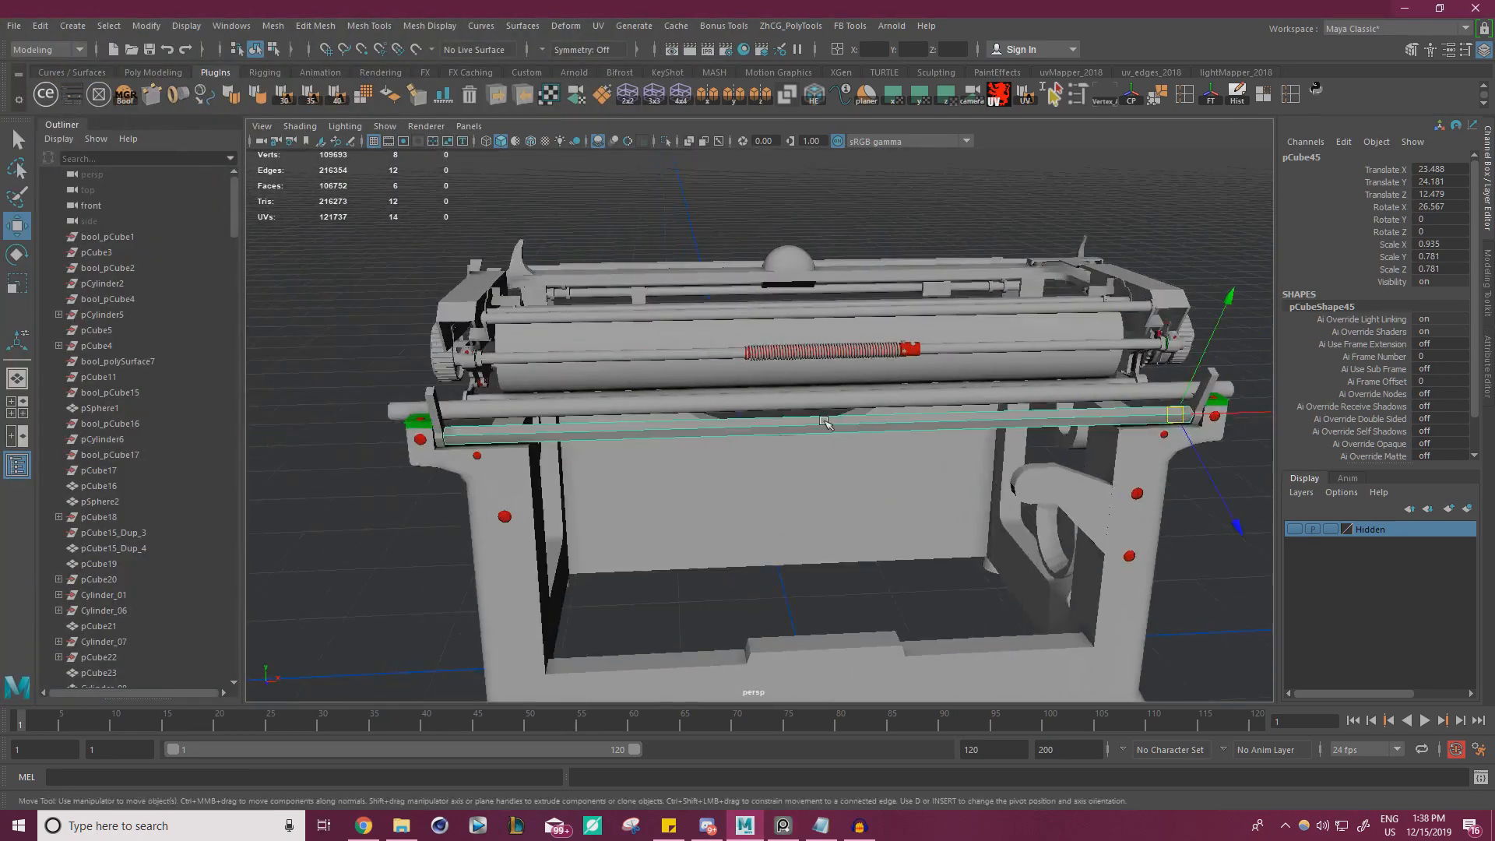
{"action": "scroll", "coordinate": [828, 420], "scroll_direction": "up", "scroll_amount": 4}
{"action": "left_click_drag", "start_coordinate": [639, 436], "coordinate": [744, 413], "text": "alt"}
{"action": "scroll", "coordinate": [744, 413], "scroll_direction": "up", "scroll_amount": 3}
{"action": "left_click", "coordinate": [588, 391]}
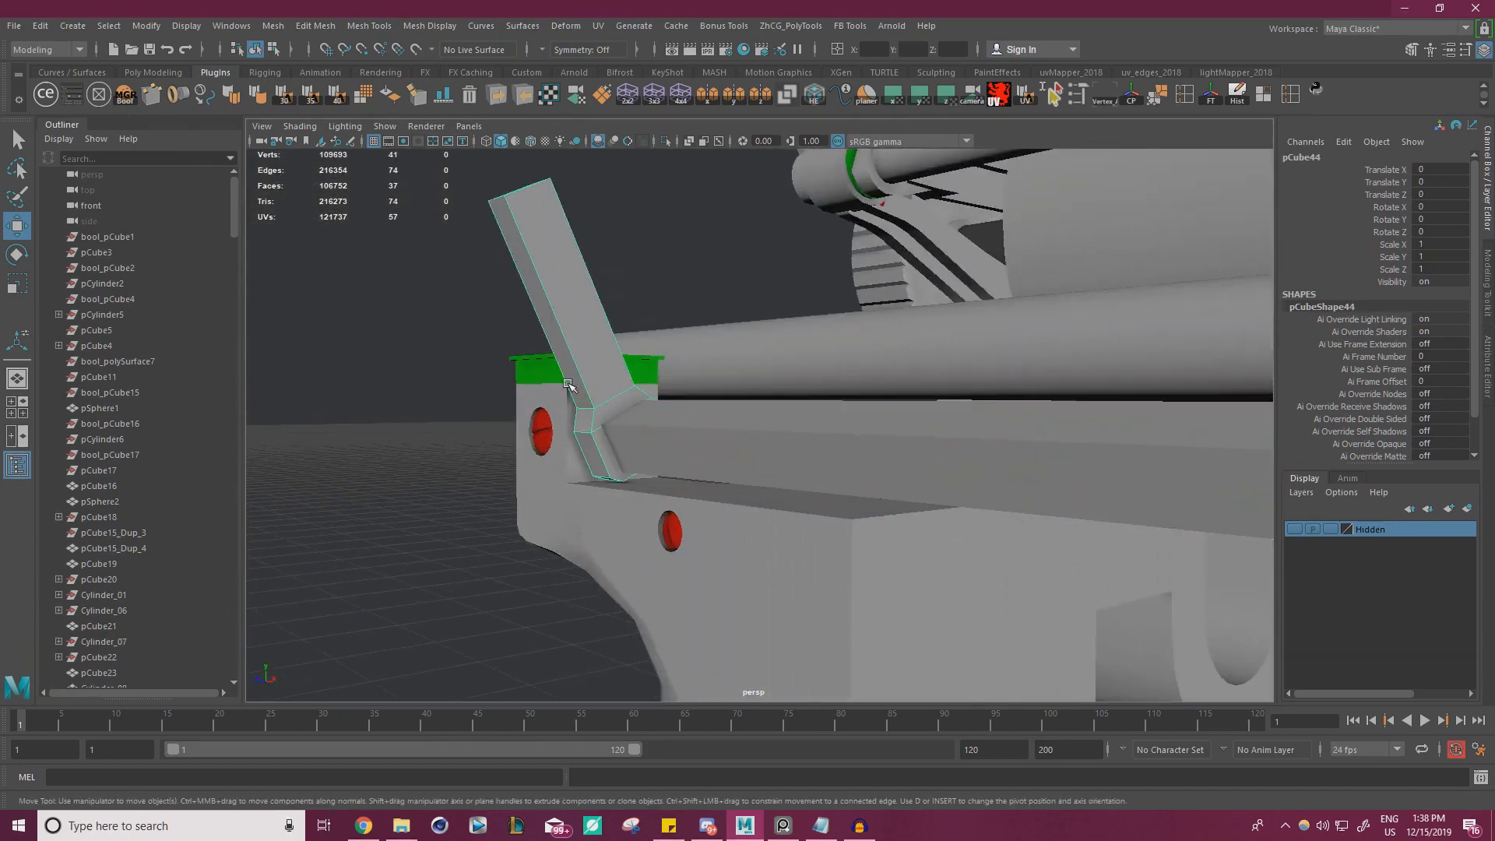
{"action": "scroll", "coordinate": [537, 384], "scroll_direction": "down", "scroll_amount": 5}
{"action": "left_click_drag", "start_coordinate": [545, 384], "coordinate": [1091, 405], "text": "alt"}
{"action": "middle_click_drag", "start_coordinate": [697, 355], "coordinate": [610, 241], "text": "alt"}
Turn the wireframe overlay back on and inspect the bracket's foot beside the frame's corner block
{"action": "left_click", "coordinate": [531, 142]}
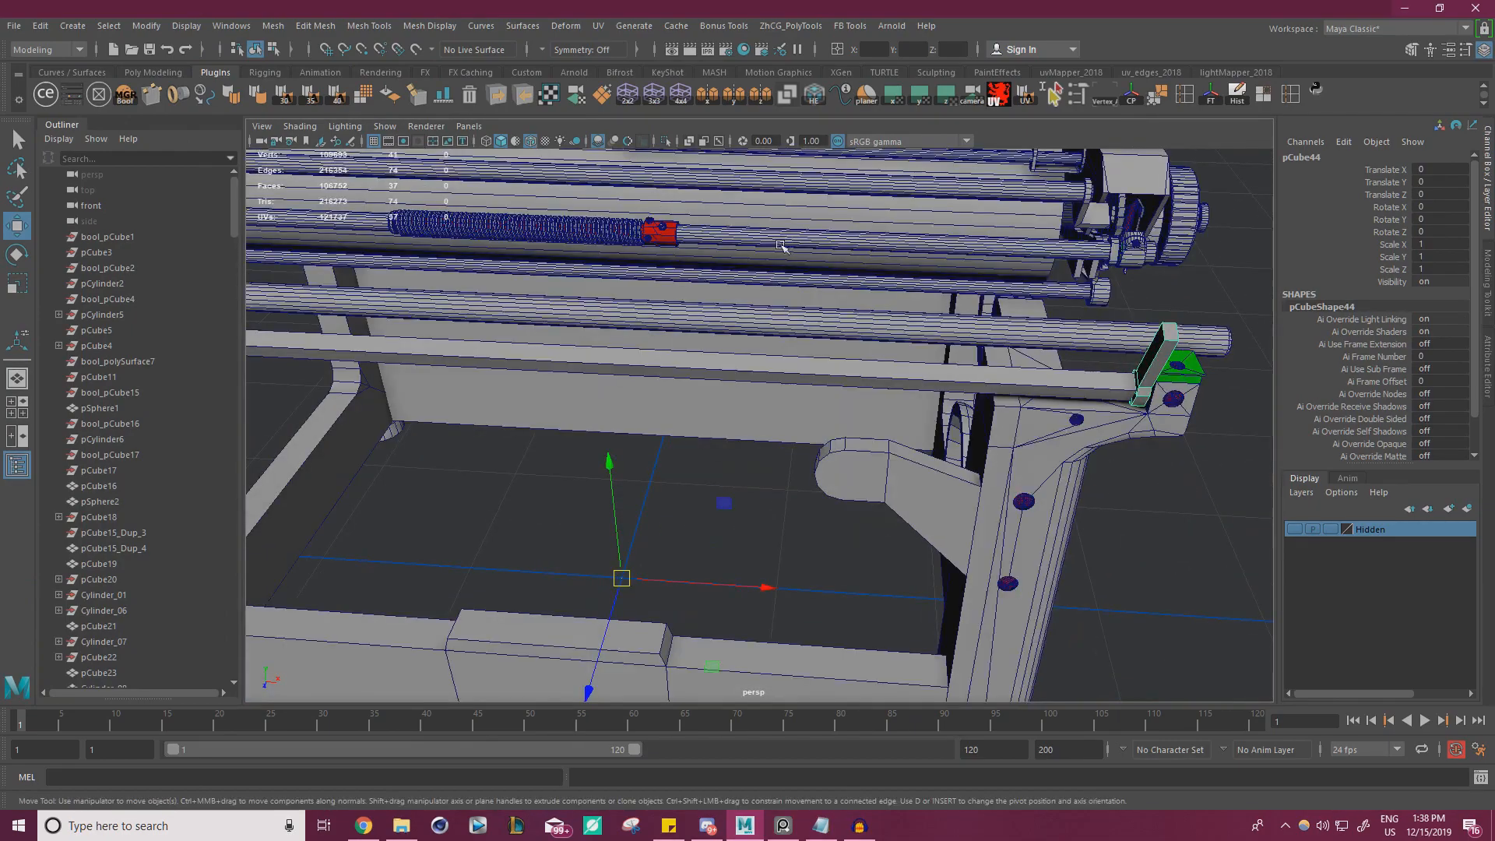
{"action": "left_click_drag", "start_coordinate": [662, 240], "coordinate": [768, 284], "text": "alt"}
{"action": "scroll", "coordinate": [724, 311], "scroll_direction": "up", "scroll_amount": 5}
{"action": "left_click_drag", "start_coordinate": [990, 460], "coordinate": [909, 379], "text": "alt"}
{"action": "scroll", "coordinate": [935, 382], "scroll_direction": "up", "scroll_amount": 3}
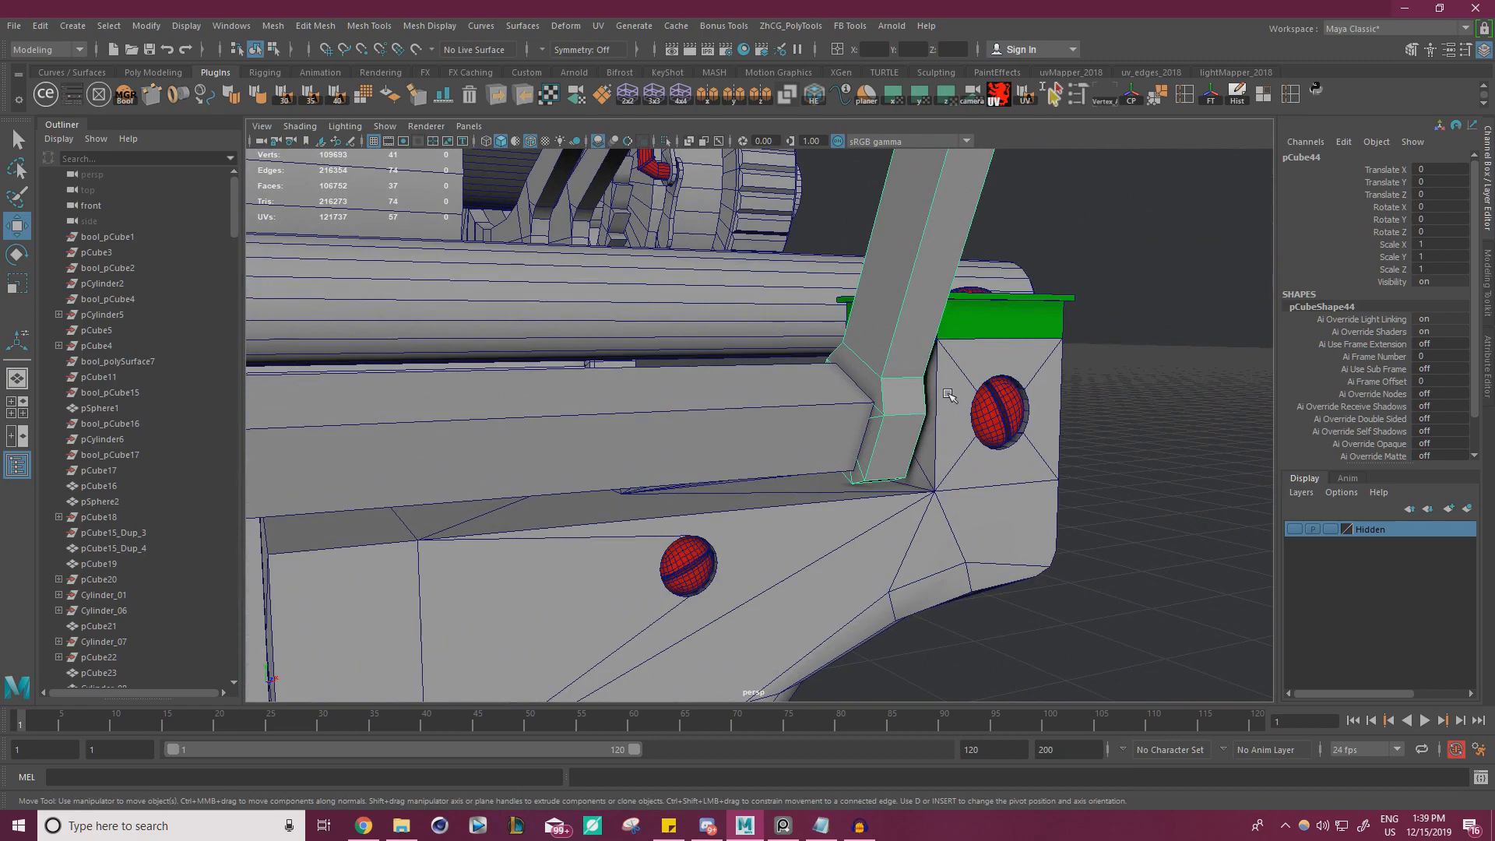
{"action": "scroll", "coordinate": [876, 380], "scroll_direction": "down", "scroll_amount": 8}
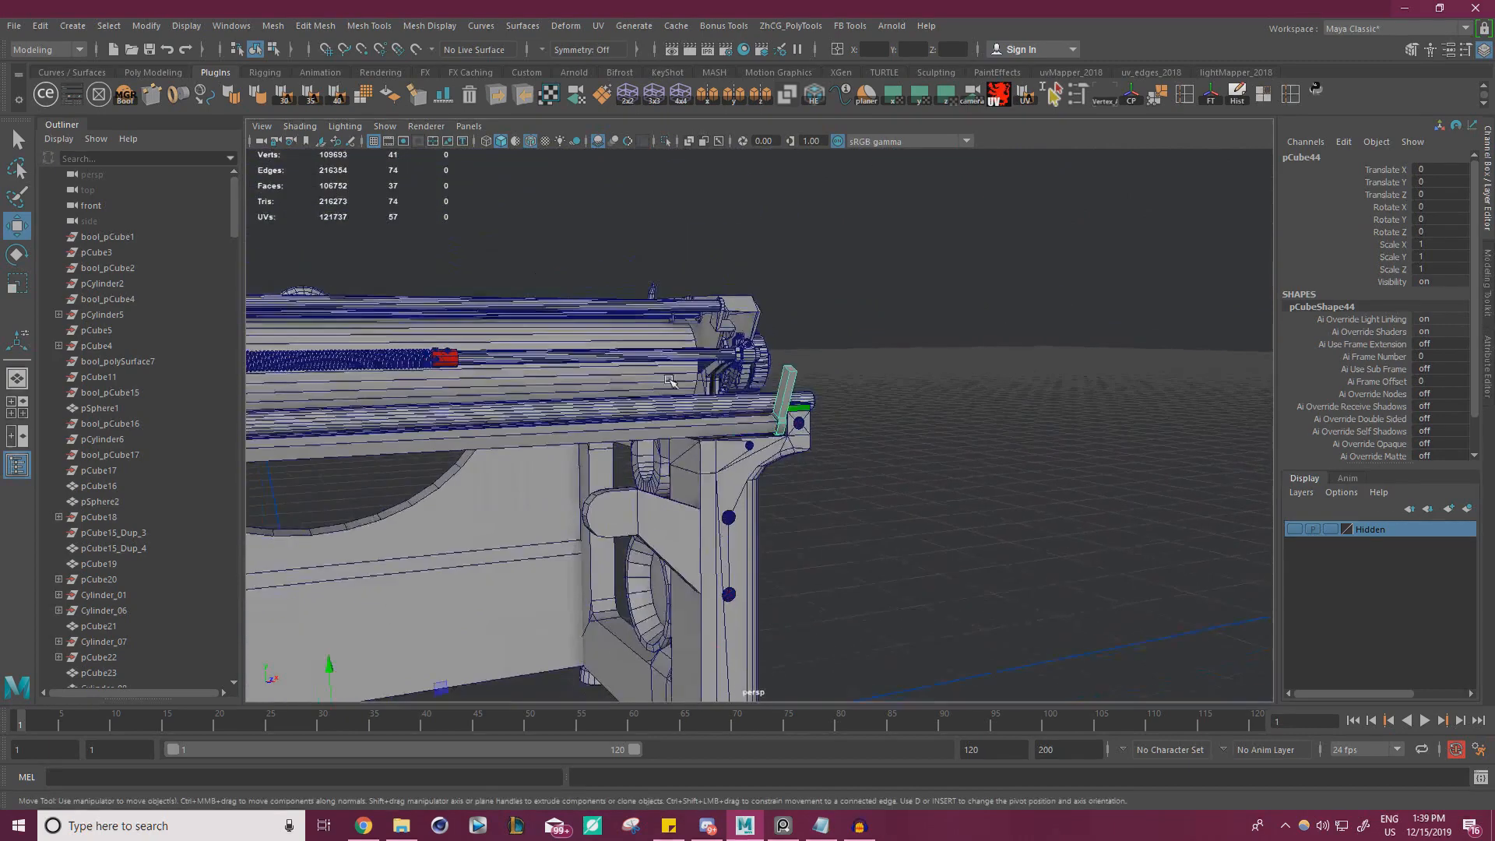
Delete the mirrored bracket at the opposite end of the frame
{"action": "middle_click_drag", "start_coordinate": [498, 377], "coordinate": [1013, 387], "text": "alt"}
{"action": "scroll", "coordinate": [1013, 387], "scroll_direction": "up", "scroll_amount": 4}
{"action": "left_click_drag", "start_coordinate": [1013, 387], "coordinate": [809, 418], "text": "alt"}
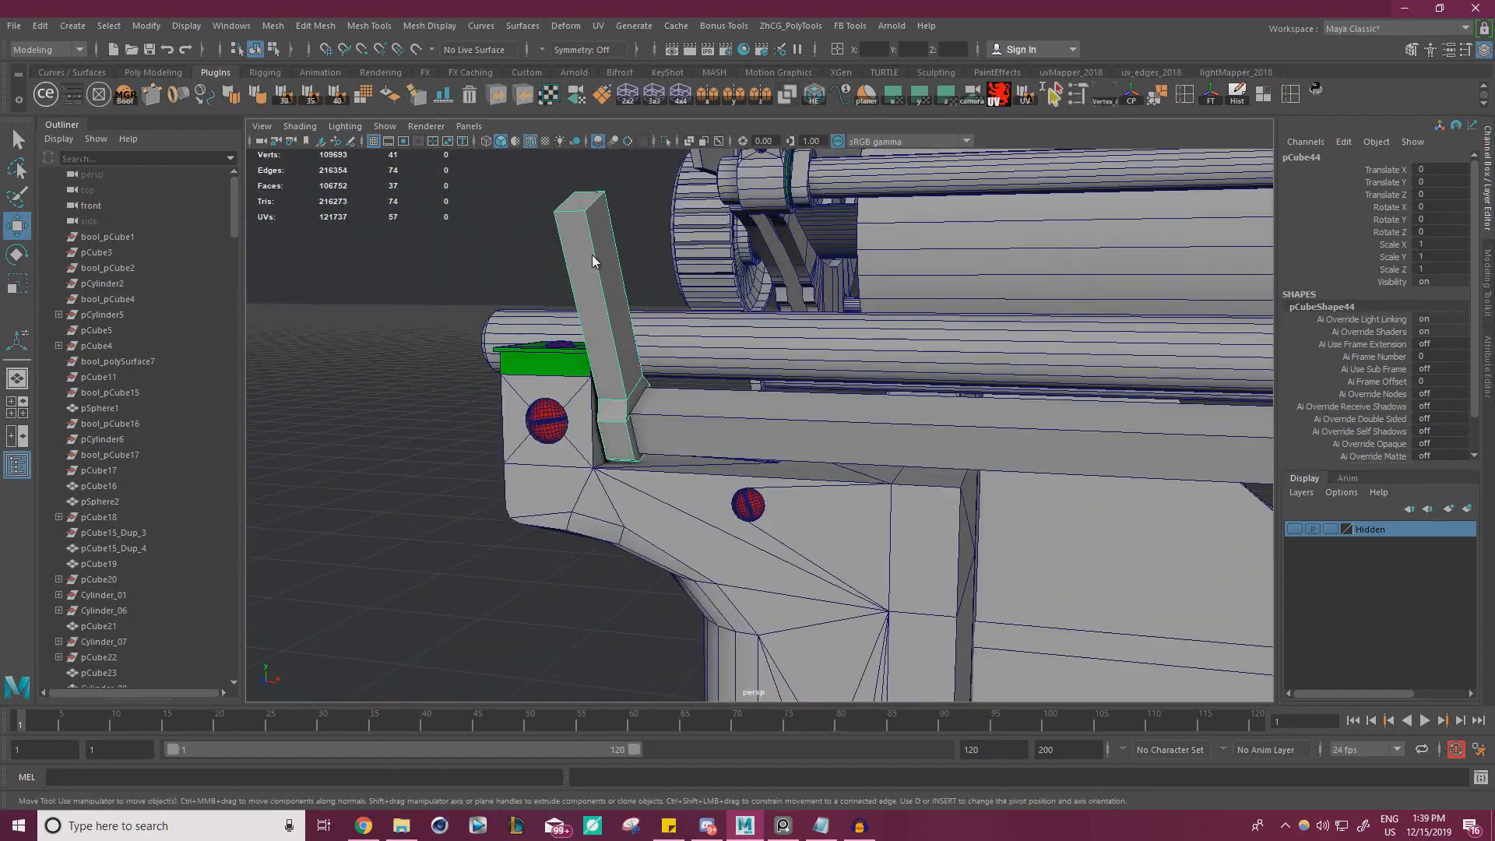
{"action": "key", "text": "Delete"}
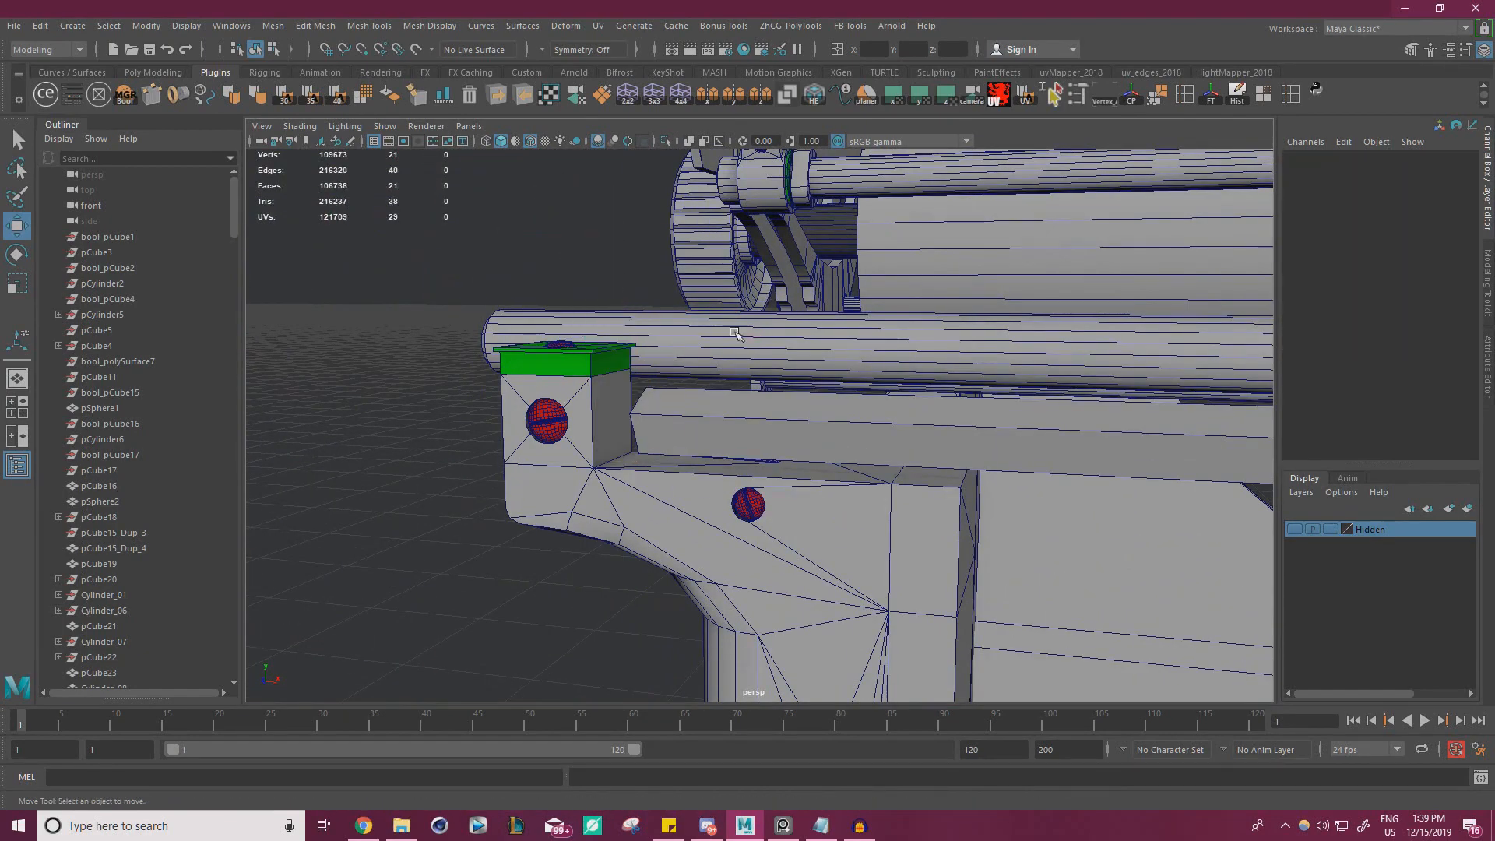
Study the end bracket's shape, lower screw and top rail joint in the close-up reference photo
{"action": "right_click_drag", "start_coordinate": [736, 334], "coordinate": [595, 418], "text": "alt"}
{"action": "middle_click_drag", "start_coordinate": [595, 417], "coordinate": [302, 490], "text": "alt"}
{"action": "key", "text": "alt+Tab"}
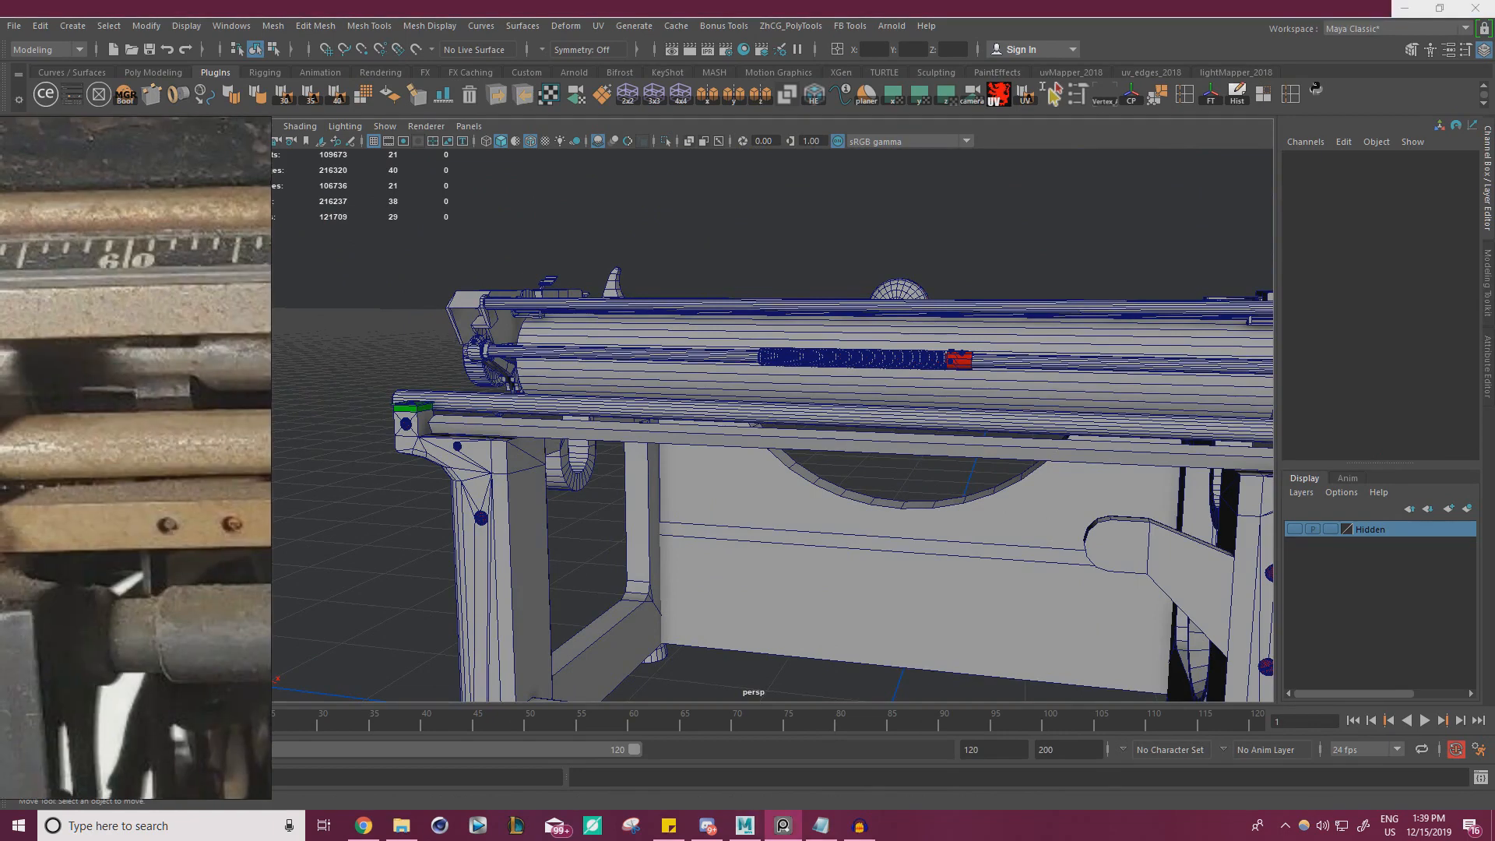
{"action": "middle_click_drag", "start_coordinate": [101, 450], "coordinate": [615, 429]}
{"action": "mouse_move", "coordinate": [226, 436]}
{"action": "middle_mouse_down"}
{"action": "mouse_move", "coordinate": [0, 436]}
{"action": "mouse_move", "coordinate": [152, 447]}
{"action": "middle_mouse_up"}
{"action": "scroll", "coordinate": [143, 479], "scroll_direction": "up", "scroll_amount": 2}
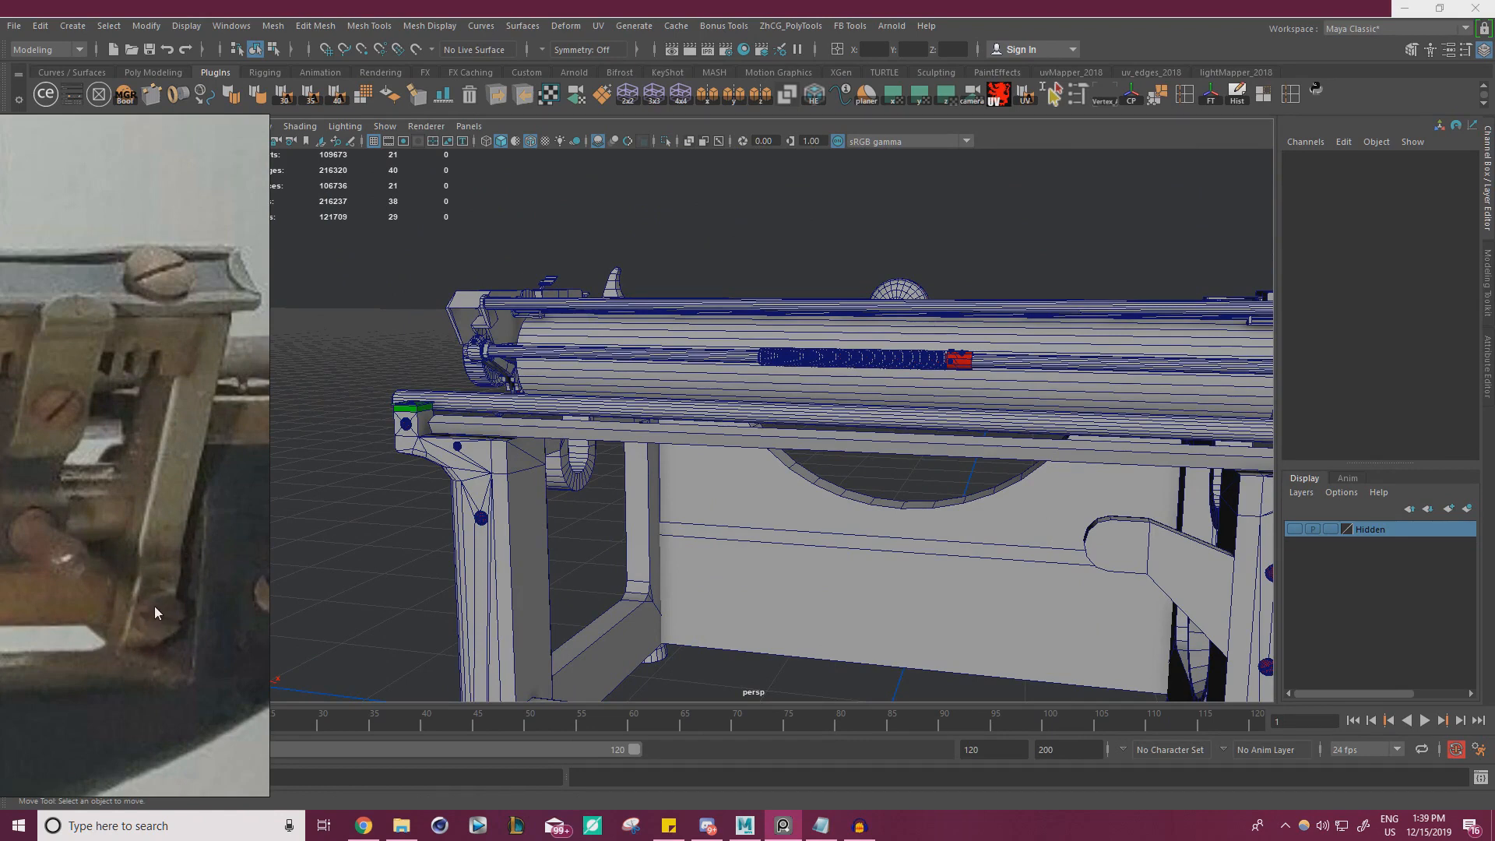
{"action": "scroll", "coordinate": [146, 525], "scroll_direction": "up", "scroll_amount": 2}
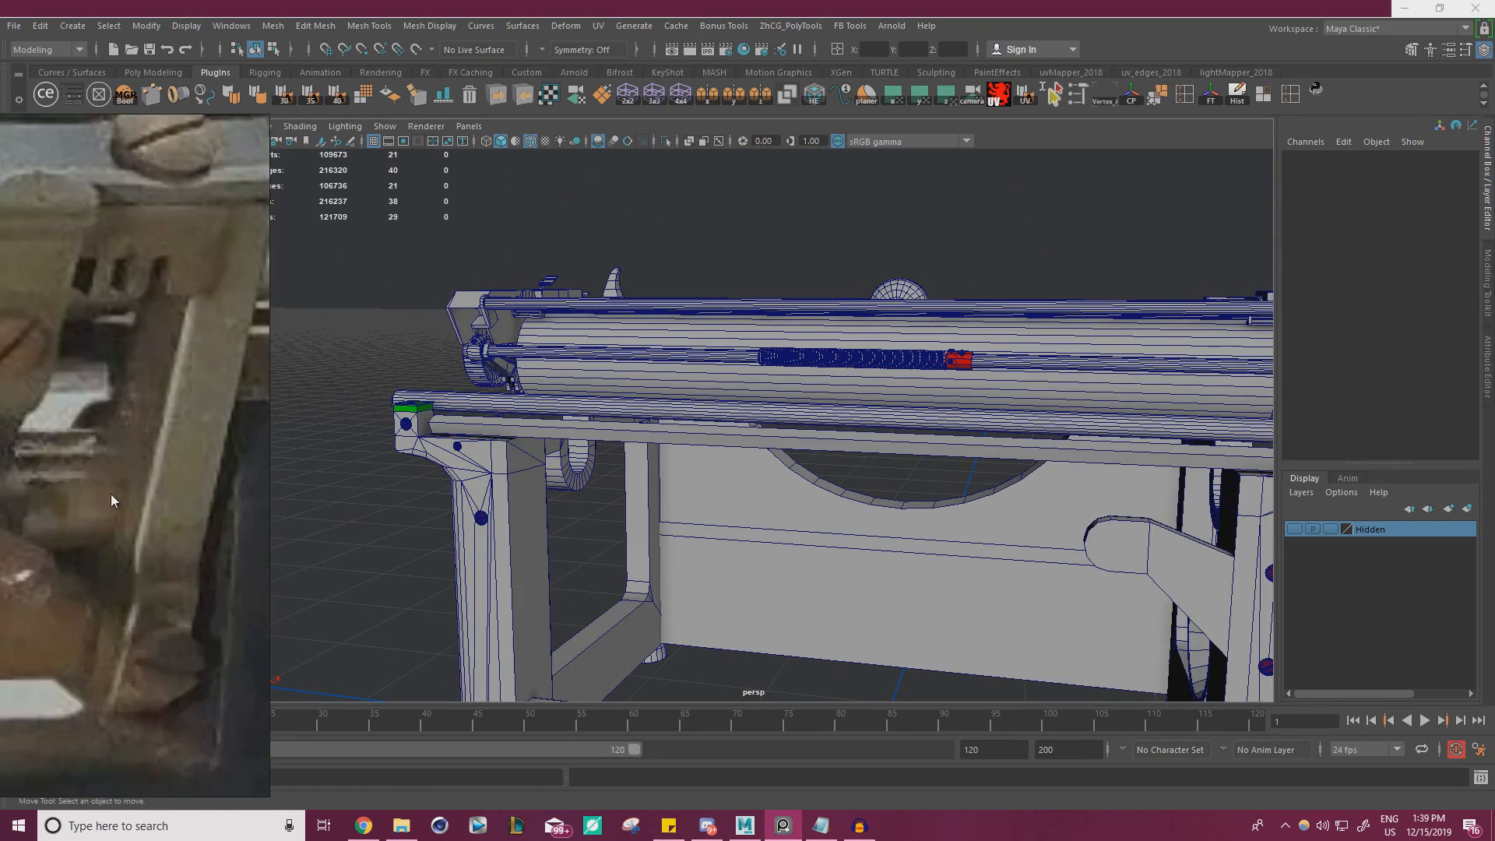
{"action": "middle_click_drag", "start_coordinate": [126, 474], "coordinate": [50, 591]}
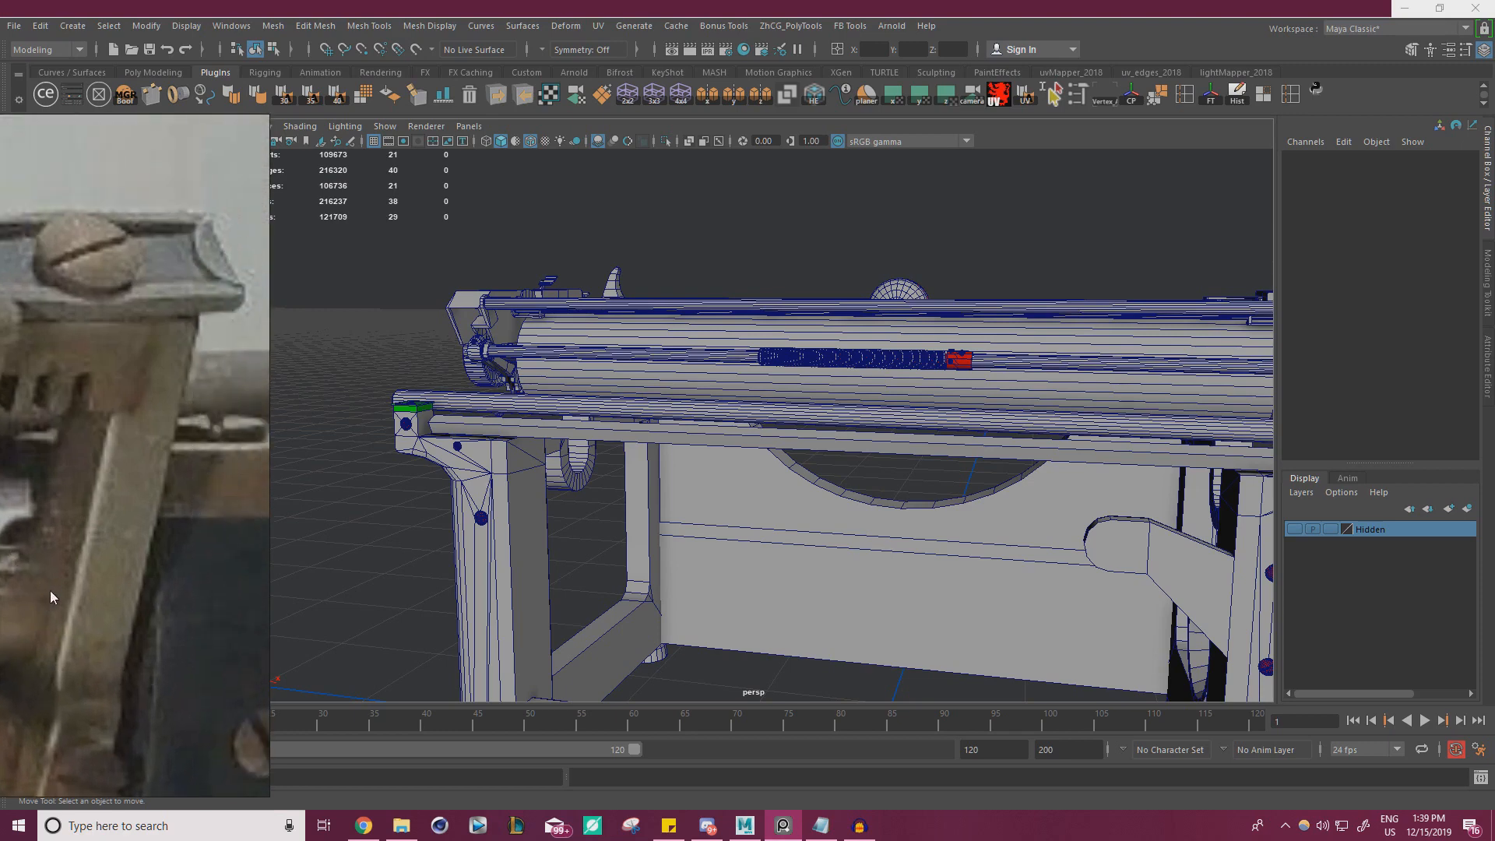
{"action": "middle_click_drag", "start_coordinate": [126, 377], "coordinate": [208, 409]}
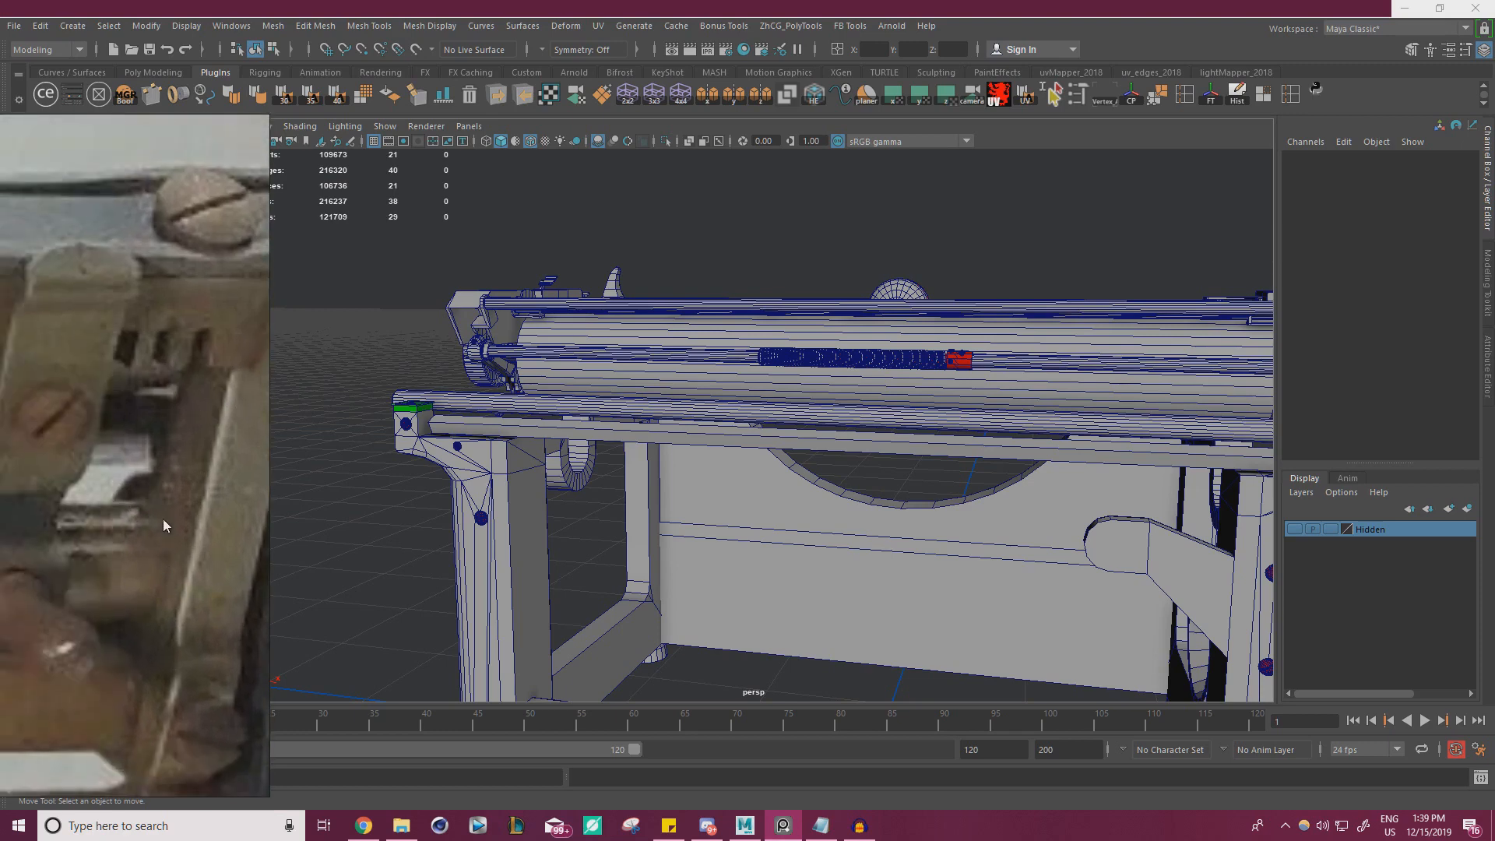
{"action": "middle_click_drag", "start_coordinate": [162, 519], "coordinate": [73, 592]}
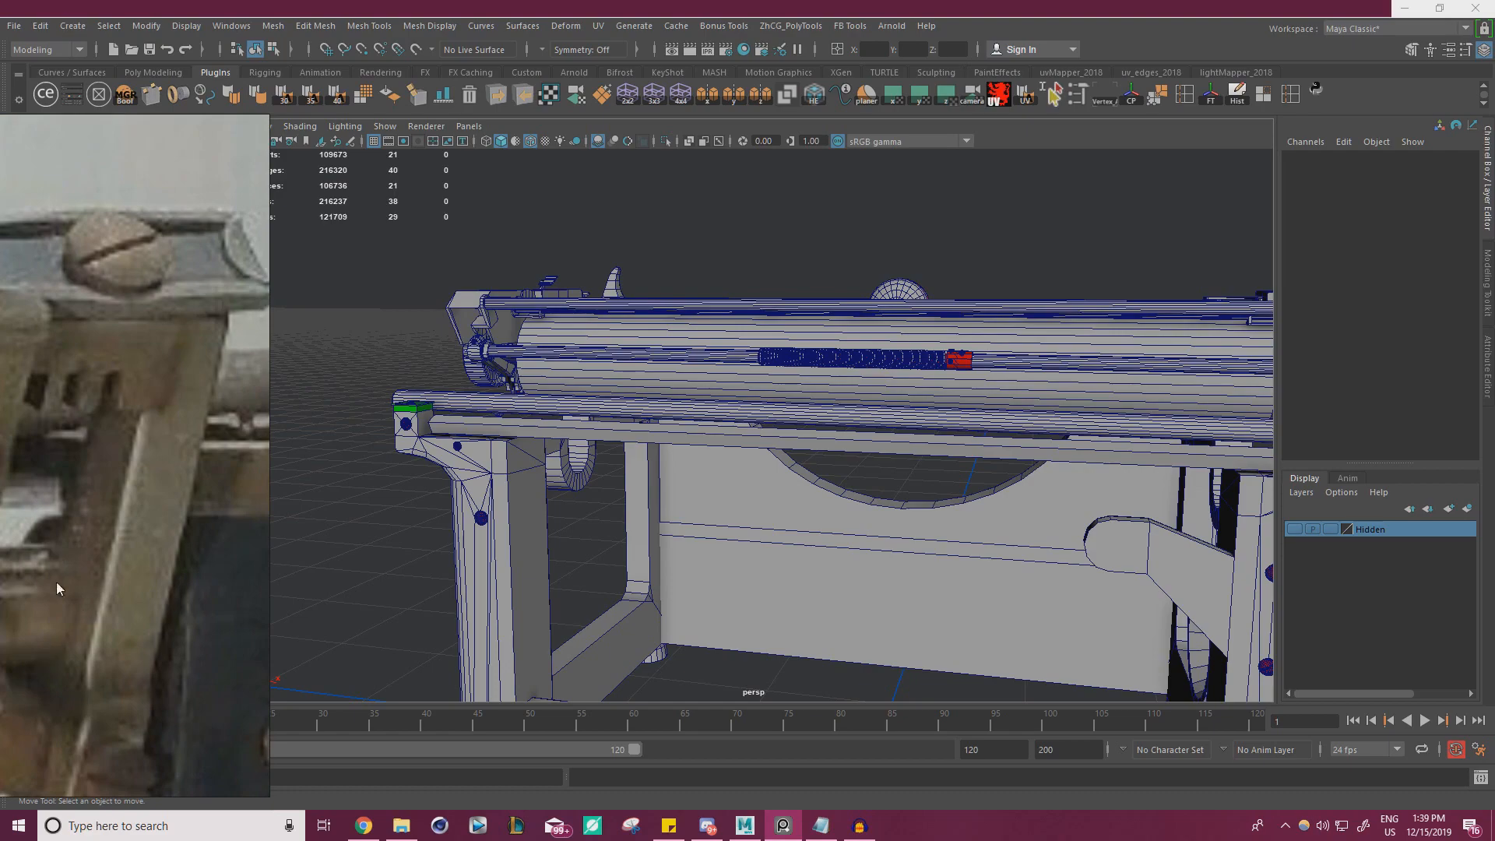
Select the remaining bracket at the other end of the frame and isolate it in the view
{"action": "right_click_drag", "start_coordinate": [564, 482], "coordinate": [537, 471], "text": "alt"}
{"action": "left_click_drag", "start_coordinate": [538, 471], "coordinate": [651, 414], "text": "alt"}
{"action": "right_click_drag", "start_coordinate": [651, 413], "coordinate": [755, 384], "text": "alt"}
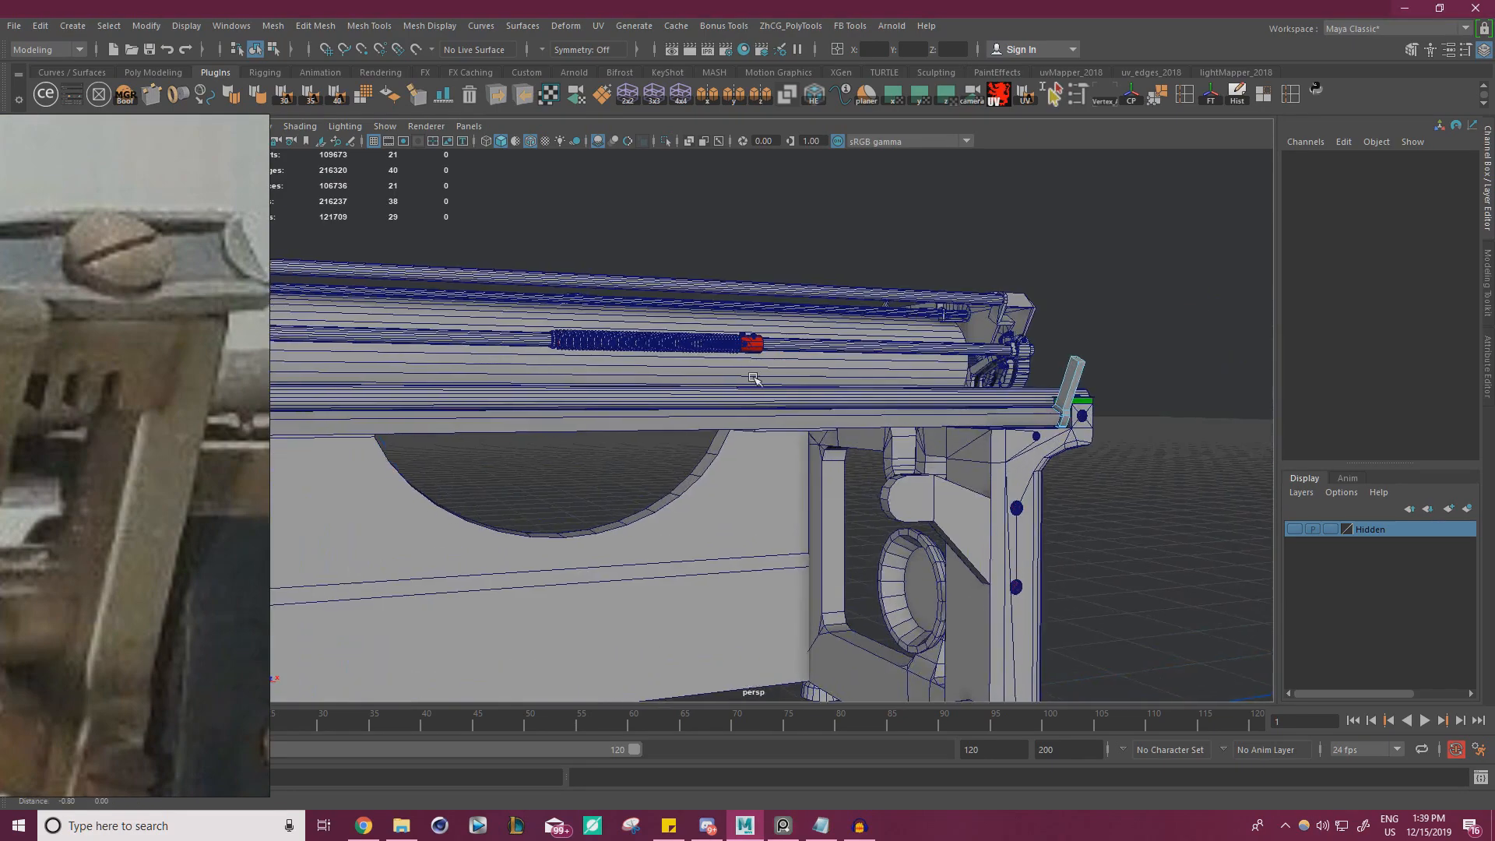
{"action": "left_click_drag", "start_coordinate": [755, 384], "coordinate": [826, 452], "text": "alt"}
{"action": "right_click_drag", "start_coordinate": [825, 452], "coordinate": [929, 458], "text": "alt"}
{"action": "middle_click_drag", "start_coordinate": [930, 458], "coordinate": [658, 430], "text": "alt"}
{"action": "right_click_drag", "start_coordinate": [659, 430], "coordinate": [731, 418], "text": "alt"}
{"action": "middle_click_drag", "start_coordinate": [731, 417], "coordinate": [666, 409], "text": "alt"}
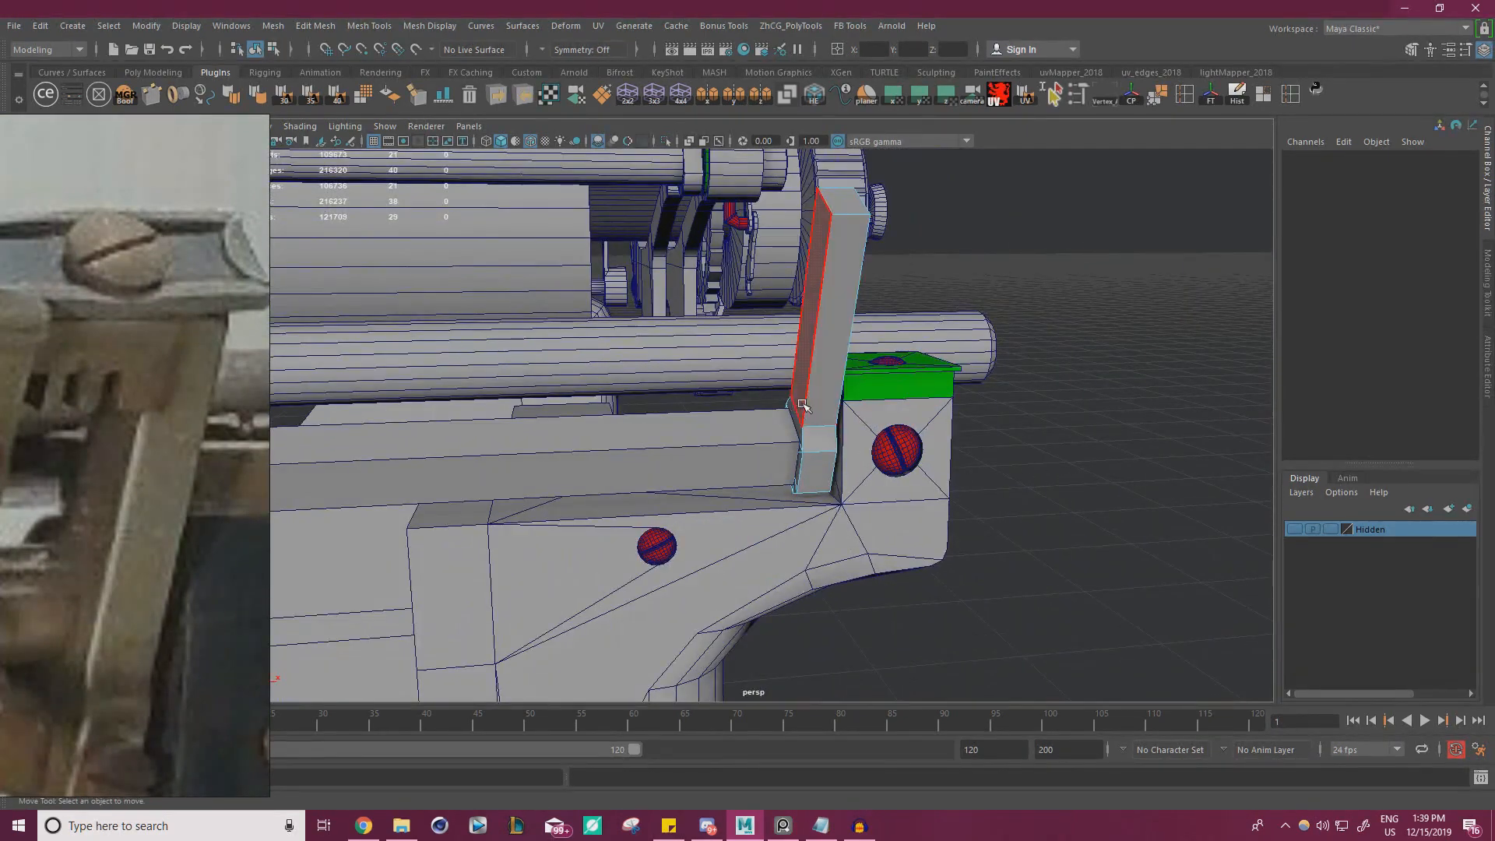
{"action": "right_click_drag", "start_coordinate": [812, 306], "coordinate": [863, 287]}
{"action": "left_click", "coordinate": [865, 302]}
{"action": "left_click", "coordinate": [837, 306]}
{"action": "right_click_drag", "start_coordinate": [793, 347], "coordinate": [827, 292], "text": "alt"}
{"action": "middle_click_drag", "start_coordinate": [827, 292], "coordinate": [755, 342], "text": "alt"}
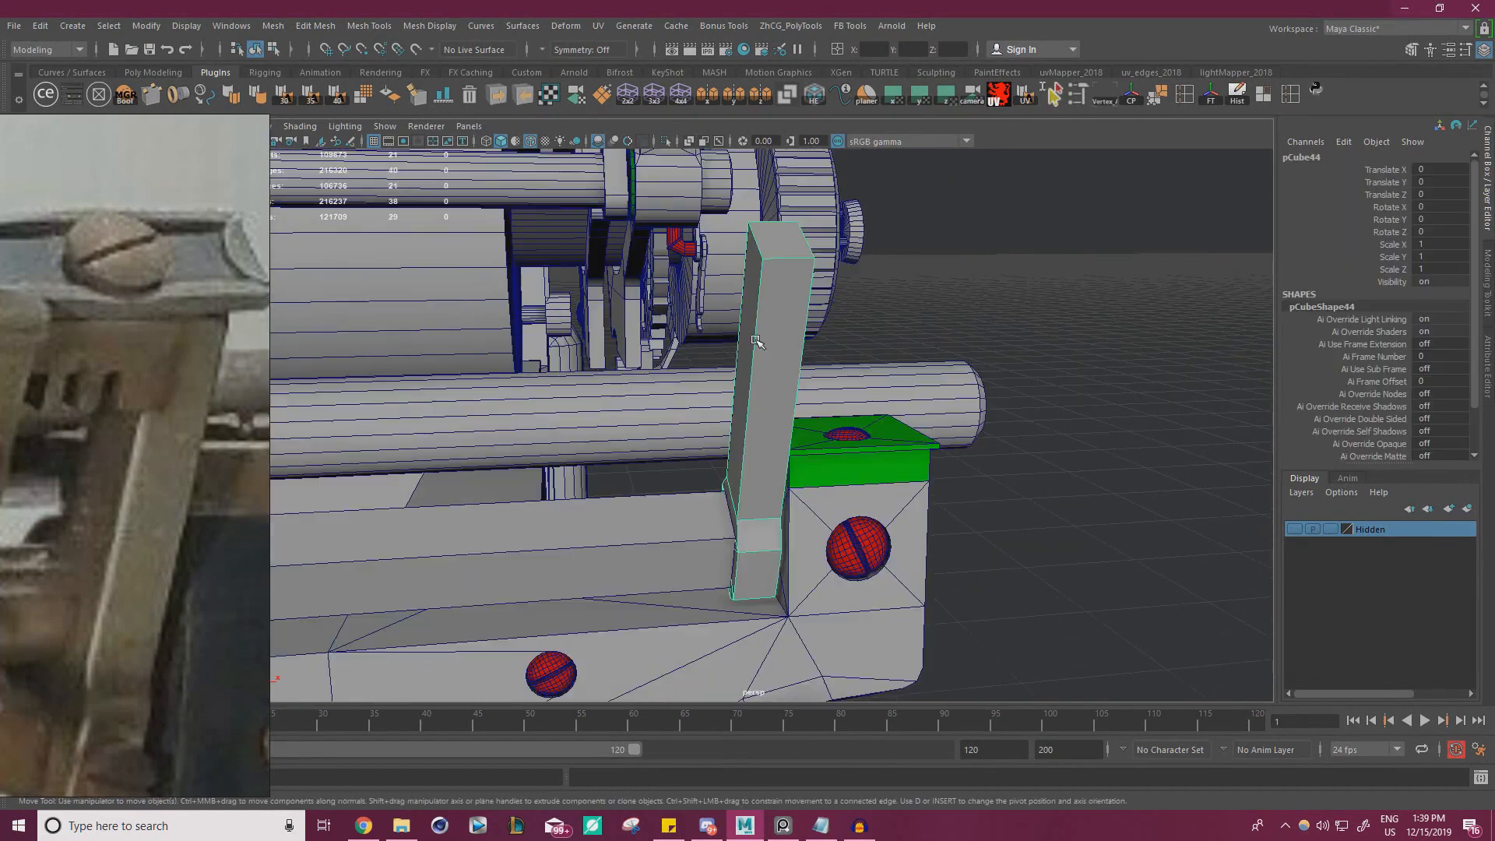
{"action": "right_click_drag", "start_coordinate": [939, 412], "coordinate": [849, 397], "text": "alt"}
{"action": "left_click_drag", "start_coordinate": [849, 397], "coordinate": [985, 342], "text": "alt"}
{"action": "middle_click_drag", "start_coordinate": [985, 343], "coordinate": [802, 457], "text": "alt"}
{"action": "left_click_drag", "start_coordinate": [802, 457], "coordinate": [841, 416], "text": "alt"}
{"action": "middle_click_drag", "start_coordinate": [841, 417], "coordinate": [635, 302], "text": "alt"}
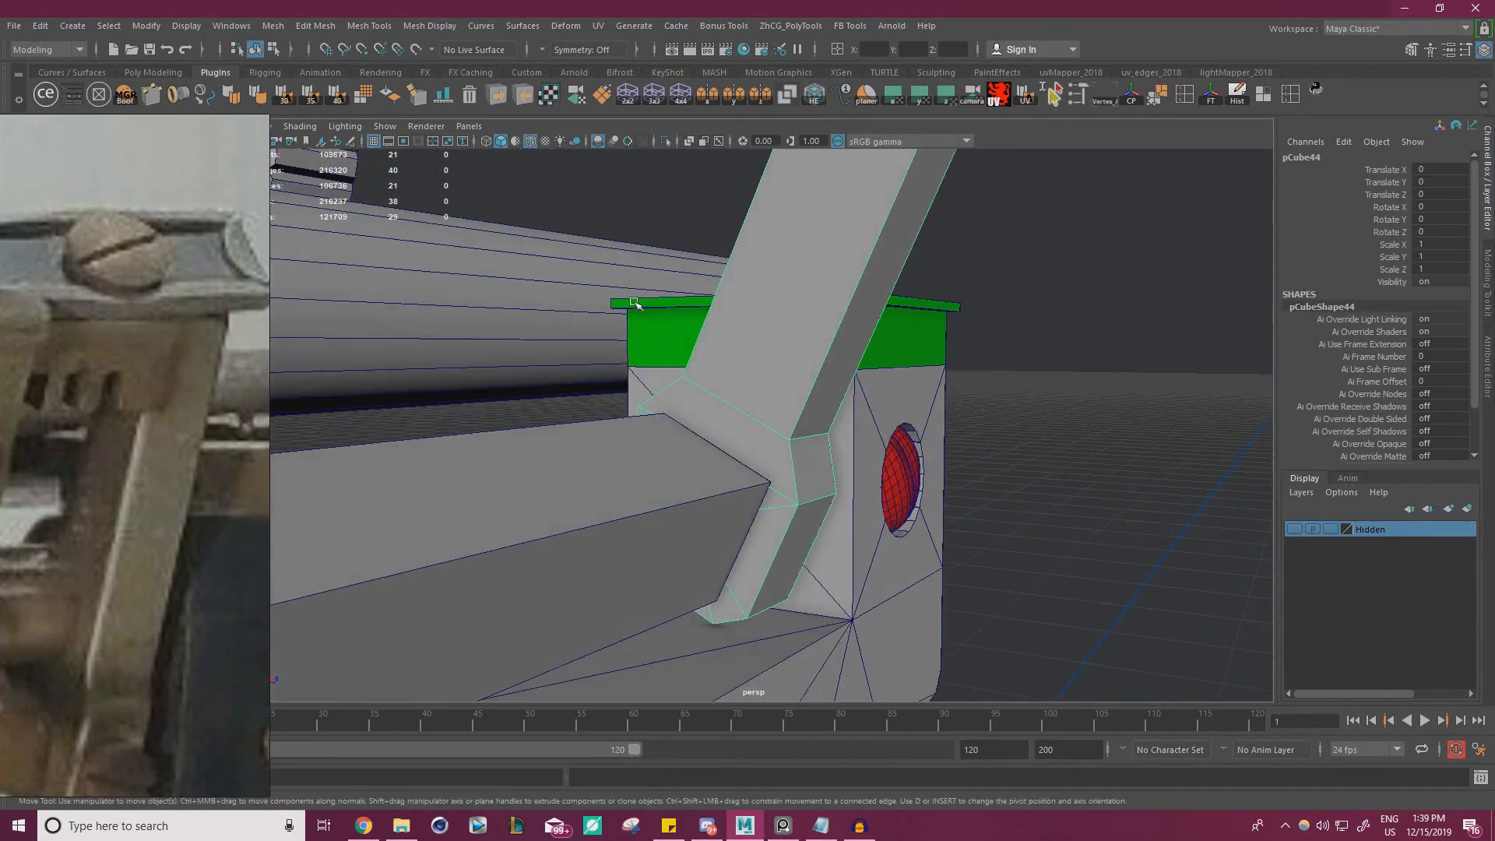
{"action": "left_click", "coordinate": [668, 140]}
Delete the edges radiating from the centre of the bracket foot's flat side face, and exit isolation
{"action": "left_click_drag", "start_coordinate": [668, 475], "coordinate": [724, 457], "text": "alt"}
{"action": "middle_click_drag", "start_coordinate": [725, 457], "coordinate": [795, 352], "text": "alt"}
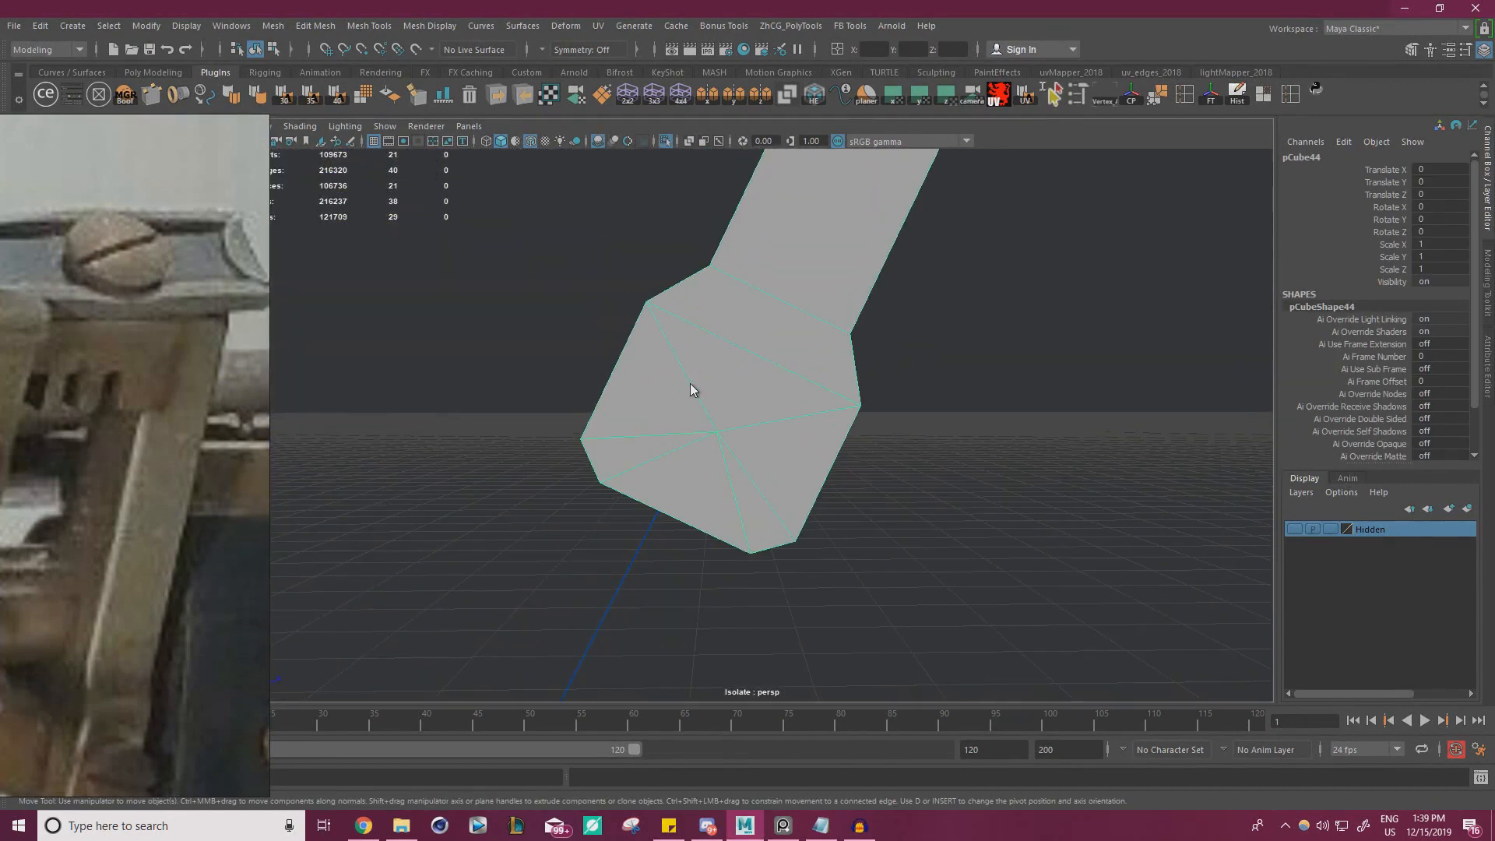
{"action": "right_click_drag", "start_coordinate": [693, 381], "coordinate": [690, 335]}
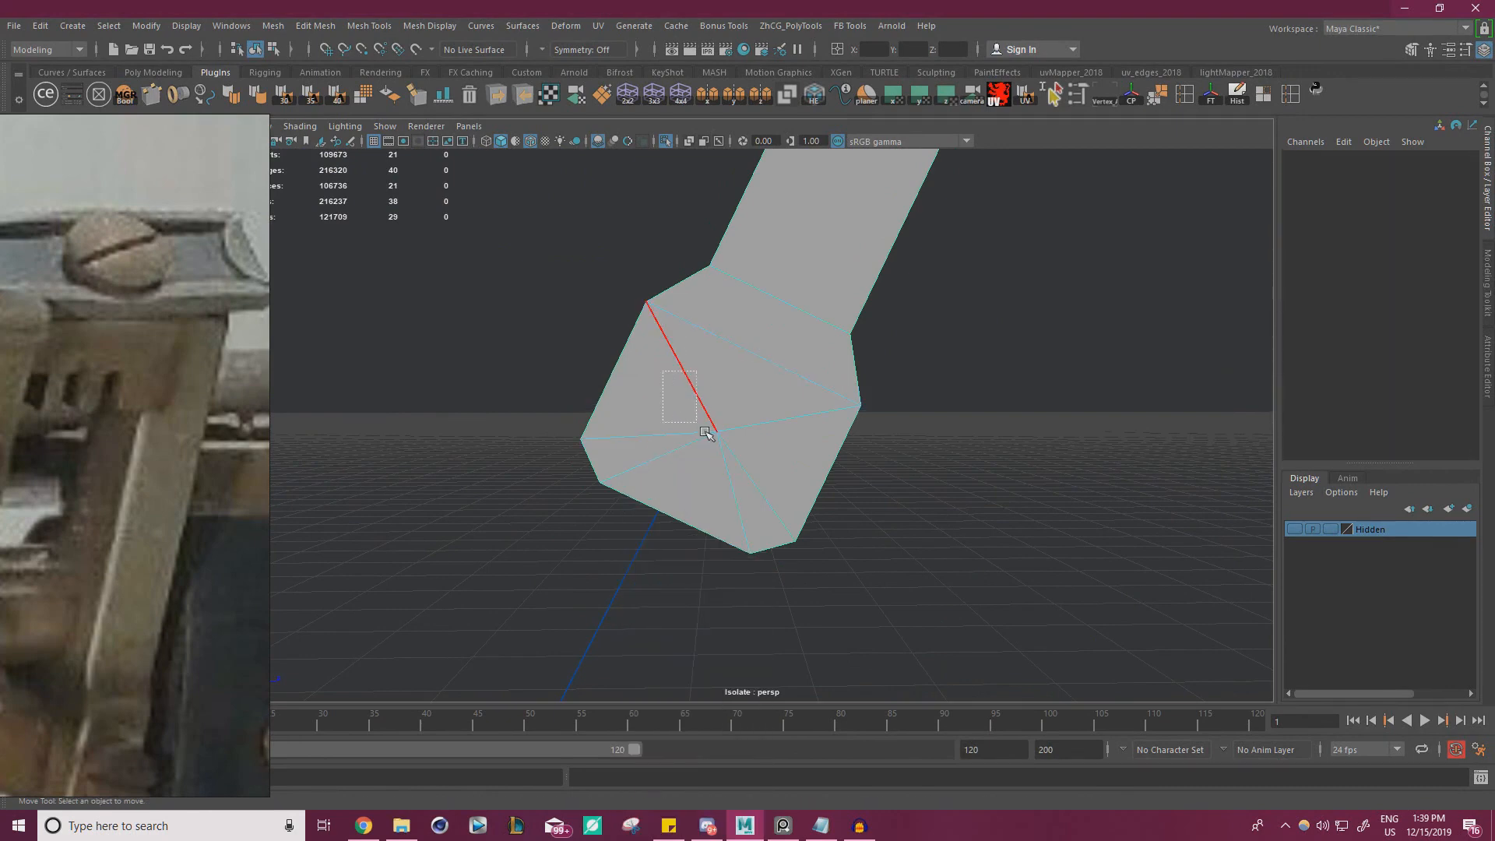
{"action": "mouse_move", "coordinate": [705, 431]}
{"action": "left_mouse_down"}
{"action": "mouse_move", "coordinate": [746, 463]}
{"action": "mouse_move", "coordinate": [477, 414]}
{"action": "mouse_move", "coordinate": [727, 447]}
{"action": "left_mouse_up"}
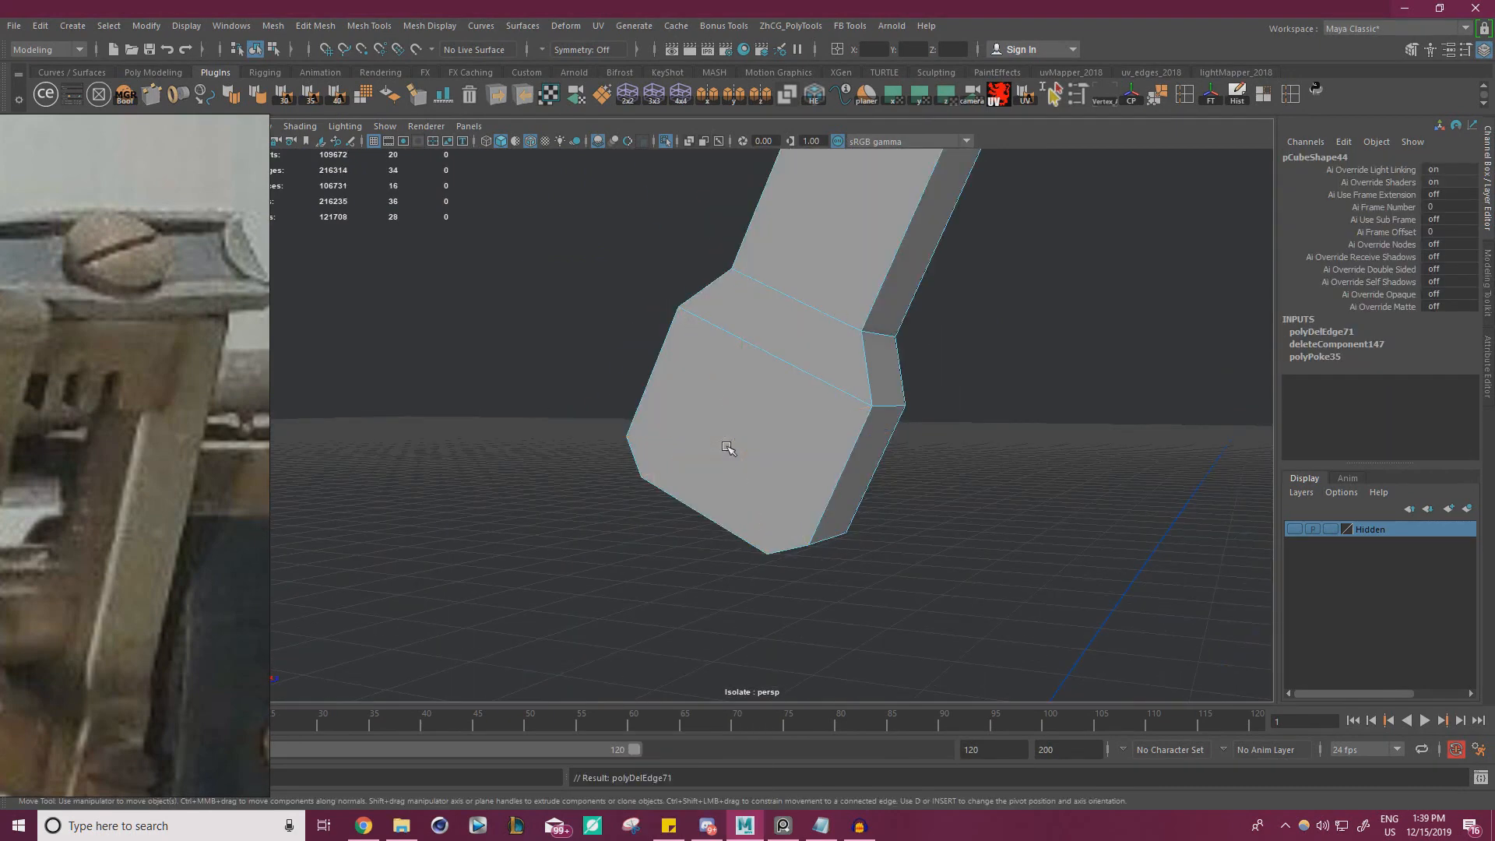
{"action": "right_click_drag", "start_coordinate": [689, 370], "coordinate": [743, 308]}
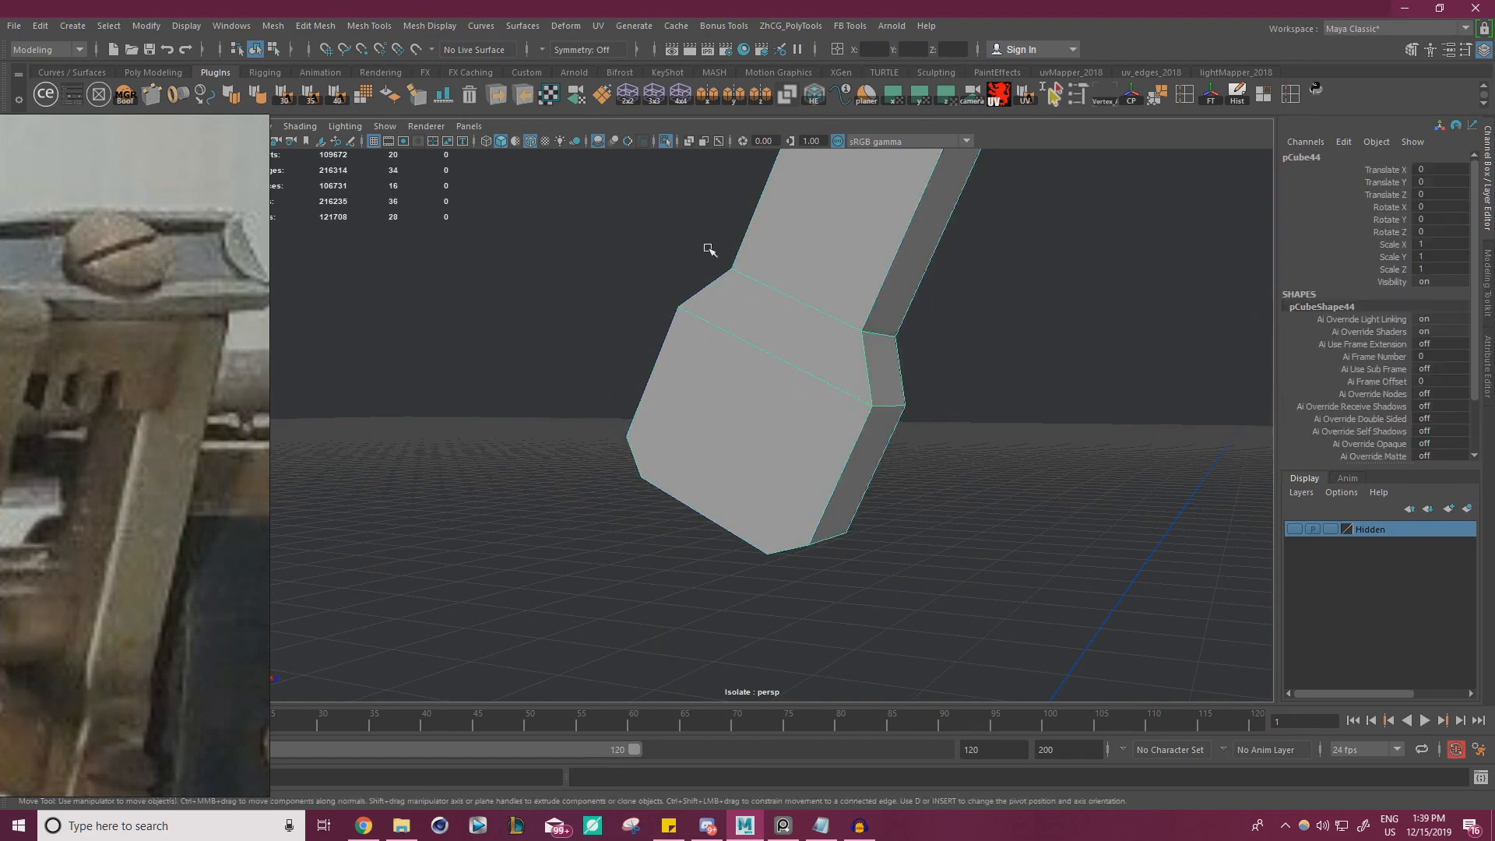
{"action": "left_click", "coordinate": [668, 143]}
Select the long bar beside the bracket and duplicate it in place
{"action": "scroll", "coordinate": [681, 239], "scroll_direction": "down", "scroll_amount": 3}
{"action": "left_click_drag", "start_coordinate": [681, 239], "coordinate": [624, 368], "text": "alt"}
{"action": "right_click_drag", "start_coordinate": [624, 377], "coordinate": [672, 359]}
{"action": "left_click", "coordinate": [660, 398]}
{"action": "left_click_drag", "start_coordinate": [661, 398], "coordinate": [562, 401], "text": "alt"}
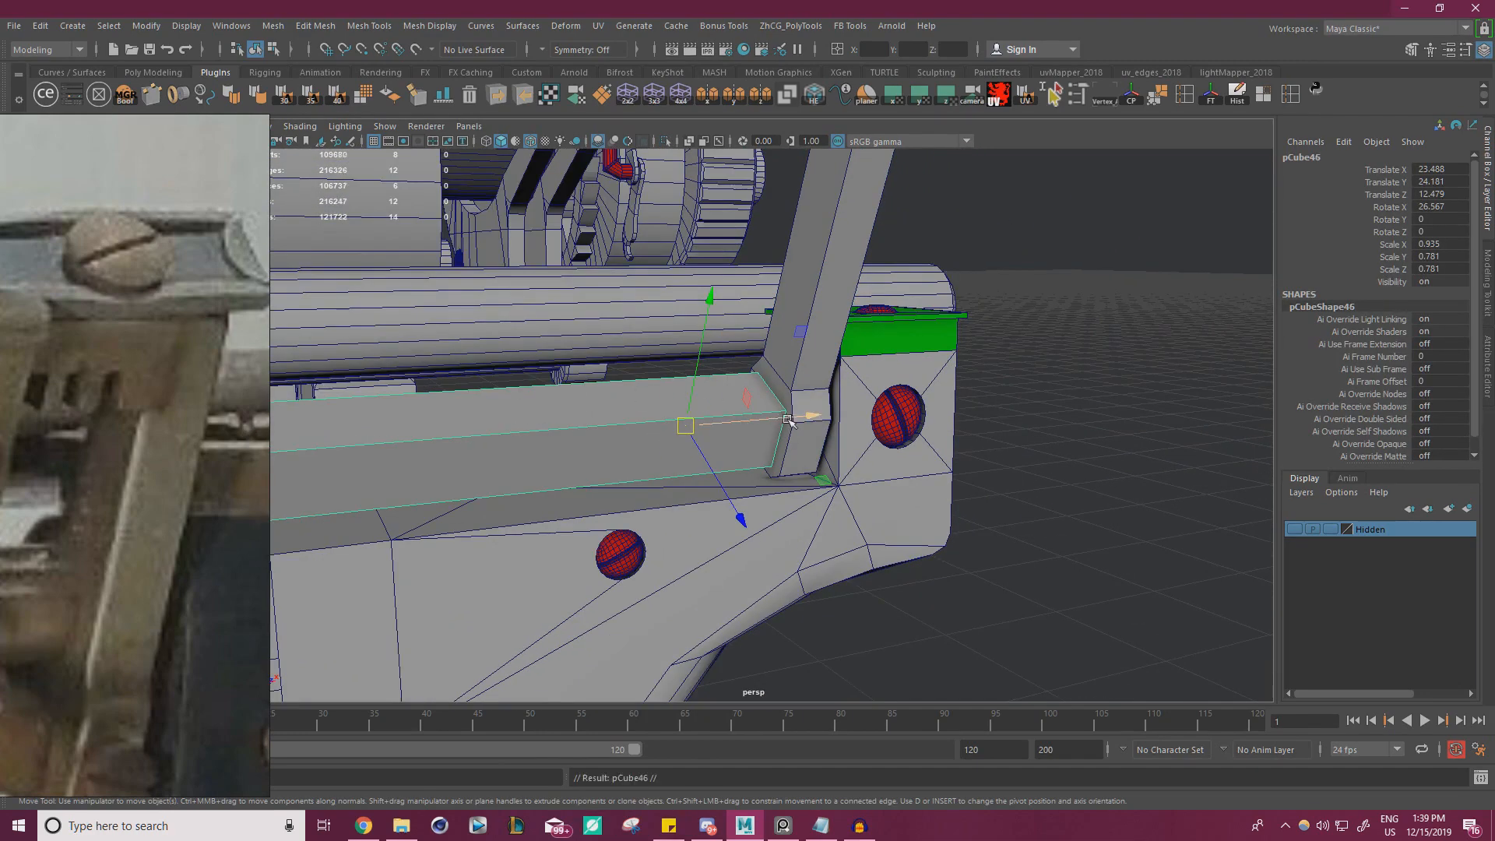
Slide the duplicated bar outward past the end bracket and isolate it together with the bracket
{"action": "left_click_drag", "start_coordinate": [788, 420], "coordinate": [1076, 363]}
{"action": "left_click", "coordinate": [832, 279]}
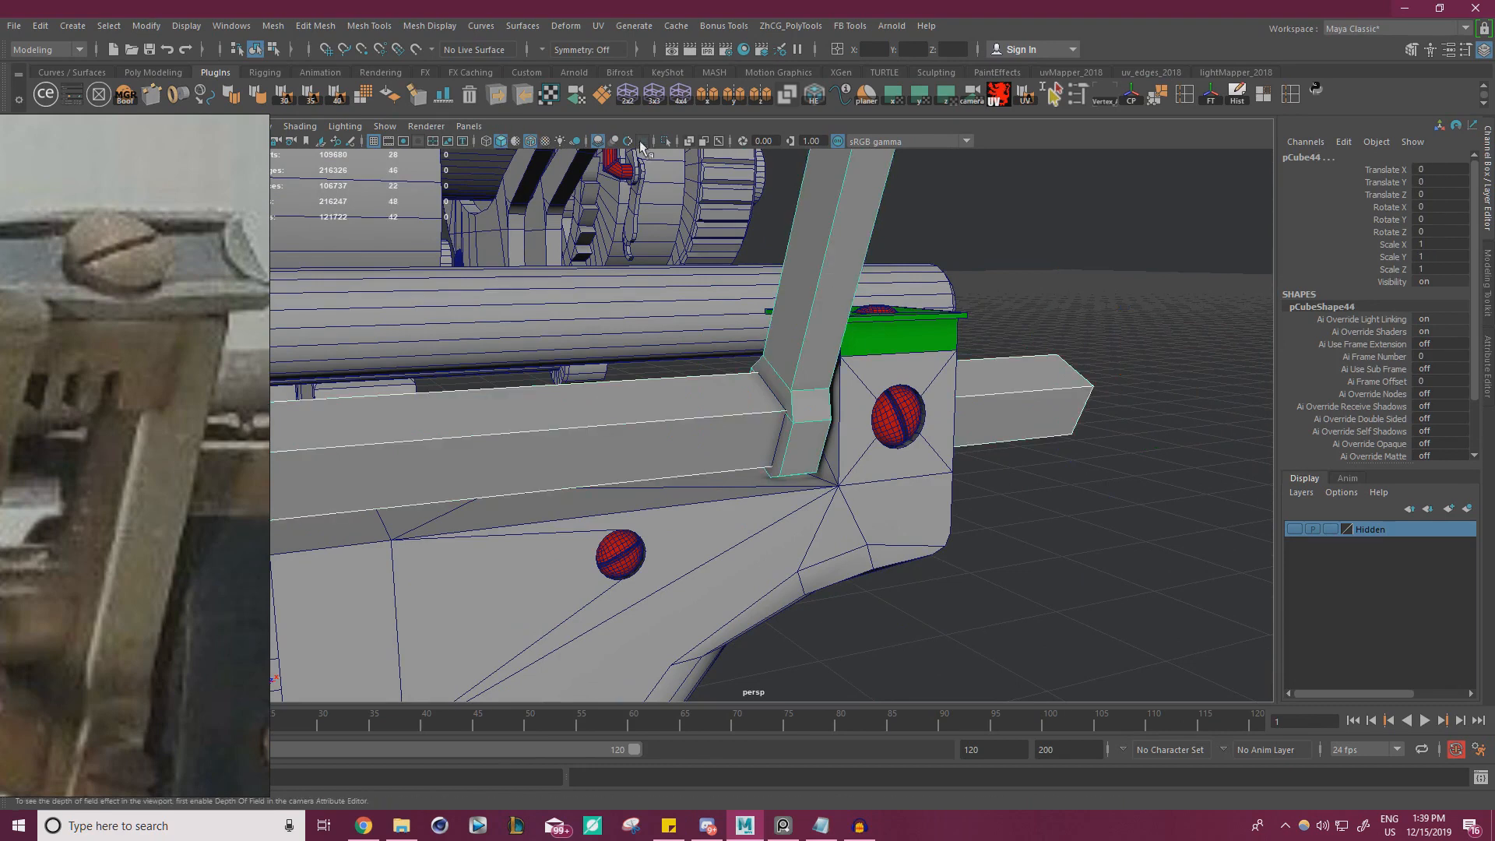
{"action": "key", "text": "ctrl+1"}
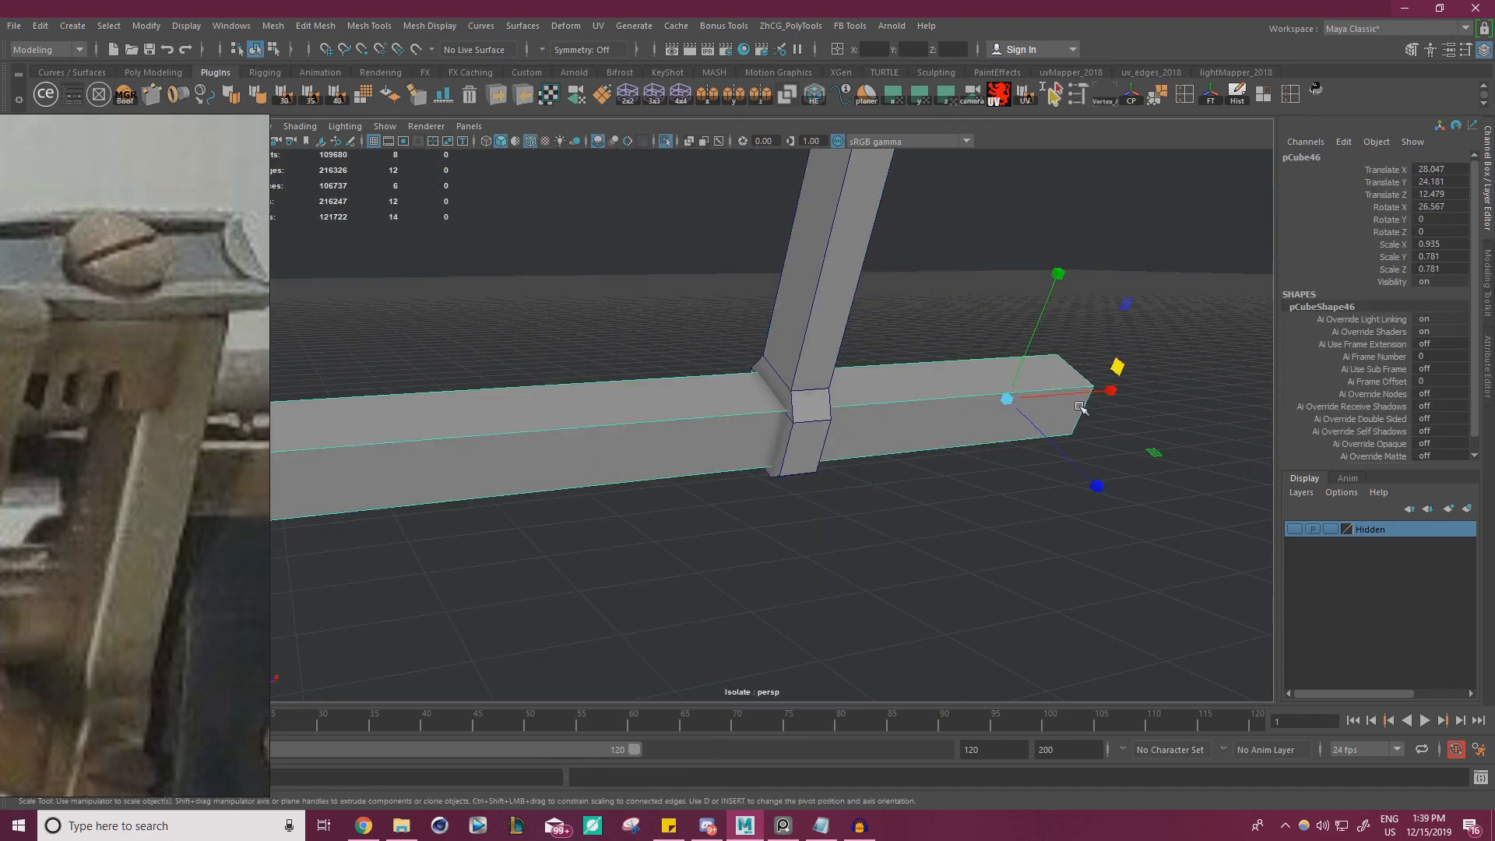
Shorten the duplicated bar to an X scale of 0.063 and move it back so it crosses the bracket foot
{"action": "left_click_drag", "start_coordinate": [1080, 406], "coordinate": [989, 394]}
{"action": "key", "text": "w"}
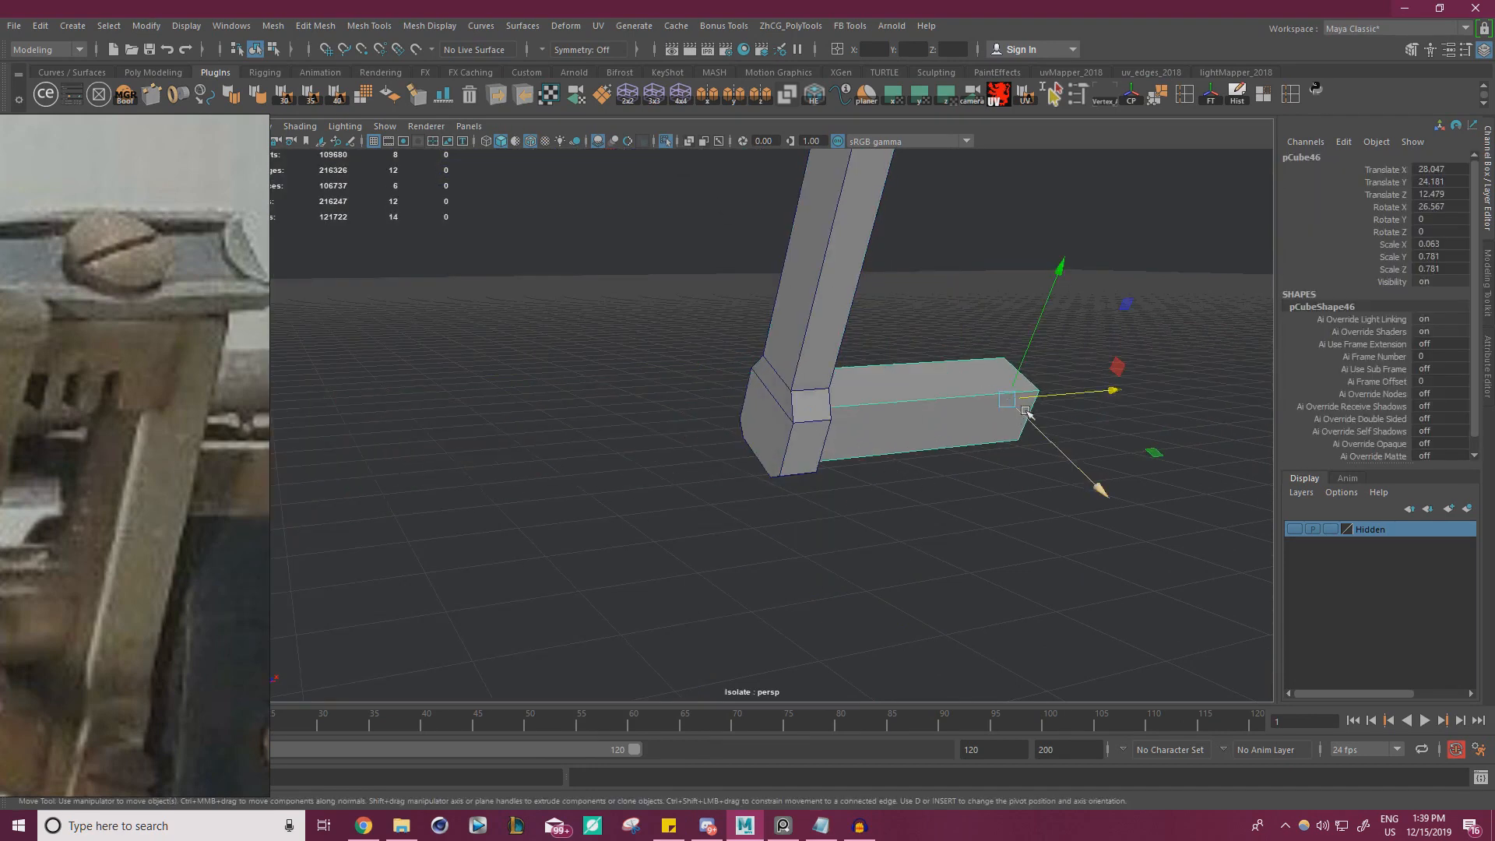
{"action": "left_click_drag", "start_coordinate": [1081, 394], "coordinate": [969, 400]}
Select both the bracket and the short block and freeze their transformations
{"action": "left_click_drag", "start_coordinate": [876, 458], "coordinate": [771, 557], "text": "alt"}
{"action": "left_click", "coordinate": [868, 485]}
{"action": "left_click_drag", "start_coordinate": [613, 286], "coordinate": [801, 361]}
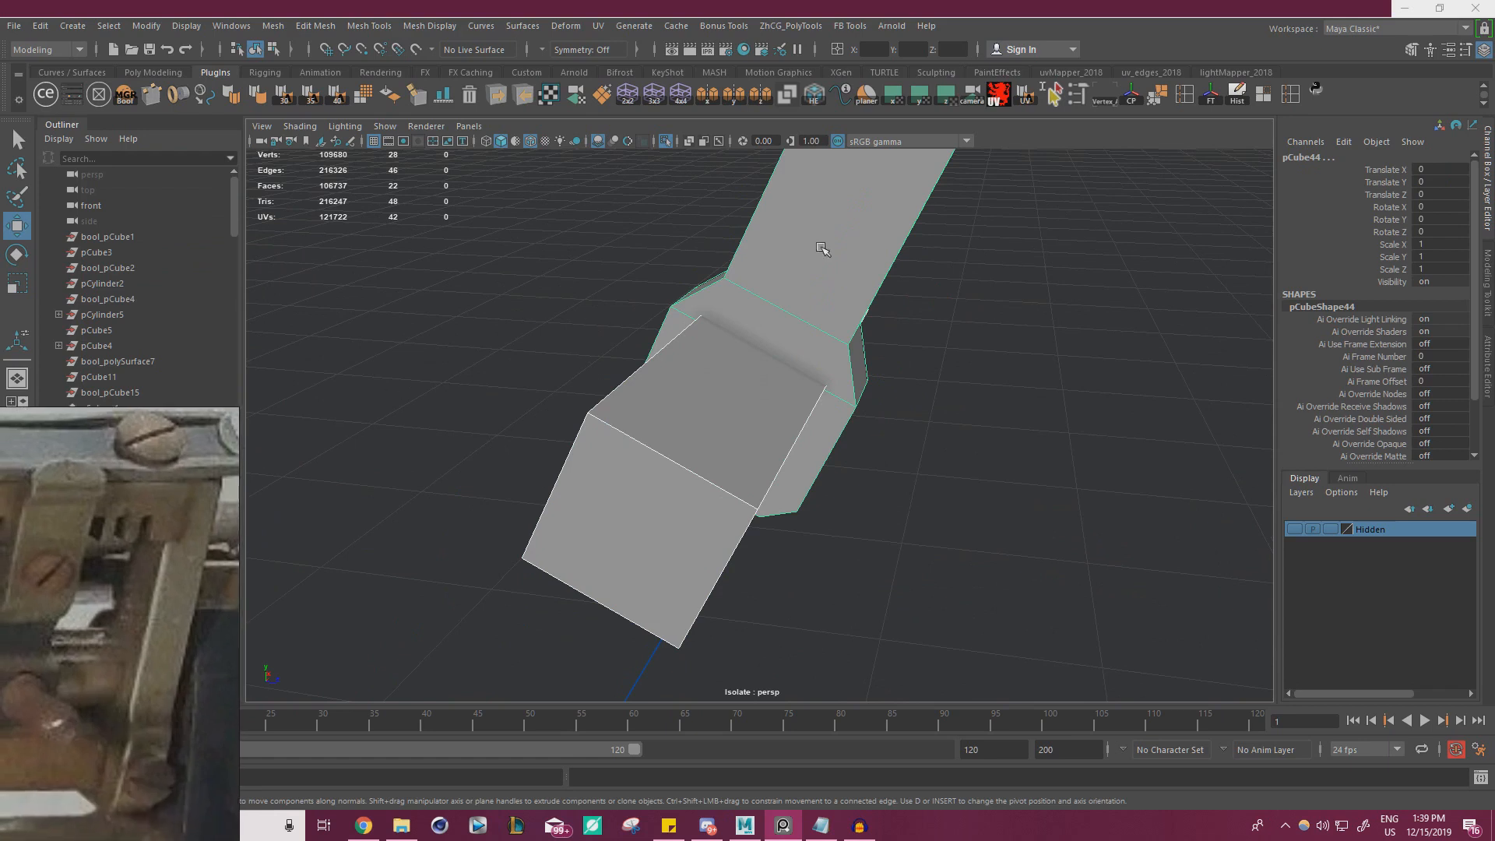
{"action": "left_click", "coordinate": [1215, 99]}
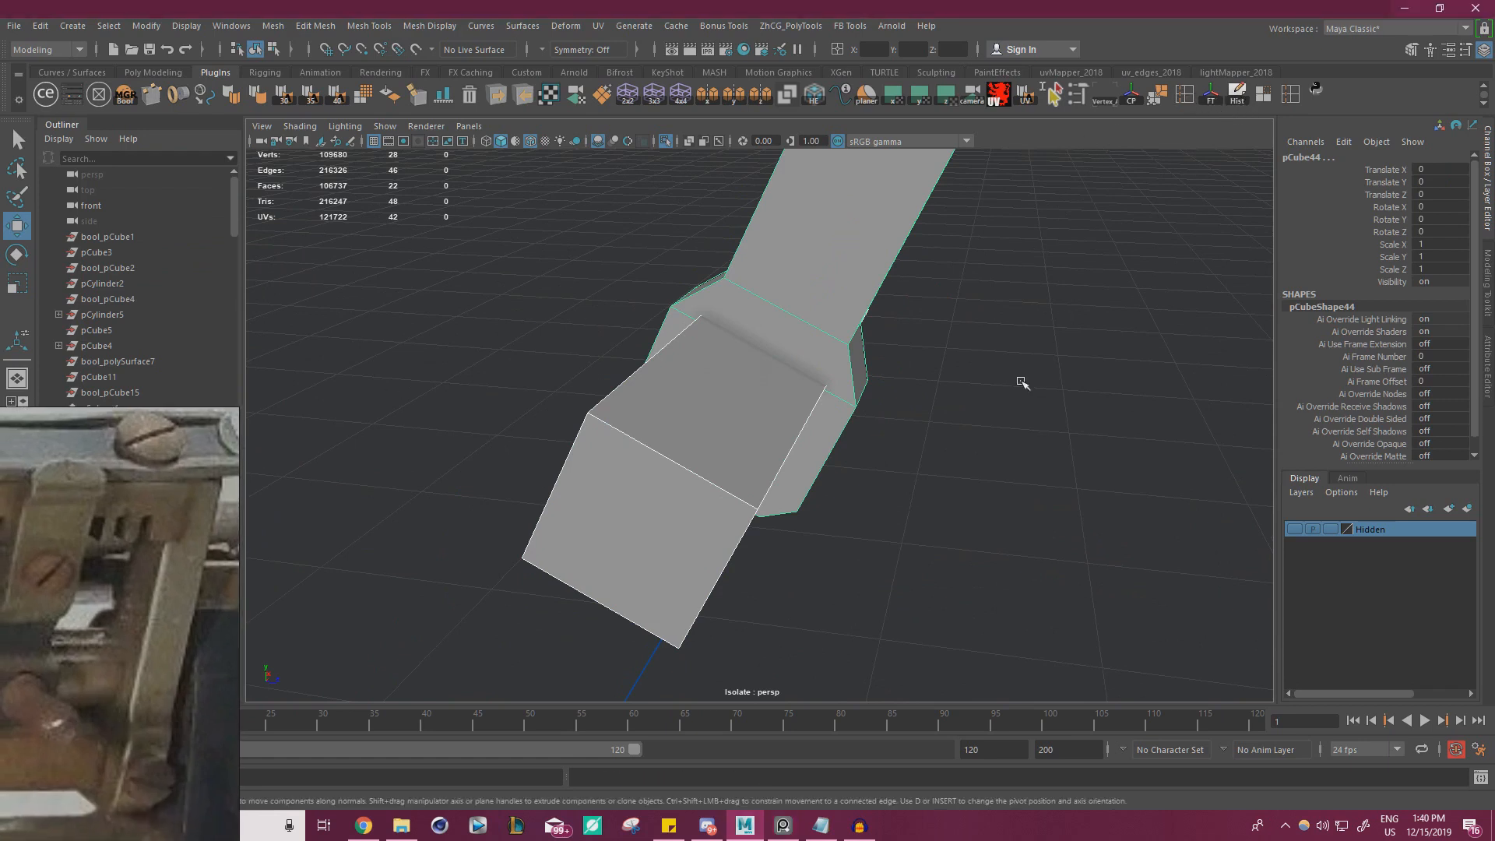
Subtract the block from the bracket foot with a DcBoolManager Difference operation, and delete the history and base objects
{"action": "left_click", "coordinate": [1022, 382]}
{"action": "left_click_drag", "start_coordinate": [1022, 382], "coordinate": [701, 327]}
{"action": "left_click", "coordinate": [499, 257]}
{"action": "left_click", "coordinate": [127, 97]}
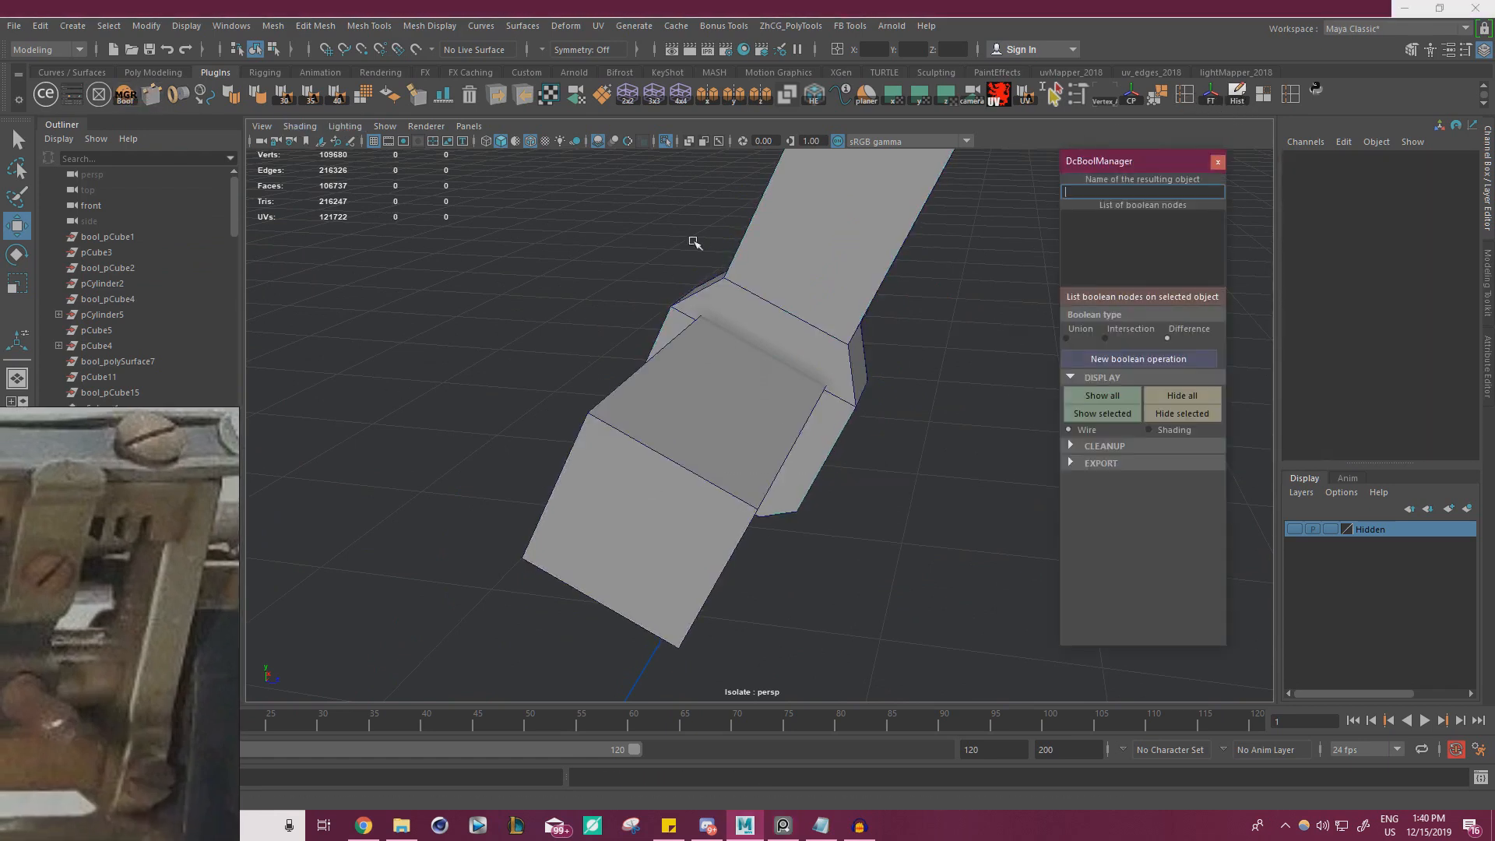
{"action": "left_click_drag", "start_coordinate": [1083, 166], "coordinate": [1134, 164]}
{"action": "left_click", "coordinate": [847, 302]}
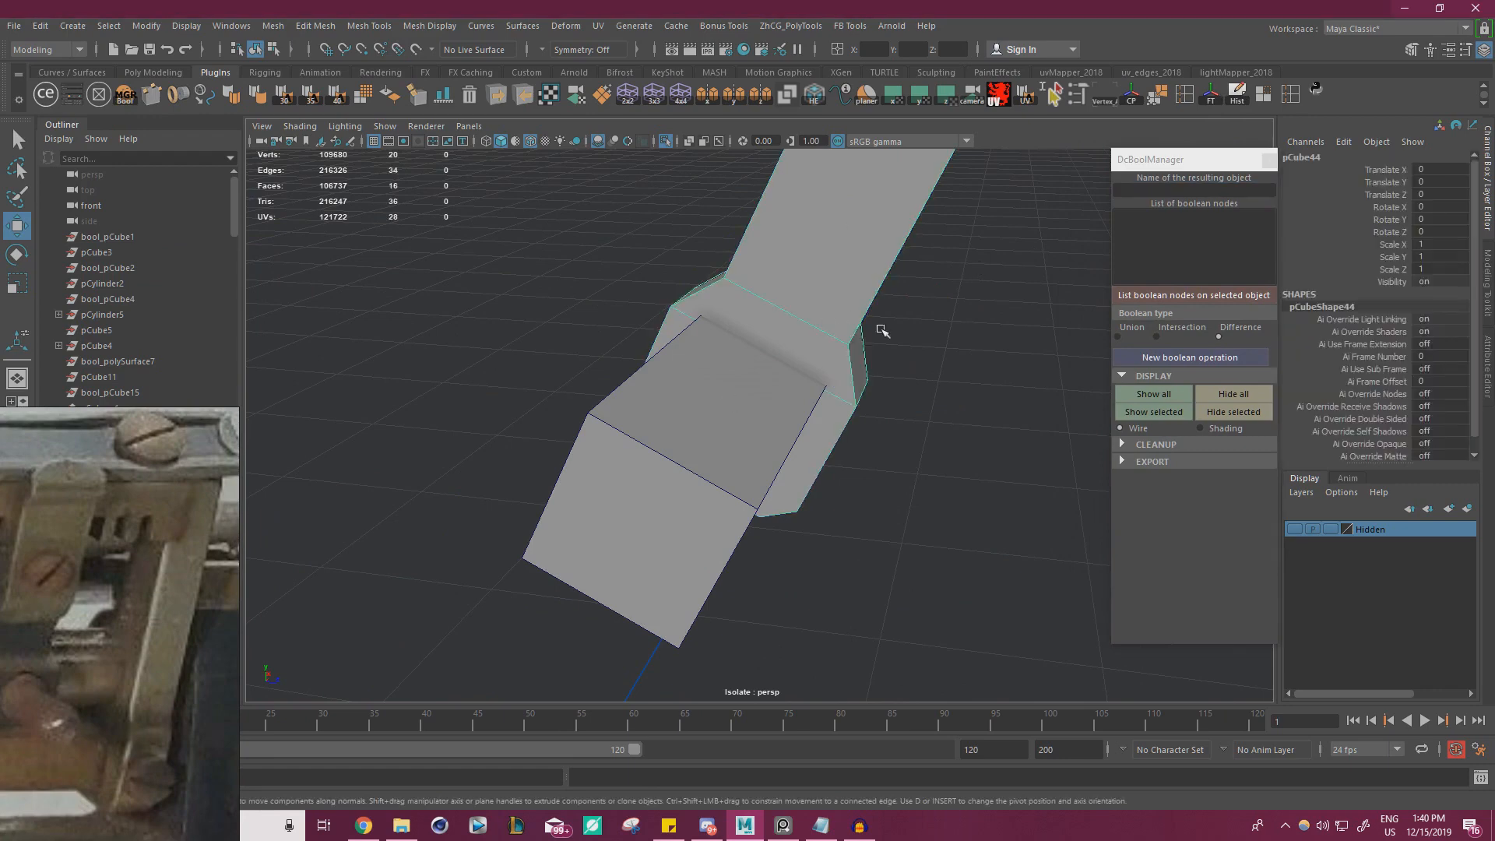
{"action": "left_click_drag", "start_coordinate": [883, 330], "coordinate": [891, 352], "text": "alt"}
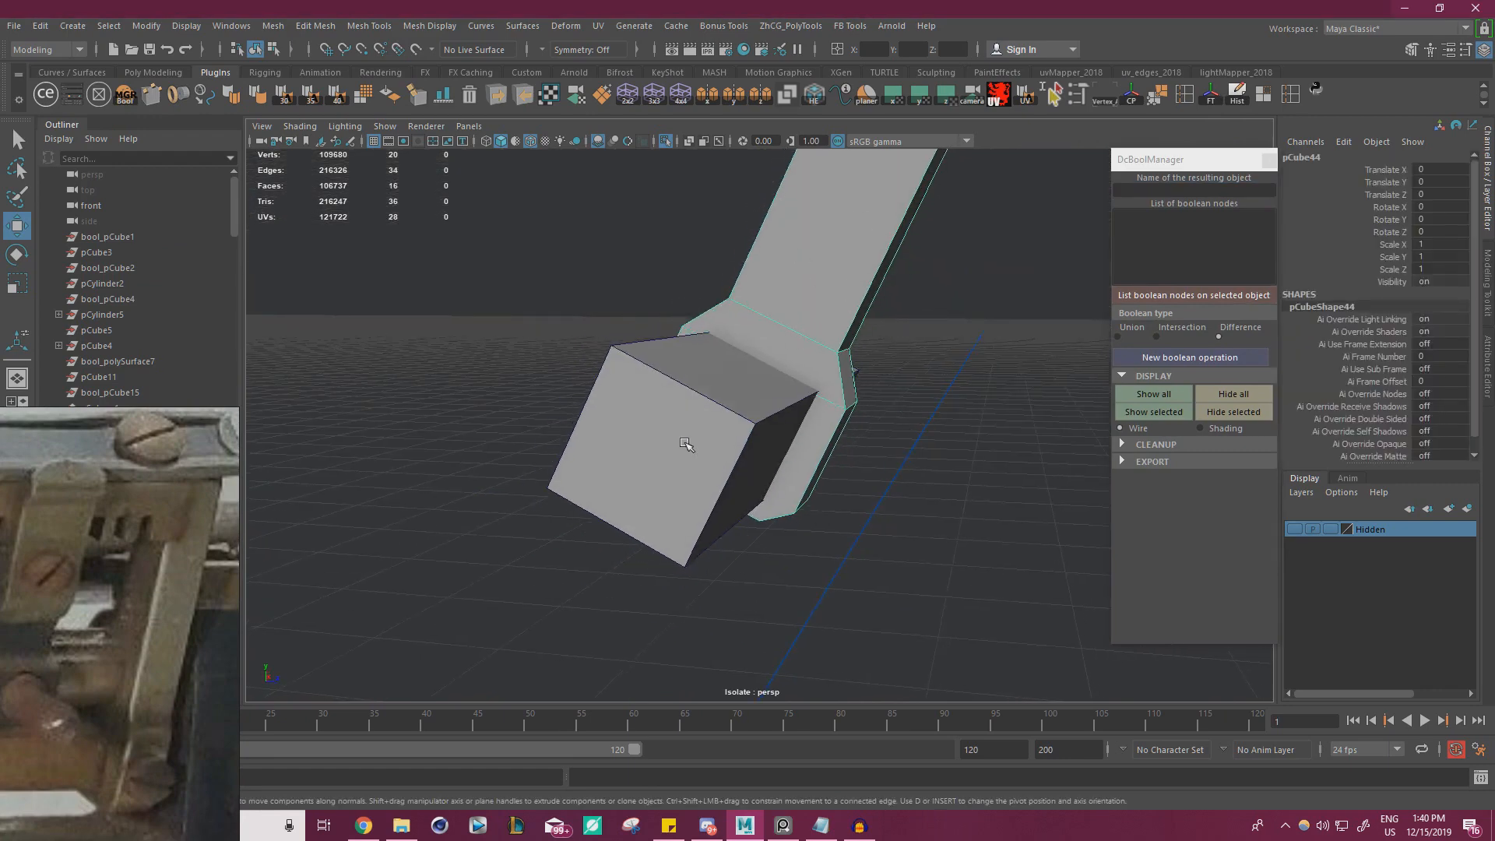
{"action": "left_click", "coordinate": [685, 444], "text": "shift"}
{"action": "left_click", "coordinate": [1120, 444]}
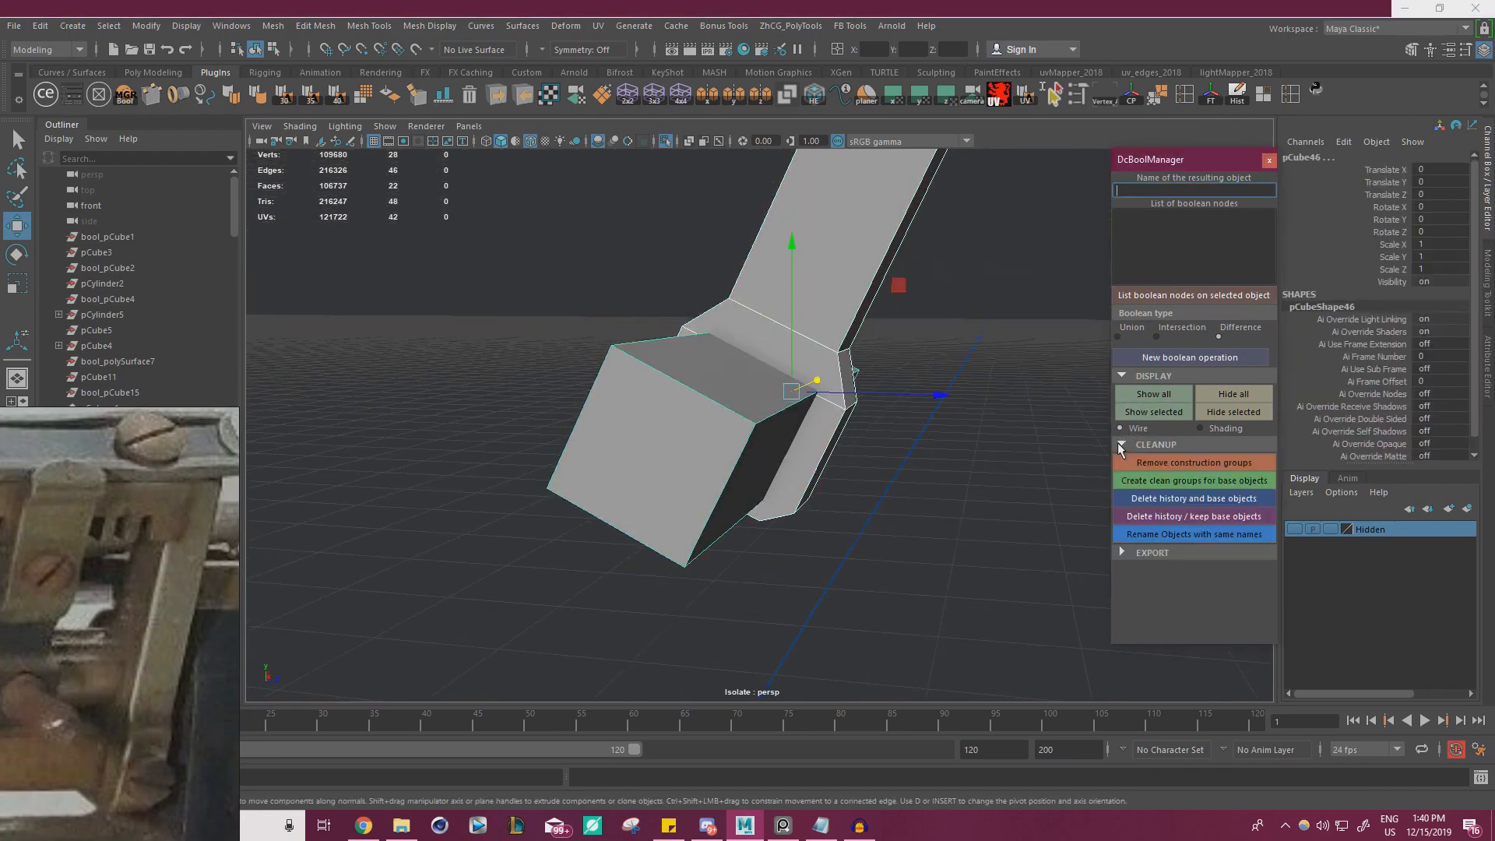
{"action": "left_click", "coordinate": [1199, 359]}
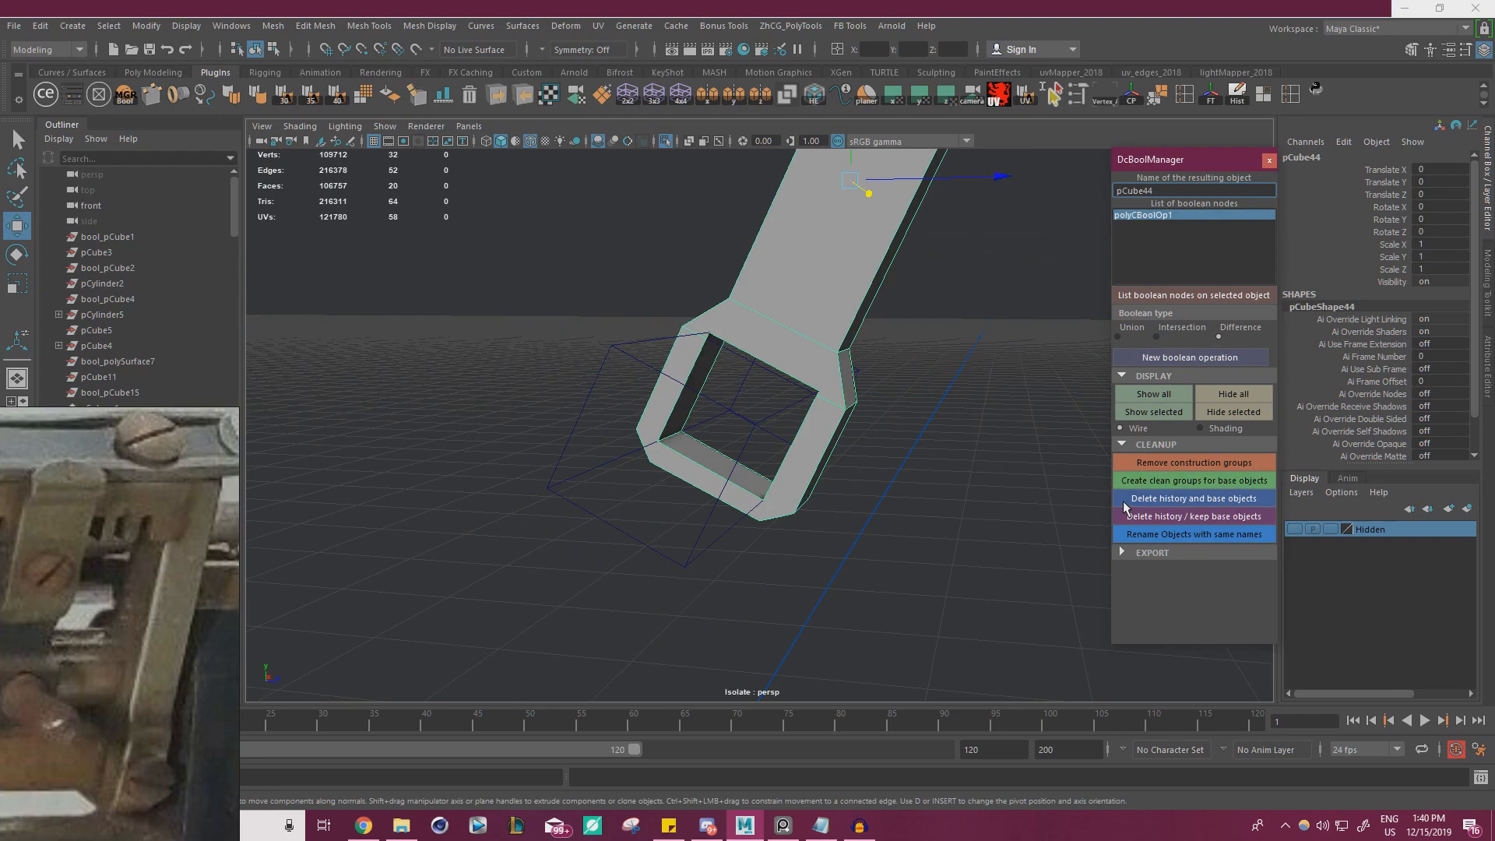
{"action": "left_click", "coordinate": [1202, 499]}
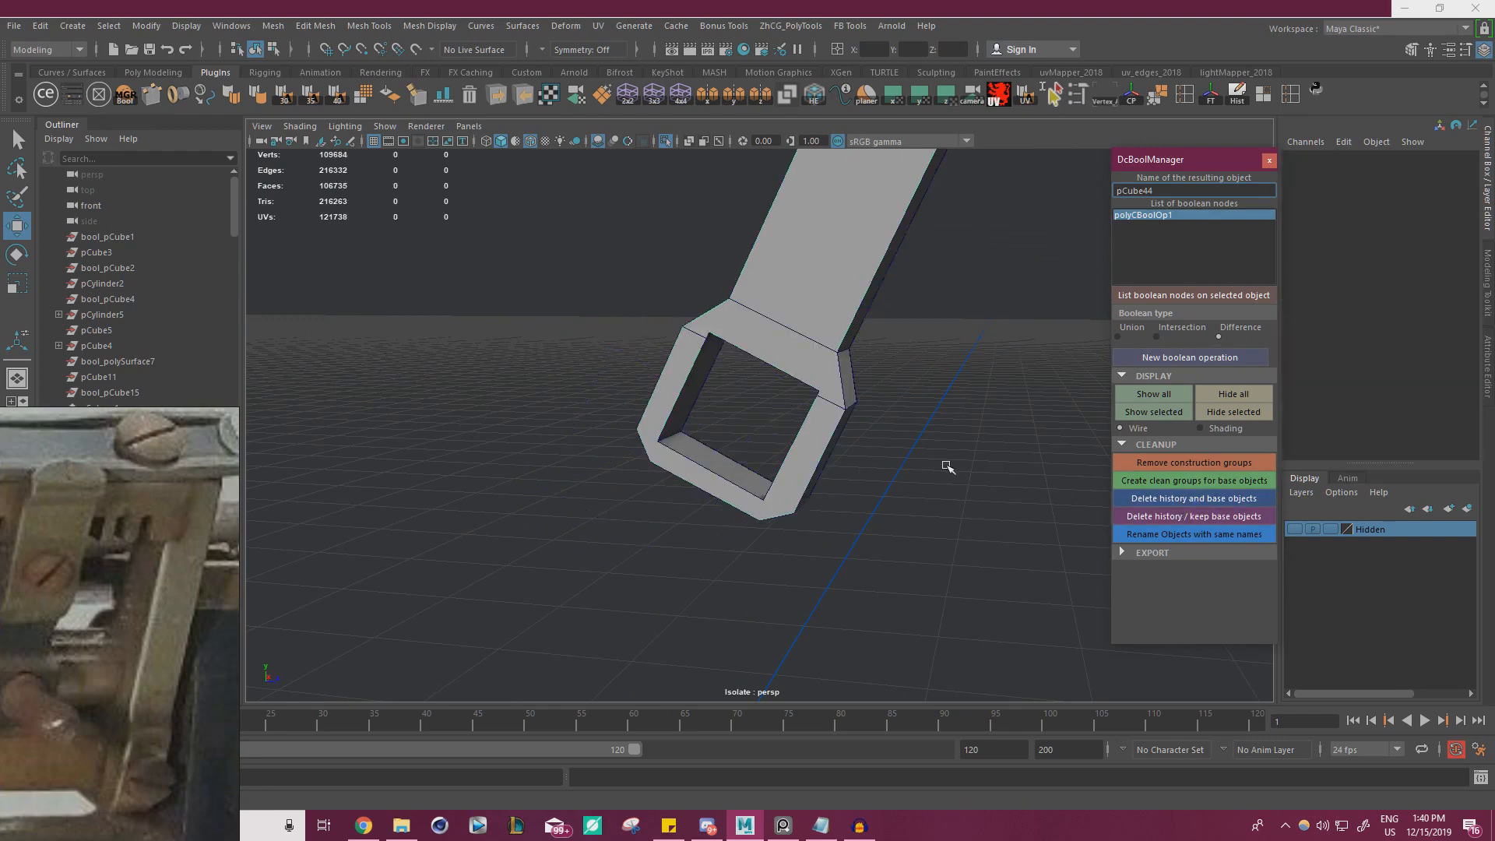
Snap the stray vertices beside the square hole's two upper corners onto those corners on one face of the foot
{"action": "left_click_drag", "start_coordinate": [946, 466], "coordinate": [834, 499], "text": "alt"}
{"action": "left_click_drag", "start_coordinate": [643, 273], "coordinate": [810, 311]}
{"action": "right_click_drag", "start_coordinate": [810, 312], "coordinate": [913, 398], "text": "alt"}
{"action": "left_click_drag", "start_coordinate": [912, 398], "coordinate": [633, 312], "text": "alt"}
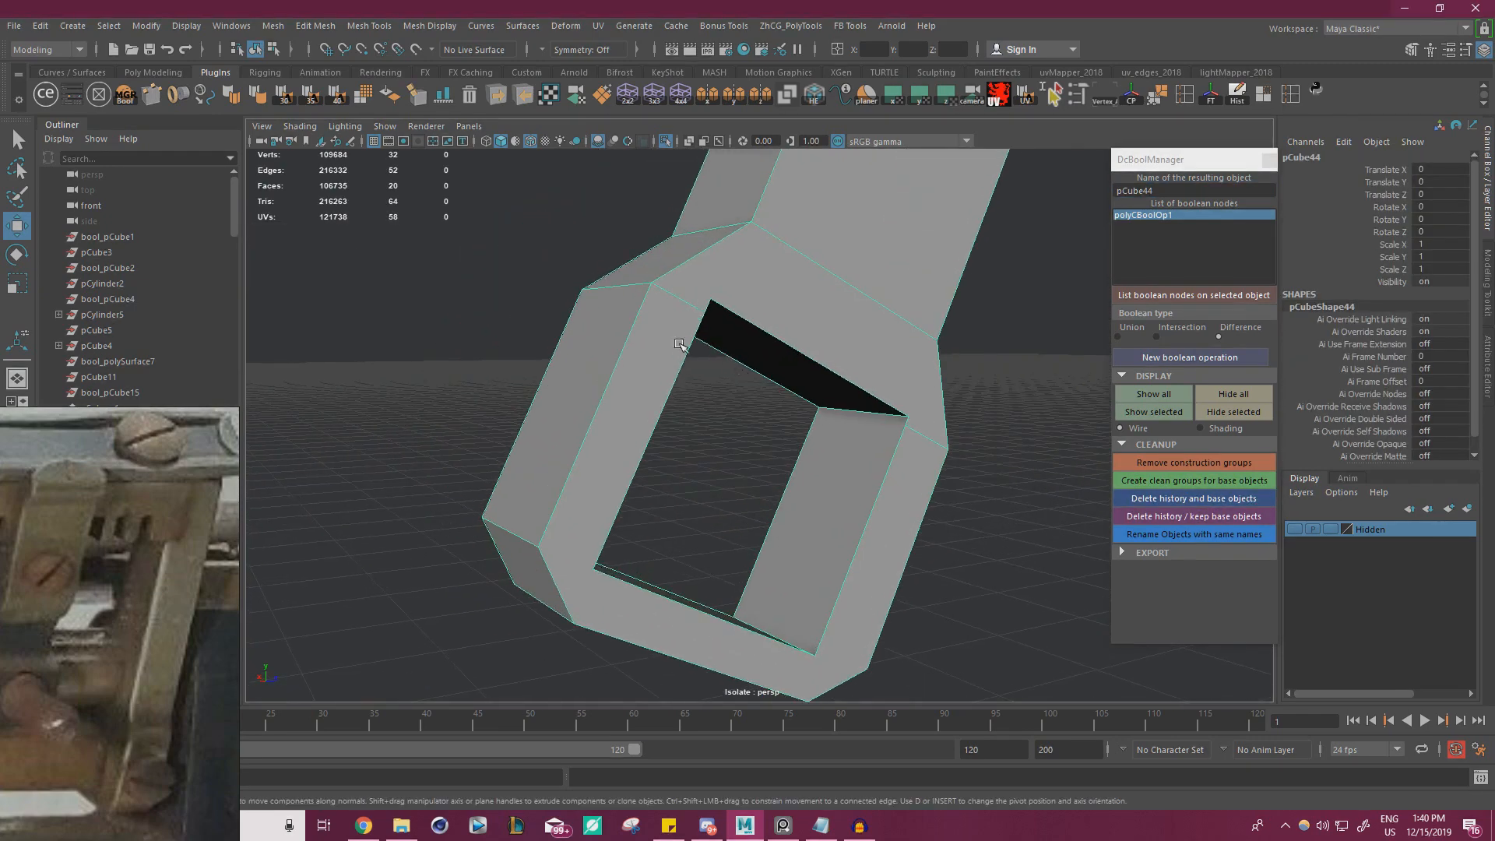
{"action": "right_click_drag", "start_coordinate": [633, 312], "coordinate": [623, 265]}
{"action": "right_click_drag", "start_coordinate": [685, 305], "coordinate": [648, 306]}
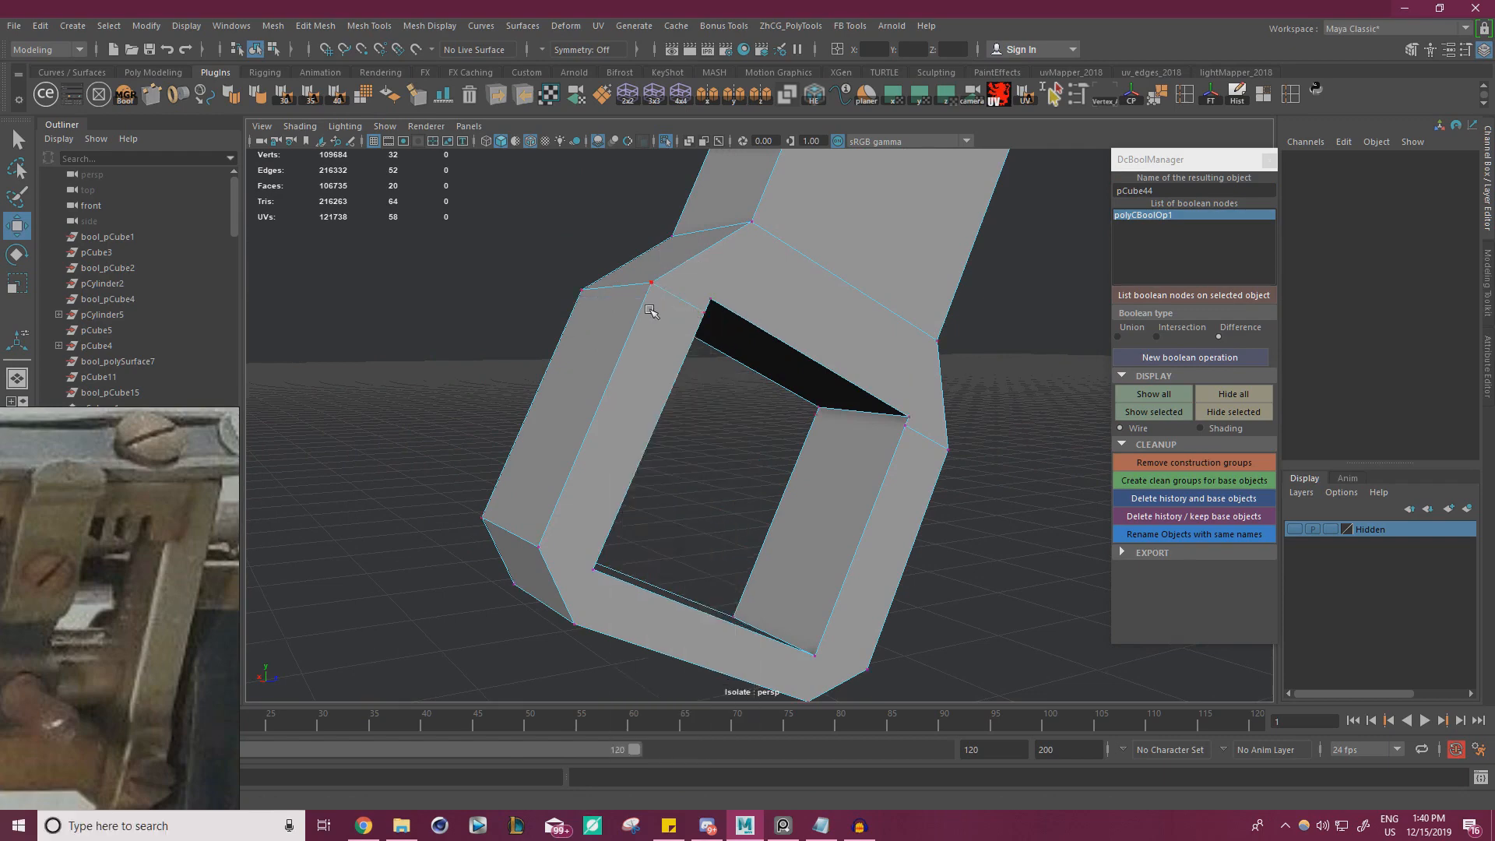
{"action": "left_click_drag", "start_coordinate": [685, 343], "coordinate": [610, 331], "text": "alt"}
{"action": "left_click", "coordinate": [696, 329]}
{"action": "key", "text": "v"}
{"action": "left_click_drag", "start_coordinate": [706, 310], "coordinate": [712, 303]}
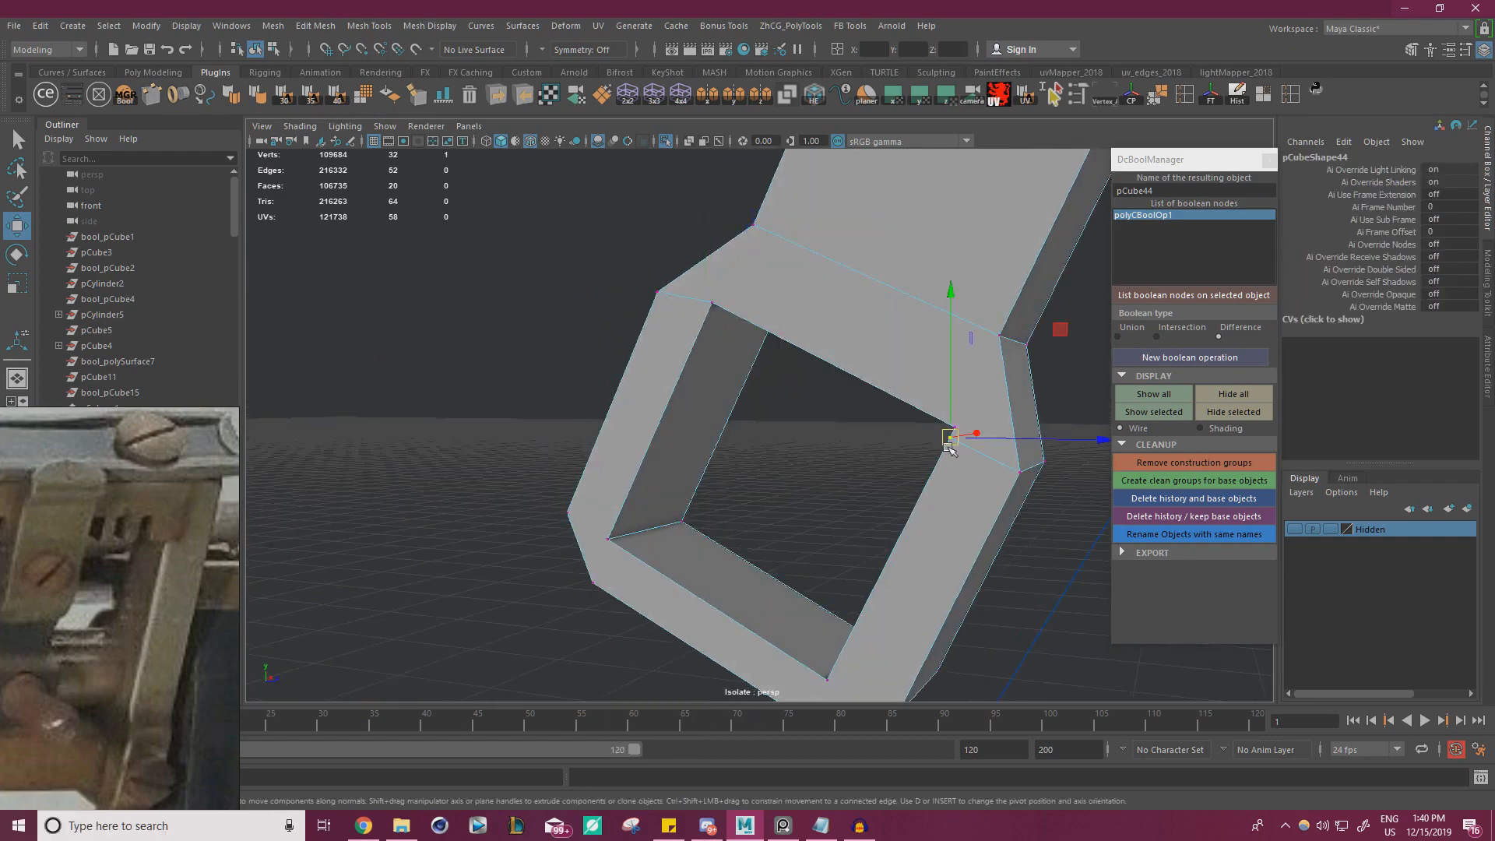
{"action": "left_click_drag", "start_coordinate": [1028, 432], "coordinate": [927, 321], "text": "alt"}
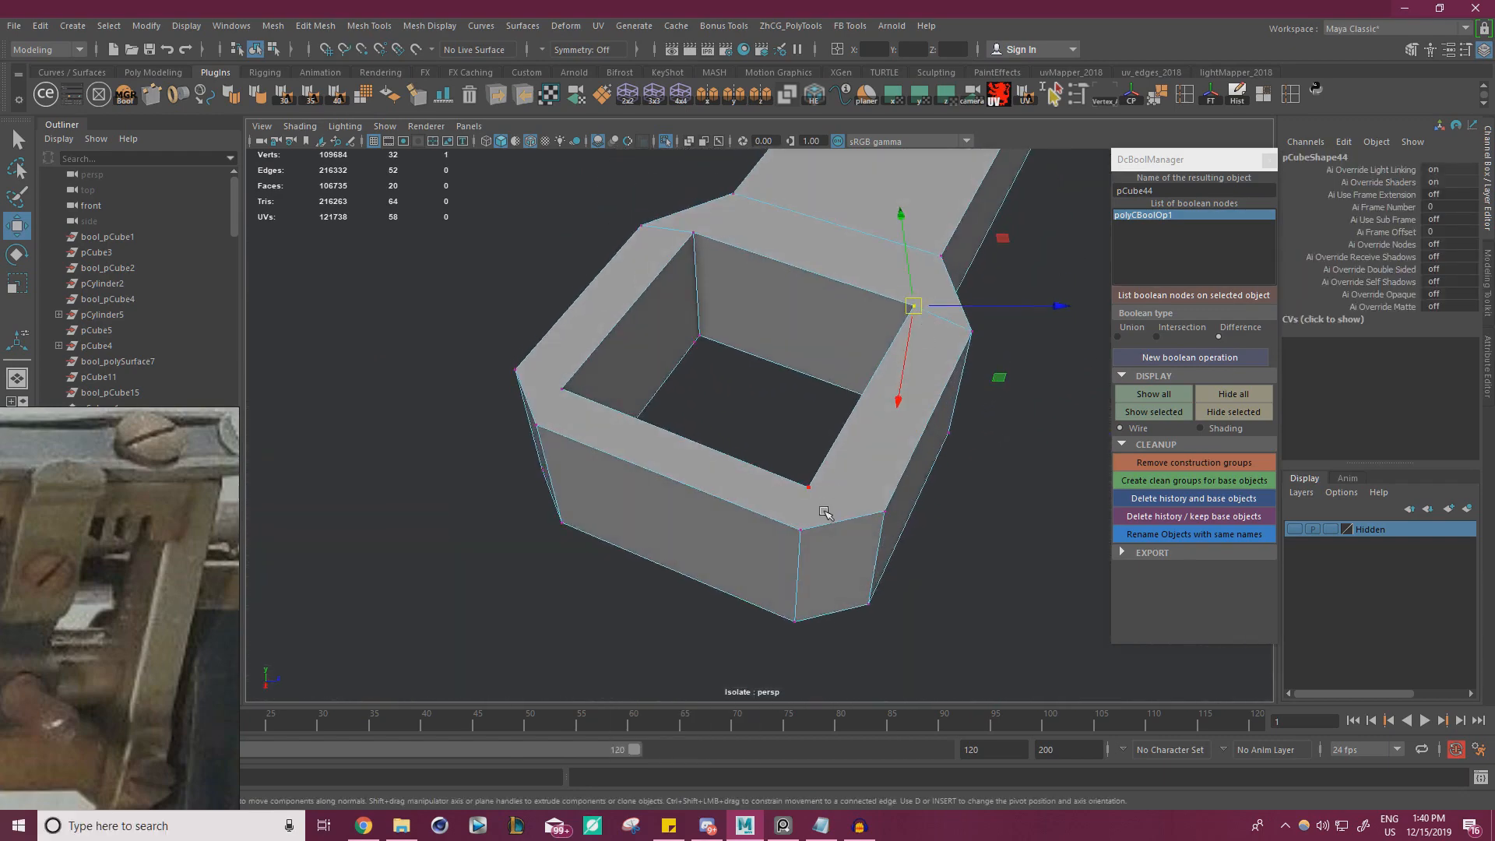
Connect each lower corner of the square hole to a nearby bottom outer corner of the foot's face
{"action": "left_click", "coordinate": [812, 492]}
{"action": "left_click", "coordinate": [830, 527], "text": "shift"}
{"action": "right_click_drag", "start_coordinate": [849, 532], "coordinate": [1004, 554], "text": "shift"}
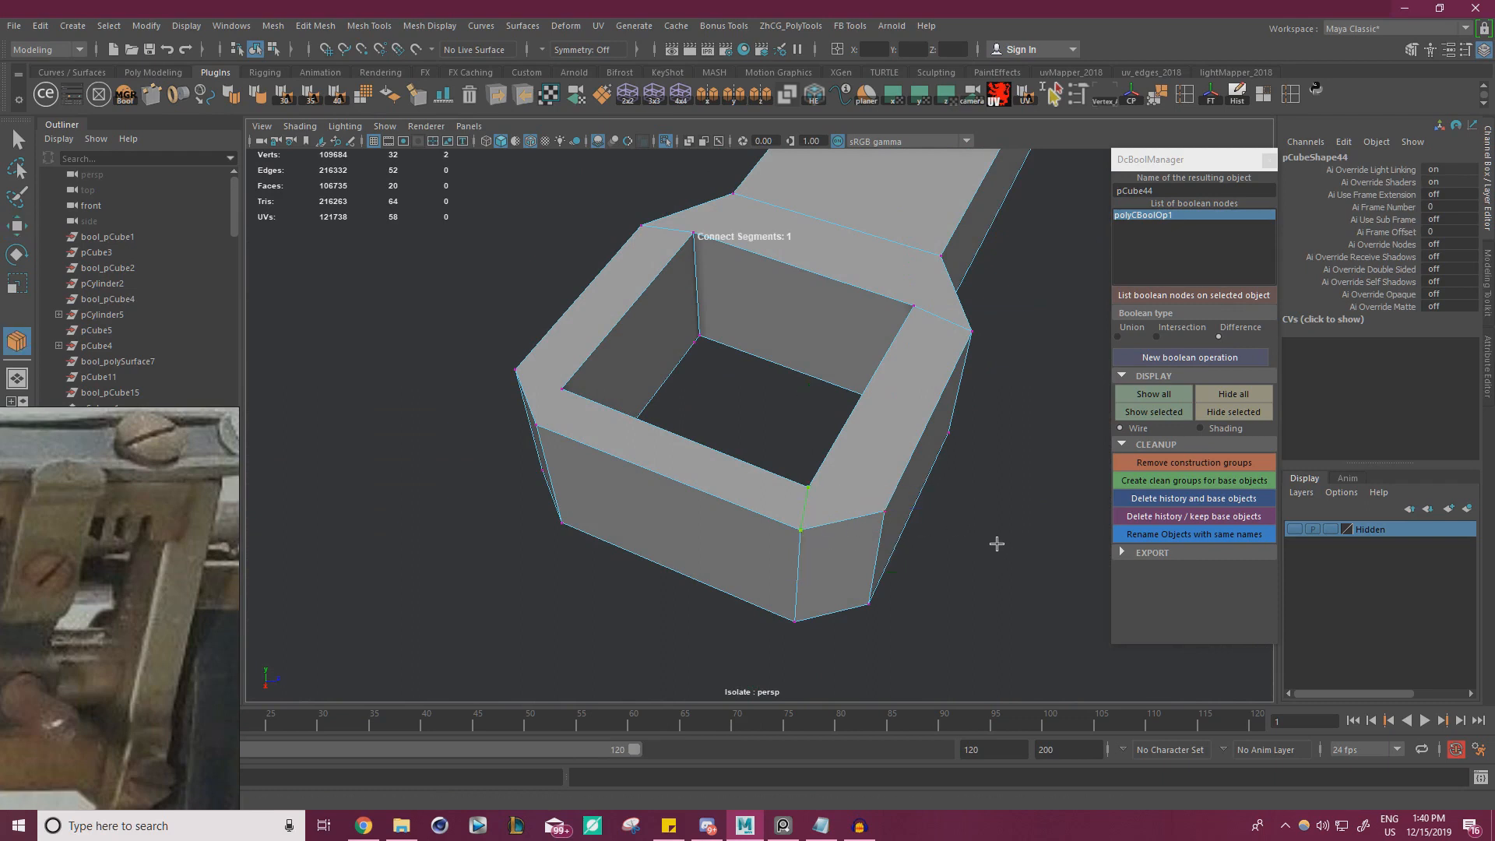
{"action": "key", "text": "Return"}
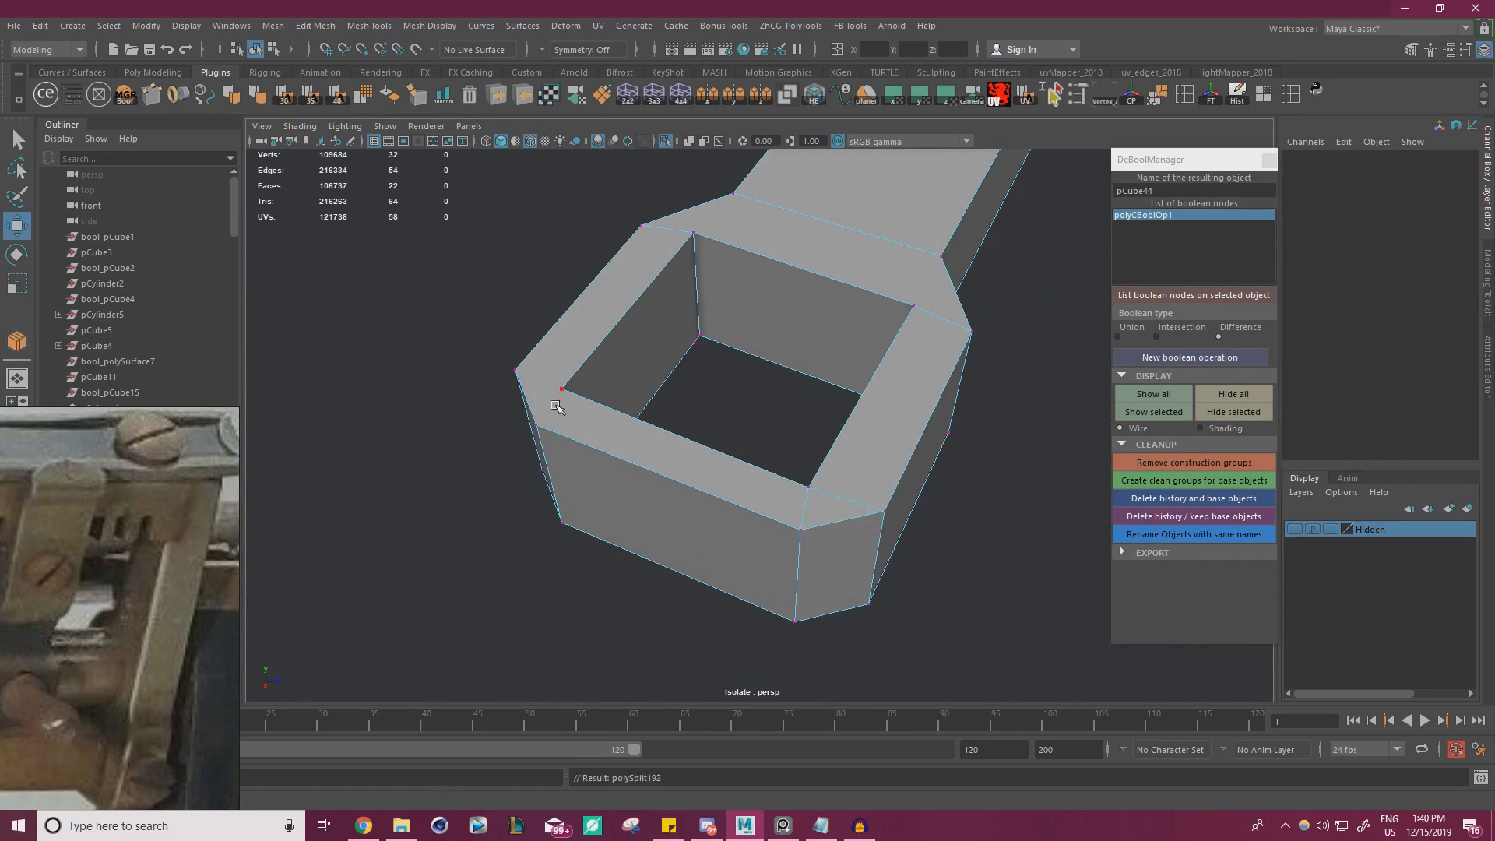
{"action": "left_click", "coordinate": [558, 404]}
{"action": "left_click", "coordinate": [549, 423], "text": "shift"}
{"action": "right_click_drag", "start_coordinate": [555, 426], "coordinate": [674, 482], "text": "shift"}
{"action": "key", "text": "Return"}
Connect the hole's lower corners to the remaining side corners of the foot's chamfered outline
{"action": "left_click", "coordinate": [559, 392]}
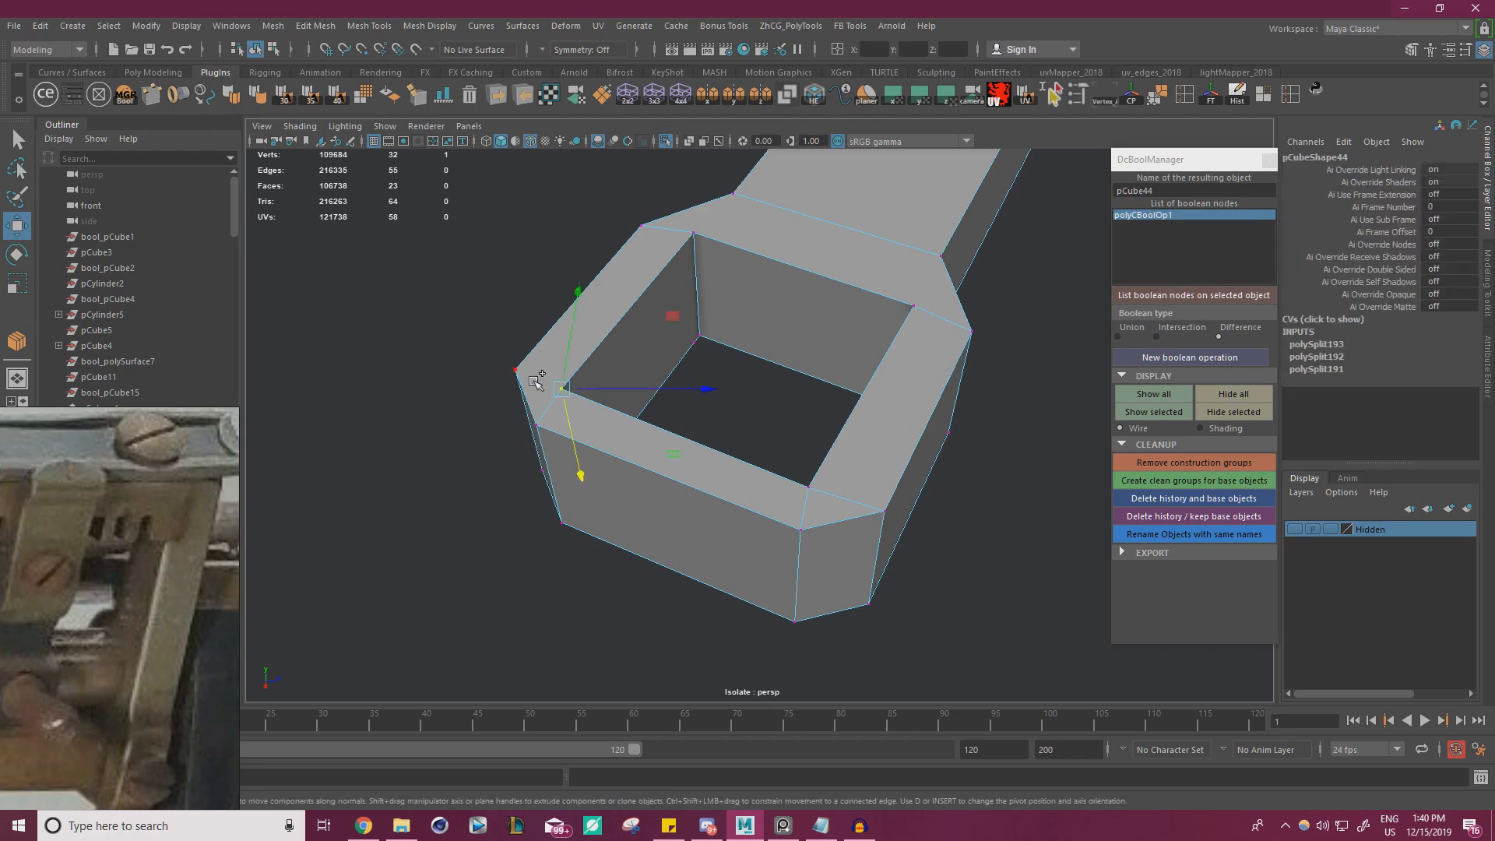
{"action": "left_click", "coordinate": [535, 382], "text": "shift"}
{"action": "right_click_drag", "start_coordinate": [539, 396], "coordinate": [693, 508], "text": "shift"}
{"action": "key", "text": "Return"}
{"action": "left_click_drag", "start_coordinate": [884, 383], "coordinate": [883, 498], "text": "alt"}
{"action": "left_click", "coordinate": [902, 431]}
{"action": "right_click_drag", "start_coordinate": [1040, 526], "coordinate": [1042, 529], "text": "shift"}
{"action": "key", "text": "Return"}
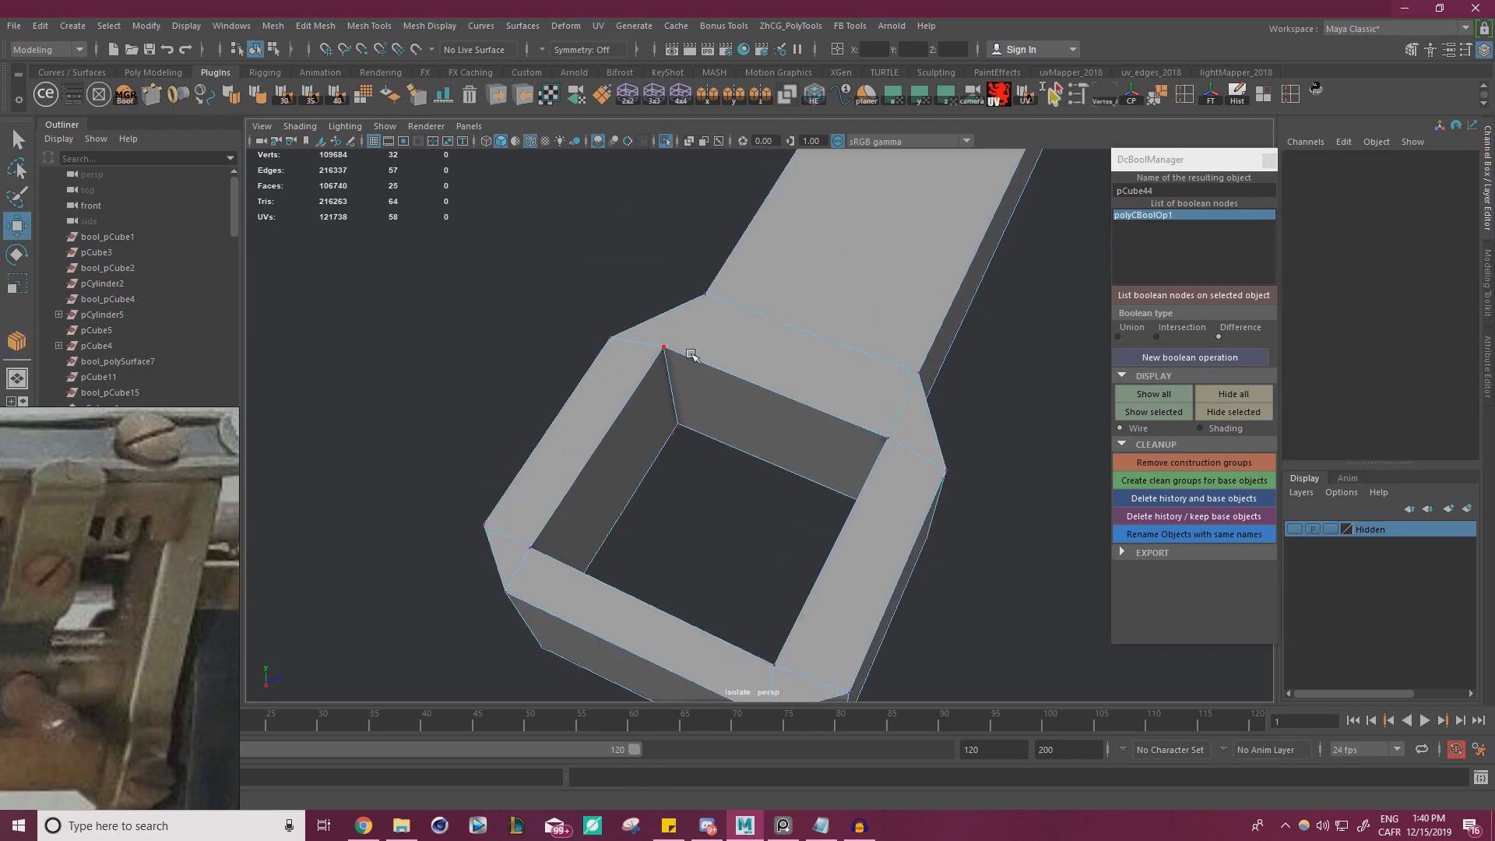
Connect the hole's upper corner to the adjacent corner where the foot meets the bracket arm
{"action": "left_click", "coordinate": [672, 351]}
{"action": "left_click", "coordinate": [707, 300], "text": "shift"}
{"action": "right_click_drag", "start_coordinate": [712, 306], "coordinate": [966, 560], "text": "shift"}
{"action": "key", "text": "Return"}
On the foot's opposite face, snap the two stray vertices onto the square hole's upper corners
{"action": "left_click_drag", "start_coordinate": [890, 446], "coordinate": [781, 423], "text": "alt"}
{"action": "left_click", "coordinate": [754, 335]}
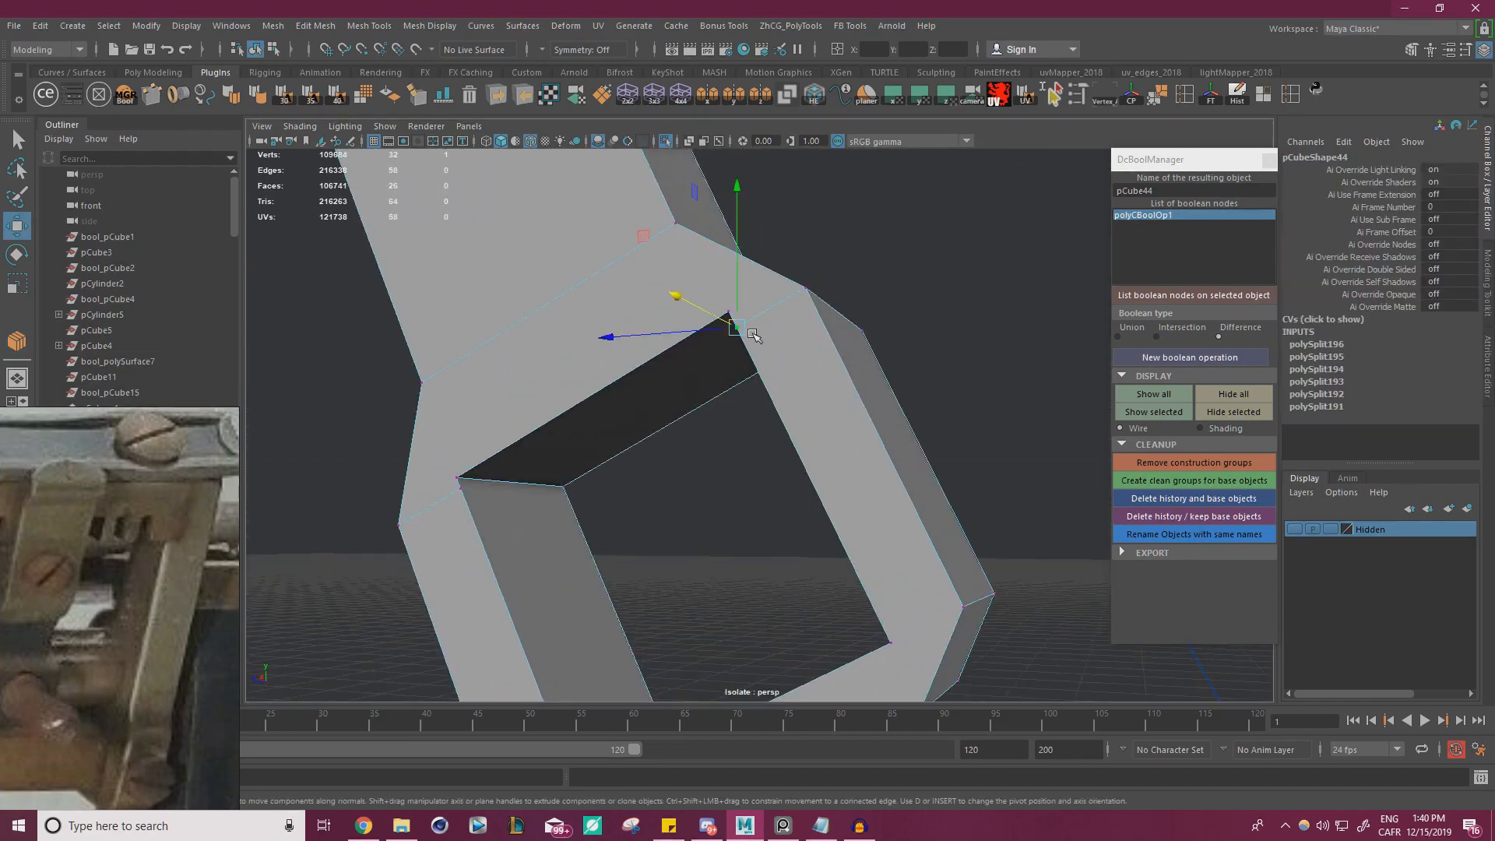
{"action": "left_click_drag", "start_coordinate": [738, 326], "coordinate": [730, 313]}
{"action": "left_click", "coordinate": [461, 490]}
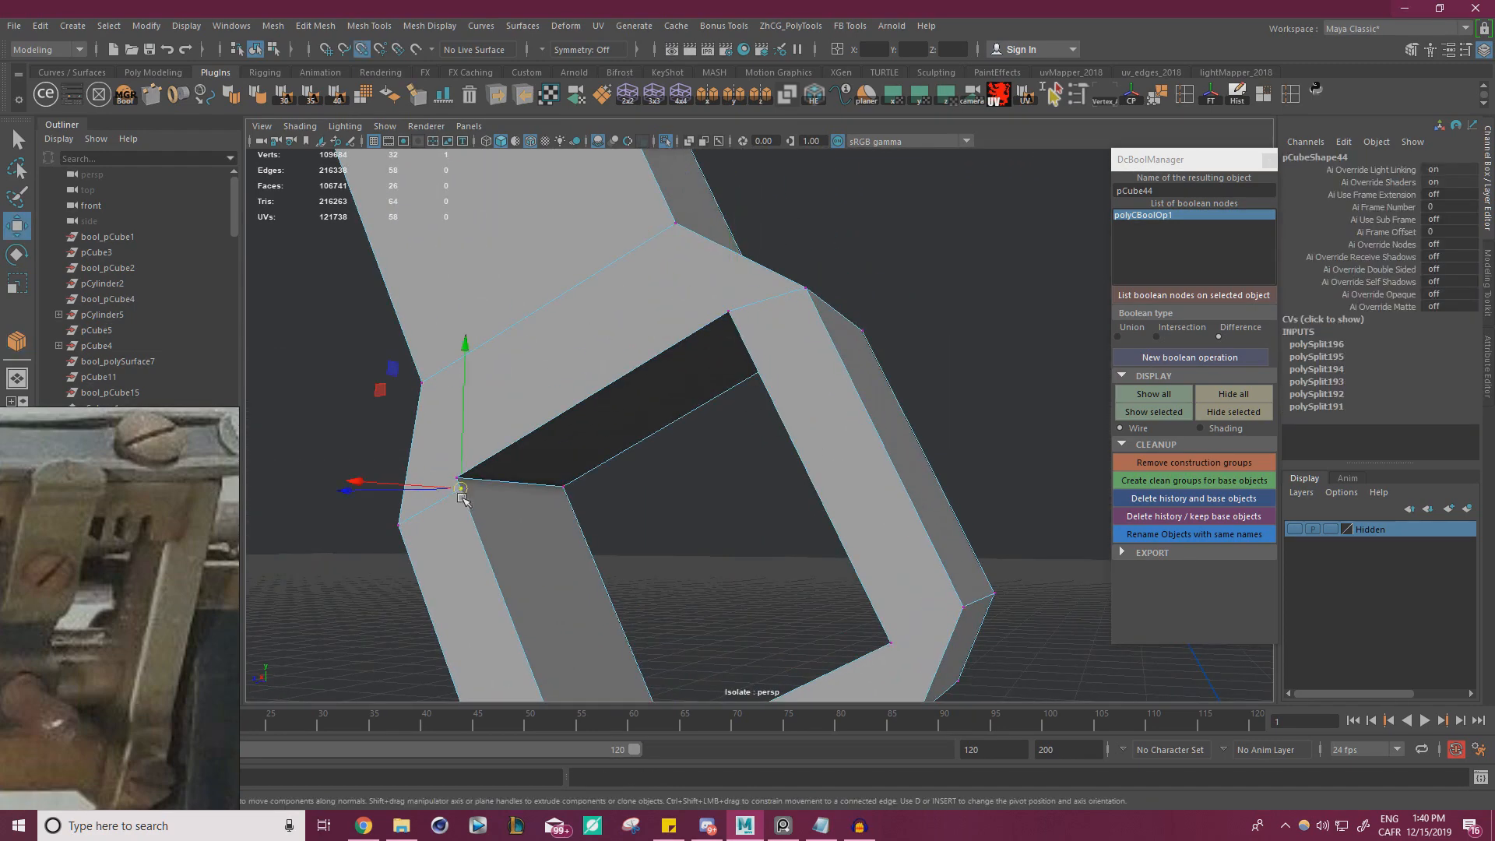
{"action": "left_click_drag", "start_coordinate": [462, 489], "coordinate": [458, 477]}
Connect the hole's upper corners to the arm's base corners on the opposite face
{"action": "left_click_drag", "start_coordinate": [703, 496], "coordinate": [791, 279], "text": "alt"}
{"action": "right_click_drag", "start_coordinate": [754, 221], "coordinate": [860, 468], "text": "shift"}
{"action": "key", "text": "w"}
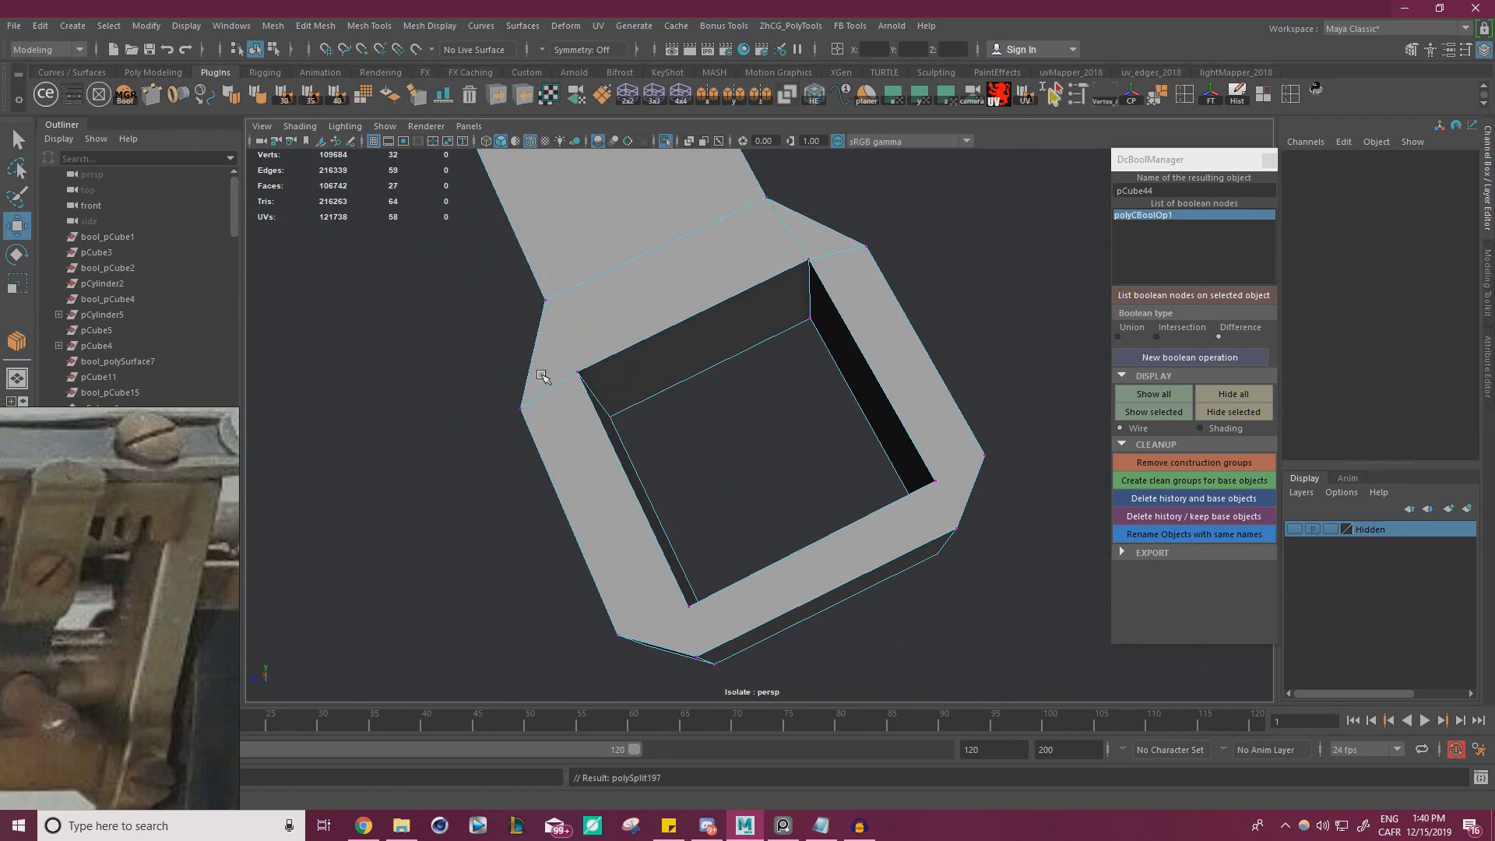
{"action": "left_click", "coordinate": [577, 372]}
{"action": "left_click", "coordinate": [546, 302], "text": "shift"}
{"action": "right_click_drag", "start_coordinate": [546, 304], "coordinate": [738, 439], "text": "shift"}
Connect the hole's lower corners to the neighbouring chamfer corners on the opposite face of the foot
{"action": "left_click", "coordinate": [658, 607]}
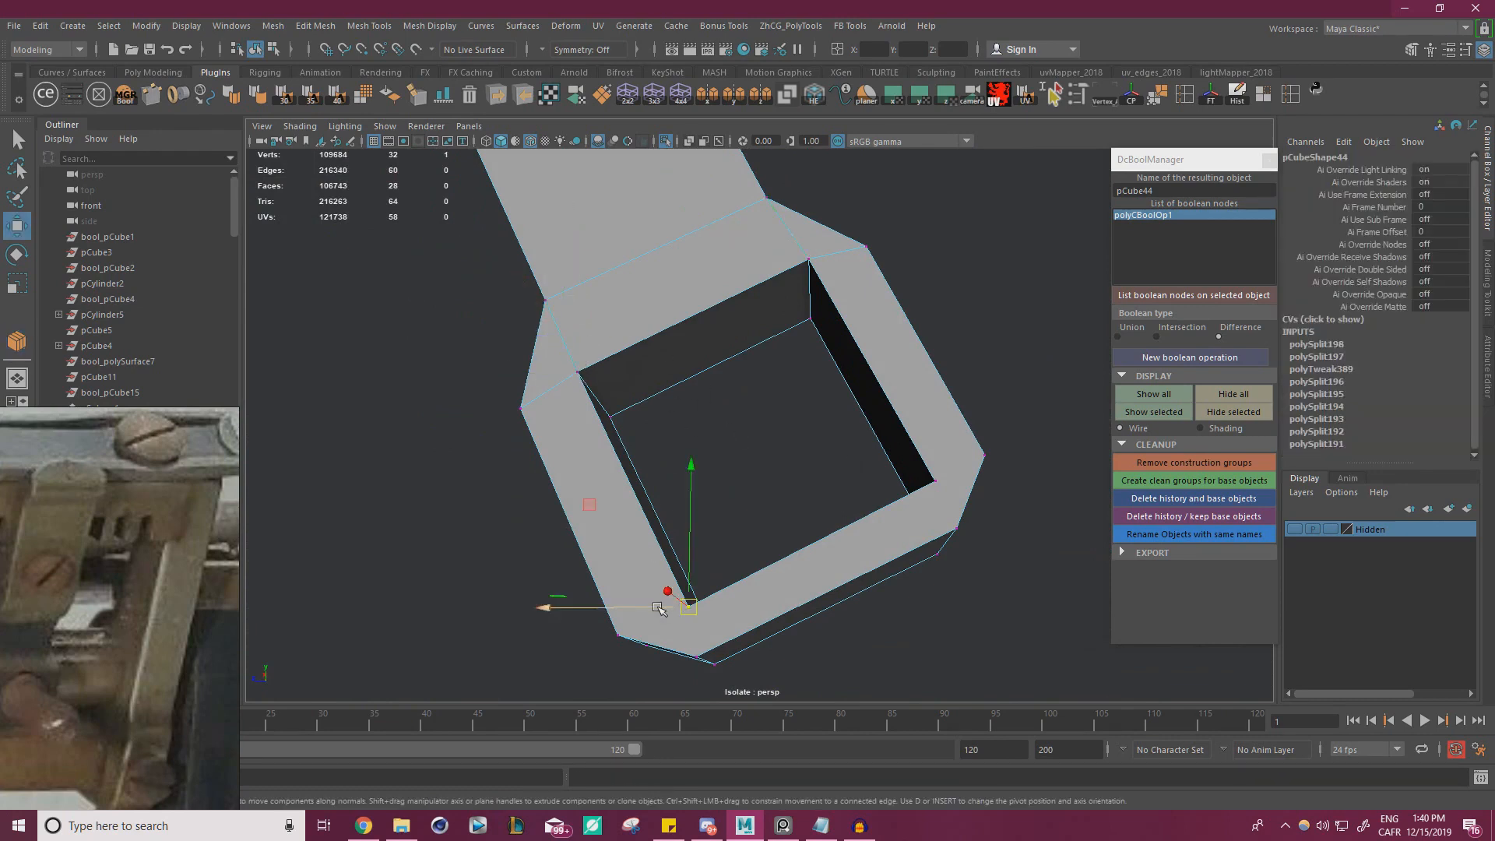
{"action": "right_click_drag", "start_coordinate": [635, 620], "coordinate": [768, 611], "text": "shift"}
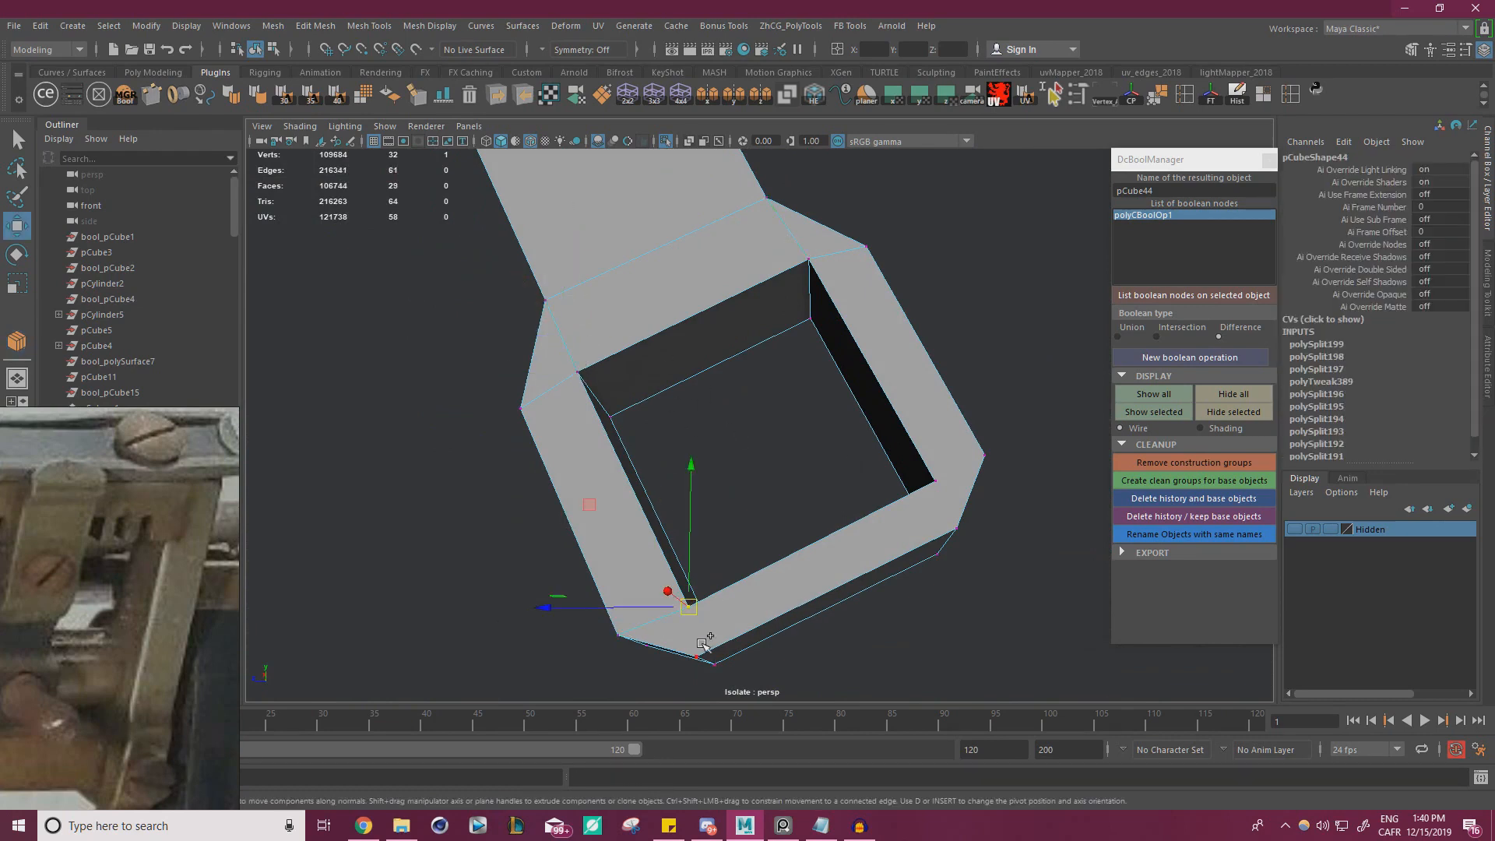
{"action": "left_click", "coordinate": [938, 483]}
{"action": "left_click", "coordinate": [984, 456], "text": "shift"}
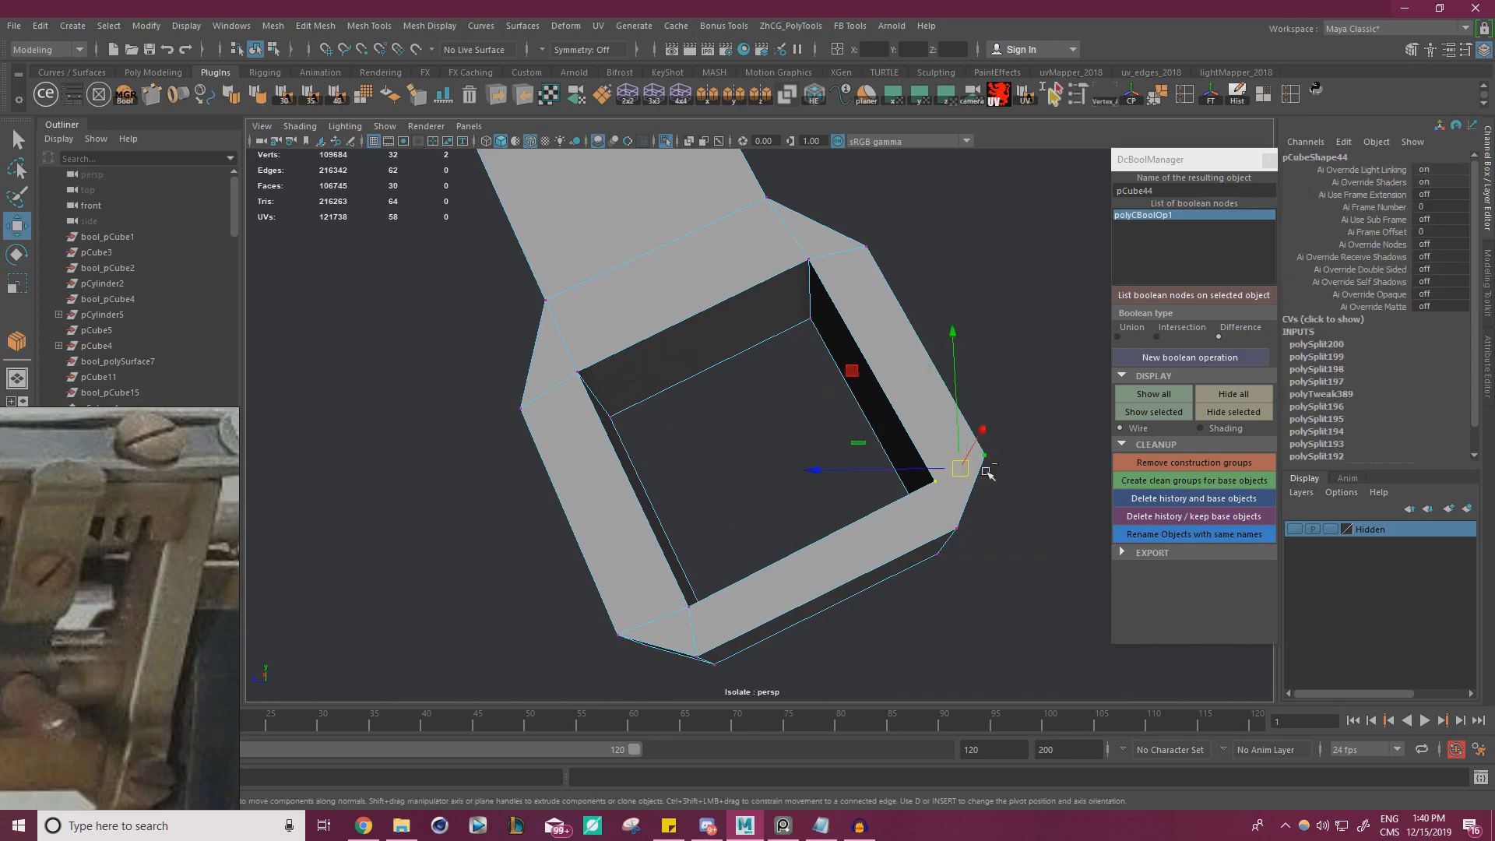
{"action": "right_click_drag", "start_coordinate": [987, 465], "coordinate": [1104, 716], "text": "shift"}
{"action": "key", "text": "w"}
{"action": "left_click", "coordinate": [934, 484]}
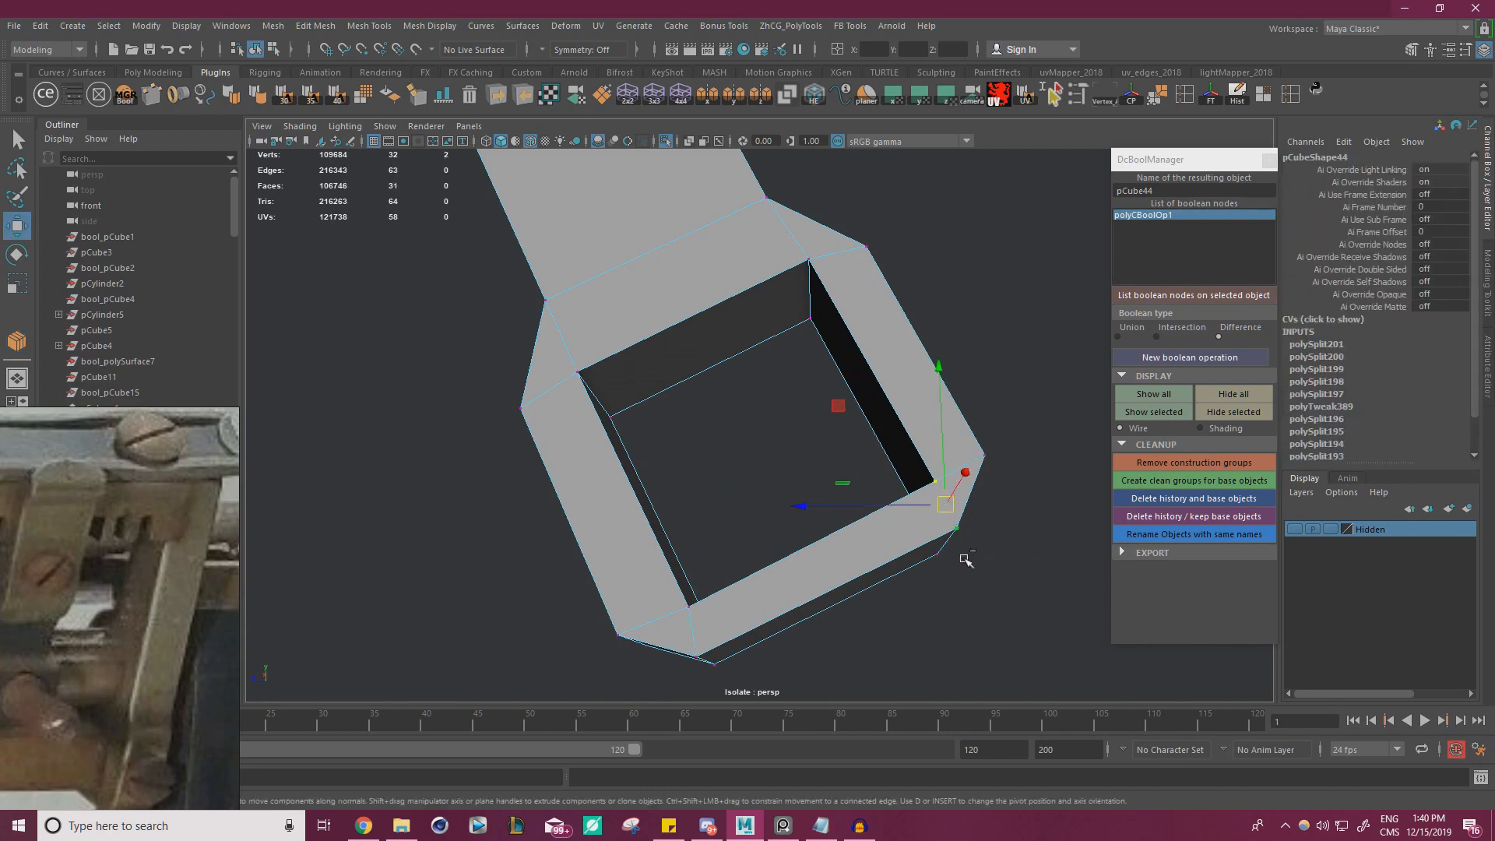
{"action": "right_click_drag", "start_coordinate": [965, 559], "coordinate": [995, 641], "text": "shift"}
{"action": "key", "text": "w"}
Select all of the bracket's vertices, merge the overlapping ones, and exit isolation
{"action": "right_click_drag", "start_coordinate": [711, 264], "coordinate": [642, 256]}
{"action": "scroll", "coordinate": [547, 307], "scroll_direction": "down", "scroll_amount": 9}
{"action": "left_click_drag", "start_coordinate": [902, 605], "coordinate": [406, 90]}
{"action": "right_click", "coordinate": [904, 413], "text": "shift"}
{"action": "right_click_drag", "start_coordinate": [903, 414], "coordinate": [944, 338], "text": "shift"}
{"action": "key", "text": "w"}
{"action": "right_click_drag", "start_coordinate": [672, 305], "coordinate": [740, 282]}
{"action": "left_click", "coordinate": [820, 258]}
{"action": "left_click_drag", "start_coordinate": [819, 258], "coordinate": [699, 324]}
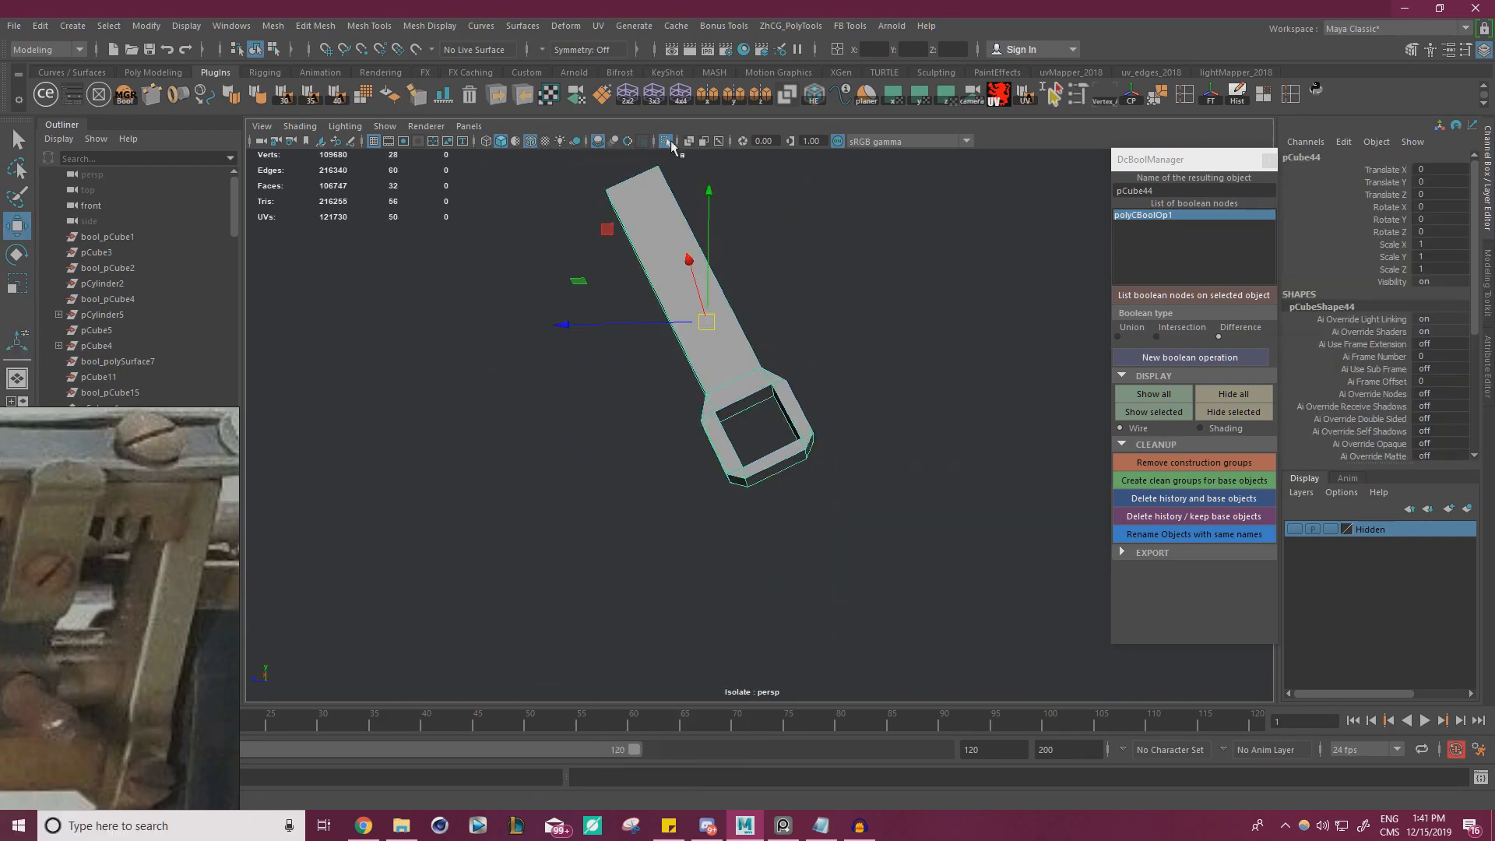
{"action": "left_click", "coordinate": [667, 141]}
Select the end vertices of the long bar and extend them along X through the hole in the bracket foot
{"action": "left_click_drag", "start_coordinate": [746, 228], "coordinate": [862, 339], "text": "alt"}
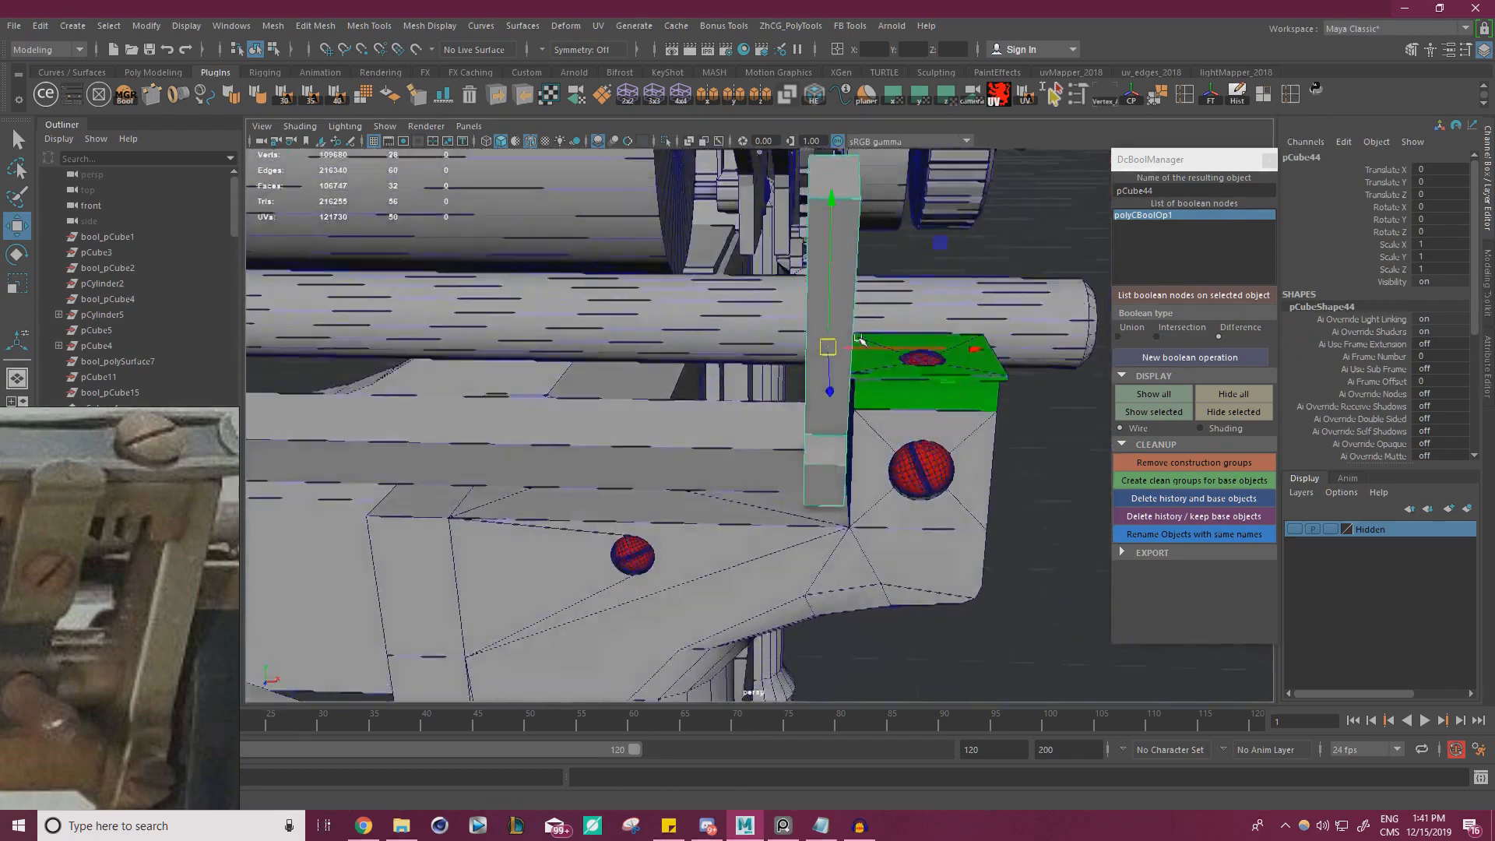
{"action": "scroll", "coordinate": [896, 351], "scroll_direction": "up", "scroll_amount": 4}
{"action": "middle_click_drag", "start_coordinate": [1005, 397], "coordinate": [885, 356], "text": "alt"}
{"action": "scroll", "coordinate": [885, 354], "scroll_direction": "up", "scroll_amount": 3}
{"action": "left_click_drag", "start_coordinate": [886, 355], "coordinate": [841, 359], "text": "alt"}
{"action": "left_click_drag", "start_coordinate": [701, 366], "coordinate": [814, 386], "text": "alt"}
{"action": "left_click_drag", "start_coordinate": [746, 350], "coordinate": [713, 359], "text": "alt"}
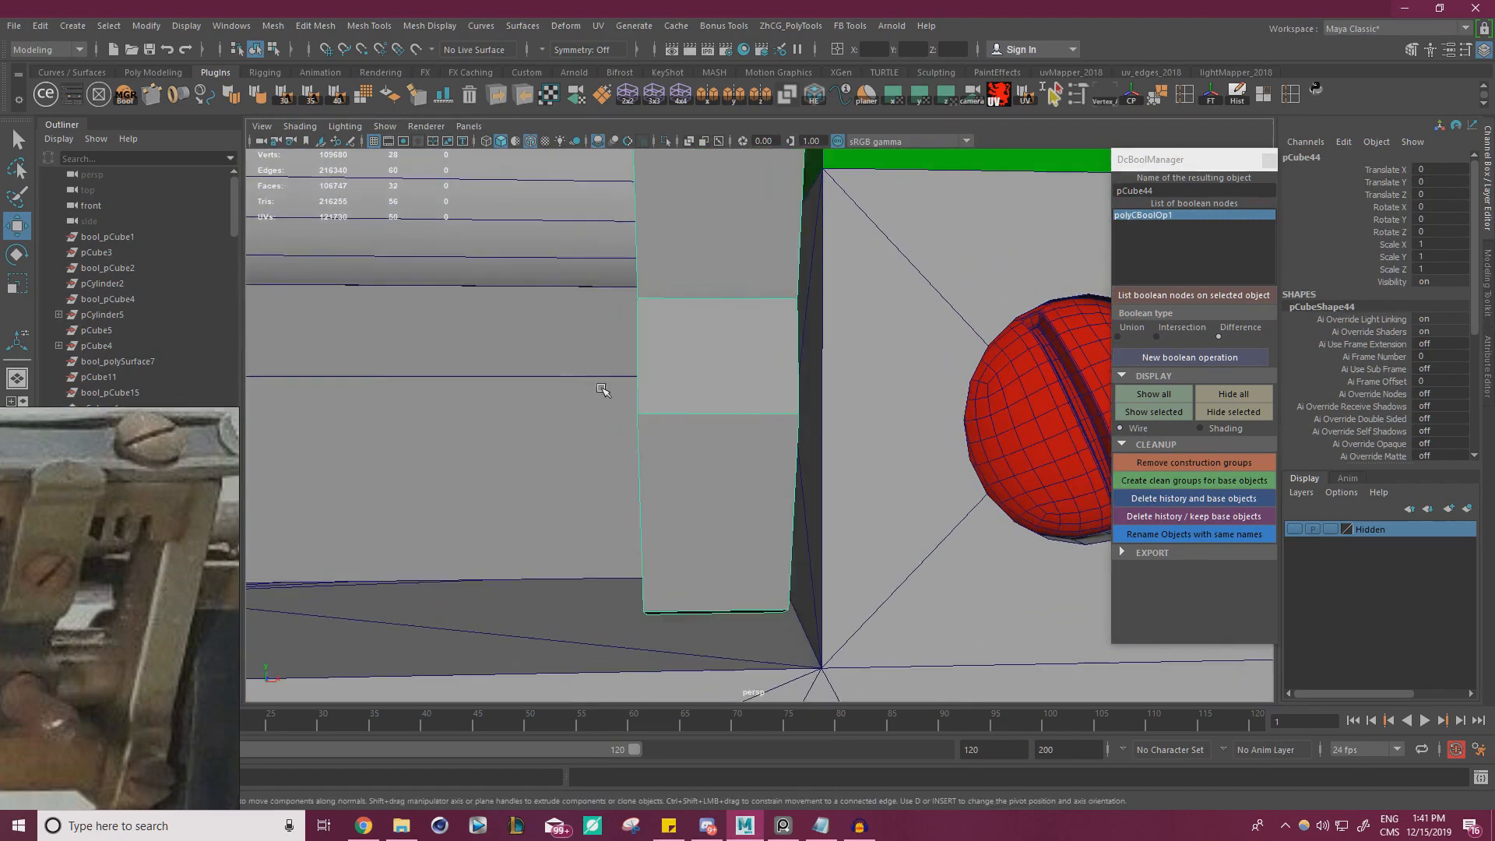
{"action": "left_click", "coordinate": [569, 399]}
{"action": "right_click_drag", "start_coordinate": [547, 364], "coordinate": [547, 326]}
{"action": "scroll", "coordinate": [536, 380], "scroll_direction": "down", "scroll_amount": 2}
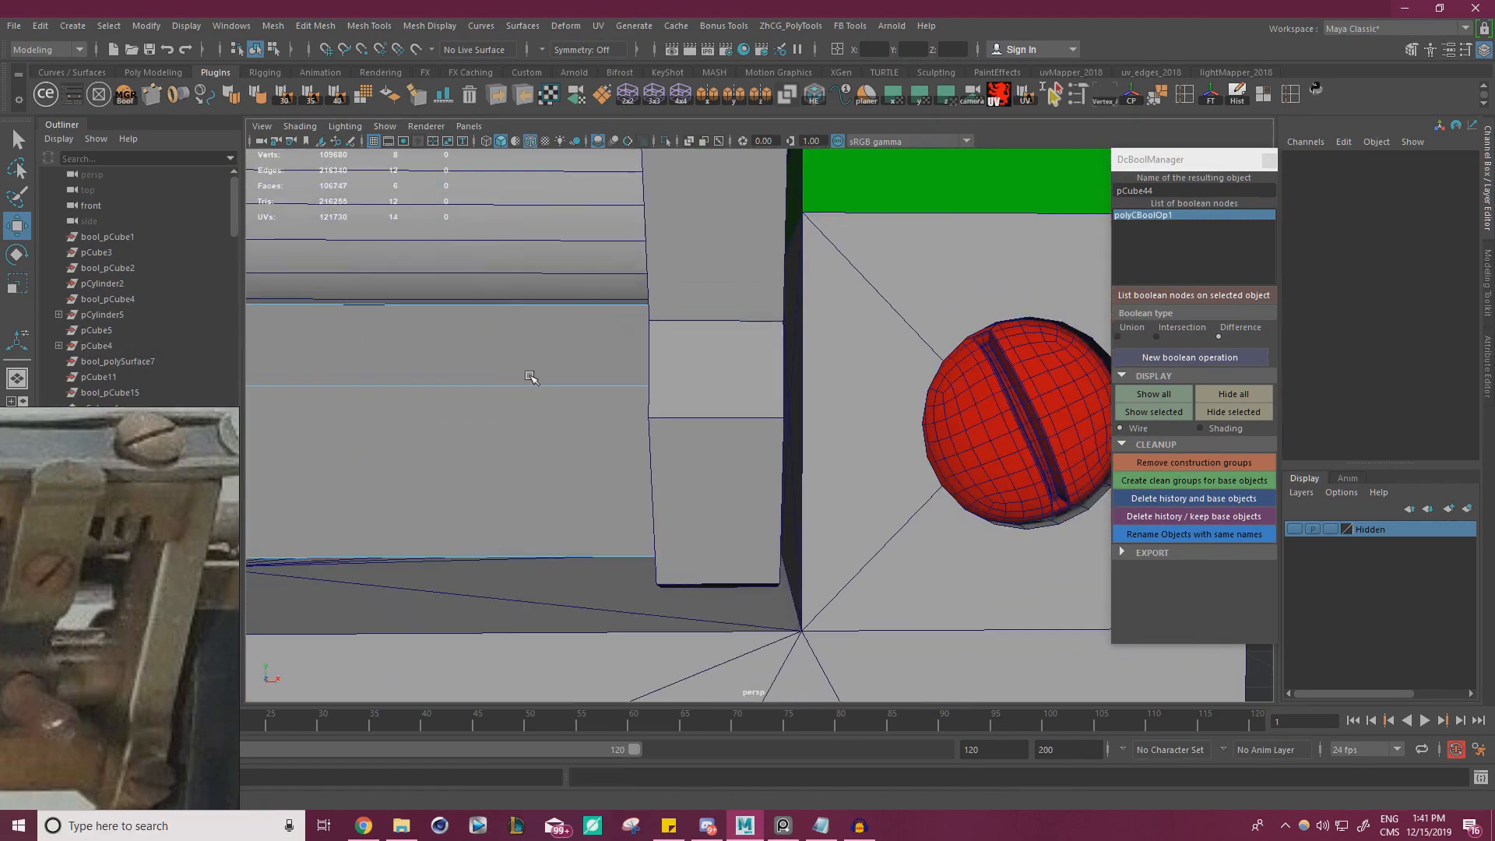
{"action": "left_click_drag", "start_coordinate": [573, 275], "coordinate": [963, 610]}
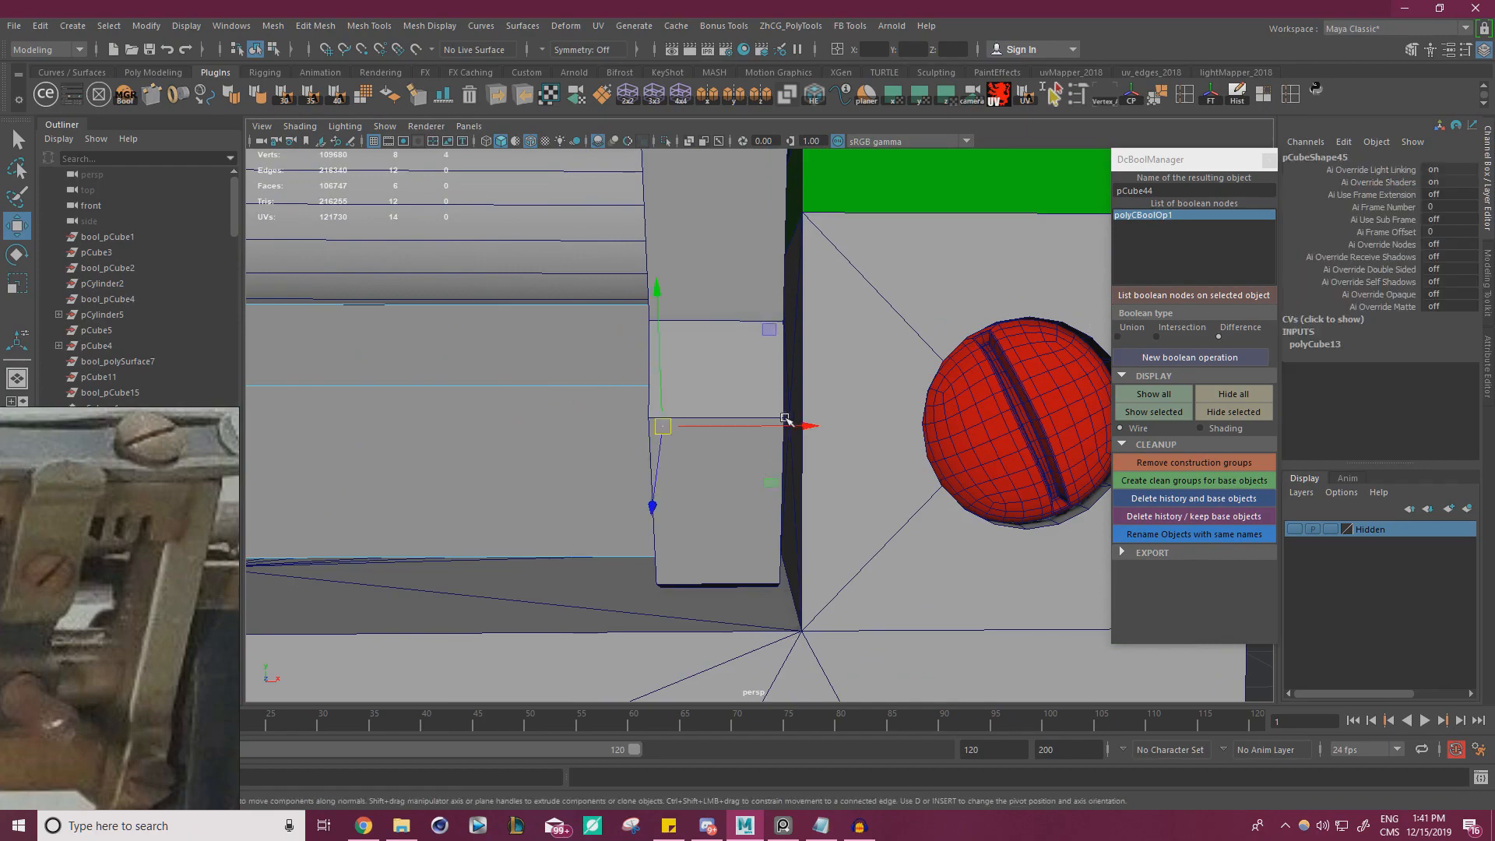
{"action": "left_click_drag", "start_coordinate": [785, 420], "coordinate": [819, 440]}
{"action": "left_click_drag", "start_coordinate": [874, 539], "coordinate": [826, 506], "text": "alt"}
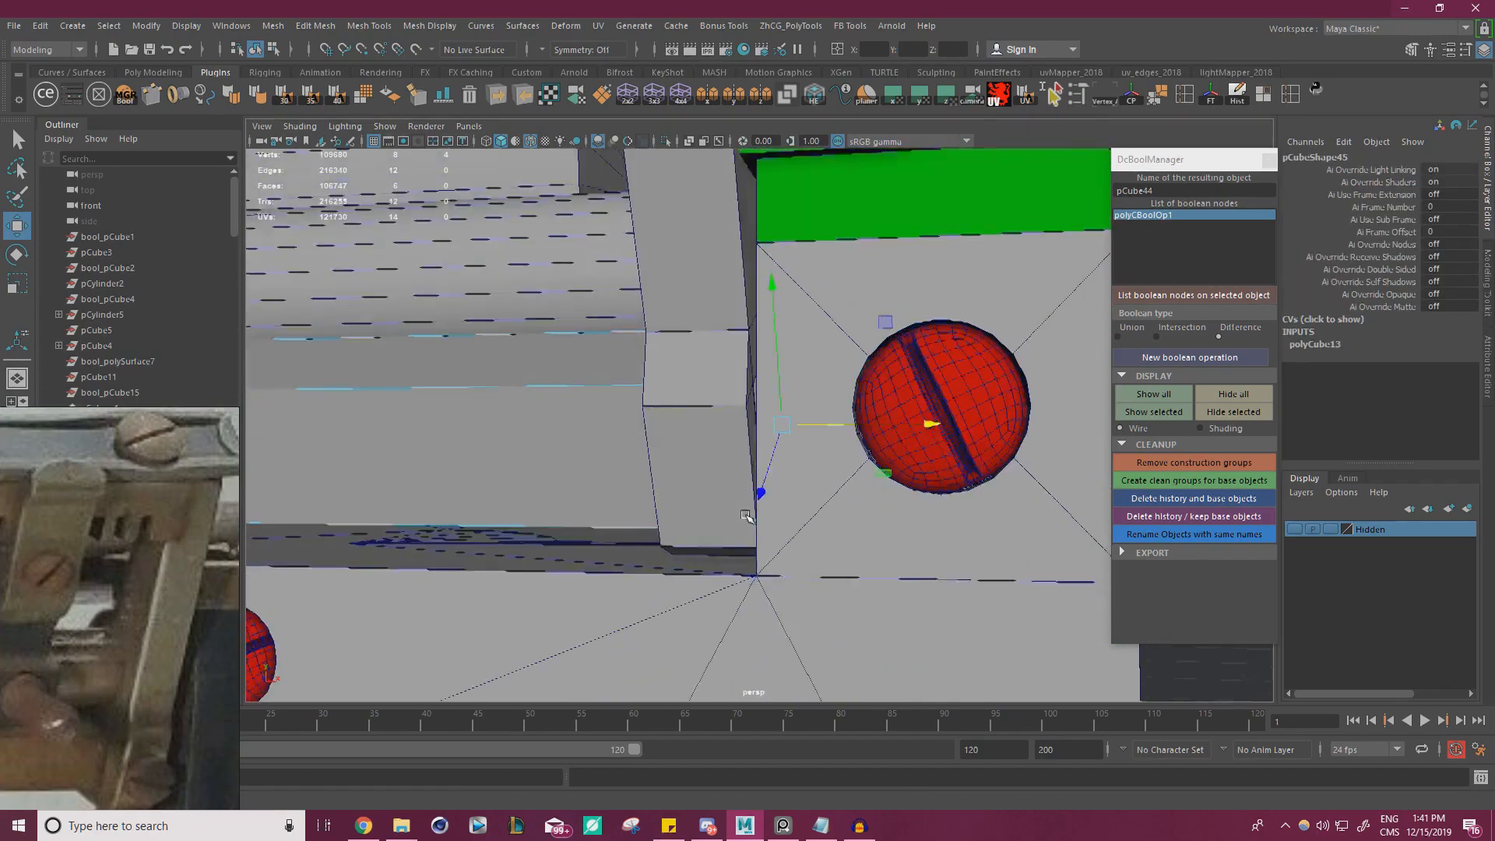
Examine the joint between the long bar, the bracket foot and the frame's end plate from several angles
{"action": "scroll", "coordinate": [763, 483], "scroll_direction": "down", "scroll_amount": 7}
{"action": "left_click_drag", "start_coordinate": [684, 467], "coordinate": [752, 459], "text": "alt"}
{"action": "right_click_drag", "start_coordinate": [789, 303], "coordinate": [853, 275]}
{"action": "left_click", "coordinate": [903, 280]}
{"action": "left_click_drag", "start_coordinate": [896, 292], "coordinate": [814, 295], "text": "alt"}
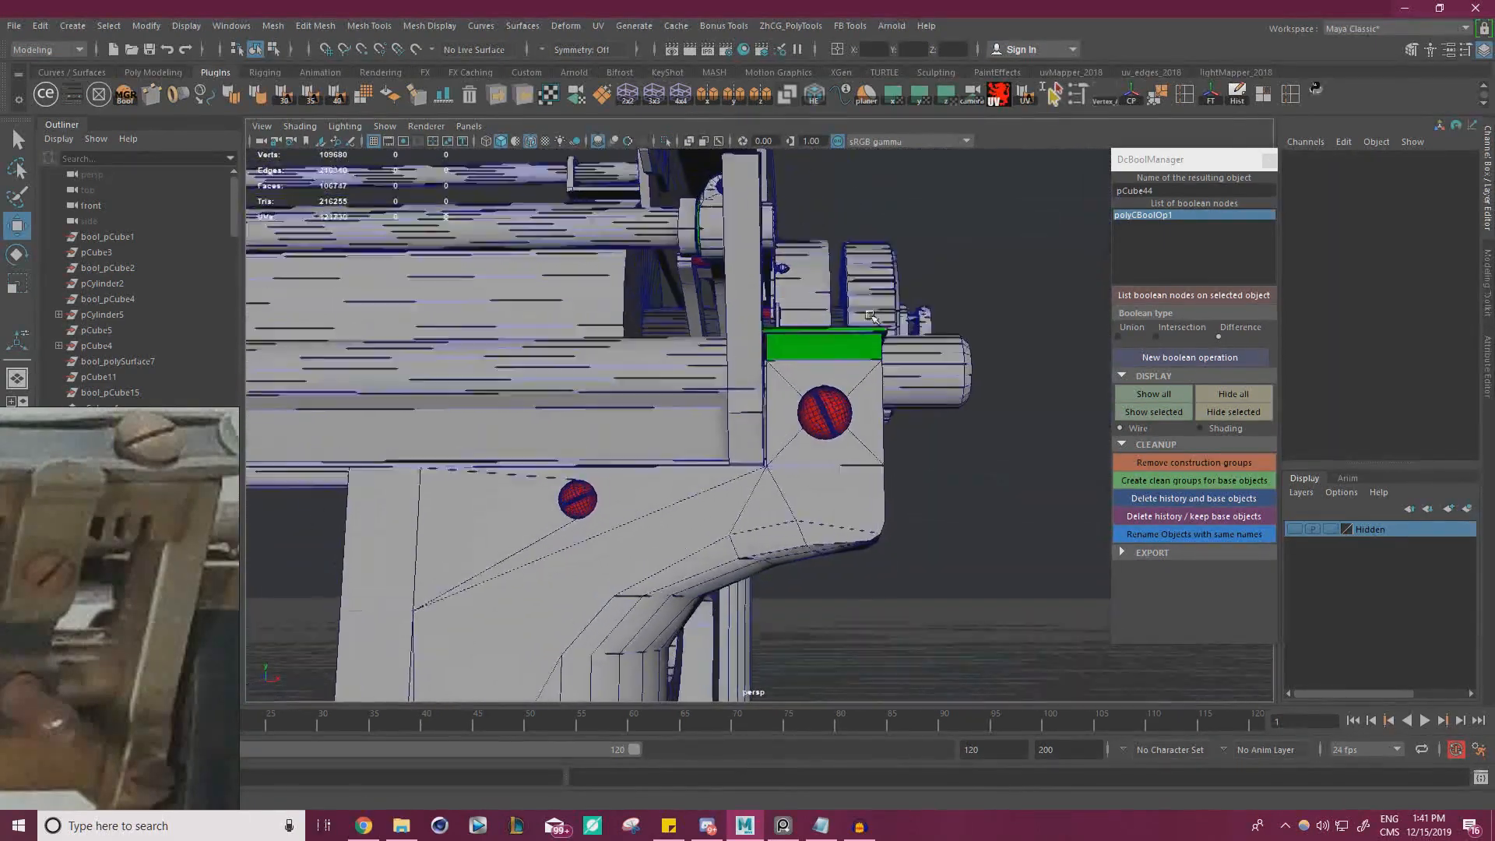
{"action": "scroll", "coordinate": [864, 436], "scroll_direction": "up", "scroll_amount": 4}
{"action": "mouse_move", "coordinate": [896, 459]}
{"action": "left_mouse_down", "text": "alt"}
{"action": "mouse_move", "coordinate": [831, 471]}
{"action": "mouse_move", "coordinate": [911, 475]}
{"action": "left_mouse_up", "text": "alt"}
{"action": "scroll", "coordinate": [868, 434], "scroll_direction": "up", "scroll_amount": 6}
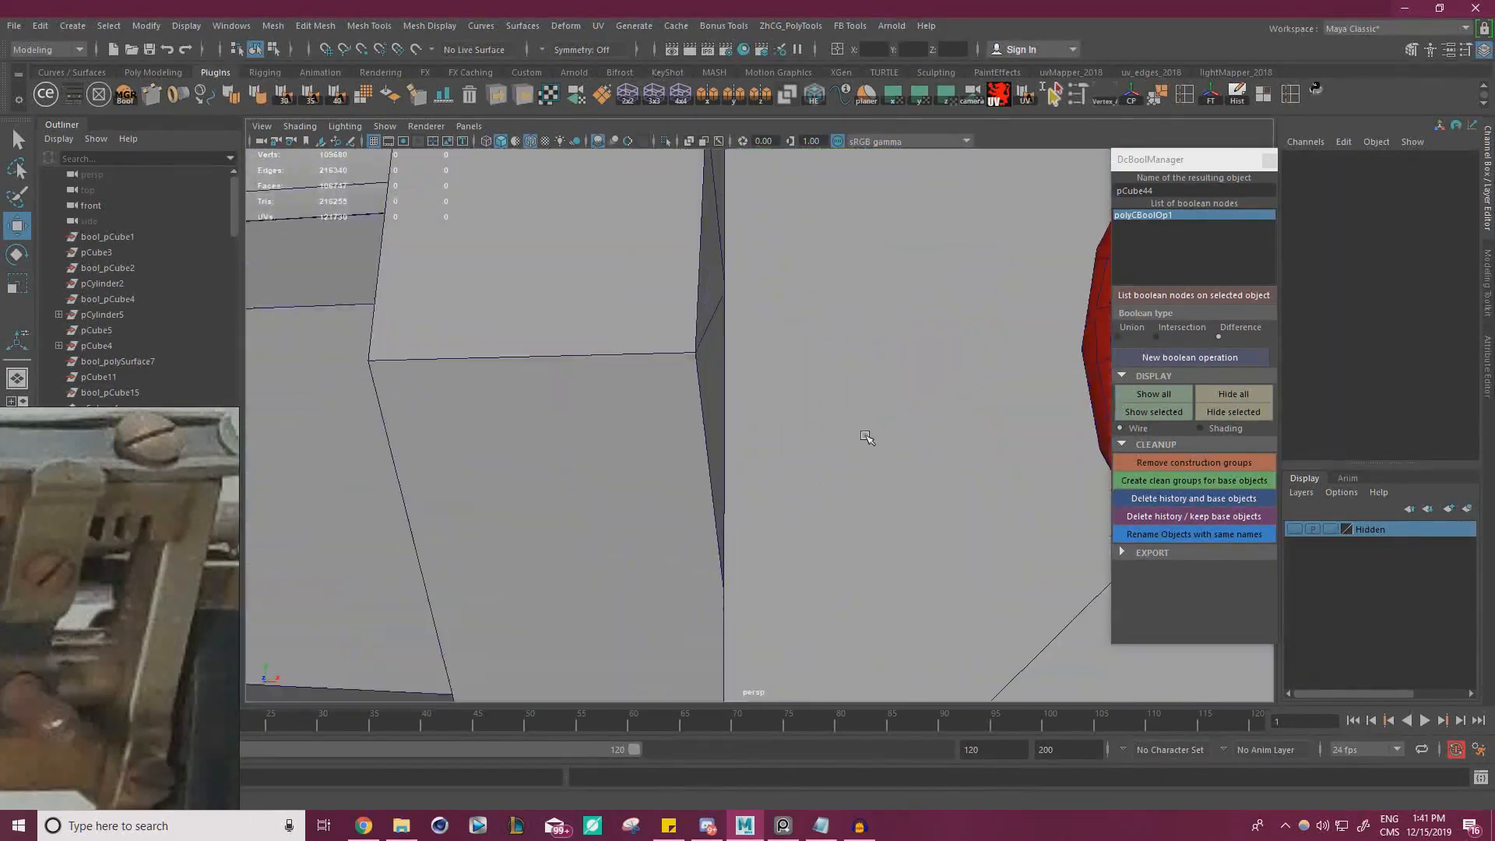
{"action": "scroll", "coordinate": [648, 278], "scroll_direction": "down", "scroll_amount": 2}
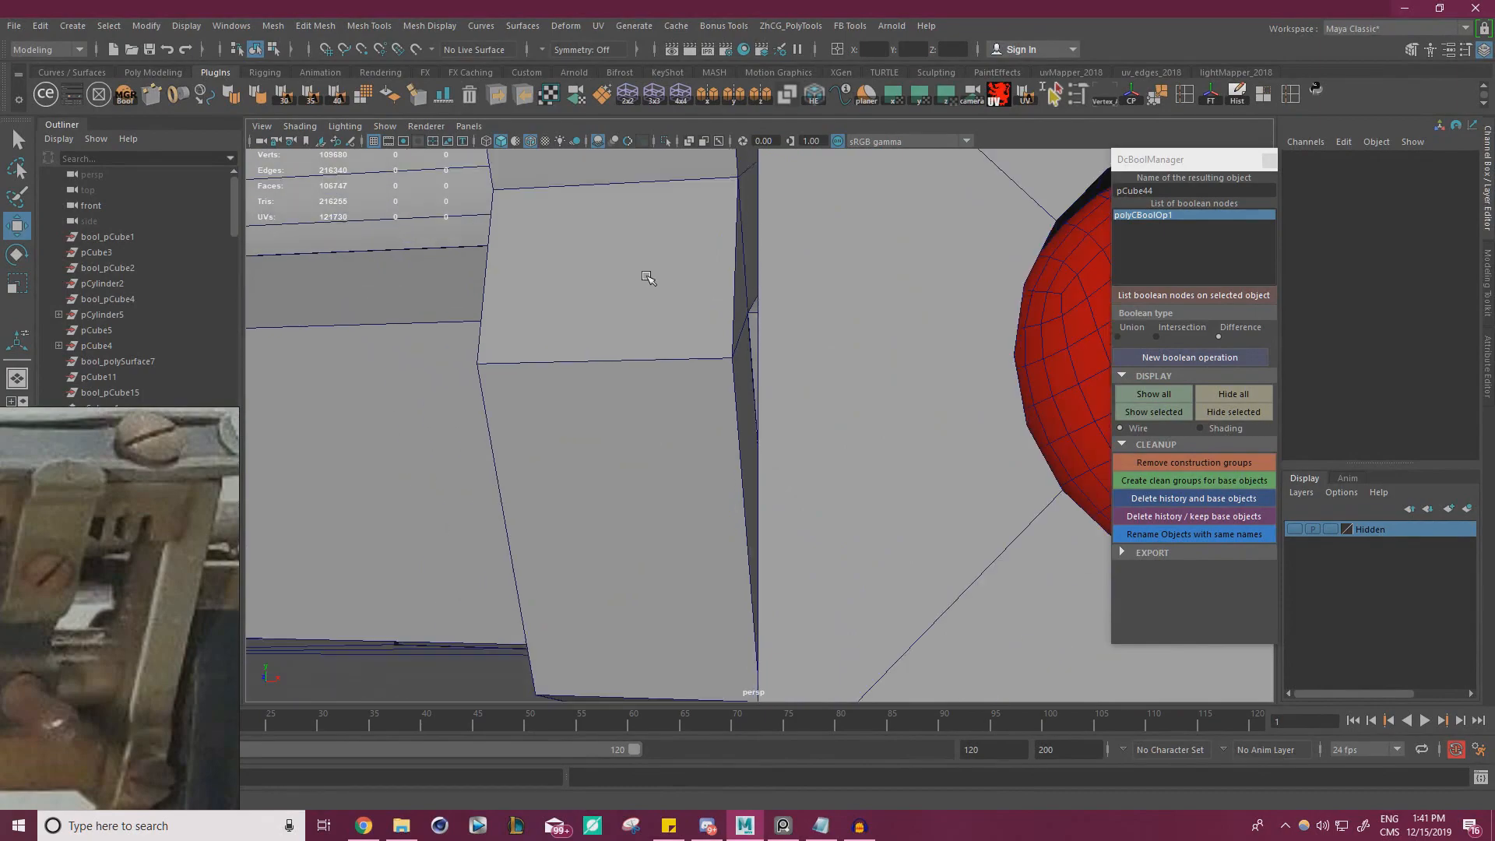
Isolate the tilted end bracket beside the frame's end plate
{"action": "scroll", "coordinate": [756, 269], "scroll_direction": "down", "scroll_amount": 5}
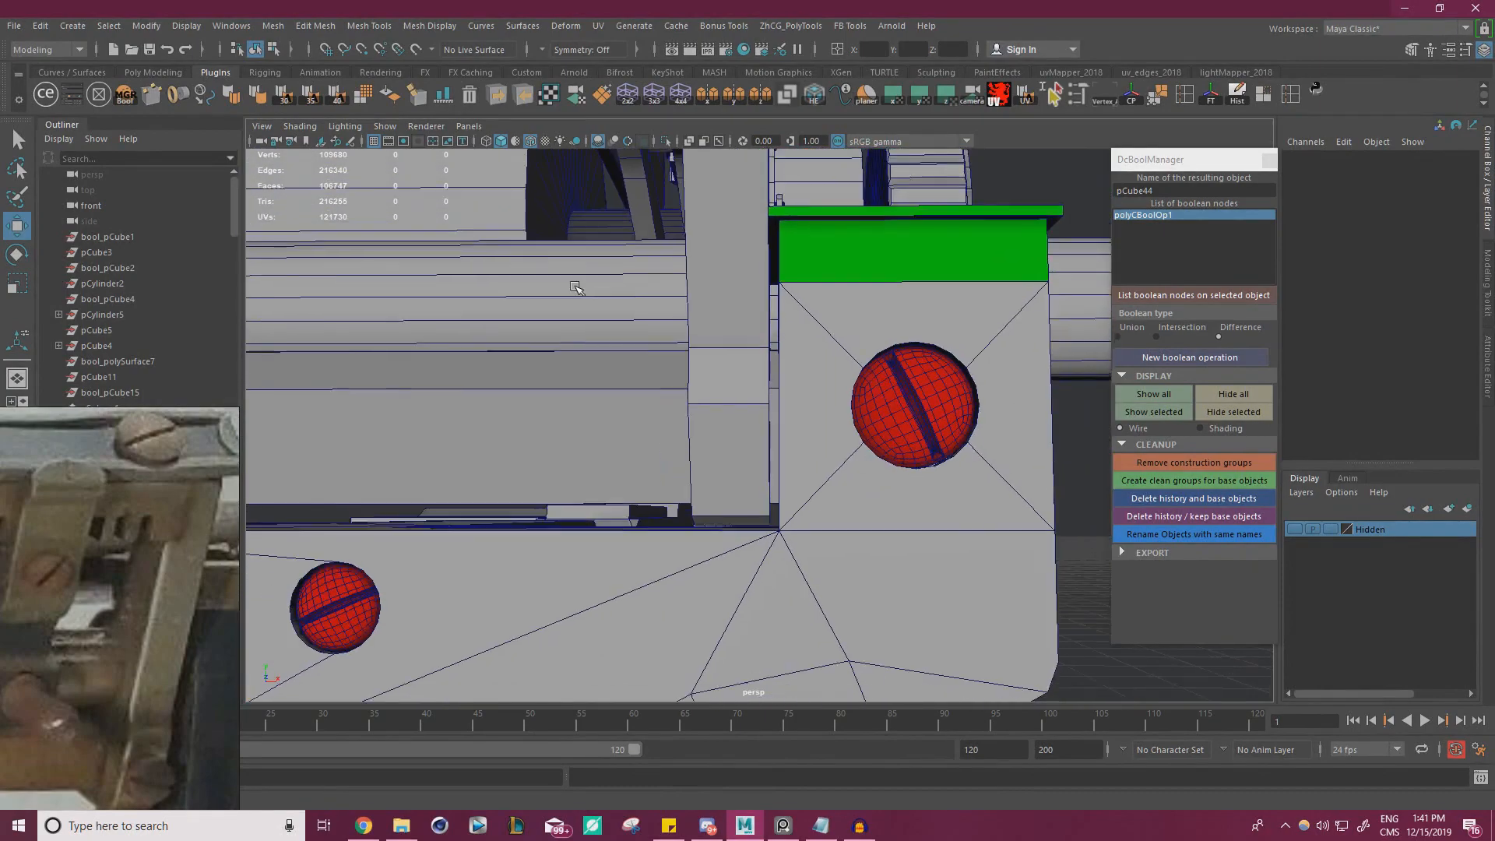
{"action": "scroll", "coordinate": [658, 279], "scroll_direction": "down", "scroll_amount": 4}
{"action": "left_click_drag", "start_coordinate": [659, 279], "coordinate": [695, 356], "text": "alt"}
{"action": "scroll", "coordinate": [787, 406], "scroll_direction": "up", "scroll_amount": 1}
{"action": "left_click_drag", "start_coordinate": [787, 406], "coordinate": [812, 368], "text": "alt"}
{"action": "scroll", "coordinate": [811, 368], "scroll_direction": "up", "scroll_amount": 3}
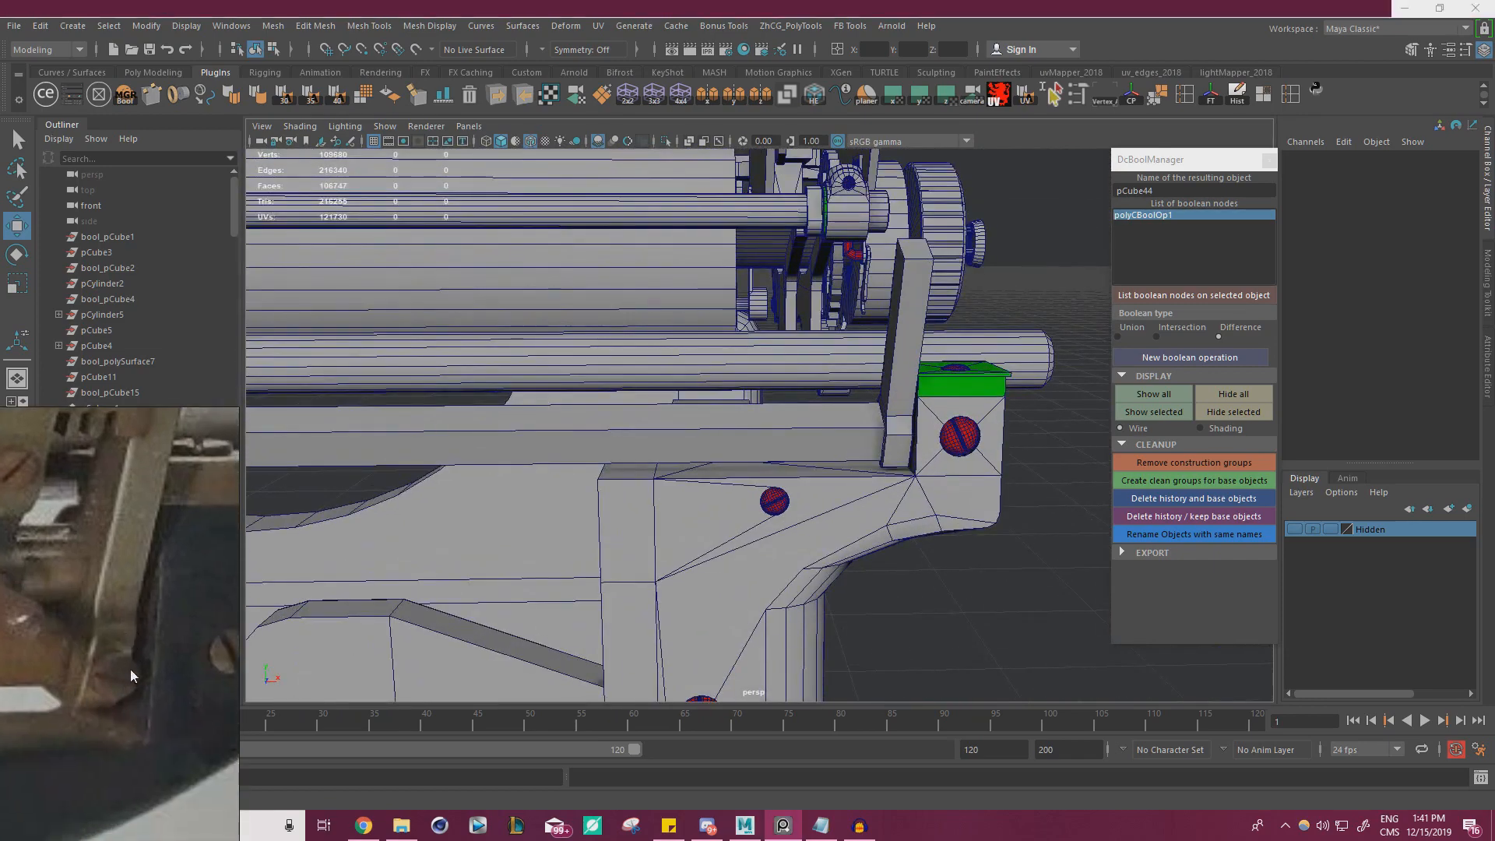
{"action": "scroll", "coordinate": [949, 511], "scroll_direction": "up", "scroll_amount": 10}
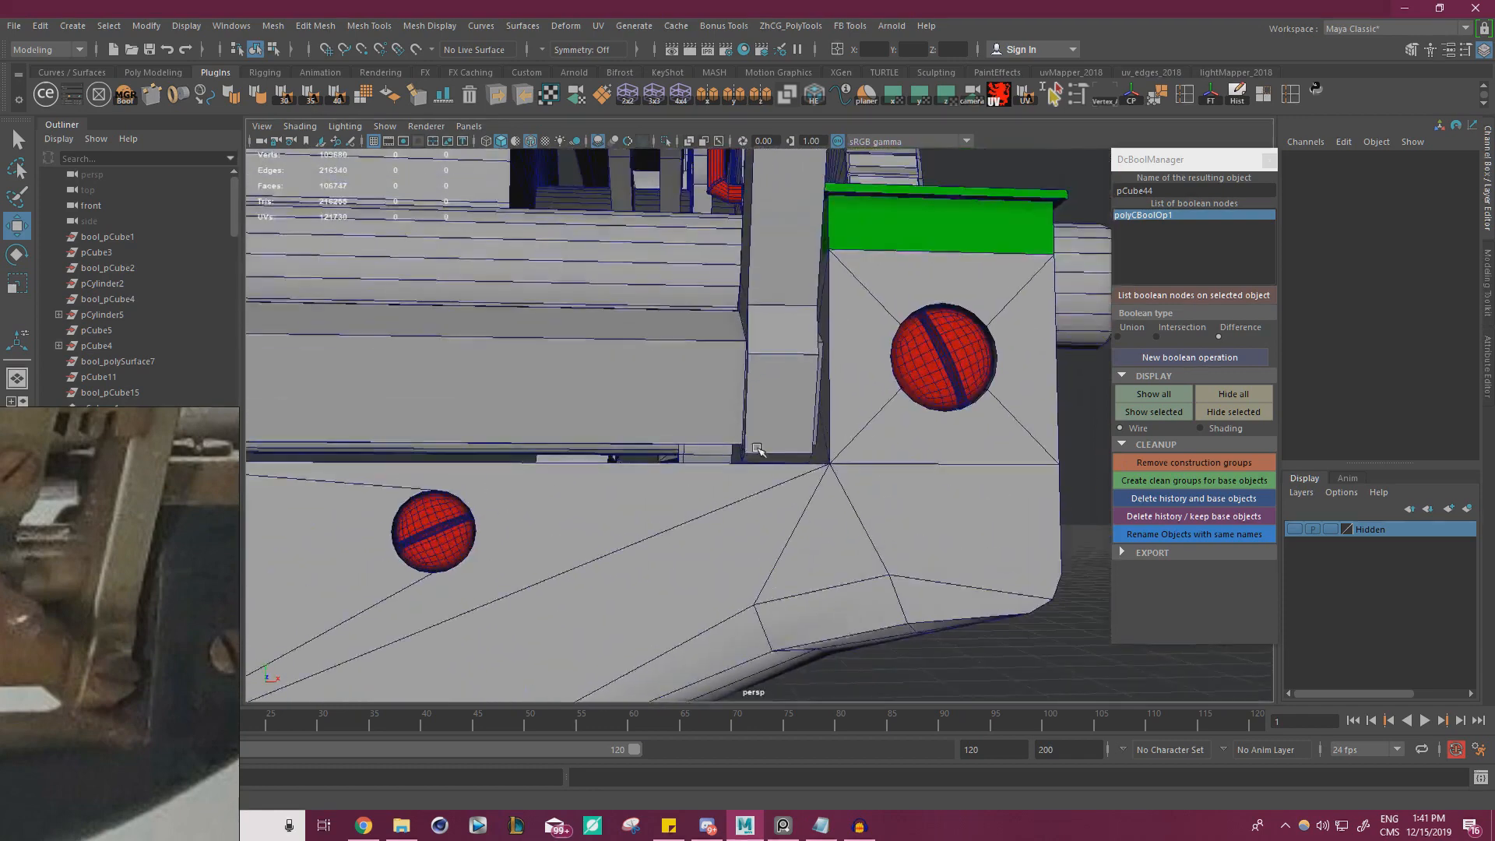
{"action": "left_click", "coordinate": [814, 419]}
{"action": "left_click", "coordinate": [665, 141]}
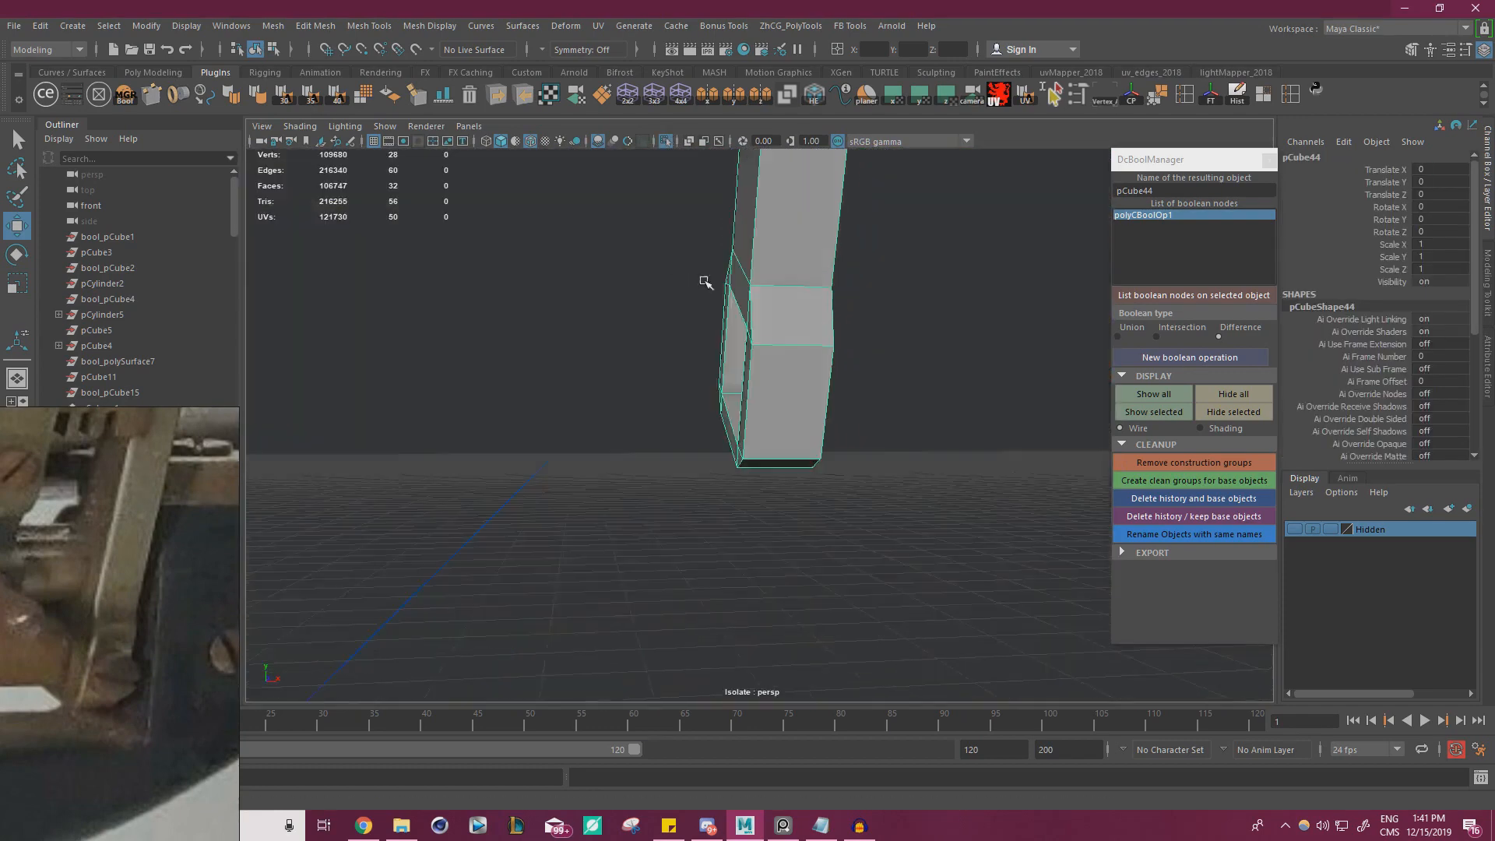
Select the outer lower face of the bracket's foot and place a ModIt cylinder primitive on it
{"action": "left_click_drag", "start_coordinate": [705, 277], "coordinate": [712, 324], "text": "alt"}
{"action": "left_click", "coordinate": [1208, 100]}
{"action": "left_click", "coordinate": [1237, 96]}
{"action": "right_click_drag", "start_coordinate": [710, 325], "coordinate": [710, 369]}
{"action": "key", "text": "ctrl+z"}
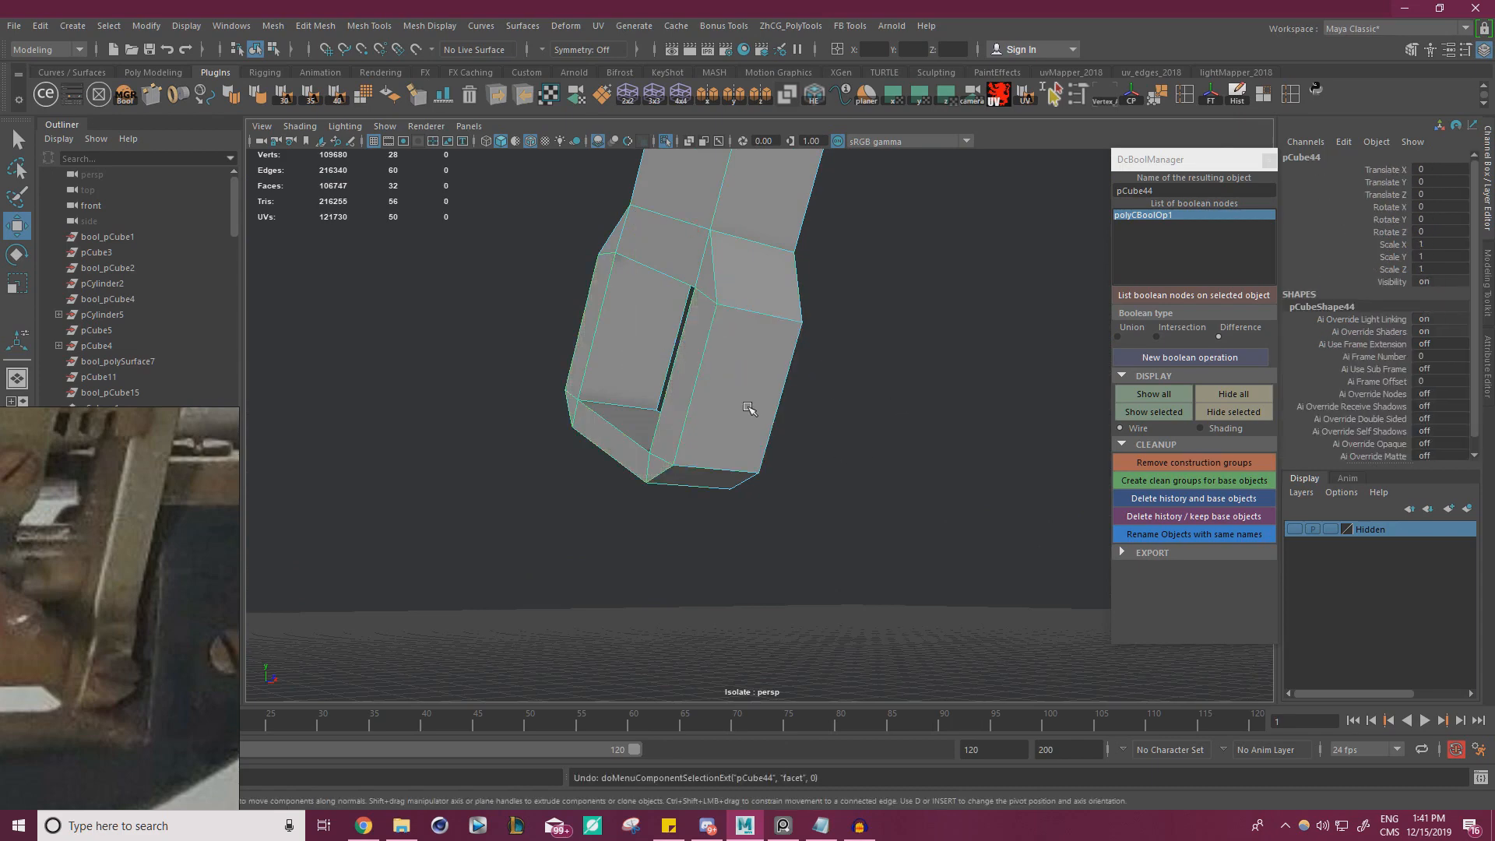
{"action": "left_click", "coordinate": [732, 347]}
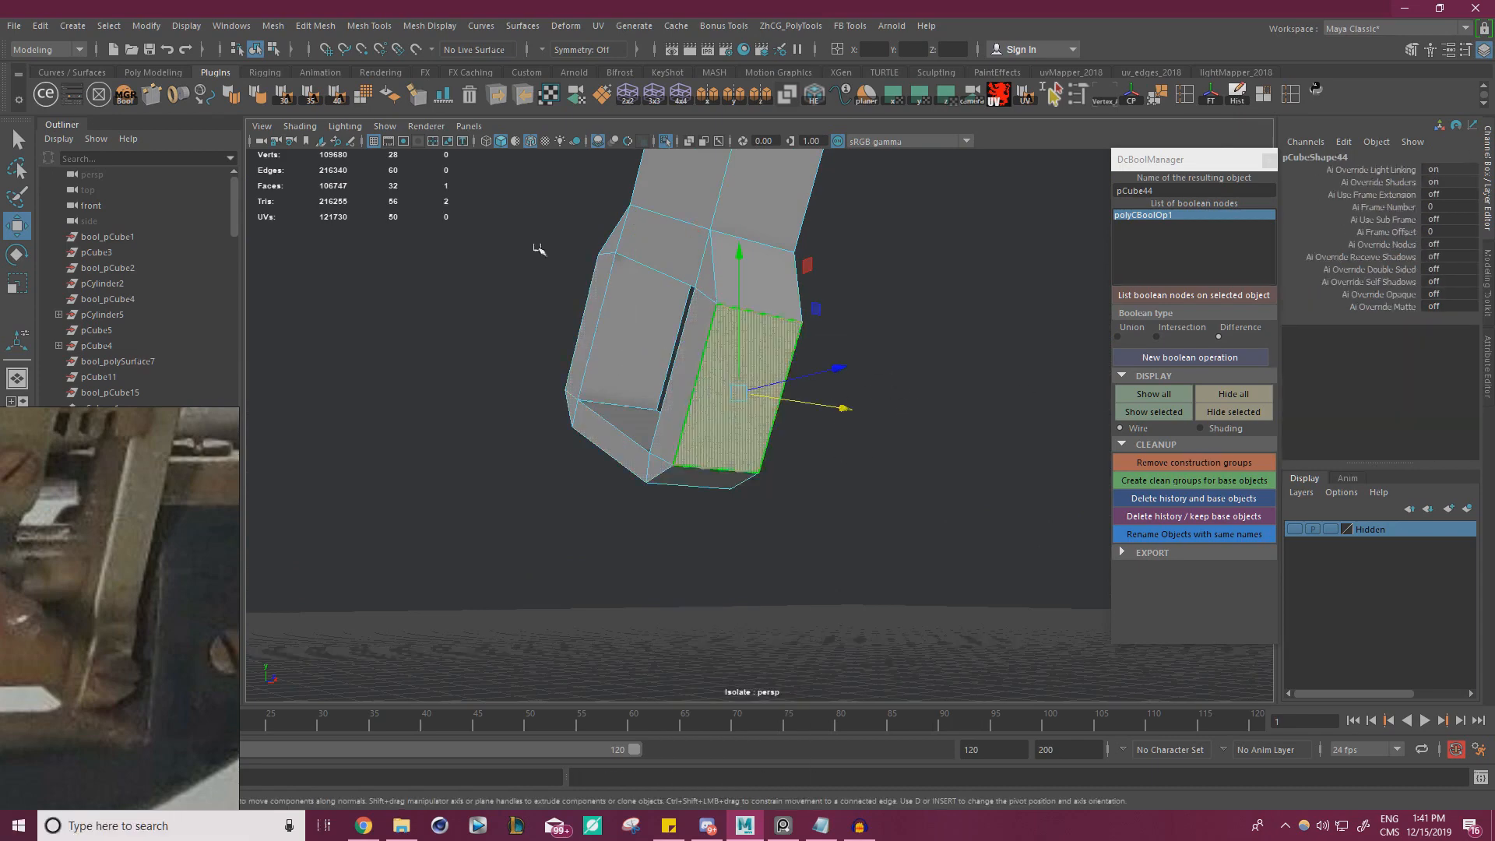
{"action": "left_click", "coordinate": [71, 90]}
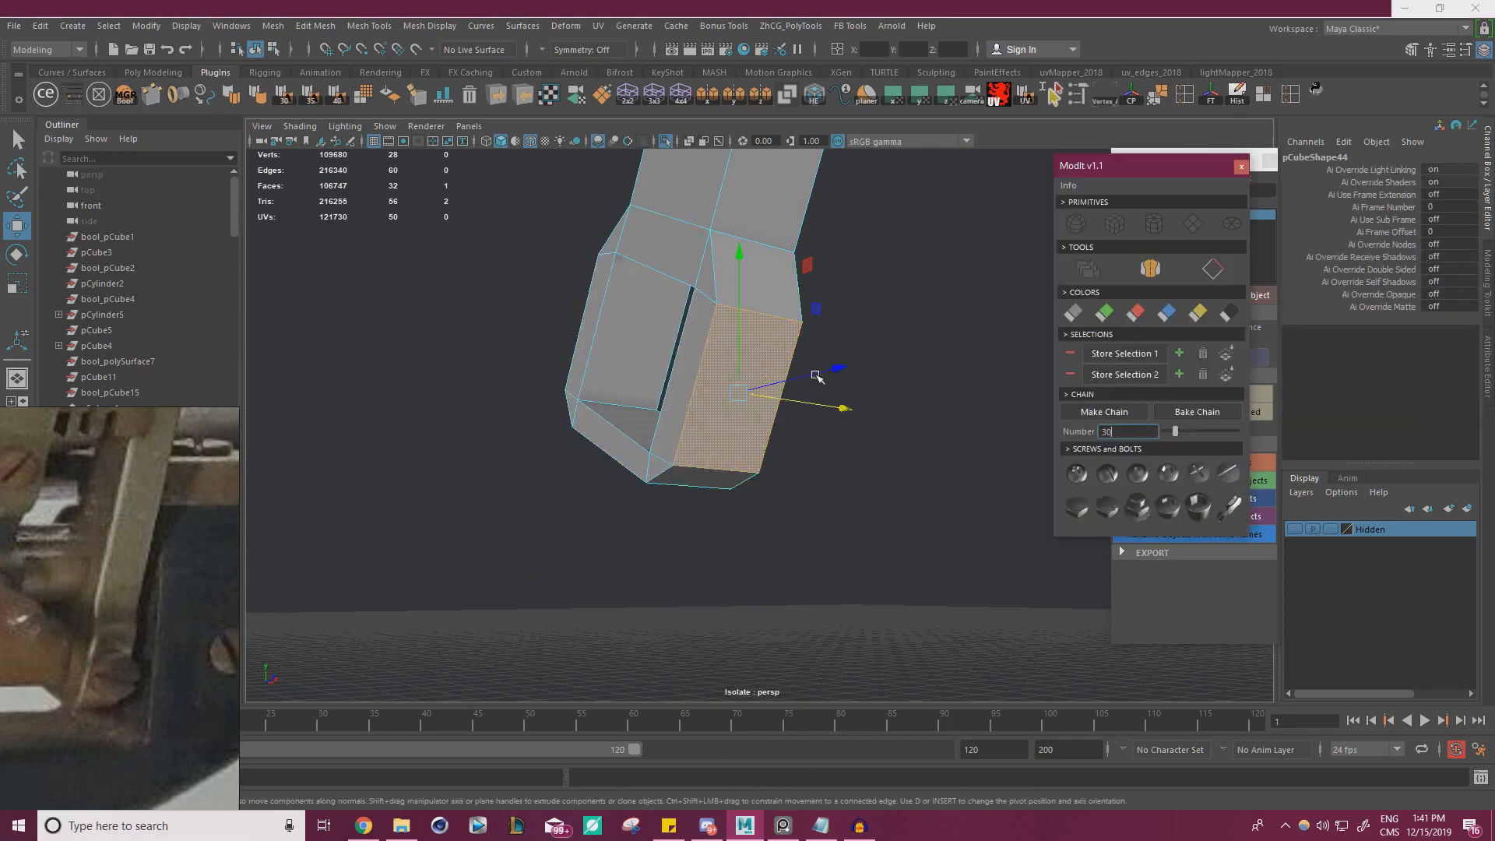
{"action": "left_click_drag", "start_coordinate": [1153, 160], "coordinate": [1070, 219]}
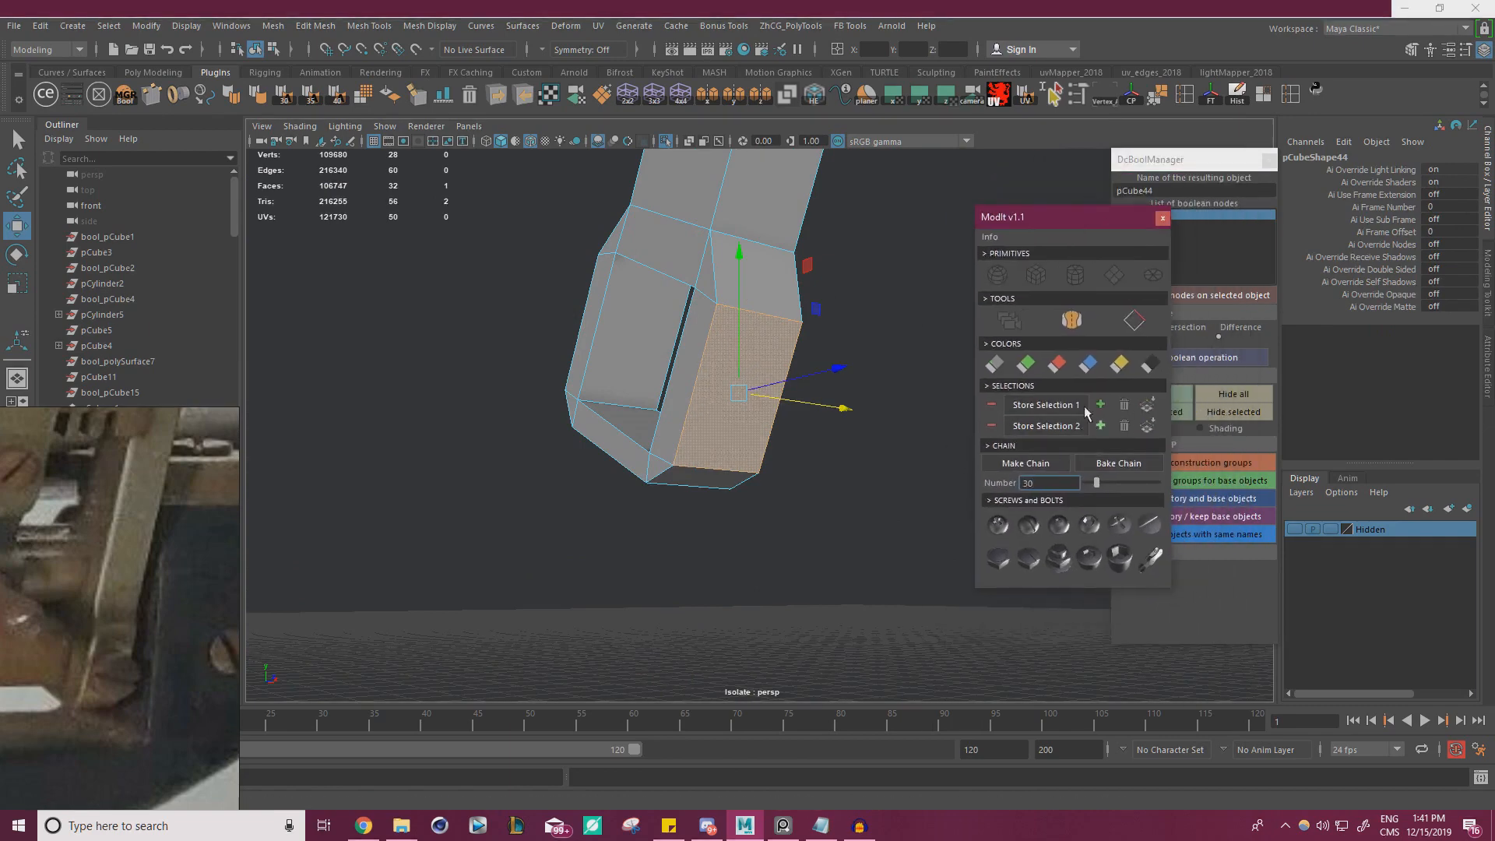
{"action": "left_click", "coordinate": [1077, 277]}
{"action": "key", "text": "f"}
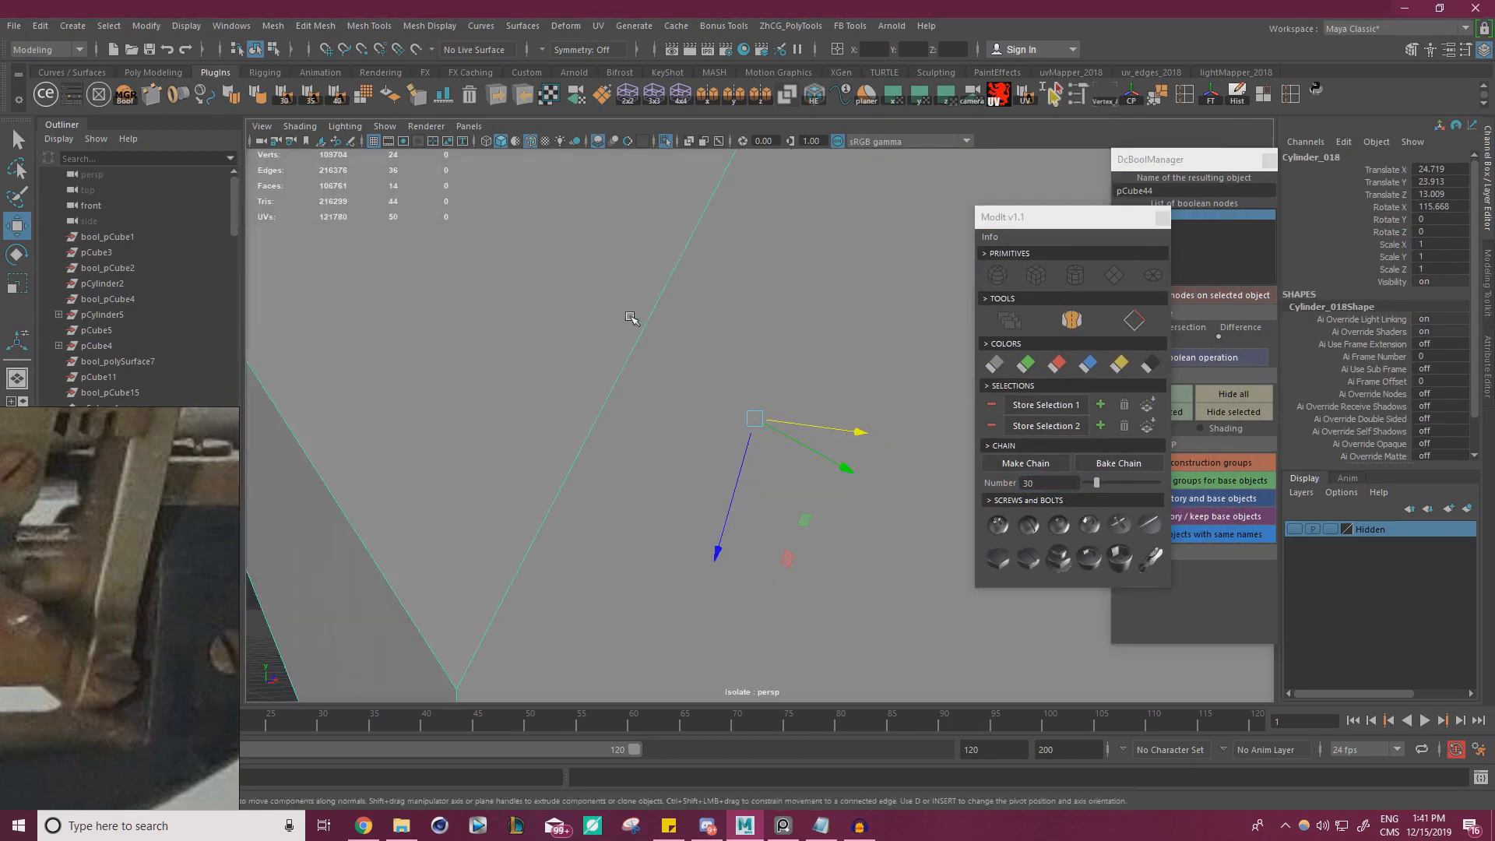
Scale the cylinder down uniformly to about 0.017 so it fits on the foot's face
{"action": "key", "text": "r"}
{"action": "left_click_drag", "start_coordinate": [755, 424], "coordinate": [296, 425]}
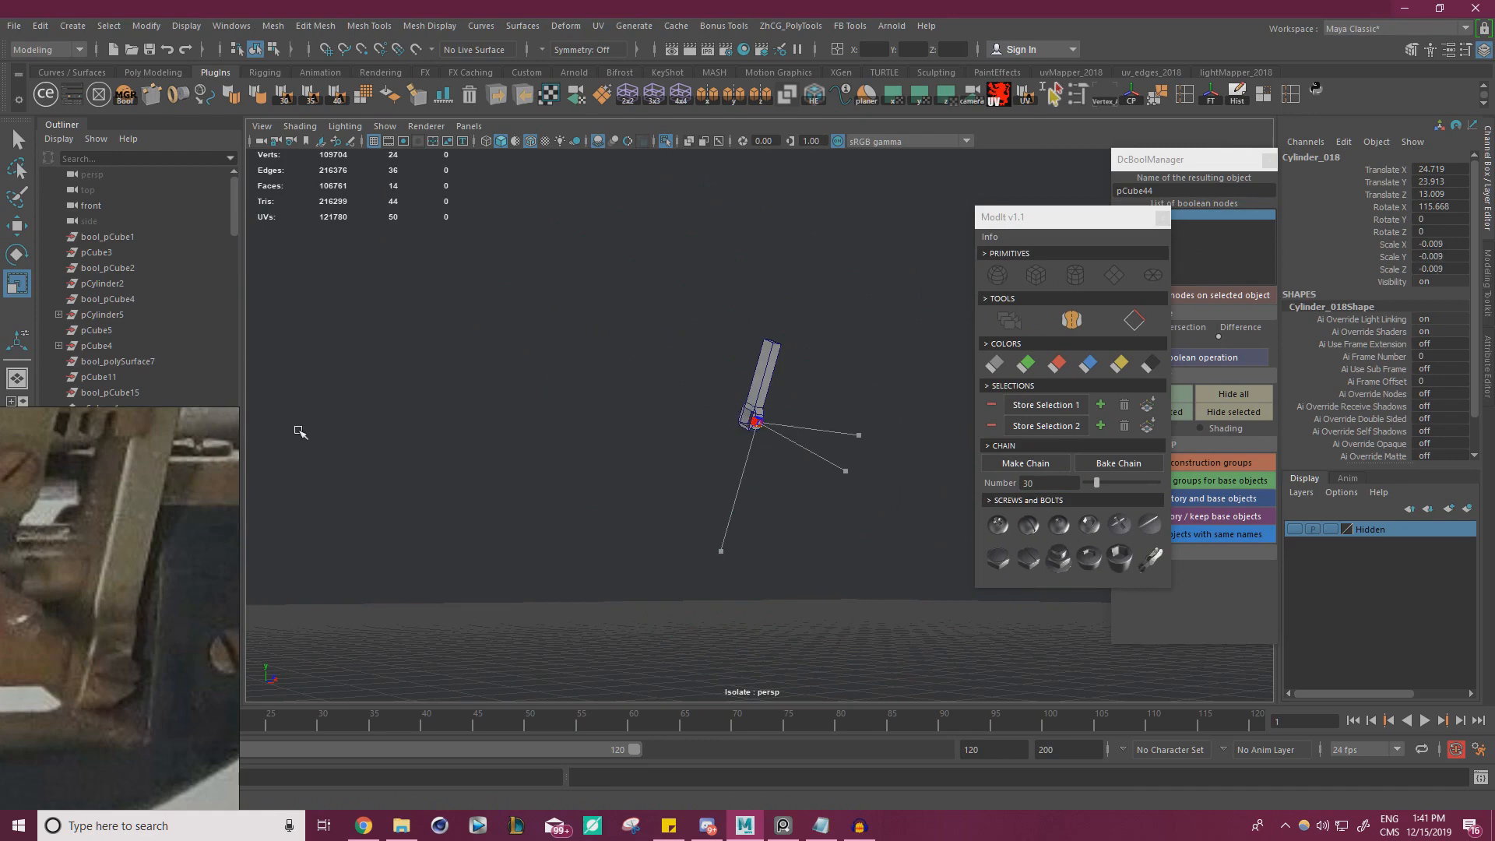
{"action": "key", "text": "f"}
{"action": "scroll", "coordinate": [752, 411], "scroll_direction": "down", "scroll_amount": 5}
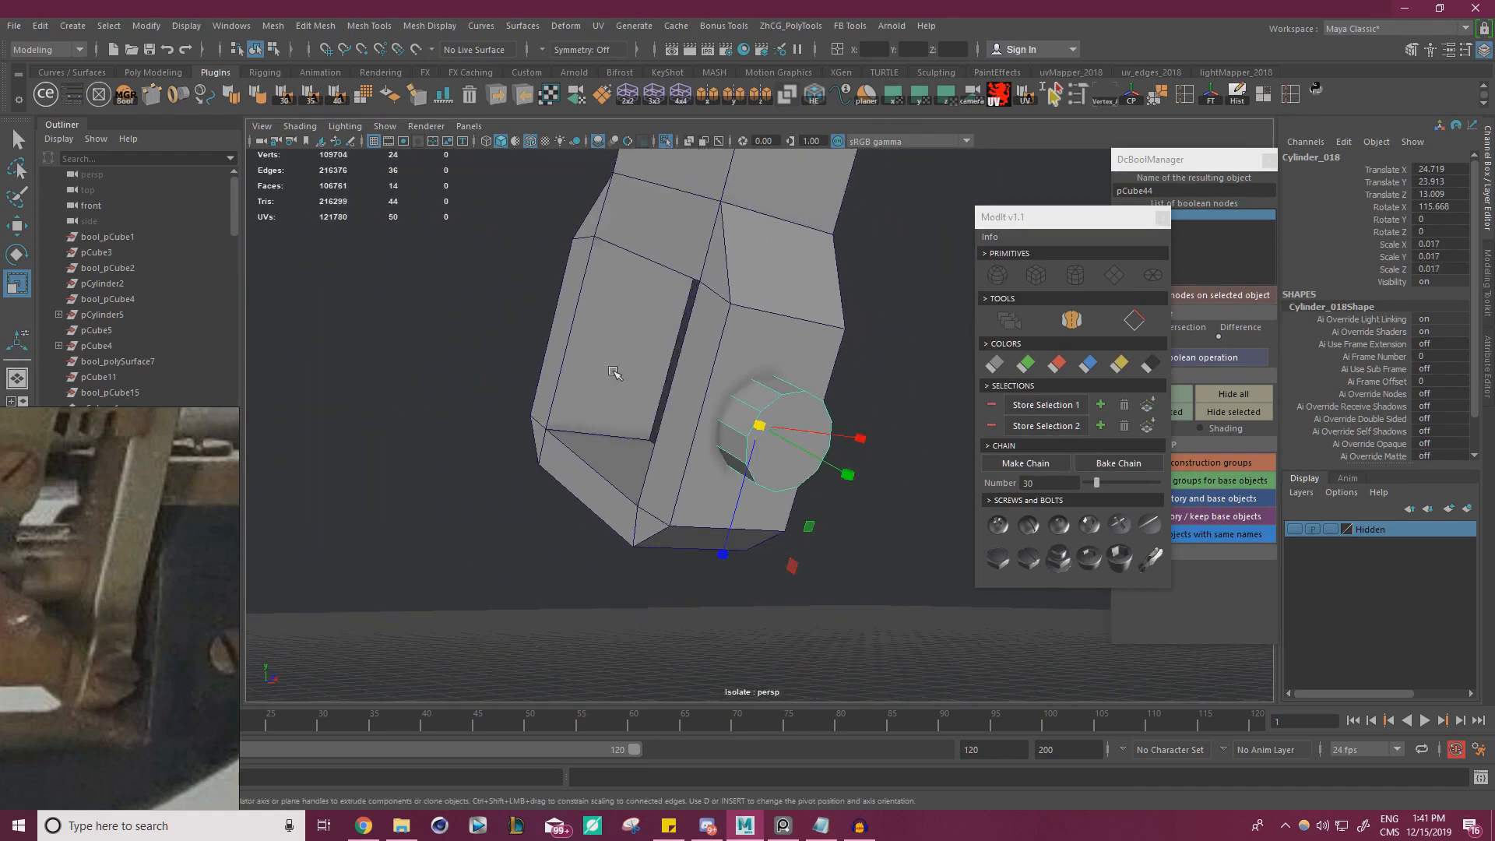
{"action": "left_click", "coordinate": [755, 324]}
{"action": "key", "text": "F11"}
{"action": "left_click", "coordinate": [742, 350]}
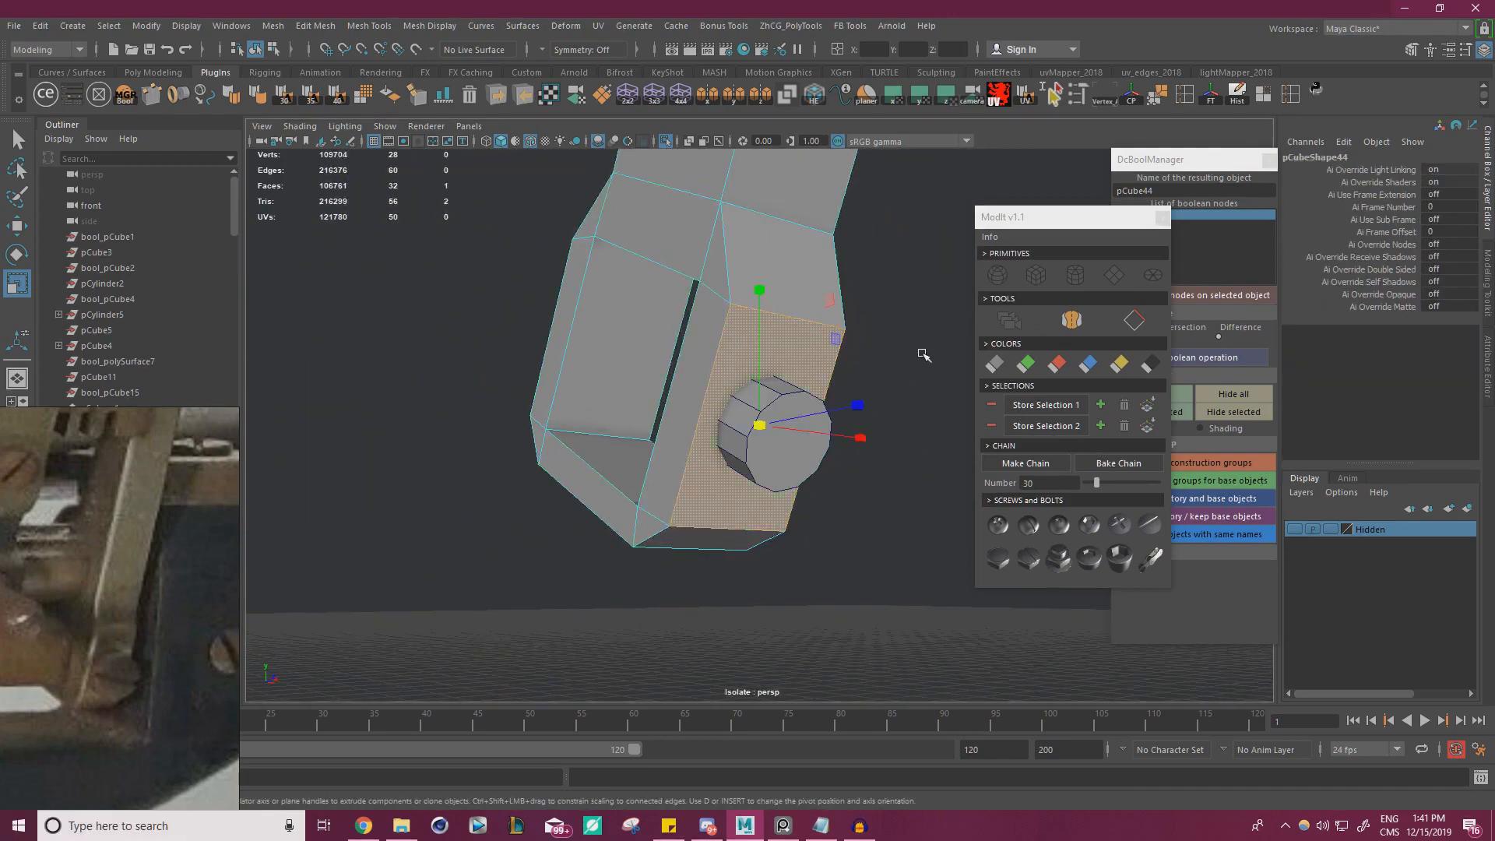
{"action": "right_click_drag", "start_coordinate": [923, 354], "coordinate": [827, 359], "text": "shift"}
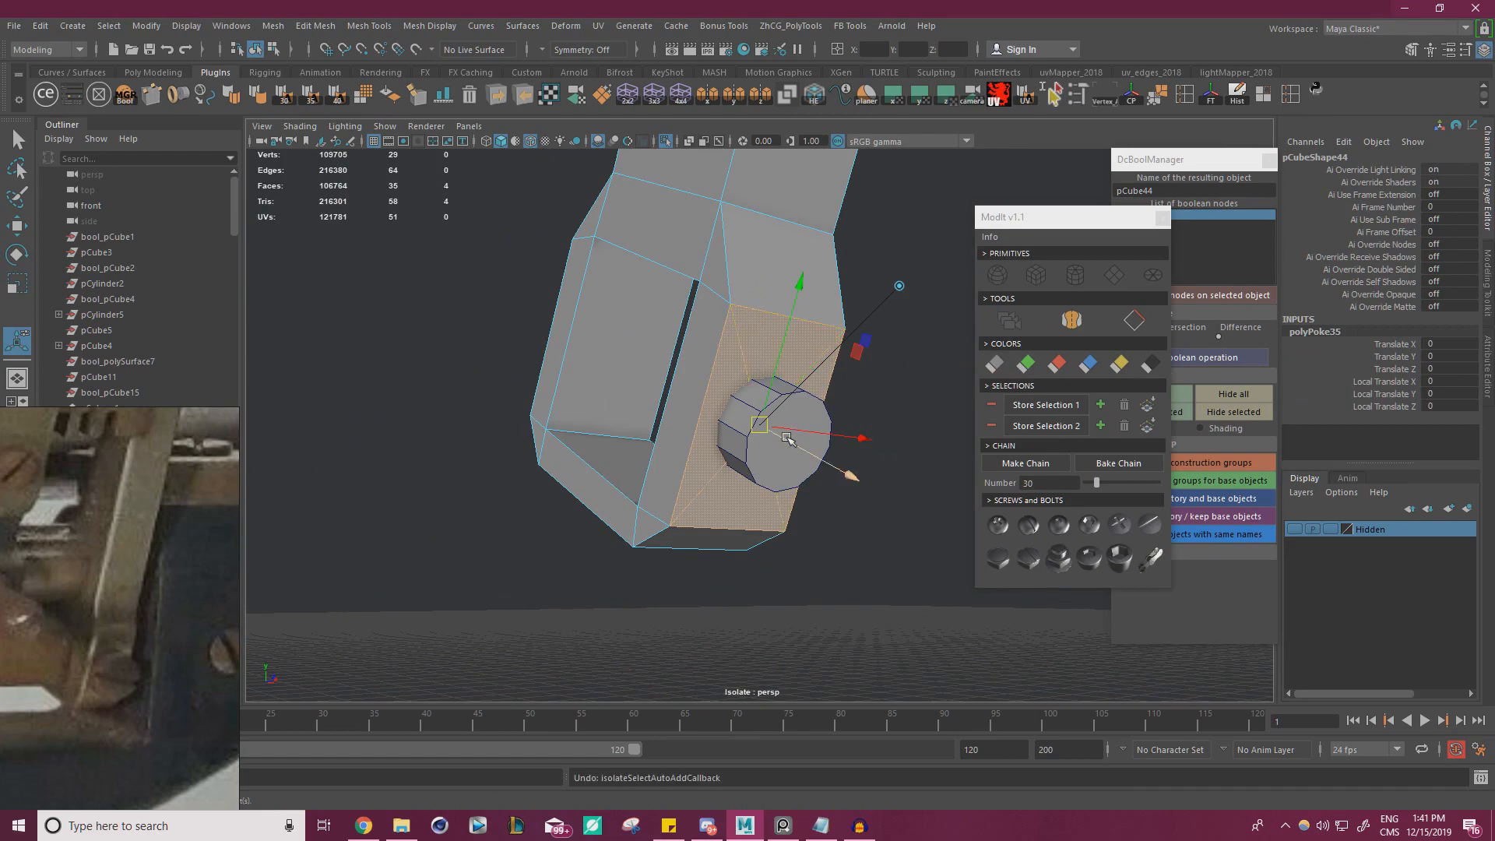
{"action": "scroll", "coordinate": [801, 429], "scroll_direction": "down", "scroll_amount": 1}
{"action": "key", "text": "ctrl+z"}
{"action": "key", "text": "ctrl+z"}
Slide the cylinder along its axis to about Y 23.893, Z 13.051, checking its depth in the foot in wireframe
{"action": "key", "text": "w"}
{"action": "right_click_drag", "start_coordinate": [775, 337], "coordinate": [861, 314]}
{"action": "left_click", "coordinate": [832, 552]}
{"action": "left_click", "coordinate": [763, 447]}
{"action": "left_click_drag", "start_coordinate": [747, 460], "coordinate": [802, 577], "text": "alt"}
{"action": "scroll", "coordinate": [794, 502], "scroll_direction": "up", "scroll_amount": 3}
{"action": "key", "text": "r"}
{"action": "key", "text": "ctrl+z"}
{"action": "key", "text": "w"}
{"action": "left_click_drag", "start_coordinate": [881, 490], "coordinate": [922, 520]}
{"action": "left_click", "coordinate": [490, 141]}
{"action": "left_click_drag", "start_coordinate": [497, 184], "coordinate": [587, 257], "text": "alt"}
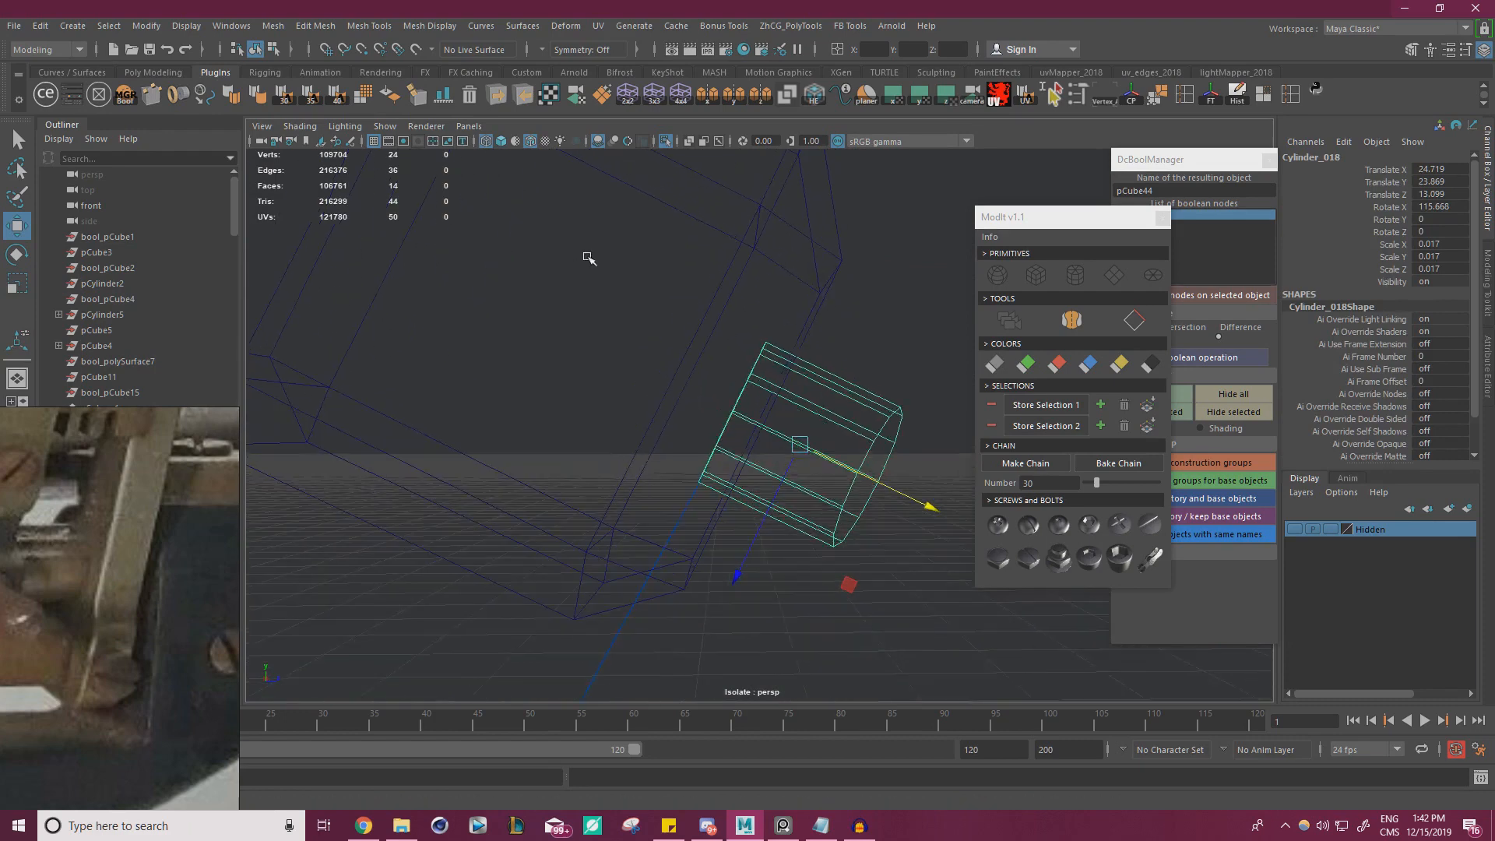
{"action": "mouse_move", "coordinate": [922, 508]}
{"action": "left_mouse_down"}
{"action": "mouse_move", "coordinate": [888, 505]}
{"action": "mouse_move", "coordinate": [898, 493]}
{"action": "left_mouse_up"}
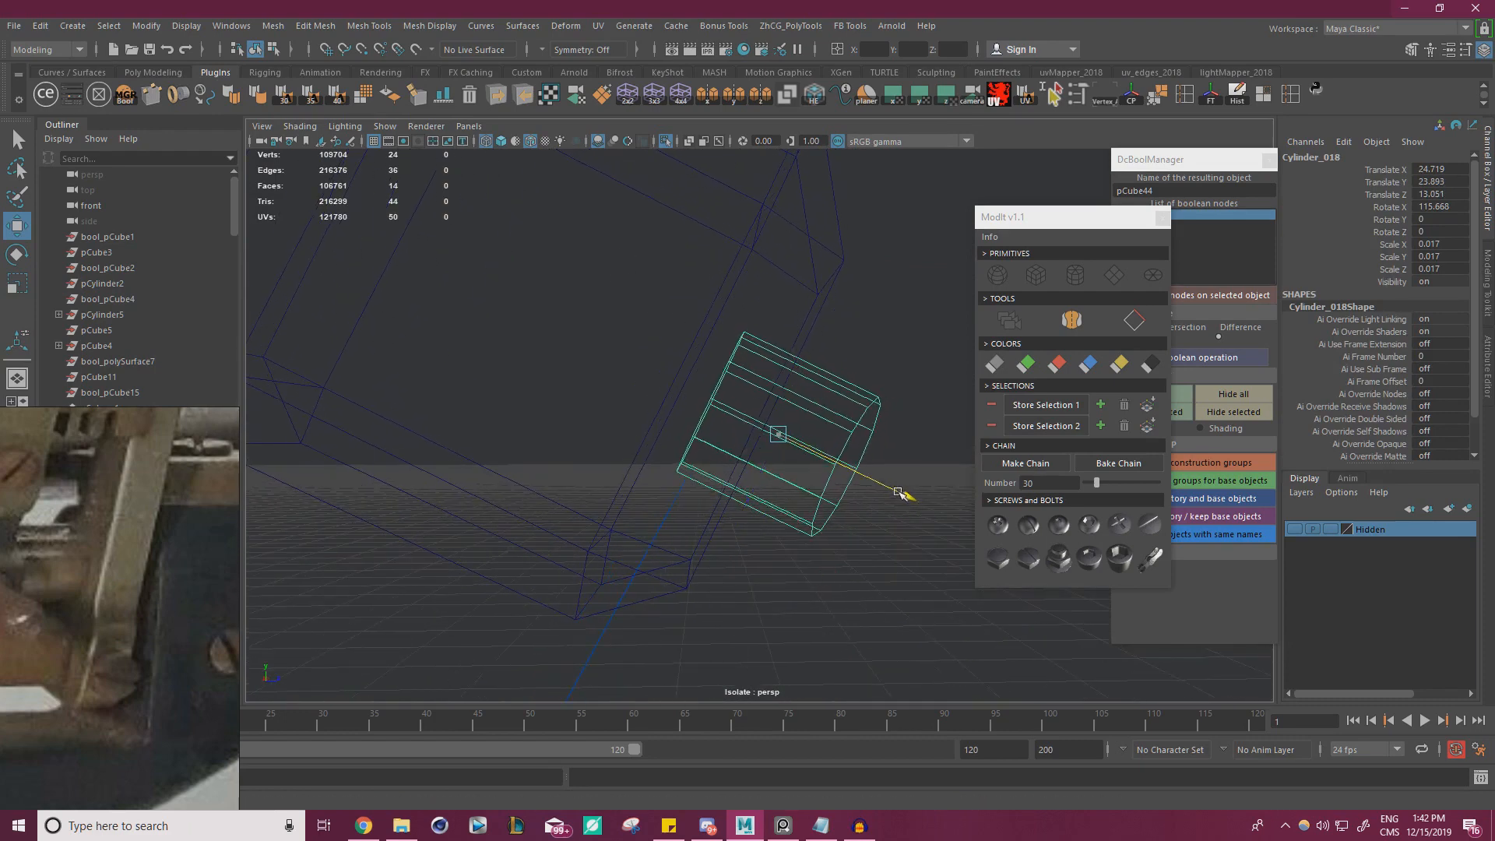
{"action": "left_click", "coordinate": [498, 144]}
{"action": "left_click_drag", "start_coordinate": [557, 234], "coordinate": [405, 315], "text": "alt"}
Delete the history and freeze the transformations of the bracket and the cylinder
{"action": "scroll", "coordinate": [468, 293], "scroll_direction": "down", "scroll_amount": 4}
{"action": "left_click", "coordinate": [618, 340]}
{"action": "left_click", "coordinate": [791, 424]}
{"action": "left_click", "coordinate": [518, 287]}
{"action": "left_click_drag", "start_coordinate": [514, 260], "coordinate": [818, 405]}
{"action": "left_click", "coordinate": [1238, 95]}
{"action": "left_click", "coordinate": [1210, 95]}
{"action": "left_click", "coordinate": [532, 315]}
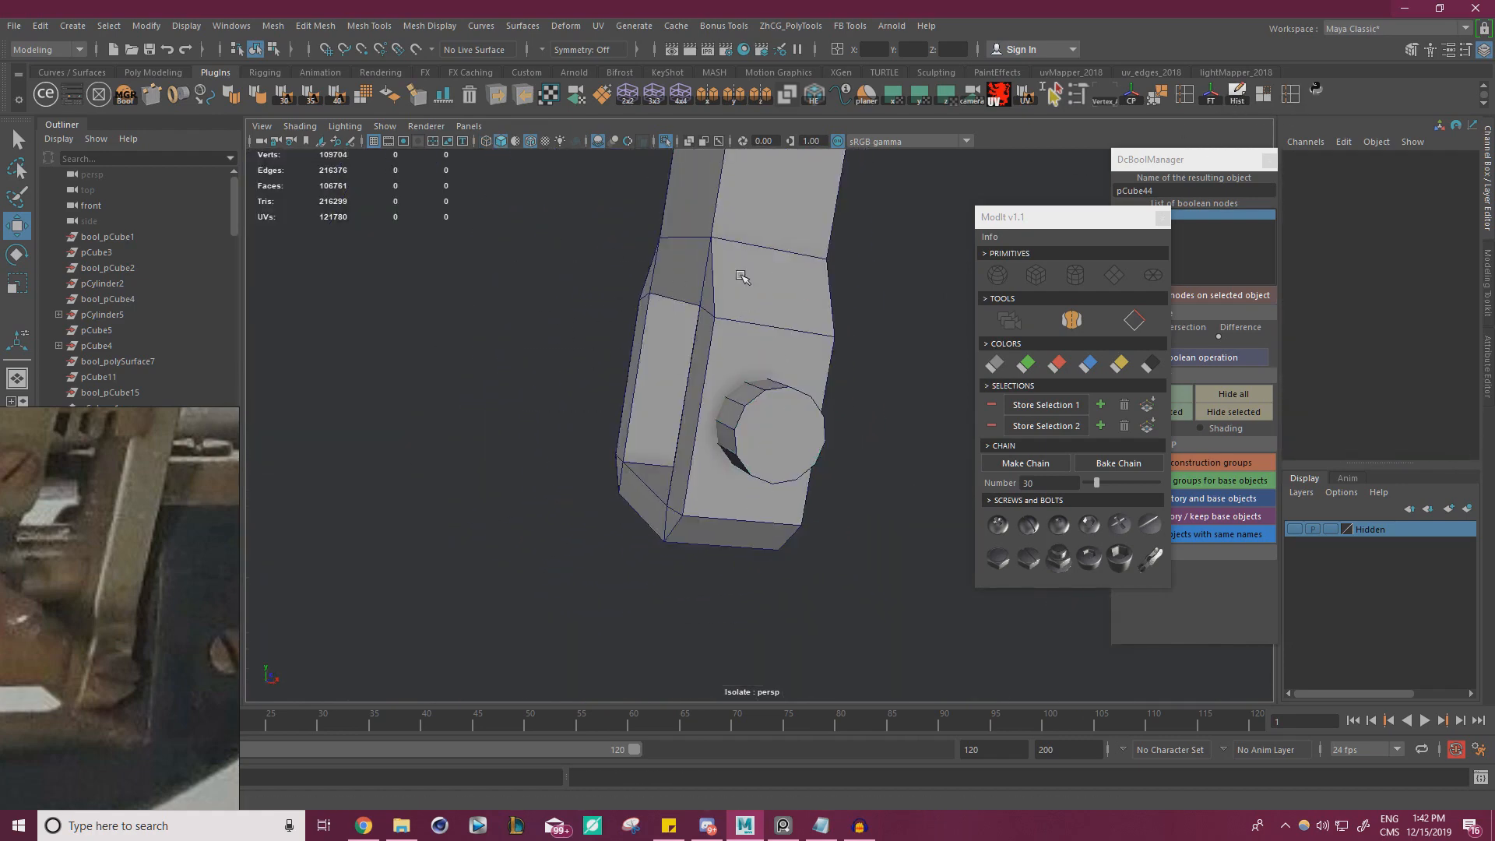
Subtract the cylinder from the bracket's foot with a Difference boolean, then delete the history and base objects
{"action": "left_click", "coordinate": [741, 277]}
{"action": "left_click", "coordinate": [775, 423], "text": "shift"}
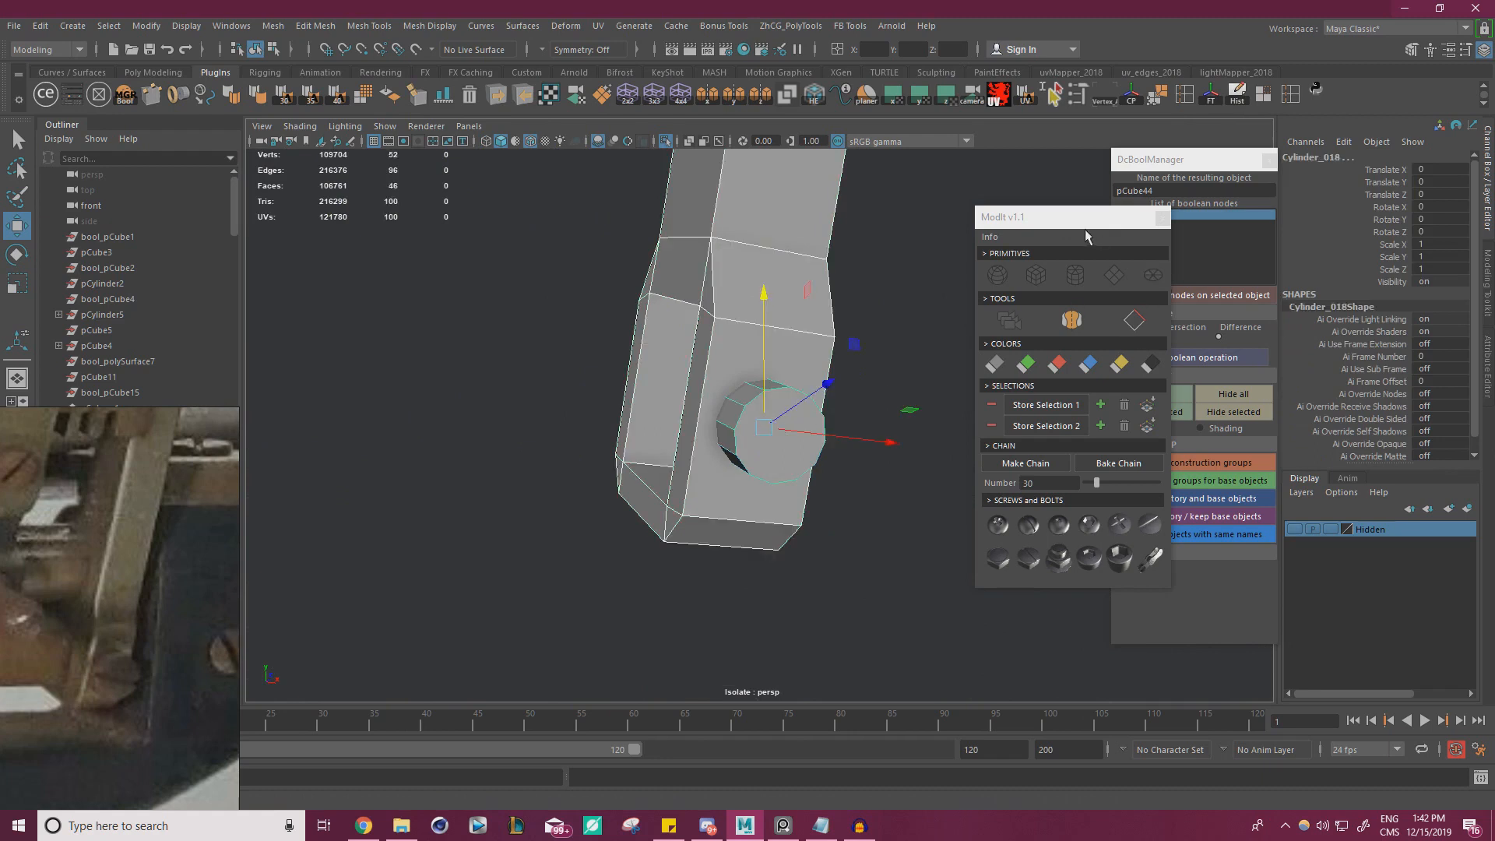
{"action": "left_click", "coordinate": [1162, 218]}
{"action": "left_click", "coordinate": [1181, 360]}
{"action": "left_click_drag", "start_coordinate": [913, 386], "coordinate": [1017, 432], "text": "alt"}
{"action": "left_click", "coordinate": [1214, 502]}
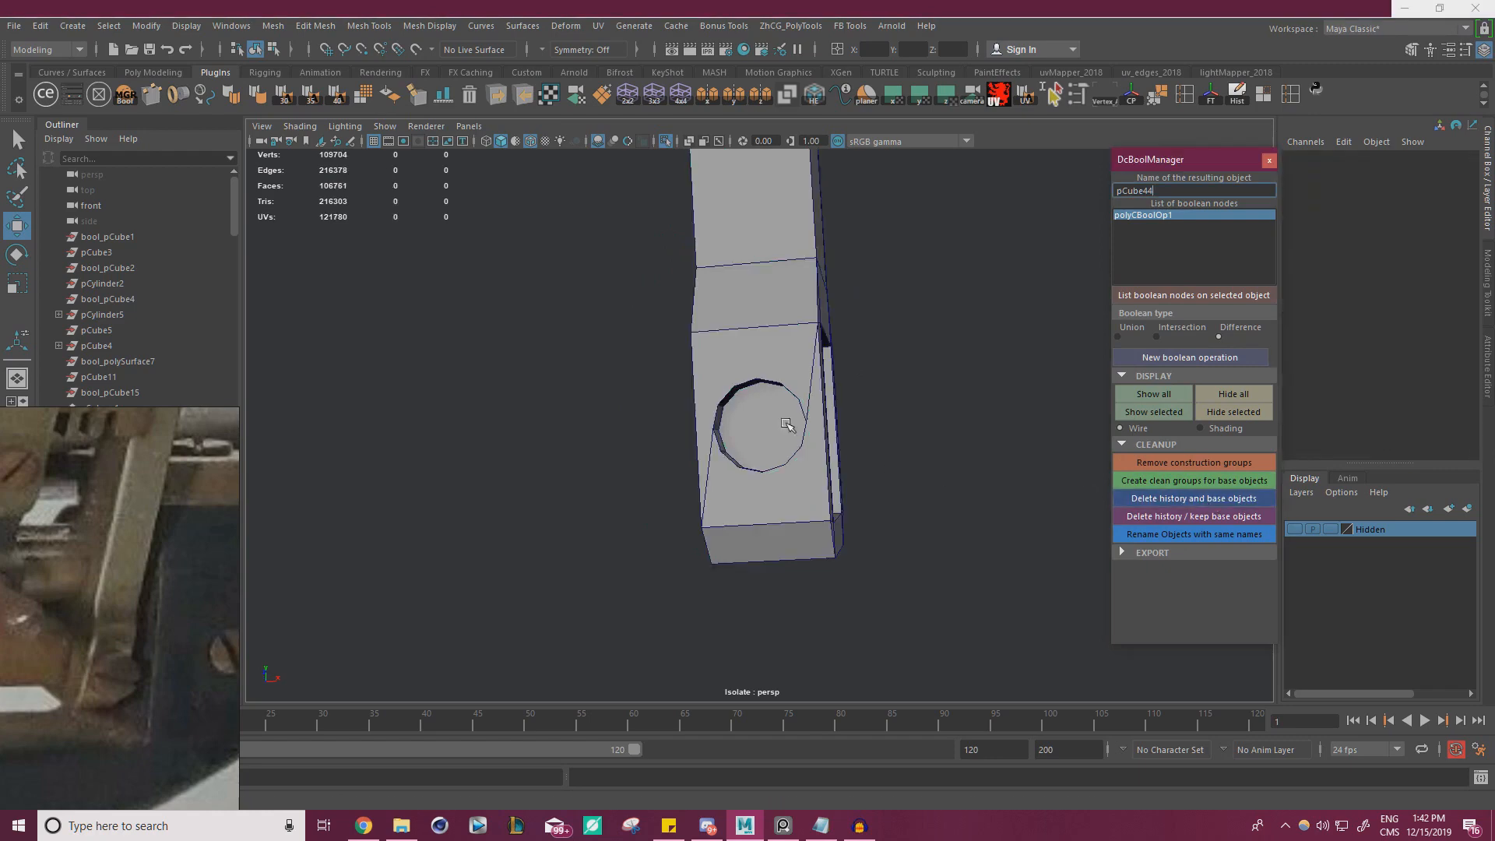
Poke the circular face at the bottom of the recess in the bracket's foot and exit isolation
{"action": "left_click_drag", "start_coordinate": [787, 424], "coordinate": [757, 417], "text": "alt"}
{"action": "scroll", "coordinate": [849, 405], "scroll_direction": "up", "scroll_amount": 4}
{"action": "left_click", "coordinate": [757, 417]}
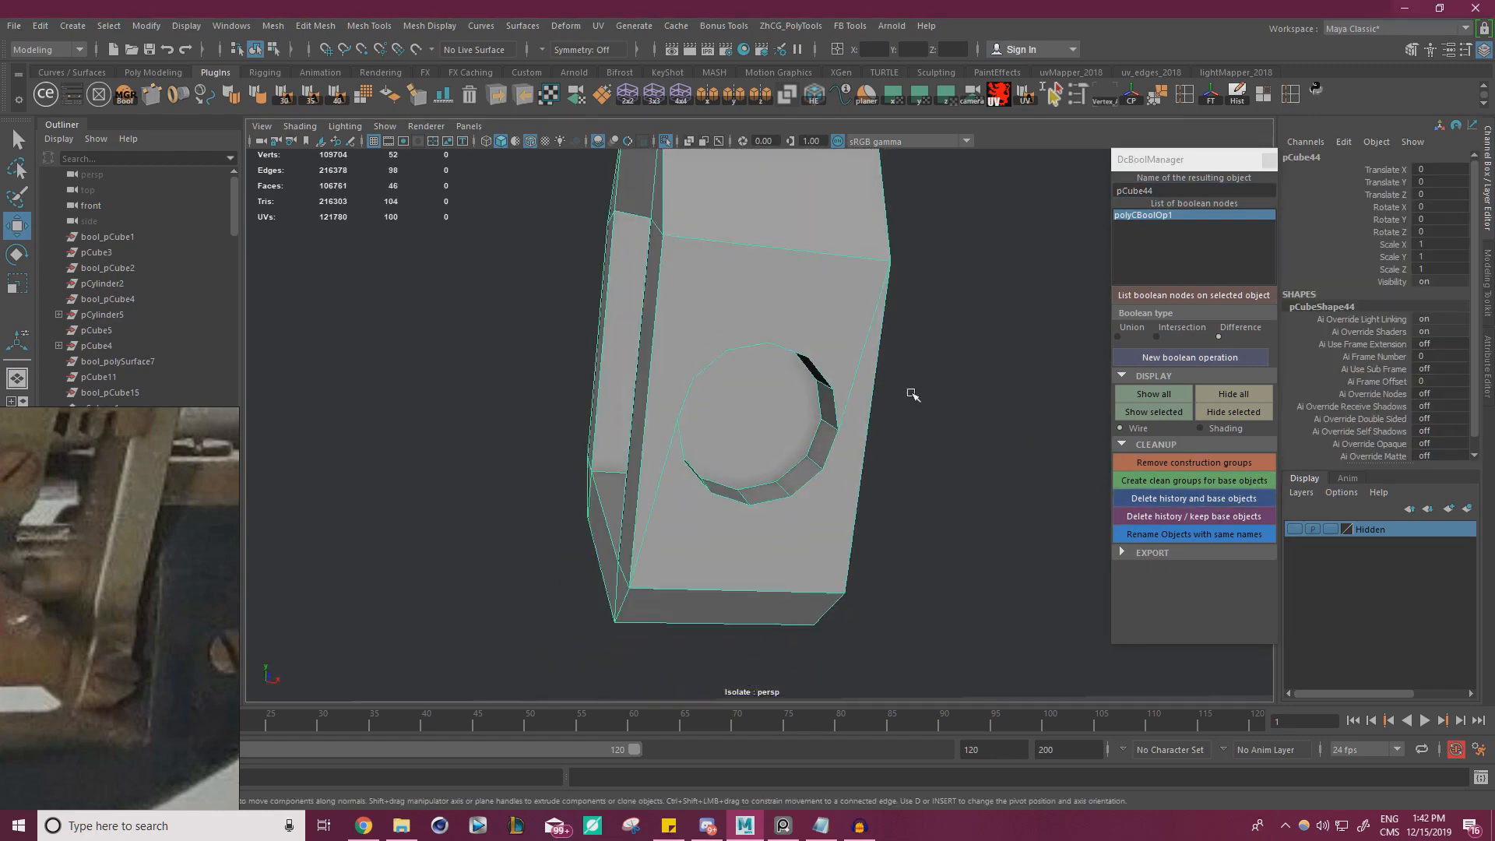
{"action": "left_click_drag", "start_coordinate": [912, 393], "coordinate": [1054, 514], "text": "alt"}
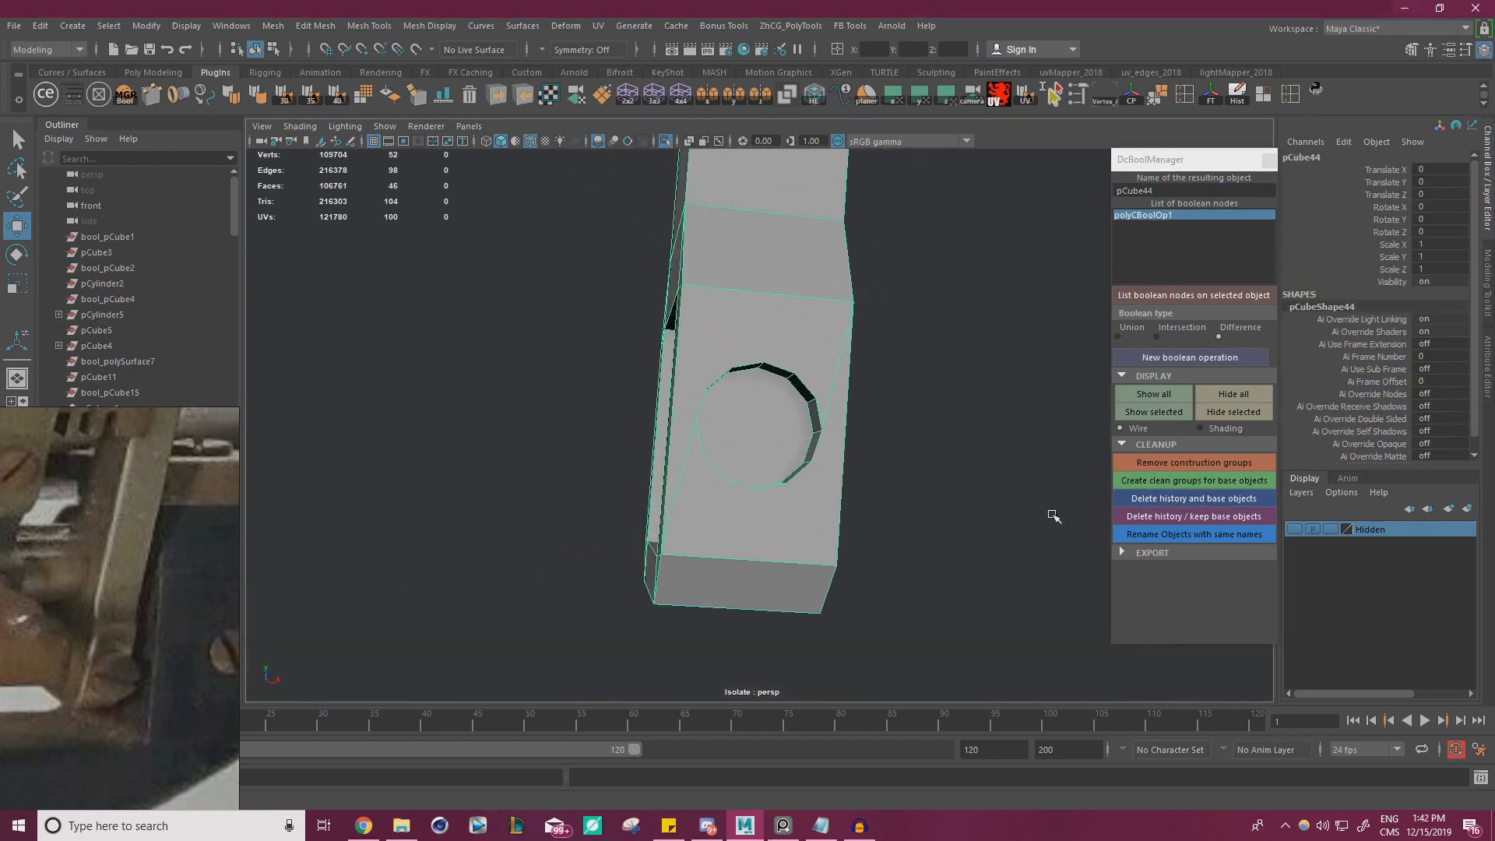
{"action": "right_click_drag", "start_coordinate": [717, 376], "coordinate": [727, 432]}
{"action": "left_click", "coordinate": [781, 442]}
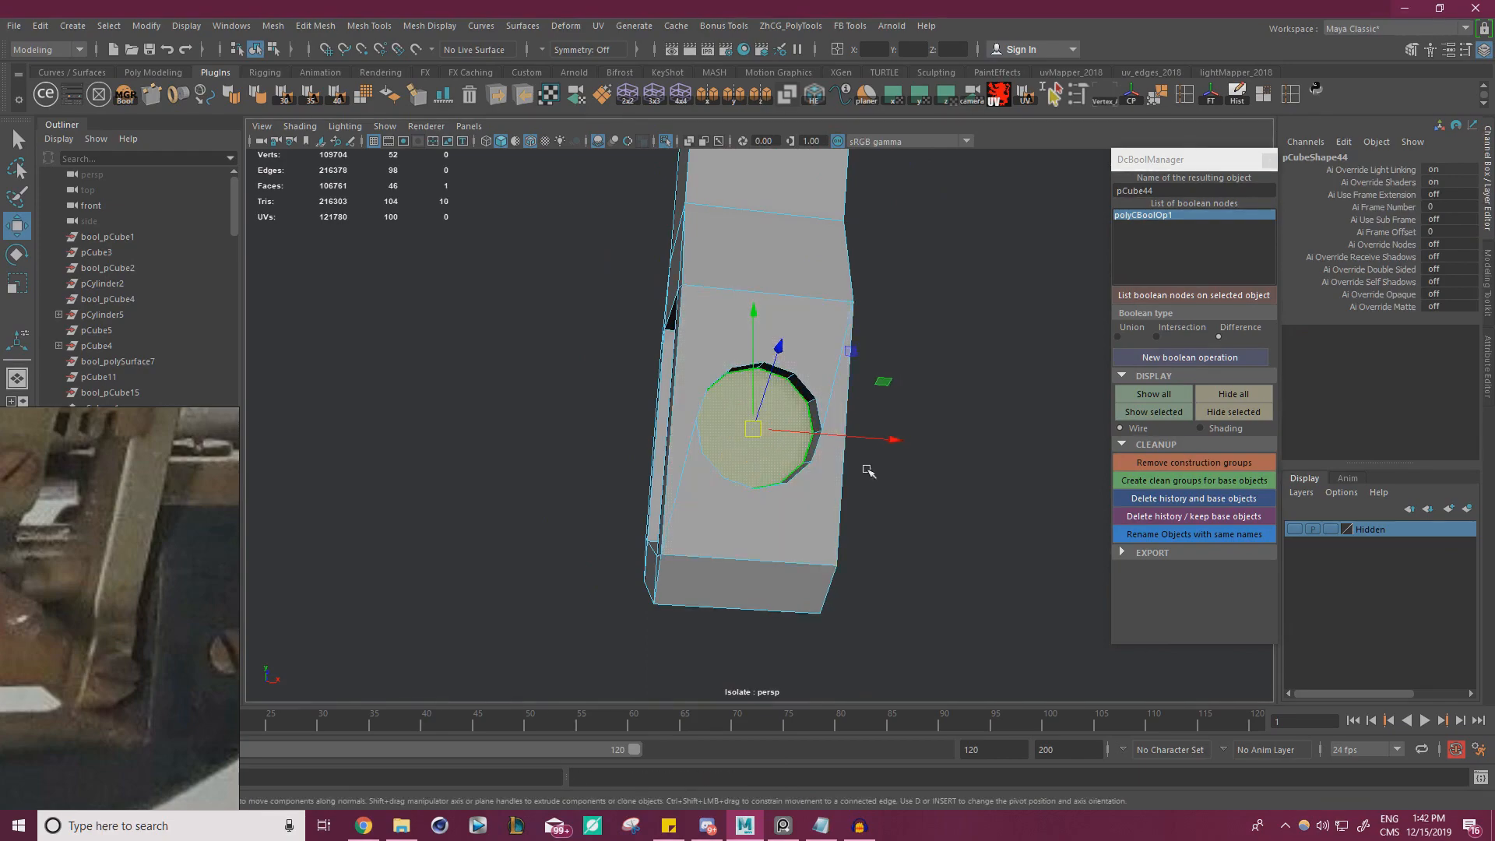
{"action": "right_click_drag", "start_coordinate": [942, 377], "coordinate": [924, 404], "text": "shift"}
{"action": "key", "text": "w"}
{"action": "right_click_drag", "start_coordinate": [749, 339], "coordinate": [498, 436]}
{"action": "left_click", "coordinate": [665, 141]}
{"action": "left_click_drag", "start_coordinate": [436, 514], "coordinate": [467, 483], "text": "alt"}
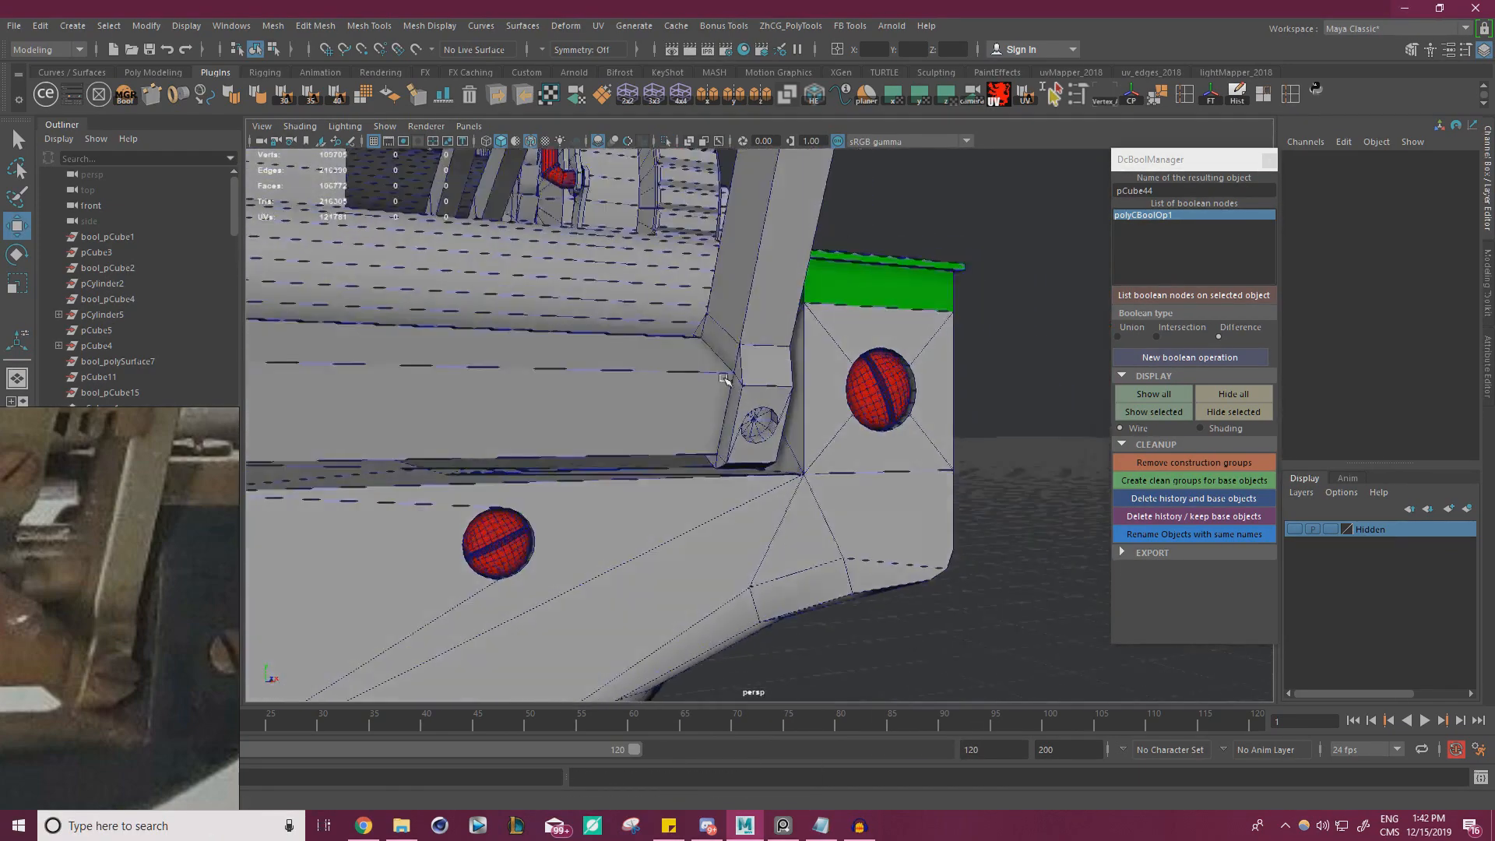
Select the poked faces in the bracket's recess and place a slotted ModIt screw on them
{"action": "right_click_drag", "start_coordinate": [405, 546], "coordinate": [479, 607], "text": "alt"}
{"action": "left_click", "coordinate": [348, 605]}
{"action": "left_click_drag", "start_coordinate": [587, 557], "coordinate": [662, 545], "text": "alt"}
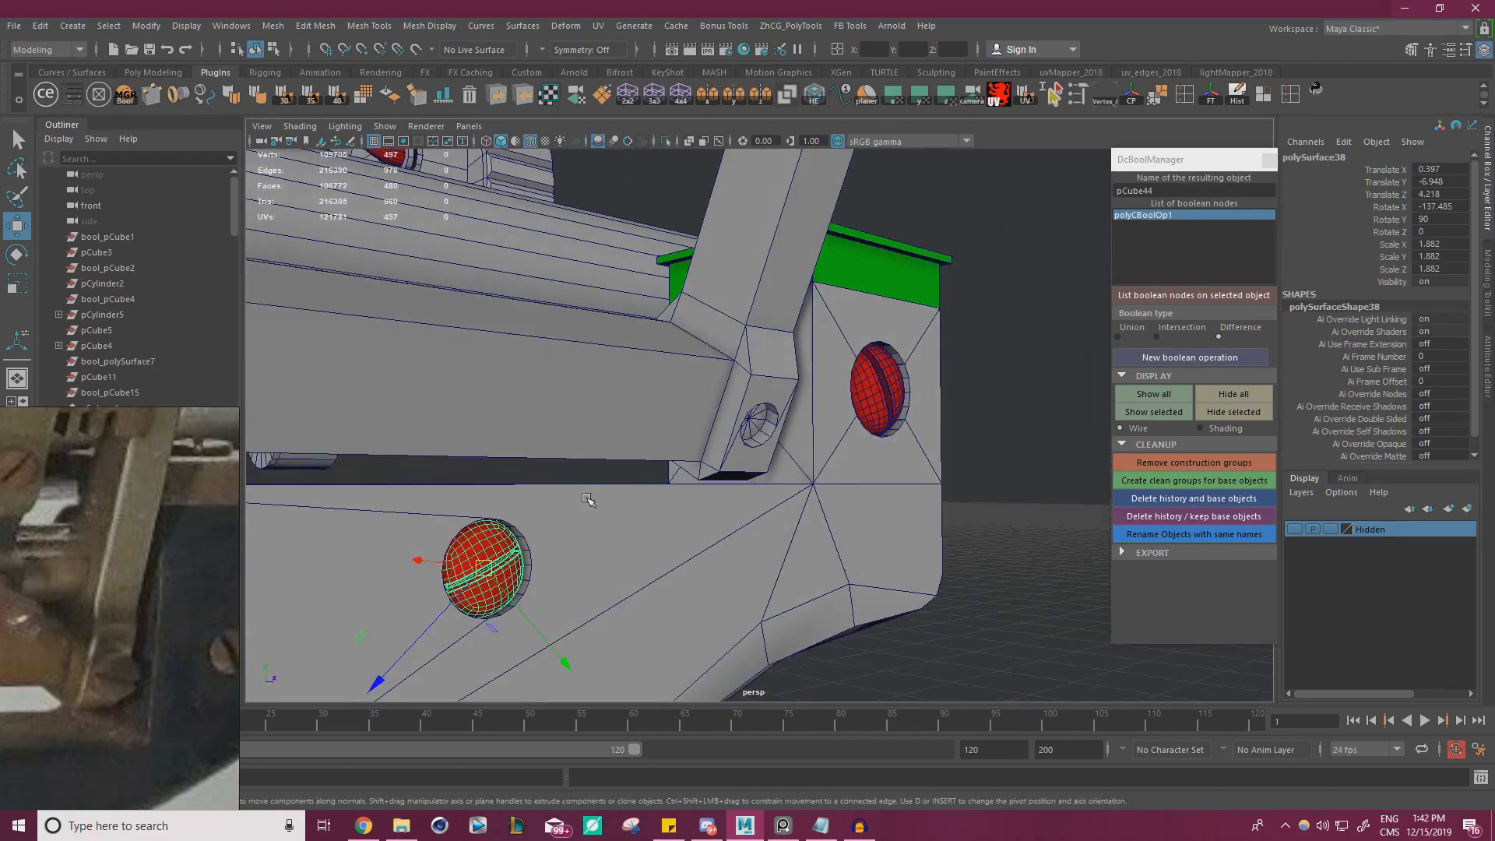
{"action": "right_click_drag", "start_coordinate": [662, 546], "coordinate": [825, 498], "text": "alt"}
{"action": "left_click_drag", "start_coordinate": [857, 390], "coordinate": [771, 435], "text": "alt"}
{"action": "left_click", "coordinate": [774, 434]}
{"action": "left_click", "coordinate": [203, 94]}
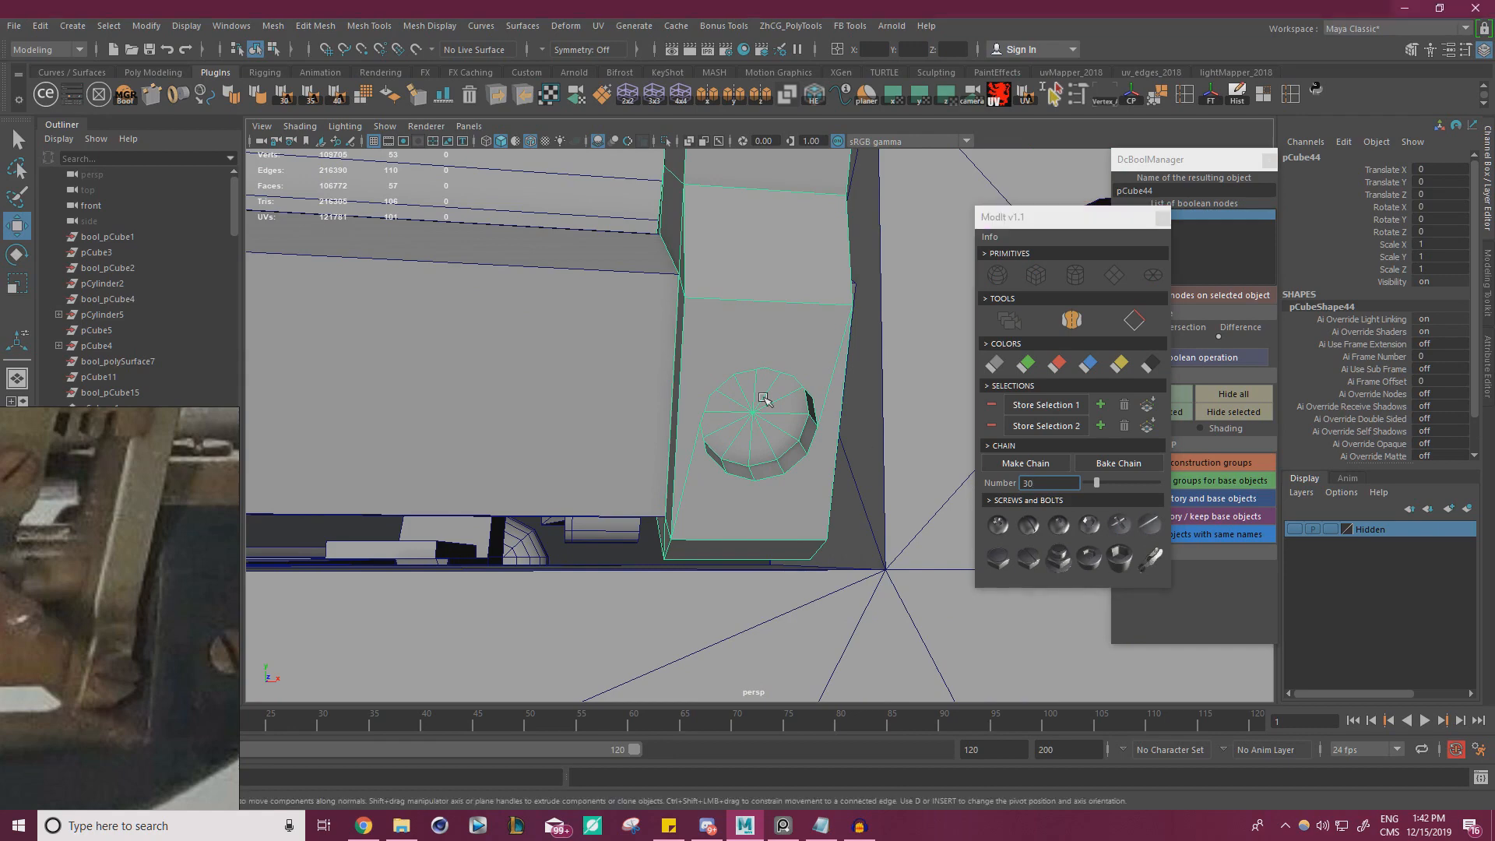
{"action": "right_click_drag", "start_coordinate": [764, 378], "coordinate": [762, 422]}
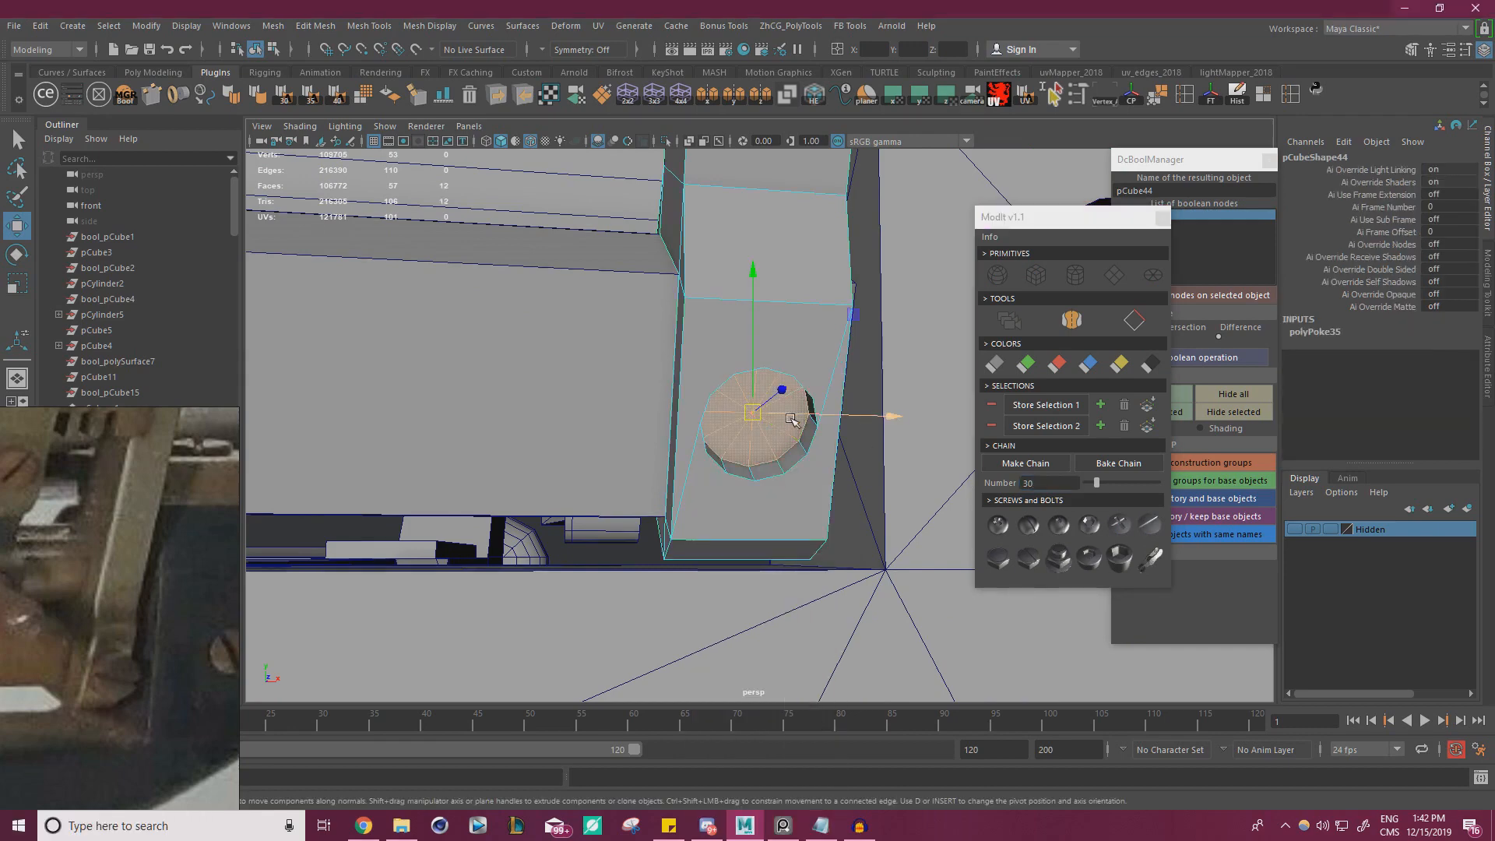
{"action": "left_click", "coordinate": [1147, 535]}
{"action": "left_click_drag", "start_coordinate": [695, 418], "coordinate": [776, 339], "text": "alt"}
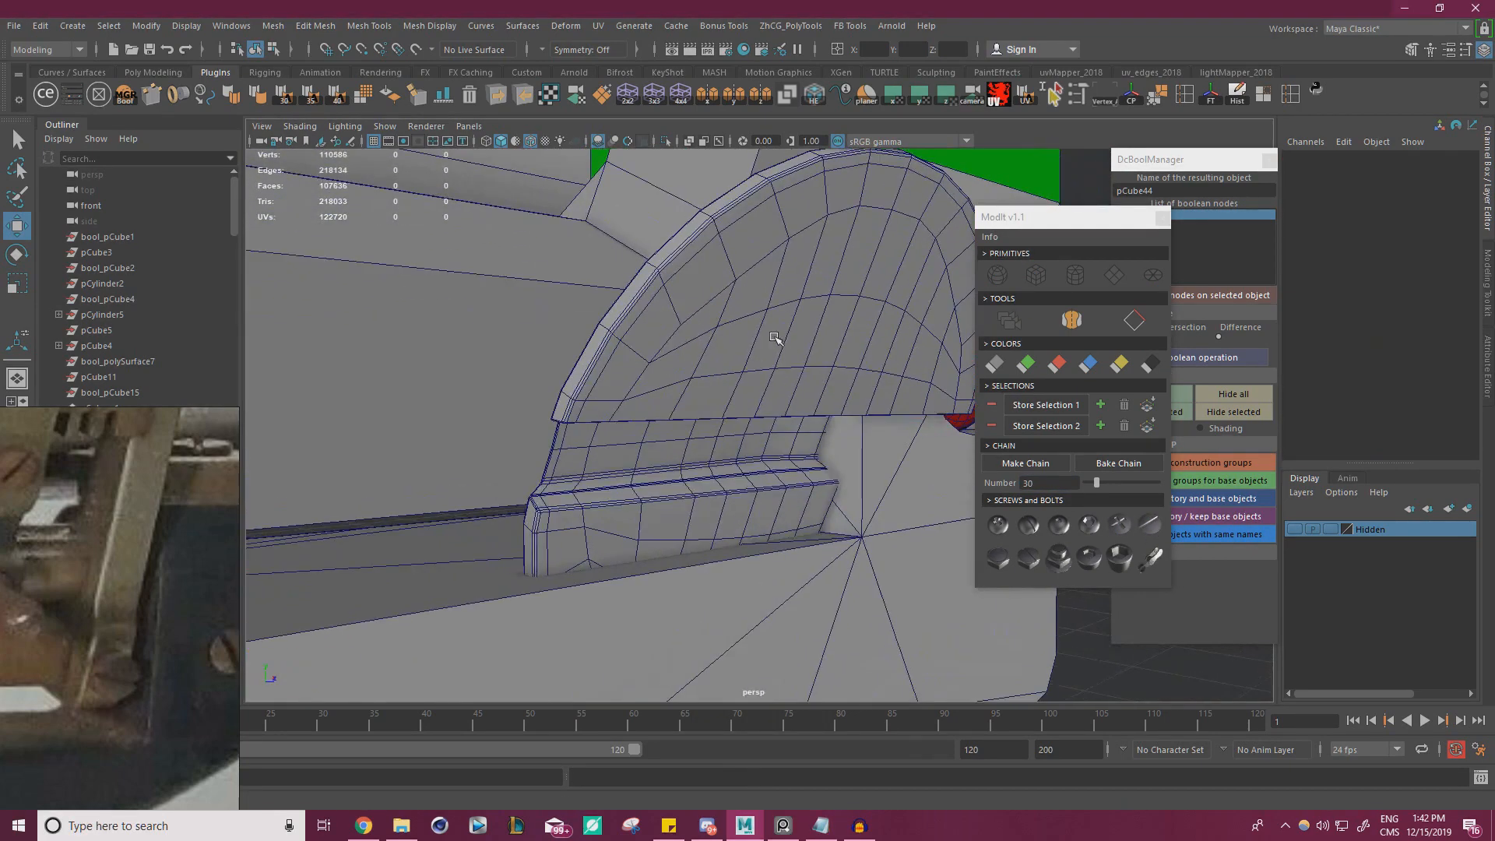
Scale the new screw down uniformly to about 0.137 and close the ModIt window
{"action": "left_click", "coordinate": [758, 440]}
{"action": "key", "text": "r"}
{"action": "left_click_drag", "start_coordinate": [733, 405], "coordinate": [270, 462]}
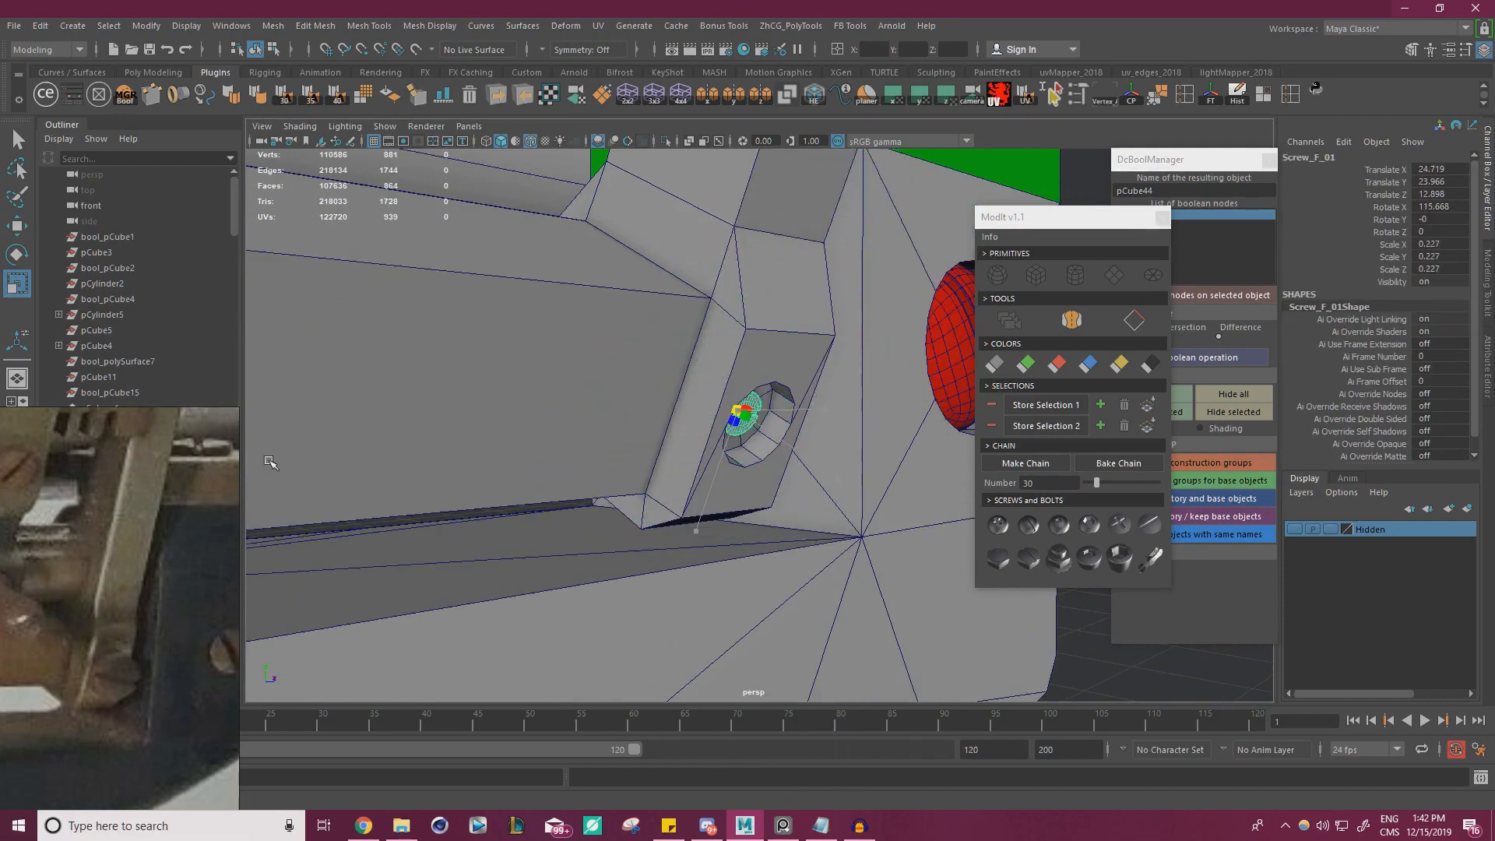
{"action": "key", "text": "f"}
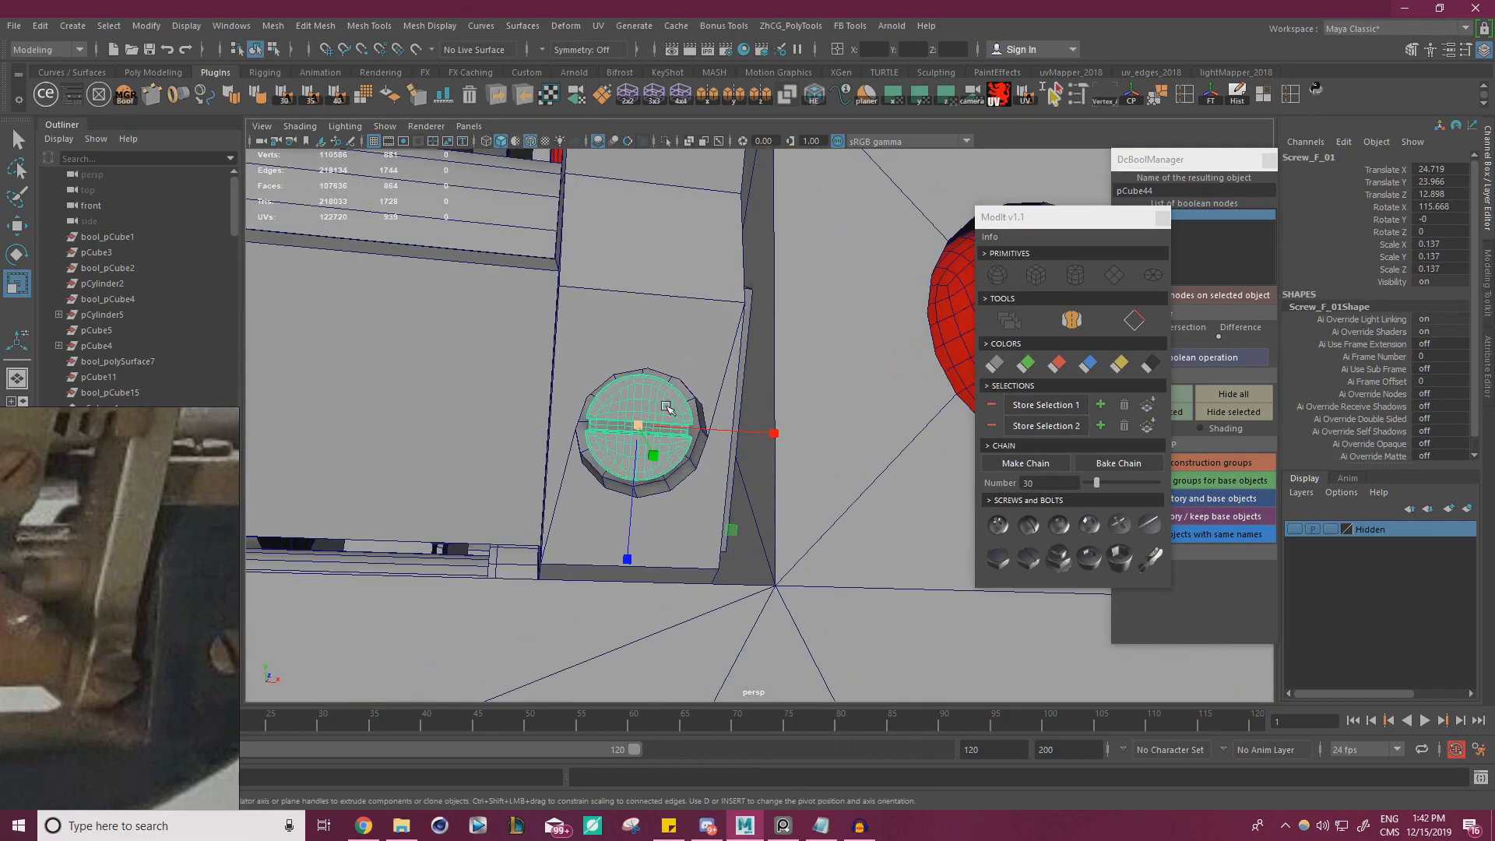
{"action": "left_click", "coordinate": [1161, 217]}
Enlarge the screw to about 0.159 to fill the recess and move it outward to about Y 23.936, Z 12.96
{"action": "scroll", "coordinate": [780, 370], "scroll_direction": "up", "scroll_amount": 3}
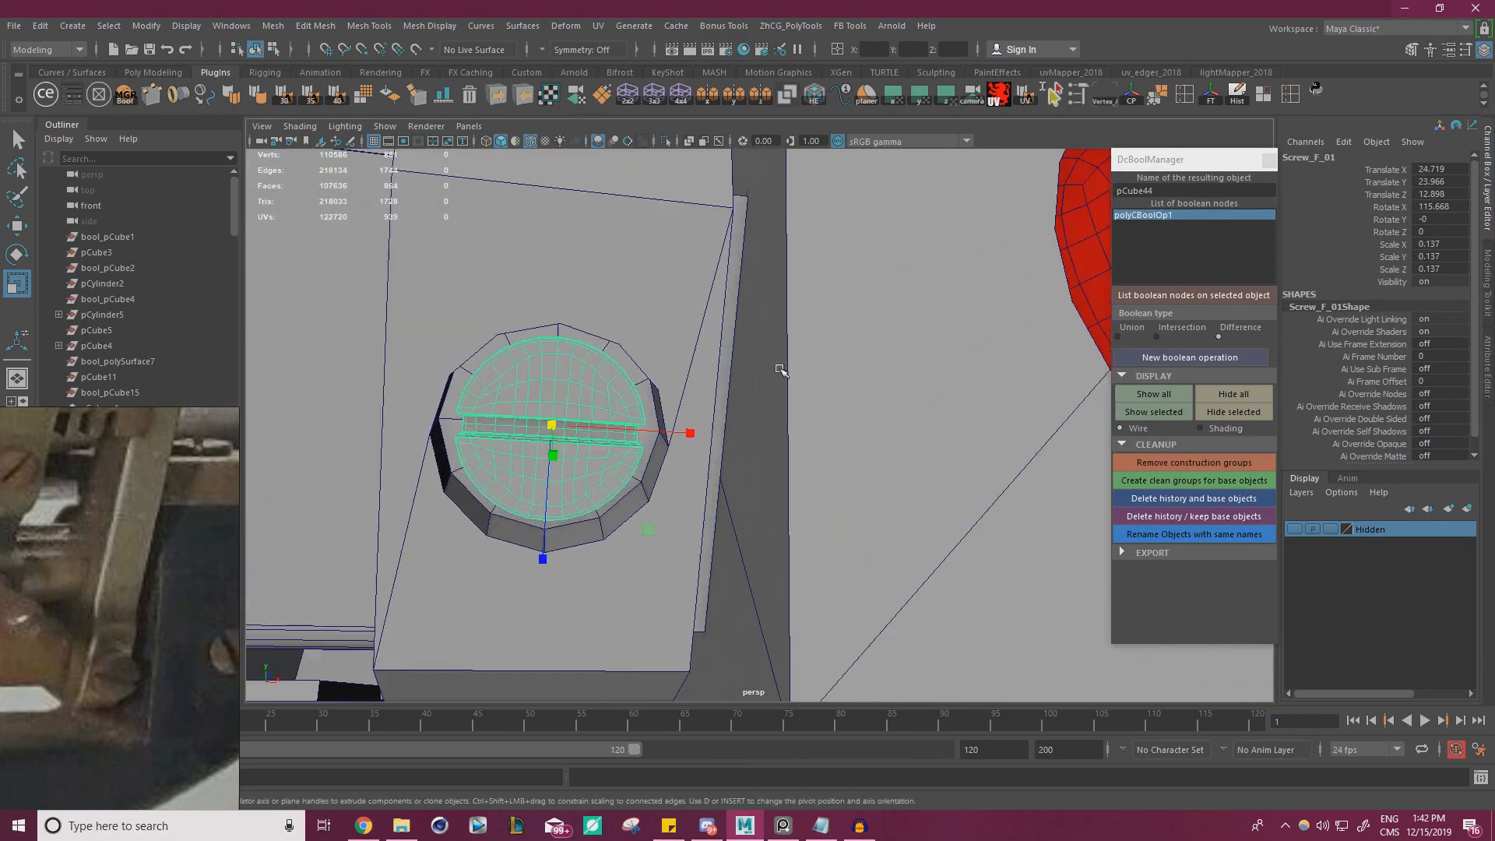
{"action": "key", "text": "f"}
{"action": "left_click_drag", "start_coordinate": [689, 357], "coordinate": [722, 534], "text": "alt"}
{"action": "scroll", "coordinate": [701, 444], "scroll_direction": "up", "scroll_amount": 2}
{"action": "scroll", "coordinate": [779, 427], "scroll_direction": "down", "scroll_amount": 4}
{"action": "key", "text": "w"}
Set the Rotate tool's axis orientation to Object and turn the screw so its slot runs diagonally
{"action": "key", "text": "e"}
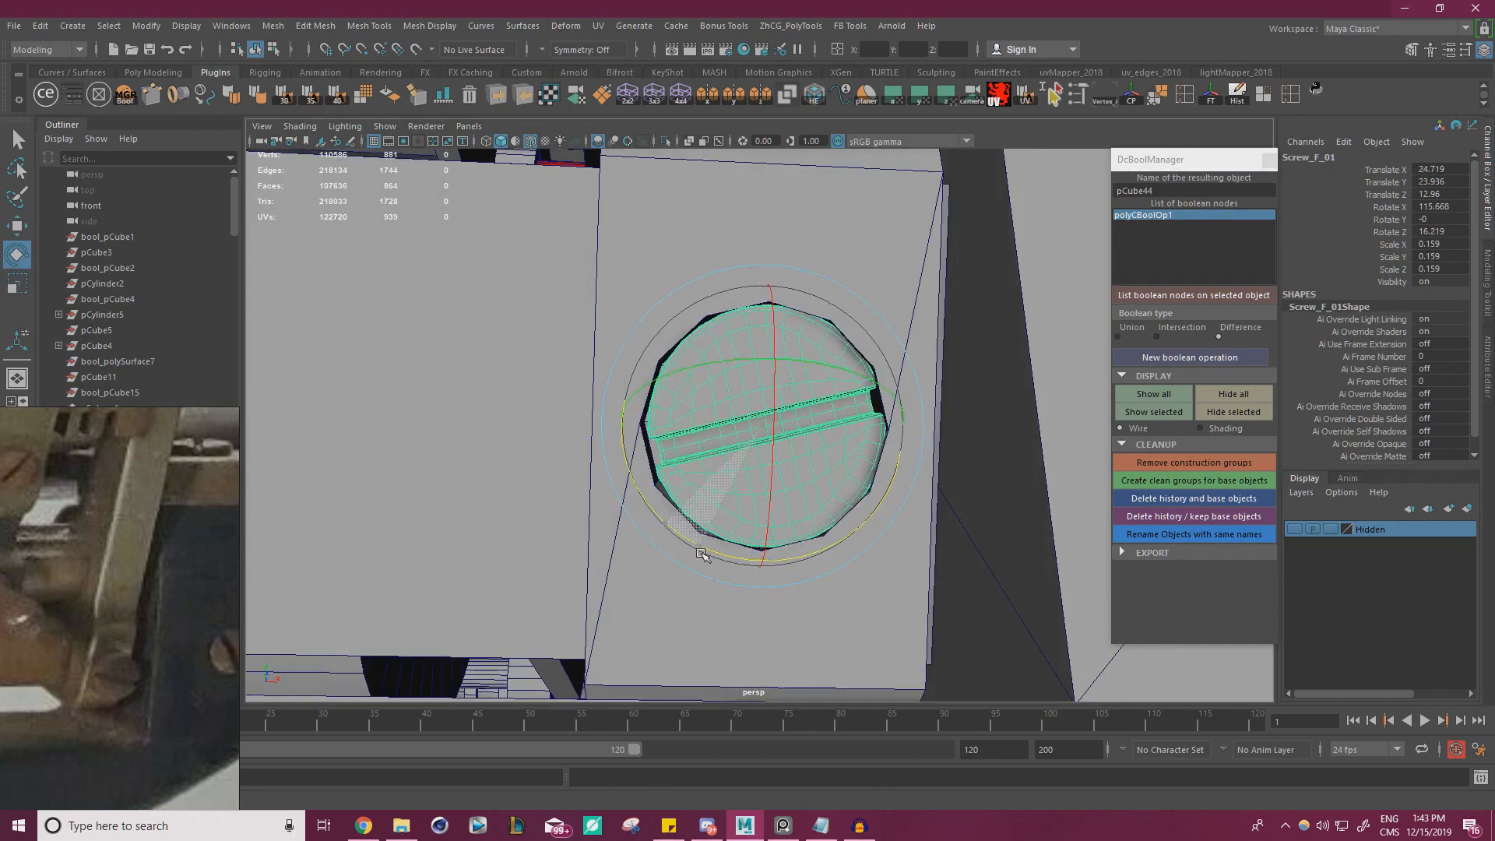
{"action": "double_click", "coordinate": [18, 255]}
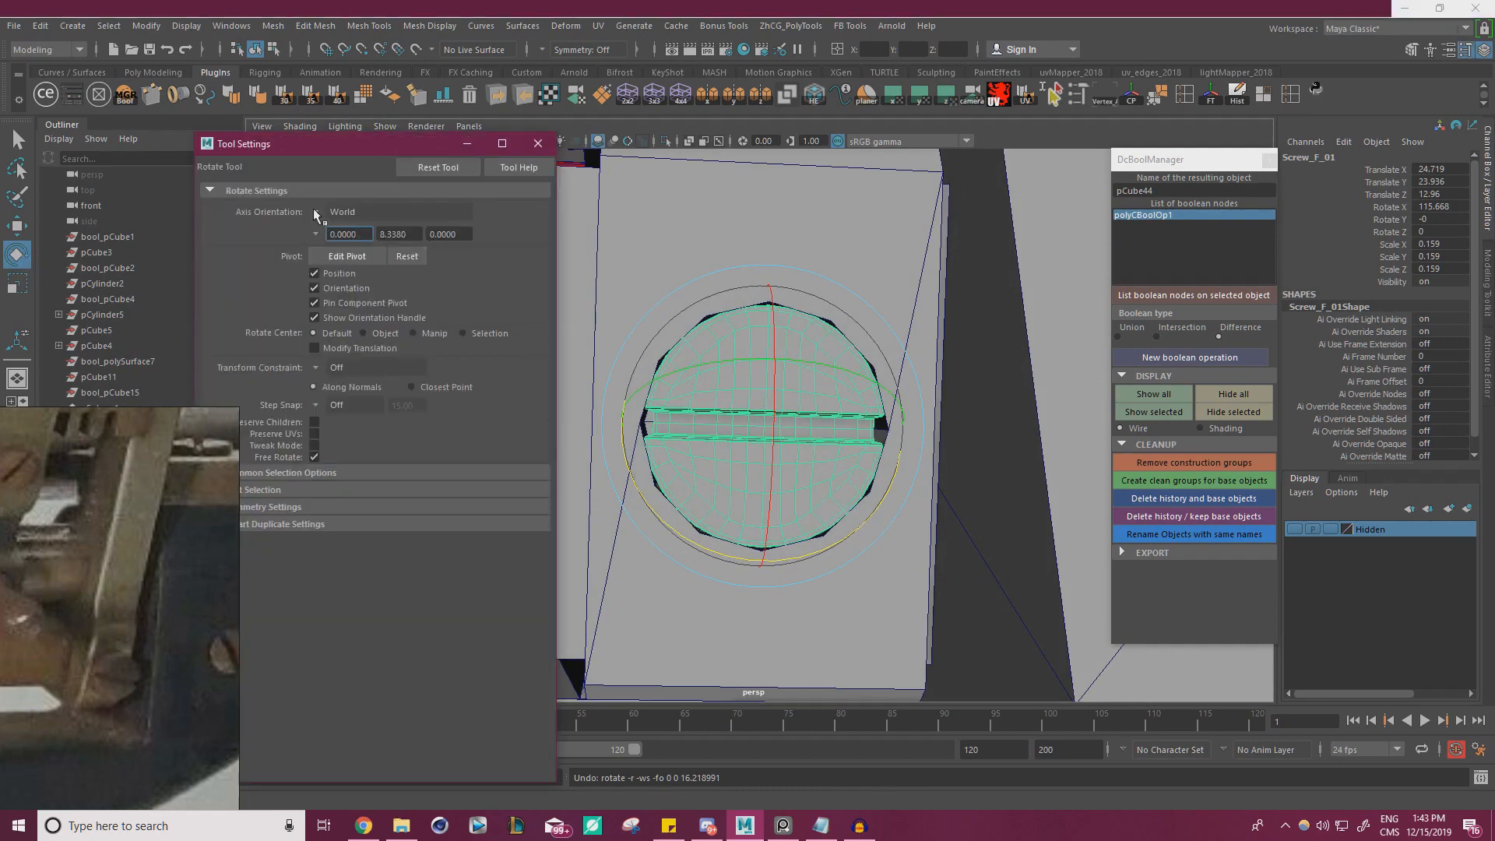
{"action": "left_click", "coordinate": [367, 222]}
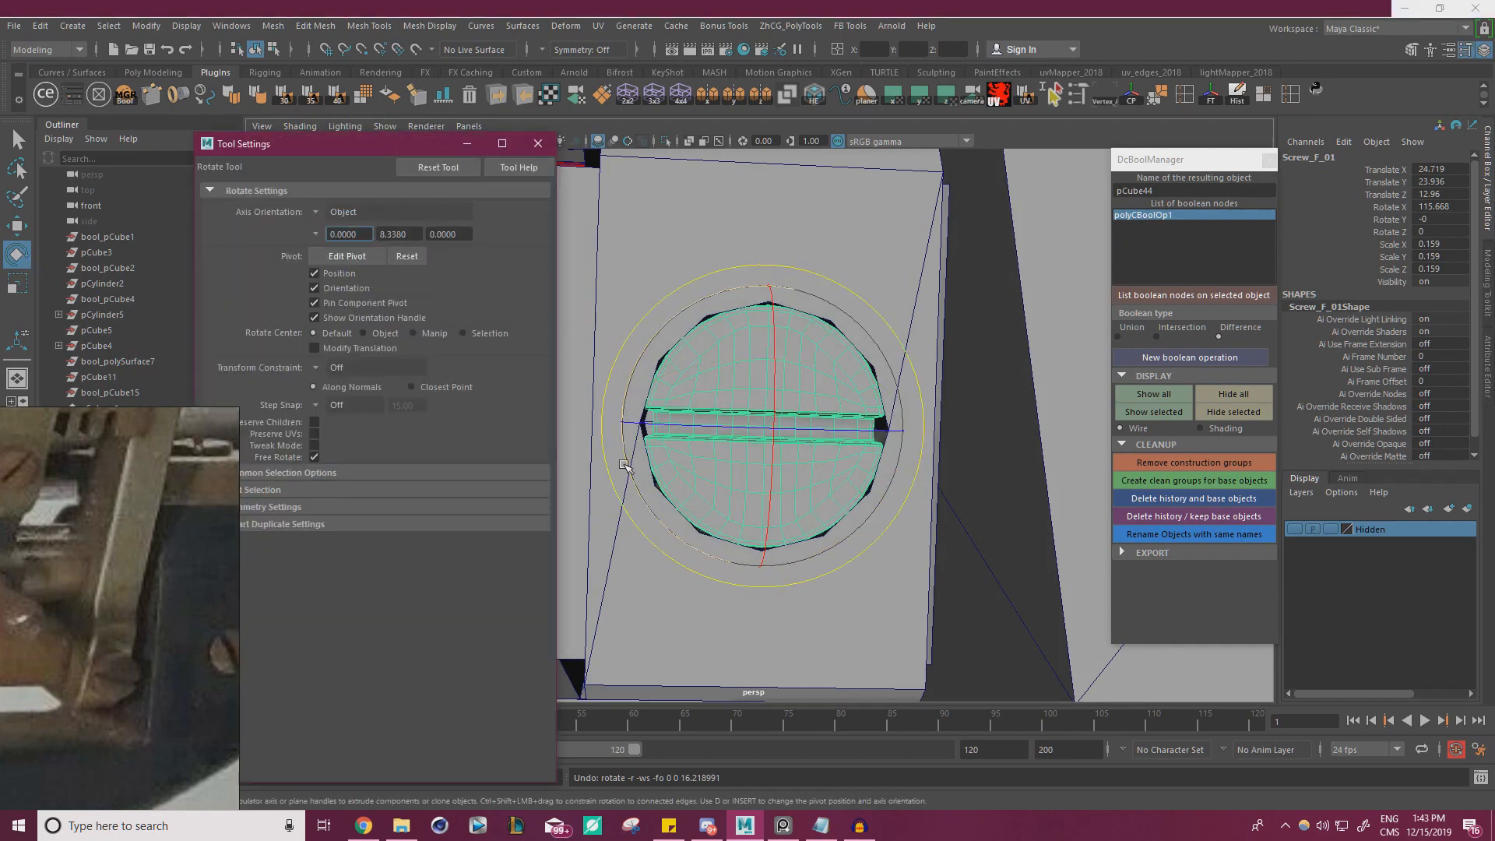
{"action": "left_click_drag", "start_coordinate": [625, 465], "coordinate": [675, 522]}
{"action": "right_click_drag", "start_coordinate": [799, 482], "coordinate": [257, 362], "text": "alt"}
{"action": "left_click_drag", "start_coordinate": [634, 451], "coordinate": [926, 482], "text": "alt"}
Move the screw outward along its own axis and pull its rear edge loop backward to lengthen the shank
{"action": "right_click_drag", "start_coordinate": [927, 483], "coordinate": [1203, 597], "text": "alt"}
{"action": "left_click_drag", "start_coordinate": [1021, 529], "coordinate": [988, 526], "text": "alt"}
{"action": "left_click_drag", "start_coordinate": [988, 527], "coordinate": [1106, 518], "text": "alt"}
{"action": "right_click_drag", "start_coordinate": [779, 463], "coordinate": [716, 386], "text": "alt"}
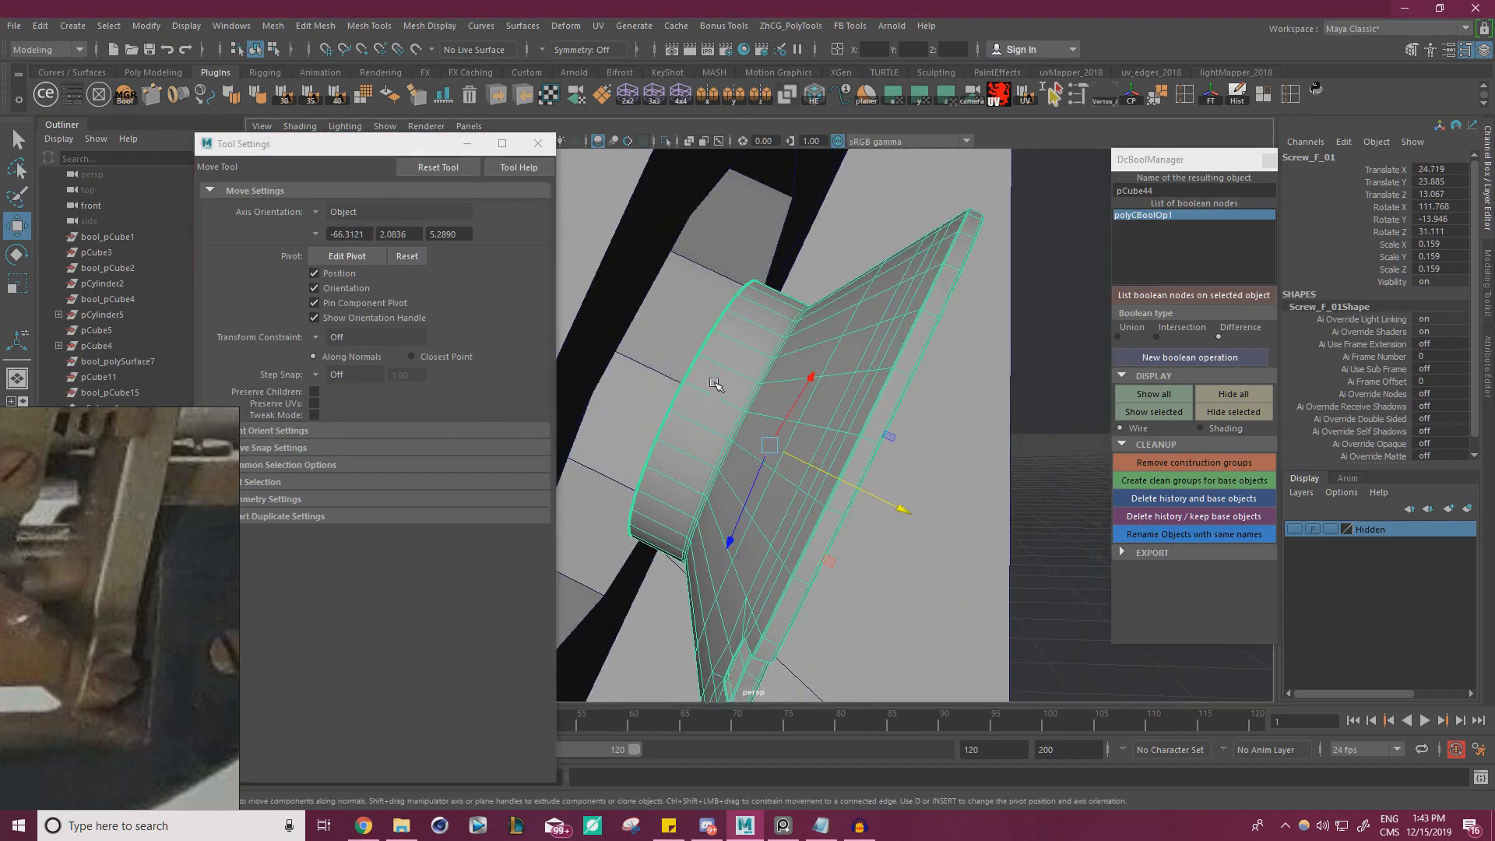
{"action": "double_click", "coordinate": [707, 351]}
{"action": "left_click_drag", "start_coordinate": [840, 468], "coordinate": [752, 446]}
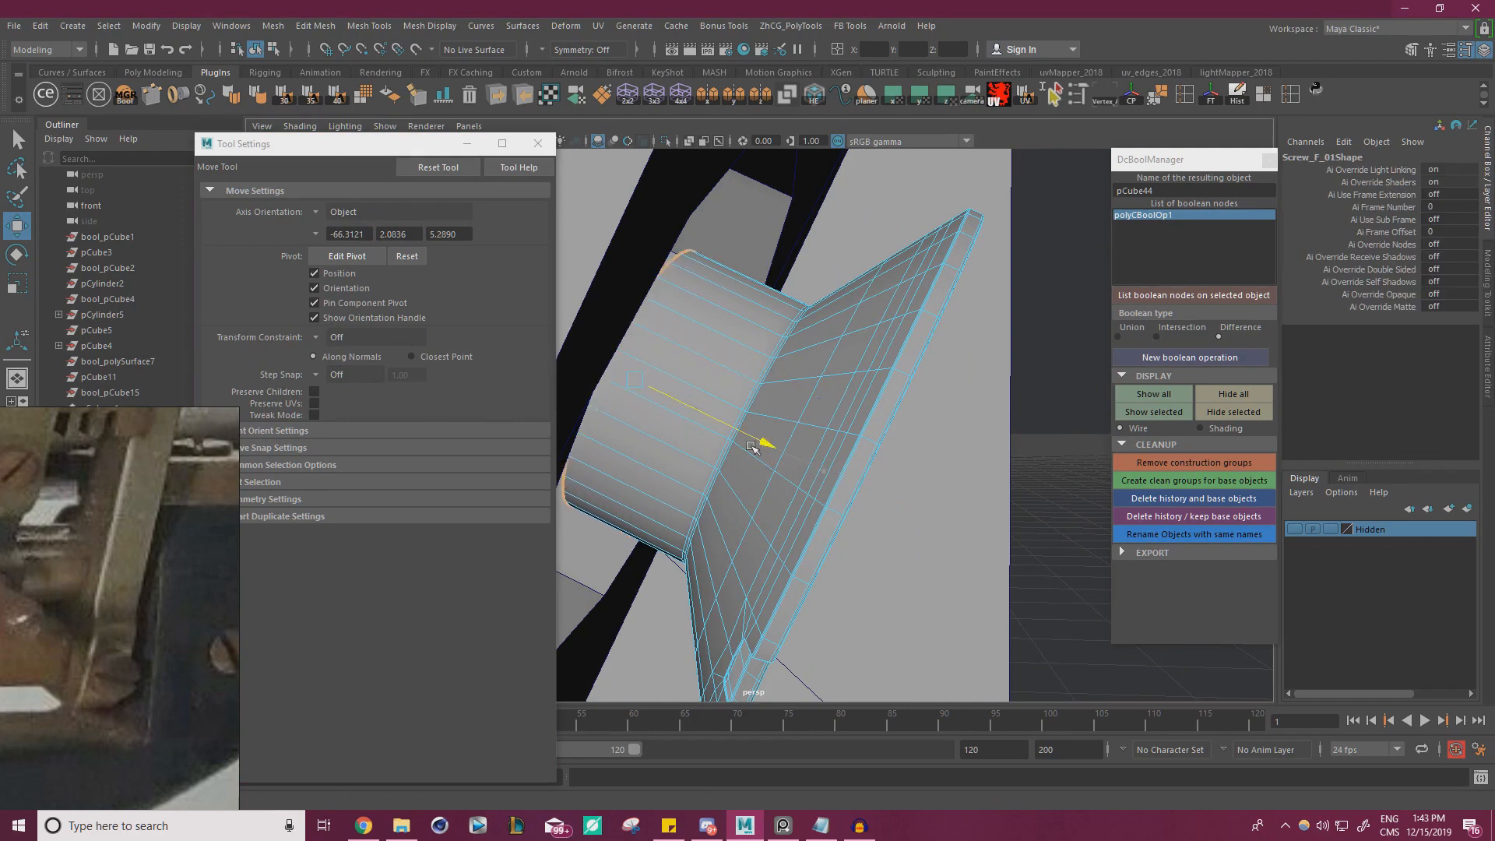
Widen the screw to about 0.207 in X and Z and move it outward to about Y 23.906, Z 13.024
{"action": "right_click_drag", "start_coordinate": [838, 376], "coordinate": [892, 355]}
{"action": "right_click_drag", "start_coordinate": [893, 366], "coordinate": [760, 366], "text": "alt"}
{"action": "left_click_drag", "start_coordinate": [934, 444], "coordinate": [682, 468], "text": "alt"}
{"action": "key", "text": "r"}
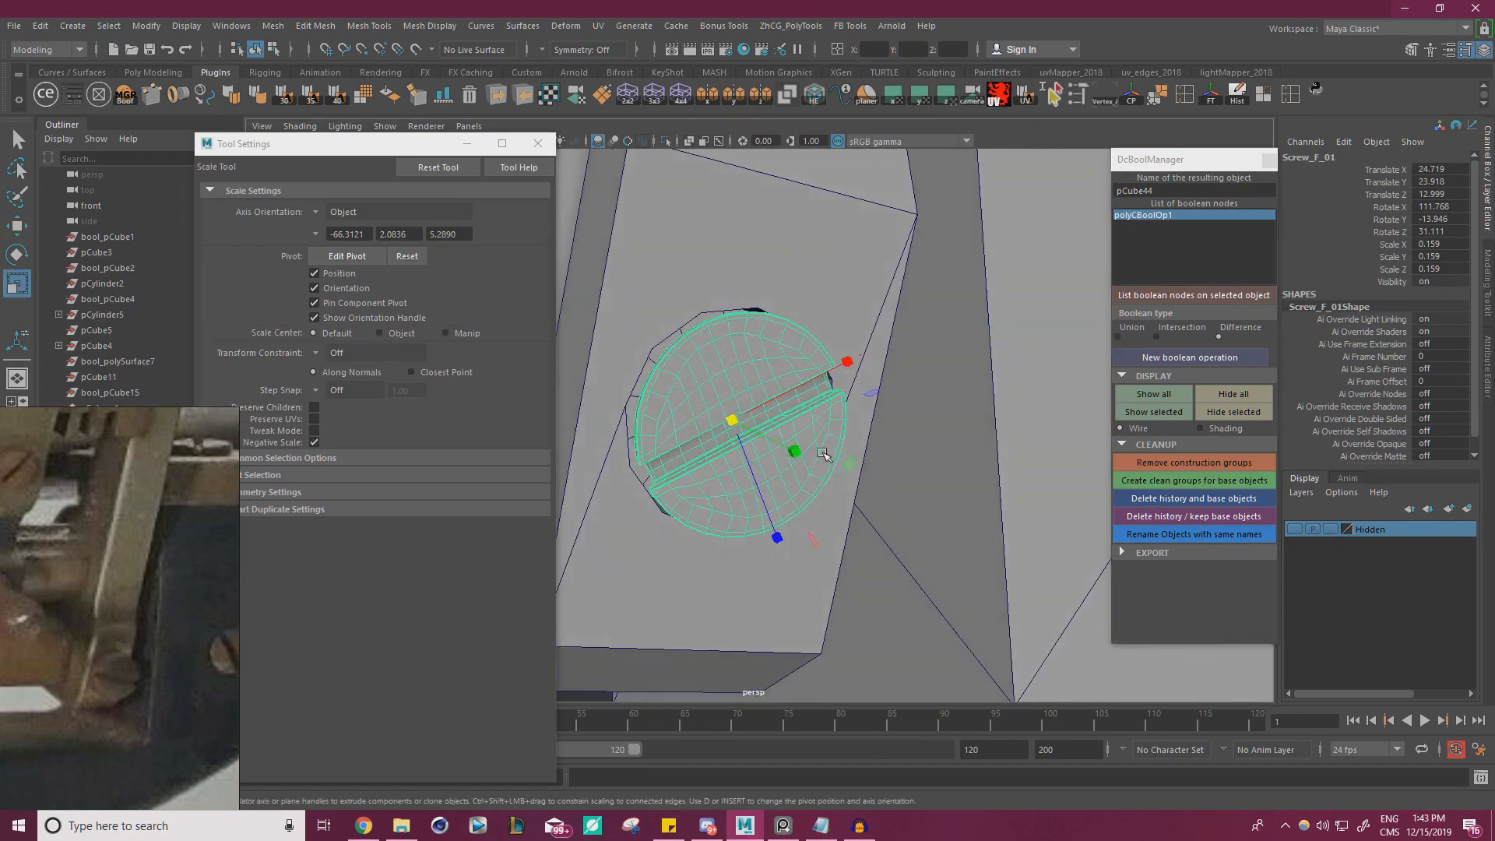
{"action": "left_click_drag", "start_coordinate": [823, 454], "coordinate": [858, 477], "text": "alt"}
{"action": "key", "text": "w"}
{"action": "key", "text": "r"}
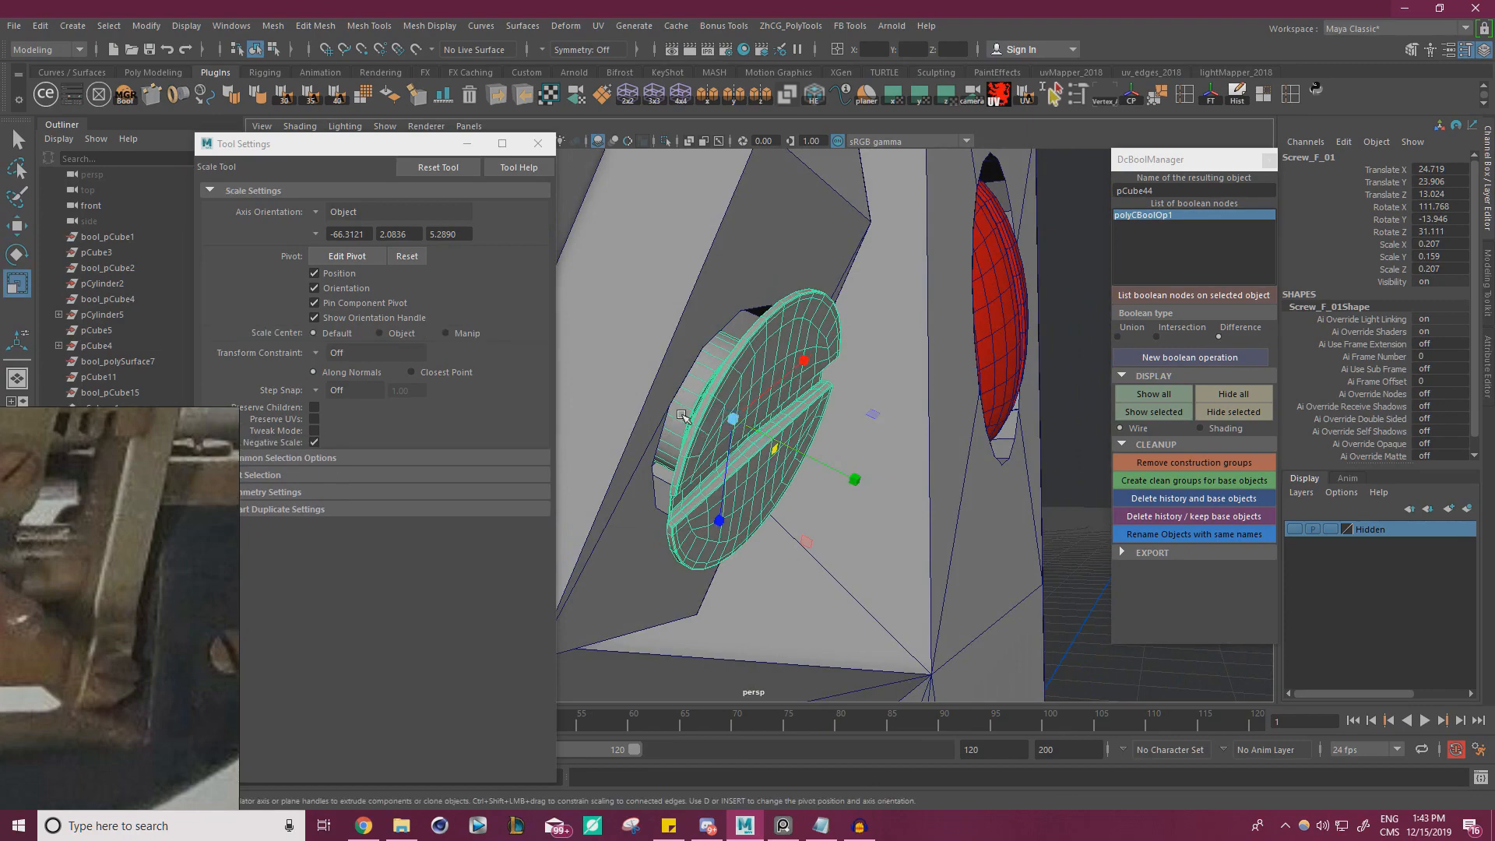
Select the ring of side faces around the screw's shank and widen it slightly toward the head's diameter
{"action": "left_click_drag", "start_coordinate": [682, 417], "coordinate": [913, 446], "text": "alt"}
{"action": "right_click_drag", "start_coordinate": [890, 377], "coordinate": [895, 423]}
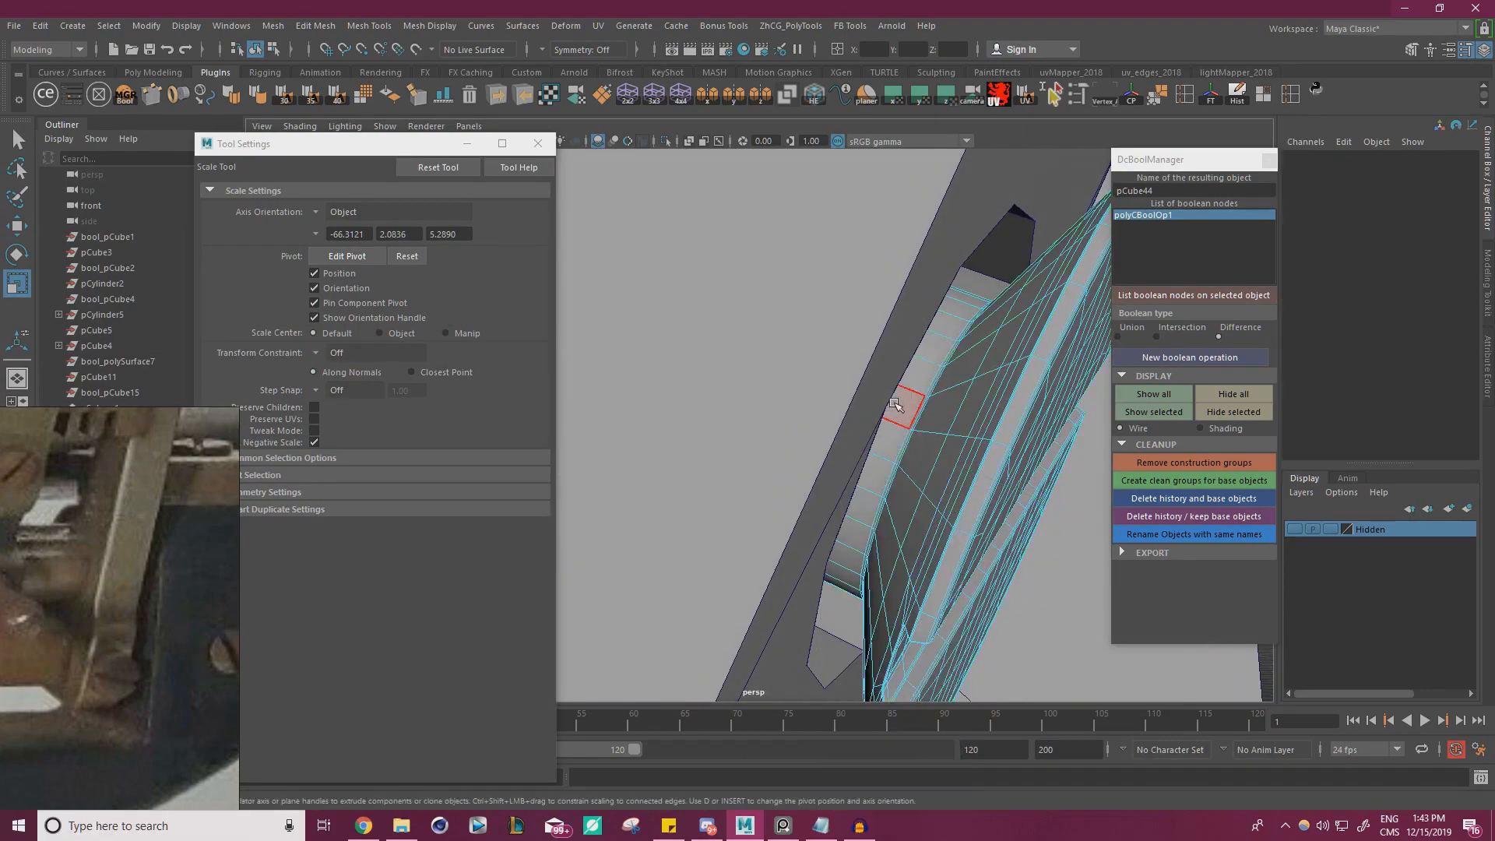
{"action": "left_click", "coordinate": [904, 406]}
{"action": "left_click_drag", "start_coordinate": [905, 408], "coordinate": [808, 433], "text": "alt"}
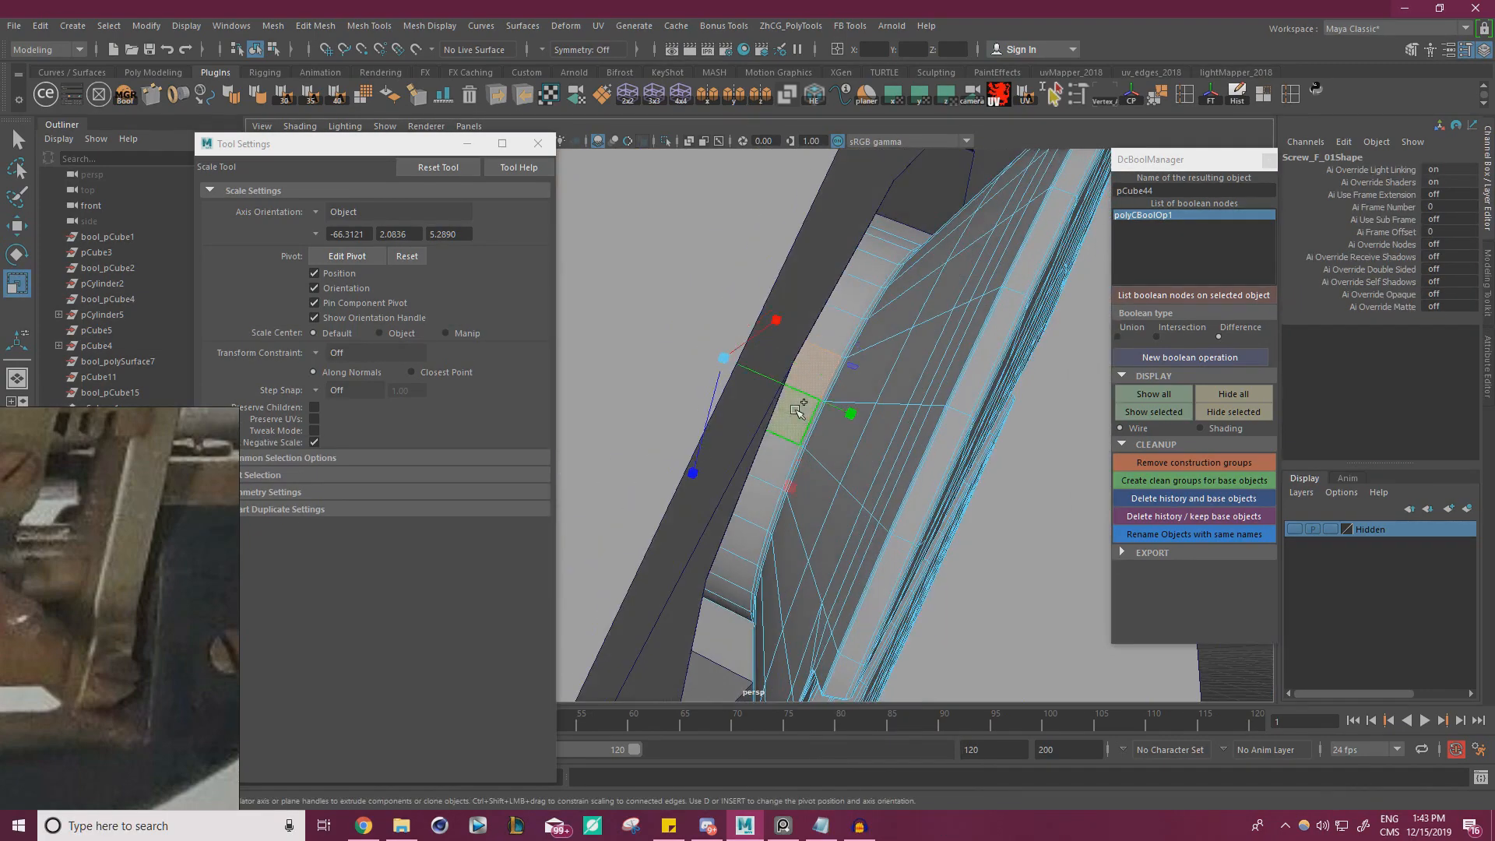
{"action": "double_click", "coordinate": [795, 410], "text": "shift"}
{"action": "scroll", "coordinate": [869, 447], "scroll_direction": "up", "scroll_amount": 5}
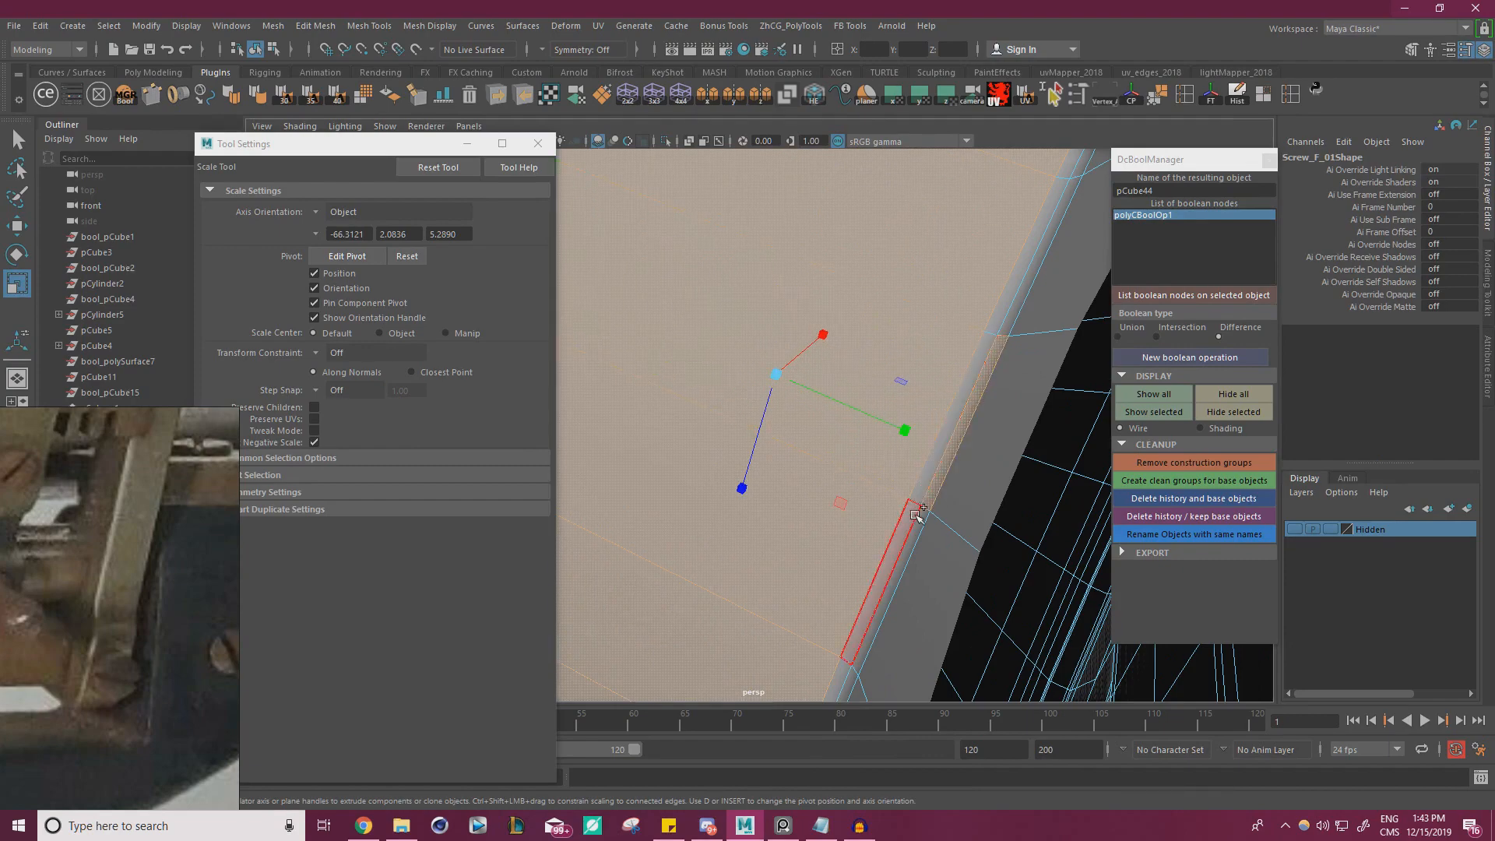
{"action": "scroll", "coordinate": [921, 501], "scroll_direction": "down", "scroll_amount": 5}
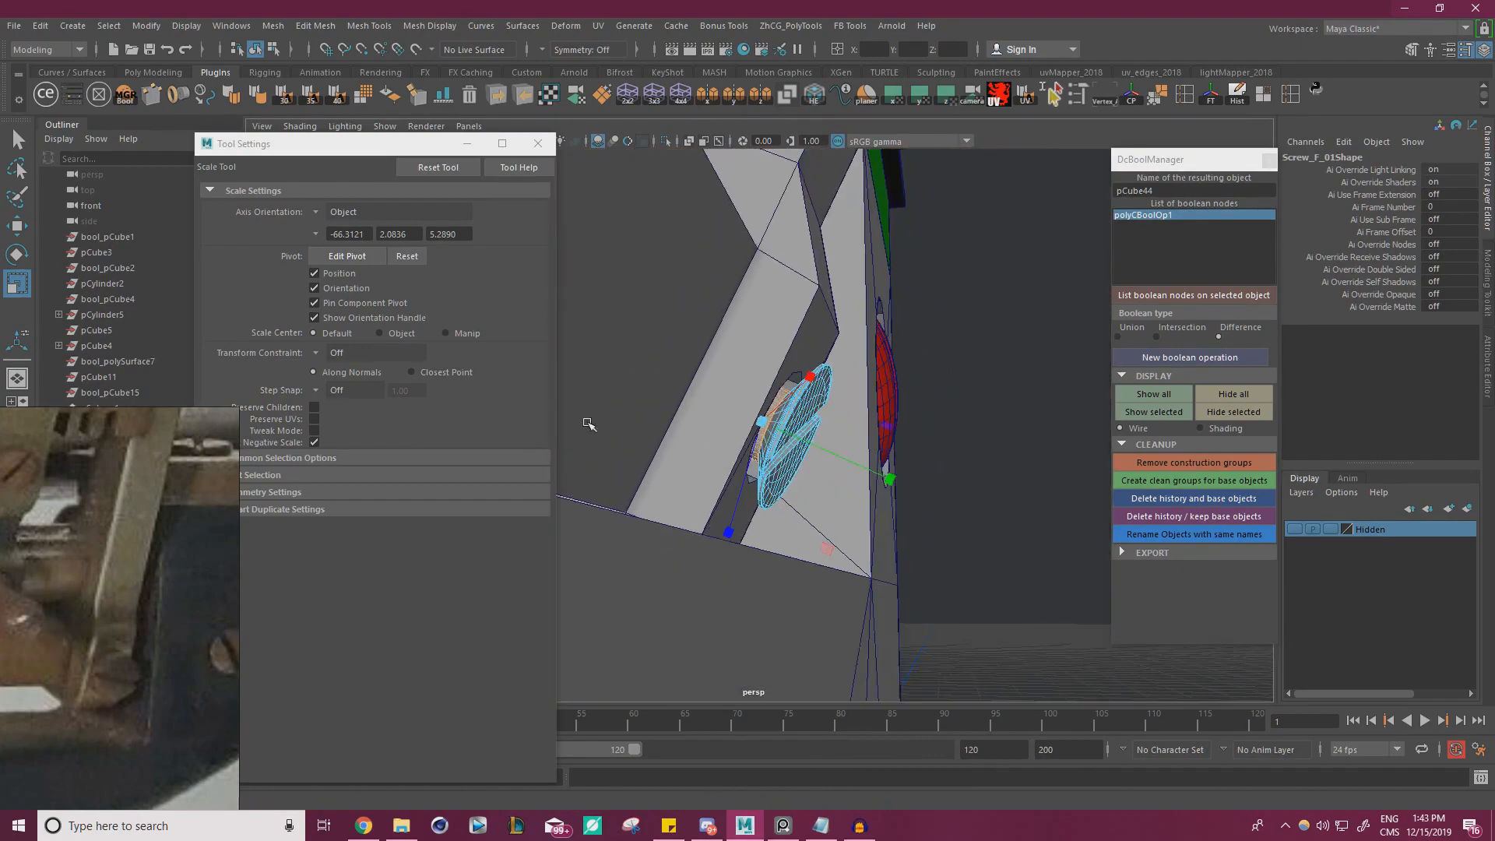
{"action": "left_click_drag", "start_coordinate": [761, 461], "coordinate": [842, 532], "text": "alt"}
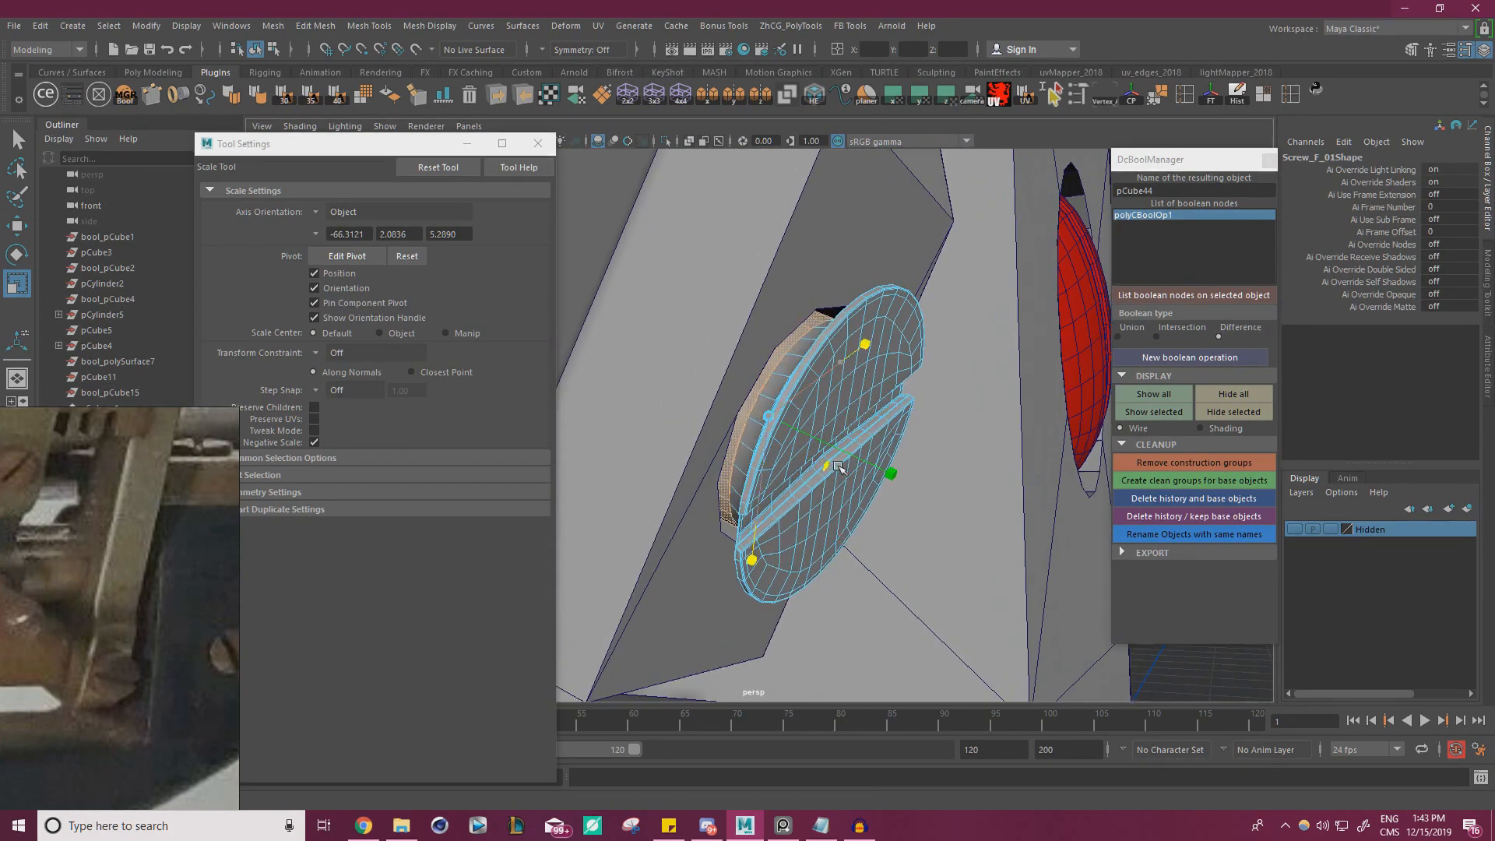
{"action": "mouse_move", "coordinate": [838, 466]}
{"action": "left_mouse_down"}
{"action": "mouse_move", "coordinate": [857, 483]}
{"action": "mouse_move", "coordinate": [829, 472]}
{"action": "mouse_move", "coordinate": [849, 461]}
{"action": "left_mouse_up"}
{"action": "right_click_drag", "start_coordinate": [849, 462], "coordinate": [880, 354], "text": "alt"}
Move the whole screw outward along its own axis to about Y 23.892, Z 13.052
{"action": "key", "text": "w"}
{"action": "left_click_drag", "start_coordinate": [845, 459], "coordinate": [865, 469]}
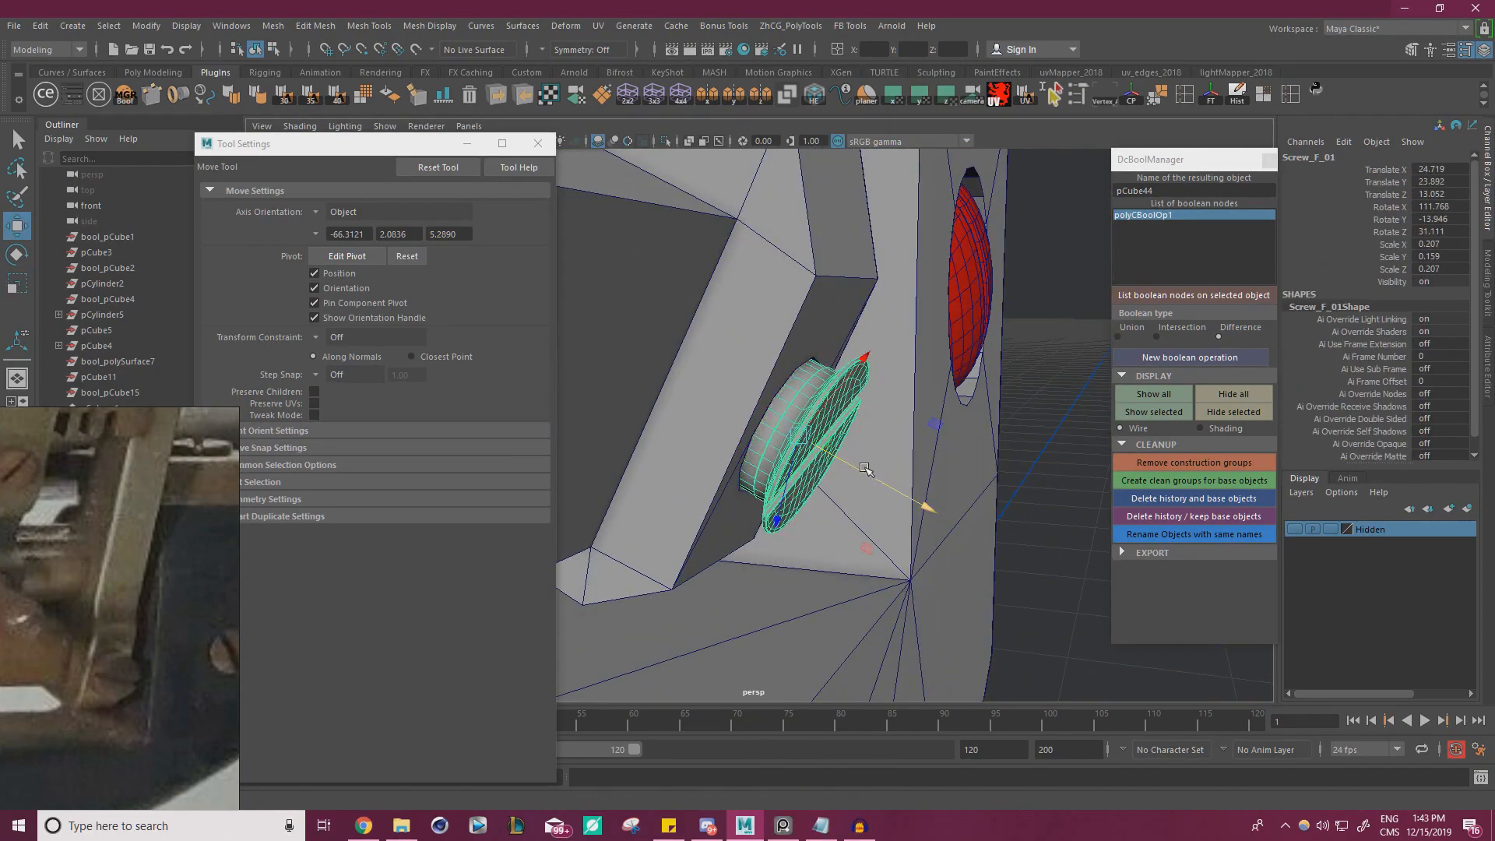
{"action": "left_click", "coordinate": [1050, 479]}
{"action": "left_click_drag", "start_coordinate": [805, 466], "coordinate": [752, 453], "text": "alt"}
{"action": "right_click_drag", "start_coordinate": [822, 445], "coordinate": [793, 434], "text": "alt"}
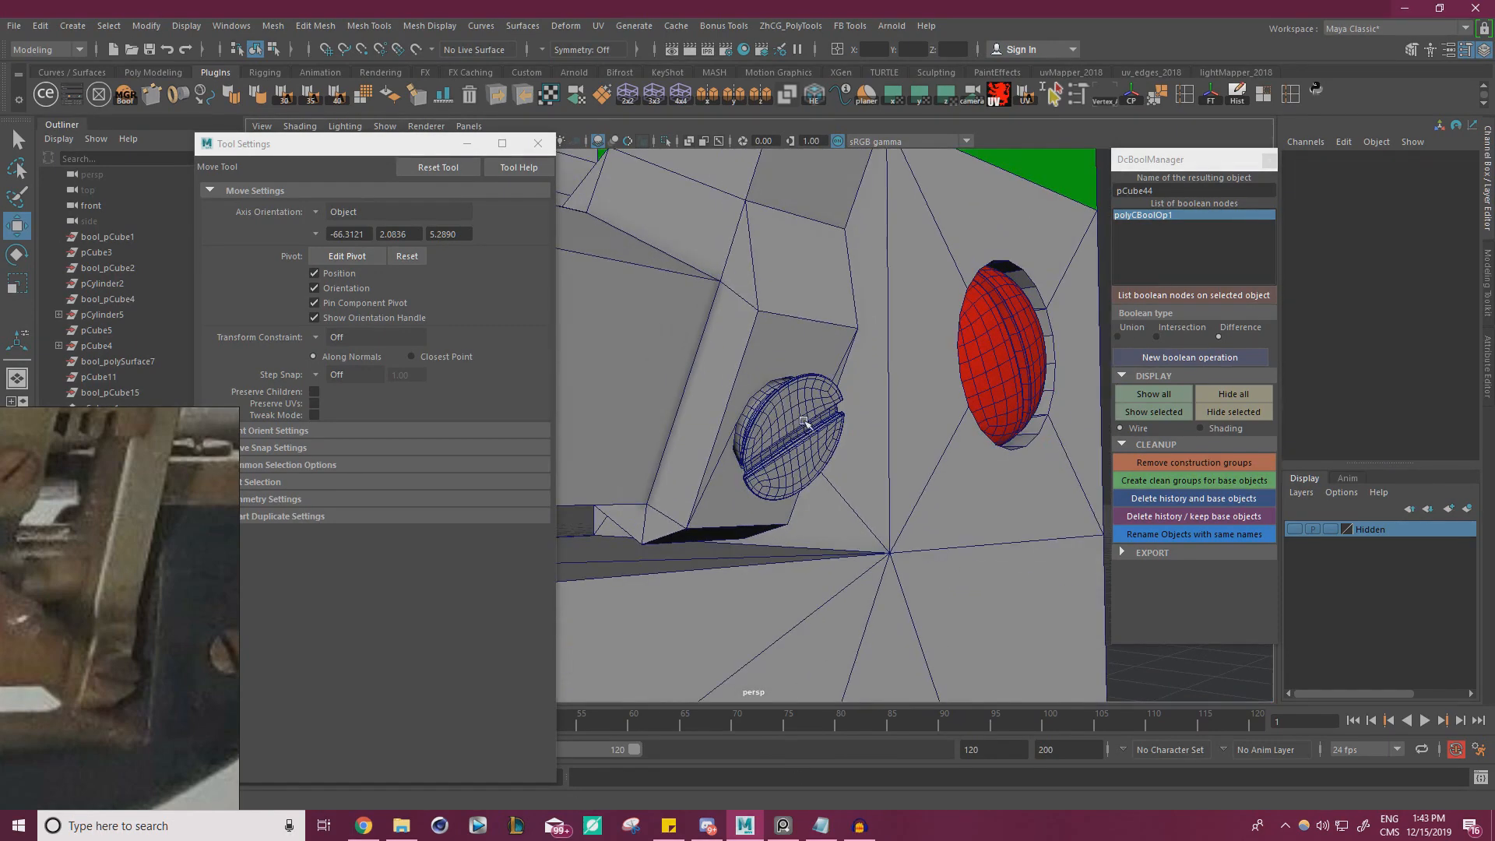
Color the bracket's slotted screw red with ModIt and close the ModIt window
{"action": "left_click", "coordinate": [805, 421]}
{"action": "right_click_drag", "start_coordinate": [887, 457], "coordinate": [691, 420], "text": "alt"}
{"action": "left_click_drag", "start_coordinate": [880, 436], "coordinate": [740, 431], "text": "alt"}
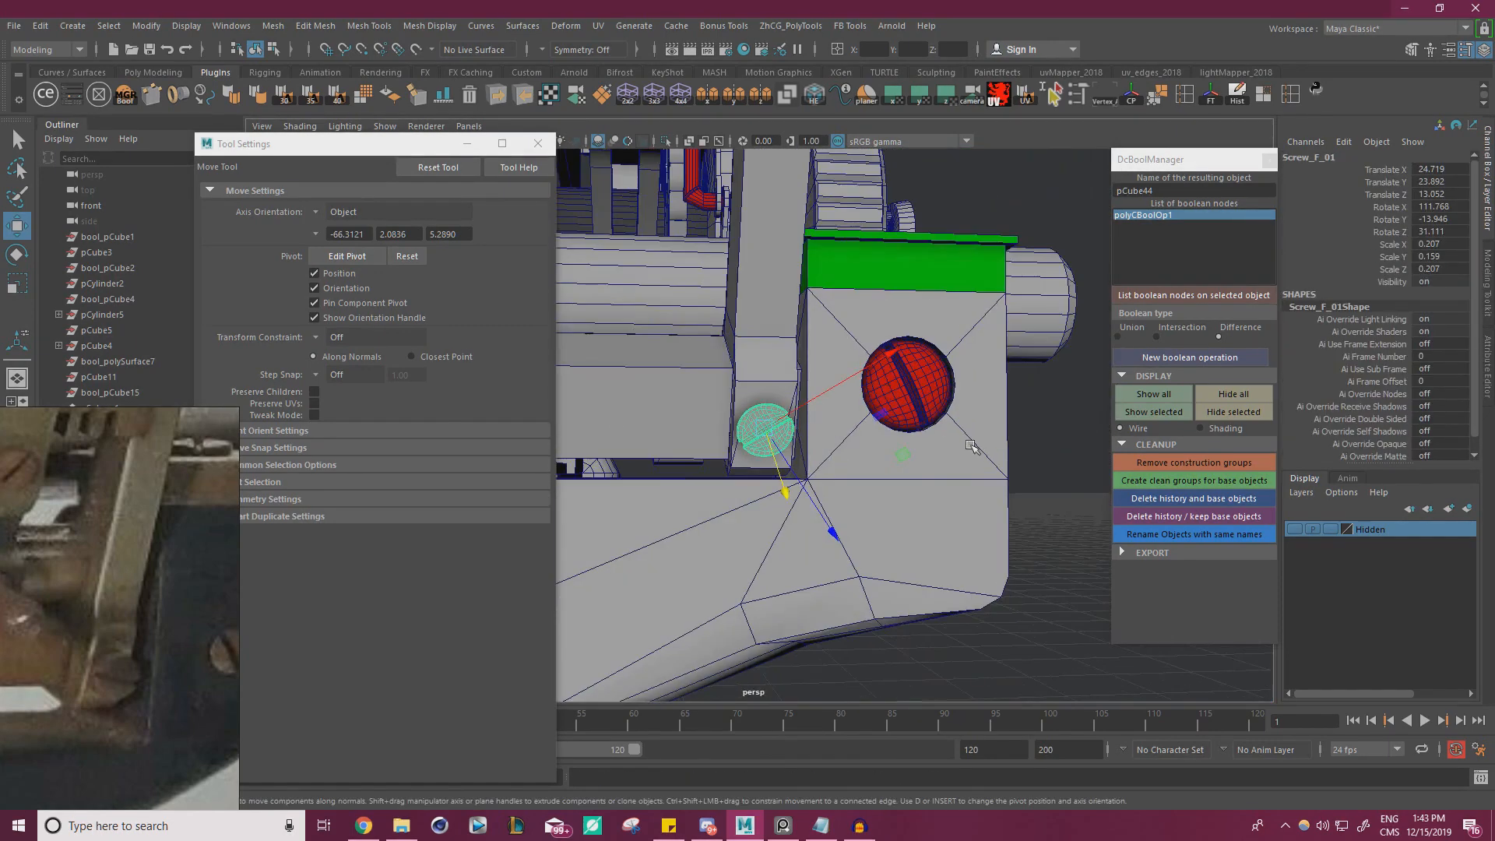
{"action": "left_click", "coordinate": [74, 94]}
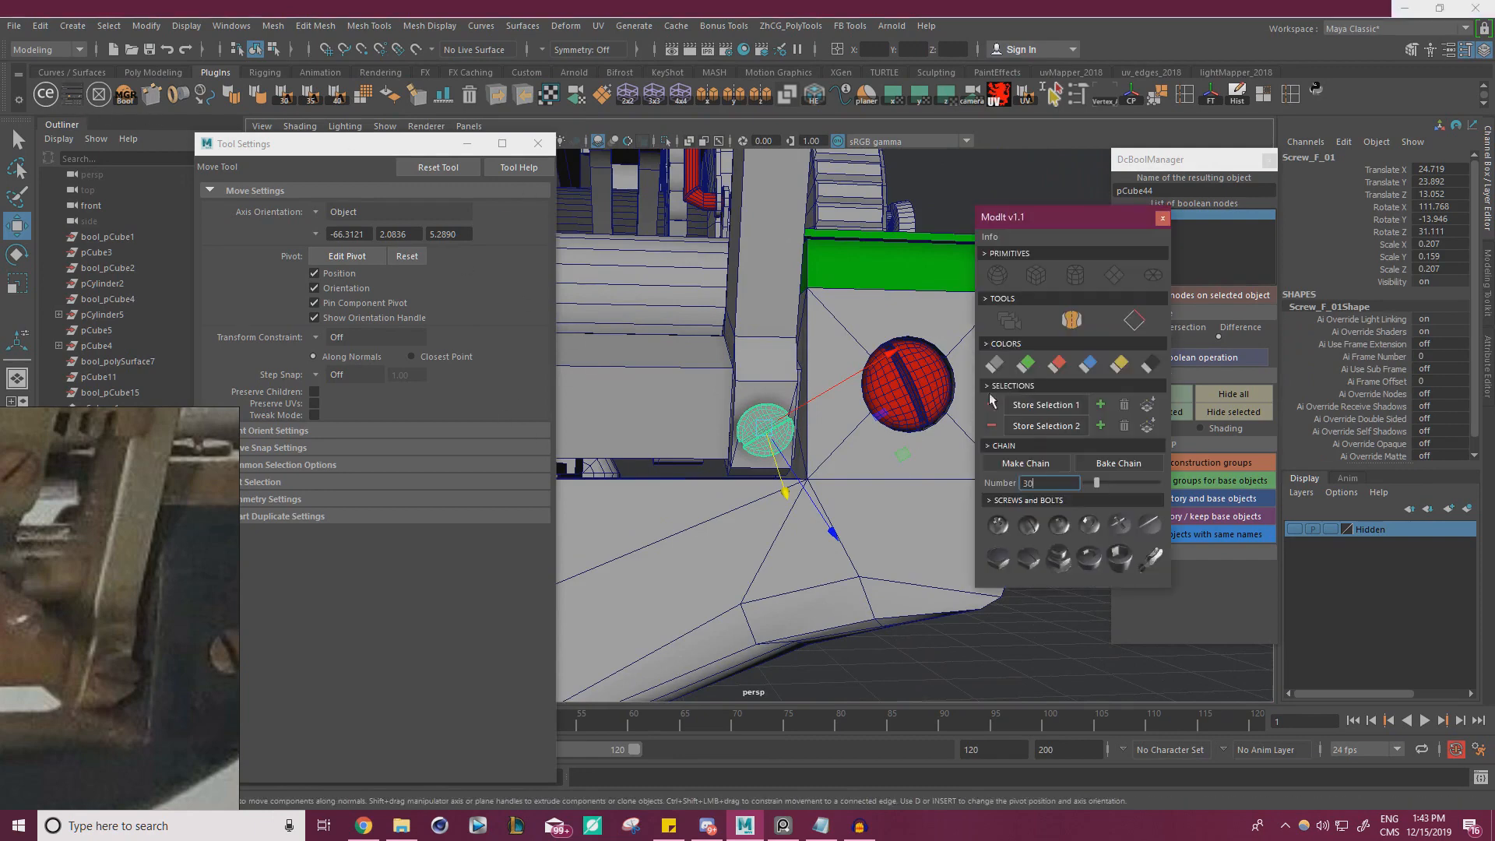
{"action": "left_click", "coordinate": [1057, 364]}
{"action": "left_click", "coordinate": [1163, 219]}
{"action": "left_click", "coordinate": [997, 202]}
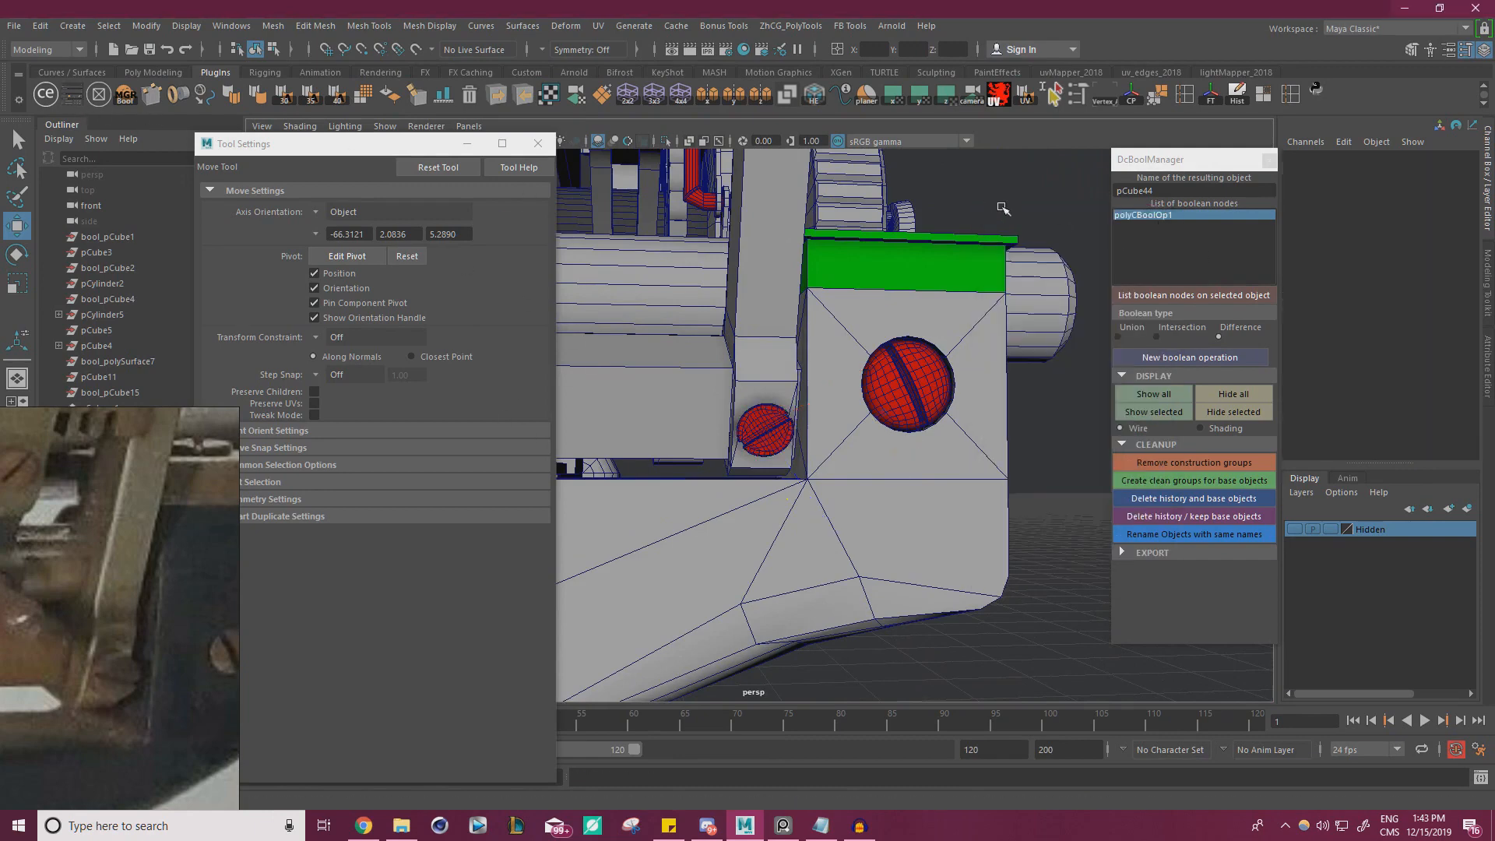
Examine the bracket's lower end and surrounding screws against the reference photo, closing the Tool Settings window
{"action": "right_click_drag", "start_coordinate": [989, 226], "coordinate": [872, 257], "text": "alt"}
{"action": "left_click_drag", "start_coordinate": [950, 351], "coordinate": [792, 356], "text": "alt"}
{"action": "right_click_drag", "start_coordinate": [793, 356], "coordinate": [865, 381], "text": "alt"}
{"action": "left_click_drag", "start_coordinate": [865, 382], "coordinate": [695, 375], "text": "alt"}
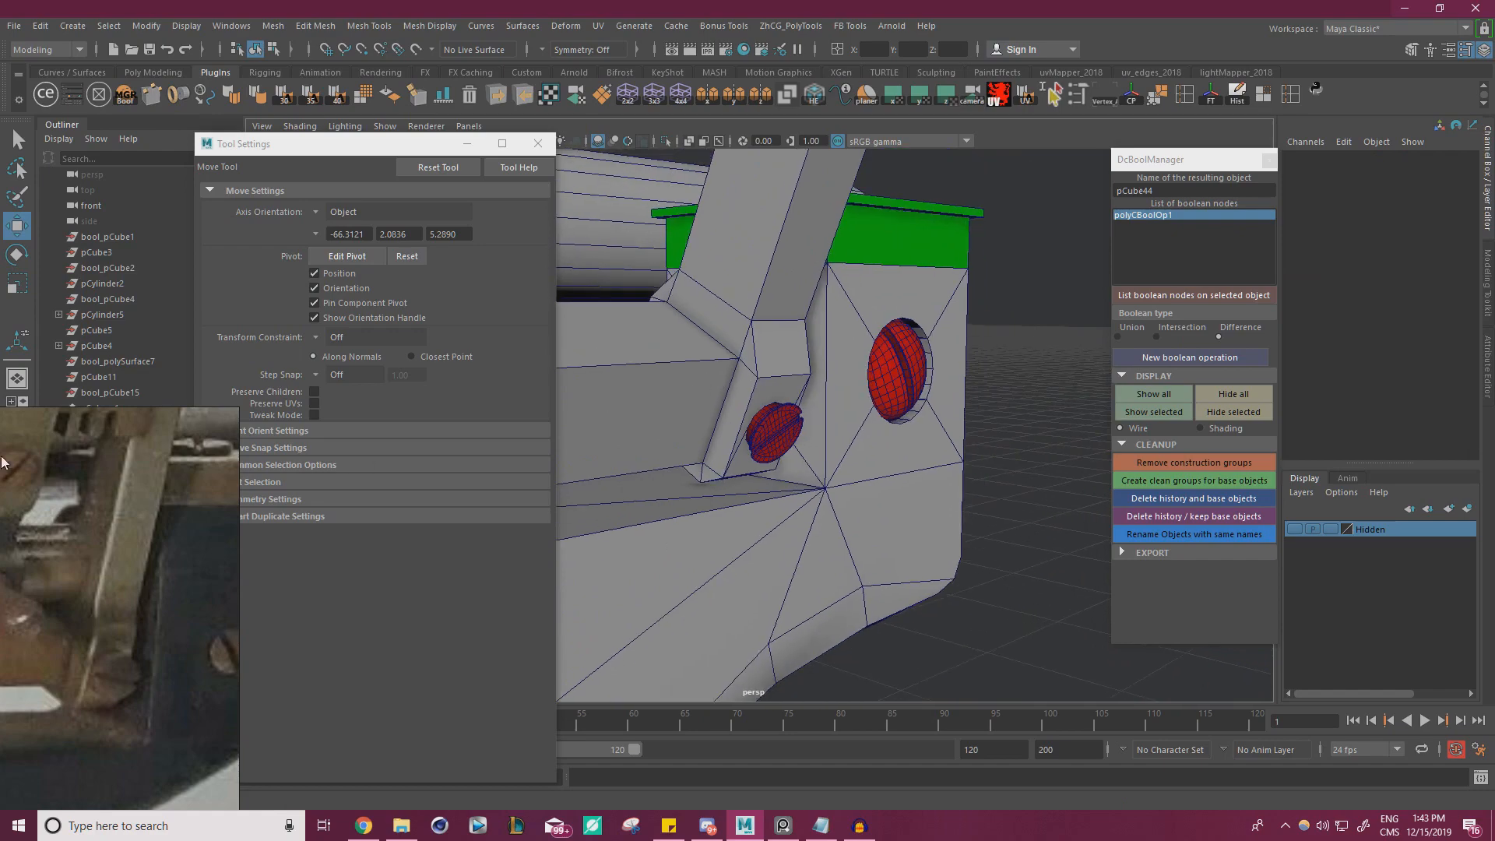
{"action": "scroll", "coordinate": [47, 592], "scroll_direction": "down", "scroll_amount": 5}
{"action": "middle_click_drag", "start_coordinate": [70, 545], "coordinate": [93, 685]}
{"action": "middle_click_drag", "start_coordinate": [94, 615], "coordinate": [190, 635]}
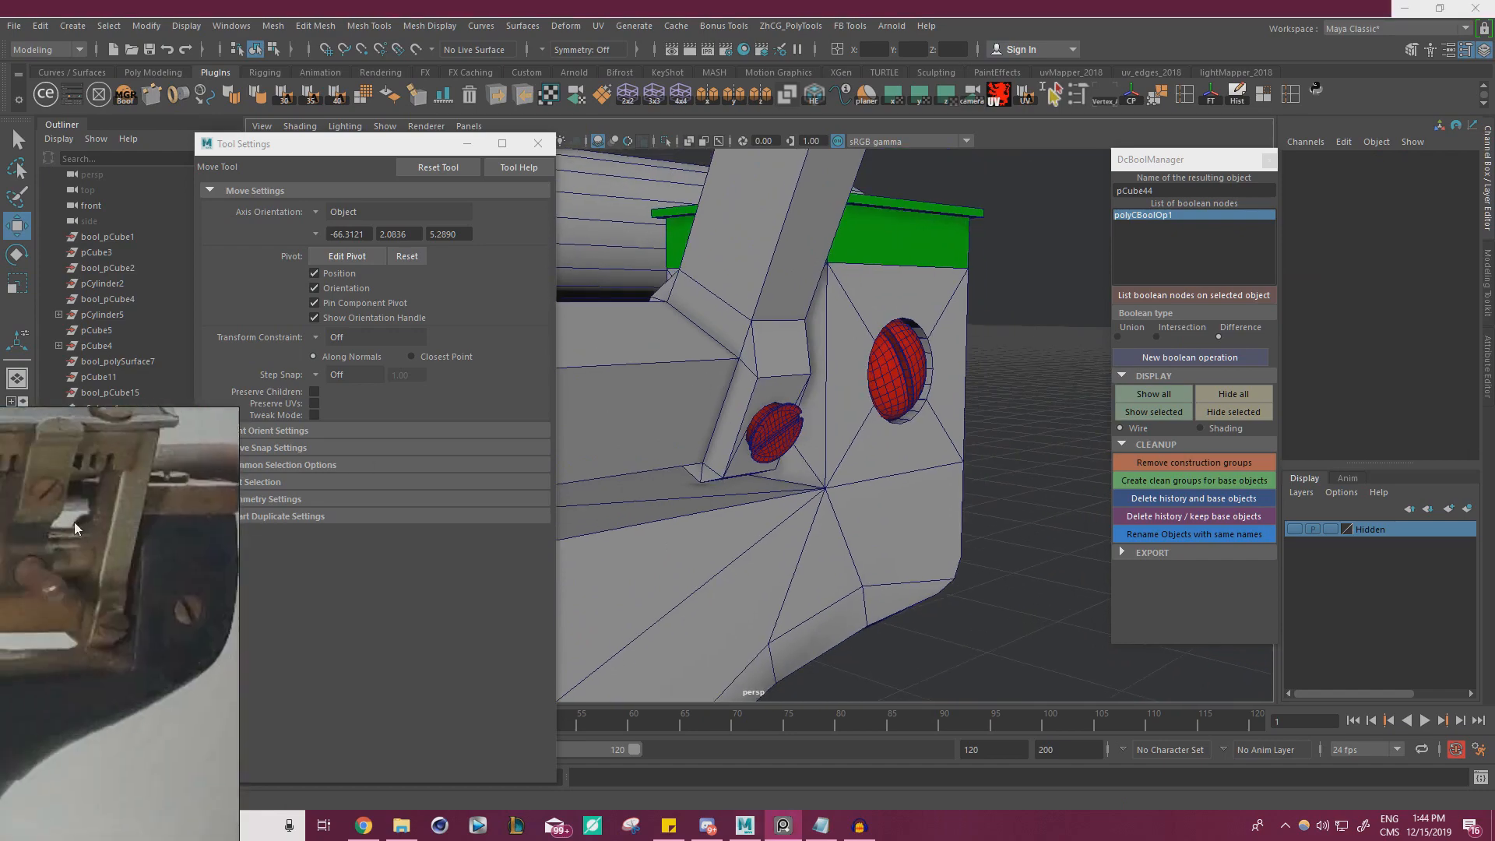
{"action": "scroll", "coordinate": [190, 635], "scroll_direction": "up", "scroll_amount": 3}
{"action": "left_click_drag", "start_coordinate": [680, 522], "coordinate": [623, 514], "text": "alt"}
{"action": "right_click_drag", "start_coordinate": [623, 514], "coordinate": [520, 497], "text": "alt"}
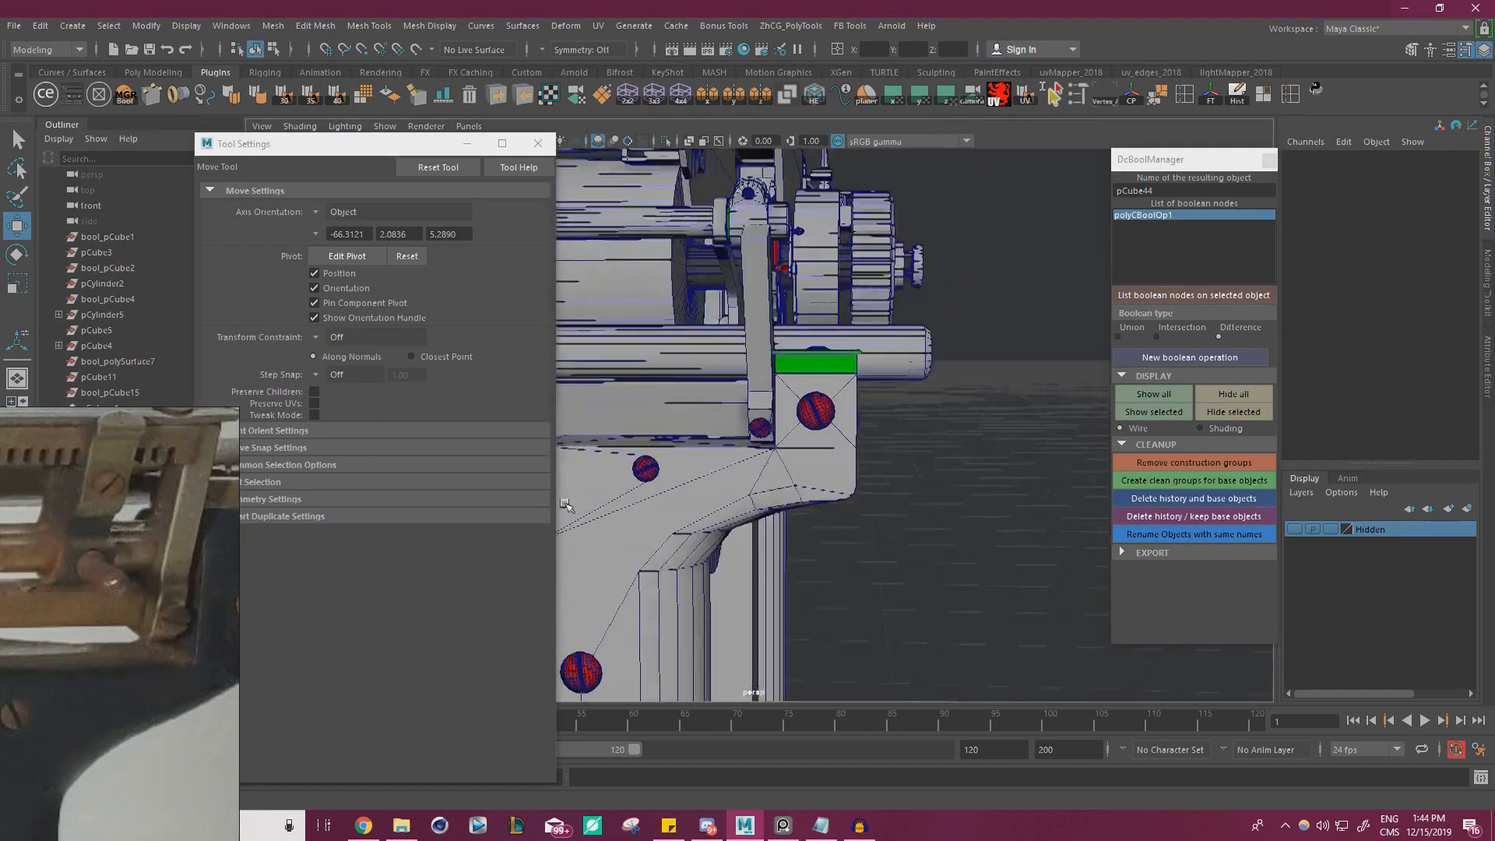
{"action": "left_click_drag", "start_coordinate": [521, 496], "coordinate": [572, 499], "text": "alt"}
{"action": "right_click_drag", "start_coordinate": [572, 498], "coordinate": [693, 496], "text": "alt"}
{"action": "left_click_drag", "start_coordinate": [692, 495], "coordinate": [573, 402], "text": "alt"}
{"action": "left_click", "coordinate": [539, 144]}
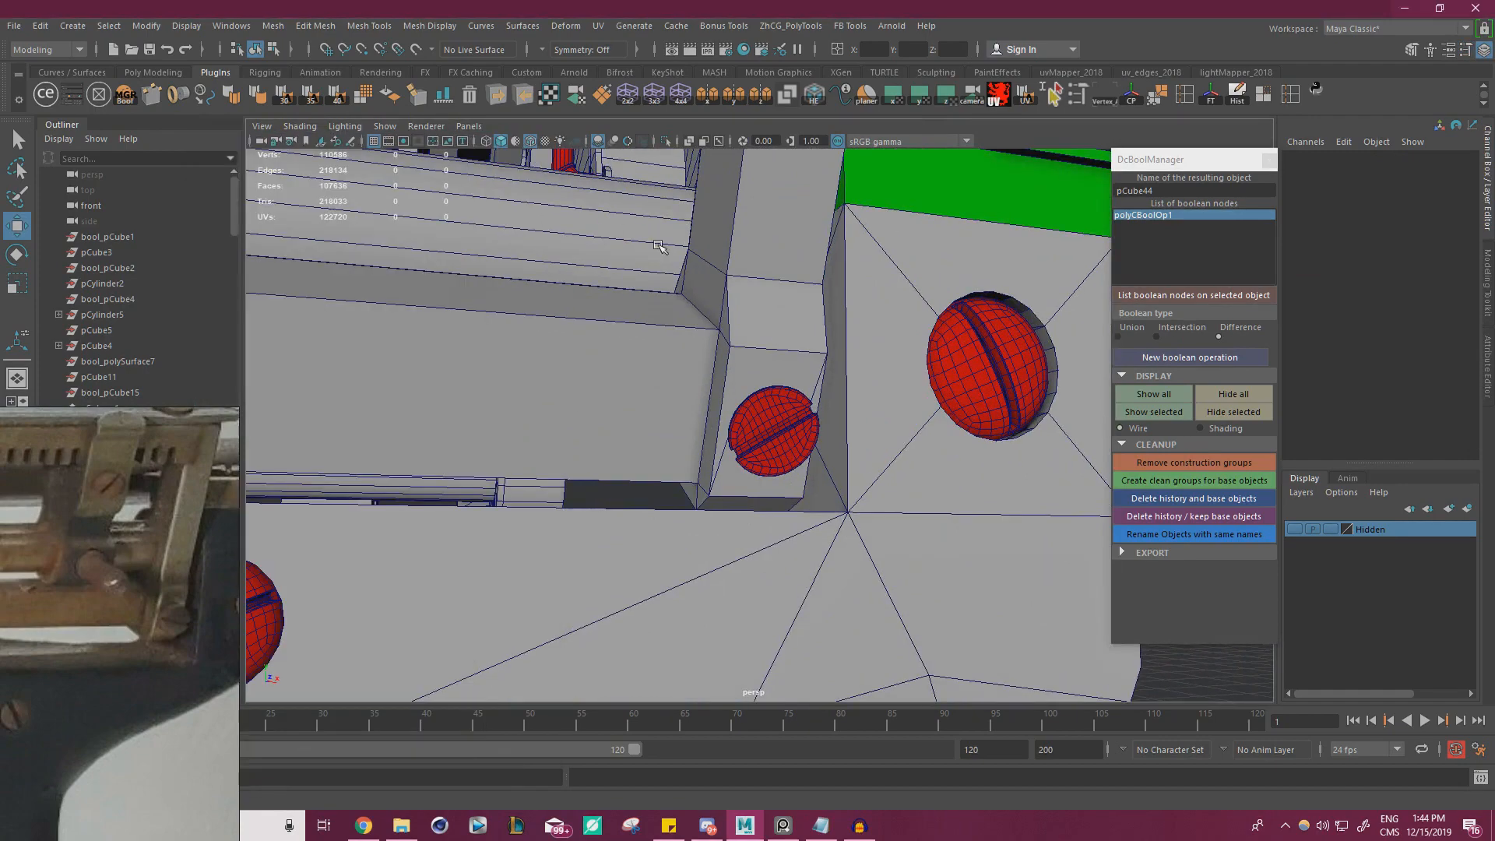
{"action": "right_click_drag", "start_coordinate": [690, 348], "coordinate": [486, 390], "text": "alt"}
{"action": "left_click_drag", "start_coordinate": [487, 390], "coordinate": [678, 413], "text": "alt"}
{"action": "right_click_drag", "start_coordinate": [678, 413], "coordinate": [782, 399], "text": "alt"}
{"action": "scroll", "coordinate": [782, 399], "scroll_direction": "up", "scroll_amount": 2}
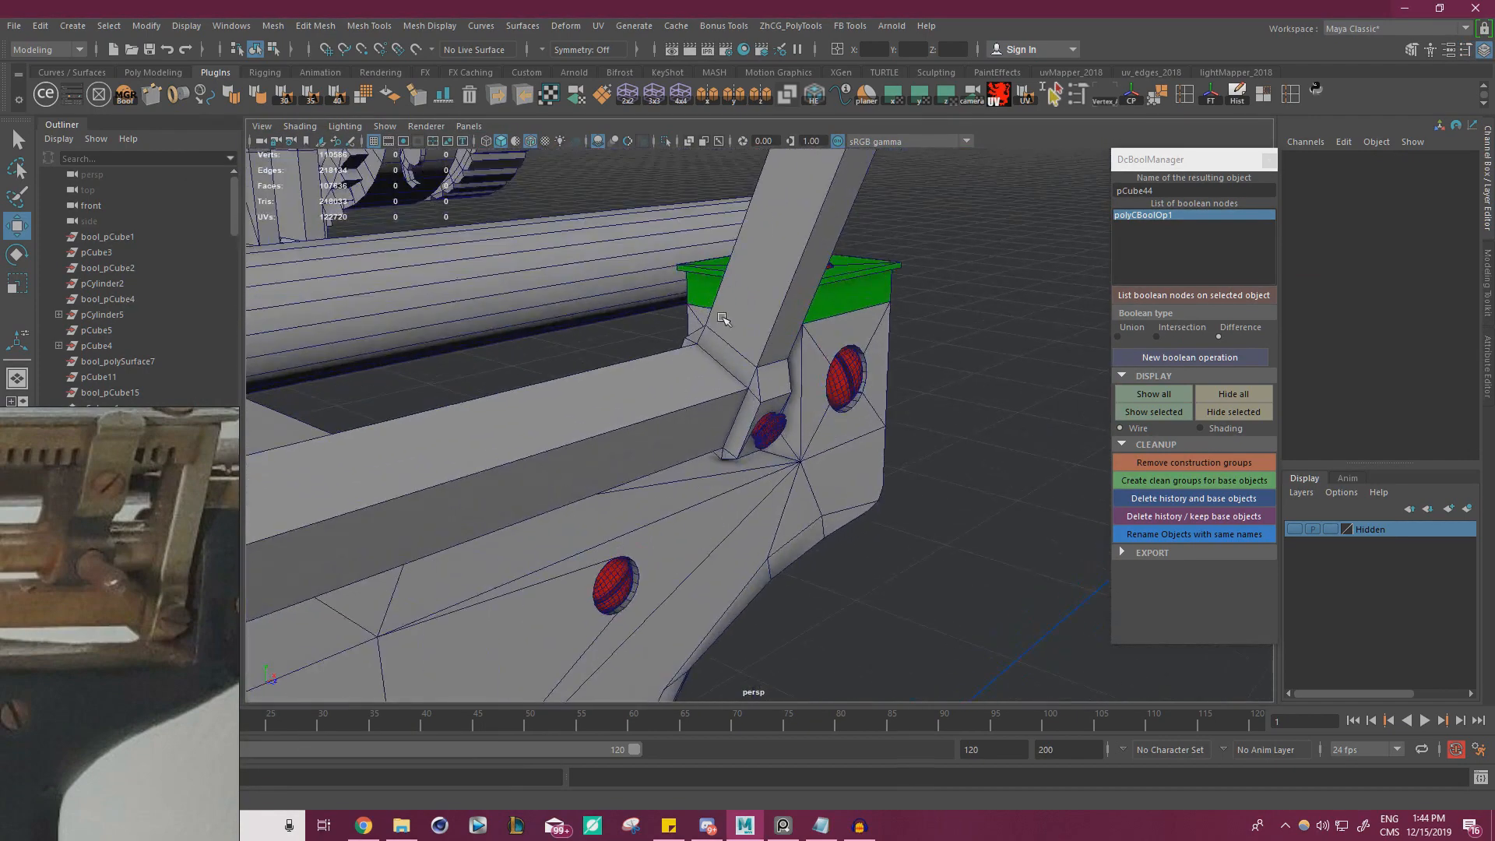
{"action": "left_click", "coordinate": [775, 345]}
{"action": "left_click", "coordinate": [970, 522]}
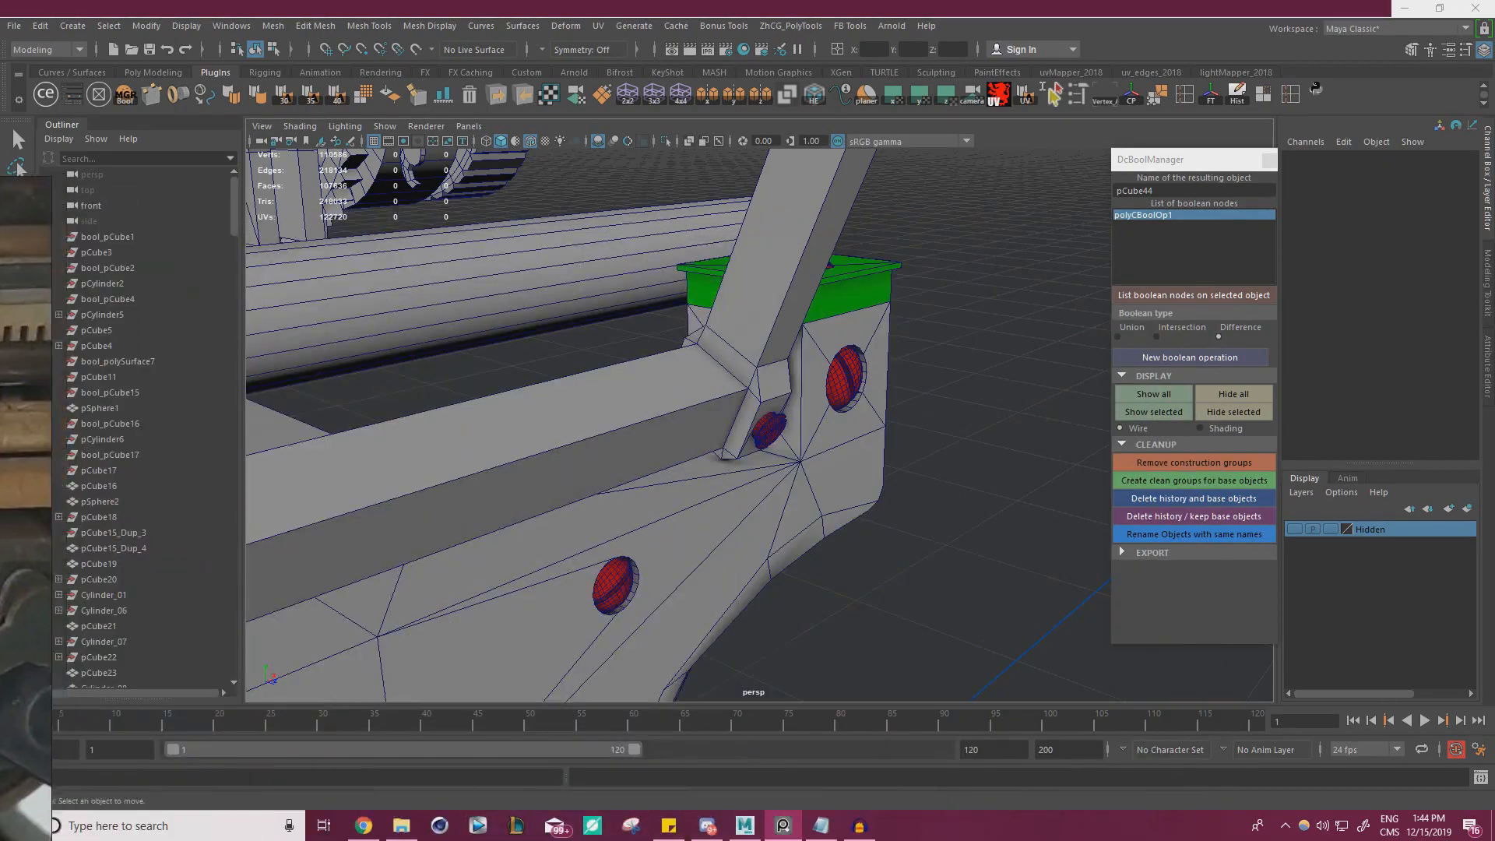
Duplicate the thin upper carriage bar and move the copy down to the rear rail at about Y 24.018, Z 13.172
{"action": "right_click_drag", "start_coordinate": [521, 395], "coordinate": [436, 399], "text": "alt"}
{"action": "left_click_drag", "start_coordinate": [499, 374], "coordinate": [787, 288], "text": "alt"}
{"action": "right_click_drag", "start_coordinate": [623, 311], "coordinate": [436, 349], "text": "alt"}
{"action": "left_click_drag", "start_coordinate": [436, 348], "coordinate": [469, 341], "text": "alt"}
{"action": "left_click", "coordinate": [719, 268]}
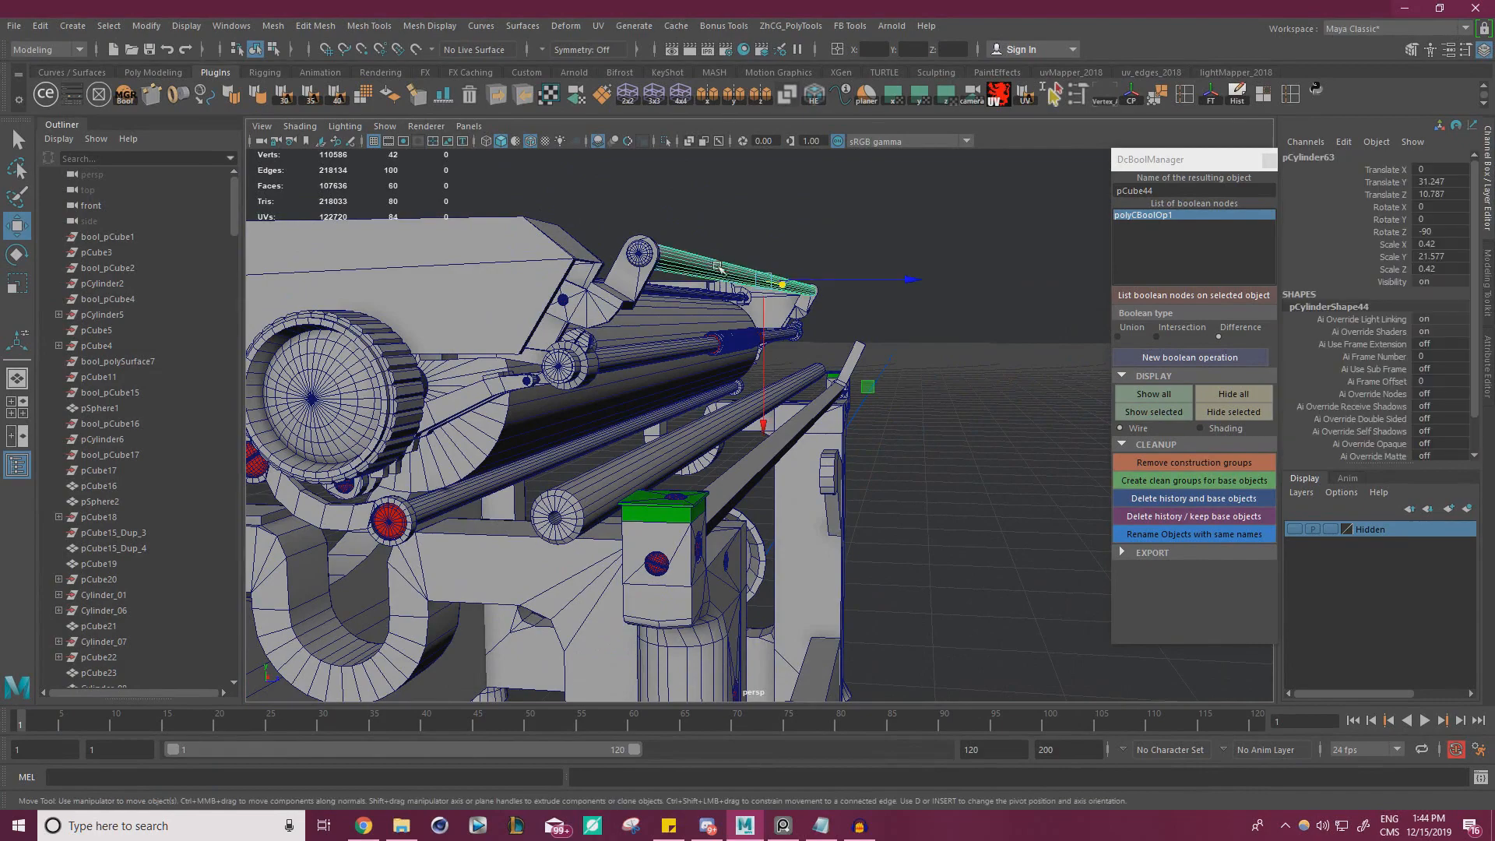
{"action": "left_click_drag", "start_coordinate": [870, 385], "coordinate": [701, 482]}
{"action": "right_click_drag", "start_coordinate": [701, 481], "coordinate": [1042, 464], "text": "alt"}
{"action": "left_click_drag", "start_coordinate": [1041, 464], "coordinate": [865, 407], "text": "alt"}
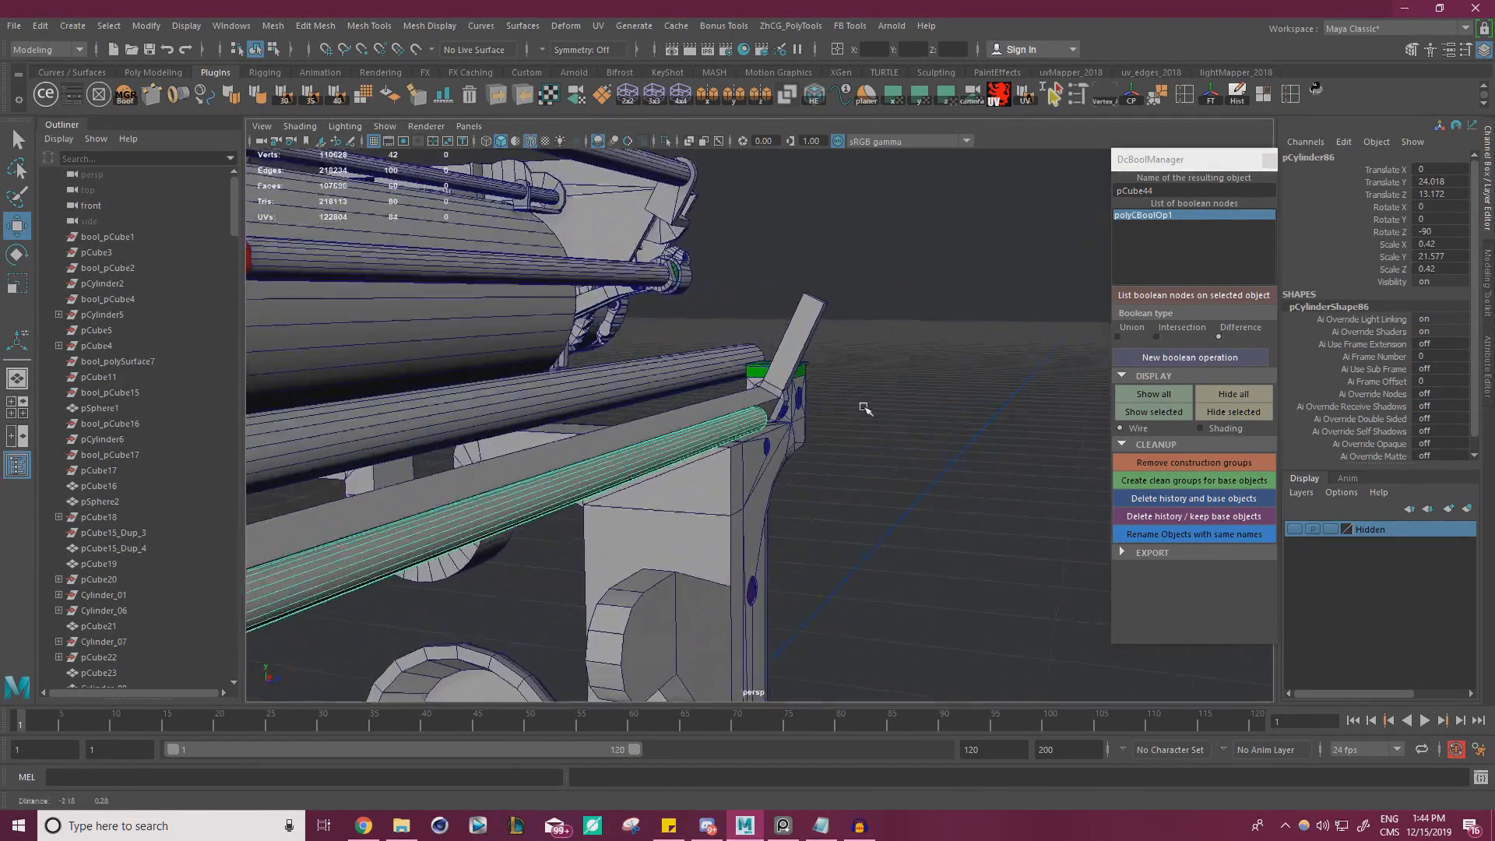
{"action": "right_click_drag", "start_coordinate": [865, 407], "coordinate": [931, 409], "text": "alt"}
{"action": "left_click_drag", "start_coordinate": [811, 386], "coordinate": [812, 356], "text": "alt"}
Cut a new edge across the tilted bracket above its bend with Multi-Cut, adding diagonal edges below it
{"action": "left_click", "coordinate": [793, 314]}
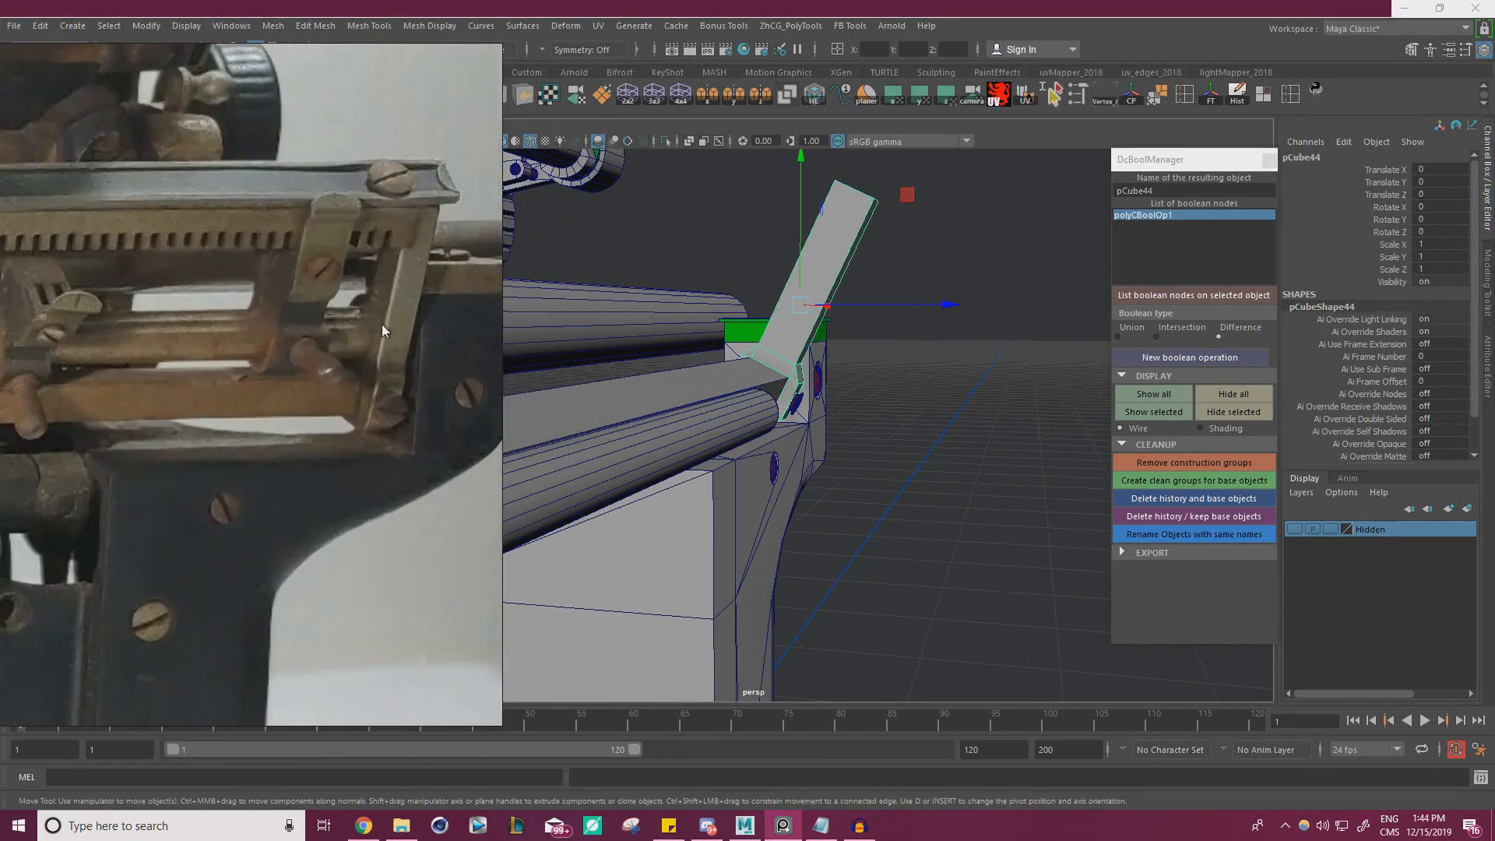
{"action": "scroll", "coordinate": [814, 352], "scroll_direction": "up", "scroll_amount": 3}
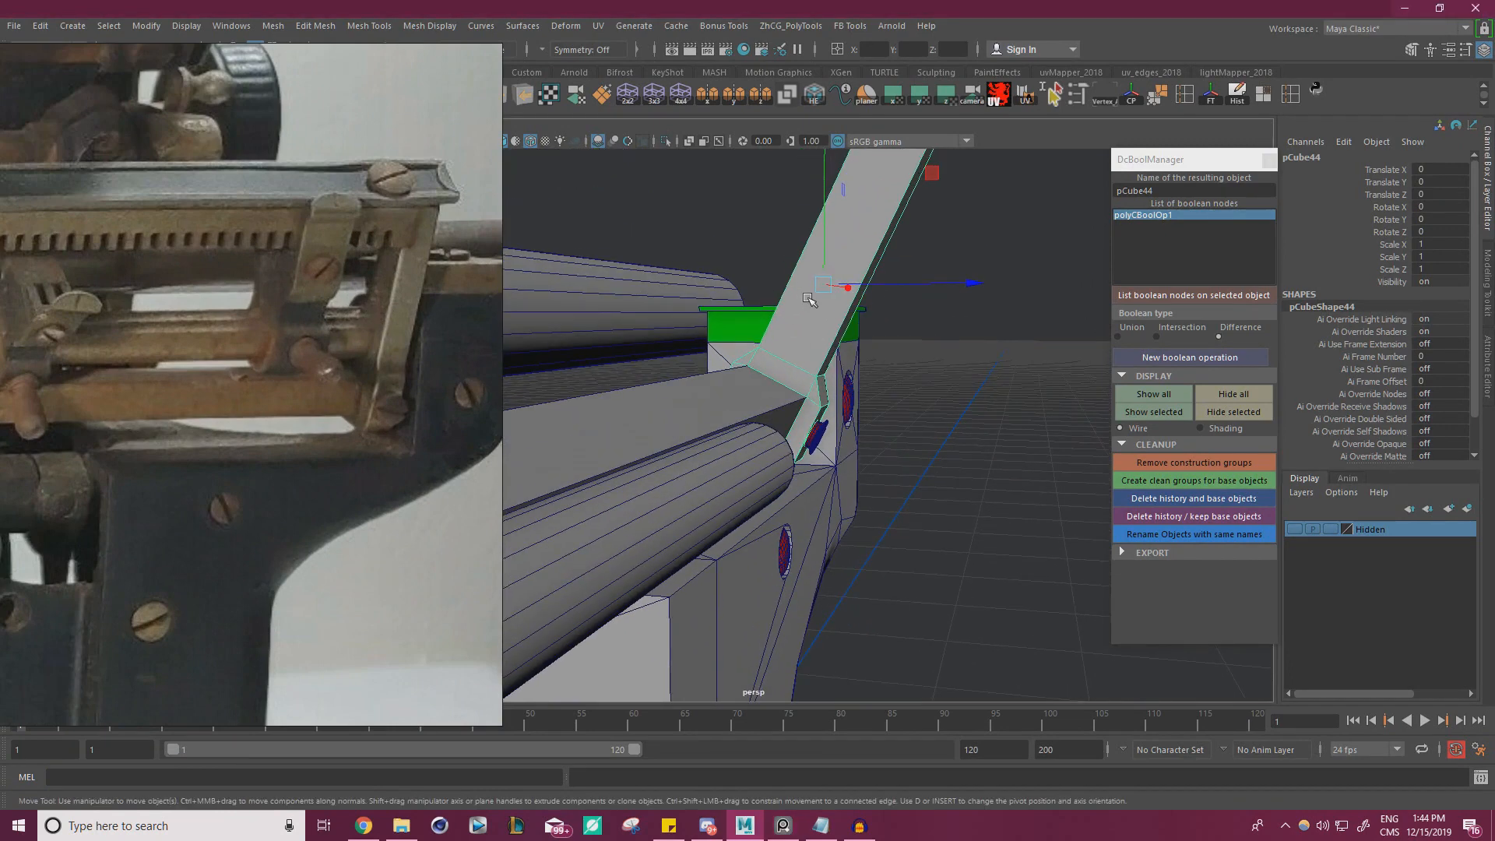
{"action": "left_click", "coordinate": [962, 377]}
{"action": "left_click", "coordinate": [822, 322]}
{"action": "key", "text": "ctrl+shift+x"}
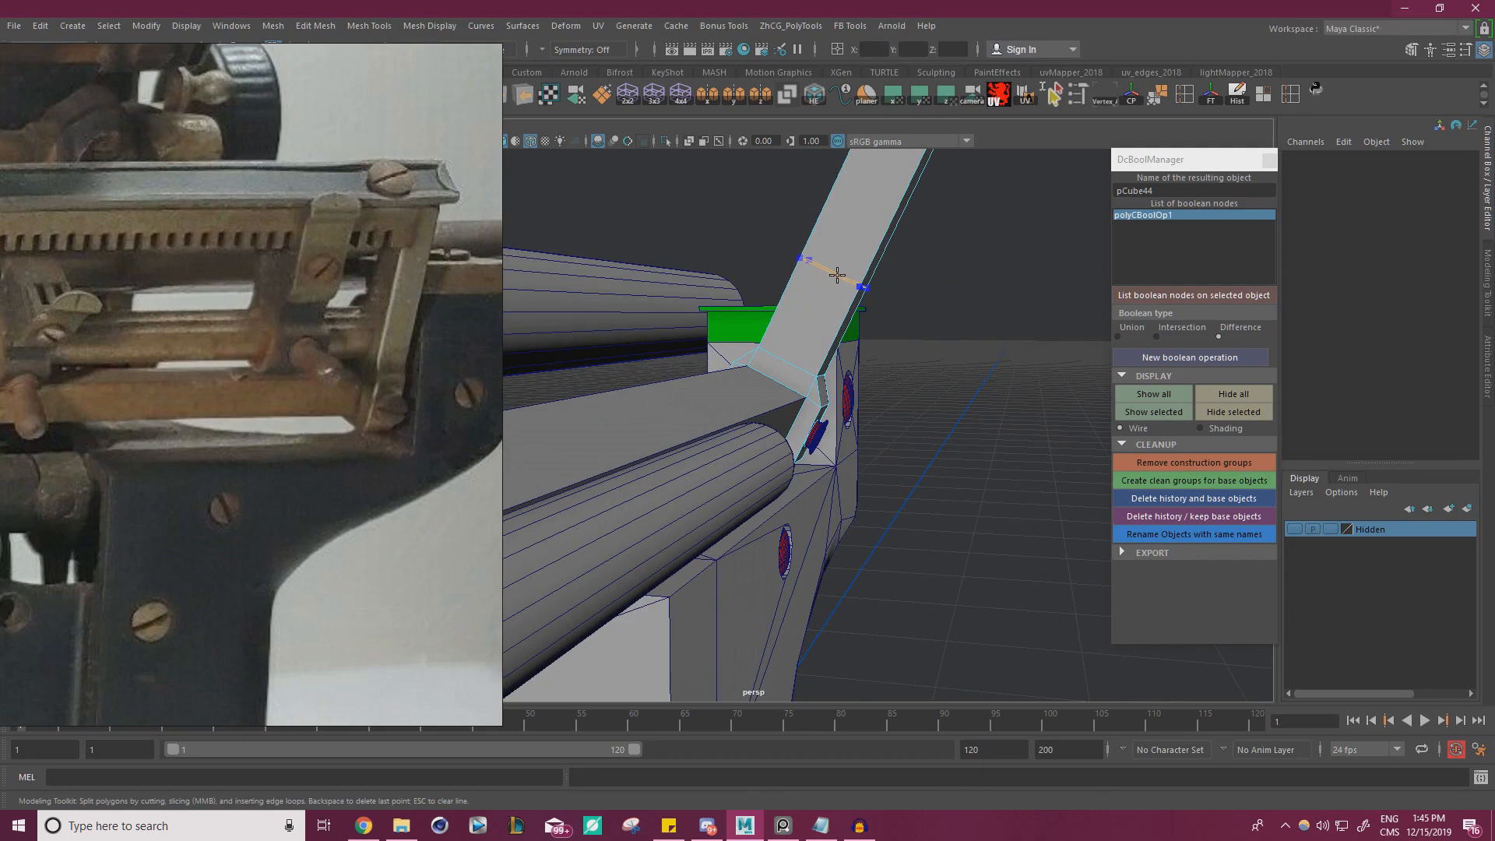
{"action": "key", "text": "q"}
{"action": "right_click_drag", "start_coordinate": [810, 291], "coordinate": [801, 328]}
{"action": "left_click", "coordinate": [800, 327]}
{"action": "right_click_drag", "start_coordinate": [952, 354], "coordinate": [1004, 335], "text": "shift"}
{"action": "right_click_drag", "start_coordinate": [801, 300], "coordinate": [871, 274]}
{"action": "left_click", "coordinate": [1011, 341]}
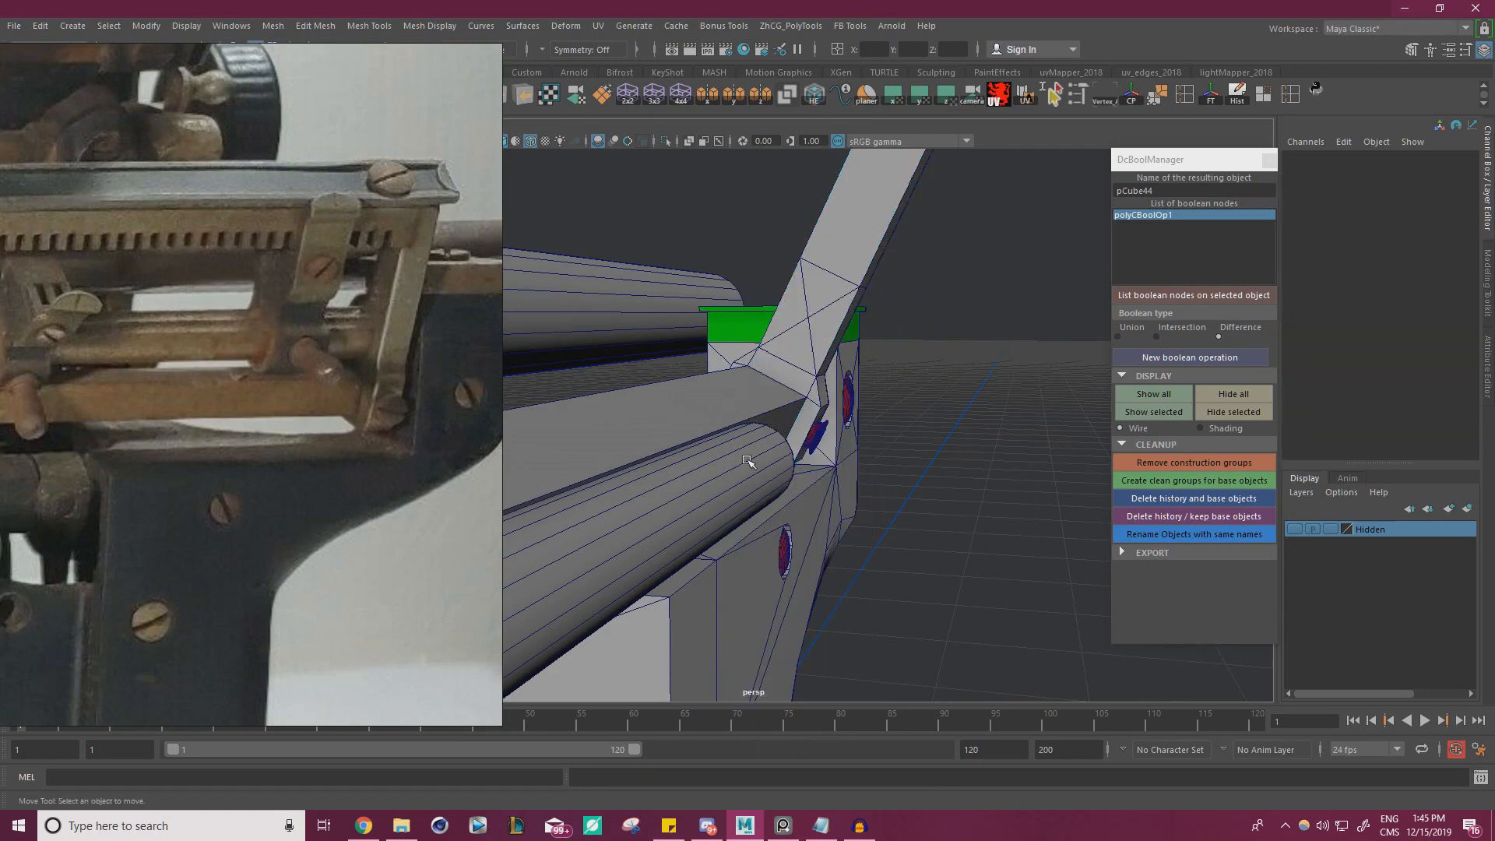
Raise the duplicated bar between the brackets to about X 2.811, Y 25.258, Z 13.016
{"action": "left_click", "coordinate": [748, 460]}
{"action": "scroll", "coordinate": [718, 418], "scroll_direction": "down", "scroll_amount": 4}
{"action": "mouse_move", "coordinate": [718, 419]}
{"action": "left_mouse_down", "text": "alt"}
{"action": "mouse_move", "coordinate": [676, 436]}
{"action": "mouse_move", "coordinate": [700, 421]}
{"action": "left_mouse_up", "text": "alt"}
{"action": "scroll", "coordinate": [677, 436], "scroll_direction": "down", "scroll_amount": 4}
{"action": "scroll", "coordinate": [700, 421], "scroll_direction": "down", "scroll_amount": 2}
{"action": "scroll", "coordinate": [700, 421], "scroll_direction": "up", "scroll_amount": 5}
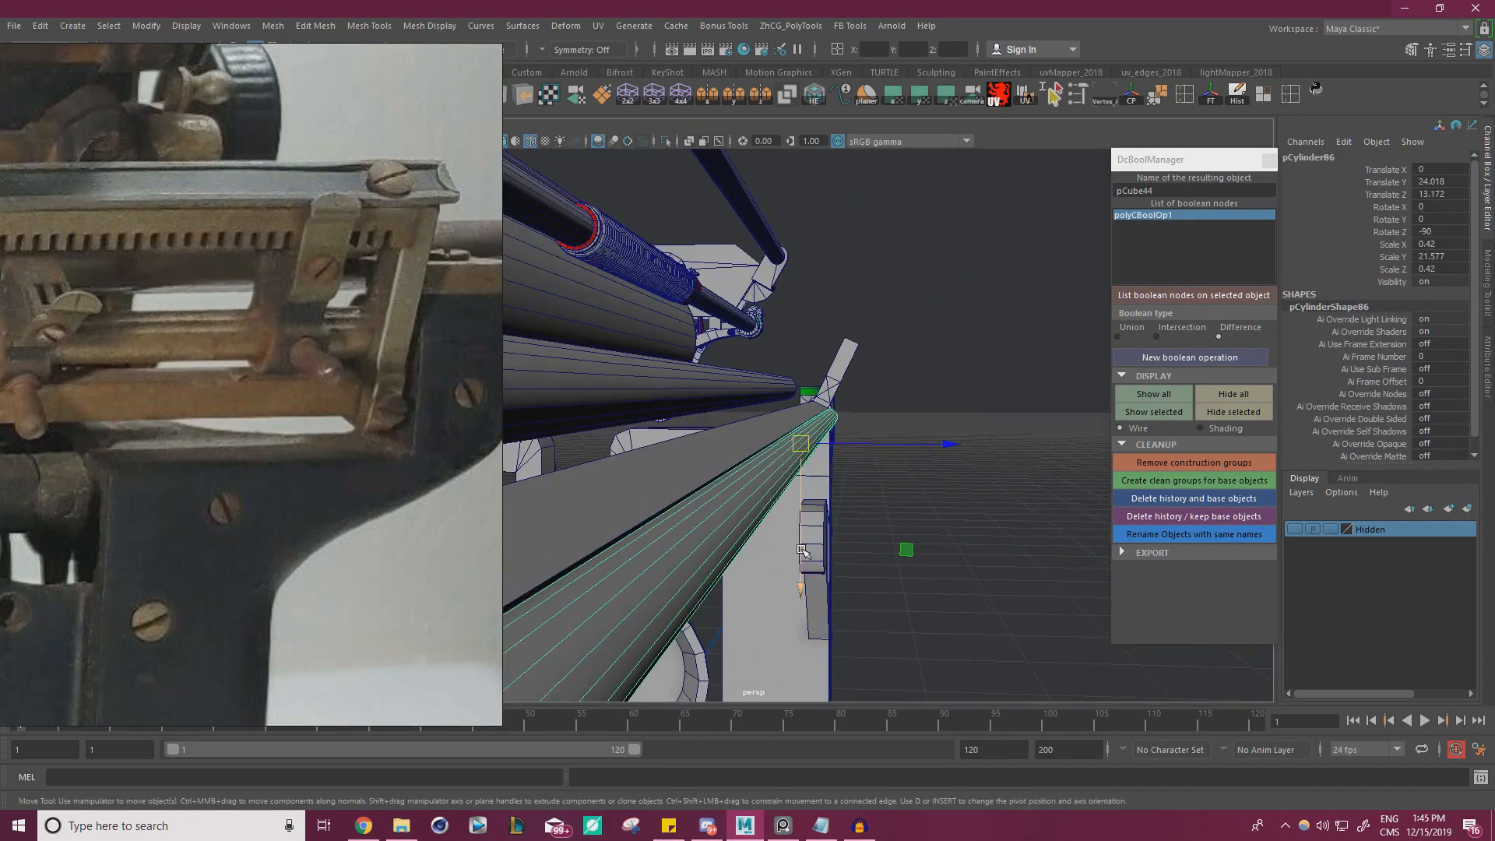
{"action": "left_click_drag", "start_coordinate": [803, 551], "coordinate": [767, 427]}
{"action": "left_click_drag", "start_coordinate": [691, 396], "coordinate": [1052, 471]}
{"action": "scroll", "coordinate": [935, 374], "scroll_direction": "up", "scroll_amount": 5}
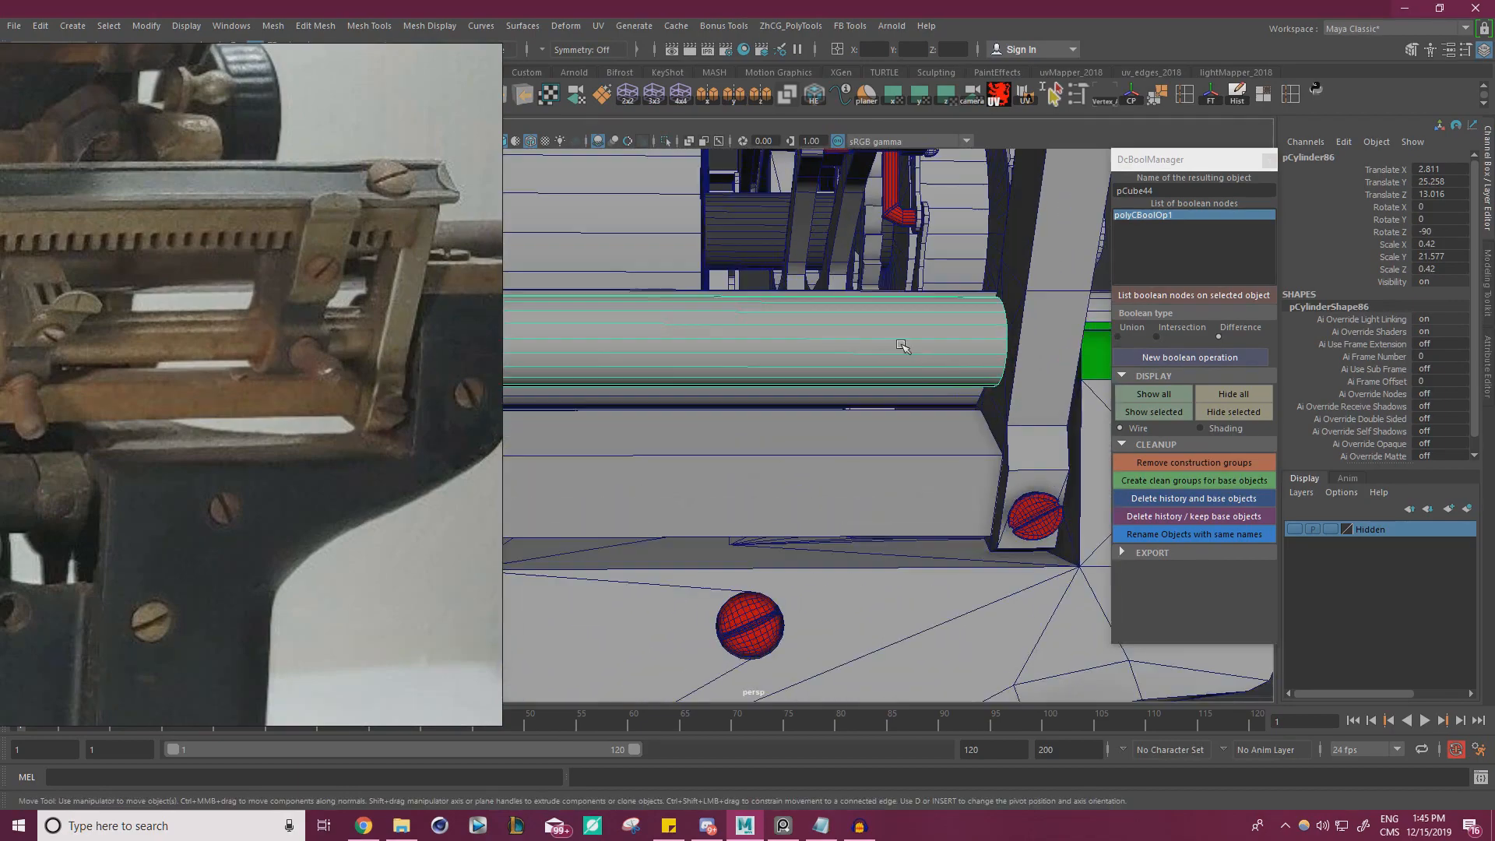
Select the vertices at the bar's bracket end and shift them lengthwise to meet the tilted bracket
{"action": "right_click_drag", "start_coordinate": [901, 344], "coordinate": [825, 338]}
{"action": "middle_click_drag", "start_coordinate": [825, 338], "coordinate": [699, 342], "text": "alt"}
{"action": "left_click_drag", "start_coordinate": [806, 274], "coordinate": [931, 420]}
{"action": "left_click_drag", "start_coordinate": [926, 351], "coordinate": [779, 428], "text": "alt"}
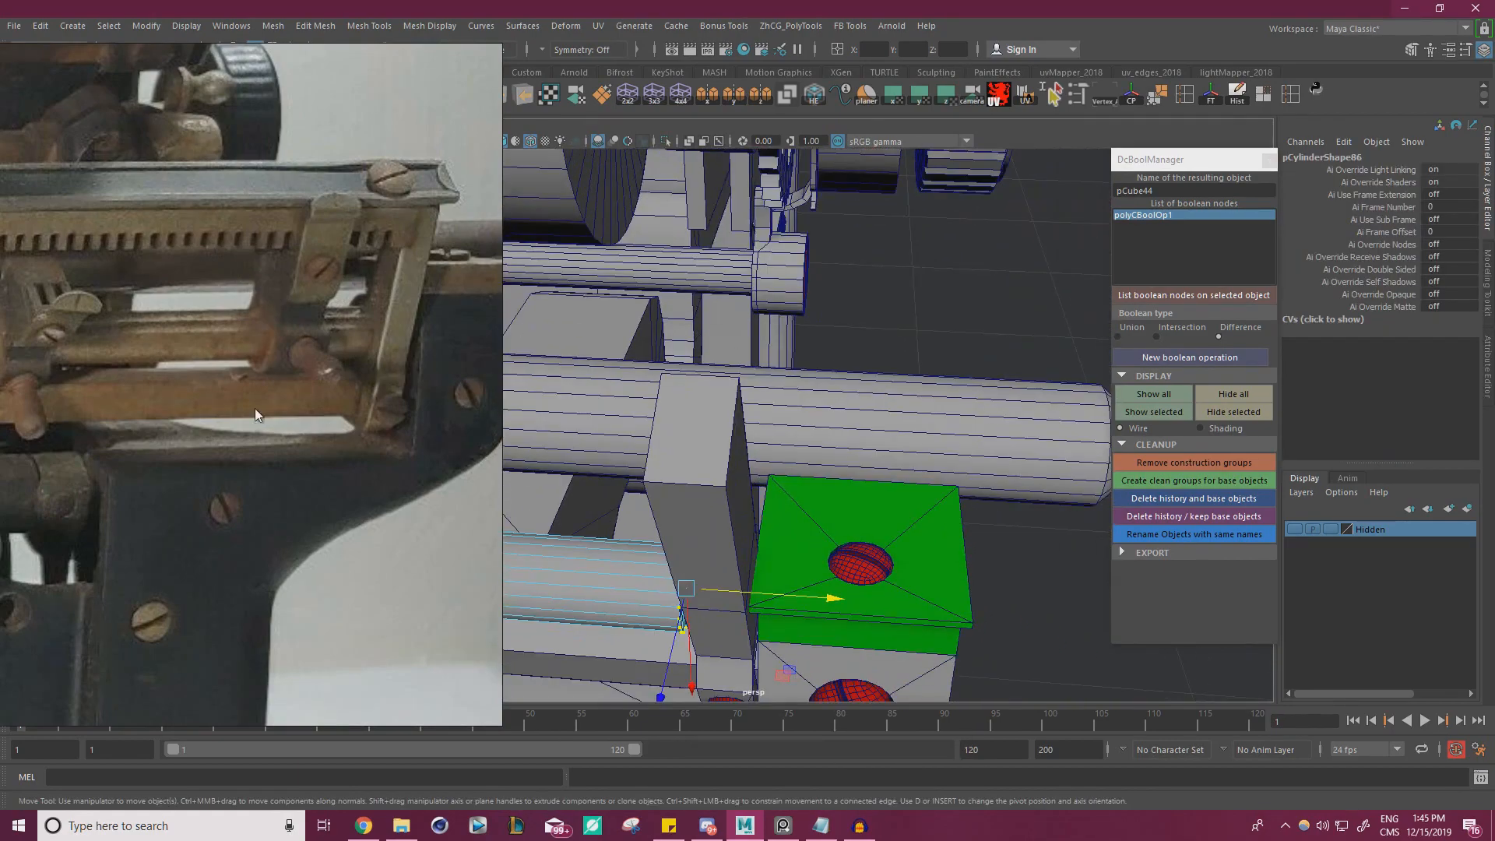
{"action": "left_click_drag", "start_coordinate": [501, 440], "coordinate": [821, 407], "text": "alt"}
{"action": "middle_click_drag", "start_coordinate": [821, 408], "coordinate": [604, 410], "text": "alt"}
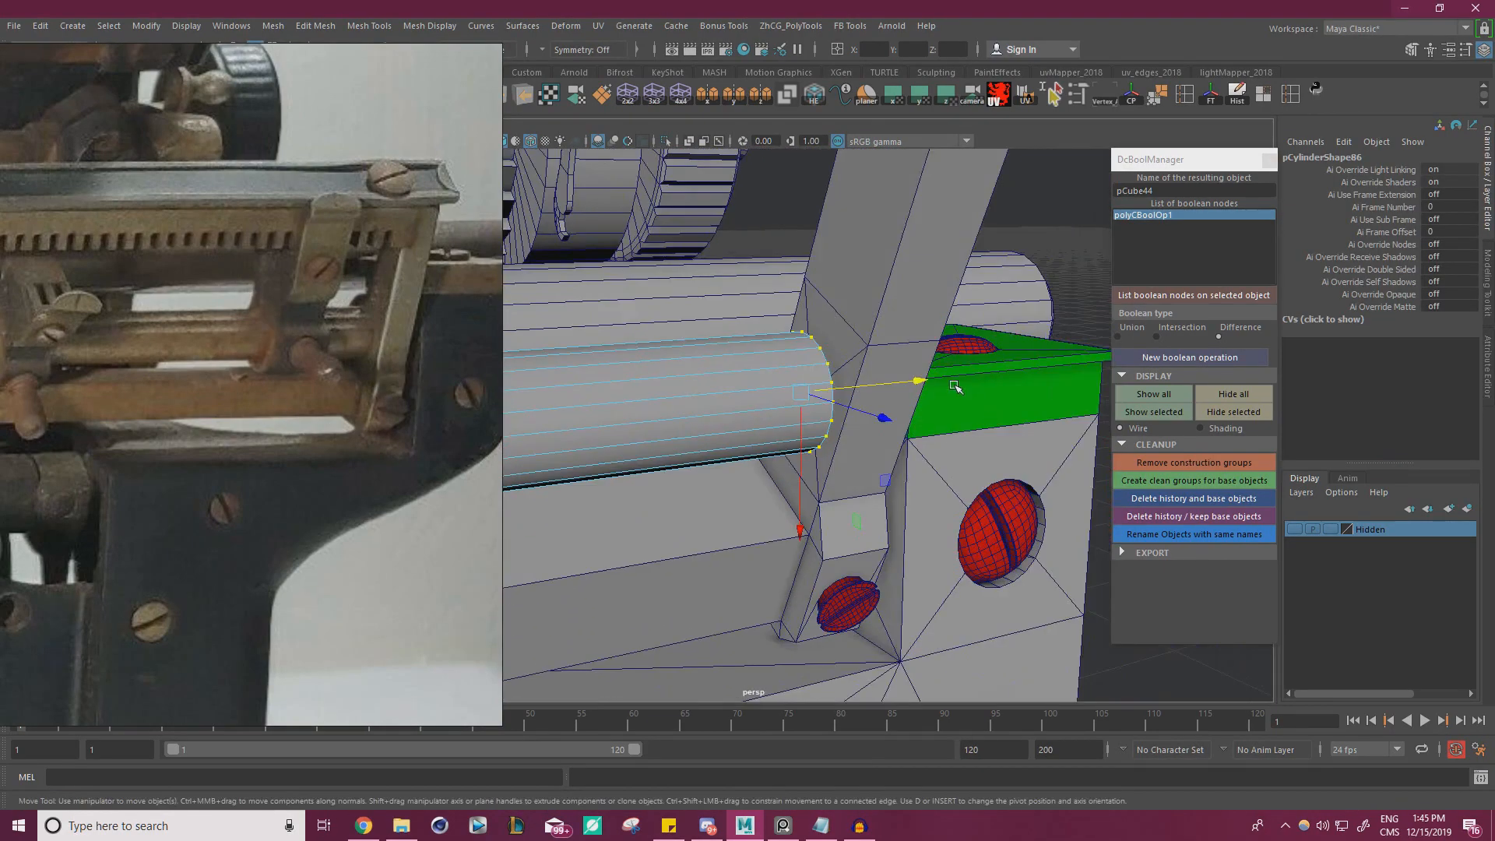
{"action": "left_click_drag", "start_coordinate": [947, 380], "coordinate": [787, 350]}
Stretch the bar's opposite end out to the far side of the frame and close the boolean manager window
{"action": "scroll", "coordinate": [872, 346], "scroll_direction": "down", "scroll_amount": 5}
{"action": "middle_click_drag", "start_coordinate": [701, 351], "coordinate": [974, 342], "text": "alt"}
{"action": "left_click_drag", "start_coordinate": [701, 343], "coordinate": [810, 339], "text": "alt"}
{"action": "middle_click_drag", "start_coordinate": [701, 339], "coordinate": [864, 335], "text": "alt"}
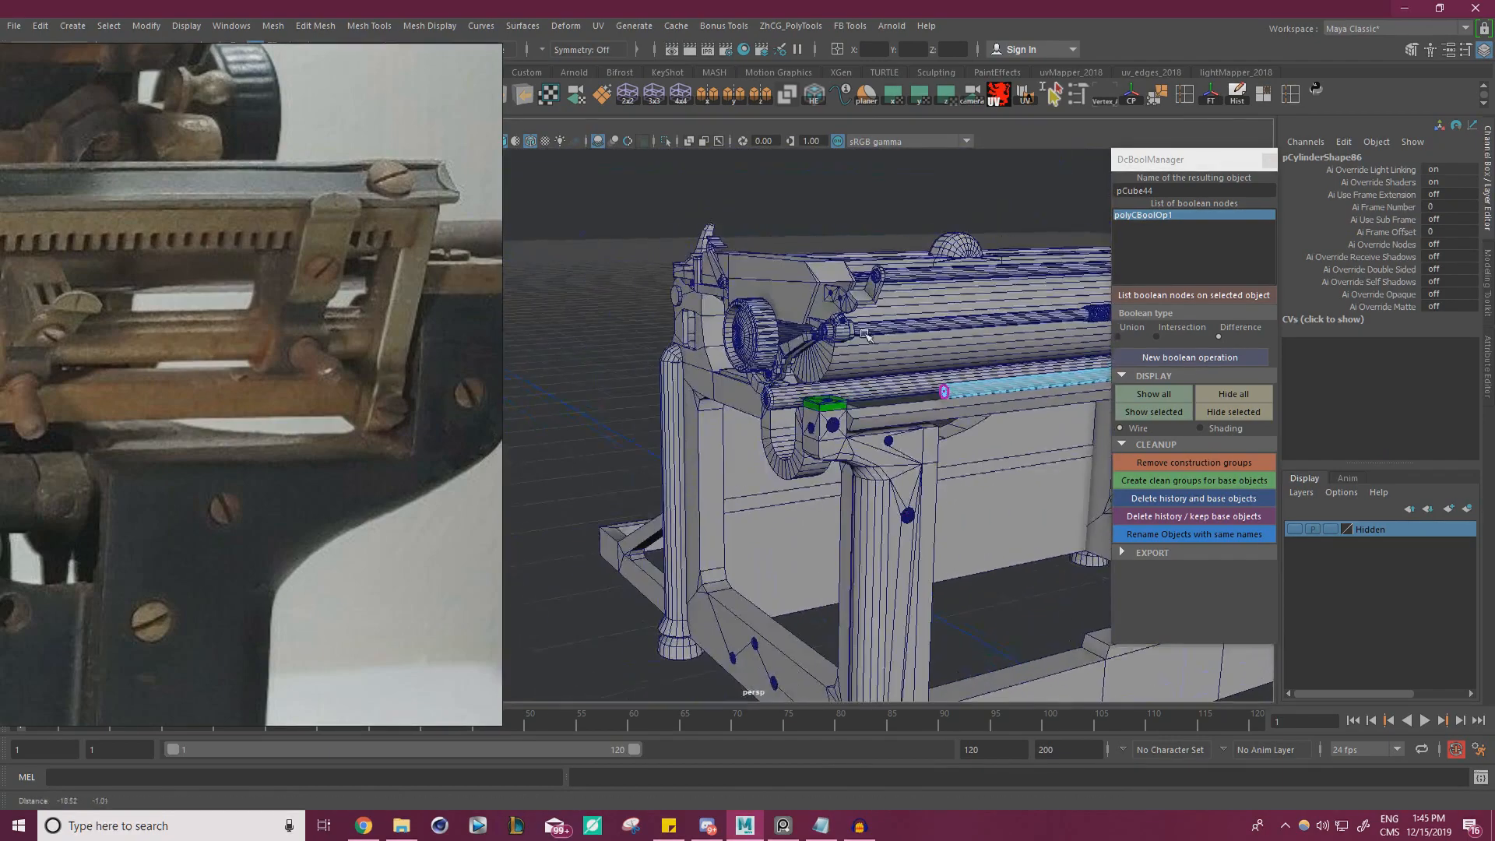
{"action": "left_click_drag", "start_coordinate": [867, 335], "coordinate": [554, 471], "text": "alt"}
{"action": "scroll", "coordinate": [731, 427], "scroll_direction": "up", "scroll_amount": 3}
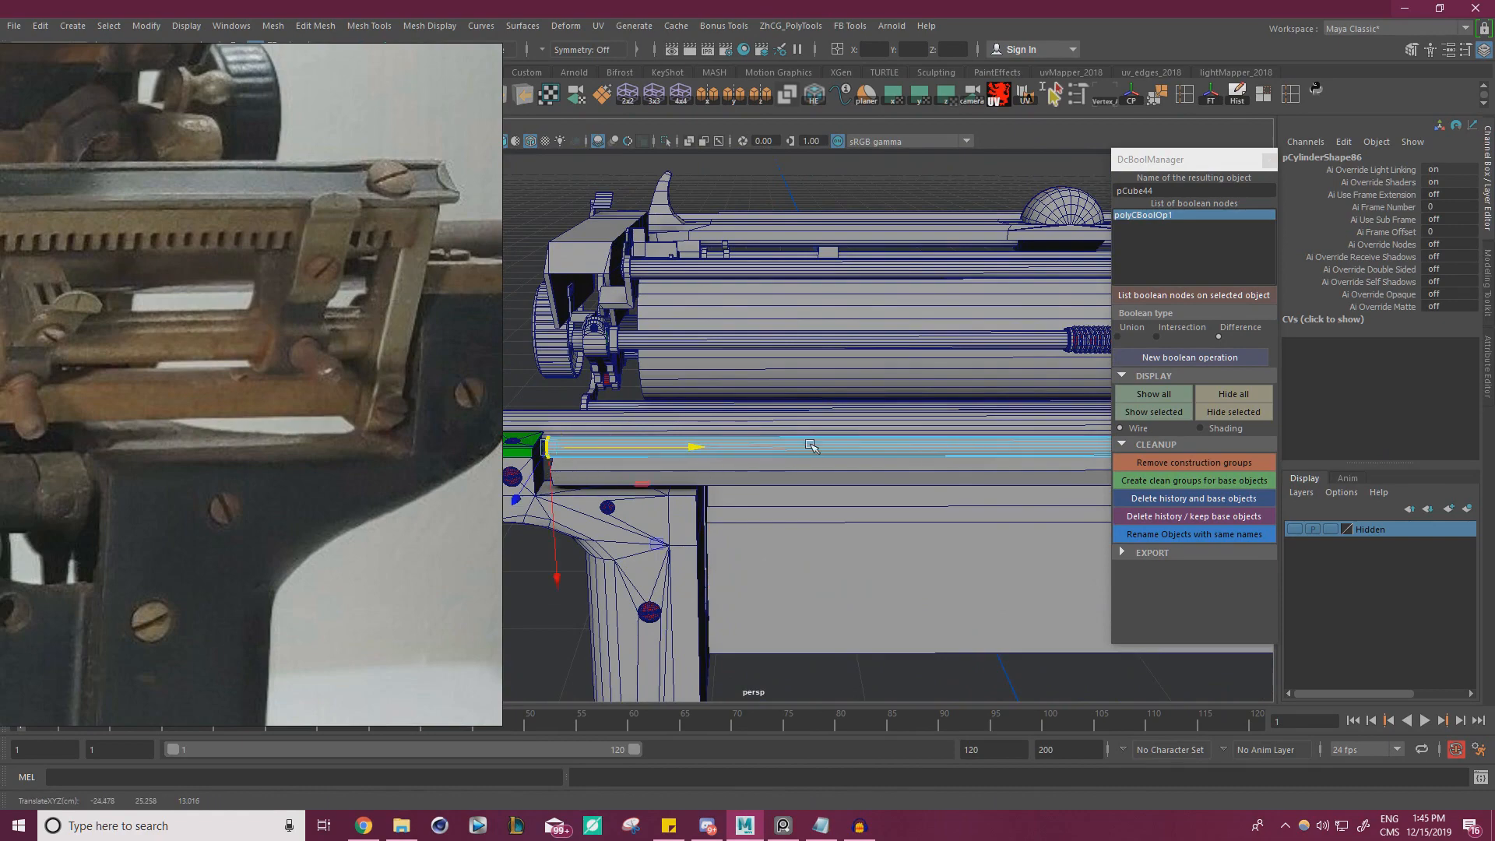
{"action": "middle_click_drag", "start_coordinate": [812, 445], "coordinate": [545, 424], "text": "alt"}
{"action": "left_click_drag", "start_coordinate": [623, 425], "coordinate": [787, 413], "text": "alt"}
{"action": "middle_click_drag", "start_coordinate": [787, 413], "coordinate": [639, 421], "text": "alt"}
{"action": "left_click", "coordinate": [1270, 161]}
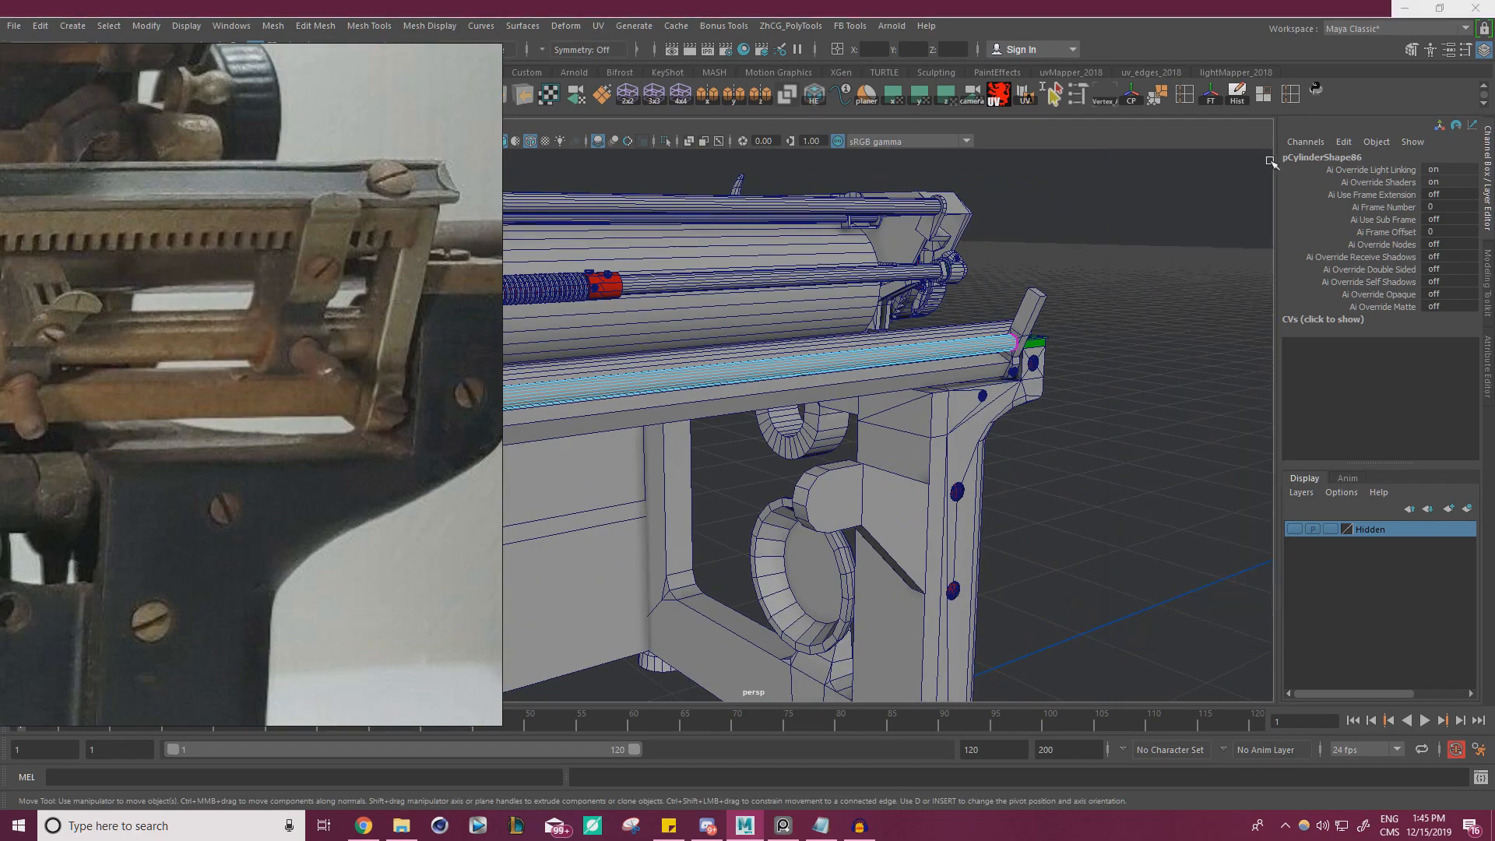
Undo the stray component changes, shift the reference photo aside and clear the component selection
{"action": "key", "text": "ctrl+z"}
{"action": "key", "text": "ctrl+z"}
{"action": "right_click_drag", "start_coordinate": [356, 293], "coordinate": [128, 401]}
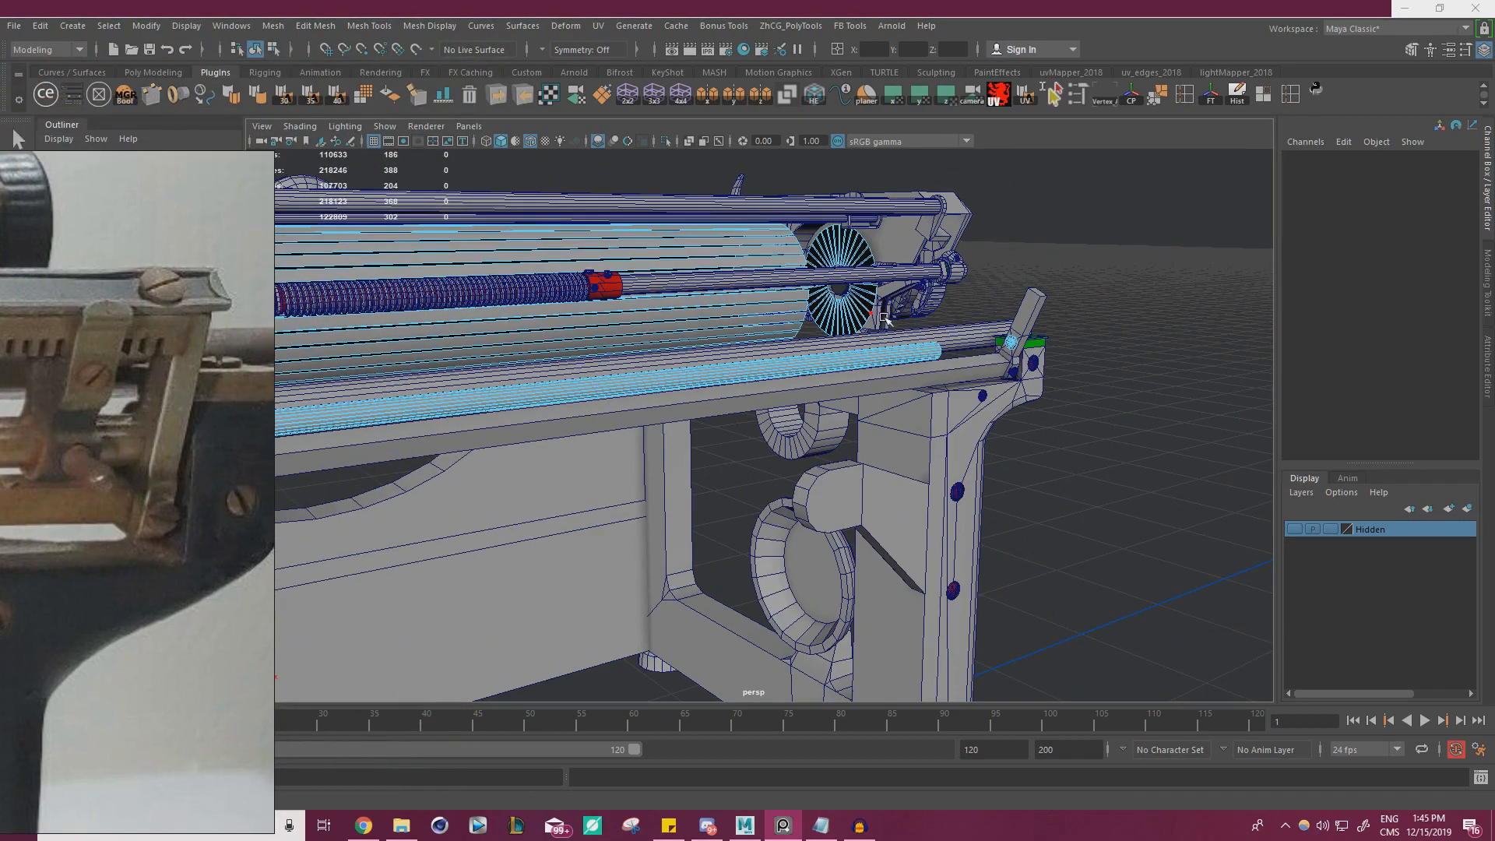
{"action": "right_click", "coordinate": [976, 269]}
{"action": "right_click_drag", "start_coordinate": [902, 273], "coordinate": [904, 273]}
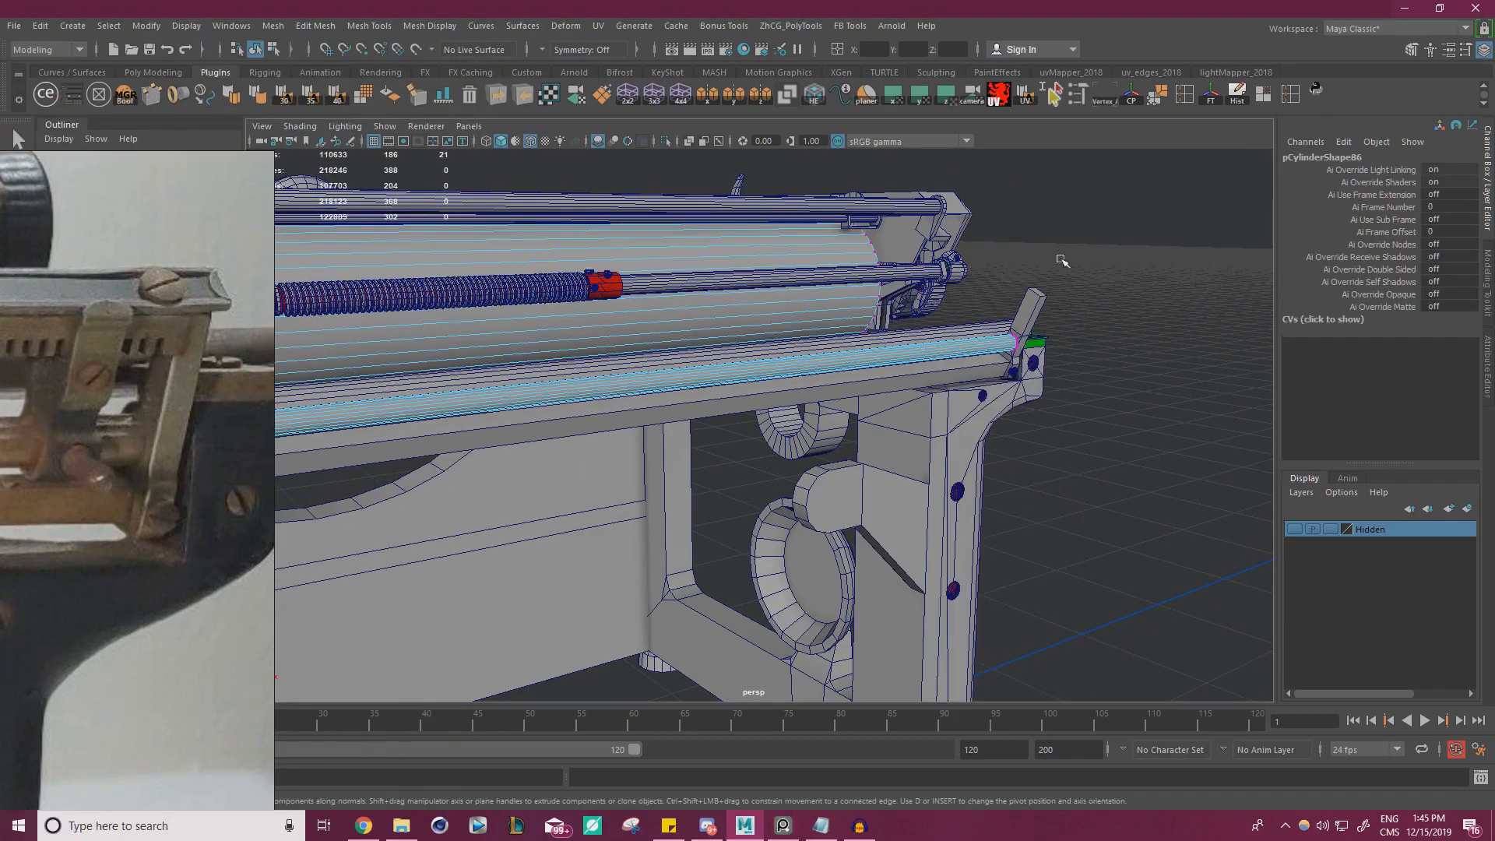
{"action": "right_click_drag", "start_coordinate": [1072, 236], "coordinate": [1148, 212]}
{"action": "left_click", "coordinate": [1122, 234]}
Thin the bar's cross-section by scaling it to about 0.351 in X and Z, keeping its length
{"action": "left_click", "coordinate": [955, 353]}
{"action": "left_click_drag", "start_coordinate": [969, 389], "coordinate": [851, 362], "text": "alt"}
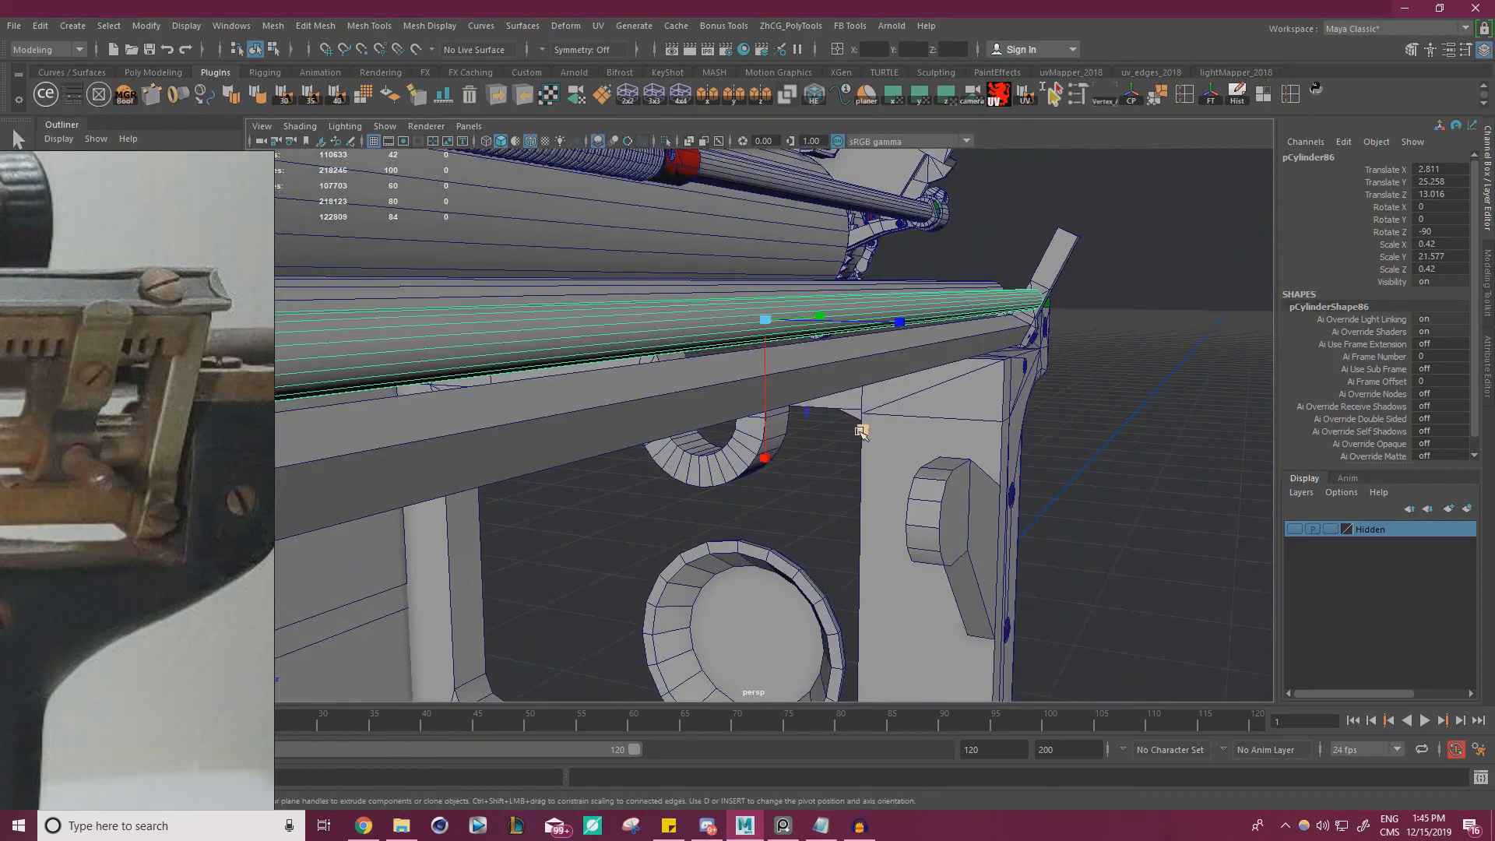
{"action": "left_click_drag", "start_coordinate": [861, 431], "coordinate": [850, 427]}
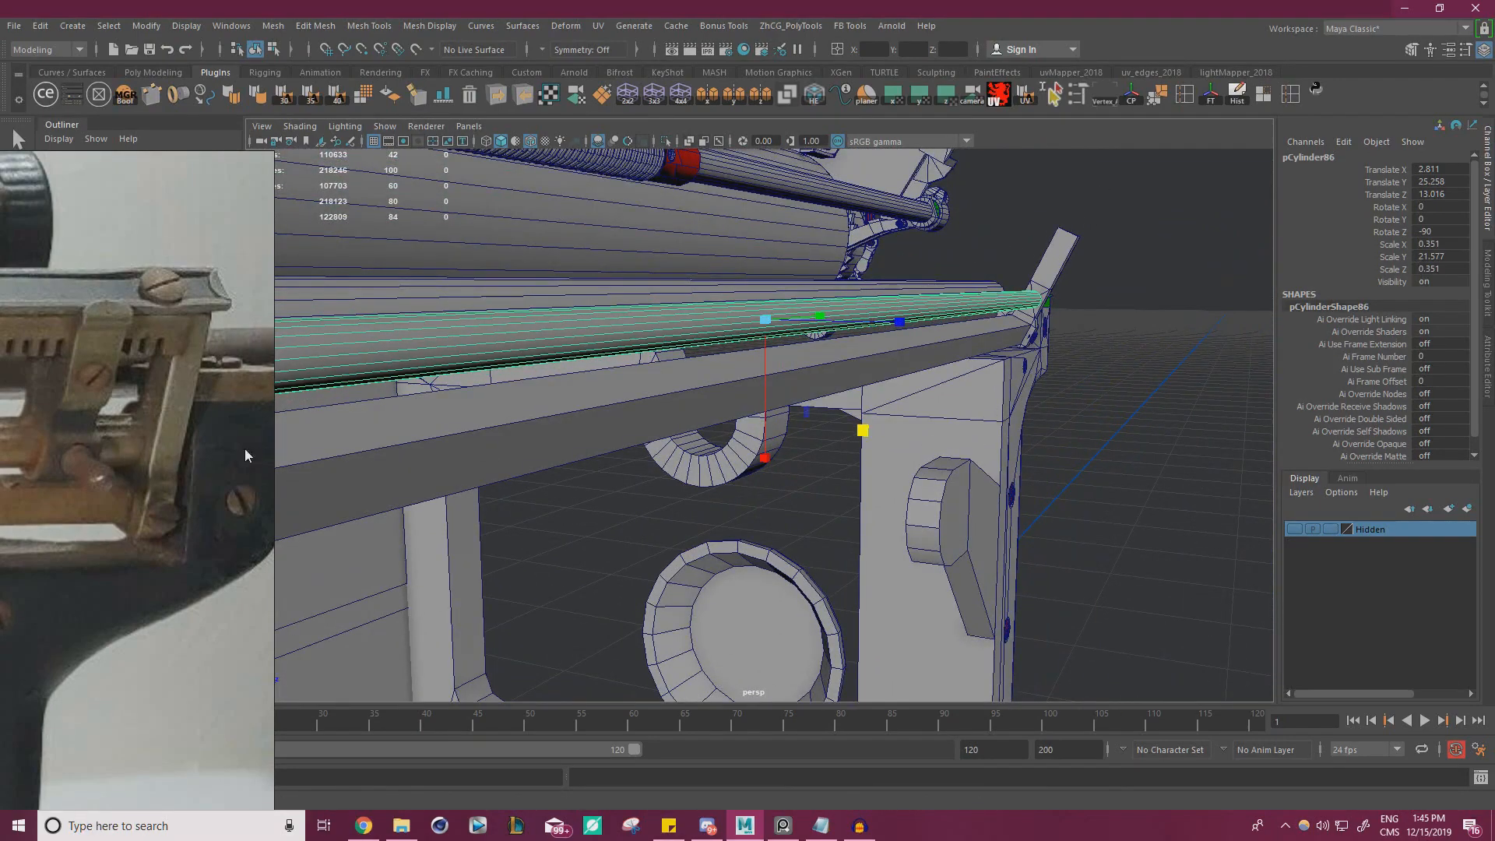
Select the flat rail beneath the round bar and inspect it from the rear of the frame
{"action": "left_click_drag", "start_coordinate": [405, 405], "coordinate": [304, 397], "text": "alt"}
{"action": "left_click", "coordinate": [1129, 400]}
{"action": "right_click_drag", "start_coordinate": [1129, 400], "coordinate": [888, 359], "text": "alt"}
{"action": "left_click_drag", "start_coordinate": [779, 335], "coordinate": [927, 335], "text": "alt"}
{"action": "right_click_drag", "start_coordinate": [779, 343], "coordinate": [864, 366], "text": "alt"}
{"action": "middle_click_drag", "start_coordinate": [779, 366], "coordinate": [614, 376], "text": "alt"}
{"action": "left_click", "coordinate": [566, 316]}
{"action": "key", "text": "w"}
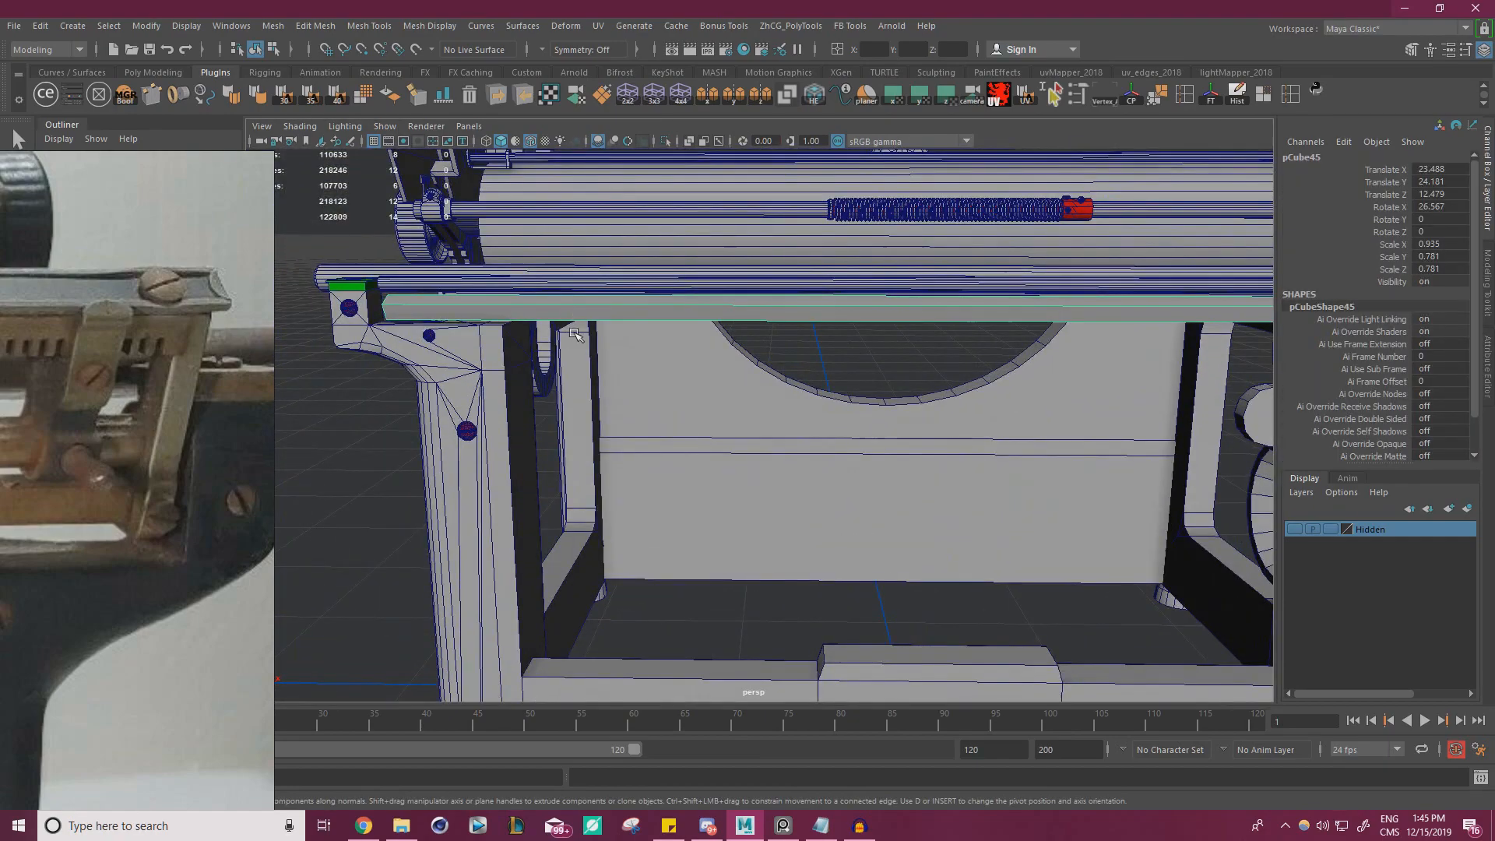
{"action": "key", "text": "f"}
{"action": "right_click_drag", "start_coordinate": [614, 380], "coordinate": [684, 407], "text": "alt"}
{"action": "middle_click_drag", "start_coordinate": [684, 407], "coordinate": [737, 347], "text": "alt"}
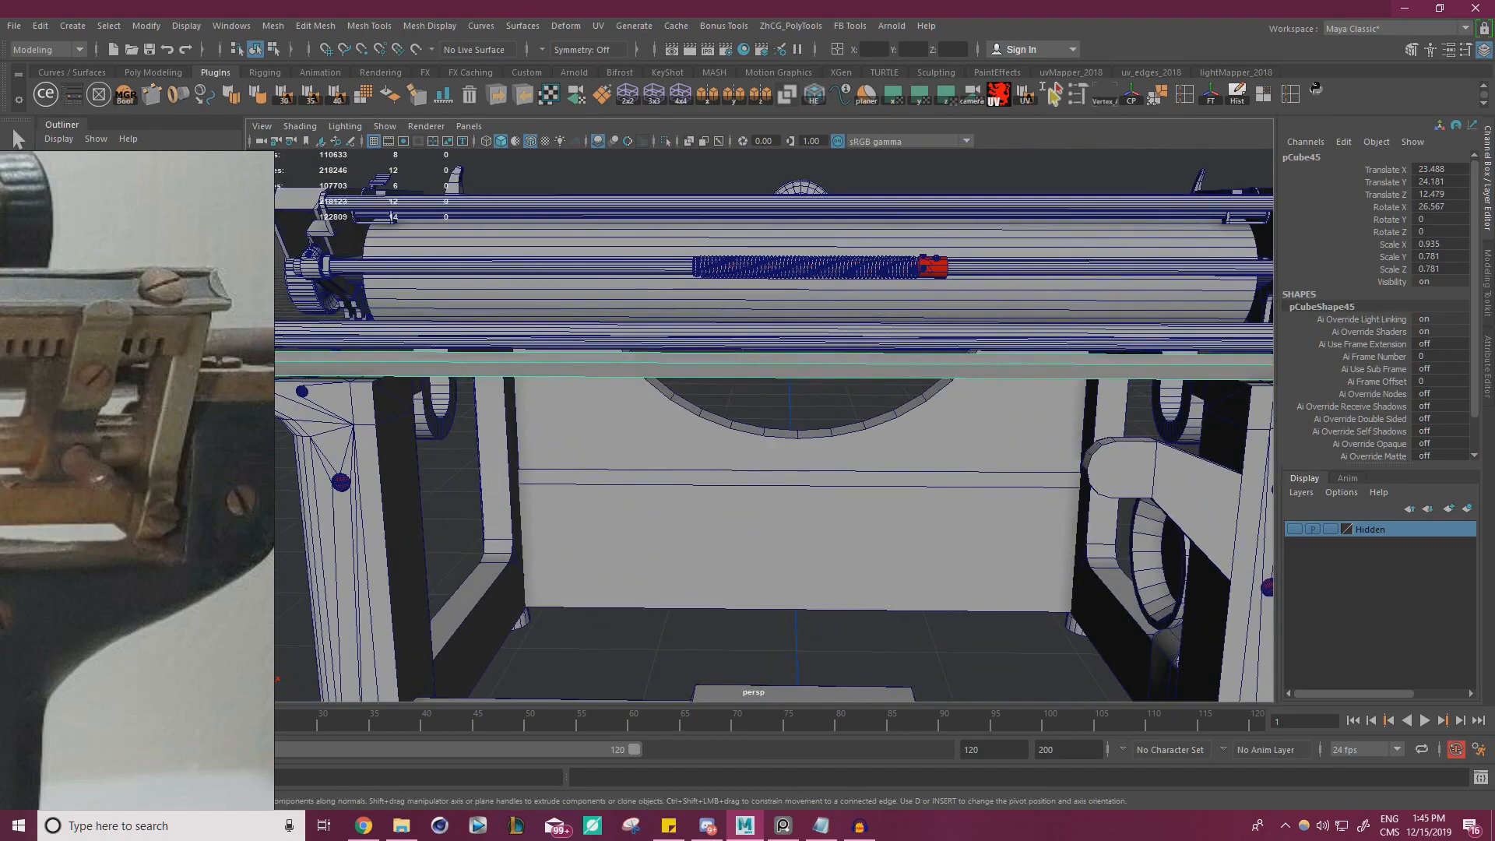
Examine the small holes on the flat rail in the reference photo and compare their placement with the model
{"action": "right_click_drag", "start_coordinate": [4, 445], "coordinate": [749, 350]}
{"action": "scroll", "coordinate": [740, 352], "scroll_direction": "down", "scroll_amount": 5}
{"action": "scroll", "coordinate": [529, 354], "scroll_direction": "up", "scroll_amount": 3}
{"action": "middle_click_drag", "start_coordinate": [522, 350], "coordinate": [702, 343]}
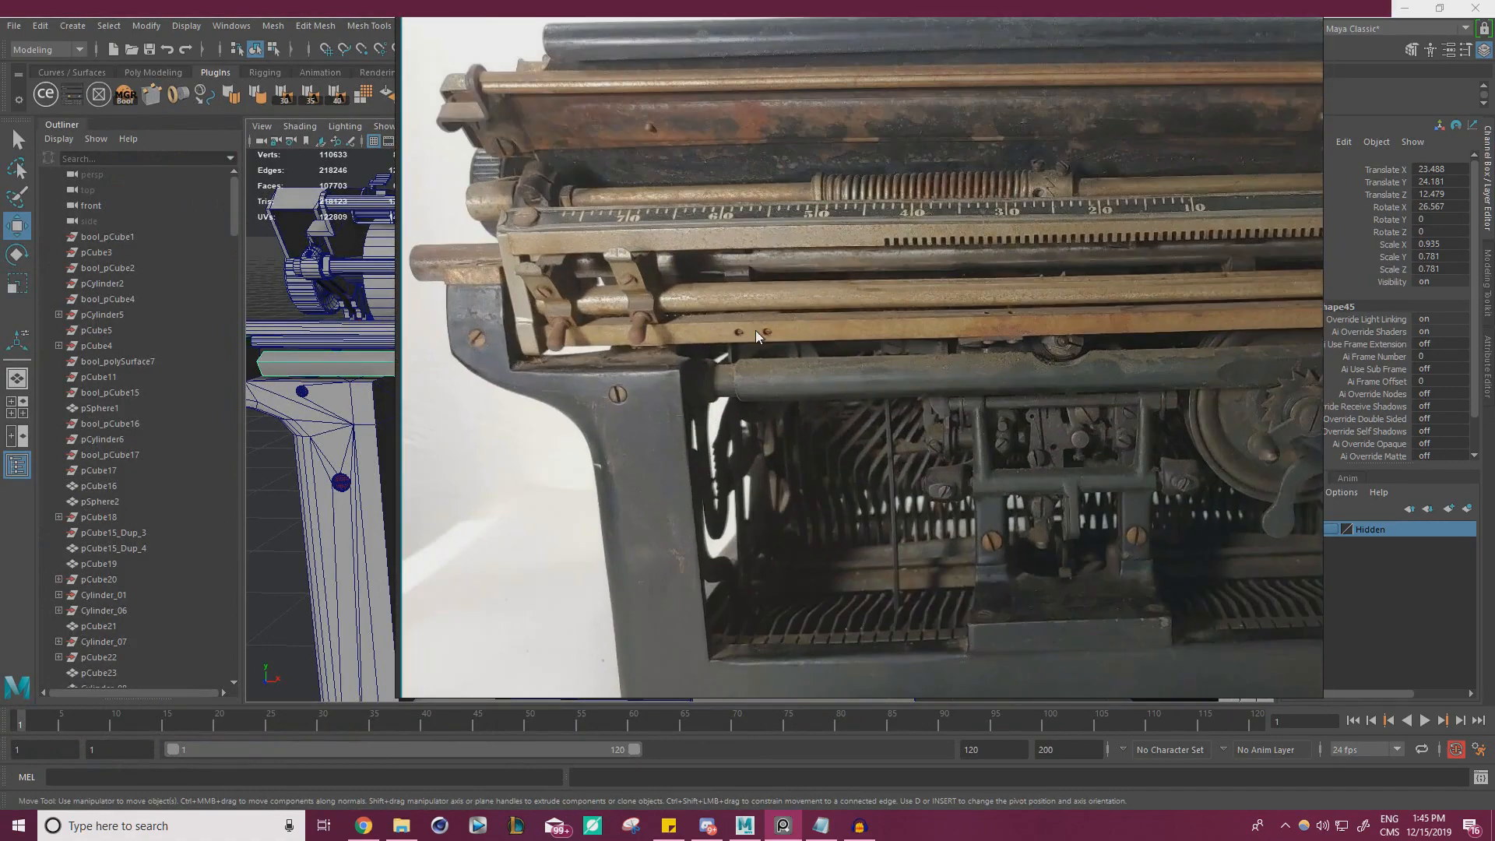
{"action": "scroll", "coordinate": [750, 330], "scroll_direction": "up", "scroll_amount": 8}
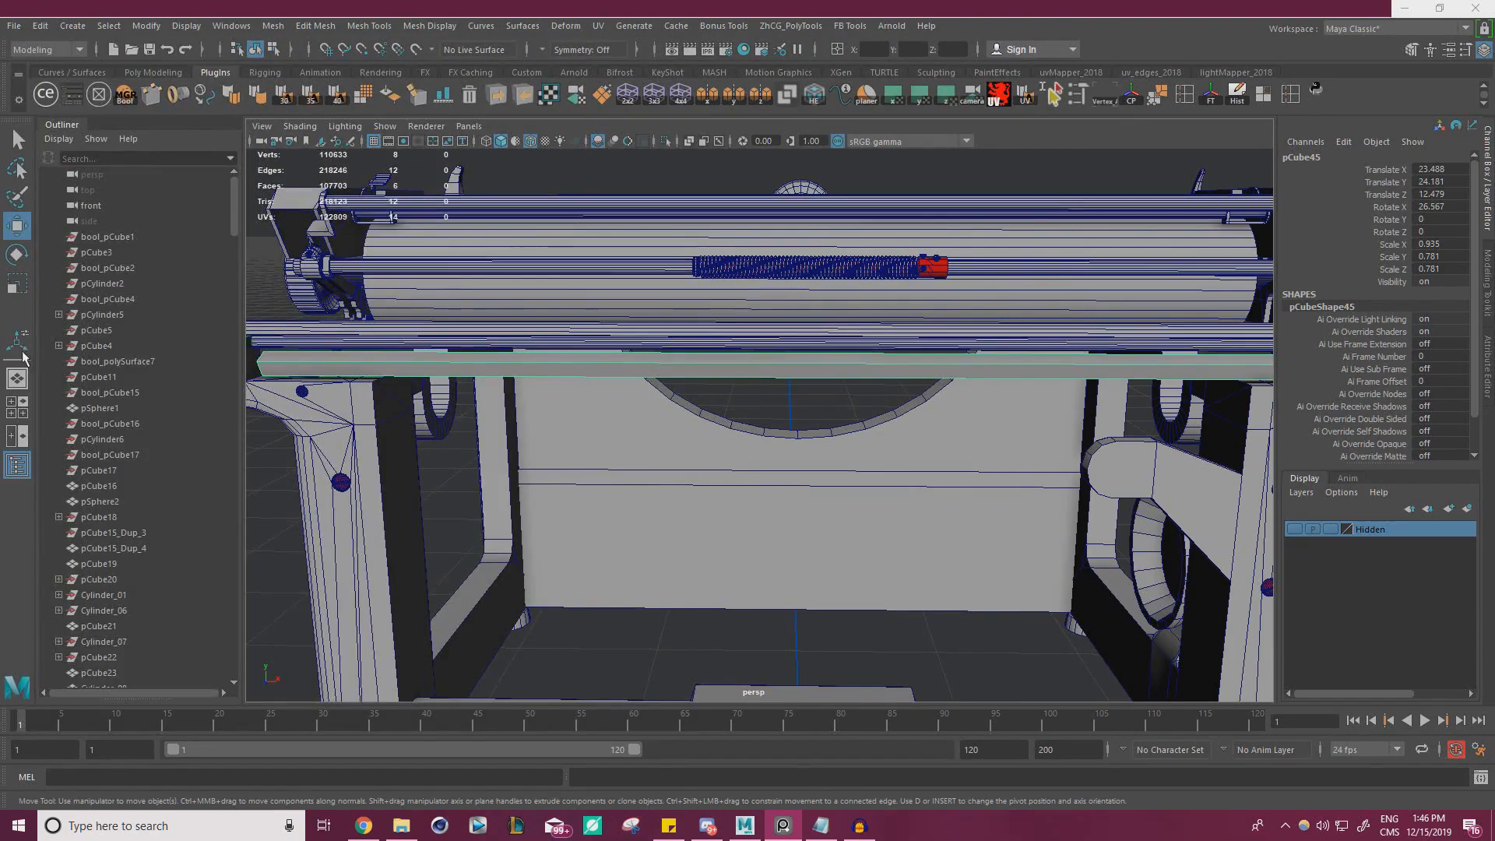
{"action": "right_click_drag", "start_coordinate": [678, 373], "coordinate": [541, 358], "text": "alt"}
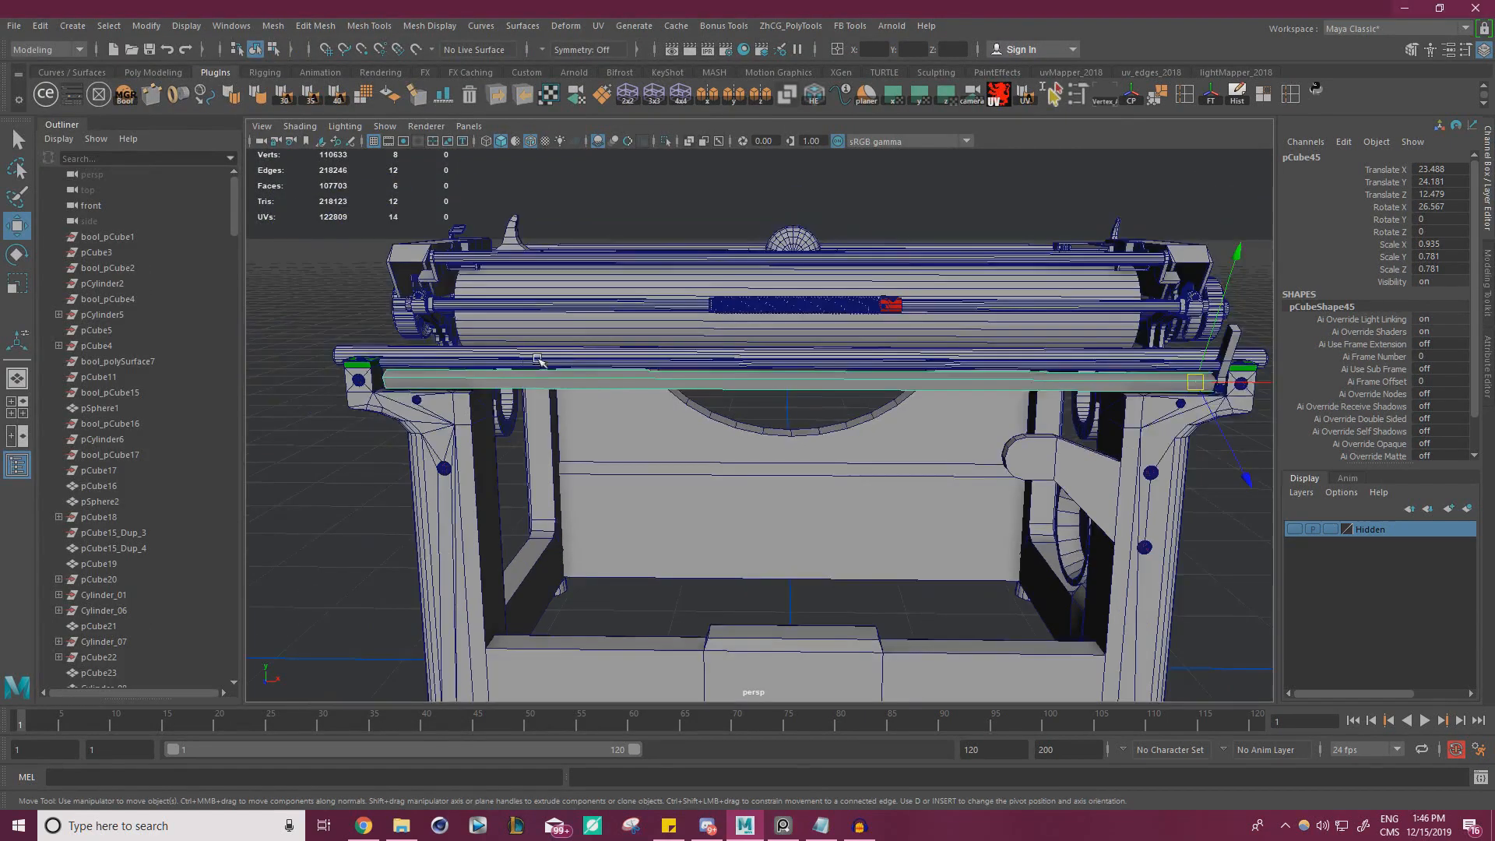
{"action": "middle_click_drag", "start_coordinate": [541, 358], "coordinate": [601, 328], "text": "alt"}
{"action": "right_click_drag", "start_coordinate": [499, 332], "coordinate": [428, 332], "text": "alt"}
{"action": "left_click_drag", "start_coordinate": [429, 332], "coordinate": [460, 332], "text": "alt"}
{"action": "right_click_drag", "start_coordinate": [459, 333], "coordinate": [556, 337], "text": "alt"}
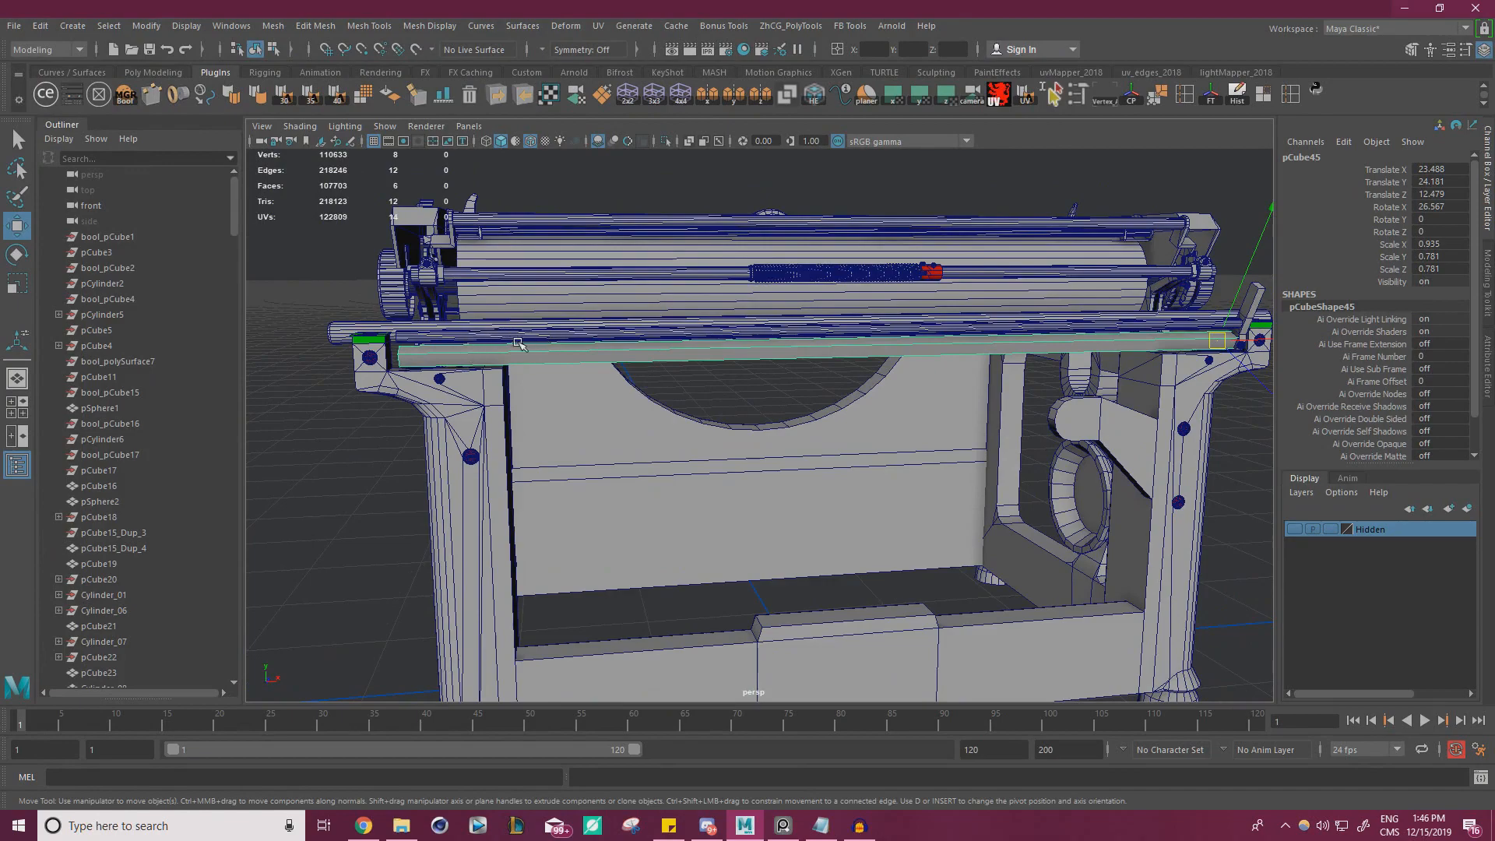
{"action": "right_click_drag", "start_coordinate": [695, 359], "coordinate": [647, 347], "text": "alt"}
{"action": "left_click_drag", "start_coordinate": [646, 347], "coordinate": [778, 351], "text": "alt"}
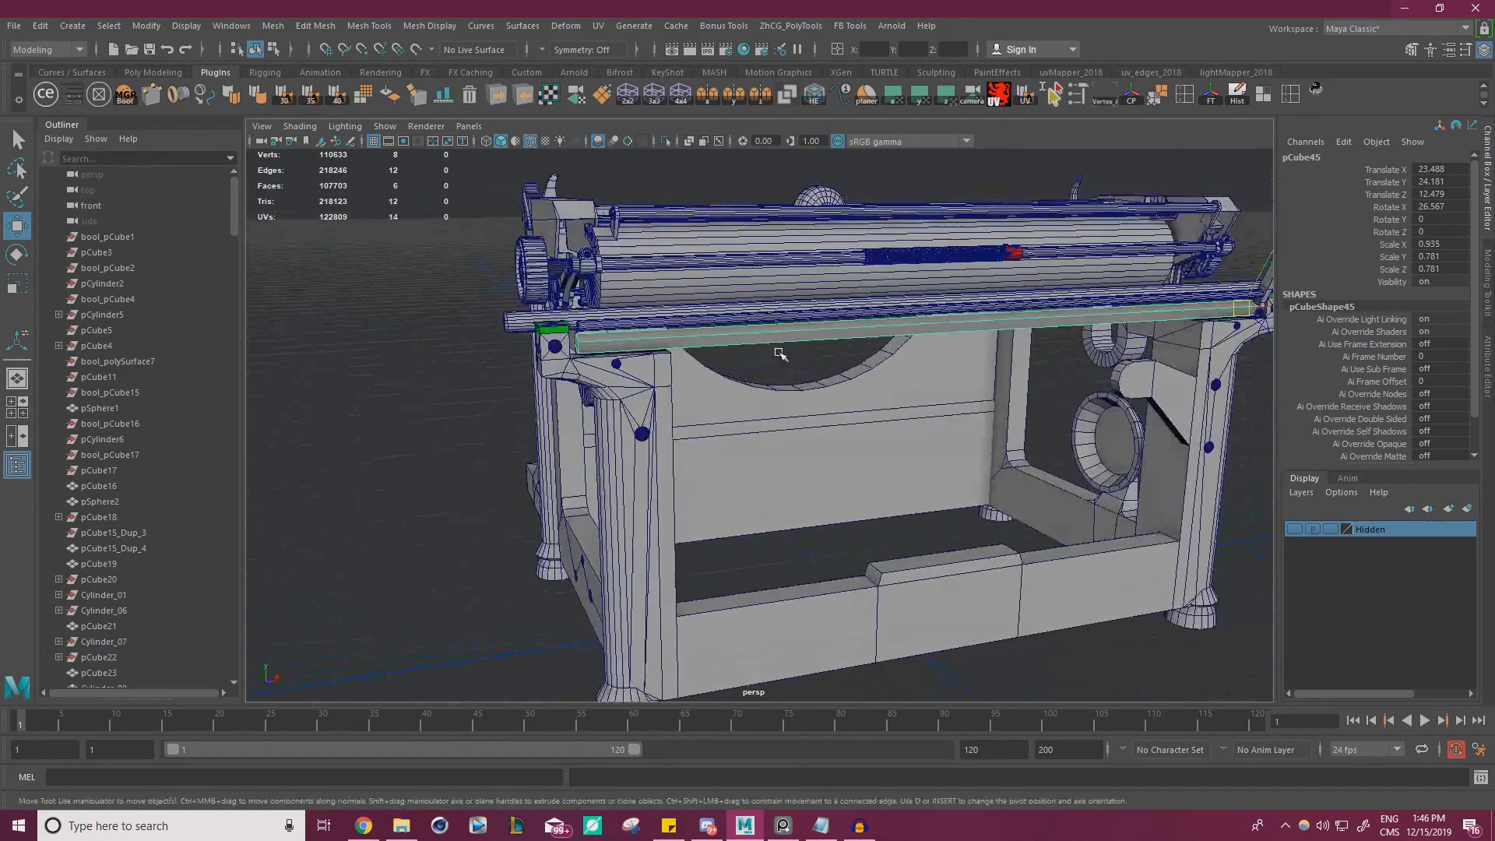
{"action": "right_click_drag", "start_coordinate": [778, 351], "coordinate": [689, 355], "text": "alt"}
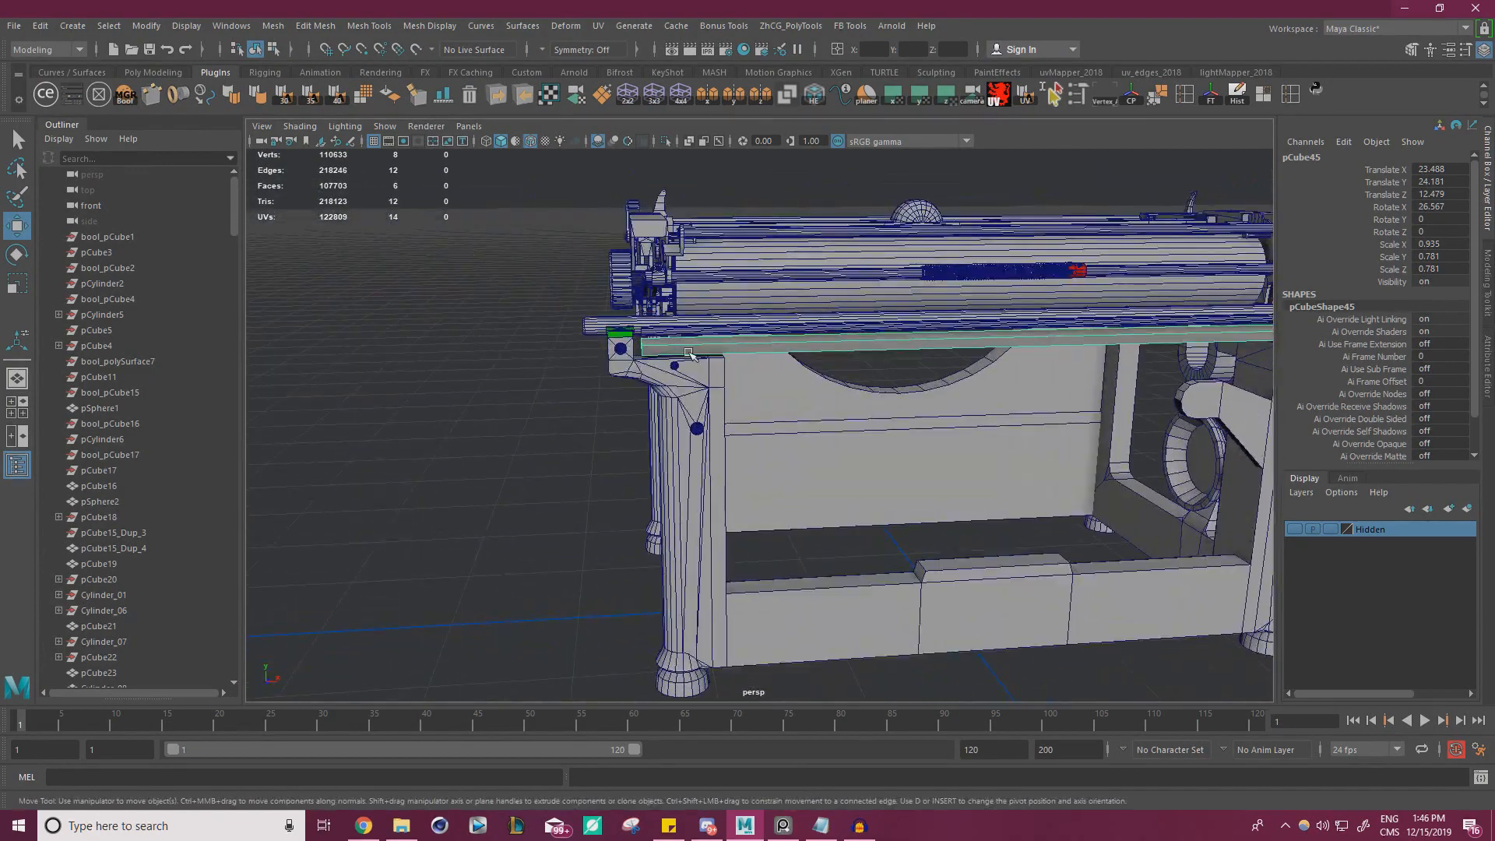
Use ModIt to add a cylinder primitive aligned to the rear face of the flat rail and close its window
{"action": "left_click", "coordinate": [71, 96]}
{"action": "right_click_drag", "start_coordinate": [846, 307], "coordinate": [951, 338], "text": "alt"}
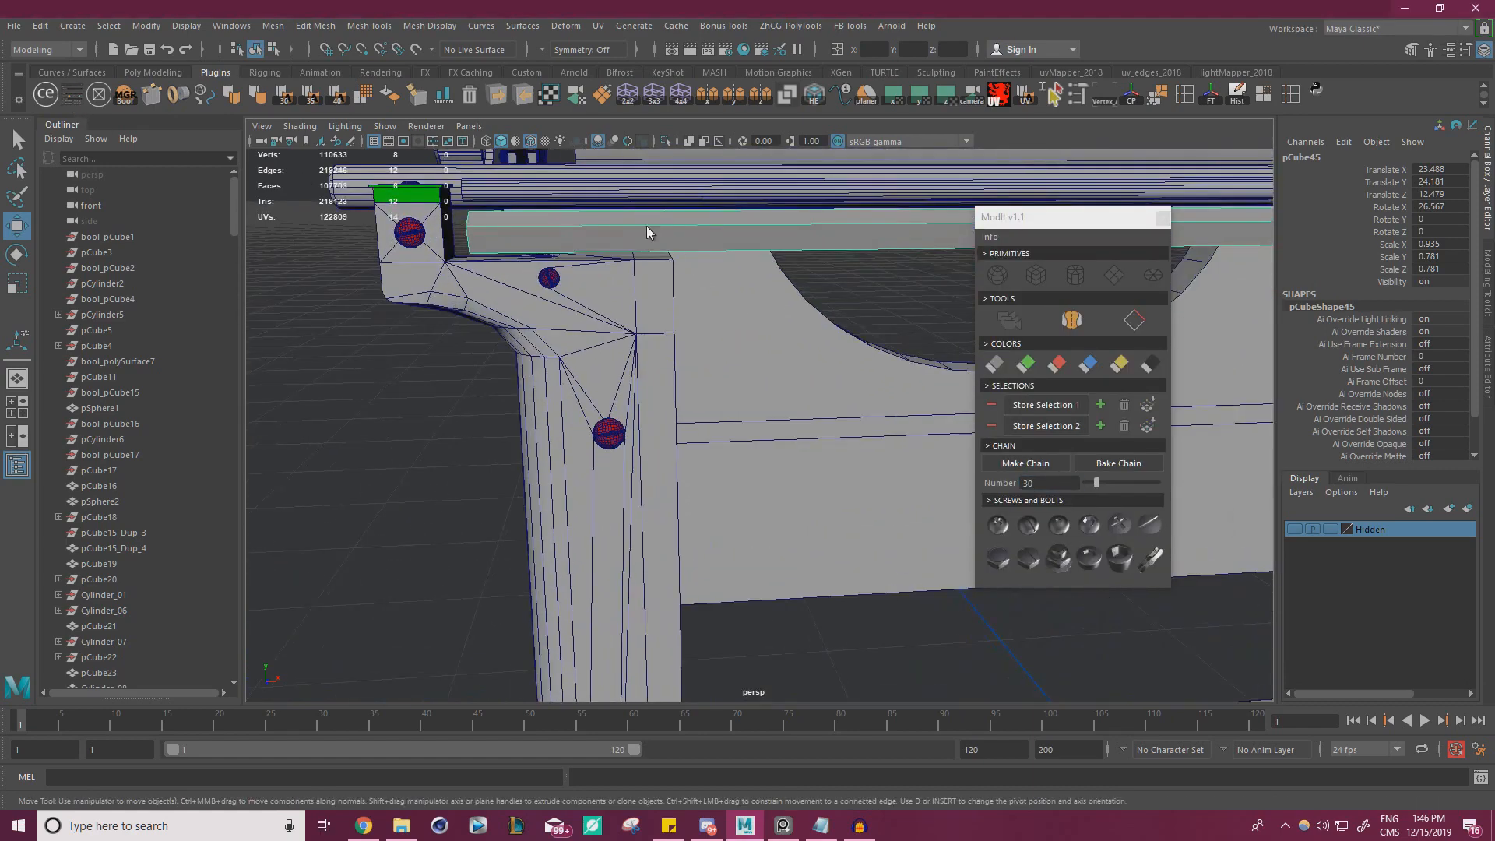
{"action": "right_click_drag", "start_coordinate": [647, 231], "coordinate": [647, 253]}
{"action": "left_click", "coordinate": [648, 243]}
{"action": "left_click", "coordinate": [1075, 275]}
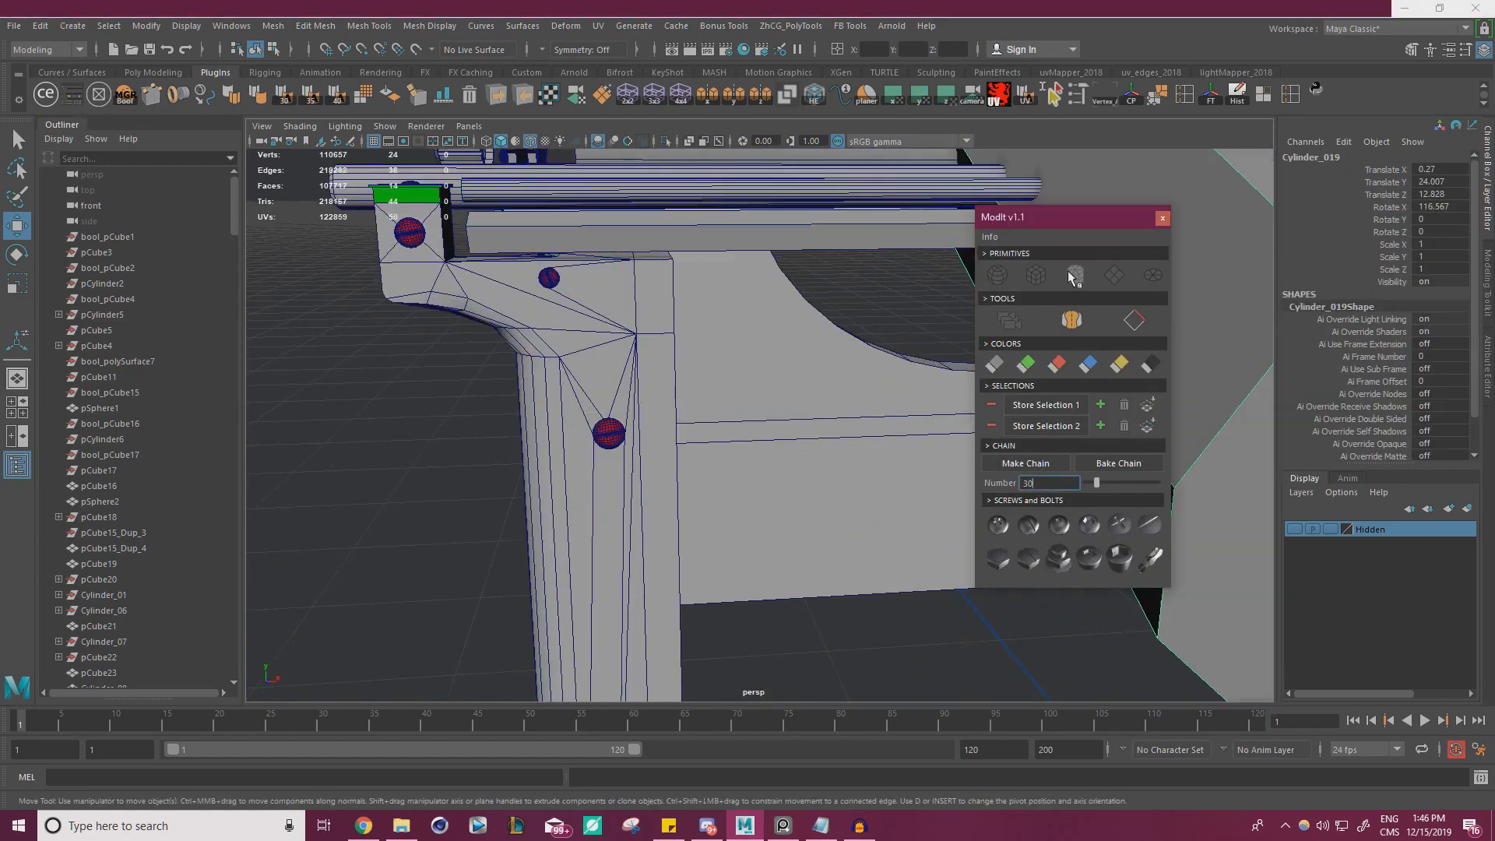
{"action": "right_click_drag", "start_coordinate": [804, 264], "coordinate": [767, 263], "text": "alt"}
{"action": "middle_click_drag", "start_coordinate": [767, 262], "coordinate": [688, 258], "text": "alt"}
{"action": "left_click", "coordinate": [1162, 218]}
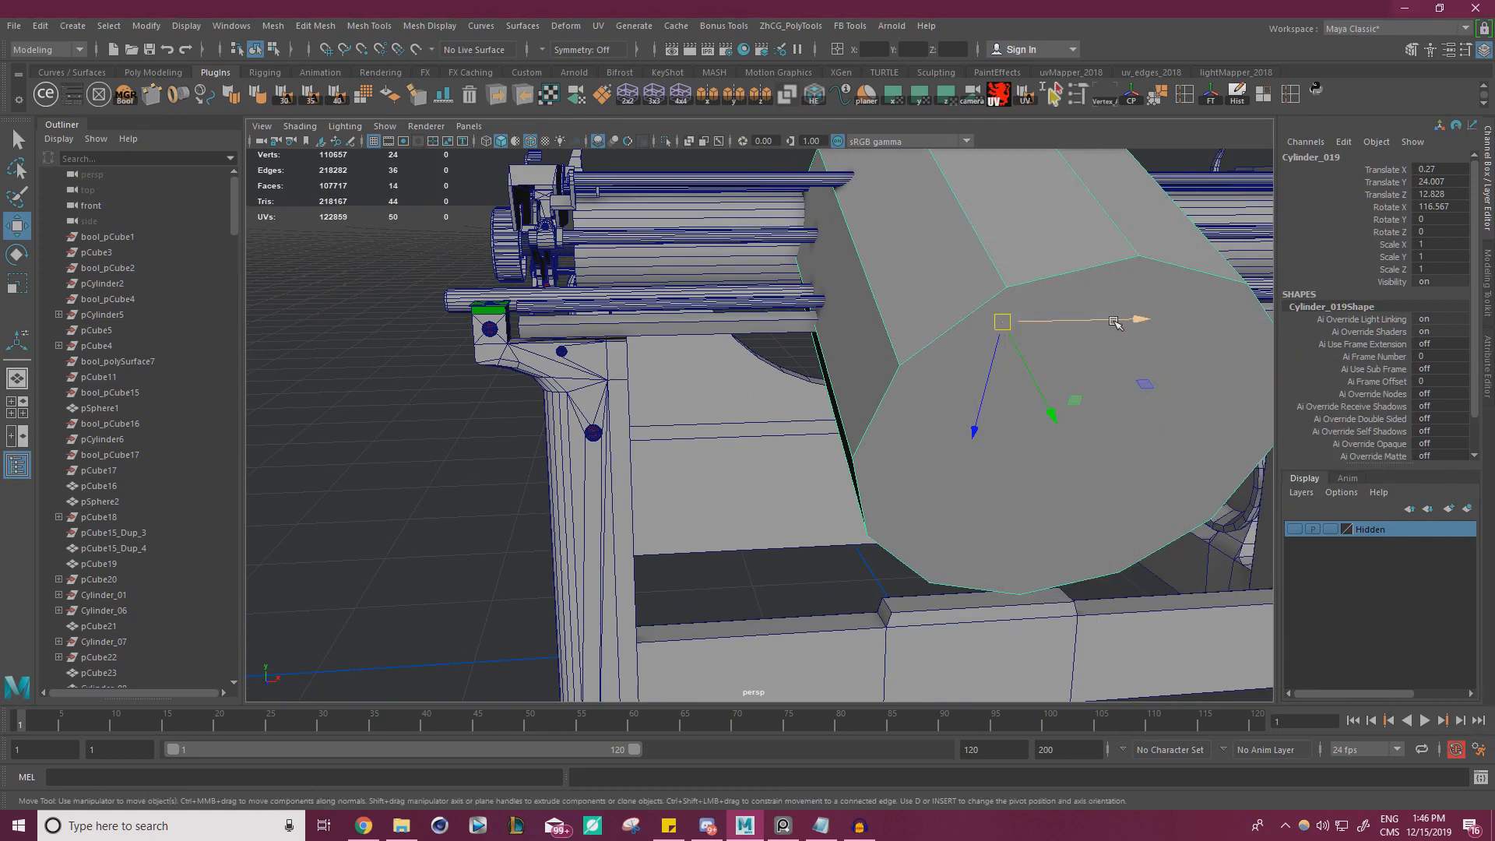
Move the cylinder along the rail to X -20.678 and scale it uniformly to 0.012
{"action": "left_click_drag", "start_coordinate": [1115, 323], "coordinate": [736, 325]}
{"action": "key", "text": "r"}
{"action": "left_click_drag", "start_coordinate": [601, 327], "coordinate": [150, 359]}
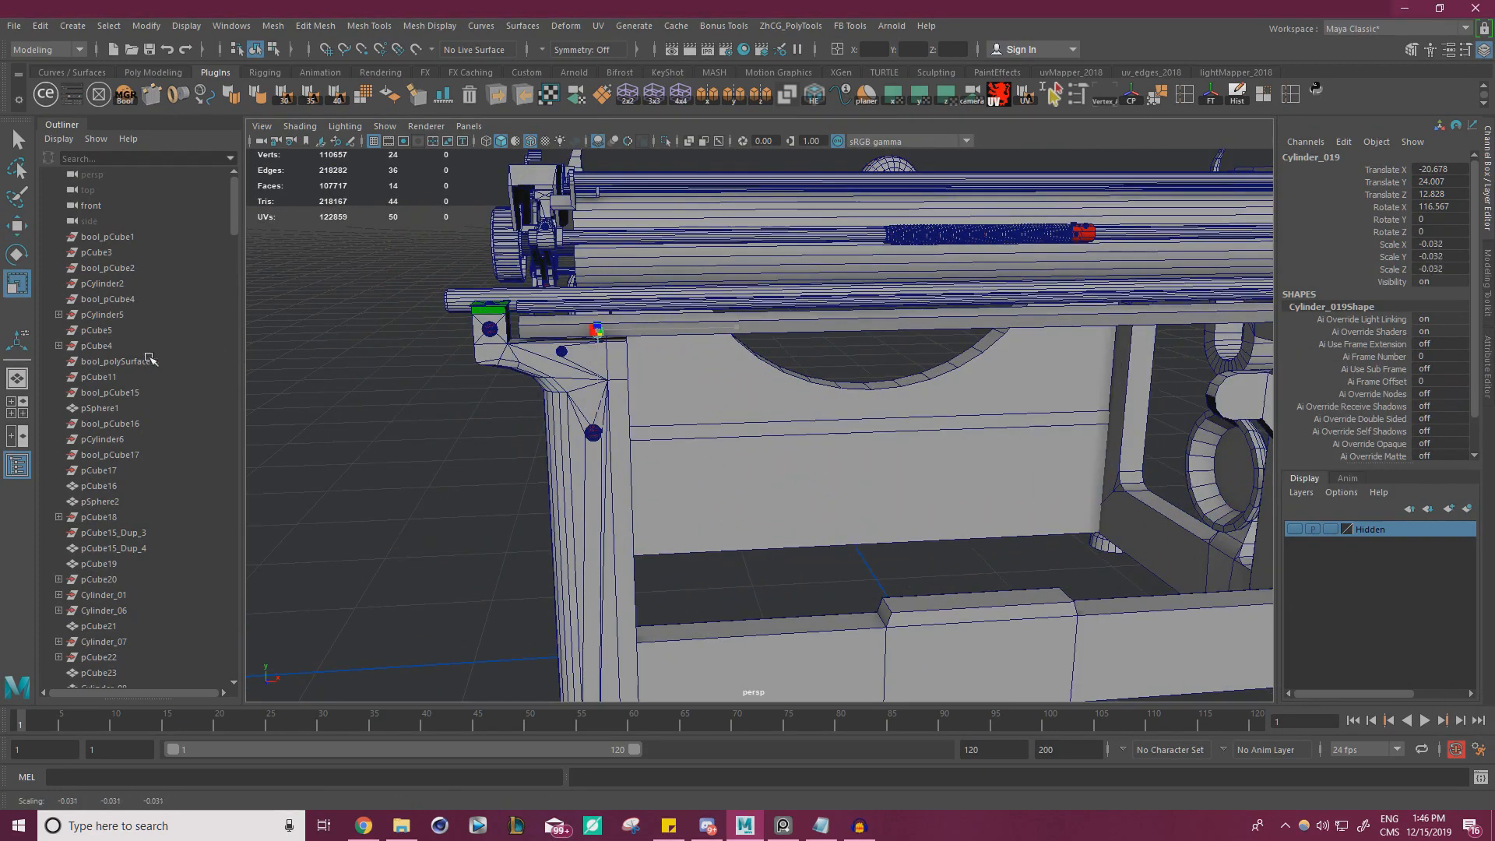
{"action": "key", "text": "f"}
{"action": "scroll", "coordinate": [739, 430], "scroll_direction": "down", "scroll_amount": 5}
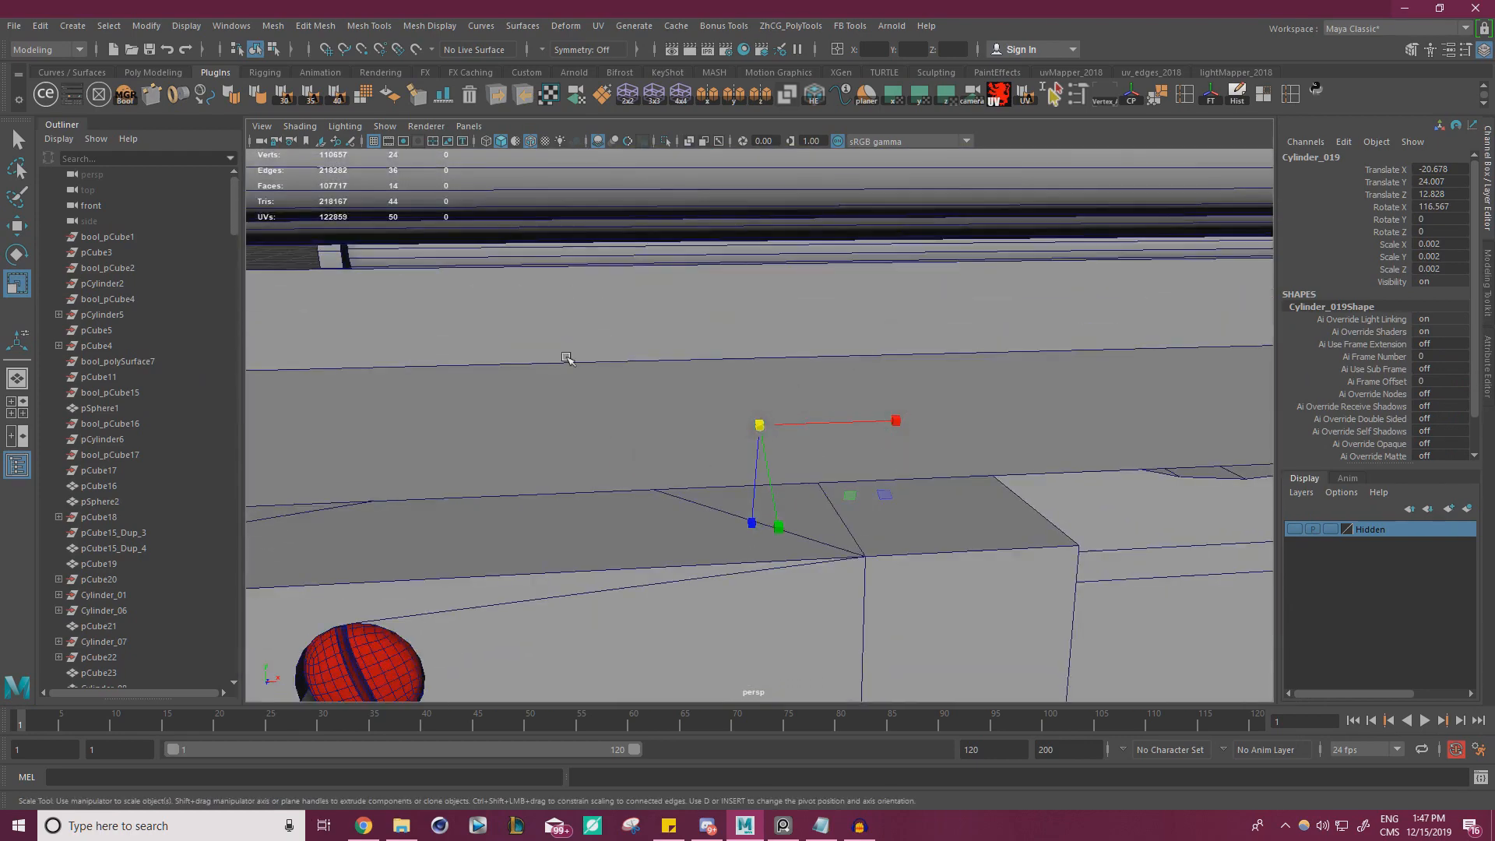
{"action": "left_click_drag", "start_coordinate": [761, 429], "coordinate": [826, 412]}
{"action": "scroll", "coordinate": [725, 407], "scroll_direction": "down", "scroll_amount": 2}
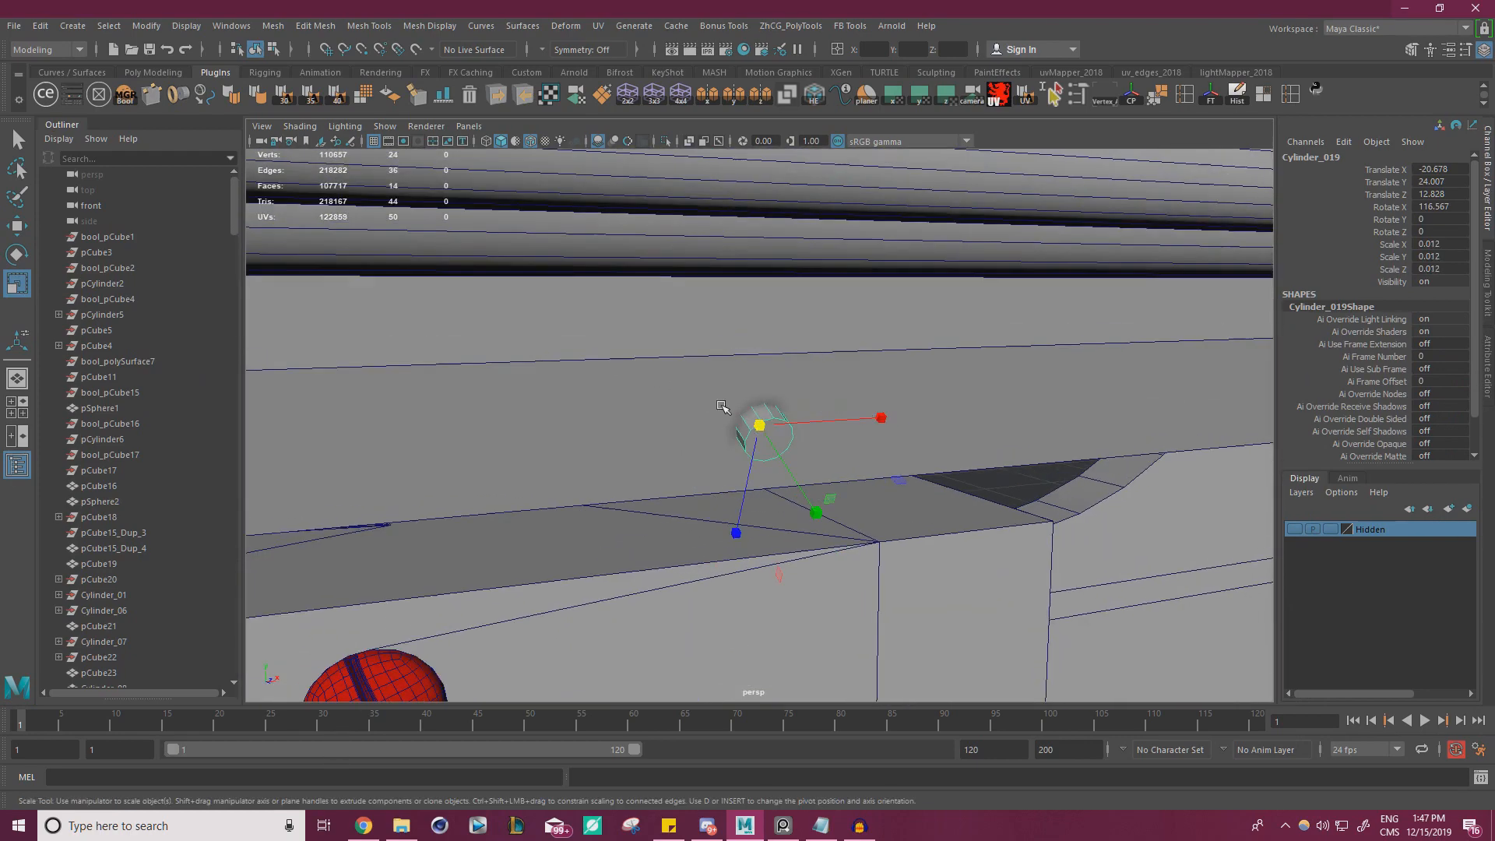
{"action": "scroll", "coordinate": [724, 374], "scroll_direction": "down", "scroll_amount": 5}
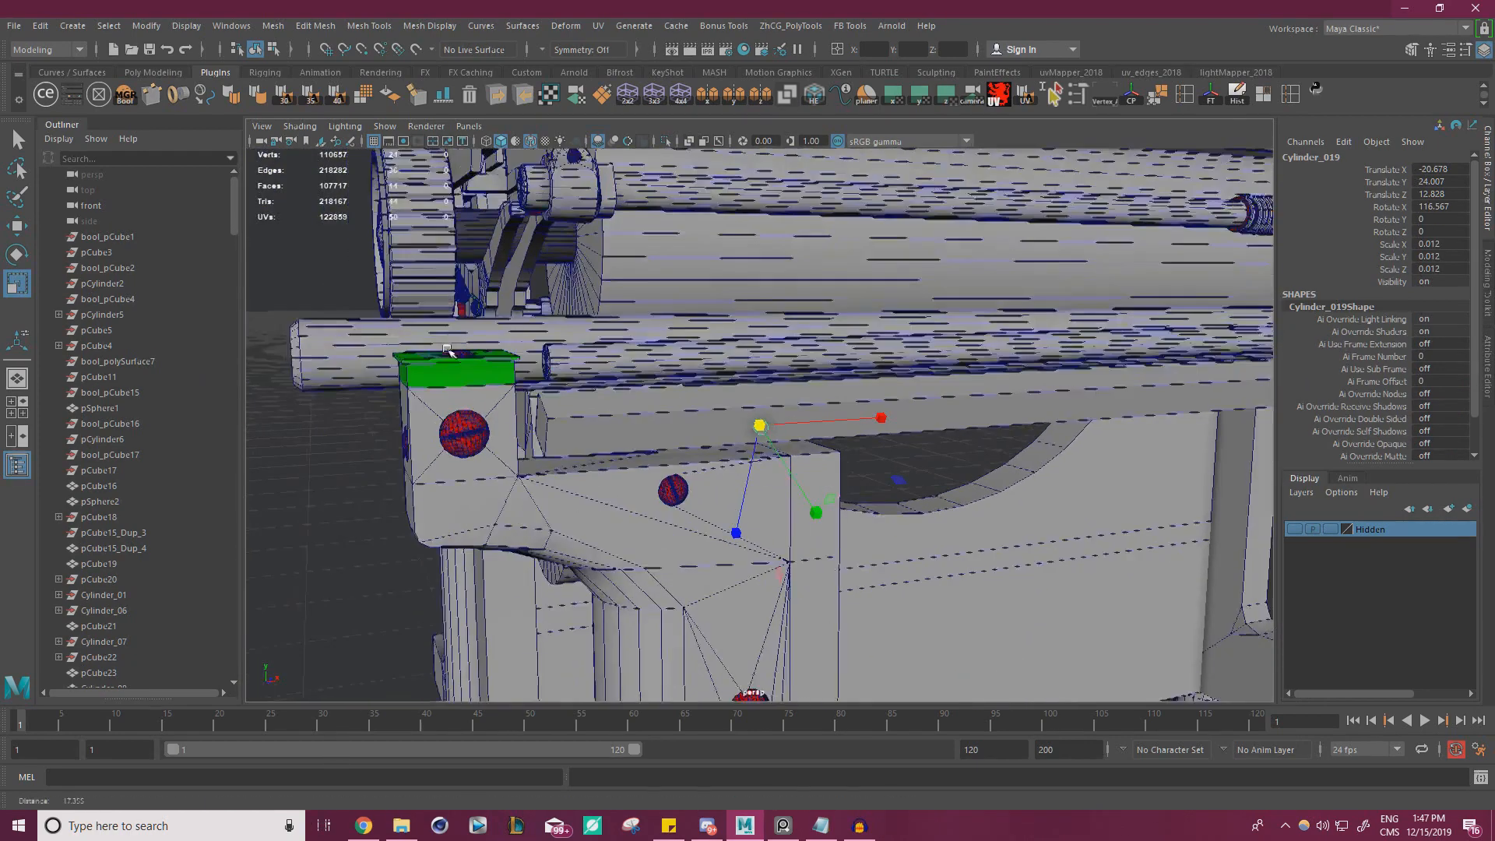
Shift the small cylinder along the rail to X -17.664 and place a duplicate beside it at X -16.401
{"action": "key", "text": "w"}
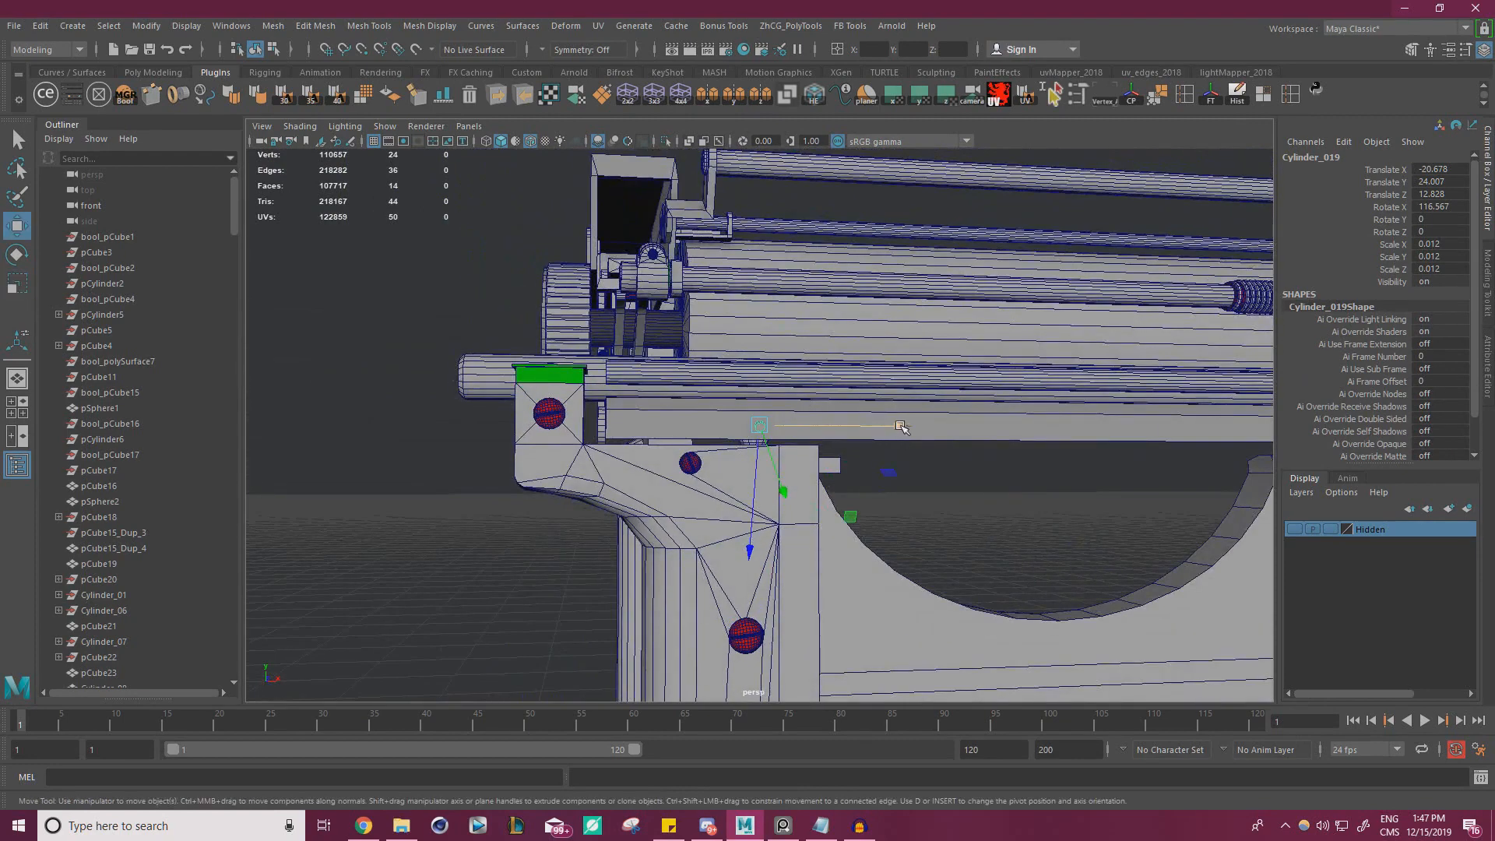
{"action": "left_click_drag", "start_coordinate": [902, 428], "coordinate": [853, 382]}
{"action": "scroll", "coordinate": [708, 420], "scroll_direction": "up", "scroll_amount": 2}
{"action": "scroll", "coordinate": [970, 439], "scroll_direction": "down", "scroll_amount": 3}
{"action": "scroll", "coordinate": [779, 389], "scroll_direction": "up", "scroll_amount": 3}
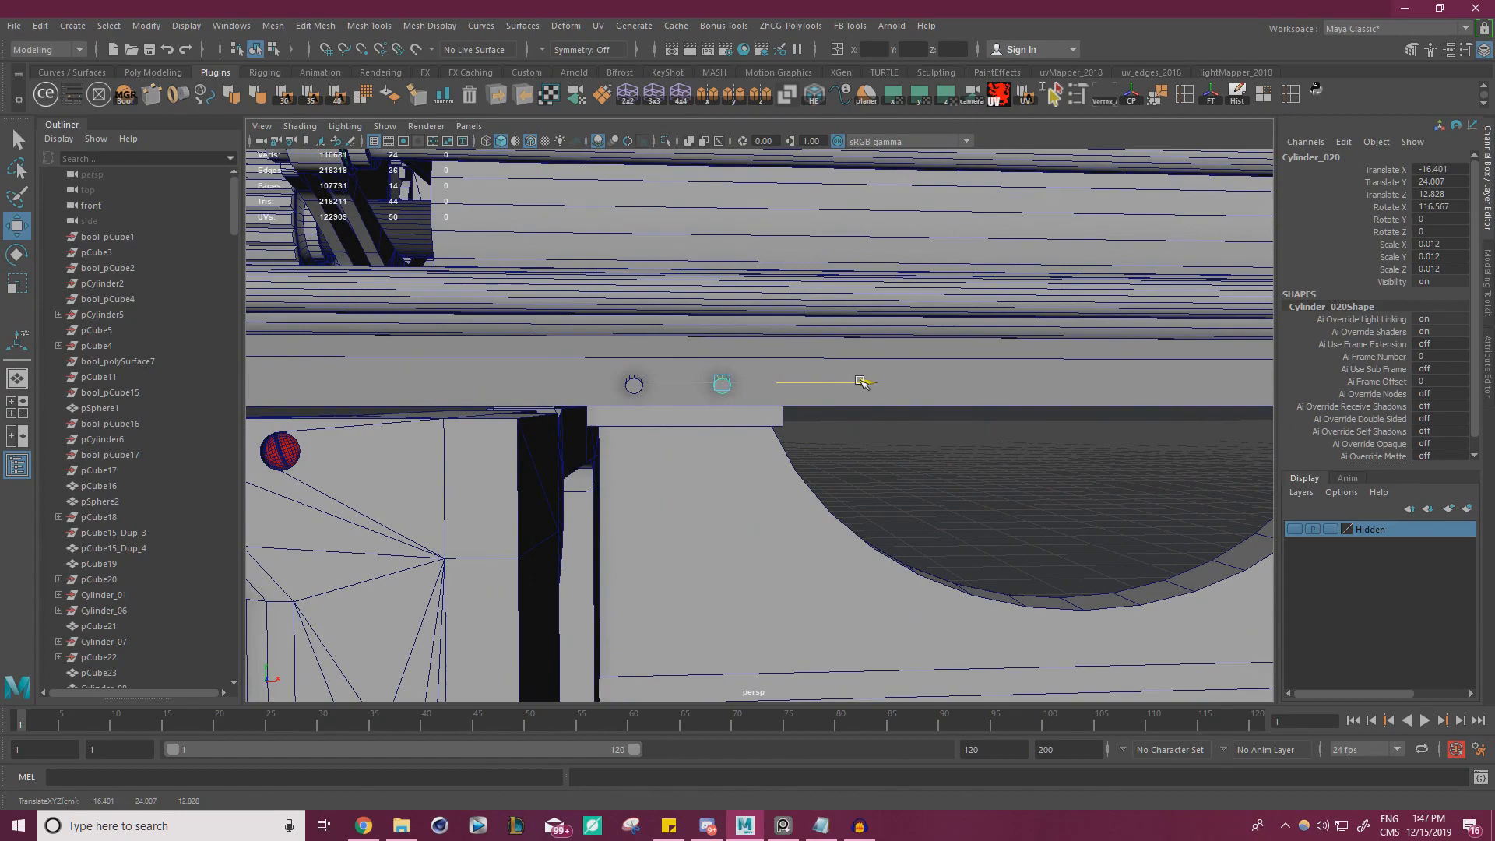
{"action": "left_click", "coordinate": [961, 454]}
{"action": "left_click_drag", "start_coordinate": [961, 455], "coordinate": [769, 402], "text": "alt"}
Check the reference photo, select the flat rail's upper sloped face and add a cylinder primitive aligned to it
{"action": "scroll", "coordinate": [812, 446], "scroll_direction": "down", "scroll_amount": 5}
{"action": "scroll", "coordinate": [804, 394], "scroll_direction": "down", "scroll_amount": 5}
{"action": "scroll", "coordinate": [770, 402], "scroll_direction": "up", "scroll_amount": 6}
{"action": "key", "text": "alt+Tab"}
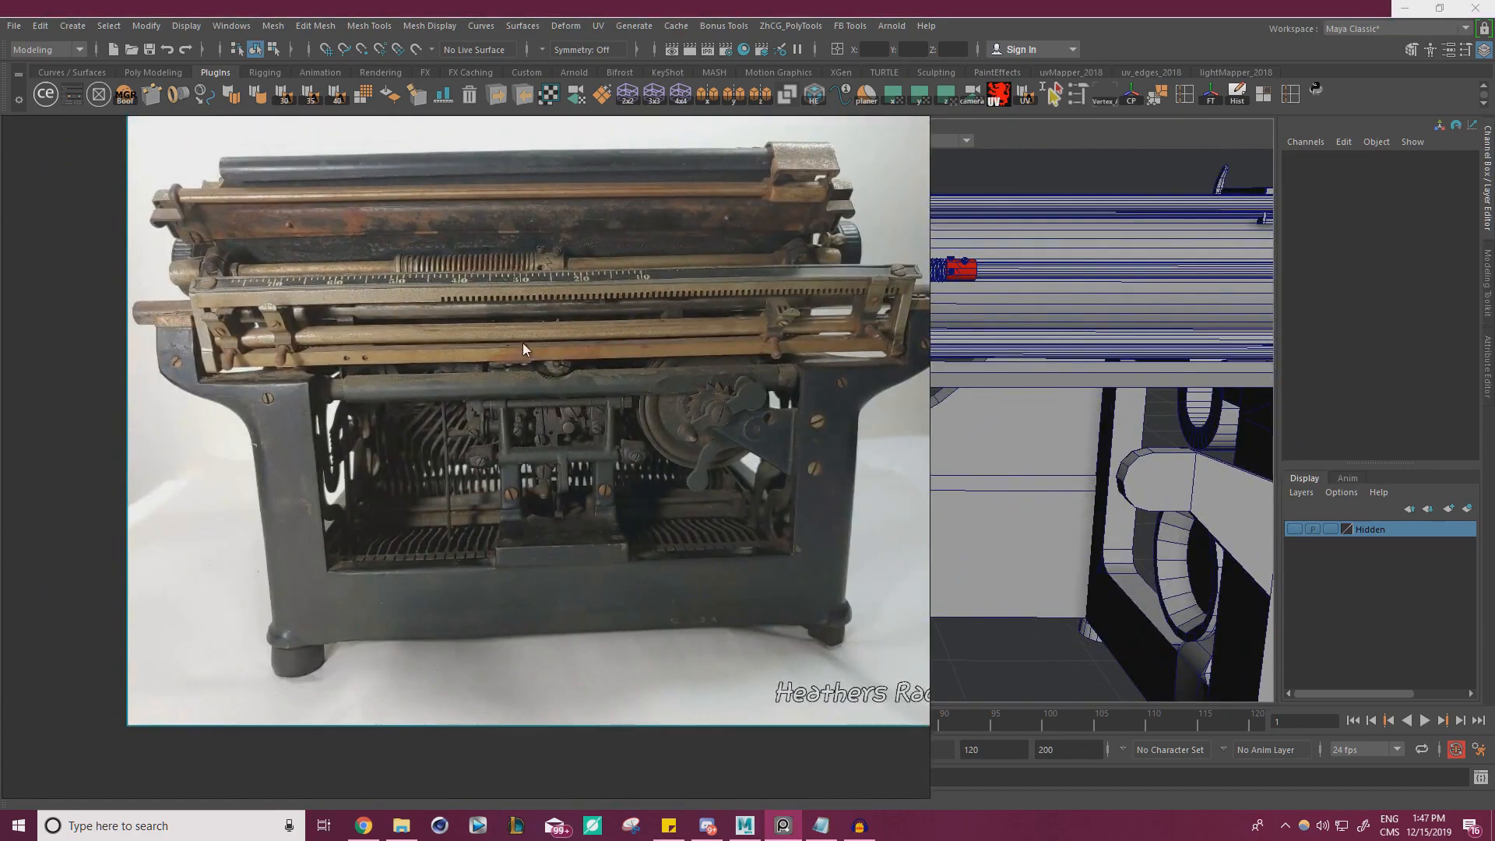
{"action": "key", "text": "alt+Tab"}
{"action": "left_click_drag", "start_coordinate": [608, 379], "coordinate": [694, 412], "text": "alt"}
{"action": "scroll", "coordinate": [678, 398], "scroll_direction": "up", "scroll_amount": 3}
{"action": "left_click", "coordinate": [629, 356]}
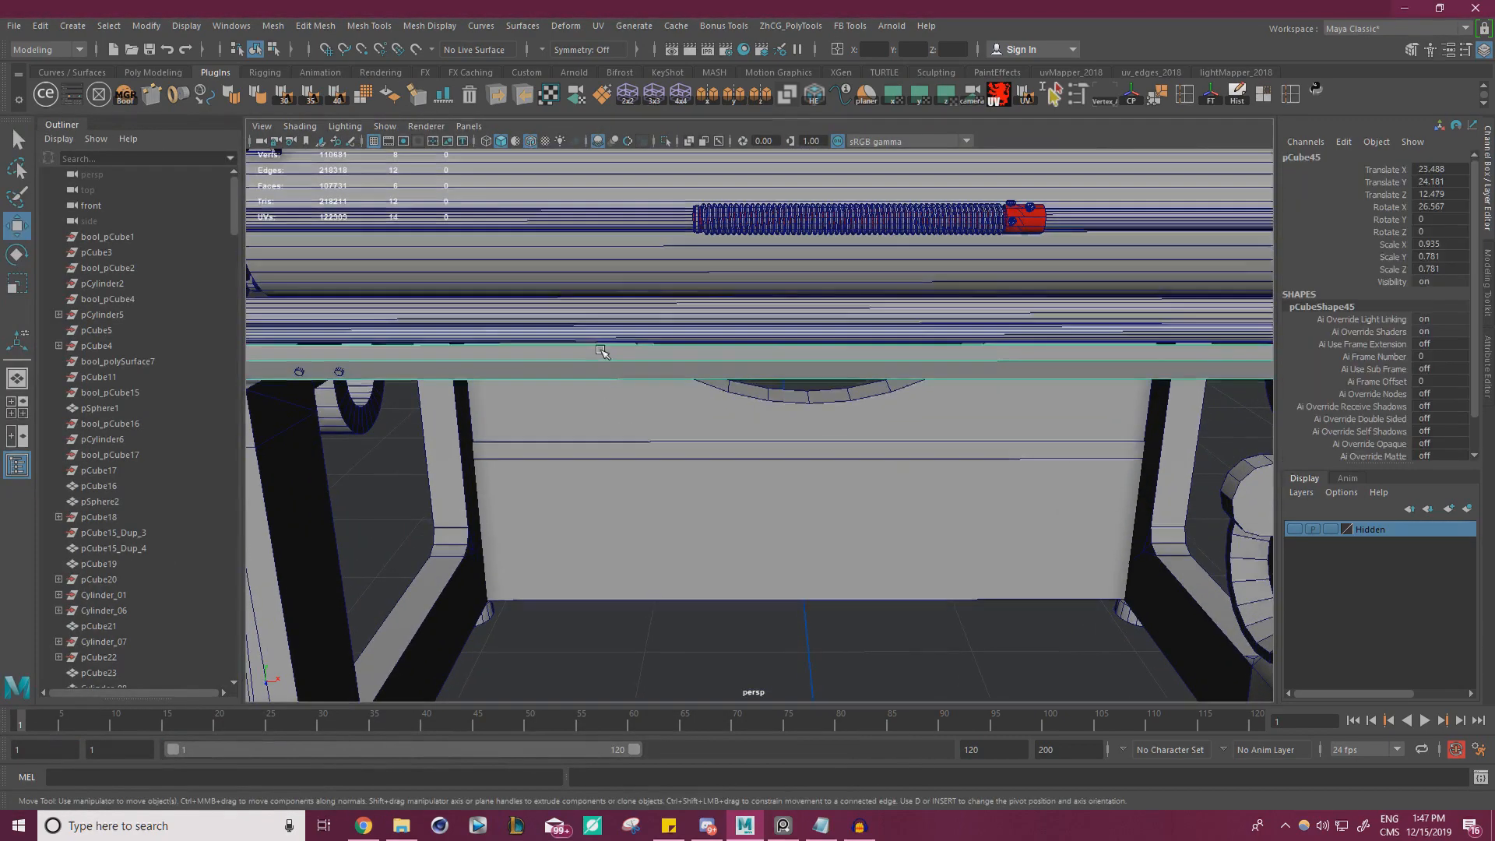
{"action": "right_click_drag", "start_coordinate": [631, 356], "coordinate": [630, 394]}
{"action": "left_click", "coordinate": [625, 354]}
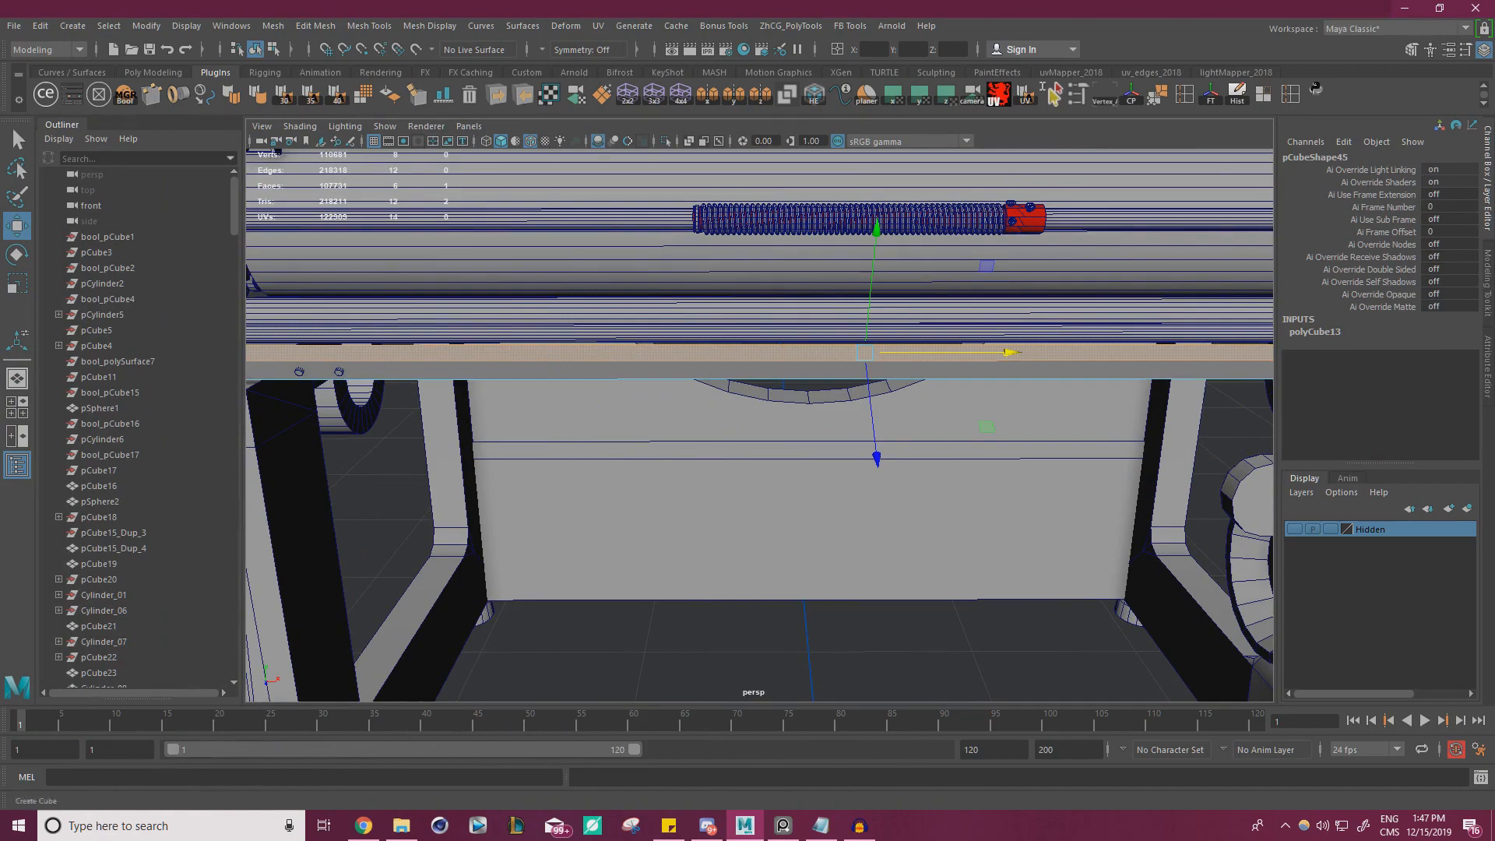
{"action": "left_click_drag", "start_coordinate": [1494, 366], "coordinate": [1020, 335]}
{"action": "left_click", "coordinate": [1033, 390]}
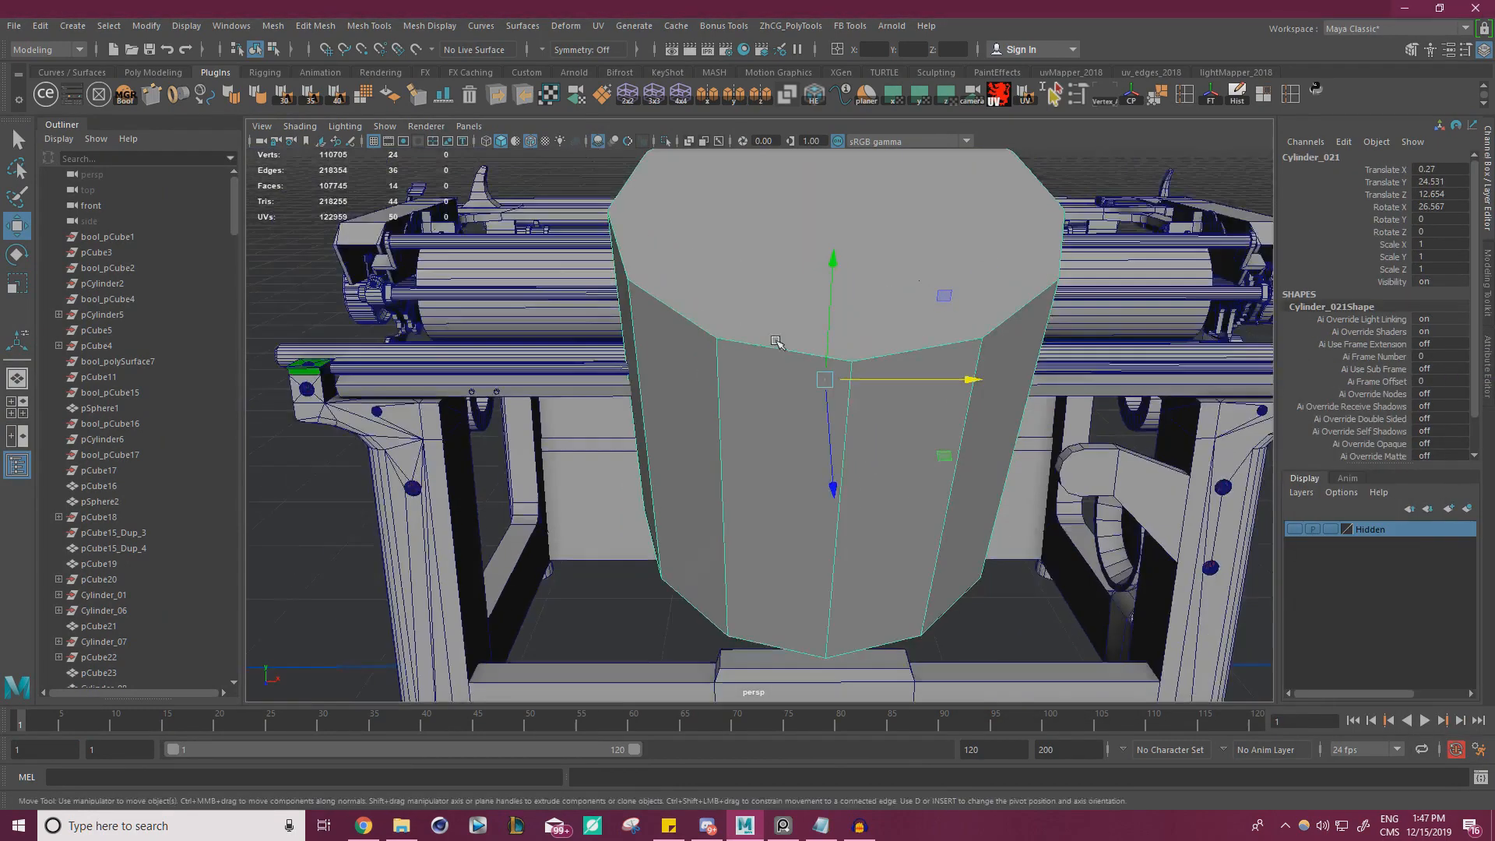
{"action": "left_click_drag", "start_coordinate": [777, 341], "coordinate": [479, 407], "text": "alt"}
Scale the upper-face cylinder uniformly down to 0.012
{"action": "key", "text": "r"}
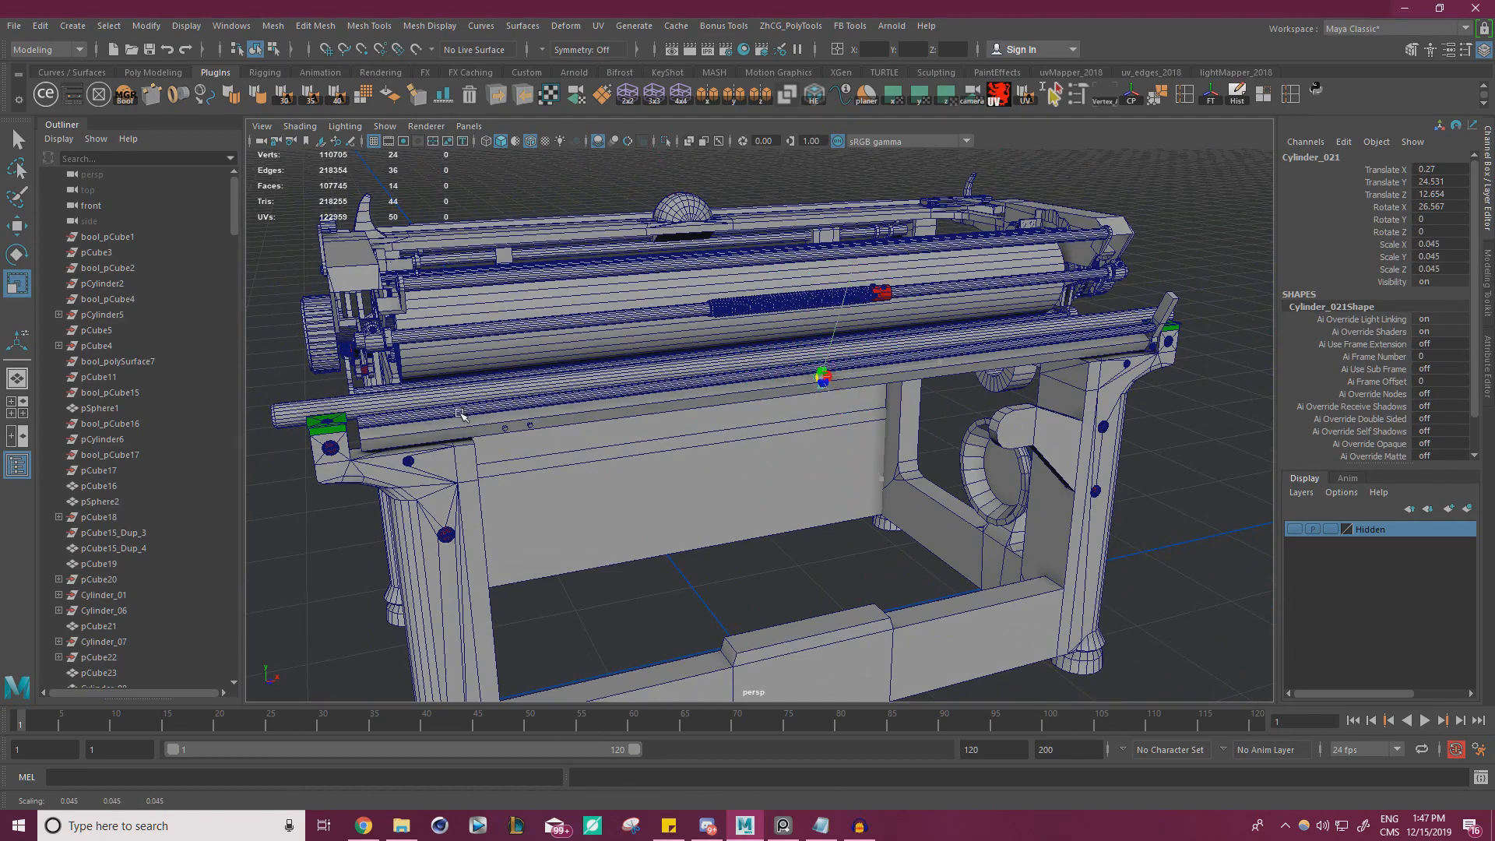
{"action": "key", "text": "f"}
{"action": "left_click_drag", "start_coordinate": [713, 414], "coordinate": [834, 320], "text": "alt"}
{"action": "key", "text": "w"}
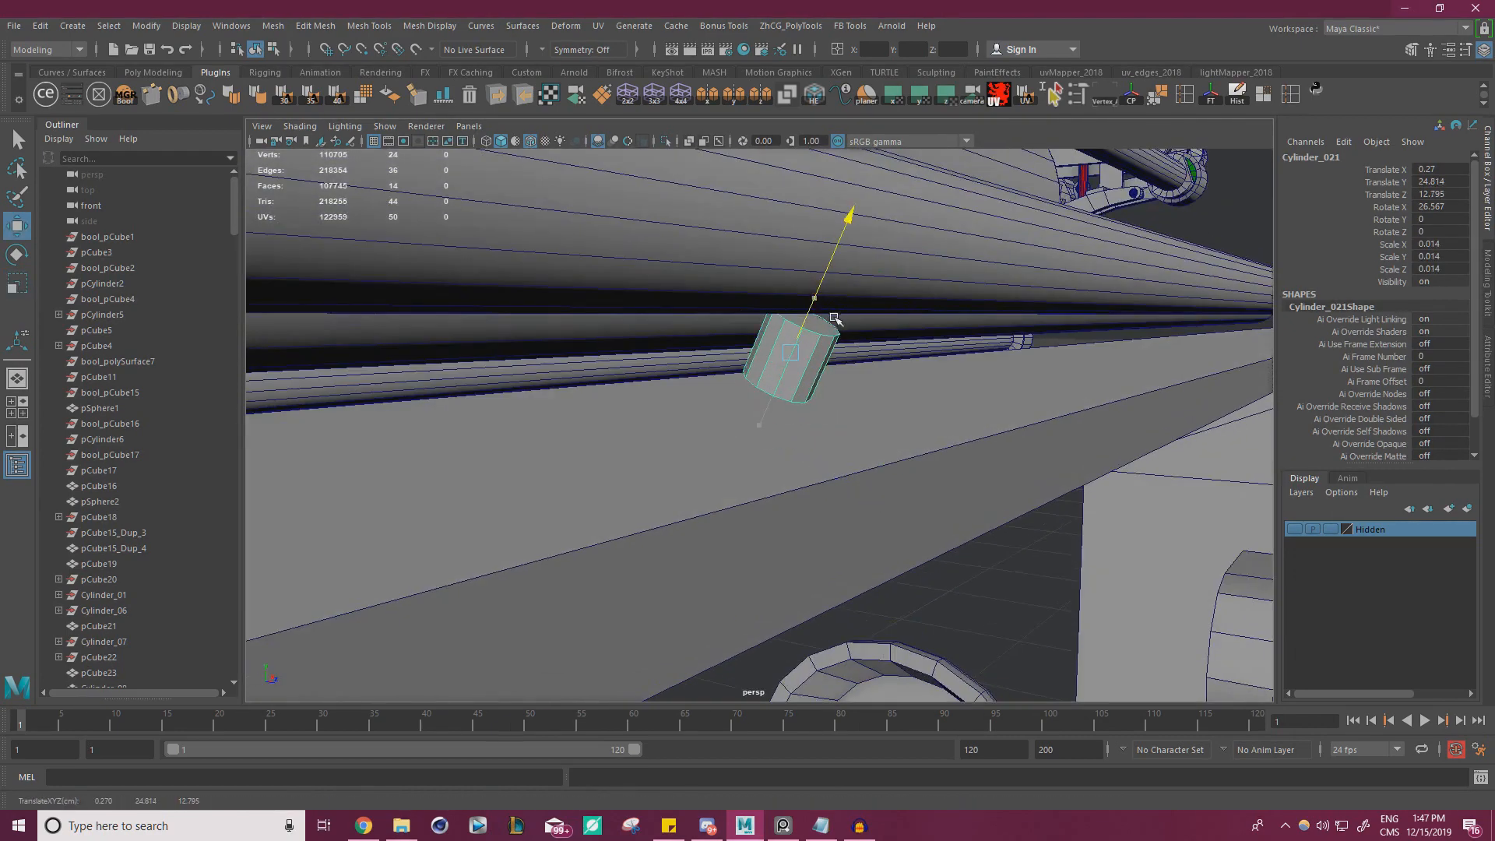
{"action": "right_click_drag", "start_coordinate": [925, 359], "coordinate": [668, 401], "text": "alt"}
{"action": "left_click_drag", "start_coordinate": [667, 400], "coordinate": [600, 391], "text": "alt"}
{"action": "right_click_drag", "start_coordinate": [845, 393], "coordinate": [1052, 394], "text": "alt"}
{"action": "key", "text": "r"}
{"action": "left_click_drag", "start_coordinate": [1021, 296], "coordinate": [1008, 299]}
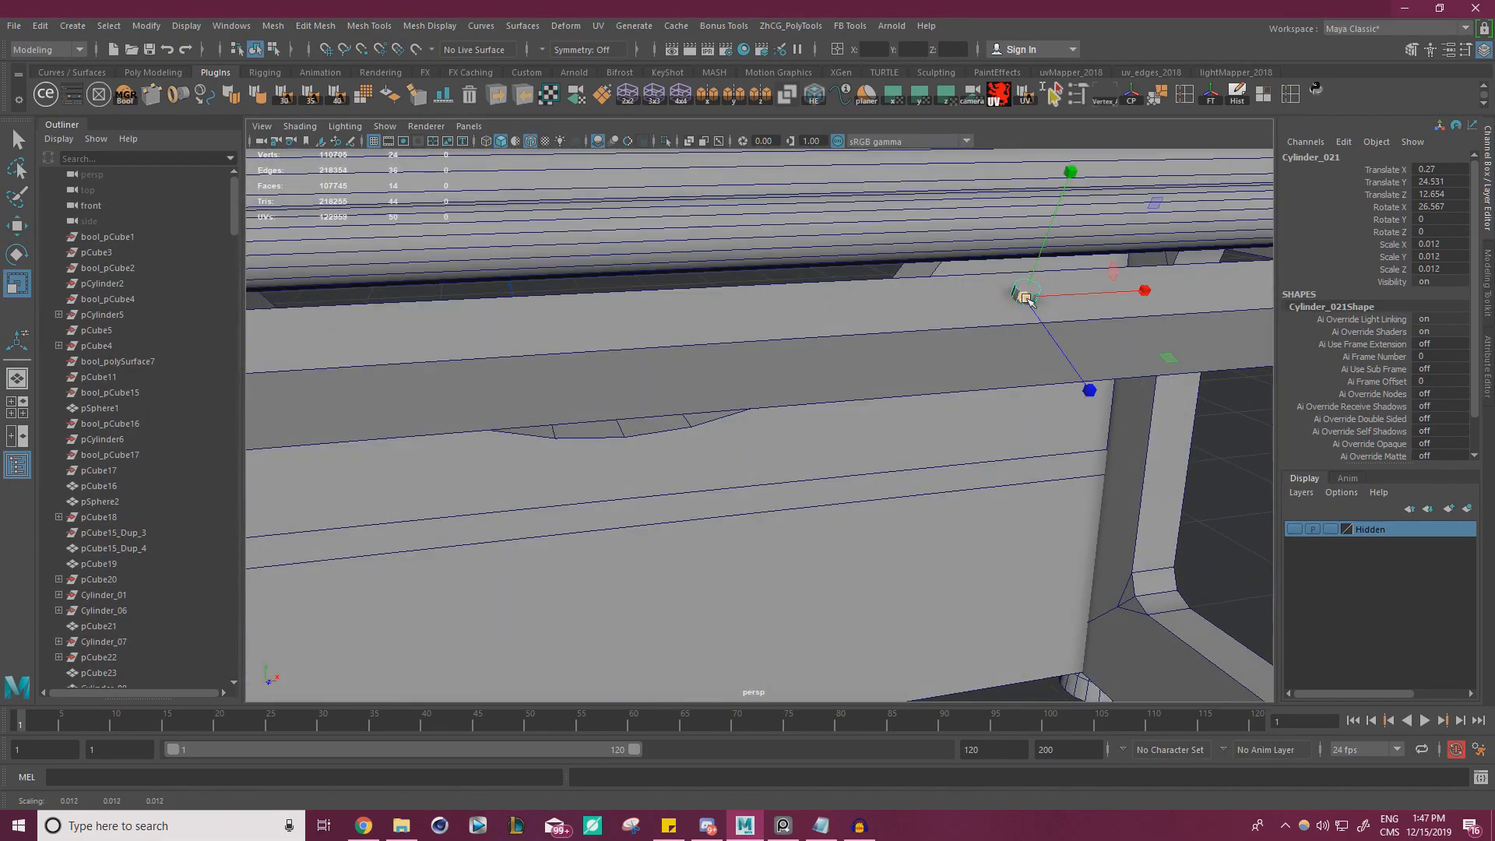
Move the upper-face cylinder along the rail to X -4.806 and place a duplicate at X -6.272
{"action": "key", "text": "w"}
{"action": "right_click_drag", "start_coordinate": [631, 342], "coordinate": [459, 350], "text": "alt"}
{"action": "left_click_drag", "start_coordinate": [460, 351], "coordinate": [565, 191], "text": "alt"}
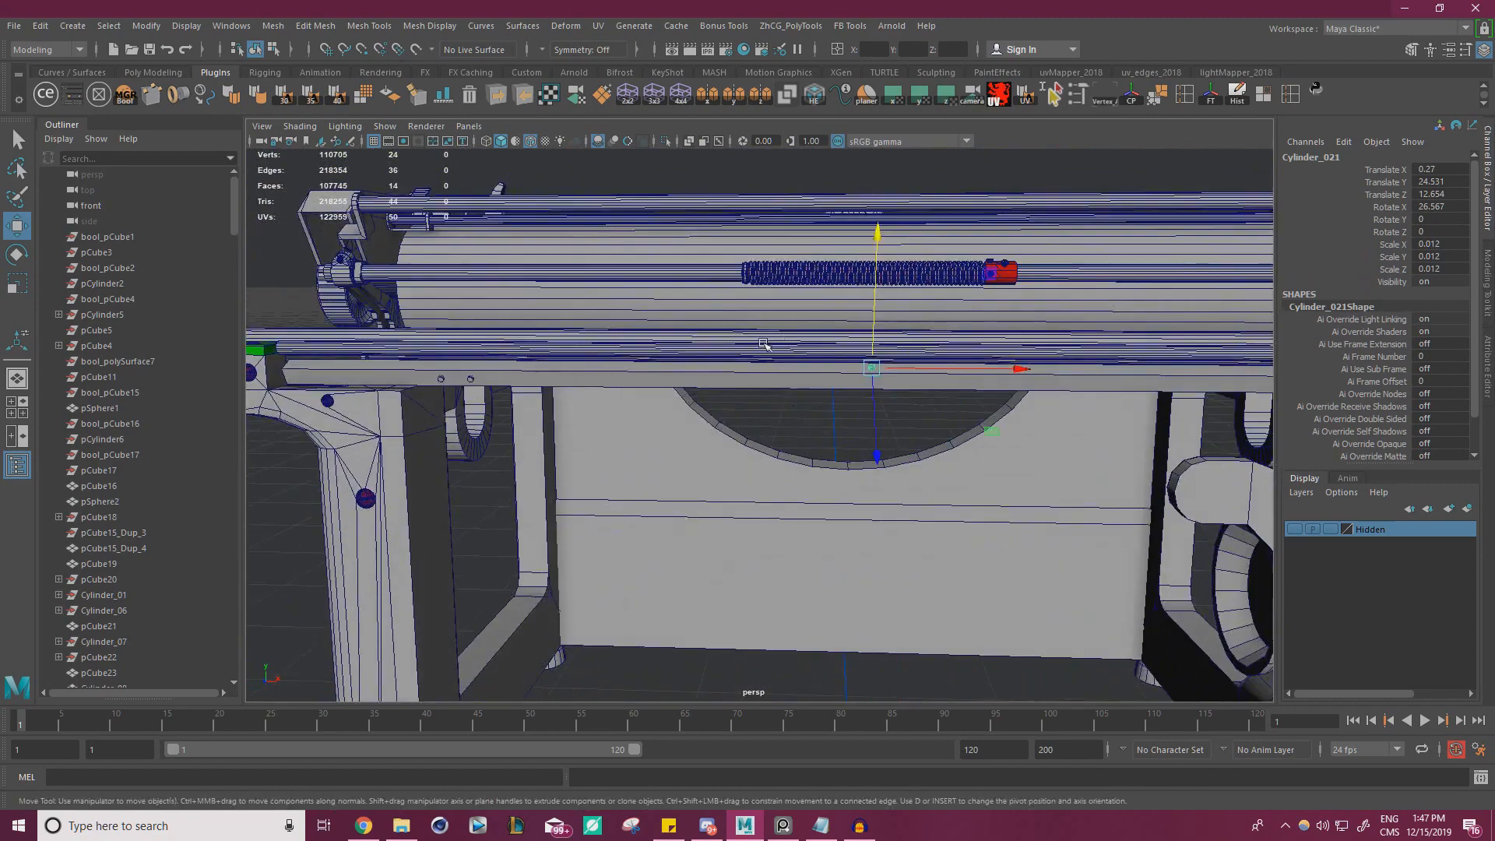
{"action": "left_click_drag", "start_coordinate": [762, 345], "coordinate": [876, 369], "text": "alt"}
{"action": "right_click_drag", "start_coordinate": [877, 369], "coordinate": [779, 375], "text": "alt"}
{"action": "left_click_drag", "start_coordinate": [779, 376], "coordinate": [802, 355], "text": "alt"}
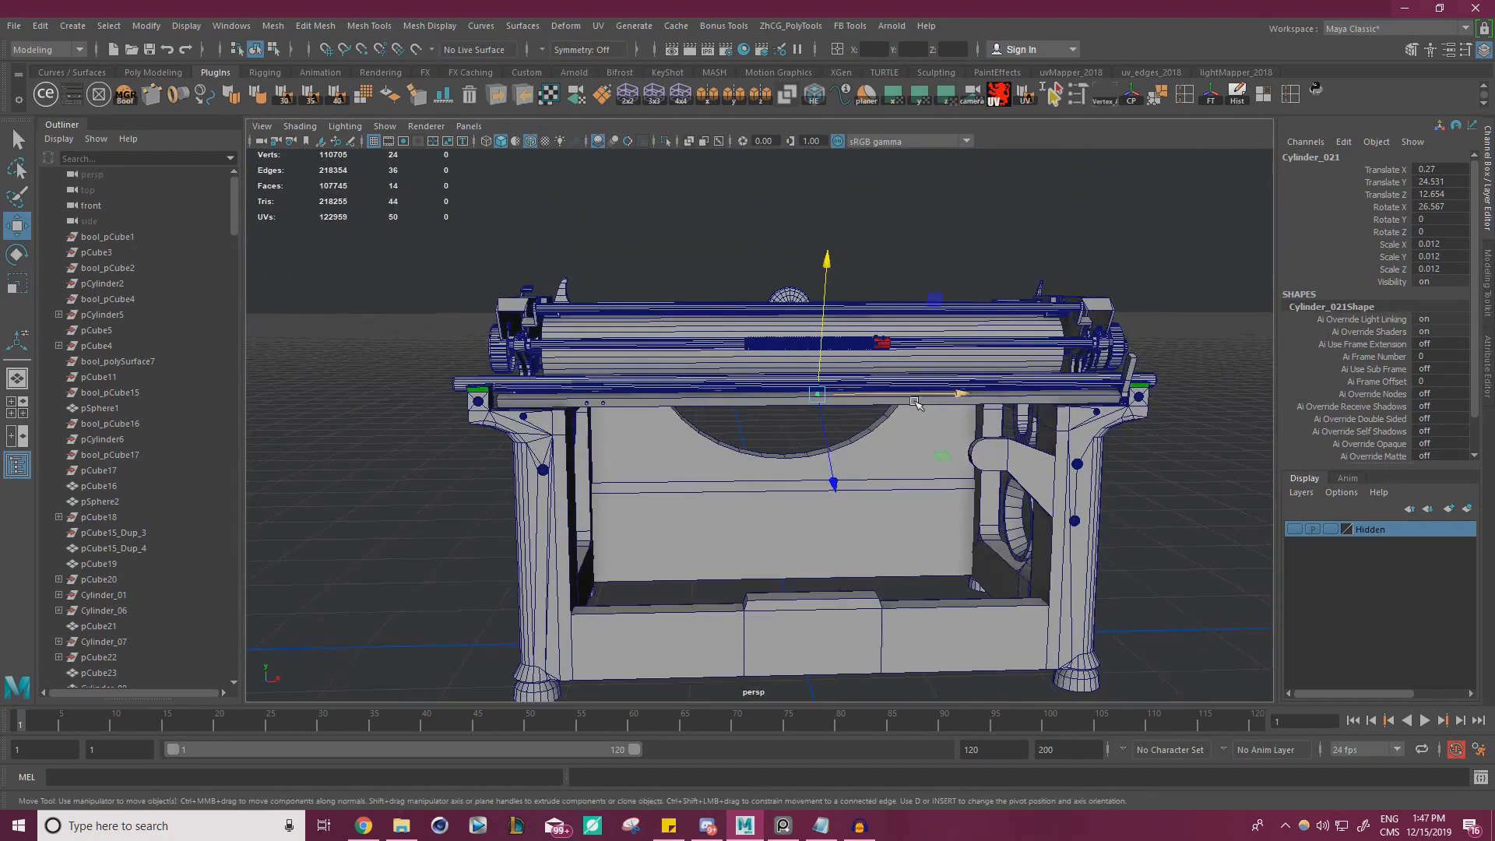
{"action": "left_click_drag", "start_coordinate": [899, 394], "coordinate": [865, 395]}
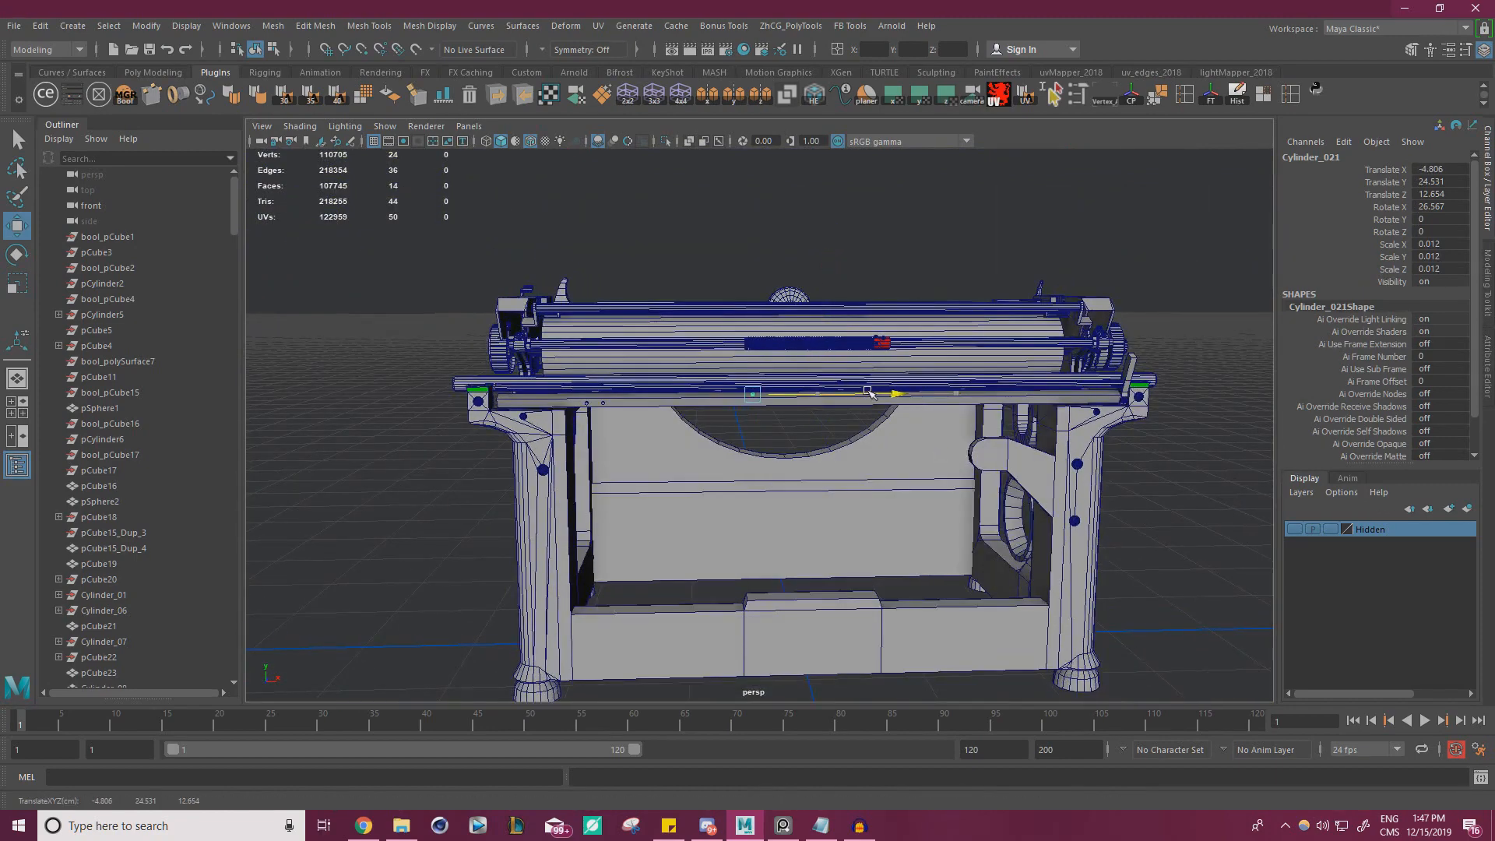
{"action": "scroll", "coordinate": [868, 392], "scroll_direction": "up", "scroll_amount": 5}
{"action": "mouse_move", "coordinate": [795, 424]}
{"action": "left_mouse_down", "text": "alt"}
{"action": "mouse_move", "coordinate": [807, 343]}
{"action": "mouse_move", "coordinate": [862, 377]}
{"action": "mouse_move", "coordinate": [713, 347]}
{"action": "mouse_move", "coordinate": [816, 365]}
{"action": "mouse_move", "coordinate": [858, 391]}
{"action": "left_mouse_up", "text": "alt"}
{"action": "left_click_drag", "start_coordinate": [900, 289], "coordinate": [888, 236], "text": "alt"}
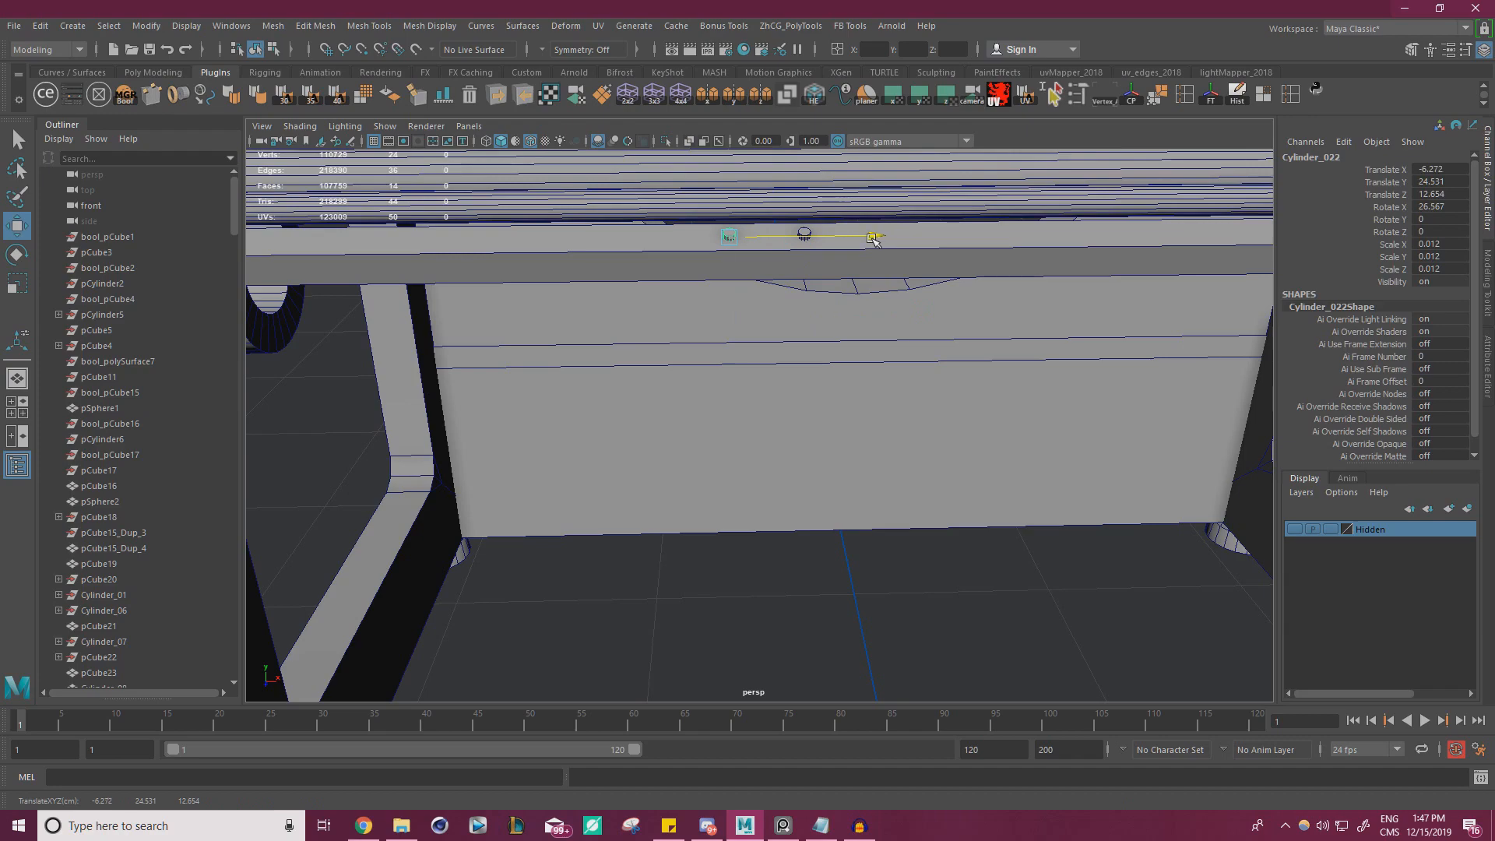
{"action": "left_click", "coordinate": [805, 560]}
Select all four small cylinders on the flat rail and combine them into one mesh
{"action": "right_click_drag", "start_coordinate": [804, 561], "coordinate": [868, 262], "text": "alt"}
{"action": "middle_click_drag", "start_coordinate": [868, 262], "coordinate": [880, 345], "text": "alt"}
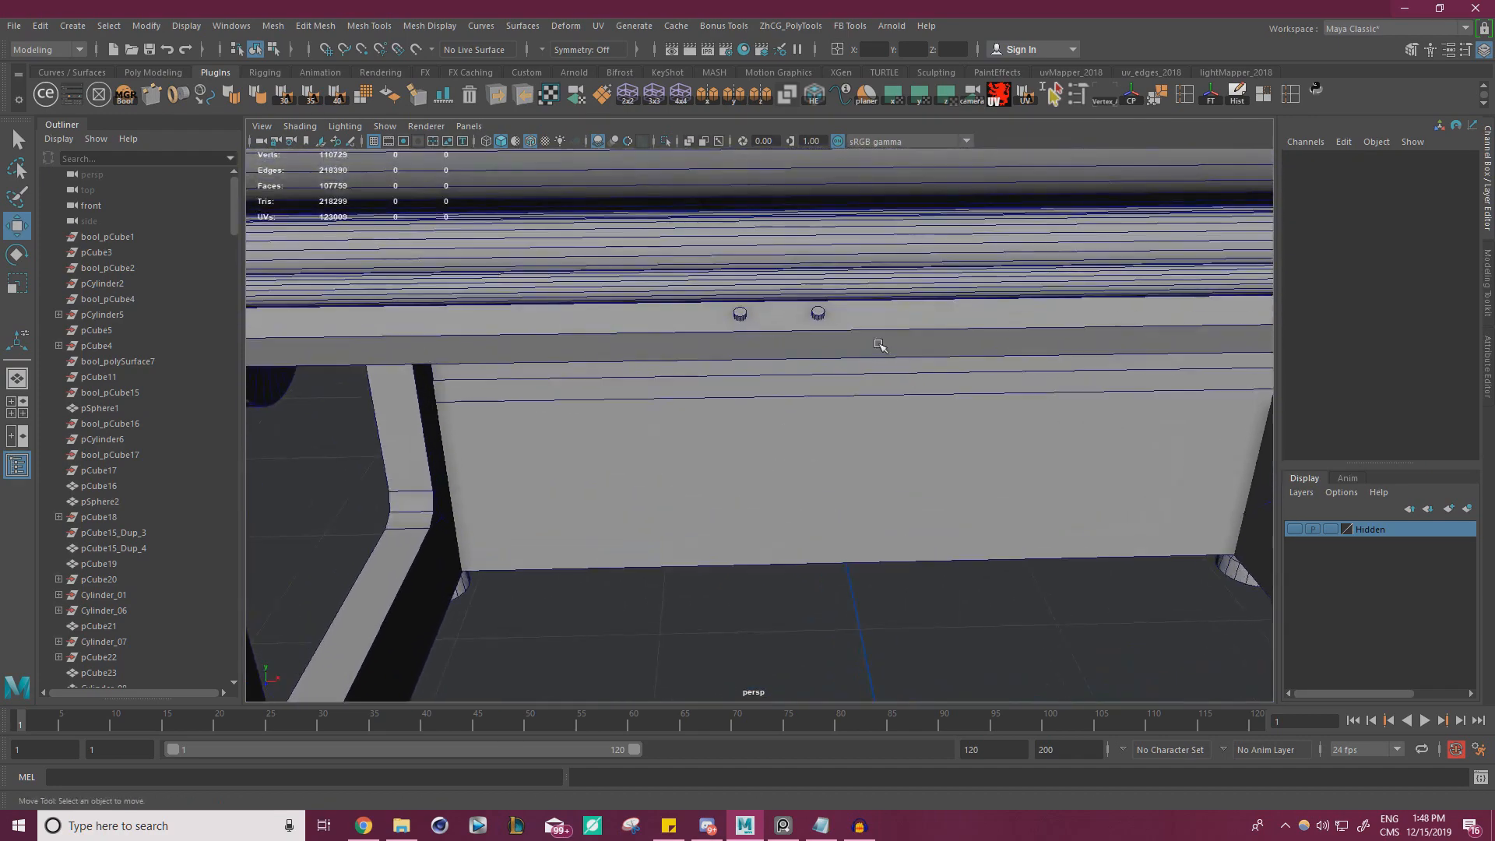
{"action": "left_click", "coordinate": [818, 315]}
{"action": "left_click", "coordinate": [740, 316], "text": "shift"}
{"action": "right_click_drag", "start_coordinate": [739, 316], "coordinate": [498, 366], "text": "alt"}
{"action": "middle_click_drag", "start_coordinate": [499, 366], "coordinate": [651, 384], "text": "alt"}
{"action": "right_click_drag", "start_coordinate": [651, 384], "coordinate": [777, 351], "text": "alt"}
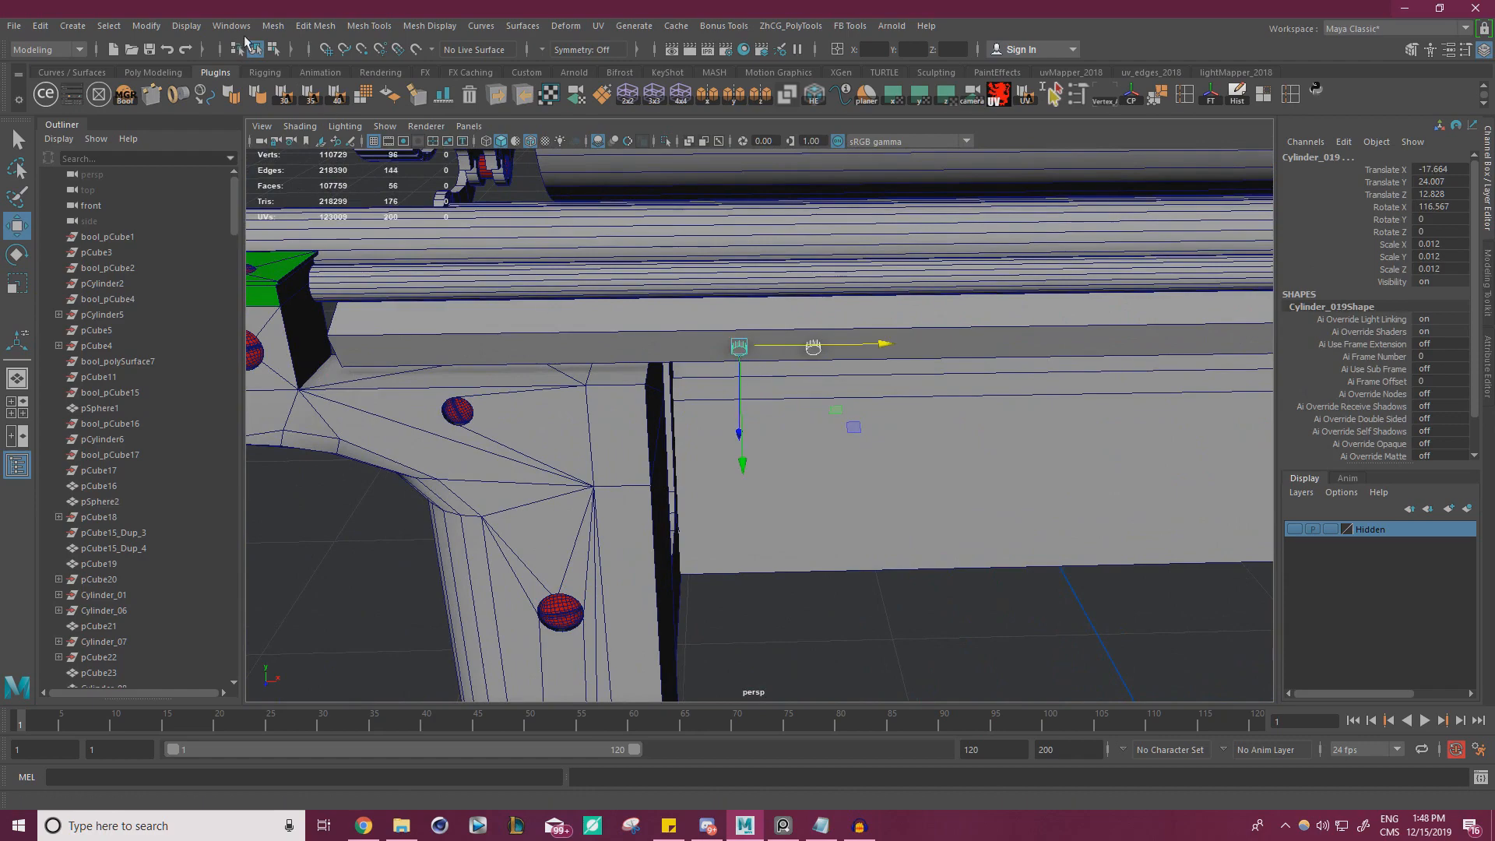
{"action": "left_click", "coordinate": [272, 26]}
{"action": "left_click", "coordinate": [300, 75]}
Select the faces of one upper-face cylinder and nudge it along X closer to its neighbour
{"action": "right_click_drag", "start_coordinate": [787, 261], "coordinate": [594, 290], "text": "alt"}
{"action": "middle_click_drag", "start_coordinate": [1004, 367], "coordinate": [608, 396], "text": "alt"}
{"action": "right_click_drag", "start_coordinate": [608, 395], "coordinate": [900, 459], "text": "alt"}
{"action": "right_click_drag", "start_coordinate": [879, 336], "coordinate": [877, 382]}
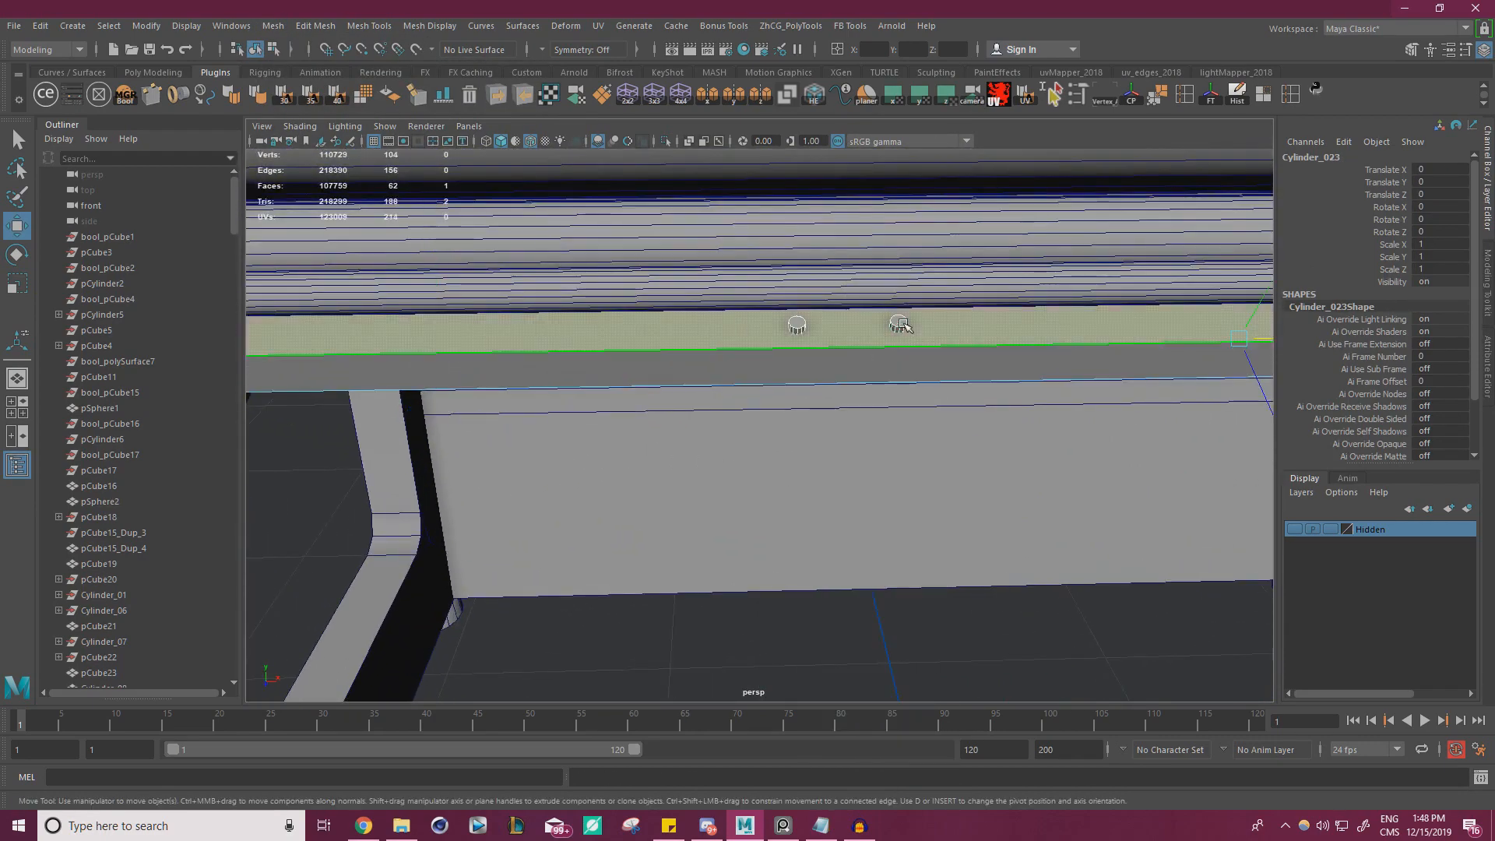
{"action": "right_click_drag", "start_coordinate": [902, 327], "coordinate": [897, 374]}
{"action": "left_click", "coordinate": [899, 325]}
{"action": "left_click", "coordinate": [900, 329]}
{"action": "left_click_drag", "start_coordinate": [968, 322], "coordinate": [961, 323]}
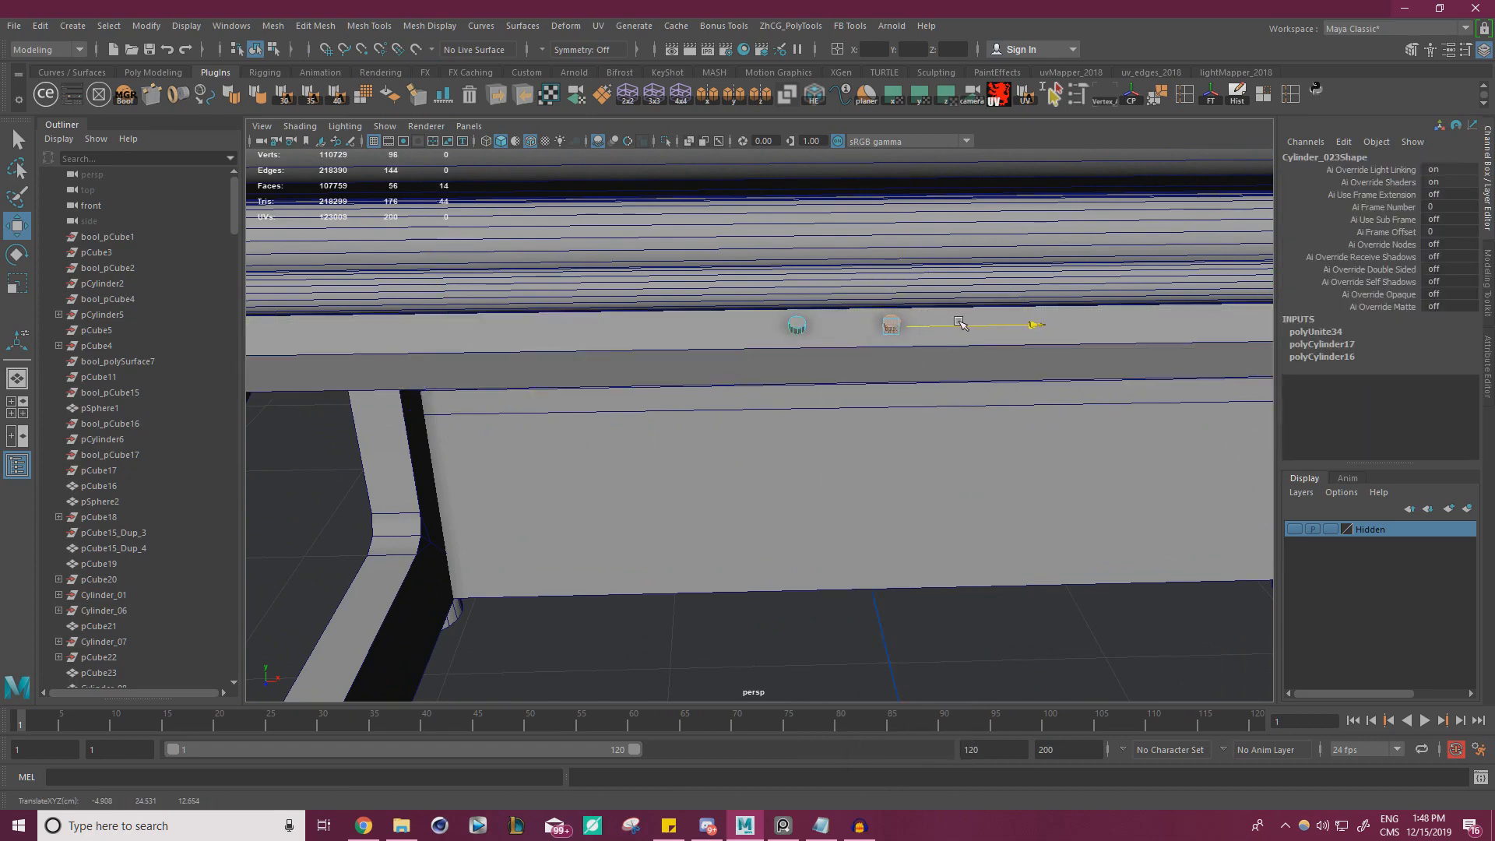
{"action": "right_click_drag", "start_coordinate": [765, 603], "coordinate": [829, 353]}
{"action": "left_click", "coordinate": [846, 611]}
Cut the combined small cylinders out of the flat rail with a Difference boolean operation in DcBoolManager
{"action": "right_click_drag", "start_coordinate": [846, 612], "coordinate": [744, 534], "text": "alt"}
{"action": "middle_click_drag", "start_coordinate": [744, 533], "coordinate": [812, 499], "text": "alt"}
{"action": "right_click_drag", "start_coordinate": [811, 499], "coordinate": [623, 491], "text": "alt"}
{"action": "left_click_drag", "start_coordinate": [545, 495], "coordinate": [564, 421], "text": "alt"}
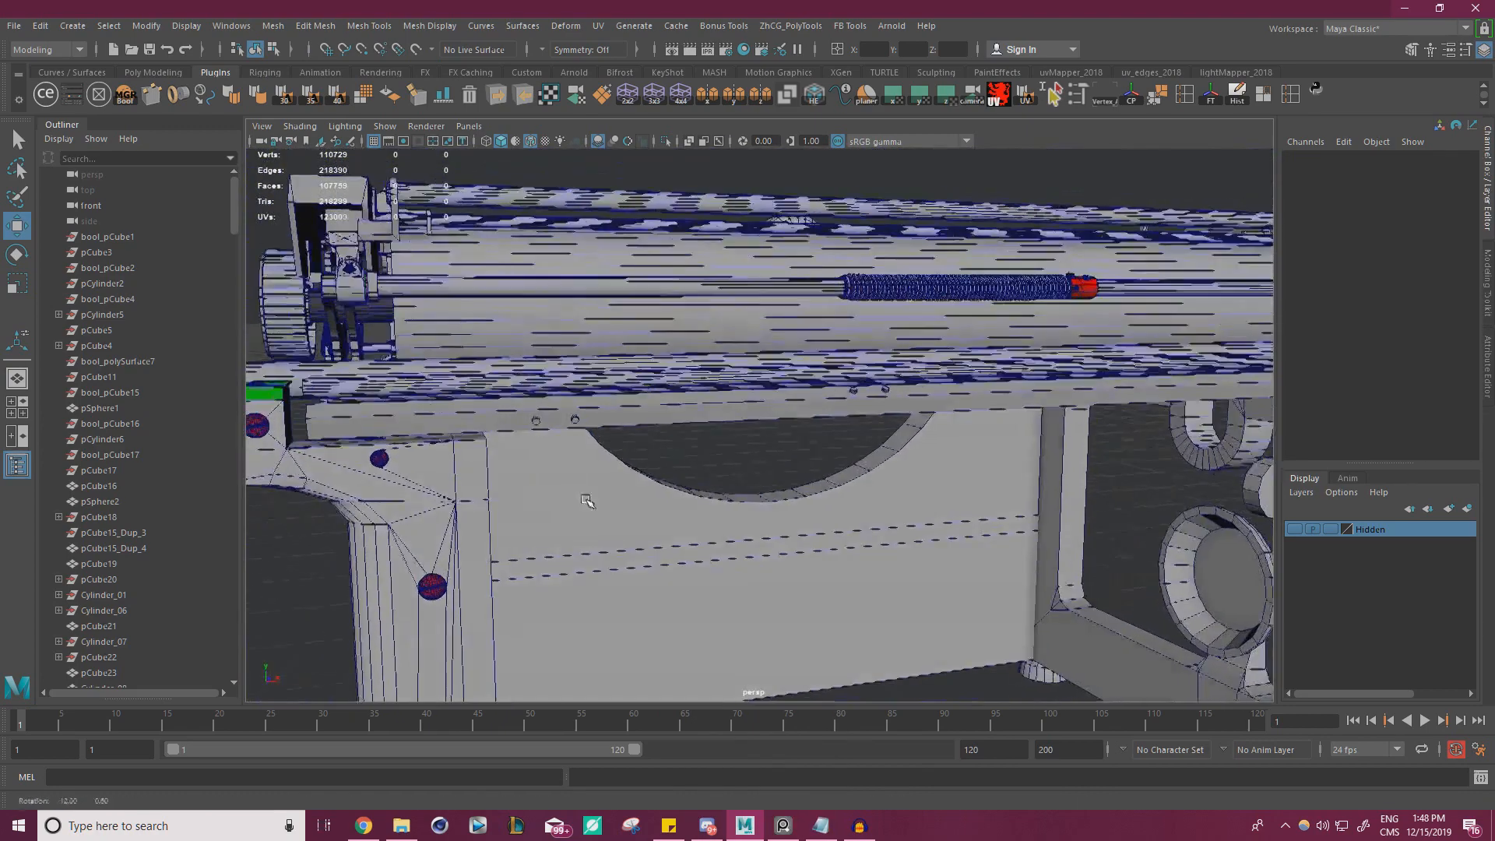
{"action": "left_click", "coordinate": [125, 94]}
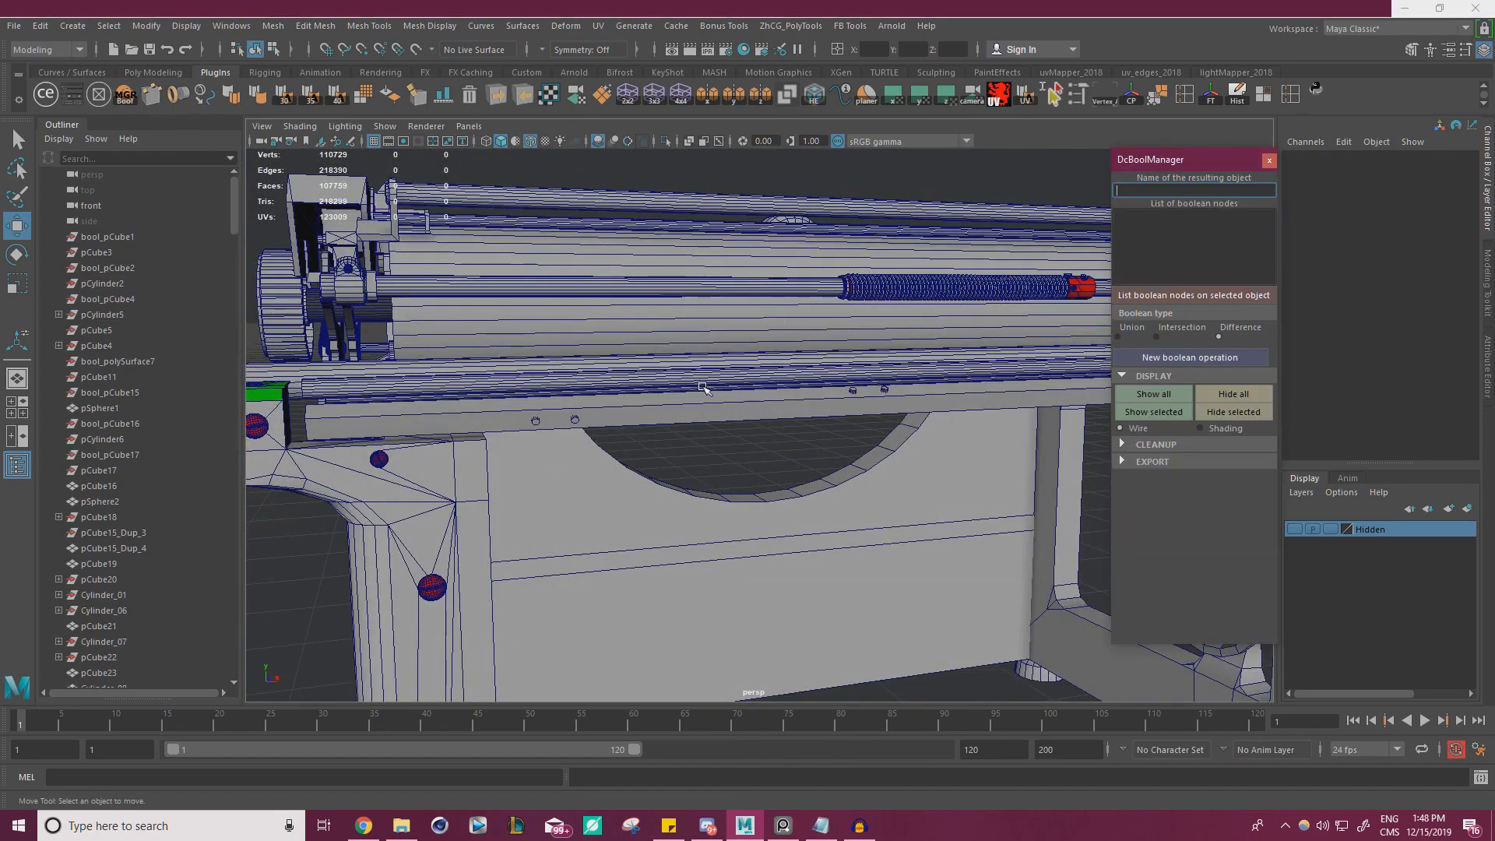
{"action": "left_click", "coordinate": [651, 413]}
{"action": "right_click_drag", "start_coordinate": [544, 394], "coordinate": [612, 437], "text": "alt"}
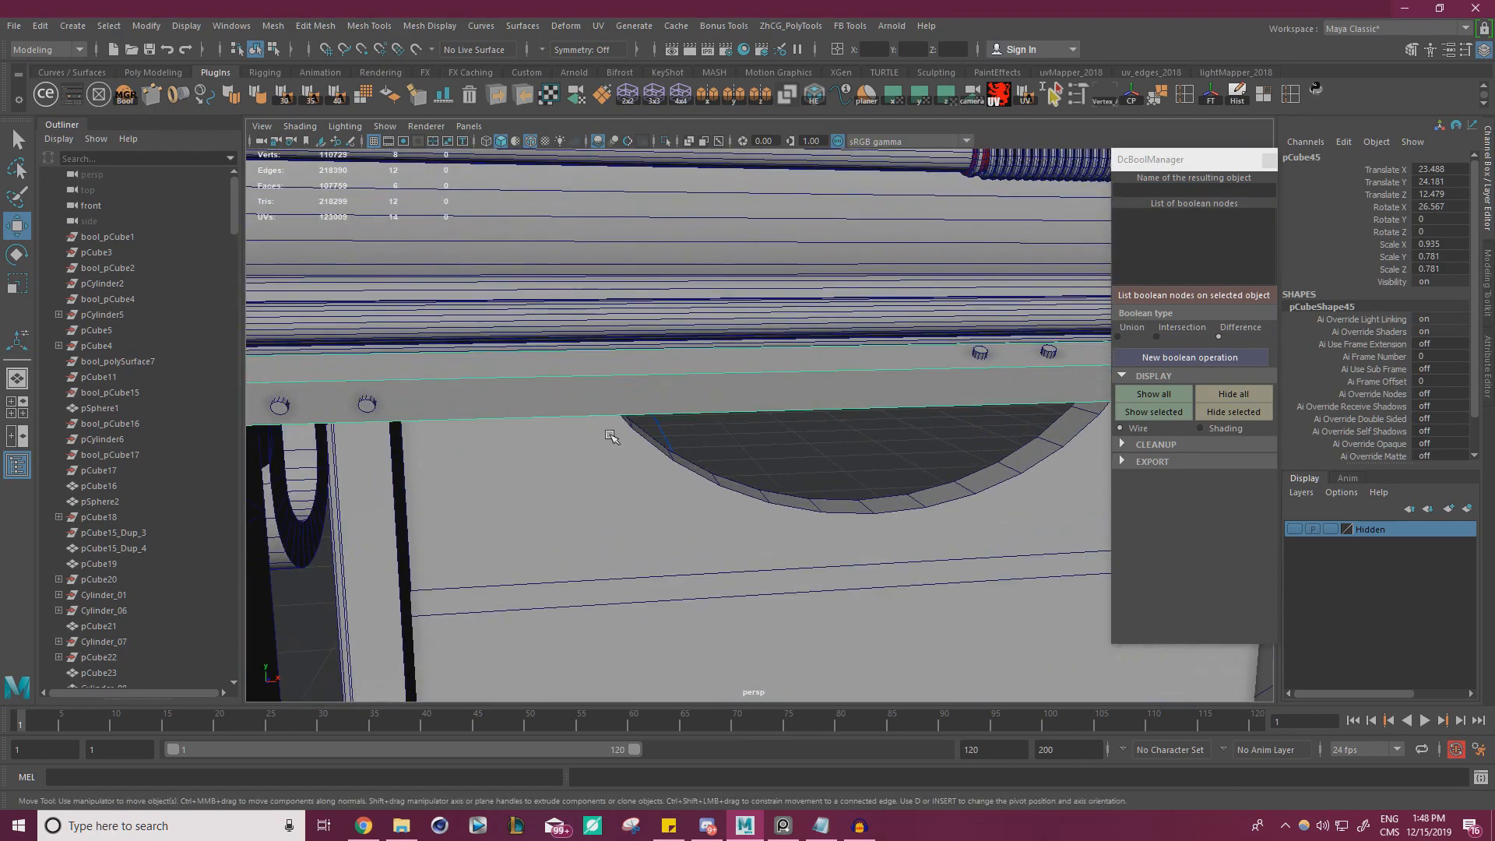
{"action": "left_click", "coordinate": [366, 407]}
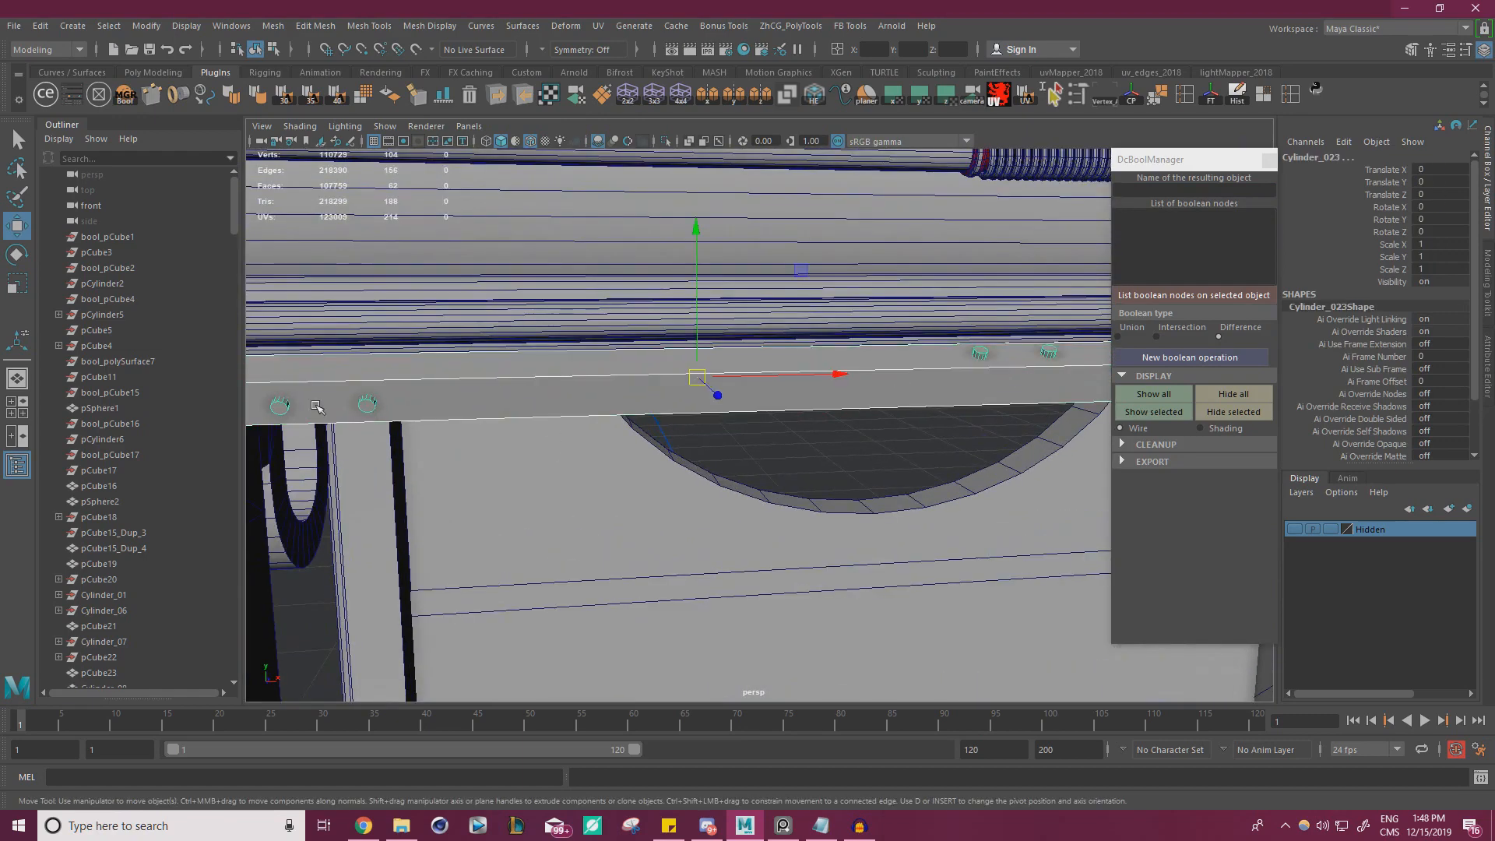
{"action": "left_click", "coordinate": [1188, 358]}
{"action": "left_click_drag", "start_coordinate": [794, 409], "coordinate": [740, 449], "text": "alt"}
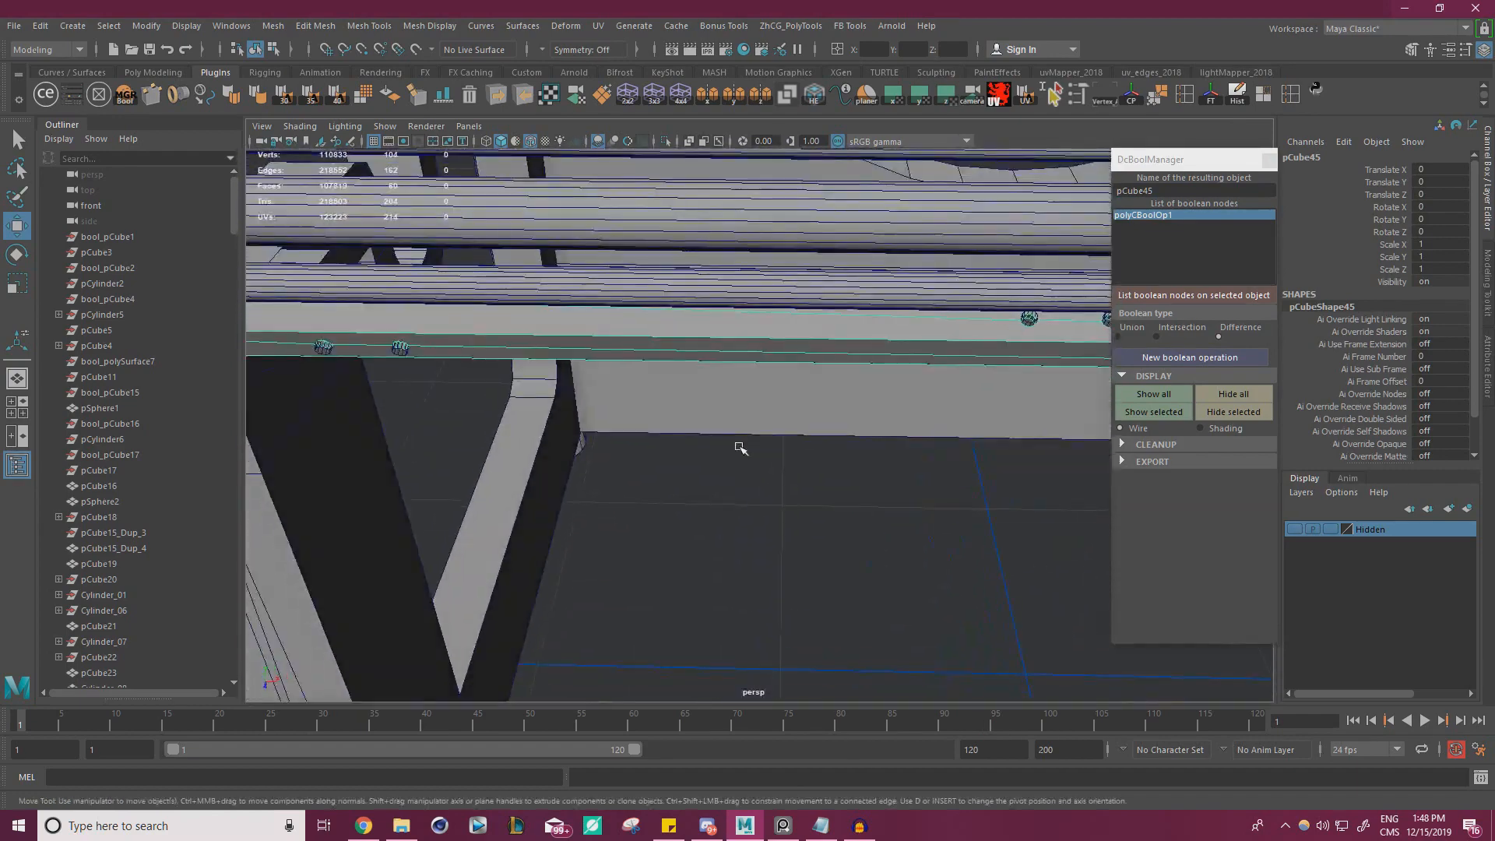
Clean up the rail's boolean by deleting its history and base objects, and close the boolean manager
{"action": "left_click", "coordinate": [1122, 444]}
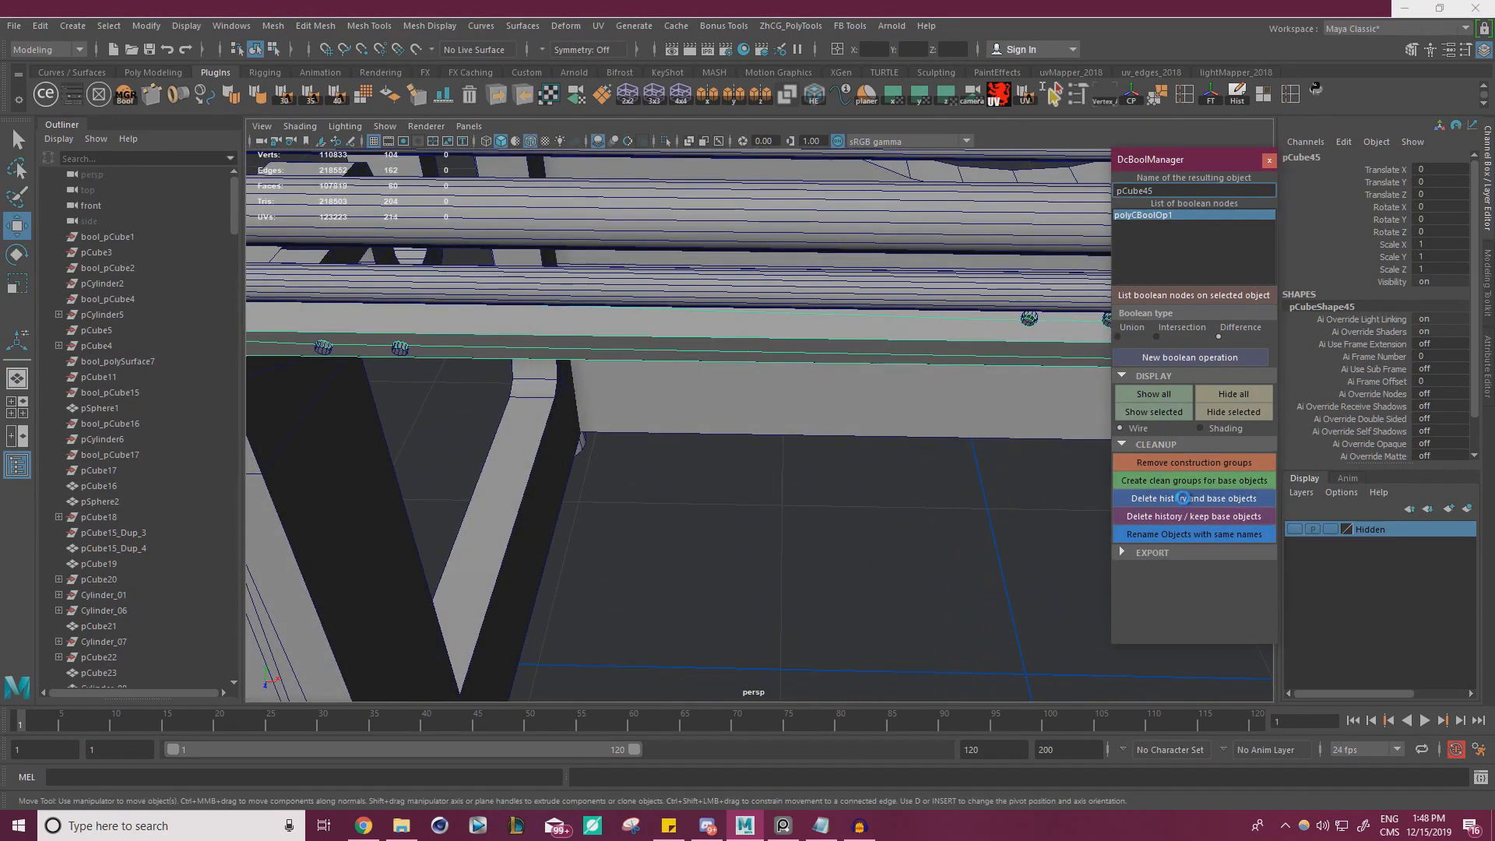
{"action": "left_click", "coordinate": [1184, 498]}
{"action": "left_click_drag", "start_coordinate": [628, 361], "coordinate": [529, 411], "text": "alt"}
{"action": "left_click", "coordinate": [1271, 162]}
Select the long thin rod lying just above the flat rail
{"action": "scroll", "coordinate": [779, 421], "scroll_direction": "down", "scroll_amount": 4}
{"action": "left_click_drag", "start_coordinate": [779, 421], "coordinate": [872, 398], "text": "alt"}
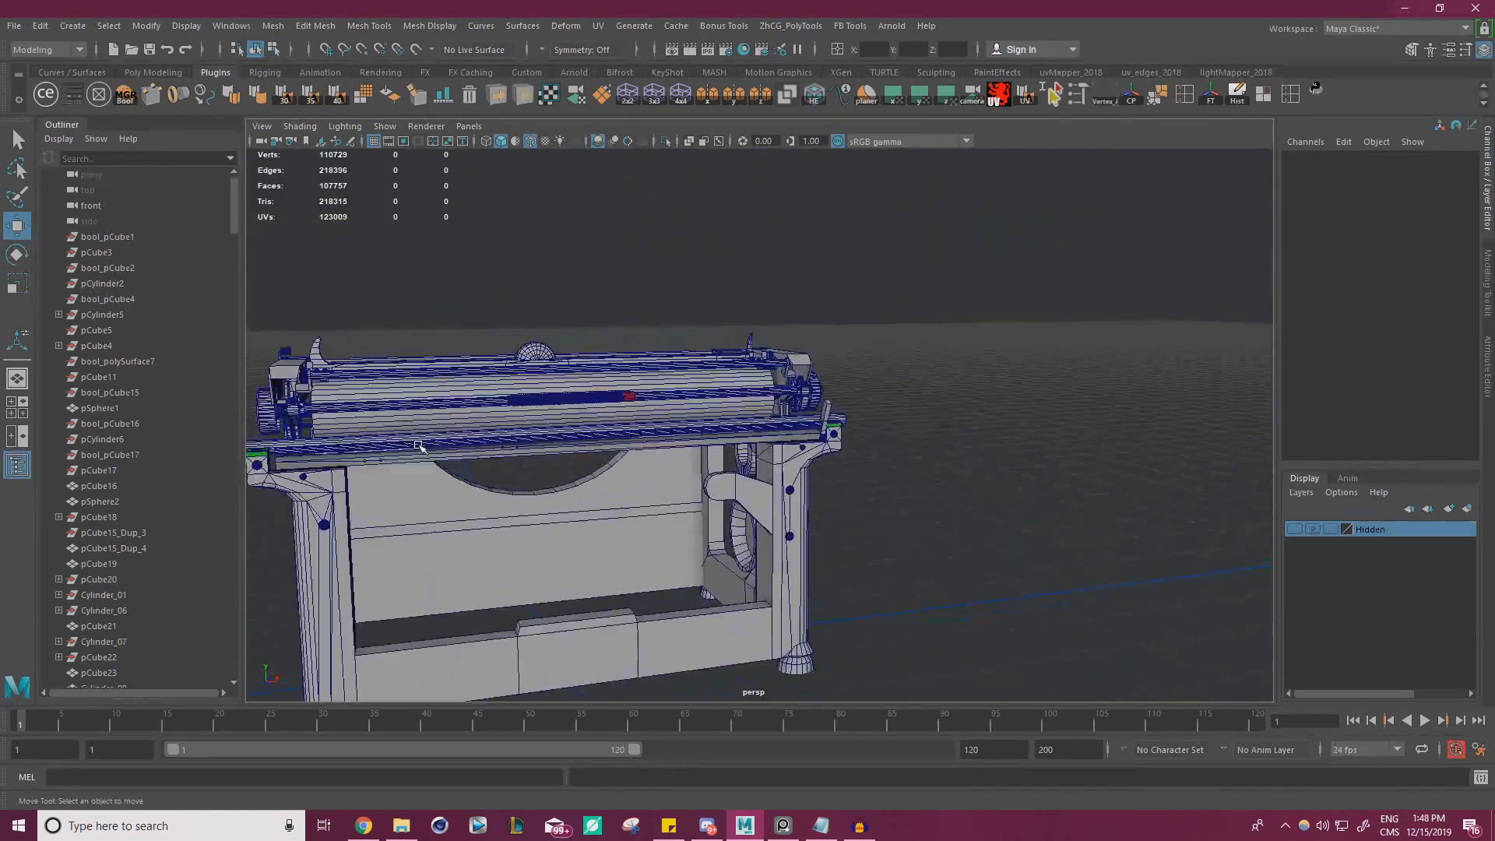
{"action": "scroll", "coordinate": [876, 413], "scroll_direction": "up", "scroll_amount": 8}
{"action": "left_click", "coordinate": [890, 429]}
{"action": "key", "text": "f"}
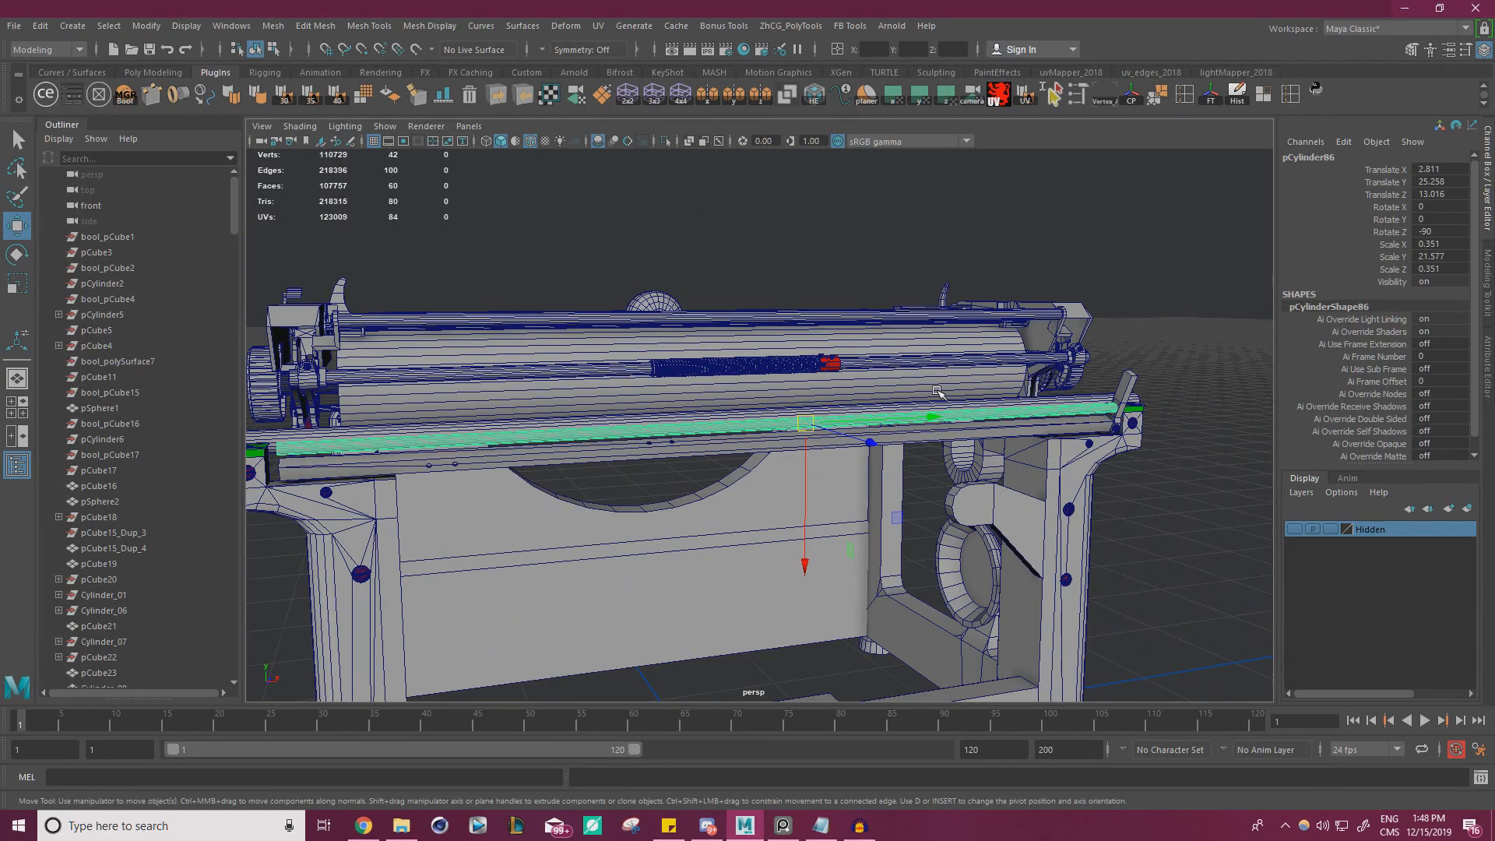
Study the rear rails, clamps and rod ends in the typewriter reference photo
{"action": "right_click_drag", "start_coordinate": [0, 338], "coordinate": [551, 210]}
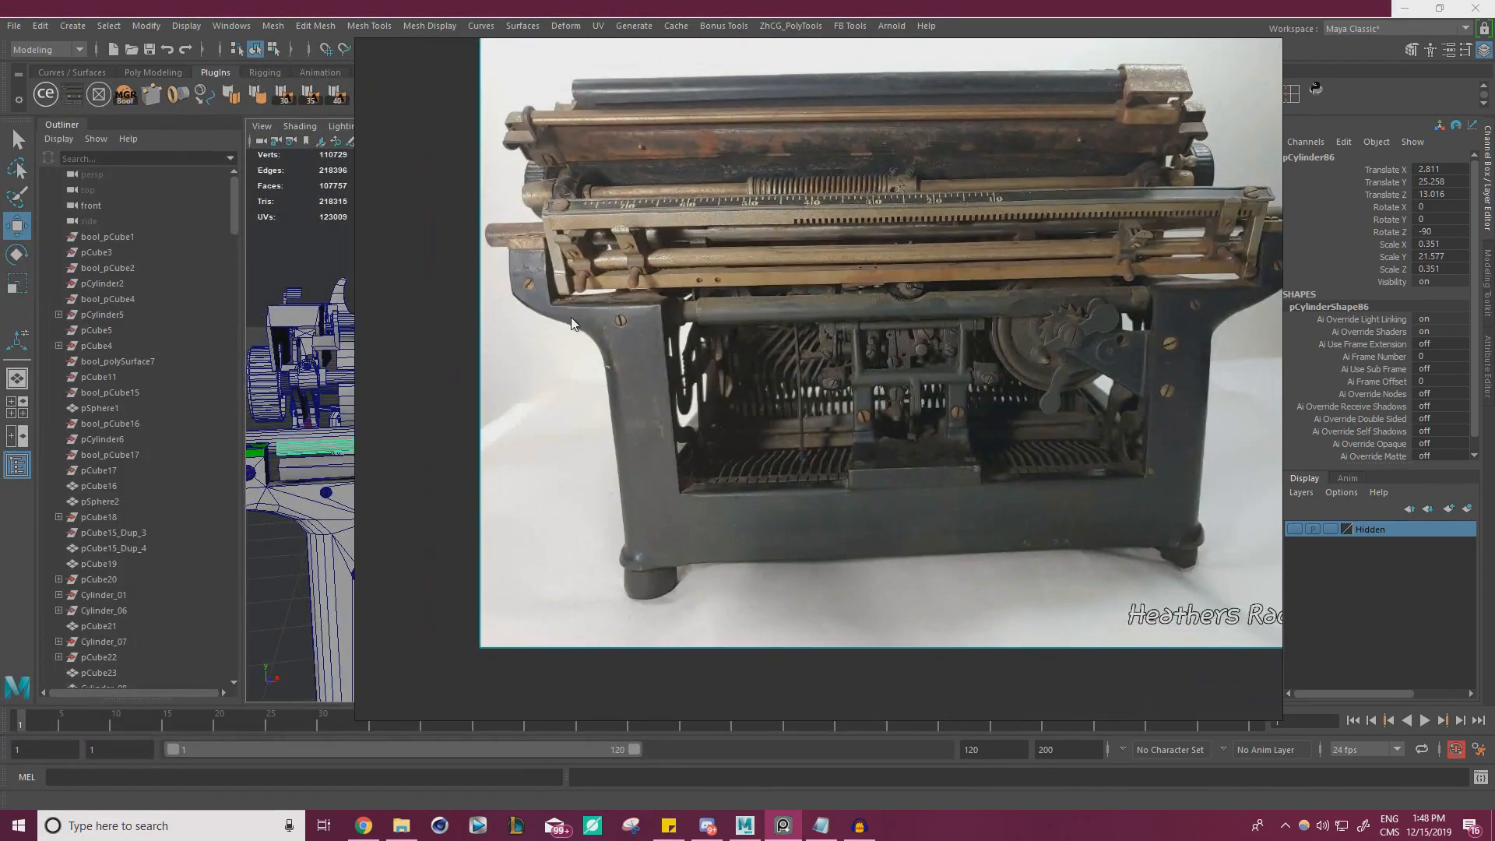
{"action": "scroll", "coordinate": [554, 214], "scroll_direction": "up", "scroll_amount": 5}
{"action": "middle_click_drag", "start_coordinate": [603, 218], "coordinate": [588, 254]}
{"action": "middle_click_drag", "start_coordinate": [819, 237], "coordinate": [498, 265]}
{"action": "middle_click_drag", "start_coordinate": [693, 257], "coordinate": [421, 274]}
{"action": "middle_click_drag", "start_coordinate": [947, 263], "coordinate": [535, 288]}
{"action": "middle_click_drag", "start_coordinate": [753, 288], "coordinate": [691, 290]}
{"action": "scroll", "coordinate": [1040, 264], "scroll_direction": "up", "scroll_amount": 5}
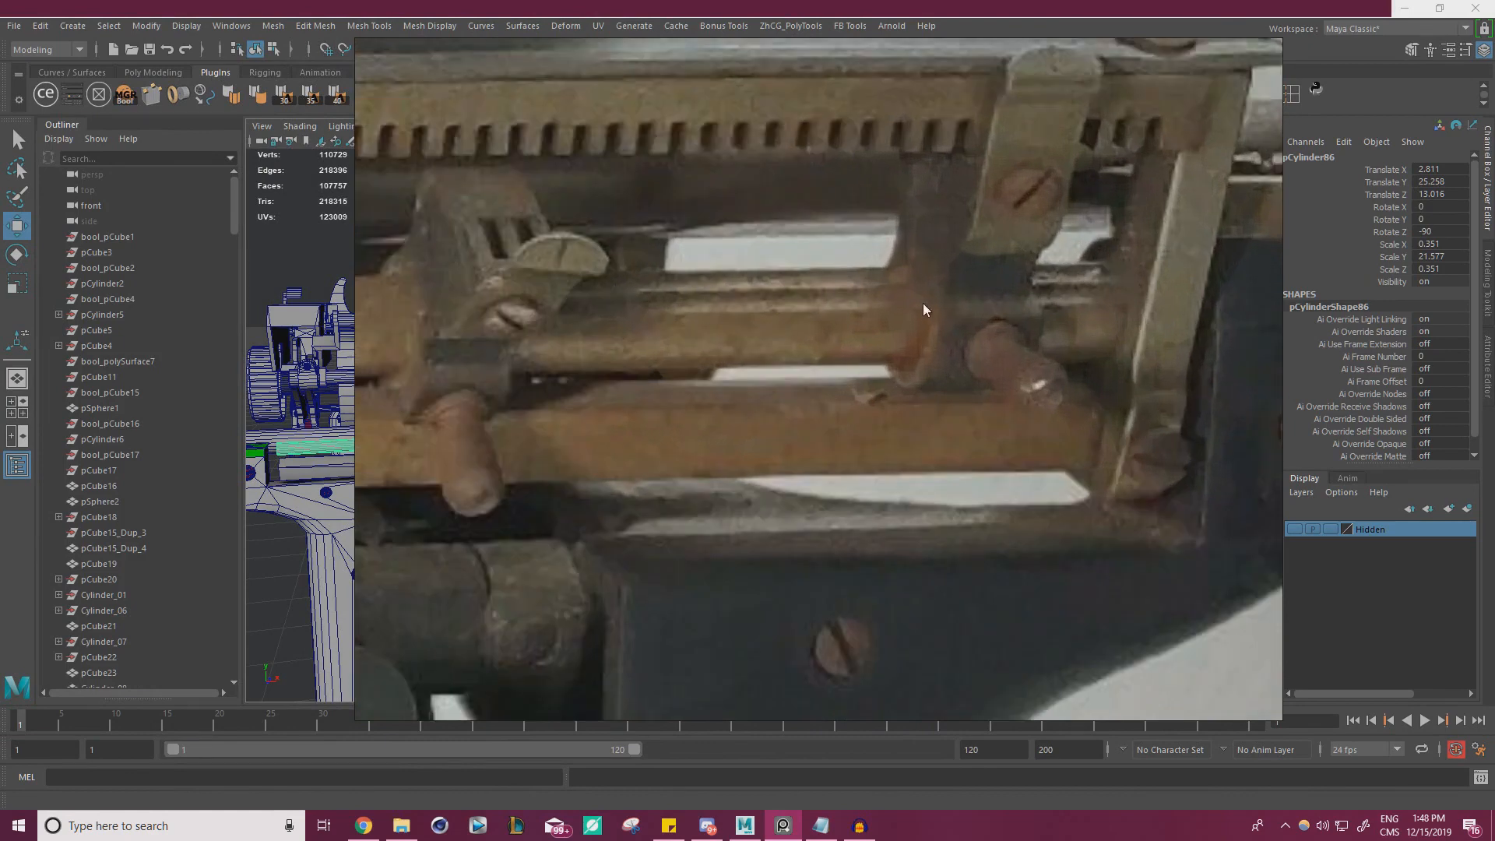
{"action": "scroll", "coordinate": [924, 309], "scroll_direction": "down", "scroll_amount": 4}
{"action": "middle_click_drag", "start_coordinate": [717, 281], "coordinate": [997, 288]}
{"action": "middle_click_drag", "start_coordinate": [849, 287], "coordinate": [668, 293]}
{"action": "scroll", "coordinate": [782, 289], "scroll_direction": "down", "scroll_amount": 2}
{"action": "middle_click_drag", "start_coordinate": [763, 288], "coordinate": [1077, 297]}
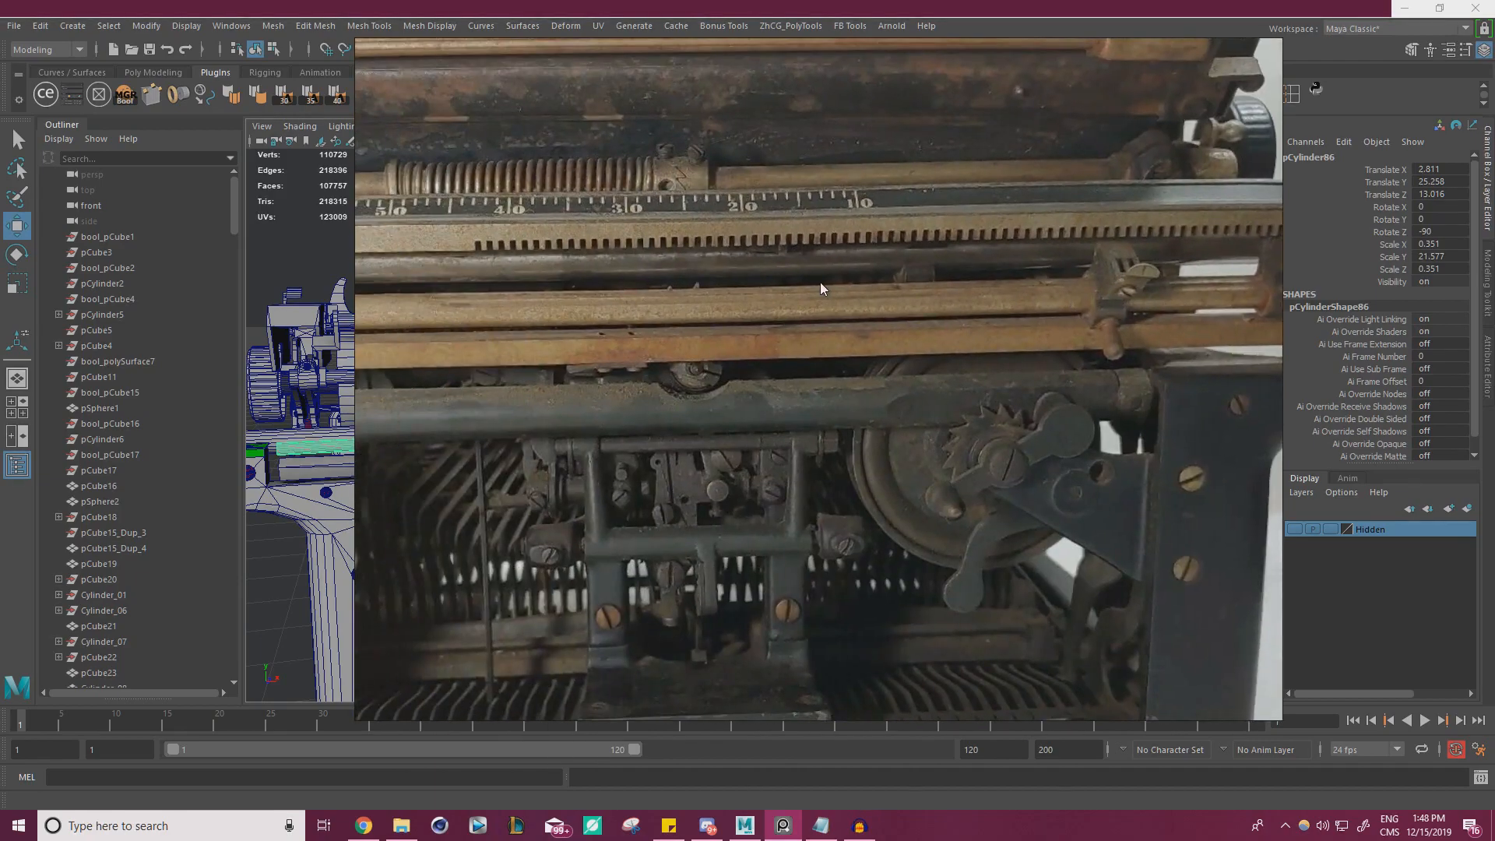
{"action": "middle_click_drag", "start_coordinate": [820, 282], "coordinate": [953, 274]}
{"action": "right_click_drag", "start_coordinate": [960, 277], "coordinate": [0, 336]}
Isolate the thin rod above the flat rail in the viewport
{"action": "left_click_drag", "start_coordinate": [934, 366], "coordinate": [701, 350], "text": "alt"}
{"action": "scroll", "coordinate": [792, 346], "scroll_direction": "up", "scroll_amount": 4}
{"action": "scroll", "coordinate": [791, 346], "scroll_direction": "up", "scroll_amount": 2}
{"action": "middle_click_drag", "start_coordinate": [771, 296], "coordinate": [783, 385], "text": "alt"}
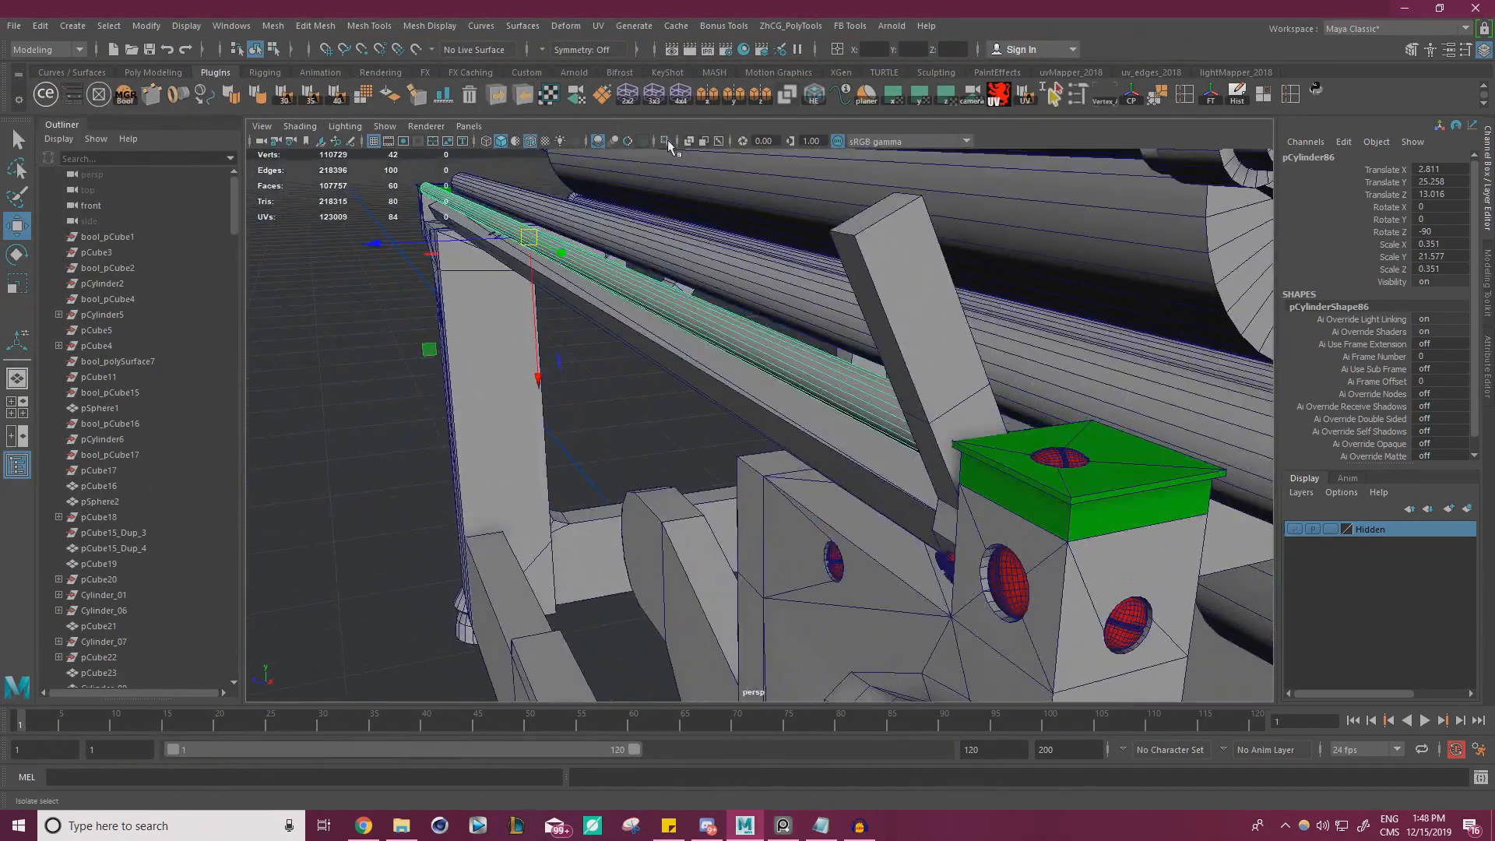
{"action": "left_click", "coordinate": [666, 141]}
{"action": "scroll", "coordinate": [810, 273], "scroll_direction": "up", "scroll_amount": 3}
{"action": "middle_click_drag", "start_coordinate": [814, 272], "coordinate": [846, 367], "text": "alt"}
{"action": "scroll", "coordinate": [848, 365], "scroll_direction": "up", "scroll_amount": 3}
{"action": "right_click_drag", "start_coordinate": [870, 299], "coordinate": [876, 279]}
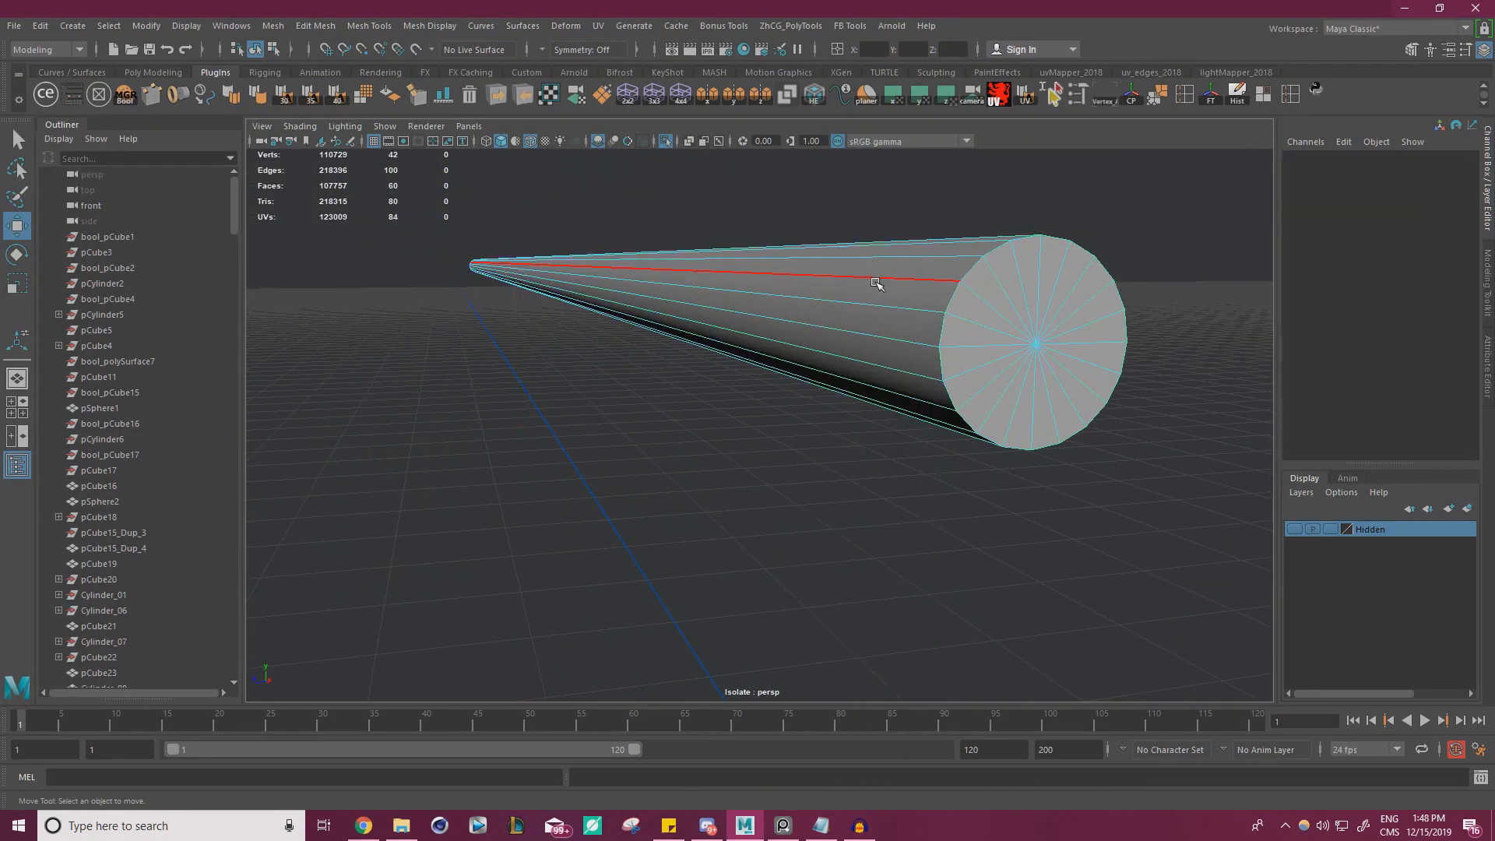
Select every second lengthwise edge of the rod with its cap edges and delete them, leaving ten sides
{"action": "double_click", "coordinate": [877, 280]}
{"action": "key", "text": "f"}
{"action": "left_click_drag", "start_coordinate": [828, 344], "coordinate": [793, 397], "text": "alt"}
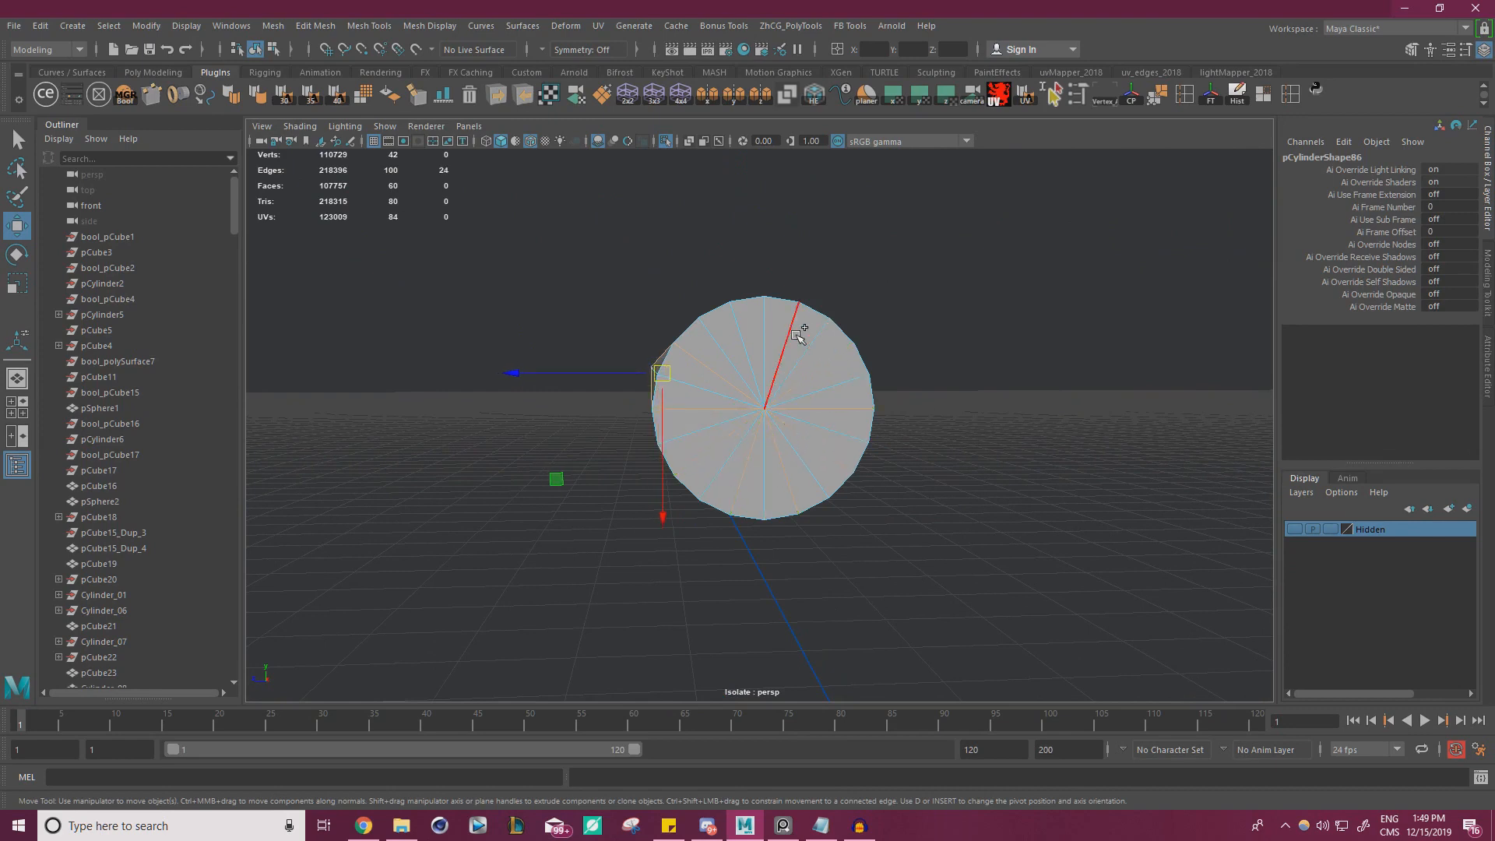
{"action": "key", "text": "ctrl+Delete"}
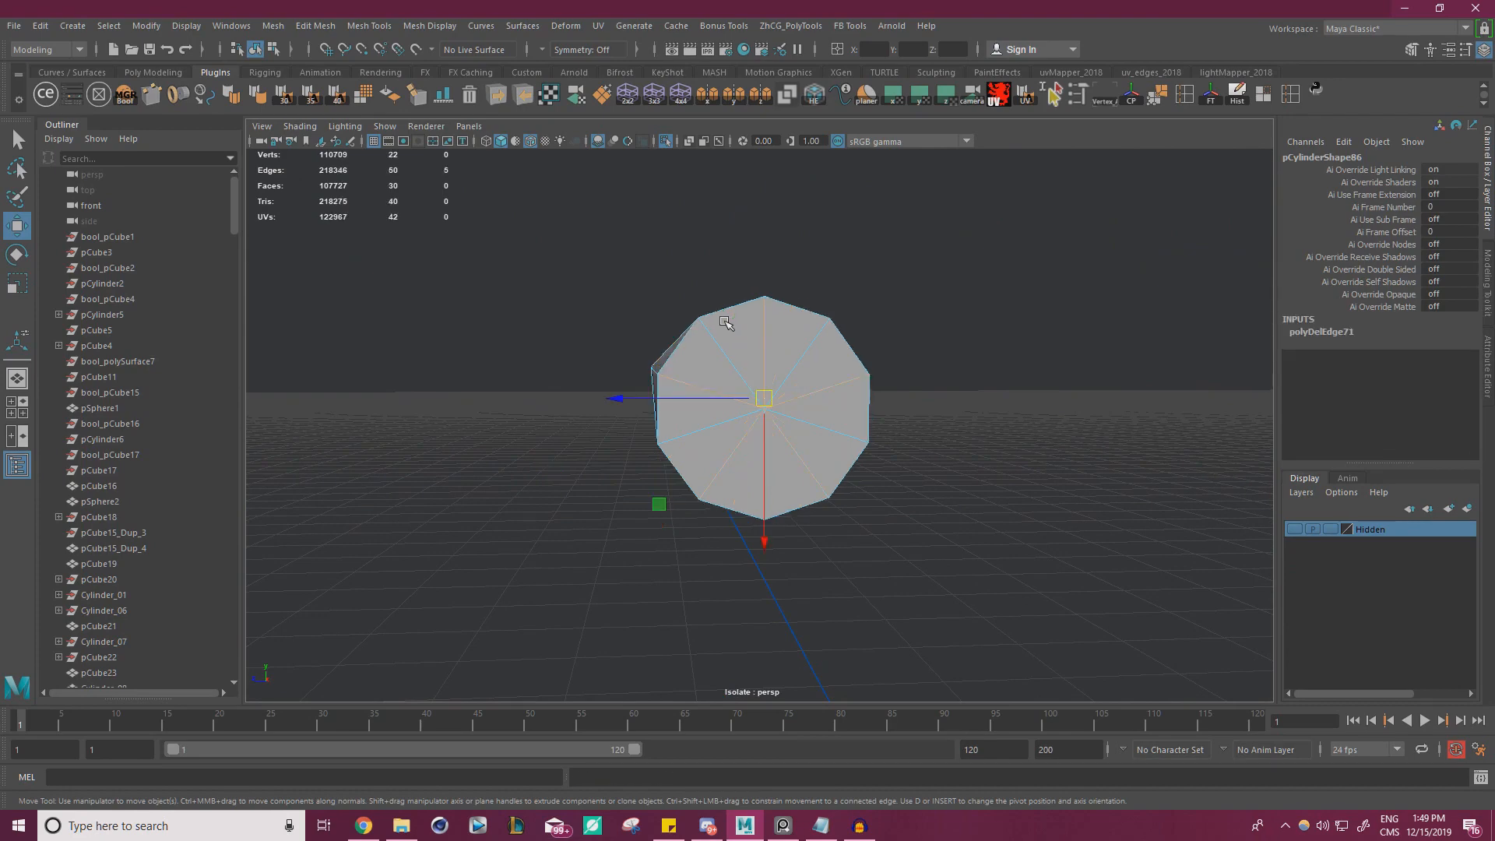
{"action": "left_click_drag", "start_coordinate": [779, 356], "coordinate": [788, 361], "text": "alt"}
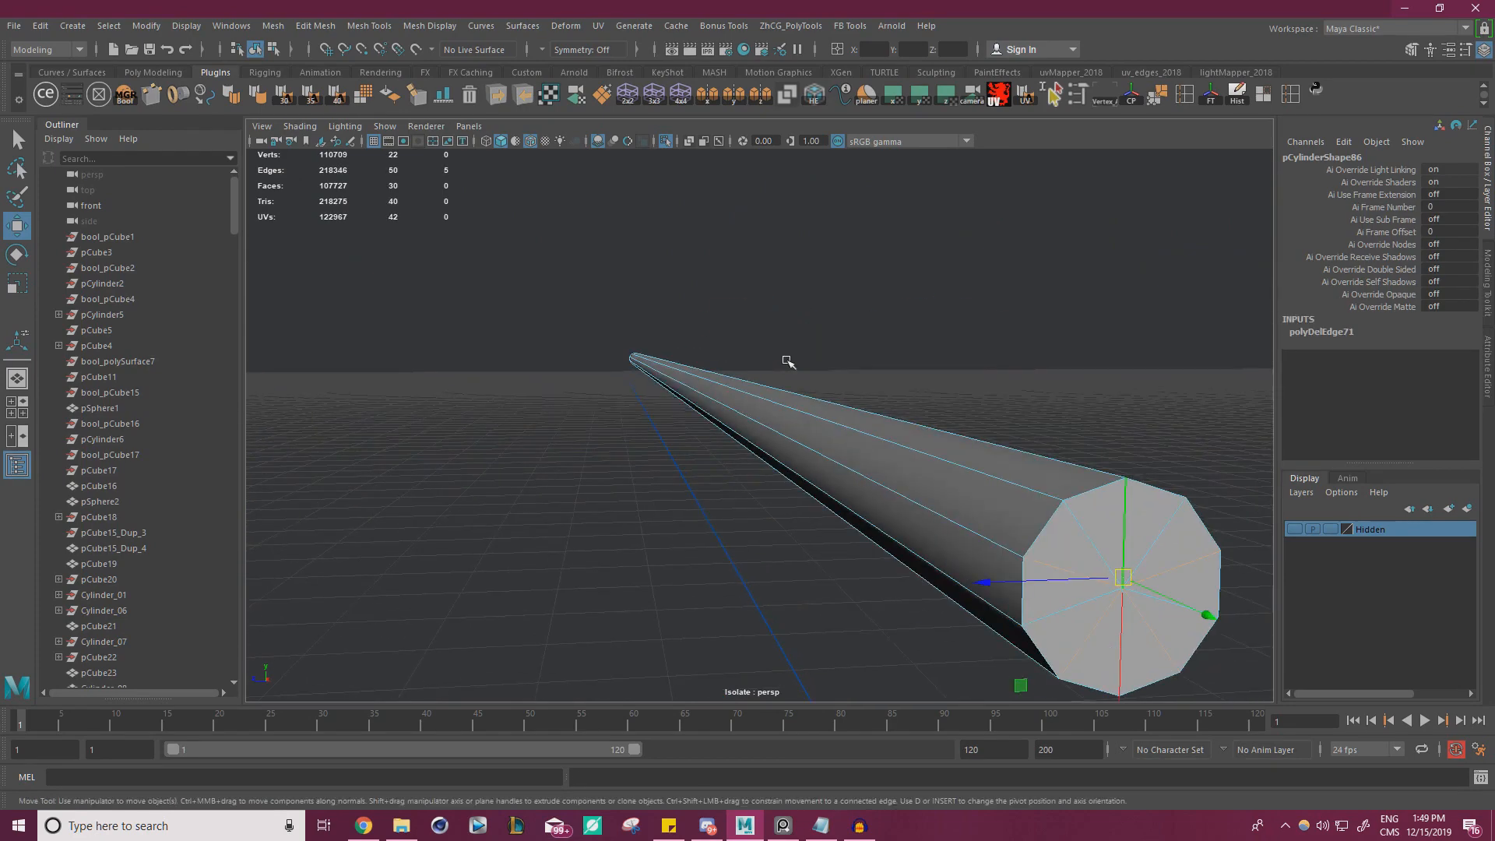
{"action": "right_click_drag", "start_coordinate": [788, 361], "coordinate": [681, 367], "text": "alt"}
{"action": "left_click_drag", "start_coordinate": [681, 367], "coordinate": [760, 430], "text": "alt"}
{"action": "left_click", "coordinate": [808, 327]}
Examine the simplified rod's end caps and silhouette from both ends
{"action": "right_click_drag", "start_coordinate": [808, 327], "coordinate": [704, 344], "text": "alt"}
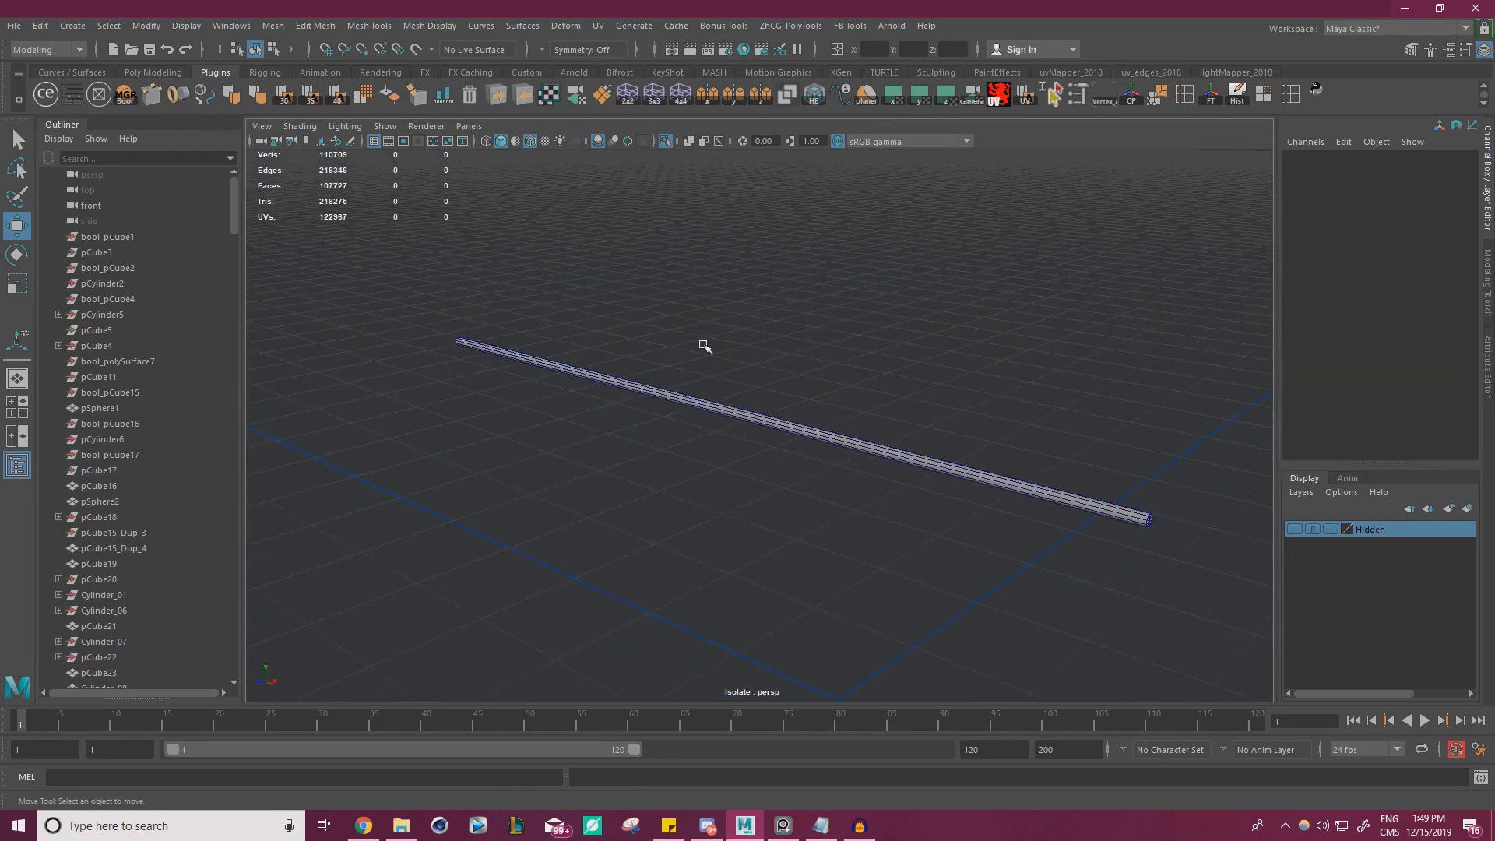
{"action": "left_click_drag", "start_coordinate": [704, 344], "coordinate": [913, 382], "text": "alt"}
{"action": "right_click_drag", "start_coordinate": [913, 382], "coordinate": [1032, 349], "text": "alt"}
{"action": "middle_click_drag", "start_coordinate": [1032, 349], "coordinate": [927, 451], "text": "alt"}
{"action": "right_click_drag", "start_coordinate": [752, 446], "coordinate": [852, 465], "text": "alt"}
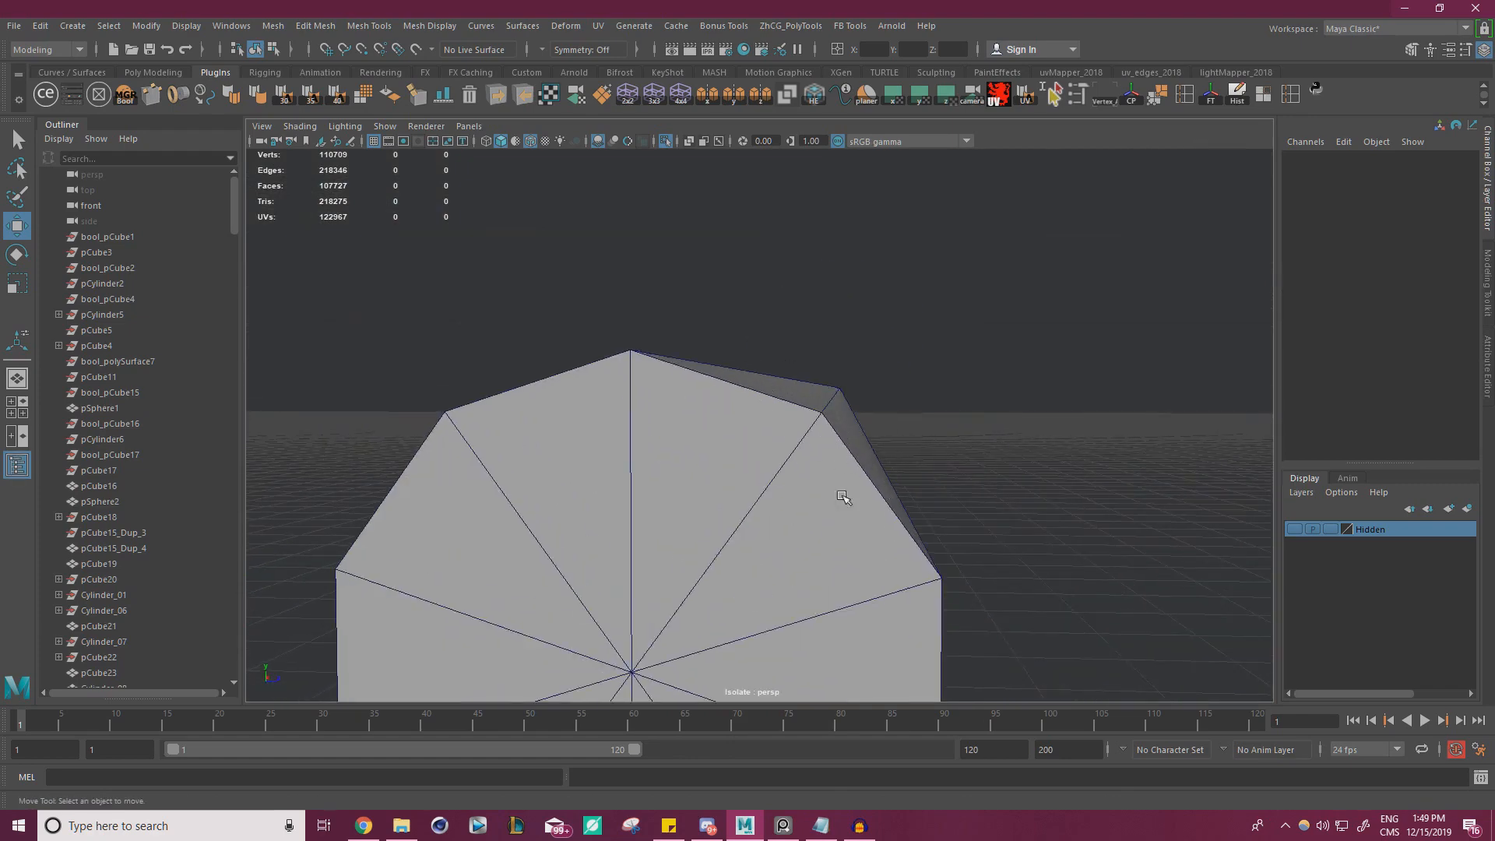
{"action": "right_click_drag", "start_coordinate": [681, 359], "coordinate": [778, 458], "text": "alt"}
{"action": "left_click", "coordinate": [668, 436]}
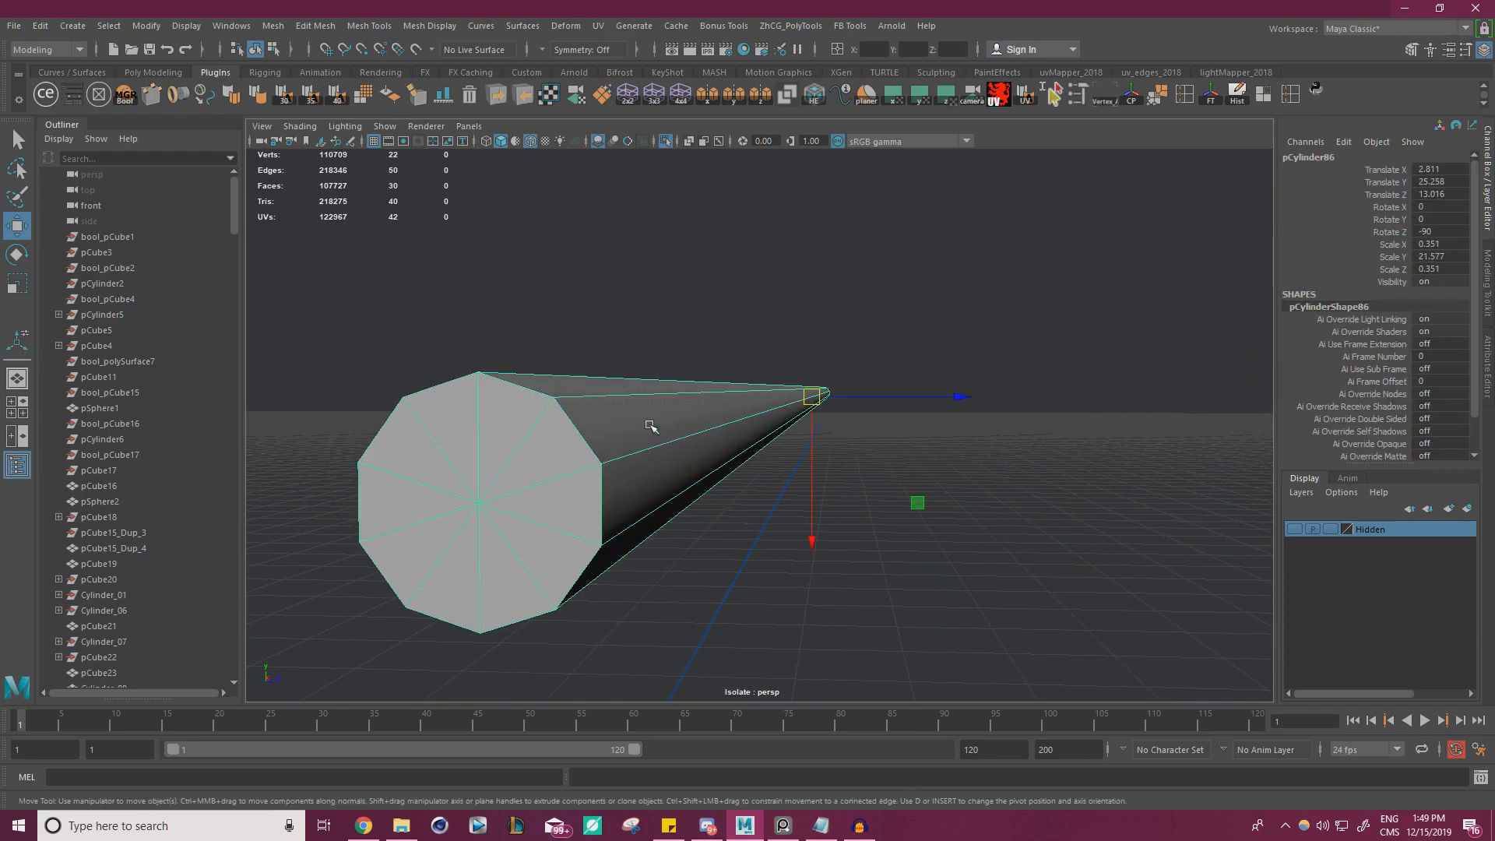
{"action": "right_click_drag", "start_coordinate": [651, 427], "coordinate": [493, 394], "text": "alt"}
{"action": "left_click_drag", "start_coordinate": [494, 394], "coordinate": [623, 346], "text": "alt"}
{"action": "right_click_drag", "start_coordinate": [623, 346], "coordinate": [978, 414], "text": "alt"}
{"action": "left_click_drag", "start_coordinate": [901, 392], "coordinate": [968, 407], "text": "alt"}
{"action": "right_click_drag", "start_coordinate": [968, 408], "coordinate": [995, 391], "text": "alt"}
{"action": "middle_click_drag", "start_coordinate": [995, 391], "coordinate": [870, 339], "text": "alt"}
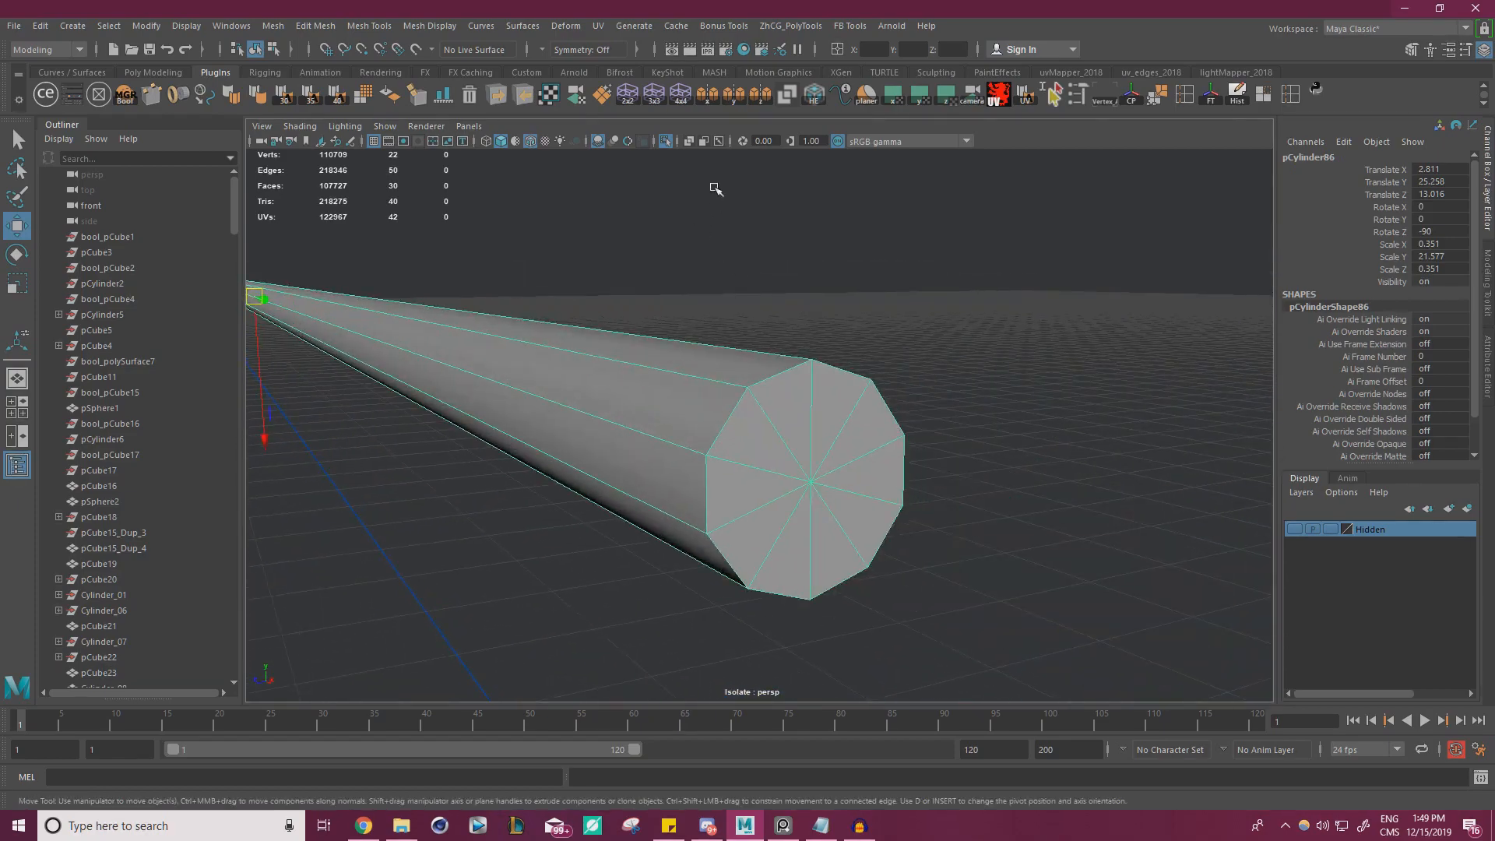
Leave isolation to show the simplified rod together with the rest of the typewriter
{"action": "left_click", "coordinate": [666, 141]}
{"action": "right_click_drag", "start_coordinate": [685, 257], "coordinate": [545, 311], "text": "alt"}
{"action": "left_click_drag", "start_coordinate": [802, 342], "coordinate": [623, 350], "text": "alt"}
{"action": "right_click_drag", "start_coordinate": [623, 350], "coordinate": [983, 353], "text": "alt"}
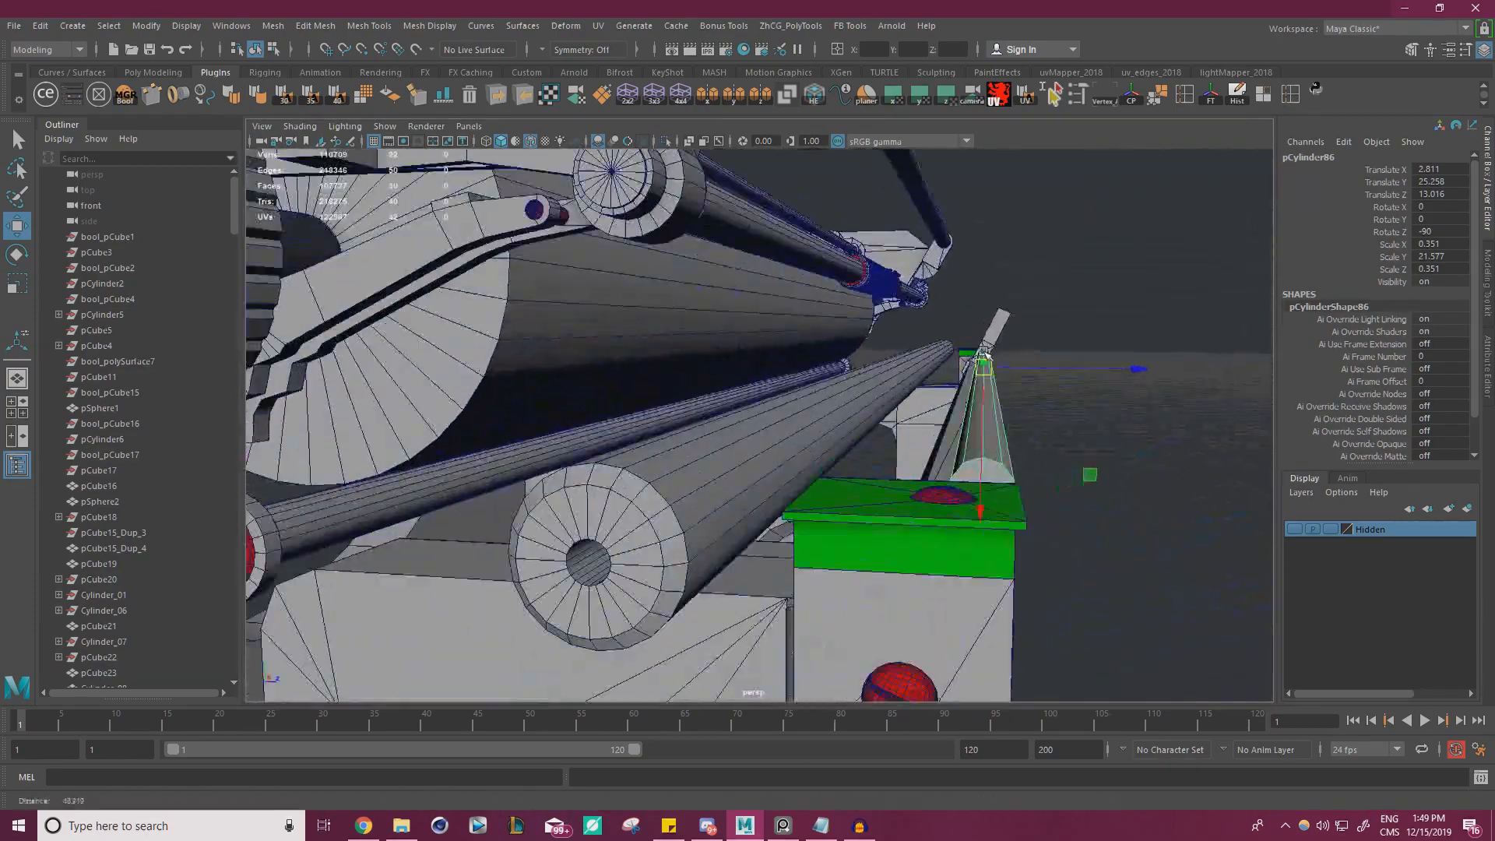
{"action": "left_click_drag", "start_coordinate": [984, 353], "coordinate": [879, 371], "text": "alt"}
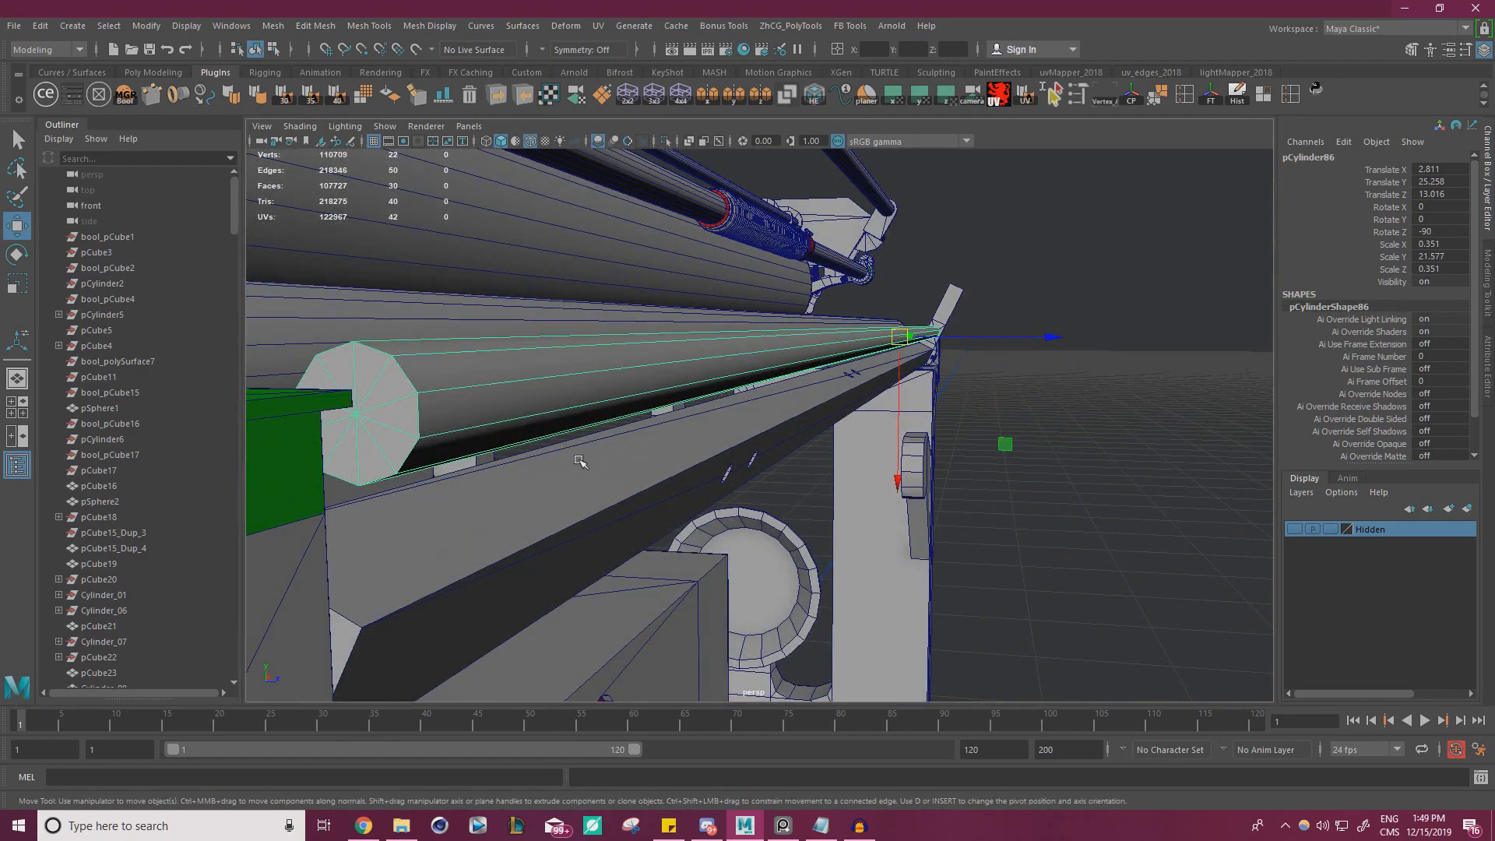
Compare the rod with and without smooth mesh preview, ending on the unsmoothed display
{"action": "key", "text": "3"}
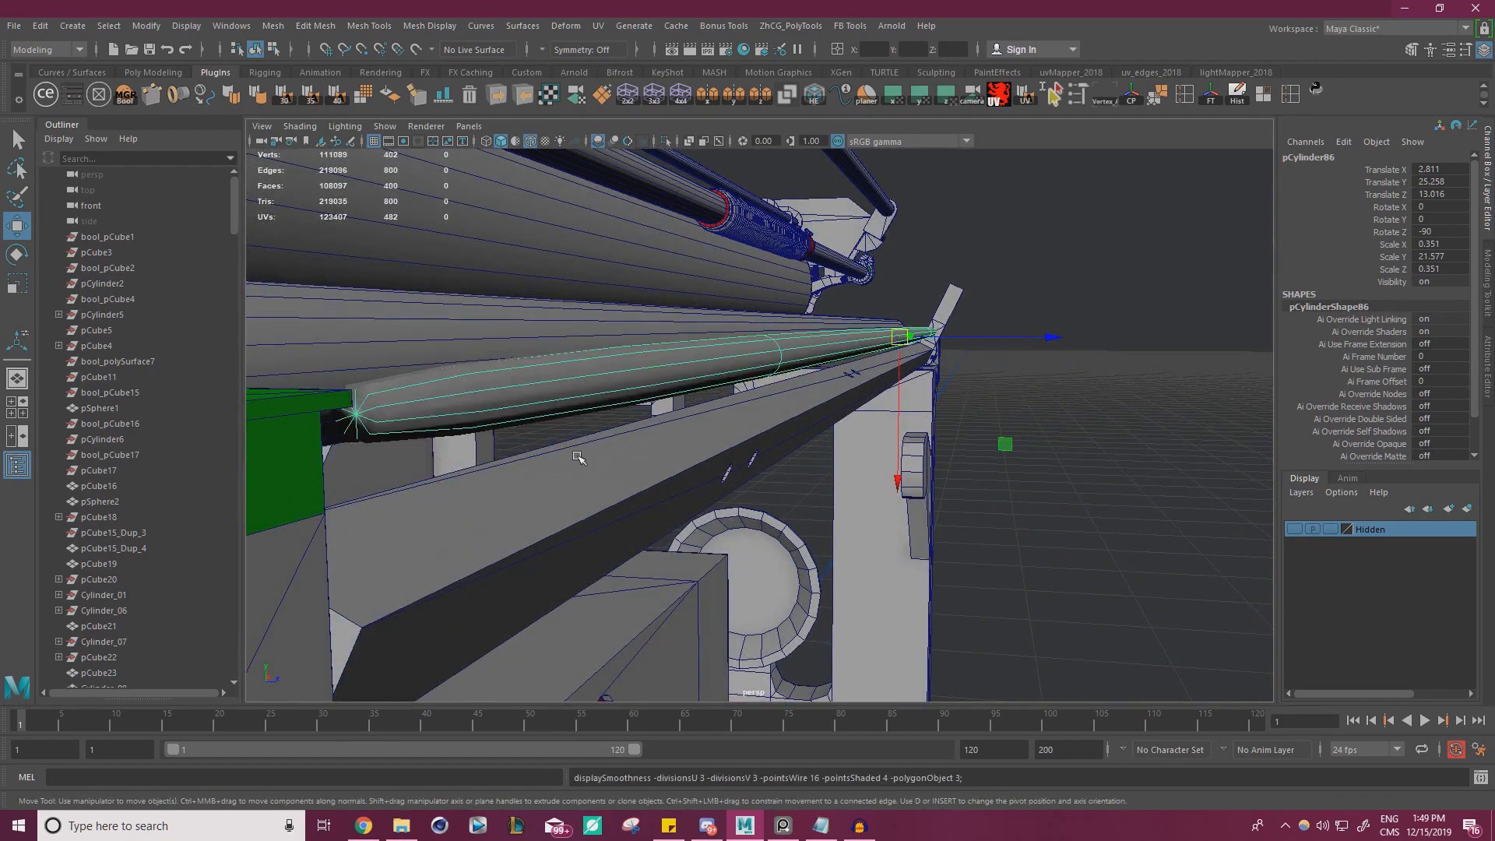
{"action": "key", "text": "1"}
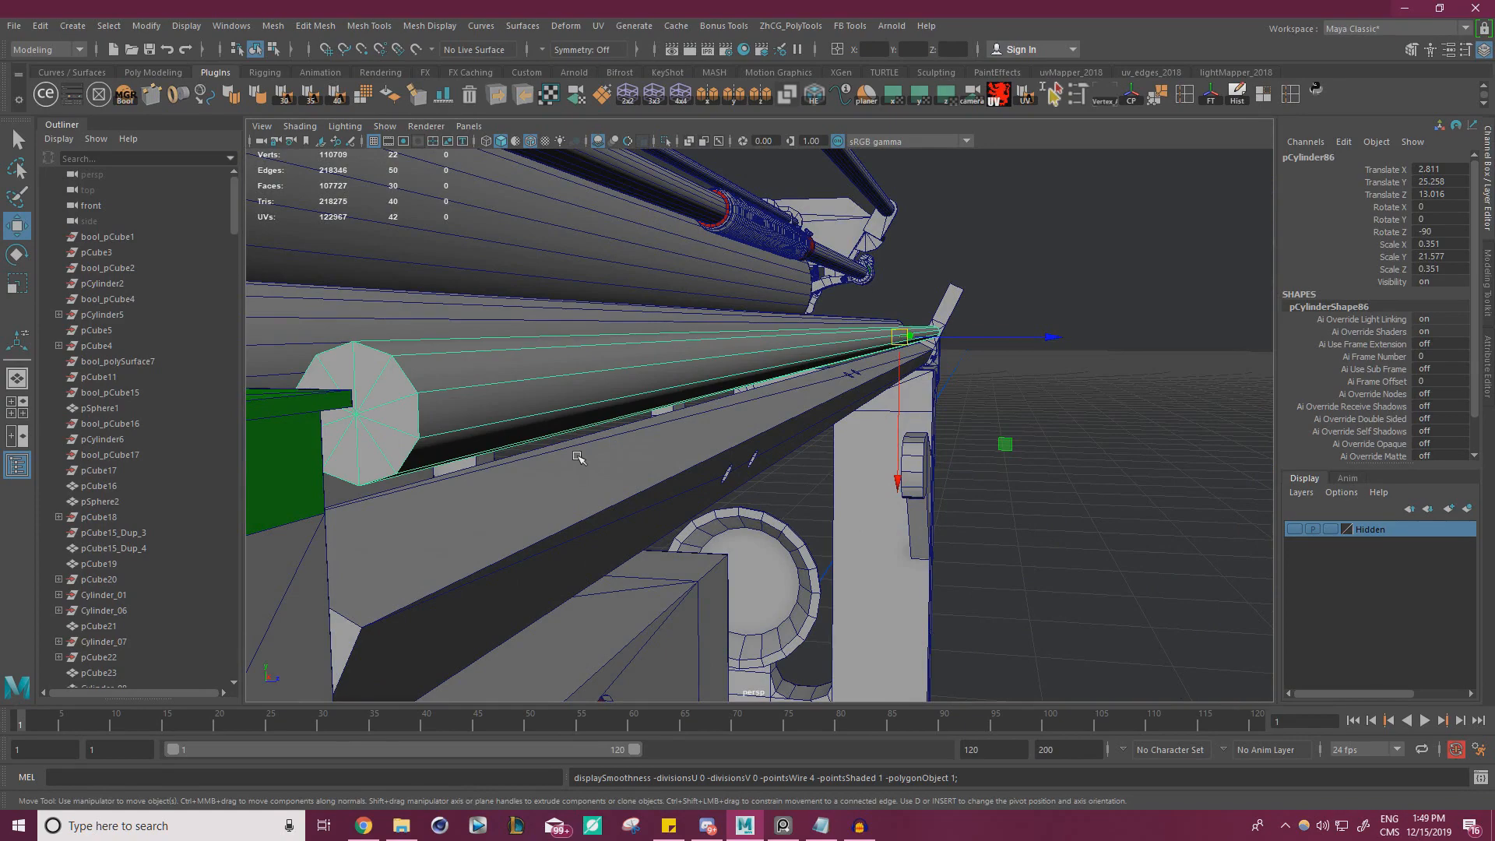
{"action": "key", "text": "3"}
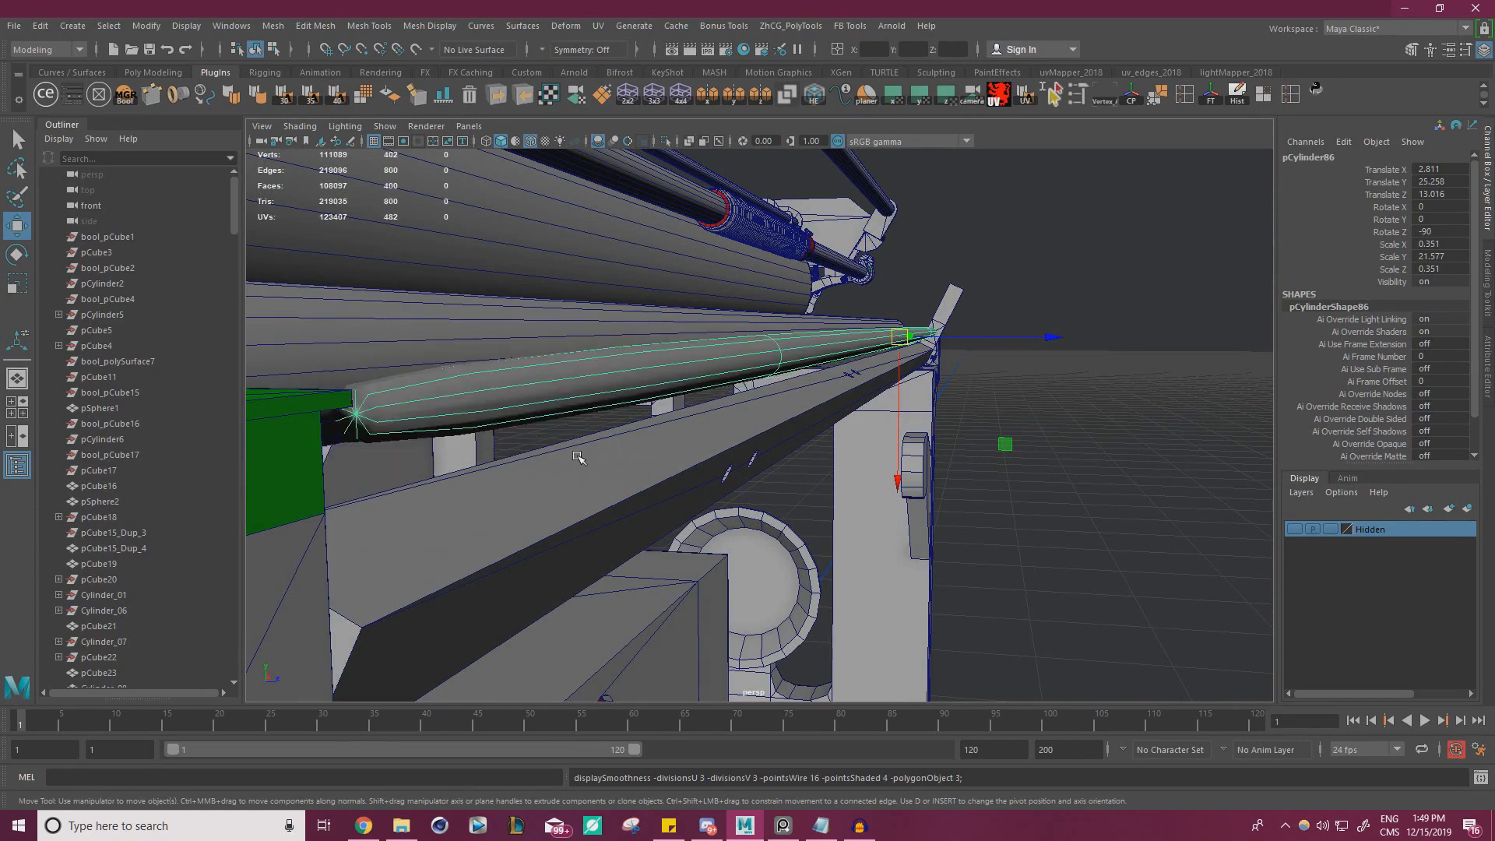
{"action": "key", "text": "1"}
{"action": "key", "text": "3"}
{"action": "key", "text": "1"}
{"action": "key", "text": "3"}
{"action": "key", "text": "1"}
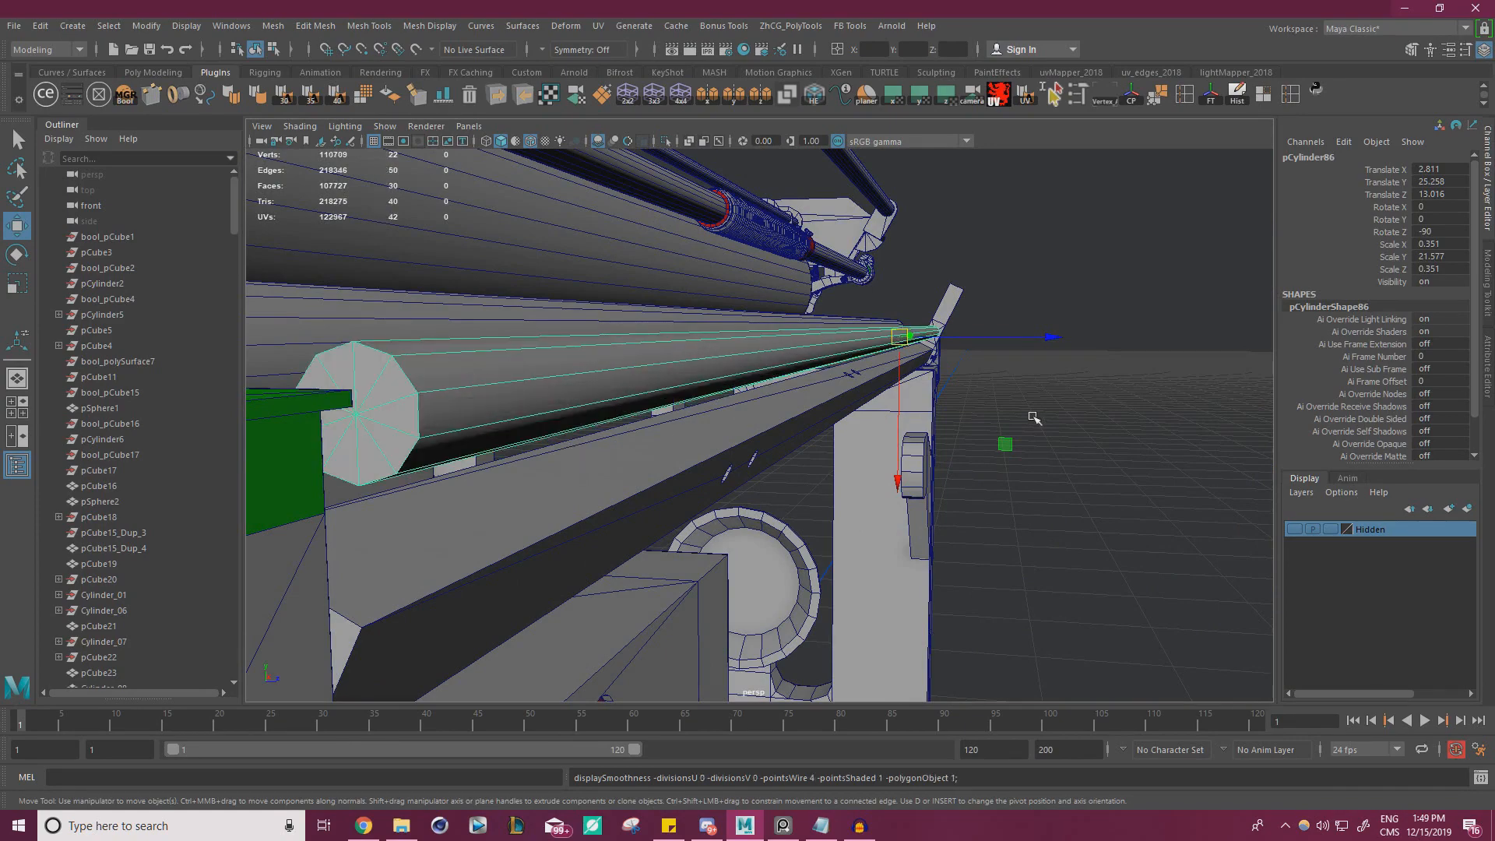
Inspect the simplified rod within the model and again in isolation, checking its uppermost lengthwise edge
{"action": "left_click", "coordinate": [1035, 418]}
{"action": "right_click_drag", "start_coordinate": [1035, 418], "coordinate": [667, 384], "text": "alt"}
{"action": "left_click_drag", "start_coordinate": [667, 384], "coordinate": [450, 400], "text": "alt"}
{"action": "right_click_drag", "start_coordinate": [450, 400], "coordinate": [632, 408], "text": "alt"}
{"action": "left_click_drag", "start_coordinate": [632, 408], "coordinate": [499, 413], "text": "alt"}
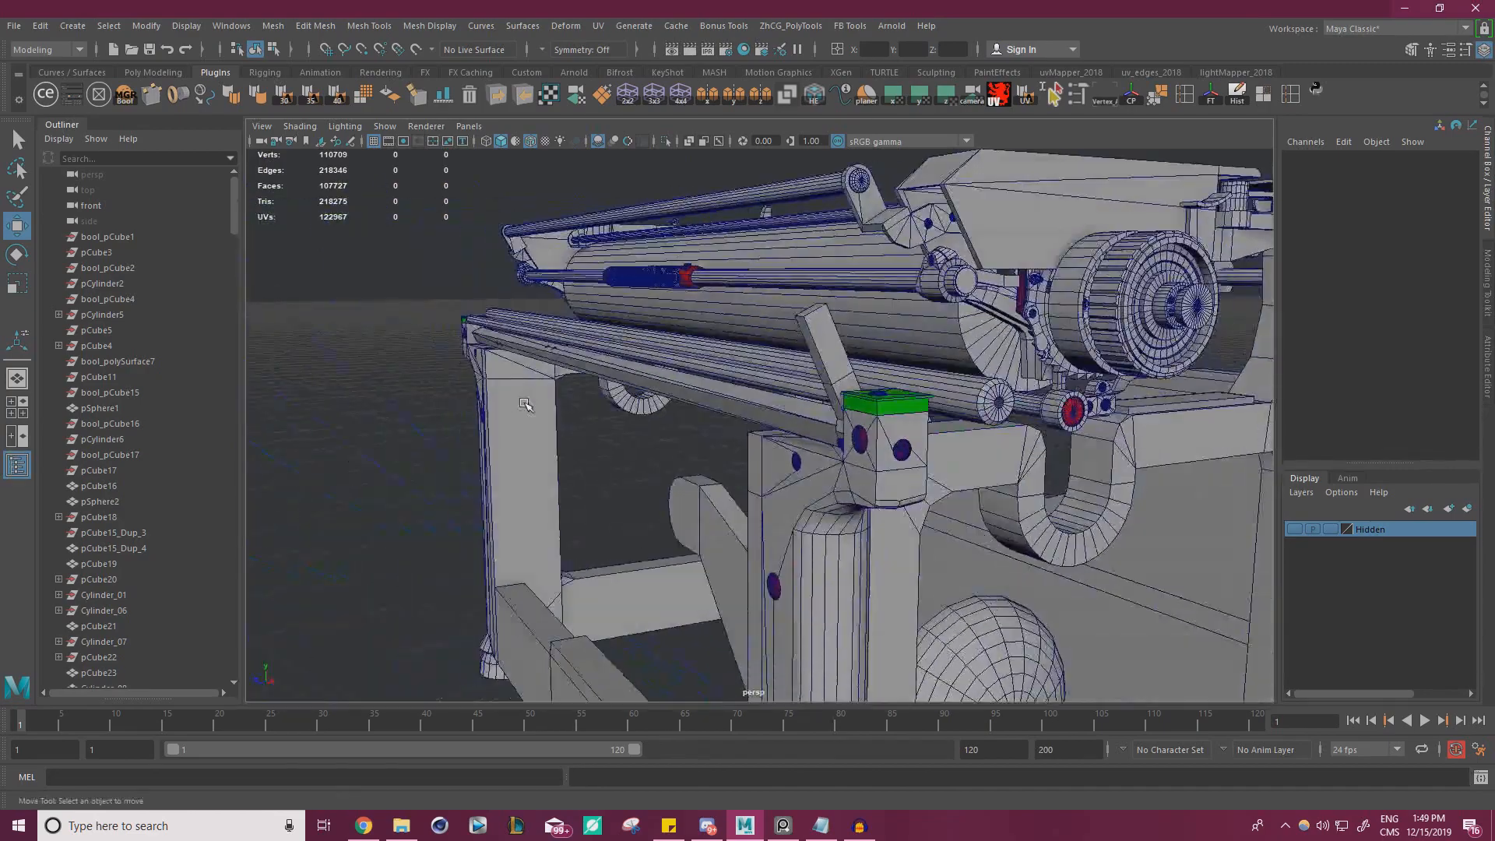
{"action": "right_click_drag", "start_coordinate": [498, 413], "coordinate": [740, 416], "text": "alt"}
{"action": "left_click_drag", "start_coordinate": [771, 370], "coordinate": [923, 324], "text": "alt"}
{"action": "left_click", "coordinate": [733, 419]}
{"action": "left_click_drag", "start_coordinate": [733, 419], "coordinate": [754, 394], "text": "alt"}
{"action": "left_click", "coordinate": [668, 141]}
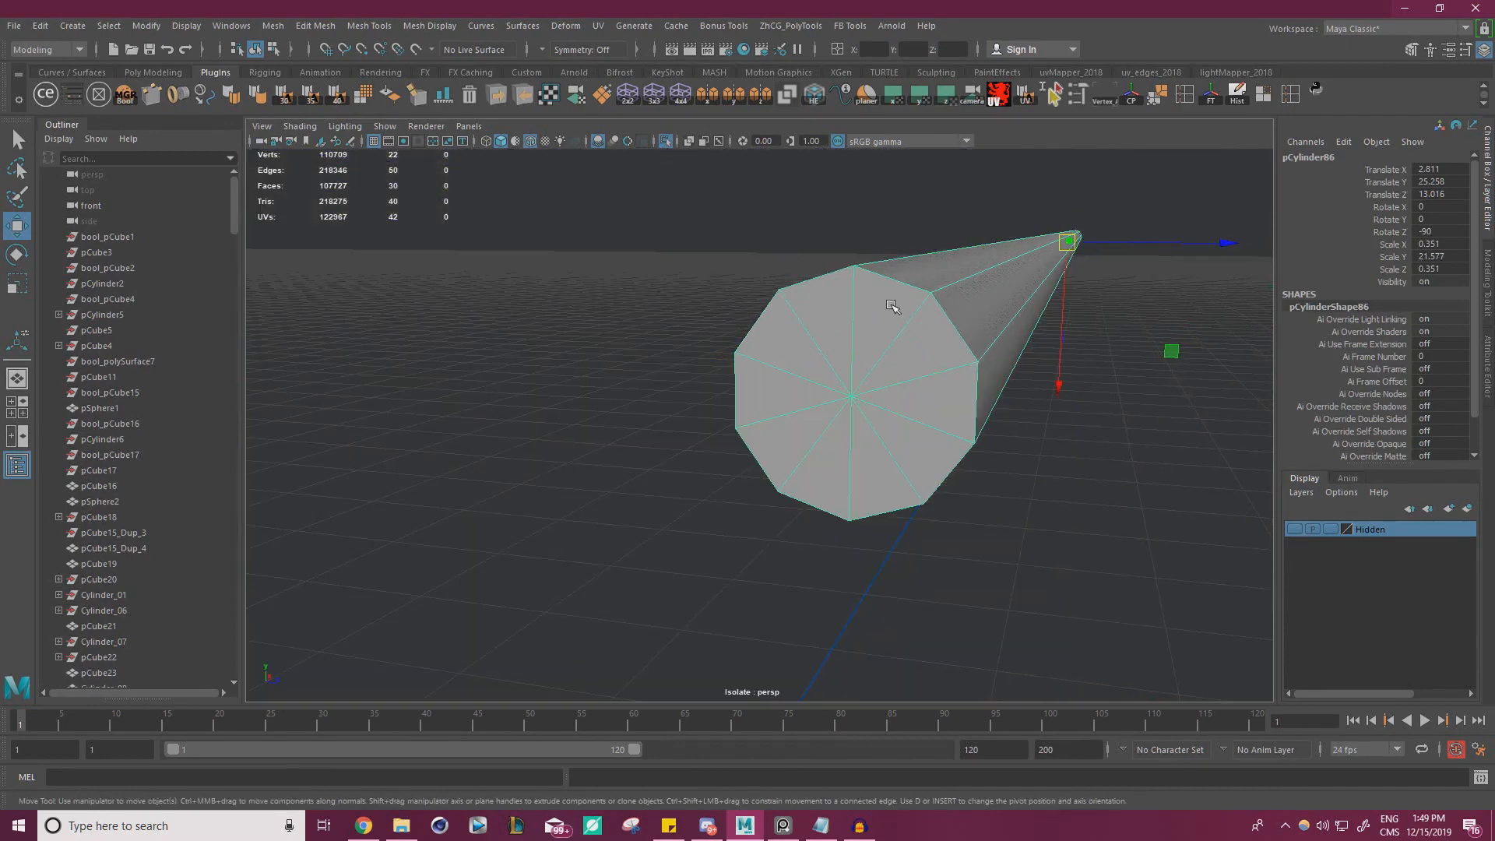
{"action": "right_click_drag", "start_coordinate": [894, 306], "coordinate": [898, 254]}
{"action": "left_click", "coordinate": [895, 281]}
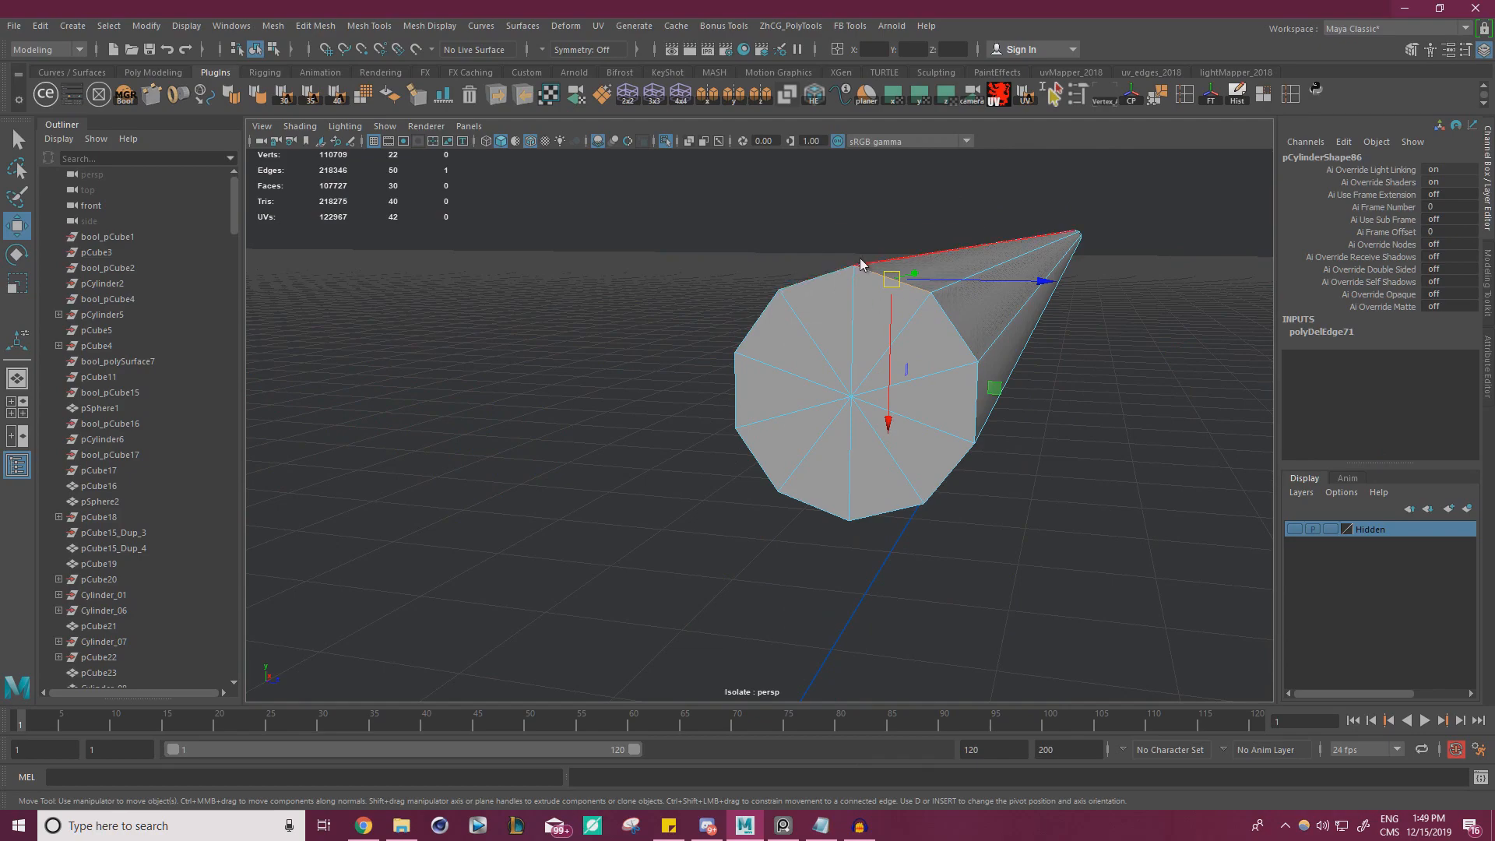
{"action": "right_click_drag", "start_coordinate": [861, 264], "coordinate": [947, 229]}
{"action": "left_click", "coordinate": [1086, 434]}
{"action": "left_click", "coordinate": [860, 304]}
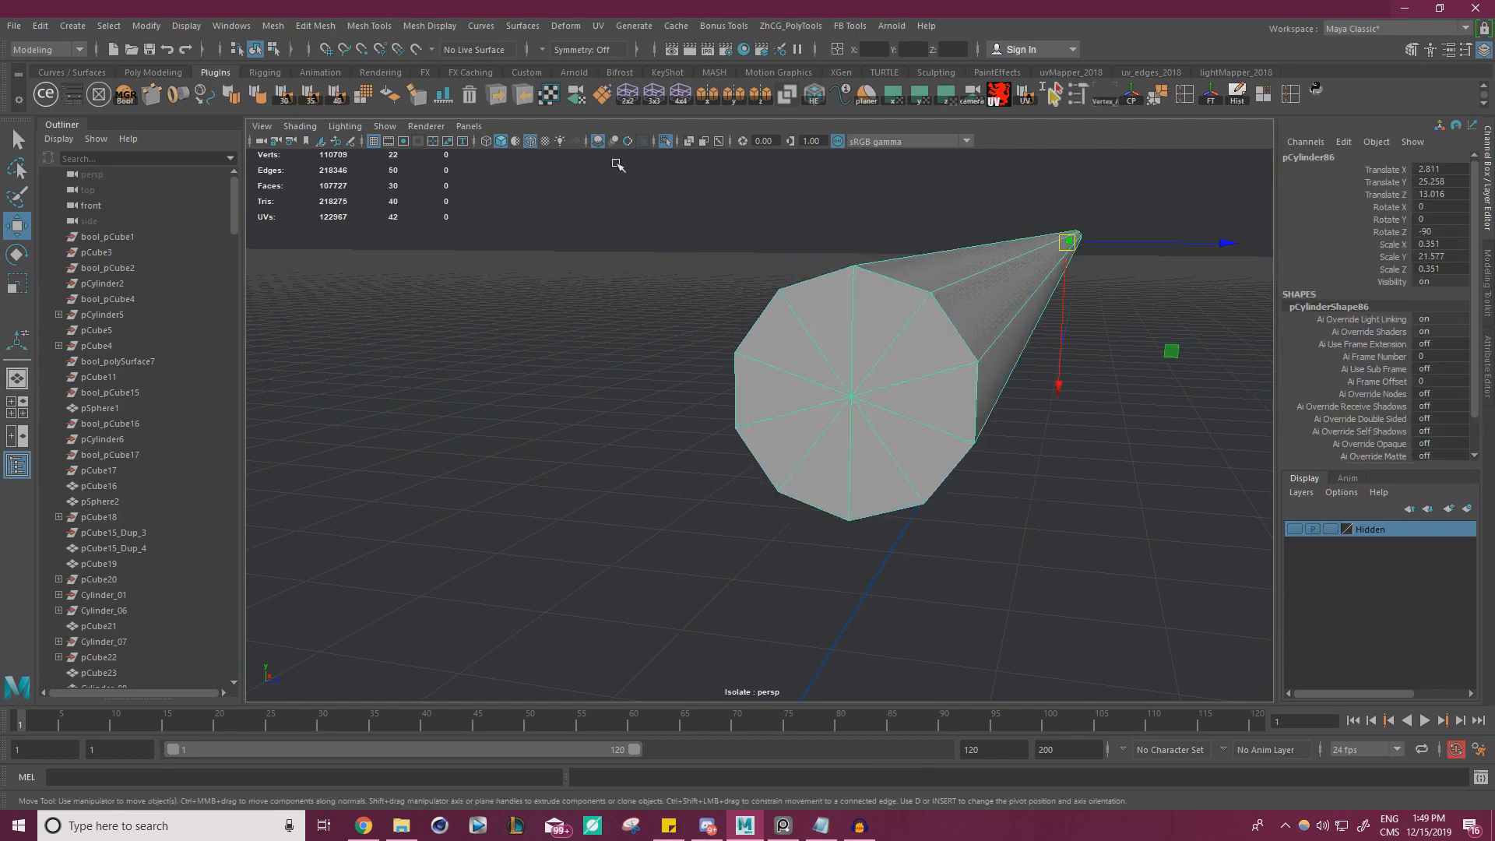
{"action": "left_click", "coordinate": [667, 142]}
Shorten the thin rod by scaling it along its length to a Scale Y of 2.264
{"action": "scroll", "coordinate": [825, 312], "scroll_direction": "down", "scroll_amount": 5}
{"action": "left_click_drag", "start_coordinate": [903, 335], "coordinate": [725, 374], "text": "alt"}
{"action": "scroll", "coordinate": [857, 385], "scroll_direction": "up", "scroll_amount": 3}
{"action": "key", "text": "r"}
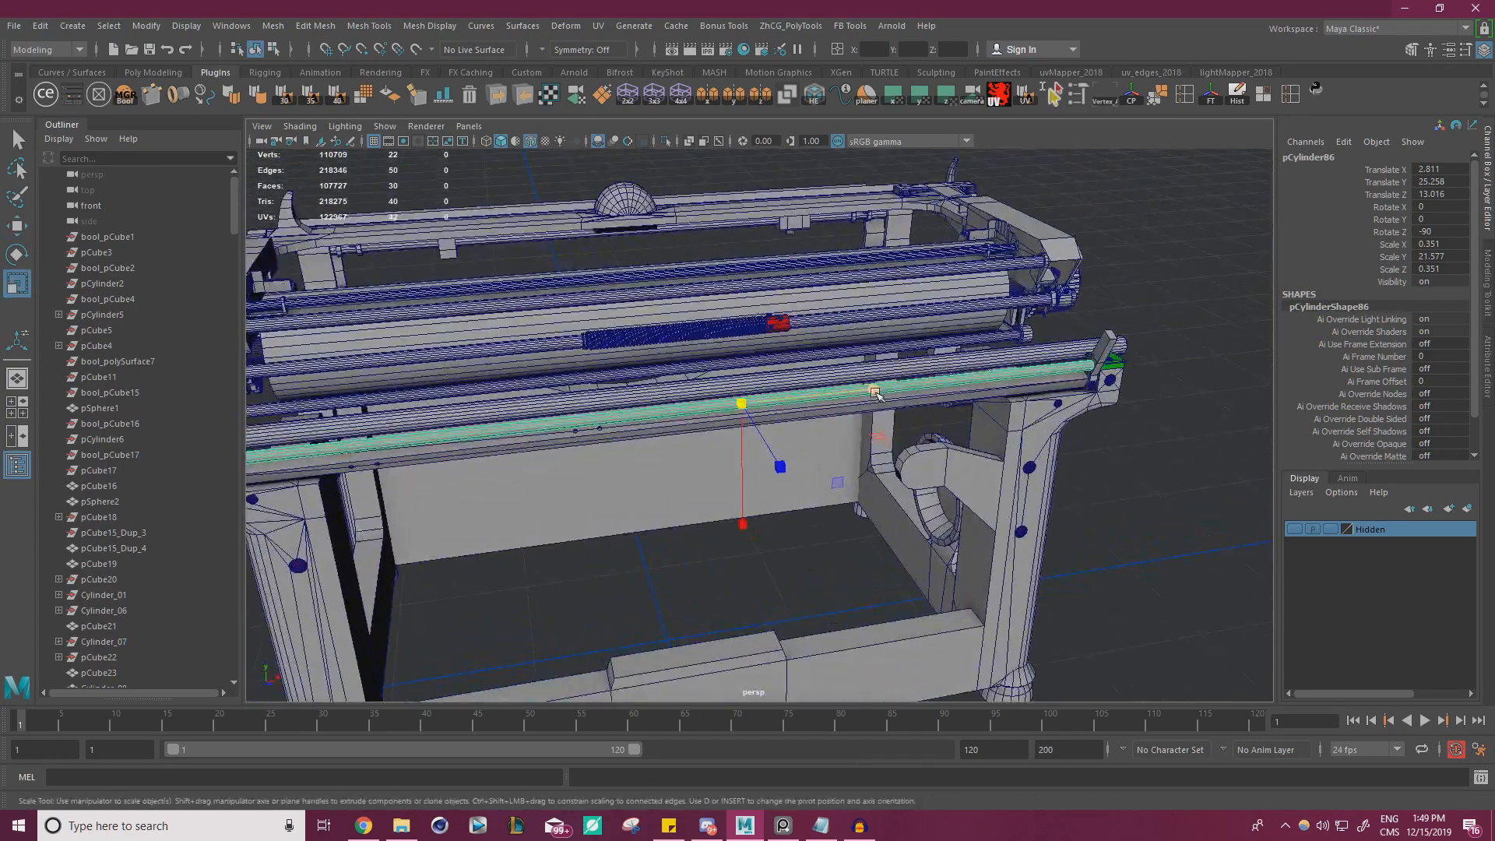
{"action": "left_click_drag", "start_coordinate": [892, 388], "coordinate": [701, 335]}
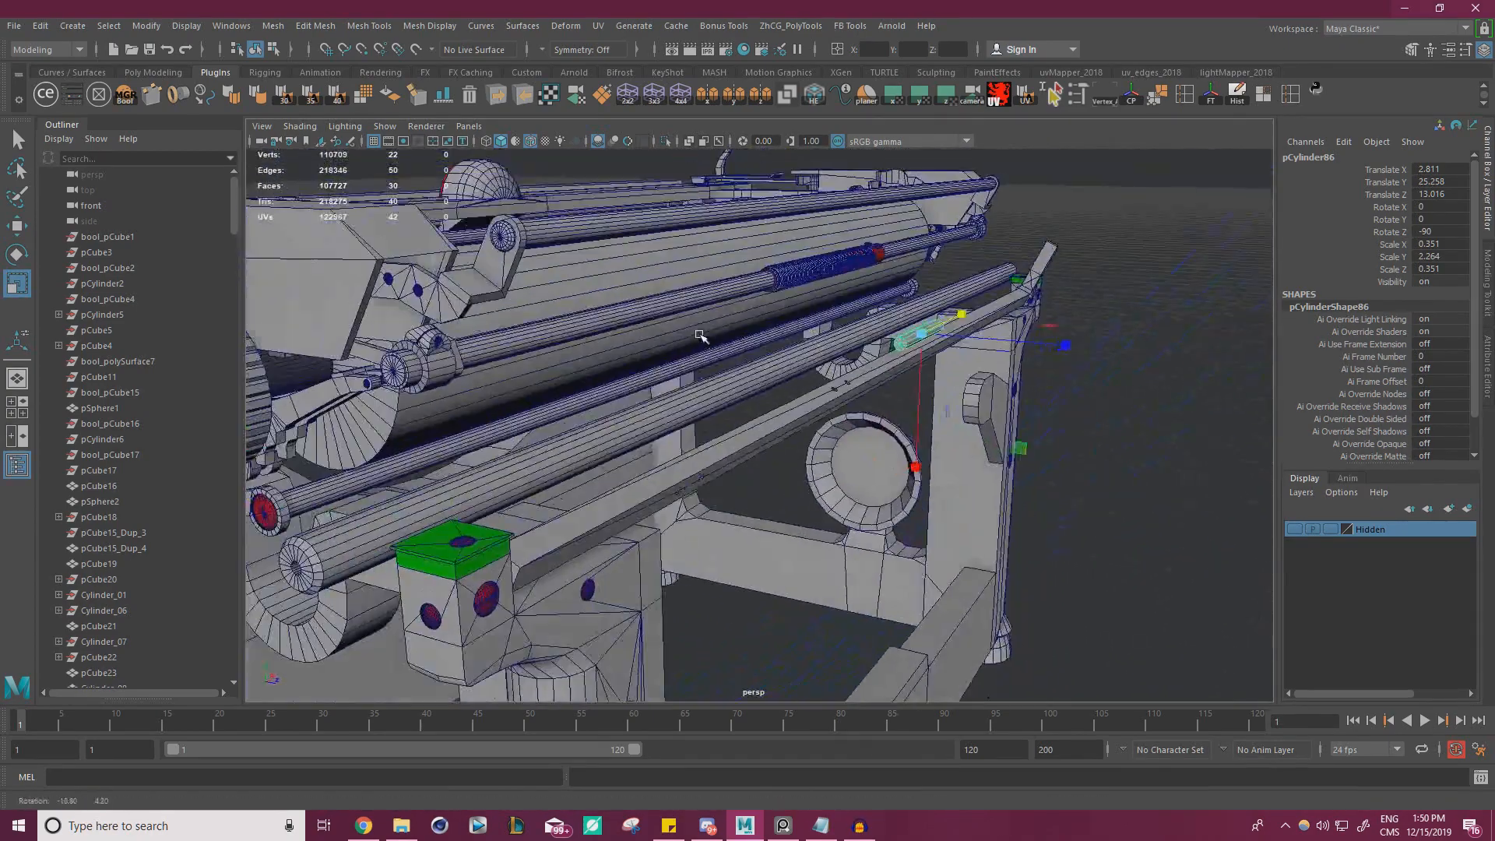
Create a polygon cylinder and move it up to the rear rail, at Translate Y 25.916 and Z 13.496
{"action": "left_click", "coordinate": [599, 228]}
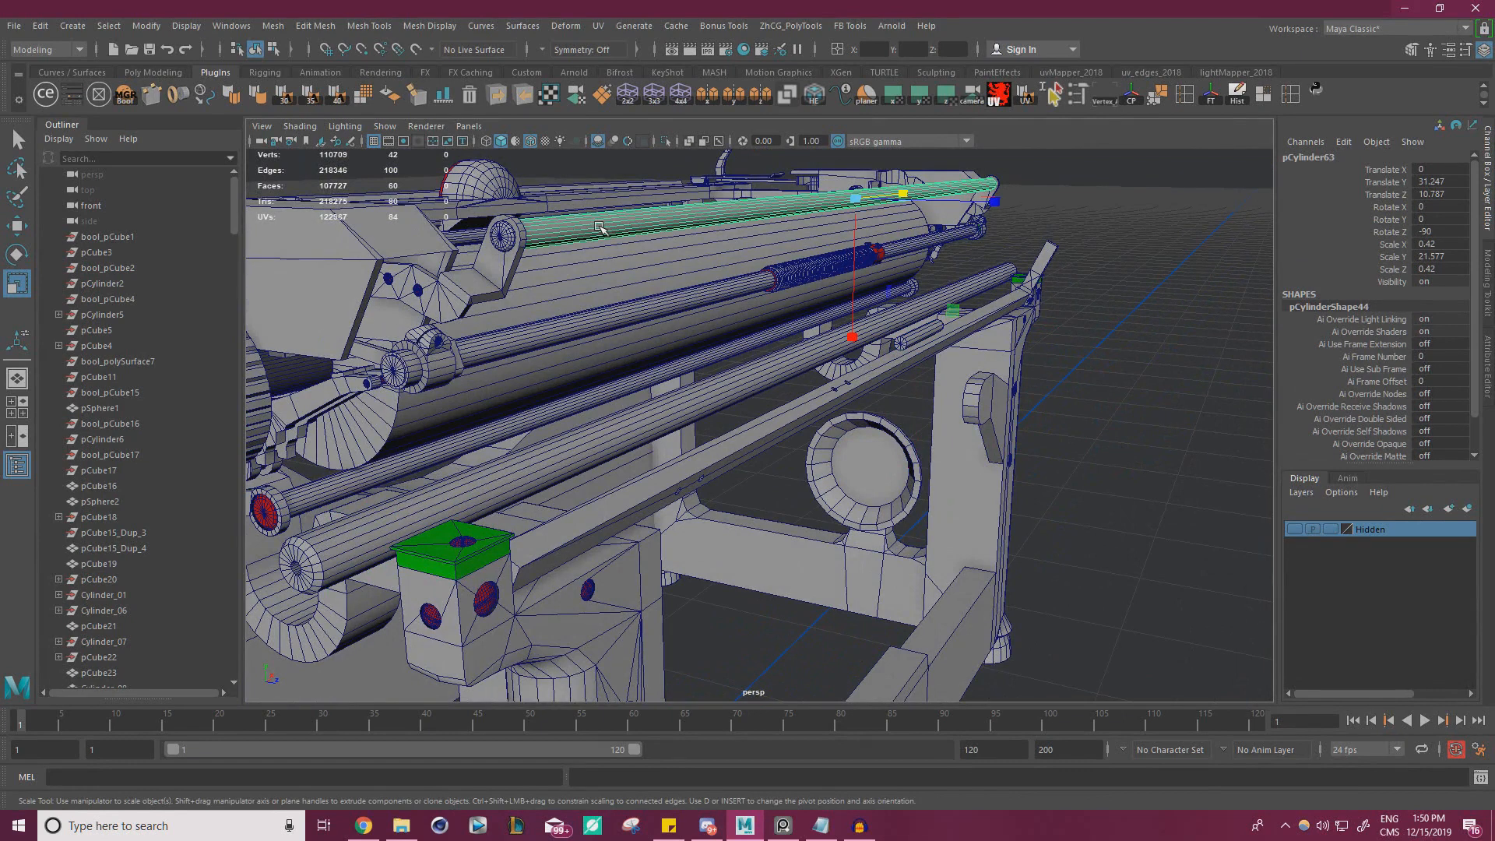
{"action": "key", "text": "w"}
{"action": "left_click", "coordinate": [67, 26]}
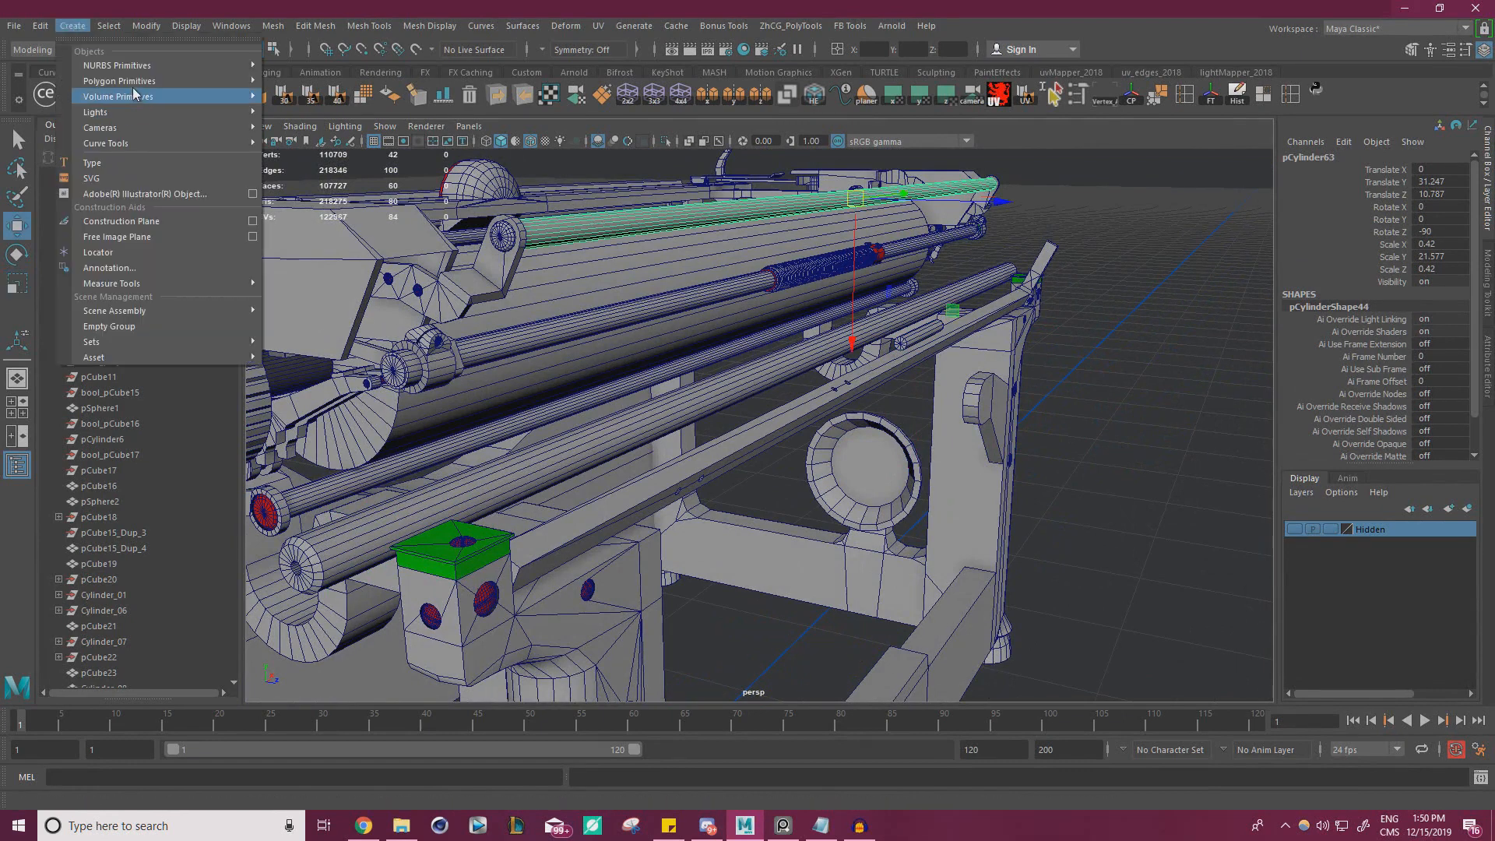
{"action": "mouse_move", "coordinate": [155, 81]}
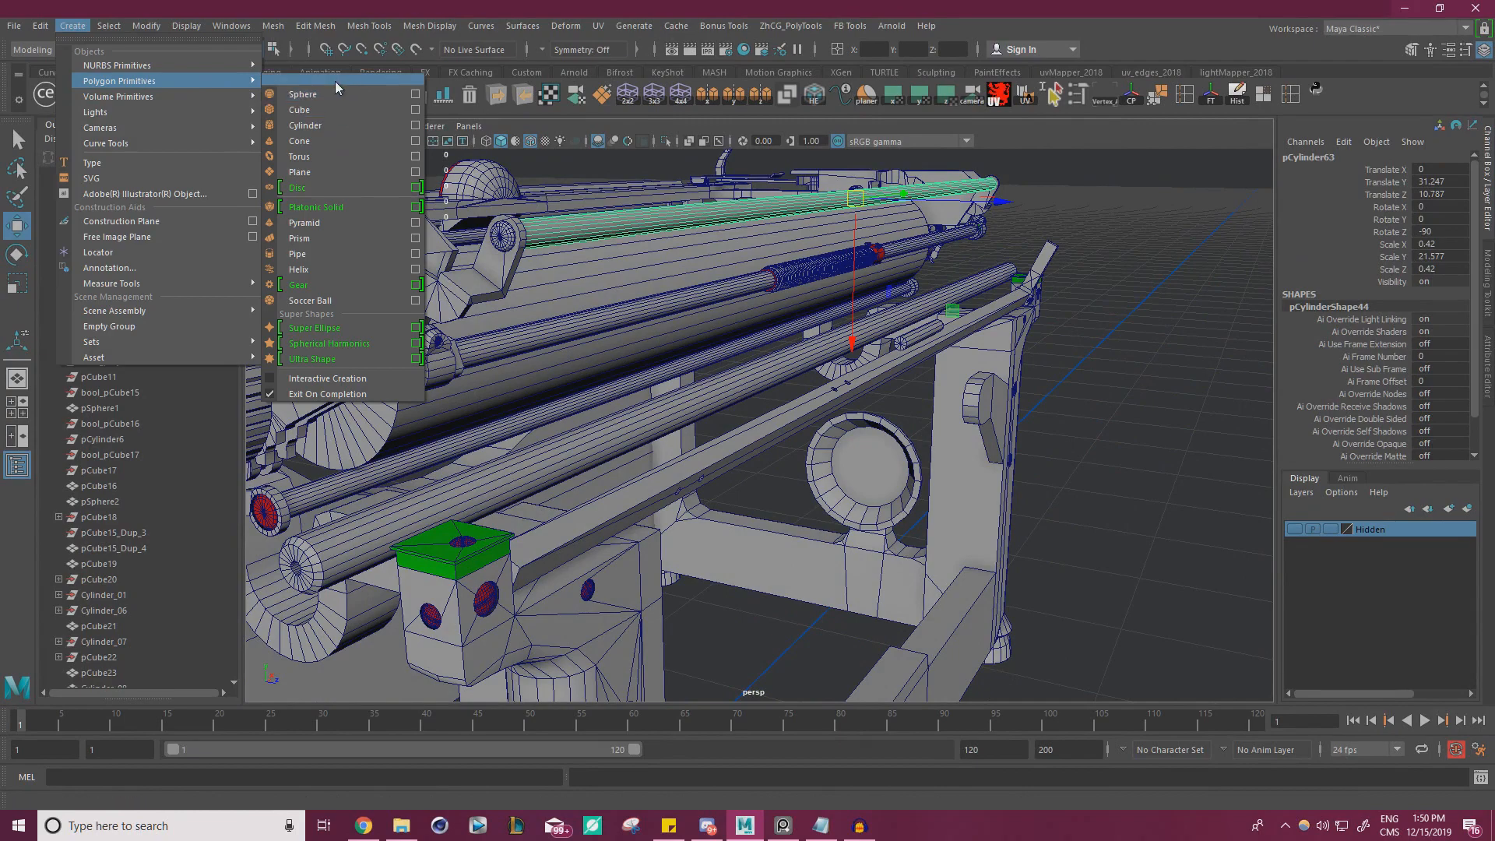
{"action": "left_click", "coordinate": [340, 125]}
{"action": "scroll", "coordinate": [654, 529], "scroll_direction": "down", "scroll_amount": 3}
{"action": "left_click_drag", "start_coordinate": [654, 530], "coordinate": [720, 497], "text": "alt"}
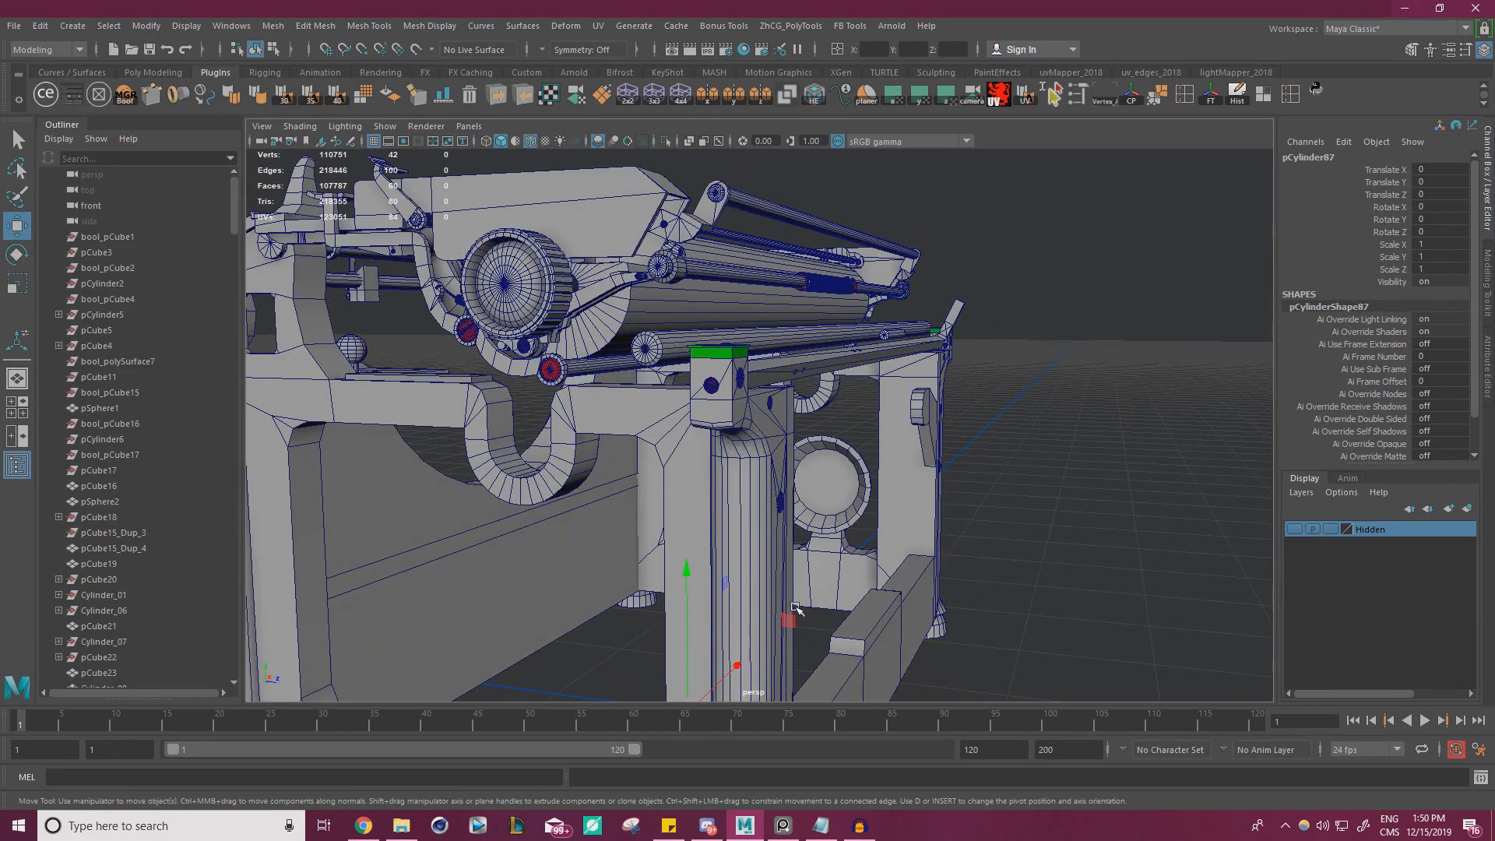
{"action": "left_click_drag", "start_coordinate": [796, 609], "coordinate": [1009, 200]}
{"action": "key", "text": "f"}
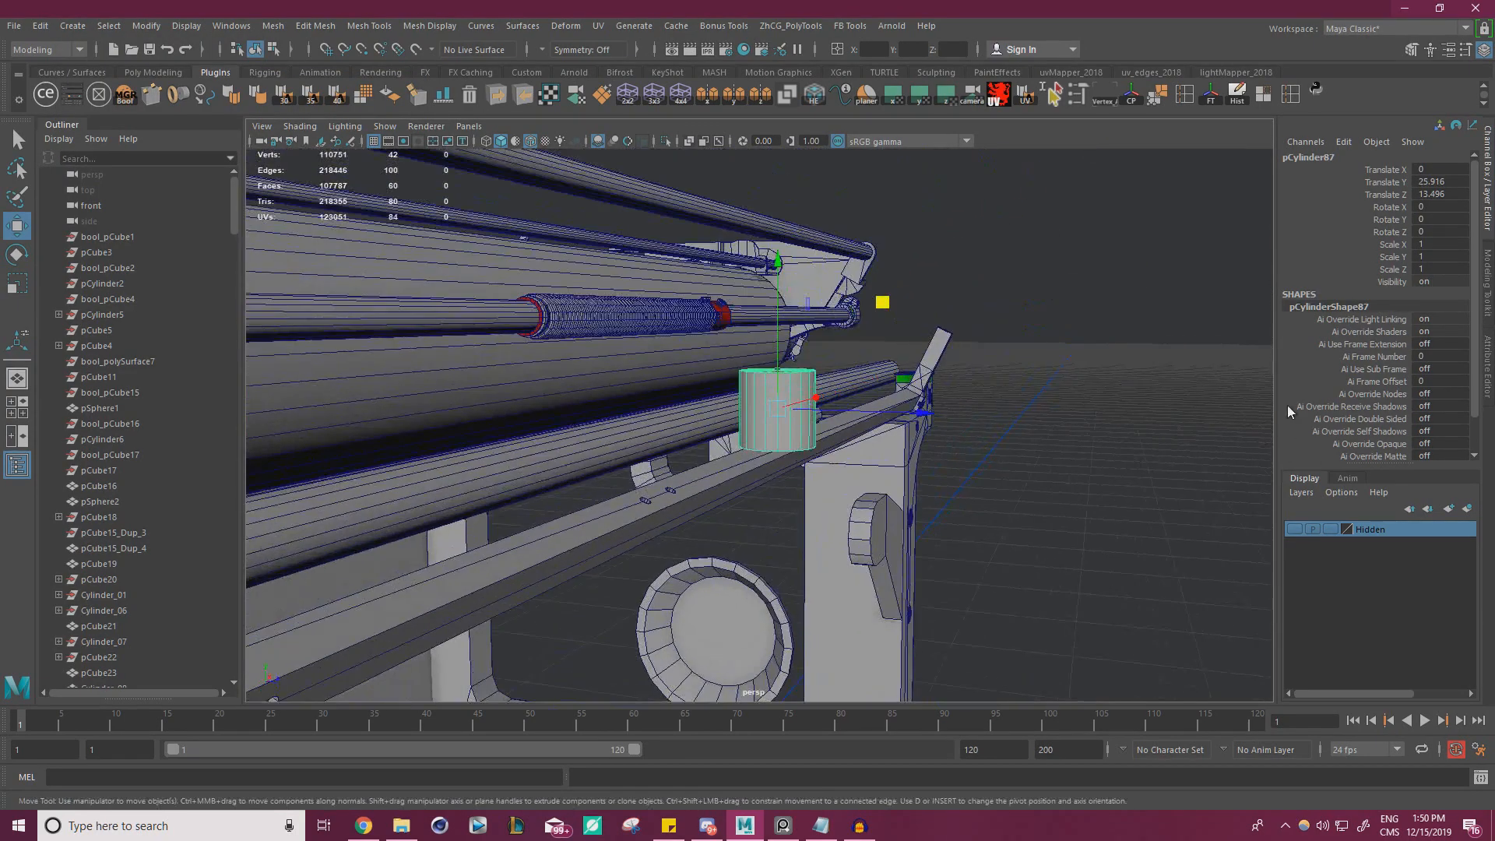
Set the cylinder's axis subdivisions to 14 and rotate it 90 degrees about Z
{"action": "scroll", "coordinate": [1309, 421], "scroll_direction": "down", "scroll_amount": 3}
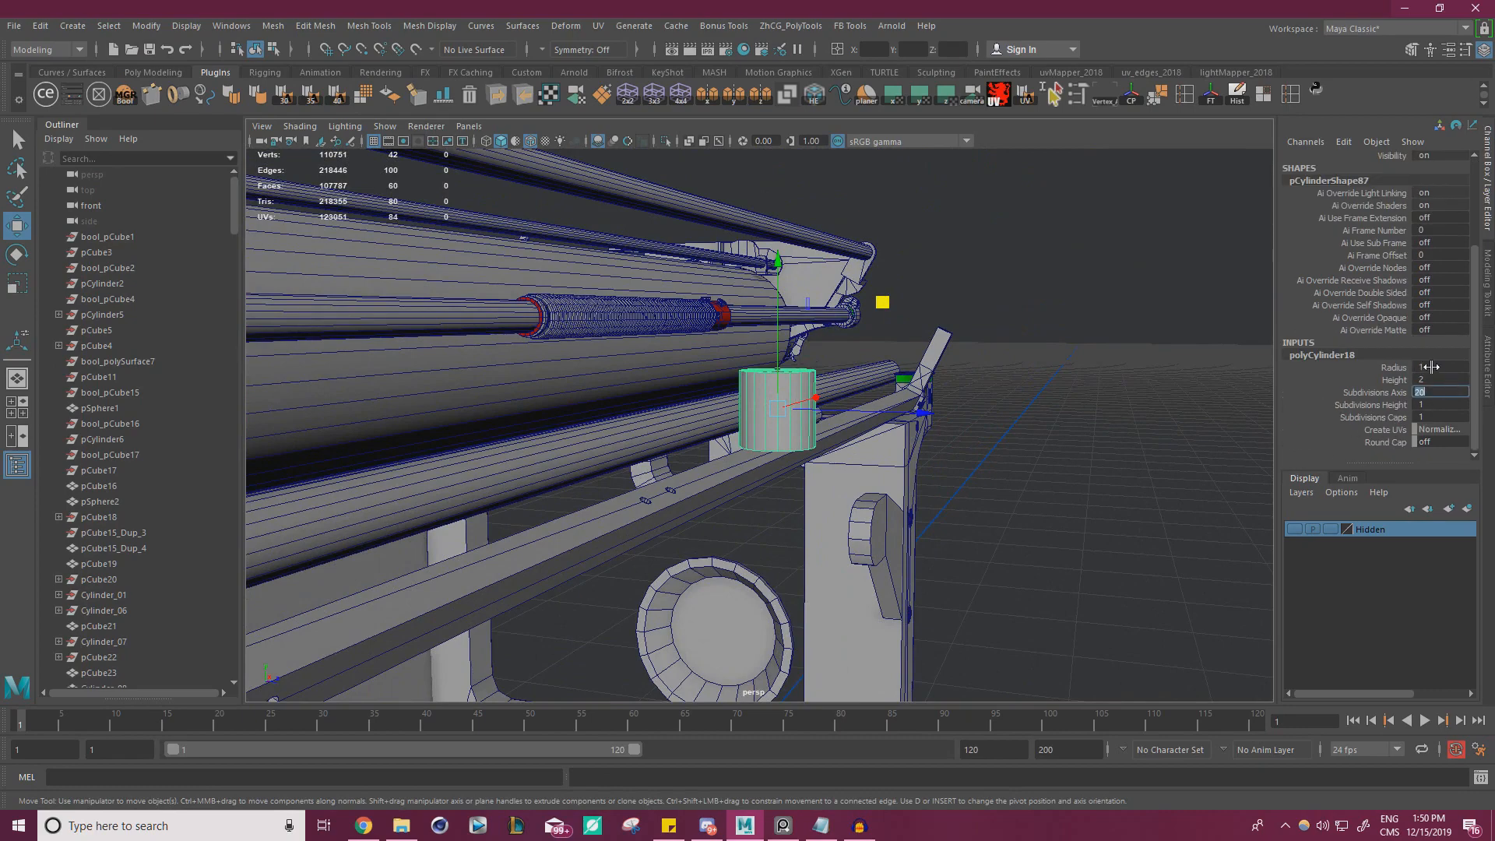
{"action": "left_click_drag", "start_coordinate": [886, 406], "coordinate": [712, 489], "text": "alt"}
{"action": "key", "text": "e"}
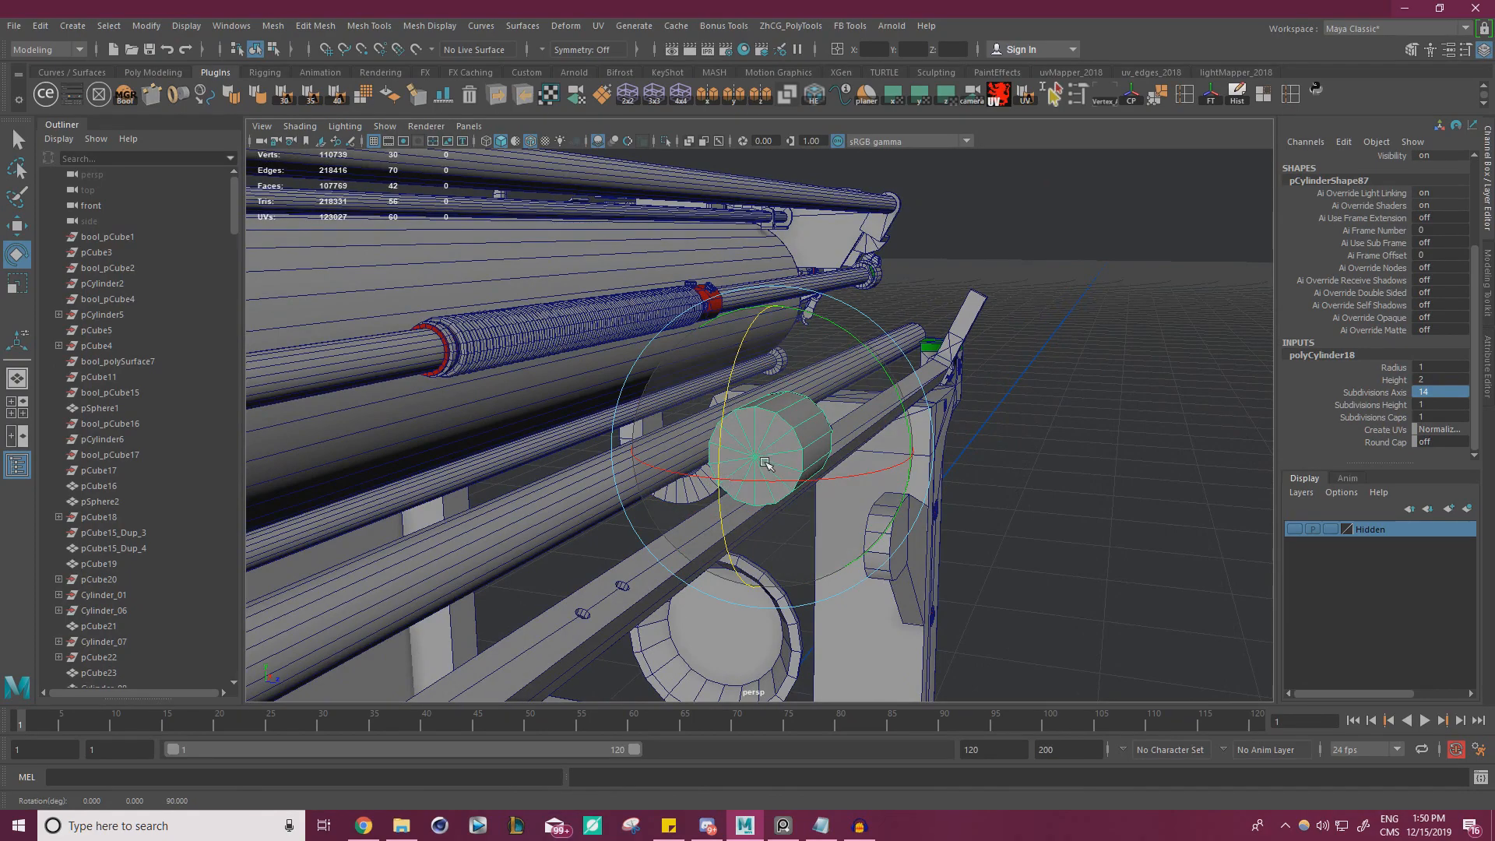
Snap the new cylinder onto the centre of the thin rod's end so that both share one axis
{"action": "key", "text": "w"}
{"action": "left_click_drag", "start_coordinate": [876, 495], "coordinate": [585, 482], "text": "alt"}
{"action": "middle_click_drag", "start_coordinate": [584, 483], "coordinate": [732, 471], "text": "alt"}
{"action": "left_click_drag", "start_coordinate": [731, 471], "coordinate": [717, 464], "text": "alt"}
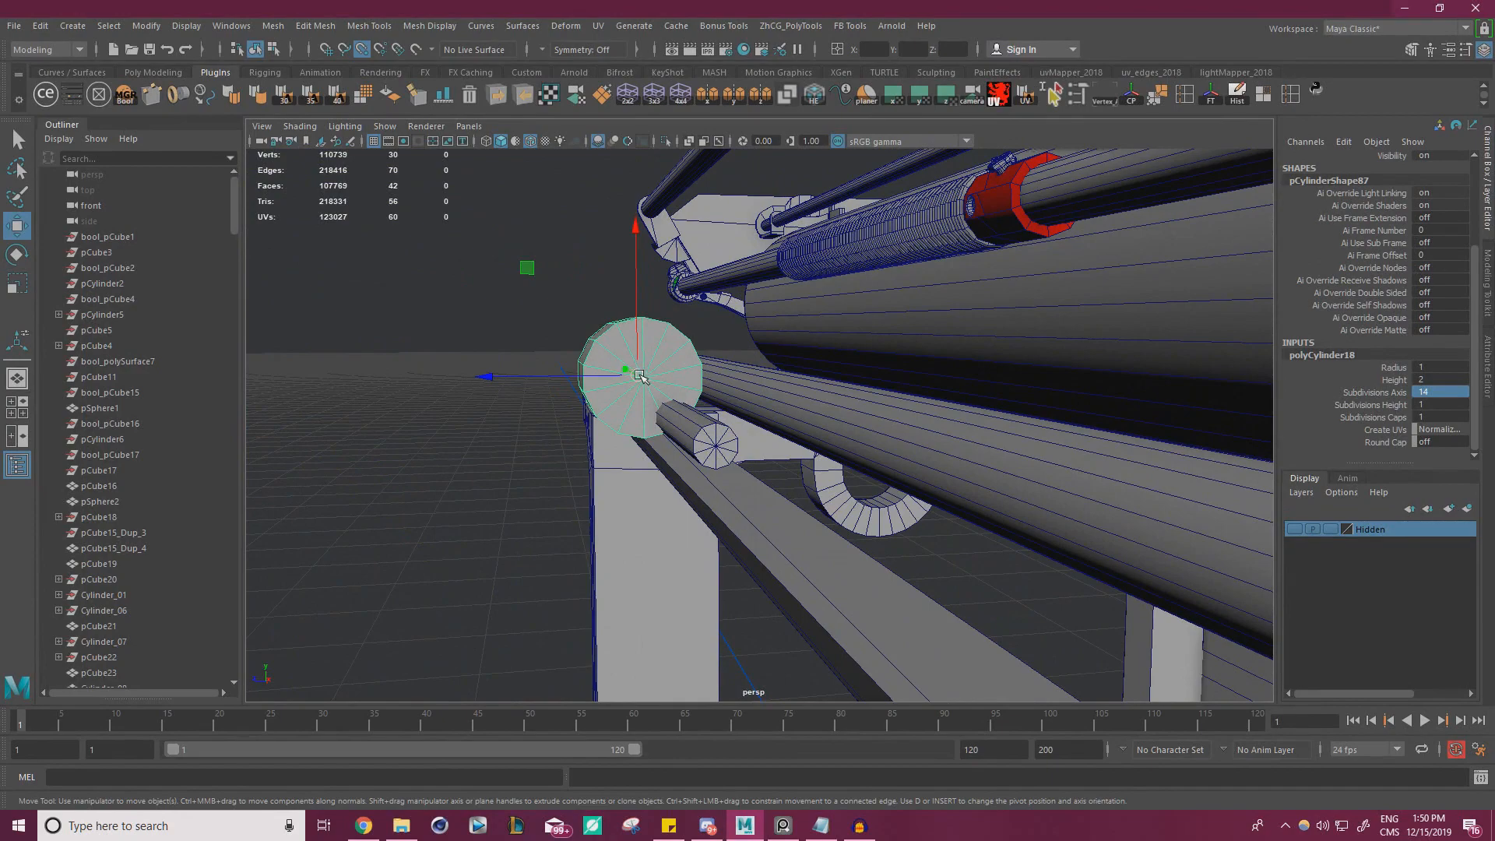
{"action": "left_click_drag", "start_coordinate": [640, 375], "coordinate": [803, 458]}
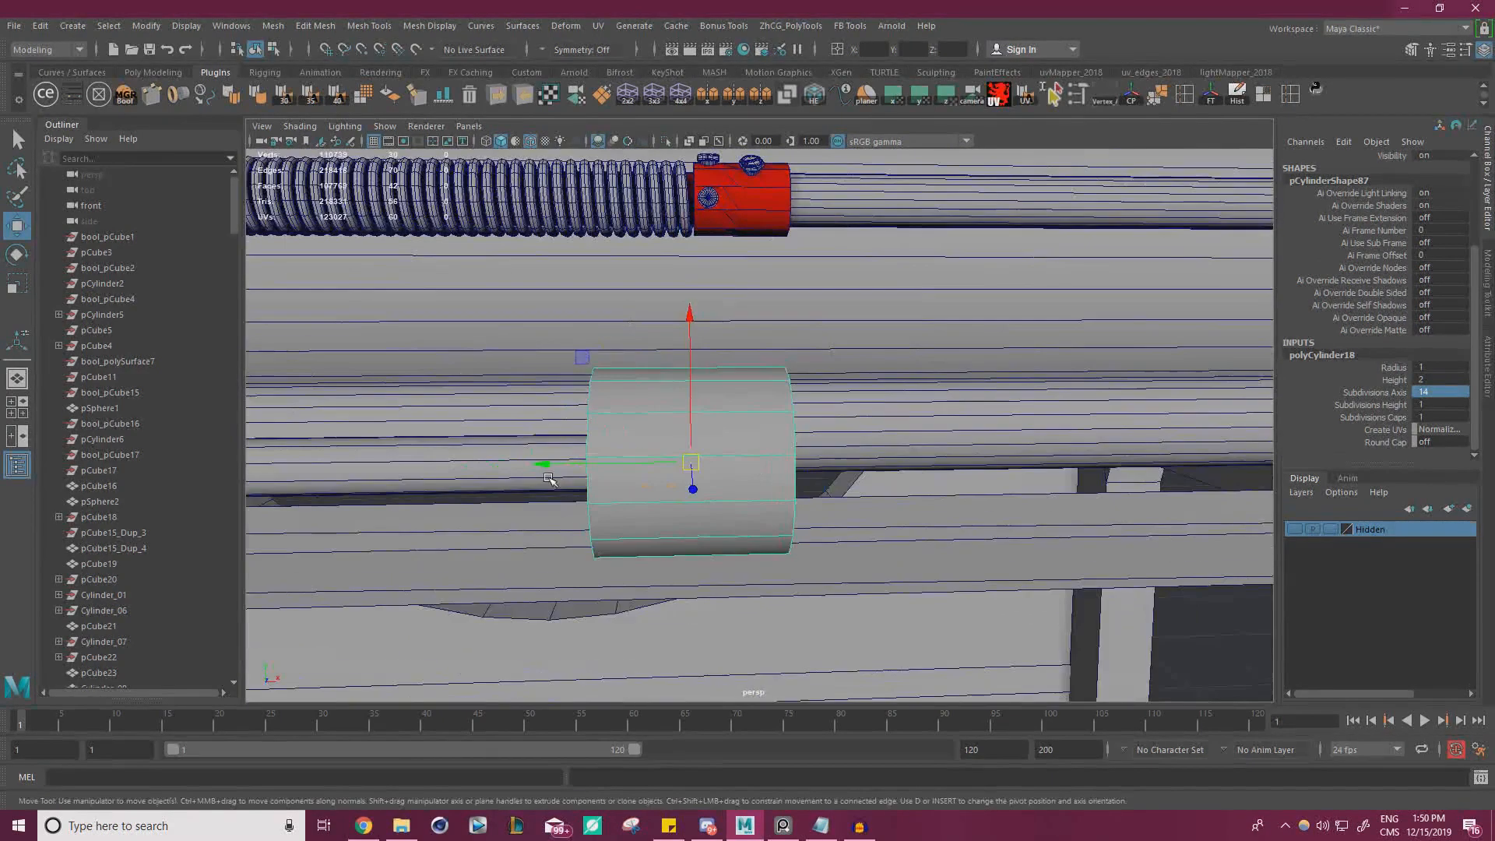
{"action": "left_click", "coordinate": [488, 465]}
{"action": "left_click", "coordinate": [726, 426]}
{"action": "left_click_drag", "start_coordinate": [726, 426], "coordinate": [835, 426], "text": "alt"}
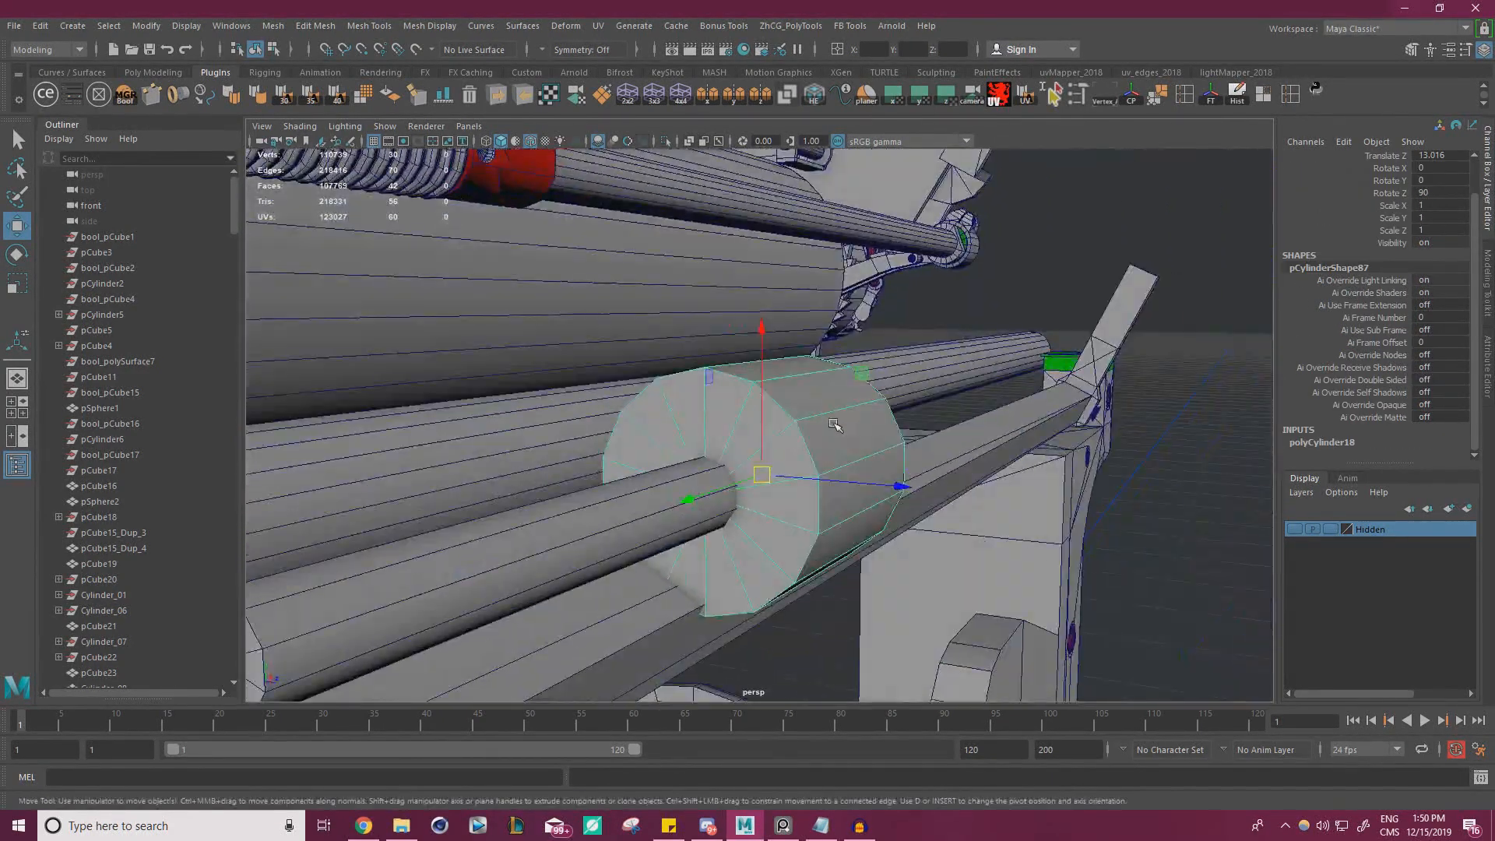
Scale the new cylinder's cross-section to 0.294 in X and Z, and delete the old thin rod
{"action": "key", "text": "r"}
{"action": "left_click_drag", "start_coordinate": [861, 374], "coordinate": [817, 391]}
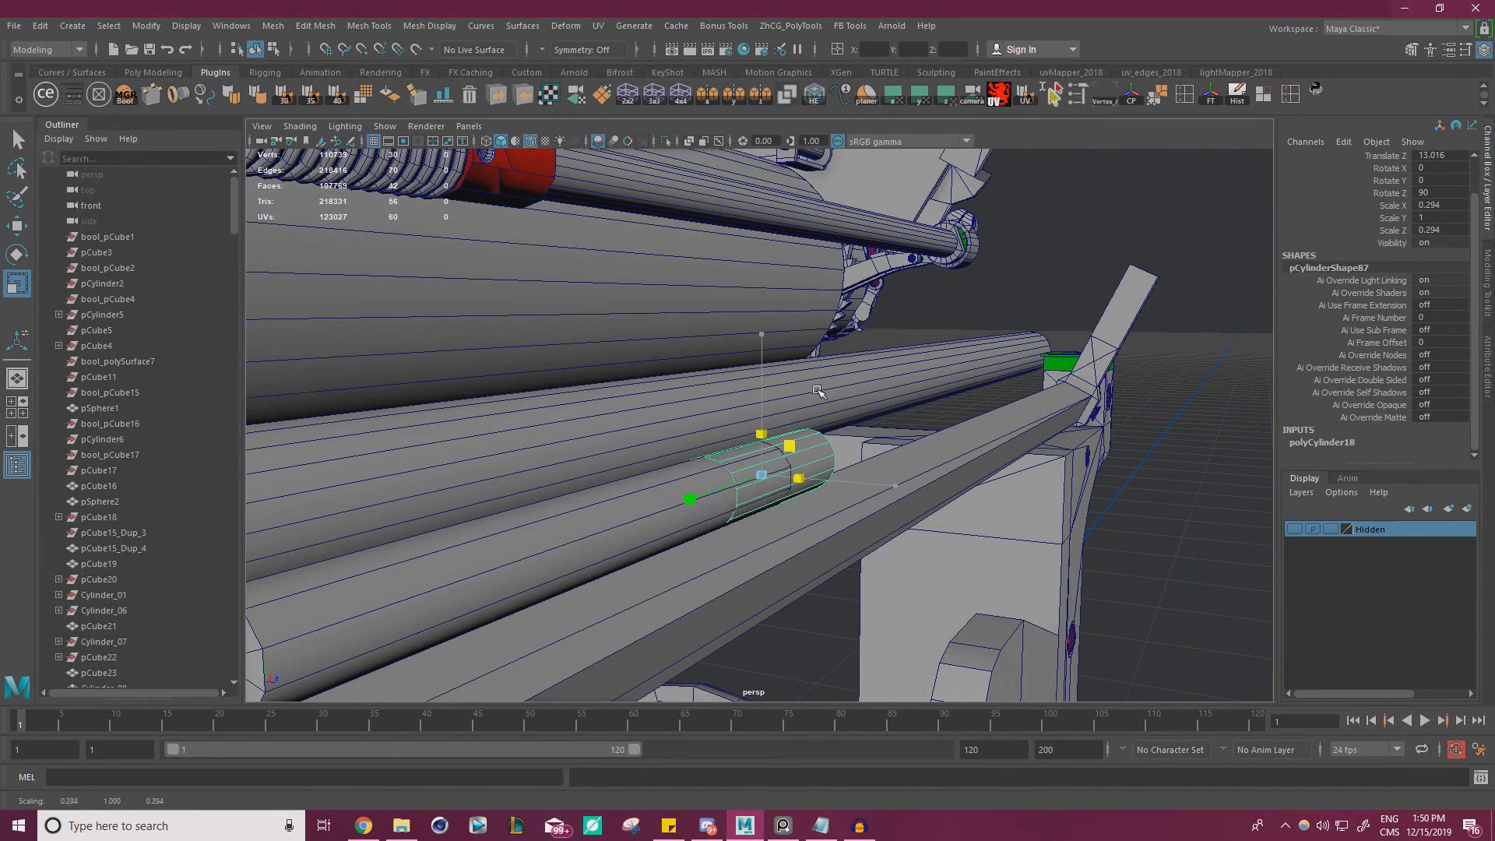
{"action": "left_click", "coordinate": [599, 506]}
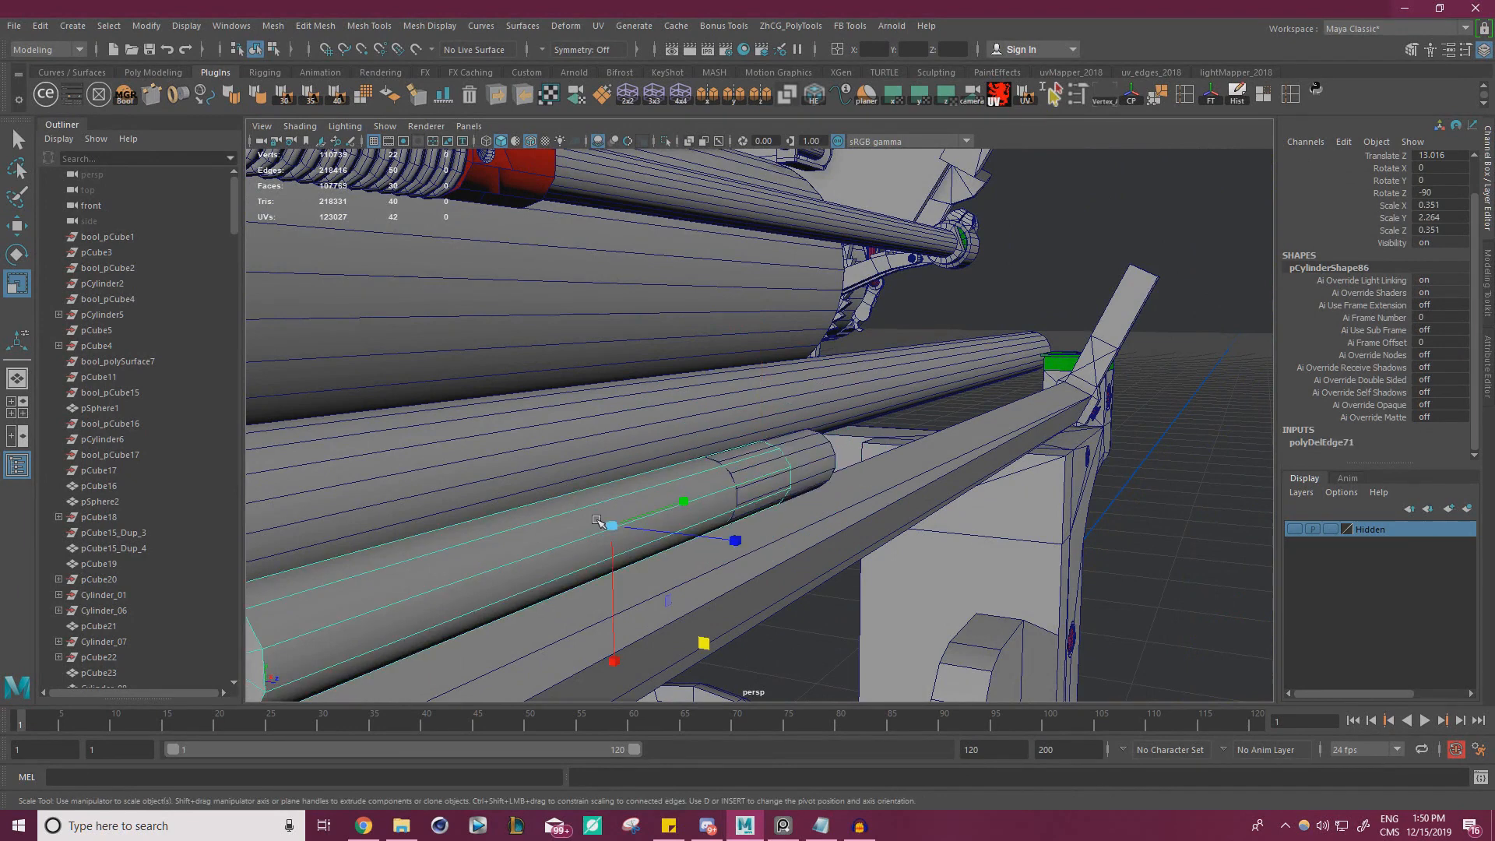
{"action": "key", "text": "Delete"}
Lengthen the new rod by moving the vertices of one end along the rail to the angled lever
{"action": "left_click", "coordinate": [788, 460]}
{"action": "right_click_drag", "start_coordinate": [786, 459], "coordinate": [712, 378]}
{"action": "left_click_drag", "start_coordinate": [738, 433], "coordinate": [647, 425], "text": "alt"}
{"action": "left_click_drag", "start_coordinate": [681, 377], "coordinate": [841, 553]}
{"action": "scroll", "coordinate": [779, 498], "scroll_direction": "down", "scroll_amount": 4}
{"action": "middle_click_drag", "start_coordinate": [693, 448], "coordinate": [576, 471], "text": "alt"}
{"action": "key", "text": "w"}
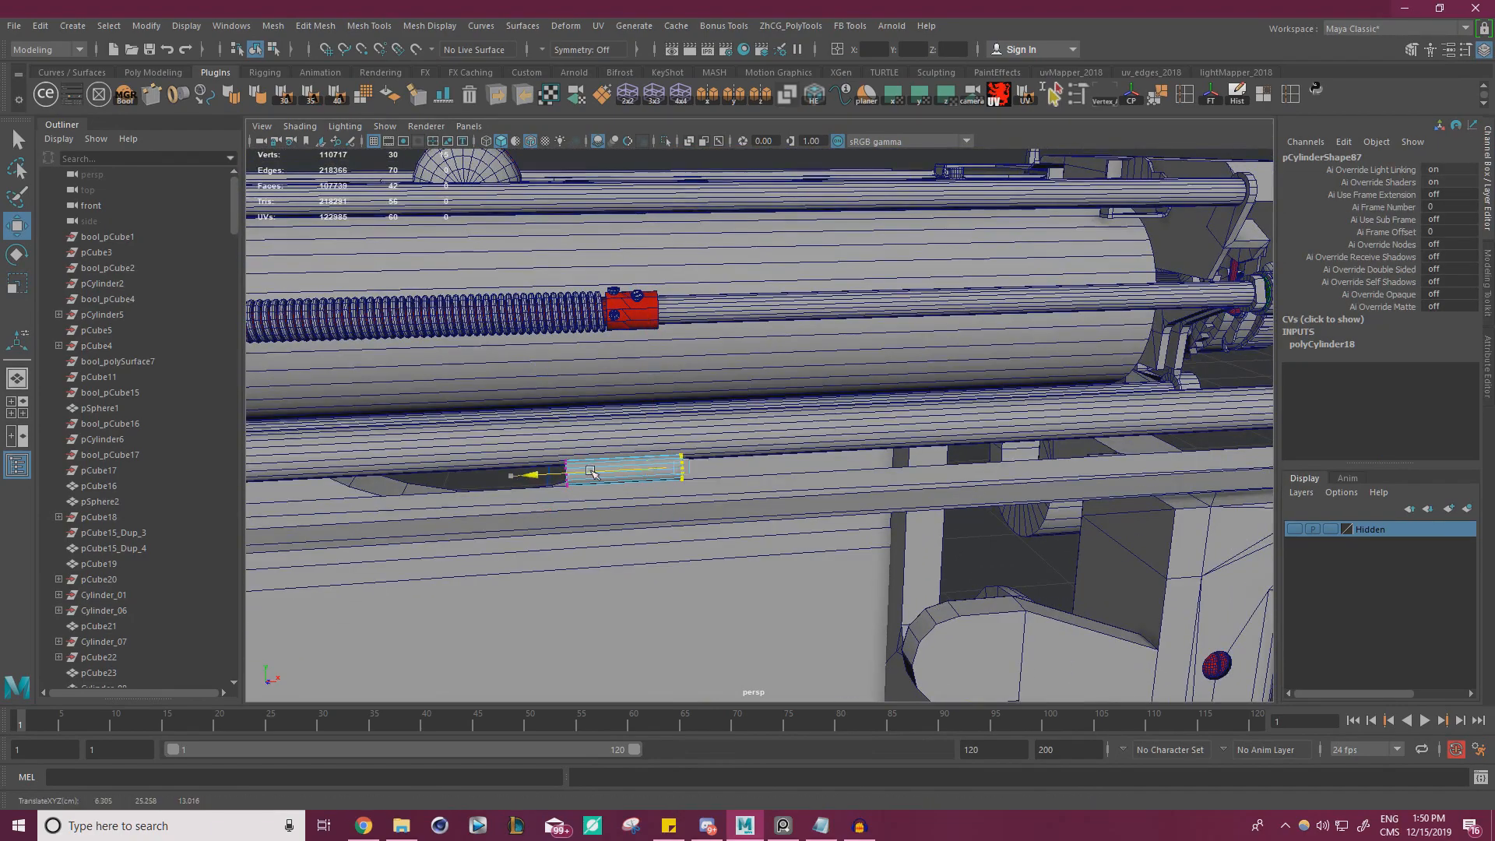
{"action": "left_click_drag", "start_coordinate": [561, 476], "coordinate": [692, 460], "text": "alt"}
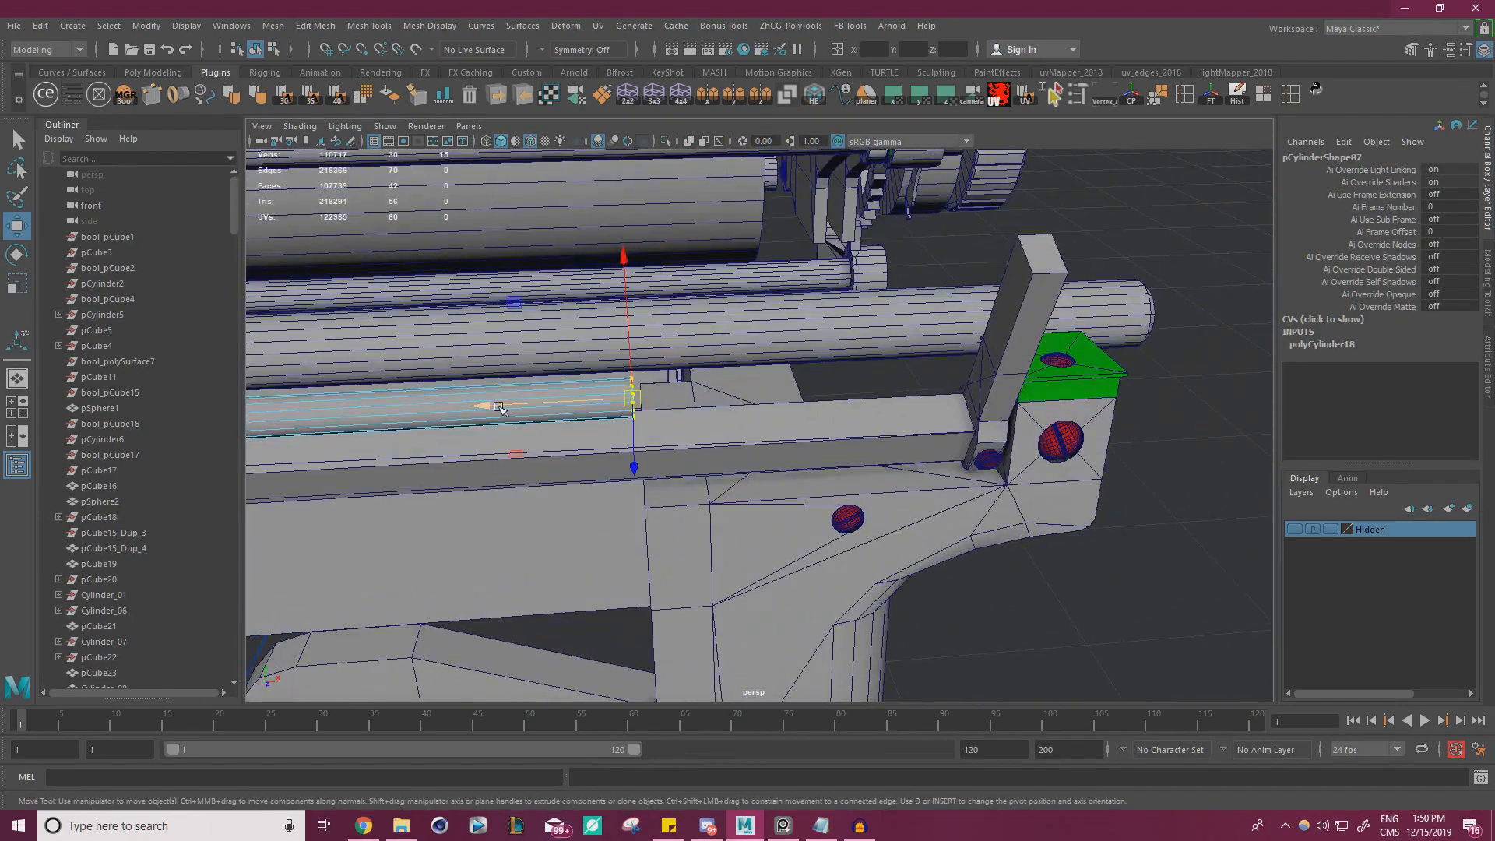
{"action": "left_click_drag", "start_coordinate": [500, 406], "coordinate": [976, 383]}
{"action": "scroll", "coordinate": [820, 413], "scroll_direction": "down", "scroll_amount": 4}
{"action": "middle_click_drag", "start_coordinate": [820, 413], "coordinate": [1122, 389], "text": "alt"}
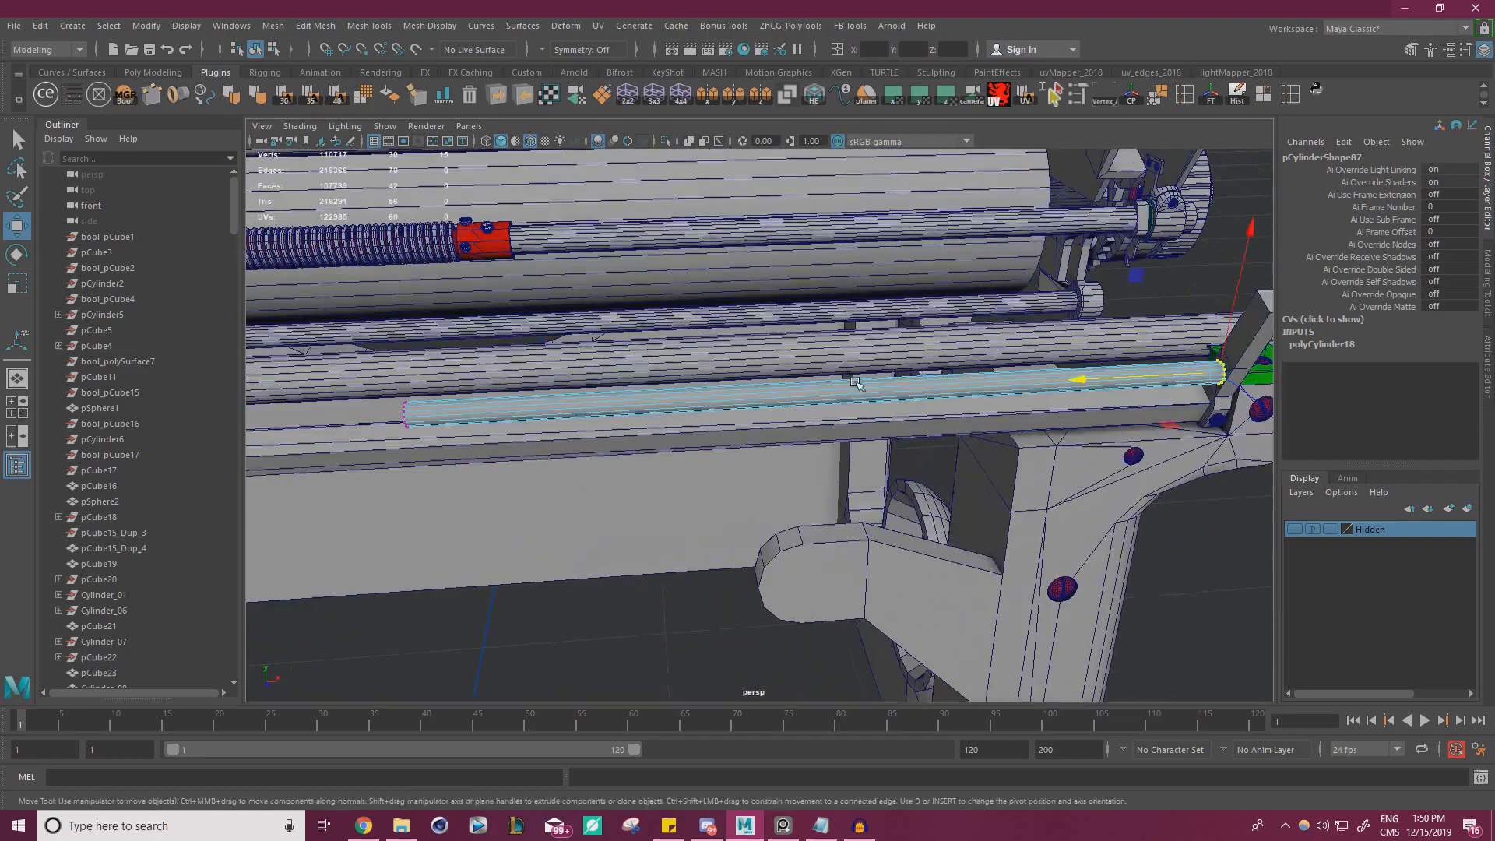
Move the opposite end's vertices along the rod and snap them level with the flat rail's far end
{"action": "left_click_drag", "start_coordinate": [619, 527], "coordinate": [302, 339]}
{"action": "scroll", "coordinate": [303, 374], "scroll_direction": "down", "scroll_amount": 3}
{"action": "middle_click_drag", "start_coordinate": [304, 402], "coordinate": [937, 399], "text": "alt"}
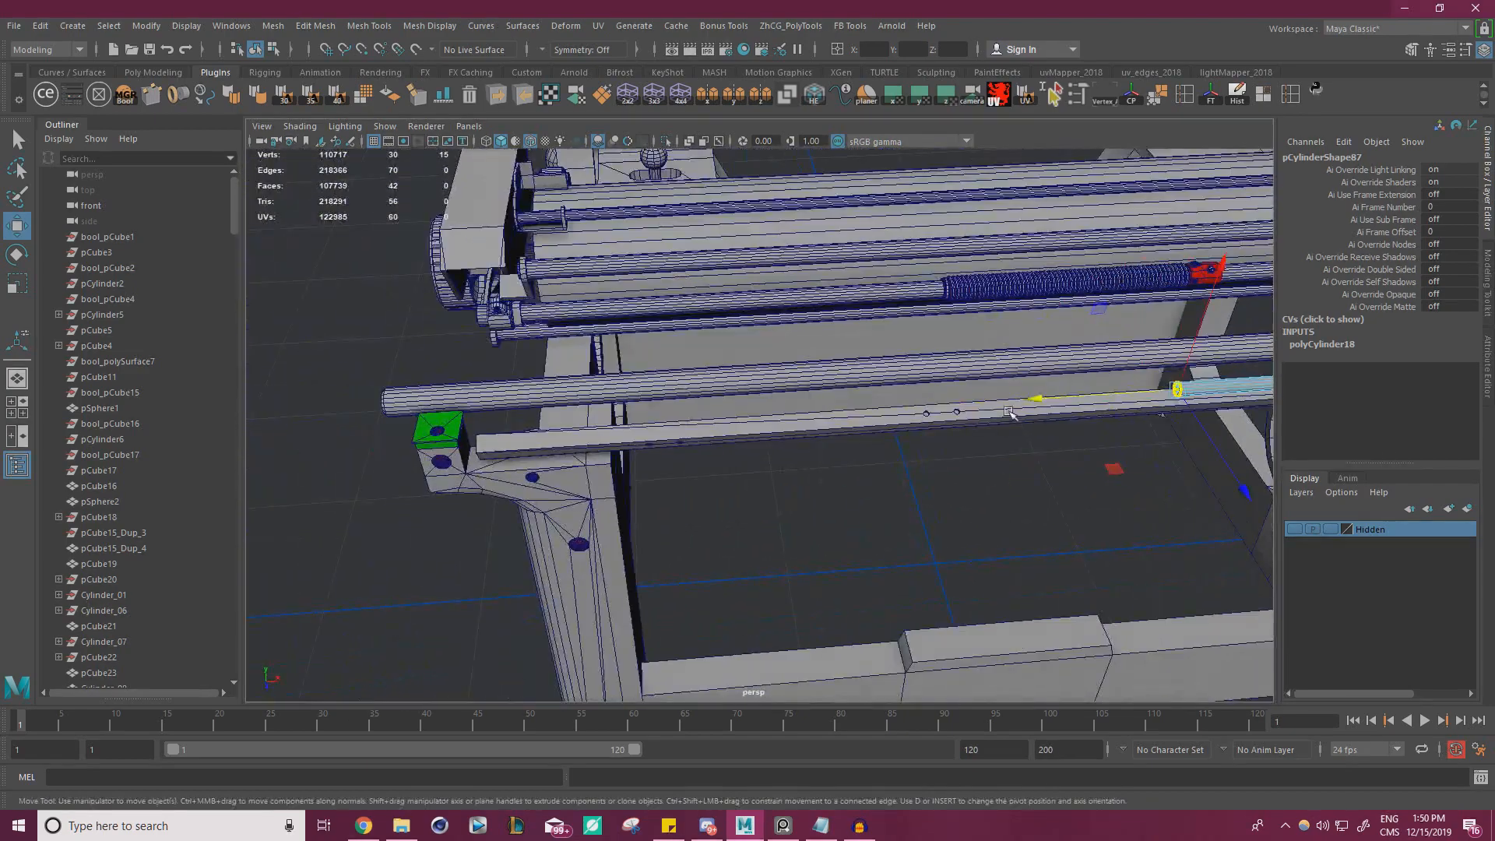
{"action": "left_click_drag", "start_coordinate": [895, 415], "coordinate": [494, 451]}
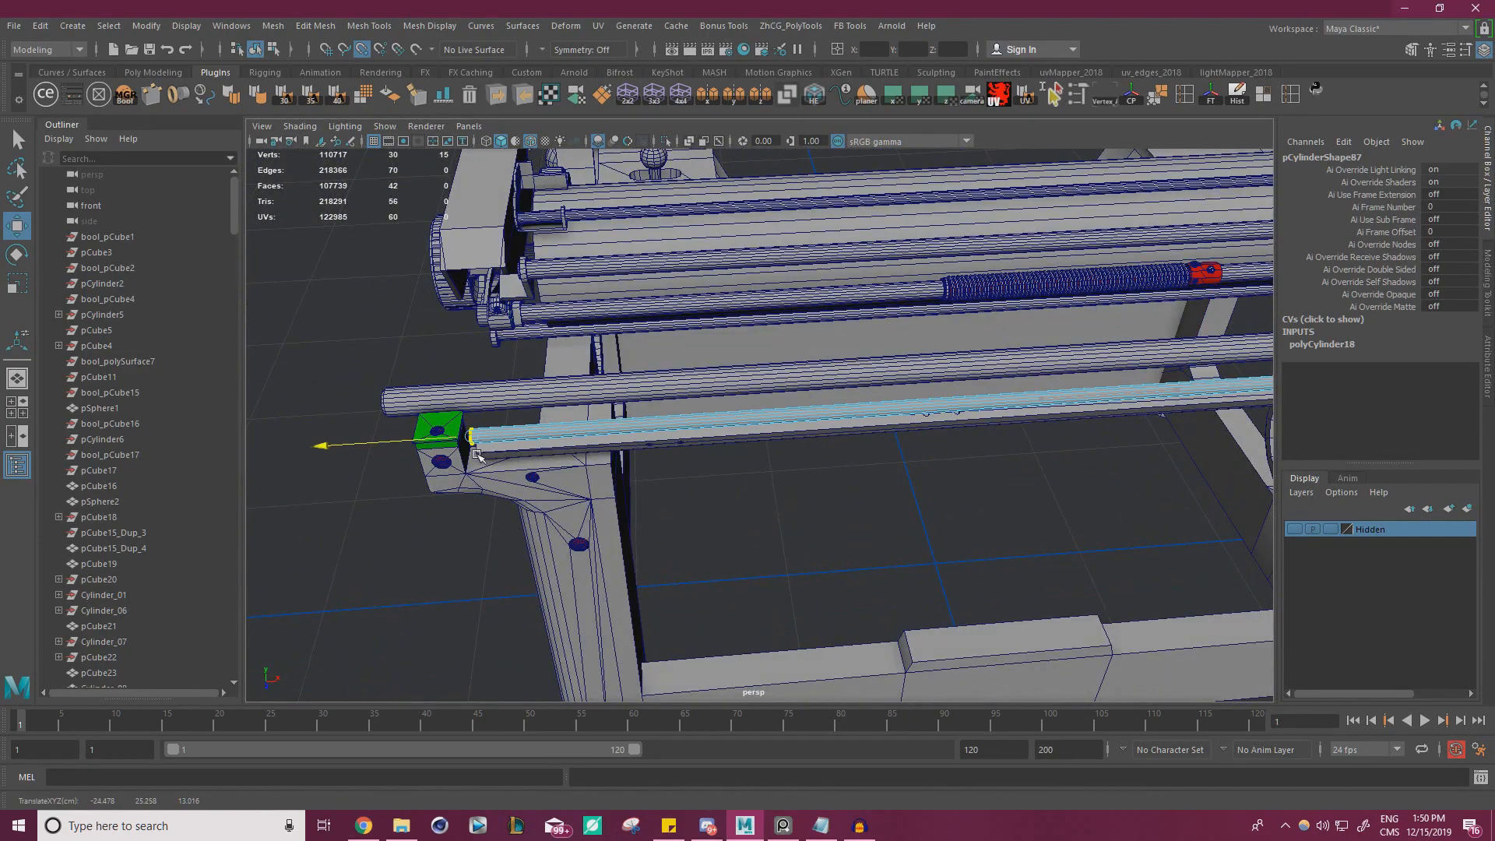
Inspect the lengthened rod and the place where its end meets the angled lever
{"action": "scroll", "coordinate": [941, 428], "scroll_direction": "down", "scroll_amount": 4}
{"action": "middle_click_drag", "start_coordinate": [941, 429], "coordinate": [537, 416], "text": "alt"}
{"action": "left_click_drag", "start_coordinate": [817, 436], "coordinate": [693, 351], "text": "alt"}
{"action": "right_click_drag", "start_coordinate": [880, 358], "coordinate": [1031, 367], "text": "alt"}
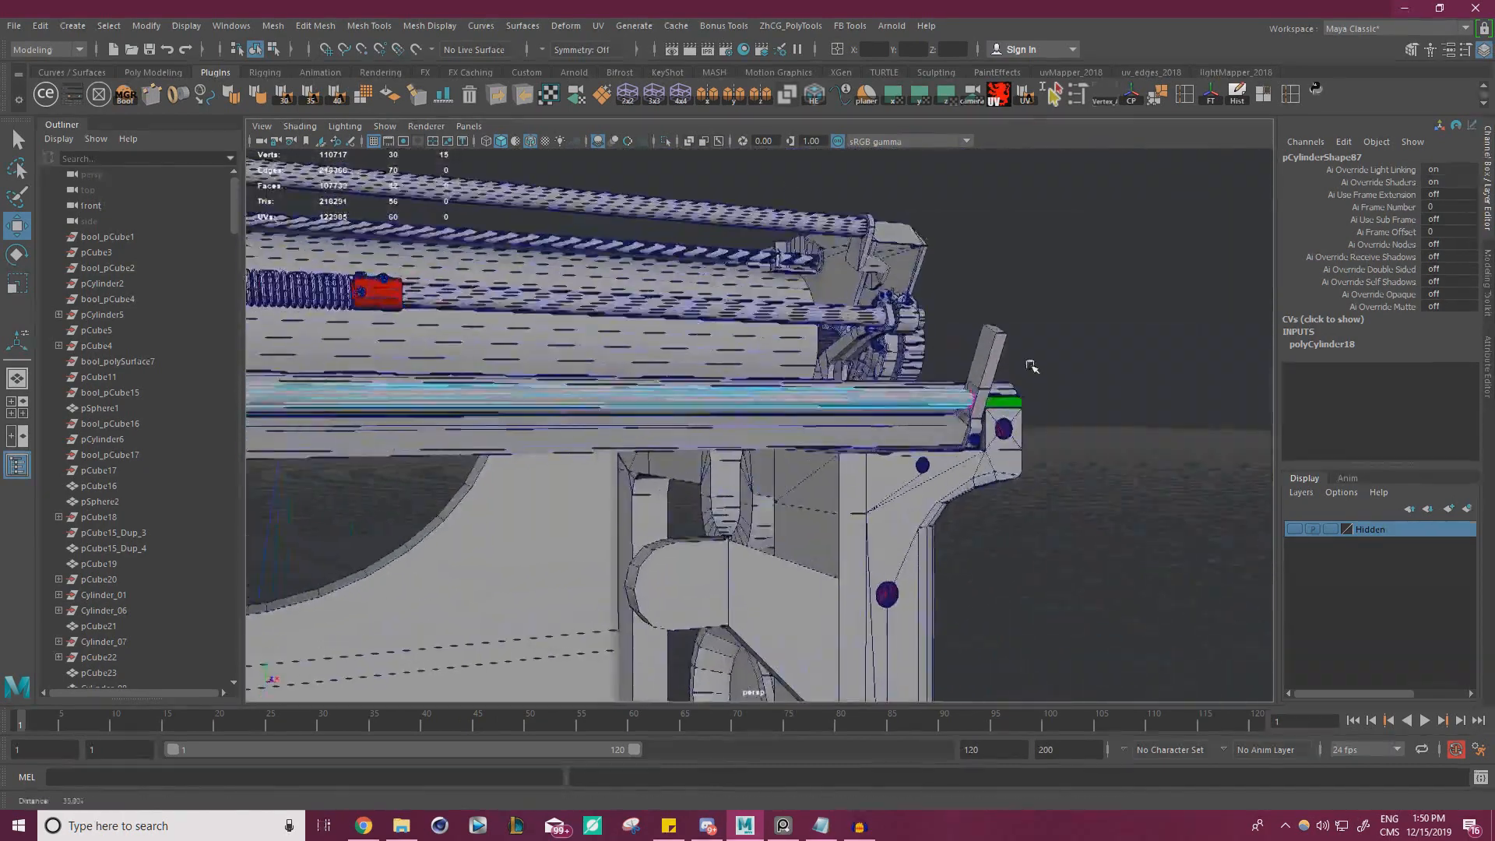
{"action": "middle_click_drag", "start_coordinate": [1032, 367], "coordinate": [798, 389], "text": "alt"}
{"action": "right_click_drag", "start_coordinate": [798, 389], "coordinate": [1007, 373], "text": "alt"}
{"action": "right_click_drag", "start_coordinate": [959, 265], "coordinate": [1062, 220]}
{"action": "left_click", "coordinate": [1062, 222]}
{"action": "left_click_drag", "start_coordinate": [1051, 234], "coordinate": [901, 328], "text": "alt"}
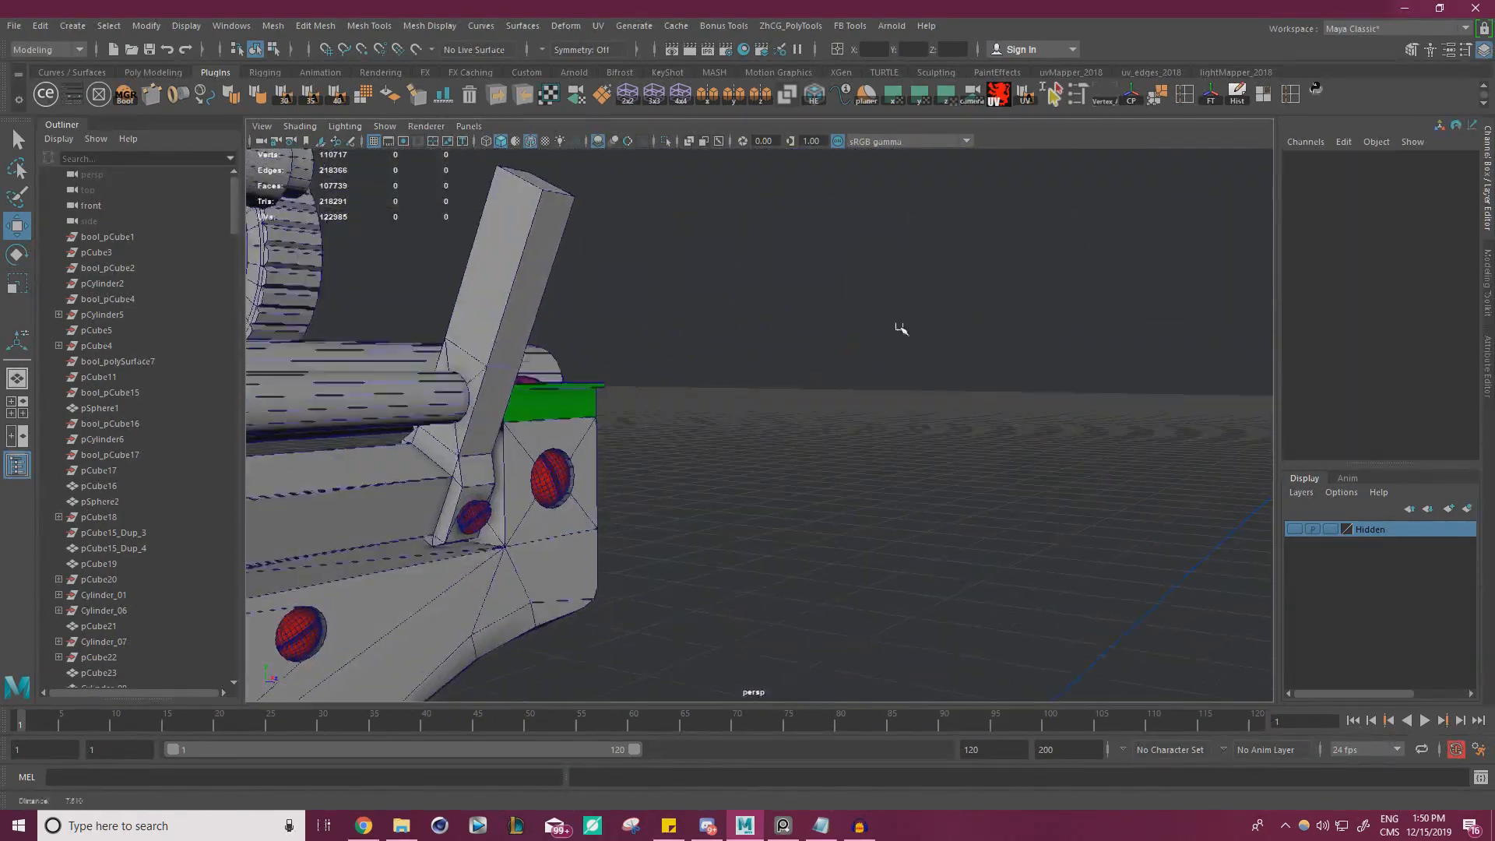
{"action": "middle_click_drag", "start_coordinate": [787, 370], "coordinate": [880, 382], "text": "alt"}
{"action": "right_click_drag", "start_coordinate": [881, 382], "coordinate": [927, 398], "text": "alt"}
Delete the surplus poked edges and their centre vertex from the angled lever's face around the rod's end
{"action": "left_click", "coordinate": [595, 358]}
{"action": "key", "text": "f"}
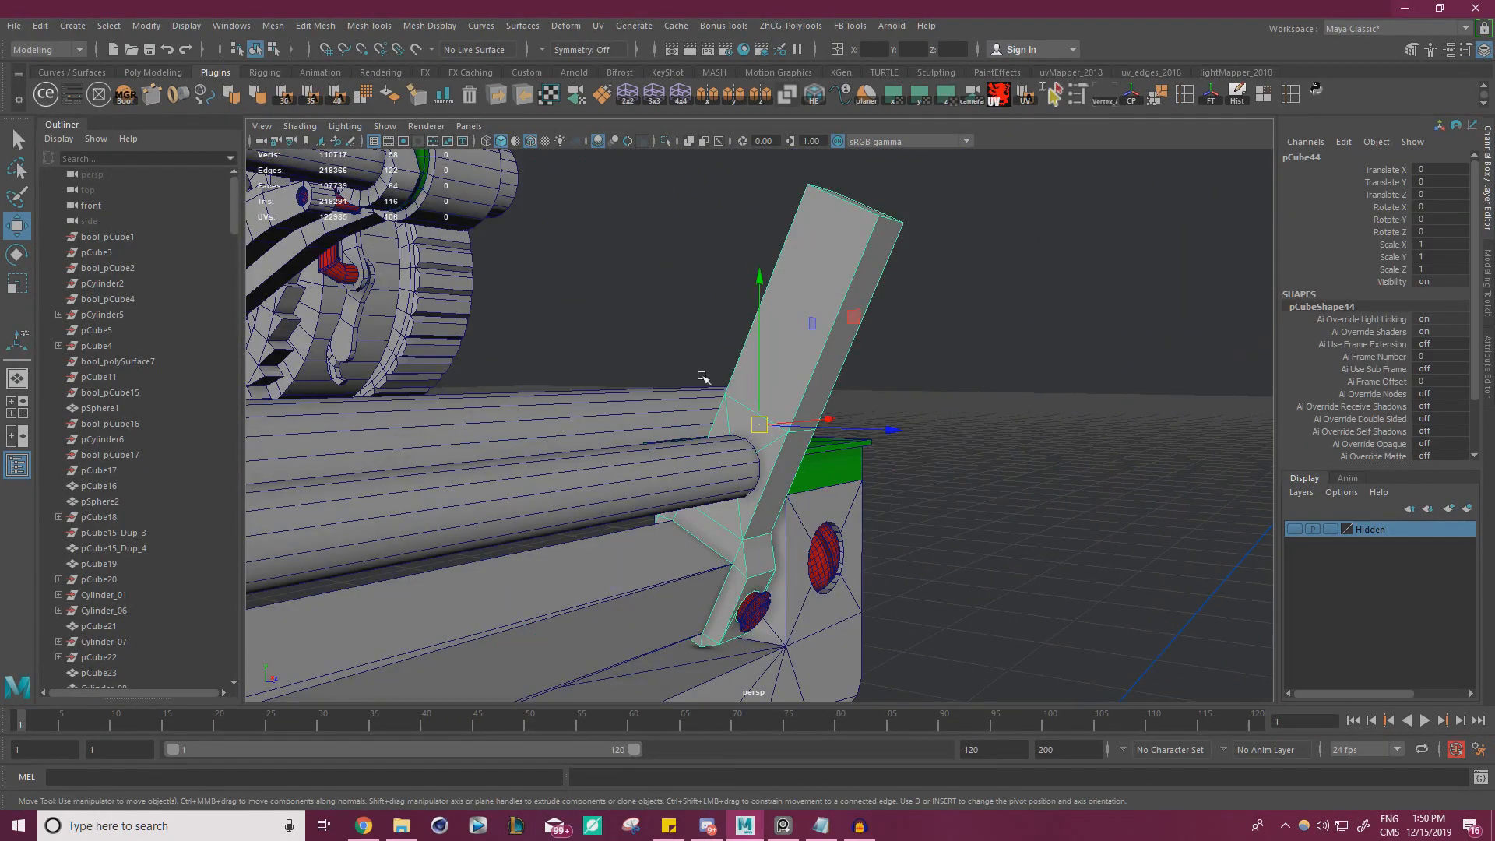
{"action": "left_click_drag", "start_coordinate": [704, 377], "coordinate": [489, 377], "text": "alt"}
{"action": "right_click_drag", "start_coordinate": [489, 377], "coordinate": [608, 389], "text": "alt"}
{"action": "left_click_drag", "start_coordinate": [608, 389], "coordinate": [829, 436], "text": "alt"}
{"action": "right_click_drag", "start_coordinate": [830, 436], "coordinate": [911, 506], "text": "alt"}
{"action": "right_click_drag", "start_coordinate": [723, 377], "coordinate": [725, 346]}
{"action": "left_click", "coordinate": [792, 469]}
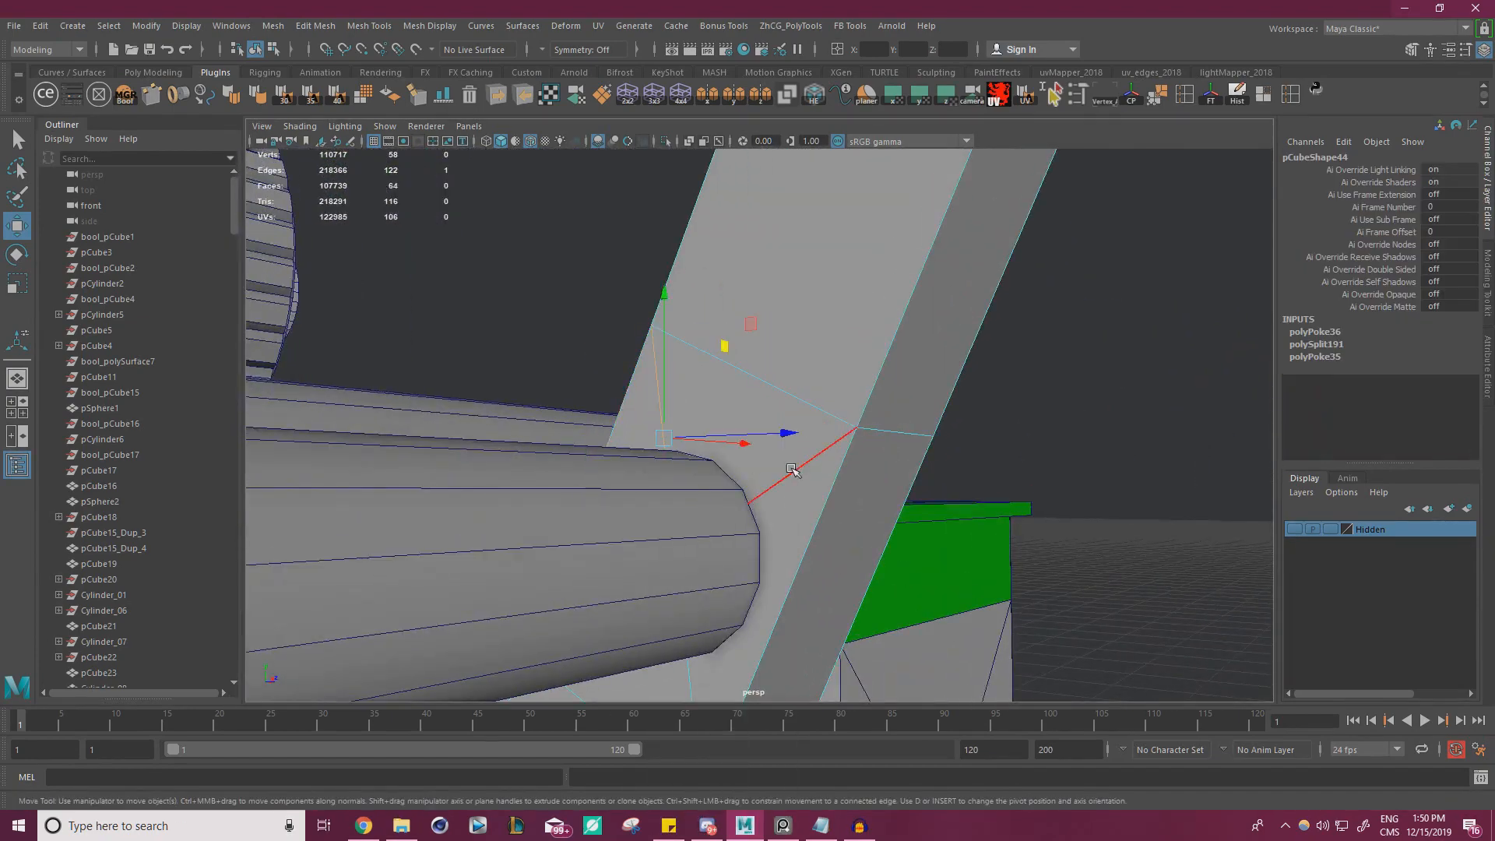
{"action": "left_click", "coordinate": [670, 431]}
{"action": "left_click_drag", "start_coordinate": [585, 499], "coordinate": [464, 541], "text": "alt"}
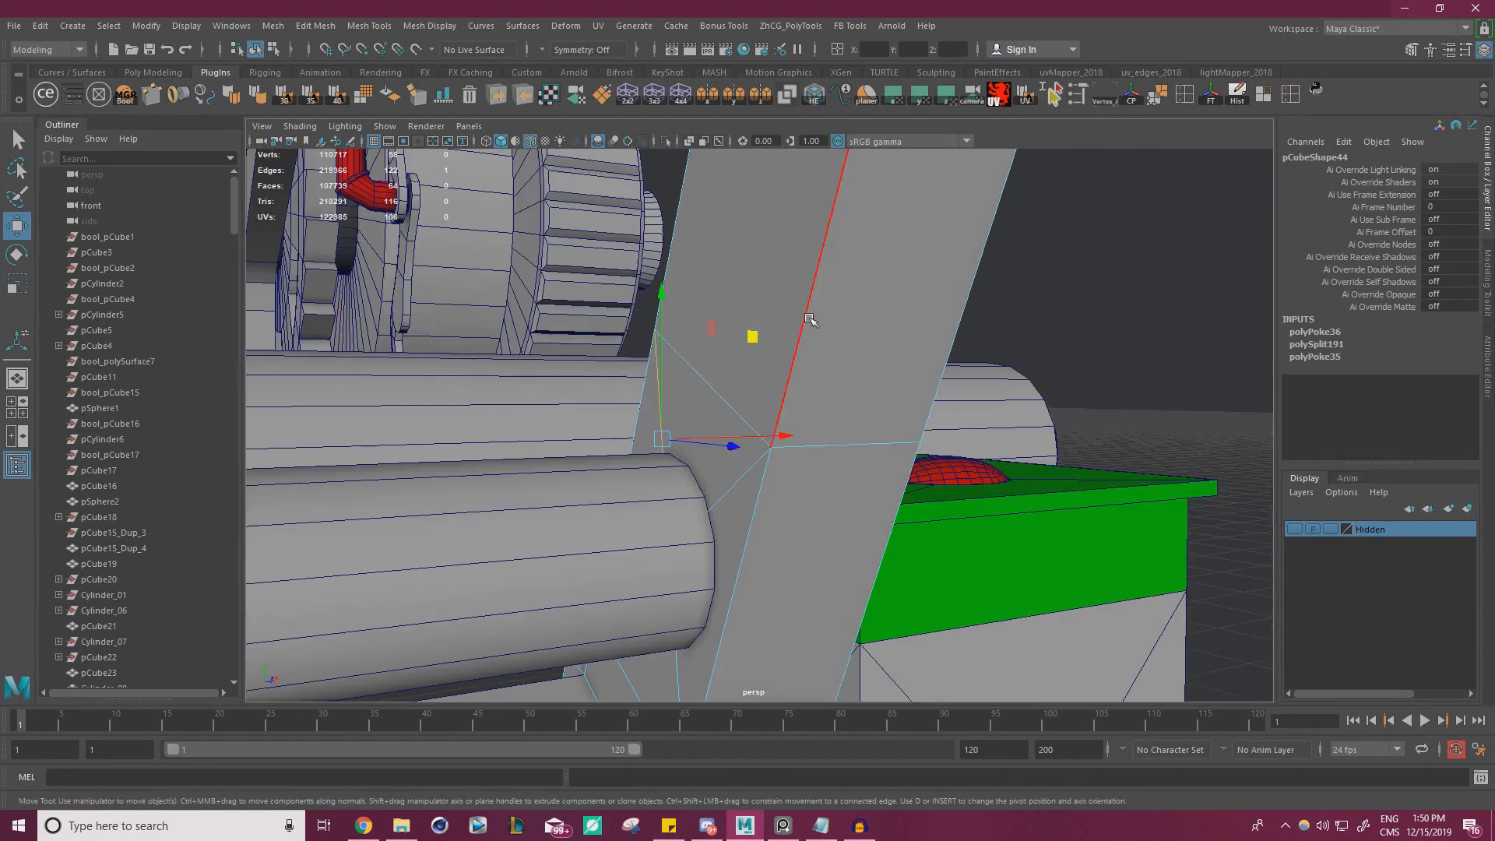
{"action": "left_click_drag", "start_coordinate": [844, 333], "coordinate": [927, 288], "text": "alt"}
{"action": "left_click", "coordinate": [745, 479], "text": "shift"}
{"action": "left_click_drag", "start_coordinate": [708, 511], "coordinate": [760, 430], "text": "alt"}
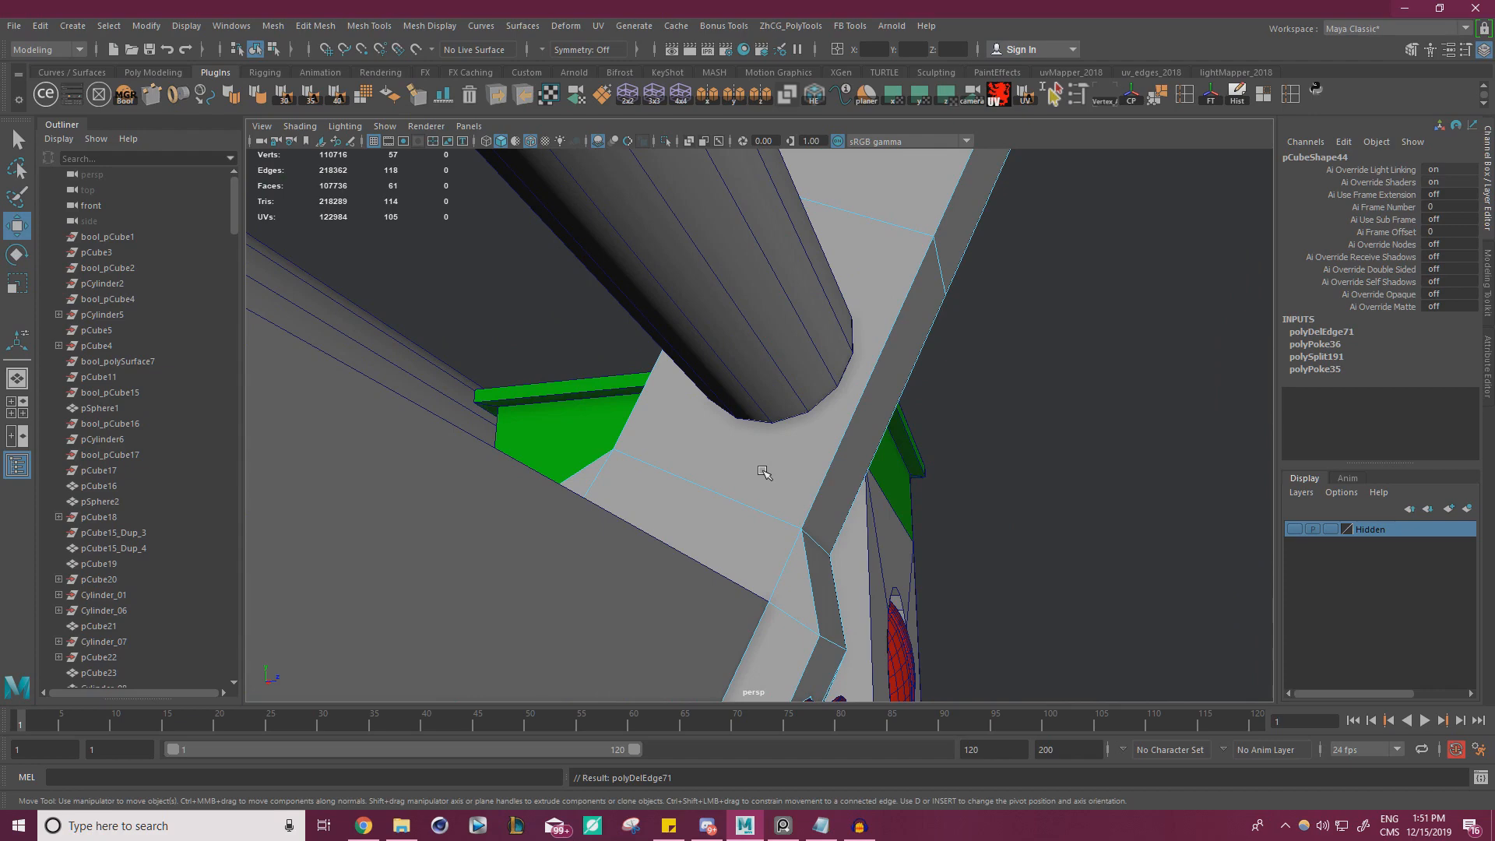
Duplicate the long rod, slide the copy to the angled lever and shorten it so that it passes through
{"action": "right_click_drag", "start_coordinate": [698, 269], "coordinate": [772, 243]}
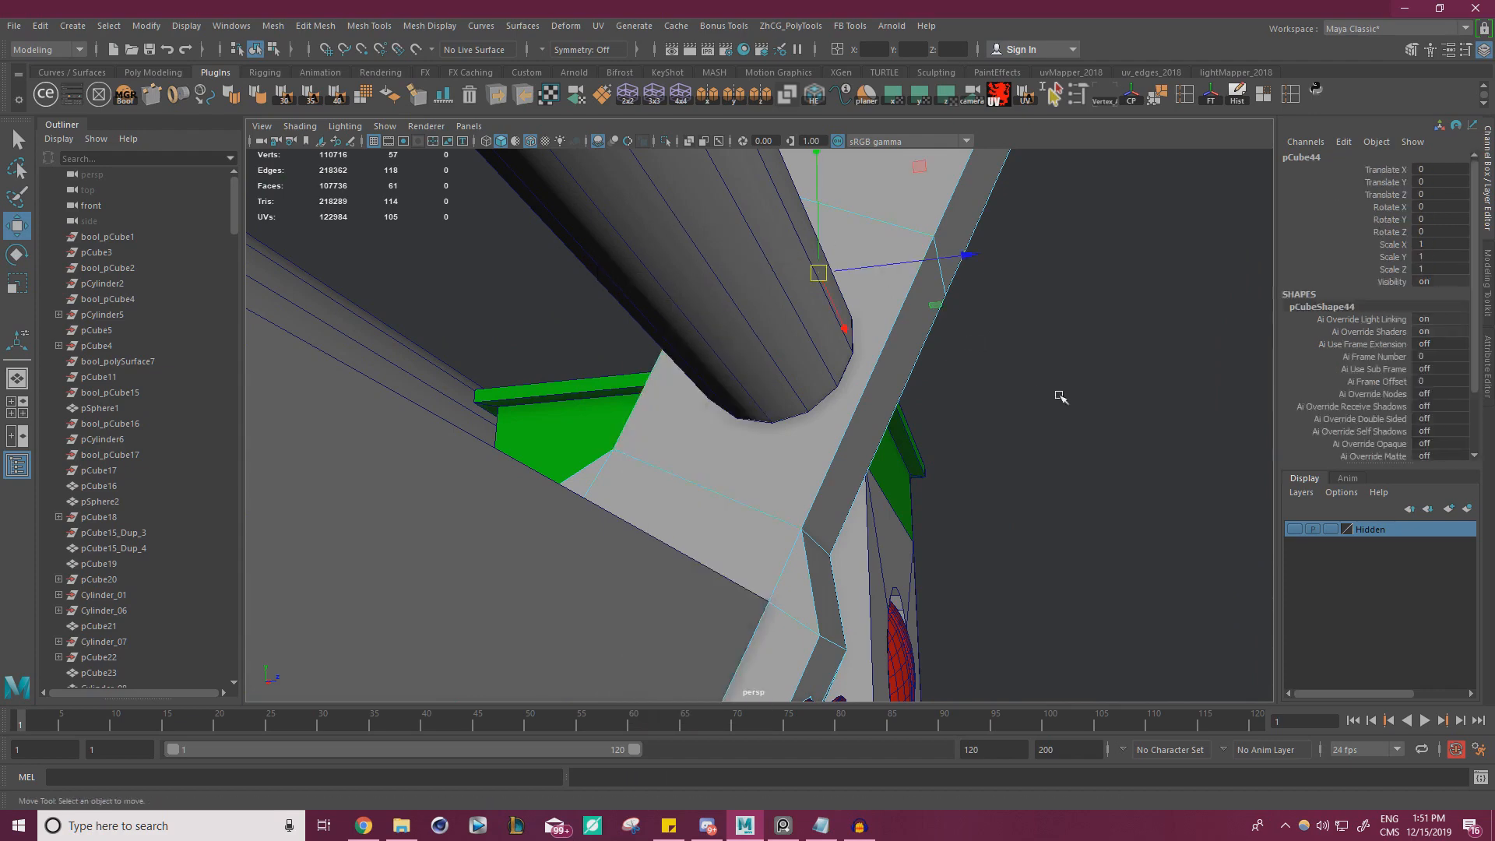
{"action": "left_click", "coordinate": [1061, 397]}
{"action": "right_click_drag", "start_coordinate": [1062, 398], "coordinate": [759, 343], "text": "alt"}
{"action": "left_click_drag", "start_coordinate": [759, 343], "coordinate": [718, 372], "text": "alt"}
{"action": "left_click", "coordinate": [621, 413]}
{"action": "left_click", "coordinate": [720, 370]}
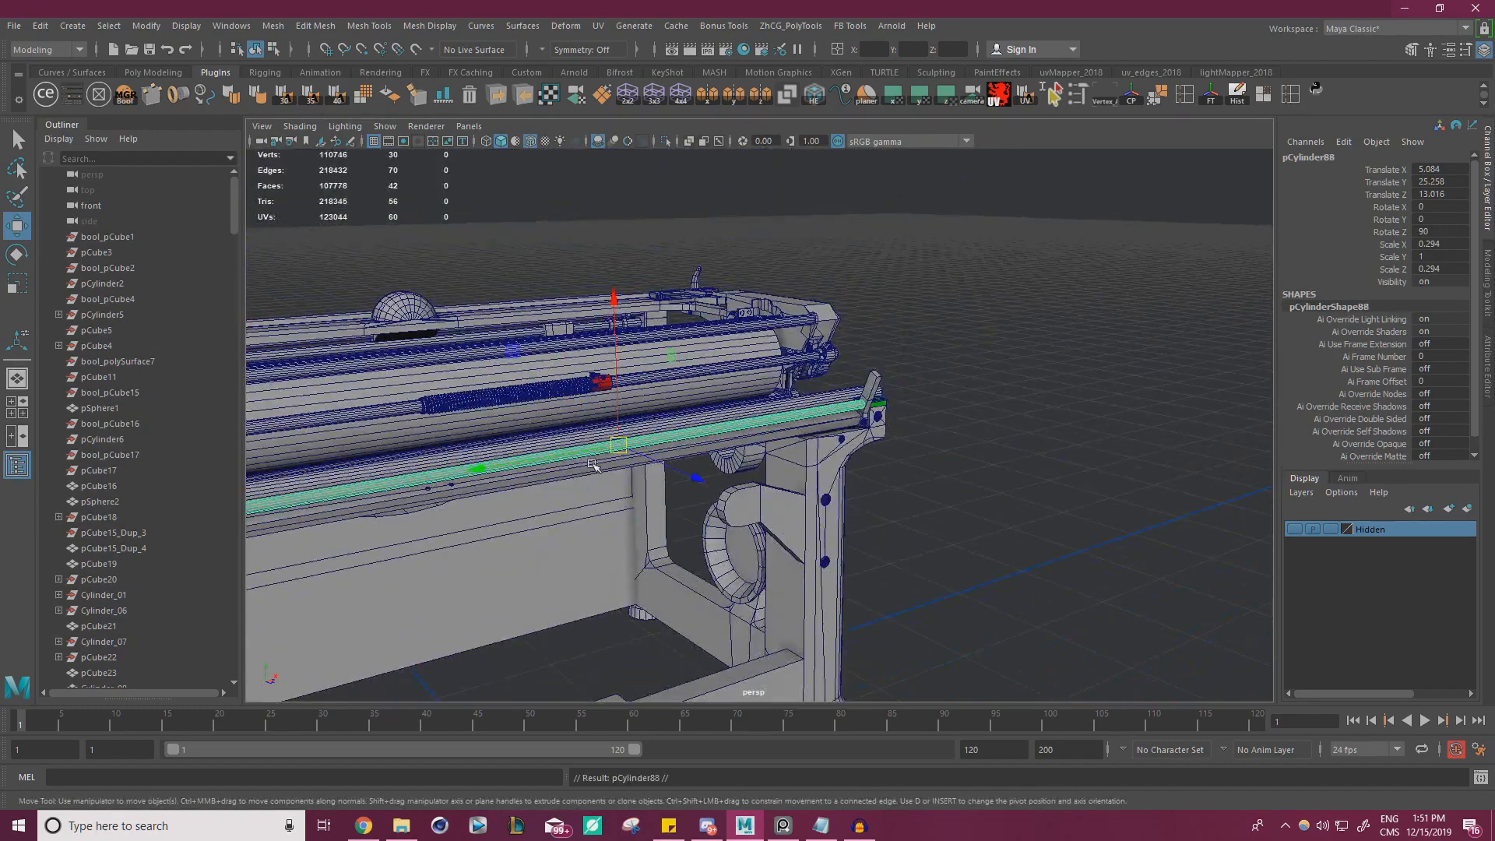
{"action": "left_click_drag", "start_coordinate": [479, 468], "coordinate": [690, 434]}
{"action": "key", "text": "r"}
{"action": "left_click_drag", "start_coordinate": [808, 425], "coordinate": [832, 417]}
{"action": "key", "text": "w"}
Select the angled lever together with the short rod copy and isolate them
{"action": "left_click", "coordinate": [874, 384]}
{"action": "key", "text": "f"}
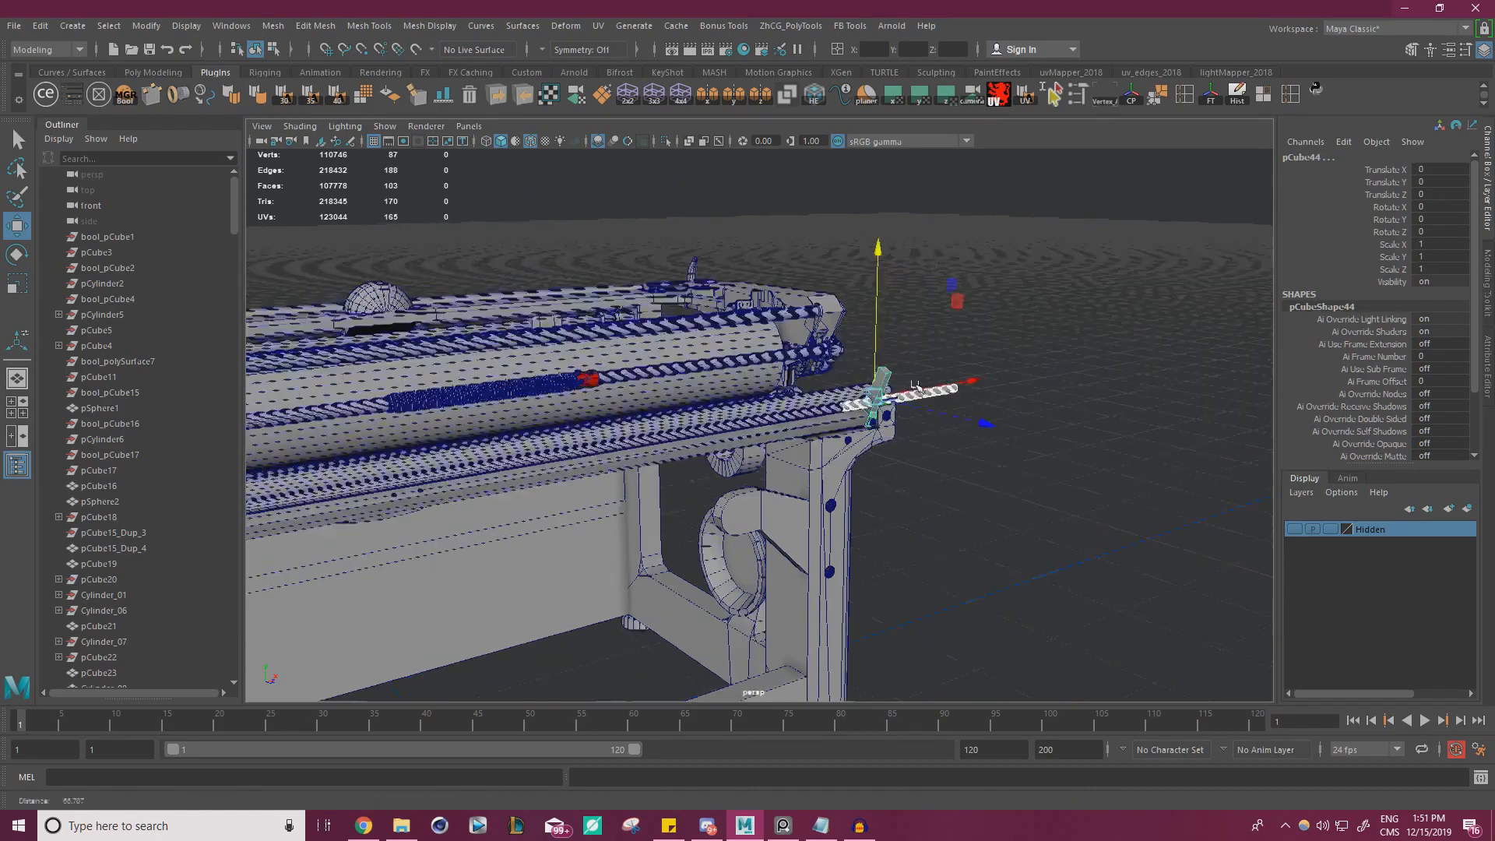
{"action": "left_click", "coordinate": [667, 142]}
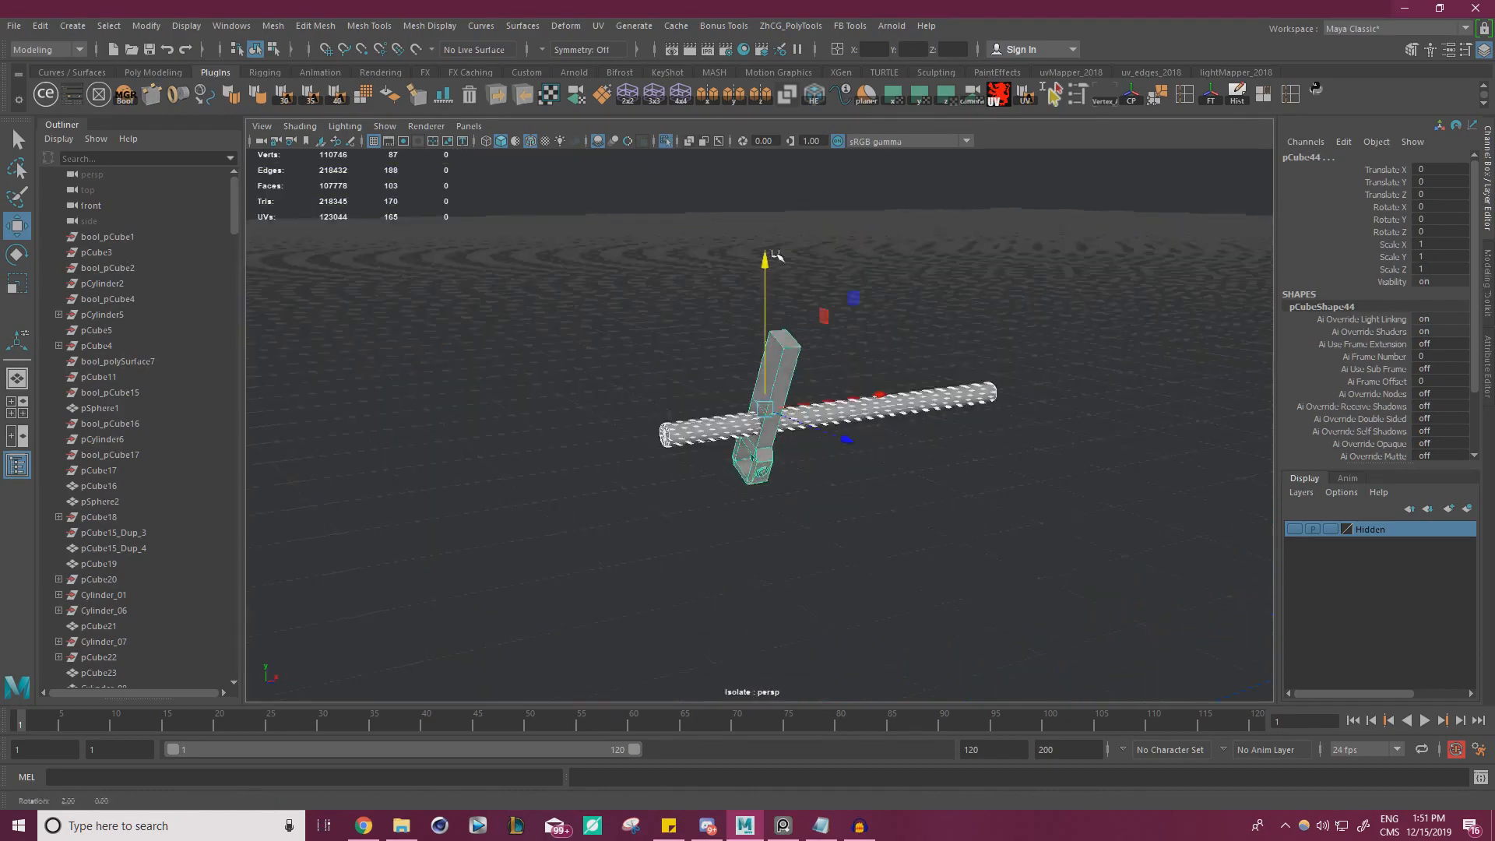
Shorten the rod copy further, position it through the lever and freeze the transformations of both objects
{"action": "left_click", "coordinate": [891, 304]}
{"action": "left_click_drag", "start_coordinate": [939, 336], "coordinate": [1001, 417], "text": "alt"}
{"action": "scroll", "coordinate": [1069, 391], "scroll_direction": "up", "scroll_amount": 5}
{"action": "left_click", "coordinate": [919, 402]}
{"action": "scroll", "coordinate": [1001, 417], "scroll_direction": "up", "scroll_amount": 3}
{"action": "key", "text": "r"}
{"action": "left_click_drag", "start_coordinate": [913, 403], "coordinate": [1011, 393]}
{"action": "key", "text": "w"}
{"action": "left_click_drag", "start_coordinate": [914, 405], "coordinate": [738, 412]}
{"action": "left_click_drag", "start_coordinate": [662, 390], "coordinate": [1170, 156], "text": "alt"}
{"action": "left_click", "coordinate": [1213, 102]}
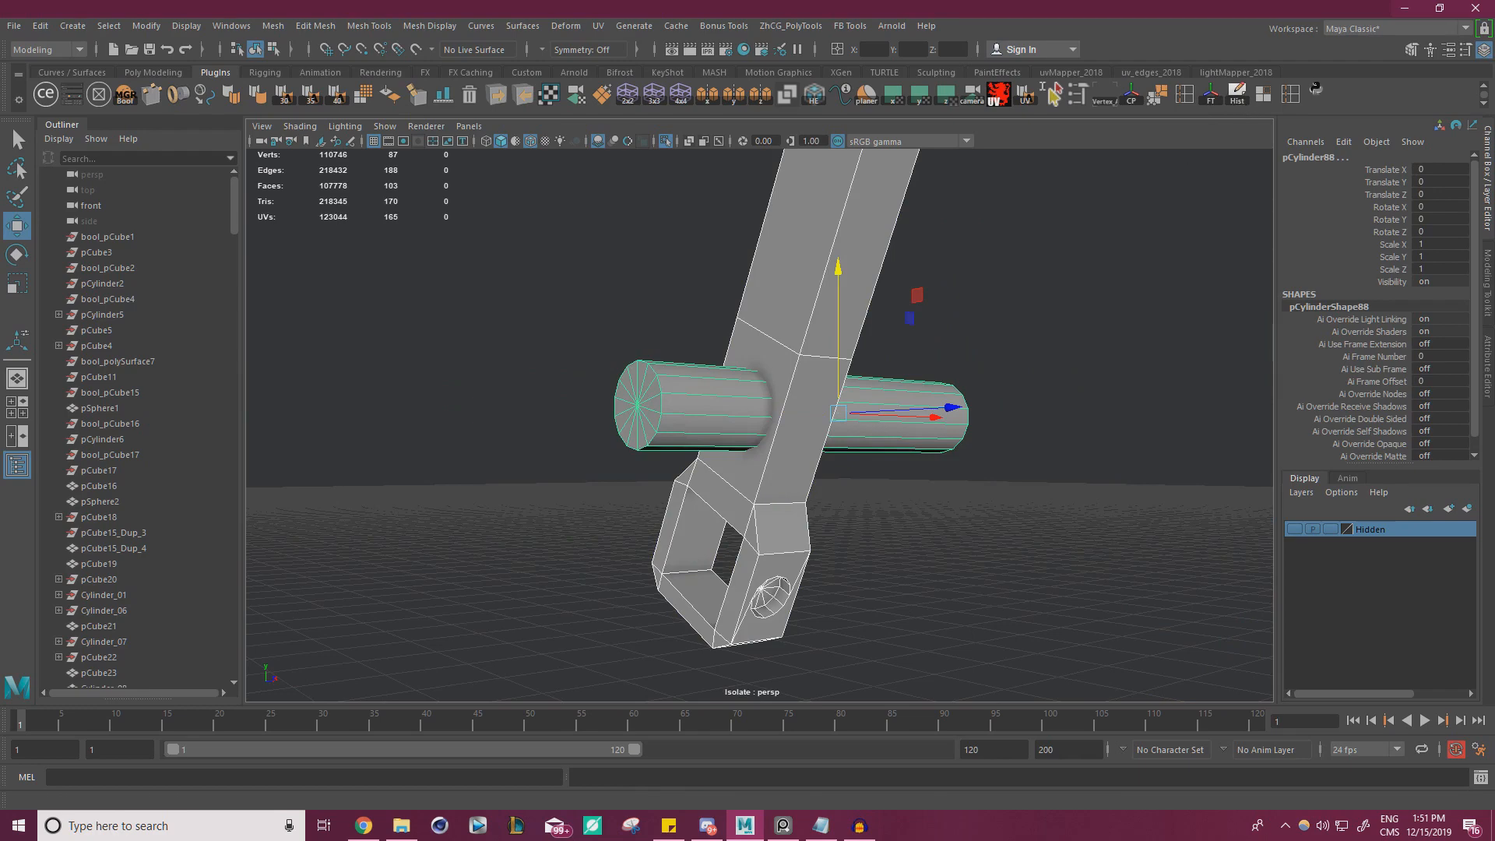
Subtract the short rod from the lever with a Difference boolean, then delete the history and base objects
{"action": "left_click", "coordinate": [759, 340]}
{"action": "left_click", "coordinate": [685, 398], "text": "shift"}
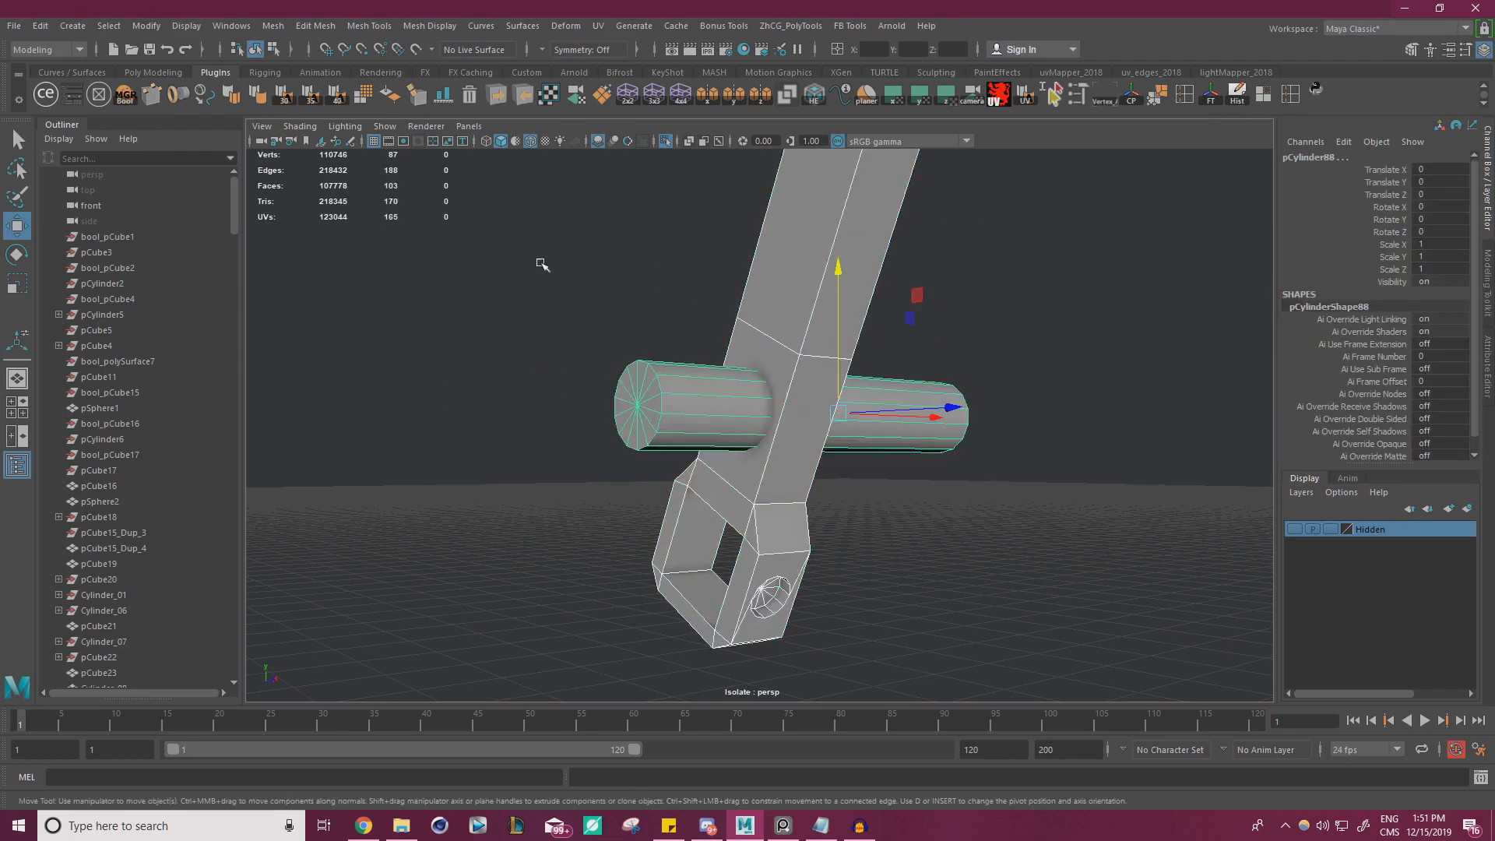
{"action": "left_click", "coordinate": [125, 94]}
{"action": "left_click", "coordinate": [1176, 358]}
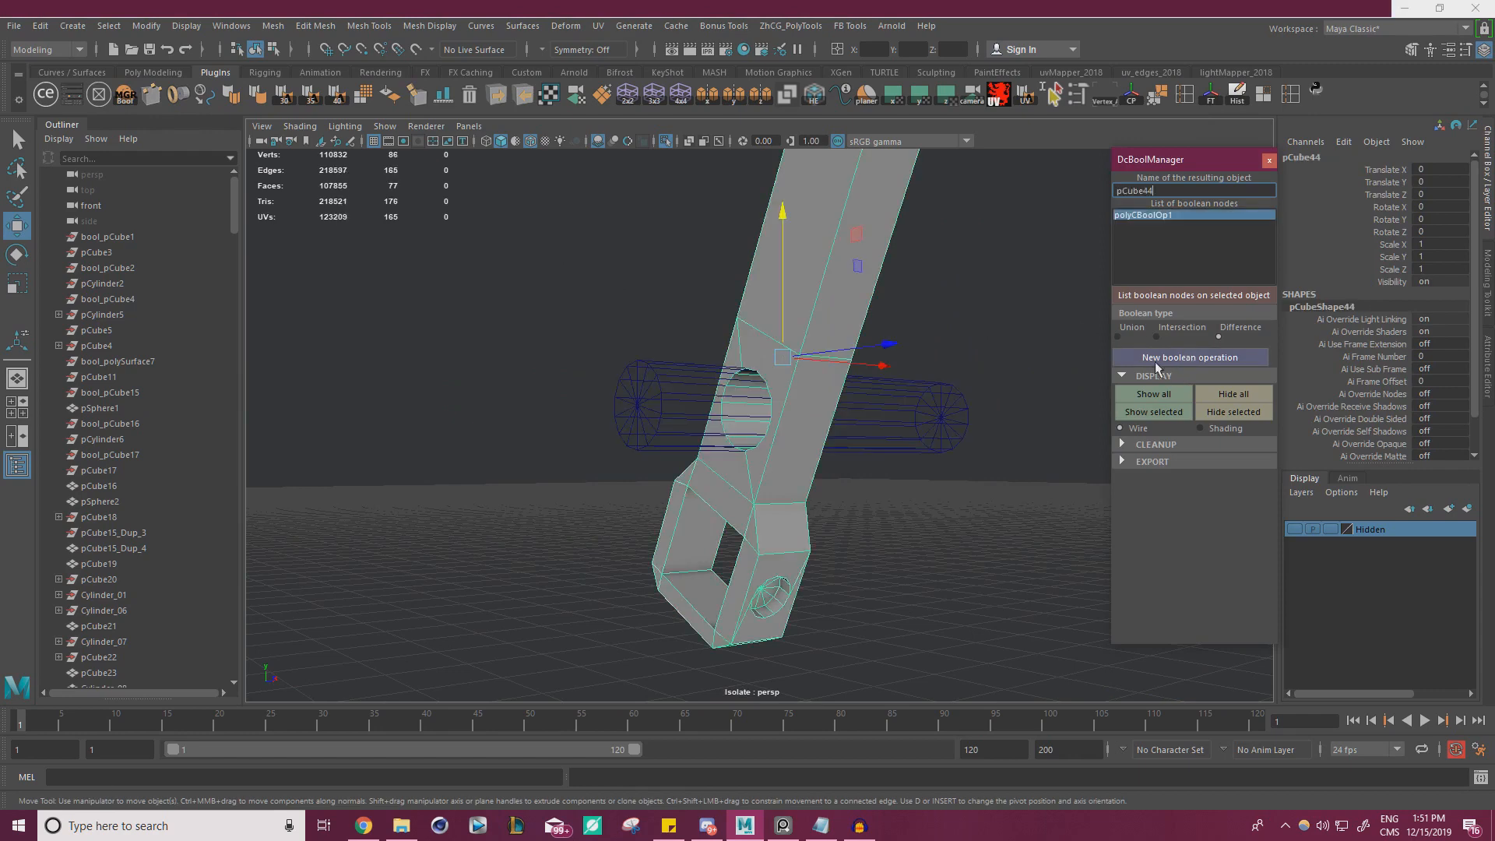
{"action": "left_click", "coordinate": [1122, 445]}
{"action": "left_click", "coordinate": [864, 417]}
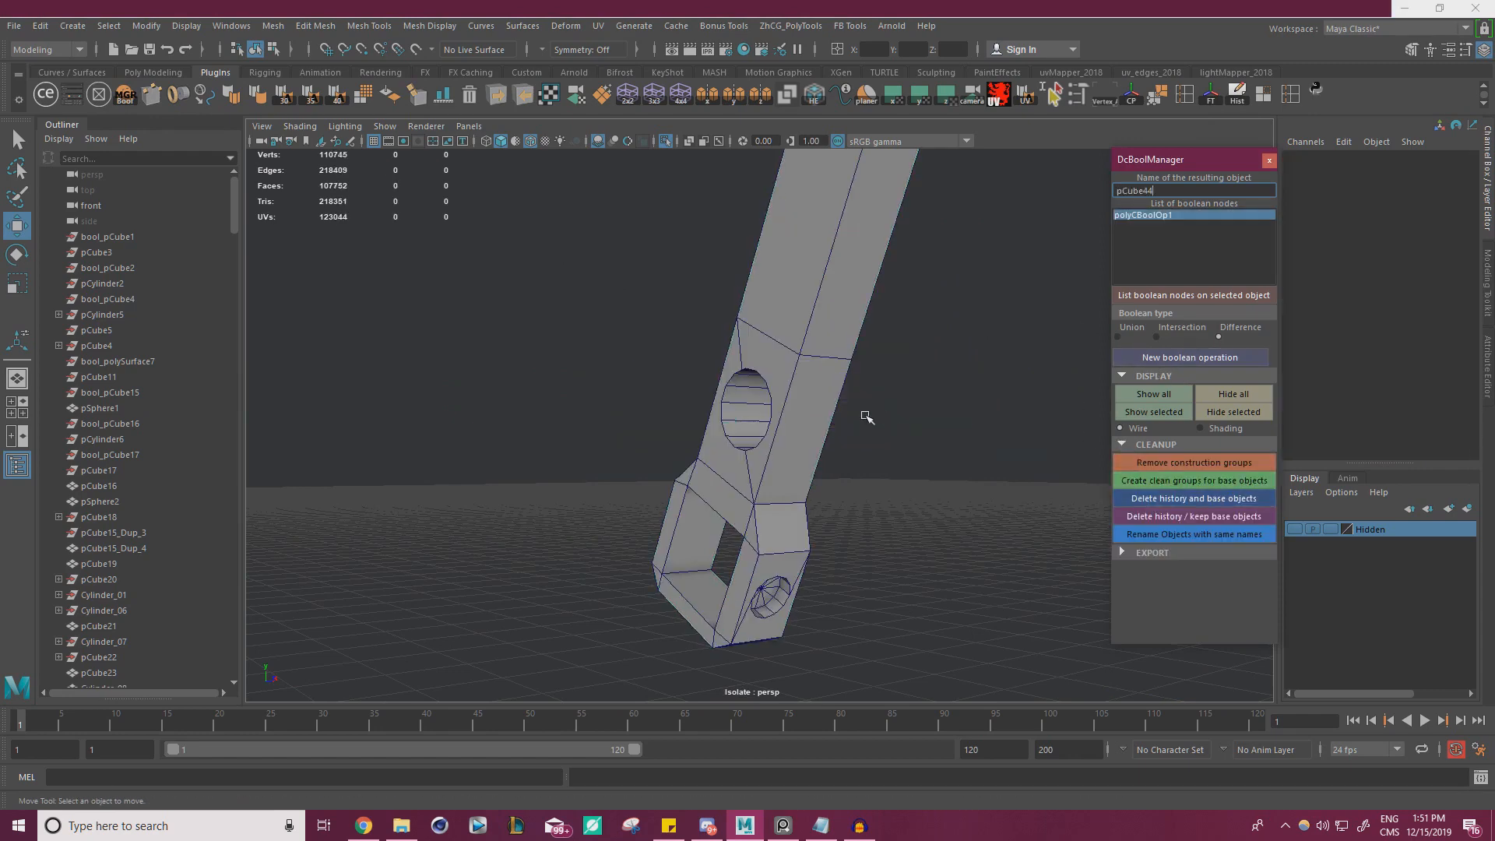
Close the boolean manager and select the angled lever with its new hole
{"action": "left_click_drag", "start_coordinate": [864, 418], "coordinate": [1219, 278], "text": "alt"}
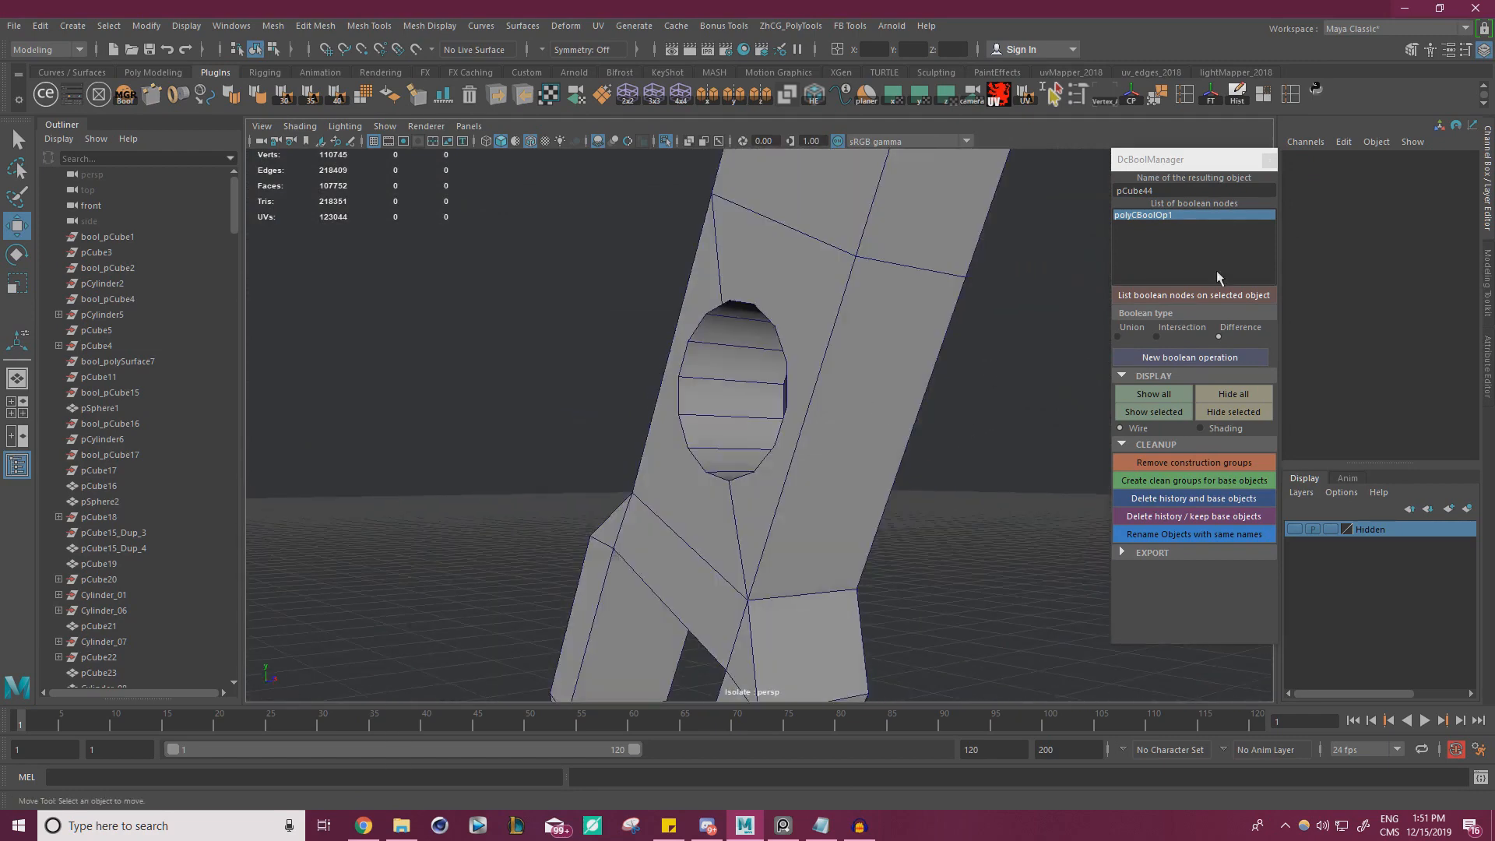
{"action": "left_click", "coordinate": [1264, 159]}
{"action": "right_click_drag", "start_coordinate": [833, 304], "coordinate": [604, 285], "text": "alt"}
{"action": "left_click_drag", "start_coordinate": [601, 284], "coordinate": [827, 417]}
{"action": "left_click_drag", "start_coordinate": [717, 234], "coordinate": [802, 335], "text": "alt"}
{"action": "right_click_drag", "start_coordinate": [802, 335], "coordinate": [858, 360], "text": "alt"}
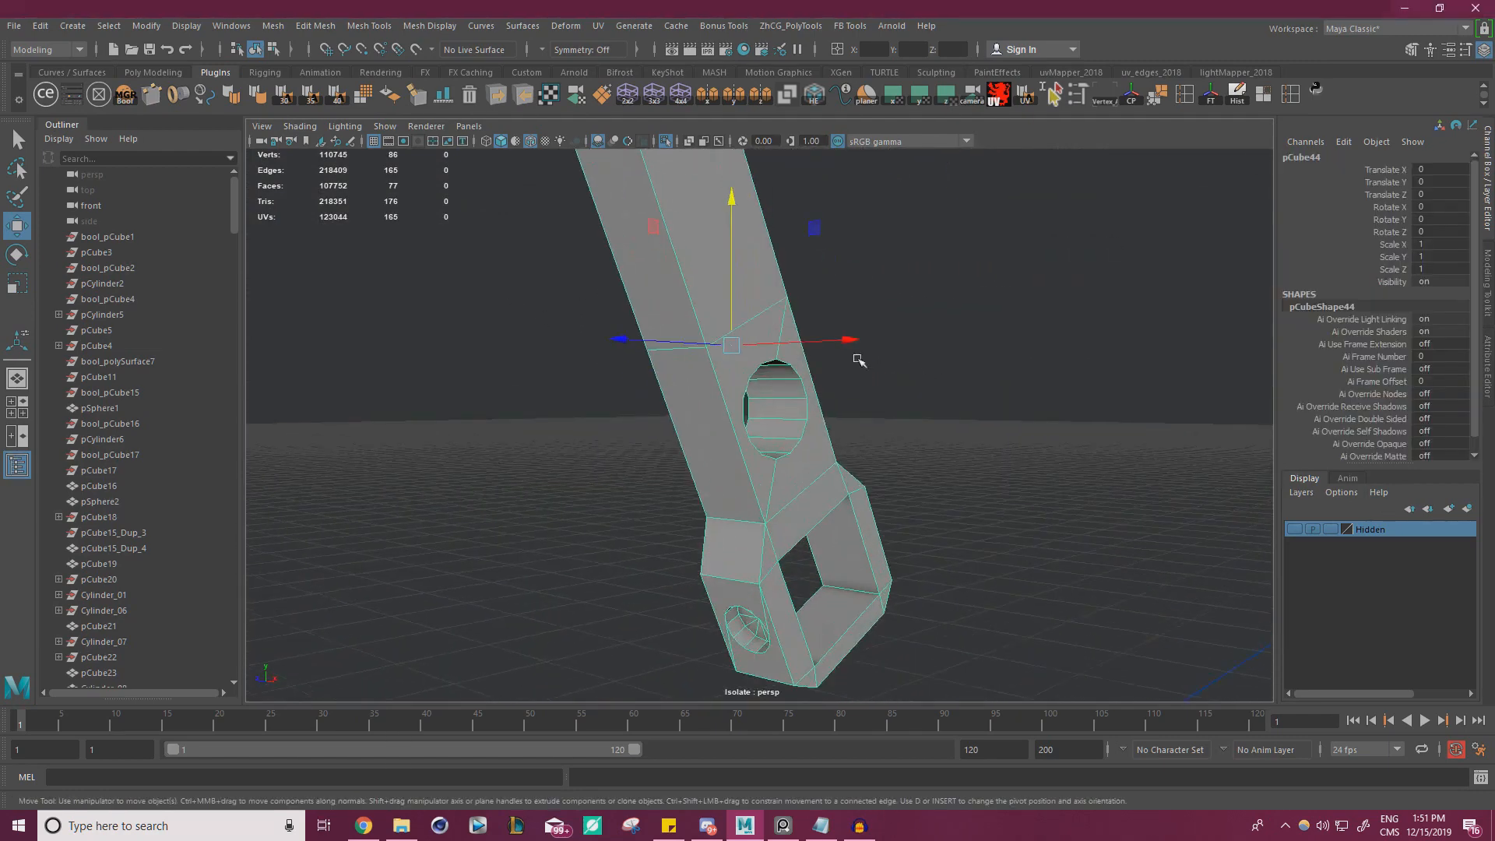
{"action": "left_click_drag", "start_coordinate": [857, 360], "coordinate": [810, 300], "text": "alt"}
{"action": "right_click_drag", "start_coordinate": [810, 300], "coordinate": [837, 294], "text": "alt"}
Insert an edge loop around the inside wall of the lever's hole and delete the ring of wall faces between it and the outer rim
{"action": "right_click", "coordinate": [838, 259]}
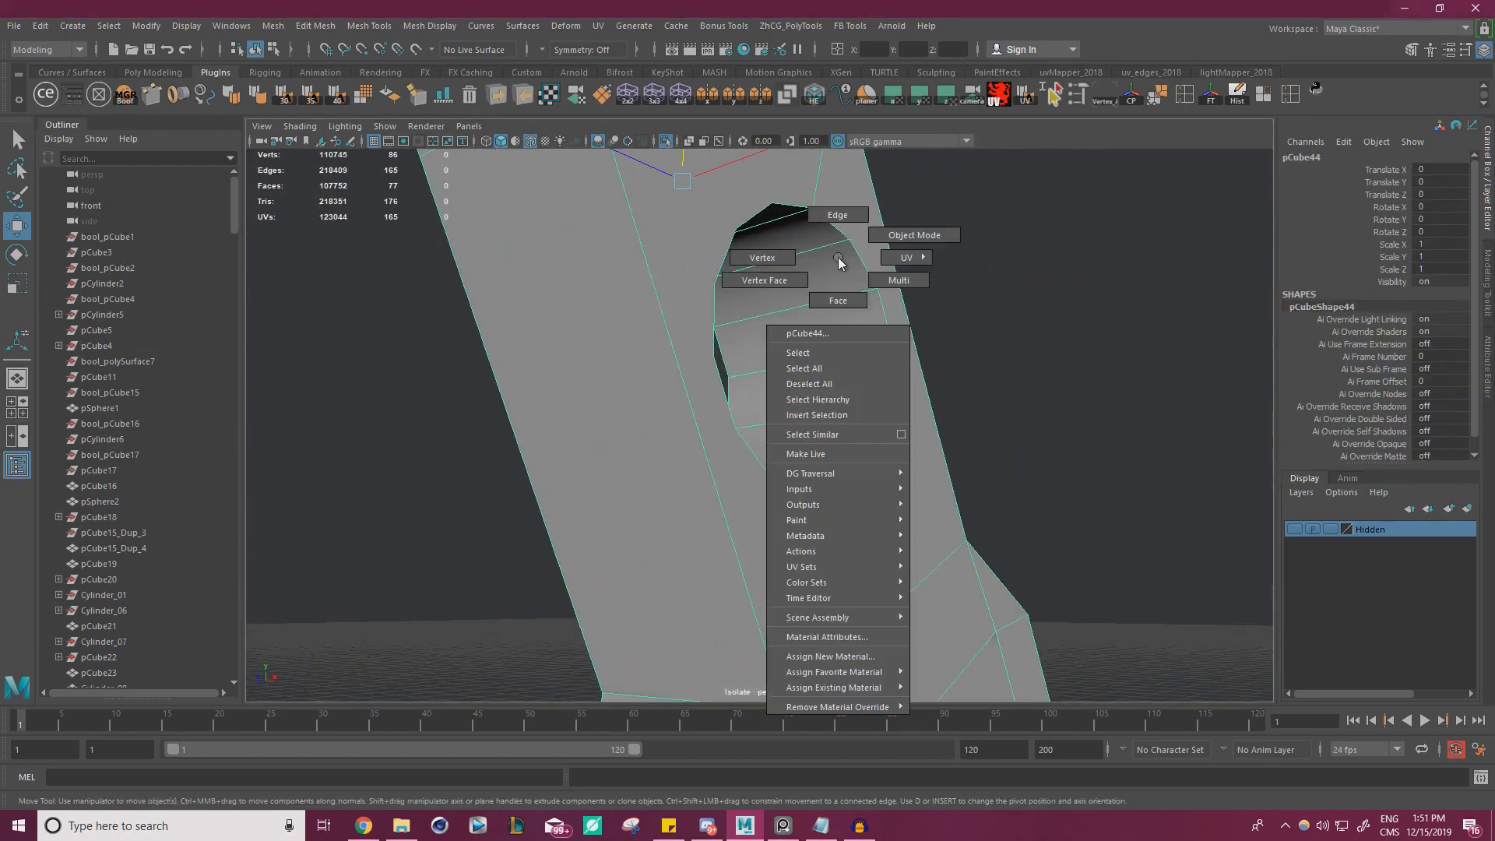
{"action": "left_click", "coordinate": [841, 291]}
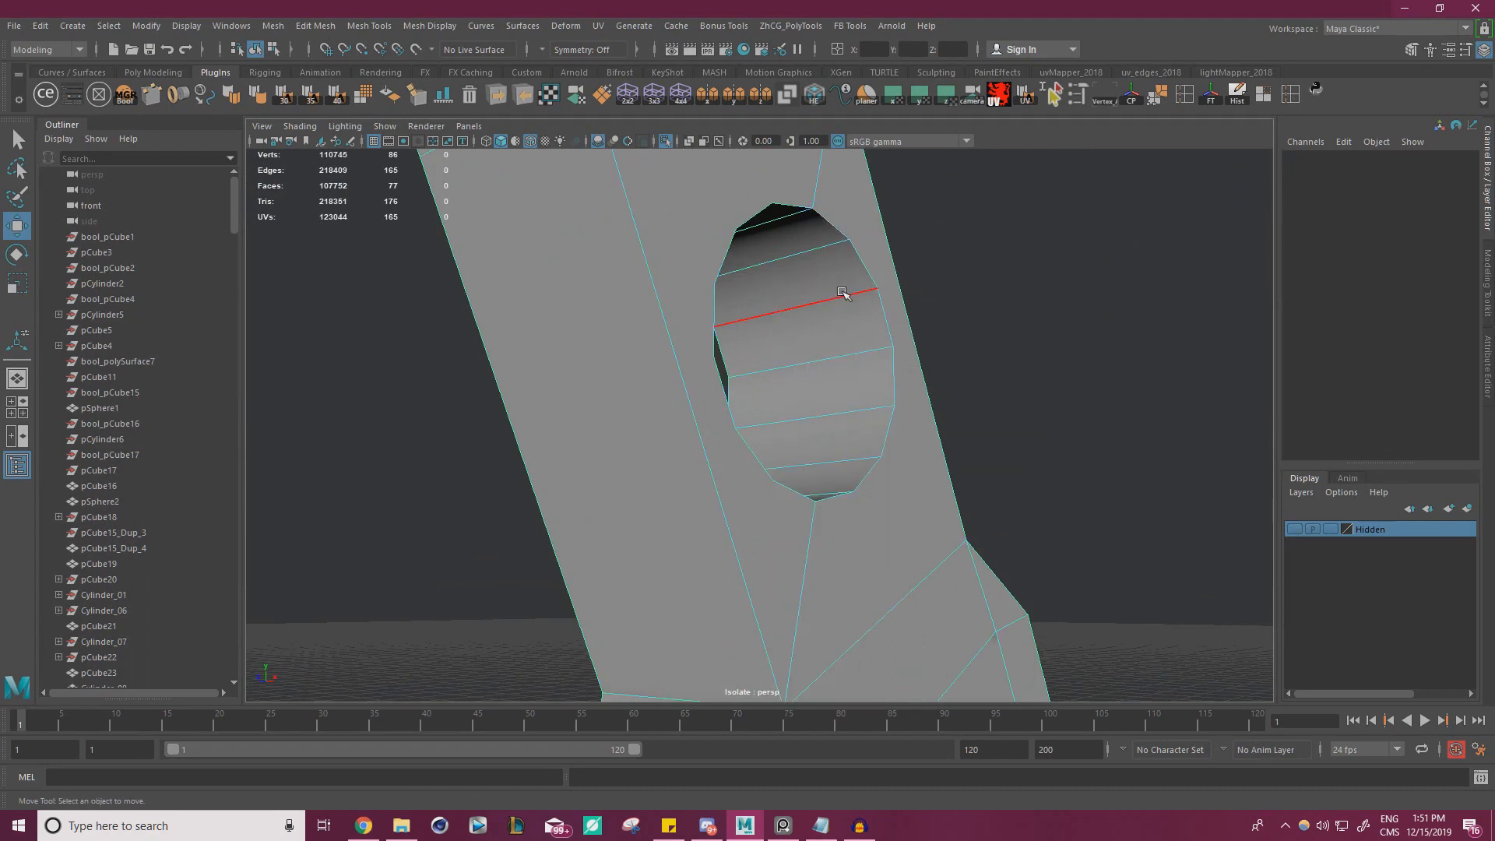
{"action": "key", "text": "ctrl+shift+x"}
{"action": "key", "text": "w"}
{"action": "right_click_drag", "start_coordinate": [857, 299], "coordinate": [858, 335]}
{"action": "left_click", "coordinate": [862, 327]}
{"action": "double_click", "coordinate": [870, 379], "text": "shift"}
{"action": "key", "text": "Delete"}
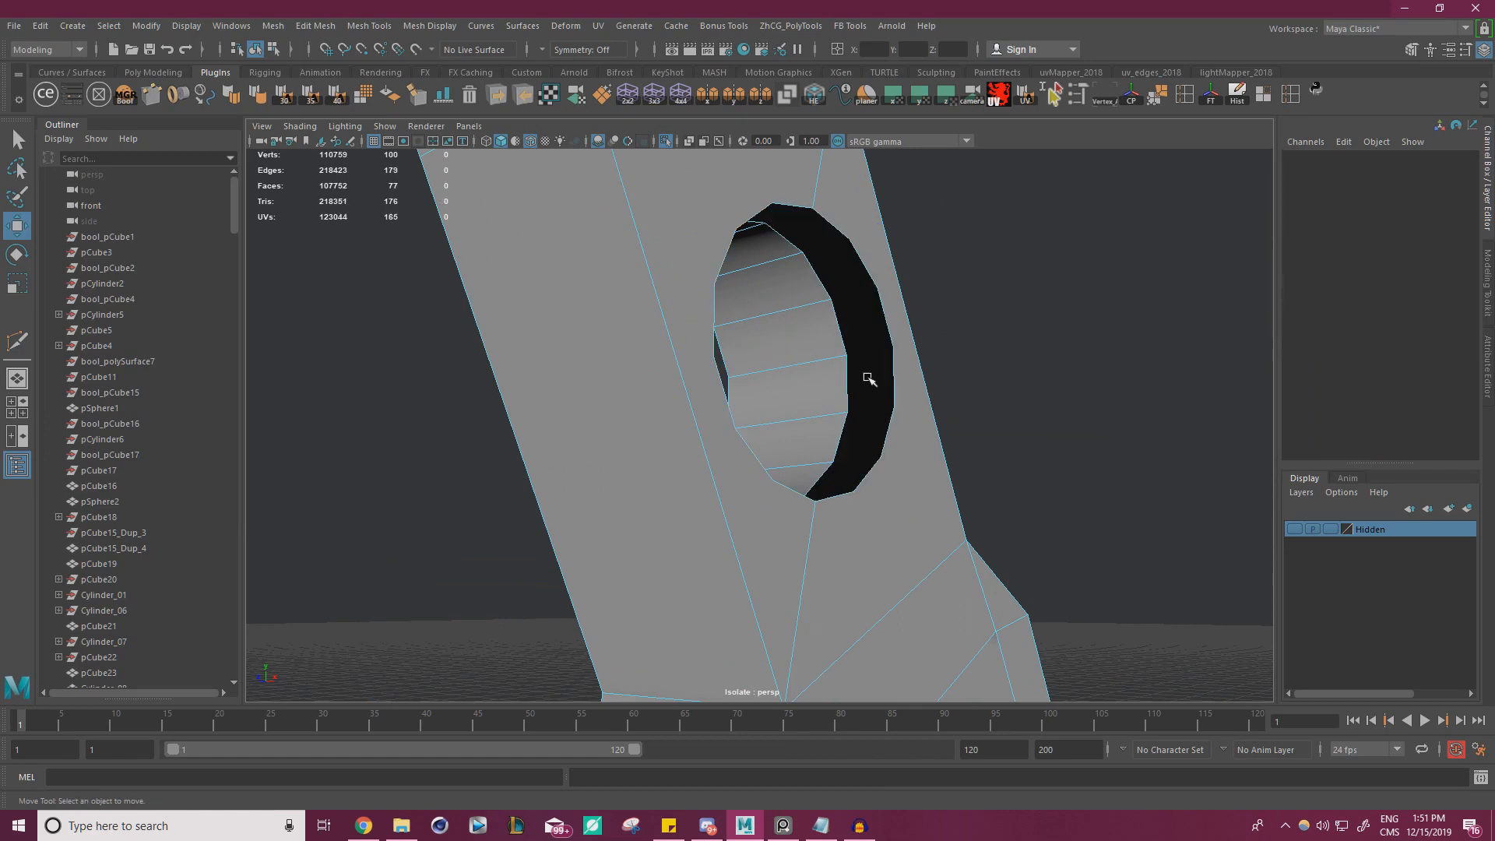
Fill both open borders of the hole, merge the vertices and delete the outer rim edges so the lever's outer side is flat
{"action": "left_click", "coordinate": [793, 291]}
{"action": "right_click_drag", "start_coordinate": [984, 246], "coordinate": [973, 449], "text": "shift"}
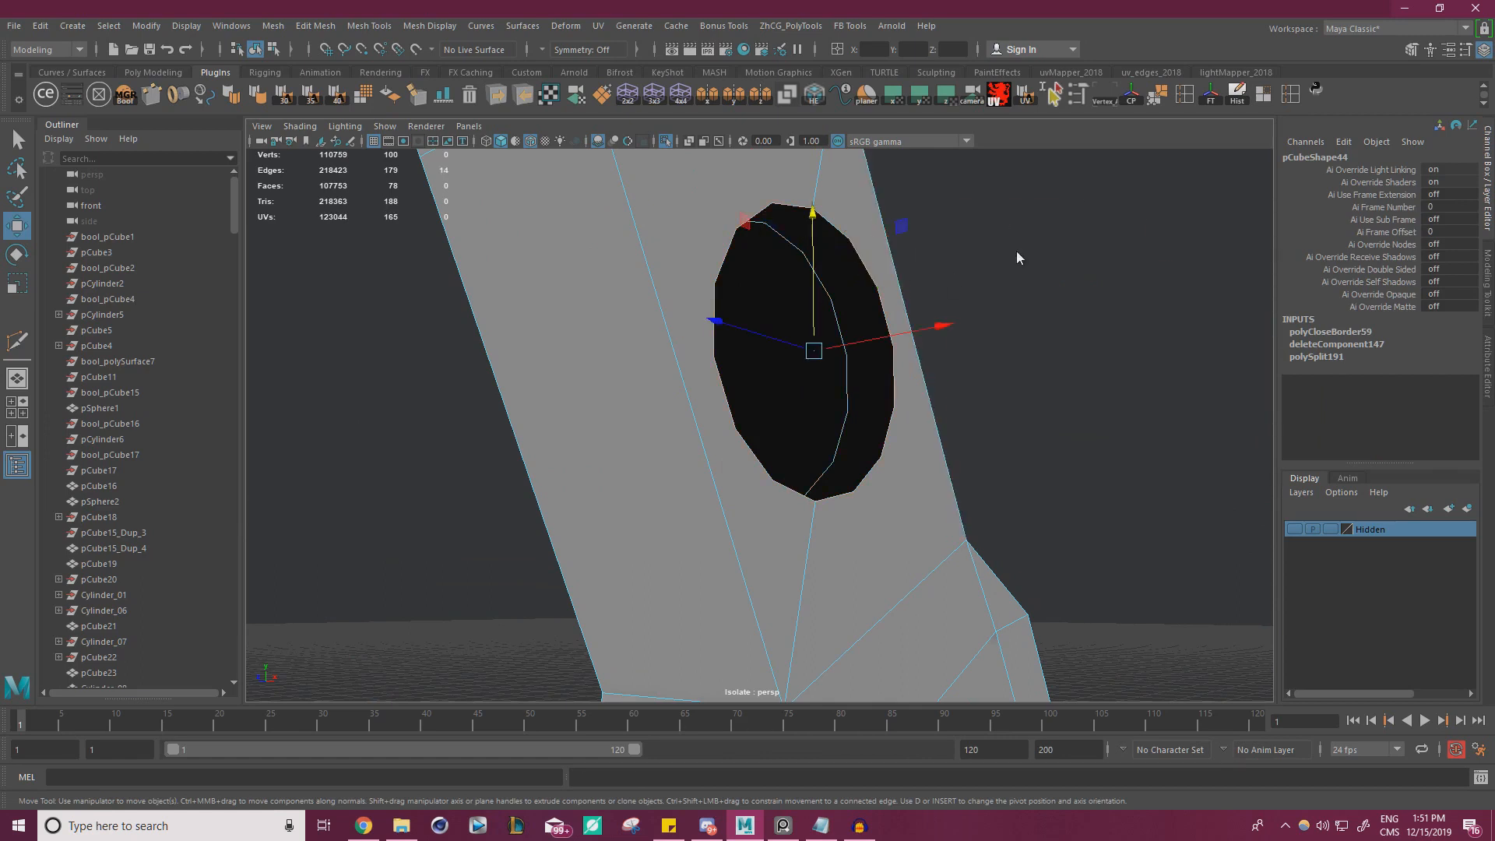
{"action": "right_click_drag", "start_coordinate": [1016, 251], "coordinate": [968, 446], "text": "shift"}
{"action": "right_click_drag", "start_coordinate": [850, 380], "coordinate": [849, 382]}
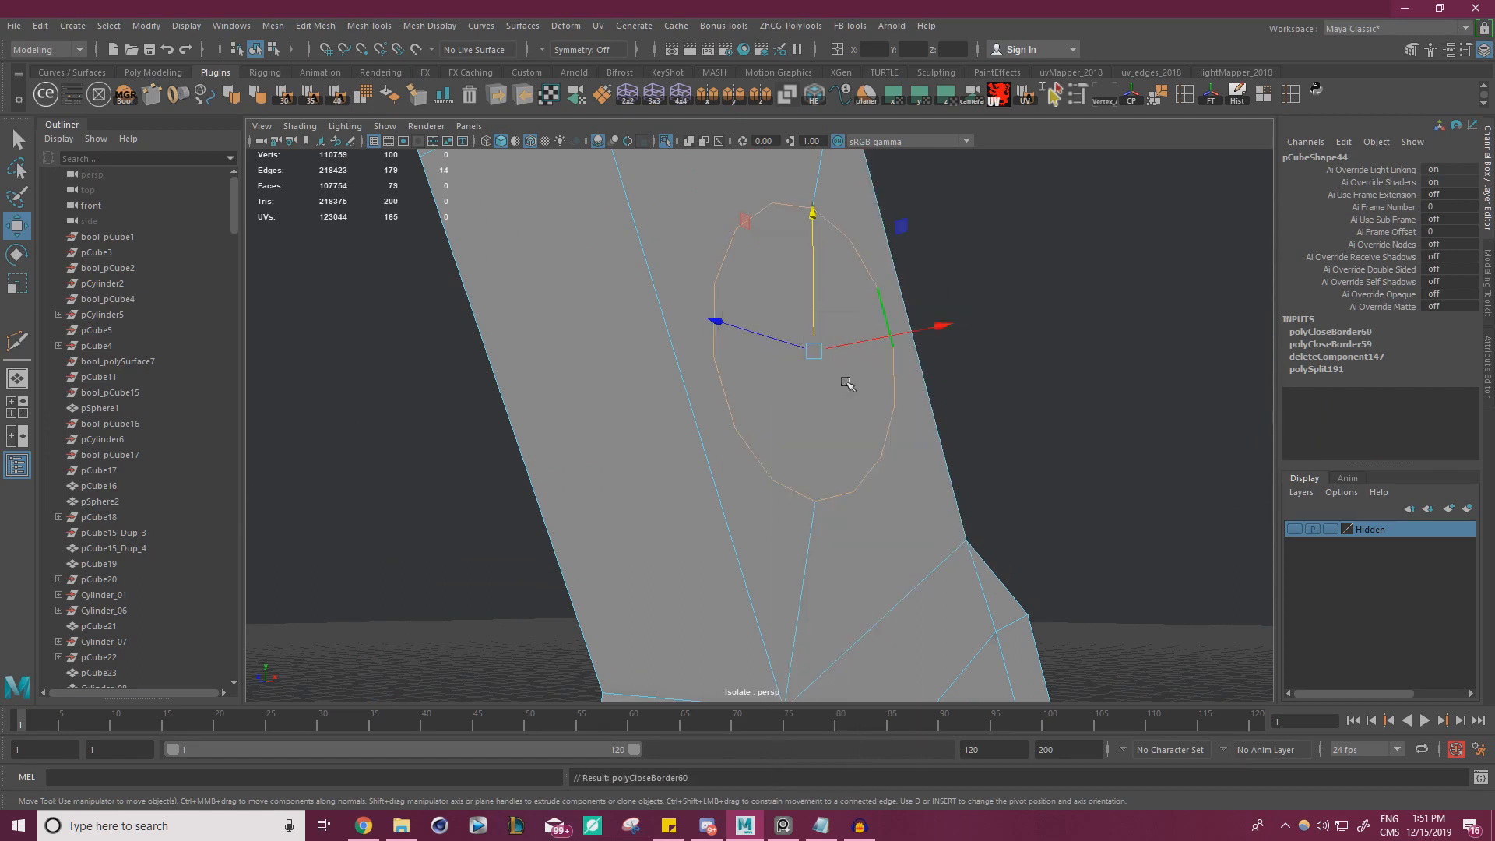
{"action": "left_click", "coordinate": [850, 383]}
{"action": "right_click_drag", "start_coordinate": [1044, 359], "coordinate": [1065, 322], "text": "shift"}
{"action": "key", "text": "Delete"}
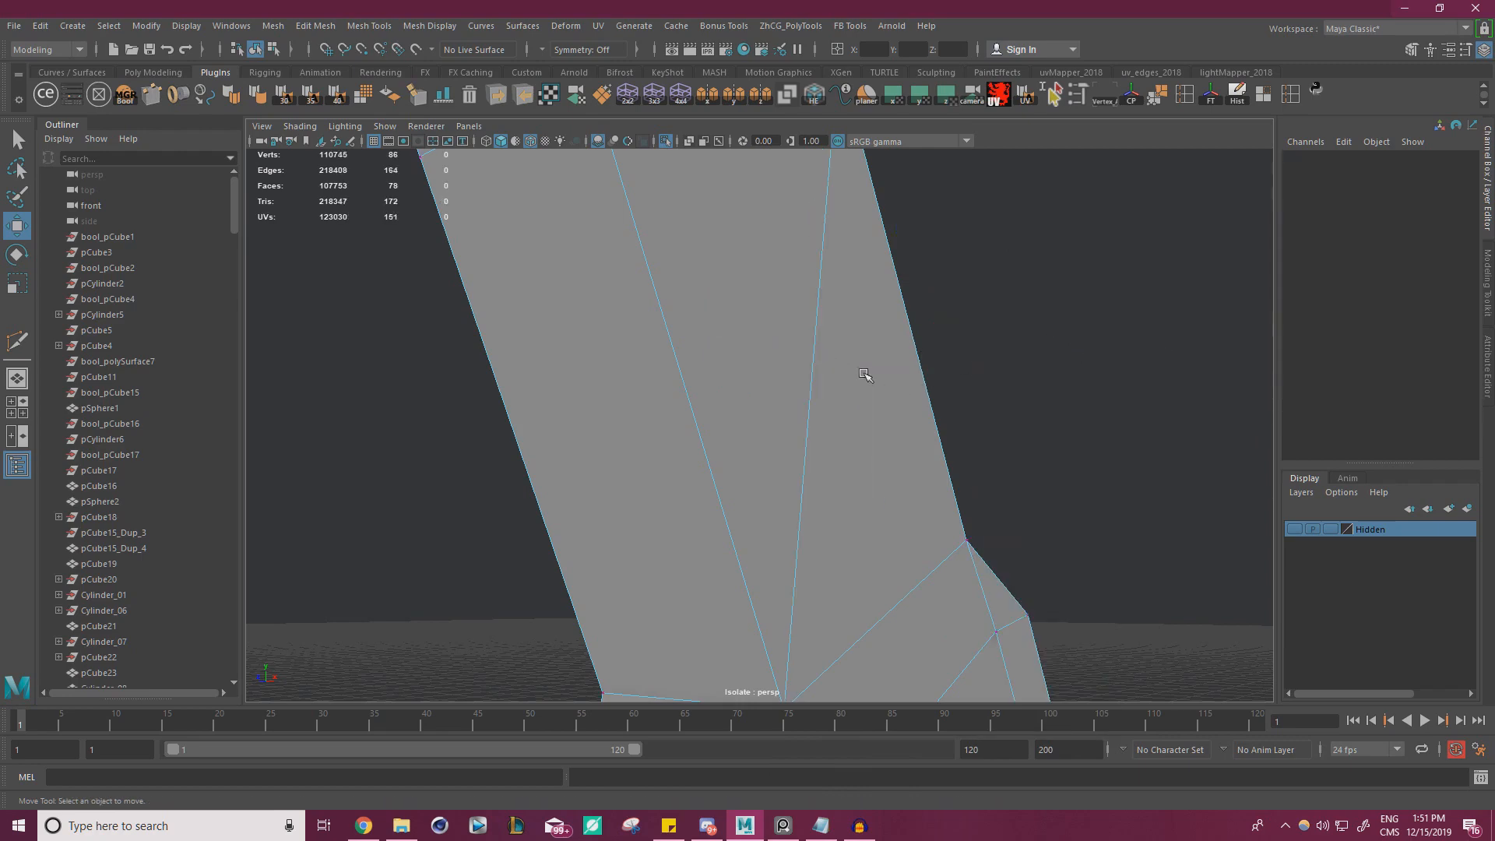
Move the cap face inside the lever's blind hole to adjust its depth, and exit isolation
{"action": "left_click_drag", "start_coordinate": [865, 374], "coordinate": [898, 400], "text": "alt"}
{"action": "right_click_drag", "start_coordinate": [778, 344], "coordinate": [783, 378]}
{"action": "left_click", "coordinate": [784, 380]}
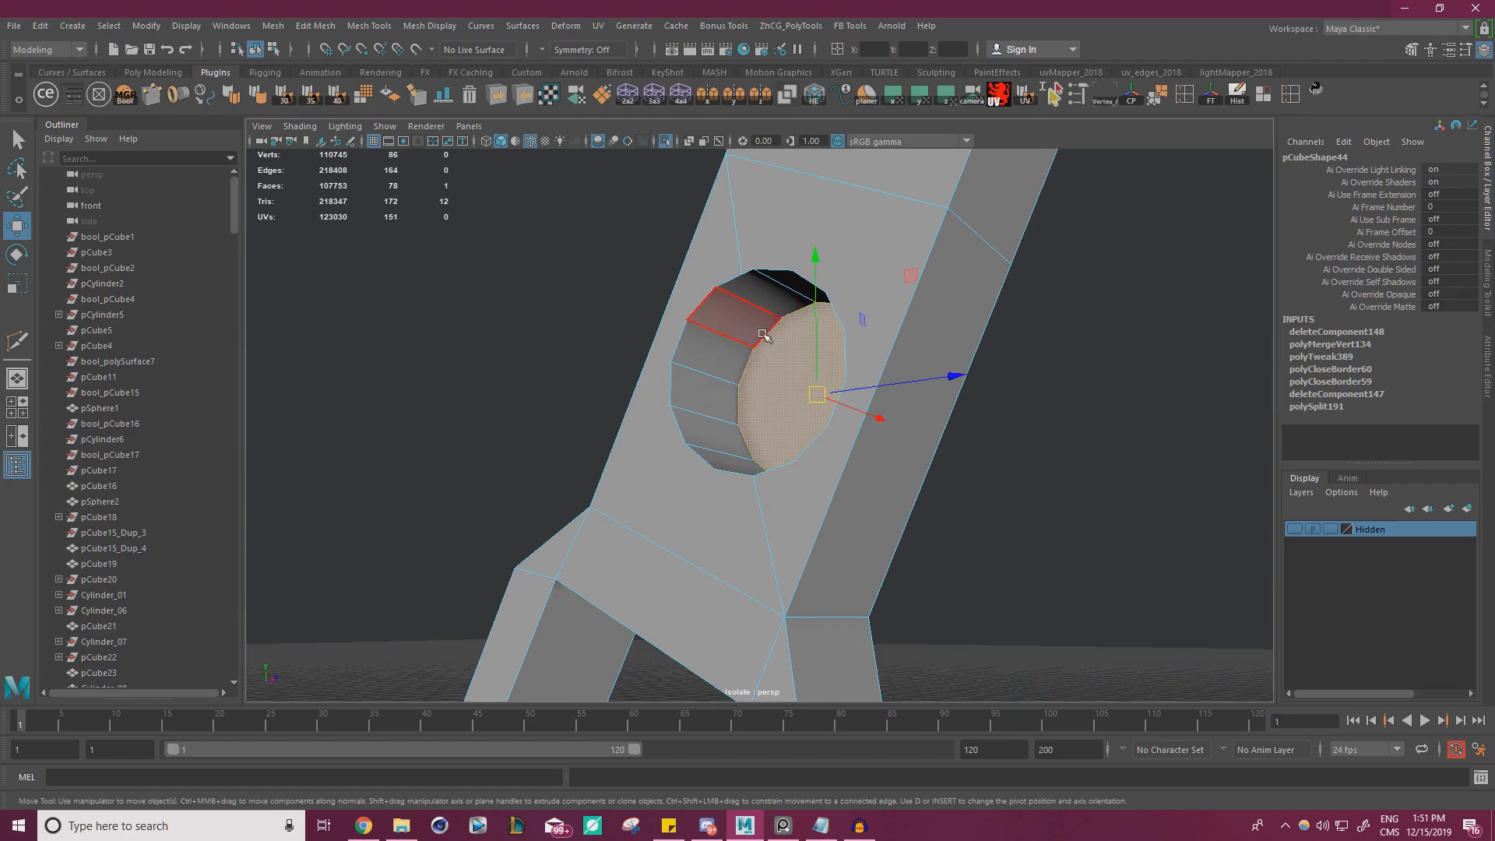
{"action": "left_click_drag", "start_coordinate": [779, 335], "coordinate": [755, 394], "text": "alt"}
{"action": "left_click_drag", "start_coordinate": [883, 359], "coordinate": [837, 375]}
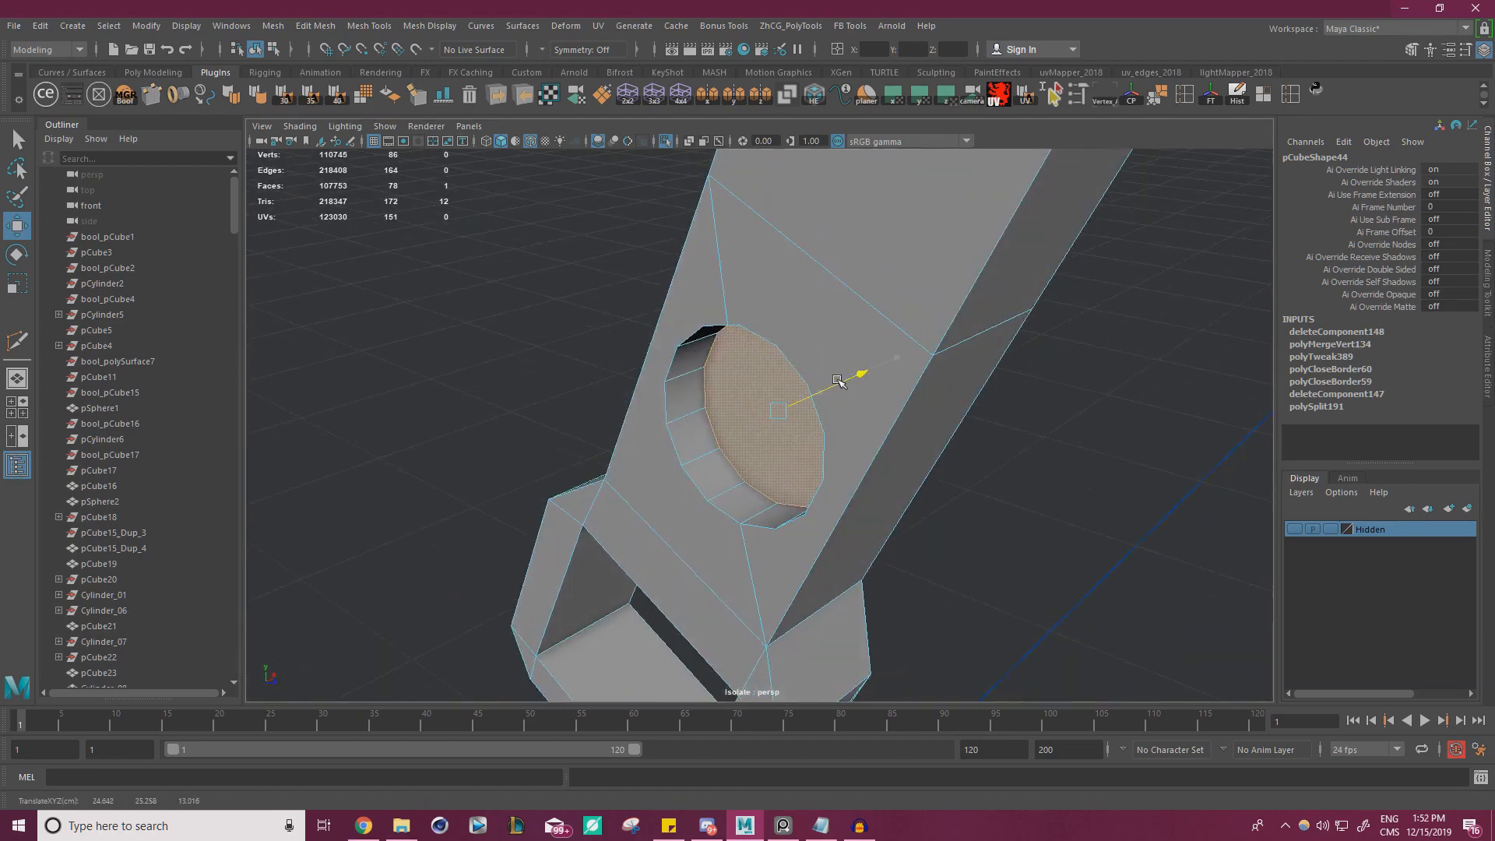
{"action": "right_click_drag", "start_coordinate": [832, 328], "coordinate": [888, 293]}
{"action": "left_click", "coordinate": [1045, 474]}
{"action": "left_click", "coordinate": [666, 142]}
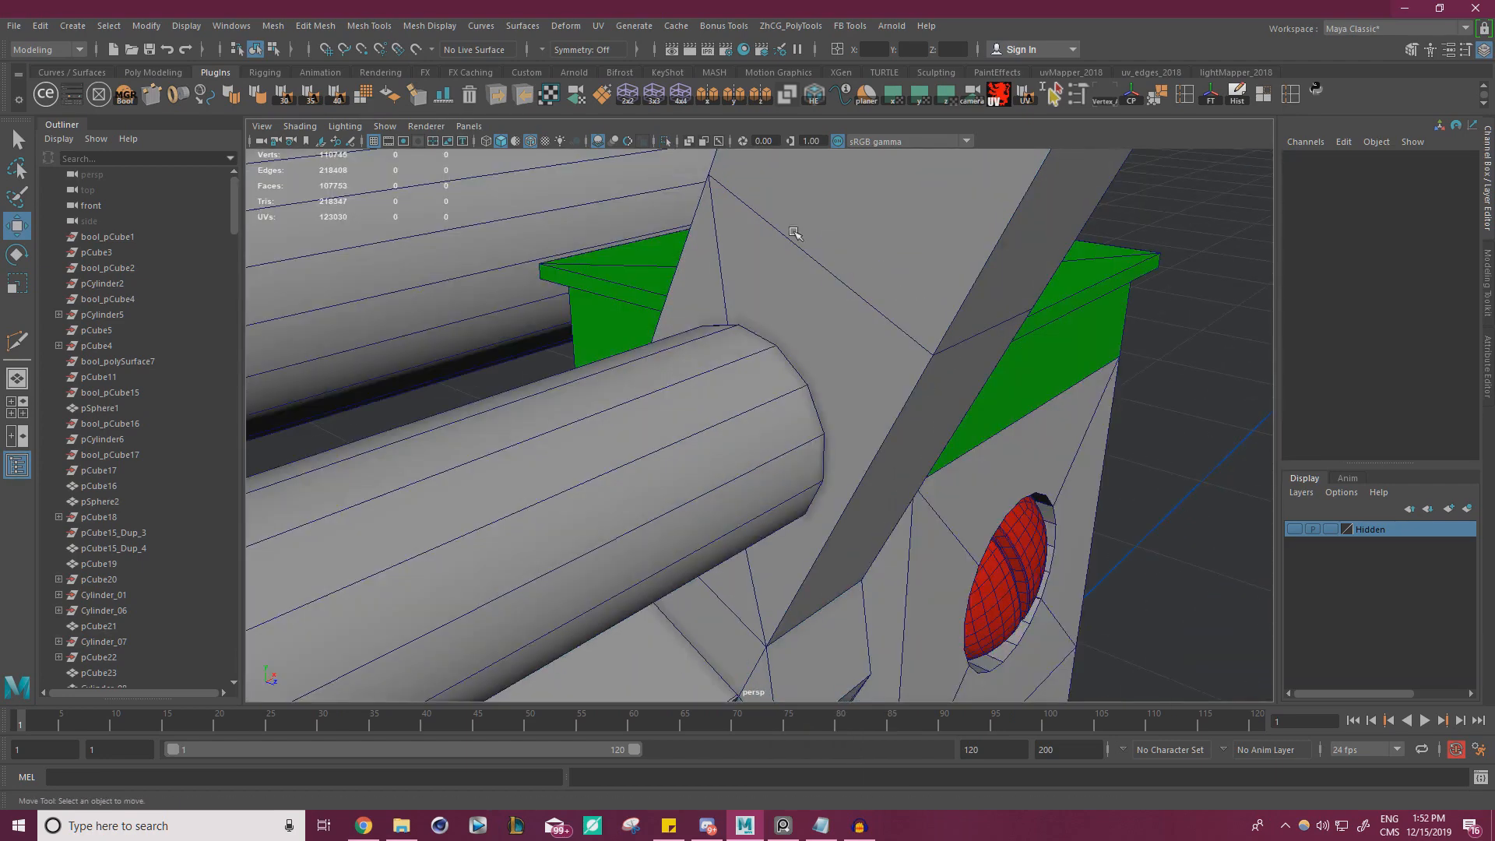
Select the end vertices of the long thin rod and move them along its length to fit the lever's hole
{"action": "left_click_drag", "start_coordinate": [810, 273], "coordinate": [780, 282], "text": "alt"}
{"action": "scroll", "coordinate": [780, 282], "scroll_direction": "up", "scroll_amount": 1}
{"action": "left_click", "coordinate": [735, 372]}
{"action": "right_click_drag", "start_coordinate": [749, 373], "coordinate": [634, 367]}
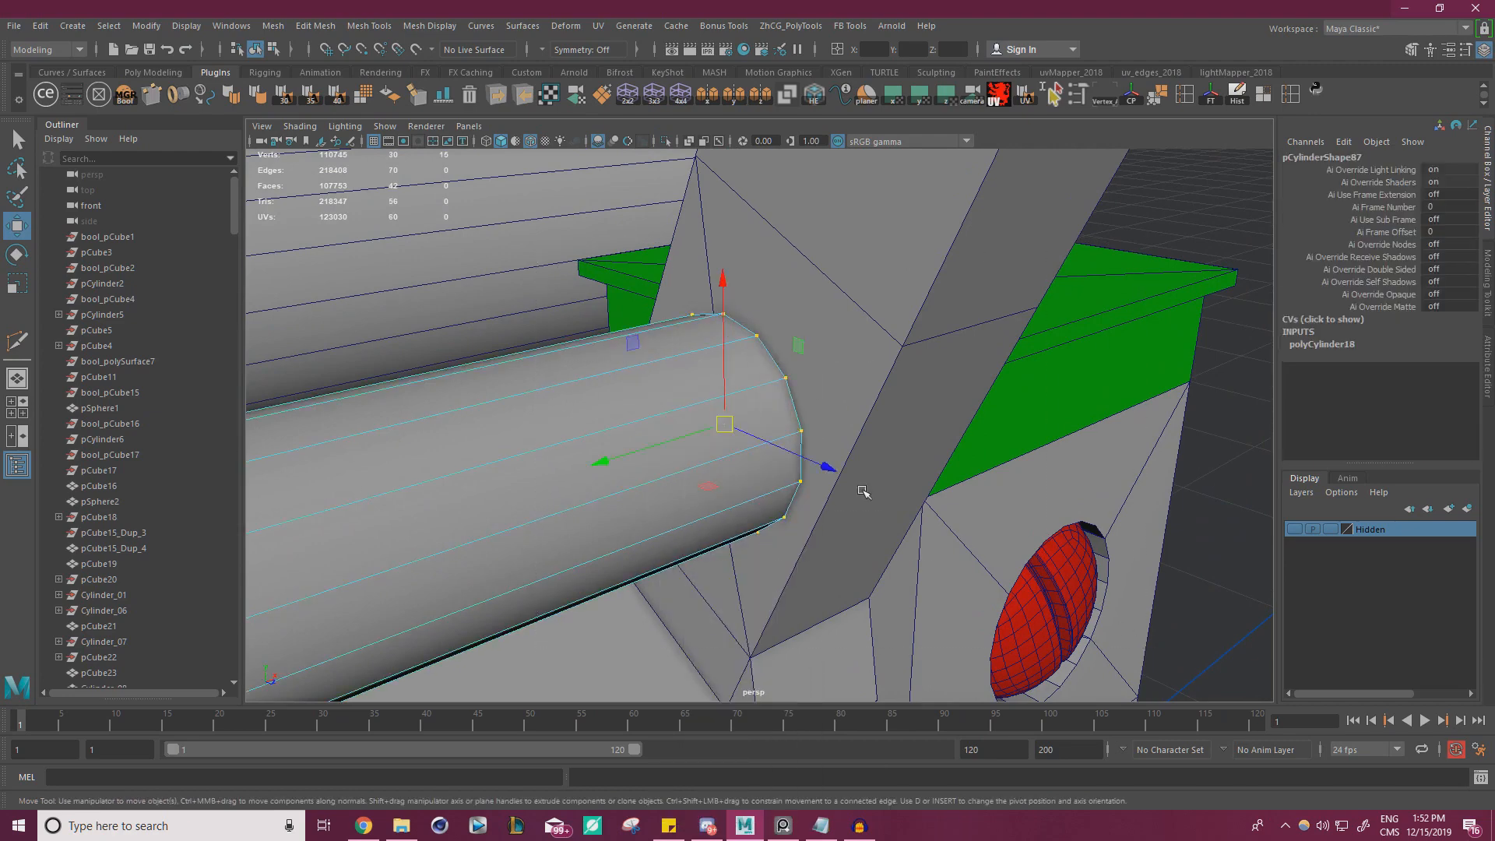
{"action": "left_click_drag", "start_coordinate": [615, 460], "coordinate": [615, 455]}
{"action": "right_click_drag", "start_coordinate": [614, 355], "coordinate": [682, 334]}
{"action": "scroll", "coordinate": [686, 333], "scroll_direction": "down", "scroll_amount": 7}
{"action": "left_click", "coordinate": [1018, 340]}
{"action": "left_click_drag", "start_coordinate": [872, 346], "coordinate": [880, 315], "text": "alt"}
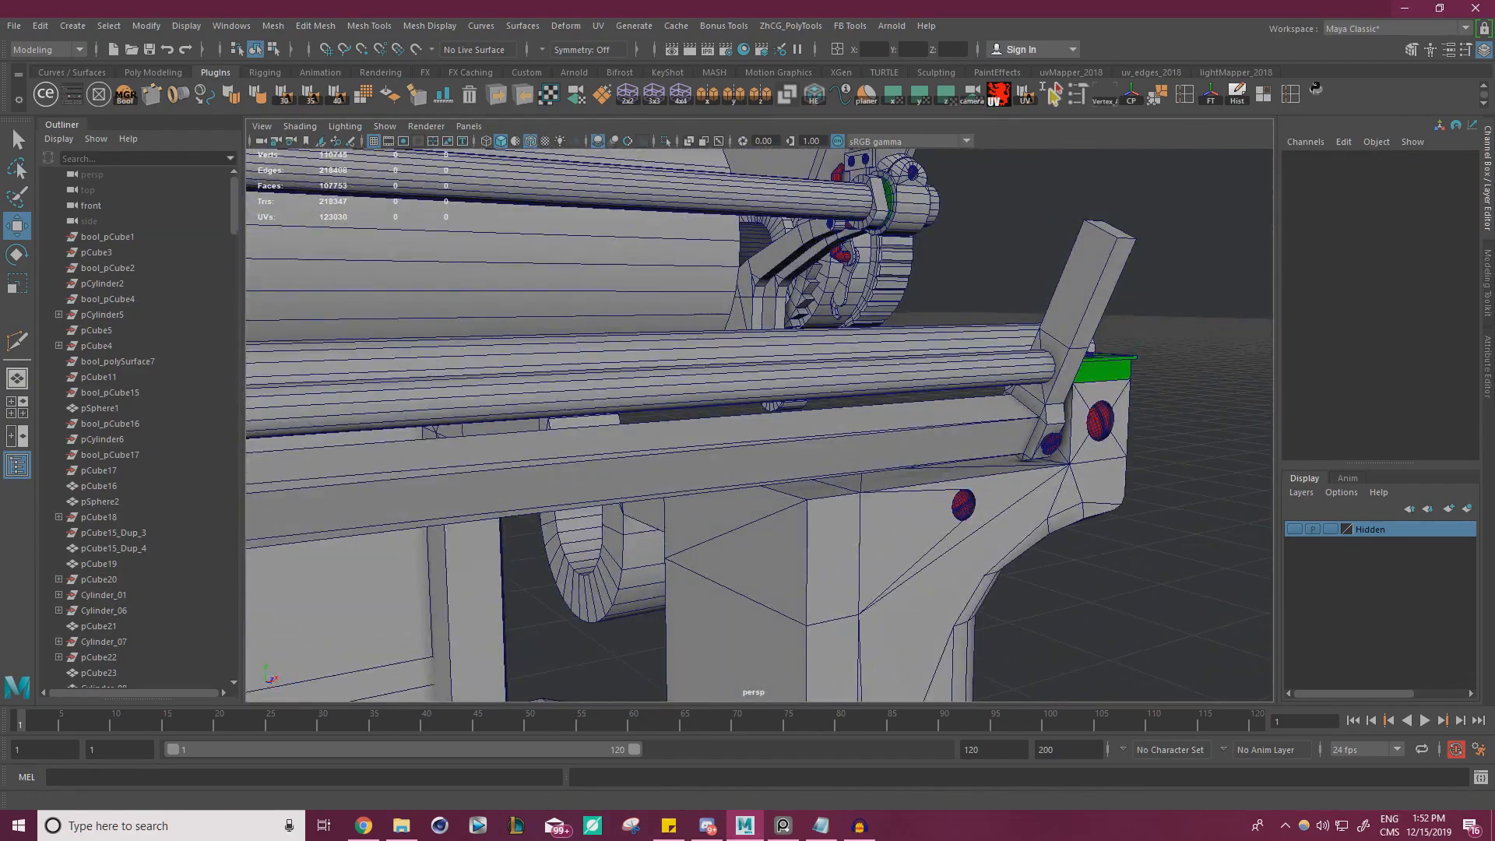
Examine the rear rail rods and brackets near the angled lever in the reference photo and the Sketchfab typewriter model
{"action": "key", "text": "alt+Tab"}
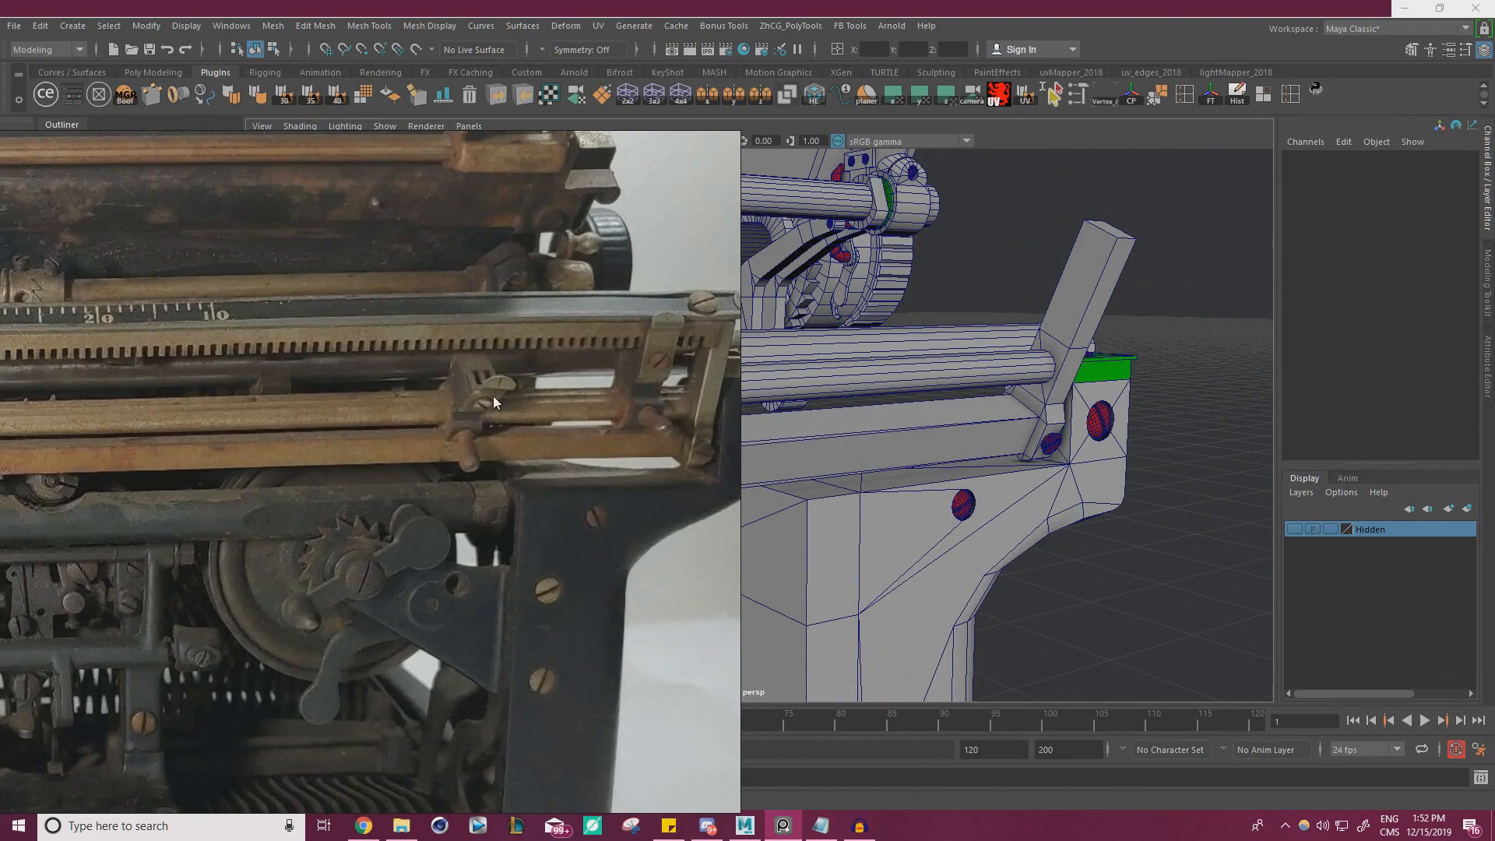
{"action": "key", "text": "alt+Tab"}
{"action": "left_click_drag", "start_coordinate": [624, 409], "coordinate": [744, 405], "text": "alt"}
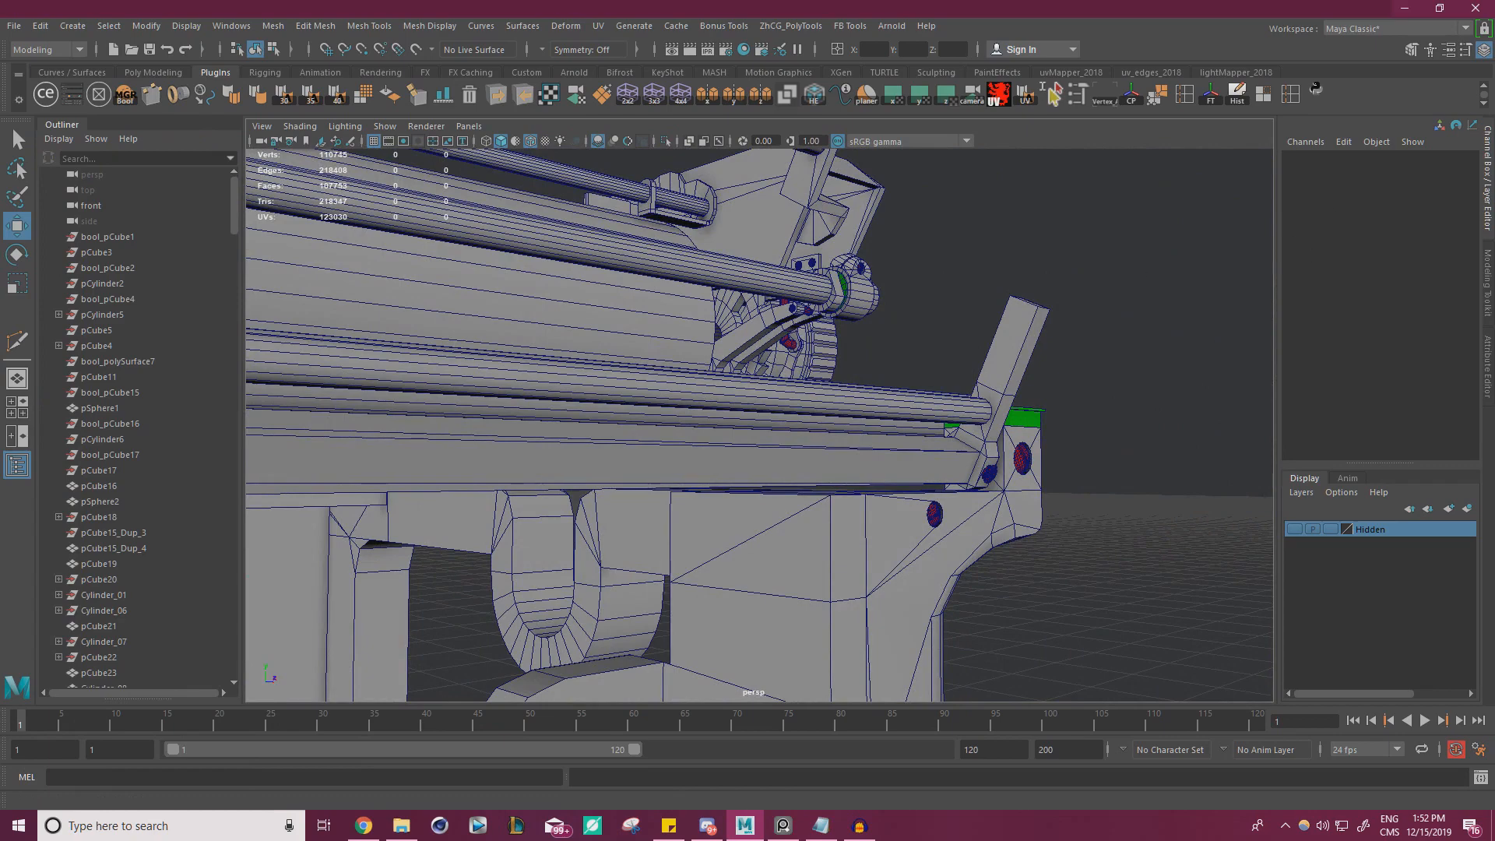
{"action": "mouse_move", "coordinate": [1494, 233]}
{"action": "left_mouse_down"}
{"action": "mouse_move", "coordinate": [1494, 337]}
{"action": "mouse_move", "coordinate": [1168, 1]}
{"action": "left_mouse_up"}
{"action": "mouse_move", "coordinate": [311, 405]}
{"action": "left_mouse_down"}
{"action": "mouse_move", "coordinate": [590, 515]}
{"action": "mouse_move", "coordinate": [810, 390]}
{"action": "mouse_move", "coordinate": [841, 325]}
{"action": "mouse_move", "coordinate": [911, 311]}
{"action": "mouse_move", "coordinate": [958, 324]}
{"action": "mouse_move", "coordinate": [945, 358]}
{"action": "mouse_move", "coordinate": [770, 429]}
{"action": "left_mouse_up"}
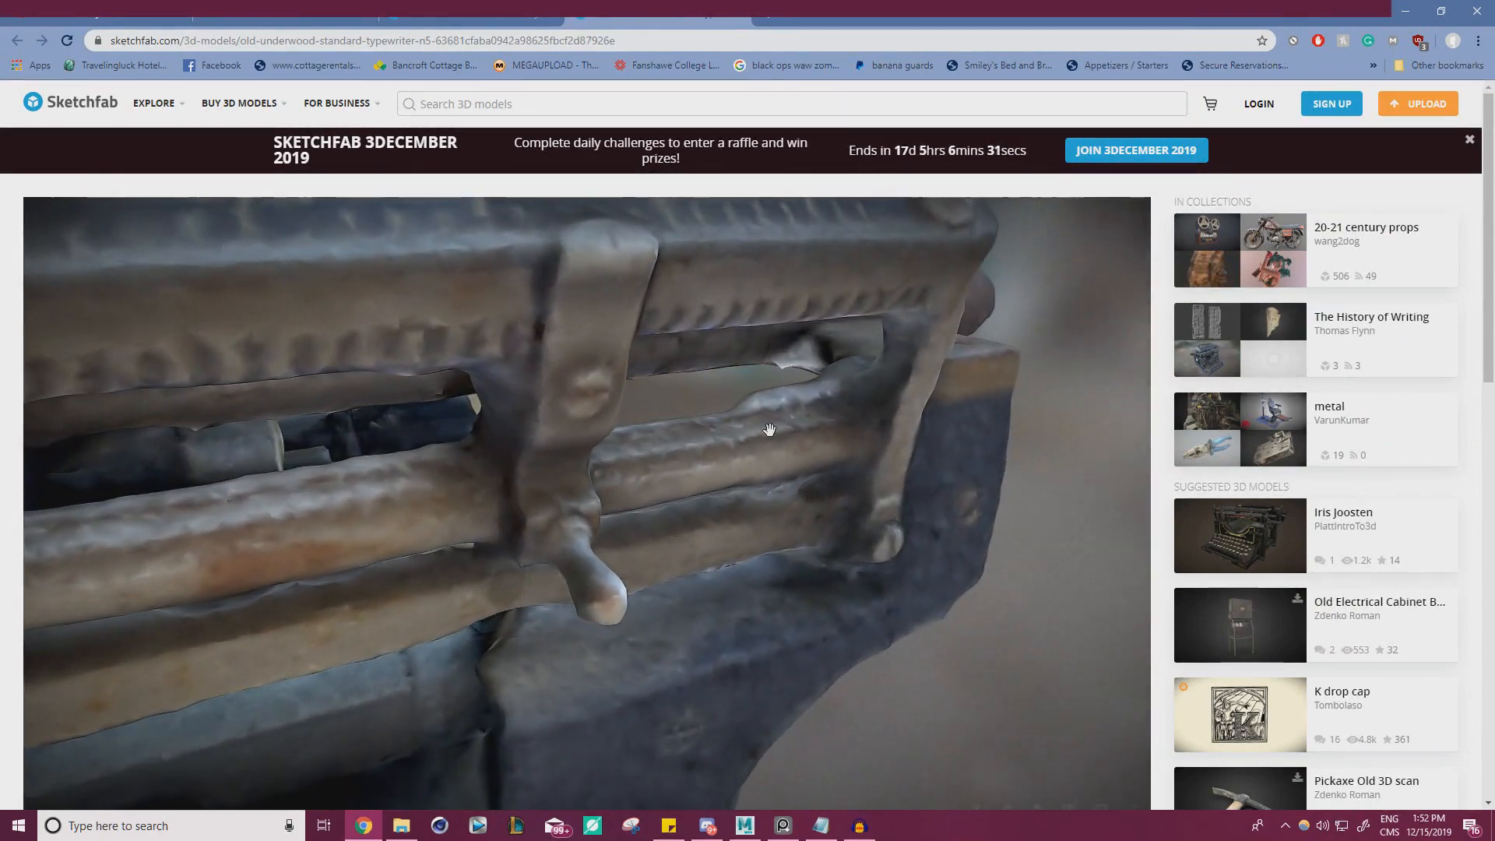
{"action": "mouse_move", "coordinate": [265, 484]}
{"action": "left_mouse_down"}
{"action": "mouse_move", "coordinate": [417, 467]}
{"action": "mouse_move", "coordinate": [542, 424]}
{"action": "mouse_move", "coordinate": [460, 651]}
{"action": "left_mouse_up"}
{"action": "mouse_move", "coordinate": [570, 649]}
{"action": "left_mouse_down"}
{"action": "mouse_move", "coordinate": [587, 615]}
{"action": "mouse_move", "coordinate": [513, 631]}
{"action": "mouse_move", "coordinate": [530, 623]}
{"action": "left_mouse_up"}
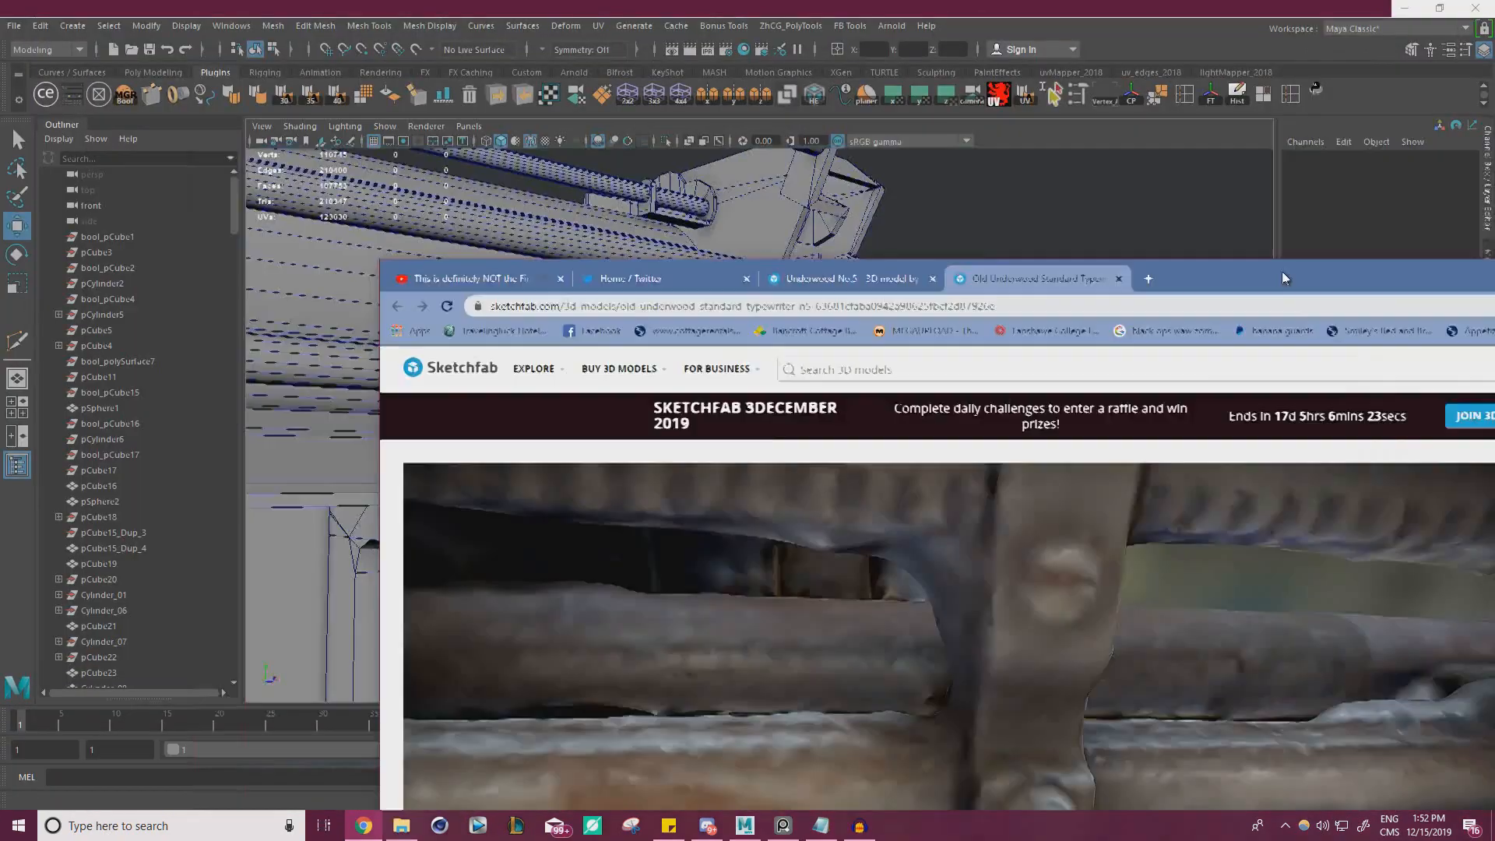
{"action": "key", "text": "alt+Tab"}
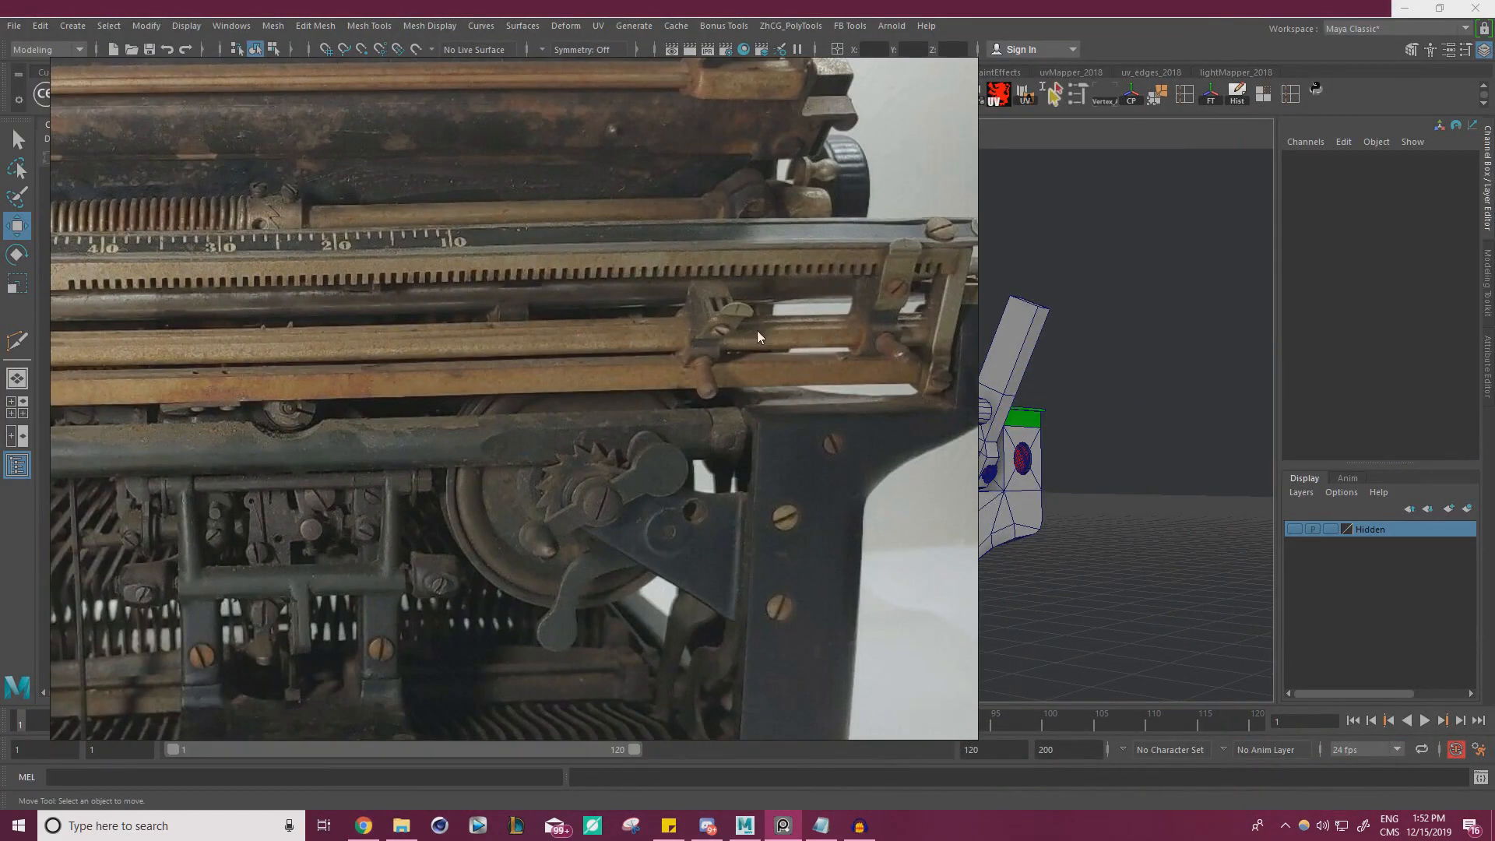
{"action": "right_click_drag", "start_coordinate": [579, 330], "coordinate": [0, 366]}
Select neighbouring lengthwise faces along the upper side of the thin rod that ends in the angled lever
{"action": "left_click_drag", "start_coordinate": [368, 424], "coordinate": [645, 471], "text": "alt"}
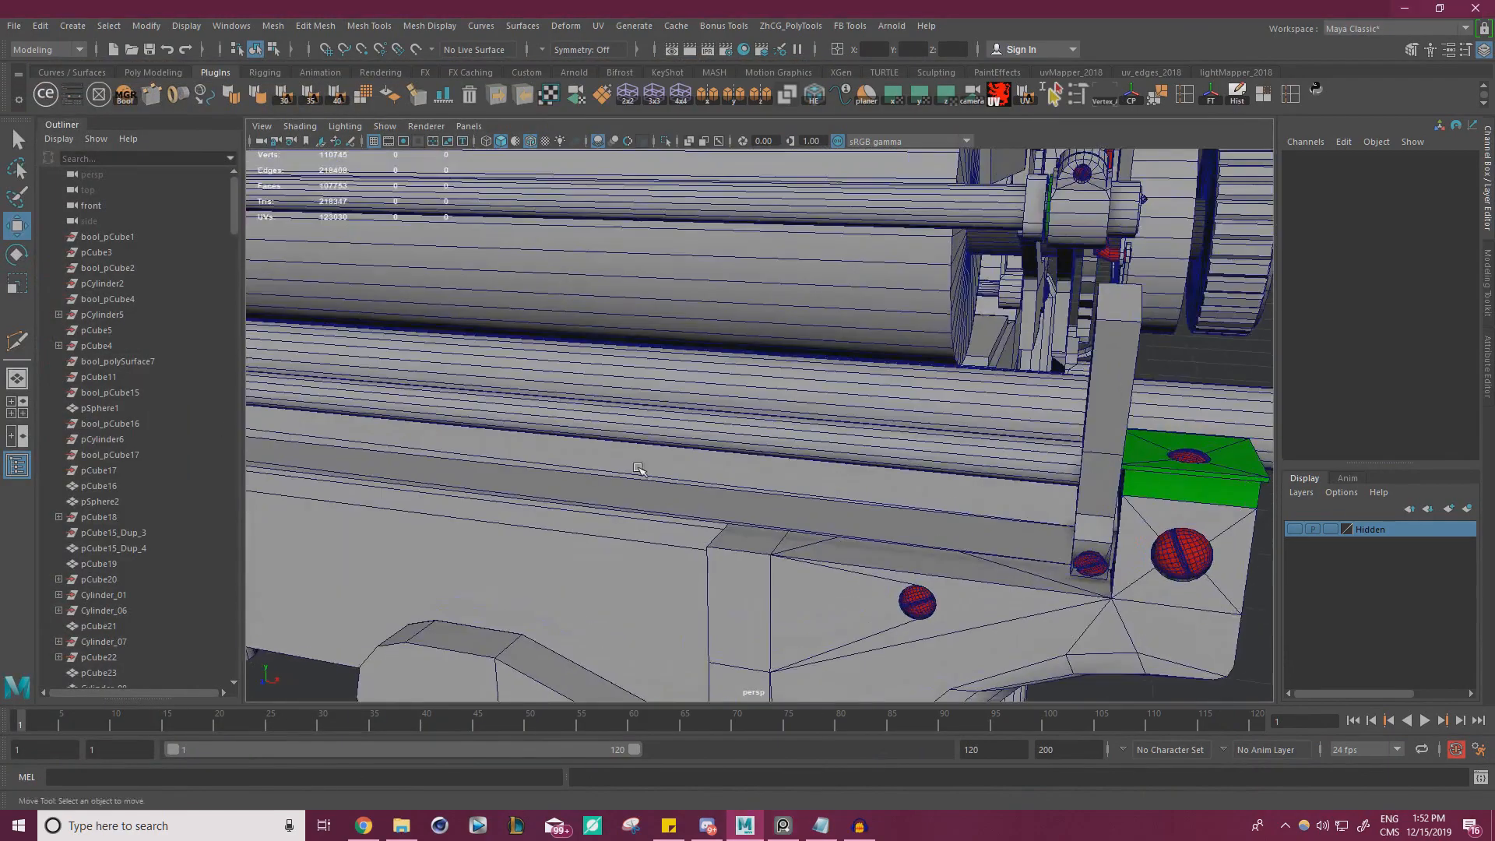
{"action": "middle_click_drag", "start_coordinate": [644, 470], "coordinate": [853, 466], "text": "alt"}
{"action": "left_click_drag", "start_coordinate": [853, 466], "coordinate": [845, 453], "text": "alt"}
{"action": "right_click_drag", "start_coordinate": [901, 377], "coordinate": [897, 436]}
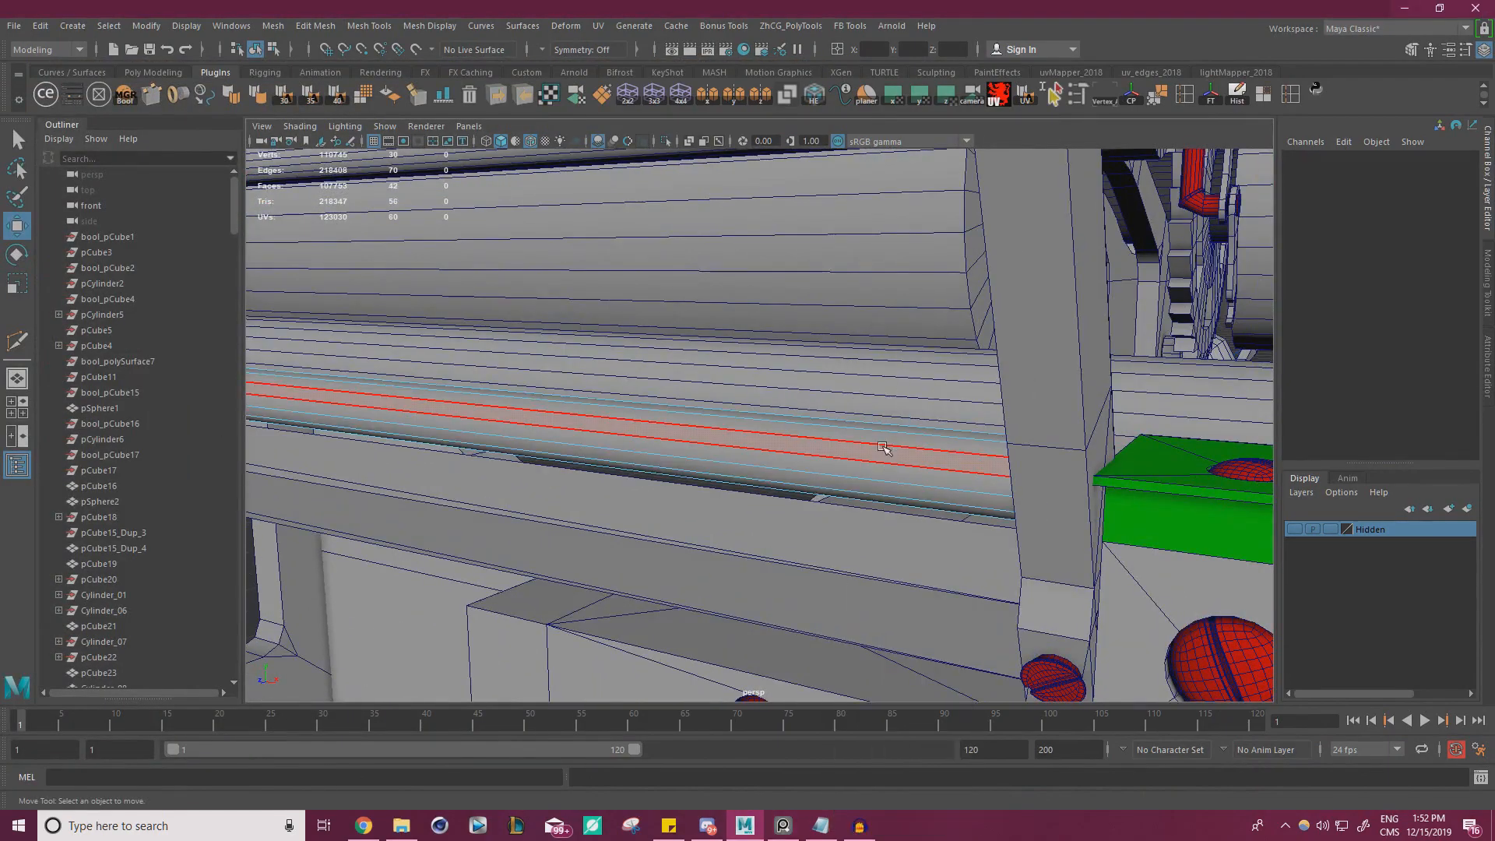
{"action": "left_click", "coordinate": [877, 452]}
{"action": "left_click_drag", "start_coordinate": [772, 461], "coordinate": [910, 502], "text": "alt"}
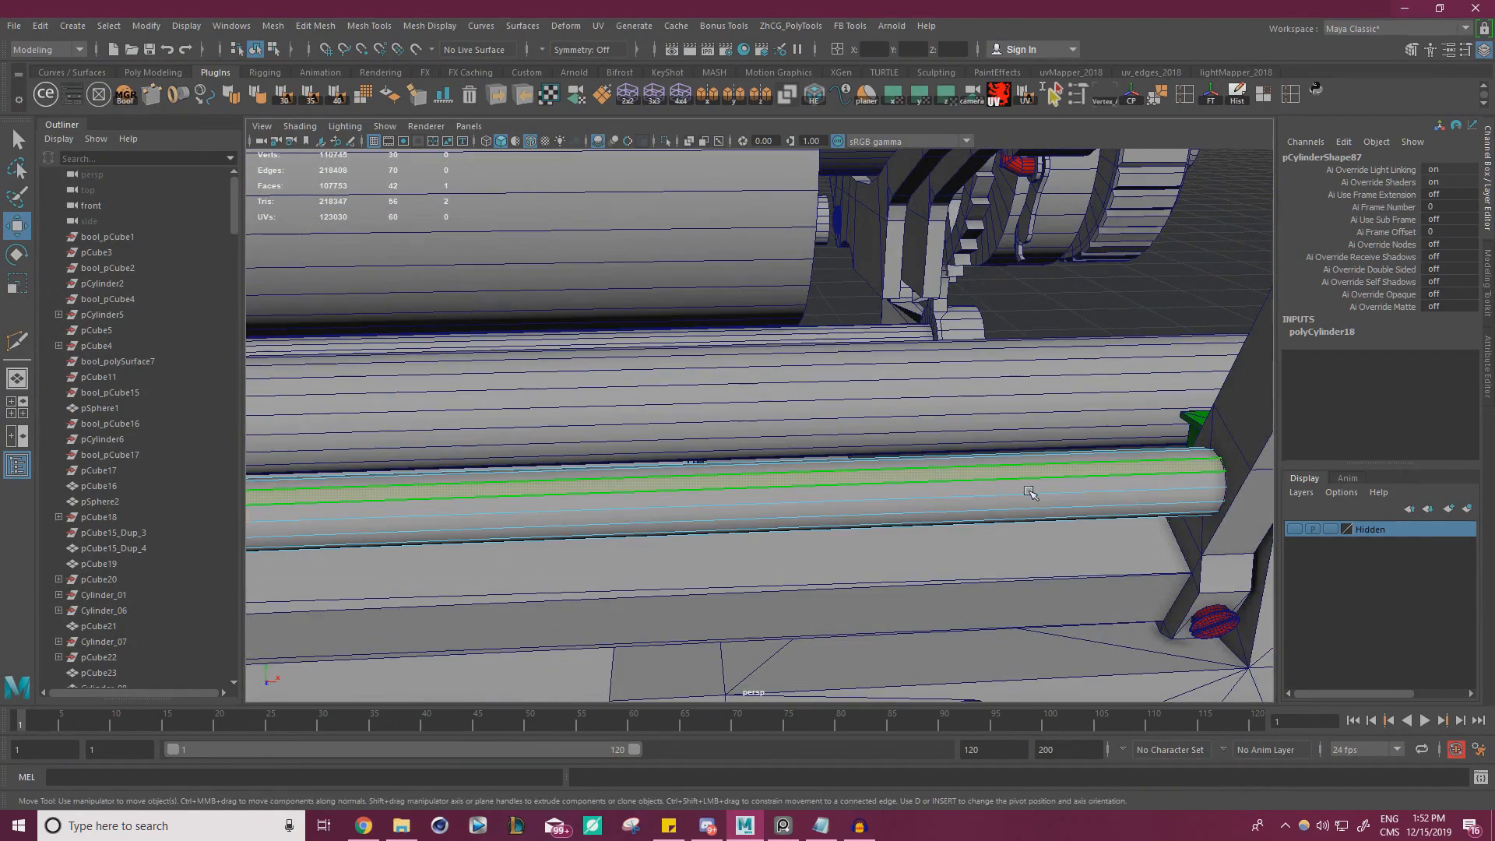
{"action": "left_click_drag", "start_coordinate": [1029, 494], "coordinate": [1168, 474], "text": "alt"}
{"action": "left_click", "coordinate": [1026, 446]}
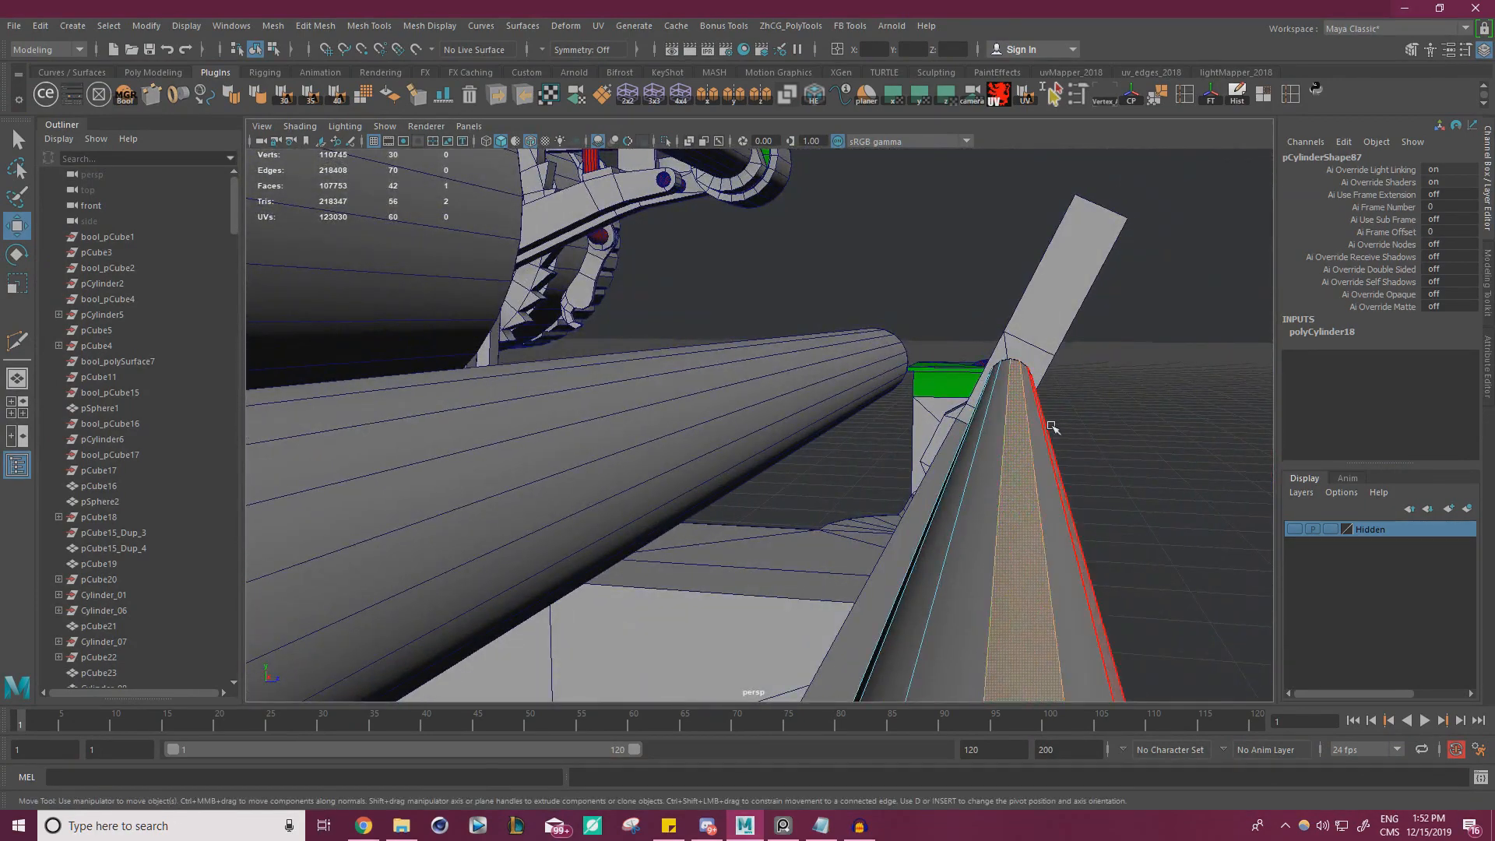
{"action": "left_click_drag", "start_coordinate": [1054, 428], "coordinate": [753, 467], "text": "alt"}
{"action": "left_click", "coordinate": [1005, 423], "text": "shift"}
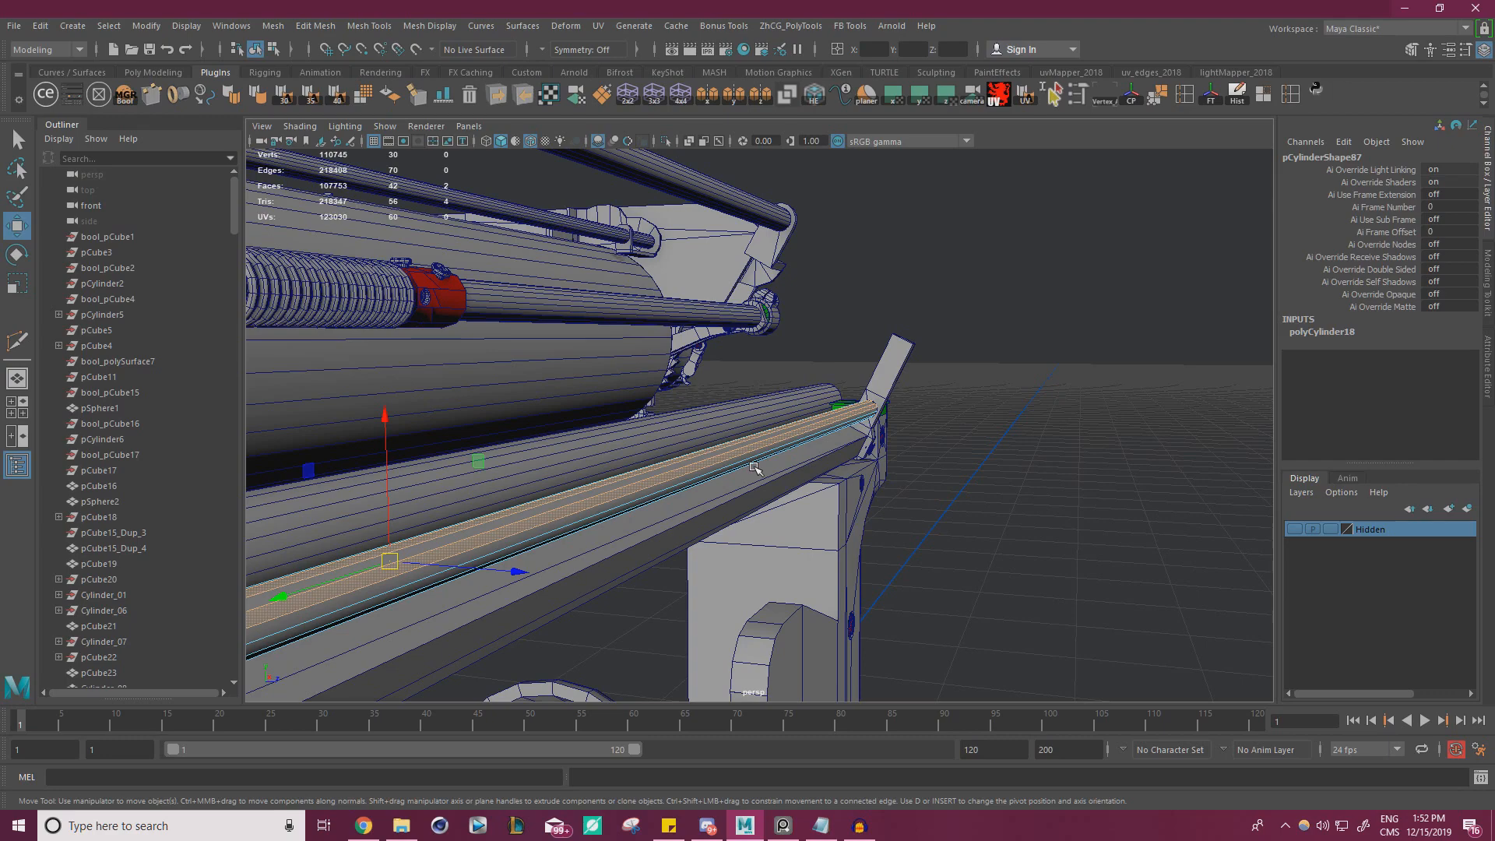
Examine the long rear rail rods and their end brackets in the typewriter reference photo
{"action": "right_click_drag", "start_coordinate": [920, 271], "coordinate": [996, 248]}
{"action": "left_click", "coordinate": [997, 250]}
{"action": "left_click_drag", "start_coordinate": [998, 249], "coordinate": [888, 350], "text": "alt"}
{"action": "right_click_drag", "start_coordinate": [888, 350], "coordinate": [402, 391], "text": "alt"}
{"action": "key", "text": "alt+Tab"}
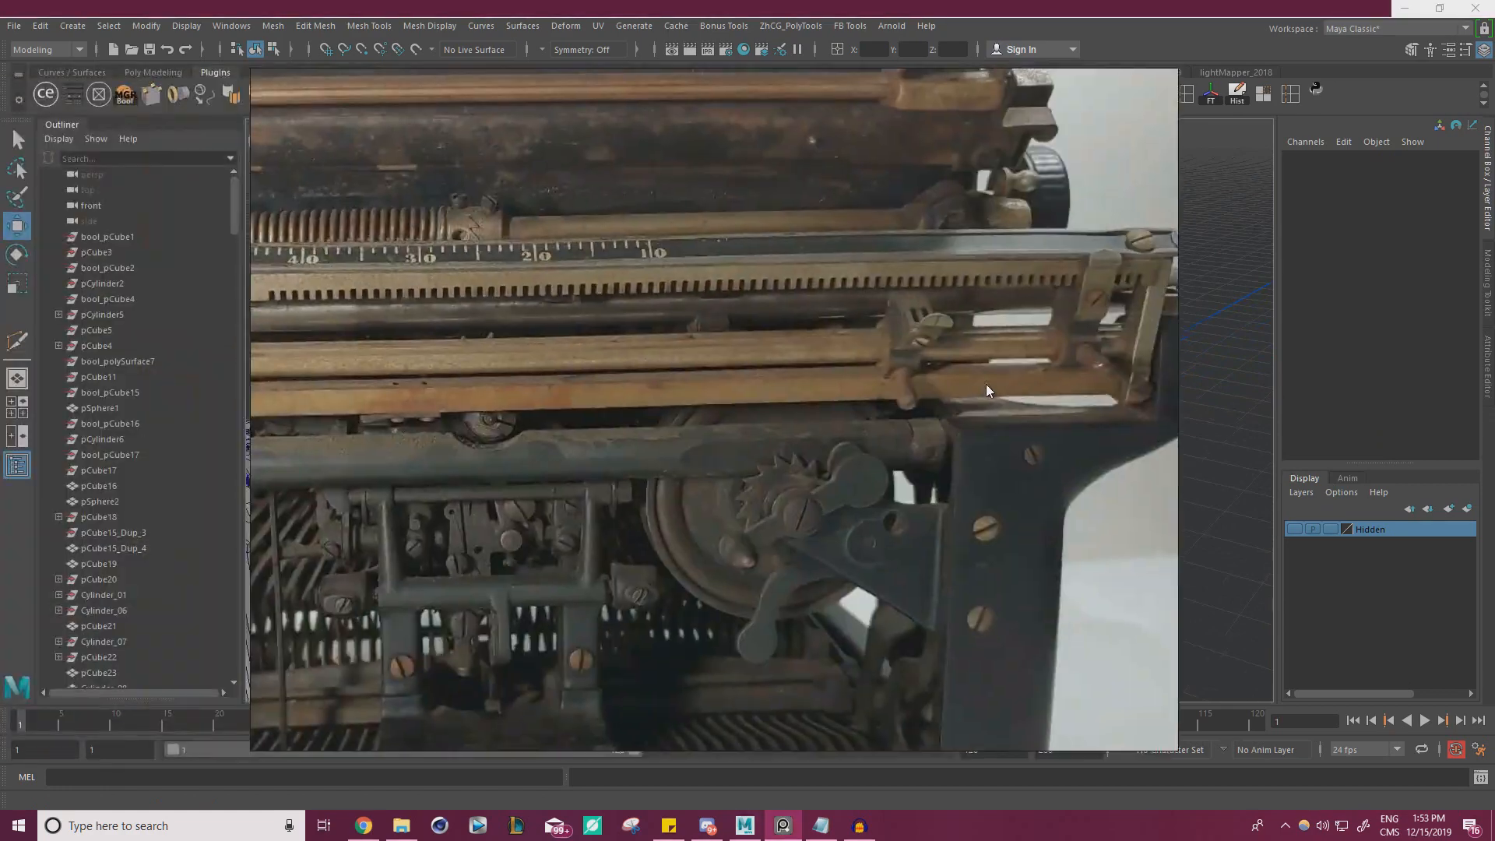
{"action": "scroll", "coordinate": [986, 384], "scroll_direction": "down", "scroll_amount": 5}
{"action": "scroll", "coordinate": [750, 370], "scroll_direction": "up", "scroll_amount": 5}
{"action": "scroll", "coordinate": [651, 346], "scroll_direction": "down", "scroll_amount": 5}
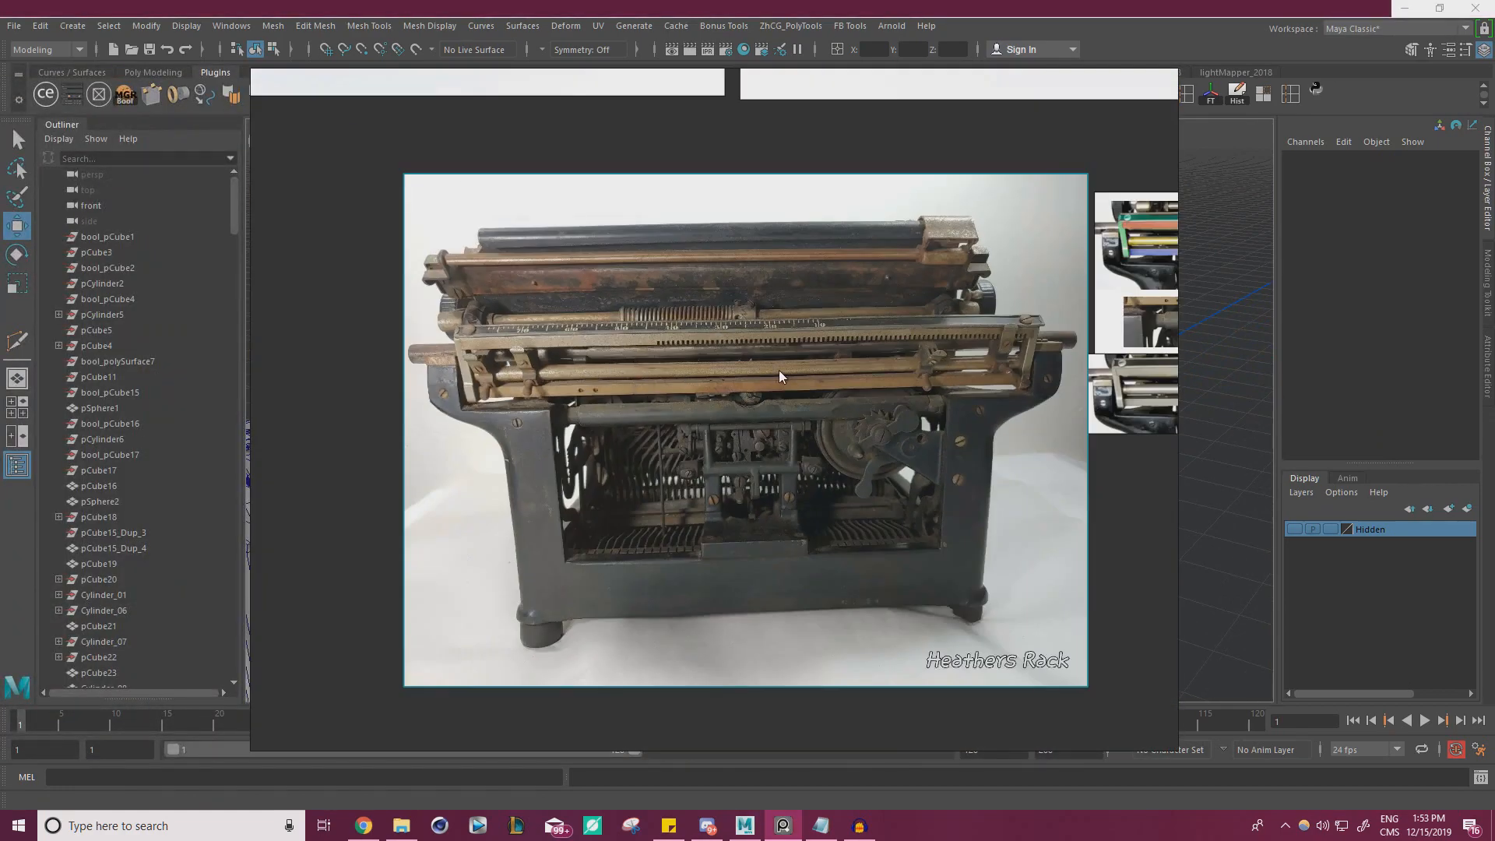
{"action": "key", "text": "alt+Tab"}
{"action": "right_click_drag", "start_coordinate": [725, 432], "coordinate": [592, 436], "text": "alt"}
{"action": "left_click_drag", "start_coordinate": [592, 437], "coordinate": [514, 413], "text": "alt"}
{"action": "right_click_drag", "start_coordinate": [514, 413], "coordinate": [716, 460], "text": "alt"}
{"action": "middle_click_drag", "start_coordinate": [717, 460], "coordinate": [779, 460], "text": "alt"}
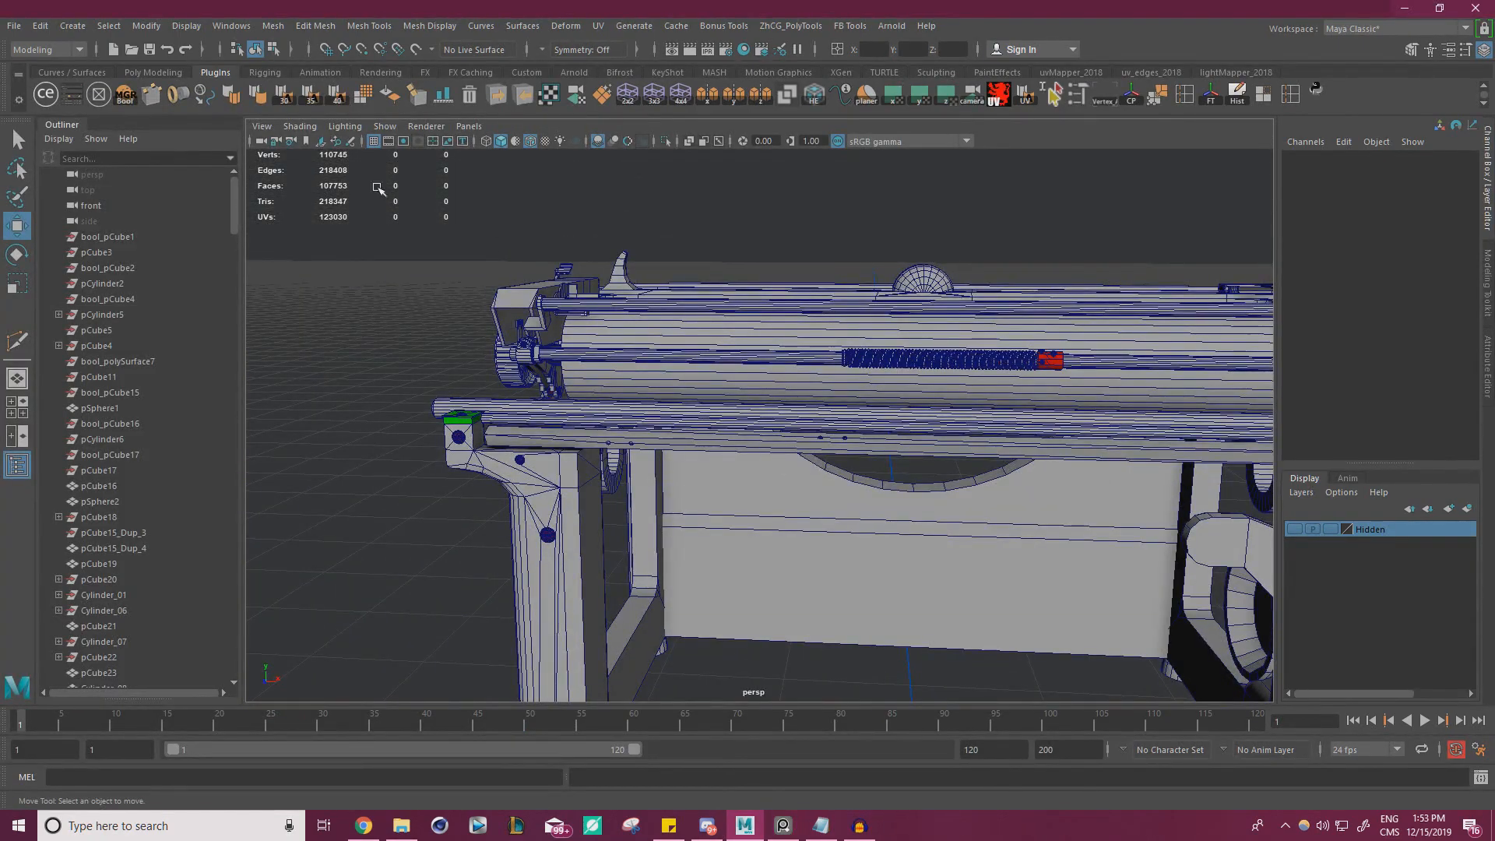
{"action": "left_click", "coordinate": [91, 26]}
{"action": "mouse_move", "coordinate": [155, 80]}
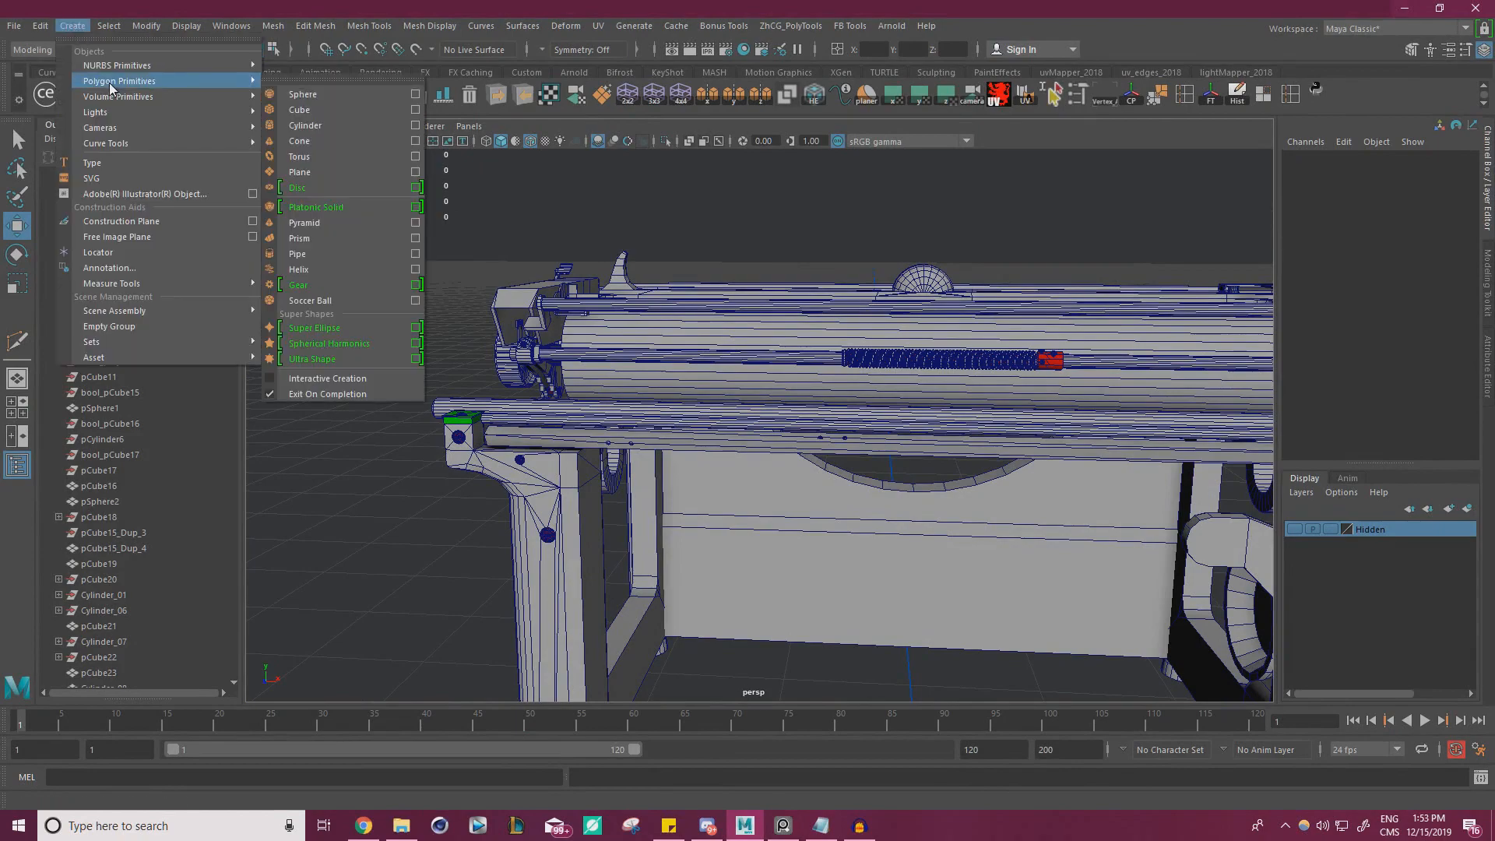
{"action": "left_click", "coordinate": [343, 138]}
{"action": "right_click_drag", "start_coordinate": [499, 288], "coordinate": [335, 307], "text": "alt"}
{"action": "left_click_drag", "start_coordinate": [335, 308], "coordinate": [437, 353], "text": "alt"}
{"action": "right_click_drag", "start_coordinate": [437, 354], "coordinate": [763, 419], "text": "alt"}
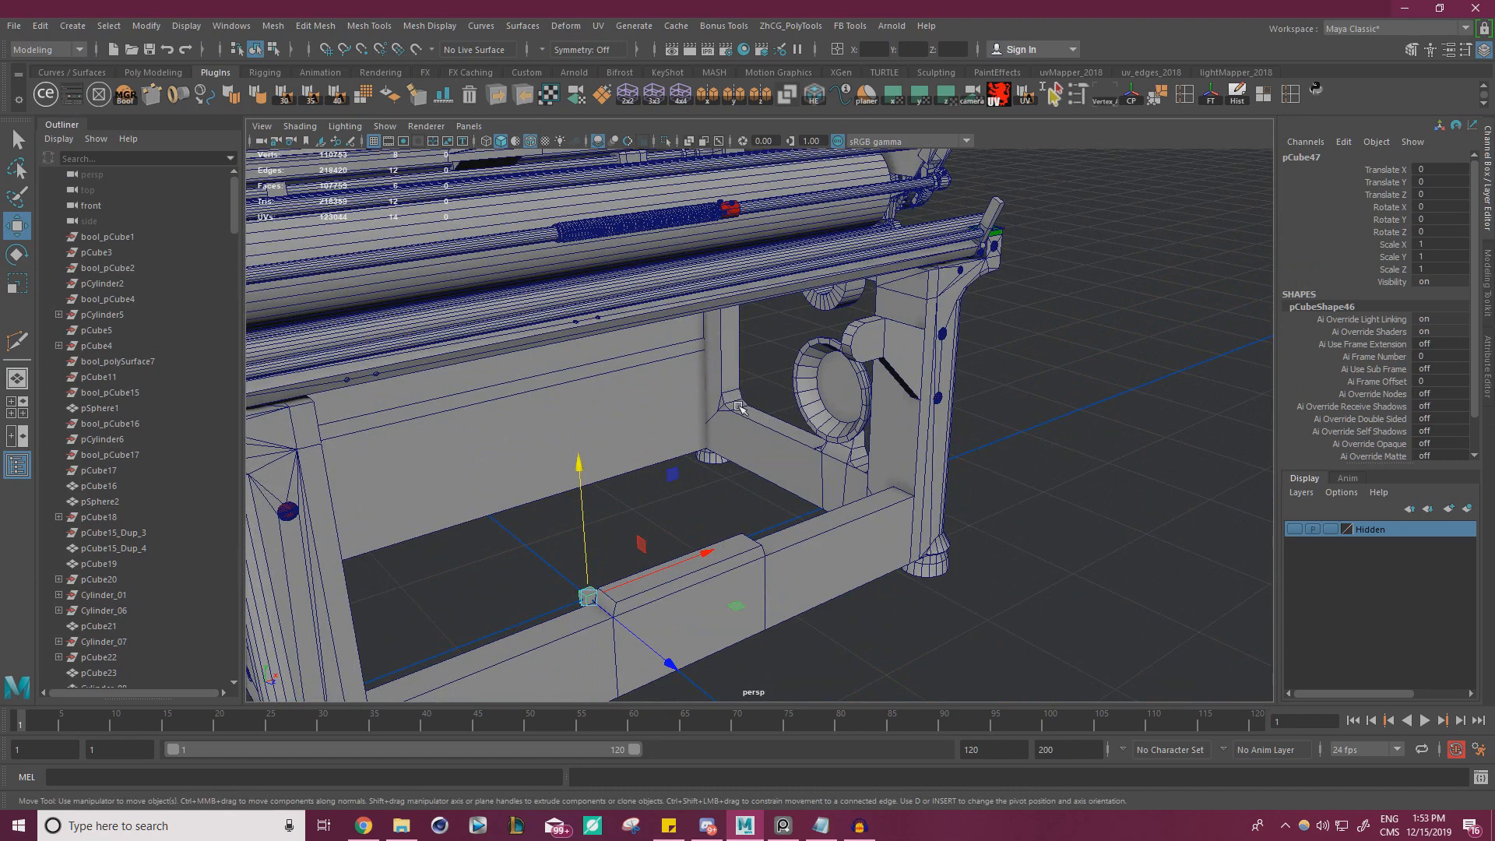
{"action": "key", "text": "Delete"}
Create a polygon cylinder and move it up and out behind the typewriter frame
{"action": "left_click", "coordinate": [74, 26]}
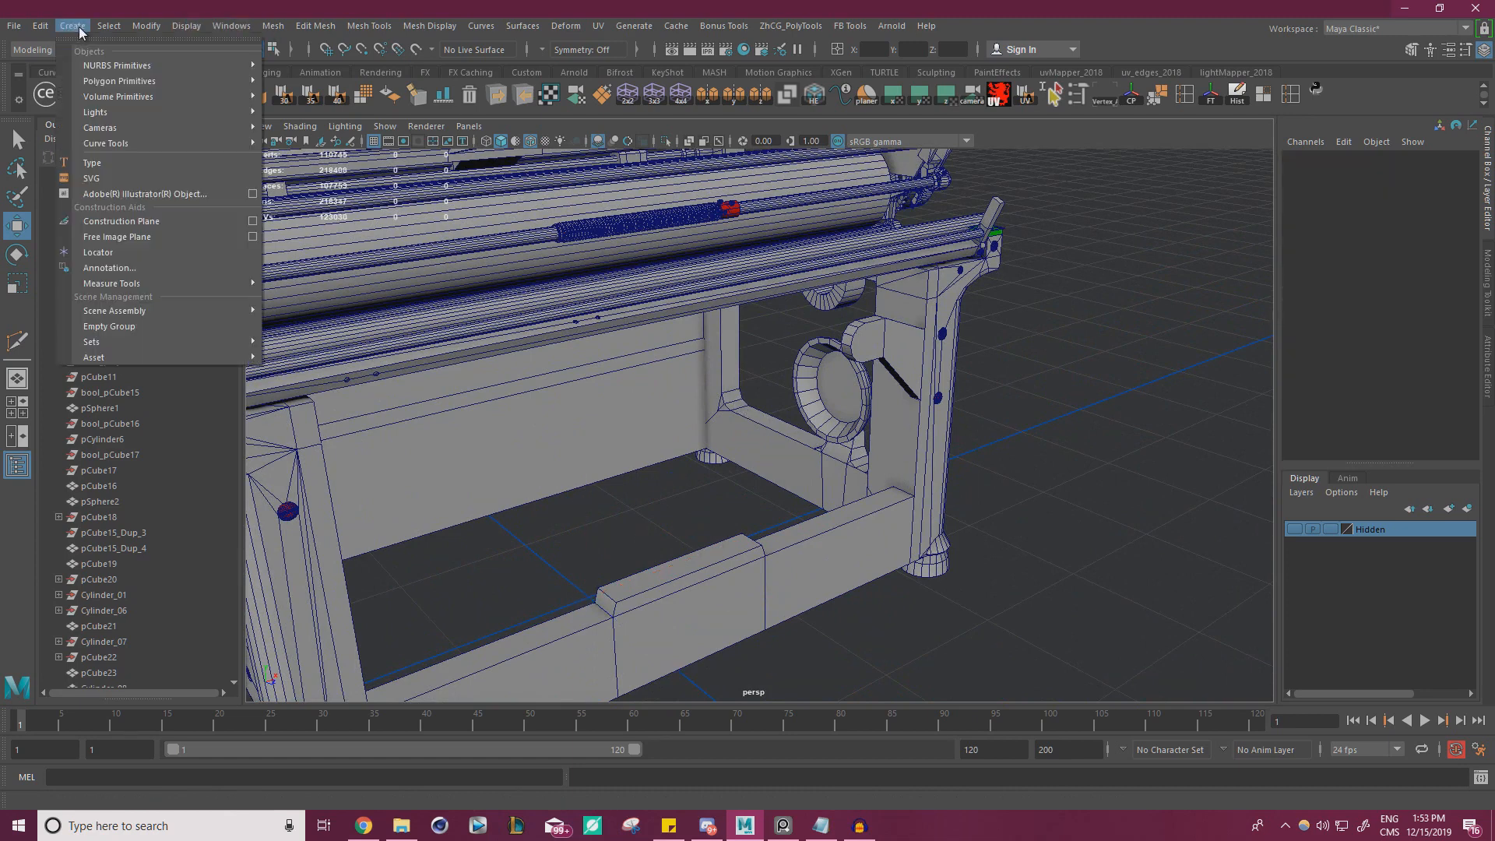
{"action": "mouse_move", "coordinate": [111, 82]}
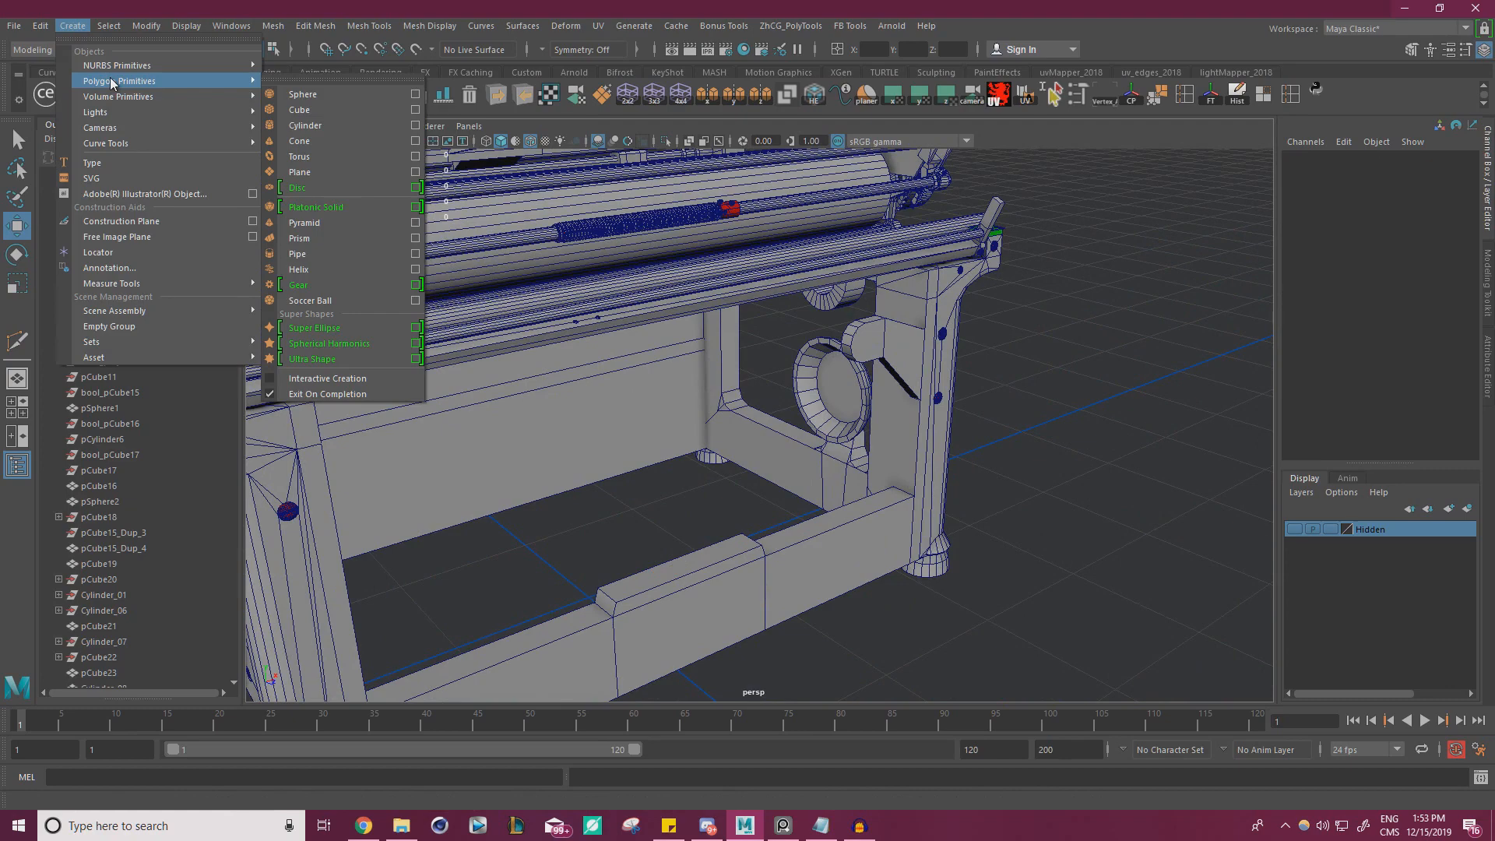
{"action": "left_click", "coordinate": [340, 126]}
{"action": "left_click_drag", "start_coordinate": [545, 437], "coordinate": [703, 439], "text": "alt"}
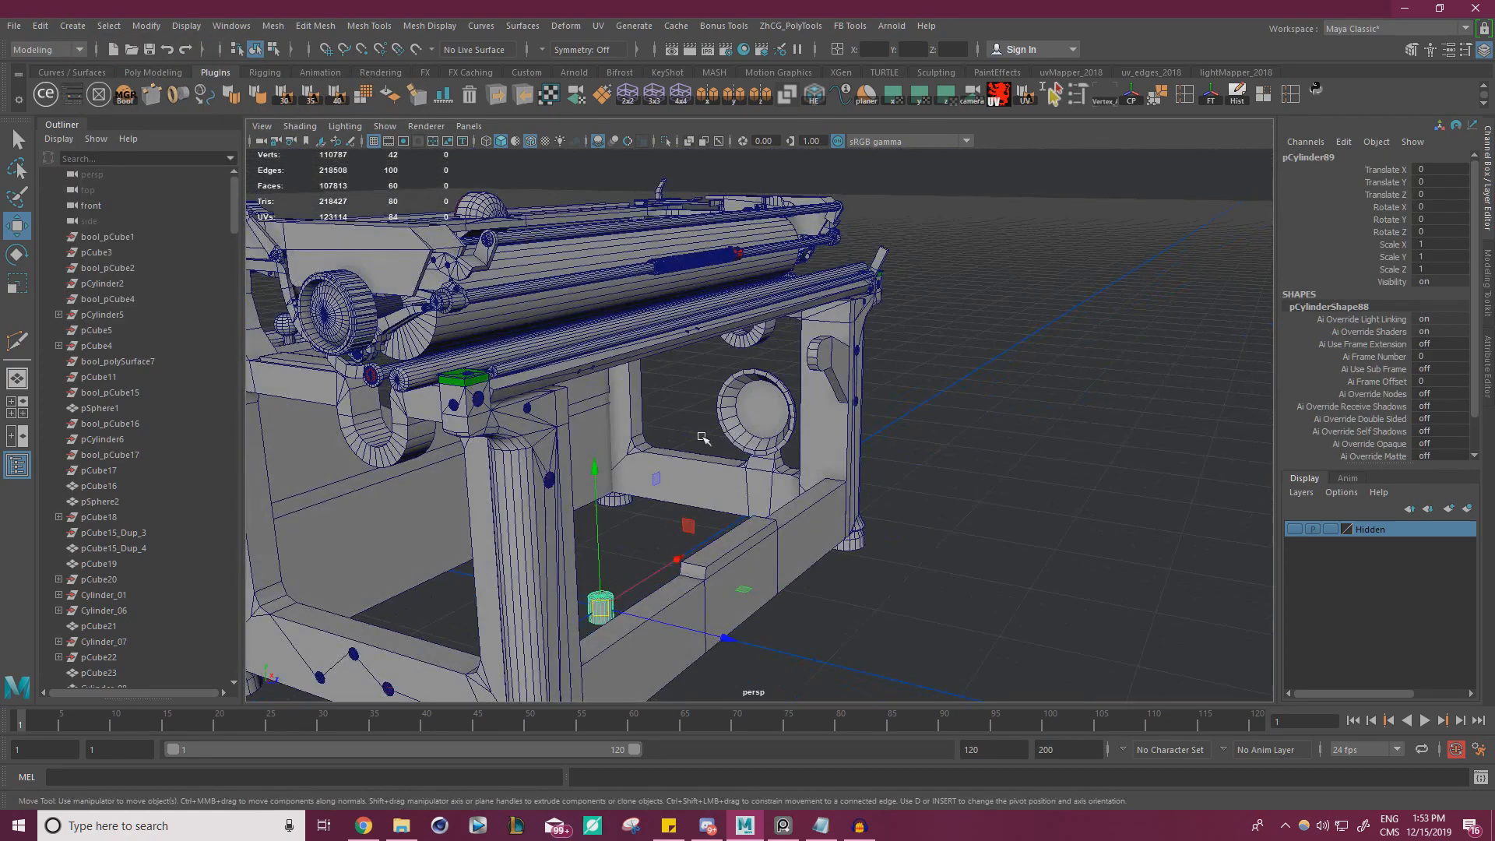
{"action": "left_click_drag", "start_coordinate": [687, 524], "coordinate": [1098, 212]}
Give the new cylinder 8 axis subdivisions, rounded caps and 2 cap subdivisions
{"action": "scroll", "coordinate": [1328, 441], "scroll_direction": "down", "scroll_amount": 1}
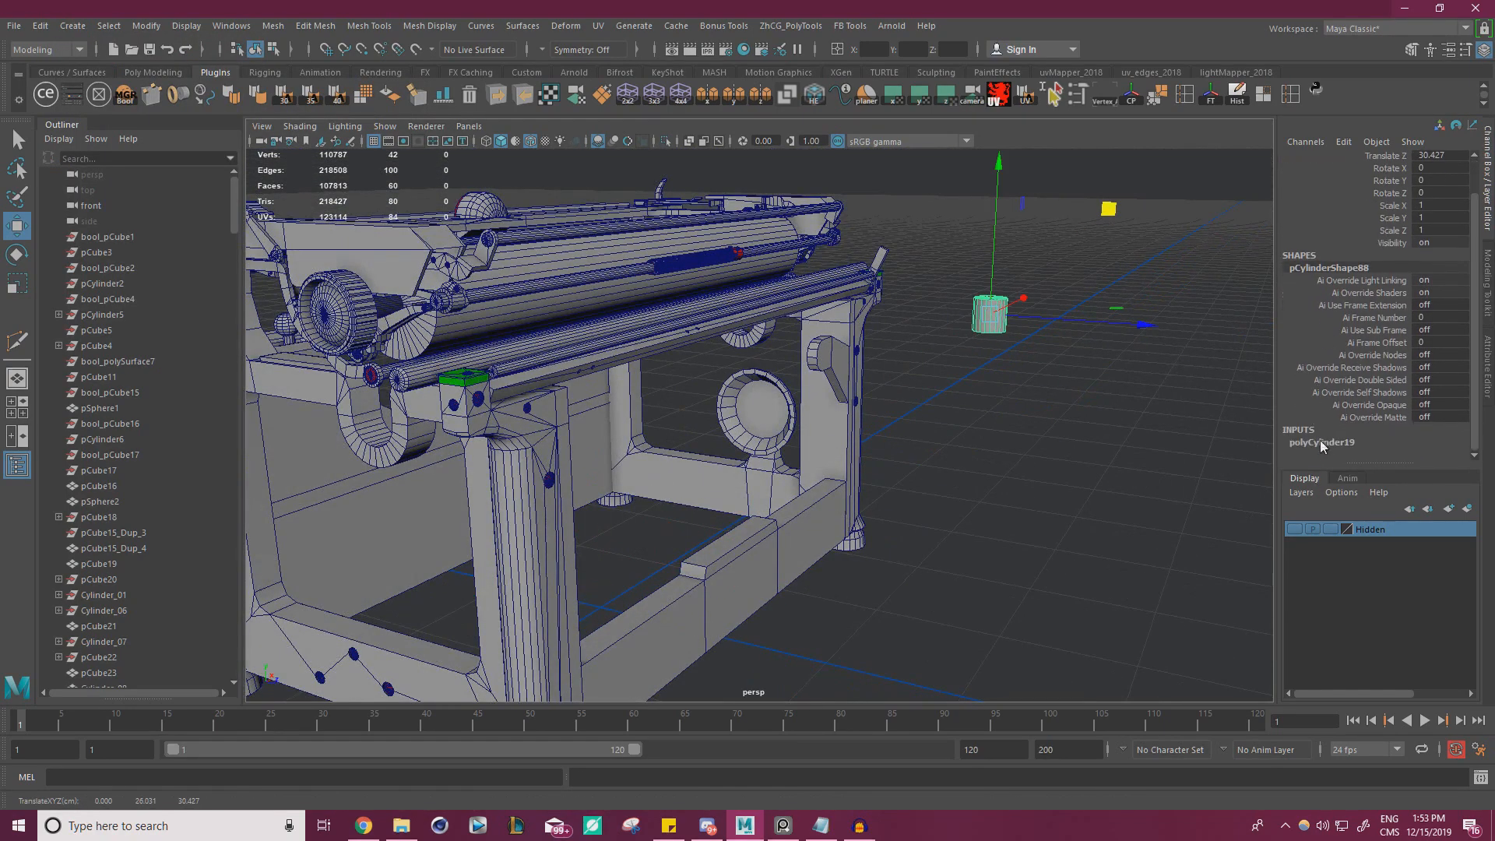
{"action": "scroll", "coordinate": [1432, 436], "scroll_direction": "down", "scroll_amount": 2}
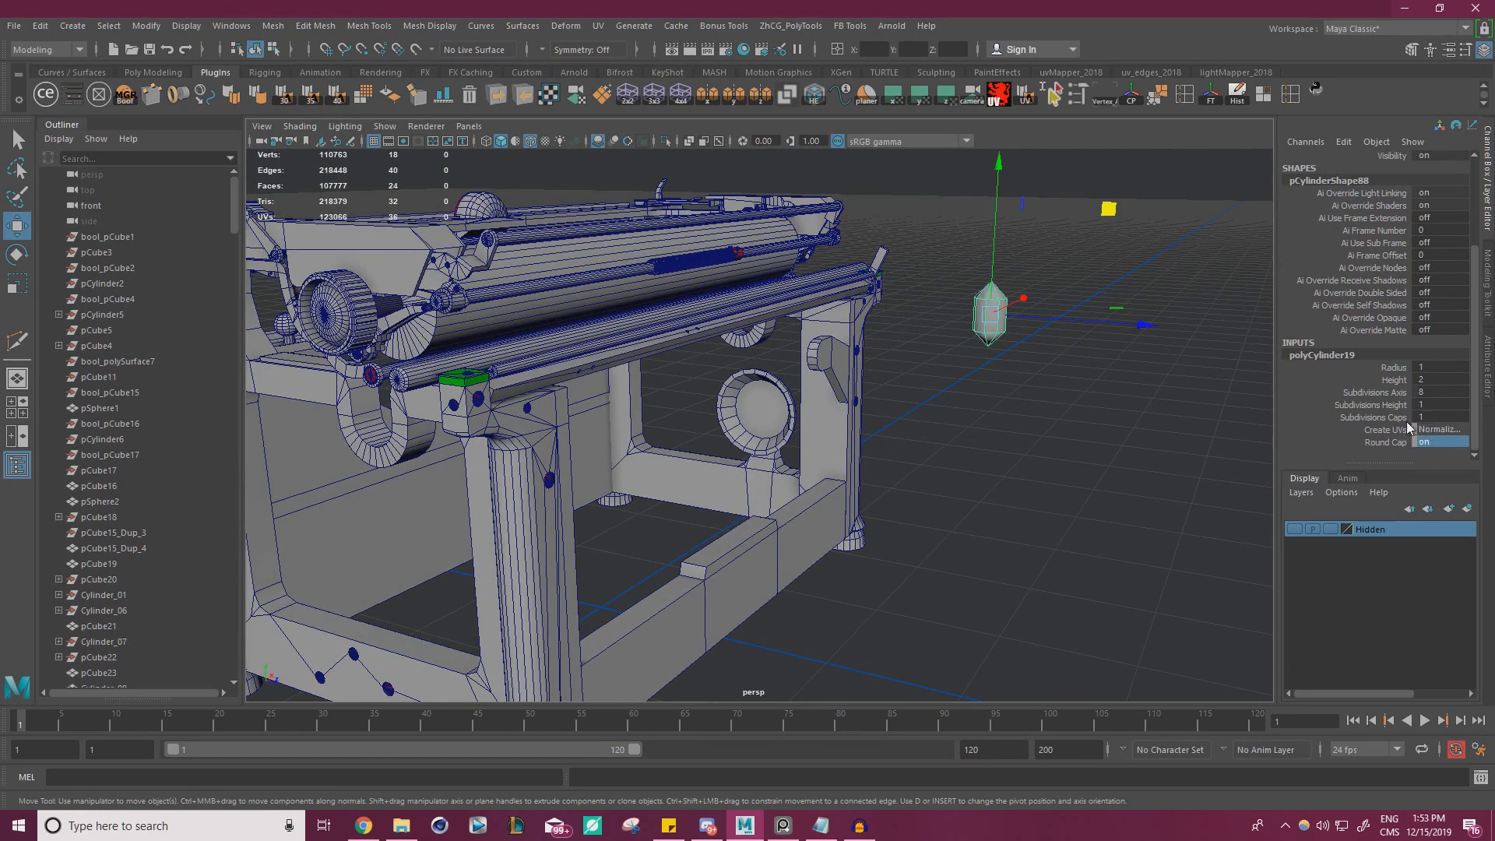
{"action": "left_click", "coordinate": [1376, 418]}
{"action": "middle_click_drag", "start_coordinate": [1136, 387], "coordinate": [1144, 384]}
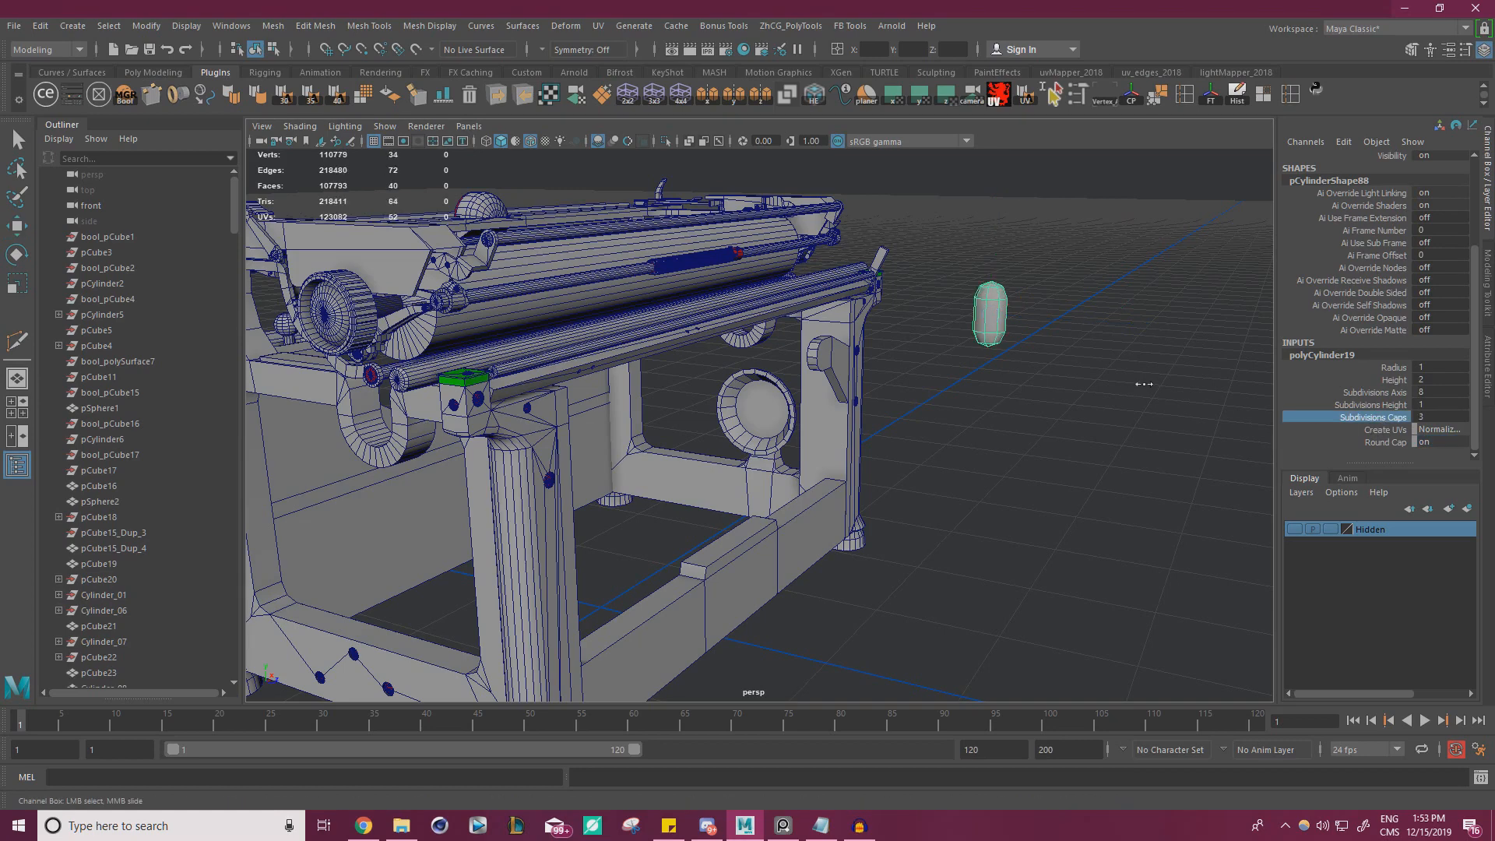
{"action": "mouse_move", "coordinate": [1062, 383]}
{"action": "left_mouse_down", "text": "alt"}
{"action": "mouse_move", "coordinate": [1028, 391]}
{"action": "mouse_move", "coordinate": [1067, 403]}
{"action": "left_mouse_up", "text": "alt"}
Rotate the cylinder 90 degrees around Z and pull its end vertices outward to stretch it into a long rod
{"action": "key", "text": "e"}
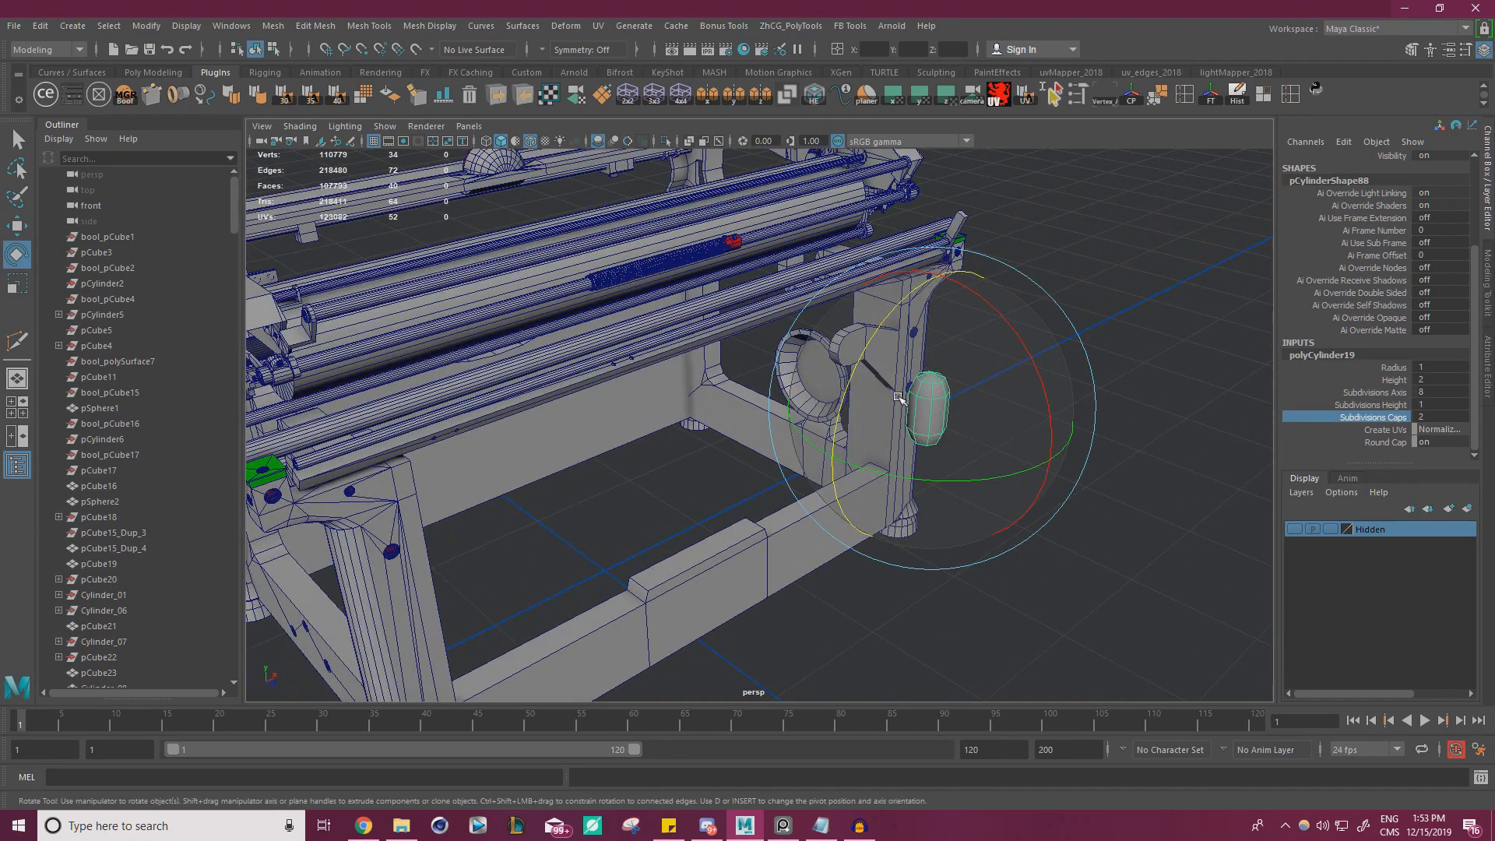
{"action": "left_click_drag", "start_coordinate": [900, 398], "coordinate": [688, 339]}
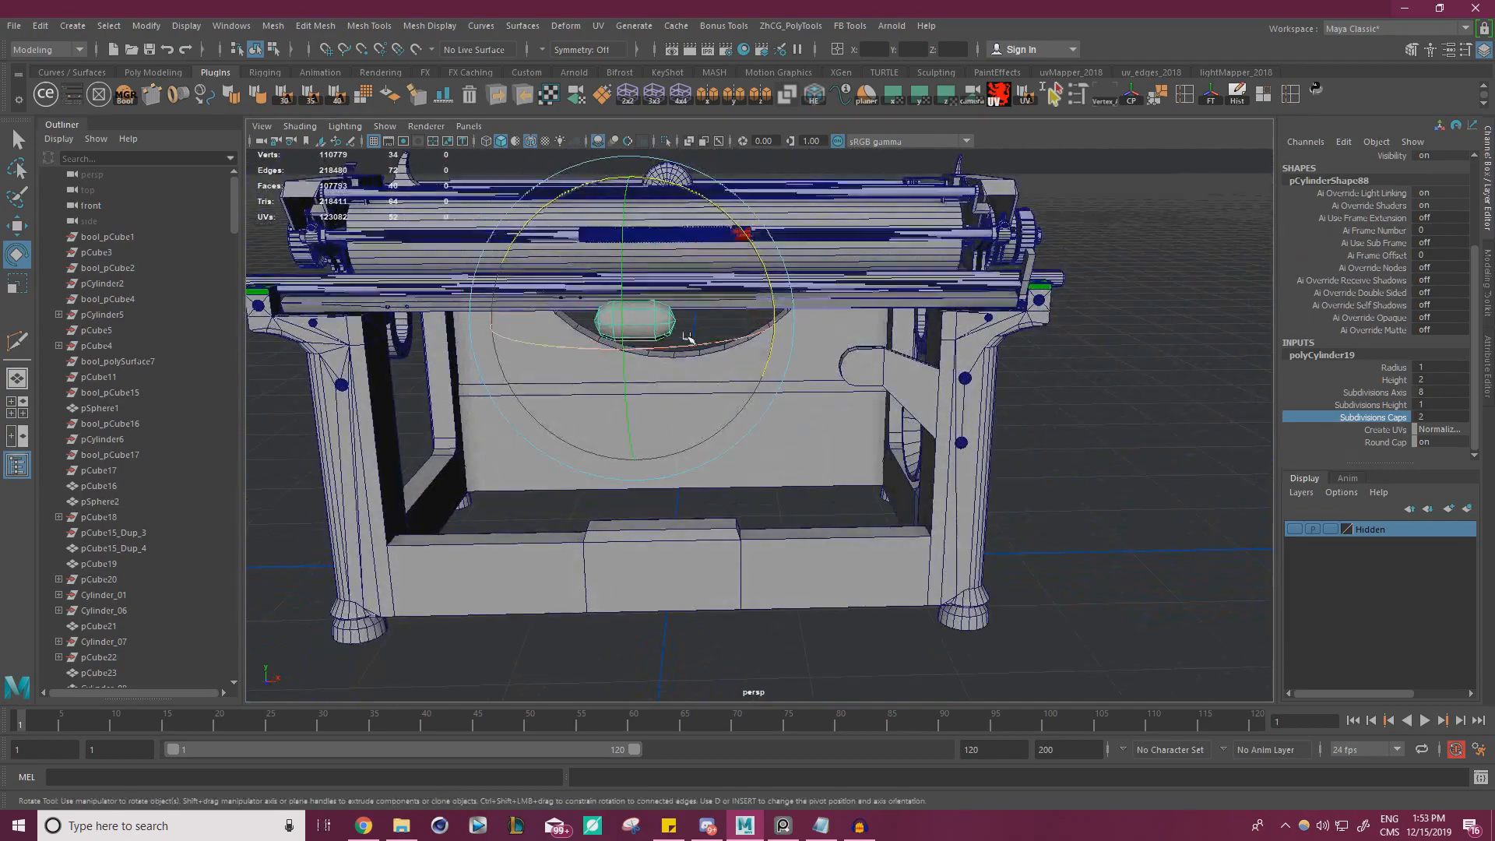
{"action": "key", "text": "w"}
{"action": "right_click_drag", "start_coordinate": [643, 335], "coordinate": [578, 336]}
{"action": "left_click_drag", "start_coordinate": [821, 421], "coordinate": [633, 231]}
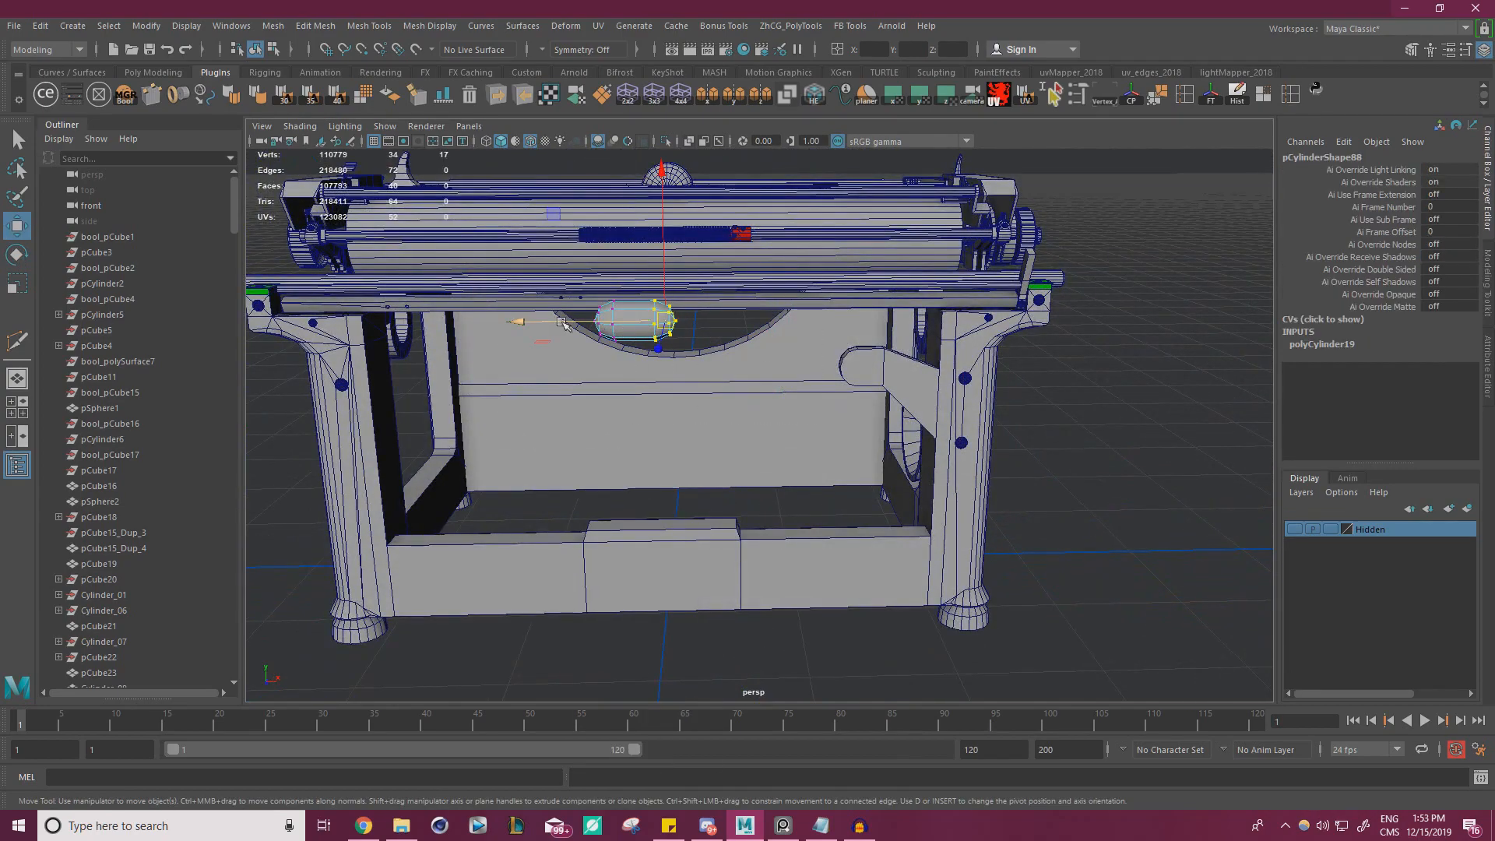
{"action": "left_click_drag", "start_coordinate": [564, 324], "coordinate": [963, 338]}
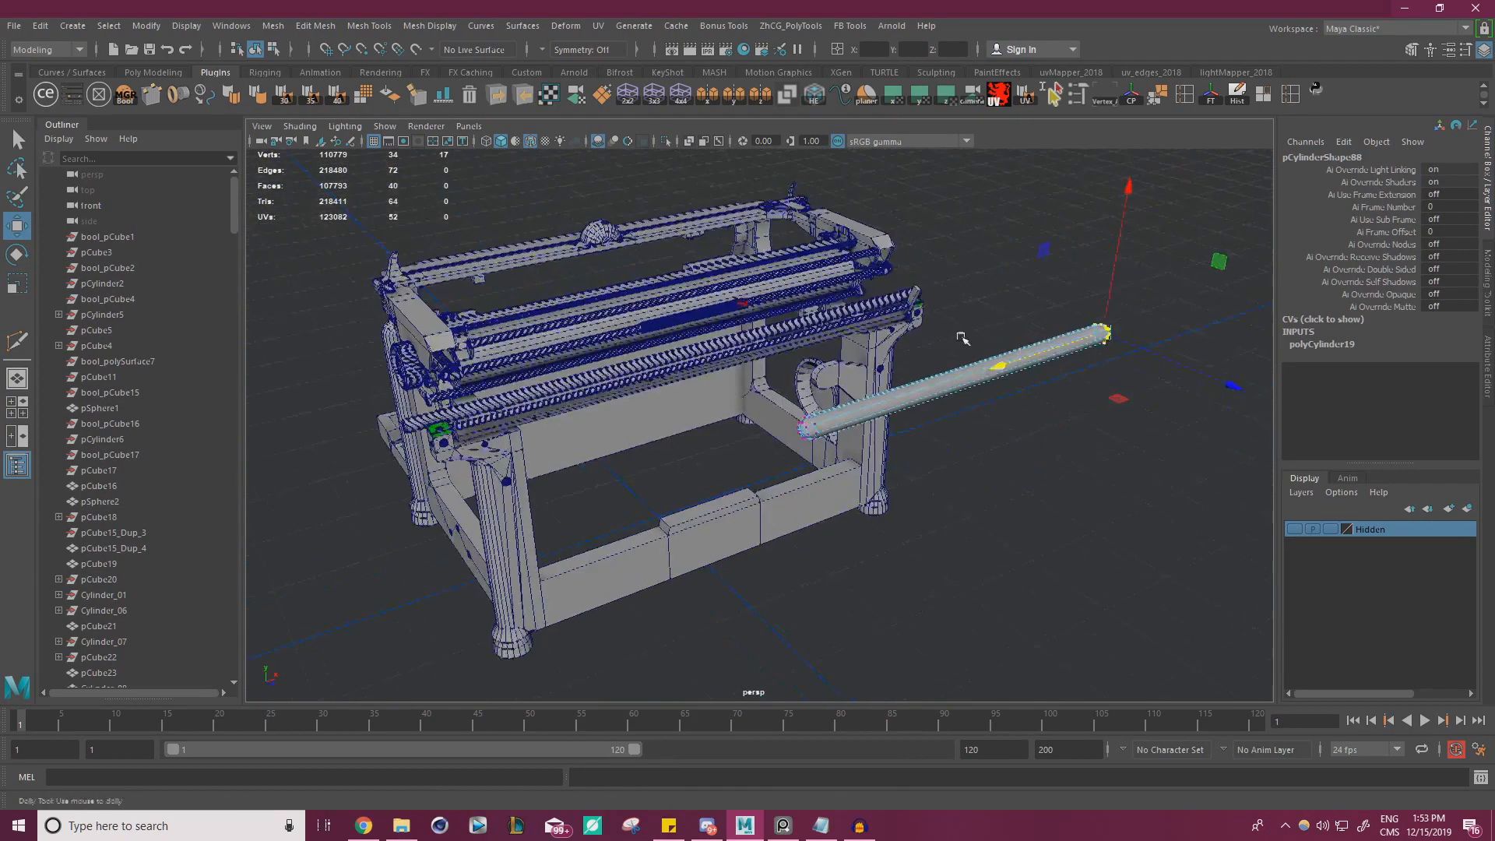
Scale the stretched cylinder's thickness down to 0.178 in X and Z
{"action": "right_click_drag", "start_coordinate": [963, 338], "coordinate": [983, 335], "text": "alt"}
{"action": "left_click_drag", "start_coordinate": [904, 332], "coordinate": [979, 324], "text": "alt"}
{"action": "right_click_drag", "start_coordinate": [922, 310], "coordinate": [968, 291]}
{"action": "key", "text": "r"}
{"action": "left_click", "coordinate": [919, 333]}
{"action": "left_click_drag", "start_coordinate": [958, 451], "coordinate": [961, 289], "text": "alt"}
Move the slim cylinder to the thin rear rod by the angled lever, at about Y 25.601 and Z 13.244
{"action": "key", "text": "w"}
{"action": "mouse_move", "coordinate": [787, 429]}
{"action": "left_mouse_down", "text": "alt"}
{"action": "mouse_move", "coordinate": [811, 401]}
{"action": "mouse_move", "coordinate": [783, 444]}
{"action": "left_mouse_up", "text": "alt"}
{"action": "left_click_drag", "start_coordinate": [979, 318], "coordinate": [707, 348]}
{"action": "right_click_drag", "start_coordinate": [724, 374], "coordinate": [800, 396], "text": "alt"}
{"action": "middle_click_drag", "start_coordinate": [413, 467], "coordinate": [641, 424], "text": "alt"}
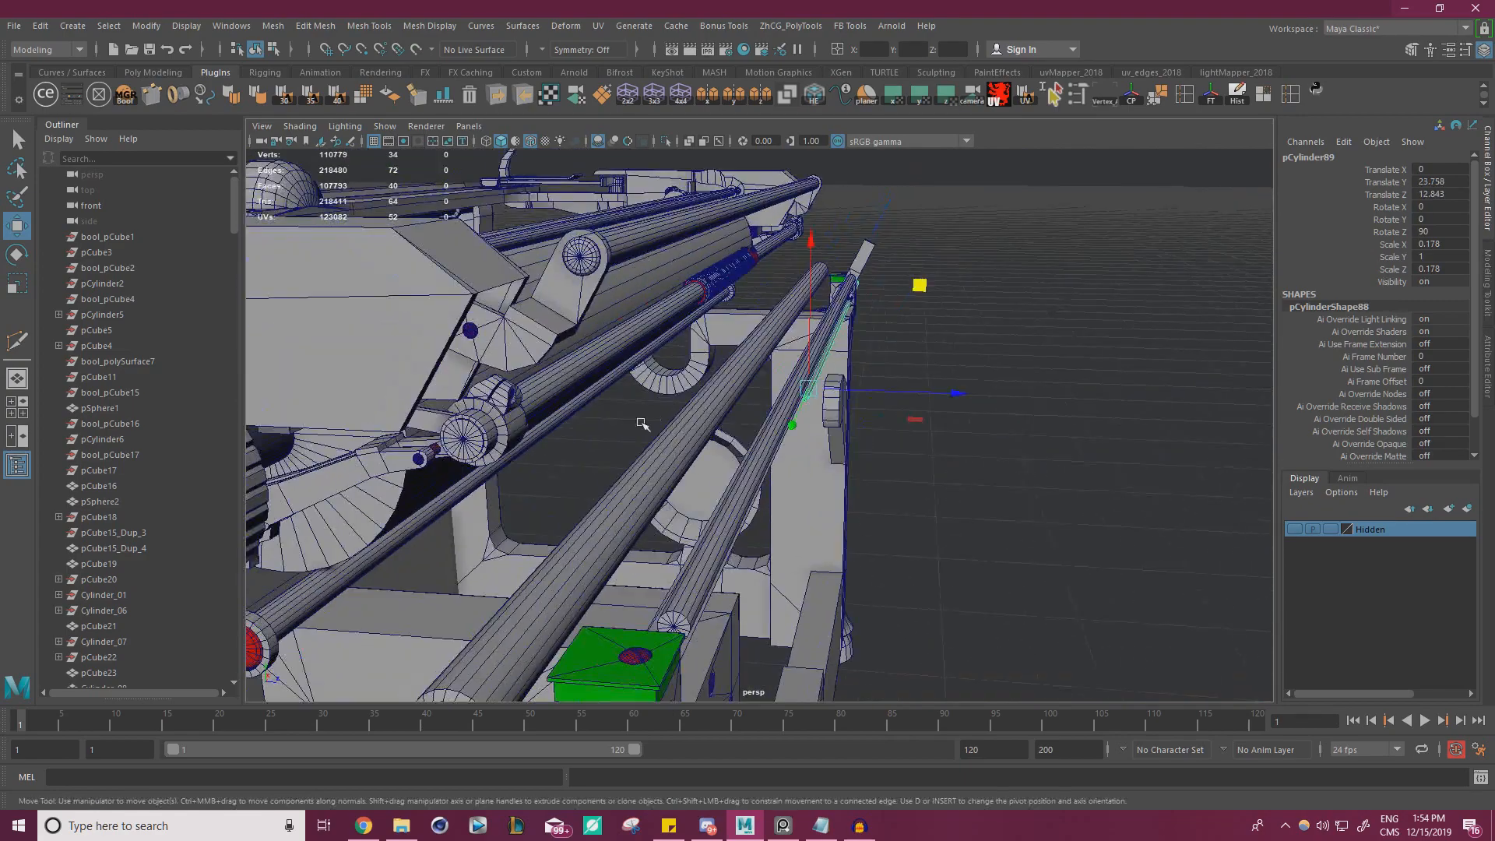
{"action": "right_click_drag", "start_coordinate": [641, 423], "coordinate": [778, 465], "text": "alt"}
{"action": "left_click_drag", "start_coordinate": [778, 464], "coordinate": [950, 223], "text": "alt"}
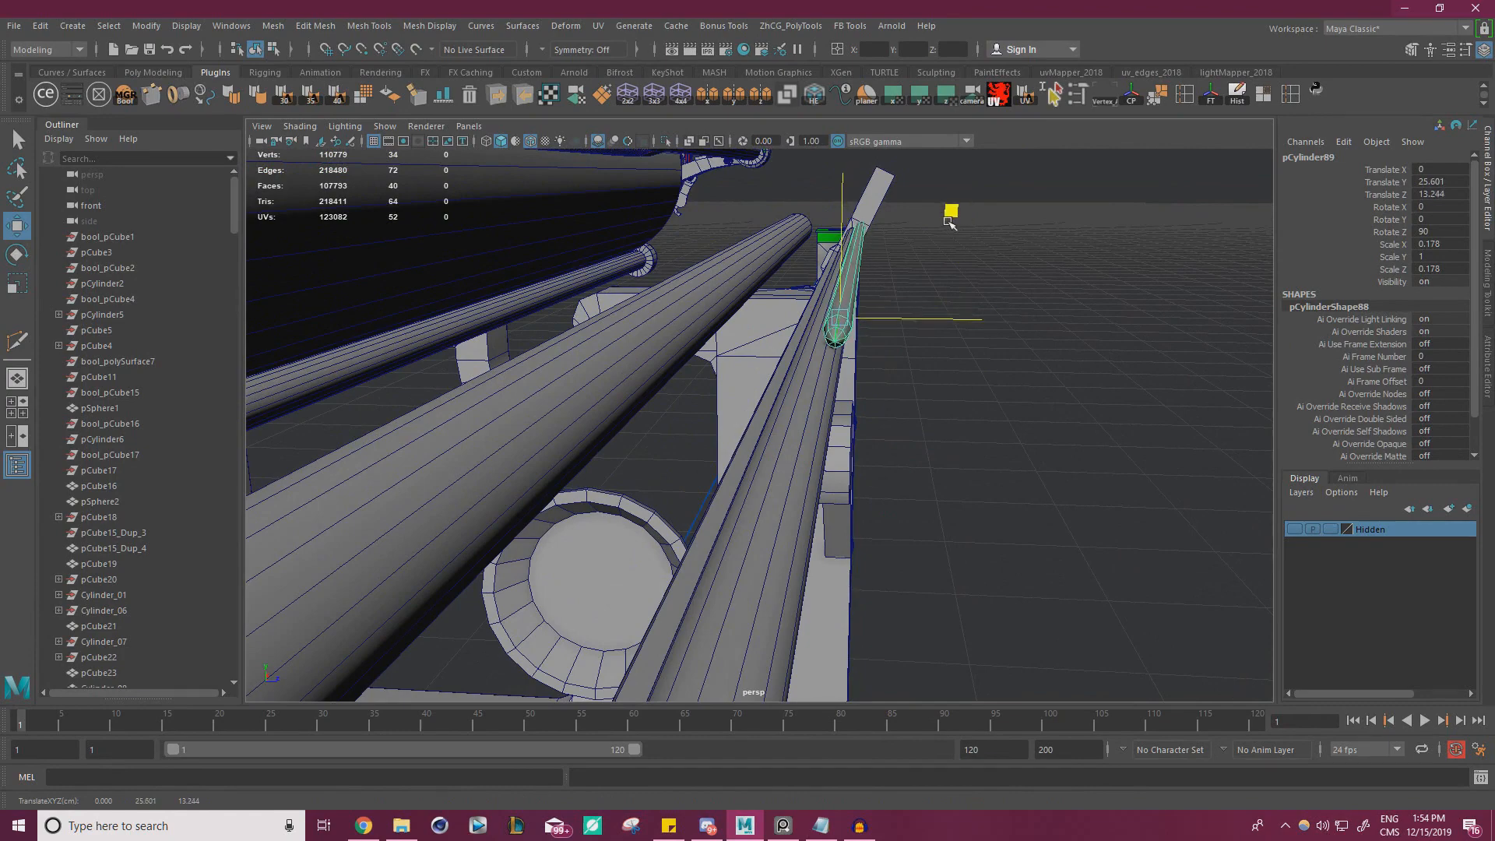
Thin the cylinder to 0.069 in X and Z and place it on the rear rod's surface at about Y 25.431, Z 13.245
{"action": "middle_click_drag", "start_coordinate": [914, 248], "coordinate": [803, 396], "text": "alt"}
{"action": "left_click_drag", "start_coordinate": [803, 396], "coordinate": [863, 359], "text": "alt"}
{"action": "right_click_drag", "start_coordinate": [863, 359], "coordinate": [933, 344], "text": "alt"}
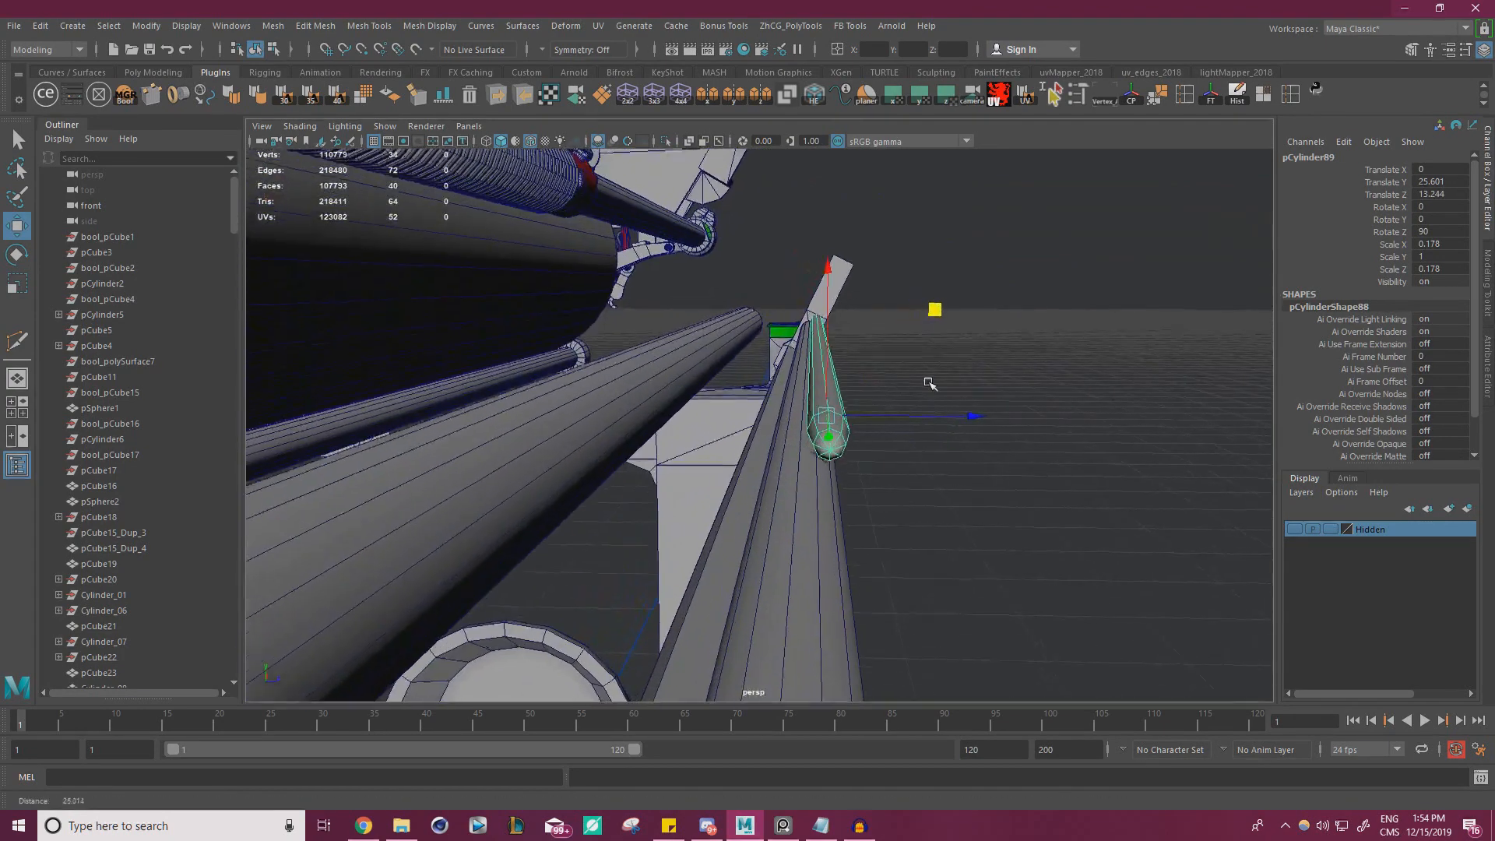
{"action": "key", "text": "r"}
{"action": "left_click_drag", "start_coordinate": [936, 321], "coordinate": [932, 317]}
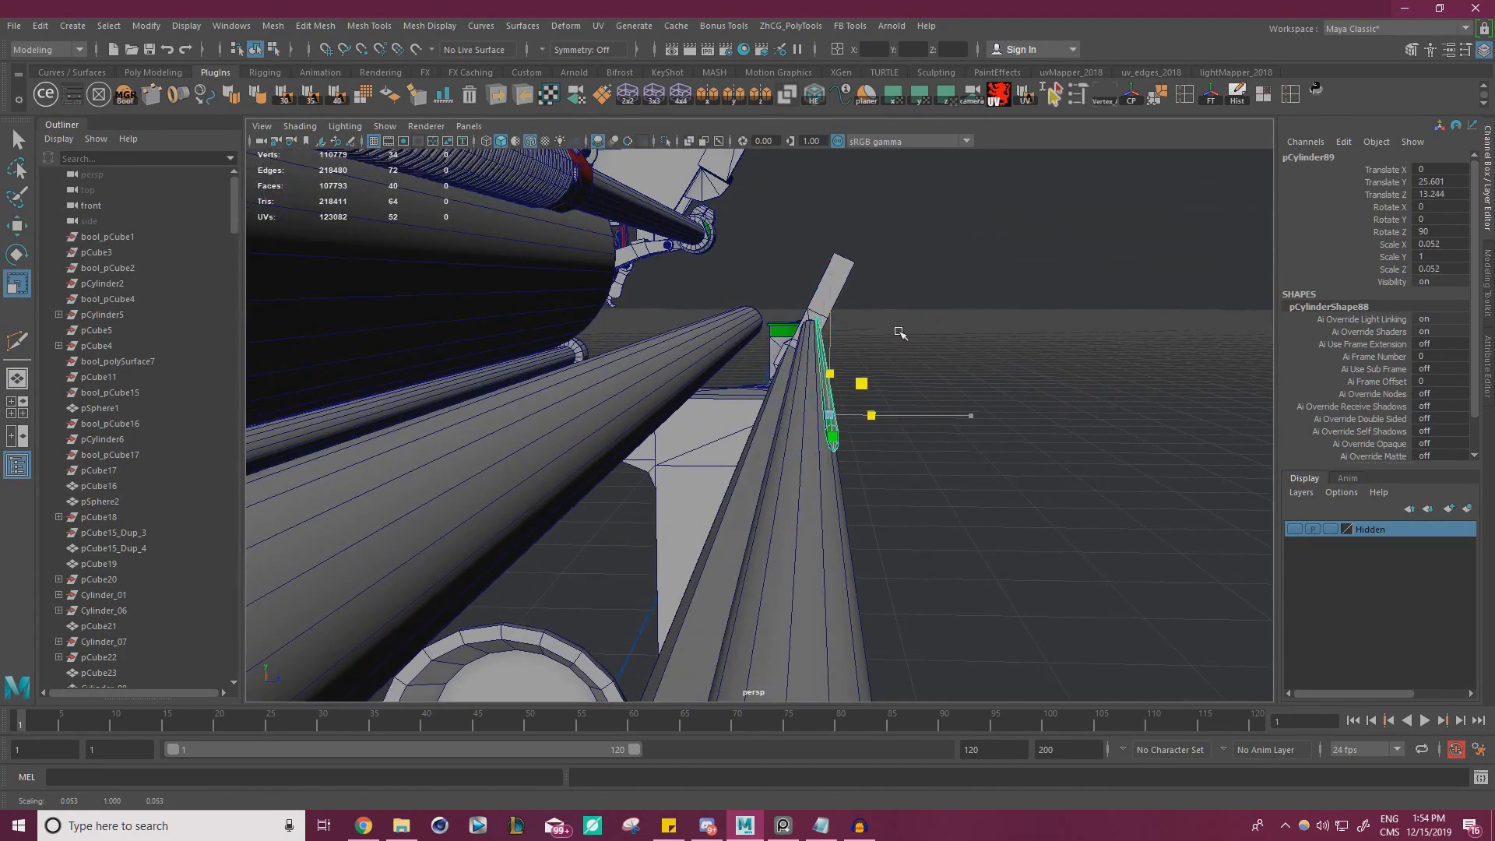
{"action": "left_click_drag", "start_coordinate": [873, 389], "coordinate": [930, 341], "text": "alt"}
{"action": "left_click_drag", "start_coordinate": [916, 252], "coordinate": [865, 306]}
{"action": "key", "text": "w"}
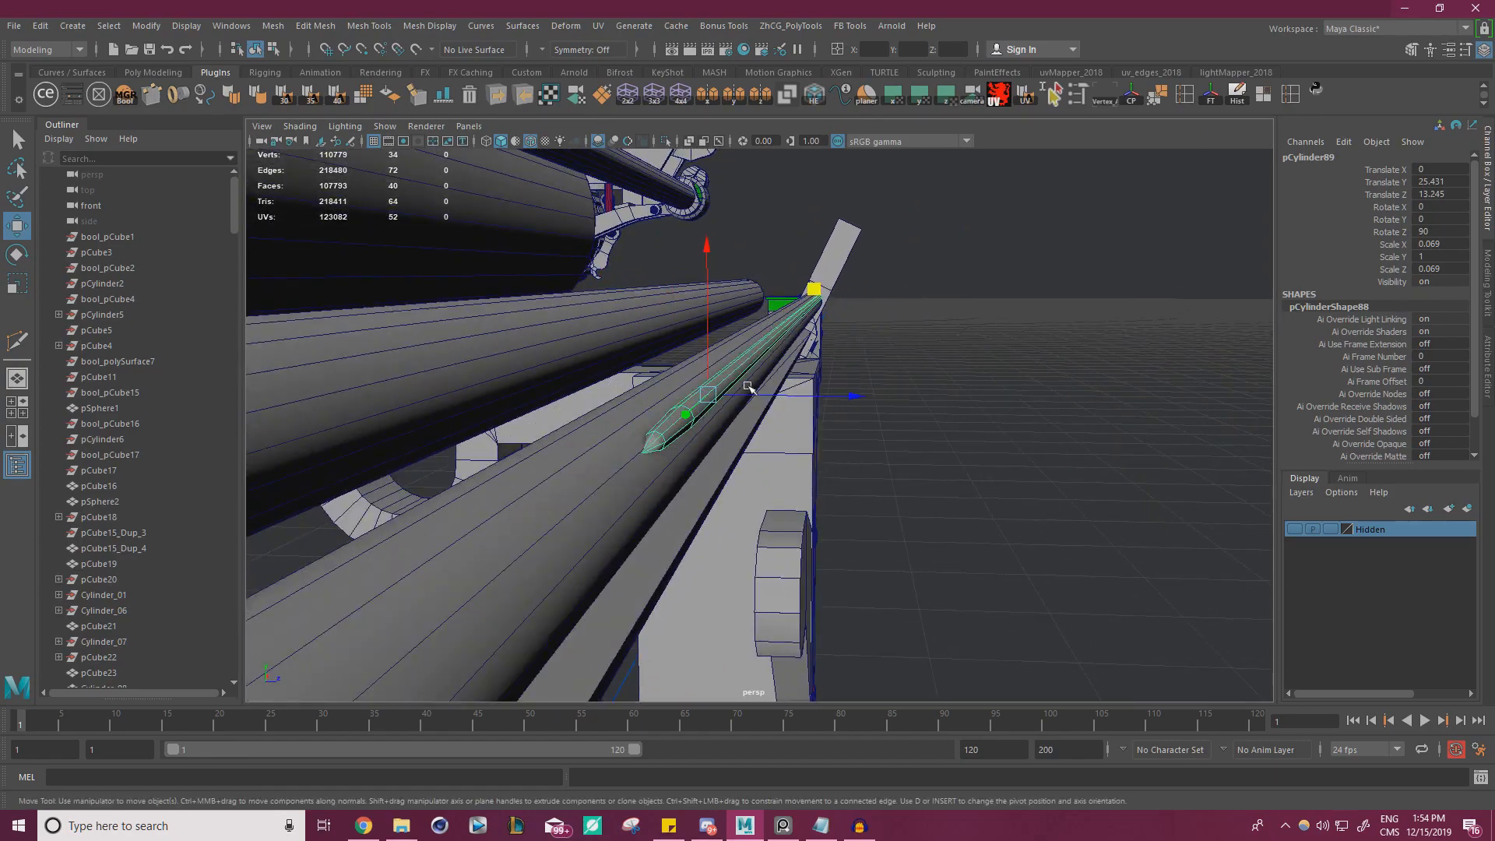
{"action": "right_click_drag", "start_coordinate": [760, 355], "coordinate": [687, 352]}
Select the vertices at the thin cylinder's rounded end, then scale and move them along its length
{"action": "left_click_drag", "start_coordinate": [710, 390], "coordinate": [460, 447]}
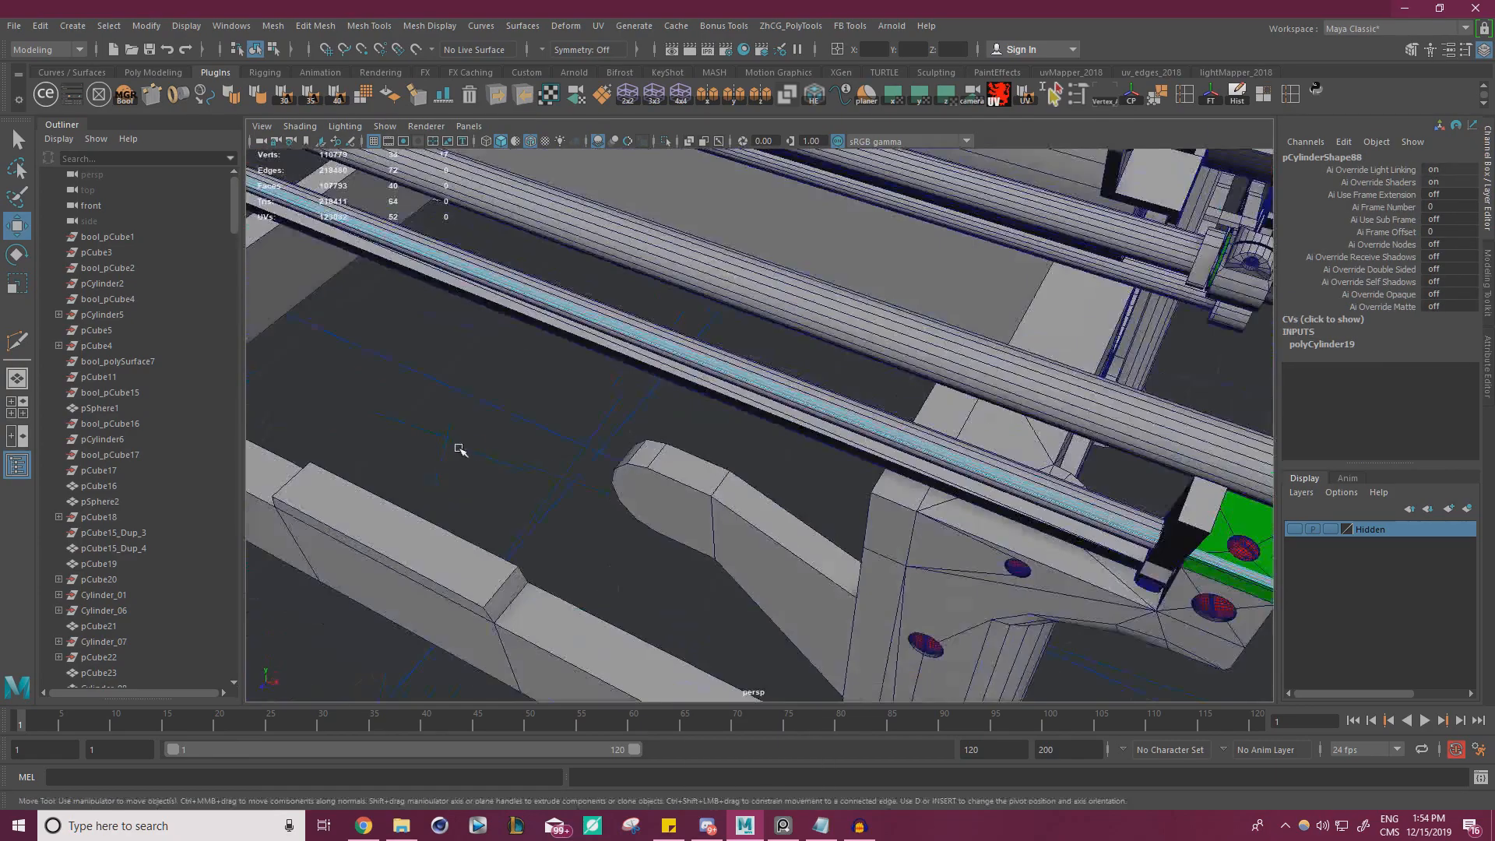
{"action": "left_click_drag", "start_coordinate": [896, 351], "coordinate": [975, 431], "text": "alt"}
{"action": "scroll", "coordinate": [659, 427], "scroll_direction": "up", "scroll_amount": 4}
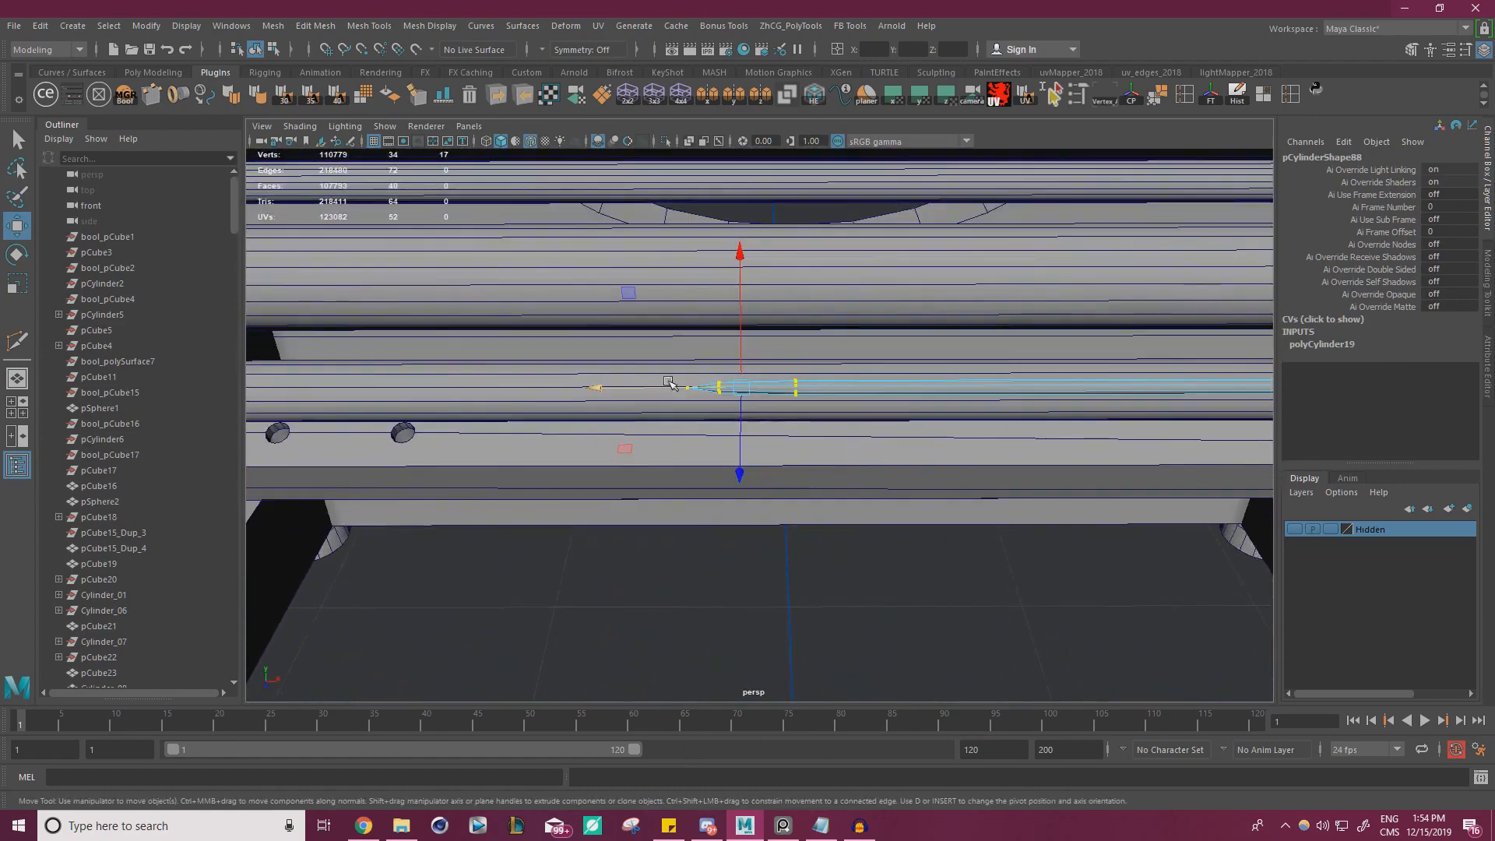
{"action": "key", "text": "r"}
{"action": "left_click_drag", "start_coordinate": [596, 391], "coordinate": [730, 382]}
{"action": "key", "text": "w"}
{"action": "right_click_drag", "start_coordinate": [730, 382], "coordinate": [796, 356]}
Sink the thin cylinder partly into the rod's surface at about Y 25.381 and Z 13.262
{"action": "left_click_drag", "start_coordinate": [799, 375], "coordinate": [693, 406], "text": "alt"}
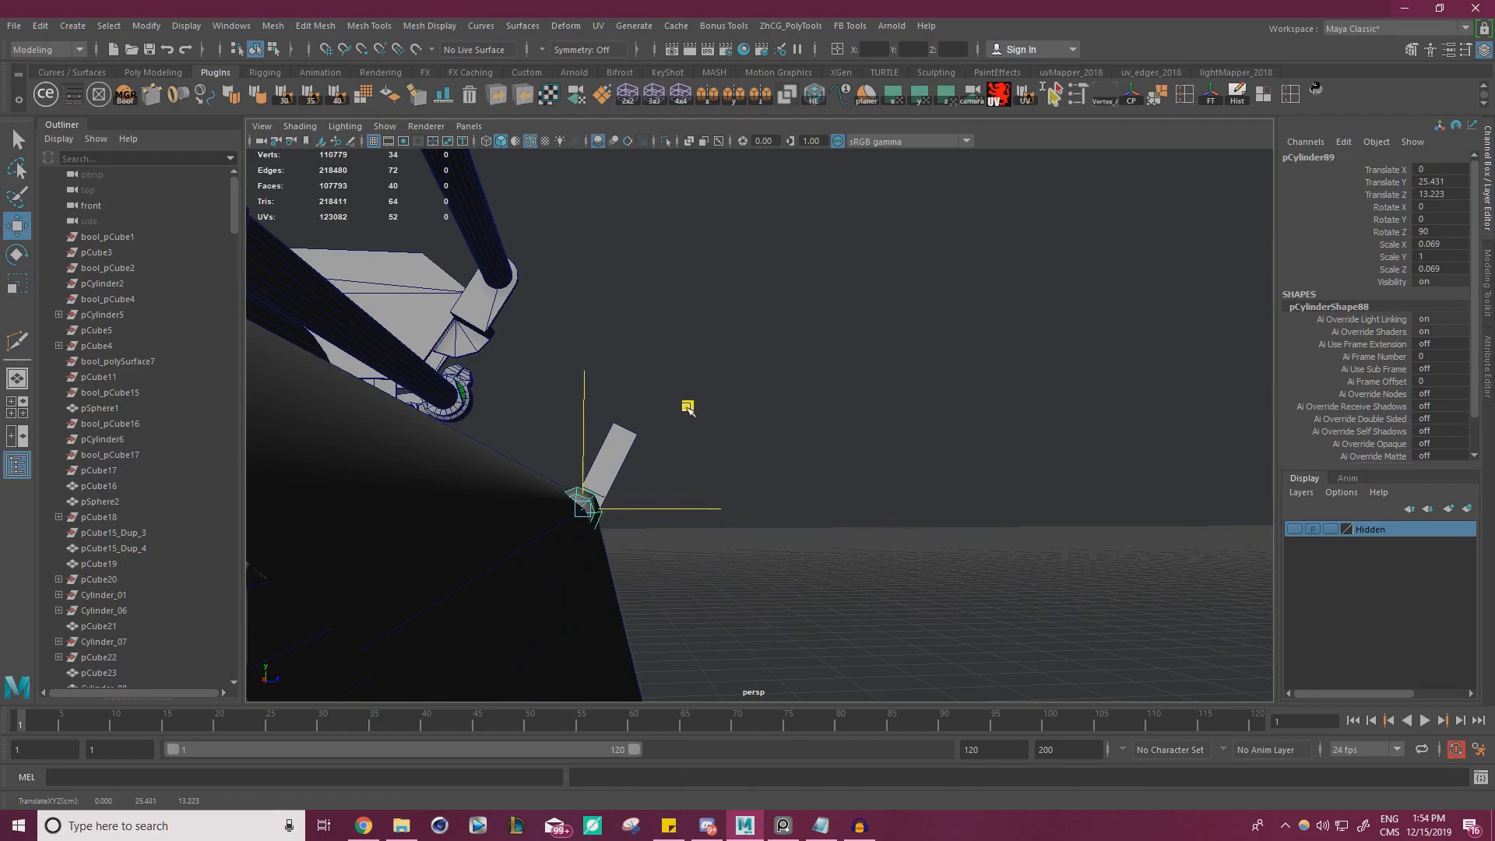
{"action": "left_click_drag", "start_coordinate": [736, 405], "coordinate": [581, 424], "text": "alt"}
{"action": "middle_click_drag", "start_coordinate": [581, 424], "coordinate": [468, 472], "text": "alt"}
{"action": "left_click_drag", "start_coordinate": [607, 467], "coordinate": [742, 458], "text": "alt"}
{"action": "left_click_drag", "start_coordinate": [652, 494], "coordinate": [648, 510], "text": "alt"}
{"action": "middle_click_drag", "start_coordinate": [751, 464], "coordinate": [691, 358], "text": "alt"}
{"action": "left_click_drag", "start_coordinate": [691, 357], "coordinate": [663, 348], "text": "alt"}
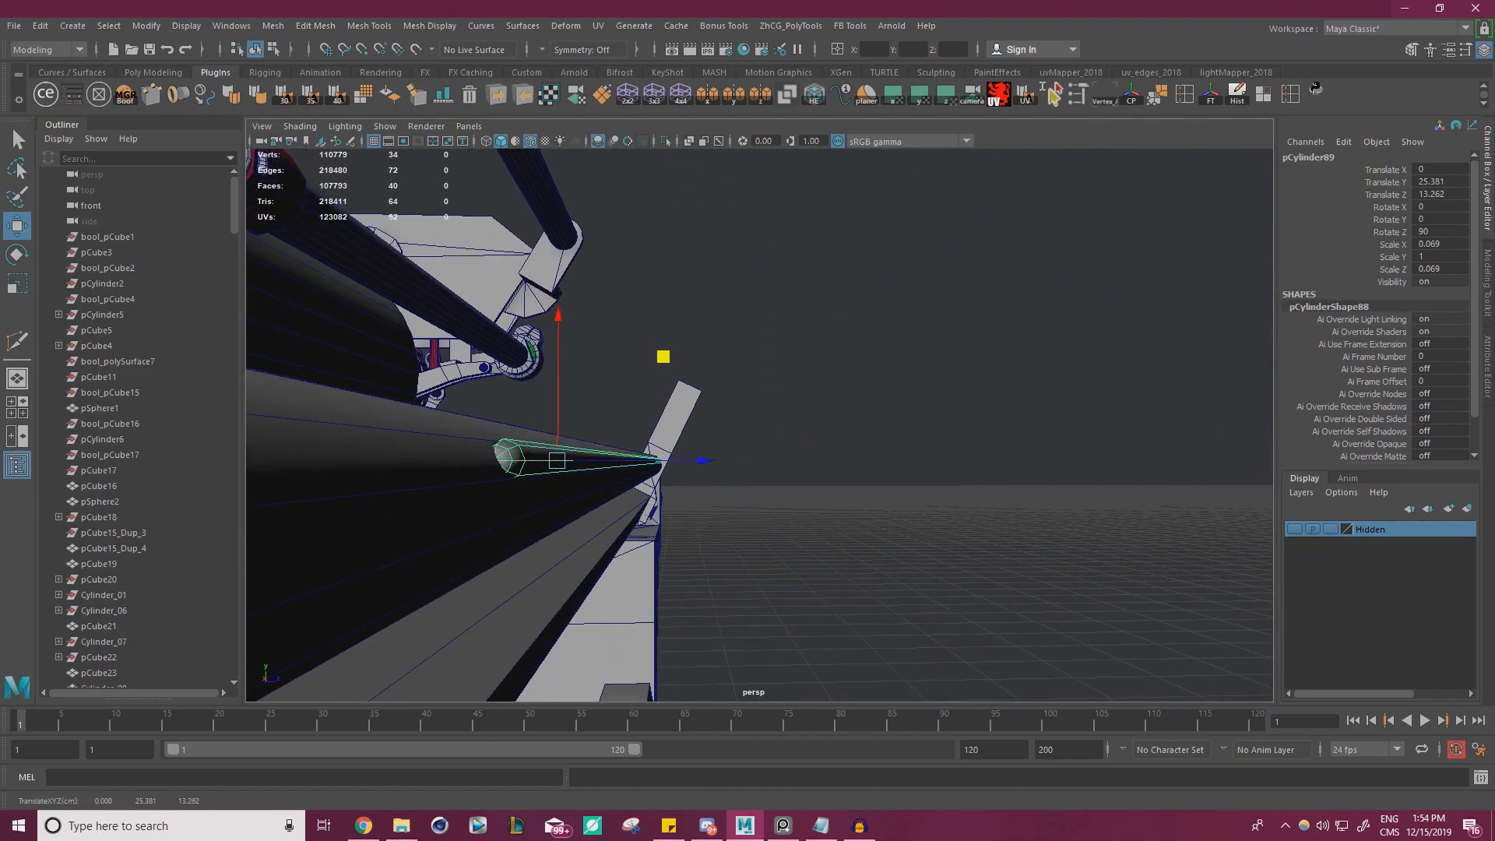
Duplicate the thin cylinder and place the copy beside it on the rod's upper side, at about Y 25.512, Z 13.101
{"action": "left_click_drag", "start_coordinate": [377, 424], "coordinate": [690, 352], "text": "alt"}
{"action": "left_click_drag", "start_coordinate": [644, 404], "coordinate": [706, 368], "text": "alt"}
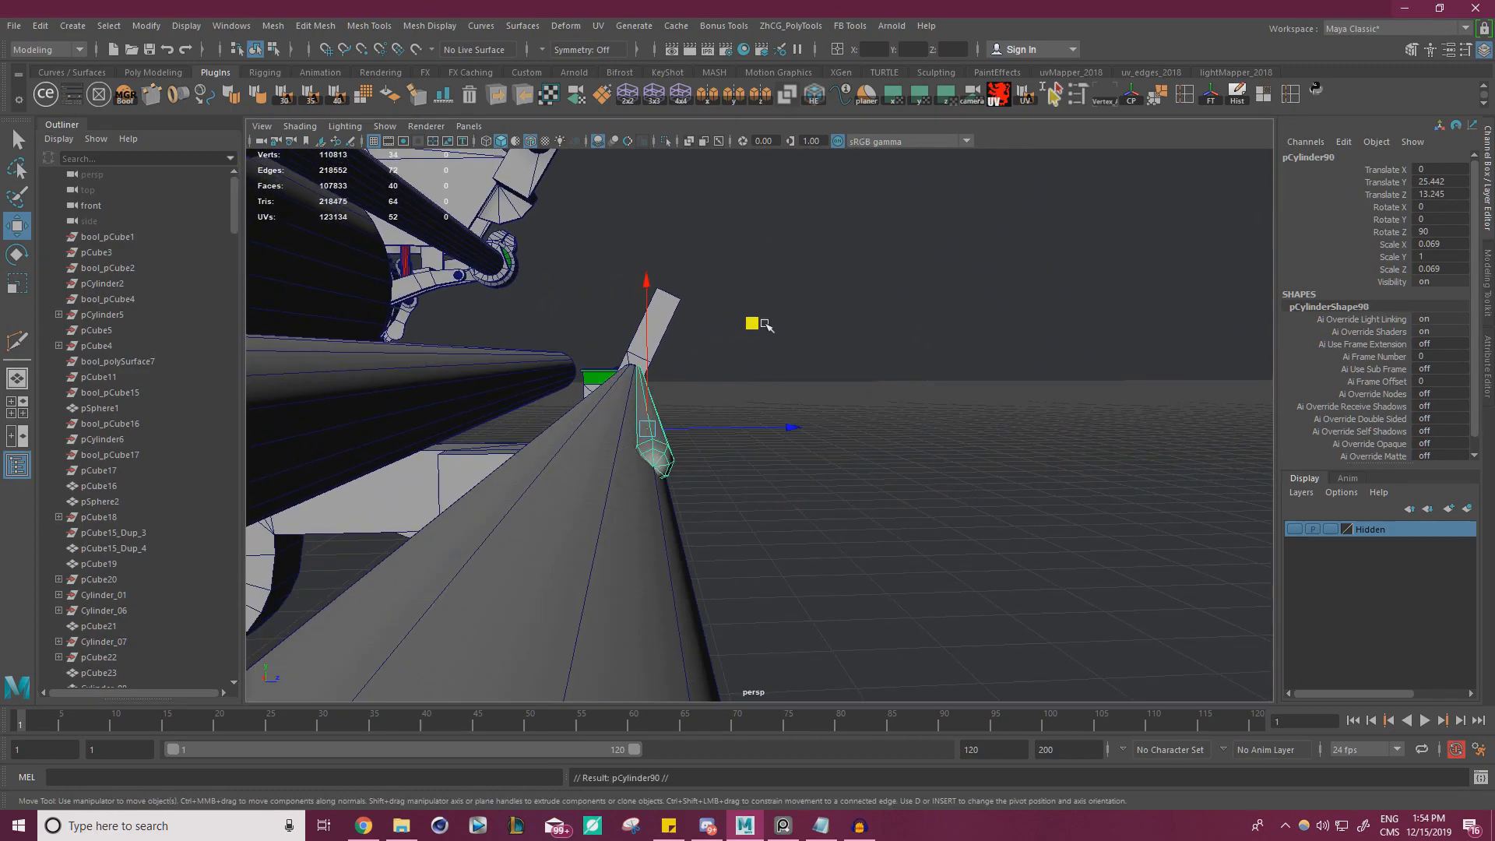
{"action": "left_click_drag", "start_coordinate": [764, 321], "coordinate": [708, 303]}
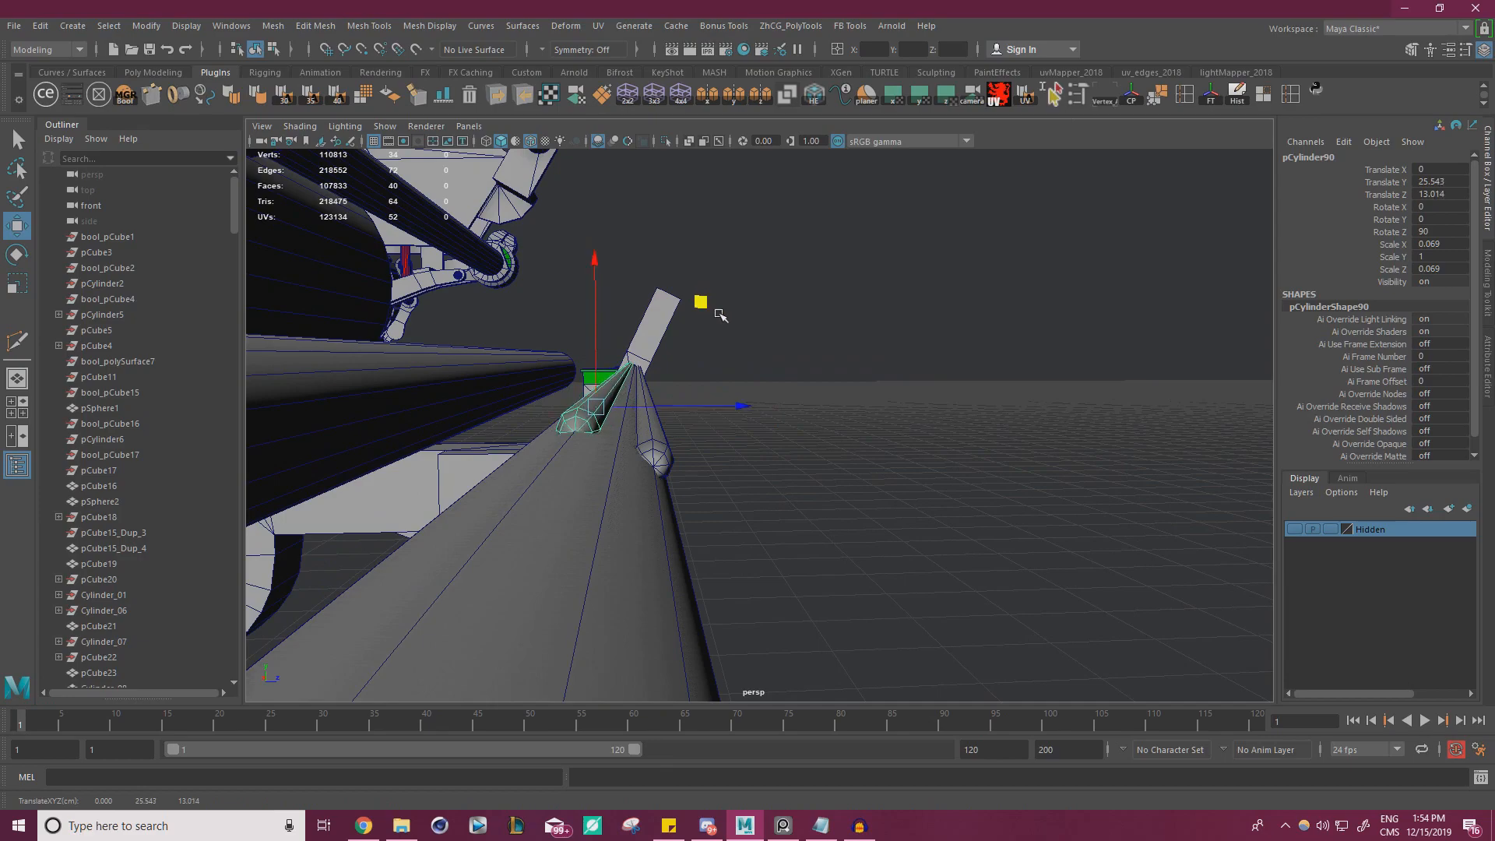
{"action": "left_click_drag", "start_coordinate": [730, 442], "coordinate": [661, 443], "text": "alt"}
{"action": "left_click_drag", "start_coordinate": [692, 303], "coordinate": [710, 309]}
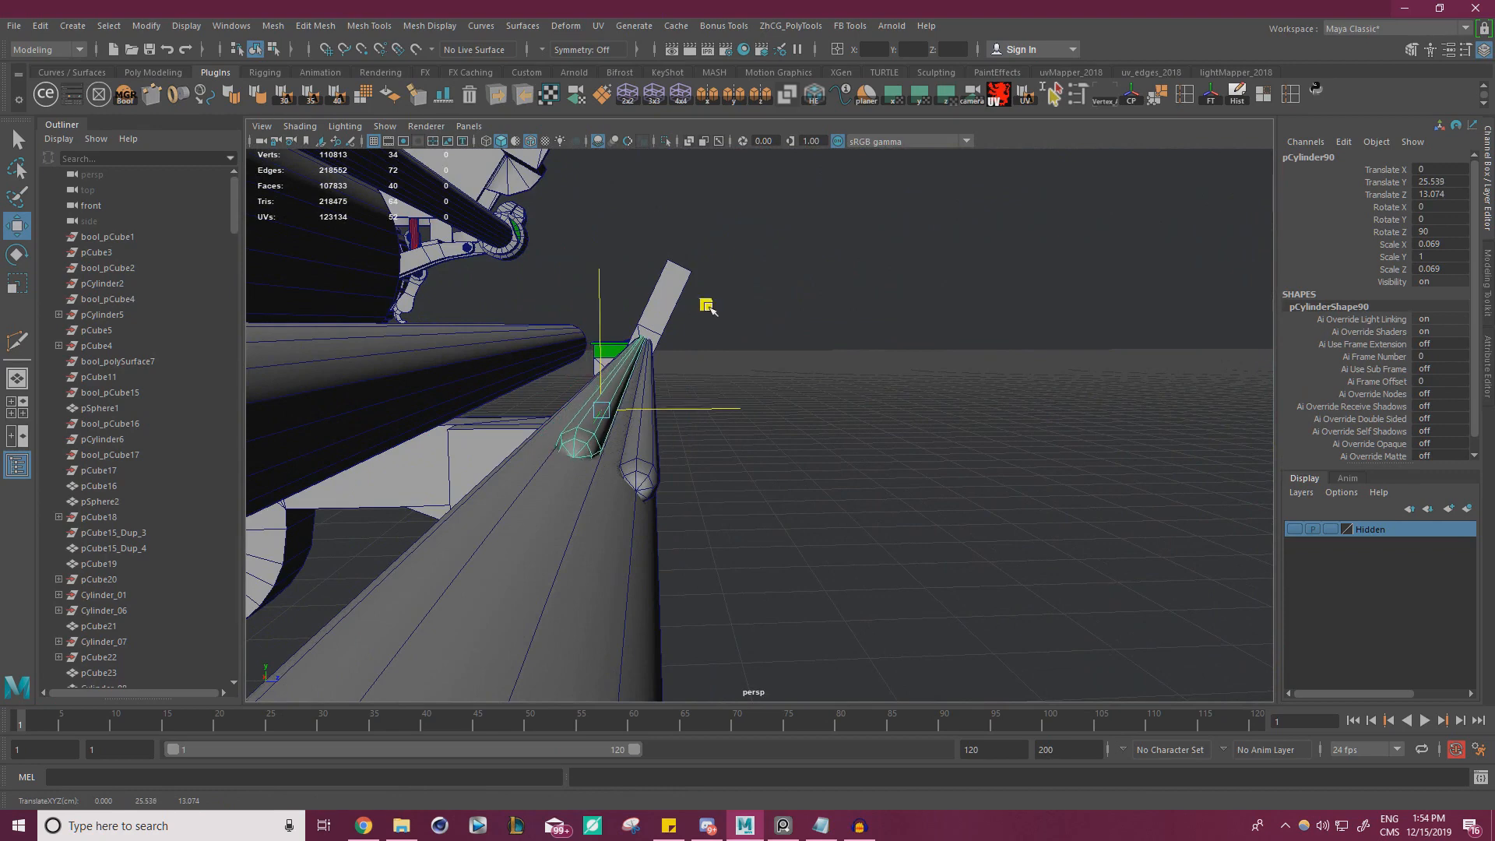
Select the original thin cylinder and shift it along the rod's surface to about Y 25.377, Z 13.276
{"action": "left_click", "coordinate": [649, 460]}
{"action": "left_click_drag", "start_coordinate": [650, 460], "coordinate": [624, 435], "text": "alt"}
{"action": "left_click_drag", "start_coordinate": [736, 323], "coordinate": [752, 330]}
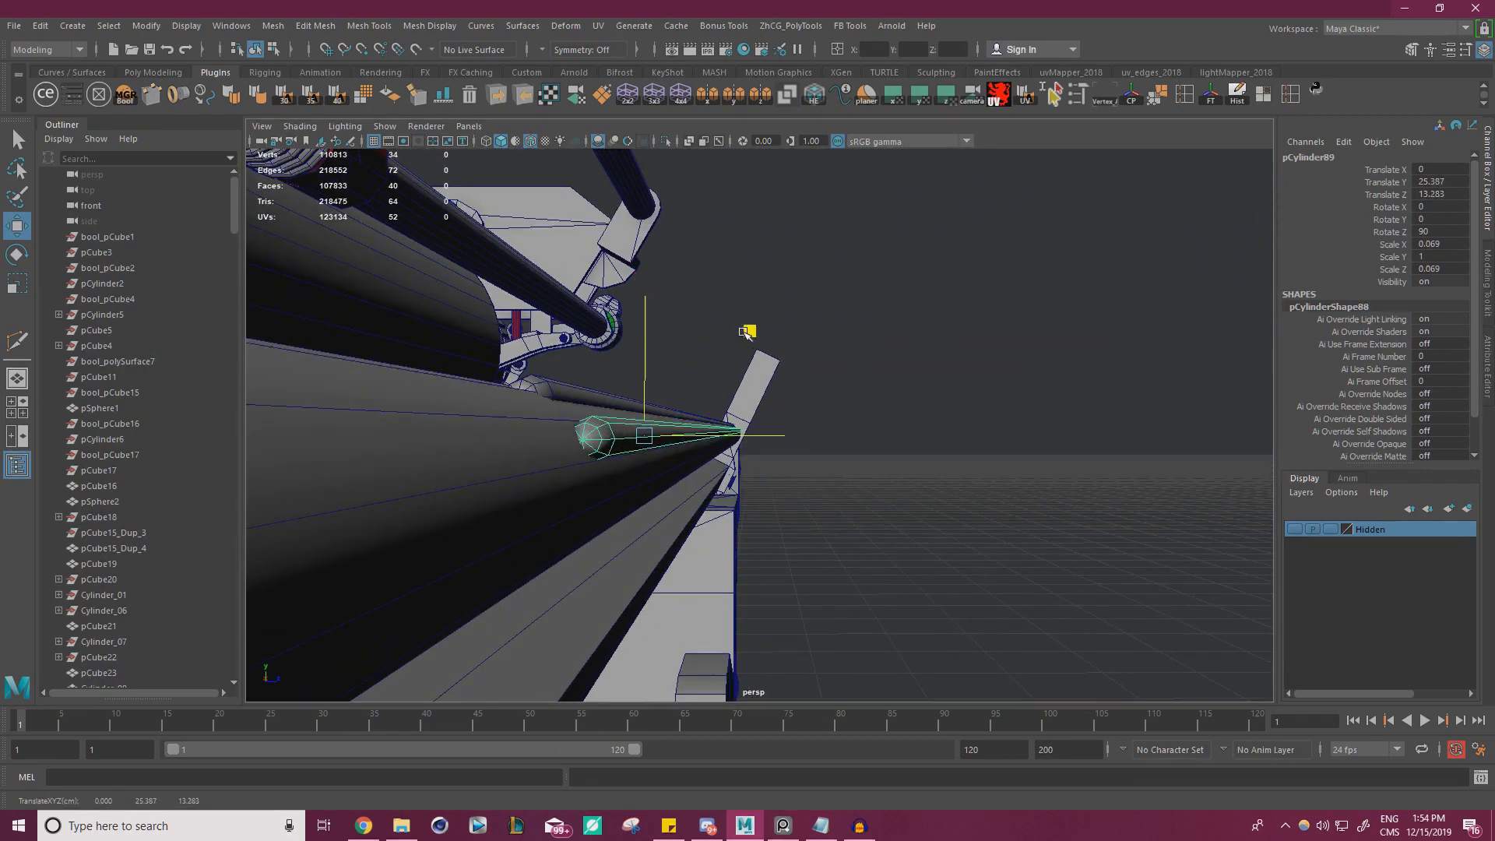
{"action": "left_click_drag", "start_coordinate": [559, 391], "coordinate": [403, 430], "text": "alt"}
{"action": "right_click_drag", "start_coordinate": [463, 417], "coordinate": [170, 381], "text": "alt"}
{"action": "left_click_drag", "start_coordinate": [705, 381], "coordinate": [627, 387], "text": "alt"}
{"action": "right_click_drag", "start_coordinate": [627, 387], "coordinate": [545, 389], "text": "alt"}
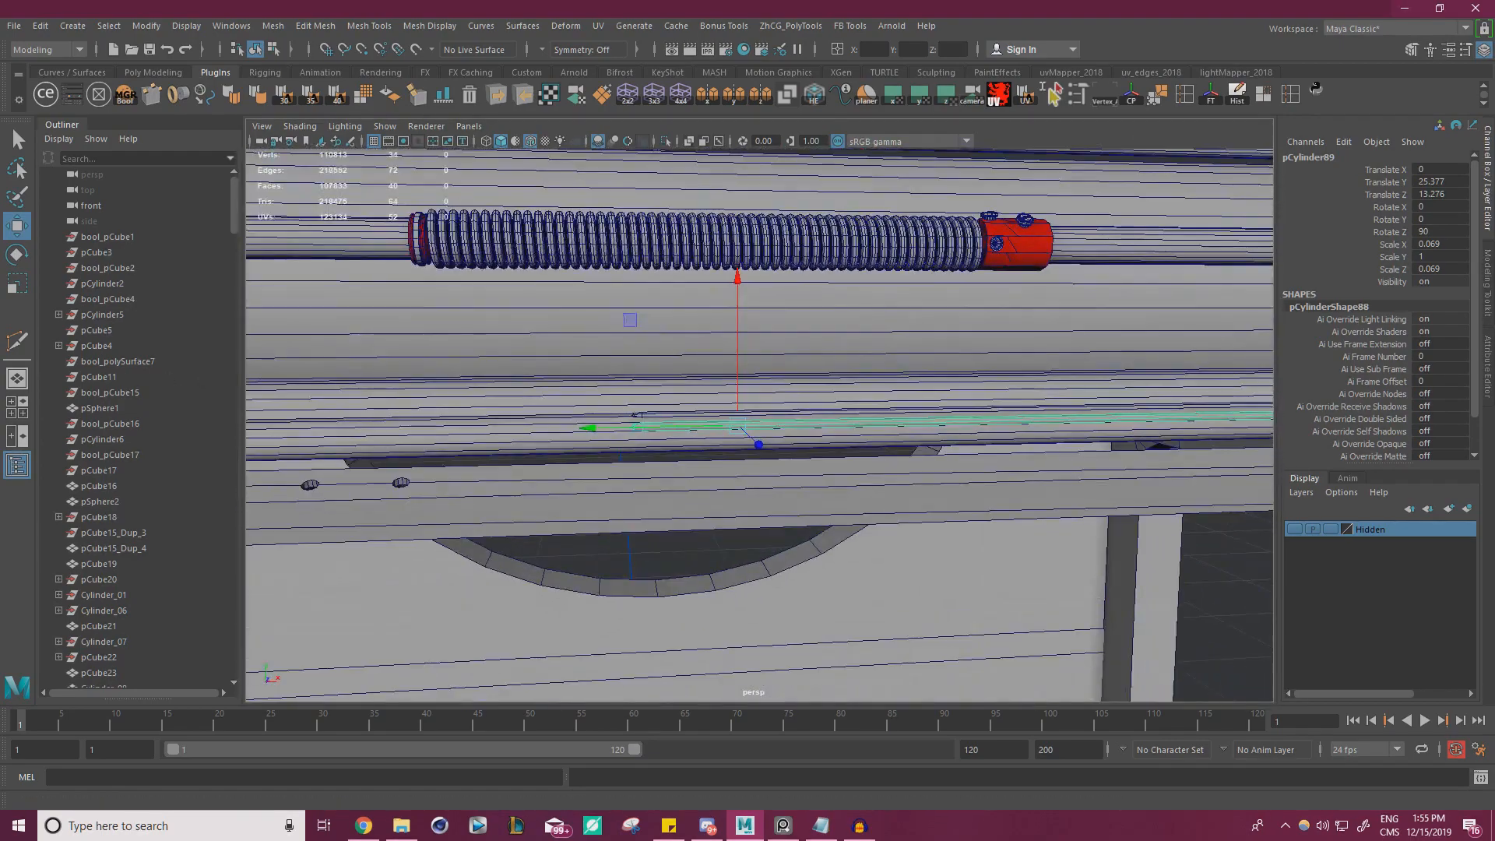
Check the reference photo and reposition the original thin cylinder to about Y 25.407, Z 13.255
{"action": "key", "text": "alt+Tab"}
{"action": "right_click_drag", "start_coordinate": [142, 408], "coordinate": [418, 400]}
{"action": "key", "text": "alt+Tab"}
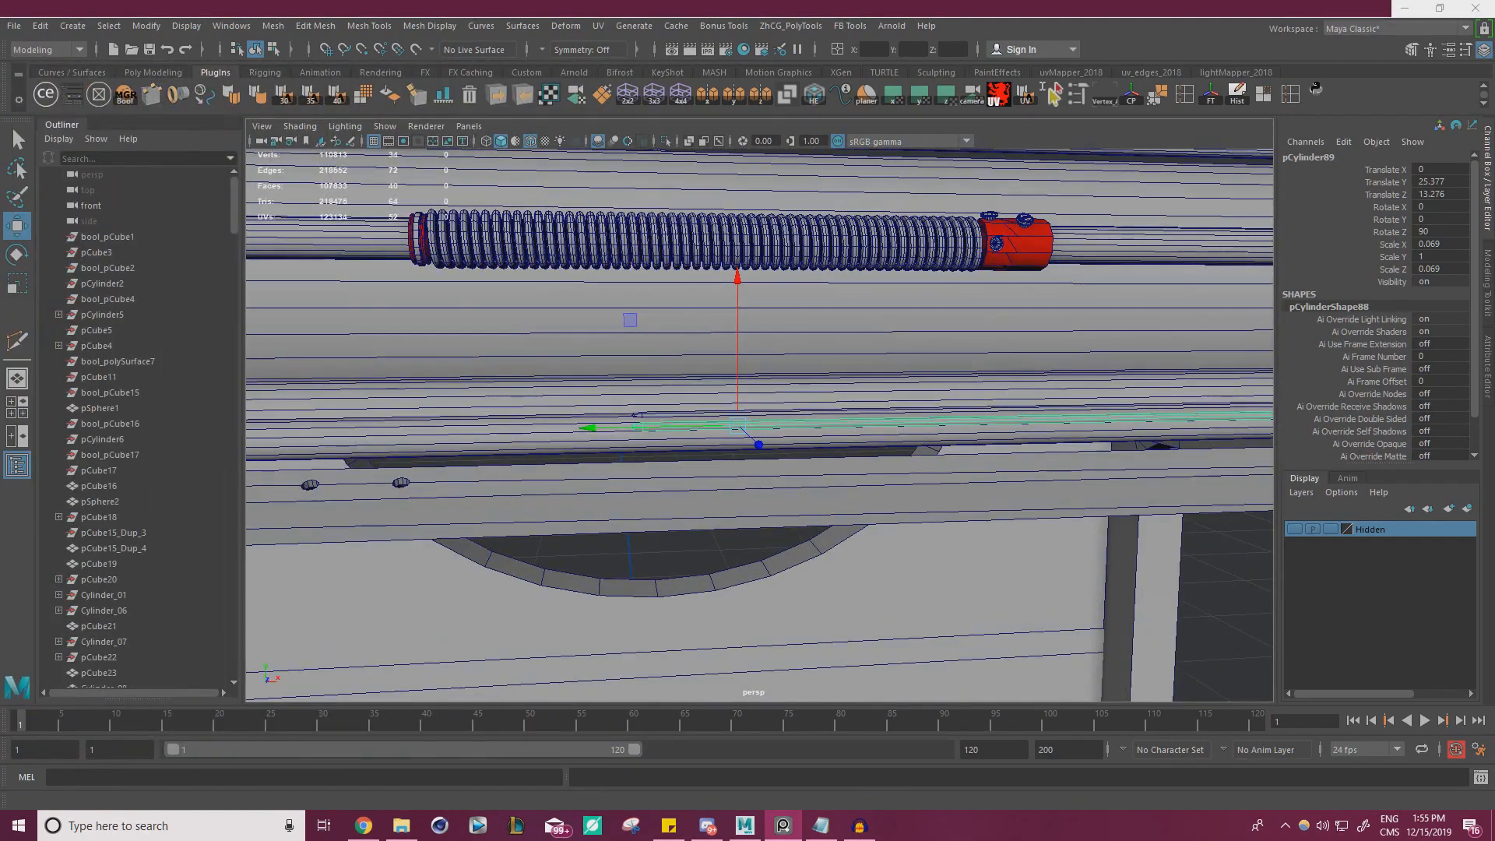
{"action": "left_click_drag", "start_coordinate": [437, 394], "coordinate": [612, 394], "text": "alt"}
{"action": "left_click_drag", "start_coordinate": [719, 343], "coordinate": [712, 338]}
{"action": "left_click_drag", "start_coordinate": [778, 384], "coordinate": [1034, 384], "text": "alt"}
{"action": "middle_click_drag", "start_coordinate": [842, 487], "coordinate": [904, 404], "text": "alt"}
{"action": "left_click_drag", "start_coordinate": [904, 404], "coordinate": [833, 474], "text": "alt"}
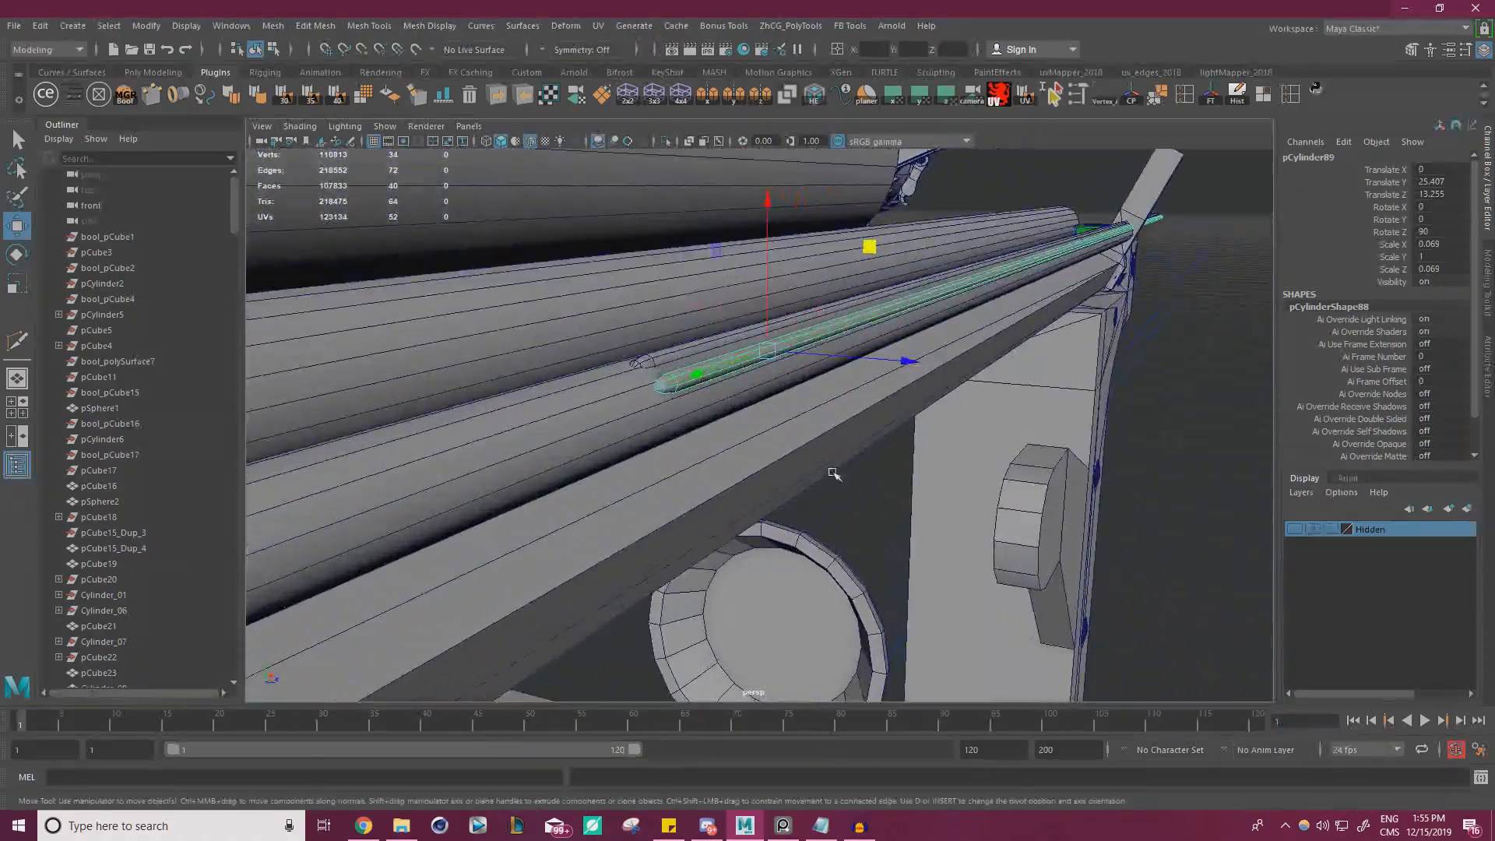
Combine the two thin cylinders into one mesh, freeze its transformations and delete its history
{"action": "left_click", "coordinate": [670, 360], "text": "shift"}
{"action": "left_click", "coordinate": [274, 25]}
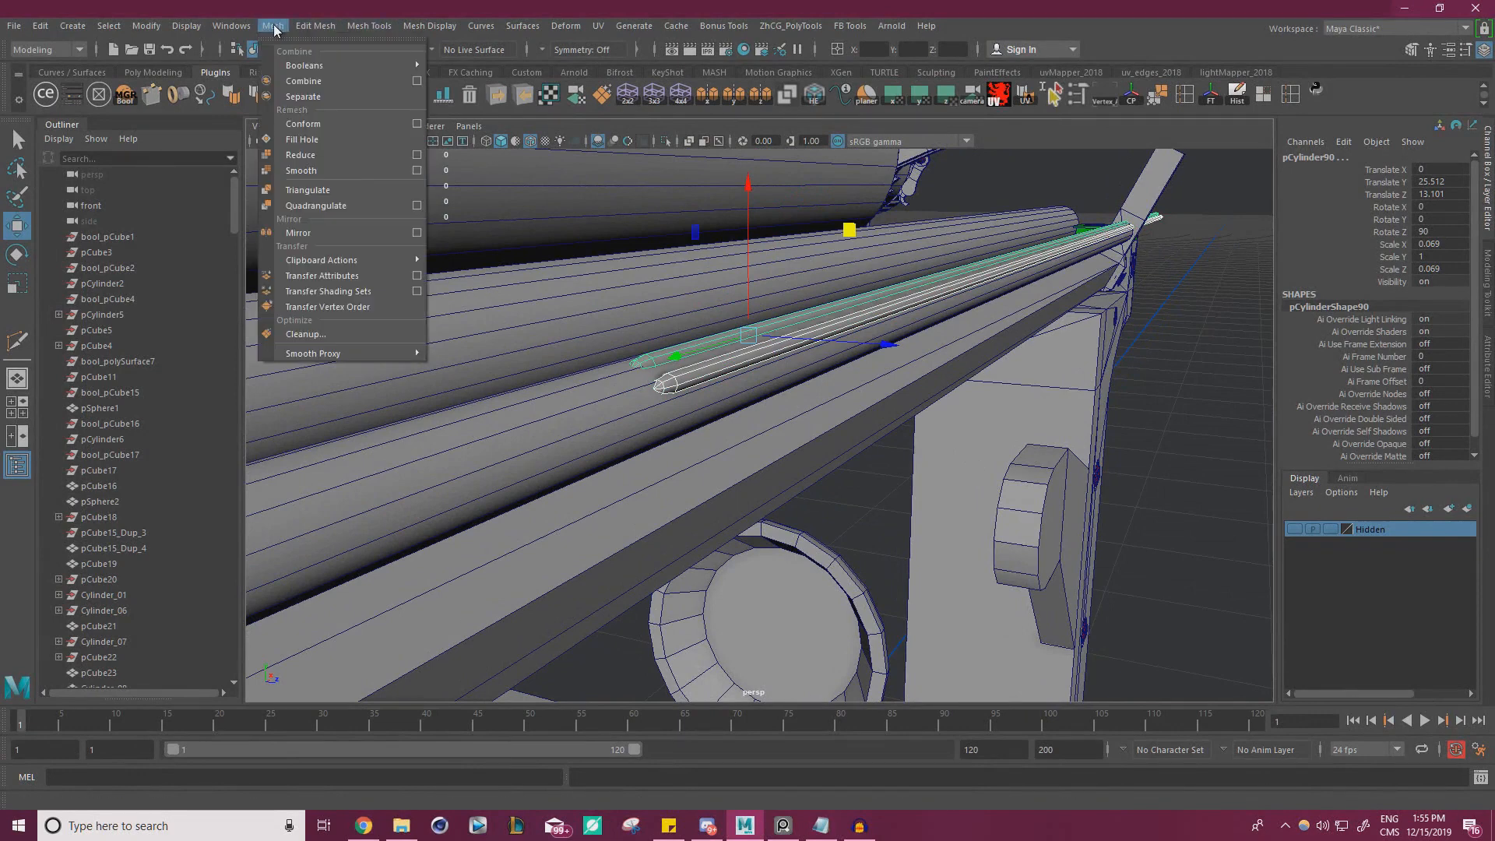
{"action": "left_click", "coordinate": [321, 81]}
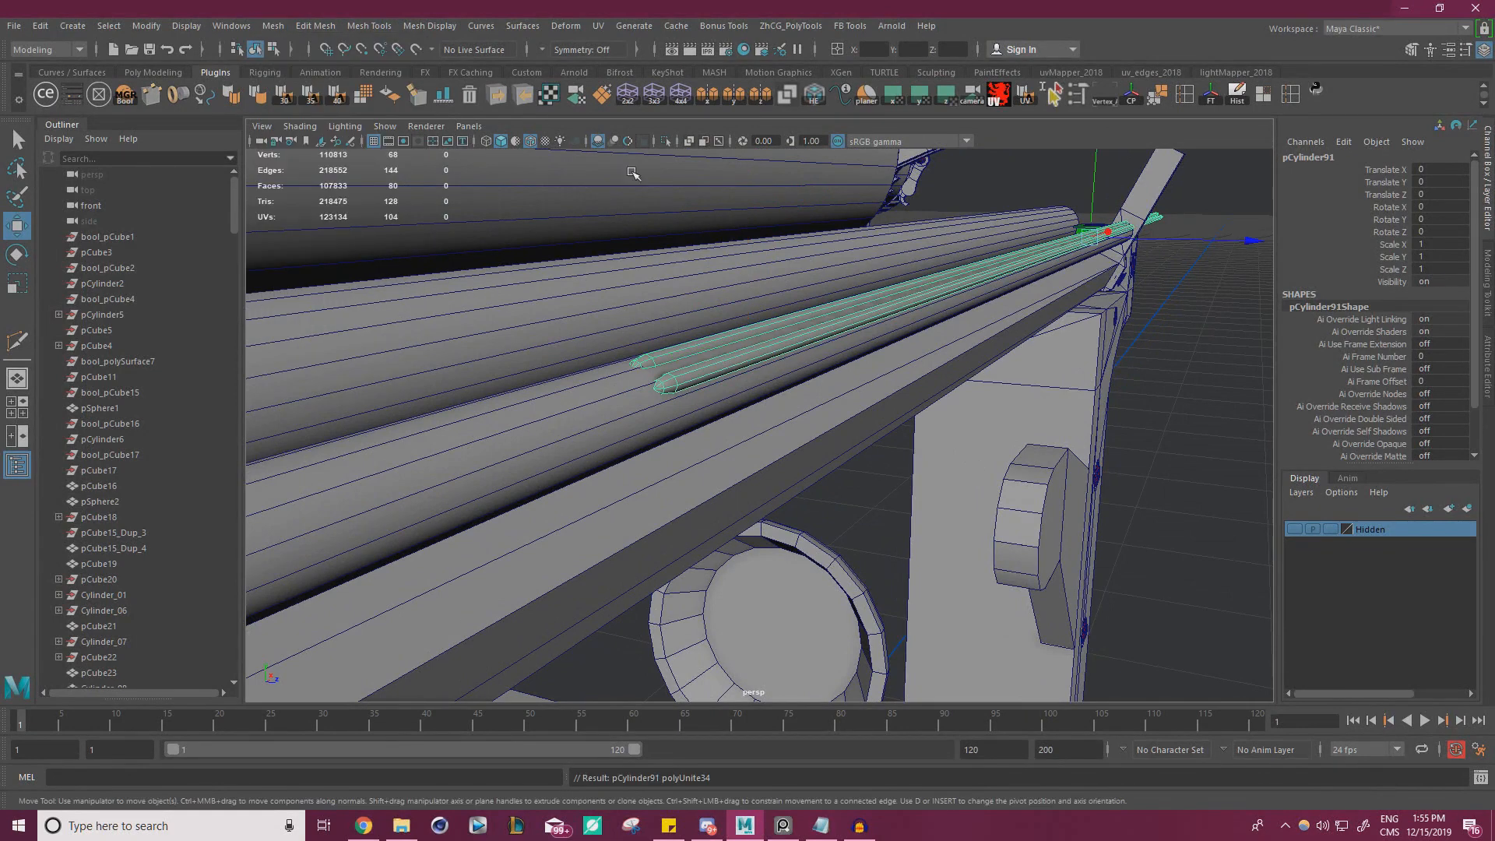
{"action": "left_click", "coordinate": [1231, 380]}
Delete the construction history of the rod beneath the thin cylinders and save the scene
{"action": "left_click", "coordinate": [668, 403]}
{"action": "left_click", "coordinate": [1238, 96]}
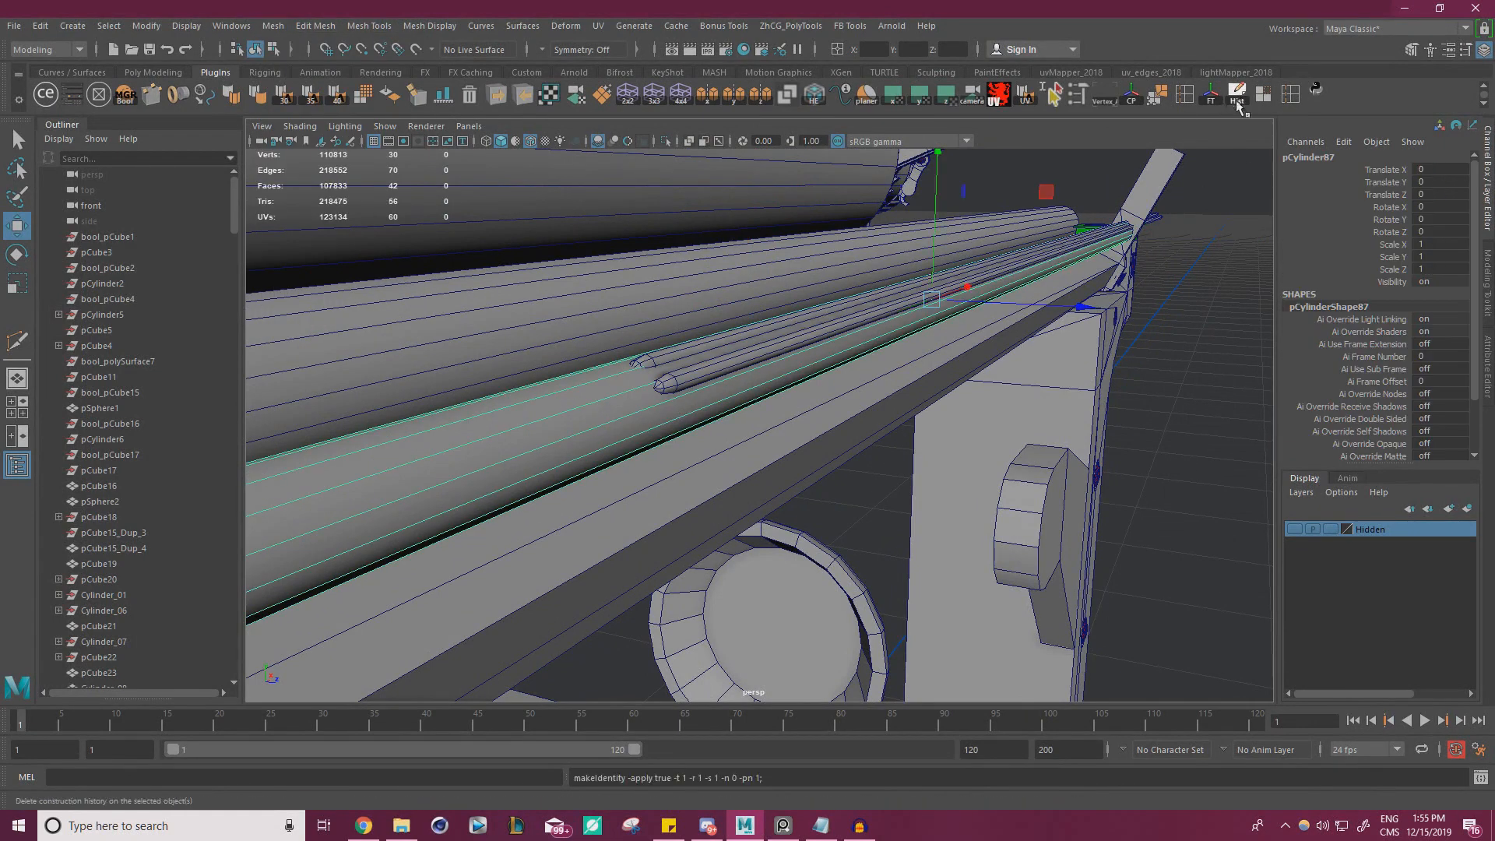
{"action": "left_click", "coordinate": [1191, 351]}
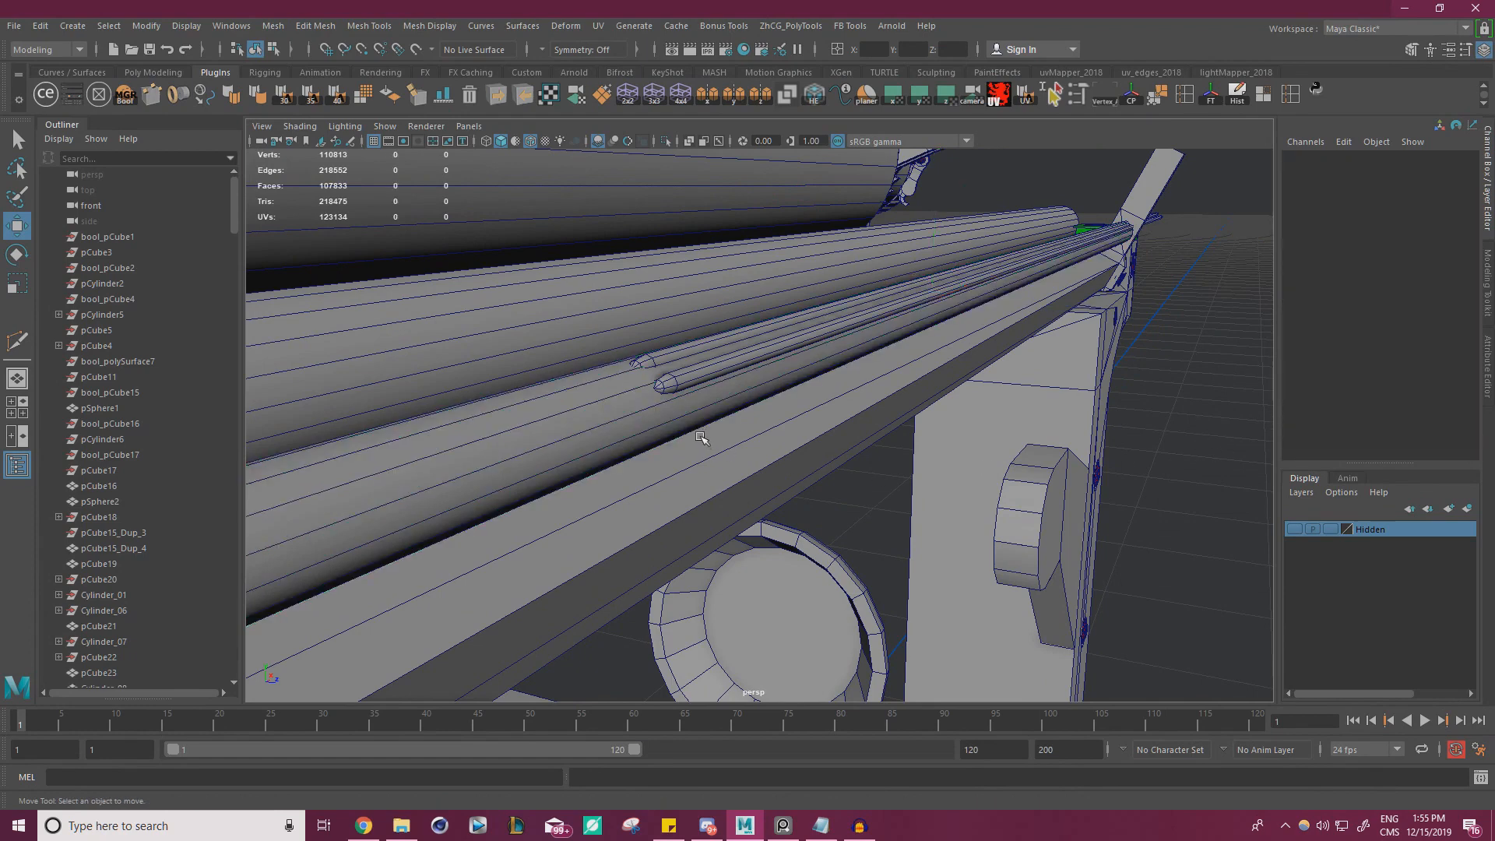
{"action": "key", "text": "ctrl+s"}
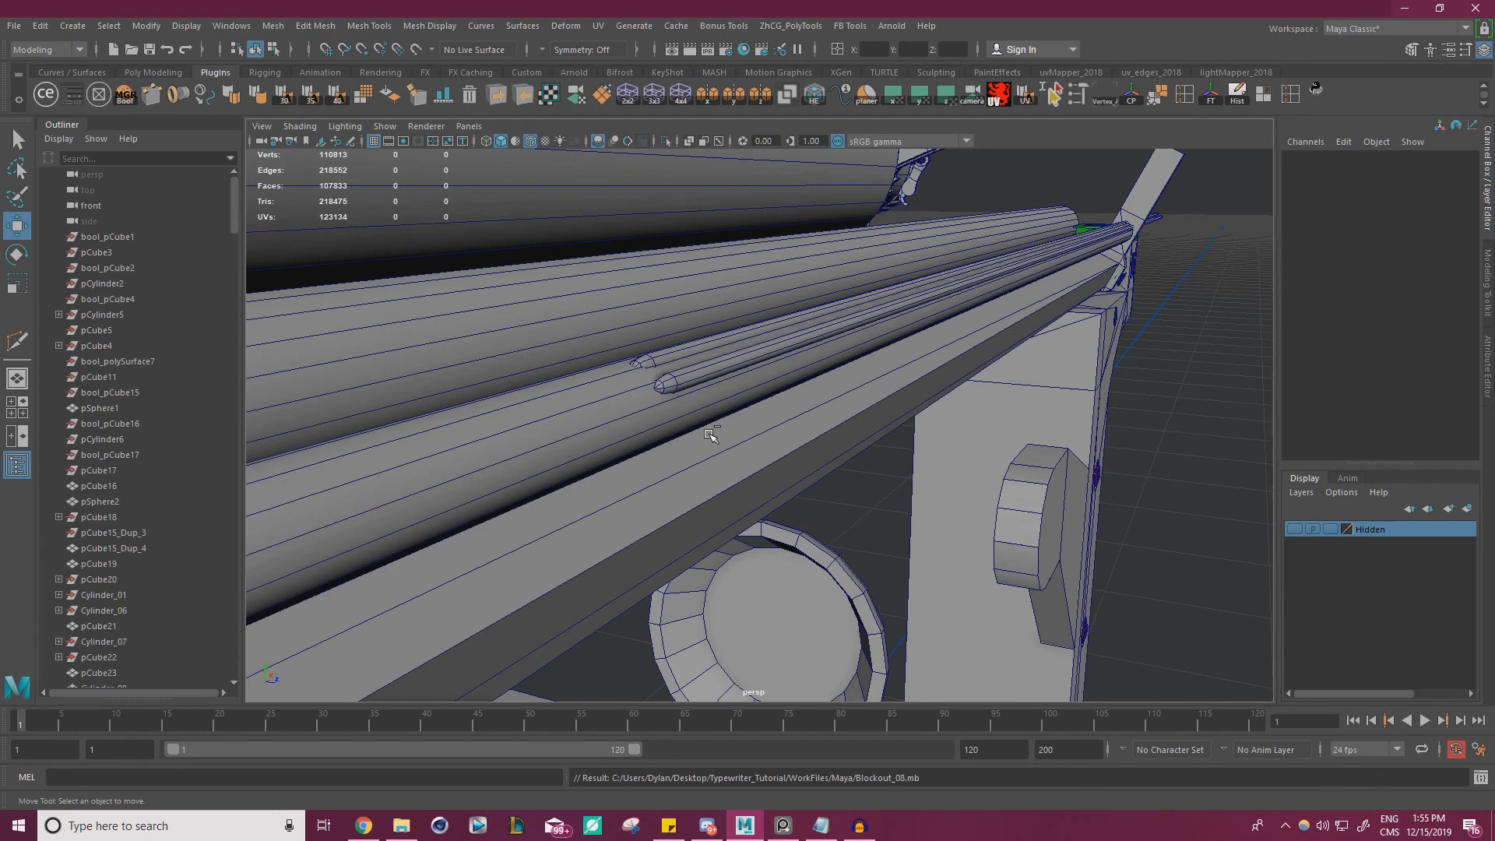
Open the boolean manager, isolate the rear rod with the combined thin cylinders, and check how far the cylinders run along it
{"action": "left_click", "coordinate": [99, 97]}
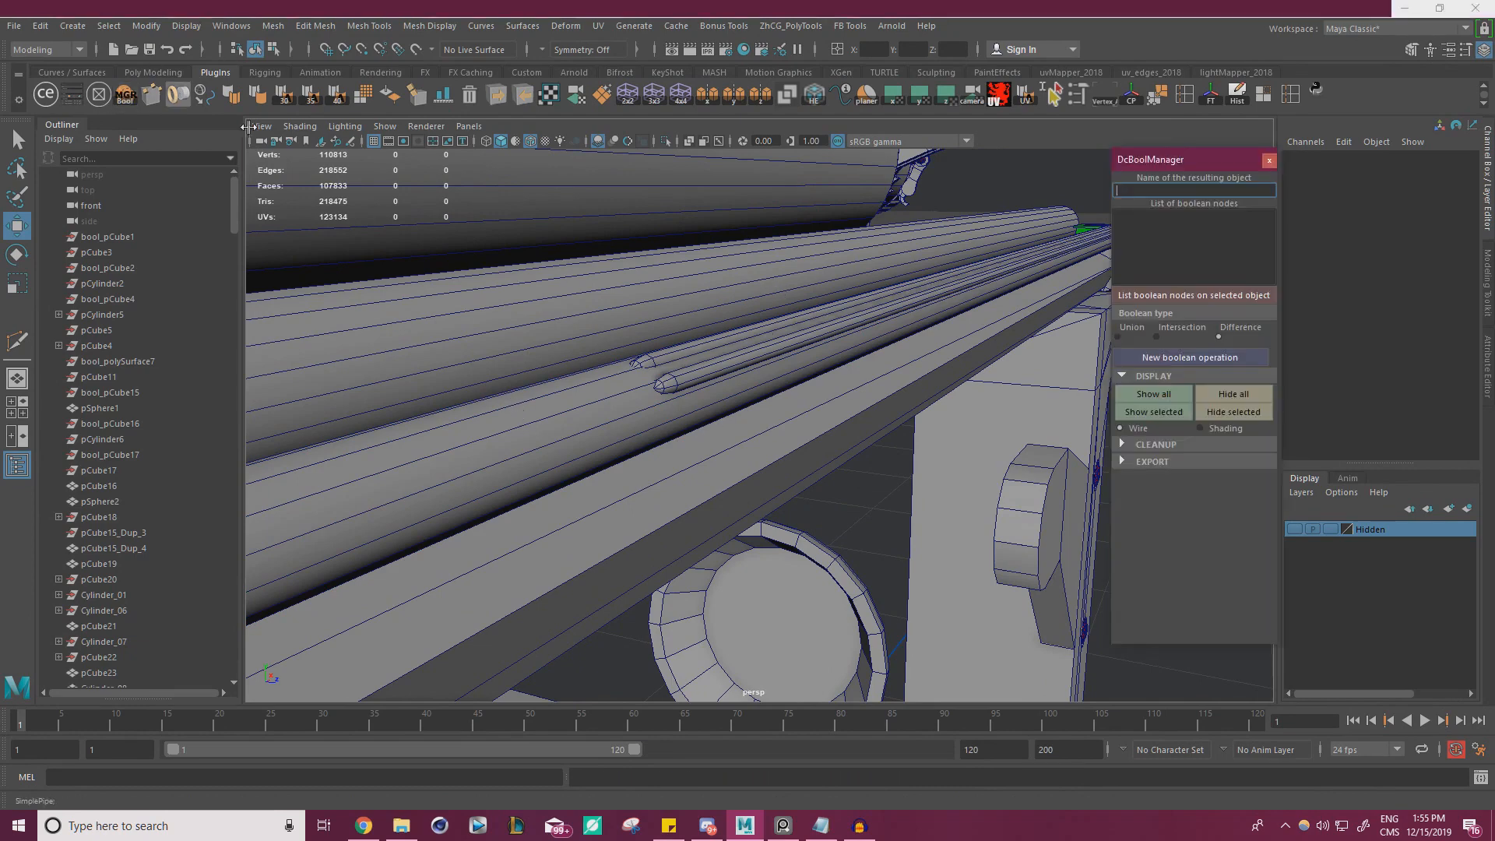
{"action": "left_click", "coordinate": [748, 371]}
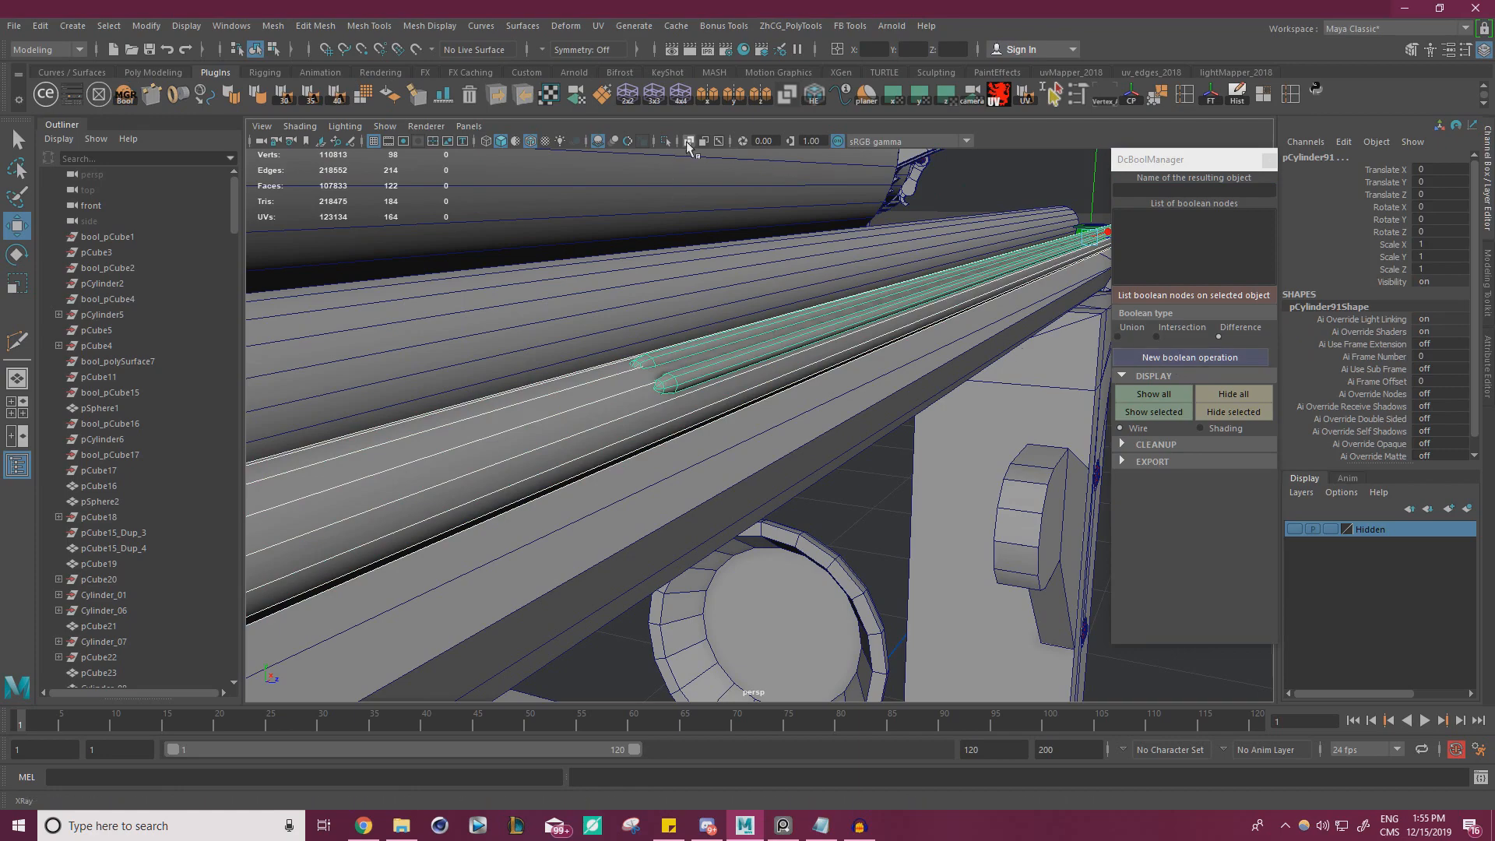
{"action": "left_click", "coordinate": [665, 141]}
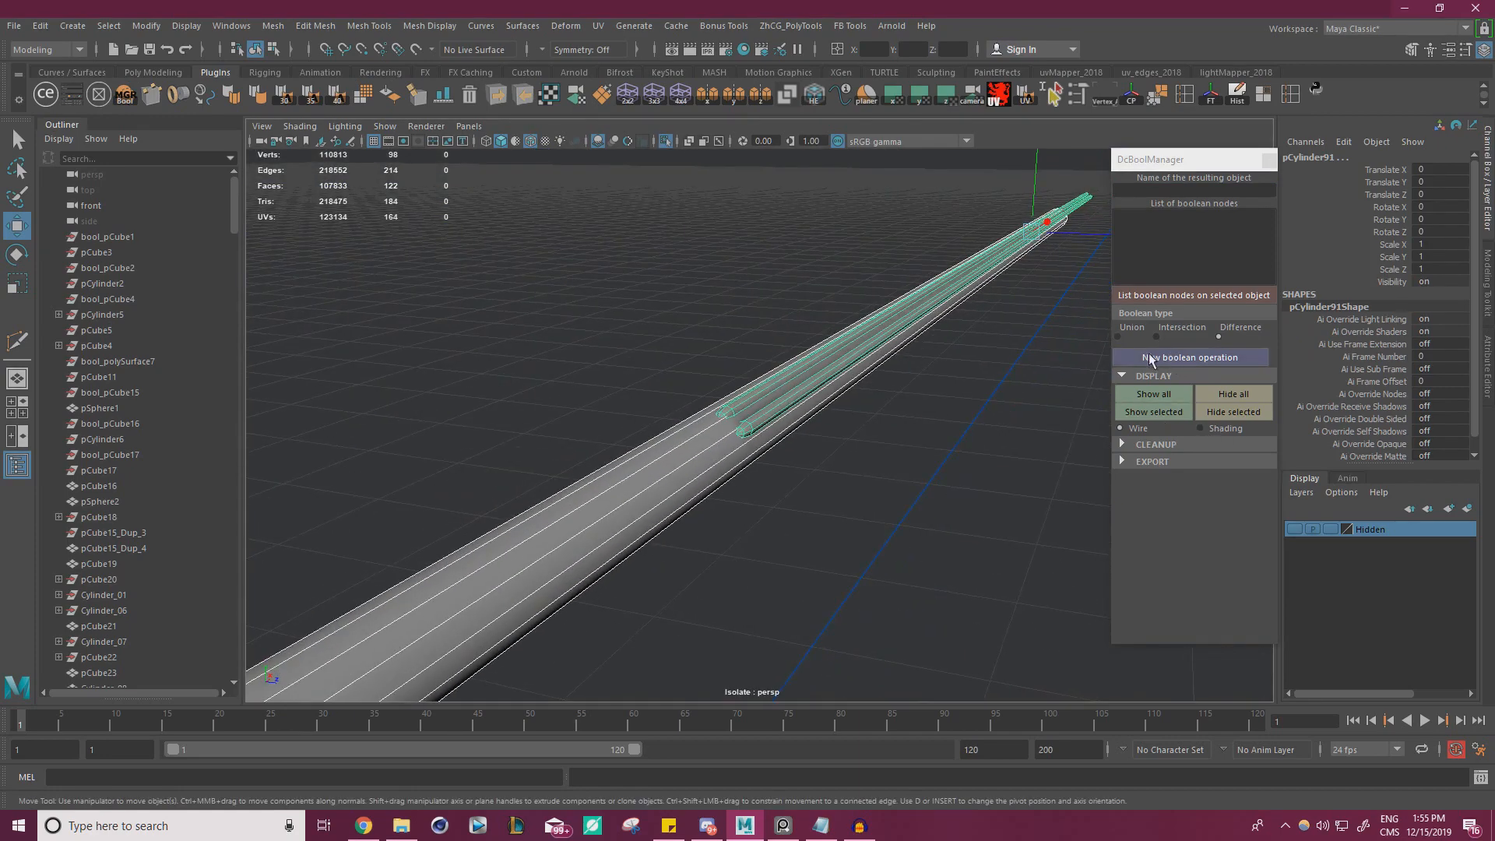
{"action": "right_click_drag", "start_coordinate": [883, 350], "coordinate": [440, 358], "text": "alt"}
{"action": "left_click_drag", "start_coordinate": [441, 357], "coordinate": [880, 424], "text": "alt"}
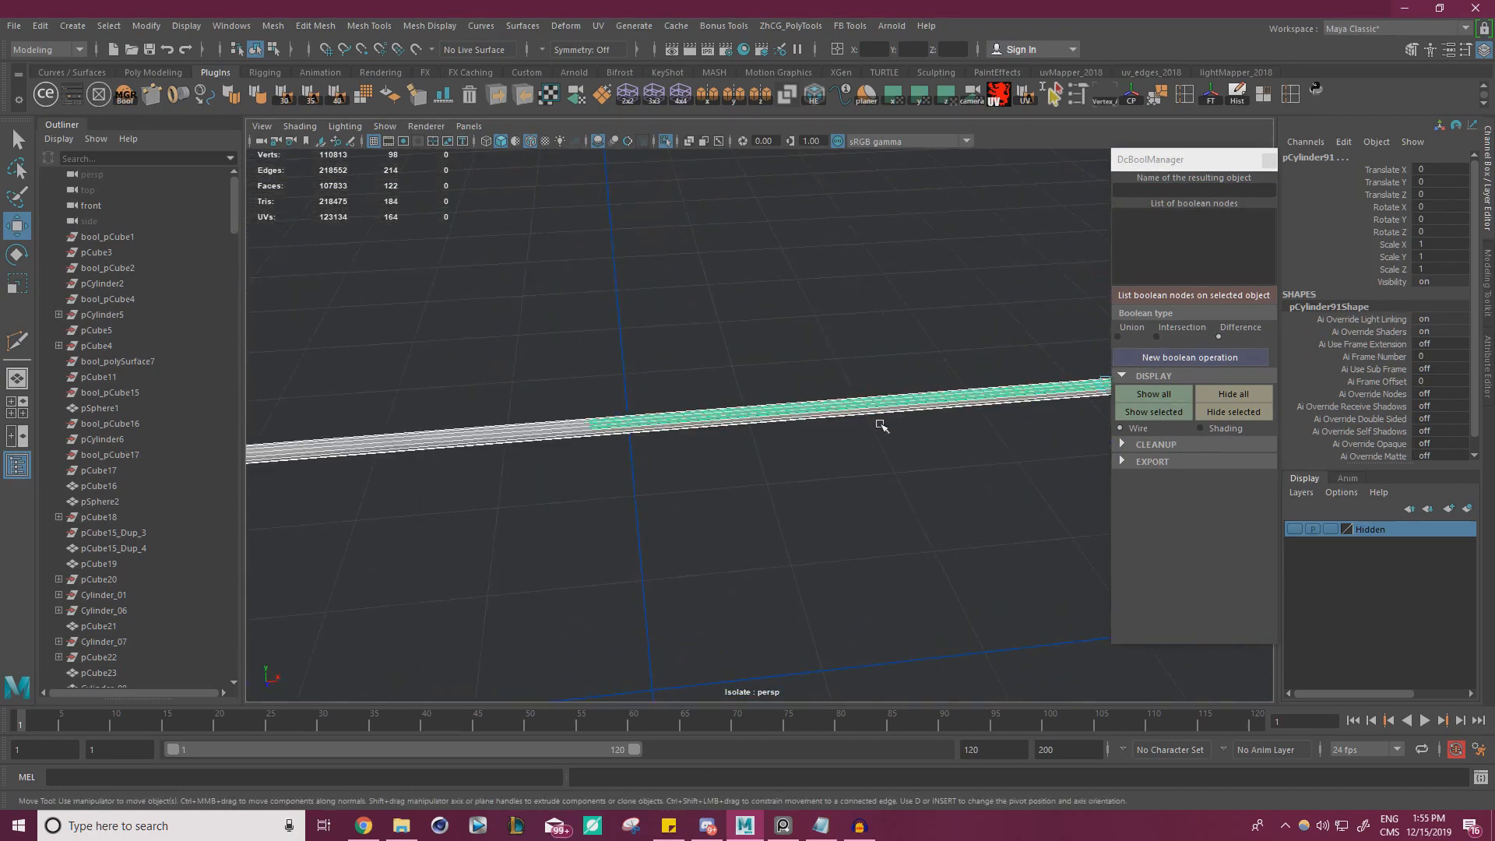
{"action": "middle_click_drag", "start_coordinate": [881, 424], "coordinate": [592, 411], "text": "alt"}
{"action": "scroll", "coordinate": [596, 409], "scroll_direction": "down", "scroll_amount": 3}
{"action": "left_click", "coordinate": [909, 316]}
{"action": "left_click_drag", "start_coordinate": [957, 447], "coordinate": [833, 378]}
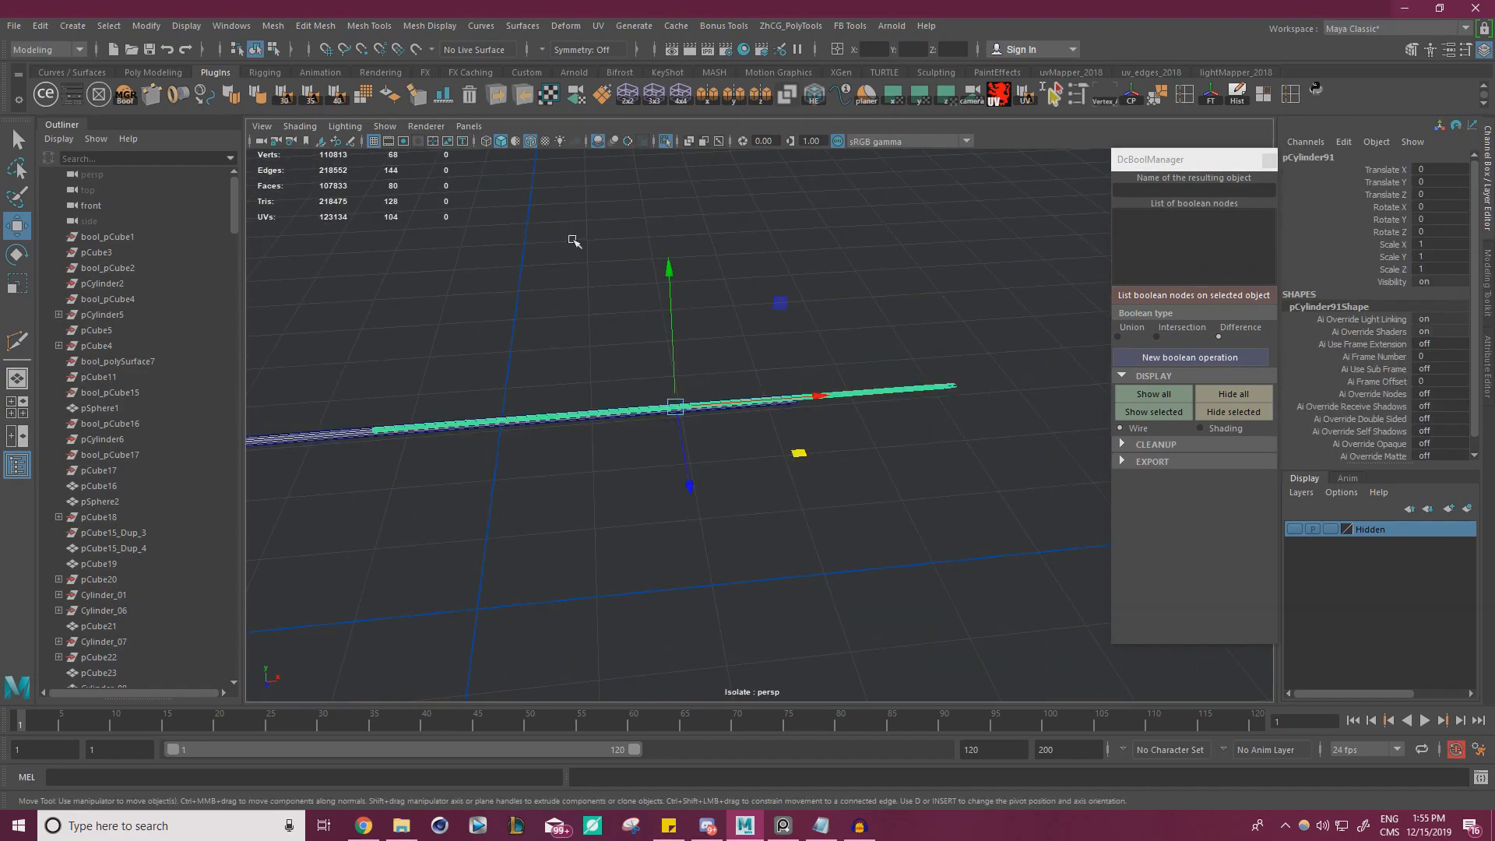
Exit isolation and slide the vertices at the short end of the combined thin cylinders along X to about -12.238
{"action": "left_click", "coordinate": [663, 144]}
{"action": "scroll", "coordinate": [538, 234], "scroll_direction": "down", "scroll_amount": 4}
{"action": "middle_click_drag", "start_coordinate": [510, 247], "coordinate": [619, 209], "text": "alt"}
{"action": "middle_click_drag", "start_coordinate": [937, 394], "coordinate": [1006, 366], "text": "alt"}
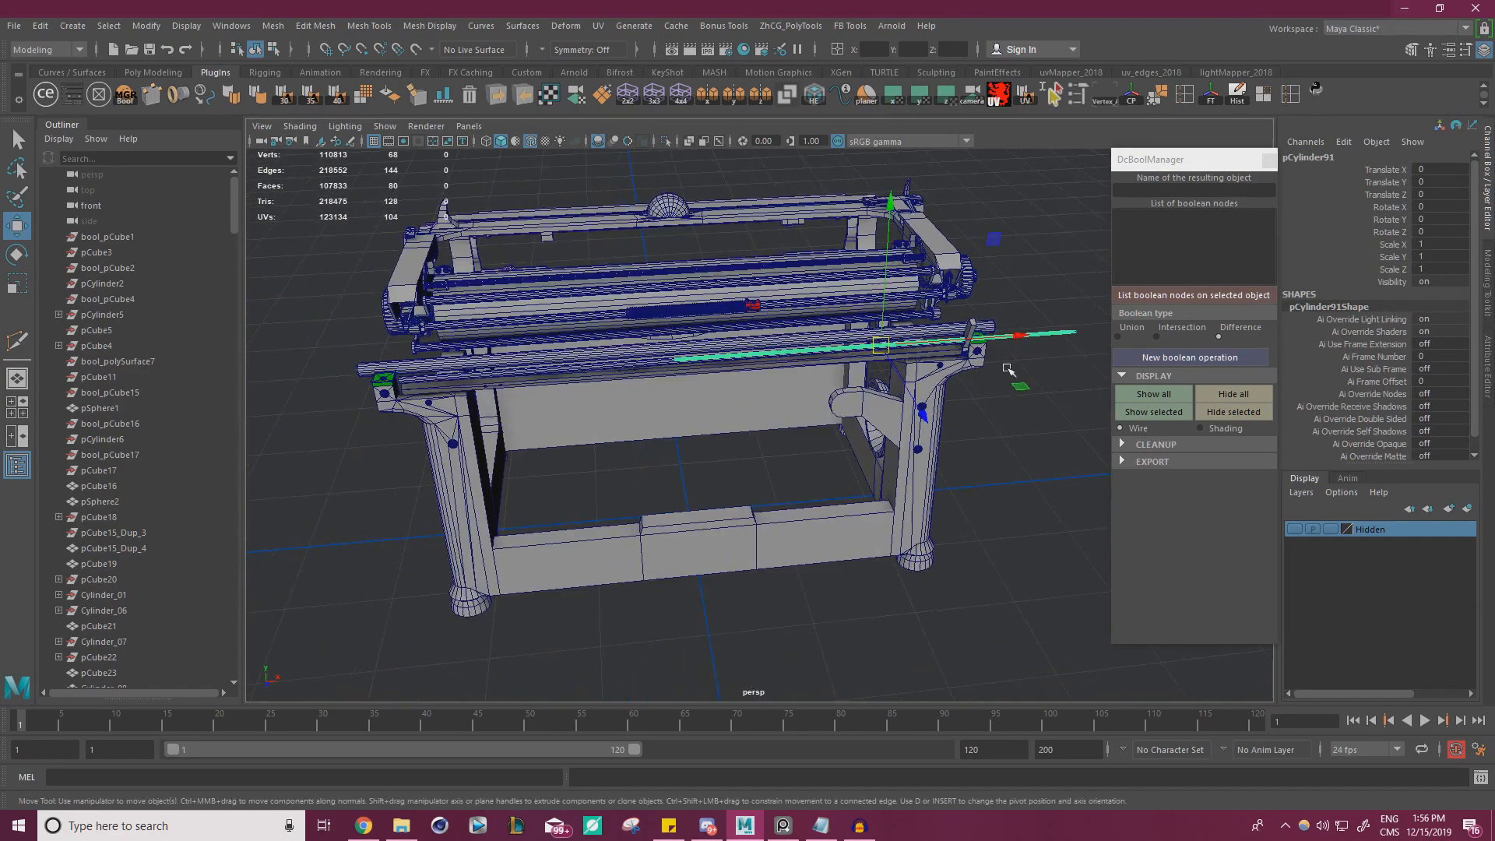
{"action": "right_click_drag", "start_coordinate": [1050, 266], "coordinate": [987, 267]}
{"action": "left_click_drag", "start_coordinate": [728, 401], "coordinate": [652, 311]}
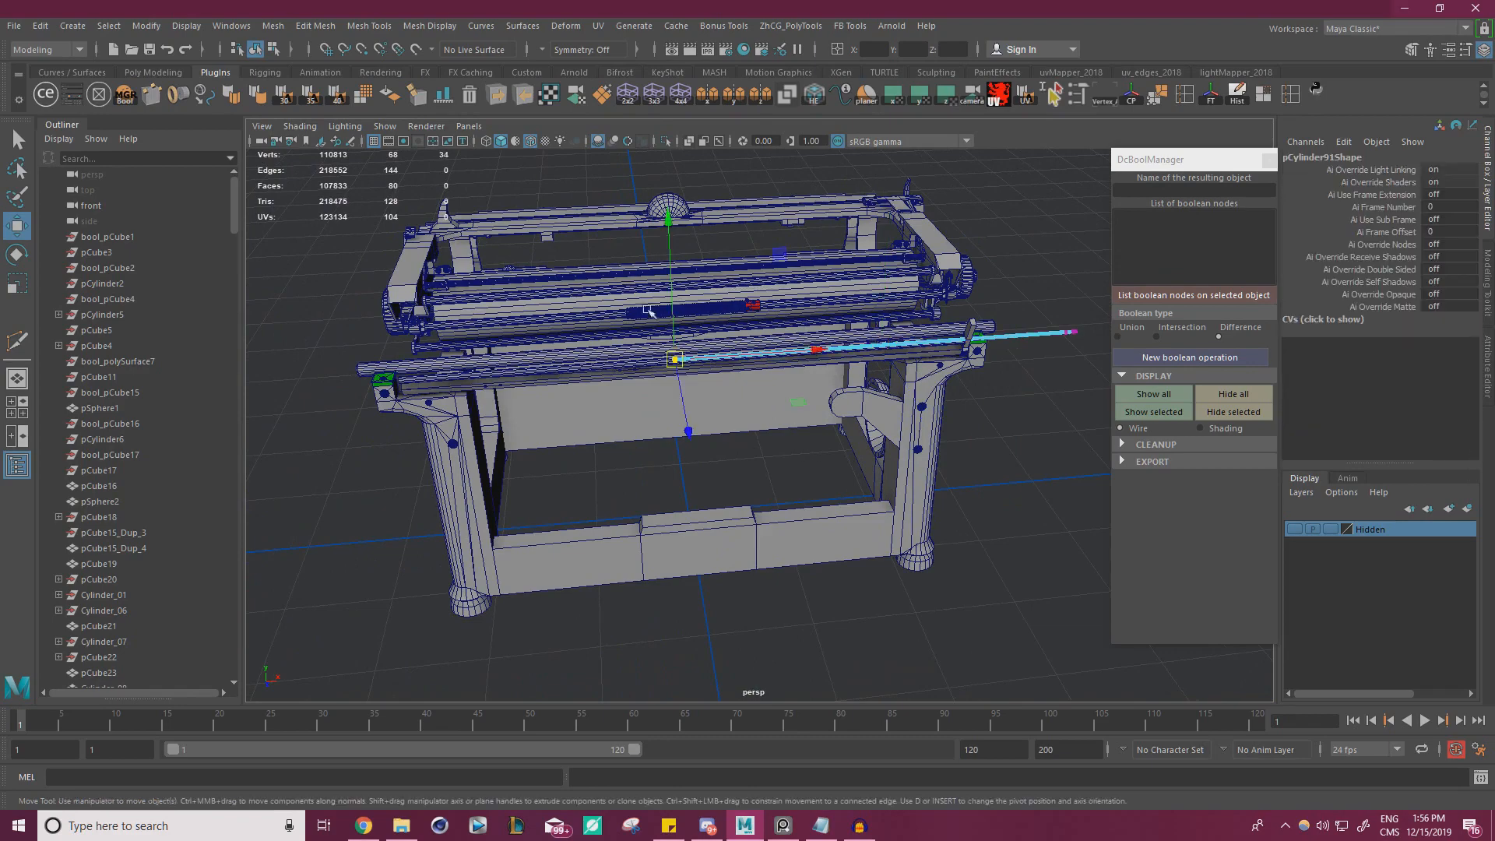
{"action": "middle_click_drag", "start_coordinate": [651, 310], "coordinate": [777, 313], "text": "alt"}
{"action": "scroll", "coordinate": [777, 313], "scroll_direction": "up", "scroll_amount": 2}
{"action": "left_click_drag", "start_coordinate": [929, 337], "coordinate": [893, 339]}
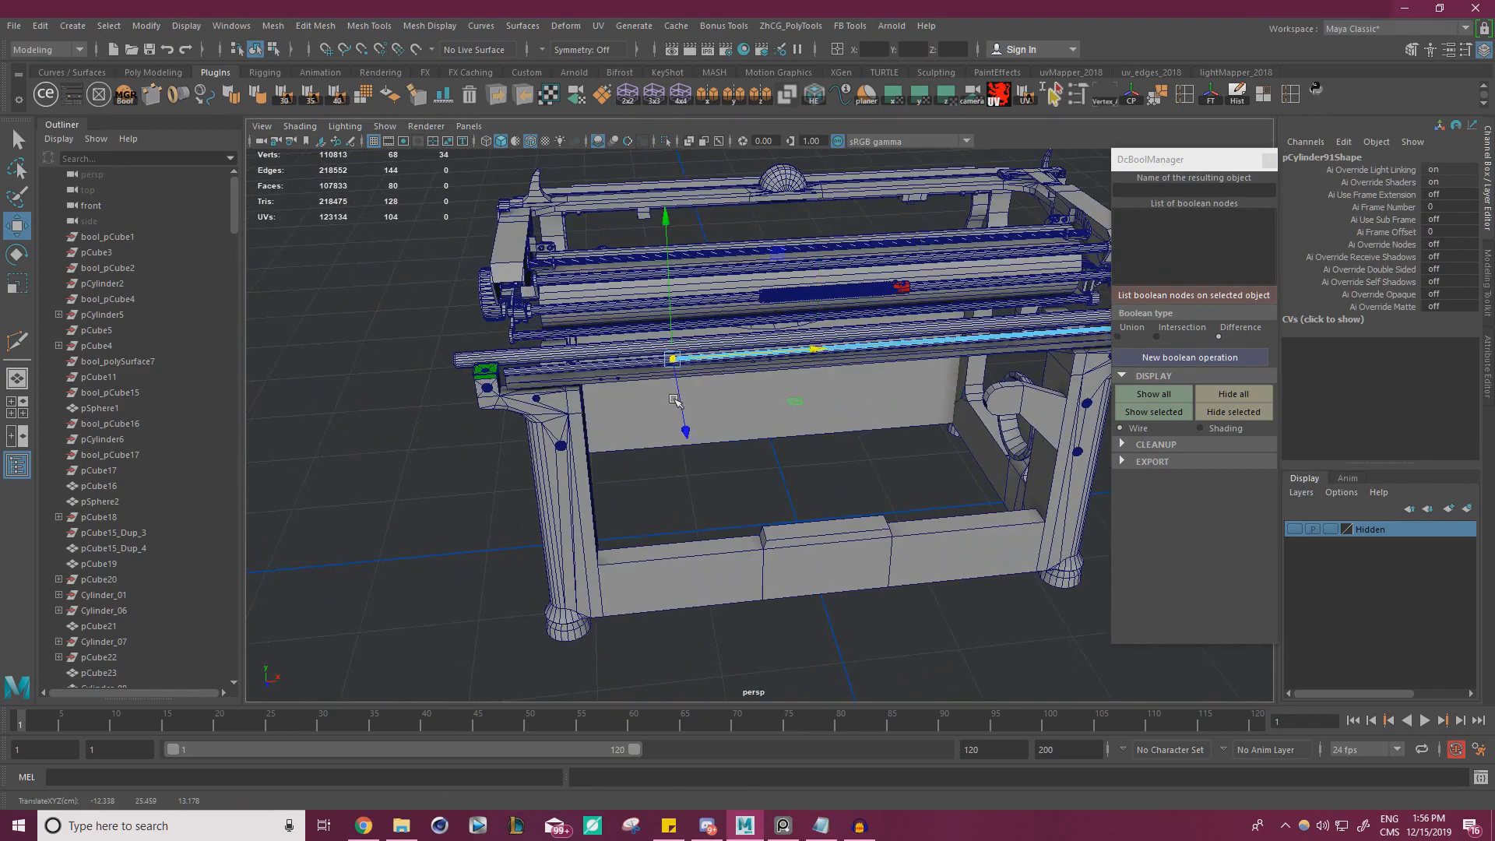
{"action": "left_click_drag", "start_coordinate": [674, 399], "coordinate": [654, 342], "text": "alt"}
{"action": "scroll", "coordinate": [686, 382], "scroll_direction": "down", "scroll_amount": 3}
{"action": "middle_click_drag", "start_coordinate": [704, 393], "coordinate": [680, 382], "text": "alt"}
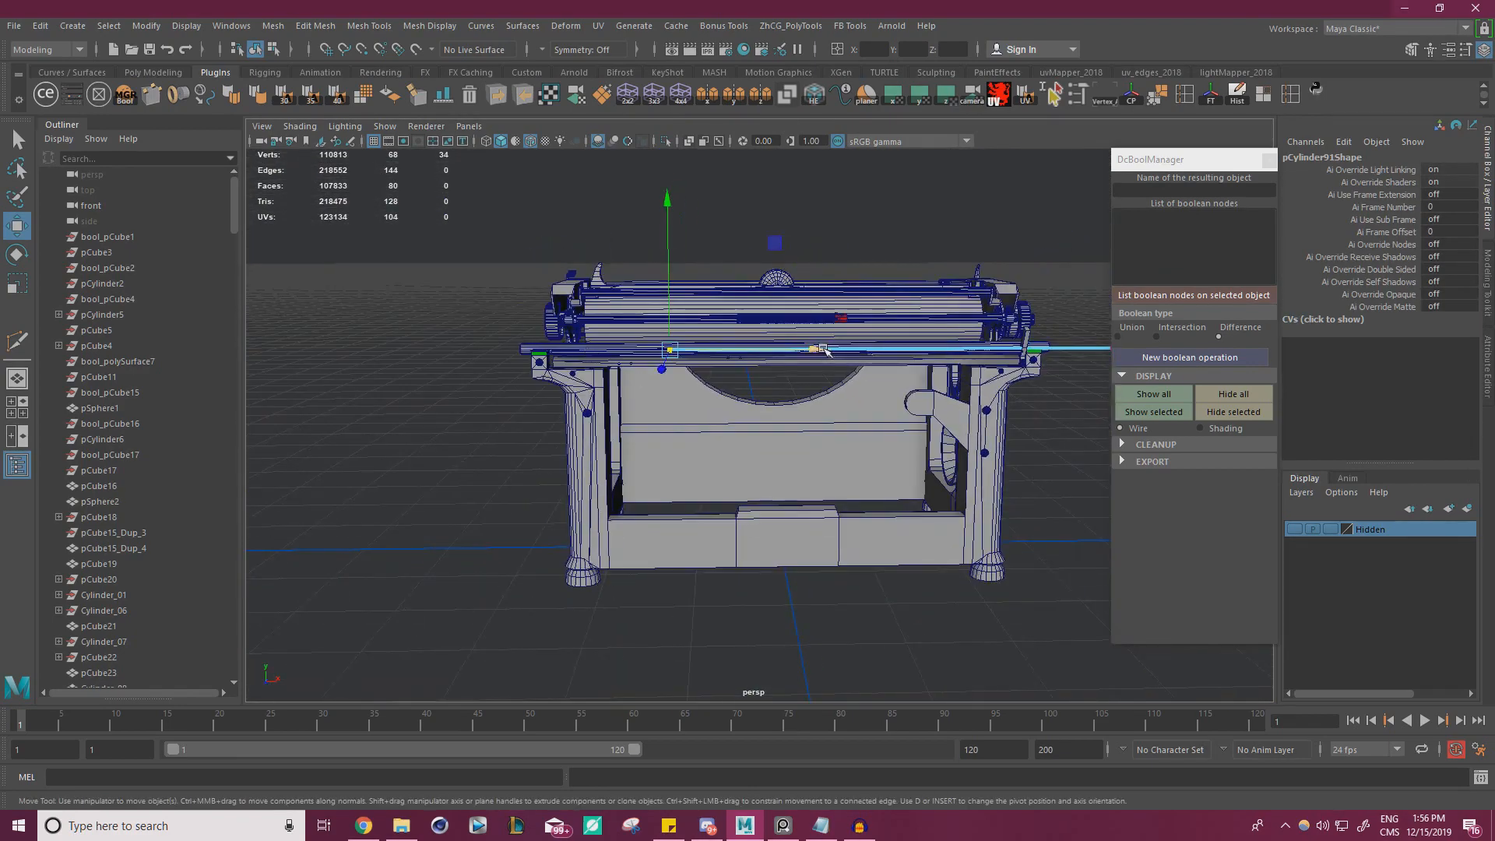
{"action": "left_click_drag", "start_coordinate": [825, 350], "coordinate": [813, 348]}
Check the rear reference photo and extend the thin cylinders' selected end vertices along X to about -12.851
{"action": "scroll", "coordinate": [794, 352], "scroll_direction": "up", "scroll_amount": 3}
{"action": "left_click_drag", "start_coordinate": [713, 342], "coordinate": [654, 427], "text": "alt"}
{"action": "scroll", "coordinate": [780, 318], "scroll_direction": "up", "scroll_amount": 5}
{"action": "scroll", "coordinate": [658, 397], "scroll_direction": "down", "scroll_amount": 4}
{"action": "scroll", "coordinate": [654, 427], "scroll_direction": "down", "scroll_amount": 1}
{"action": "left_click", "coordinate": [783, 826]}
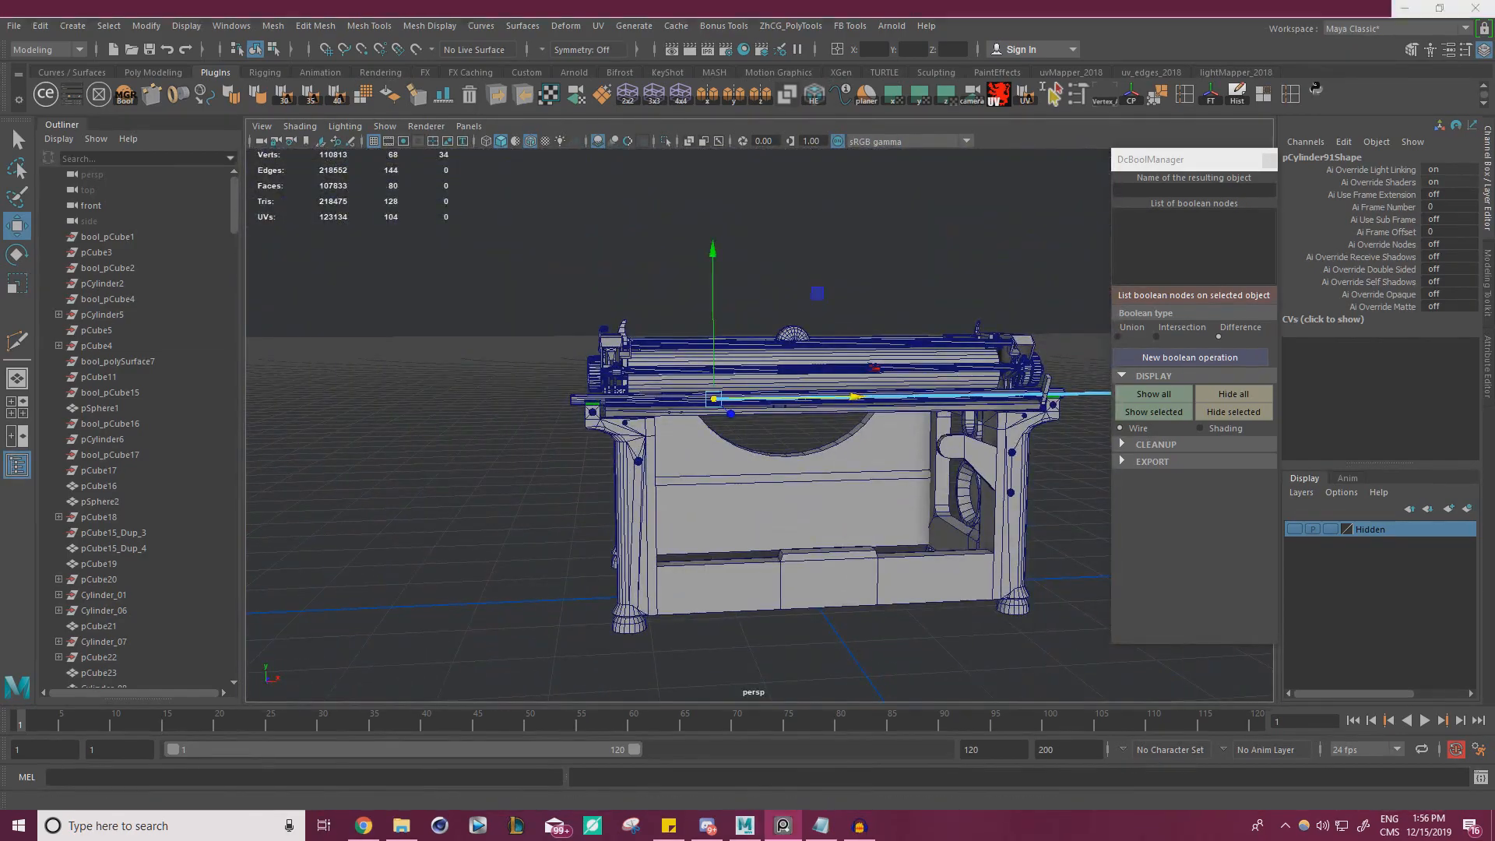
{"action": "scroll", "coordinate": [559, 369], "scroll_direction": "down", "scroll_amount": 7}
{"action": "scroll", "coordinate": [274, 380], "scroll_direction": "up", "scroll_amount": 5}
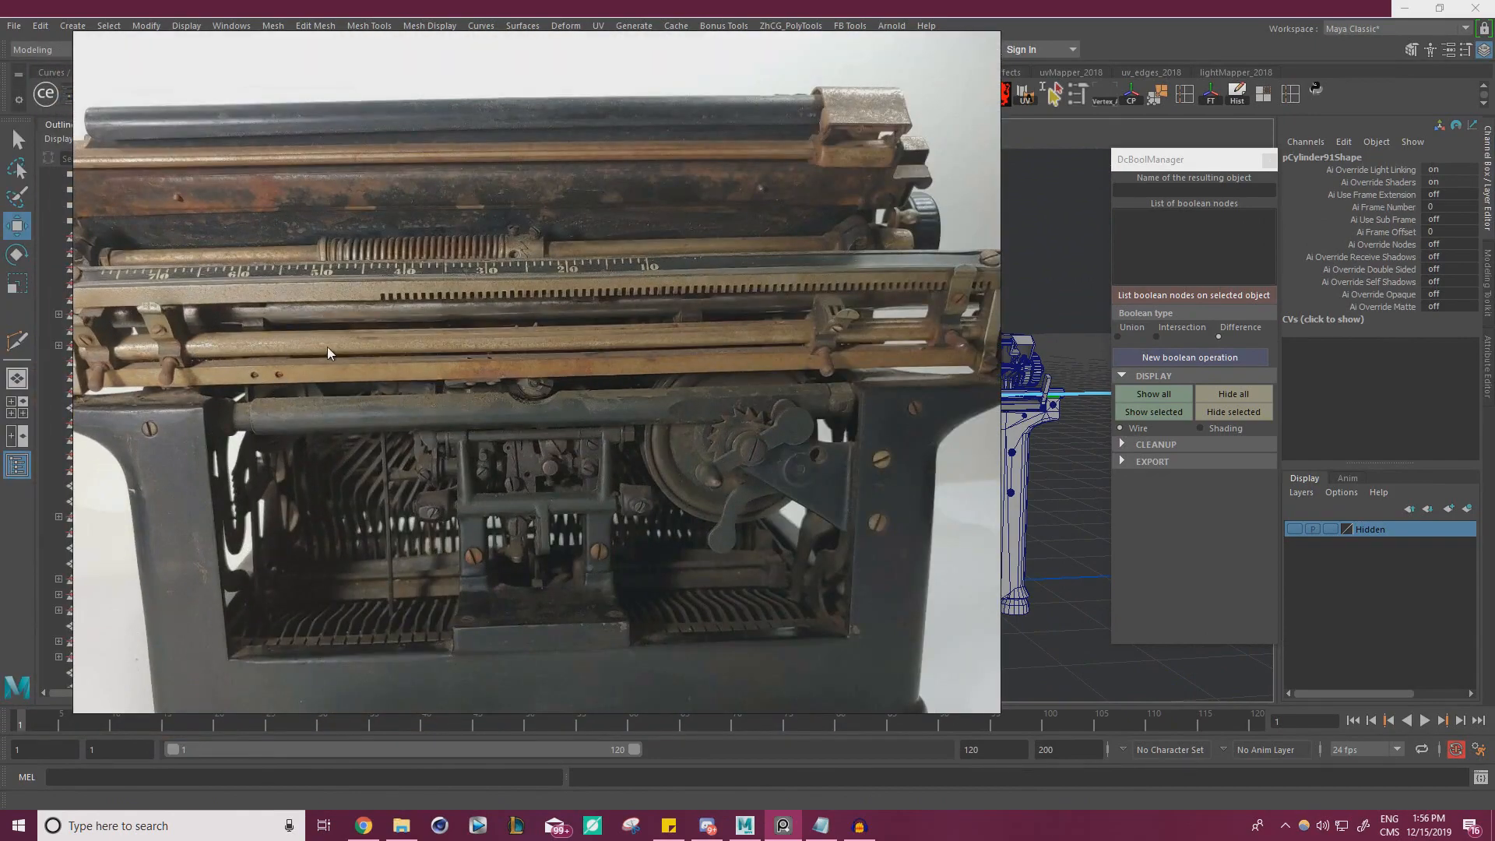
{"action": "right_click_drag", "start_coordinate": [354, 337], "coordinate": [0, 326]}
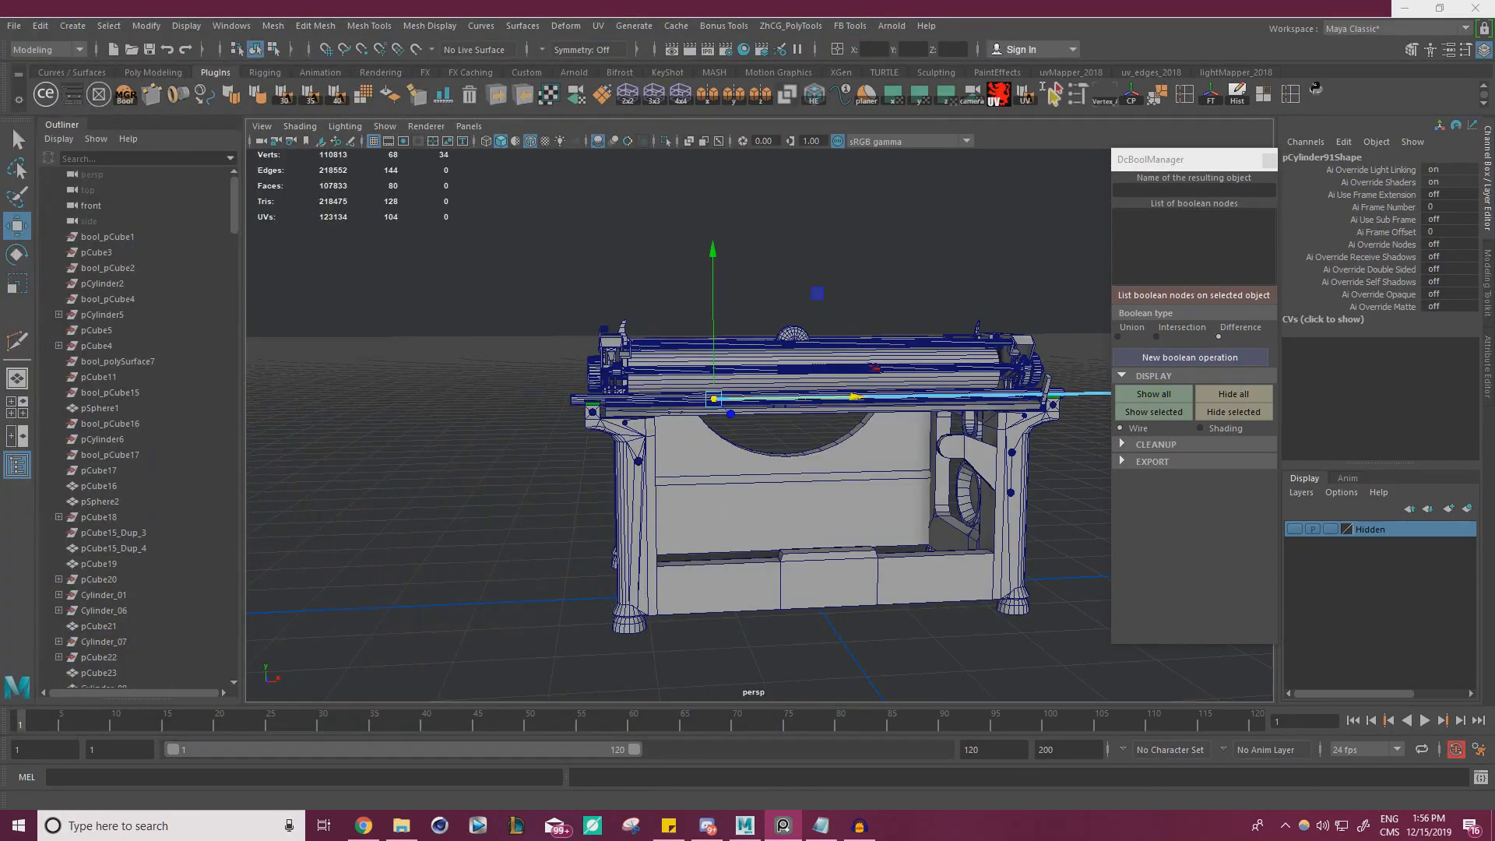
{"action": "left_click_drag", "start_coordinate": [546, 362], "coordinate": [572, 416], "text": "alt"}
{"action": "right_click_drag", "start_coordinate": [572, 416], "coordinate": [817, 439], "text": "alt"}
{"action": "left_click_drag", "start_coordinate": [817, 439], "coordinate": [843, 362], "text": "alt"}
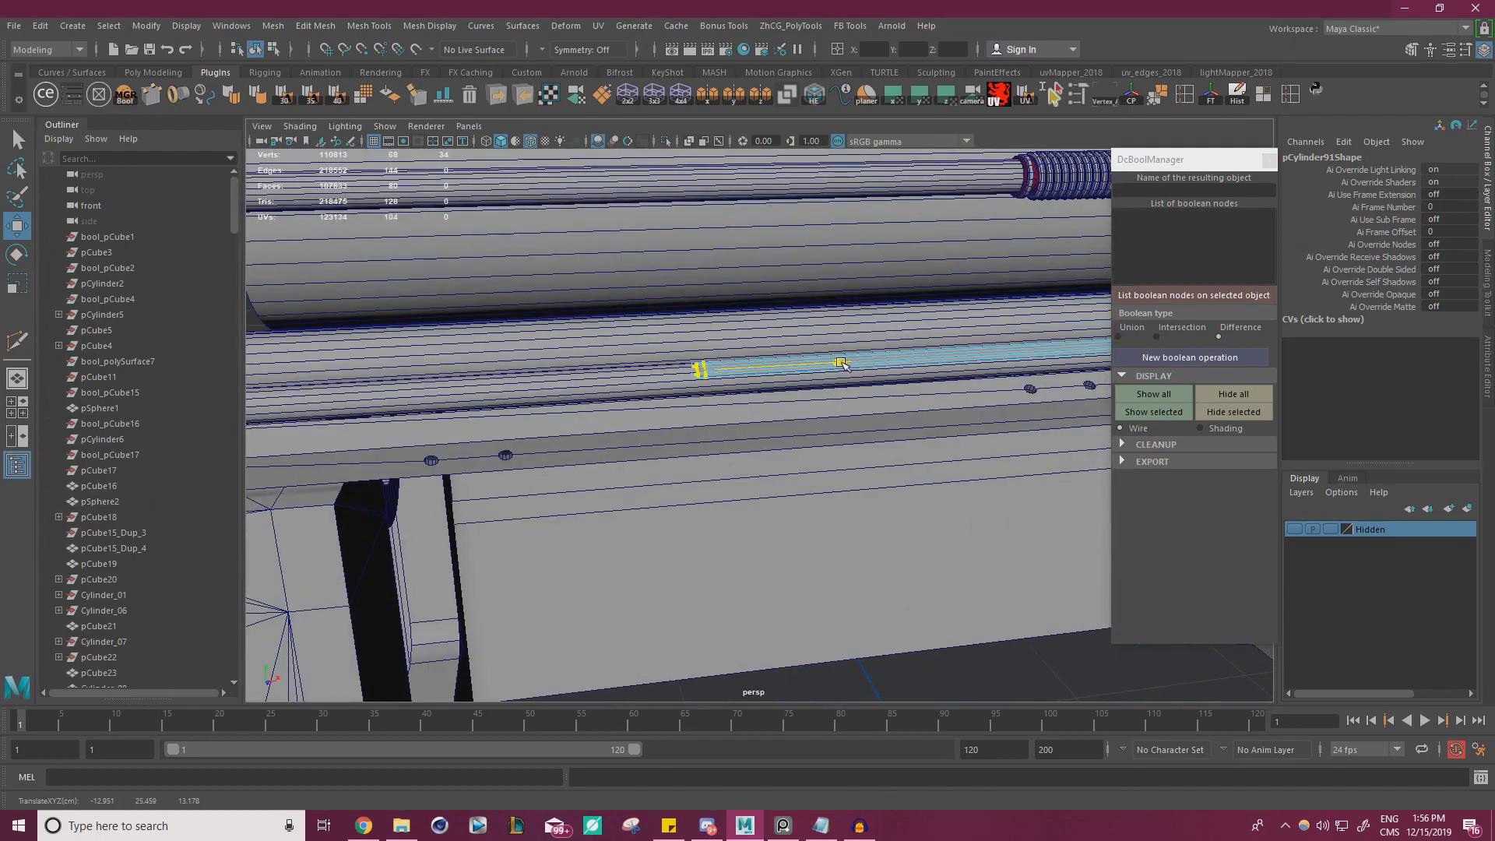
Return the combined thin cylinders to object mode, freeze their transformations and delete their history
{"action": "right_click_drag", "start_coordinate": [874, 360], "coordinate": [920, 319]}
{"action": "left_click", "coordinate": [1238, 98]}
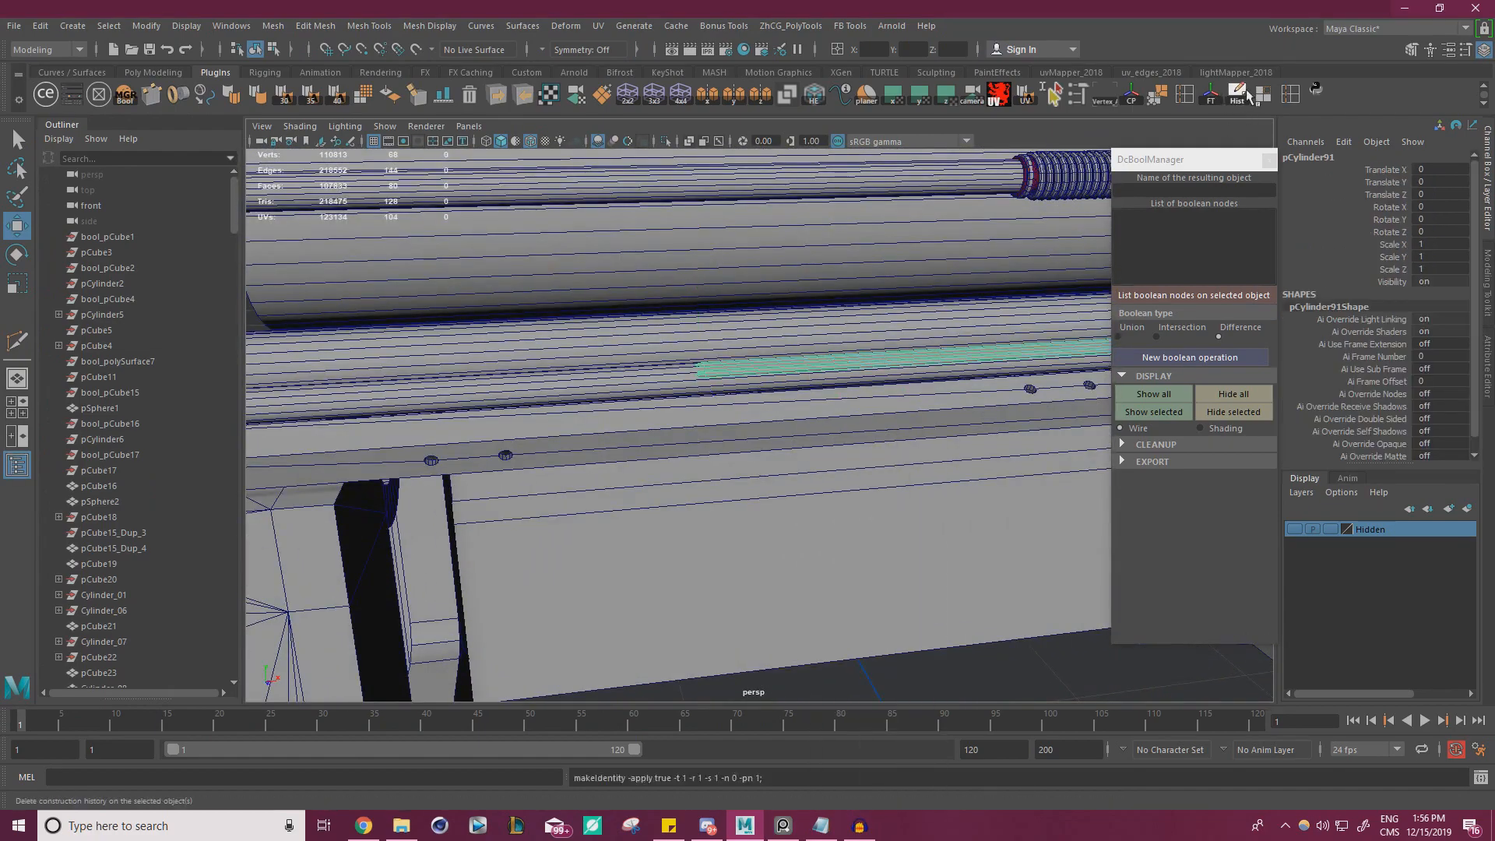
{"action": "left_click_drag", "start_coordinate": [884, 302], "coordinate": [741, 417], "text": "alt"}
Isolate the rod with the combined thin cylinders and subtract them from it with a new Difference boolean operation
{"action": "left_click", "coordinate": [834, 384], "text": "shift"}
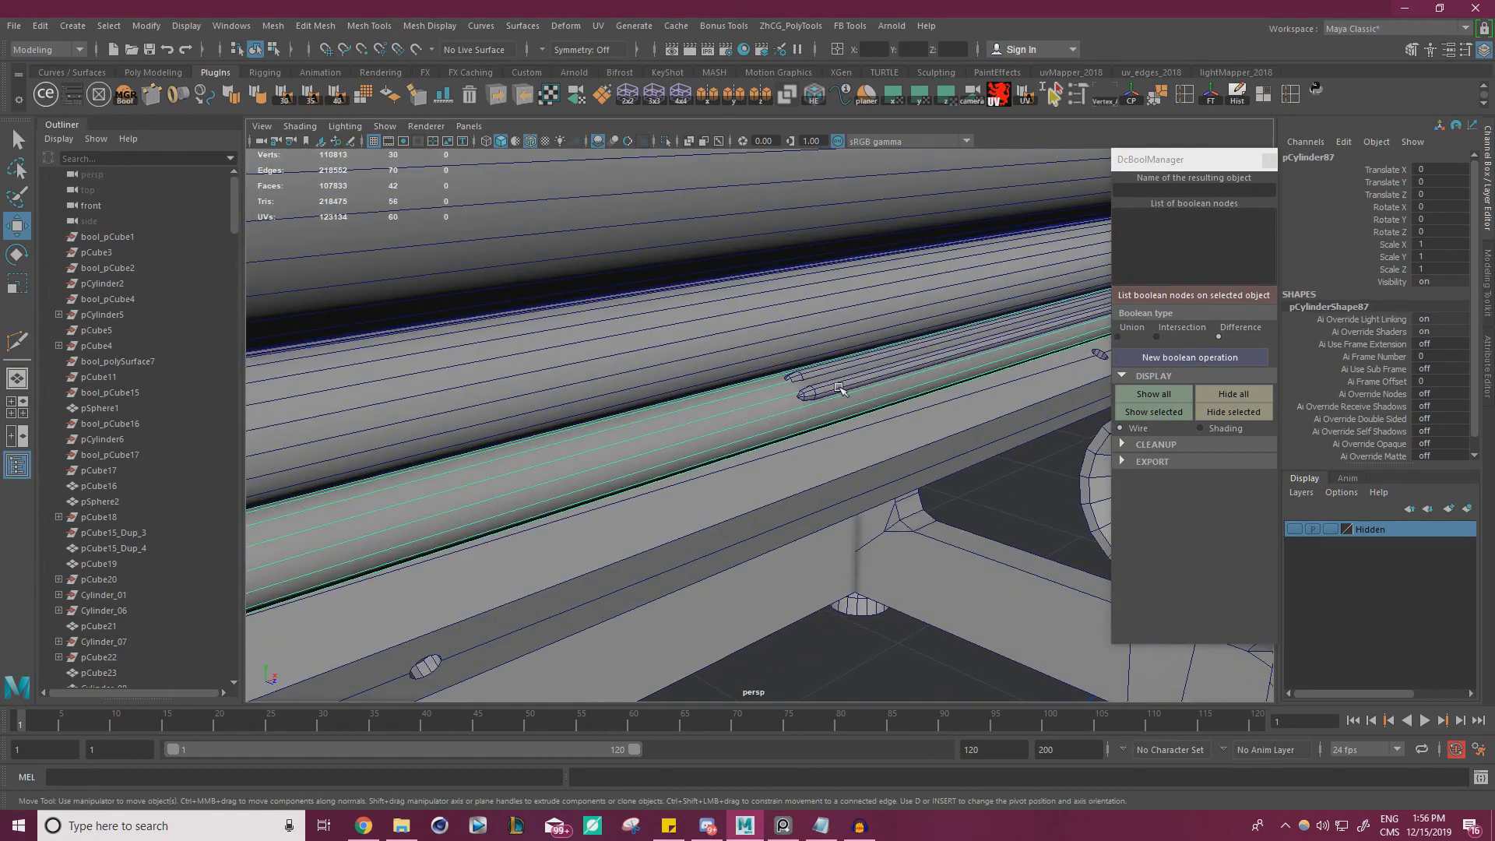
{"action": "left_click", "coordinate": [666, 141]}
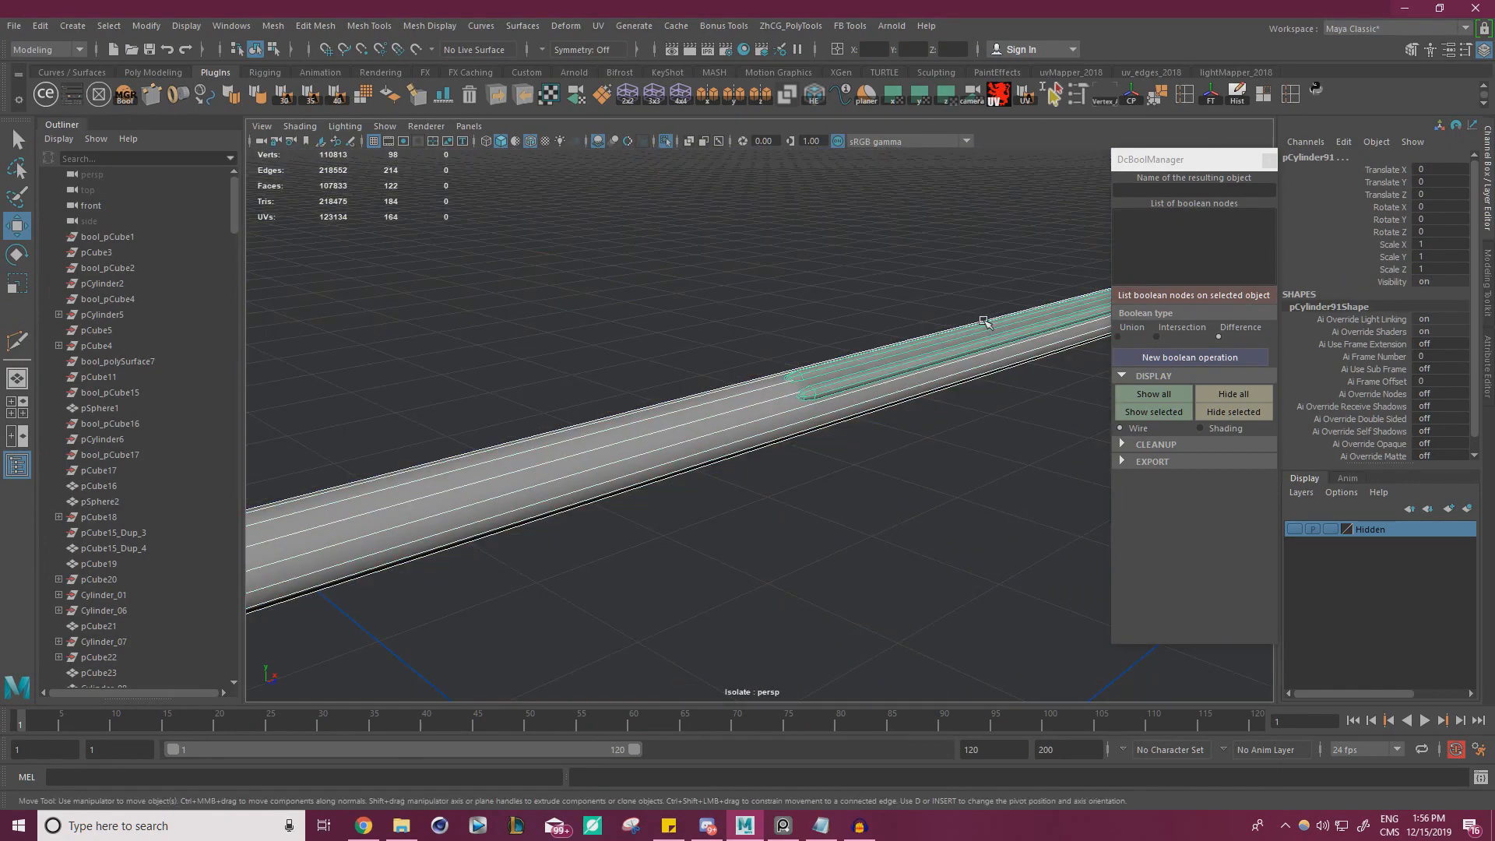
{"action": "left_click", "coordinate": [1190, 356]}
{"action": "left_click_drag", "start_coordinate": [754, 305], "coordinate": [758, 297], "text": "alt"}
{"action": "right_click_drag", "start_coordinate": [758, 297], "coordinate": [984, 362], "text": "alt"}
{"action": "left_click_drag", "start_coordinate": [980, 327], "coordinate": [836, 209], "text": "alt"}
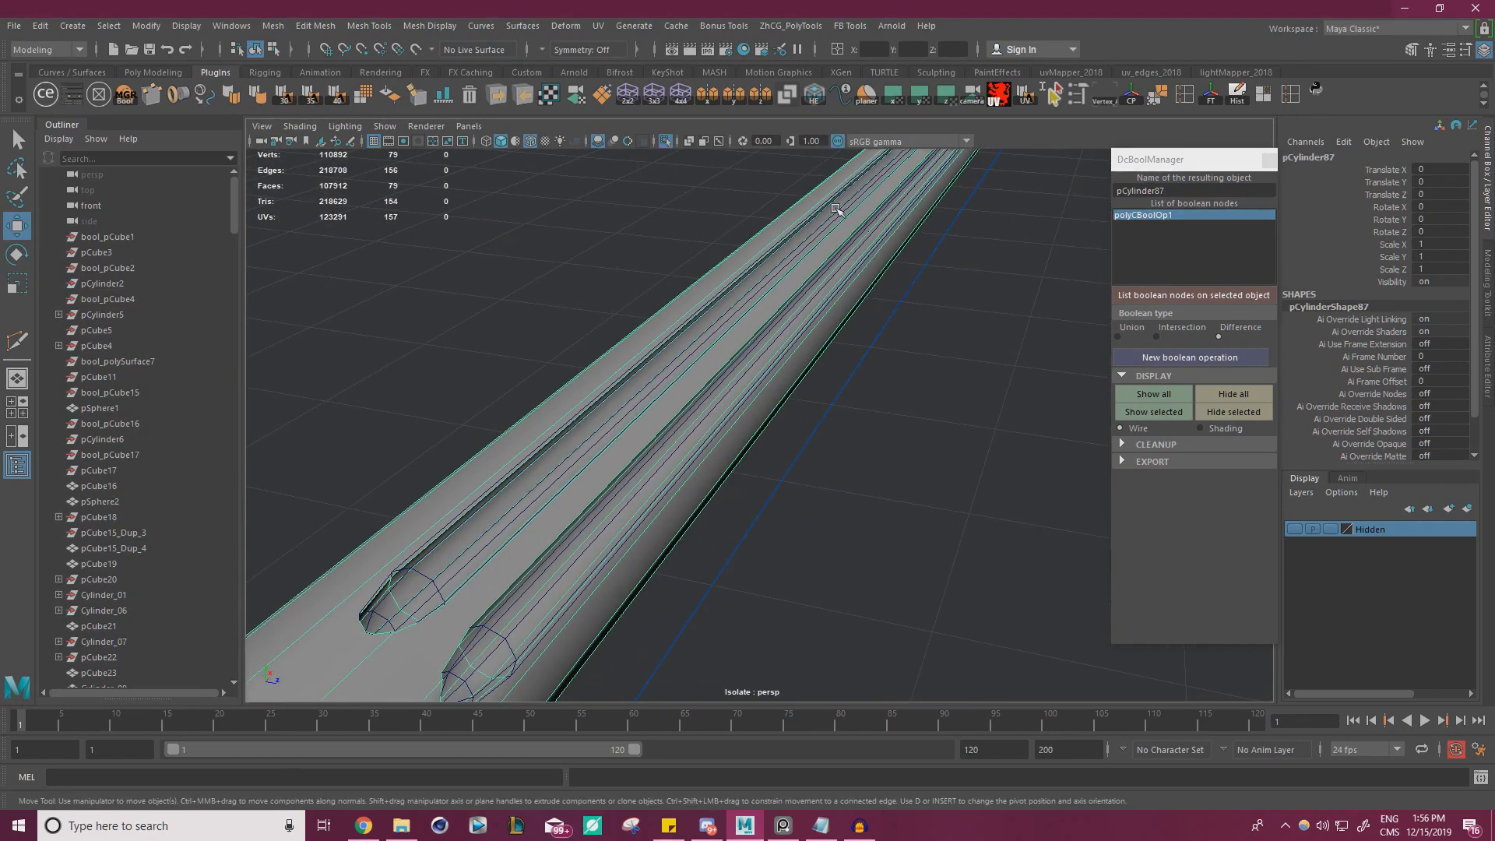
Clean up the grooved rod's boolean by deleting its history and base objects
{"action": "left_click_drag", "start_coordinate": [942, 348], "coordinate": [544, 374], "text": "alt"}
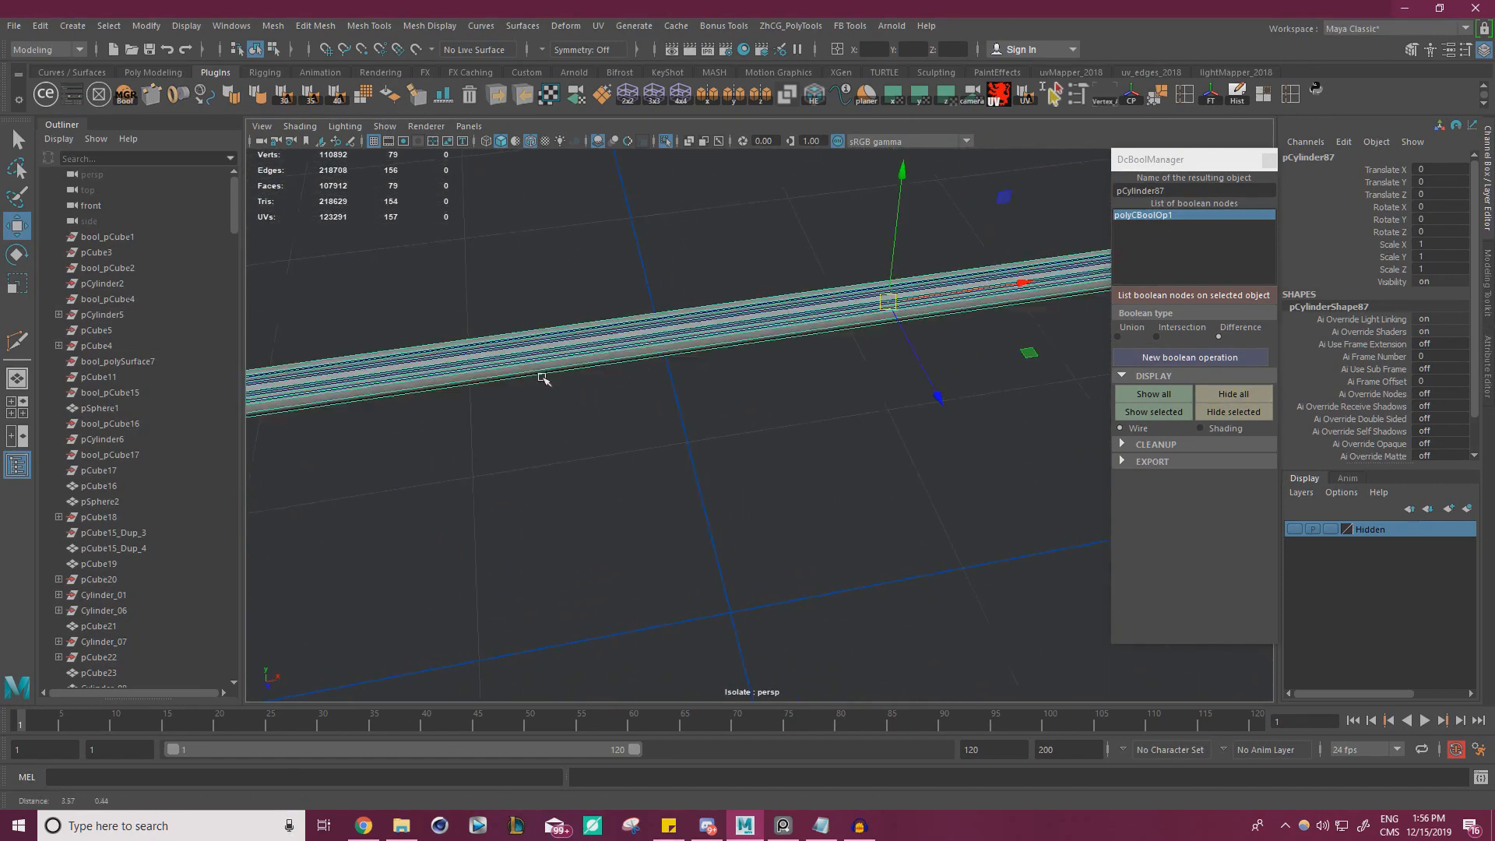
{"action": "left_click", "coordinate": [1122, 445]}
{"action": "left_click", "coordinate": [1159, 499]}
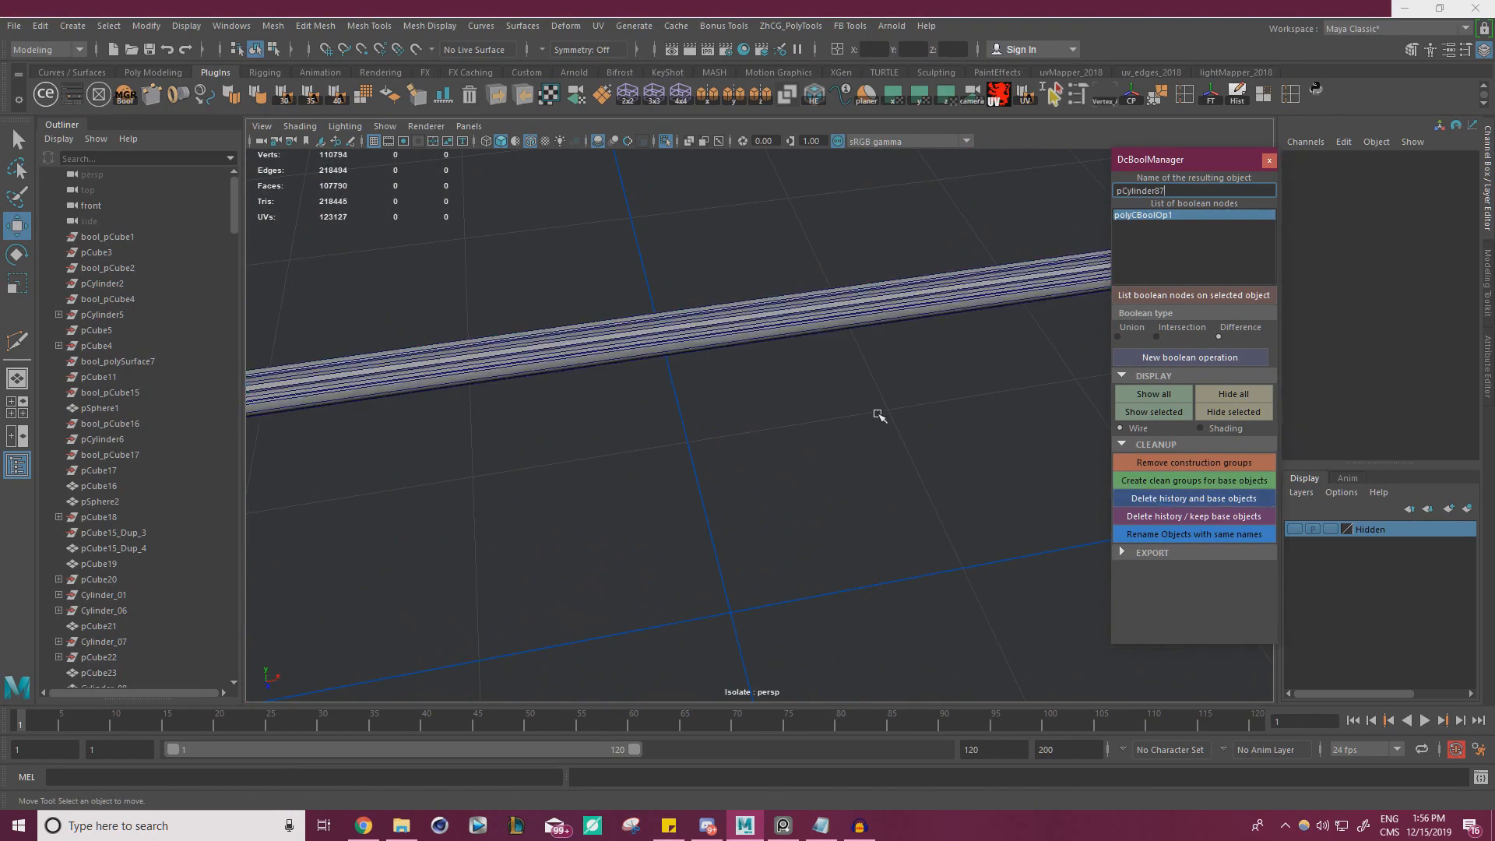
Turn off the wireframe on shaded display and exit isolation to show the whole typewriter
{"action": "left_click", "coordinate": [529, 143]}
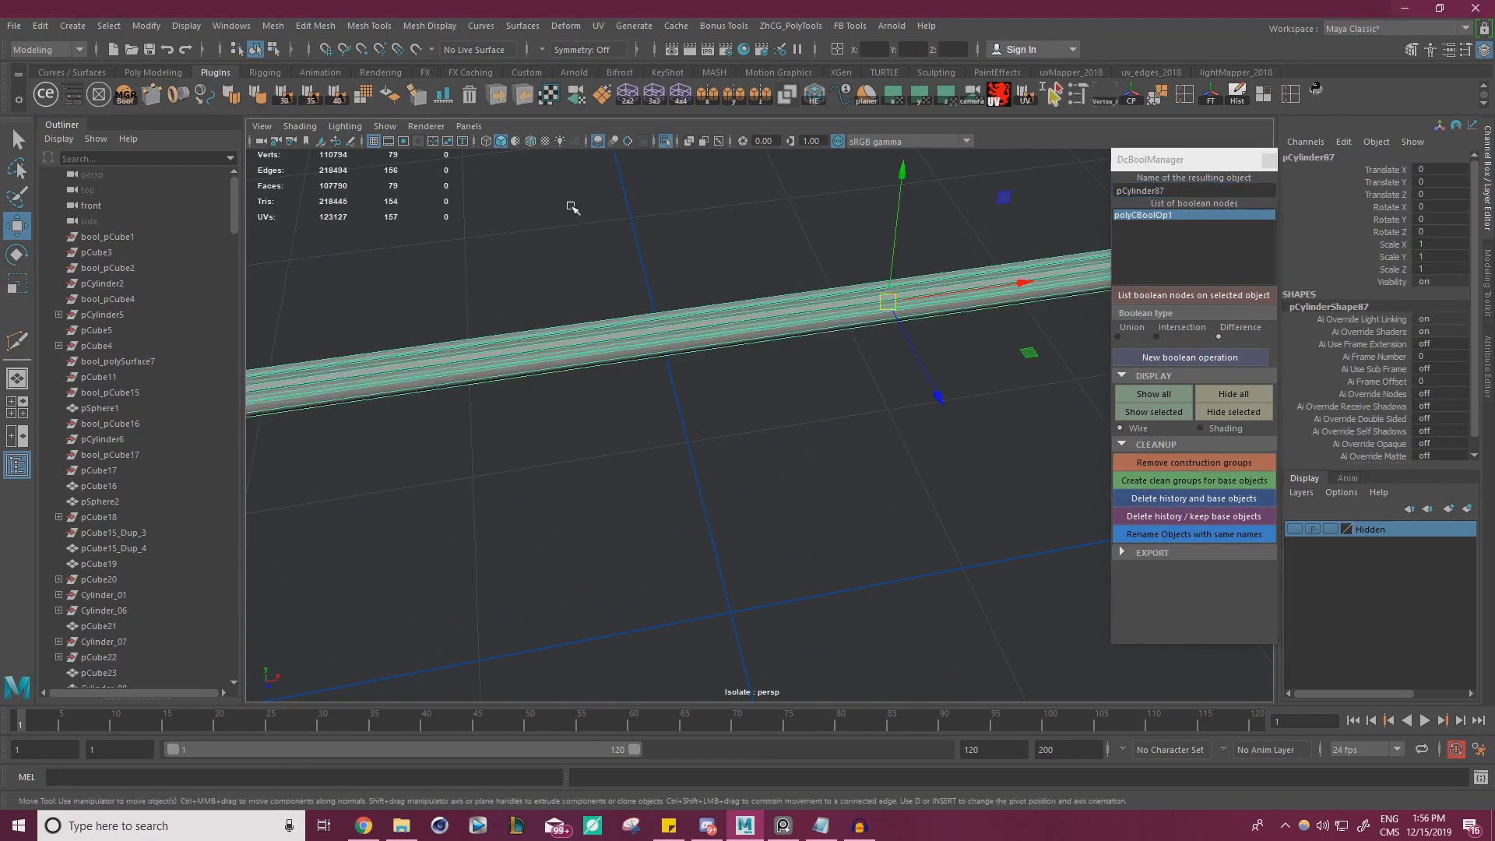
{"action": "right_click_drag", "start_coordinate": [670, 276], "coordinate": [479, 292], "text": "alt"}
{"action": "left_click", "coordinate": [678, 319]}
{"action": "left_click_drag", "start_coordinate": [682, 320], "coordinate": [860, 322], "text": "alt"}
{"action": "left_click", "coordinate": [669, 144]}
Inspect the grooved rod from several angles and compare the rear rail area with the reference photo
{"action": "left_click_drag", "start_coordinate": [660, 235], "coordinate": [633, 250], "text": "alt"}
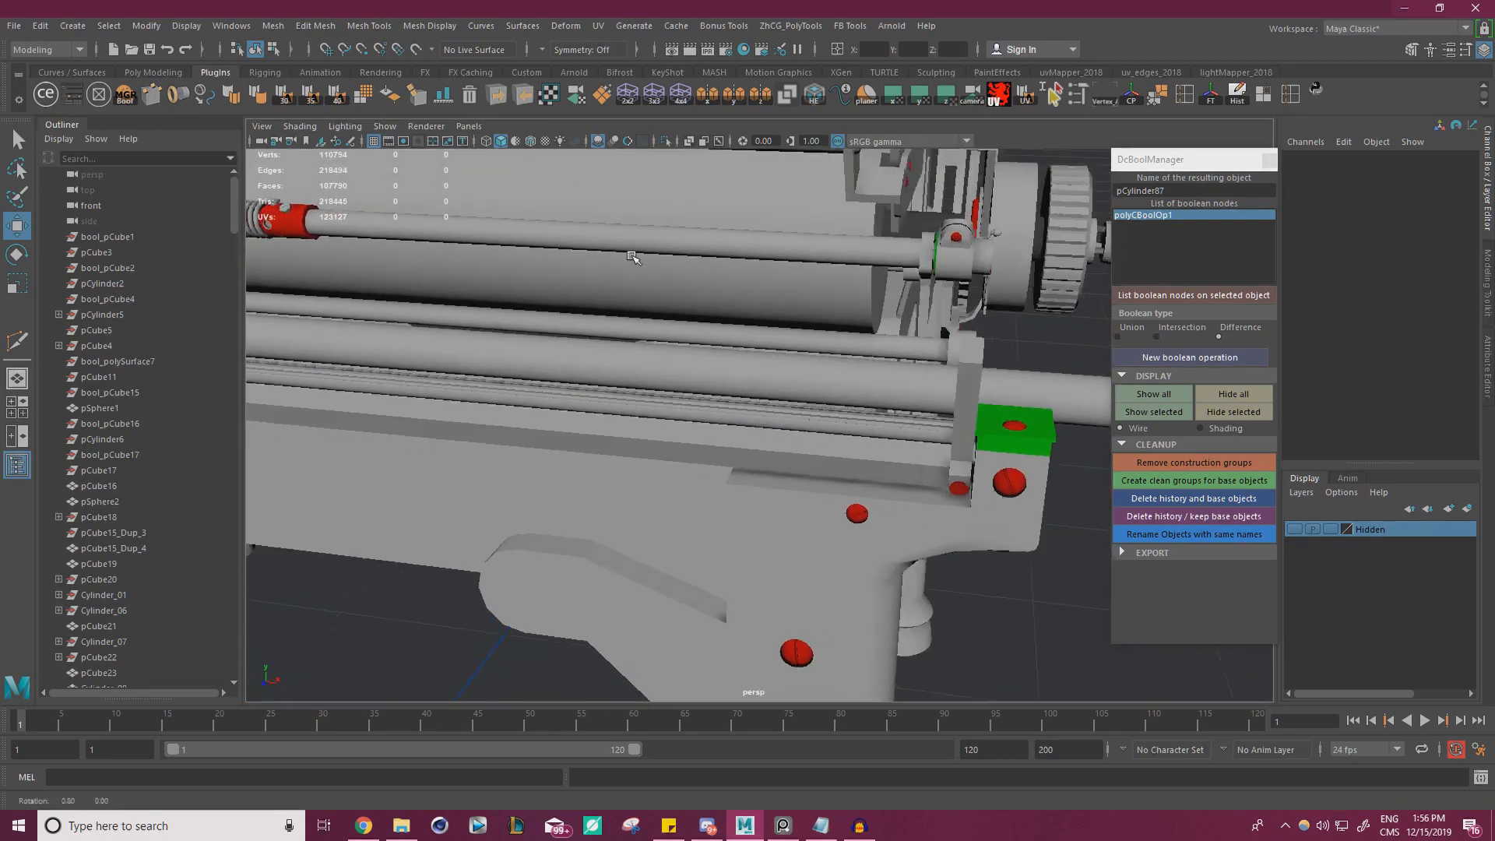
{"action": "right_click_drag", "start_coordinate": [632, 250], "coordinate": [831, 320], "text": "alt"}
{"action": "left_click_drag", "start_coordinate": [831, 320], "coordinate": [947, 317], "text": "alt"}
{"action": "right_click_drag", "start_coordinate": [947, 317], "coordinate": [652, 307], "text": "alt"}
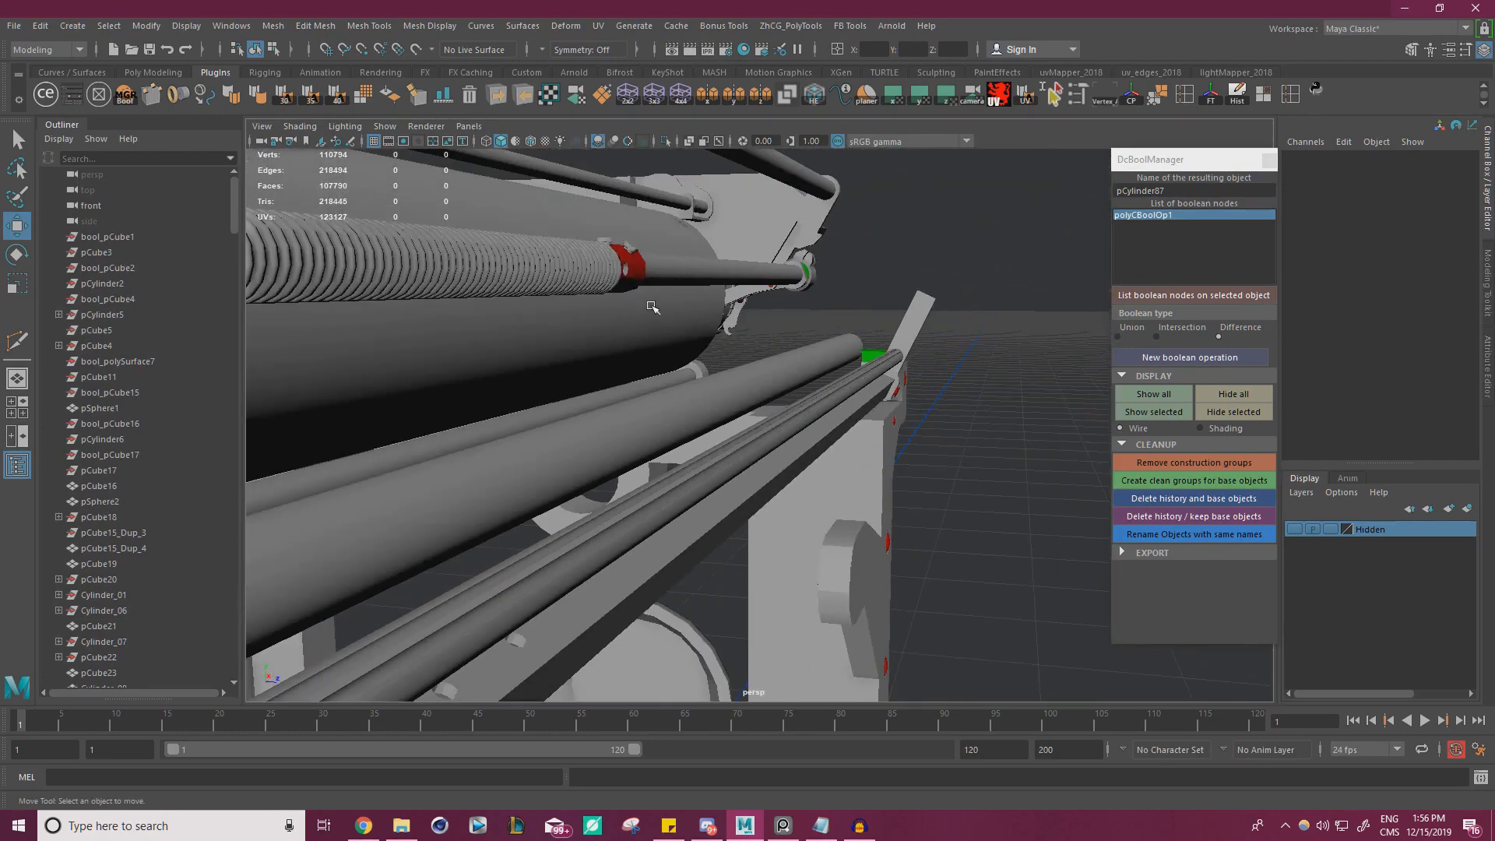
{"action": "left_click", "coordinate": [783, 825]}
{"action": "left_click_drag", "start_coordinate": [625, 406], "coordinate": [507, 417], "text": "alt"}
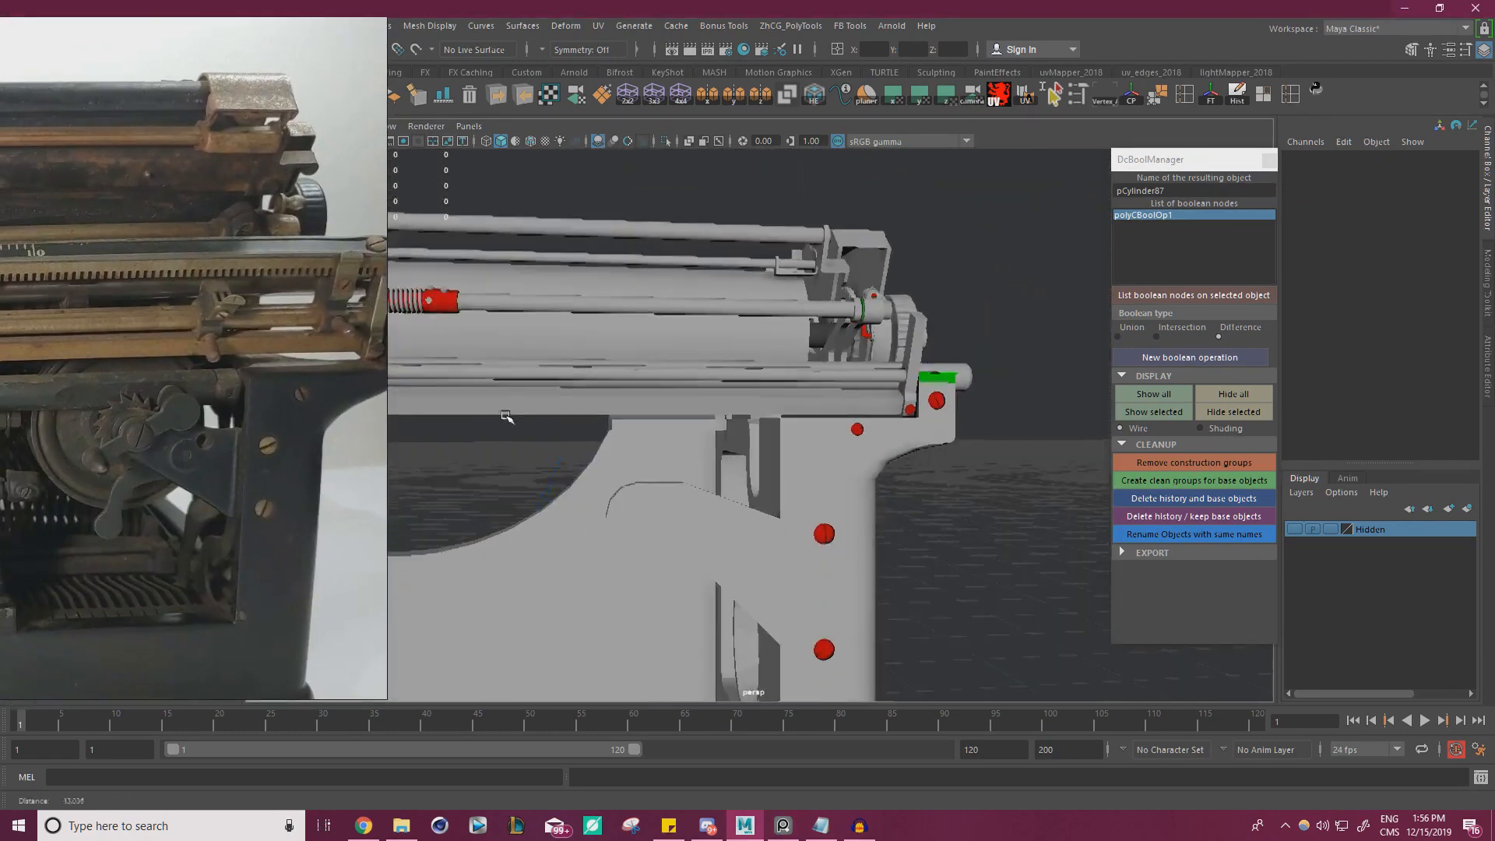
{"action": "right_click_drag", "start_coordinate": [507, 417], "coordinate": [601, 437], "text": "alt"}
{"action": "left_click_drag", "start_coordinate": [601, 437], "coordinate": [707, 444], "text": "alt"}
{"action": "left_click_drag", "start_coordinate": [704, 355], "coordinate": [737, 347], "text": "alt"}
{"action": "right_click_drag", "start_coordinate": [736, 347], "coordinate": [1019, 417], "text": "alt"}
{"action": "left_click_drag", "start_coordinate": [1018, 417], "coordinate": [761, 407], "text": "alt"}
{"action": "right_click_drag", "start_coordinate": [761, 408], "coordinate": [1035, 460], "text": "alt"}
{"action": "left_click_drag", "start_coordinate": [1035, 460], "coordinate": [1001, 457], "text": "alt"}
Select the grooved rod, preview it smoothed, and restore its unsmoothed display
{"action": "left_click", "coordinate": [968, 428]}
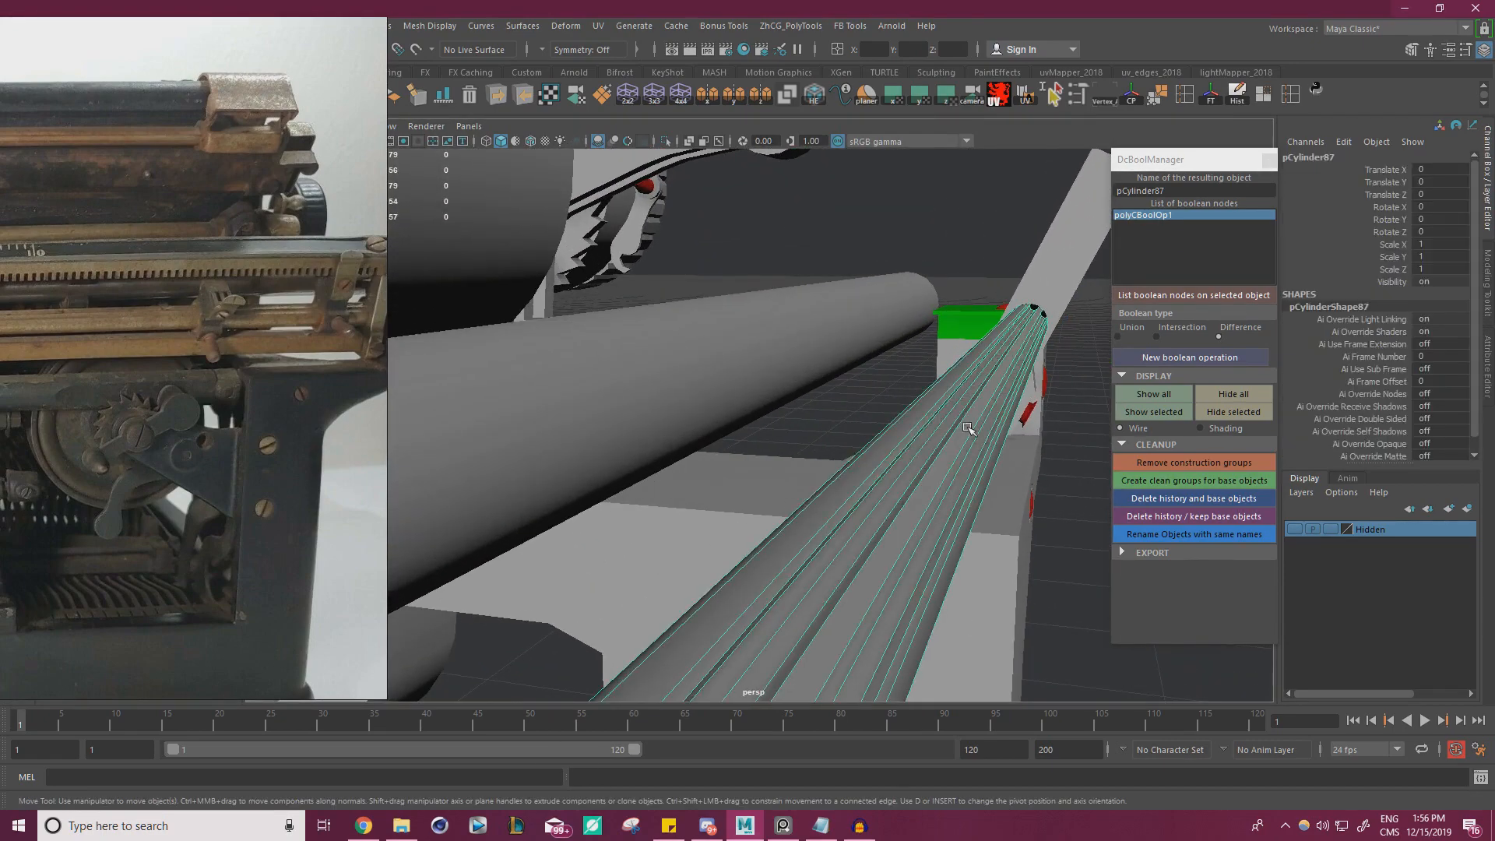
{"action": "key", "text": "3"}
{"action": "key", "text": "1"}
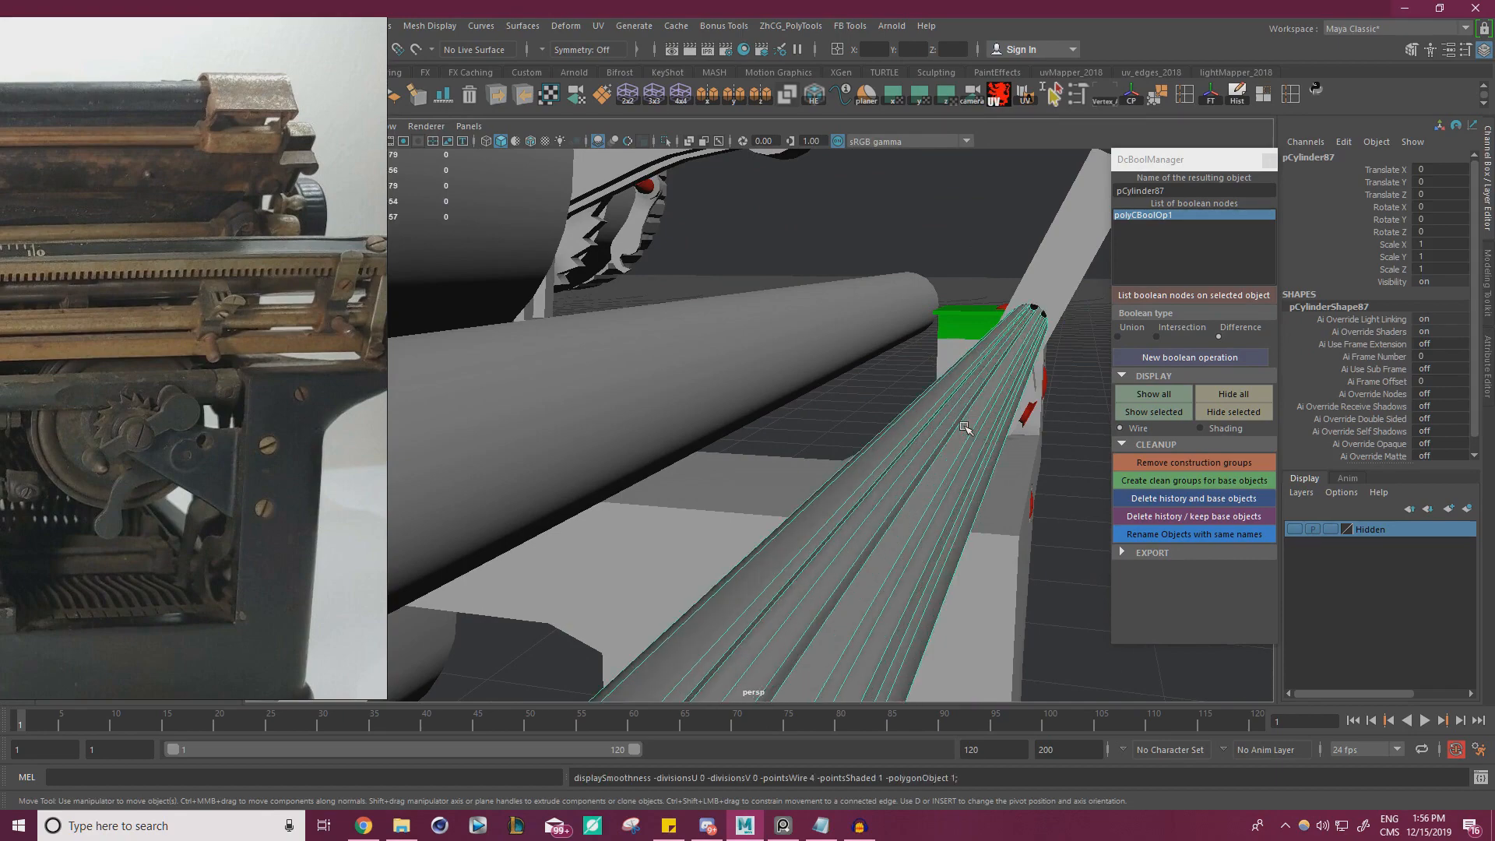
{"action": "right_click_drag", "start_coordinate": [1010, 426], "coordinate": [623, 472], "text": "alt"}
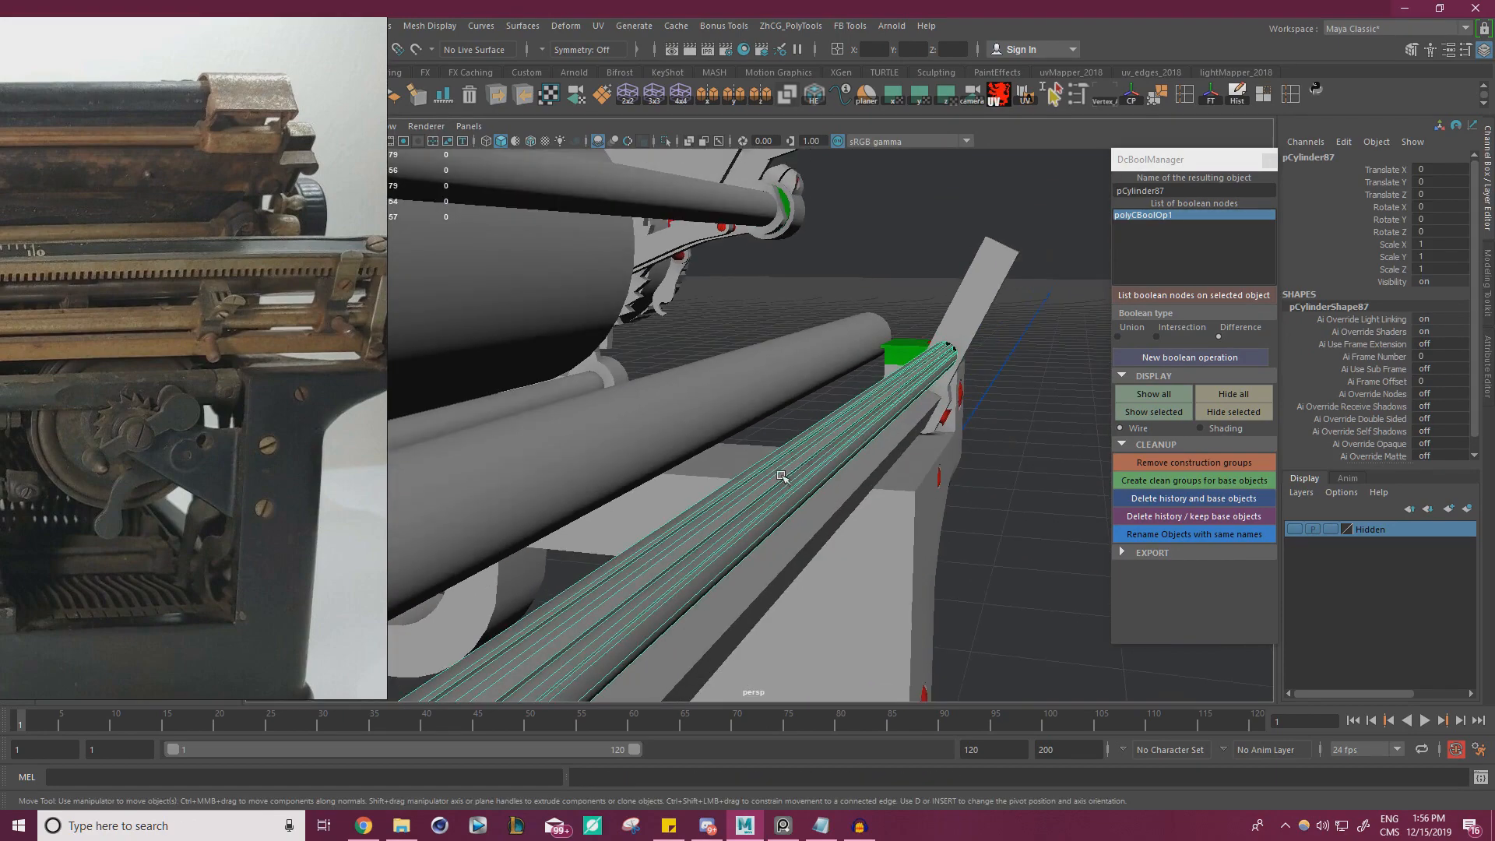
{"action": "key", "text": "3"}
{"action": "left_click_drag", "start_coordinate": [777, 548], "coordinate": [785, 478], "text": "alt"}
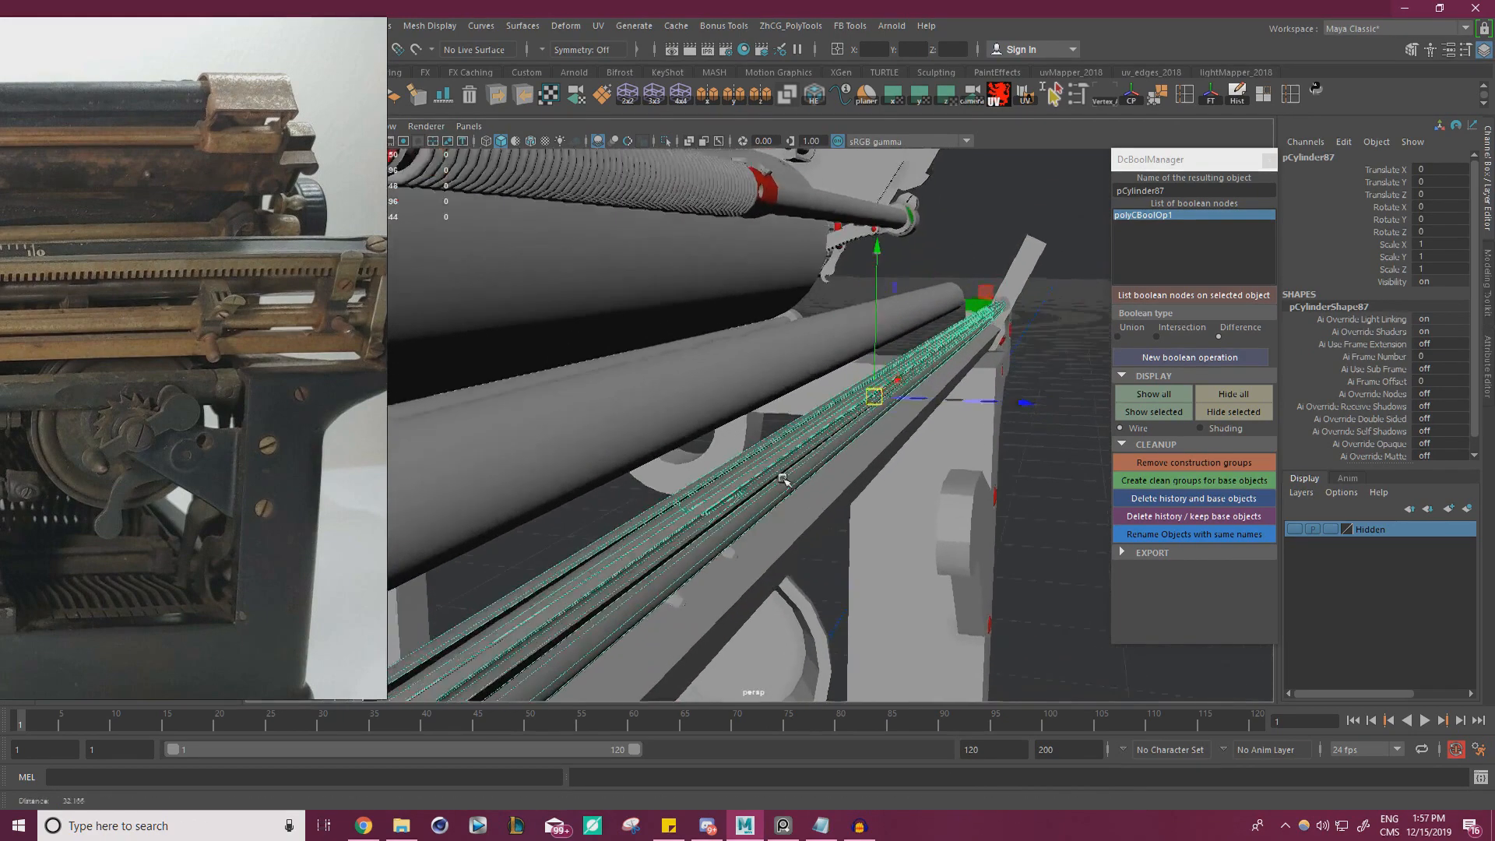
{"action": "right_click_drag", "start_coordinate": [784, 478], "coordinate": [825, 470], "text": "alt"}
{"action": "middle_click_drag", "start_coordinate": [825, 471], "coordinate": [865, 446], "text": "alt"}
{"action": "left_click_drag", "start_coordinate": [865, 446], "coordinate": [803, 444], "text": "alt"}
{"action": "key", "text": "1"}
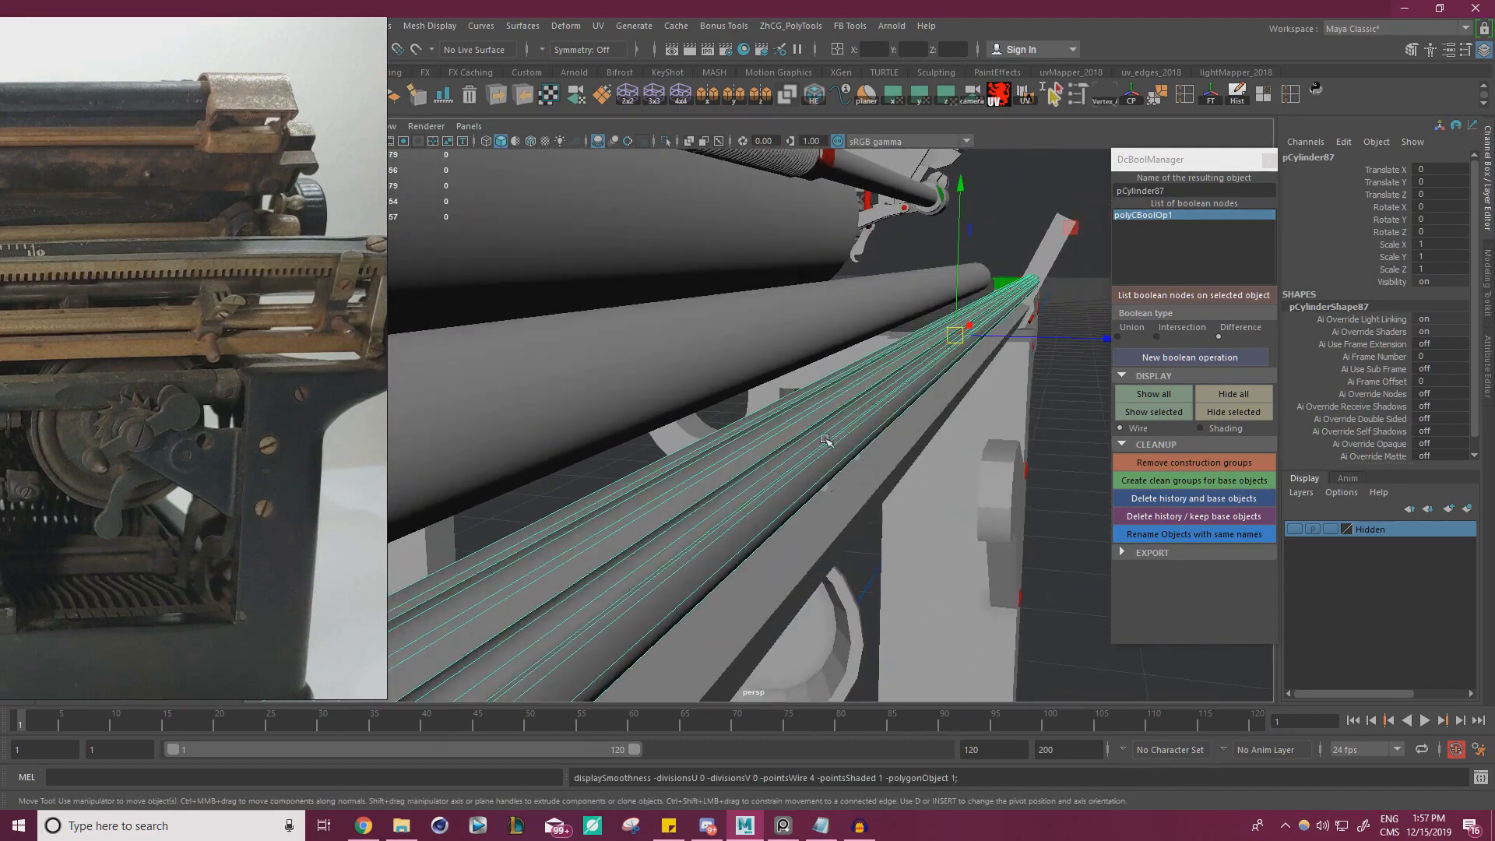
Deselect the rod and examine its grooved end where it meets the slanted bracket
{"action": "left_click", "coordinate": [1084, 659]}
{"action": "left_click_drag", "start_coordinate": [896, 495], "coordinate": [746, 478], "text": "alt"}
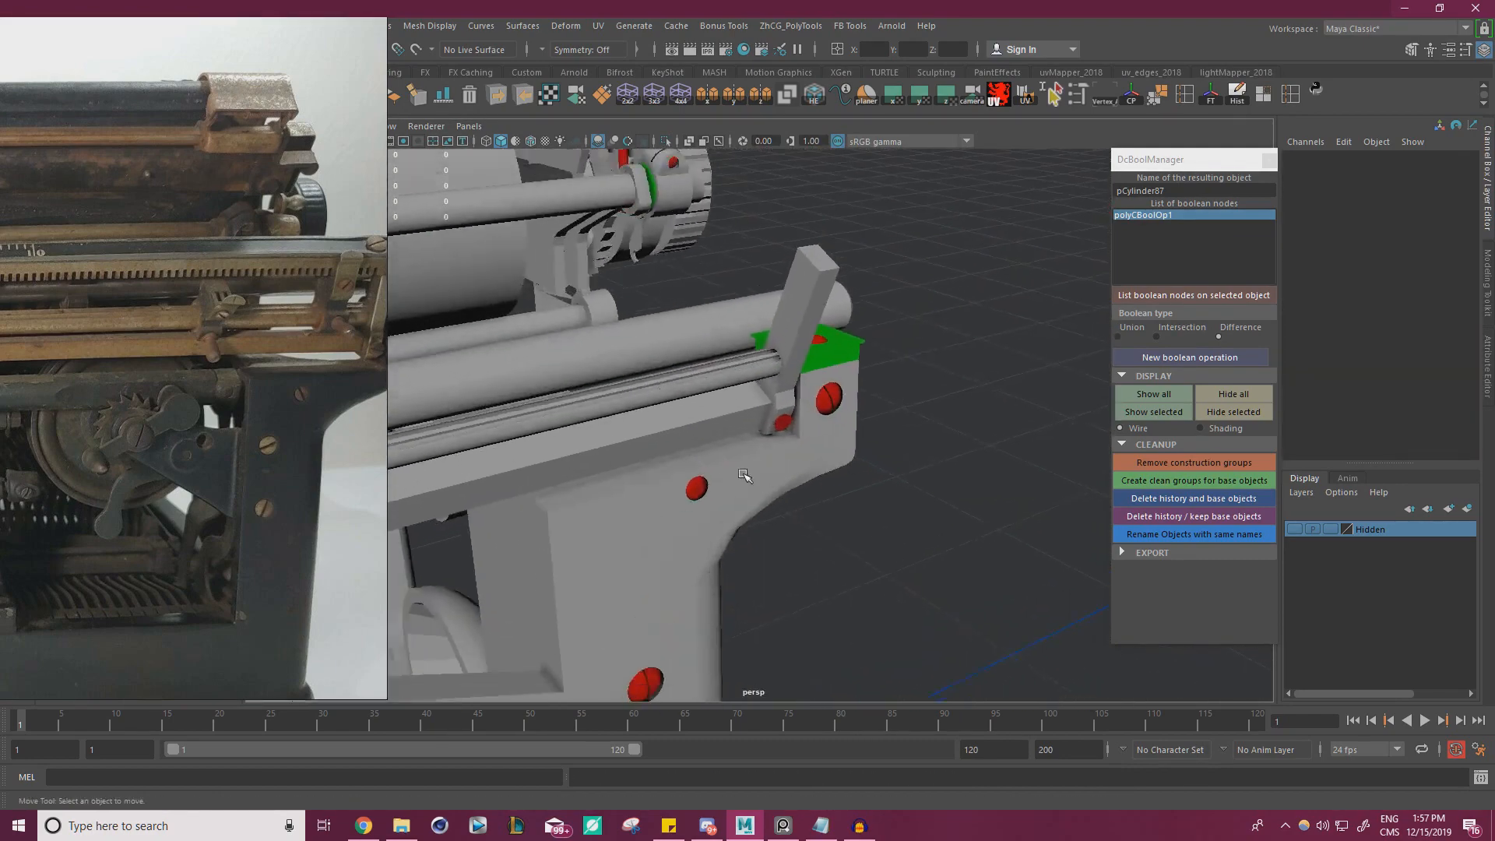
{"action": "right_click_drag", "start_coordinate": [746, 478], "coordinate": [941, 483], "text": "alt"}
{"action": "left_click_drag", "start_coordinate": [941, 484], "coordinate": [1003, 517], "text": "alt"}
{"action": "right_click_drag", "start_coordinate": [1022, 494], "coordinate": [929, 435], "text": "alt"}
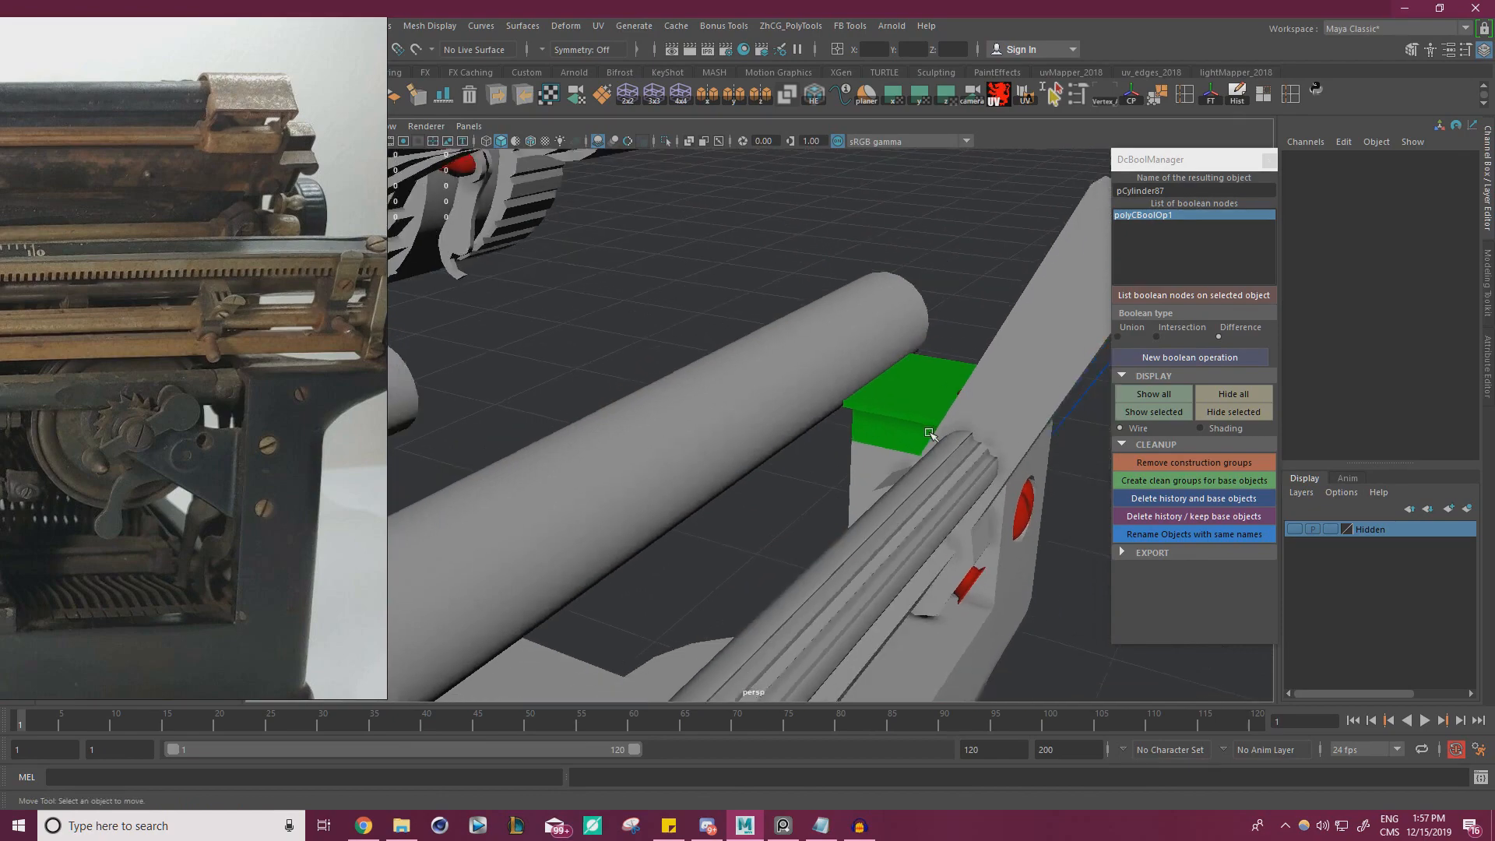
{"action": "left_click_drag", "start_coordinate": [930, 435], "coordinate": [885, 460], "text": "alt"}
{"action": "right_click_drag", "start_coordinate": [885, 460], "coordinate": [984, 476], "text": "alt"}
Select the slanted end bracket, toggle its isolation on and off, and examine how the surrounding rail parts fit together
{"action": "left_click", "coordinate": [930, 408]}
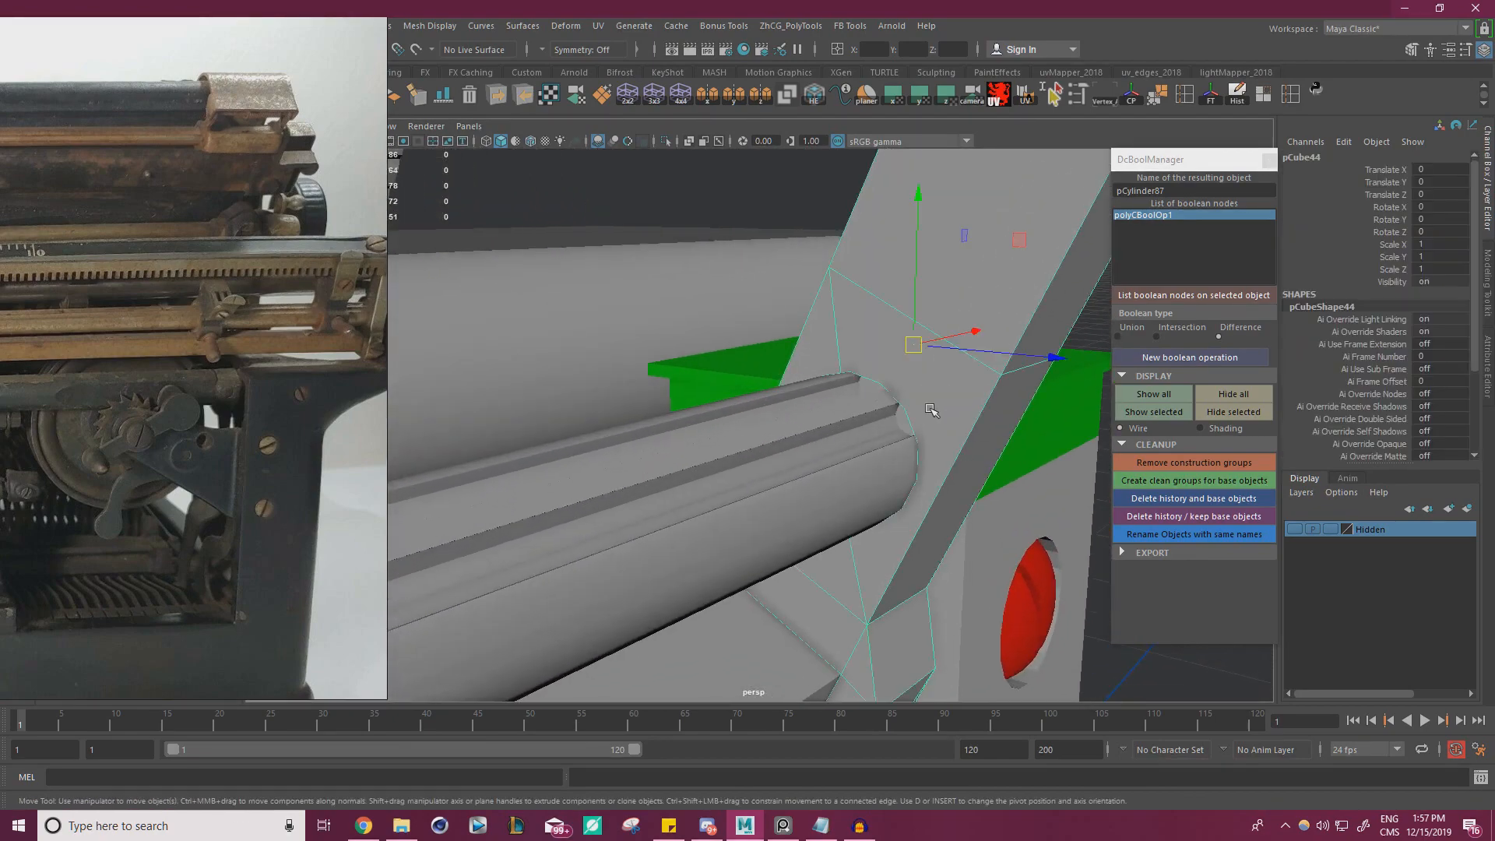
{"action": "left_click_drag", "start_coordinate": [931, 409], "coordinate": [860, 394], "text": "alt"}
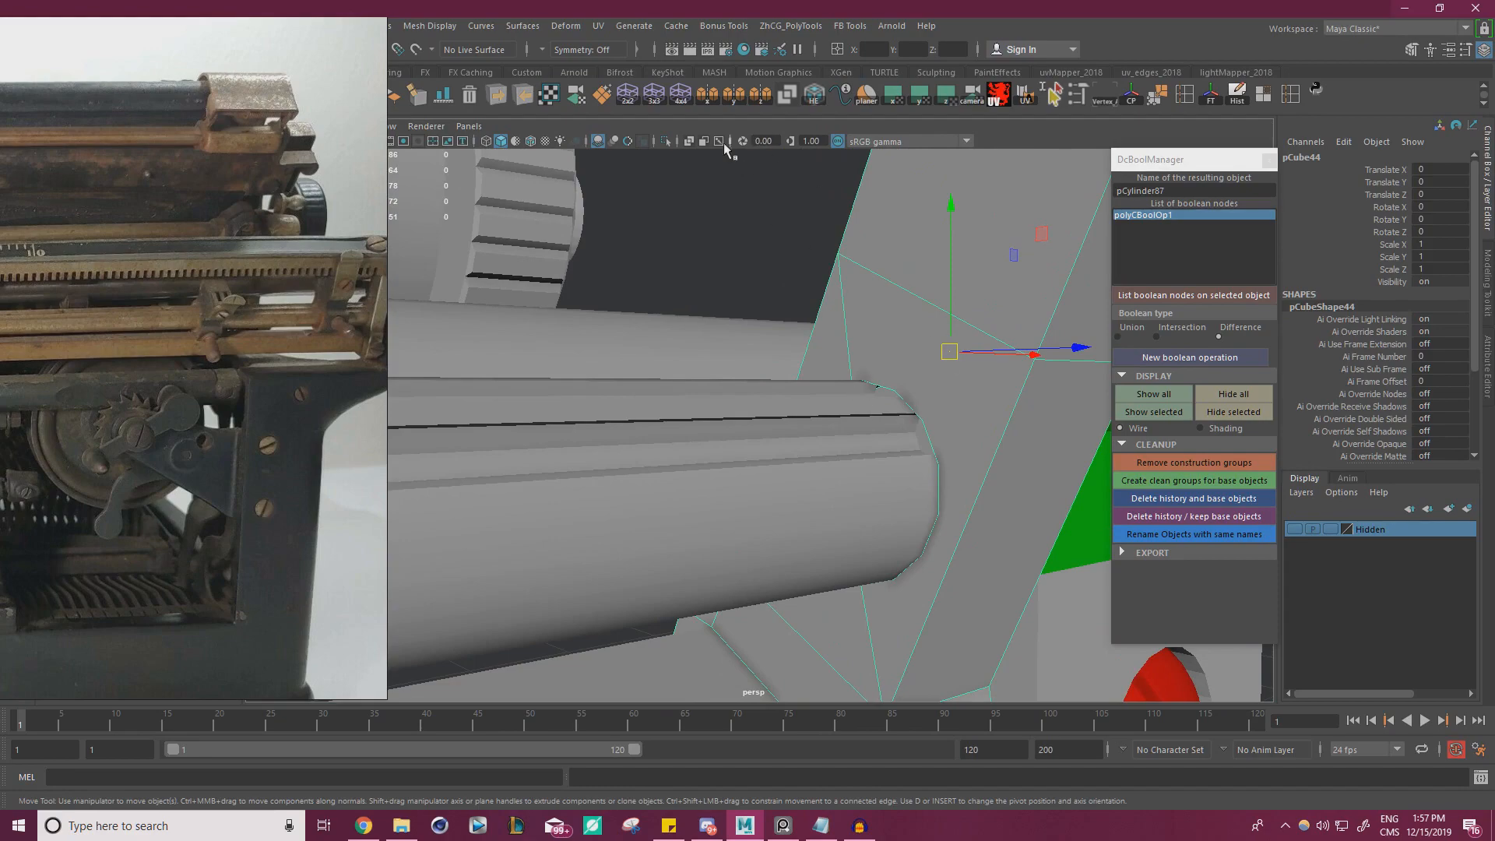
{"action": "left_click", "coordinate": [669, 142]}
{"action": "left_click", "coordinate": [670, 142]}
{"action": "right_click_drag", "start_coordinate": [708, 221], "coordinate": [423, 303], "text": "alt"}
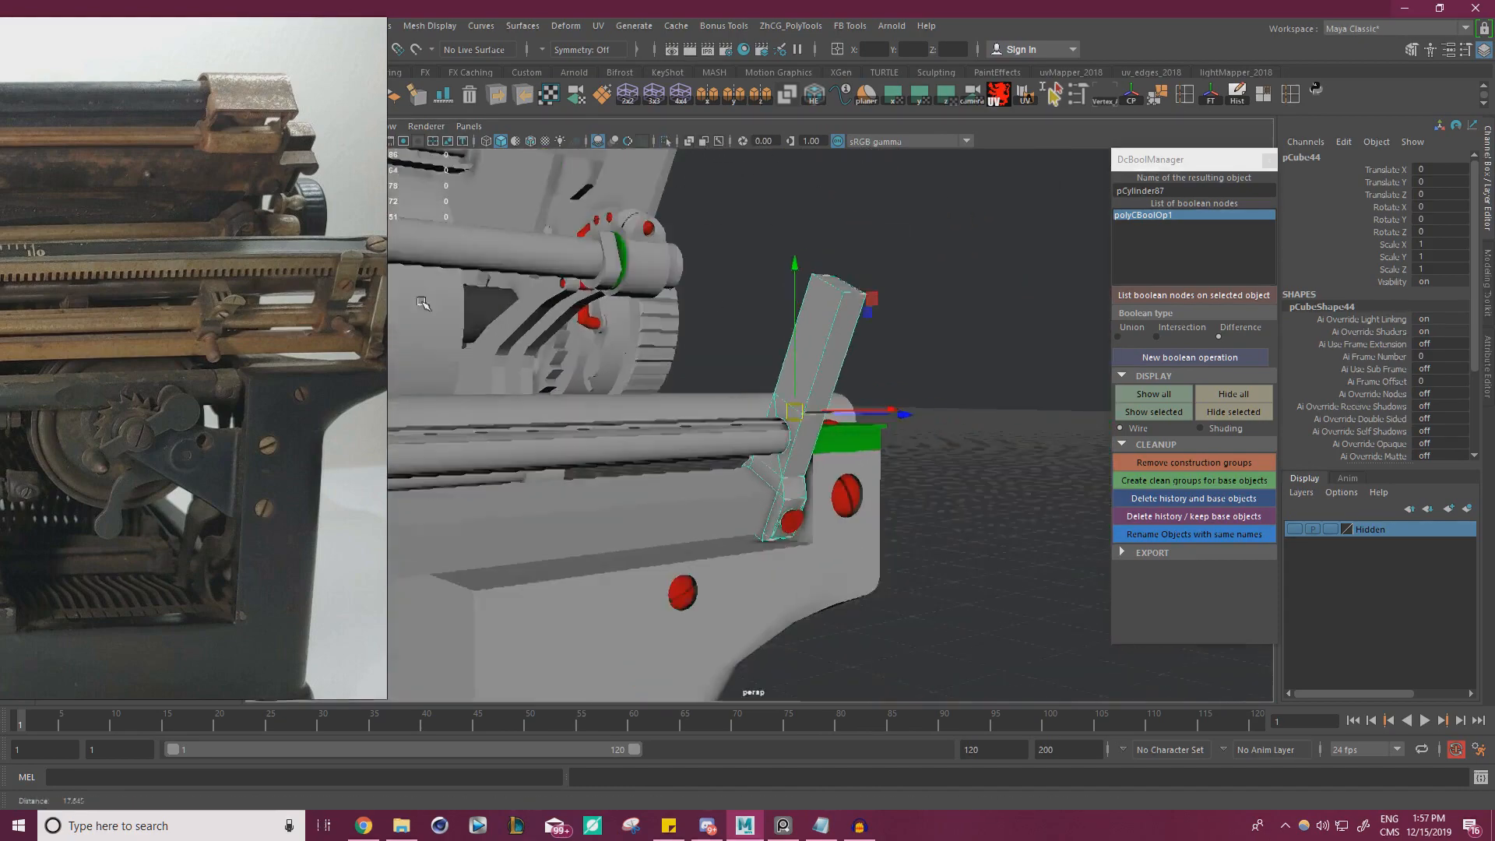
{"action": "left_click_drag", "start_coordinate": [423, 303], "coordinate": [376, 305], "text": "alt"}
{"action": "left_click", "coordinate": [838, 358]}
{"action": "right_click_drag", "start_coordinate": [838, 358], "coordinate": [686, 366], "text": "alt"}
{"action": "middle_click_drag", "start_coordinate": [623, 359], "coordinate": [826, 350], "text": "alt"}
{"action": "left_click_drag", "start_coordinate": [779, 327], "coordinate": [668, 339], "text": "alt"}
Enlarge the rear reference photo on the bracket, clip and screws at the end of the toothed carriage rail
{"action": "right_click_drag", "start_coordinate": [178, 412], "coordinate": [813, 387]}
{"action": "scroll", "coordinate": [578, 321], "scroll_direction": "down", "scroll_amount": 2}
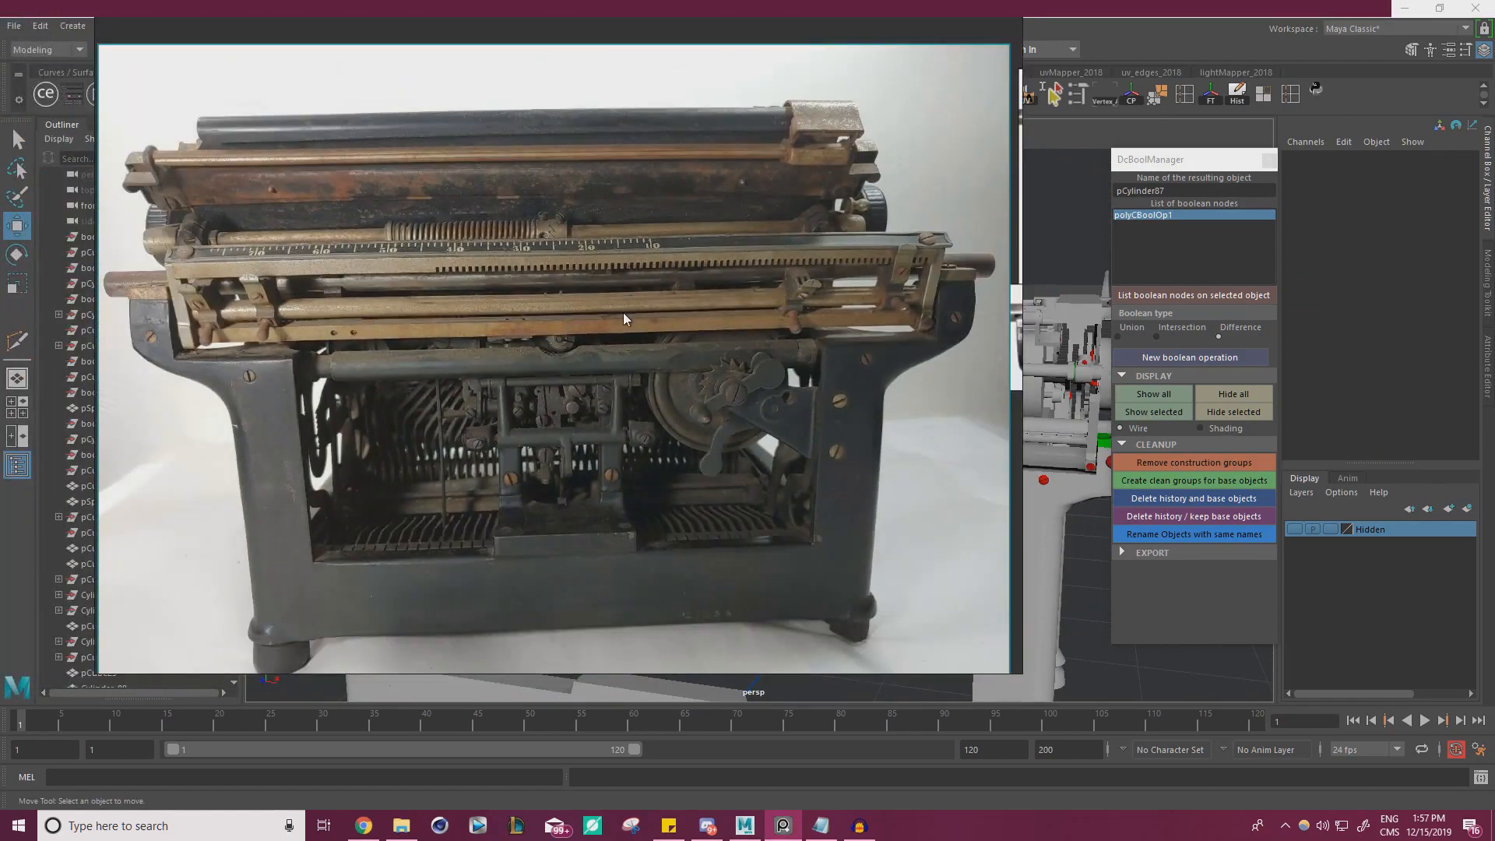
{"action": "scroll", "coordinate": [891, 254], "scroll_direction": "up", "scroll_amount": 5}
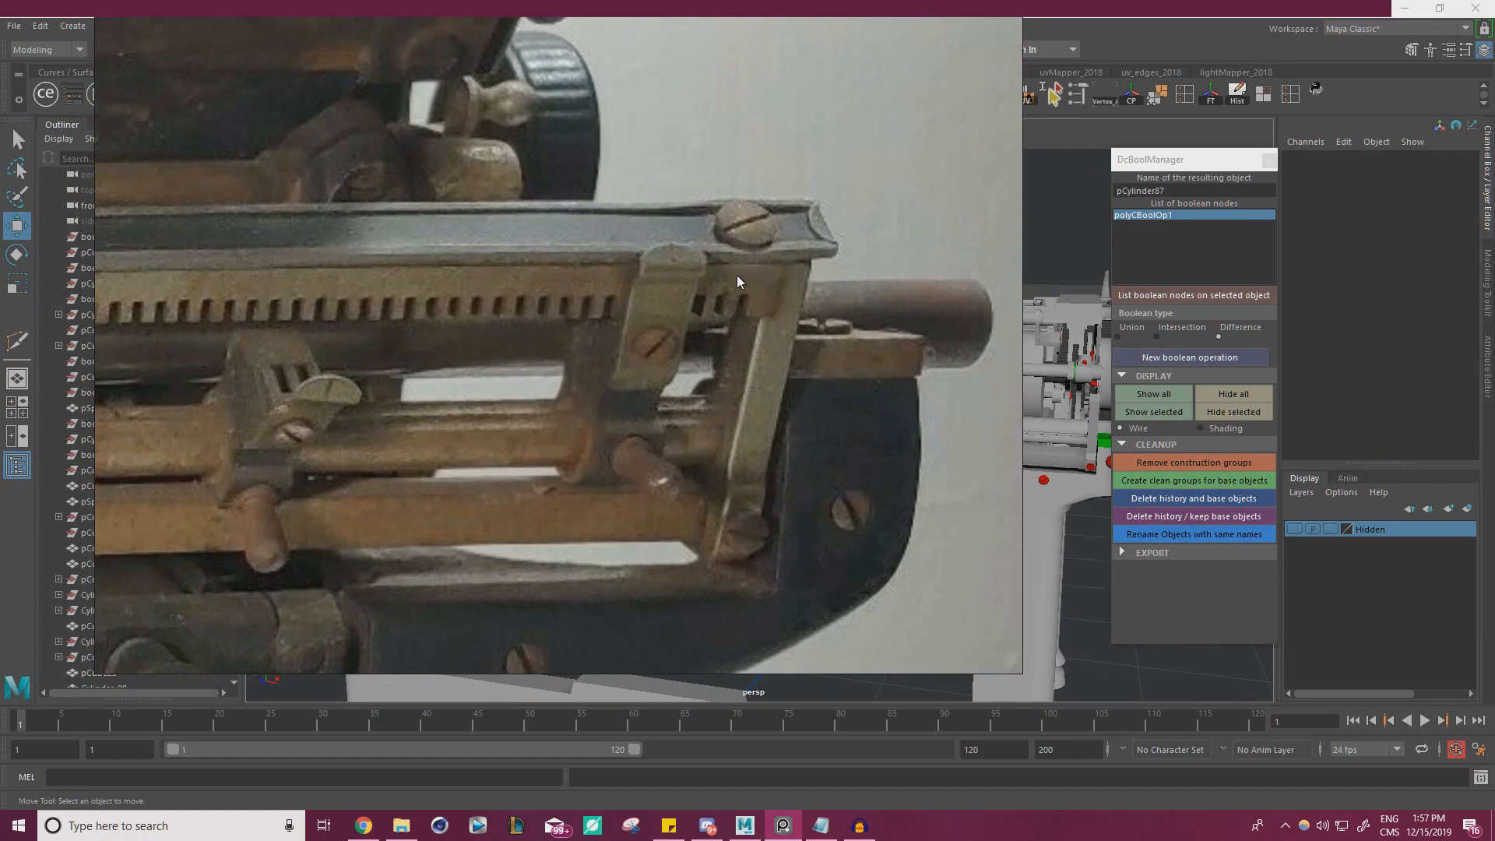
Compare the brackets, clips and screws at both ends of the toothed carriage rail in the rear reference photo
{"action": "middle_click_drag", "start_coordinate": [428, 400], "coordinate": [519, 382]}
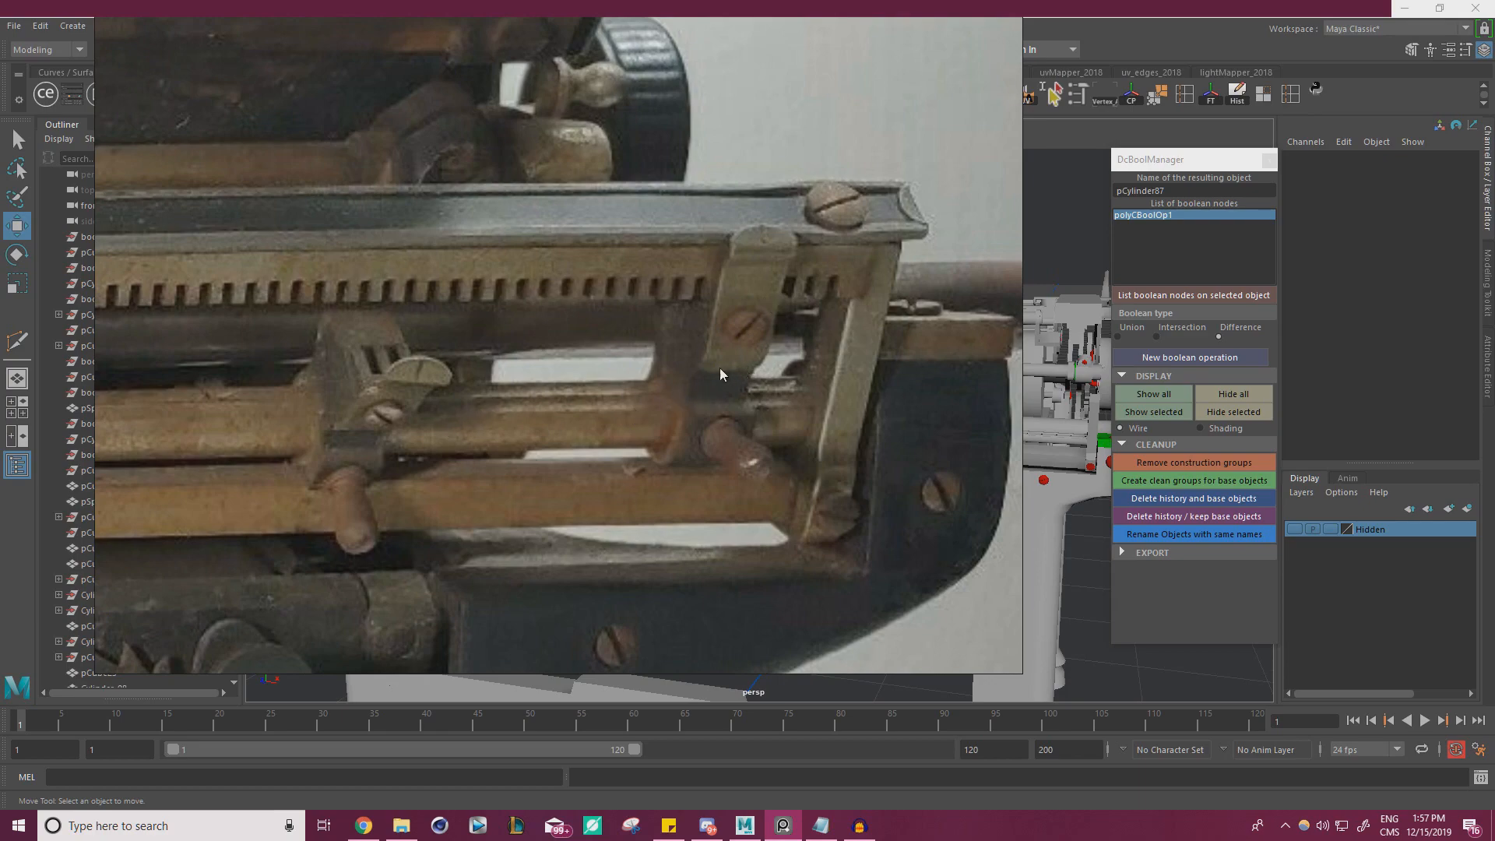
{"action": "scroll", "coordinate": [720, 374], "scroll_direction": "down", "scroll_amount": 5}
{"action": "scroll", "coordinate": [514, 350], "scroll_direction": "up", "scroll_amount": 6}
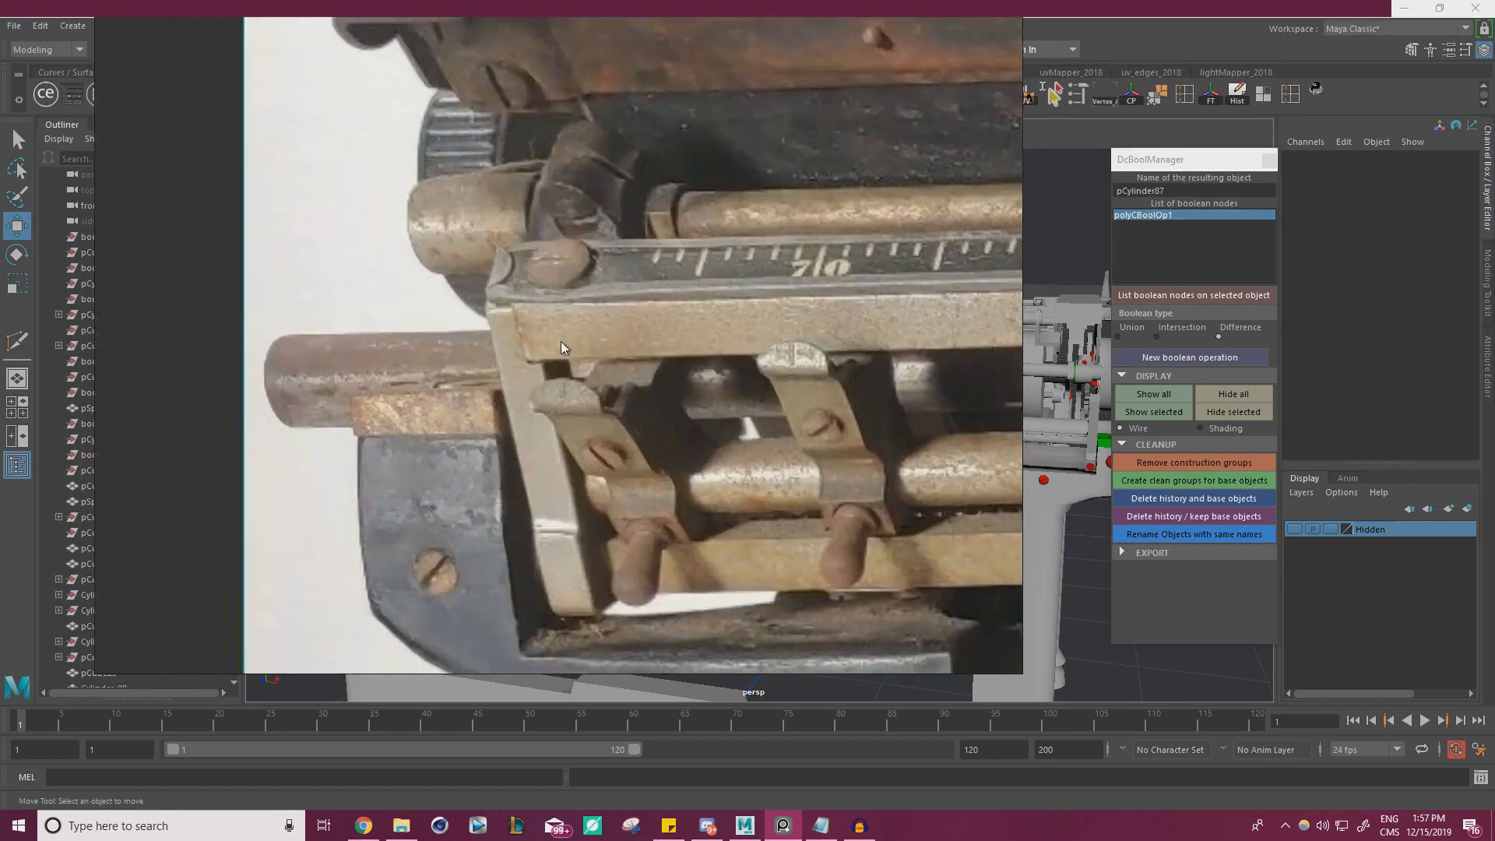
{"action": "scroll", "coordinate": [560, 341], "scroll_direction": "down", "scroll_amount": 2}
{"action": "middle_click_drag", "start_coordinate": [792, 323], "coordinate": [211, 331]}
{"action": "middle_click_drag", "start_coordinate": [779, 319], "coordinate": [202, 328]}
{"action": "middle_click_drag", "start_coordinate": [787, 325], "coordinate": [206, 331]}
{"action": "middle_click_drag", "start_coordinate": [779, 316], "coordinate": [339, 310]}
{"action": "scroll", "coordinate": [577, 310], "scroll_direction": "up", "scroll_amount": 4}
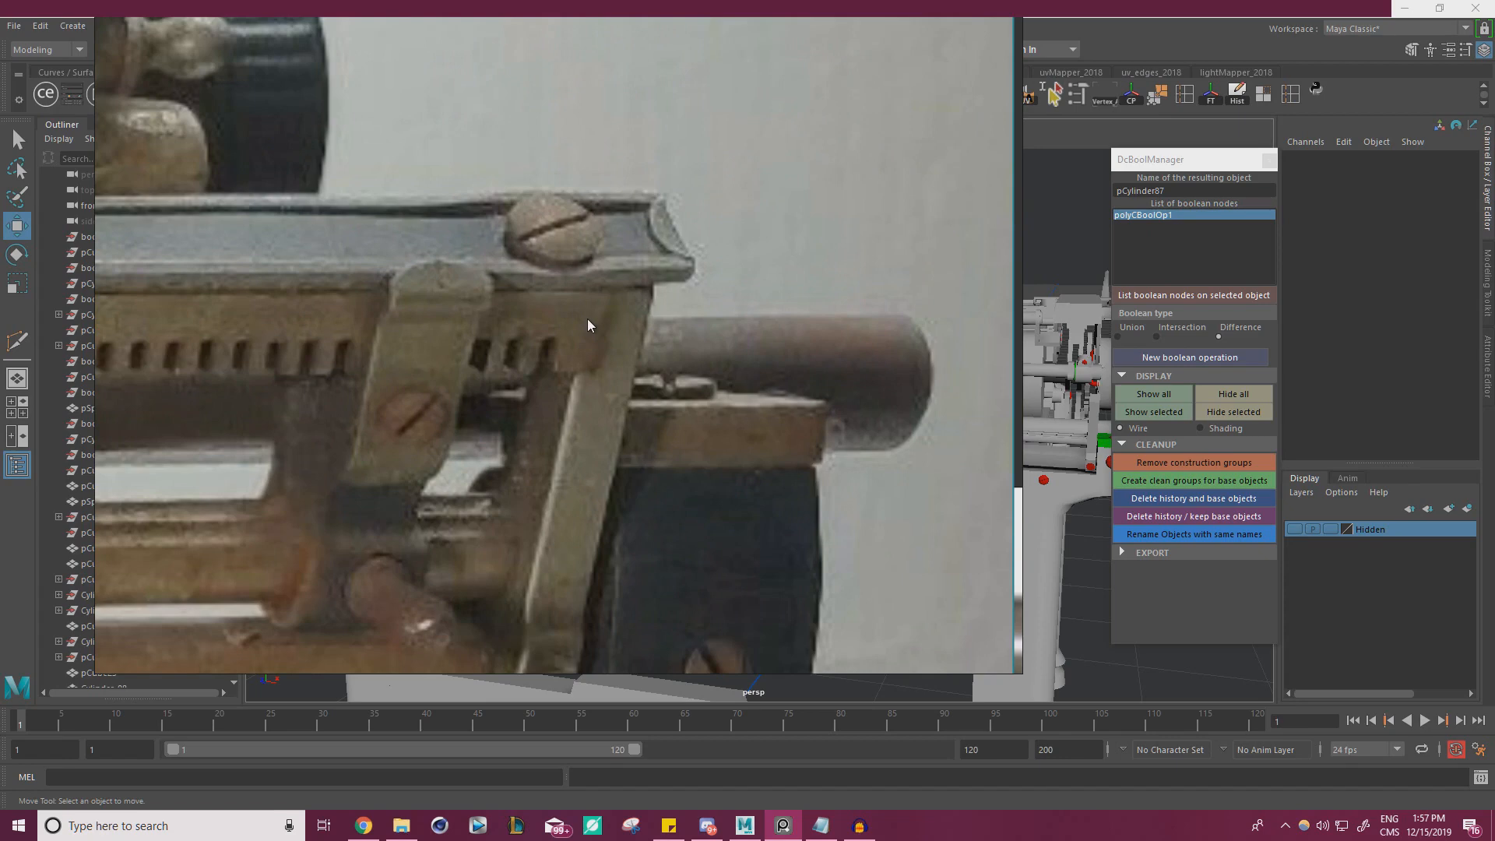
Follow the numbered scale and toothed rail along the reference photo, examining how each end meets its slanted bracket
{"action": "scroll", "coordinate": [587, 319], "scroll_direction": "down", "scroll_amount": 4}
{"action": "middle_click_drag", "start_coordinate": [247, 343], "coordinate": [774, 284]}
{"action": "middle_click_drag", "start_coordinate": [319, 282], "coordinate": [726, 255]}
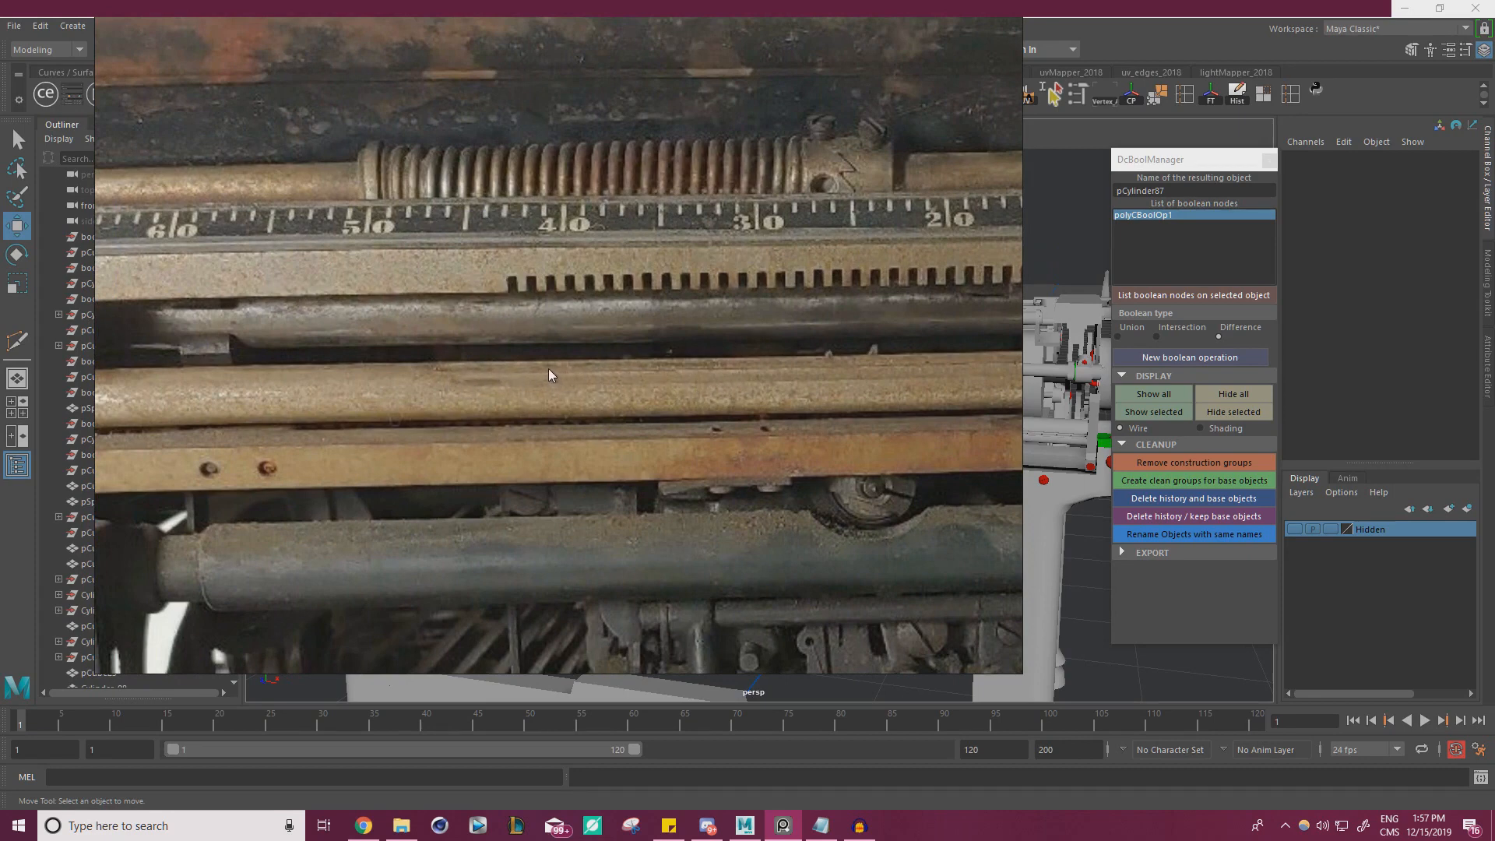
{"action": "scroll", "coordinate": [549, 367], "scroll_direction": "down", "scroll_amount": 5}
{"action": "middle_click_drag", "start_coordinate": [568, 348], "coordinate": [818, 347]}
{"action": "scroll", "coordinate": [444, 337], "scroll_direction": "up", "scroll_amount": 8}
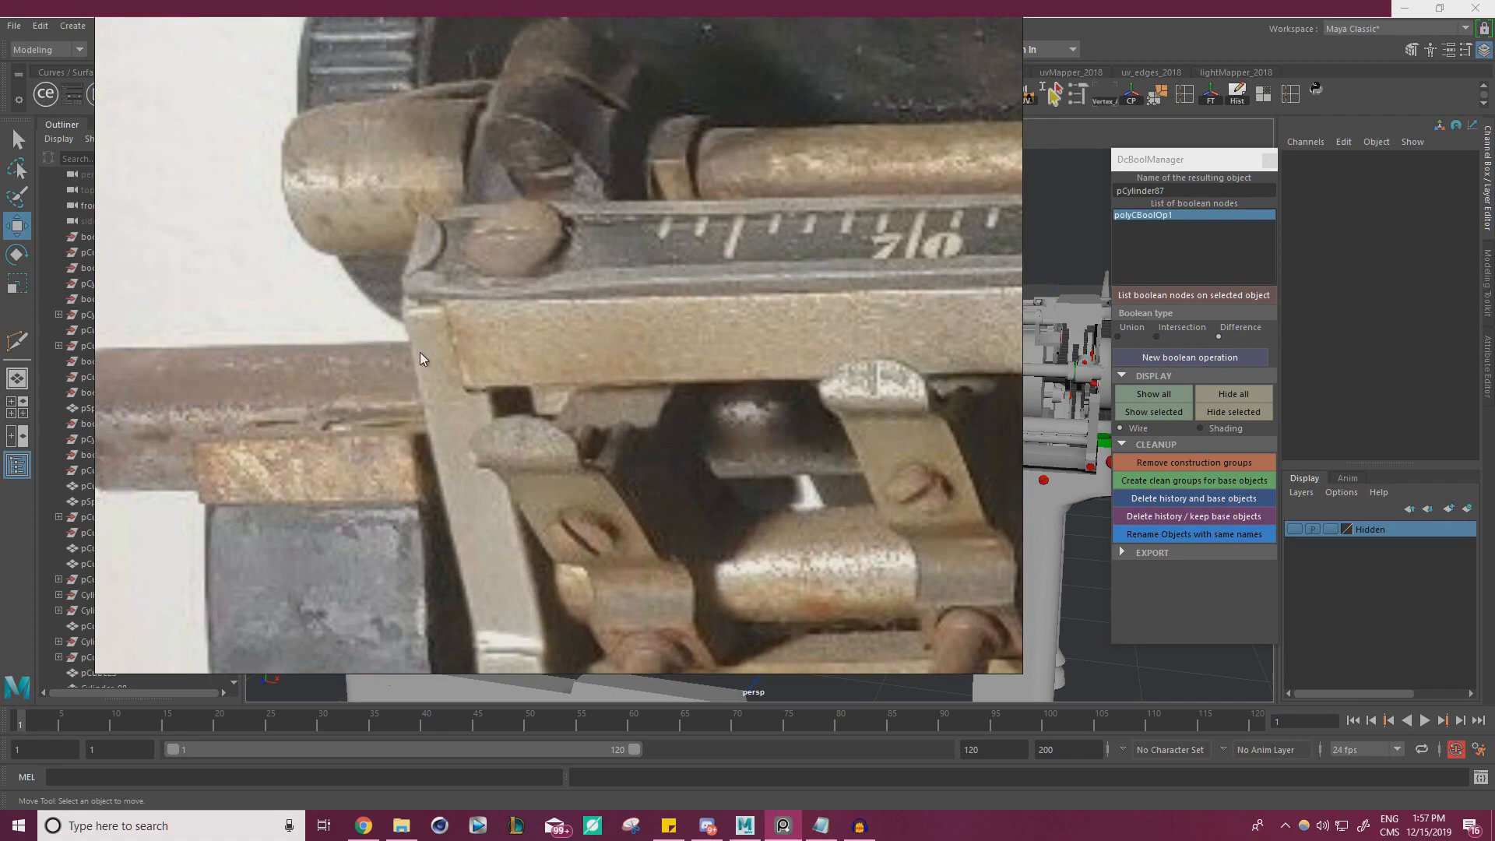
{"action": "scroll", "coordinate": [498, 339], "scroll_direction": "down", "scroll_amount": 5}
{"action": "middle_click_drag", "start_coordinate": [919, 322], "coordinate": [180, 301]}
{"action": "middle_click_drag", "start_coordinate": [989, 265], "coordinate": [391, 320]}
{"action": "scroll", "coordinate": [609, 395], "scroll_direction": "up", "scroll_amount": 4}
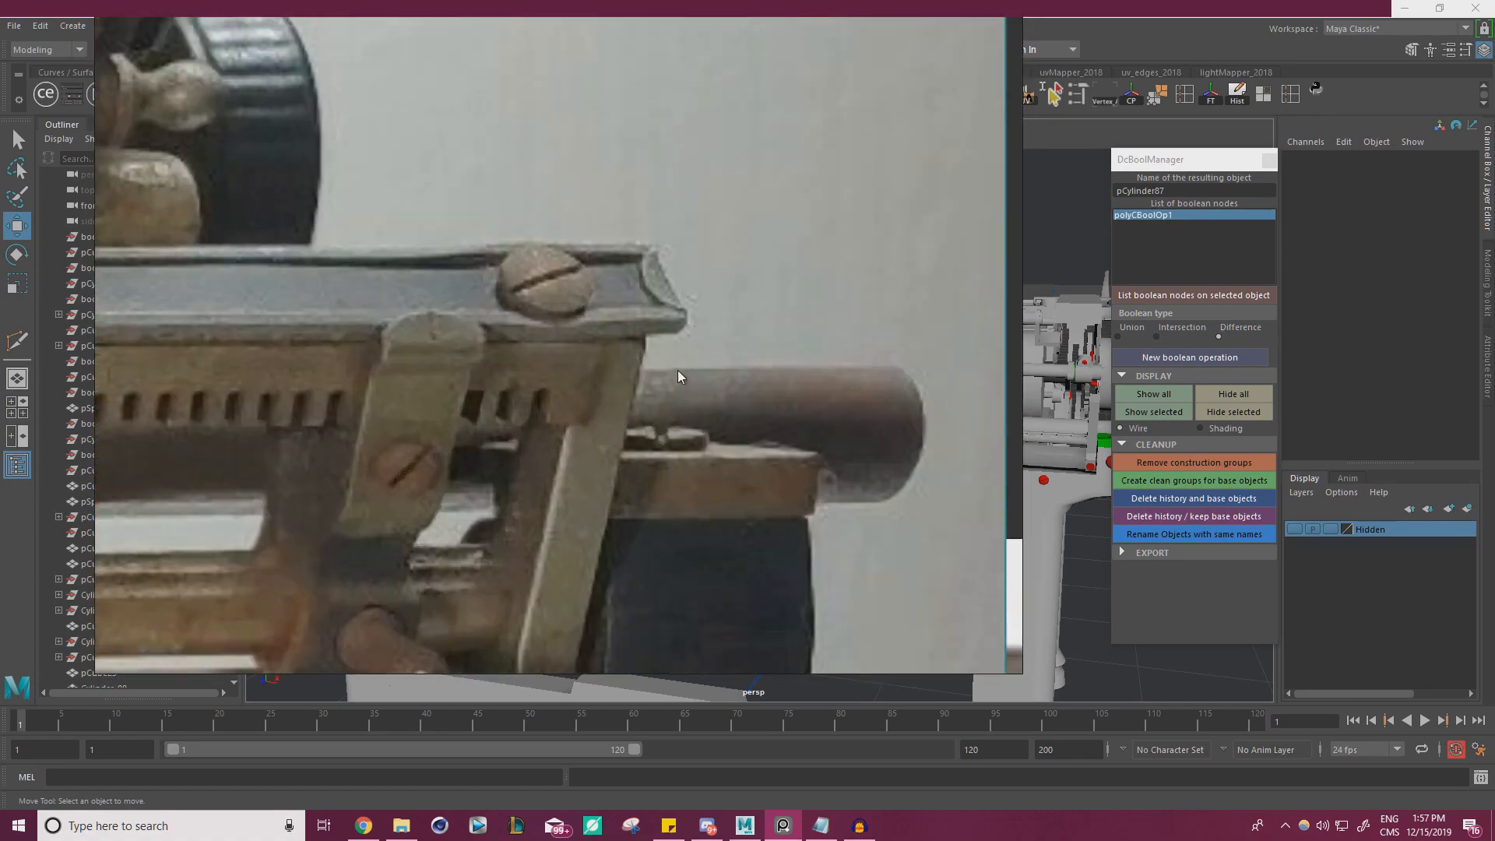
Reposition the reference window, recheck the rail corner above the slanted bracket, and move the photo off the model view
{"action": "right_click_drag", "start_coordinate": [741, 352], "coordinate": [716, 374]}
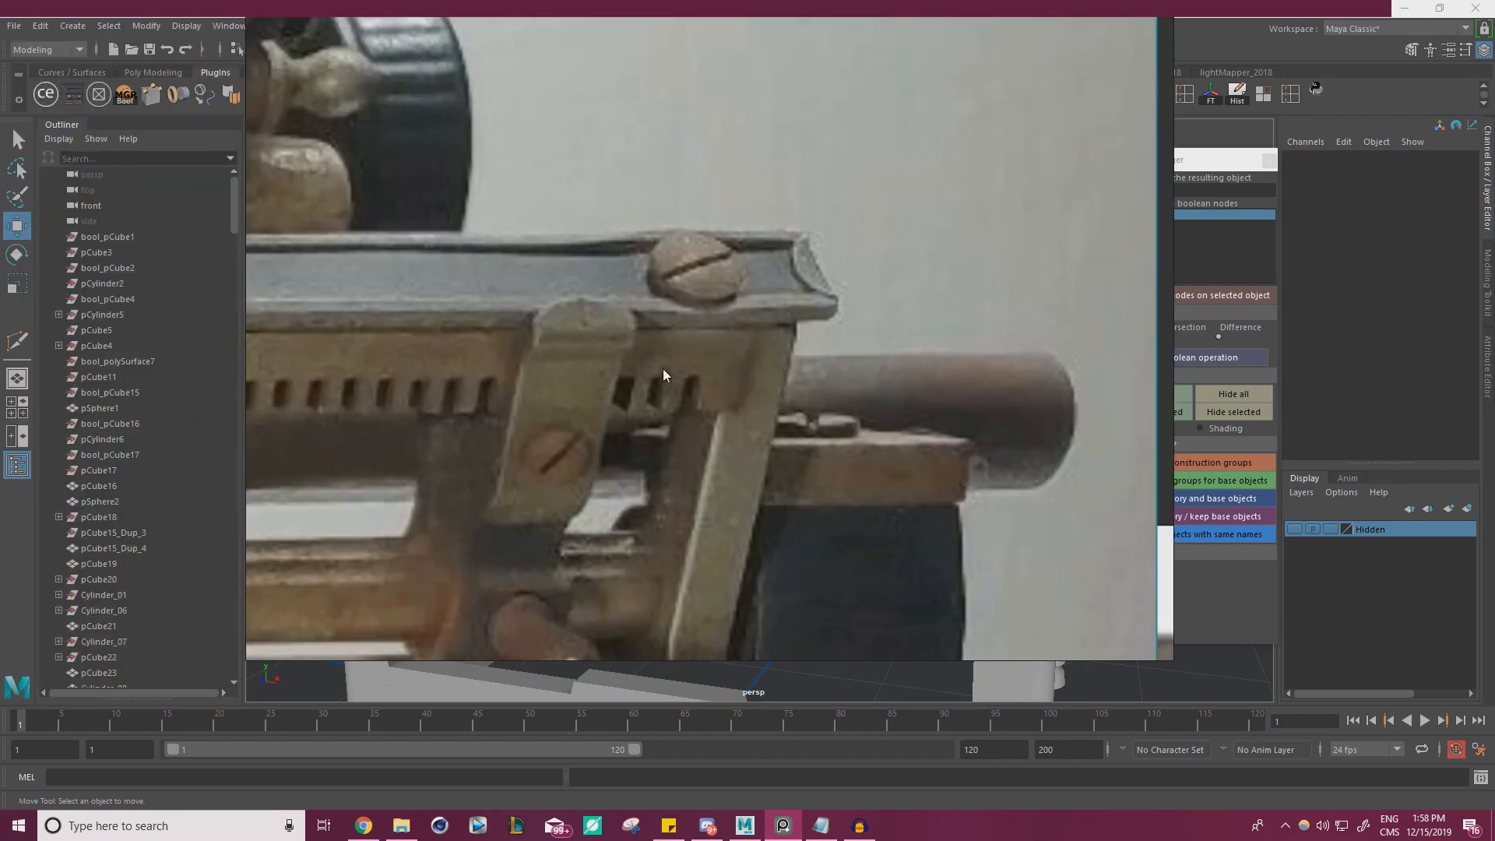
{"action": "scroll", "coordinate": [697, 365], "scroll_direction": "down", "scroll_amount": 4}
{"action": "middle_click_drag", "start_coordinate": [366, 347], "coordinate": [1005, 346]}
{"action": "middle_click_drag", "start_coordinate": [359, 359], "coordinate": [1028, 343]}
{"action": "middle_click_drag", "start_coordinate": [468, 351], "coordinate": [888, 333]}
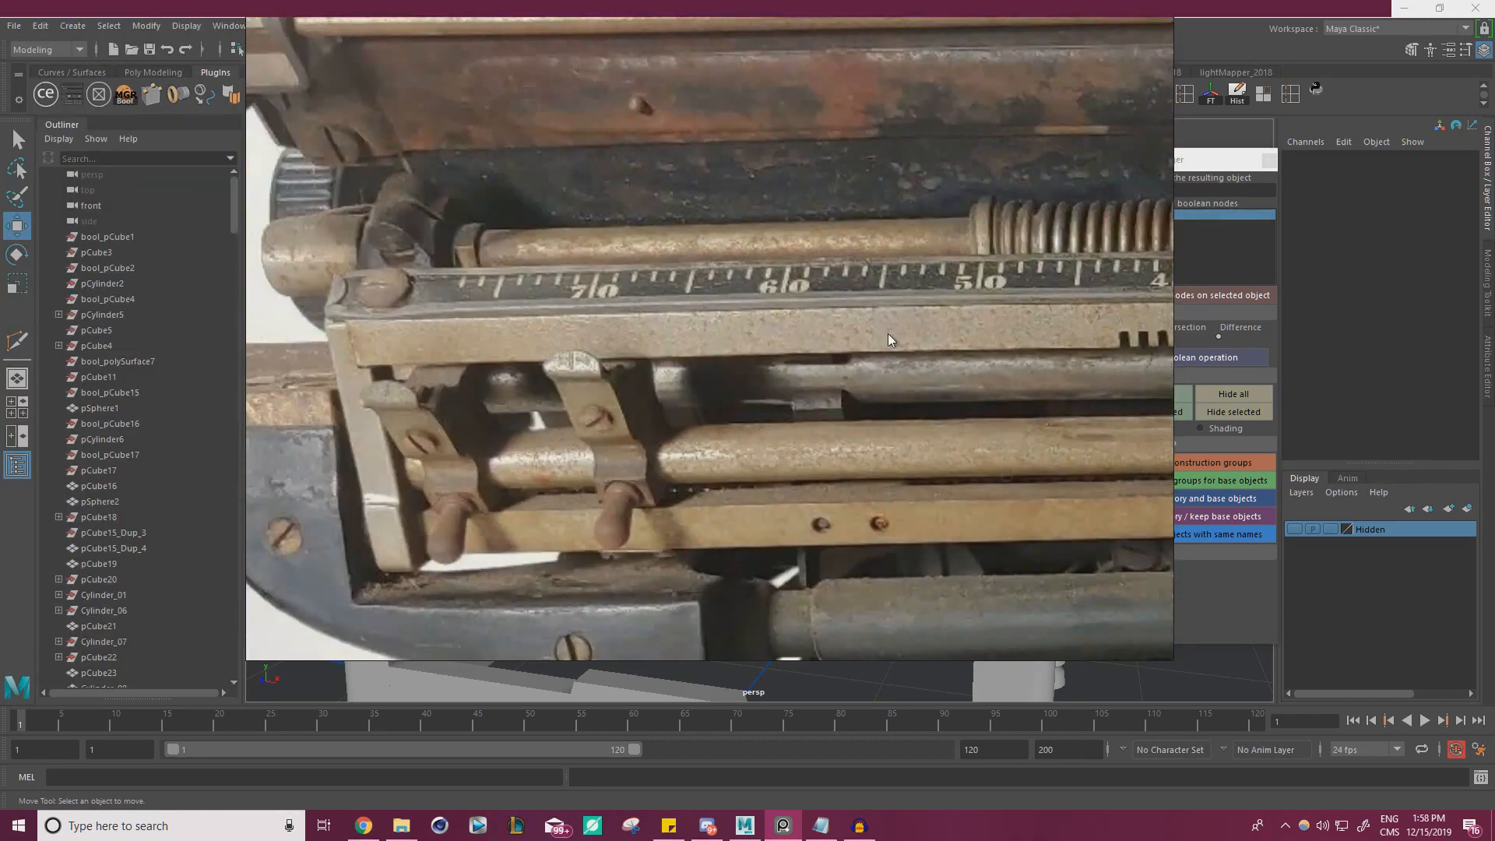
{"action": "middle_click_drag", "start_coordinate": [393, 343], "coordinate": [592, 338]}
{"action": "scroll", "coordinate": [574, 312], "scroll_direction": "up", "scroll_amount": 4}
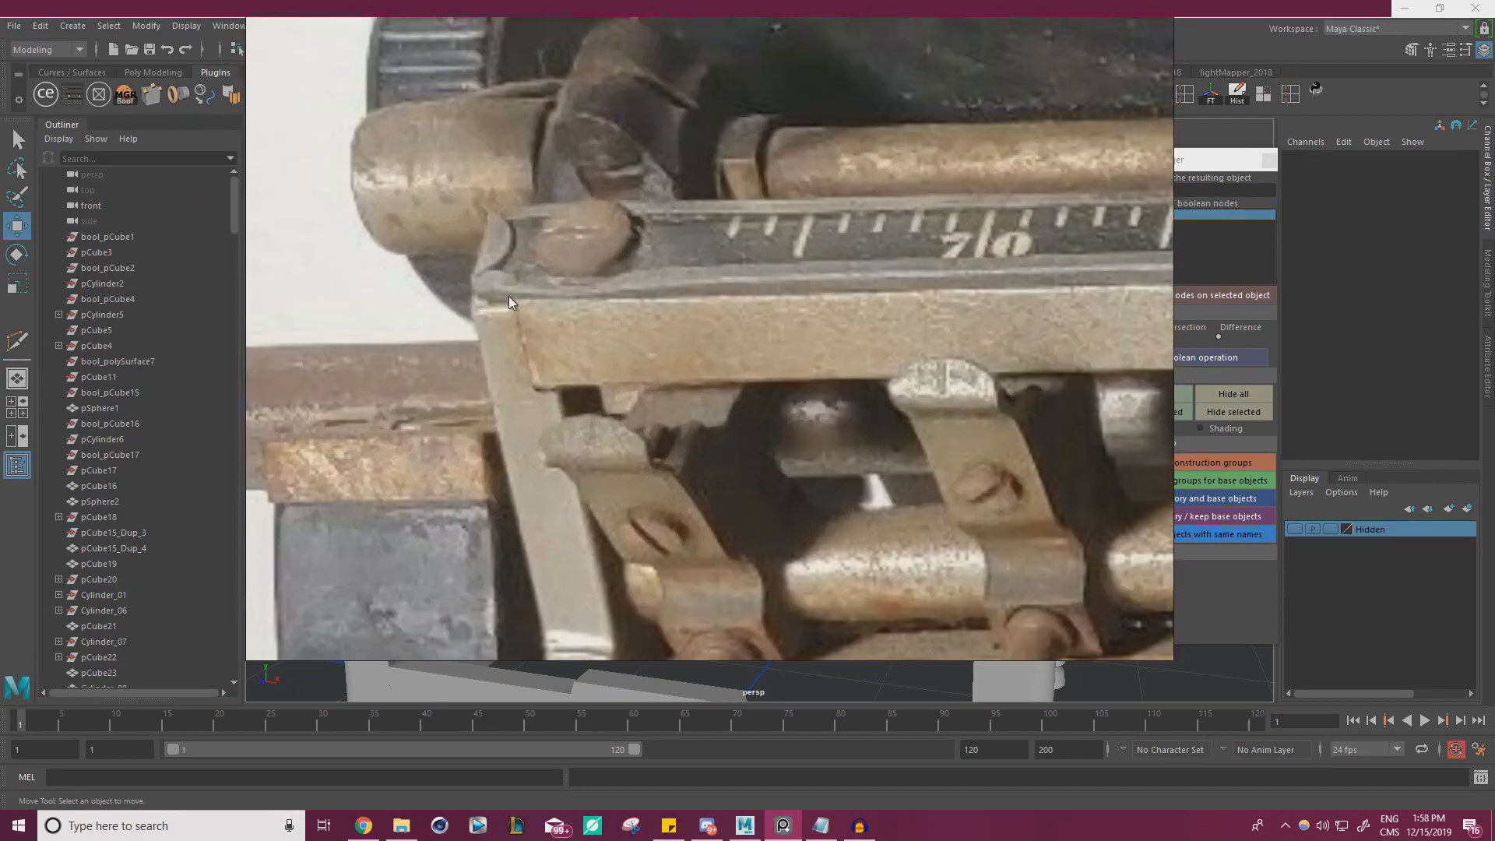
{"action": "right_click_drag", "start_coordinate": [810, 313], "coordinate": [0, 339]}
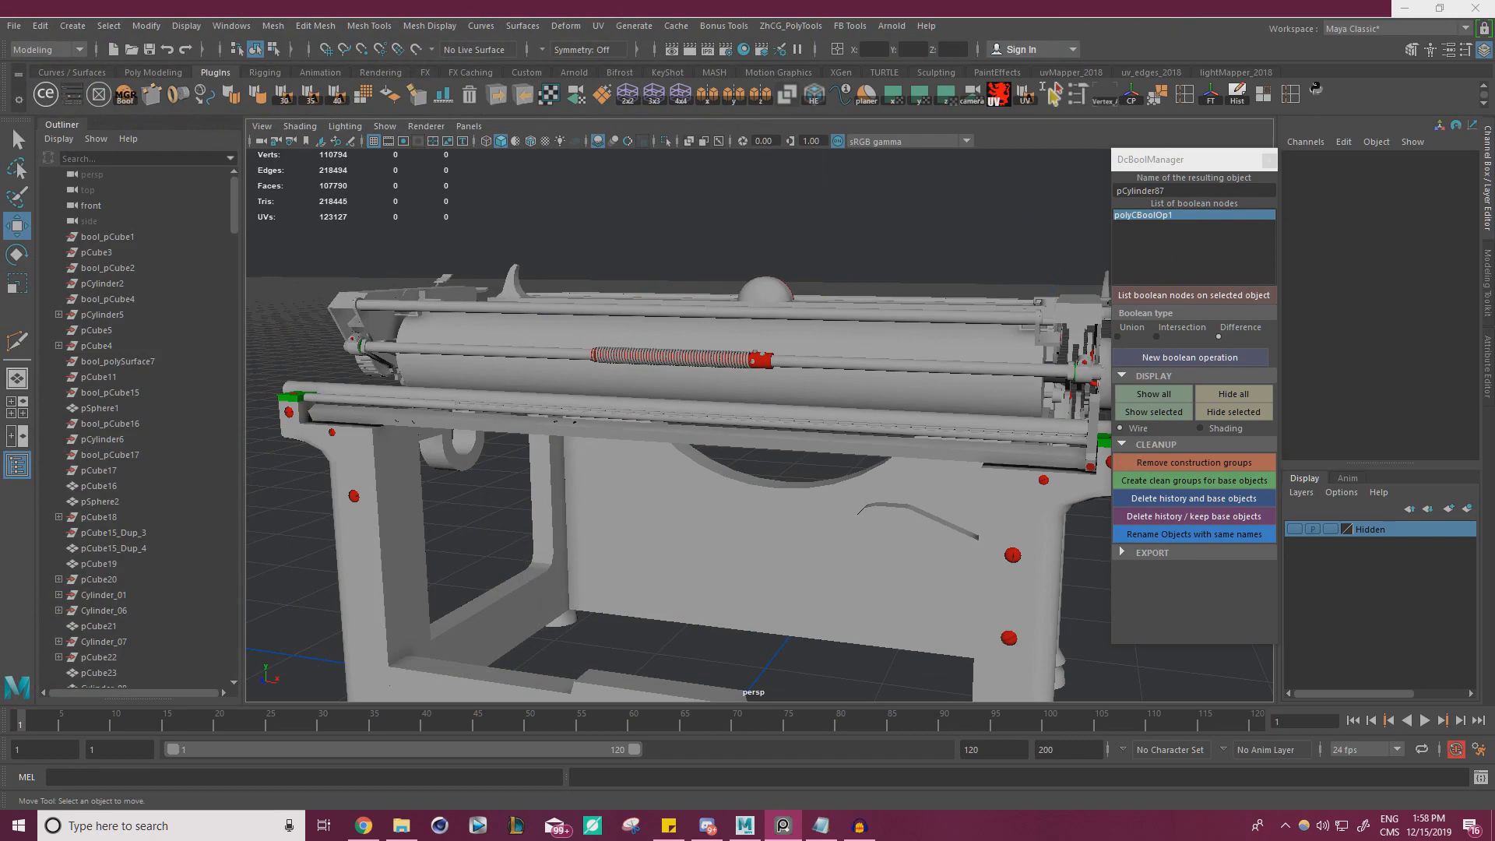
Insert an edge loop across the upper part of the slanted end bracket with the Multi-Cut tool
{"action": "left_click_drag", "start_coordinate": [538, 333], "coordinate": [920, 352], "text": "alt"}
{"action": "scroll", "coordinate": [857, 343], "scroll_direction": "up", "scroll_amount": 3}
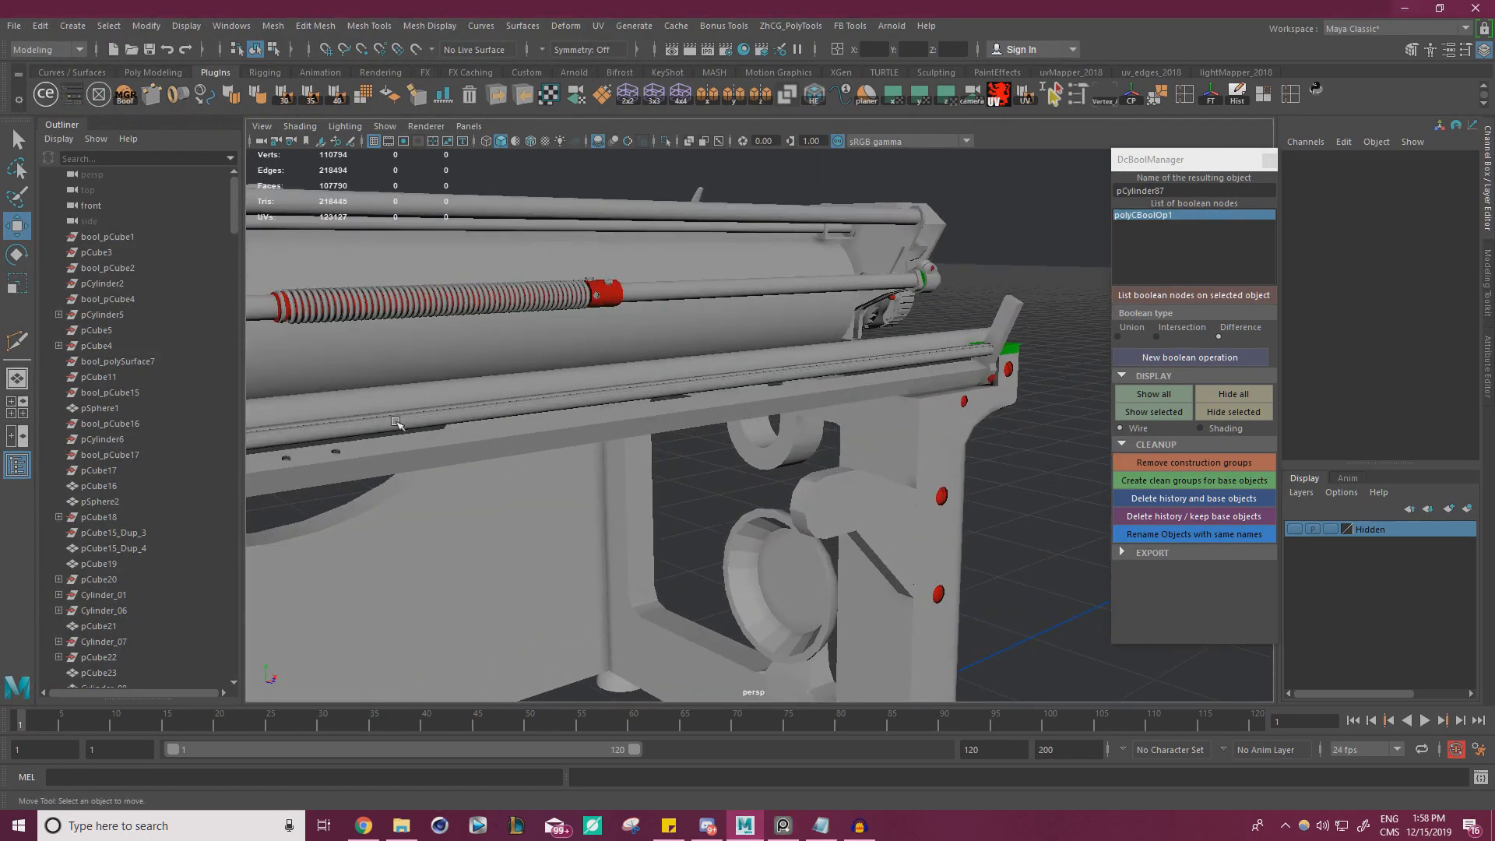
{"action": "left_click_drag", "start_coordinate": [725, 386], "coordinate": [769, 430], "text": "alt"}
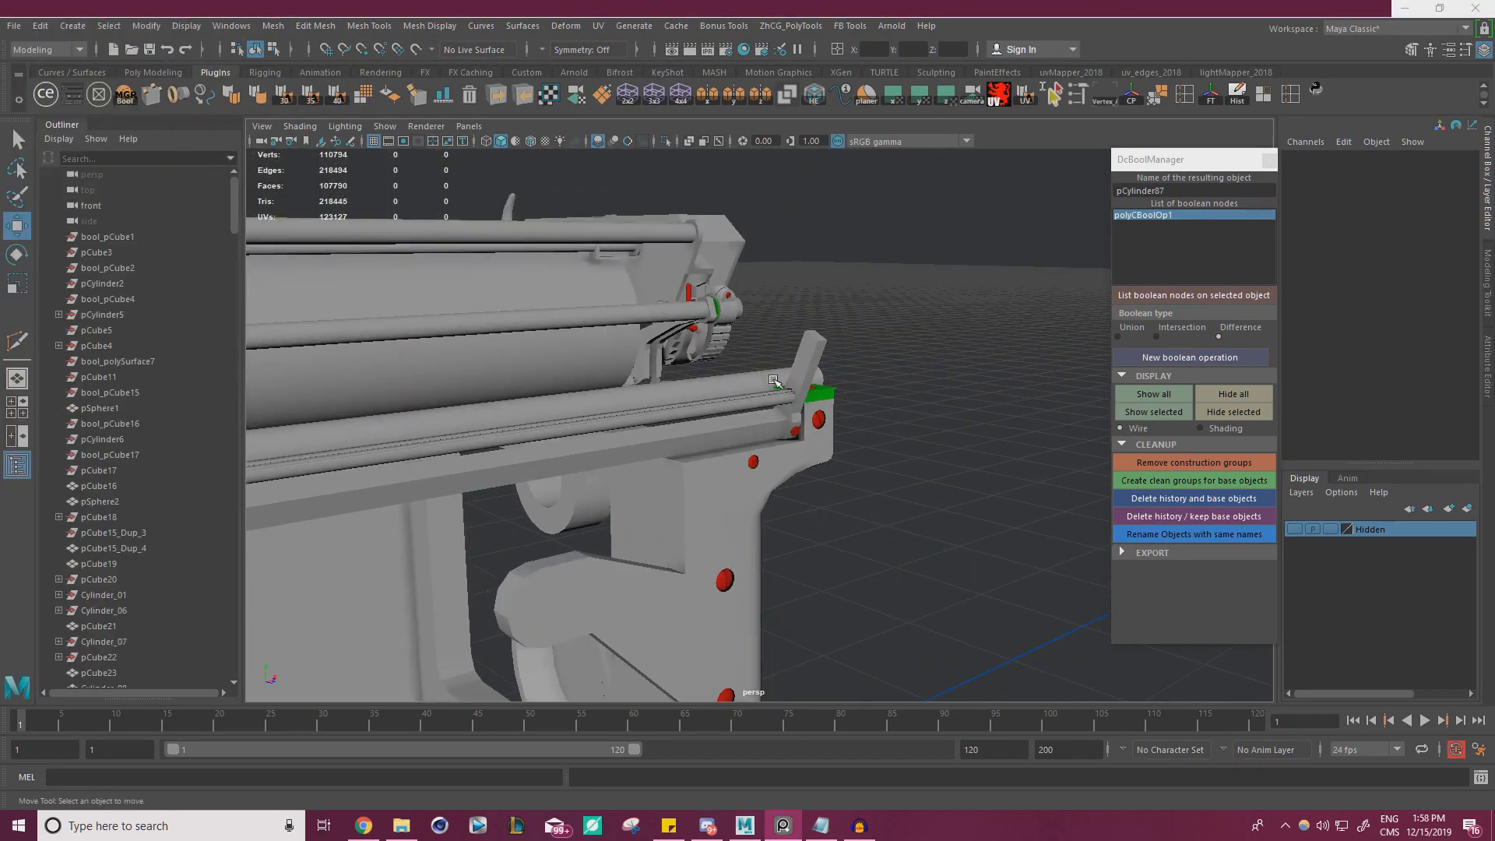
{"action": "right_click_drag", "start_coordinate": [0, 358], "coordinate": [0, 334]}
{"action": "right_click_drag", "start_coordinate": [664, 325], "coordinate": [951, 334], "text": "alt"}
{"action": "middle_click_drag", "start_coordinate": [951, 334], "coordinate": [831, 428], "text": "alt"}
{"action": "left_click", "coordinate": [730, 396]}
{"action": "left_click_drag", "start_coordinate": [736, 396], "coordinate": [790, 368], "text": "alt"}
{"action": "right_click_drag", "start_coordinate": [791, 368], "coordinate": [1072, 439], "text": "alt"}
{"action": "key", "text": "ctrl+shift+x"}
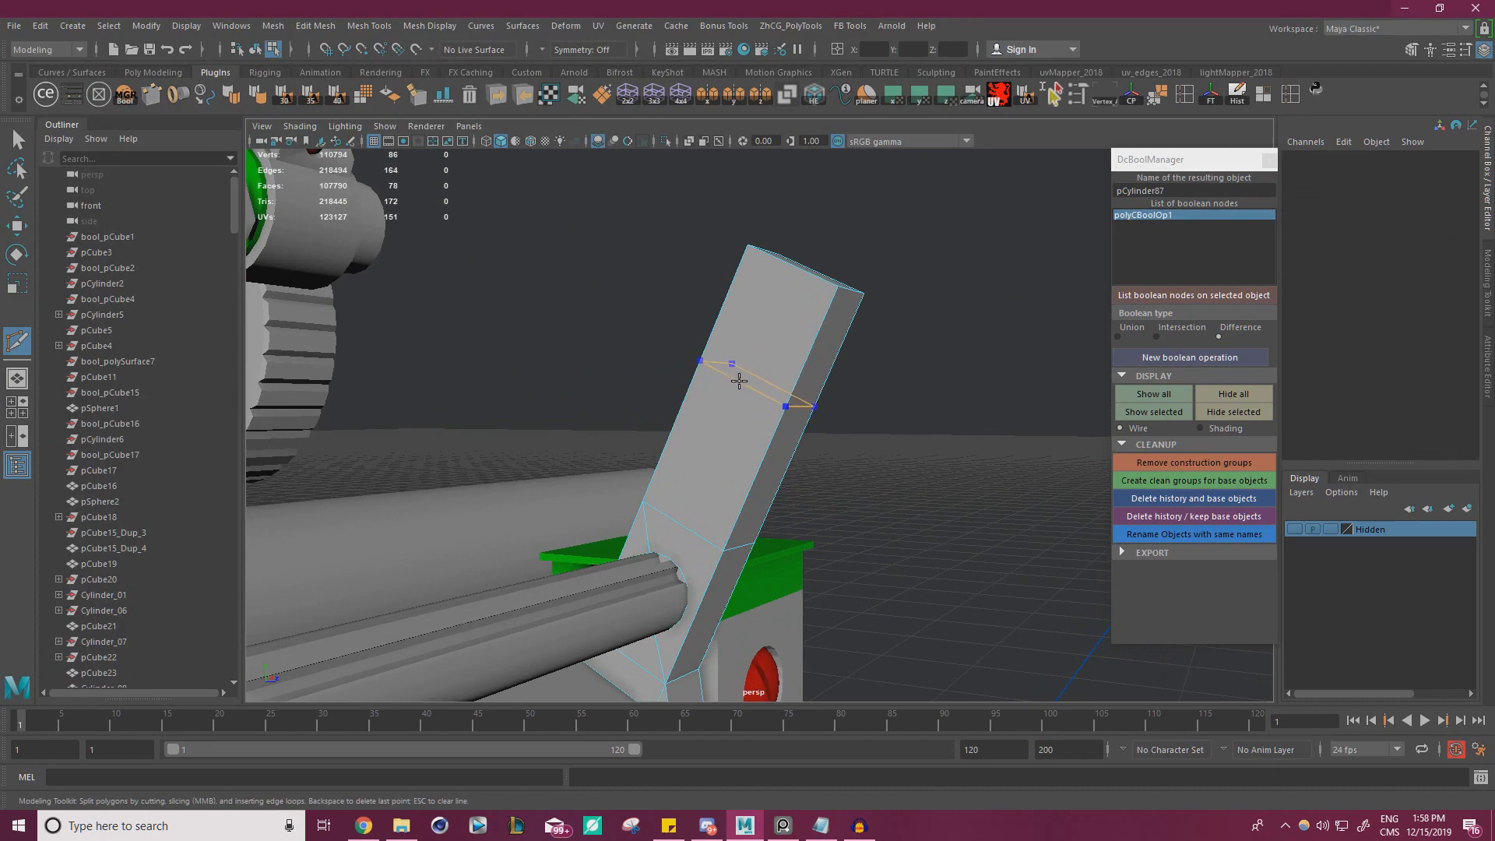
{"action": "key", "text": "w"}
Poke the bracket's broad face above the new edge loop and return to object selection
{"action": "right_click_drag", "start_coordinate": [768, 301], "coordinate": [765, 341]}
{"action": "left_click", "coordinate": [768, 336]}
{"action": "right_click_drag", "start_coordinate": [946, 328], "coordinate": [989, 306], "text": "shift"}
{"action": "key", "text": "w"}
{"action": "right_click_drag", "start_coordinate": [765, 320], "coordinate": [965, 261]}
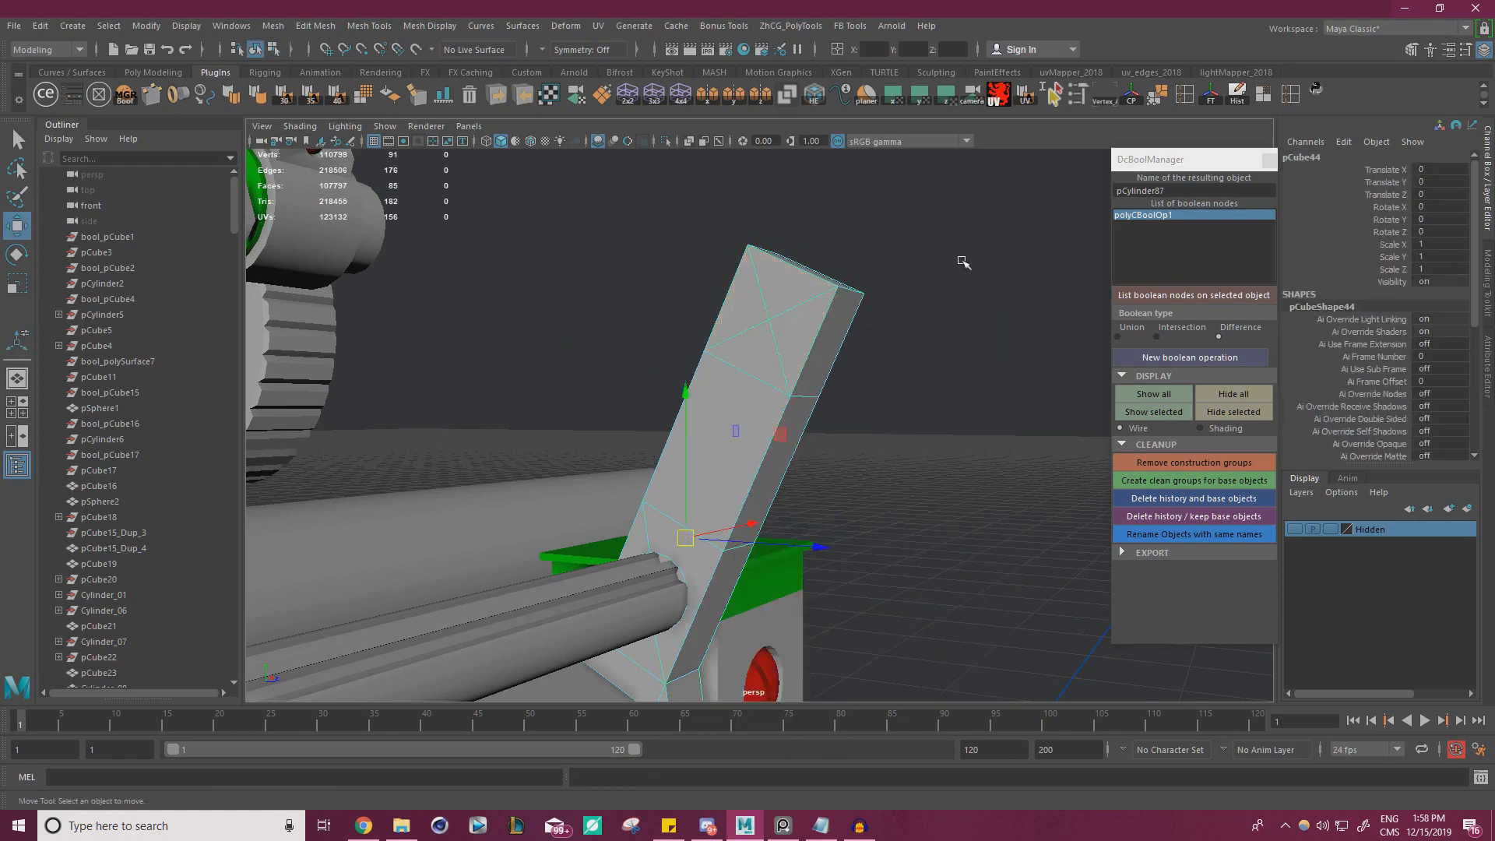
Select the four triangles of the bracket's poked face and create a ModIt cube primitive aligned to them
{"action": "left_click", "coordinate": [964, 260]}
{"action": "left_click_drag", "start_coordinate": [964, 260], "coordinate": [921, 377], "text": "alt"}
{"action": "scroll", "coordinate": [694, 338], "scroll_direction": "up", "scroll_amount": 3}
{"action": "left_click", "coordinate": [697, 339]}
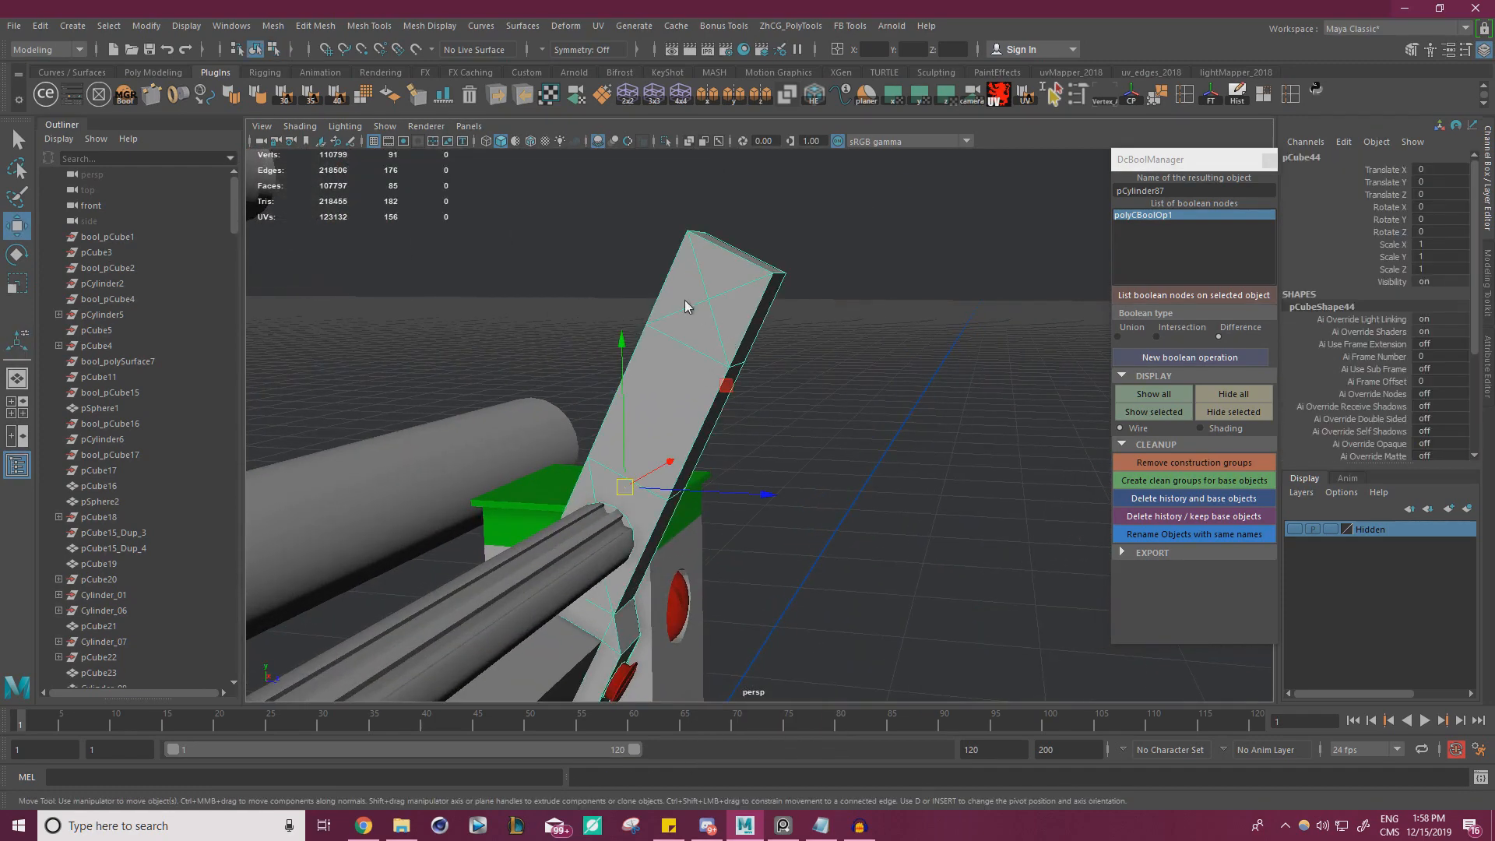
{"action": "right_click_drag", "start_coordinate": [685, 335], "coordinate": [685, 372]}
{"action": "left_click_drag", "start_coordinate": [810, 324], "coordinate": [756, 315], "text": "alt"}
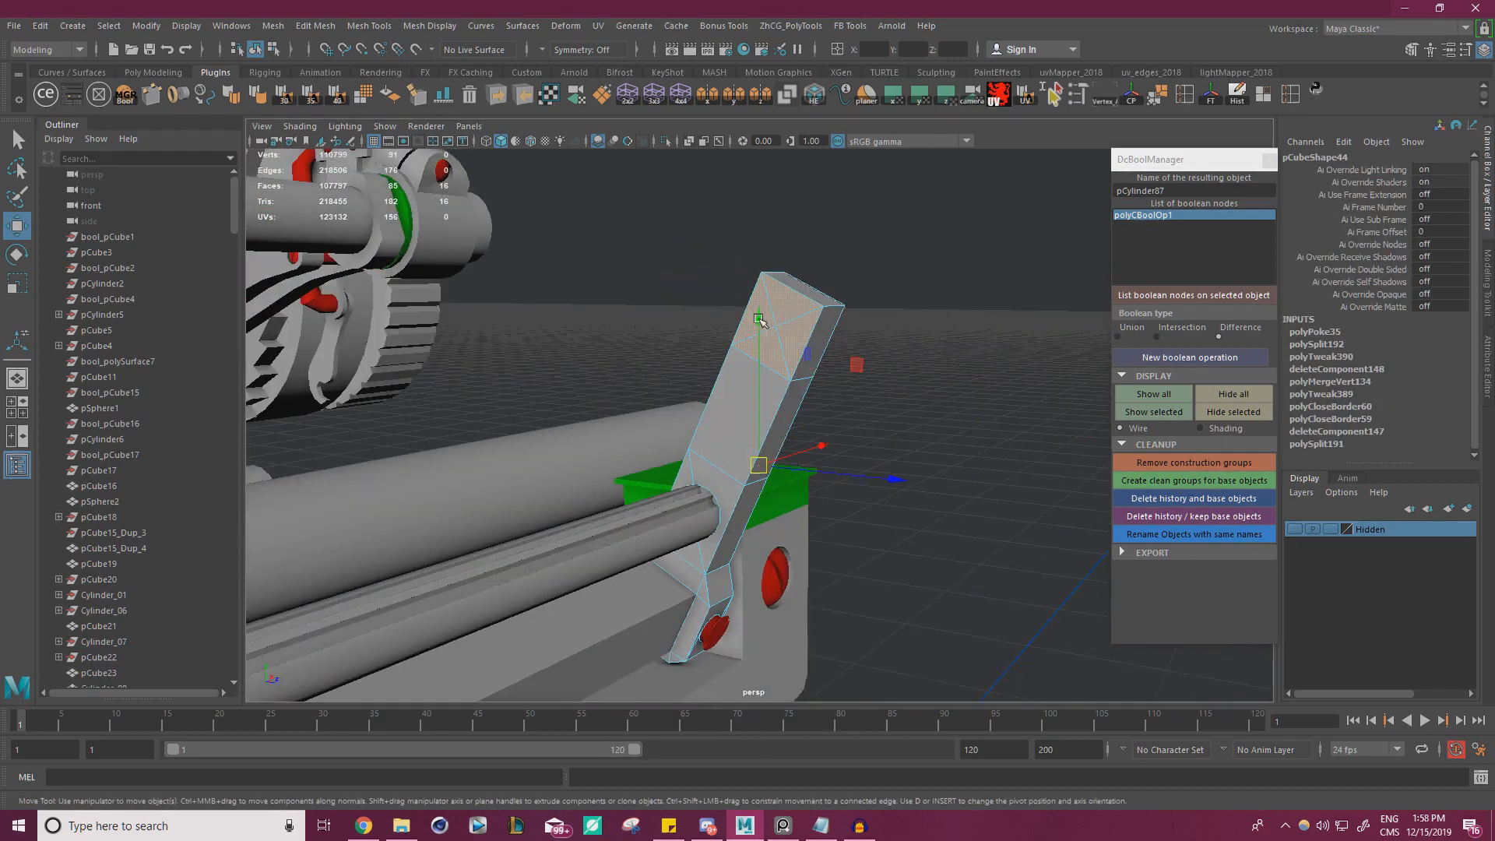
{"action": "left_click", "coordinate": [801, 302]}
{"action": "left_click", "coordinate": [801, 328], "text": "shift"}
{"action": "left_click", "coordinate": [768, 351], "text": "shift"}
{"action": "left_click", "coordinate": [754, 317], "text": "shift"}
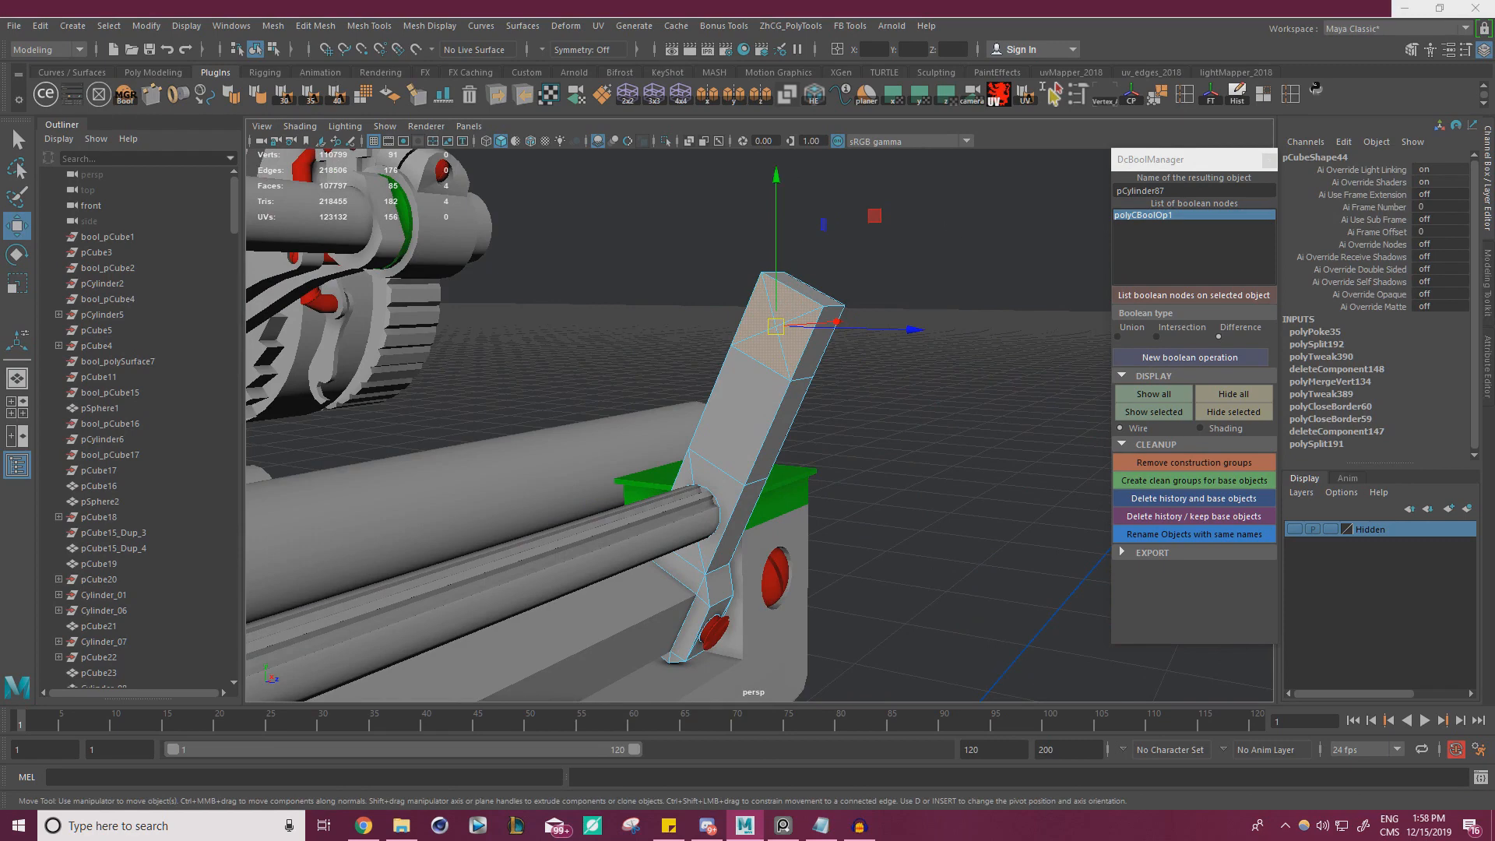
{"action": "left_click", "coordinate": [858, 376]}
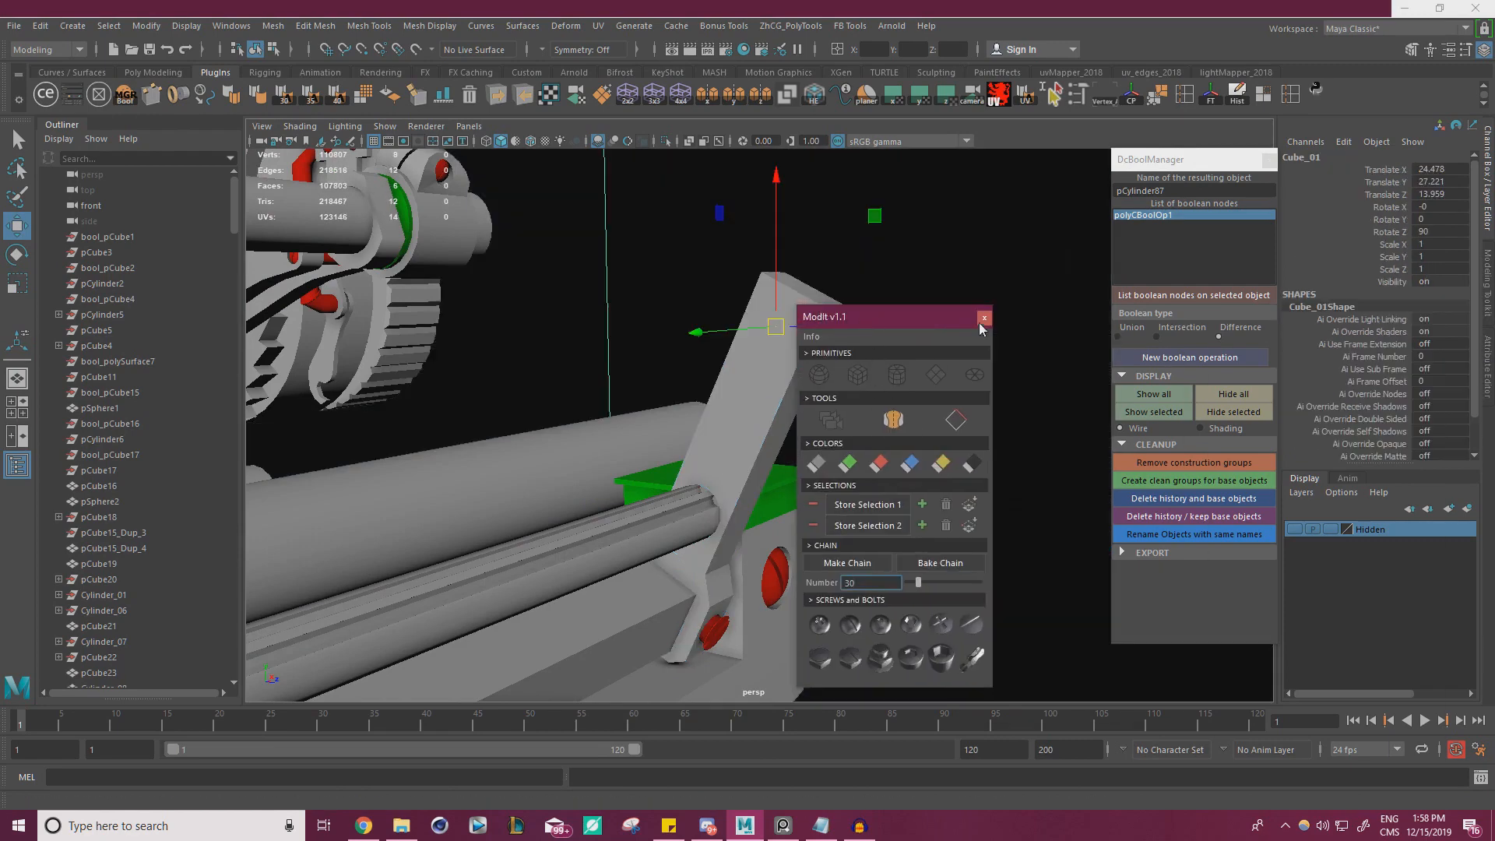
{"action": "left_click", "coordinate": [984, 318]}
Scale the new cube down to roughly the bracket's width, show wireframe on shaded, and freeze the cube's transformations
{"action": "key", "text": "r"}
{"action": "middle_click_drag", "start_coordinate": [695, 357], "coordinate": [632, 379]}
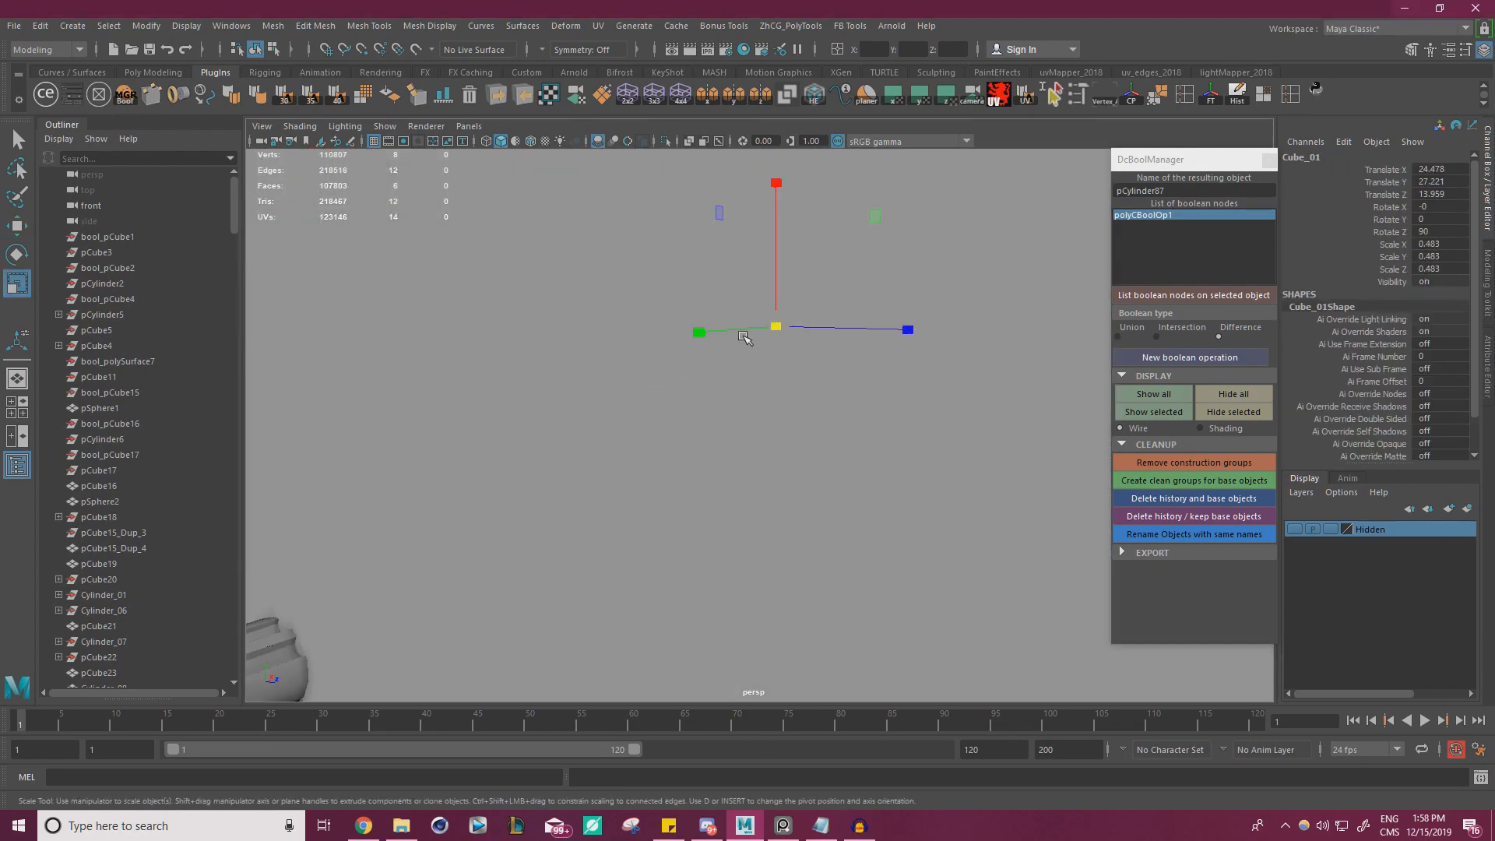
{"action": "middle_click_drag", "start_coordinate": [744, 337], "coordinate": [620, 518]}
{"action": "right_click_drag", "start_coordinate": [621, 518], "coordinate": [826, 459], "text": "alt"}
{"action": "left_click", "coordinate": [531, 145]}
{"action": "left_click_drag", "start_coordinate": [705, 436], "coordinate": [918, 541], "text": "alt"}
{"action": "left_click", "coordinate": [918, 541]}
{"action": "key", "text": "ctrl+z"}
{"action": "key", "text": "w"}
{"action": "left_click", "coordinate": [1211, 93]}
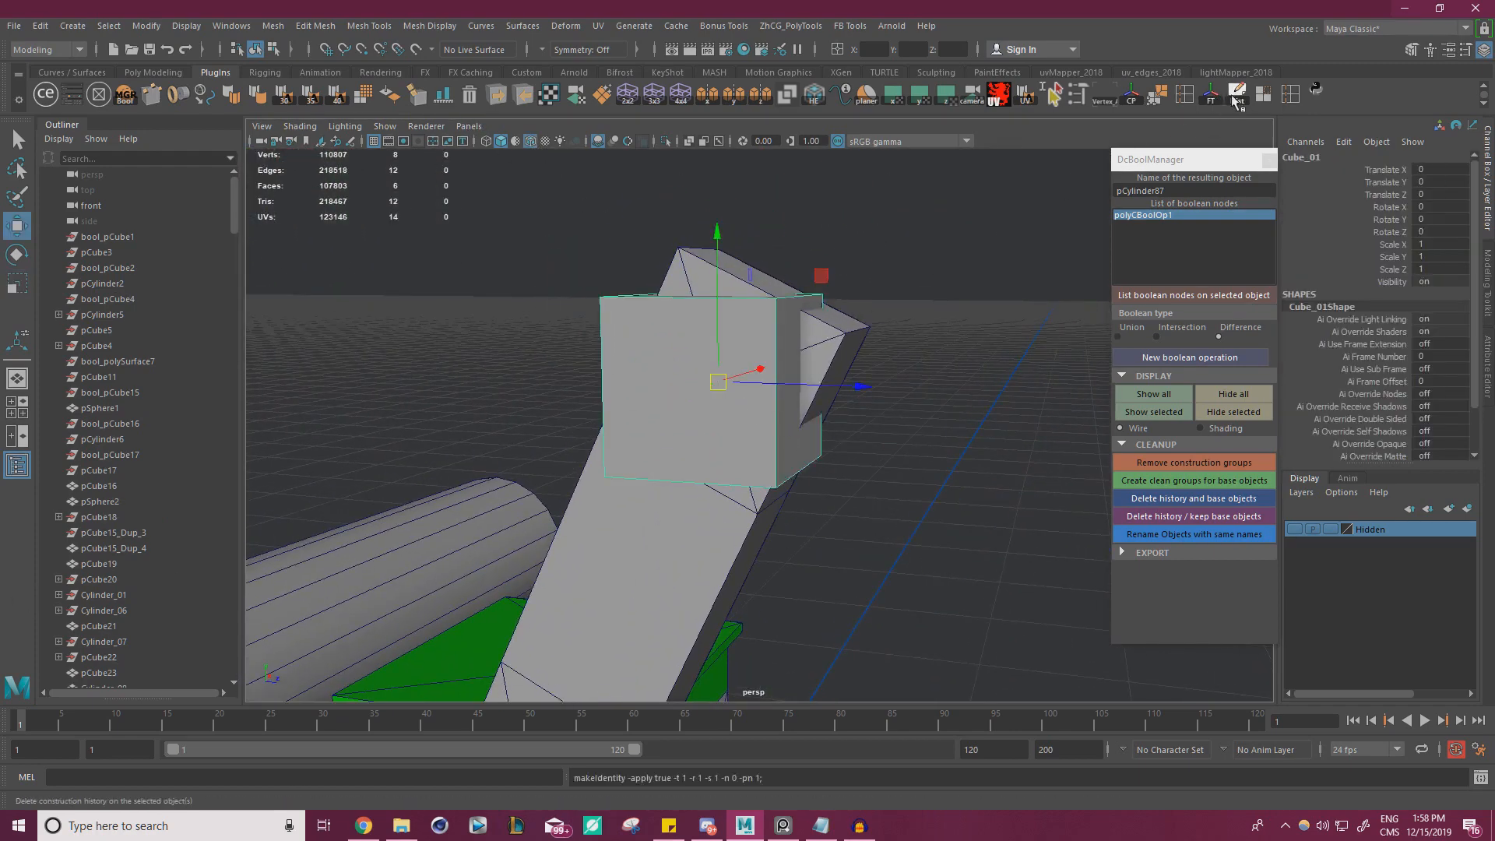
Rotate the cube to 27.341 degrees about X to follow the bracket's slant, and check it against the bracket
{"action": "key", "text": "e"}
{"action": "mouse_move", "coordinate": [834, 306]}
{"action": "left_mouse_down"}
{"action": "mouse_move", "coordinate": [861, 367]}
{"action": "mouse_move", "coordinate": [839, 331]}
{"action": "mouse_move", "coordinate": [857, 345]}
{"action": "mouse_move", "coordinate": [856, 324]}
{"action": "left_mouse_up"}
{"action": "key", "text": "ctrl+z"}
{"action": "left_click_drag", "start_coordinate": [725, 354], "coordinate": [733, 407], "text": "alt"}
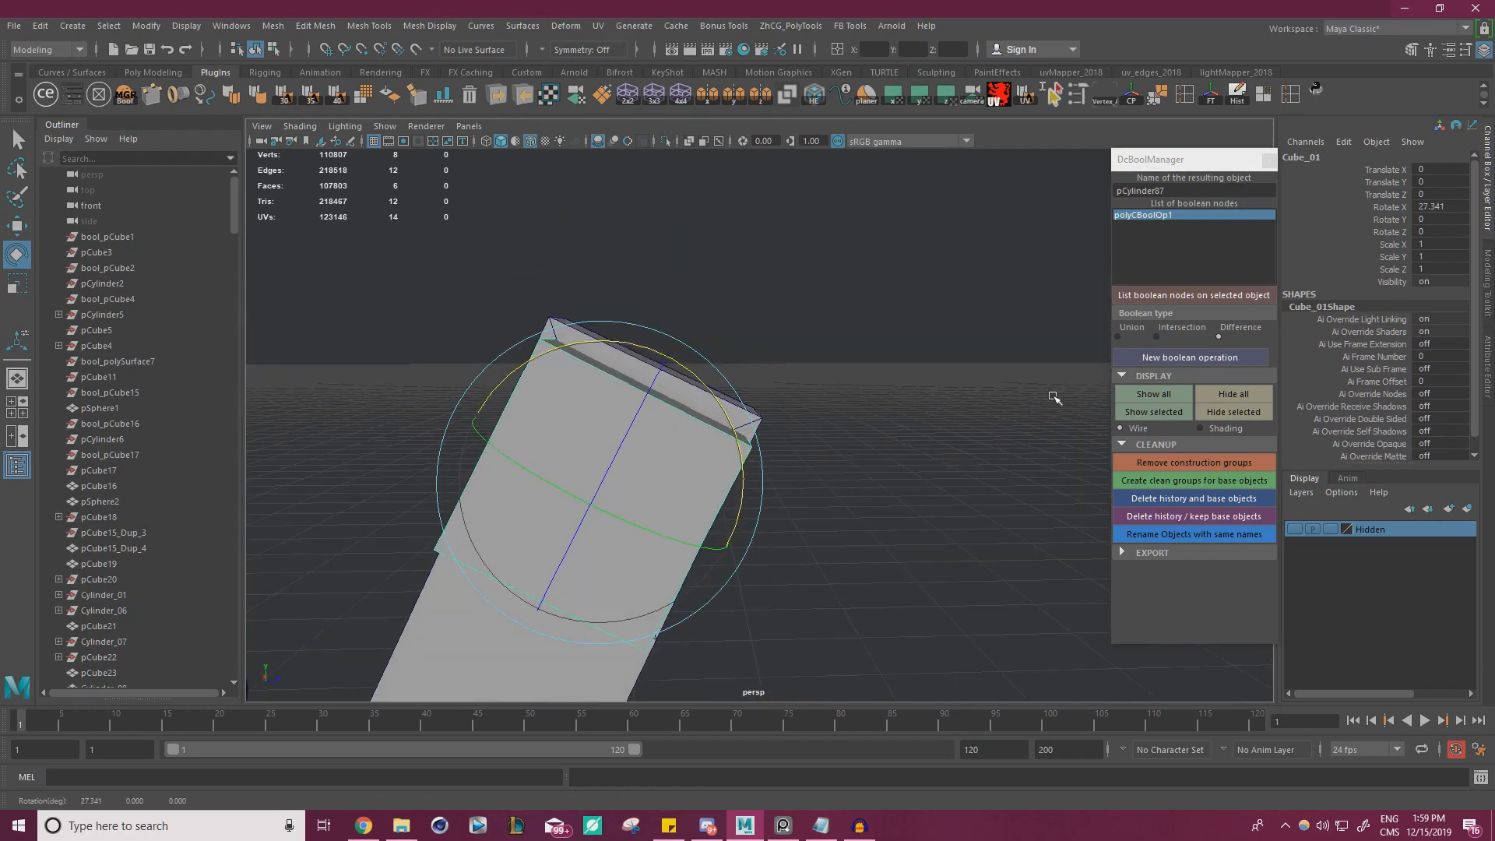
{"action": "scroll", "coordinate": [779, 479], "scroll_direction": "down", "scroll_amount": 5}
{"action": "left_click", "coordinate": [590, 603]}
{"action": "scroll", "coordinate": [619, 575], "scroll_direction": "down", "scroll_amount": 5}
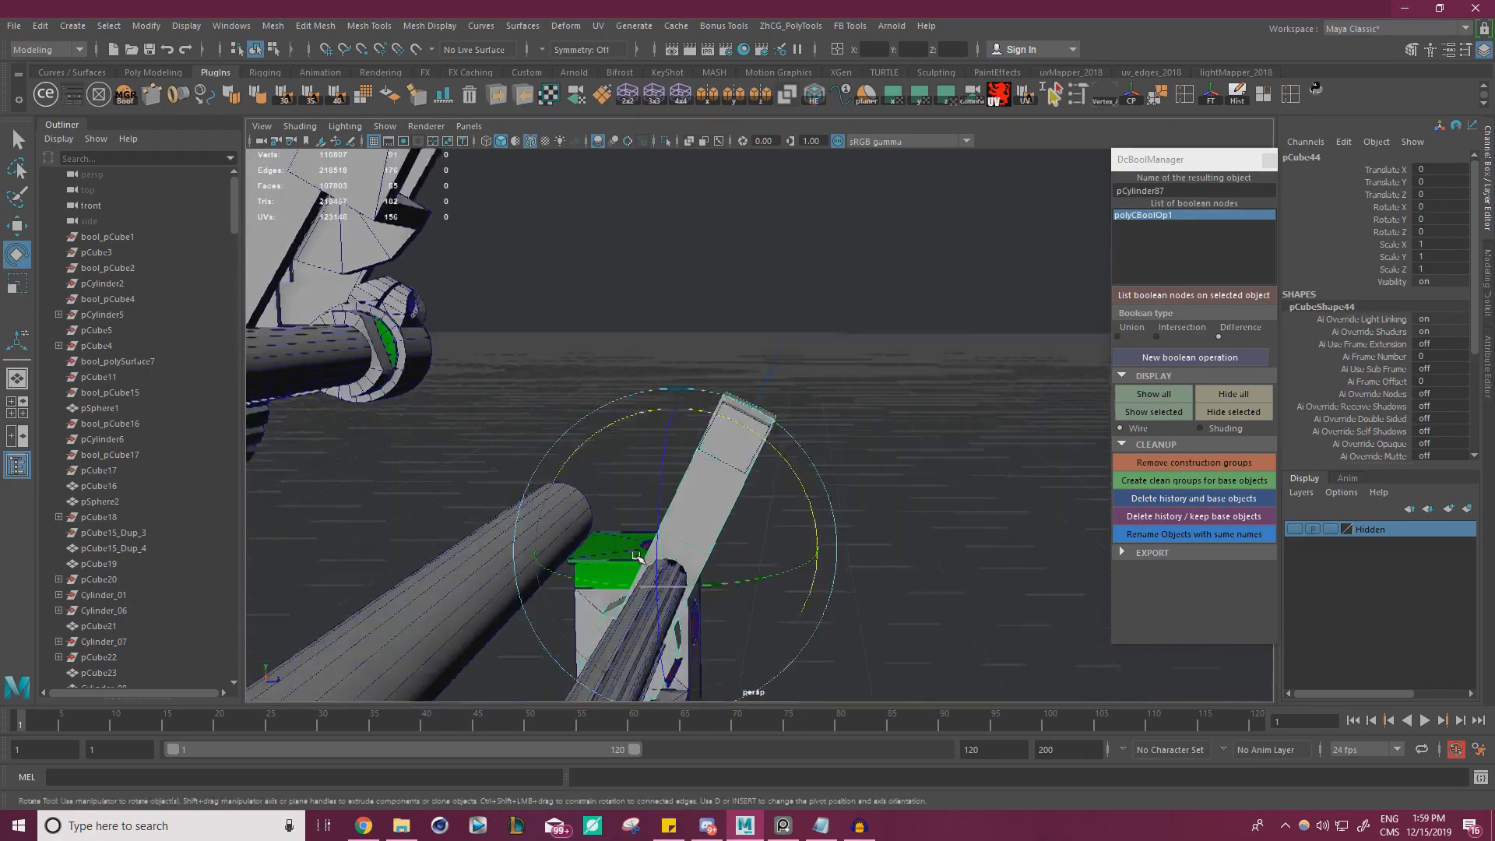
{"action": "left_click_drag", "start_coordinate": [637, 556], "coordinate": [530, 596], "text": "alt"}
Reselect and frame the cube, and refine its X rotation to 26.228 degrees
{"action": "left_click", "coordinate": [853, 441]}
{"action": "key", "text": "w"}
{"action": "key", "text": "f"}
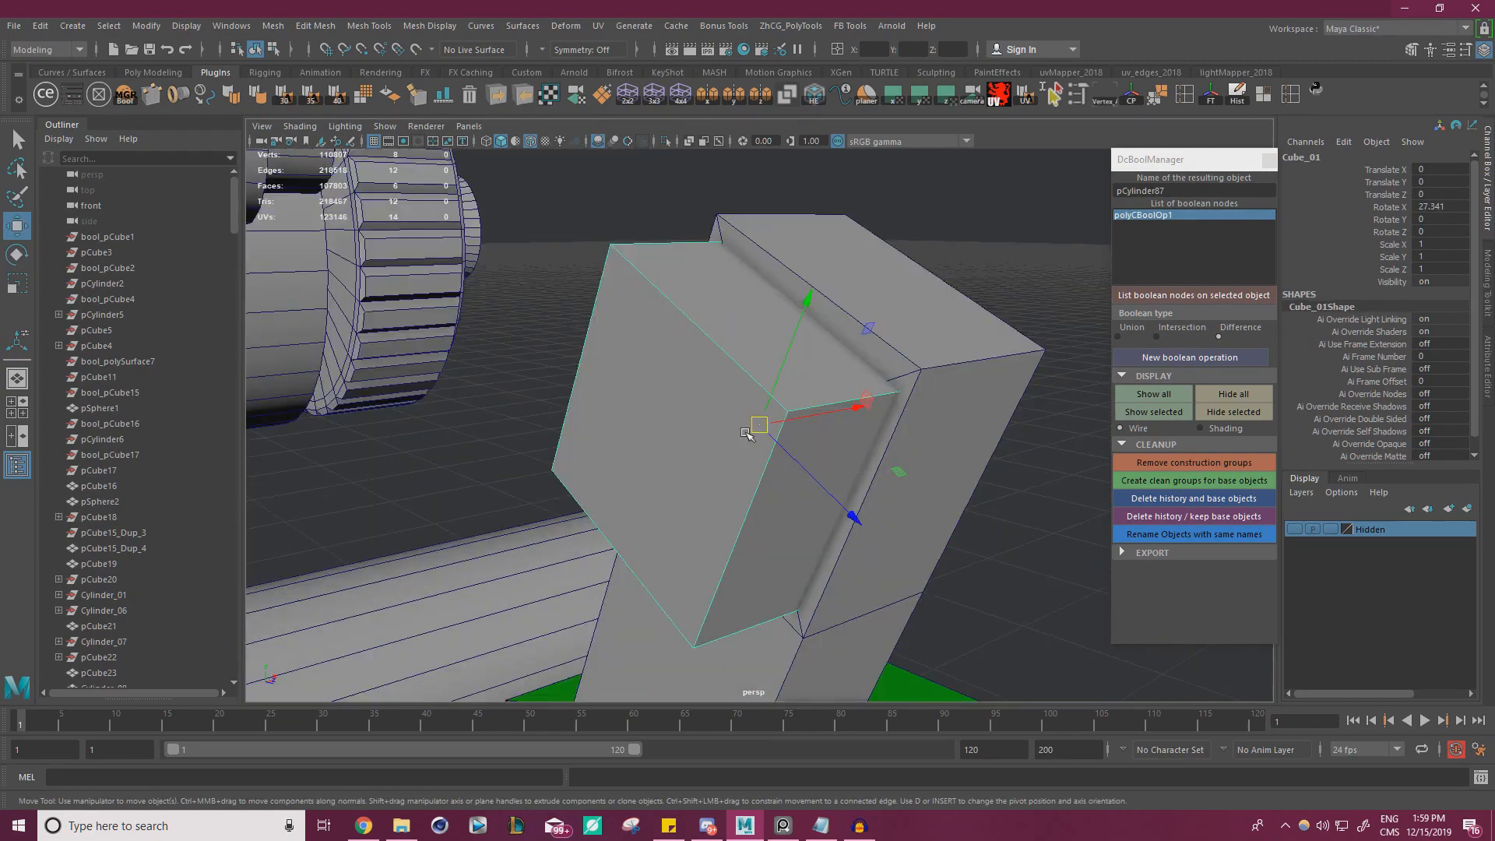
{"action": "left_click_drag", "start_coordinate": [746, 434], "coordinate": [363, 452], "text": "alt"}
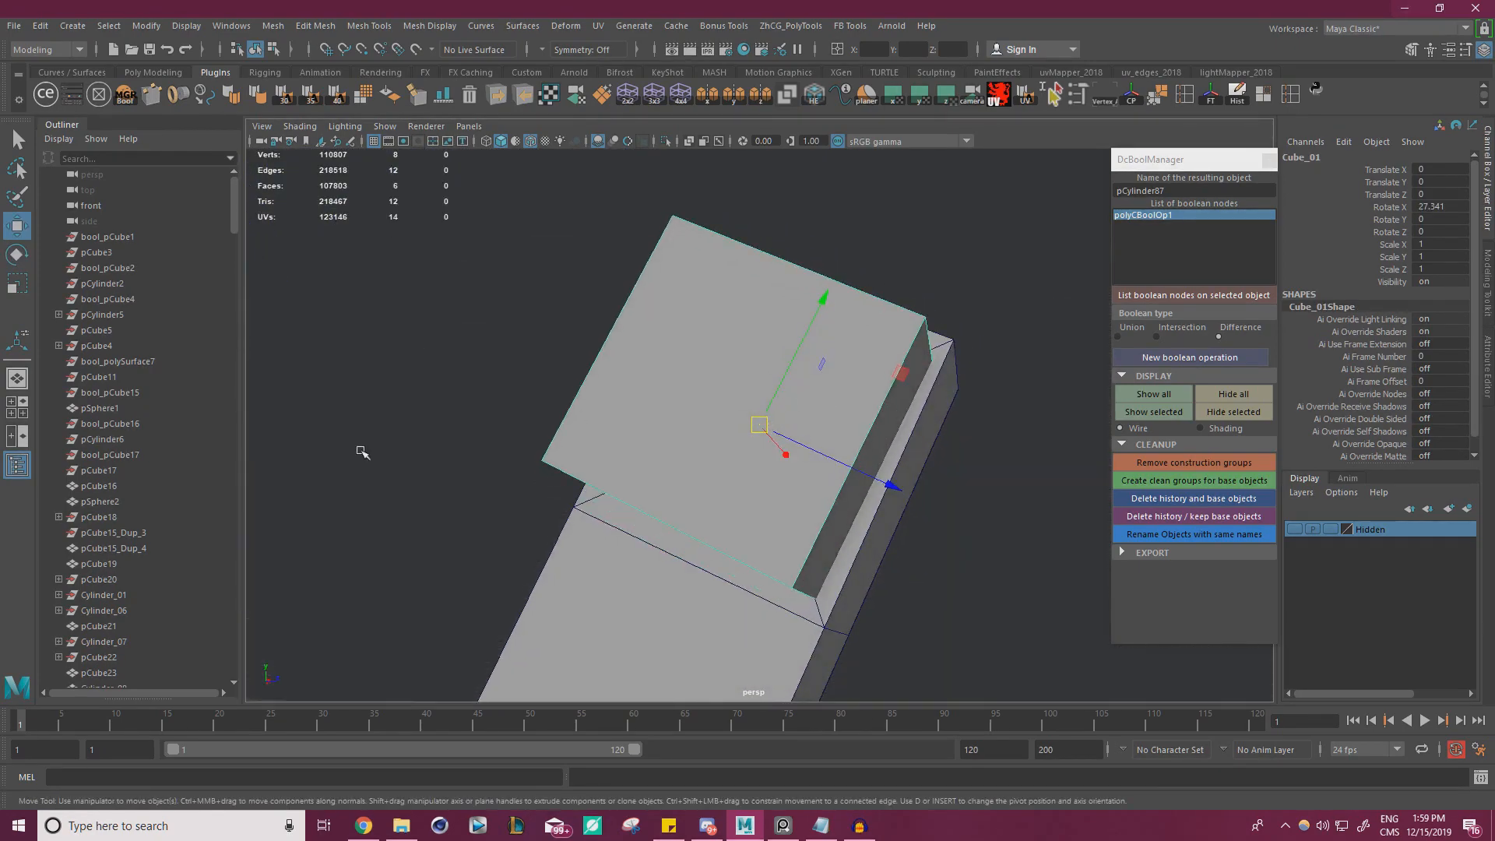
{"action": "key", "text": "e"}
{"action": "left_click_drag", "start_coordinate": [844, 511], "coordinate": [718, 456]}
{"action": "key", "text": "w"}
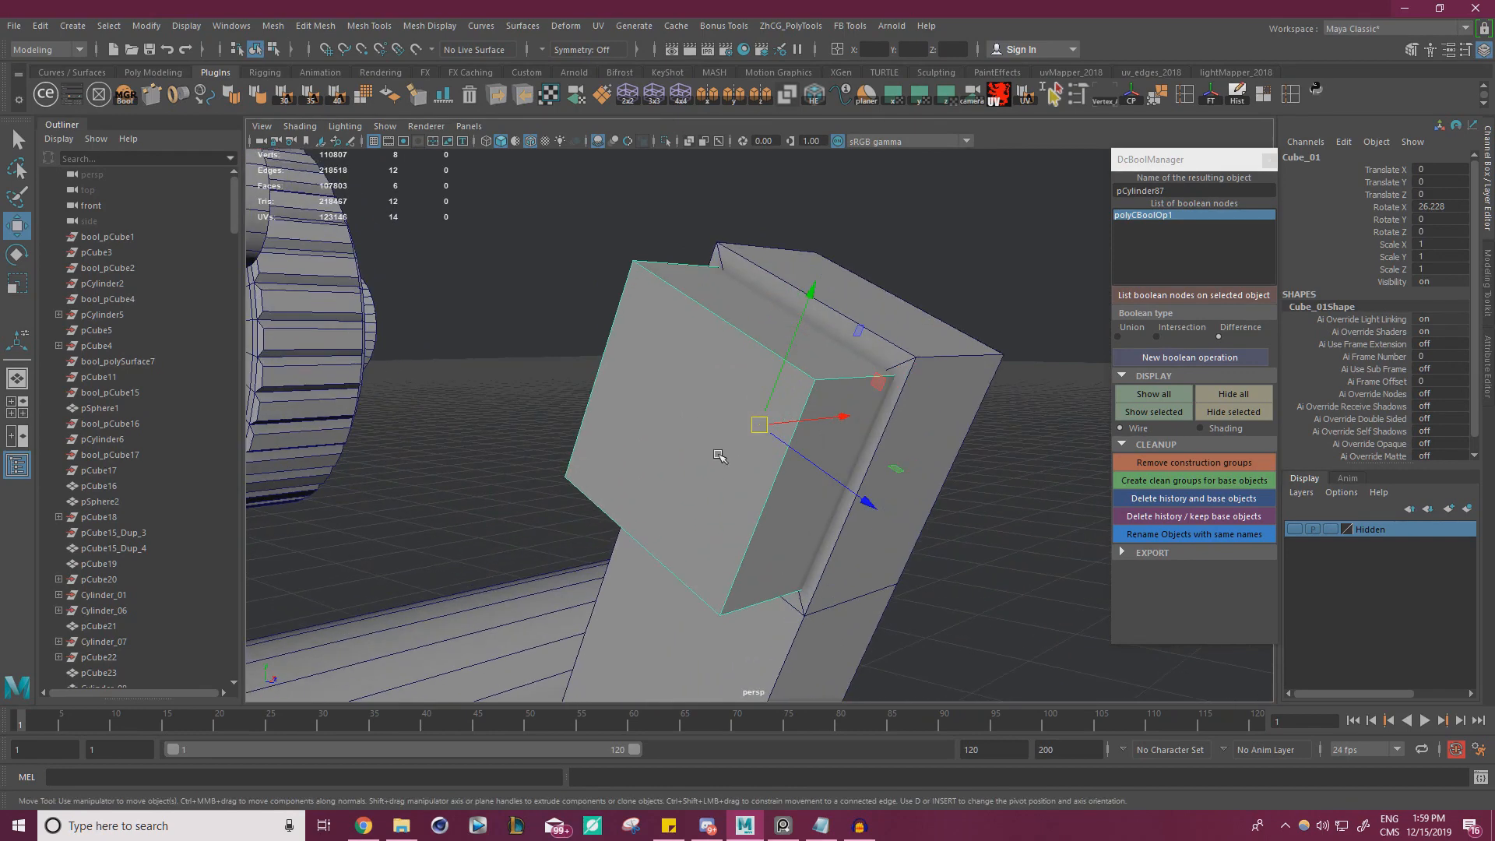
Snap the cube's top face to the vertex at the bracket's upper end
{"action": "right_click_drag", "start_coordinate": [764, 361], "coordinate": [767, 405]}
{"action": "left_click", "coordinate": [773, 334]}
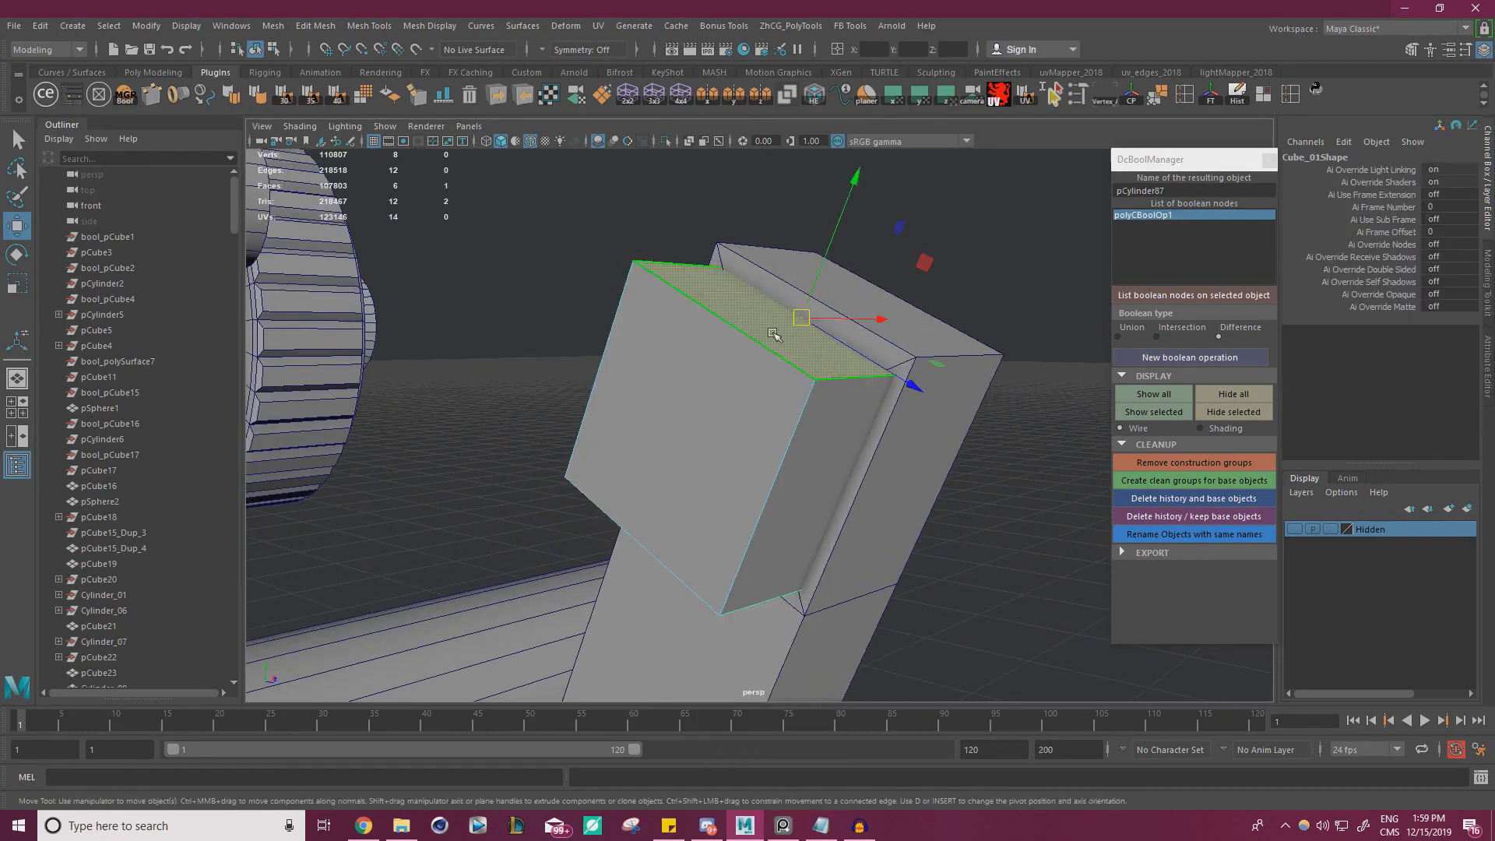
{"action": "key", "text": "v"}
{"action": "left_click_drag", "start_coordinate": [817, 275], "coordinate": [906, 360]}
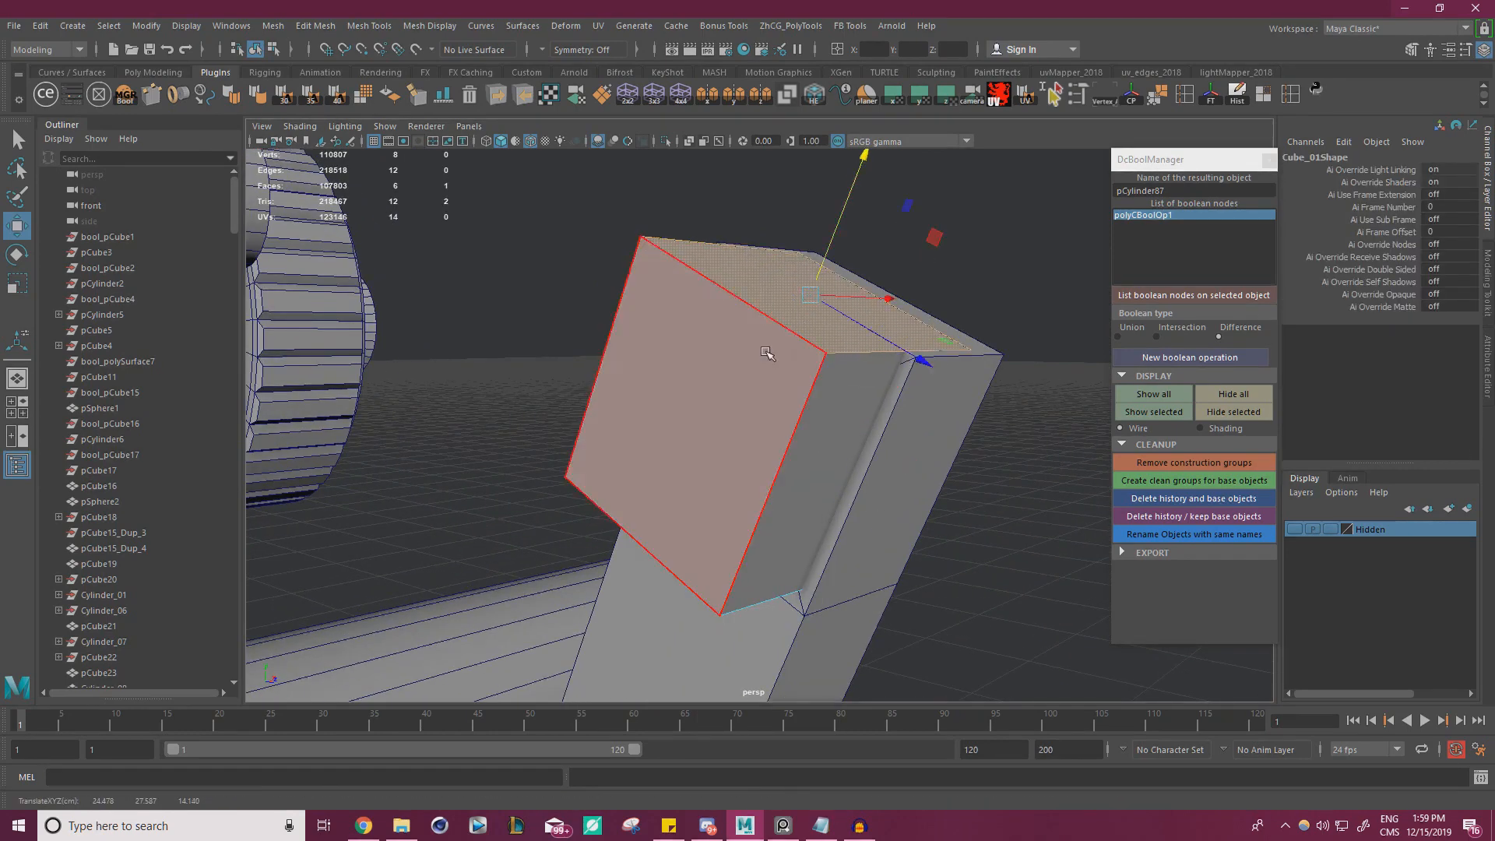
{"action": "mouse_move", "coordinate": [770, 347]}
{"action": "left_mouse_down", "text": "alt"}
{"action": "mouse_move", "coordinate": [811, 392]}
{"action": "mouse_move", "coordinate": [761, 348]}
{"action": "left_mouse_up", "text": "alt"}
{"action": "right_click_drag", "start_coordinate": [761, 348], "coordinate": [949, 527]}
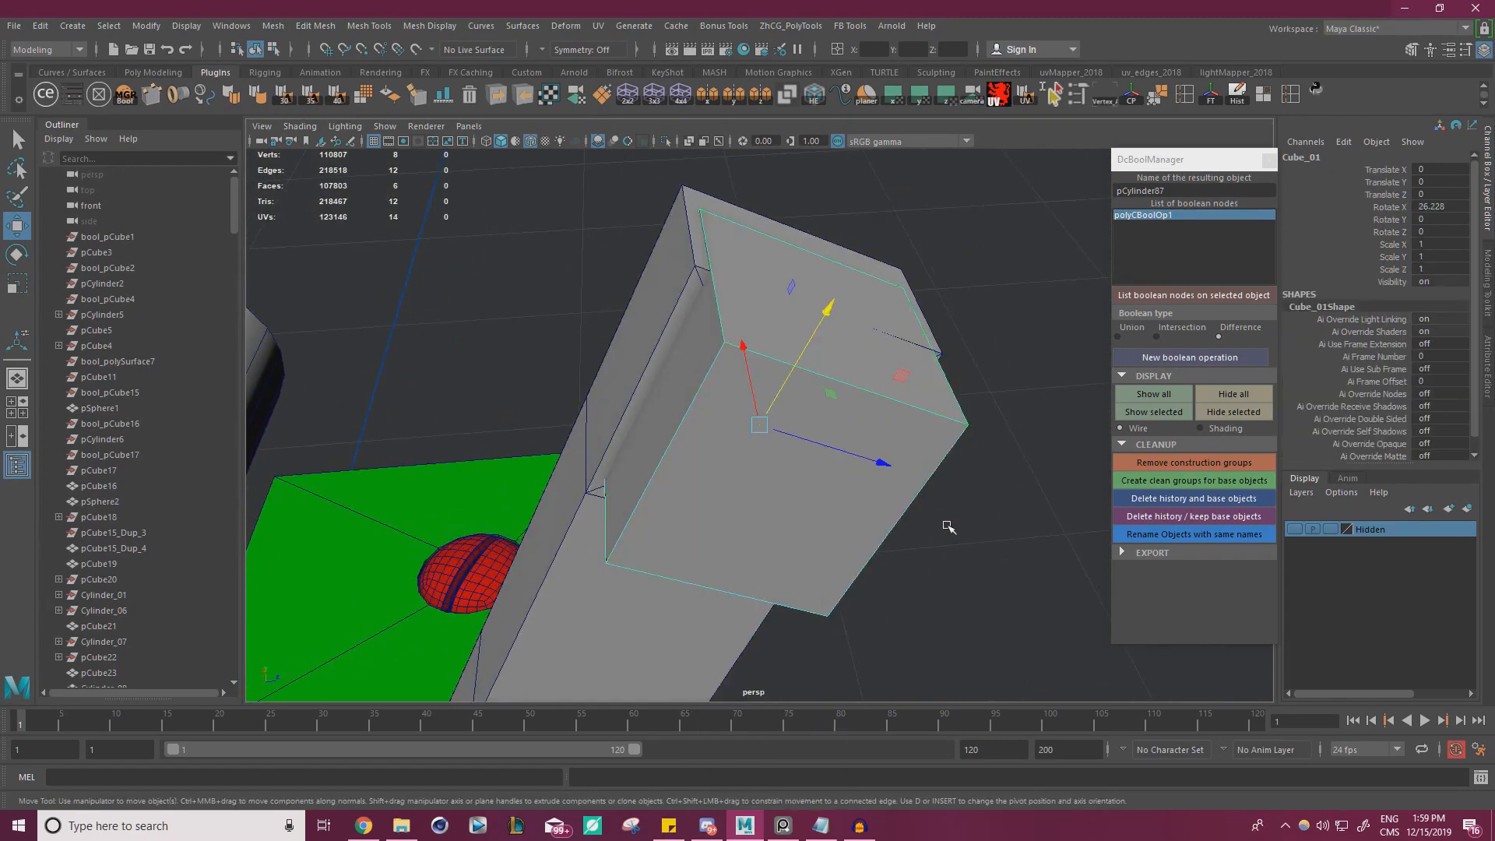
Adjust the cube's top face along the bracket and set the cube's X rotation to 25.729 degrees
{"action": "right_click_drag", "start_coordinate": [834, 409], "coordinate": [835, 450]}
{"action": "left_click", "coordinate": [750, 332]}
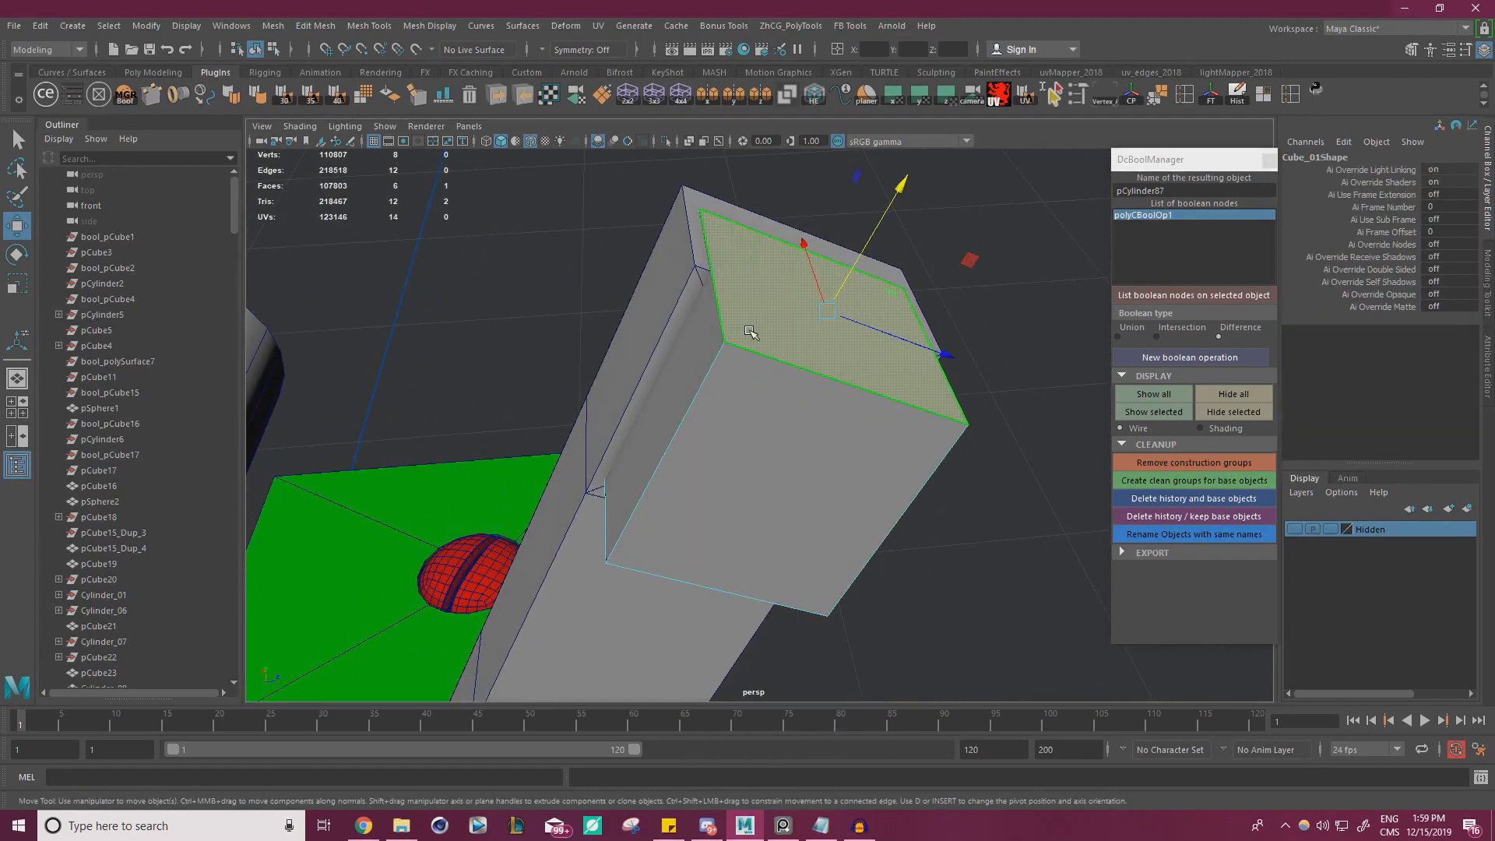
{"action": "left_click_drag", "start_coordinate": [860, 261], "coordinate": [912, 261]}
{"action": "right_click_drag", "start_coordinate": [734, 301], "coordinate": [848, 333]}
{"action": "key", "text": "e"}
{"action": "left_click_drag", "start_coordinate": [848, 334], "coordinate": [958, 425]}
{"action": "scroll", "coordinate": [818, 384], "scroll_direction": "down", "scroll_amount": 5}
{"action": "left_click_drag", "start_coordinate": [818, 384], "coordinate": [778, 343], "text": "alt"}
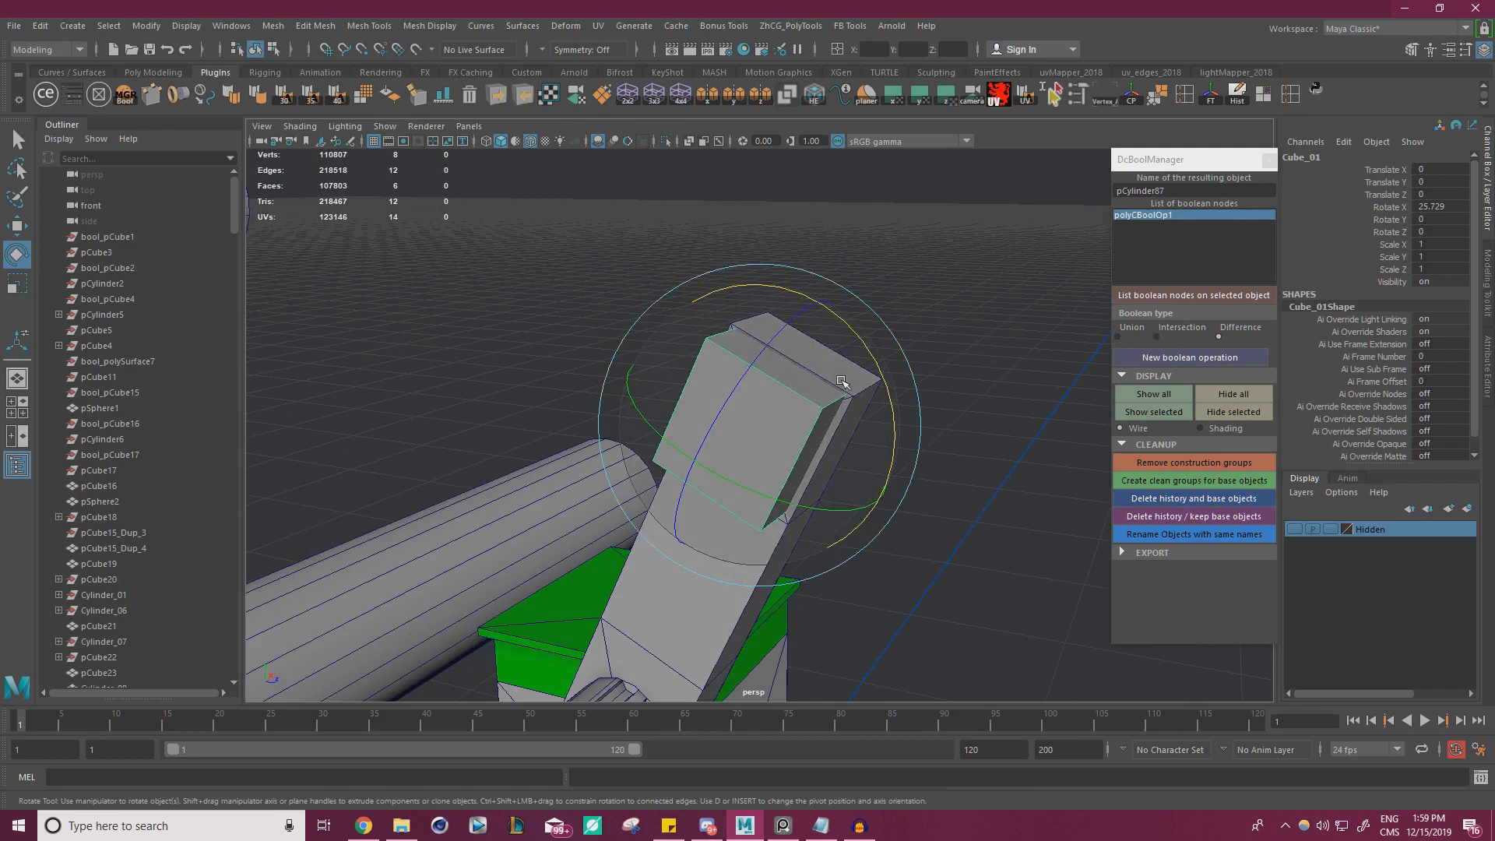
Shorten the cube by moving its lower face up along the bracket's slant
{"action": "key", "text": "w"}
{"action": "left_click_drag", "start_coordinate": [892, 389], "coordinate": [758, 391], "text": "alt"}
{"action": "scroll", "coordinate": [758, 390], "scroll_direction": "up", "scroll_amount": 4}
{"action": "right_click_drag", "start_coordinate": [755, 398], "coordinate": [718, 469]}
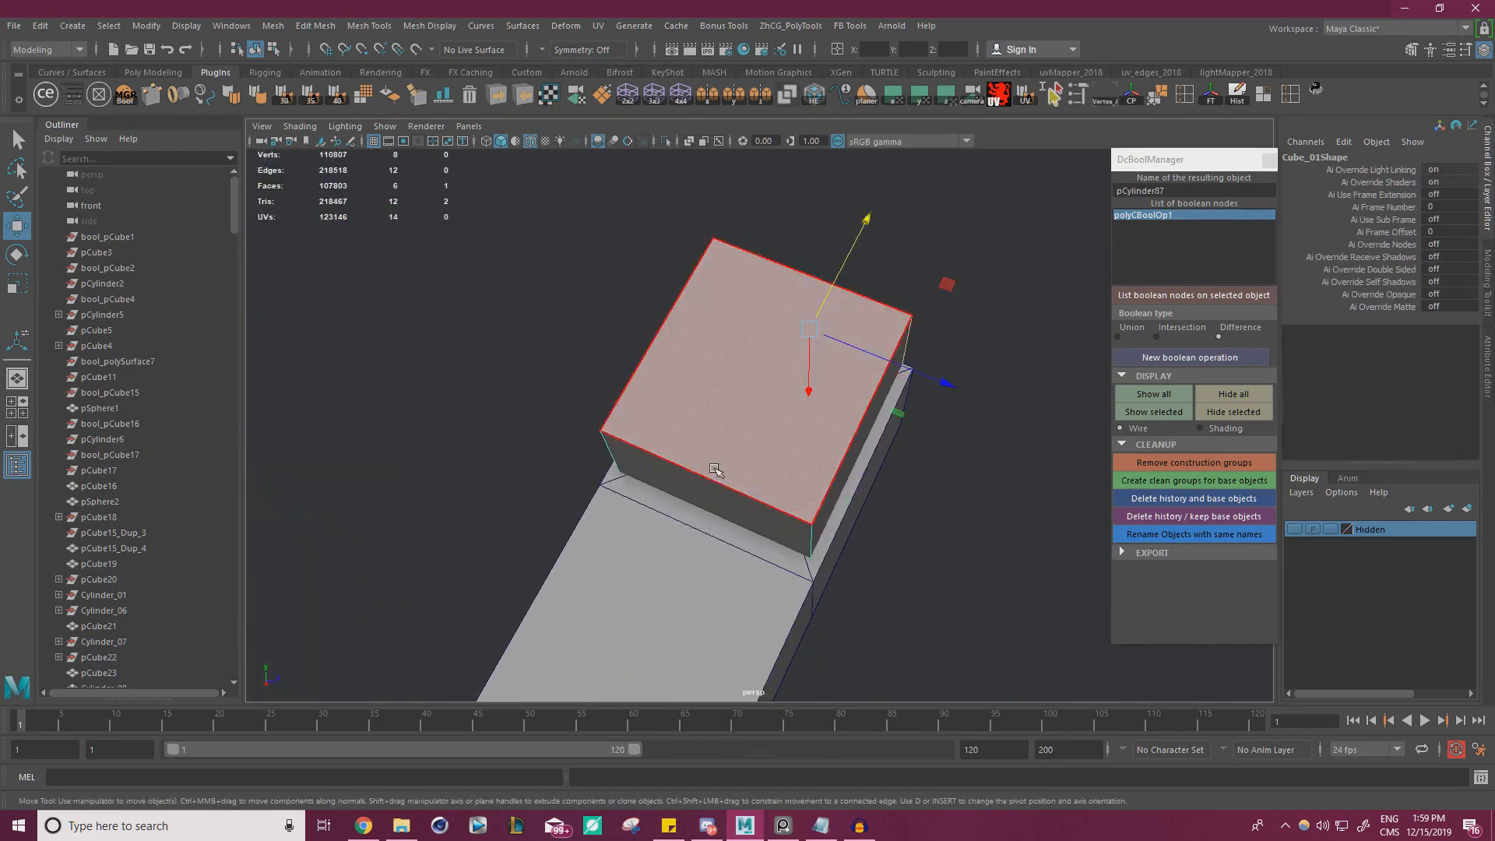
{"action": "left_click", "coordinate": [717, 475]}
{"action": "left_click_drag", "start_coordinate": [767, 452], "coordinate": [795, 395]}
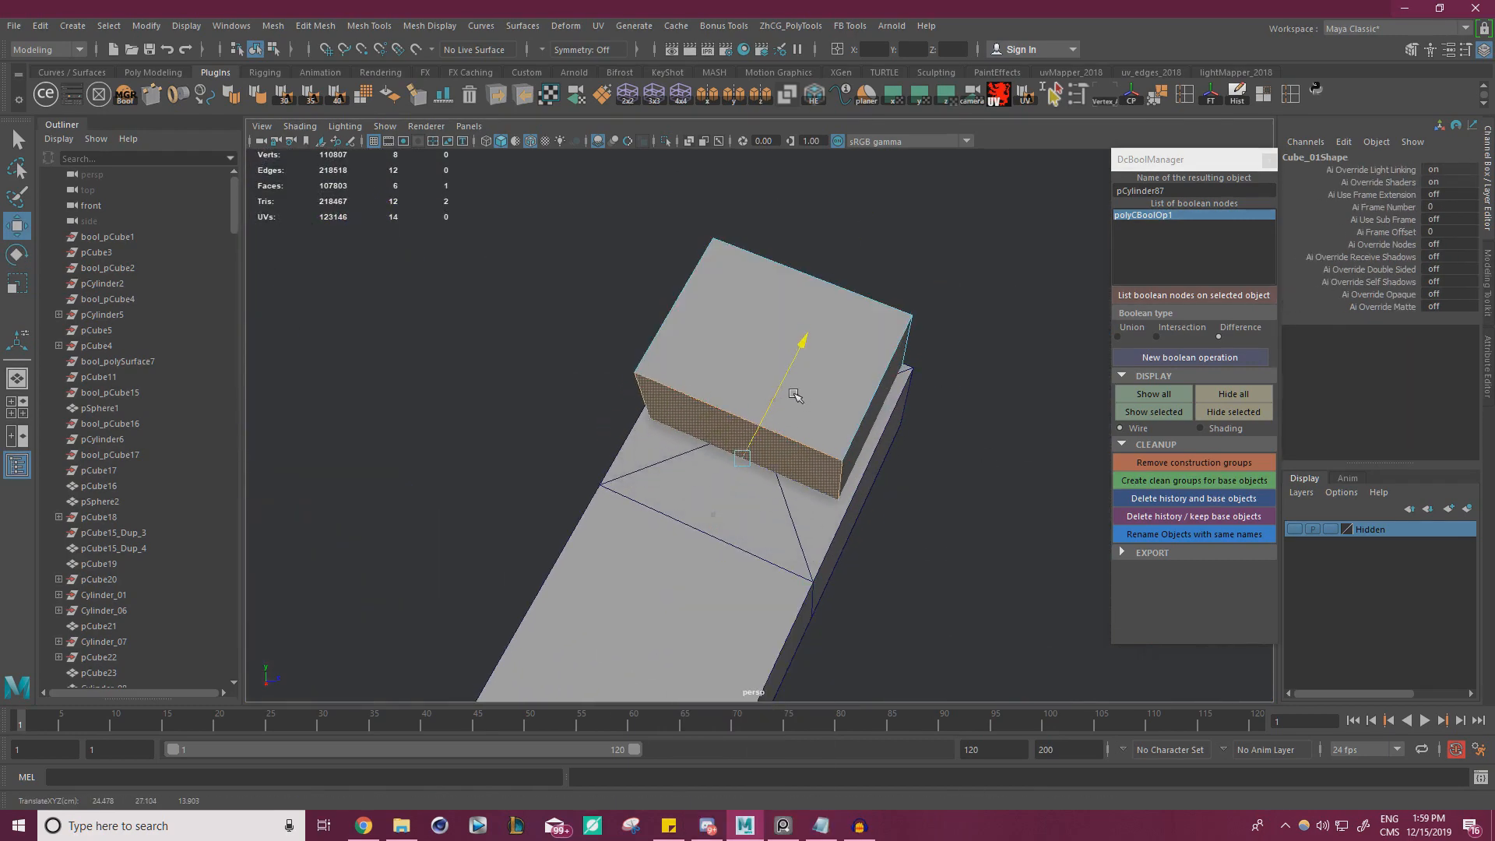
Place the reference photo beside the model and compare the cube on the bracket with the photographed rail end
{"action": "scroll", "coordinate": [794, 395], "scroll_direction": "down", "scroll_amount": 4}
{"action": "left_click_drag", "start_coordinate": [558, 423], "coordinate": [460, 417], "text": "alt"}
{"action": "mouse_move", "coordinate": [1, 495]}
{"action": "right_mouse_down"}
{"action": "mouse_move", "coordinate": [104, 479]}
{"action": "mouse_move", "coordinate": [18, 502]}
{"action": "right_mouse_up"}
{"action": "scroll", "coordinate": [222, 441], "scroll_direction": "up", "scroll_amount": 2}
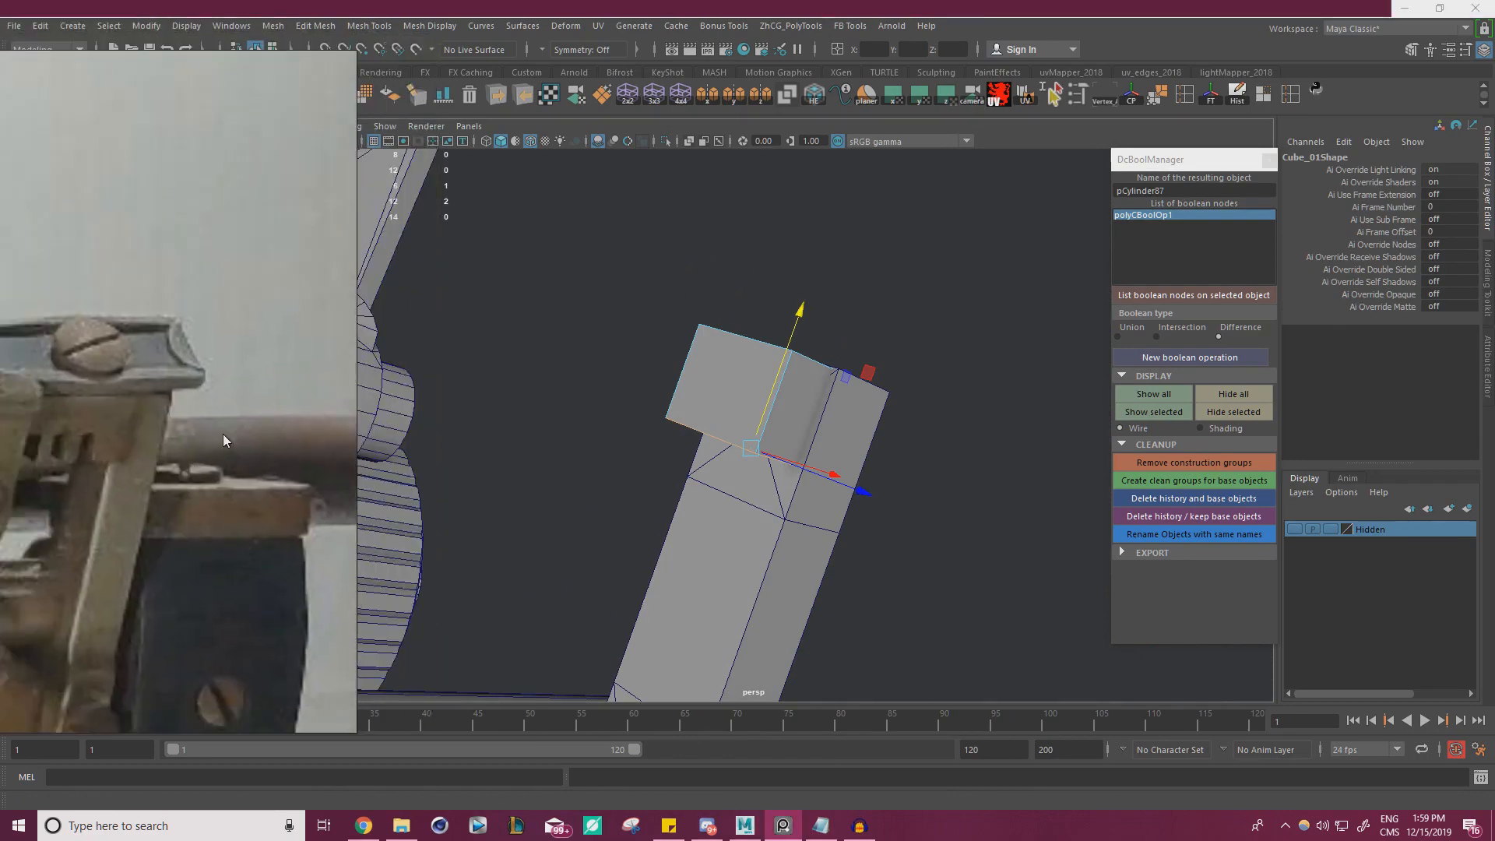
{"action": "middle_click_drag", "start_coordinate": [224, 436], "coordinate": [259, 217]}
{"action": "right_click_drag", "start_coordinate": [254, 217], "coordinate": [263, 509]}
{"action": "scroll", "coordinate": [830, 440], "scroll_direction": "down", "scroll_amount": 2}
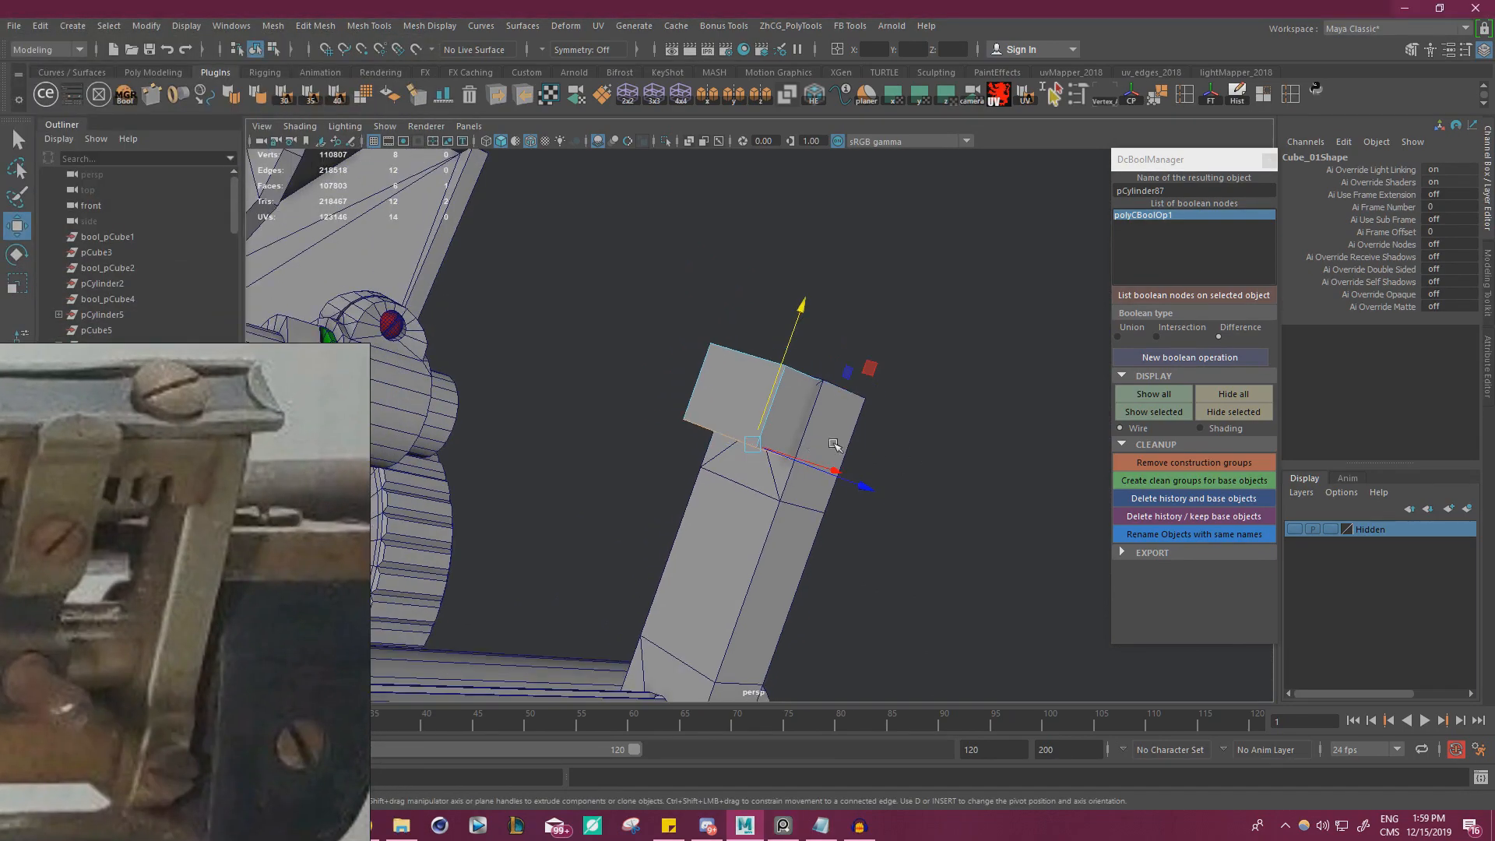
{"action": "left_click_drag", "start_coordinate": [835, 445], "coordinate": [705, 395], "text": "alt"}
{"action": "scroll", "coordinate": [724, 405], "scroll_direction": "up", "scroll_amount": 3}
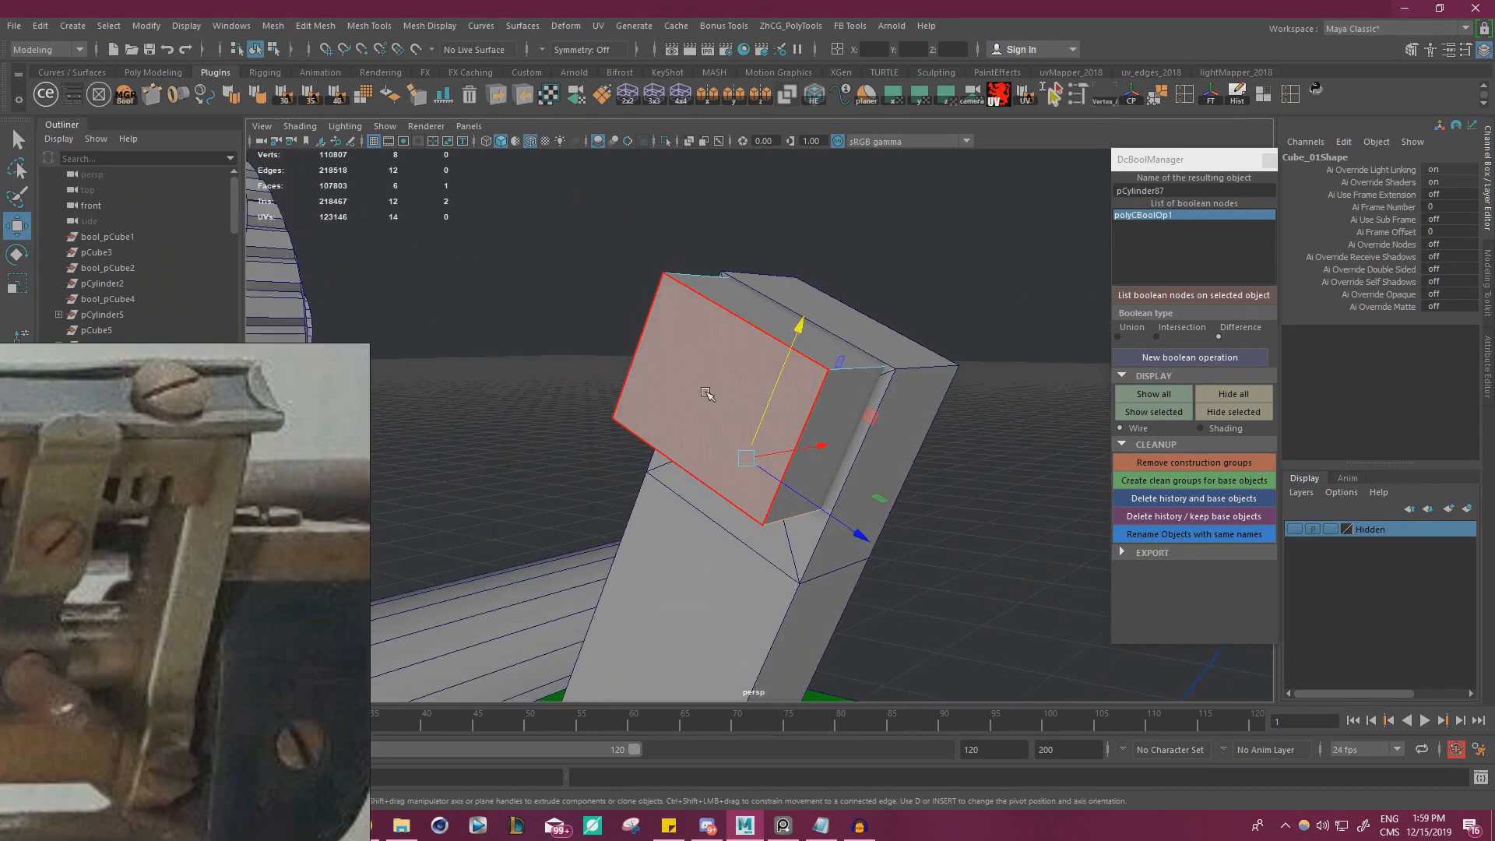
{"action": "left_click", "coordinate": [721, 399]}
{"action": "key", "text": "f"}
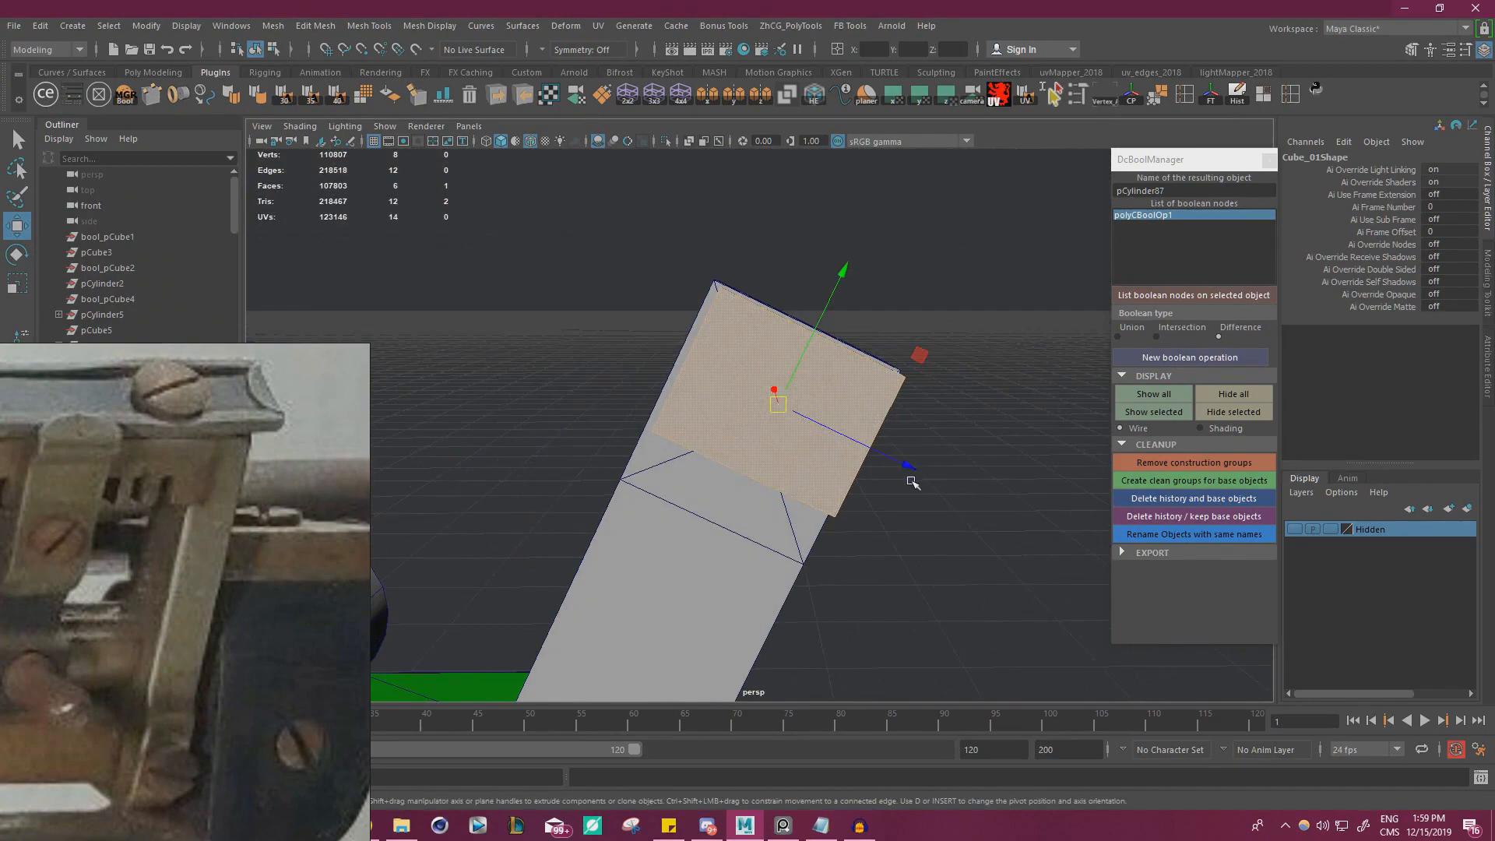
{"action": "key", "text": "r"}
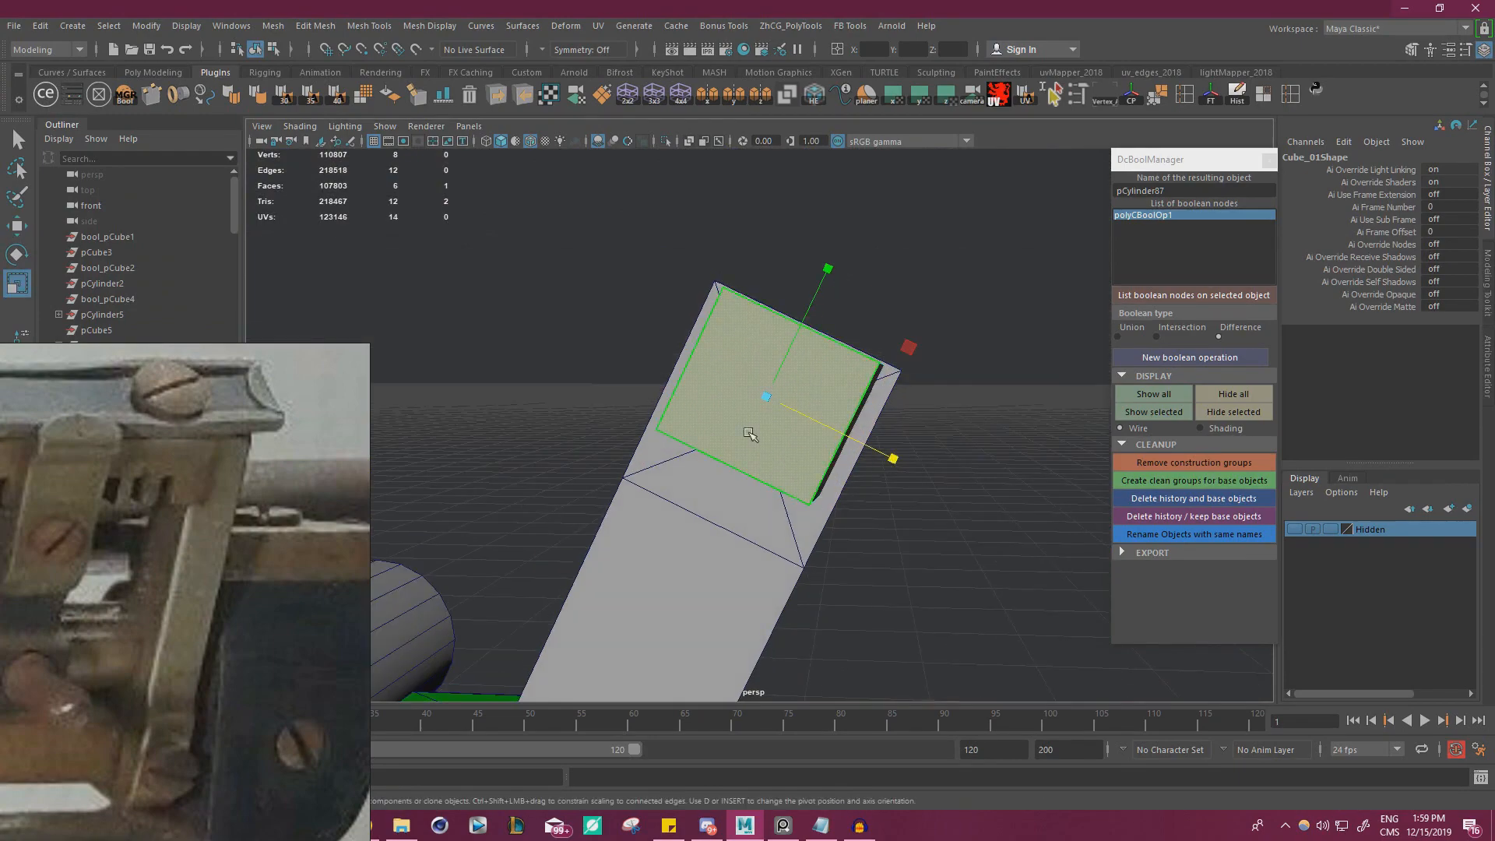
{"action": "key", "text": "w"}
{"action": "key", "text": "ctrl+z"}
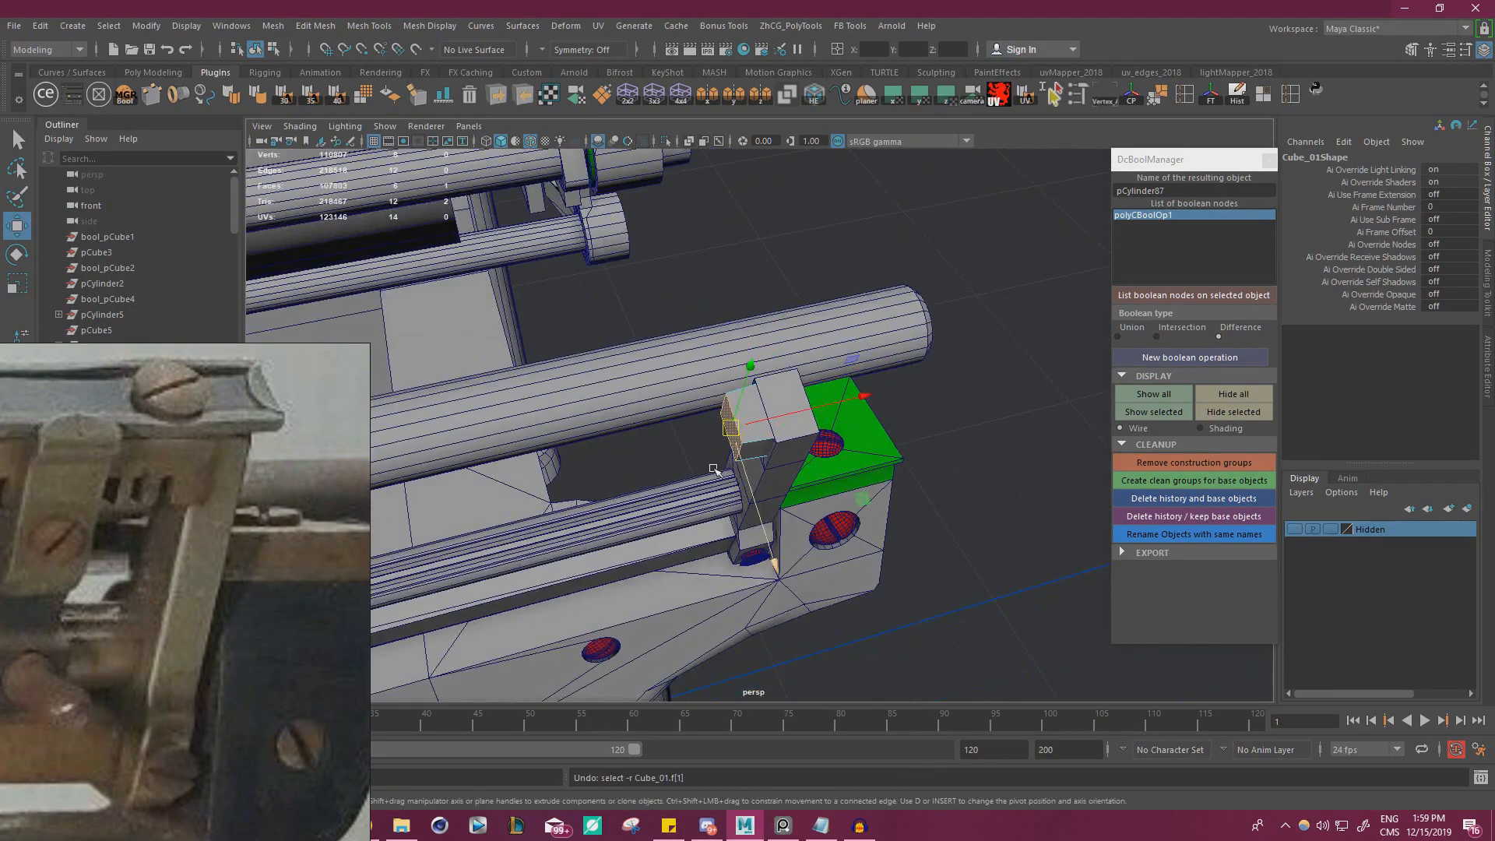
{"action": "key", "text": "ctrl+z"}
Try to lengthen the cube by moving its inner end face away from the bracket, and undo the move
{"action": "left_click_drag", "start_coordinate": [715, 470], "coordinate": [833, 517], "text": "alt"}
{"action": "key", "text": "r"}
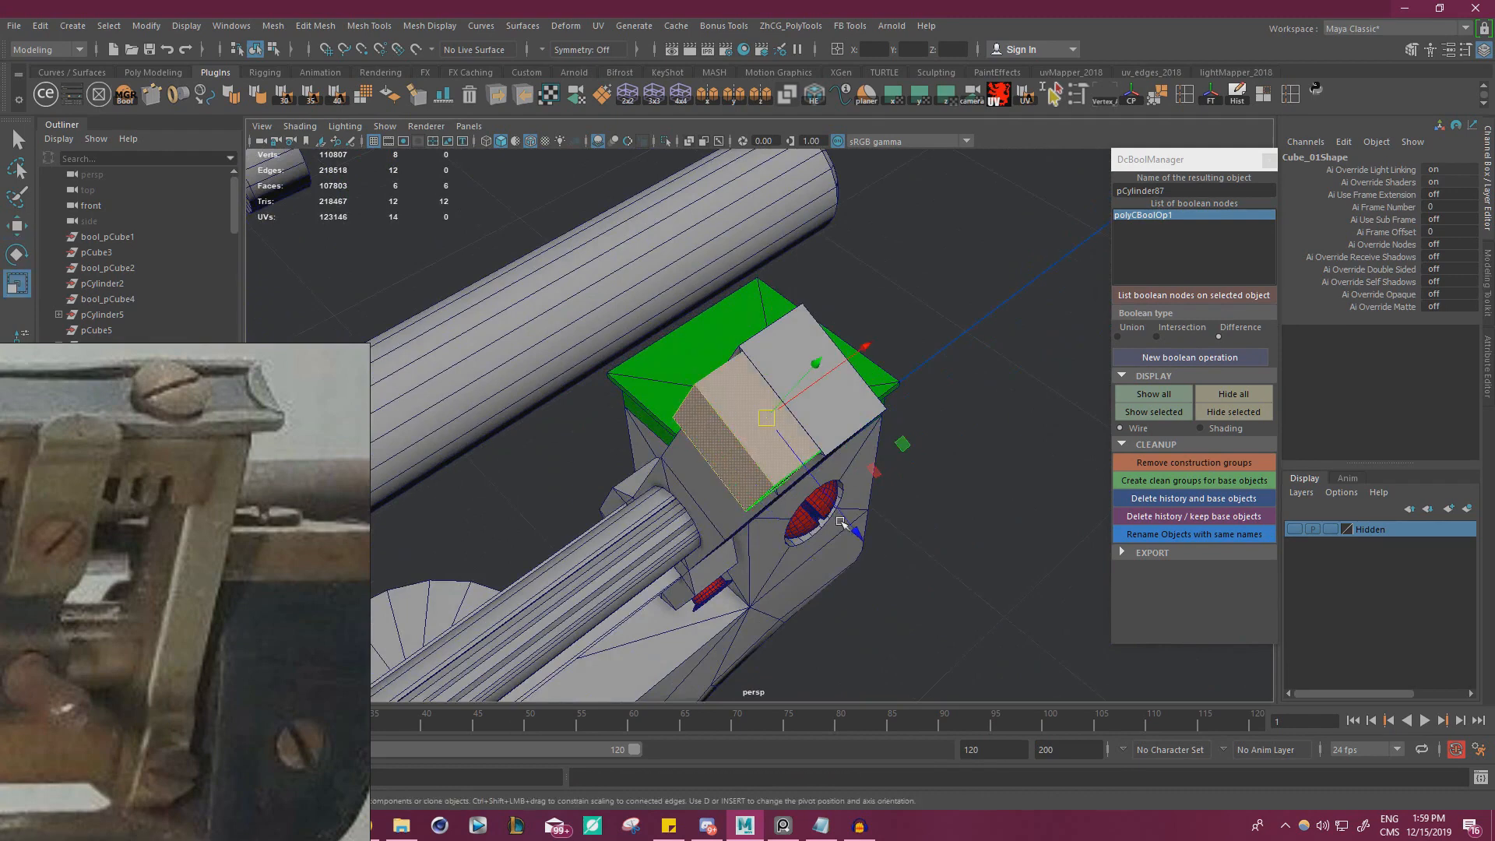
{"action": "key", "text": "w"}
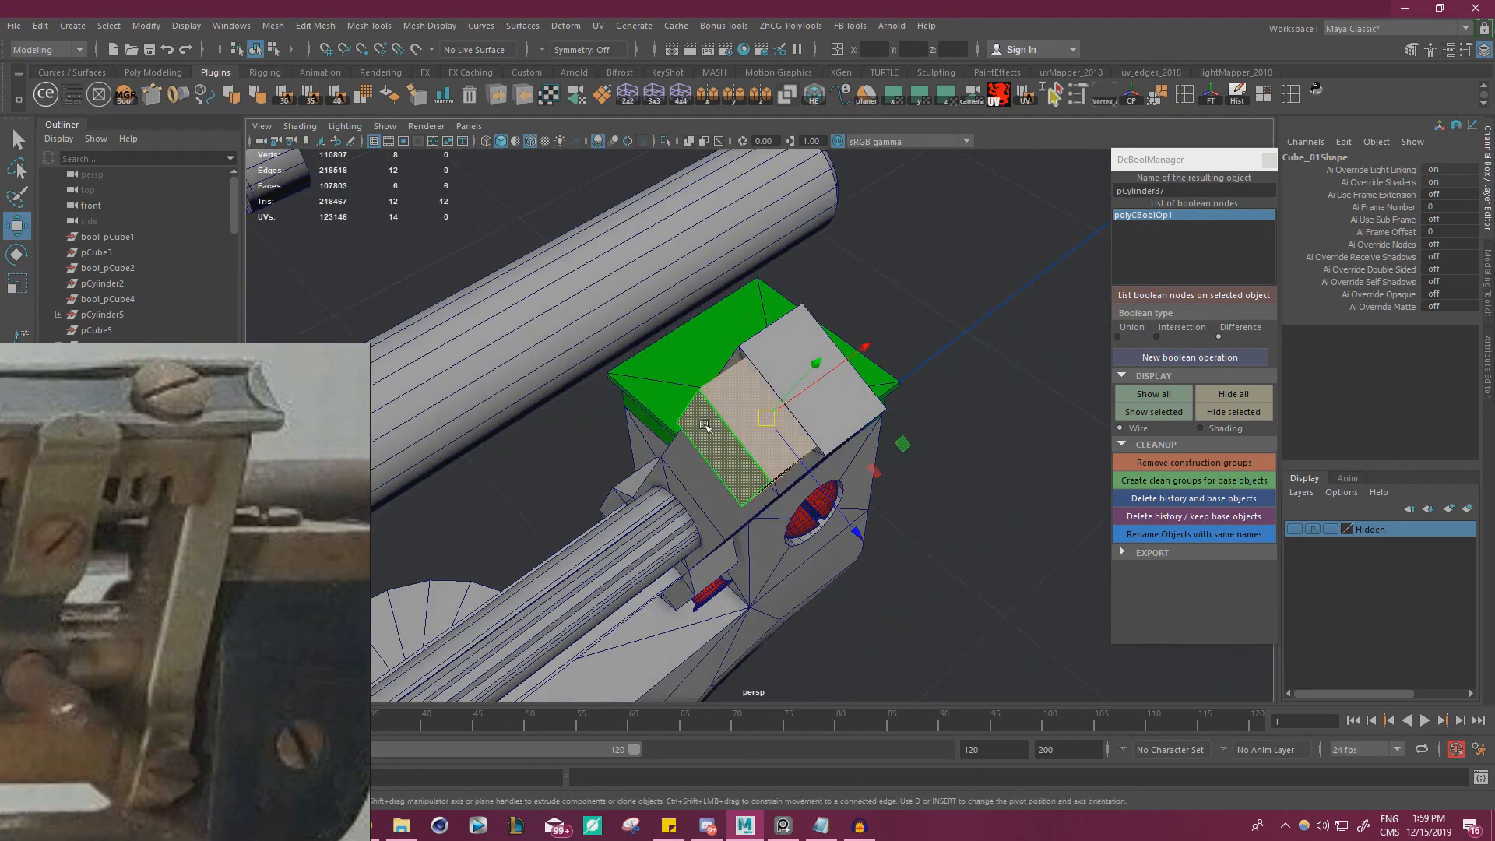
{"action": "left_click_drag", "start_coordinate": [851, 357], "coordinate": [580, 553]}
{"action": "key", "text": "ctrl+z"}
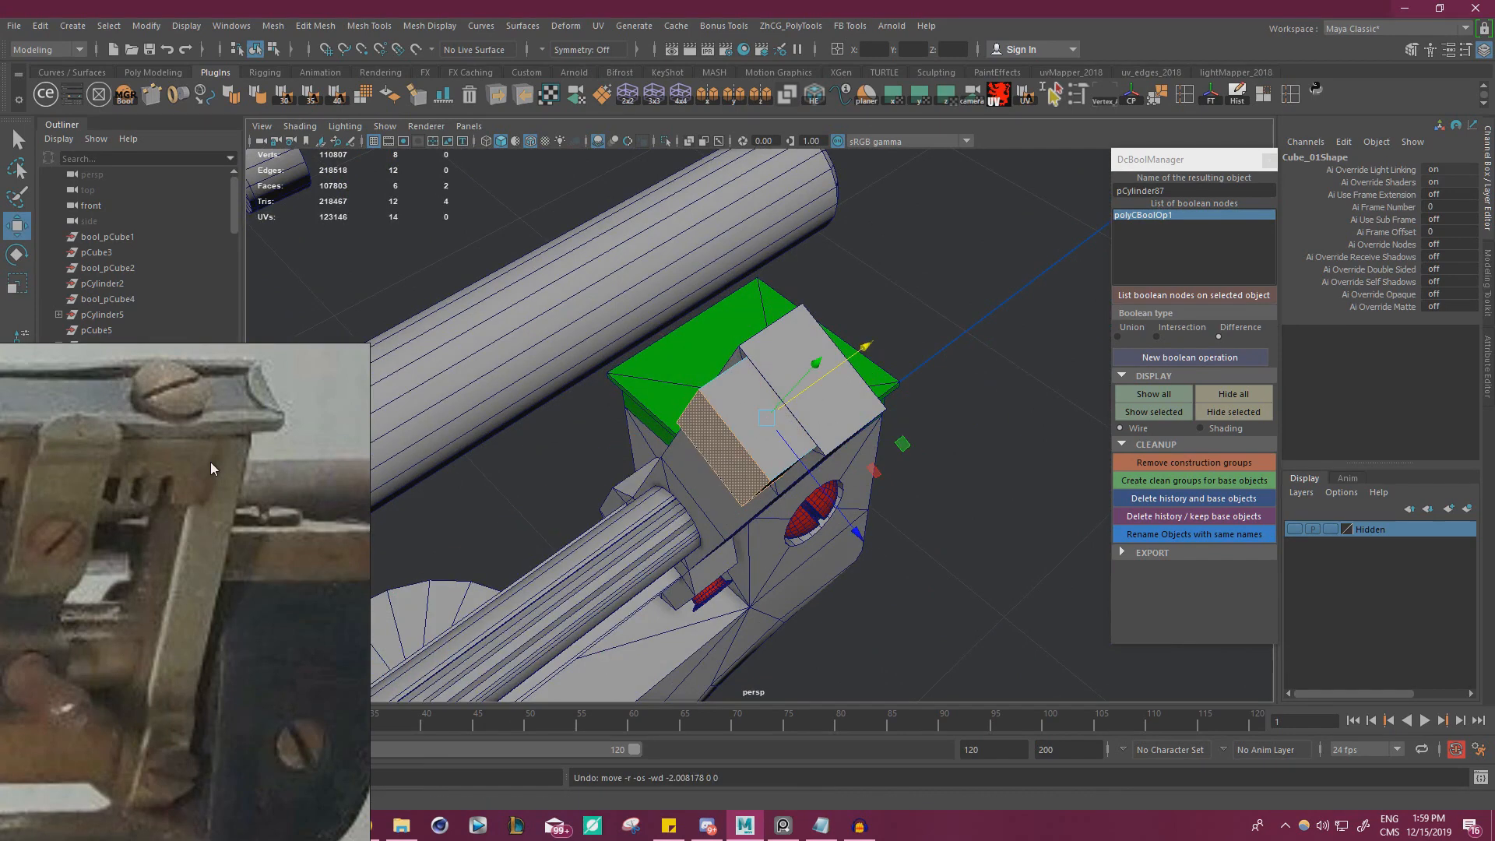
Check the photographed rail end, snap the cube's front face to the bracket's front edge, and set it slightly back
{"action": "right_click_drag", "start_coordinate": [178, 475], "coordinate": [605, 352]}
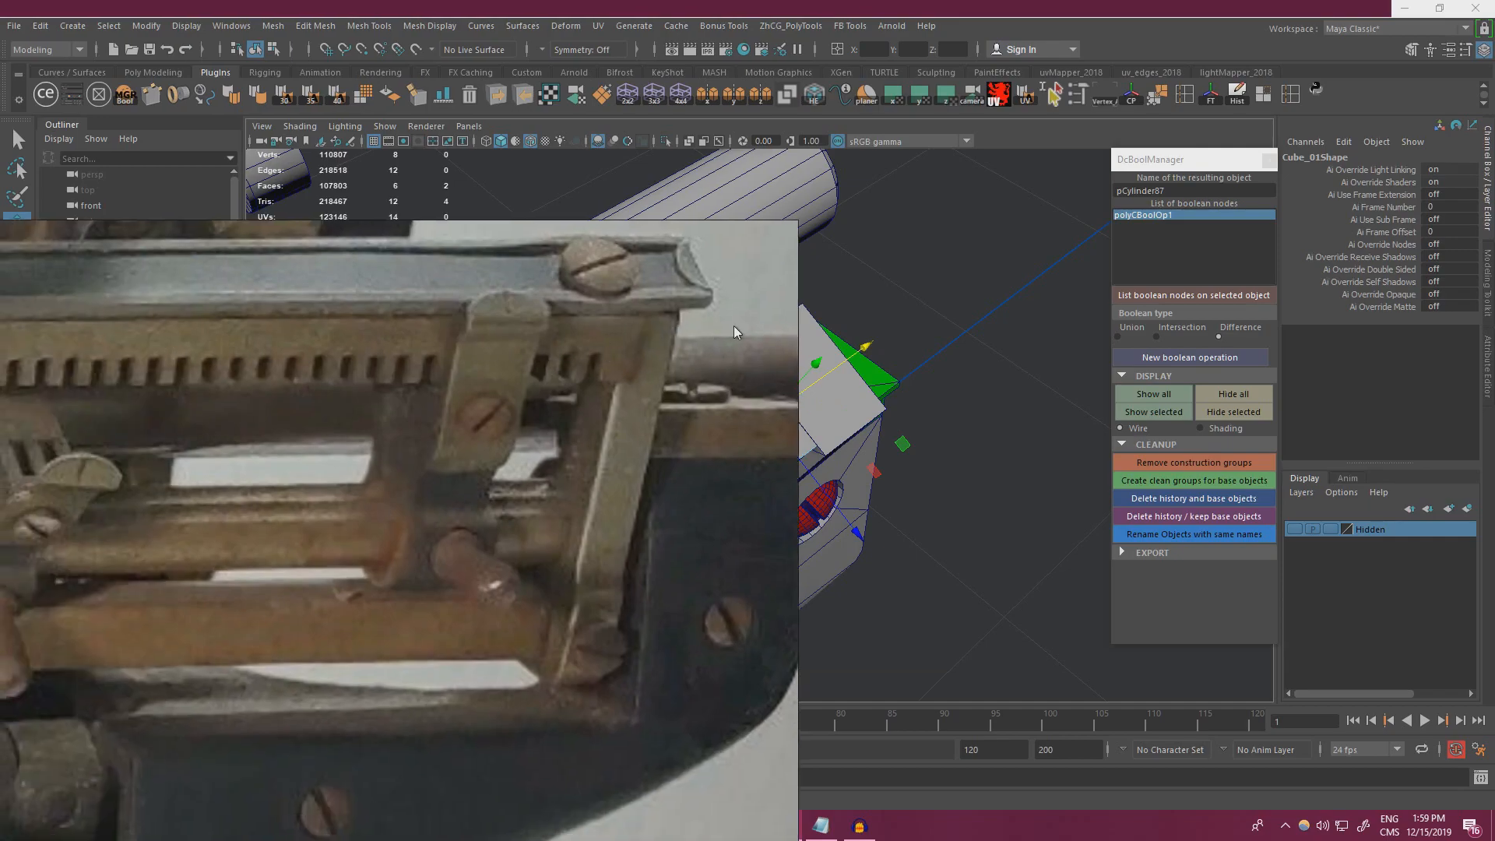
{"action": "right_click_drag", "start_coordinate": [734, 325], "coordinate": [0, 353]}
{"action": "left_click_drag", "start_coordinate": [786, 498], "coordinate": [864, 460], "text": "alt"}
{"action": "scroll", "coordinate": [726, 409], "scroll_direction": "up", "scroll_amount": 2}
{"action": "left_click", "coordinate": [727, 421]}
{"action": "key", "text": "v"}
{"action": "left_click_drag", "start_coordinate": [763, 436], "coordinate": [794, 366]}
{"action": "left_click_drag", "start_coordinate": [821, 495], "coordinate": [818, 491]}
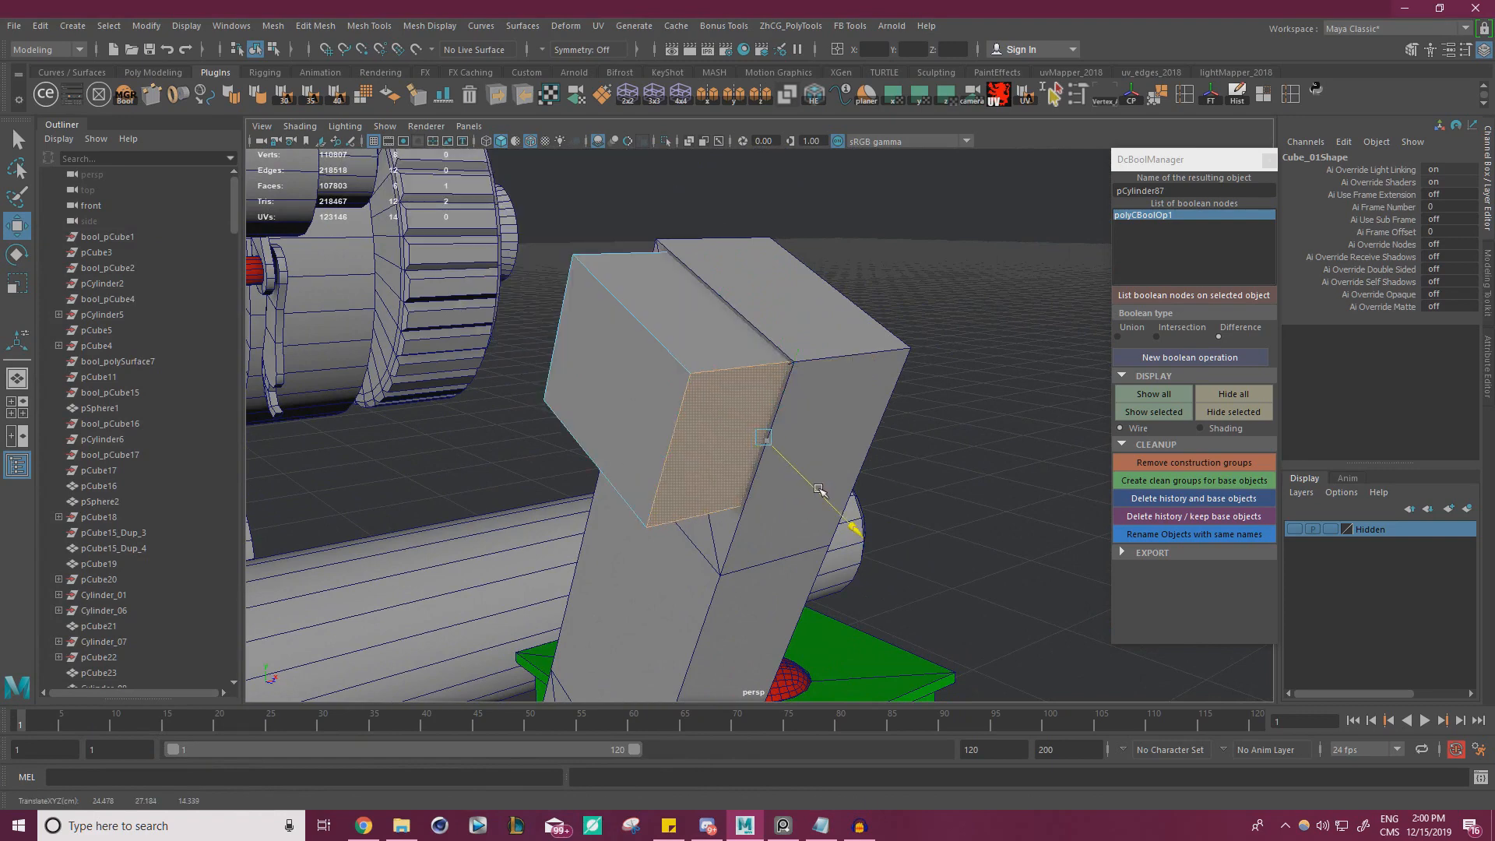
Extend the cube's inner end face along the carriage toward the opposite side of the typewriter to form a long rail
{"action": "left_click_drag", "start_coordinate": [620, 454], "coordinate": [774, 458], "text": "alt"}
{"action": "left_click", "coordinate": [718, 390]}
{"action": "left_click_drag", "start_coordinate": [763, 384], "coordinate": [795, 415], "text": "alt"}
{"action": "scroll", "coordinate": [749, 440], "scroll_direction": "down", "scroll_amount": 3}
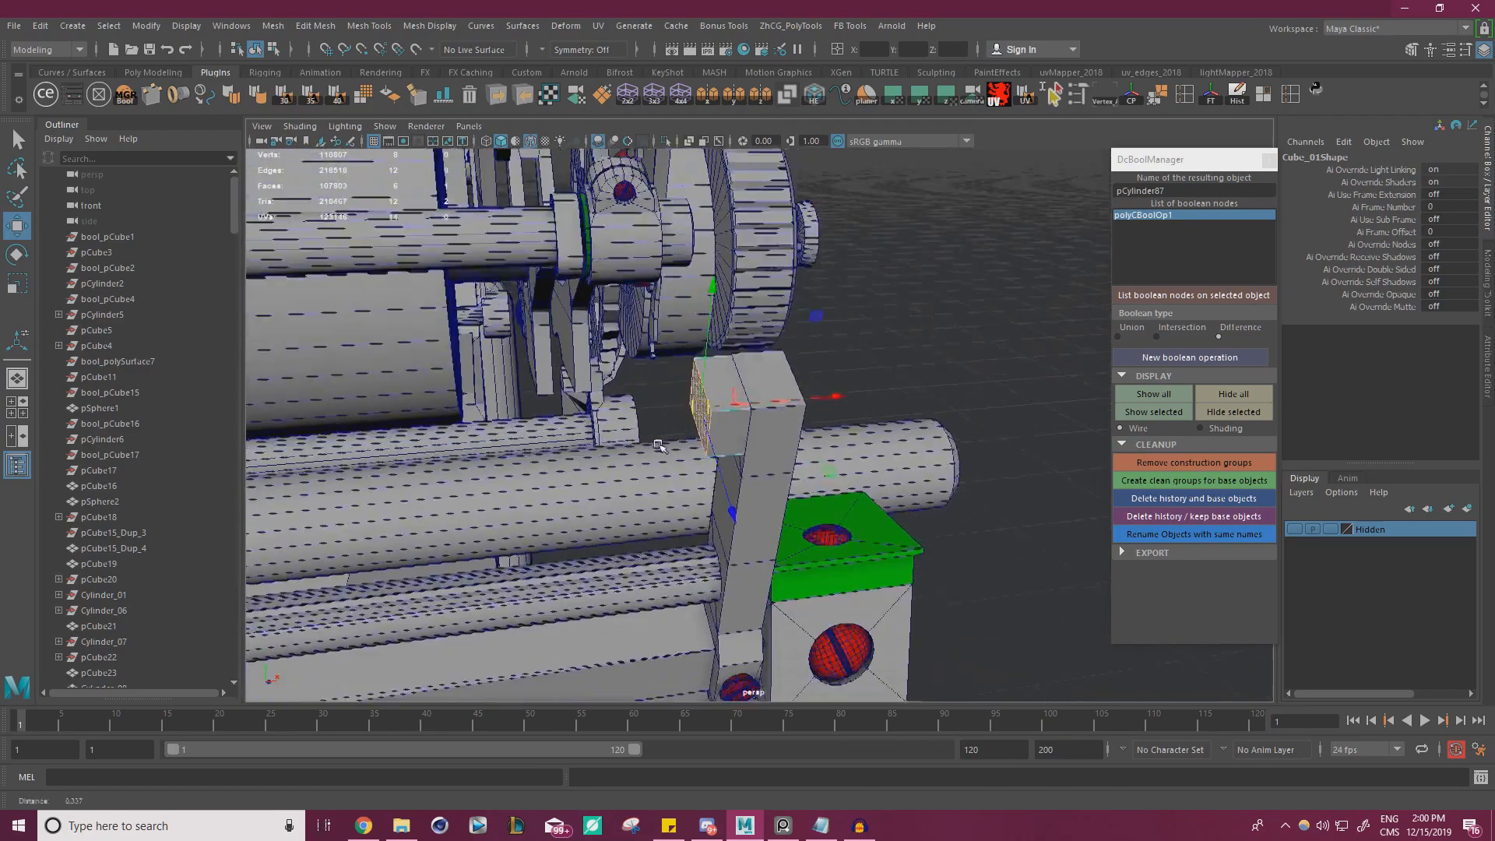
{"action": "left_click_drag", "start_coordinate": [748, 441], "coordinate": [730, 428], "text": "alt"}
{"action": "scroll", "coordinate": [730, 427], "scroll_direction": "down", "scroll_amount": 6}
{"action": "left_click_drag", "start_coordinate": [882, 427], "coordinate": [444, 408]}
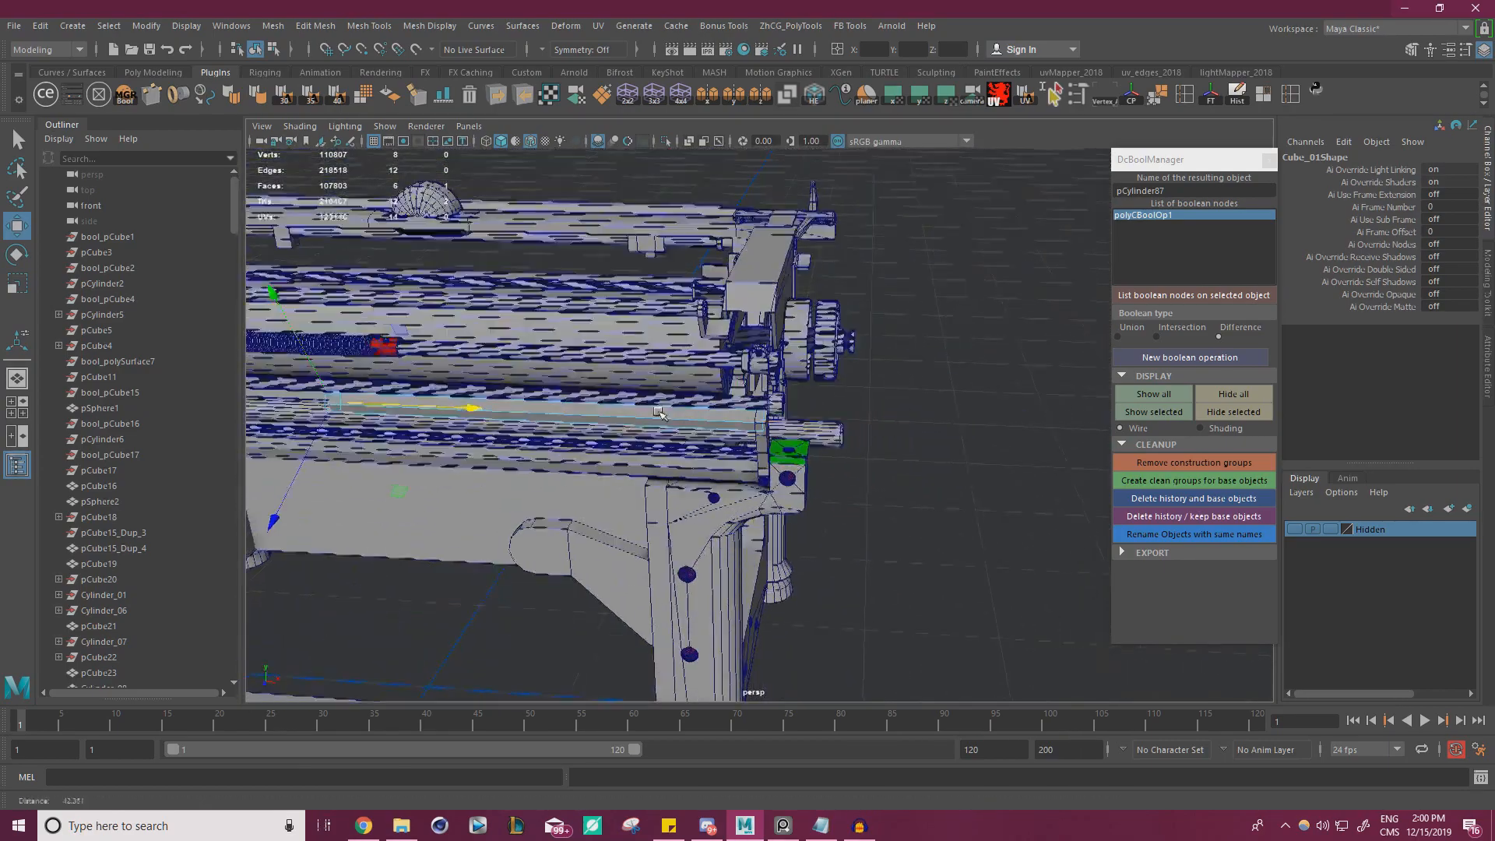
{"action": "middle_click_drag", "start_coordinate": [444, 408], "coordinate": [865, 405], "text": "alt"}
{"action": "scroll", "coordinate": [864, 405], "scroll_direction": "down", "scroll_amount": 3}
{"action": "left_click_drag", "start_coordinate": [865, 405], "coordinate": [580, 389], "text": "alt"}
{"action": "scroll", "coordinate": [574, 412], "scroll_direction": "up", "scroll_amount": 4}
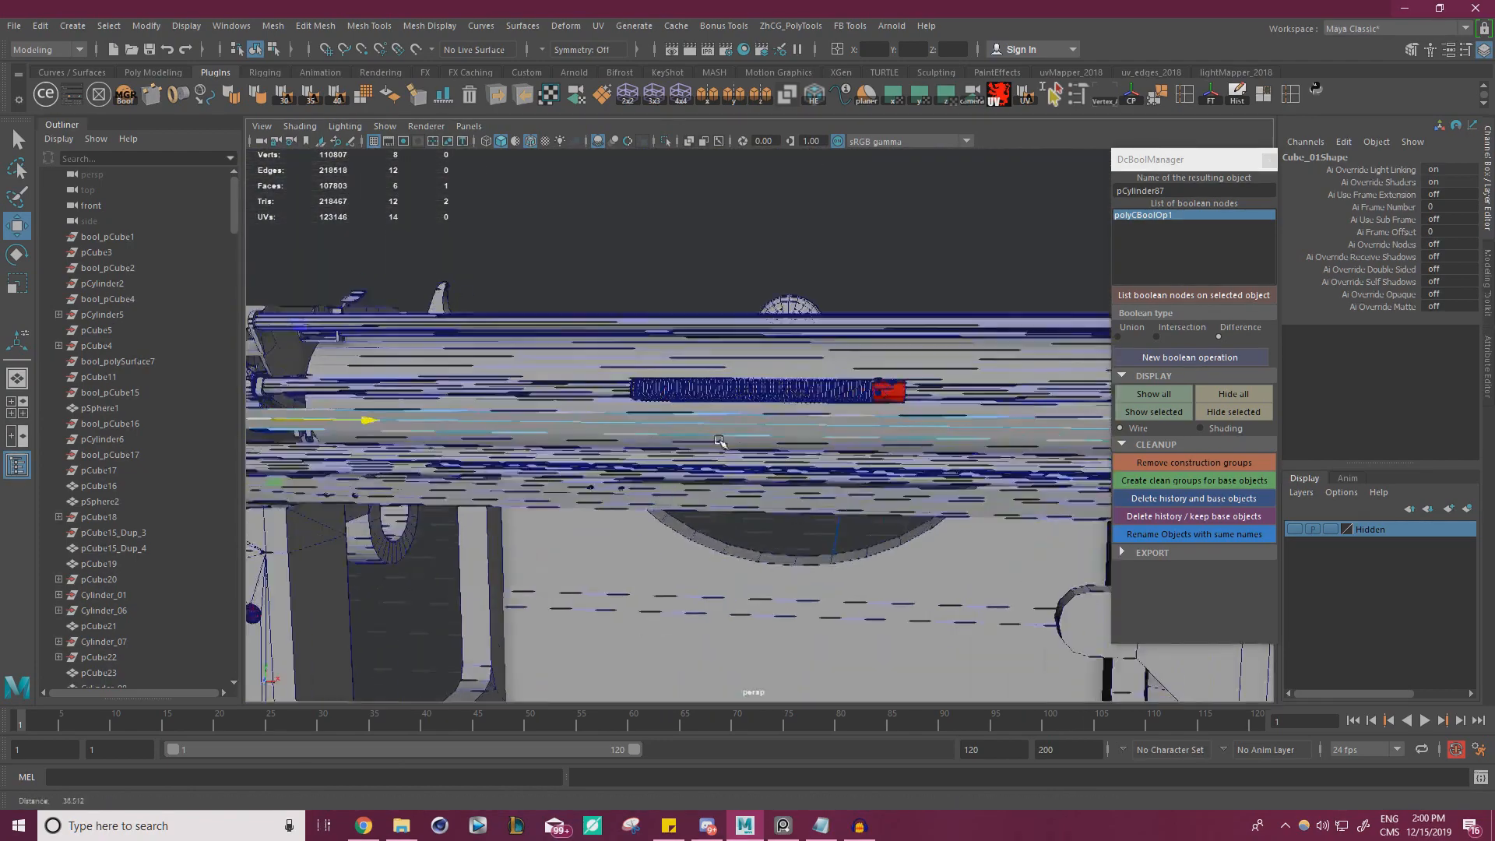
Move the rail's far end face out to the inner edge of the green-topped block on the opposite side
{"action": "middle_click_drag", "start_coordinate": [580, 397], "coordinate": [907, 440], "text": "alt"}
{"action": "left_click_drag", "start_coordinate": [908, 440], "coordinate": [911, 474], "text": "alt"}
{"action": "scroll", "coordinate": [911, 473], "scroll_direction": "up", "scroll_amount": 4}
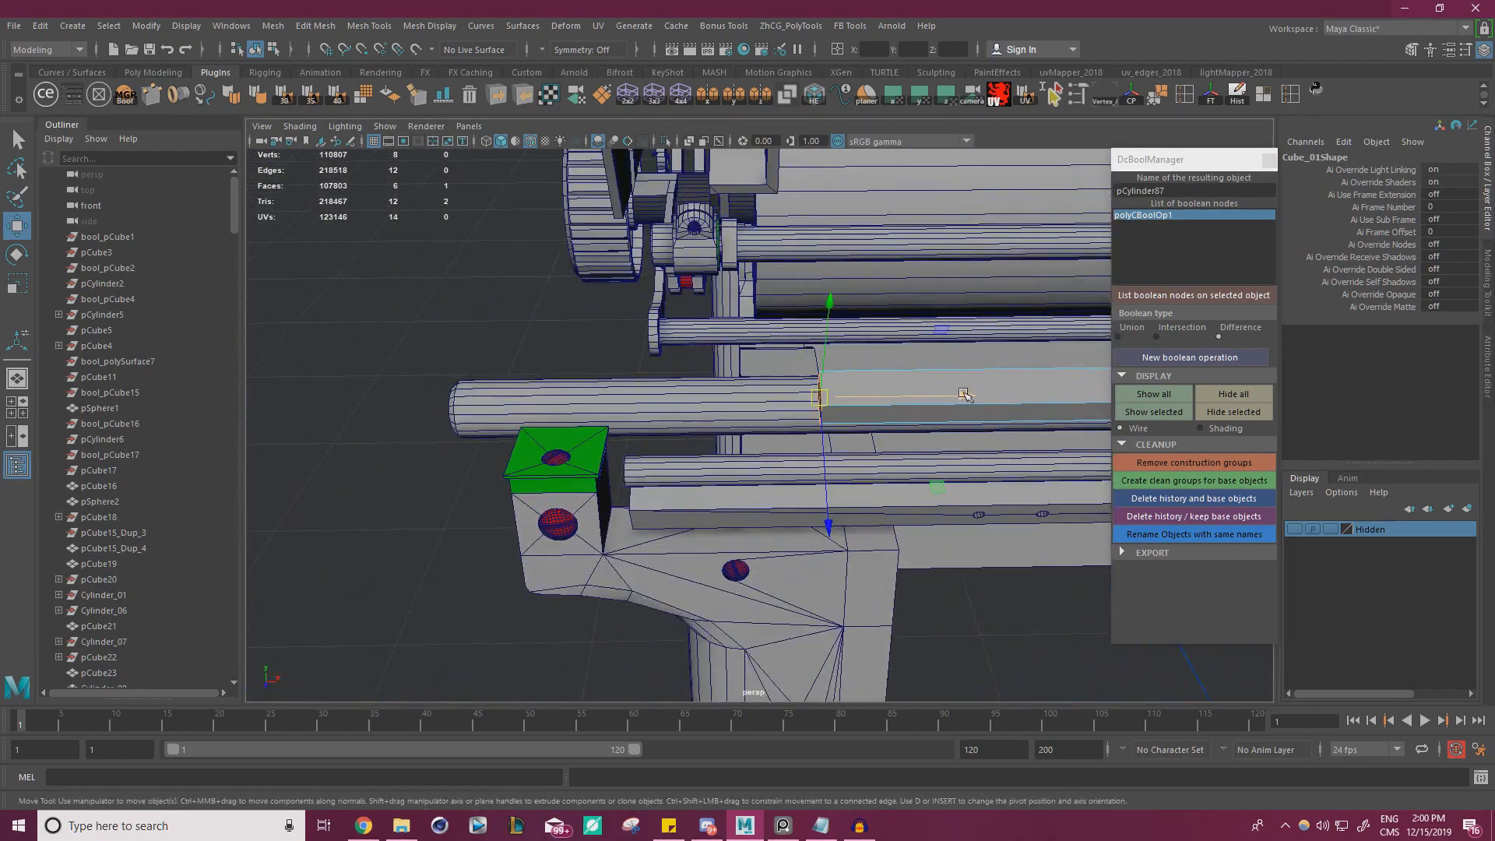
{"action": "left_click_drag", "start_coordinate": [964, 394], "coordinate": [653, 456]}
{"action": "right_click_drag", "start_coordinate": [452, 312], "coordinate": [501, 277]}
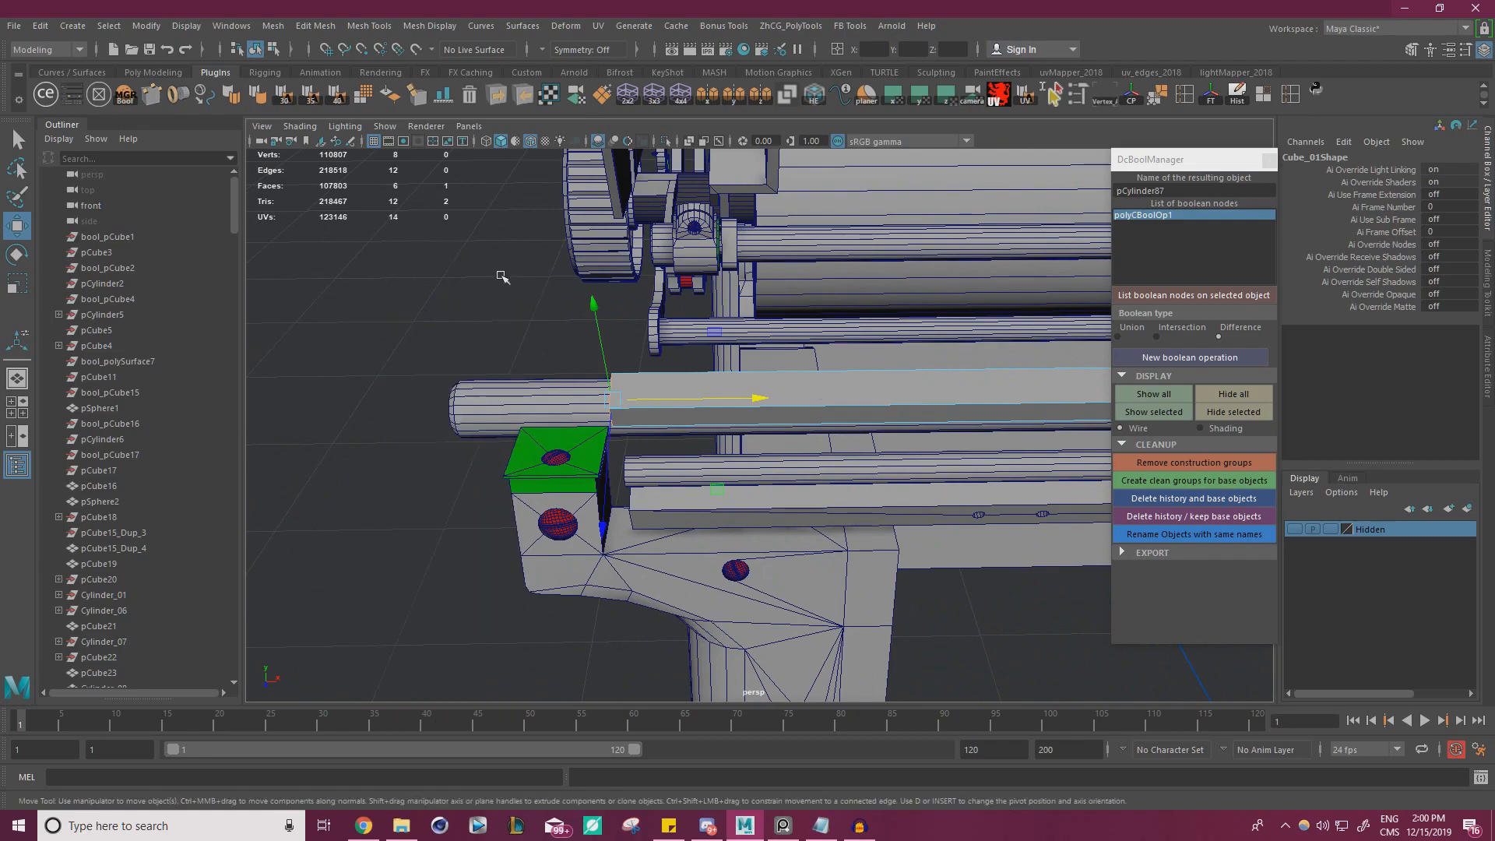
{"action": "left_click", "coordinate": [562, 331]}
Examine where the long rail meets the slanted end bracket and compare the joint with the reference photo
{"action": "scroll", "coordinate": [561, 331], "scroll_direction": "down", "scroll_amount": 5}
{"action": "middle_click_drag", "start_coordinate": [1079, 343], "coordinate": [672, 364], "text": "alt"}
{"action": "left_click_drag", "start_coordinate": [672, 364], "coordinate": [737, 336], "text": "alt"}
{"action": "middle_click_drag", "start_coordinate": [935, 374], "coordinate": [701, 405], "text": "alt"}
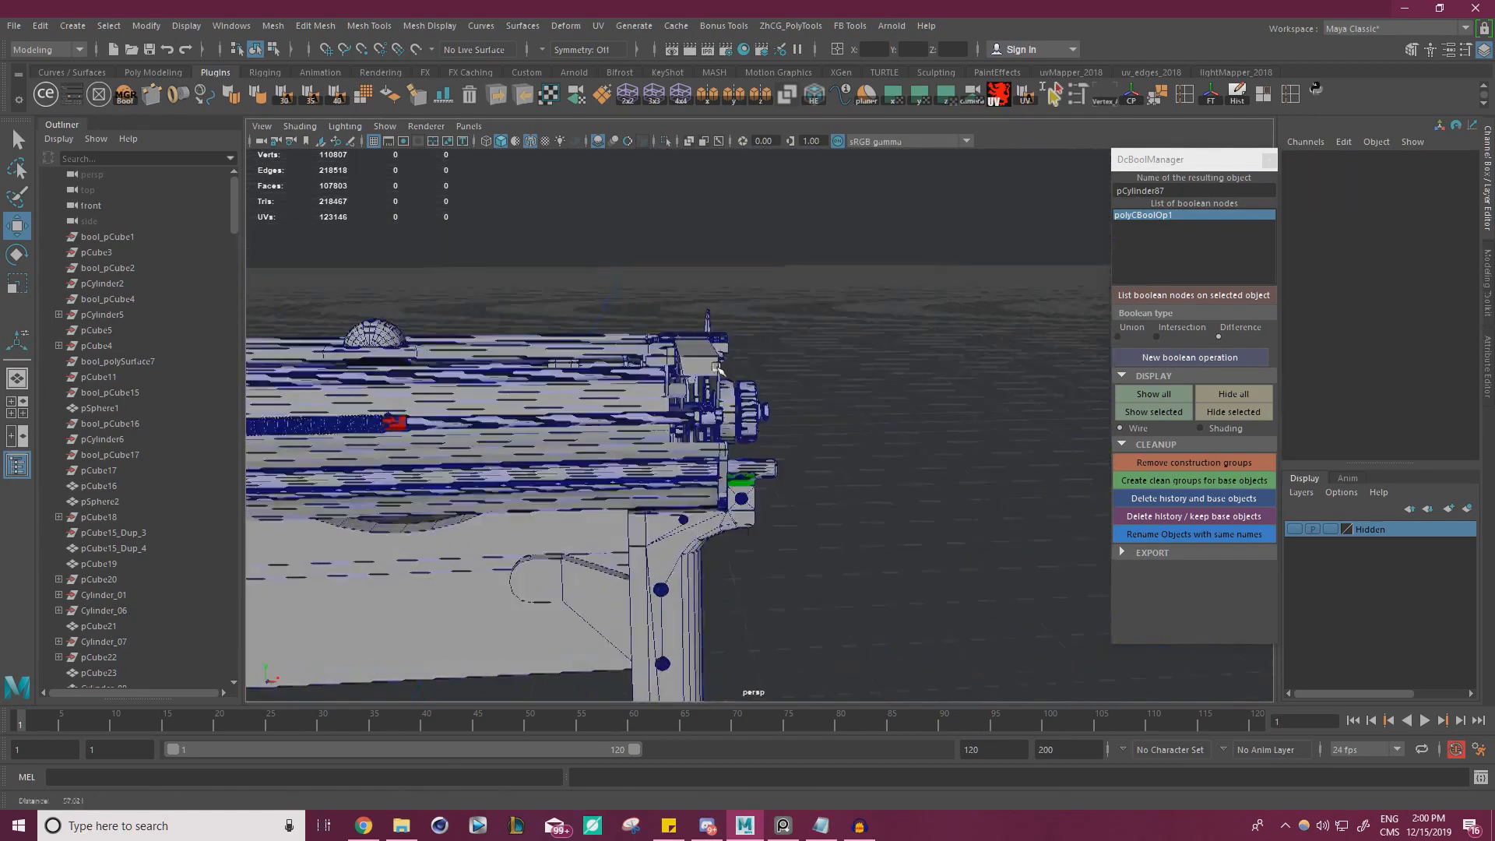
{"action": "scroll", "coordinate": [761, 393], "scroll_direction": "up", "scroll_amount": 4}
{"action": "left_click_drag", "start_coordinate": [761, 393], "coordinate": [902, 421], "text": "alt"}
{"action": "middle_click_drag", "start_coordinate": [901, 421], "coordinate": [718, 357], "text": "alt"}
{"action": "scroll", "coordinate": [720, 356], "scroll_direction": "up", "scroll_amount": 3}
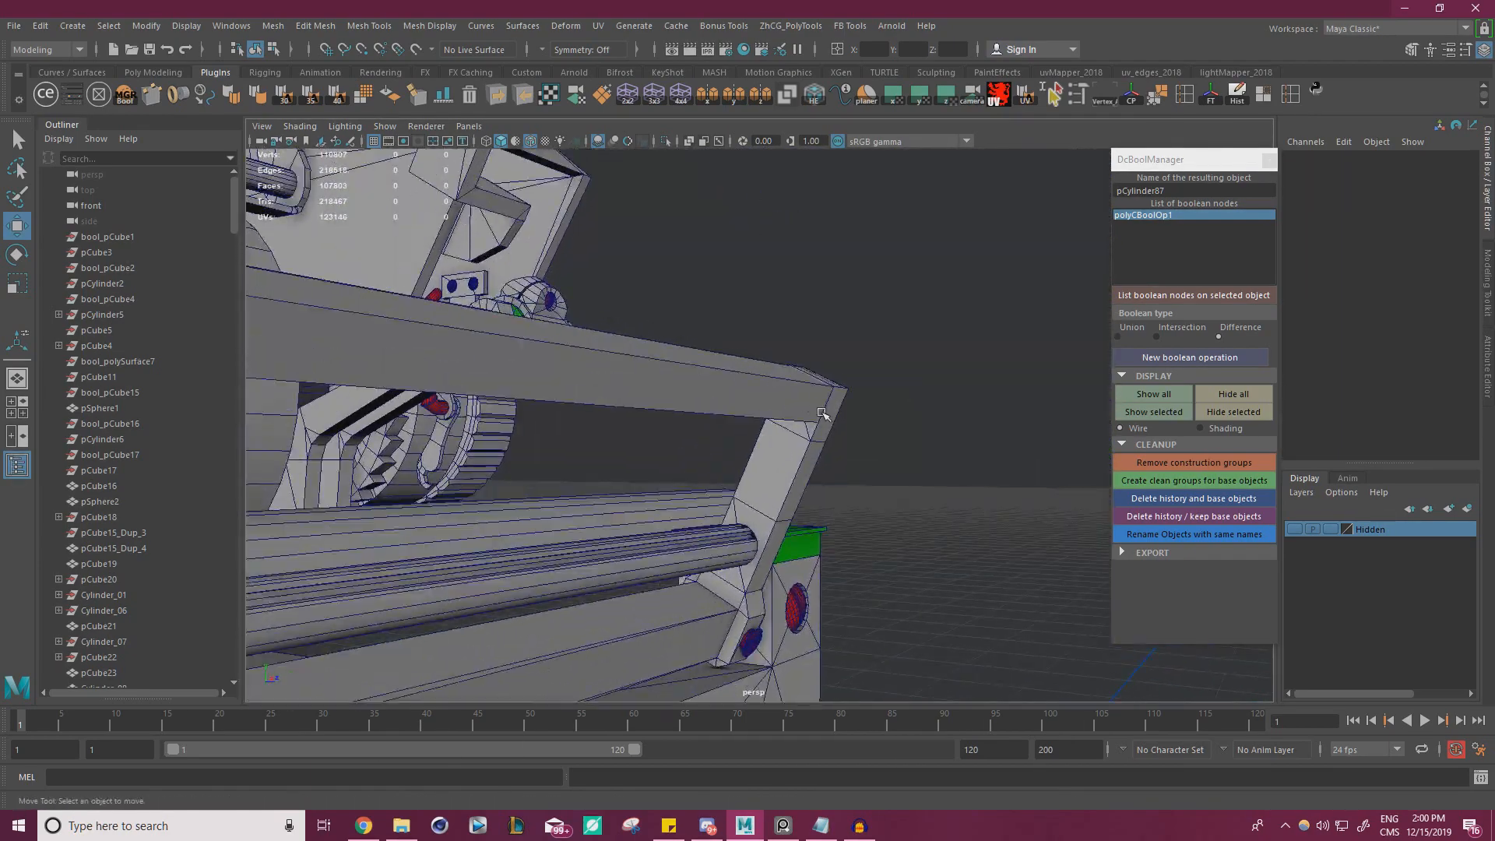
{"action": "left_click", "coordinate": [799, 408]}
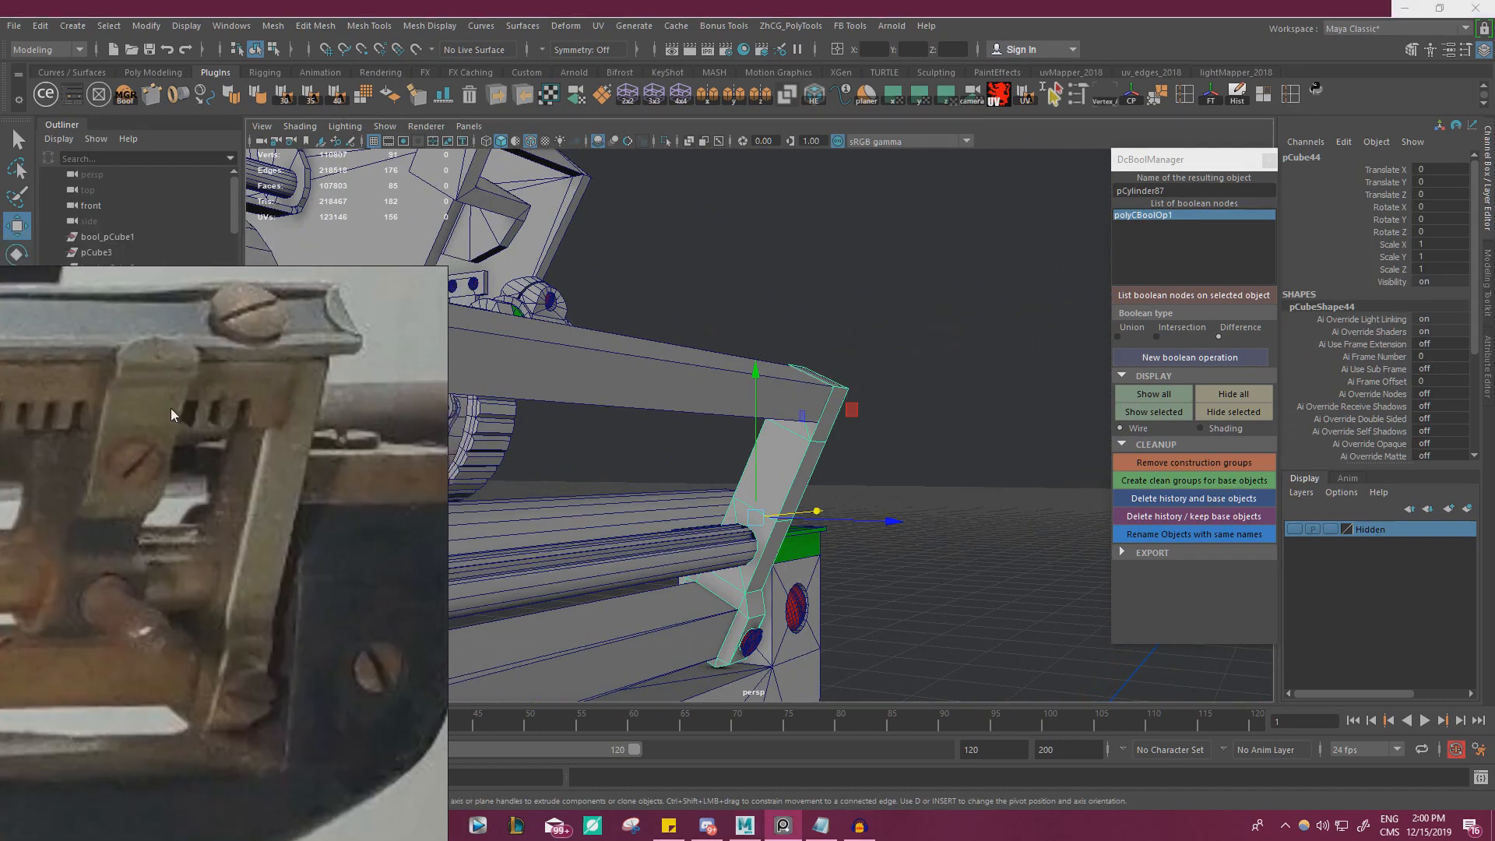
{"action": "middle_click_drag", "start_coordinate": [725, 400], "coordinate": [760, 473], "text": "alt"}
{"action": "scroll", "coordinate": [759, 473], "scroll_direction": "up", "scroll_amount": 3}
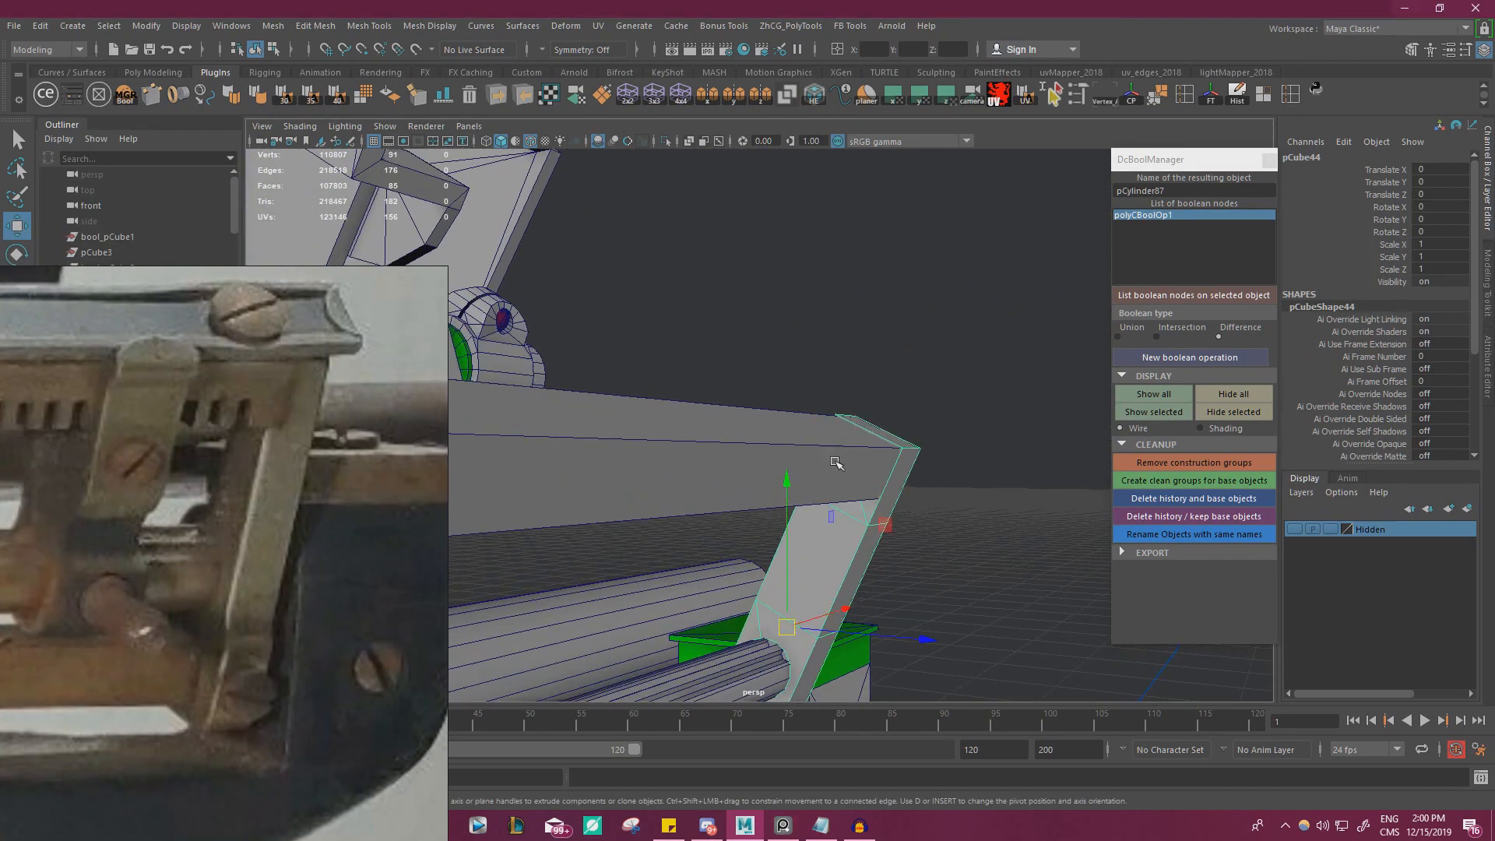
{"action": "left_click", "coordinate": [835, 462]}
{"action": "right_click_drag", "start_coordinate": [851, 421], "coordinate": [875, 484]}
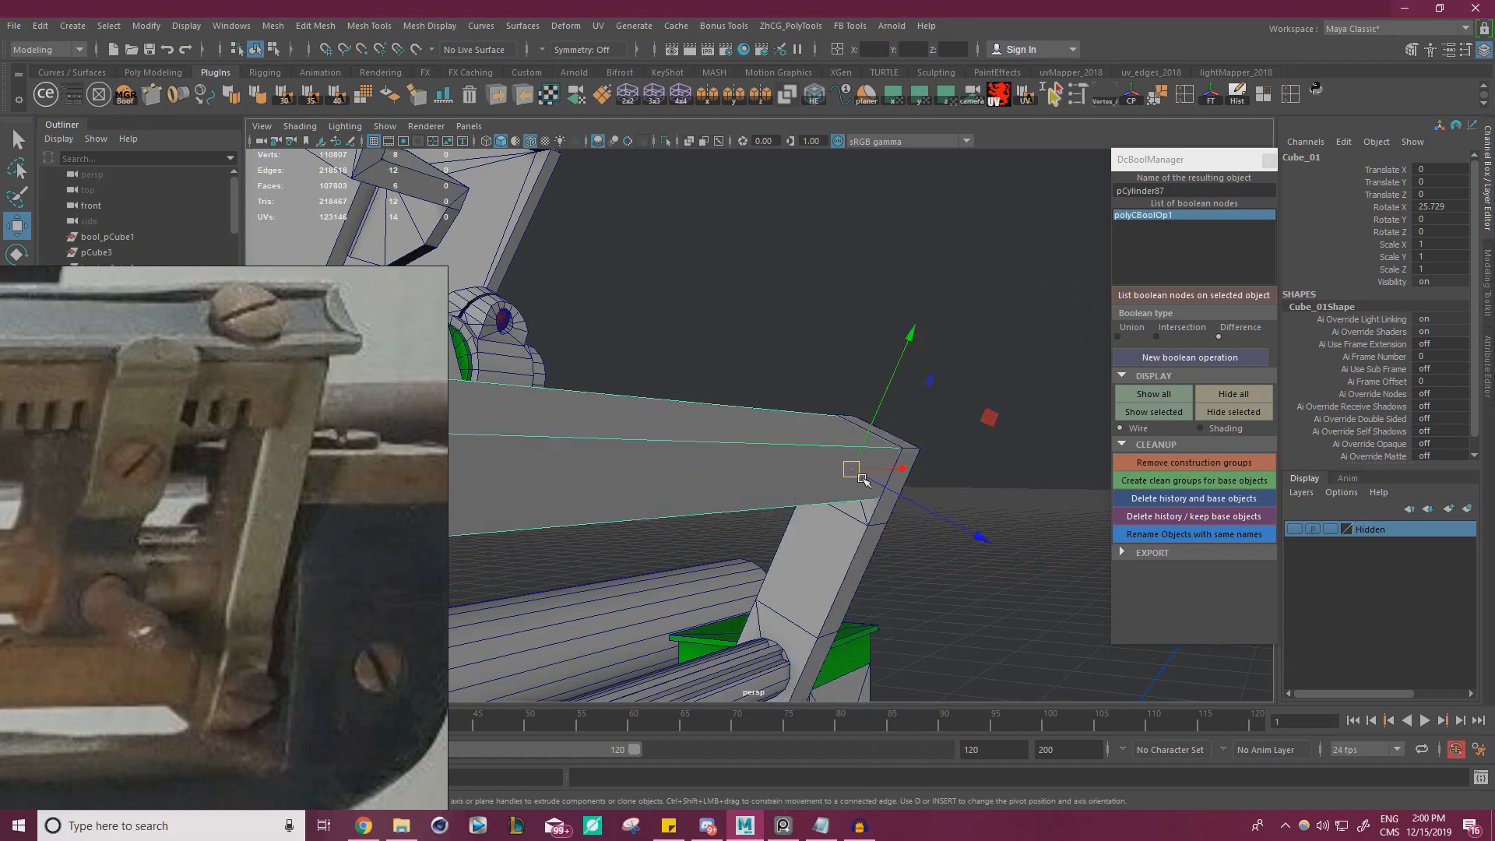
{"action": "right_click_drag", "start_coordinate": [785, 461], "coordinate": [844, 347]}
{"action": "left_click", "coordinate": [814, 294]}
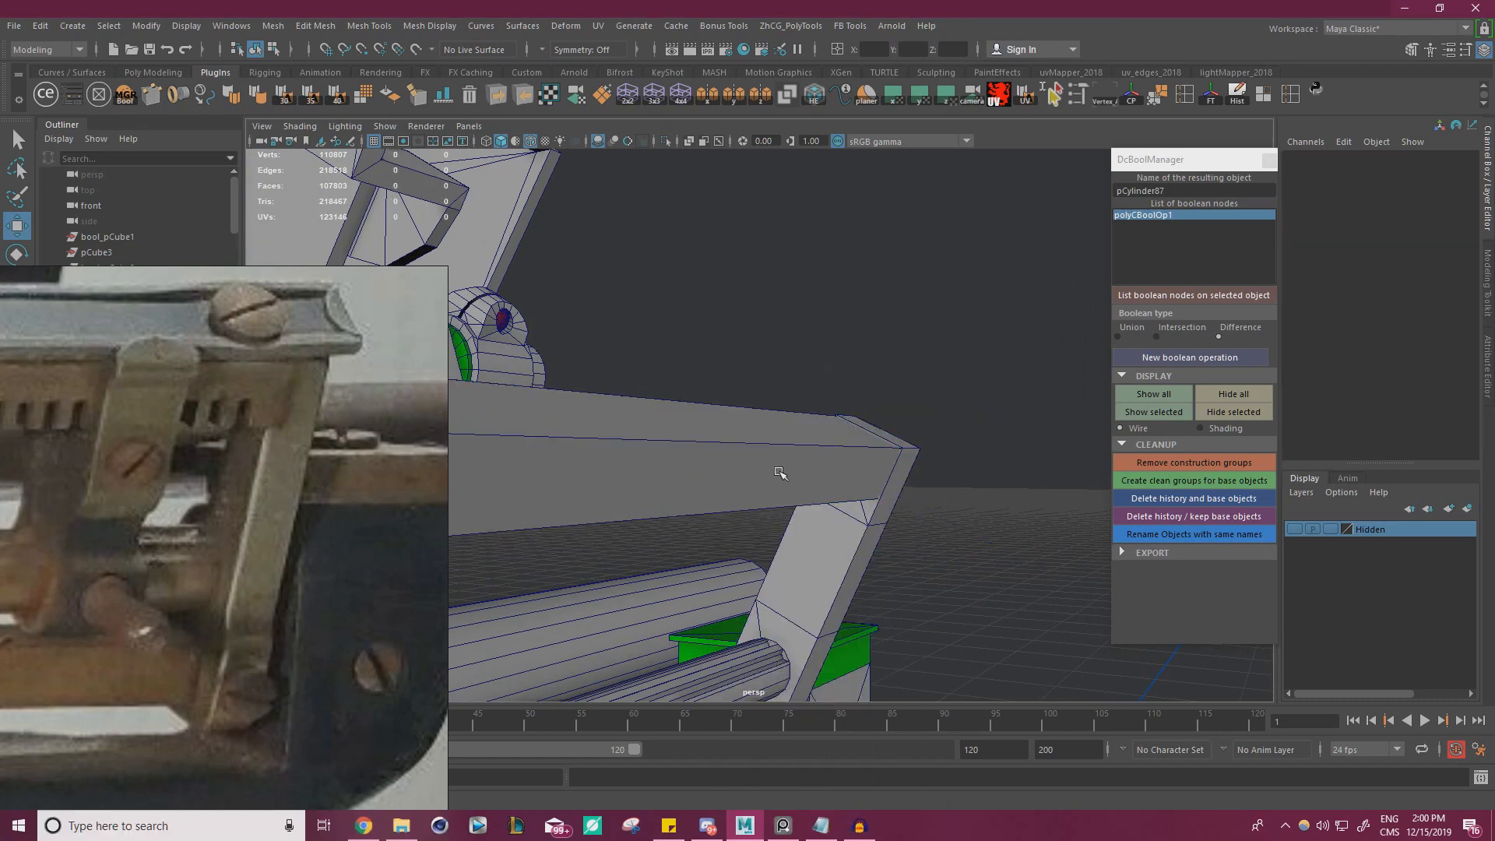
Duplicate the rail, offset the copy to Translate Y -0.237 and Z 0.493, and flatten it to a Z scale of 0.104
{"action": "left_click", "coordinate": [779, 473]}
{"action": "left_click_drag", "start_coordinate": [779, 473], "coordinate": [928, 401], "text": "alt"}
{"action": "left_click_drag", "start_coordinate": [964, 468], "coordinate": [851, 476]}
{"action": "key", "text": "r"}
{"action": "scroll", "coordinate": [850, 383], "scroll_direction": "up", "scroll_amount": 1}
{"action": "scroll", "coordinate": [851, 383], "scroll_direction": "down", "scroll_amount": 1}
{"action": "left_click_drag", "start_coordinate": [851, 382], "coordinate": [898, 460], "text": "alt"}
{"action": "middle_click_drag", "start_coordinate": [898, 460], "coordinate": [1083, 529], "text": "alt"}
{"action": "scroll", "coordinate": [898, 460], "scroll_direction": "up", "scroll_amount": 4}
{"action": "scroll", "coordinate": [555, 352], "scroll_direction": "down", "scroll_amount": 5}
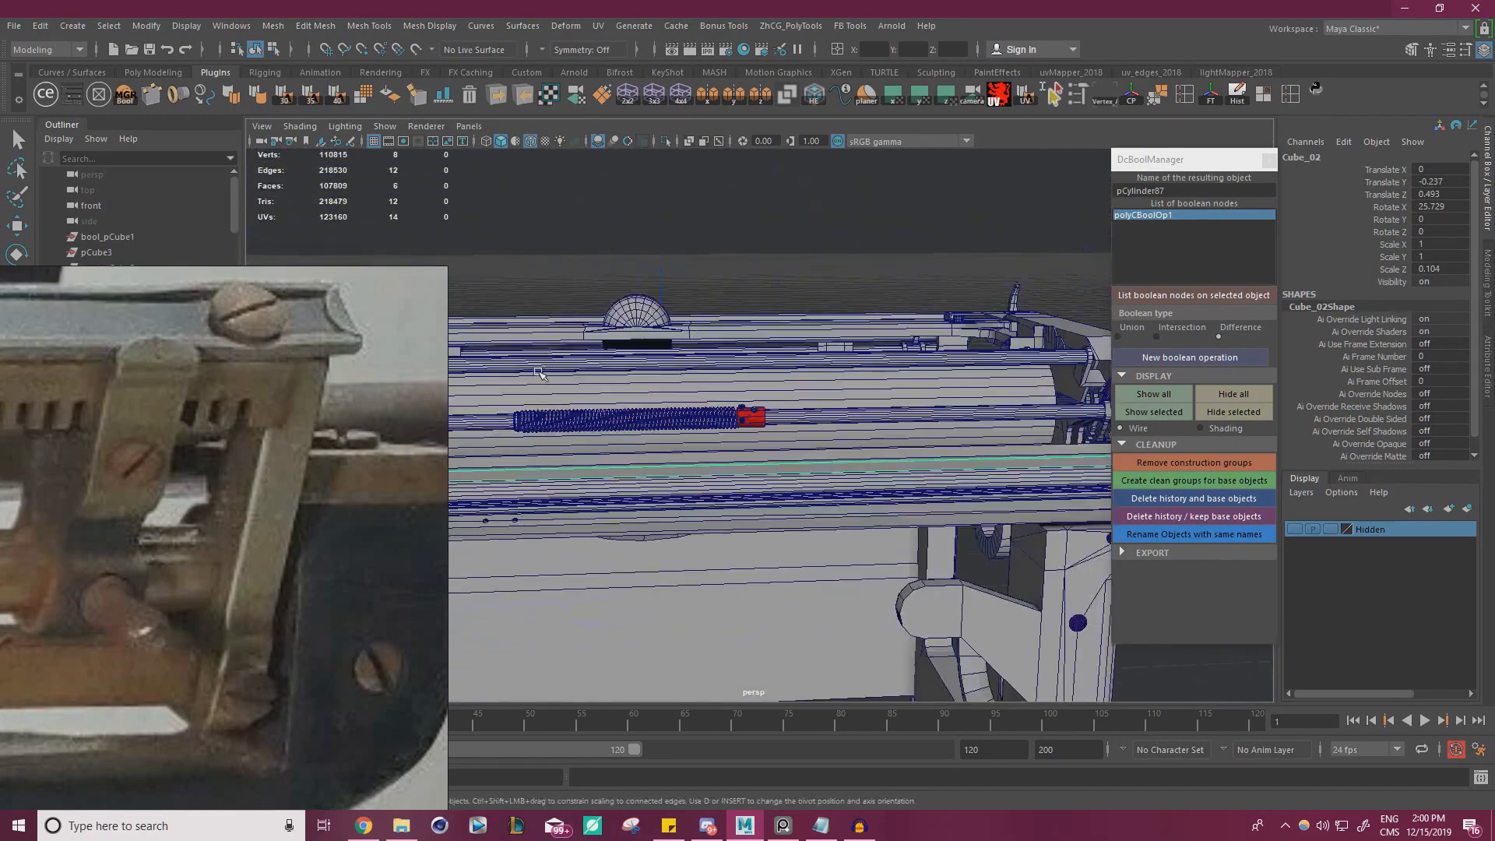
Shorten the flattened rail copy into a small plate by scaling it to 0.083 in X
{"action": "left_click_drag", "start_coordinate": [1042, 421], "coordinate": [835, 413]}
{"action": "key", "text": "w"}
{"action": "key", "text": "f"}
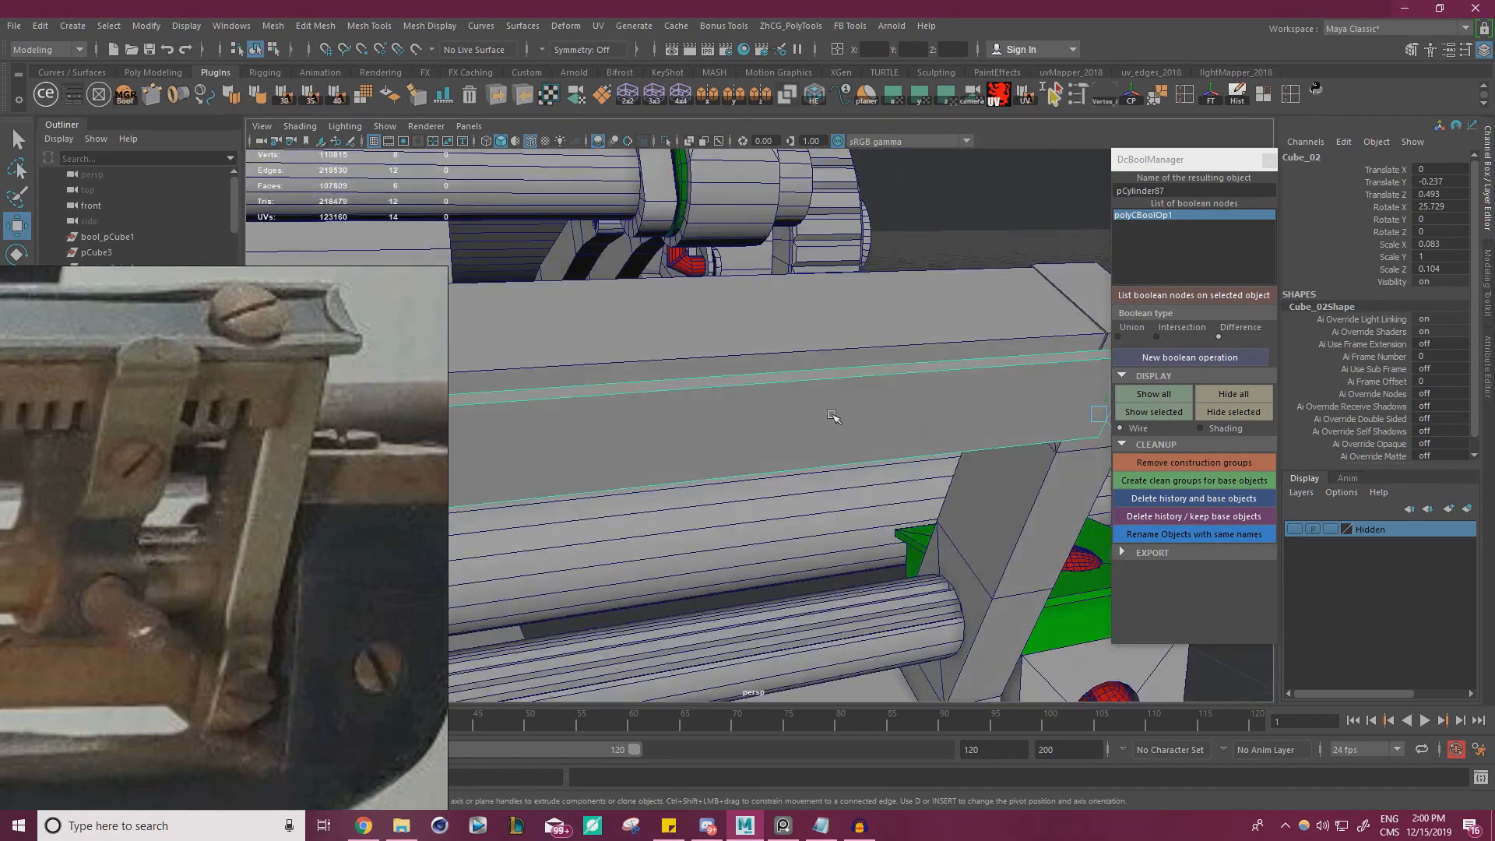
{"action": "scroll", "coordinate": [835, 414], "scroll_direction": "down", "scroll_amount": 4}
Close the DcBoolManager window and slide the small plate along the rail to Translate X 0.221
{"action": "right_click_drag", "start_coordinate": [200, 425], "coordinate": [124, 475]}
{"action": "left_click", "coordinate": [1269, 160]}
{"action": "scroll", "coordinate": [1067, 421], "scroll_direction": "up", "scroll_amount": 3}
{"action": "left_click_drag", "start_coordinate": [1068, 421], "coordinate": [1004, 417], "text": "alt"}
{"action": "scroll", "coordinate": [977, 444], "scroll_direction": "up", "scroll_amount": 1}
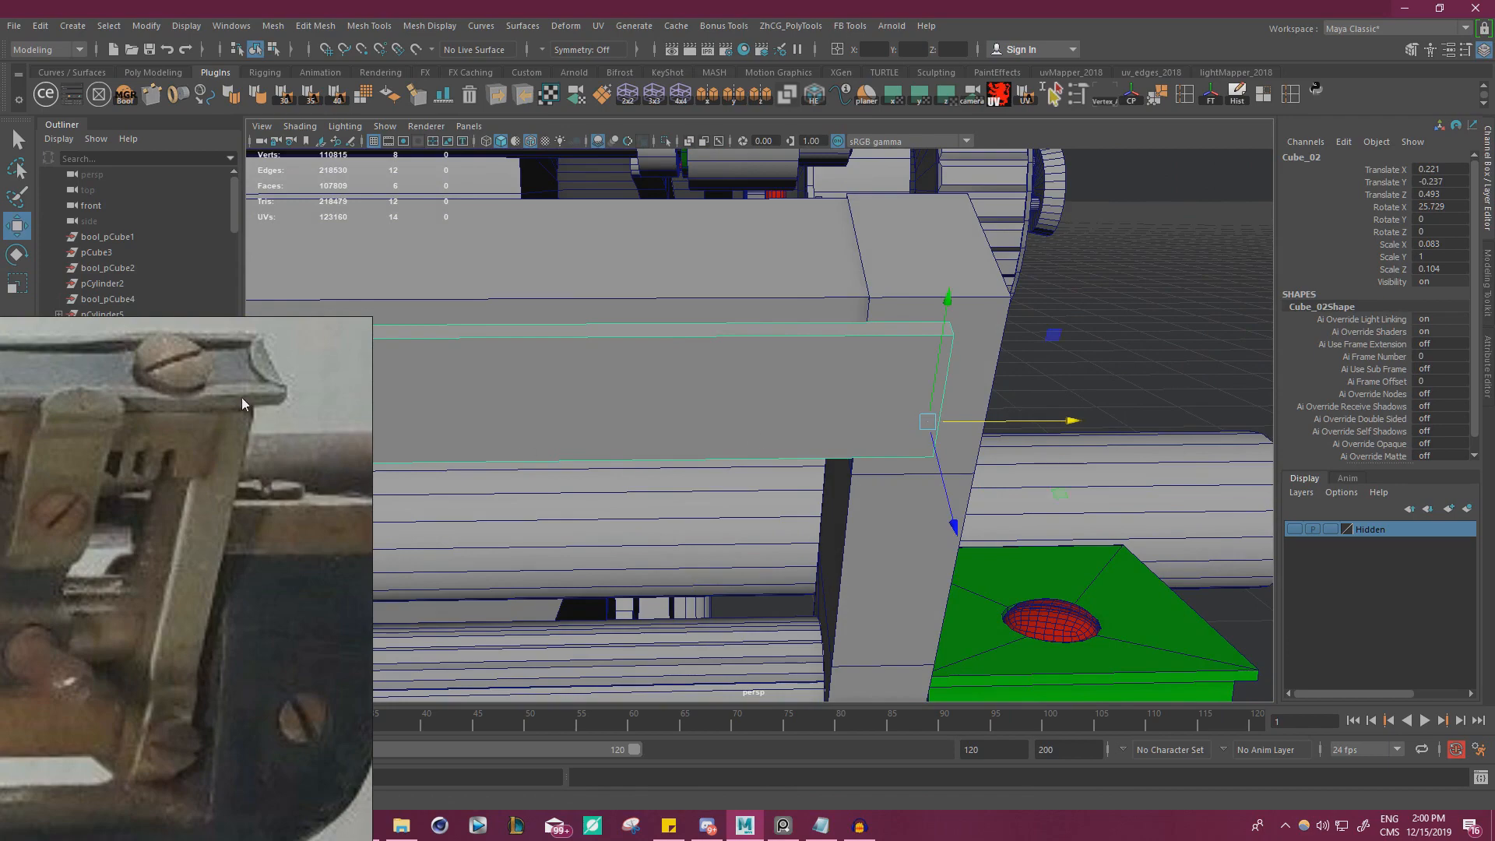
Snap the small plate's top face up to the corner vertex at the end of the rail's upper edge
{"action": "left_click_drag", "start_coordinate": [660, 391], "coordinate": [815, 387], "text": "alt"}
{"action": "right_click", "coordinate": [817, 377]}
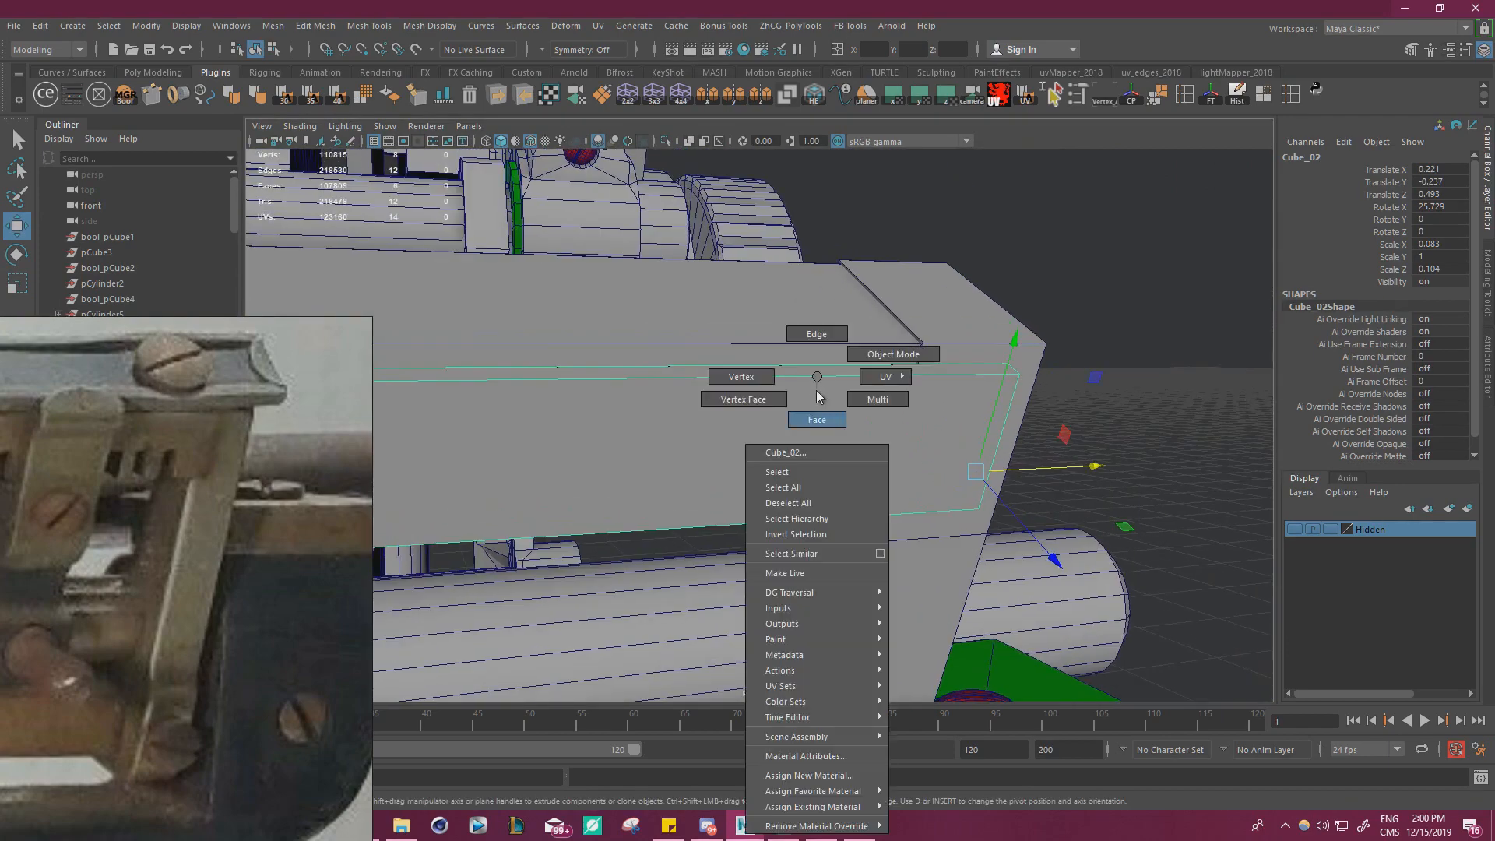
{"action": "right_click_drag", "start_coordinate": [817, 392], "coordinate": [817, 413]}
{"action": "left_click", "coordinate": [828, 372]}
{"action": "mouse_move", "coordinate": [827, 372]}
{"action": "left_mouse_down", "text": "alt"}
{"action": "mouse_move", "coordinate": [812, 370]}
{"action": "mouse_move", "coordinate": [831, 377]}
{"action": "left_mouse_up", "text": "alt"}
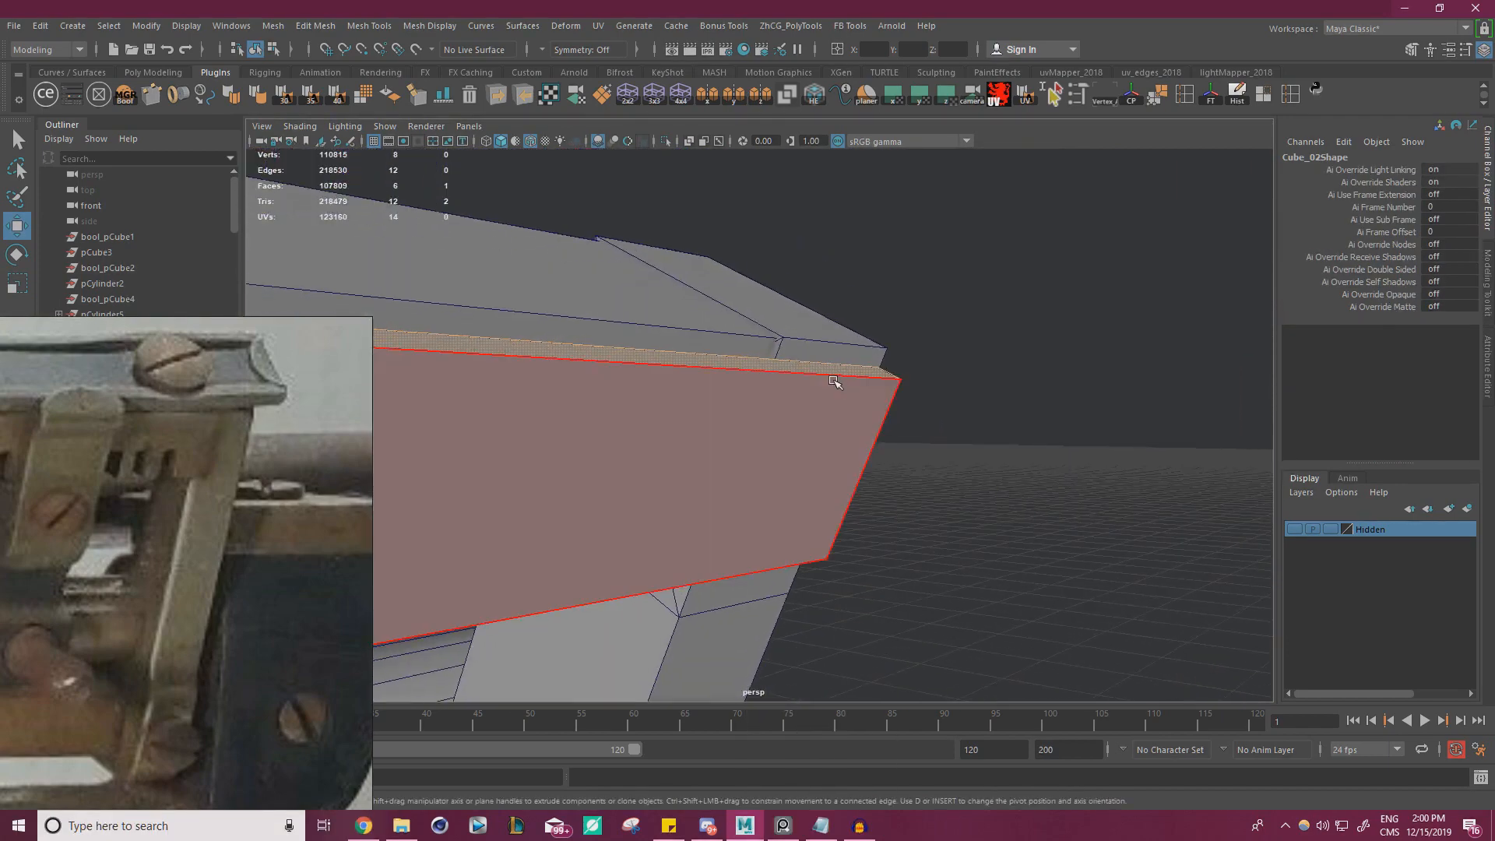
{"action": "scroll", "coordinate": [961, 390], "scroll_direction": "down", "scroll_amount": 5}
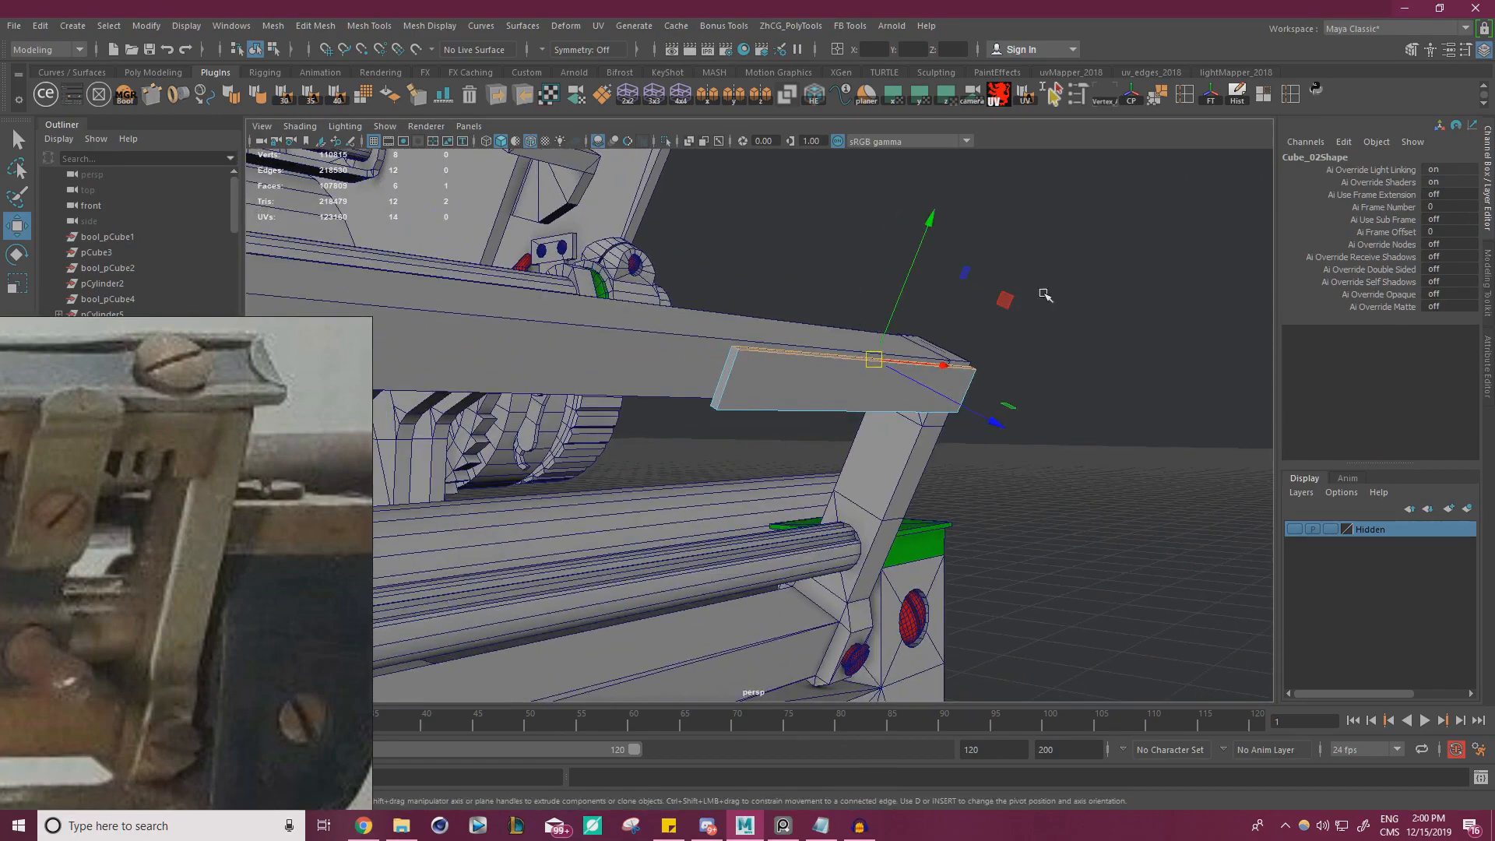
{"action": "right_click_drag", "start_coordinate": [1052, 281], "coordinate": [983, 279]}
{"action": "left_click_drag", "start_coordinate": [750, 314], "coordinate": [690, 436]}
{"action": "left_click_drag", "start_coordinate": [794, 378], "coordinate": [936, 381]}
{"action": "left_click_drag", "start_coordinate": [936, 381], "coordinate": [908, 405], "text": "alt"}
{"action": "scroll", "coordinate": [1075, 389], "scroll_direction": "up", "scroll_amount": 6}
{"action": "right_click_drag", "start_coordinate": [935, 348], "coordinate": [929, 395]}
{"action": "left_click", "coordinate": [957, 310]}
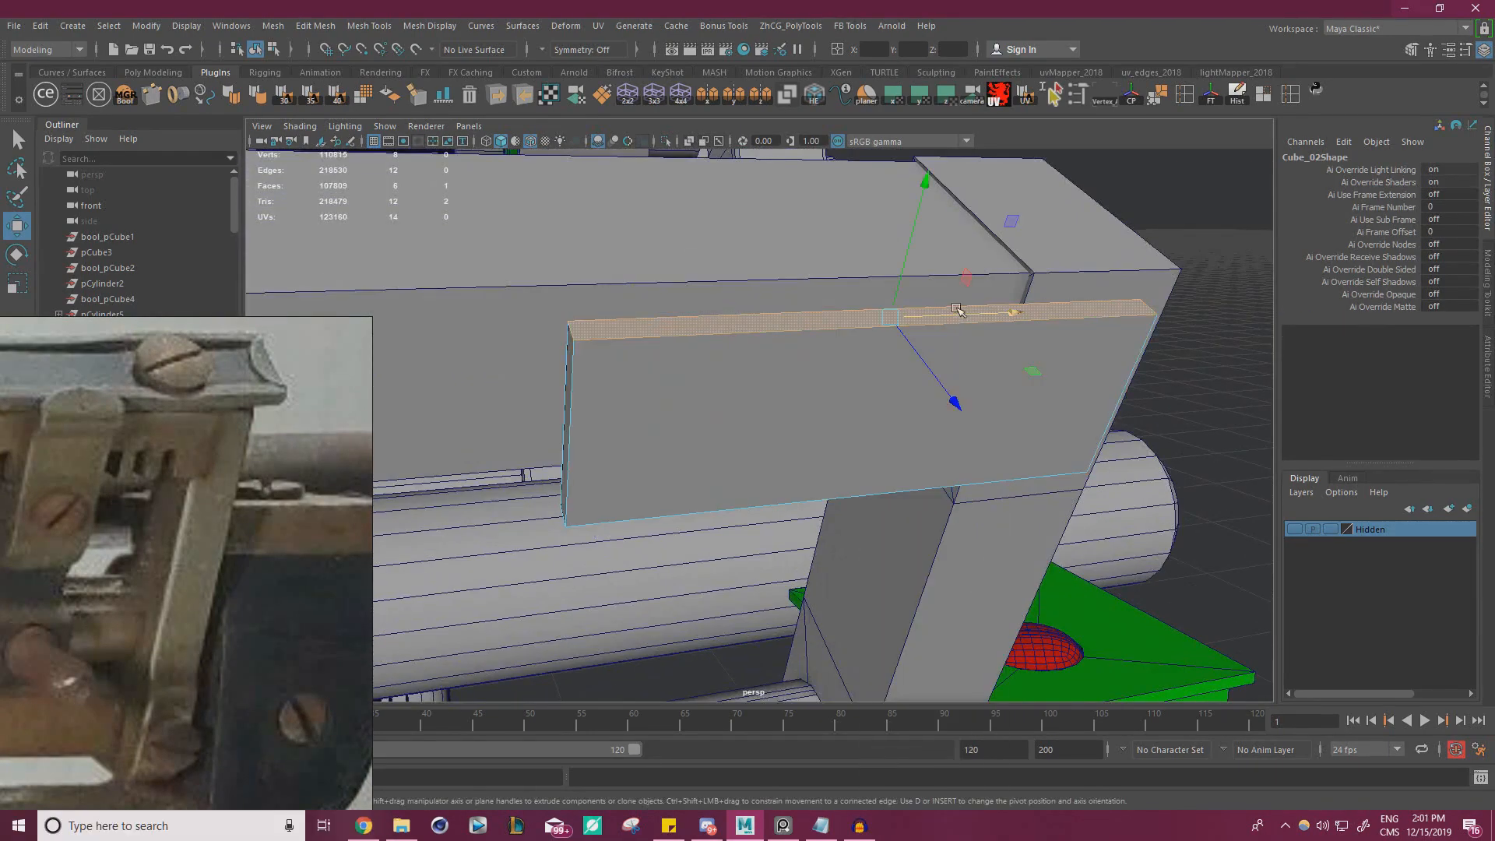
{"action": "key", "text": "v"}
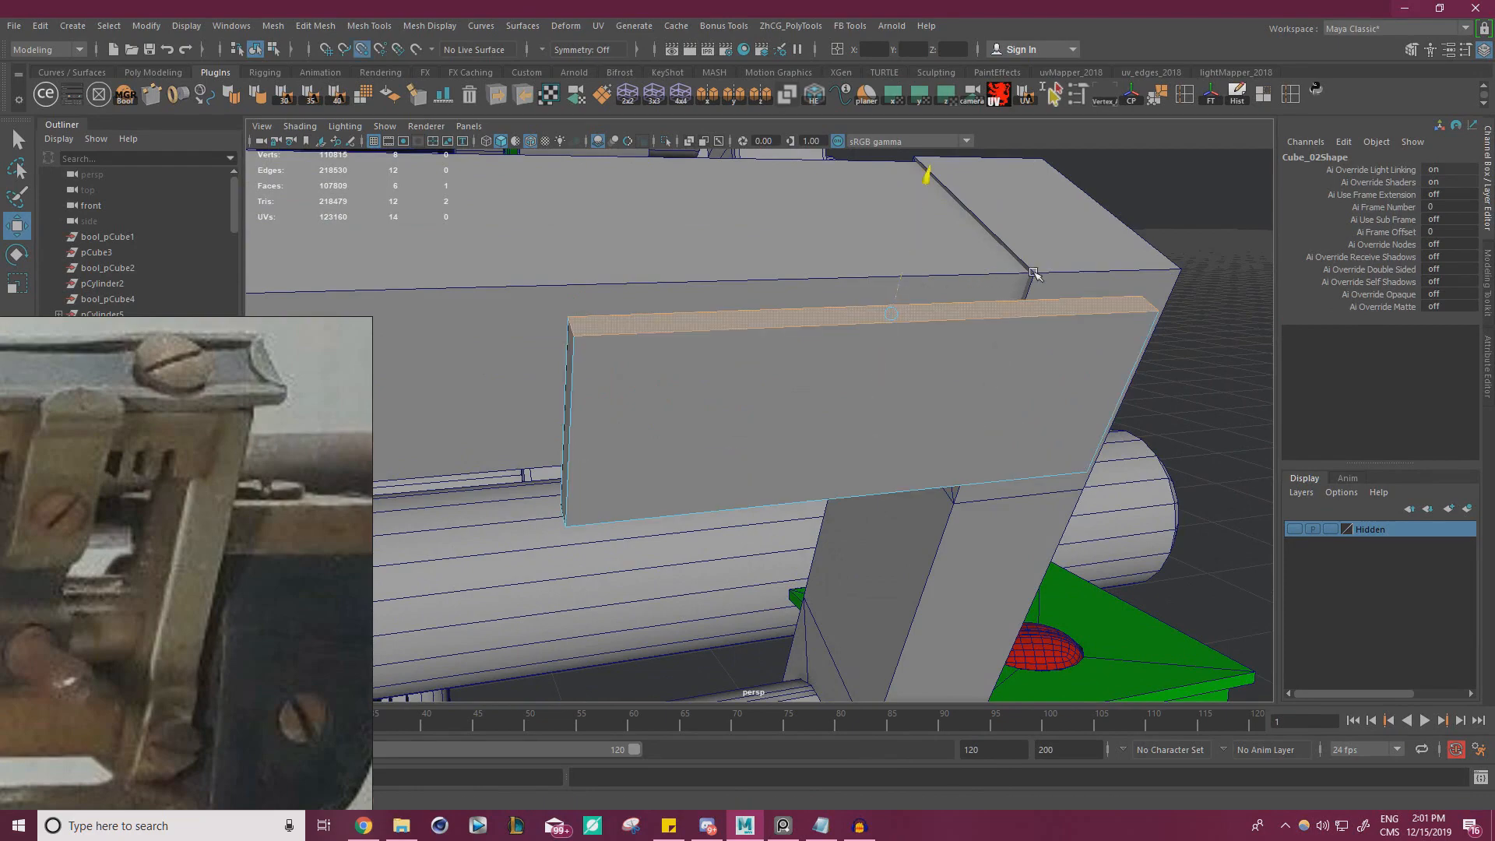
{"action": "left_click_drag", "start_coordinate": [1036, 271], "coordinate": [956, 356], "text": "alt"}
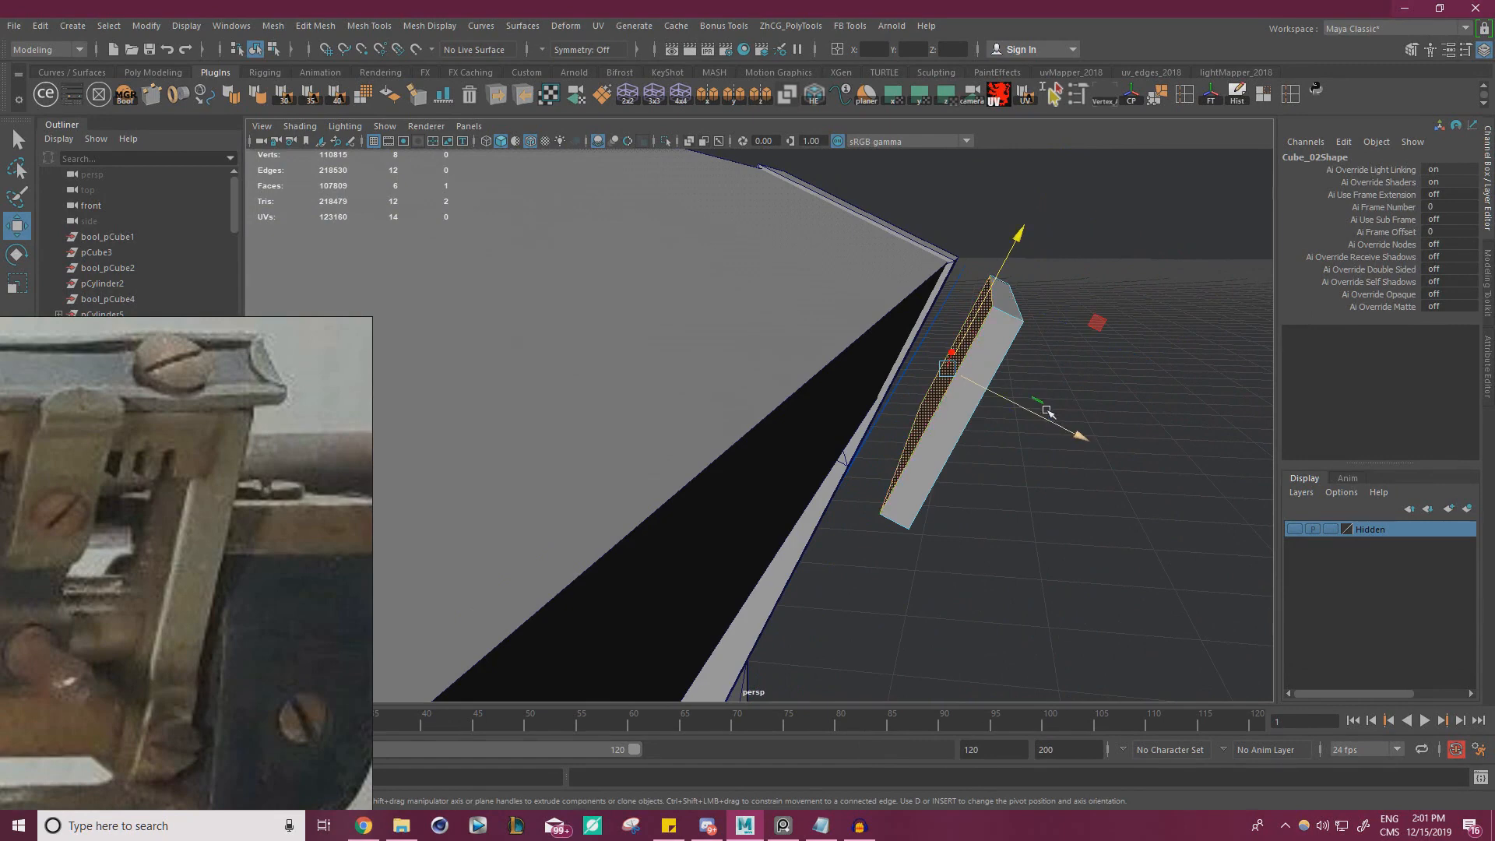
Make the small plate thinner by moving its rail-side face slightly outward
{"action": "mouse_move", "coordinate": [1047, 411]}
{"action": "left_mouse_down"}
{"action": "mouse_move", "coordinate": [1028, 401]}
{"action": "mouse_move", "coordinate": [997, 460]}
{"action": "mouse_move", "coordinate": [1044, 440]}
{"action": "mouse_move", "coordinate": [826, 351]}
{"action": "mouse_move", "coordinate": [857, 374]}
{"action": "mouse_move", "coordinate": [779, 389]}
{"action": "mouse_move", "coordinate": [966, 388]}
{"action": "mouse_move", "coordinate": [1017, 441]}
{"action": "mouse_move", "coordinate": [1068, 421]}
{"action": "left_mouse_up"}
{"action": "left_click_drag", "start_coordinate": [1070, 485], "coordinate": [826, 323]}
{"action": "right_click_drag", "start_coordinate": [782, 309], "coordinate": [826, 274]}
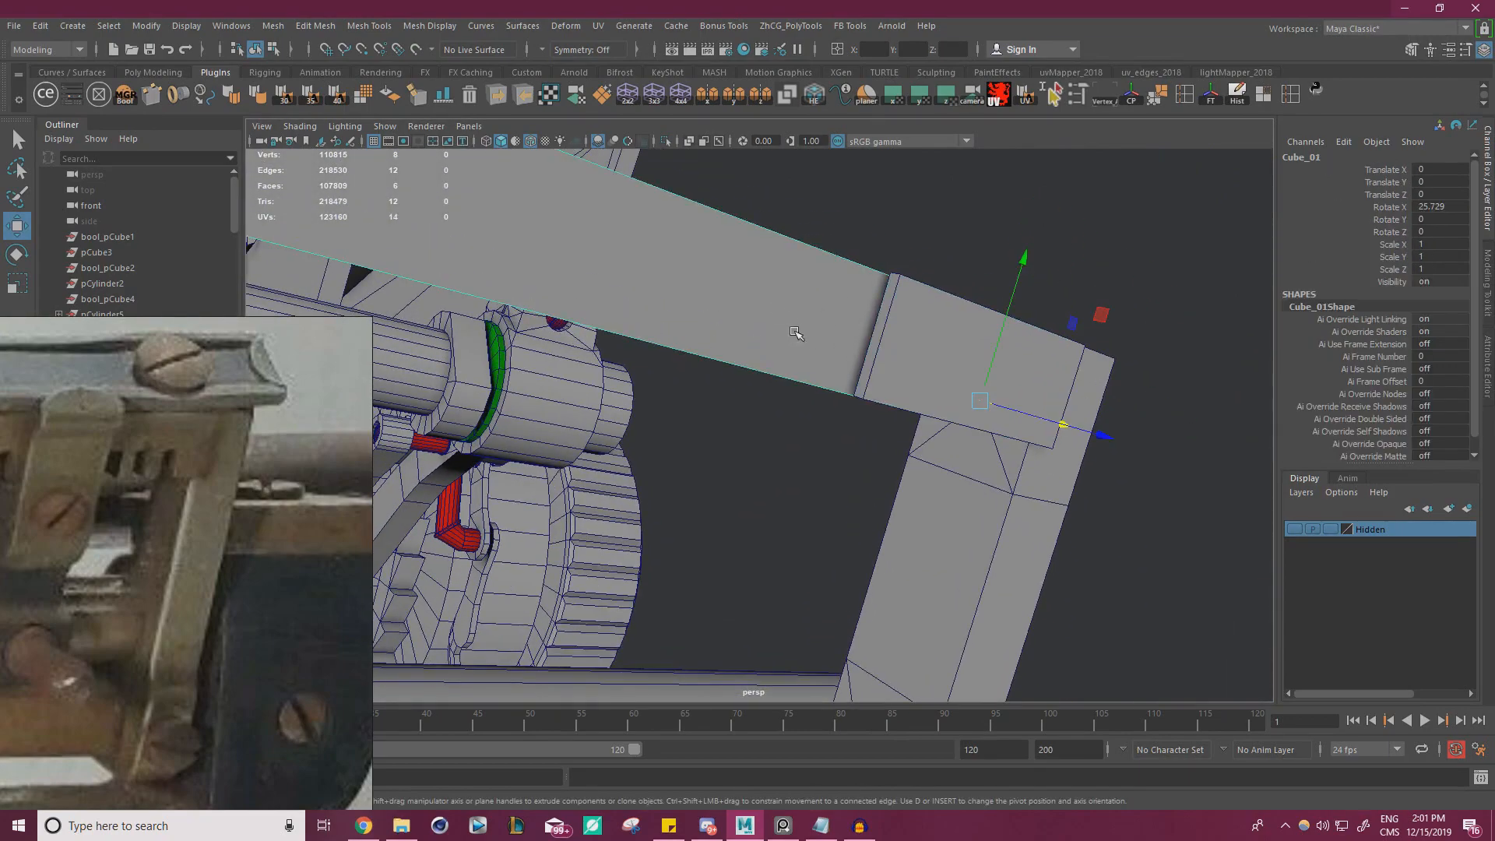
Raise the long rail's lower face slightly so that it sits above the small plate's lower edge
{"action": "left_click_drag", "start_coordinate": [814, 358], "coordinate": [801, 301], "text": "alt"}
{"action": "right_click_drag", "start_coordinate": [800, 290], "coordinate": [803, 328]}
{"action": "scroll", "coordinate": [857, 360], "scroll_direction": "down", "scroll_amount": 5}
{"action": "left_click_drag", "start_coordinate": [856, 360], "coordinate": [740, 355], "text": "alt"}
{"action": "scroll", "coordinate": [735, 354], "scroll_direction": "down", "scroll_amount": 3}
{"action": "middle_click_drag", "start_coordinate": [734, 354], "coordinate": [803, 412], "text": "alt"}
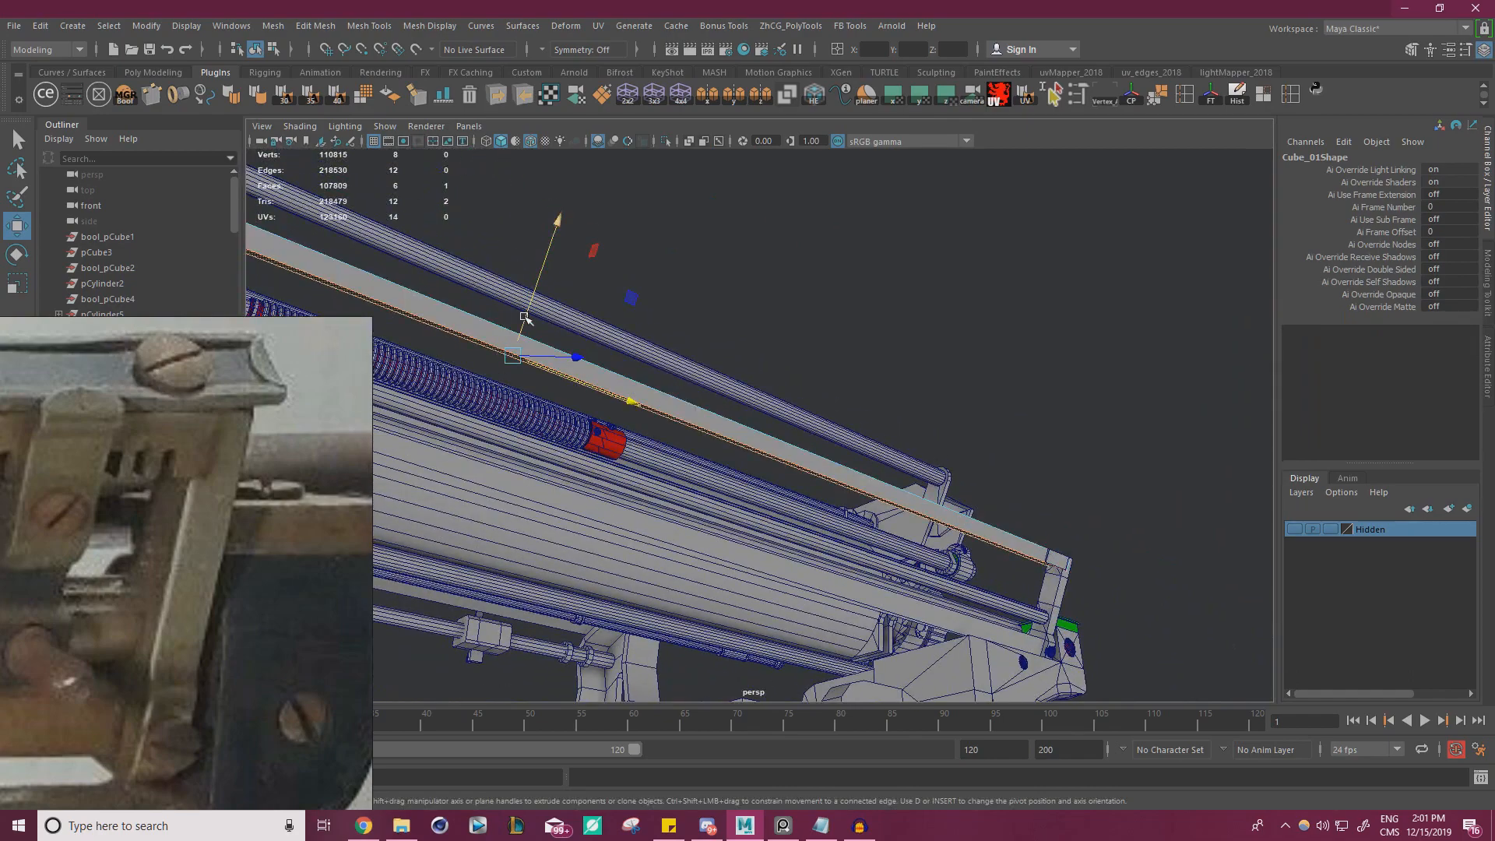
{"action": "left_click_drag", "start_coordinate": [526, 318], "coordinate": [888, 428]}
{"action": "middle_click_drag", "start_coordinate": [888, 428], "coordinate": [971, 273], "text": "alt"}
Stretch the small plate from its inner end face along the rail toward the opposite side of the typewriter
{"action": "scroll", "coordinate": [947, 263], "scroll_direction": "up", "scroll_amount": 5}
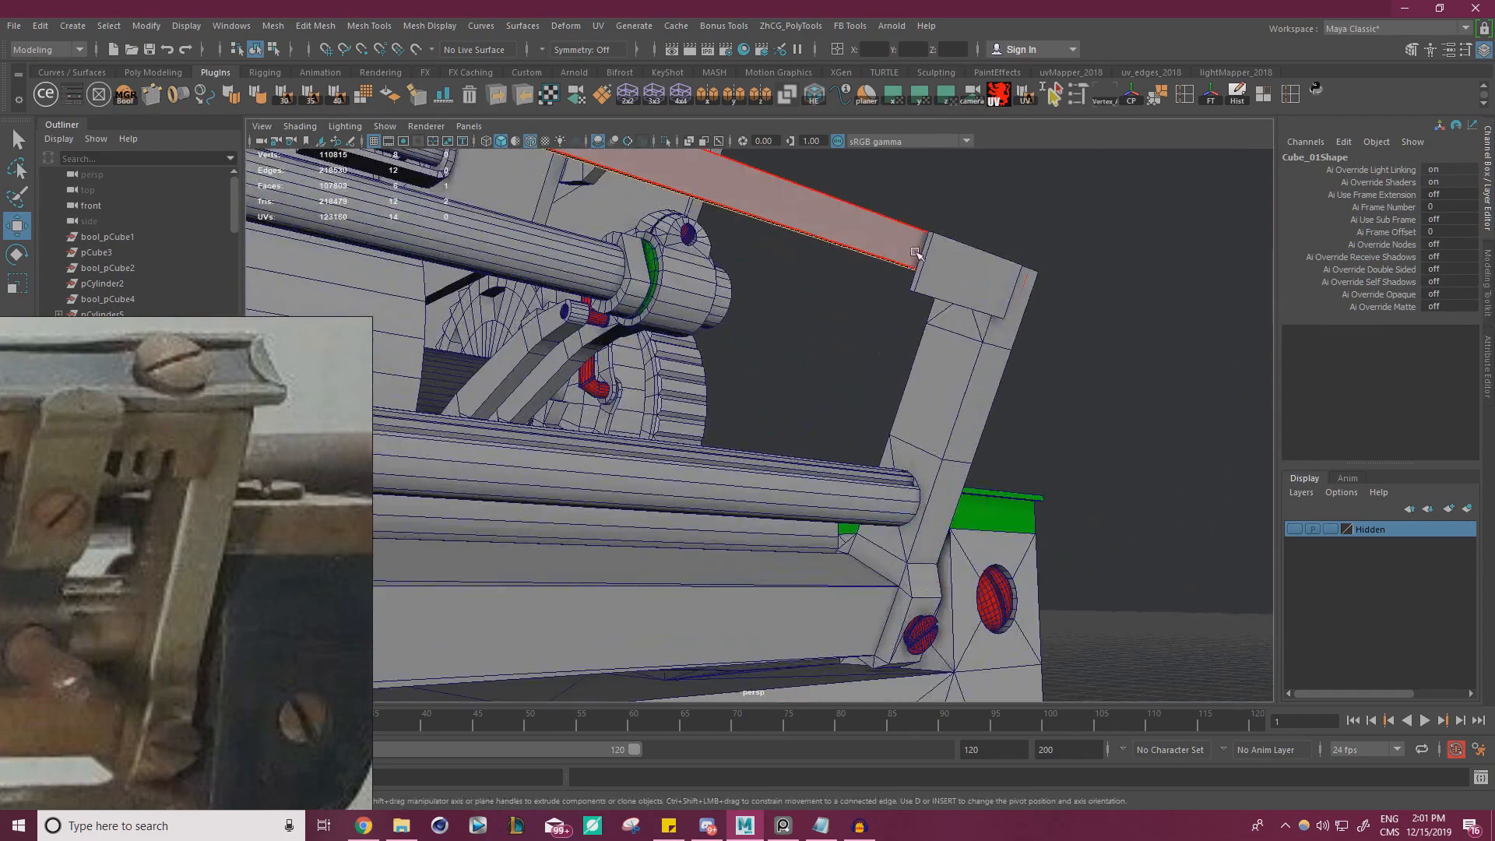
{"action": "scroll", "coordinate": [963, 277], "scroll_direction": "up", "scroll_amount": 3}
{"action": "left_click_drag", "start_coordinate": [964, 278], "coordinate": [958, 311], "text": "alt"}
{"action": "scroll", "coordinate": [954, 296], "scroll_direction": "up", "scroll_amount": 3}
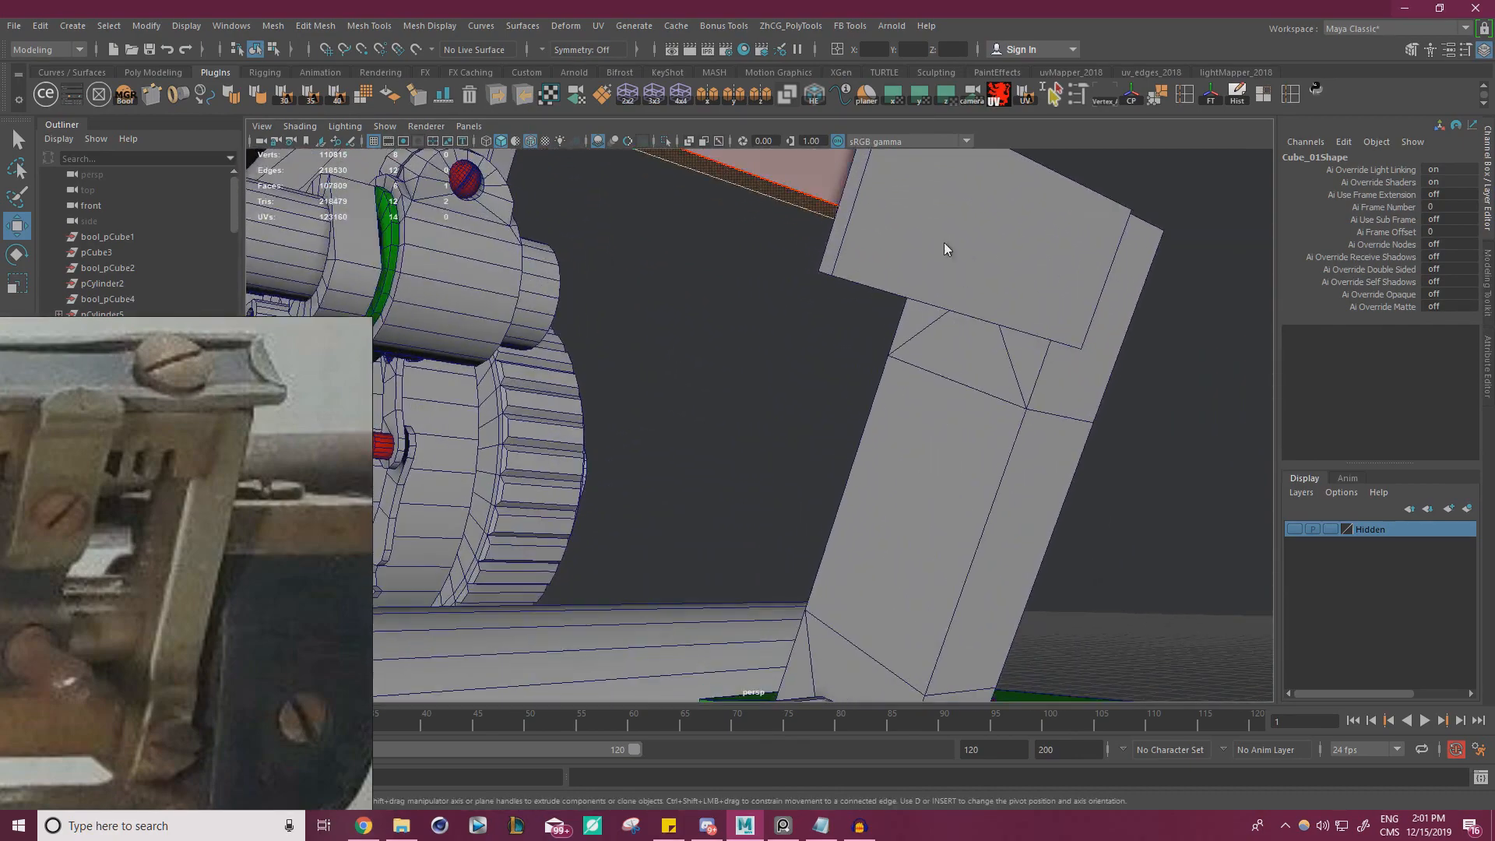
{"action": "right_click_drag", "start_coordinate": [945, 250], "coordinate": [1012, 221]}
{"action": "left_click", "coordinate": [1044, 266]}
{"action": "left_click_drag", "start_coordinate": [1044, 266], "coordinate": [938, 227], "text": "alt"}
{"action": "right_click_drag", "start_coordinate": [938, 227], "coordinate": [946, 300]}
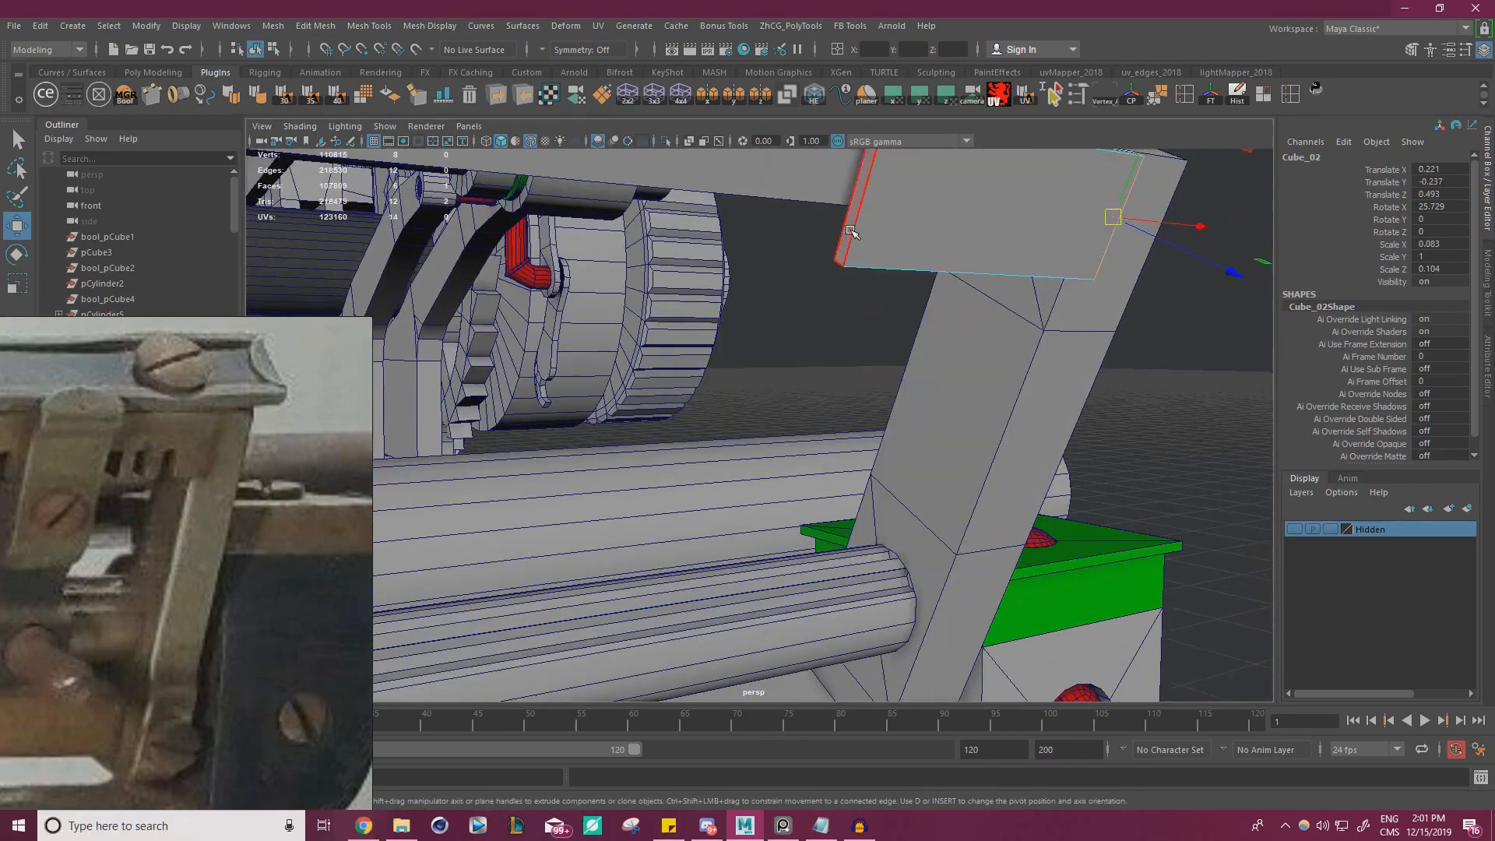
{"action": "left_click", "coordinate": [847, 240]}
{"action": "left_click_drag", "start_coordinate": [848, 240], "coordinate": [585, 359], "text": "alt"}
{"action": "scroll", "coordinate": [607, 374], "scroll_direction": "down", "scroll_amount": 8}
{"action": "middle_click_drag", "start_coordinate": [623, 377], "coordinate": [810, 364], "text": "alt"}
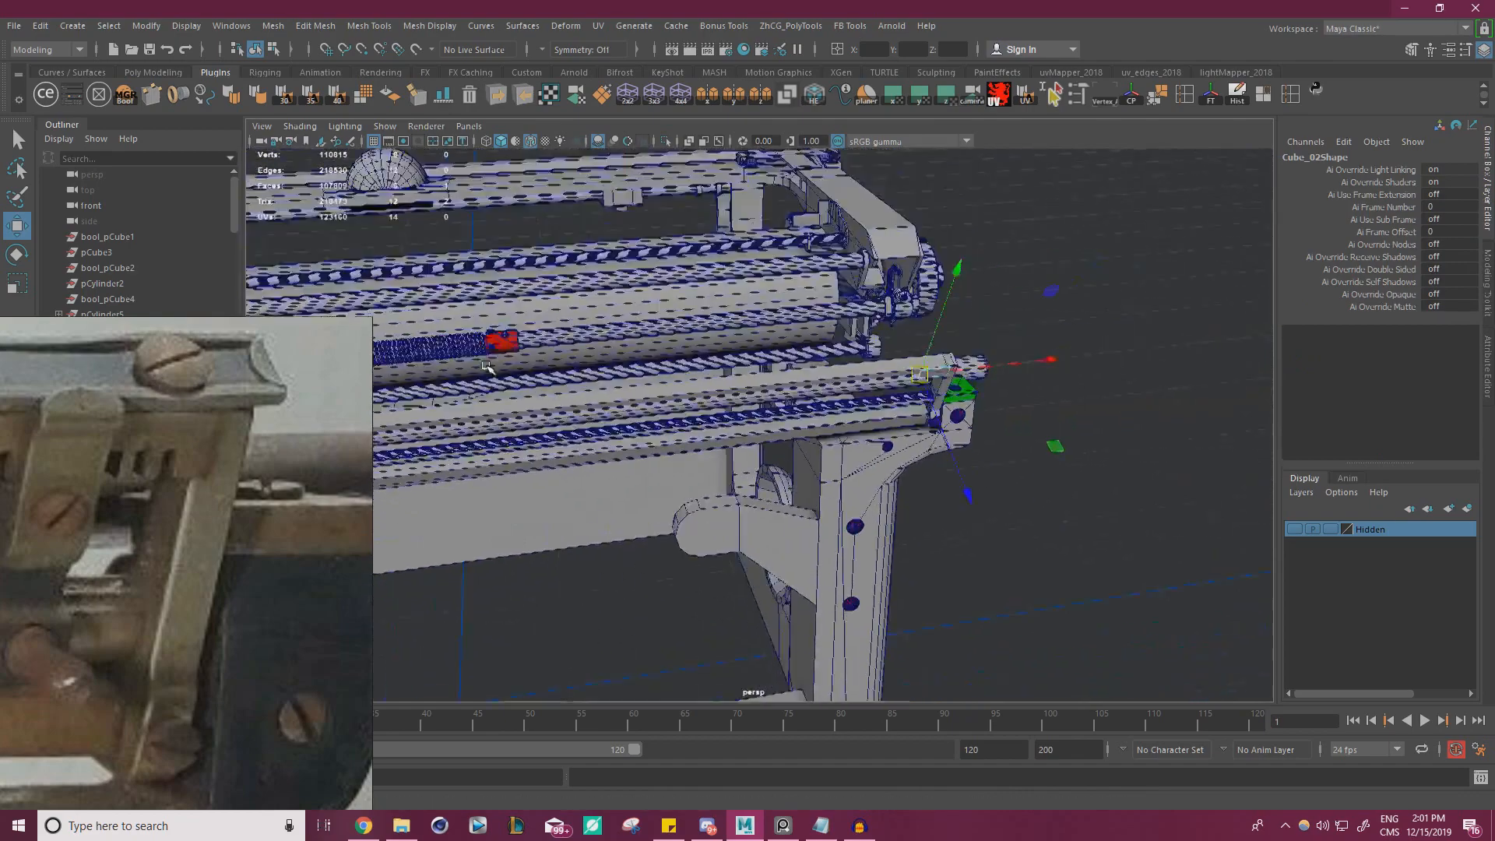
{"action": "left_click_drag", "start_coordinate": [810, 365], "coordinate": [891, 361], "text": "alt"}
{"action": "left_click_drag", "start_coordinate": [1152, 349], "coordinate": [615, 404]}
{"action": "middle_click_drag", "start_coordinate": [619, 424], "coordinate": [1048, 397], "text": "alt"}
Snap the stretched plate's end face to a vertex at the rail's far end and clear the selection
{"action": "scroll", "coordinate": [1048, 398], "scroll_direction": "up", "scroll_amount": 5}
{"action": "key", "text": "v"}
{"action": "left_click_drag", "start_coordinate": [1176, 276], "coordinate": [1004, 342]}
{"action": "right_click_drag", "start_coordinate": [1025, 274], "coordinate": [1085, 246]}
{"action": "left_click", "coordinate": [1106, 272]}
Inspect the joint where the long rail and thin plate meet the end bracket, and compare the plate with the reference photo
{"action": "left_click_drag", "start_coordinate": [1153, 343], "coordinate": [919, 354], "text": "alt"}
{"action": "scroll", "coordinate": [920, 354], "scroll_direction": "up", "scroll_amount": 3}
{"action": "scroll", "coordinate": [920, 355], "scroll_direction": "up", "scroll_amount": 3}
{"action": "left_click", "coordinate": [1000, 261]}
{"action": "left_click", "coordinate": [880, 251]}
{"action": "left_click", "coordinate": [1001, 260]}
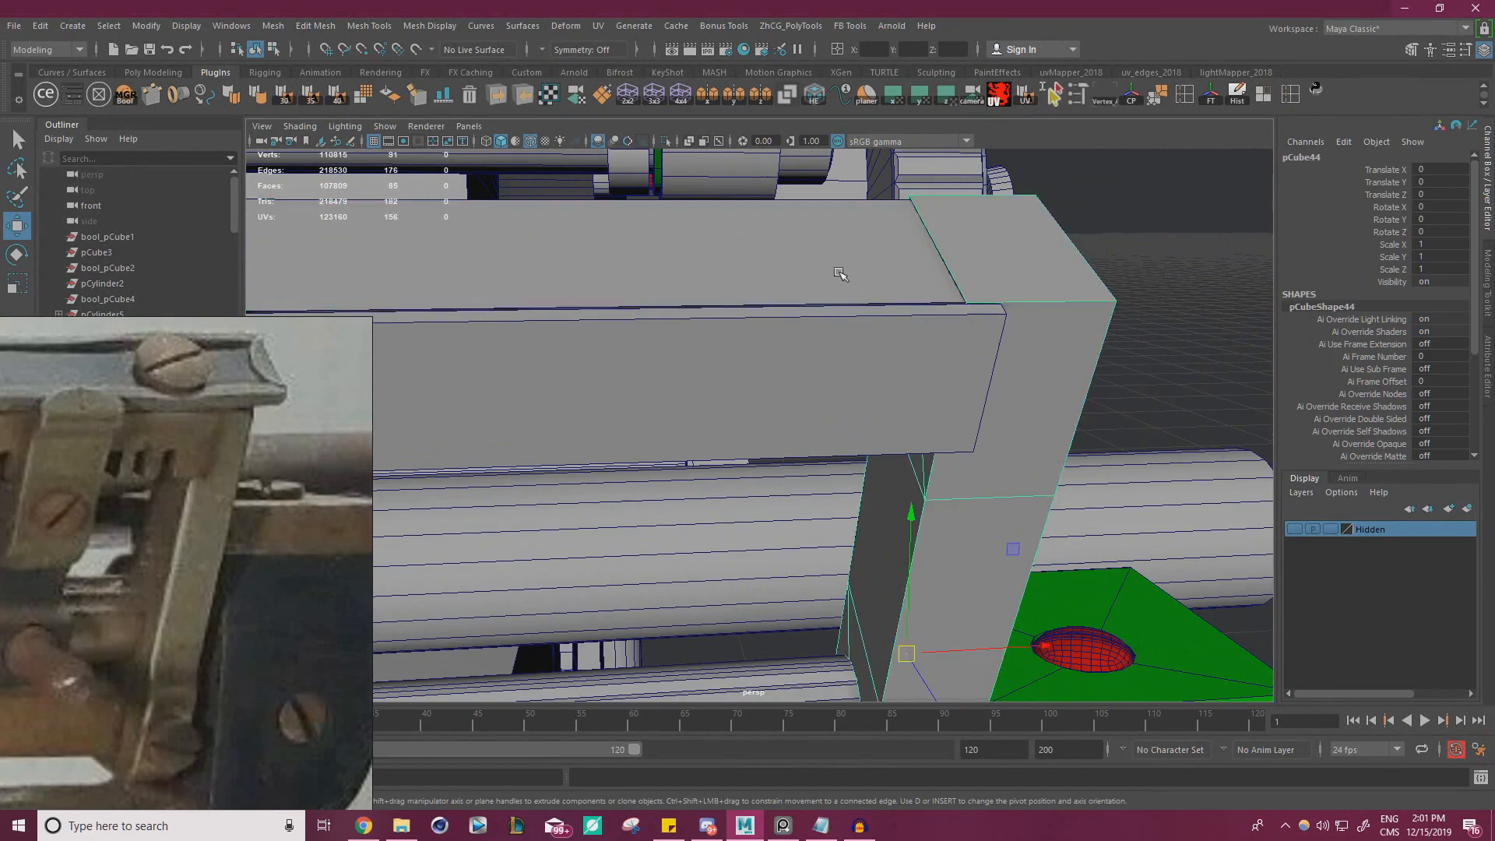
{"action": "left_click", "coordinate": [839, 273]}
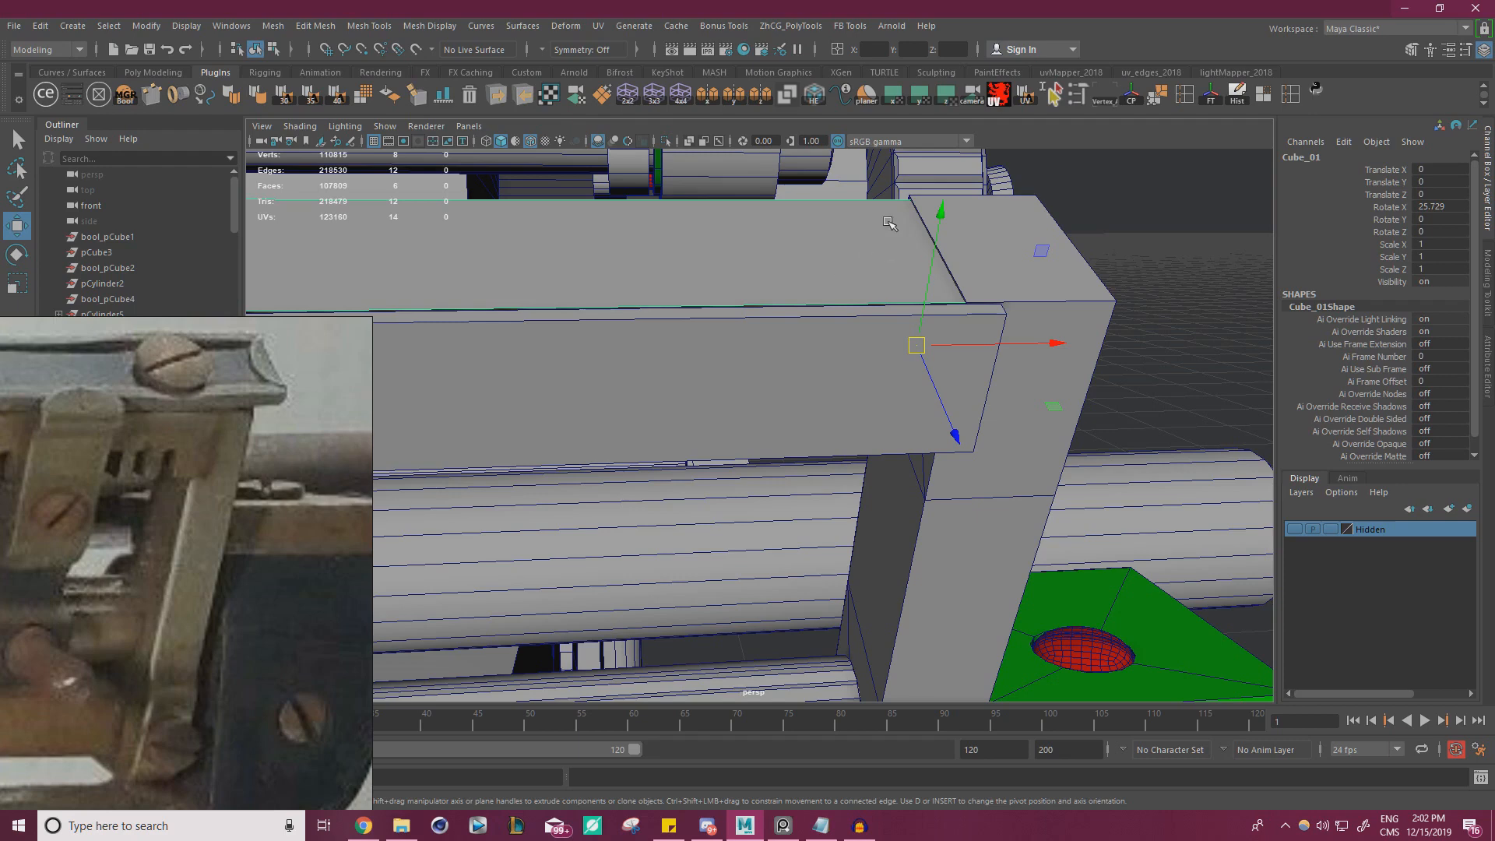
{"action": "right_click_drag", "start_coordinate": [1028, 313], "coordinate": [541, 381], "text": "alt"}
{"action": "middle_click_drag", "start_coordinate": [541, 381], "coordinate": [918, 287], "text": "alt"}
{"action": "left_click_drag", "start_coordinate": [919, 288], "coordinate": [880, 344], "text": "alt"}
{"action": "left_click", "coordinate": [834, 313]}
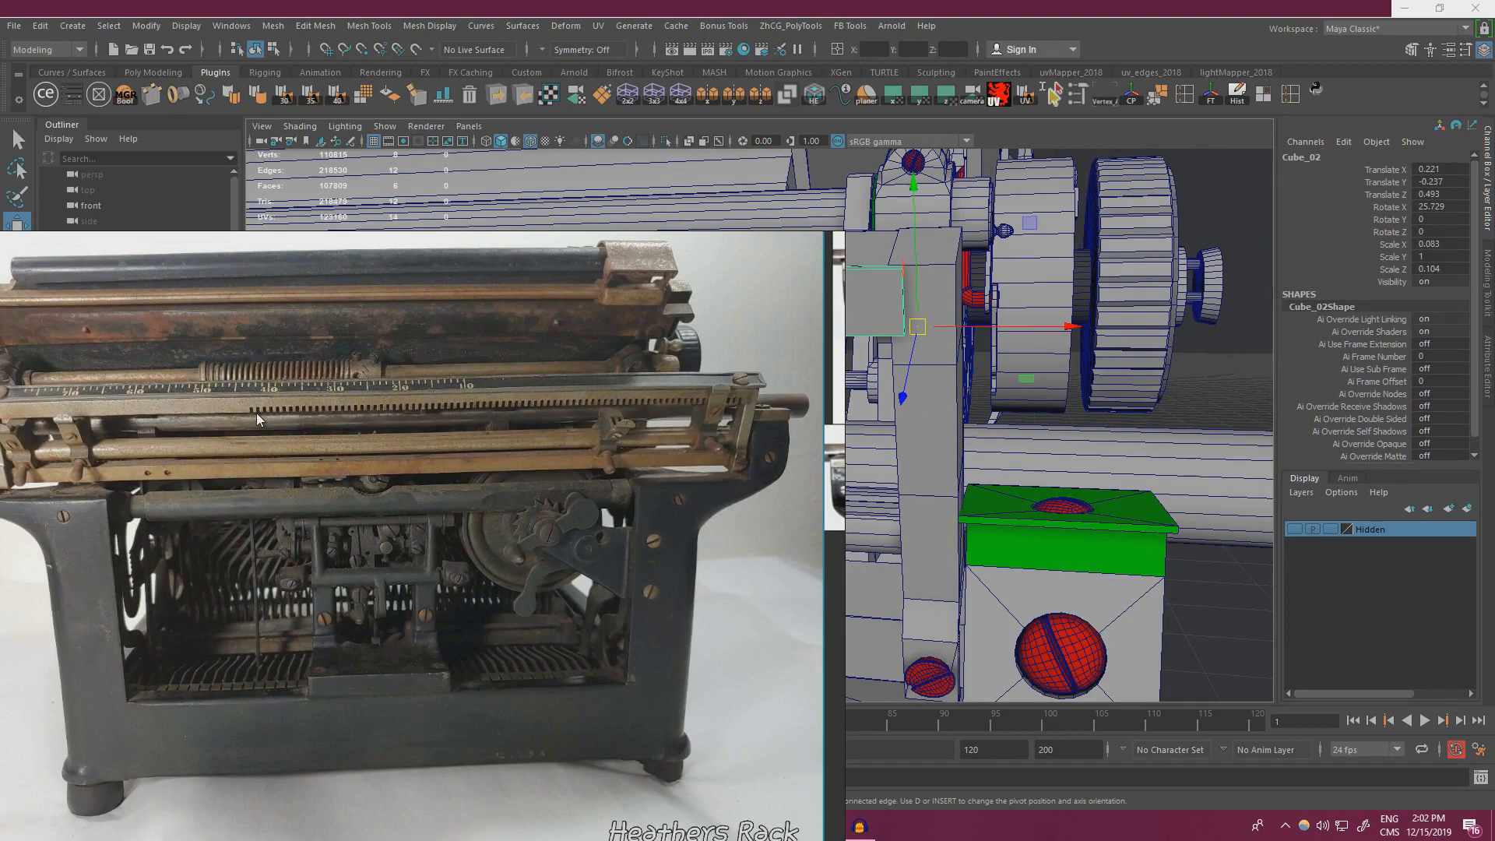
{"action": "key", "text": "alt+Tab"}
Duplicate the thin plate and move the copy down along its slant so it extends below the original plate
{"action": "scroll", "coordinate": [748, 389], "scroll_direction": "down", "scroll_amount": 6}
{"action": "left_click_drag", "start_coordinate": [802, 382], "coordinate": [625, 384], "text": "alt"}
{"action": "key", "text": "r"}
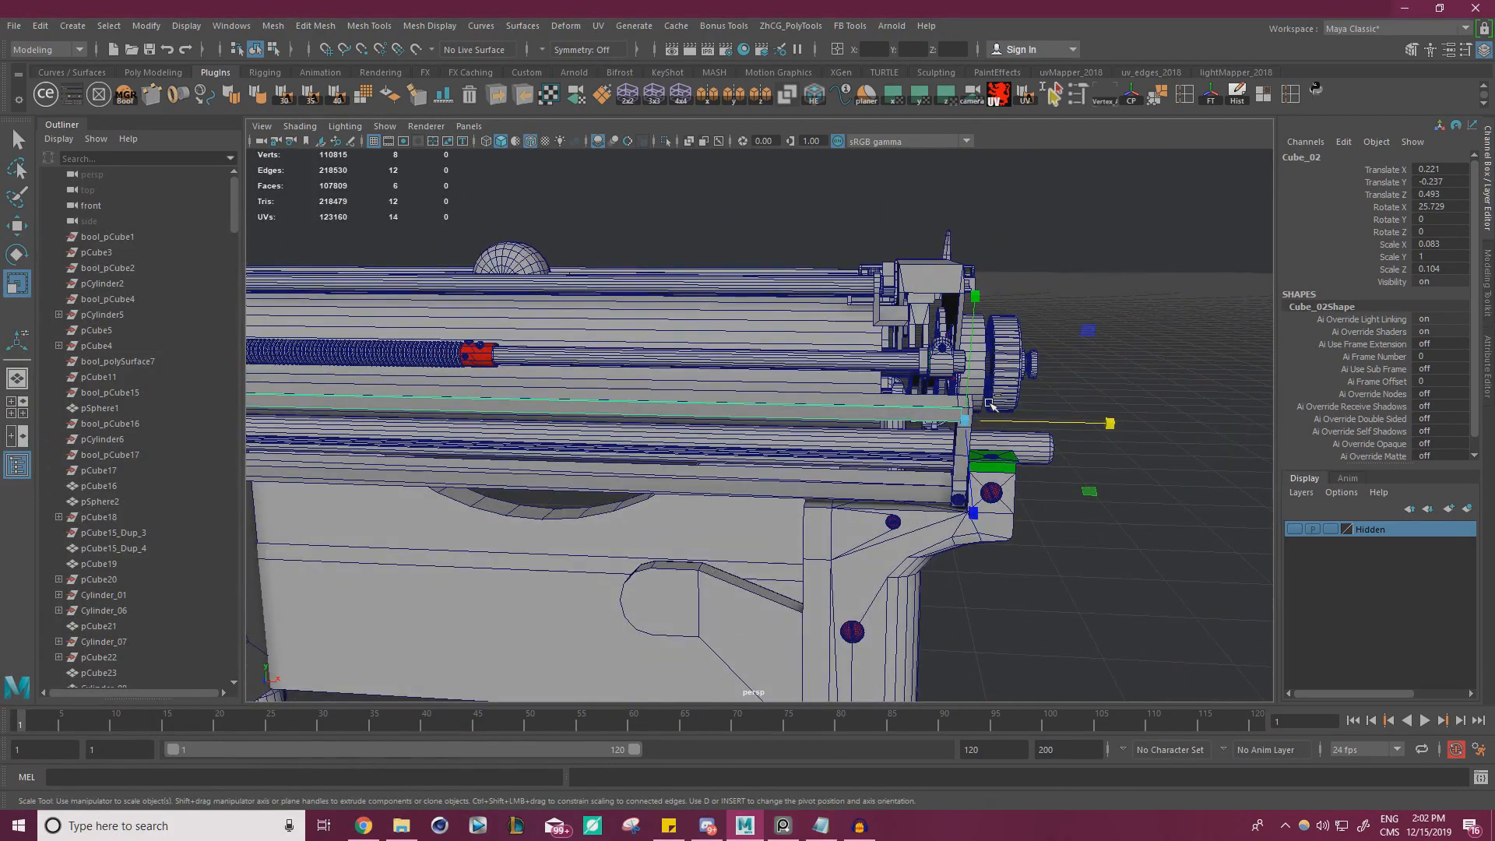
{"action": "key", "text": "ctrl+d"}
{"action": "key", "text": "w"}
{"action": "left_click_drag", "start_coordinate": [932, 396], "coordinate": [946, 354], "text": "alt"}
{"action": "right_click_drag", "start_coordinate": [947, 354], "coordinate": [1028, 403], "text": "alt"}
{"action": "middle_click_drag", "start_coordinate": [1029, 403], "coordinate": [882, 360], "text": "alt"}
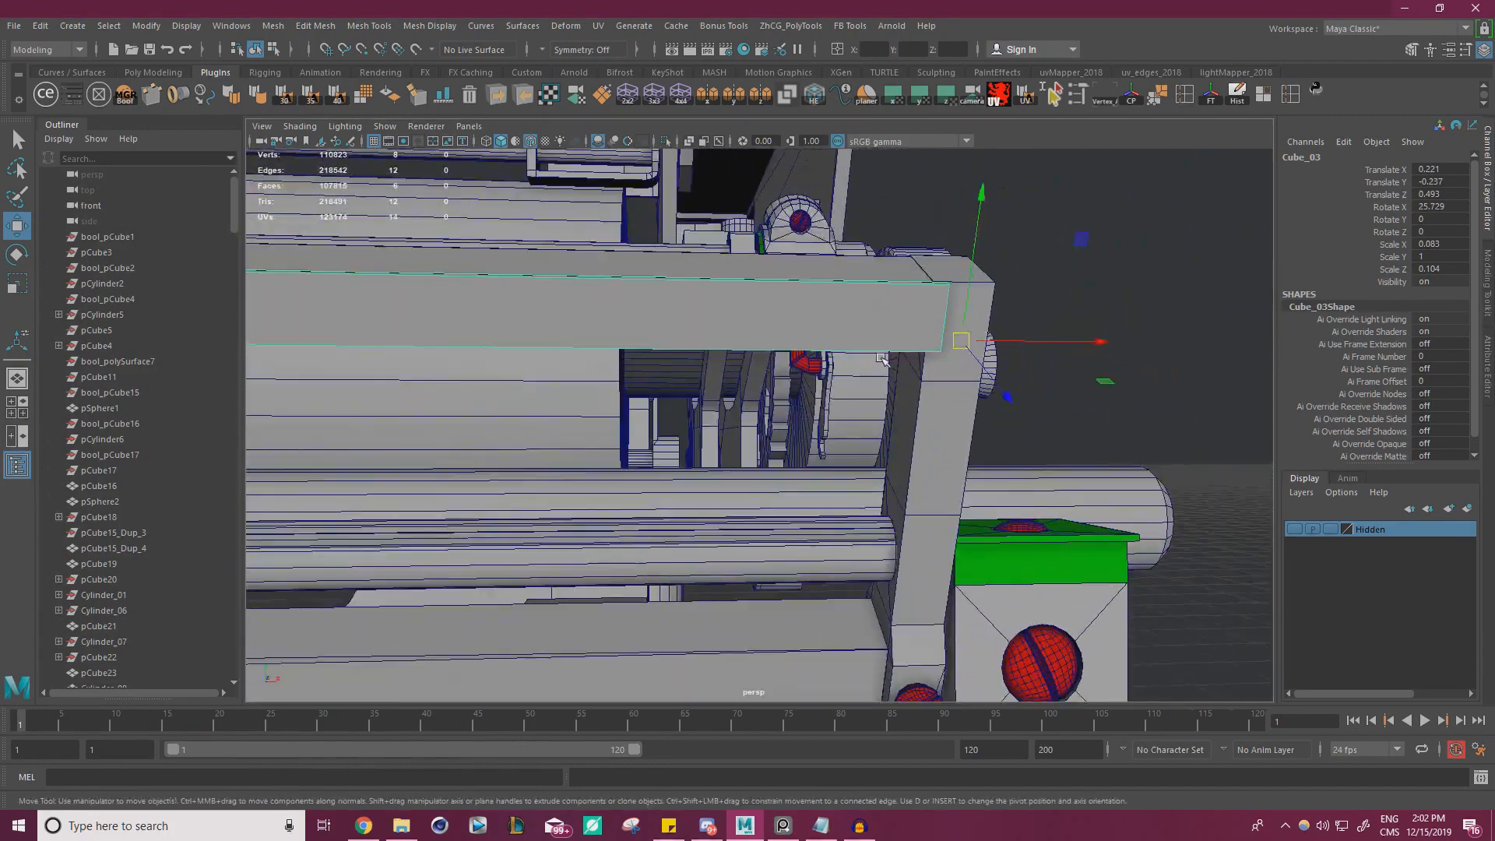
{"action": "left_click_drag", "start_coordinate": [977, 246], "coordinate": [977, 278]}
Compare with the reference photo and shrink the duplicated plate along the rail direction into a narrow tooth at the bracket
{"action": "key", "text": "alt+Tab"}
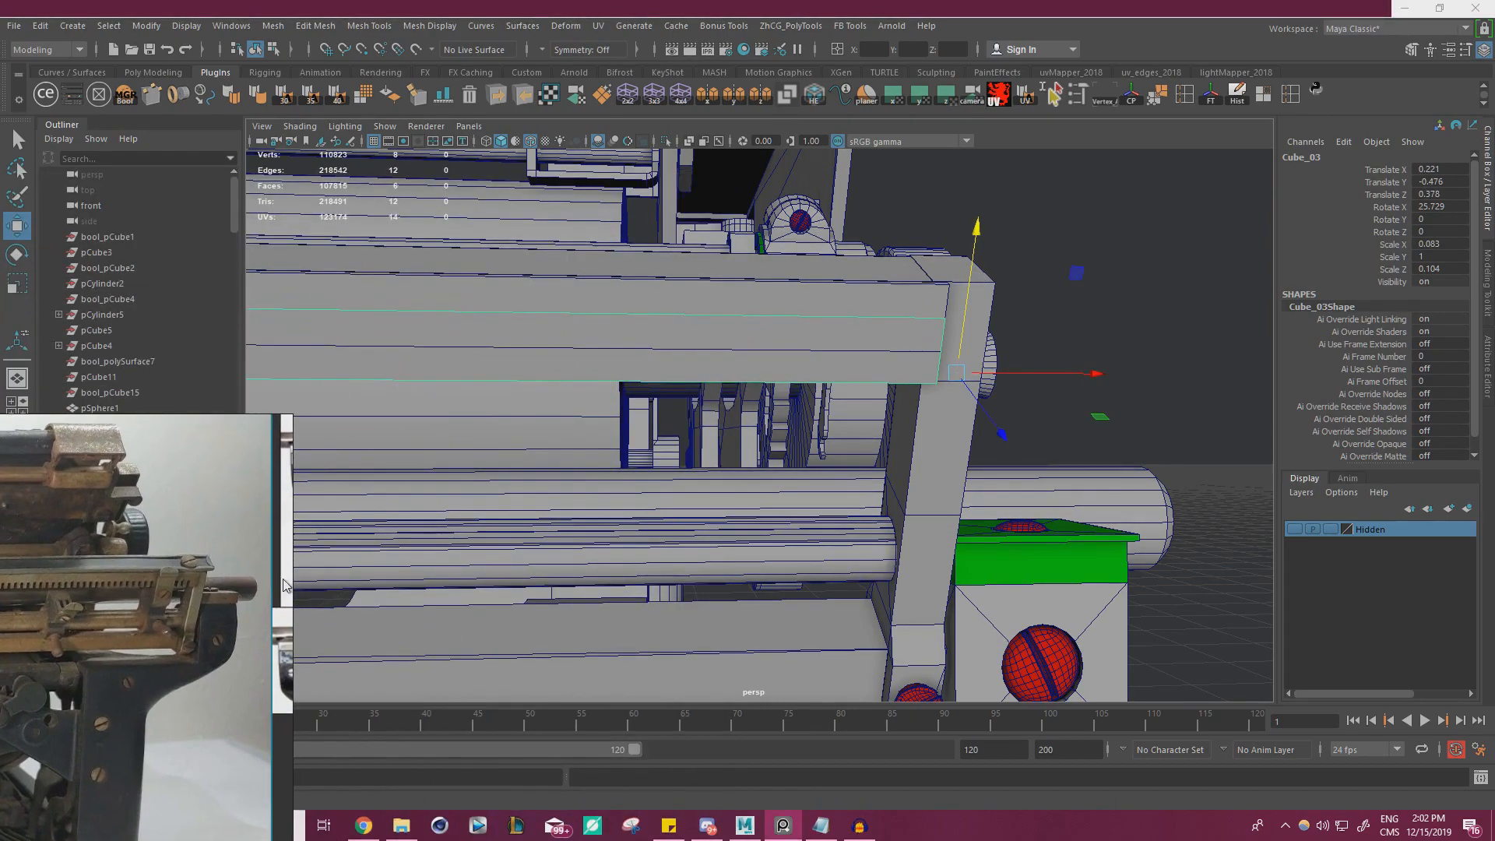
{"action": "scroll", "coordinate": [1022, 423], "scroll_direction": "down", "scroll_amount": 3}
{"action": "left_click_drag", "start_coordinate": [1021, 422], "coordinate": [835, 403], "text": "alt"}
{"action": "key", "text": "r"}
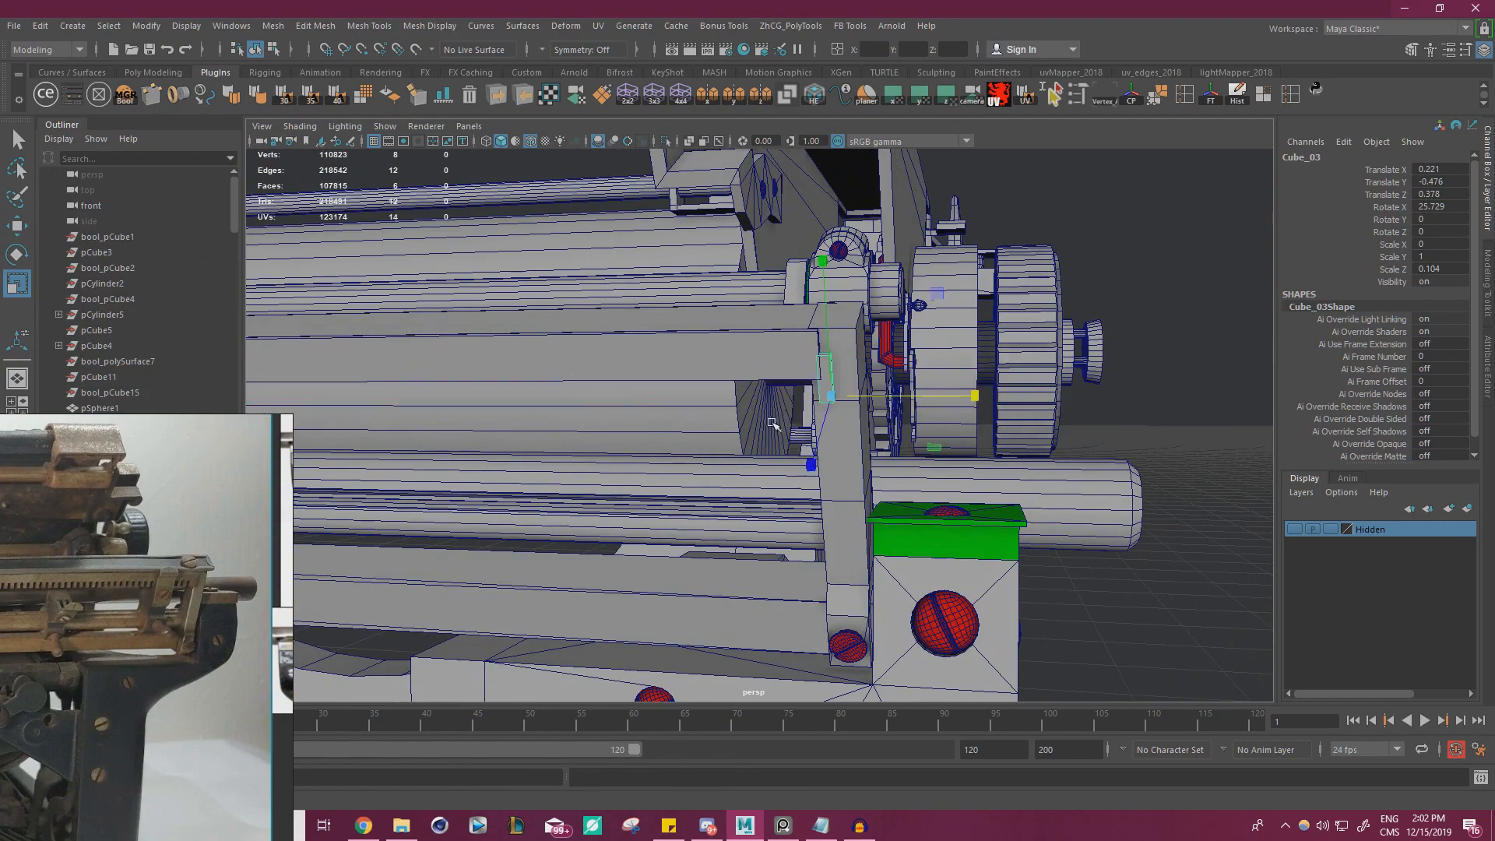
{"action": "scroll", "coordinate": [773, 423], "scroll_direction": "up", "scroll_amount": 4}
{"action": "left_click_drag", "start_coordinate": [1015, 449], "coordinate": [992, 446]}
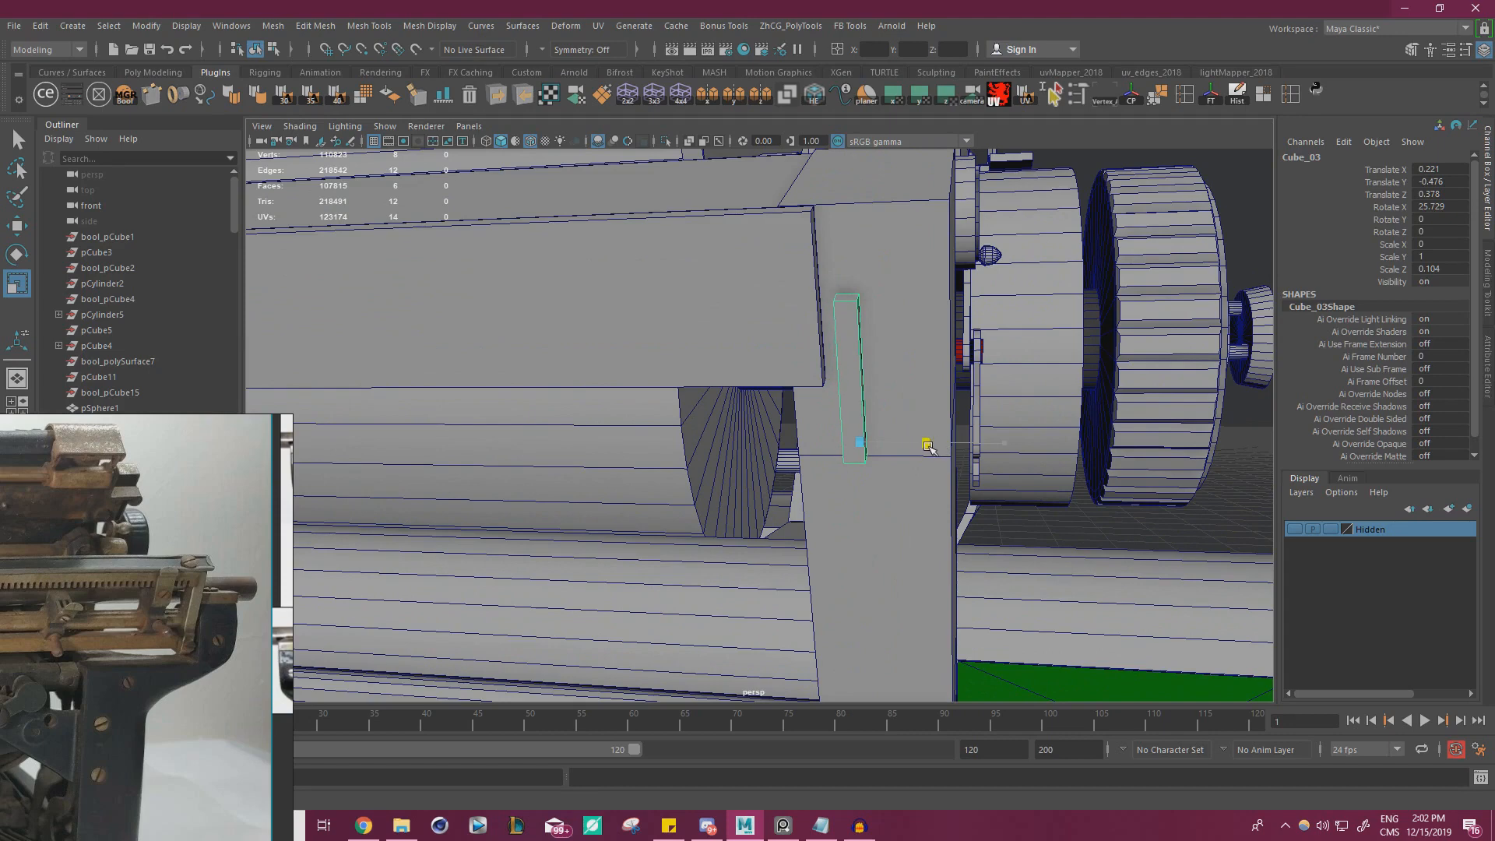
Center the tooth's pivot, freeze its transformations and delete its history
{"action": "key", "text": "w"}
{"action": "left_click", "coordinate": [1134, 97]}
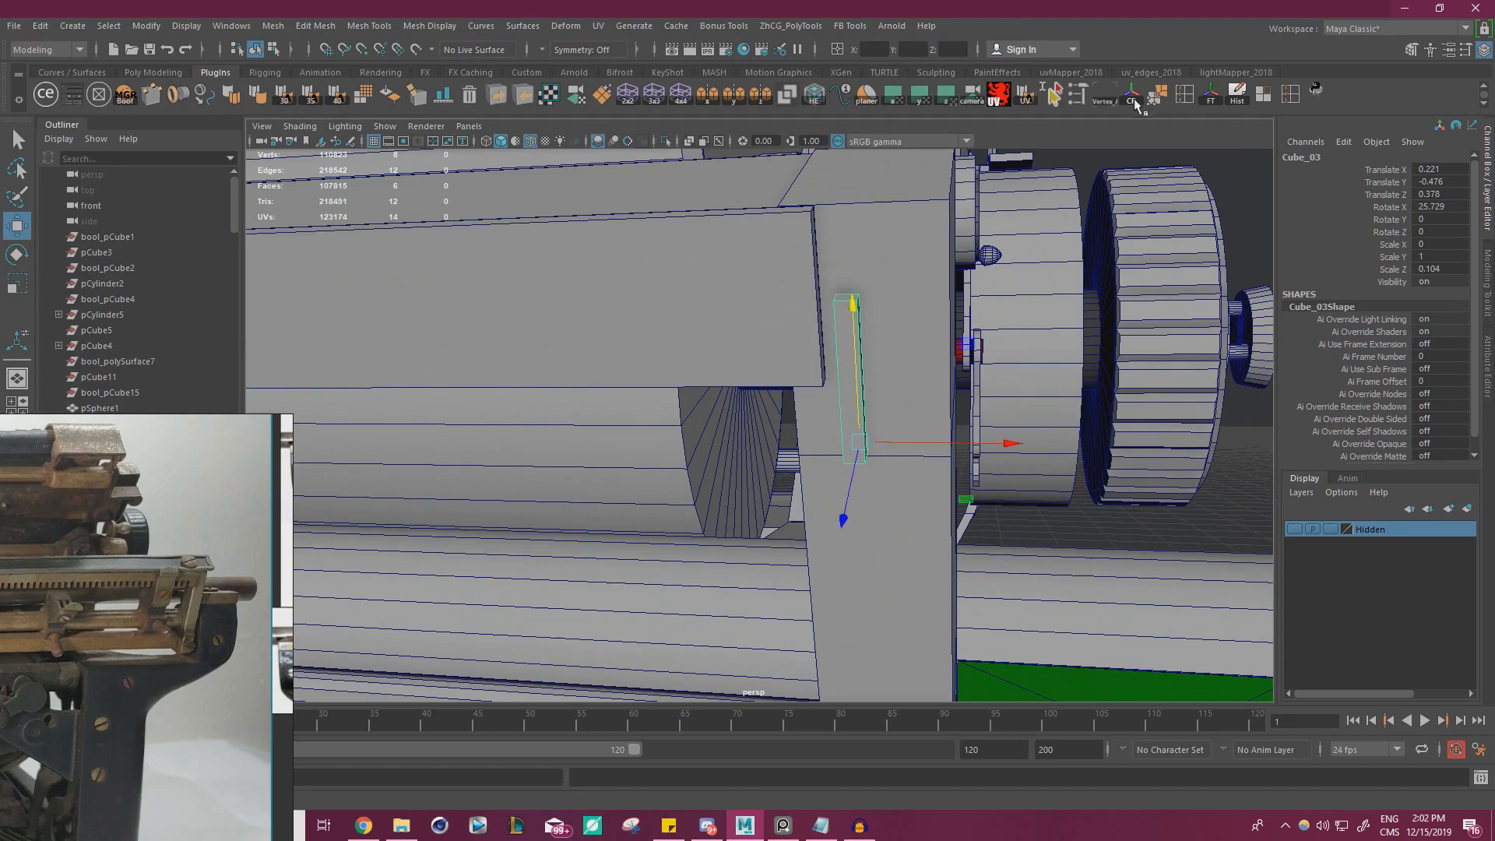
{"action": "left_click", "coordinate": [1211, 97]}
{"action": "left_click", "coordinate": [1237, 95]}
Move the tooth inward along the rail to Translate X -0.253 and scale it up uniformly to 1.32
{"action": "left_click_drag", "start_coordinate": [767, 327], "coordinate": [883, 323], "text": "alt"}
{"action": "left_click_drag", "start_coordinate": [1126, 356], "coordinate": [802, 432]}
{"action": "right_click_drag", "start_coordinate": [798, 433], "coordinate": [761, 481]}
{"action": "left_click", "coordinate": [761, 481]}
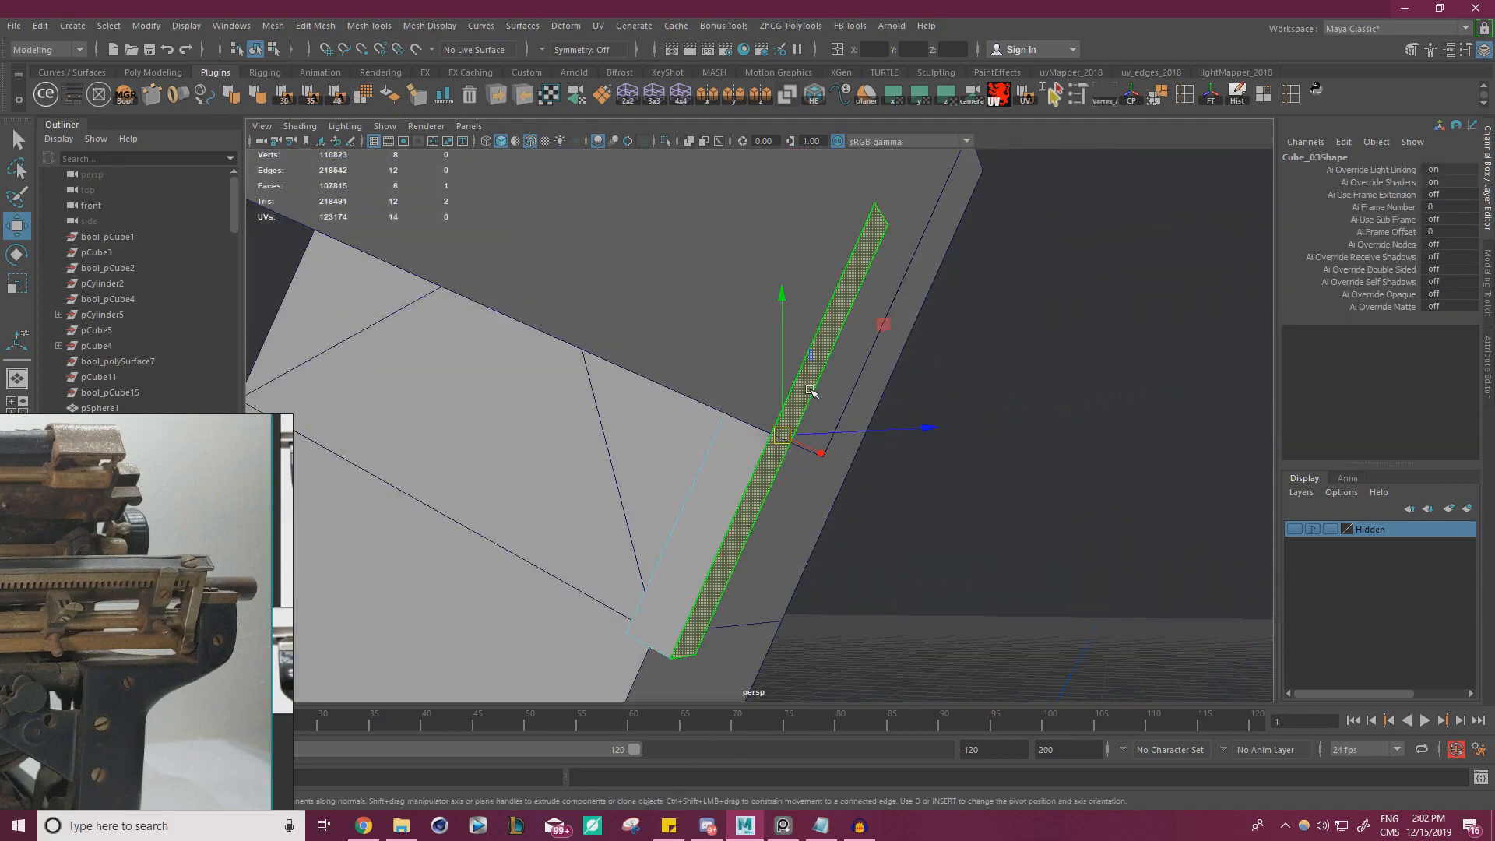
{"action": "double_click", "coordinate": [16, 228]}
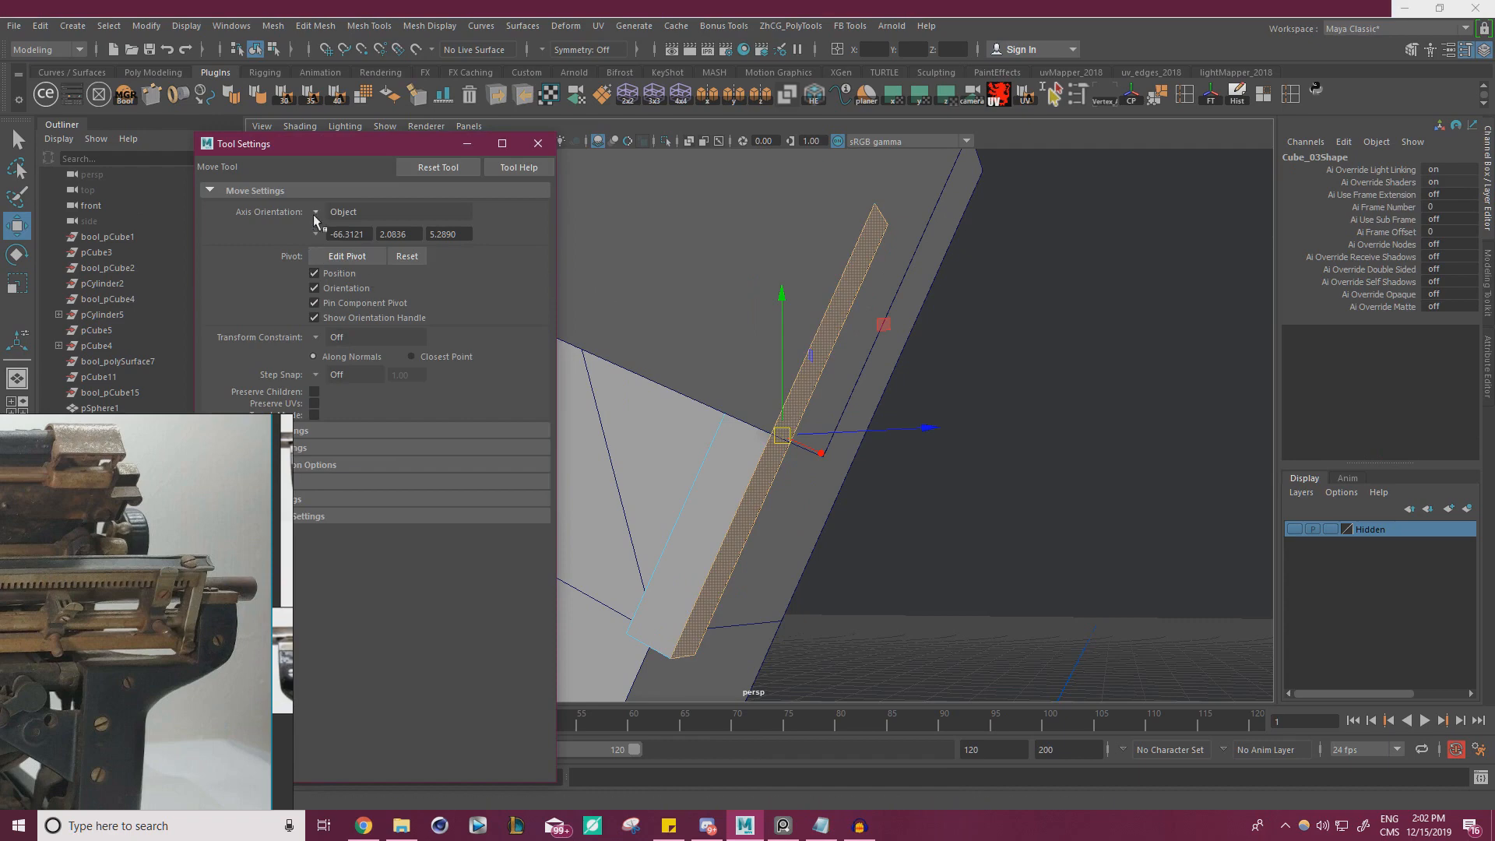
{"action": "right_click_drag", "start_coordinate": [757, 474], "coordinate": [802, 354]}
{"action": "key", "text": "r"}
{"action": "left_click_drag", "start_coordinate": [834, 458], "coordinate": [860, 359], "text": "alt"}
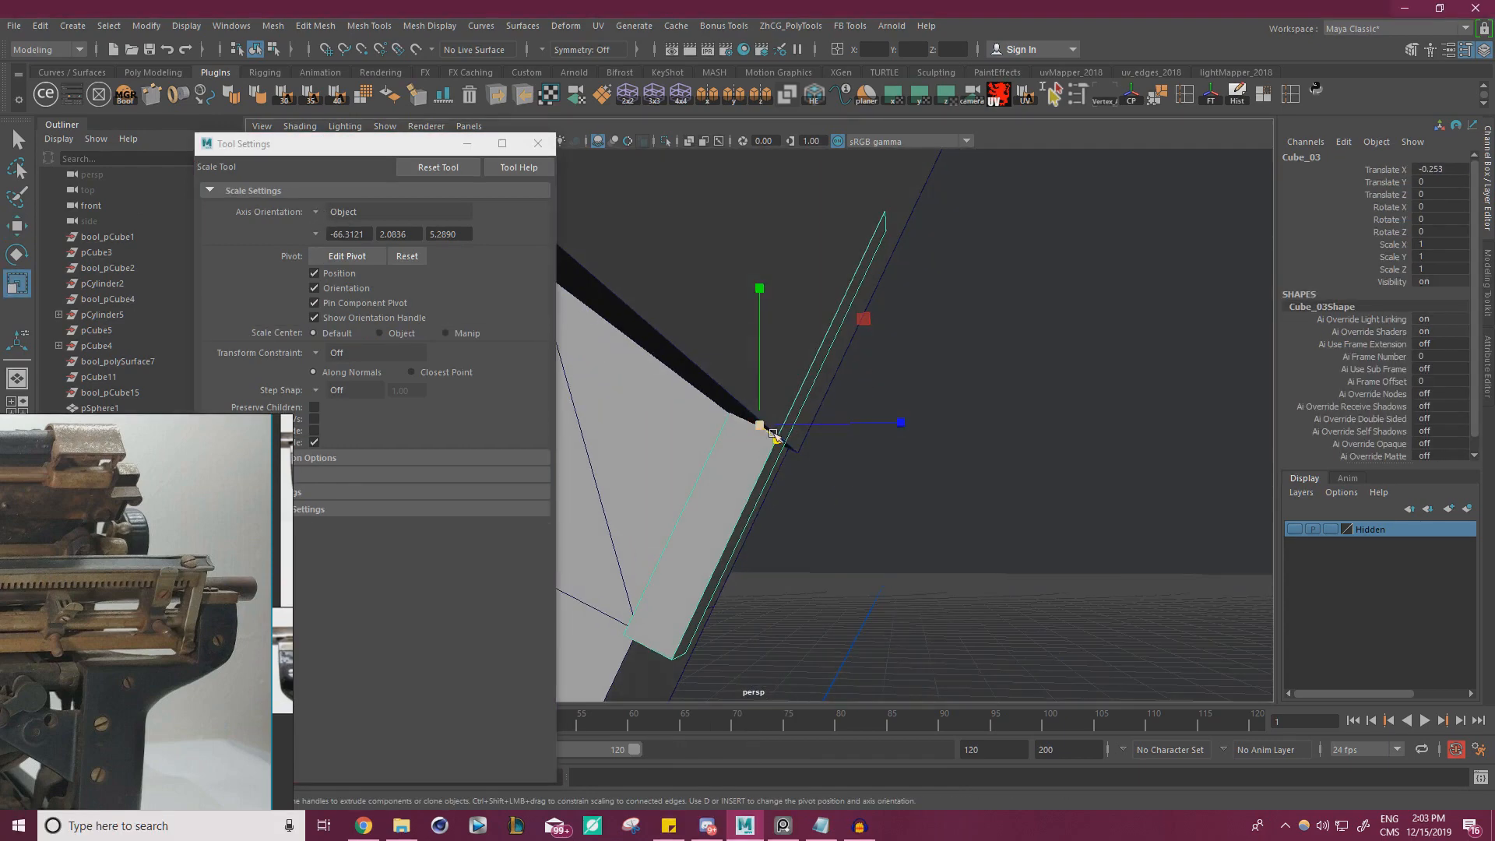
{"action": "mouse_move", "coordinate": [774, 434]}
{"action": "left_mouse_down"}
{"action": "mouse_move", "coordinate": [783, 451]}
{"action": "mouse_move", "coordinate": [765, 429]}
{"action": "left_mouse_up"}
{"action": "left_click_drag", "start_coordinate": [825, 426], "coordinate": [732, 433], "text": "alt"}
Move the tooth down and back to Translate Y -0.093 and Z -0.045, aligning it with the thin plate
{"action": "key", "text": "w"}
{"action": "right_click_drag", "start_coordinate": [818, 404], "coordinate": [537, 372], "text": "alt"}
{"action": "left_click_drag", "start_coordinate": [779, 346], "coordinate": [993, 378], "text": "alt"}
{"action": "middle_click_drag", "start_coordinate": [1021, 309], "coordinate": [1003, 347]}
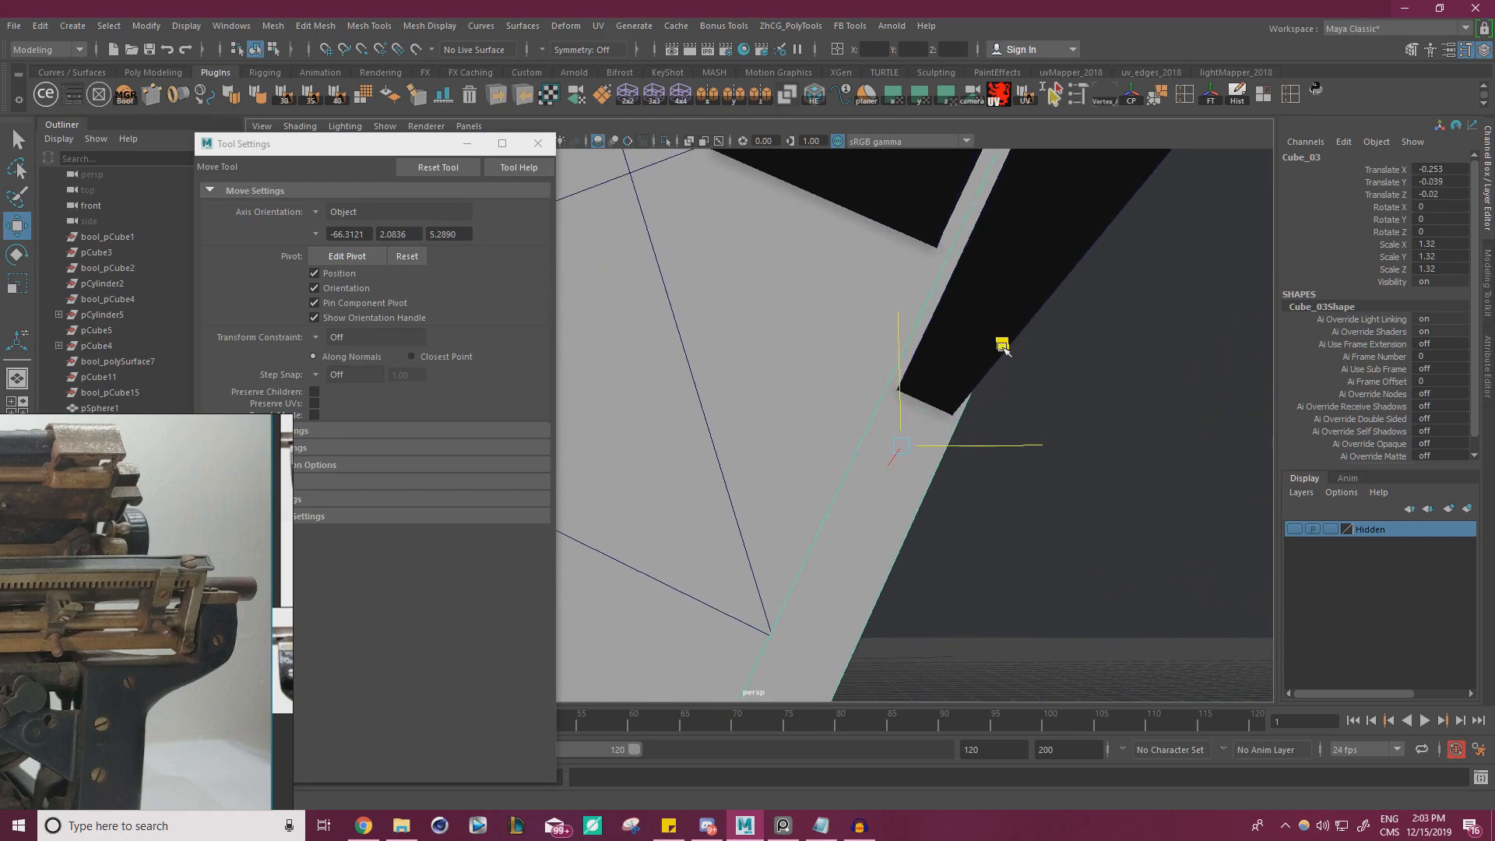
{"action": "left_click_drag", "start_coordinate": [999, 356], "coordinate": [920, 327], "text": "alt"}
{"action": "right_click_drag", "start_coordinate": [920, 327], "coordinate": [931, 390], "text": "alt"}
{"action": "mouse_move", "coordinate": [934, 391]}
{"action": "middle_mouse_down"}
{"action": "mouse_move", "coordinate": [955, 343]}
{"action": "mouse_move", "coordinate": [952, 370]}
{"action": "middle_mouse_up"}
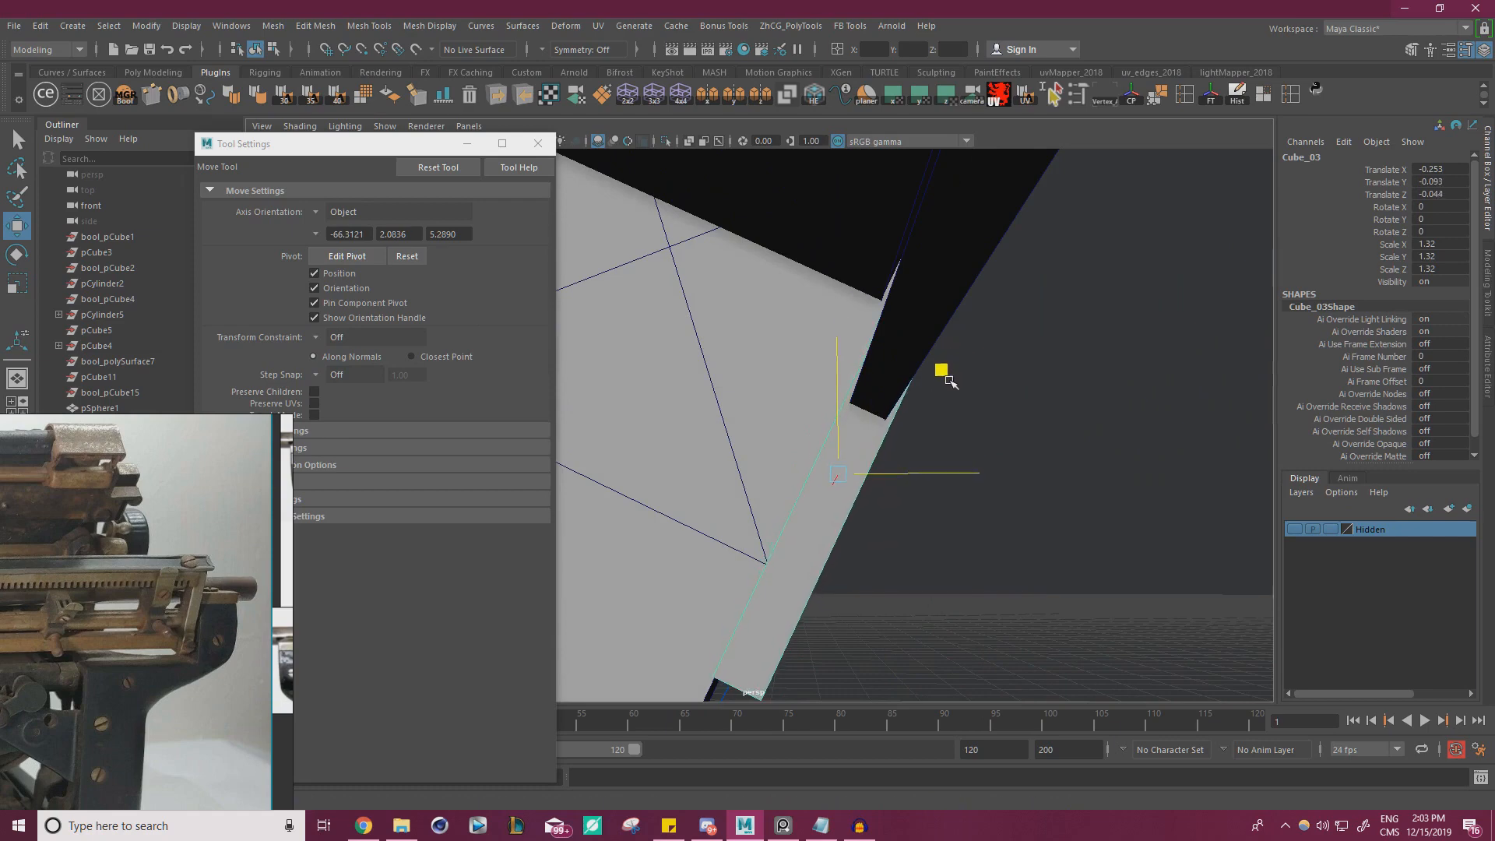
{"action": "right_click_drag", "start_coordinate": [1000, 380], "coordinate": [958, 354], "text": "alt"}
{"action": "left_click_drag", "start_coordinate": [958, 354], "coordinate": [662, 363], "text": "alt"}
{"action": "right_click_drag", "start_coordinate": [662, 363], "coordinate": [894, 437], "text": "alt"}
Adjust the tooth's width to Scale X 1.24, nudge it slightly down against the plate and close the tool settings
{"action": "key", "text": "r"}
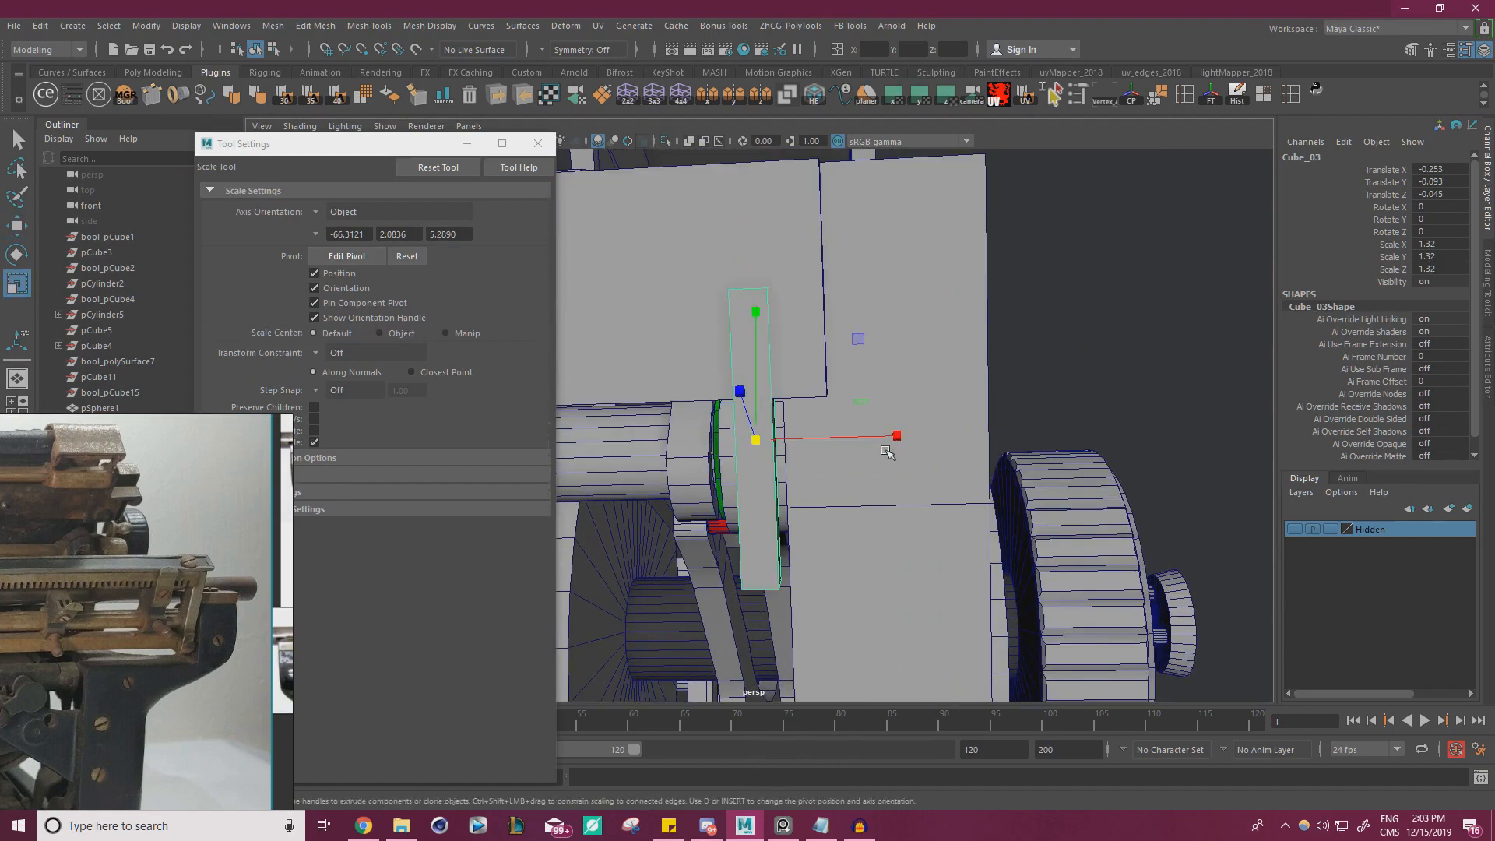
{"action": "left_click_drag", "start_coordinate": [894, 437], "coordinate": [917, 399]}
{"action": "key", "text": "w"}
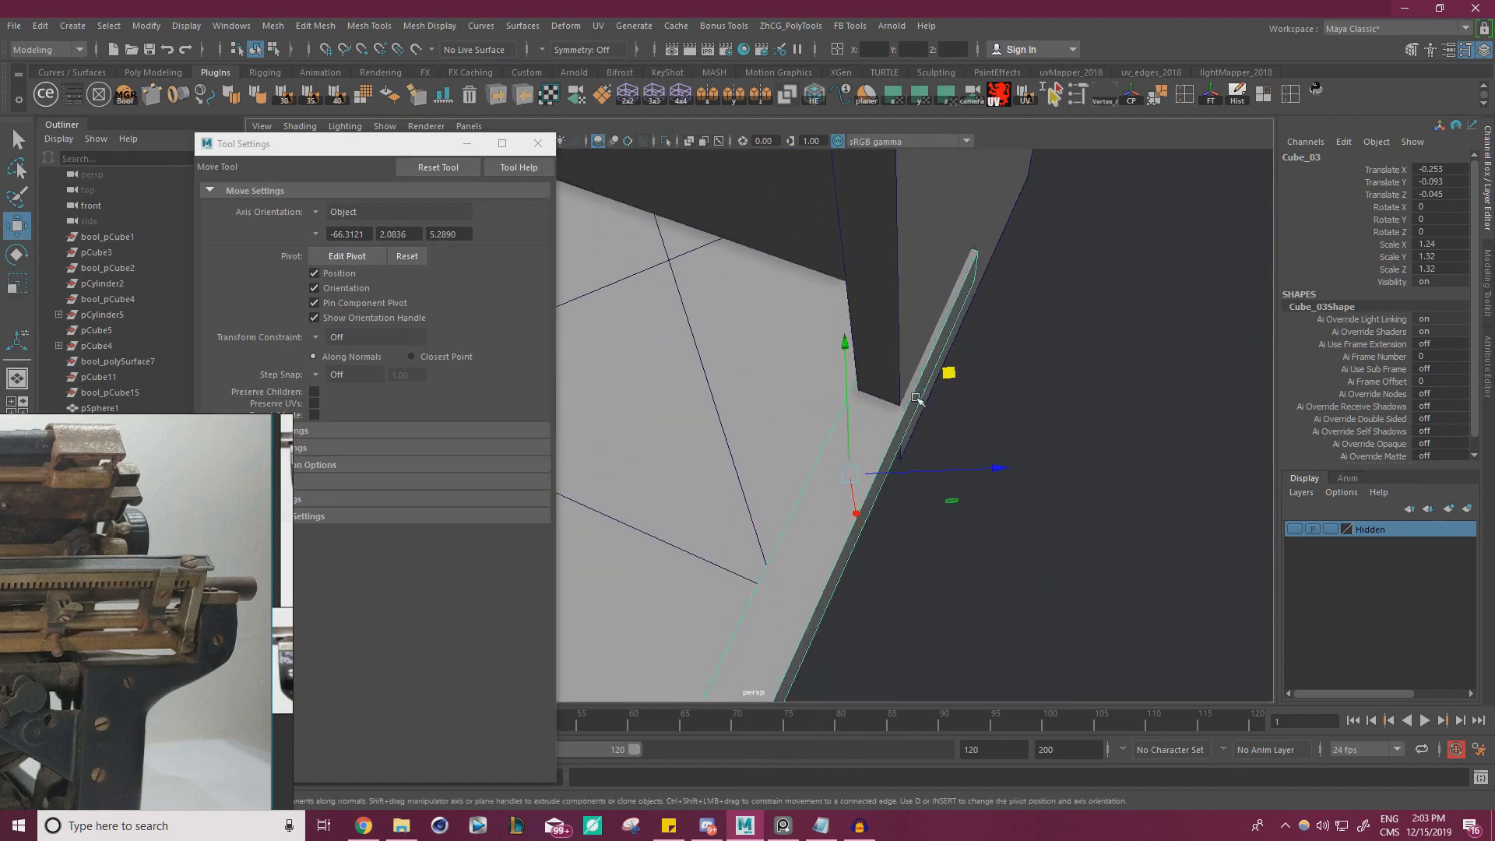
{"action": "middle_click_drag", "start_coordinate": [949, 374], "coordinate": [944, 381]}
{"action": "left_click_drag", "start_coordinate": [1040, 436], "coordinate": [958, 433], "text": "alt"}
{"action": "left_click", "coordinate": [1055, 438]}
{"action": "right_click_drag", "start_coordinate": [958, 432], "coordinate": [482, 324], "text": "alt"}
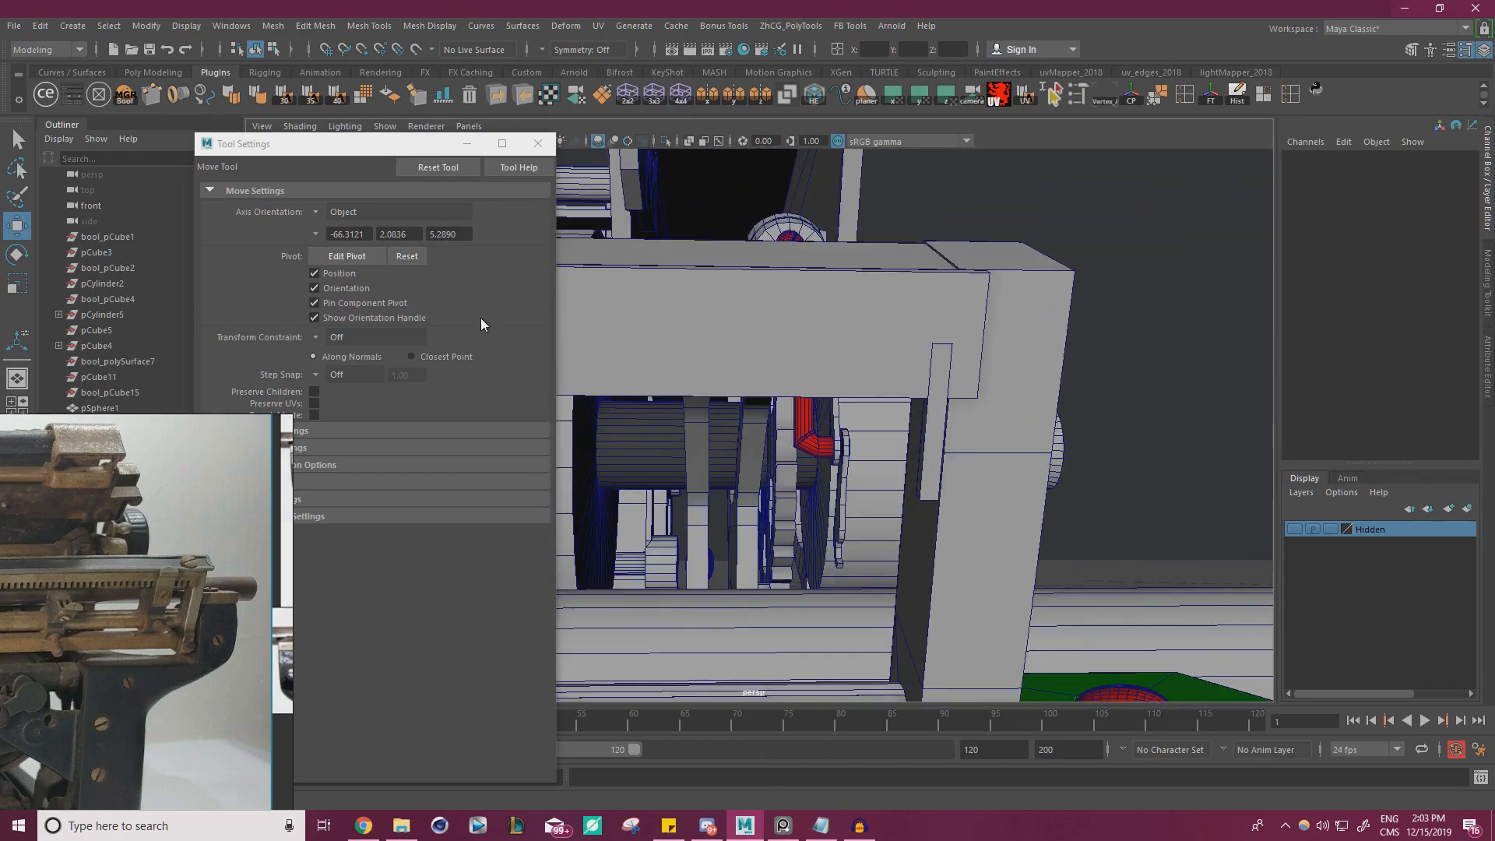
{"action": "left_click", "coordinate": [537, 144]}
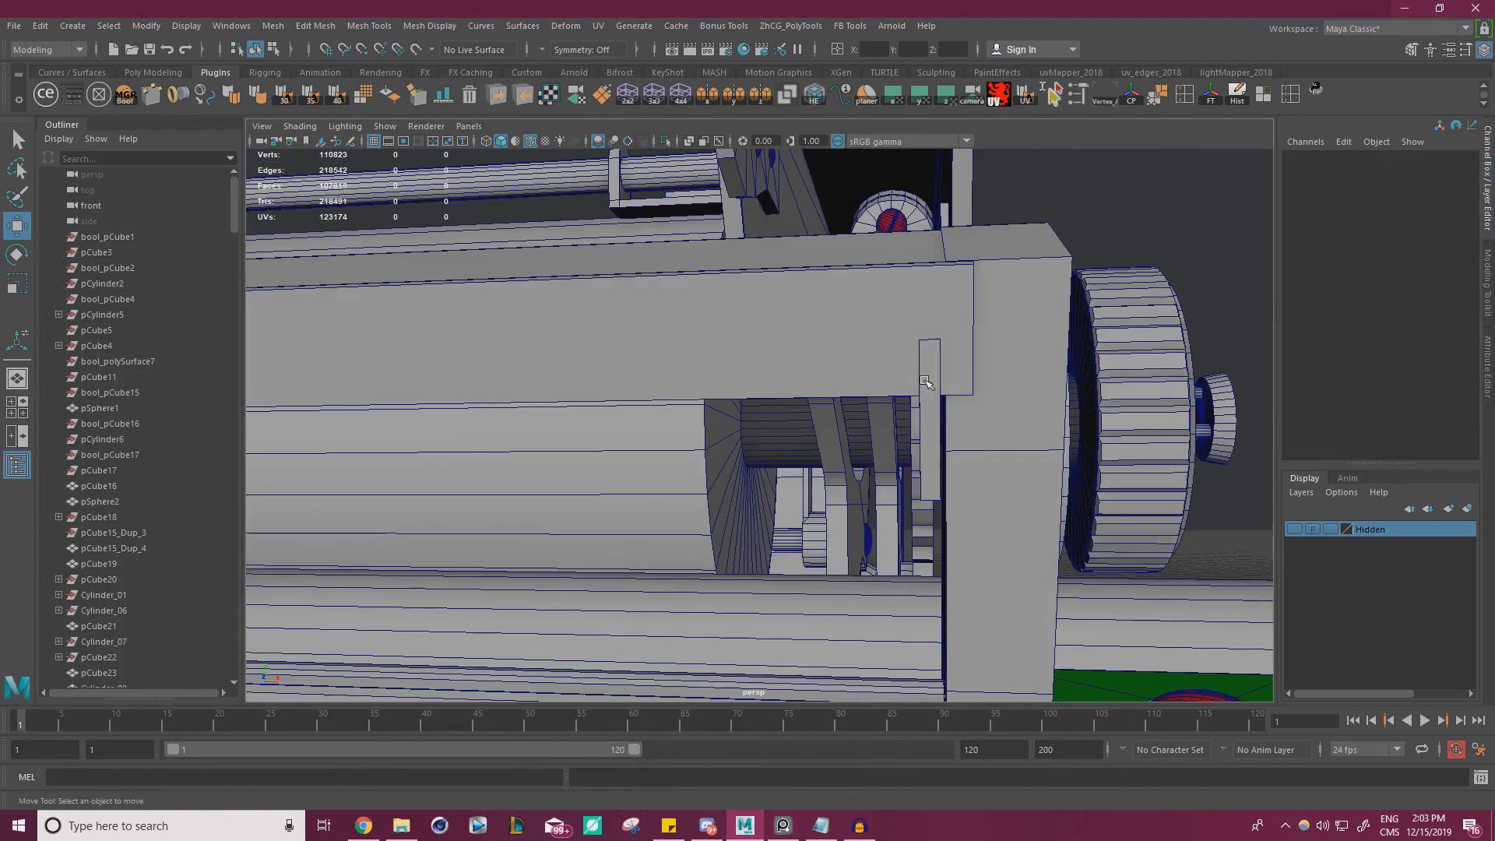
Set the tooth's width to Scale X 1.354 and position it along the rail at Translate X -0.278
{"action": "left_click", "coordinate": [930, 452]}
{"action": "key", "text": "r"}
{"action": "left_click_drag", "start_coordinate": [1074, 417], "coordinate": [1038, 420]}
{"action": "key", "text": "w"}
{"action": "right_click_drag", "start_coordinate": [1037, 419], "coordinate": [634, 401], "text": "alt"}
{"action": "left_click_drag", "start_coordinate": [634, 400], "coordinate": [577, 358], "text": "alt"}
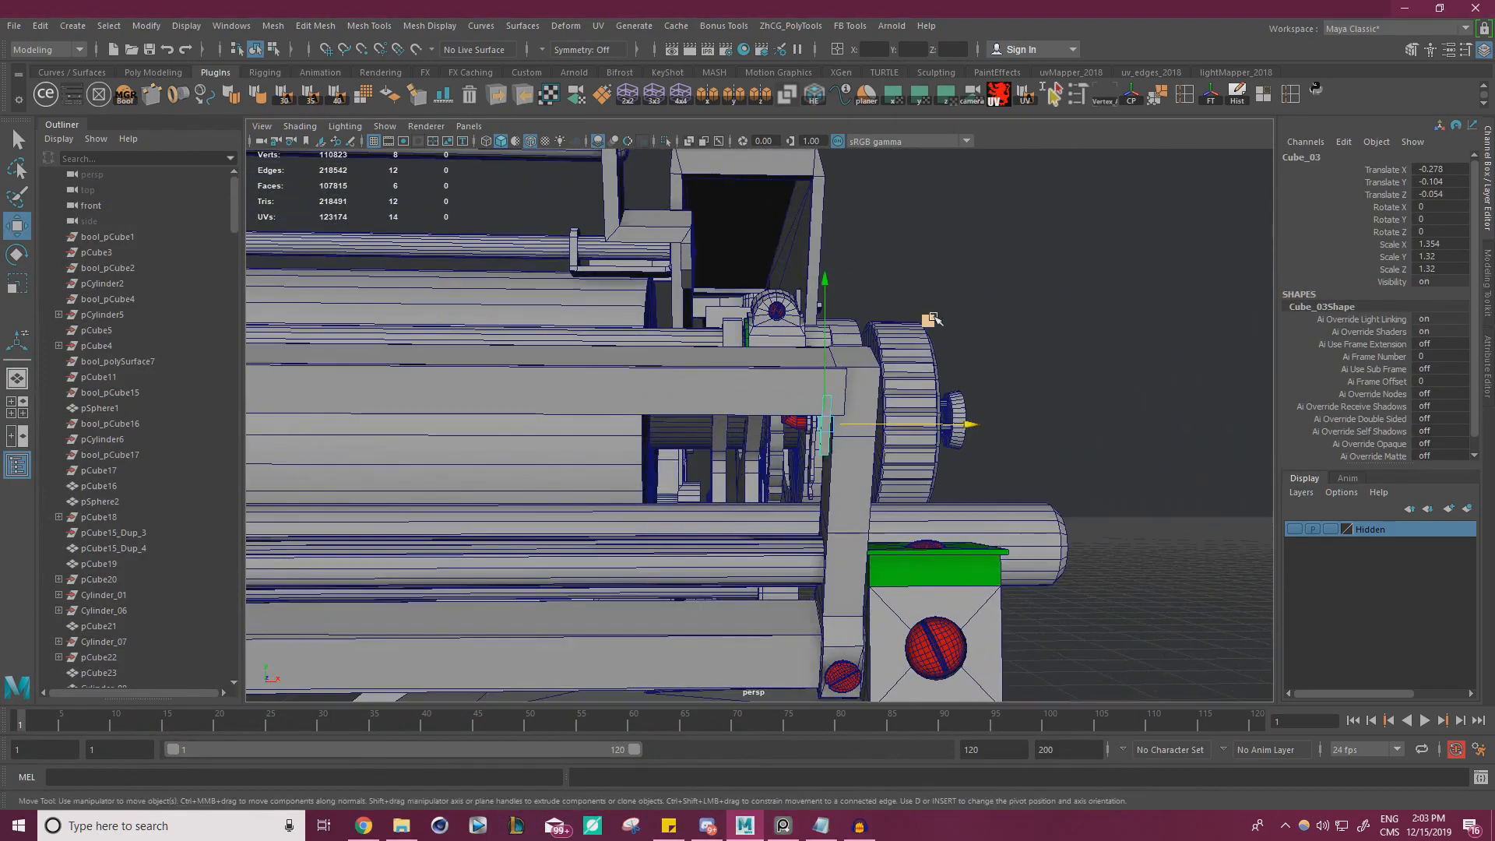
Freeze the finished tooth's transformations, delete its history and reselect it
{"action": "left_click", "coordinate": [1211, 95]}
{"action": "left_click", "coordinate": [1237, 95]}
{"action": "left_click", "coordinate": [1090, 218]}
{"action": "left_click", "coordinate": [828, 424]}
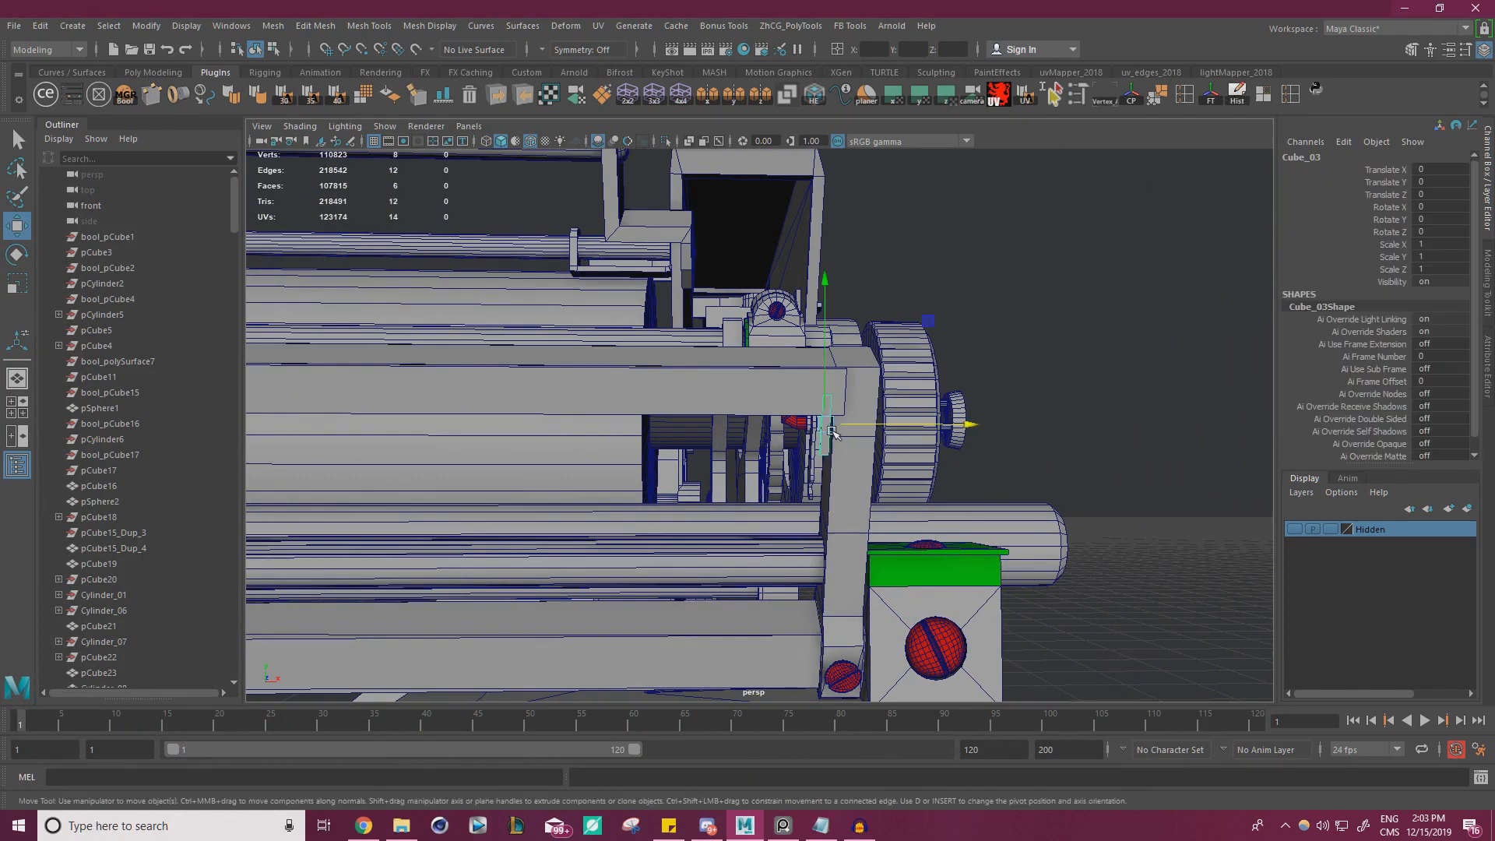
Open the Duplicate Special options for the tooth and enlarge the dialog clear of the model
{"action": "left_click", "coordinate": [50, 31]}
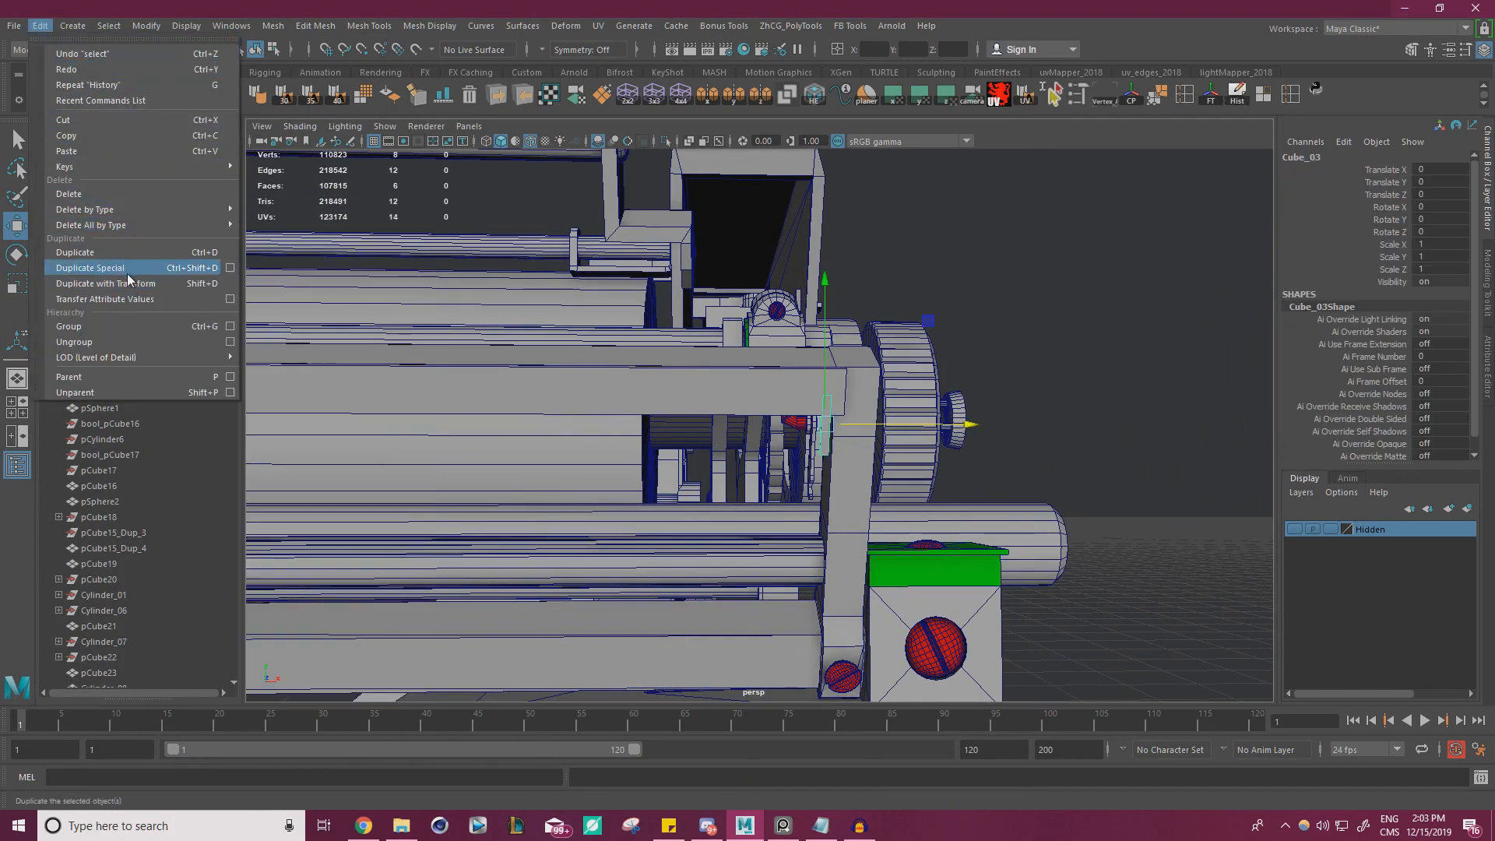
{"action": "left_click", "coordinate": [230, 268]}
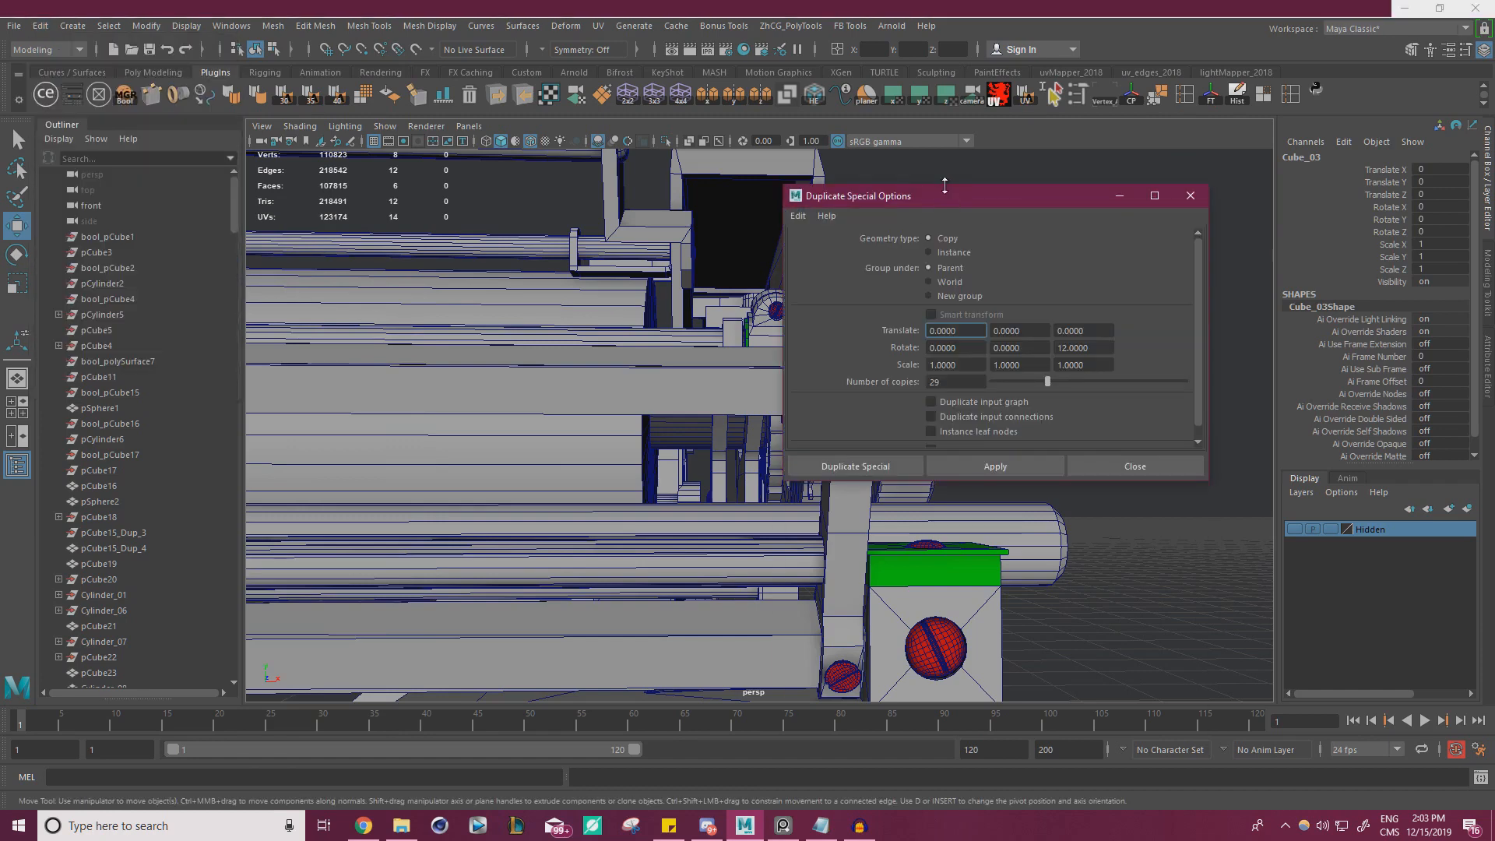
{"action": "left_click_drag", "start_coordinate": [945, 186], "coordinate": [300, 215]}
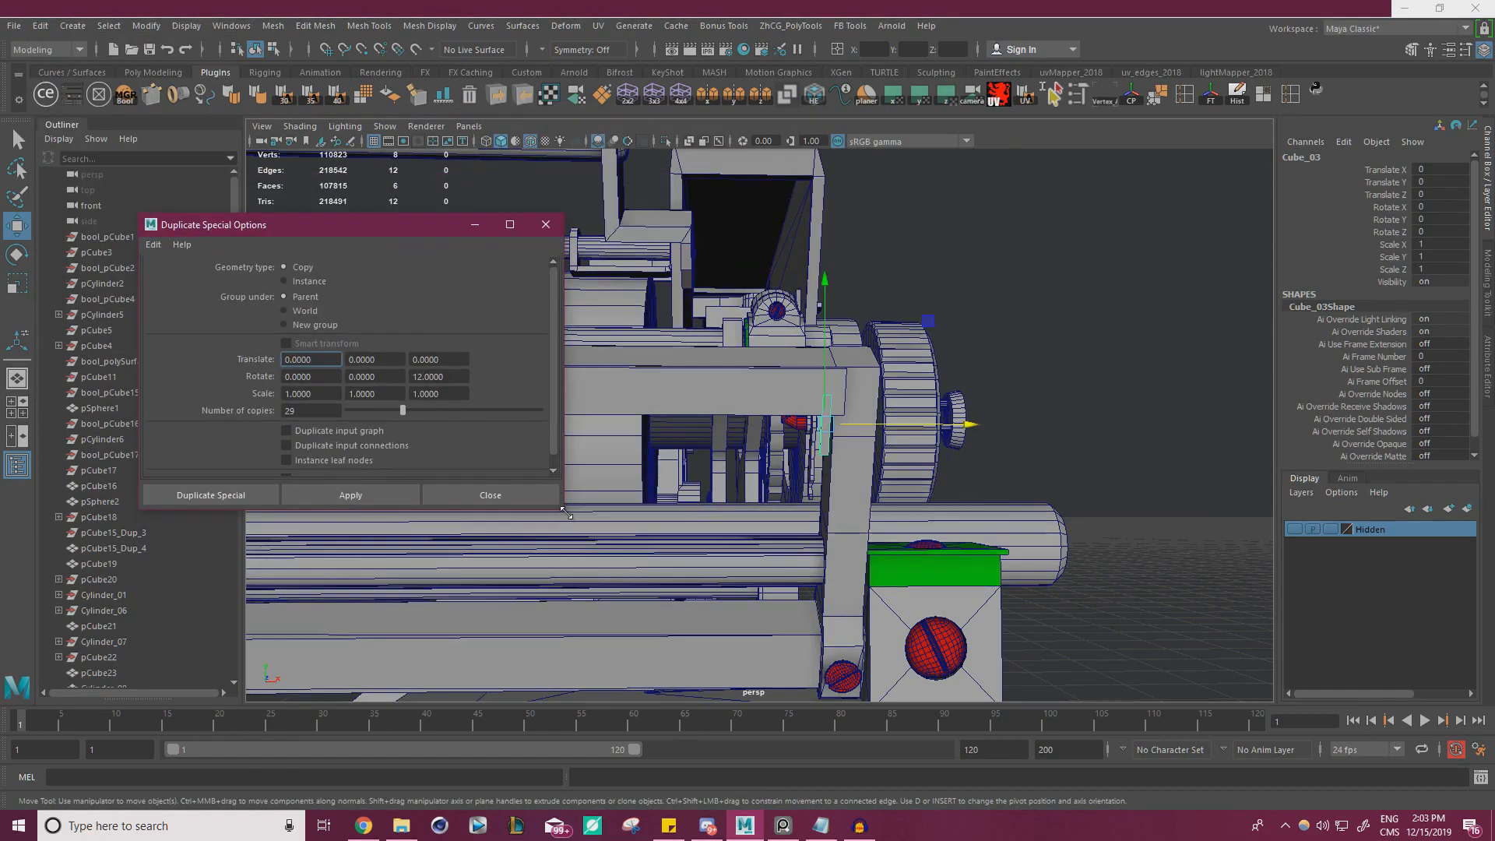
{"action": "left_click_drag", "start_coordinate": [564, 511], "coordinate": [668, 616]}
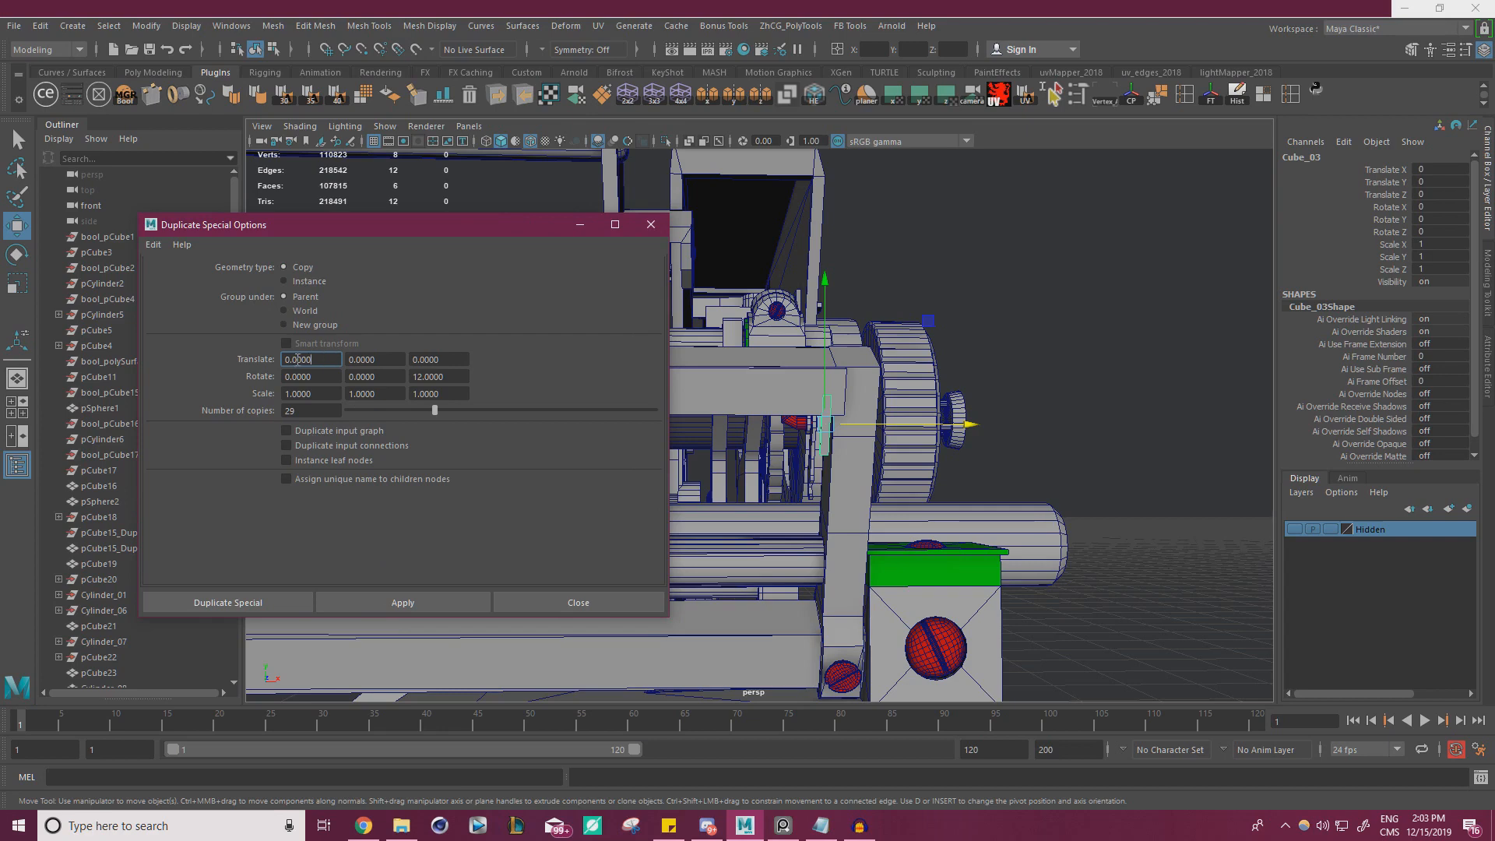
Gauge the tooth spacing with a trial copy offset -0.223 along X, and delete the trial copy
{"action": "left_click_drag", "start_coordinate": [875, 424], "coordinate": [918, 425]}
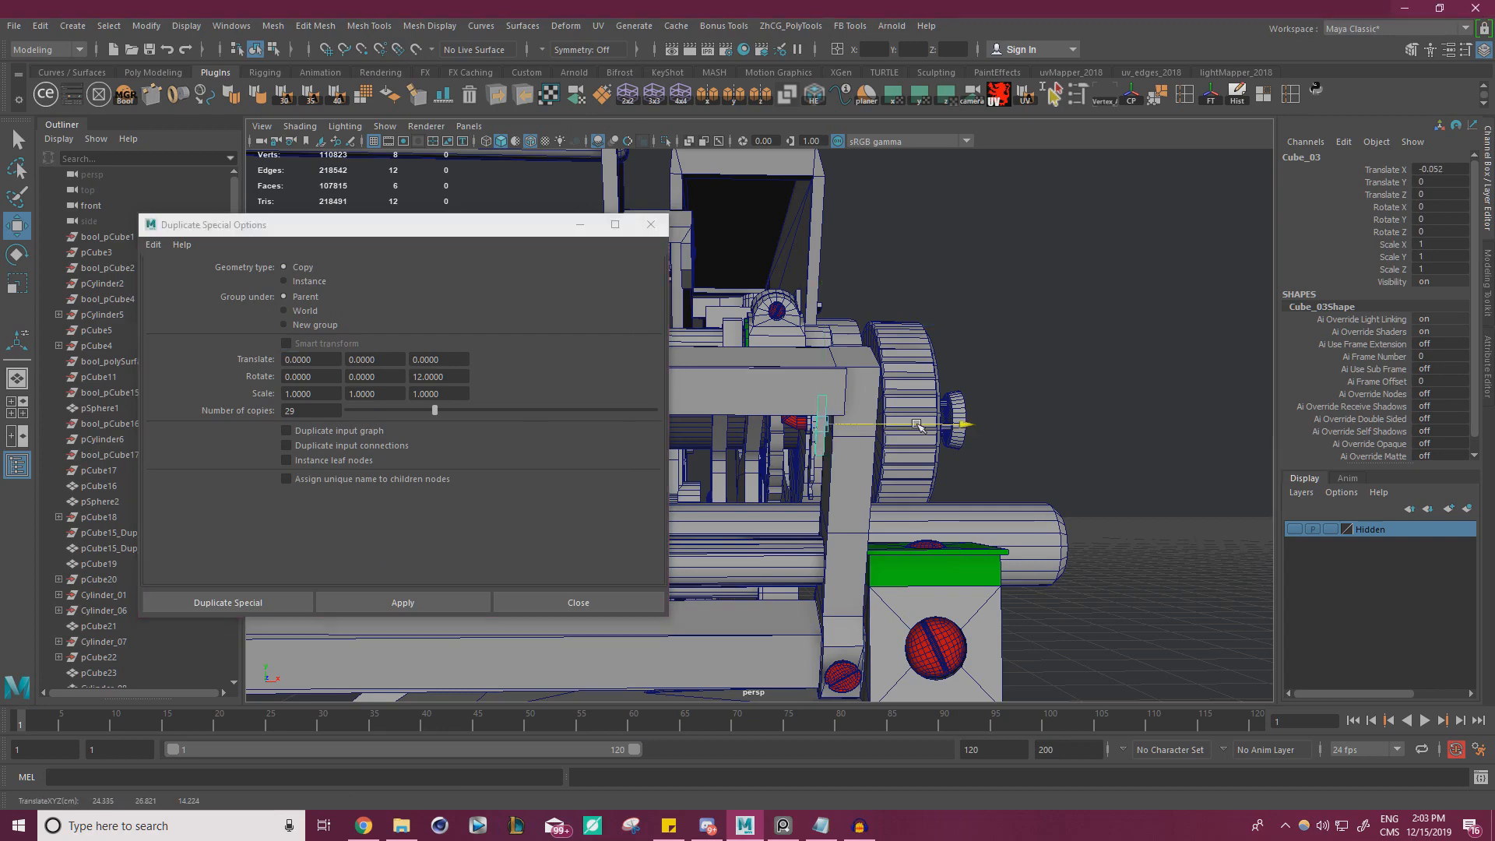
{"action": "key", "text": "ctrl+z"}
{"action": "scroll", "coordinate": [935, 424], "scroll_direction": "up", "scroll_amount": 5}
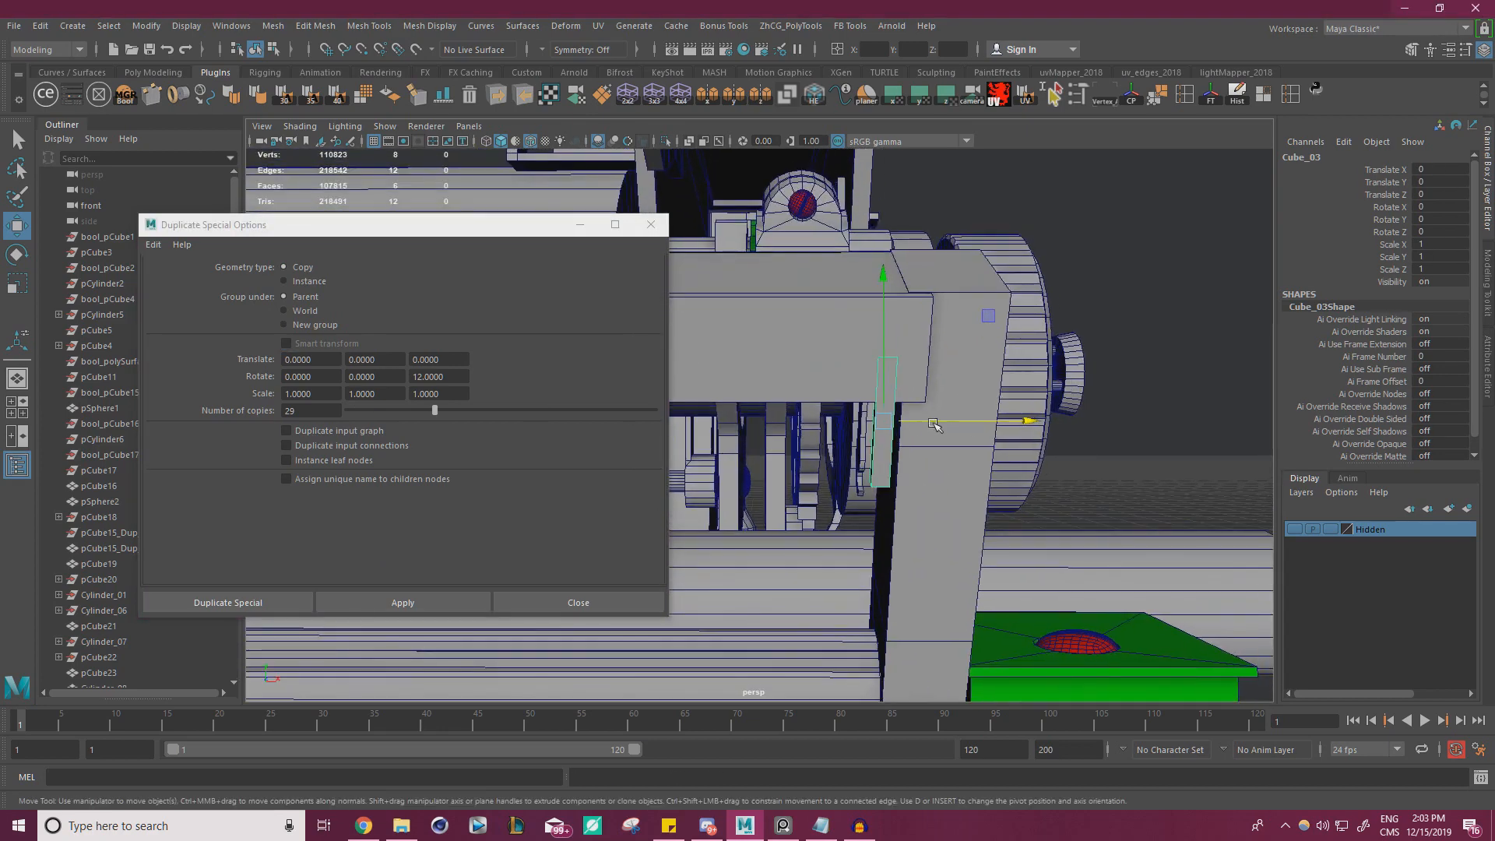
{"action": "left_click_drag", "start_coordinate": [968, 421], "coordinate": [926, 417], "text": "shift"}
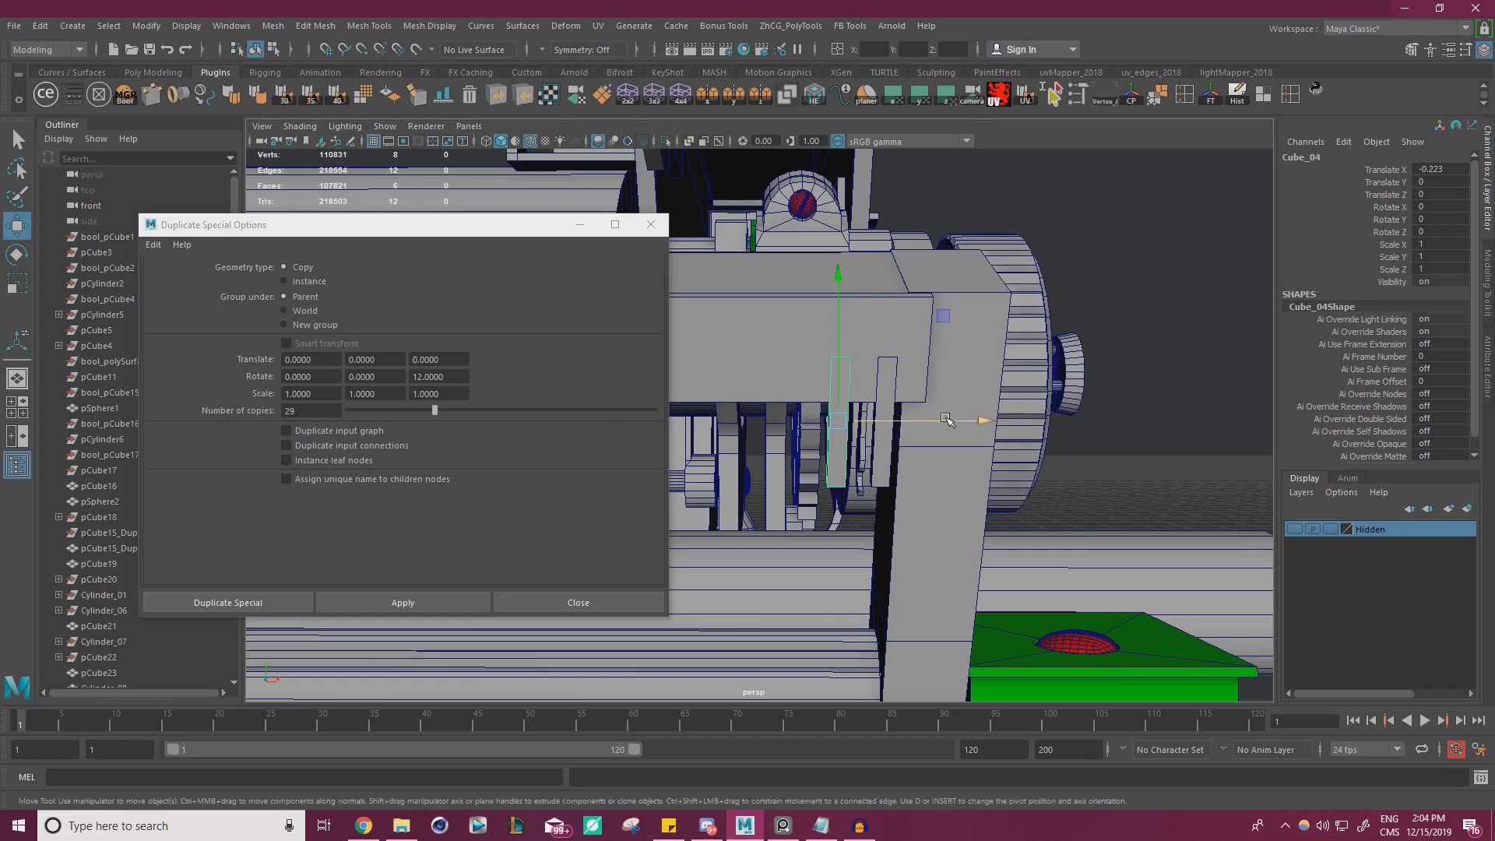
{"action": "key", "text": "Delete"}
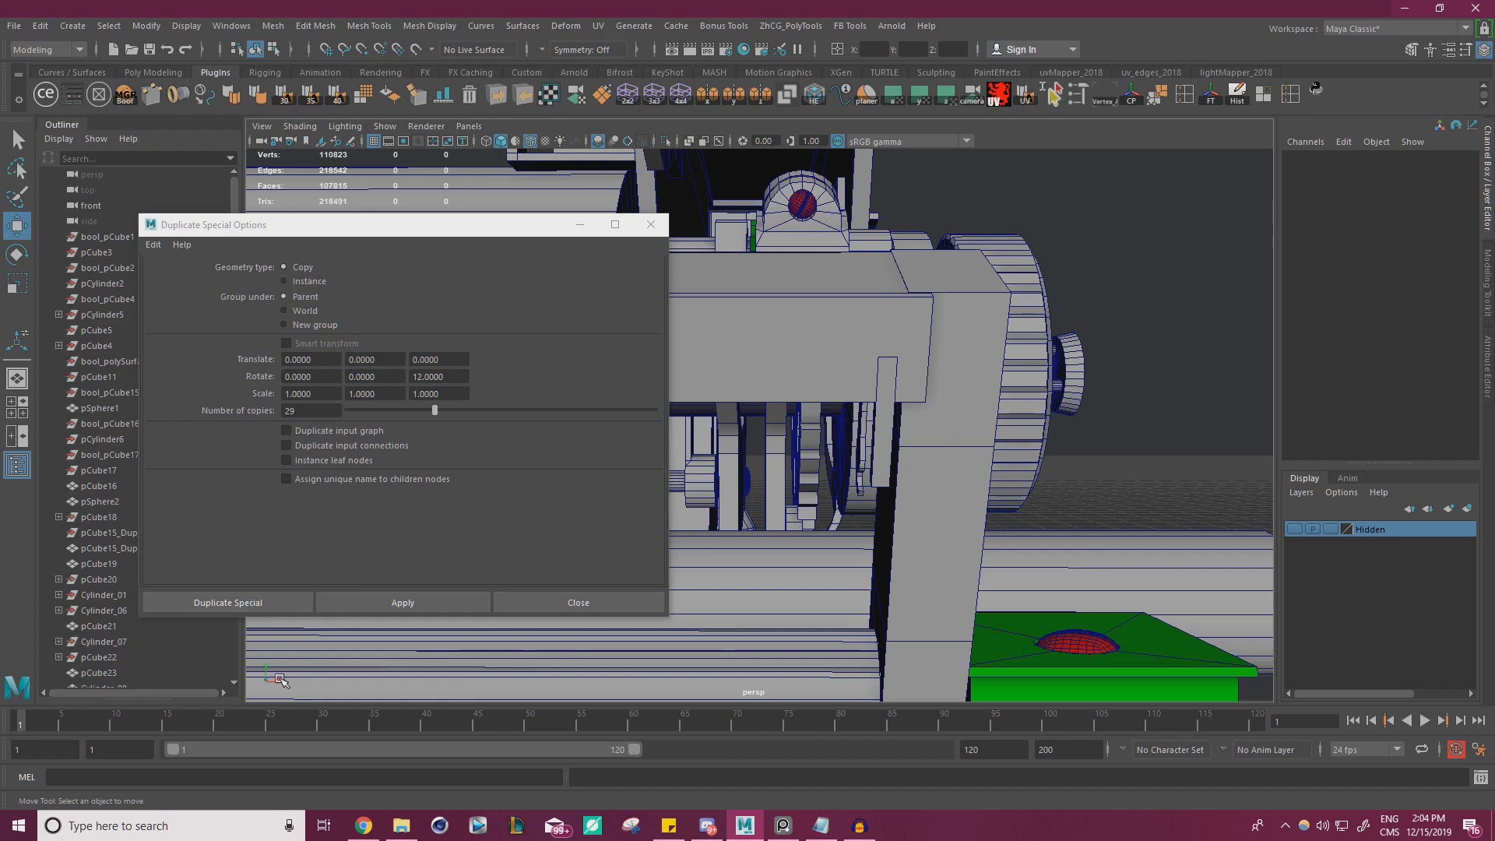
Set the Duplicate Special translation to -0.225 in X and the Z rotation to 0
{"action": "left_click", "coordinate": [325, 360]}
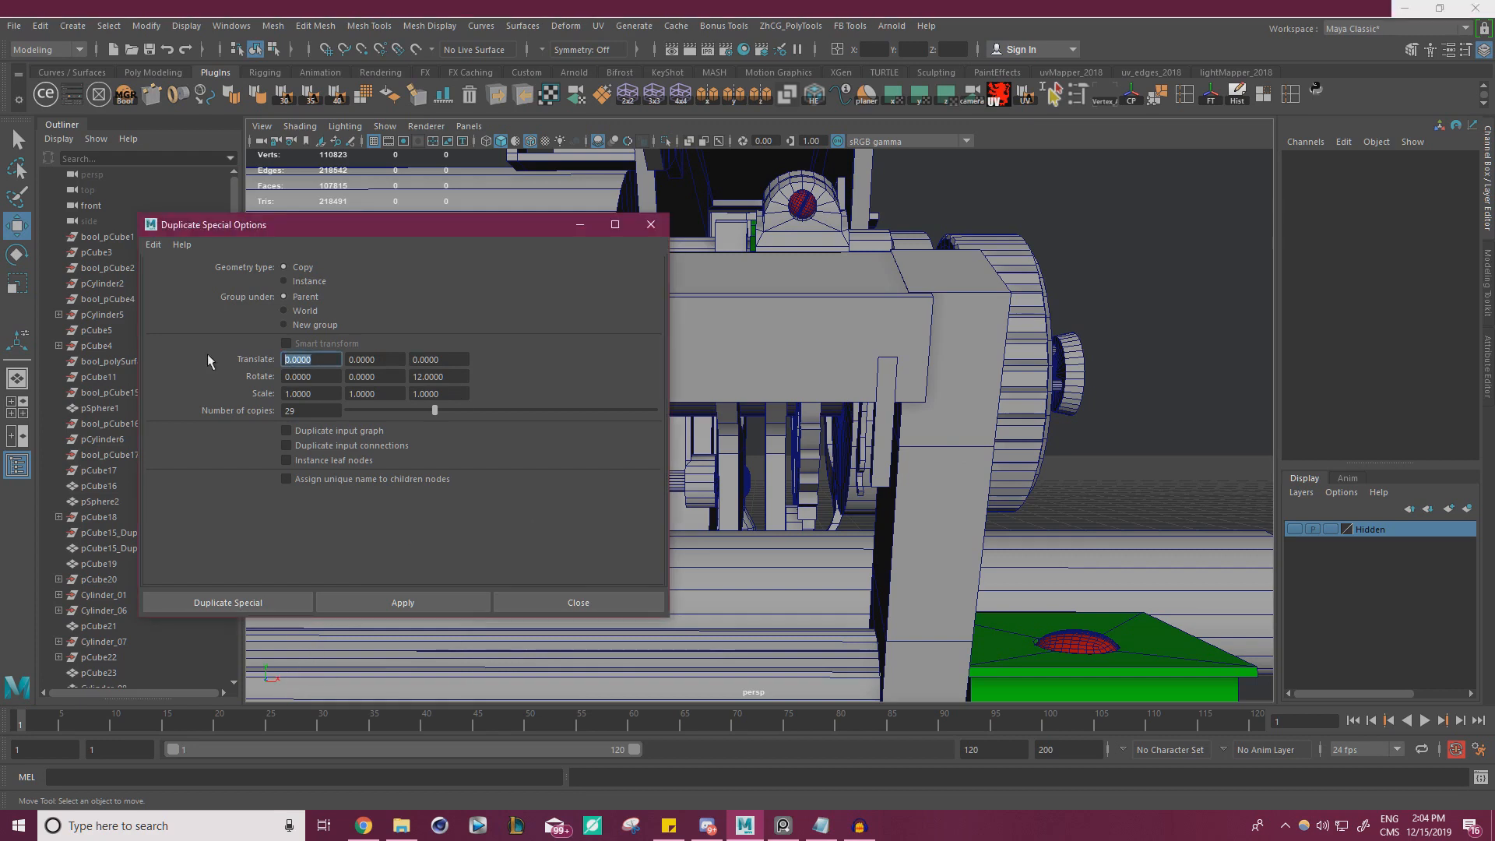
{"action": "type", "text": "-"}
{"action": "type", "text": "."}
{"action": "type", "text": "0.225"}
{"action": "left_click_drag", "start_coordinate": [449, 377], "coordinate": [296, 372]}
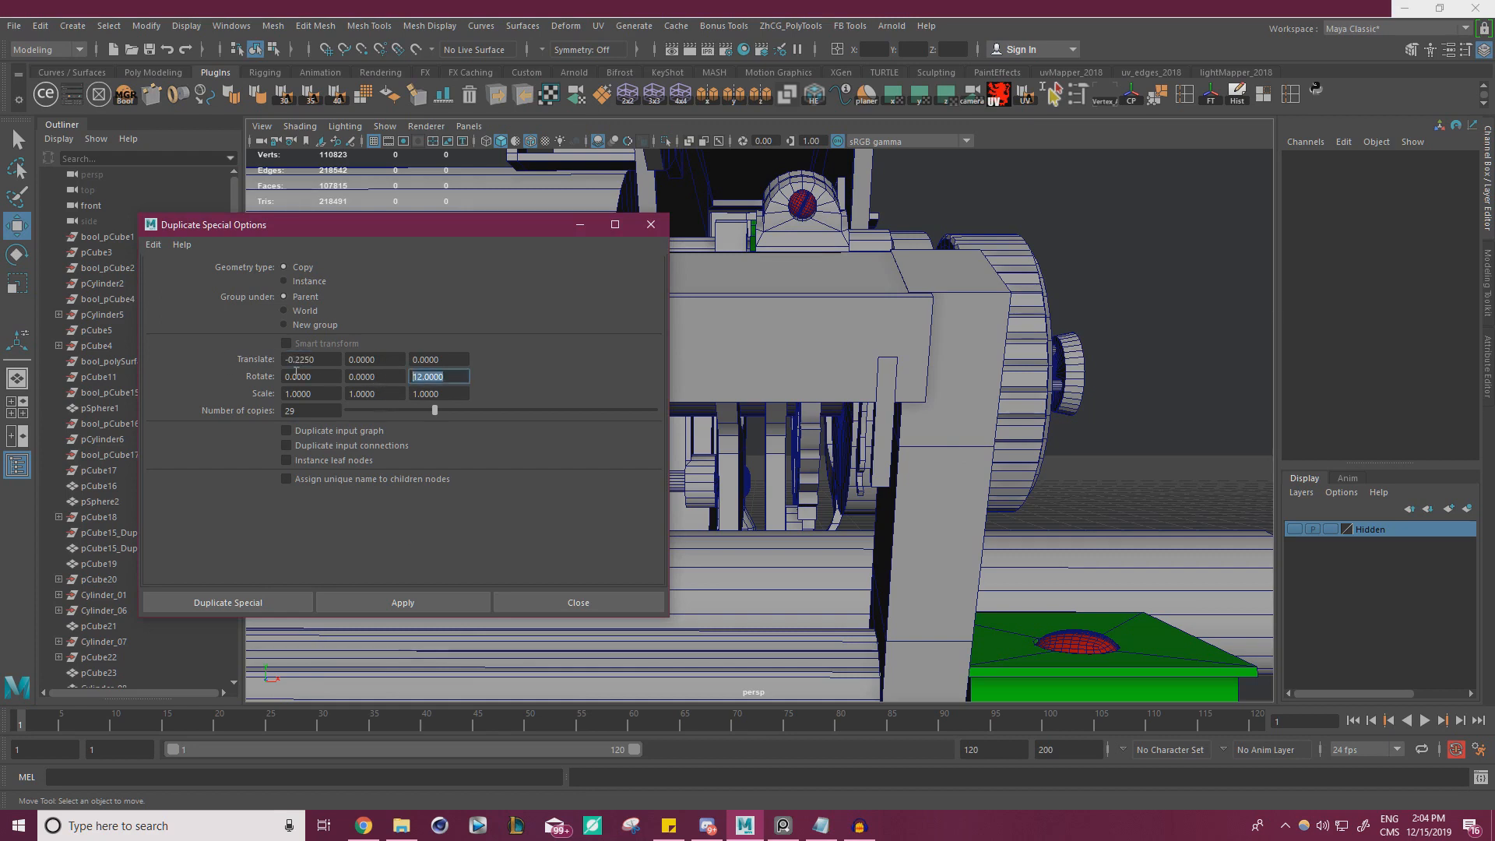
{"action": "type", "text": "0"}
Try duplicating the tooth 29 times along the rail, check the coverage and undo the duplication
{"action": "left_click", "coordinate": [431, 605]}
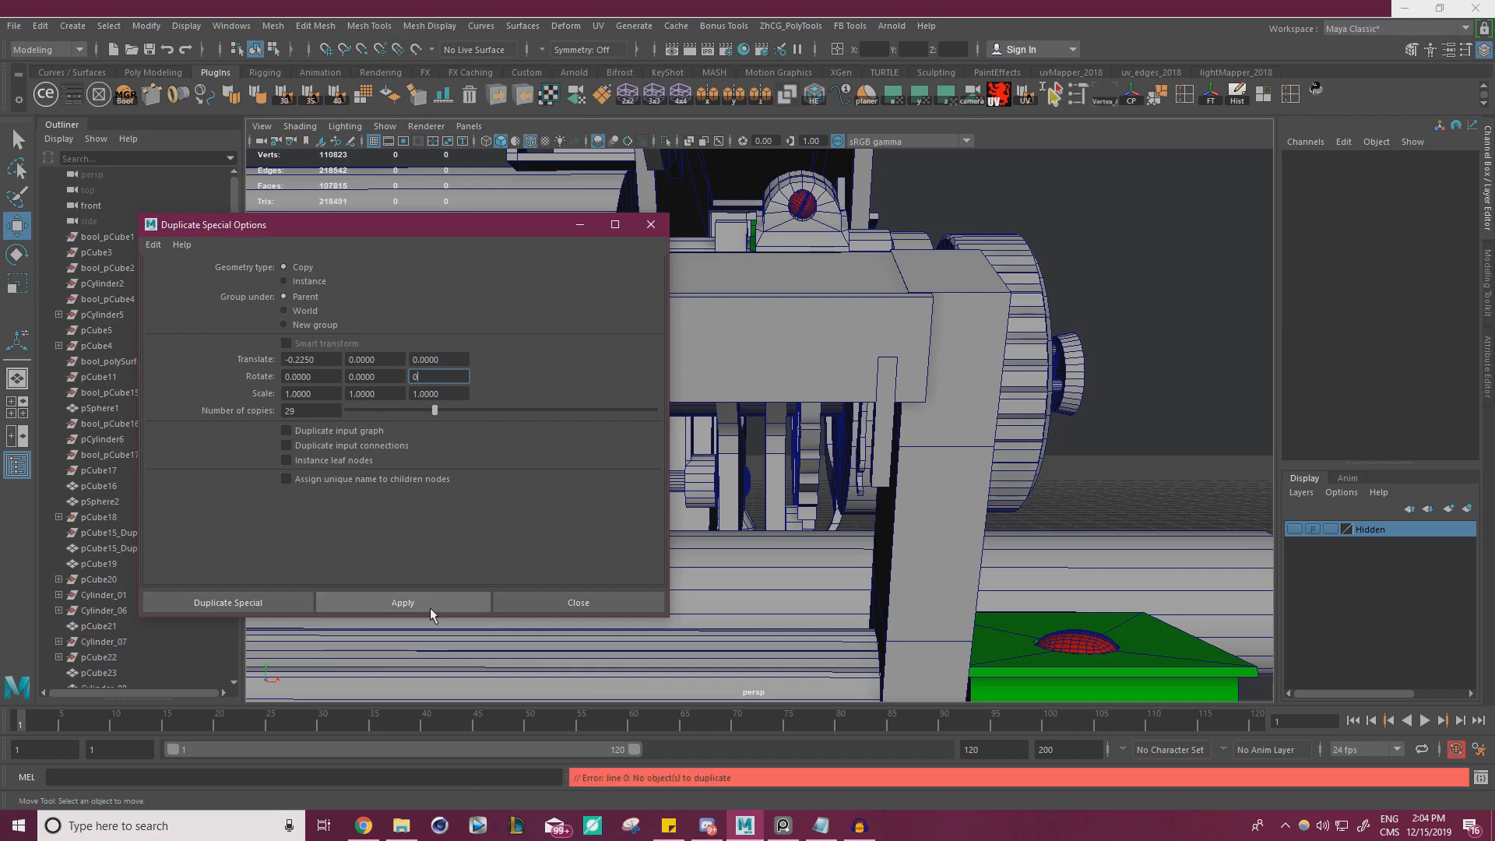
{"action": "left_click", "coordinate": [880, 442]}
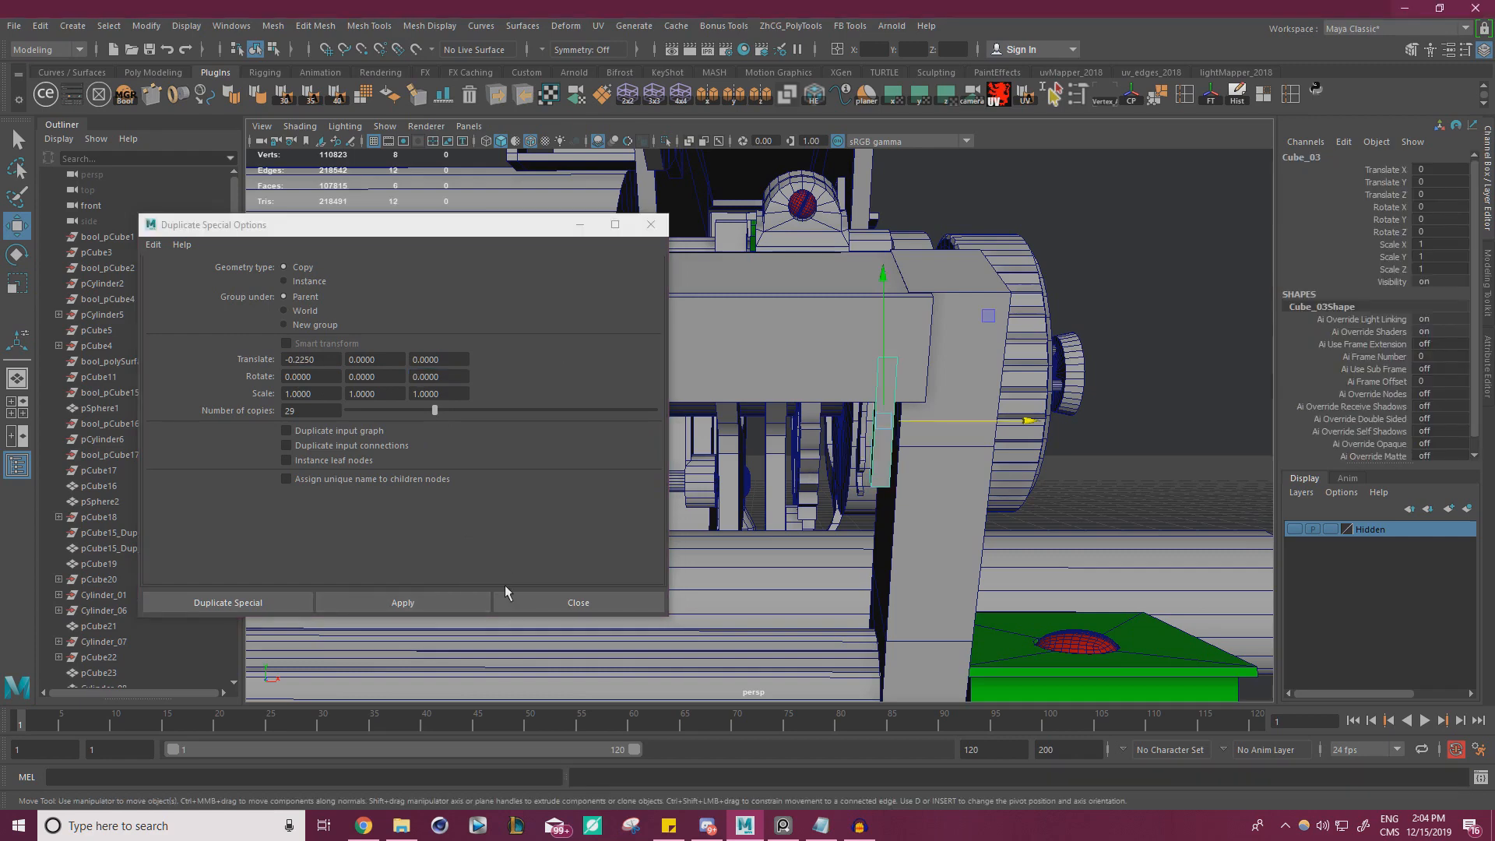
{"action": "left_click", "coordinate": [433, 594]}
{"action": "left_click_drag", "start_coordinate": [494, 225], "coordinate": [1169, 601]}
{"action": "right_click_drag", "start_coordinate": [864, 446], "coordinate": [327, 458], "text": "alt"}
{"action": "middle_click_drag", "start_coordinate": [327, 458], "coordinate": [535, 360], "text": "alt"}
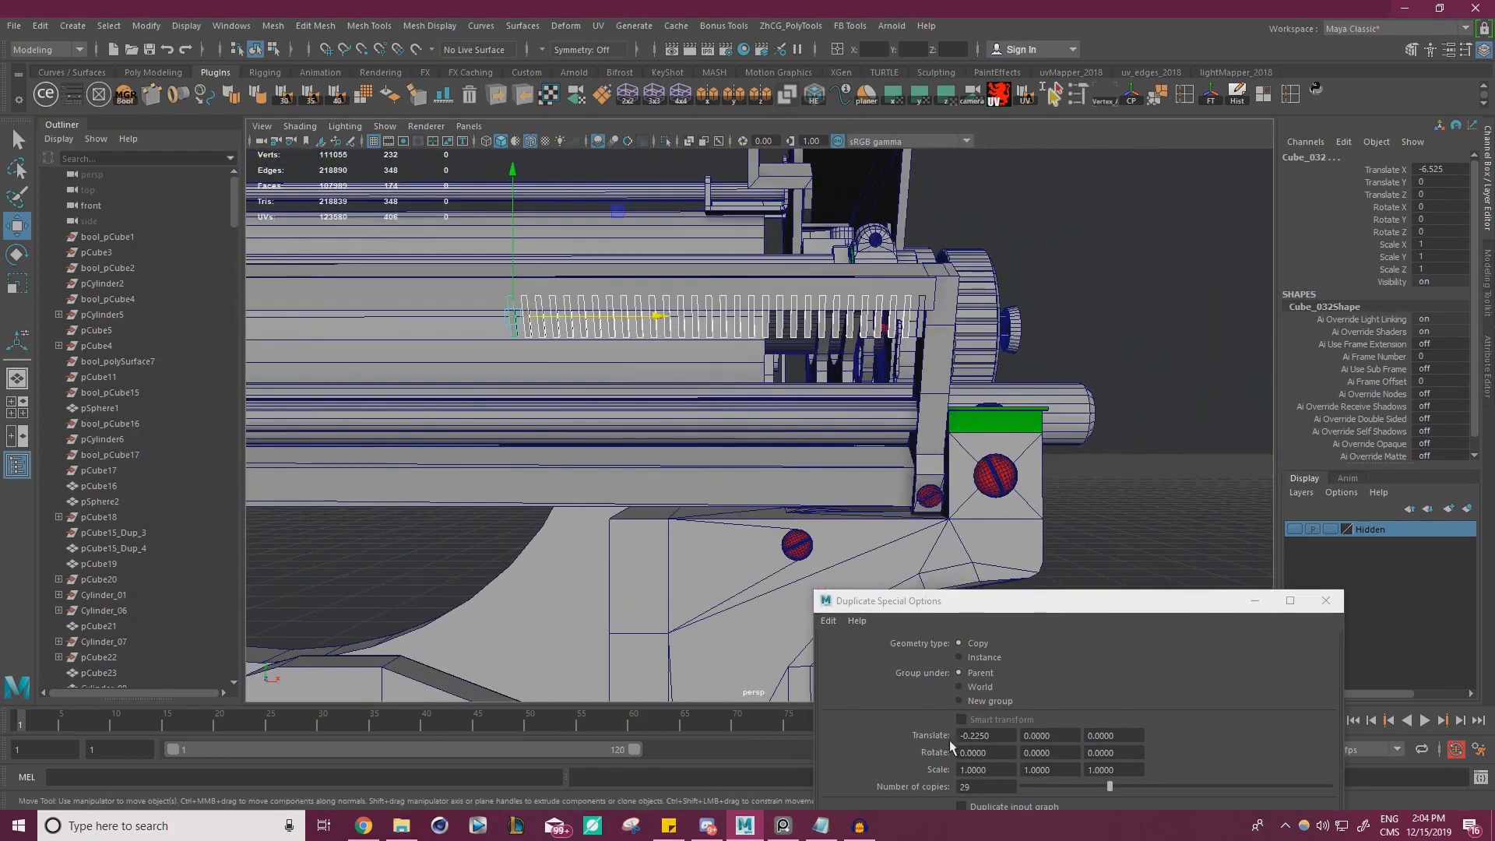
{"action": "right_click_drag", "start_coordinate": [787, 466], "coordinate": [831, 440], "text": "alt"}
{"action": "key", "text": "ctrl+z"}
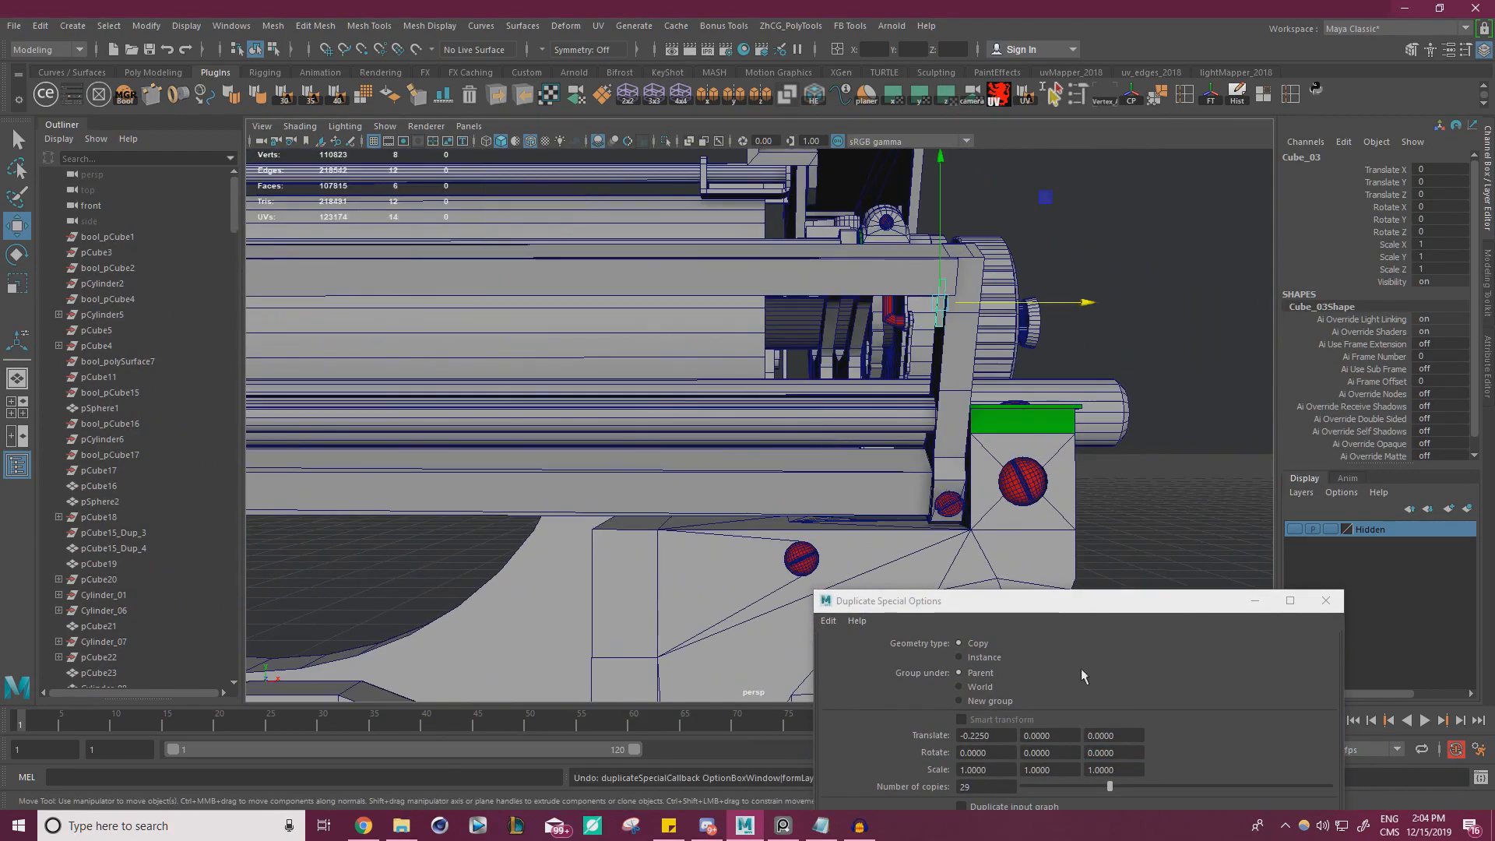
Try duplicating the tooth 100 times along the rail at the -0.225 spacing, check the coverage and undo the duplication
{"action": "left_click_drag", "start_coordinate": [999, 785], "coordinate": [872, 773]}
{"action": "type", "text": "100"}
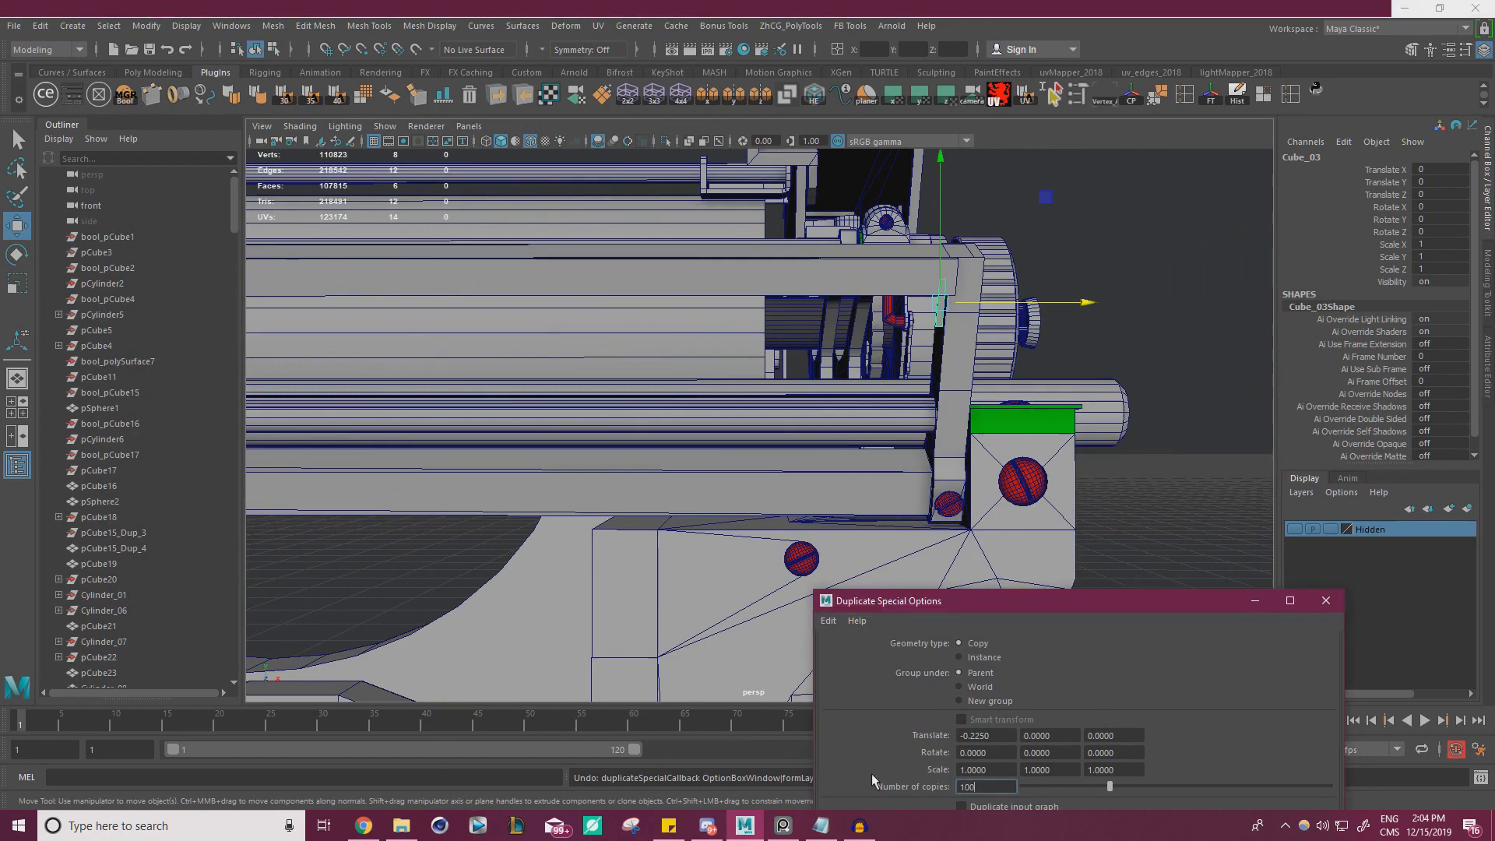
{"action": "key", "text": "Return"}
{"action": "left_click_drag", "start_coordinate": [1050, 610], "coordinate": [969, 456]}
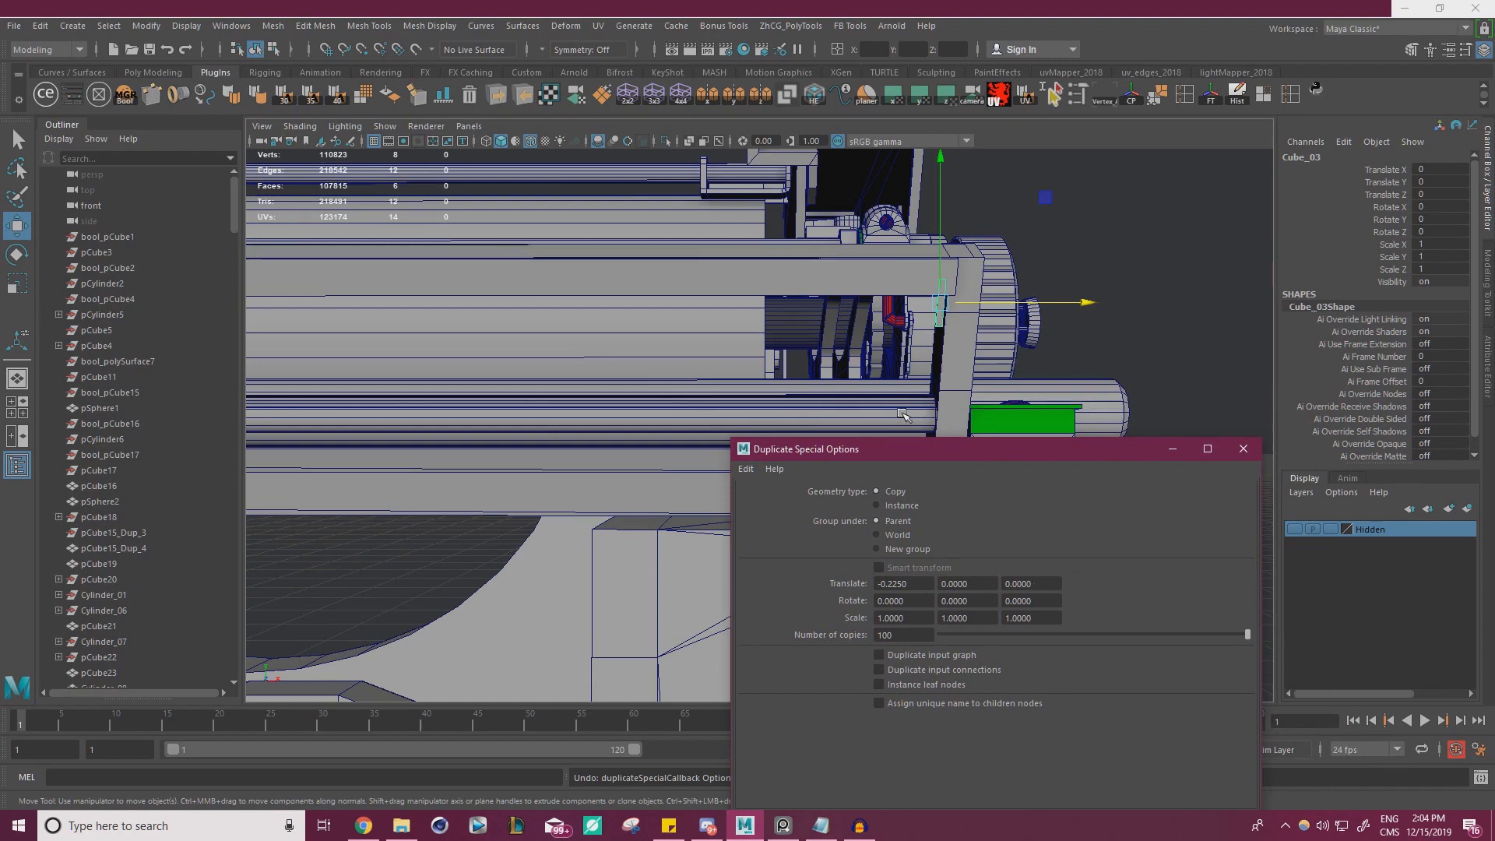
{"action": "left_click_drag", "start_coordinate": [927, 449], "coordinate": [1020, 355]}
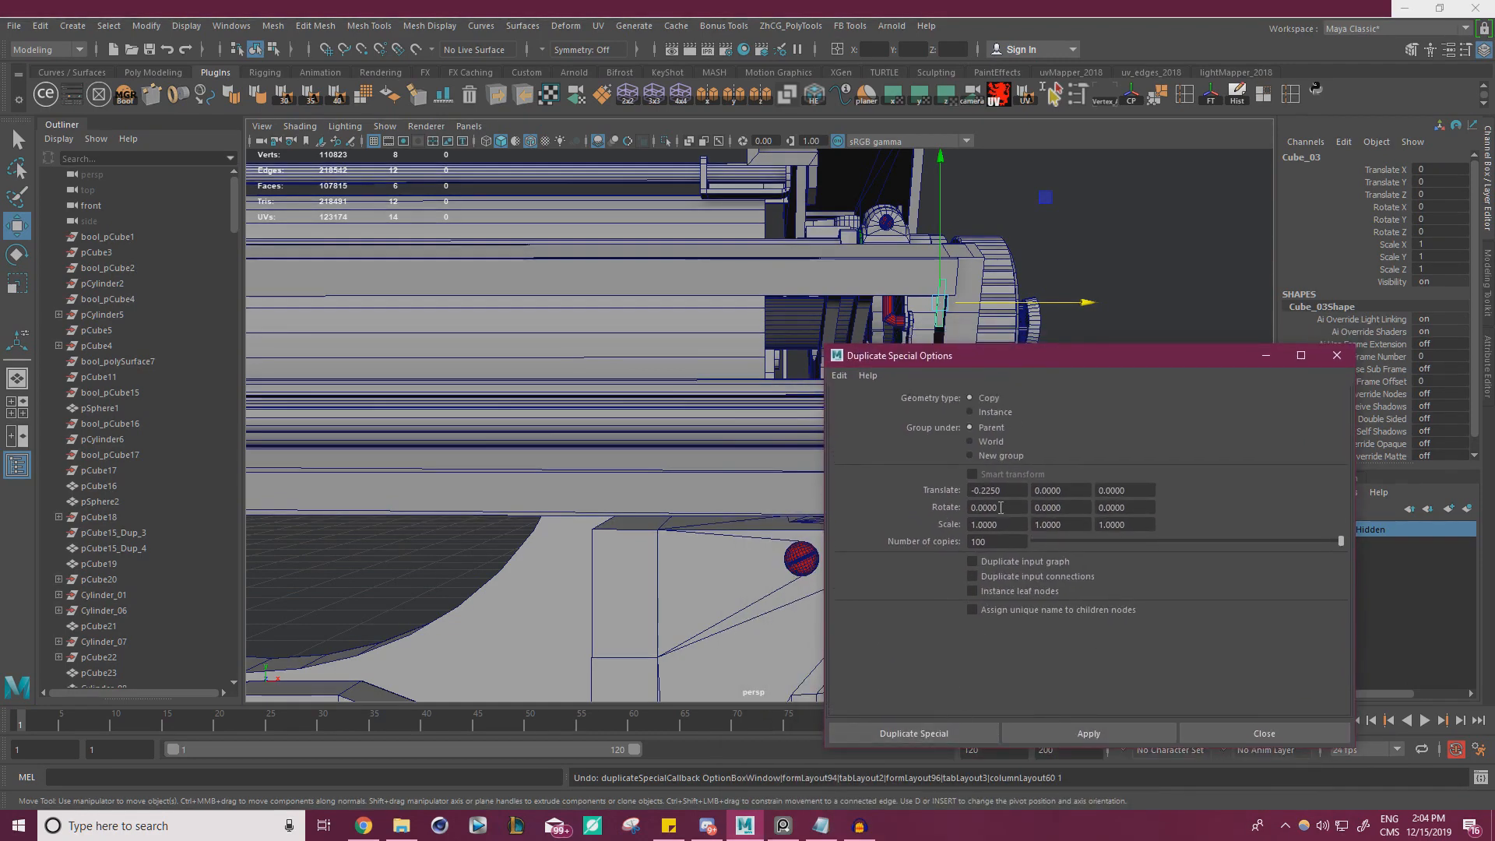
{"action": "left_click", "coordinate": [1079, 734]}
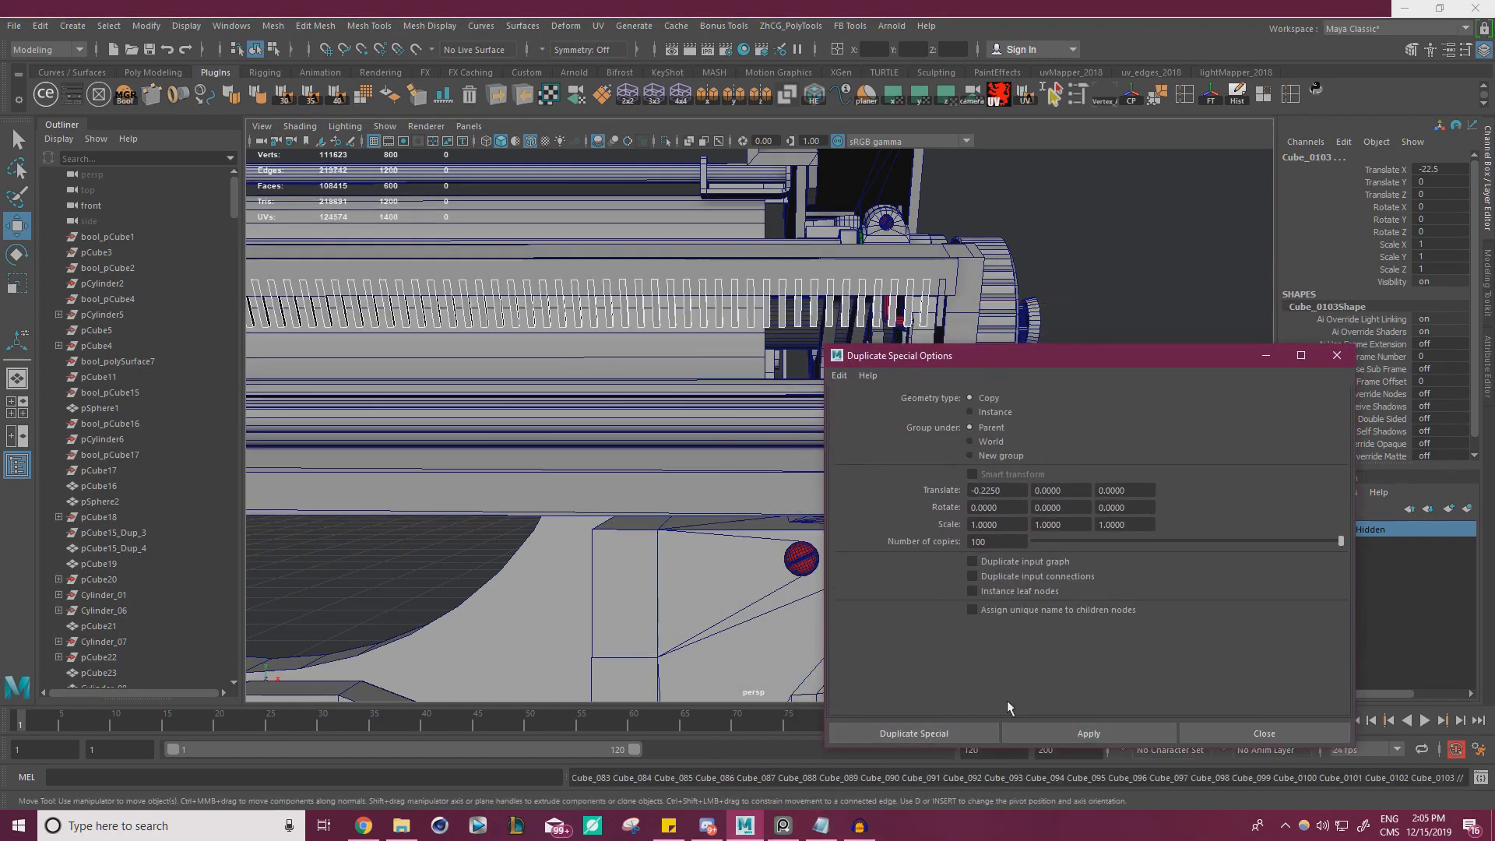
{"action": "right_click_drag", "start_coordinate": [571, 535], "coordinate": [446, 461], "text": "alt"}
{"action": "left_click_drag", "start_coordinate": [445, 460], "coordinate": [763, 378], "text": "alt"}
{"action": "key", "text": "ctrl+z"}
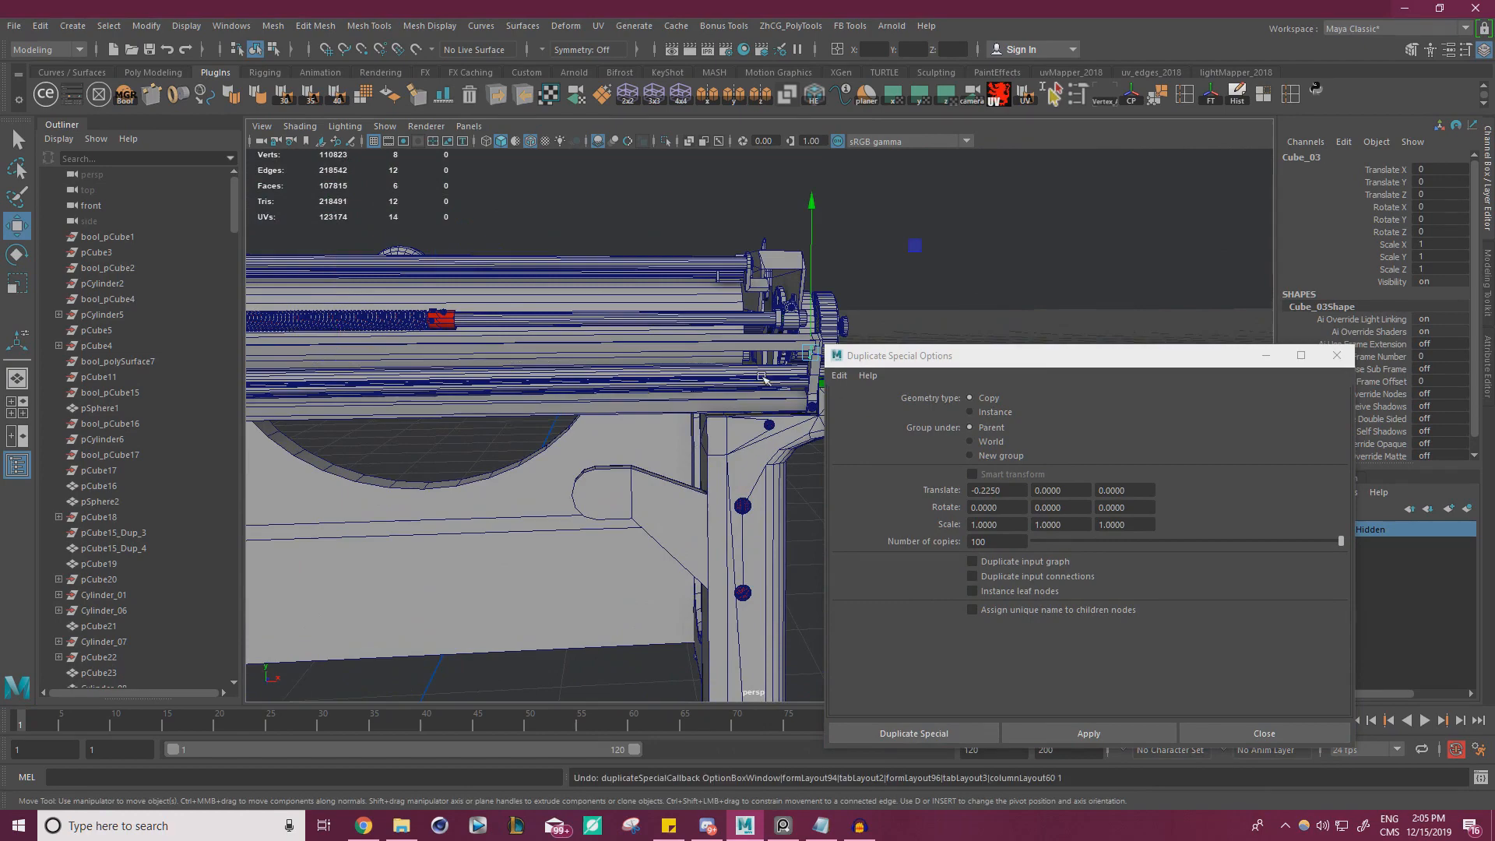
Widen the tooth to an X scale of about 1.26, shift it slightly along the rail and freeze its transformations
{"action": "right_click_drag", "start_coordinate": [762, 377], "coordinate": [794, 383], "text": "alt"}
{"action": "middle_click_drag", "start_coordinate": [794, 383], "coordinate": [705, 405], "text": "alt"}
{"action": "left_click_drag", "start_coordinate": [705, 405], "coordinate": [551, 401], "text": "alt"}
{"action": "right_click_drag", "start_coordinate": [551, 400], "coordinate": [598, 415], "text": "alt"}
{"action": "middle_click_drag", "start_coordinate": [598, 415], "coordinate": [669, 441], "text": "alt"}
{"action": "right_click_drag", "start_coordinate": [668, 441], "coordinate": [697, 436], "text": "alt"}
{"action": "key", "text": "r"}
{"action": "left_click_drag", "start_coordinate": [653, 345], "coordinate": [704, 344]}
{"action": "key", "text": "w"}
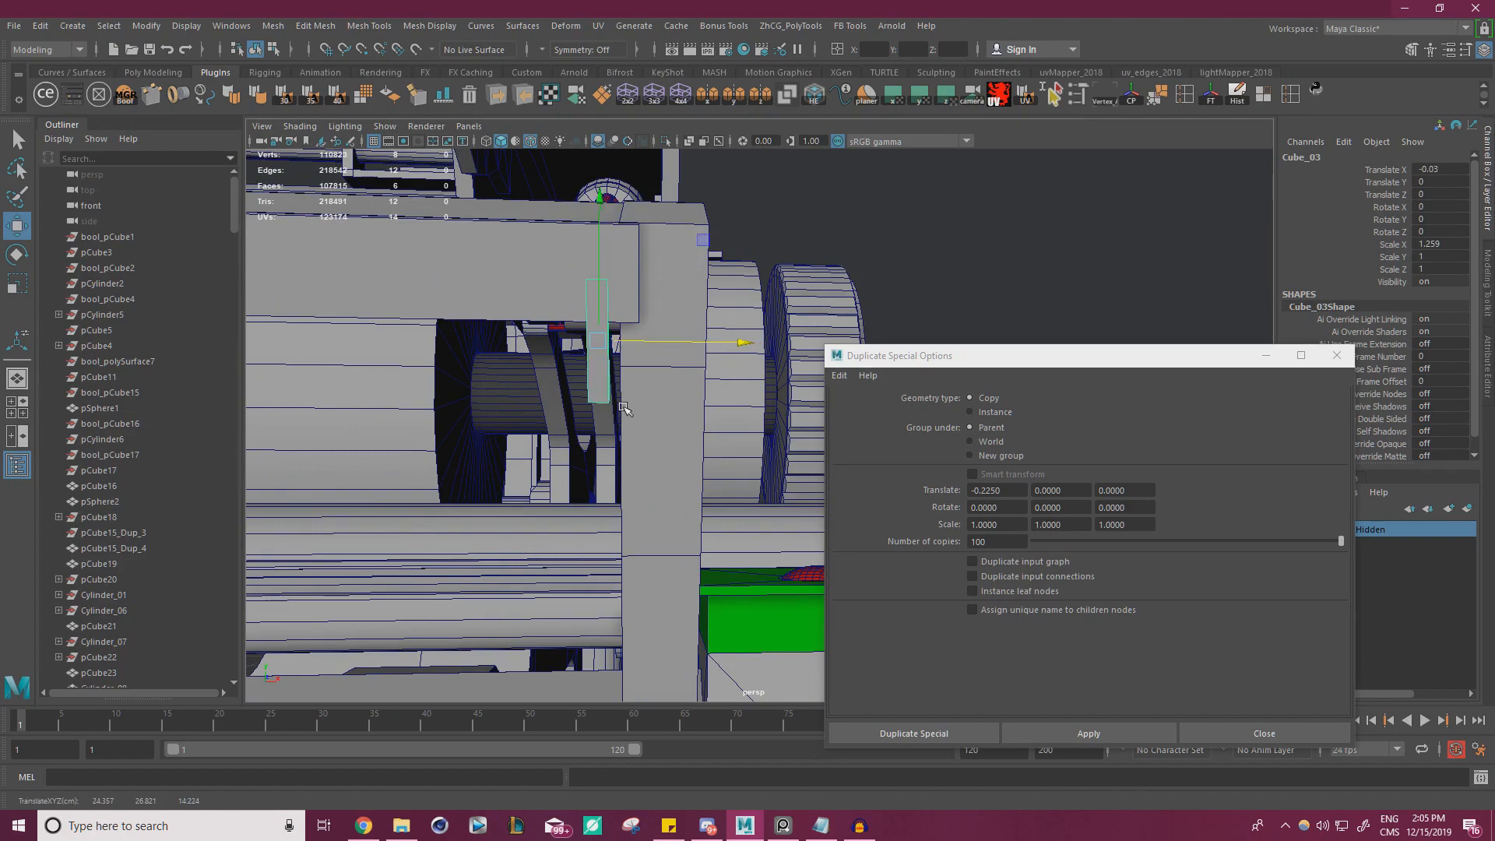
{"action": "left_click_drag", "start_coordinate": [582, 403], "coordinate": [645, 386], "text": "alt"}
{"action": "mouse_move", "coordinate": [704, 346]}
{"action": "left_mouse_down"}
{"action": "mouse_move", "coordinate": [685, 350]}
{"action": "mouse_move", "coordinate": [741, 335]}
{"action": "mouse_move", "coordinate": [653, 387]}
{"action": "left_mouse_up"}
{"action": "key", "text": "r"}
{"action": "key", "text": "w"}
{"action": "left_click", "coordinate": [1209, 95]}
{"action": "key", "text": "Delete"}
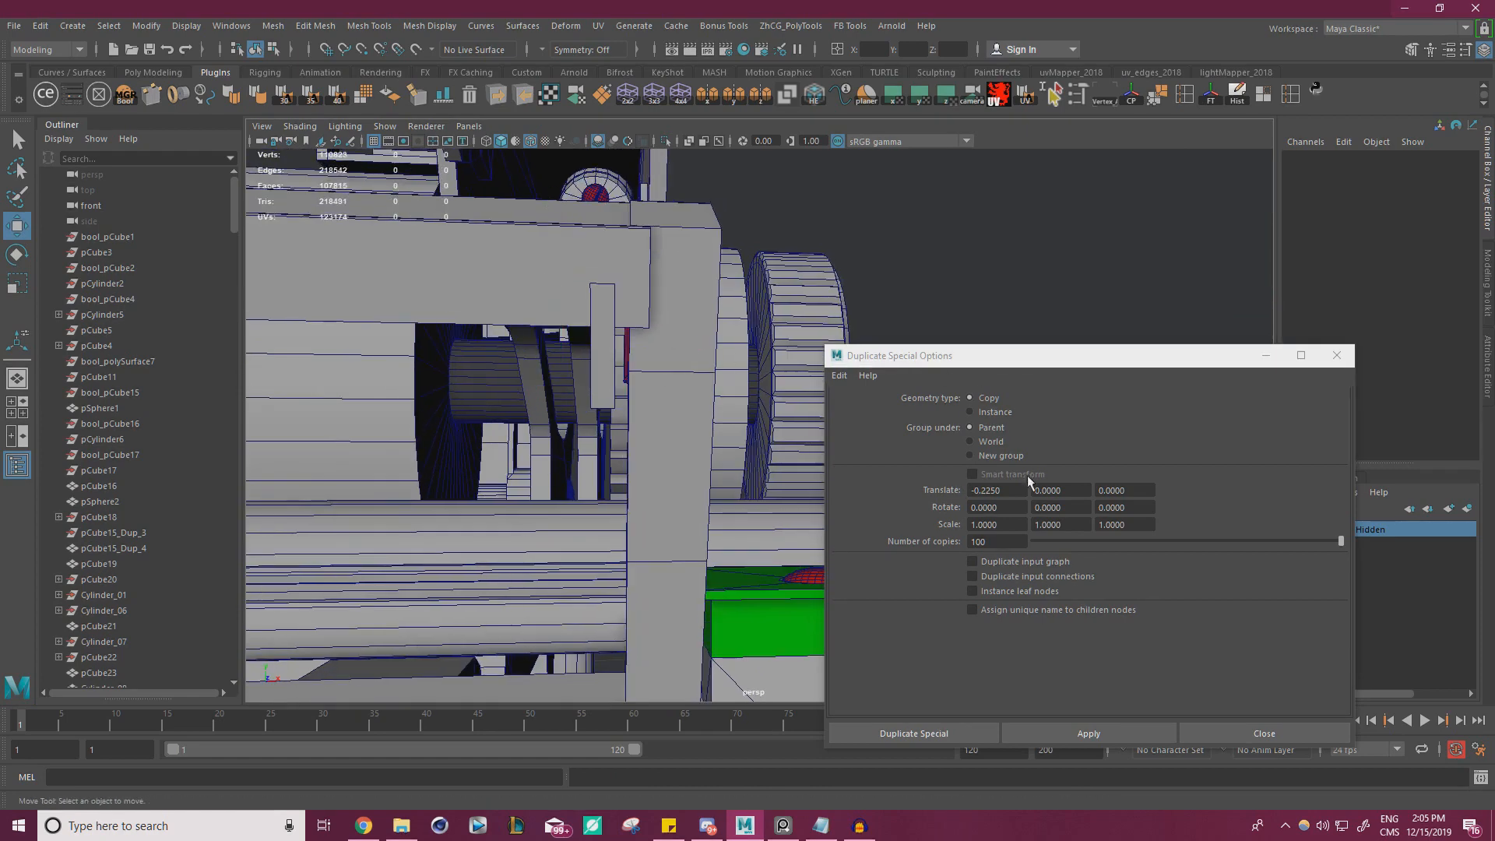
Set the Duplicate Special translation to -0.28 in X
{"action": "left_click_drag", "start_coordinate": [1017, 491], "coordinate": [985, 493]}
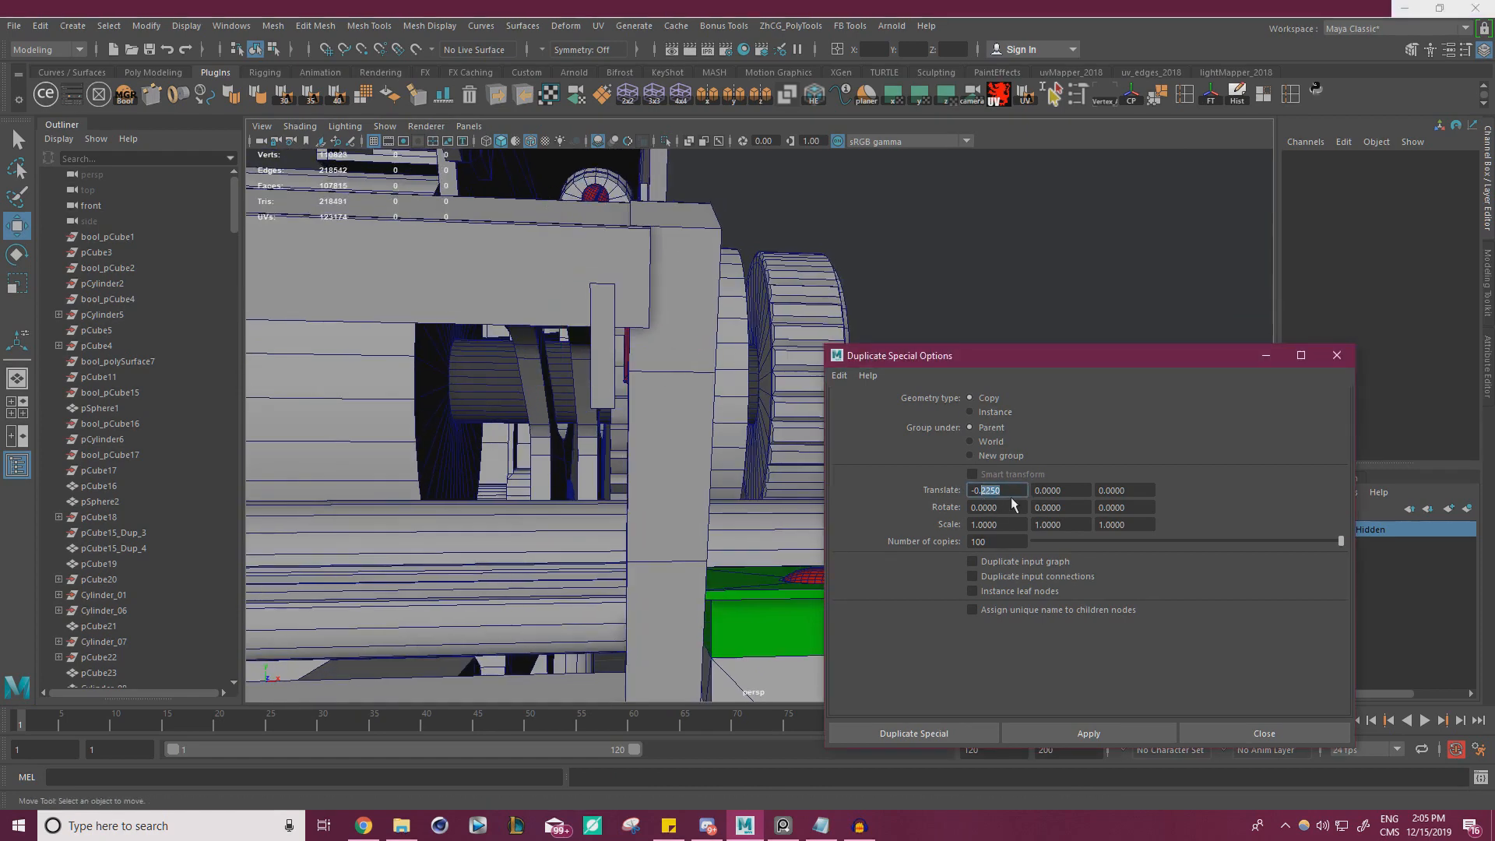
{"action": "type", "text": "2800"}
{"action": "left_click", "coordinate": [1077, 731]}
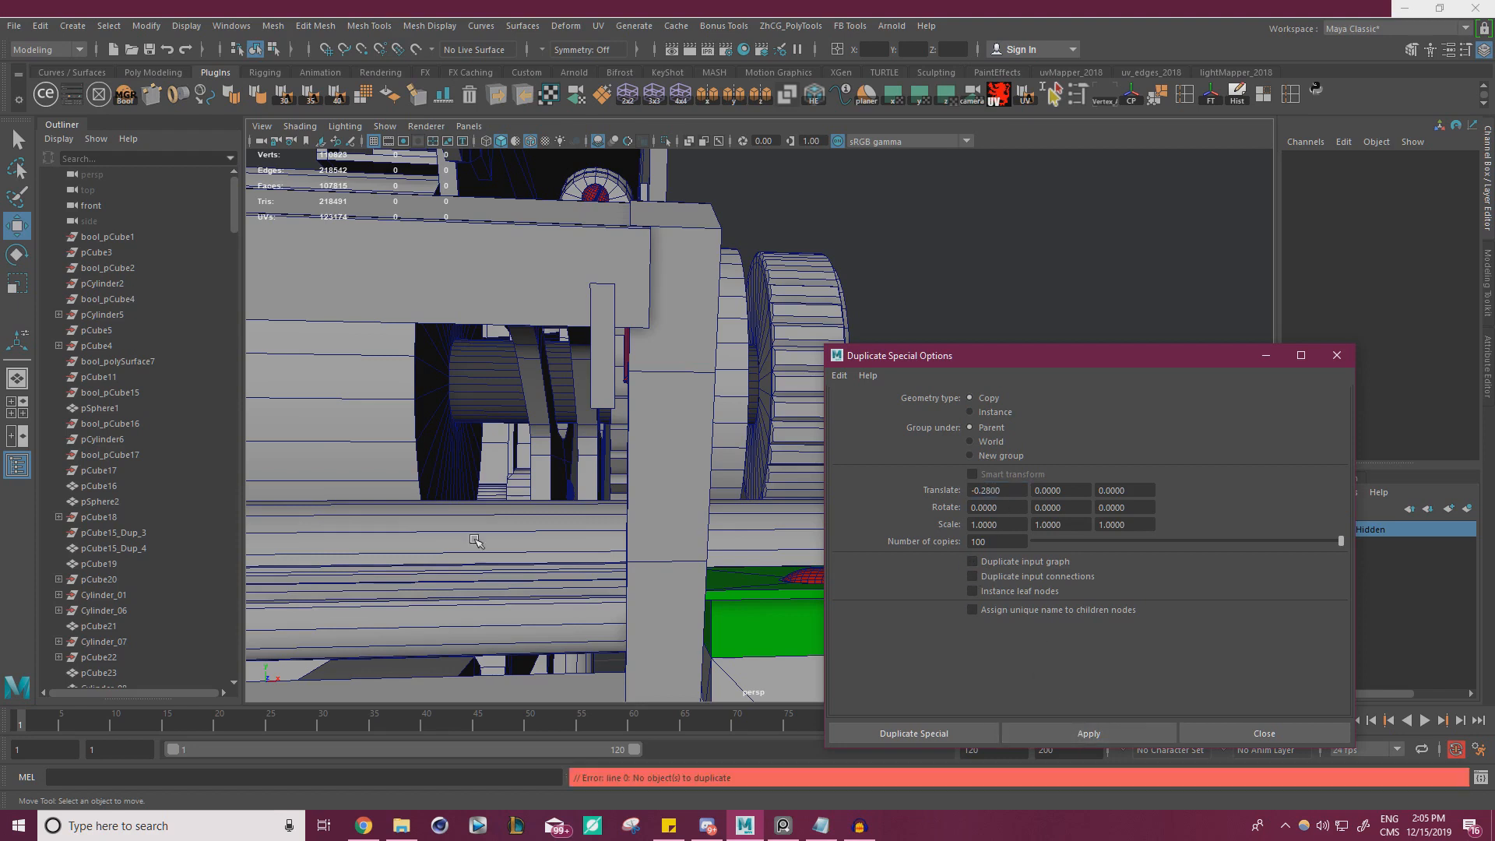
Try duplicating the widened tooth 100 times with the -0.28 spacing, check the rail's far end and undo the duplication
{"action": "left_click", "coordinate": [589, 391]}
{"action": "left_click", "coordinate": [1062, 730]}
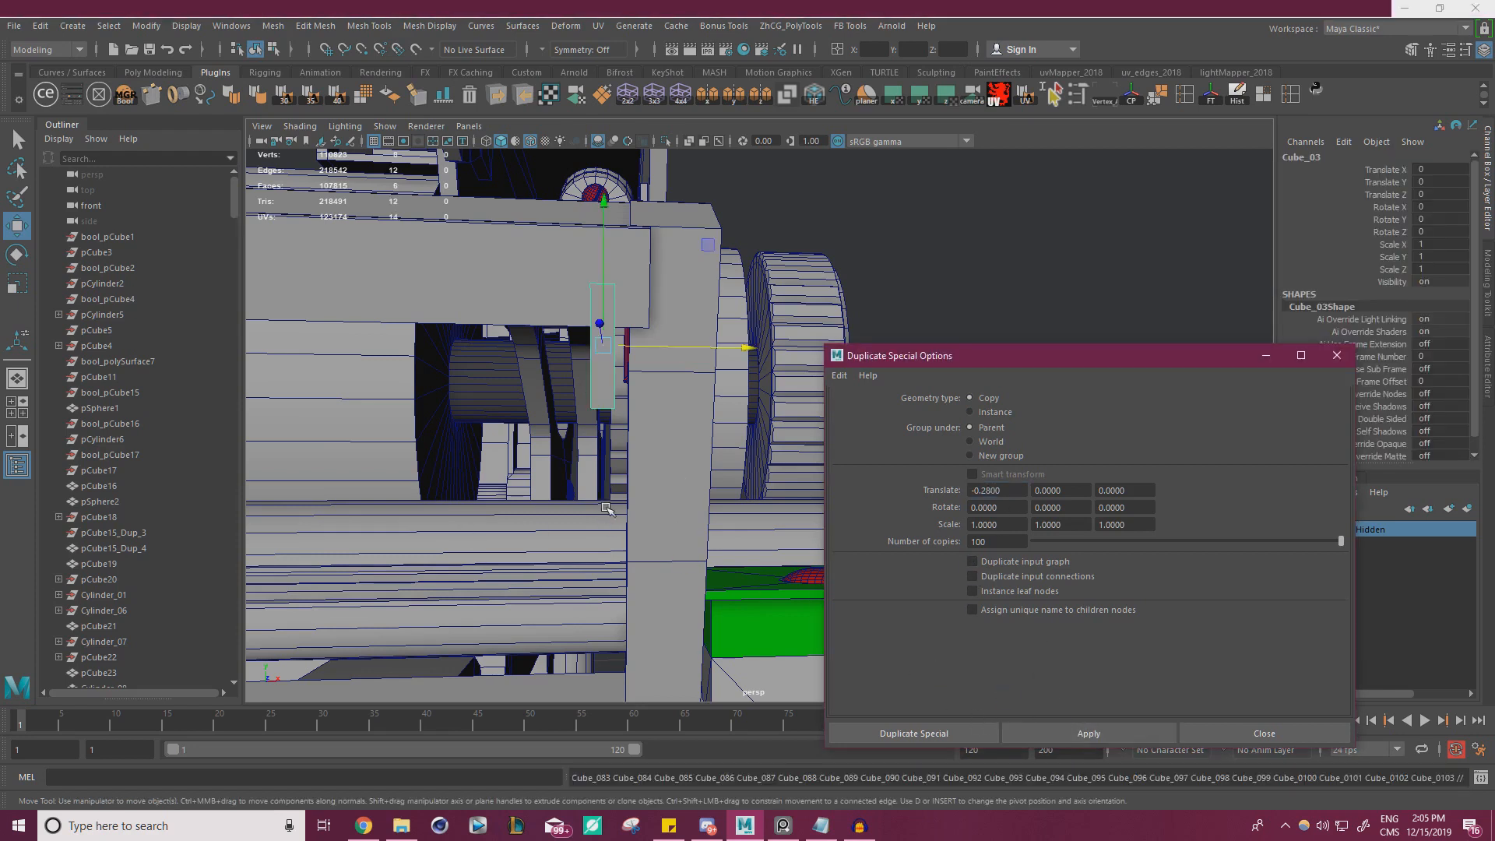
{"action": "right_click_drag", "start_coordinate": [401, 403], "coordinate": [268, 409], "text": "alt"}
{"action": "middle_click_drag", "start_coordinate": [467, 417], "coordinate": [896, 436], "text": "alt"}
{"action": "right_click_drag", "start_coordinate": [436, 436], "coordinate": [133, 450], "text": "alt"}
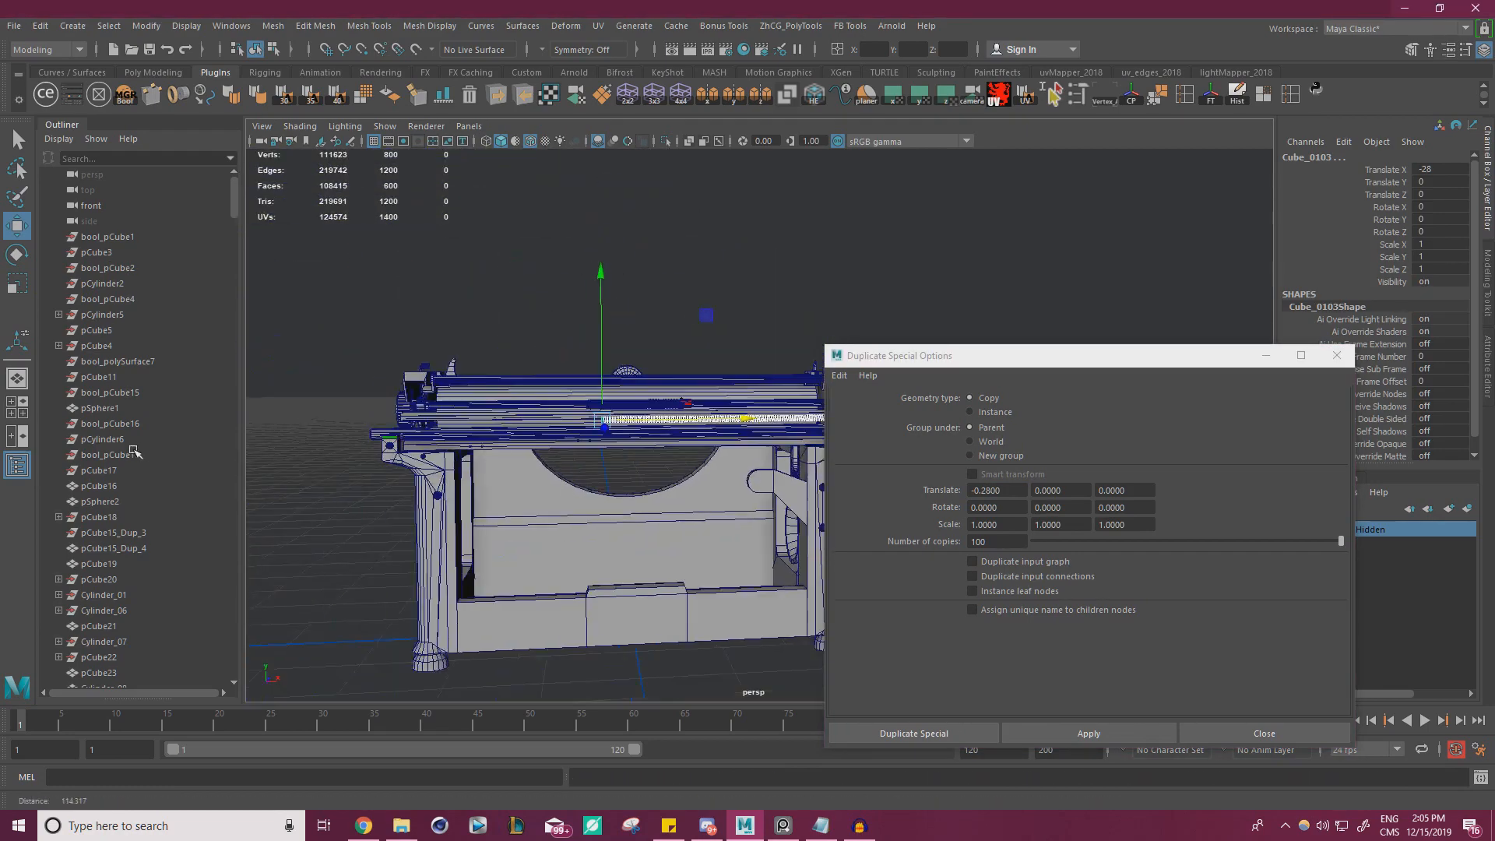
{"action": "left_click_drag", "start_coordinate": [279, 402], "coordinate": [325, 411], "text": "alt"}
{"action": "scroll", "coordinate": [623, 467], "scroll_direction": "up", "scroll_amount": 4}
{"action": "key", "text": "ctrl+z"}
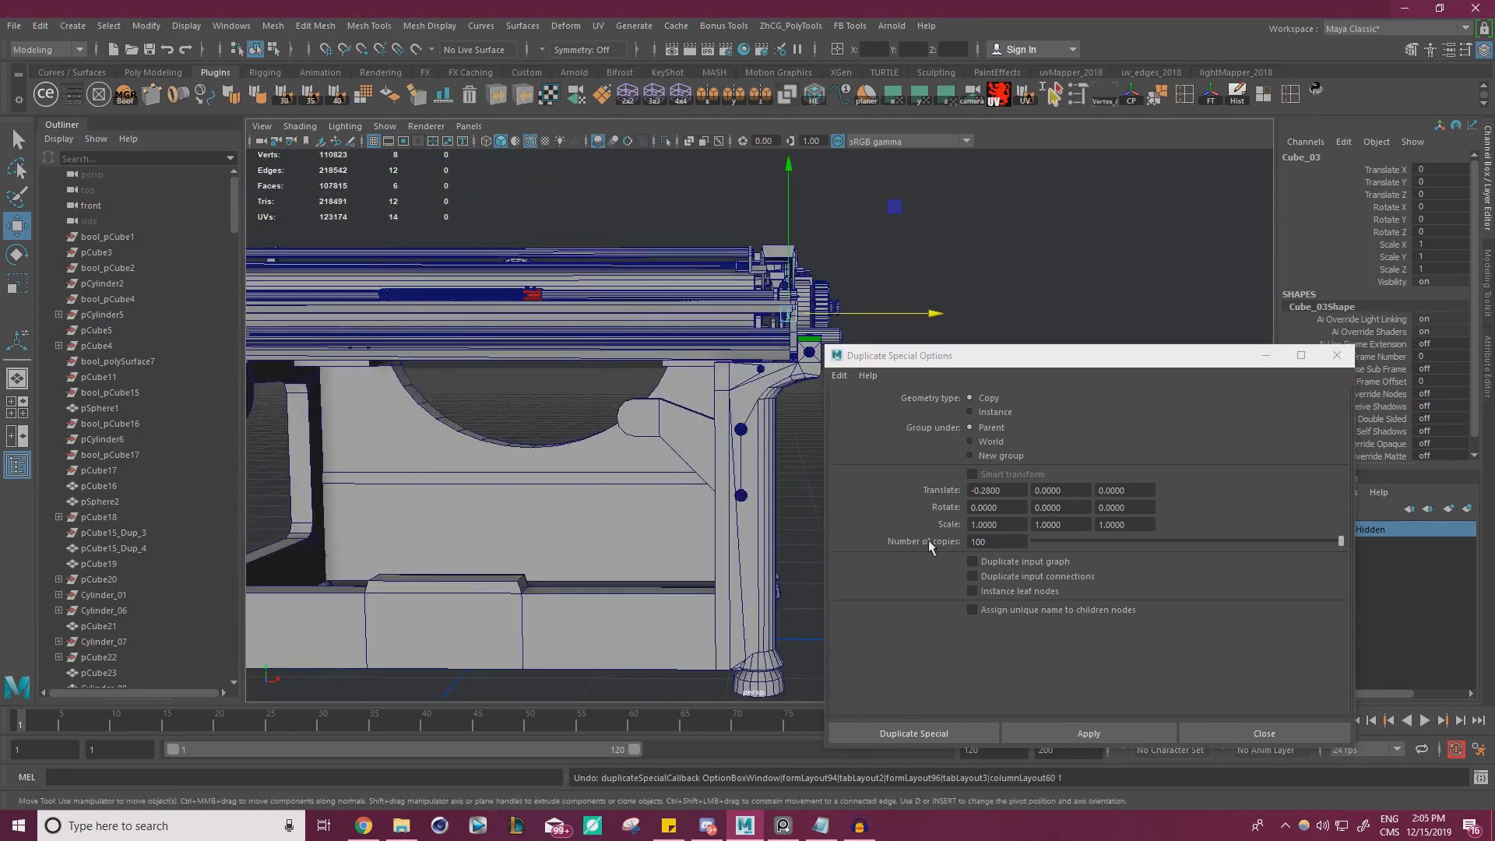
Try duplicating the tooth 150 times along the rail, check the coverage and undo the duplication
{"action": "left_click_drag", "start_coordinate": [1018, 539], "coordinate": [920, 543]}
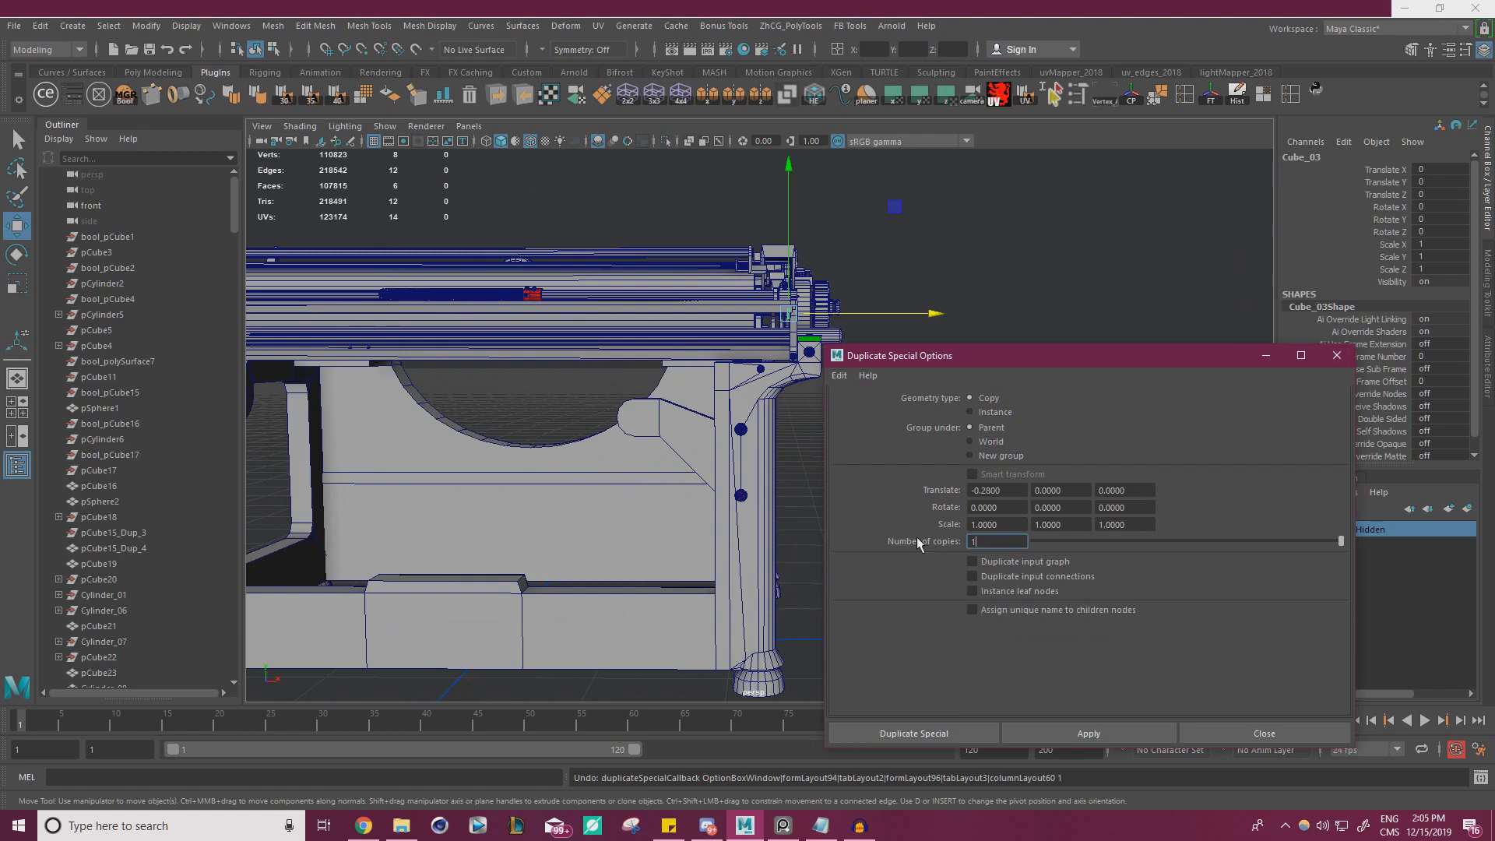
{"action": "type", "text": "150"}
{"action": "left_click", "coordinate": [1081, 734]}
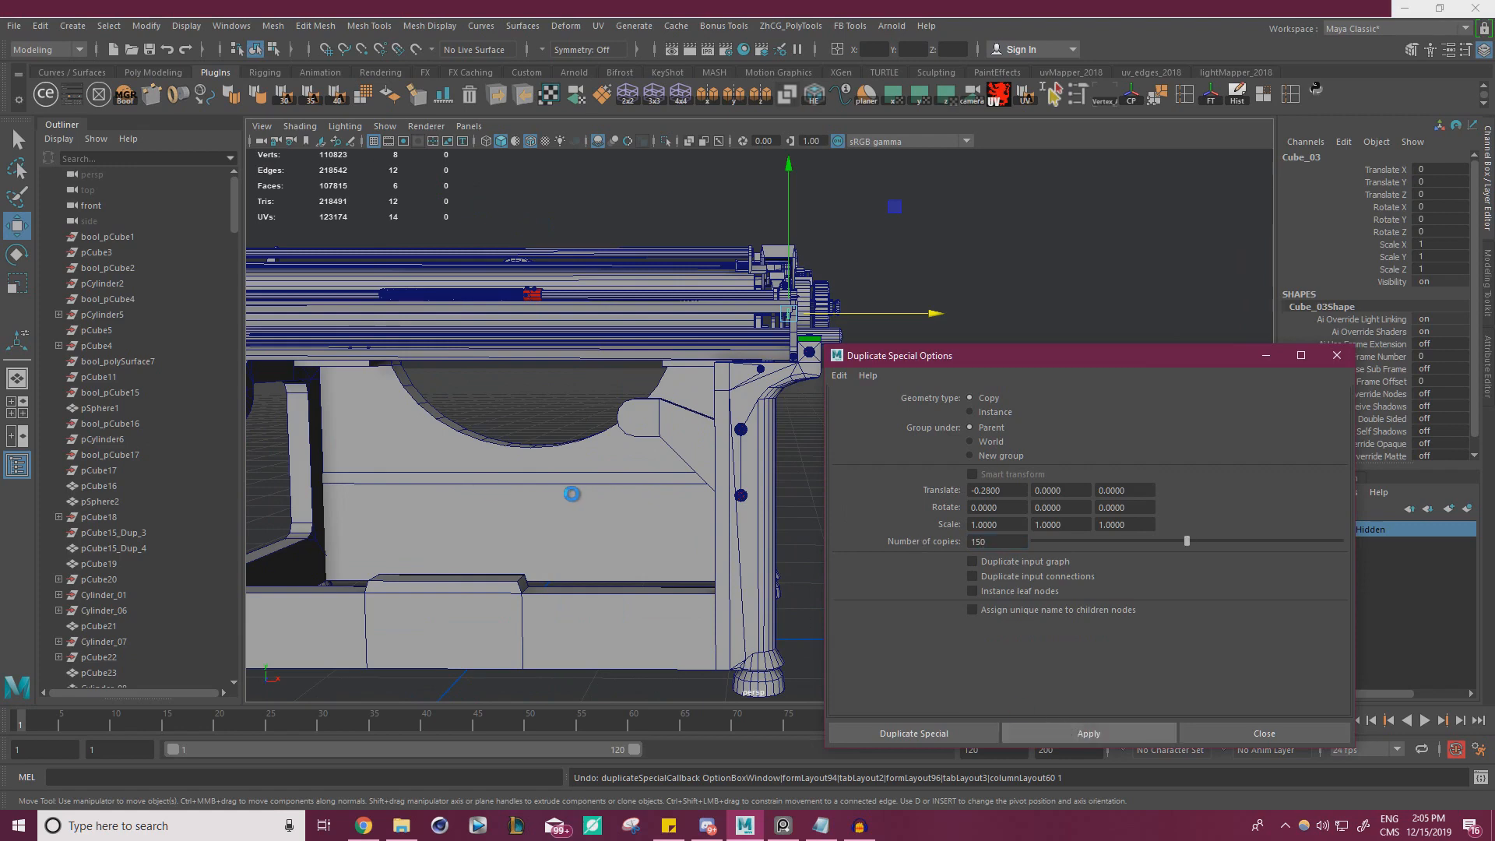
{"action": "scroll", "coordinate": [554, 458], "scroll_direction": "down", "scroll_amount": 5}
{"action": "key", "text": "ctrl+z"}
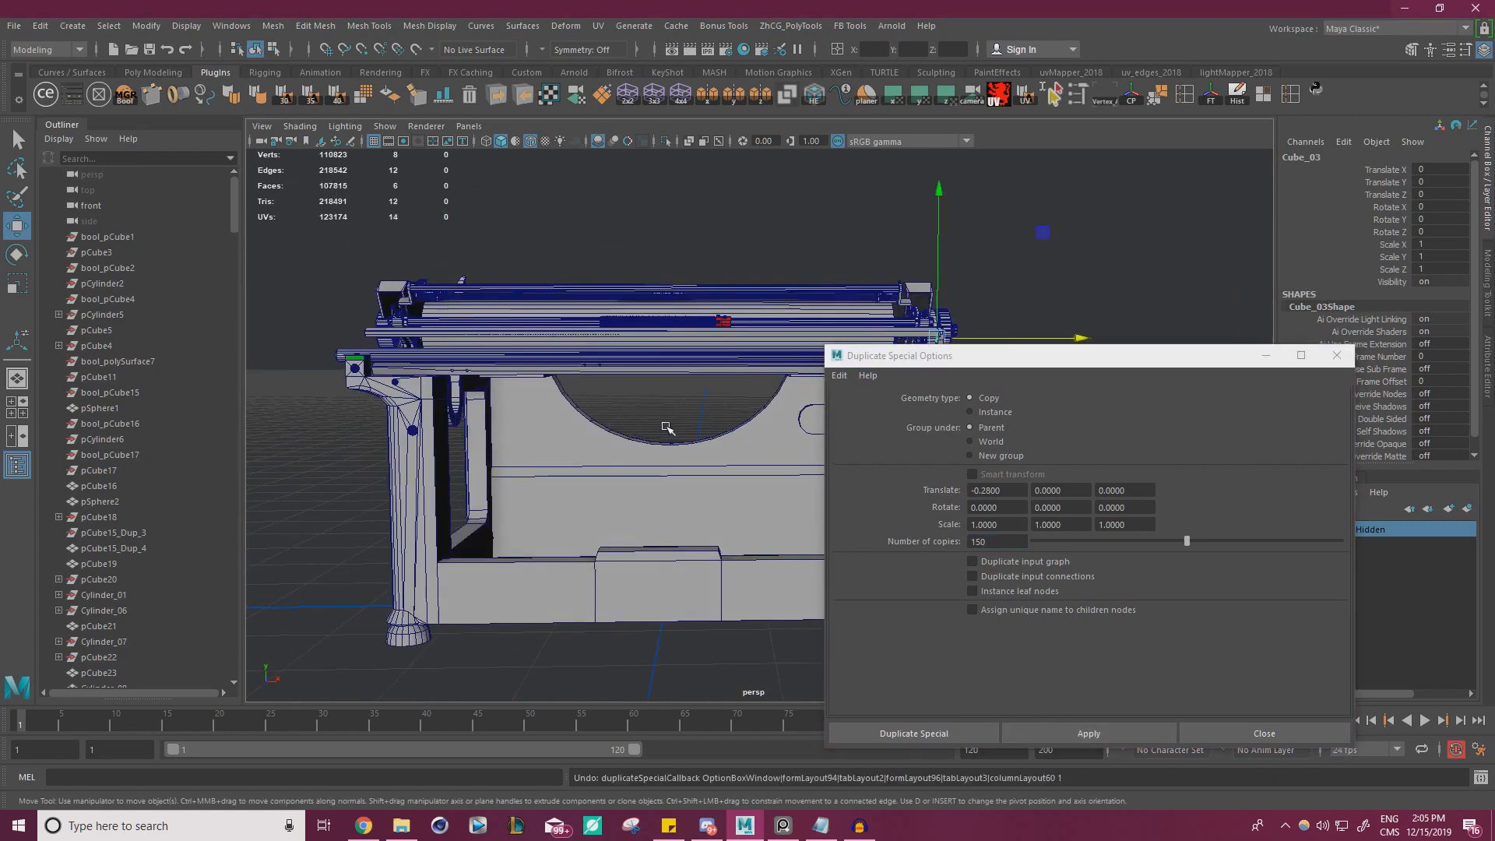
Try 125 copies of the tooth, inspect where the row ends along the rail and undo the duplication
{"action": "double_click", "coordinate": [1005, 544]}
{"action": "type", "text": "125"}
{"action": "key", "text": "Return"}
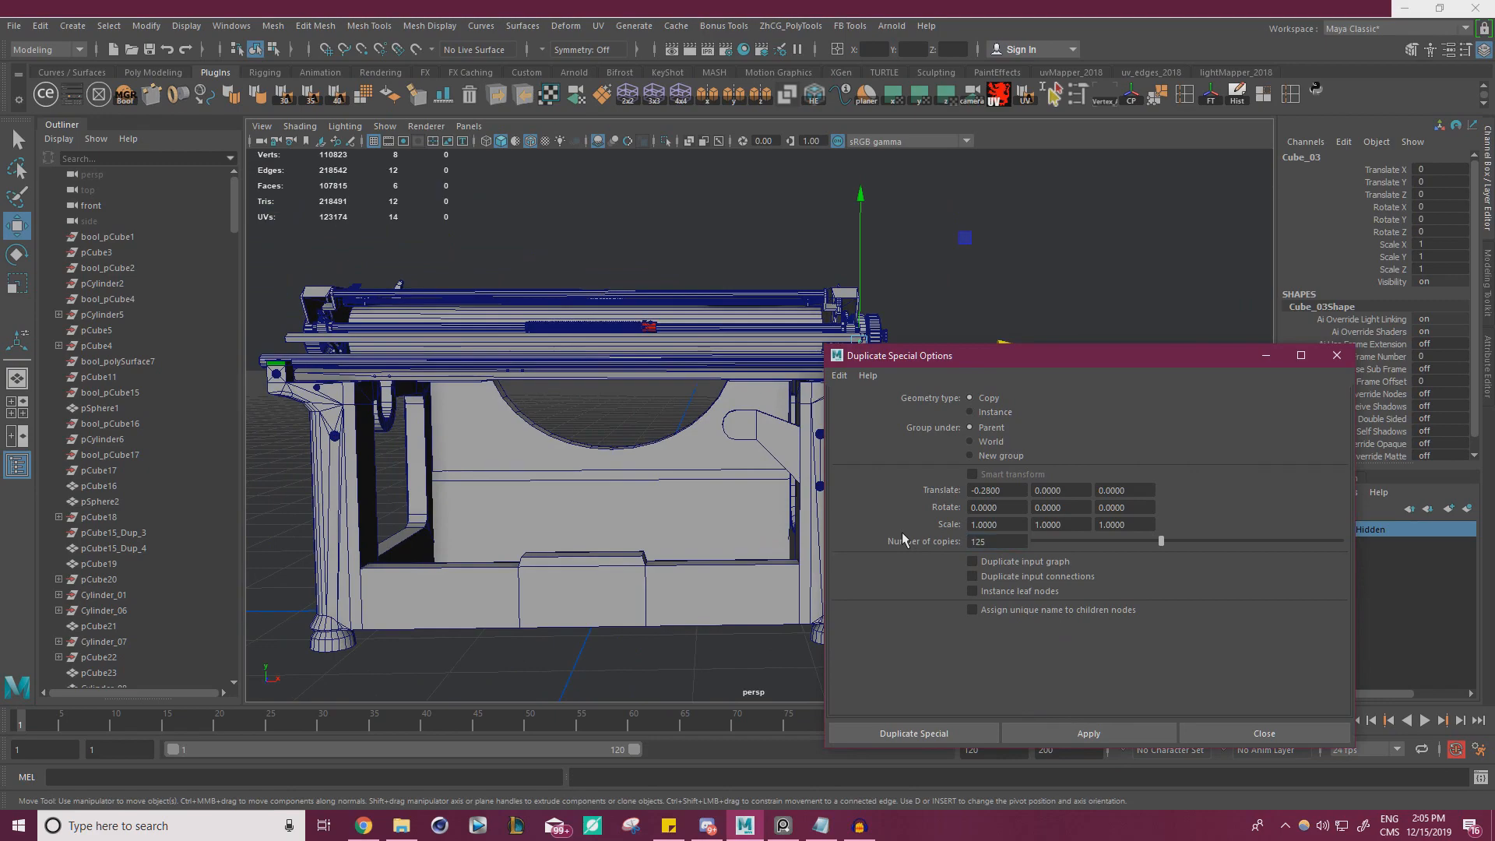
{"action": "right_click_drag", "start_coordinate": [558, 506], "coordinate": [750, 507], "text": "alt"}
{"action": "left_click_drag", "start_coordinate": [650, 460], "coordinate": [662, 495], "text": "alt"}
{"action": "middle_click_drag", "start_coordinate": [662, 495], "coordinate": [779, 499], "text": "alt"}
{"action": "right_click_drag", "start_coordinate": [662, 477], "coordinate": [759, 468], "text": "alt"}
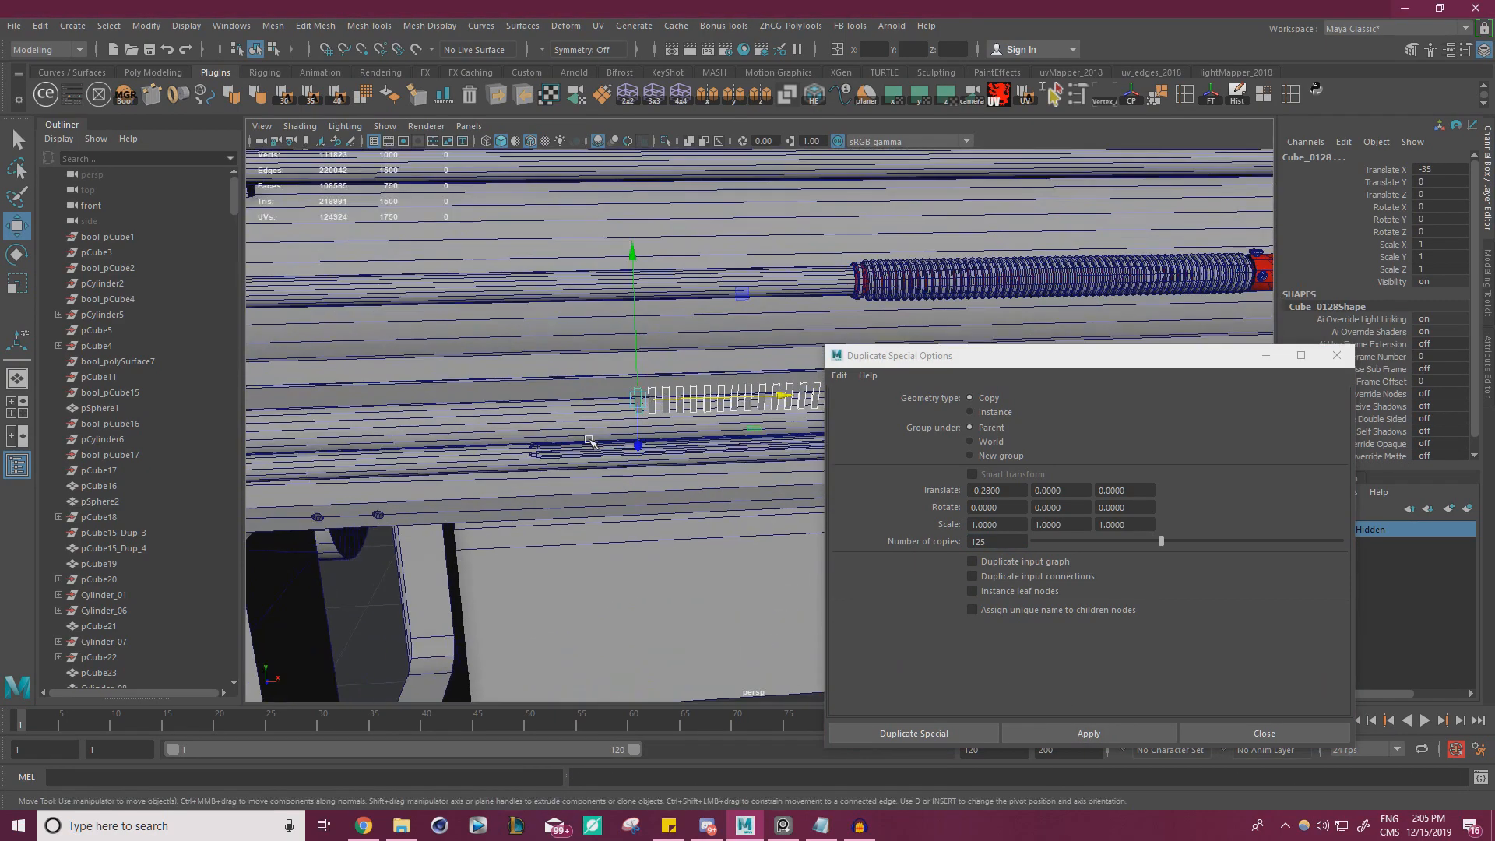
{"action": "key", "text": "ctrl+z"}
Try 130 copies of the tooth, check the end of the row and undo the duplication
{"action": "double_click", "coordinate": [1001, 541]}
{"action": "type", "text": "130"}
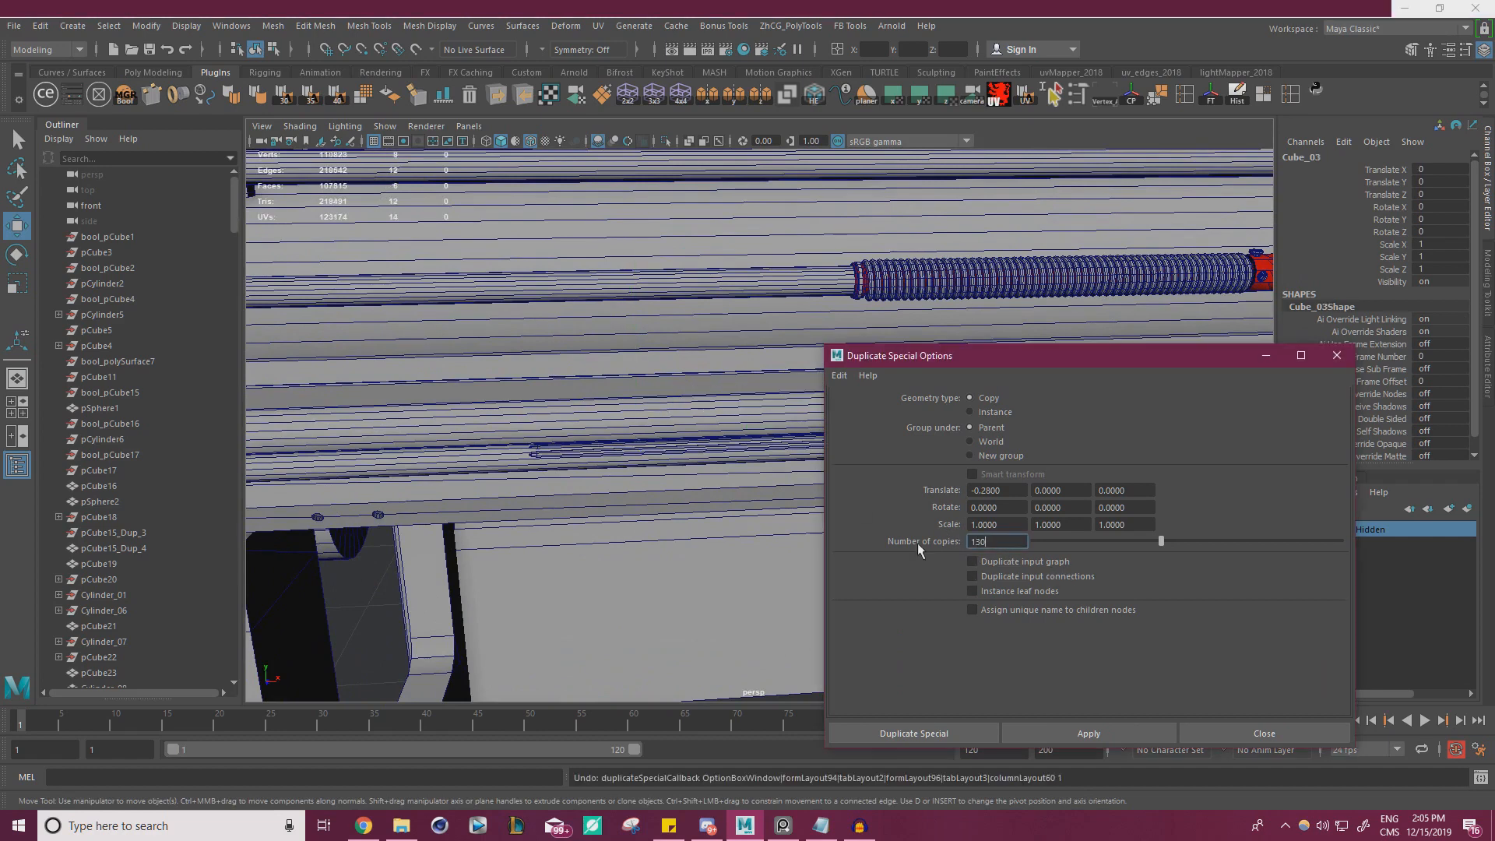
{"action": "key", "text": "Return"}
{"action": "left_click", "coordinate": [1078, 734]}
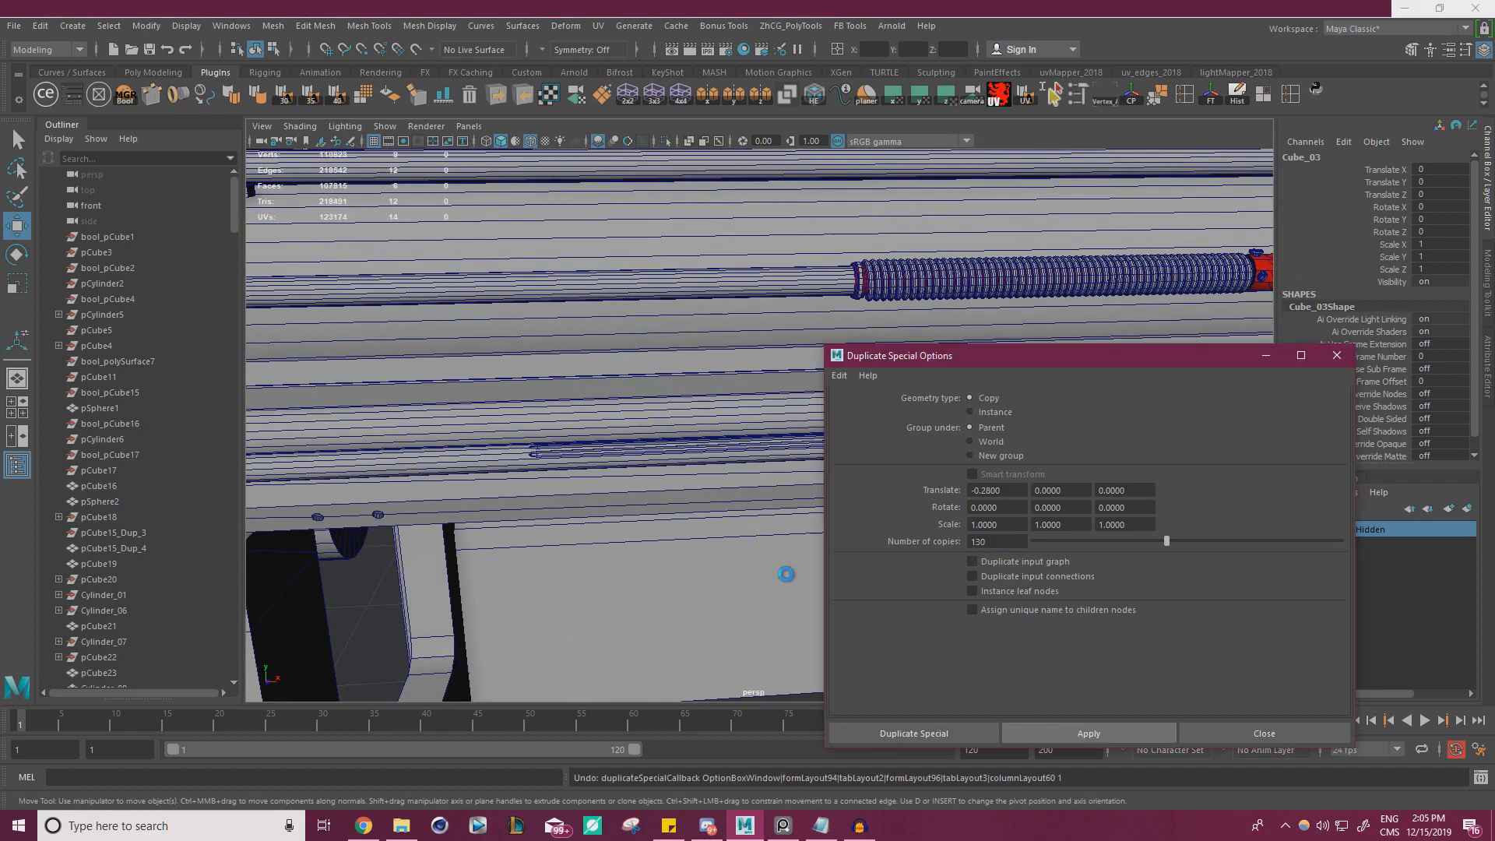
{"action": "left_click_drag", "start_coordinate": [713, 548], "coordinate": [611, 463], "text": "alt"}
{"action": "key", "text": "ctrl+z"}
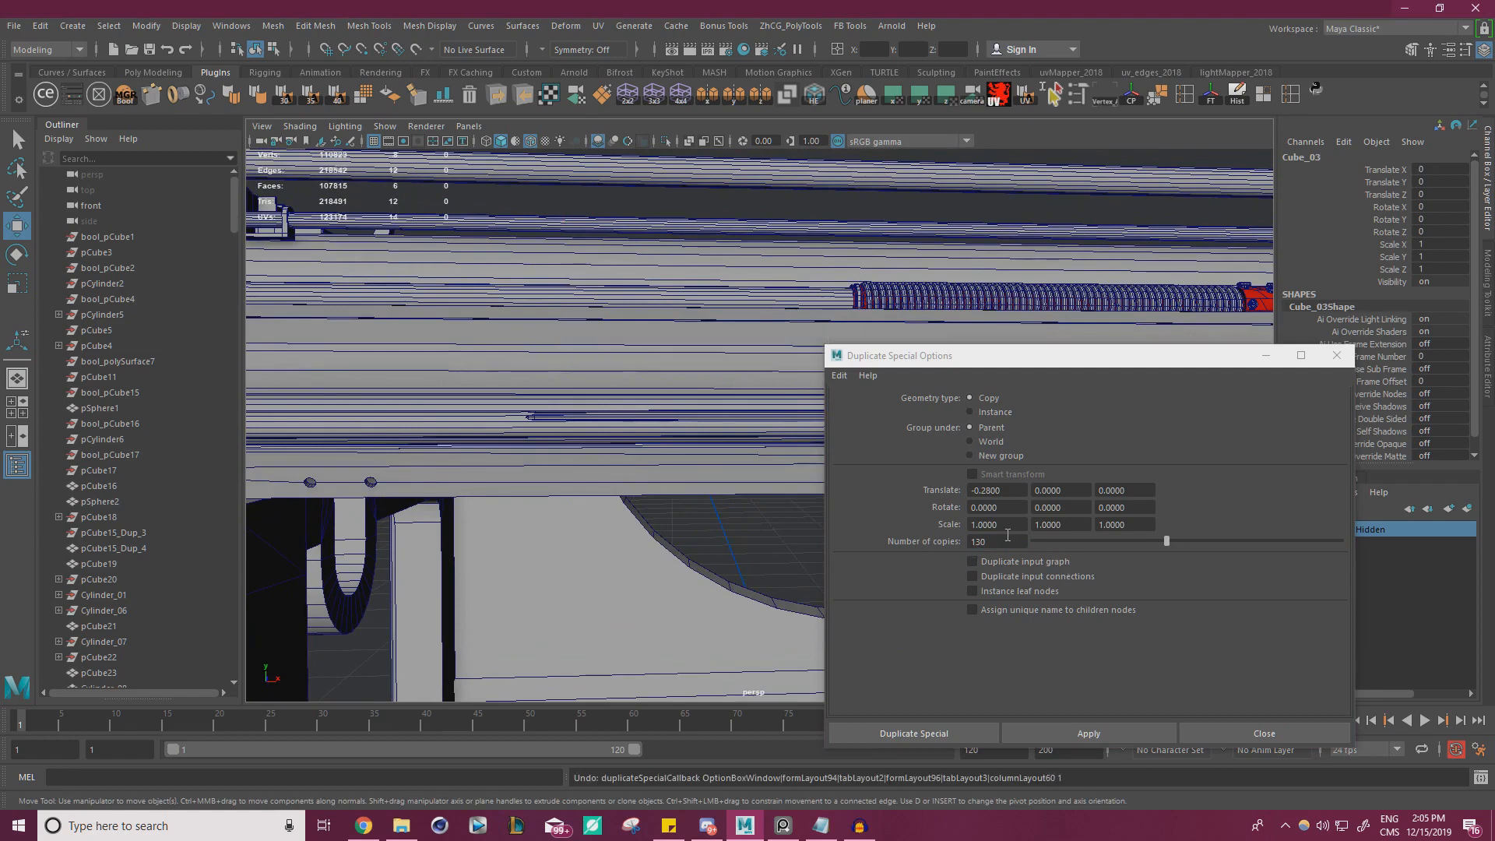
Duplicate the tooth 135 times along the rail with the -0.28 X spacing and close the Duplicate Special options
{"action": "left_click_drag", "start_coordinate": [1007, 540], "coordinate": [855, 536]}
{"action": "type", "text": "135"}
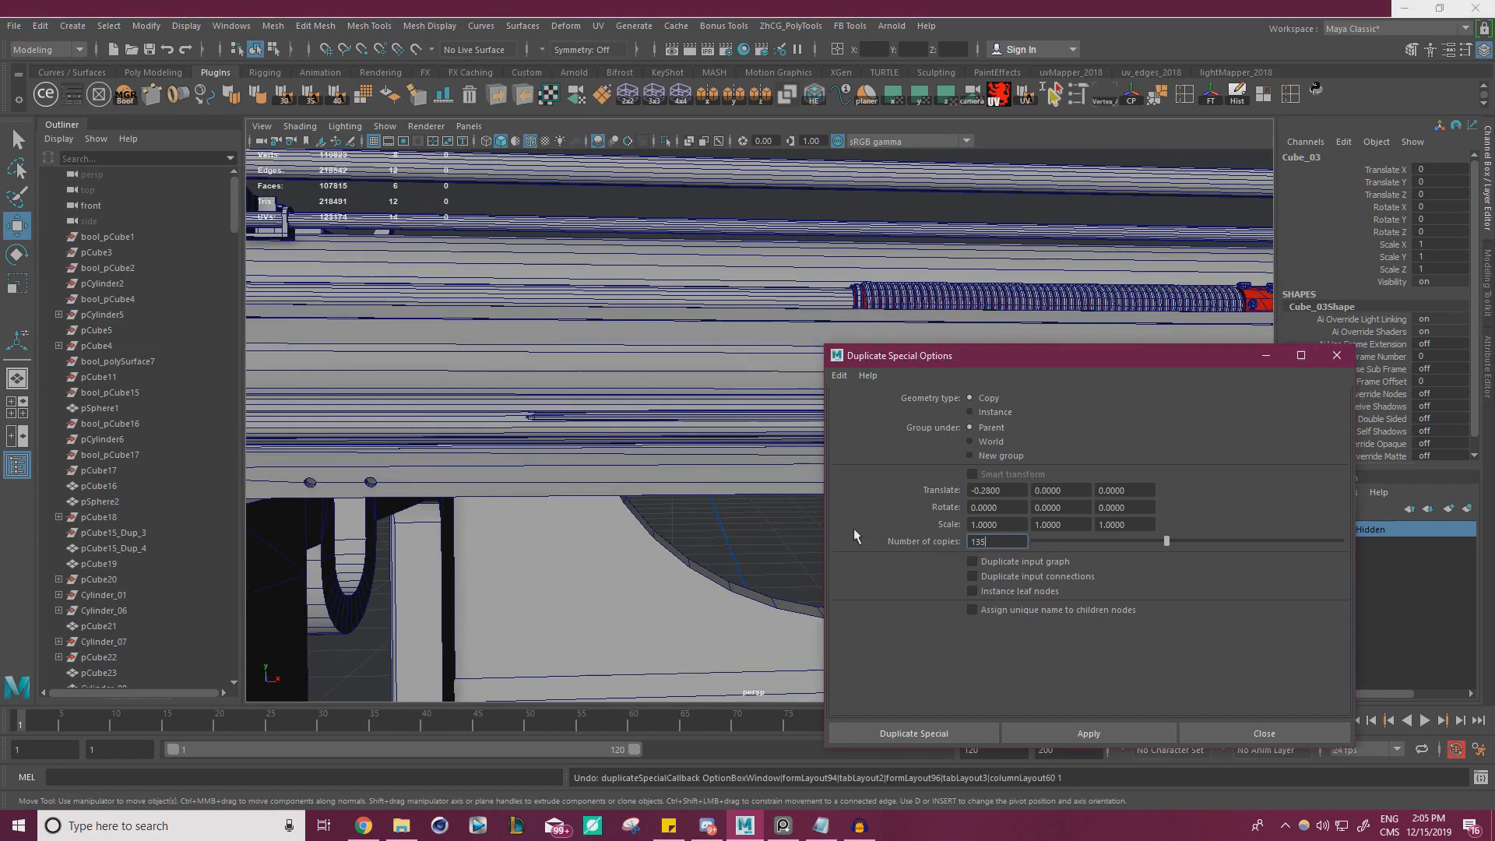
{"action": "key", "text": "Return"}
{"action": "left_click", "coordinate": [1080, 733]}
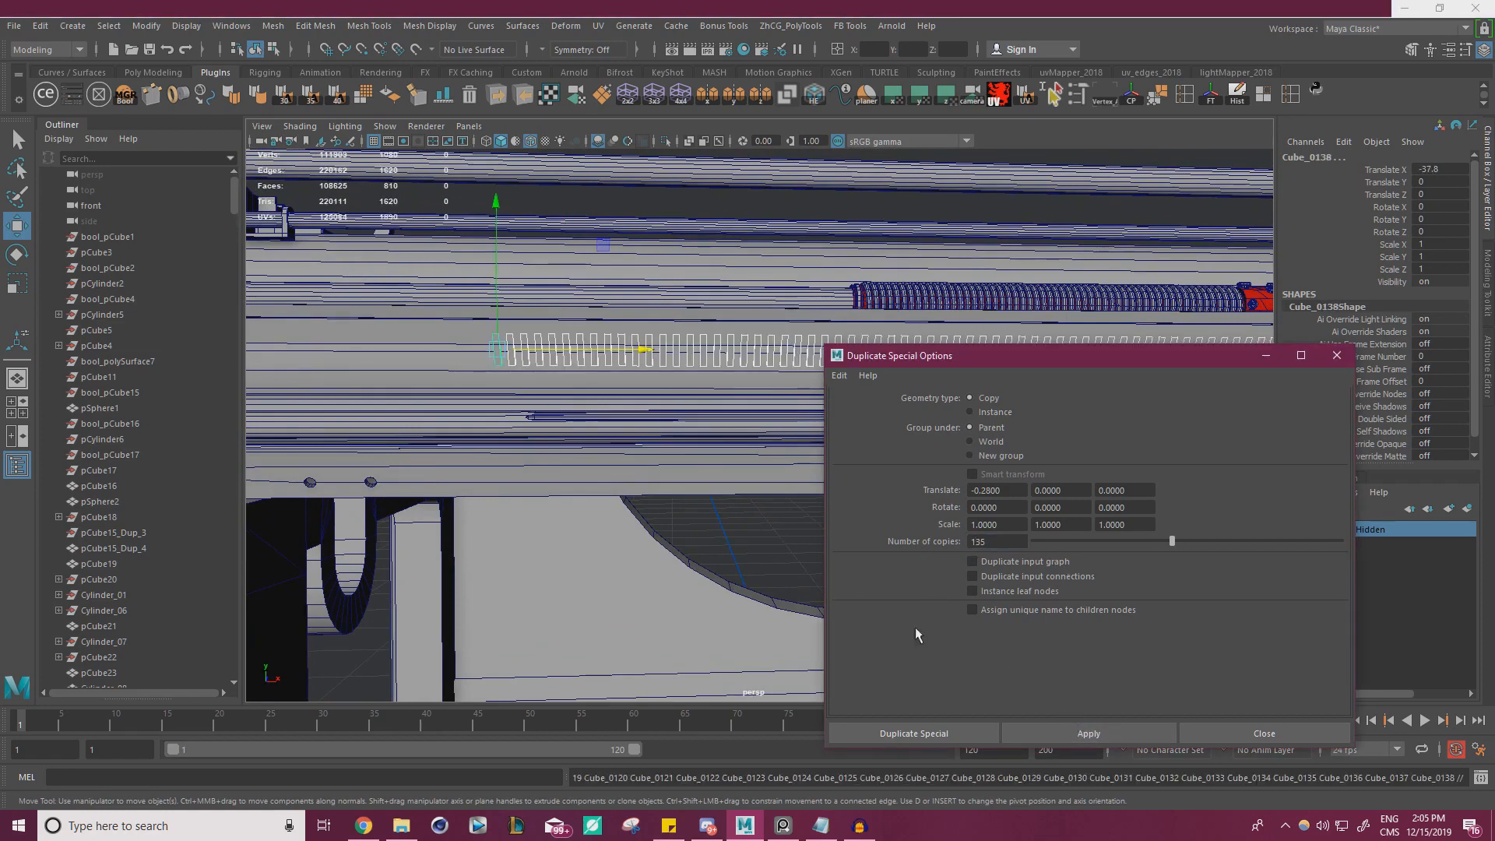
{"action": "left_click", "coordinate": [1337, 355]}
Delete the two surplus teeth at the far end of the row
{"action": "middle_click_drag", "start_coordinate": [545, 392], "coordinate": [681, 431], "text": "alt"}
{"action": "scroll", "coordinate": [680, 431], "scroll_direction": "up", "scroll_amount": 6}
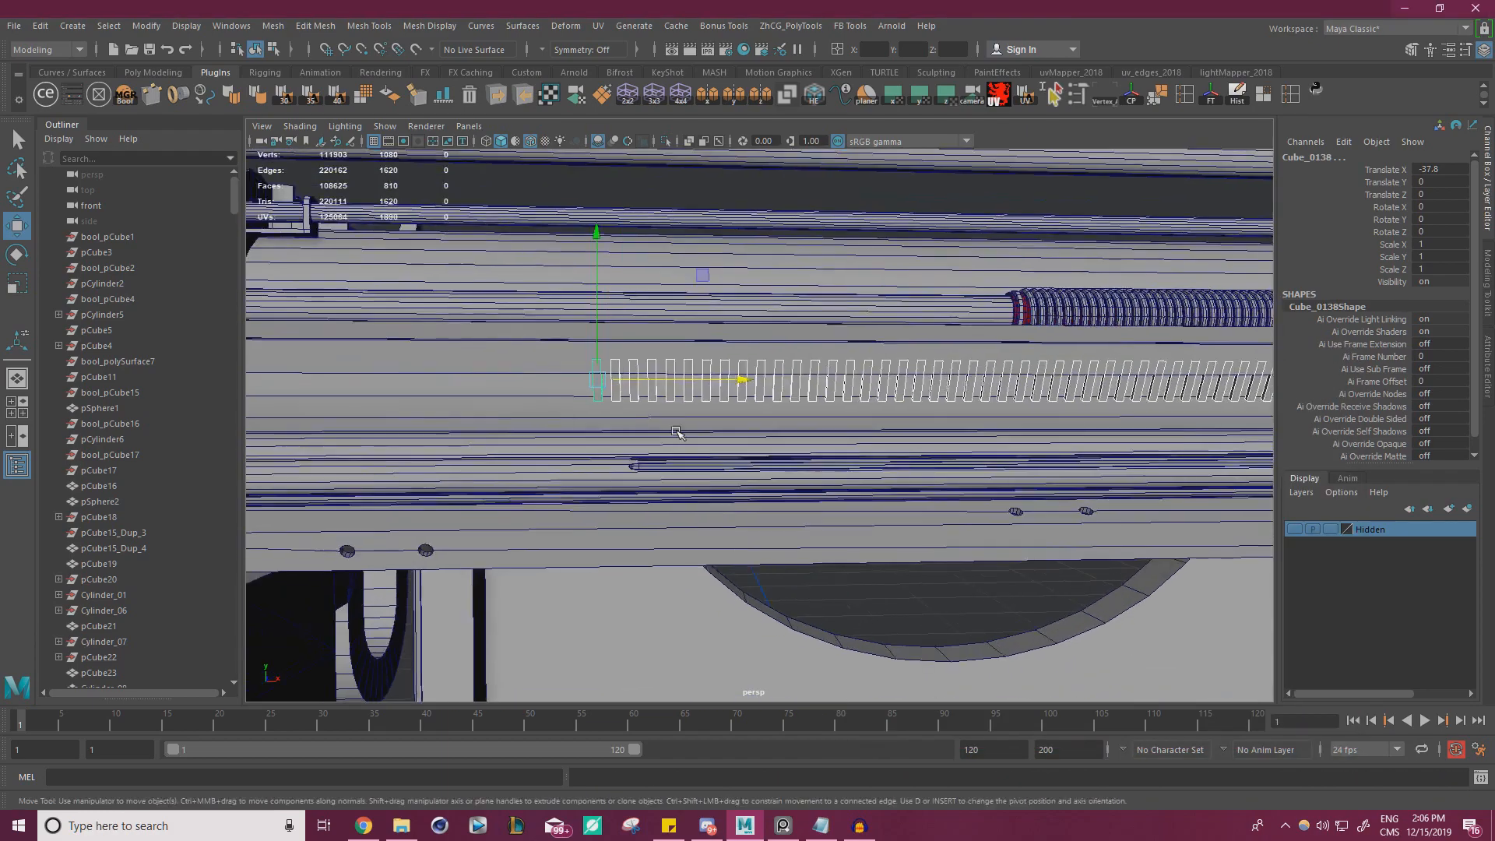
{"action": "scroll", "coordinate": [610, 410], "scroll_direction": "up", "scroll_amount": 3}
{"action": "left_click", "coordinate": [571, 372]}
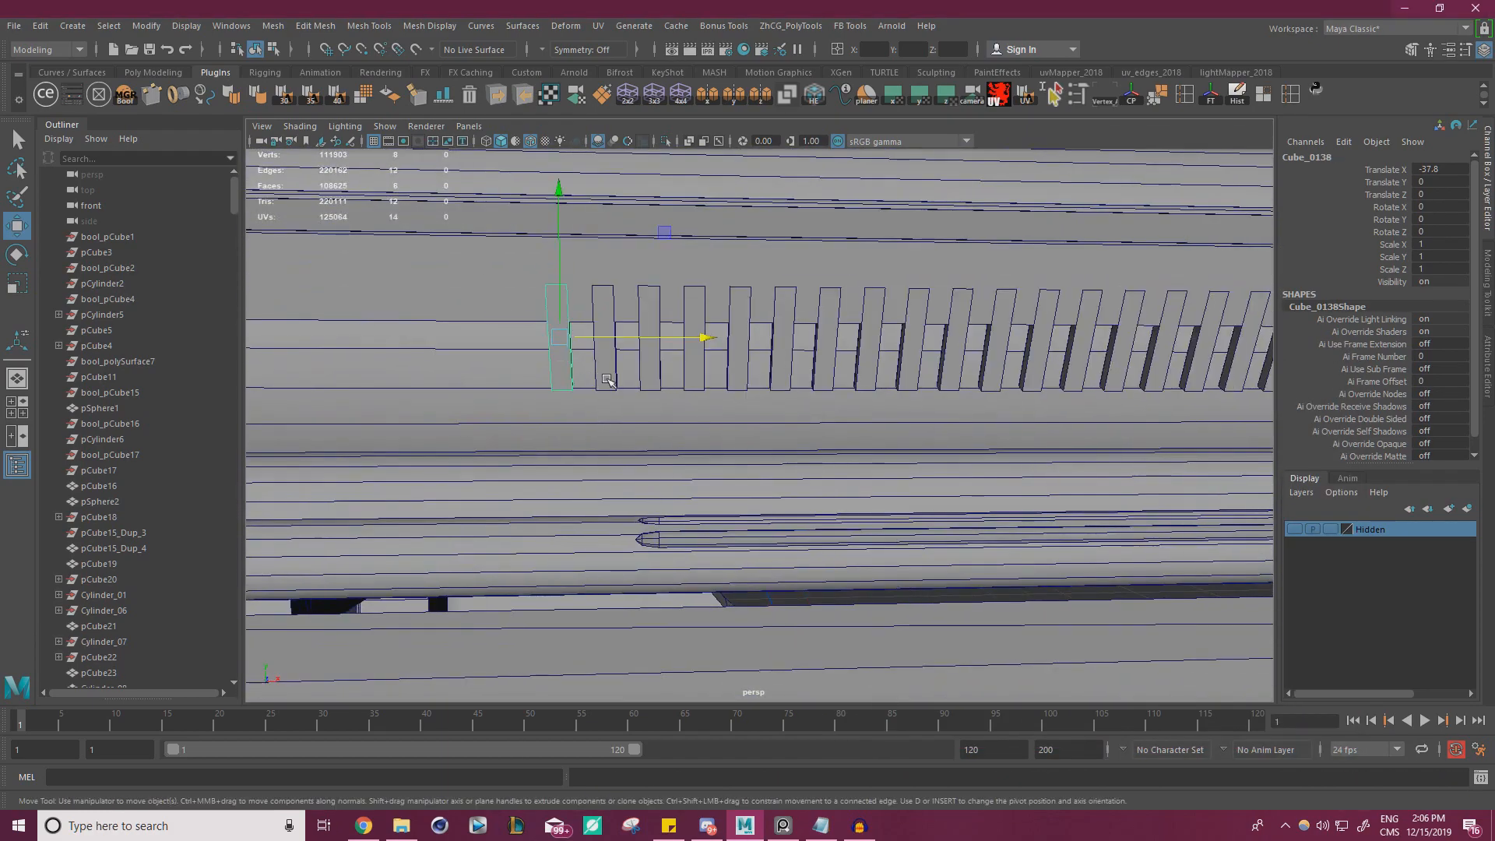
{"action": "left_click", "coordinate": [600, 377]}
Select the whole row of teeth without the plate and rail parts, combine it into one mesh and delete its history
{"action": "left_click_drag", "start_coordinate": [600, 377], "coordinate": [671, 360], "text": "alt"}
{"action": "right_click_drag", "start_coordinate": [671, 360], "coordinate": [901, 413], "text": "alt"}
{"action": "left_click_drag", "start_coordinate": [901, 414], "coordinate": [940, 419], "text": "alt"}
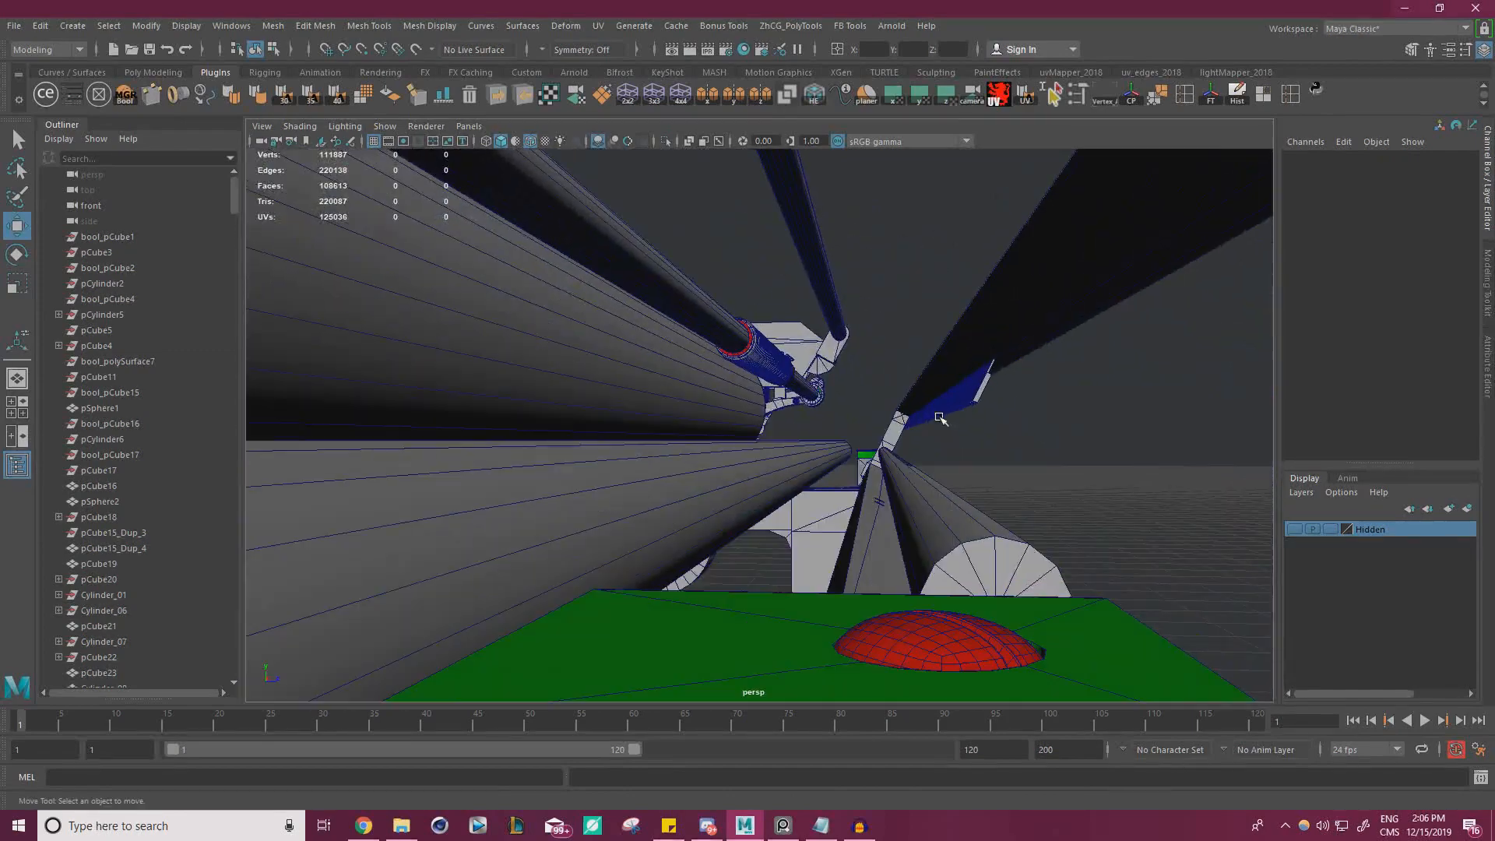
{"action": "middle_click_drag", "start_coordinate": [940, 418], "coordinate": [824, 476], "text": "alt"}
{"action": "left_click_drag", "start_coordinate": [919, 488], "coordinate": [832, 434]}
{"action": "left_click", "coordinate": [940, 447]}
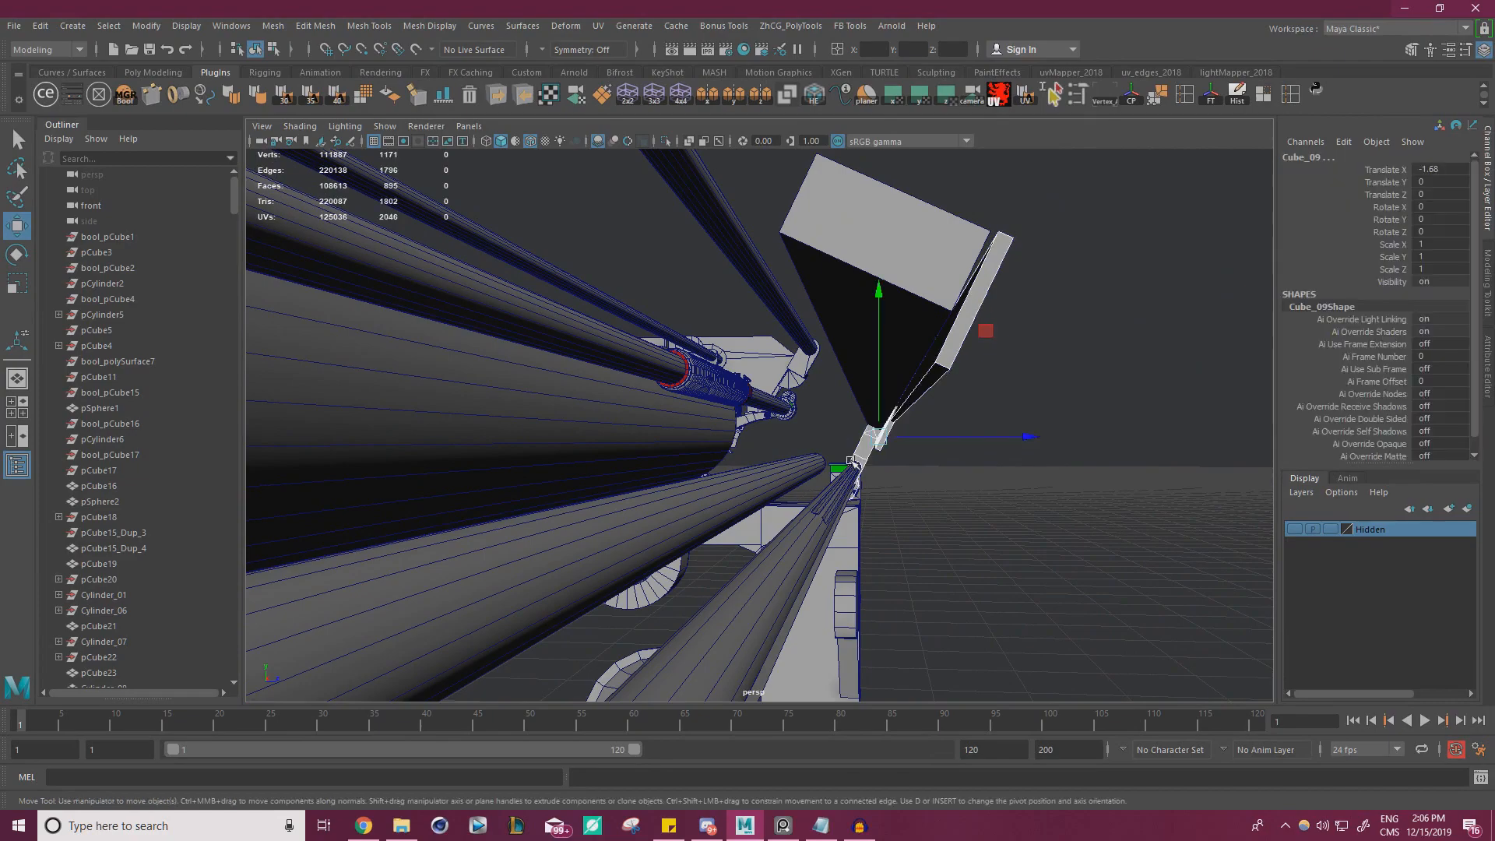
{"action": "left_click", "coordinate": [871, 445], "text": "ctrl"}
{"action": "left_click", "coordinate": [972, 303], "text": "ctrl"}
{"action": "right_click_drag", "start_coordinate": [993, 307], "coordinate": [857, 320], "text": "alt"}
{"action": "left_click_drag", "start_coordinate": [857, 320], "coordinate": [485, 437], "text": "alt"}
{"action": "key", "text": "ctrl+z"}
{"action": "left_click_drag", "start_coordinate": [594, 237], "coordinate": [498, 148], "text": "alt"}
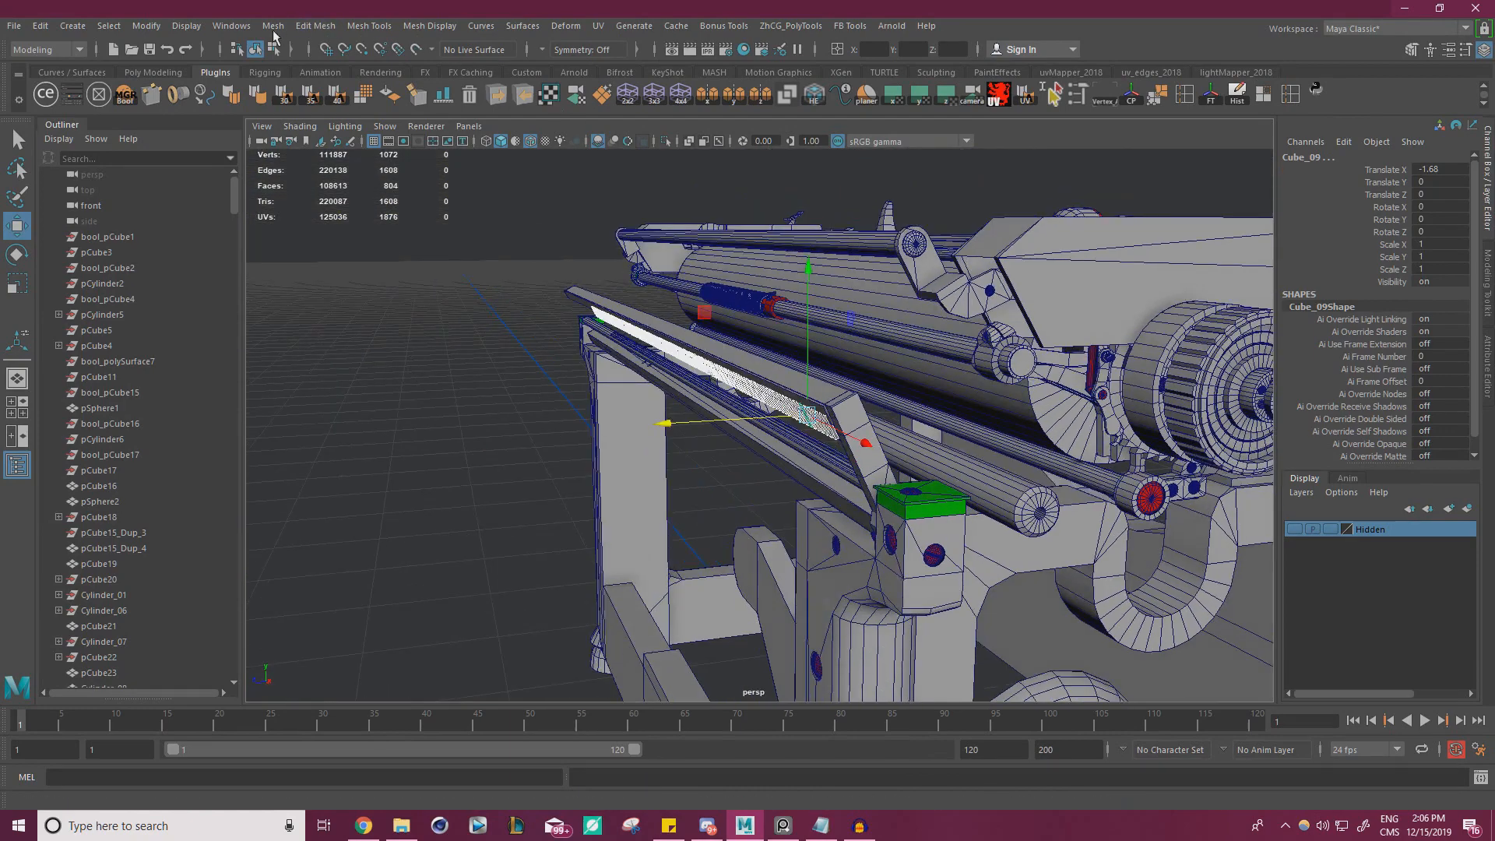
{"action": "left_click", "coordinate": [274, 30]}
{"action": "left_click", "coordinate": [303, 79]}
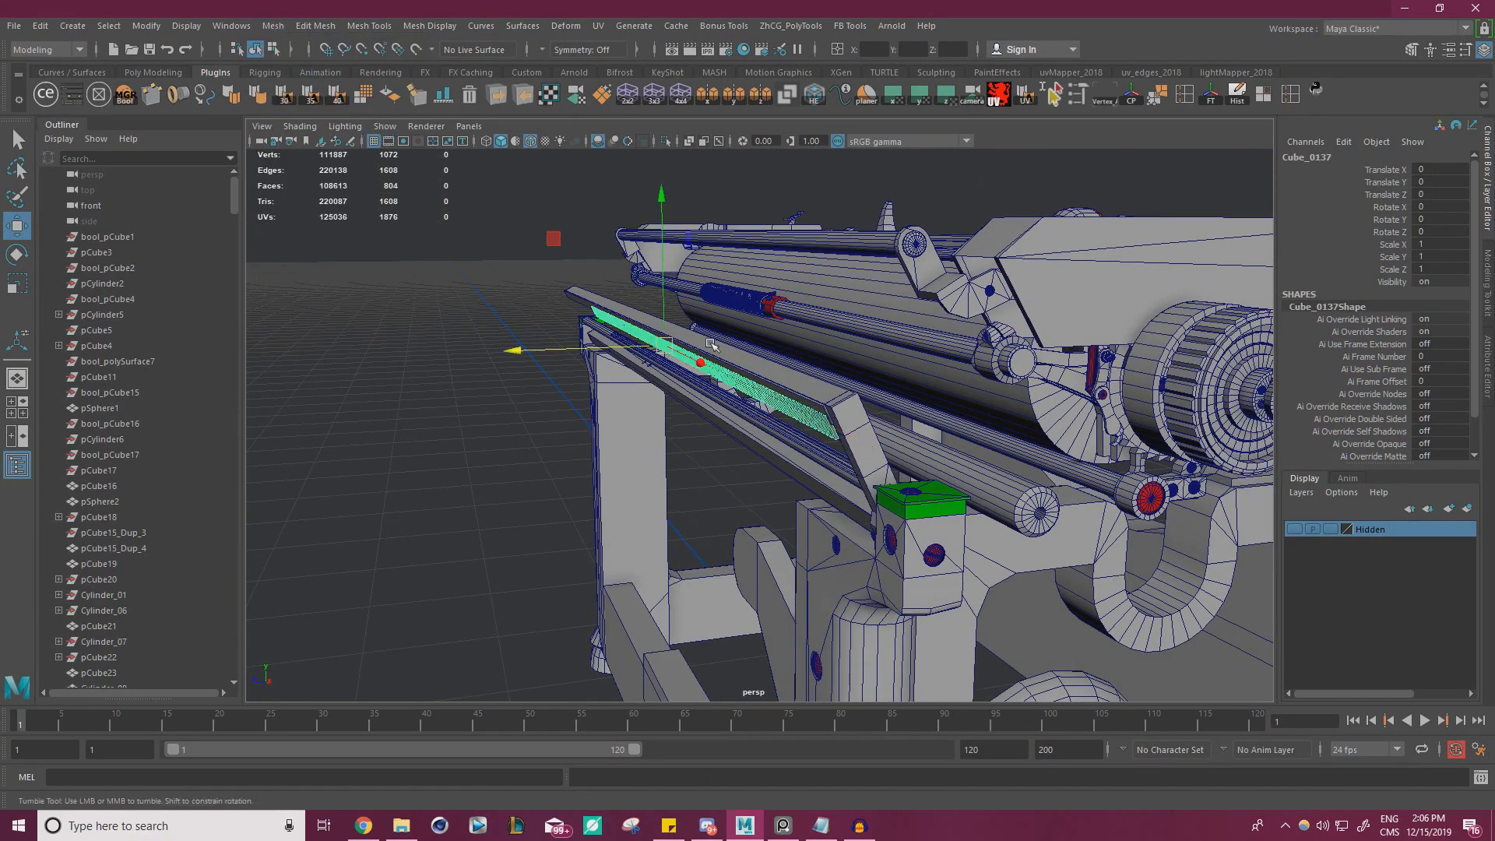
{"action": "left_click_drag", "start_coordinate": [712, 345], "coordinate": [978, 327], "text": "alt"}
{"action": "left_click", "coordinate": [1237, 94]}
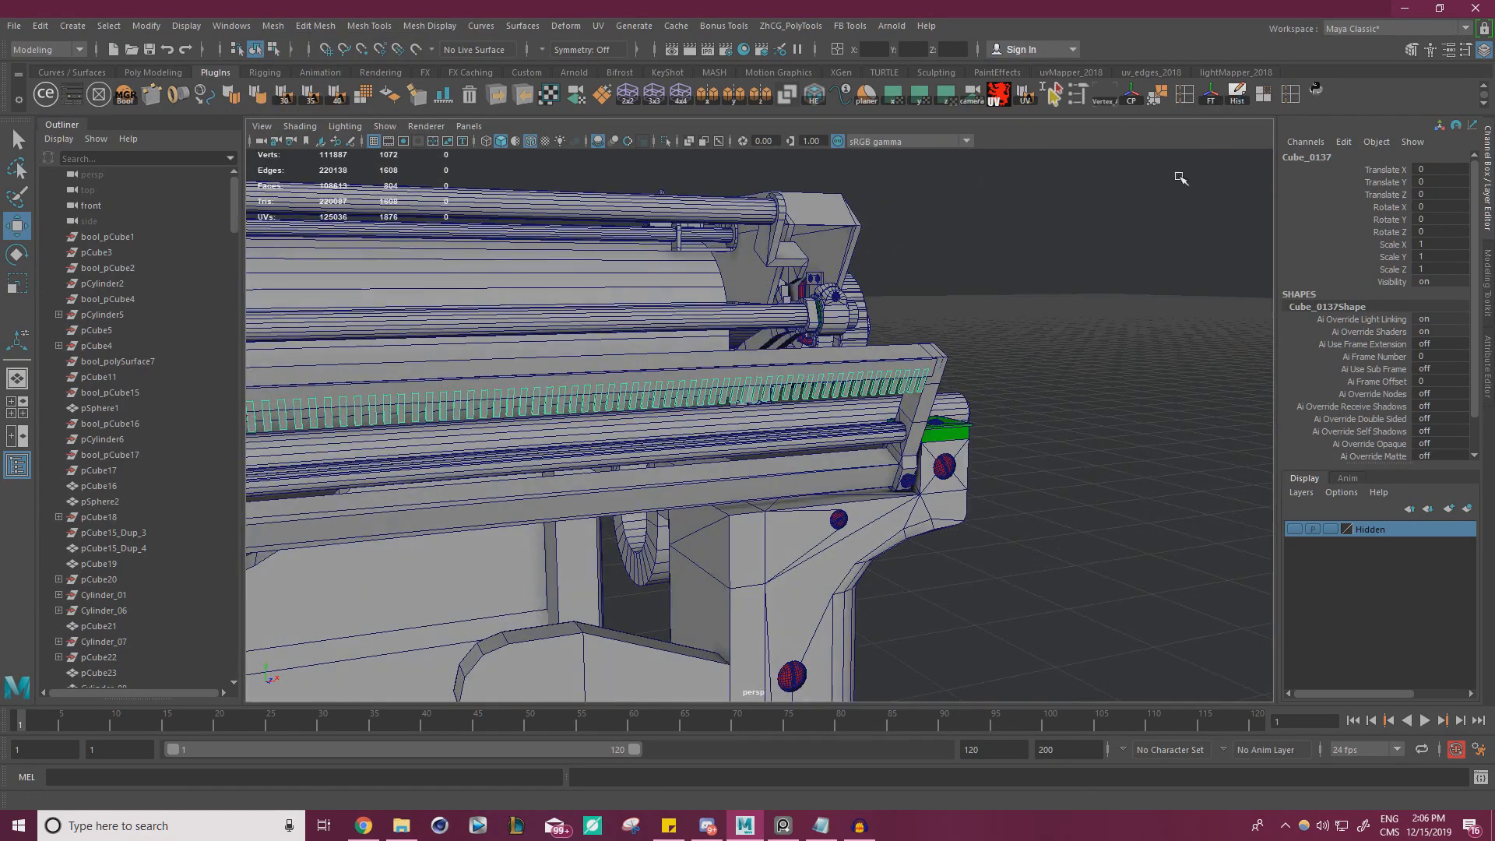
{"action": "left_click", "coordinate": [1181, 179]}
Freeze the transformations of the thin plate behind the teeth and delete its history
{"action": "mouse_move", "coordinate": [742, 383]}
{"action": "left_mouse_down", "text": "alt"}
{"action": "mouse_move", "coordinate": [759, 370]}
{"action": "mouse_move", "coordinate": [737, 359]}
{"action": "left_mouse_up", "text": "alt"}
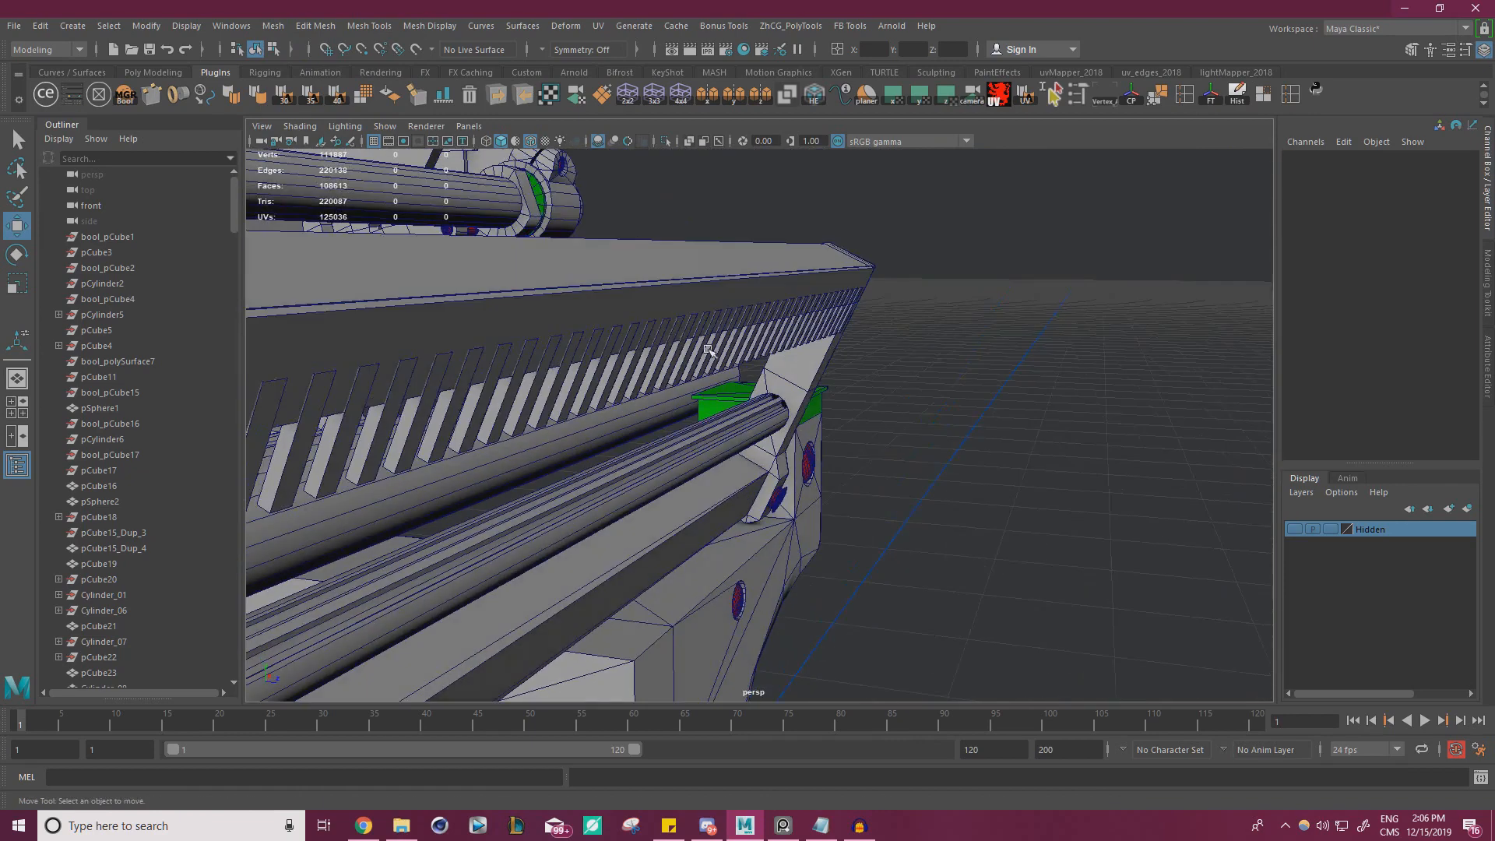
{"action": "left_click", "coordinate": [737, 359]}
{"action": "left_click_drag", "start_coordinate": [919, 388], "coordinate": [967, 453], "text": "alt"}
{"action": "left_click", "coordinate": [883, 456]}
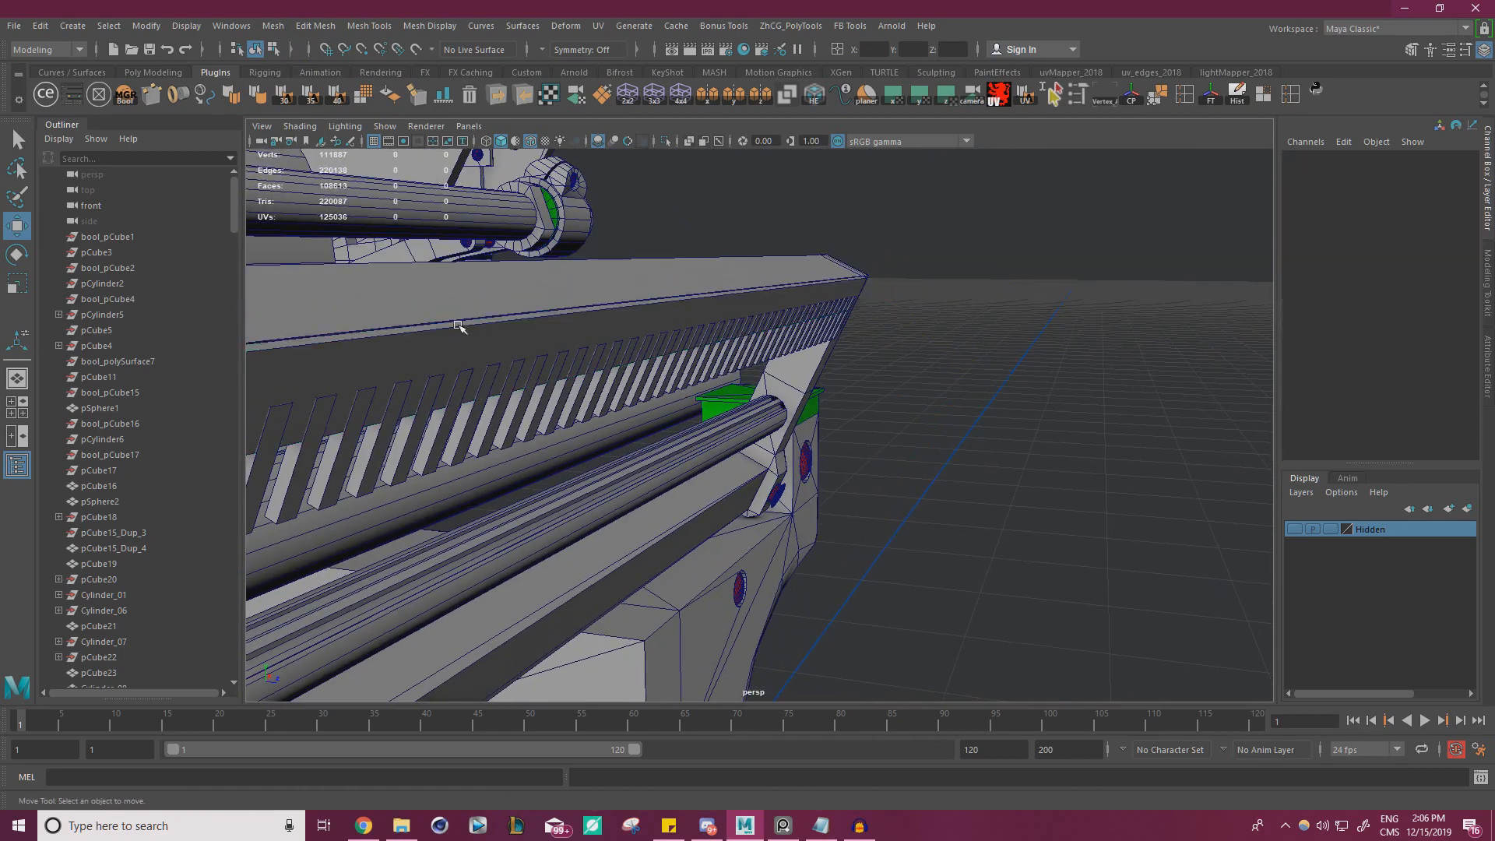
{"action": "left_click", "coordinate": [469, 333]}
{"action": "left_click", "coordinate": [1211, 95]}
{"action": "left_click", "coordinate": [1236, 95]}
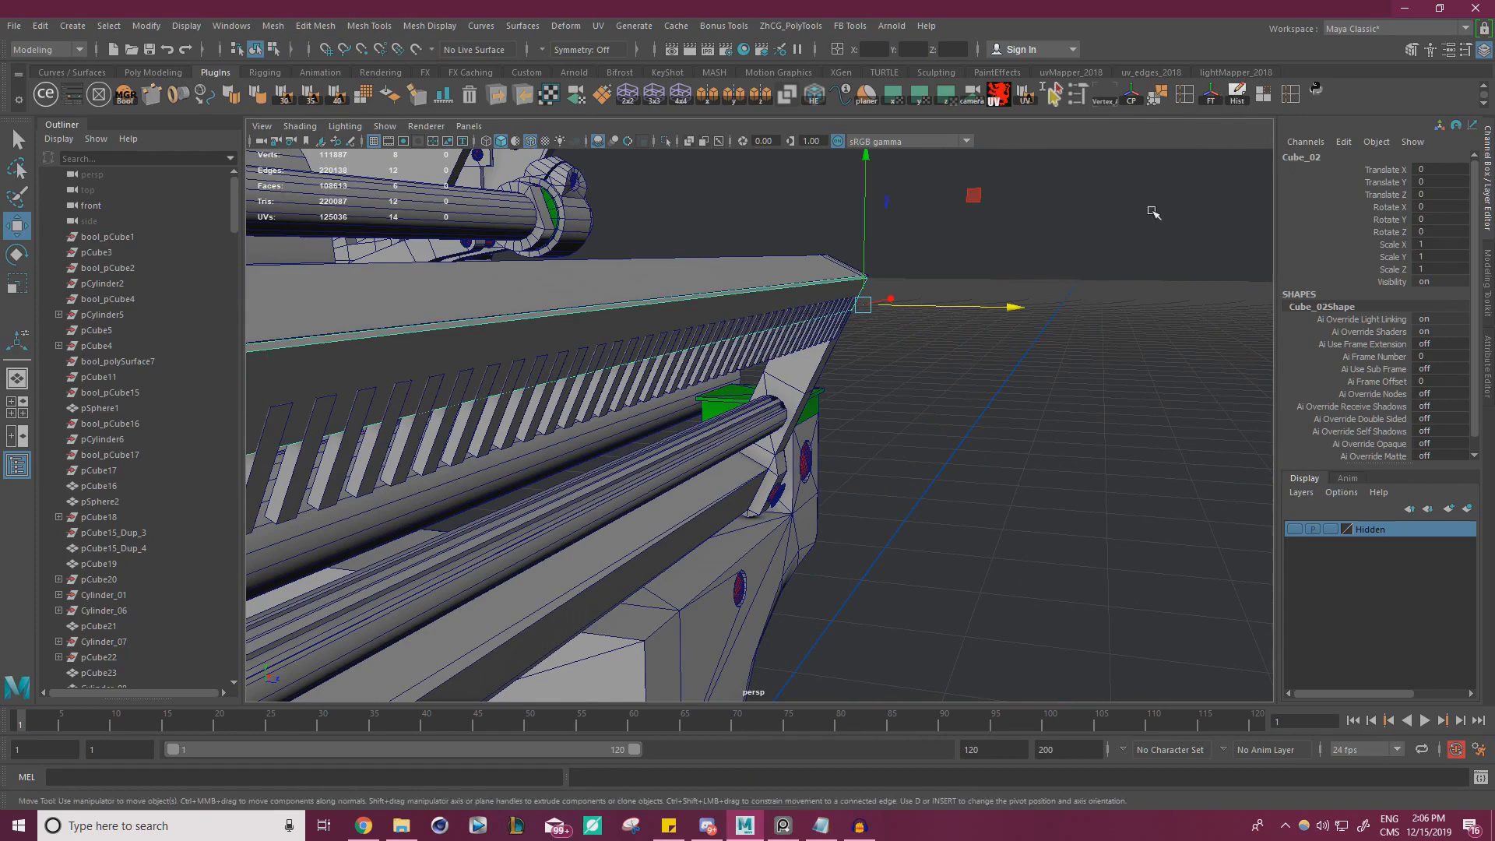
{"action": "left_click", "coordinate": [1129, 224]}
Inspect the teeth against the thin plate up close and save the scene
{"action": "right_click_drag", "start_coordinate": [829, 374], "coordinate": [868, 384], "text": "alt"}
{"action": "middle_click_drag", "start_coordinate": [868, 384], "coordinate": [933, 398], "text": "alt"}
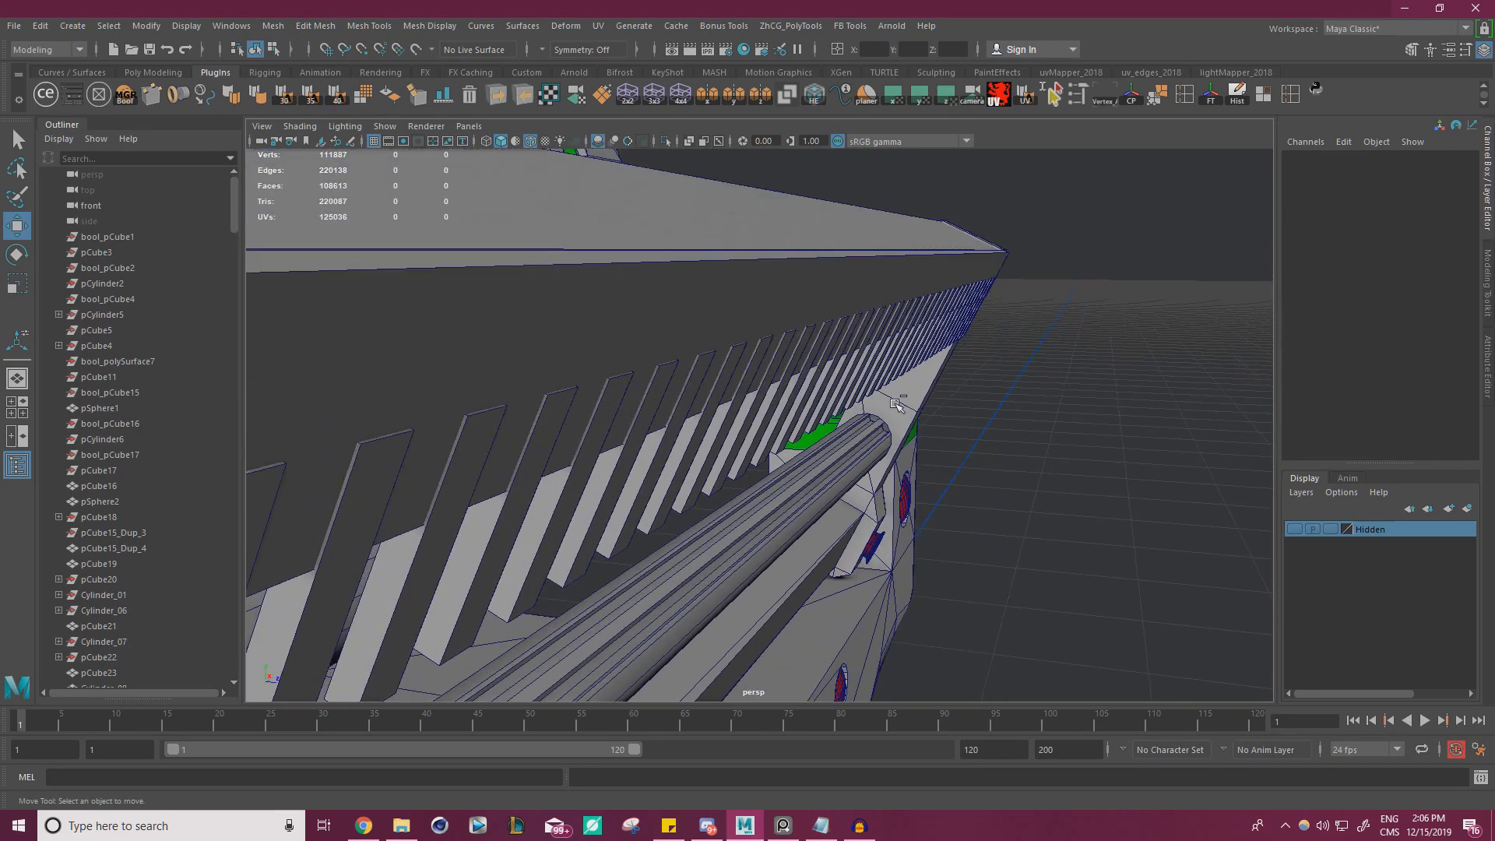
{"action": "key", "text": "ctrl+s"}
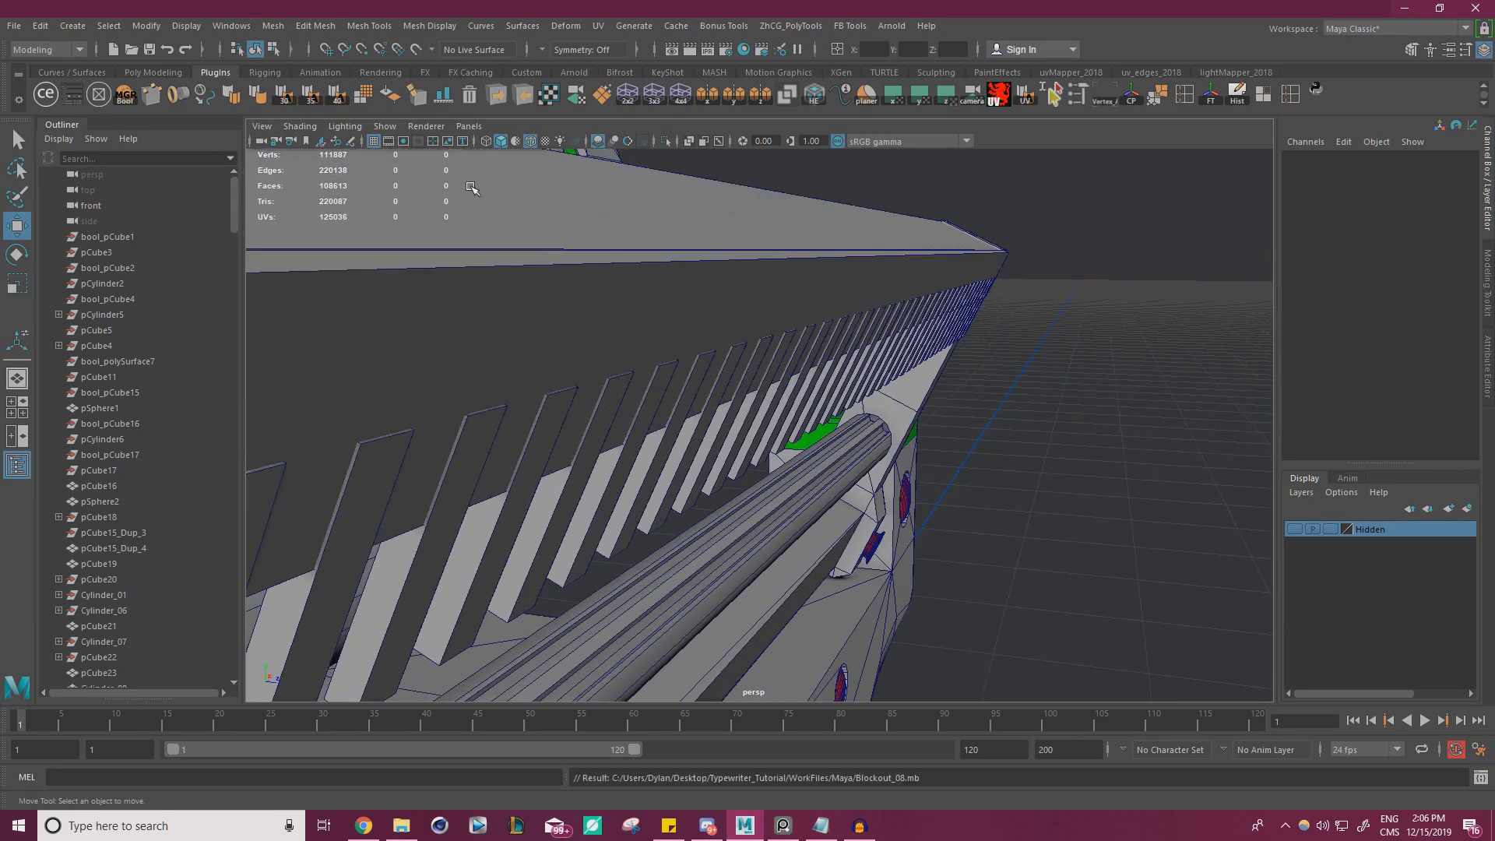
Subtract the combined teeth from the thin plate with a Difference boolean operation
{"action": "left_click", "coordinate": [127, 96]}
{"action": "left_click", "coordinate": [773, 404]}
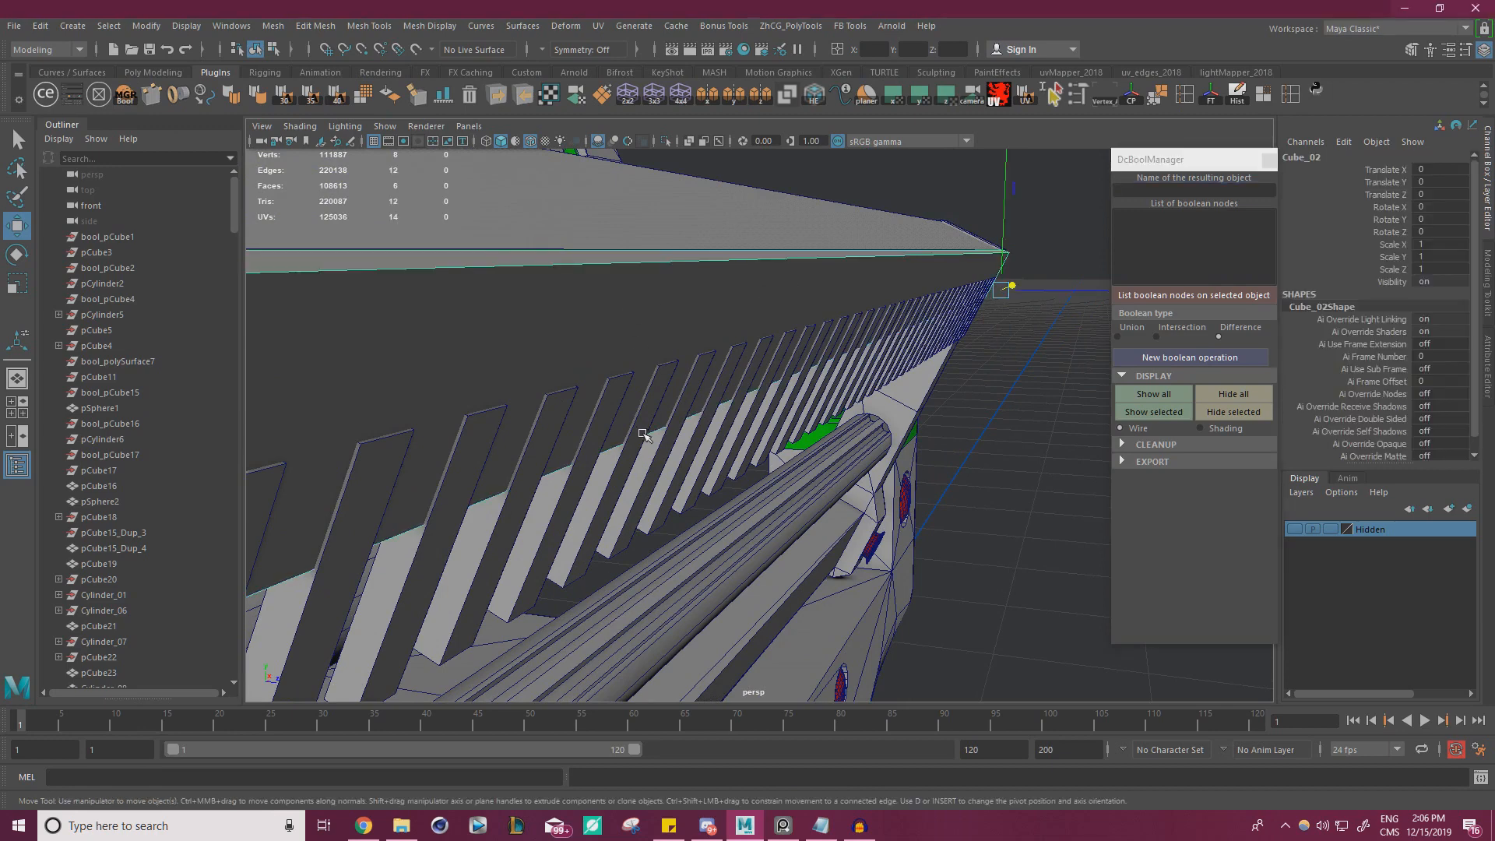
{"action": "left_click", "coordinate": [684, 507]}
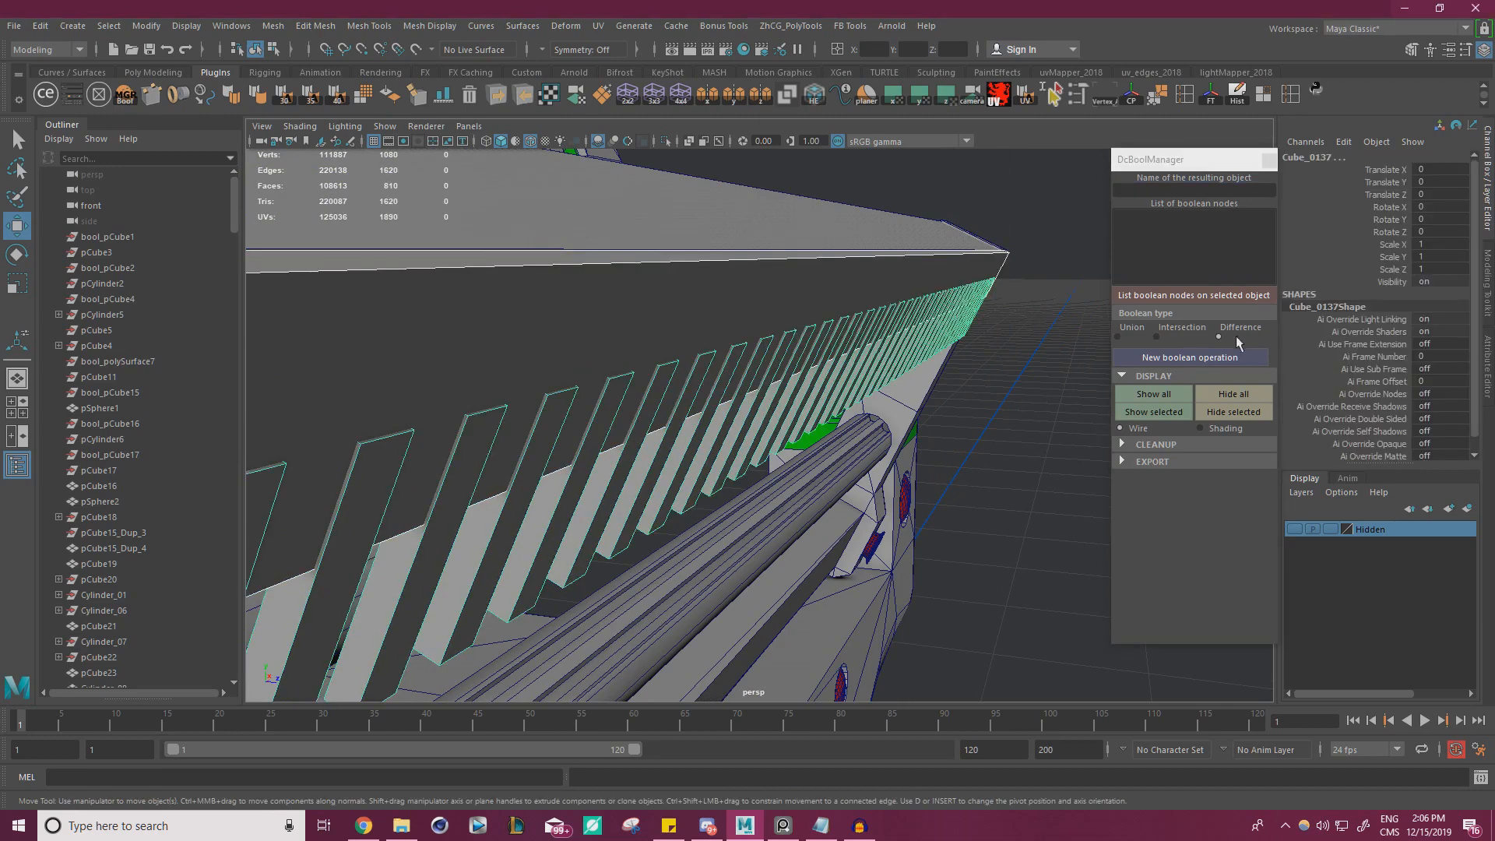
{"action": "left_click", "coordinate": [1212, 358]}
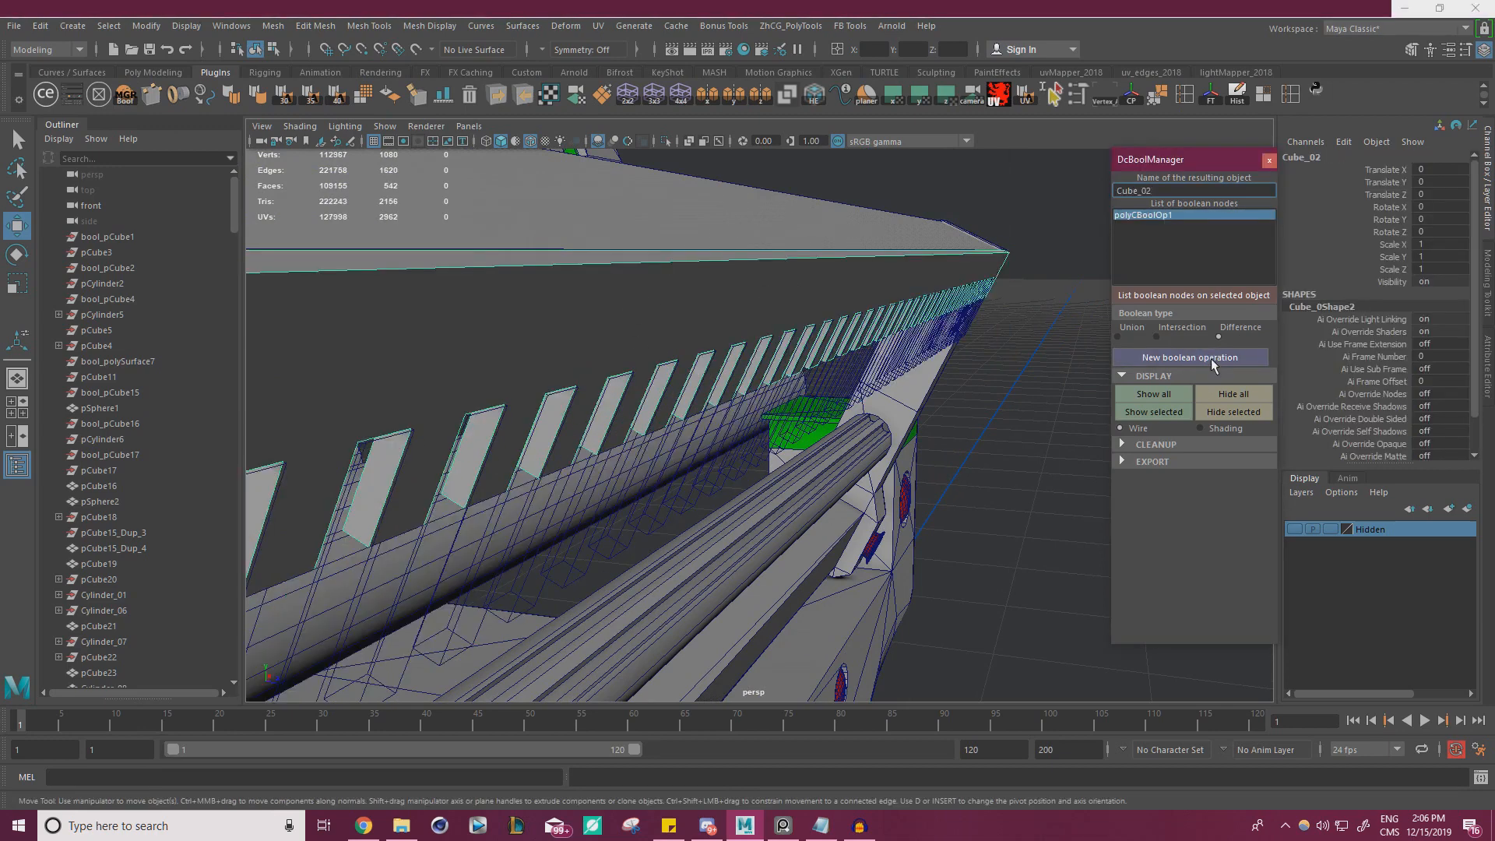
Select the wireframe teeth cutter of the boolean and center its pivot
{"action": "left_click_drag", "start_coordinate": [787, 374], "coordinate": [866, 417], "text": "alt"}
{"action": "left_click", "coordinate": [844, 392]}
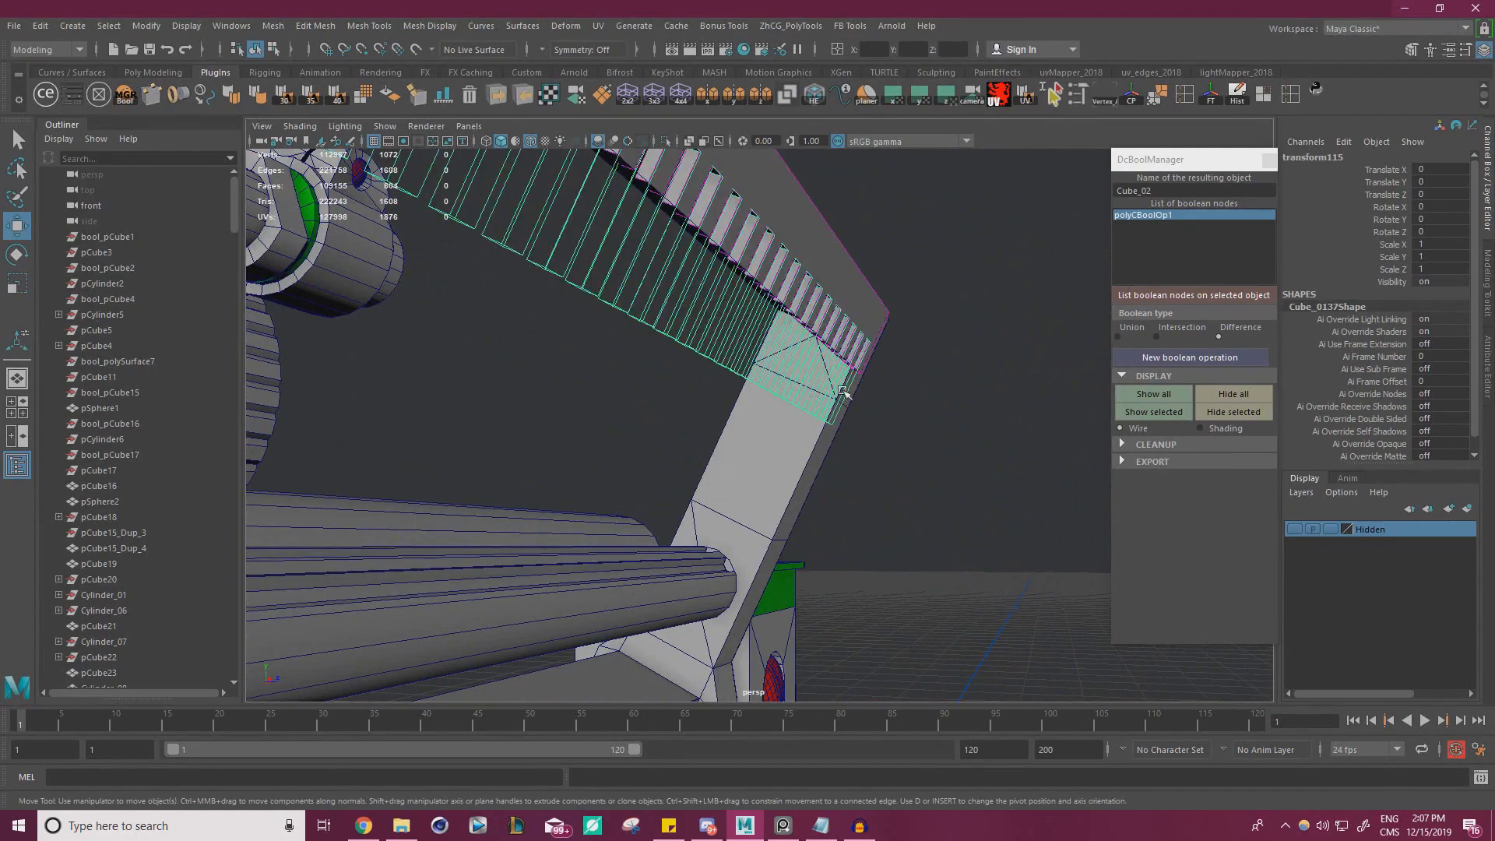
{"action": "right_click_drag", "start_coordinate": [791, 377], "coordinate": [594, 398], "text": "alt"}
{"action": "left_click_drag", "start_coordinate": [594, 398], "coordinate": [661, 372], "text": "alt"}
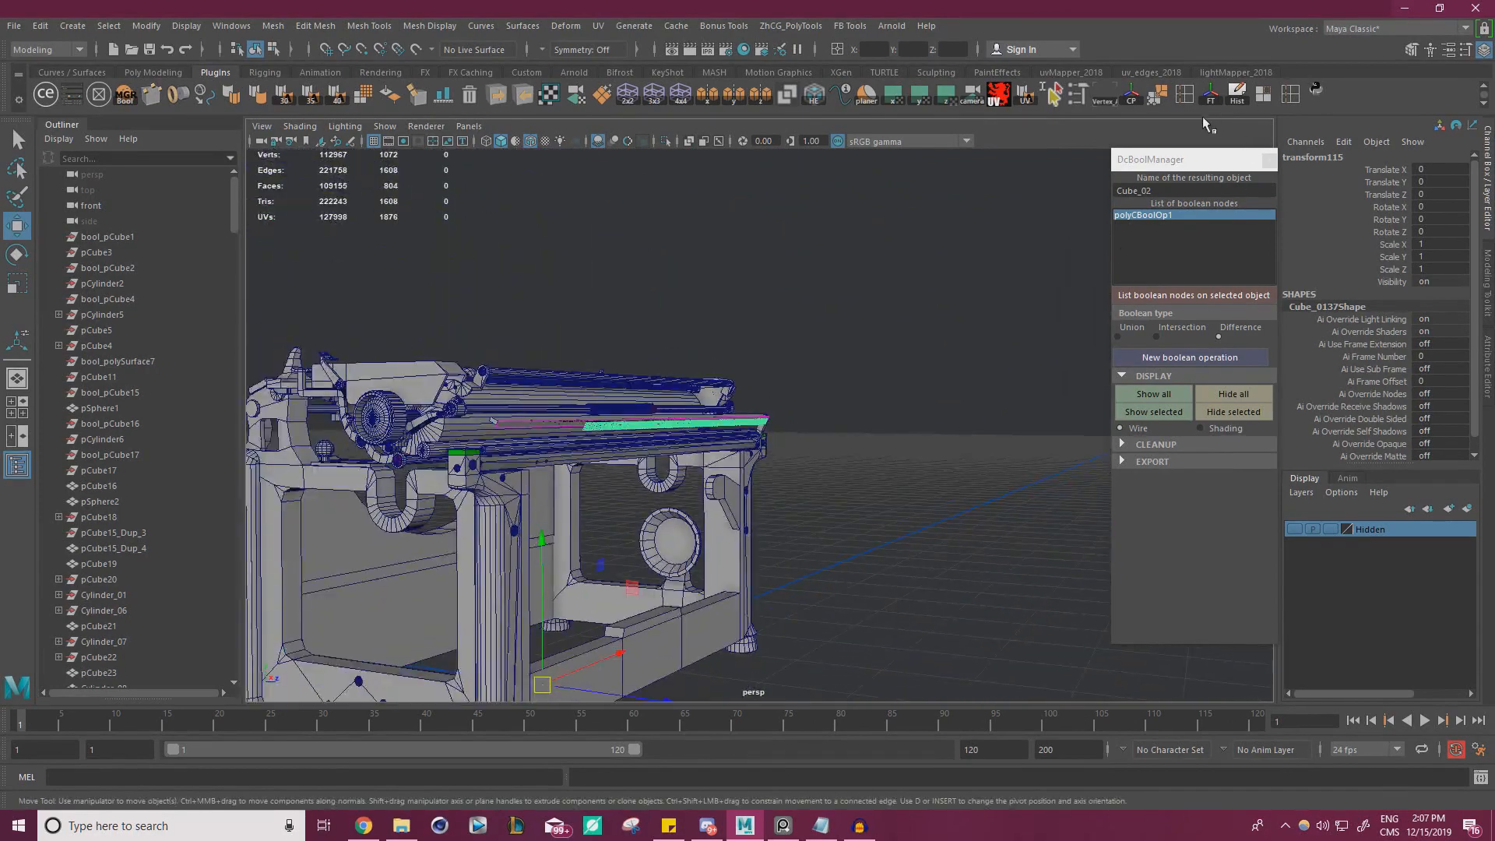
{"action": "left_click", "coordinate": [1132, 96]}
Move the teeth cutter to 0.062 in Y and 0.024 in Z so it cuts deeper slots into the plate
{"action": "right_click_drag", "start_coordinate": [880, 406], "coordinate": [1044, 431], "text": "alt"}
{"action": "left_click_drag", "start_coordinate": [1044, 430], "coordinate": [798, 413], "text": "alt"}
{"action": "middle_click_drag", "start_coordinate": [767, 327], "coordinate": [797, 410], "text": "alt"}
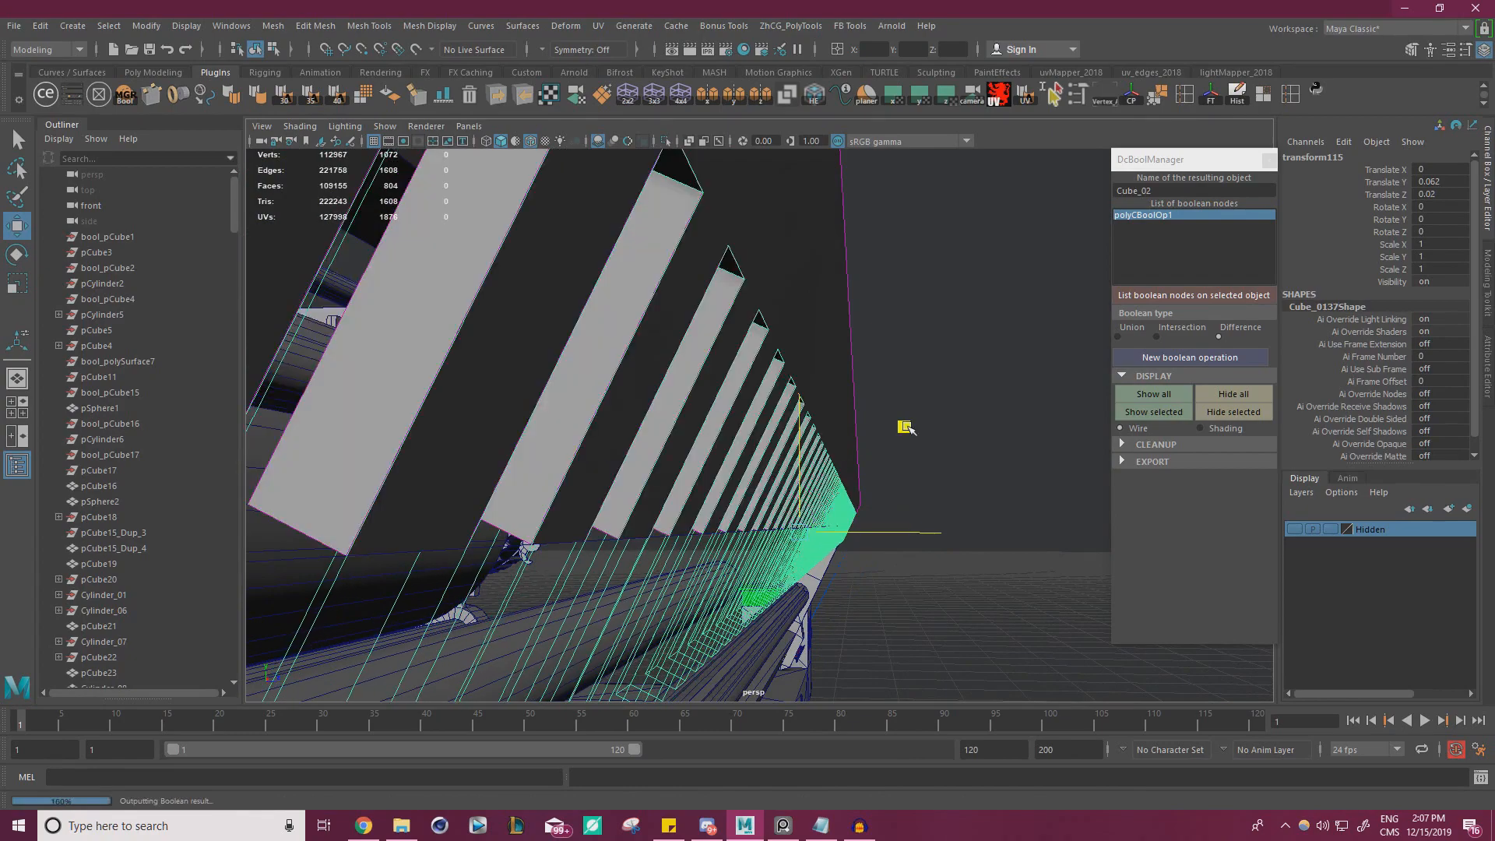
{"action": "left_click_drag", "start_coordinate": [904, 427], "coordinate": [634, 505], "text": "alt"}
{"action": "middle_click_drag", "start_coordinate": [634, 505], "coordinate": [772, 448], "text": "alt"}
{"action": "left_click_drag", "start_coordinate": [771, 448], "coordinate": [811, 456], "text": "alt"}
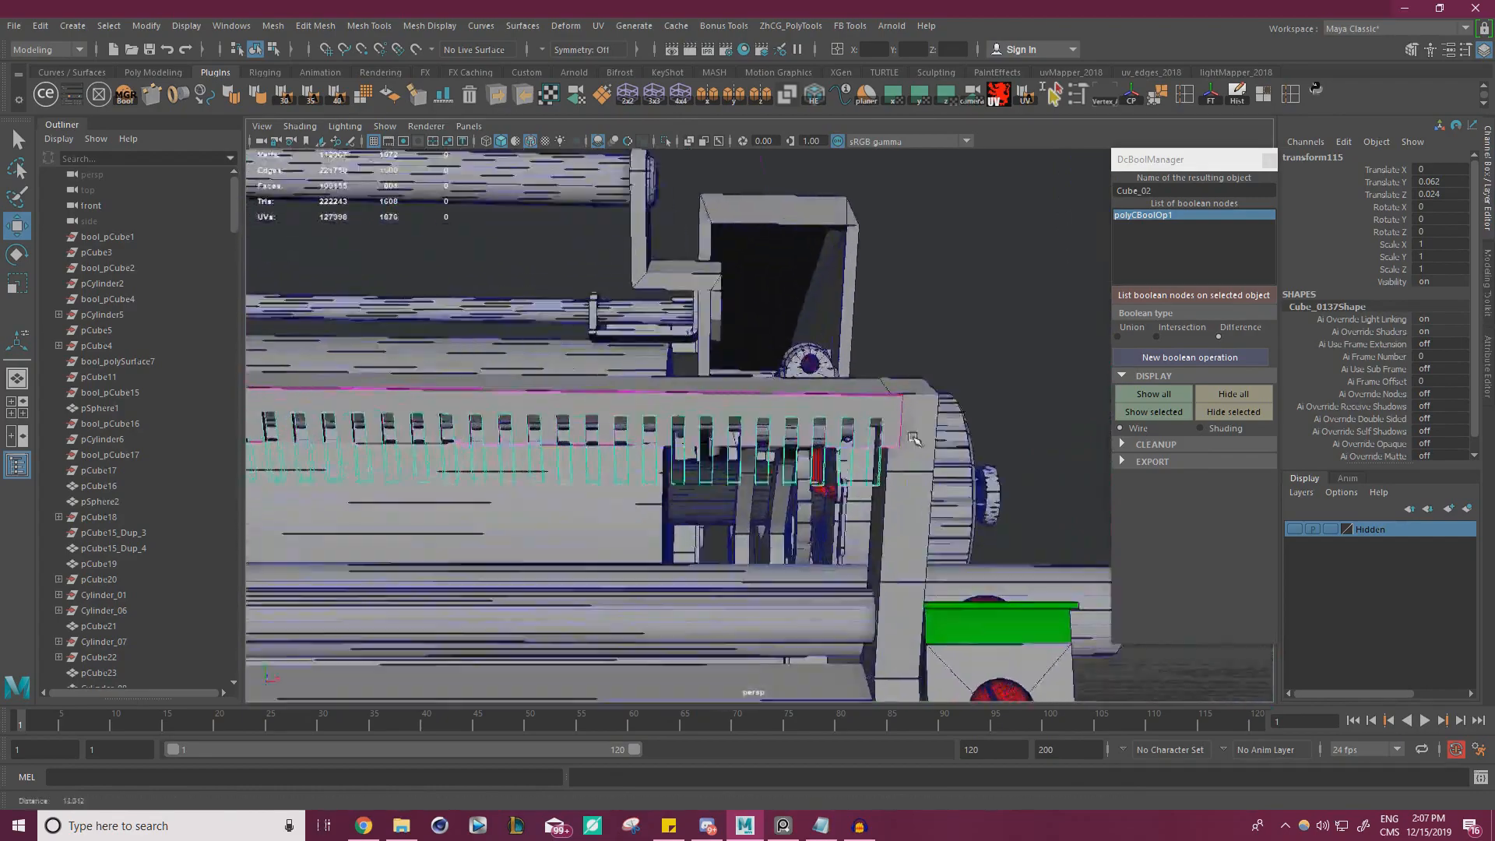
{"action": "right_click_drag", "start_coordinate": [811, 457], "coordinate": [858, 452], "text": "alt"}
Shift the teeth cutter to 0.047 in Y and 0.02 in Z
{"action": "left_click_drag", "start_coordinate": [855, 450], "coordinate": [845, 372], "text": "alt"}
{"action": "middle_click_drag", "start_coordinate": [845, 372], "coordinate": [857, 374], "text": "alt"}
{"action": "right_click_drag", "start_coordinate": [857, 373], "coordinate": [846, 341], "text": "alt"}
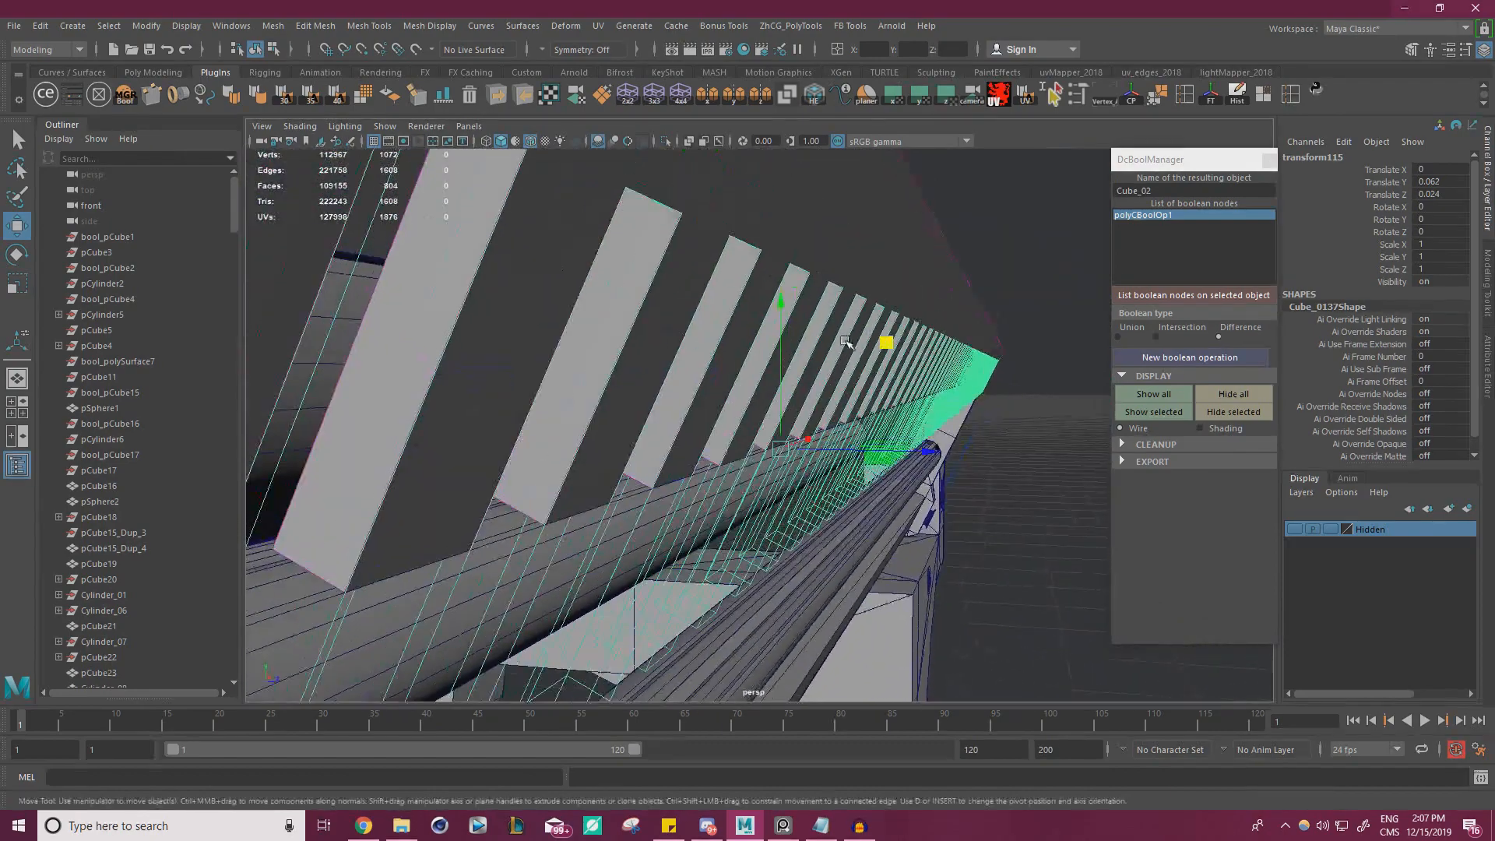
{"action": "mouse_move", "coordinate": [894, 349]}
{"action": "middle_mouse_down"}
{"action": "mouse_move", "coordinate": [885, 336]}
{"action": "mouse_move", "coordinate": [887, 350]}
{"action": "middle_mouse_up"}
{"action": "left_click_drag", "start_coordinate": [885, 351], "coordinate": [885, 348]}
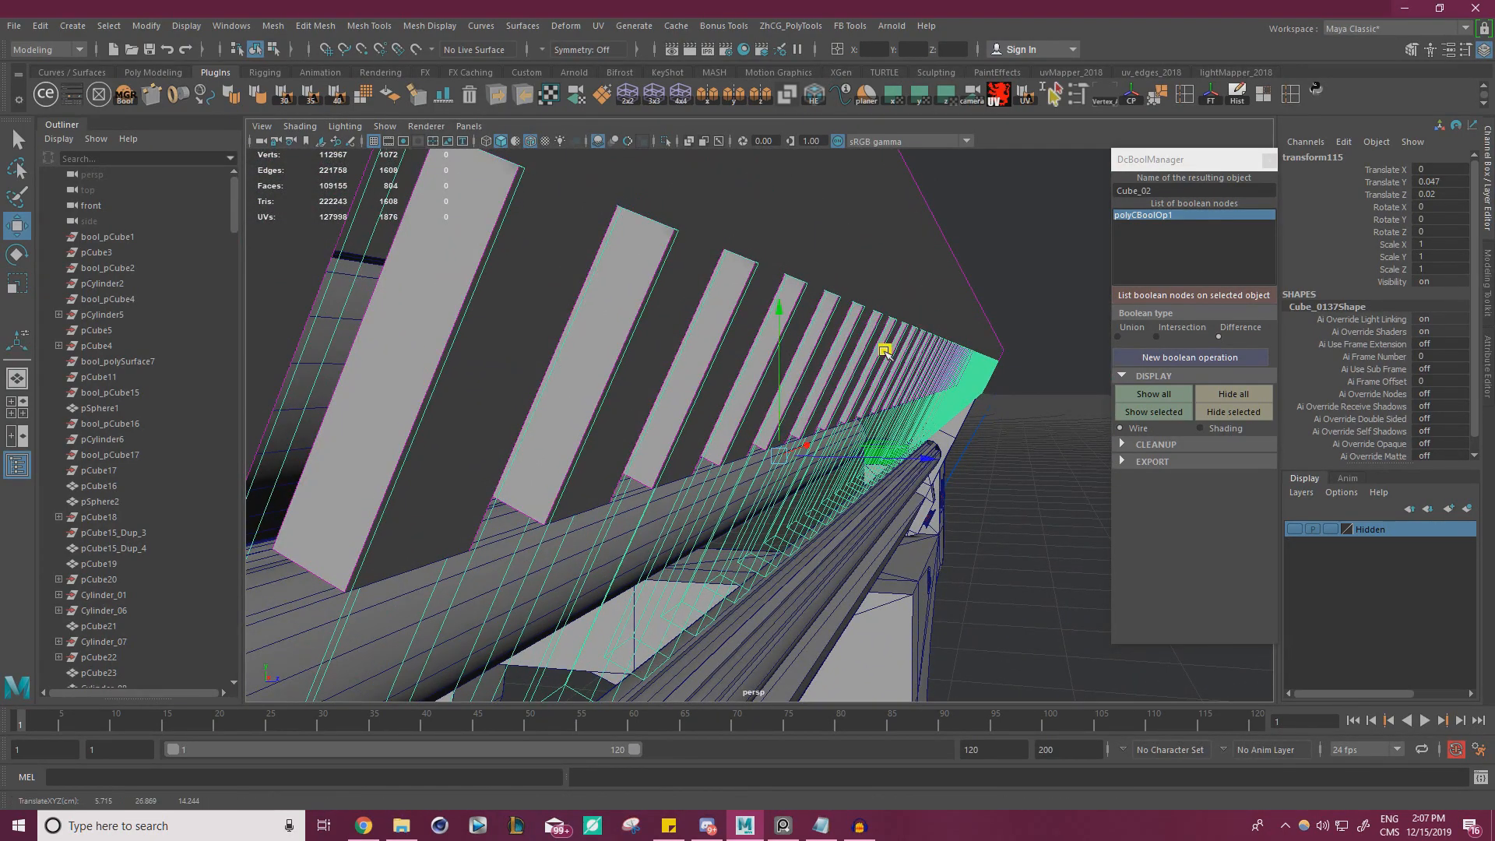
Lower the teeth cutter to 0.024 in Y for shallower slots in the plate
{"action": "right_click_drag", "start_coordinate": [884, 349], "coordinate": [774, 333], "text": "alt"}
{"action": "left_click_drag", "start_coordinate": [774, 333], "coordinate": [609, 332], "text": "alt"}
{"action": "right_click_drag", "start_coordinate": [609, 333], "coordinate": [778, 468], "text": "alt"}
{"action": "left_click_drag", "start_coordinate": [779, 467], "coordinate": [923, 377], "text": "alt"}
{"action": "left_click_drag", "start_coordinate": [843, 219], "coordinate": [844, 227]}
{"action": "left_click_drag", "start_coordinate": [880, 310], "coordinate": [854, 346], "text": "alt"}
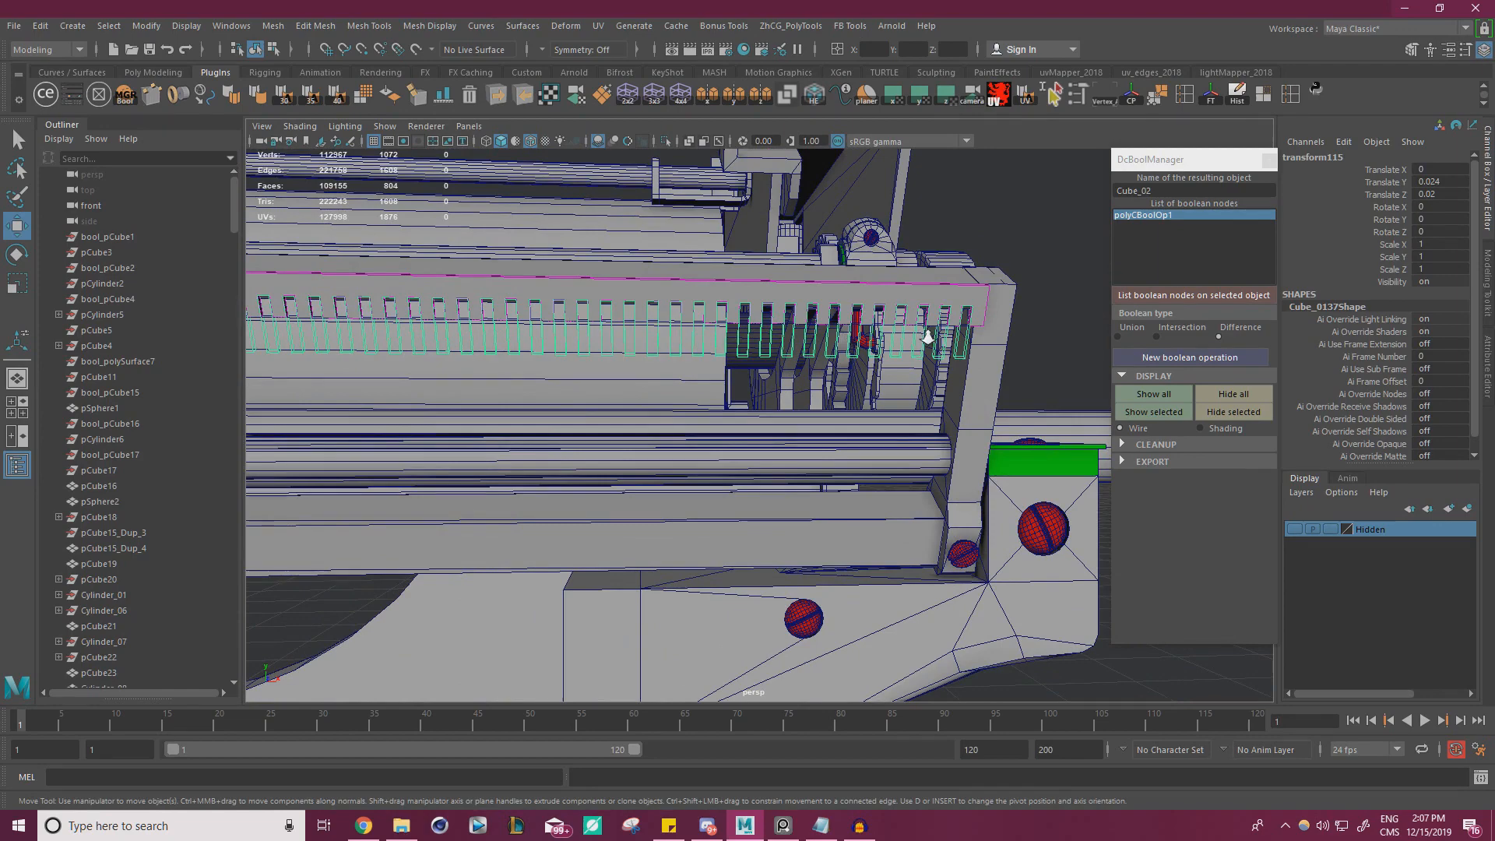
Set the teeth cutter's height to 0.047 in Y
{"action": "right_click_drag", "start_coordinate": [928, 337], "coordinate": [781, 355], "text": "alt"}
{"action": "middle_click_drag", "start_coordinate": [782, 354], "coordinate": [781, 345]}
{"action": "left_click_drag", "start_coordinate": [785, 355], "coordinate": [517, 392], "text": "alt"}
{"action": "right_click_drag", "start_coordinate": [517, 391], "coordinate": [756, 448], "text": "alt"}
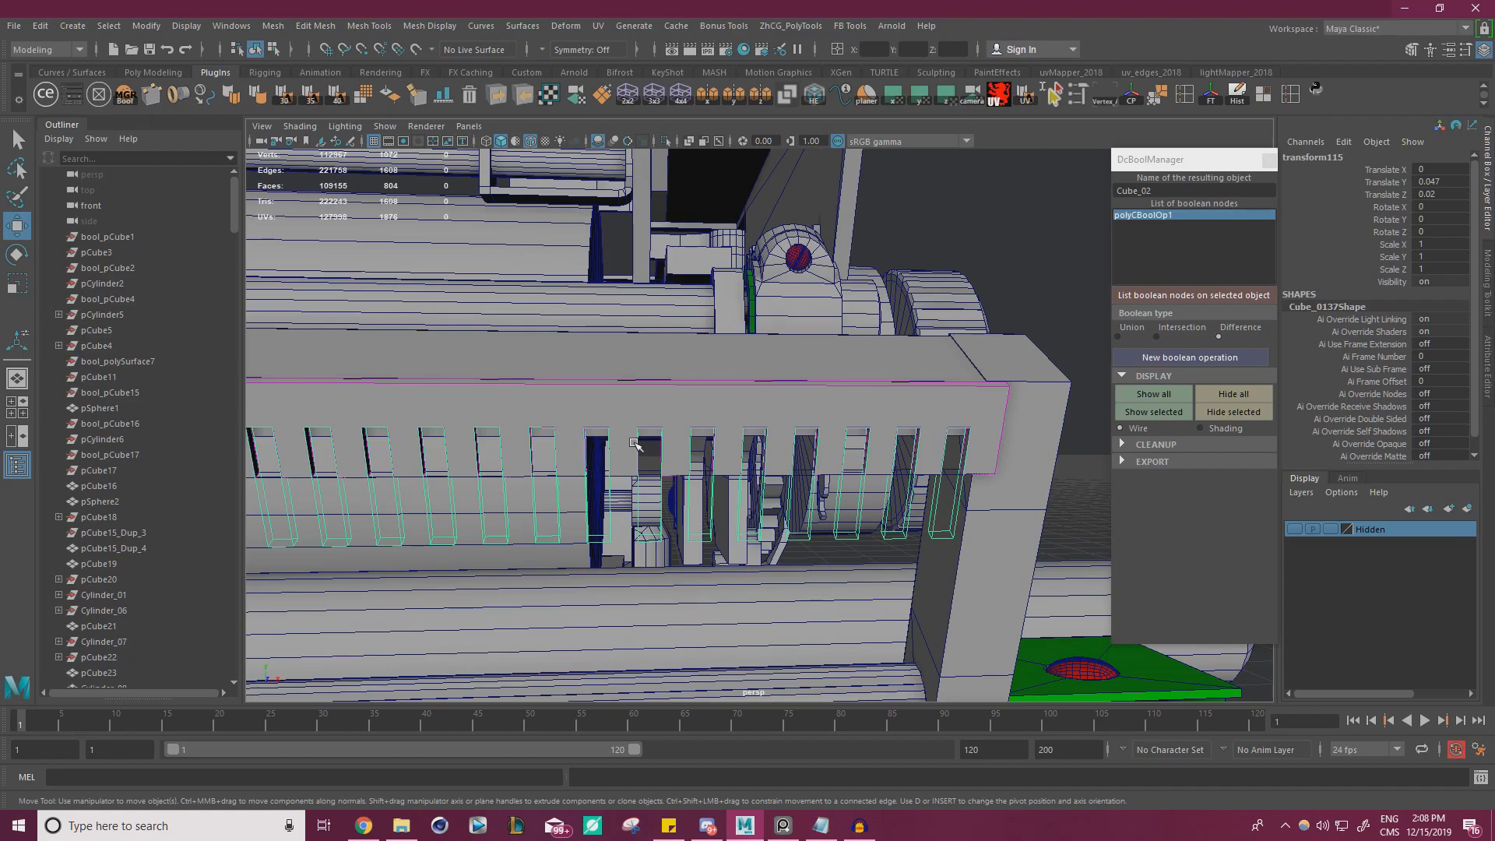
Examine the width and spacing of the slots along the plate and at its end by the bracket
{"action": "scroll", "coordinate": [779, 438], "scroll_direction": "down", "scroll_amount": 5}
{"action": "mouse_move", "coordinate": [779, 438]}
{"action": "left_mouse_down", "text": "alt"}
{"action": "mouse_move", "coordinate": [701, 424]}
{"action": "mouse_move", "coordinate": [686, 397]}
{"action": "mouse_move", "coordinate": [725, 422]}
{"action": "mouse_move", "coordinate": [781, 425]}
{"action": "left_mouse_up", "text": "alt"}
{"action": "scroll", "coordinate": [762, 431], "scroll_direction": "up", "scroll_amount": 4}
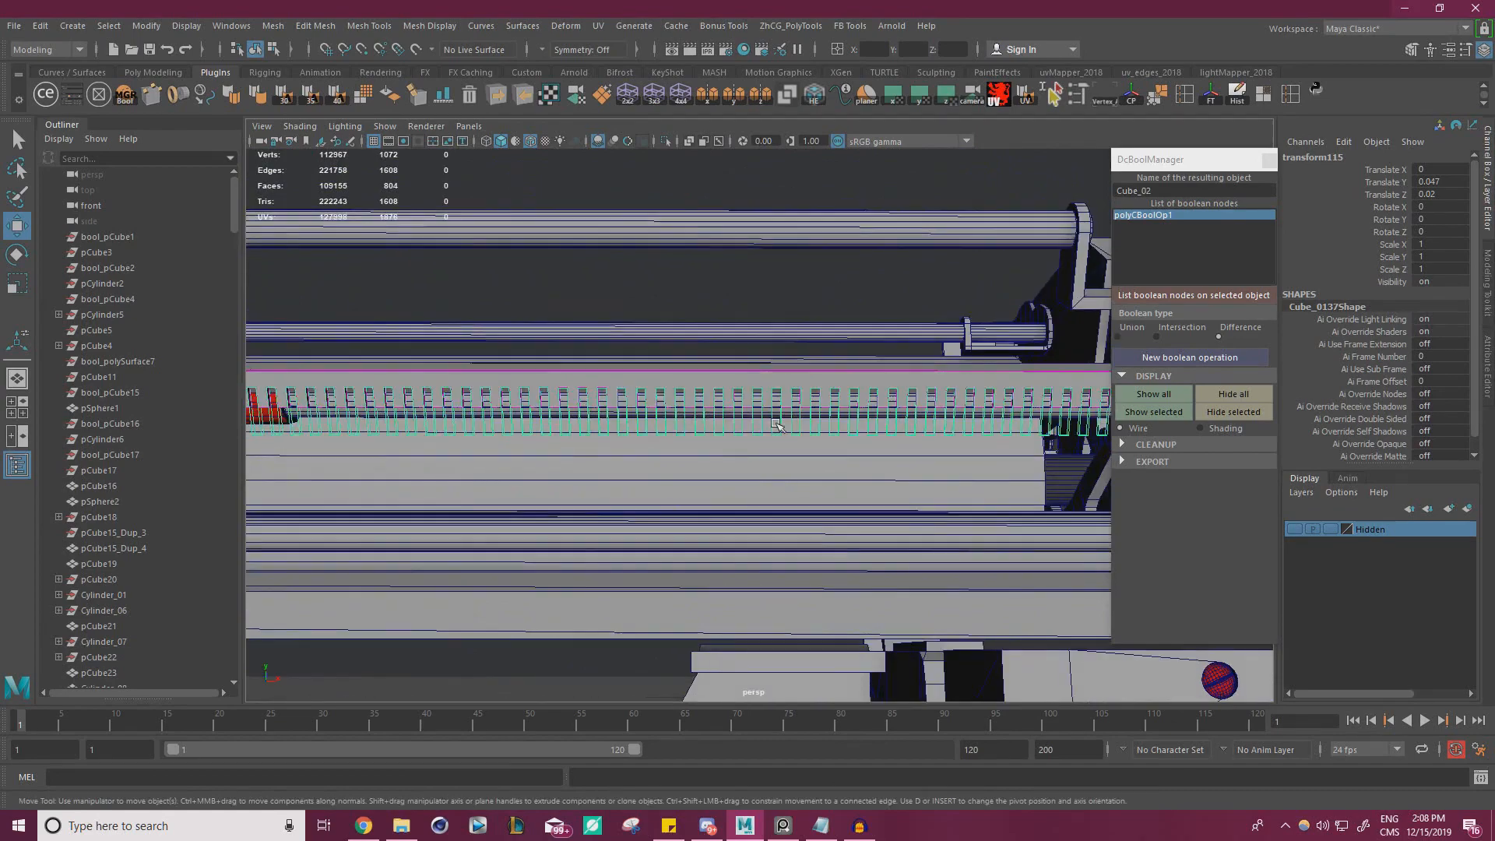
{"action": "middle_click_drag", "start_coordinate": [935, 424], "coordinate": [655, 427], "text": "alt"}
{"action": "left_click_drag", "start_coordinate": [810, 476], "coordinate": [877, 503], "text": "alt"}
{"action": "middle_click_drag", "start_coordinate": [876, 502], "coordinate": [779, 506], "text": "alt"}
{"action": "right_click_drag", "start_coordinate": [779, 507], "coordinate": [1005, 540], "text": "alt"}
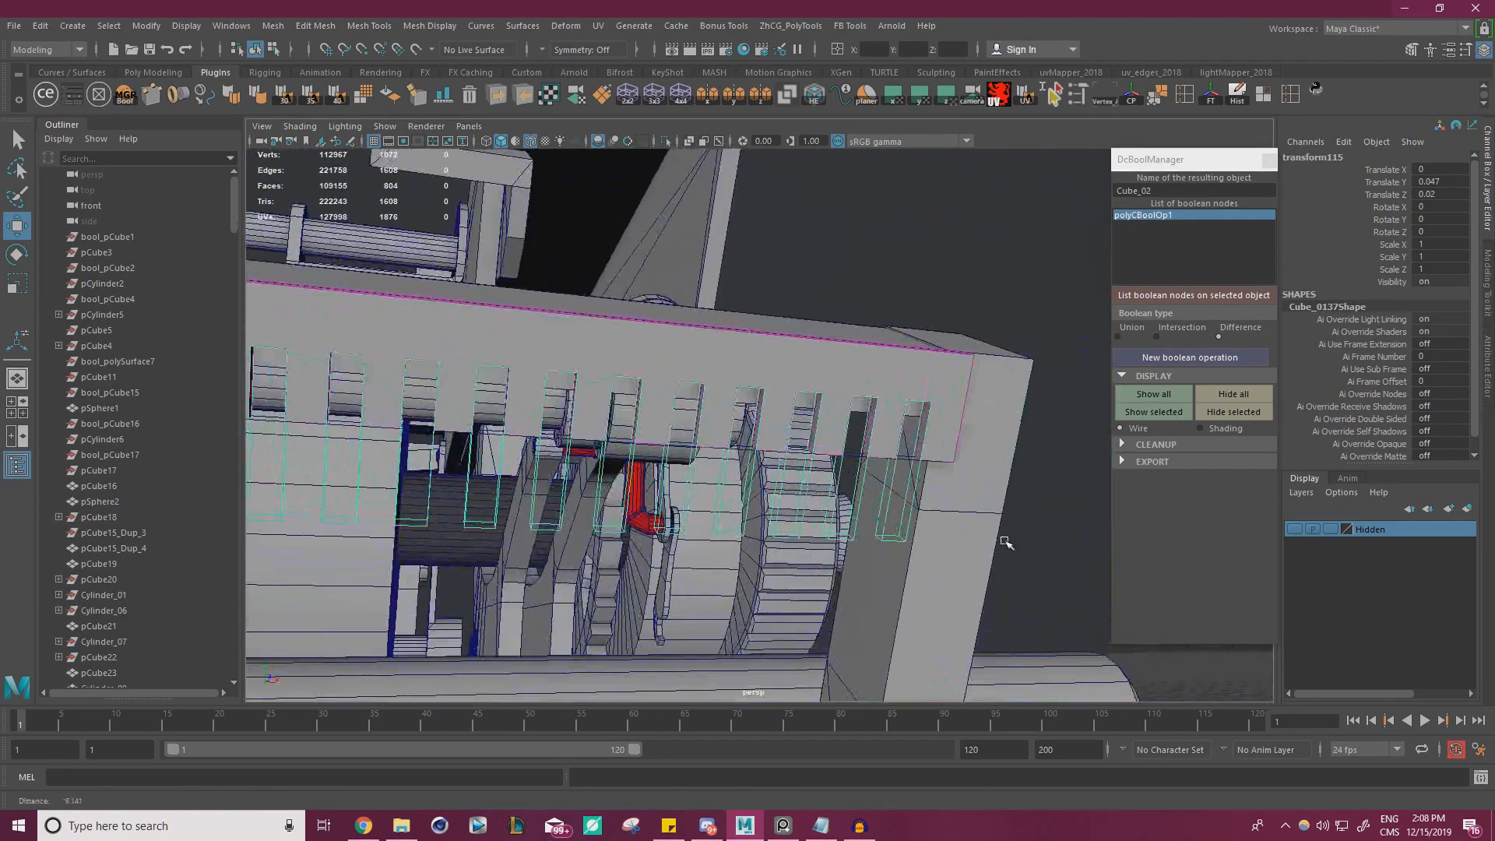
Undo the teeth cutter's moves and the boolean operation on the thin plate
{"action": "key", "text": "ctrl+z"}
{"action": "key", "text": "ctrl+z"}
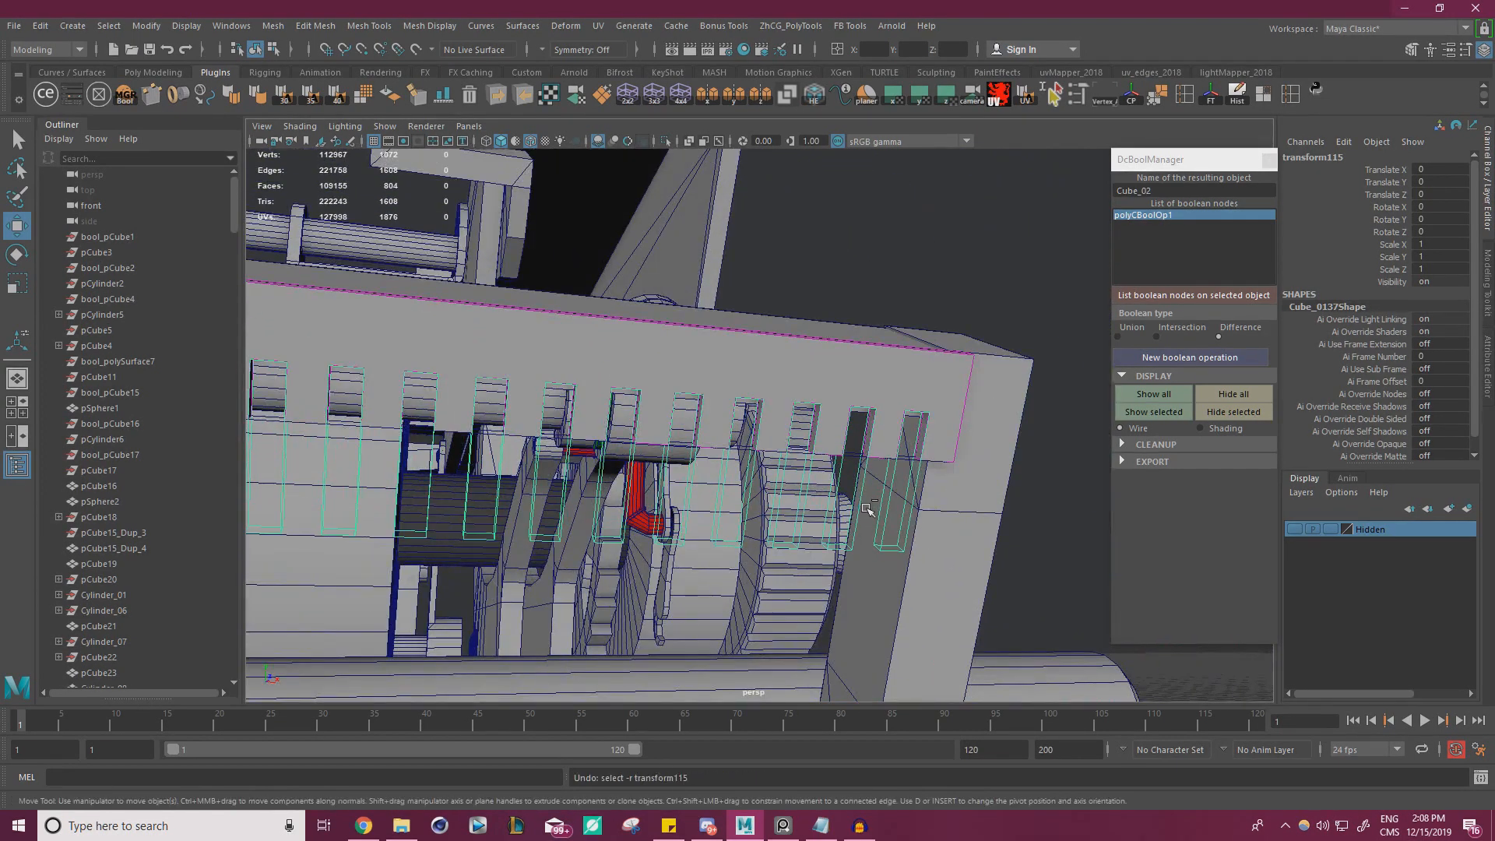
{"action": "key", "text": "ctrl+z"}
Undo the thin plate's frozen transformations and the history deletion on the combined teeth
{"action": "key", "text": "ctrl+z"}
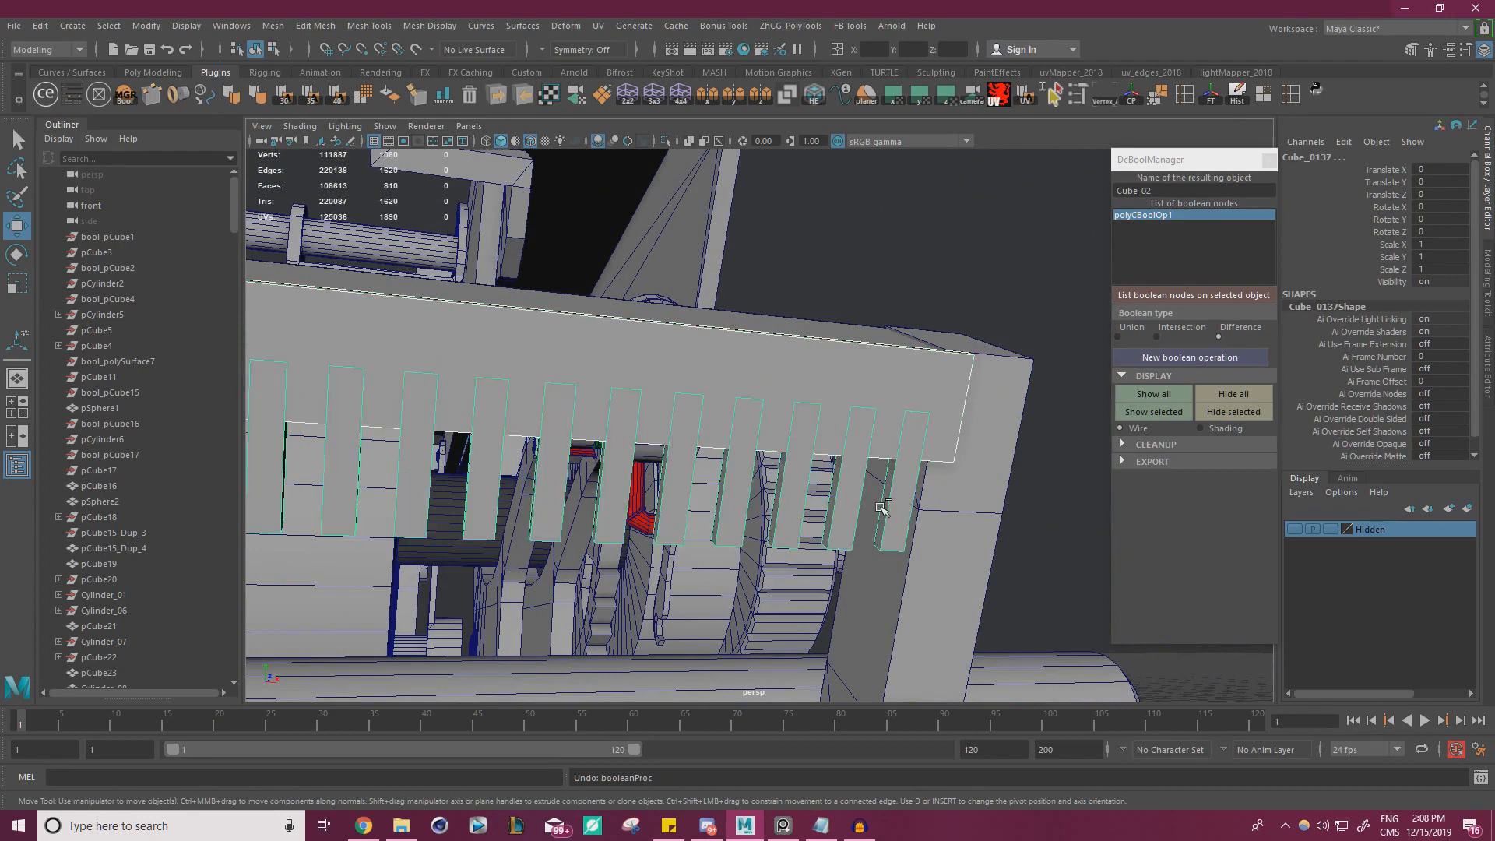
{"action": "key", "text": "ctrl+z"}
{"action": "key", "text": "ctrl+z"}
{"action": "key", "text": "ctrl+z"}
{"action": "key", "text": "ctrl+z"}
{"action": "key", "text": "ctrl+z"}
{"action": "key", "text": "ctrl+z"}
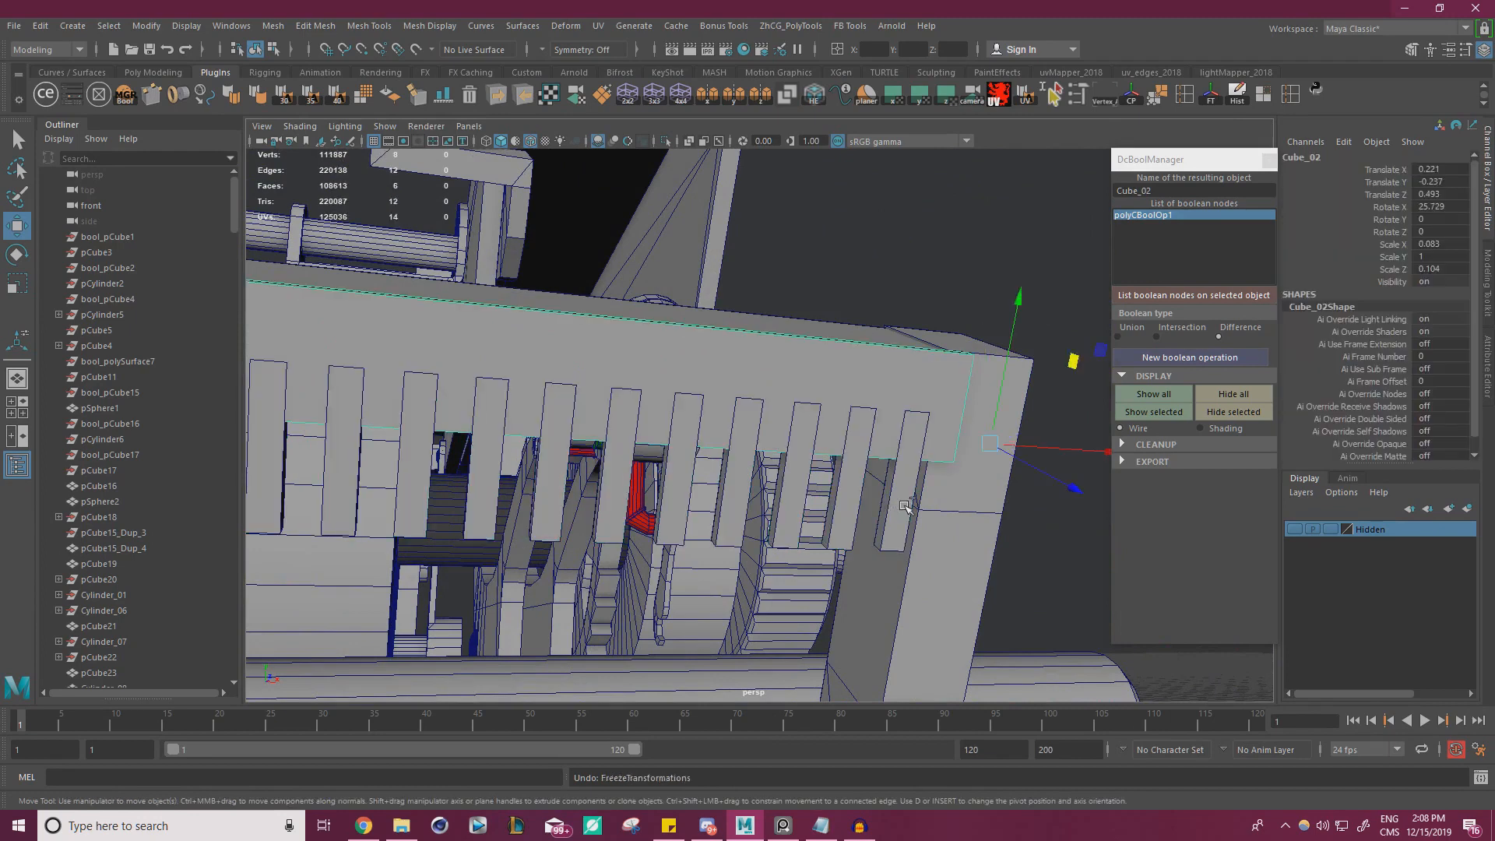
Undo the combining and duplication of the teeth, back to the single original tooth near the bracket
{"action": "key", "text": "ctrl+z"}
{"action": "key", "text": "ctrl+z"}
{"action": "key", "text": "ctrl+z"}
{"action": "key", "text": "ctrl+z"}
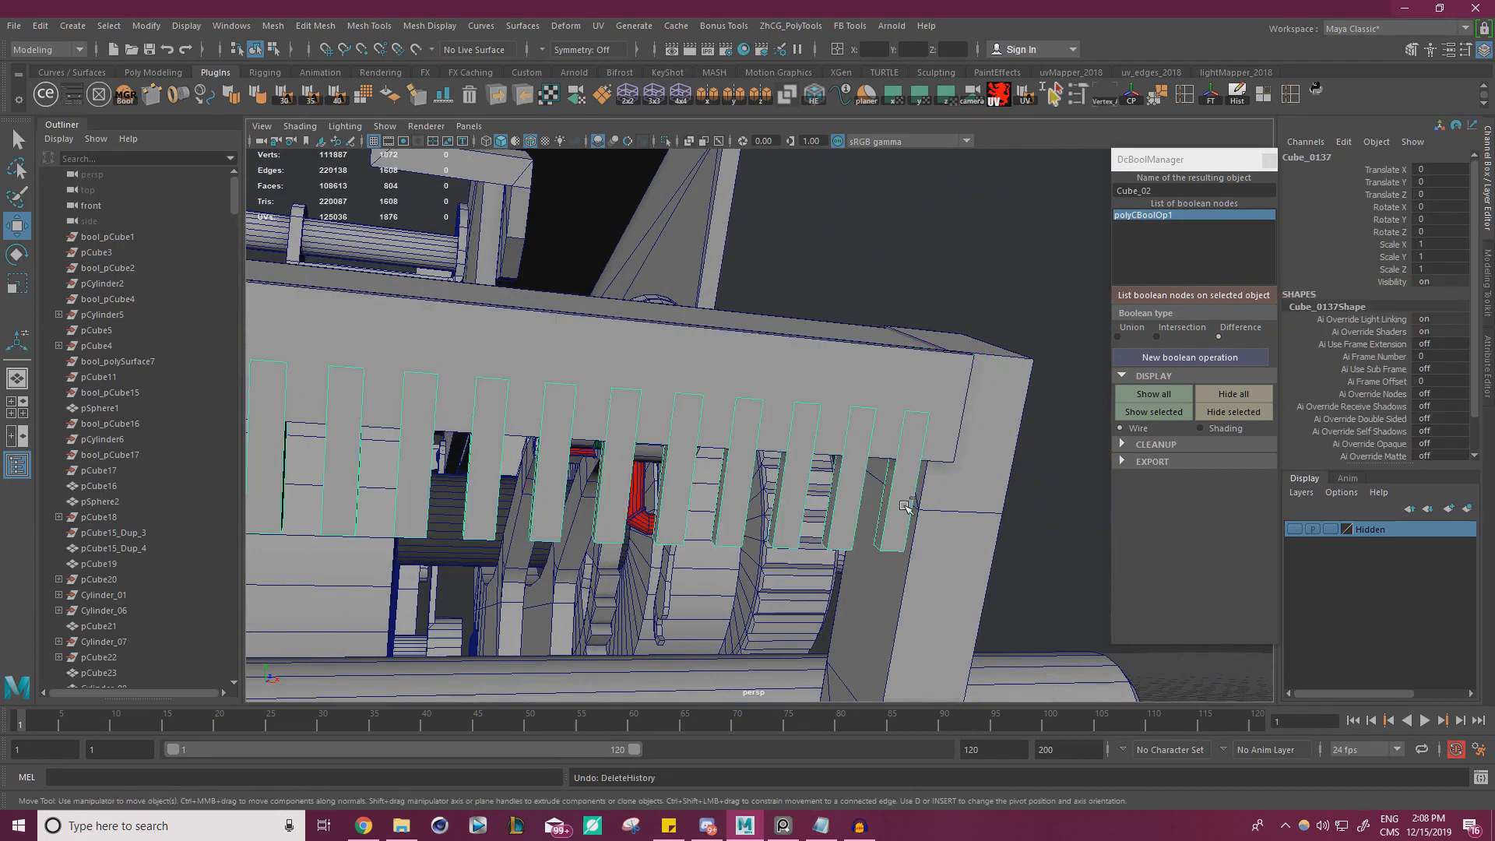
{"action": "key", "text": "ctrl+z"}
{"action": "key", "text": "ctrl+z"}
{"action": "key", "text": "ctrl+z"}
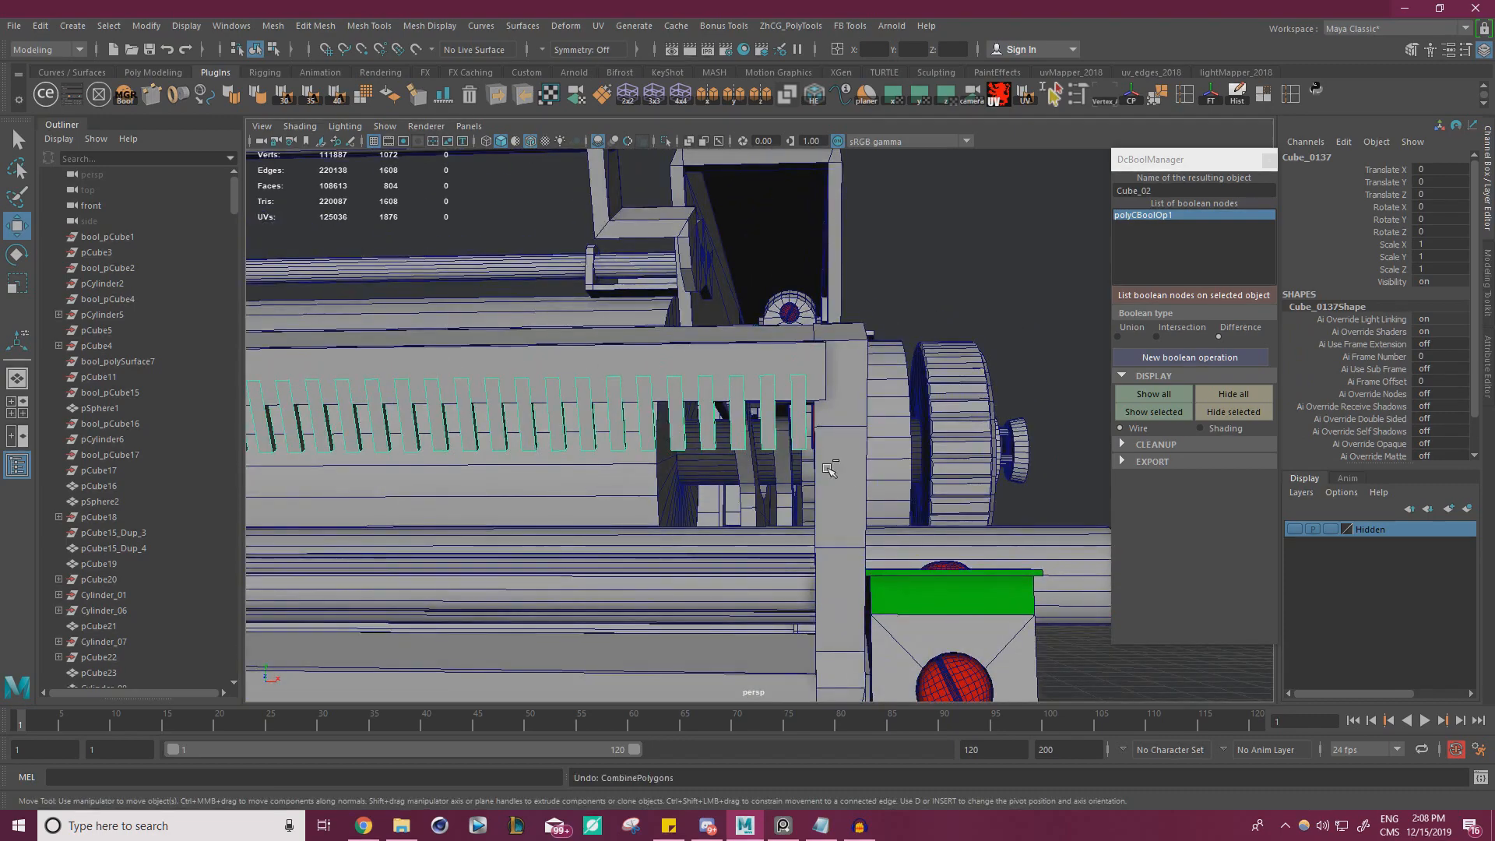
{"action": "key", "text": "ctrl+z"}
{"action": "key", "text": "ctrl+z"}
{"action": "key", "text": "ctrl+z"}
{"action": "key", "text": "ctrl+z"}
{"action": "key", "text": "ctrl+z"}
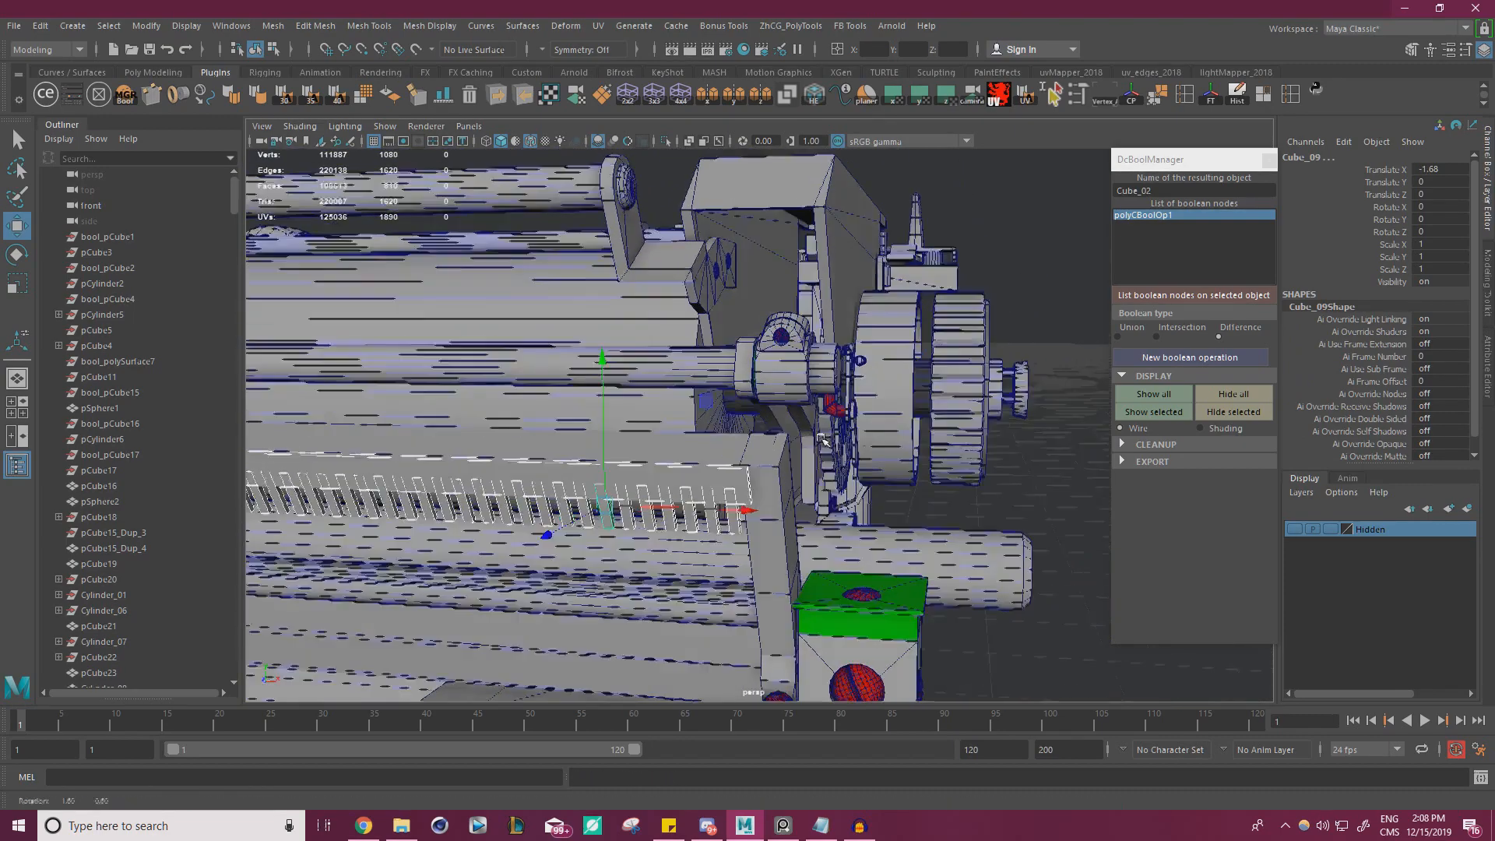
{"action": "key", "text": "ctrl+z"}
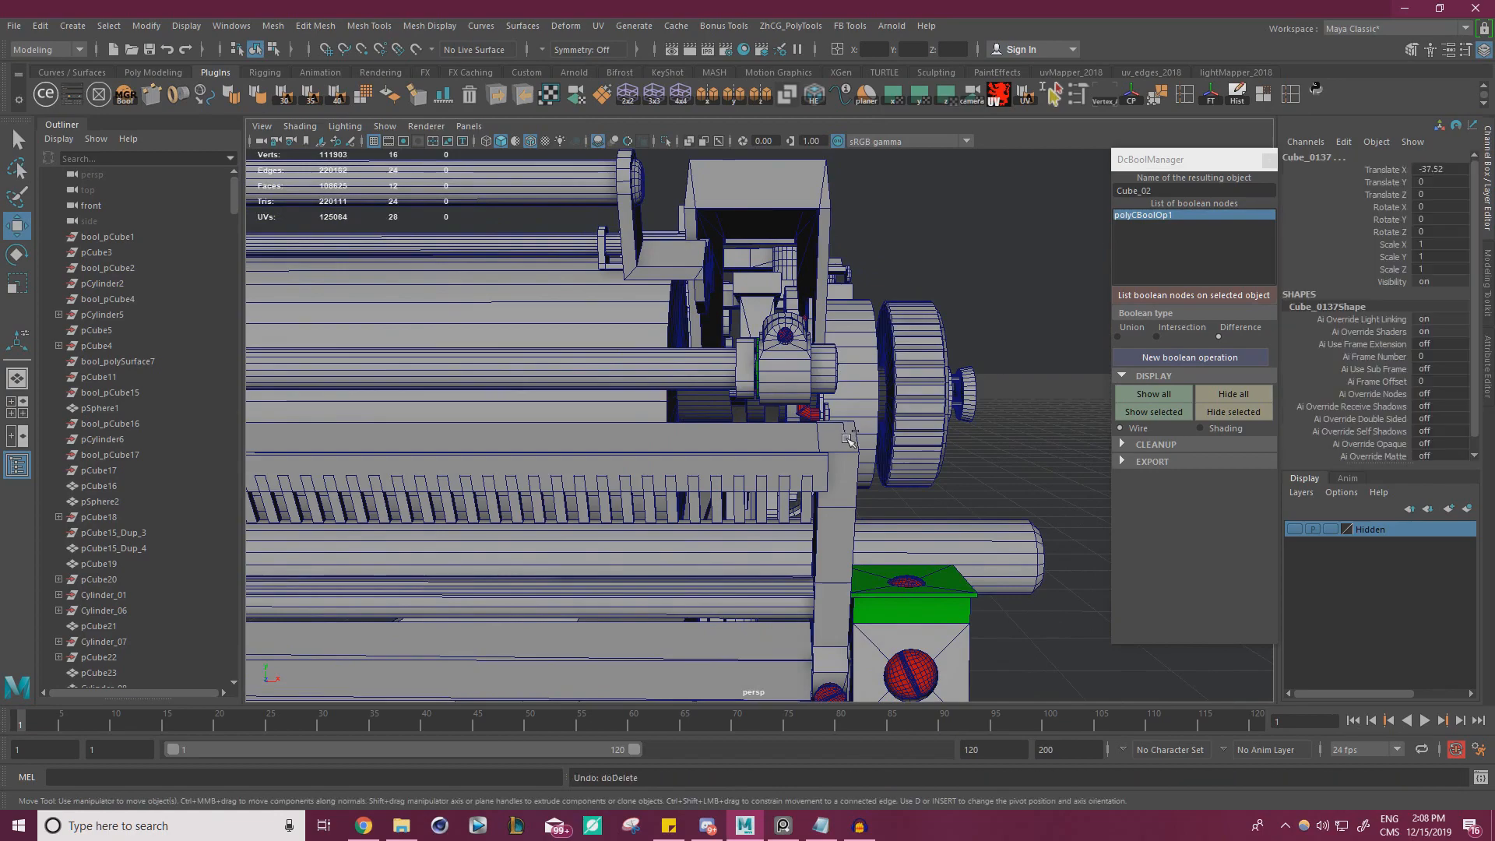
{"action": "key", "text": "ctrl+z"}
{"action": "mouse_move", "coordinate": [849, 475]}
{"action": "left_mouse_down", "text": "alt"}
{"action": "mouse_move", "coordinate": [759, 501]}
{"action": "mouse_move", "coordinate": [845, 487]}
{"action": "left_mouse_up", "text": "alt"}
{"action": "key", "text": "ctrl+z"}
{"action": "right_click_drag", "start_coordinate": [846, 487], "coordinate": [949, 481], "text": "alt"}
{"action": "left_click_drag", "start_coordinate": [949, 482], "coordinate": [807, 466], "text": "alt"}
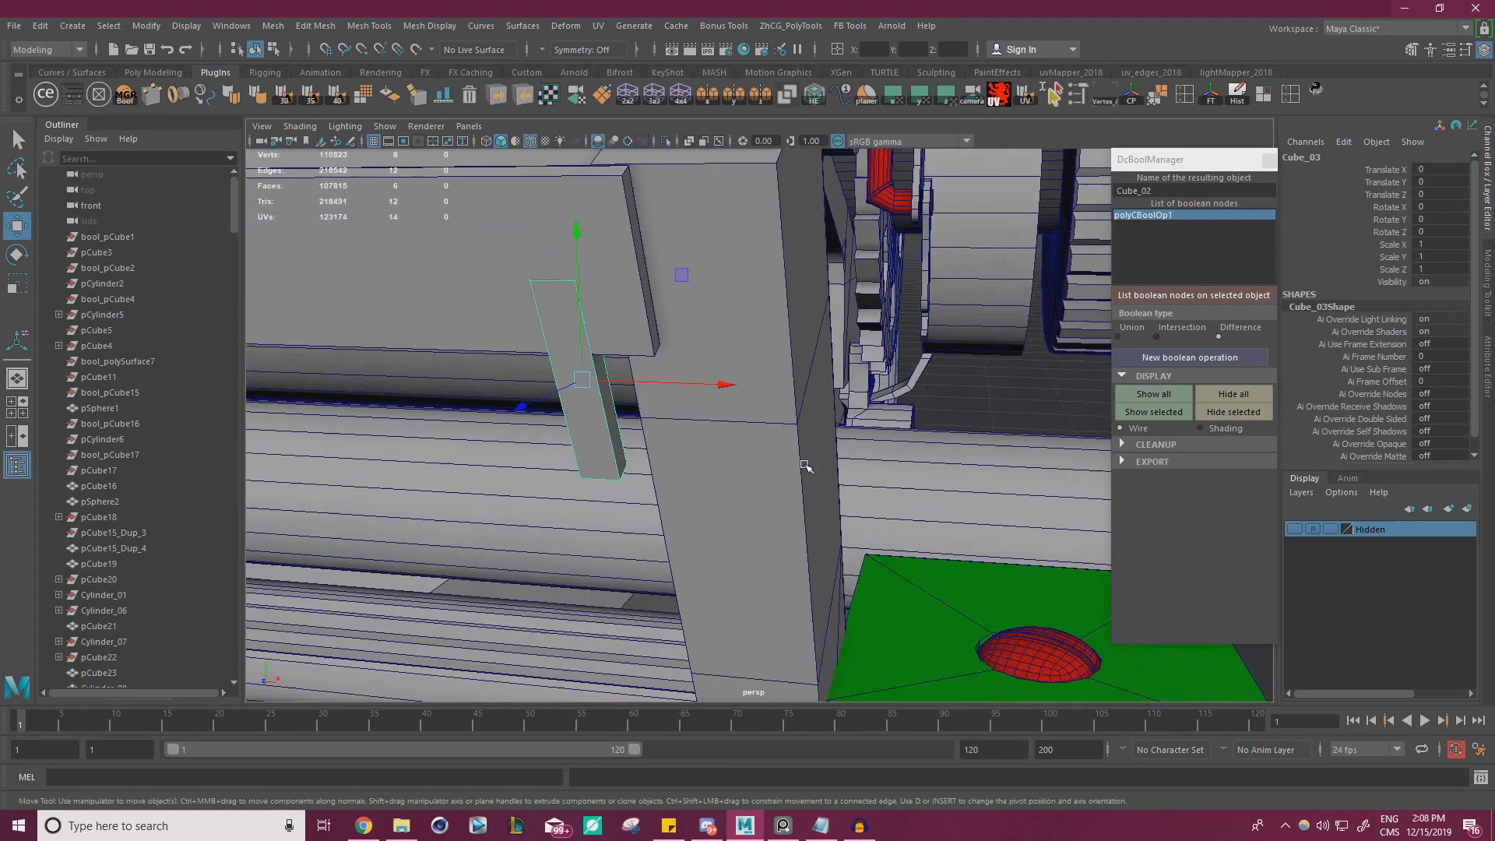
Narrow the single tooth to 0.515 in X scale and move it 0.044 in X toward the plate's end
{"action": "key", "text": "r"}
{"action": "left_click_drag", "start_coordinate": [606, 450], "coordinate": [708, 444], "text": "alt"}
{"action": "middle_click_drag", "start_coordinate": [708, 444], "coordinate": [658, 485], "text": "alt"}
{"action": "left_click_drag", "start_coordinate": [951, 395], "coordinate": [743, 499]}
{"action": "key", "text": "w"}
{"action": "left_click_drag", "start_coordinate": [682, 430], "coordinate": [648, 411]}
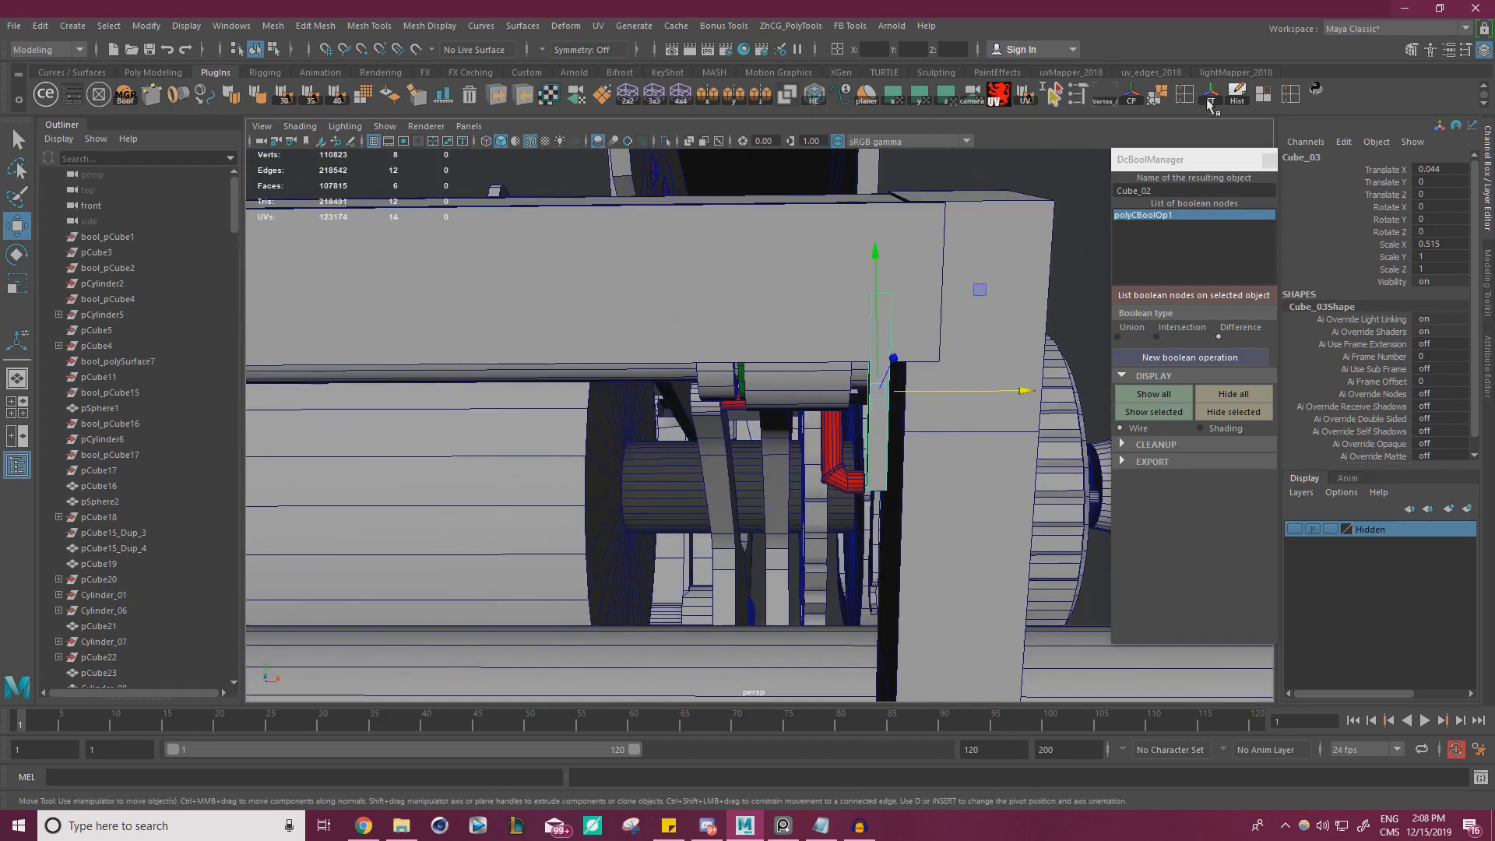
Freeze the narrowed tooth's transformations and delete its history
{"action": "left_click", "coordinate": [1212, 100]}
{"action": "left_click", "coordinate": [1234, 101]}
{"action": "mouse_move", "coordinate": [1025, 391]}
{"action": "left_mouse_down", "text": "shift"}
{"action": "mouse_move", "coordinate": [972, 392]}
{"action": "mouse_move", "coordinate": [919, 433]}
{"action": "mouse_move", "coordinate": [794, 479]}
{"action": "left_mouse_up", "text": "shift"}
{"action": "key", "text": "Delete"}
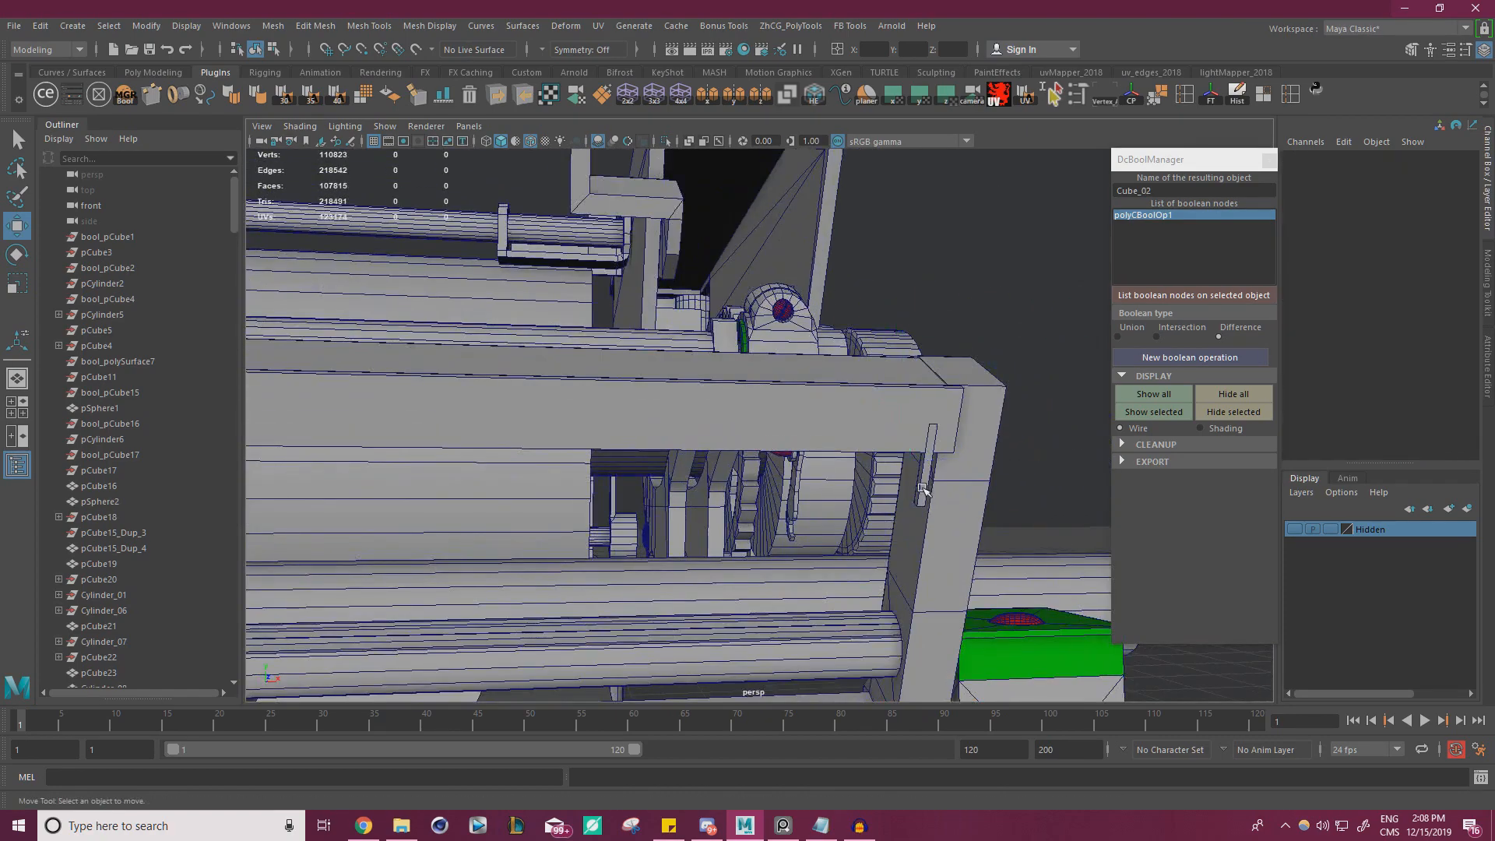
Duplicate the narrowed tooth with Duplicate Special, using an X translation of -0.2 and 200 copies
{"action": "left_click", "coordinate": [923, 488]}
{"action": "left_click", "coordinate": [40, 25]}
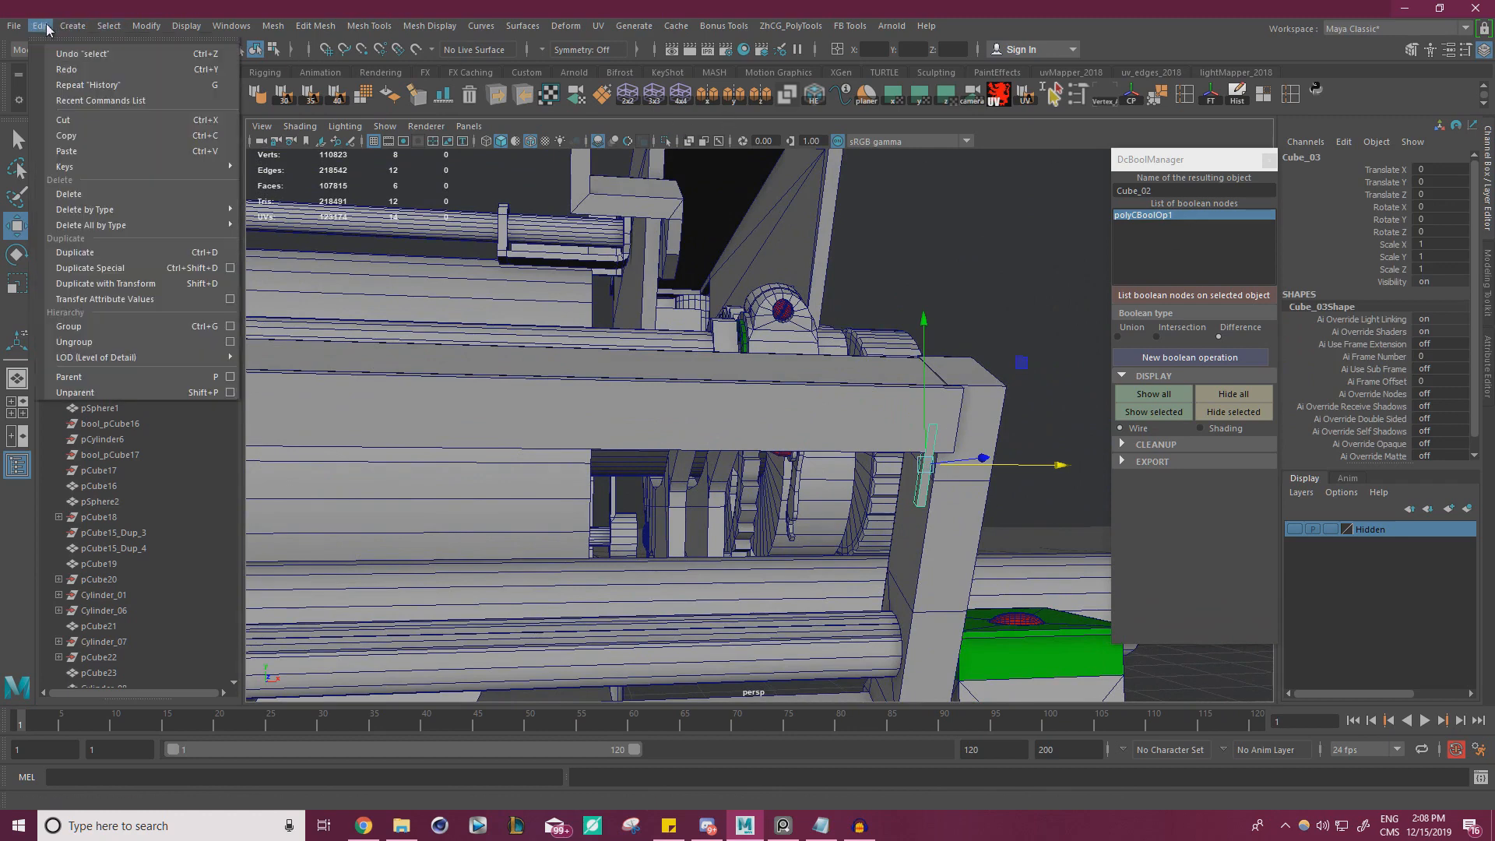
{"action": "left_click", "coordinate": [231, 273]}
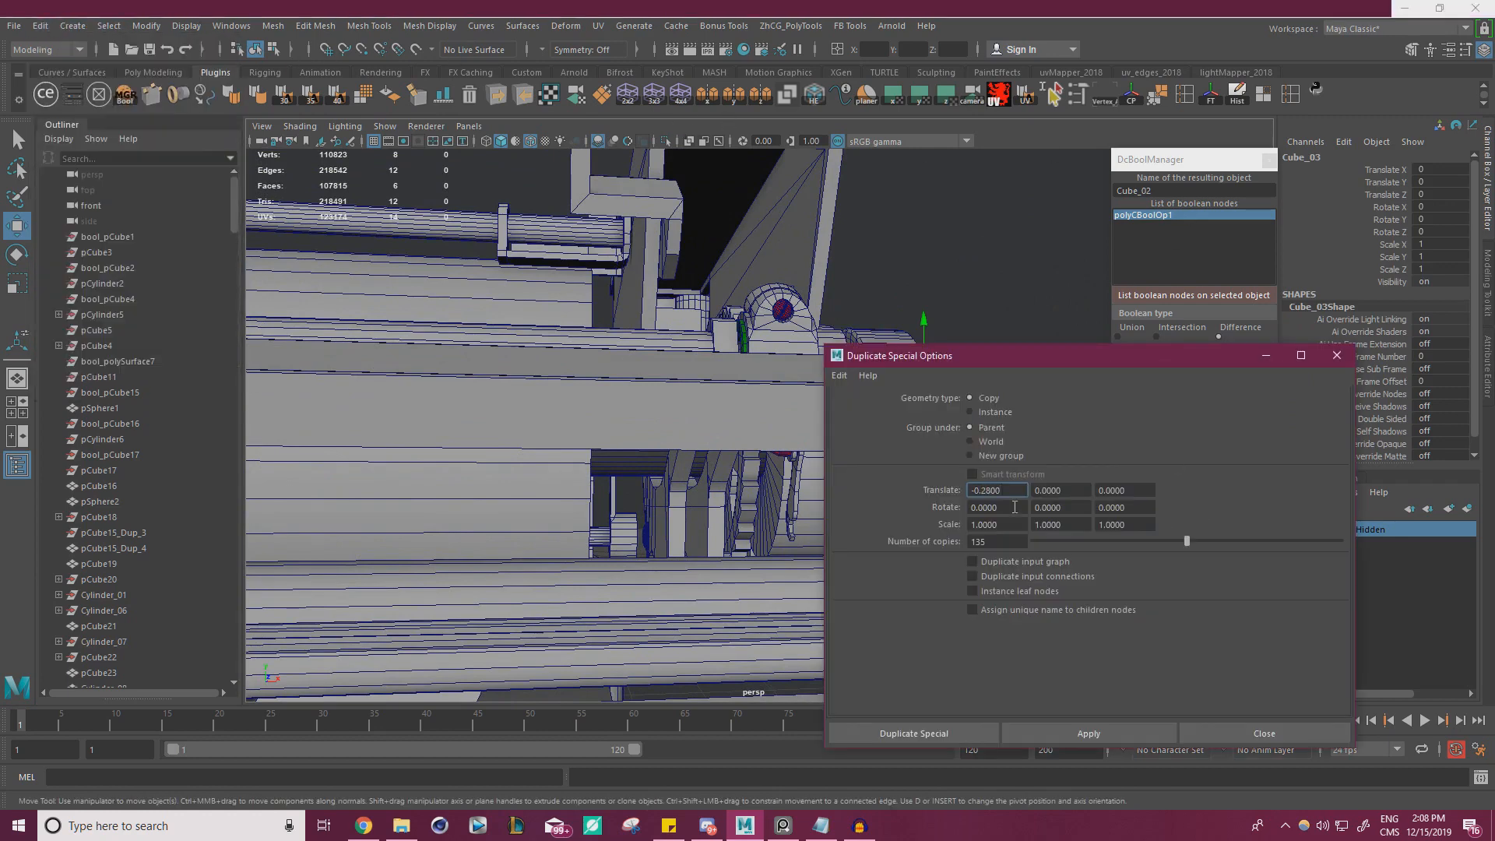
{"action": "type", "text": "0.2"}
{"action": "key", "text": "Return"}
{"action": "double_click", "coordinate": [997, 542]}
{"action": "type", "text": "200"}
{"action": "key", "text": "Return"}
{"action": "left_click", "coordinate": [1114, 733]}
{"action": "right_click_drag", "start_coordinate": [586, 505], "coordinate": [403, 488], "text": "alt"}
{"action": "middle_click_drag", "start_coordinate": [402, 488], "coordinate": [740, 469], "text": "alt"}
{"action": "right_click_drag", "start_coordinate": [452, 510], "coordinate": [541, 518], "text": "alt"}
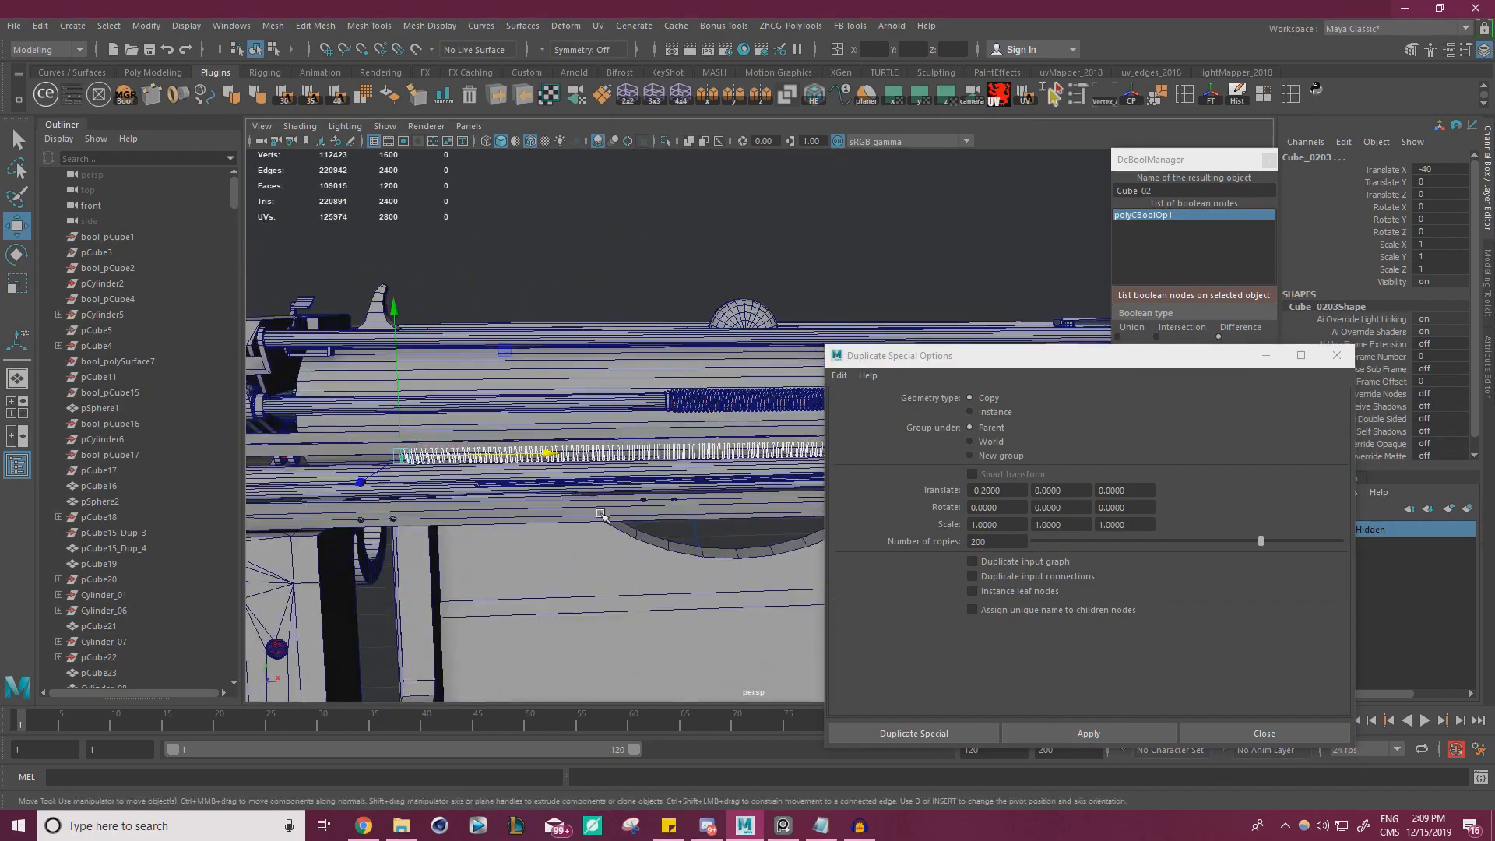
{"action": "middle_click_drag", "start_coordinate": [541, 518], "coordinate": [658, 483], "text": "alt"}
{"action": "right_click_drag", "start_coordinate": [657, 483], "coordinate": [1043, 548], "text": "alt"}
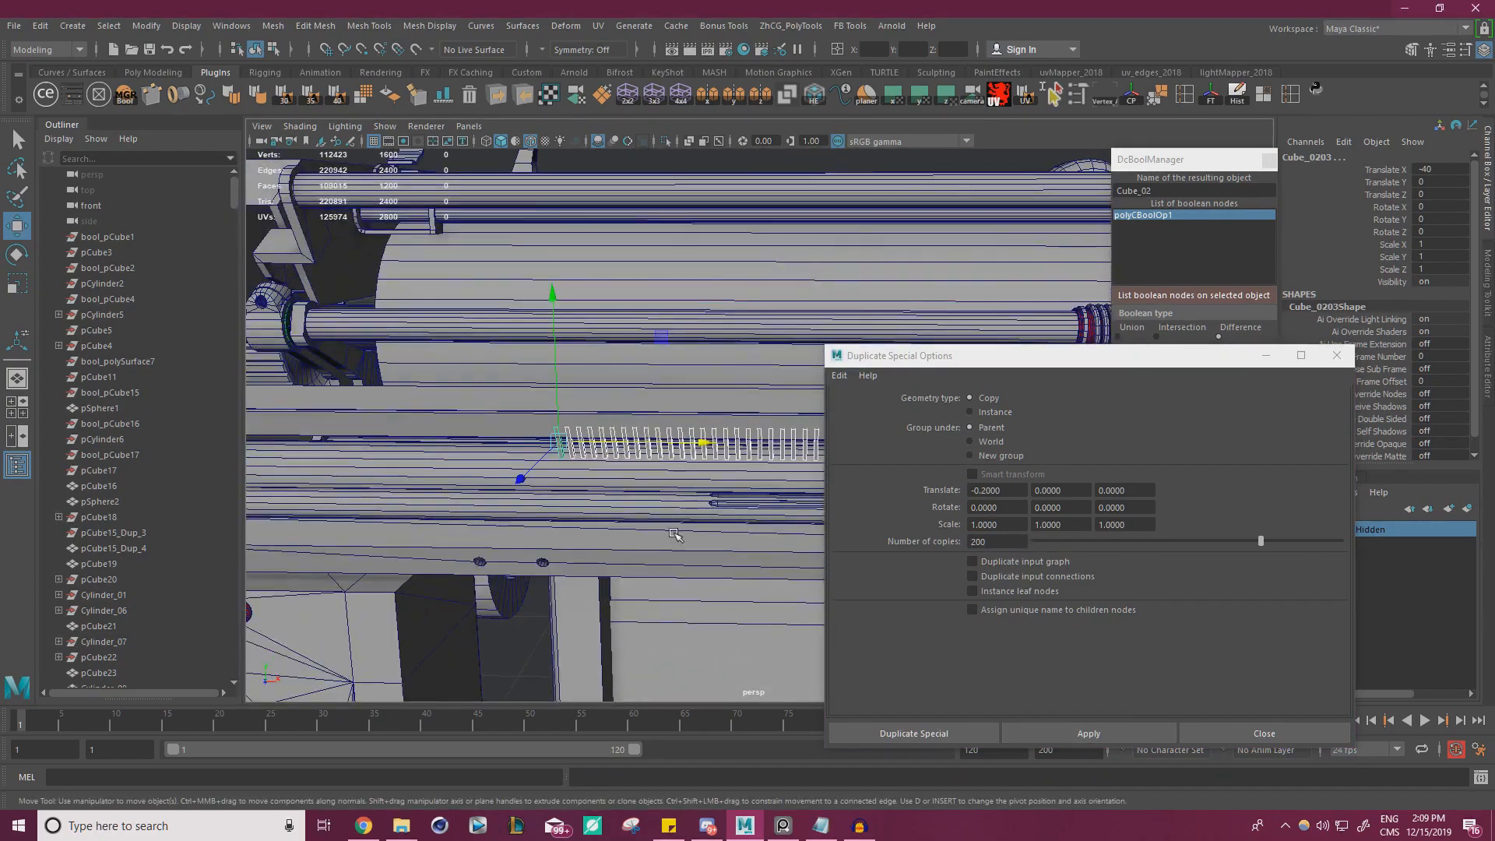
Undo the 200 copies and duplicate the tooth again with 185 copies, checking the end of the row
{"action": "key", "text": "ctrl+z"}
{"action": "left_click_drag", "start_coordinate": [1005, 542], "coordinate": [893, 543]}
{"action": "type", "text": "185"}
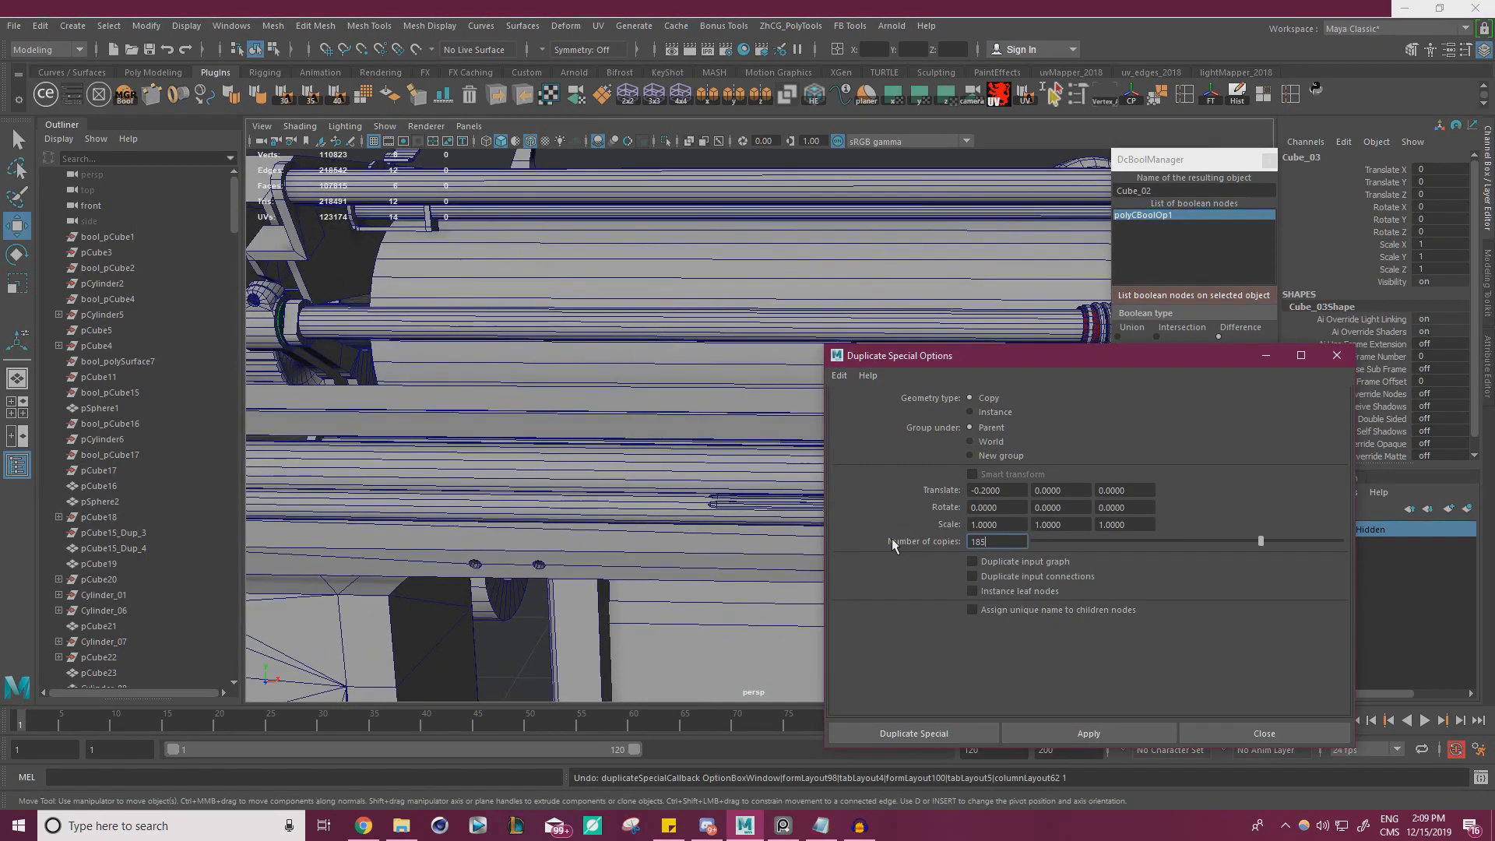
{"action": "left_click", "coordinate": [933, 732]}
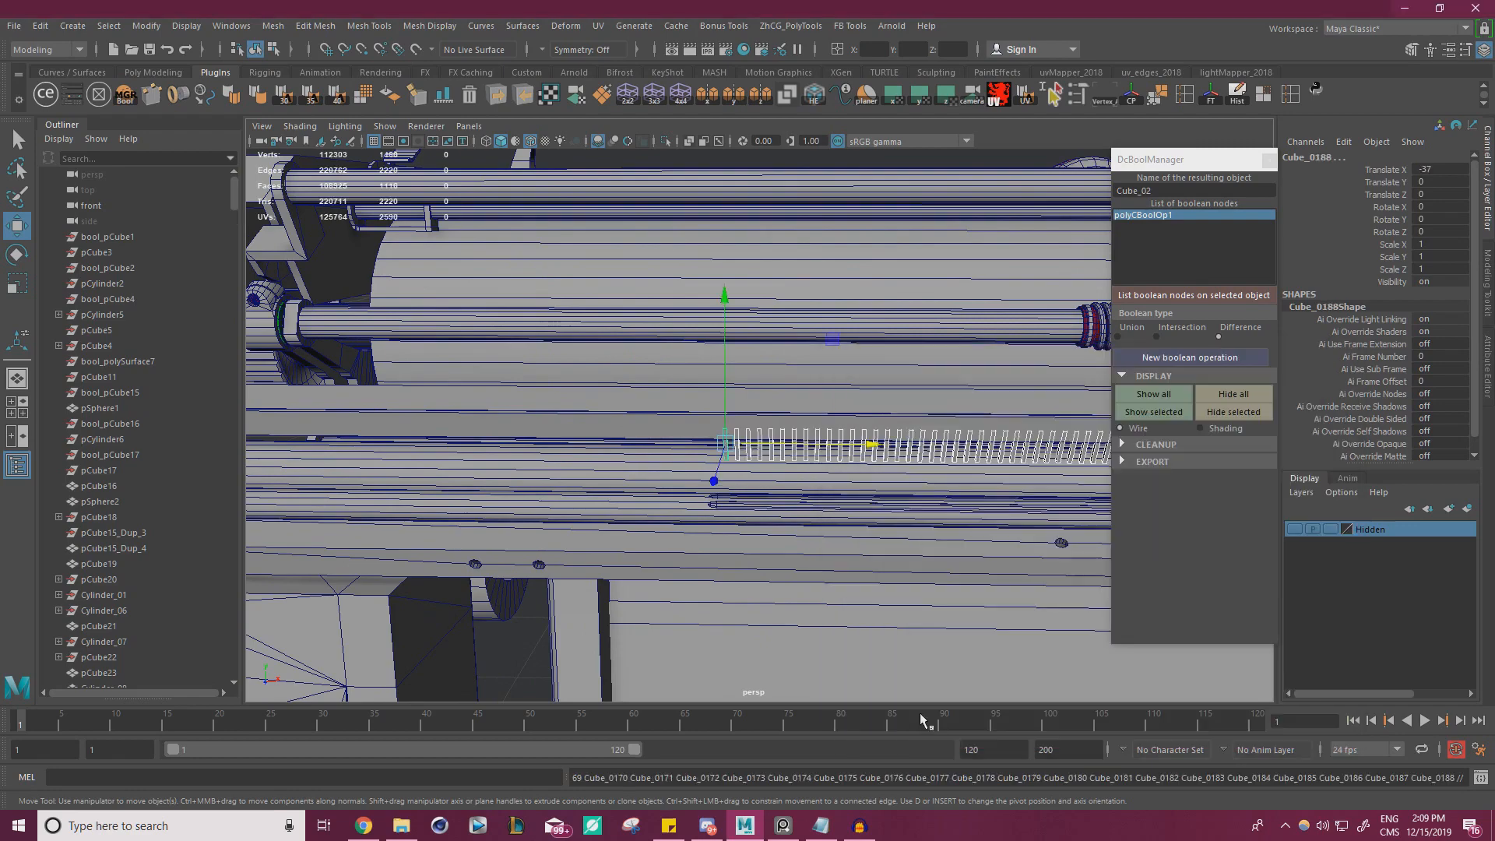
{"action": "left_click_drag", "start_coordinate": [830, 597], "coordinate": [825, 507], "text": "alt"}
{"action": "middle_click_drag", "start_coordinate": [825, 507], "coordinate": [698, 545], "text": "alt"}
{"action": "right_click_drag", "start_coordinate": [698, 545], "coordinate": [731, 454], "text": "alt"}
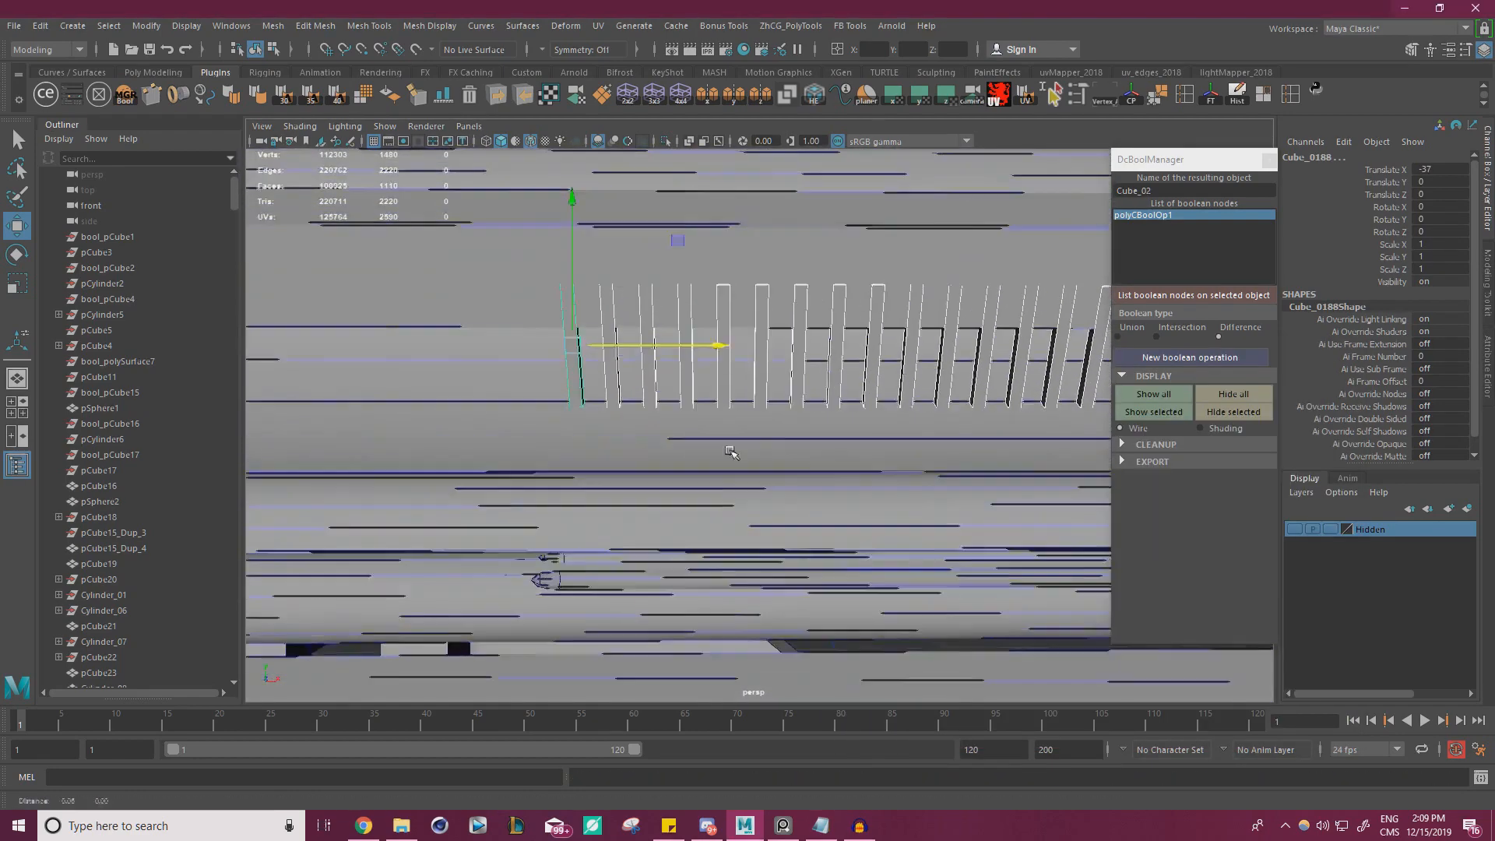
{"action": "middle_click_drag", "start_coordinate": [732, 454], "coordinate": [798, 445], "text": "alt"}
{"action": "scroll", "coordinate": [800, 444], "scroll_direction": "down", "scroll_amount": 3}
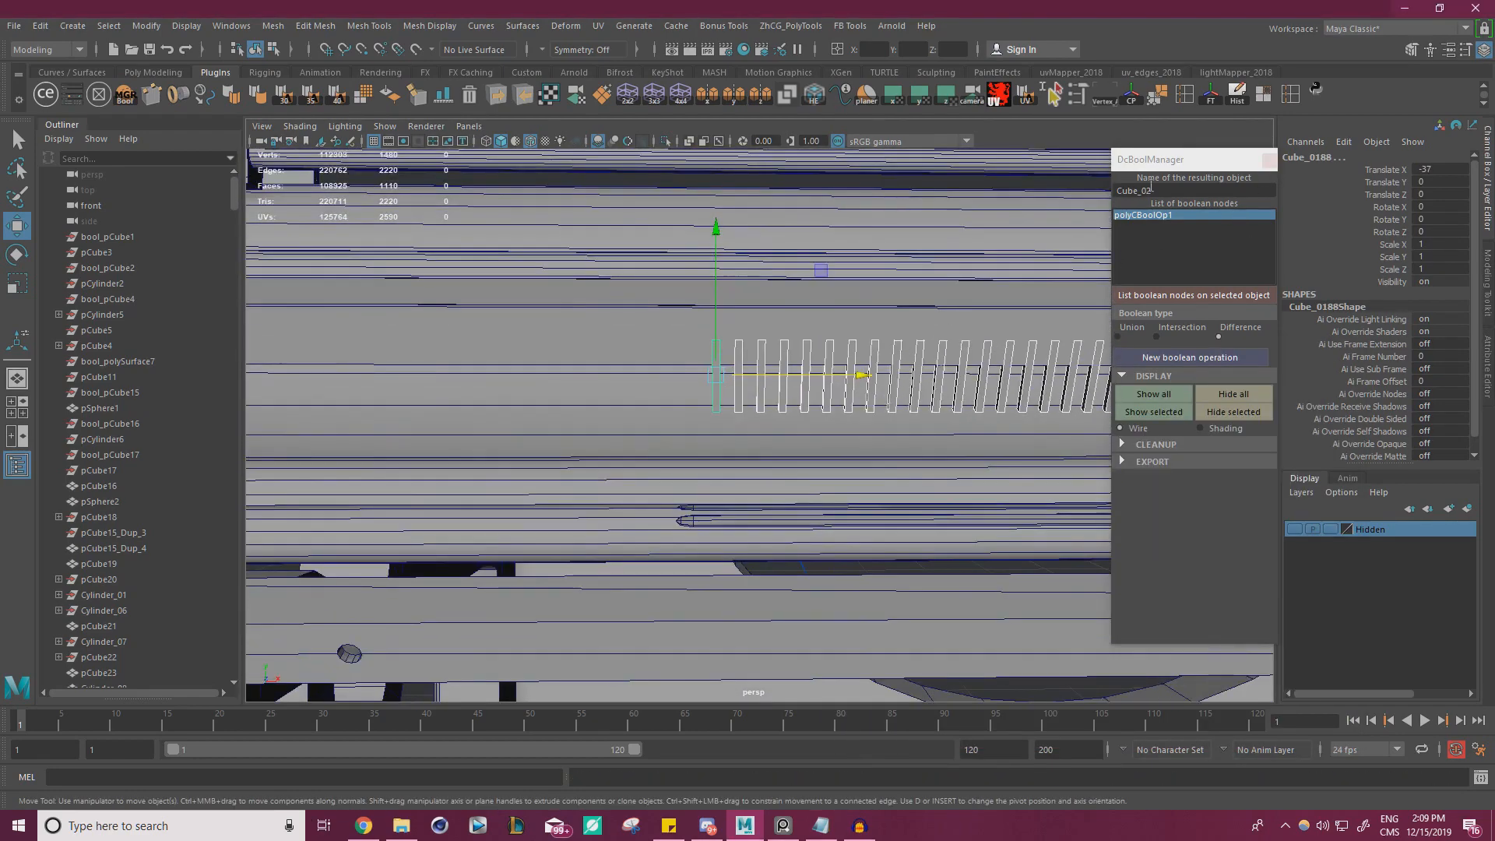
Close the boolean manager and select the whole row of narrow teeth along the length of the rail
{"action": "left_click", "coordinate": [1270, 160]}
{"action": "right_click_drag", "start_coordinate": [940, 438], "coordinate": [794, 425], "text": "alt"}
{"action": "middle_click_drag", "start_coordinate": [795, 424], "coordinate": [623, 421], "text": "alt"}
{"action": "left_click_drag", "start_coordinate": [623, 420], "coordinate": [872, 405], "text": "alt"}
{"action": "right_click_drag", "start_coordinate": [873, 405], "coordinate": [1031, 439], "text": "alt"}
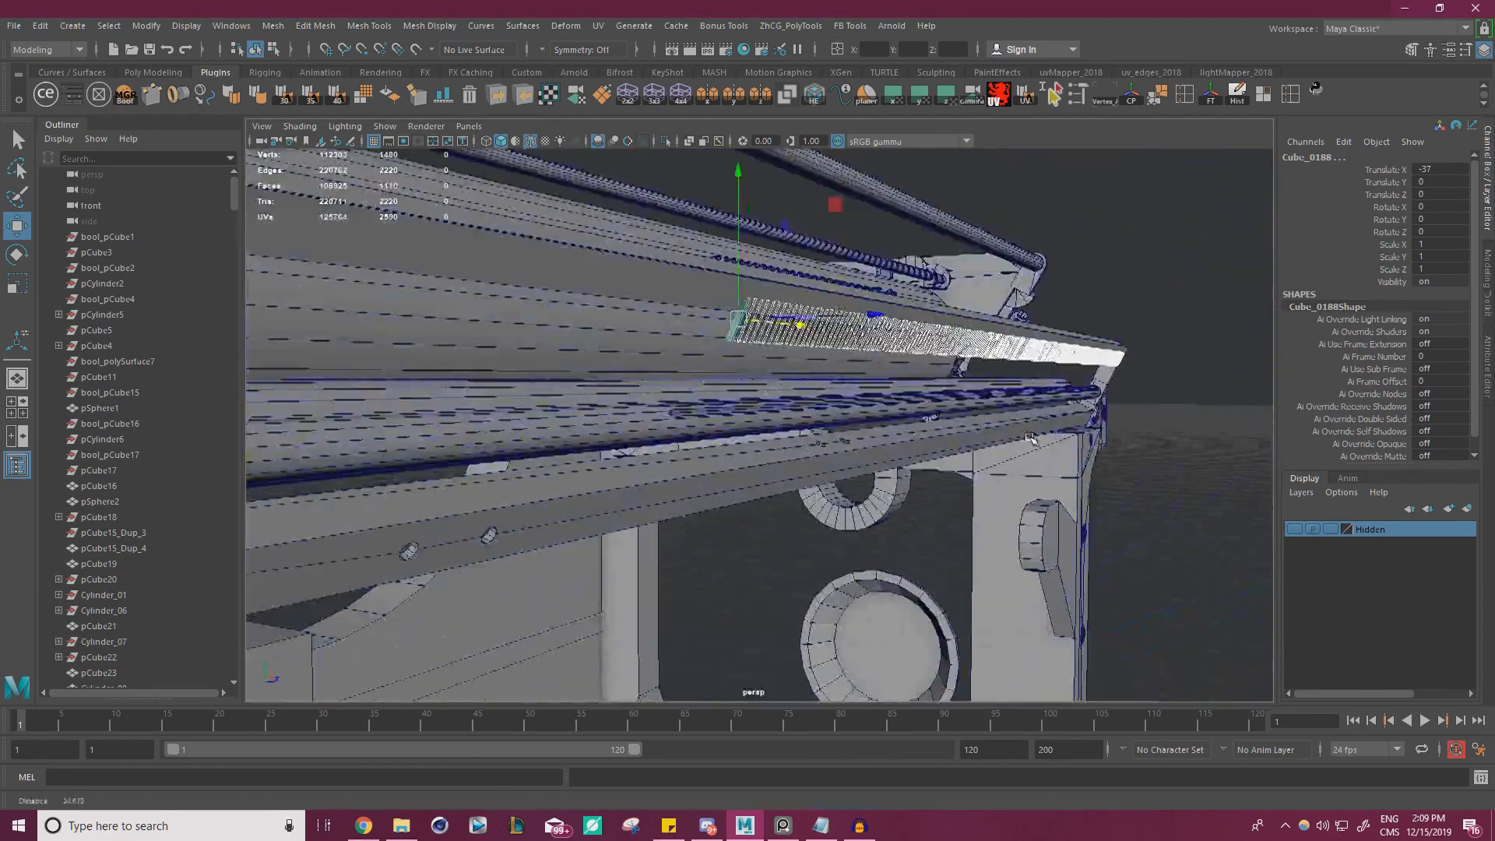
{"action": "left_click_drag", "start_coordinate": [1032, 438], "coordinate": [912, 436], "text": "alt"}
{"action": "middle_click_drag", "start_coordinate": [912, 436], "coordinate": [994, 458], "text": "alt"}
{"action": "left_click", "coordinate": [1081, 414]}
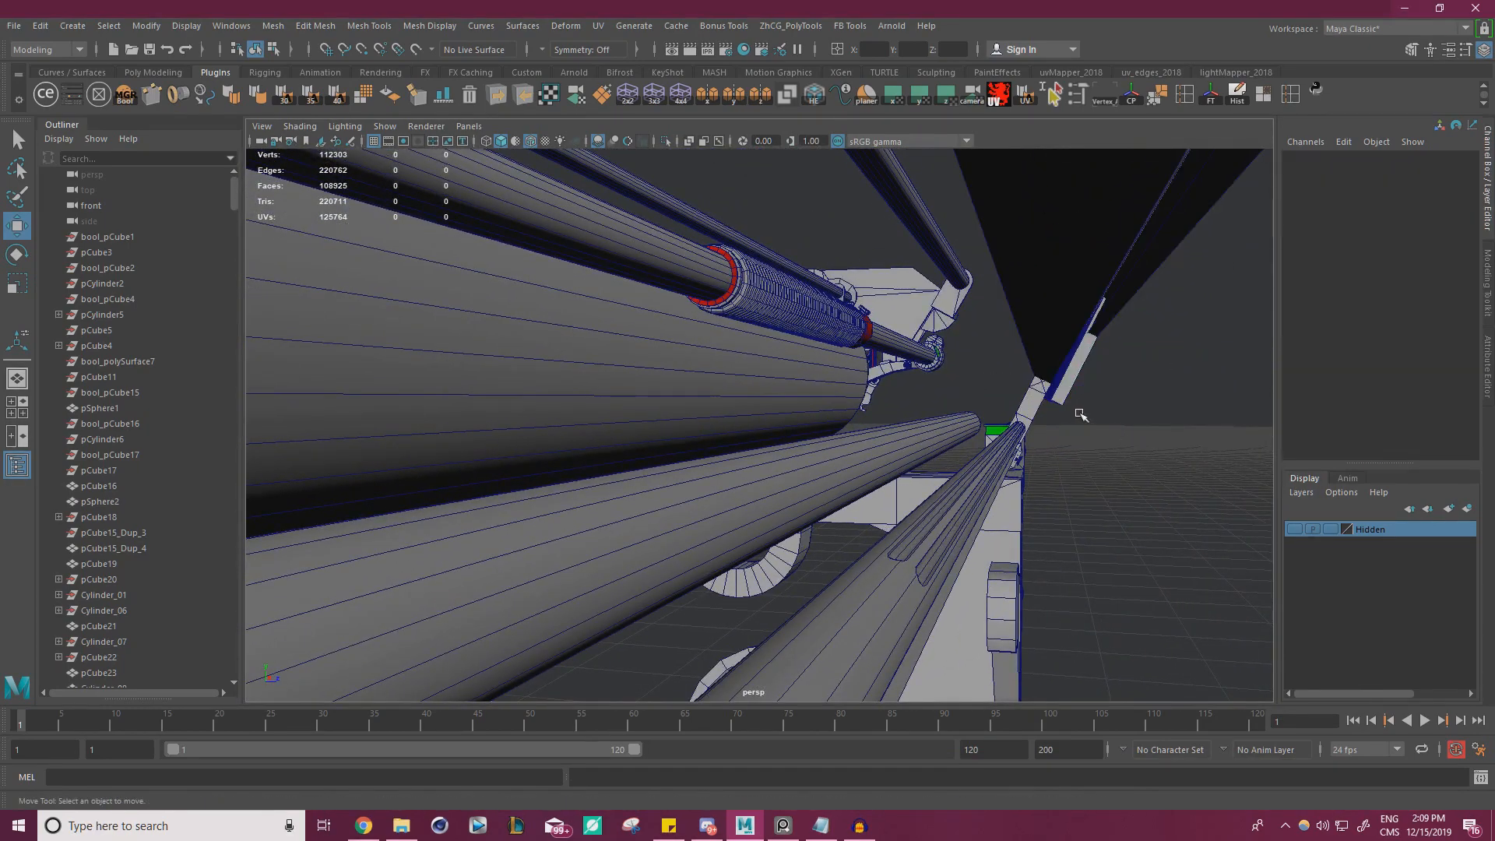
{"action": "left_click_drag", "start_coordinate": [1001, 390], "coordinate": [1004, 391]}
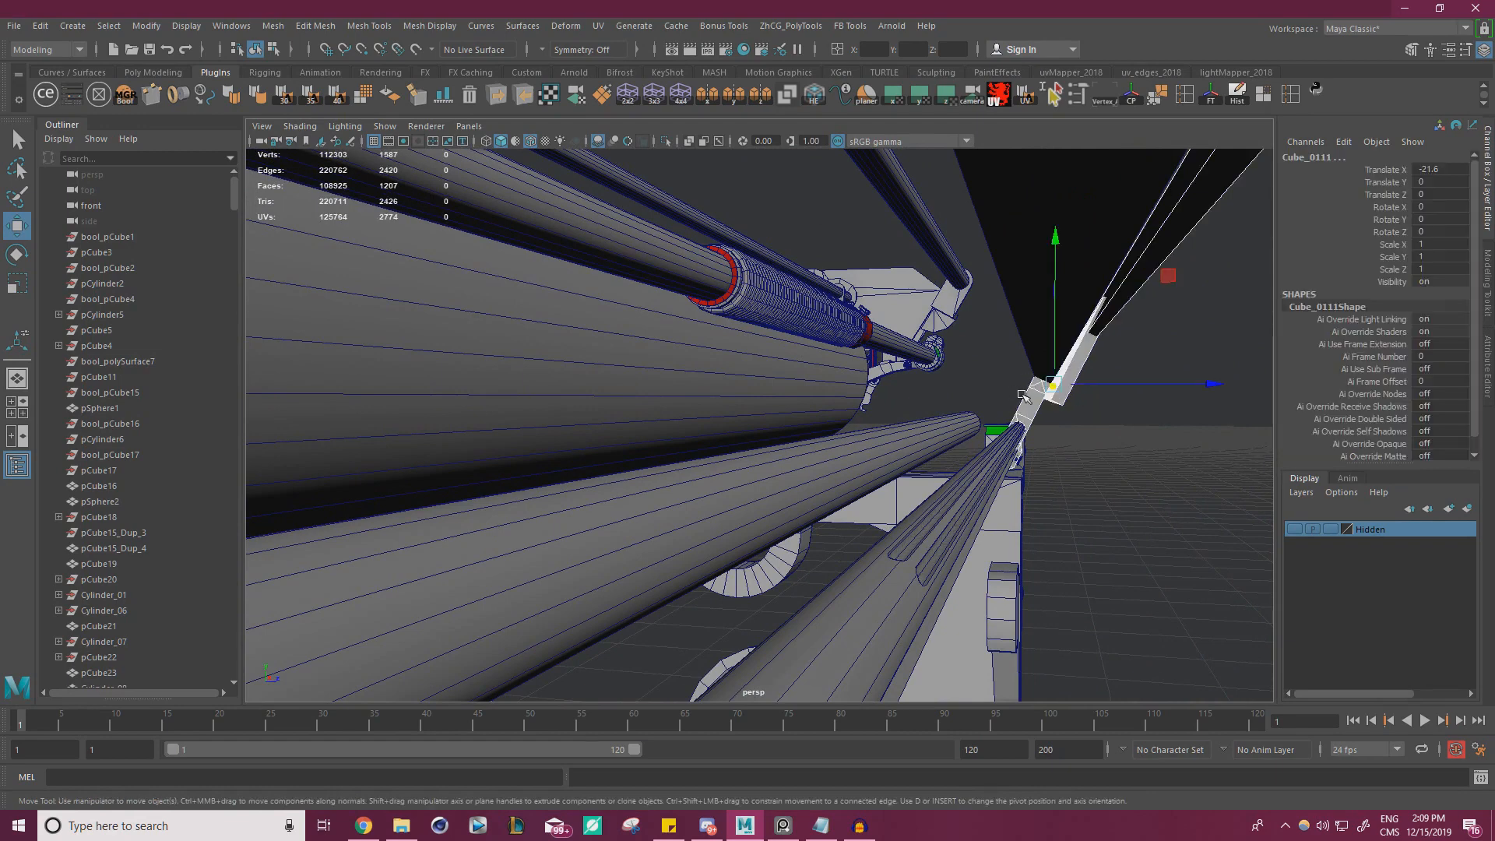
{"action": "middle_click_drag", "start_coordinate": [1023, 395], "coordinate": [1007, 396], "text": "alt"}
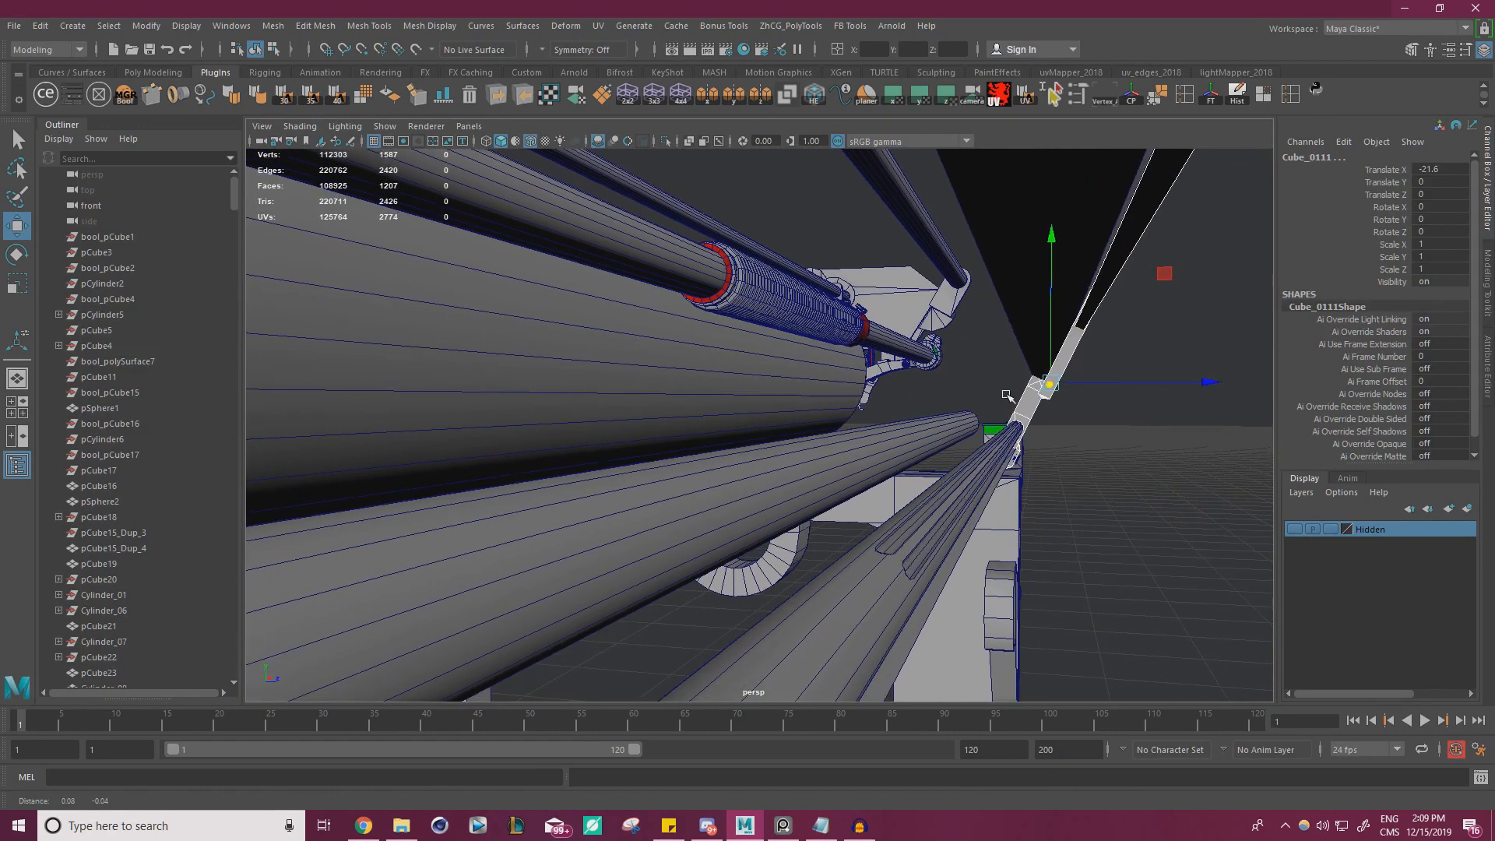
{"action": "left_click", "coordinate": [987, 395]}
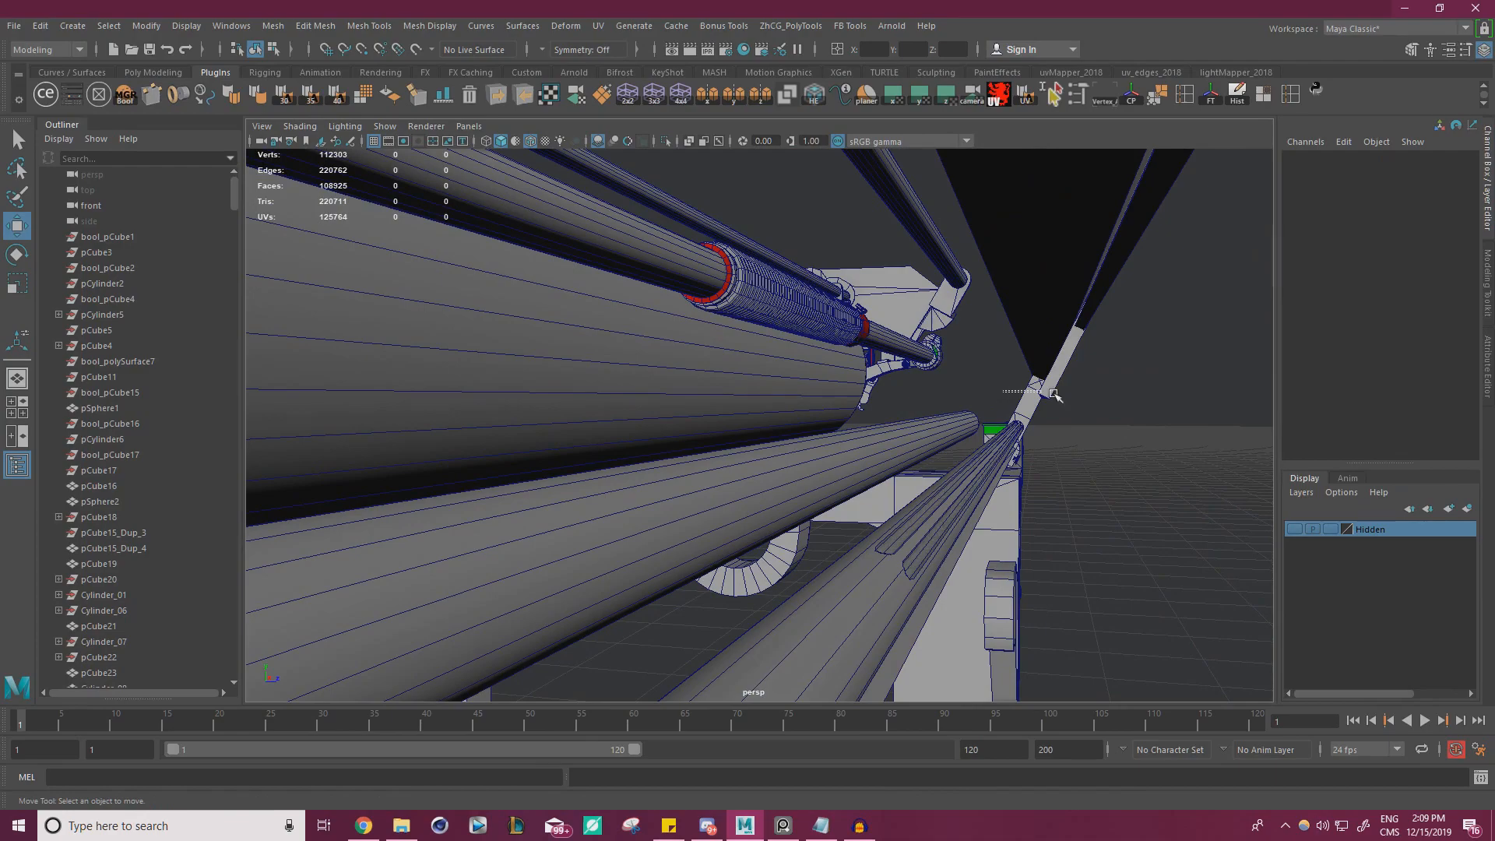
{"action": "left_click_drag", "start_coordinate": [1127, 391], "coordinate": [1127, 392]}
{"action": "key", "text": "f"}
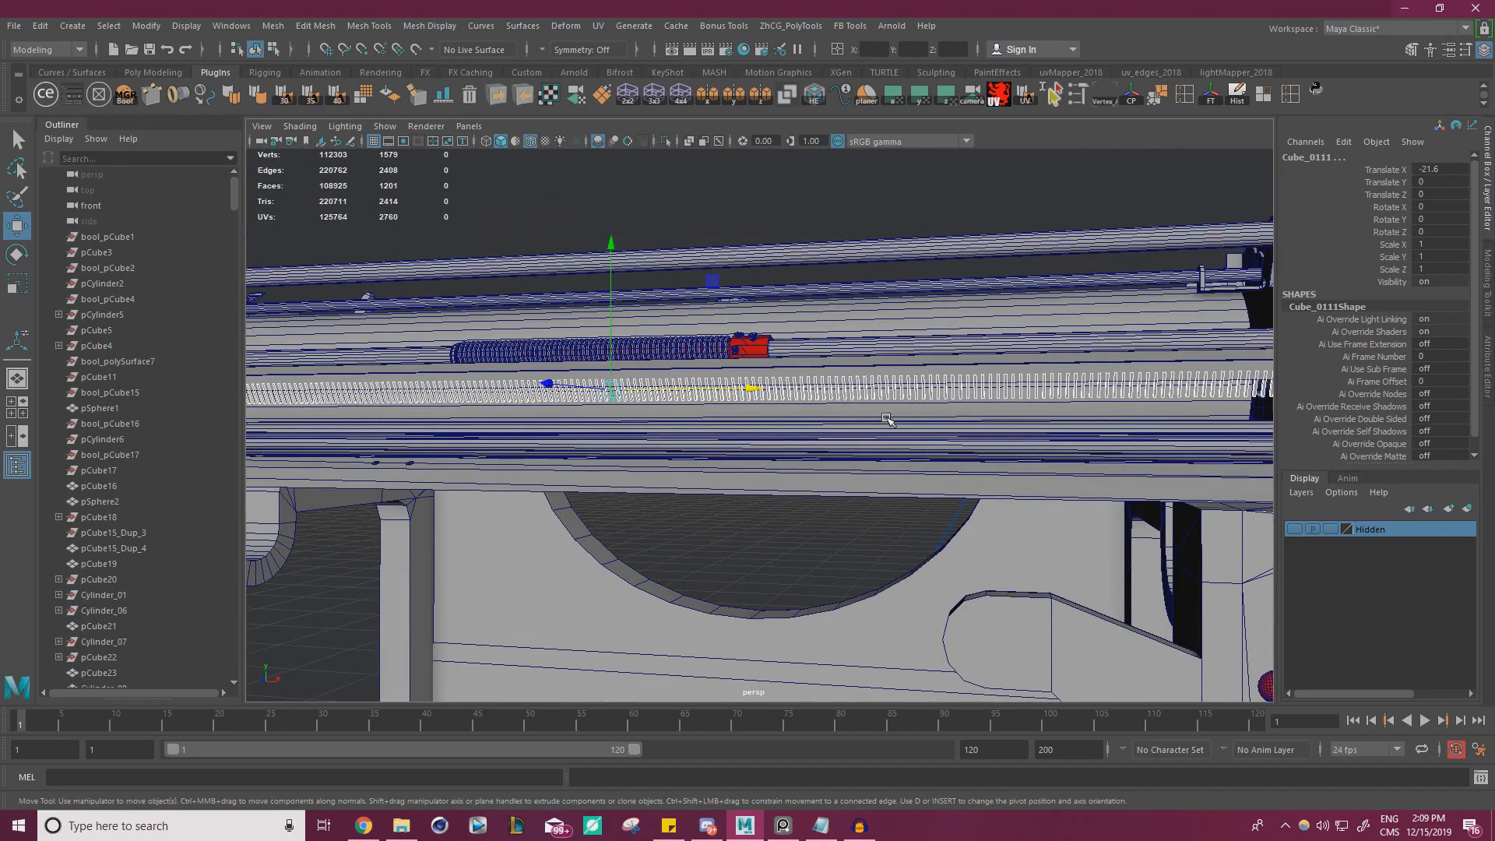
Remove the end bracket from the selection and combine the row of narrow teeth into a single mesh
{"action": "left_click_drag", "start_coordinate": [1064, 418], "coordinate": [863, 403], "text": "alt"}
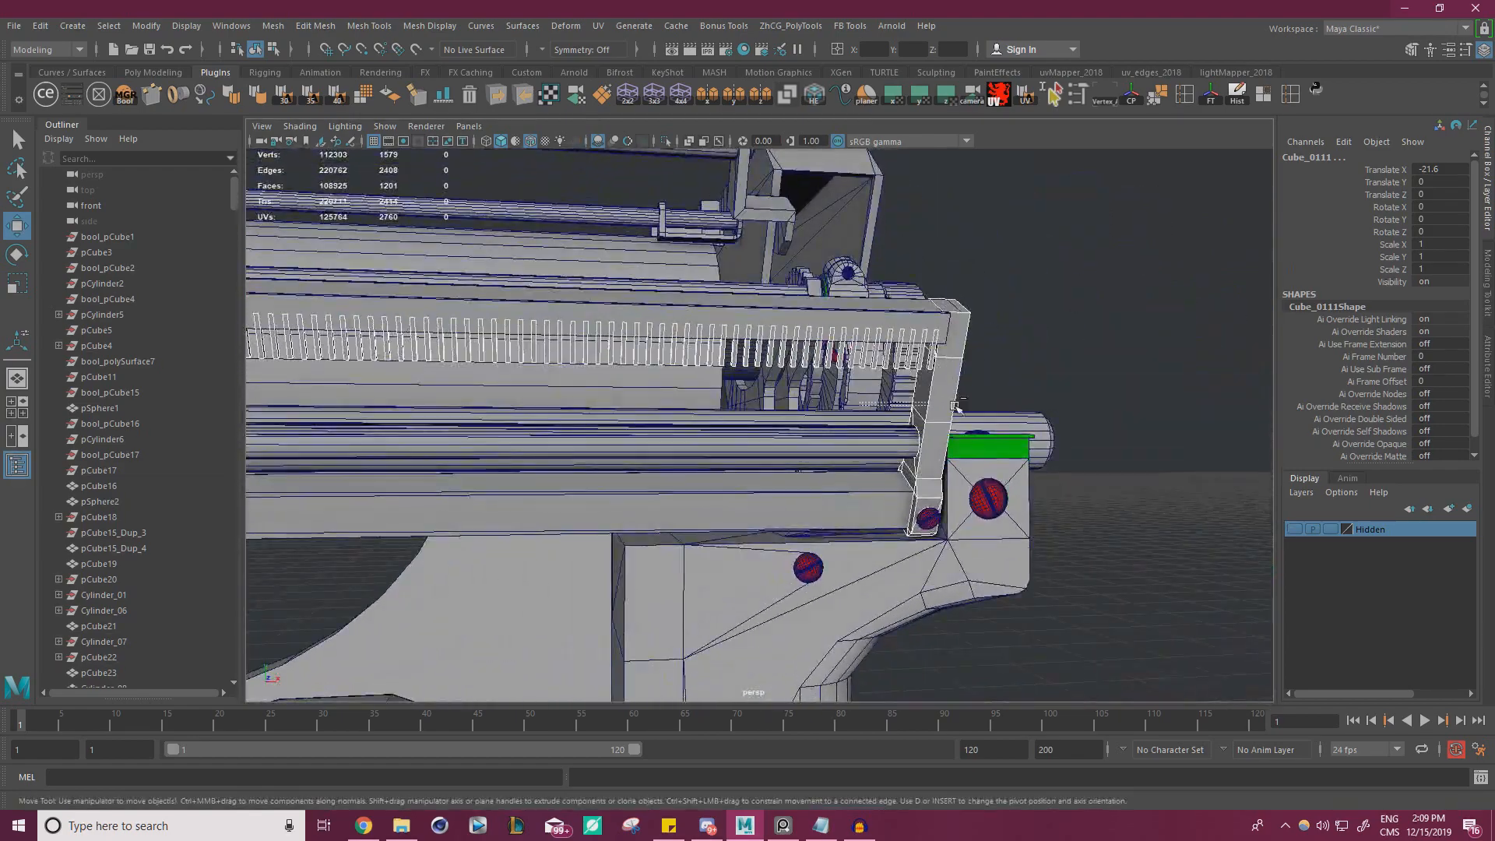
{"action": "left_click", "coordinate": [950, 402], "text": "ctrl"}
{"action": "mouse_move", "coordinate": [993, 413]}
{"action": "left_mouse_down", "text": "alt"}
{"action": "mouse_move", "coordinate": [944, 410]}
{"action": "mouse_move", "coordinate": [1022, 411]}
{"action": "left_mouse_up", "text": "alt"}
{"action": "right_click_drag", "start_coordinate": [908, 411], "coordinate": [990, 414], "text": "alt"}
{"action": "left_click_drag", "start_coordinate": [990, 413], "coordinate": [830, 389], "text": "alt"}
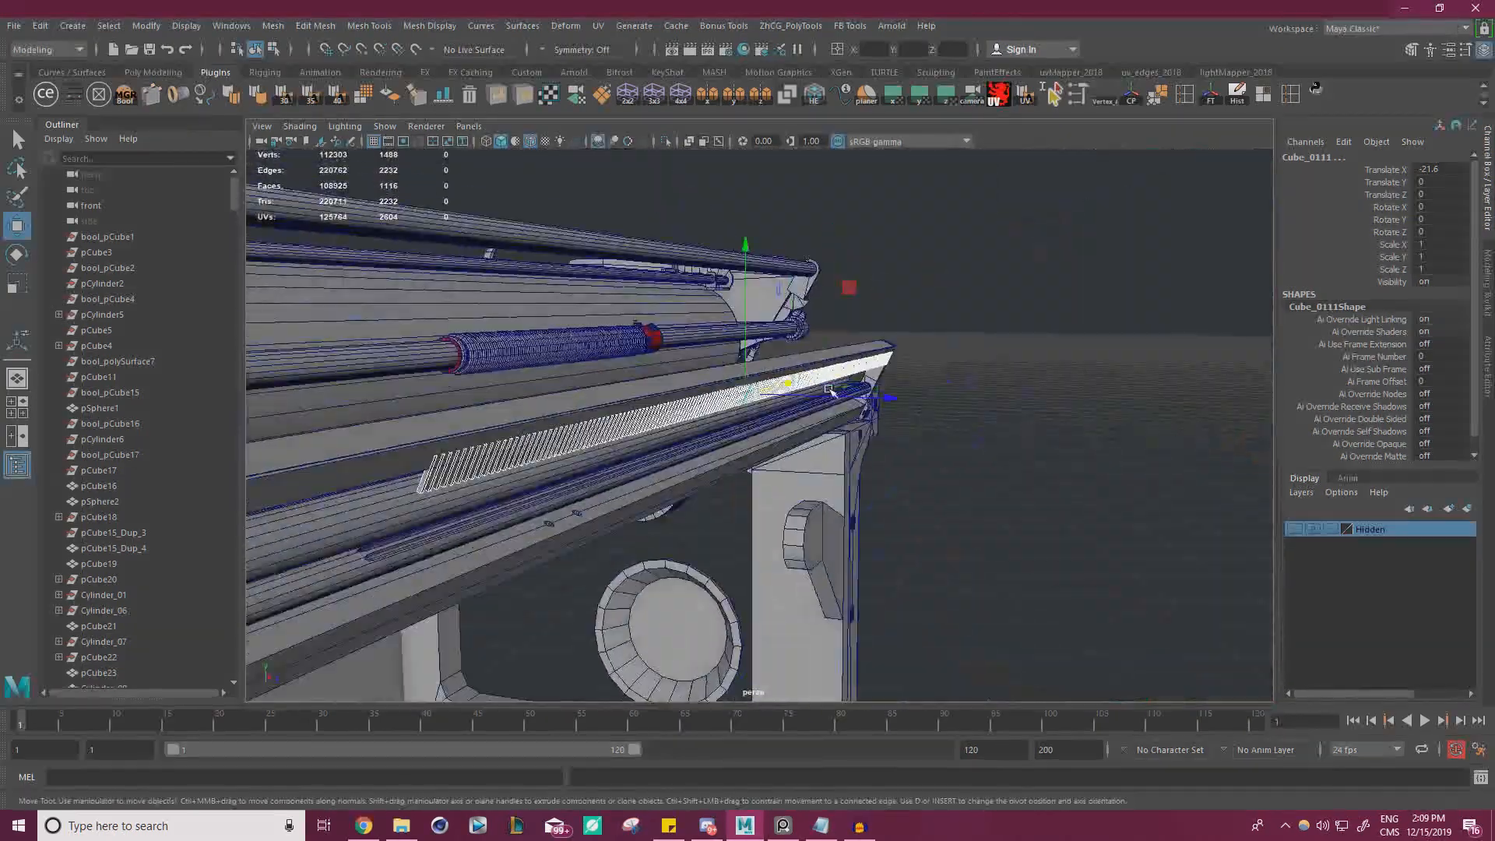
{"action": "left_click_drag", "start_coordinate": [852, 290], "coordinate": [943, 290]}
{"action": "key", "text": "ctrl+z"}
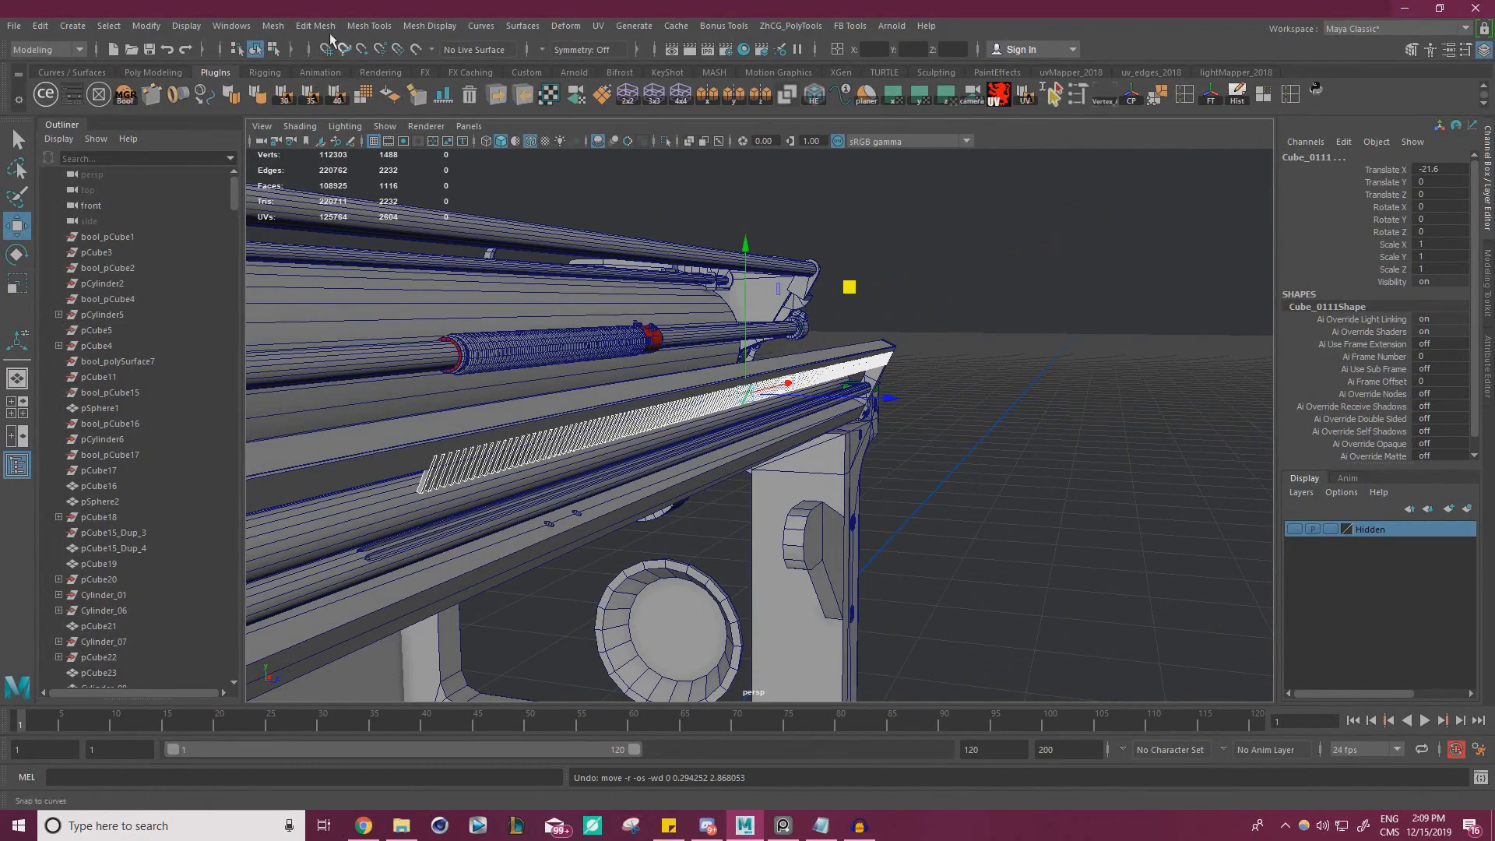
{"action": "left_click", "coordinate": [269, 29]}
{"action": "left_click", "coordinate": [334, 82]}
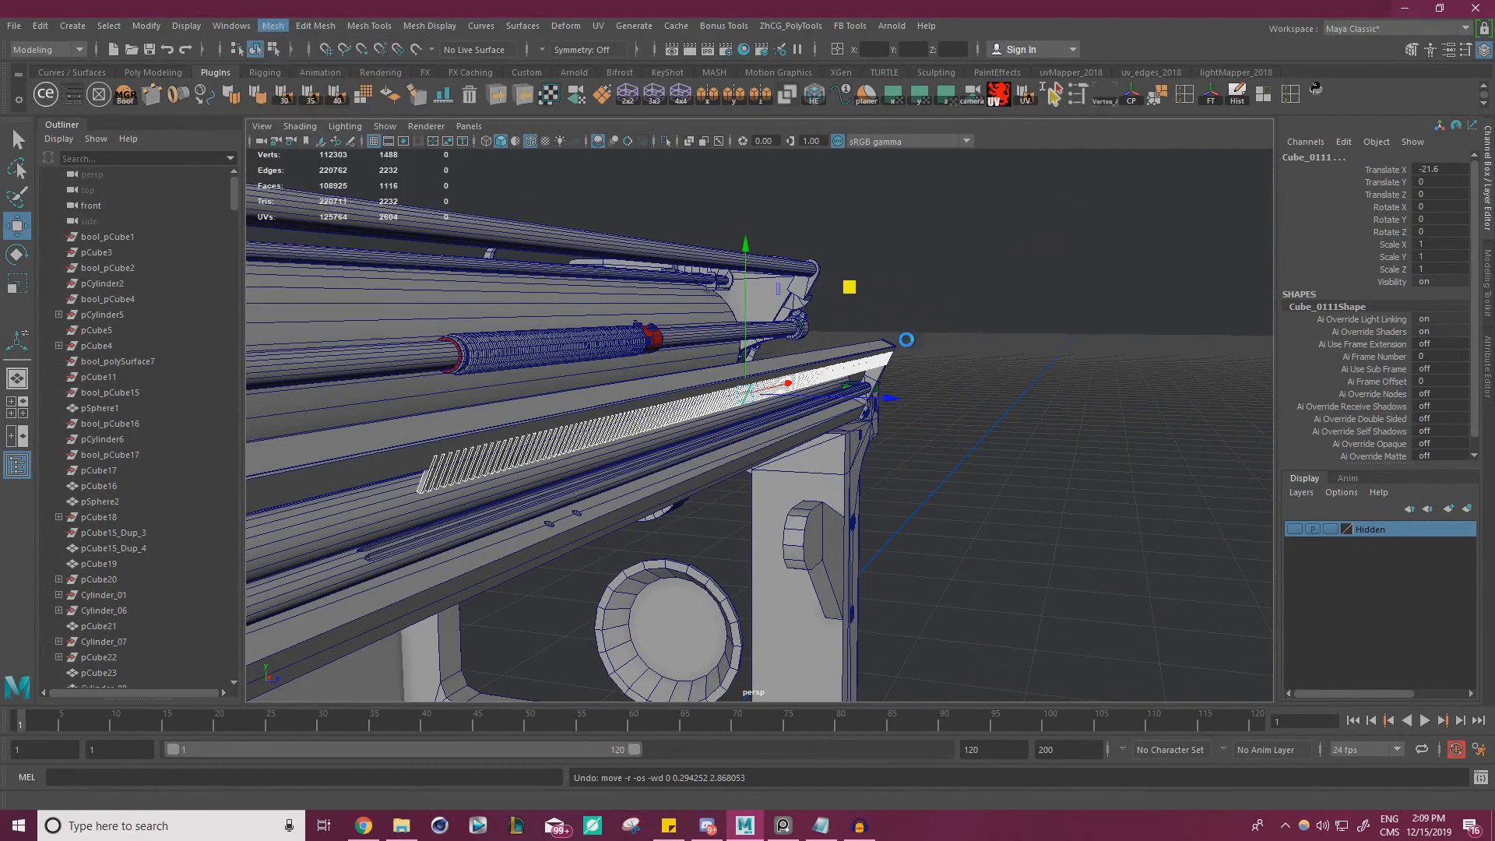
{"action": "left_click", "coordinate": [980, 380]}
Subtract the combined teeth from the thin plate with a Boolean difference, cutting a row of slots along its lower edge
{"action": "left_click_drag", "start_coordinate": [897, 384], "coordinate": [915, 306], "text": "alt"}
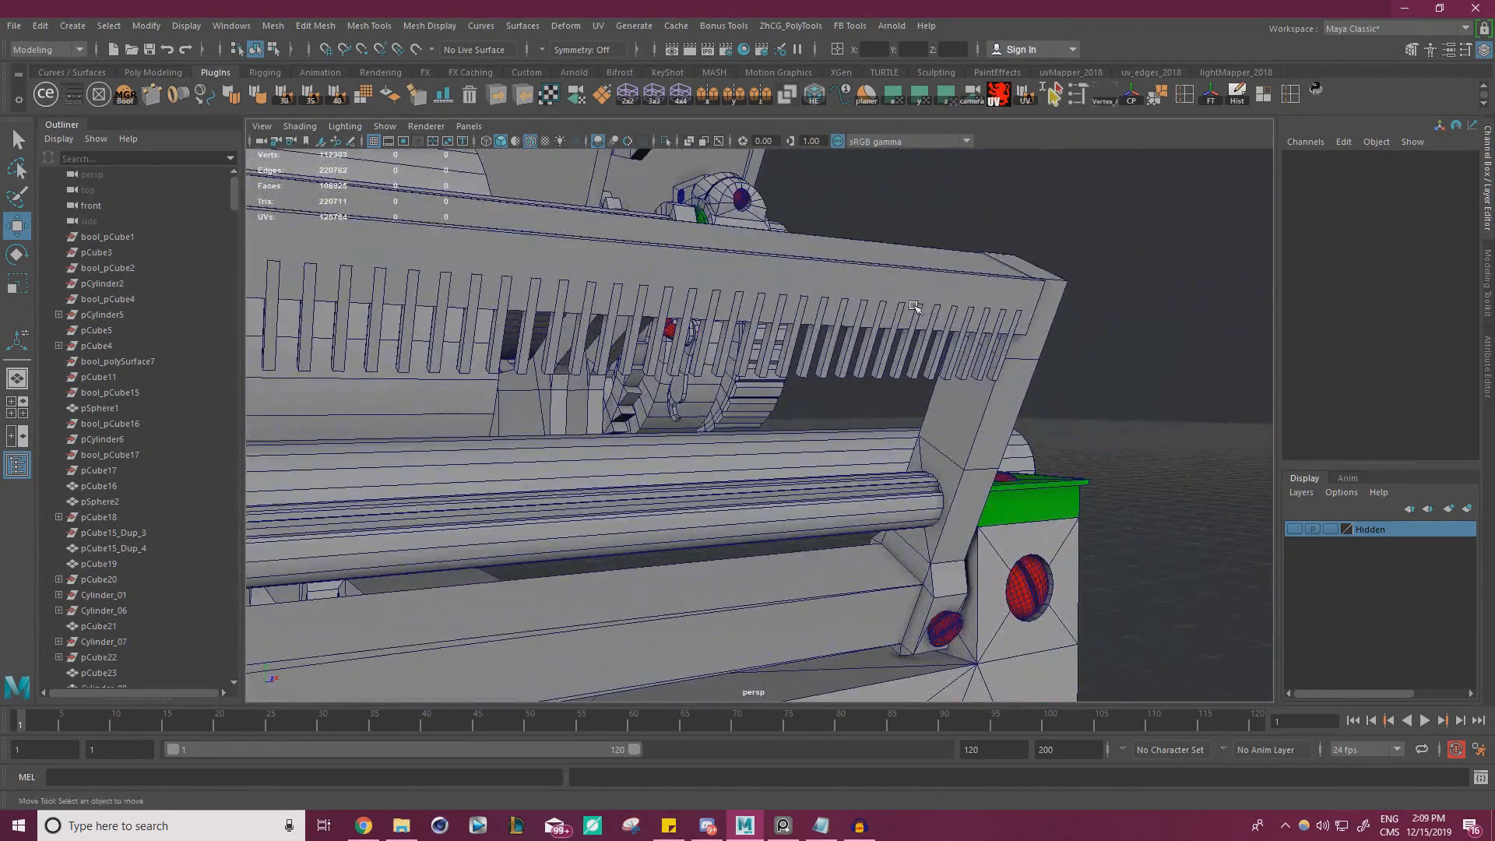
{"action": "left_click", "coordinate": [859, 346]}
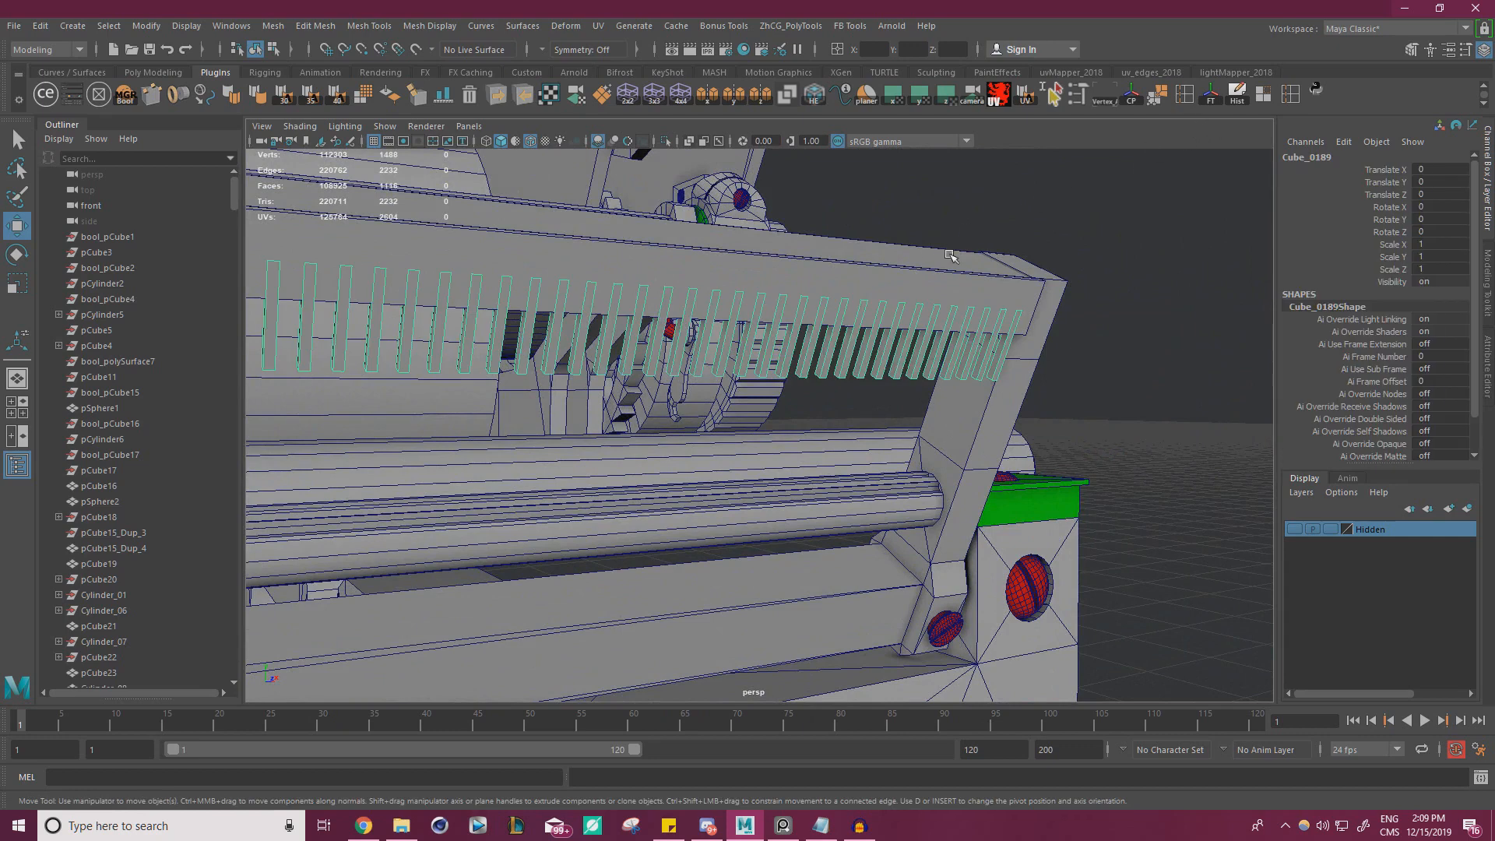
{"action": "left_click", "coordinate": [1002, 257]}
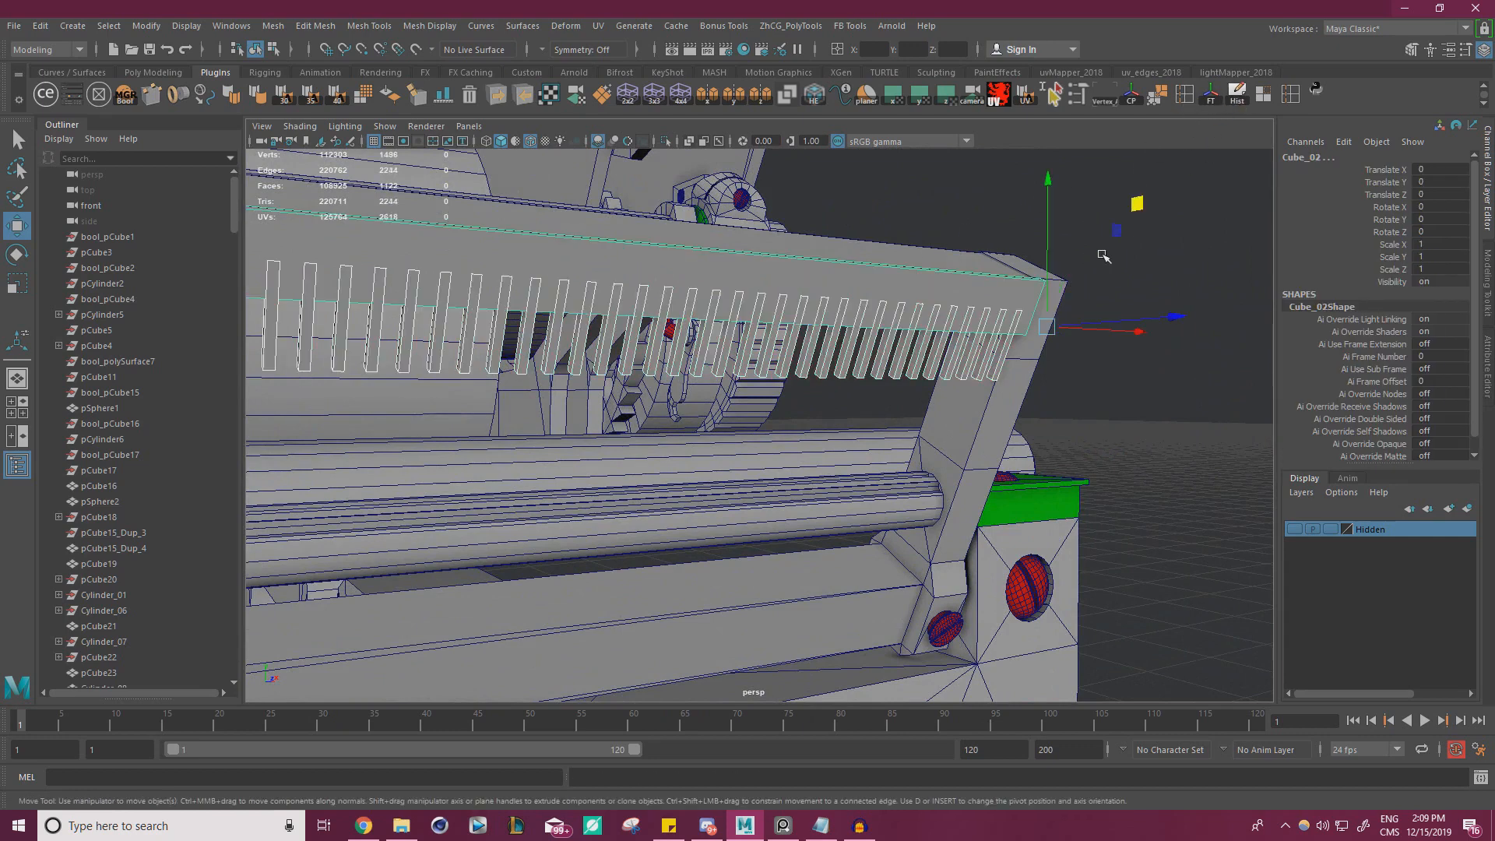
{"action": "left_click_drag", "start_coordinate": [1101, 250], "coordinate": [1078, 434], "text": "alt"}
{"action": "left_click", "coordinate": [1078, 434]}
{"action": "left_click", "coordinate": [931, 315]}
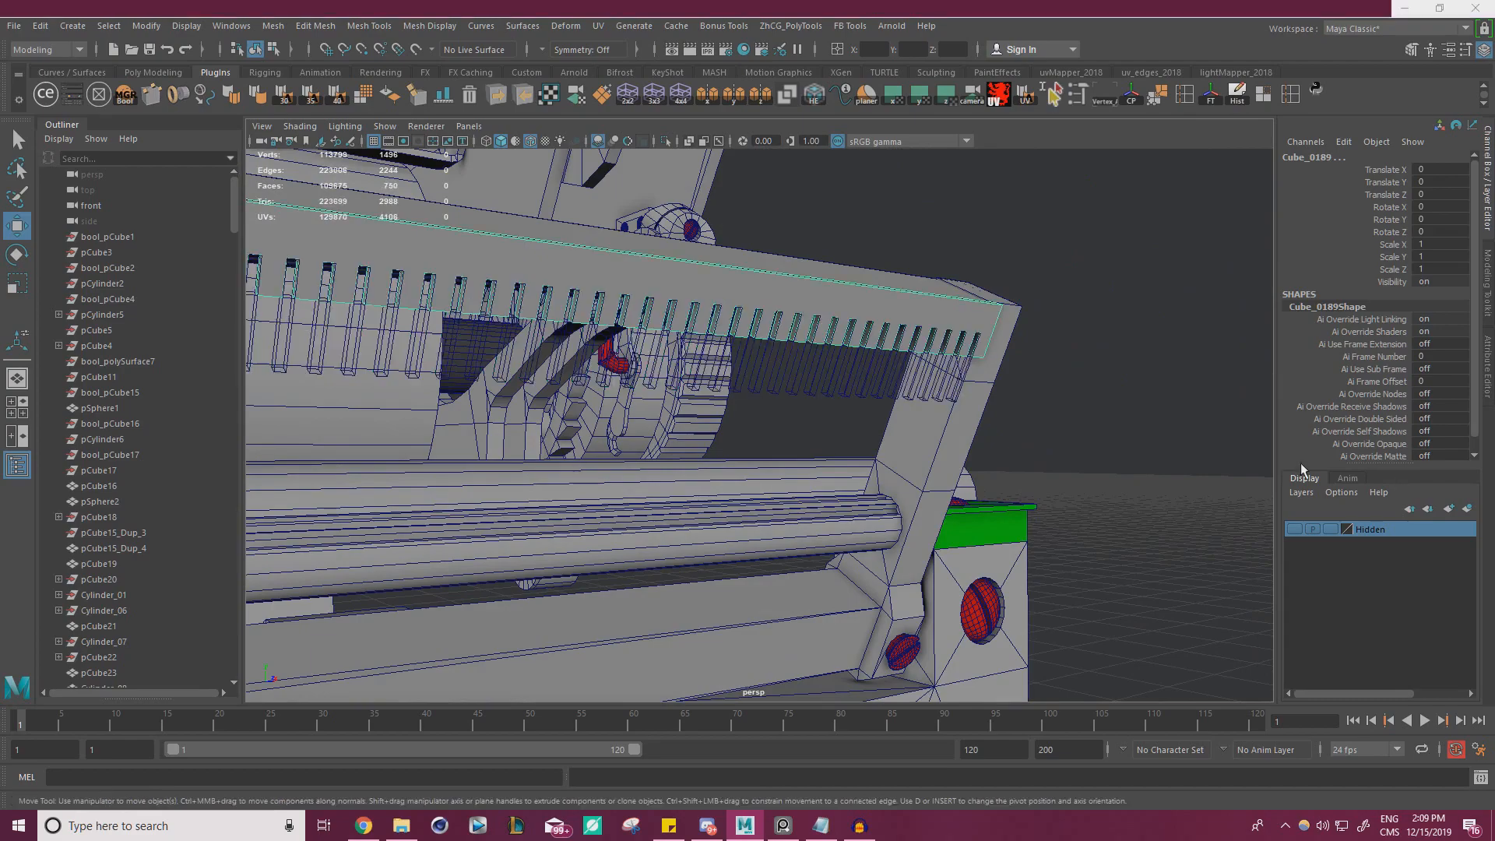
{"action": "right_click_drag", "start_coordinate": [894, 393], "coordinate": [707, 384], "text": "alt"}
{"action": "left_click_drag", "start_coordinate": [707, 384], "coordinate": [834, 451], "text": "alt"}
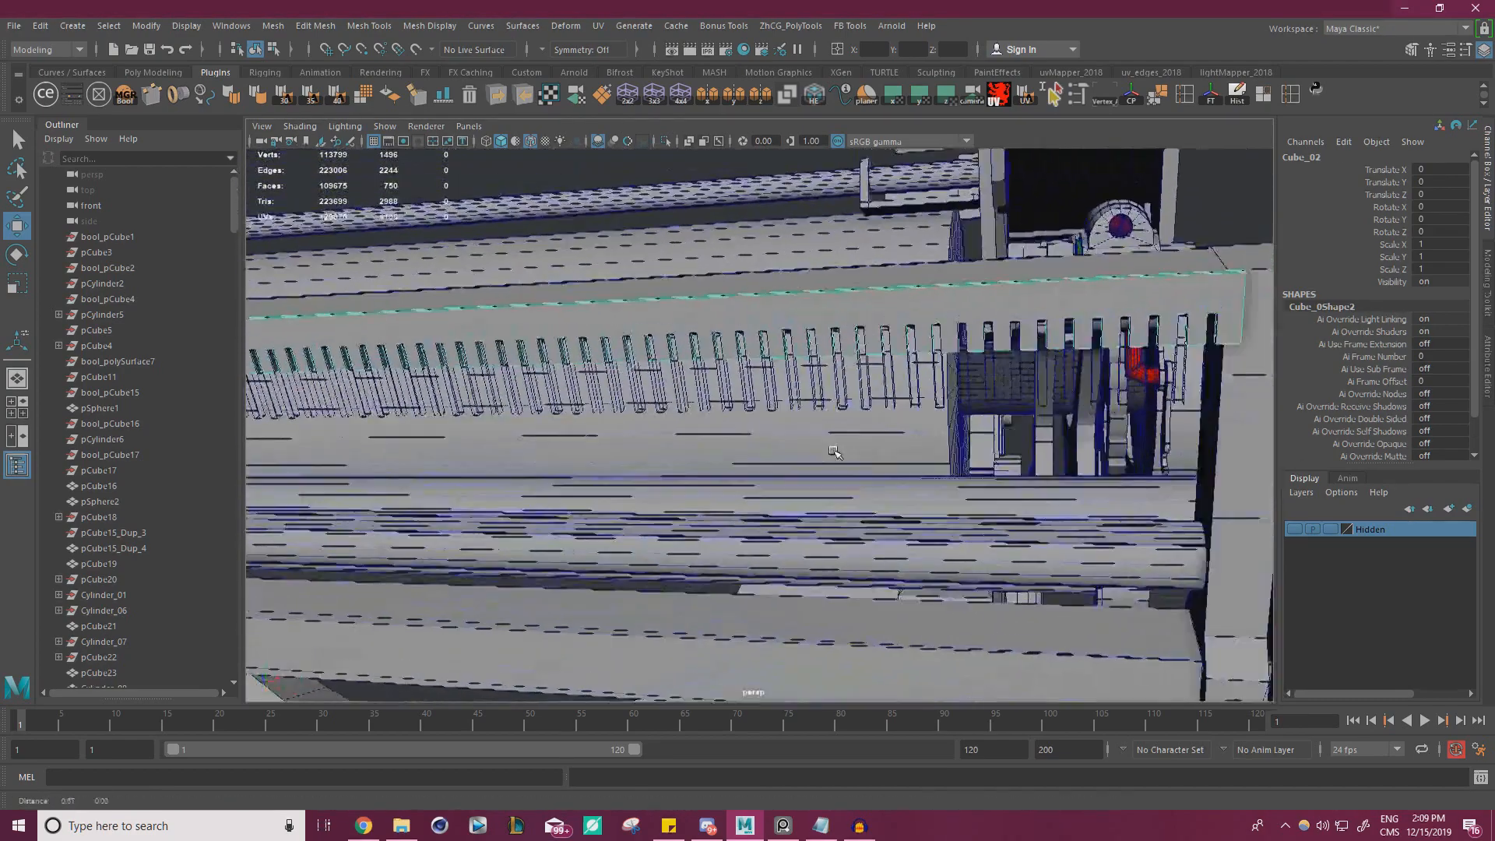
{"action": "right_click_drag", "start_coordinate": [835, 451], "coordinate": [918, 433], "text": "alt"}
{"action": "left_click_drag", "start_coordinate": [918, 434], "coordinate": [1036, 421], "text": "alt"}
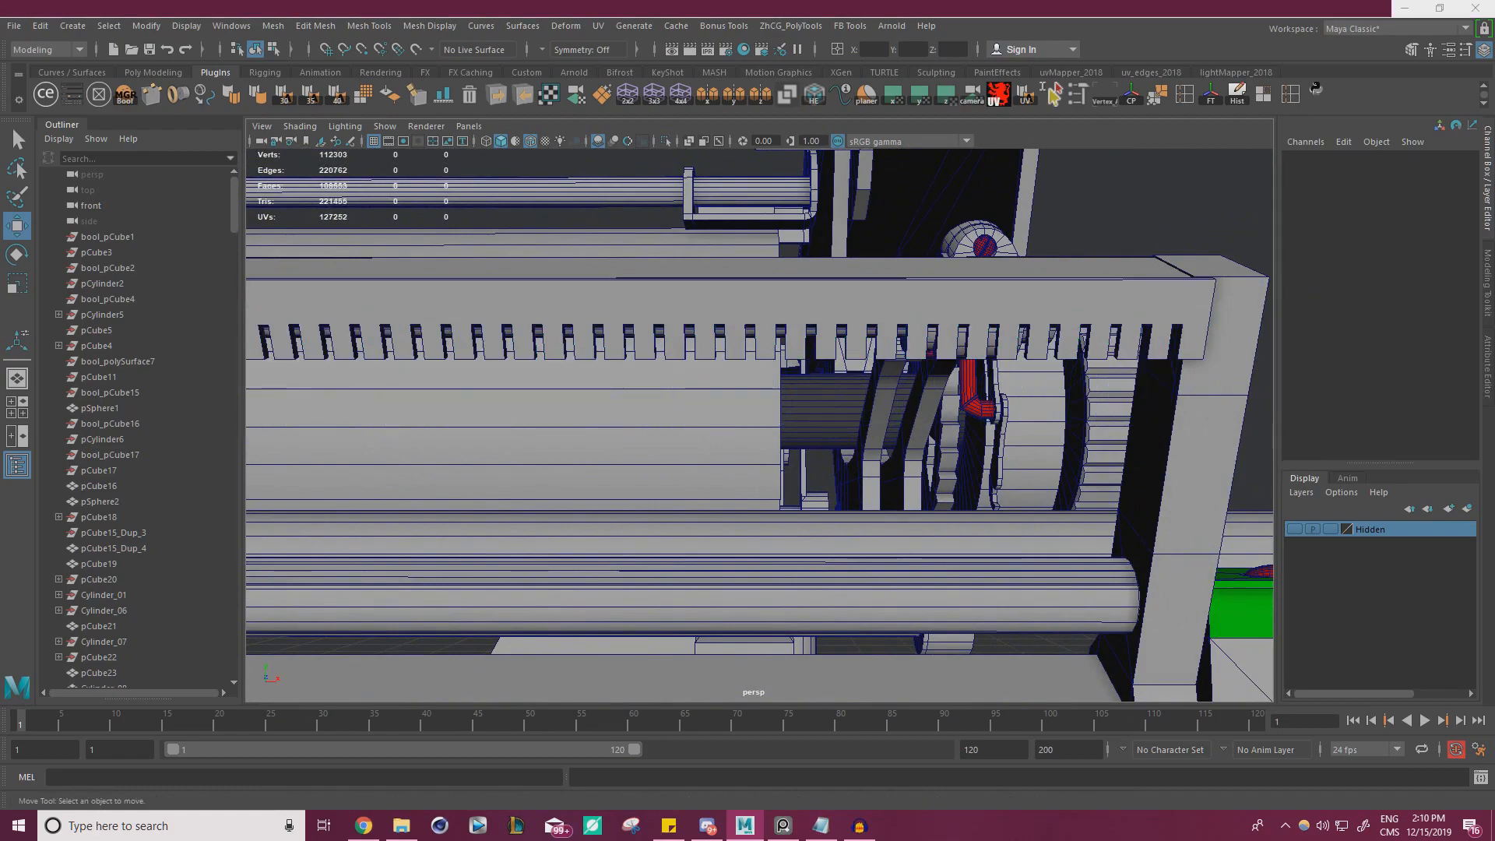
Examine the slots along the rail with the wireframe display off, isolating the slotted plate and restoring the full model
{"action": "left_click_drag", "start_coordinate": [1494, 305], "coordinate": [1121, 306]}
{"action": "left_click", "coordinate": [1137, 302]}
{"action": "right_click_drag", "start_coordinate": [1058, 307], "coordinate": [743, 340], "text": "alt"}
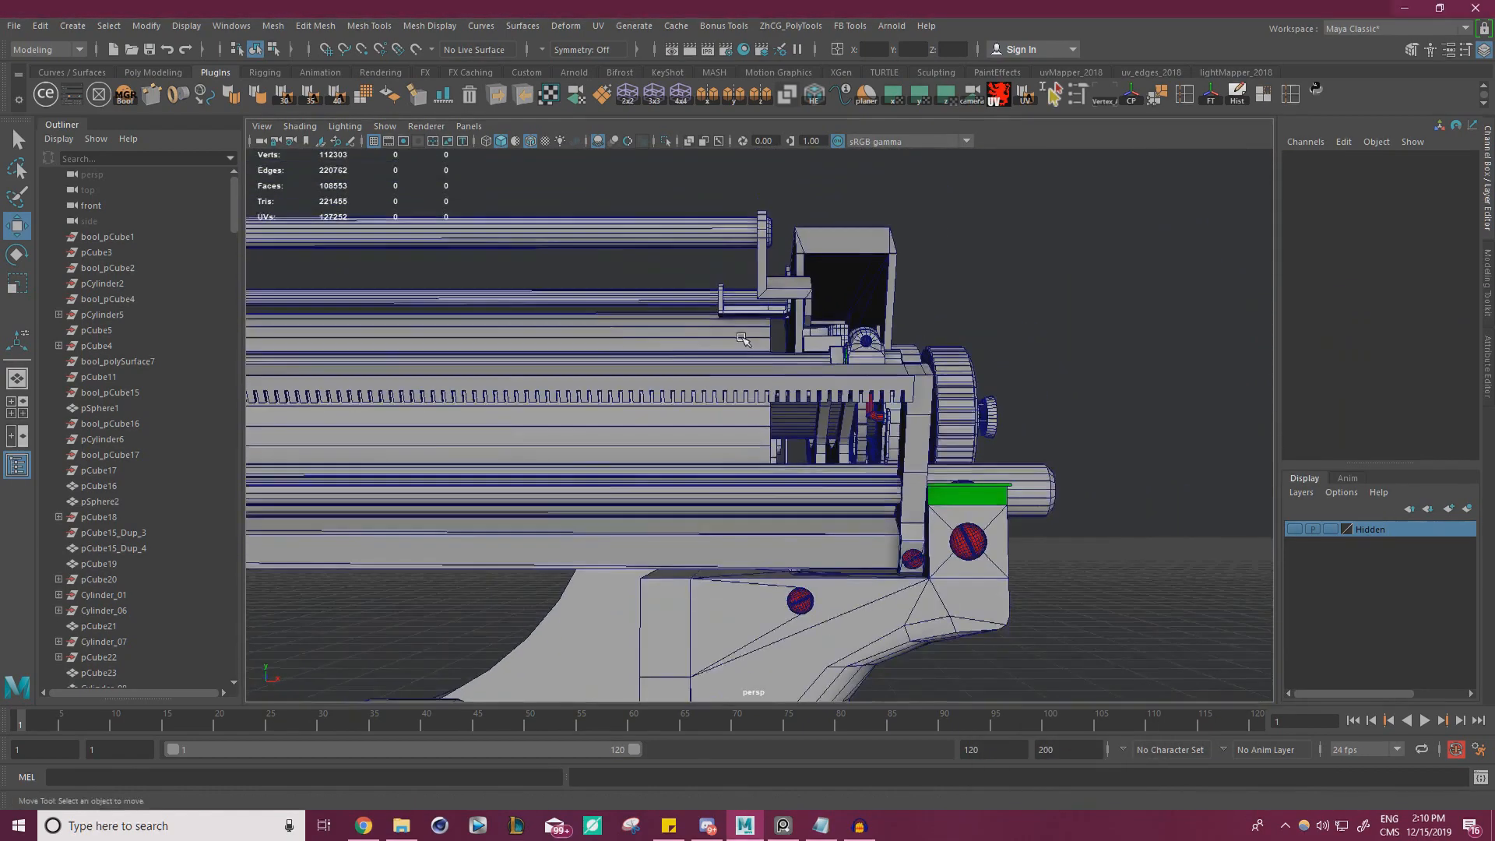
{"action": "left_click_drag", "start_coordinate": [743, 339], "coordinate": [658, 351], "text": "alt"}
{"action": "right_click_drag", "start_coordinate": [658, 350], "coordinate": [502, 389], "text": "alt"}
{"action": "mouse_move", "coordinate": [503, 390]}
{"action": "left_mouse_down", "text": "alt"}
{"action": "mouse_move", "coordinate": [756, 308]}
{"action": "mouse_move", "coordinate": [647, 254]}
{"action": "mouse_move", "coordinate": [740, 284]}
{"action": "mouse_move", "coordinate": [779, 261]}
{"action": "left_mouse_up", "text": "alt"}
{"action": "left_click", "coordinate": [531, 143]}
{"action": "mouse_move", "coordinate": [779, 261]}
{"action": "right_mouse_down", "text": "alt"}
{"action": "mouse_move", "coordinate": [999, 307]}
{"action": "mouse_move", "coordinate": [1071, 304]}
{"action": "right_mouse_up", "text": "alt"}
{"action": "left_click_drag", "start_coordinate": [1071, 304], "coordinate": [701, 303], "text": "alt"}
{"action": "right_click_drag", "start_coordinate": [701, 303], "coordinate": [637, 200], "text": "alt"}
{"action": "left_click", "coordinate": [807, 322]}
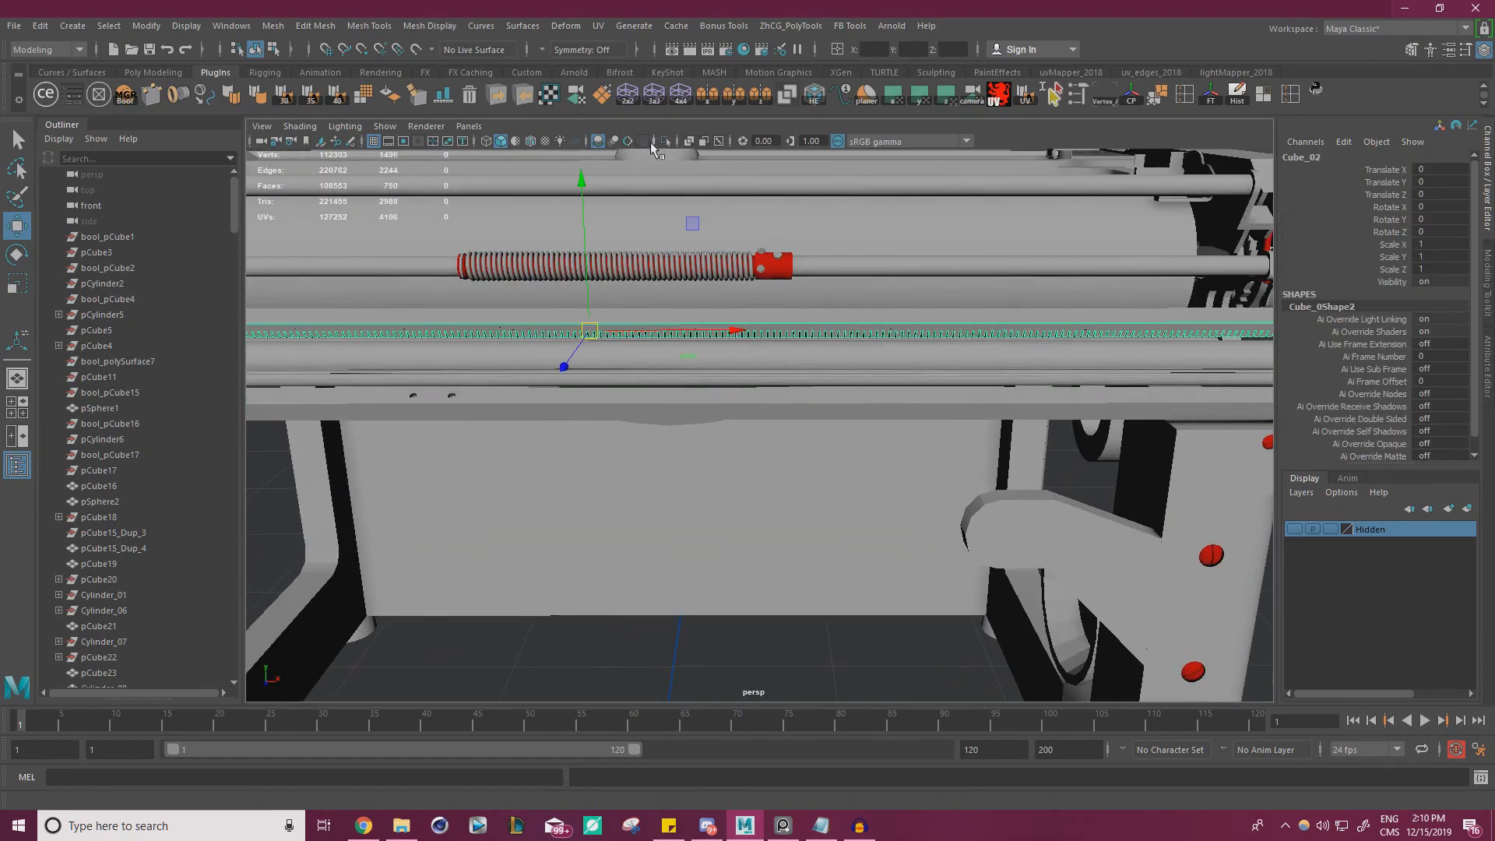
{"action": "left_click", "coordinate": [666, 143]}
{"action": "left_click_drag", "start_coordinate": [738, 274], "coordinate": [848, 354], "text": "alt"}
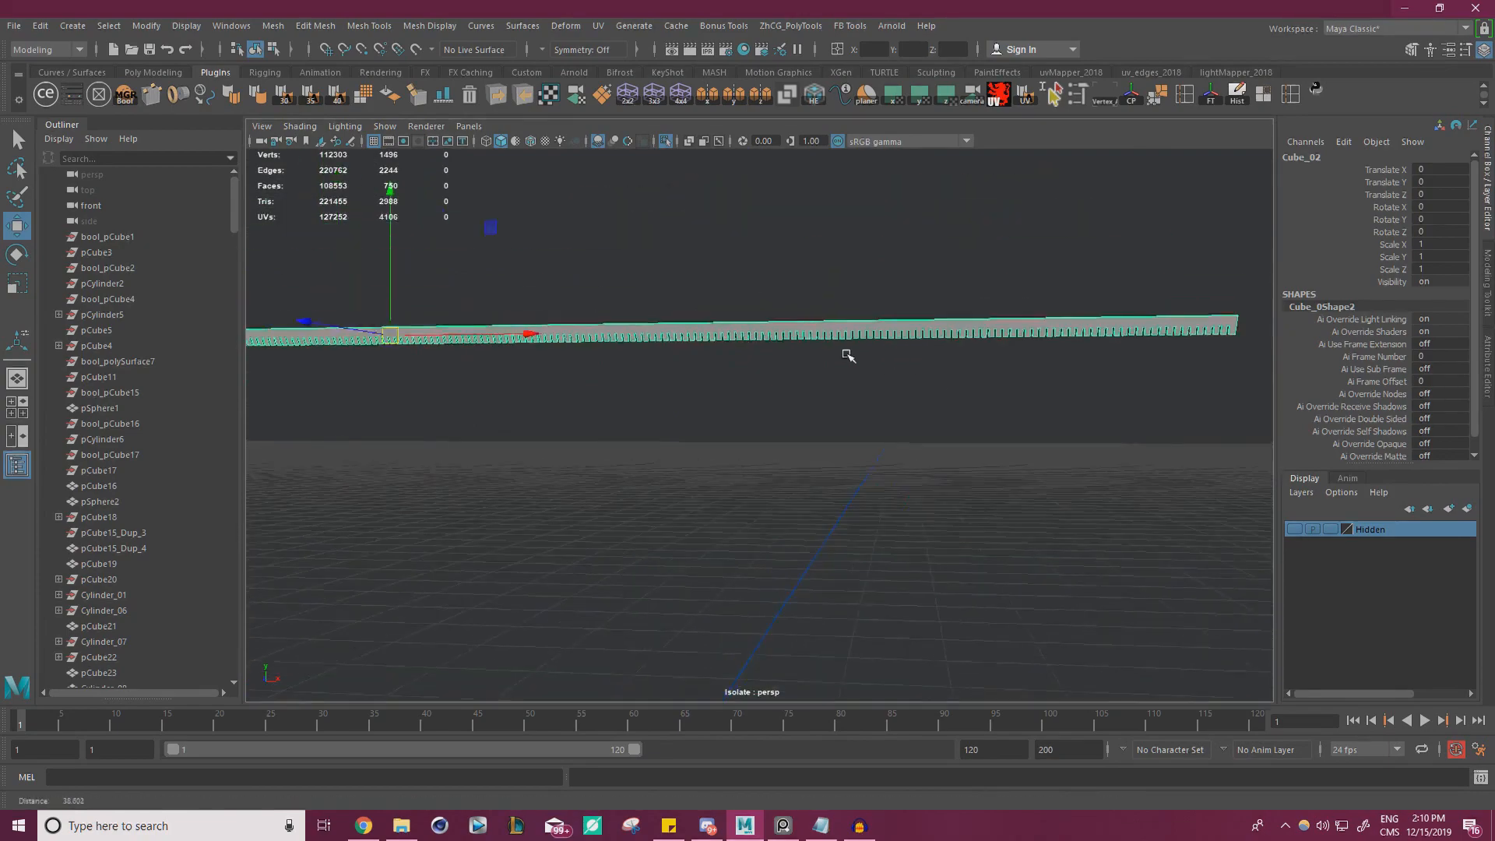
{"action": "left_click", "coordinate": [666, 143]}
Inspect the joint between the slotted plate and the sloped bar at the rail's end, selecting the plate's top face
{"action": "left_click_drag", "start_coordinate": [733, 257], "coordinate": [934, 335], "text": "alt"}
{"action": "middle_click_drag", "start_coordinate": [935, 335], "coordinate": [842, 289], "text": "alt"}
{"action": "right_click_drag", "start_coordinate": [841, 288], "coordinate": [1215, 307], "text": "alt"}
{"action": "left_click_drag", "start_coordinate": [1119, 268], "coordinate": [1079, 360], "text": "alt"}
{"action": "left_click_drag", "start_coordinate": [981, 204], "coordinate": [1062, 307], "text": "alt"}
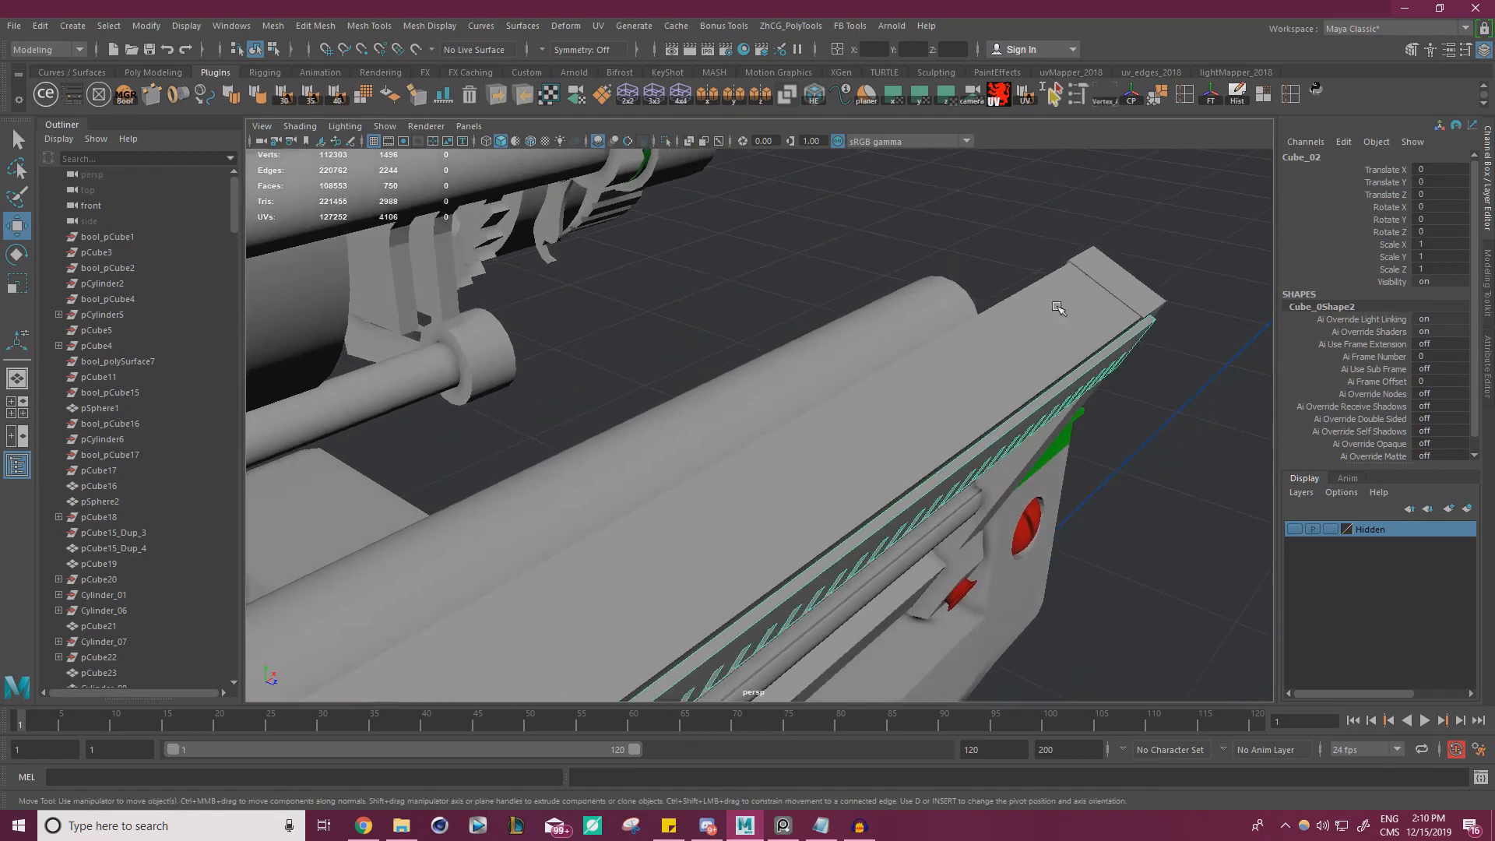
{"action": "right_click_drag", "start_coordinate": [1061, 307], "coordinate": [1078, 337], "text": "alt"}
{"action": "left_click_drag", "start_coordinate": [1078, 338], "coordinate": [1071, 260], "text": "alt"}
{"action": "right_click_drag", "start_coordinate": [1077, 243], "coordinate": [1073, 279]}
{"action": "left_click", "coordinate": [1066, 255]}
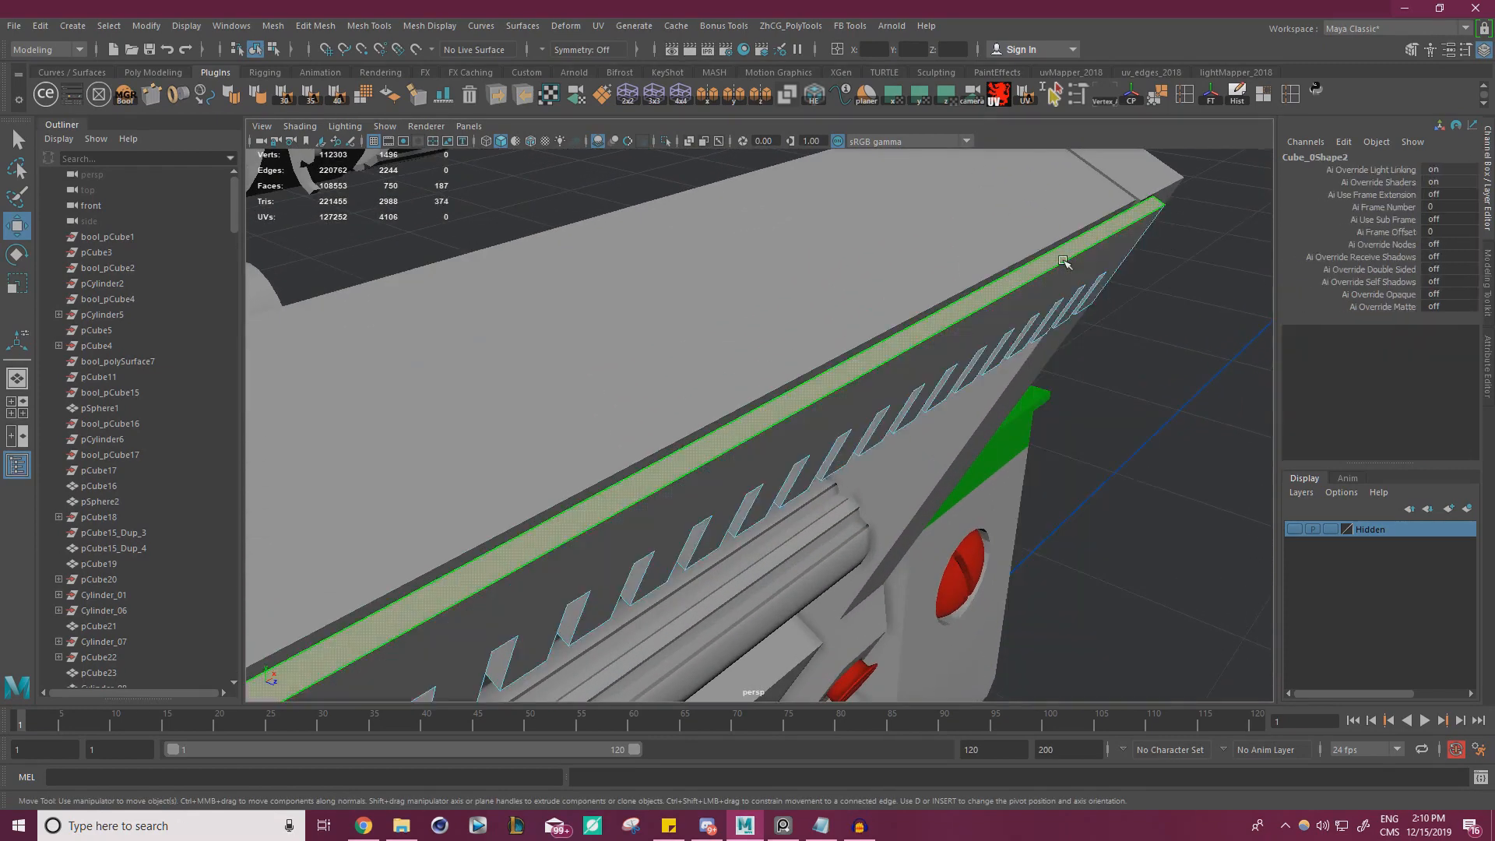
{"action": "left_click_drag", "start_coordinate": [1068, 260], "coordinate": [1050, 243], "text": "alt"}
{"action": "right_click_drag", "start_coordinate": [1050, 243], "coordinate": [1091, 299], "text": "alt"}
{"action": "left_click_drag", "start_coordinate": [1092, 299], "coordinate": [1092, 311], "text": "alt"}
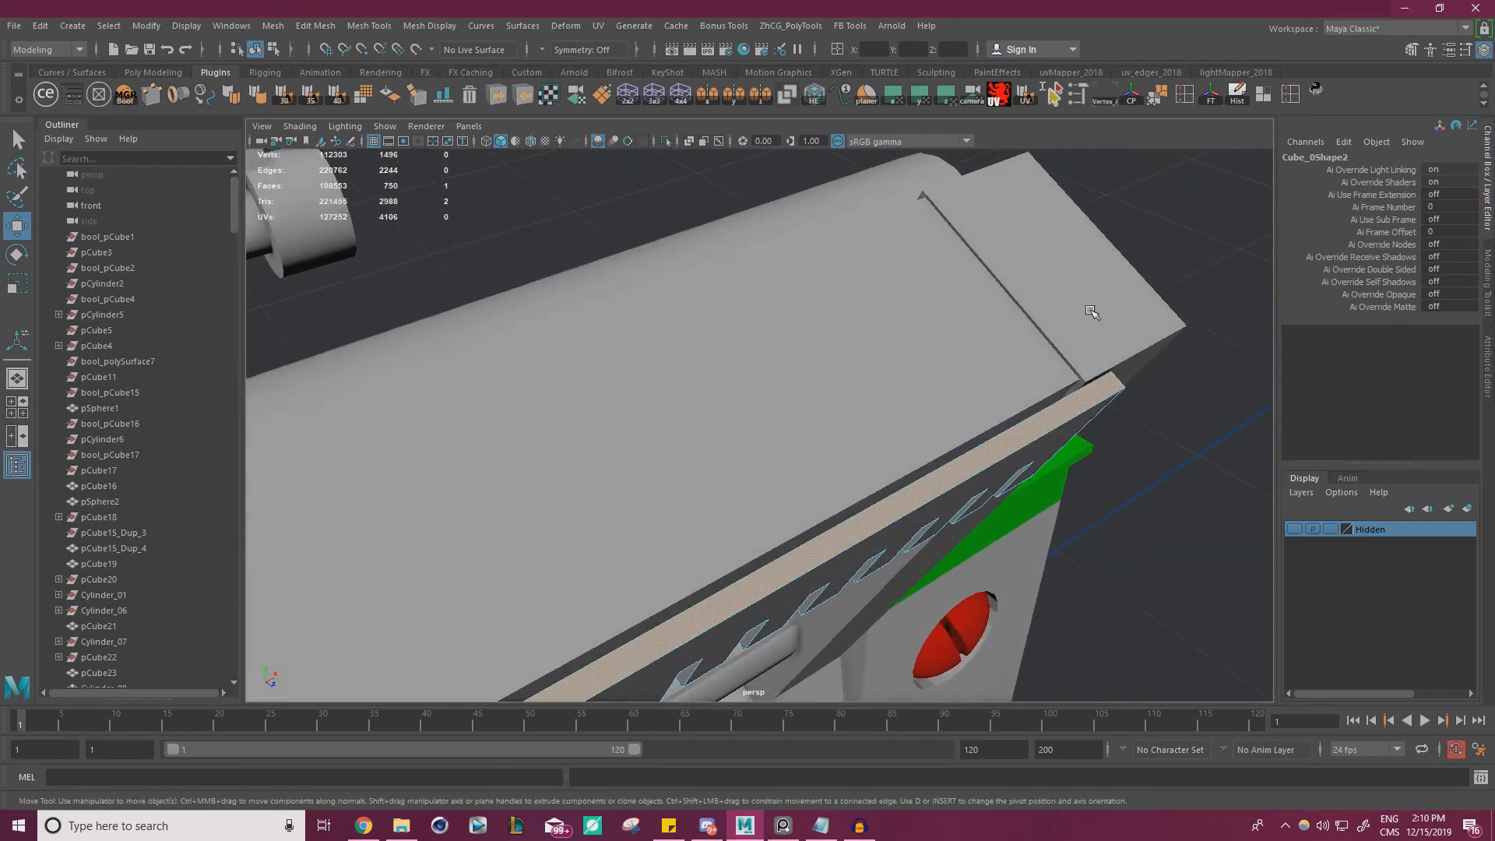
Try to move the sloped bar's long side face toward the slotted plate, snapping it to the slot geometry
{"action": "left_click", "coordinate": [935, 347]}
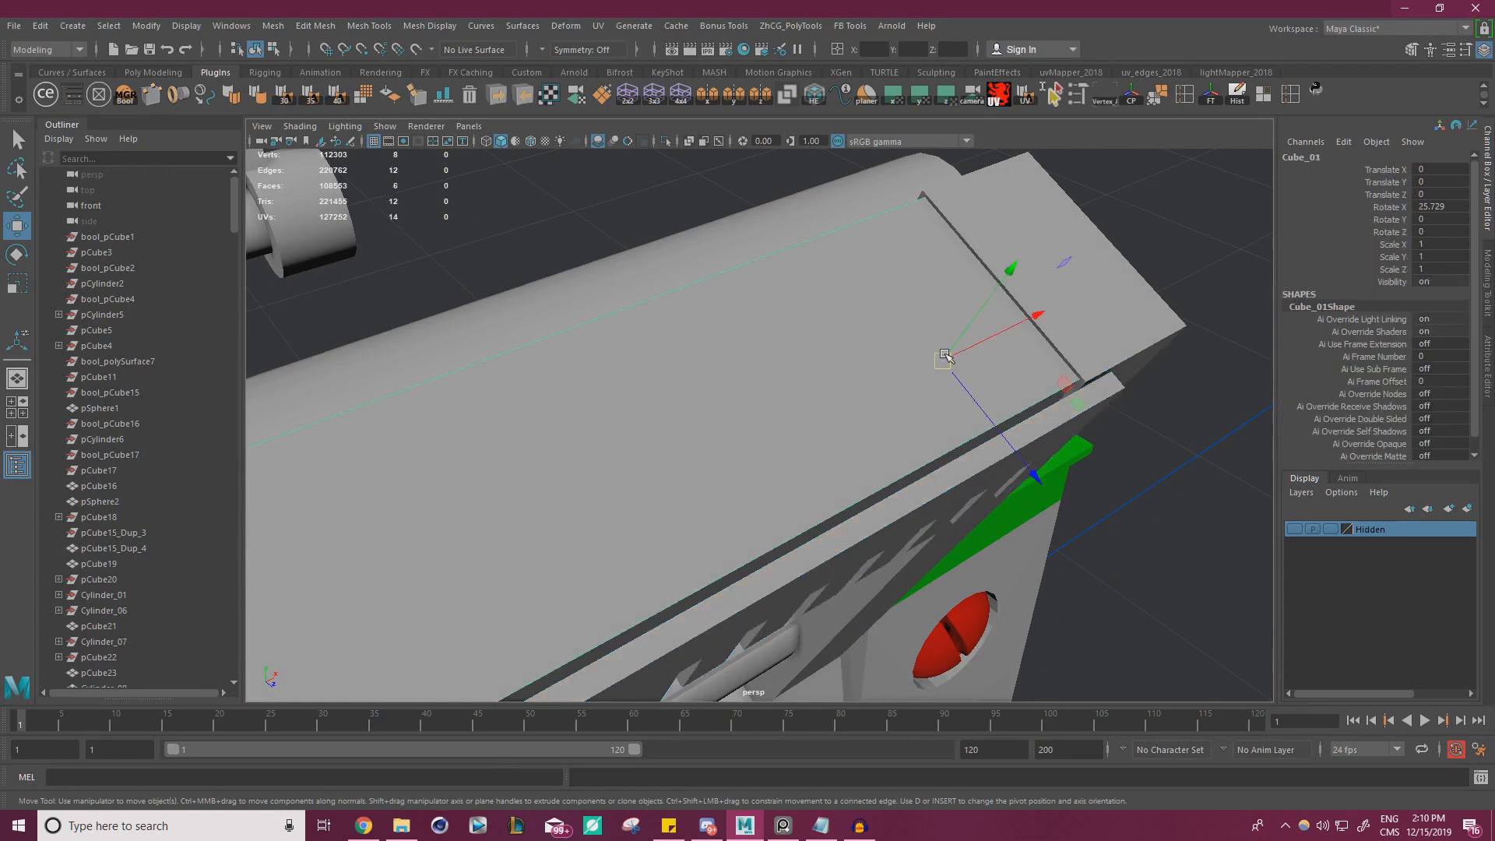
{"action": "right_click_drag", "start_coordinate": [945, 355], "coordinate": [943, 398]}
{"action": "left_click", "coordinate": [964, 451]}
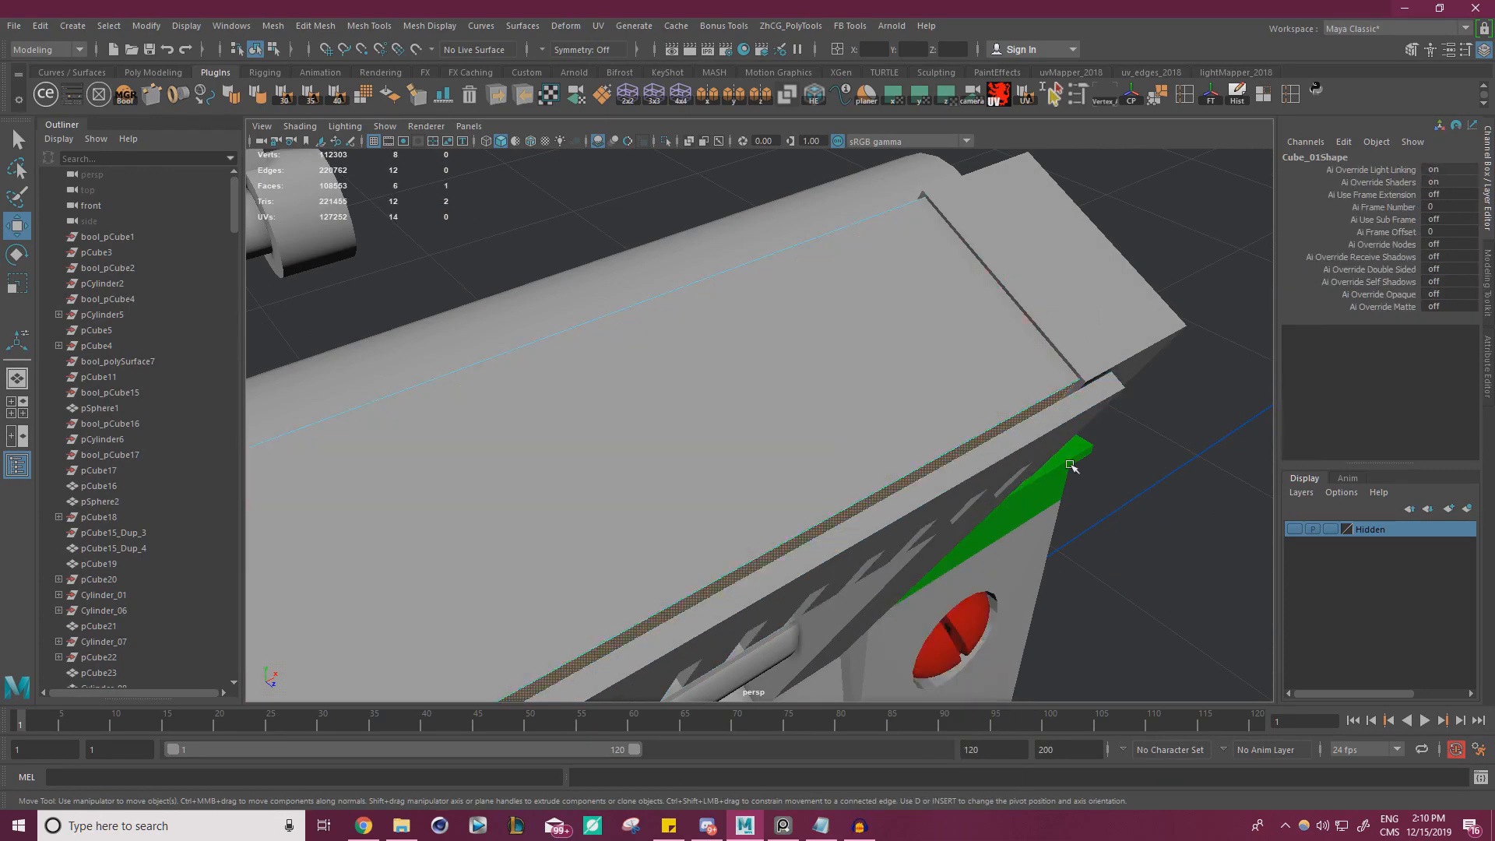
{"action": "right_click_drag", "start_coordinate": [1070, 465], "coordinate": [894, 322], "text": "alt"}
{"action": "left_click_drag", "start_coordinate": [725, 297], "coordinate": [896, 438], "text": "alt"}
{"action": "scroll", "coordinate": [961, 366], "scroll_direction": "up", "scroll_amount": 5}
{"action": "scroll", "coordinate": [934, 334], "scroll_direction": "up", "scroll_amount": 3}
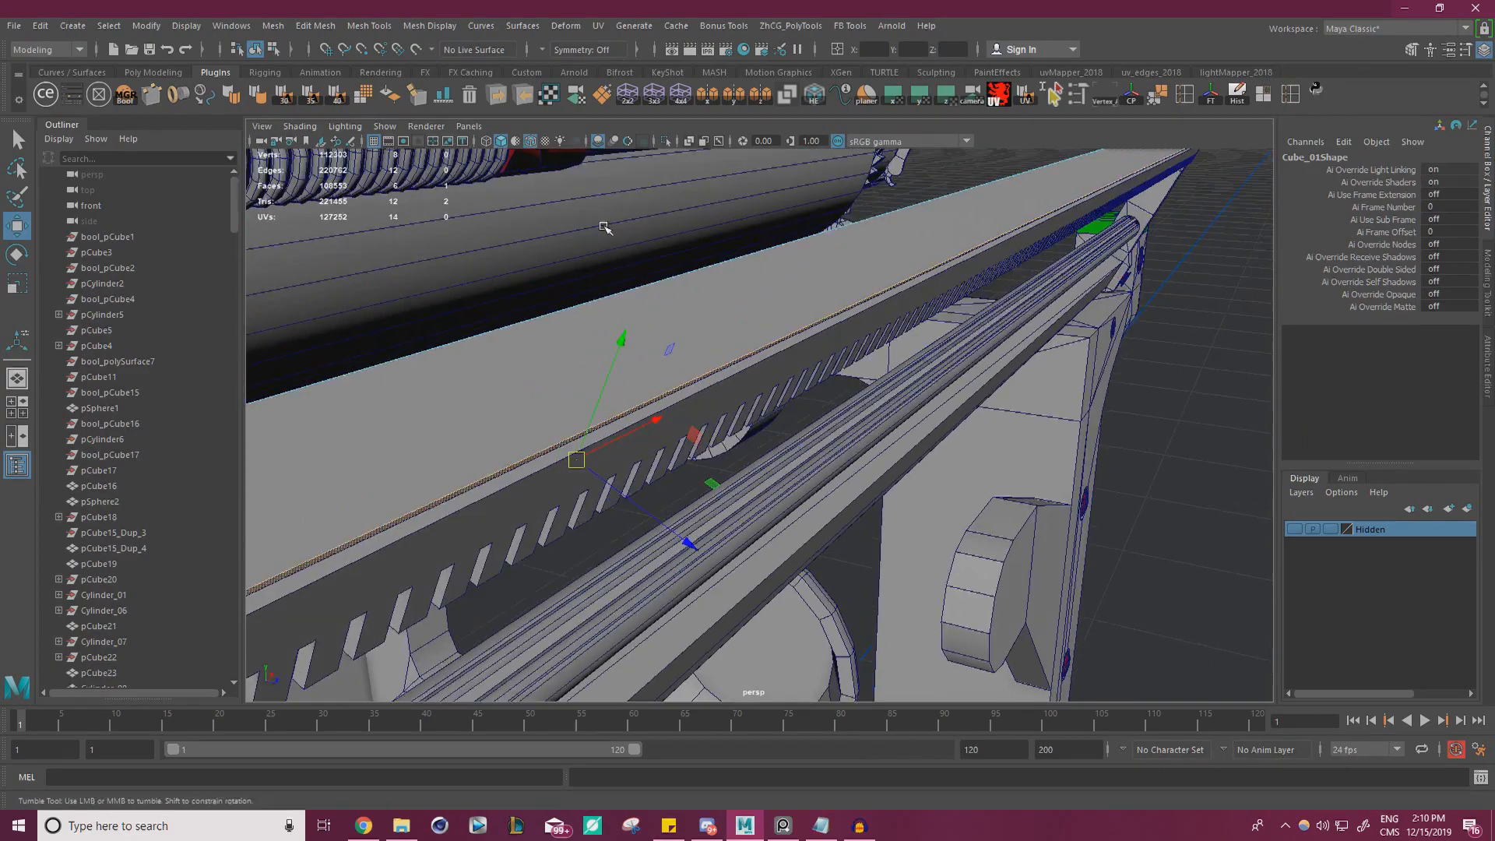
{"action": "scroll", "coordinate": [754, 273], "scroll_direction": "up", "scroll_amount": 10}
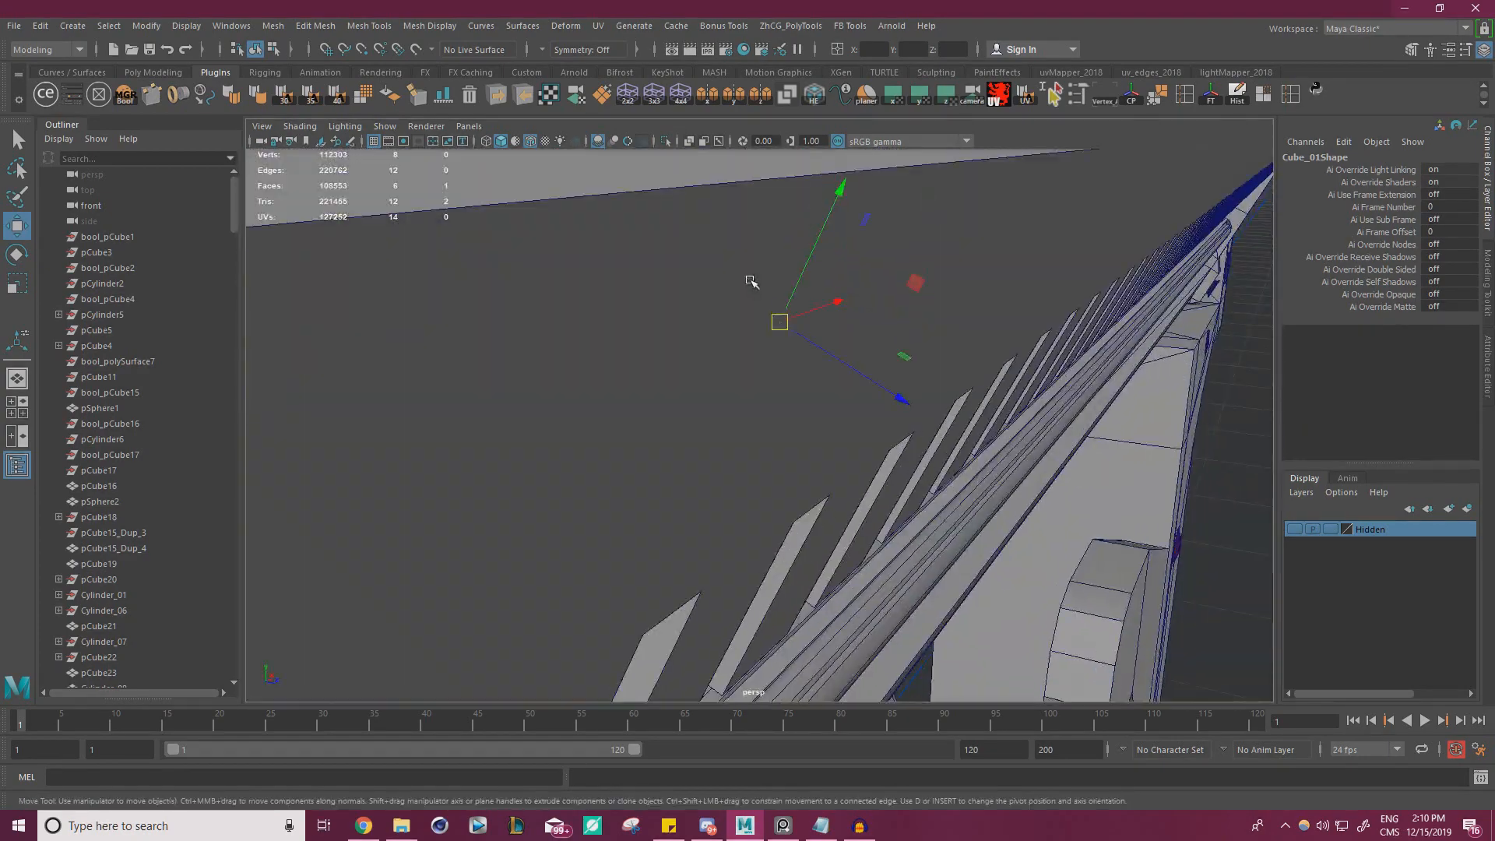
{"action": "mouse_move", "coordinate": [751, 282]}
{"action": "middle_mouse_down", "text": "alt"}
{"action": "mouse_move", "coordinate": [741, 271]}
{"action": "mouse_move", "coordinate": [754, 270]}
{"action": "middle_mouse_up", "text": "alt"}
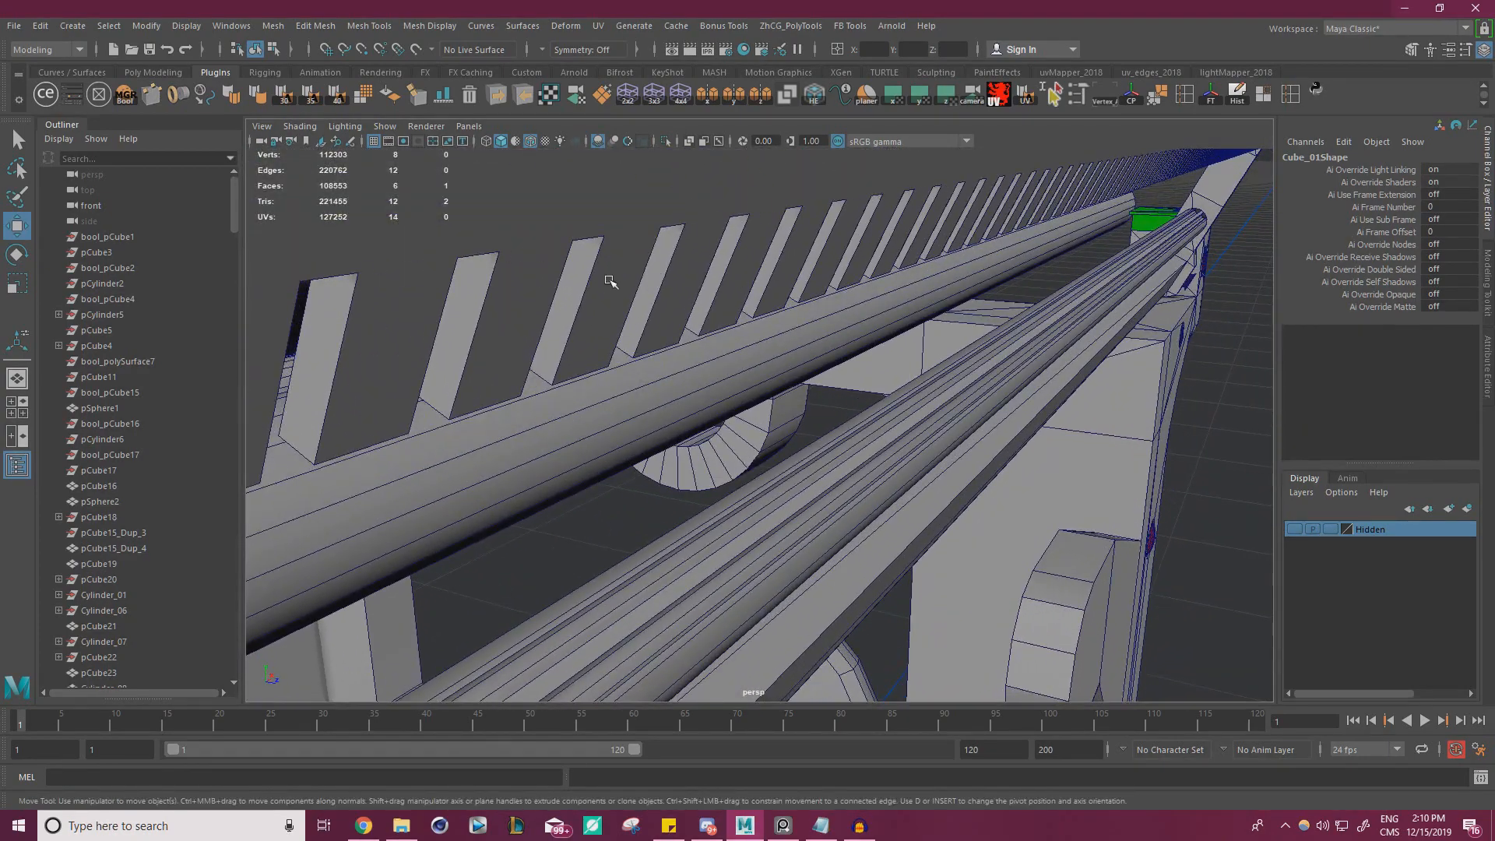
{"action": "right_click_drag", "start_coordinate": [610, 281], "coordinate": [467, 267], "text": "alt"}
{"action": "middle_click_drag", "start_coordinate": [467, 267], "coordinate": [628, 284], "text": "alt"}
{"action": "left_click_drag", "start_coordinate": [628, 284], "coordinate": [530, 294], "text": "alt"}
{"action": "right_click_drag", "start_coordinate": [530, 294], "coordinate": [618, 298], "text": "alt"}
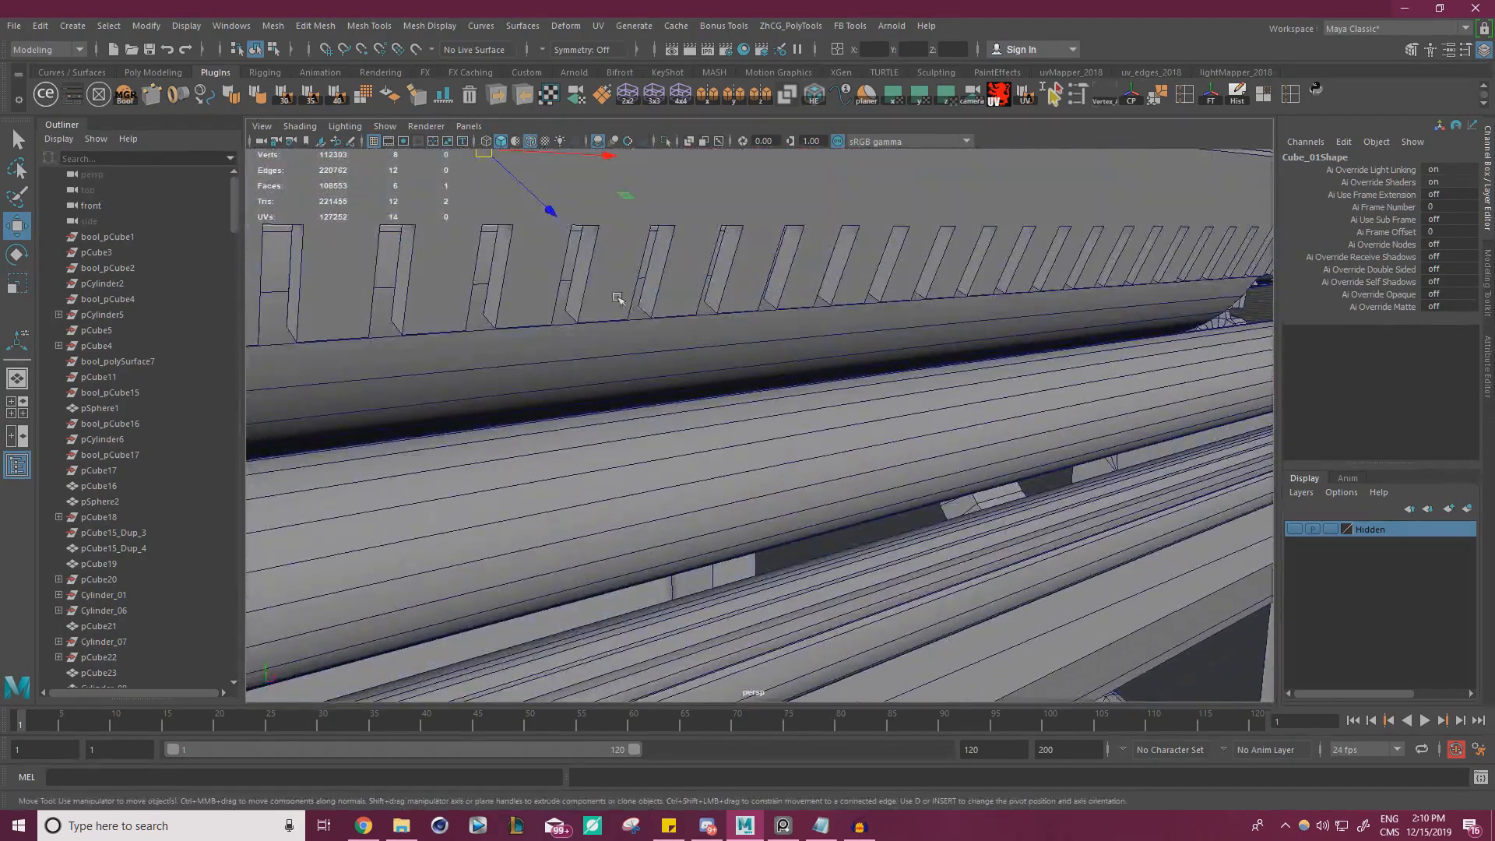
{"action": "left_click_drag", "start_coordinate": [557, 216], "coordinate": [483, 315]}
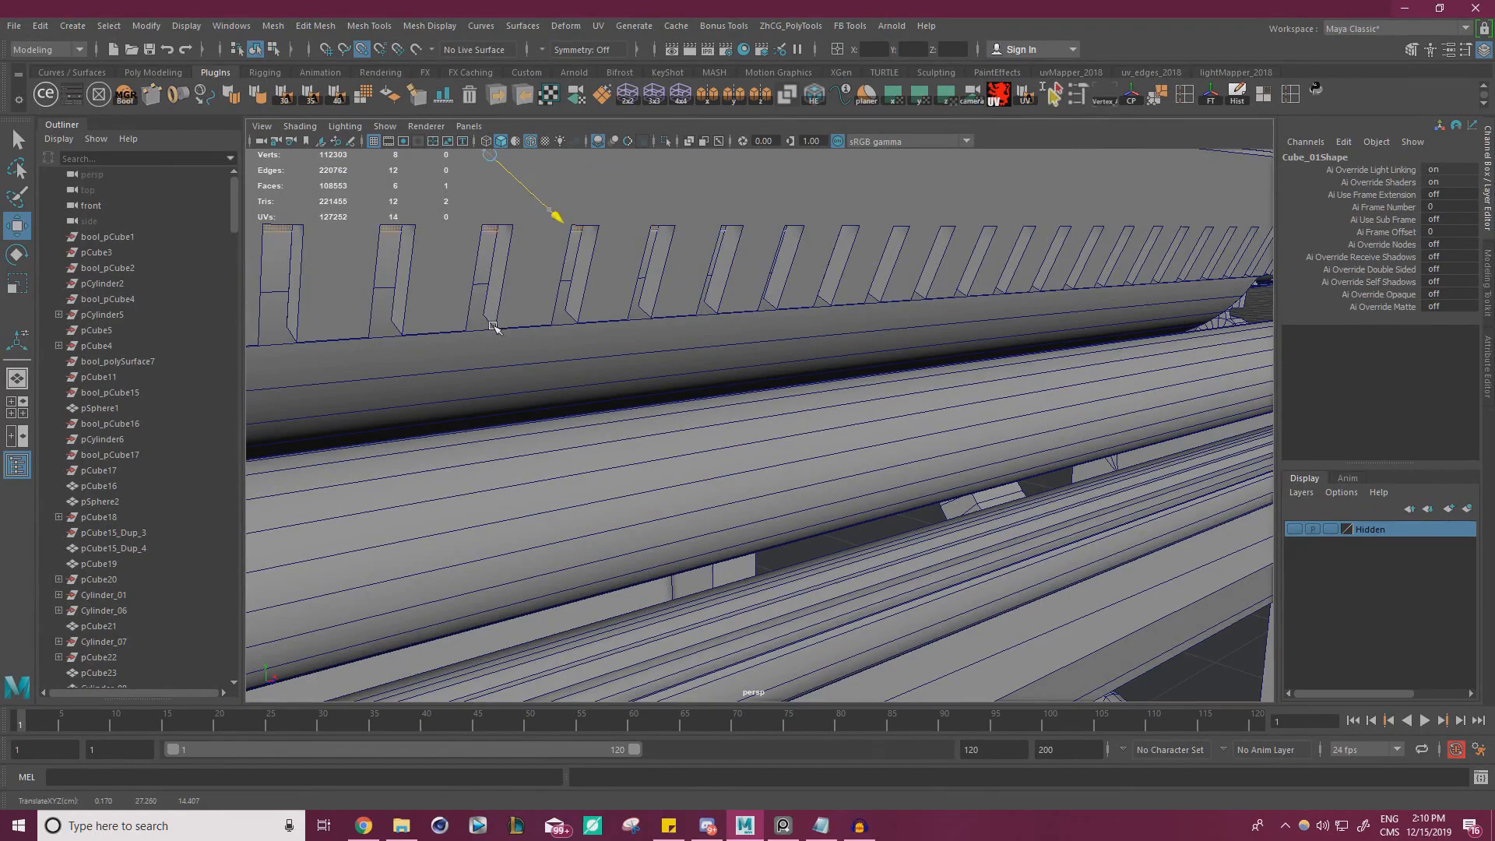
{"action": "right_click_drag", "start_coordinate": [488, 313], "coordinate": [421, 308], "text": "alt"}
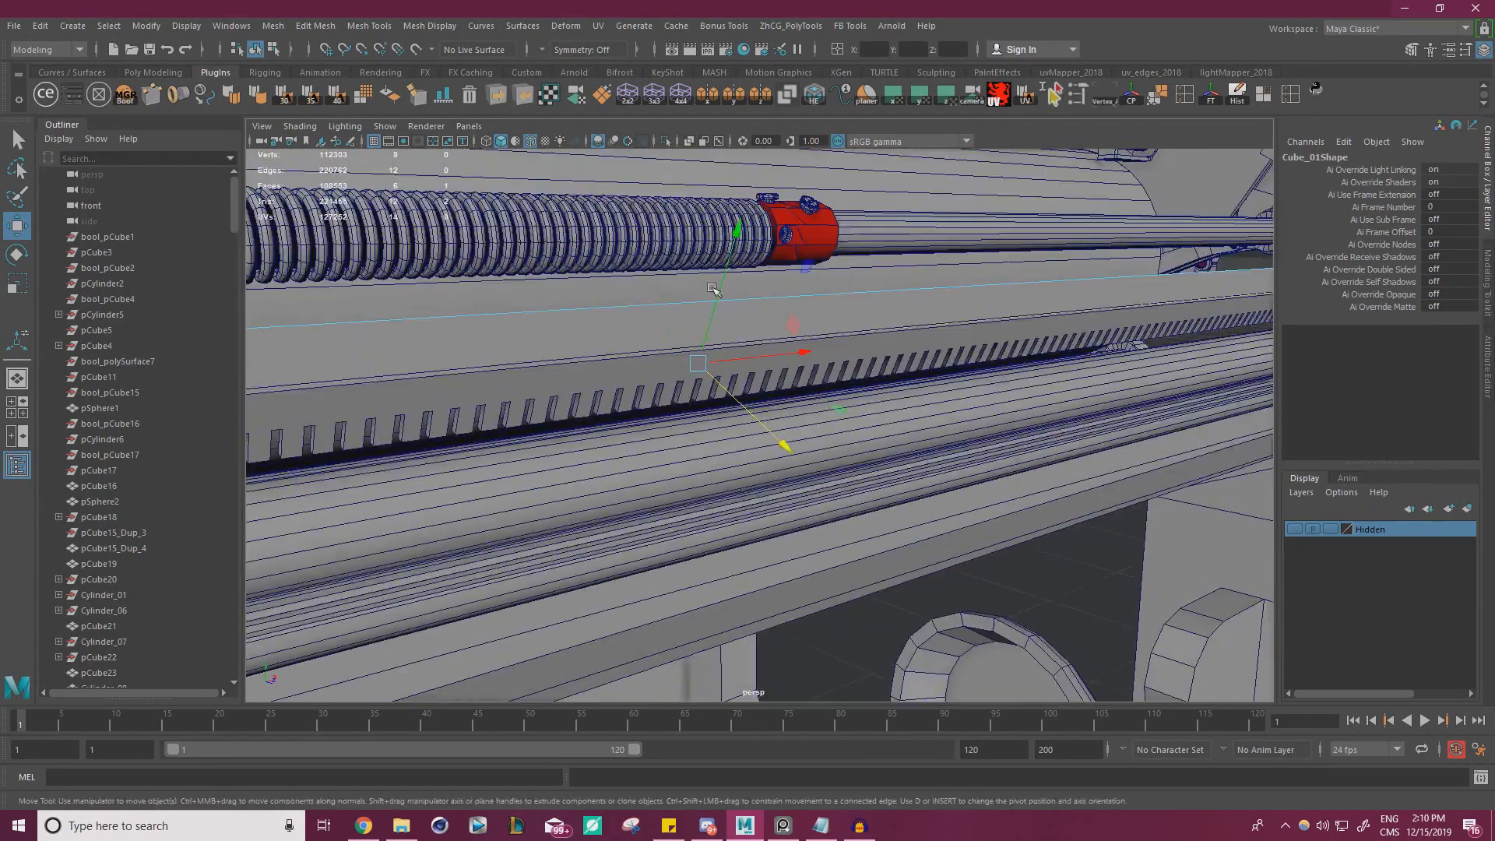
Check the sloped bar at the rail's end and undo the last face move
{"action": "left_click_drag", "start_coordinate": [421, 308], "coordinate": [919, 347], "text": "alt"}
{"action": "right_click_drag", "start_coordinate": [919, 347], "coordinate": [1123, 371], "text": "alt"}
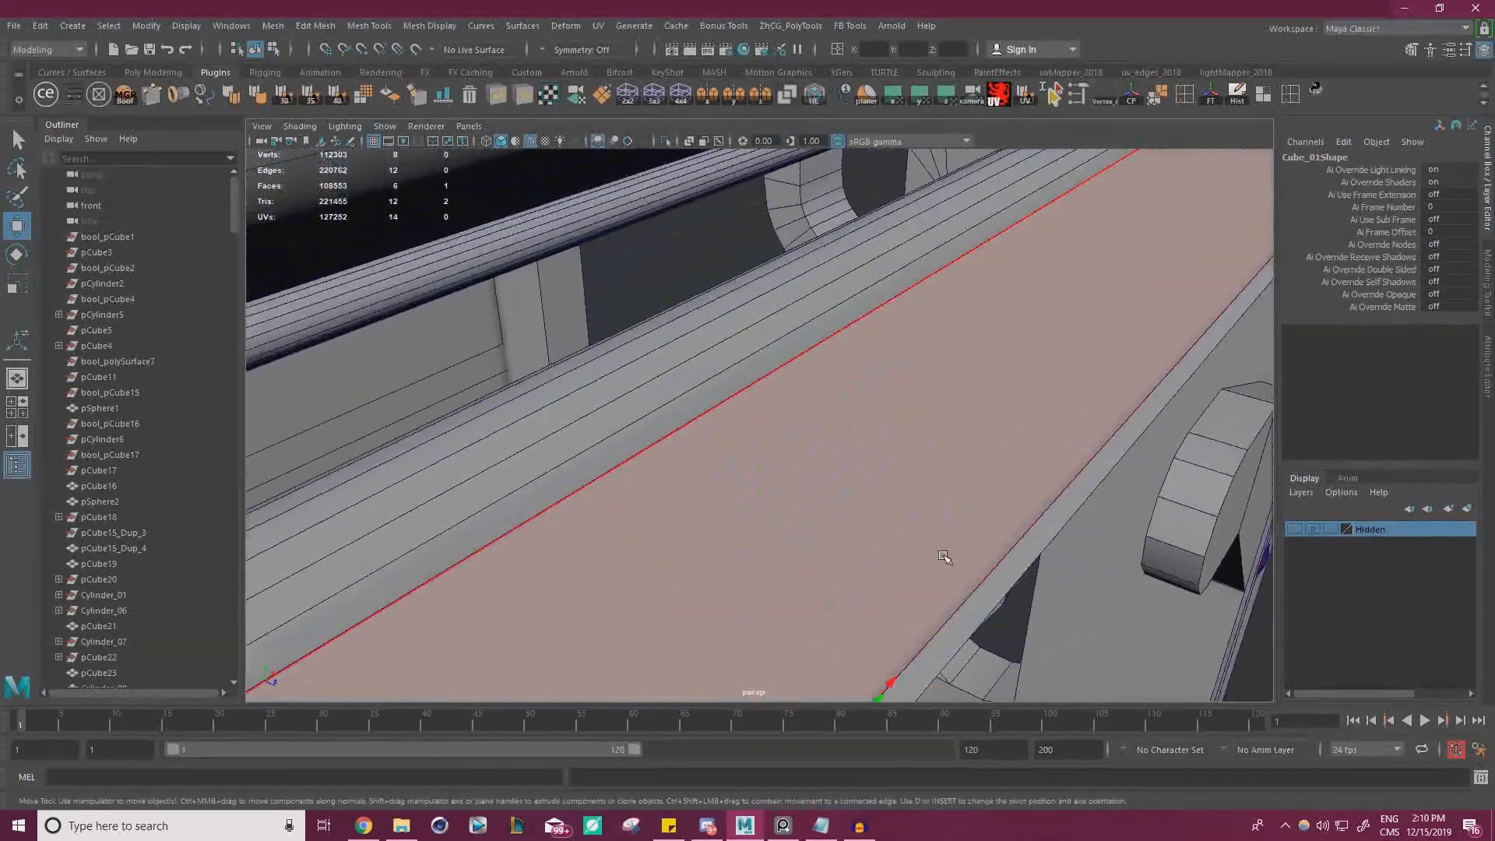
{"action": "right_click_drag", "start_coordinate": [1067, 524], "coordinate": [876, 475], "text": "alt"}
{"action": "left_click_drag", "start_coordinate": [876, 475], "coordinate": [746, 419], "text": "alt"}
{"action": "right_click_drag", "start_coordinate": [746, 419], "coordinate": [901, 399], "text": "alt"}
{"action": "key", "text": "ctrl+z"}
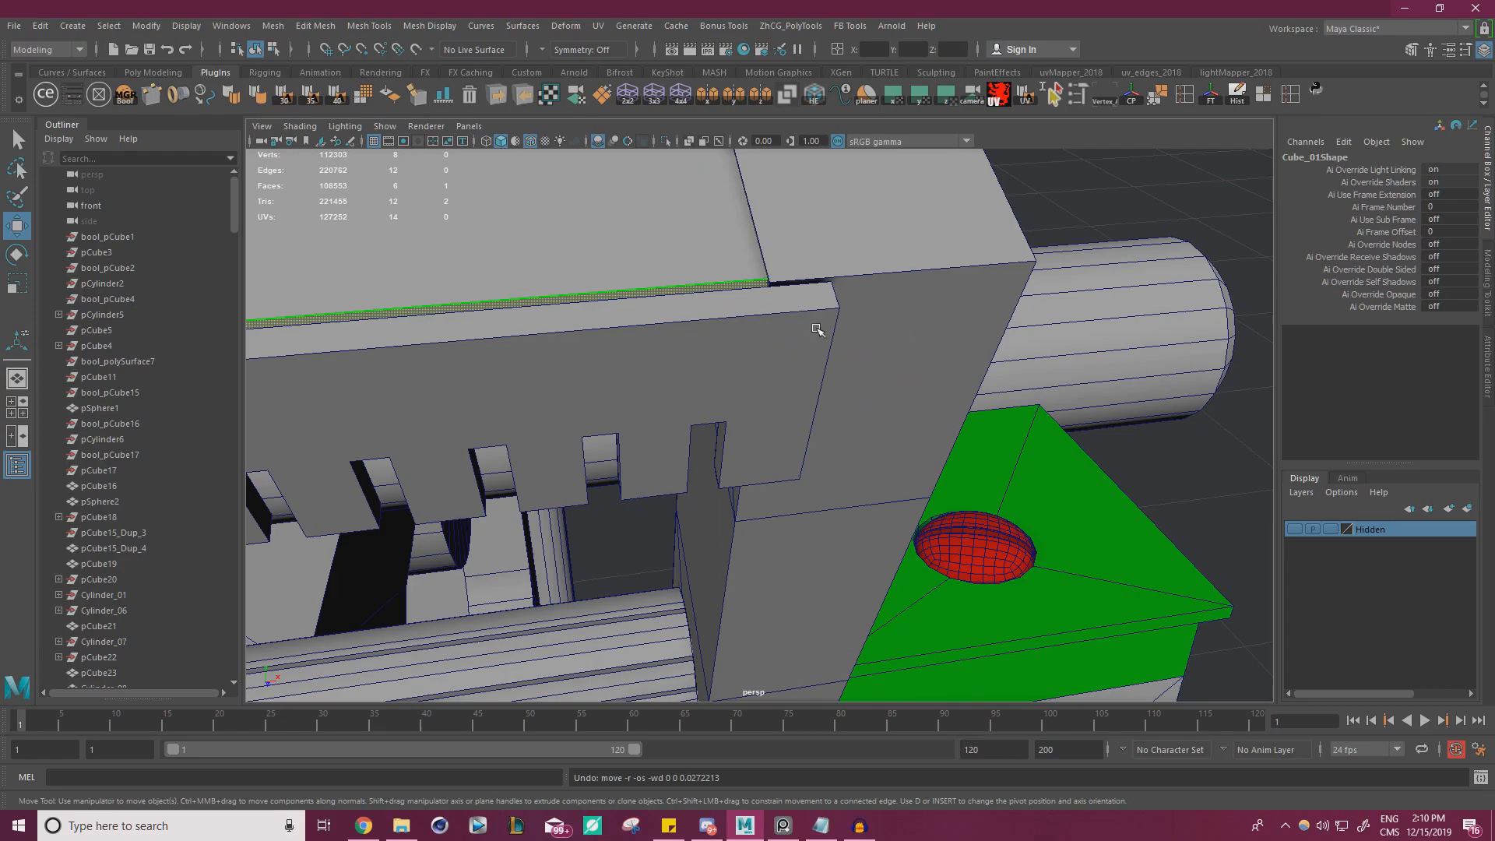
Duplicate the slotted plate and move the copy inward toward the typewriter body, to about Y 0.366 and Z -0.724
{"action": "right_click_drag", "start_coordinate": [818, 330], "coordinate": [662, 308], "text": "alt"}
{"action": "left_click_drag", "start_coordinate": [662, 308], "coordinate": [610, 366], "text": "alt"}
{"action": "left_click", "coordinate": [1025, 227]}
{"action": "left_click", "coordinate": [783, 320]}
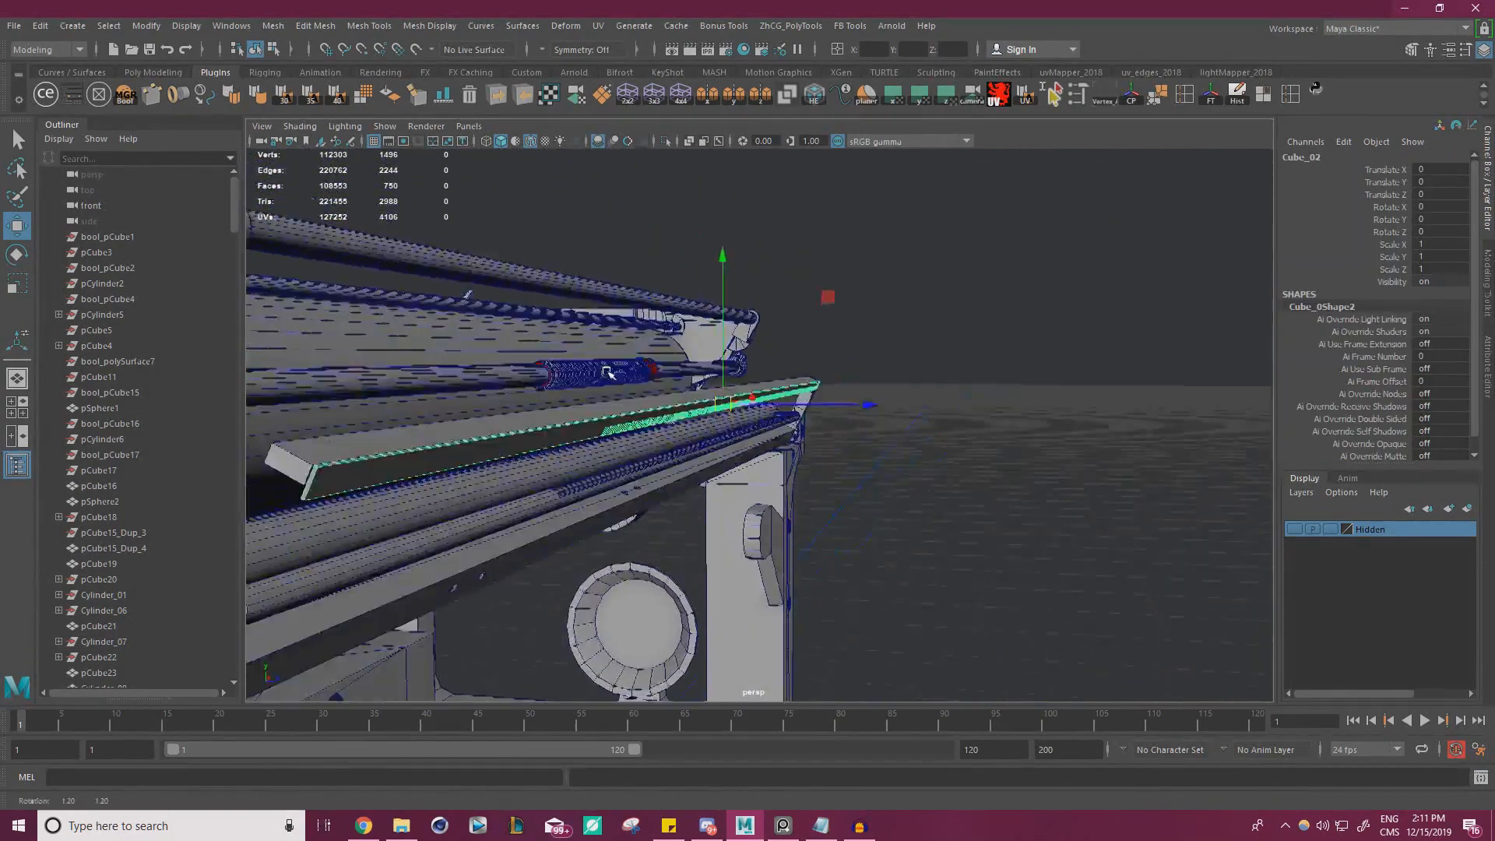
{"action": "right_click_drag", "start_coordinate": [611, 367], "coordinate": [978, 378], "text": "alt"}
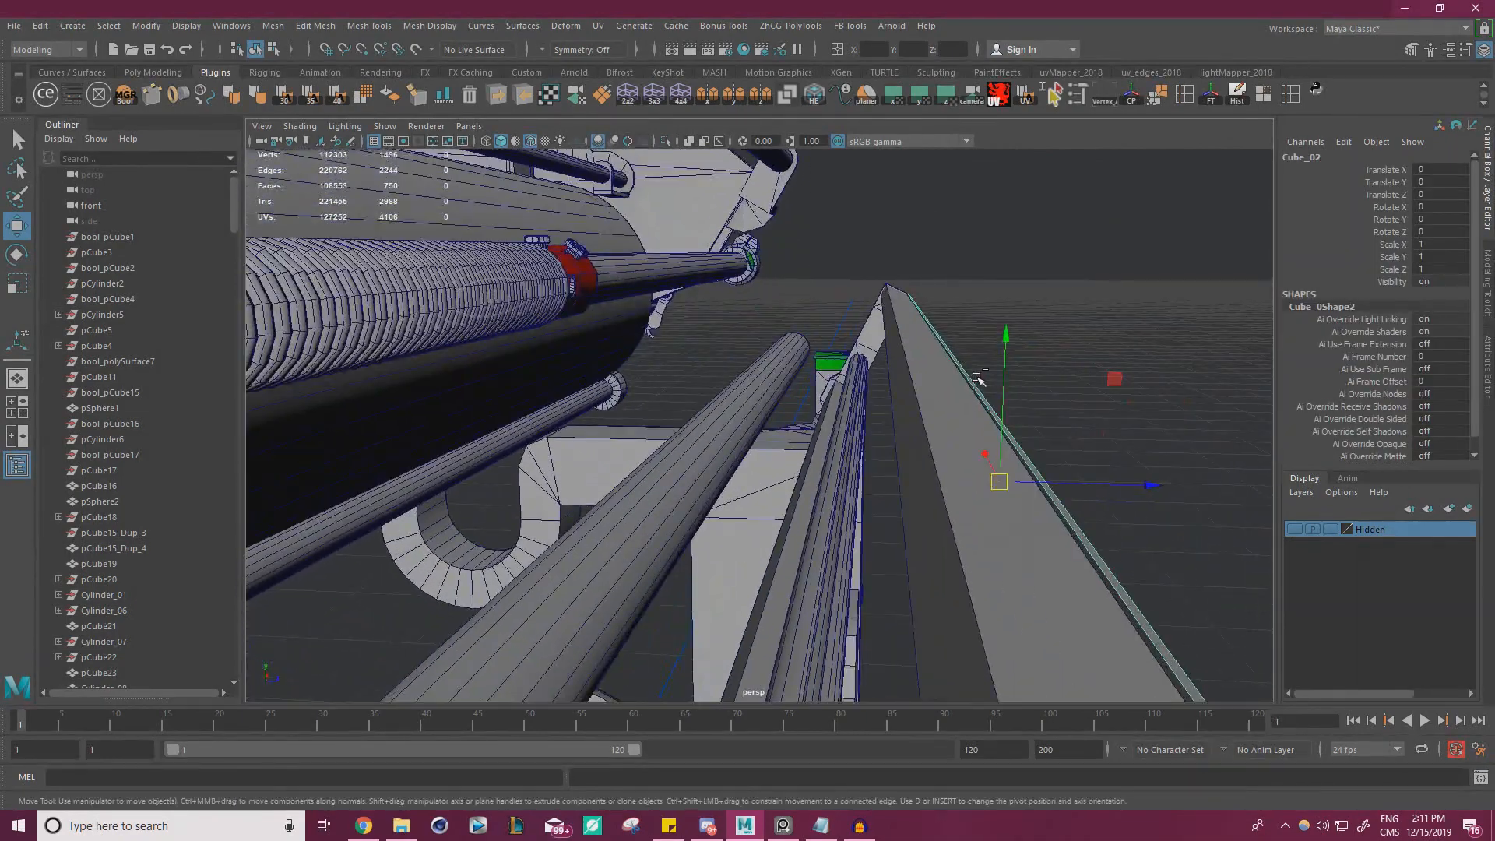
{"action": "middle_click_drag", "start_coordinate": [1114, 380], "coordinate": [1008, 327]}
{"action": "right_click_drag", "start_coordinate": [1008, 327], "coordinate": [940, 364], "text": "alt"}
{"action": "middle_click_drag", "start_coordinate": [952, 269], "coordinate": [955, 267]}
{"action": "right_click_drag", "start_coordinate": [956, 267], "coordinate": [891, 304], "text": "alt"}
{"action": "left_click_drag", "start_coordinate": [891, 304], "coordinate": [317, 198], "text": "alt"}
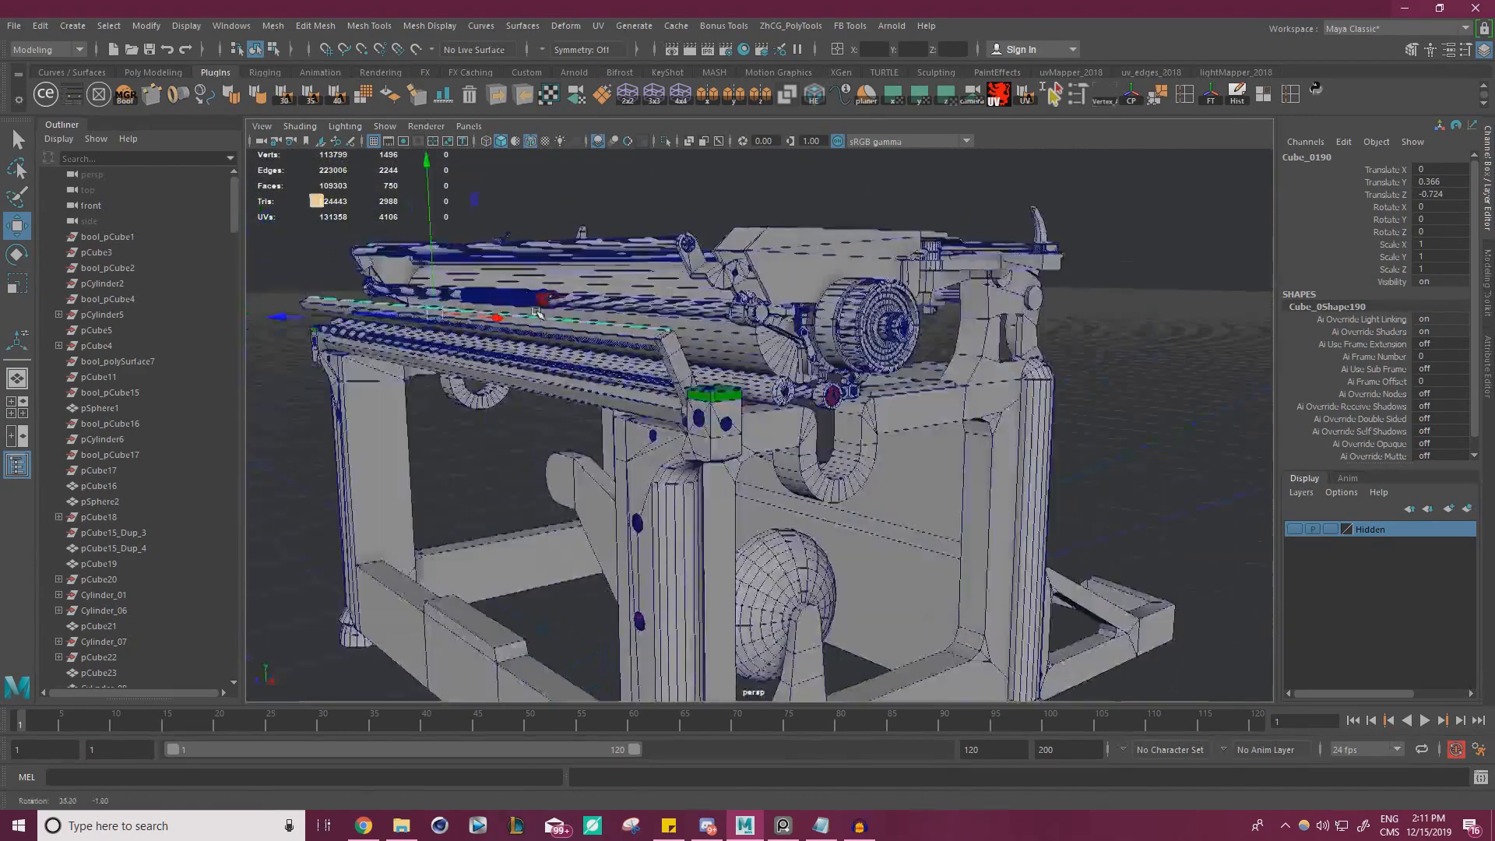
Refine the position of the copied slotted plate against the sloped bar, snapping its pivot to the plate's corner
{"action": "middle_click_drag", "start_coordinate": [317, 199], "coordinate": [721, 221], "text": "alt"}
{"action": "right_click_drag", "start_coordinate": [721, 221], "coordinate": [970, 408], "text": "alt"}
{"action": "left_click_drag", "start_coordinate": [970, 408], "coordinate": [1020, 405], "text": "alt"}
{"action": "right_click_drag", "start_coordinate": [1021, 405], "coordinate": [1070, 413], "text": "alt"}
{"action": "left_click_drag", "start_coordinate": [1070, 413], "coordinate": [987, 295], "text": "alt"}
{"action": "middle_click_drag", "start_coordinate": [925, 161], "coordinate": [927, 162]}
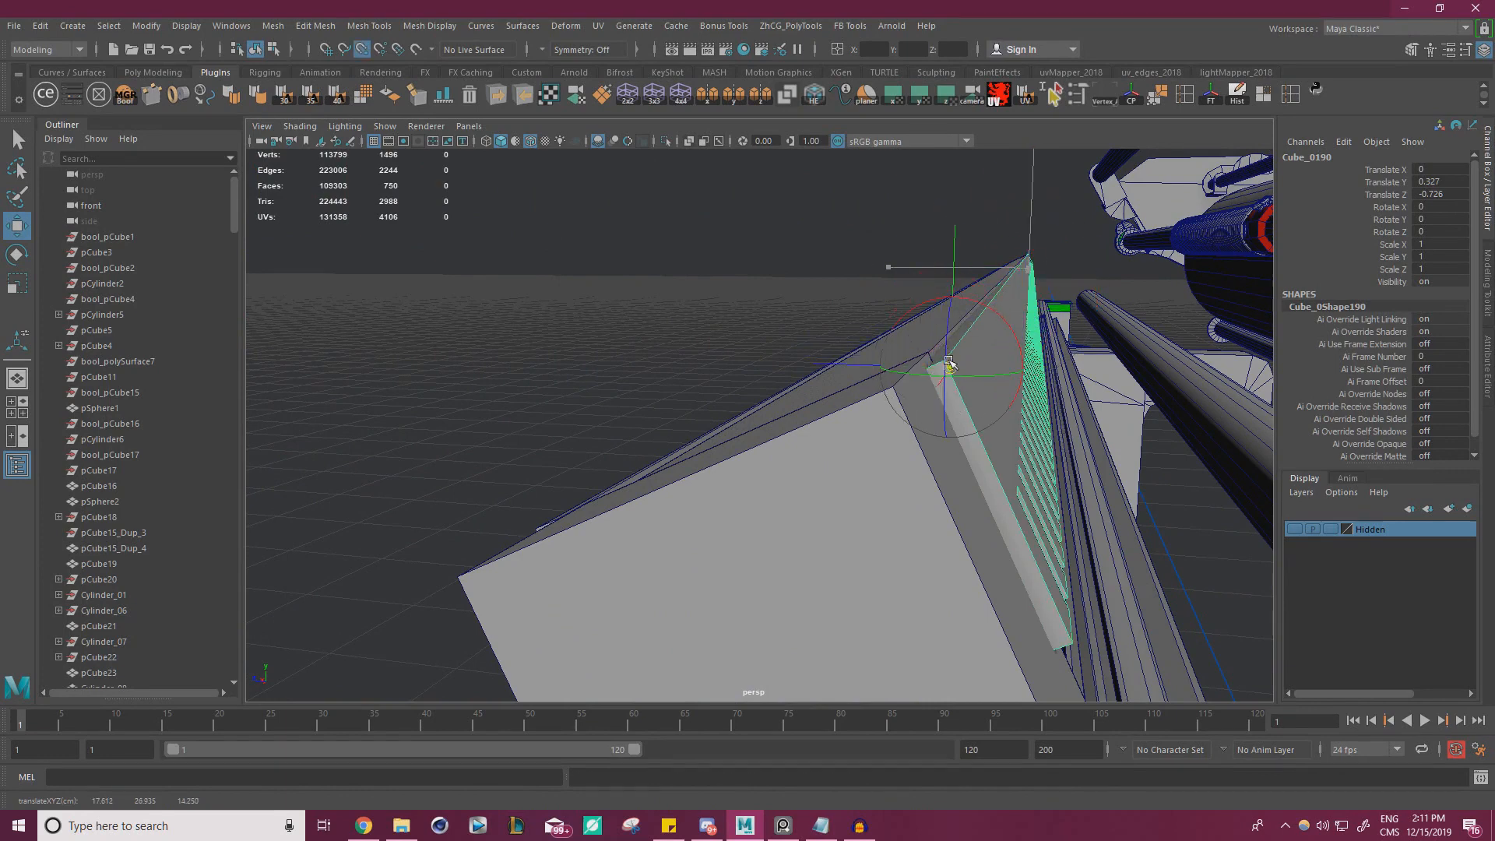
{"action": "right_click_drag", "start_coordinate": [946, 358], "coordinate": [974, 396], "text": "alt"}
{"action": "left_click_drag", "start_coordinate": [843, 334], "coordinate": [804, 343]}
{"action": "left_click", "coordinate": [946, 331]}
Examine the carriage rod's spring coil, the collar at one end and the bolted red sleeve at the other
{"action": "left_click_drag", "start_coordinate": [946, 331], "coordinate": [567, 375], "text": "alt"}
{"action": "scroll", "coordinate": [567, 375], "scroll_direction": "down", "scroll_amount": 3}
{"action": "middle_click_drag", "start_coordinate": [567, 374], "coordinate": [840, 349], "text": "alt"}
{"action": "mouse_move", "coordinate": [840, 349]}
{"action": "left_mouse_down", "text": "alt"}
{"action": "mouse_move", "coordinate": [830, 374]}
{"action": "mouse_move", "coordinate": [849, 360]}
{"action": "left_mouse_up", "text": "alt"}
{"action": "scroll", "coordinate": [849, 360], "scroll_direction": "up", "scroll_amount": 3}
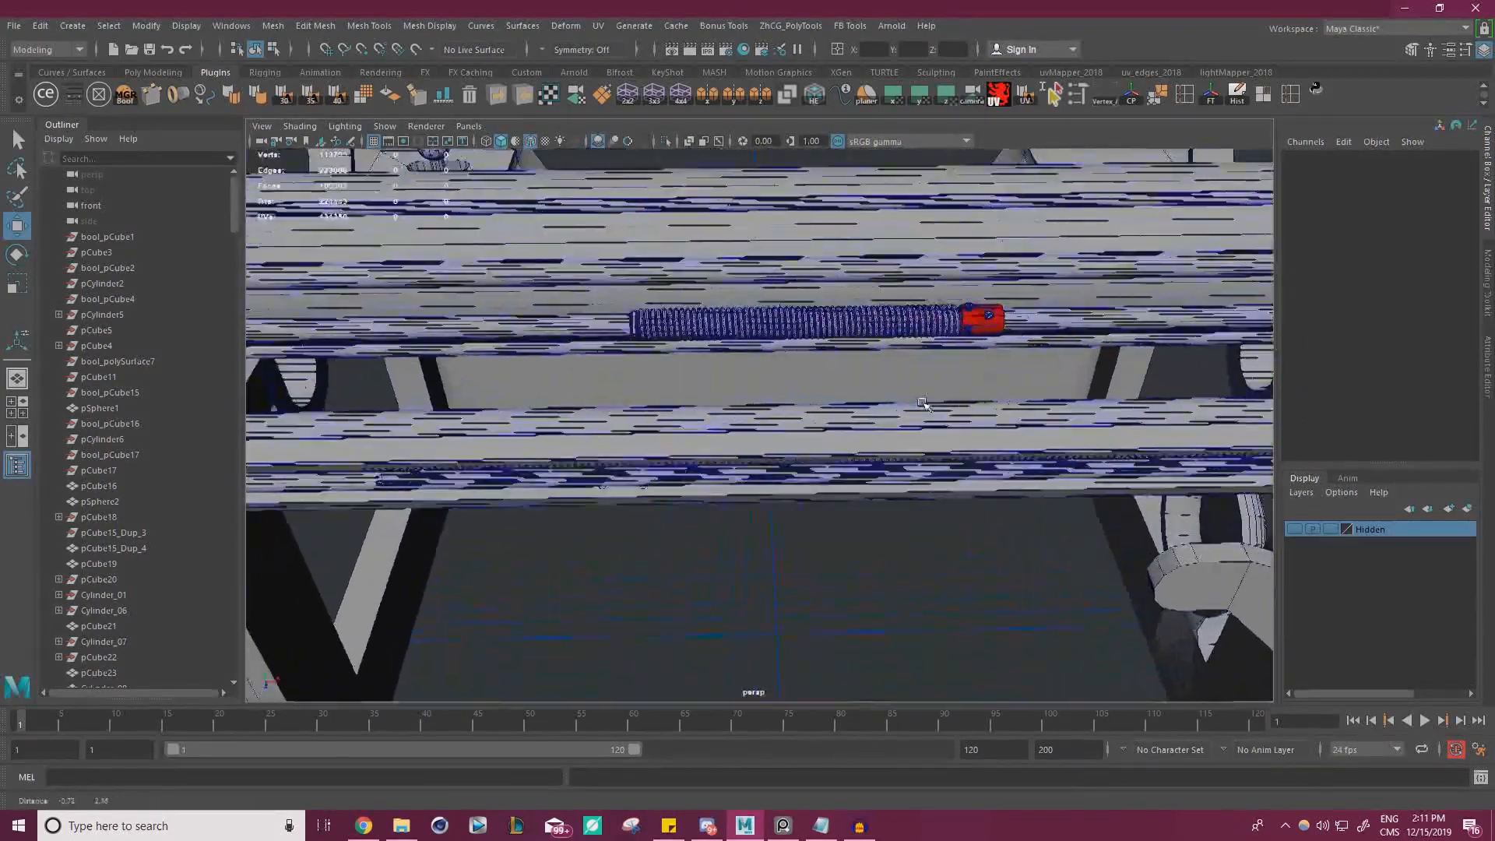
{"action": "left_click", "coordinate": [833, 335]}
{"action": "scroll", "coordinate": [630, 393], "scroll_direction": "up", "scroll_amount": 2}
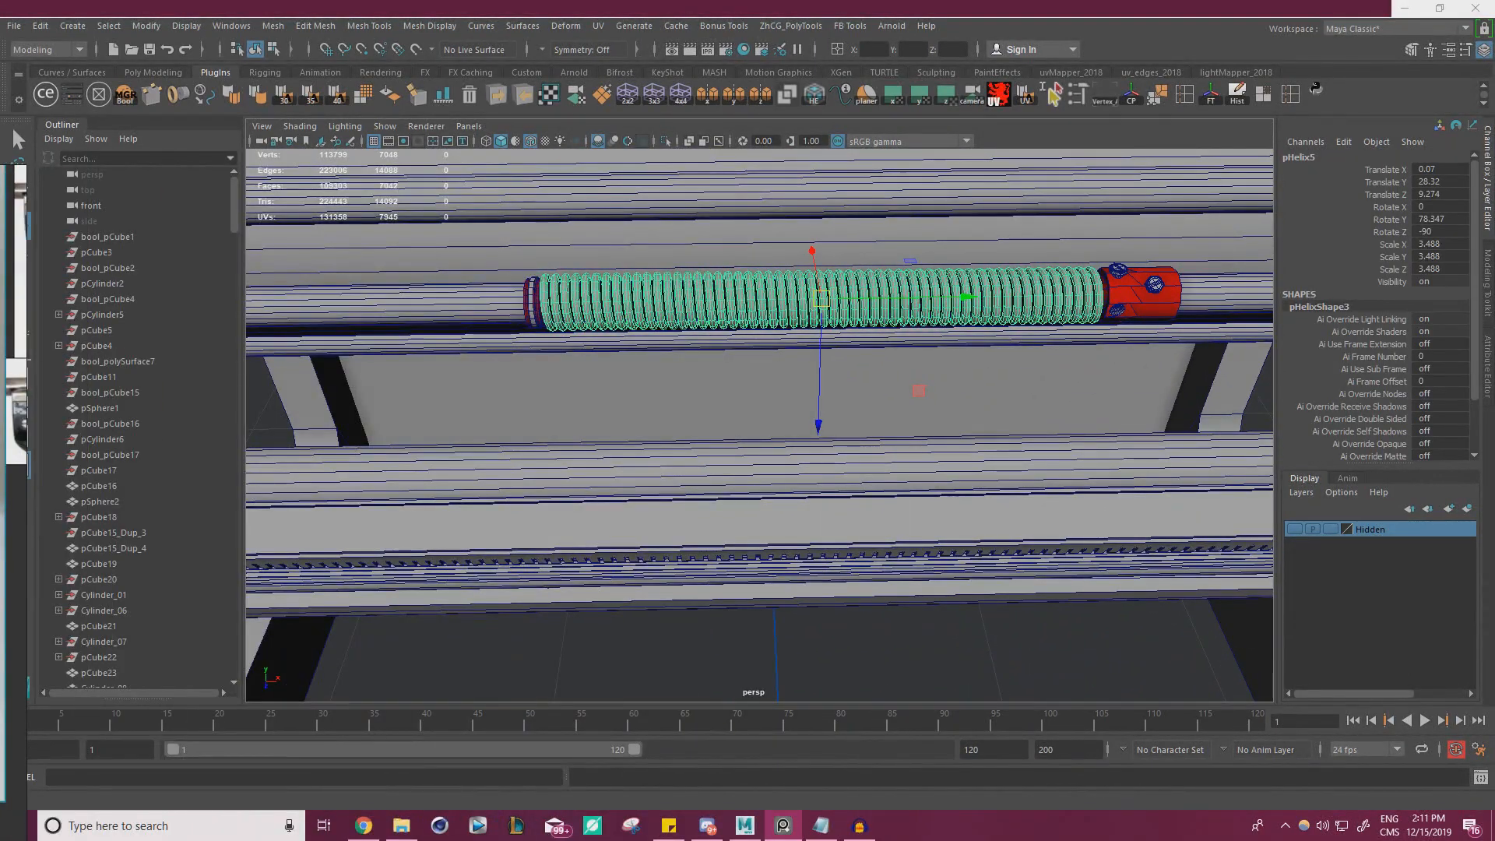
{"action": "scroll", "coordinate": [784, 300], "scroll_direction": "up", "scroll_amount": 5}
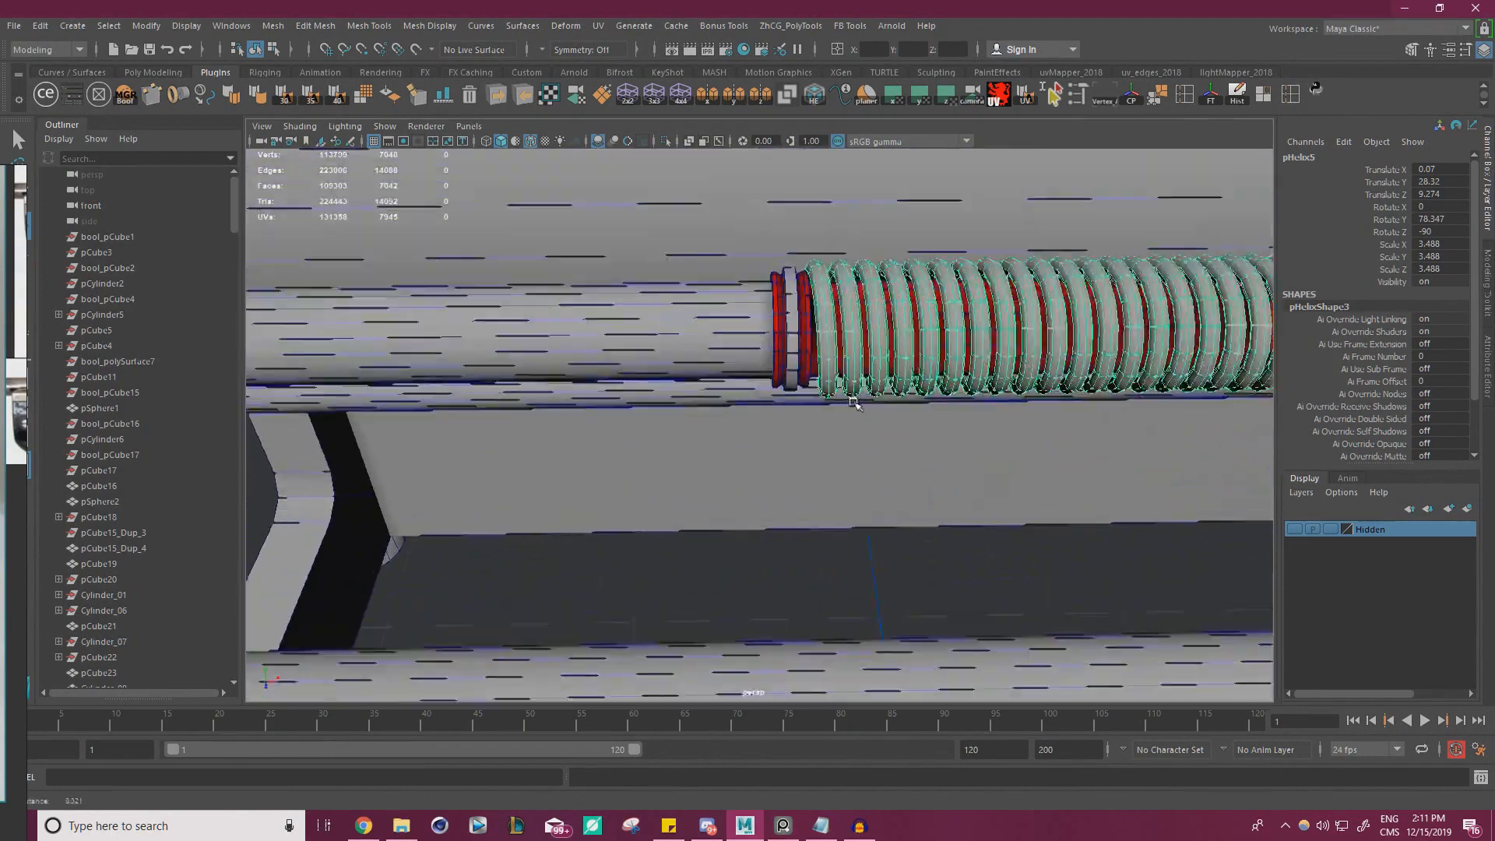
{"action": "left_click", "coordinate": [787, 296]}
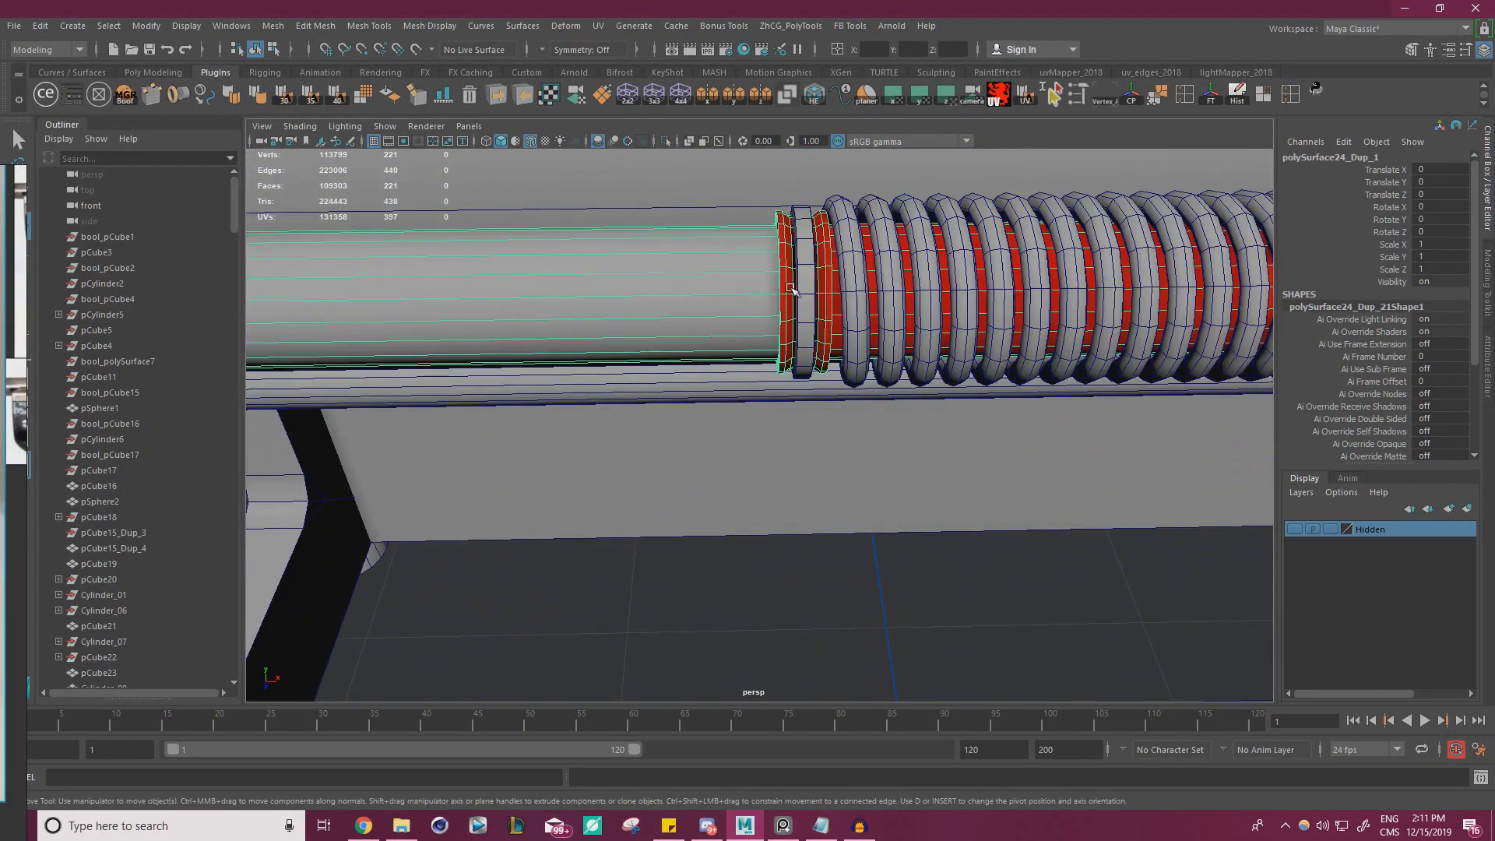
{"action": "scroll", "coordinate": [808, 289], "scroll_direction": "down", "scroll_amount": 4}
{"action": "middle_click_drag", "start_coordinate": [774, 283], "coordinate": [485, 284], "text": "alt"}
{"action": "left_click", "coordinate": [770, 264]}
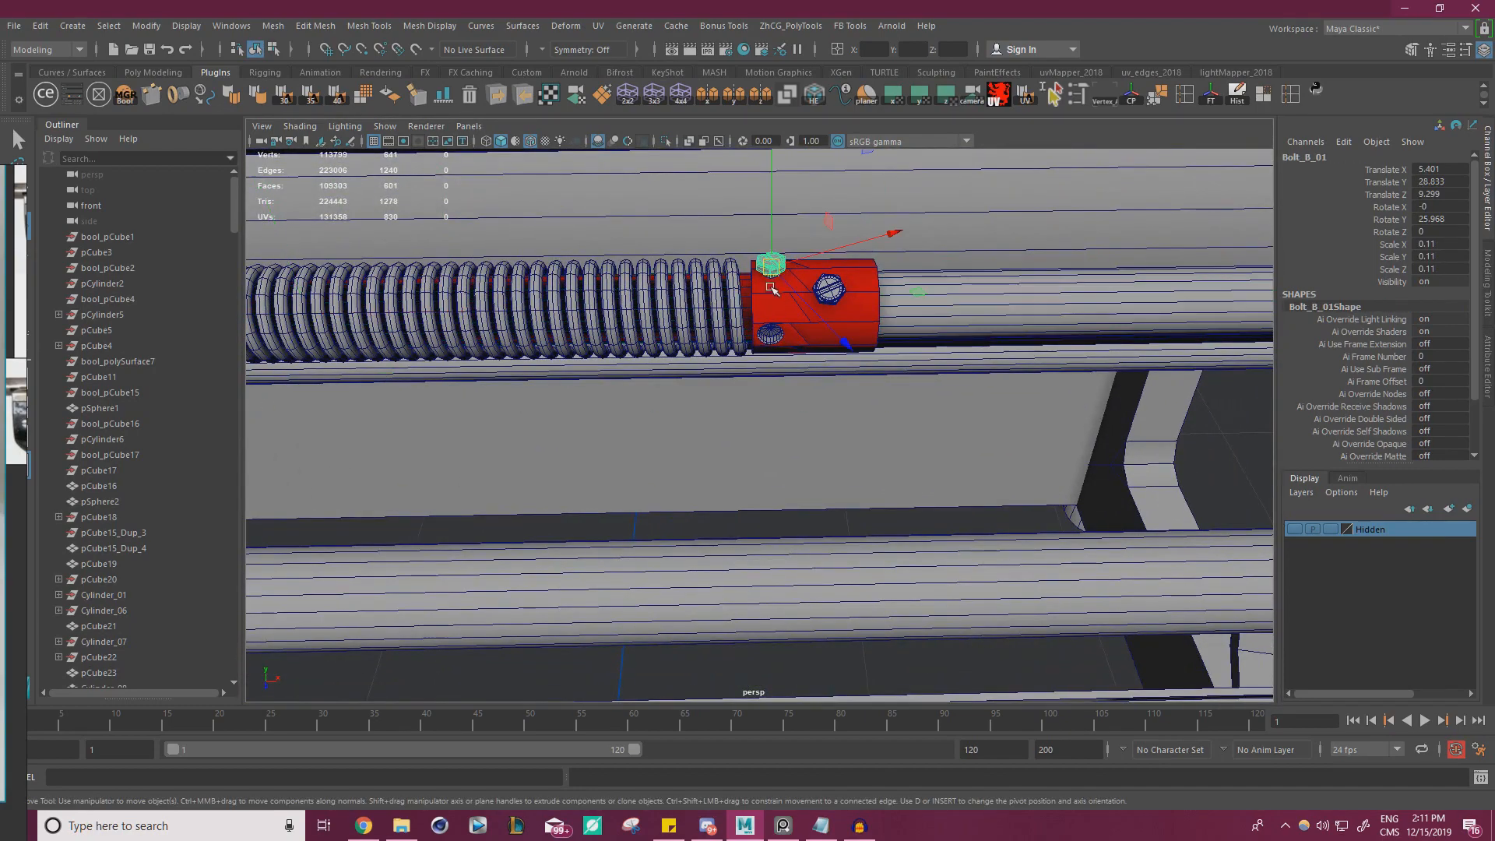
Add the red sleeve's other bolts to the selection and set the Move tool's axis orientation to World
{"action": "left_click", "coordinate": [773, 334], "text": "shift"}
{"action": "left_click", "coordinate": [827, 290], "text": "shift"}
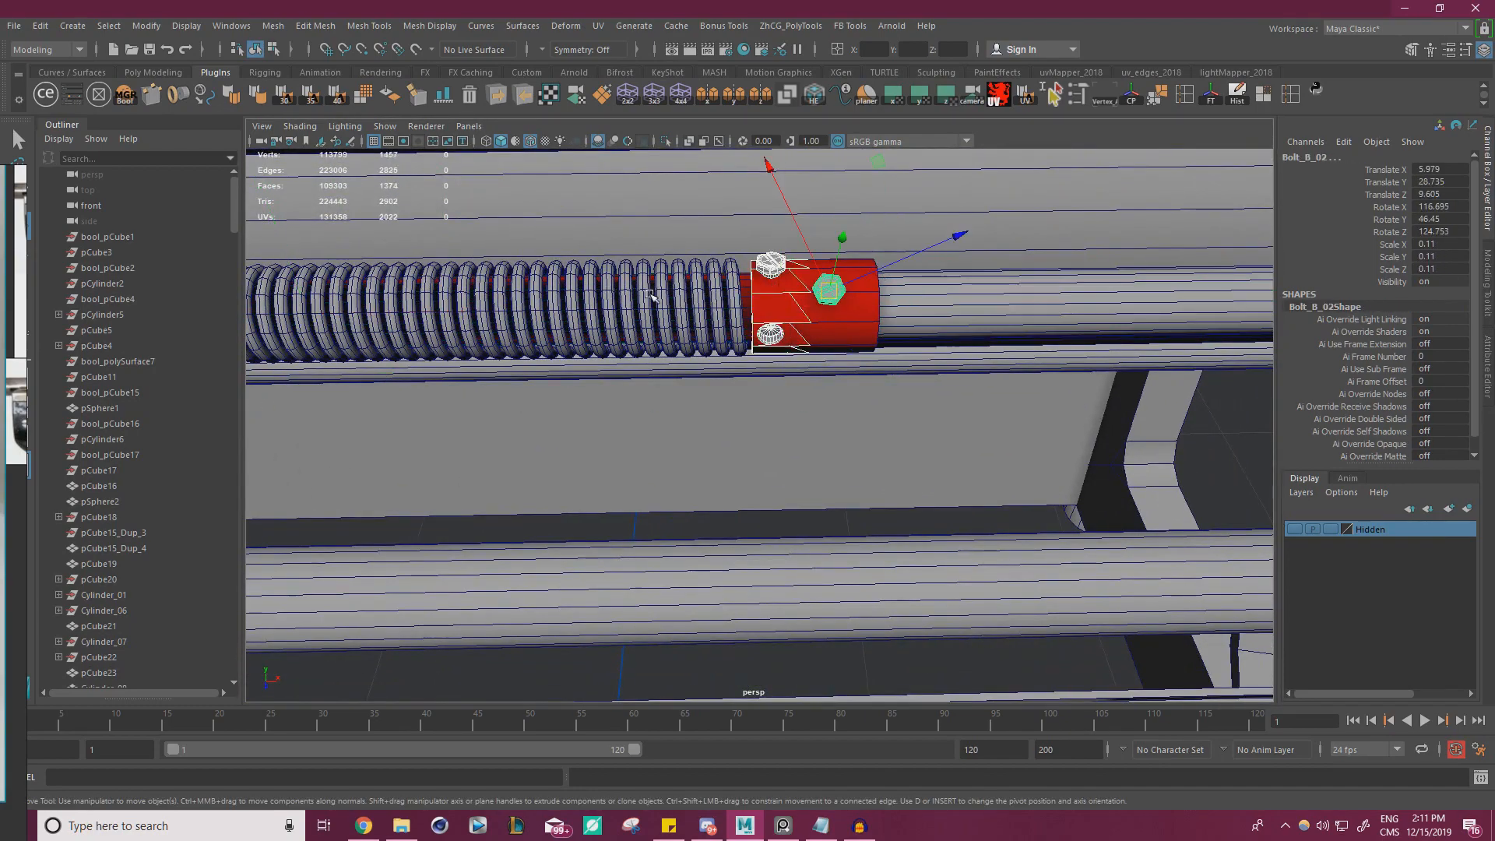
{"action": "right_click_drag", "start_coordinate": [17, 169], "coordinate": [0, 169]}
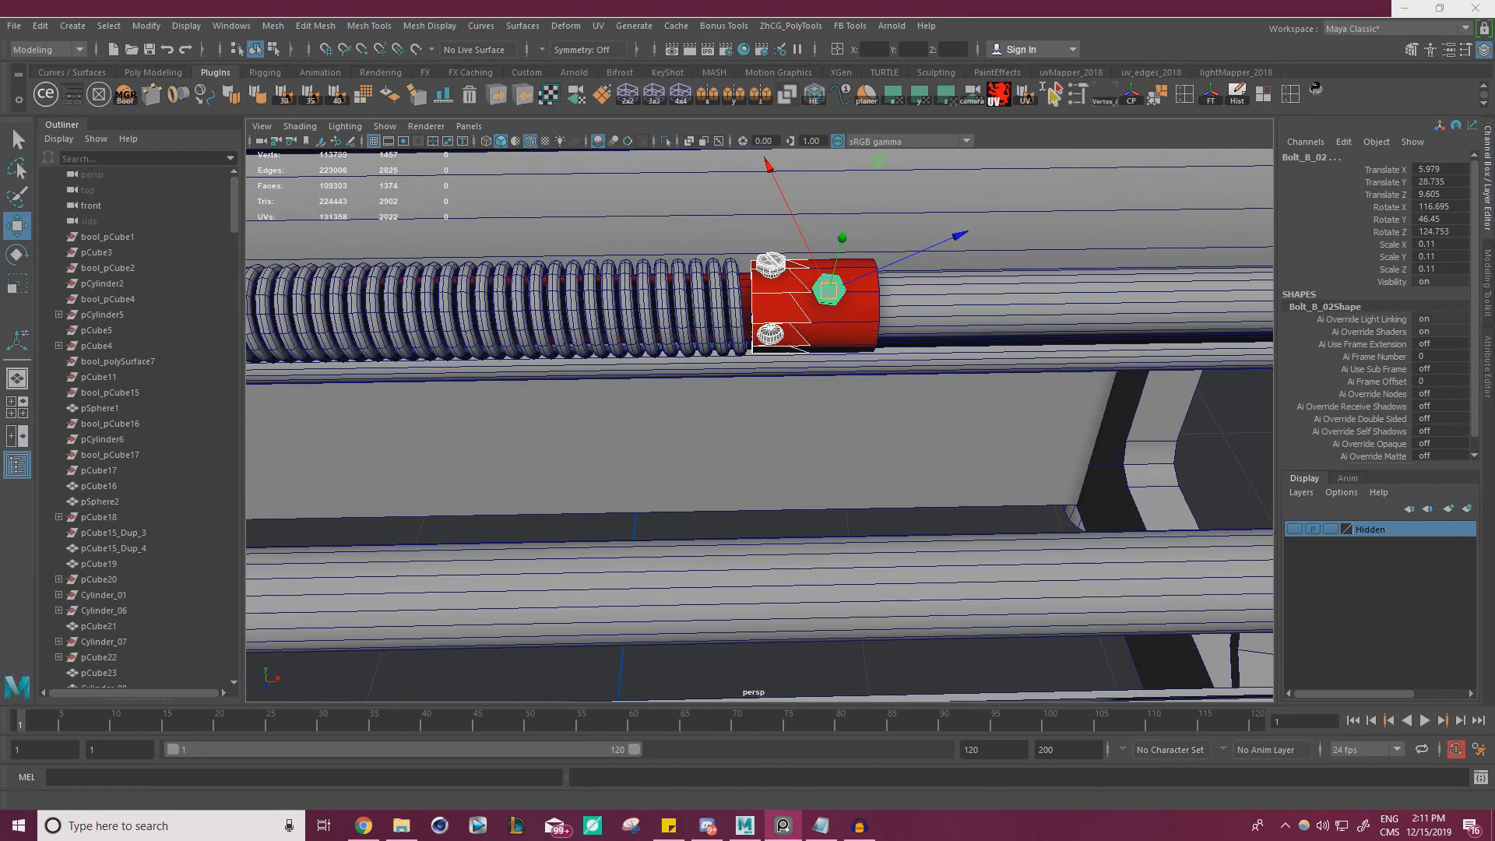
{"action": "double_click", "coordinate": [17, 232]}
{"action": "left_click", "coordinate": [321, 213]}
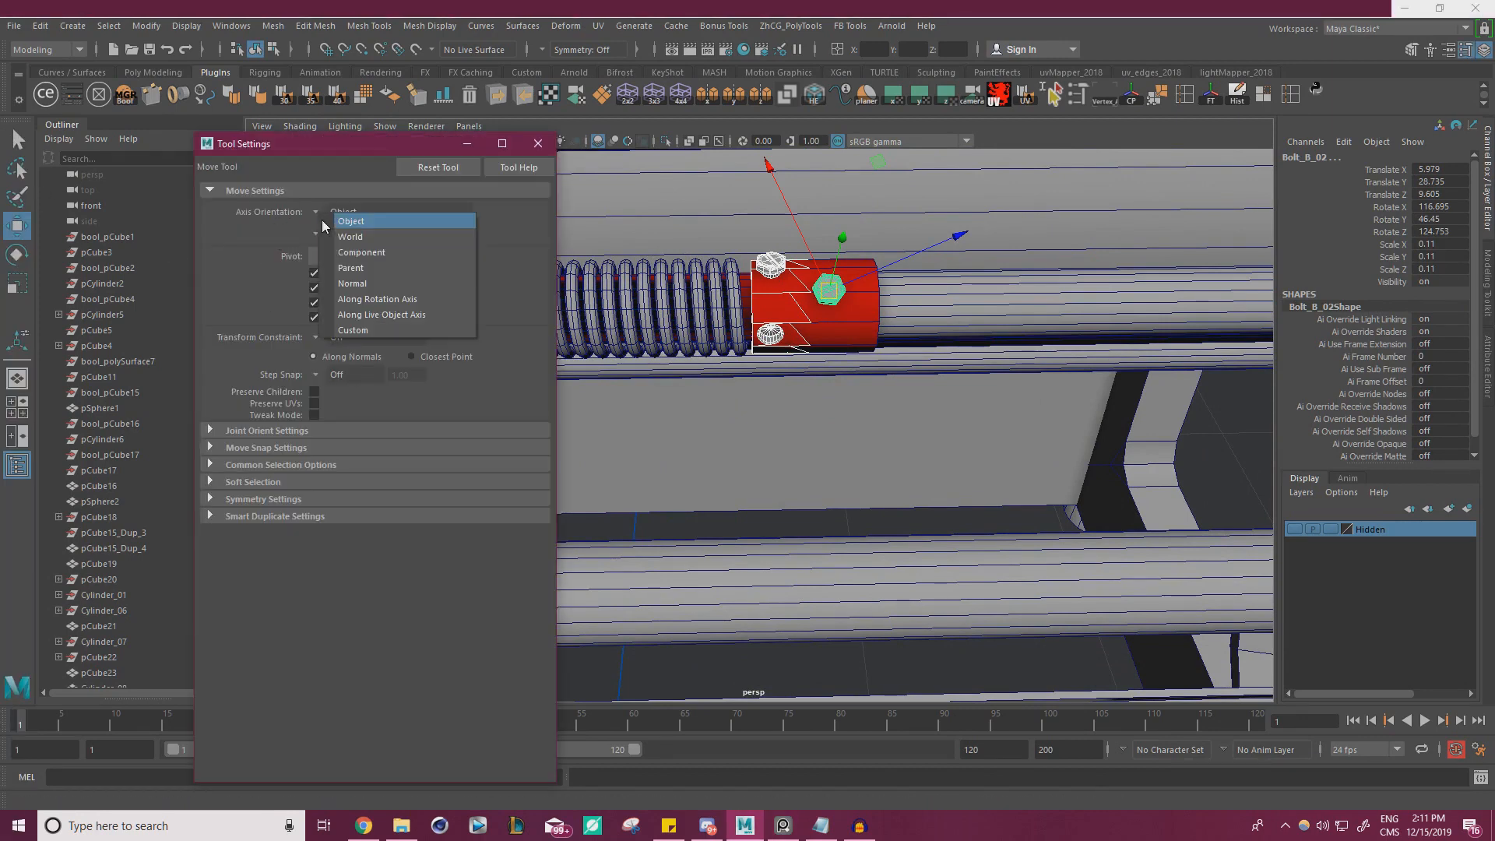
{"action": "left_click", "coordinate": [364, 233]}
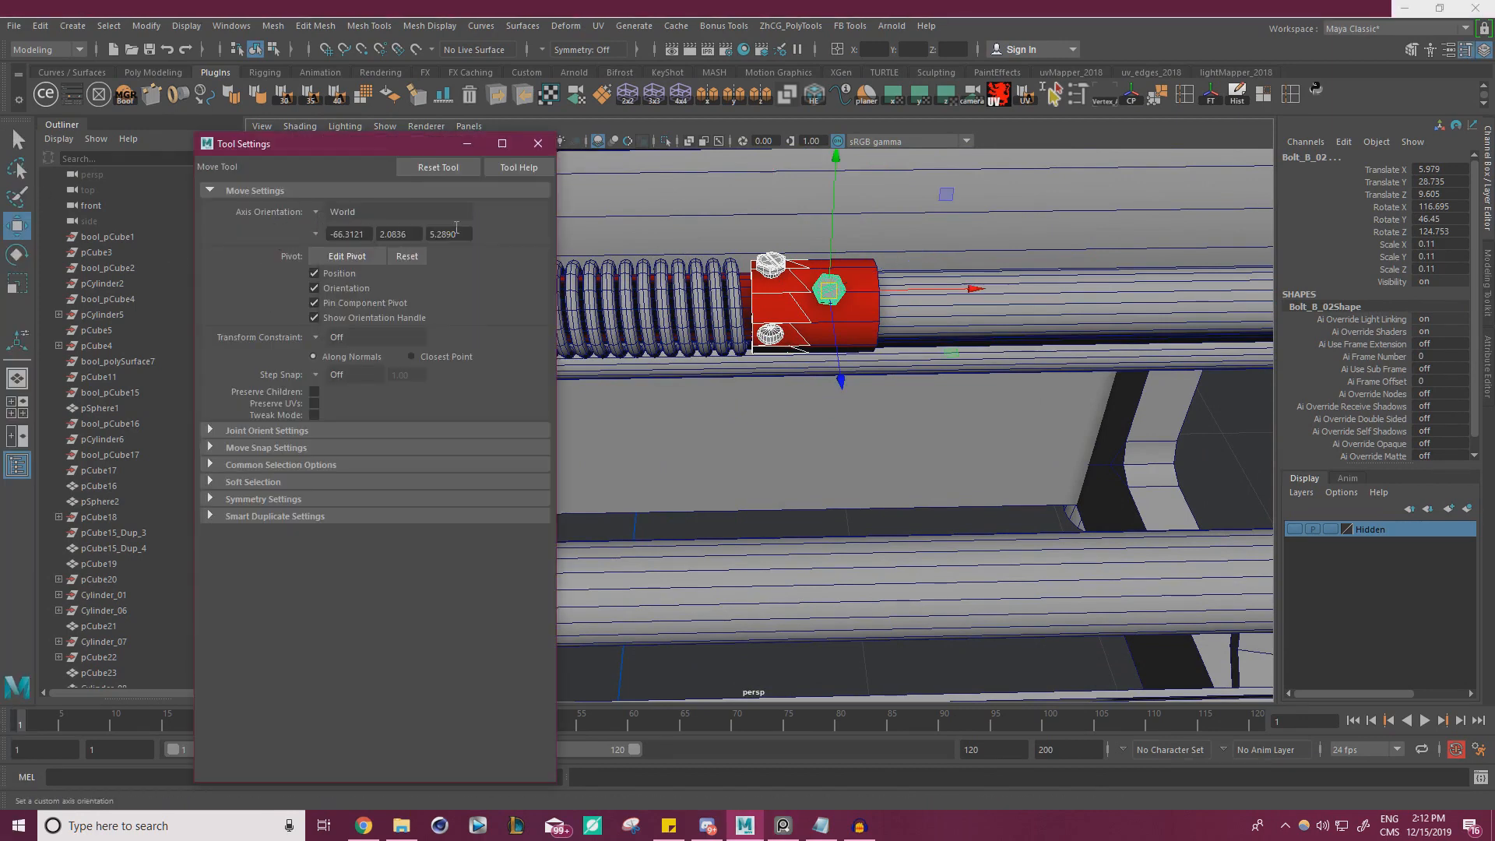
{"action": "left_click", "coordinate": [538, 143]}
Add the spring coil and red sleeve to the bolt selection and slide the set along the rod to about X -6.5
{"action": "scroll", "coordinate": [857, 374], "scroll_direction": "down", "scroll_amount": 3}
{"action": "left_click", "coordinate": [956, 382]}
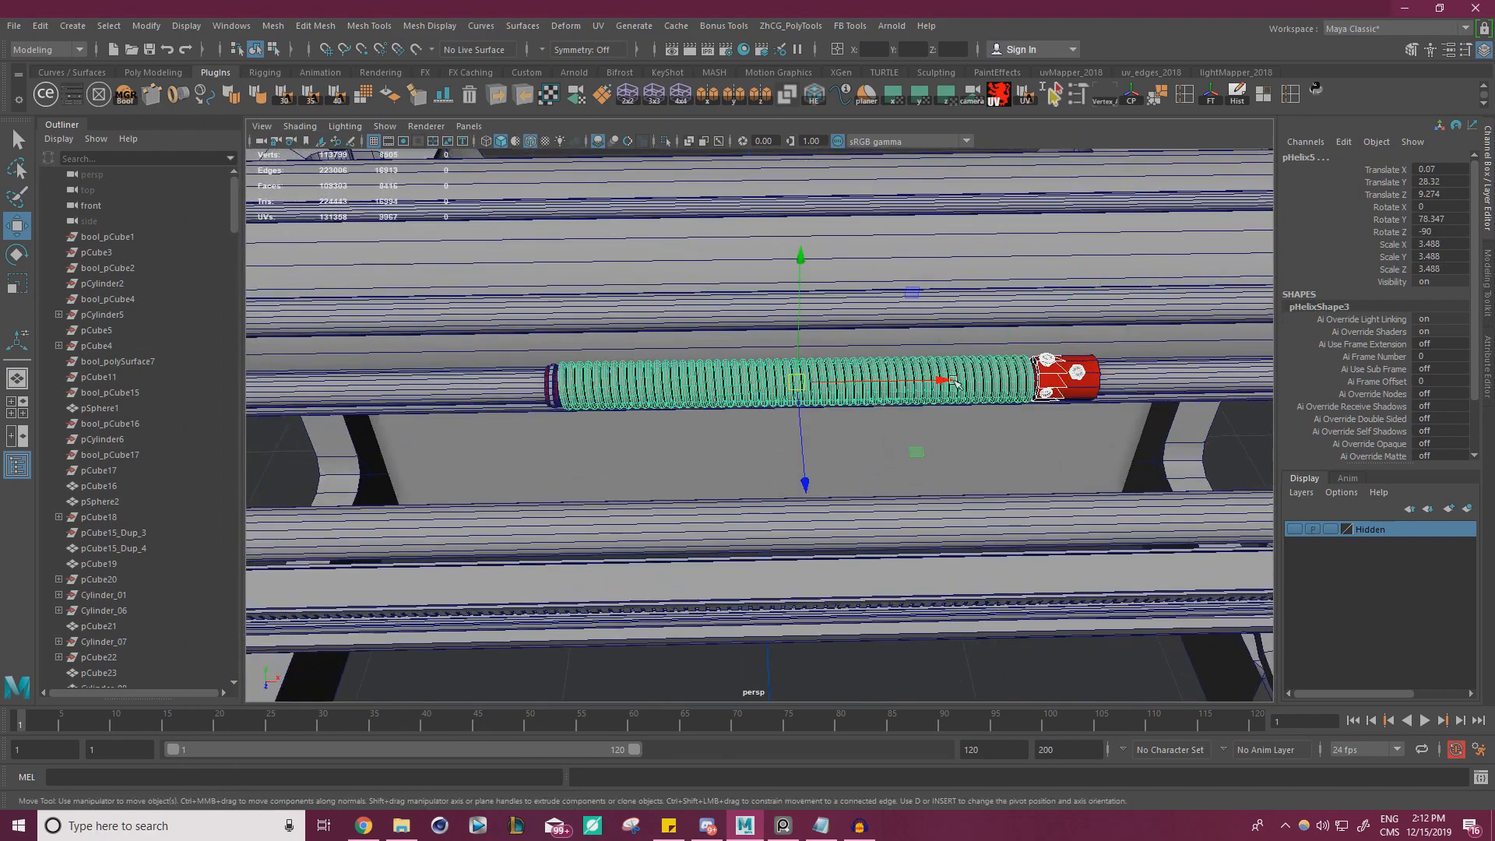
{"action": "left_click_drag", "start_coordinate": [935, 380], "coordinate": [709, 380]}
{"action": "key", "text": "ctrl+z"}
{"action": "left_click", "coordinate": [1085, 383]}
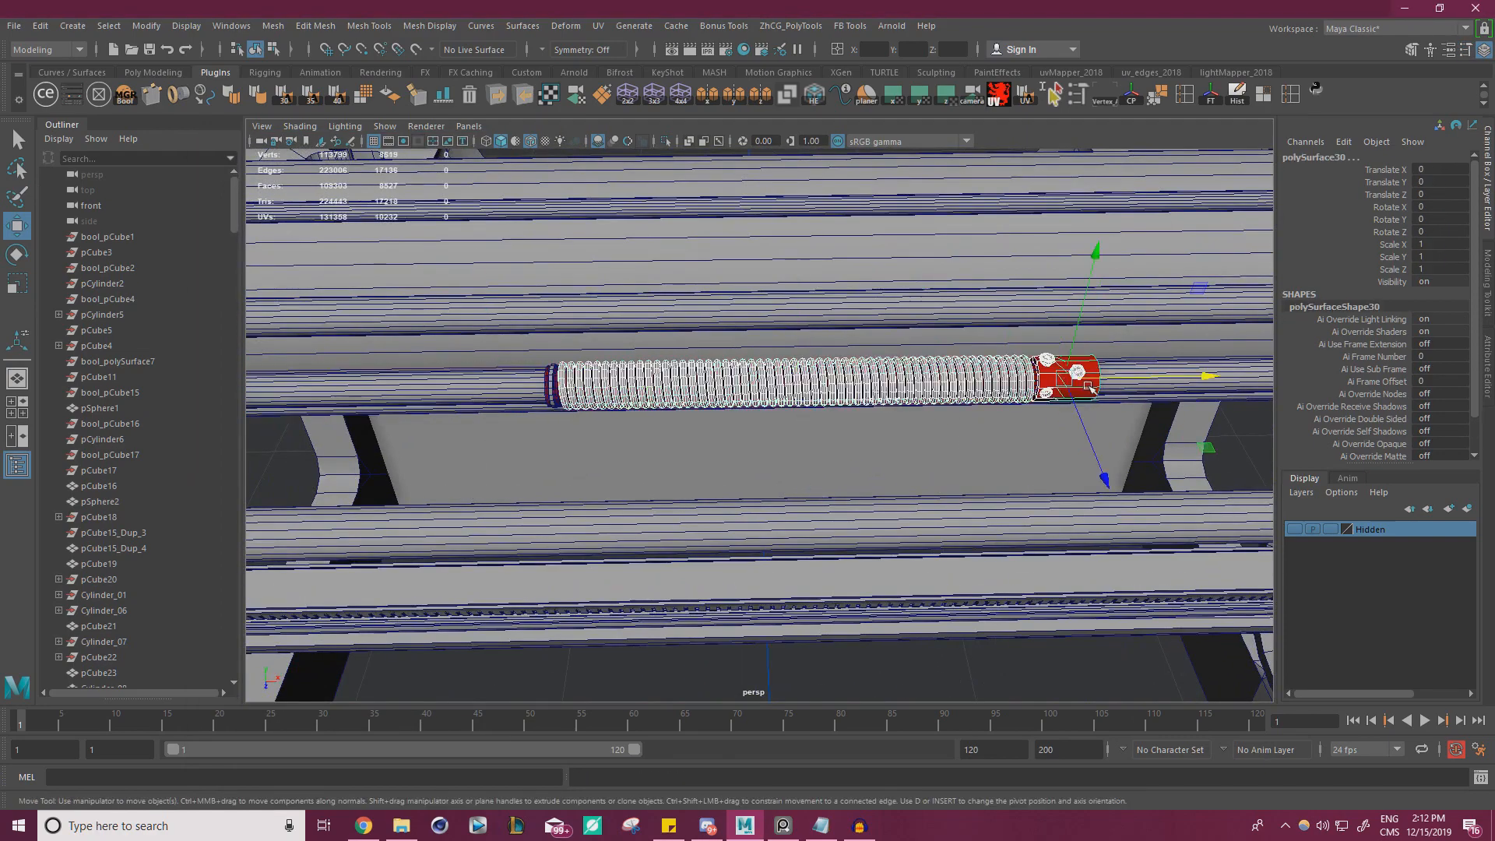
{"action": "left_click_drag", "start_coordinate": [1160, 378], "coordinate": [942, 391]}
Try the spring assembly at other positions along the rod and settle it at about X -6.68
{"action": "scroll", "coordinate": [904, 384], "scroll_direction": "down", "scroll_amount": 5}
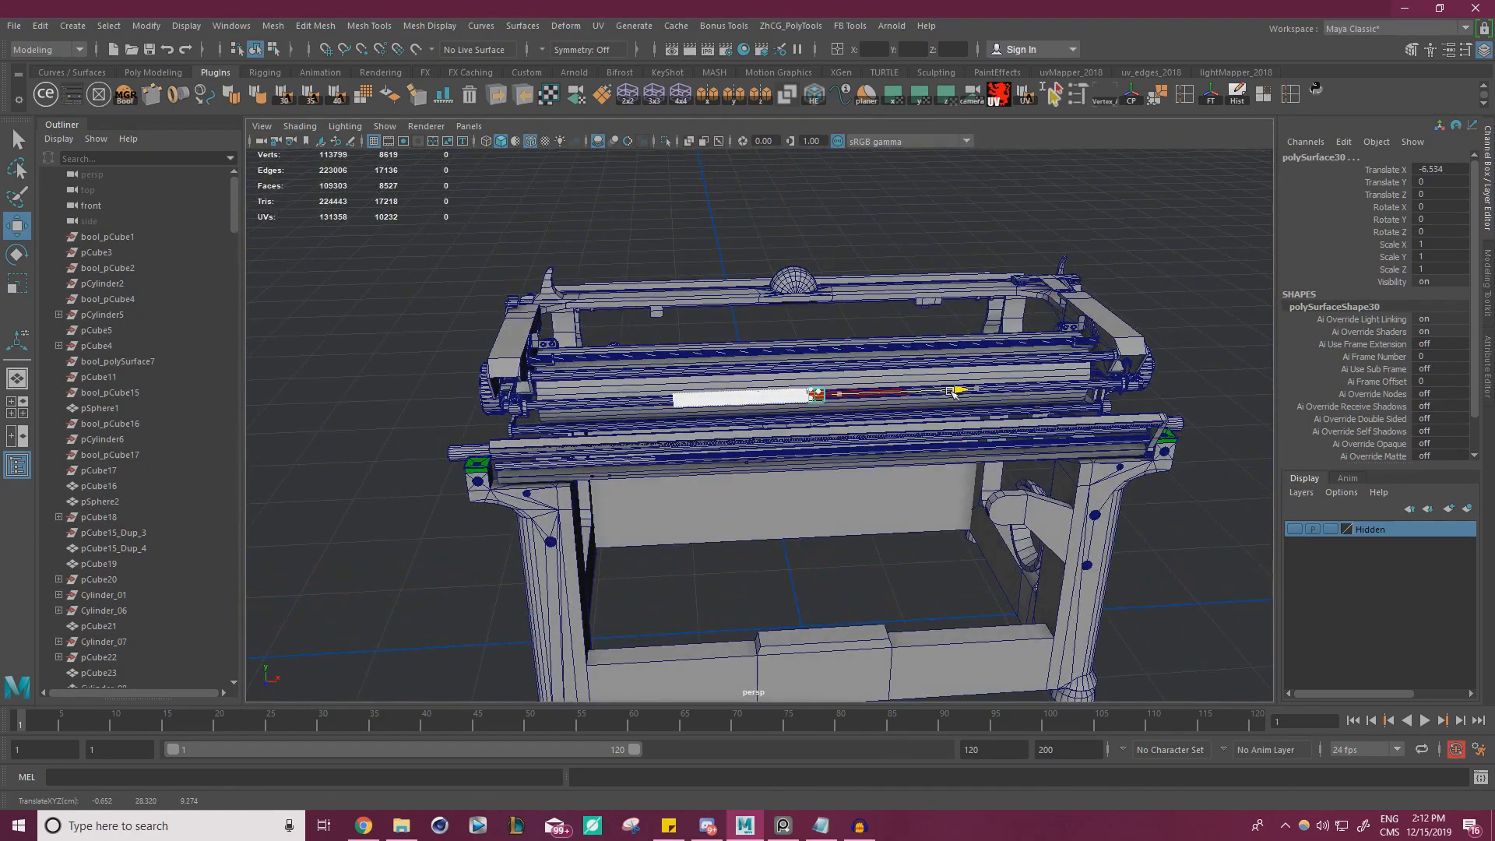
{"action": "scroll", "coordinate": [942, 391], "scroll_direction": "up", "scroll_amount": 6}
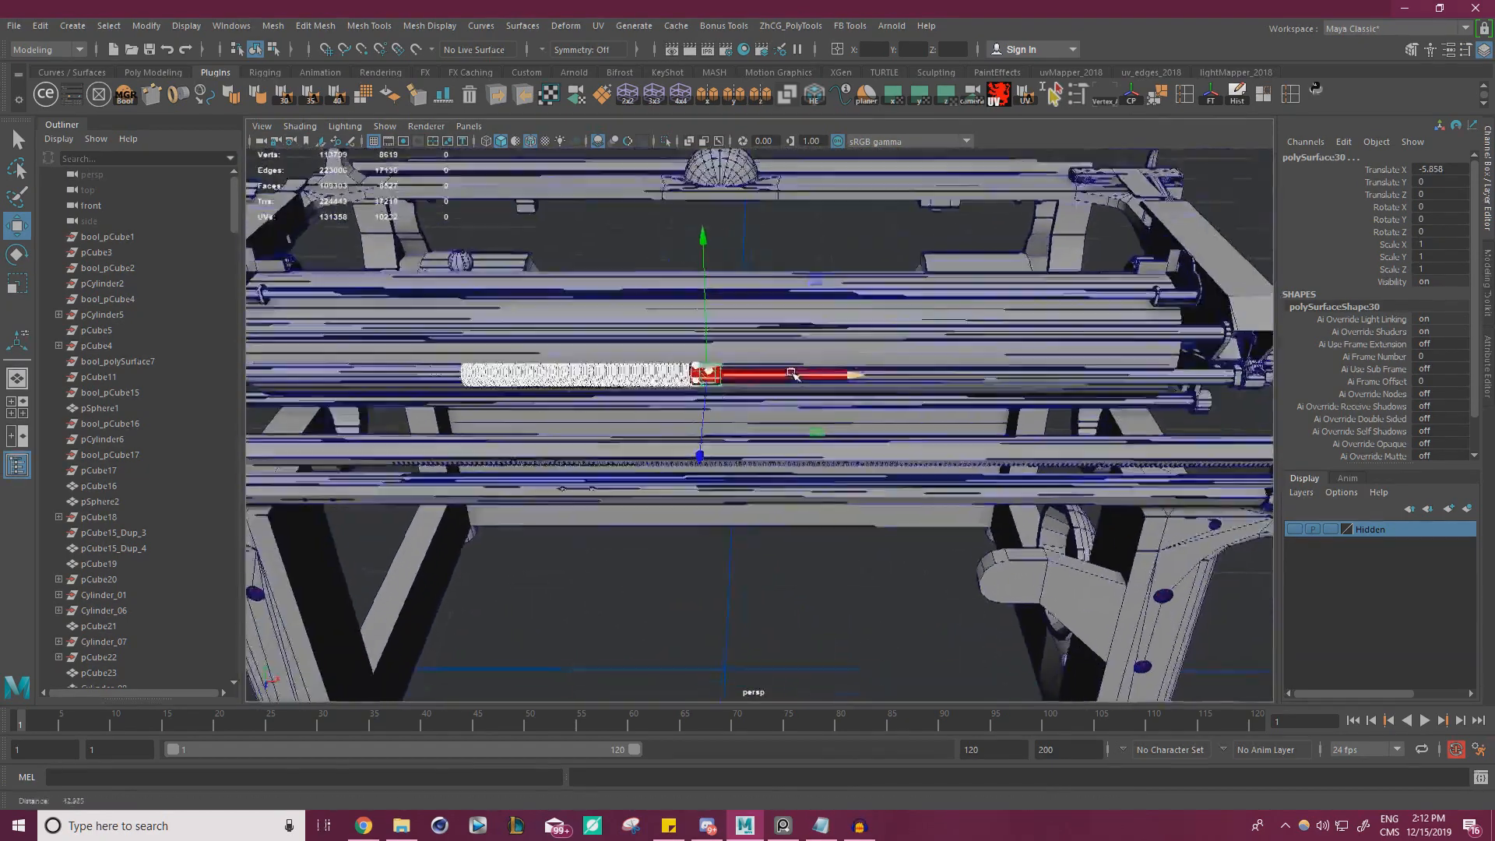
{"action": "left_click_drag", "start_coordinate": [793, 373], "coordinate": [1119, 373], "text": "alt"}
{"action": "right_click_drag", "start_coordinate": [1119, 374], "coordinate": [849, 338], "text": "alt"}
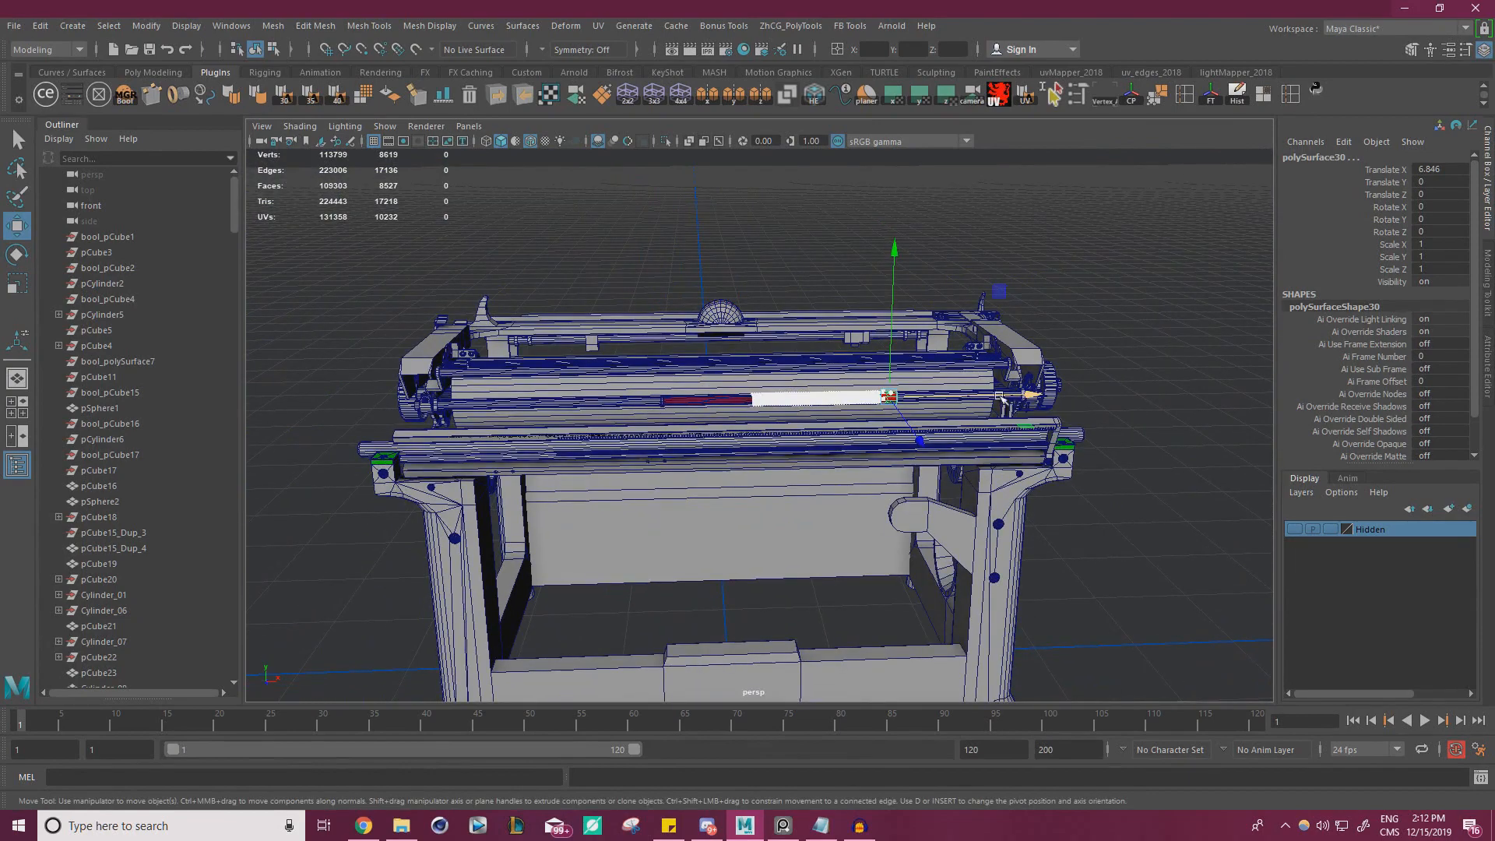
{"action": "left_click_drag", "start_coordinate": [1002, 399], "coordinate": [866, 395]}
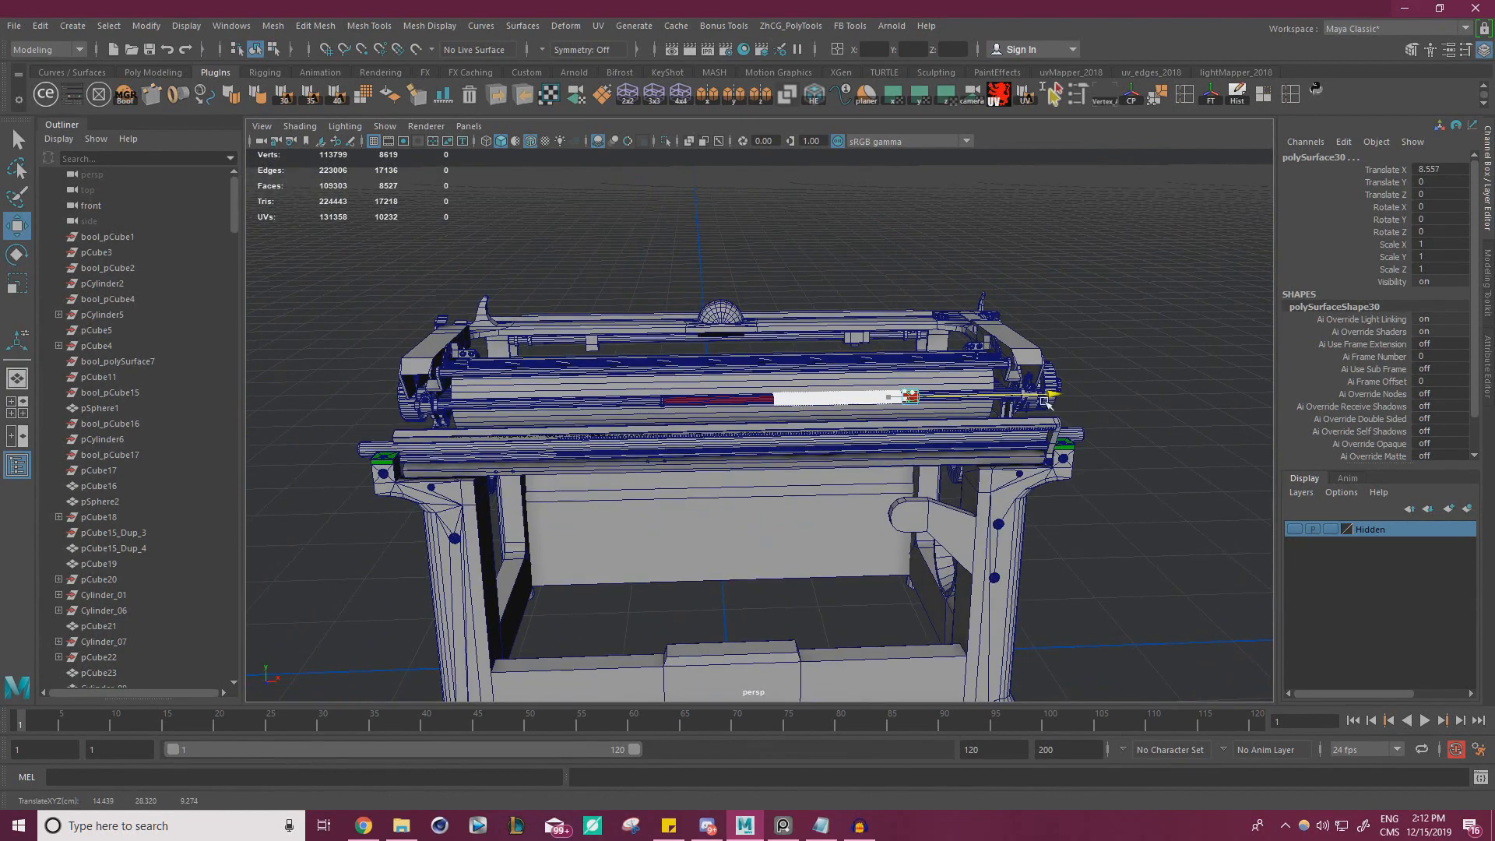
{"action": "left_click_drag", "start_coordinate": [845, 417], "coordinate": [857, 417]}
{"action": "left_click_drag", "start_coordinate": [857, 417], "coordinate": [779, 444], "text": "alt"}
{"action": "right_click_drag", "start_coordinate": [779, 444], "coordinate": [880, 436], "text": "alt"}
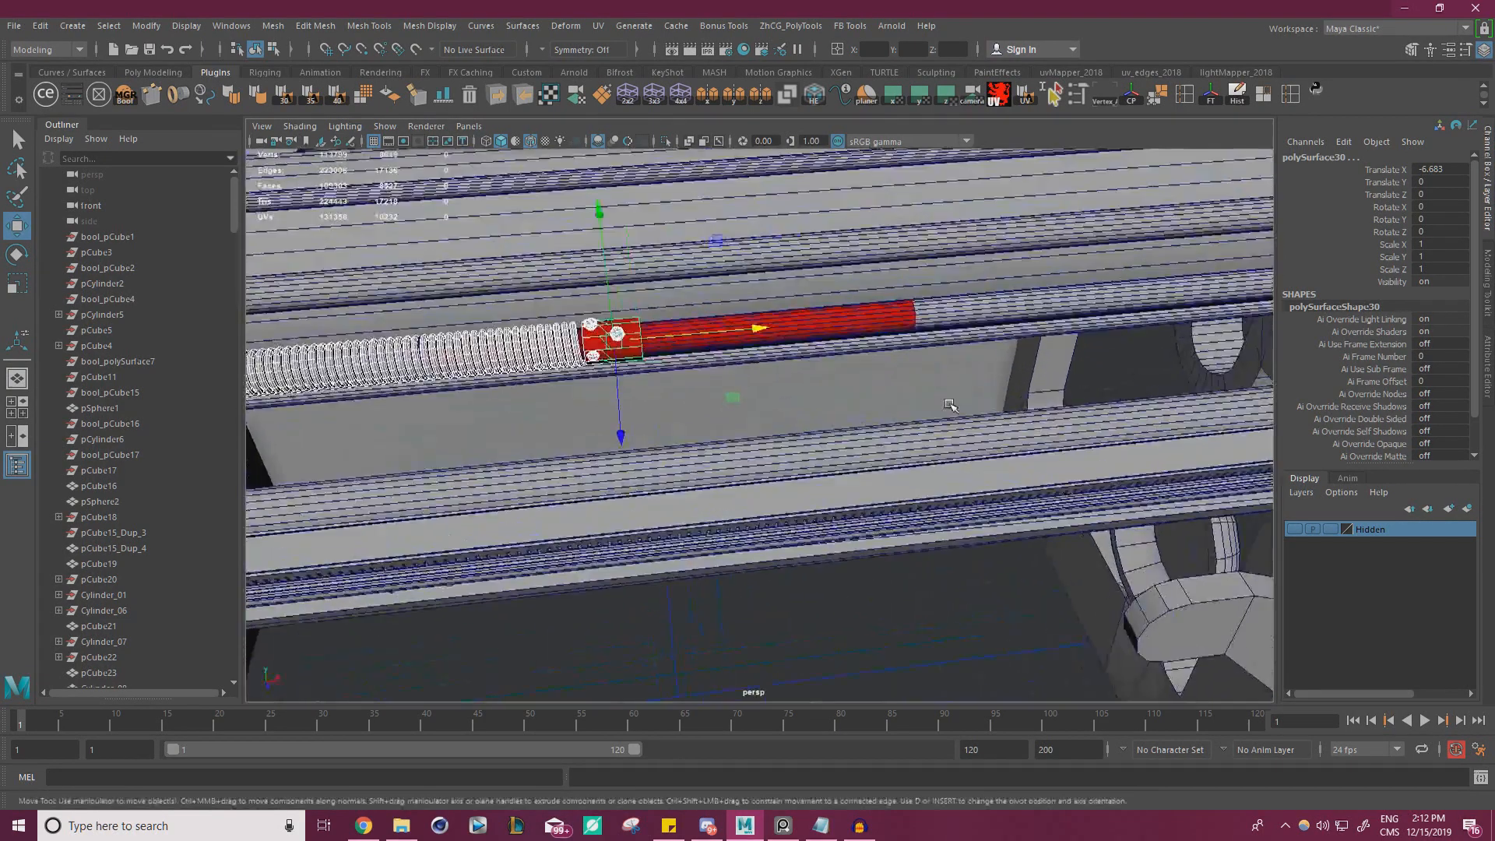
Move the vertices of the rod's collar section along the rod to line up with the shifted spring
{"action": "left_click_drag", "start_coordinate": [779, 389], "coordinate": [751, 401], "text": "alt"}
{"action": "right_click_drag", "start_coordinate": [750, 401], "coordinate": [1156, 462], "text": "alt"}
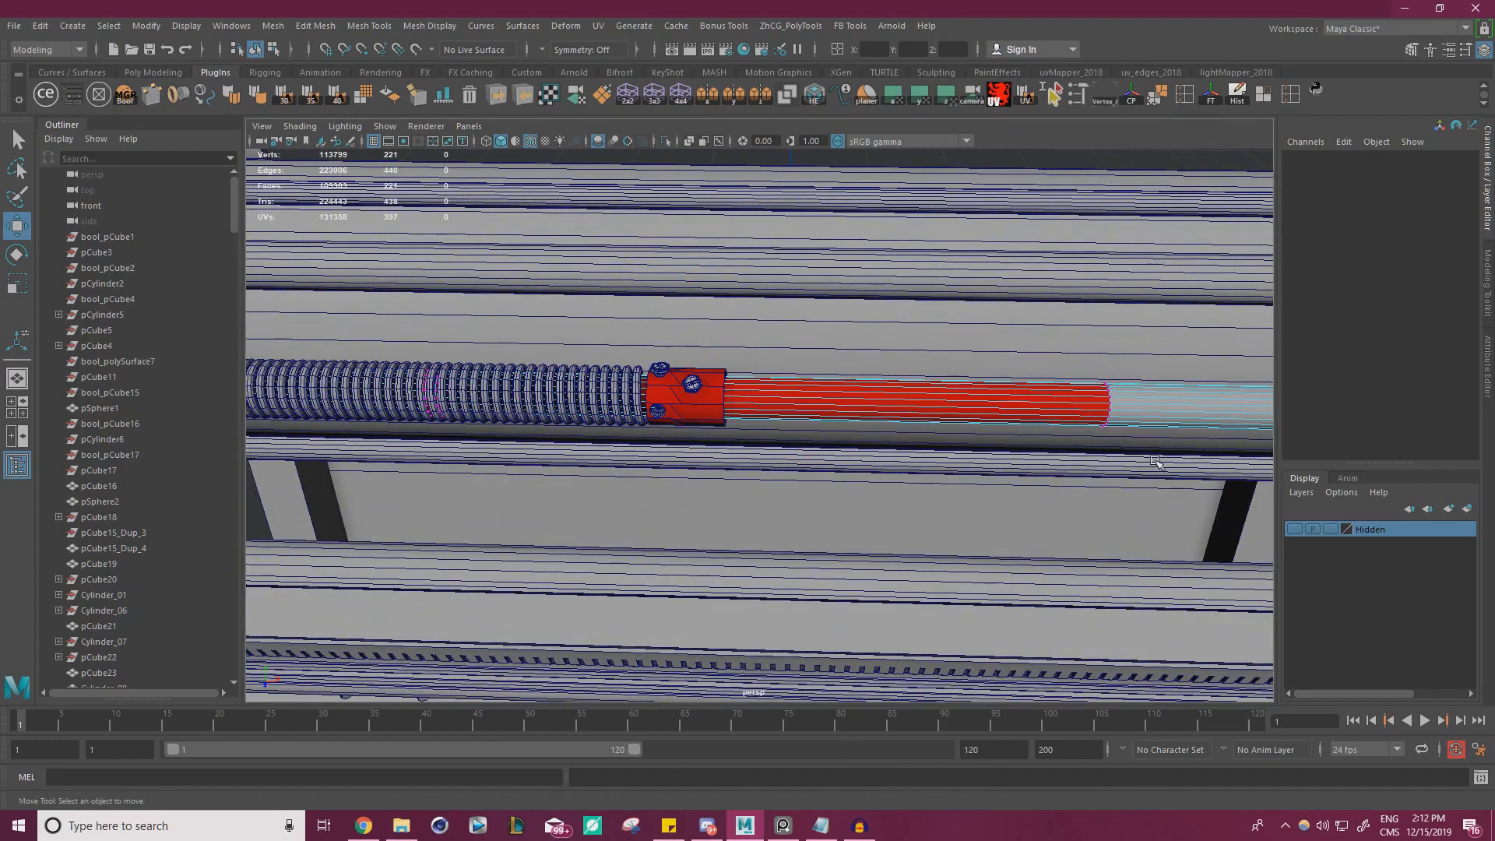
{"action": "left_click_drag", "start_coordinate": [342, 232], "coordinate": [342, 233]}
{"action": "scroll", "coordinate": [896, 401], "scroll_direction": "down", "scroll_amount": 1}
{"action": "middle_click_drag", "start_coordinate": [896, 405], "coordinate": [1083, 396], "text": "alt"}
{"action": "left_click_drag", "start_coordinate": [1083, 395], "coordinate": [777, 380]}
{"action": "left_click_drag", "start_coordinate": [776, 380], "coordinate": [826, 399], "text": "alt"}
{"action": "scroll", "coordinate": [818, 397], "scroll_direction": "up", "scroll_amount": 3}
{"action": "middle_click_drag", "start_coordinate": [779, 395], "coordinate": [1133, 342], "text": "alt"}
{"action": "left_click_drag", "start_coordinate": [1132, 335], "coordinate": [1107, 337]}
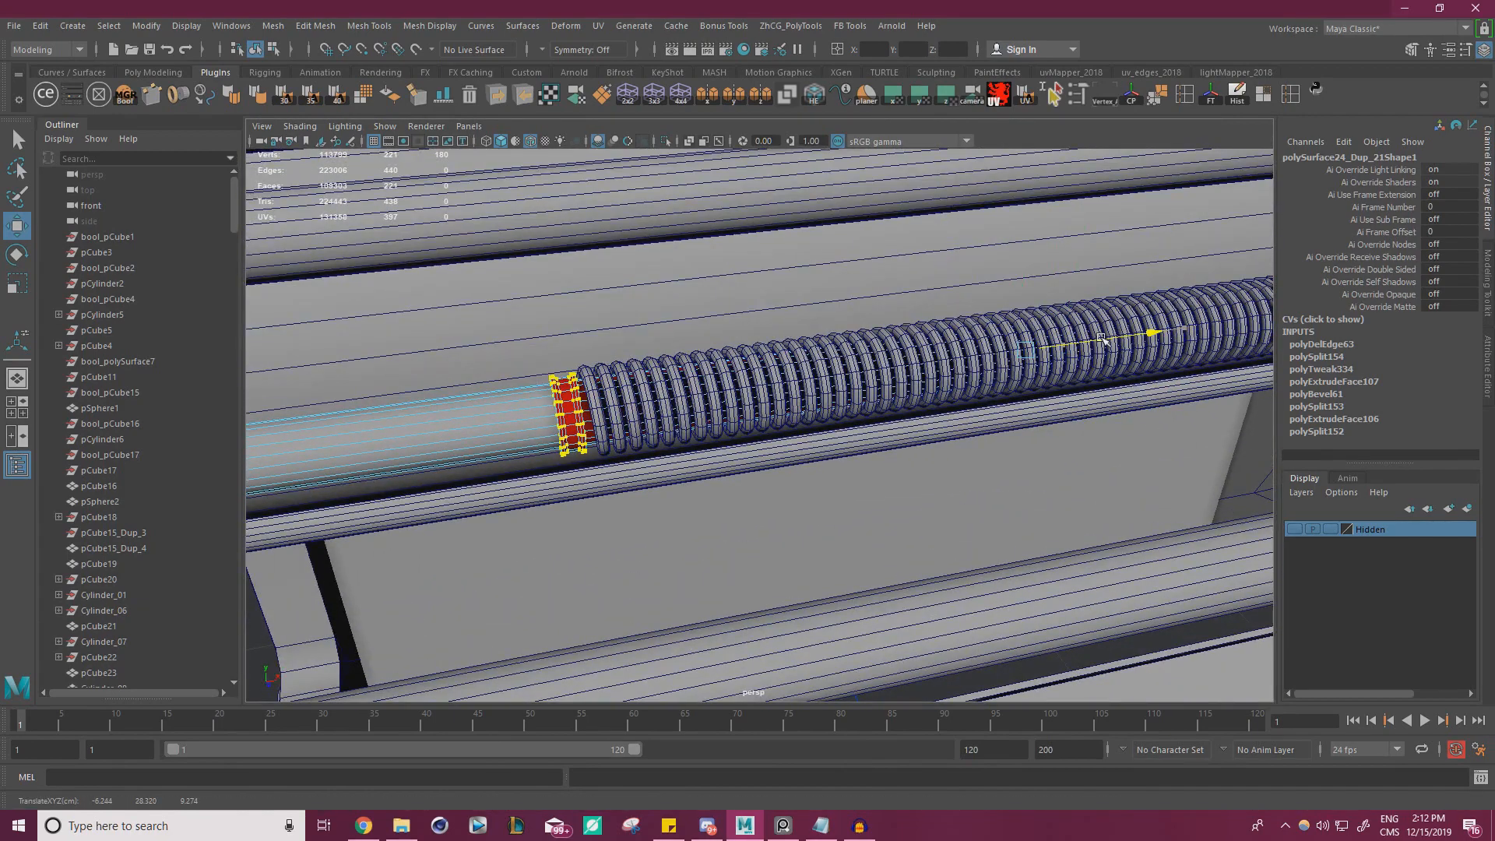
{"action": "left_click_drag", "start_coordinate": [950, 349], "coordinate": [873, 323], "text": "alt"}
{"action": "right_click_drag", "start_coordinate": [872, 323], "coordinate": [534, 335], "text": "alt"}
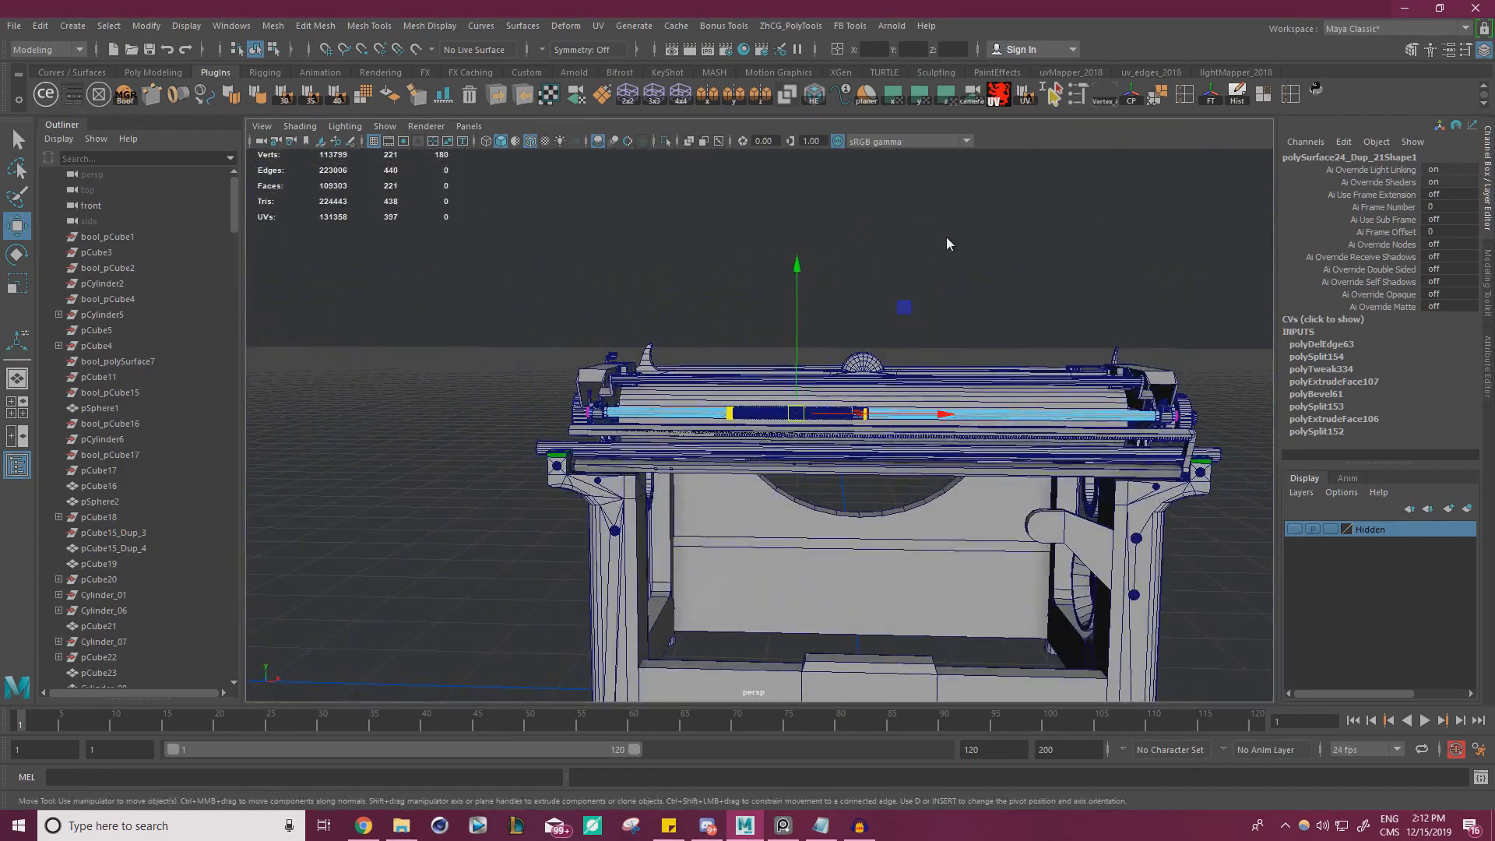
Review the repositioned spring on the carriage and check the ruler rail's end against the reference photo
{"action": "right_click_drag", "start_coordinate": [947, 238], "coordinate": [1032, 218]}
{"action": "left_click", "coordinate": [1085, 241]}
{"action": "left_click_drag", "start_coordinate": [1085, 241], "coordinate": [1020, 261], "text": "alt"}
{"action": "right_click_drag", "start_coordinate": [1020, 261], "coordinate": [857, 294], "text": "alt"}
{"action": "left_click_drag", "start_coordinate": [858, 294], "coordinate": [756, 304], "text": "alt"}
{"action": "right_click_drag", "start_coordinate": [756, 304], "coordinate": [803, 318], "text": "alt"}
{"action": "left_click_drag", "start_coordinate": [803, 319], "coordinate": [810, 351], "text": "alt"}
{"action": "right_click_drag", "start_coordinate": [810, 351], "coordinate": [1052, 374], "text": "alt"}
{"action": "middle_click_drag", "start_coordinate": [829, 288], "coordinate": [878, 387], "text": "alt"}
{"action": "left_click_drag", "start_coordinate": [878, 387], "coordinate": [848, 351], "text": "alt"}
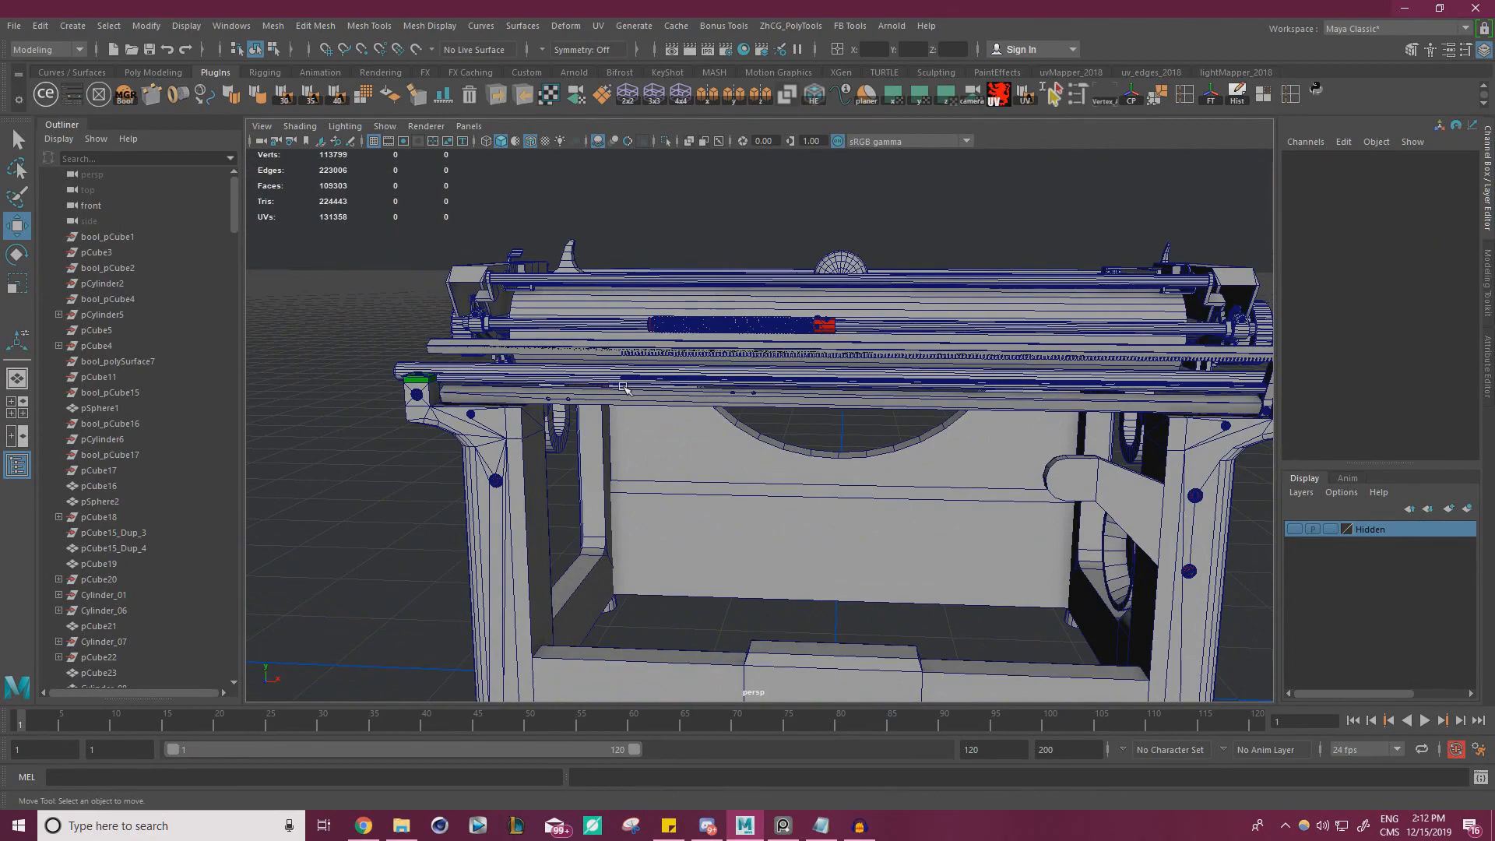
{"action": "left_click_drag", "start_coordinate": [625, 388], "coordinate": [688, 404], "text": "alt"}
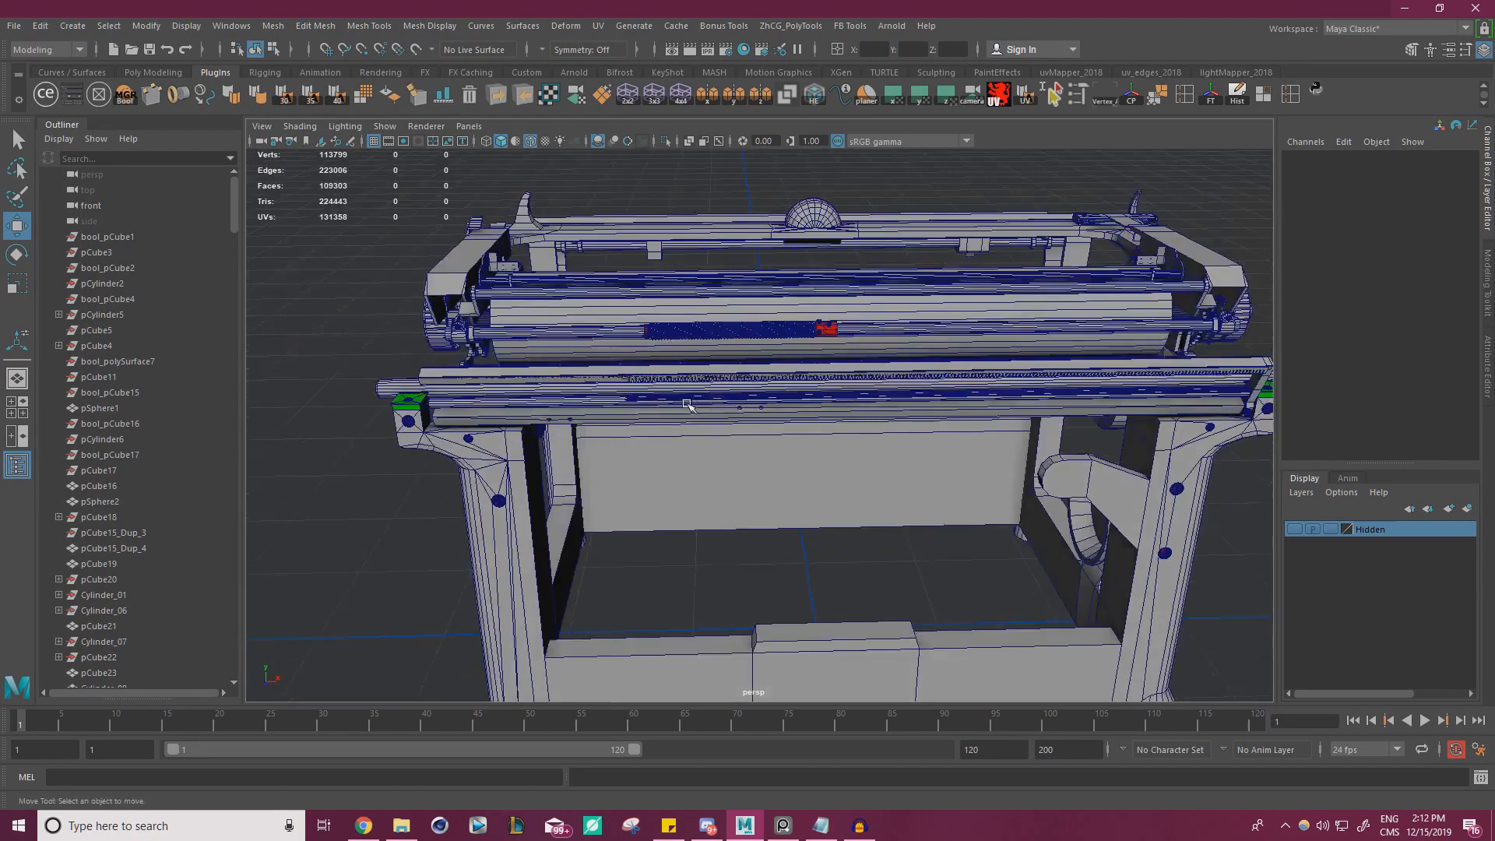
{"action": "right_click_drag", "start_coordinate": [688, 404], "coordinate": [786, 412], "text": "alt"}
{"action": "middle_click_drag", "start_coordinate": [787, 413], "coordinate": [894, 461], "text": "alt"}
{"action": "left_click_drag", "start_coordinate": [894, 460], "coordinate": [887, 422], "text": "alt"}
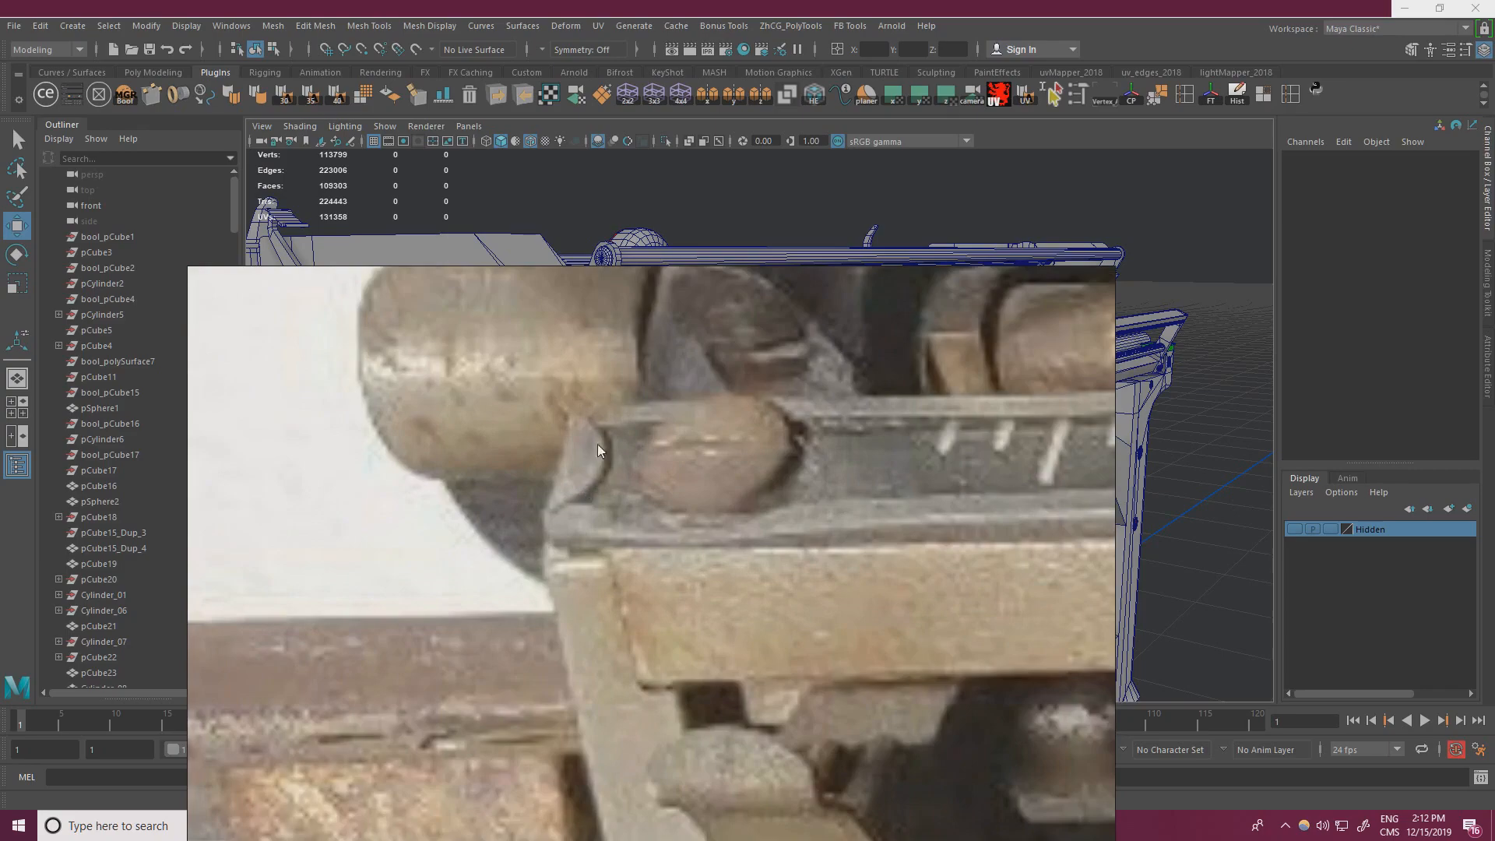
{"action": "scroll", "coordinate": [586, 501], "scroll_direction": "down", "scroll_amount": 7}
{"action": "right_click_drag", "start_coordinate": [586, 502], "coordinate": [0, 489]}
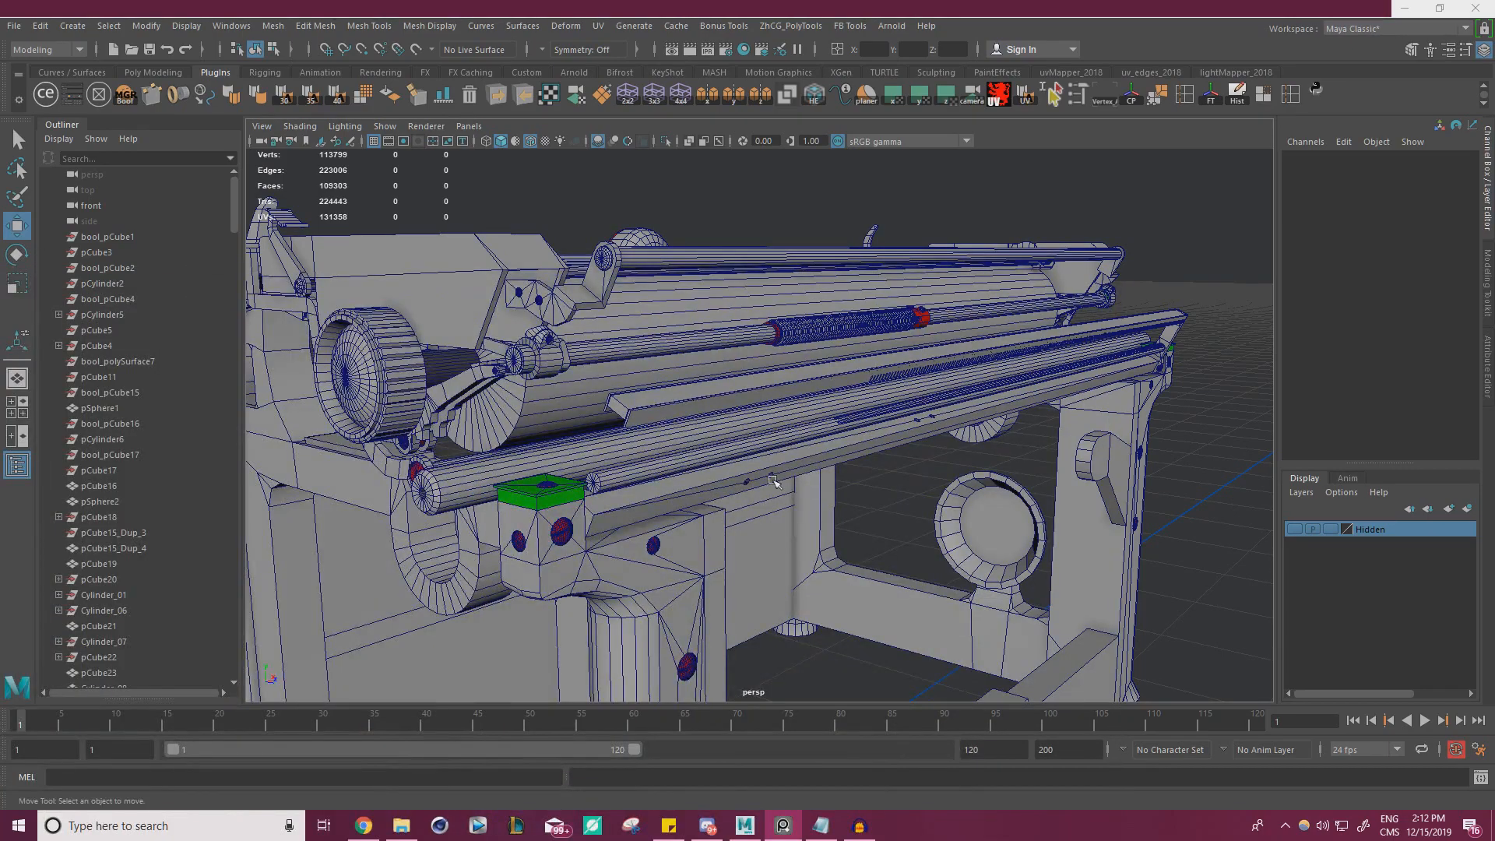
Select the sloped bar between the slotted plates and set the Move tool's axis orientation to Object
{"action": "left_click_drag", "start_coordinate": [775, 482], "coordinate": [853, 516], "text": "alt"}
{"action": "left_click", "coordinate": [819, 502]}
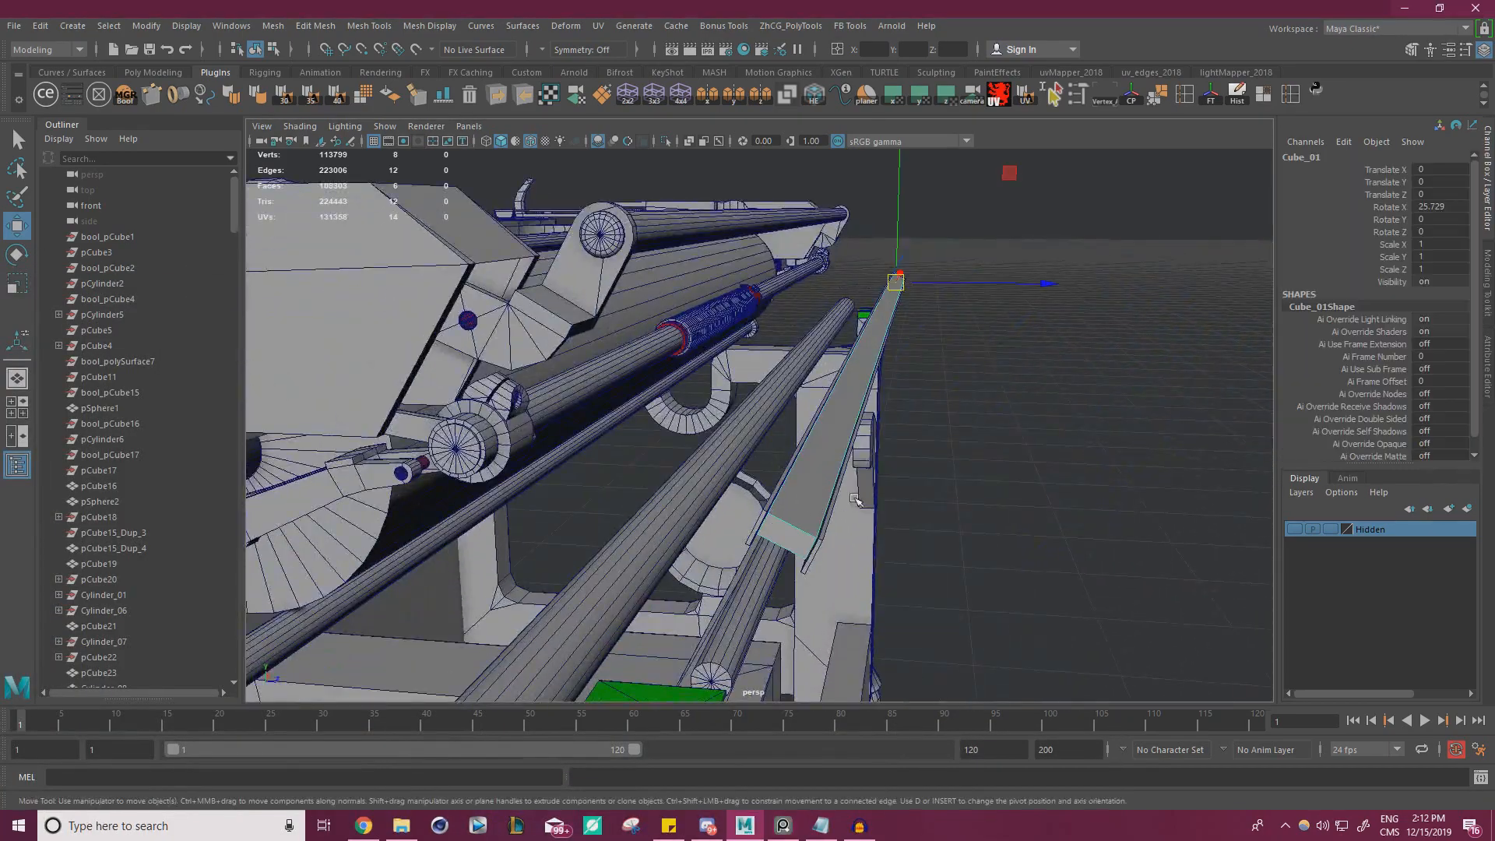
{"action": "middle_click_drag", "start_coordinate": [874, 441], "coordinate": [844, 468], "text": "alt"}
{"action": "left_click_drag", "start_coordinate": [844, 468], "coordinate": [893, 455], "text": "alt"}
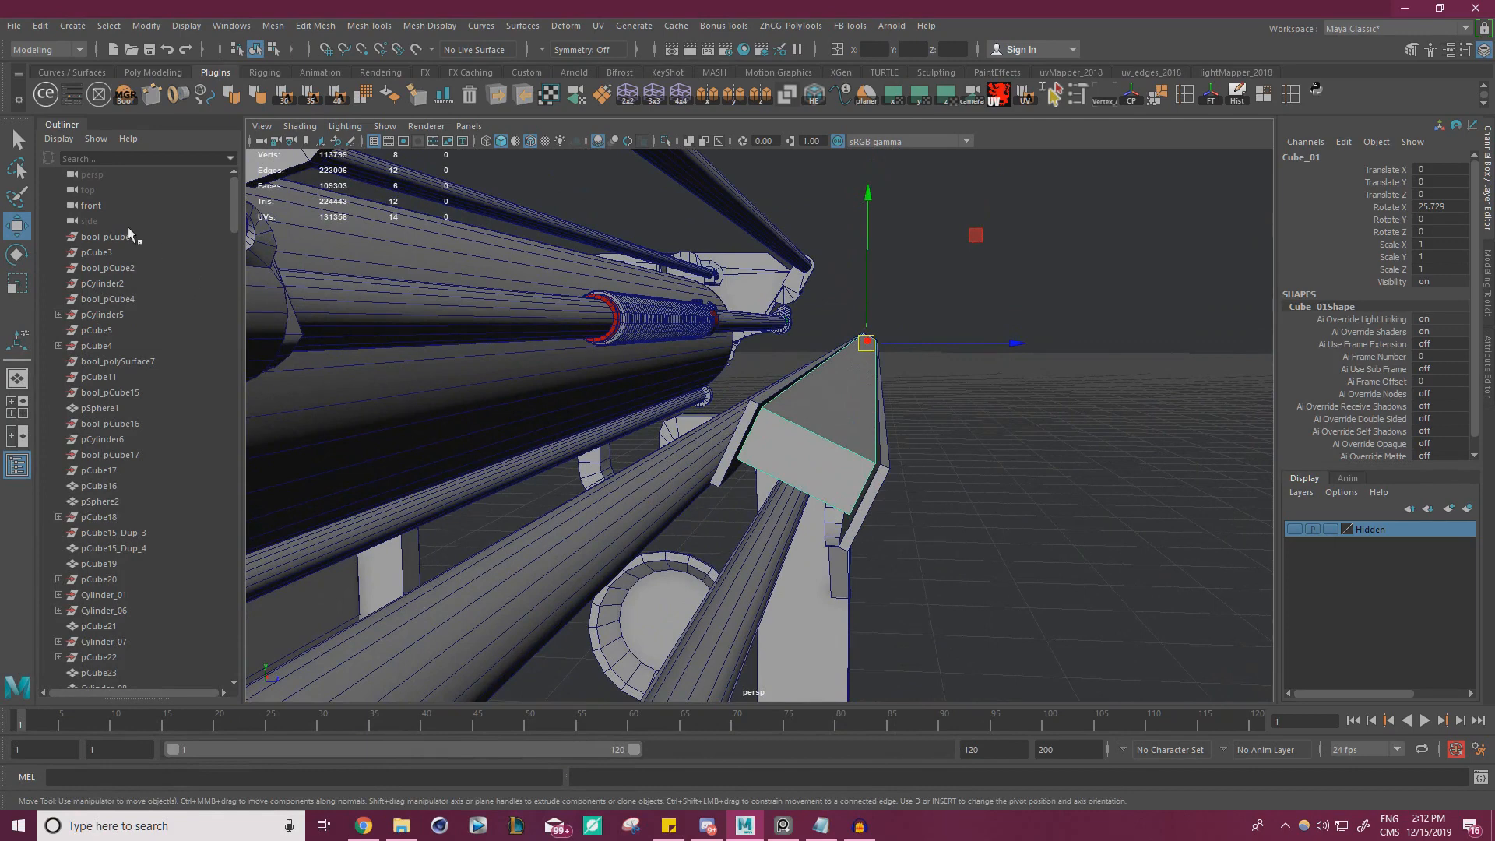
{"action": "double_click", "coordinate": [17, 226]}
{"action": "left_click", "coordinate": [319, 212]}
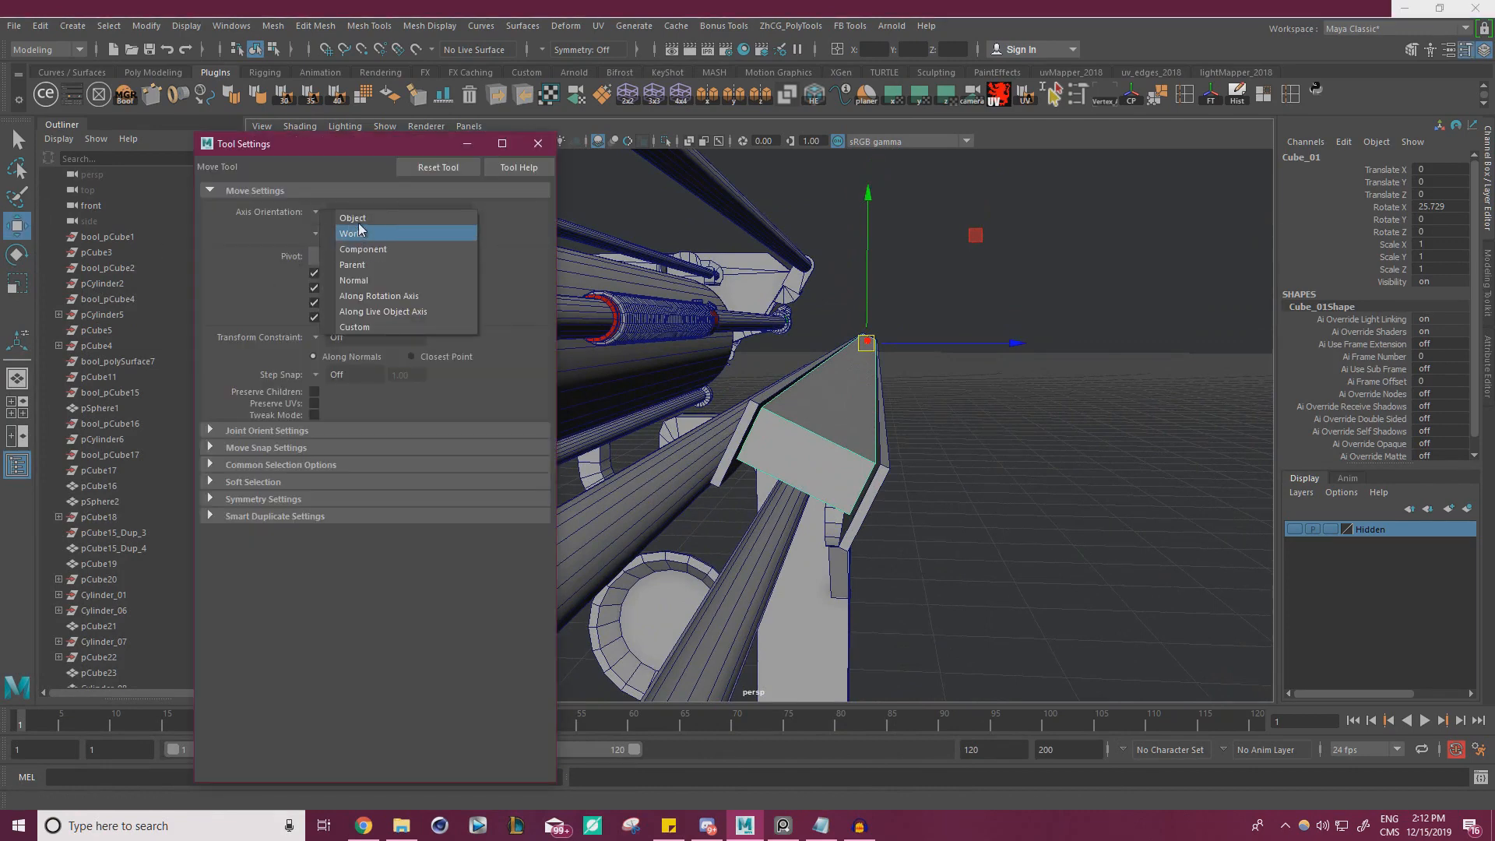
{"action": "left_click", "coordinate": [343, 213]}
{"action": "left_click", "coordinate": [538, 143]}
Duplicate the sloped bar, flatten the copy to a Y scale of 0.213 and place it on top at Y 0.343, Z 0.165
{"action": "scroll", "coordinate": [1013, 330], "scroll_direction": "up", "scroll_amount": 3}
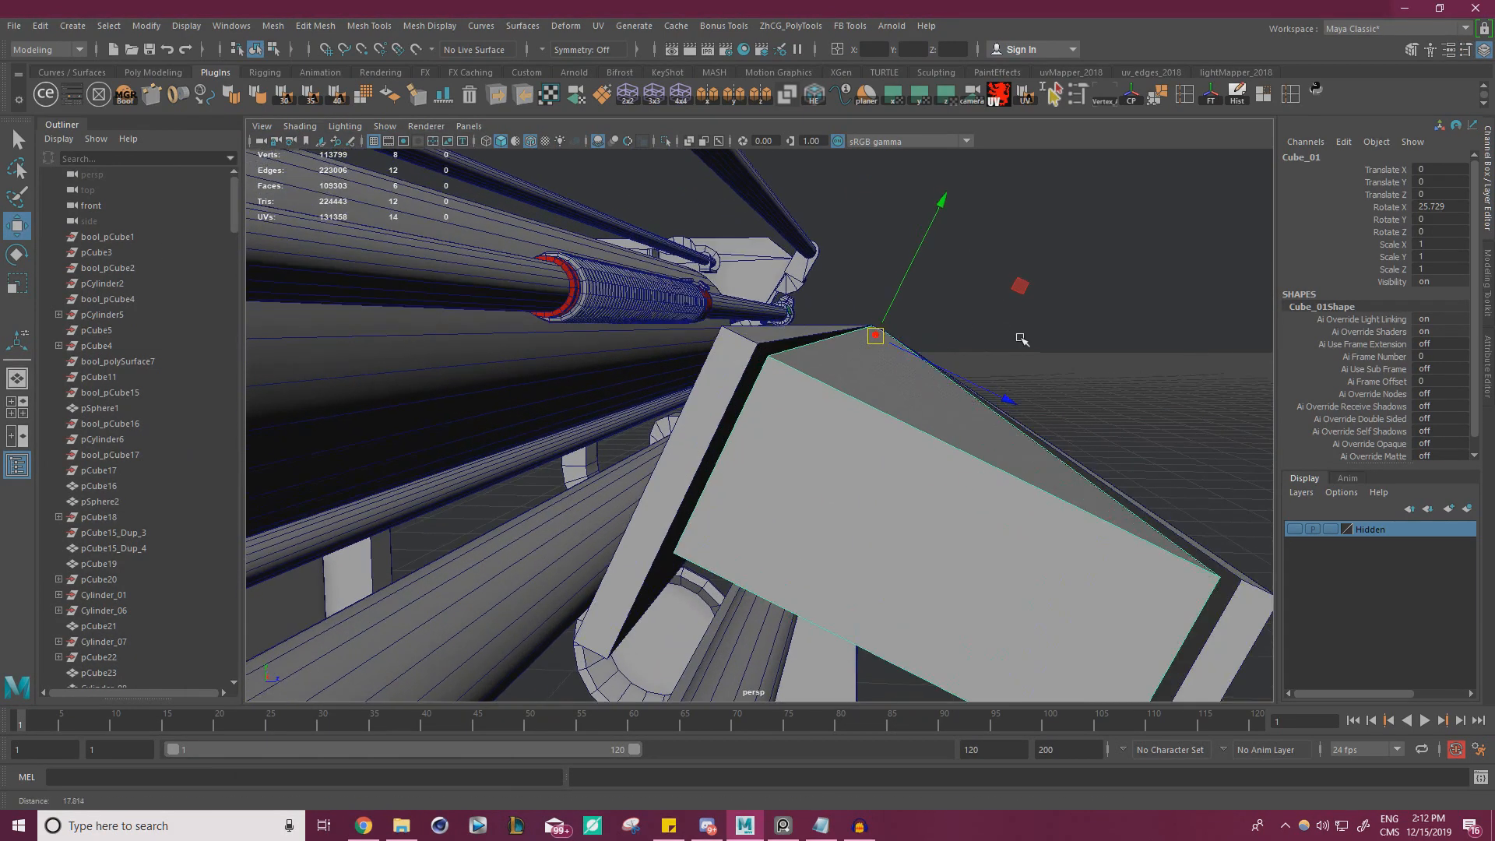
{"action": "left_click_drag", "start_coordinate": [910, 274], "coordinate": [771, 357]}
{"action": "key", "text": "r"}
{"action": "key", "text": "w"}
{"action": "key", "text": "d"}
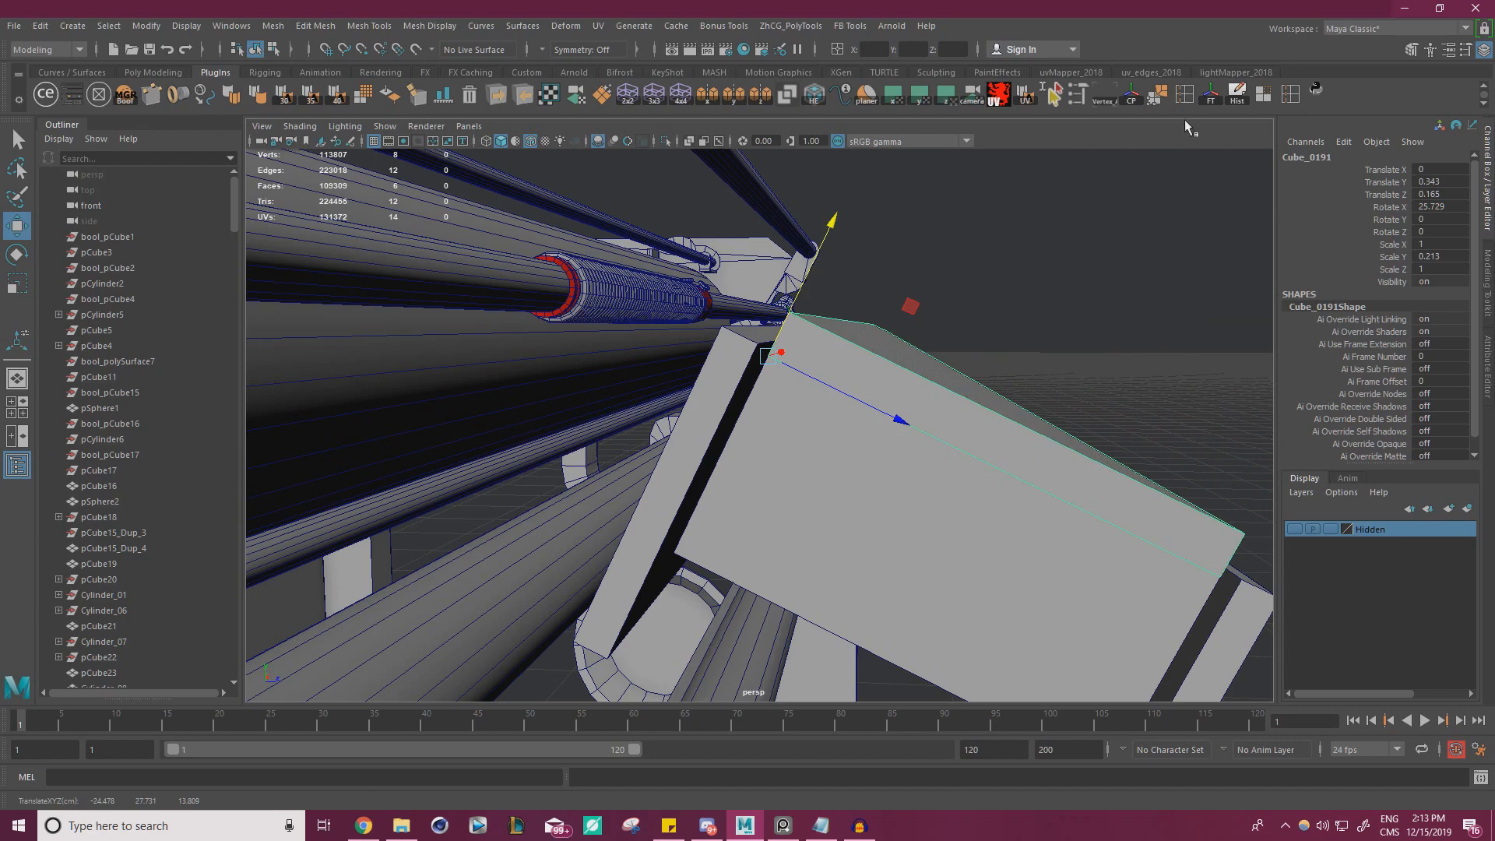
Center the thin top plate's pivot and widen the plate to a Z scale of about 1.18
{"action": "left_click", "coordinate": [1212, 97]}
{"action": "key", "text": "r"}
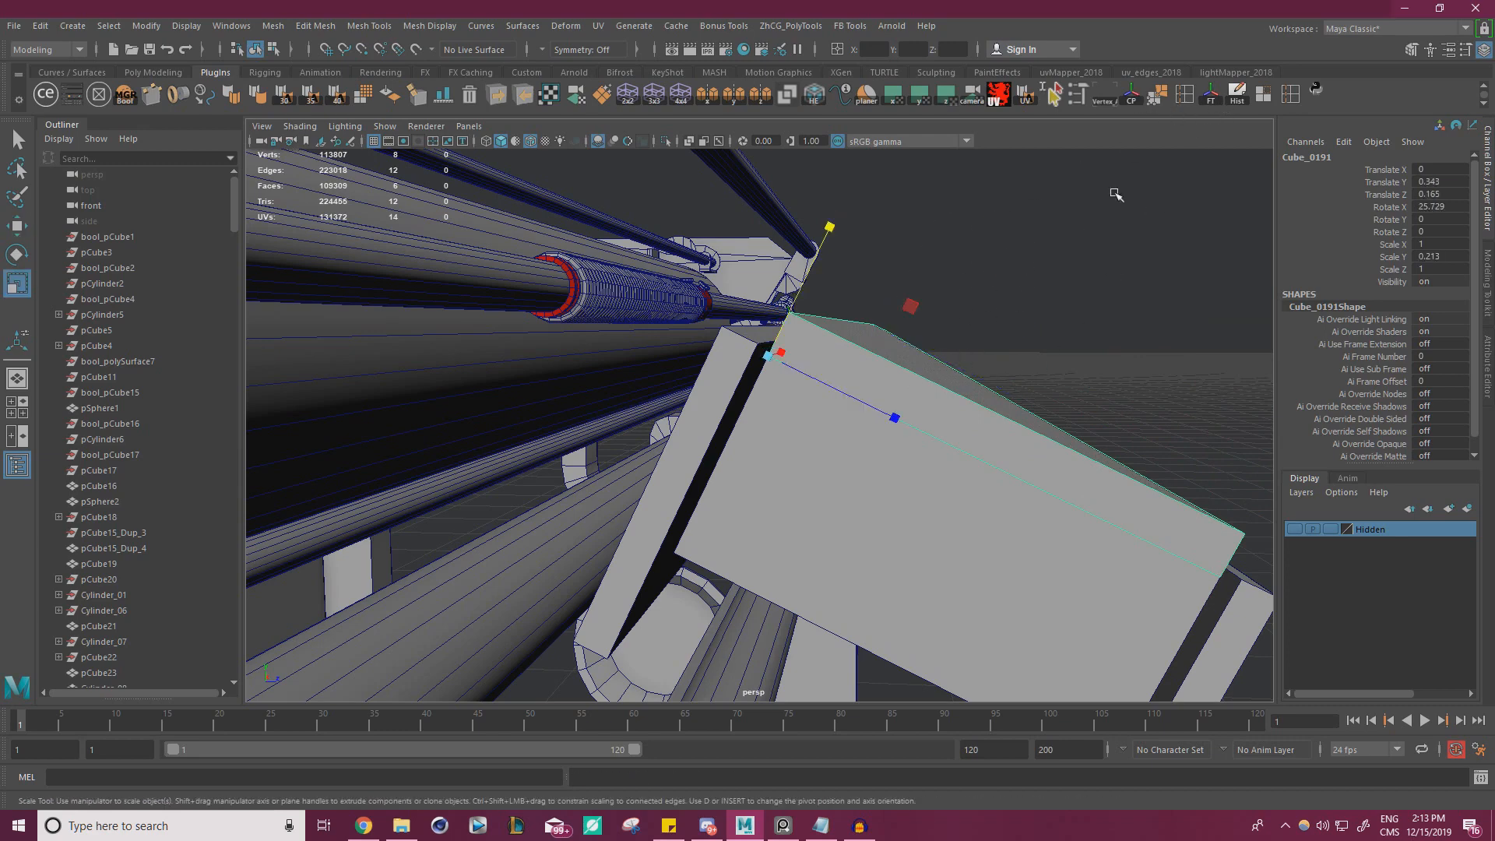
{"action": "left_click", "coordinate": [1132, 96]}
{"action": "left_click_drag", "start_coordinate": [1007, 391], "coordinate": [1013, 393]}
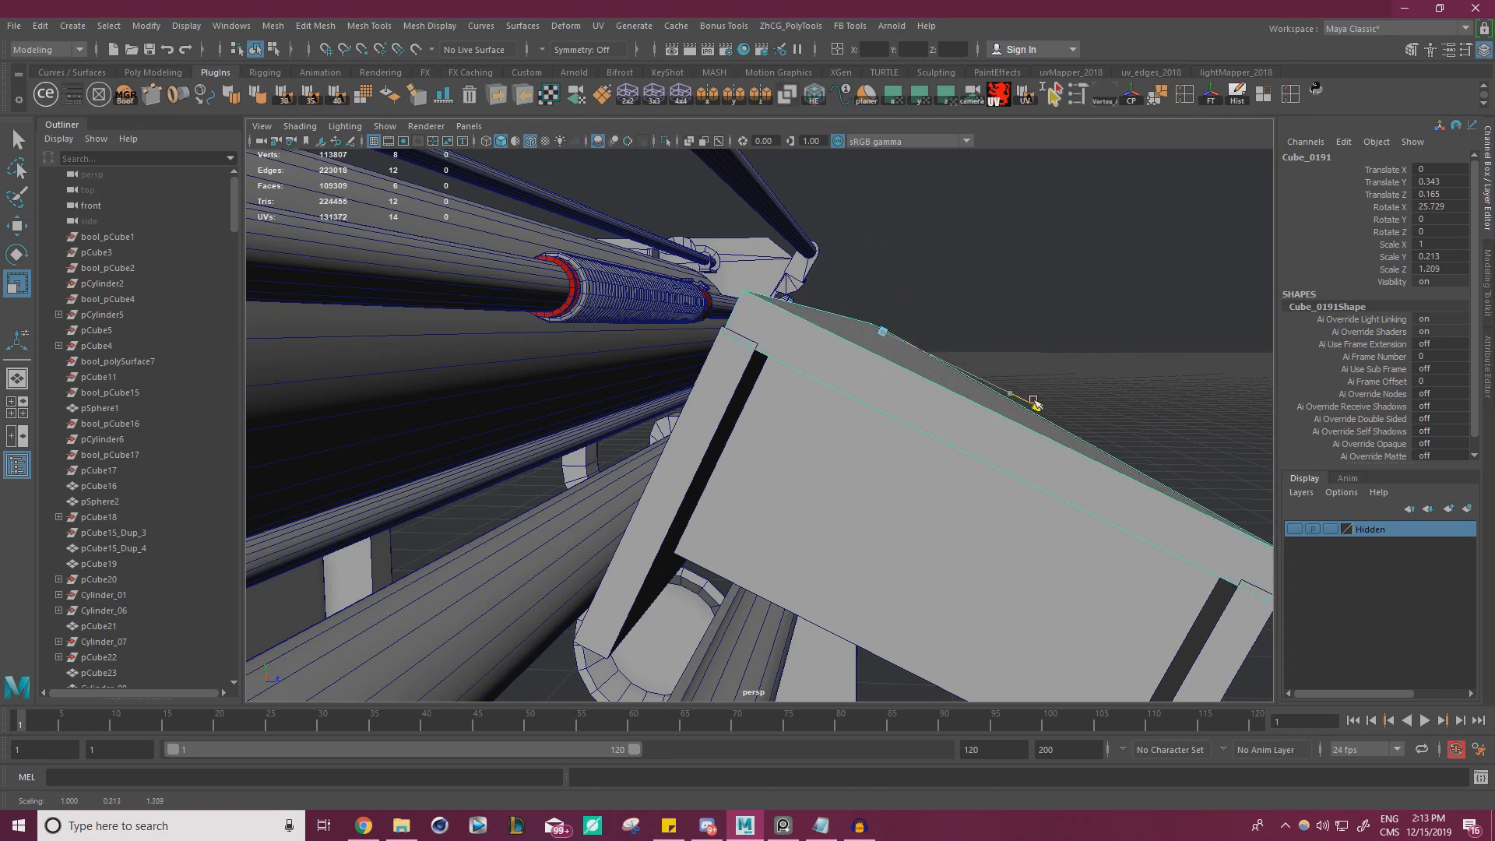
Select the top plate's underside face and snap it along the plate's normal to the slotted plates' top edge
{"action": "left_click_drag", "start_coordinate": [957, 405], "coordinate": [963, 384], "text": "alt"}
{"action": "right_click_drag", "start_coordinate": [962, 382], "coordinate": [960, 414]}
{"action": "left_click", "coordinate": [969, 397]}
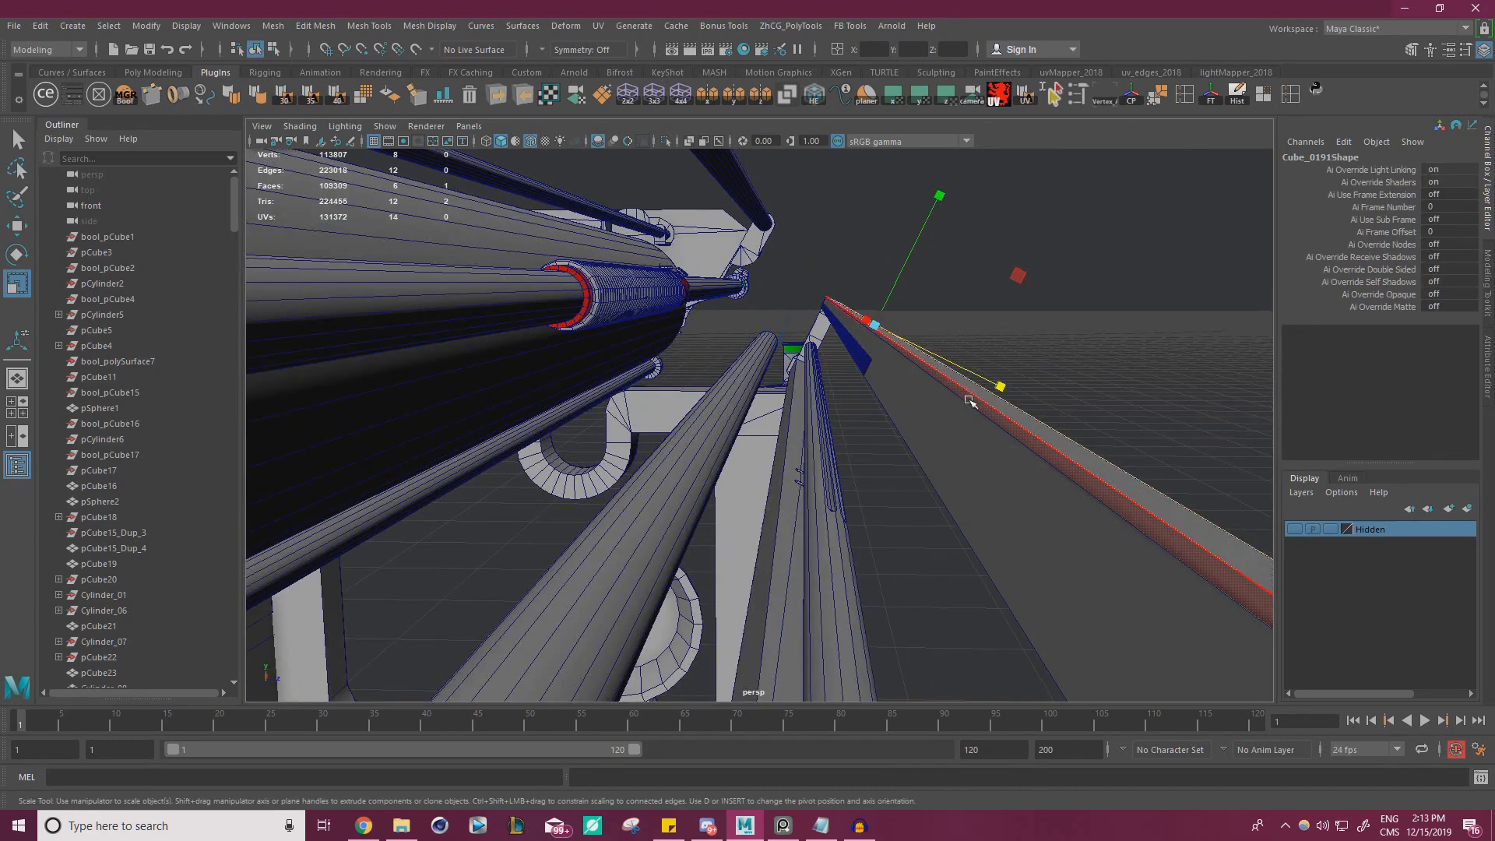
{"action": "left_click", "coordinate": [970, 402]}
{"action": "left_click_drag", "start_coordinate": [979, 395], "coordinate": [715, 278], "text": "alt"}
{"action": "key", "text": "w"}
{"action": "key", "text": "v"}
{"action": "middle_click_drag", "start_coordinate": [715, 278], "coordinate": [792, 337]}
{"action": "left_click_drag", "start_coordinate": [972, 393], "coordinate": [814, 331]}
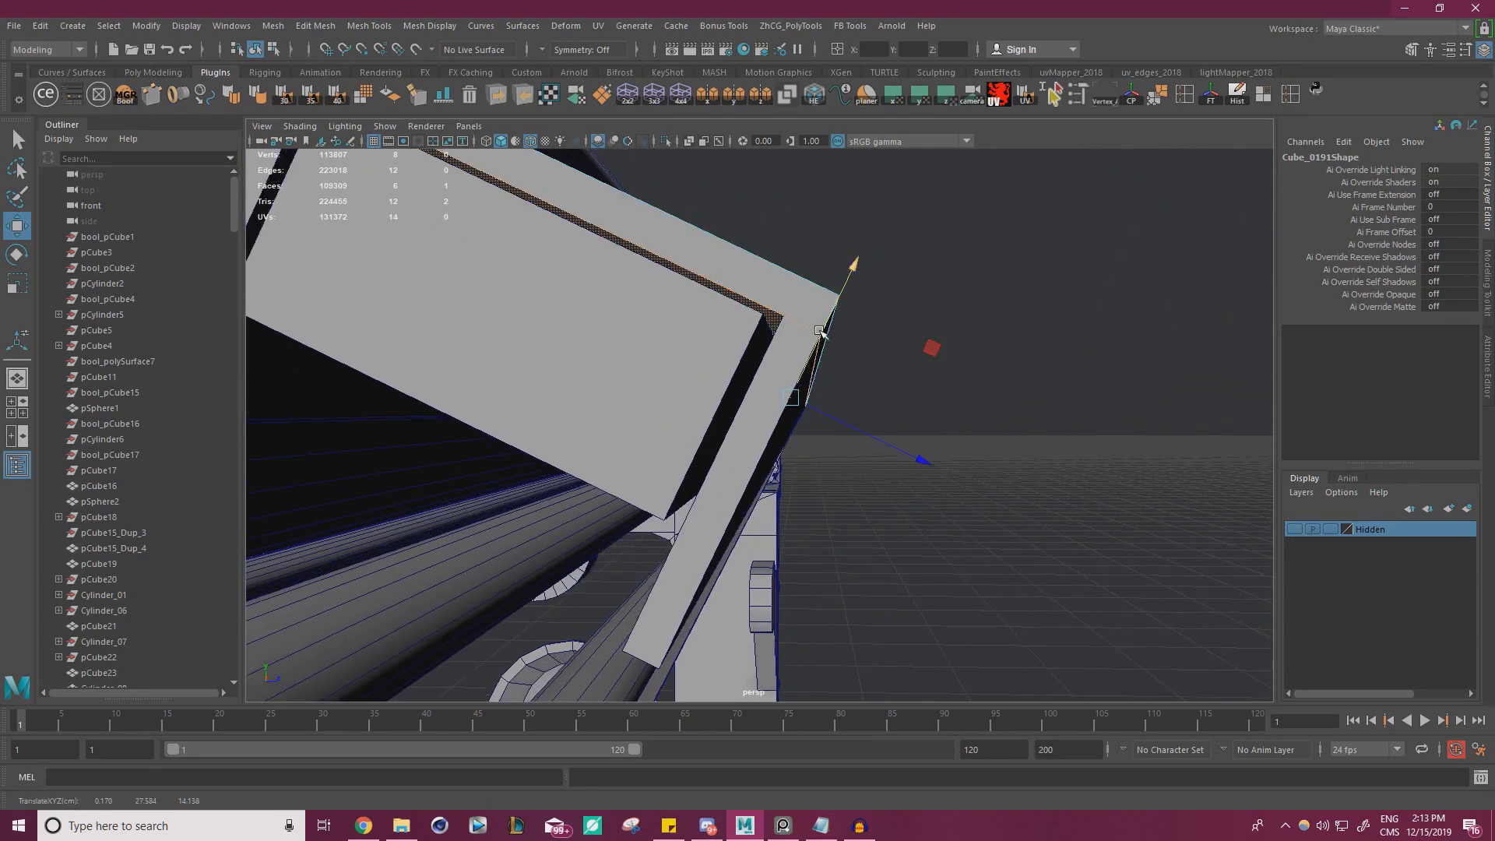
{"action": "left_click_drag", "start_coordinate": [820, 331], "coordinate": [694, 409]}
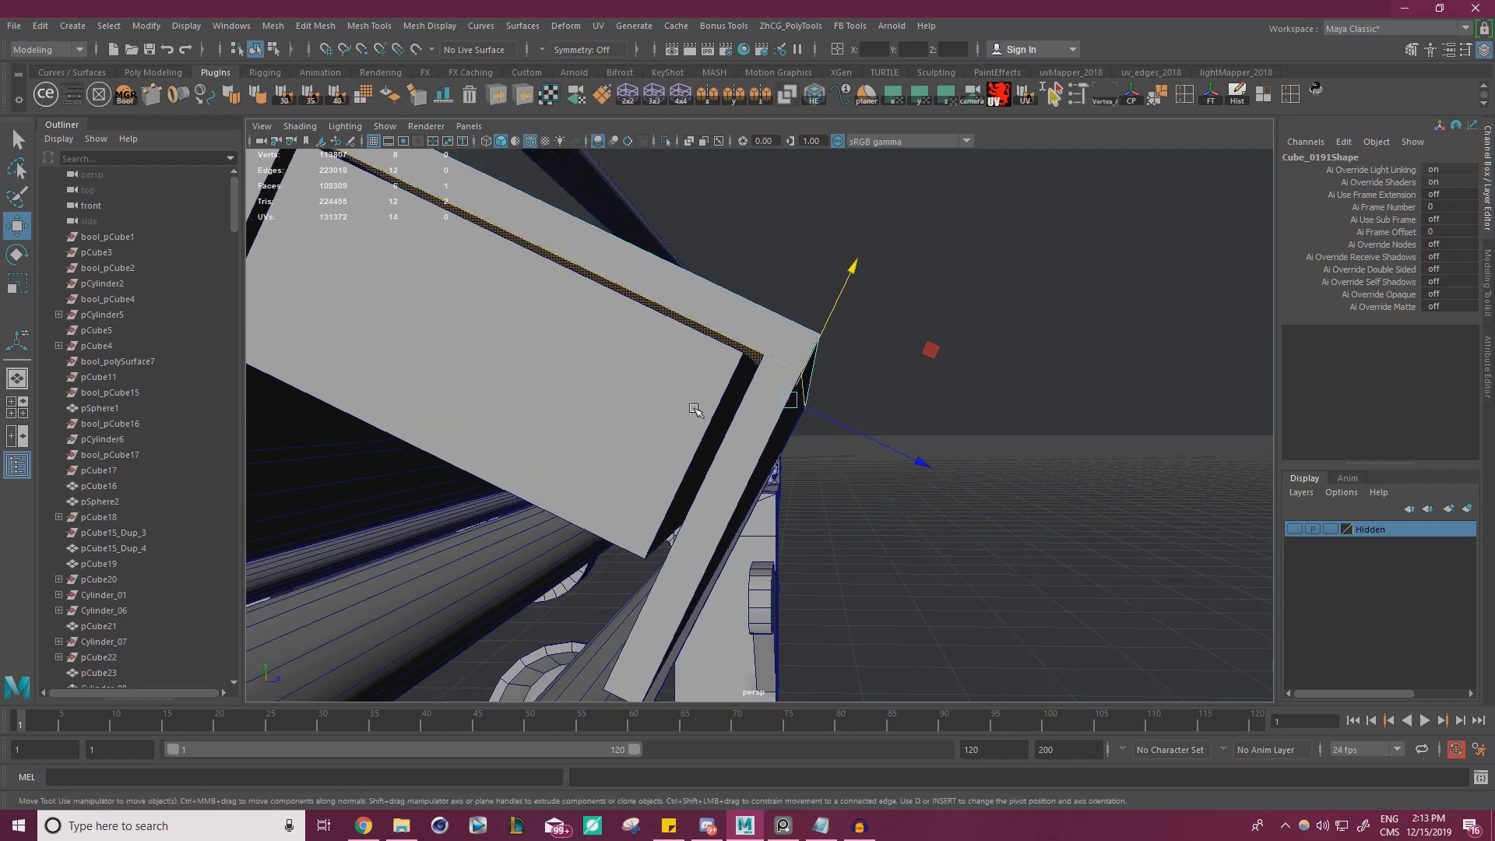
Select the sloped bar's upper face and snap it up against the underside of the top plate
{"action": "left_click", "coordinate": [650, 388]}
{"action": "right_click_drag", "start_coordinate": [671, 343], "coordinate": [673, 383]}
{"action": "middle_click_drag", "start_coordinate": [680, 378], "coordinate": [678, 385], "text": "alt"}
{"action": "left_click", "coordinate": [642, 429]}
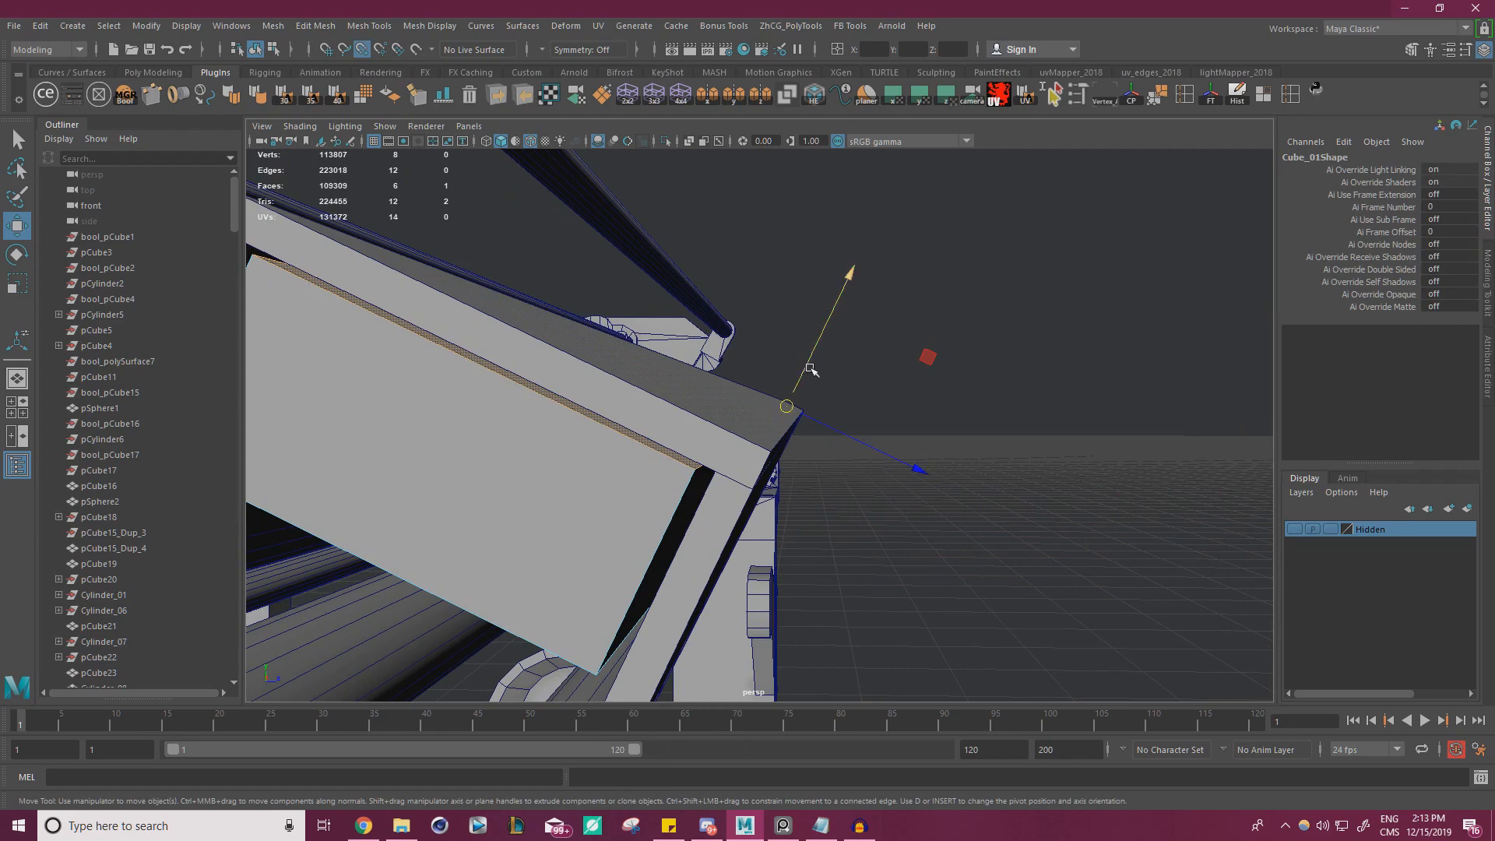
{"action": "left_click_drag", "start_coordinate": [811, 369], "coordinate": [716, 472]}
{"action": "scroll", "coordinate": [779, 411], "scroll_direction": "down", "scroll_amount": 4}
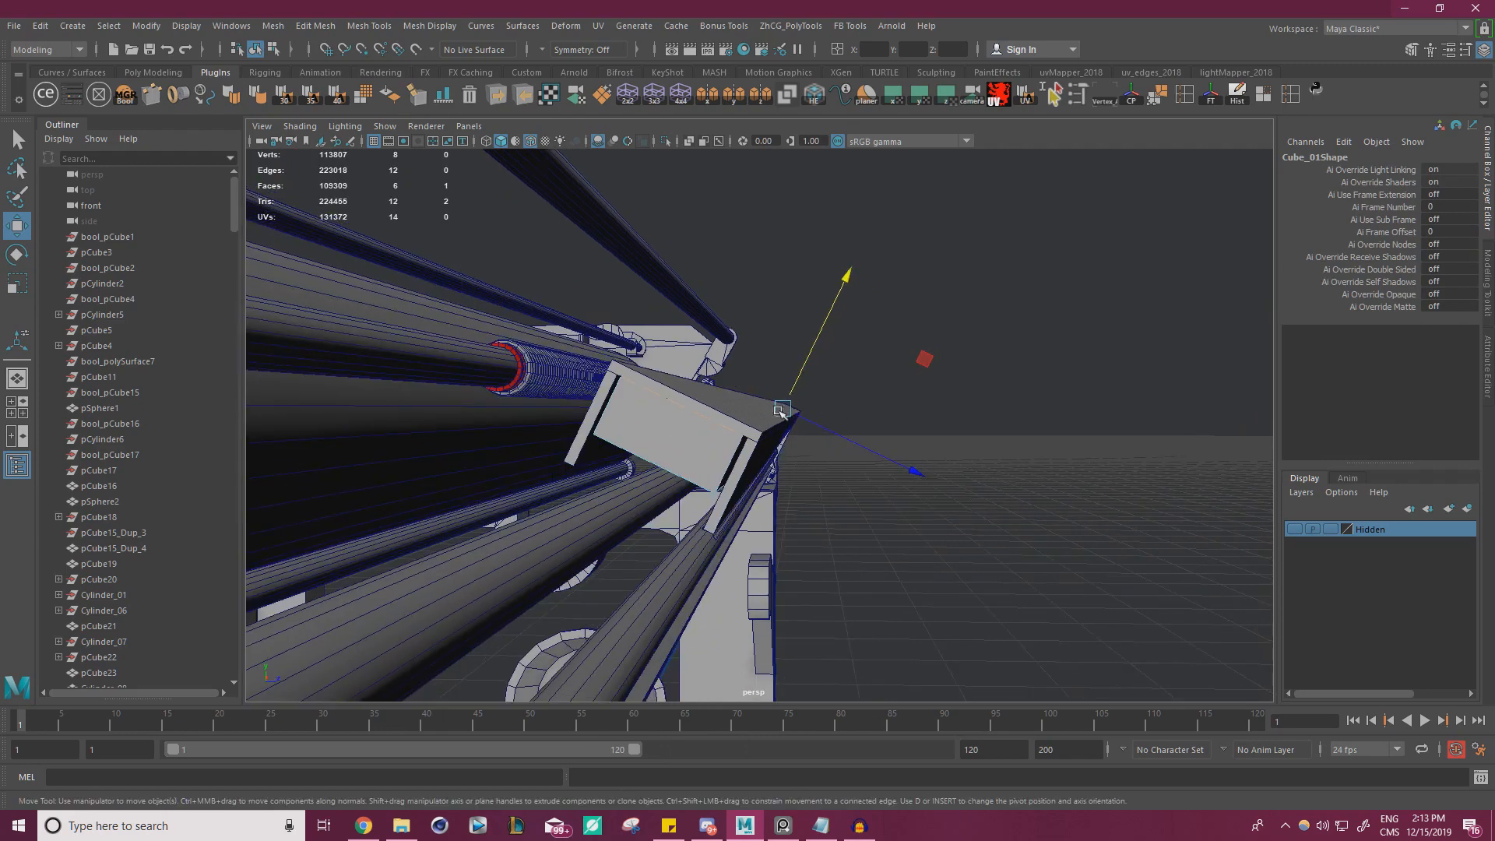
{"action": "scroll", "coordinate": [821, 417], "scroll_direction": "up", "scroll_amount": 2}
{"action": "scroll", "coordinate": [821, 416], "scroll_direction": "down", "scroll_amount": 1}
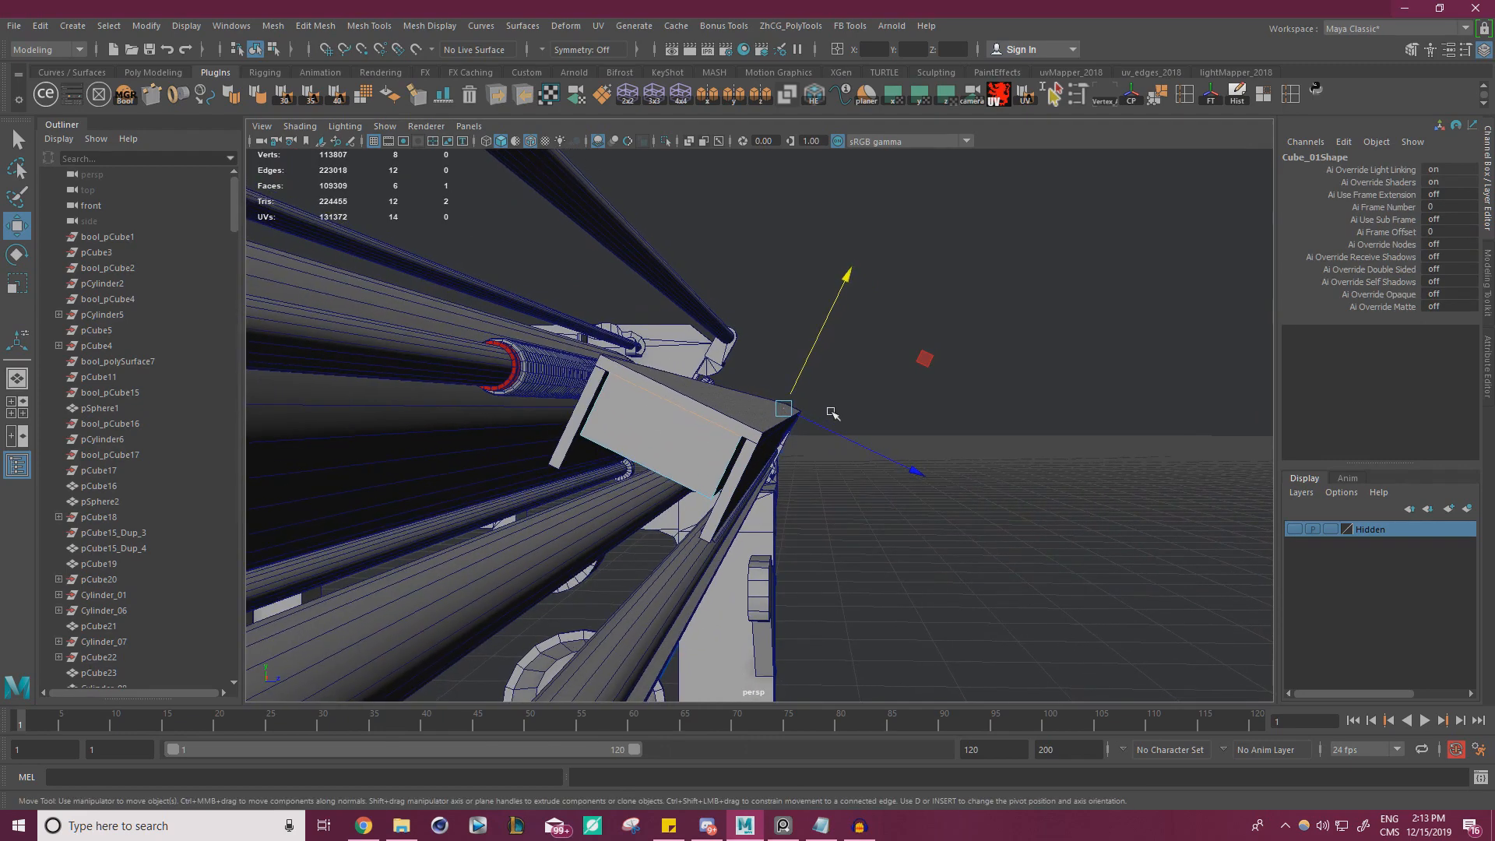
{"action": "right_click_drag", "start_coordinate": [705, 417], "coordinate": [772, 362]}
Select the top plate's end face at the platen knob side and snap it outward to the end bracket's outer edge
{"action": "left_click", "coordinate": [1057, 442]}
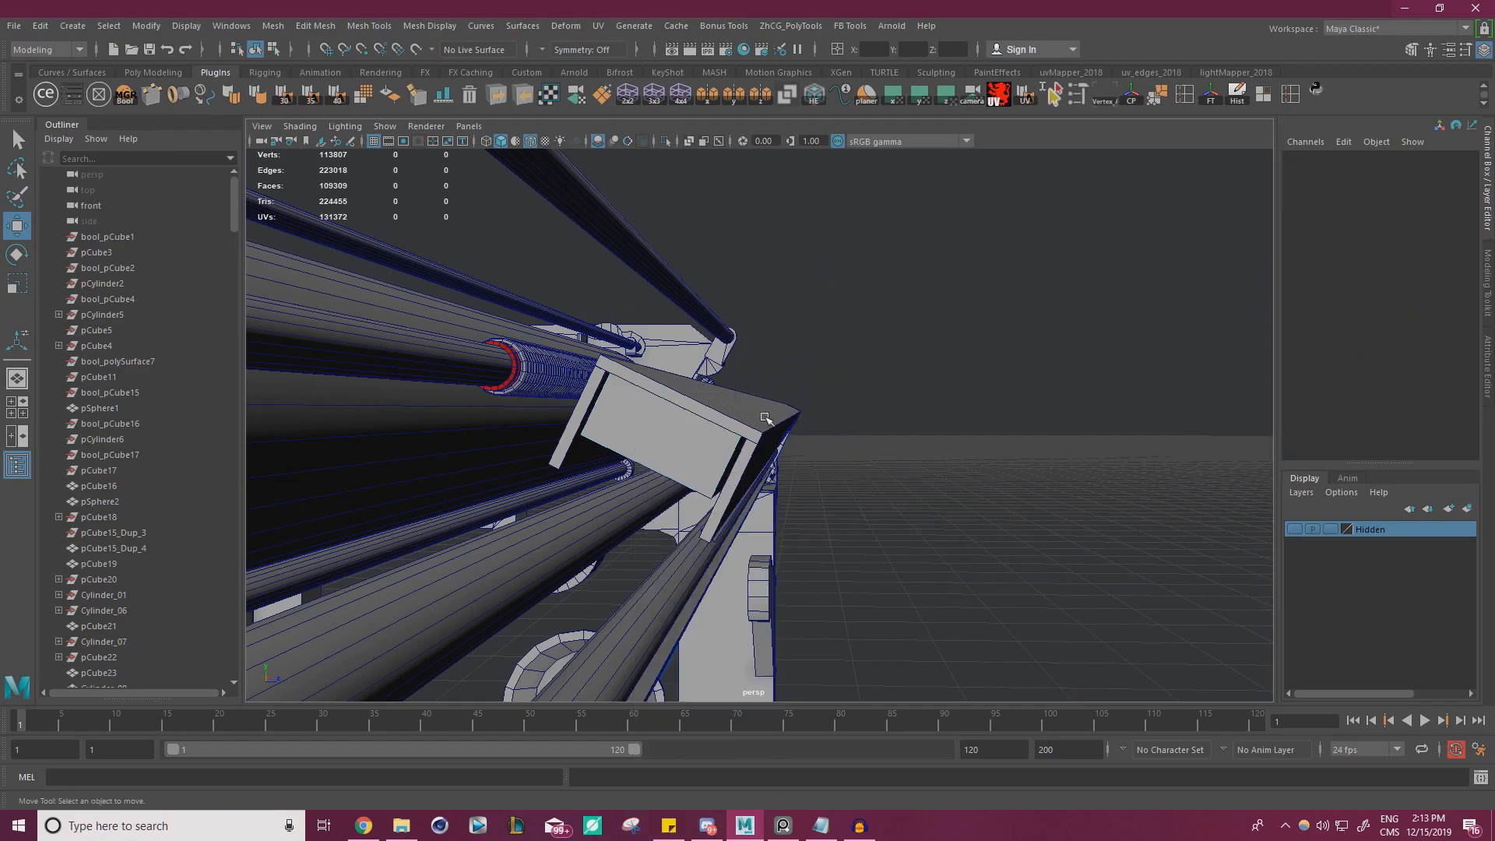
{"action": "left_click", "coordinate": [761, 415]}
{"action": "left_click_drag", "start_coordinate": [567, 472], "coordinate": [589, 422], "text": "alt"}
{"action": "middle_click_drag", "start_coordinate": [590, 422], "coordinate": [821, 437], "text": "alt"}
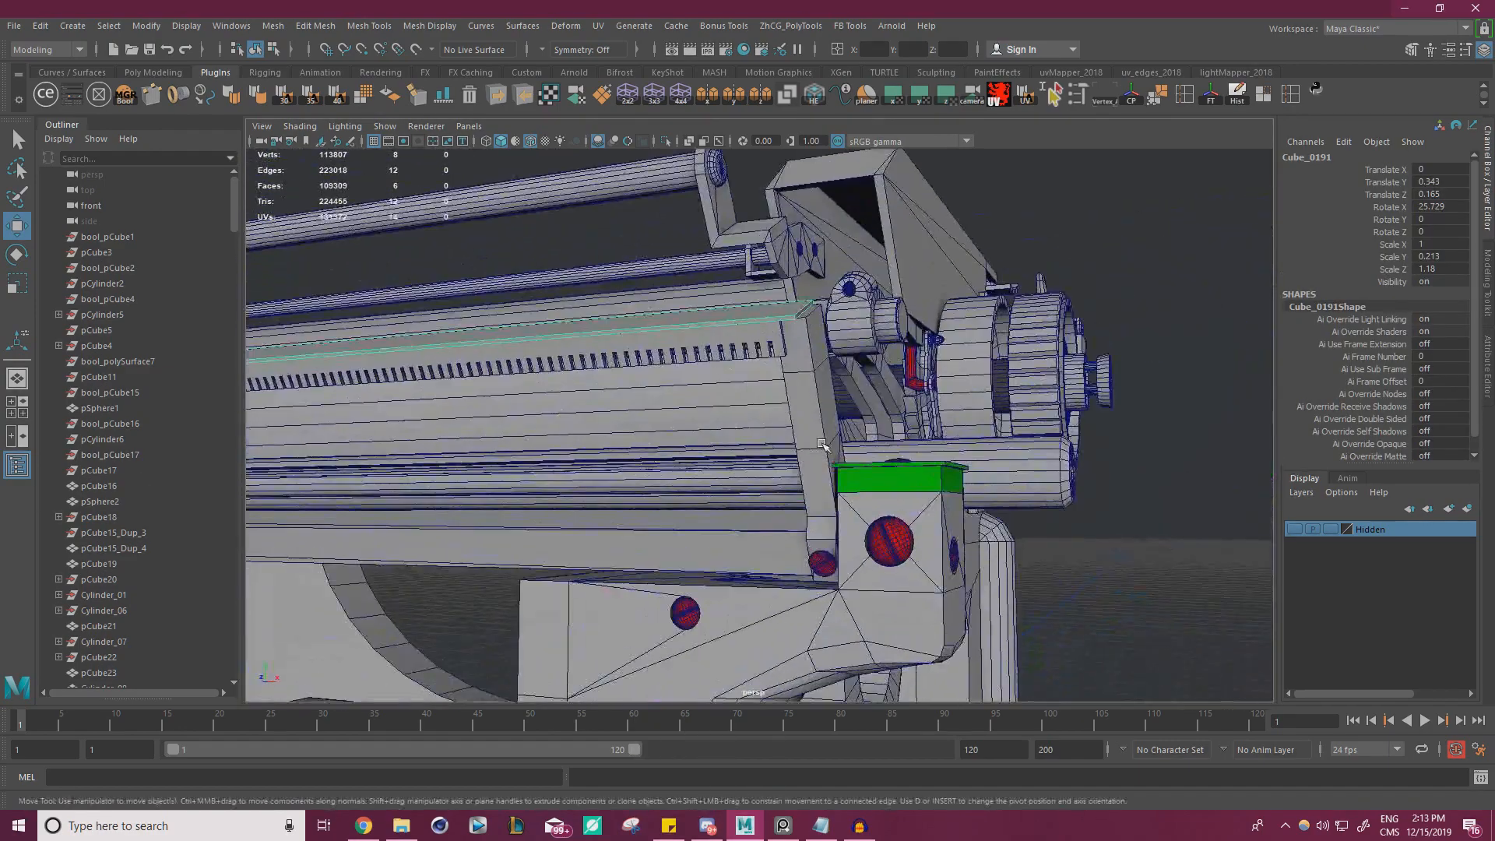
{"action": "right_click_drag", "start_coordinate": [821, 436], "coordinate": [914, 471], "text": "alt"}
{"action": "middle_click_drag", "start_coordinate": [860, 428], "coordinate": [791, 454], "text": "alt"}
{"action": "left_click_drag", "start_coordinate": [791, 454], "coordinate": [725, 440], "text": "alt"}
{"action": "right_click_drag", "start_coordinate": [604, 377], "coordinate": [635, 422]}
{"action": "left_click", "coordinate": [614, 424]}
{"action": "right_click_drag", "start_coordinate": [544, 402], "coordinate": [573, 428]}
{"action": "left_click", "coordinate": [483, 422]}
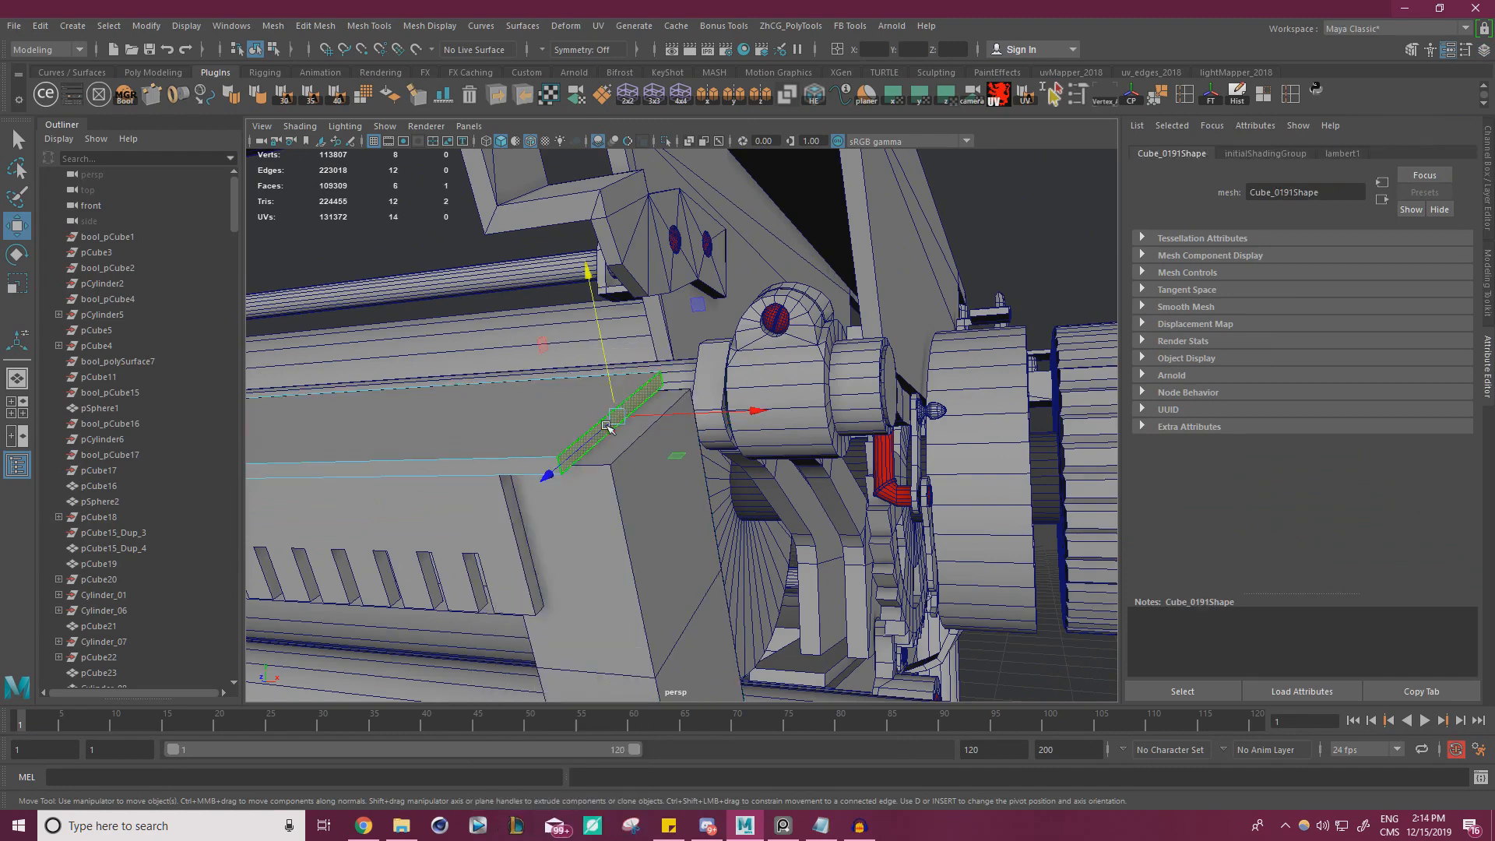
{"action": "left_click_drag", "start_coordinate": [709, 419], "coordinate": [617, 463]}
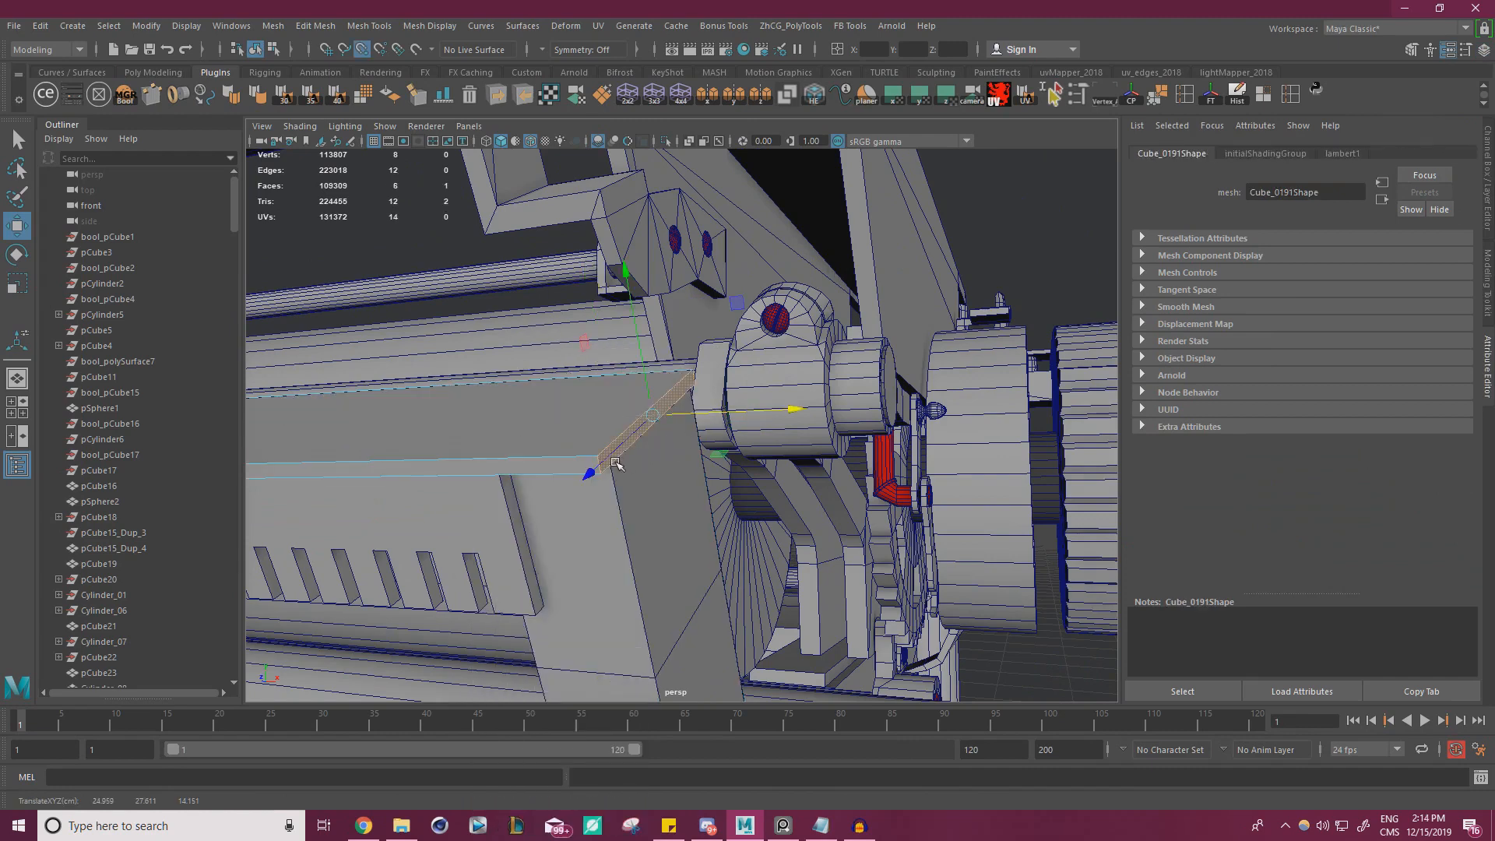
{"action": "right_click_drag", "start_coordinate": [54, 455], "coordinate": [31, 458], "text": "alt"}
{"action": "middle_click_drag", "start_coordinate": [468, 428], "coordinate": [608, 338], "text": "alt"}
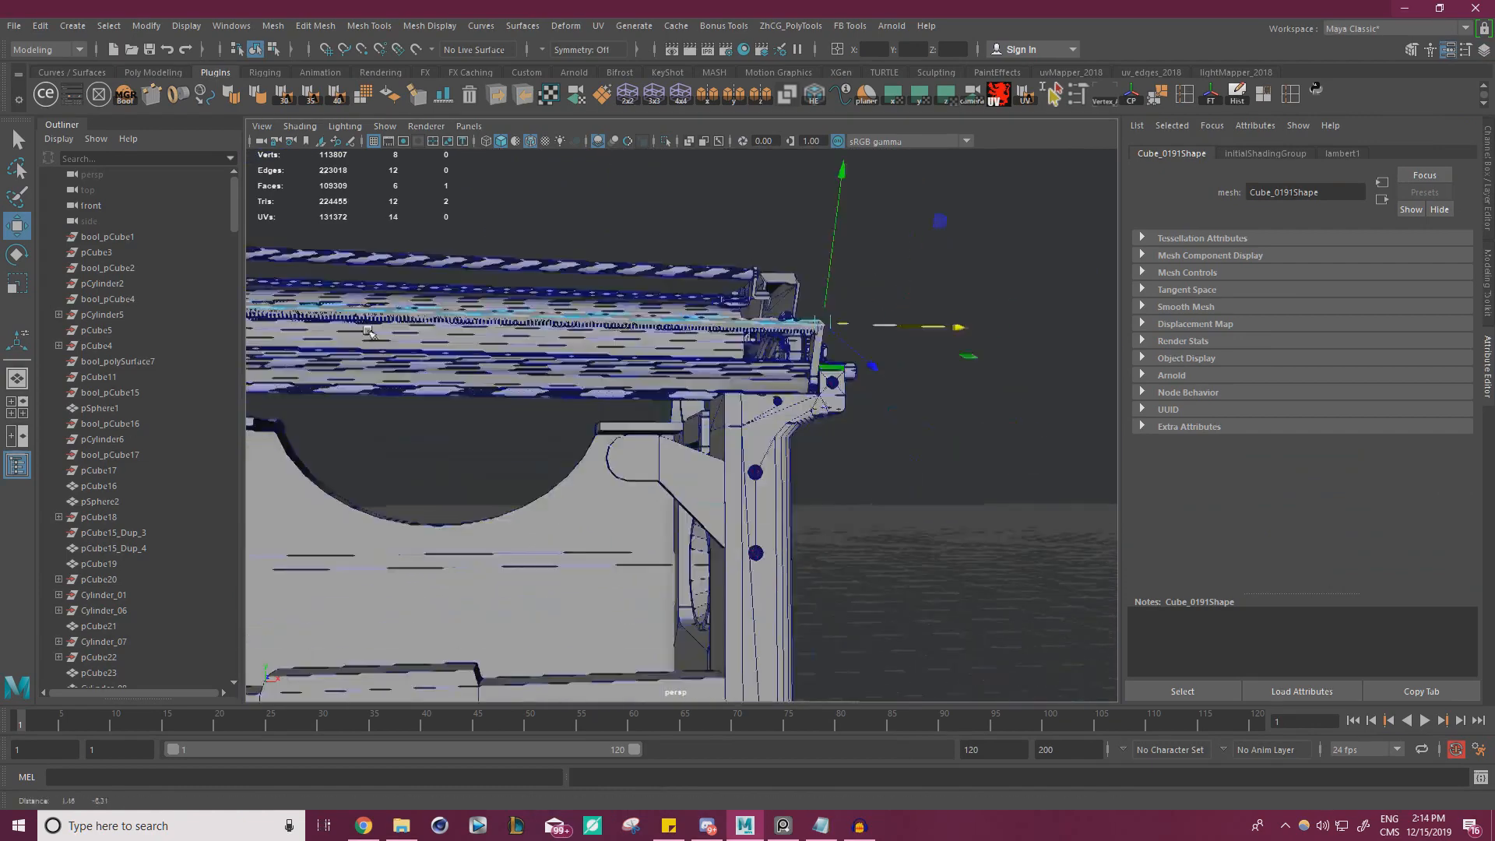
Select the sloped end bracket that joins the lower rail to the slotted plates beneath the thin top plate
{"action": "left_click_drag", "start_coordinate": [452, 296], "coordinate": [534, 338], "text": "alt"}
{"action": "right_click_drag", "start_coordinate": [786, 257], "coordinate": [600, 296]}
{"action": "left_click", "coordinate": [839, 233]}
{"action": "middle_click_drag", "start_coordinate": [600, 295], "coordinate": [709, 459], "text": "alt"}
{"action": "right_click_drag", "start_coordinate": [709, 460], "coordinate": [846, 389], "text": "alt"}
{"action": "left_click", "coordinate": [879, 326]}
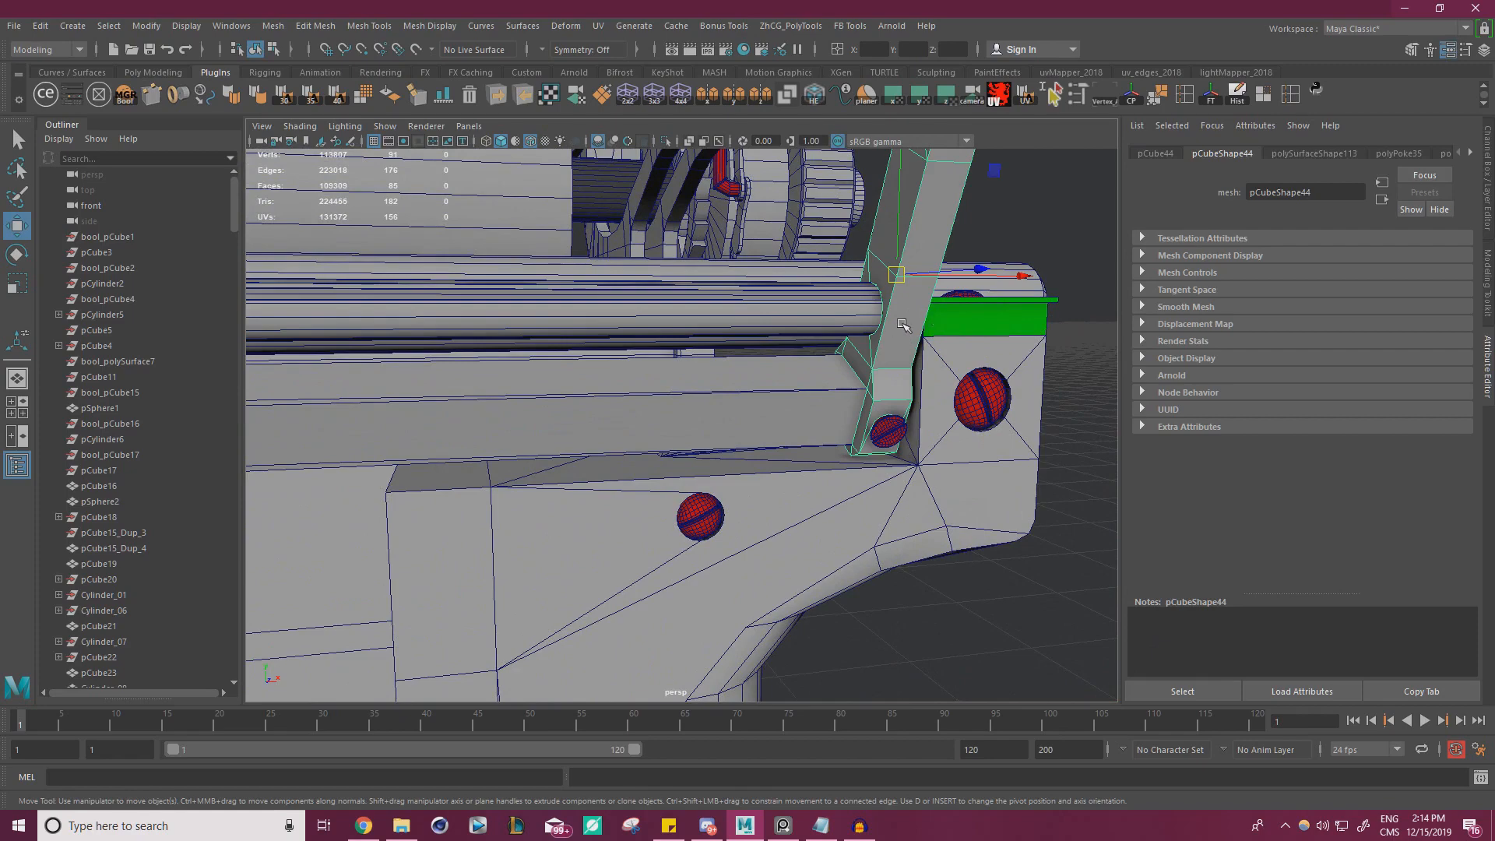
Delete the crossing edges on the end bracket's upper inner face so that it becomes a single face
{"action": "right_click_drag", "start_coordinate": [933, 316], "coordinate": [705, 253], "text": "alt"}
{"action": "left_click_drag", "start_coordinate": [705, 254], "coordinate": [679, 234], "text": "alt"}
{"action": "middle_click_drag", "start_coordinate": [679, 234], "coordinate": [711, 316], "text": "alt"}
{"action": "right_click_drag", "start_coordinate": [710, 315], "coordinate": [973, 291], "text": "alt"}
{"action": "left_click_drag", "start_coordinate": [1026, 245], "coordinate": [989, 277], "text": "alt"}
{"action": "middle_click_drag", "start_coordinate": [989, 277], "coordinate": [1021, 287], "text": "alt"}
{"action": "left_click_drag", "start_coordinate": [1020, 286], "coordinate": [867, 339], "text": "alt"}
{"action": "right_click_drag", "start_coordinate": [868, 339], "coordinate": [870, 304]}
{"action": "left_click", "coordinate": [879, 317]}
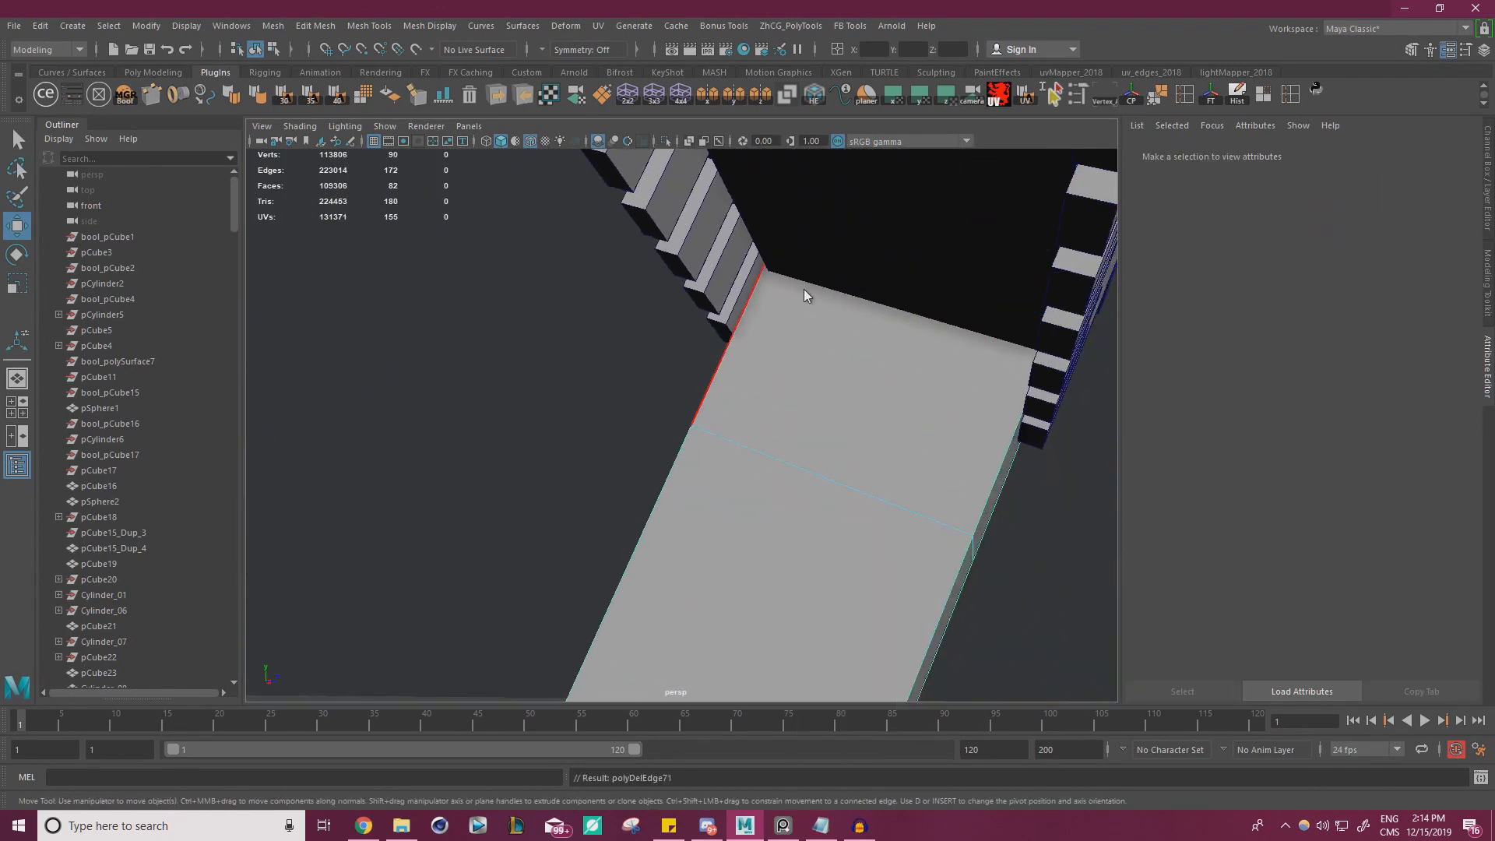
Select the bracket's cleaned upper face and extrude it with an offset of 0.1 and no thickness
{"action": "right_click_drag", "start_coordinate": [805, 294], "coordinate": [828, 344]}
{"action": "left_click", "coordinate": [858, 345]}
{"action": "middle_click_drag", "start_coordinate": [857, 345], "coordinate": [861, 349], "text": "alt"}
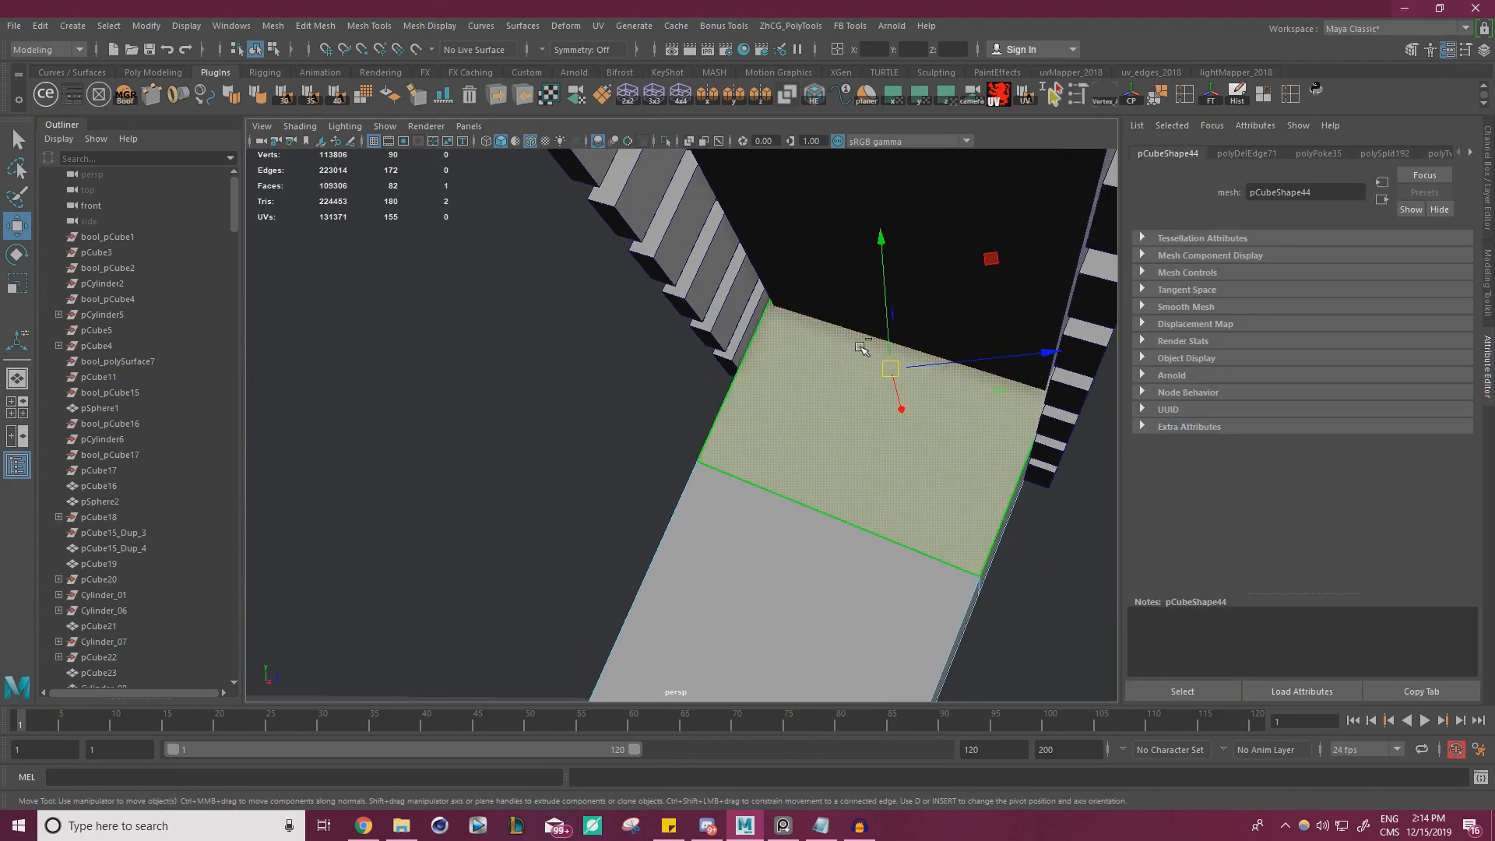
{"action": "key", "text": "ctrl+e"}
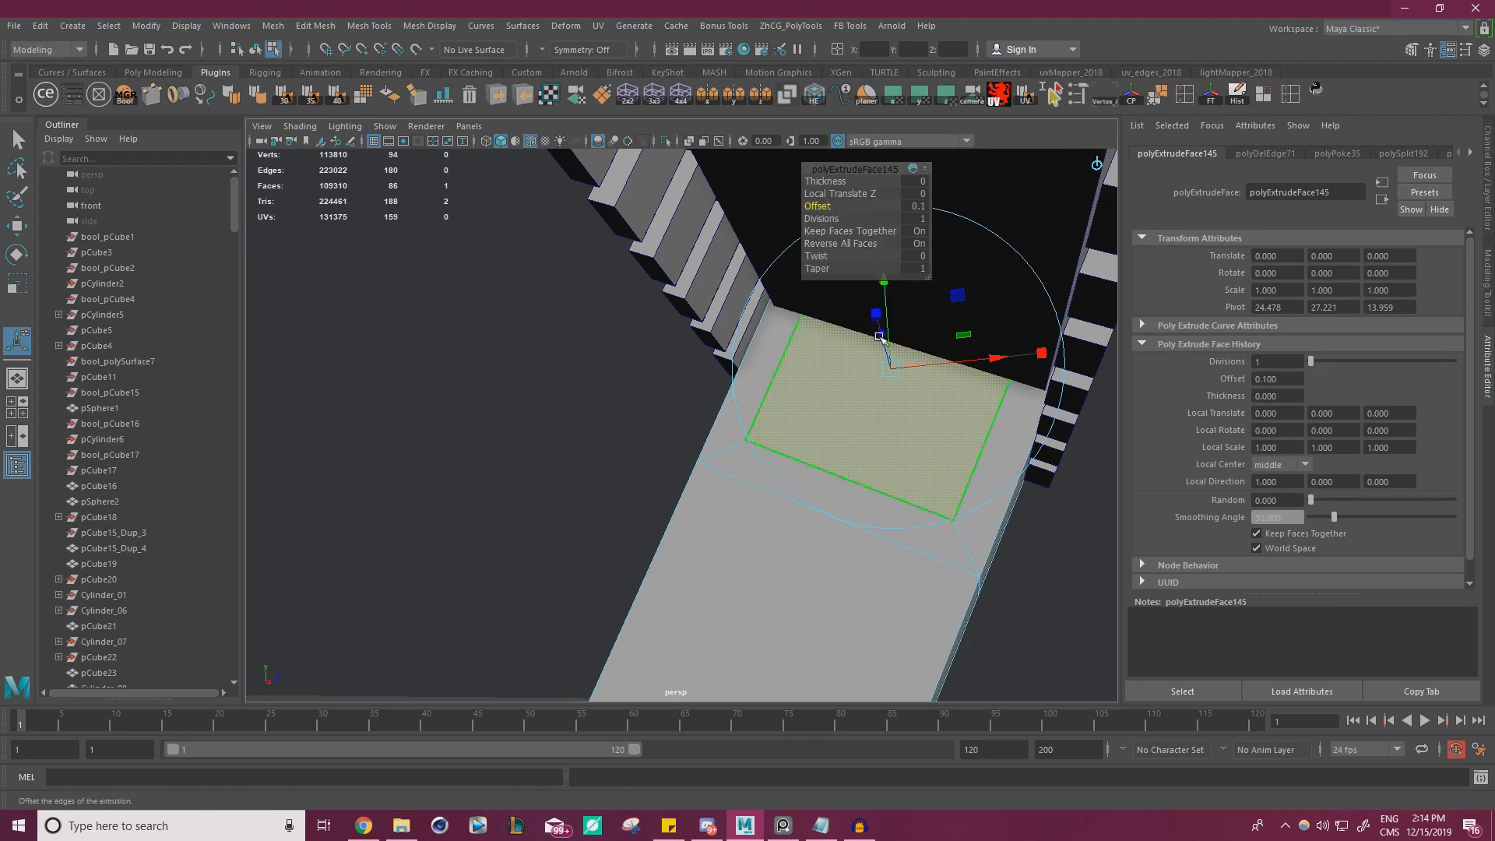
{"action": "key", "text": "w"}
{"action": "left_click_drag", "start_coordinate": [898, 367], "coordinate": [532, 273], "text": "alt"}
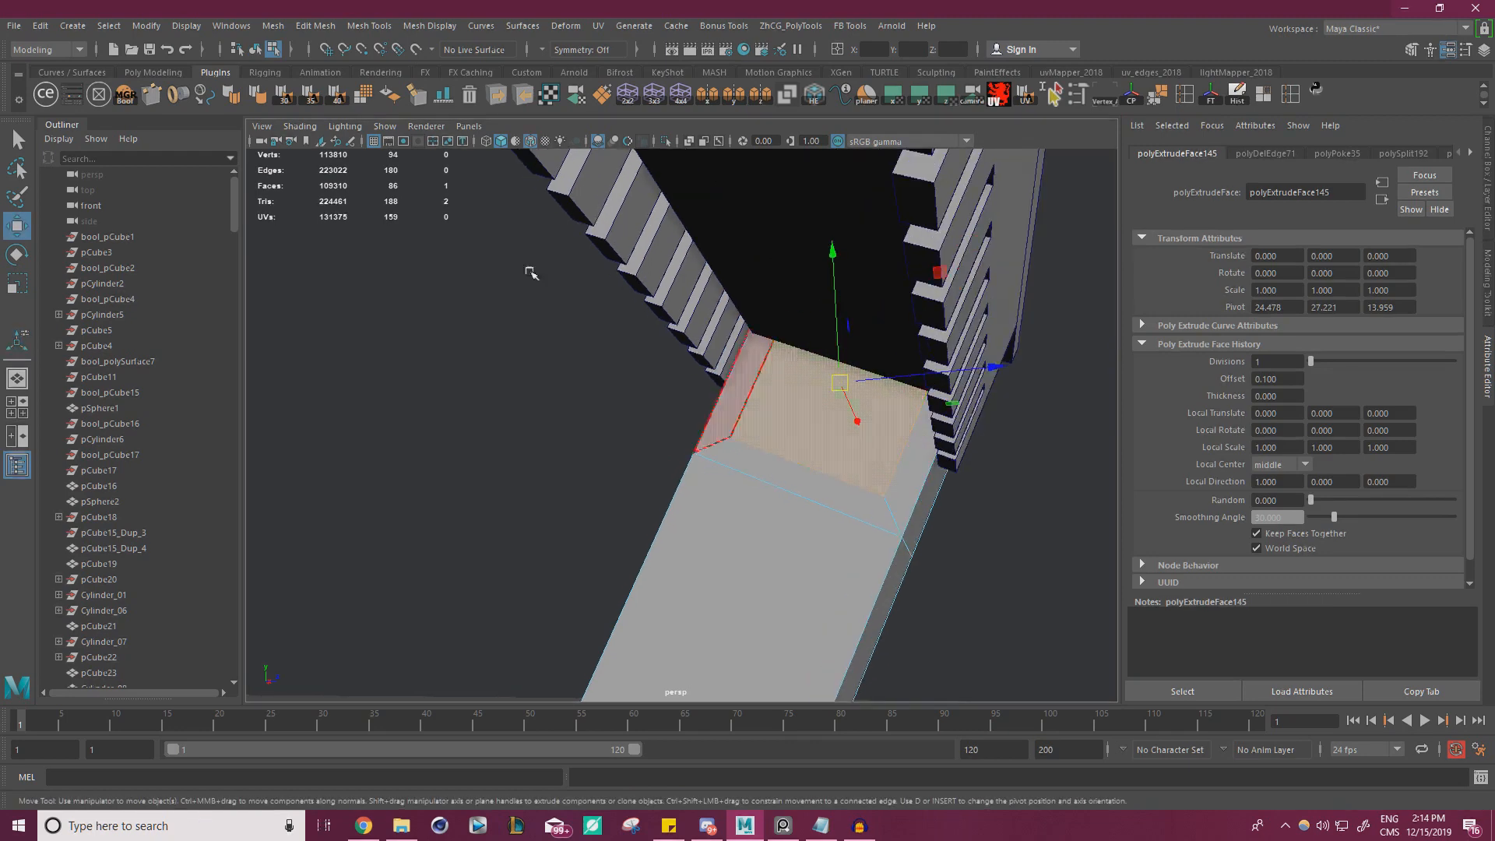
Set the Scale tool's axis orientation to Component and scale the inset face out toward the bracket's side edges
{"action": "double_click", "coordinate": [18, 229]}
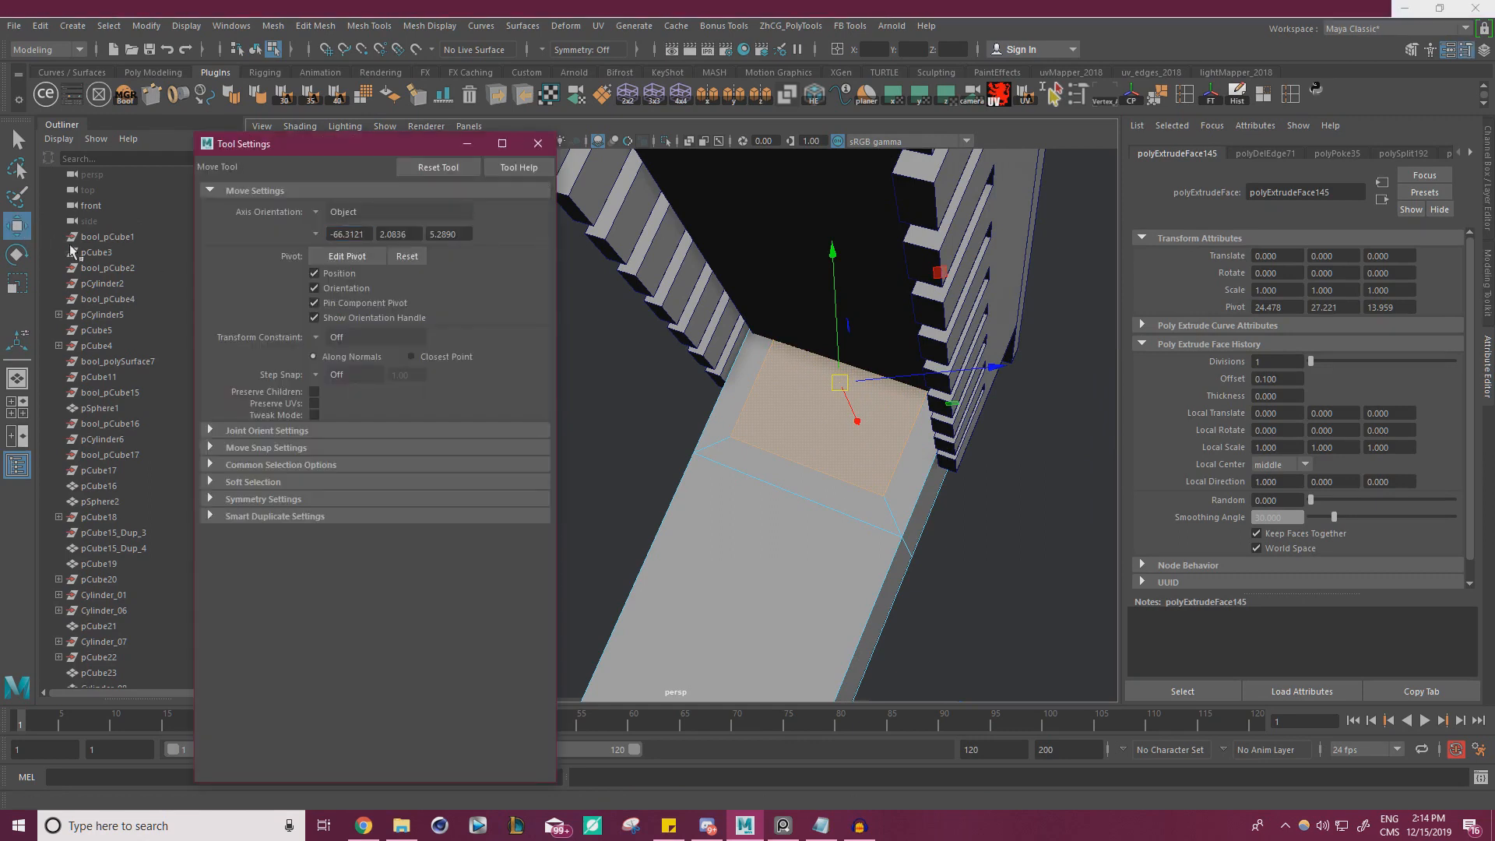
{"action": "left_click", "coordinate": [336, 212]}
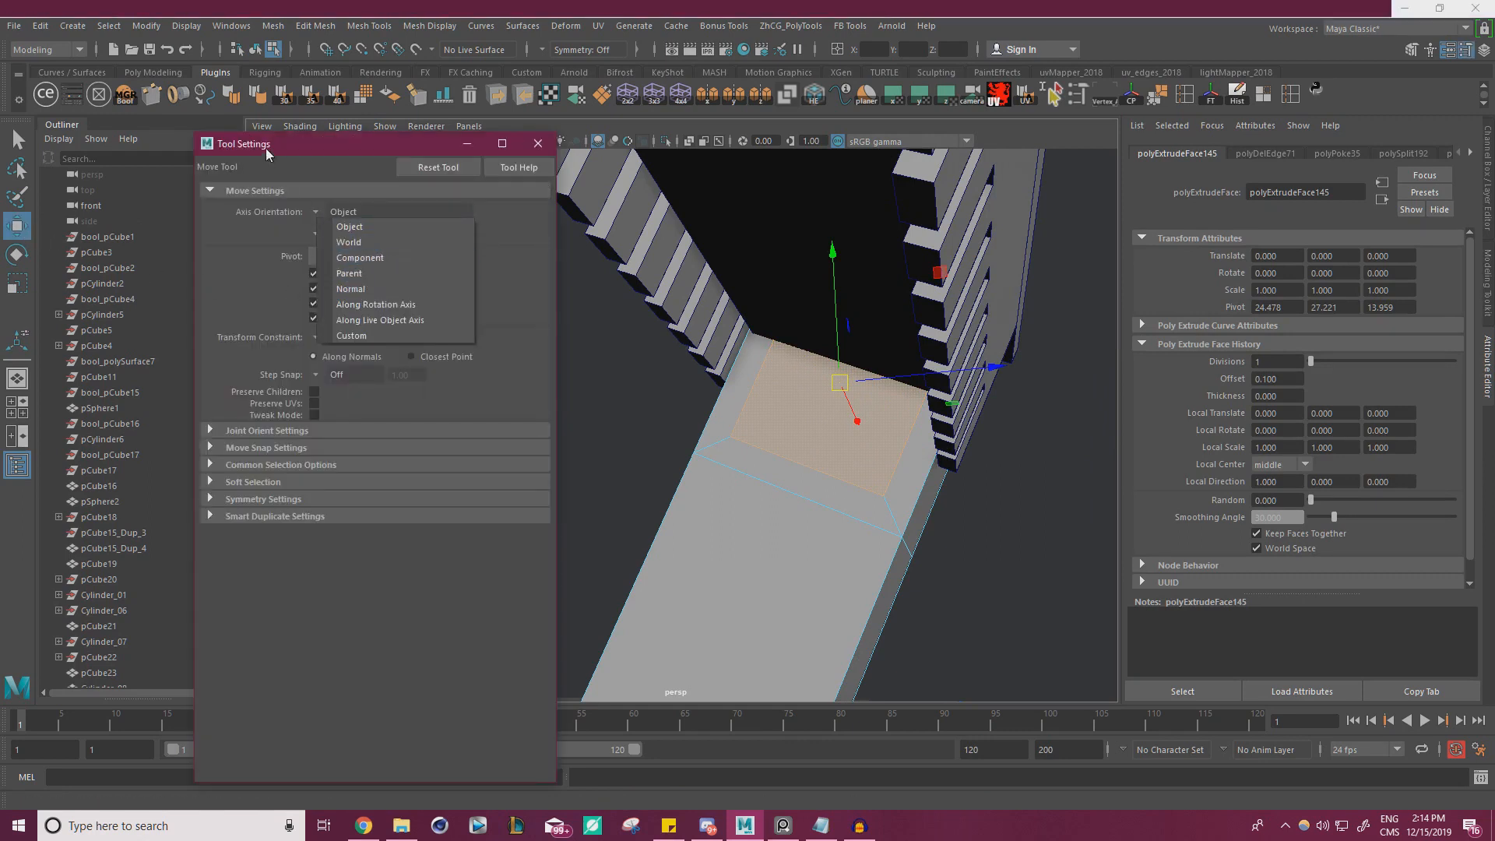
{"action": "left_click", "coordinate": [265, 150]}
{"action": "key", "text": "r"}
{"action": "left_click", "coordinate": [320, 213]}
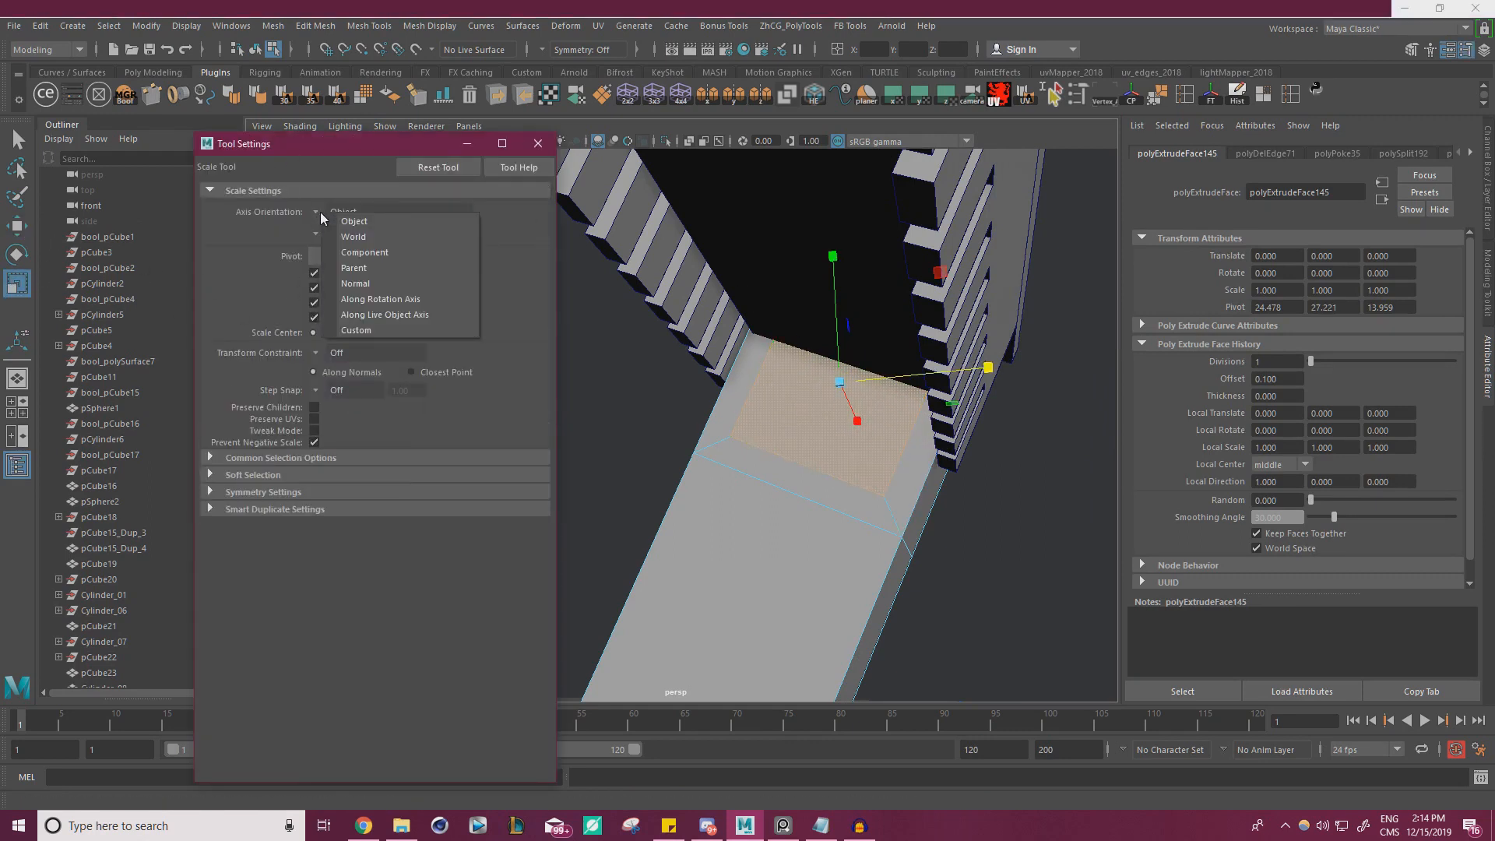
{"action": "left_click", "coordinate": [364, 253]}
{"action": "left_click_drag", "start_coordinate": [720, 343], "coordinate": [921, 335]}
{"action": "key", "text": "w"}
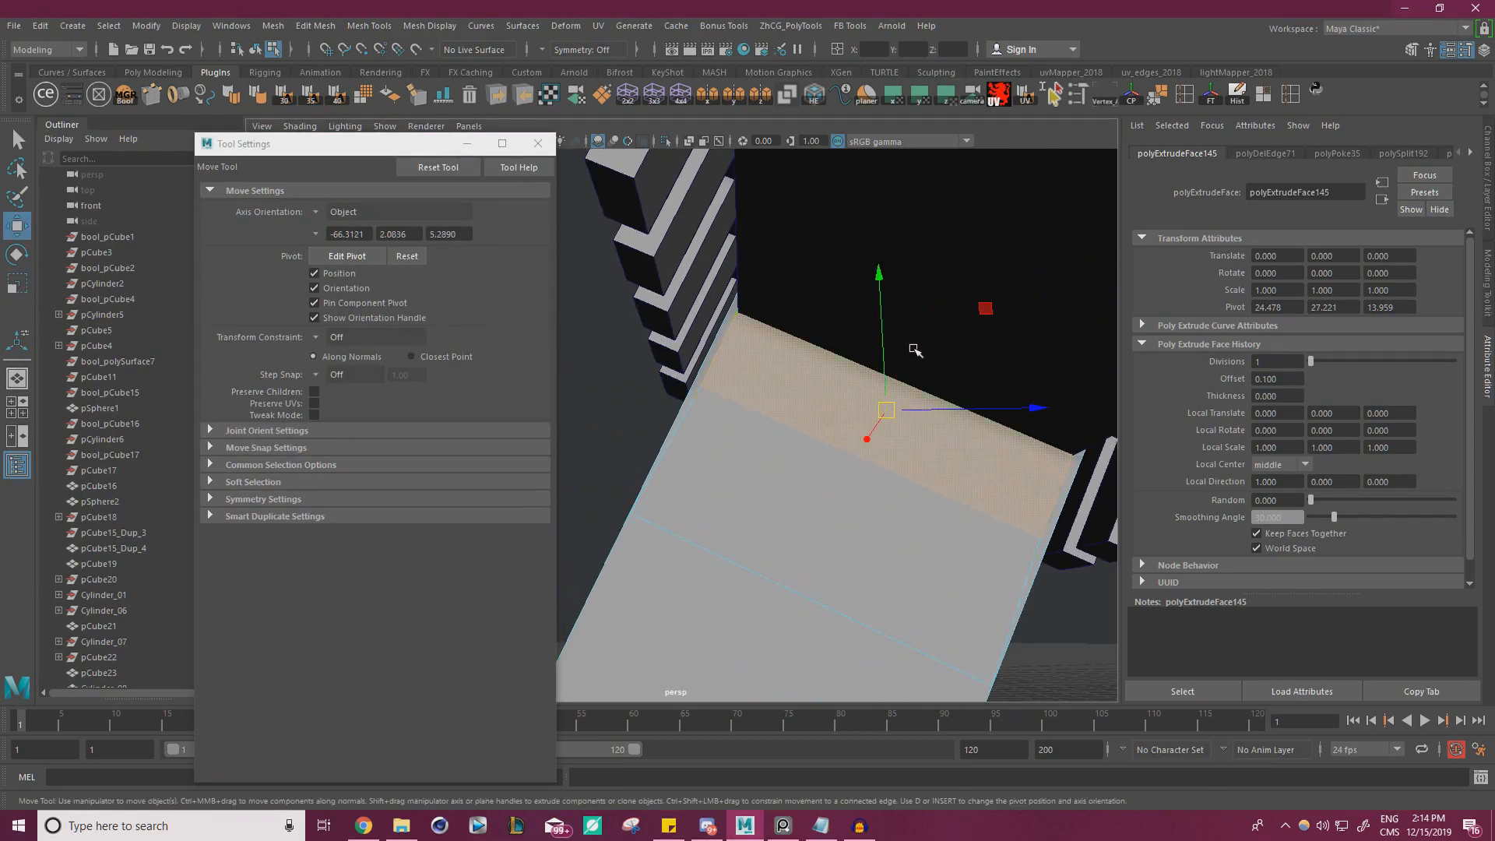
Set the Move tool's axis orientation to Component for the bracket's inset face
{"action": "left_click", "coordinate": [343, 211]}
{"action": "left_click", "coordinate": [342, 239]}
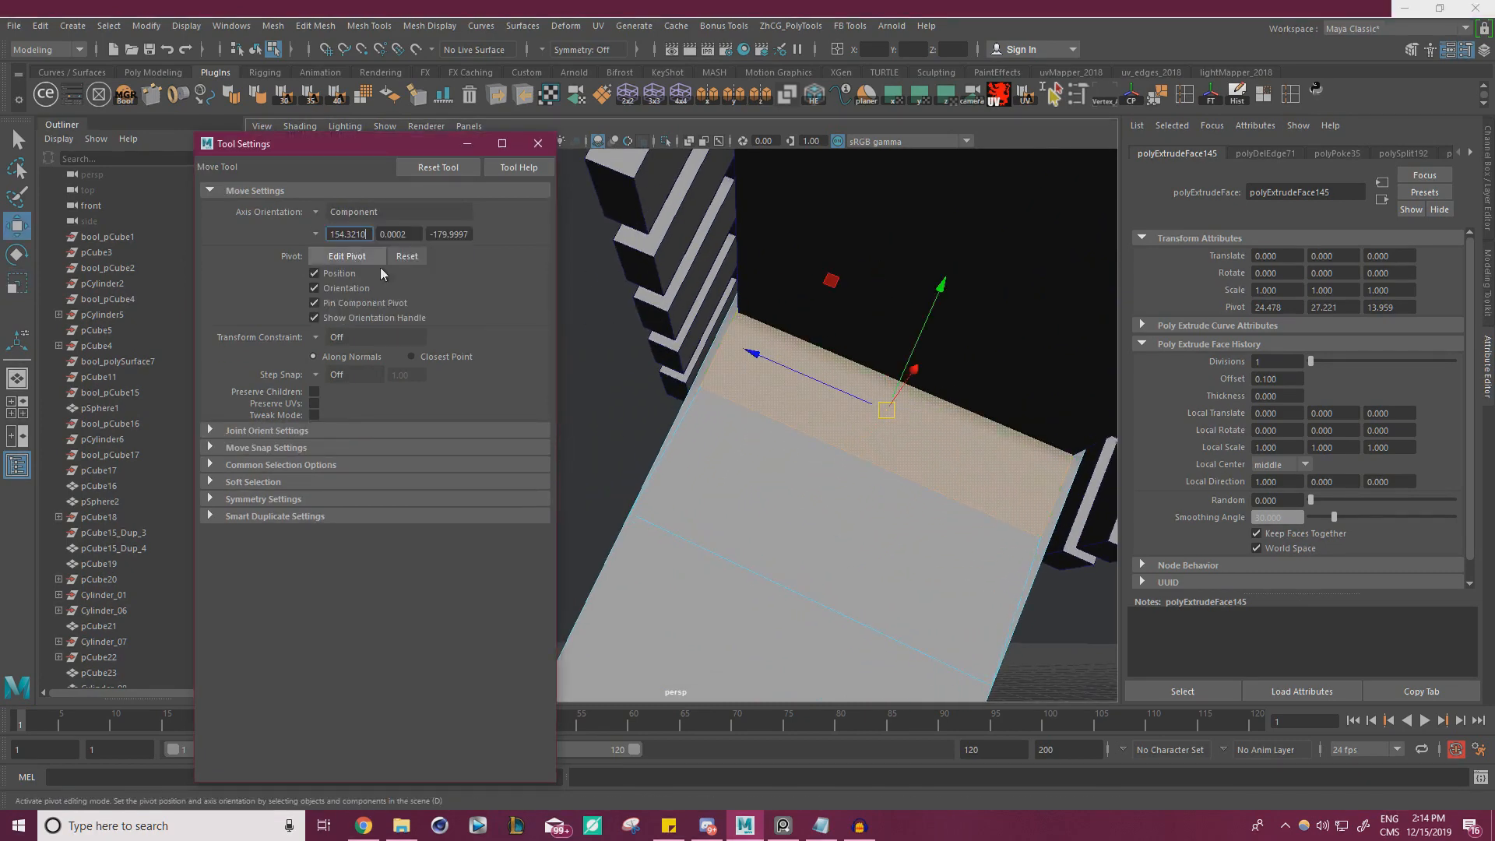
{"action": "mouse_move", "coordinate": [929, 327]}
{"action": "left_mouse_down"}
{"action": "mouse_move", "coordinate": [957, 278]}
{"action": "mouse_move", "coordinate": [948, 309]}
{"action": "left_mouse_up"}
{"action": "middle_click_drag", "start_coordinate": [947, 308], "coordinate": [927, 327], "text": "alt"}
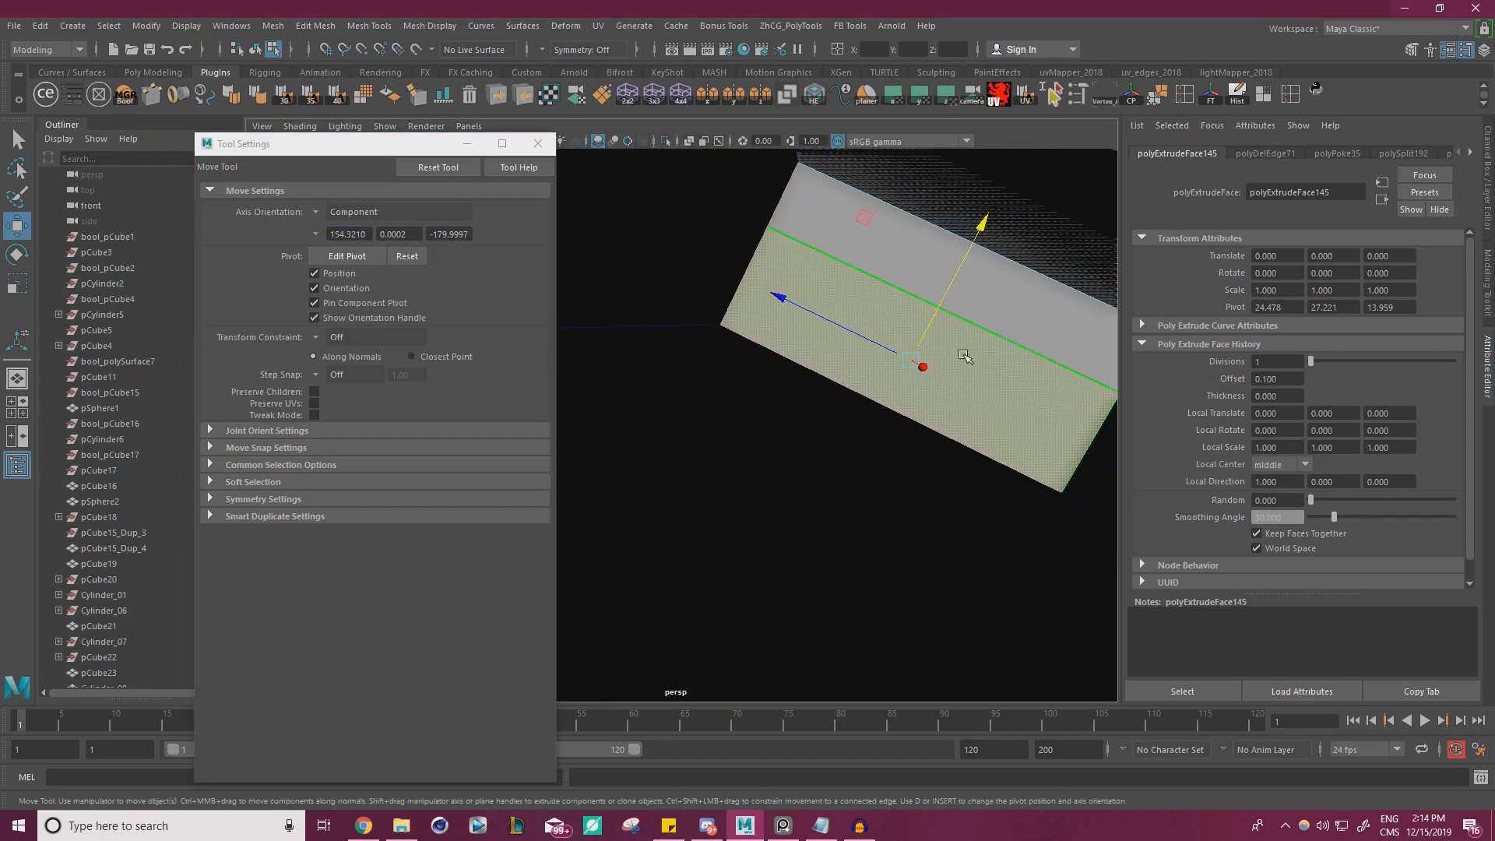
Select the inset face's inner edge and slide it along the bracket surface until only a thin rim remains
{"action": "right_click_drag", "start_coordinate": [966, 356], "coordinate": [976, 321]}
{"action": "left_click_drag", "start_coordinate": [893, 379], "coordinate": [916, 352]}
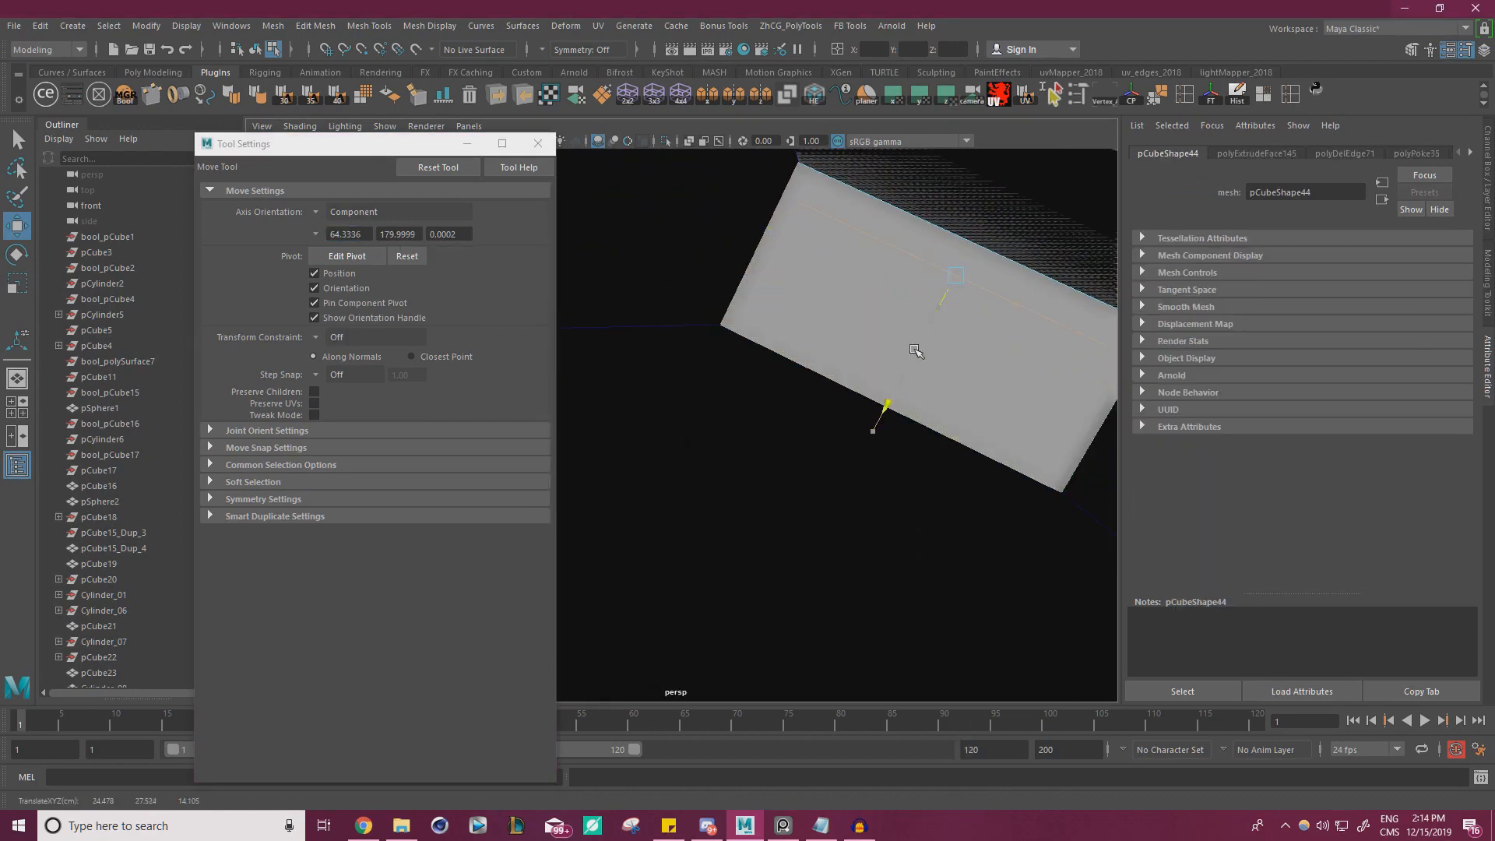
{"action": "right_click_drag", "start_coordinate": [834, 278], "coordinate": [835, 321]}
{"action": "left_click", "coordinate": [906, 292]}
{"action": "mouse_move", "coordinate": [906, 293]}
{"action": "left_mouse_down", "text": "alt"}
{"action": "mouse_move", "coordinate": [895, 304]}
{"action": "mouse_move", "coordinate": [915, 306]}
{"action": "left_mouse_up", "text": "alt"}
{"action": "key", "text": "ctrl+z"}
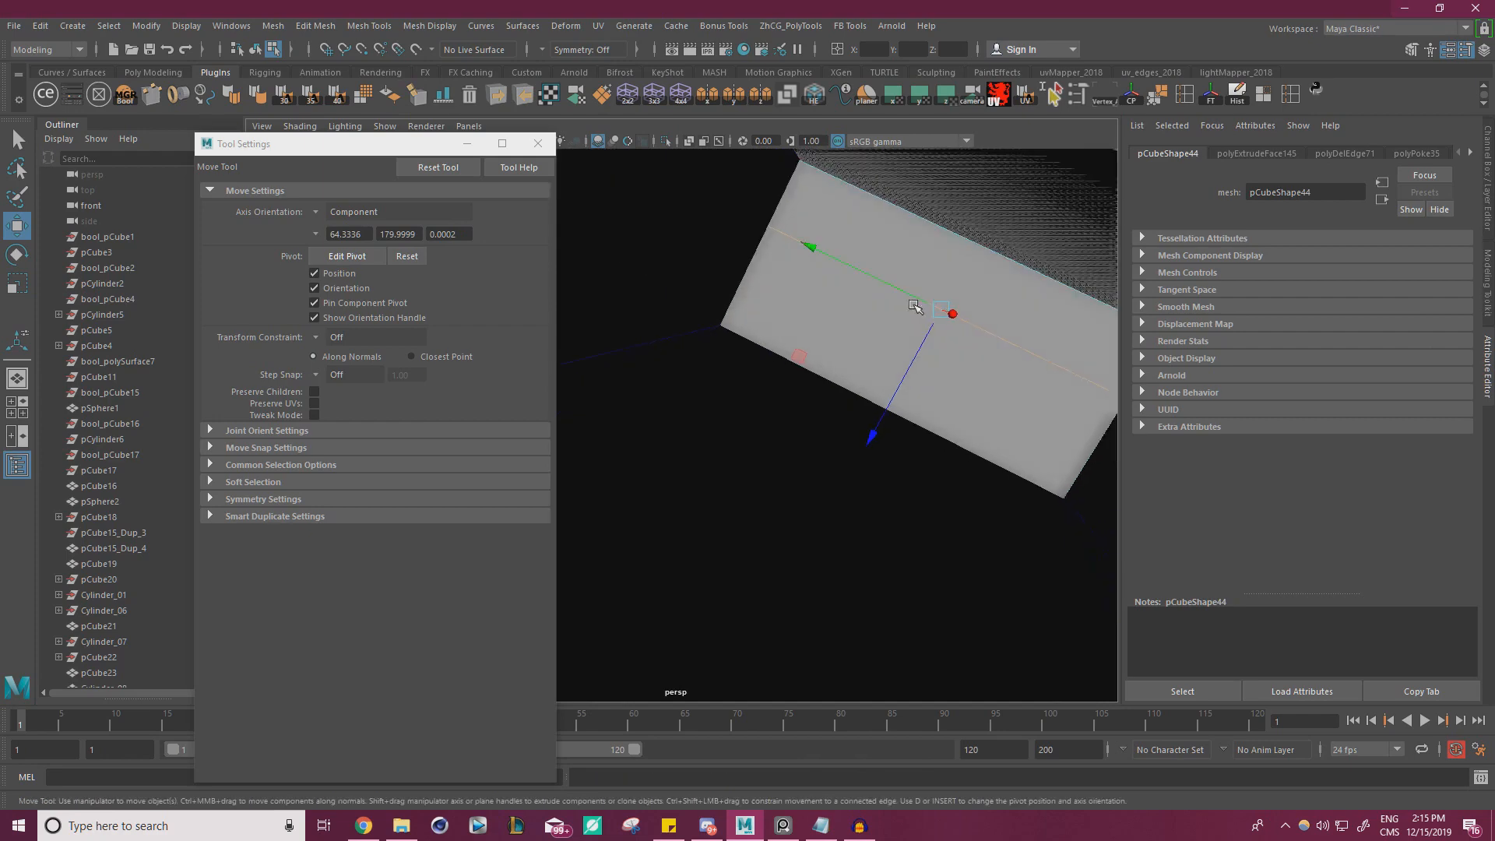
{"action": "left_click_drag", "start_coordinate": [904, 375], "coordinate": [923, 338]}
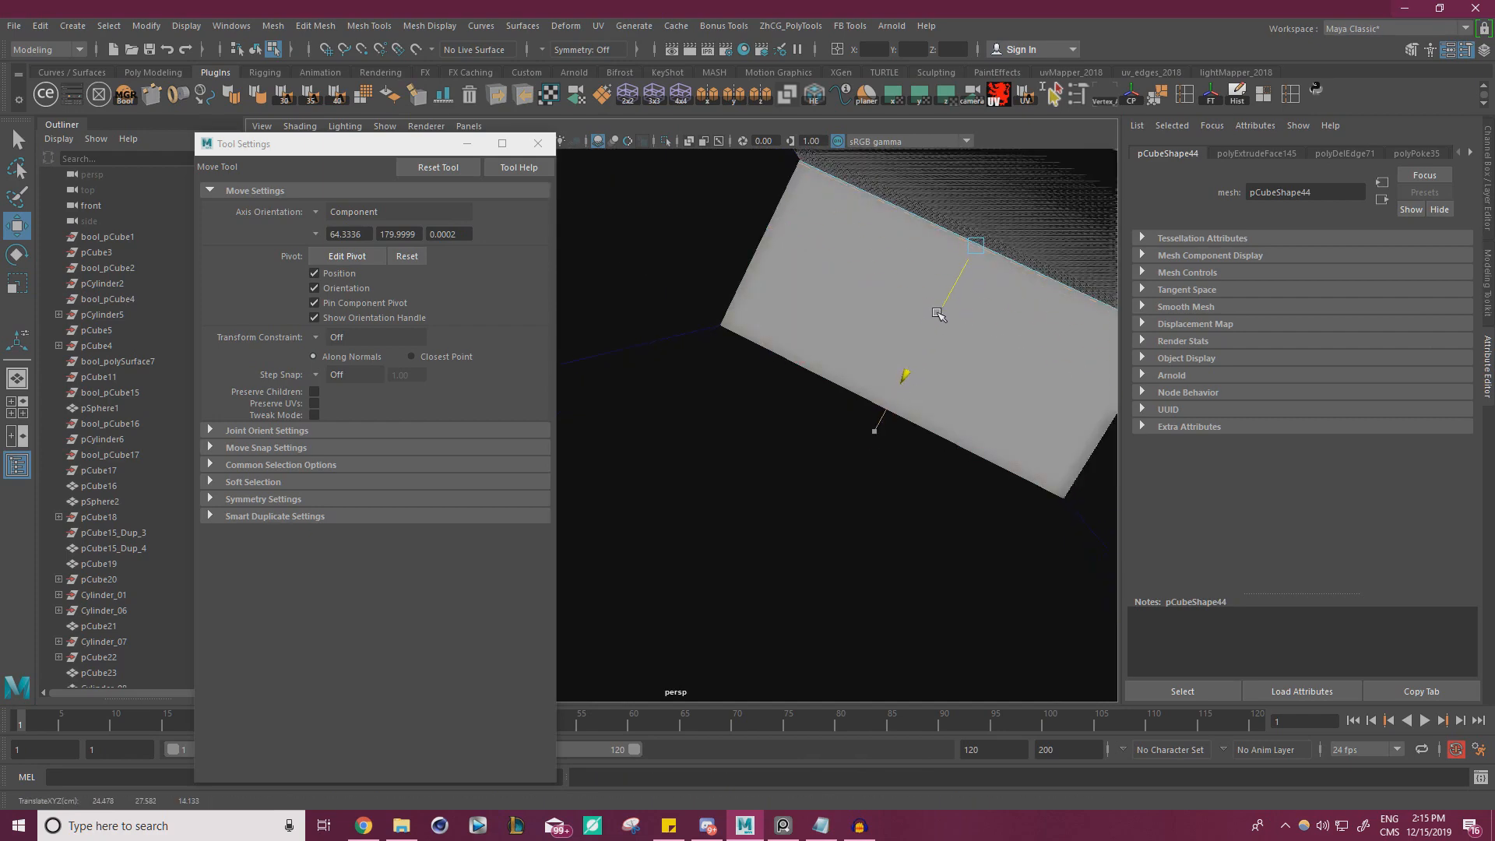
Extrude the bracket's inset face inward into a recess with a thin rim, isolating the bracket to inspect it
{"action": "right_click_drag", "start_coordinate": [855, 227], "coordinate": [858, 269]}
{"action": "left_click", "coordinate": [884, 287]}
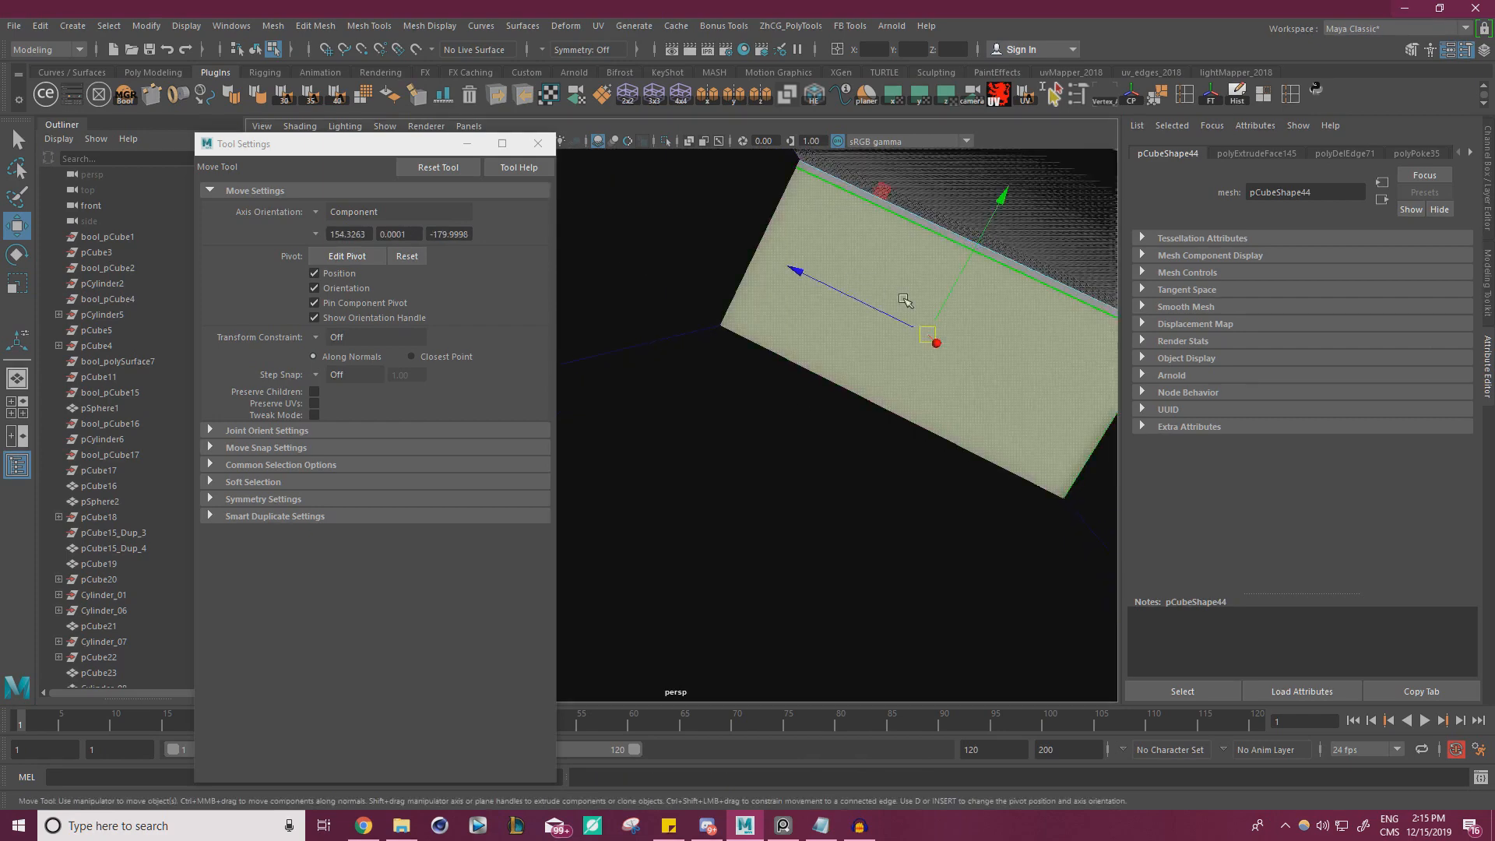
{"action": "left_click_drag", "start_coordinate": [904, 302], "coordinate": [930, 334], "text": "alt"}
{"action": "right_click_drag", "start_coordinate": [755, 401], "coordinate": [783, 347]}
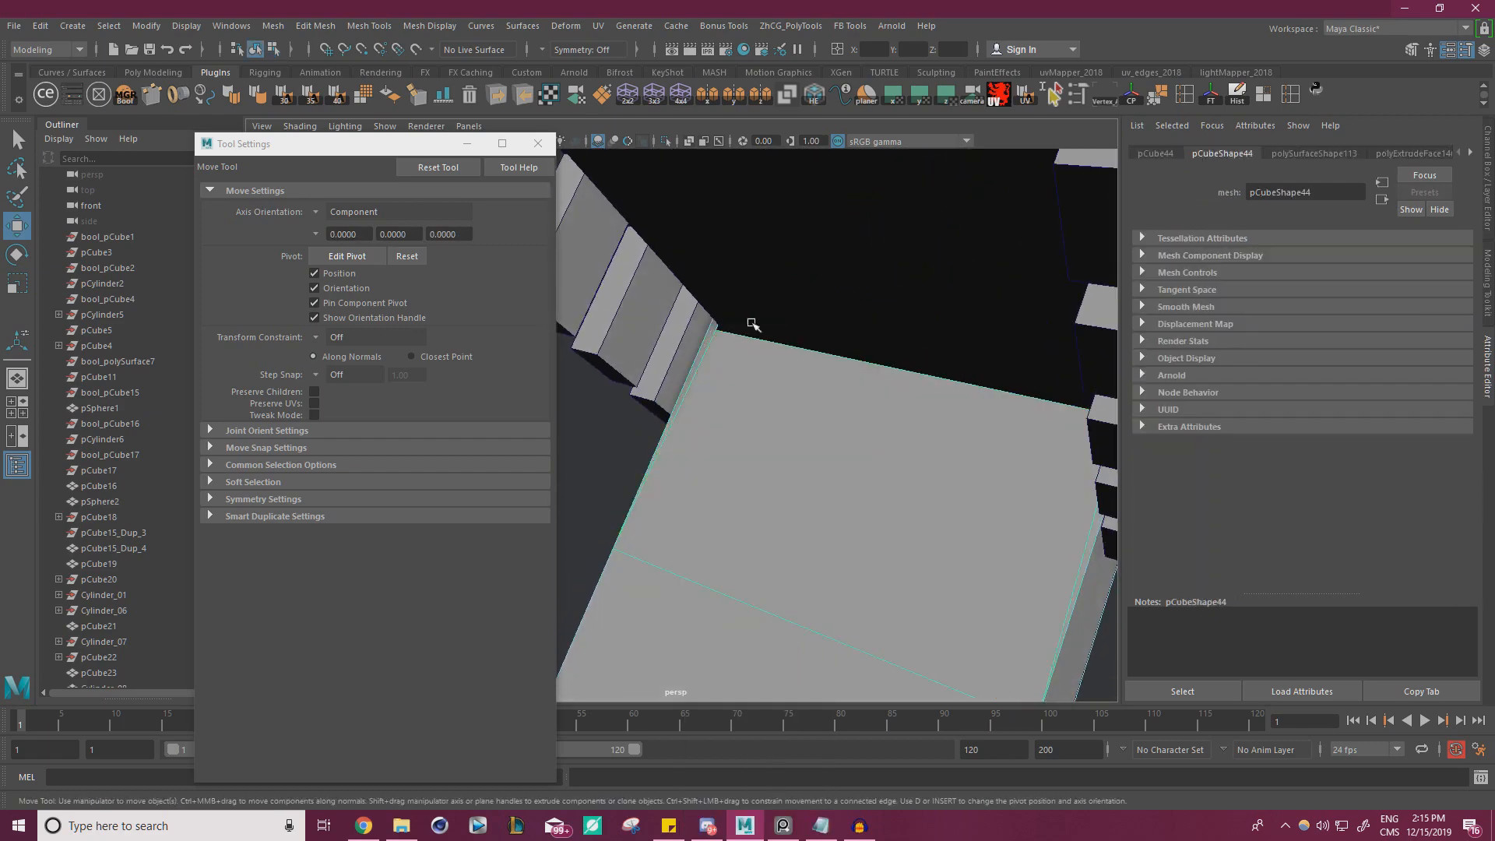
{"action": "left_click", "coordinate": [668, 143]}
{"action": "right_click_drag", "start_coordinate": [888, 282], "coordinate": [768, 358], "text": "alt"}
{"action": "left_click", "coordinate": [810, 340]}
{"action": "left_click_drag", "start_coordinate": [834, 287], "coordinate": [852, 304]}
{"action": "left_click_drag", "start_coordinate": [852, 306], "coordinate": [870, 320], "text": "alt"}
{"action": "right_click_drag", "start_coordinate": [766, 291], "coordinate": [807, 263]}
{"action": "left_click", "coordinate": [963, 226]}
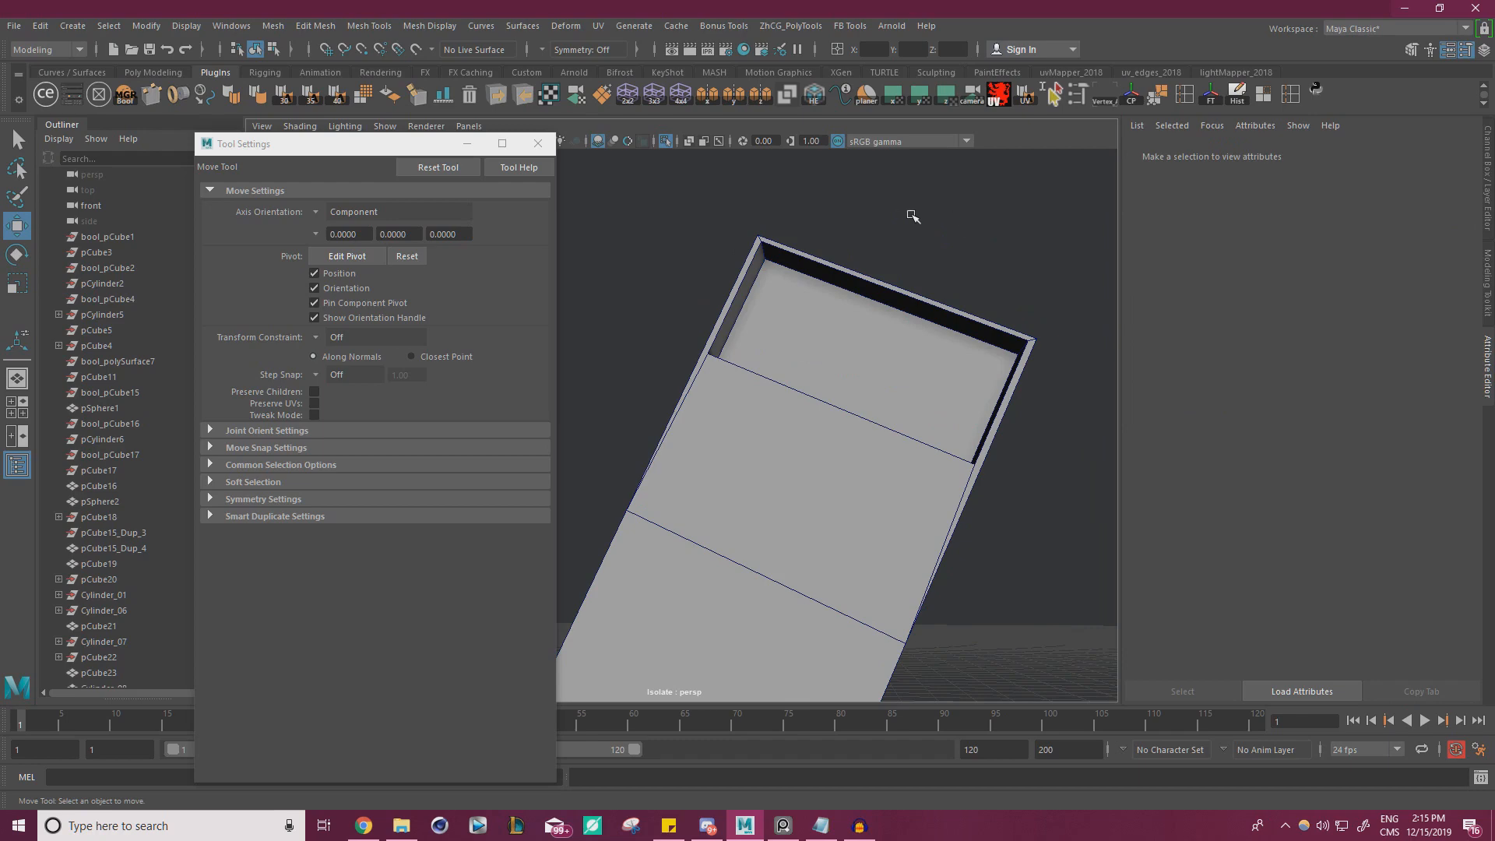
{"action": "right_click_drag", "start_coordinate": [913, 217], "coordinate": [793, 224], "text": "alt"}
{"action": "left_click", "coordinate": [667, 142]}
Select the end bracket together with the red screw at its foot and set the Move tool's axis orientation to World
{"action": "left_click_drag", "start_coordinate": [960, 362], "coordinate": [900, 370], "text": "alt"}
{"action": "right_click_drag", "start_coordinate": [900, 370], "coordinate": [848, 429], "text": "alt"}
{"action": "left_click", "coordinate": [539, 148]}
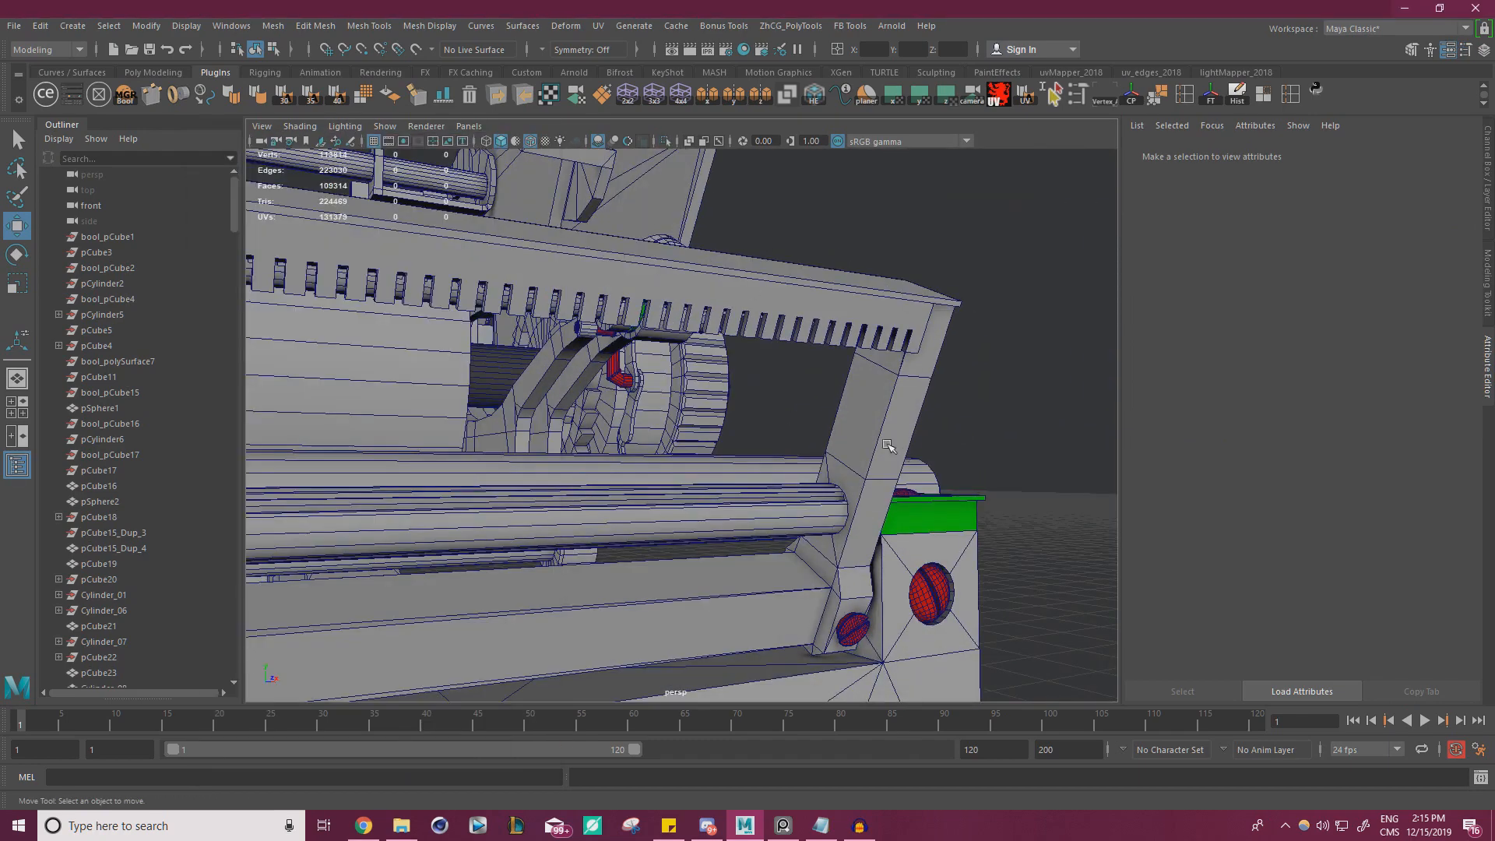
{"action": "left_click", "coordinate": [885, 443]}
{"action": "middle_click_drag", "start_coordinate": [944, 415], "coordinate": [948, 334], "text": "alt"}
{"action": "left_click_drag", "start_coordinate": [948, 334], "coordinate": [946, 354], "text": "alt"}
{"action": "right_click_drag", "start_coordinate": [946, 355], "coordinate": [997, 370], "text": "alt"}
{"action": "left_click", "coordinate": [869, 482], "text": "shift"}
{"action": "right_click_drag", "start_coordinate": [869, 481], "coordinate": [720, 374], "text": "alt"}
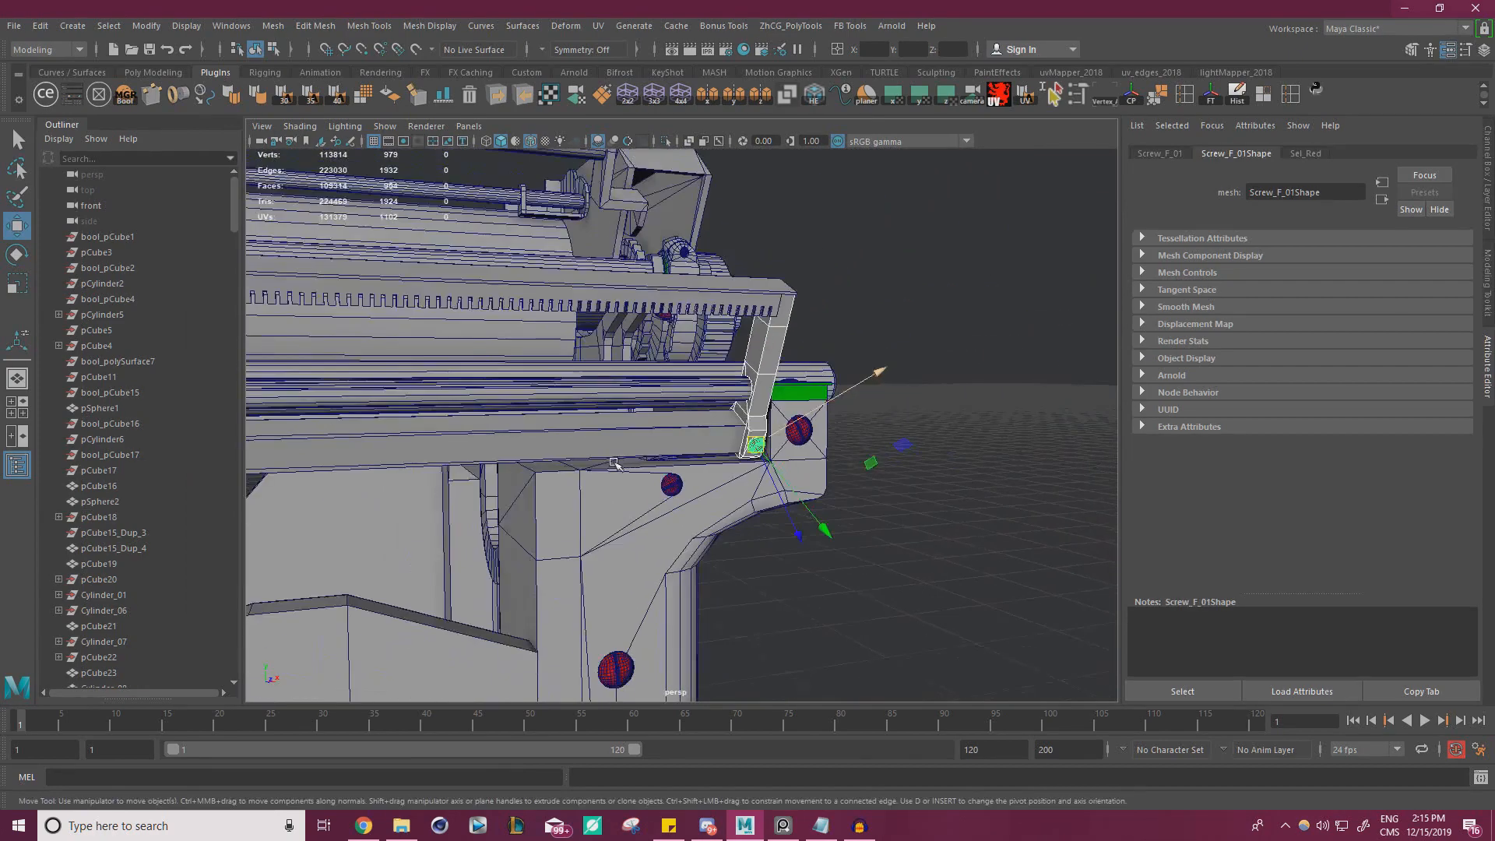
{"action": "left_click_drag", "start_coordinate": [721, 373], "coordinate": [673, 373], "text": "alt"}
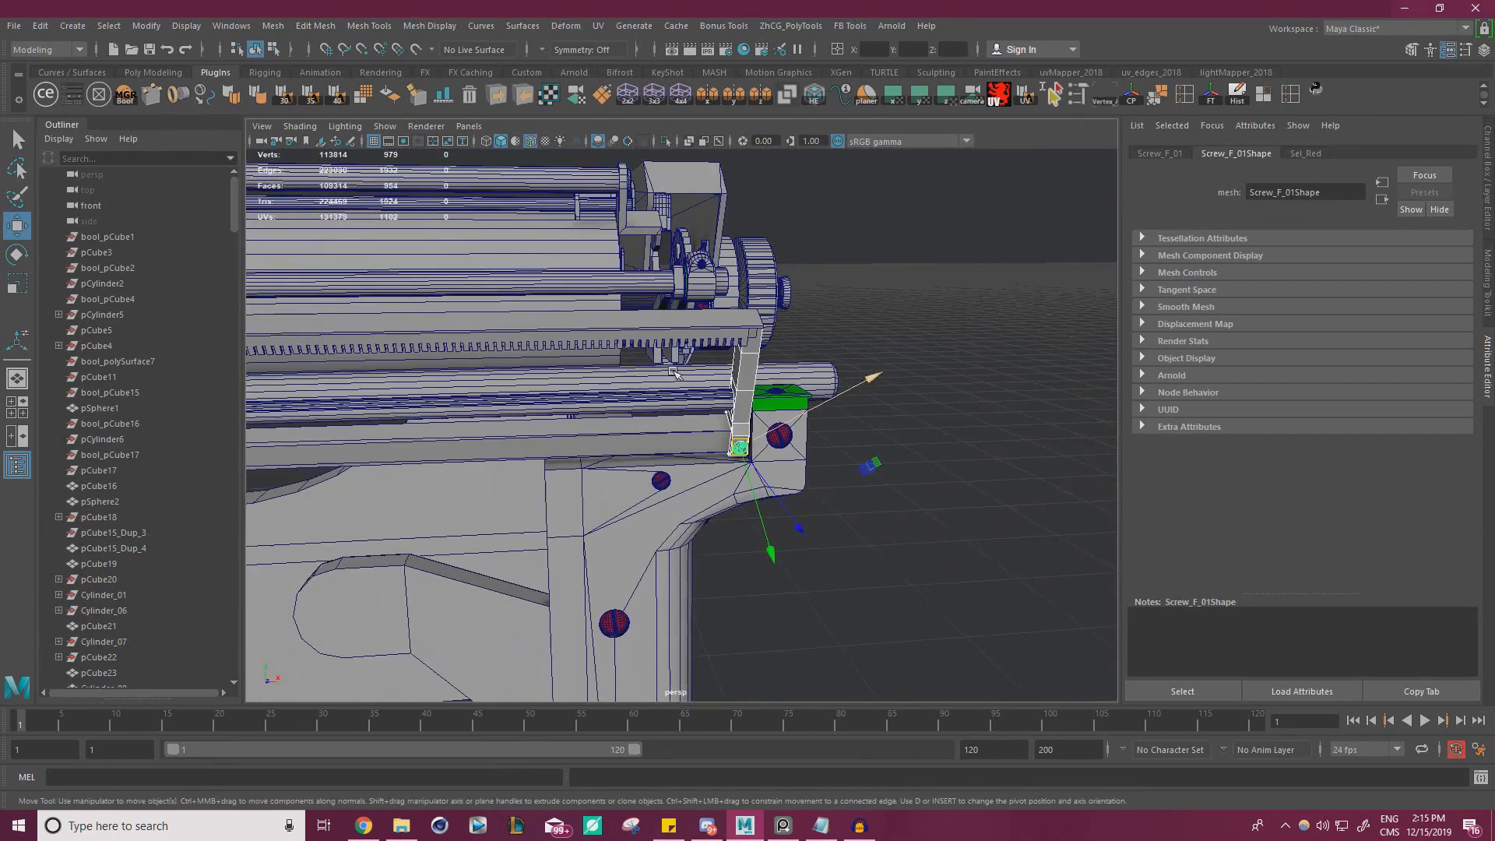
{"action": "double_click", "coordinate": [22, 226]}
{"action": "left_click", "coordinate": [317, 216]}
{"action": "left_click", "coordinate": [381, 234]}
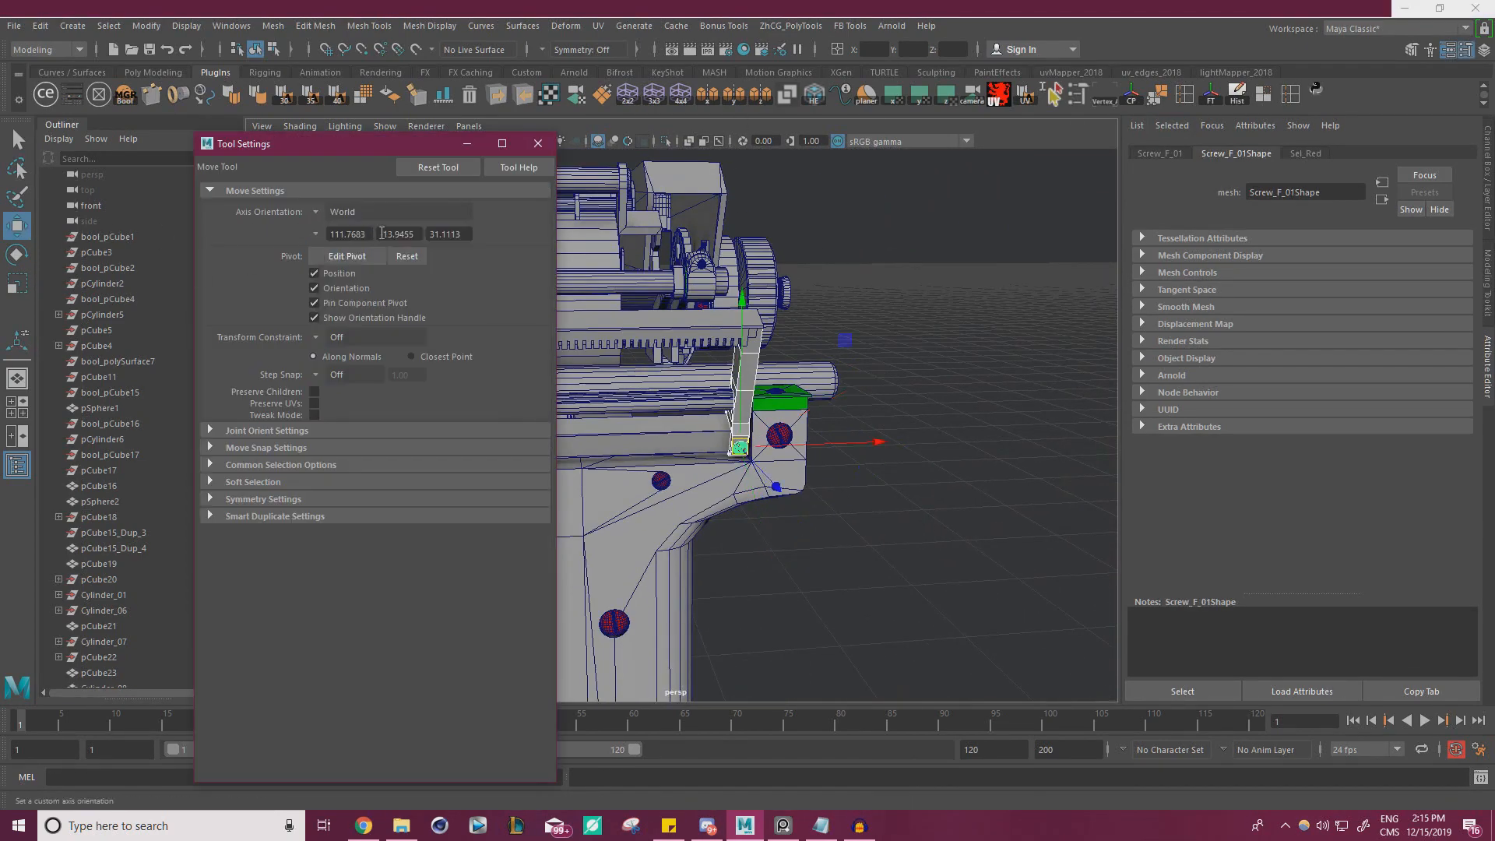
{"action": "left_click_drag", "start_coordinate": [318, 148], "coordinate": [993, 643]}
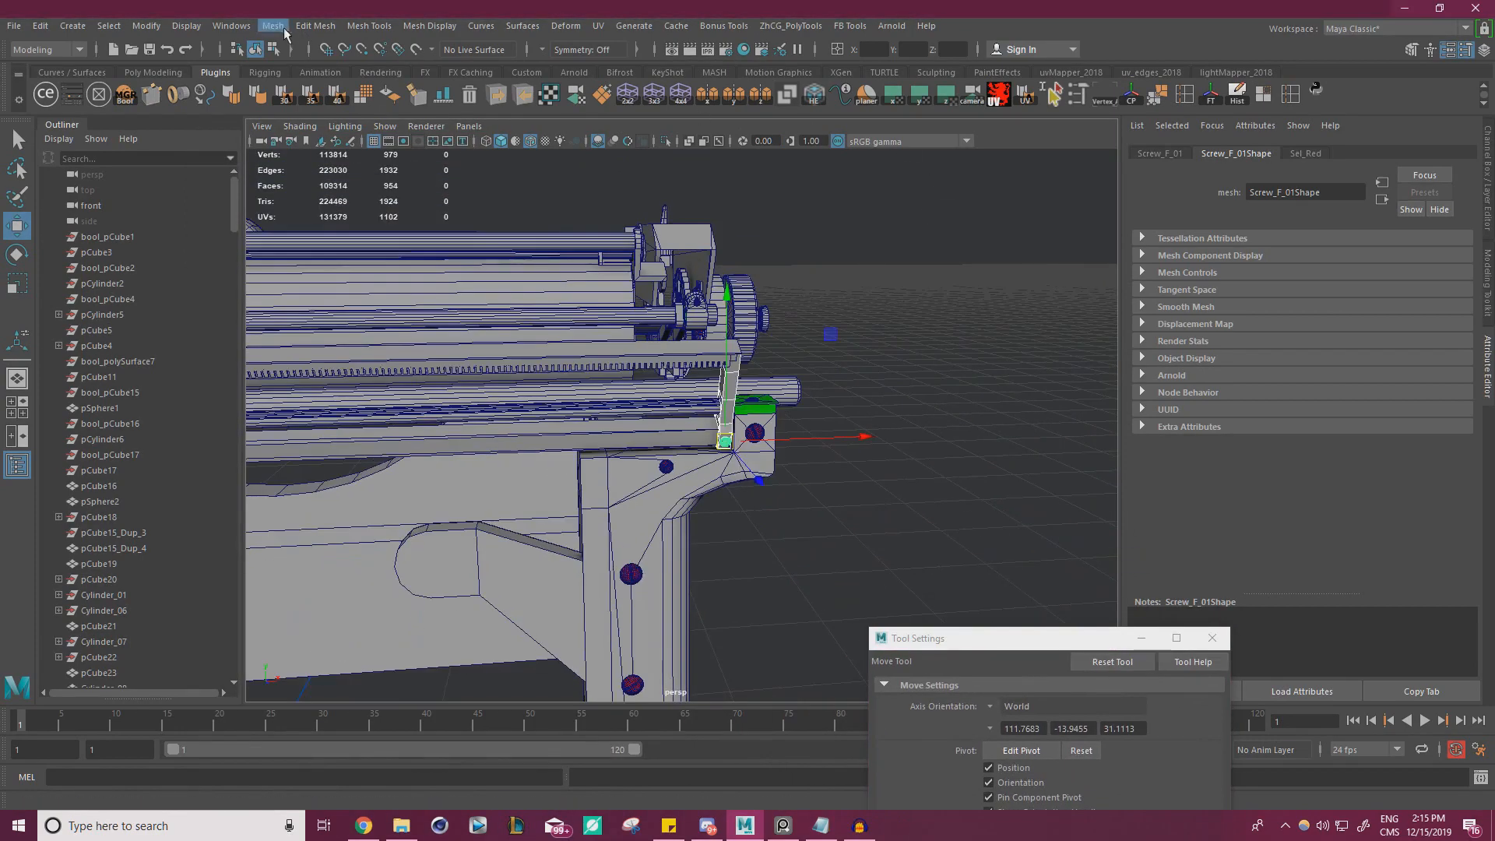
Combine the bracket and its screw into one mesh and snap its pivot to the world origin
{"action": "left_click", "coordinate": [274, 29]}
{"action": "left_click", "coordinate": [326, 77]}
{"action": "left_click_drag", "start_coordinate": [592, 218], "coordinate": [703, 271], "text": "alt"}
{"action": "middle_click_drag", "start_coordinate": [843, 289], "coordinate": [1003, 269], "text": "alt"}
{"action": "left_click_drag", "start_coordinate": [1004, 269], "coordinate": [989, 286], "text": "alt"}
{"action": "key", "text": "d"}
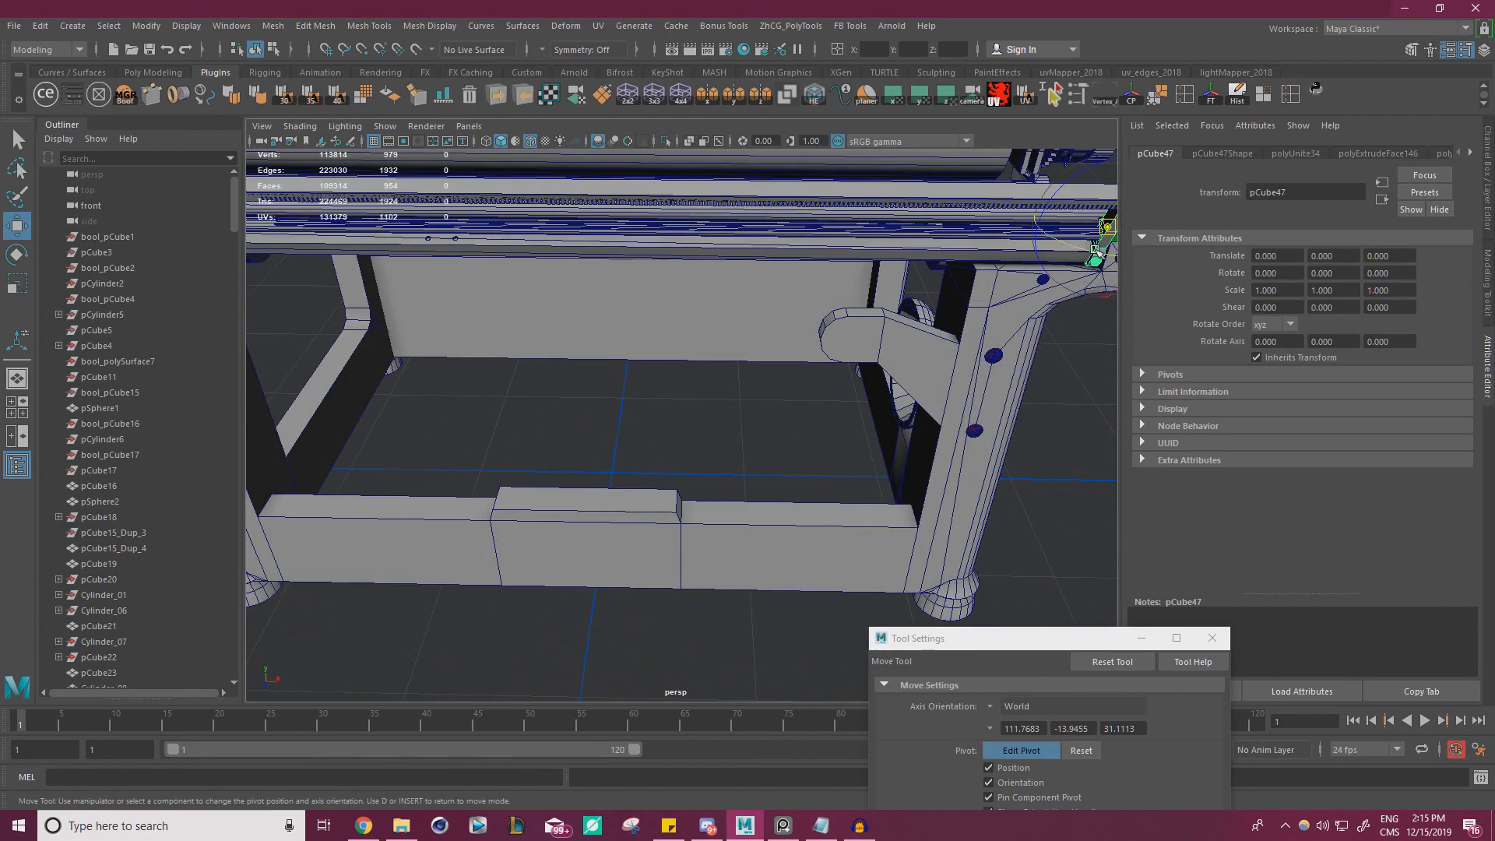
{"action": "left_click_drag", "start_coordinate": [1106, 236], "coordinate": [644, 465]}
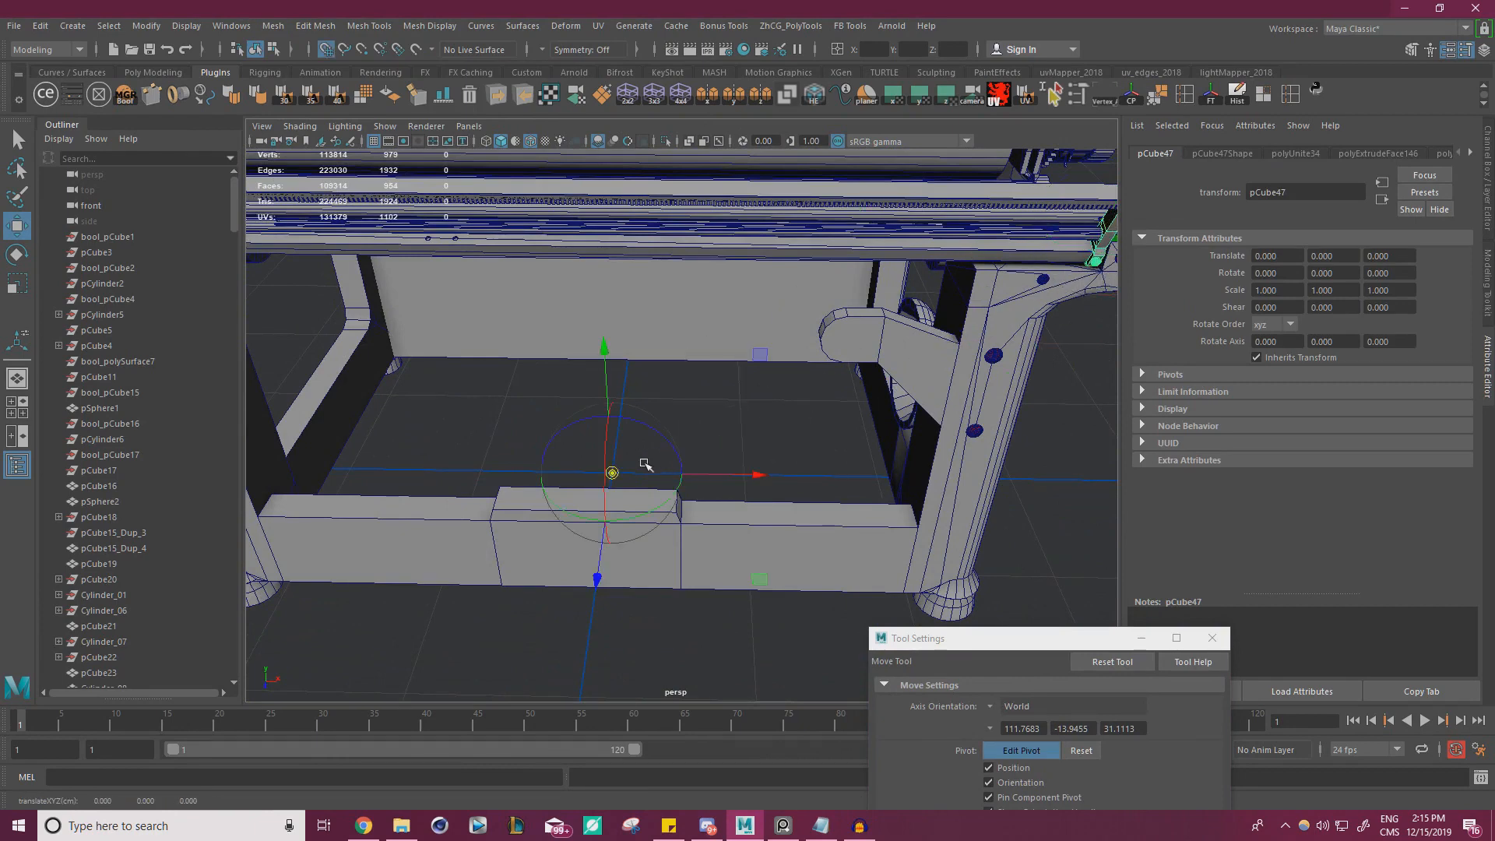
Freeze the combined bracket's transformations, delete its history and mirror it to the typewriter's opposite side
{"action": "left_click", "coordinate": [1212, 98]}
{"action": "left_click", "coordinate": [1237, 96]}
{"action": "left_click", "coordinate": [712, 100]}
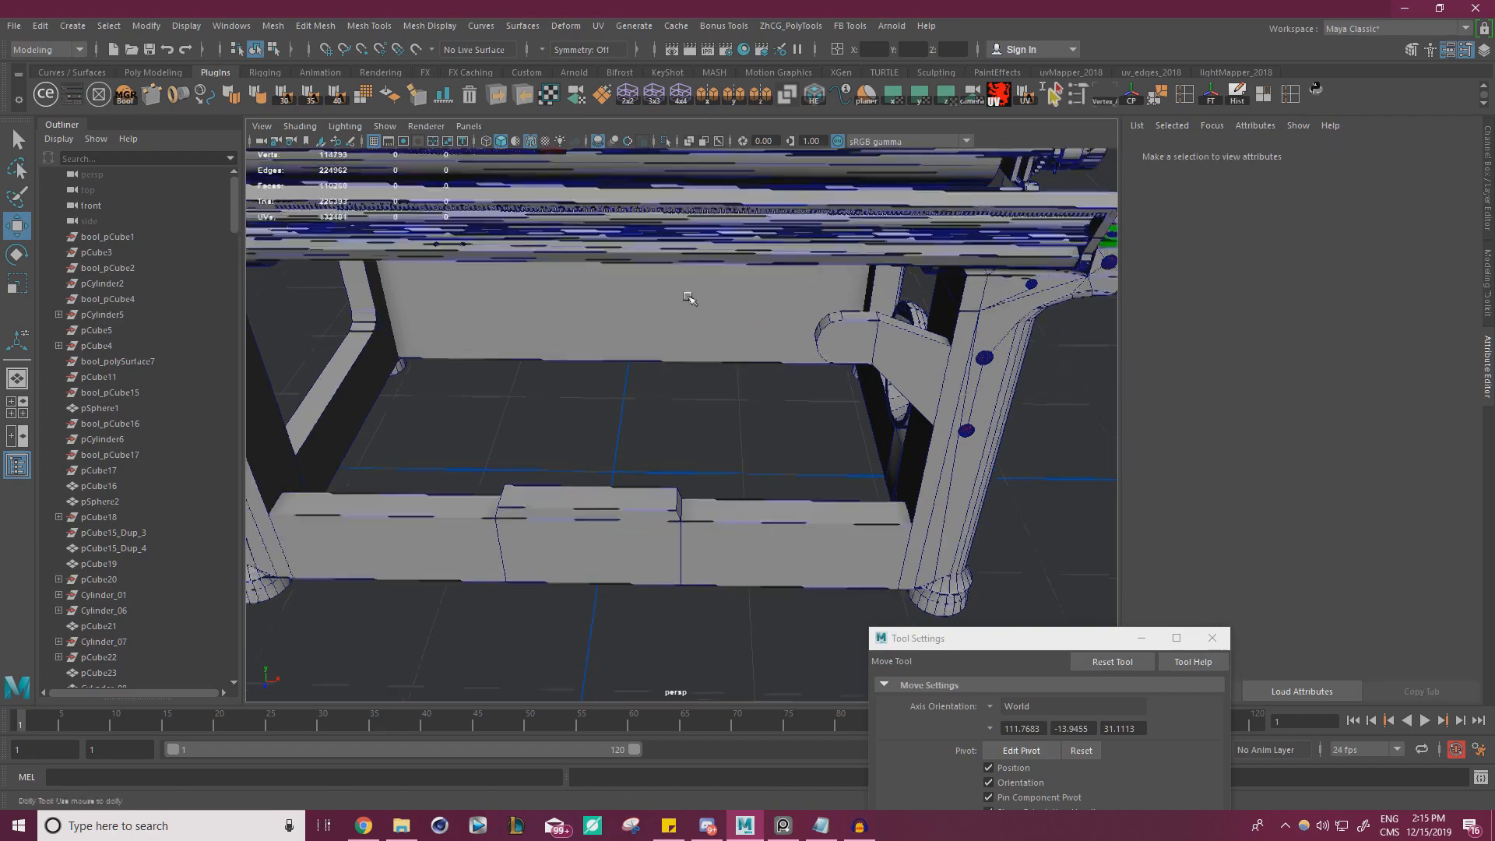
Select the faces of both screws on the mirrored bracket mesh and extract them as separate objects
{"action": "middle_click_drag", "start_coordinate": [688, 296], "coordinate": [705, 288], "text": "alt"}
{"action": "scroll", "coordinate": [734, 404], "scroll_direction": "up", "scroll_amount": 5}
{"action": "left_click_drag", "start_coordinate": [734, 404], "coordinate": [665, 381], "text": "alt"}
{"action": "scroll", "coordinate": [664, 382], "scroll_direction": "up", "scroll_amount": 5}
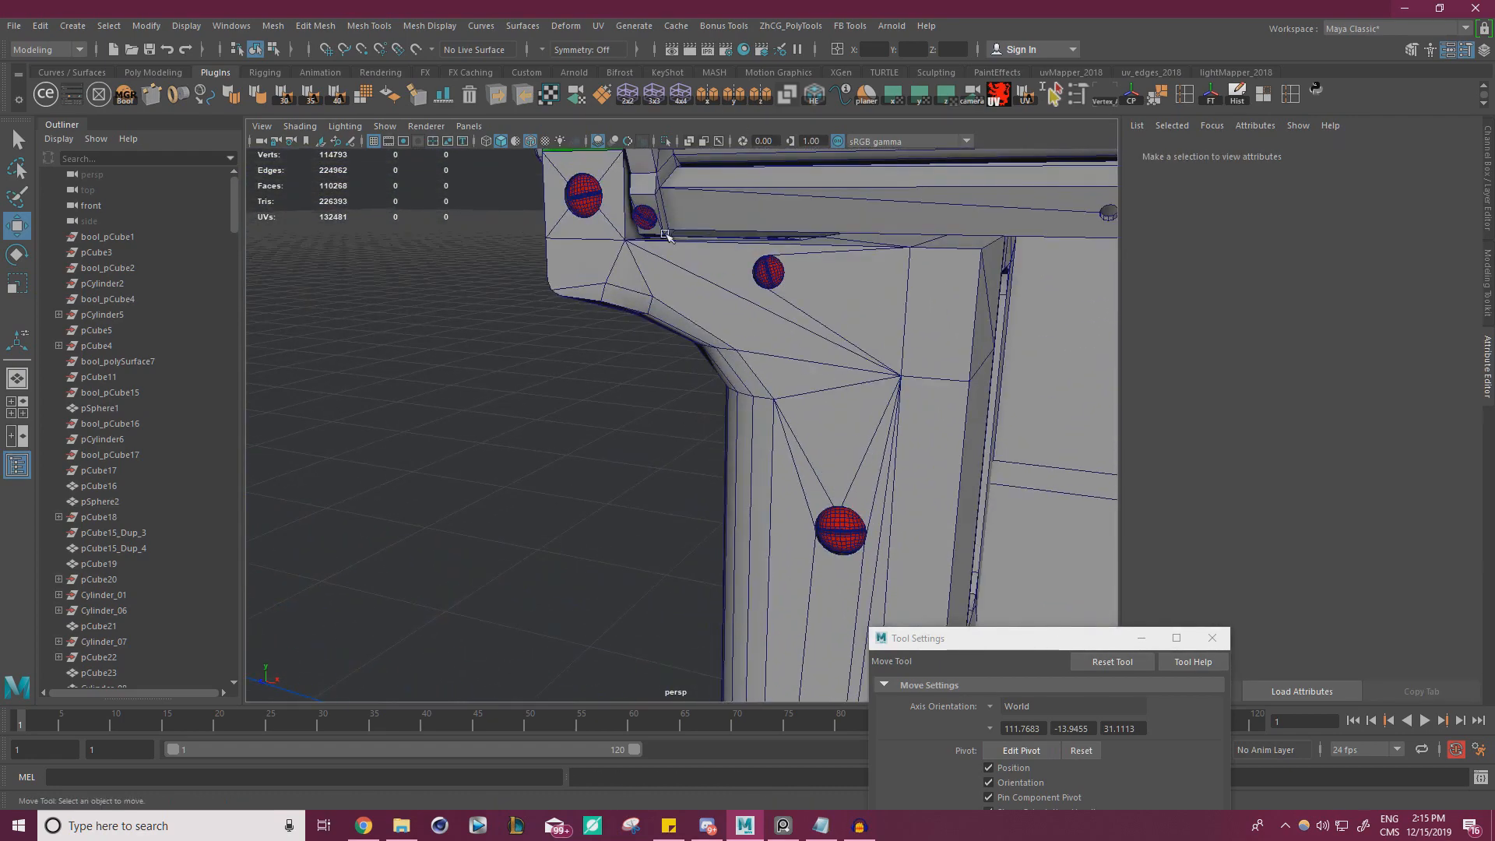
{"action": "left_click", "coordinate": [645, 217]}
{"action": "right_click", "coordinate": [647, 218]}
{"action": "scroll", "coordinate": [650, 221], "scroll_direction": "down", "scroll_amount": 6}
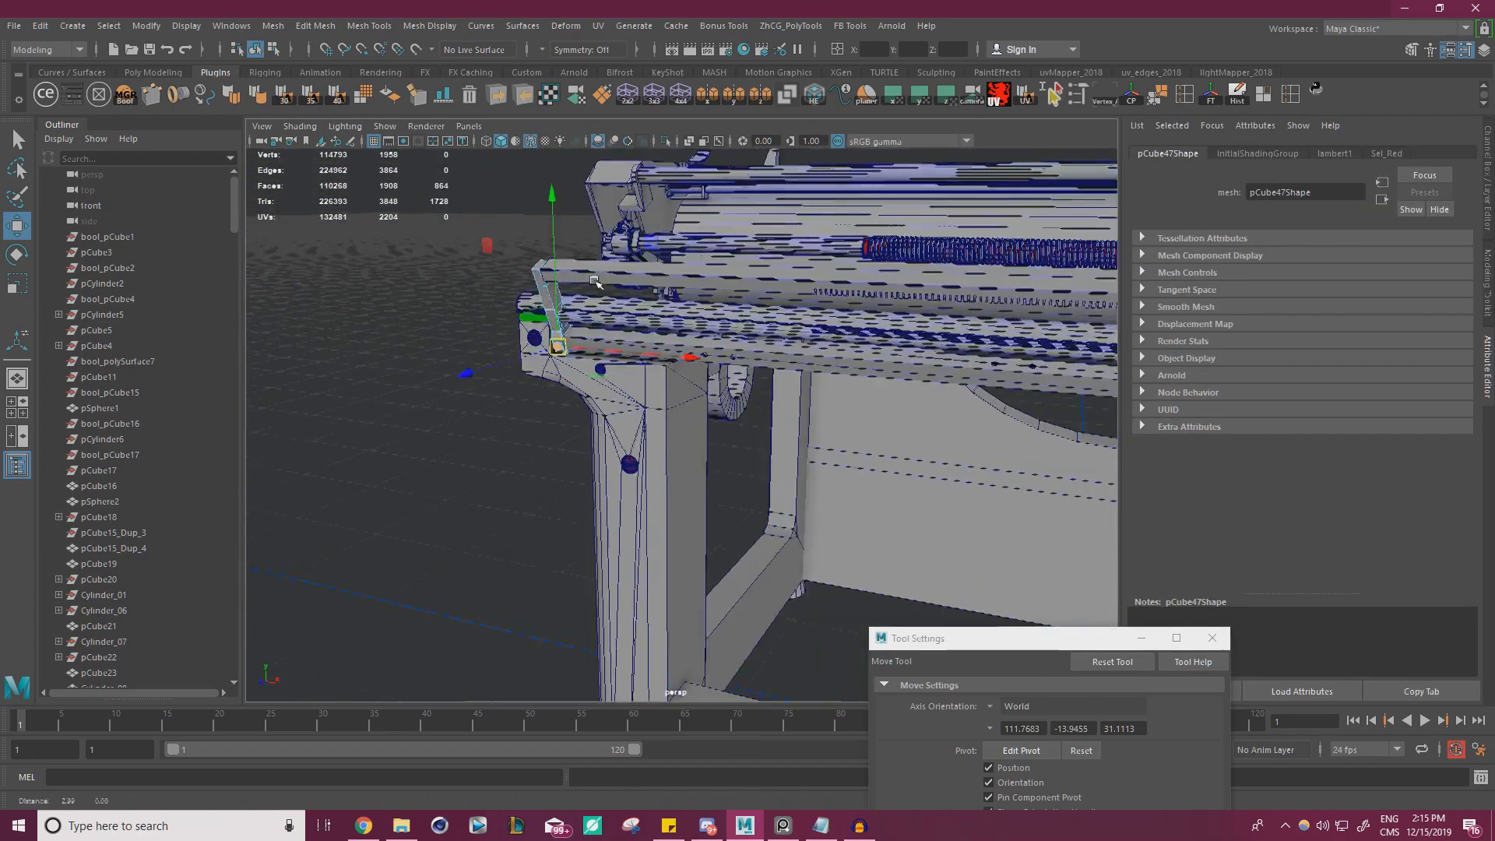
{"action": "left_click_drag", "start_coordinate": [592, 304], "coordinate": [808, 379], "text": "alt"}
{"action": "scroll", "coordinate": [816, 349], "scroll_direction": "up", "scroll_amount": 8}
{"action": "scroll", "coordinate": [817, 348], "scroll_direction": "down", "scroll_amount": 6}
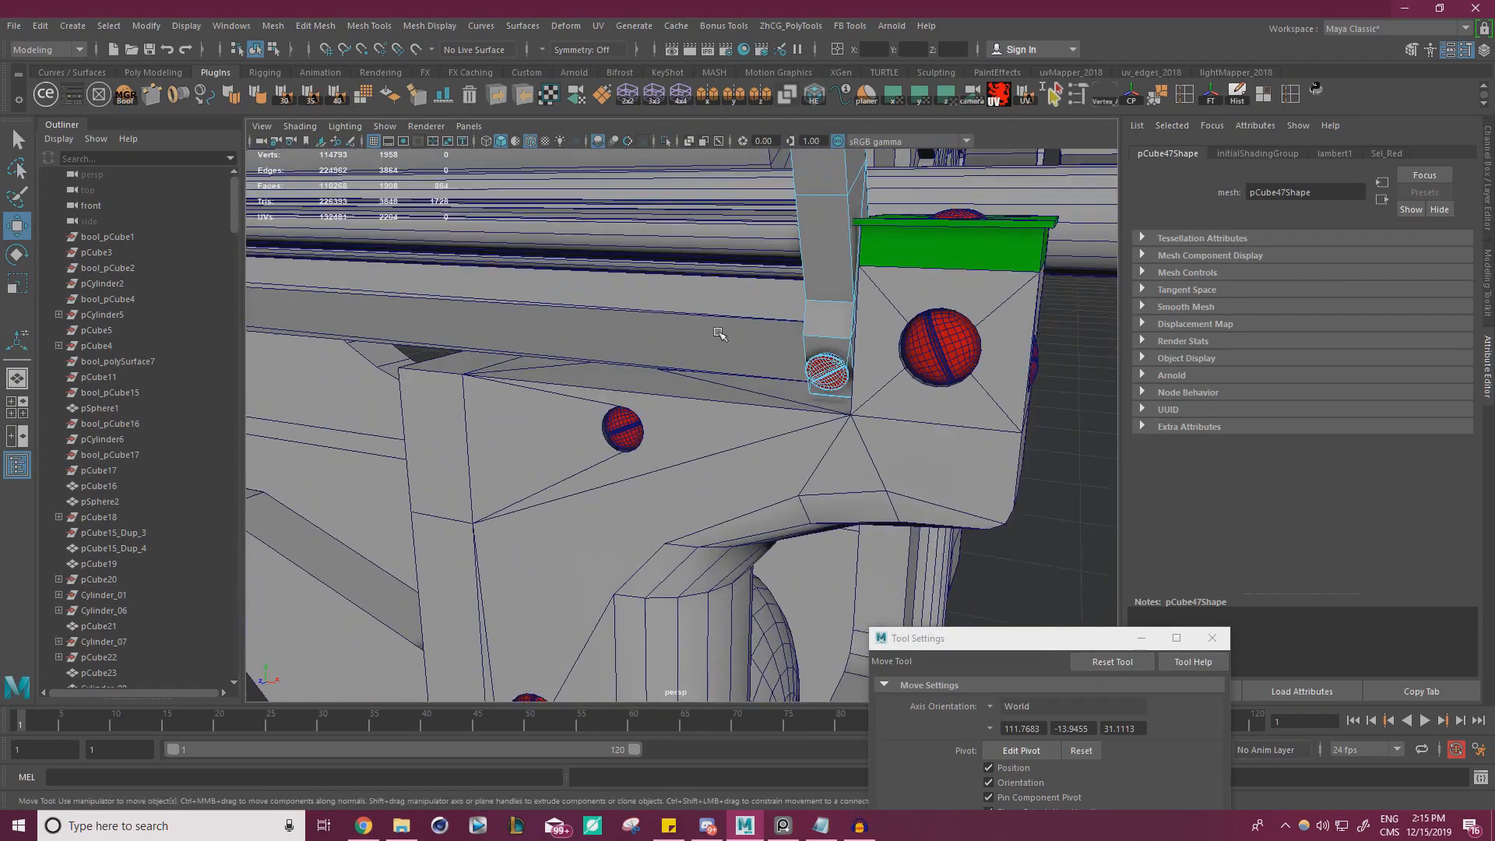
{"action": "scroll", "coordinate": [888, 427], "scroll_direction": "up", "scroll_amount": 2}
{"action": "right_click_drag", "start_coordinate": [876, 333], "coordinate": [902, 390], "text": "shift"}
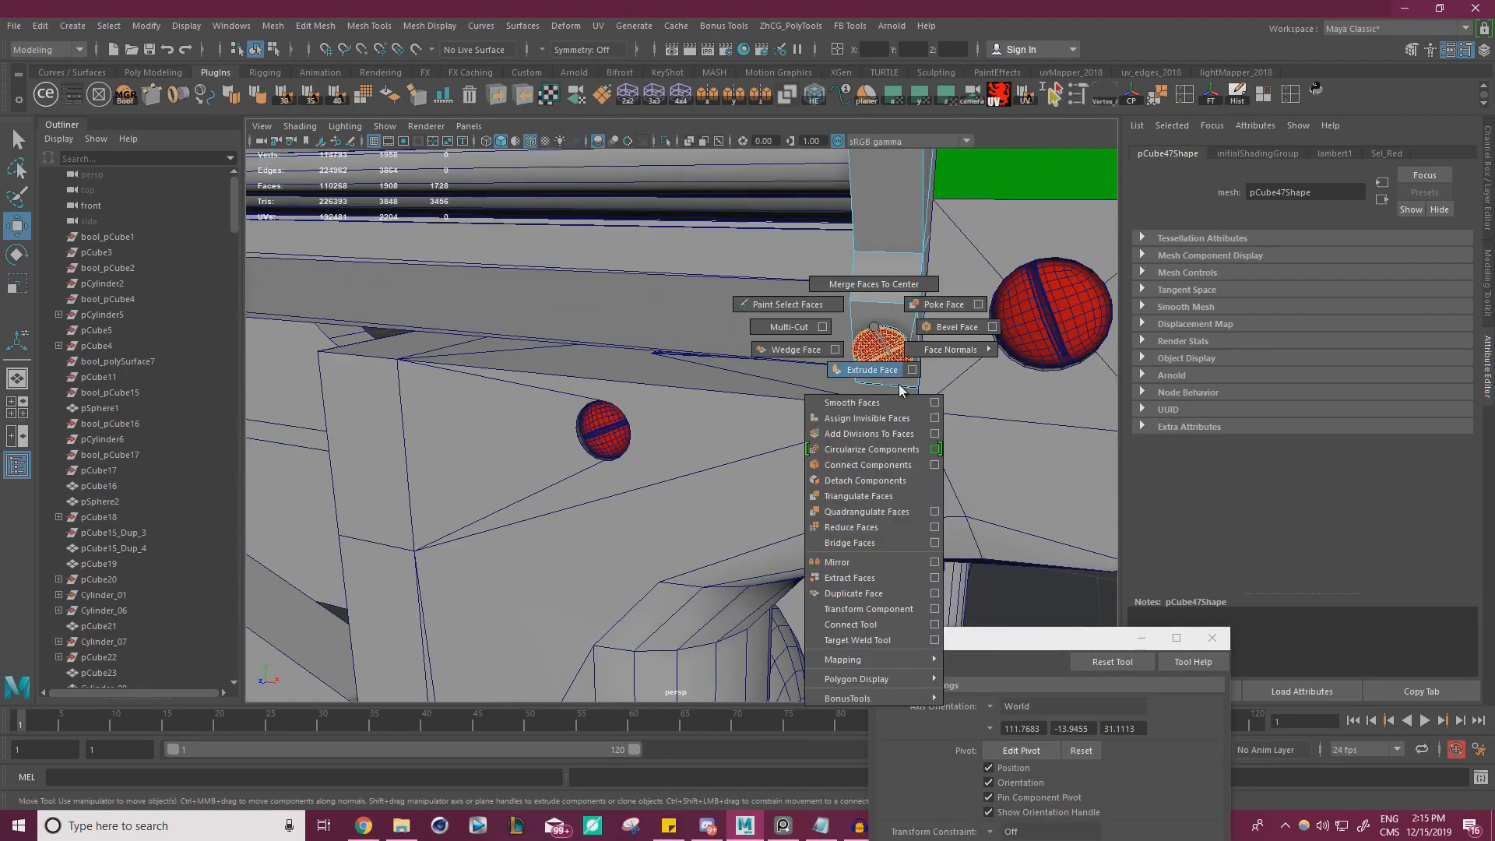
{"action": "right_click_drag", "start_coordinate": [876, 578], "coordinate": [876, 578], "text": "shift"}
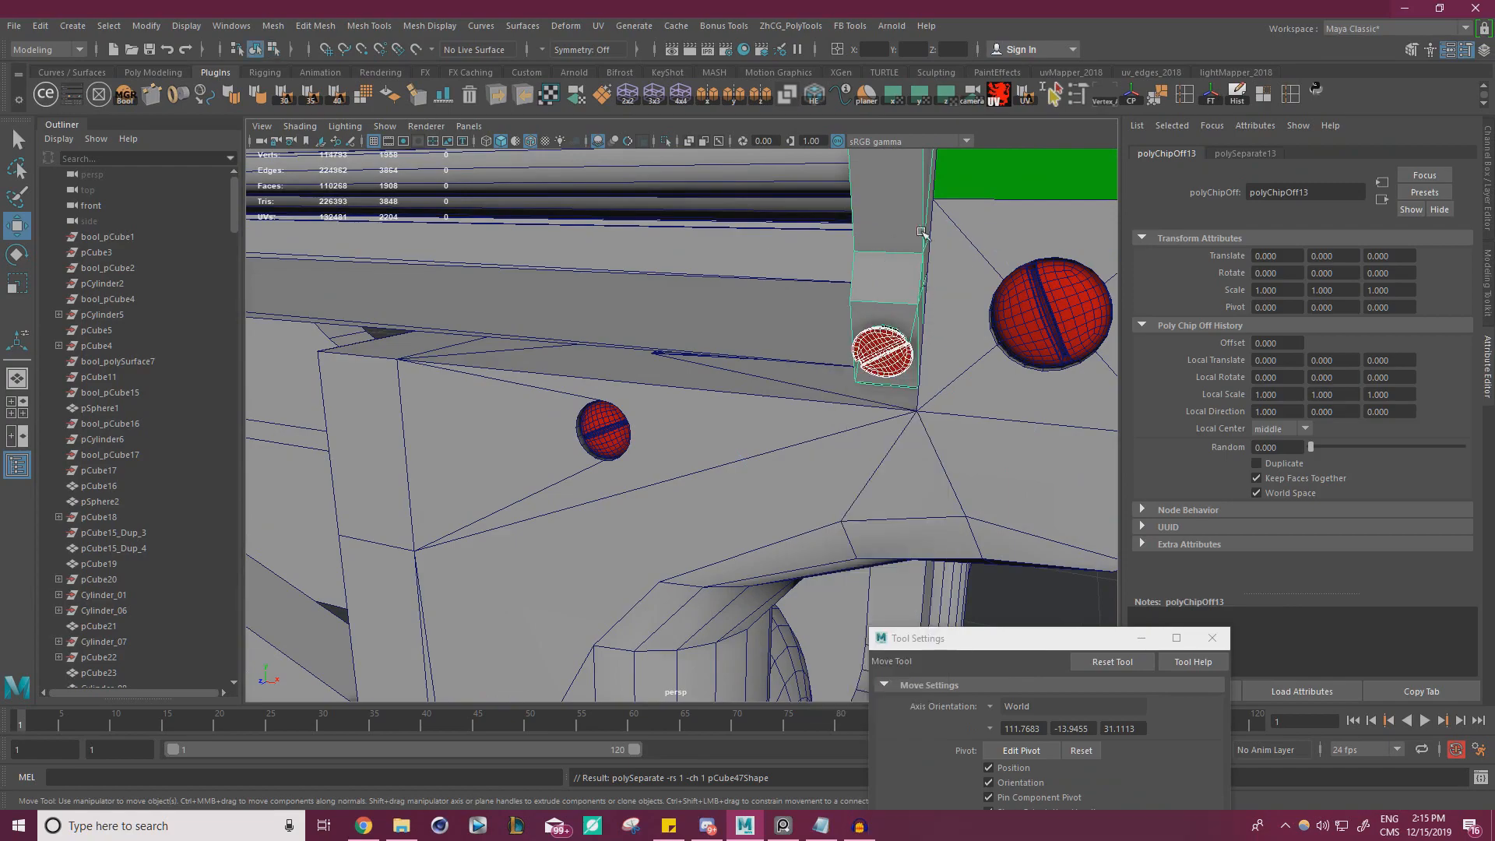
Select the two extracted screws at the feet of the brackets and combine them into one mesh
{"action": "scroll", "coordinate": [881, 355], "scroll_direction": "down", "scroll_amount": 8}
{"action": "scroll", "coordinate": [797, 330], "scroll_direction": "up", "scroll_amount": 6}
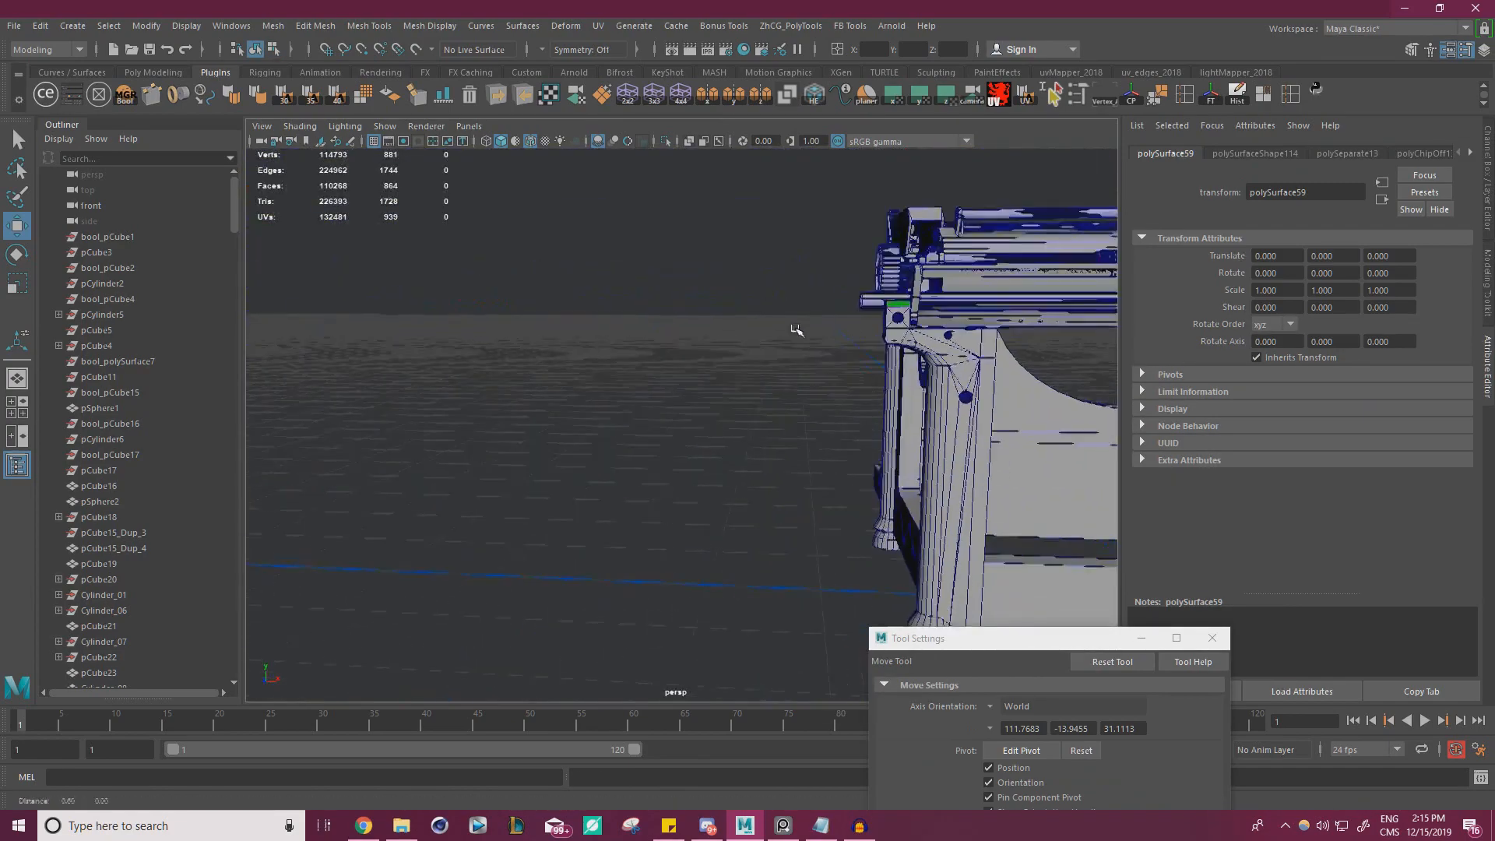
{"action": "scroll", "coordinate": [758, 360], "scroll_direction": "up", "scroll_amount": 10}
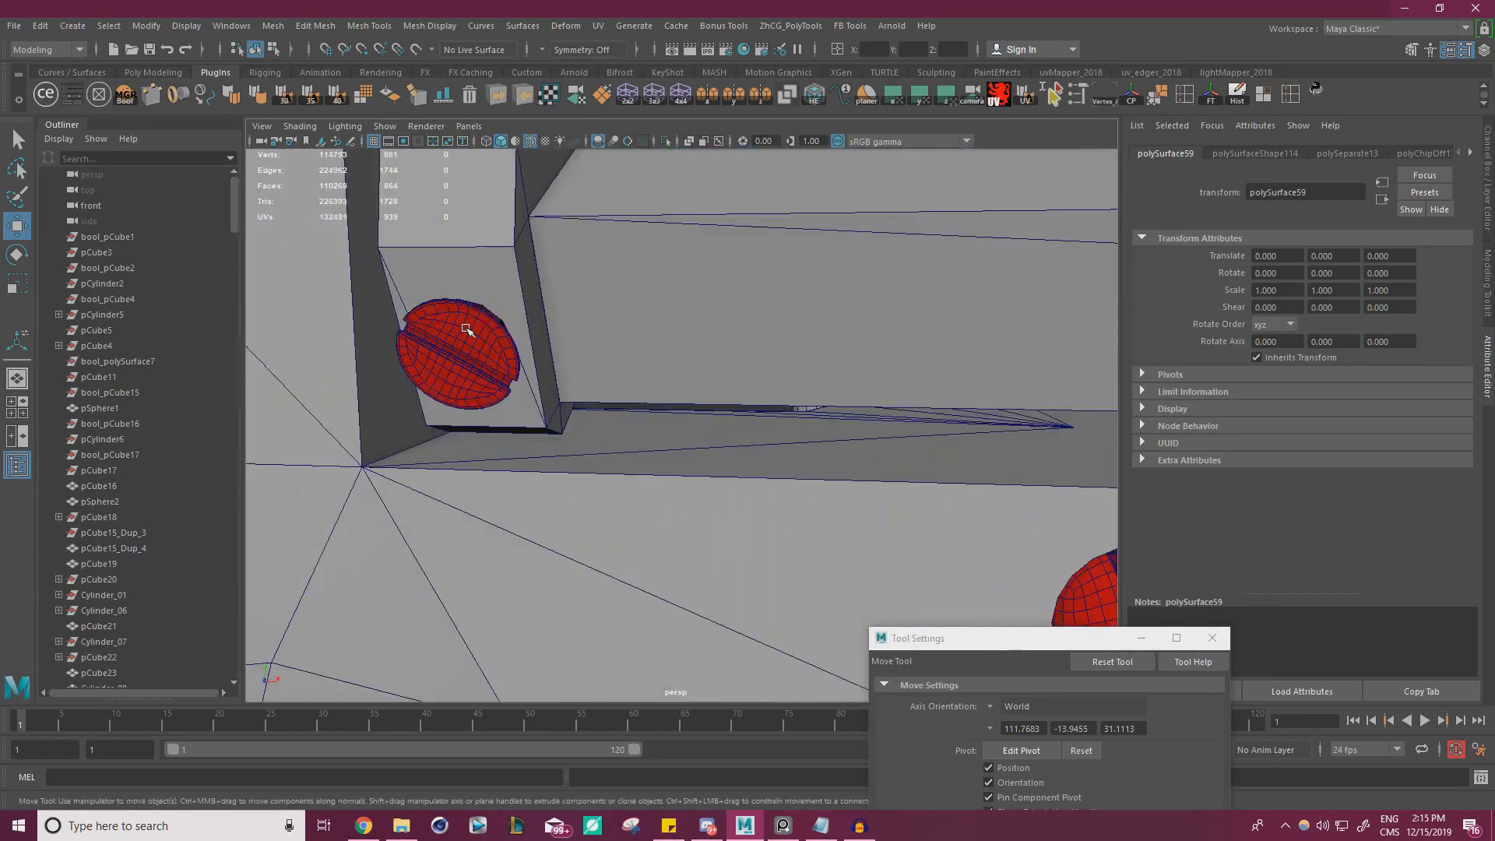
{"action": "left_click", "coordinate": [274, 26]}
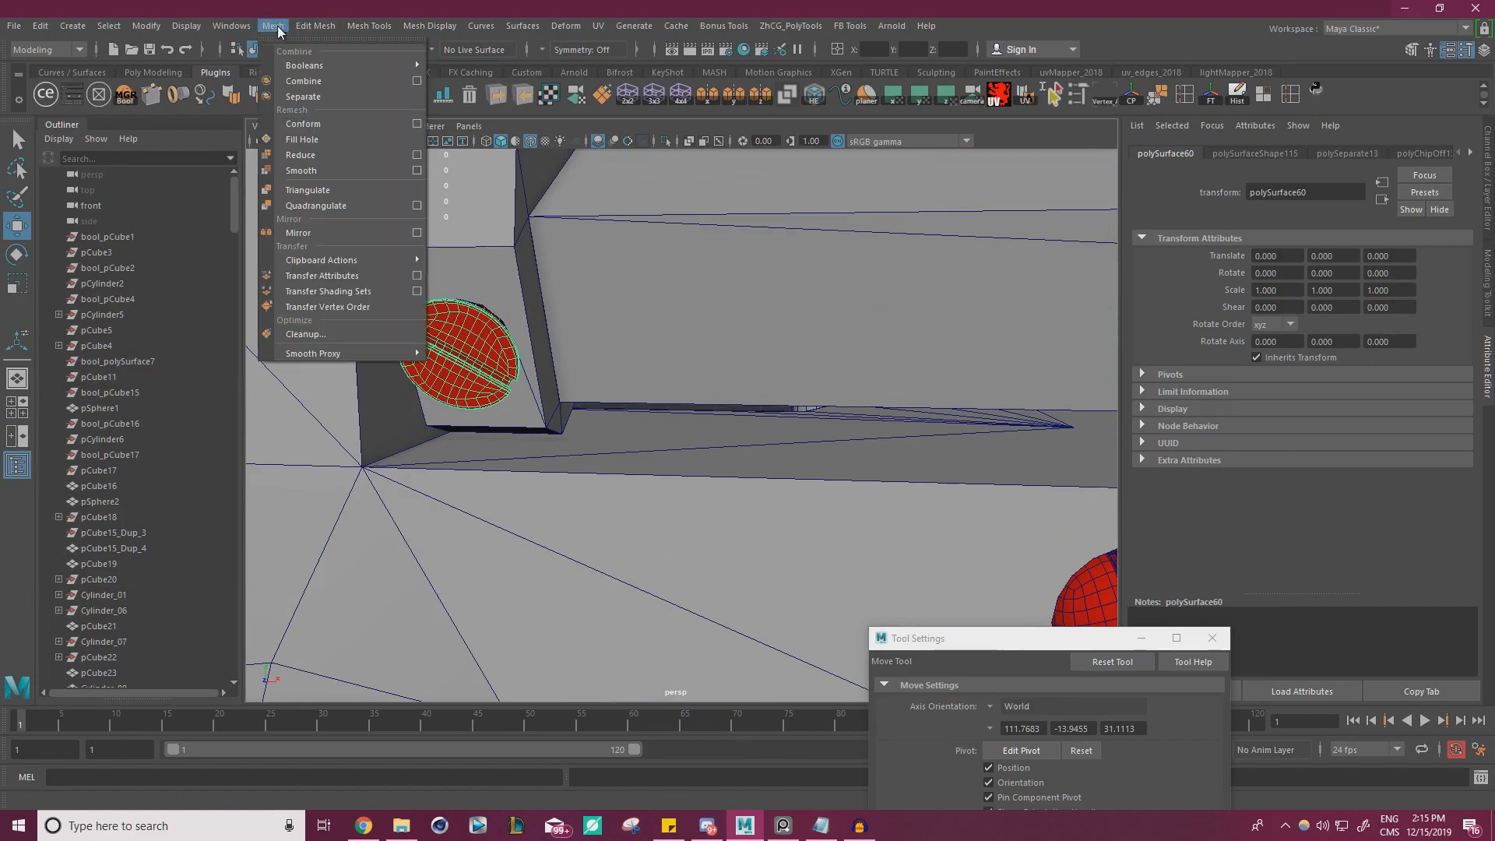
{"action": "left_click", "coordinate": [314, 84]}
{"action": "scroll", "coordinate": [375, 269], "scroll_direction": "down", "scroll_amount": 10}
{"action": "left_click", "coordinate": [375, 271]}
{"action": "scroll", "coordinate": [626, 347], "scroll_direction": "down", "scroll_amount": 4}
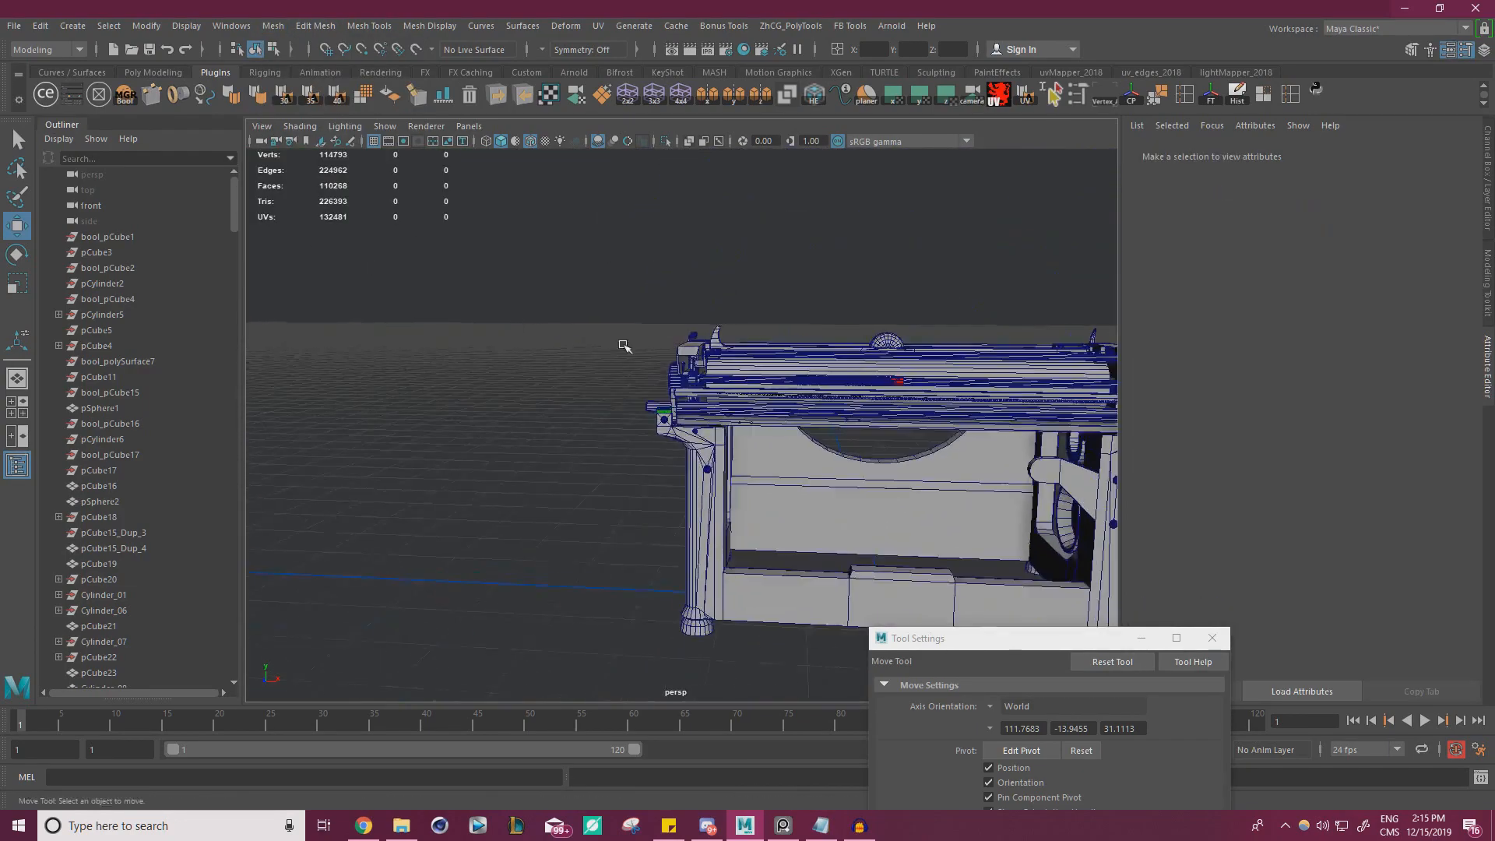
{"action": "left_click_drag", "start_coordinate": [626, 346], "coordinate": [768, 352], "text": "alt"}
{"action": "scroll", "coordinate": [731, 343], "scroll_direction": "up", "scroll_amount": 4}
{"action": "scroll", "coordinate": [732, 343], "scroll_direction": "down", "scroll_amount": 4}
{"action": "scroll", "coordinate": [832, 389], "scroll_direction": "up", "scroll_amount": 5}
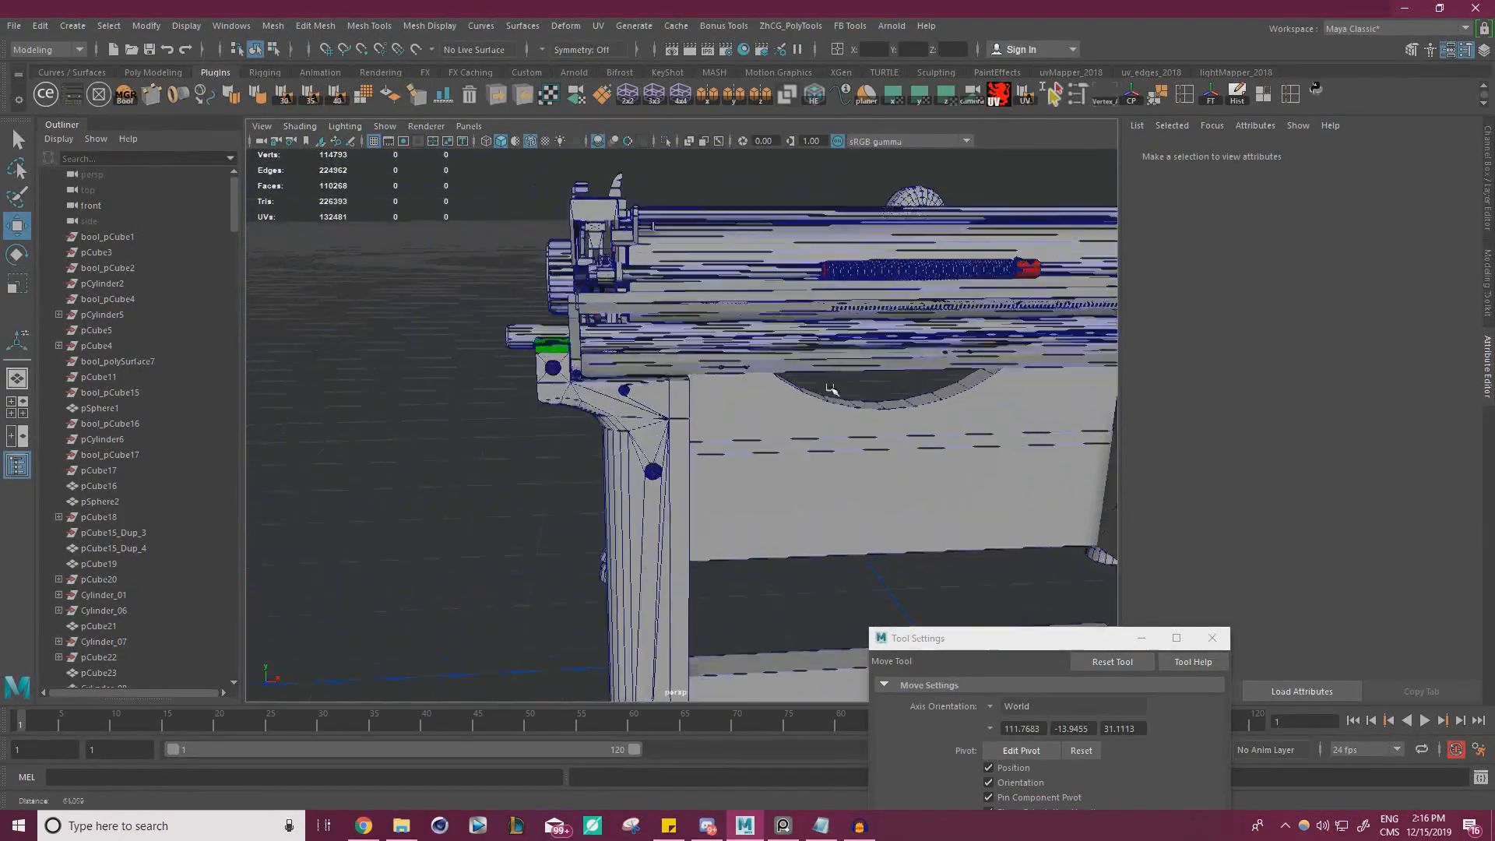
Select the end face of the thin top plate and move it outward so the plate covers the top of the end bracket
{"action": "scroll", "coordinate": [832, 390], "scroll_direction": "up", "scroll_amount": 8}
{"action": "left_click", "coordinate": [625, 242]}
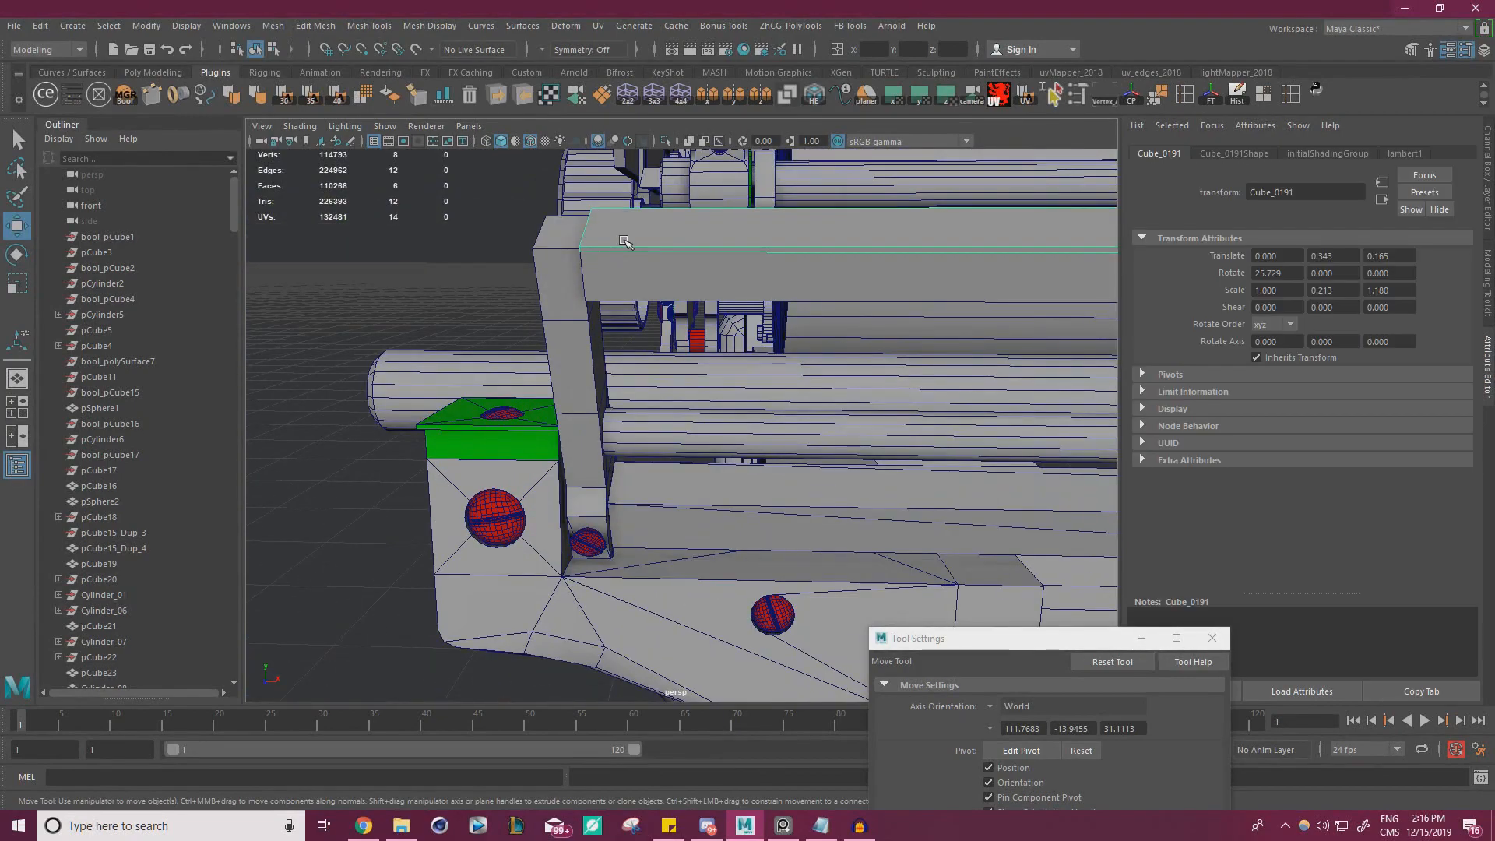
{"action": "key", "text": "f"}
{"action": "left_click_drag", "start_coordinate": [625, 260], "coordinate": [845, 341], "text": "alt"}
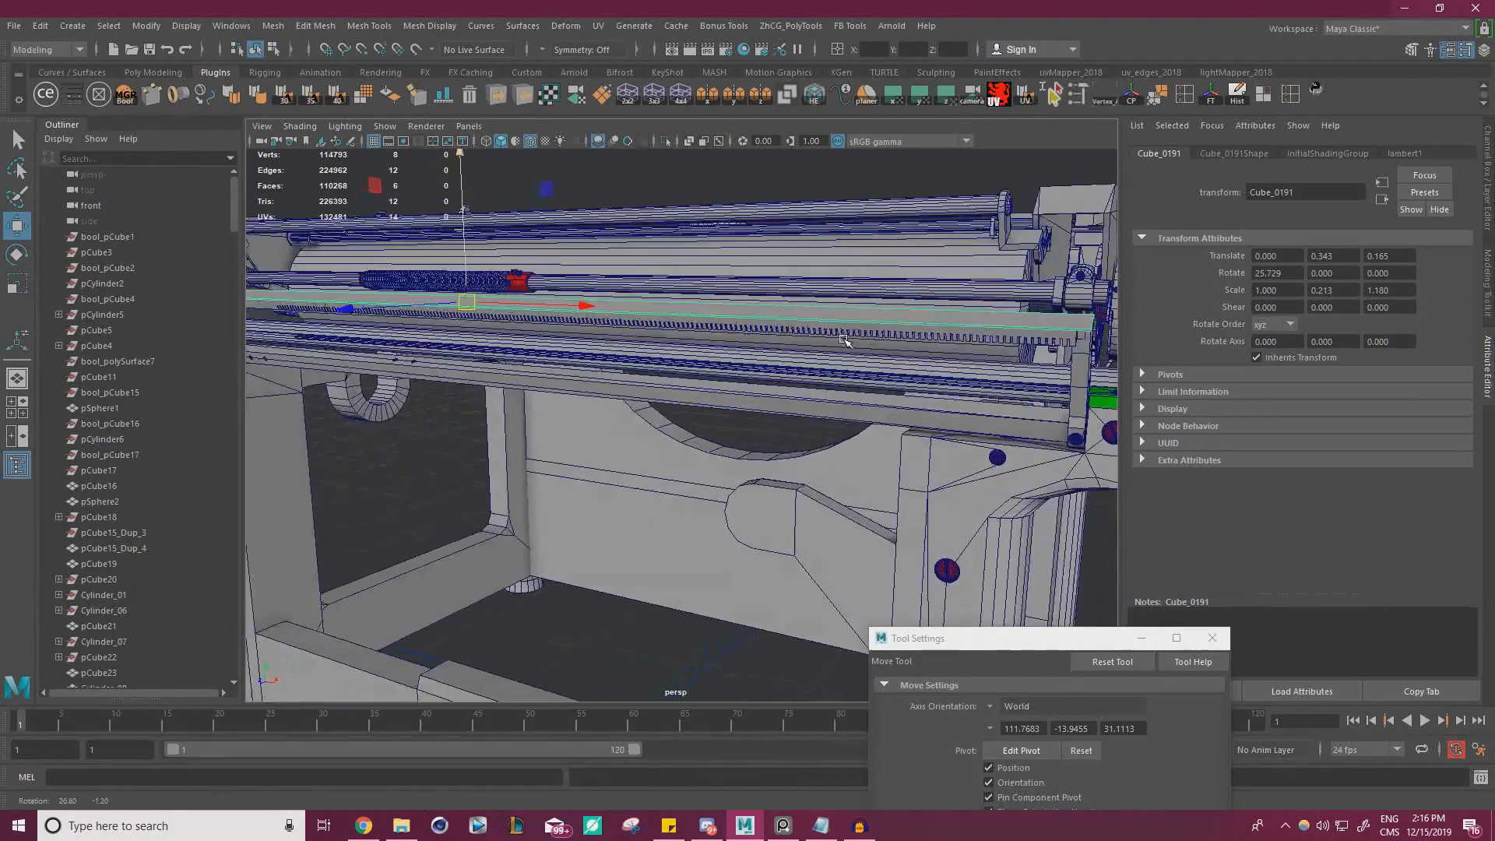
{"action": "scroll", "coordinate": [846, 341], "scroll_direction": "up", "scroll_amount": 8}
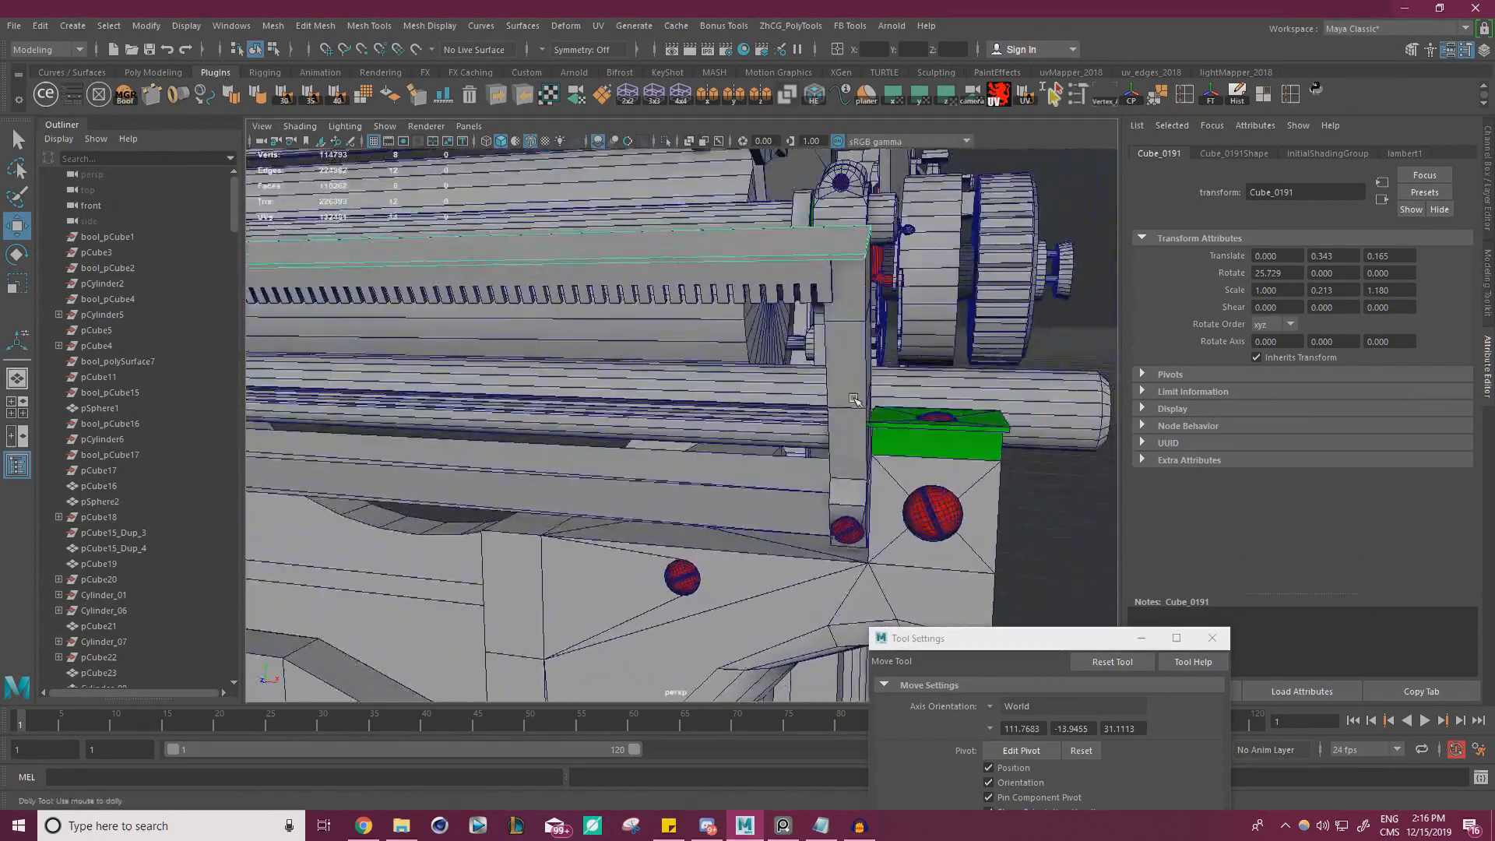
{"action": "left_click_drag", "start_coordinate": [855, 399], "coordinate": [754, 324], "text": "alt"}
{"action": "right_click_drag", "start_coordinate": [635, 198], "coordinate": [633, 236]}
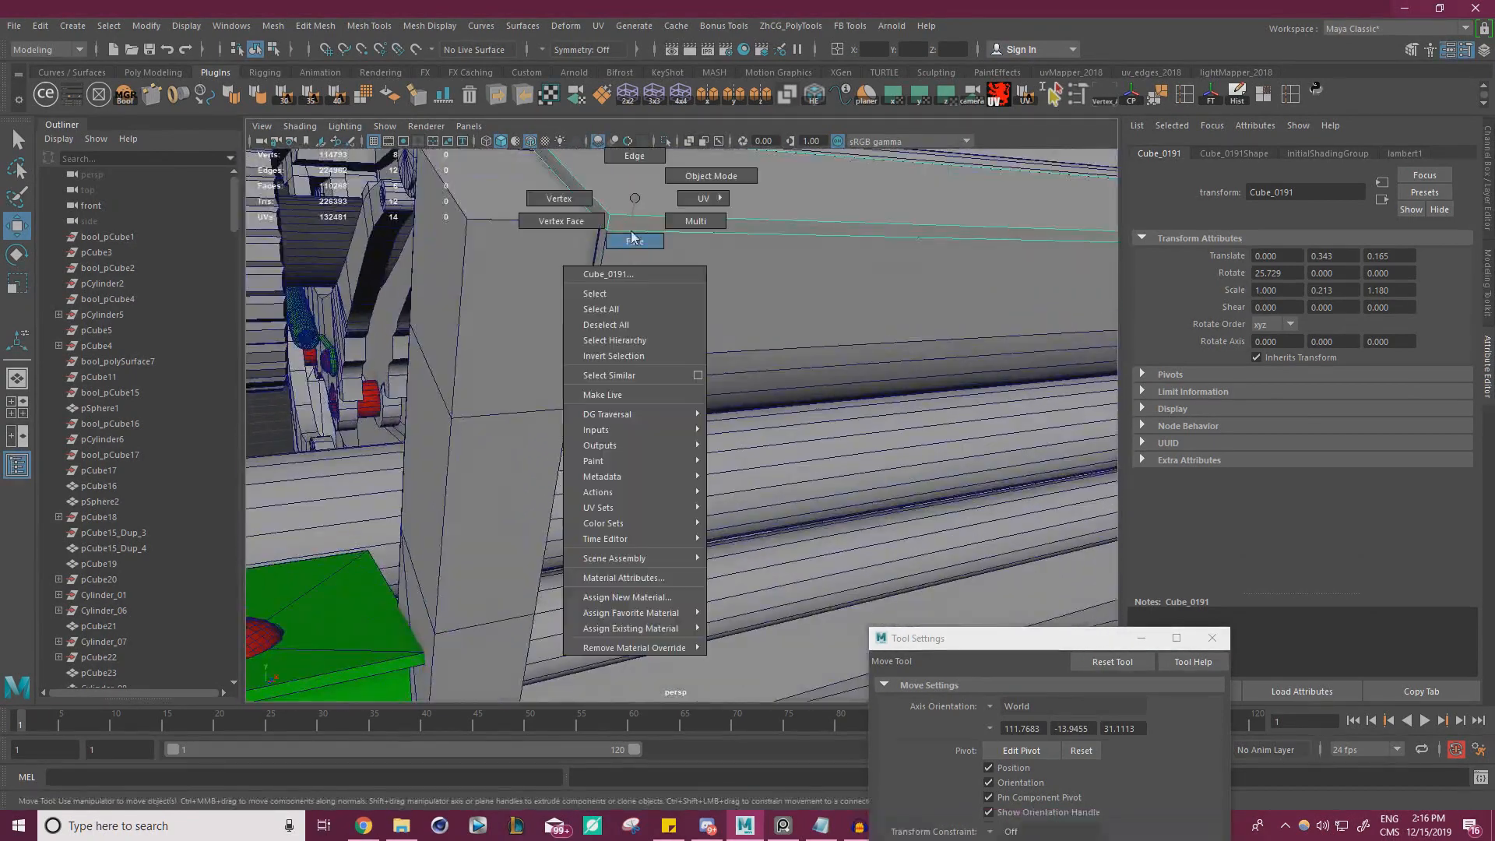
{"action": "left_click_drag", "start_coordinate": [668, 243], "coordinate": [697, 327], "text": "alt"}
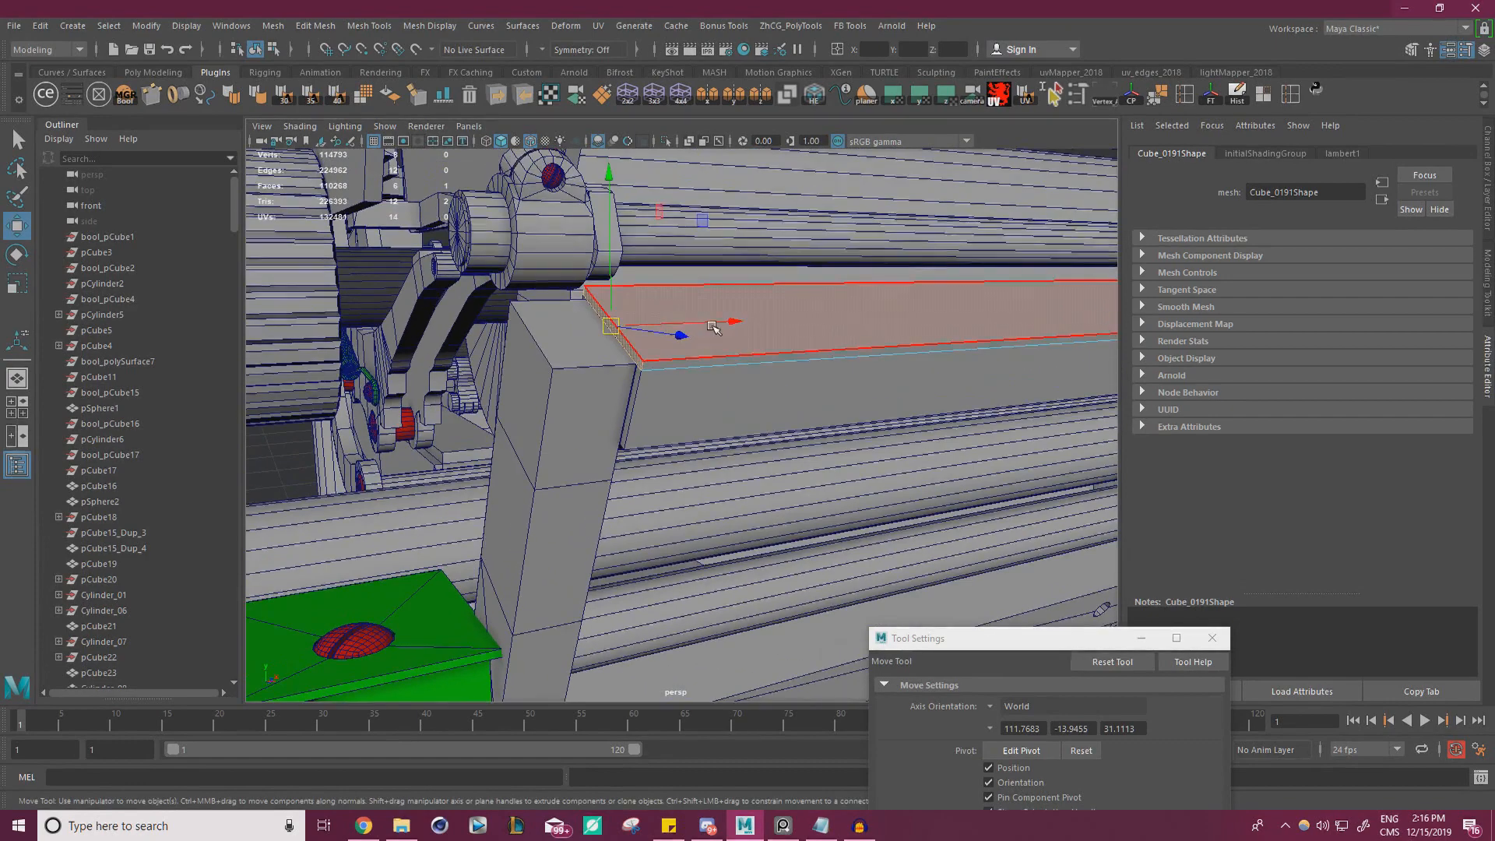
{"action": "key", "text": "f"}
{"action": "left_click", "coordinate": [692, 374]}
{"action": "left_click", "coordinate": [685, 392]}
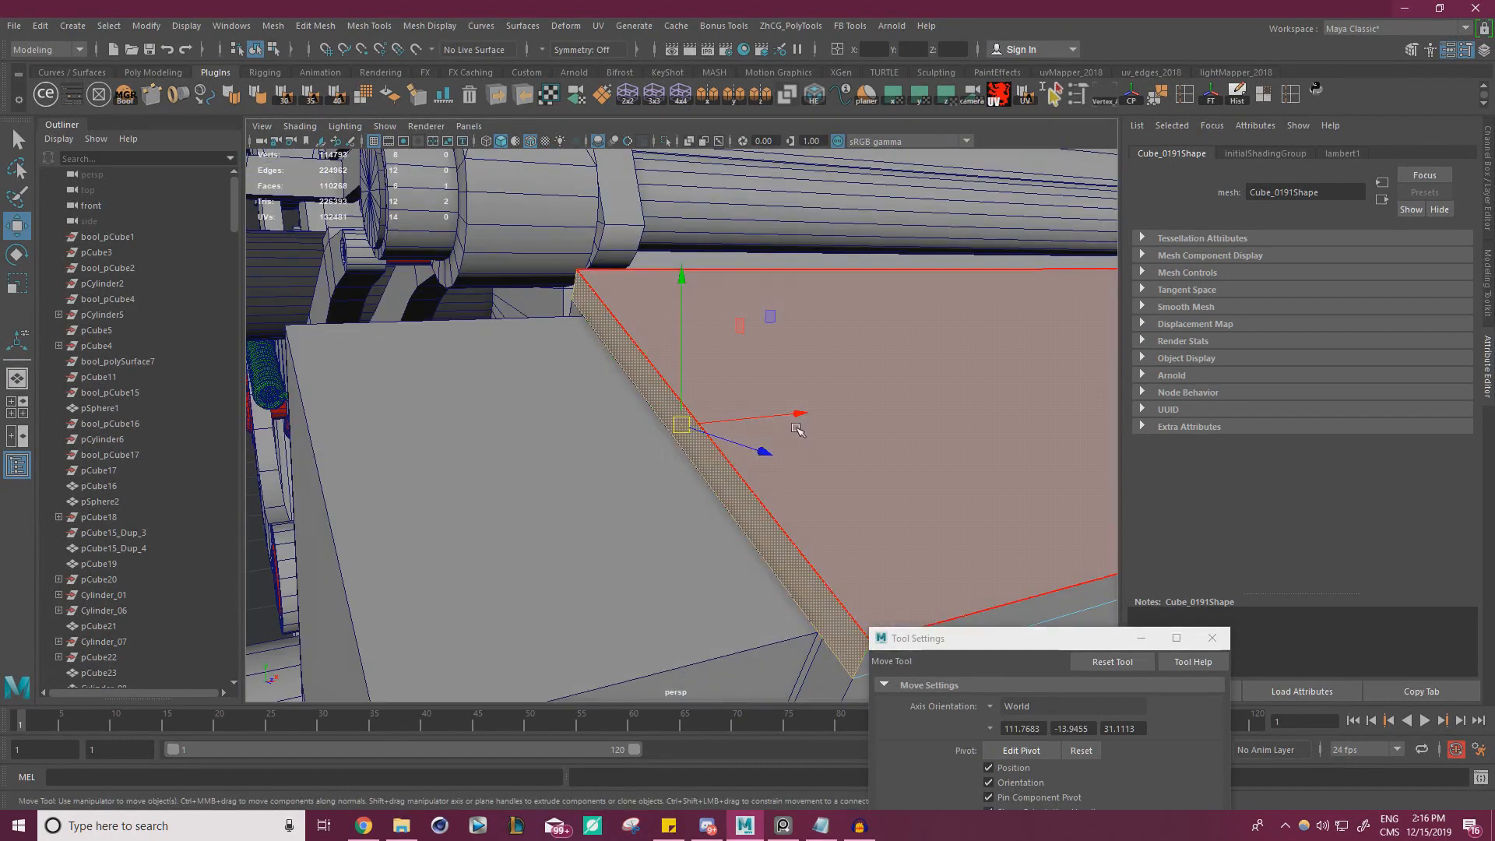
{"action": "left_click_drag", "start_coordinate": [784, 419], "coordinate": [629, 342]}
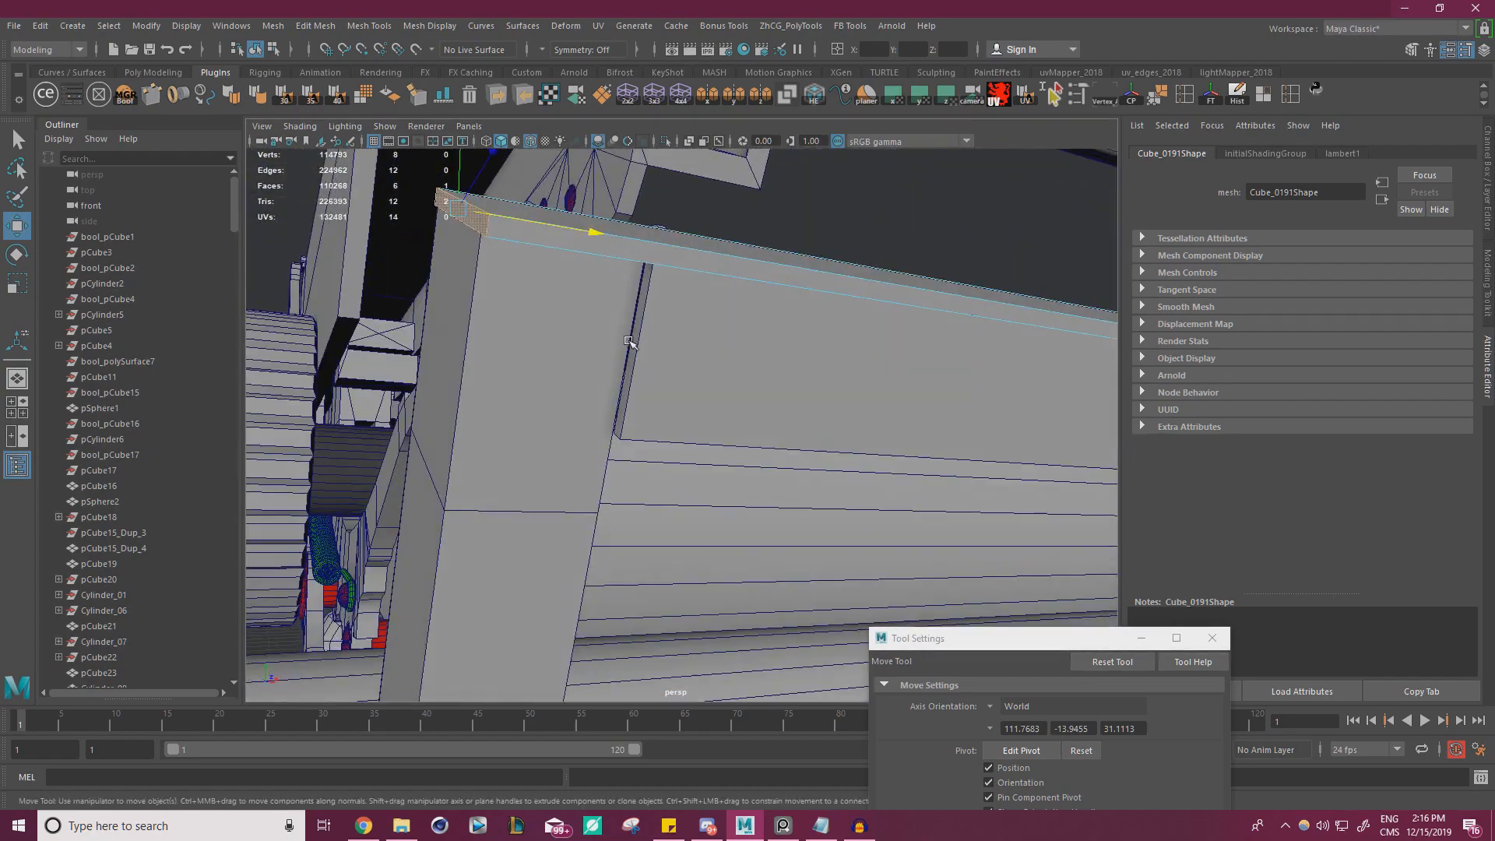
Select the toothed rail and the adjoining rail beneath the thin top plate and combine them into one mesh
{"action": "right_click_drag", "start_coordinate": [638, 344], "coordinate": [698, 321]}
{"action": "left_click_drag", "start_coordinate": [698, 321], "coordinate": [407, 329], "text": "alt"}
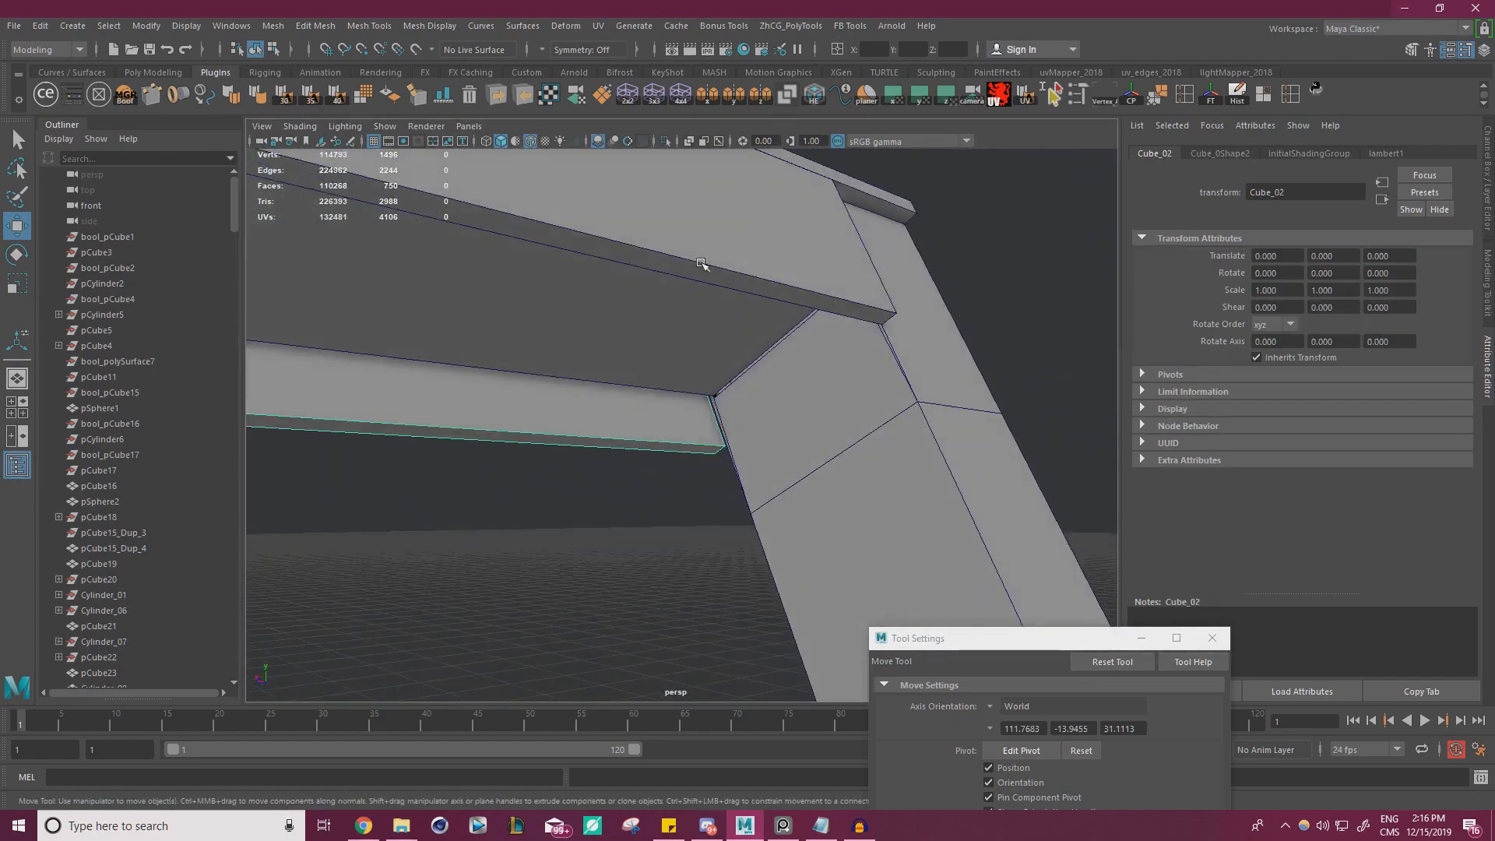
{"action": "left_click", "coordinate": [754, 234], "text": "shift"}
{"action": "right_click", "coordinate": [761, 229]}
{"action": "left_click", "coordinate": [760, 270]}
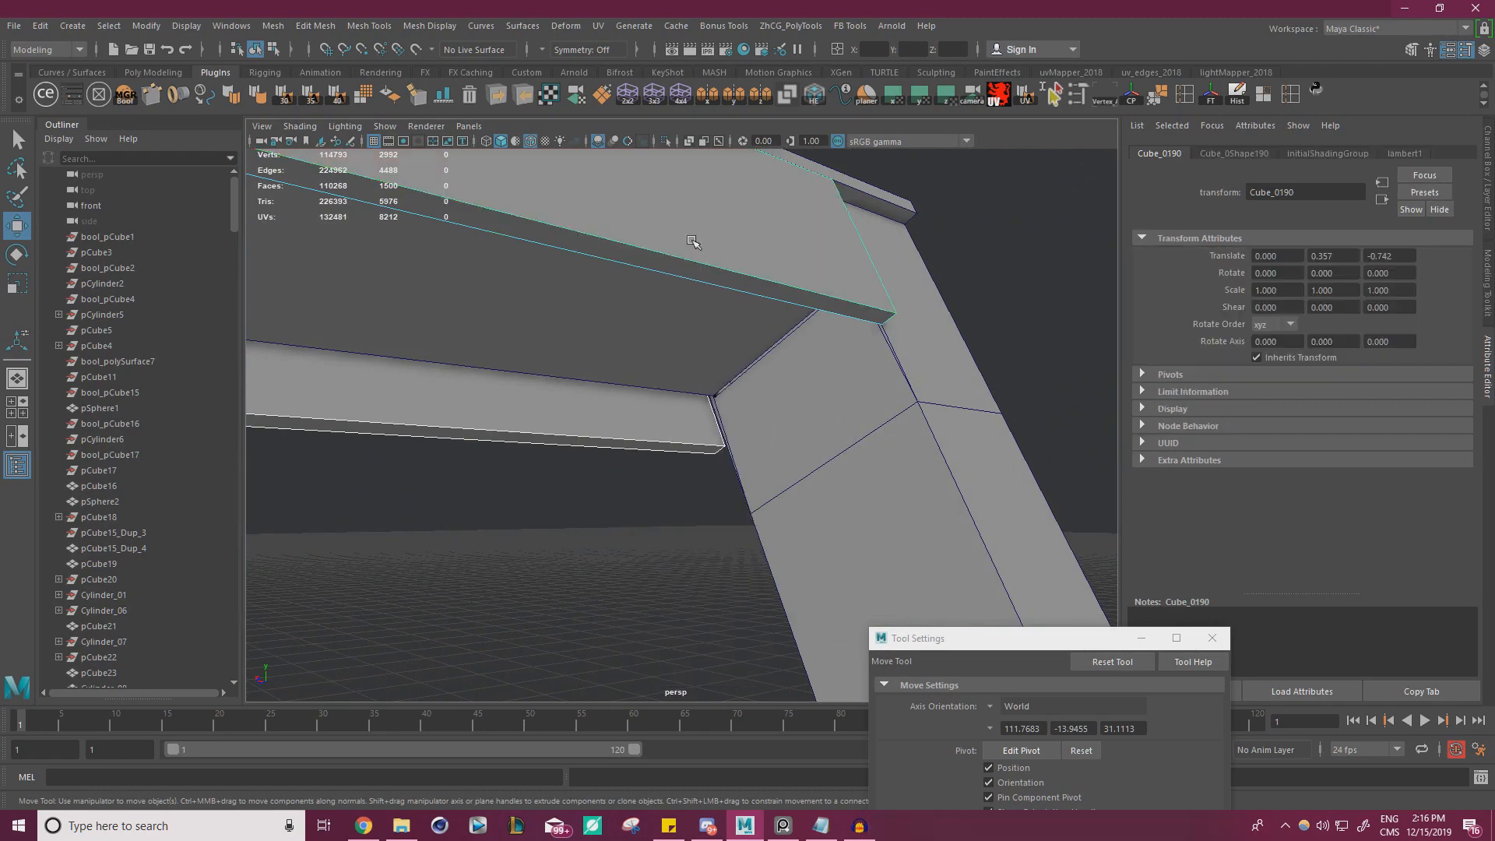
{"action": "left_click", "coordinate": [272, 26]}
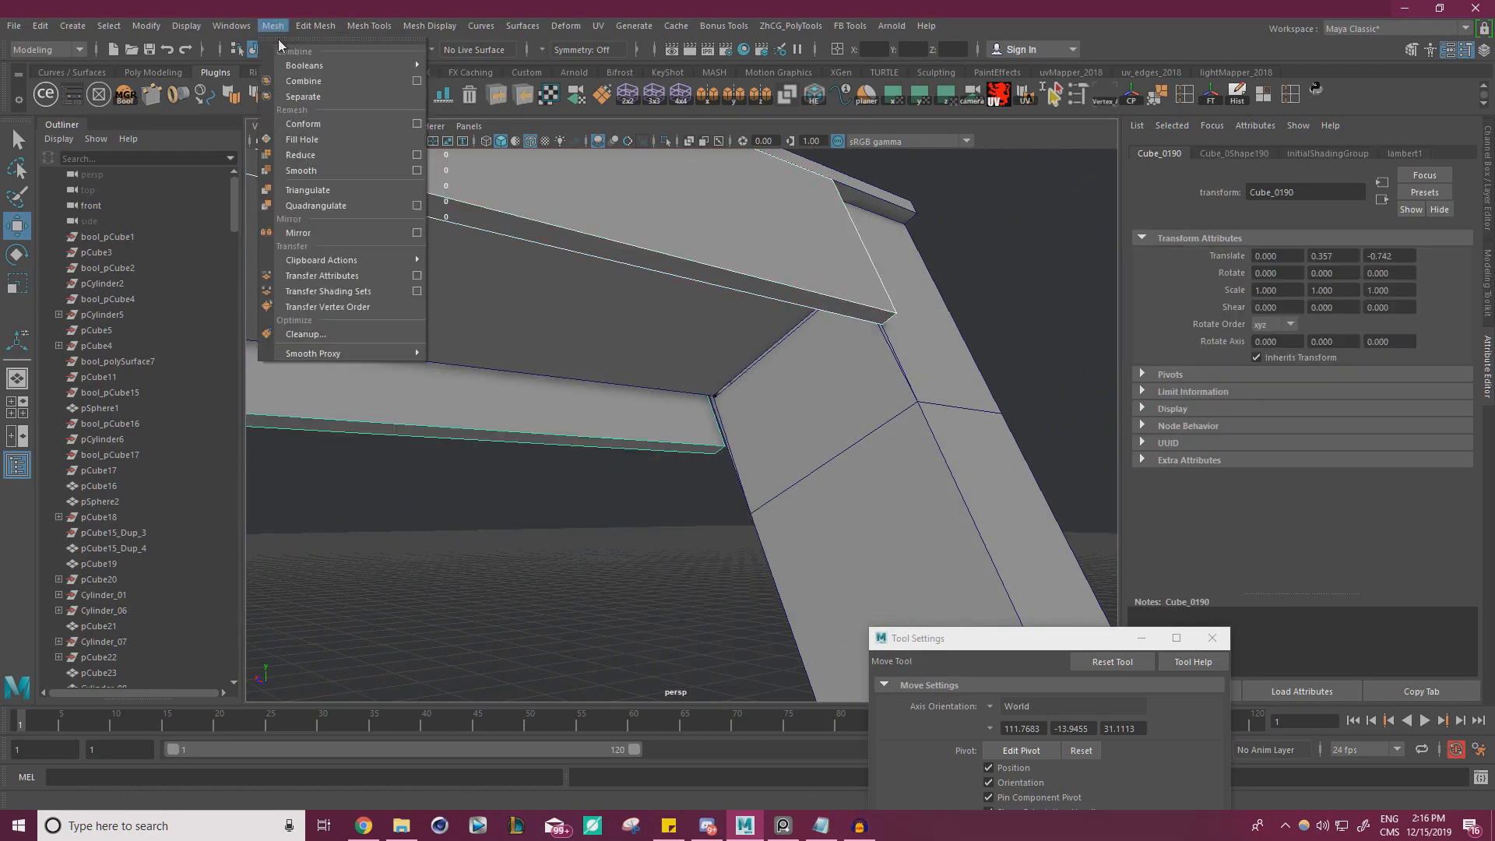
{"action": "left_click", "coordinate": [312, 81]}
Select the end vertices of the combined rail mesh and adjust them where the rails meet the end bracket
{"action": "right_click_drag", "start_coordinate": [648, 242], "coordinate": [591, 249]}
{"action": "left_click_drag", "start_coordinate": [493, 539], "coordinate": [1011, 151]}
{"action": "left_click_drag", "start_coordinate": [662, 350], "coordinate": [880, 390], "text": "alt"}
{"action": "scroll", "coordinate": [857, 383], "scroll_direction": "down", "scroll_amount": 3}
{"action": "left_click_drag", "start_coordinate": [789, 369], "coordinate": [757, 382], "text": "alt"}
{"action": "right_click_drag", "start_coordinate": [751, 381], "coordinate": [571, 354], "text": "alt"}
{"action": "middle_click_drag", "start_coordinate": [950, 331], "coordinate": [436, 335], "text": "alt"}
{"action": "middle_click_drag", "start_coordinate": [974, 355], "coordinate": [674, 363], "text": "alt"}
{"action": "right_click_drag", "start_coordinate": [675, 362], "coordinate": [592, 367], "text": "alt"}
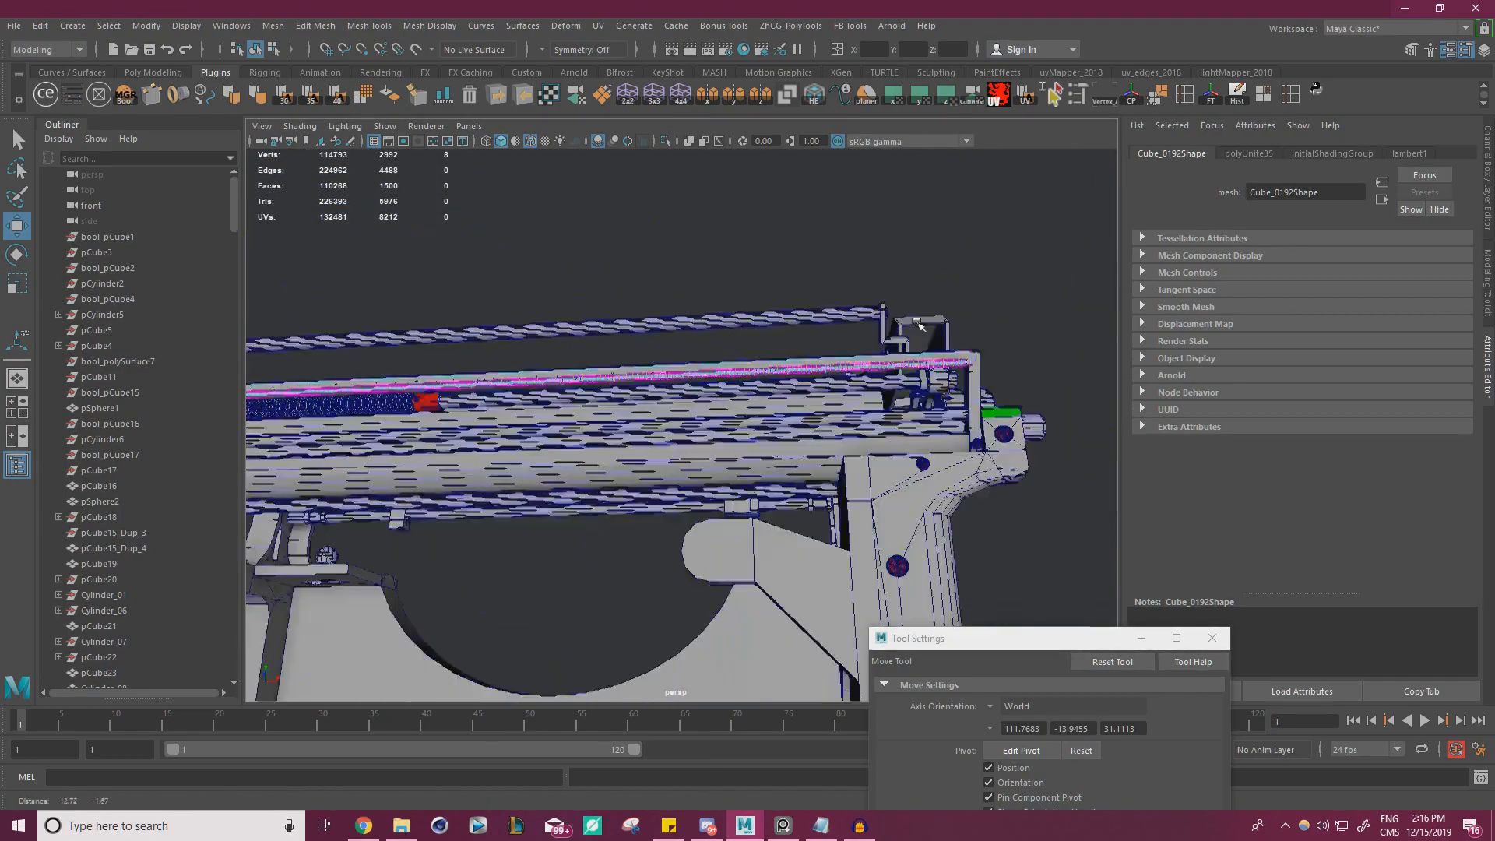
Move the combined rails' end vertices along the rail's length into the opposite end bracket and deselect the mesh
{"action": "middle_click_drag", "start_coordinate": [335, 346], "coordinate": [747, 294], "text": "alt"}
{"action": "left_click_drag", "start_coordinate": [748, 293], "coordinate": [639, 317], "text": "alt"}
{"action": "right_click_drag", "start_coordinate": [639, 318], "coordinate": [717, 343], "text": "alt"}
{"action": "middle_click_drag", "start_coordinate": [716, 343], "coordinate": [834, 397], "text": "alt"}
{"action": "left_click_drag", "start_coordinate": [834, 397], "coordinate": [779, 381], "text": "alt"}
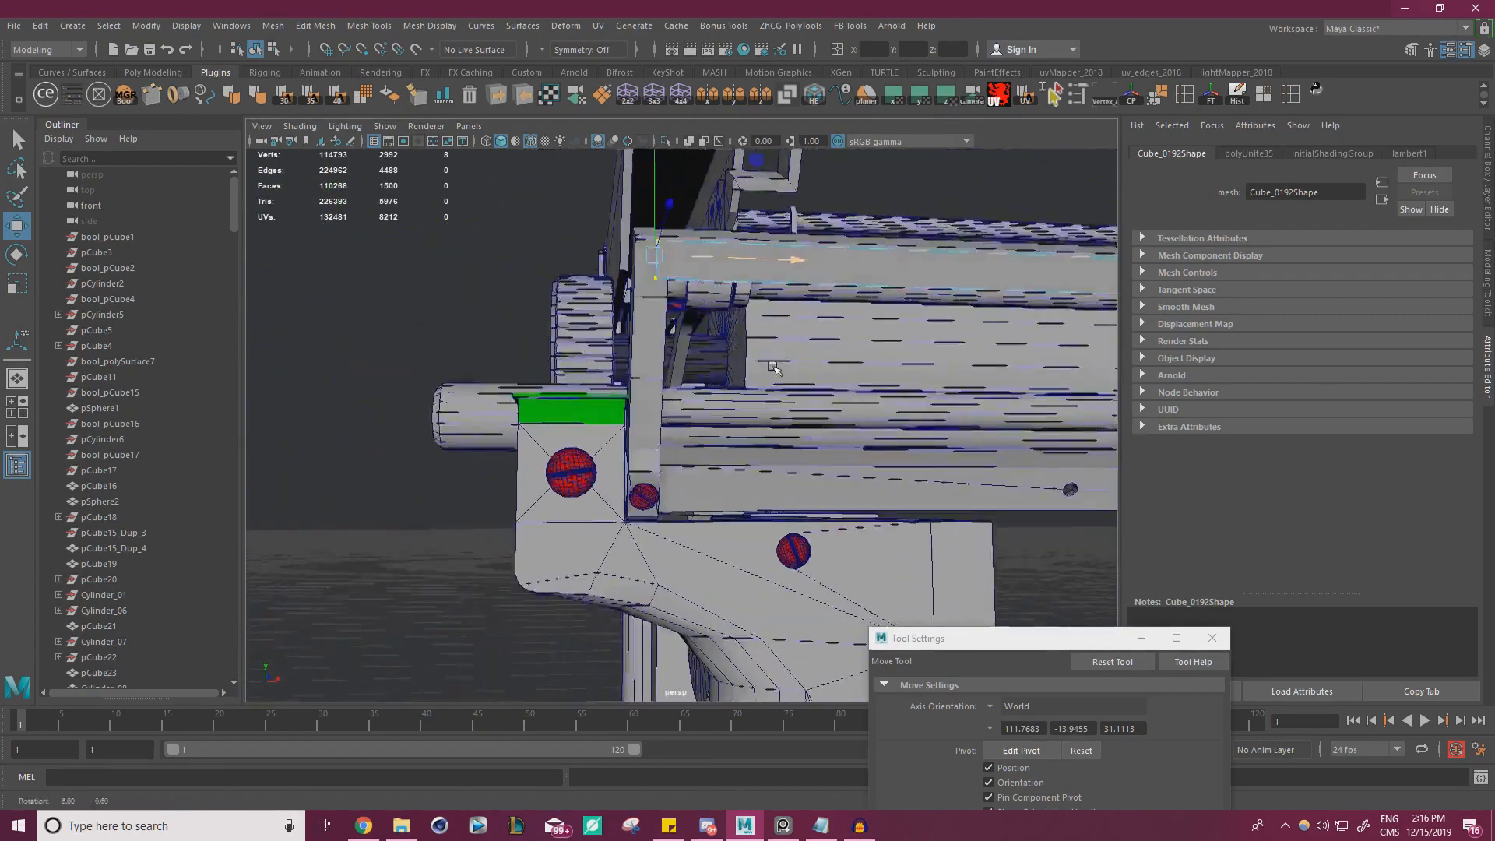
{"action": "right_click_drag", "start_coordinate": [779, 382], "coordinate": [806, 389], "text": "alt"}
{"action": "middle_click_drag", "start_coordinate": [807, 390], "coordinate": [786, 446], "text": "alt"}
{"action": "right_click_drag", "start_coordinate": [786, 447], "coordinate": [806, 452], "text": "alt"}
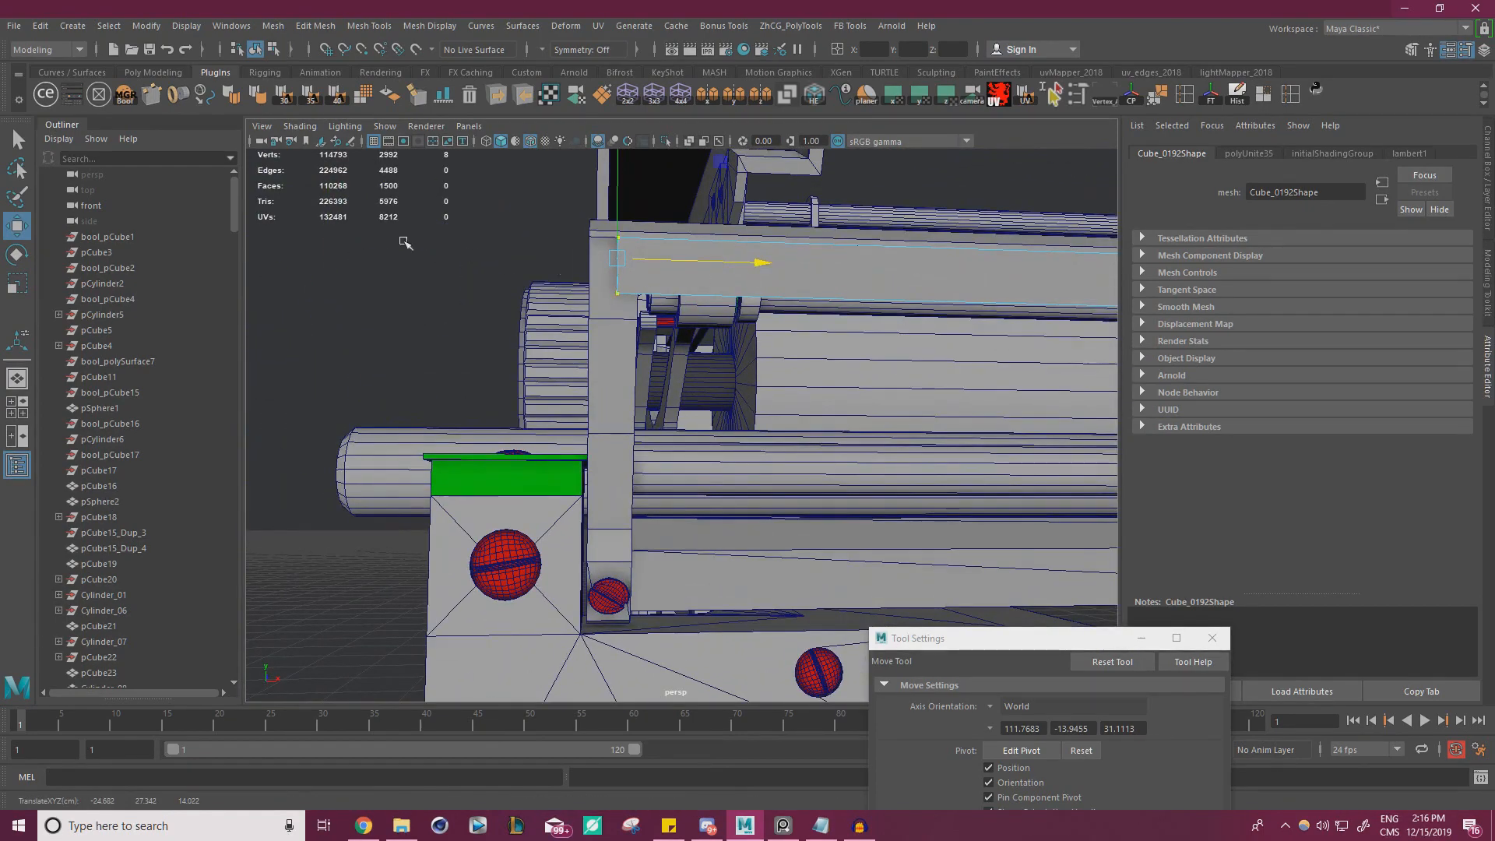
{"action": "right_click_drag", "start_coordinate": [355, 221], "coordinate": [405, 200]}
{"action": "left_click", "coordinate": [563, 258]}
Switch to the typewriter reference photos and examine the shape of the carriage rail's ruled top plate and its ends
{"action": "right_click_drag", "start_coordinate": [563, 257], "coordinate": [551, 311], "text": "alt"}
{"action": "left_click_drag", "start_coordinate": [551, 311], "coordinate": [670, 301], "text": "alt"}
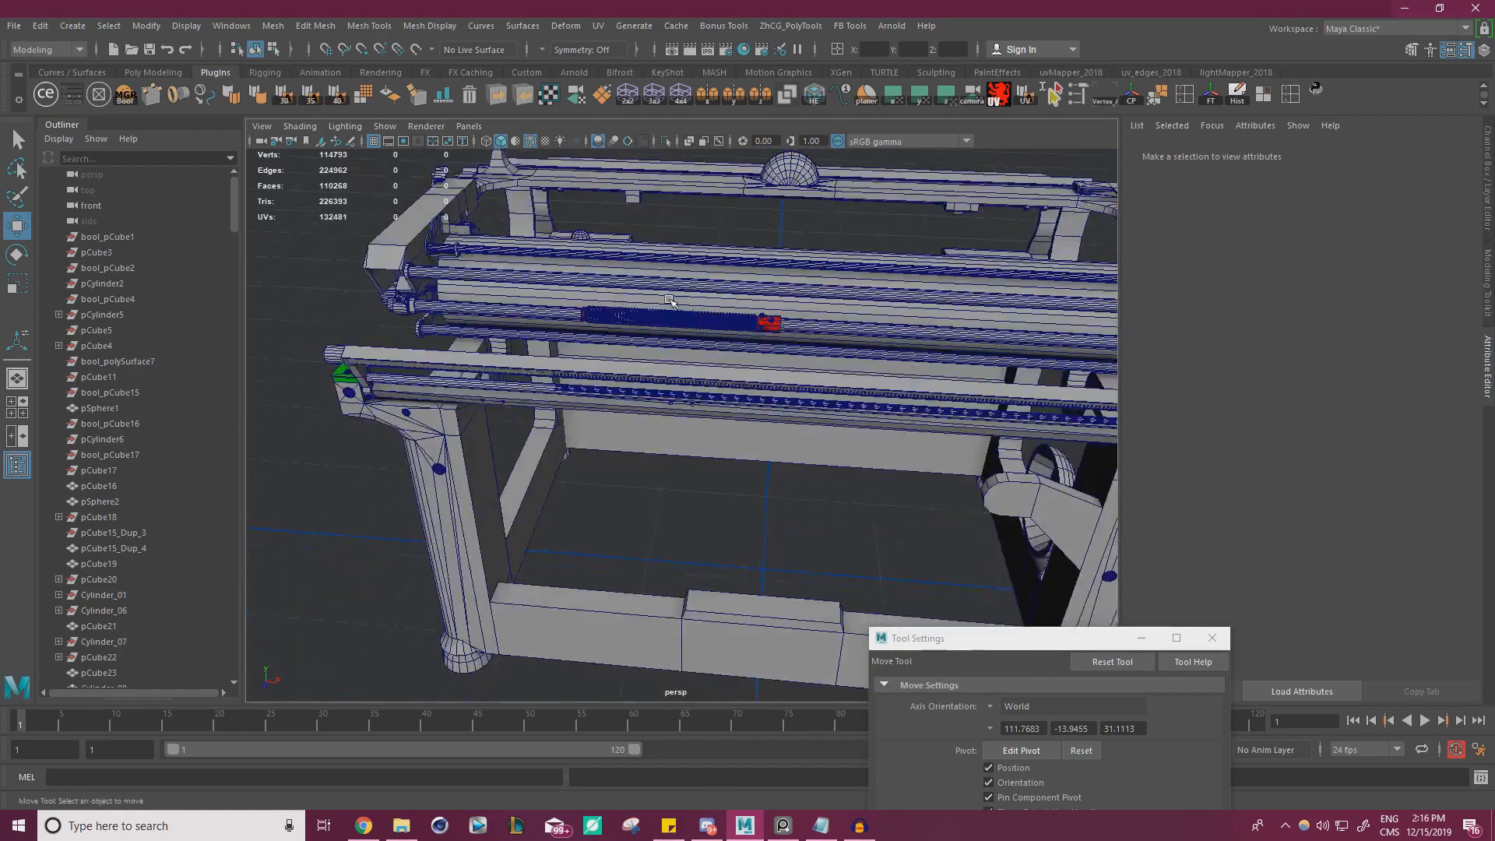
{"action": "right_click_drag", "start_coordinate": [670, 301], "coordinate": [571, 244], "text": "alt"}
{"action": "left_click_drag", "start_coordinate": [571, 243], "coordinate": [506, 222], "text": "alt"}
{"action": "right_click_drag", "start_coordinate": [506, 222], "coordinate": [798, 287], "text": "alt"}
{"action": "middle_click_drag", "start_coordinate": [798, 287], "coordinate": [296, 367], "text": "alt"}
{"action": "key", "text": "alt+Tab"}
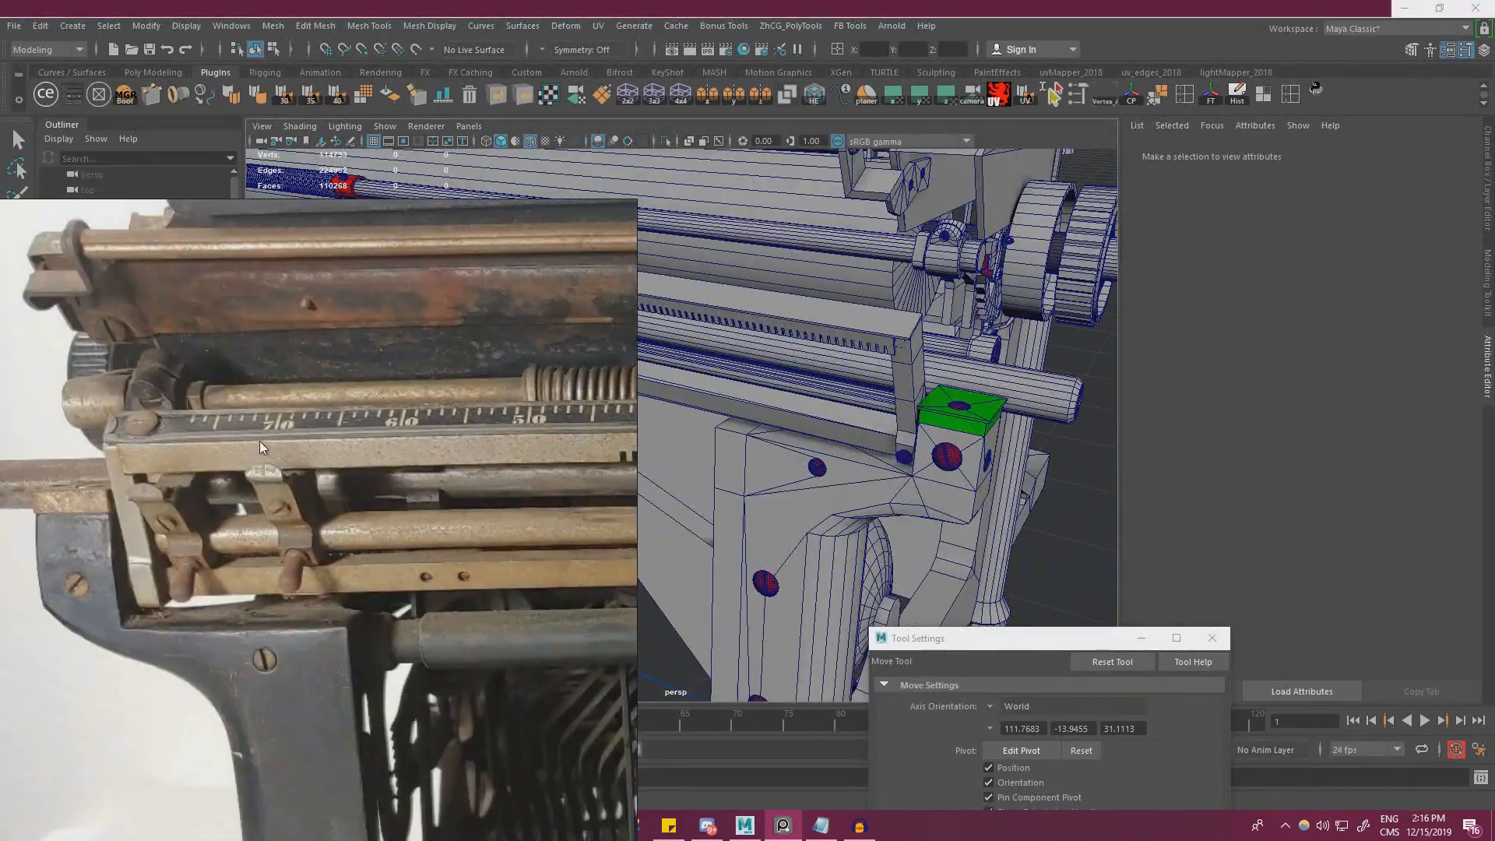
{"action": "scroll", "coordinate": [260, 441], "scroll_direction": "up", "scroll_amount": 5}
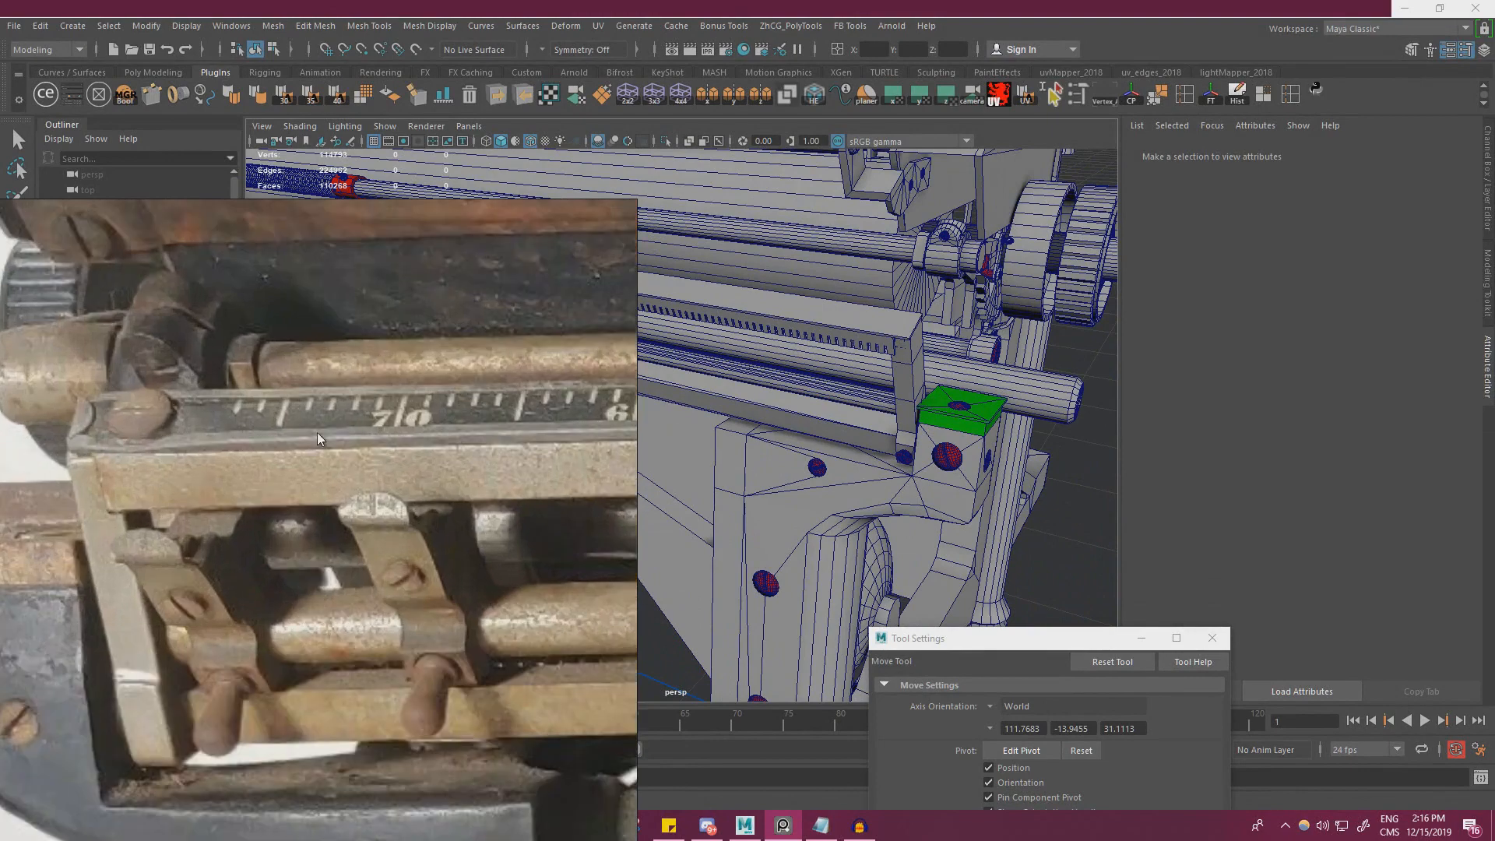
{"action": "scroll", "coordinate": [317, 432], "scroll_direction": "down", "scroll_amount": 4}
{"action": "middle_click_drag", "start_coordinate": [415, 407], "coordinate": [102, 394]}
{"action": "middle_click_drag", "start_coordinate": [491, 383], "coordinate": [86, 393]}
{"action": "scroll", "coordinate": [349, 437], "scroll_direction": "up", "scroll_amount": 4}
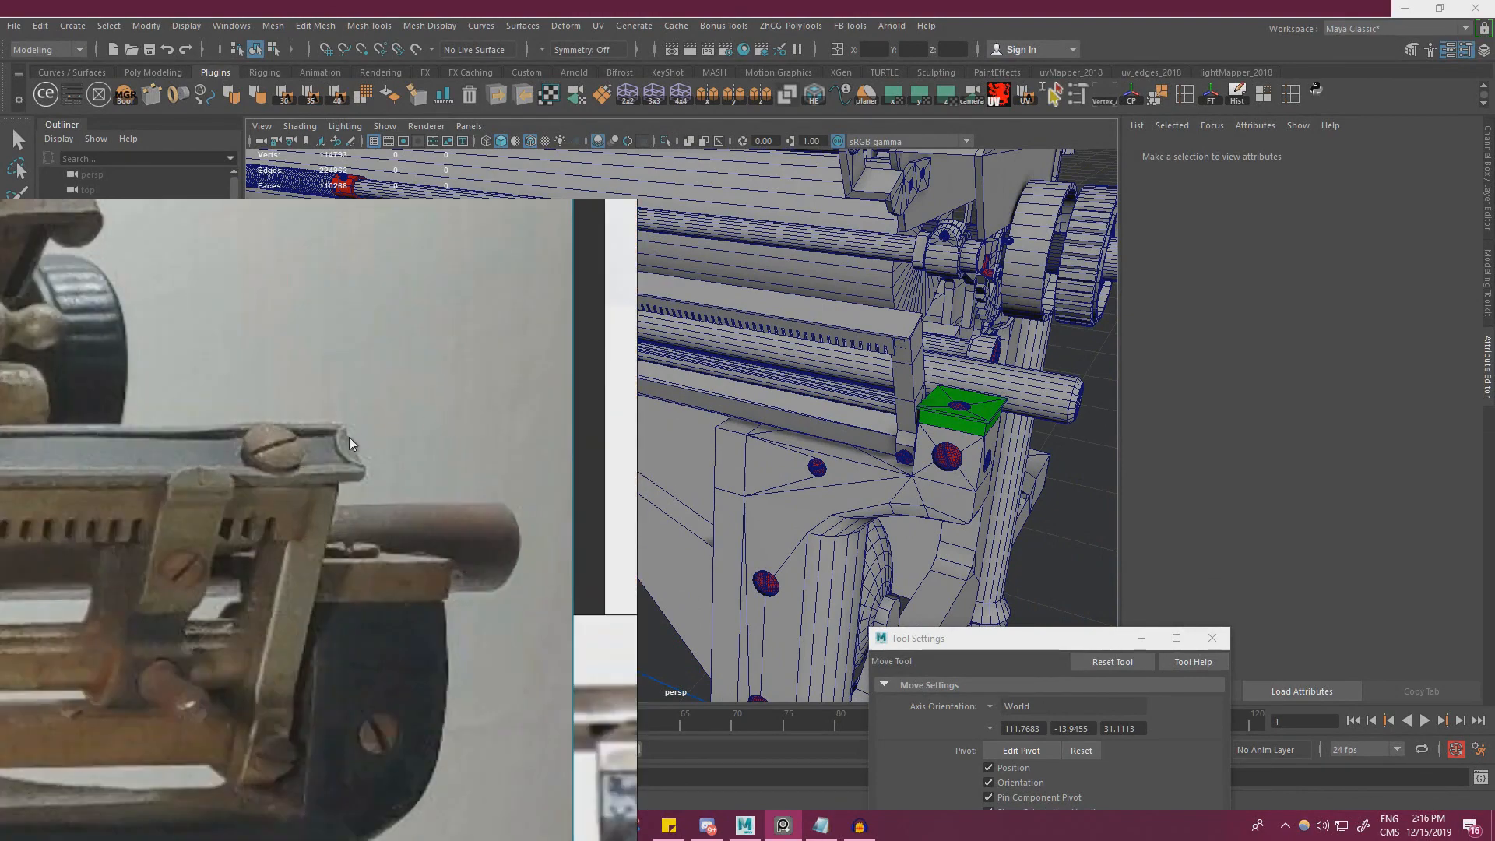
{"action": "scroll", "coordinate": [350, 444], "scroll_direction": "up", "scroll_amount": 2}
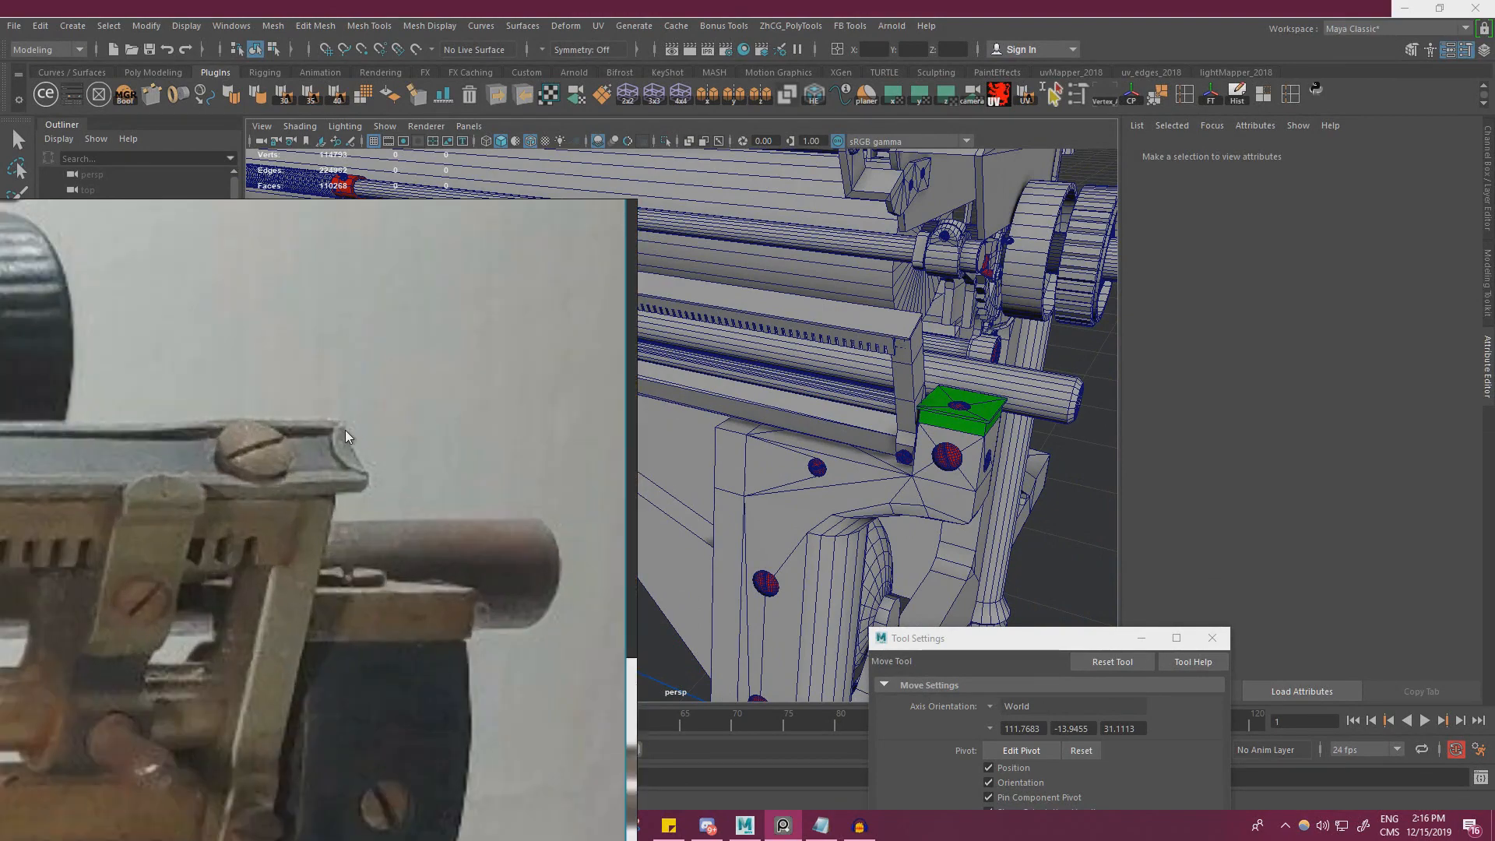
{"action": "scroll", "coordinate": [202, 469], "scroll_direction": "down", "scroll_amount": 3}
{"action": "key", "text": "alt+Tab"}
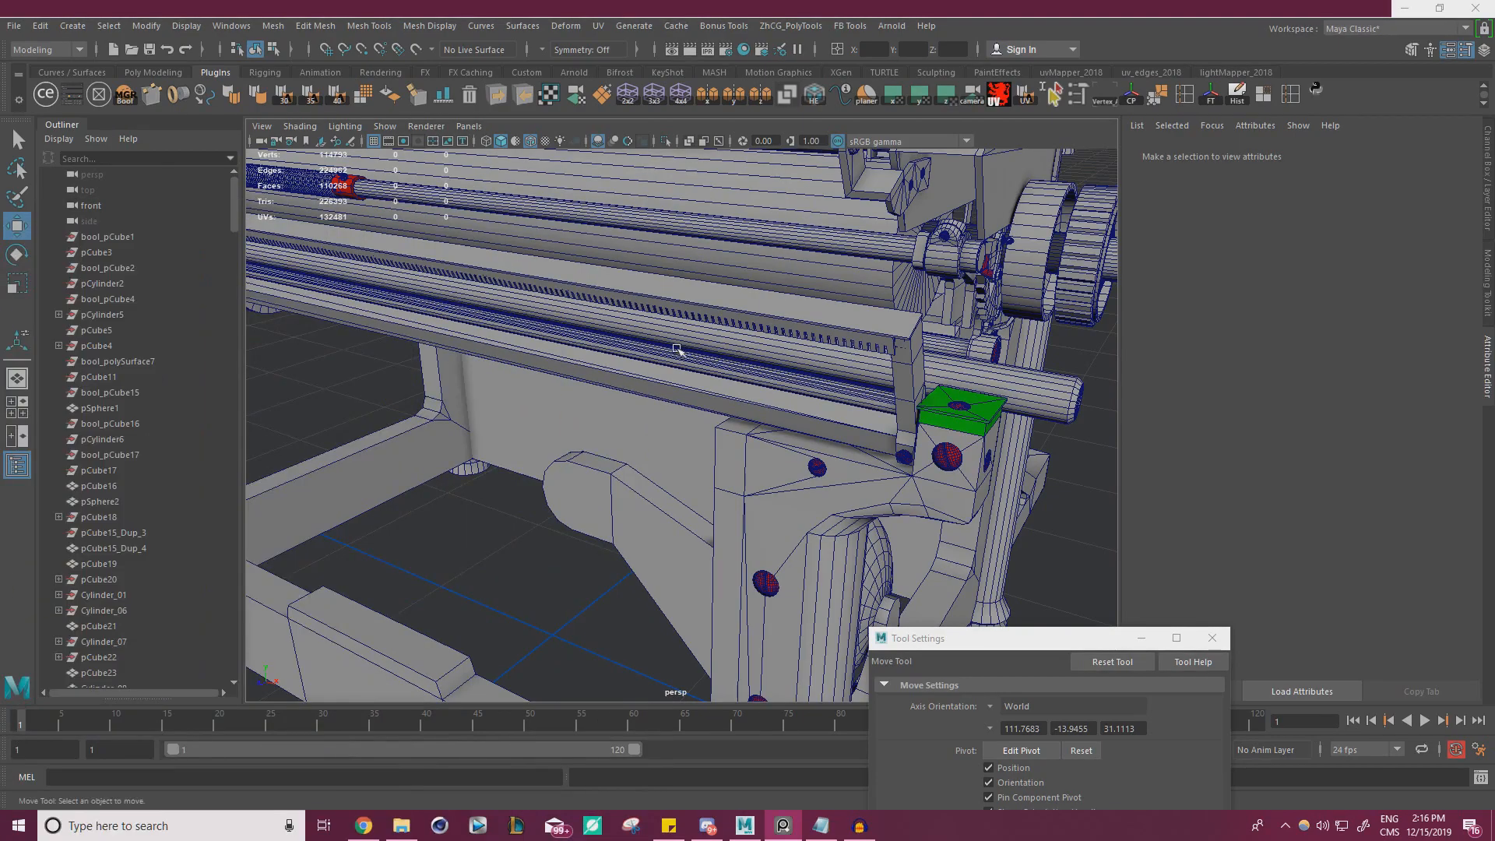
Select the thin top plate and compare its end with the plate rim and screw in the reference photo
{"action": "left_click_drag", "start_coordinate": [906, 339], "coordinate": [990, 343], "text": "alt"}
{"action": "right_click_drag", "start_coordinate": [990, 343], "coordinate": [731, 373], "text": "alt"}
{"action": "left_click_drag", "start_coordinate": [731, 374], "coordinate": [873, 425], "text": "alt"}
{"action": "scroll", "coordinate": [826, 423], "scroll_direction": "up", "scroll_amount": 8}
{"action": "left_click", "coordinate": [808, 384]}
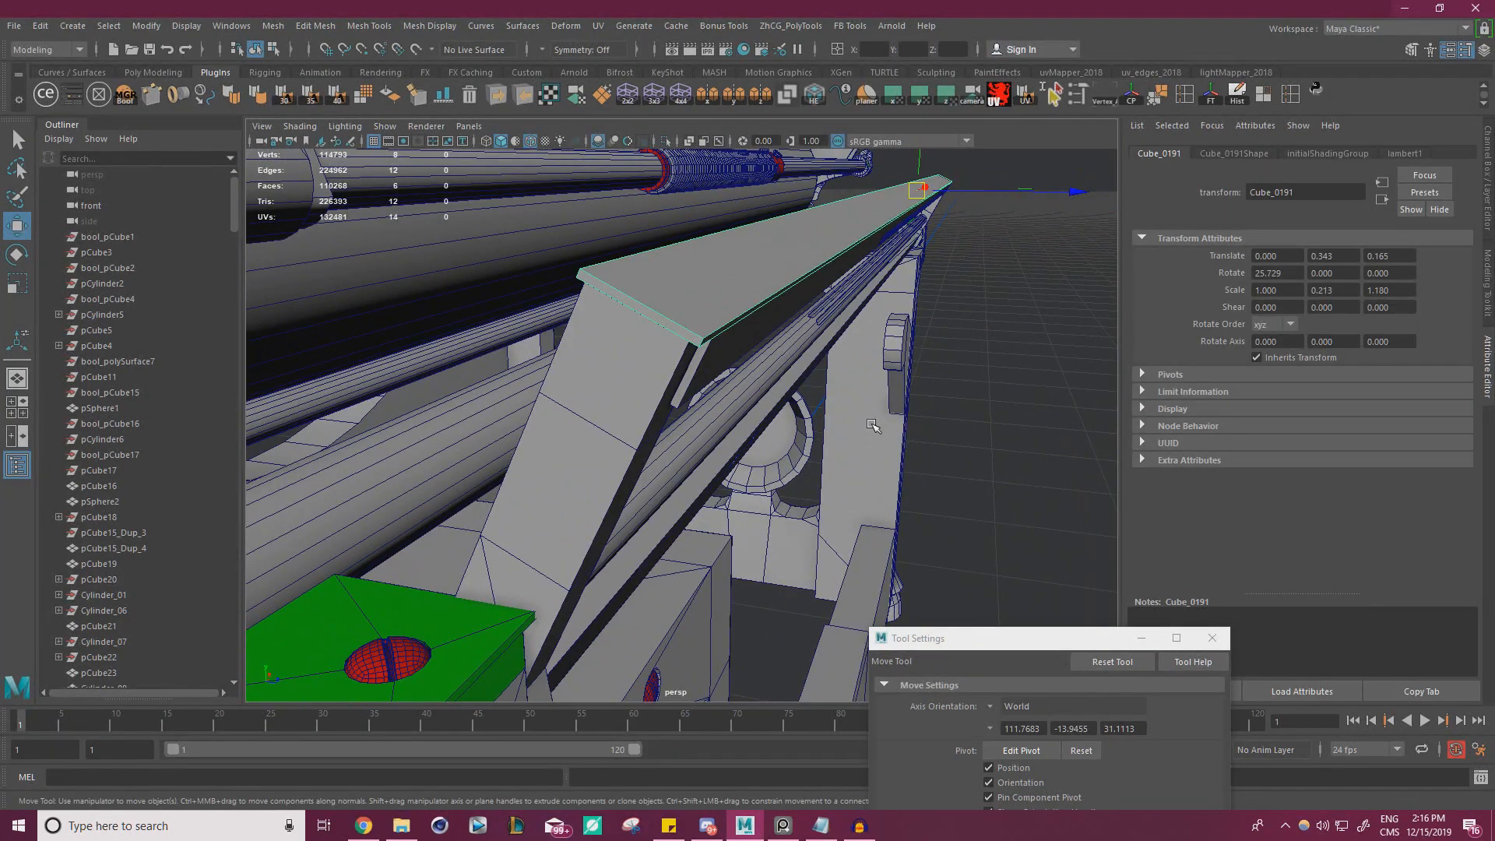
{"action": "key", "text": "alt+Tab"}
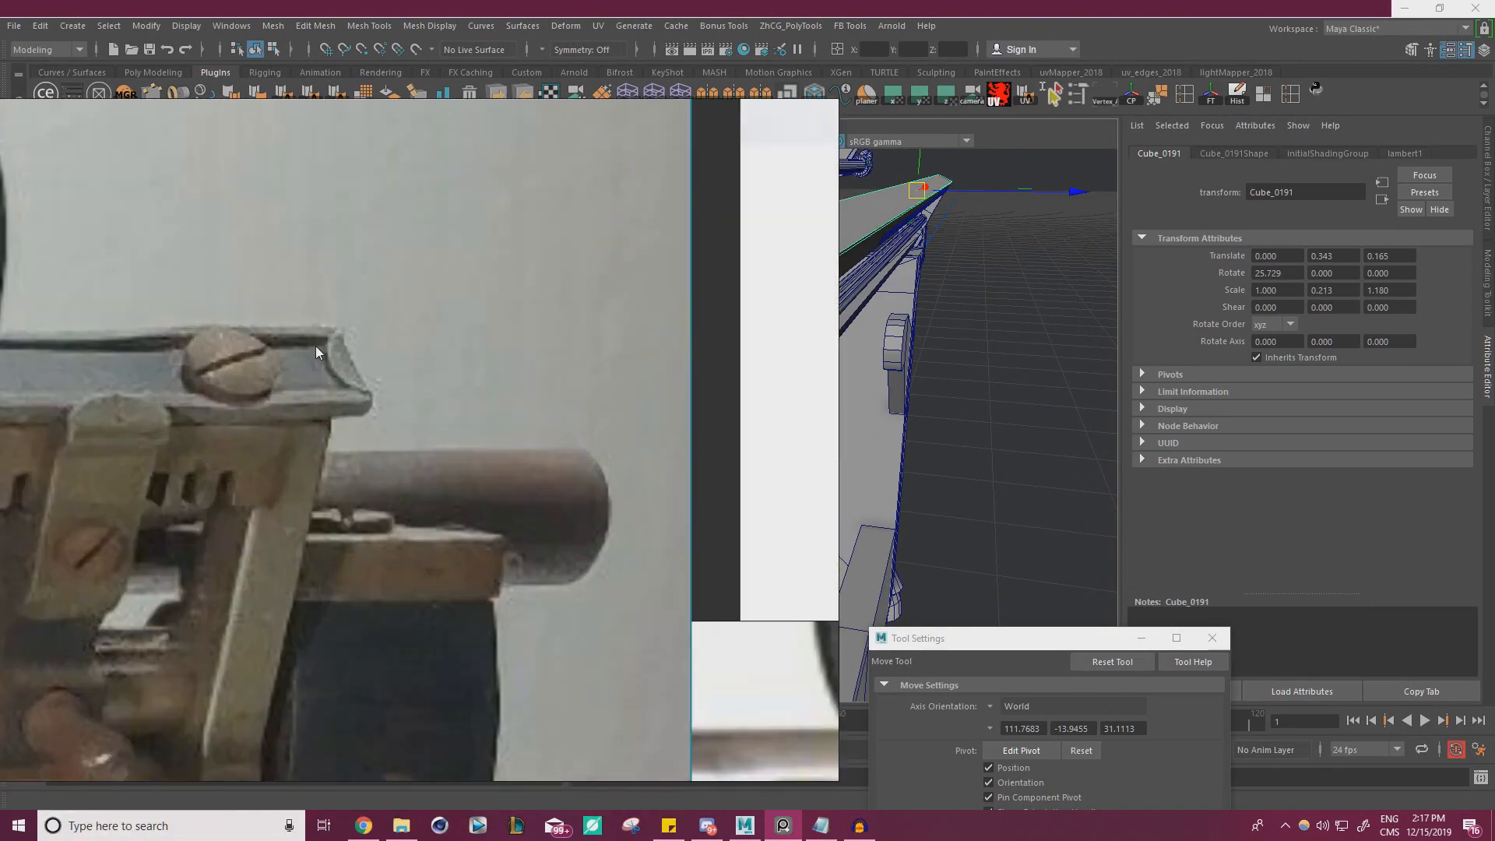
{"action": "key", "text": "alt+Tab"}
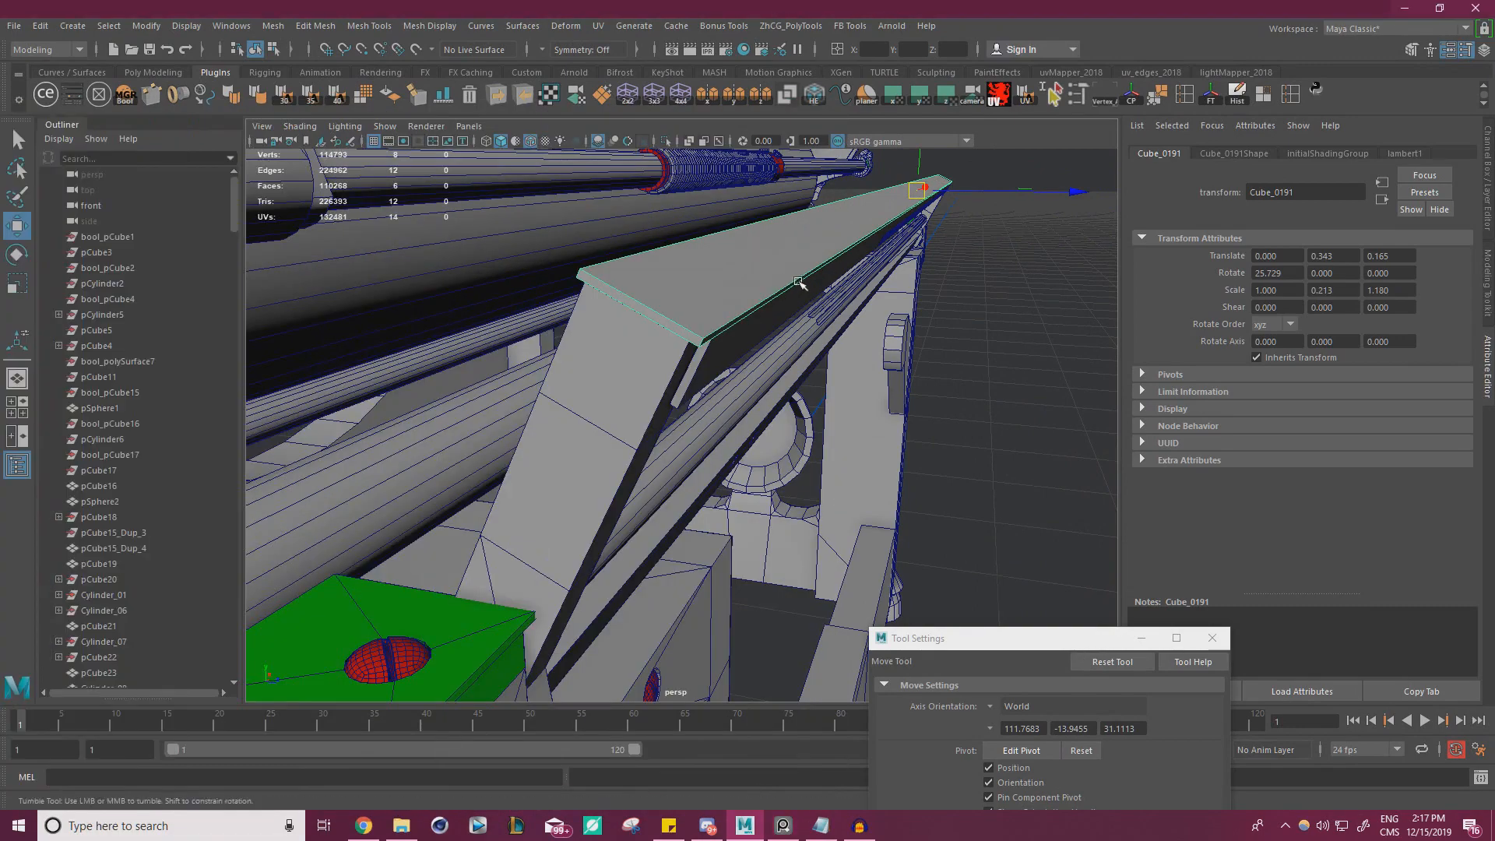
{"action": "left_click_drag", "start_coordinate": [801, 283], "coordinate": [790, 328], "text": "alt"}
{"action": "key", "text": "ctrl+shift+x"}
{"action": "key", "text": "w"}
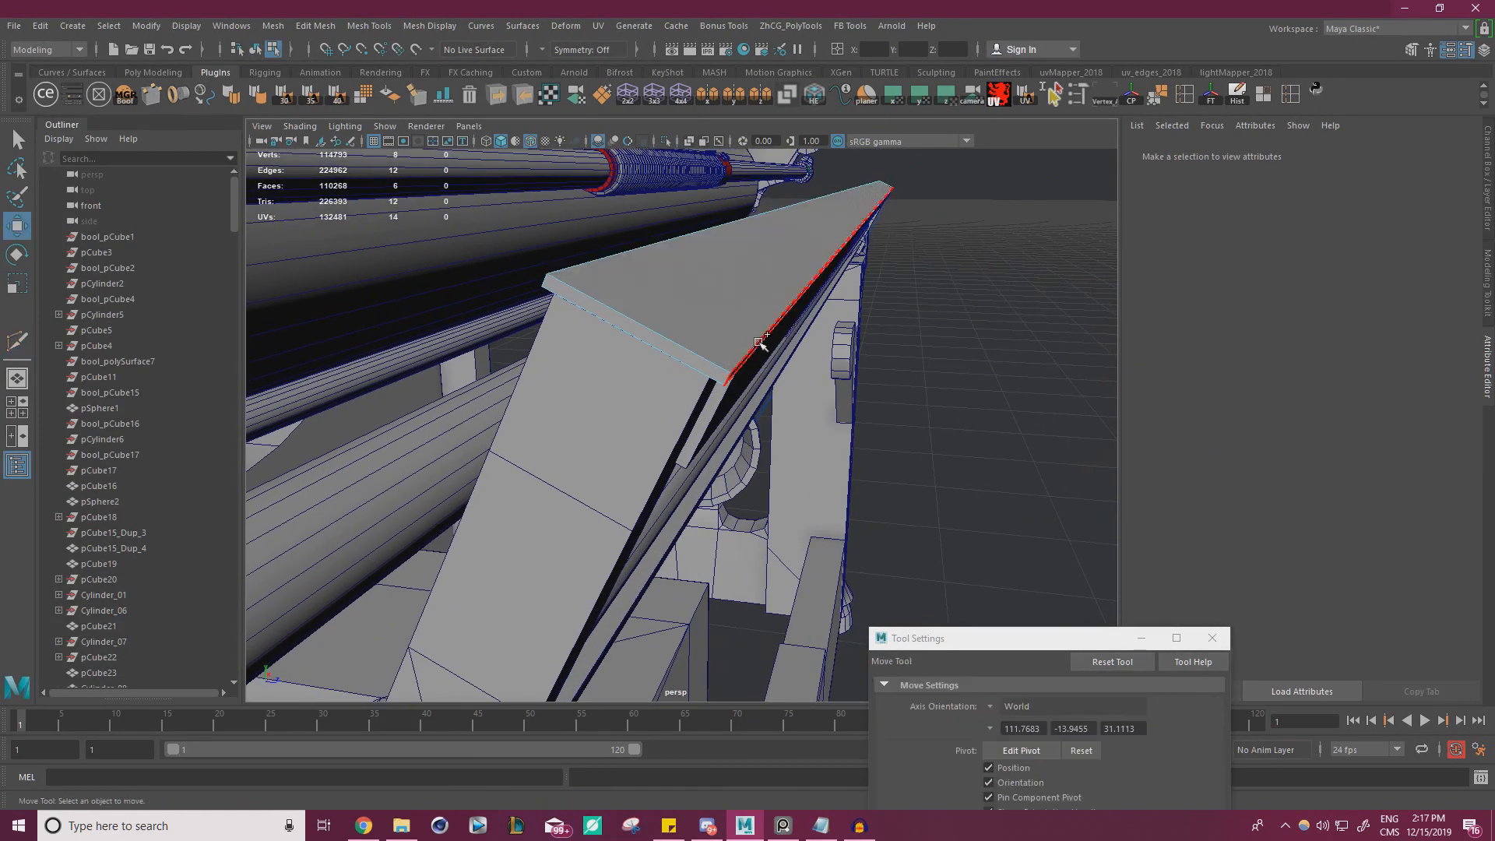
{"action": "key", "text": "ctrl+shift+x"}
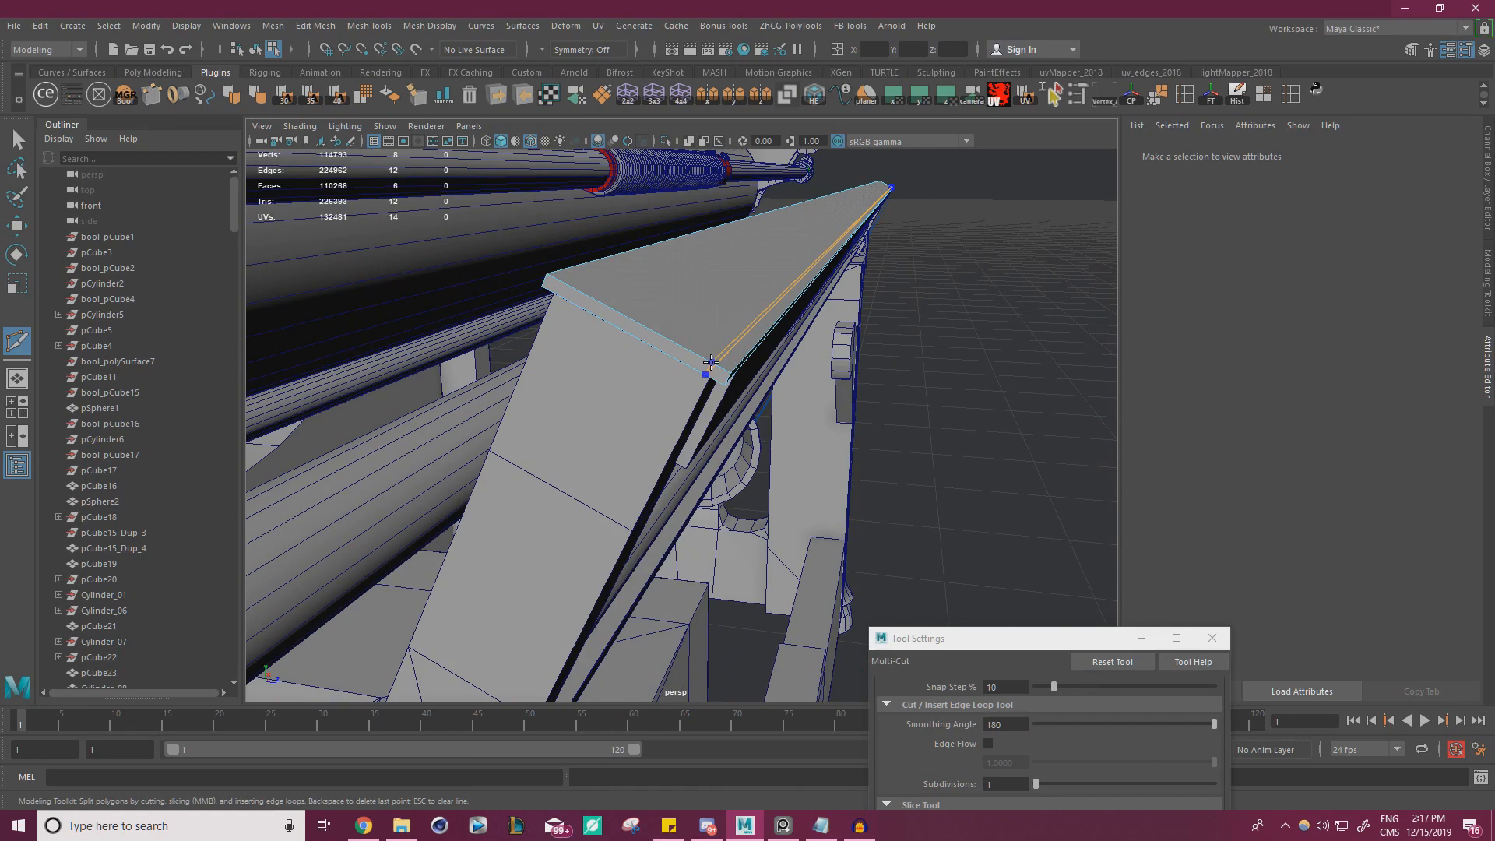
{"action": "key", "text": "w"}
{"action": "right_click_drag", "start_coordinate": [738, 291], "coordinate": [766, 280]}
{"action": "left_click", "coordinate": [725, 297]}
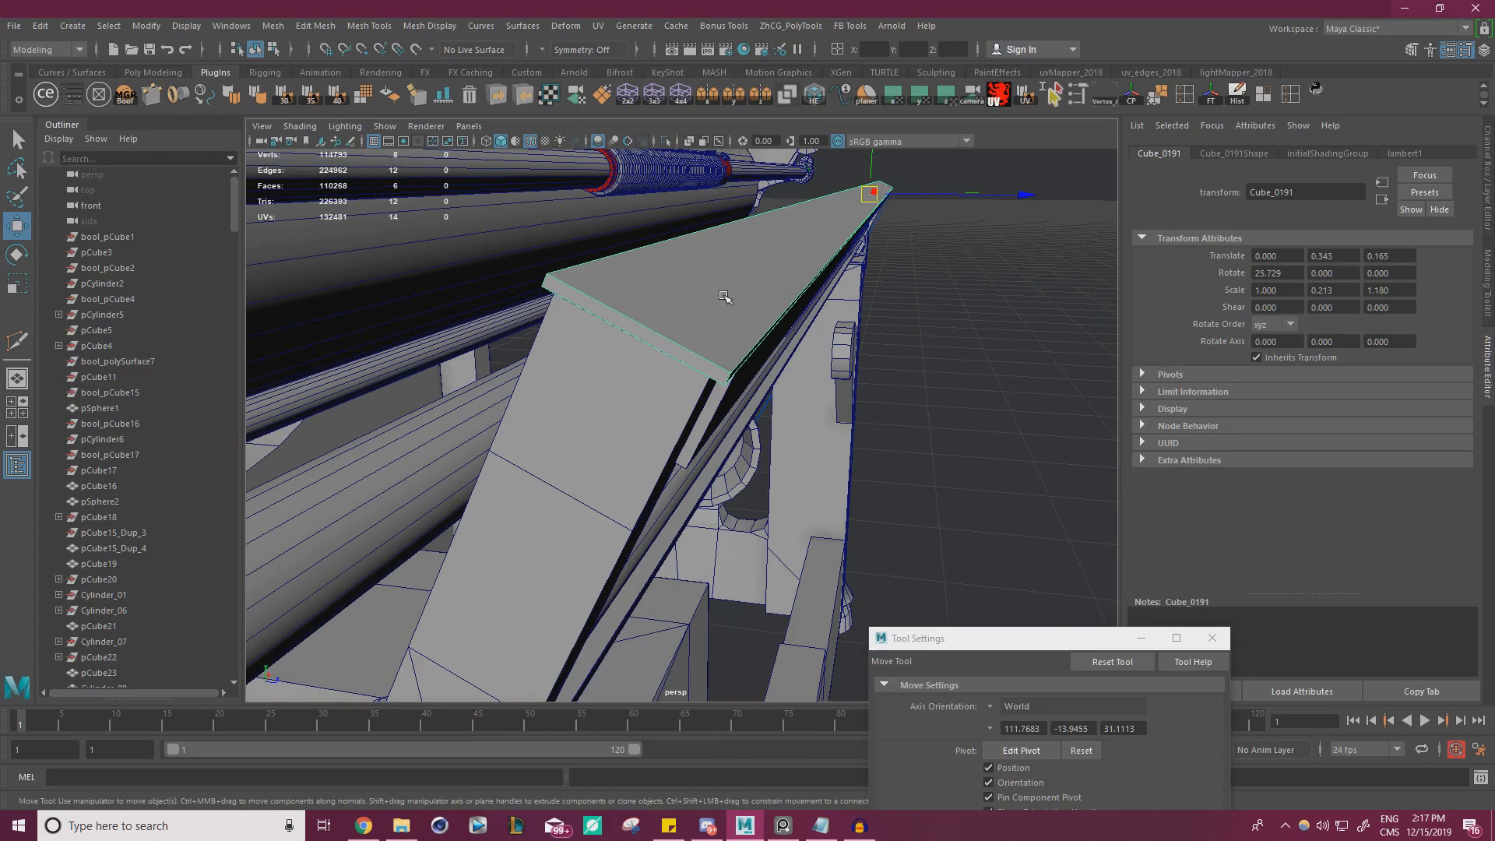
Set the Move tool's axis orientation to Object and duplicate the thin top plate upward, perpendicular to its tilted surface
{"action": "left_click_drag", "start_coordinate": [919, 348], "coordinate": [852, 368], "text": "alt"}
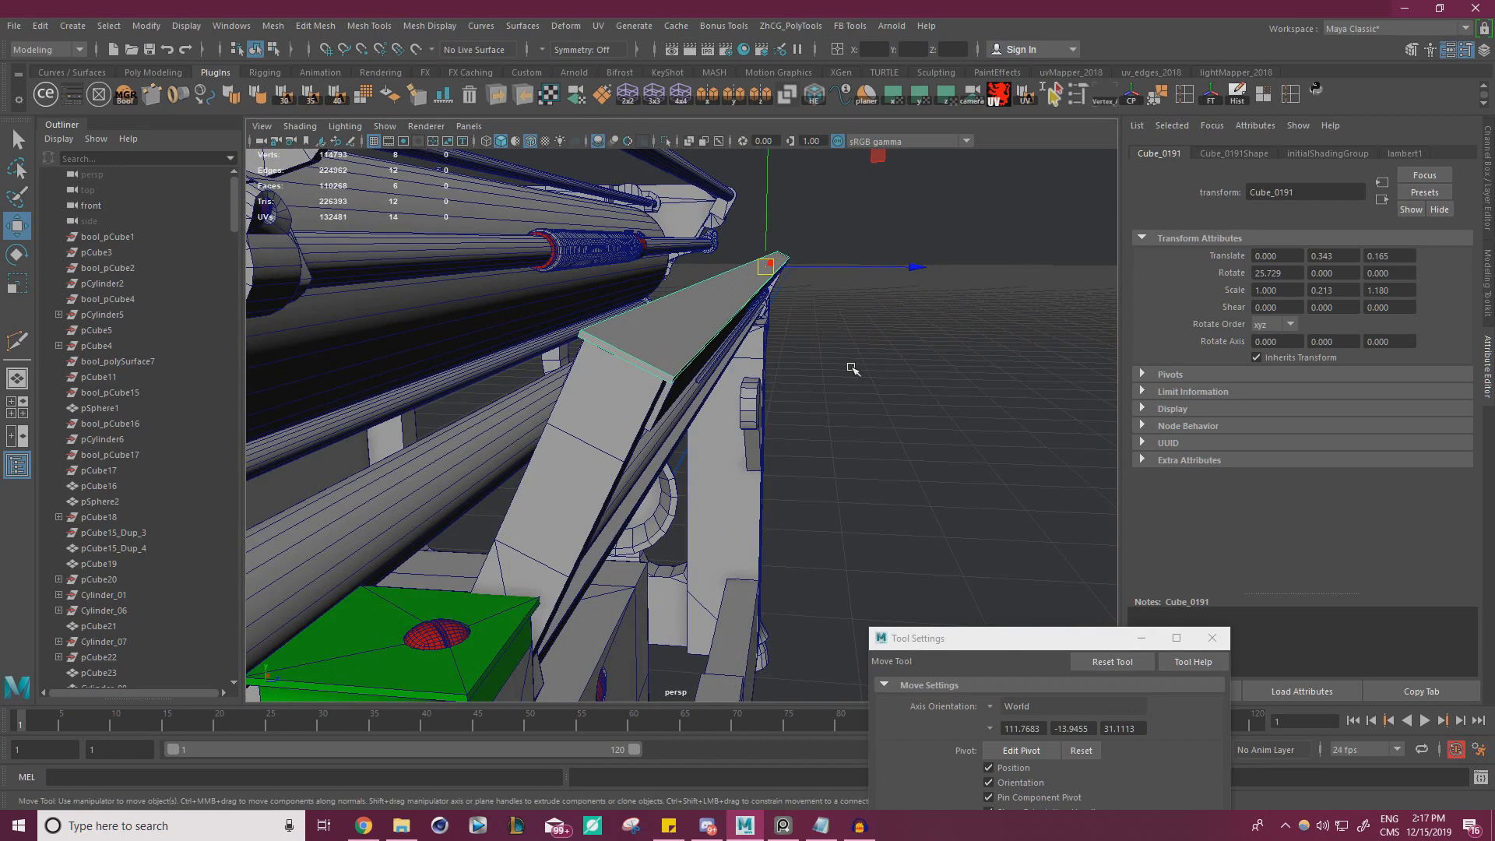
{"action": "left_click", "coordinate": [995, 707]}
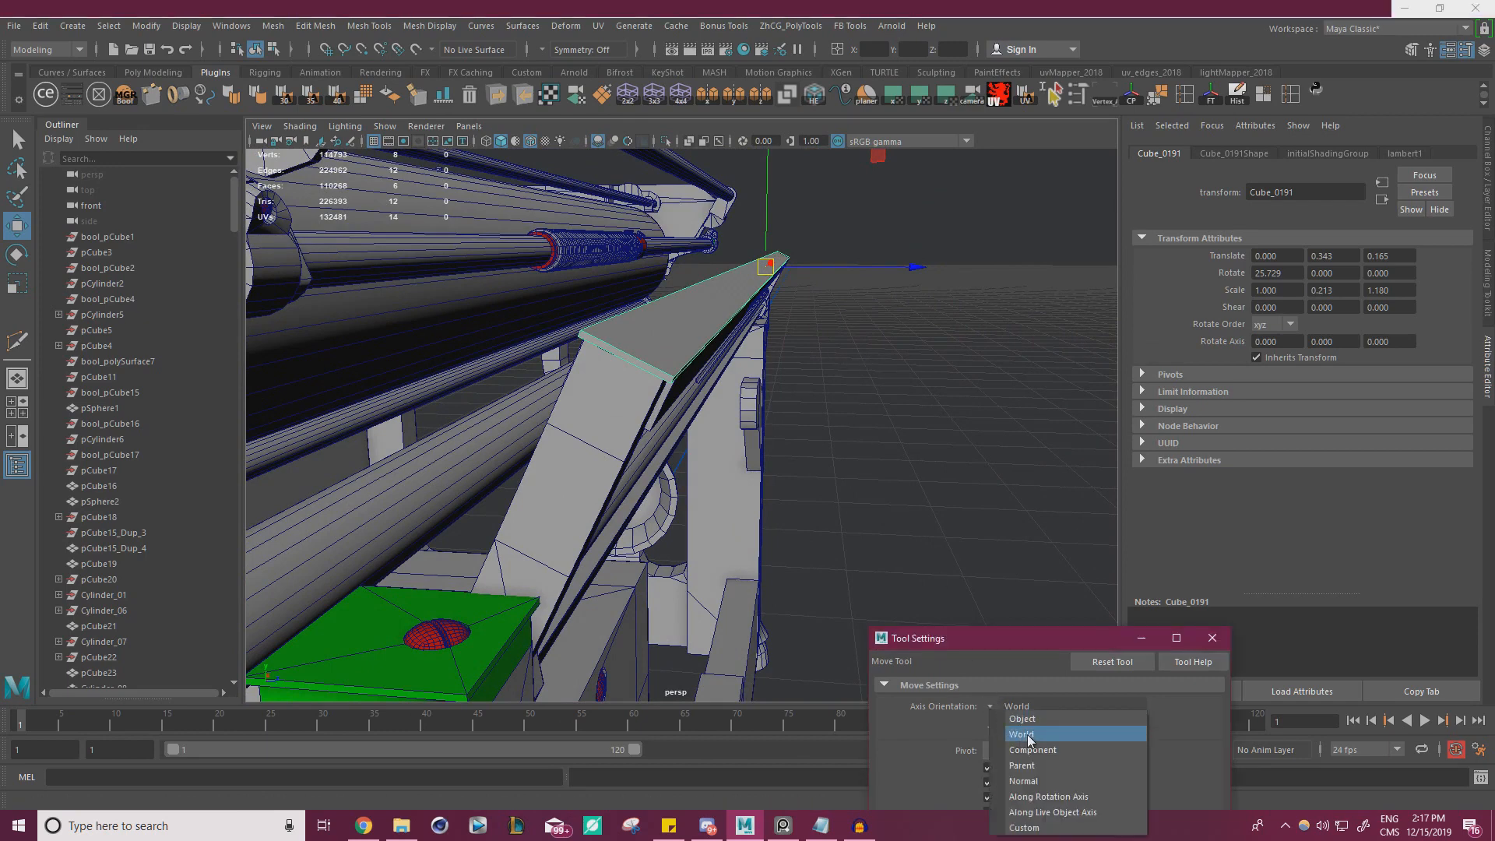
{"action": "left_click", "coordinate": [1044, 717]}
{"action": "left_click_drag", "start_coordinate": [690, 438], "coordinate": [765, 428], "text": "alt"}
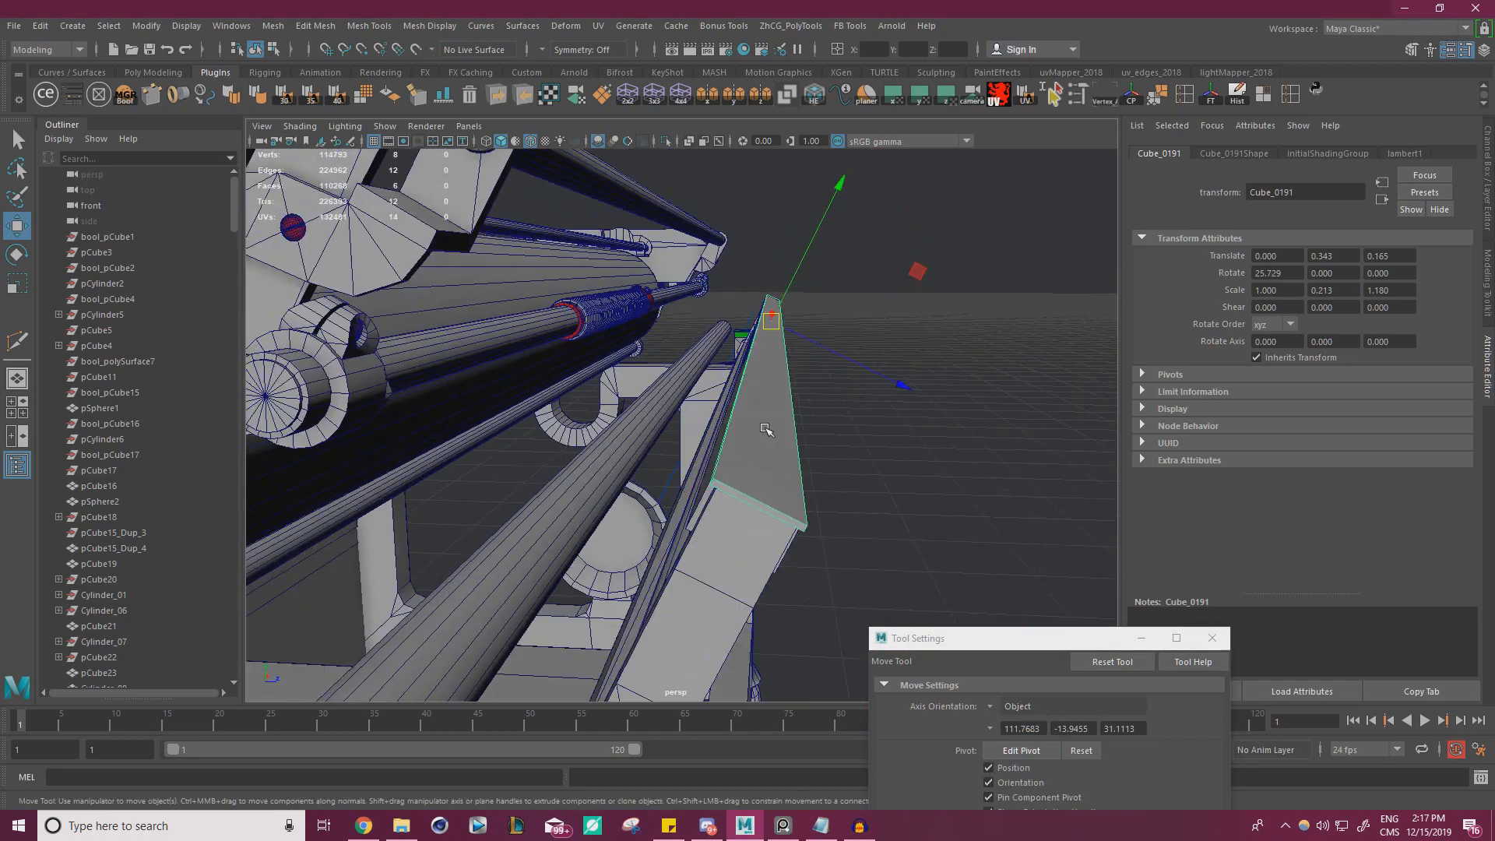
{"action": "middle_click_drag", "start_coordinate": [764, 427], "coordinate": [771, 408], "text": "alt"}
{"action": "left_click_drag", "start_coordinate": [769, 407], "coordinate": [819, 411], "text": "alt"}
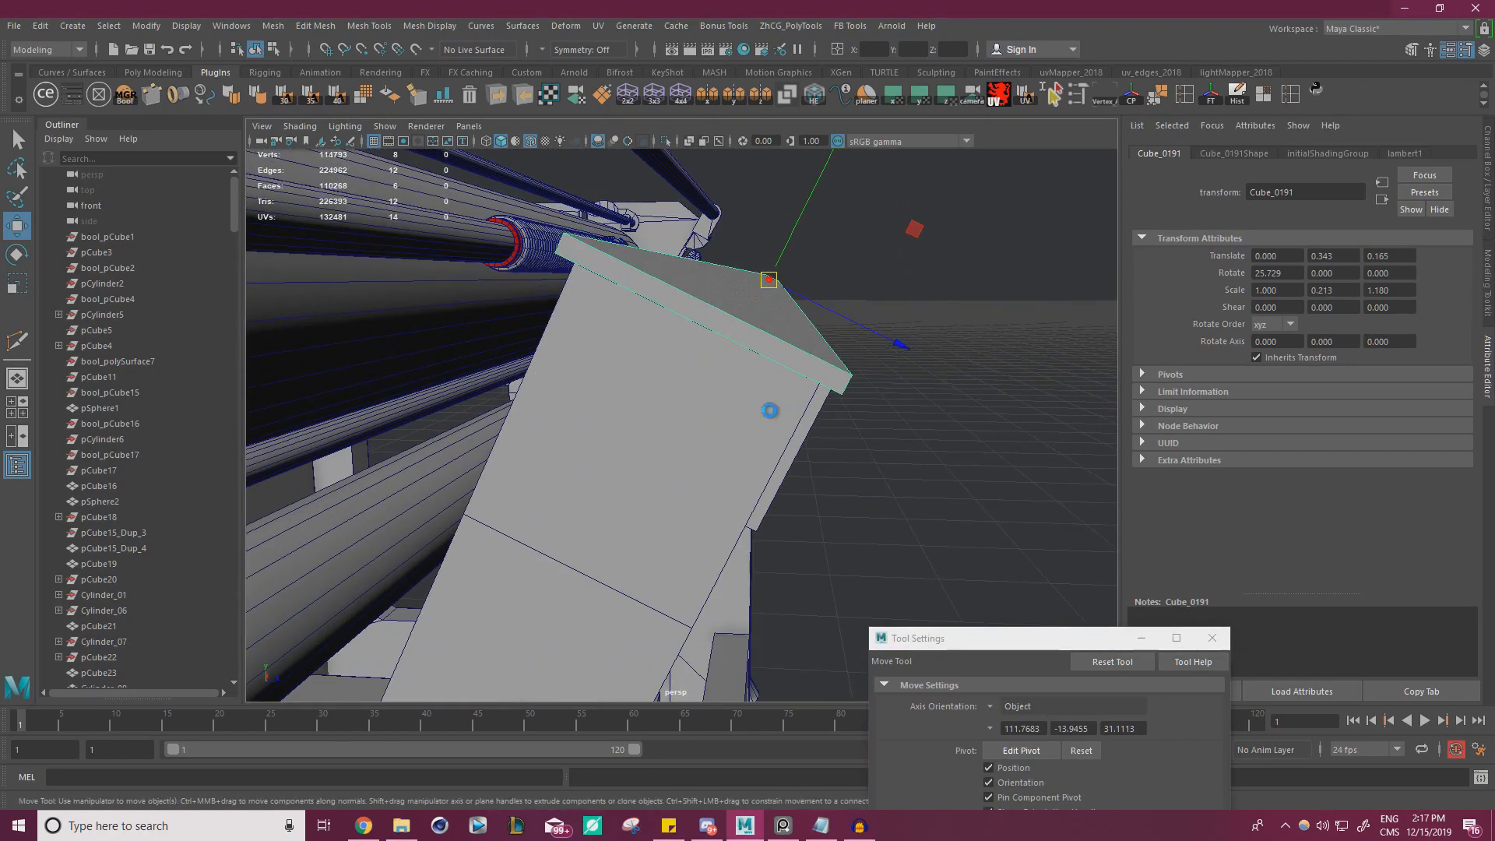
{"action": "left_click_drag", "start_coordinate": [787, 252], "coordinate": [892, 309]}
Place the duplicate plate's pivot at its lower corner and scale its thickness (Y) to about 0.337
{"action": "key", "text": "d"}
{"action": "key", "text": "r"}
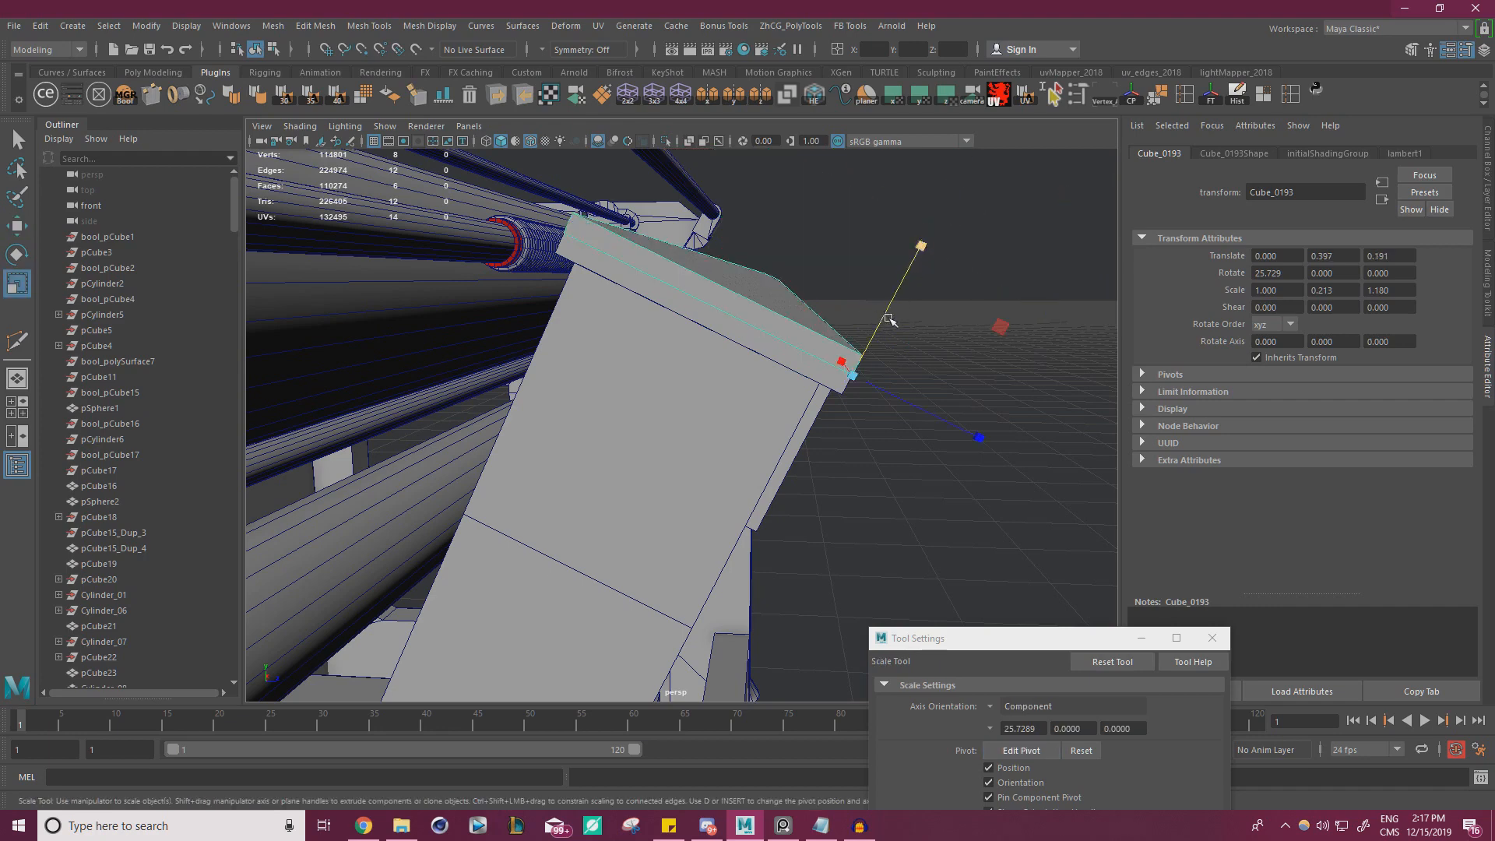
{"action": "middle_click_drag", "start_coordinate": [888, 320], "coordinate": [947, 253]}
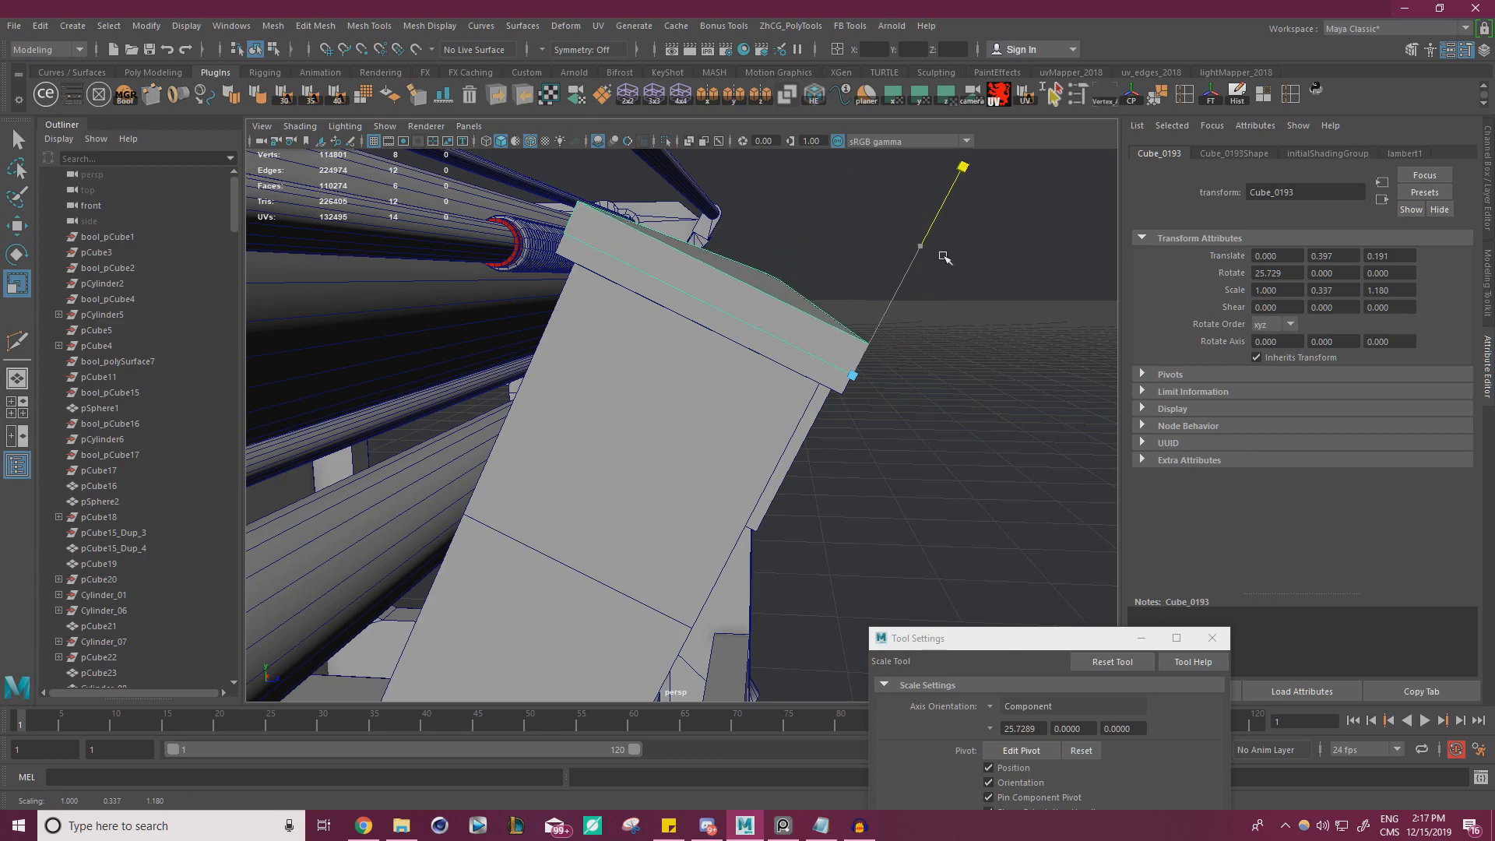
{"action": "key", "text": "w"}
Insert a centred lengthwise edge loop along the duplicate plate with Multi-Cut, undoing the first cut
{"action": "key", "text": "ctrl+shift+x"}
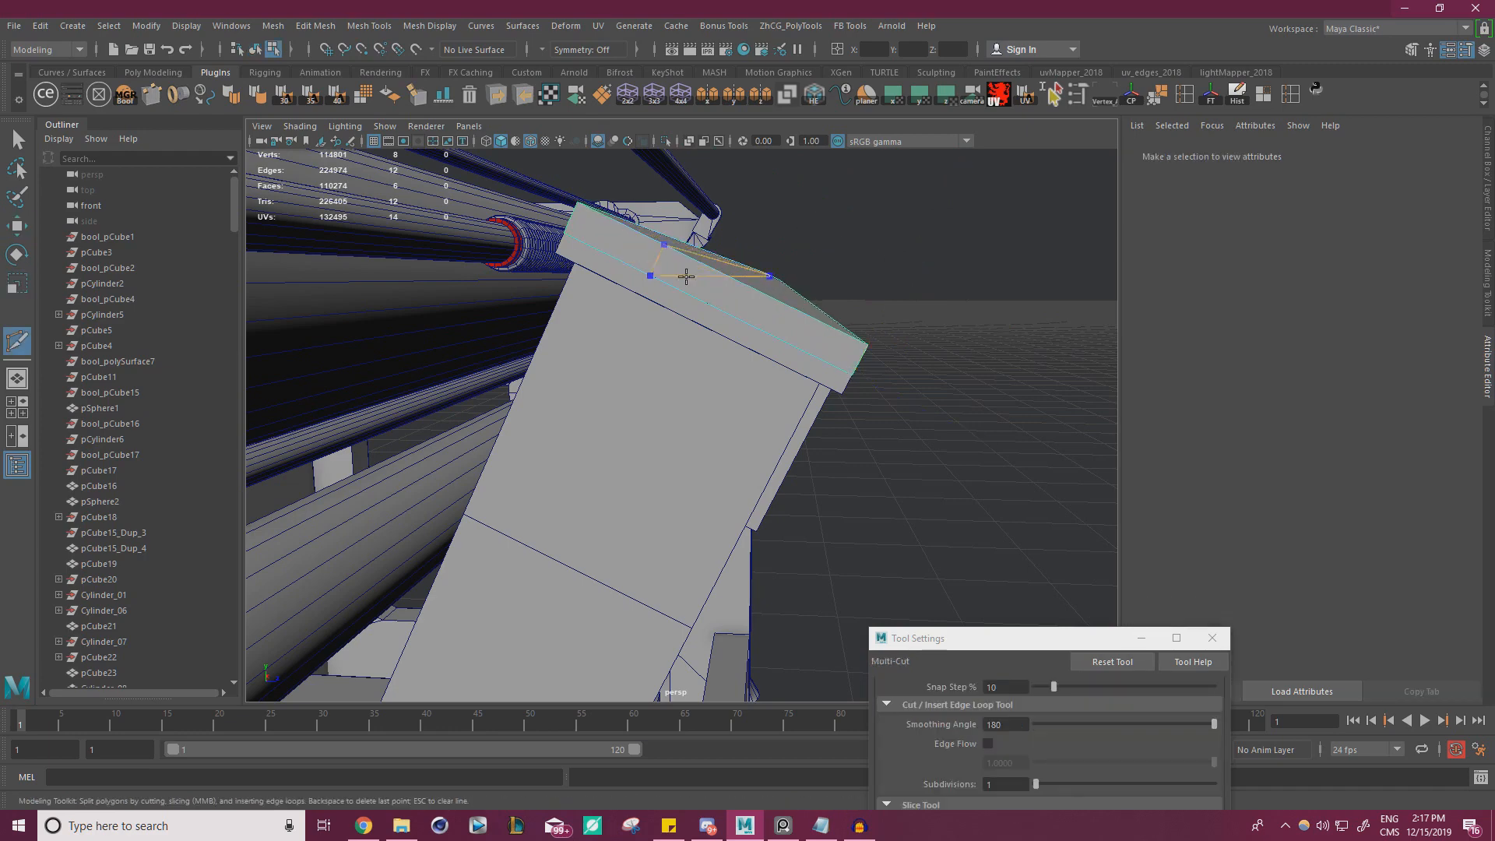
{"action": "left_click", "coordinate": [687, 268], "text": "ctrl"}
{"action": "left_click_drag", "start_coordinate": [825, 315], "coordinate": [854, 348], "text": "alt"}
{"action": "middle_click_drag", "start_coordinate": [854, 347], "coordinate": [807, 390], "text": "alt"}
{"action": "key", "text": "ctrl+z"}
{"action": "middle_click", "coordinate": [710, 417], "text": "ctrl"}
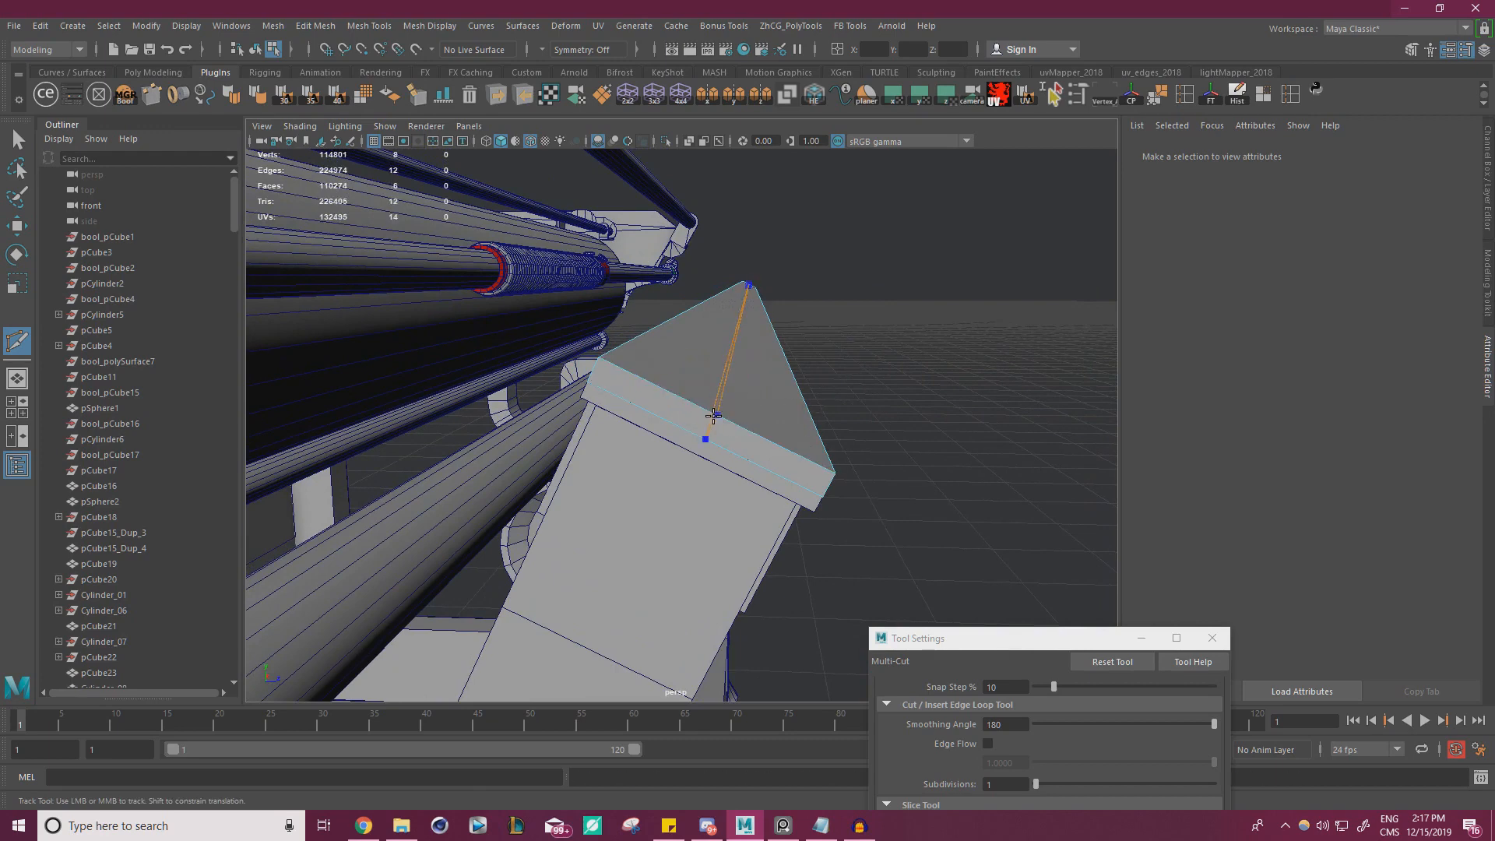
Select the duplicate plate's centre edge loop and bevel it with fraction 0.7 and 1 segment
{"action": "key", "text": "w"}
{"action": "right_click_drag", "start_coordinate": [744, 382], "coordinate": [744, 343]}
{"action": "double_click", "coordinate": [744, 344]}
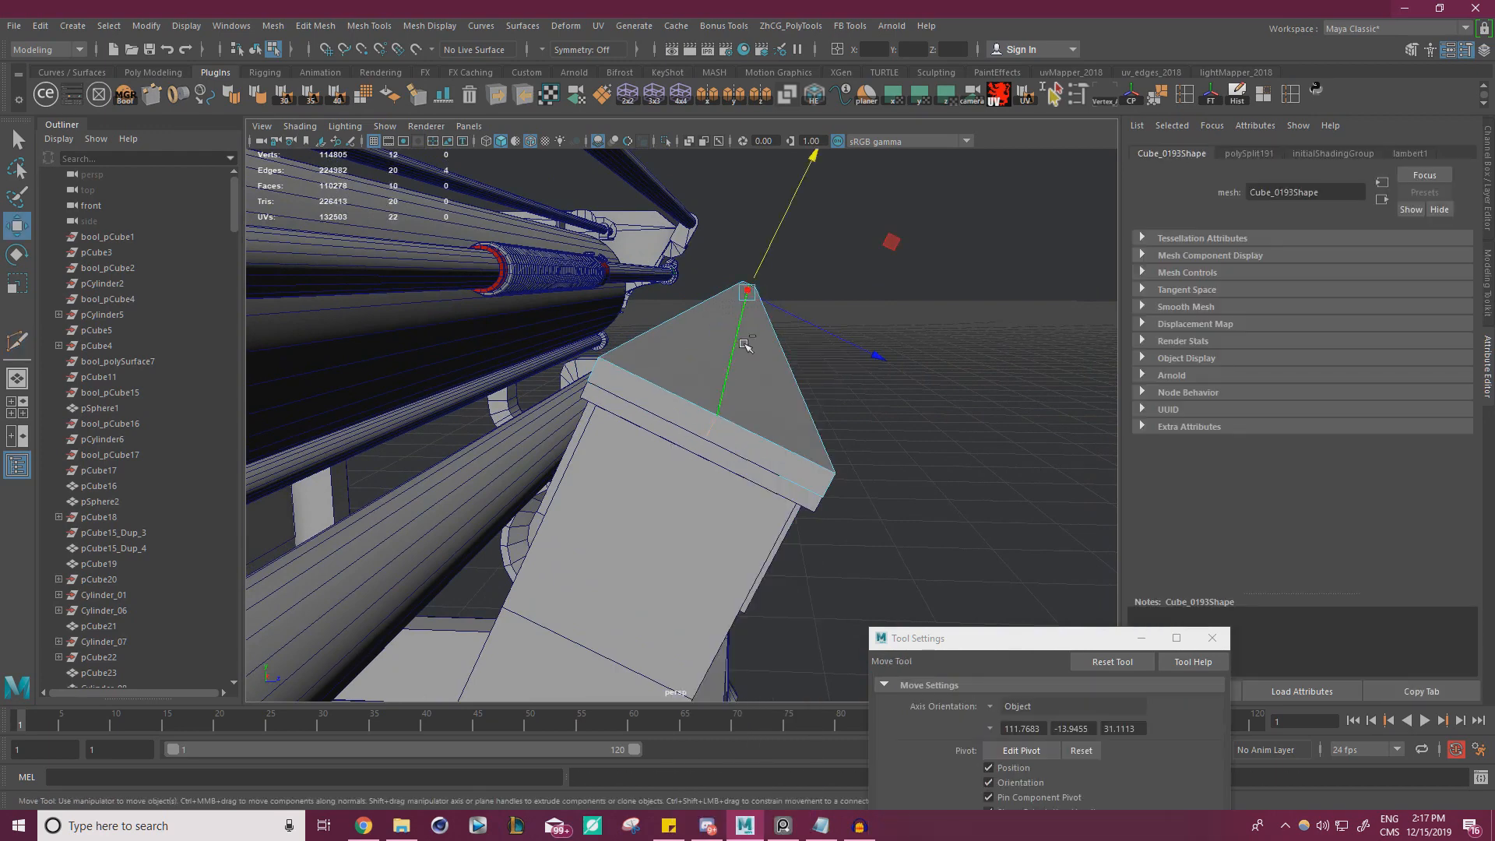
{"action": "key", "text": "ctrl+b"}
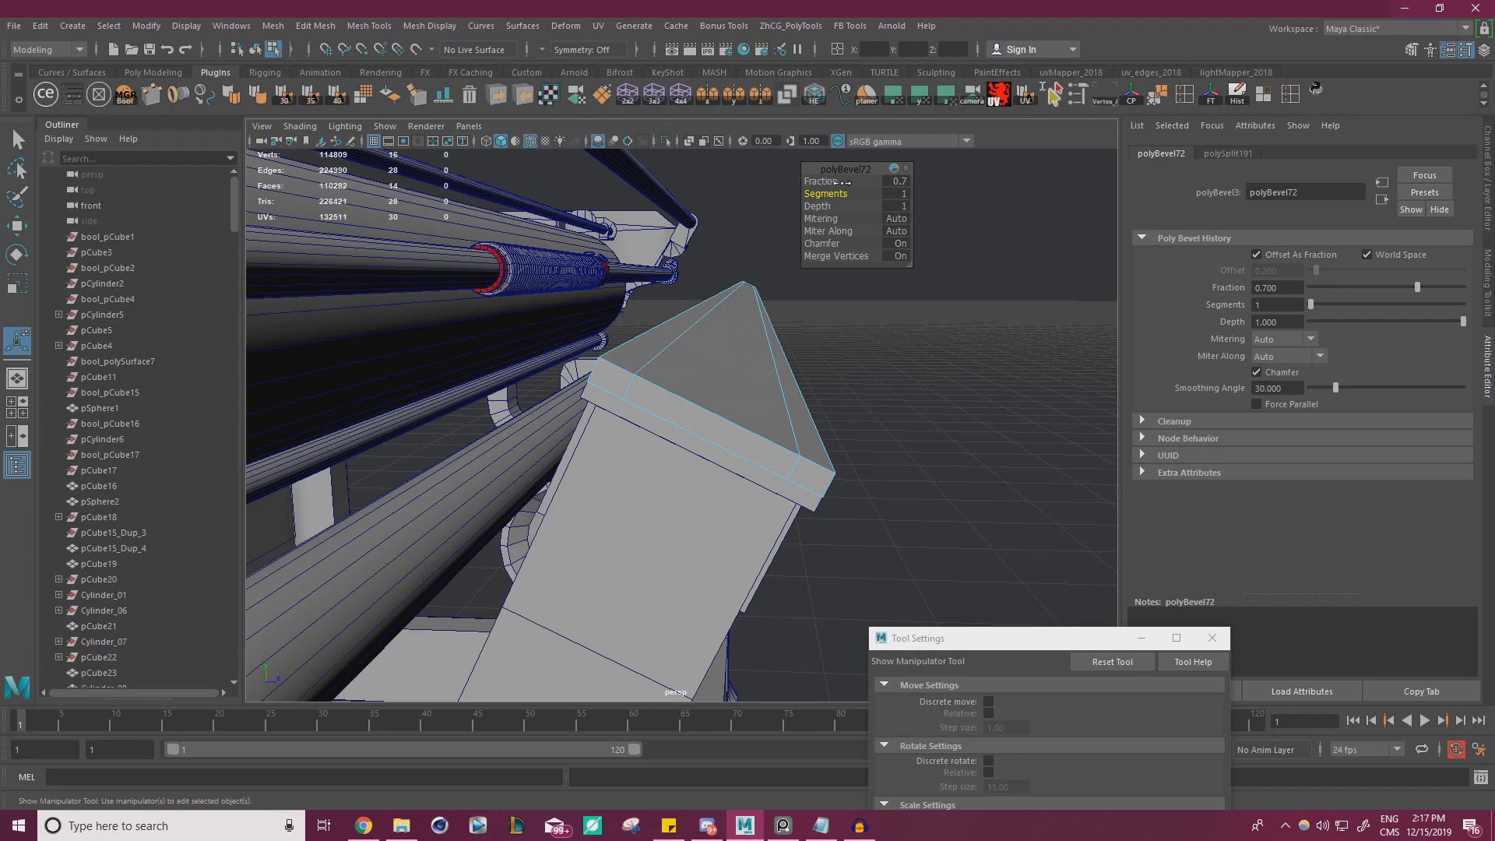
Delete the faces of the bevelled centre strip all around the duplicate plate, leaving two separate rims
{"action": "left_click_drag", "start_coordinate": [831, 182], "coordinate": [837, 182]}
{"action": "key", "text": "w"}
{"action": "right_click_drag", "start_coordinate": [721, 358], "coordinate": [721, 384]}
{"action": "left_click", "coordinate": [726, 361]}
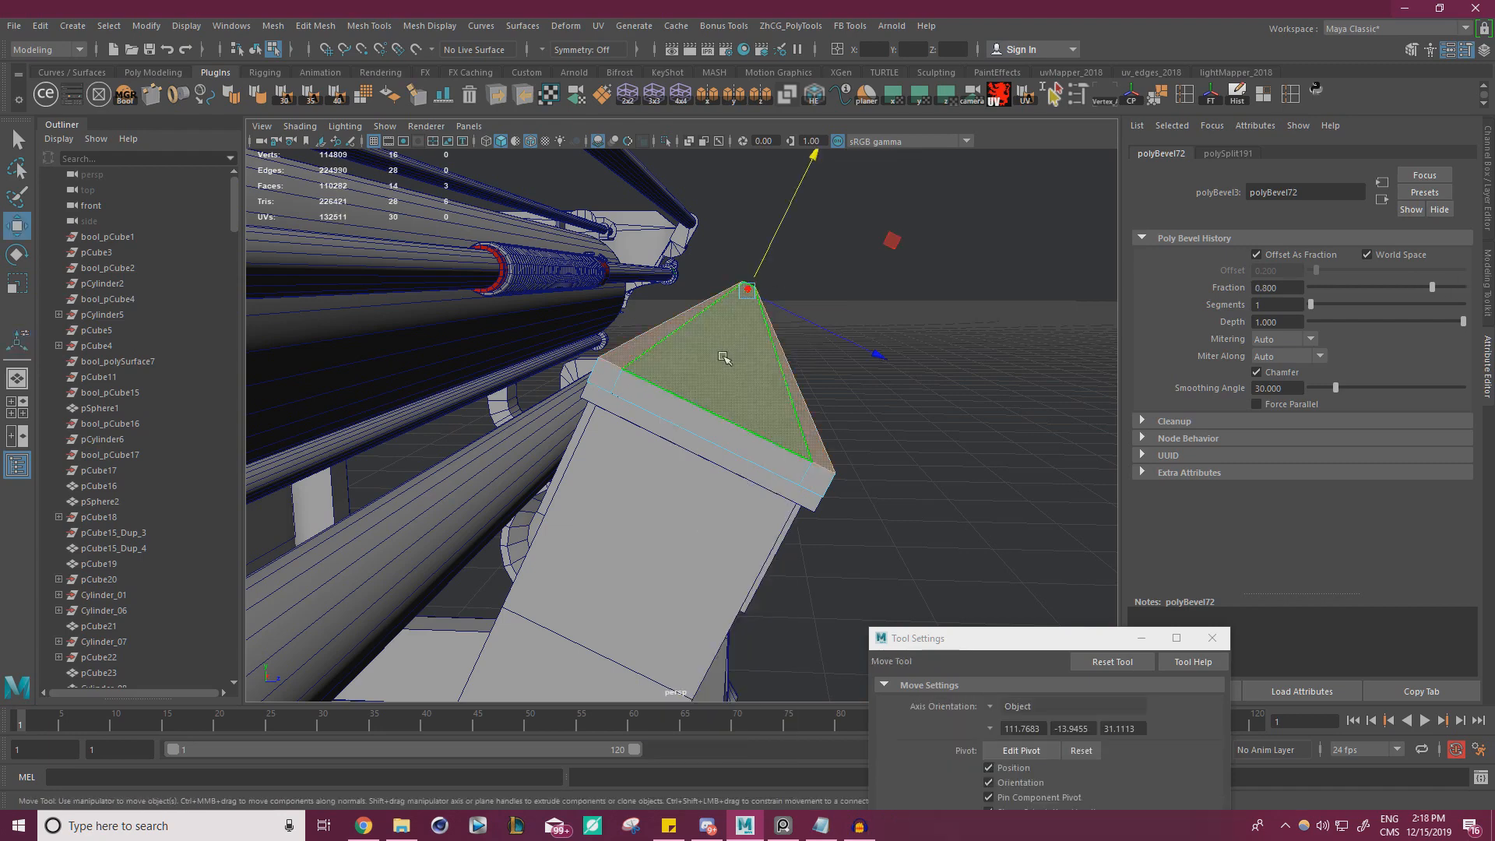
{"action": "double_click", "coordinate": [684, 425], "text": "shift"}
{"action": "key", "text": "Delete"}
Select the open border edges on the inner sides of both remaining rims and fill them with faces
{"action": "right_click_drag", "start_coordinate": [647, 339], "coordinate": [653, 272]}
{"action": "double_click", "coordinate": [659, 355]}
{"action": "left_click_drag", "start_coordinate": [708, 357], "coordinate": [751, 367], "text": "alt"}
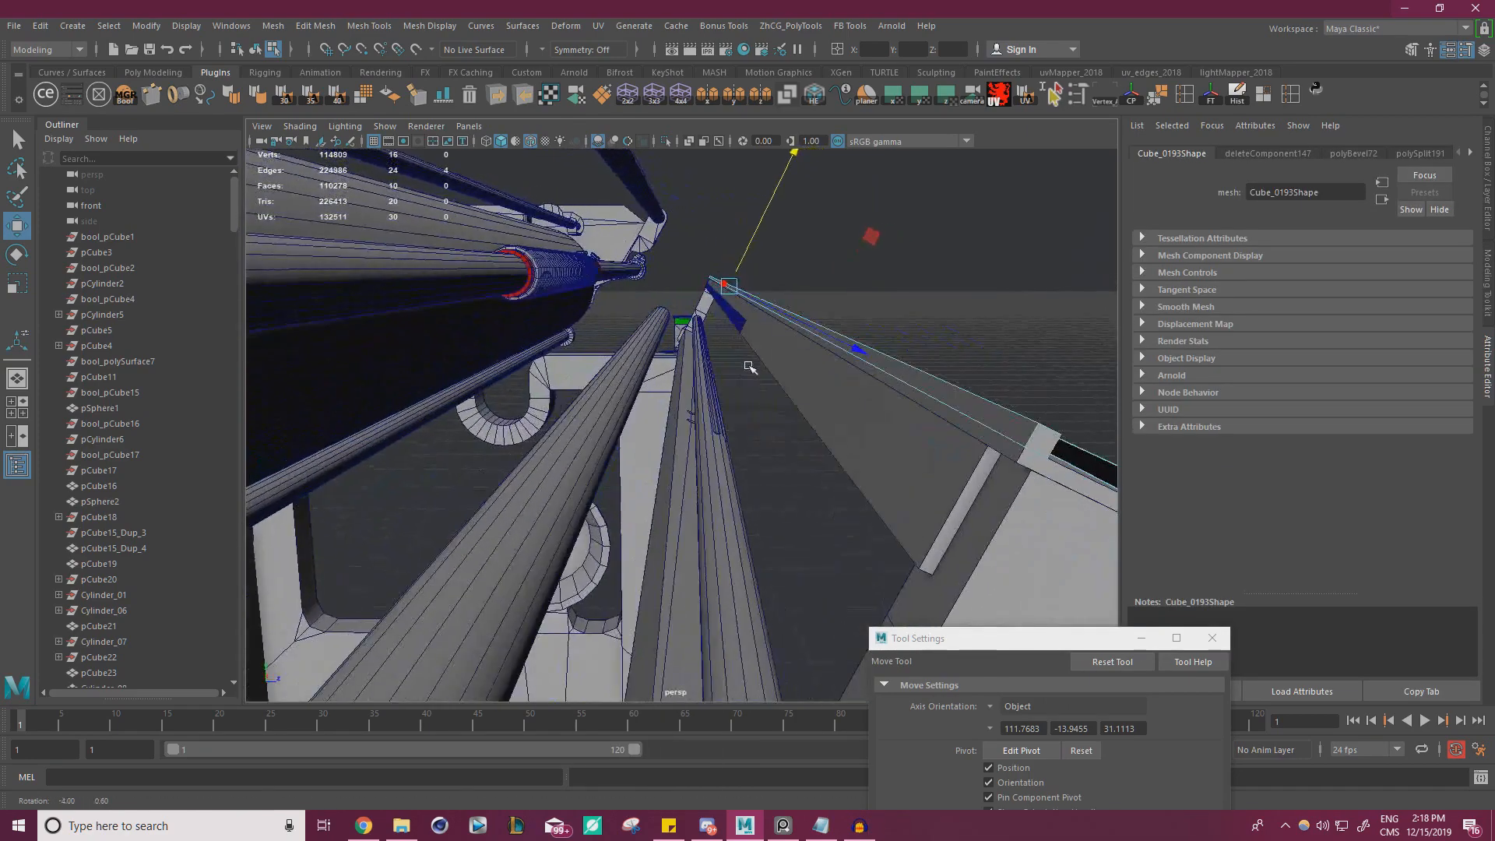
{"action": "middle_click_drag", "start_coordinate": [903, 364], "coordinate": [781, 438], "text": "alt"}
{"action": "left_click", "coordinate": [672, 480], "text": "shift"}
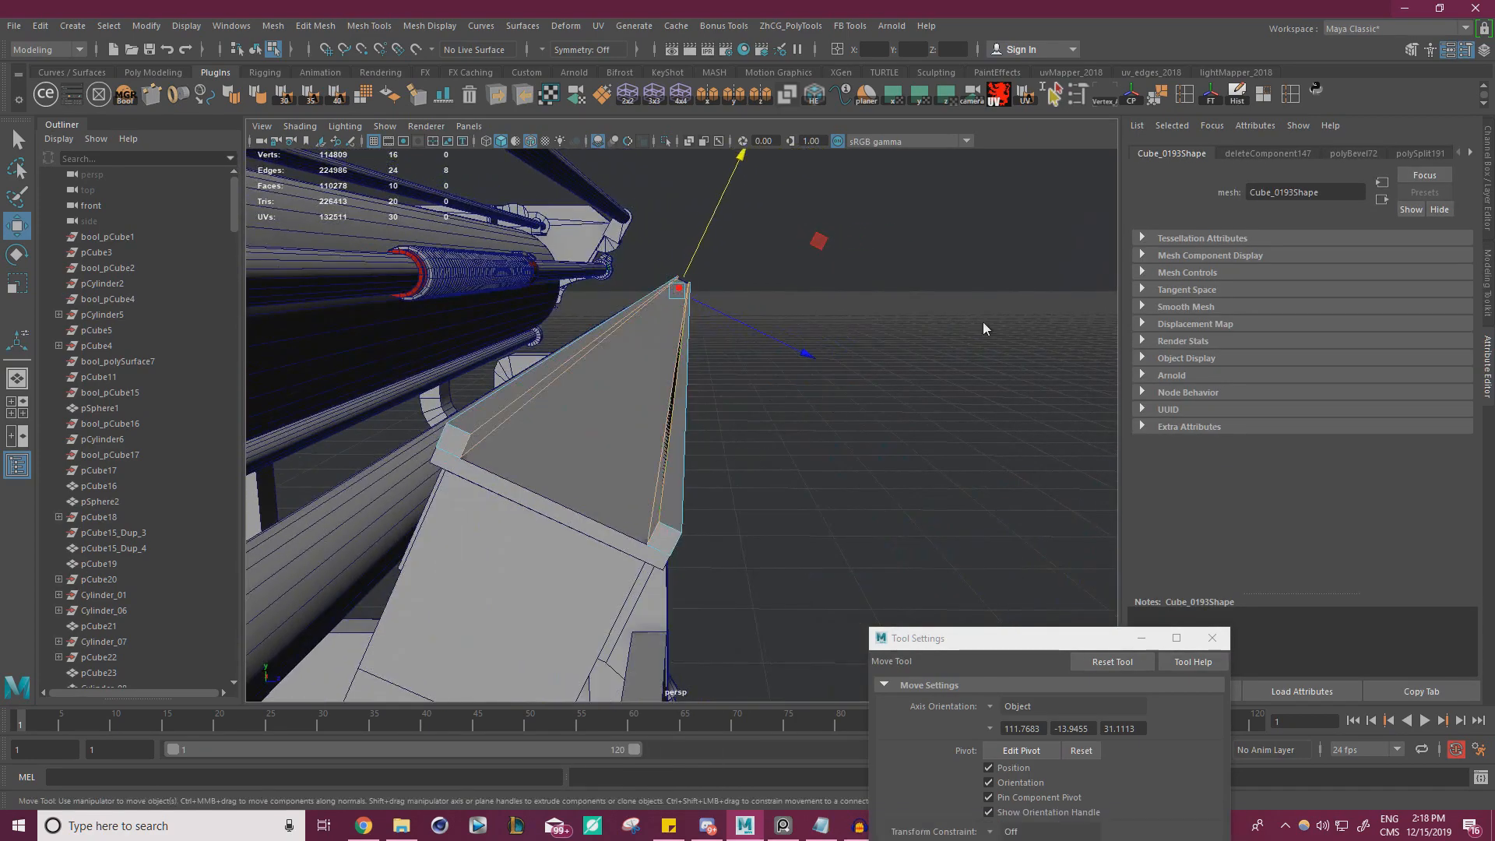
{"action": "right_click_drag", "start_coordinate": [985, 323], "coordinate": [965, 508], "text": "shift"}
{"action": "key", "text": "w"}
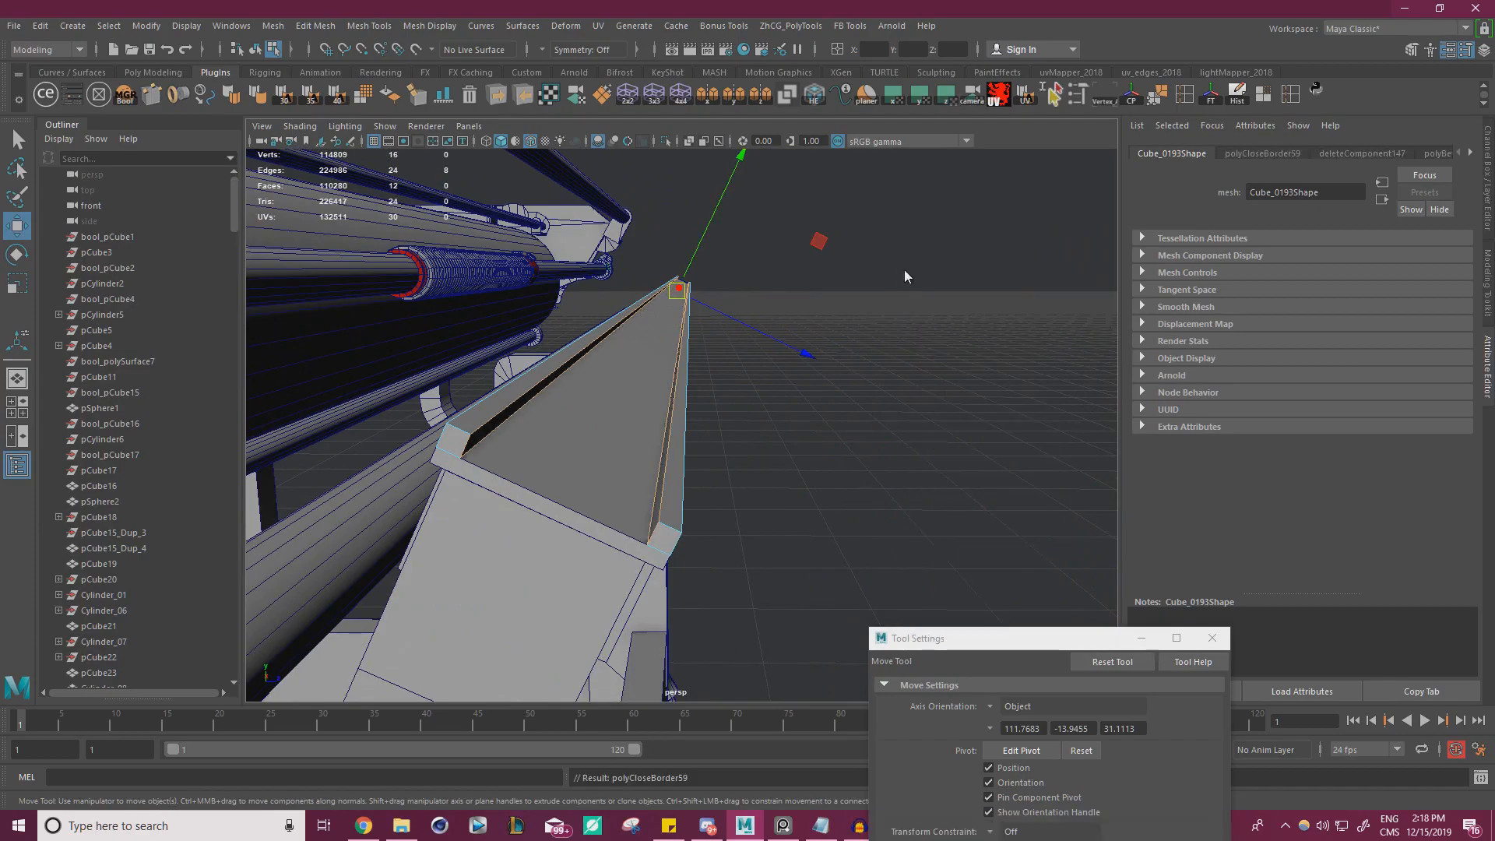
Inspect the rimmed plate and its end bracket from several sides, continuing down to the rounded arm on the rear leg
{"action": "right_click_drag", "start_coordinate": [907, 270], "coordinate": [977, 237]}
{"action": "left_click", "coordinate": [995, 257]}
{"action": "left_click_drag", "start_coordinate": [995, 257], "coordinate": [437, 331], "text": "alt"}
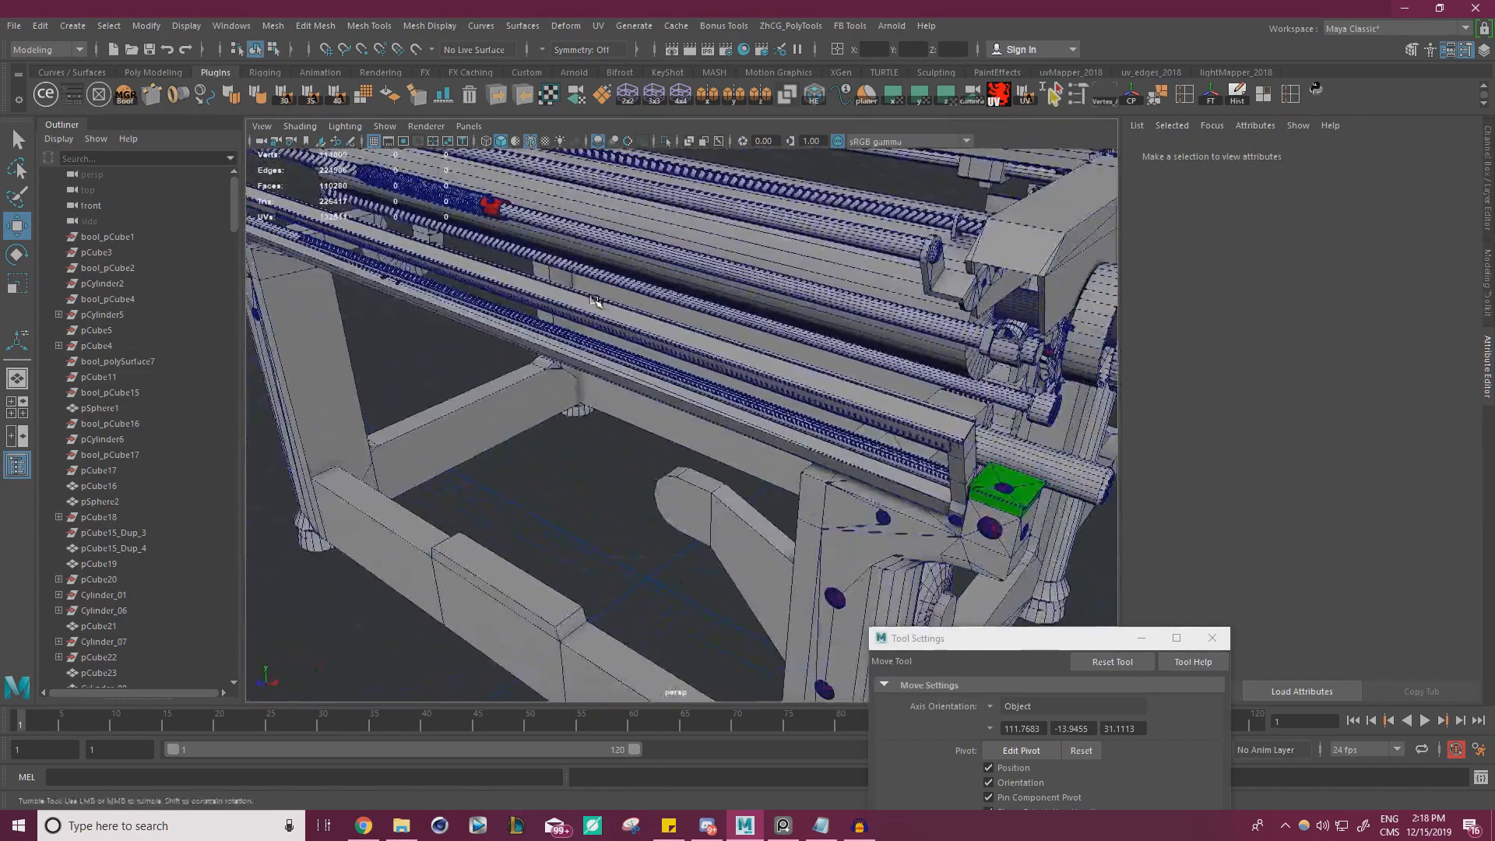
{"action": "right_click_drag", "start_coordinate": [436, 331], "coordinate": [965, 411], "text": "alt"}
{"action": "left_click_drag", "start_coordinate": [965, 411], "coordinate": [875, 389], "text": "alt"}
{"action": "right_click_drag", "start_coordinate": [919, 428], "coordinate": [460, 315], "text": "alt"}
{"action": "left_click_drag", "start_coordinate": [459, 316], "coordinate": [537, 366], "text": "alt"}
{"action": "right_click_drag", "start_coordinate": [537, 366], "coordinate": [810, 395], "text": "alt"}
{"action": "left_click_drag", "start_coordinate": [810, 395], "coordinate": [907, 436], "text": "alt"}
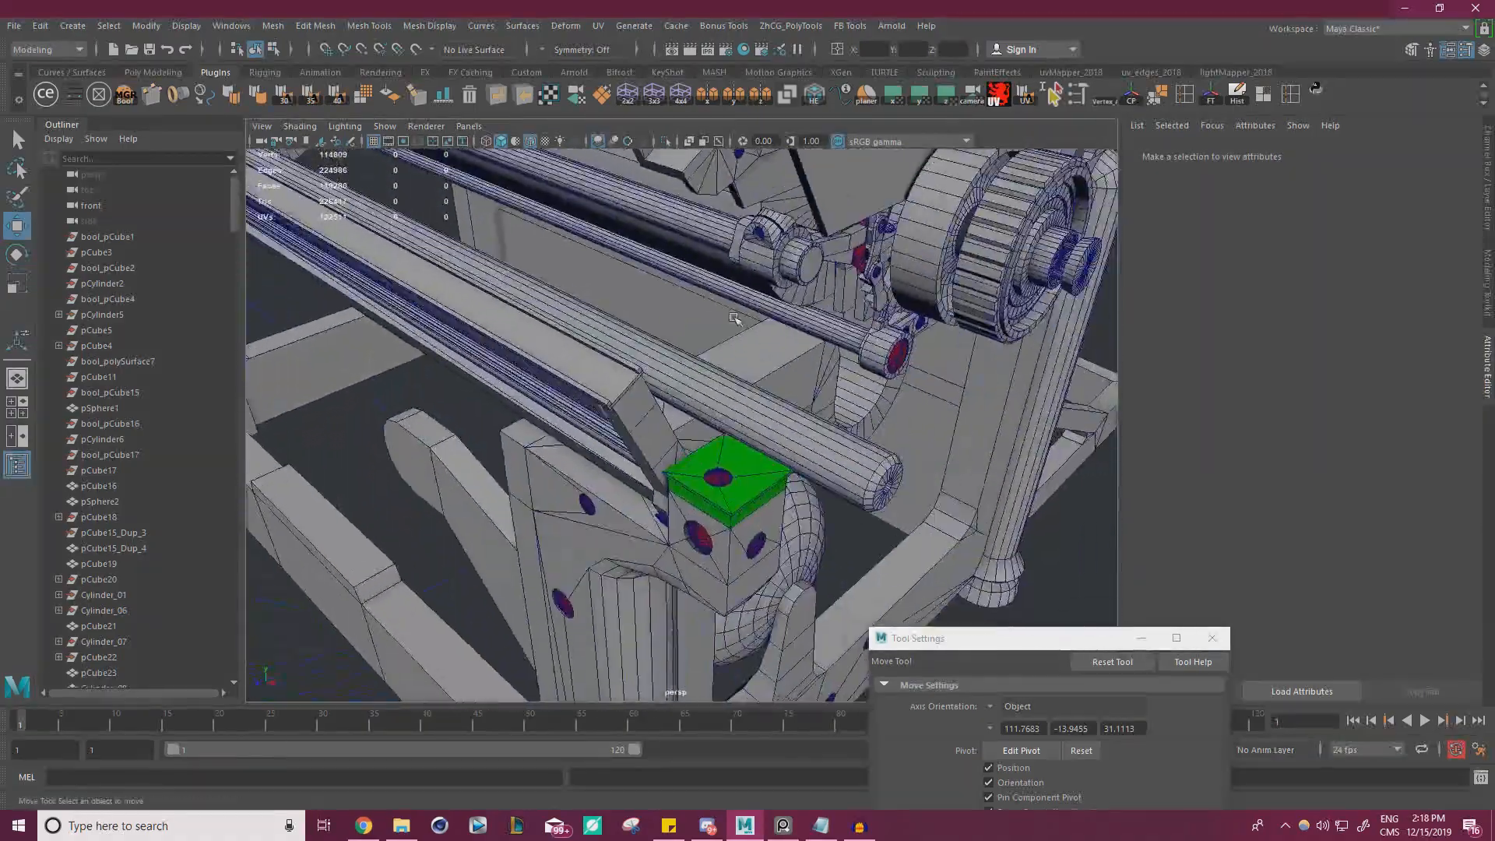
{"action": "right_click_drag", "start_coordinate": [518, 374], "coordinate": [653, 388], "text": "alt"}
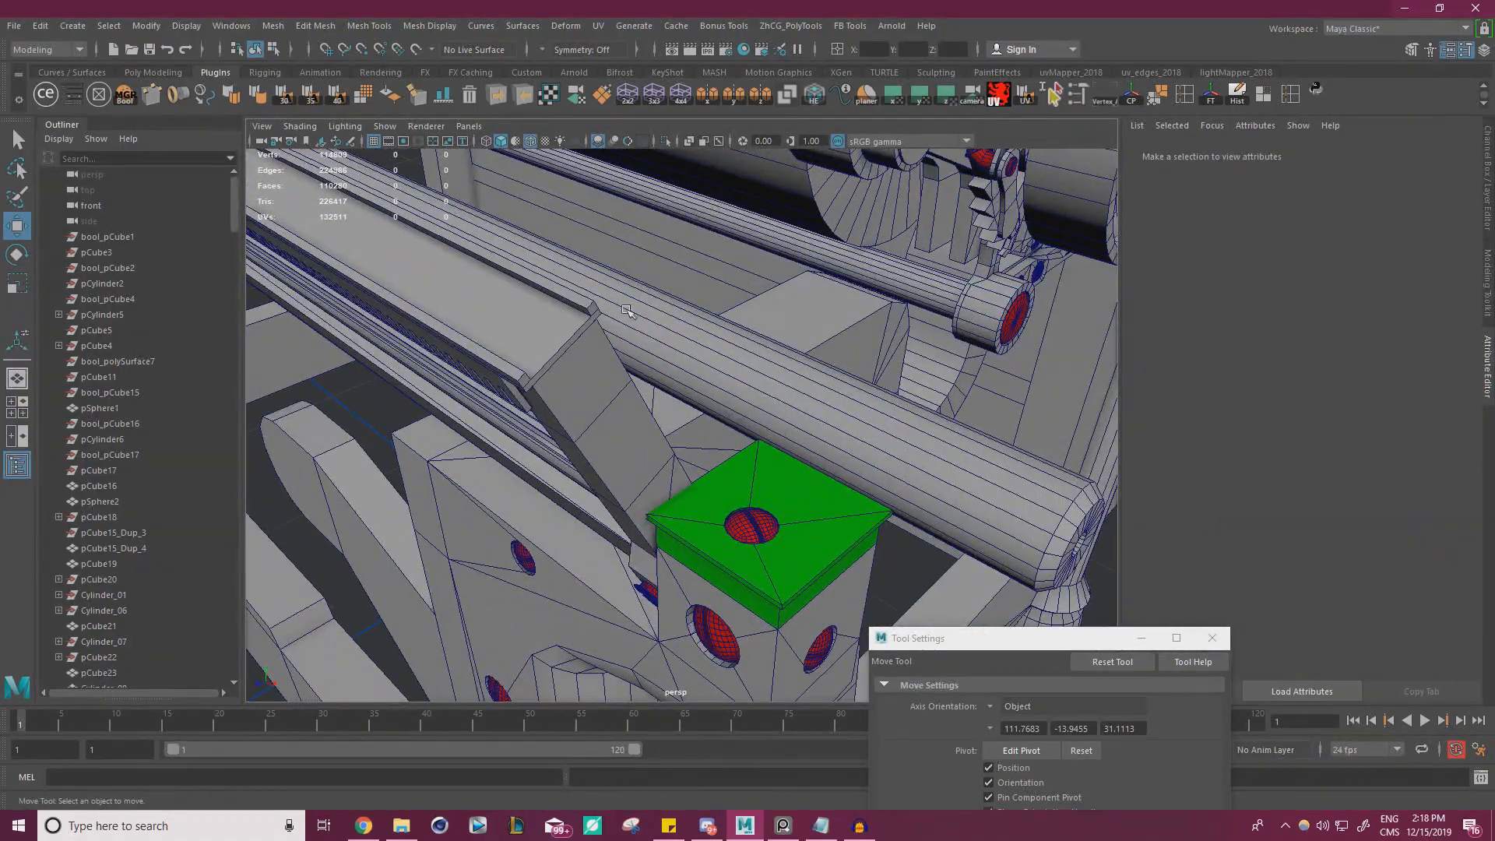
{"action": "left_click_drag", "start_coordinate": [625, 309], "coordinate": [795, 273], "text": "alt"}
{"action": "right_click_drag", "start_coordinate": [794, 272], "coordinate": [577, 273], "text": "alt"}
{"action": "left_click_drag", "start_coordinate": [647, 288], "coordinate": [600, 316], "text": "alt"}
{"action": "right_click_drag", "start_coordinate": [600, 316], "coordinate": [682, 323], "text": "alt"}
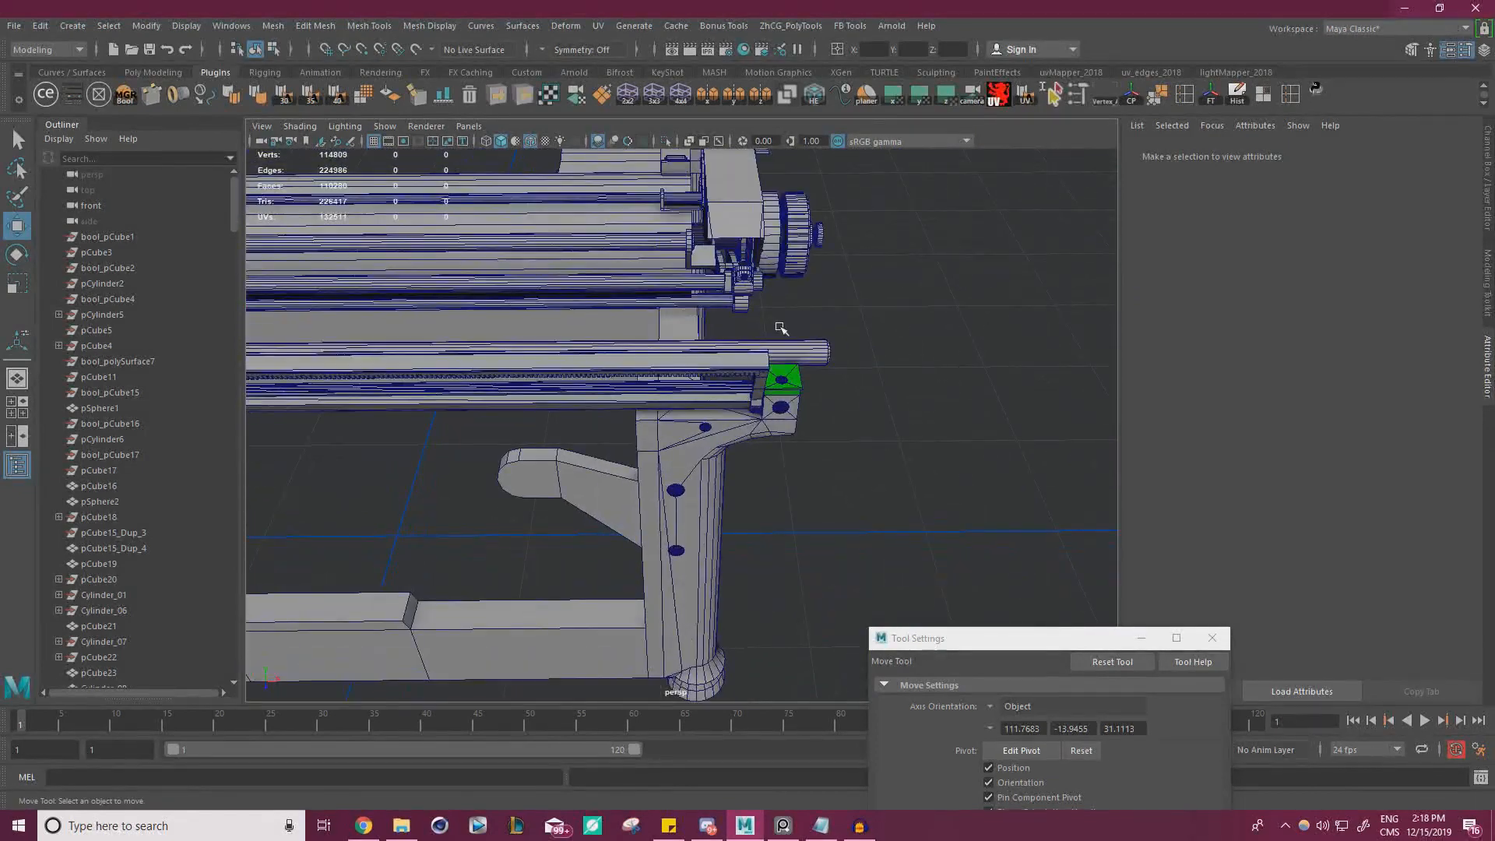
{"action": "left_click_drag", "start_coordinate": [655, 370], "coordinate": [712, 323], "text": "alt"}
{"action": "right_click_drag", "start_coordinate": [711, 324], "coordinate": [787, 282], "text": "alt"}
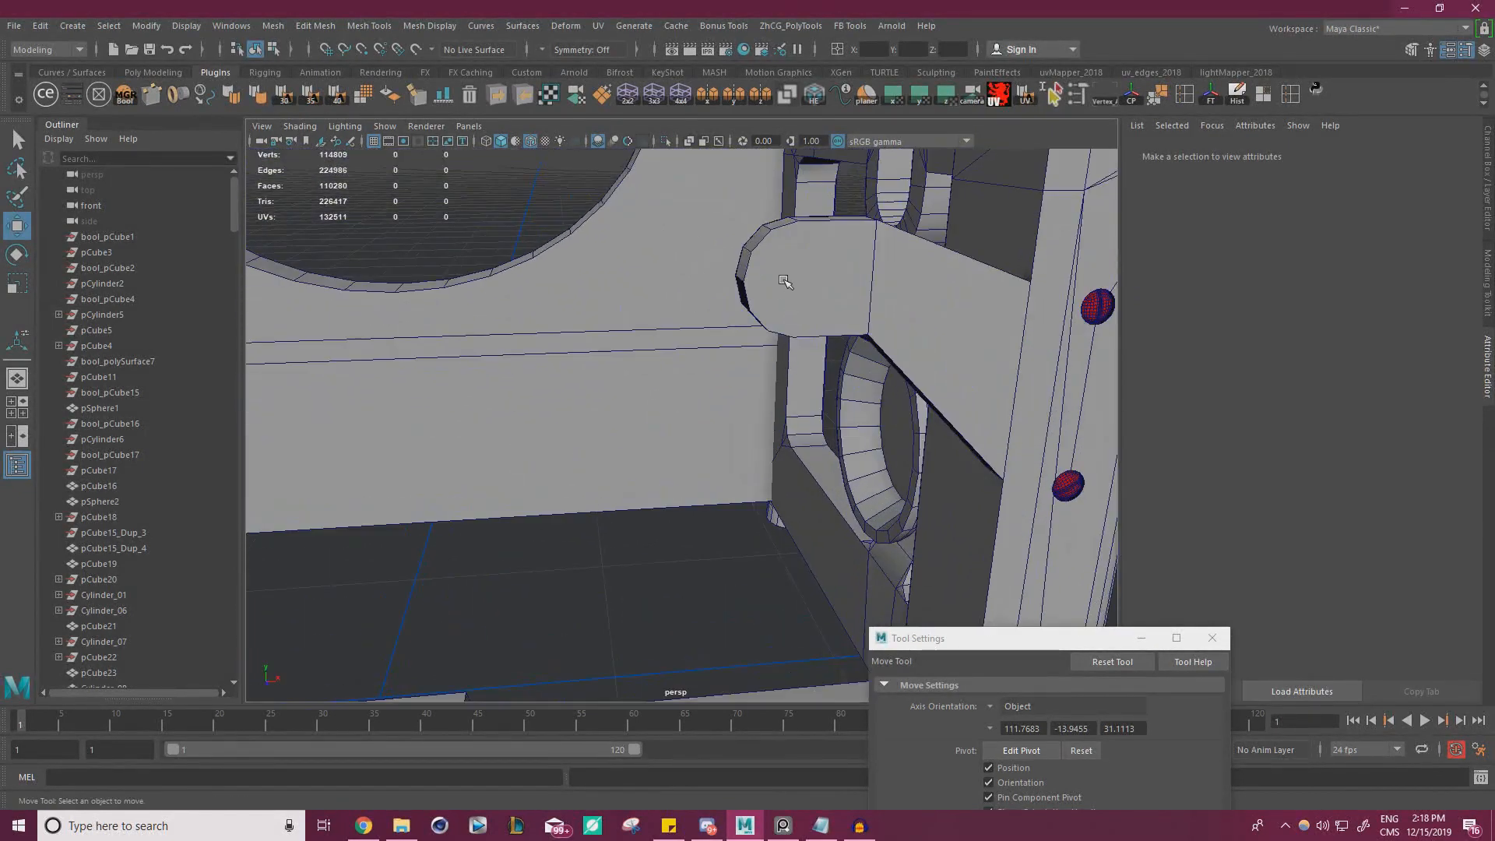
Select all faces of the leg's rounded arm, copy them with Smart Duplicate Face, and move the copy clear of the typewriter
{"action": "left_click", "coordinate": [787, 281]}
{"action": "left_click_drag", "start_coordinate": [787, 281], "coordinate": [791, 263], "text": "alt"}
{"action": "right_click_drag", "start_coordinate": [779, 264], "coordinate": [779, 309]}
{"action": "double_click", "coordinate": [779, 308]}
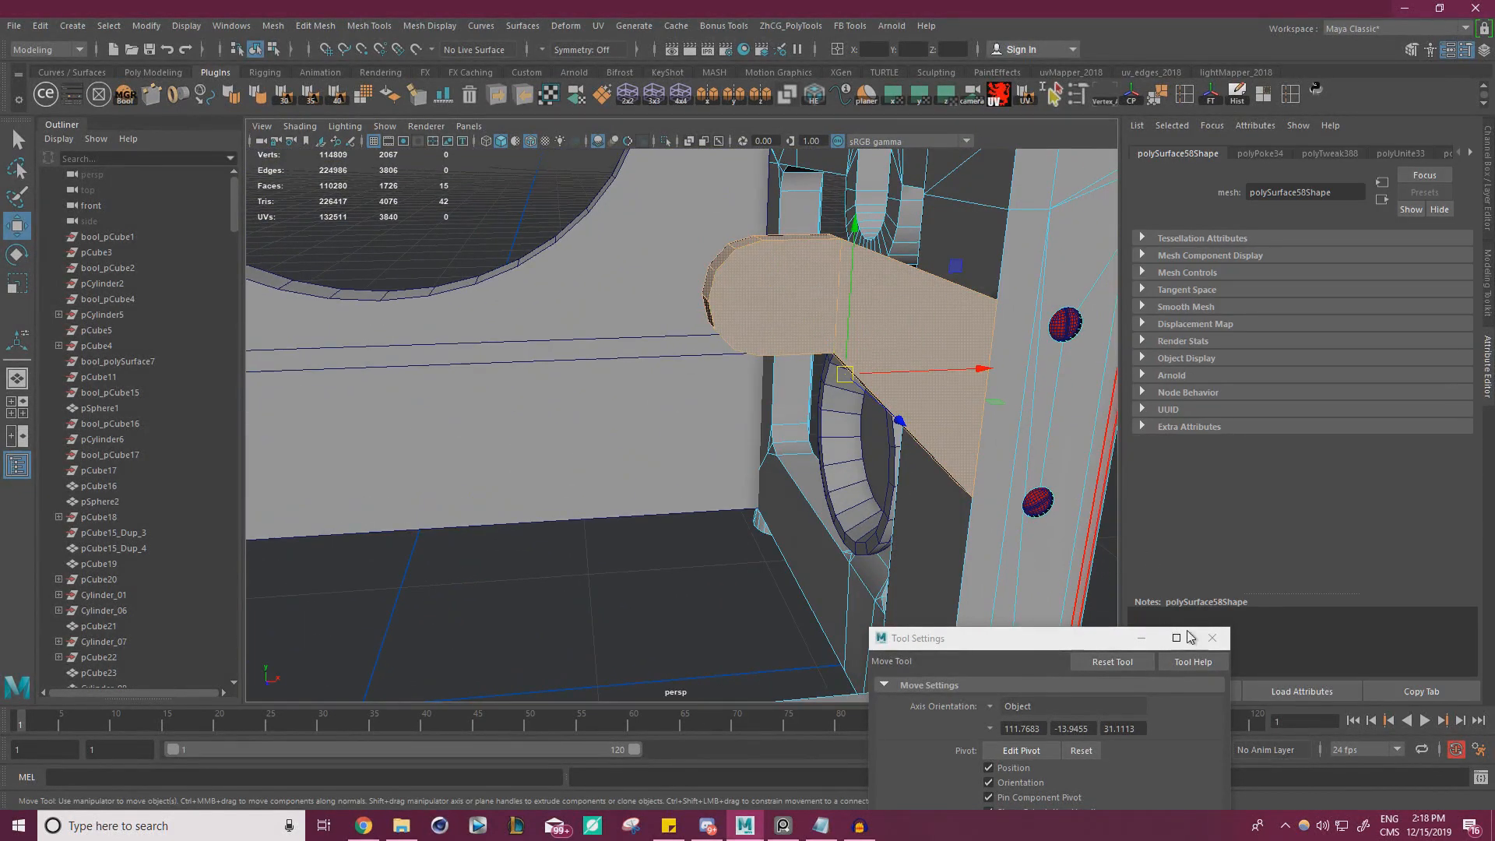
{"action": "left_click", "coordinate": [1213, 638]}
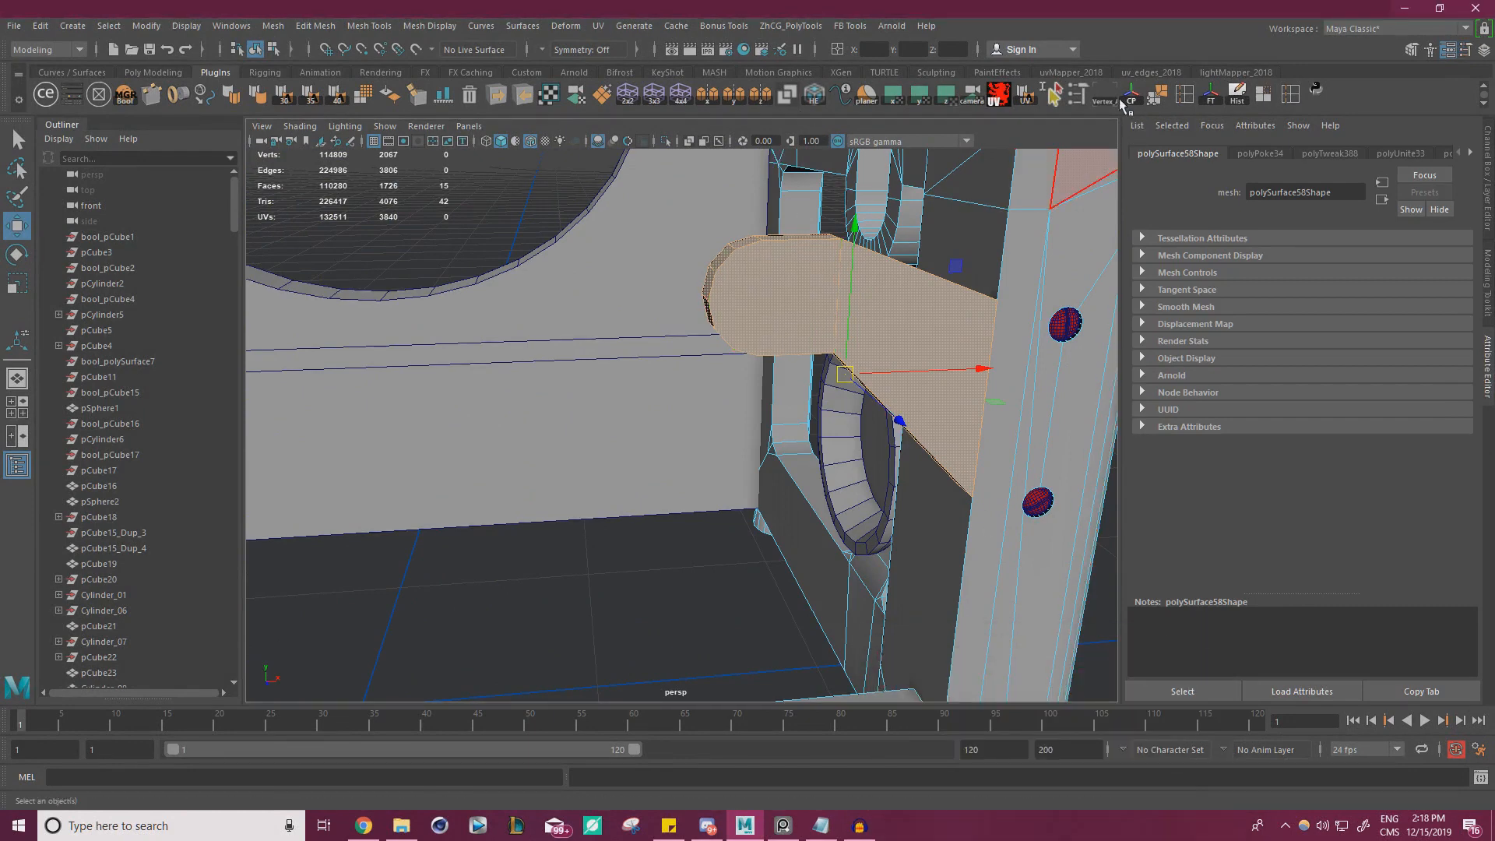
{"action": "left_click", "coordinate": [1075, 97]}
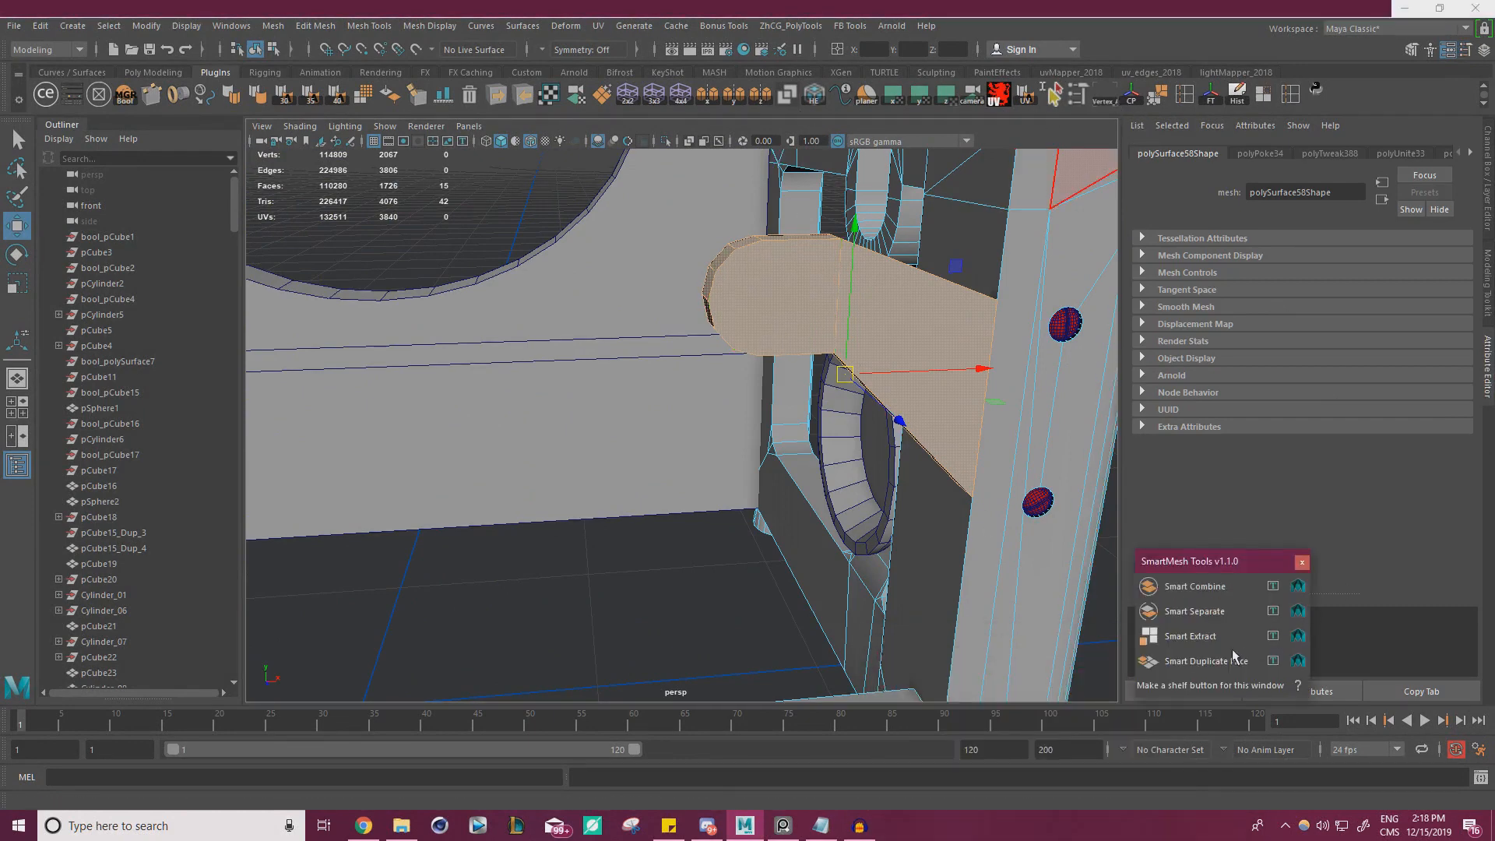
{"action": "left_click", "coordinate": [1189, 661]}
{"action": "left_click_drag", "start_coordinate": [694, 284], "coordinate": [1043, 188]}
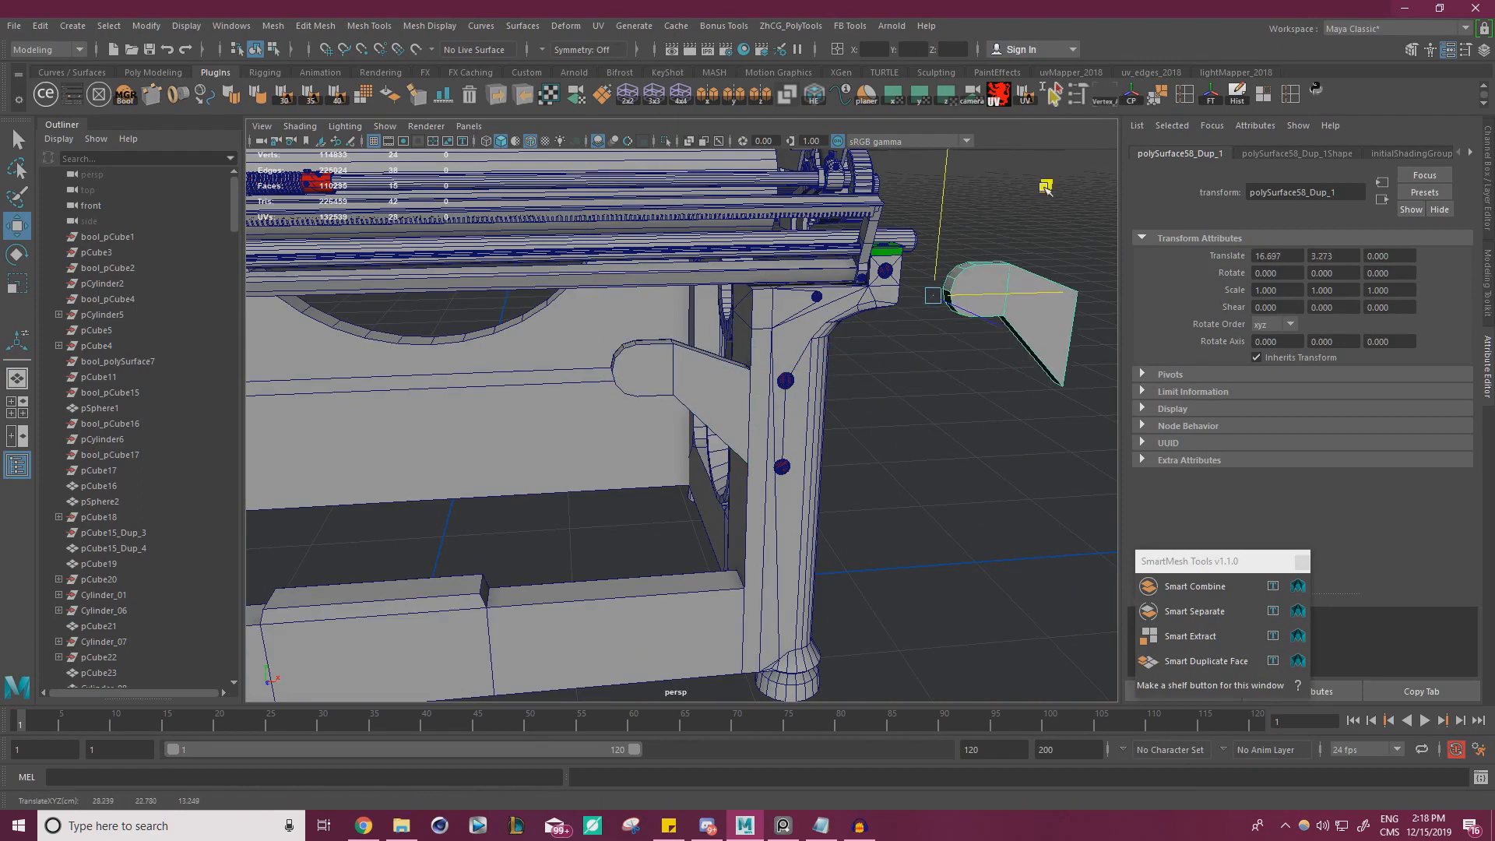
{"action": "key", "text": "f"}
Cut an edge across the rounded end on both faces of the arm copy with Multi-Cut
{"action": "key", "text": "ctrl+shift+x"}
{"action": "left_click", "coordinate": [745, 358]}
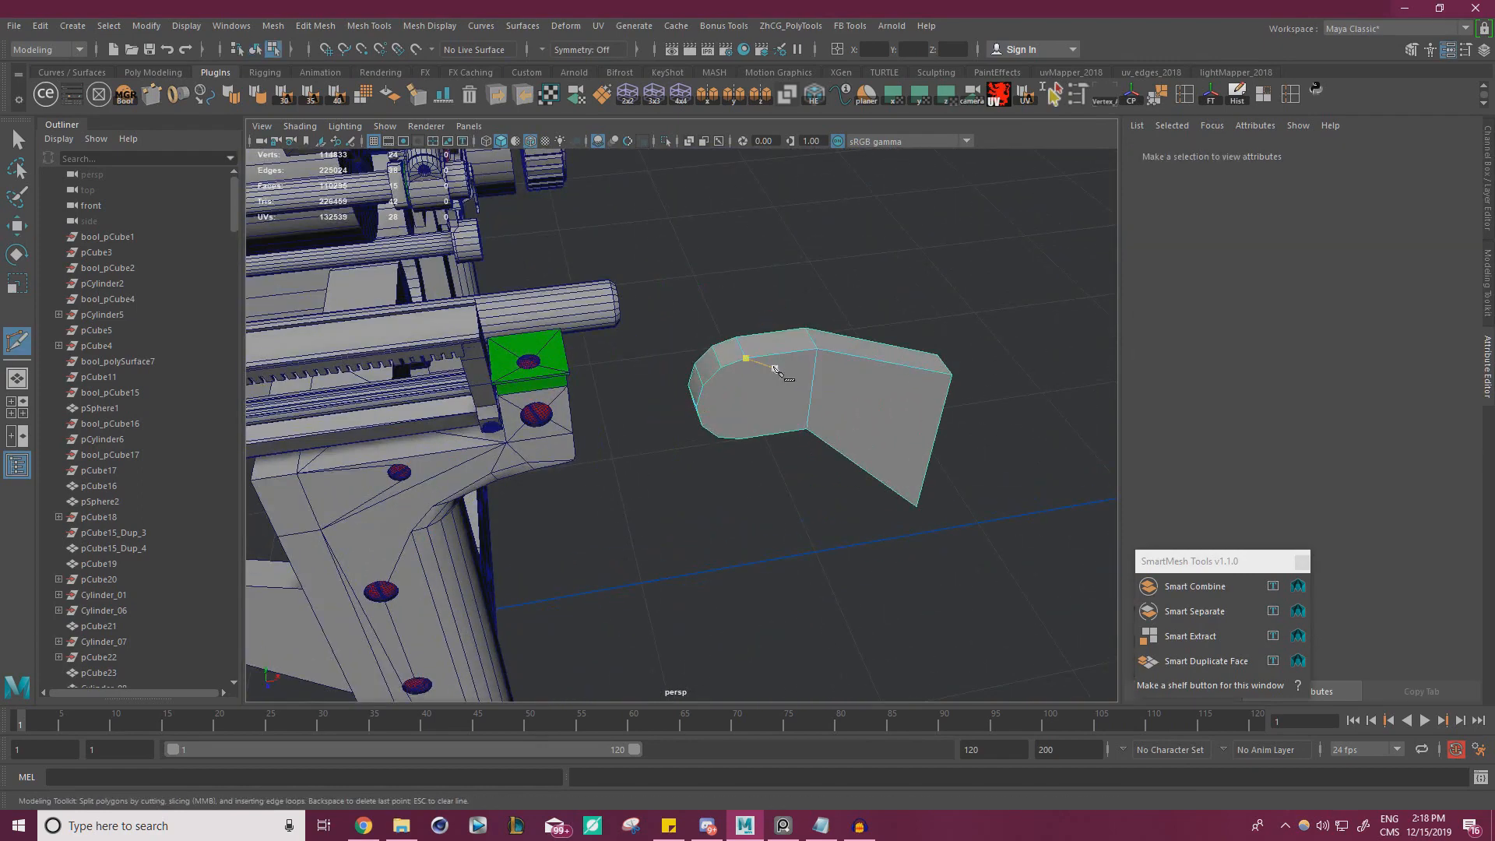
{"action": "scroll", "coordinate": [742, 380], "scroll_direction": "up", "scroll_amount": 3}
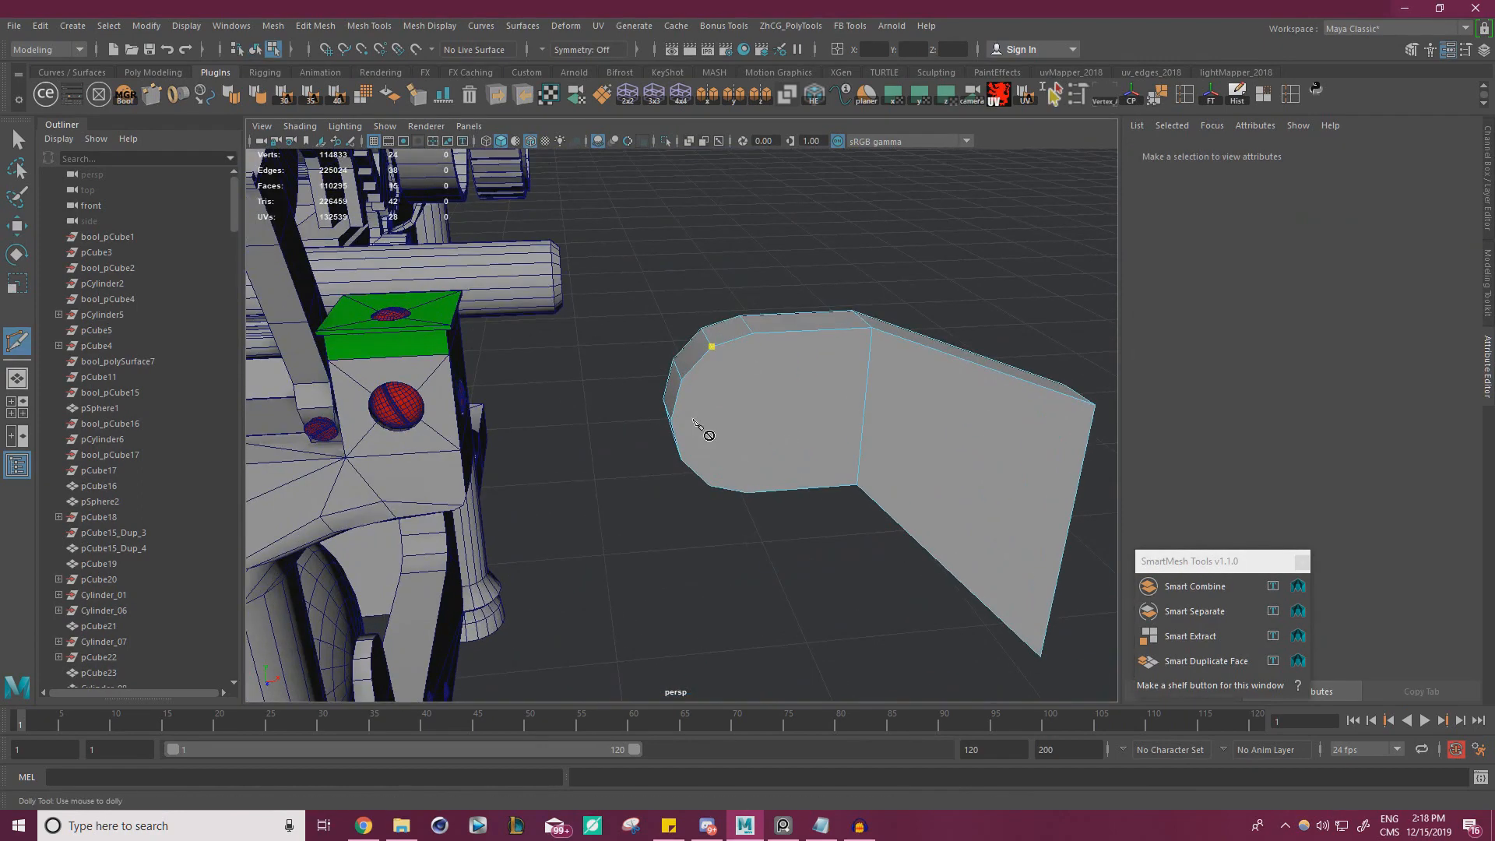
{"action": "left_click_drag", "start_coordinate": [694, 420], "coordinate": [728, 381], "text": "alt"}
{"action": "left_click", "coordinate": [711, 306]}
{"action": "scroll", "coordinate": [728, 380], "scroll_direction": "up", "scroll_amount": 4}
{"action": "key", "text": "Return"}
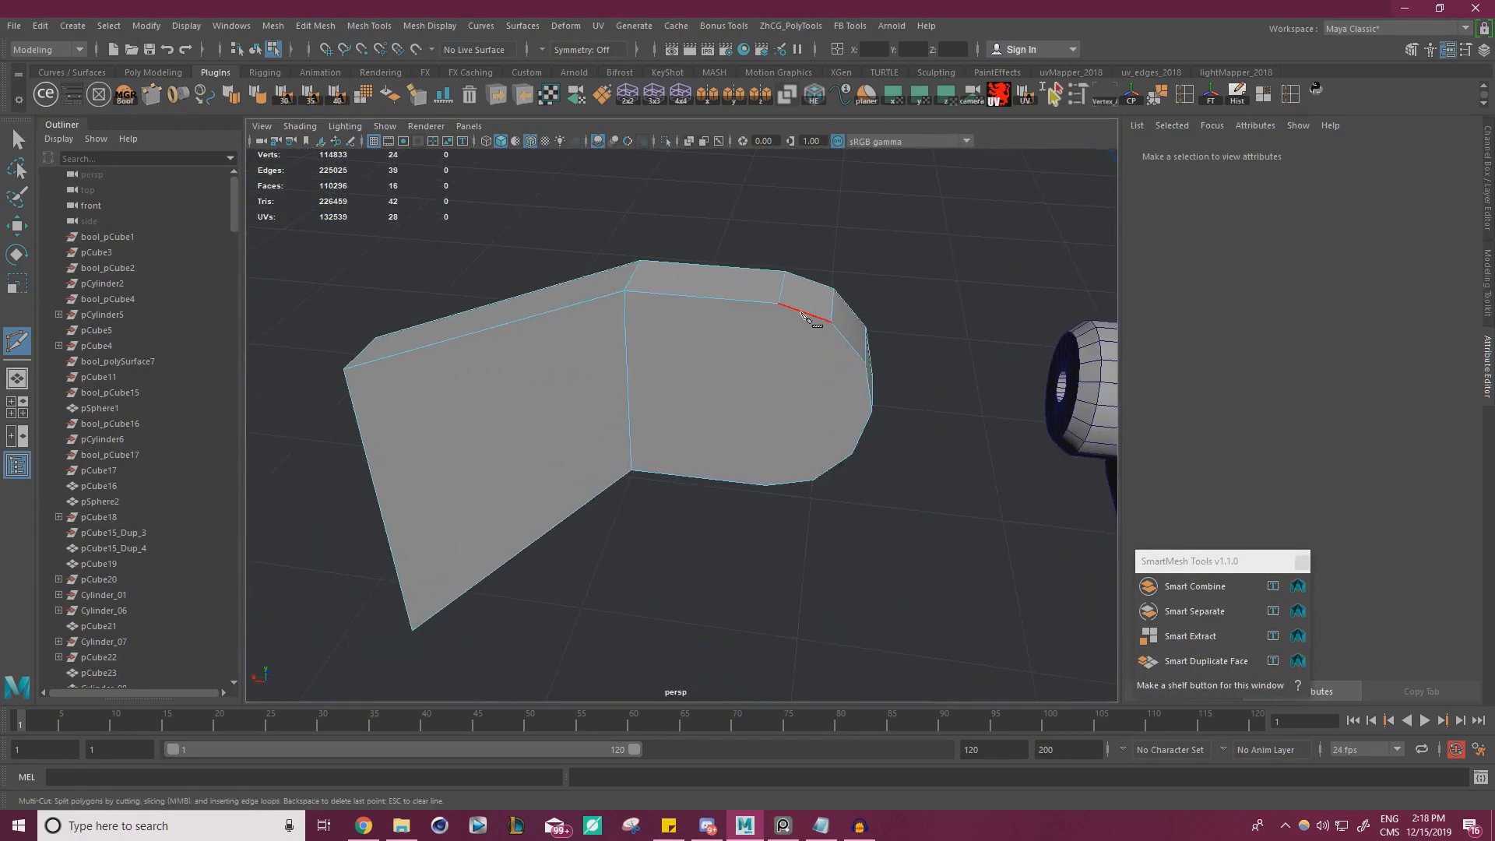
{"action": "left_click_drag", "start_coordinate": [812, 323], "coordinate": [818, 516], "text": "alt"}
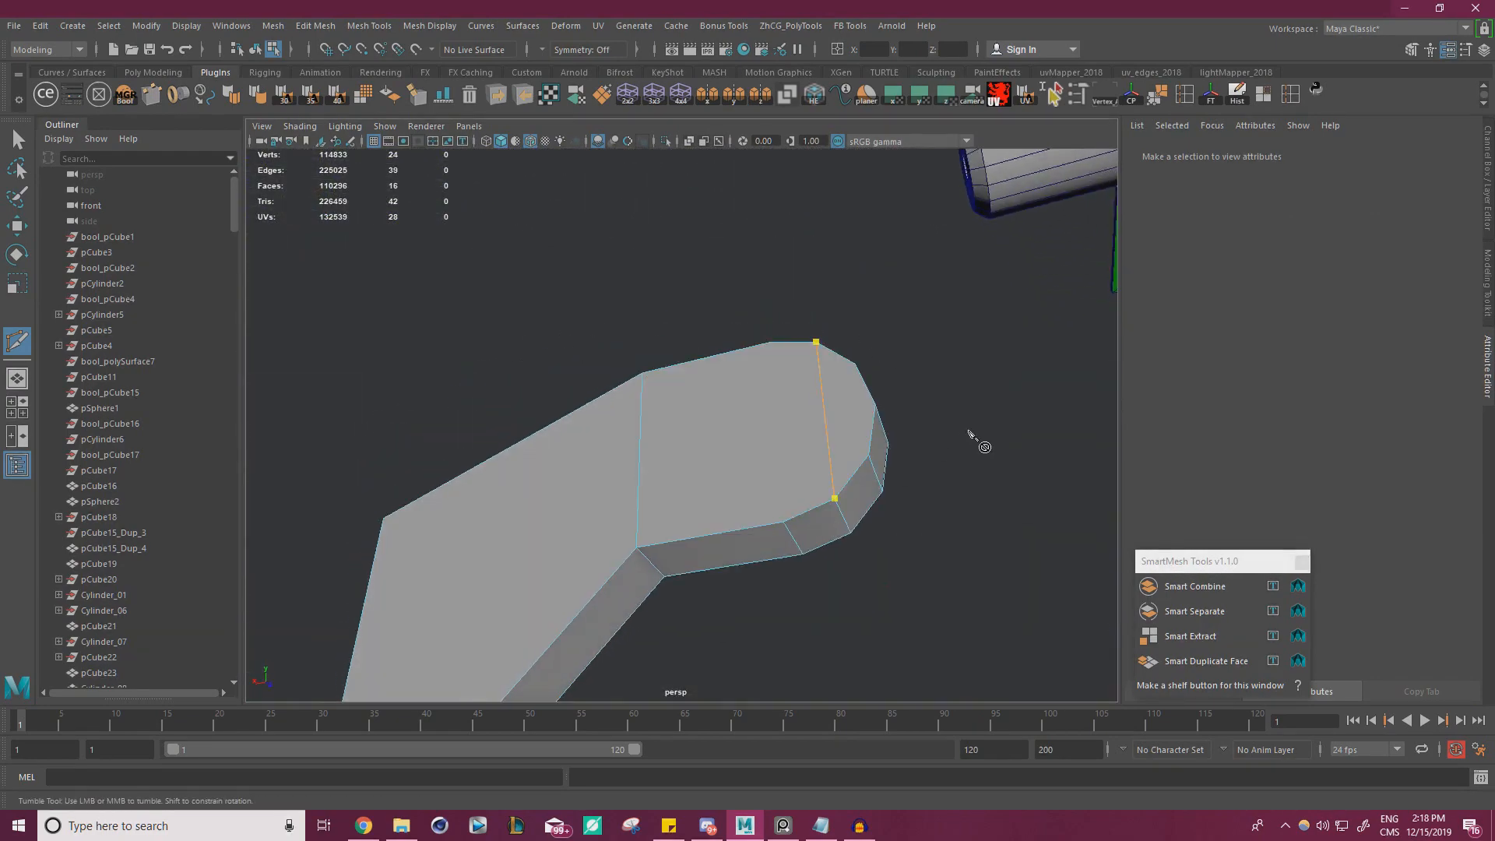
{"action": "key", "text": "w"}
Delete the arm copy's geometry behind the cuts, including the stray side faces, leaving only the rounded tip
{"action": "left_click_drag", "start_coordinate": [921, 396], "coordinate": [983, 403], "text": "alt"}
{"action": "right_click_drag", "start_coordinate": [724, 343], "coordinate": [674, 358]}
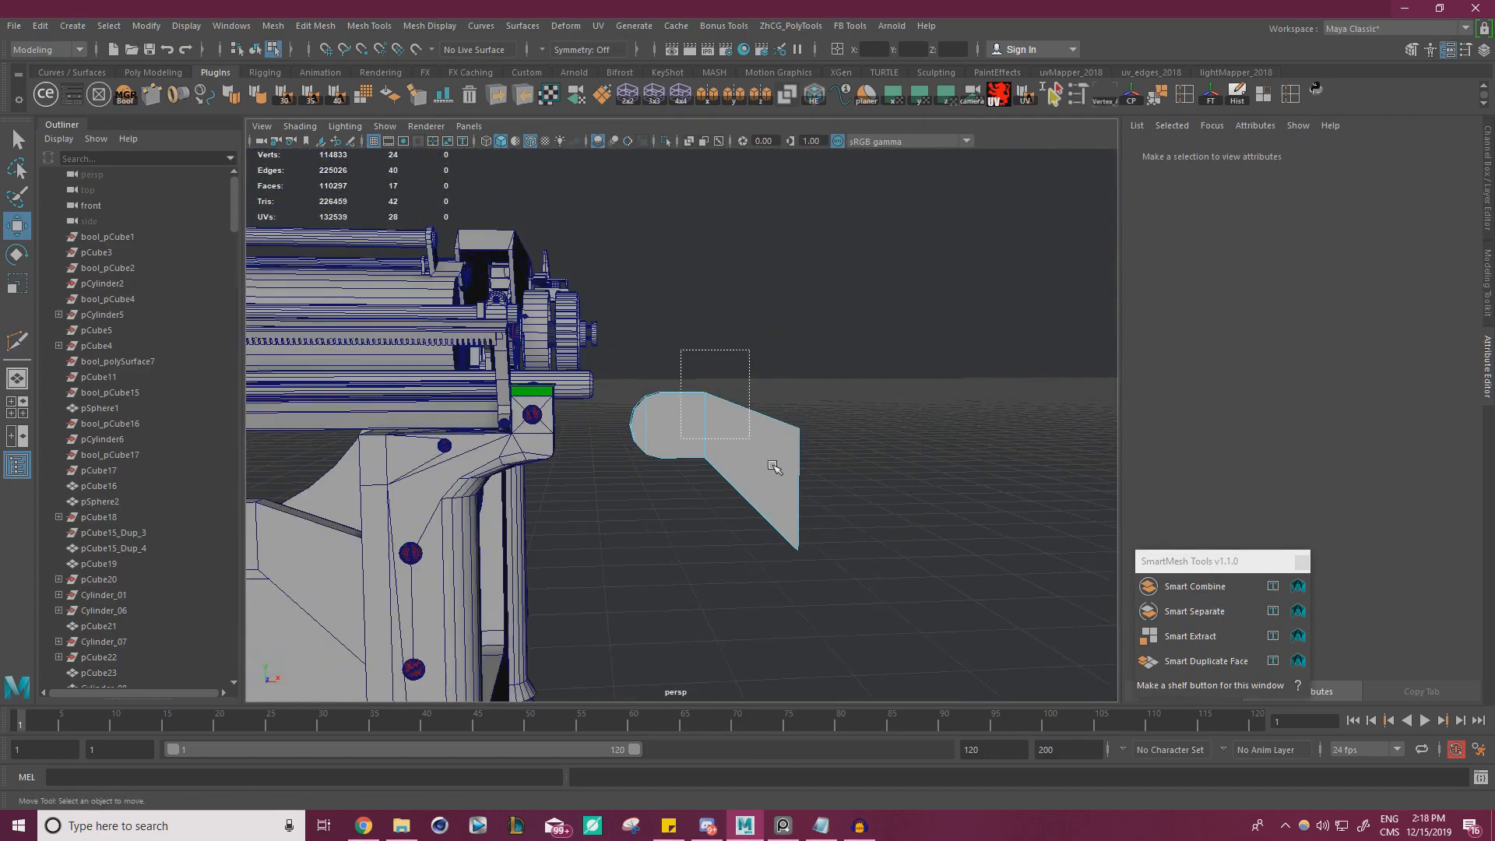
{"action": "left_click_drag", "start_coordinate": [773, 466], "coordinate": [966, 640]}
{"action": "key", "text": "Delete"}
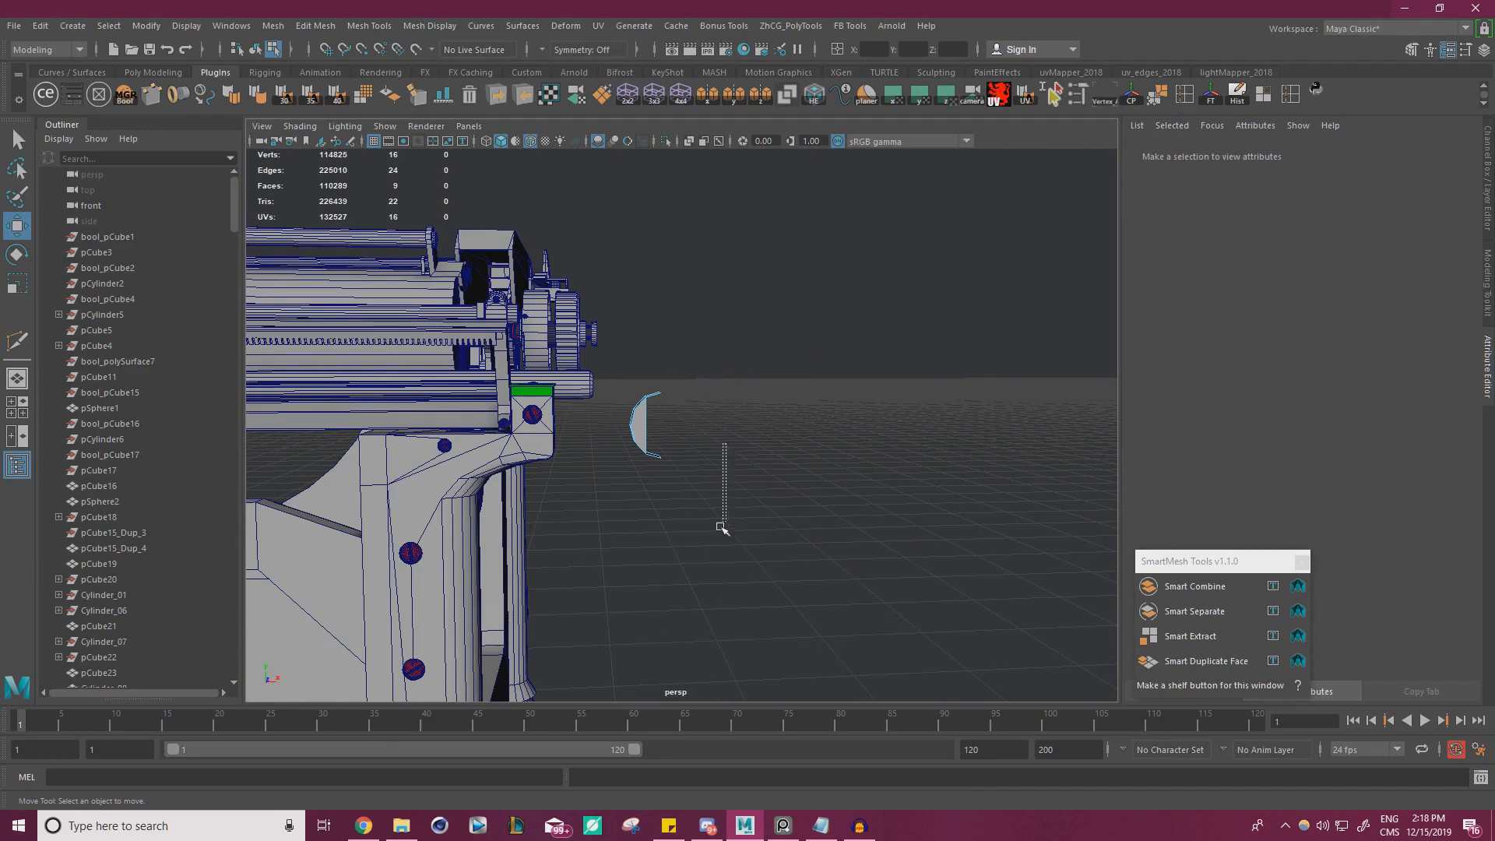
{"action": "left_click_drag", "start_coordinate": [658, 346], "coordinate": [661, 346]}
{"action": "key", "text": "Delete"}
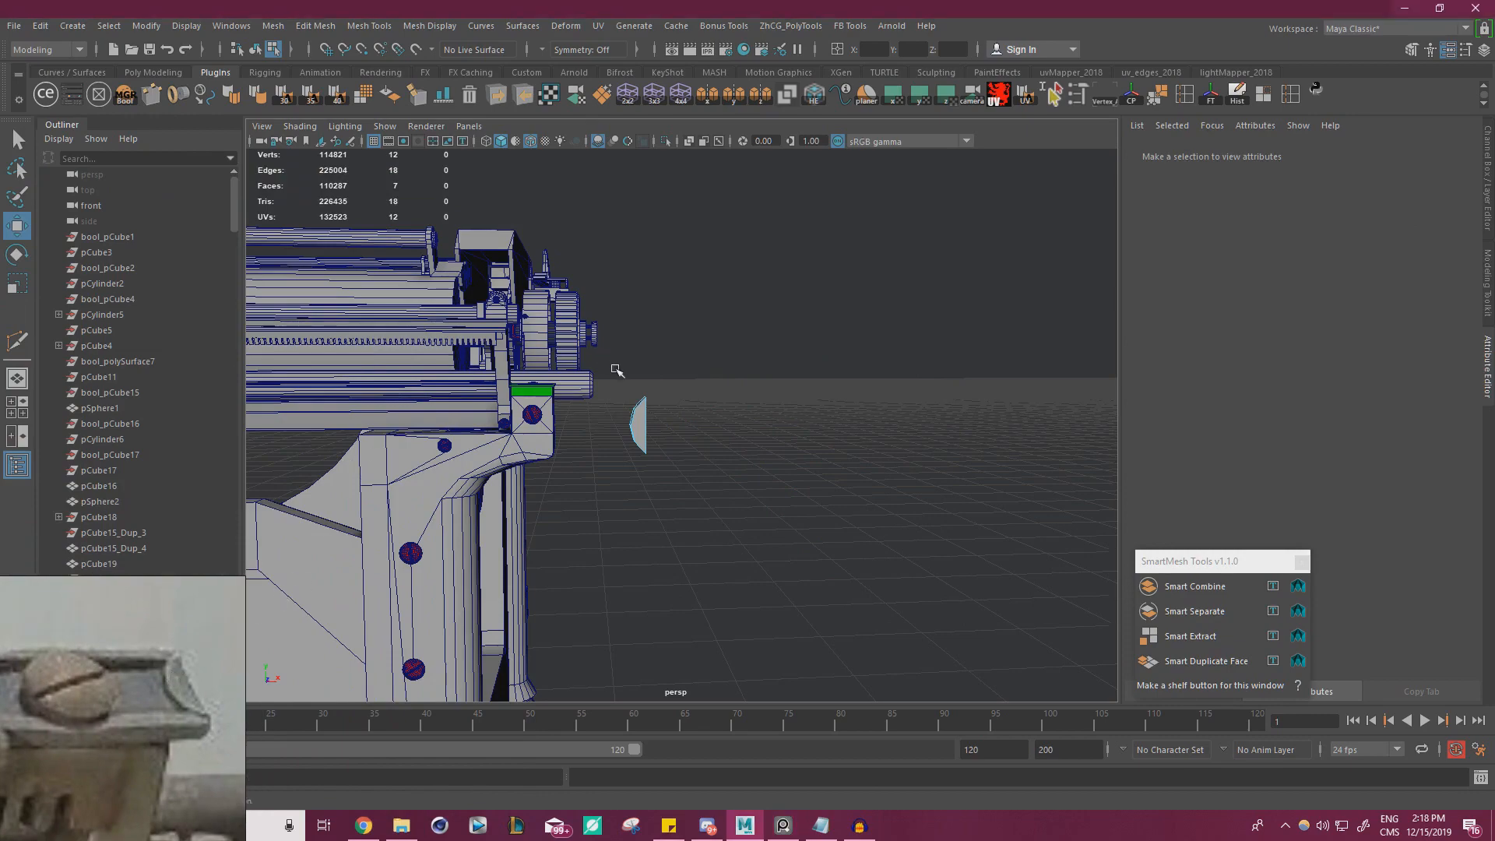
Try to bevel the three crosswise edges on the tip's curved side, and undo the bevel
{"action": "left_click_drag", "start_coordinate": [614, 371], "coordinate": [817, 427], "text": "alt"}
{"action": "right_click_drag", "start_coordinate": [657, 377], "coordinate": [705, 356]}
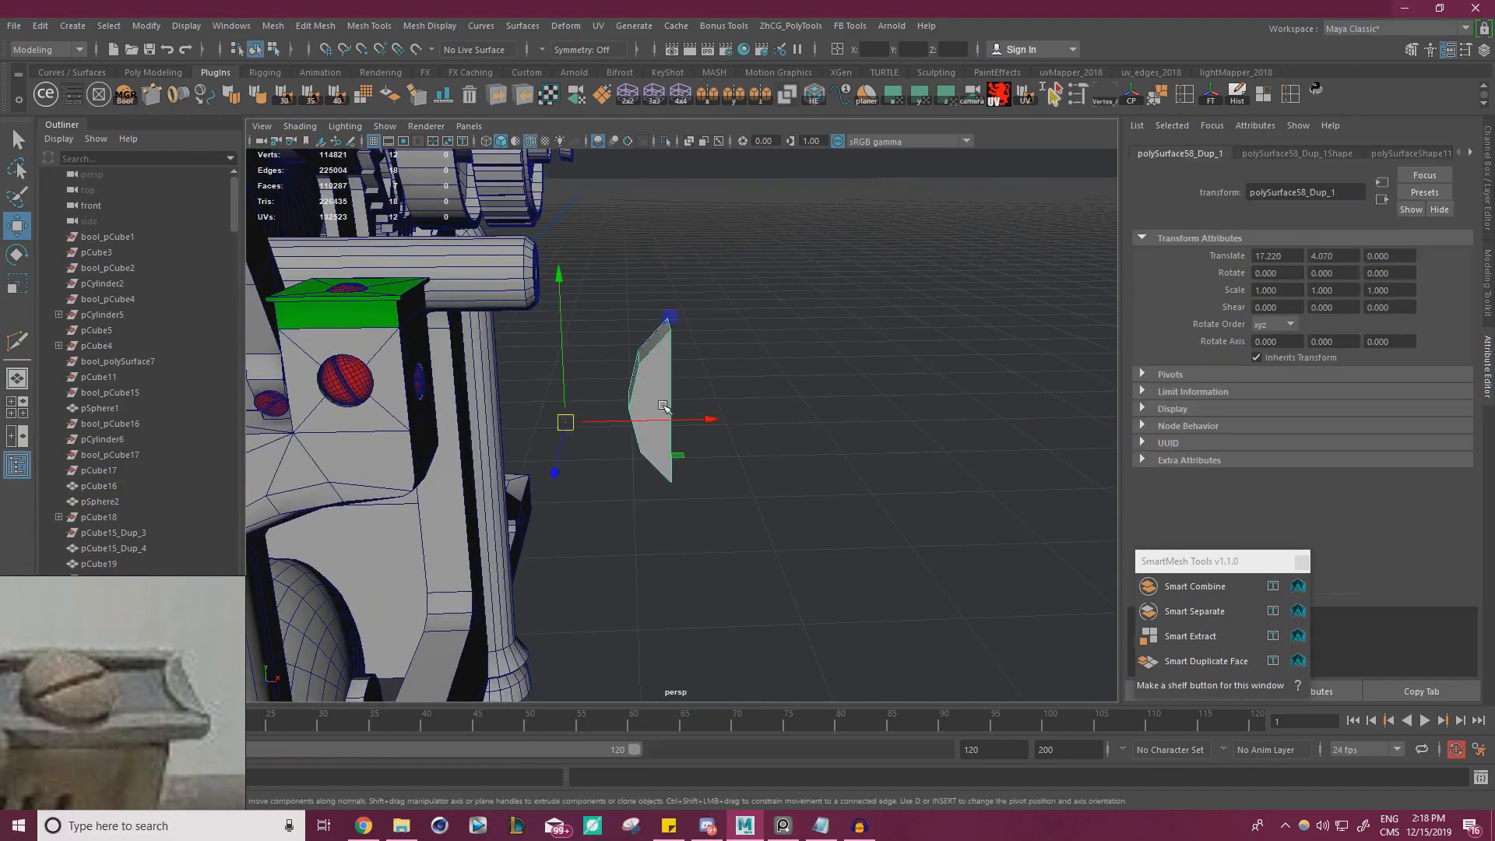
{"action": "key", "text": "f"}
{"action": "left_click_drag", "start_coordinate": [707, 390], "coordinate": [735, 367], "text": "alt"}
{"action": "right_click_drag", "start_coordinate": [638, 312], "coordinate": [641, 274]}
{"action": "left_click", "coordinate": [659, 309]}
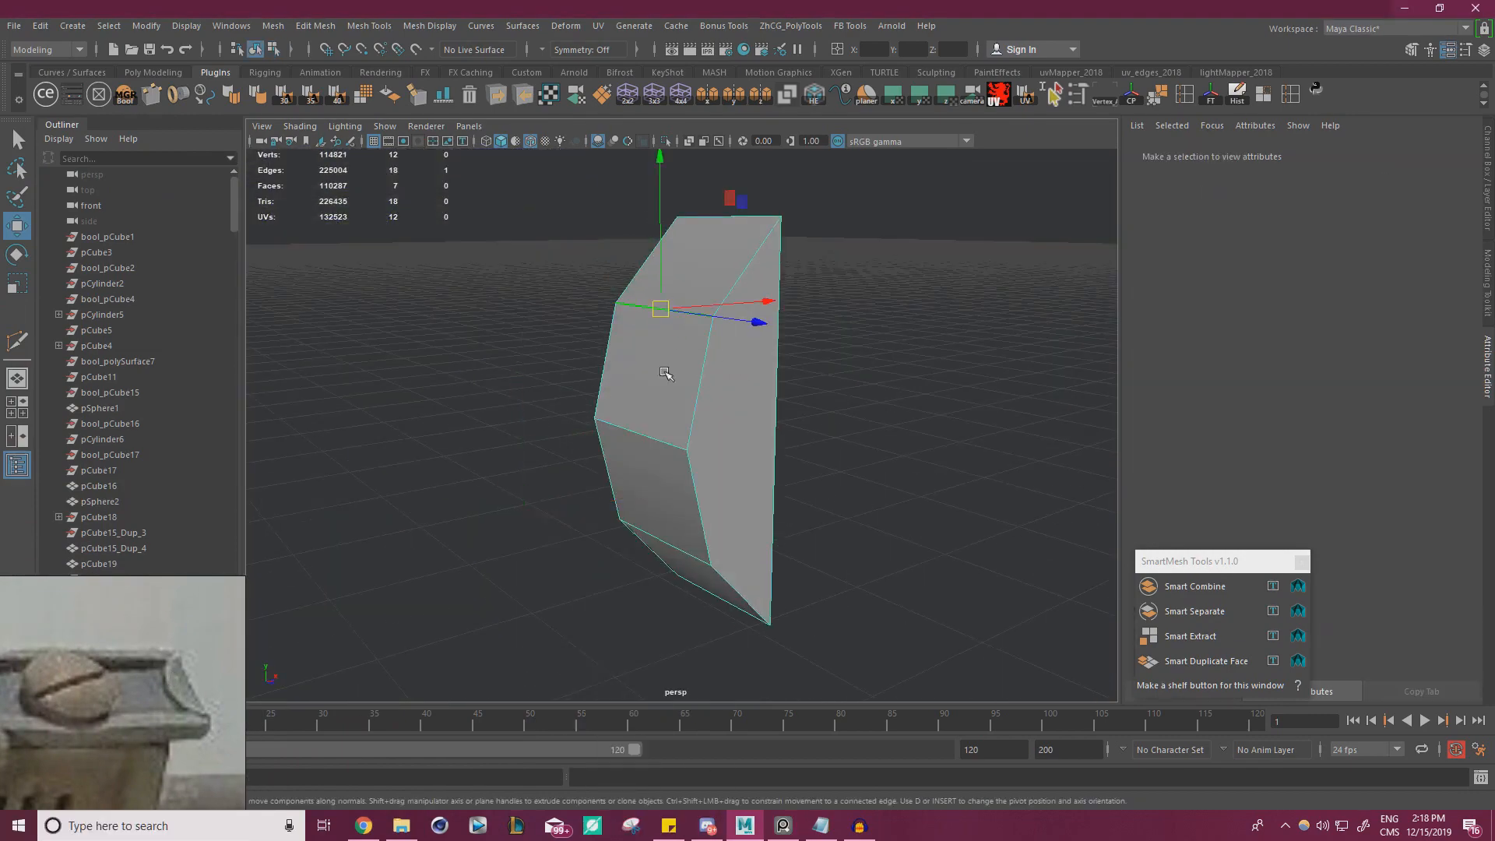
{"action": "left_click", "coordinate": [653, 434], "text": "shift"}
{"action": "left_click", "coordinate": [668, 525], "text": "shift"}
{"action": "left_click_drag", "start_coordinate": [667, 525], "coordinate": [723, 567], "text": "alt"}
{"action": "key", "text": "ctrl+b"}
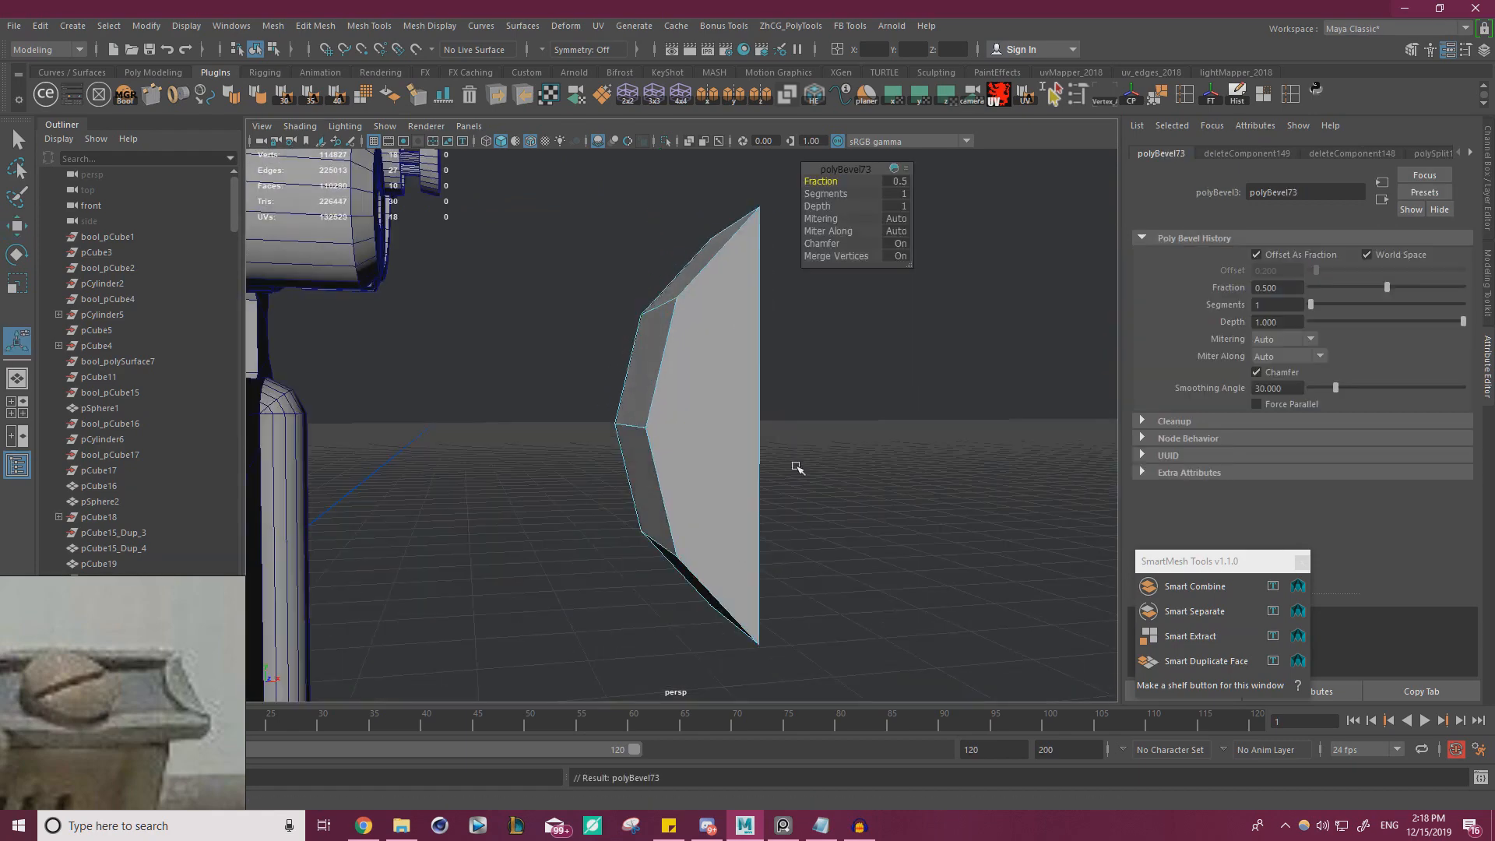
{"action": "key", "text": "ctrl+z"}
{"action": "key", "text": "ctrl+z"}
Merge all vertices of the rounded tip with a 0.0001 distance threshold and fill its open flat side
{"action": "right_click_drag", "start_coordinate": [697, 332], "coordinate": [651, 335]}
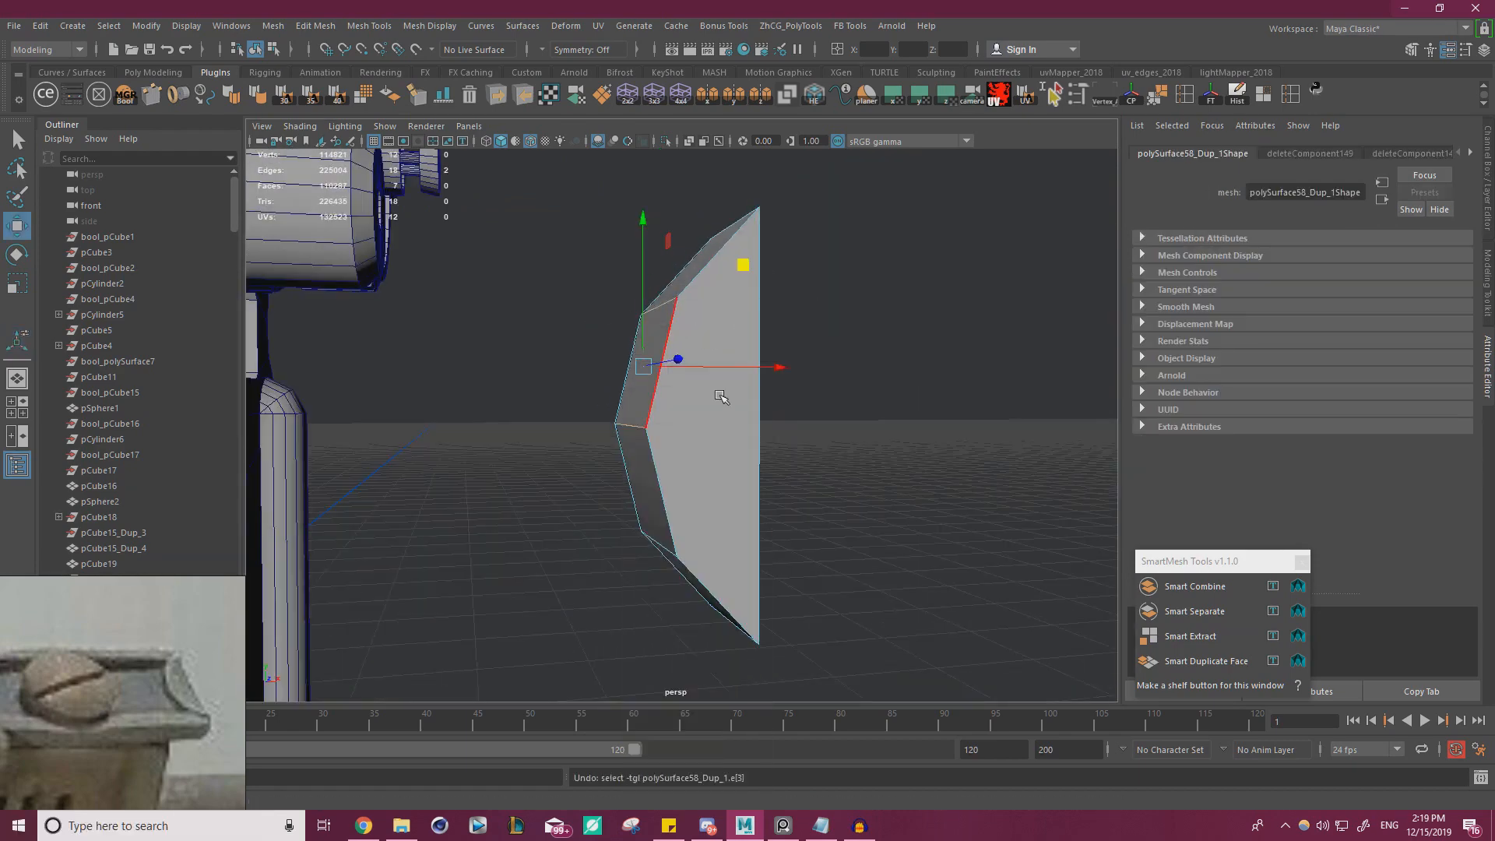
{"action": "right_click_drag", "start_coordinate": [725, 396], "coordinate": [562, 506], "text": "alt"}
{"action": "left_click_drag", "start_coordinate": [831, 572], "coordinate": [581, 257]}
{"action": "right_click_drag", "start_coordinate": [890, 394], "coordinate": [904, 307], "text": "shift"}
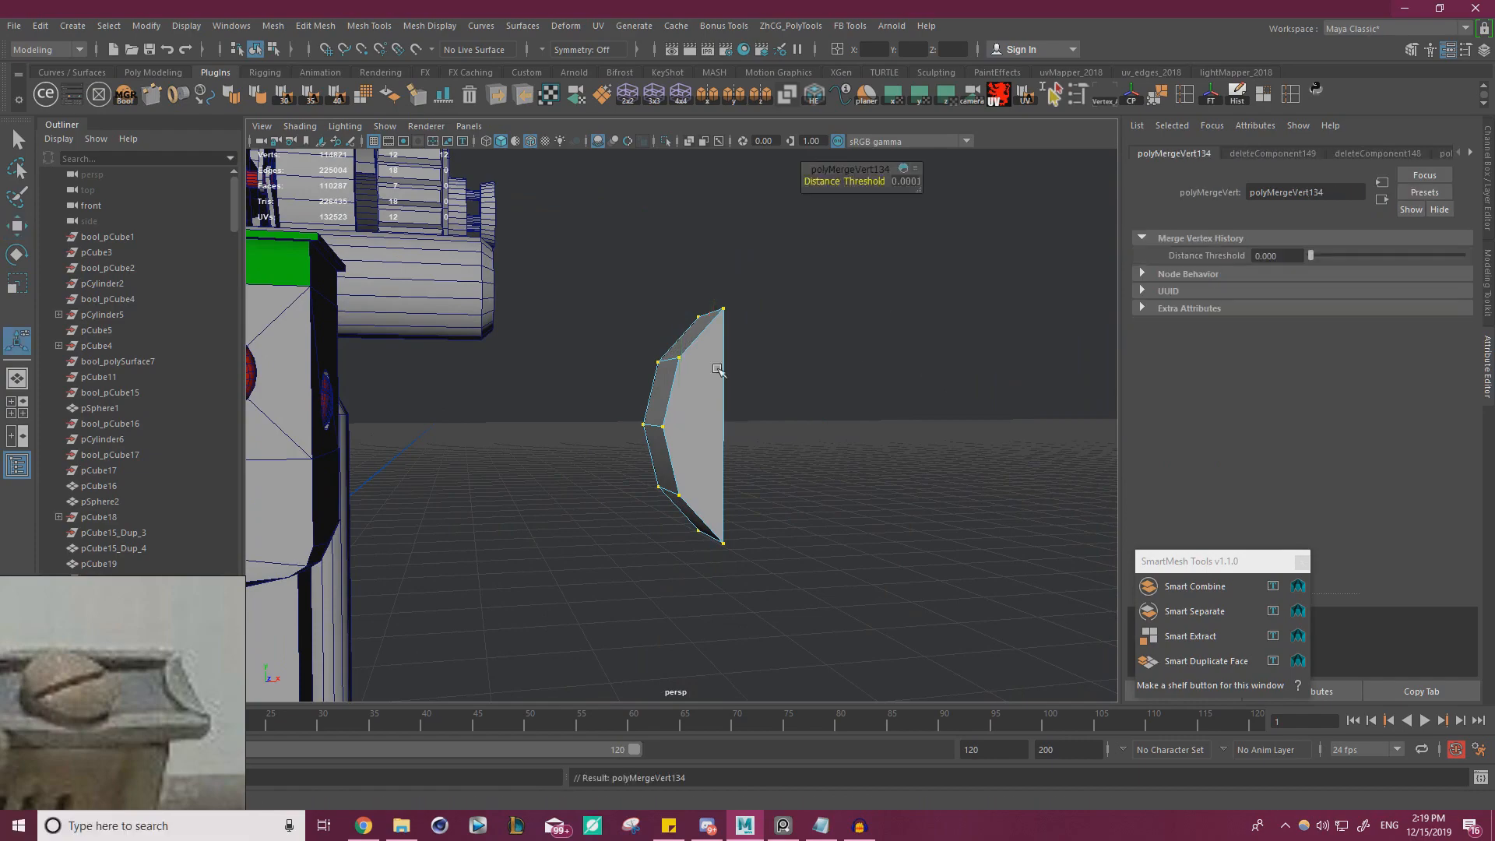
{"action": "key", "text": "f"}
{"action": "right_click_drag", "start_coordinate": [704, 365], "coordinate": [682, 547], "text": "shift"}
{"action": "left_click_drag", "start_coordinate": [744, 440], "coordinate": [927, 401], "text": "alt"}
{"action": "key", "text": "ctrl+1"}
Try bevelling the crosswise edges of the closed tip again, testing fractions 0.5 and 1, and undo the bevels
{"action": "right_click_drag", "start_coordinate": [607, 374], "coordinate": [670, 354], "text": "alt"}
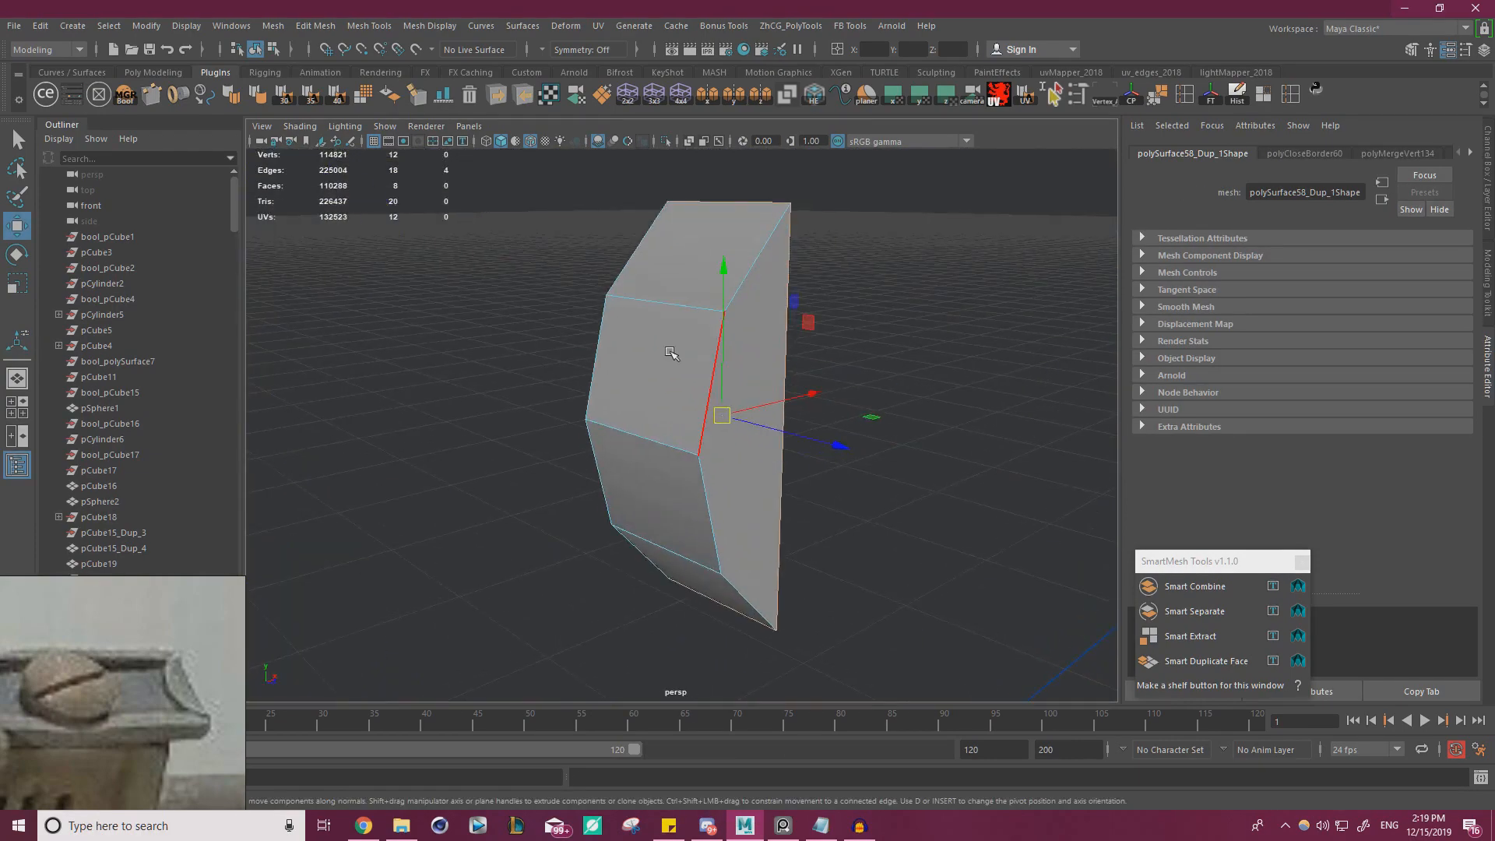
{"action": "left_click", "coordinate": [662, 306]}
{"action": "left_click", "coordinate": [653, 439], "text": "shift"}
{"action": "left_click", "coordinate": [668, 549], "text": "shift"}
{"action": "key", "text": "ctrl+b"}
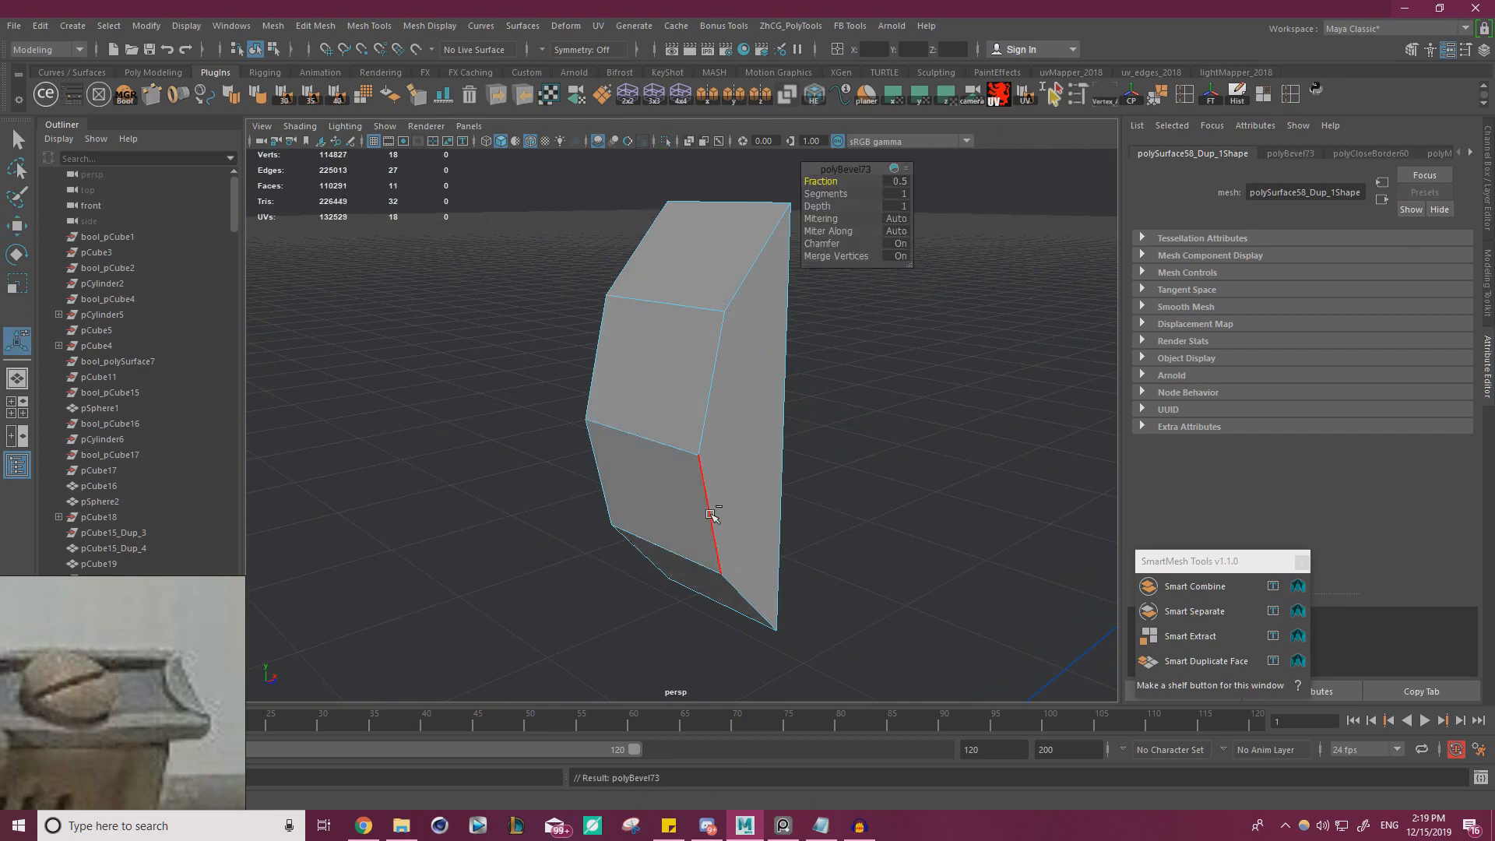
{"action": "left_click_drag", "start_coordinate": [798, 458], "coordinate": [735, 444], "text": "alt"}
{"action": "key", "text": "ctrl+z"}
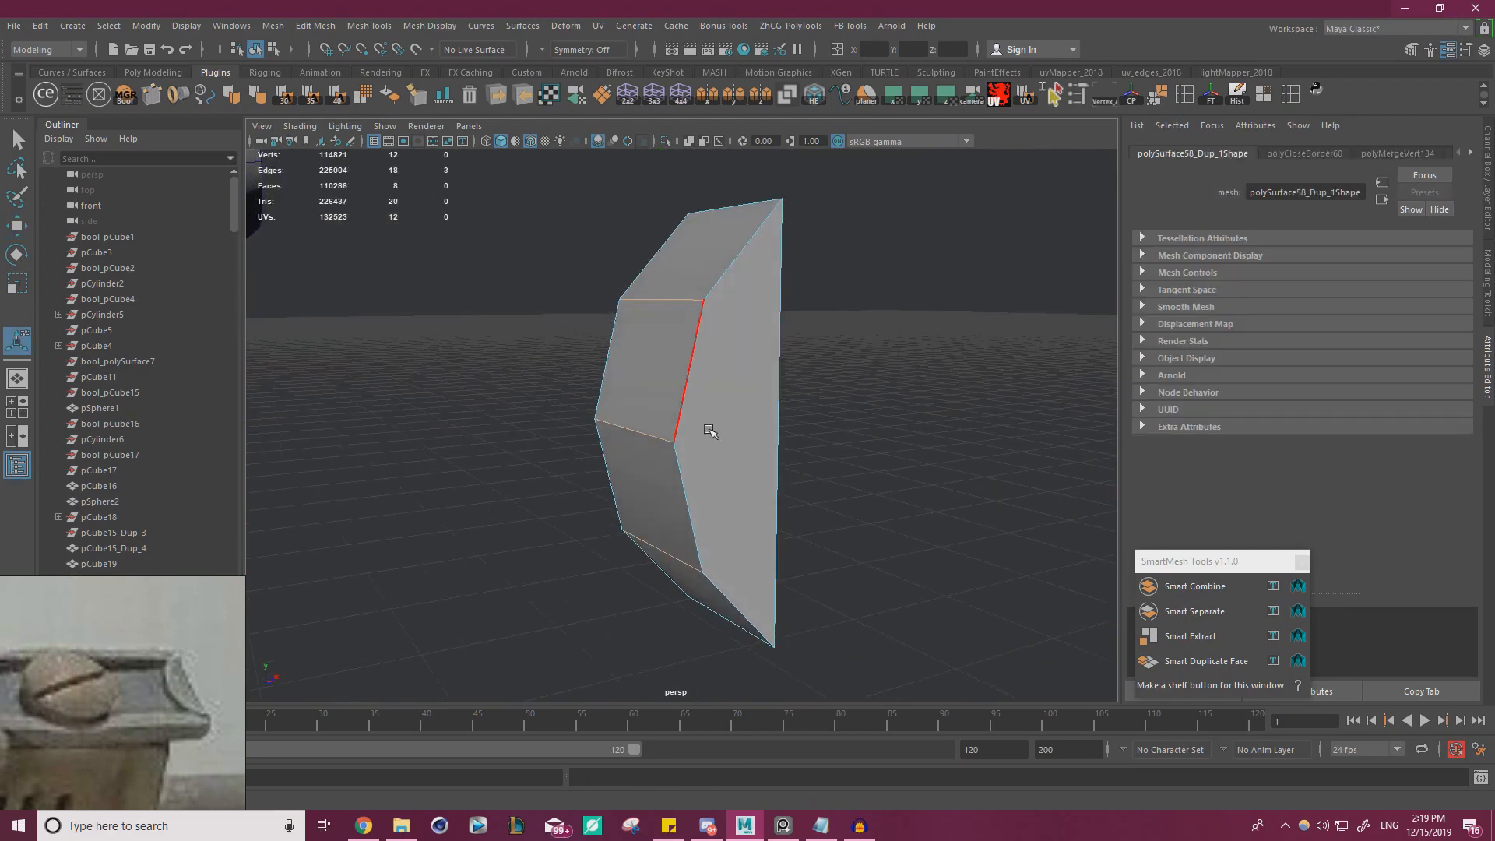
{"action": "key", "text": "ctrl+b"}
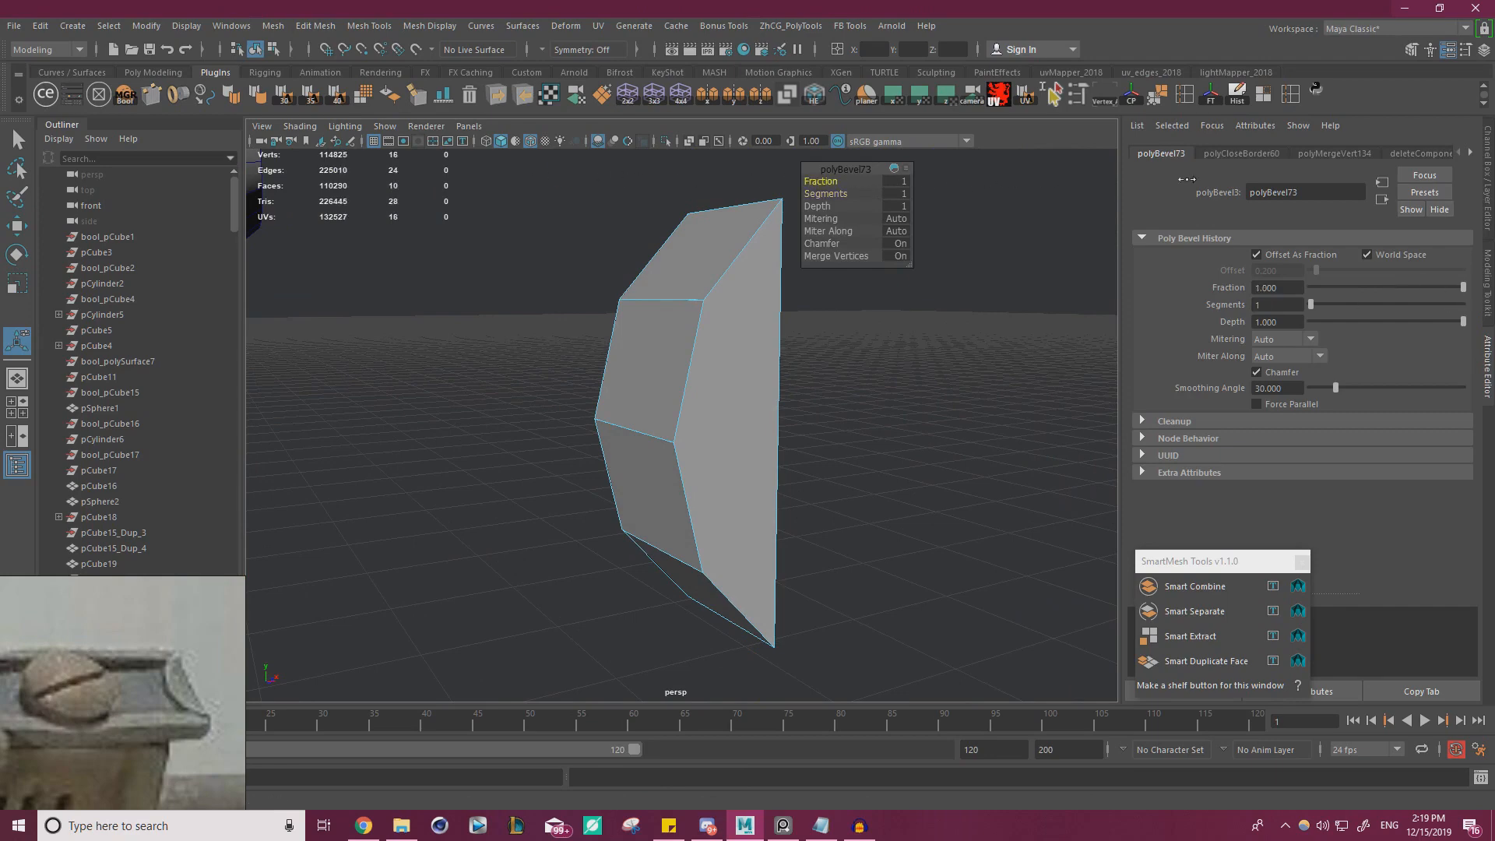
{"action": "left_click_drag", "start_coordinate": [681, 306], "coordinate": [681, 354], "text": "alt"}
{"action": "right_click_drag", "start_coordinate": [680, 354], "coordinate": [864, 387], "text": "alt"}
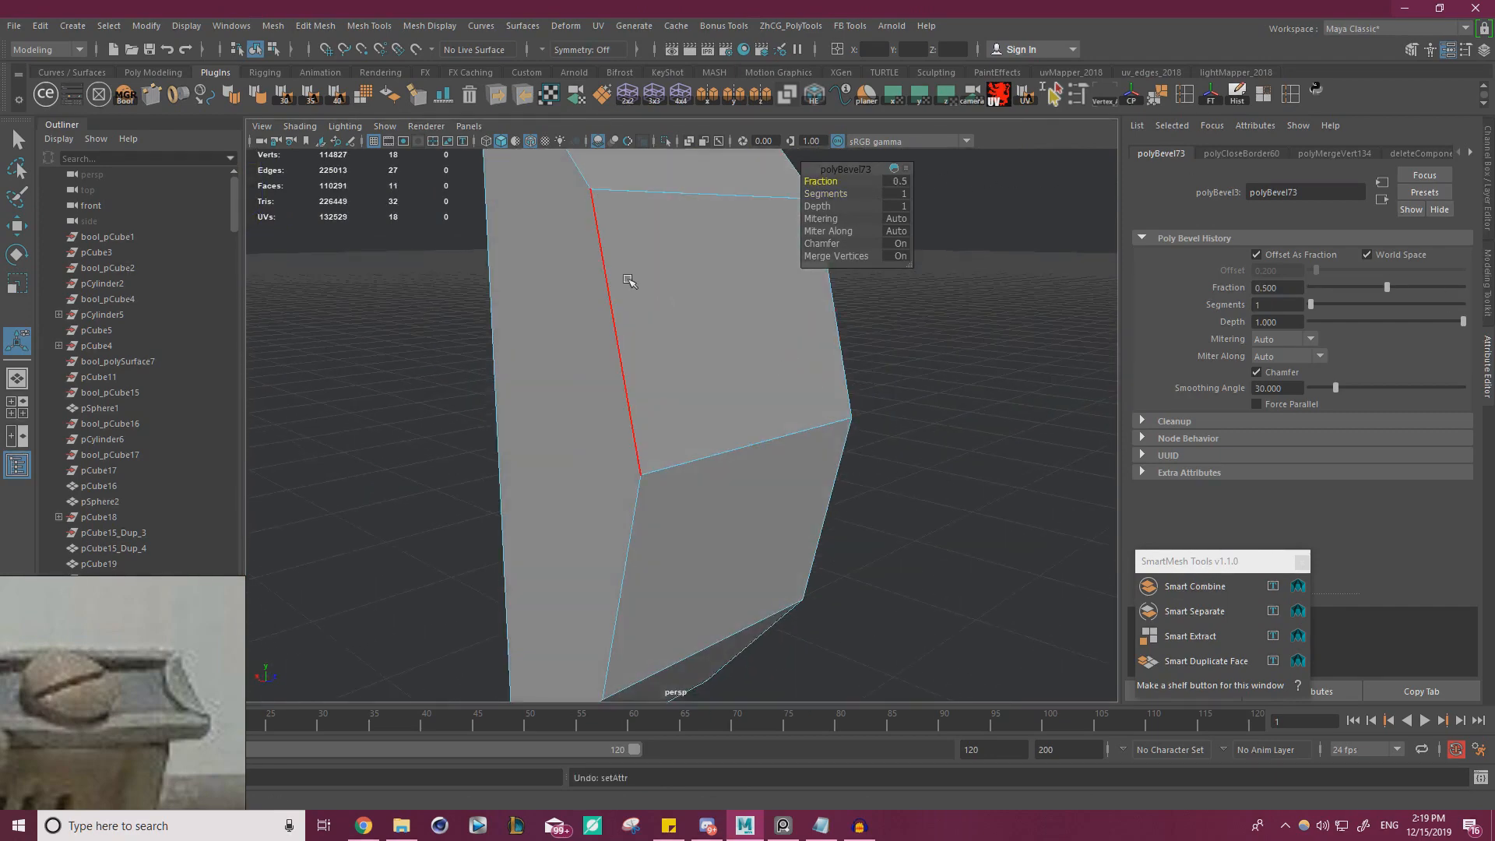
{"action": "key", "text": "ctrl+z"}
Select all vertices of the tip piece and merge them again
{"action": "right_click_drag", "start_coordinate": [611, 221], "coordinate": [498, 204]}
{"action": "left_click_drag", "start_coordinate": [514, 218], "coordinate": [647, 312], "text": "alt"}
{"action": "right_click_drag", "start_coordinate": [646, 312], "coordinate": [514, 257], "text": "alt"}
{"action": "left_click_drag", "start_coordinate": [493, 221], "coordinate": [878, 688]}
{"action": "right_click_drag", "start_coordinate": [660, 381], "coordinate": [725, 282], "text": "shift"}
Test-move the corner vertices on the tip's curved side to expose doubled points, undoing the first move
{"action": "key", "text": "w"}
{"action": "left_click_drag", "start_coordinate": [603, 362], "coordinate": [872, 381], "text": "alt"}
{"action": "right_click_drag", "start_coordinate": [701, 350], "coordinate": [807, 361], "text": "alt"}
{"action": "right_click_drag", "start_coordinate": [753, 270], "coordinate": [710, 270]}
{"action": "left_click", "coordinate": [750, 262]}
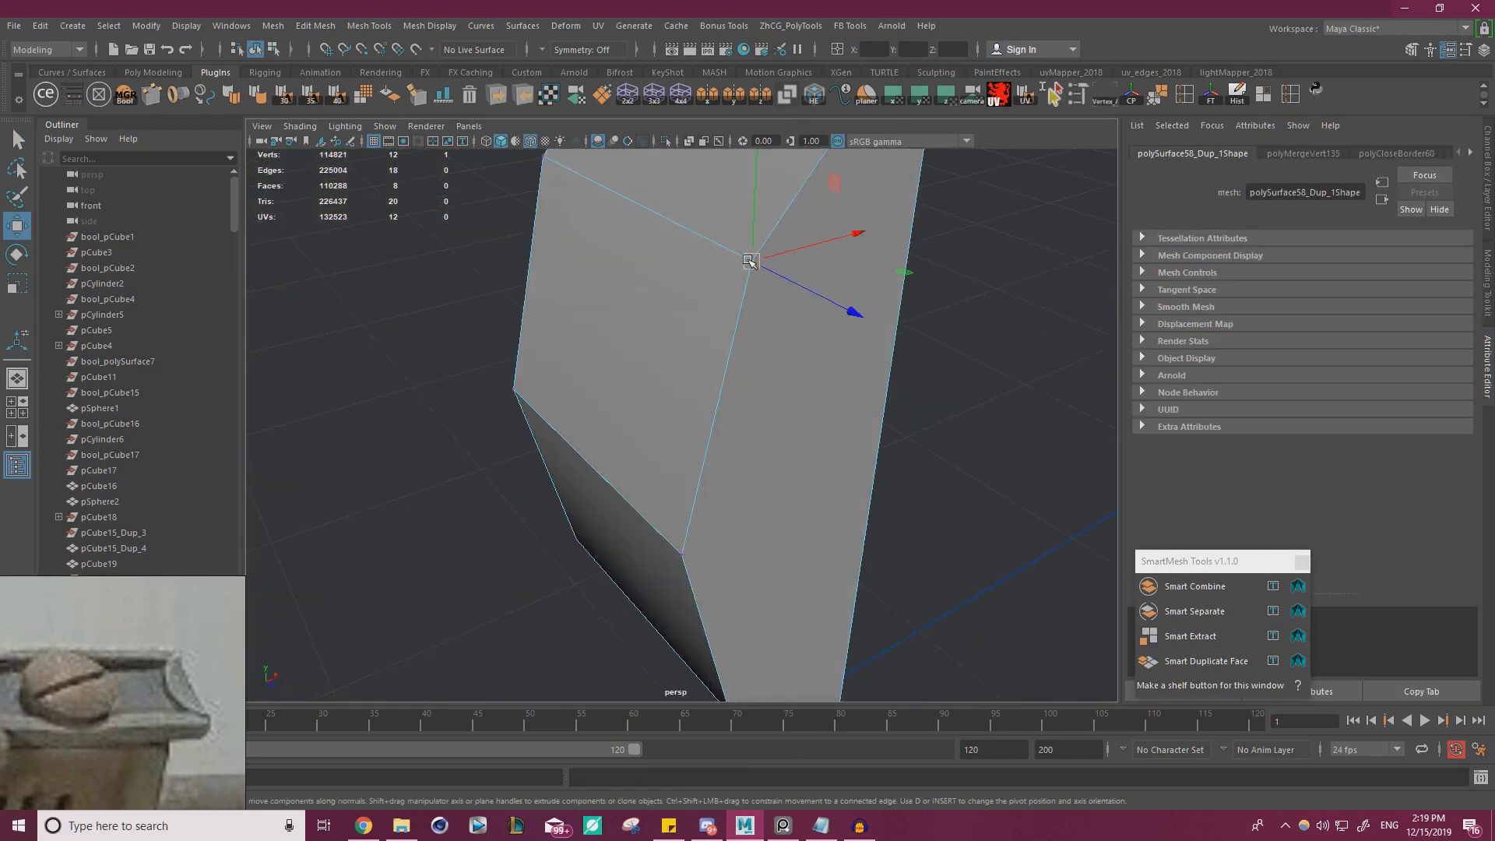
{"action": "left_click_drag", "start_coordinate": [831, 178], "coordinate": [810, 185]}
{"action": "key", "text": "ctrl+z"}
{"action": "left_click", "coordinate": [681, 552]}
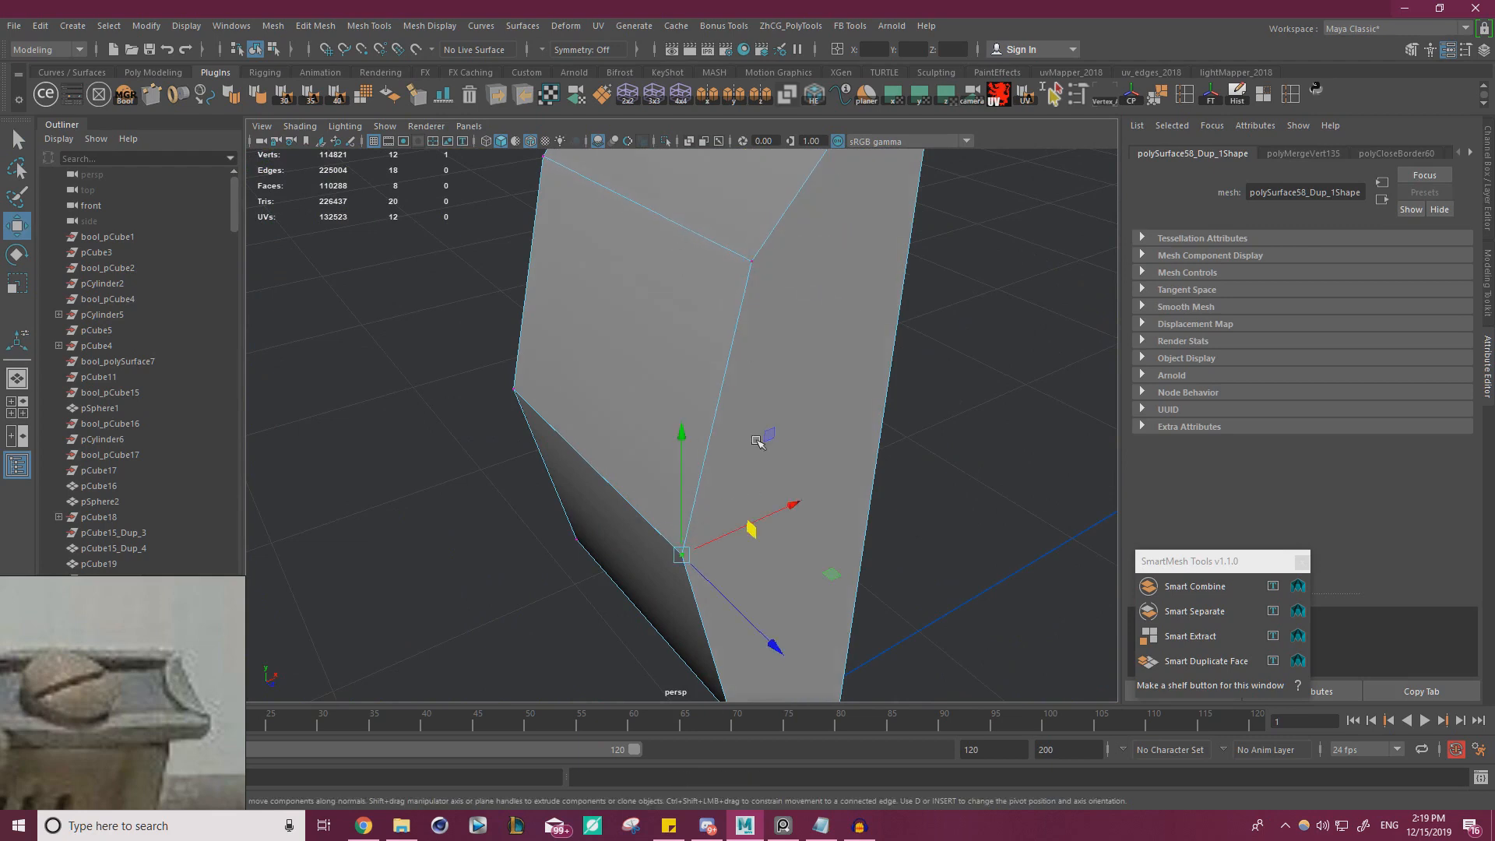
{"action": "left_click_drag", "start_coordinate": [757, 433], "coordinate": [753, 334]}
{"action": "left_click_drag", "start_coordinate": [693, 425], "coordinate": [748, 358], "text": "alt"}
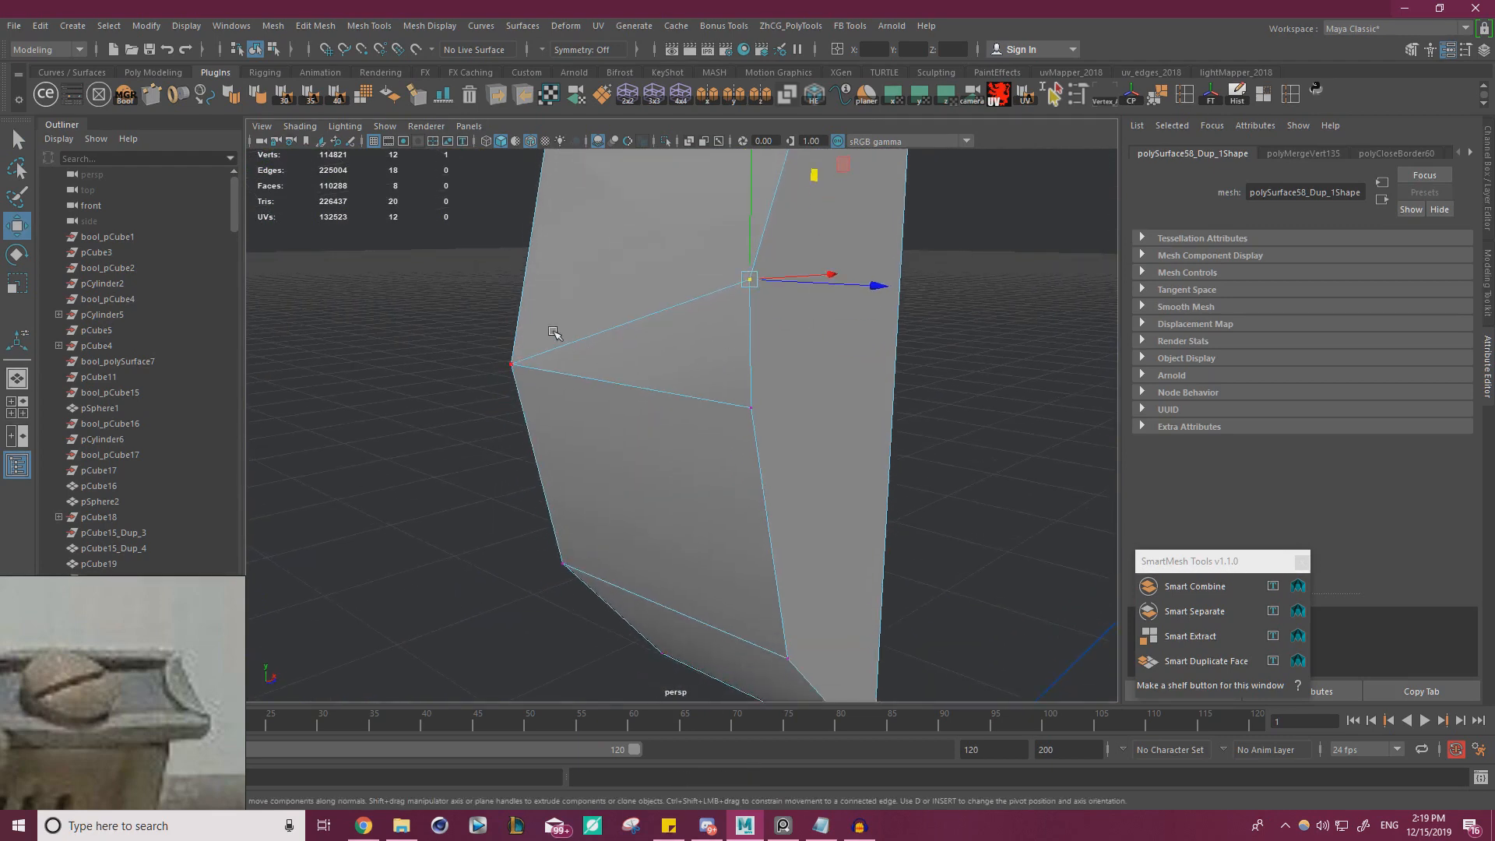
Snap the separated corner vertices onto their doubles at the middle of the tip's curved side and merge them
{"action": "left_click", "coordinate": [514, 363]}
{"action": "left_click_drag", "start_coordinate": [592, 252], "coordinate": [512, 363]}
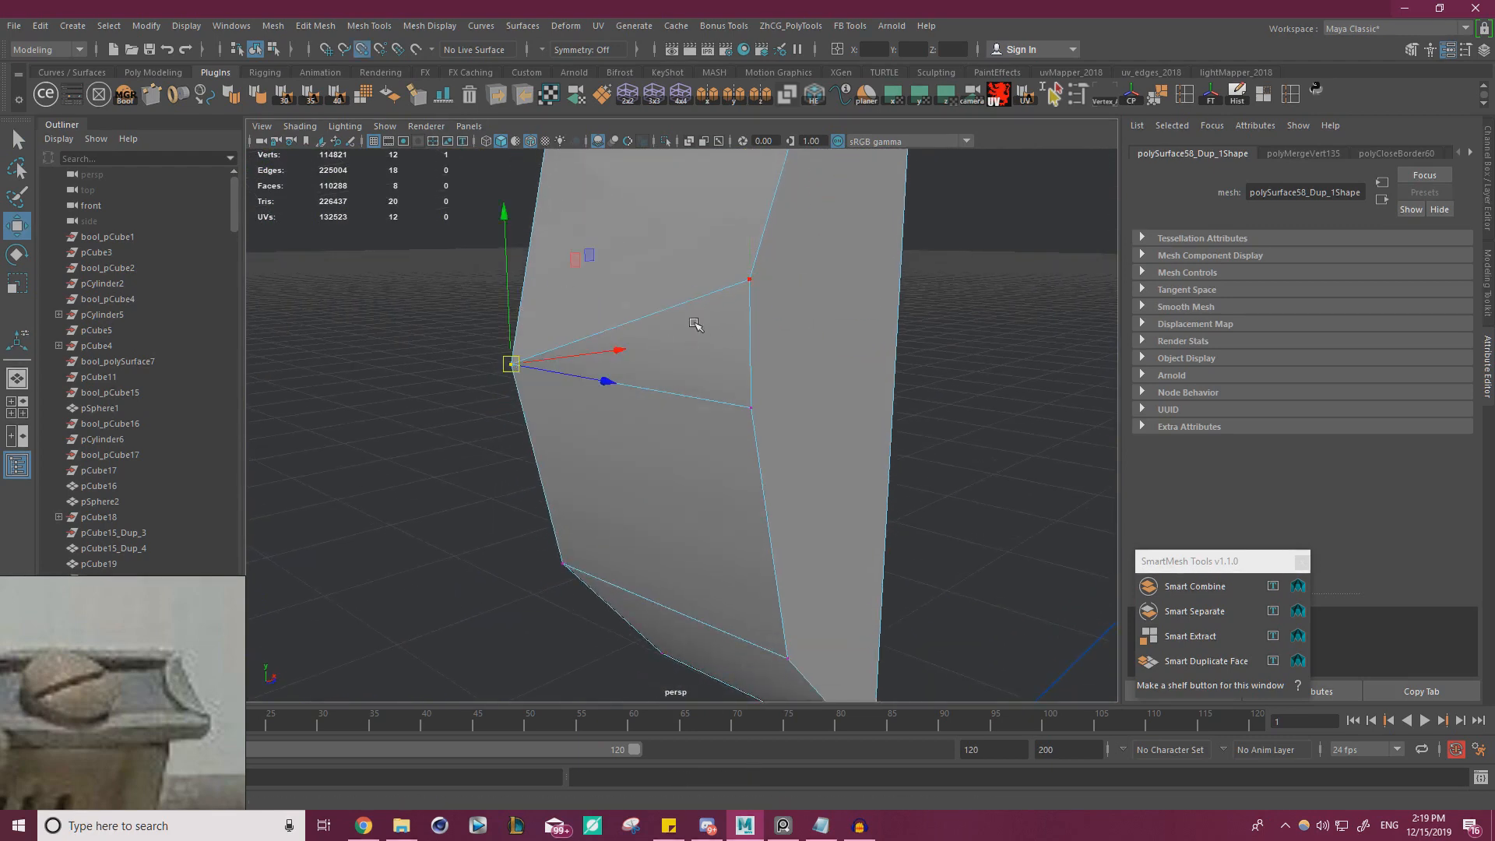
{"action": "left_click", "coordinate": [752, 287]}
{"action": "left_click", "coordinate": [751, 282]}
{"action": "left_click_drag", "start_coordinate": [751, 281], "coordinate": [726, 436]}
{"action": "left_click_drag", "start_coordinate": [384, 339], "coordinate": [718, 400], "text": "shift"}
{"action": "right_click_drag", "start_coordinate": [725, 327], "coordinate": [785, 296], "text": "shift"}
{"action": "left_click", "coordinate": [753, 406]}
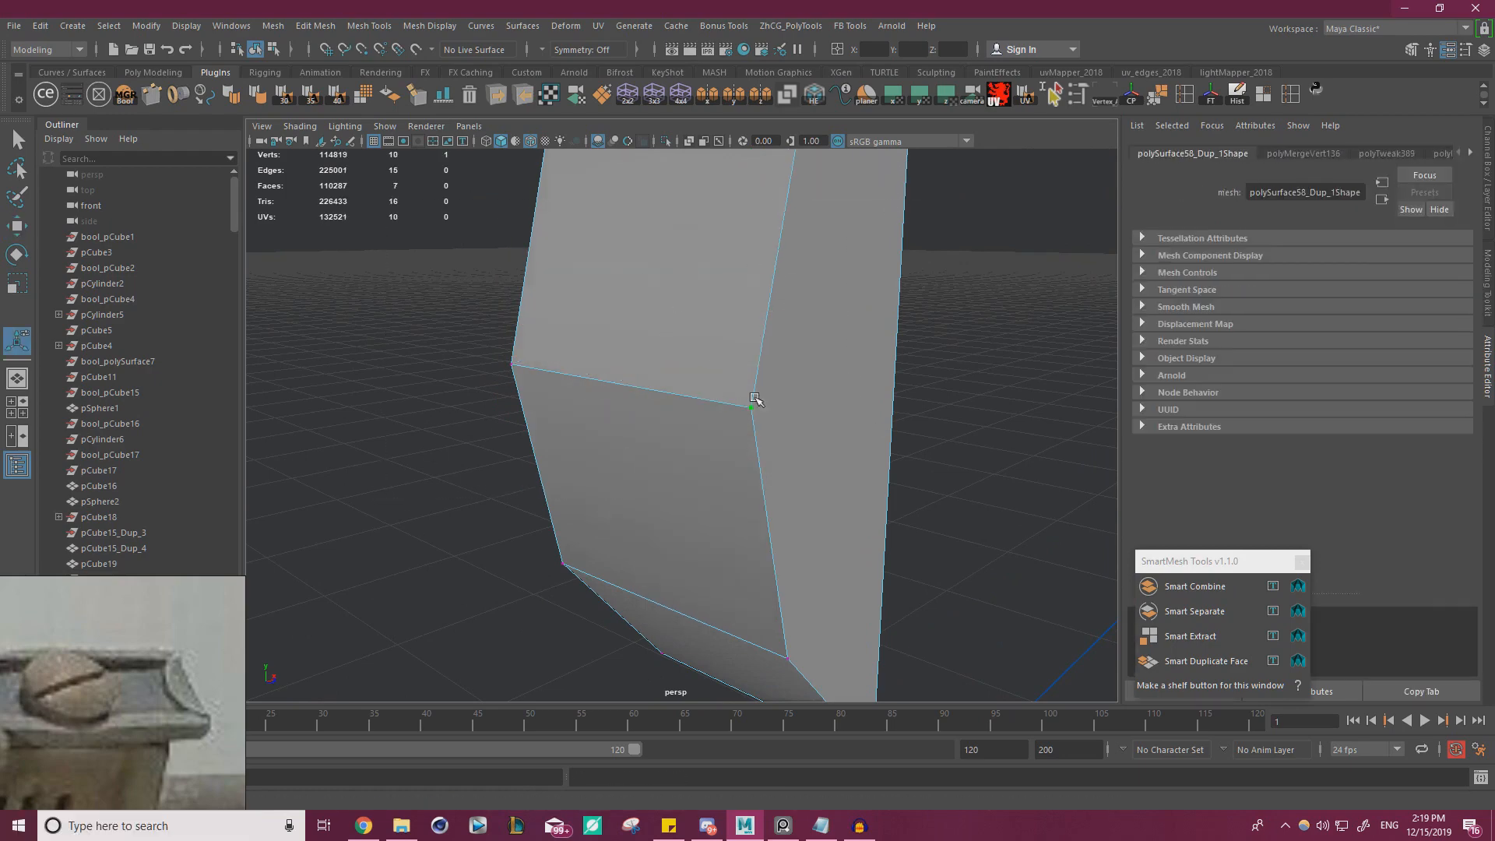
{"action": "key", "text": "w"}
{"action": "left_click_drag", "start_coordinate": [753, 358], "coordinate": [753, 220]}
{"action": "key", "text": "ctrl+z"}
Bevel the three crosswise edges on the tip piece's curved side with fraction 1 and 3 segments
{"action": "right_click_drag", "start_coordinate": [717, 385], "coordinate": [526, 373], "text": "alt"}
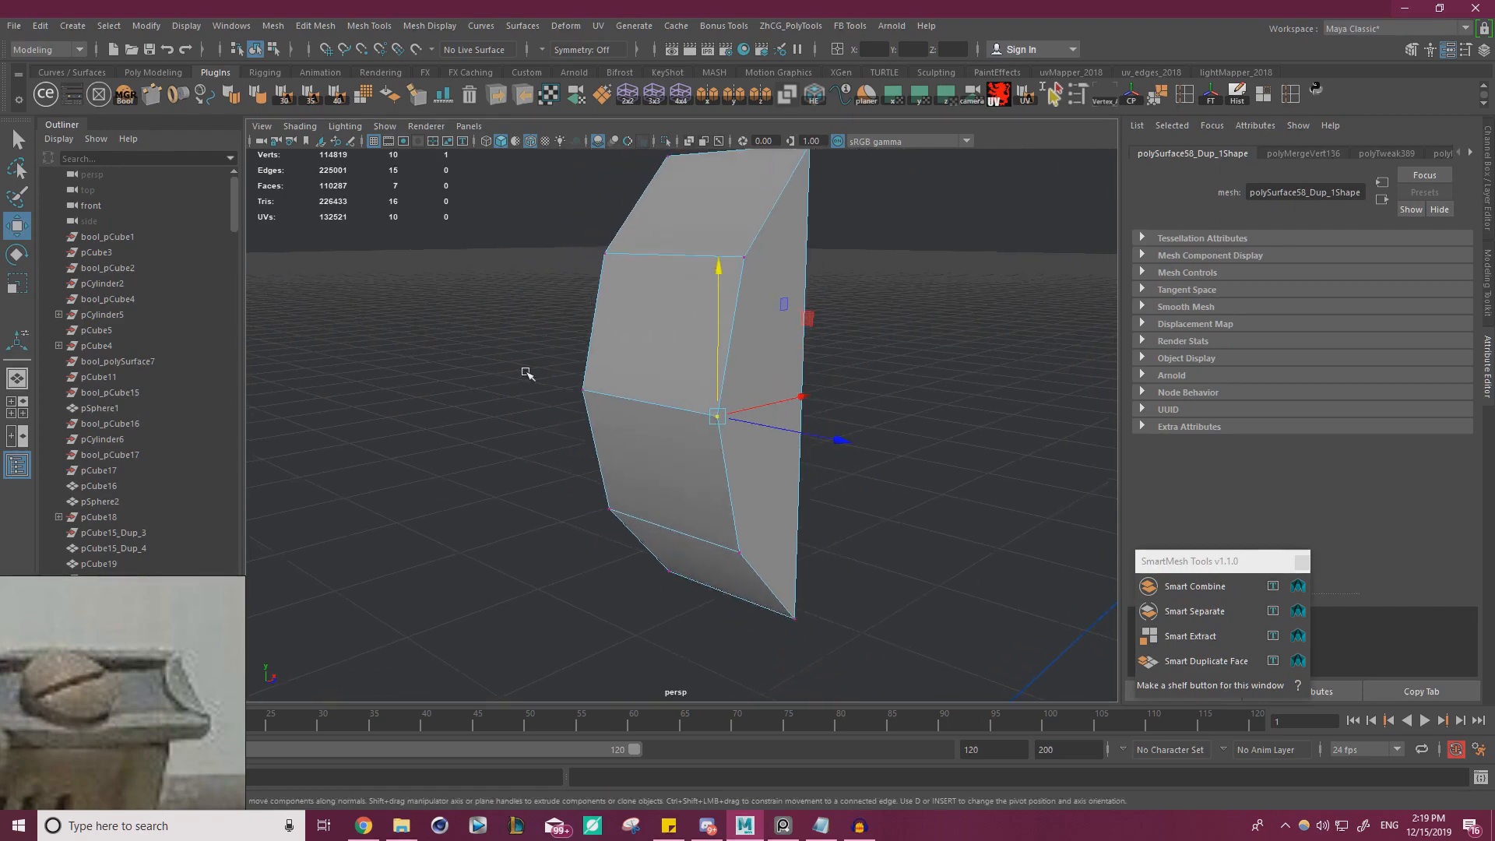
{"action": "right_click_drag", "start_coordinate": [711, 266], "coordinate": [709, 233]}
{"action": "left_click", "coordinate": [686, 255]}
{"action": "left_click", "coordinate": [656, 399], "text": "shift"}
{"action": "left_click", "coordinate": [676, 518], "text": "shift"}
{"action": "key", "text": "ctrl+b"}
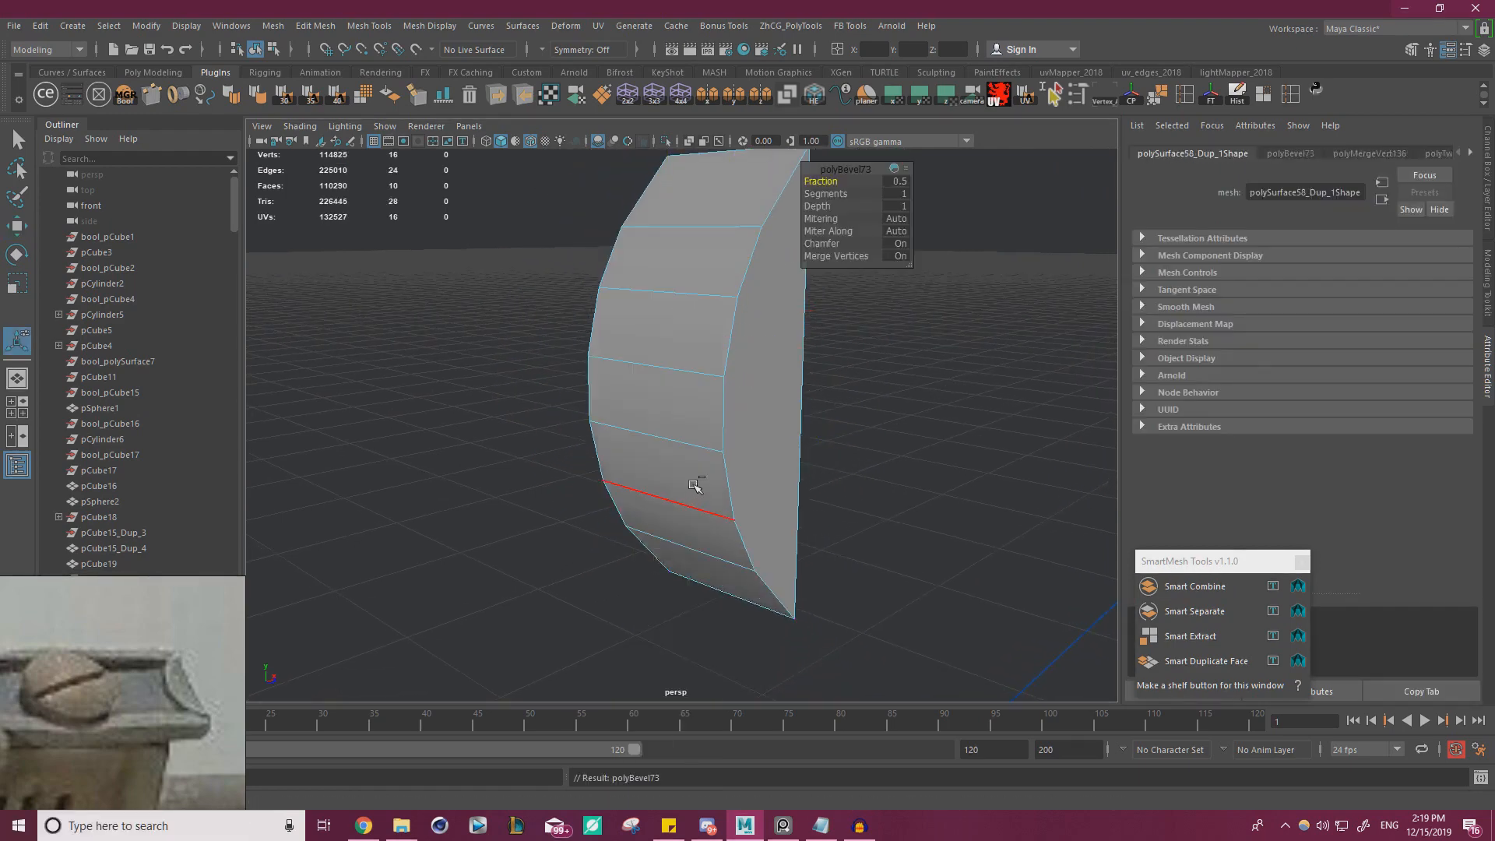
{"action": "left_click_drag", "start_coordinate": [637, 413], "coordinate": [601, 392], "text": "alt"}
{"action": "left_click_drag", "start_coordinate": [818, 183], "coordinate": [845, 183]}
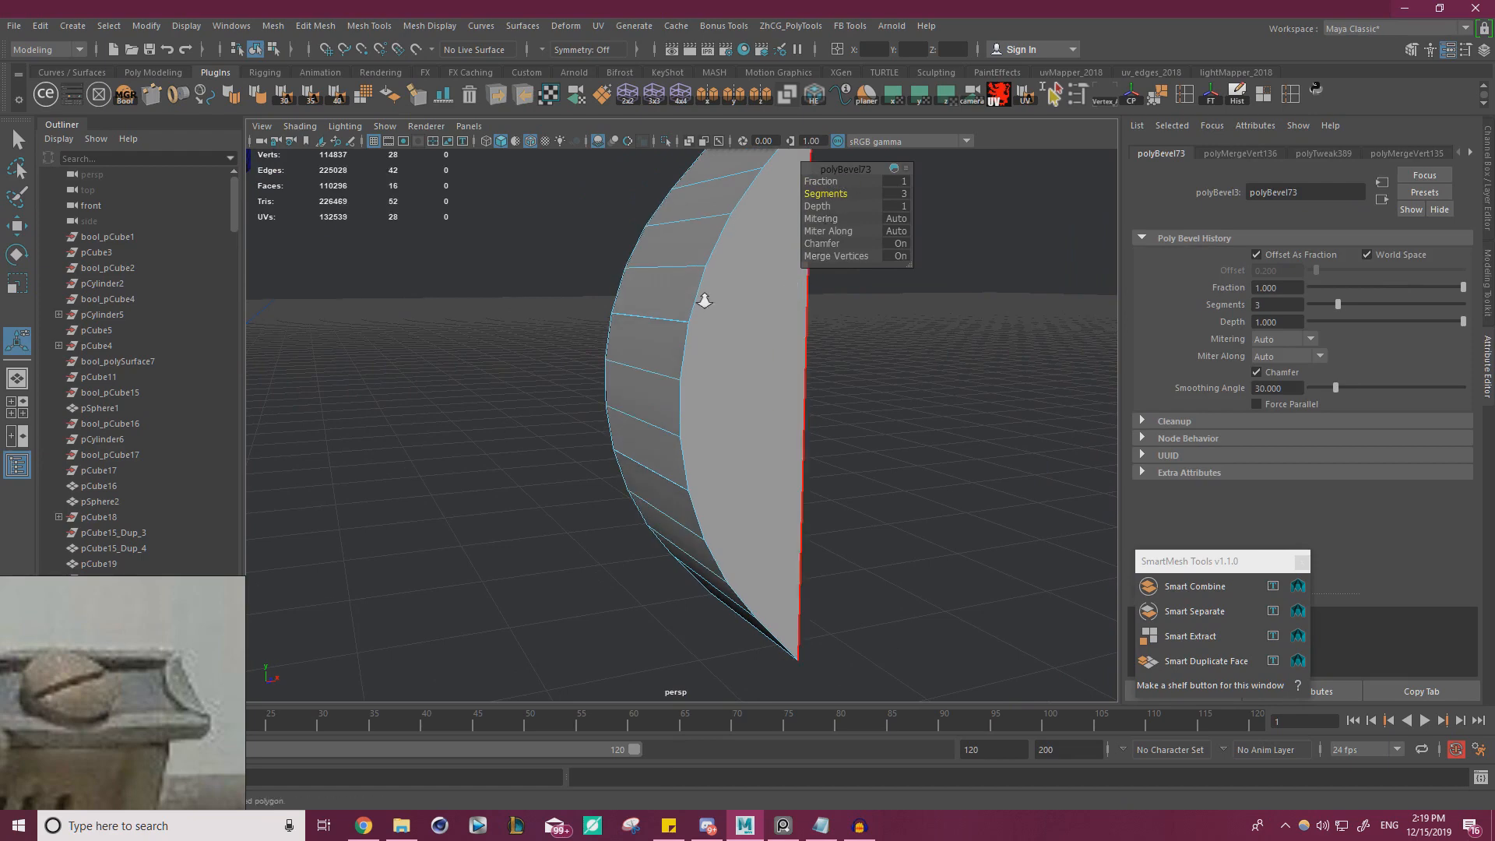
{"action": "left_click_drag", "start_coordinate": [704, 294], "coordinate": [807, 242], "text": "alt"}
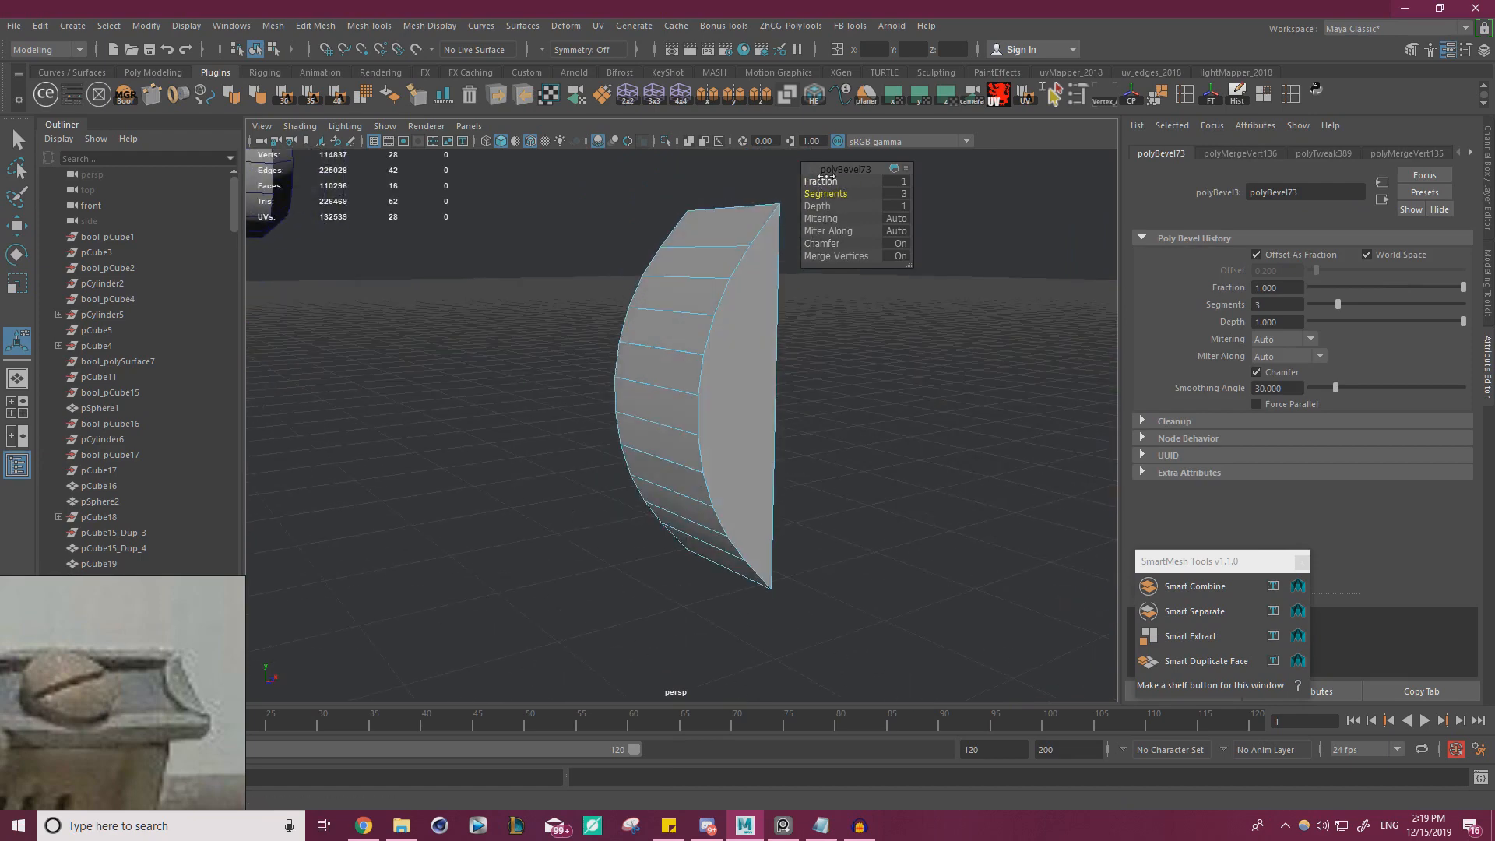
Set the tip piece's bevel to 2 segments and fraction 0.7
{"action": "left_click_drag", "start_coordinate": [827, 178], "coordinate": [815, 179]}
{"action": "left_click_drag", "start_coordinate": [628, 317], "coordinate": [672, 317], "text": "alt"}
{"action": "left_click_drag", "start_coordinate": [833, 190], "coordinate": [824, 191]}
{"action": "left_click_drag", "start_coordinate": [721, 321], "coordinate": [736, 320], "text": "alt"}
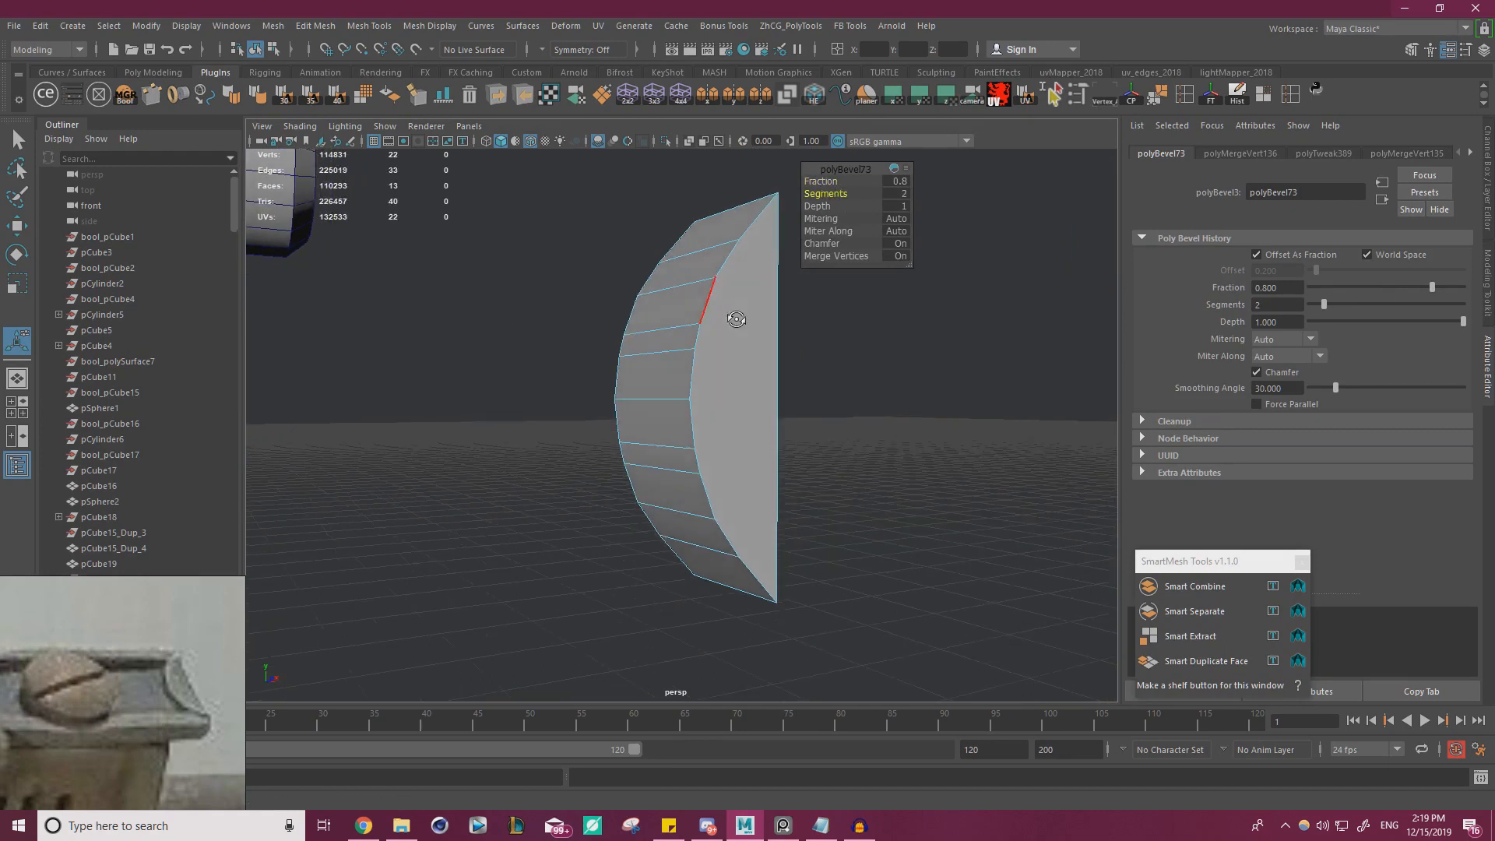
{"action": "left_click_drag", "start_coordinate": [824, 182], "coordinate": [827, 183]}
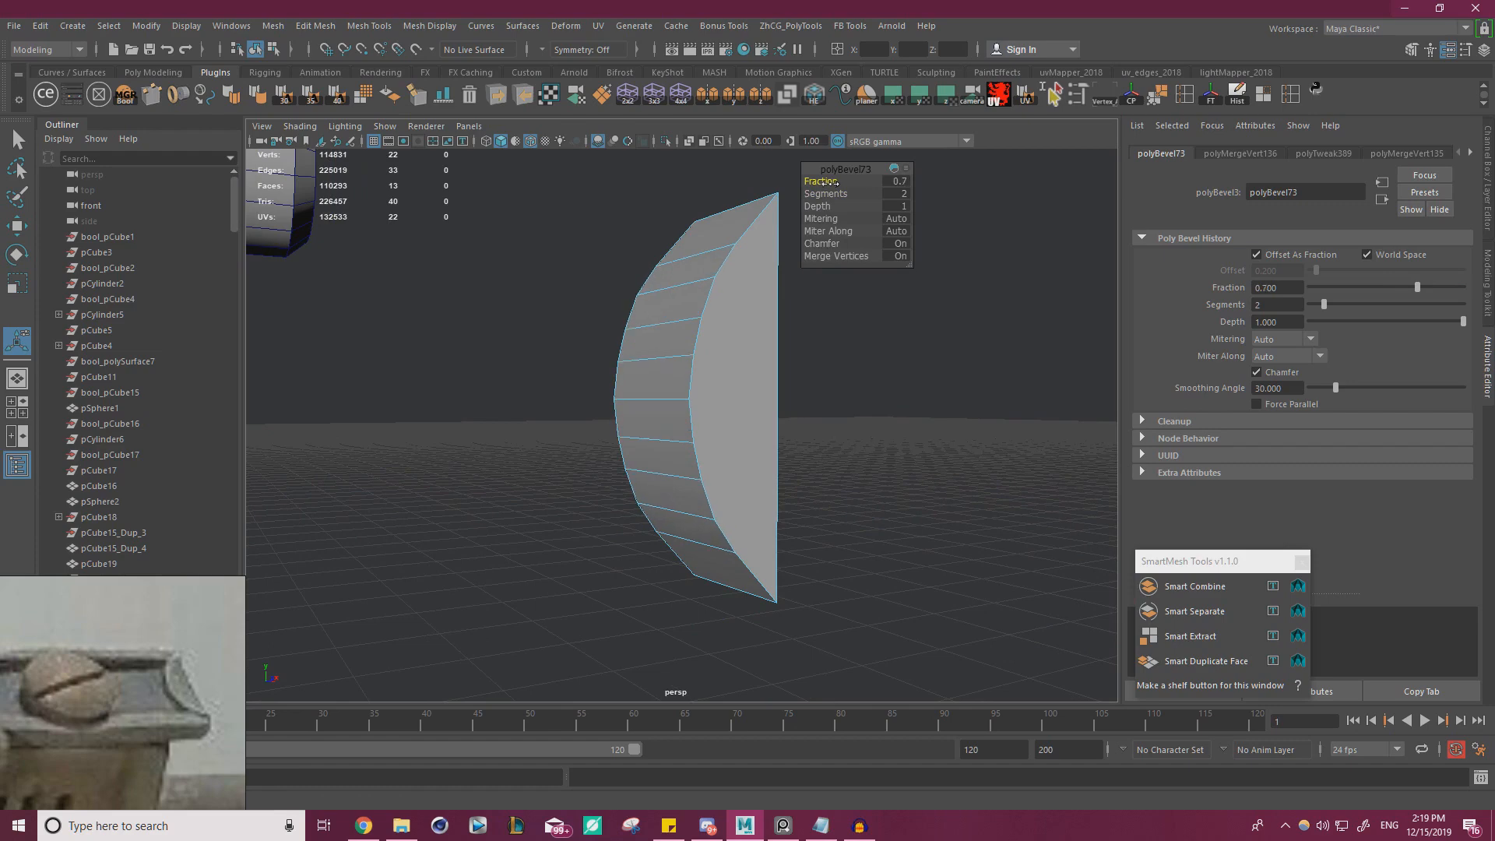
{"action": "key", "text": "w"}
{"action": "right_click_drag", "start_coordinate": [667, 300], "coordinate": [729, 260]}
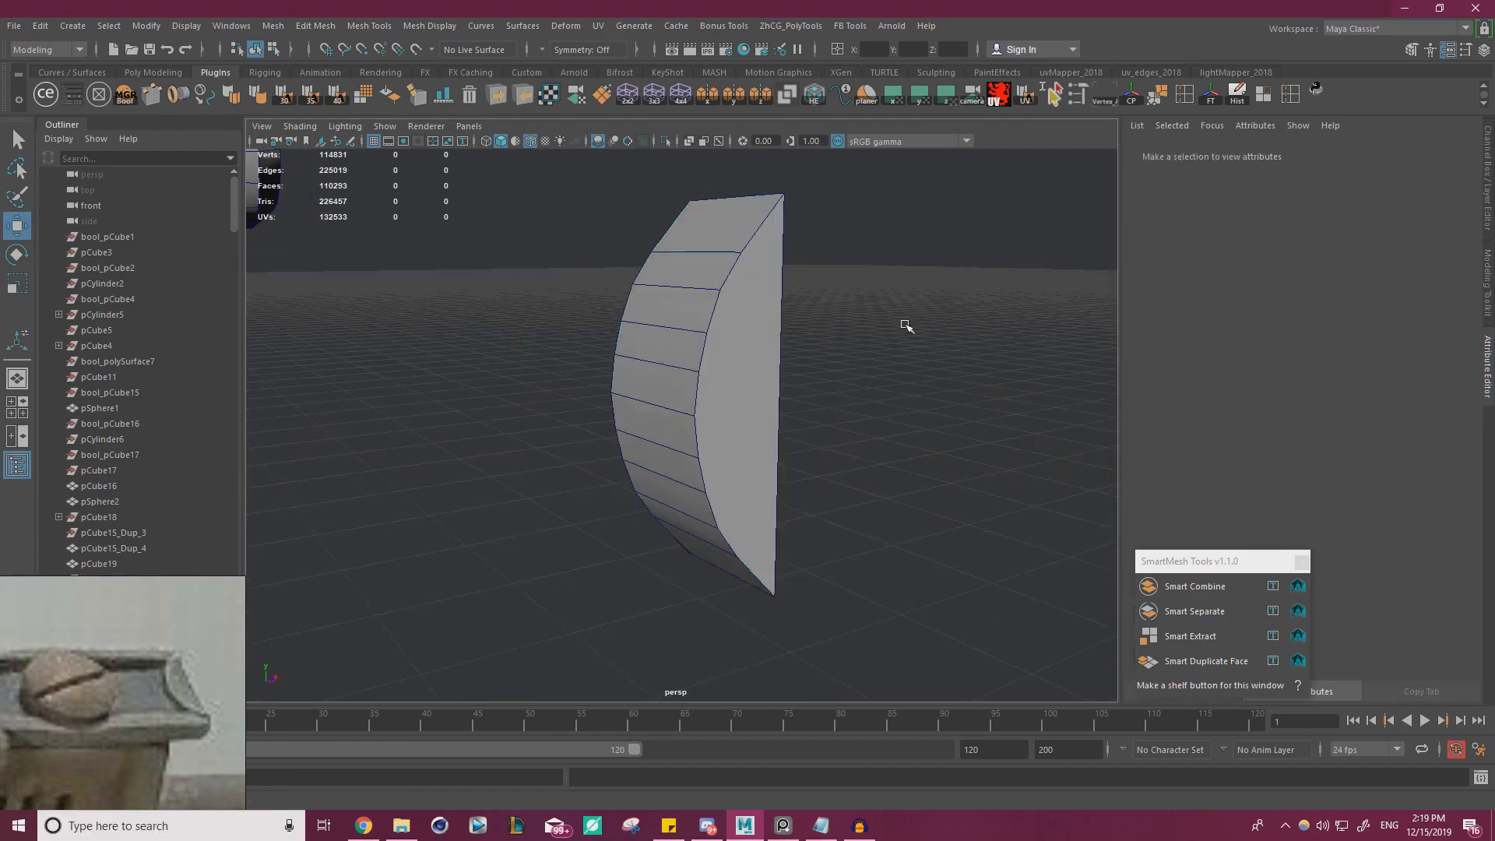
Reposition the tip piece's pivot onto its flat side, using vertex snapping to its corners
{"action": "left_click", "coordinate": [674, 338]}
{"action": "left_click_drag", "start_coordinate": [810, 326], "coordinate": [764, 328], "text": "alt"}
{"action": "key", "text": "d"}
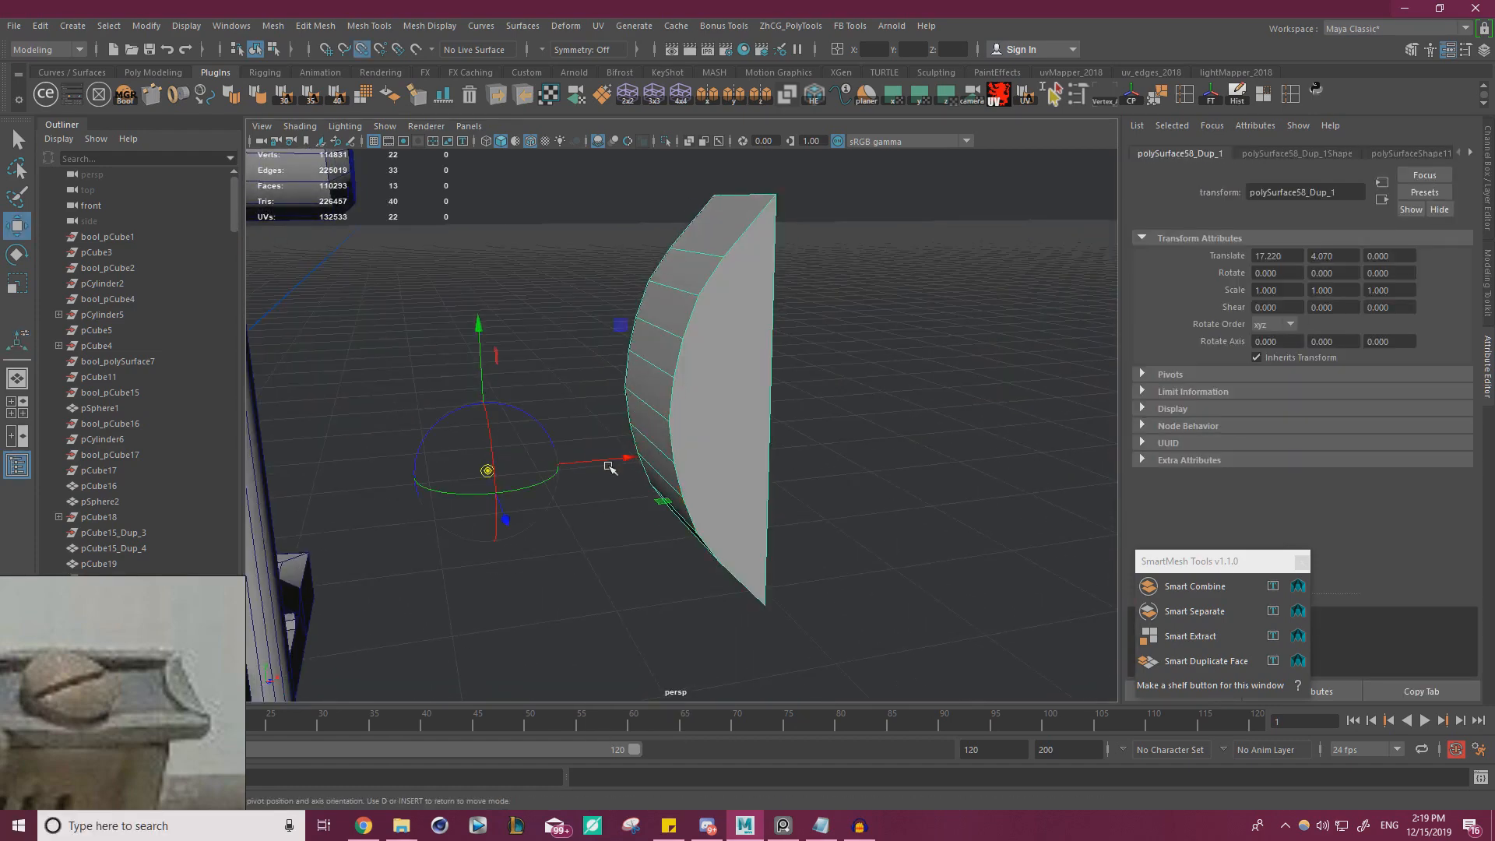
{"action": "key", "text": "v"}
{"action": "left_click_drag", "start_coordinate": [615, 462], "coordinate": [779, 193]}
{"action": "left_click_drag", "start_coordinate": [811, 384], "coordinate": [748, 304], "text": "alt"}
{"action": "left_click_drag", "start_coordinate": [888, 187], "coordinate": [921, 241], "text": "alt"}
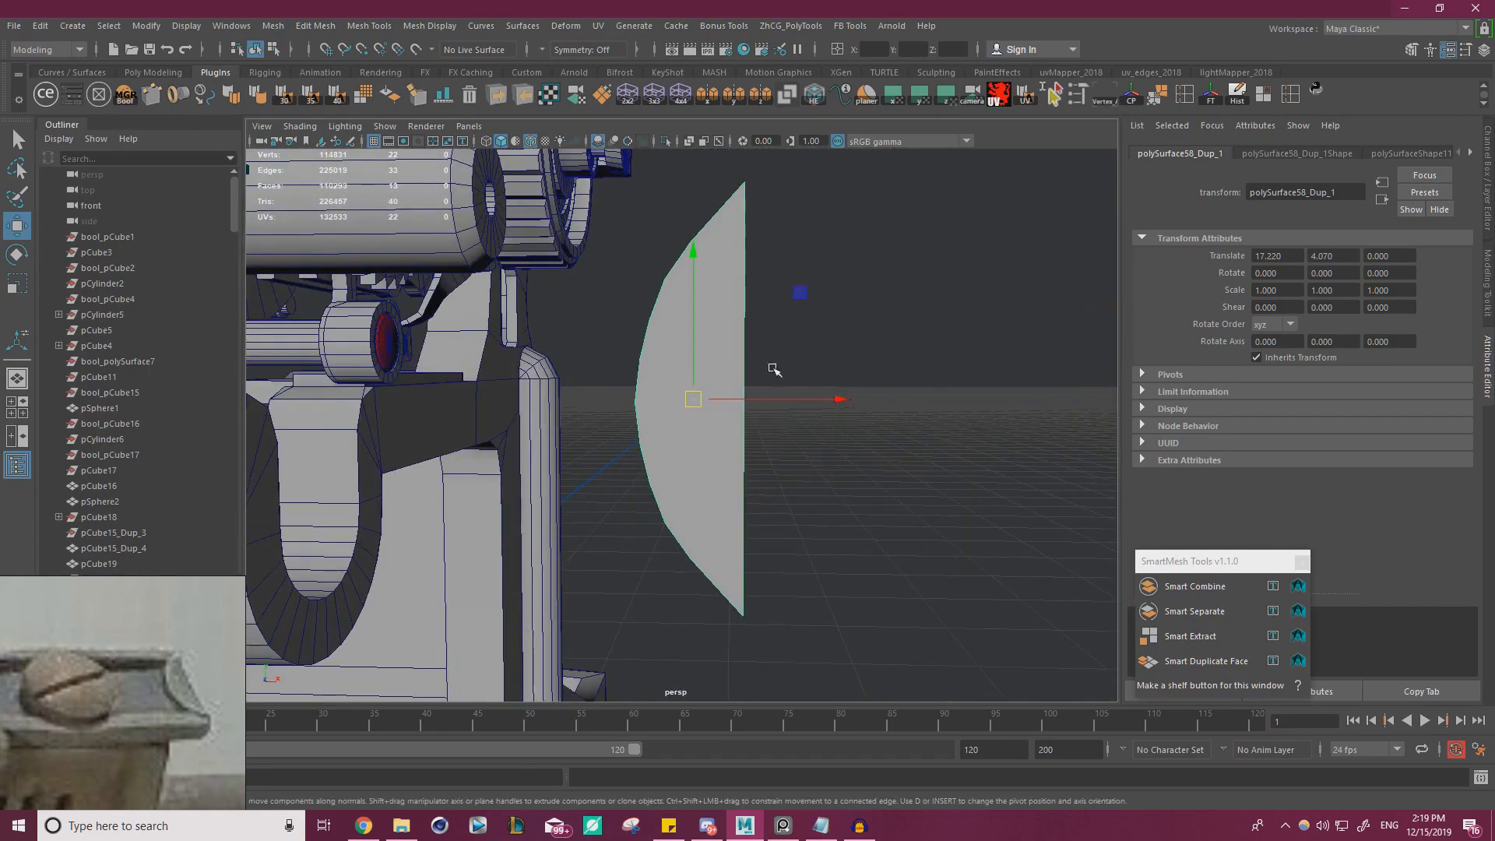
{"action": "key", "text": "d"}
{"action": "key", "text": "v"}
{"action": "left_click_drag", "start_coordinate": [837, 400], "coordinate": [750, 619]}
{"action": "left_click_drag", "start_coordinate": [803, 571], "coordinate": [668, 565], "text": "alt"}
{"action": "left_click_drag", "start_coordinate": [538, 485], "coordinate": [780, 383]}
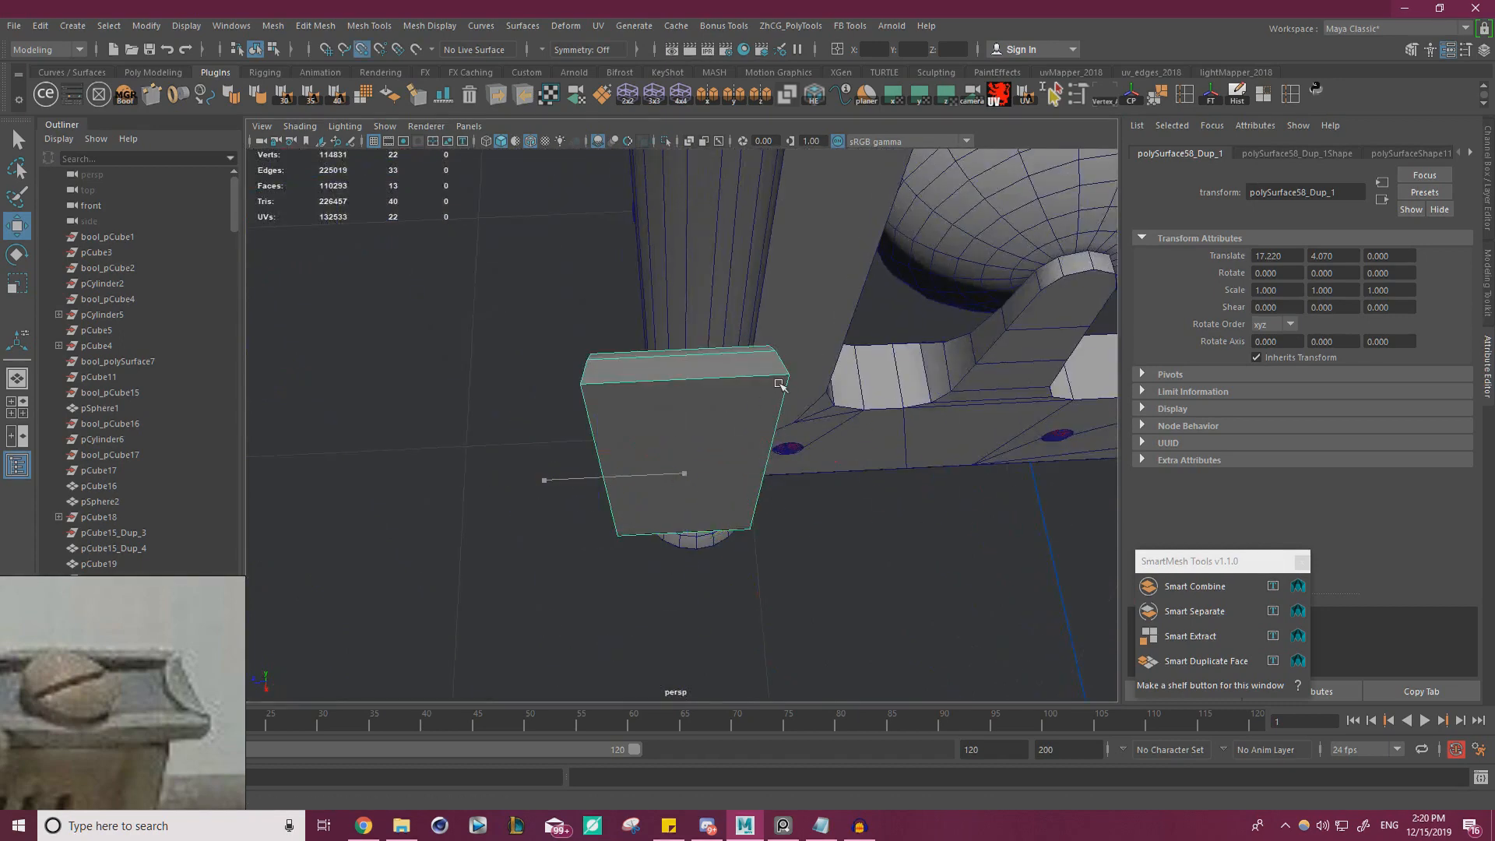
Rotate the half-round tip piece -90 degrees about X so that it lies flat
{"action": "key", "text": "e"}
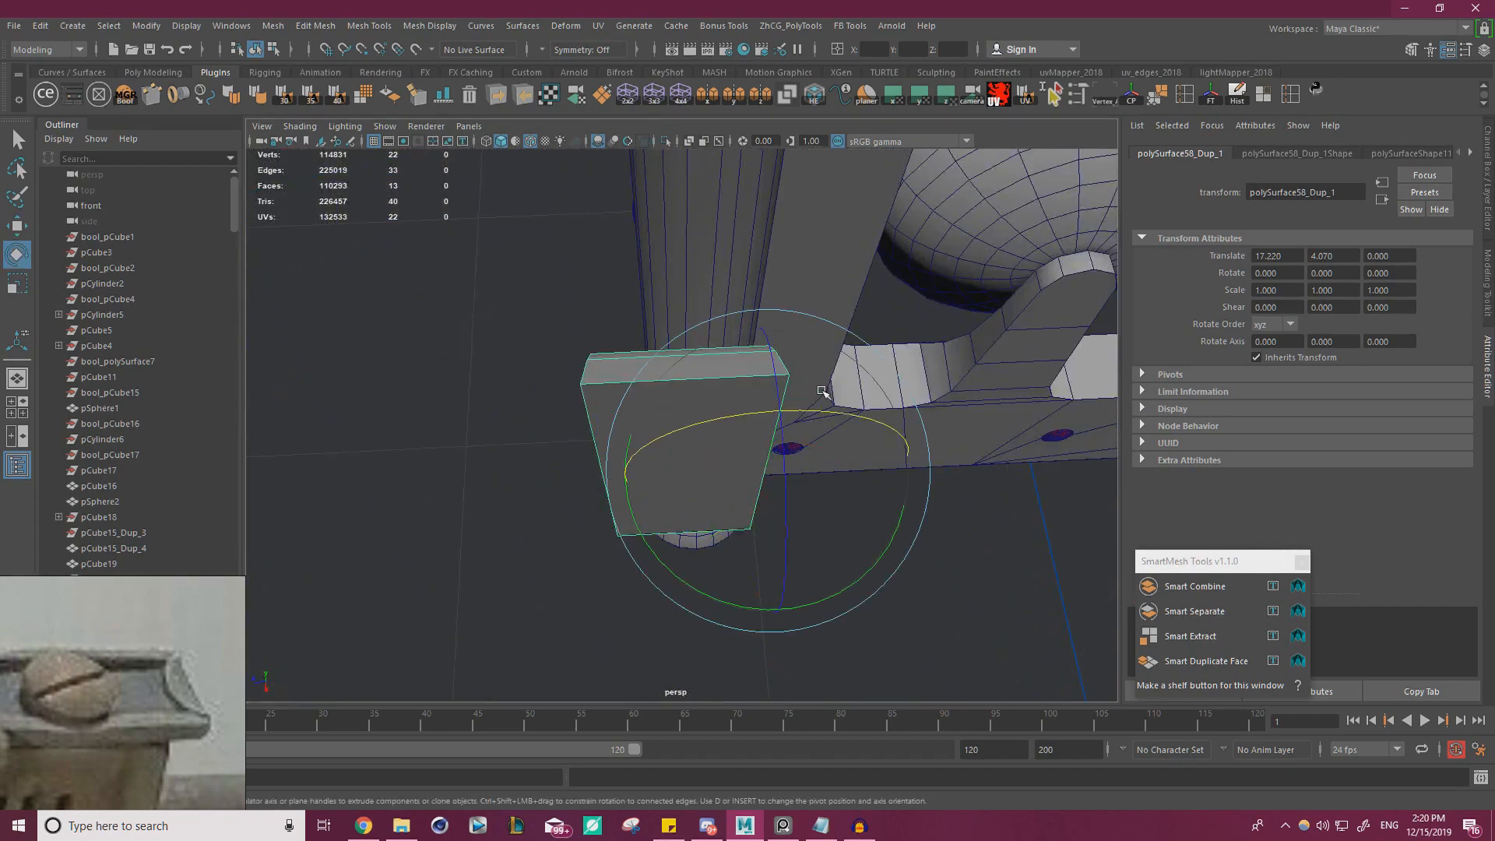
{"action": "left_click_drag", "start_coordinate": [706, 431], "coordinate": [753, 357]}
{"action": "key", "text": "w"}
{"action": "scroll", "coordinate": [854, 430], "scroll_direction": "down", "scroll_amount": 5}
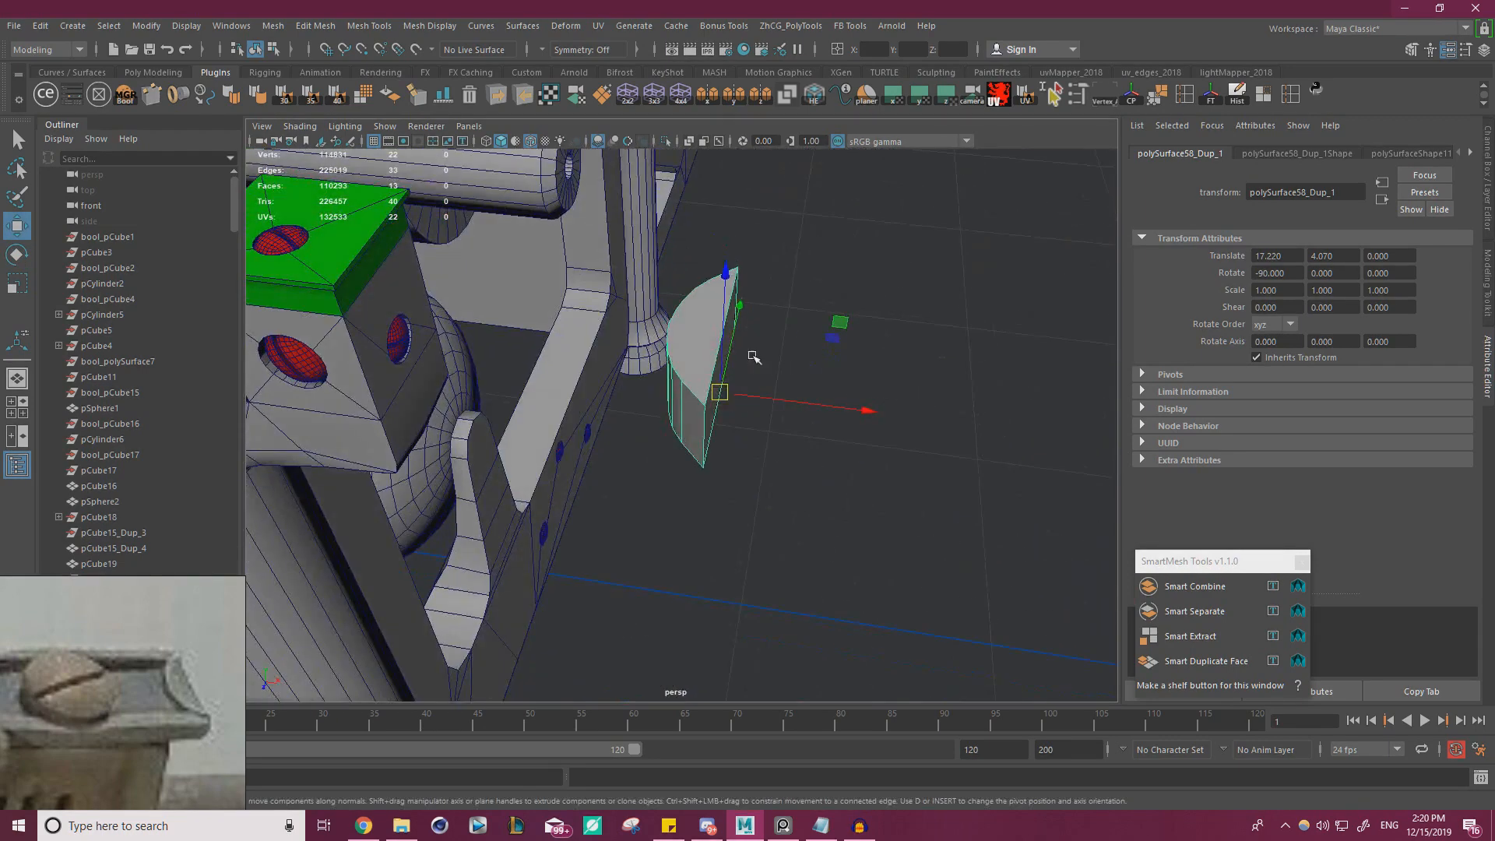
Scale the half-round piece to about 0.17 in Z and about 1.33 in X
{"action": "key", "text": "r"}
{"action": "left_click_drag", "start_coordinate": [727, 277], "coordinate": [712, 413]}
{"action": "left_click_drag", "start_coordinate": [835, 318], "coordinate": [835, 461], "text": "alt"}
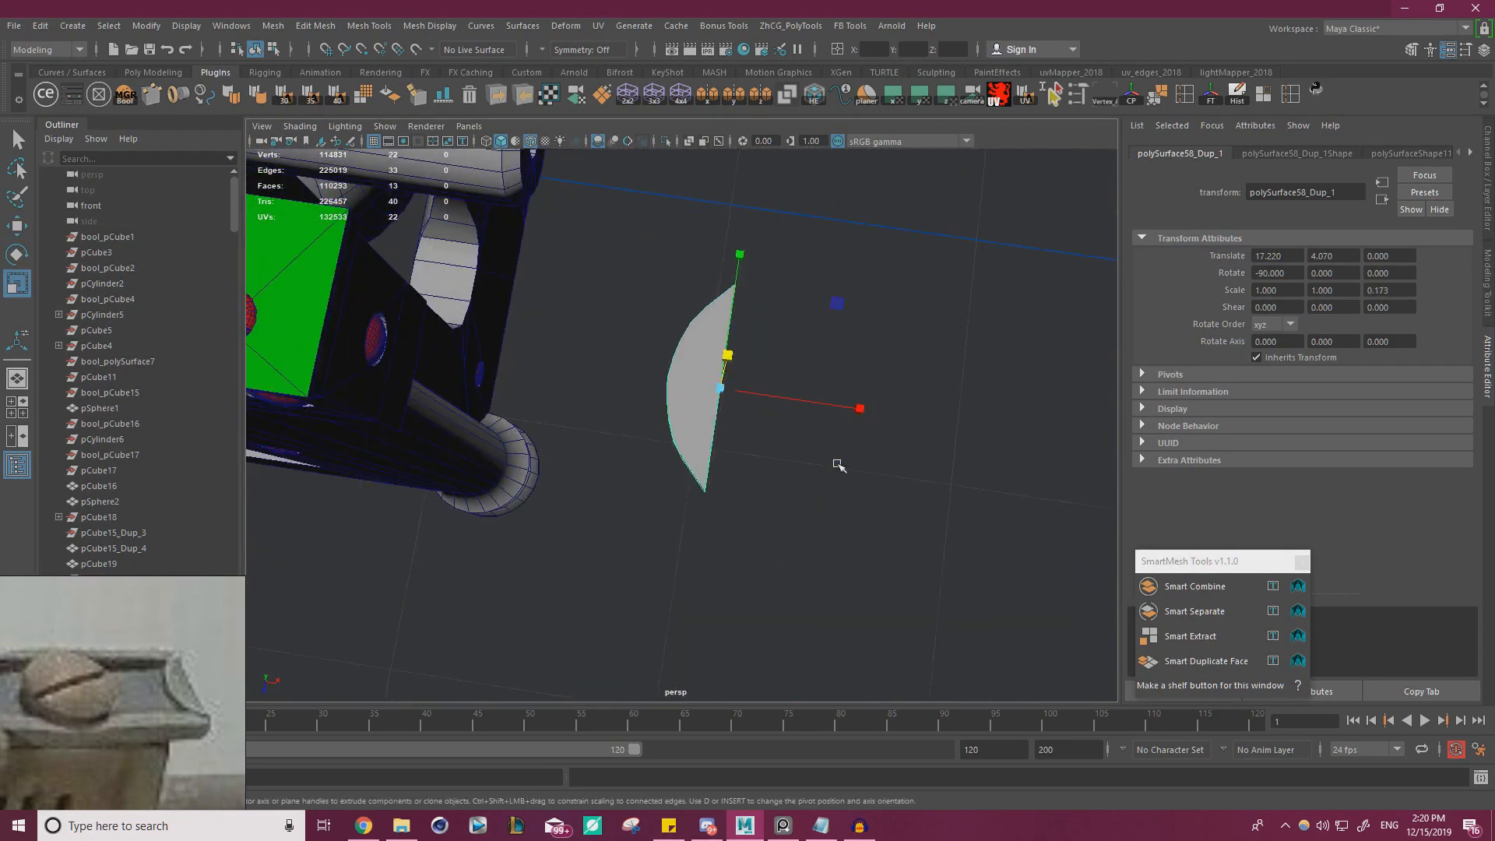
{"action": "left_click_drag", "start_coordinate": [858, 407], "coordinate": [890, 410]}
{"action": "key", "text": "w"}
Scale the corner vertices of the half-round piece's flat side closer together and shift that side toward the curve
{"action": "left_click_drag", "start_coordinate": [739, 435], "coordinate": [691, 387], "text": "alt"}
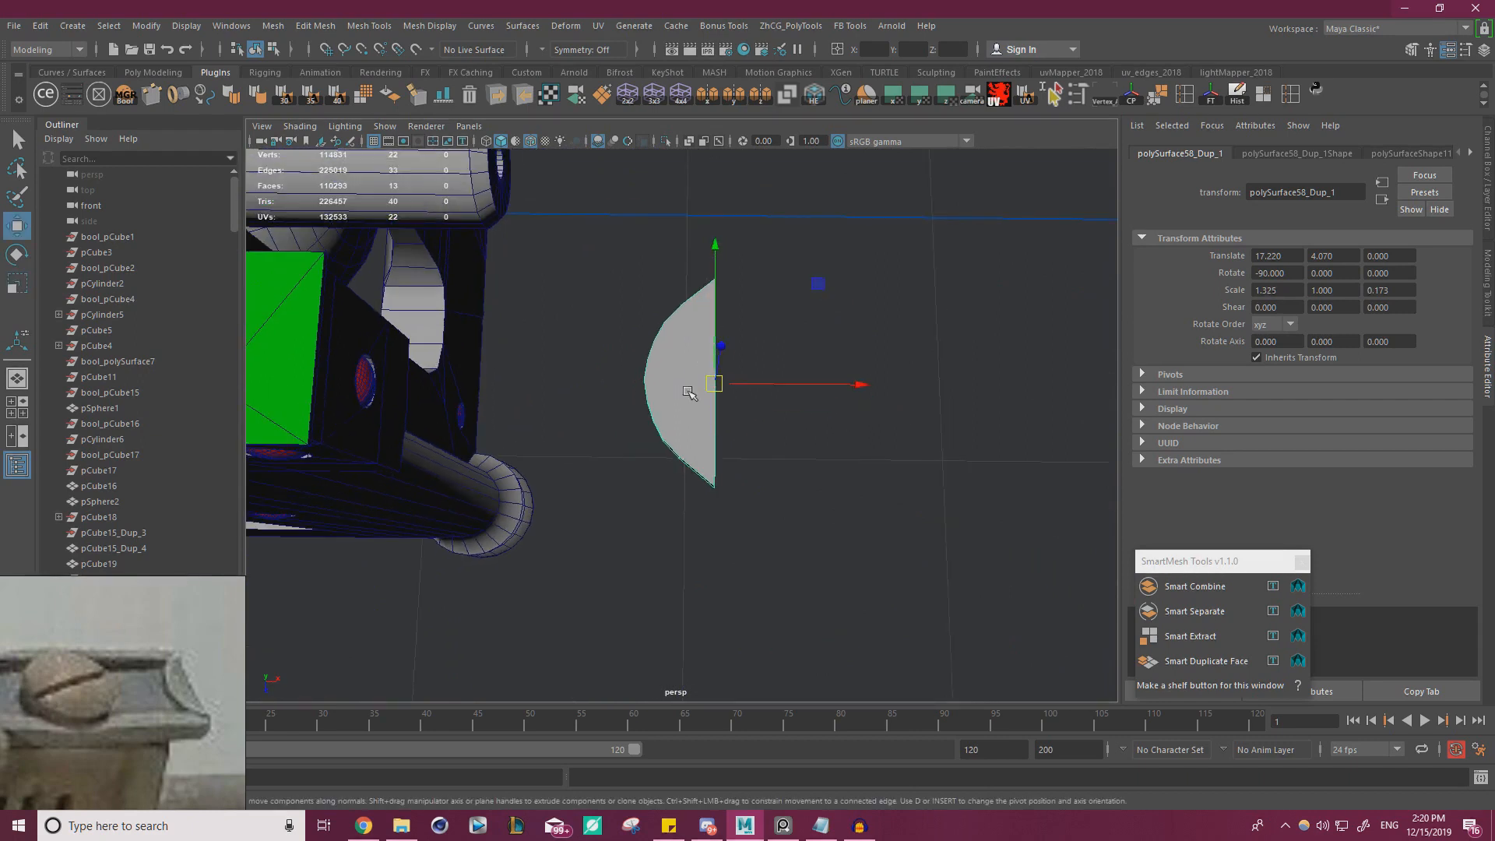
{"action": "right_click_drag", "start_coordinate": [686, 377], "coordinate": [635, 376]}
{"action": "left_click_drag", "start_coordinate": [702, 318], "coordinate": [712, 371], "text": "alt"}
{"action": "left_click_drag", "start_coordinate": [761, 244], "coordinate": [707, 302]}
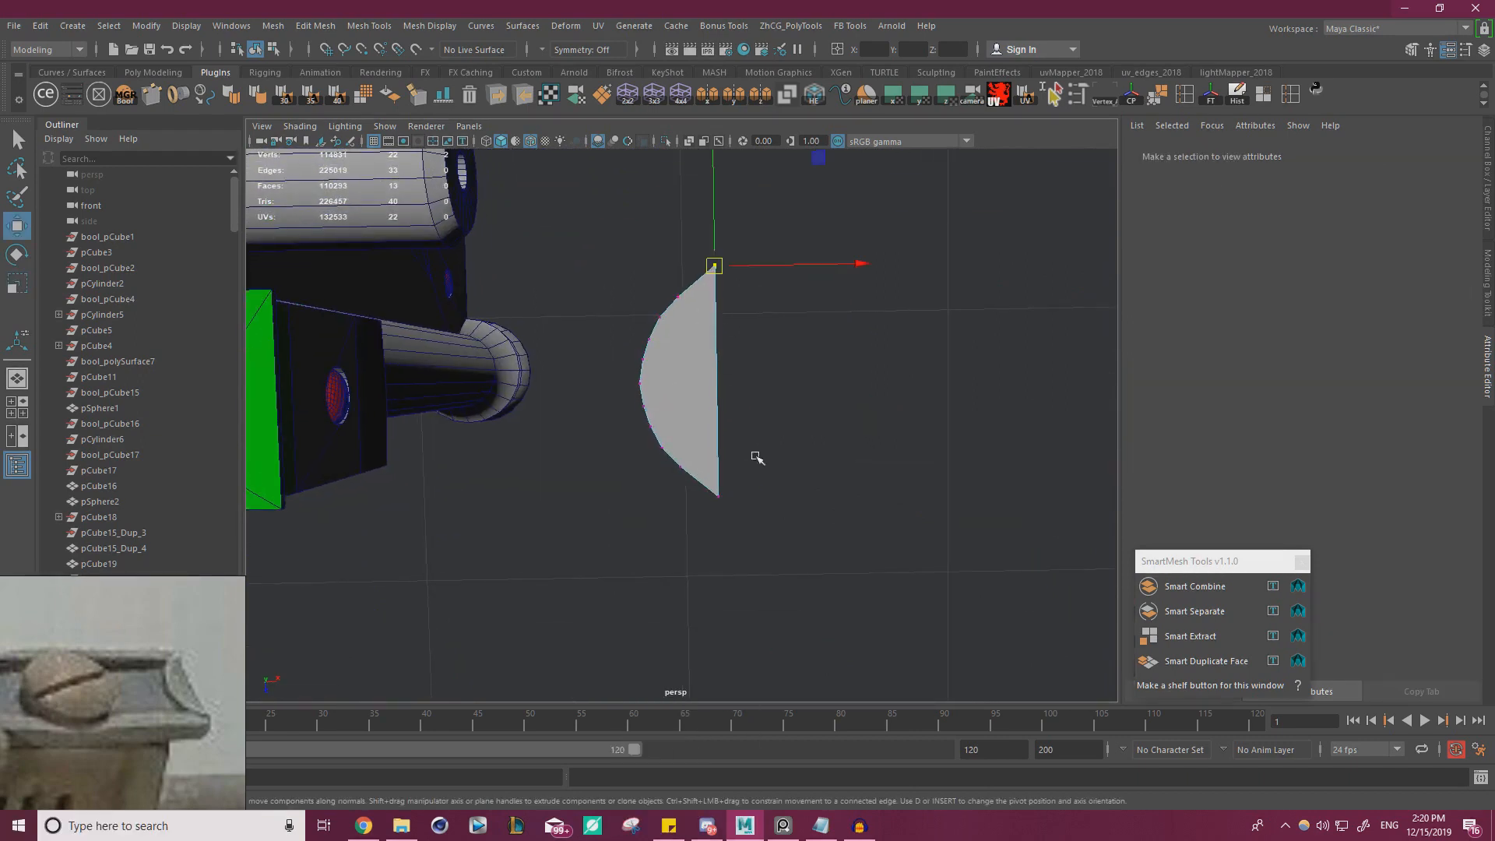
{"action": "left_click_drag", "start_coordinate": [756, 525], "coordinate": [728, 513], "text": "shift"}
{"action": "key", "text": "r"}
{"action": "key", "text": "w"}
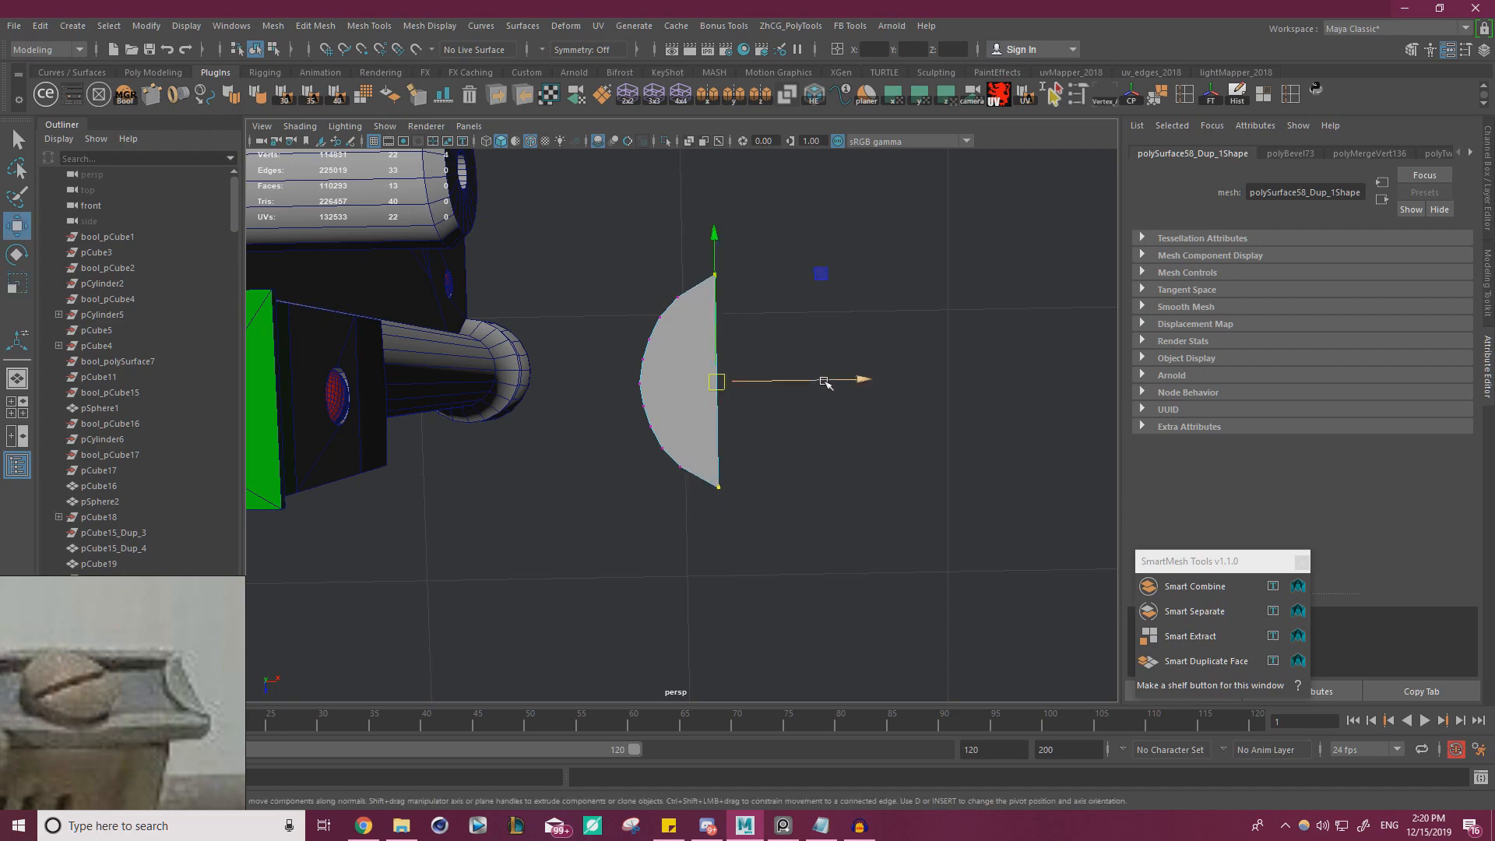
{"action": "left_click_drag", "start_coordinate": [827, 383], "coordinate": [814, 382]}
{"action": "key", "text": "r"}
{"action": "left_click_drag", "start_coordinate": [710, 529], "coordinate": [712, 521]}
{"action": "key", "text": "w"}
{"action": "right_click_drag", "start_coordinate": [682, 360], "coordinate": [743, 310]}
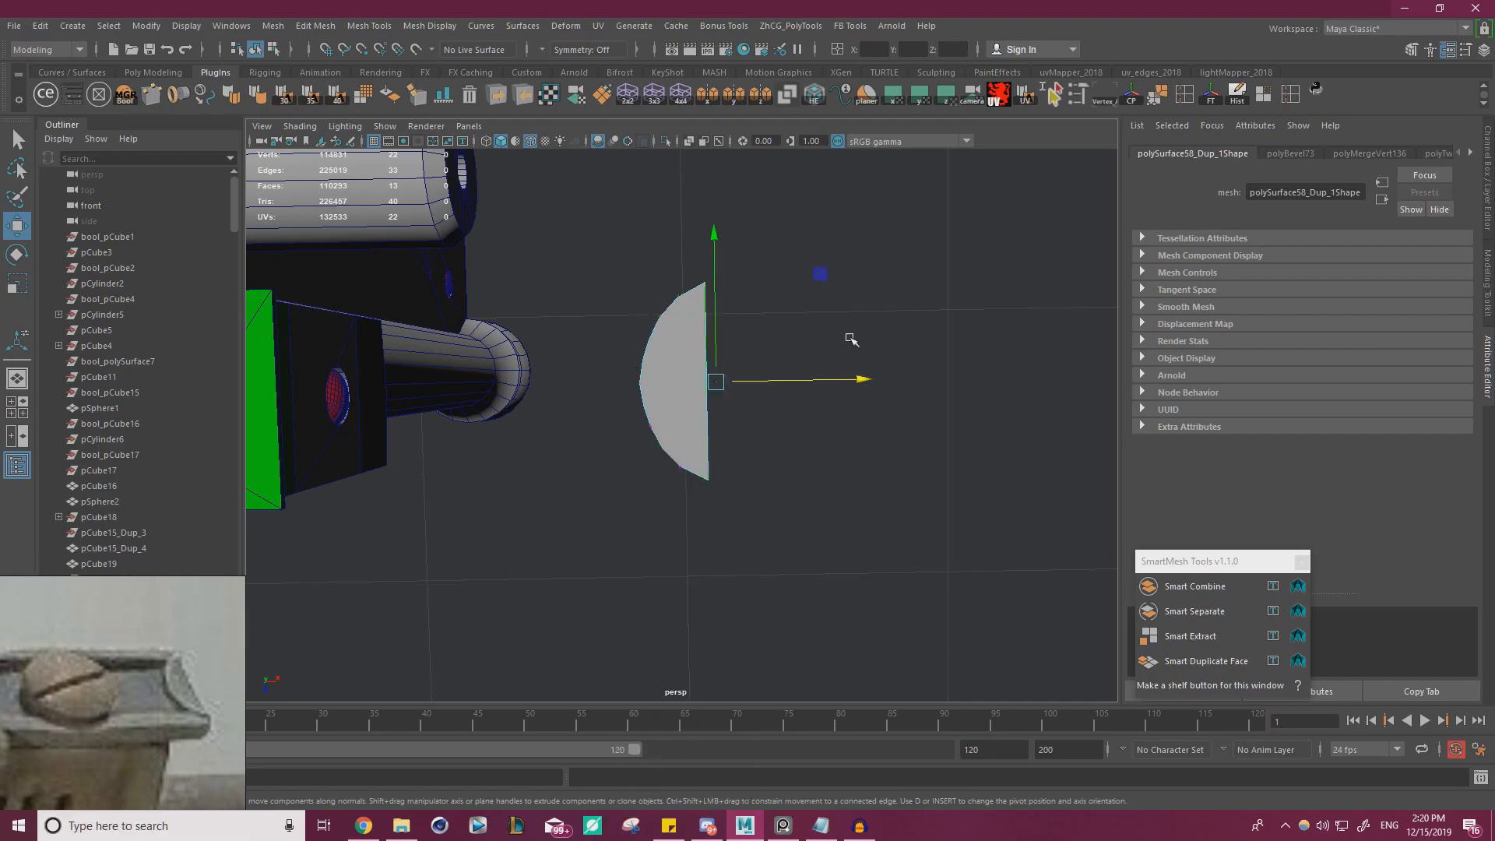
{"action": "left_click", "coordinate": [778, 465]}
Move the half-round piece over to the end of the carriage rail's rimmed top plate
{"action": "left_click", "coordinate": [660, 389]}
{"action": "scroll", "coordinate": [441, 427], "scroll_direction": "down", "scroll_amount": 8}
{"action": "left_click_drag", "start_coordinate": [441, 427], "coordinate": [844, 289], "text": "alt"}
{"action": "left_click_drag", "start_coordinate": [844, 312], "coordinate": [758, 306], "text": "alt"}
{"action": "left_click_drag", "start_coordinate": [758, 311], "coordinate": [731, 364], "text": "alt"}
Freeze the half-round piece's transforms and rotate it about 27.4 degrees around X to match the plate's slope
{"action": "key", "text": "e"}
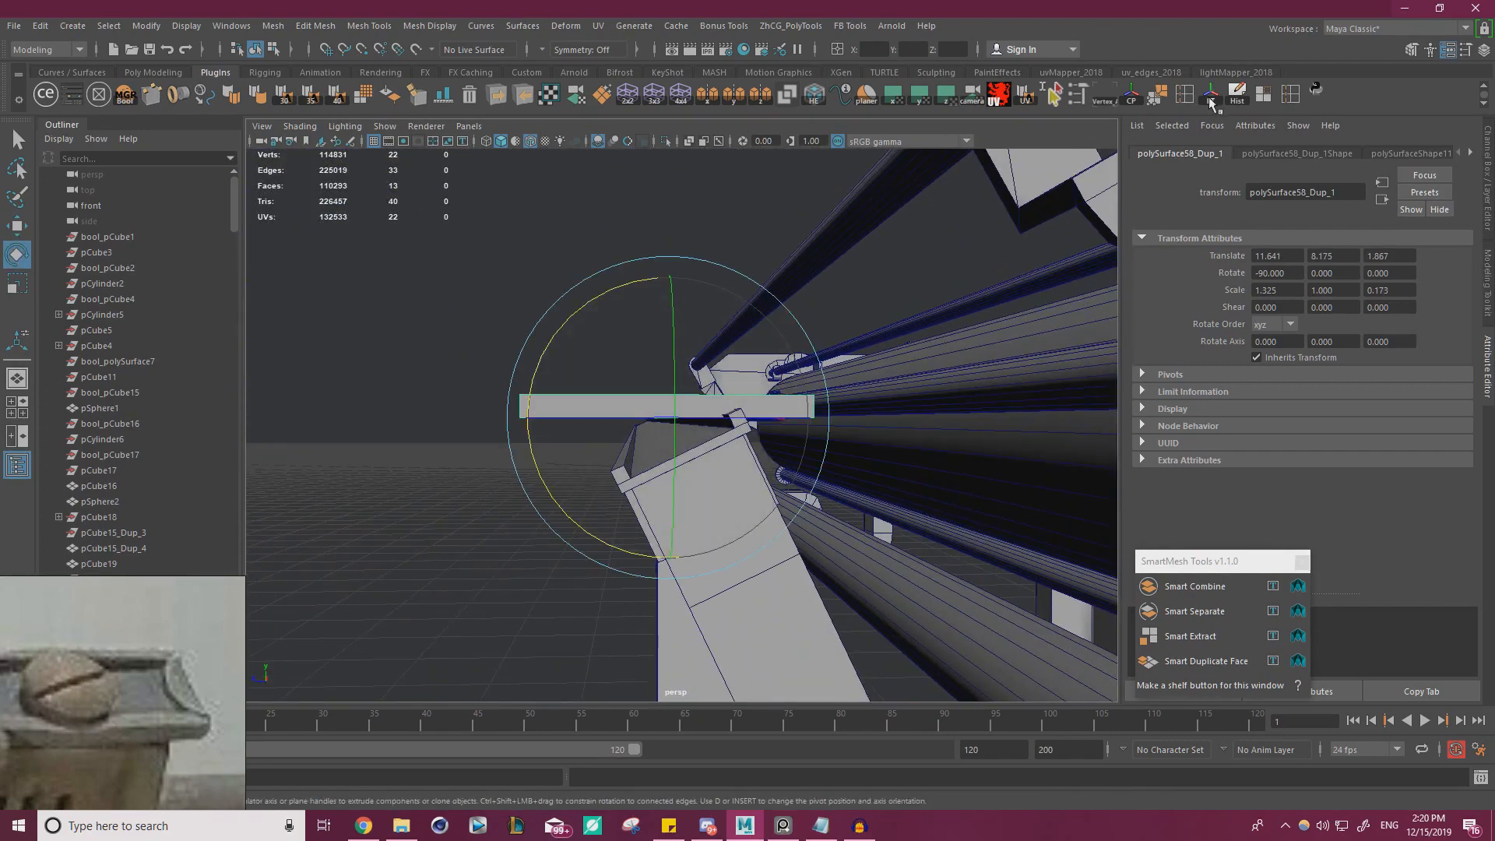
{"action": "left_click", "coordinate": [1211, 99]}
{"action": "left_click", "coordinate": [1489, 164]}
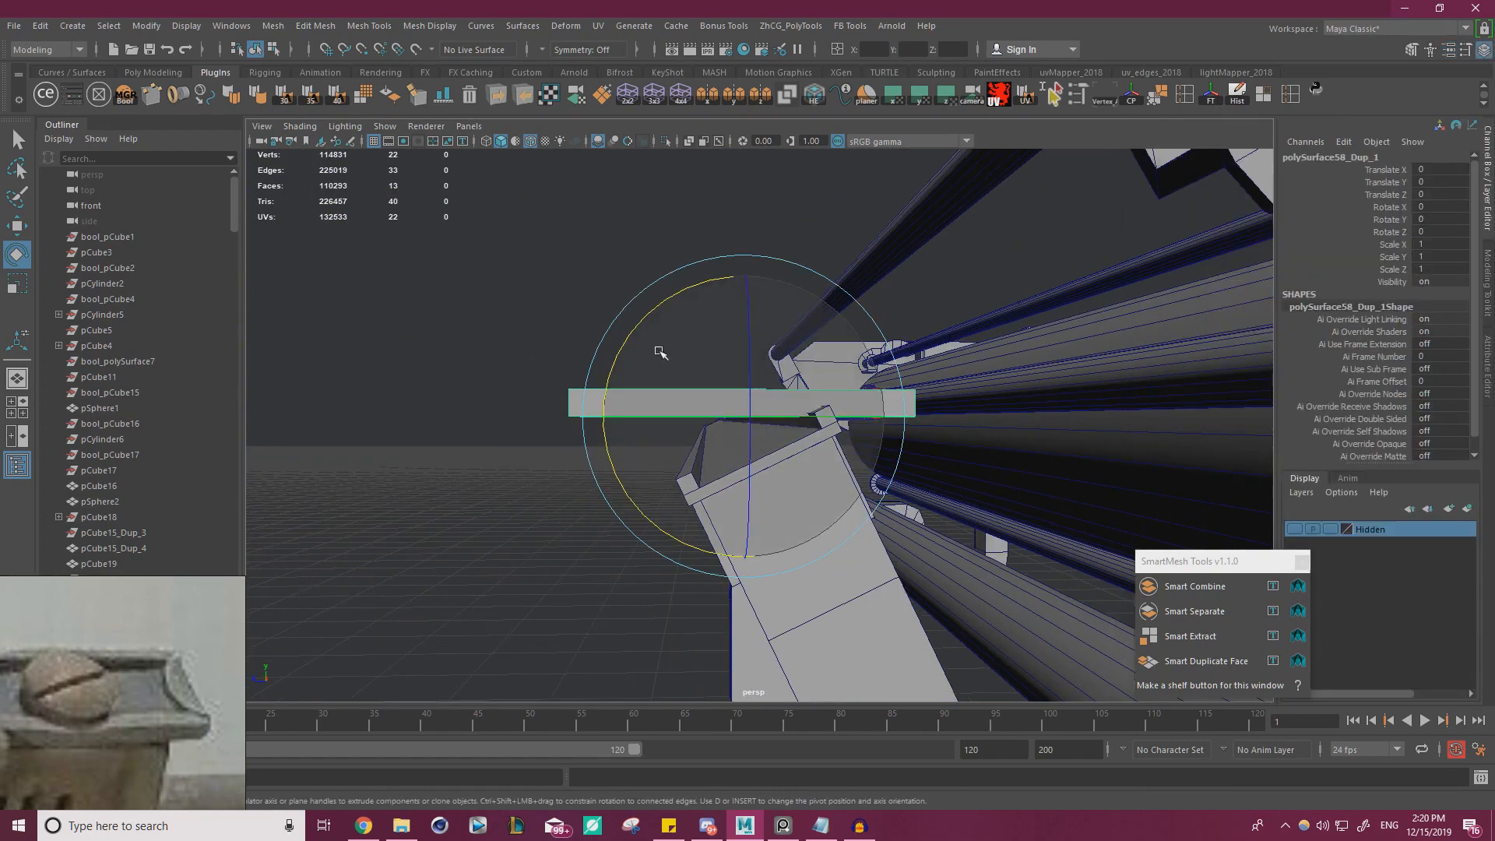
{"action": "left_click_drag", "start_coordinate": [657, 308], "coordinate": [635, 366]}
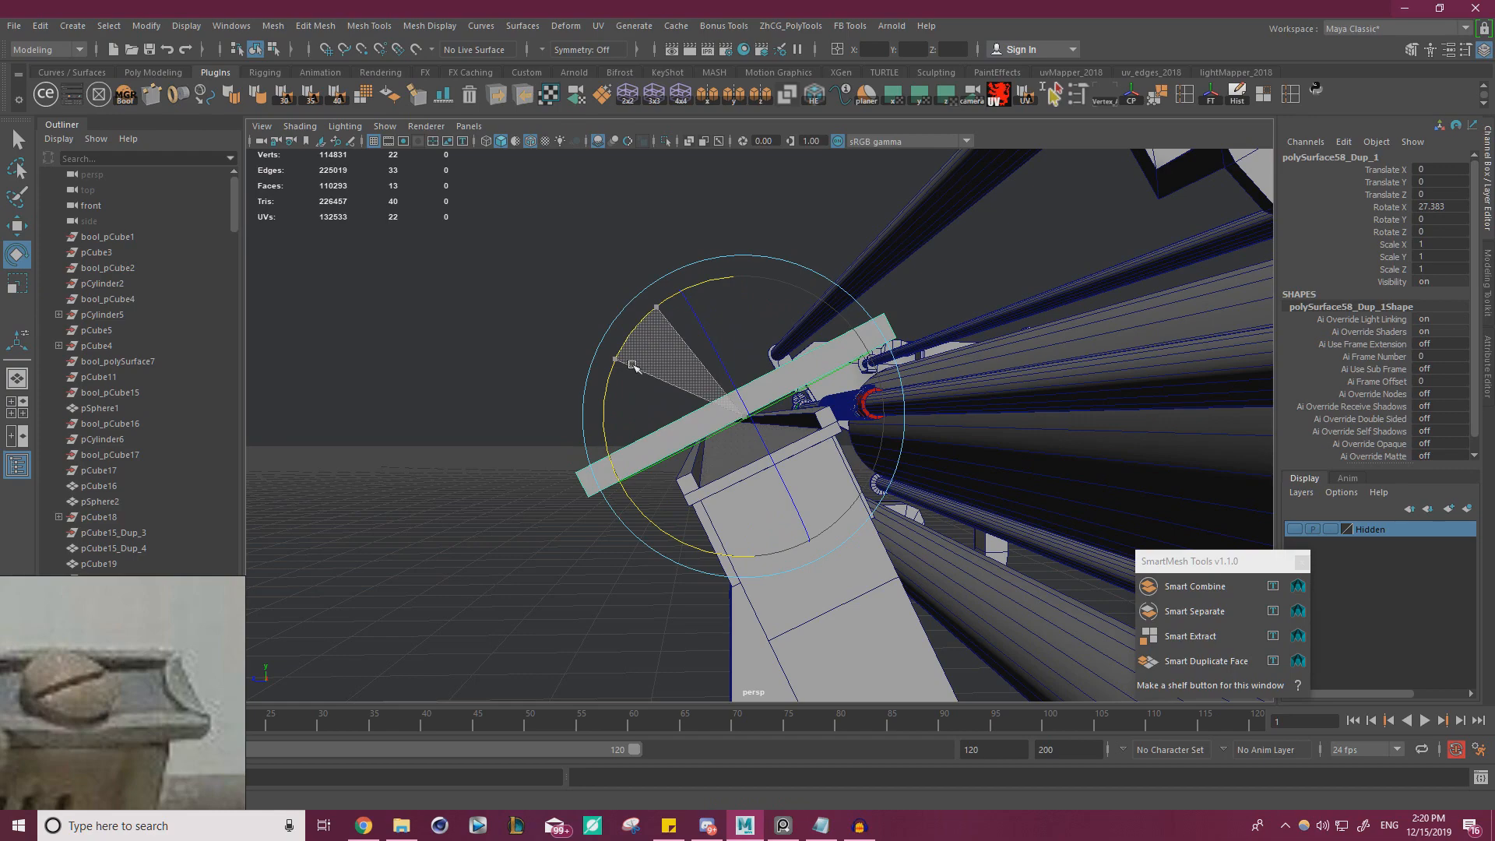
Lower the half-round piece onto the sloped top plate, to about -0.21 in Y and -0.11 in Z
{"action": "key", "text": "w"}
{"action": "scroll", "coordinate": [623, 333], "scroll_direction": "up", "scroll_amount": 2}
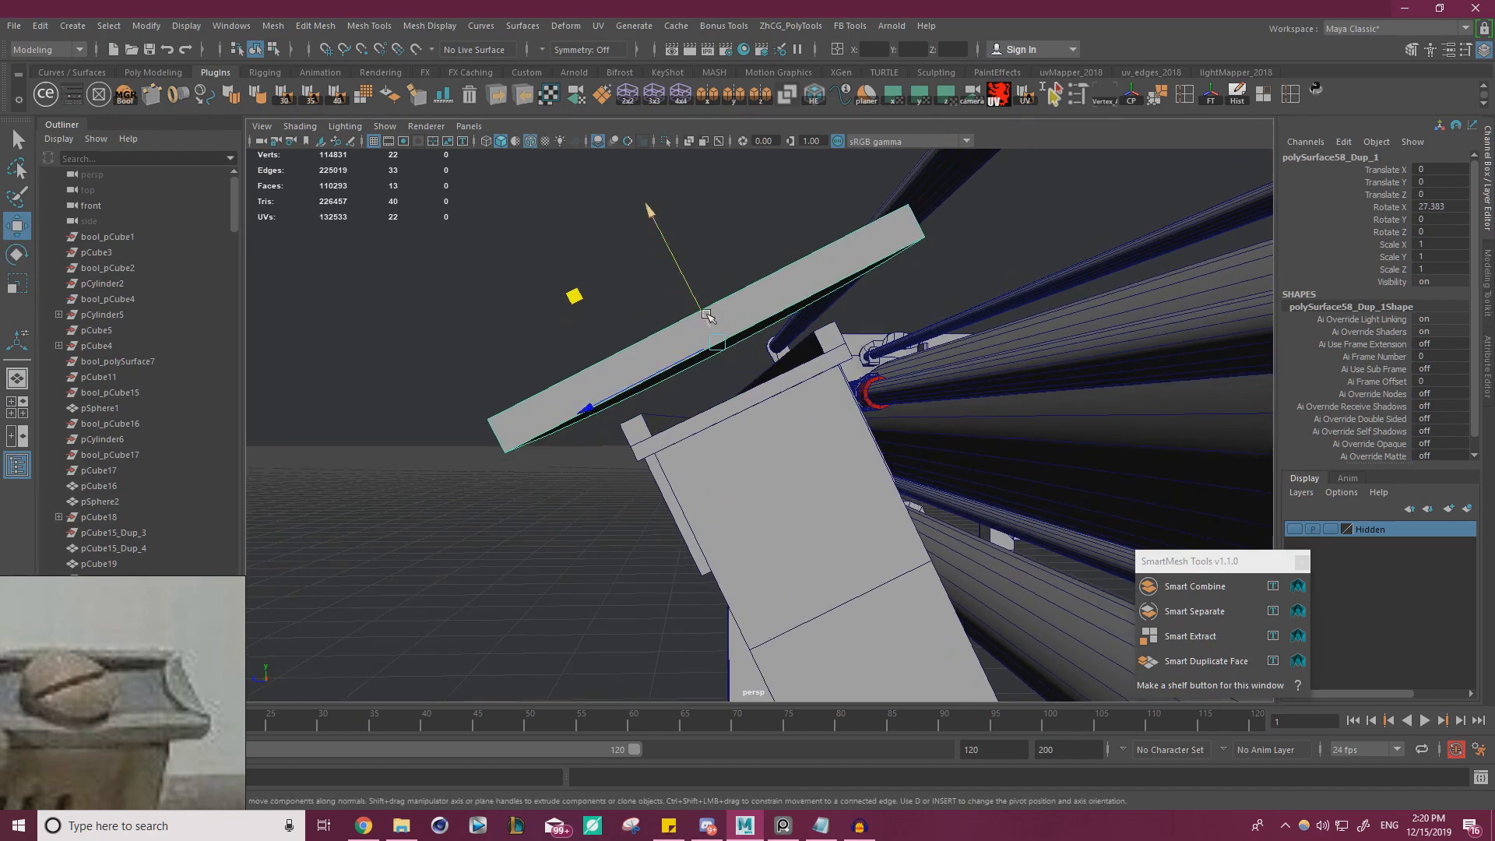
{"action": "left_click_drag", "start_coordinate": [706, 315], "coordinate": [1010, 457]}
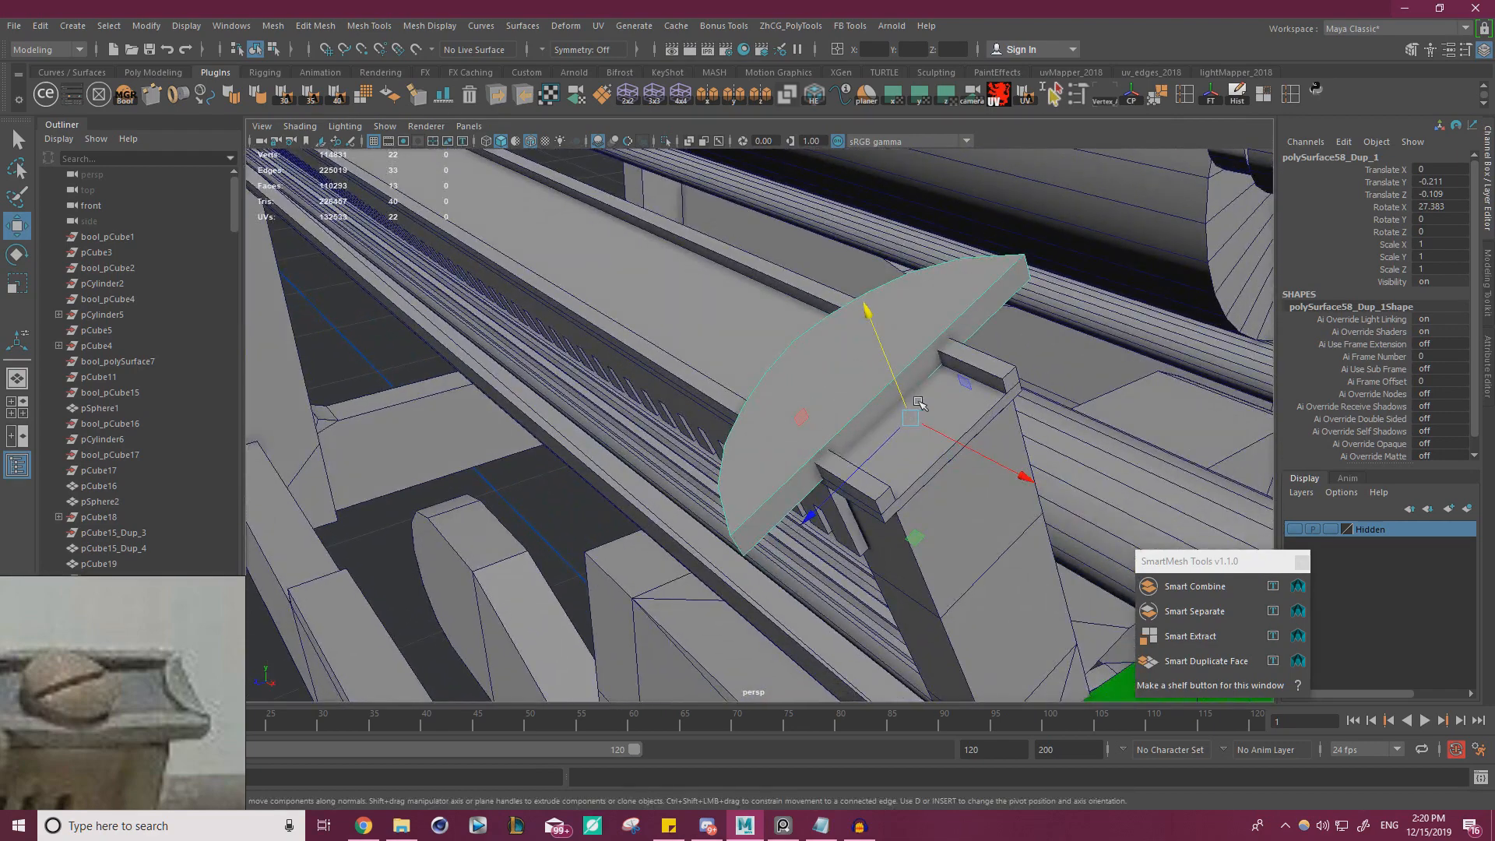
{"action": "key", "text": "v"}
{"action": "middle_click_drag", "start_coordinate": [908, 404], "coordinate": [1000, 389]}
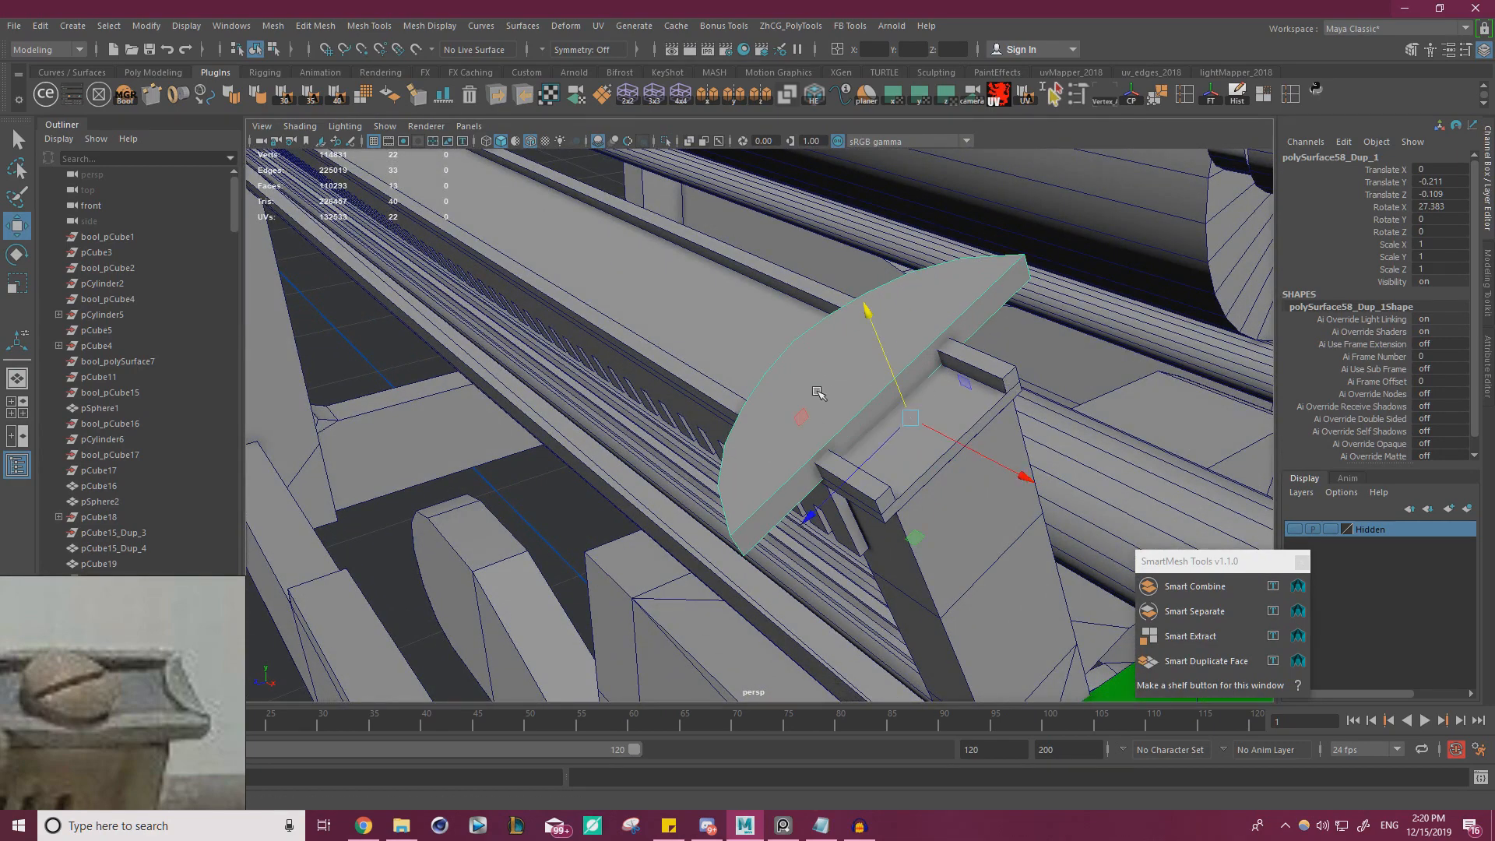
{"action": "right_click_drag", "start_coordinate": [817, 391], "coordinate": [935, 387], "text": "alt"}
{"action": "middle_click_drag", "start_coordinate": [934, 388], "coordinate": [853, 485], "text": "alt"}
{"action": "left_click_drag", "start_coordinate": [853, 485], "coordinate": [831, 419], "text": "alt"}
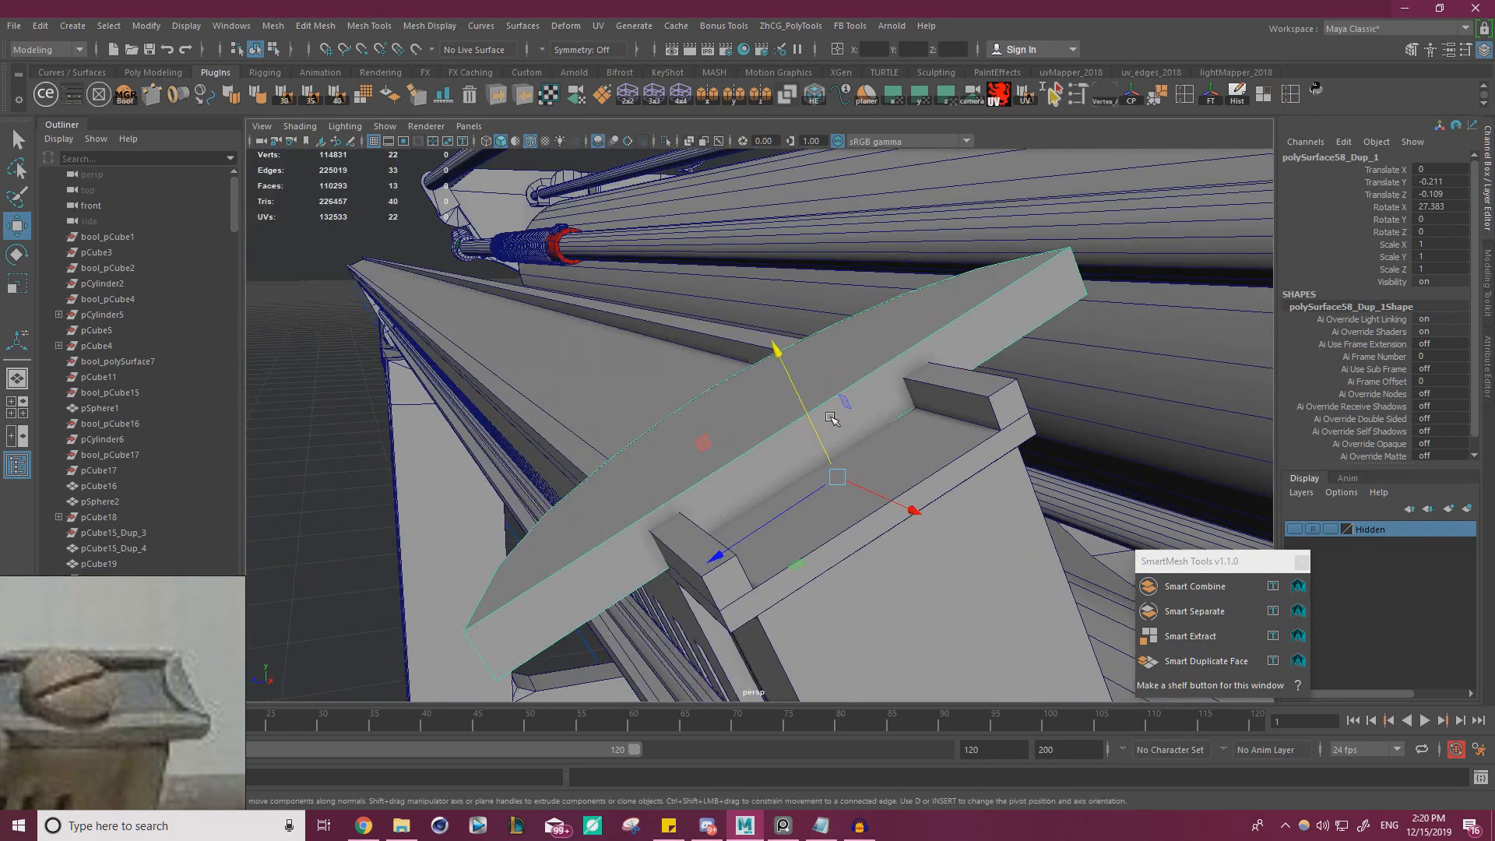
Fit the half-round piece between the plate's rims with X rotation about 26.8, scale 0.334 in X and Y and 0.363 in Z
{"action": "key", "text": "e"}
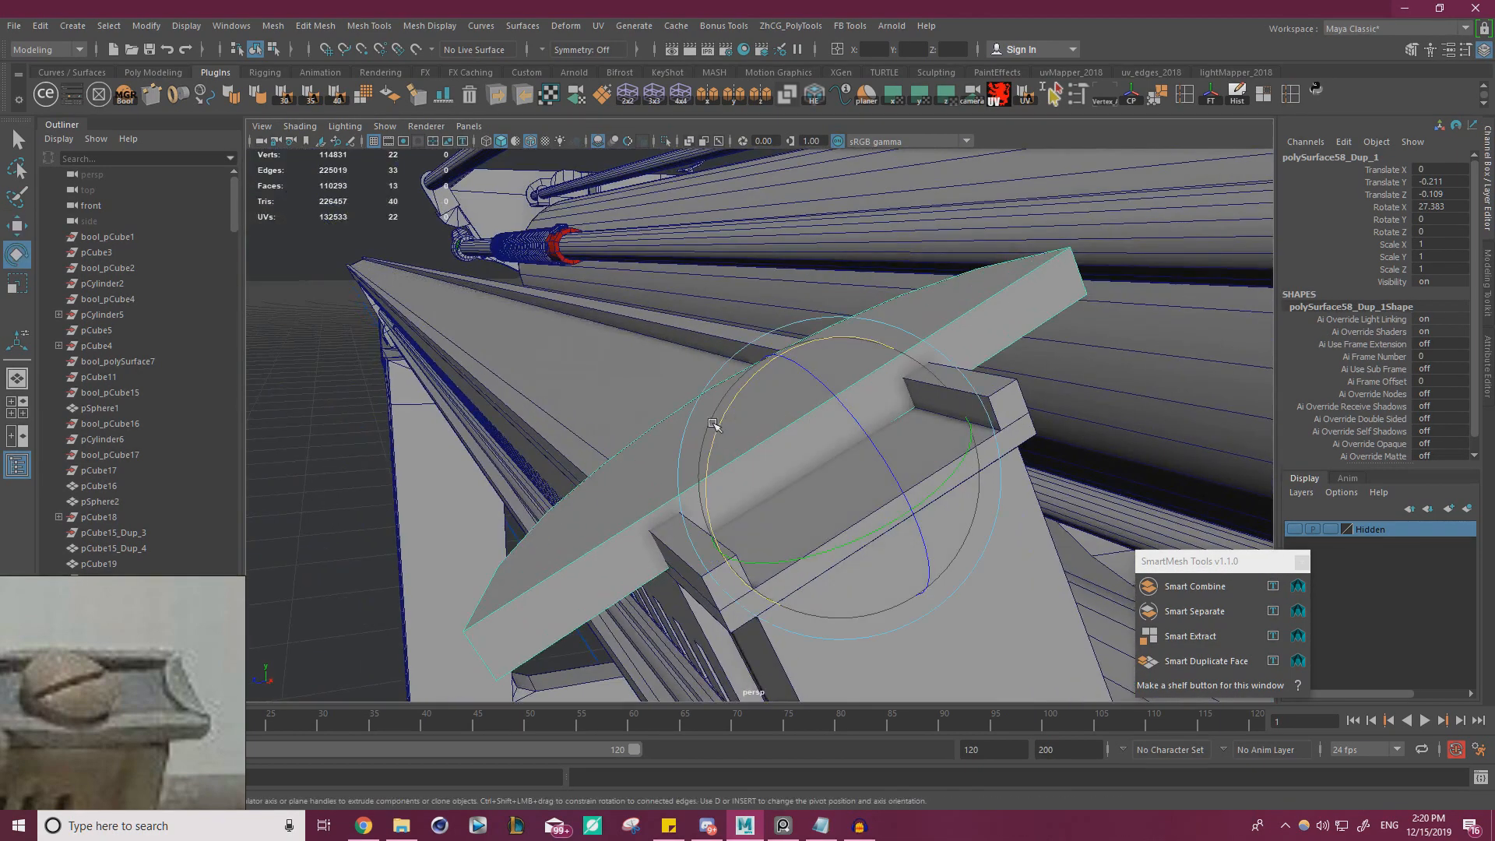
{"action": "left_click_drag", "start_coordinate": [717, 424], "coordinate": [624, 489]}
{"action": "key", "text": "r"}
{"action": "key", "text": "w"}
{"action": "key", "text": "r"}
{"action": "left_click_drag", "start_coordinate": [624, 488], "coordinate": [649, 463], "text": "alt"}
{"action": "key", "text": "w"}
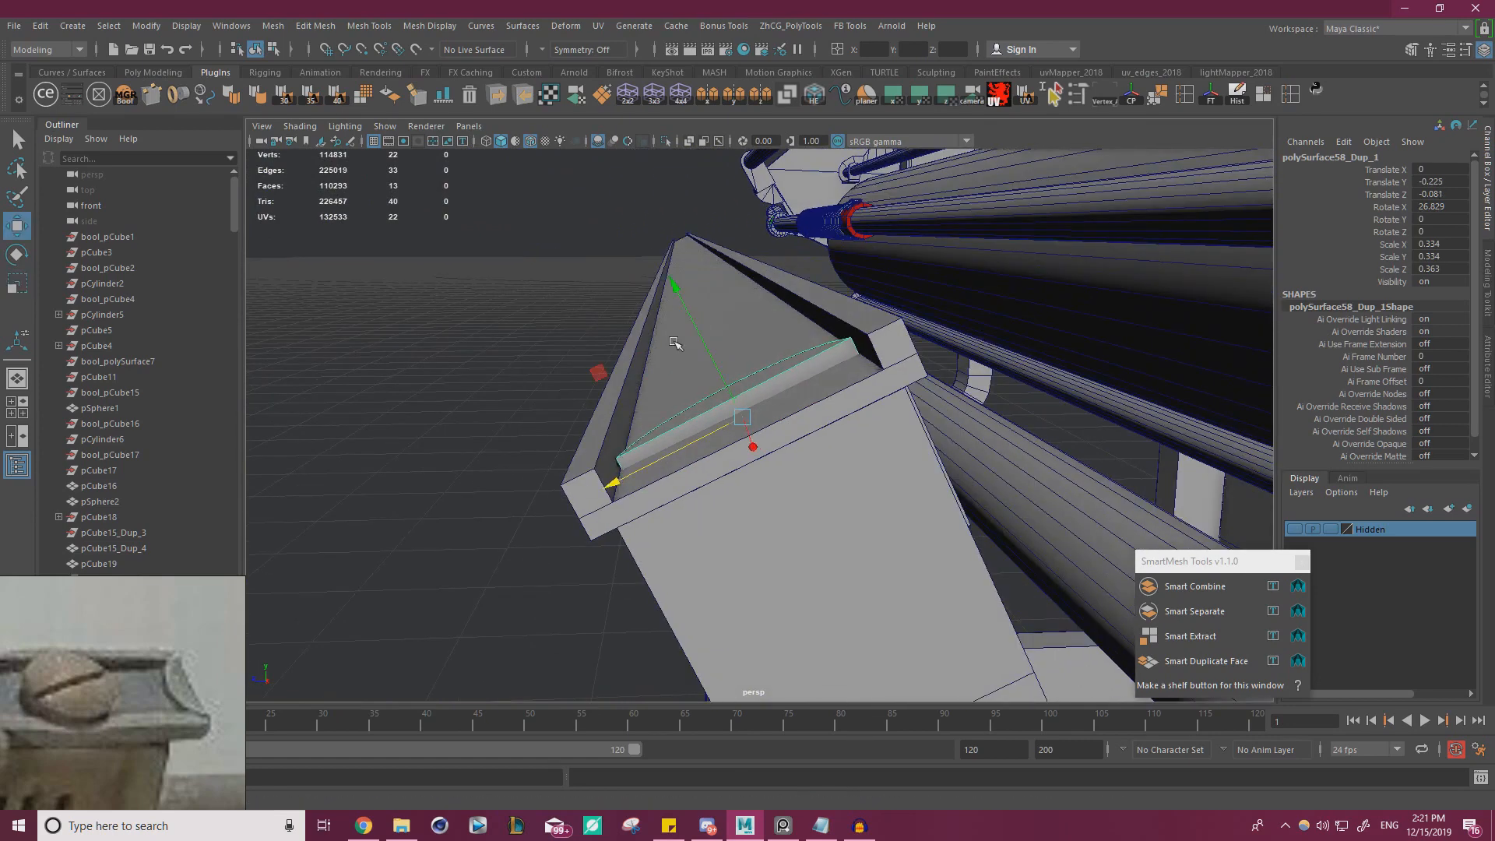
Thicken the half-round piece to 0.71 in Y, raise it slightly and set its X rotation to about 25.9 degrees
{"action": "key", "text": "r"}
{"action": "left_click_drag", "start_coordinate": [677, 290], "coordinate": [652, 190]}
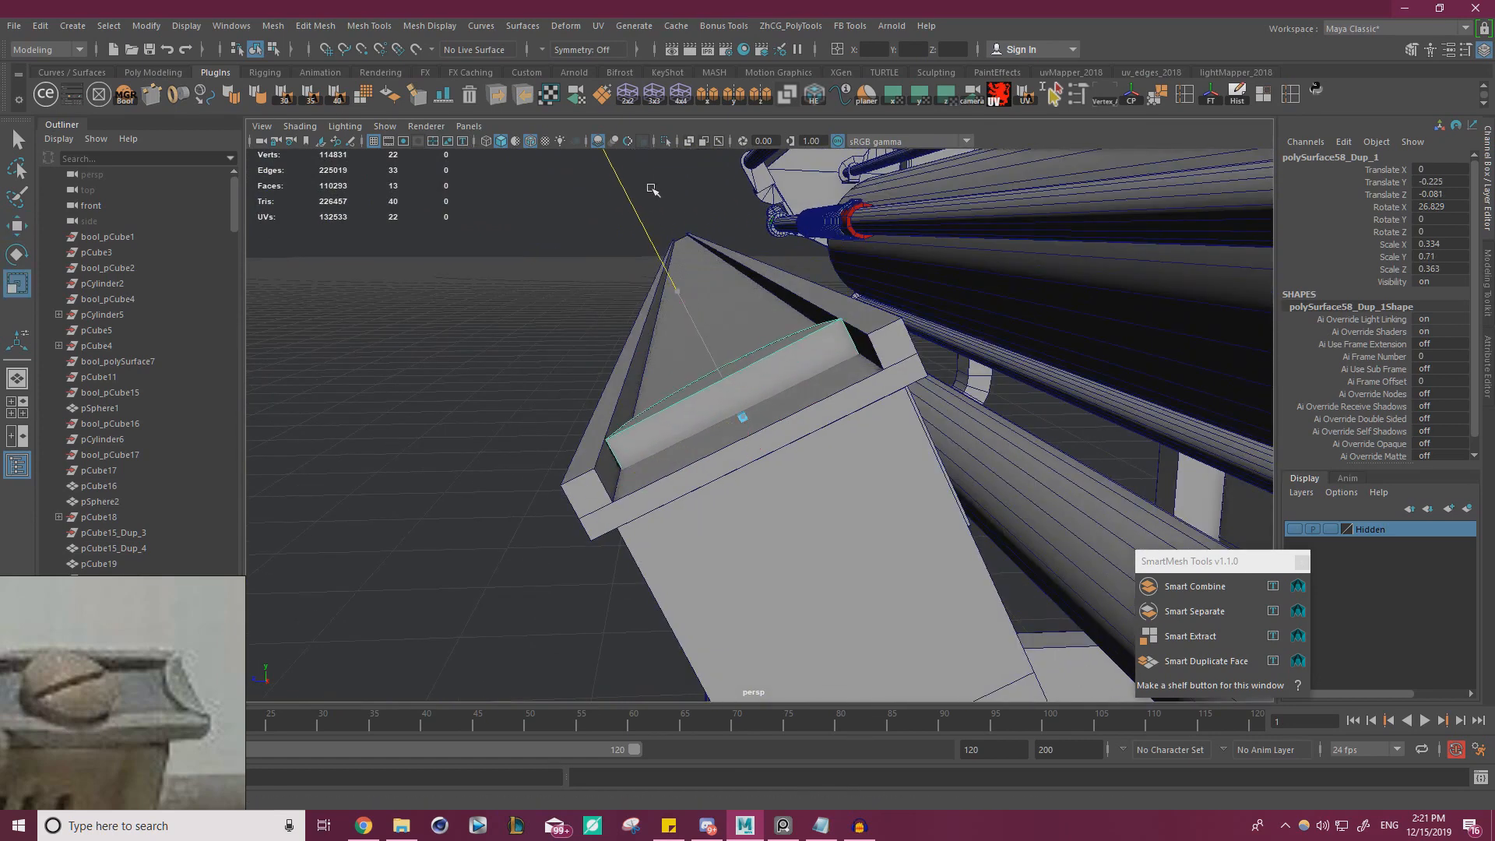
{"action": "key", "text": "w"}
{"action": "left_click_drag", "start_coordinate": [710, 352], "coordinate": [707, 348]}
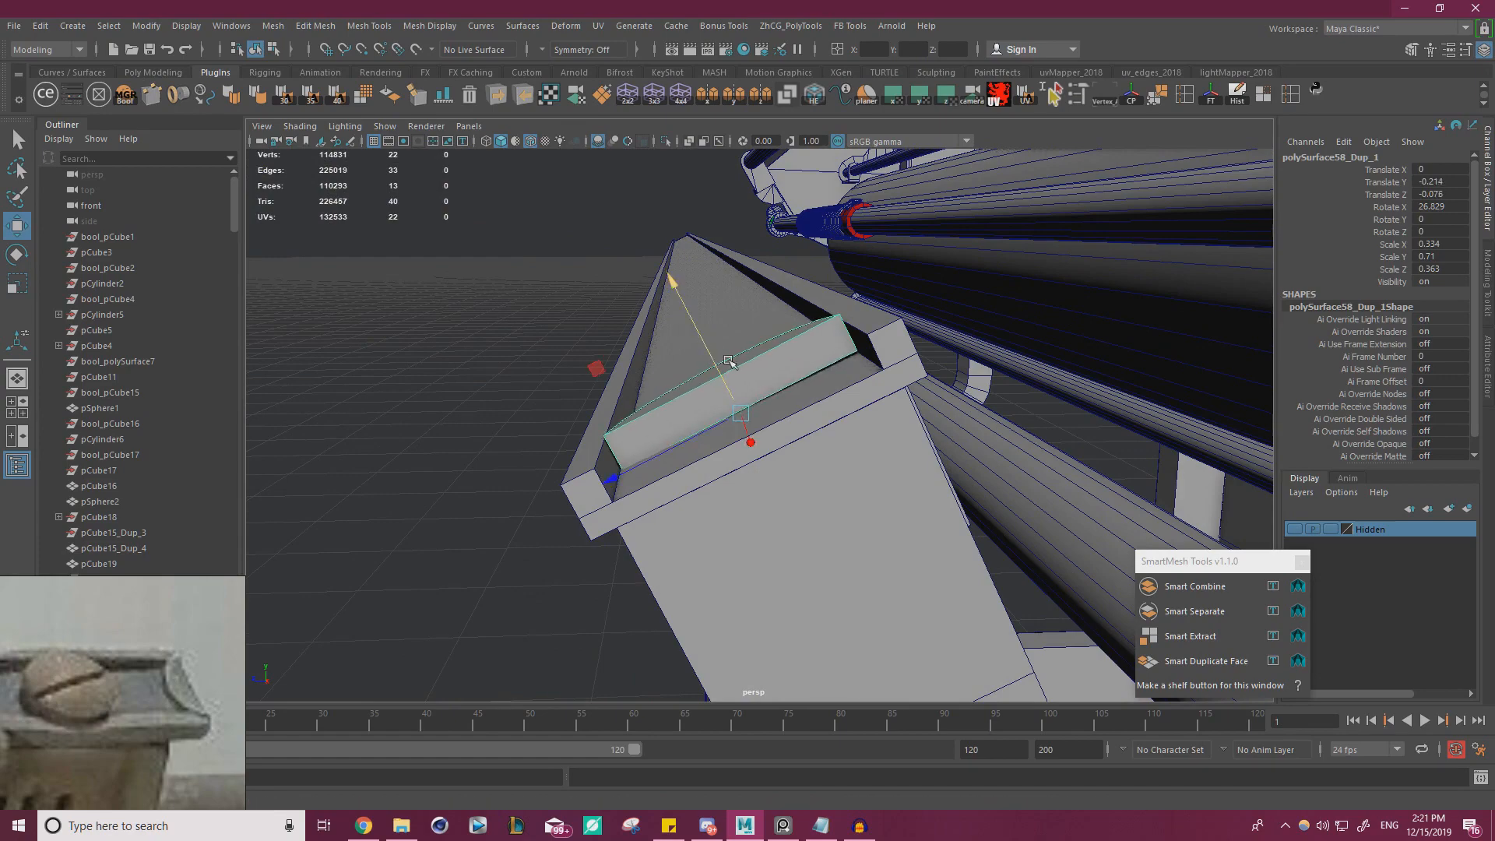
{"action": "key", "text": "e"}
{"action": "left_click_drag", "start_coordinate": [718, 281], "coordinate": [722, 271]}
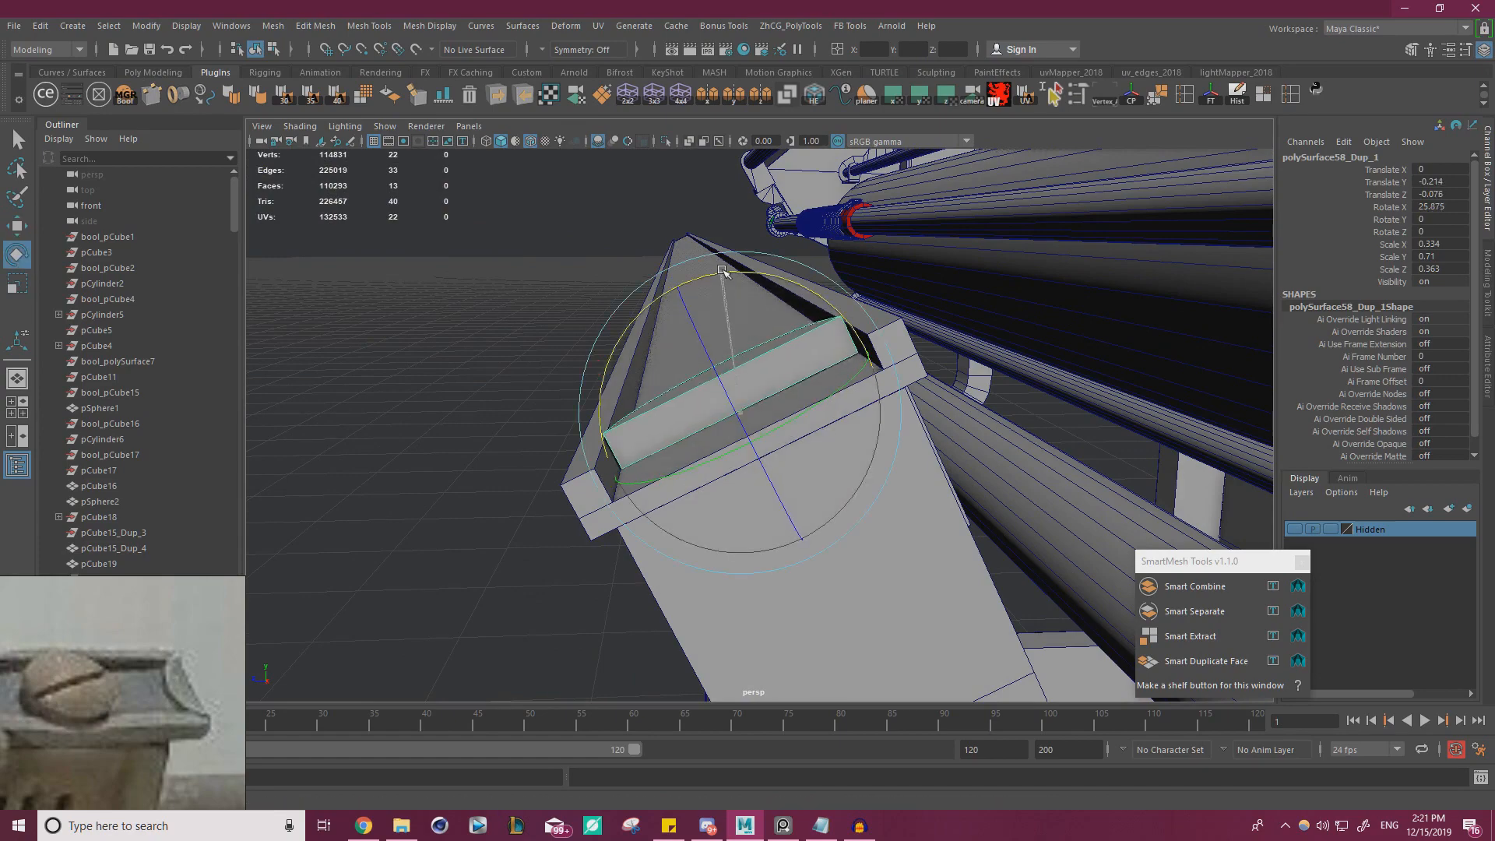
Slide the half-round piece along X flush with the plate's end and snap its pivot to the corner beside the rim
{"action": "key", "text": "w"}
{"action": "left_click_drag", "start_coordinate": [878, 466], "coordinate": [820, 308], "text": "alt"}
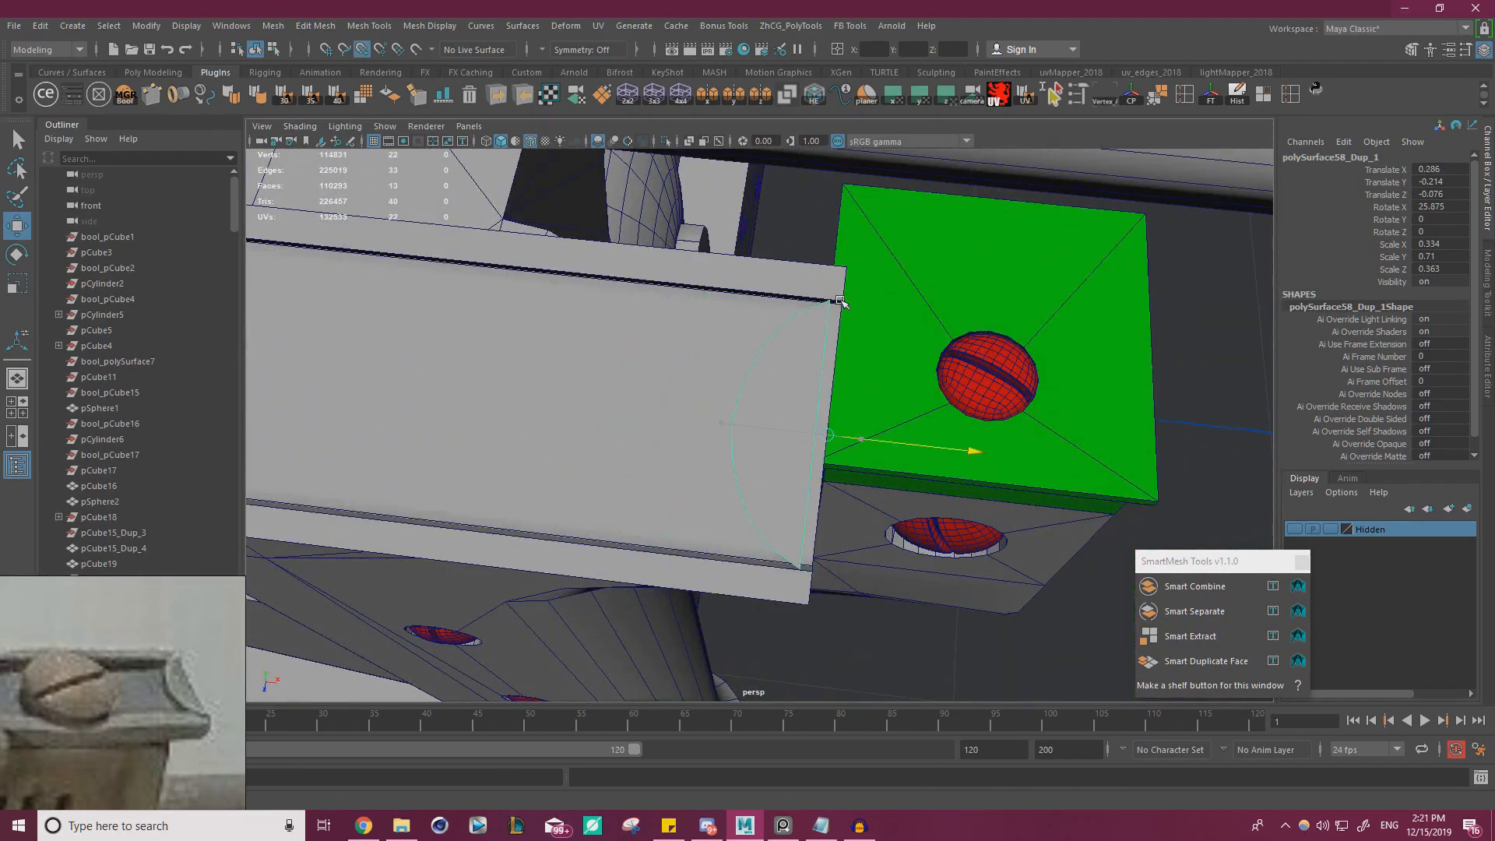
{"action": "left_click_drag", "start_coordinate": [856, 361], "coordinate": [898, 257], "text": "alt"}
{"action": "key", "text": "d"}
{"action": "key", "text": "v"}
{"action": "key", "text": "e"}
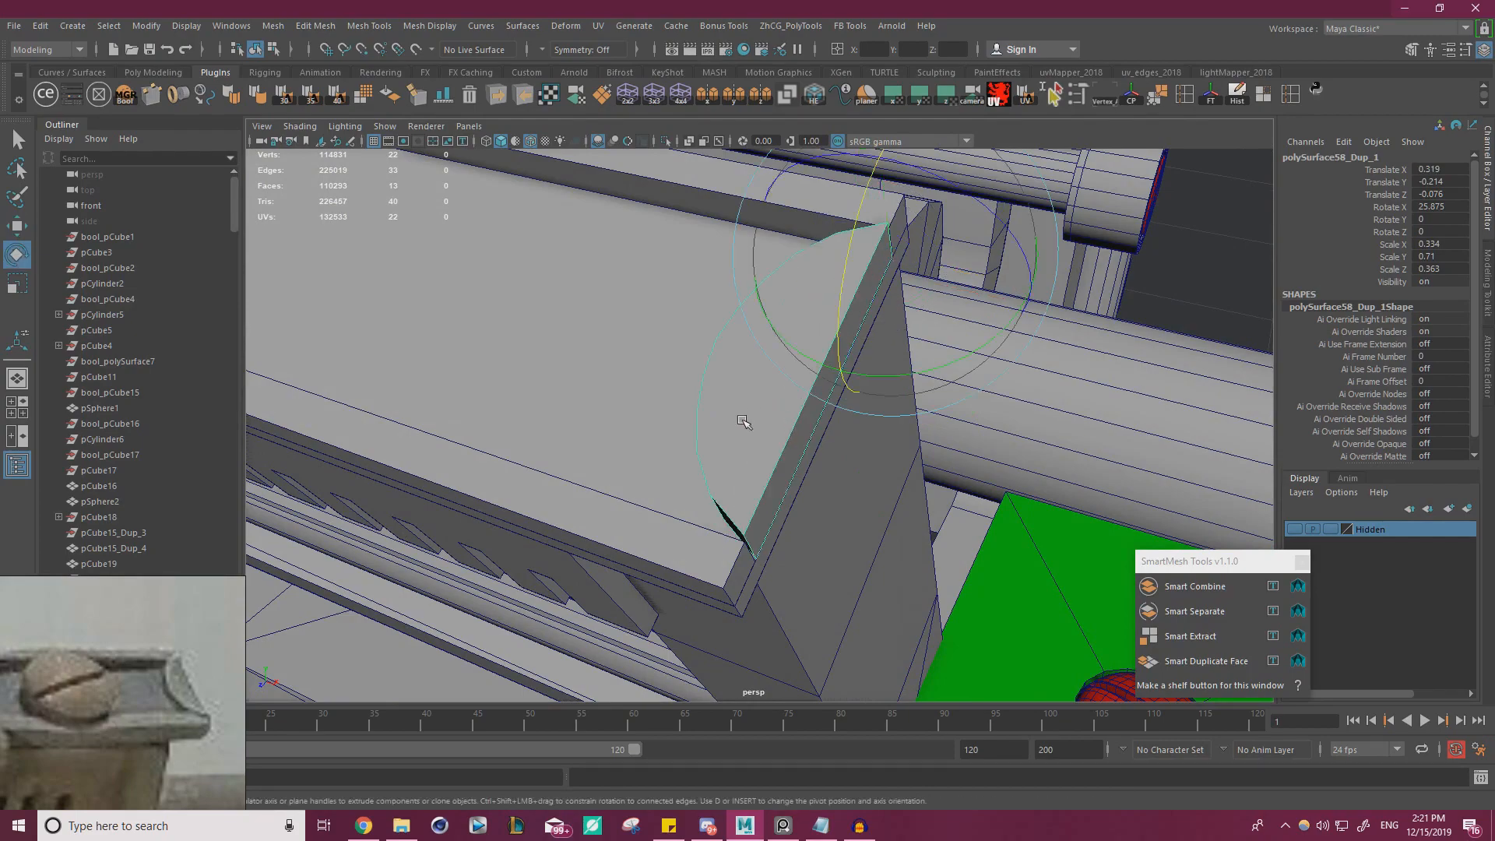
Scale the half-round piece from its corner pivot to about 0.364 in Z and 0.426 in X
{"action": "left_click_drag", "start_coordinate": [741, 426], "coordinate": [863, 302], "text": "alt"}
{"action": "key", "text": "r"}
{"action": "left_click_drag", "start_coordinate": [863, 302], "coordinate": [980, 360], "text": "alt"}
{"action": "key", "text": "r"}
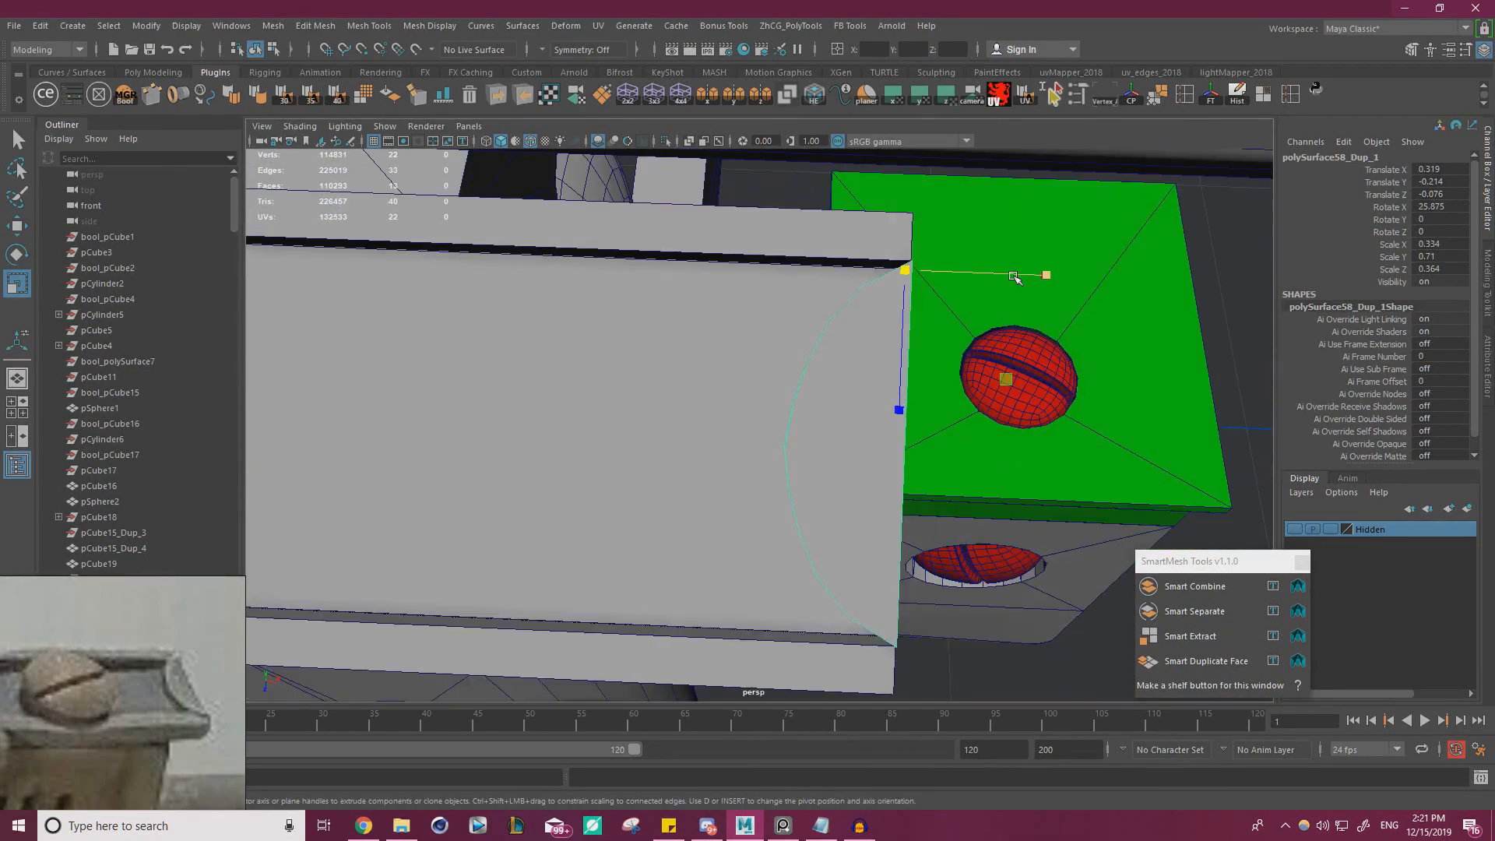
{"action": "left_click_drag", "start_coordinate": [1032, 277], "coordinate": [1073, 277]}
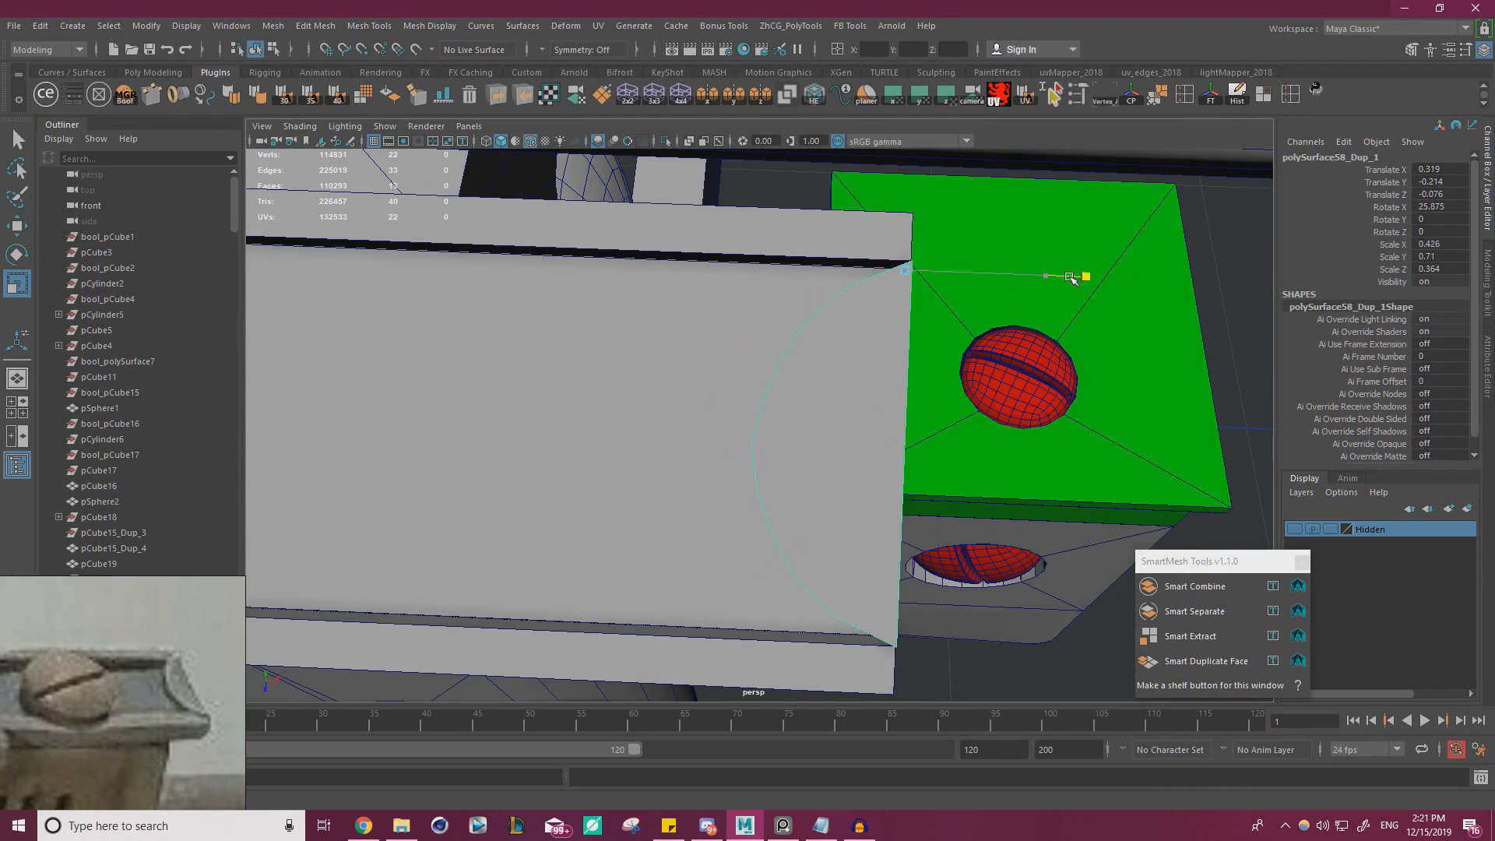
{"action": "left_click_drag", "start_coordinate": [1071, 278], "coordinate": [1070, 278]}
Select the half-round piece's top face and scale it within its plane to straighten the tapered sides
{"action": "key", "text": "w"}
{"action": "right_click_drag", "start_coordinate": [870, 372], "coordinate": [874, 399]}
{"action": "left_click", "coordinate": [874, 400]}
{"action": "left_click_drag", "start_coordinate": [874, 400], "coordinate": [747, 250], "text": "alt"}
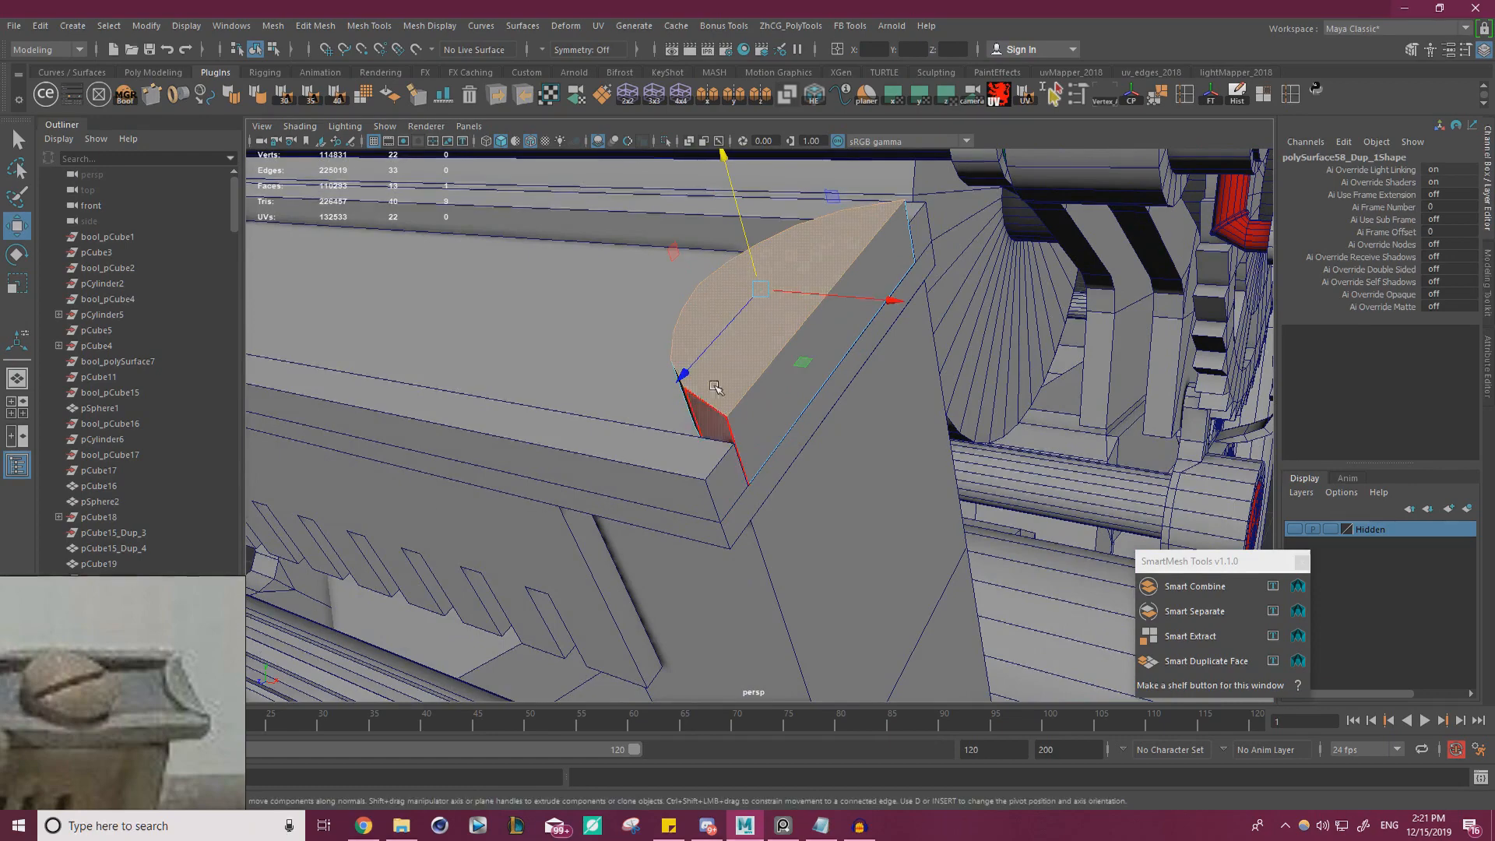
{"action": "left_click_drag", "start_coordinate": [685, 394], "coordinate": [834, 390], "text": "alt"}
{"action": "key", "text": "r"}
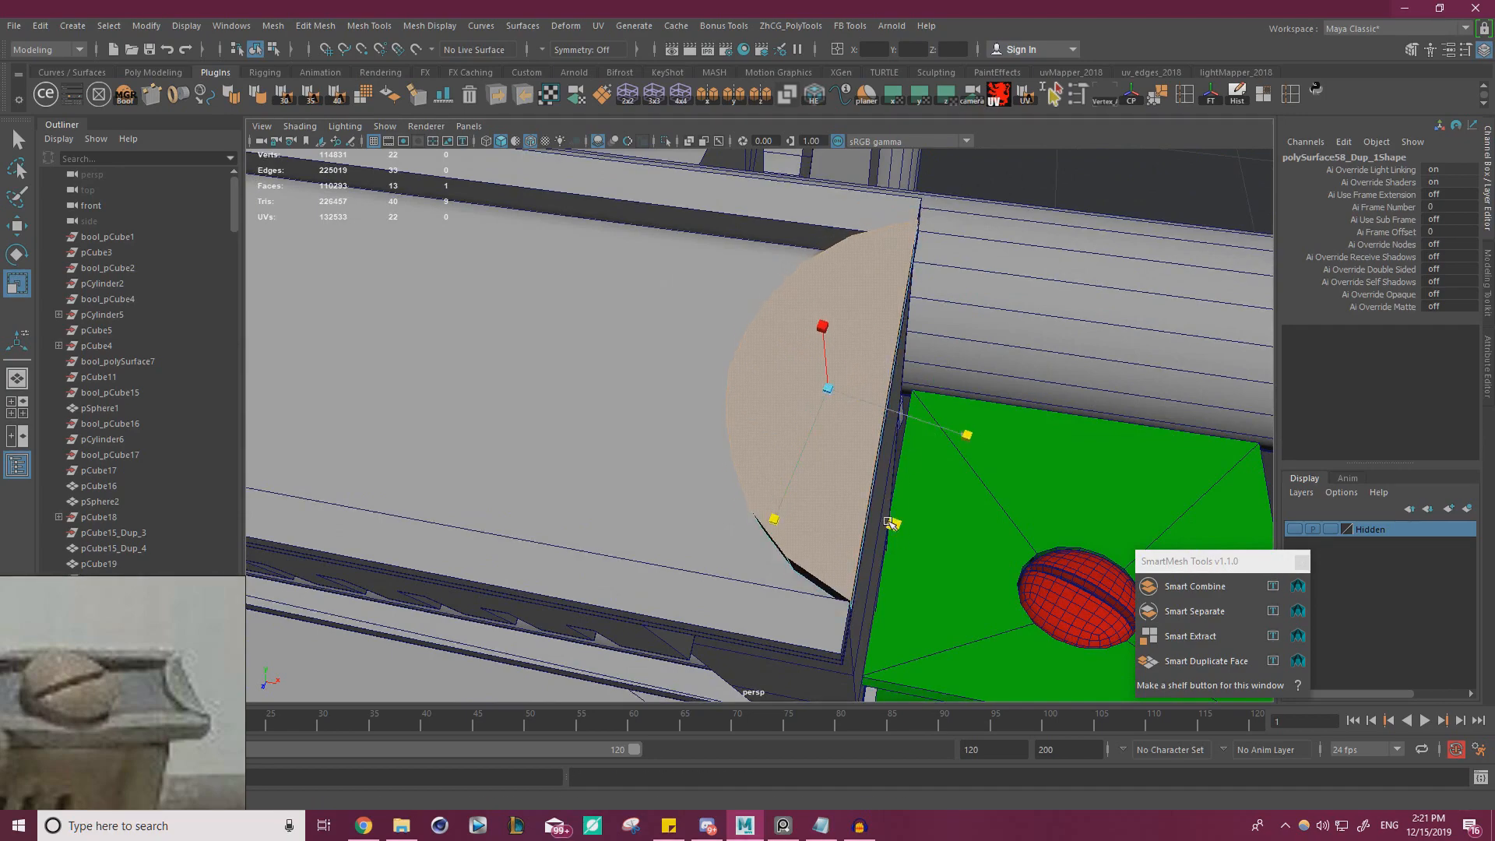
{"action": "left_click_drag", "start_coordinate": [891, 520], "coordinate": [940, 358], "text": "alt"}
{"action": "key", "text": "w"}
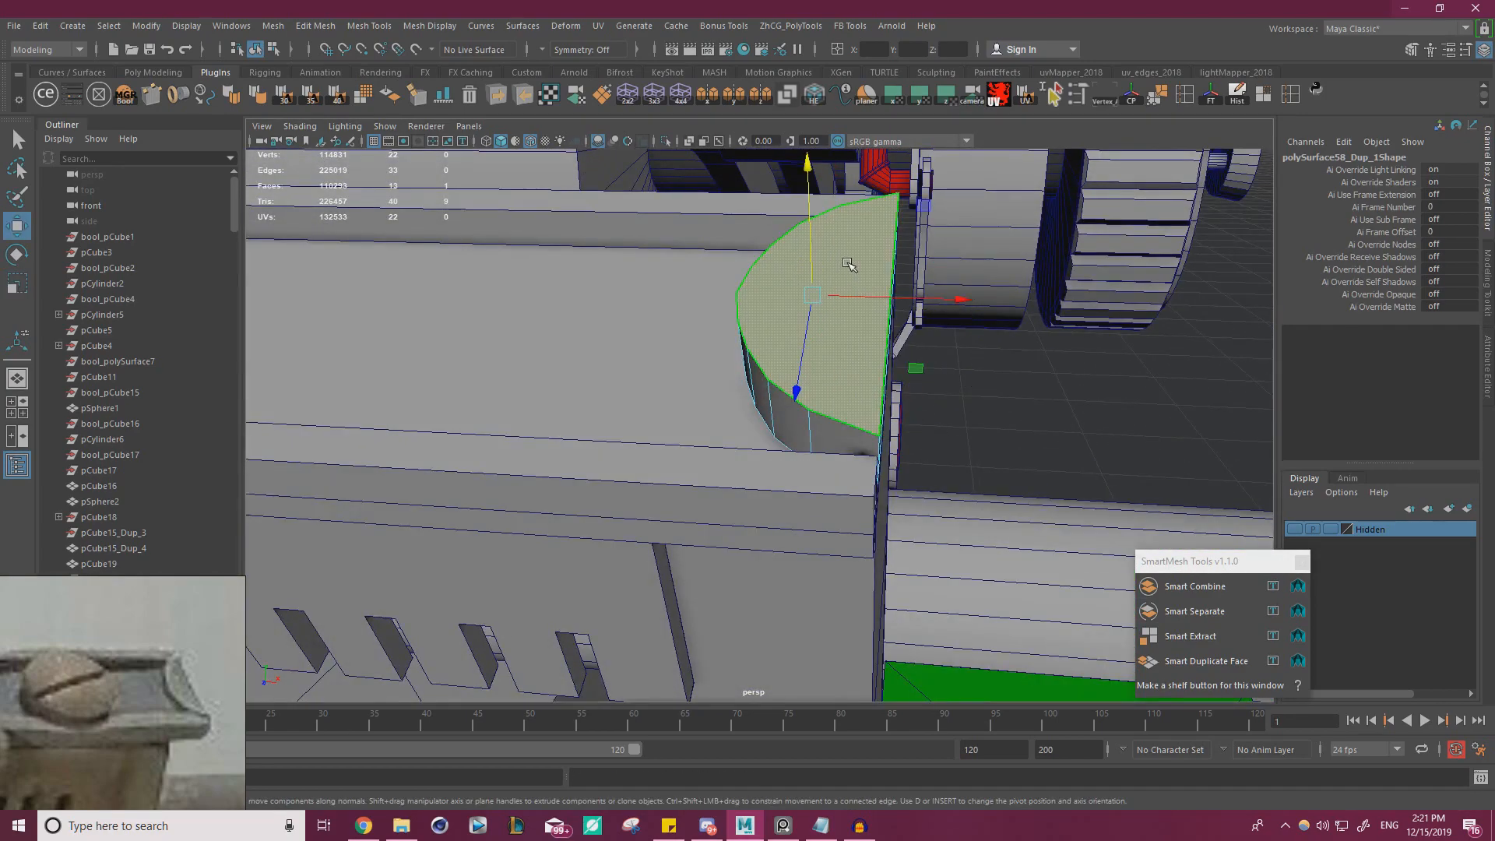
Deselect the top face and inspect the half-round piece's fit on the rimmed plate's end from several angles
{"action": "left_click_drag", "start_coordinate": [857, 296], "coordinate": [790, 381], "text": "alt"}
{"action": "right_click_drag", "start_coordinate": [828, 327], "coordinate": [590, 409]}
{"action": "left_click_drag", "start_coordinate": [590, 409], "coordinate": [732, 401], "text": "alt"}
{"action": "left_click", "coordinate": [1002, 394]}
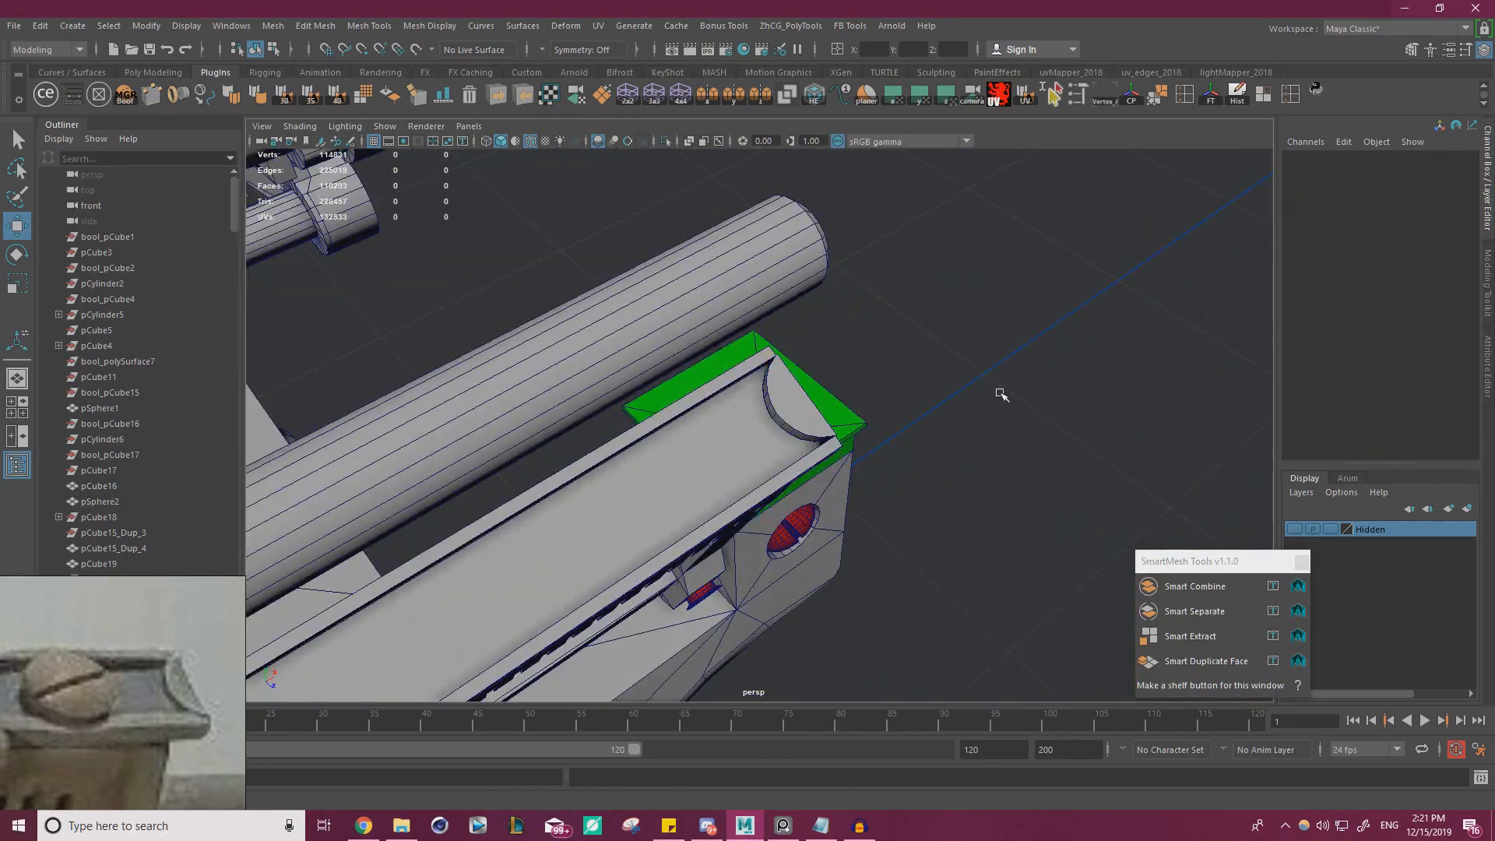
{"action": "left_click_drag", "start_coordinate": [1001, 395], "coordinate": [862, 381], "text": "alt"}
{"action": "right_click_drag", "start_coordinate": [861, 381], "coordinate": [1032, 415], "text": "alt"}
{"action": "left_click_drag", "start_coordinate": [829, 405], "coordinate": [692, 427], "text": "alt"}
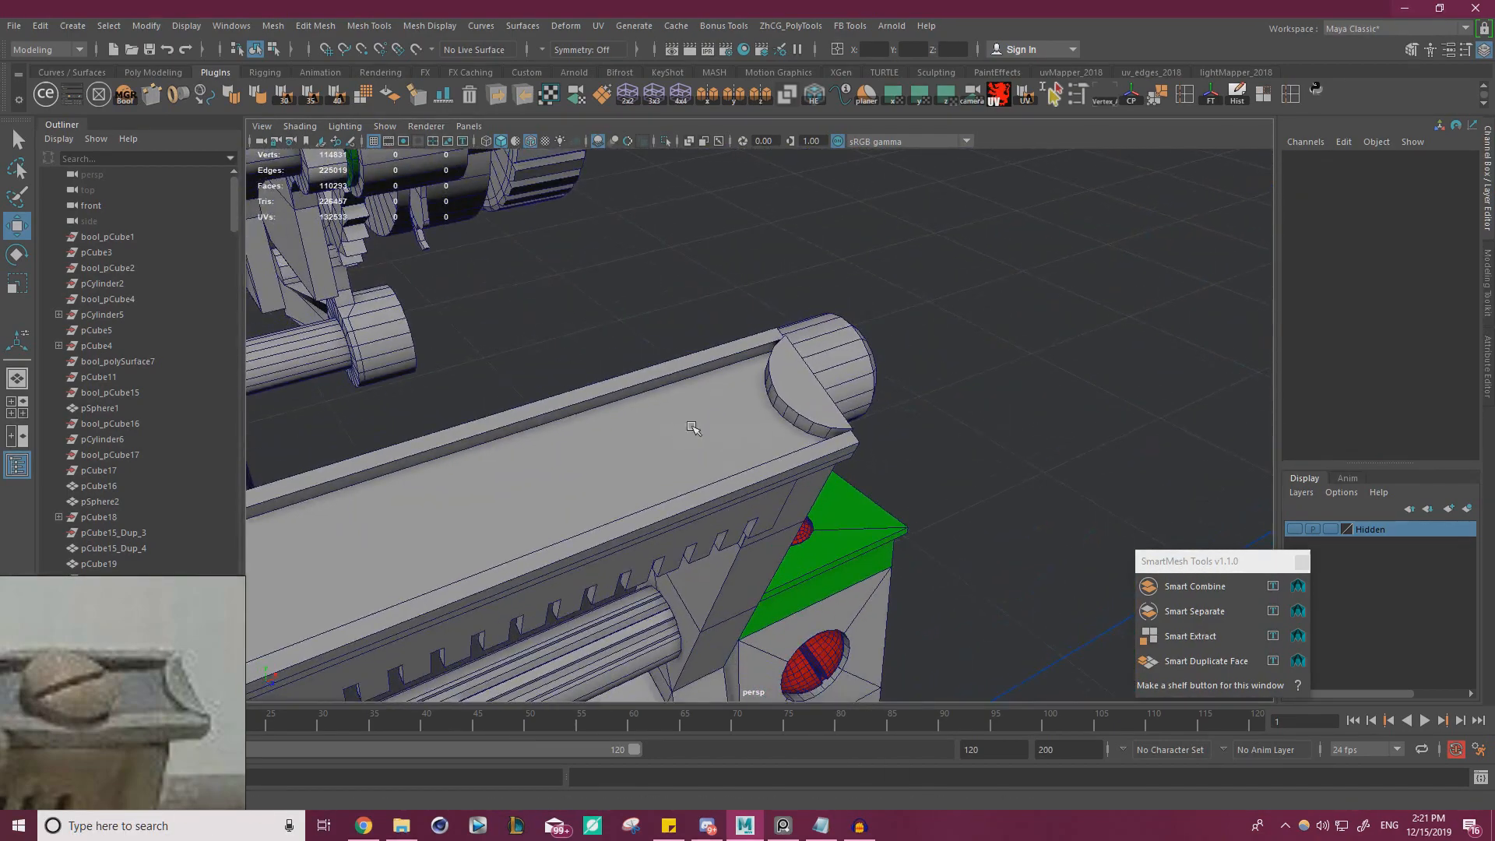
Try a smoothed preview of the half-round piece
{"action": "left_click", "coordinate": [811, 400]}
{"action": "key", "text": "ctrl+e"}
{"action": "left_click", "coordinate": [1019, 421]}
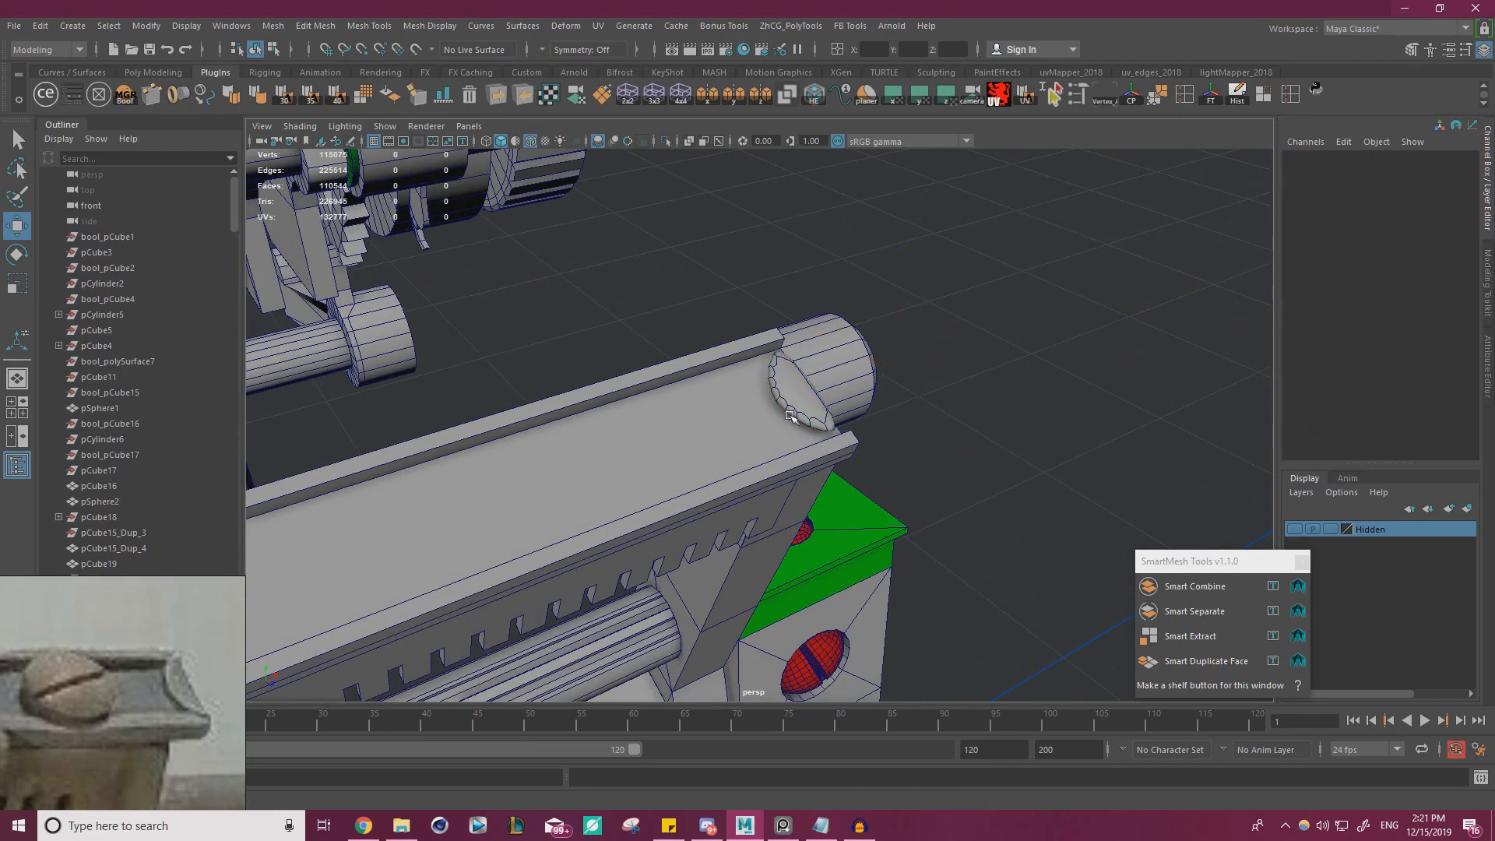
{"action": "left_click", "coordinate": [800, 403]}
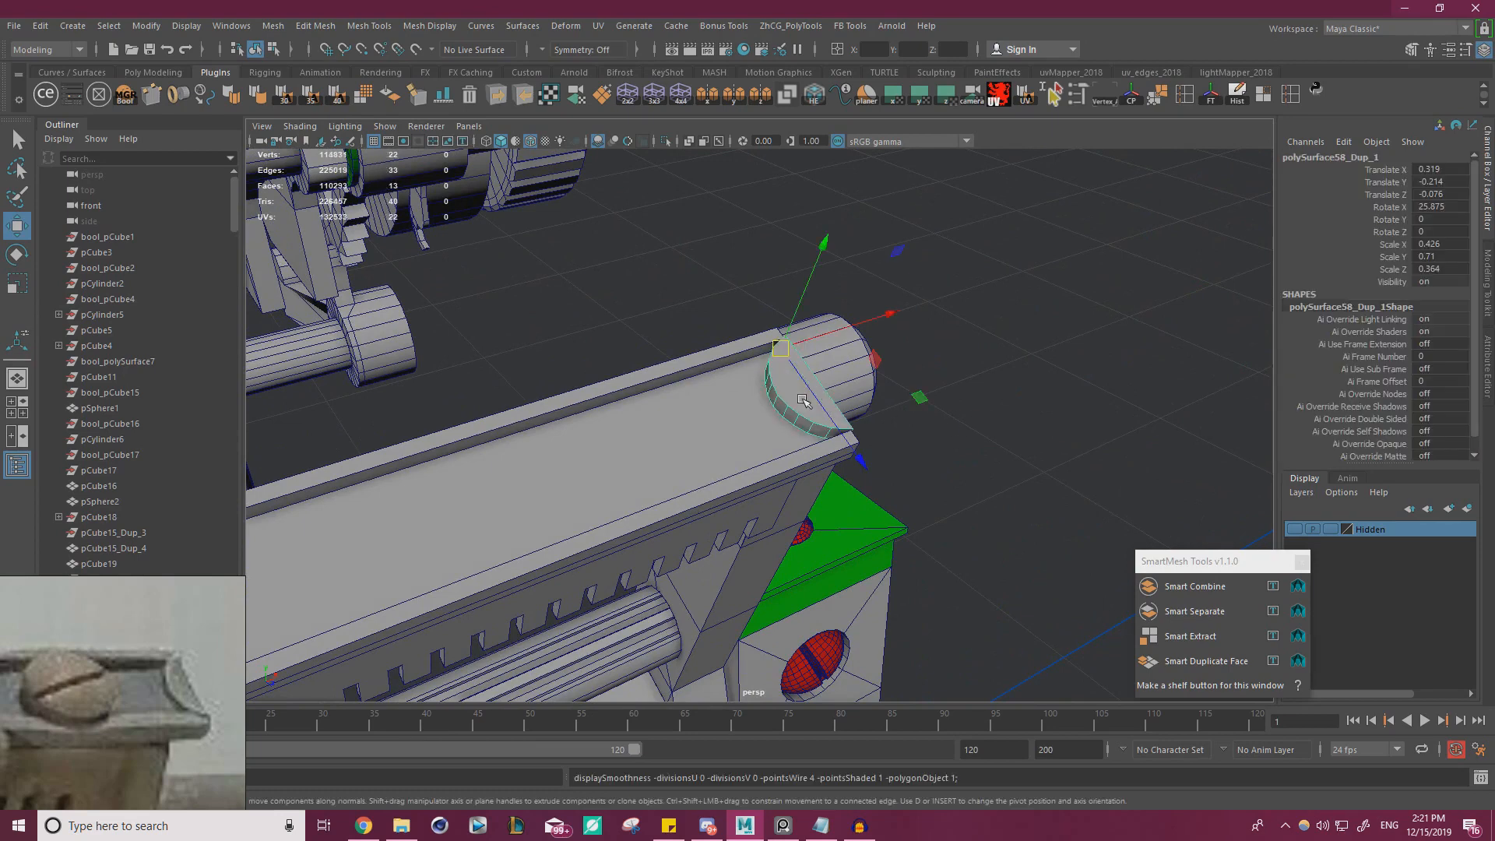
Scale the half-round piece to about 0.394 in Z between the plate's rims, undoing the extra Y scaling
{"action": "key", "text": "r"}
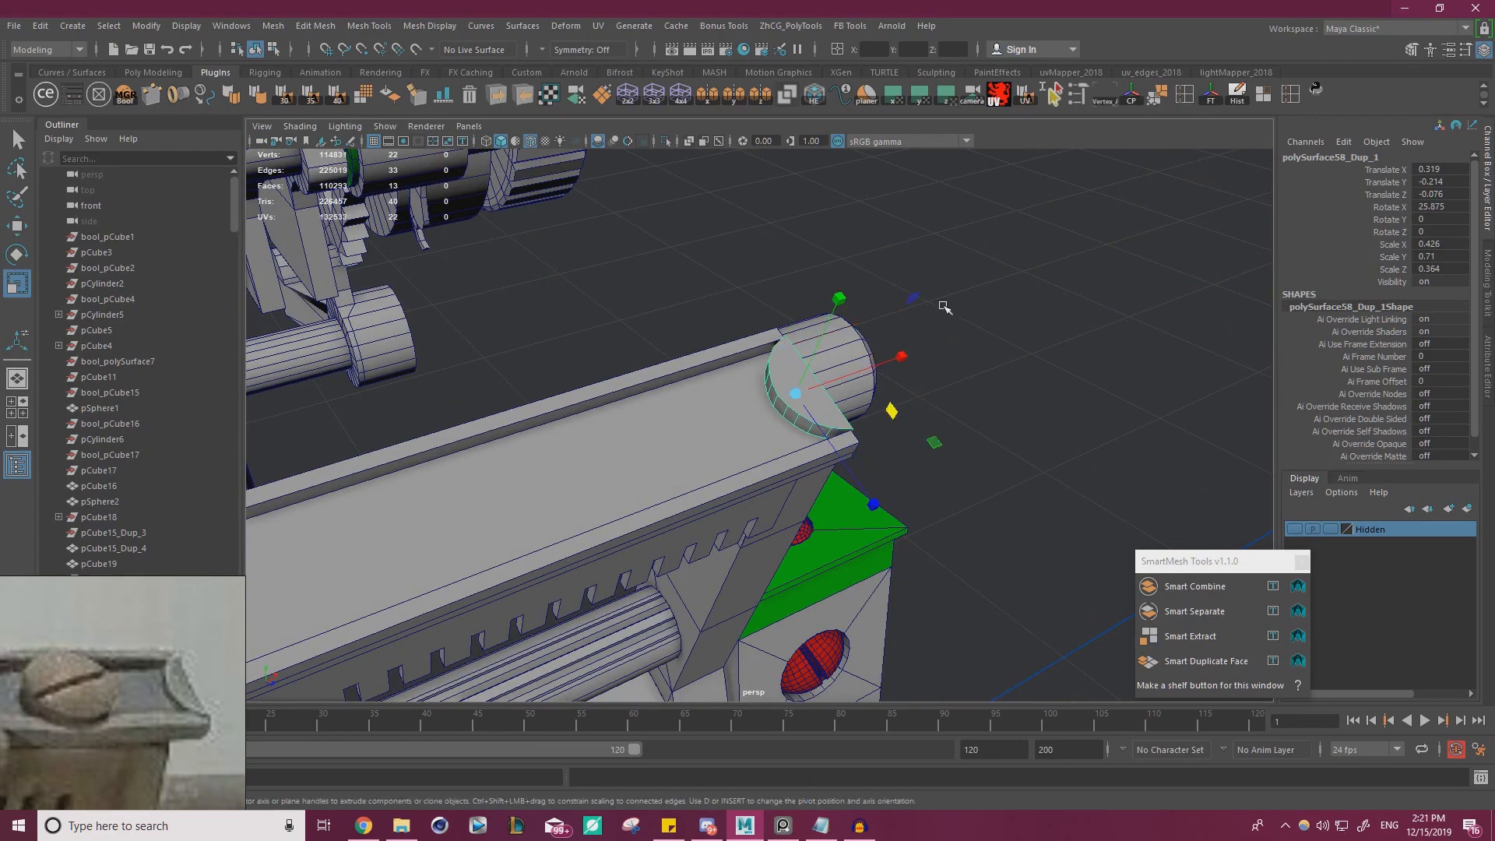
{"action": "left_click_drag", "start_coordinate": [945, 307], "coordinate": [798, 538], "text": "alt"}
{"action": "left_click", "coordinate": [988, 461]}
{"action": "left_click_drag", "start_coordinate": [985, 458], "coordinate": [704, 382], "text": "alt"}
{"action": "scroll", "coordinate": [809, 426], "scroll_direction": "up", "scroll_amount": 5}
{"action": "left_click", "coordinate": [702, 380]}
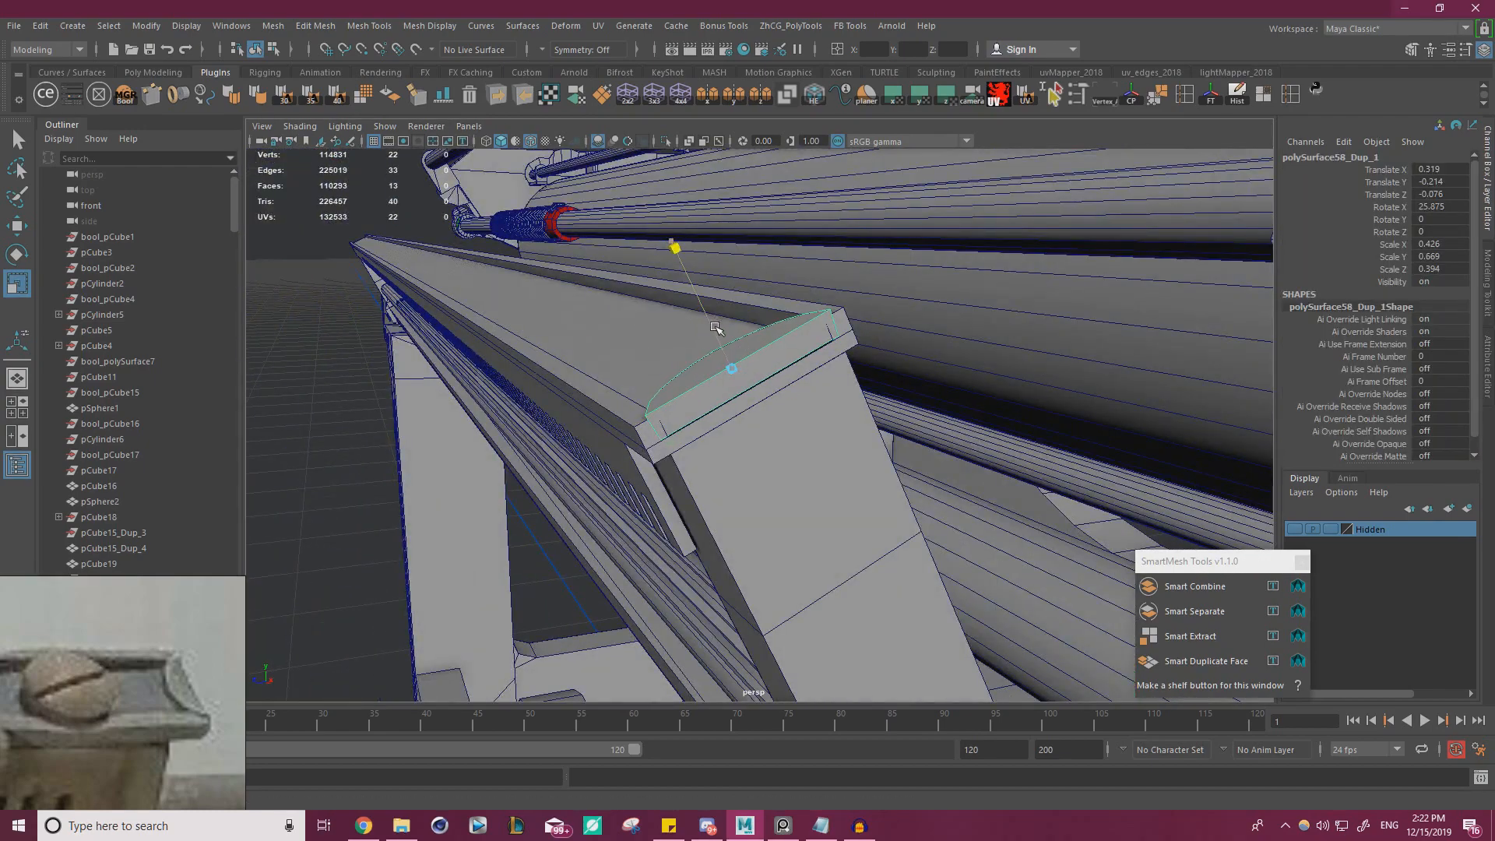
{"action": "key", "text": "ctrl+z"}
{"action": "key", "text": "w"}
Snap the half-round piece's pivot to the grid origin and freeze its transformations
{"action": "right_click_drag", "start_coordinate": [737, 347], "coordinate": [374, 405], "text": "alt"}
{"action": "left_click_drag", "start_coordinate": [374, 405], "coordinate": [717, 377], "text": "alt"}
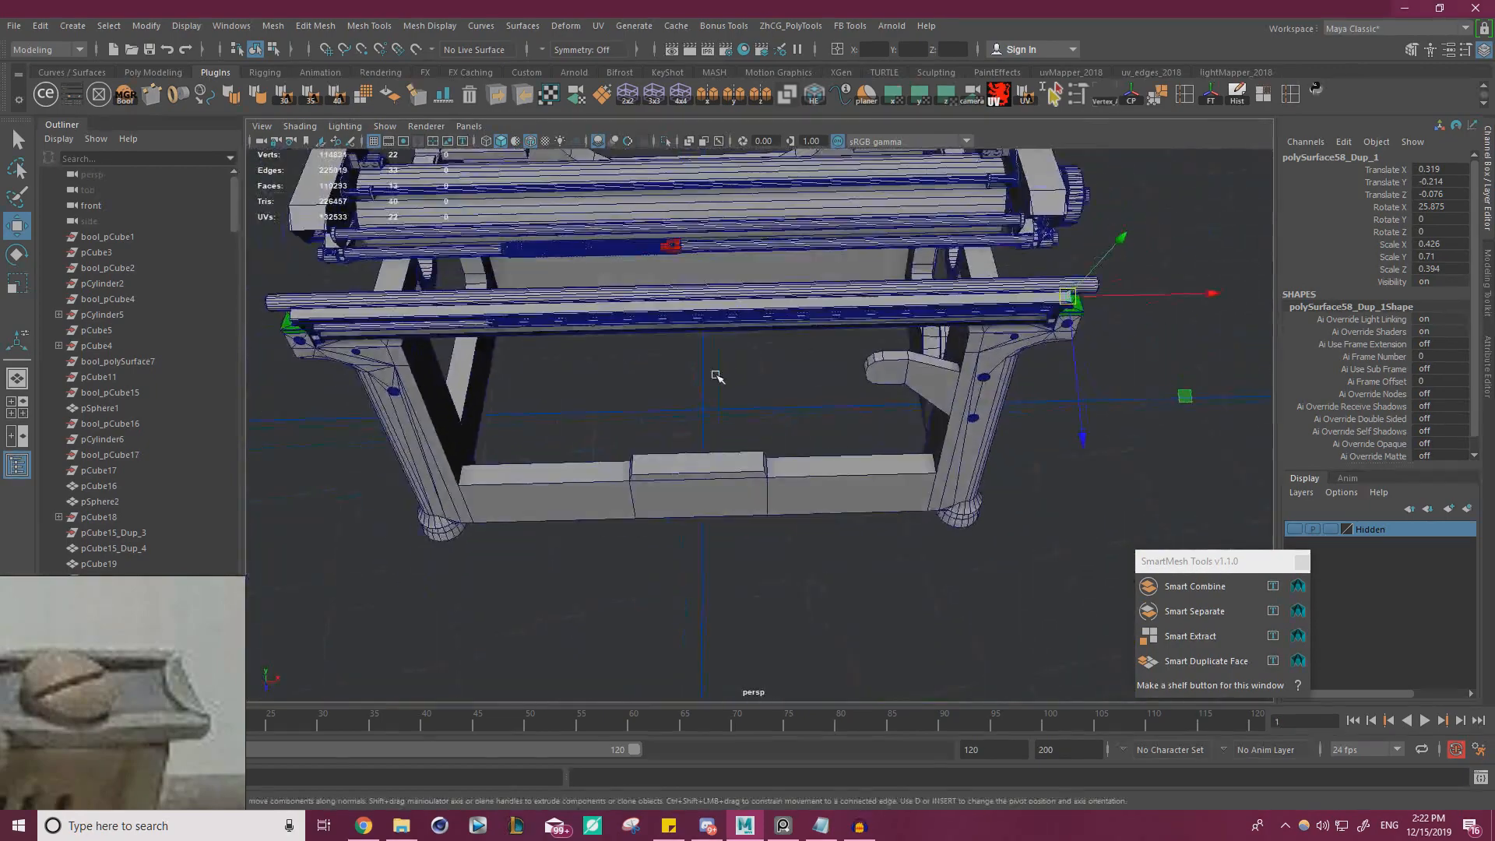
{"action": "key", "text": "d"}
{"action": "key", "text": "x"}
{"action": "middle_click_drag", "start_coordinate": [769, 366], "coordinate": [704, 411]}
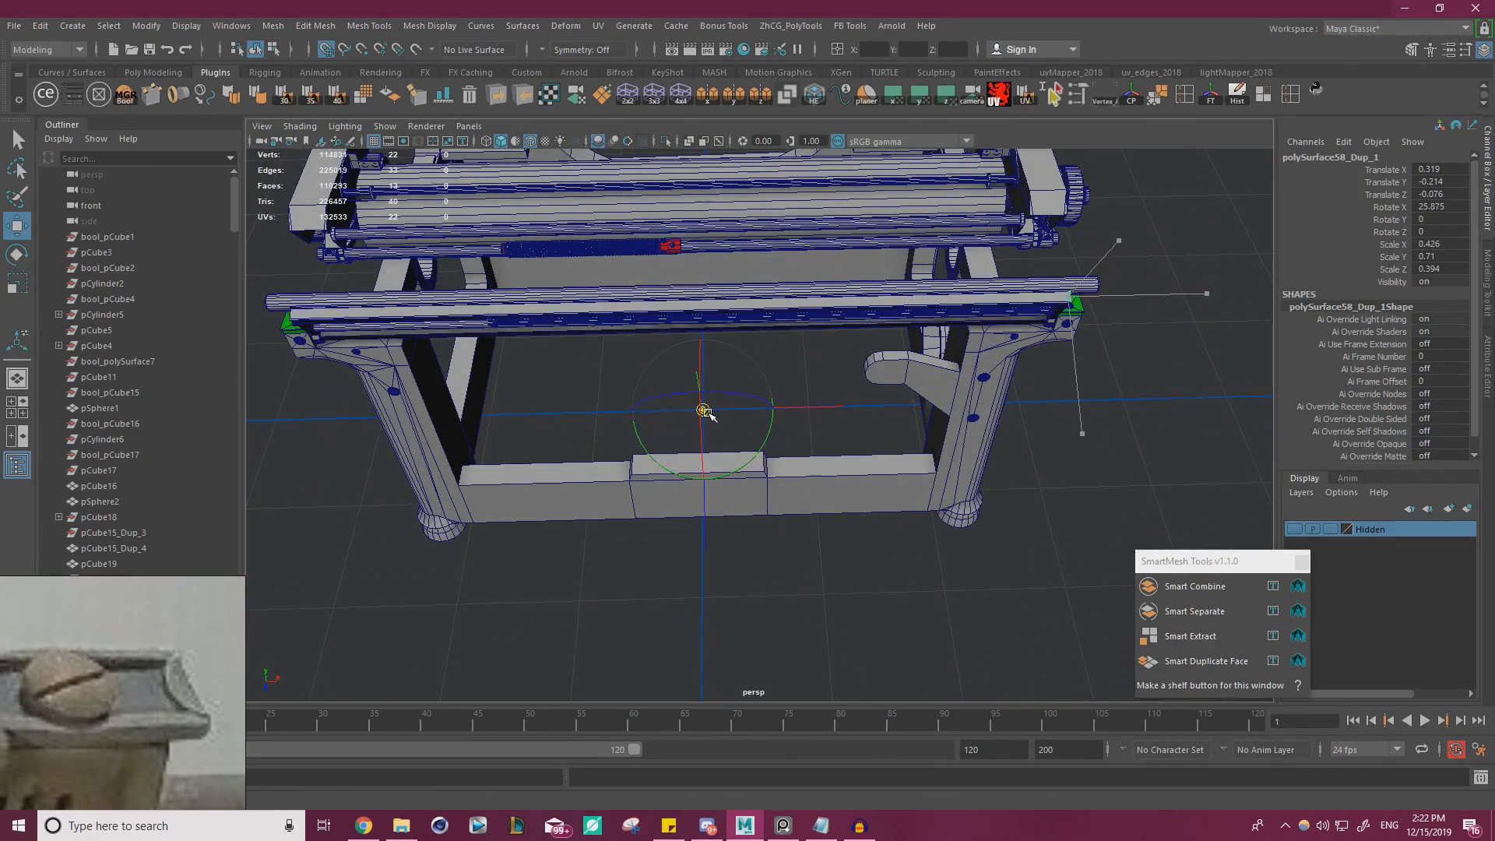
{"action": "left_click", "coordinate": [1212, 94]}
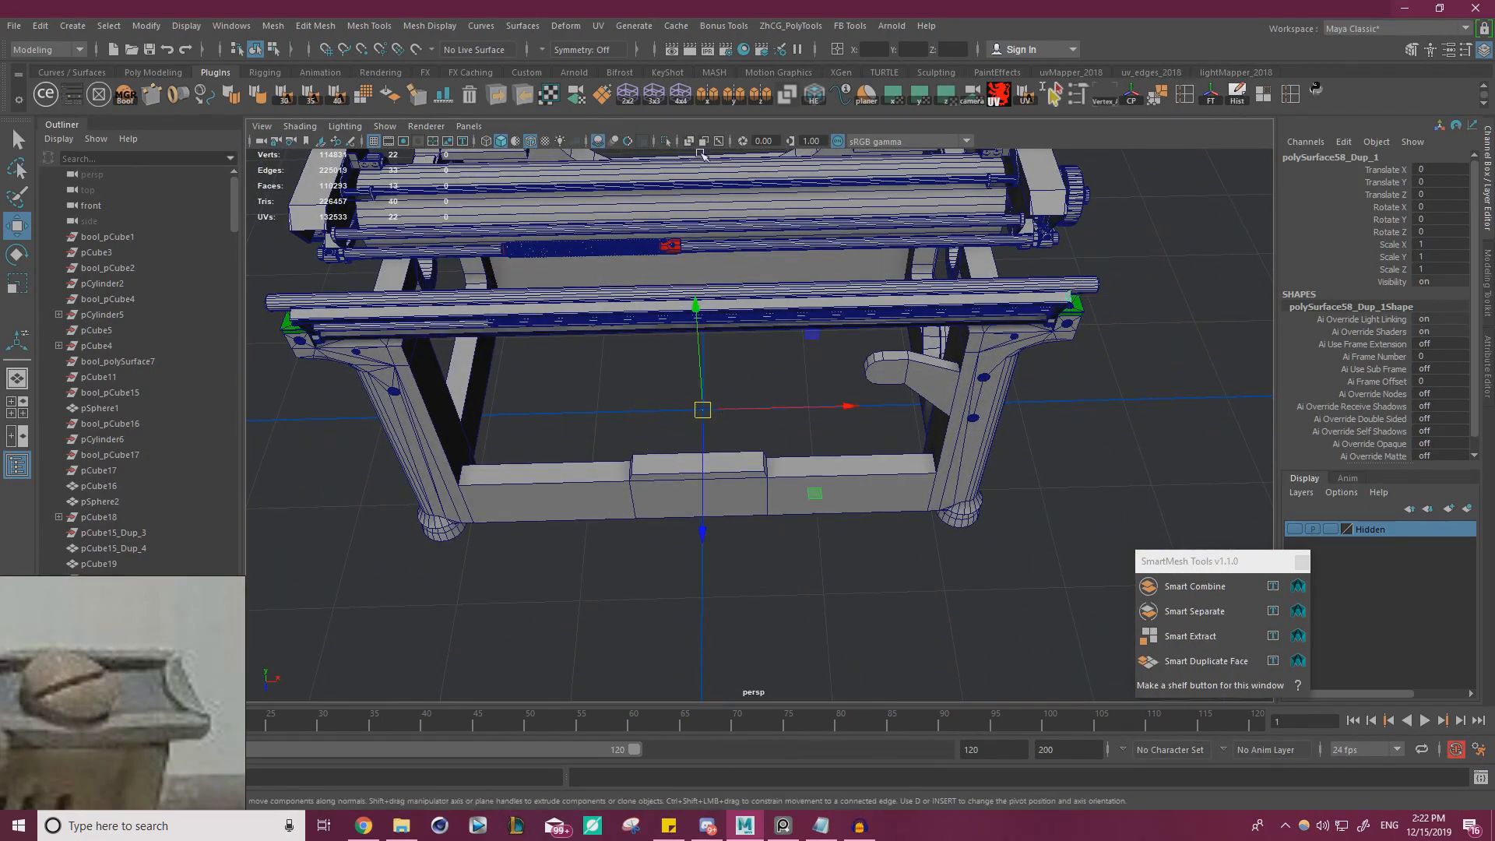
Mirror the half-round piece along X onto the opposite end of the rimmed plate, leaving the selection empty
{"action": "left_click", "coordinate": [711, 97]}
{"action": "left_click_drag", "start_coordinate": [800, 347], "coordinate": [703, 341], "text": "alt"}
{"action": "middle_click_drag", "start_coordinate": [703, 341], "coordinate": [802, 337], "text": "alt"}
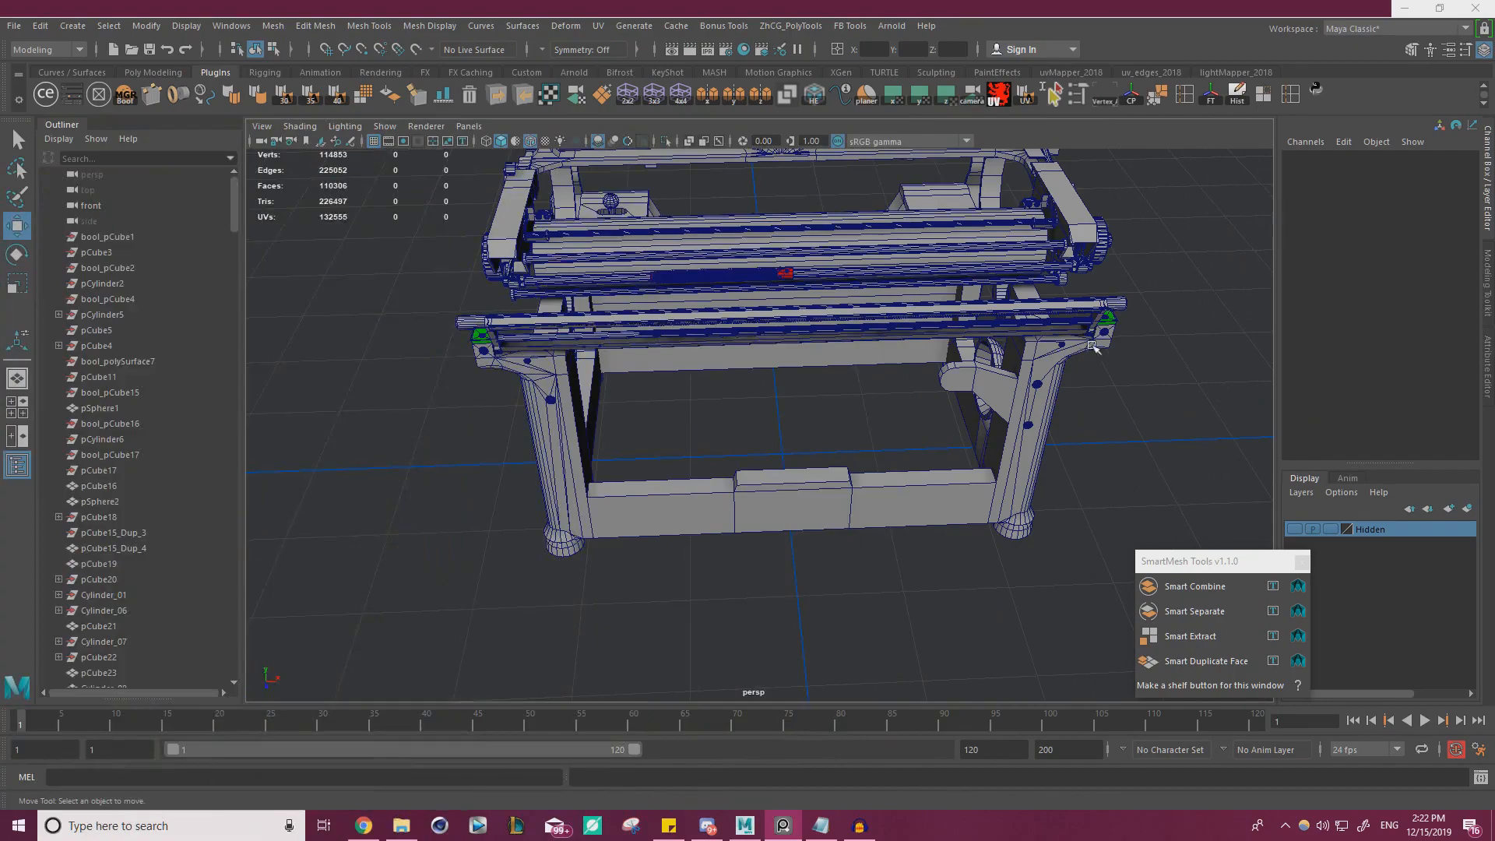
Inspect the half-round end piece on the rail and examine the whole typewriter model from the side
{"action": "scroll", "coordinate": [1071, 450], "scroll_direction": "up", "scroll_amount": 10}
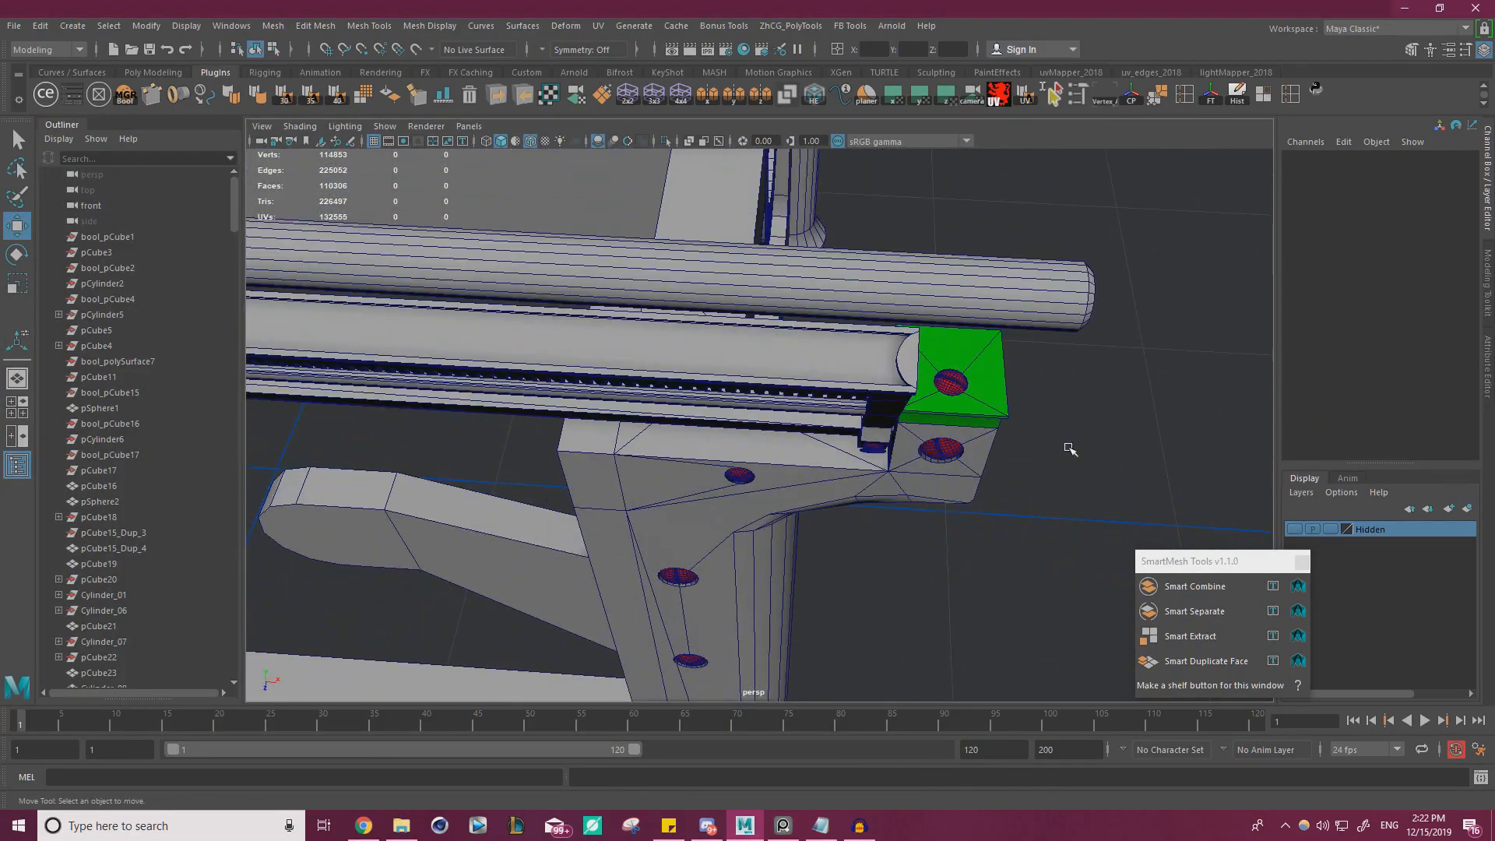
{"action": "scroll", "coordinate": [909, 389], "scroll_direction": "down", "scroll_amount": 6}
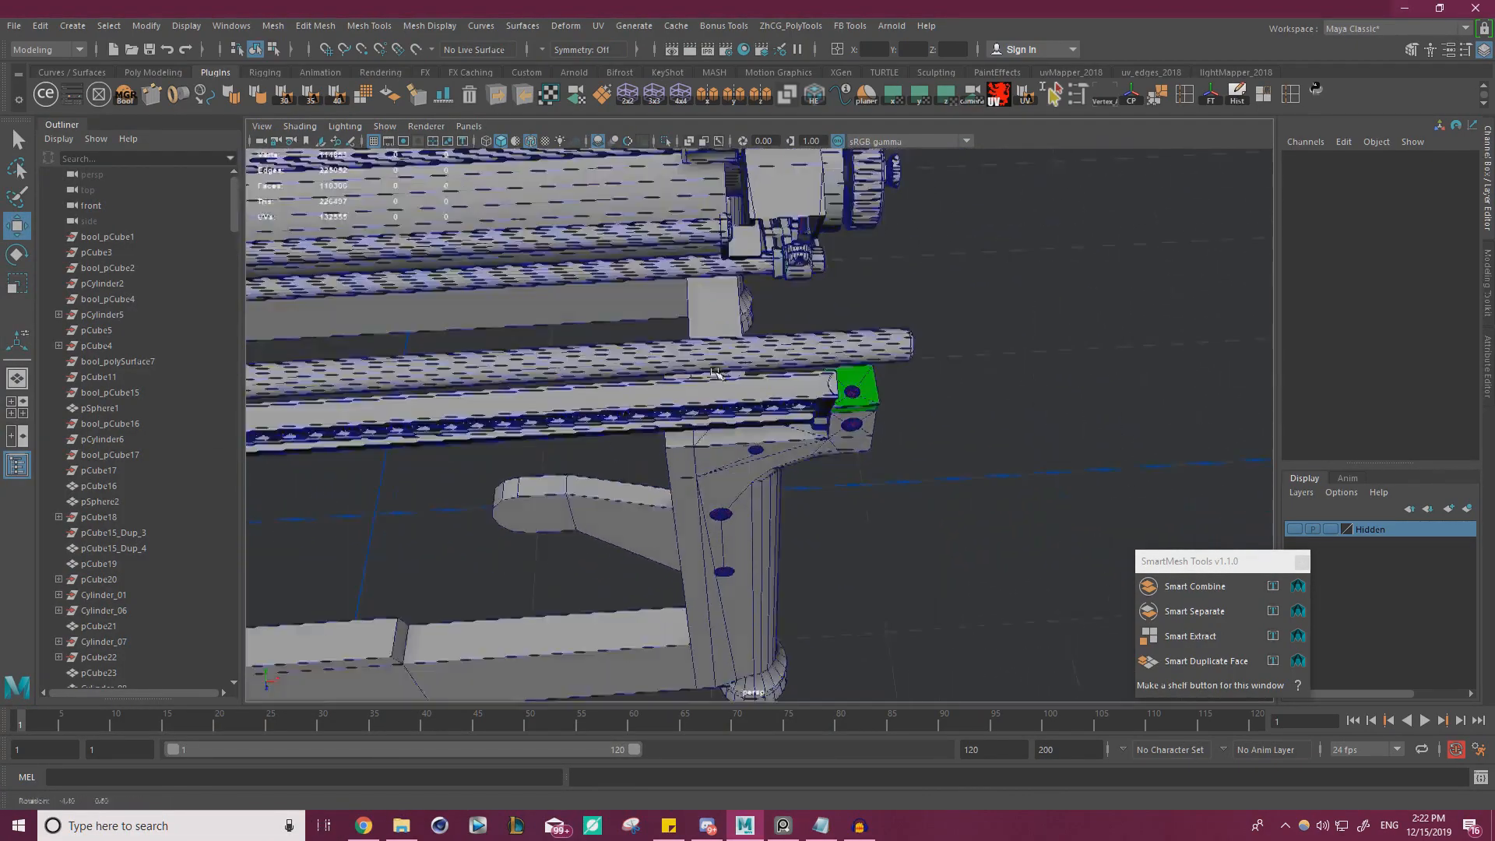
{"action": "left_click_drag", "start_coordinate": [794, 350], "coordinate": [865, 303], "text": "alt"}
{"action": "left_click_drag", "start_coordinate": [659, 320], "coordinate": [397, 336], "text": "alt"}
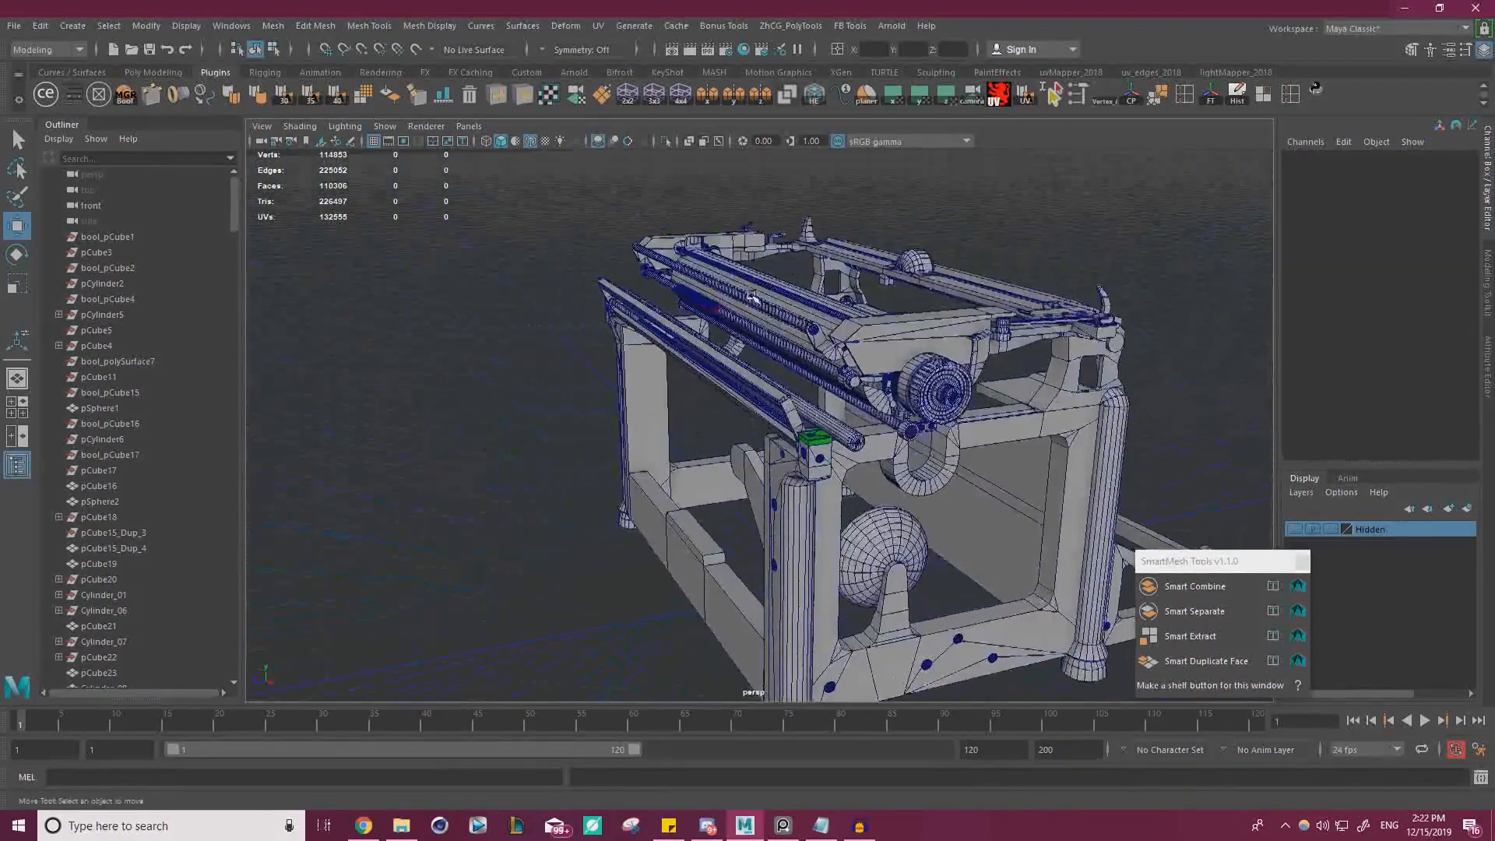
{"action": "scroll", "coordinate": [577, 370], "scroll_direction": "down", "scroll_amount": 3}
{"action": "left_click_drag", "start_coordinate": [577, 370], "coordinate": [555, 312], "text": "alt"}
{"action": "left_click_drag", "start_coordinate": [802, 419], "coordinate": [845, 413], "text": "alt"}
{"action": "scroll", "coordinate": [846, 413], "scroll_direction": "up", "scroll_amount": 4}
{"action": "left_click_drag", "start_coordinate": [779, 312], "coordinate": [712, 312], "text": "alt"}
Compare the model's side view with the side-view reference photos in the reference board
{"action": "right_click_drag", "start_coordinate": [0, 347], "coordinate": [1039, 300]}
{"action": "scroll", "coordinate": [676, 400], "scroll_direction": "down", "scroll_amount": 8}
{"action": "middle_click_drag", "start_coordinate": [654, 405], "coordinate": [575, 550]}
{"action": "scroll", "coordinate": [528, 419], "scroll_direction": "down", "scroll_amount": 5}
{"action": "scroll", "coordinate": [857, 335], "scroll_direction": "up", "scroll_amount": 5}
{"action": "scroll", "coordinate": [663, 424], "scroll_direction": "down", "scroll_amount": 5}
{"action": "middle_click_drag", "start_coordinate": [621, 467], "coordinate": [909, 448]}
{"action": "scroll", "coordinate": [790, 413], "scroll_direction": "up", "scroll_amount": 6}
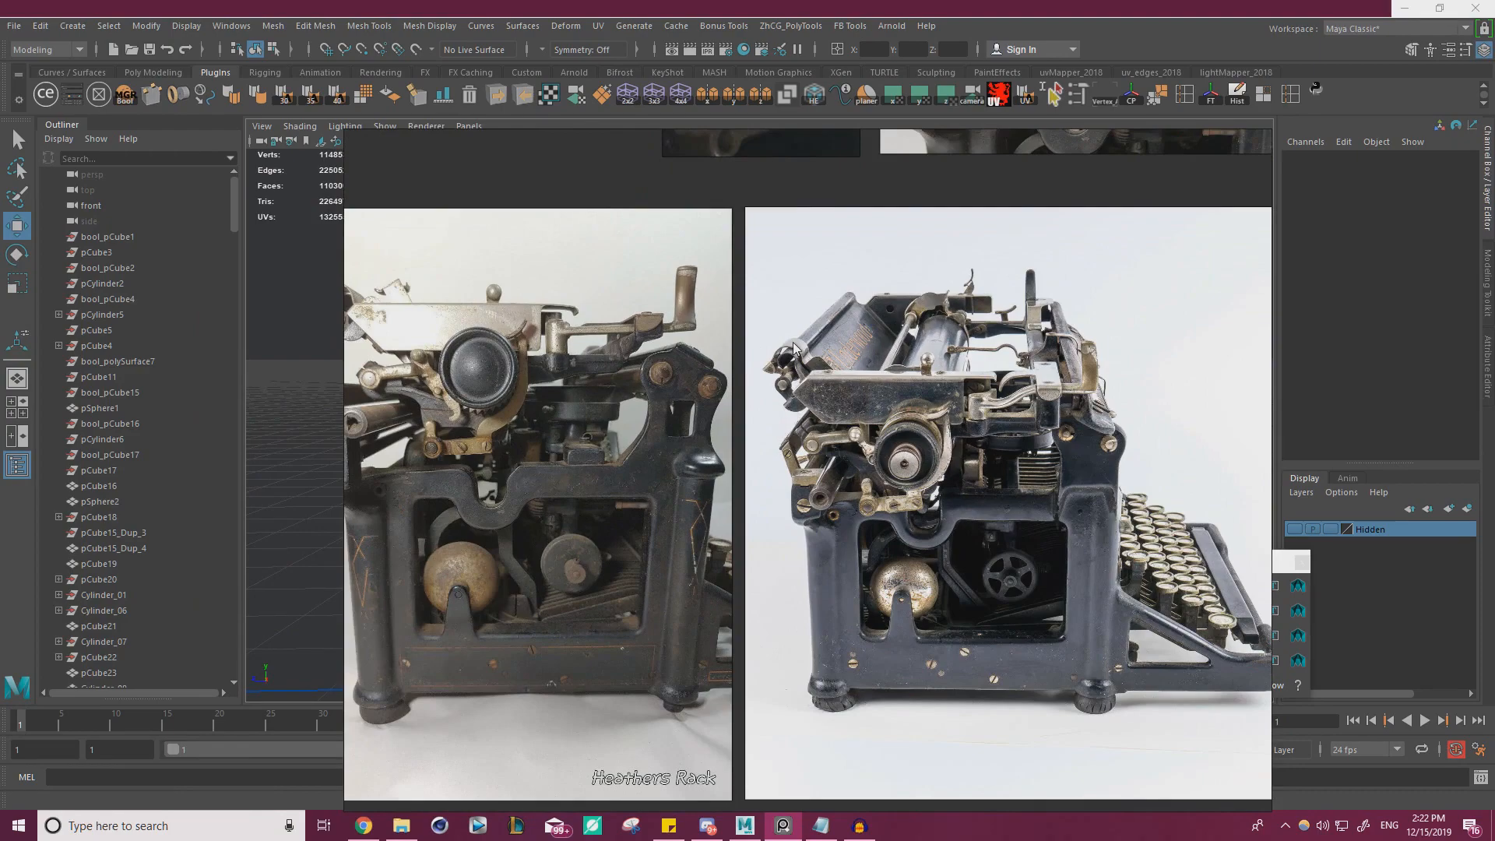
{"action": "right_click_drag", "start_coordinate": [902, 486], "coordinate": [0, 458]}
{"action": "left_click_drag", "start_coordinate": [830, 444], "coordinate": [870, 469], "text": "alt"}
{"action": "key", "text": "alt+Tab"}
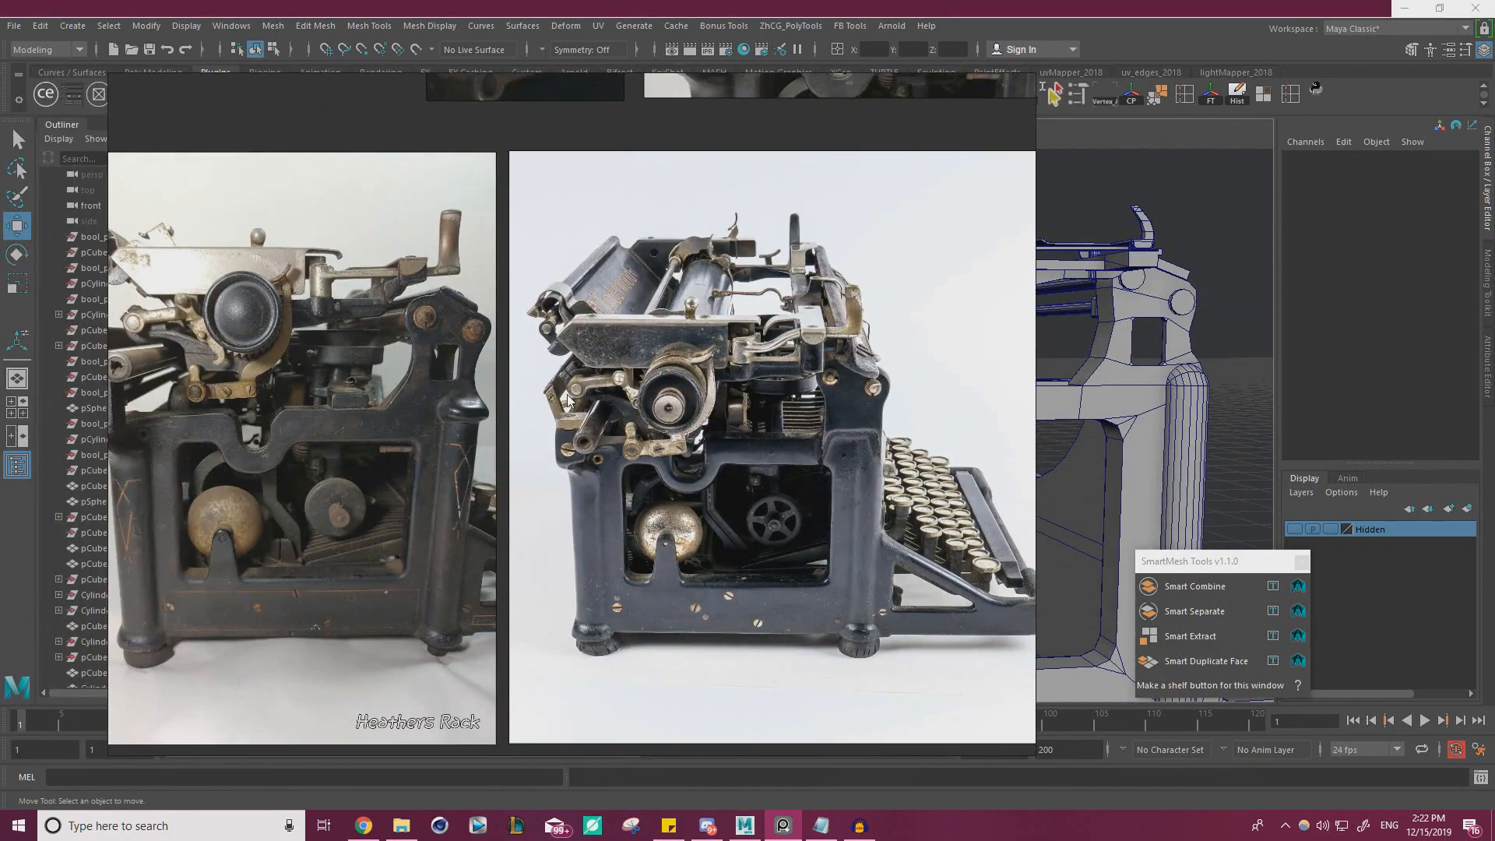
{"action": "scroll", "coordinate": [583, 386], "scroll_direction": "up", "scroll_amount": 5}
{"action": "right_click_drag", "start_coordinate": [653, 394], "coordinate": [0, 337]}
Compare the rail, rod and carriage-end linkage with the close-up reference photo, selecting those model parts to check them
{"action": "left_click_drag", "start_coordinate": [703, 376], "coordinate": [697, 375], "text": "alt"}
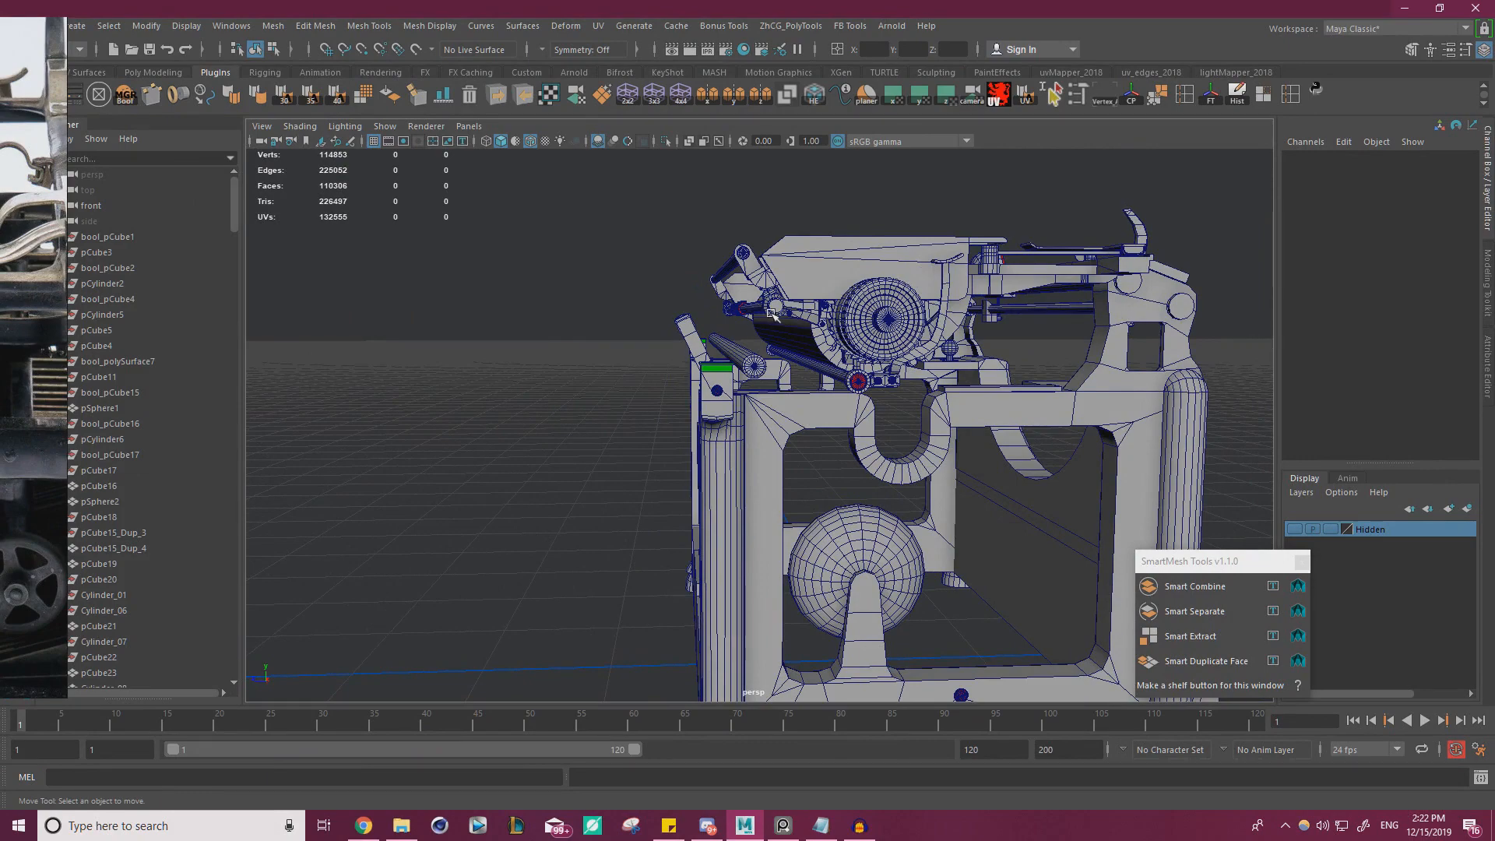
{"action": "left_click_drag", "start_coordinate": [771, 313], "coordinate": [702, 310], "text": "alt"}
{"action": "left_click", "coordinate": [732, 310]}
{"action": "right_click_drag", "start_coordinate": [1, 383], "coordinate": [741, 360]}
{"action": "scroll", "coordinate": [672, 386], "scroll_direction": "up", "scroll_amount": 5}
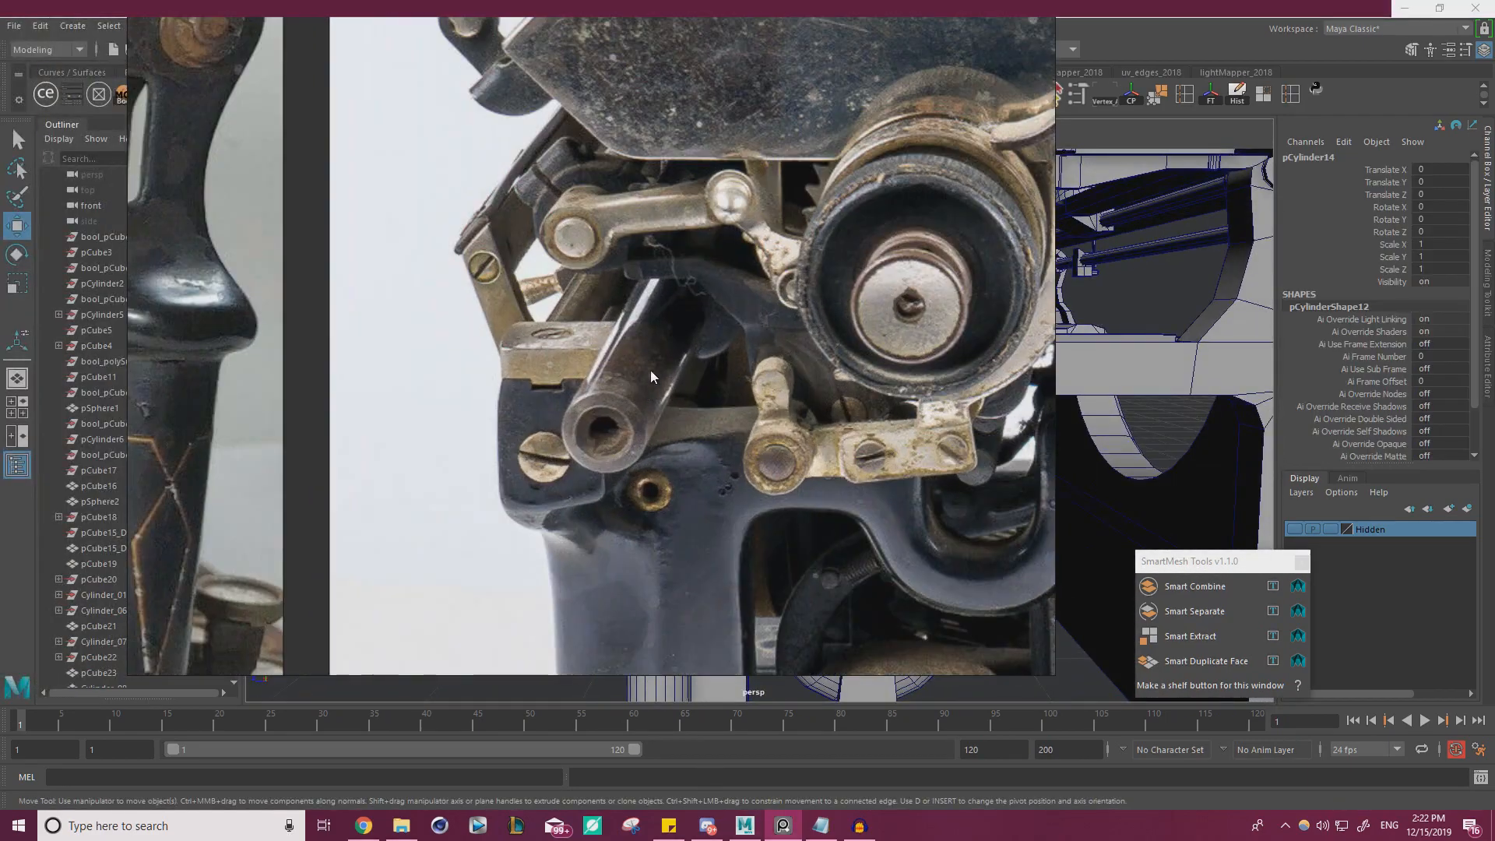
{"action": "scroll", "coordinate": [698, 323], "scroll_direction": "down", "scroll_amount": 3}
{"action": "right_click_drag", "start_coordinate": [707, 307], "coordinate": [2, 281]}
{"action": "middle_click_drag", "start_coordinate": [707, 298], "coordinate": [785, 424], "text": "alt"}
{"action": "left_click", "coordinate": [795, 328]}
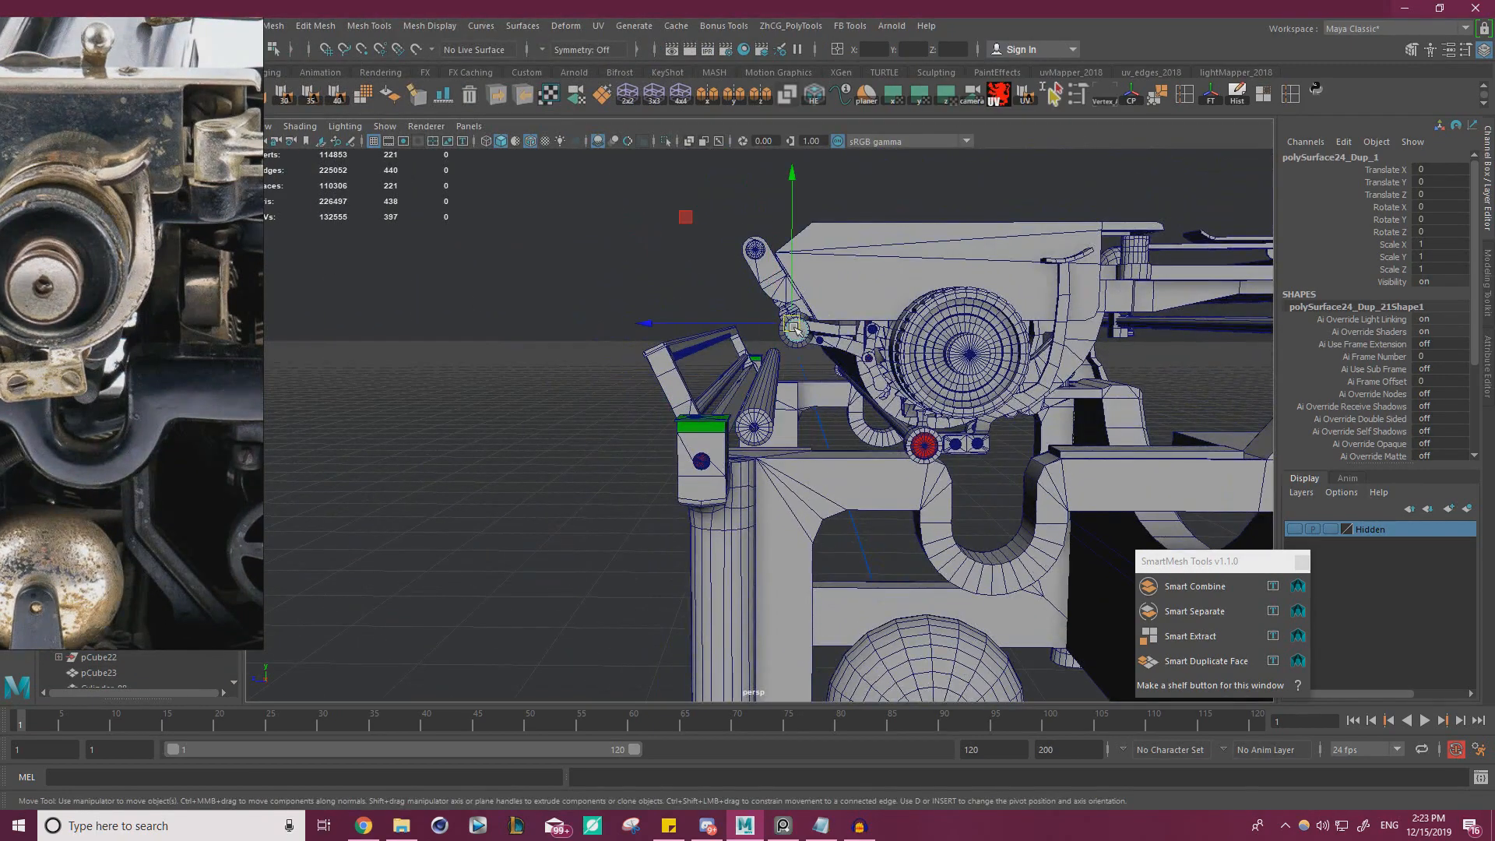
{"action": "left_click_drag", "start_coordinate": [798, 300], "coordinate": [777, 244], "text": "alt"}
{"action": "left_click", "coordinate": [816, 278]}
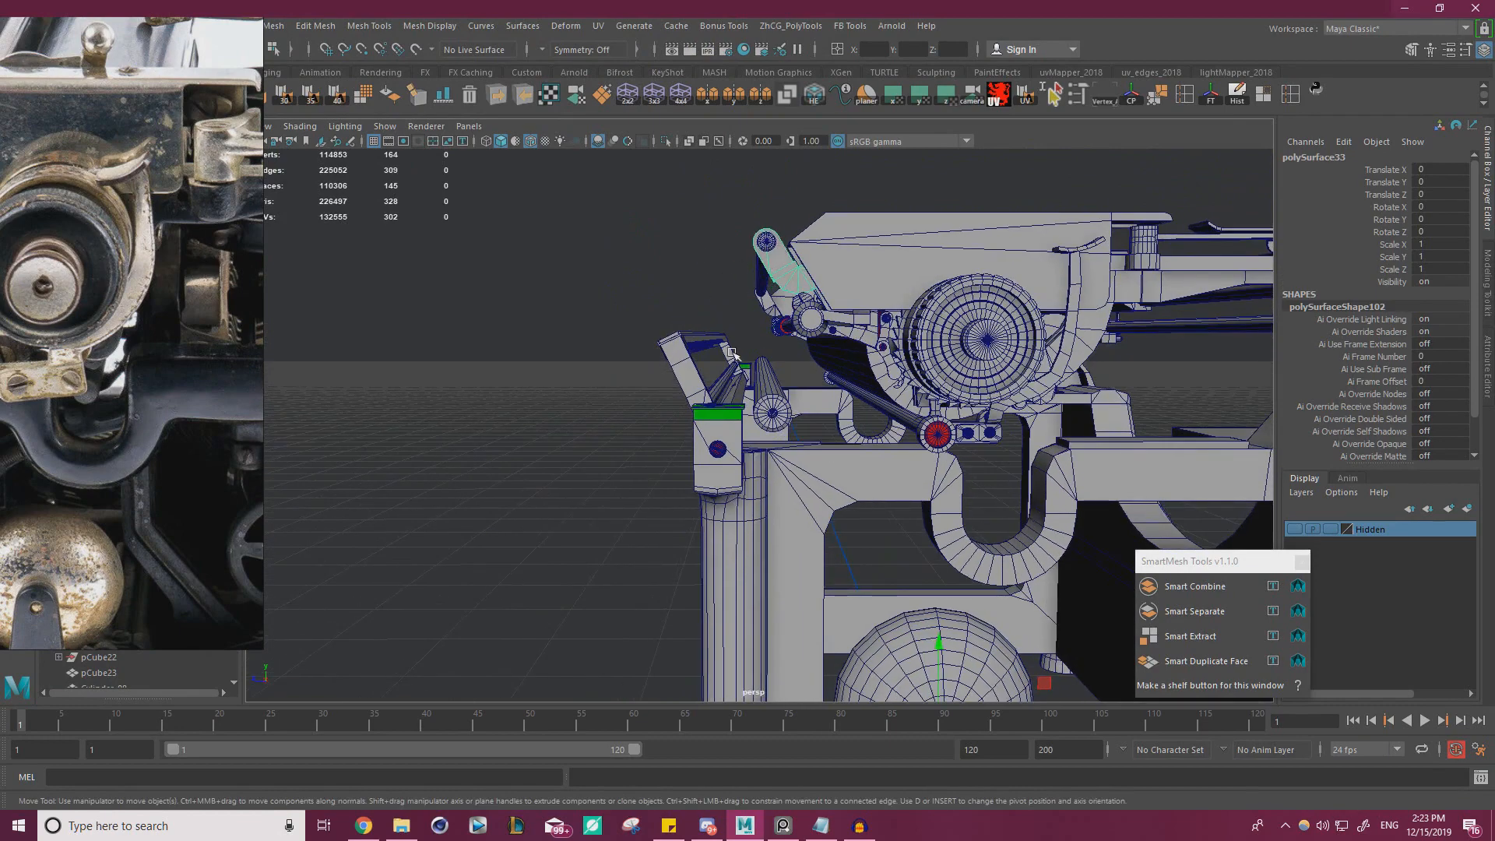
Check how the rear rail sits beneath the carriage in the side reference photos against the model
{"action": "right_click_drag", "start_coordinate": [0, 335], "coordinate": [414, 313]}
{"action": "scroll", "coordinate": [414, 313], "scroll_direction": "down", "scroll_amount": 5}
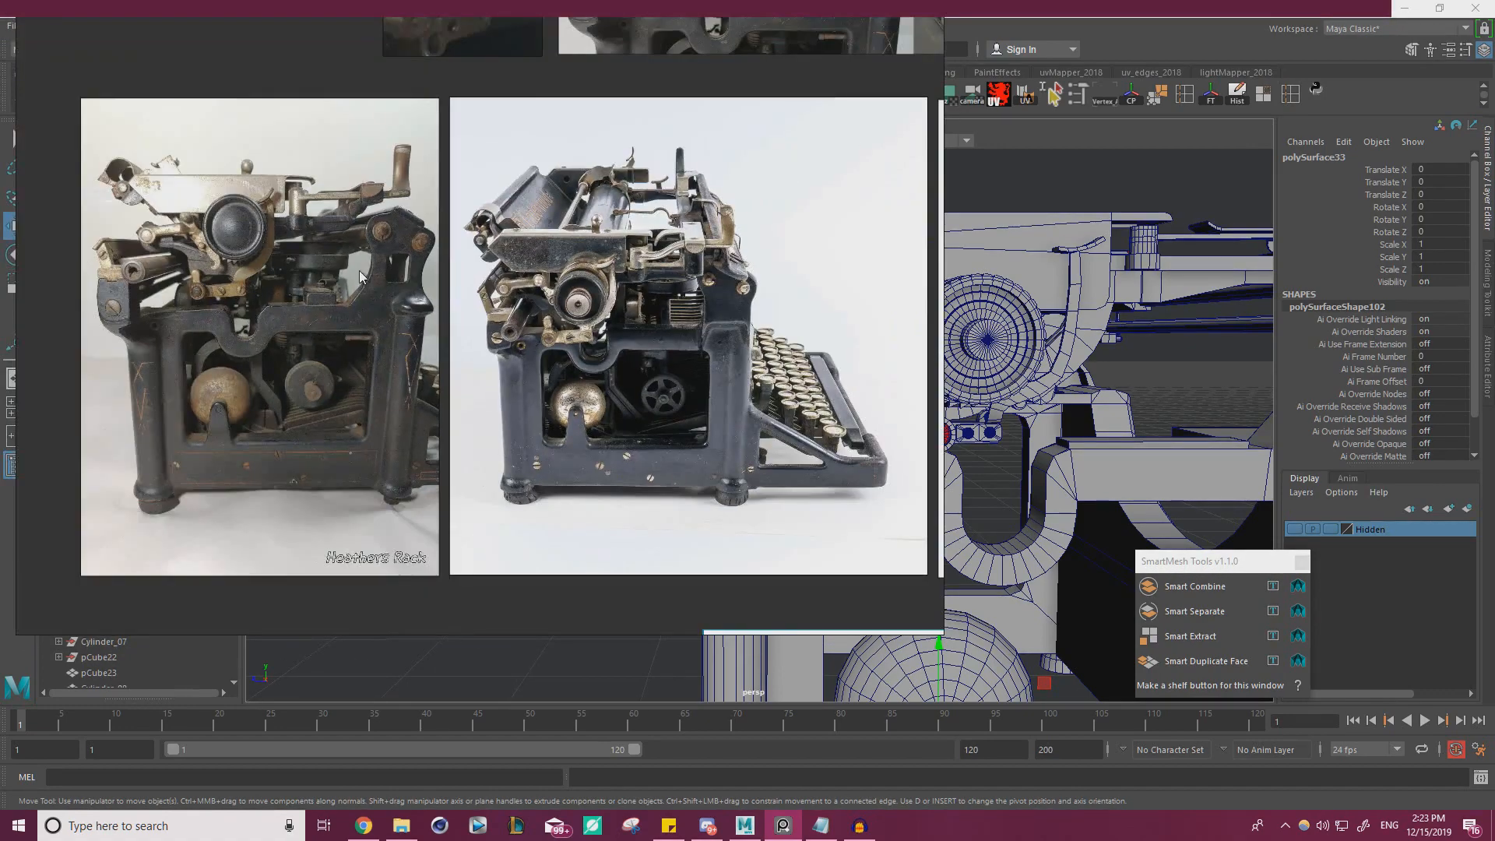
{"action": "scroll", "coordinate": [54, 247], "scroll_direction": "up", "scroll_amount": 2}
{"action": "scroll", "coordinate": [125, 246], "scroll_direction": "up", "scroll_amount": 3}
{"action": "scroll", "coordinate": [143, 251], "scroll_direction": "down", "scroll_amount": 3}
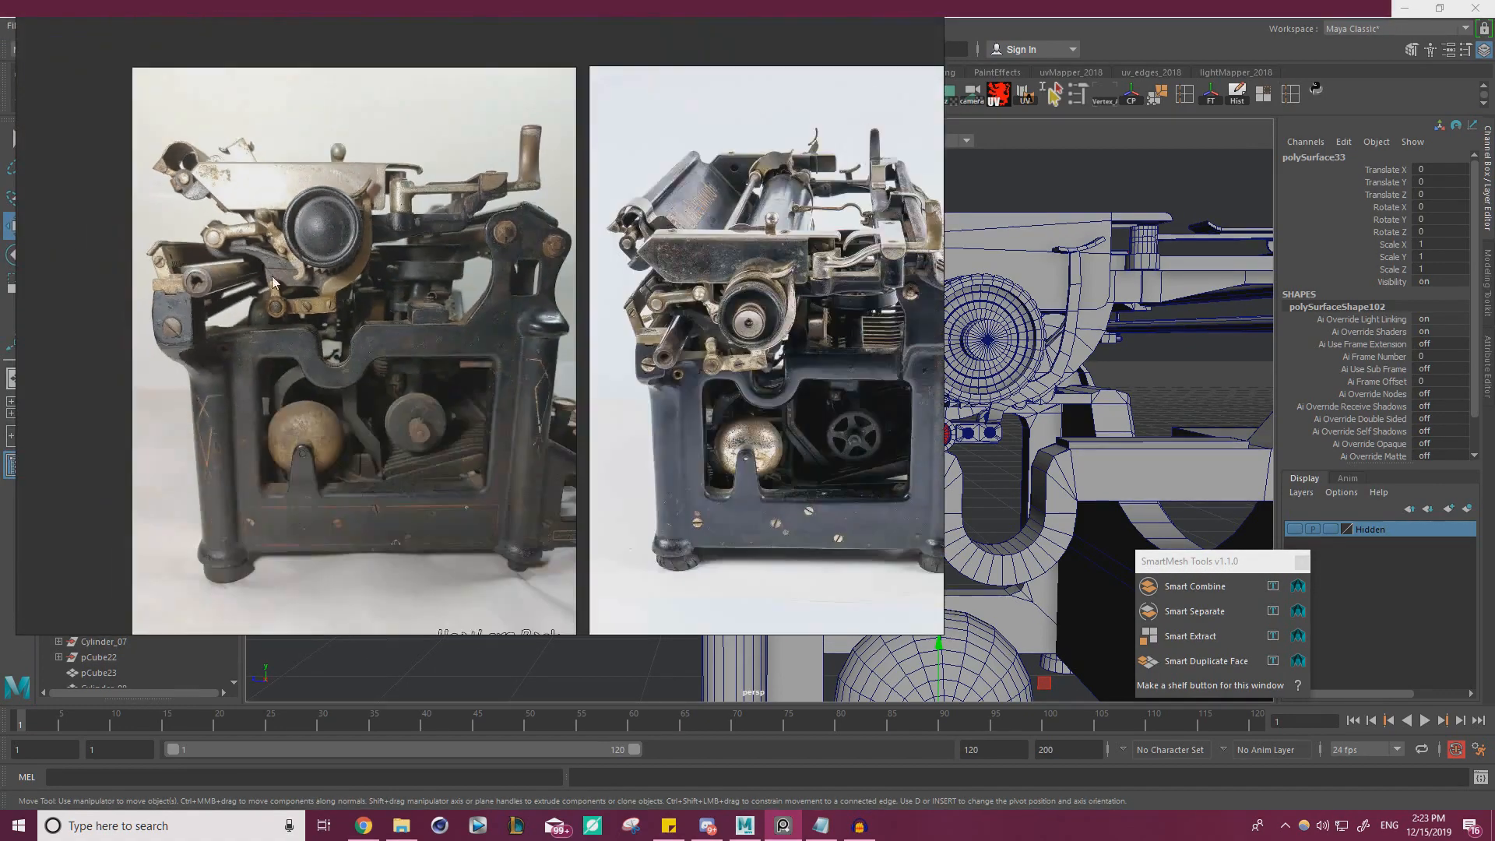
{"action": "right_click_drag", "start_coordinate": [272, 276], "coordinate": [0, 273]}
{"action": "left_click_drag", "start_coordinate": [489, 314], "coordinate": [502, 357], "text": "alt"}
Examine the rear-view reference photo of the typewriter's scale rail and its end brackets
{"action": "right_click_drag", "start_coordinate": [0, 377], "coordinate": [598, 372]}
{"action": "scroll", "coordinate": [597, 372], "scroll_direction": "down", "scroll_amount": 4}
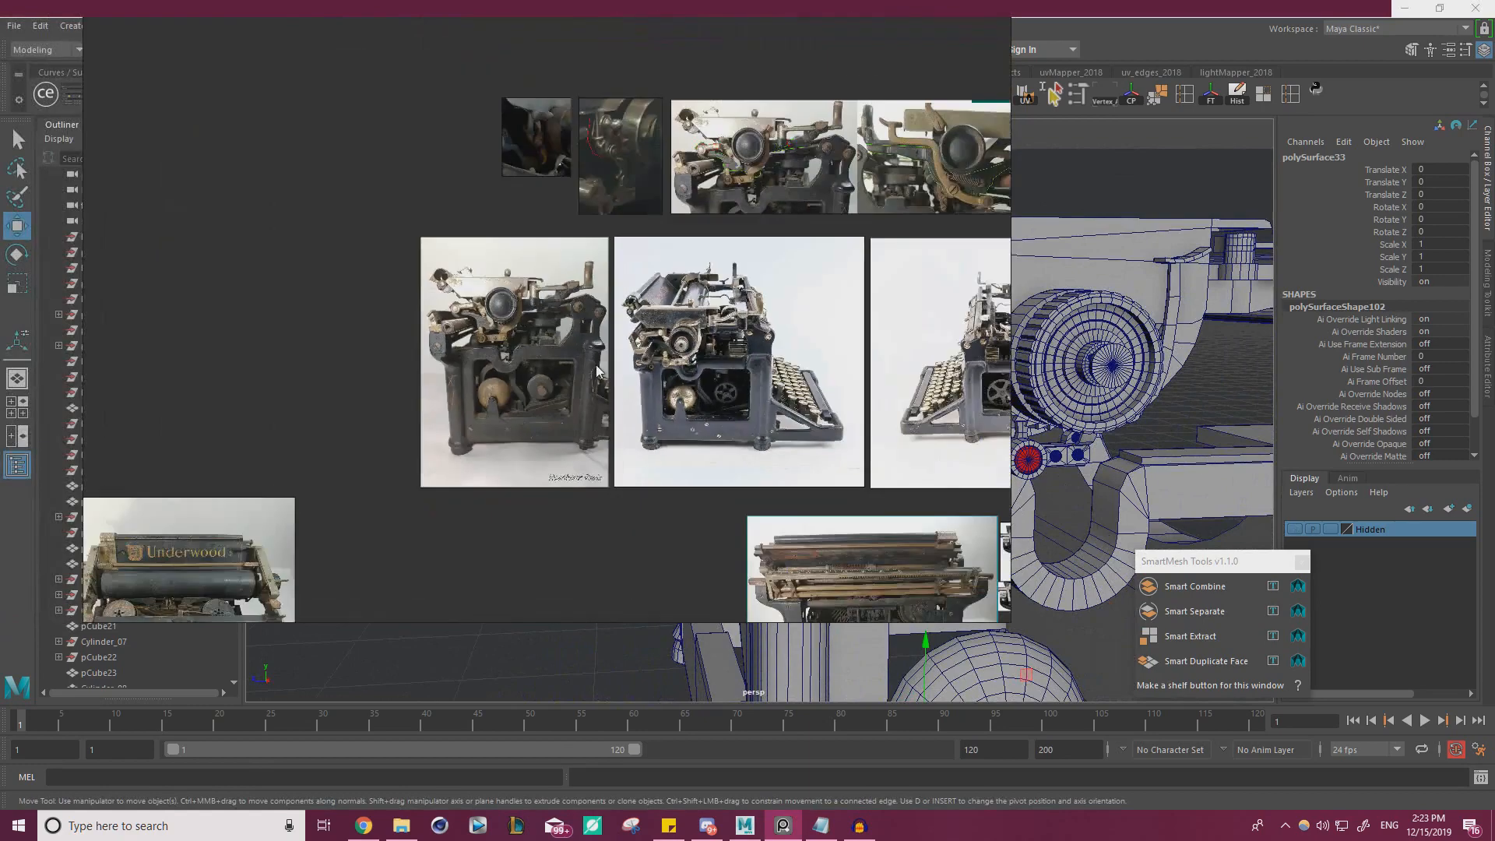
{"action": "scroll", "coordinate": [596, 372], "scroll_direction": "down", "scroll_amount": 3}
{"action": "middle_click_drag", "start_coordinate": [518, 351], "coordinate": [478, 303]}
{"action": "middle_click_drag", "start_coordinate": [763, 436], "coordinate": [595, 360]}
{"action": "scroll", "coordinate": [596, 360], "scroll_direction": "up", "scroll_amount": 4}
{"action": "middle_click_drag", "start_coordinate": [637, 420], "coordinate": [682, 382]}
{"action": "scroll", "coordinate": [682, 382], "scroll_direction": "up", "scroll_amount": 5}
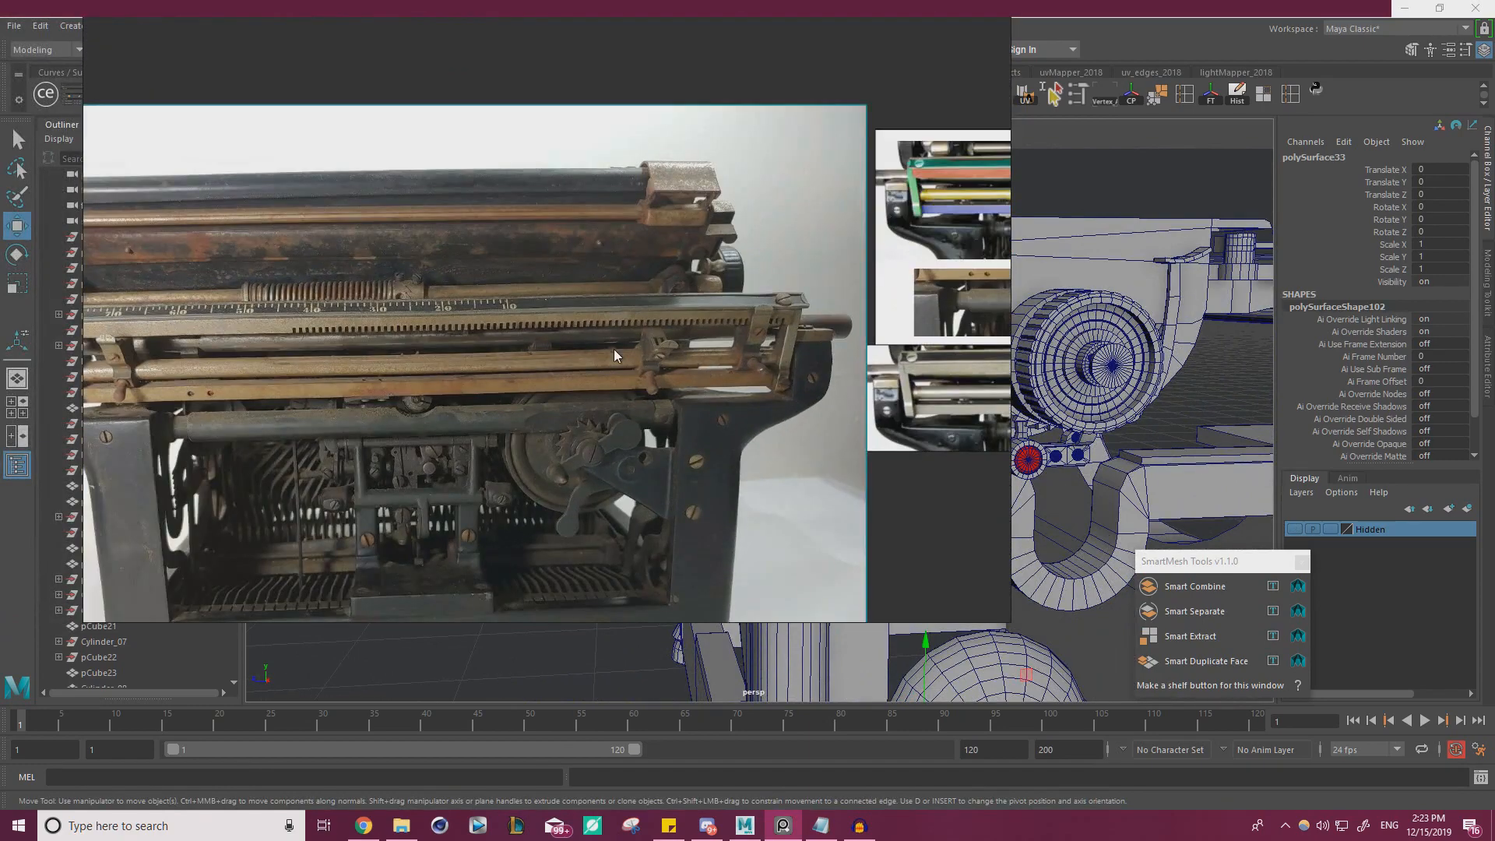
{"action": "right_click_drag", "start_coordinate": [581, 375], "coordinate": [0, 379]}
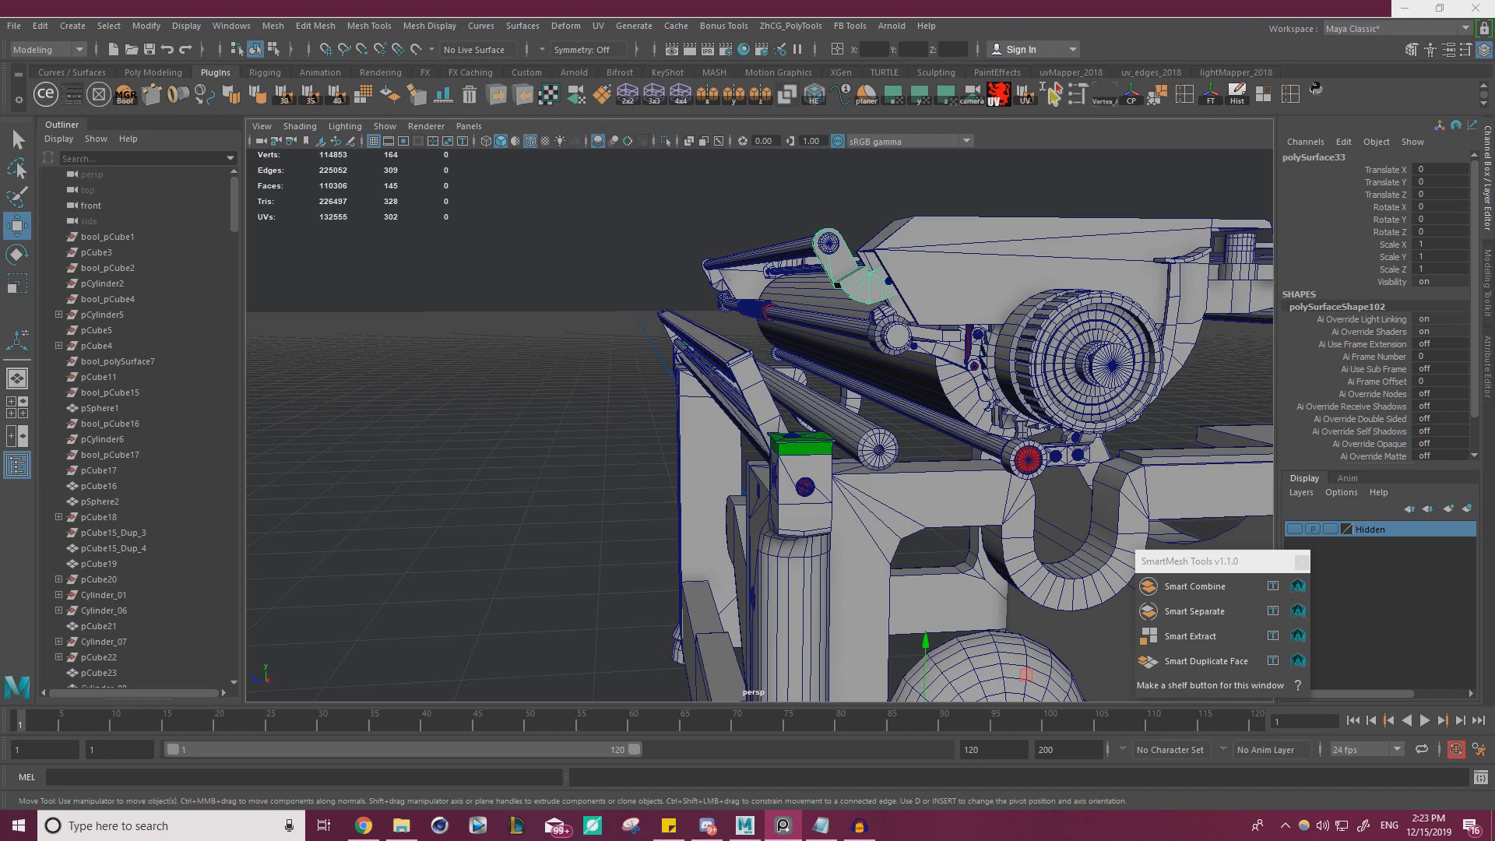
Examine the end bracket and the connecting rod beside the upper carriage from several angles
{"action": "left_click_drag", "start_coordinate": [256, 395], "coordinate": [771, 350], "text": "alt"}
{"action": "scroll", "coordinate": [774, 366], "scroll_direction": "up", "scroll_amount": 4}
{"action": "middle_click_drag", "start_coordinate": [774, 366], "coordinate": [847, 413], "text": "alt"}
{"action": "scroll", "coordinate": [822, 407], "scroll_direction": "up", "scroll_amount": 3}
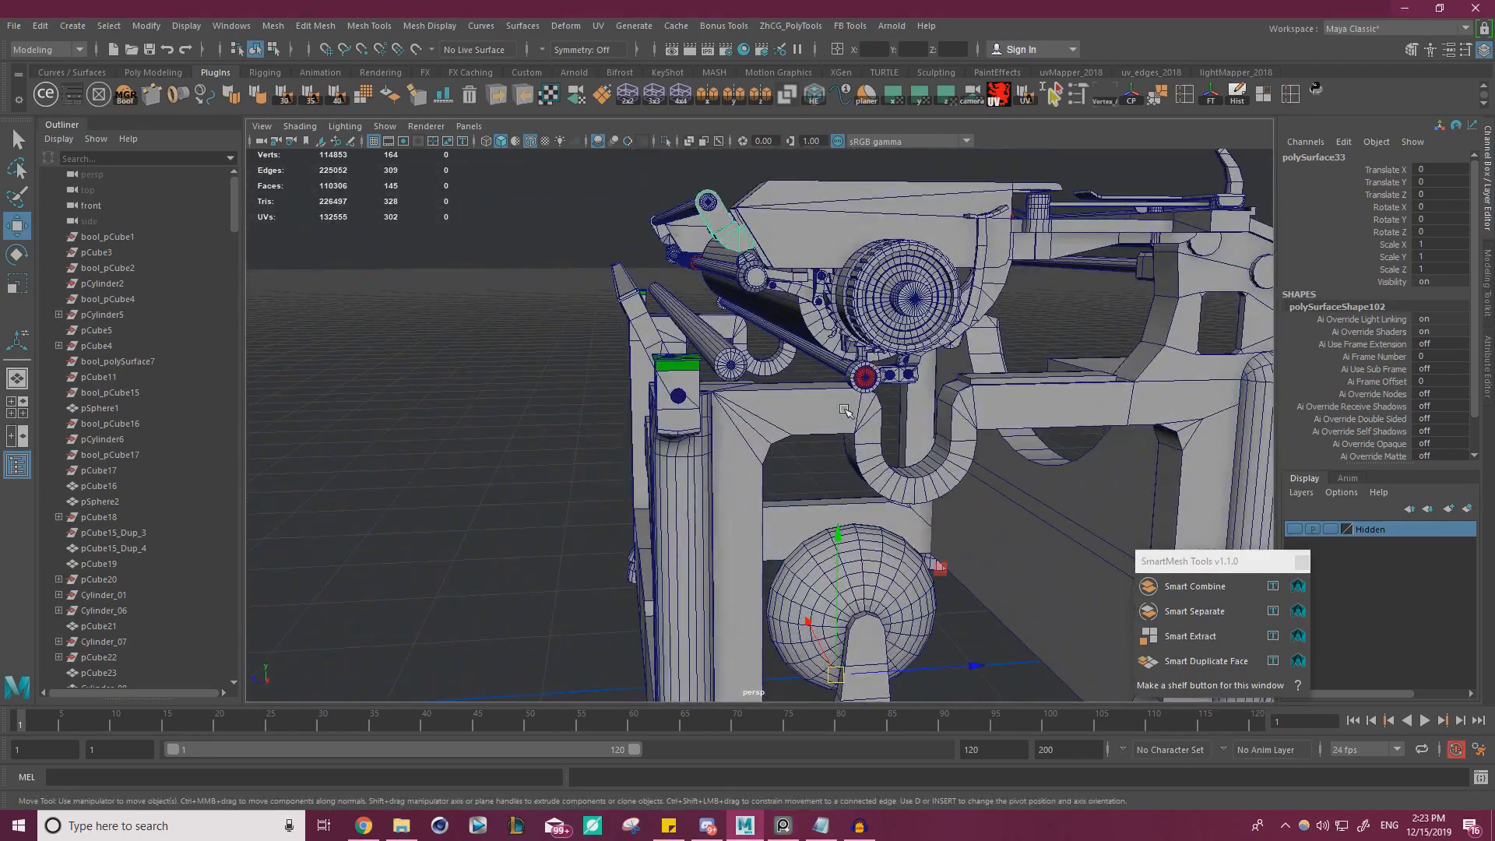
{"action": "left_click_drag", "start_coordinate": [743, 214], "coordinate": [802, 276], "text": "alt"}
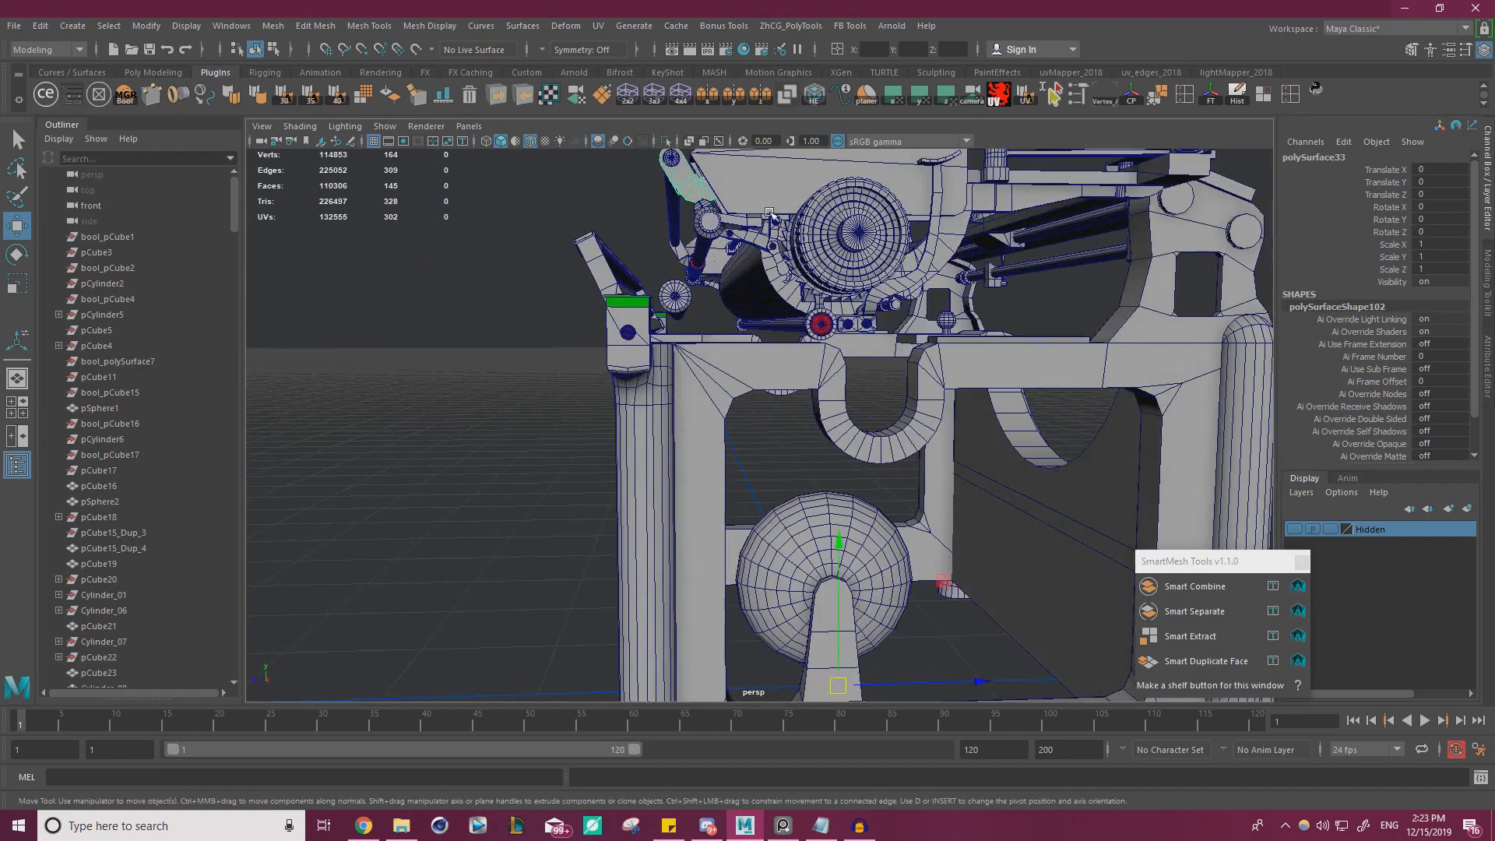
{"action": "middle_click_drag", "start_coordinate": [697, 191], "coordinate": [801, 316], "text": "alt"}
{"action": "scroll", "coordinate": [800, 317], "scroll_direction": "up", "scroll_amount": 5}
{"action": "middle_click_drag", "start_coordinate": [709, 191], "coordinate": [781, 289], "text": "alt"}
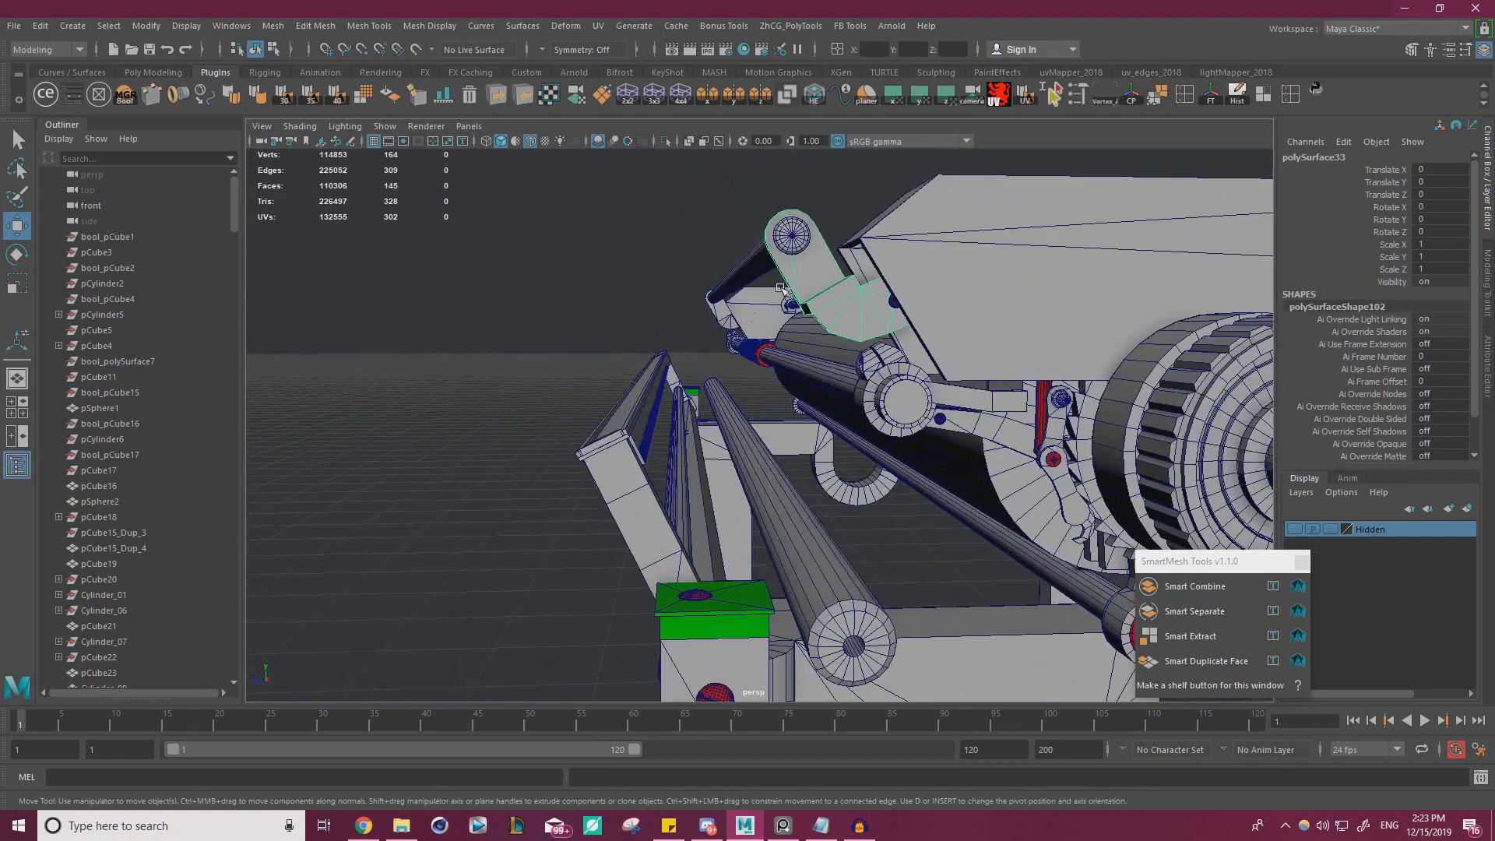
{"action": "left_click", "coordinate": [754, 262]}
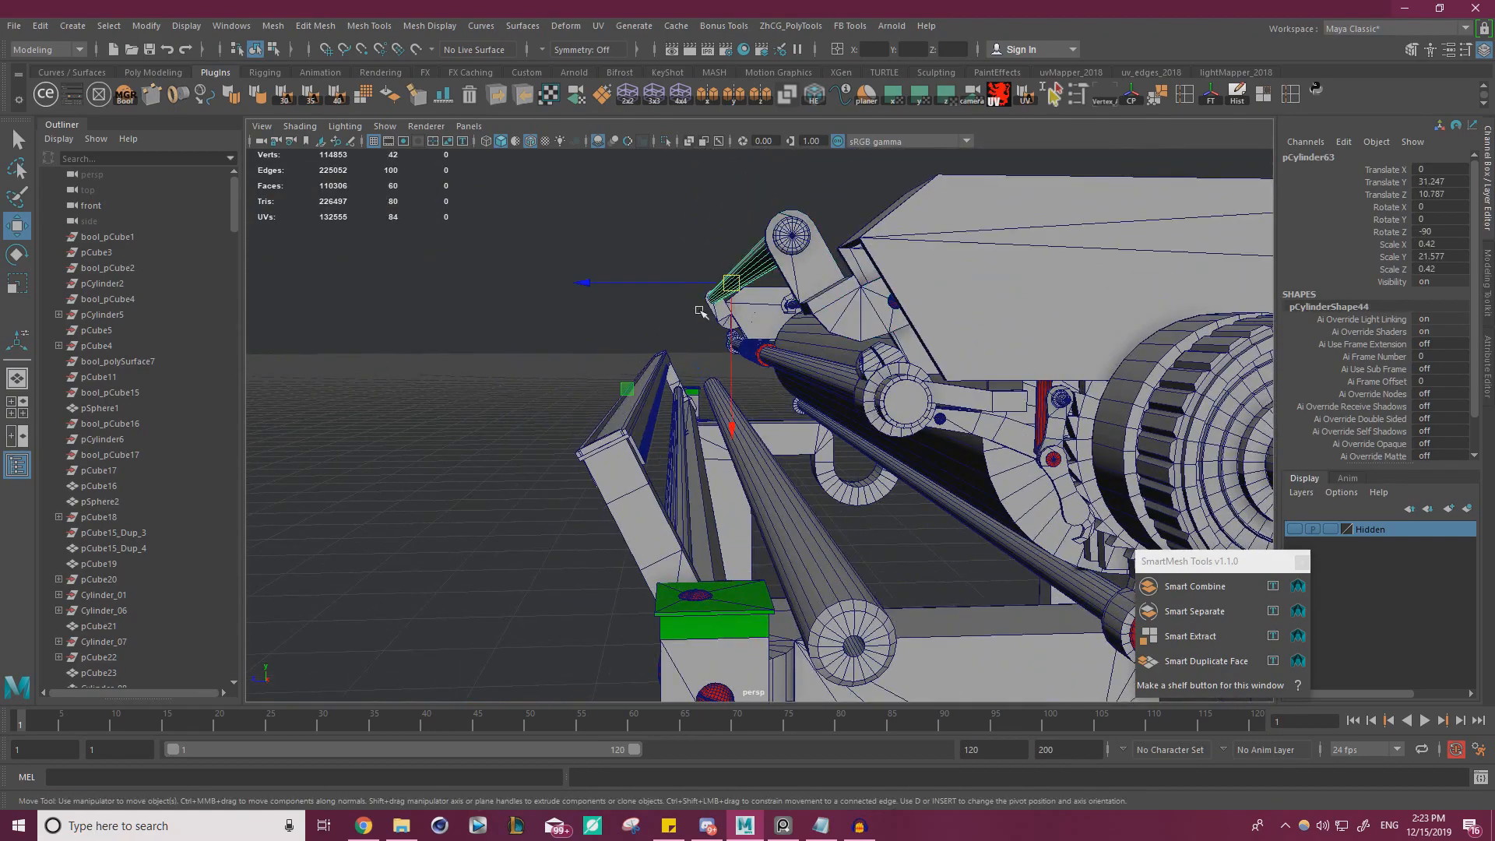
{"action": "left_click_drag", "start_coordinate": [701, 311], "coordinate": [785, 356], "text": "alt"}
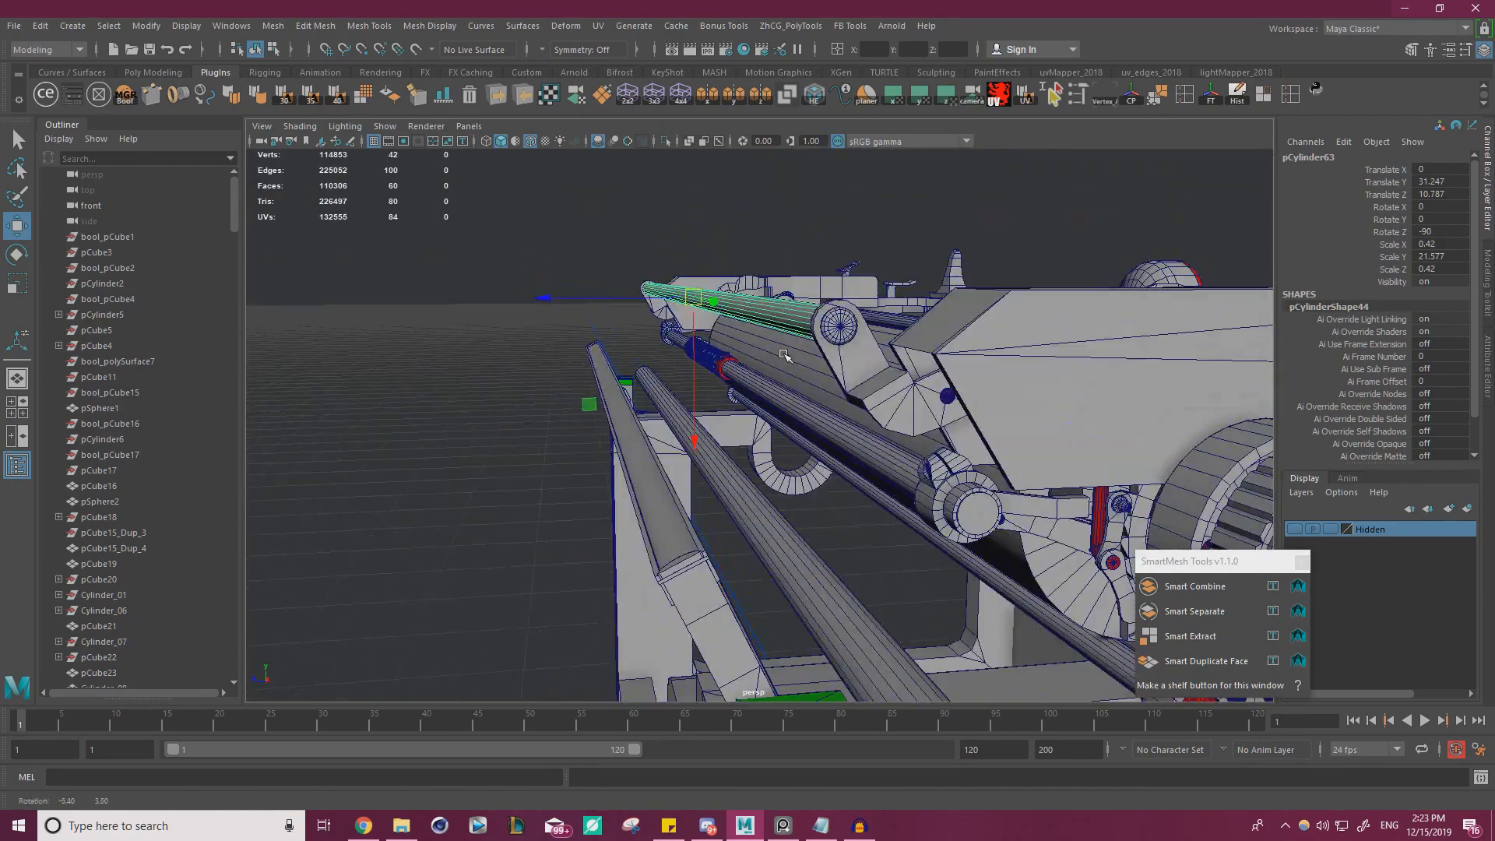
{"action": "left_click", "coordinate": [886, 390]}
{"action": "middle_click_drag", "start_coordinate": [865, 340], "coordinate": [801, 321], "text": "alt"}
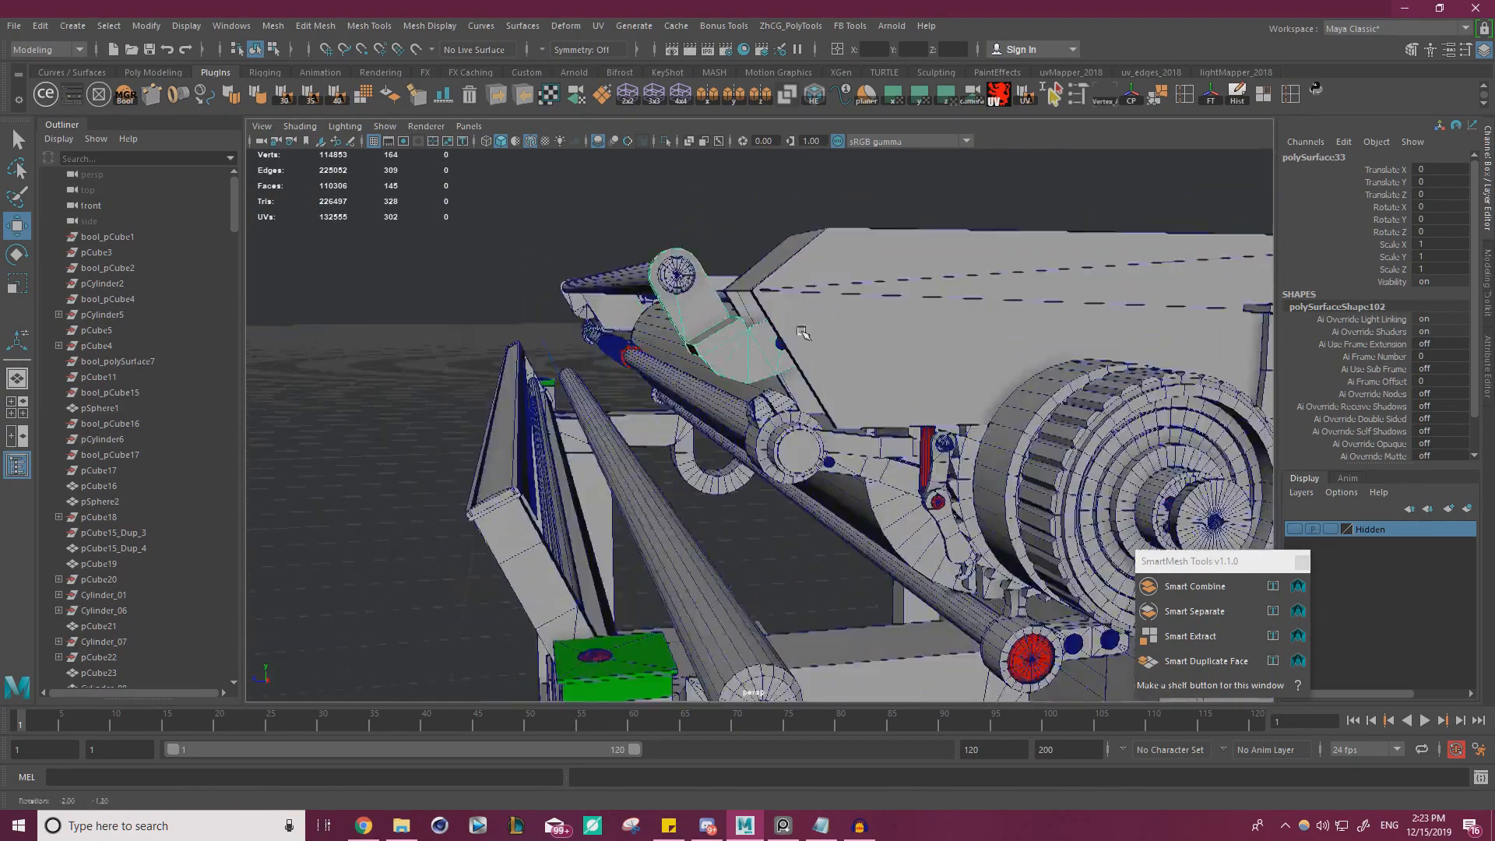
Group the carriage's end brackets, their screws and the connecting rod into one assembly
{"action": "scroll", "coordinate": [810, 312], "scroll_direction": "up", "scroll_amount": 5}
{"action": "middle_click_drag", "start_coordinate": [849, 233], "coordinate": [939, 395], "text": "alt"}
{"action": "left_click", "coordinate": [889, 327], "text": "shift"}
{"action": "right_click_drag", "start_coordinate": [889, 328], "coordinate": [803, 351], "text": "alt"}
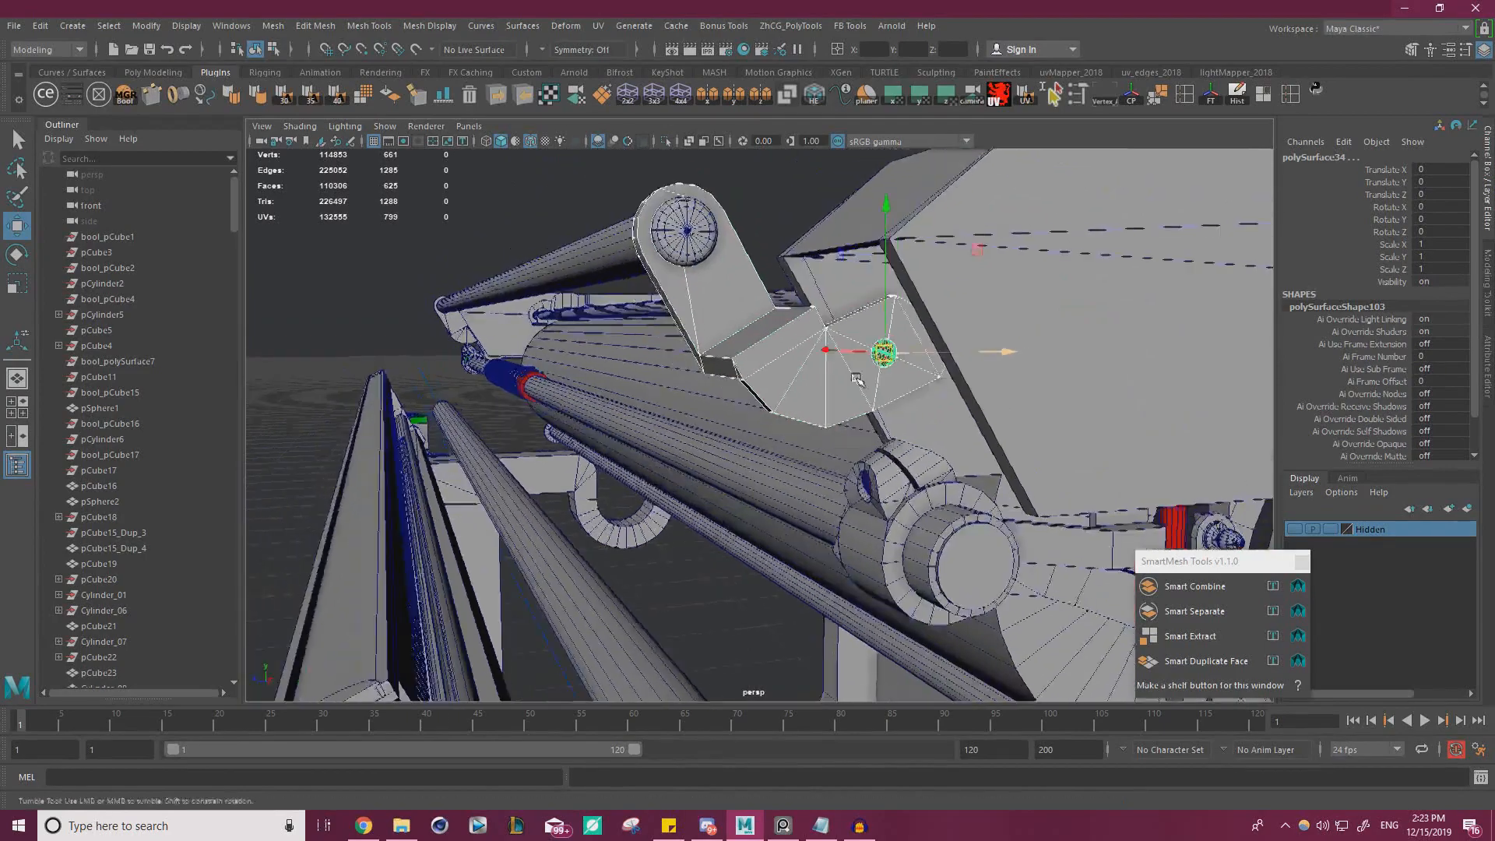
{"action": "left_click_drag", "start_coordinate": [802, 351], "coordinate": [915, 312], "text": "alt"}
{"action": "left_click", "coordinate": [919, 294], "text": "shift"}
{"action": "right_click_drag", "start_coordinate": [888, 303], "coordinate": [705, 343], "text": "alt"}
{"action": "left_click_drag", "start_coordinate": [705, 343], "coordinate": [751, 356], "text": "alt"}
{"action": "left_click_drag", "start_coordinate": [664, 372], "coordinate": [880, 391], "text": "alt"}
{"action": "left_click", "coordinate": [654, 240]}
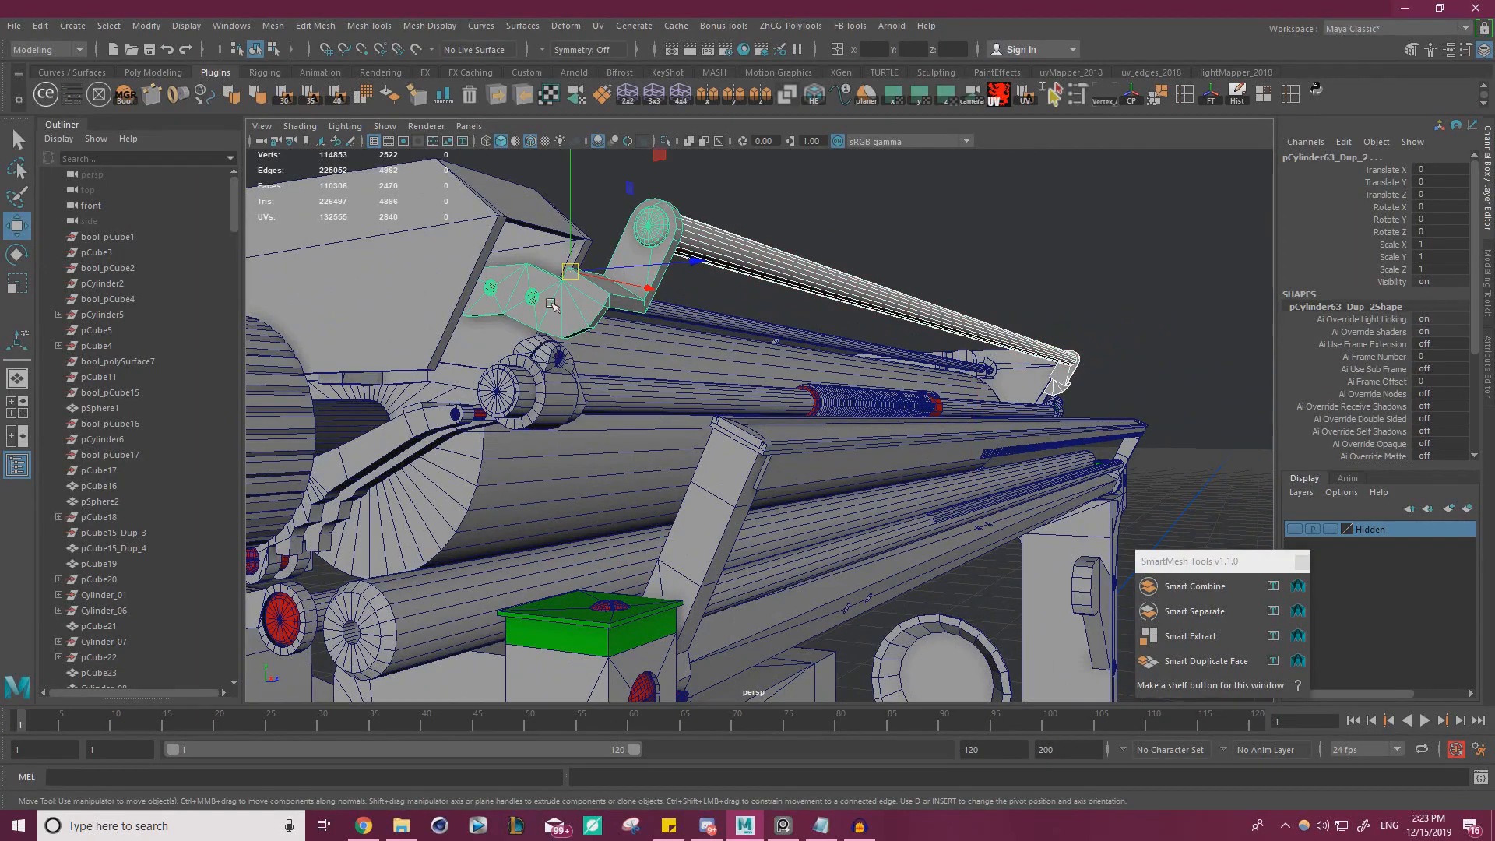
{"action": "left_click_drag", "start_coordinate": [551, 304], "coordinate": [500, 277], "text": "alt"}
{"action": "middle_click_drag", "start_coordinate": [500, 277], "coordinate": [500, 273]}
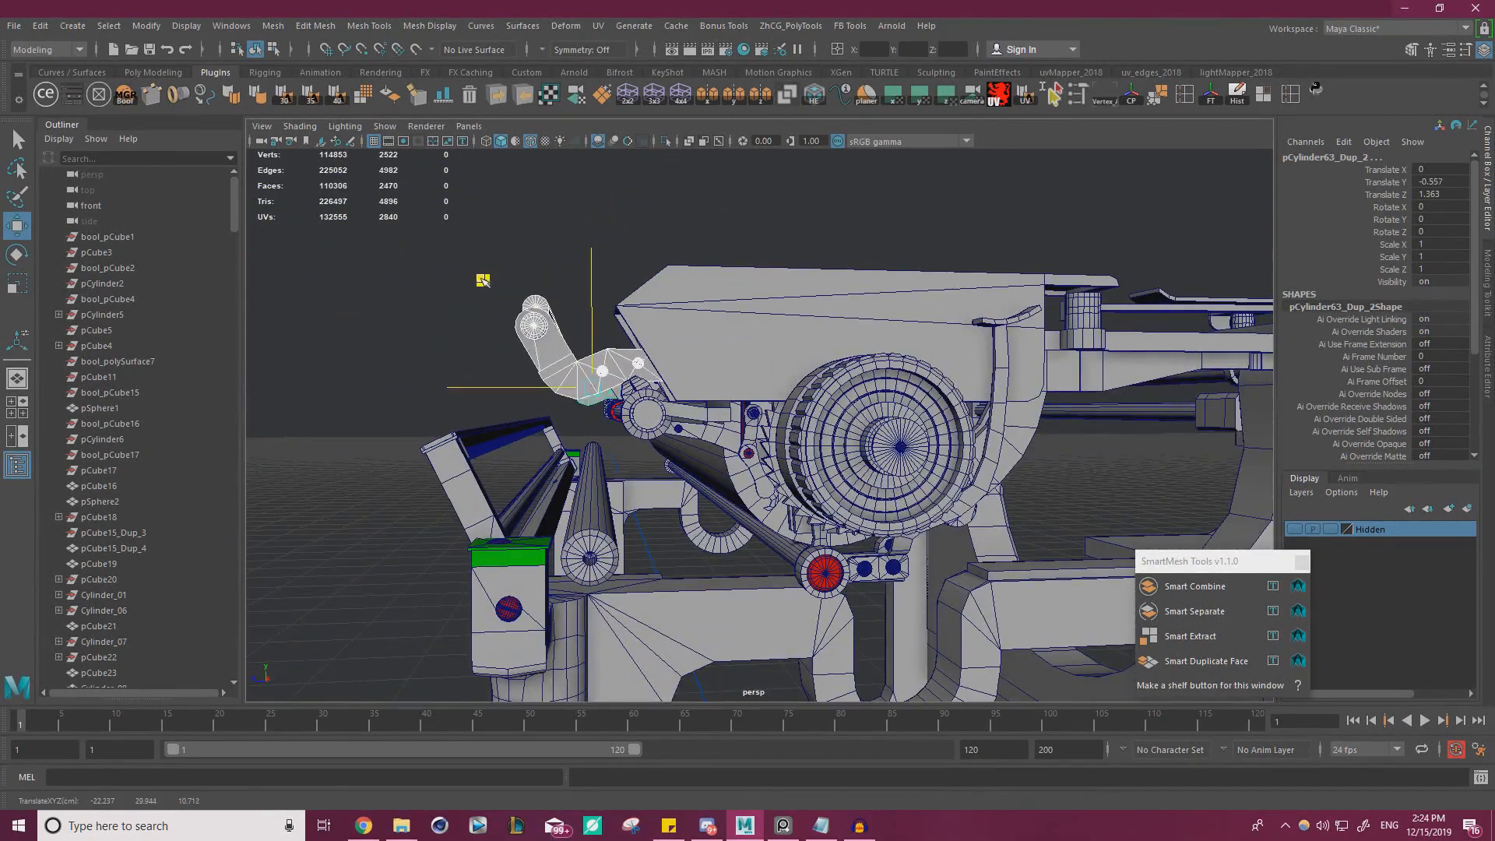
Try centring the group's pivot and moving the bracket-and-rod assembly down and away from the carriage, then undo both
{"action": "left_click", "coordinate": [1134, 98]}
{"action": "middle_click_drag", "start_coordinate": [521, 261], "coordinate": [465, 282]}
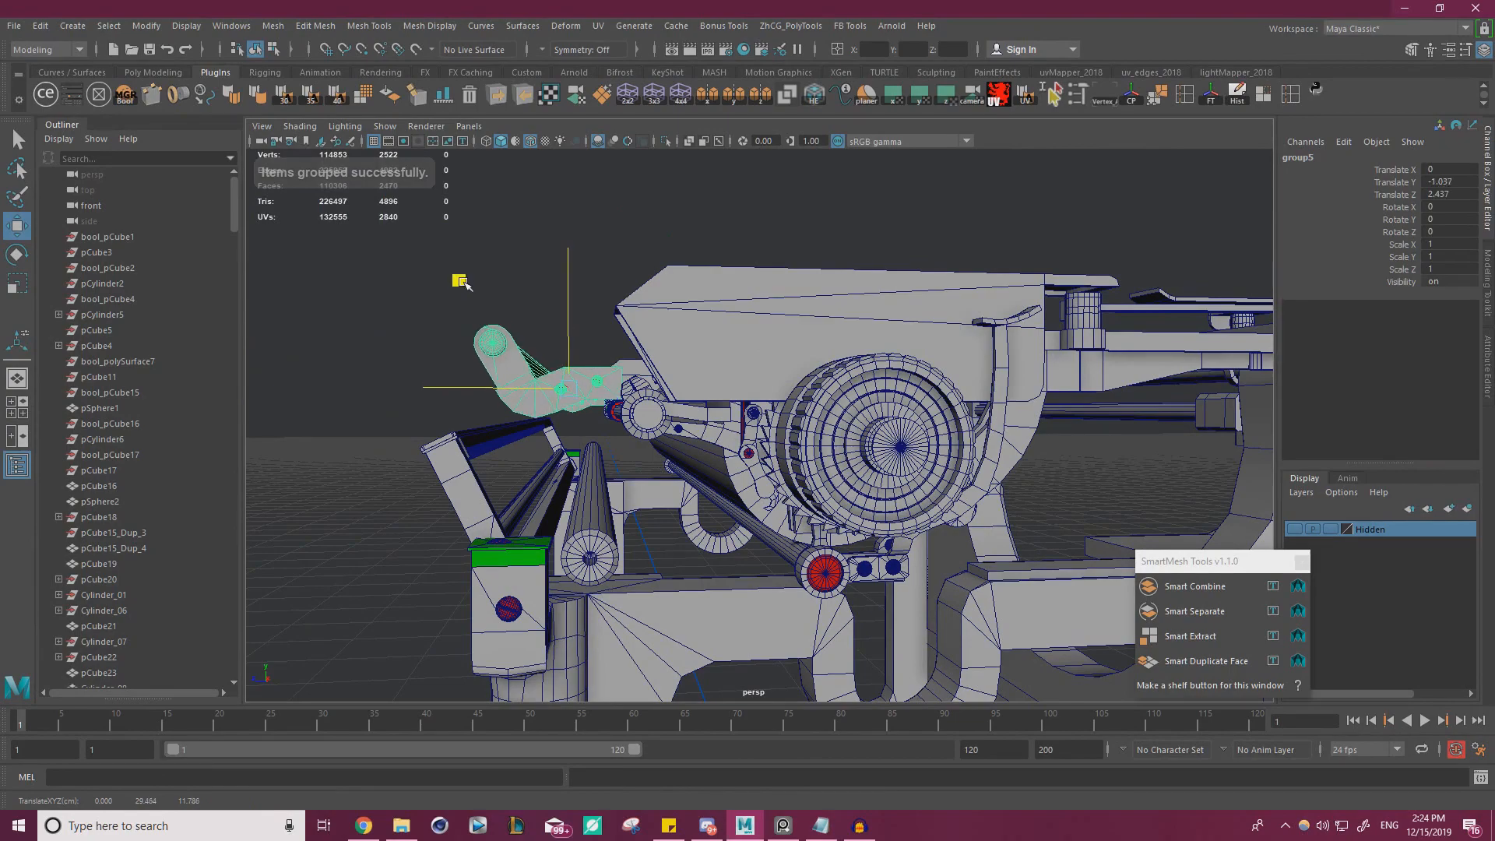
{"action": "left_click_drag", "start_coordinate": [471, 286], "coordinate": [517, 295], "text": "alt"}
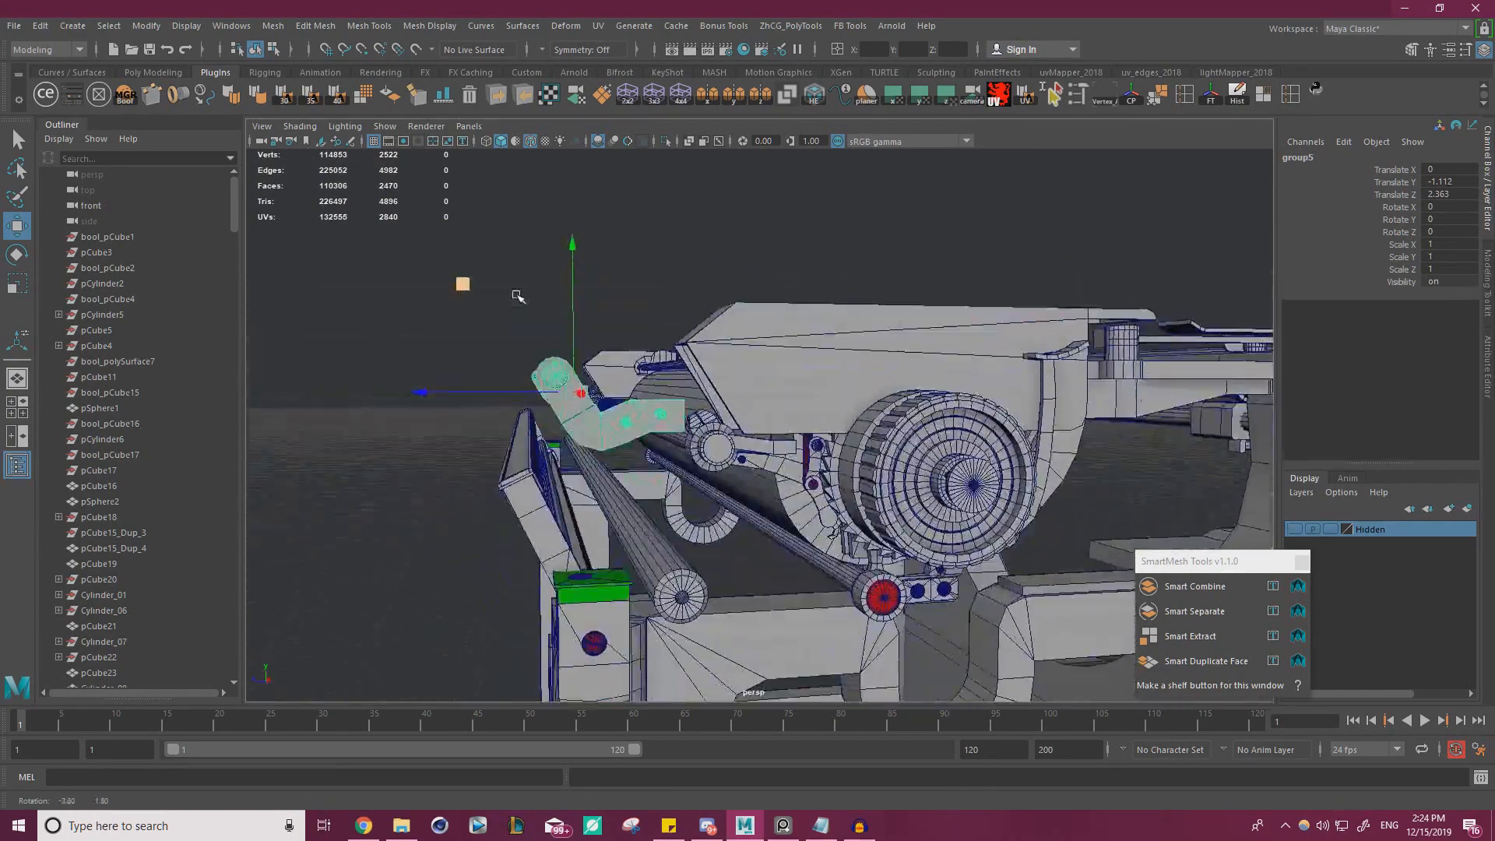
{"action": "right_click_drag", "start_coordinate": [517, 295], "coordinate": [477, 397], "text": "alt"}
{"action": "key", "text": "ctrl+z"}
{"action": "key", "text": "ctrl+z"}
{"action": "key", "text": "ctrl+z"}
{"action": "key", "text": "ctrl+z"}
{"action": "key", "text": "ctrl+z"}
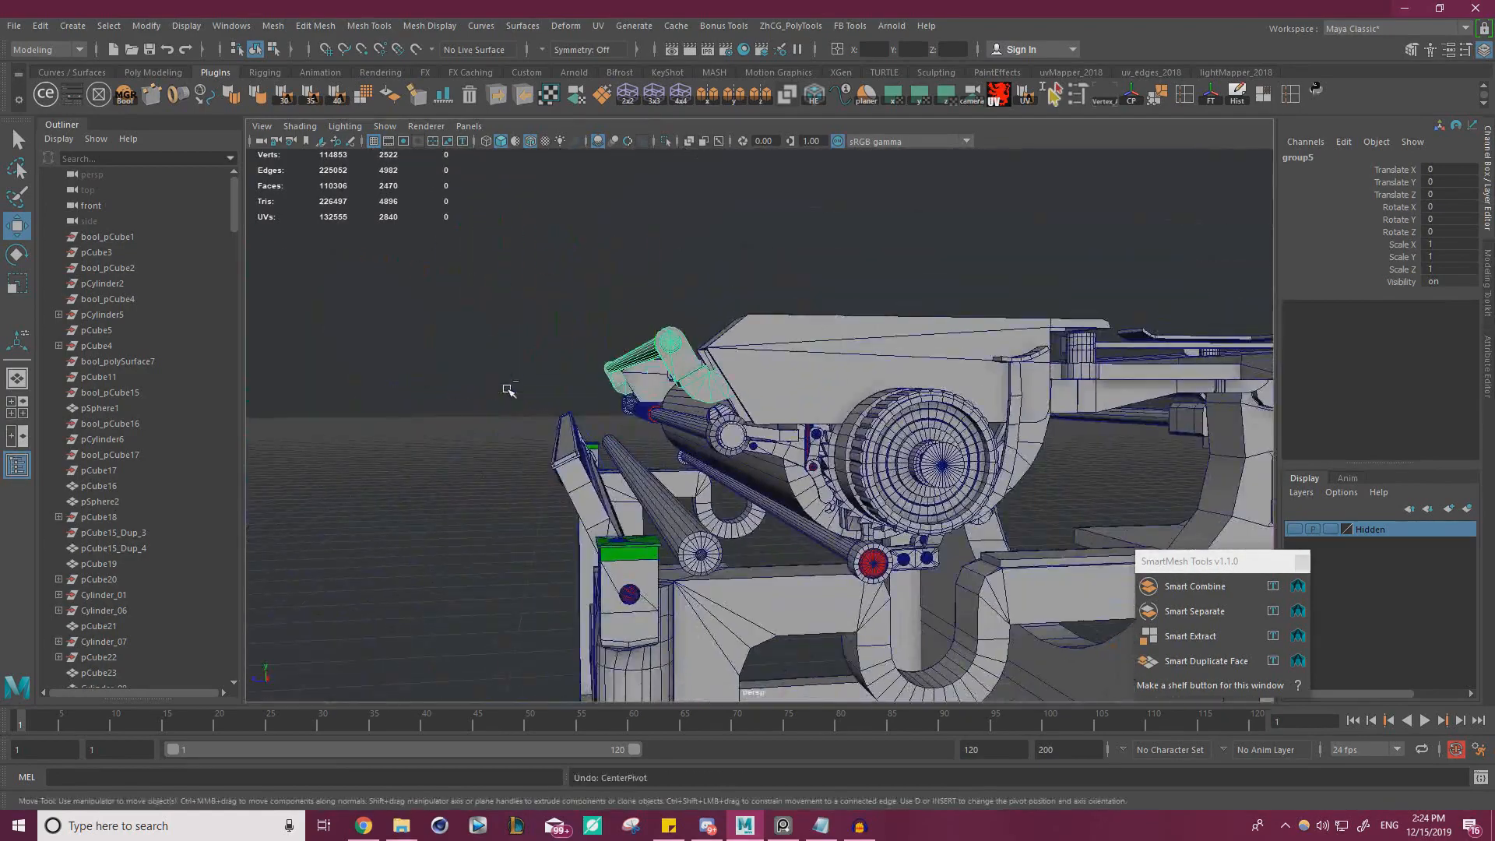
Compare the toothed rear rail on the model with the typewriter reference photo
{"action": "right_click_drag", "start_coordinate": [848, 237], "coordinate": [490, 308], "text": "alt"}
{"action": "left_click_drag", "start_coordinate": [491, 308], "coordinate": [550, 330], "text": "alt"}
{"action": "right_click_drag", "start_coordinate": [550, 331], "coordinate": [670, 312], "text": "alt"}
{"action": "left_click_drag", "start_coordinate": [669, 312], "coordinate": [767, 389], "text": "alt"}
{"action": "right_click_drag", "start_coordinate": [767, 389], "coordinate": [954, 413], "text": "alt"}
{"action": "middle_click_drag", "start_coordinate": [954, 413], "coordinate": [894, 428], "text": "alt"}
{"action": "right_click_drag", "start_coordinate": [894, 428], "coordinate": [927, 442], "text": "alt"}
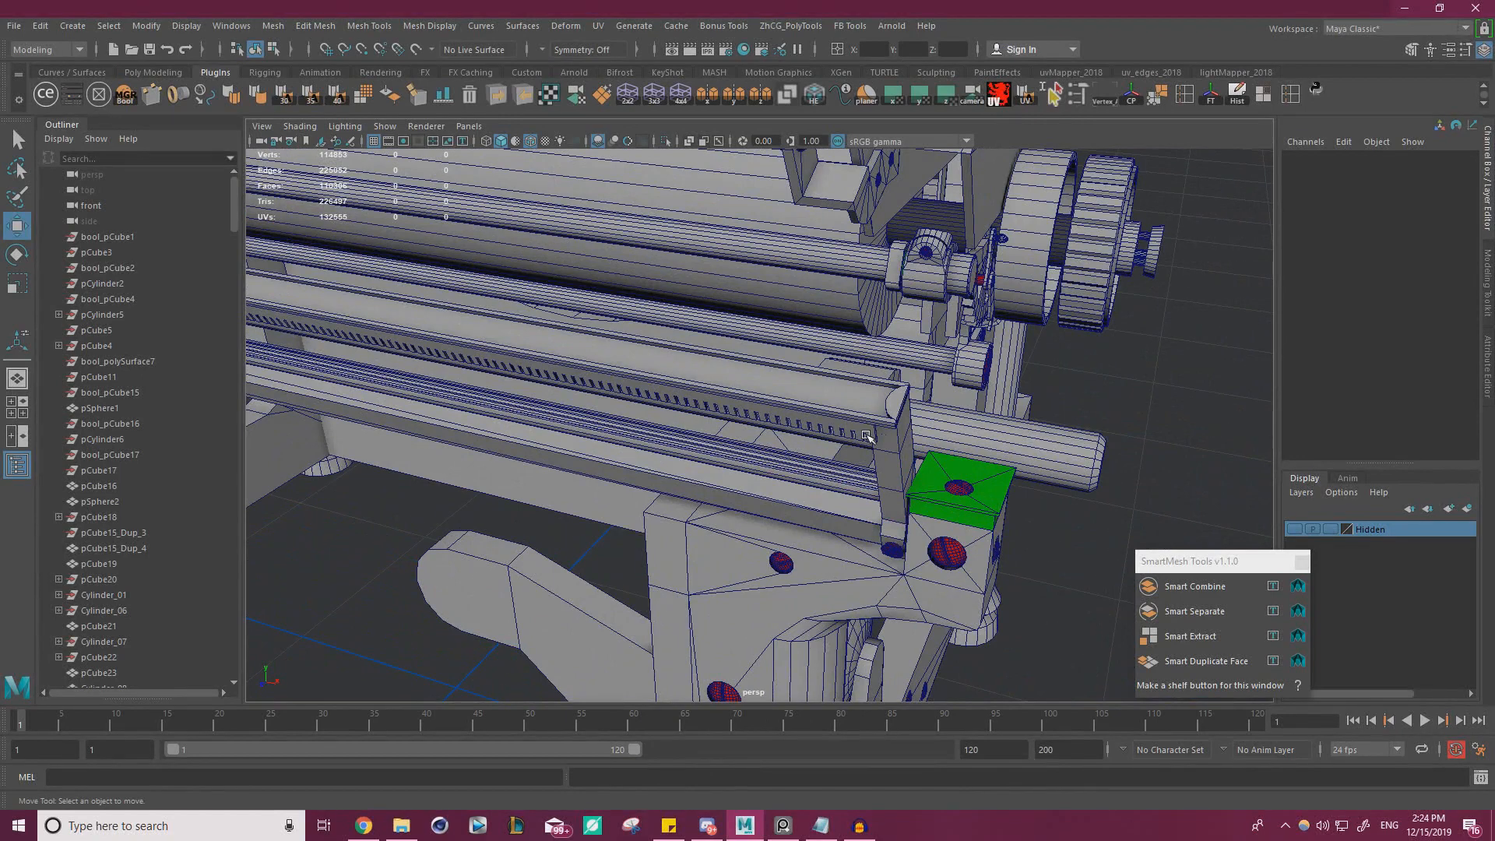
{"action": "key", "text": "alt+Tab"}
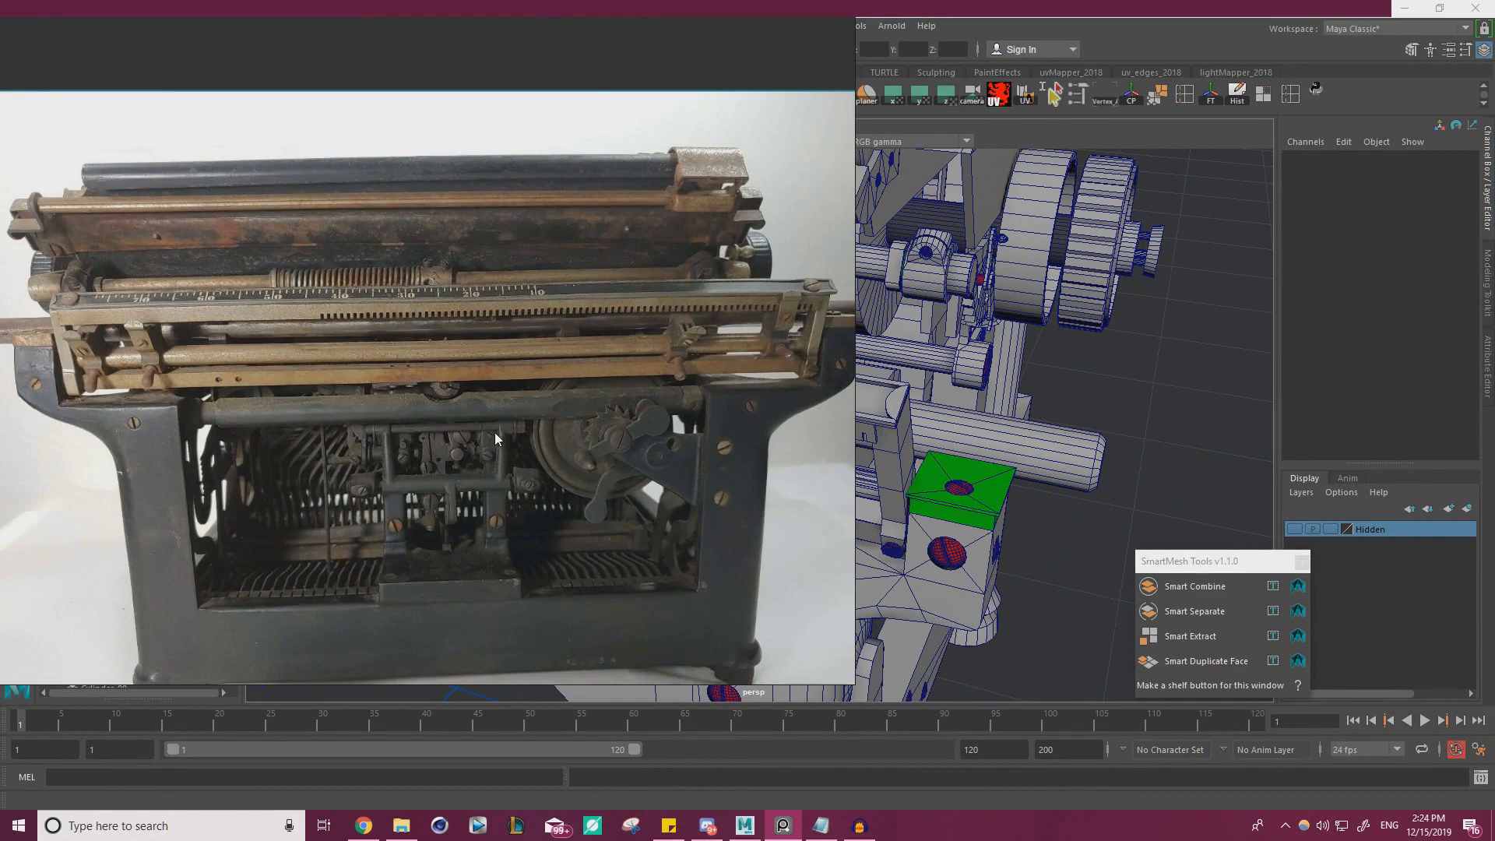
{"action": "right_click_drag", "start_coordinate": [496, 439], "coordinate": [0, 374]}
{"action": "scroll", "coordinate": [36, 314], "scroll_direction": "up", "scroll_amount": 3}
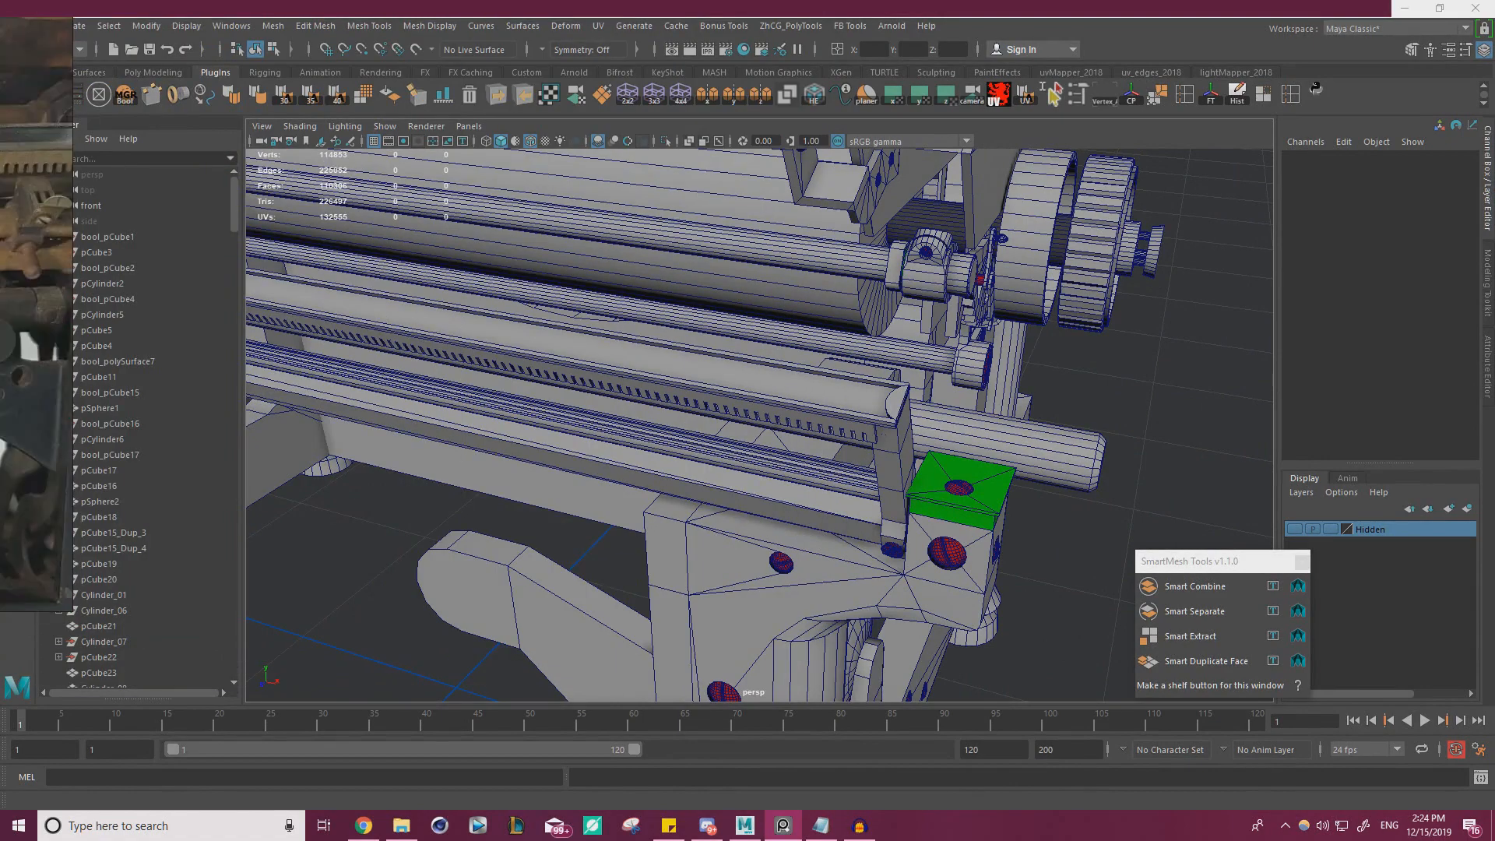
{"action": "scroll", "coordinate": [36, 314], "scroll_direction": "down", "scroll_amount": 3}
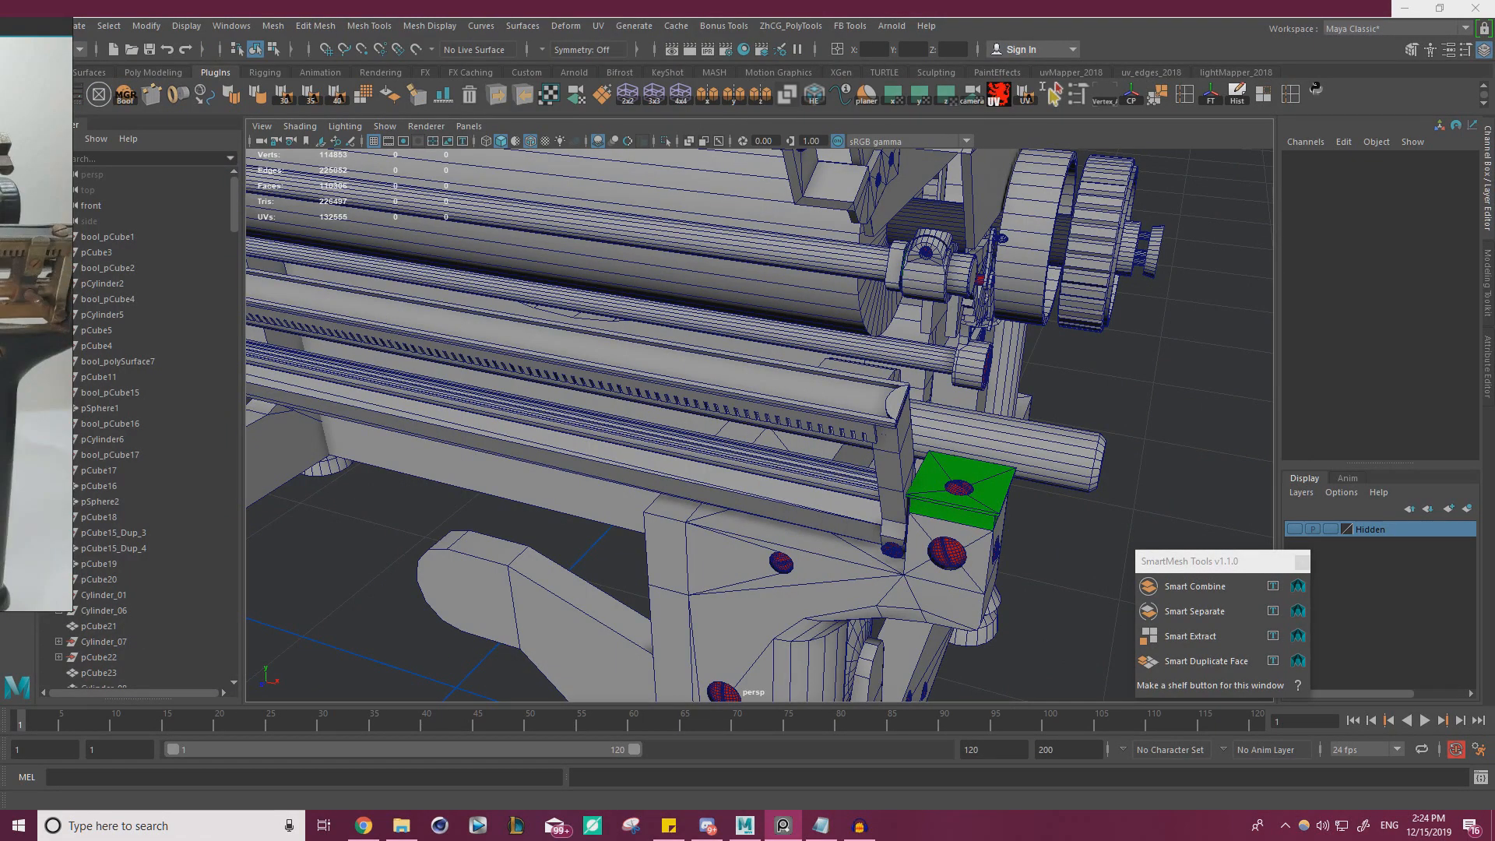
{"action": "scroll", "coordinate": [785, 384], "scroll_direction": "down", "scroll_amount": 3}
Examine the rear frame corner and rail end on the model against the close-up of the reference photo
{"action": "left_click_drag", "start_coordinate": [784, 384], "coordinate": [1059, 186], "text": "alt"}
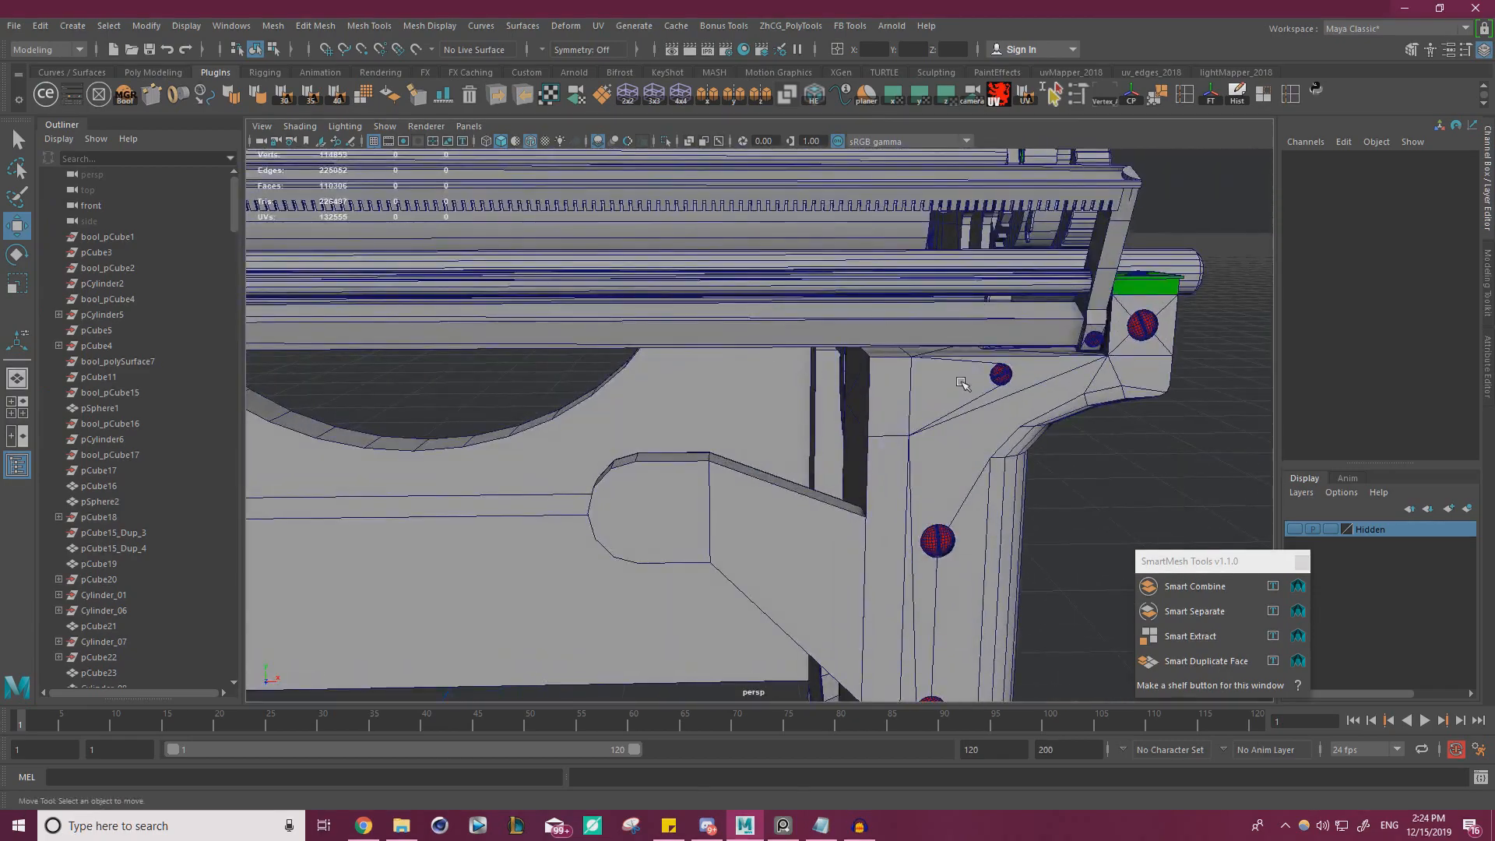
{"action": "scroll", "coordinate": [962, 383], "scroll_direction": "down", "scroll_amount": 5}
{"action": "left_click_drag", "start_coordinate": [962, 383], "coordinate": [846, 415], "text": "alt"}
{"action": "scroll", "coordinate": [693, 377], "scroll_direction": "up", "scroll_amount": 3}
{"action": "middle_click_drag", "start_coordinate": [847, 415], "coordinate": [467, 388], "text": "alt"}
{"action": "right_click_drag", "start_coordinate": [467, 388], "coordinate": [802, 411], "text": "alt"}
{"action": "left_click_drag", "start_coordinate": [802, 411], "coordinate": [864, 394], "text": "alt"}
{"action": "key", "text": "alt+Tab"}
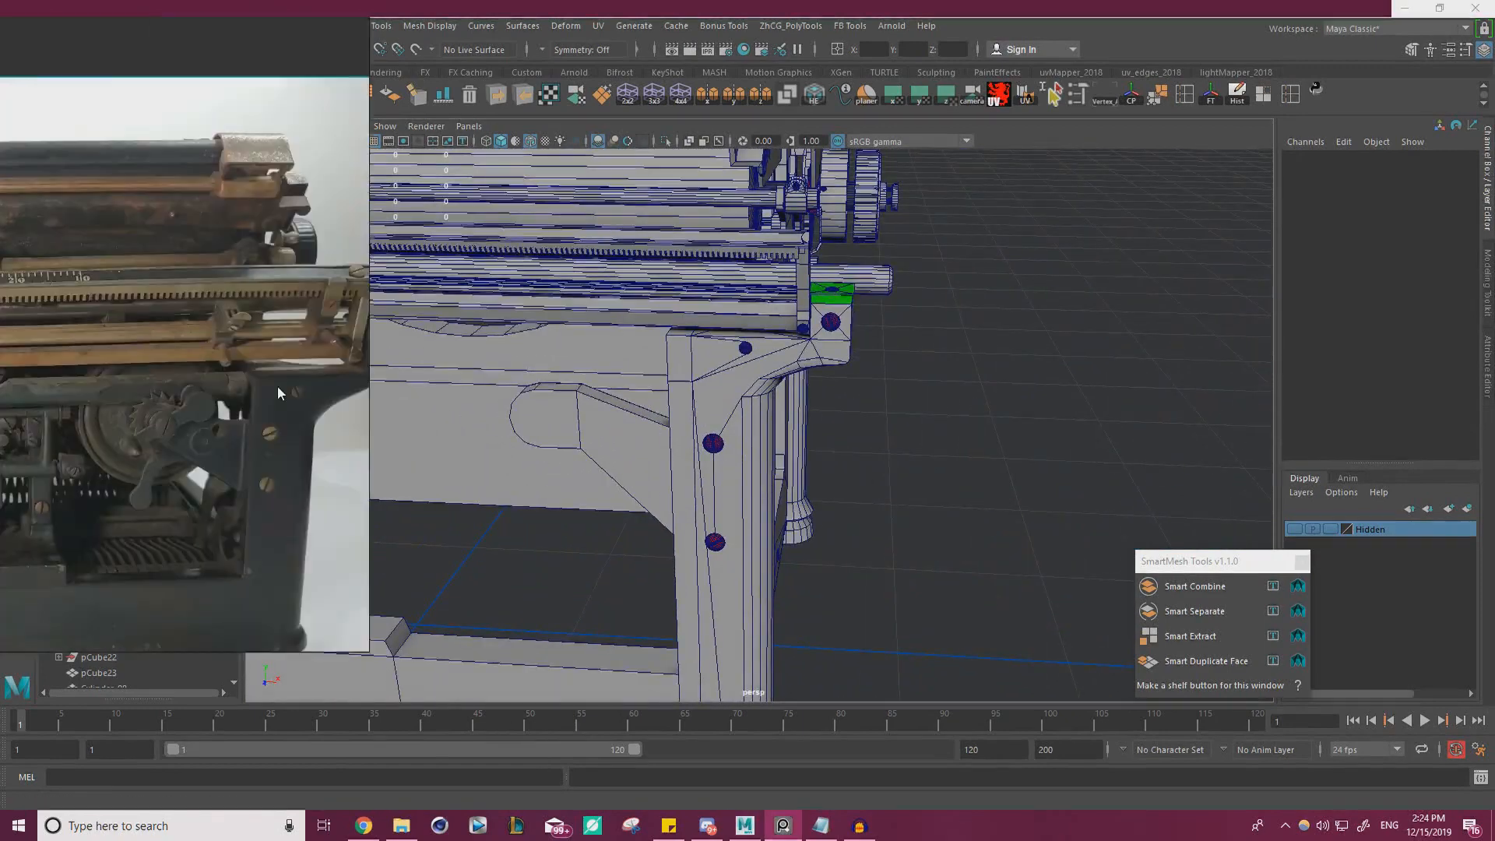
{"action": "right_click_drag", "start_coordinate": [277, 385], "coordinate": [547, 402]}
{"action": "scroll", "coordinate": [484, 343], "scroll_direction": "up", "scroll_amount": 5}
{"action": "middle_click_drag", "start_coordinate": [484, 339], "coordinate": [162, 327]}
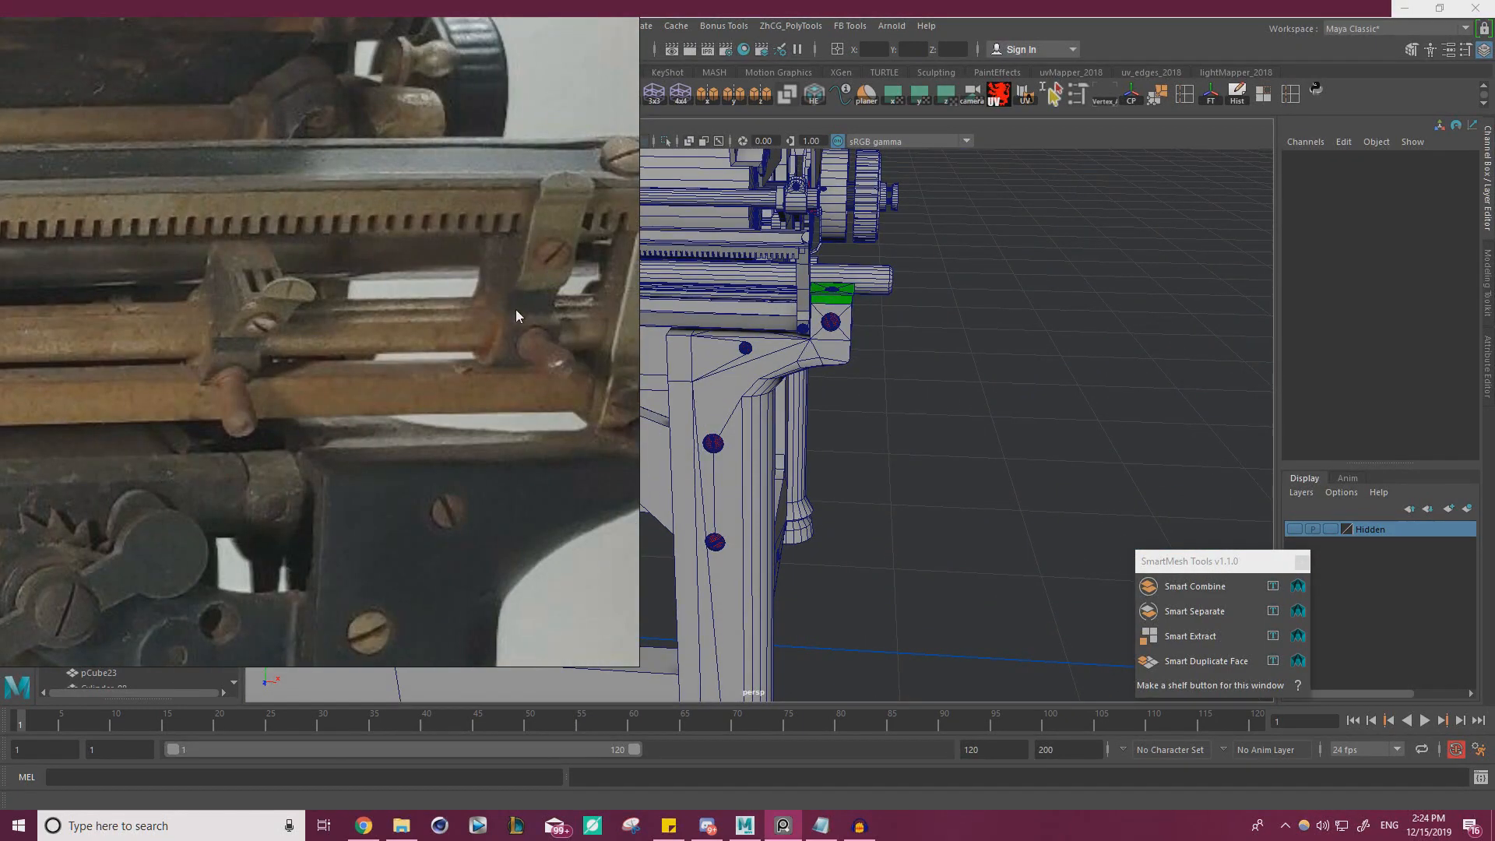
{"action": "key", "text": "alt+Tab"}
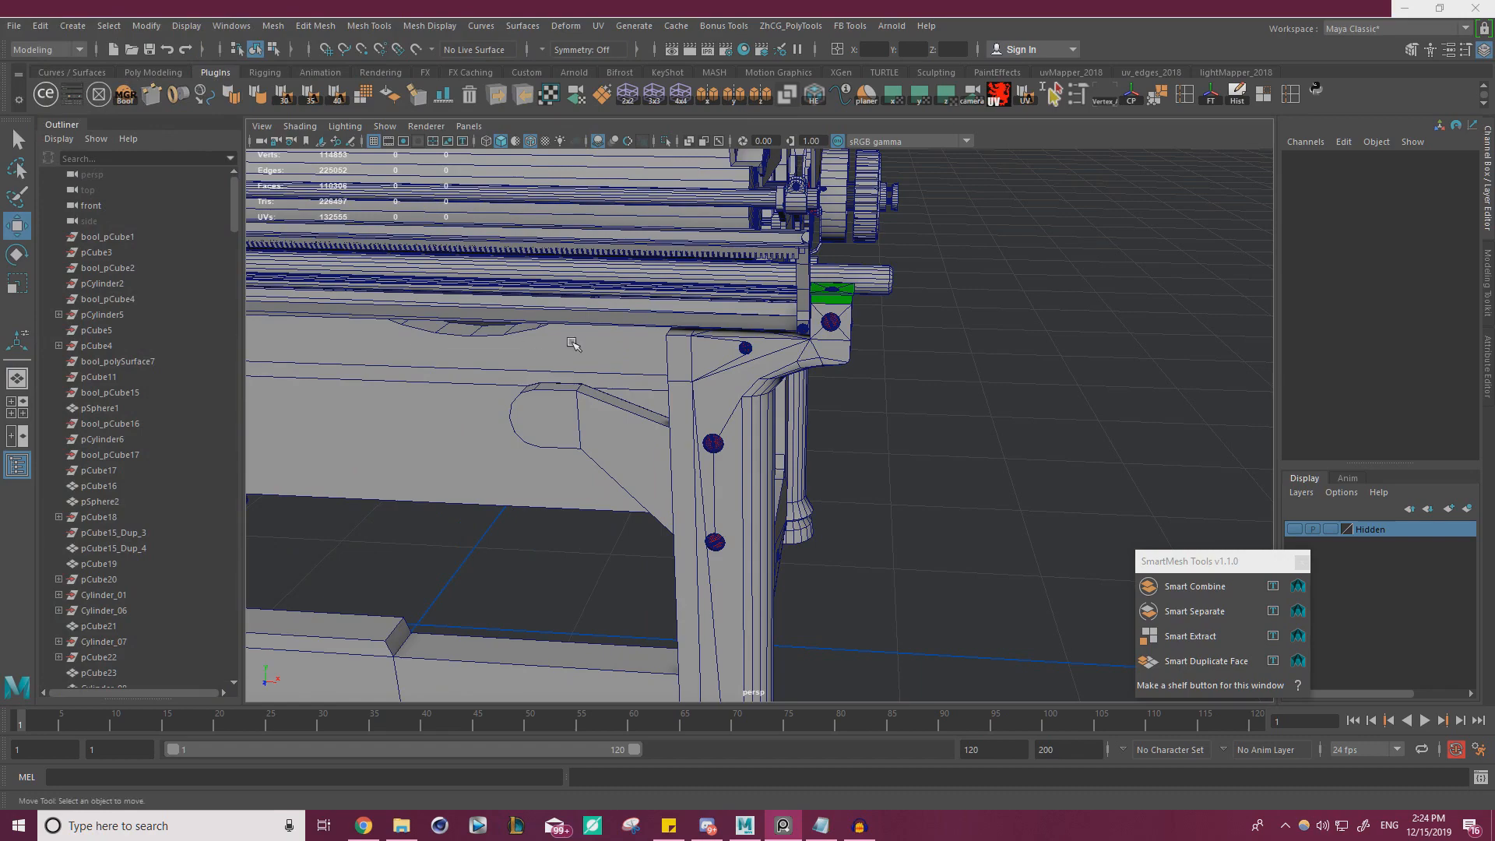
{"action": "left_click_drag", "start_coordinate": [419, 315], "coordinate": [408, 388], "text": "alt"}
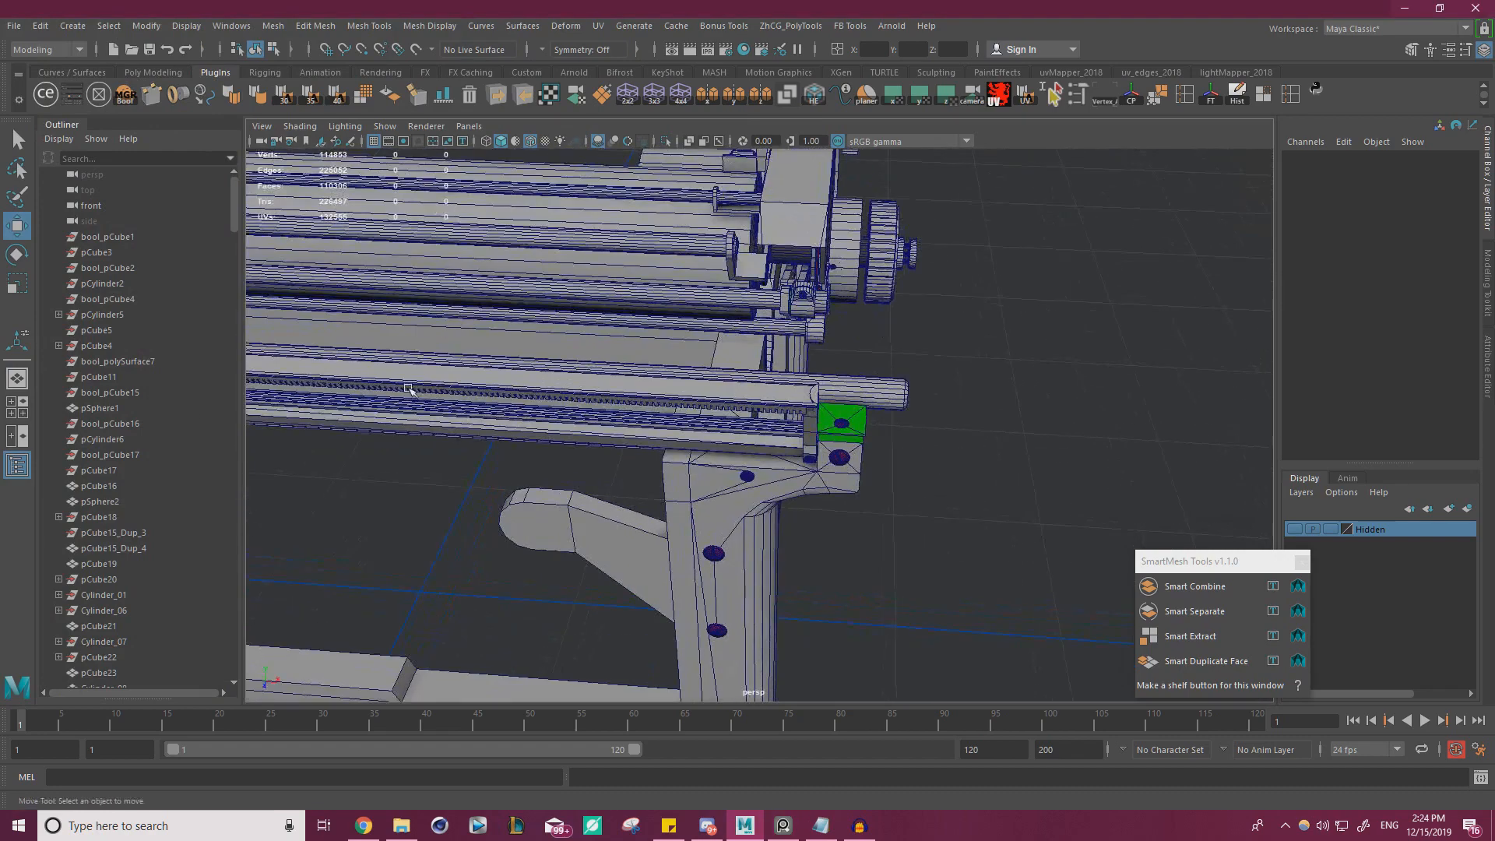
Study the numbered scale and toothed bar along their whole length in the reference photo
{"action": "key", "text": "alt+Tab"}
{"action": "right_click_drag", "start_coordinate": [312, 366], "coordinate": [342, 370]}
{"action": "middle_click_drag", "start_coordinate": [342, 371], "coordinate": [411, 353]}
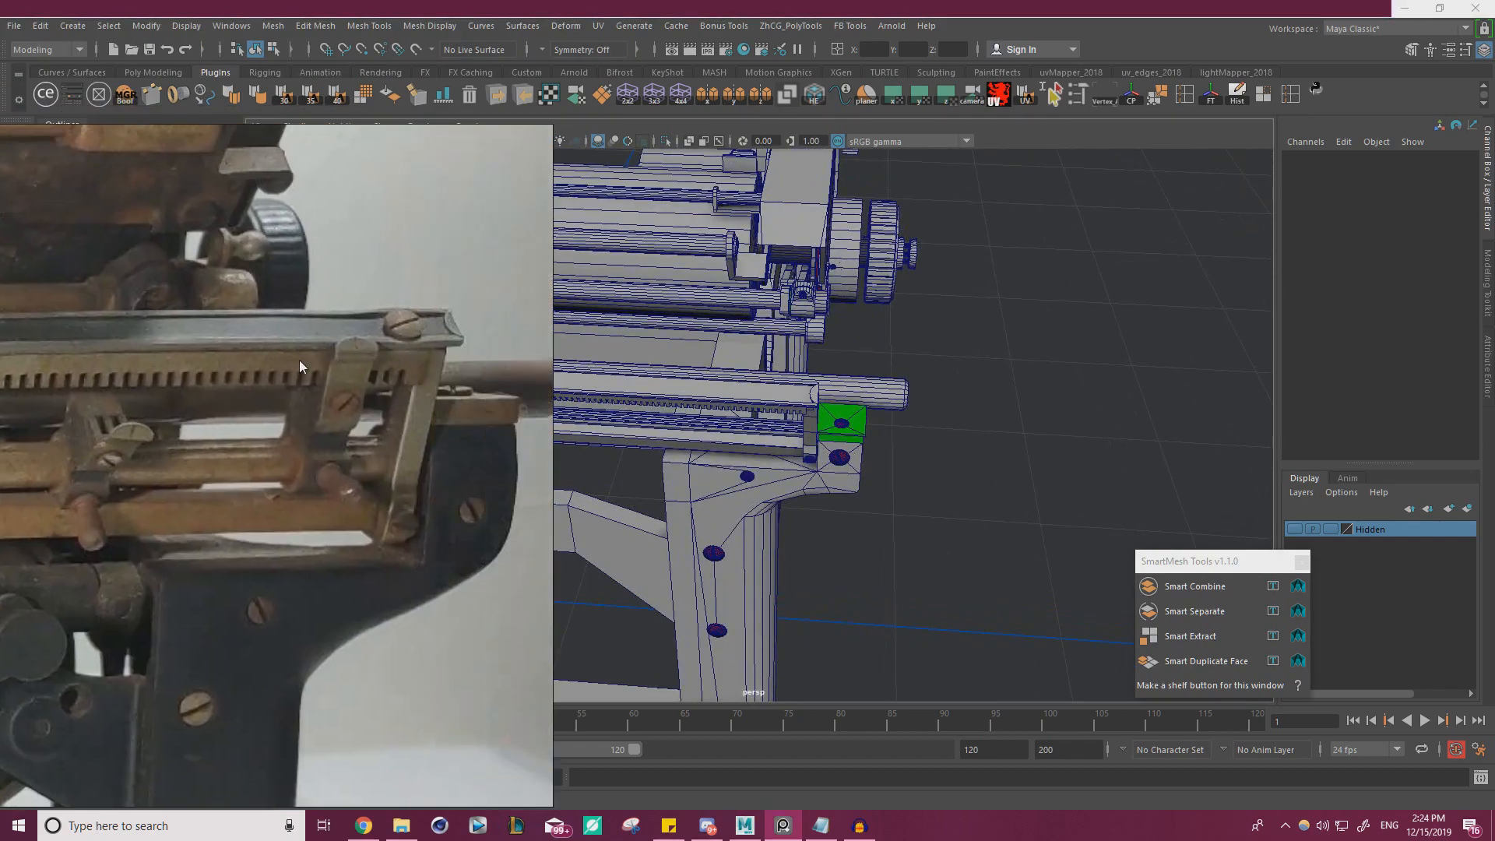
{"action": "middle_click_drag", "start_coordinate": [299, 360], "coordinate": [538, 369]}
{"action": "middle_click_drag", "start_coordinate": [187, 363], "coordinate": [545, 367]}
{"action": "middle_click_drag", "start_coordinate": [109, 369], "coordinate": [31, 343]}
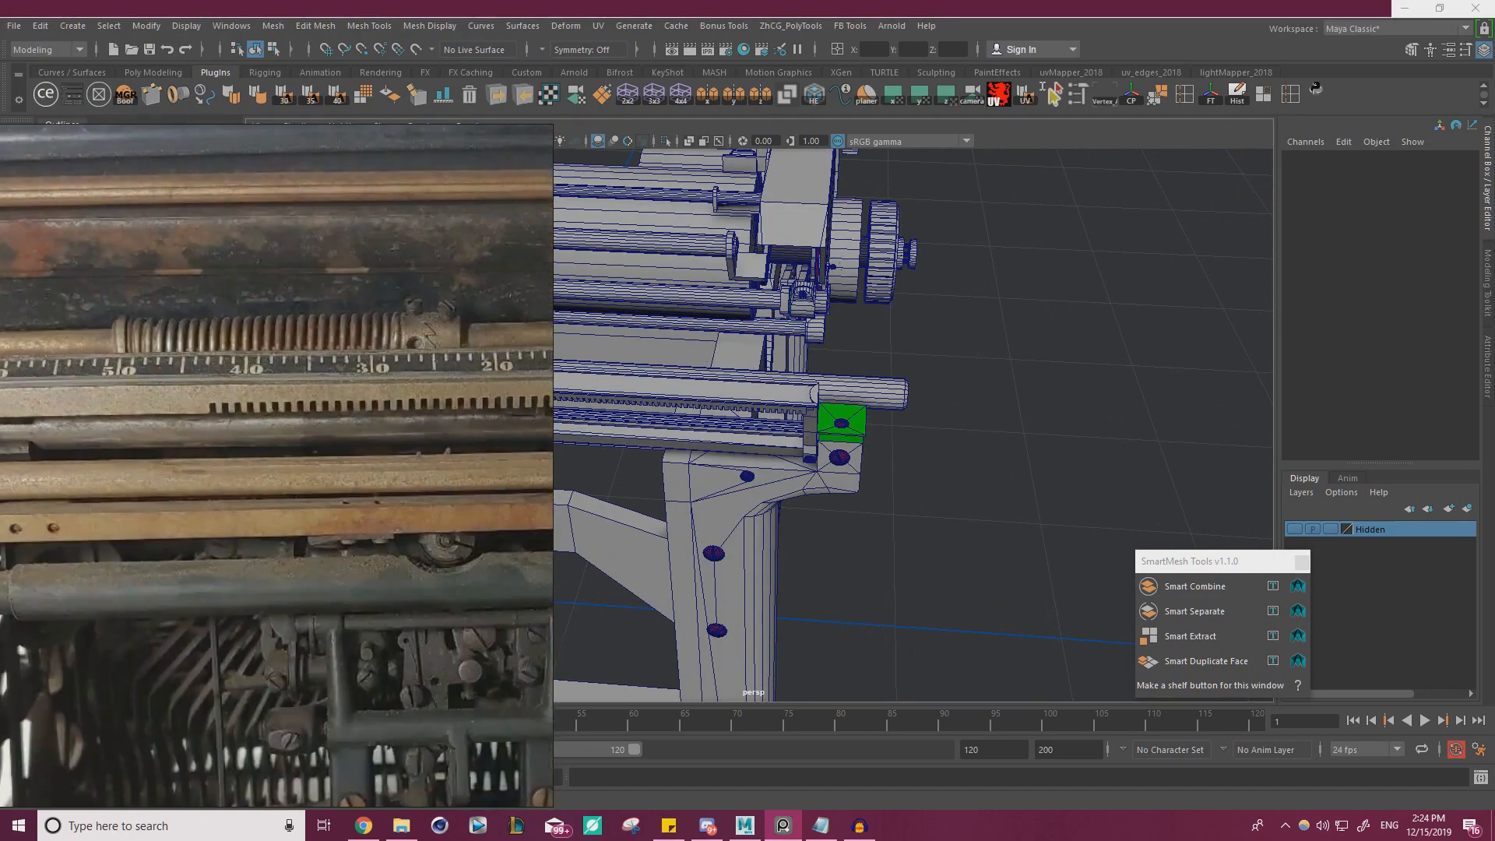
{"action": "middle_click_drag", "start_coordinate": [499, 354], "coordinate": [81, 357]}
{"action": "right_click_drag", "start_coordinate": [436, 358], "coordinate": [0, 358]}
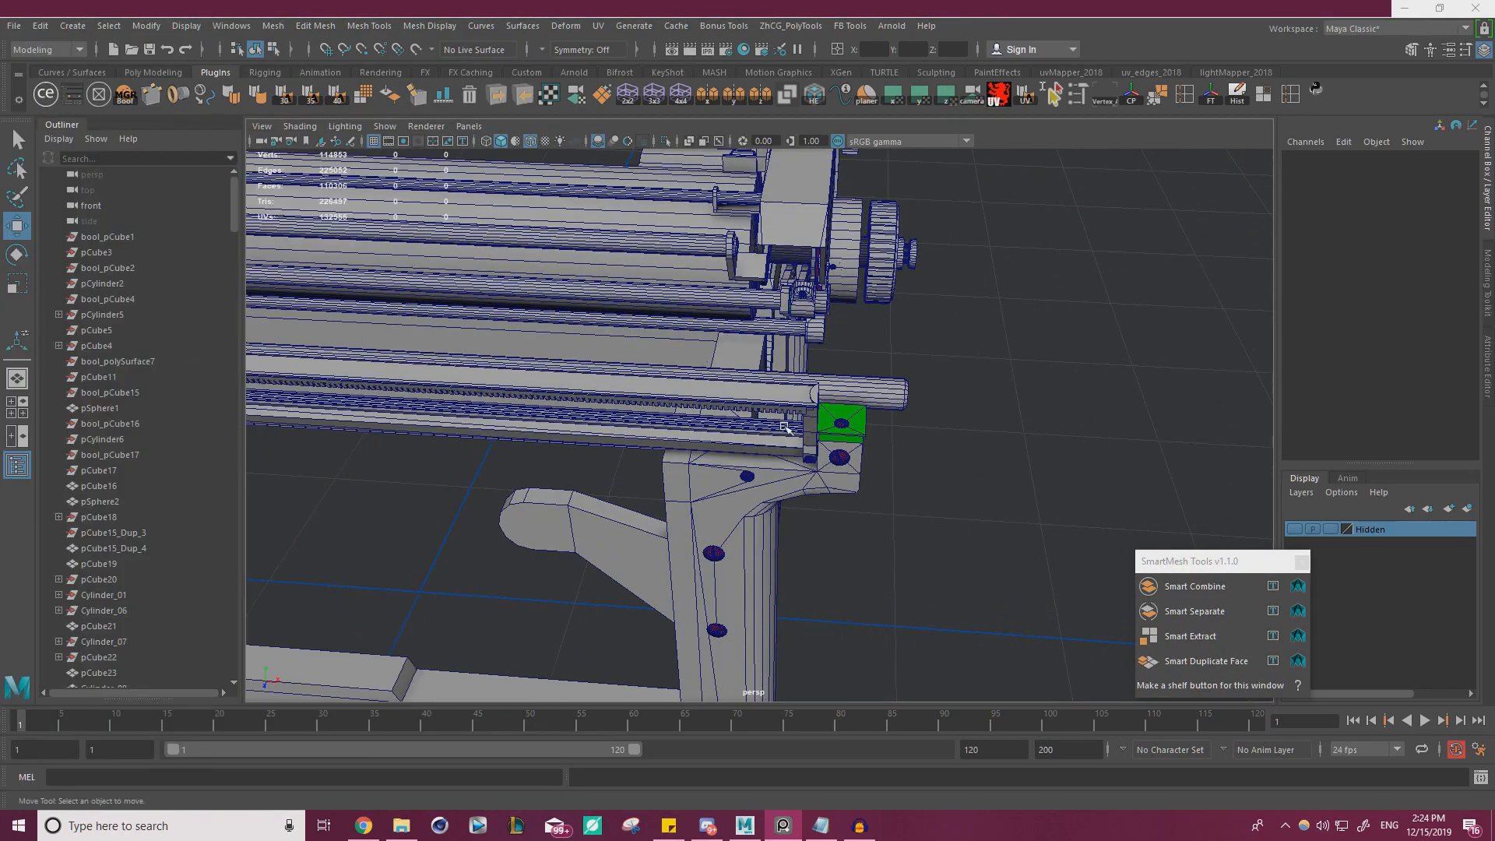
Inspect the rear rail's end bracket, its screws and the green corner block on the model
{"action": "left_click_drag", "start_coordinate": [966, 502], "coordinate": [989, 434], "text": "alt"}
{"action": "right_click_drag", "start_coordinate": [988, 434], "coordinate": [1079, 389], "text": "alt"}
{"action": "middle_click_drag", "start_coordinate": [1044, 258], "coordinate": [846, 379], "text": "alt"}
{"action": "left_click", "coordinate": [744, 310]}
{"action": "left_click", "coordinate": [1001, 431]}
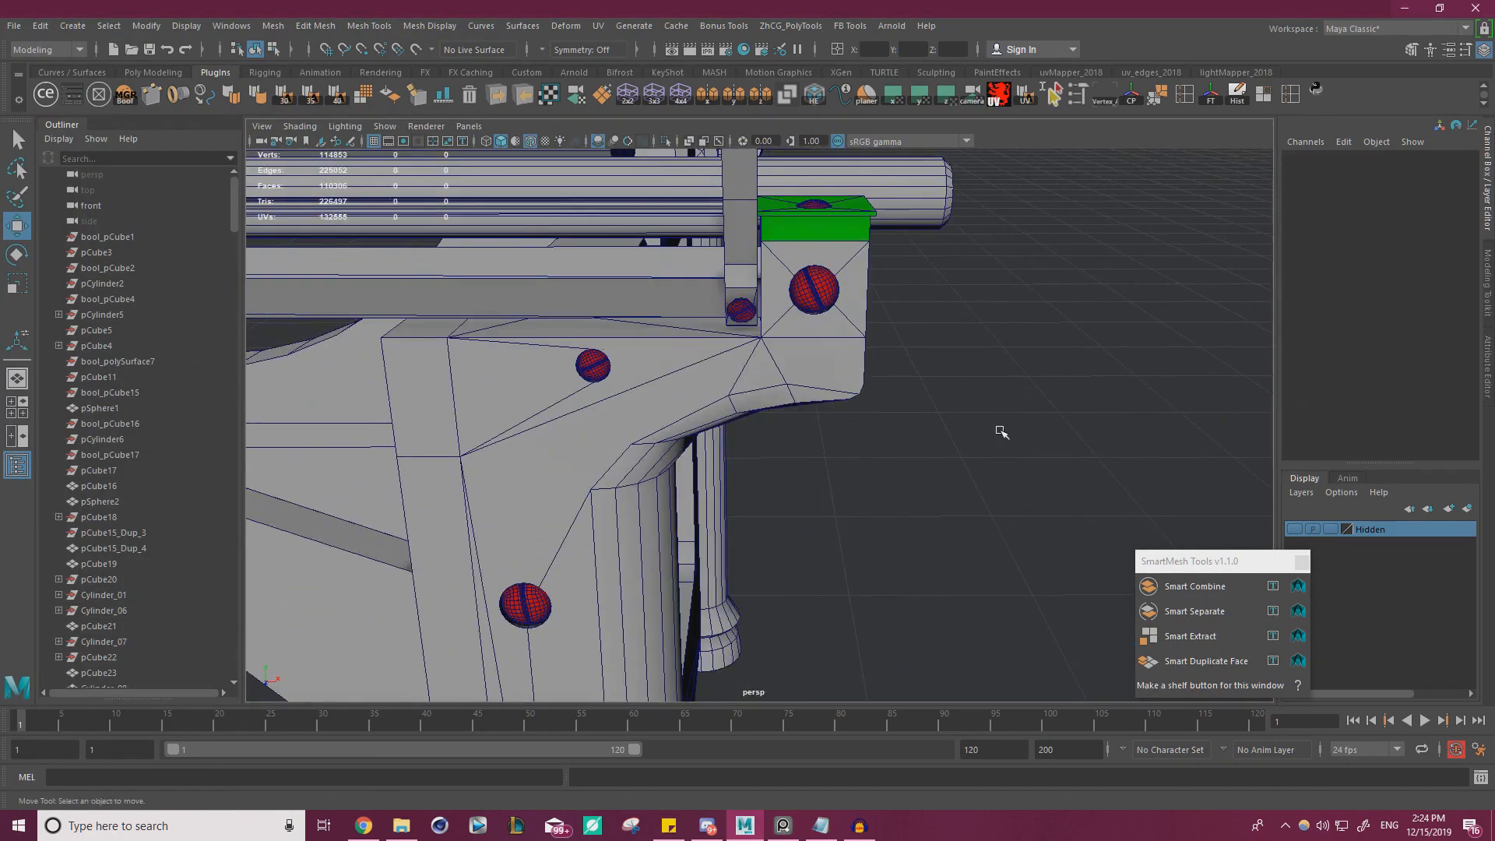
{"action": "right_click_drag", "start_coordinate": [1001, 431], "coordinate": [865, 420], "text": "alt"}
{"action": "left_click_drag", "start_coordinate": [865, 381], "coordinate": [845, 437], "text": "alt"}
{"action": "right_click_drag", "start_coordinate": [779, 421], "coordinate": [865, 390], "text": "alt"}
{"action": "left_click_drag", "start_coordinate": [857, 390], "coordinate": [730, 375], "text": "alt"}
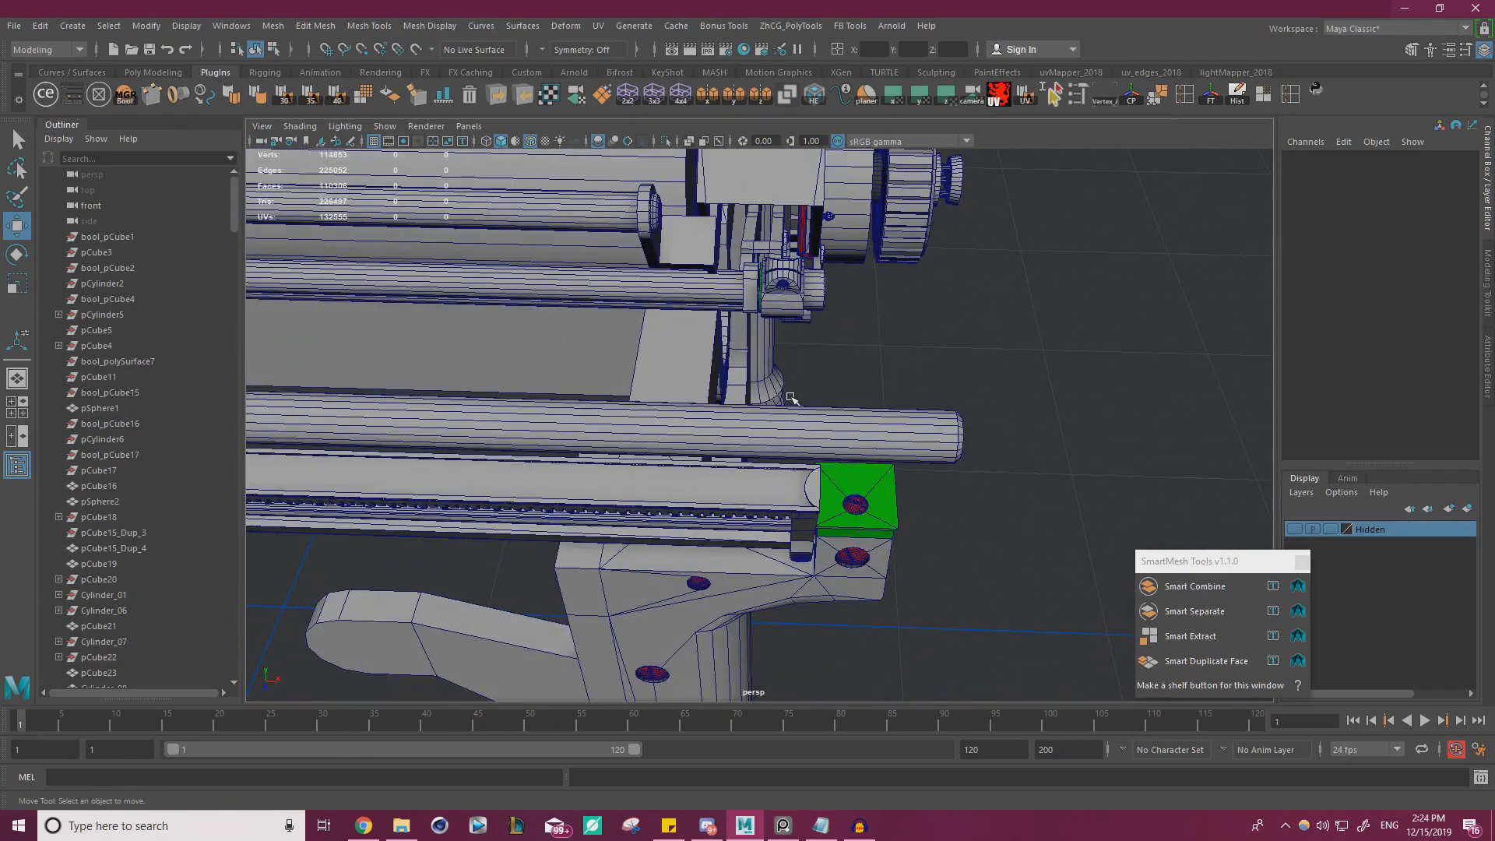
{"action": "mouse_move", "coordinate": [803, 425]}
{"action": "left_mouse_down", "text": "alt"}
{"action": "mouse_move", "coordinate": [810, 408]}
{"action": "mouse_move", "coordinate": [818, 432]}
{"action": "mouse_move", "coordinate": [814, 417]}
{"action": "left_mouse_up", "text": "alt"}
Insert an edge loop across the middle of the long thin strip under the rear channel rail with the Multi-Cut tool
{"action": "left_click", "coordinate": [713, 306]}
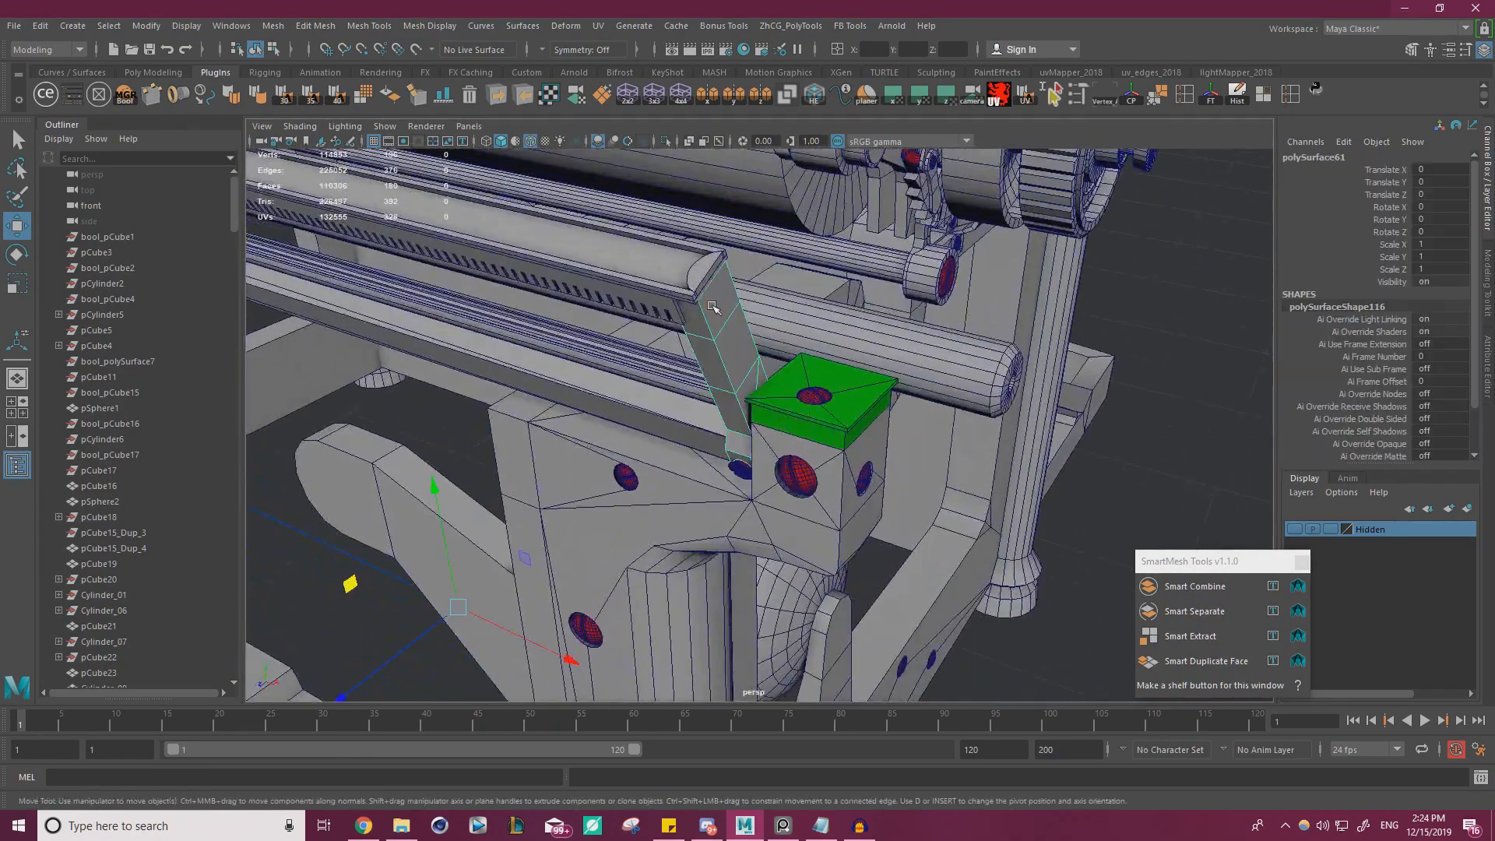
{"action": "left_click_drag", "start_coordinate": [697, 405], "coordinate": [818, 467], "text": "alt"}
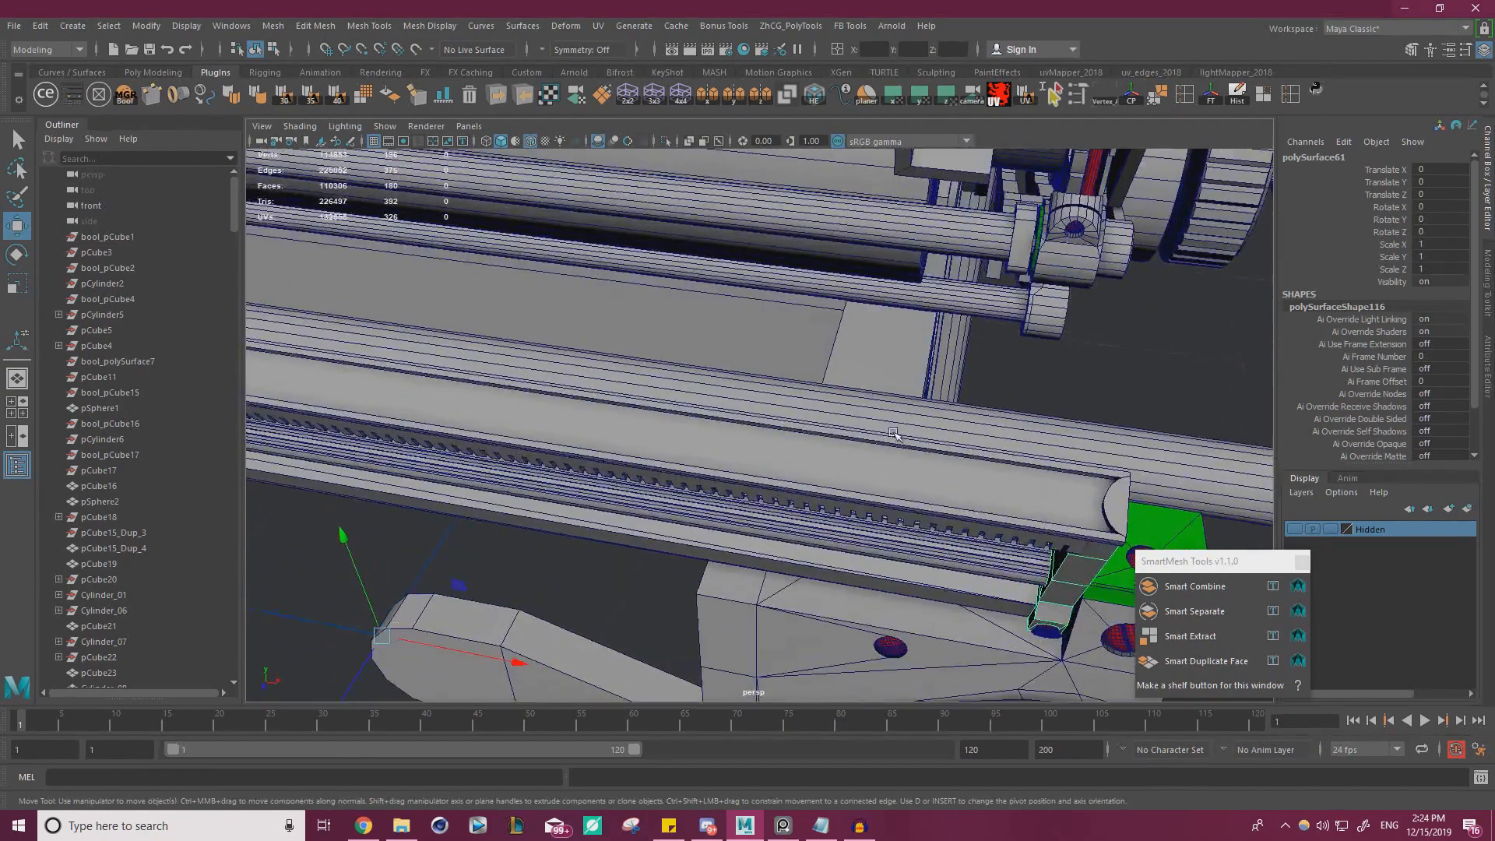
{"action": "middle_click_drag", "start_coordinate": [818, 468], "coordinate": [698, 331], "text": "alt"}
{"action": "left_click_drag", "start_coordinate": [697, 331], "coordinate": [720, 363], "text": "alt"}
{"action": "left_click", "coordinate": [983, 425]}
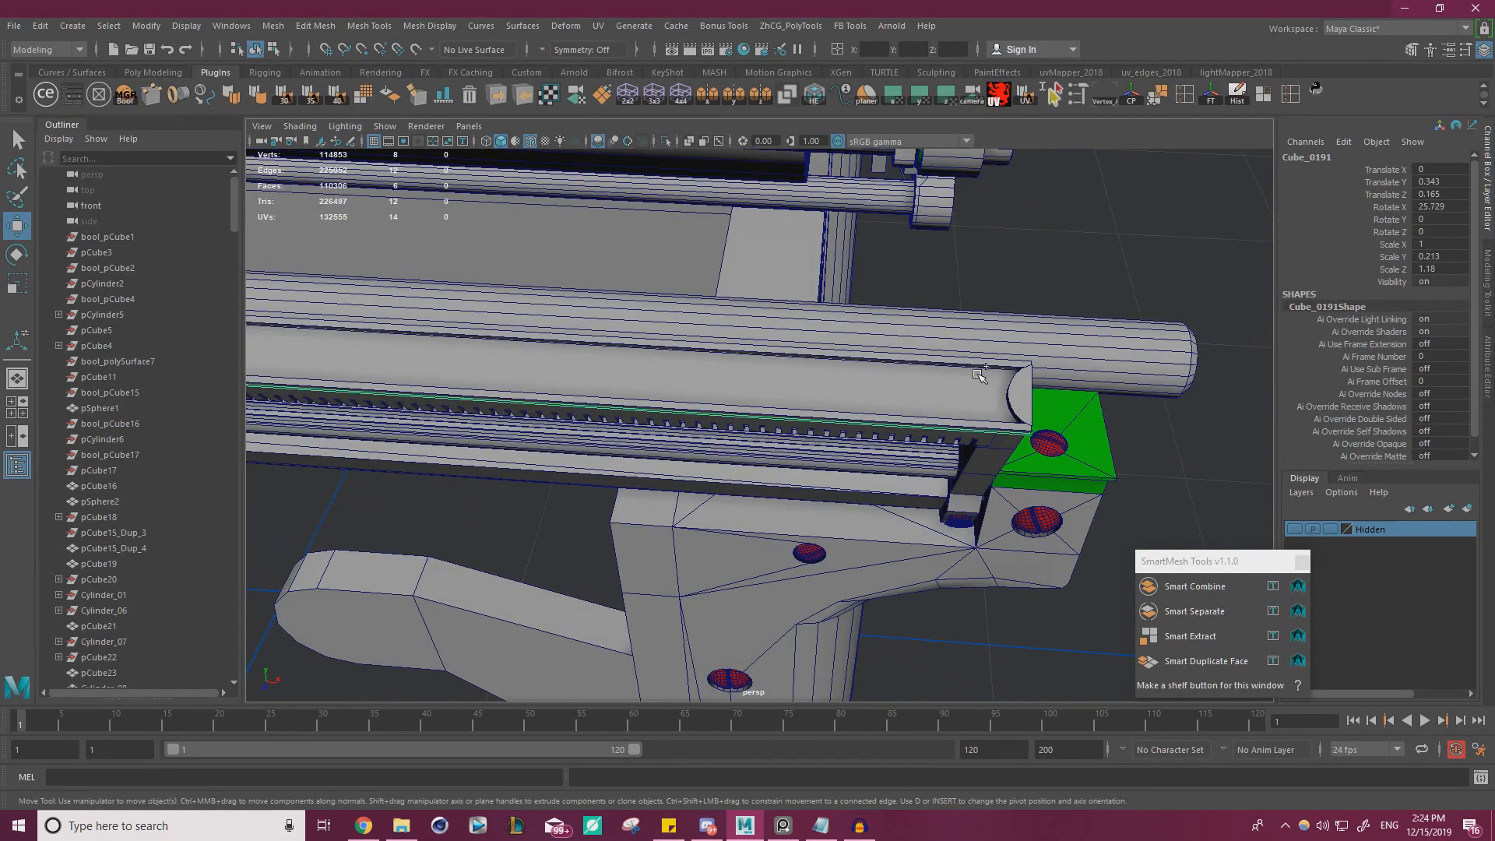
{"action": "key", "text": "ctrl+shift+x"}
{"action": "right_click_drag", "start_coordinate": [951, 391], "coordinate": [495, 387], "text": "alt"}
{"action": "middle_click_drag", "start_coordinate": [495, 387], "coordinate": [811, 358], "text": "alt"}
{"action": "right_click_drag", "start_coordinate": [811, 358], "coordinate": [760, 357], "text": "alt"}
{"action": "middle_click_drag", "start_coordinate": [760, 358], "coordinate": [742, 377], "text": "alt"}
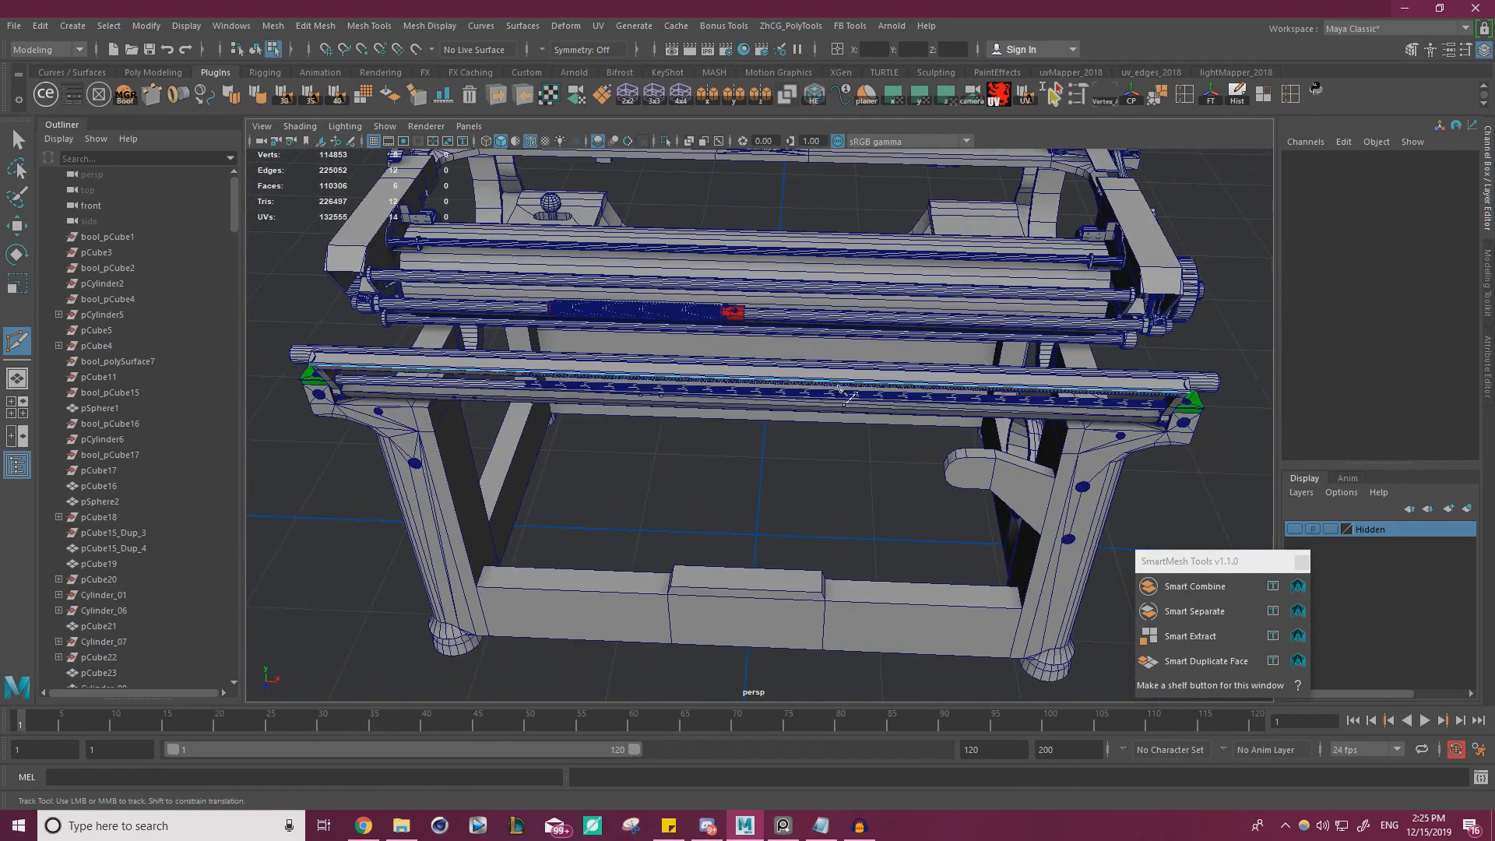
{"action": "left_click_drag", "start_coordinate": [839, 387], "coordinate": [846, 384], "text": "alt"}
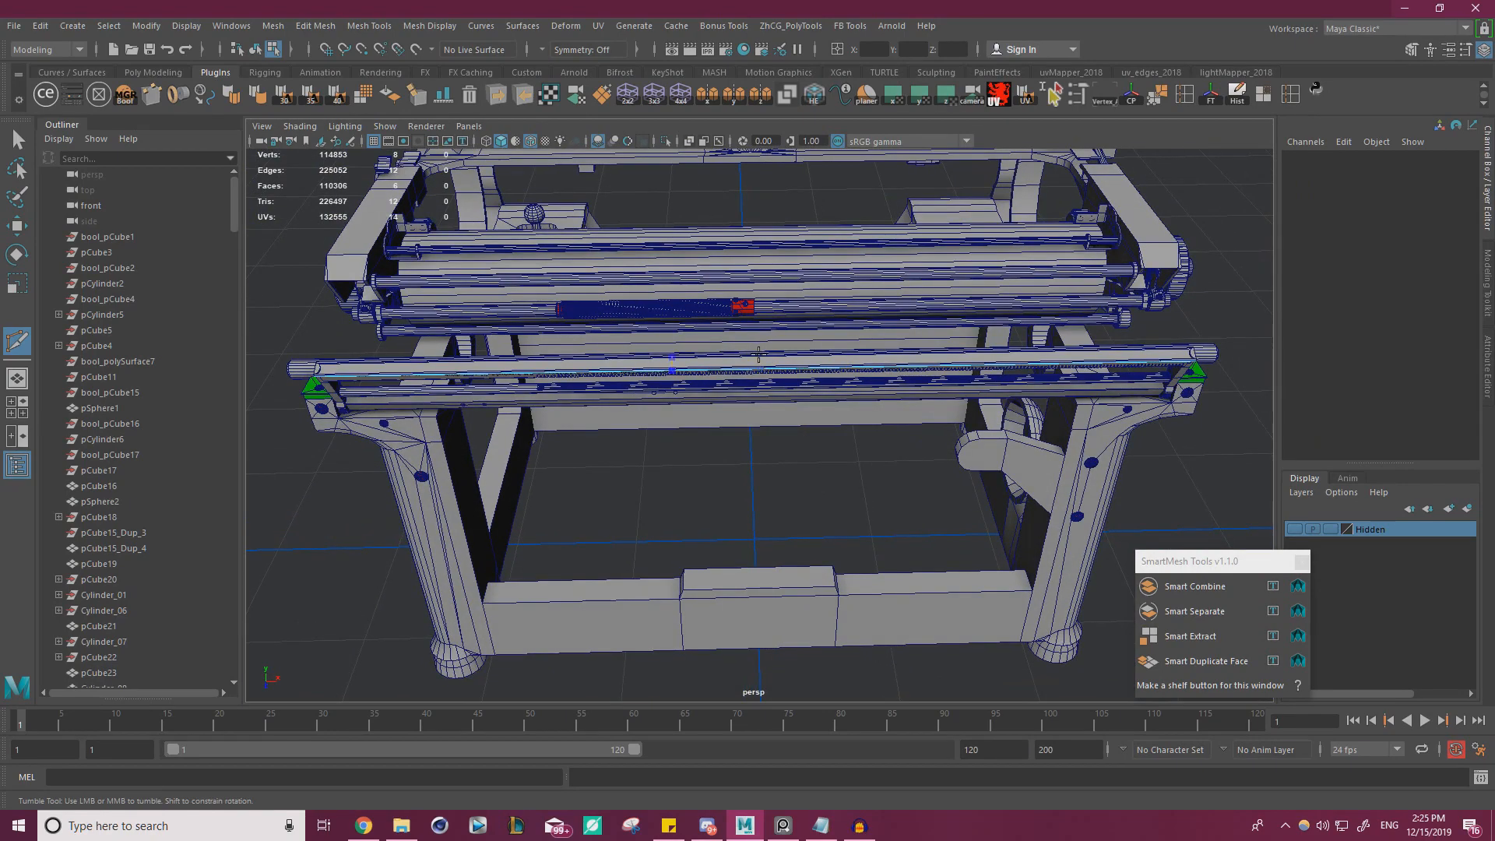
Bevel the strip's middle edge loop with a fraction of 0.9 to spread it toward both ends
{"action": "key", "text": "w"}
{"action": "left_click_drag", "start_coordinate": [793, 389], "coordinate": [796, 409], "text": "alt"}
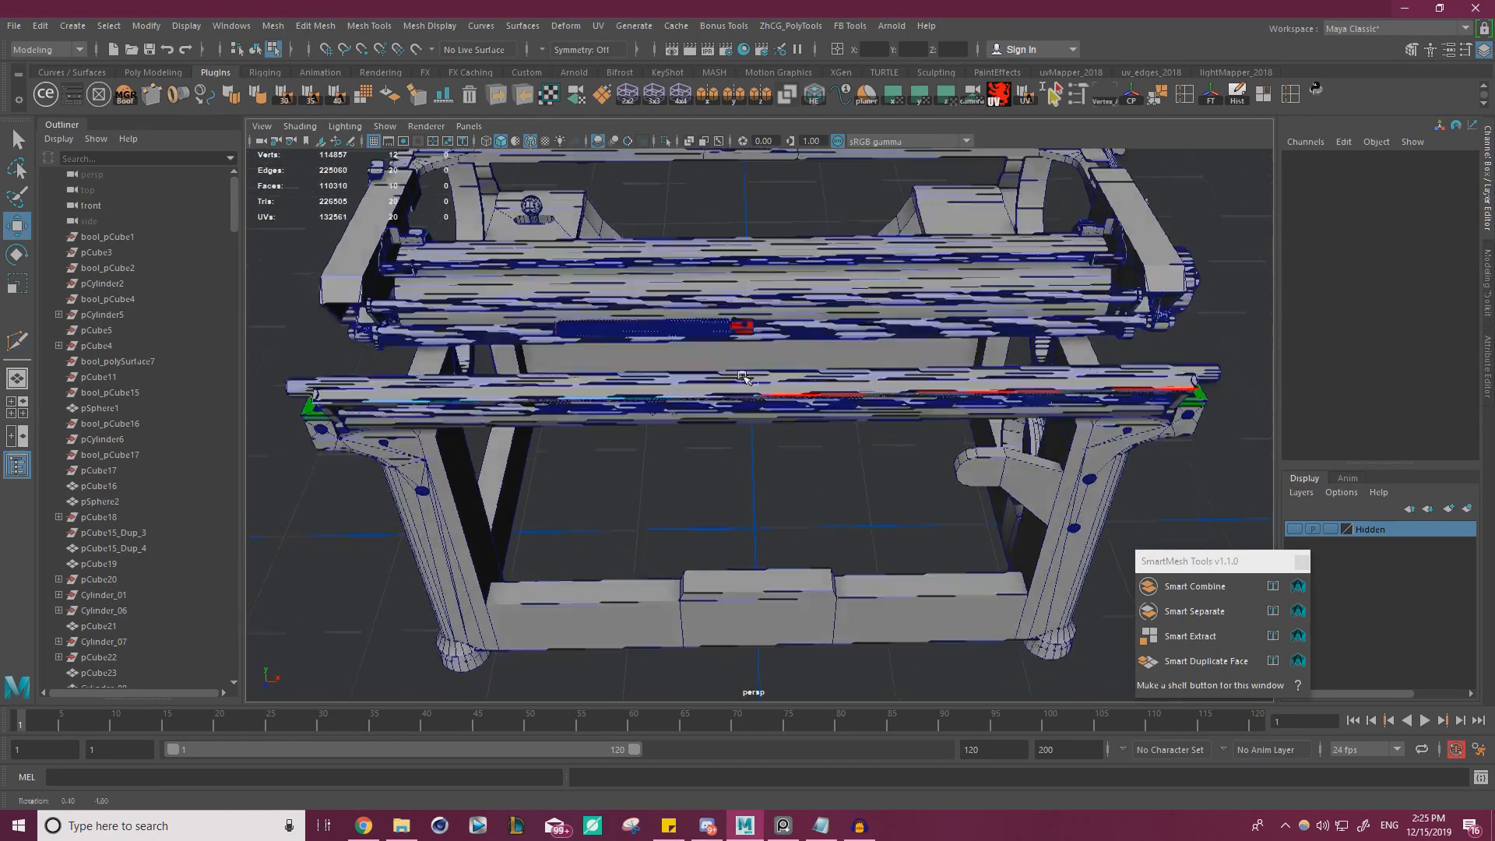
{"action": "right_click_drag", "start_coordinate": [796, 409], "coordinate": [906, 435], "text": "alt"}
{"action": "right_click_drag", "start_coordinate": [708, 365], "coordinate": [720, 277]}
{"action": "left_click", "coordinate": [758, 340]}
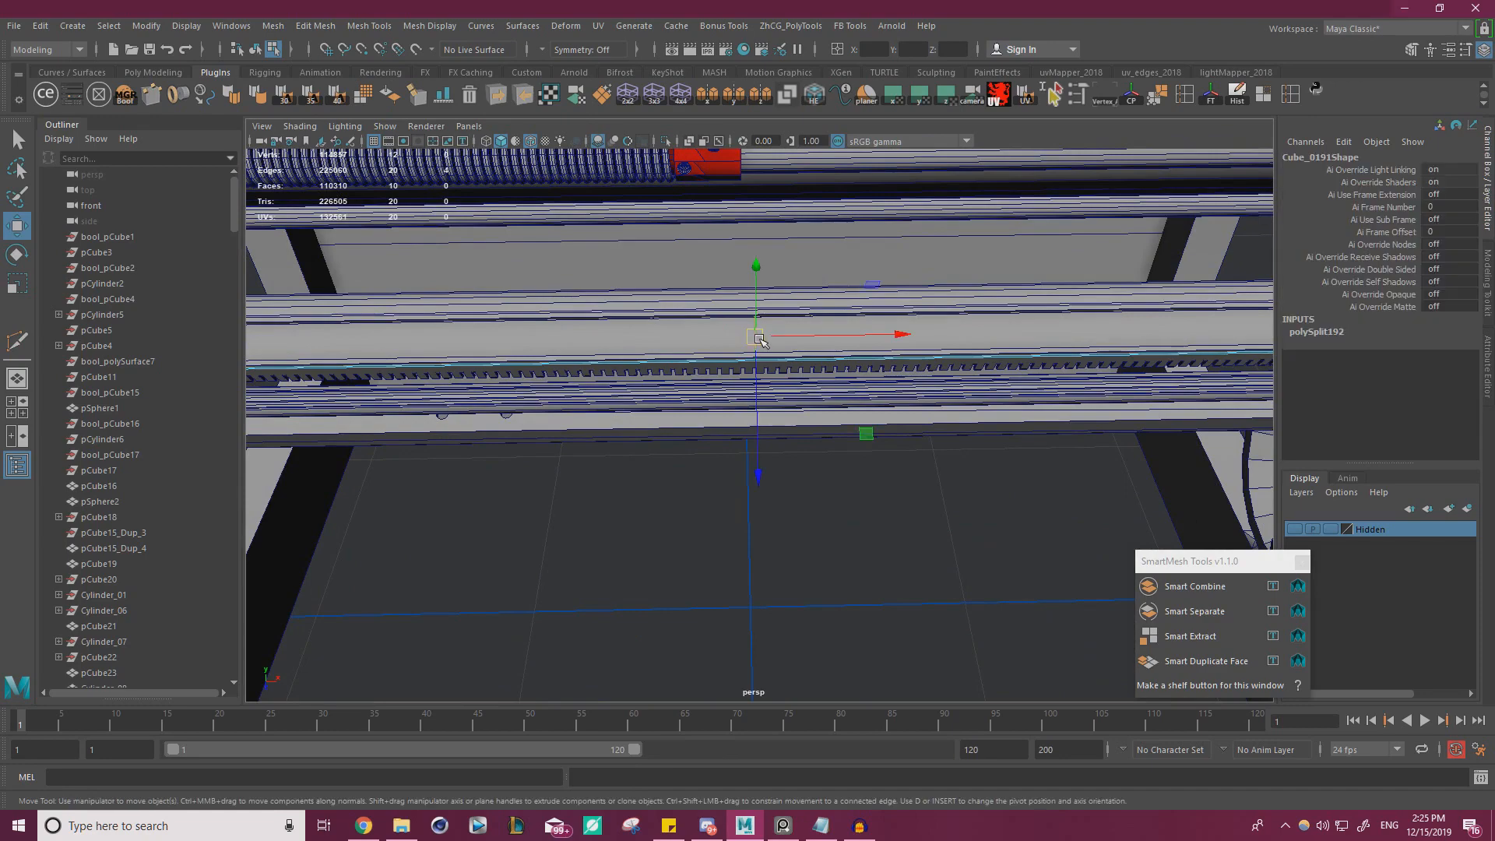
{"action": "key", "text": "ctrl+b"}
{"action": "right_click_drag", "start_coordinate": [758, 340], "coordinate": [534, 343], "text": "alt"}
{"action": "left_click_drag", "start_coordinate": [534, 343], "coordinate": [829, 315], "text": "alt"}
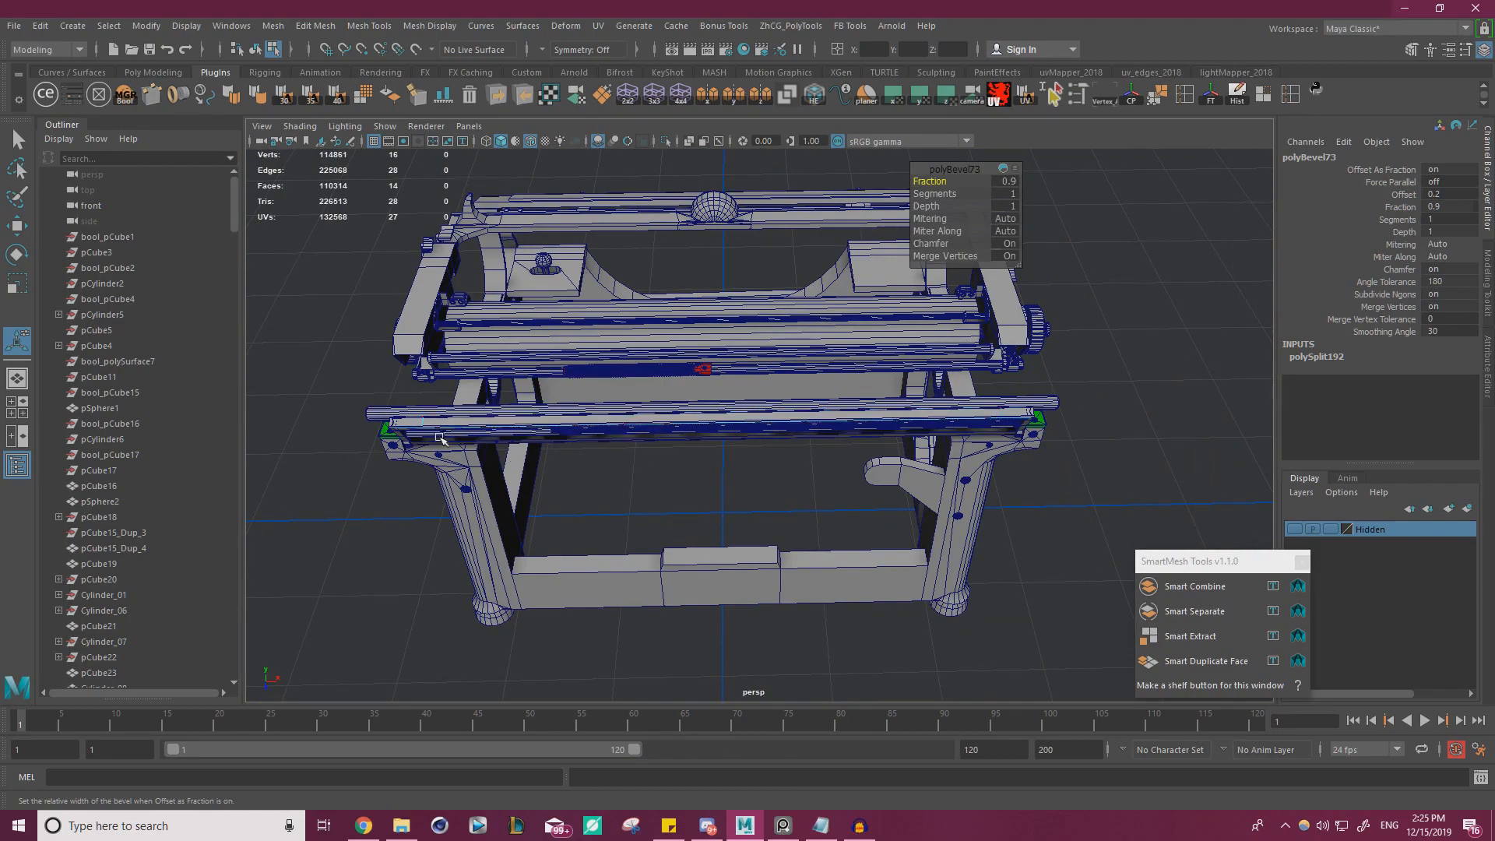
{"action": "left_click", "coordinate": [1099, 386]}
{"action": "left_click_drag", "start_coordinate": [1099, 386], "coordinate": [1040, 393], "text": "alt"}
{"action": "middle_click_drag", "start_coordinate": [1039, 393], "coordinate": [884, 370], "text": "alt"}
{"action": "right_click_drag", "start_coordinate": [884, 370], "coordinate": [1114, 495], "text": "alt"}
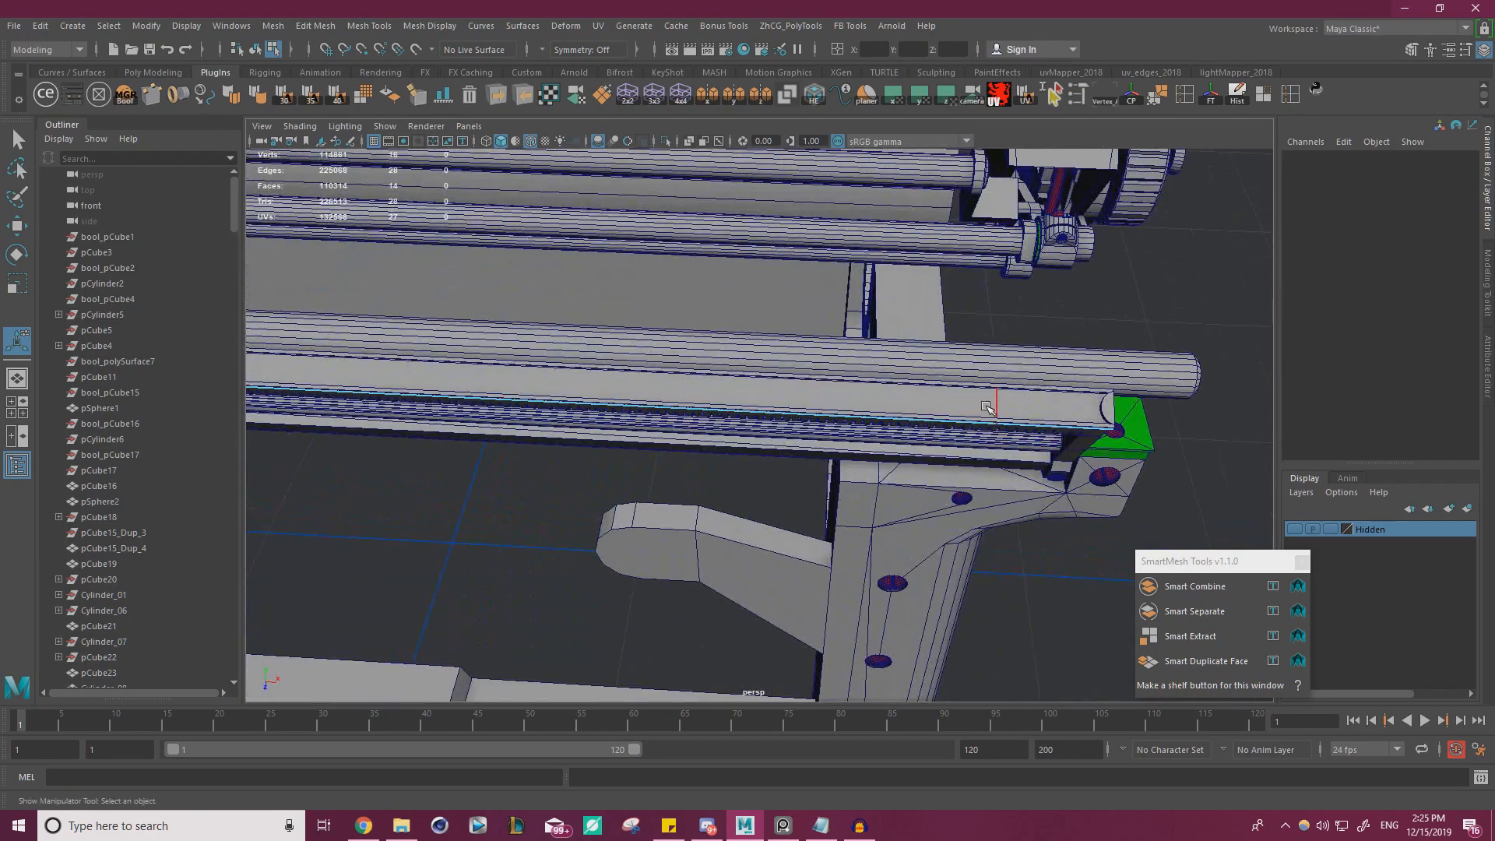
Select the two edge loops near the ends of the thin strip under the rear channel rail for scaling
{"action": "right_click_drag", "start_coordinate": [996, 404], "coordinate": [996, 375]}
{"action": "double_click", "coordinate": [996, 405]}
{"action": "key", "text": "w"}
{"action": "right_click_drag", "start_coordinate": [674, 429], "coordinate": [328, 413], "text": "alt"}
{"action": "middle_click_drag", "start_coordinate": [327, 413], "coordinate": [679, 417], "text": "alt"}
{"action": "double_click", "coordinate": [756, 377], "text": "shift"}
{"action": "key", "text": "r"}
{"action": "left_click_drag", "start_coordinate": [1071, 429], "coordinate": [1110, 433], "text": "alt"}
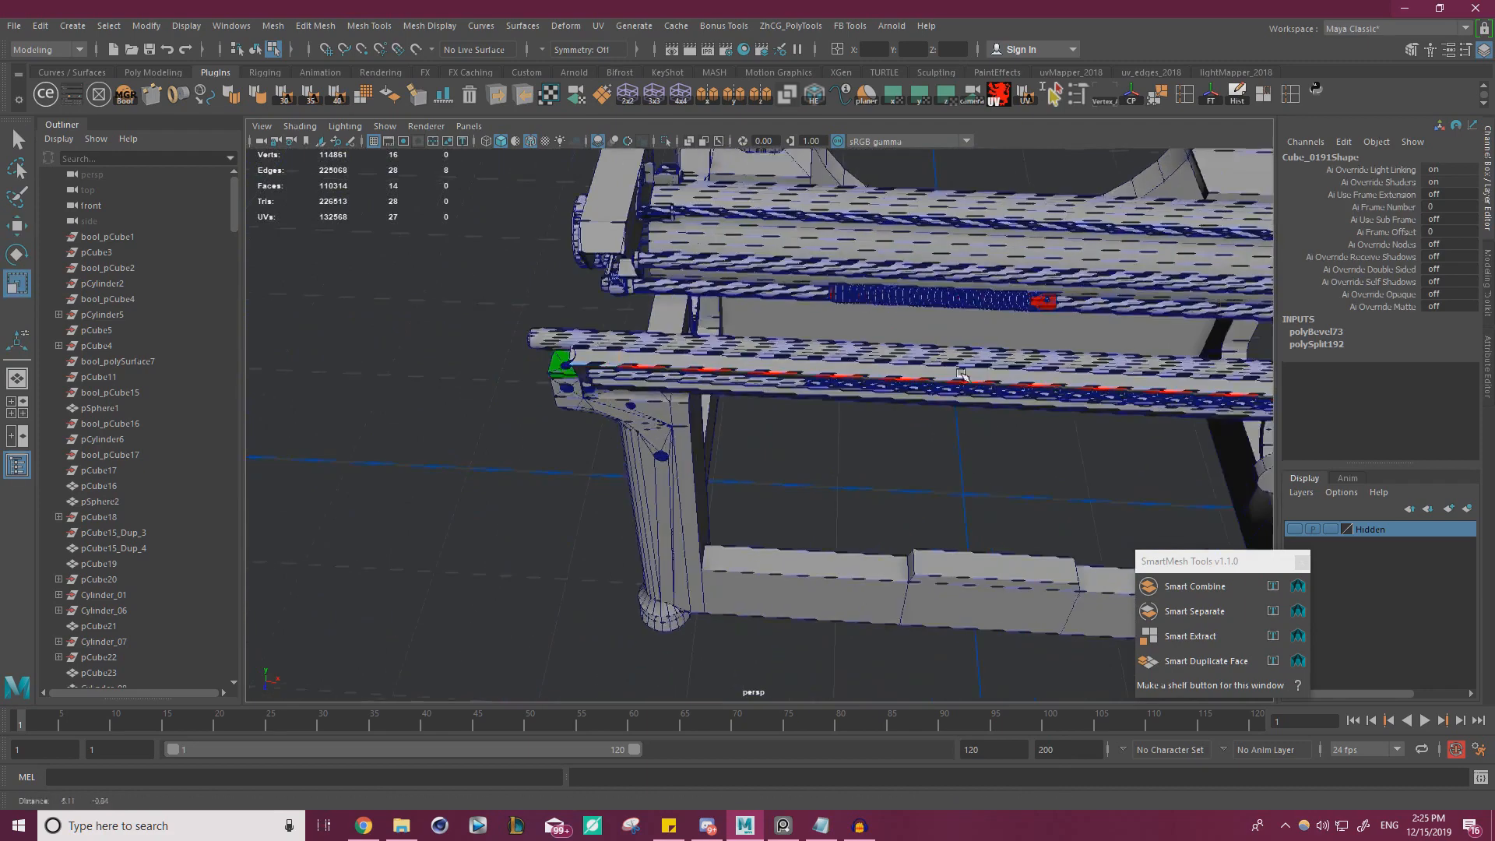
{"action": "right_click_drag", "start_coordinate": [1091, 428], "coordinate": [826, 382], "text": "alt"}
{"action": "left_click_drag", "start_coordinate": [826, 381], "coordinate": [818, 399], "text": "alt"}
{"action": "middle_click_drag", "start_coordinate": [818, 399], "coordinate": [748, 395], "text": "alt"}
{"action": "right_click_drag", "start_coordinate": [750, 395], "coordinate": [937, 410], "text": "alt"}
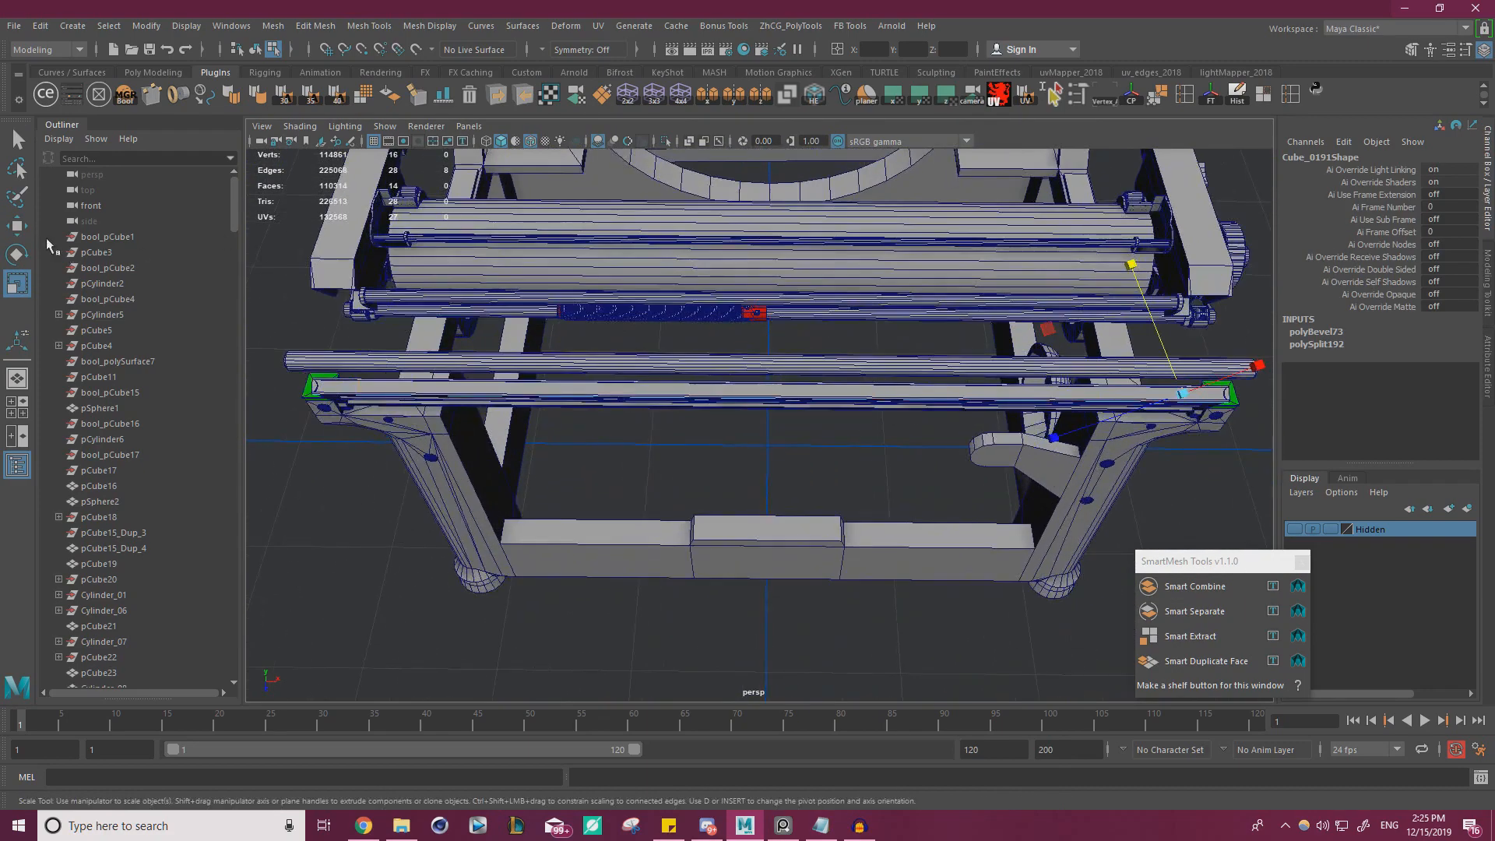
Set the Scale tool's axis orientation to World and scale the two edge loops lengthwise toward the strip's ends
{"action": "double_click", "coordinate": [17, 283]}
{"action": "left_click", "coordinate": [997, 707]}
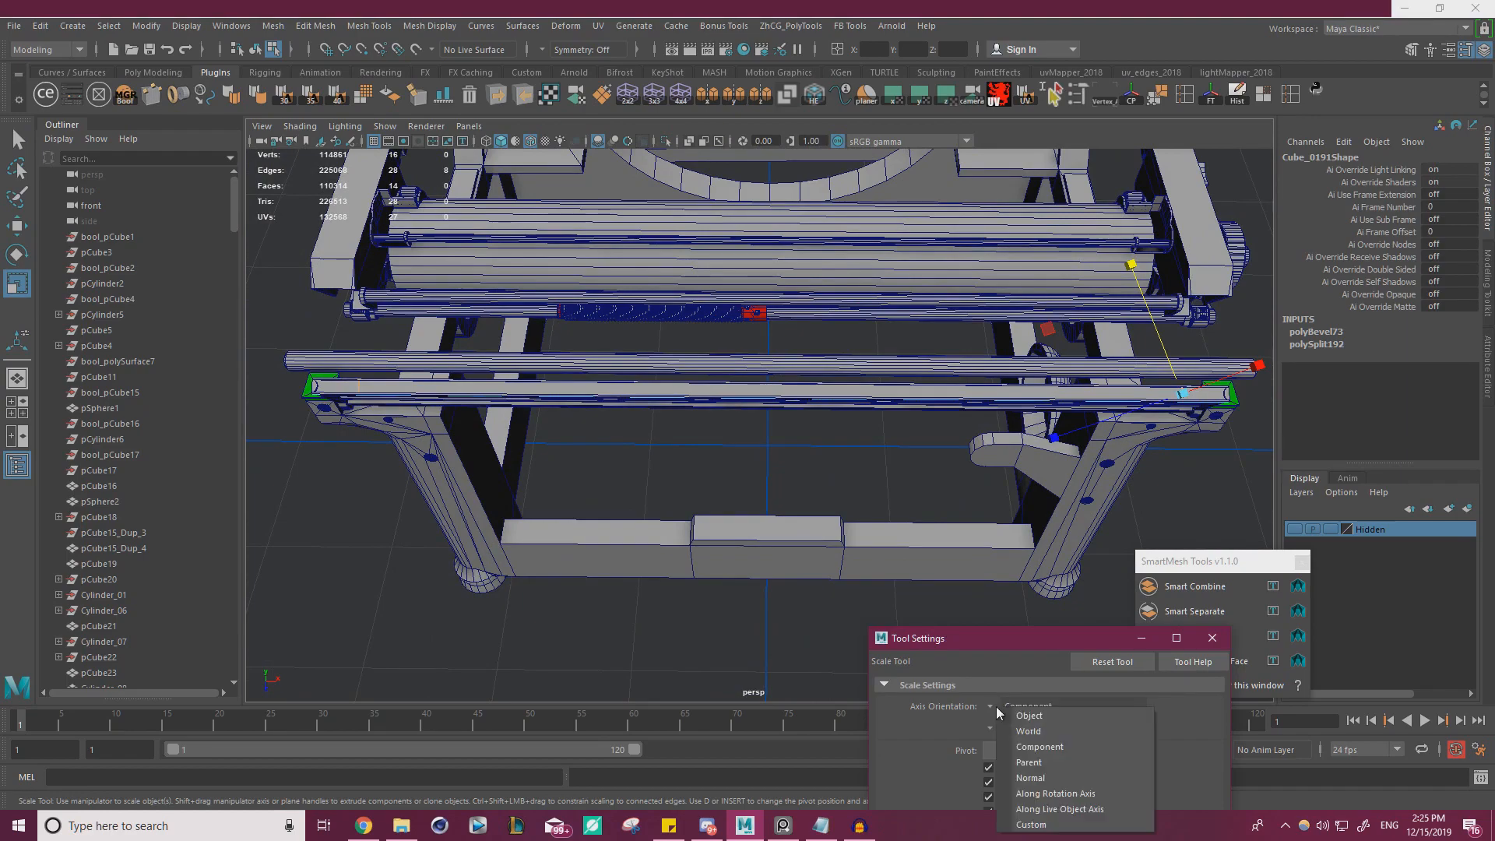
{"action": "left_click", "coordinate": [1037, 736]}
{"action": "left_click", "coordinate": [1213, 638]}
{"action": "left_click_drag", "start_coordinate": [768, 405], "coordinate": [852, 437], "text": "alt"}
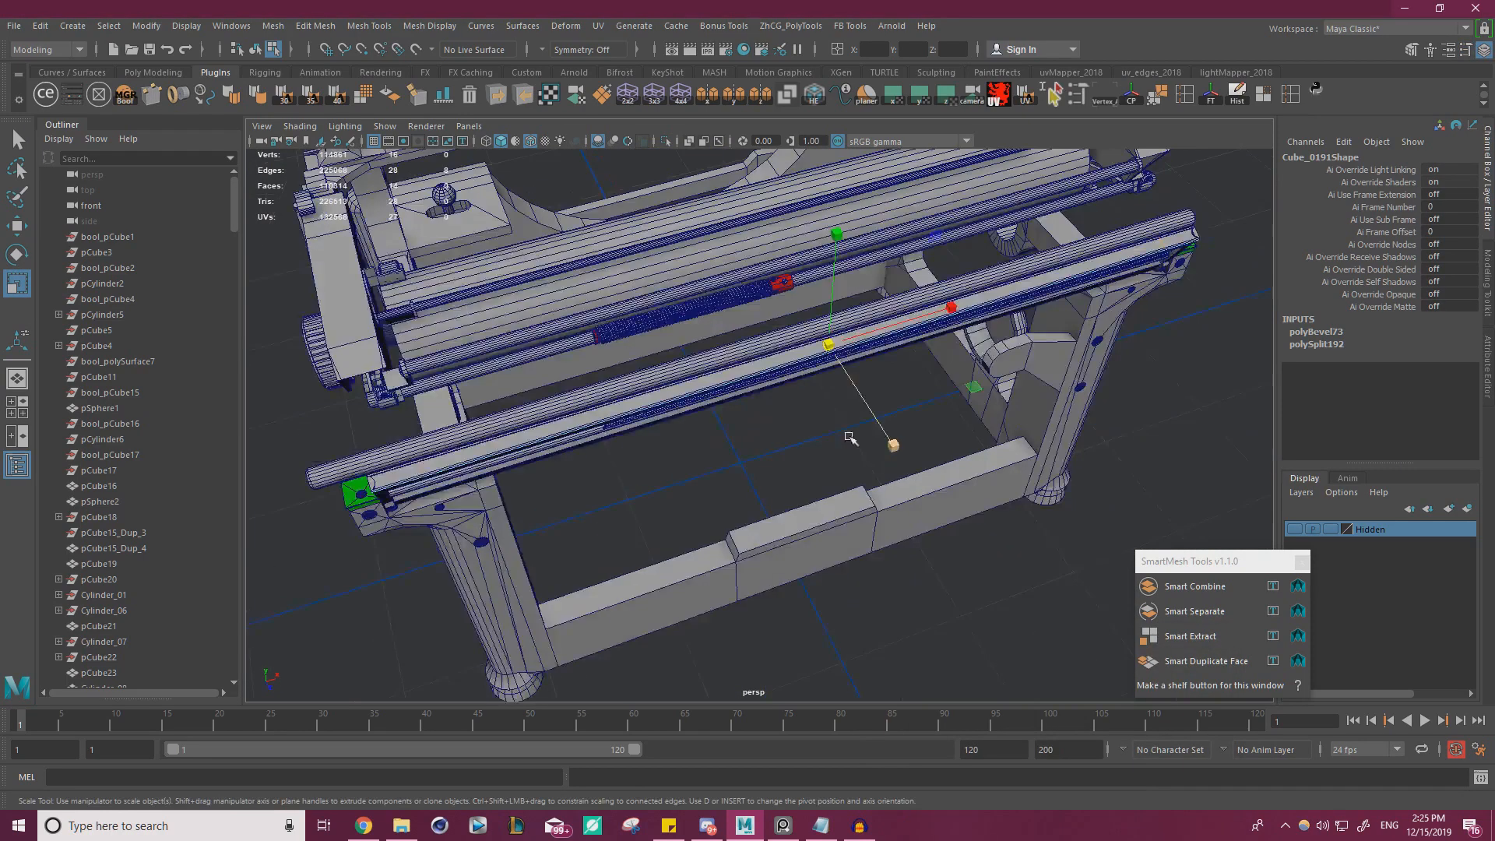
{"action": "right_click_drag", "start_coordinate": [851, 437], "coordinate": [884, 350], "text": "alt"}
{"action": "middle_click_drag", "start_coordinate": [884, 351], "coordinate": [1055, 331], "text": "alt"}
{"action": "left_click_drag", "start_coordinate": [1071, 311], "coordinate": [1072, 311]}
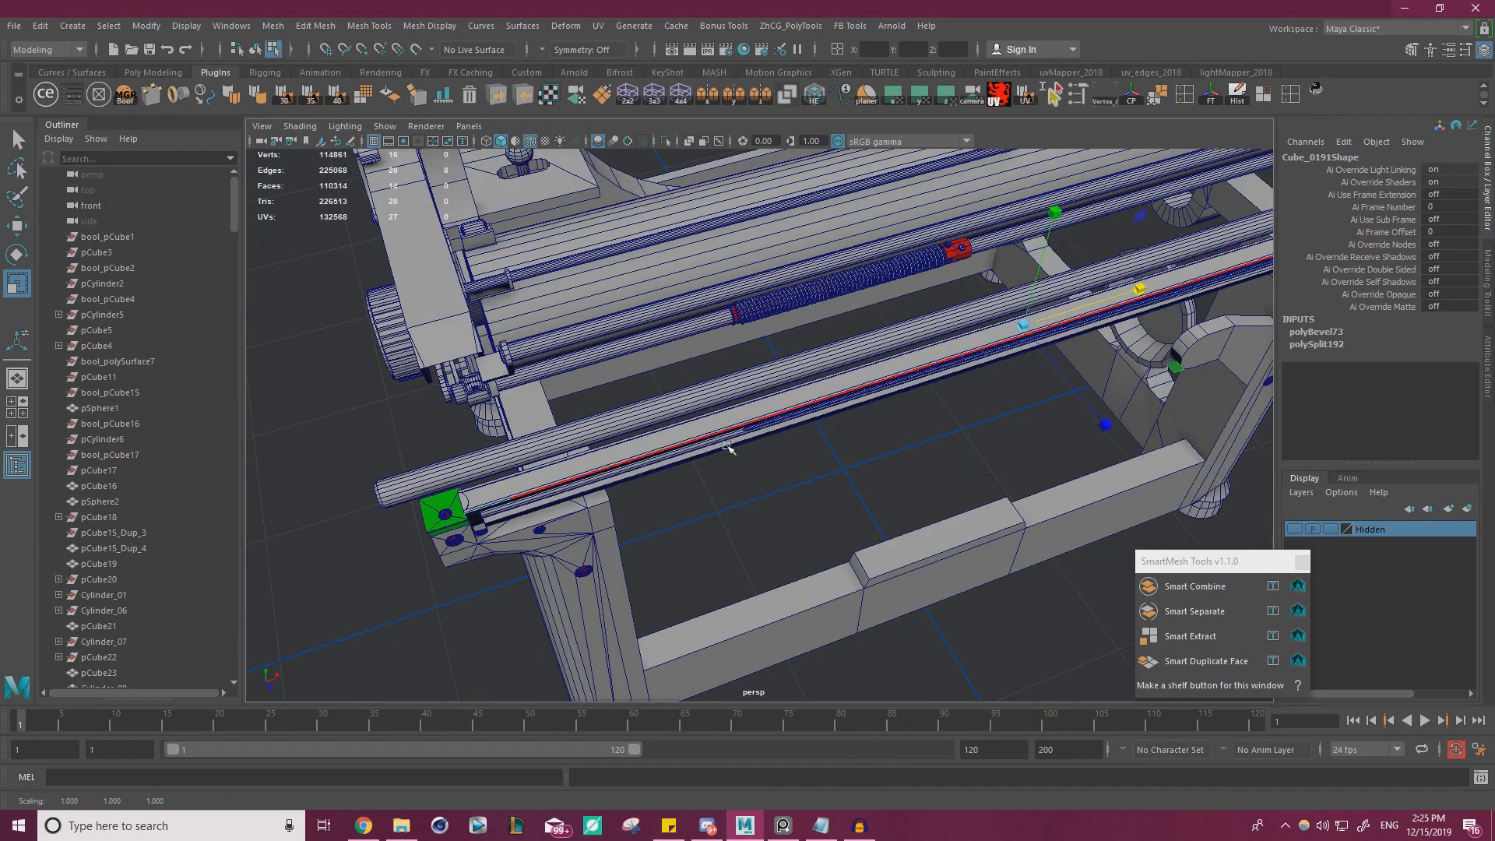
Poke the short end faces at both ends of the thin strip to create centre points
{"action": "key", "text": "w"}
{"action": "right_click_drag", "start_coordinate": [709, 427], "coordinate": [710, 472]}
{"action": "left_click_drag", "start_coordinate": [710, 462], "coordinate": [670, 478], "text": "alt"}
{"action": "right_click_drag", "start_coordinate": [670, 477], "coordinate": [728, 498], "text": "alt"}
{"action": "middle_click_drag", "start_coordinate": [728, 498], "coordinate": [880, 429], "text": "alt"}
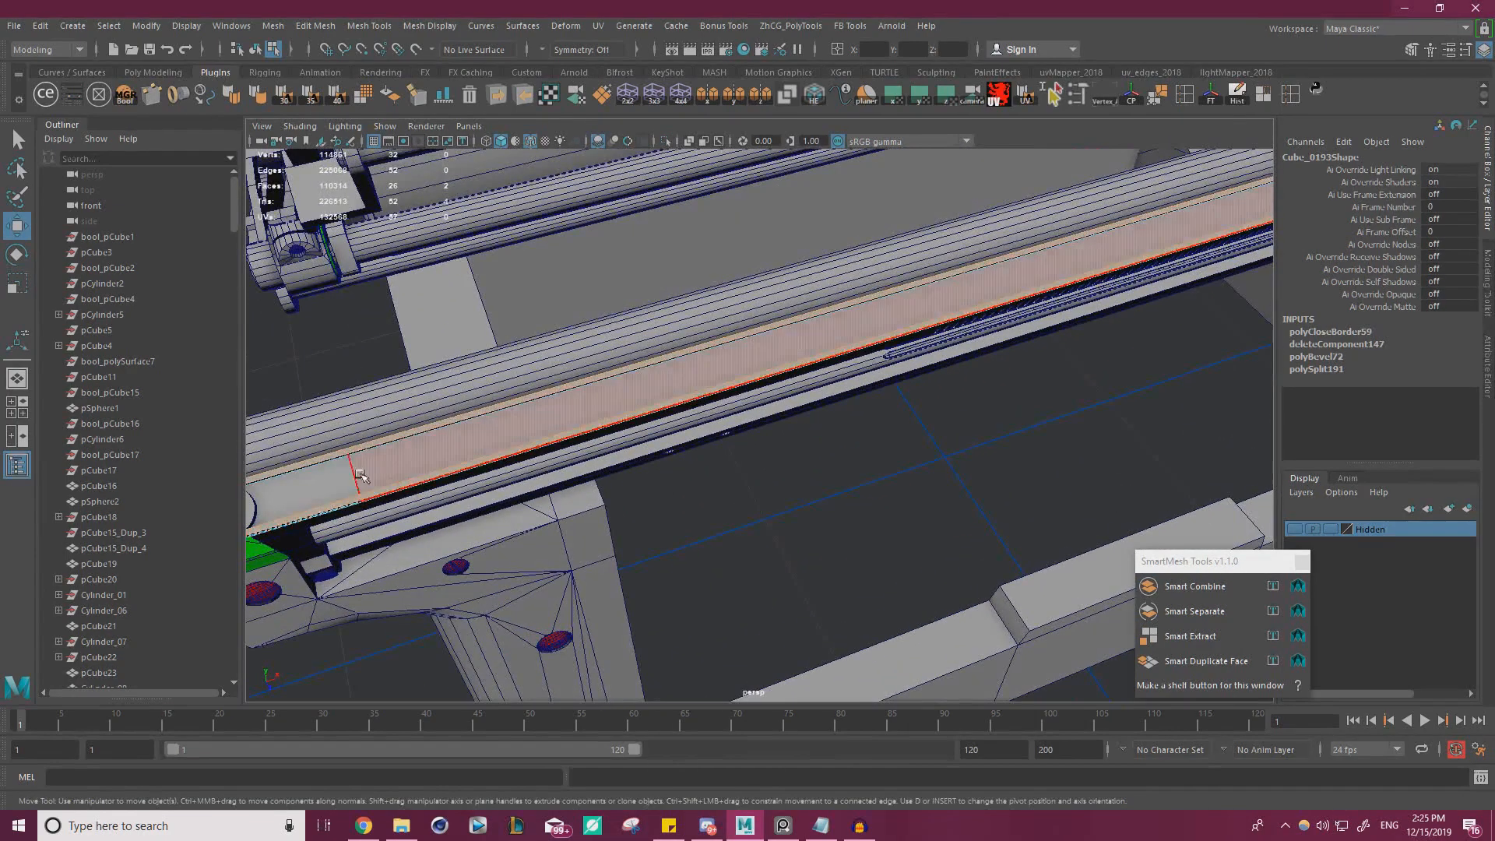
{"action": "left_click", "coordinate": [401, 493]}
{"action": "left_click_drag", "start_coordinate": [437, 487], "coordinate": [537, 451], "text": "alt"}
{"action": "right_click_drag", "start_coordinate": [537, 452], "coordinate": [436, 425], "text": "alt"}
{"action": "middle_click_drag", "start_coordinate": [920, 420], "coordinate": [481, 419], "text": "alt"}
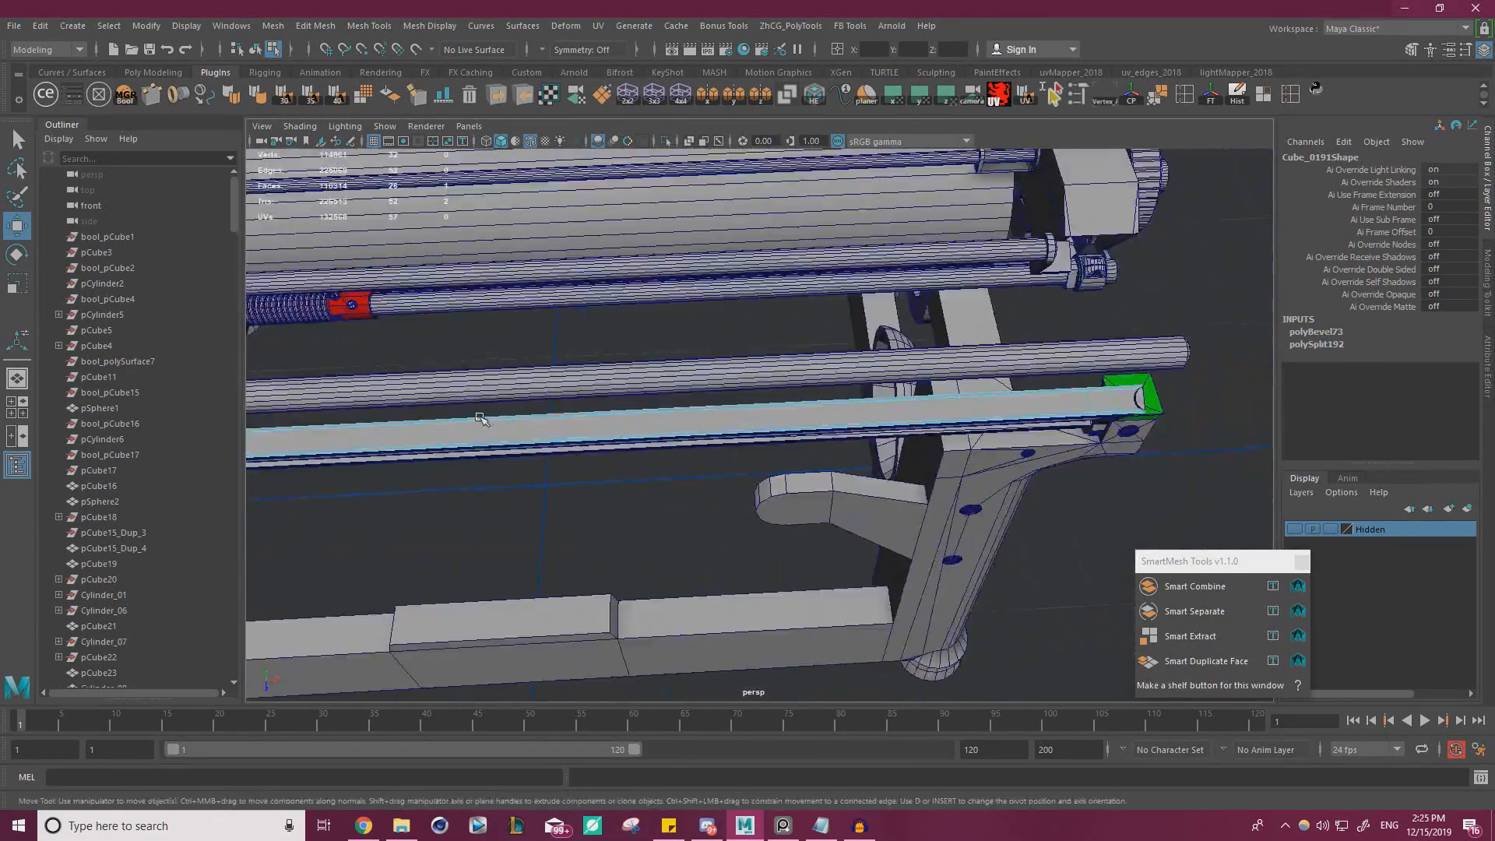
{"action": "left_click_drag", "start_coordinate": [482, 419], "coordinate": [561, 448], "text": "alt"}
{"action": "right_click_drag", "start_coordinate": [561, 448], "coordinate": [872, 434], "text": "alt"}
{"action": "left_click", "coordinate": [871, 434], "text": "shift"}
{"action": "right_click_drag", "start_coordinate": [1185, 330], "coordinate": [1248, 309], "text": "shift"}
{"action": "right_click_drag", "start_coordinate": [1116, 403], "coordinate": [837, 411], "text": "alt"}
{"action": "left_click_drag", "start_coordinate": [837, 411], "coordinate": [794, 413], "text": "alt"}
{"action": "right_click_drag", "start_coordinate": [794, 413], "coordinate": [922, 438], "text": "alt"}
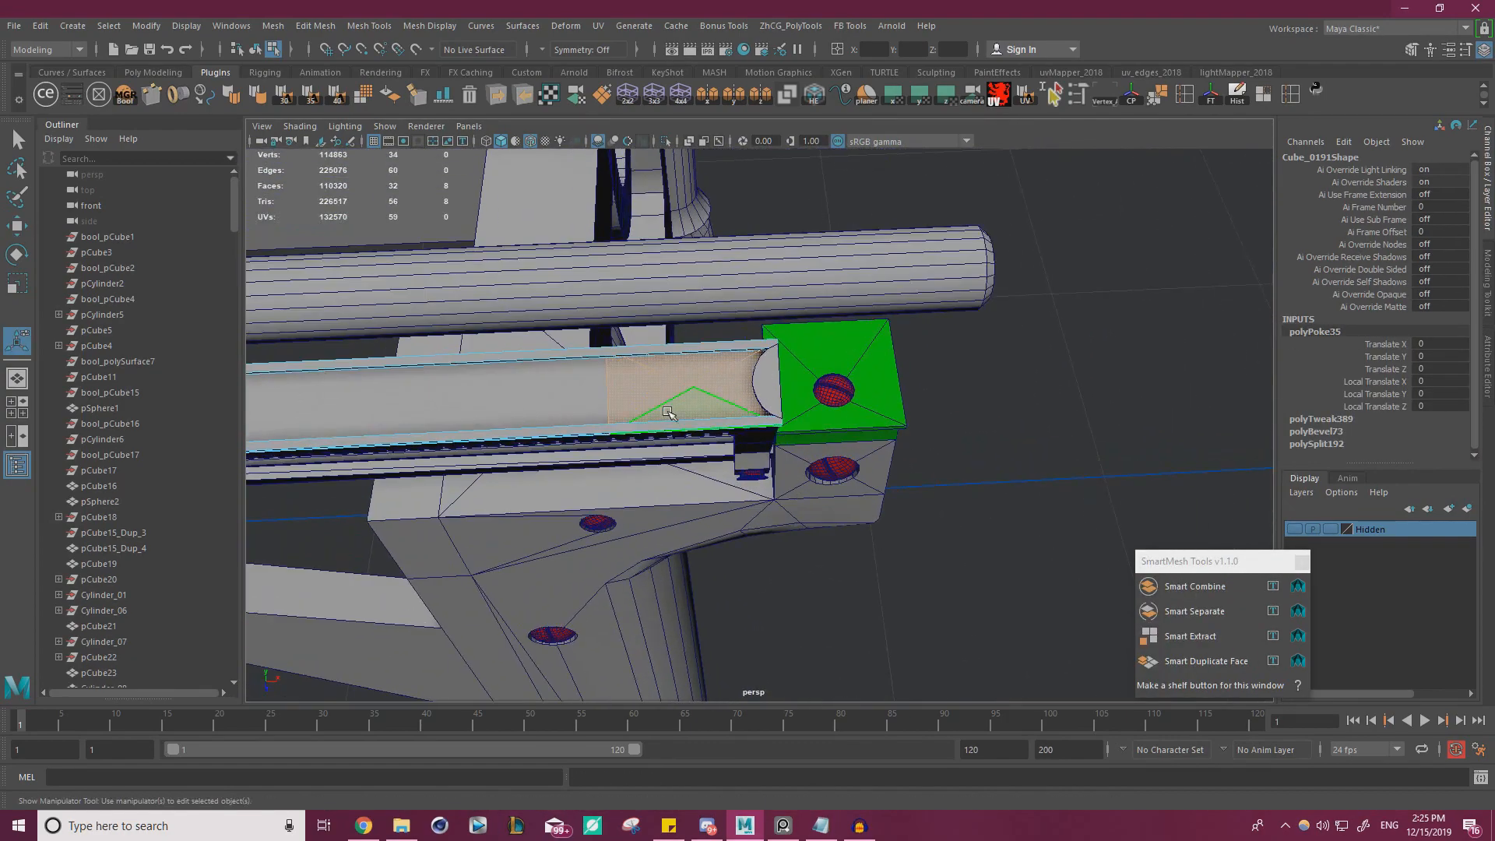
Inspect the poked end of the strip and the neighbouring end bracket from several angles
{"action": "key", "text": "w"}
{"action": "right_click_drag", "start_coordinate": [652, 376], "coordinate": [718, 352]}
{"action": "left_click", "coordinate": [1038, 403]}
{"action": "right_click_drag", "start_coordinate": [851, 450], "coordinate": [685, 472], "text": "alt"}
{"action": "middle_click_drag", "start_coordinate": [686, 471], "coordinate": [863, 419], "text": "alt"}
{"action": "left_click_drag", "start_coordinate": [863, 419], "coordinate": [848, 402], "text": "alt"}
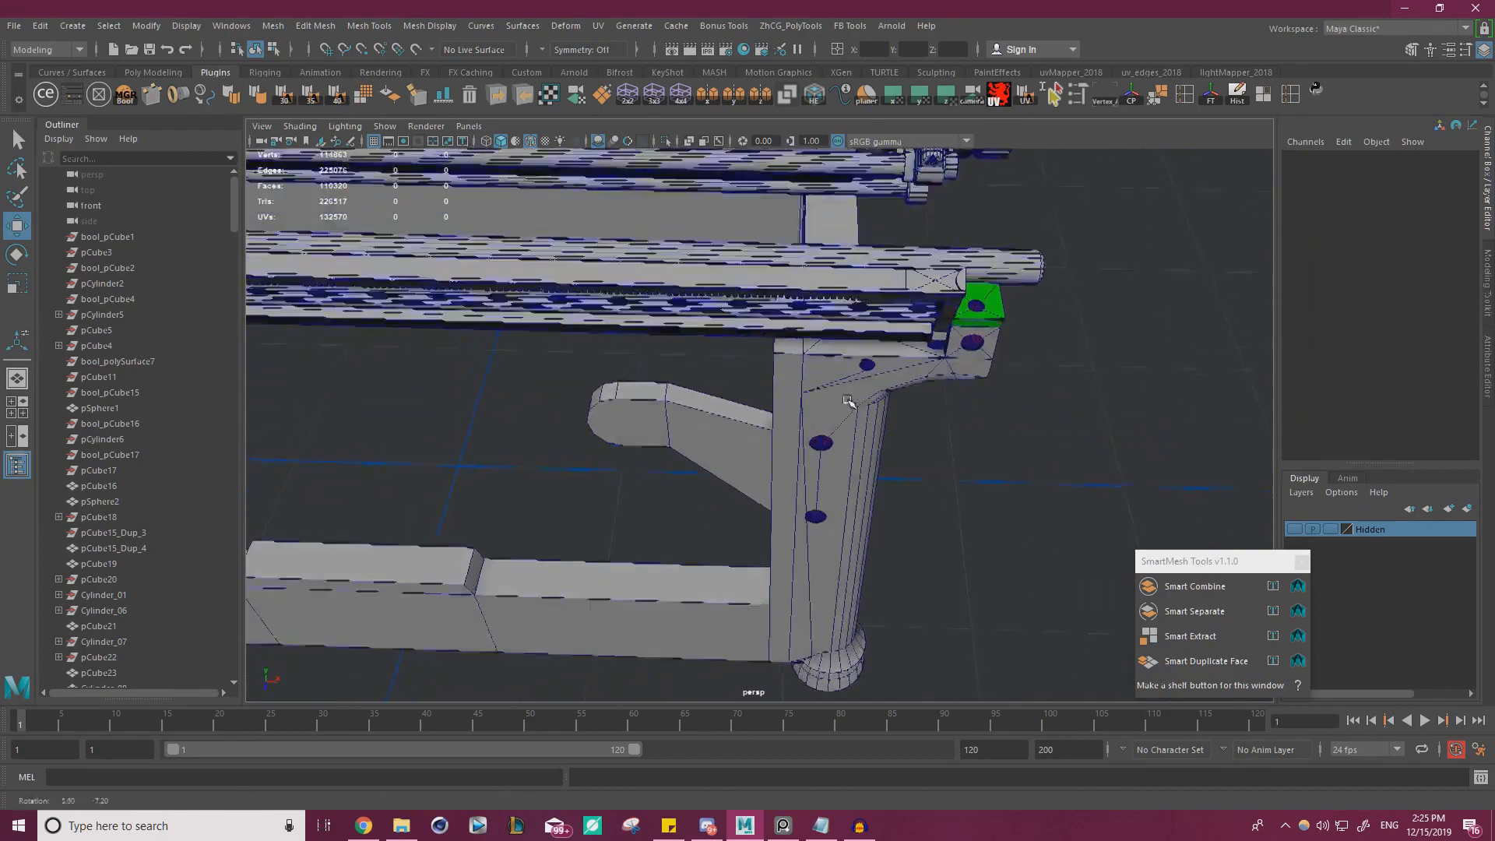
{"action": "right_click_drag", "start_coordinate": [849, 402], "coordinate": [891, 399], "text": "alt"}
{"action": "middle_click_drag", "start_coordinate": [892, 398], "coordinate": [821, 467], "text": "alt"}
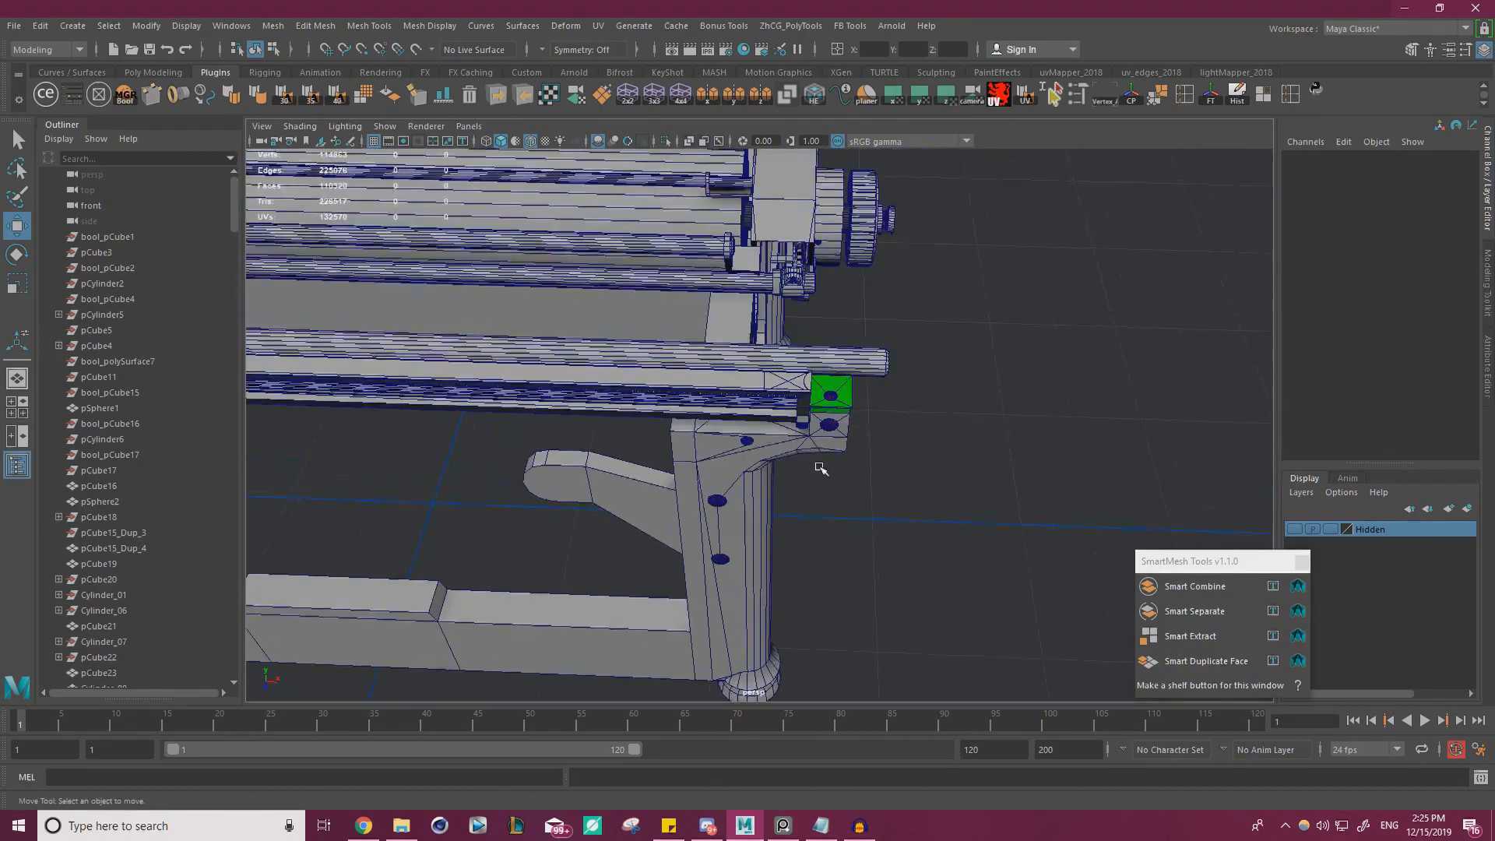
{"action": "left_click_drag", "start_coordinate": [821, 467], "coordinate": [812, 485], "text": "alt"}
{"action": "right_click_drag", "start_coordinate": [811, 484], "coordinate": [943, 444], "text": "alt"}
Select the four poked faces at the strip's right end and create a cylinder centred on them
{"action": "left_click", "coordinate": [827, 355]}
{"action": "right_click", "coordinate": [830, 347]}
{"action": "right_click_drag", "start_coordinate": [830, 350], "coordinate": [767, 377]}
{"action": "left_click", "coordinate": [782, 407]}
{"action": "left_click_drag", "start_coordinate": [767, 377], "coordinate": [786, 379], "text": "alt"}
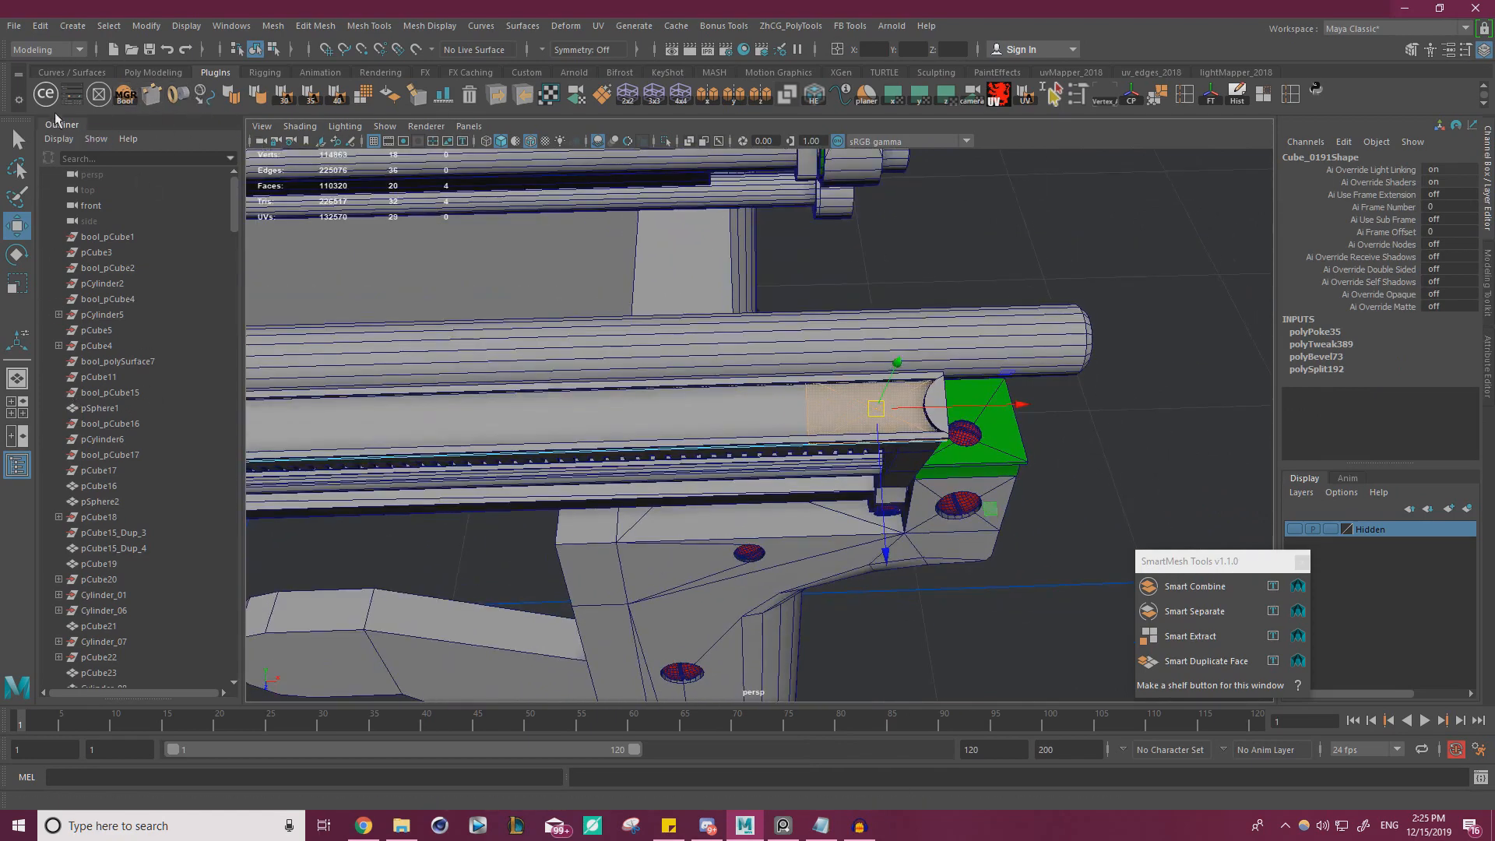
{"action": "left_click", "coordinate": [72, 94]}
{"action": "left_click", "coordinate": [897, 375]}
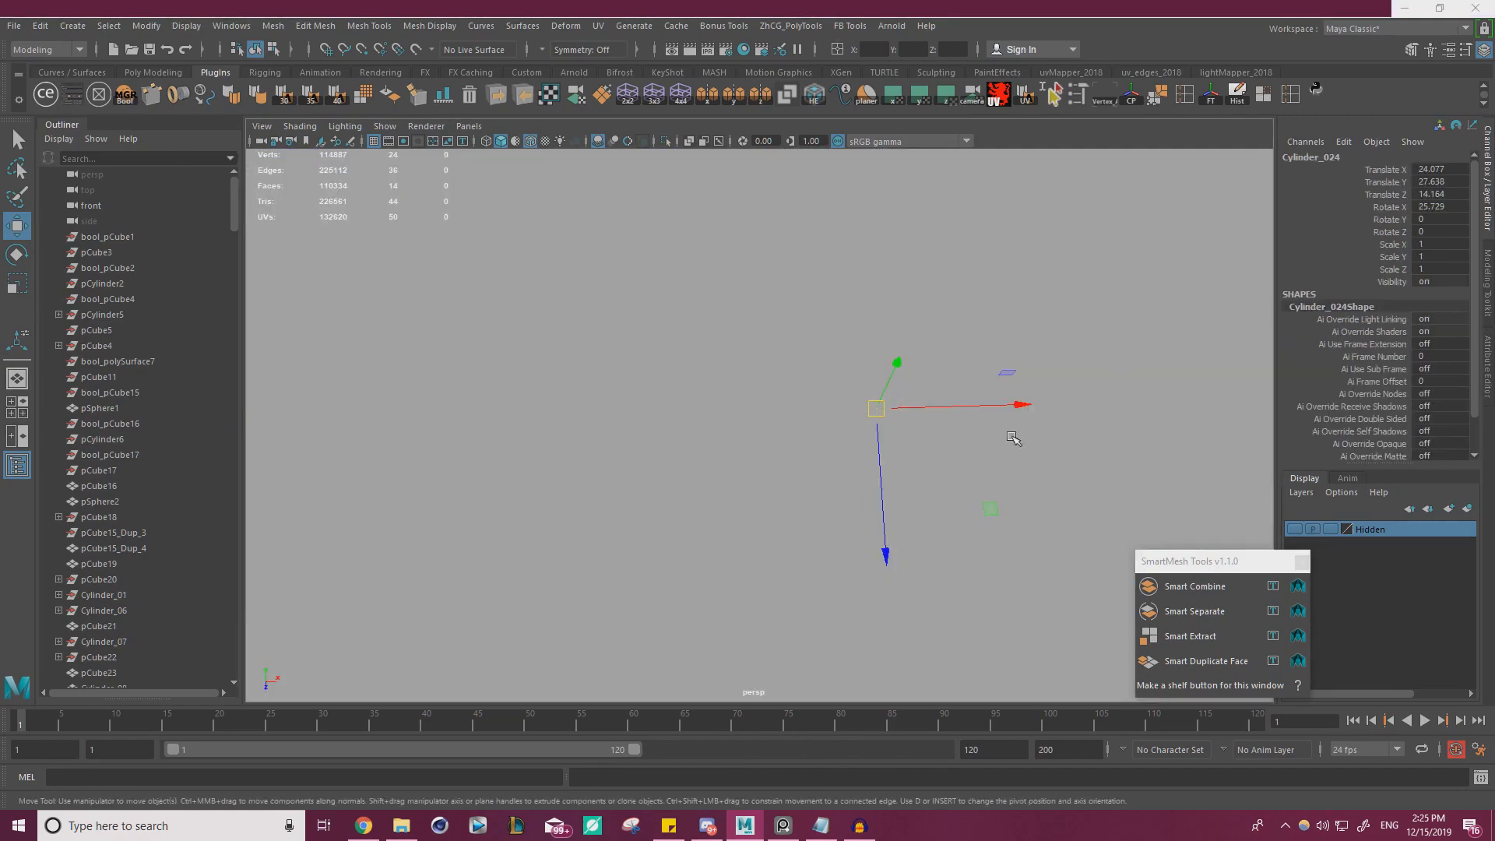
Scale the cylinder uniformly to 0.028 and raise it through the strip's surface to Y 27.718, Z 14.203
{"action": "right_click_drag", "start_coordinate": [1011, 438], "coordinate": [744, 417], "text": "alt"}
{"action": "left_click_drag", "start_coordinate": [743, 417], "coordinate": [549, 410], "text": "alt"}
{"action": "key", "text": "r"}
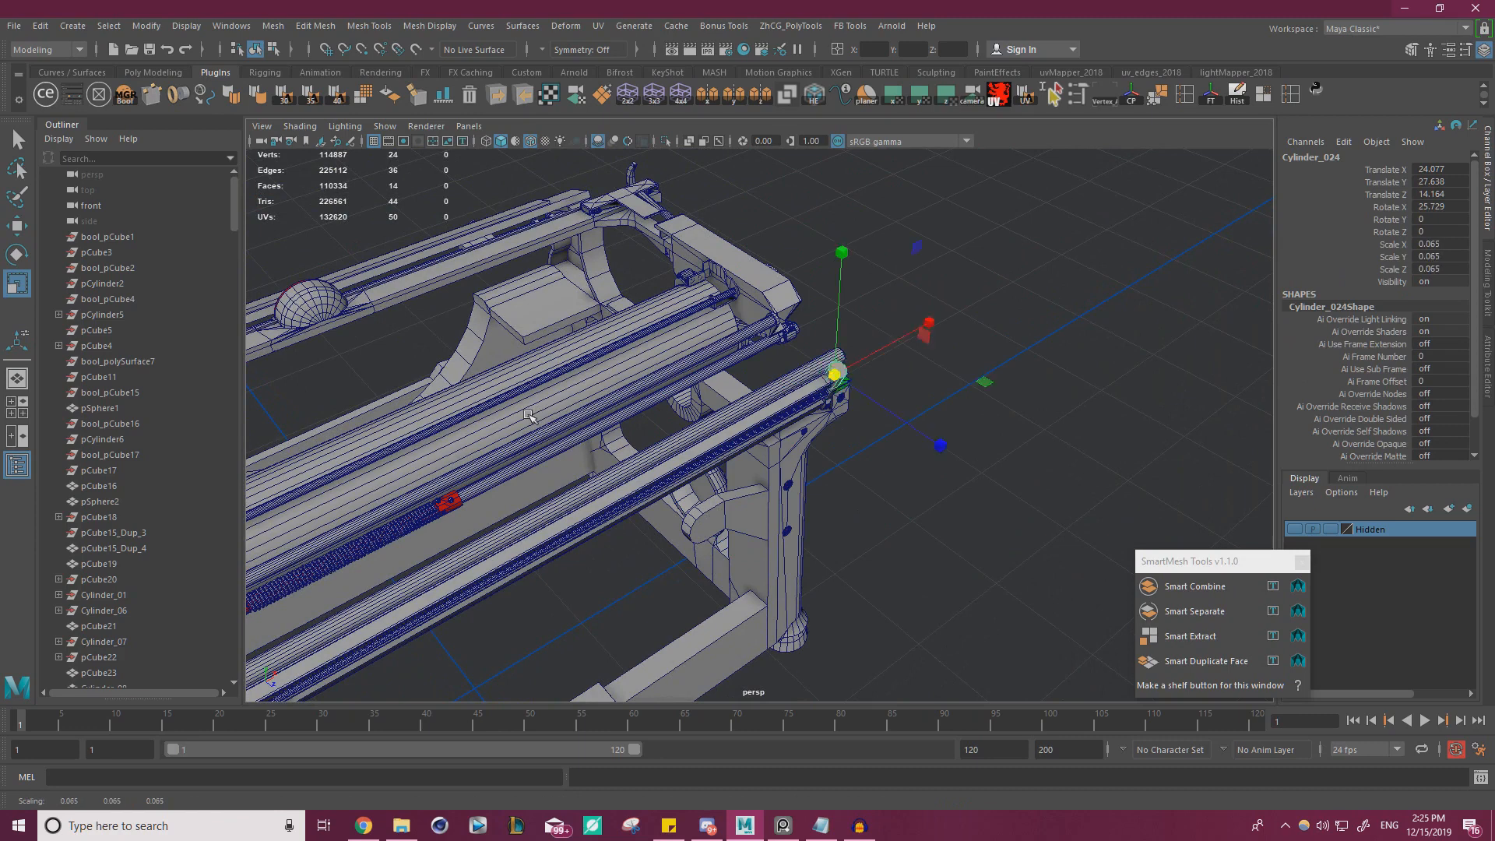
{"action": "key", "text": "f"}
{"action": "left_click_drag", "start_coordinate": [755, 424], "coordinate": [567, 451]}
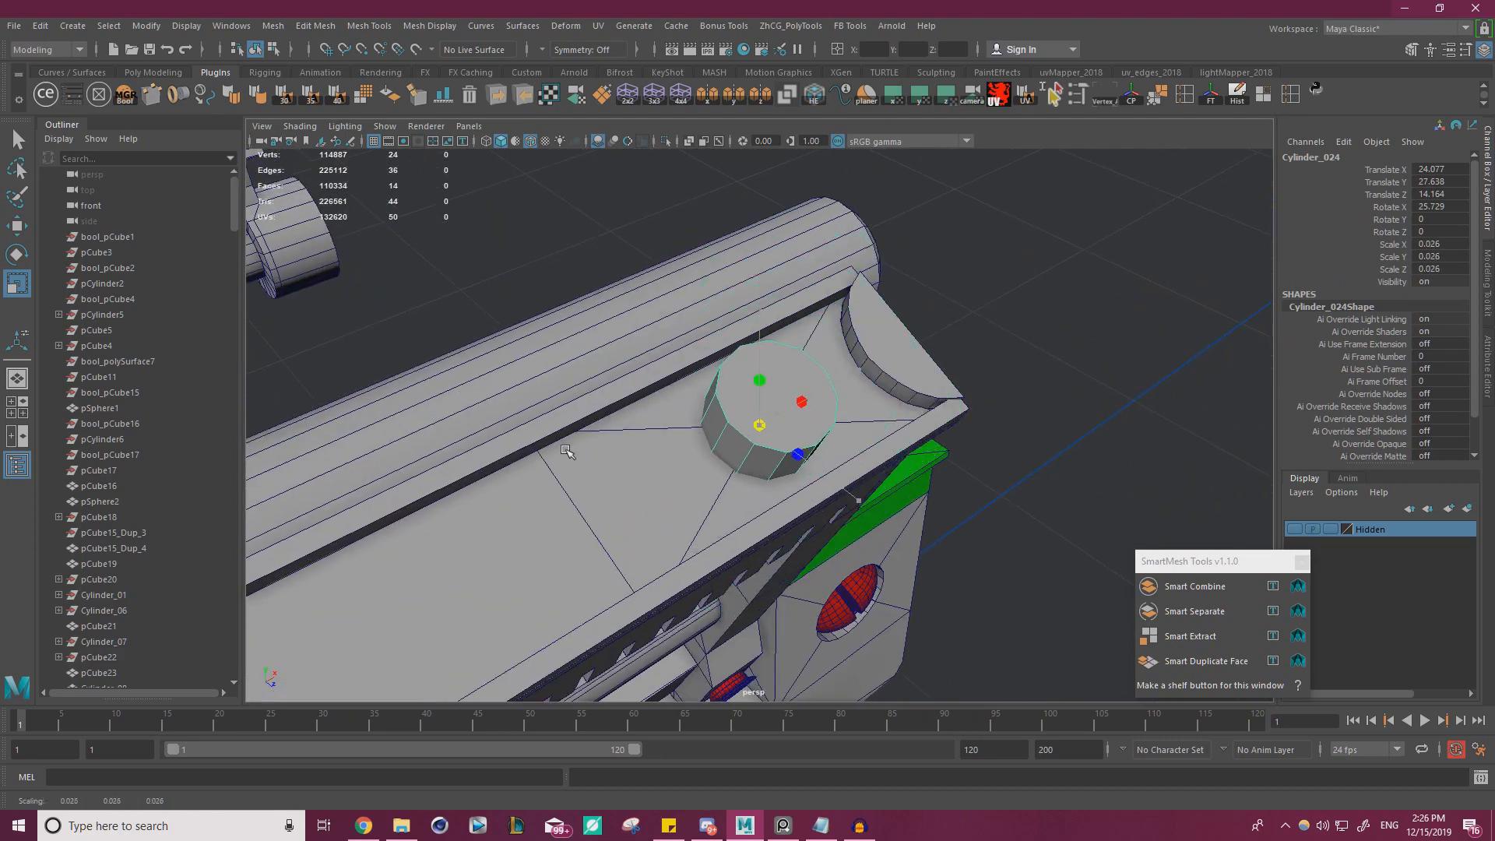
{"action": "key", "text": "f"}
{"action": "right_click_drag", "start_coordinate": [776, 427], "coordinate": [711, 431], "text": "alt"}
{"action": "left_click_drag", "start_coordinate": [711, 431], "coordinate": [710, 464], "text": "alt"}
{"action": "key", "text": "w"}
{"action": "key", "text": "ctrl+z"}
{"action": "key", "text": "w"}
Duplicate the cylinder and move the copy along the strip to its opposite end at X -24.077
{"action": "right_click_drag", "start_coordinate": [772, 465], "coordinate": [592, 473], "text": "alt"}
{"action": "middle_click_drag", "start_coordinate": [592, 473], "coordinate": [815, 434], "text": "alt"}
{"action": "right_click_drag", "start_coordinate": [814, 434], "coordinate": [794, 419], "text": "alt"}
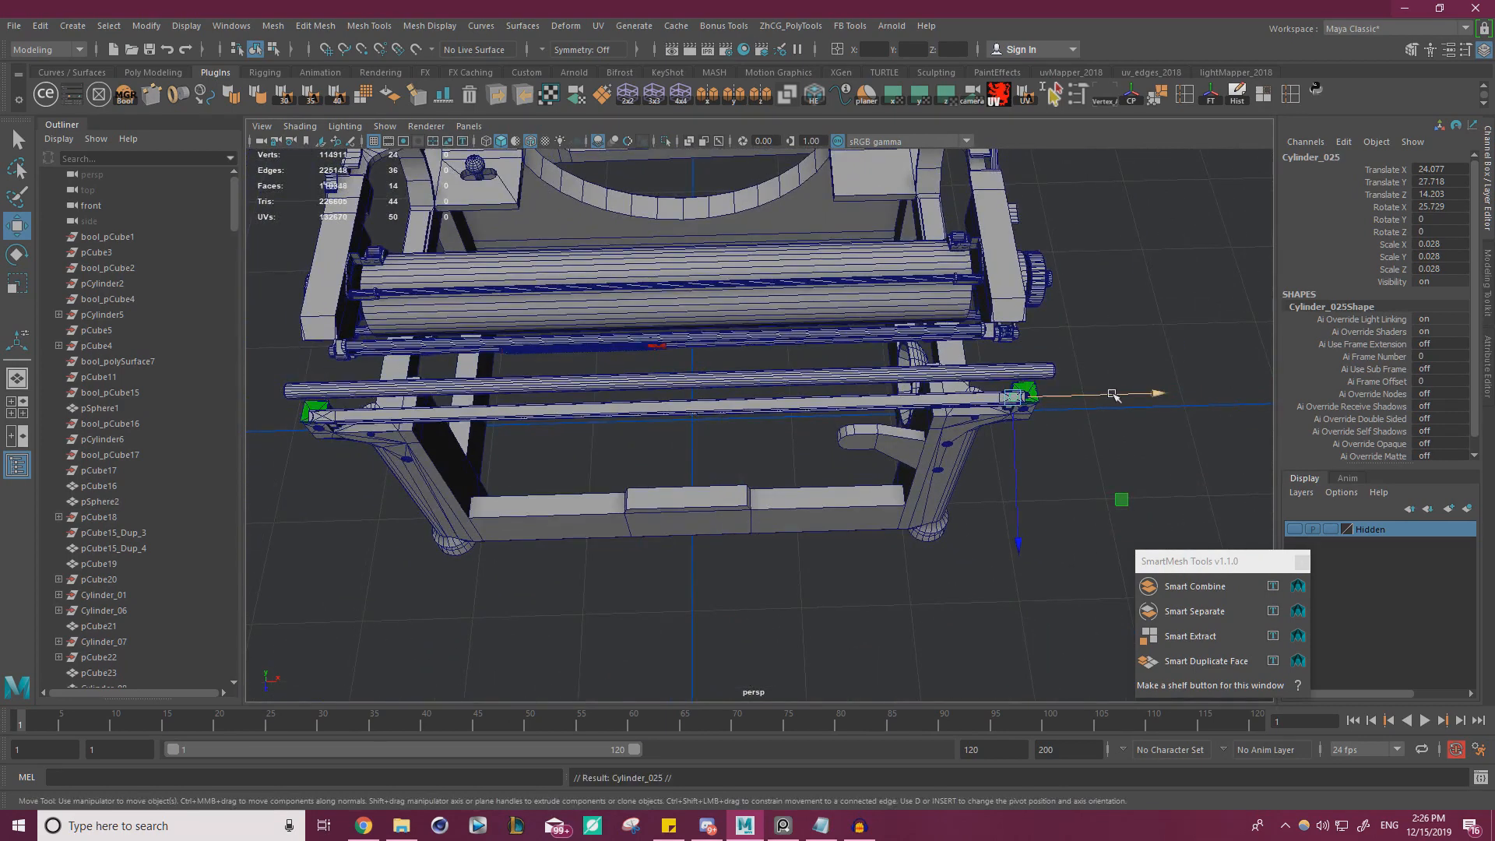
{"action": "left_click_drag", "start_coordinate": [1113, 395], "coordinate": [463, 390]}
{"action": "key", "text": "f"}
{"action": "left_click_drag", "start_coordinate": [873, 380], "coordinate": [511, 496], "text": "alt"}
{"action": "key", "text": "v"}
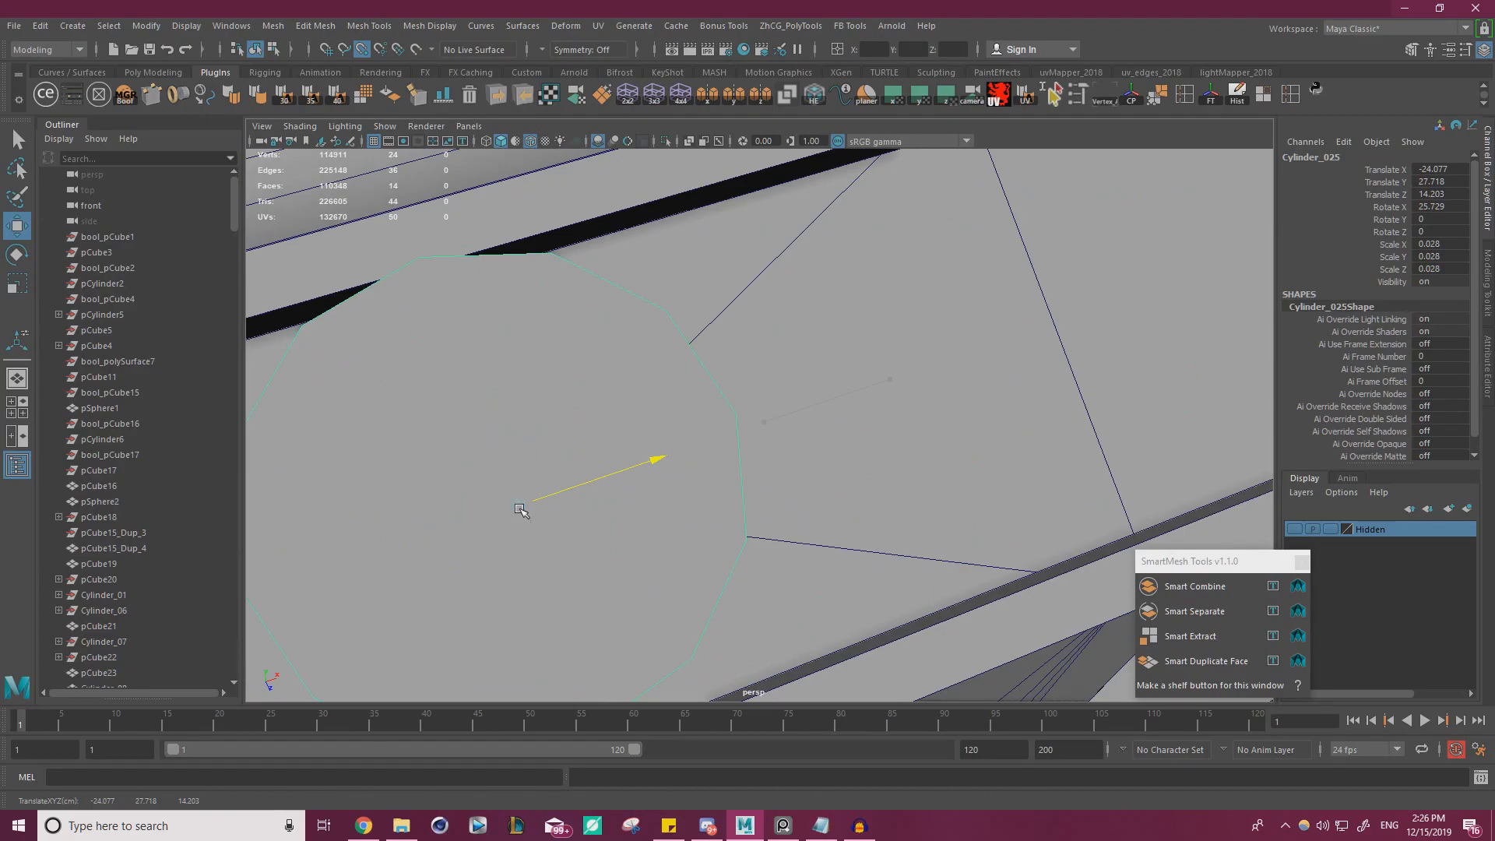
Combine the two cylinders at the strip's ends into a single mesh
{"action": "scroll", "coordinate": [859, 373], "scroll_direction": "down", "scroll_amount": 10}
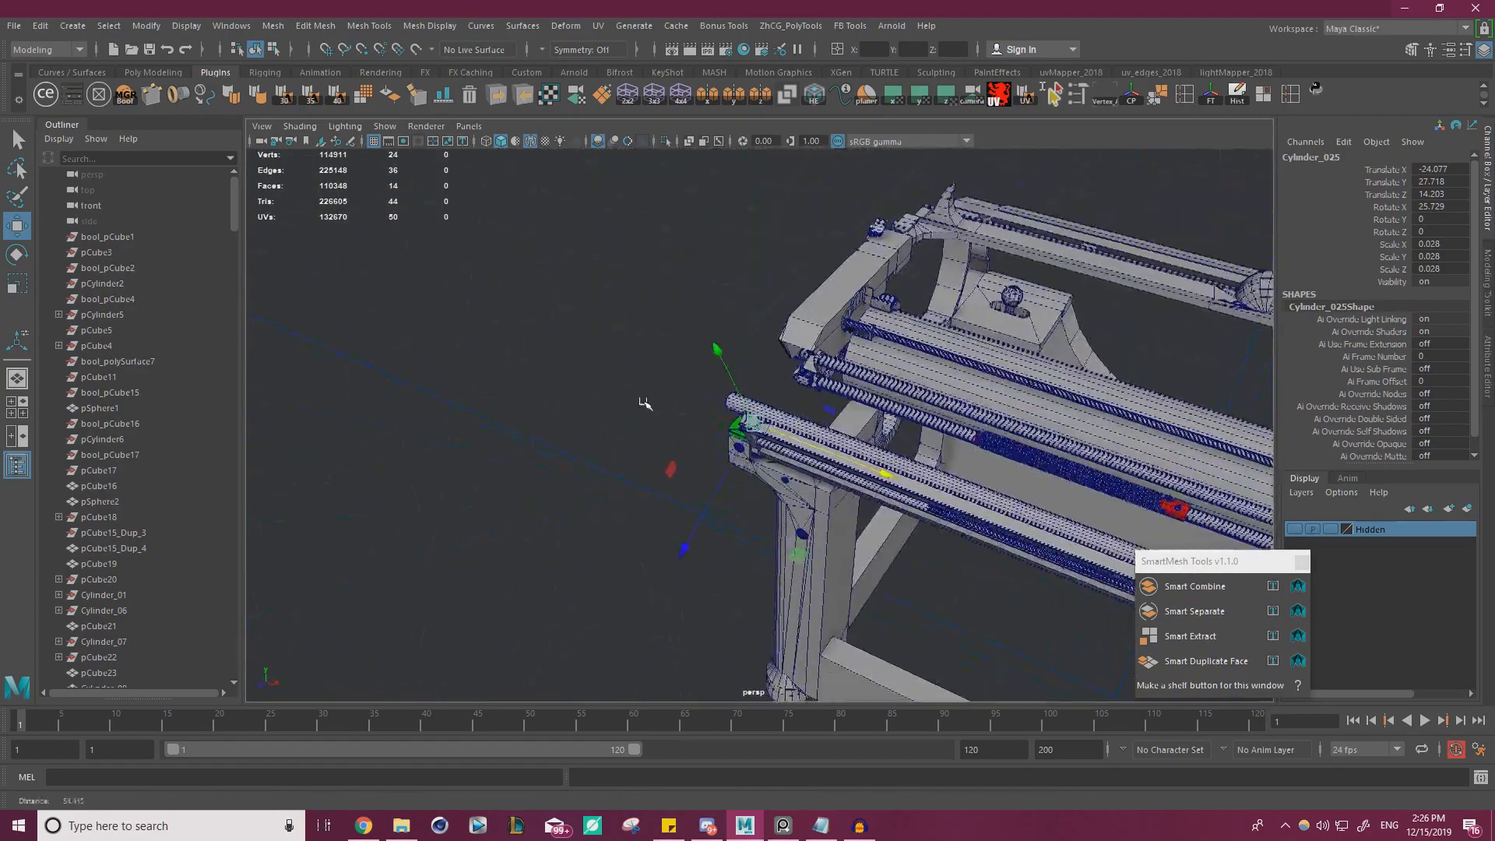
{"action": "middle_click_drag", "start_coordinate": [822, 294], "coordinate": [781, 287], "text": "alt"}
{"action": "scroll", "coordinate": [781, 288], "scroll_direction": "up", "scroll_amount": 5}
{"action": "scroll", "coordinate": [782, 288], "scroll_direction": "down", "scroll_amount": 3}
{"action": "left_click_drag", "start_coordinate": [781, 288], "coordinate": [754, 298], "text": "alt"}
{"action": "scroll", "coordinate": [754, 298], "scroll_direction": "up", "scroll_amount": 4}
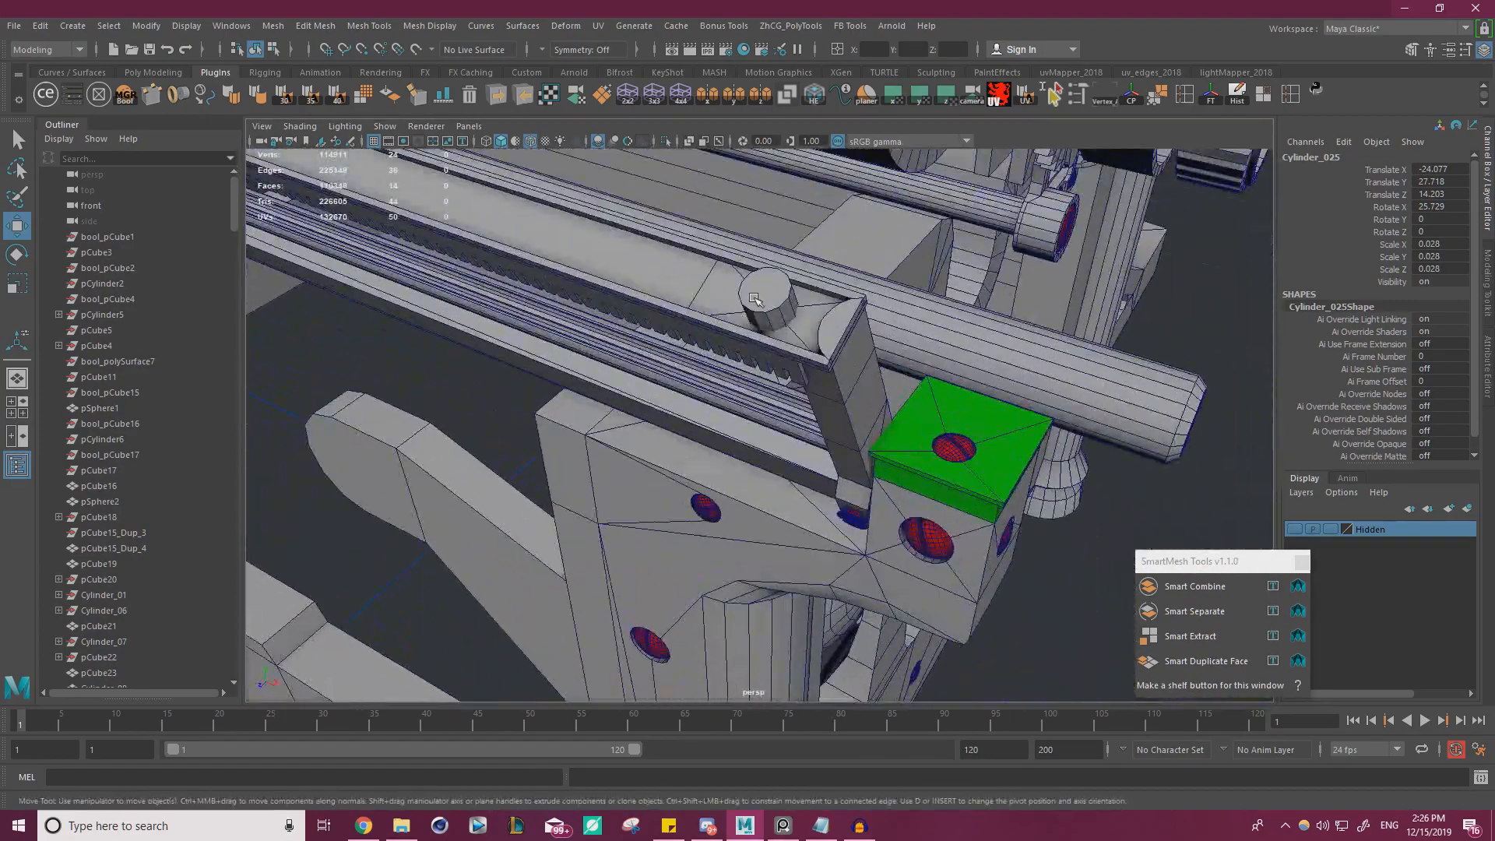
{"action": "left_click", "coordinate": [272, 30]}
{"action": "left_click", "coordinate": [308, 83]}
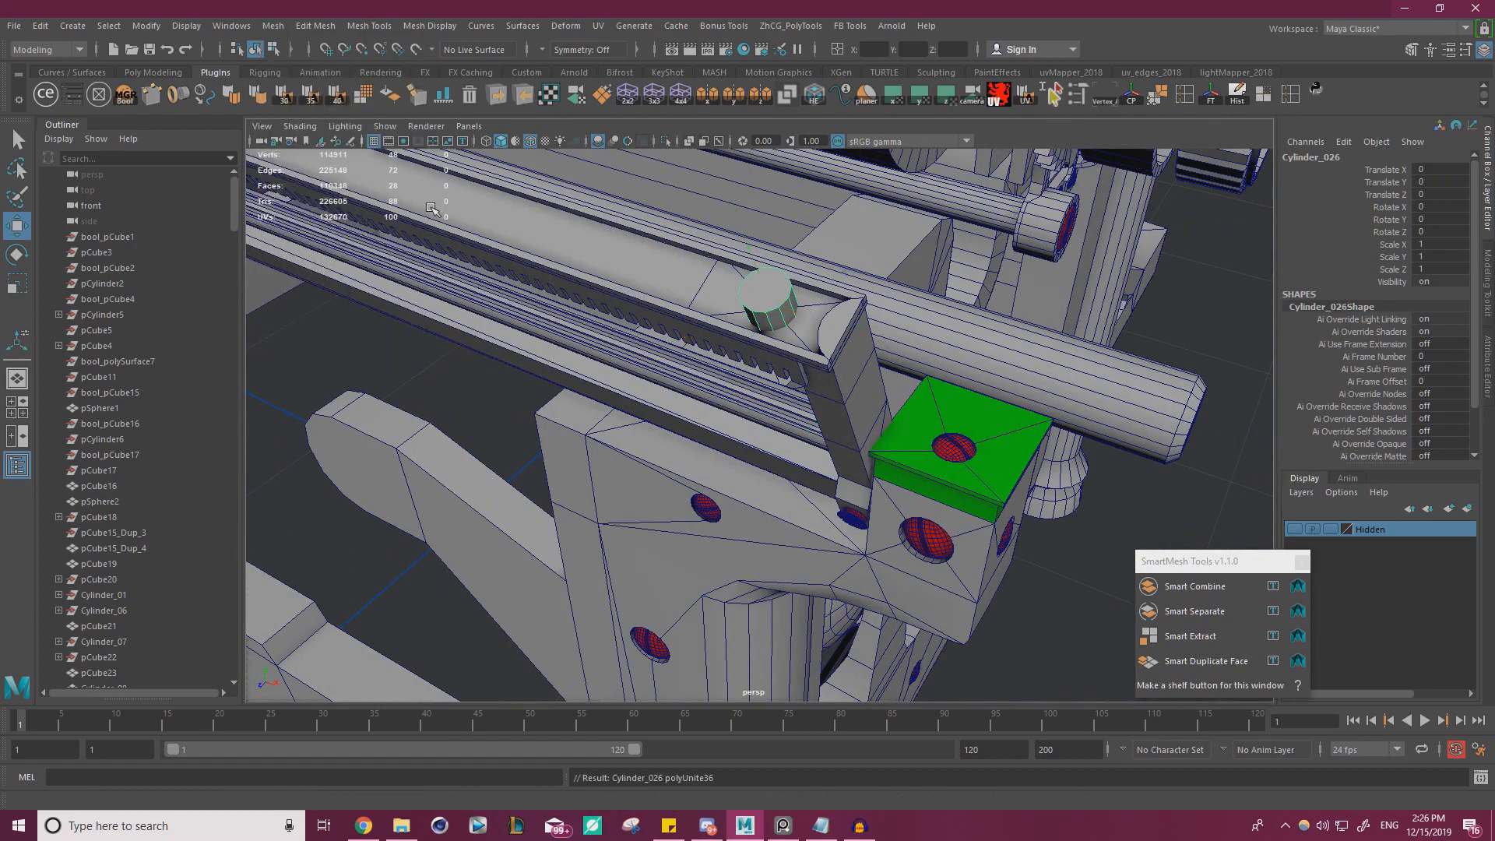
Isolate the thin strip in the viewport and frame its poked end
{"action": "left_click_drag", "start_coordinate": [430, 206], "coordinate": [468, 273], "text": "alt"}
{"action": "middle_click_drag", "start_coordinate": [467, 273], "coordinate": [684, 353], "text": "alt"}
{"action": "left_click", "coordinate": [777, 328]}
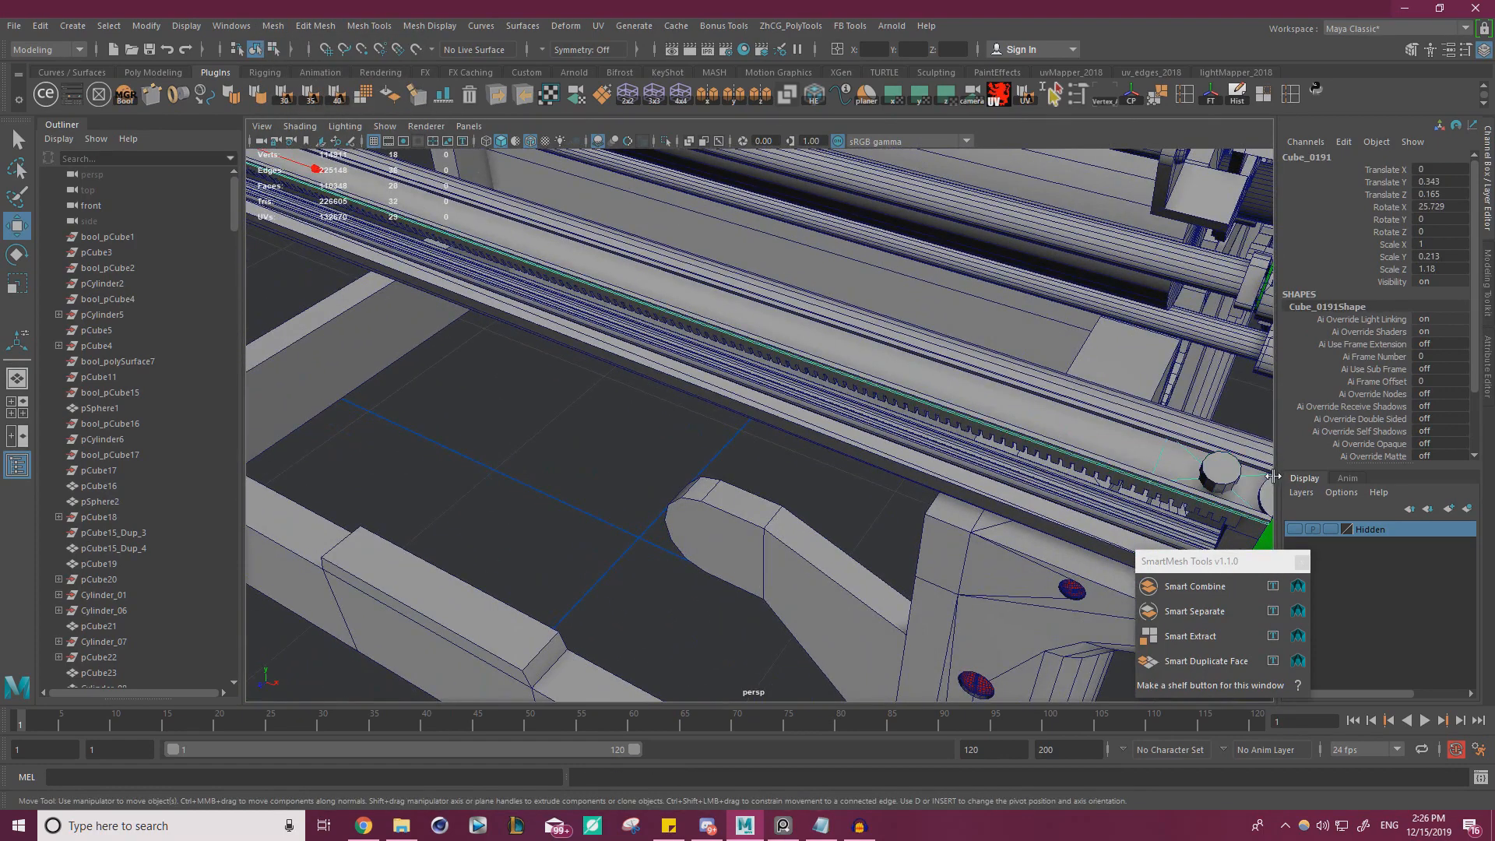
{"action": "left_click", "coordinate": [1230, 473], "text": "shift"}
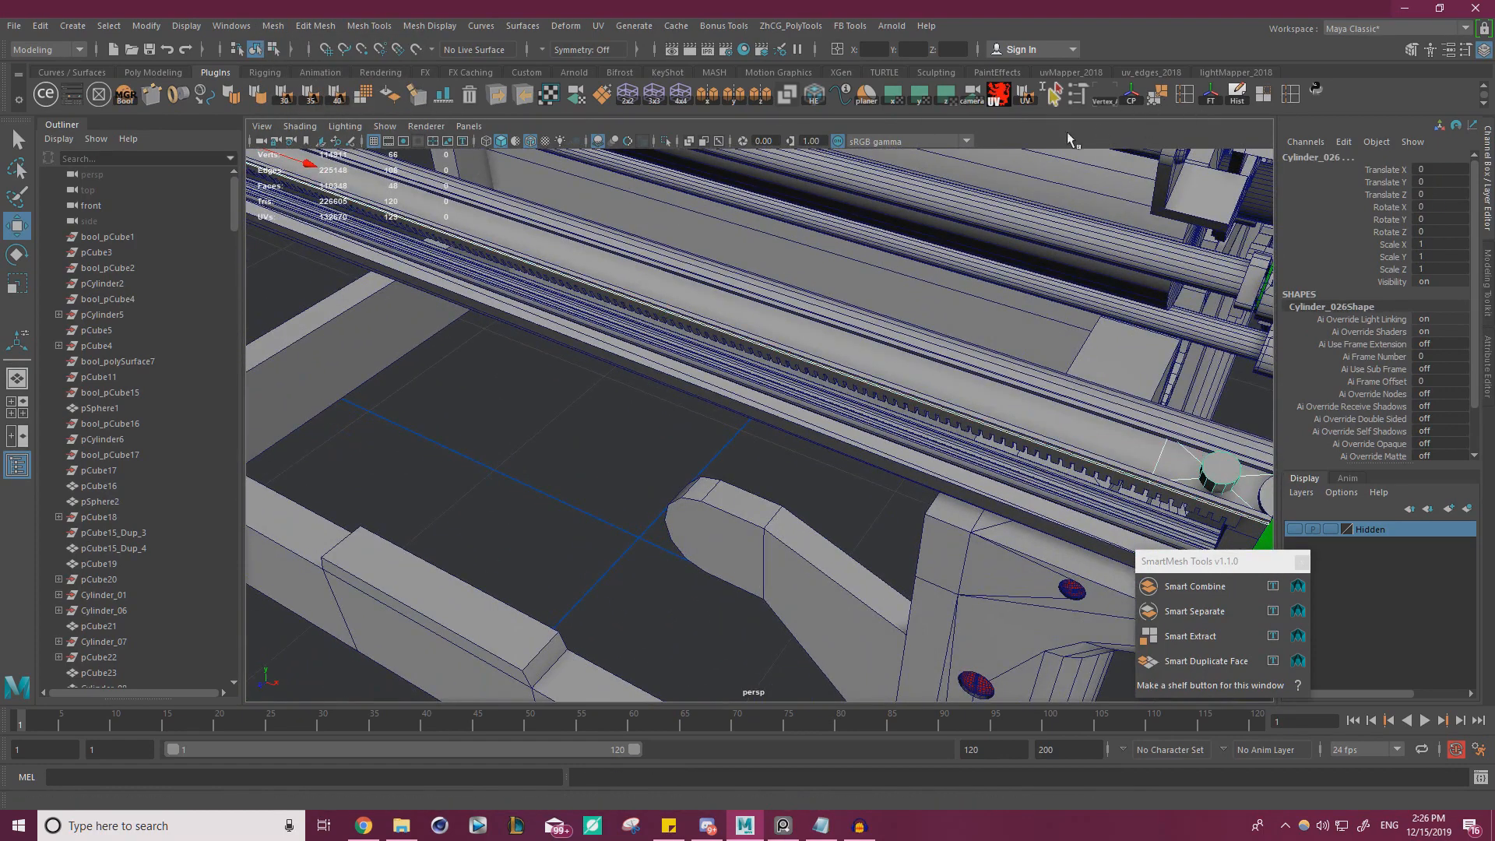
{"action": "left_click", "coordinate": [998, 395]}
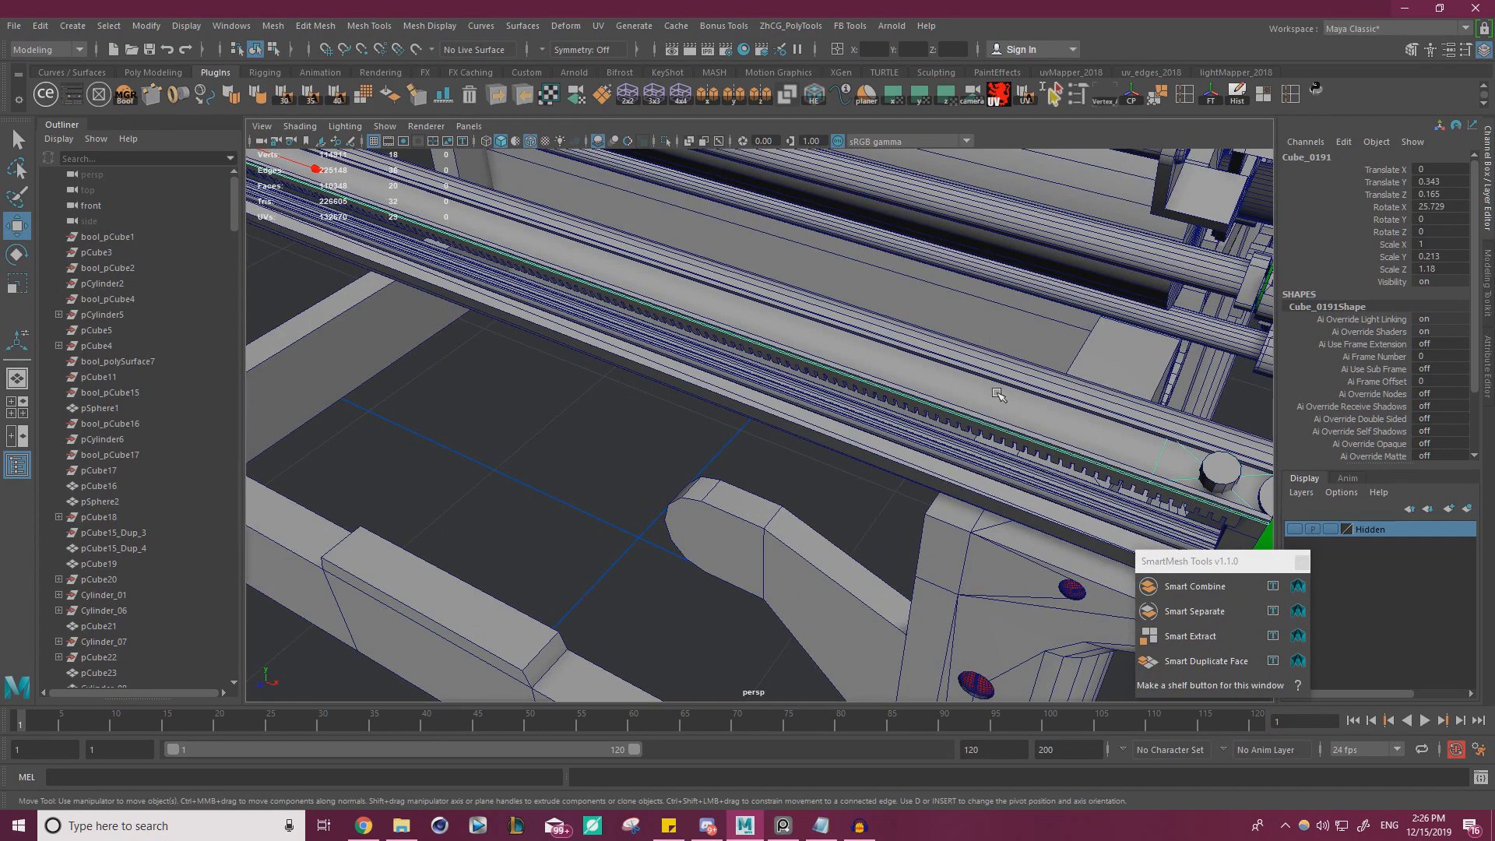
{"action": "left_click", "coordinate": [666, 143]}
{"action": "middle_click_drag", "start_coordinate": [767, 240], "coordinate": [587, 175], "text": "alt"}
{"action": "left_click_drag", "start_coordinate": [717, 255], "coordinate": [758, 283], "text": "alt"}
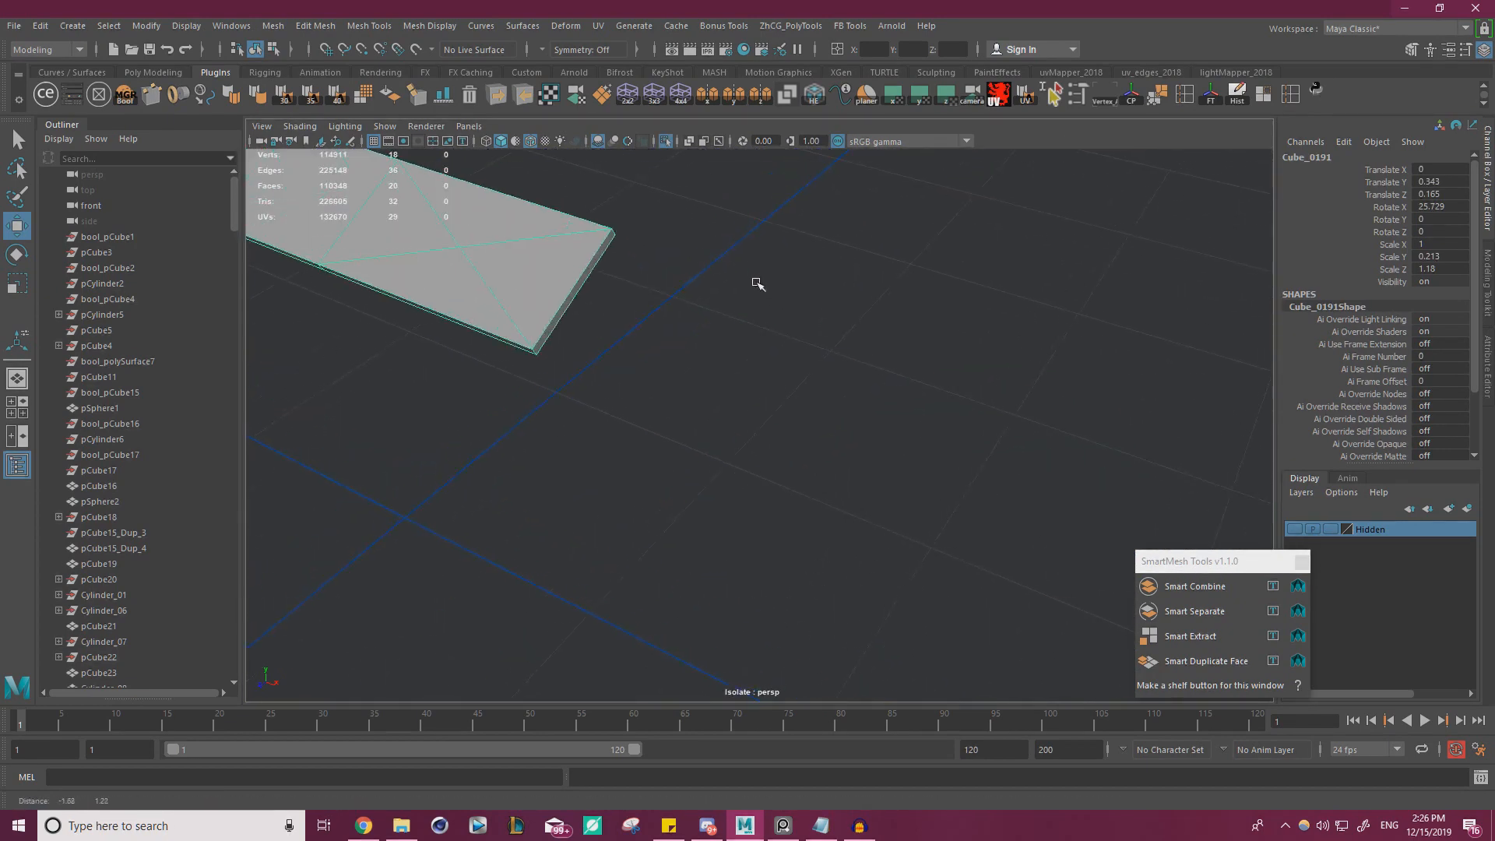
{"action": "middle_click_drag", "start_coordinate": [758, 283], "coordinate": [838, 323], "text": "alt"}
Delete the diagonal poke edges at both ends of the strip and bring the rest of the model back into view
{"action": "right_click_drag", "start_coordinate": [720, 381], "coordinate": [725, 366]}
{"action": "left_click", "coordinate": [770, 380]}
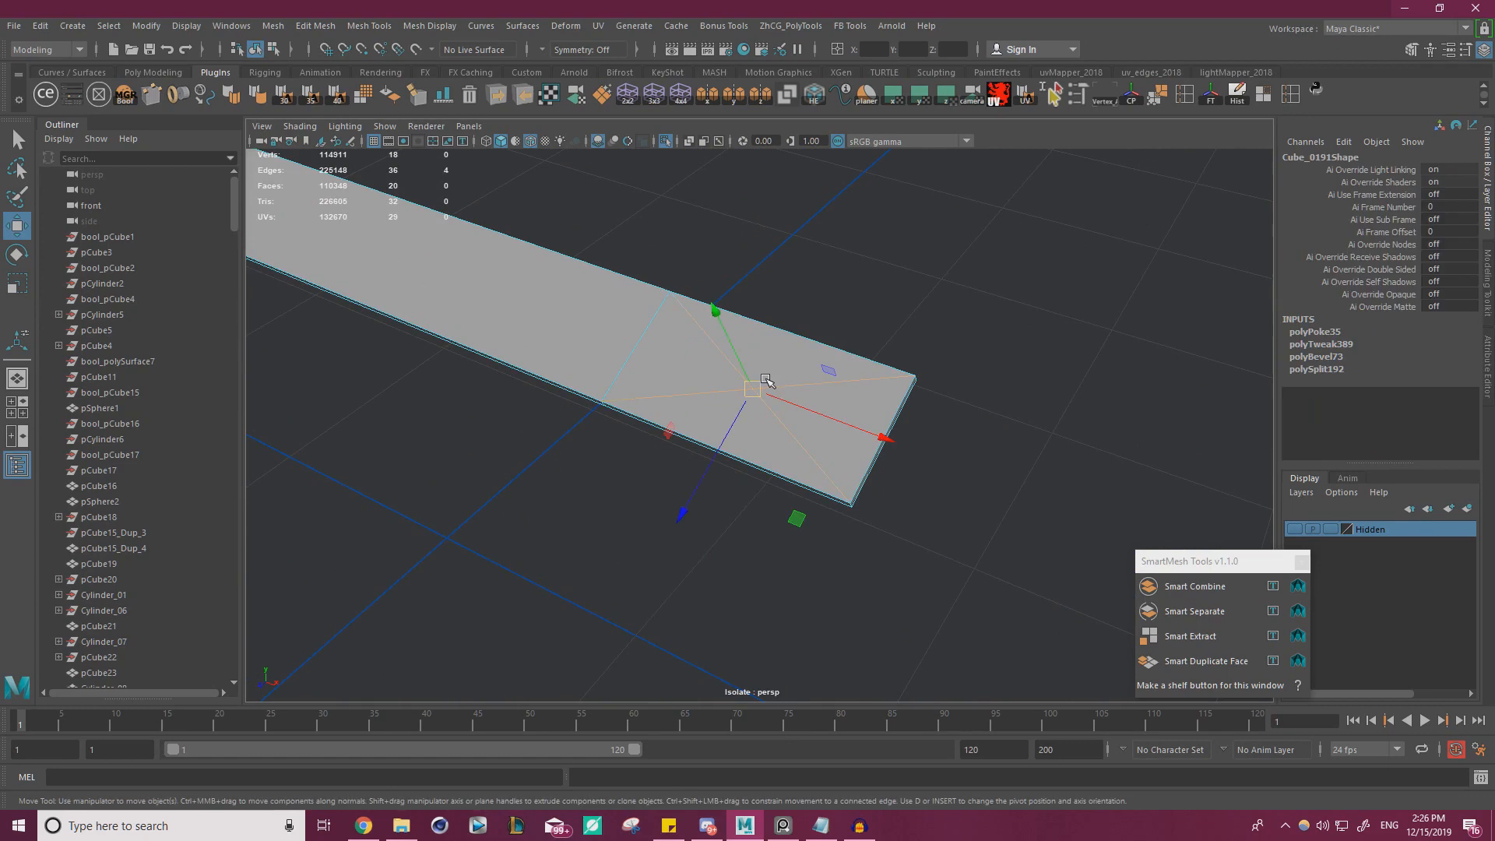
{"action": "key", "text": "Delete"}
{"action": "scroll", "coordinate": [728, 362], "scroll_direction": "down", "scroll_amount": 3}
{"action": "left_click_drag", "start_coordinate": [724, 358], "coordinate": [594, 395], "text": "alt"}
{"action": "middle_click_drag", "start_coordinate": [594, 395], "coordinate": [808, 340], "text": "alt"}
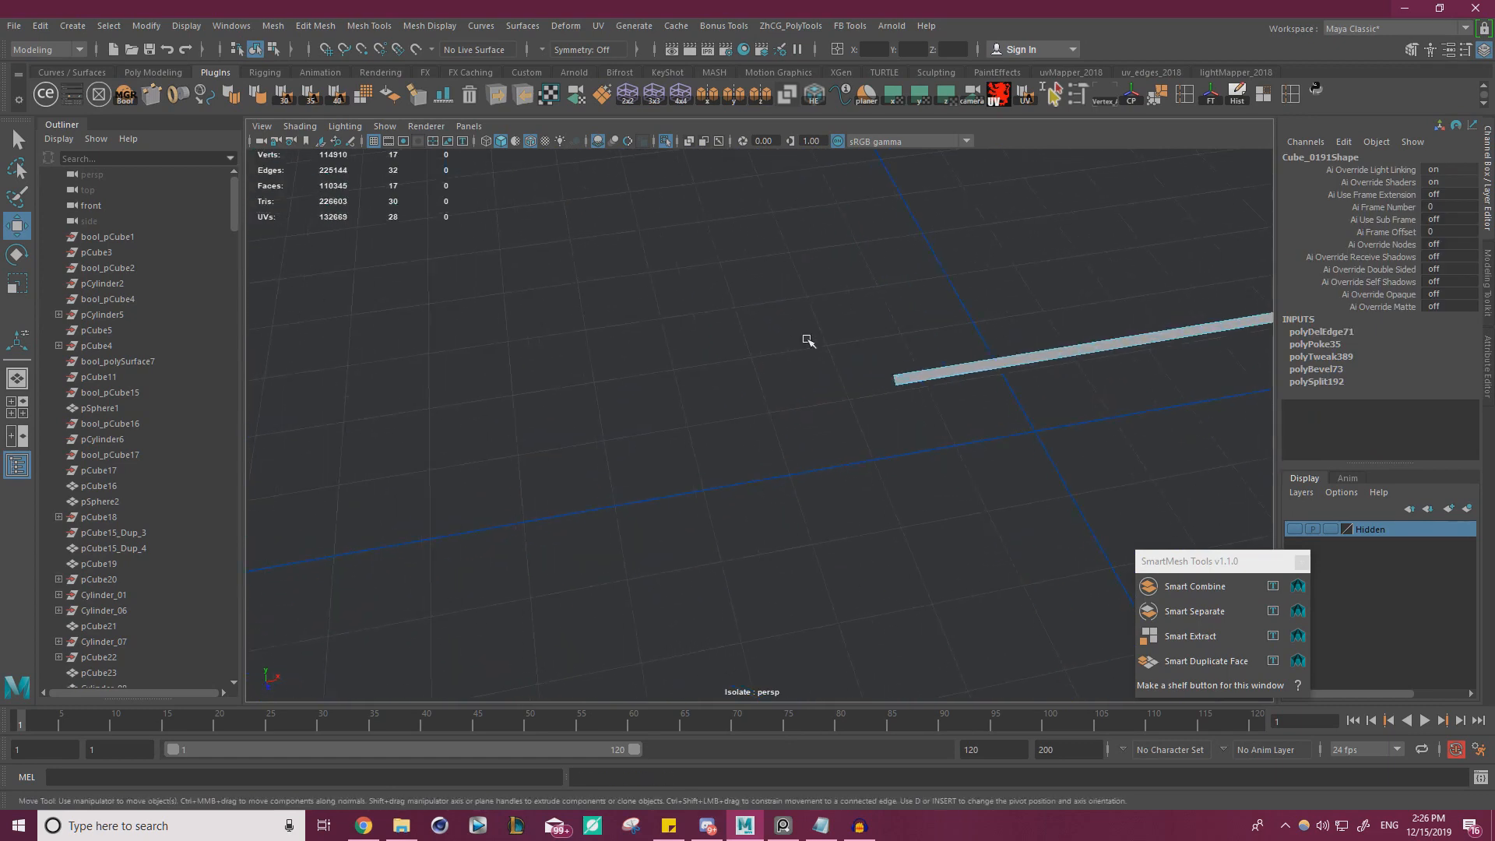
{"action": "scroll", "coordinate": [945, 428], "scroll_direction": "up", "scroll_amount": 6}
{"action": "middle_click_drag", "start_coordinate": [952, 427], "coordinate": [931, 434], "text": "alt"}
{"action": "scroll", "coordinate": [927, 432], "scroll_direction": "up", "scroll_amount": 3}
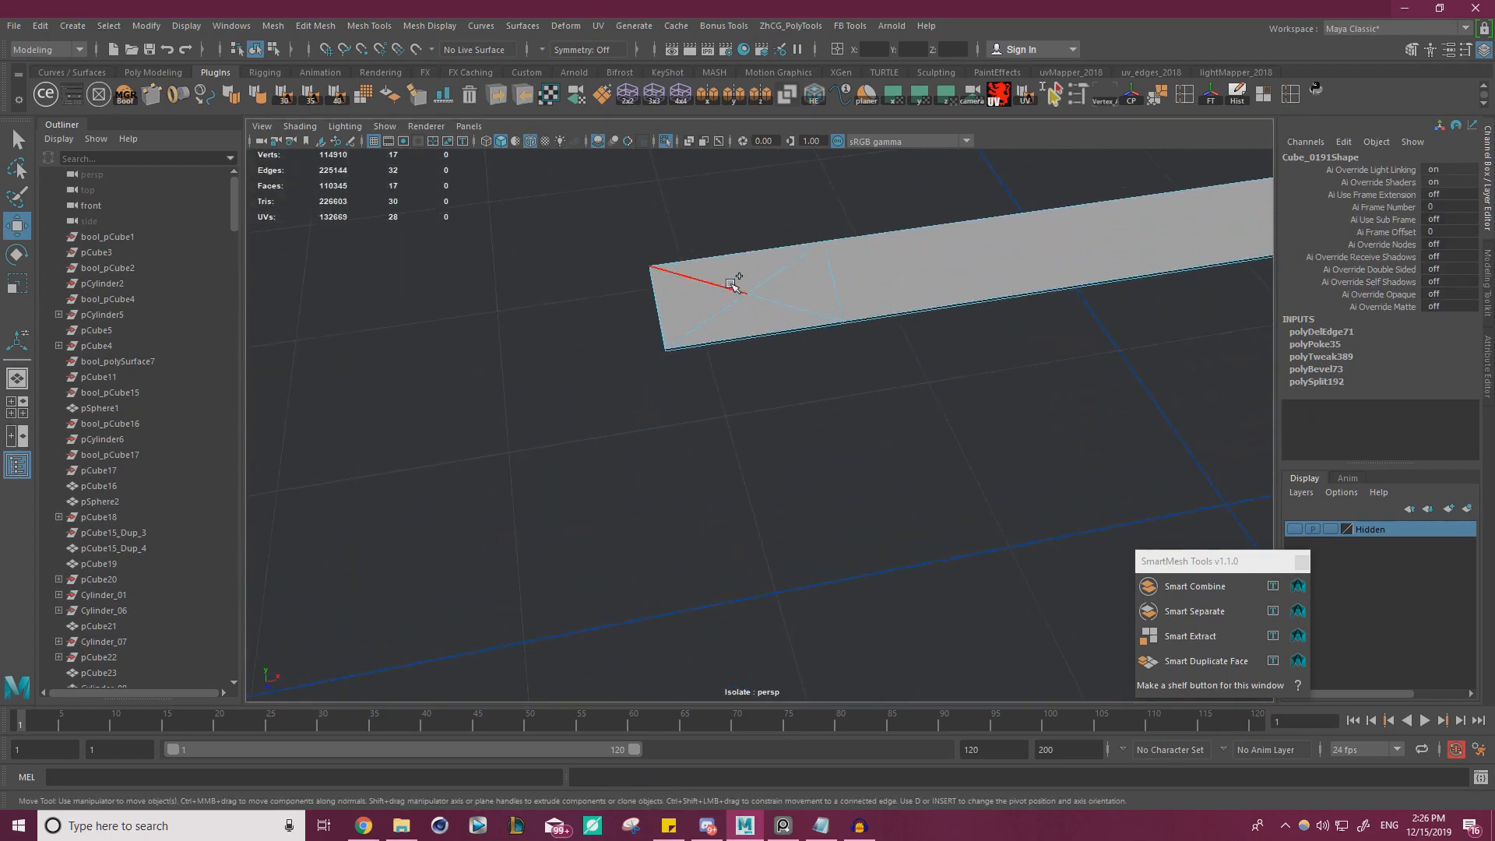
{"action": "left_click_drag", "start_coordinate": [733, 285], "coordinate": [754, 299]}
{"action": "right_click_drag", "start_coordinate": [768, 301], "coordinate": [938, 347], "text": "shift"}
{"action": "left_click", "coordinate": [666, 141]}
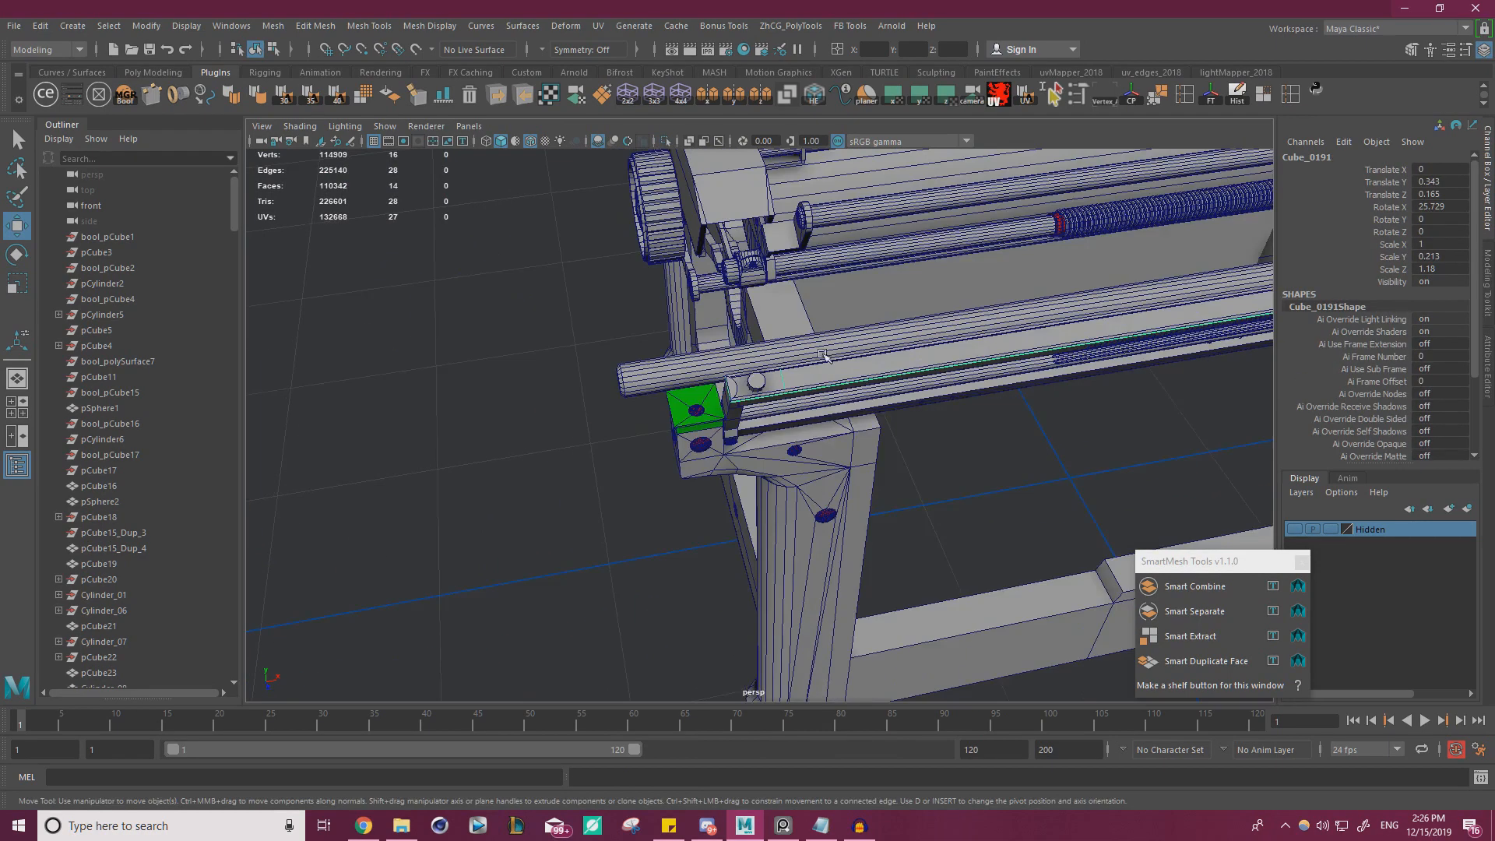
Subtract the combined cylinders from the strip with a DcBoolManager difference, then delete history and base objects
{"action": "left_click", "coordinate": [762, 335]}
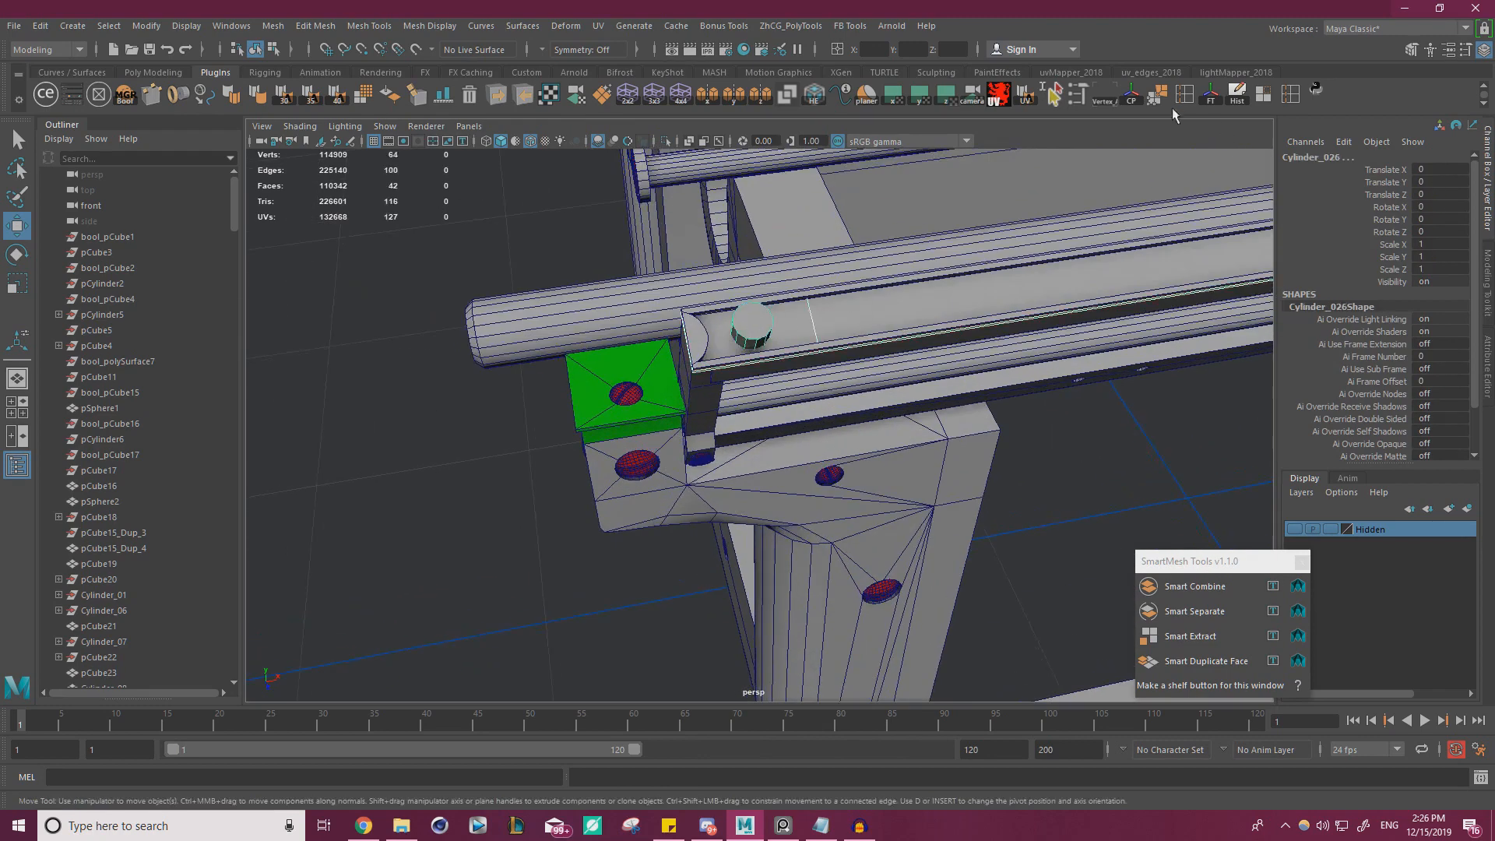
{"action": "left_click", "coordinate": [125, 94]}
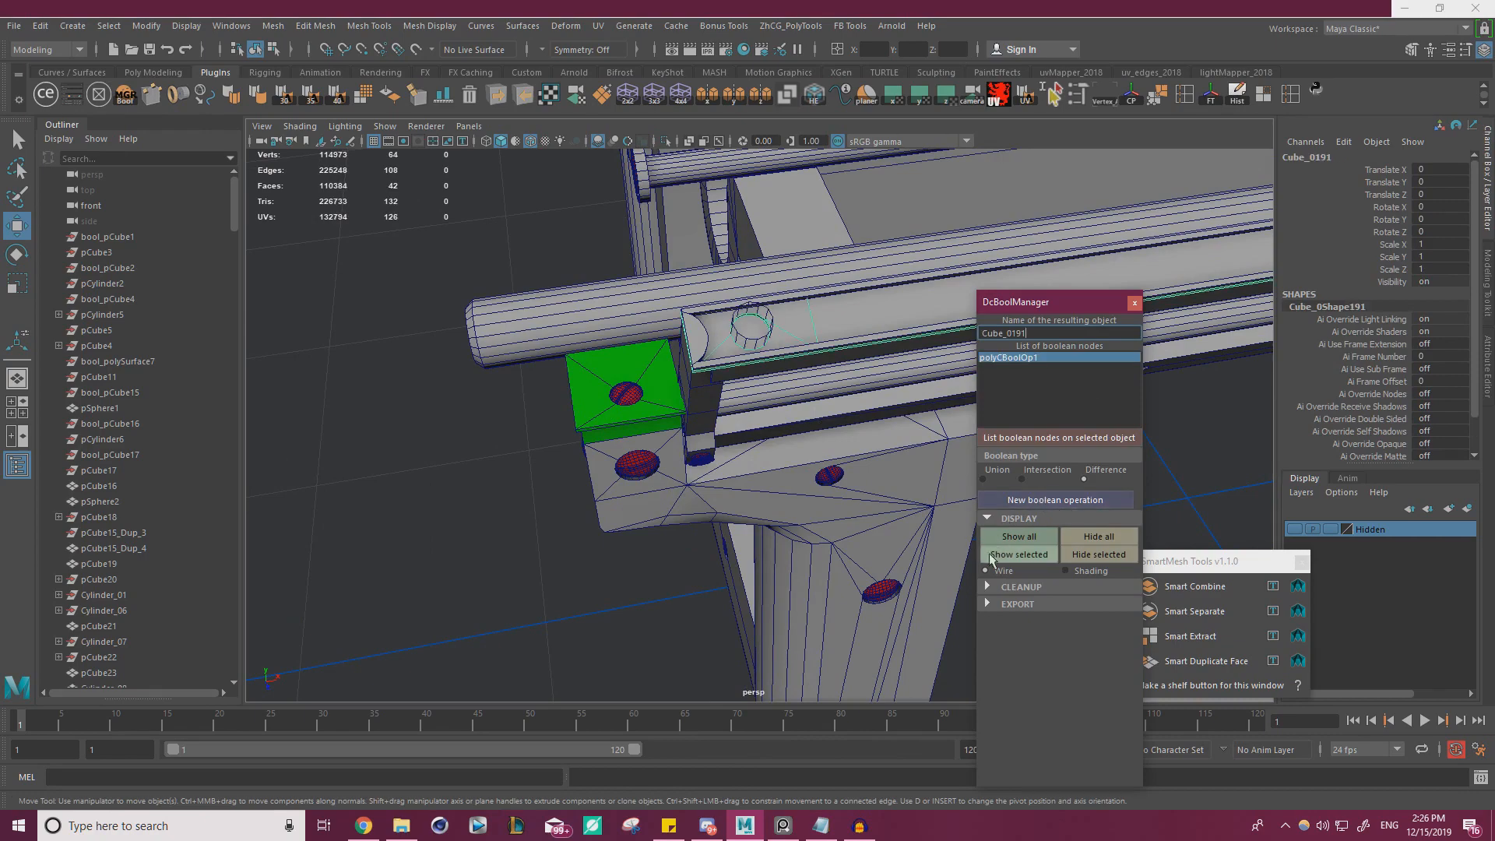
{"action": "left_click", "coordinate": [989, 587]}
{"action": "left_click", "coordinate": [1027, 641]}
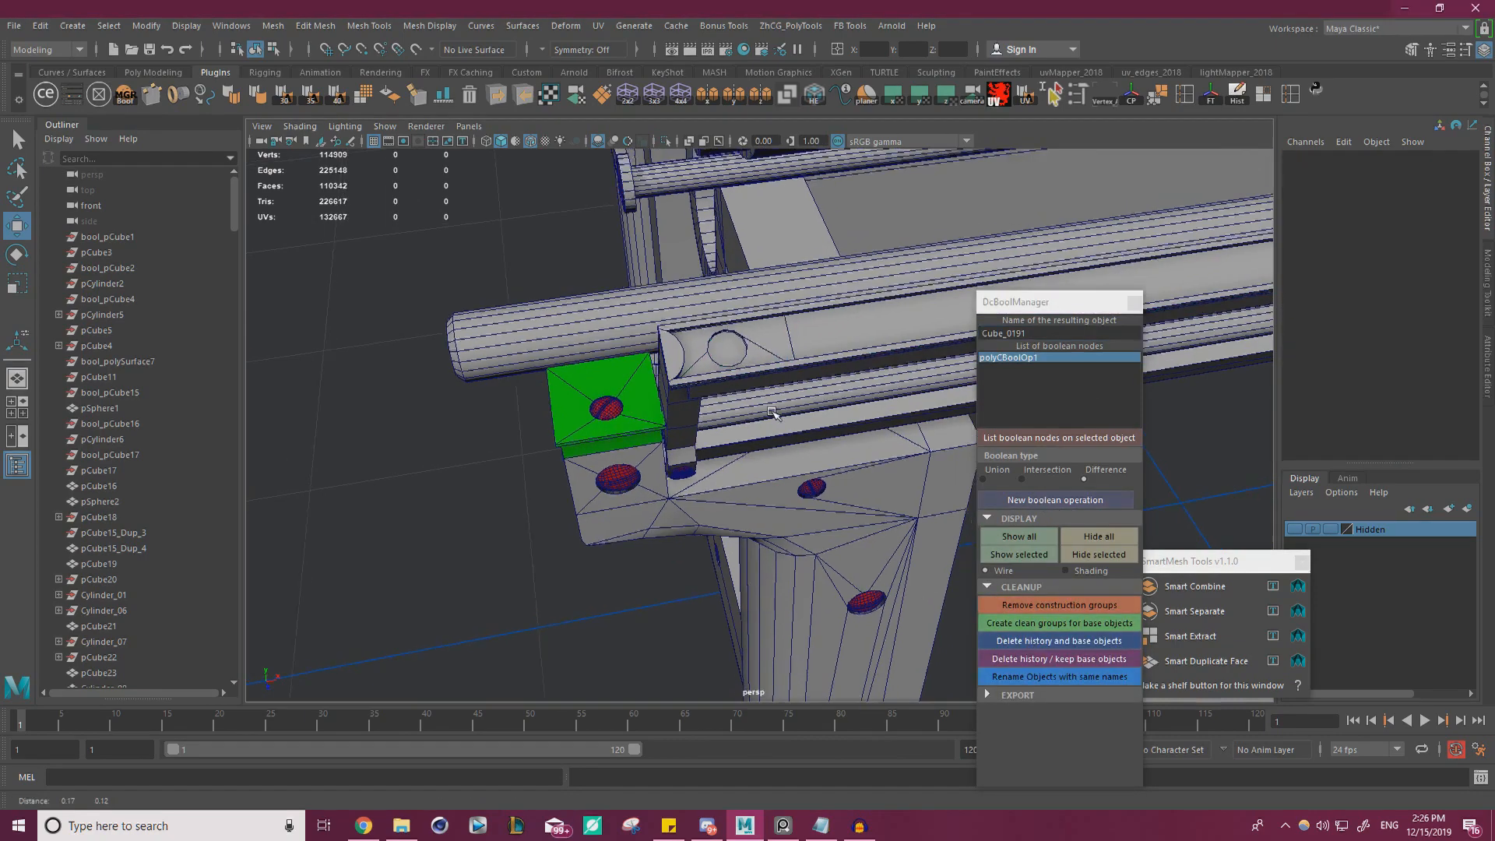
Examine the round holes cut at the strip's ends and the surrounding rail parts
{"action": "scroll", "coordinate": [699, 440], "scroll_direction": "up", "scroll_amount": 3}
{"action": "left_click", "coordinate": [571, 438]}
{"action": "scroll", "coordinate": [681, 444], "scroll_direction": "up", "scroll_amount": 5}
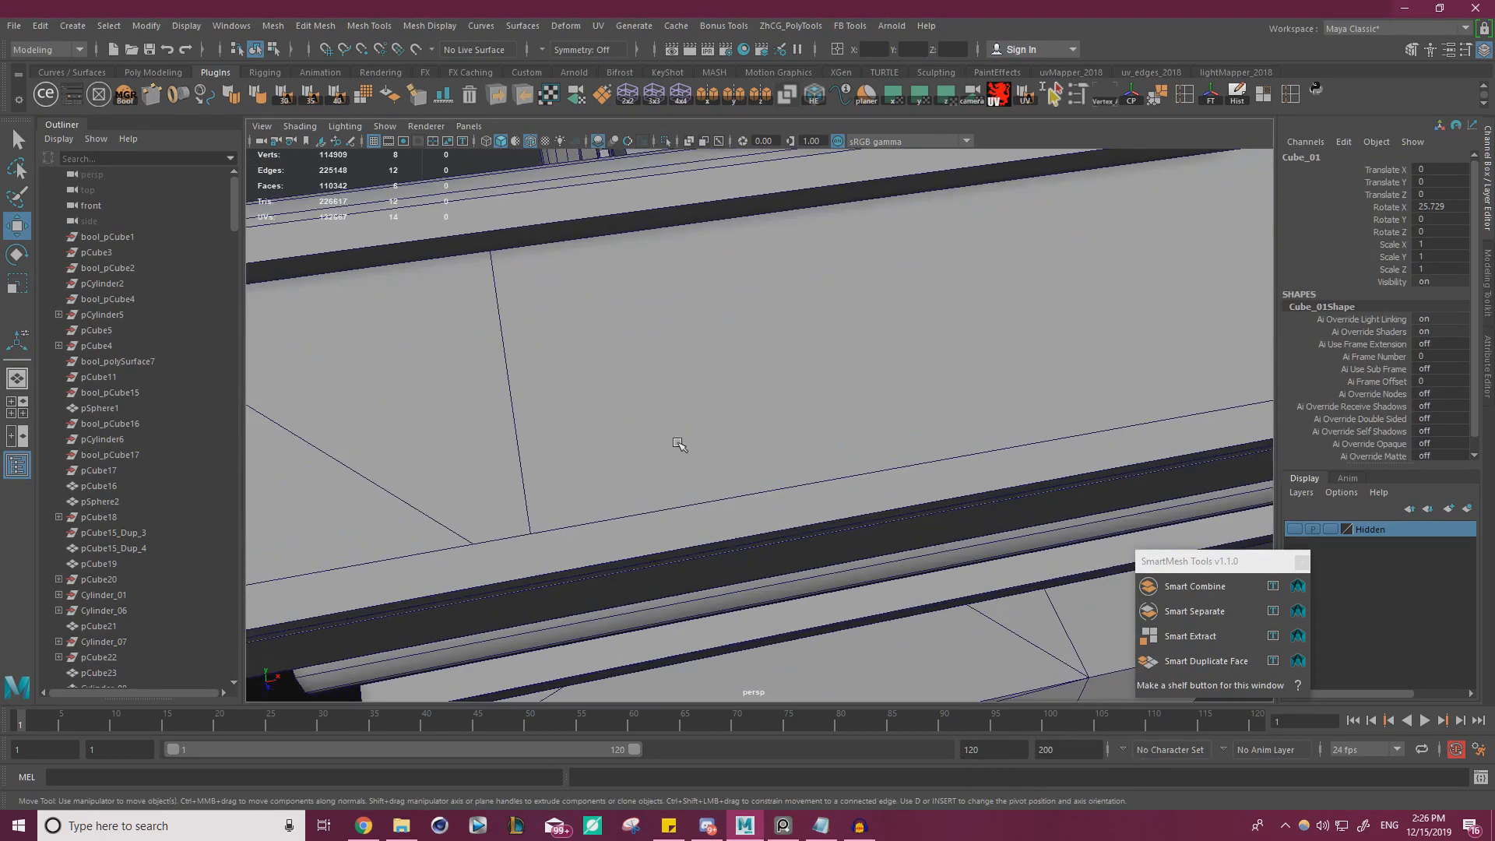
{"action": "scroll", "coordinate": [680, 444], "scroll_direction": "down", "scroll_amount": 8}
{"action": "left_click_drag", "start_coordinate": [681, 444], "coordinate": [743, 363], "text": "alt"}
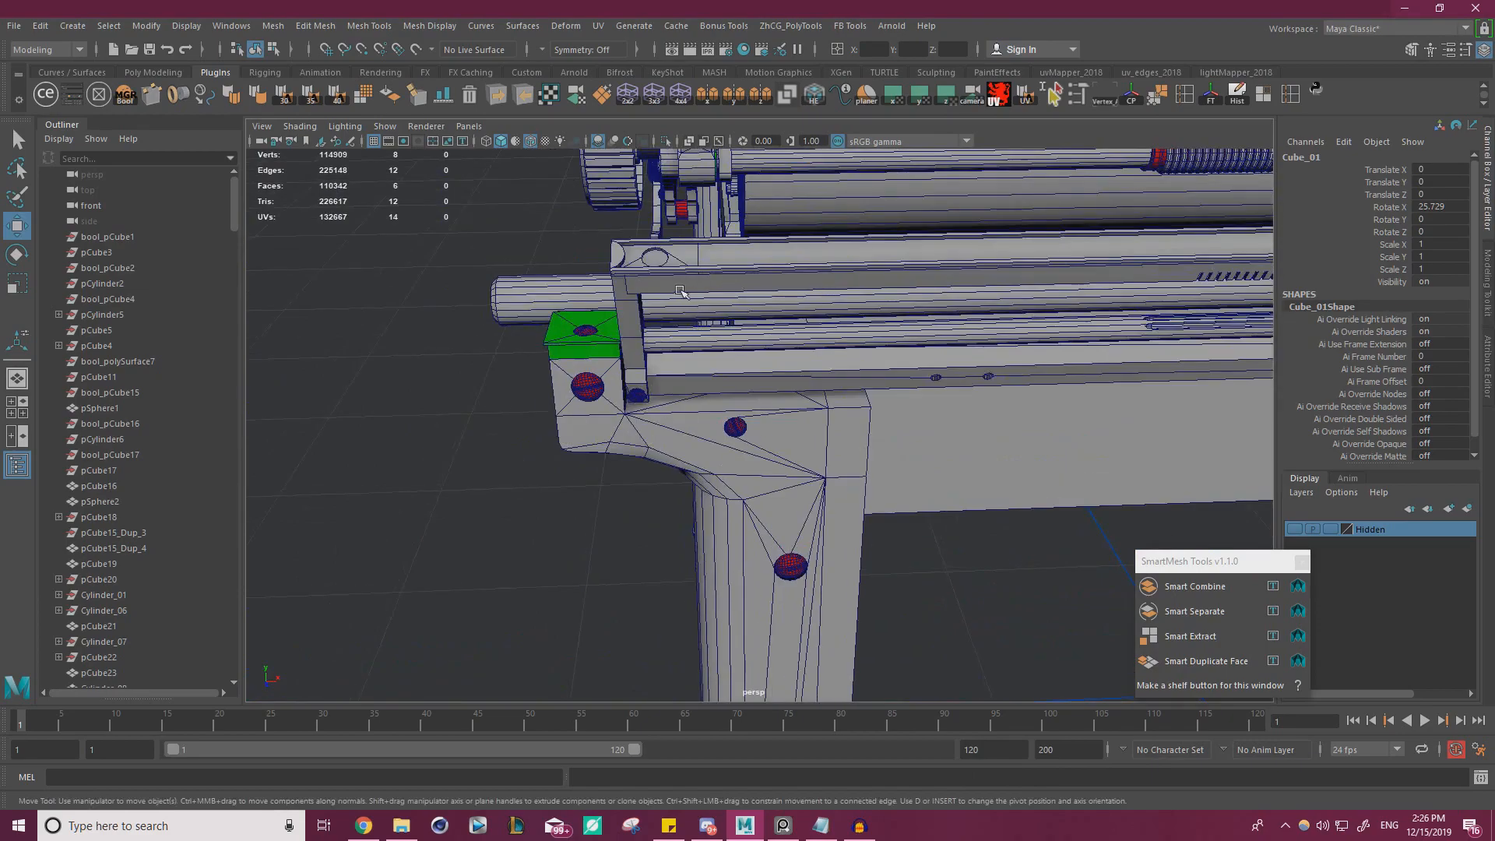
{"action": "scroll", "coordinate": [682, 289], "scroll_direction": "down", "scroll_amount": 4}
{"action": "left_click_drag", "start_coordinate": [683, 289], "coordinate": [679, 307], "text": "alt"}
{"action": "scroll", "coordinate": [679, 307], "scroll_direction": "up", "scroll_amount": 4}
{"action": "left_click", "coordinate": [377, 327]}
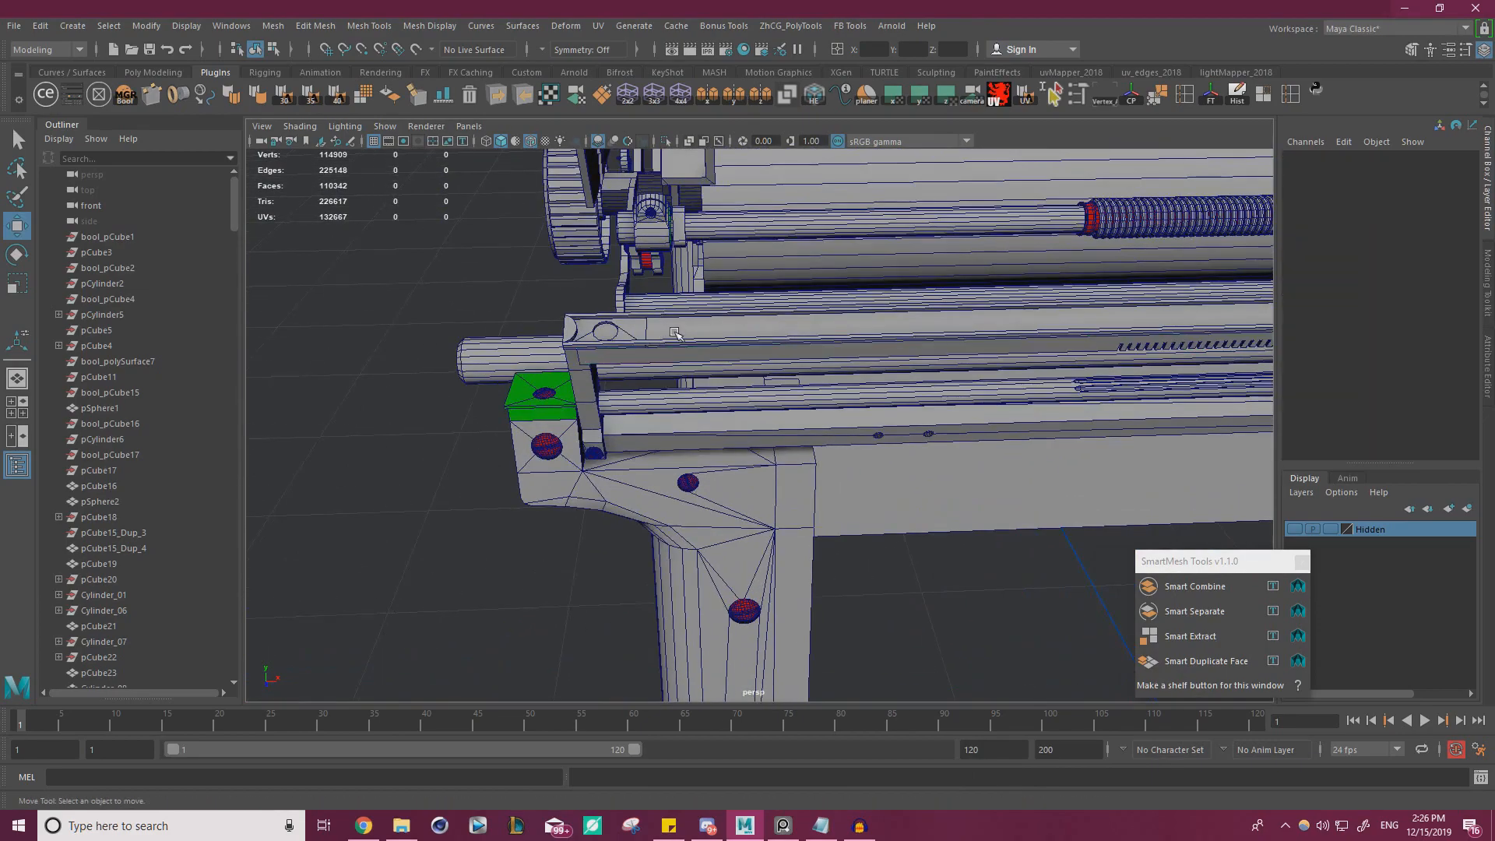
{"action": "left_click", "coordinate": [674, 333]}
{"action": "scroll", "coordinate": [857, 360], "scroll_direction": "down", "scroll_amount": 6}
{"action": "left_click_drag", "start_coordinate": [981, 350], "coordinate": [896, 316], "text": "alt"}
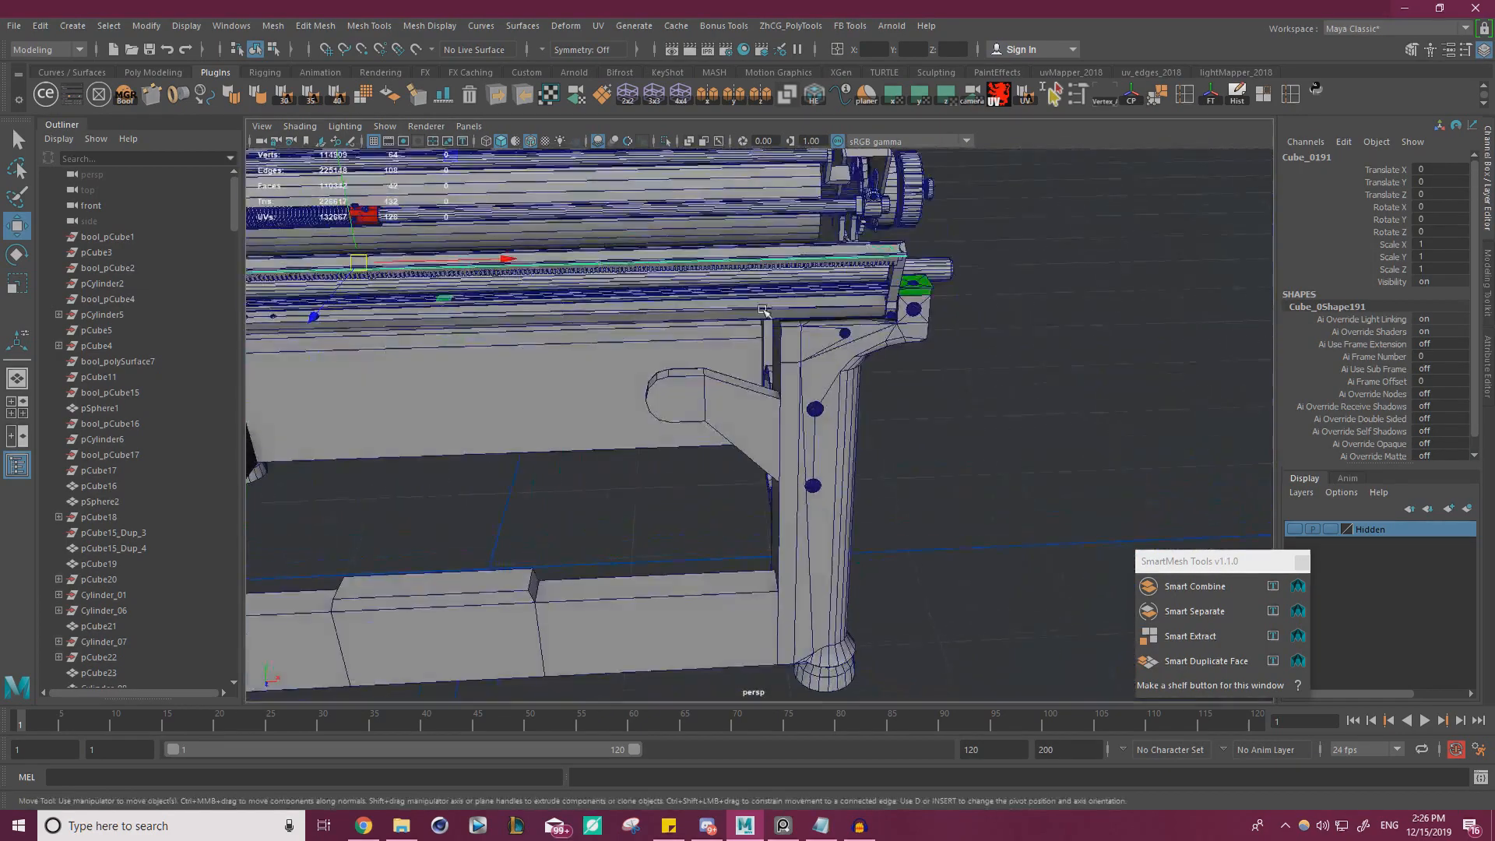
Duplicate the screw faces beneath the end bracket as a separate object with Smart Duplicate Face and center the duplicate's pivot
{"action": "scroll", "coordinate": [896, 315], "scroll_direction": "up", "scroll_amount": 5}
{"action": "scroll", "coordinate": [907, 335], "scroll_direction": "up", "scroll_amount": 2}
{"action": "scroll", "coordinate": [1036, 343], "scroll_direction": "down", "scroll_amount": 4}
{"action": "left_click_drag", "start_coordinate": [1036, 342], "coordinate": [1033, 402], "text": "alt"}
{"action": "scroll", "coordinate": [863, 335], "scroll_direction": "up", "scroll_amount": 5}
{"action": "right_click_drag", "start_coordinate": [1017, 351], "coordinate": [1025, 352]}
{"action": "key", "text": "f"}
{"action": "scroll", "coordinate": [786, 376], "scroll_direction": "down", "scroll_amount": 6}
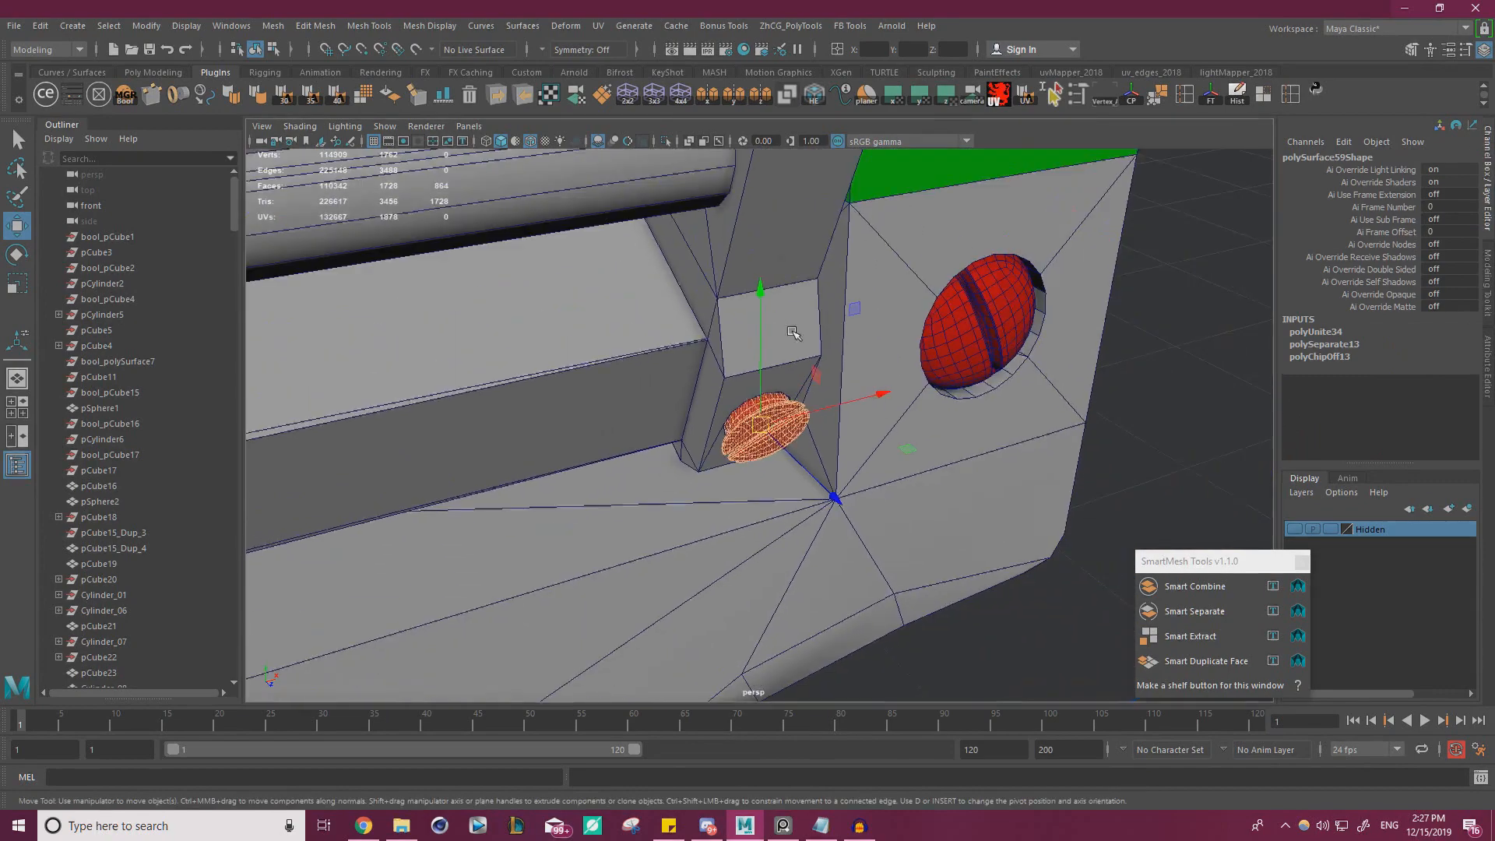
{"action": "left_click_drag", "start_coordinate": [793, 325], "coordinate": [772, 341], "text": "alt"}
{"action": "left_click", "coordinate": [1229, 662]}
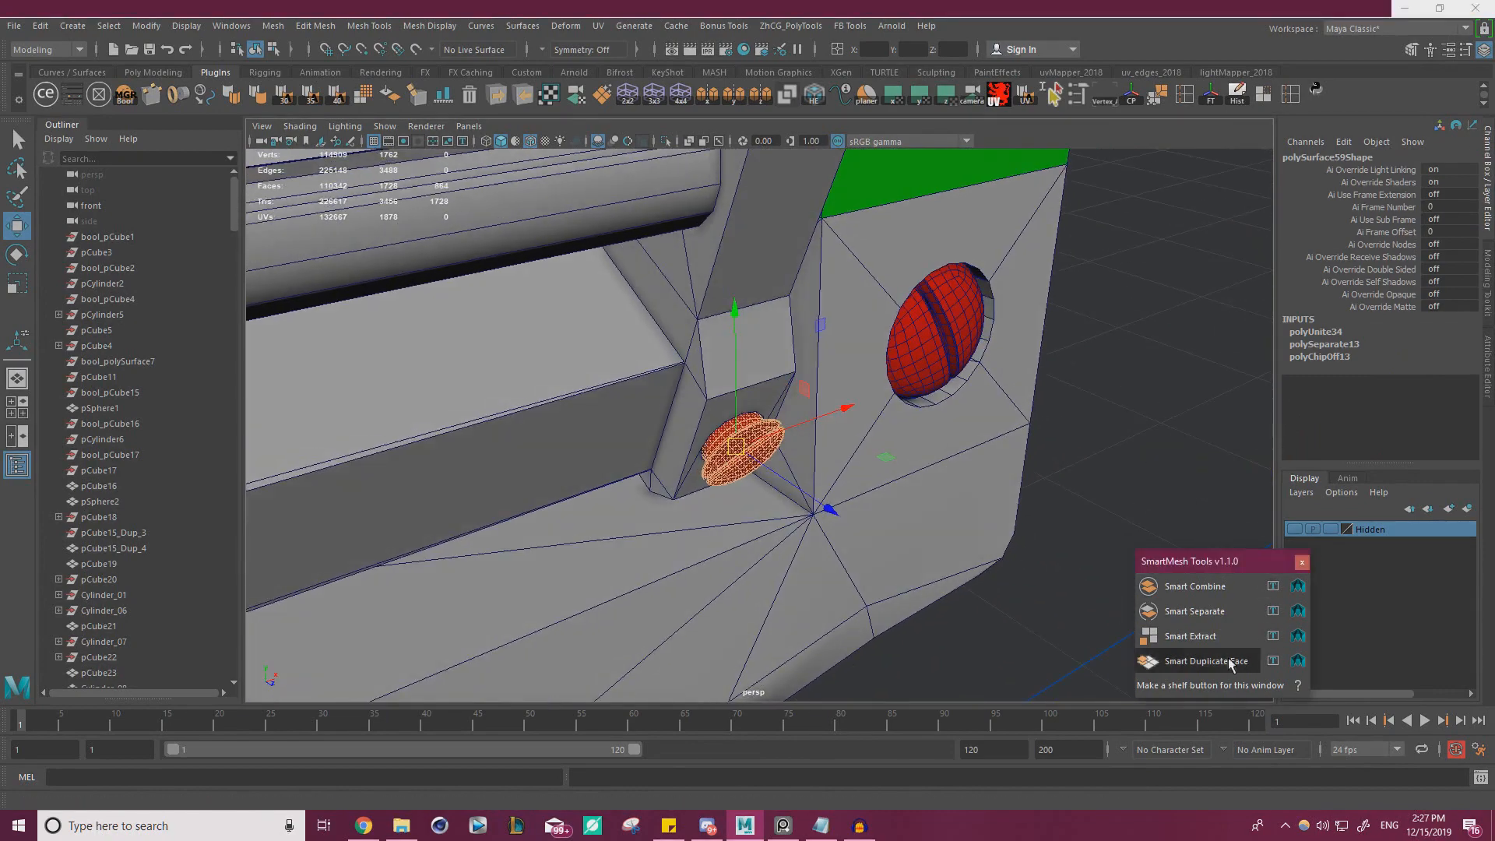
{"action": "left_click", "coordinate": [1135, 96]}
Move the duplicated screw into the round hole near the strip's end, at about X -0.642, Y 3.643, Z 1.125
{"action": "scroll", "coordinate": [1005, 304], "scroll_direction": "down", "scroll_amount": 5}
{"action": "left_click_drag", "start_coordinate": [838, 398], "coordinate": [1088, 344], "text": "alt"}
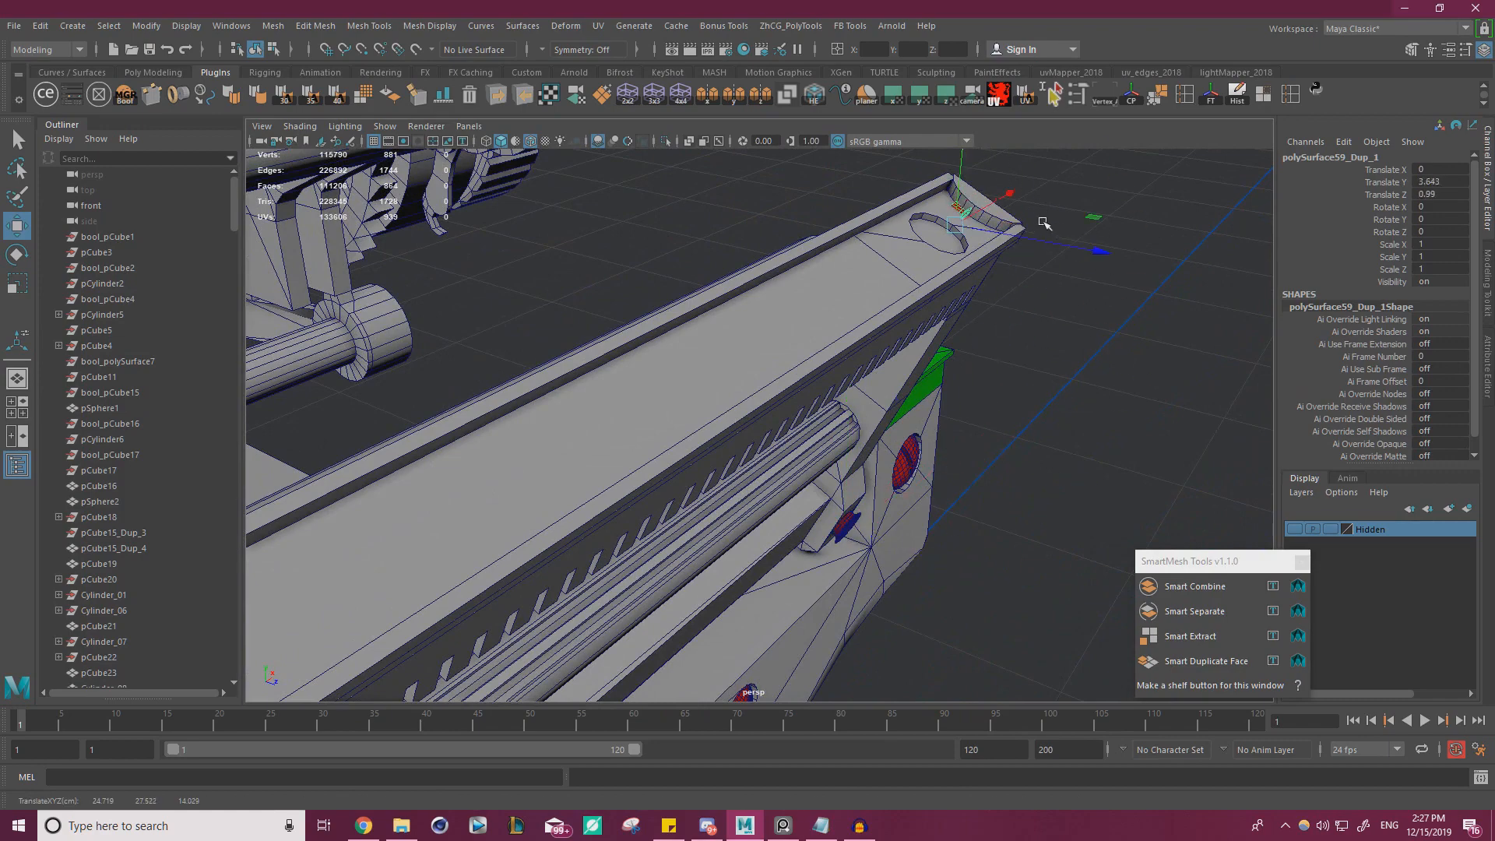
{"action": "key", "text": "f"}
{"action": "left_click_drag", "start_coordinate": [749, 375], "coordinate": [879, 437], "text": "alt"}
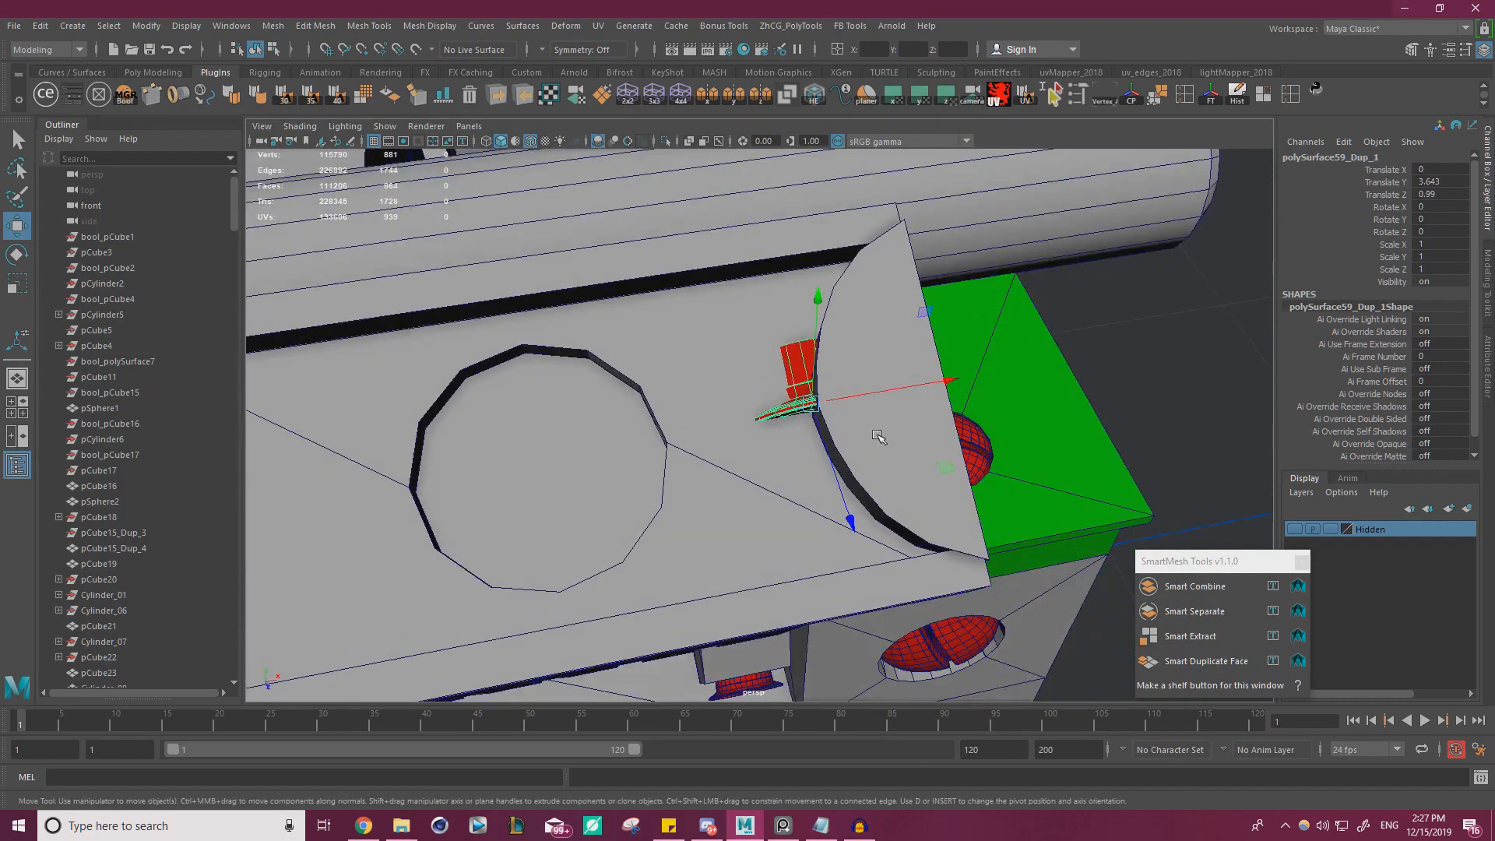
{"action": "left_click_drag", "start_coordinate": [928, 390], "coordinate": [528, 344]}
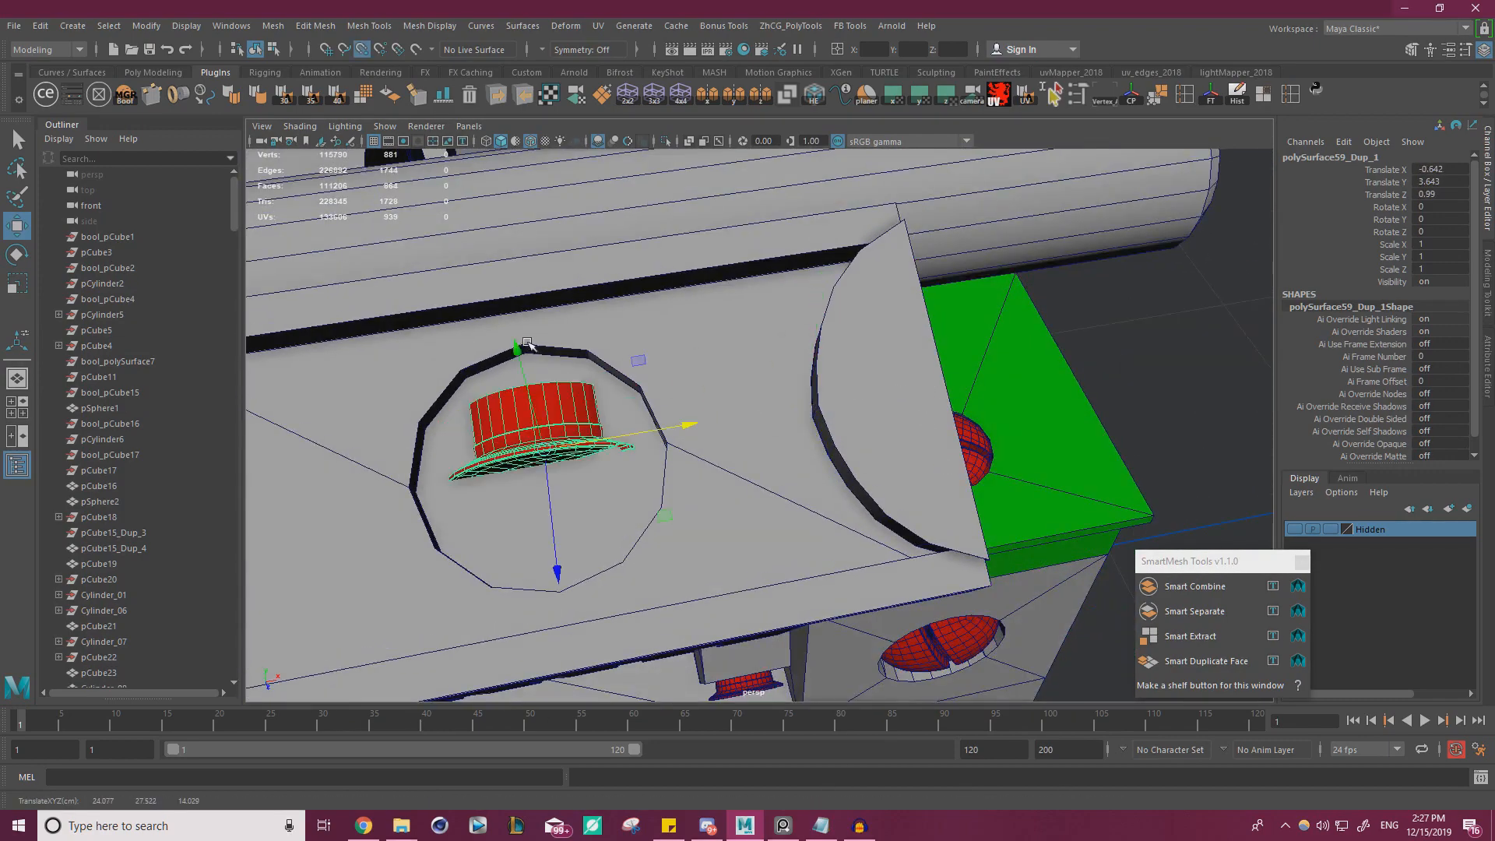
{"action": "left_click_drag", "start_coordinate": [654, 507], "coordinate": [733, 504], "text": "alt"}
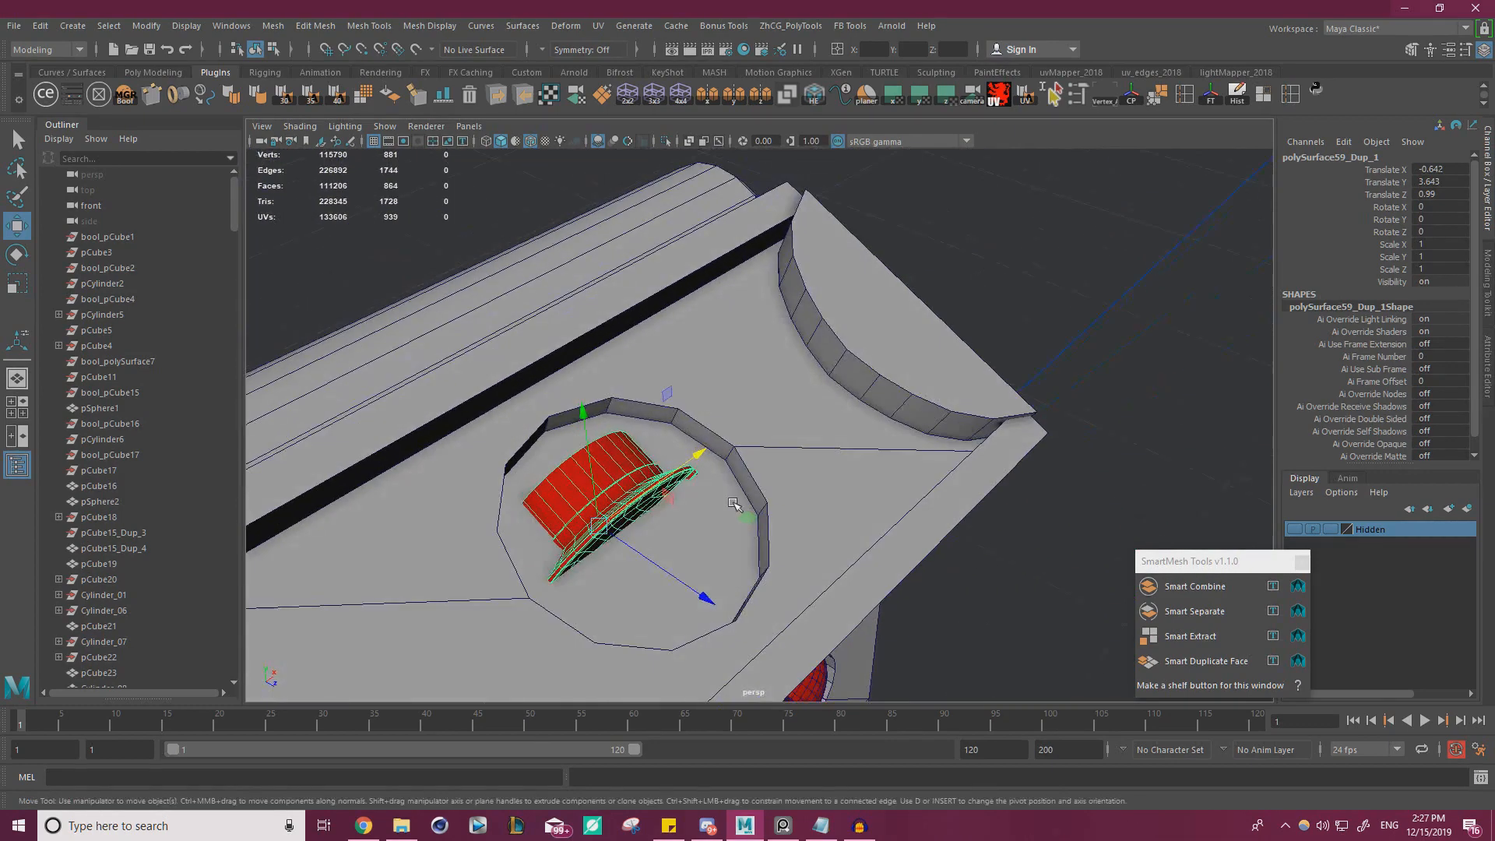
{"action": "key", "text": "v"}
{"action": "left_click_drag", "start_coordinate": [704, 598], "coordinate": [732, 447]}
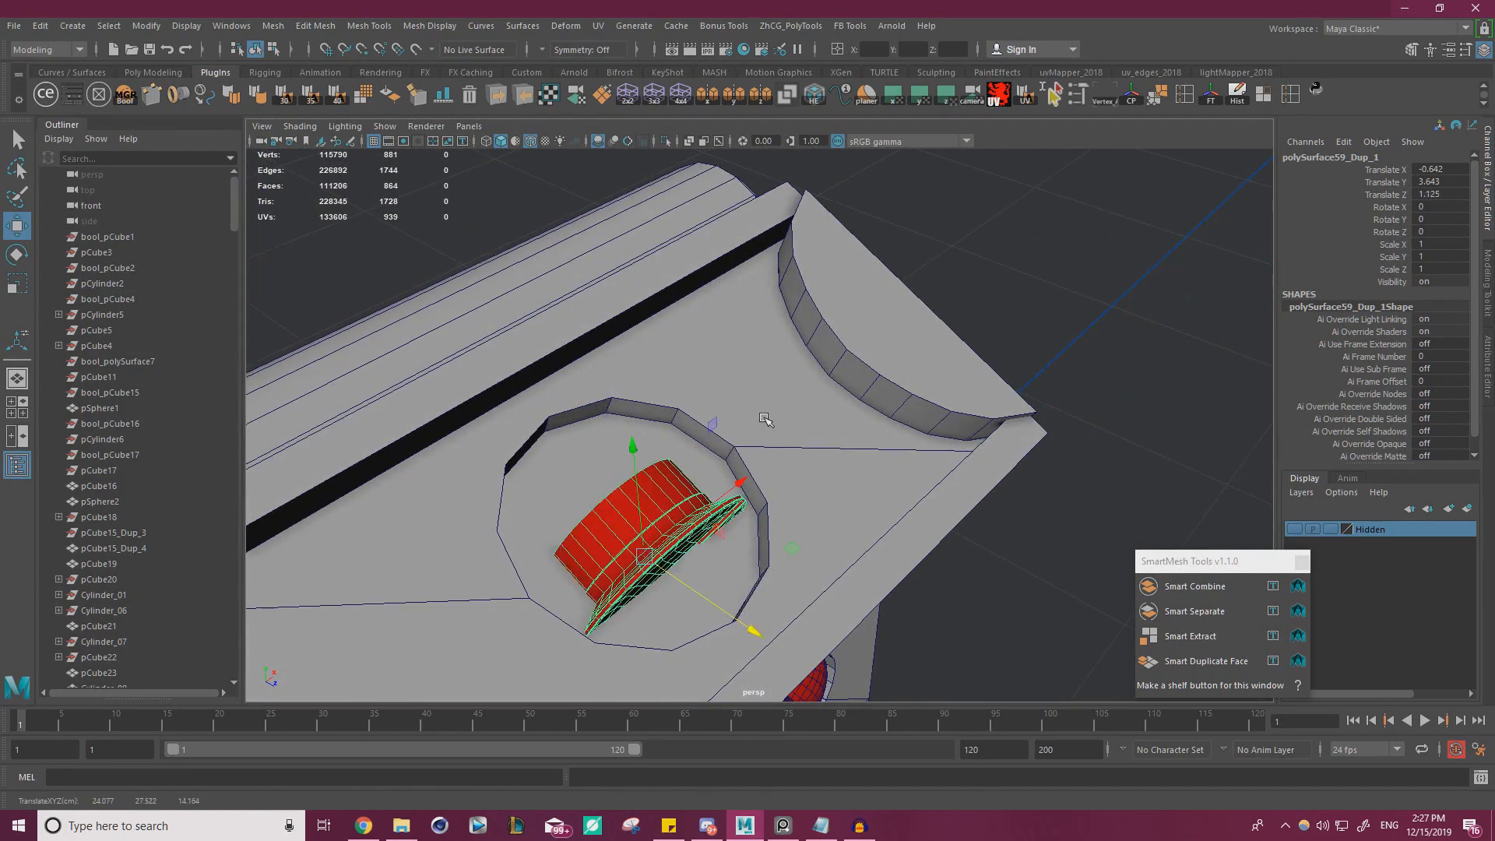
Center the screw's pivot again and rotate the screw -90 degrees about X so its slotted head faces outward
{"action": "key", "text": "e"}
{"action": "left_click_drag", "start_coordinate": [743, 514], "coordinate": [663, 452]}
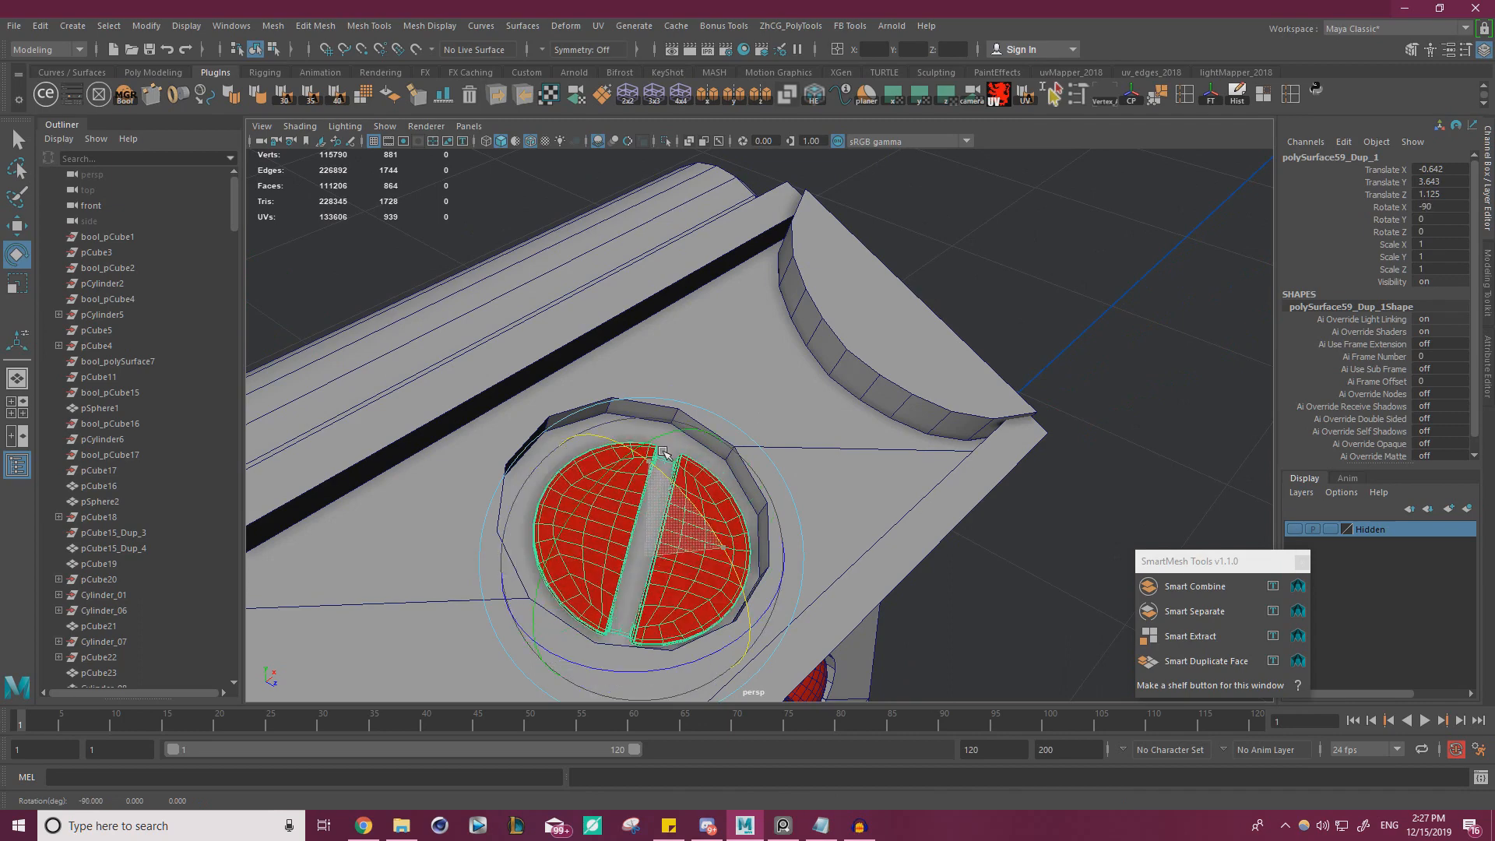
{"action": "left_click_drag", "start_coordinate": [747, 470], "coordinate": [671, 499], "text": "alt"}
{"action": "key", "text": "ctrl+z"}
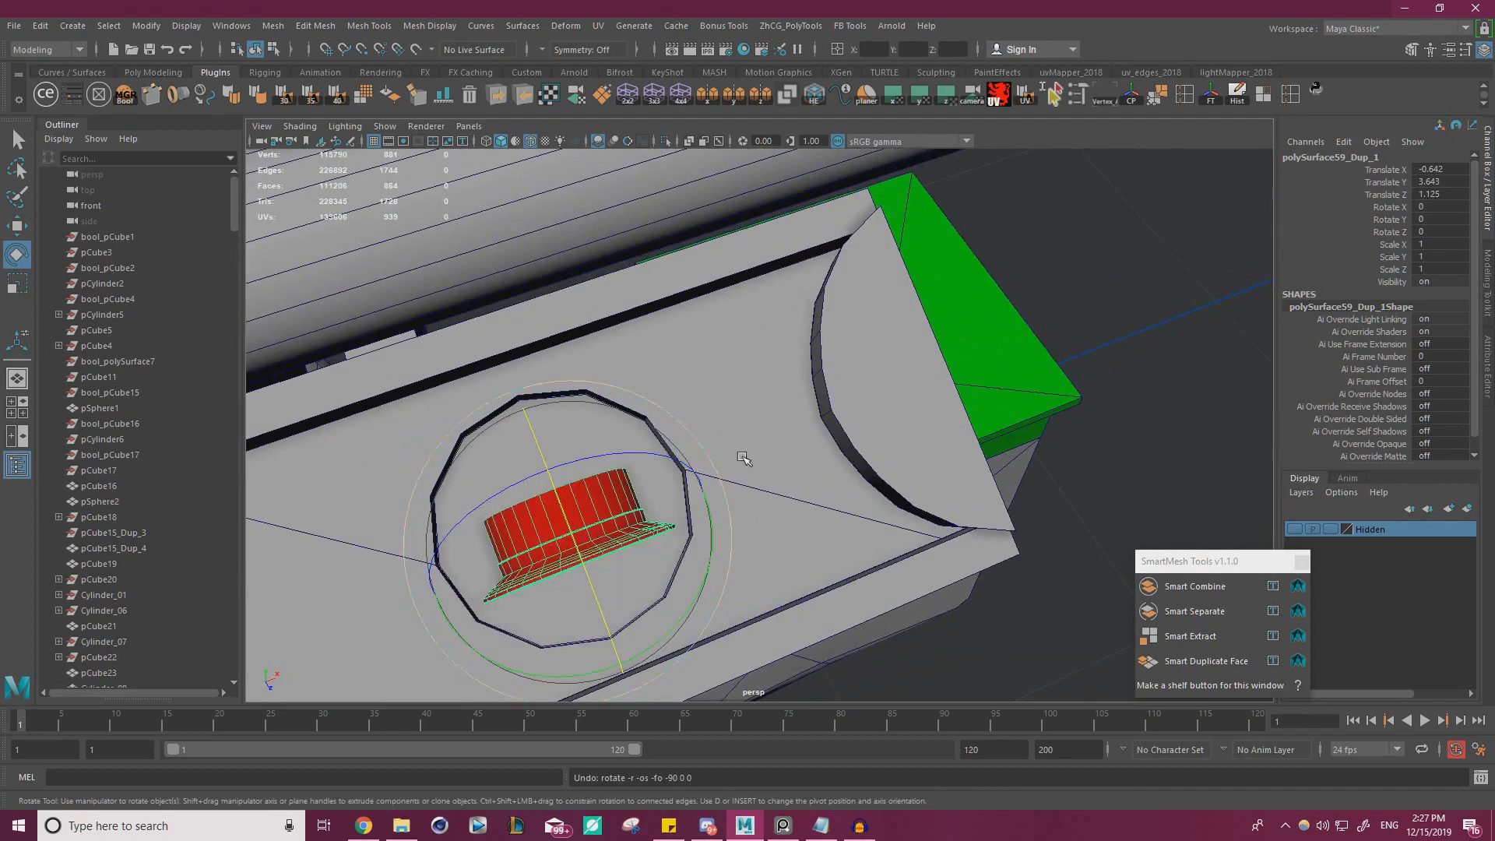
{"action": "left_click", "coordinate": [1133, 104]}
{"action": "left_click_drag", "start_coordinate": [608, 600], "coordinate": [781, 338]}
Scale the screw uniformly to 1.249 and seat it in the hole at about X -0.641, Y 3.697, Z 1.122
{"action": "key", "text": "r"}
{"action": "key", "text": "w"}
{"action": "left_click", "coordinate": [836, 436]}
{"action": "key", "text": "ctrl+z"}
{"action": "left_click_drag", "start_coordinate": [780, 348], "coordinate": [739, 434], "text": "alt"}
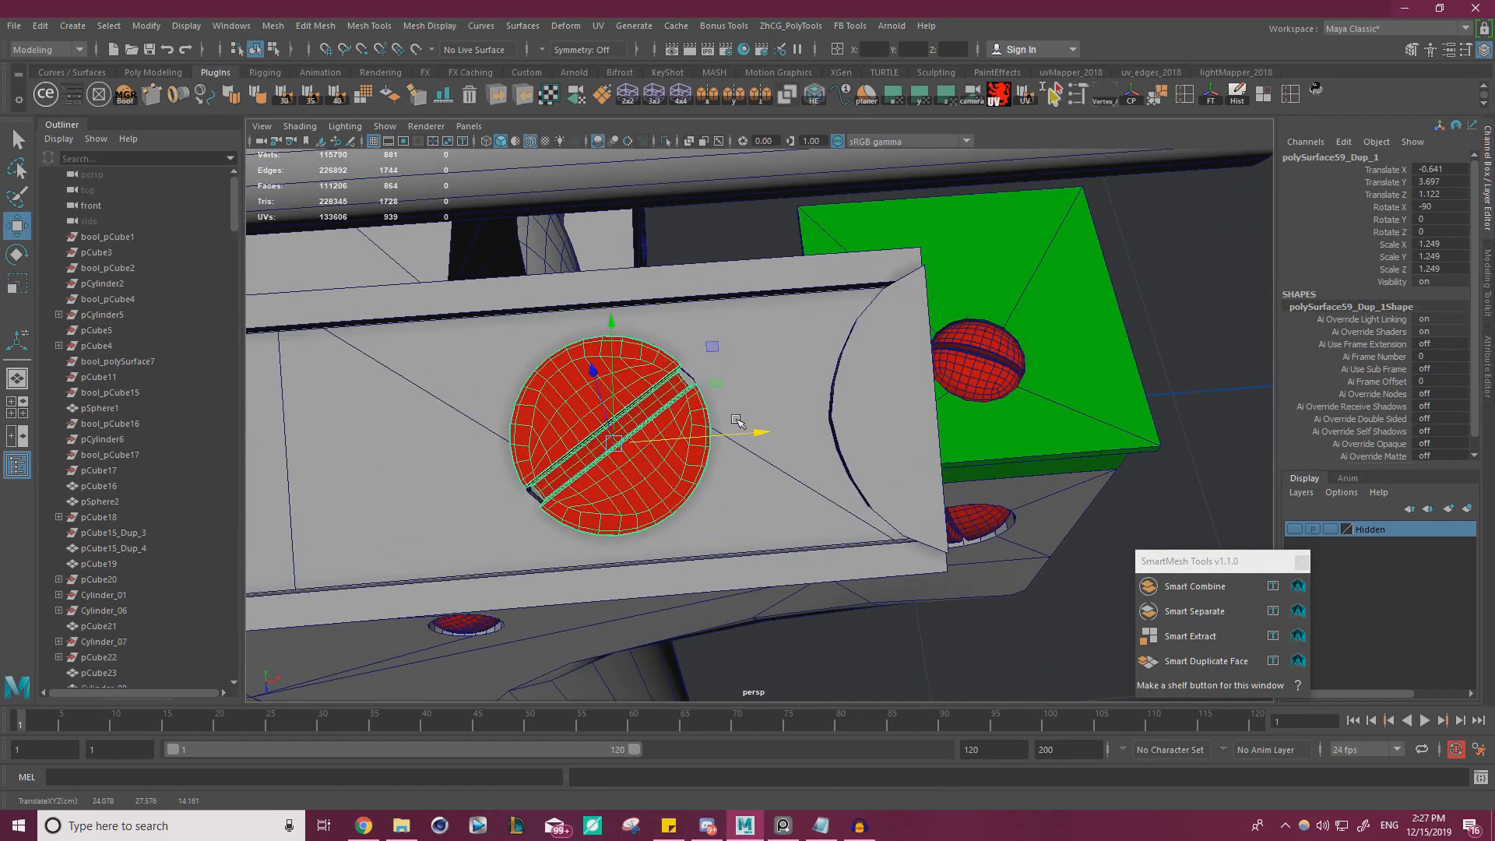
Open the Rotate tool's settings with the fitted screw selected
{"action": "key", "text": "e"}
{"action": "double_click", "coordinate": [23, 257]}
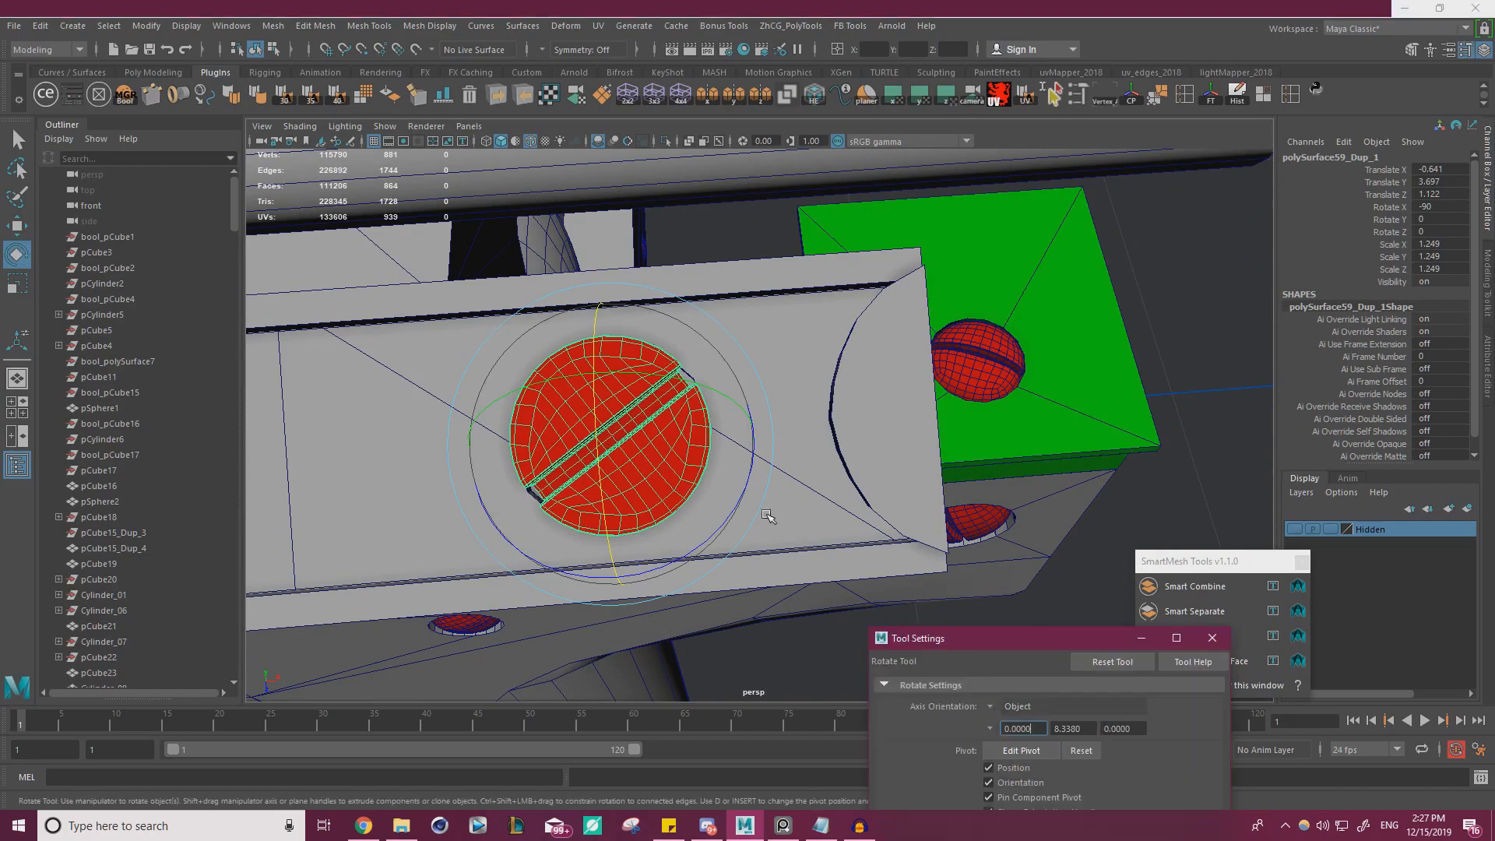
{"action": "left_click_drag", "start_coordinate": [786, 537], "coordinate": [787, 413], "text": "alt"}
{"action": "right_click_drag", "start_coordinate": [786, 413], "coordinate": [374, 358], "text": "alt"}
{"action": "left_click_drag", "start_coordinate": [374, 358], "coordinate": [314, 419], "text": "alt"}
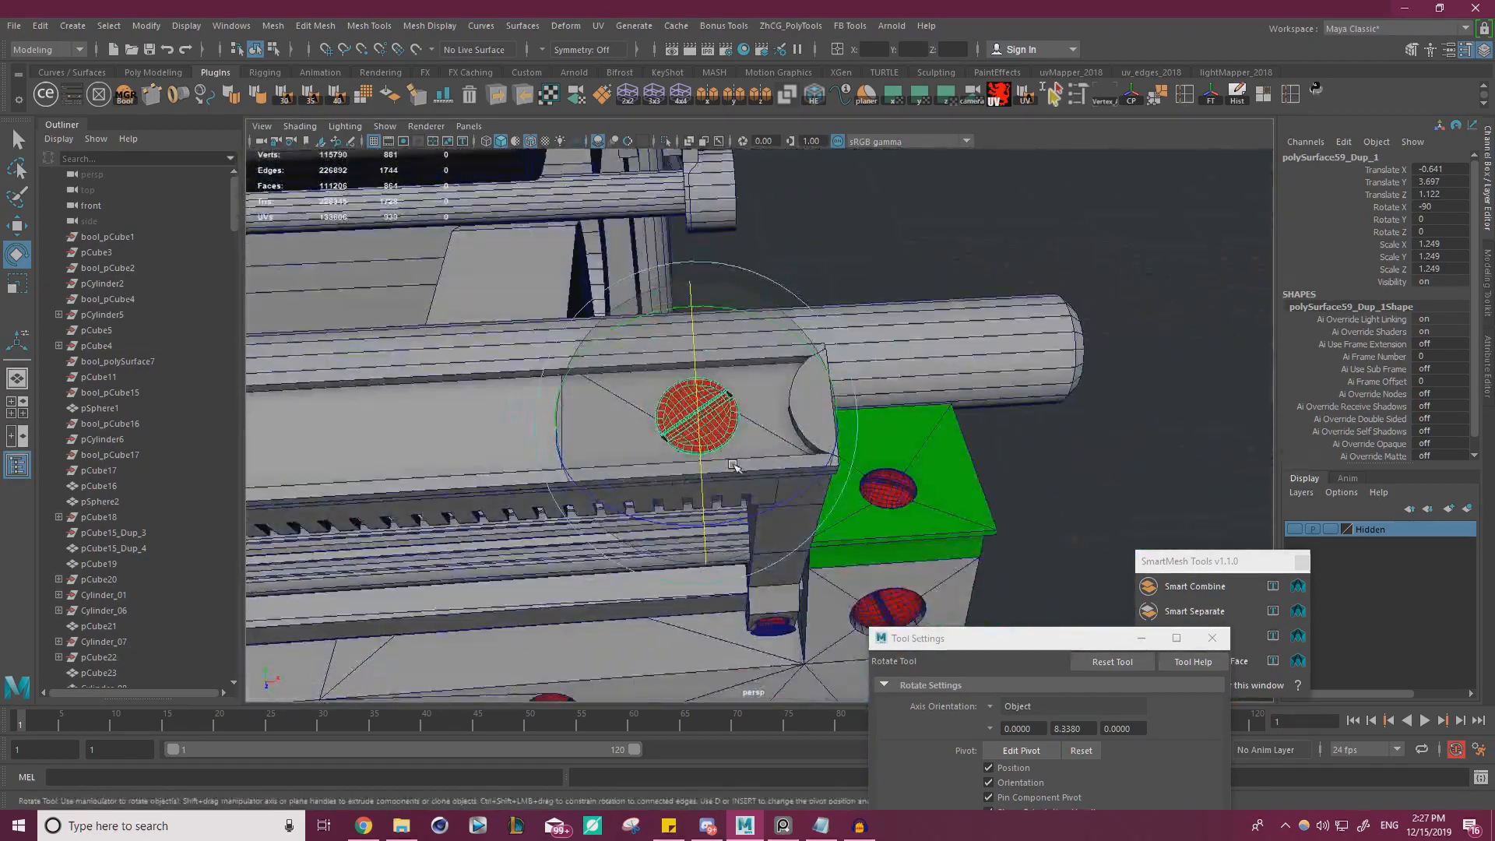
Duplicate the fitted screw and move the copy along the strip toward its opposite end, to about X -46.689
{"action": "key", "text": "w"}
{"action": "right_click_drag", "start_coordinate": [314, 419], "coordinate": [257, 452], "text": "alt"}
{"action": "left_click_drag", "start_coordinate": [701, 389], "coordinate": [764, 374], "text": "alt"}
{"action": "right_click_drag", "start_coordinate": [763, 374], "coordinate": [645, 400], "text": "alt"}
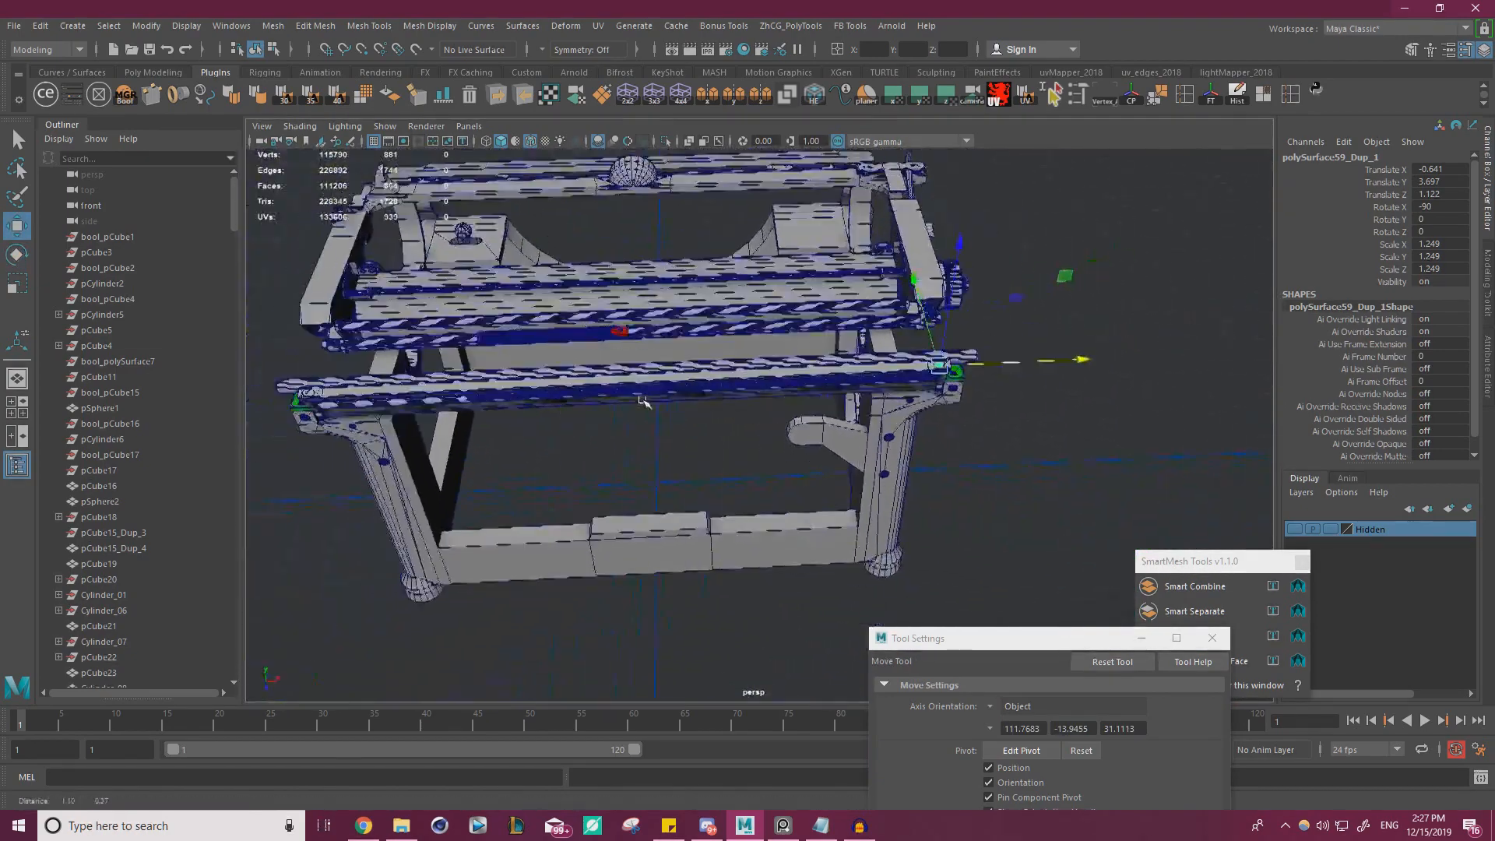
{"action": "middle_click_drag", "start_coordinate": [645, 400], "coordinate": [956, 335], "text": "alt"}
{"action": "left_click_drag", "start_coordinate": [1200, 331], "coordinate": [1141, 331]}
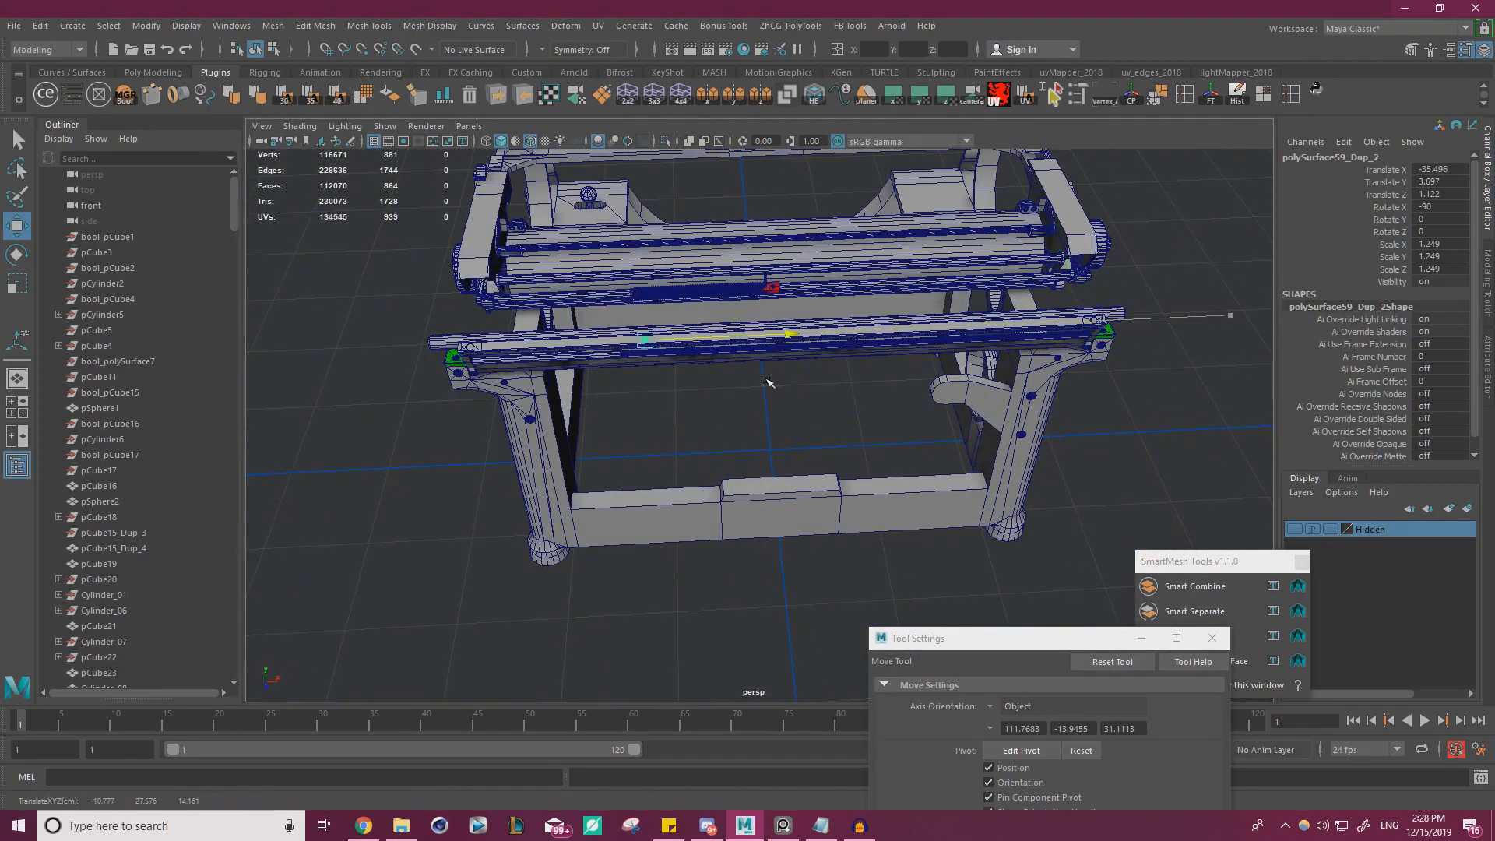
{"action": "left_click_drag", "start_coordinate": [645, 391], "coordinate": [612, 392]}
{"action": "left_click_drag", "start_coordinate": [612, 392], "coordinate": [778, 394], "text": "alt"}
{"action": "middle_click_drag", "start_coordinate": [778, 394], "coordinate": [942, 386], "text": "alt"}
{"action": "right_click_drag", "start_coordinate": [943, 385], "coordinate": [1153, 412], "text": "alt"}
{"action": "left_click_drag", "start_coordinate": [1152, 413], "coordinate": [1008, 366], "text": "alt"}
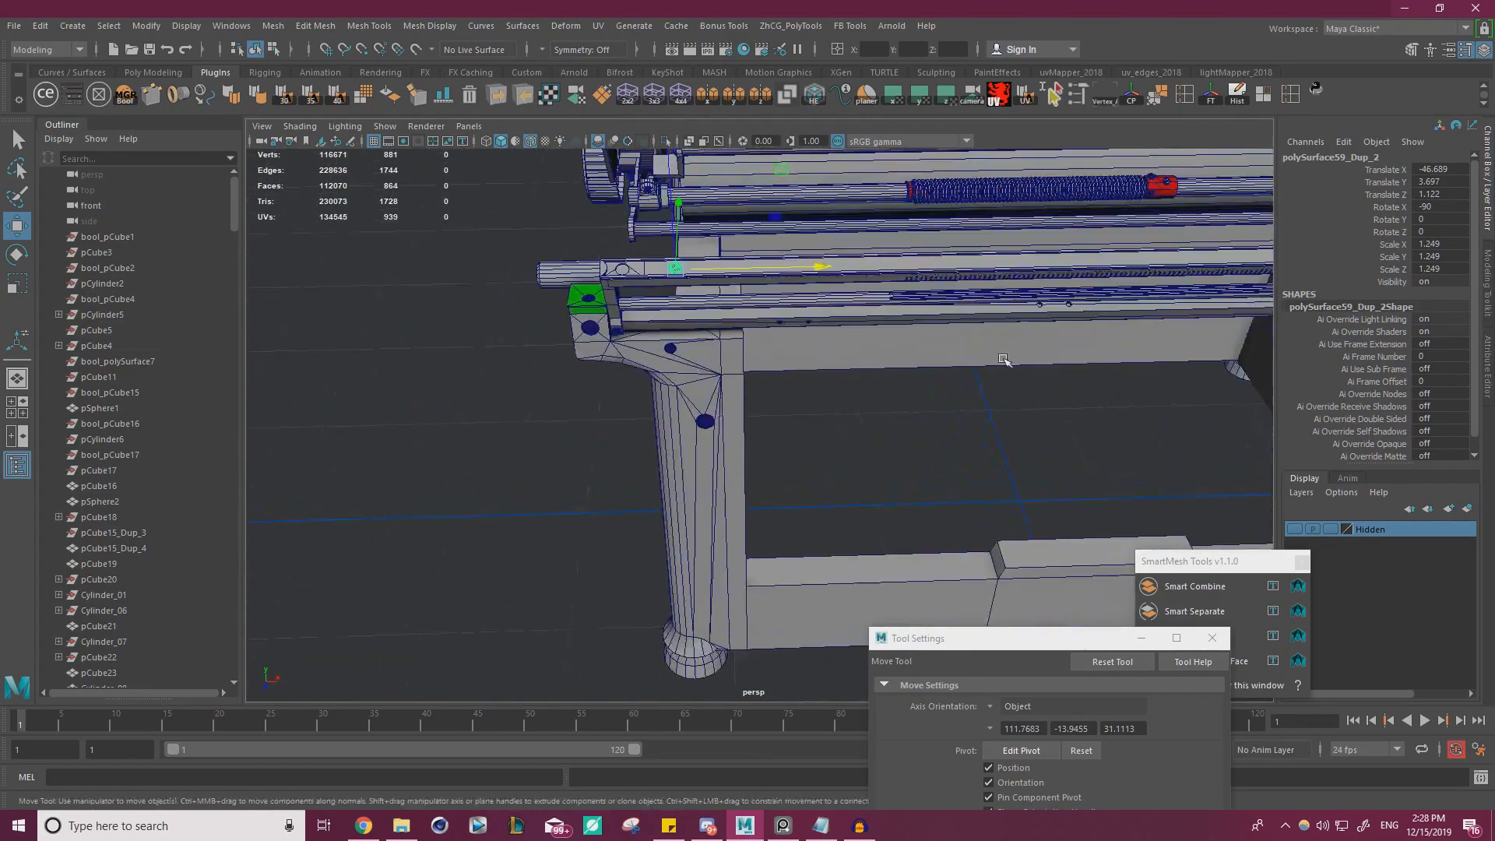
Snap the copied screw along X into the round hole at the strip's opposite end, at X -48.795
{"action": "middle_click_drag", "start_coordinate": [873, 335], "coordinate": [974, 425], "text": "alt"}
{"action": "right_click_drag", "start_coordinate": [973, 424], "coordinate": [1025, 426], "text": "alt"}
{"action": "left_click_drag", "start_coordinate": [1025, 426], "coordinate": [1001, 461], "text": "alt"}
{"action": "right_click_drag", "start_coordinate": [1001, 461], "coordinate": [1099, 473], "text": "alt"}
{"action": "middle_click_drag", "start_coordinate": [1099, 474], "coordinate": [1049, 501], "text": "alt"}
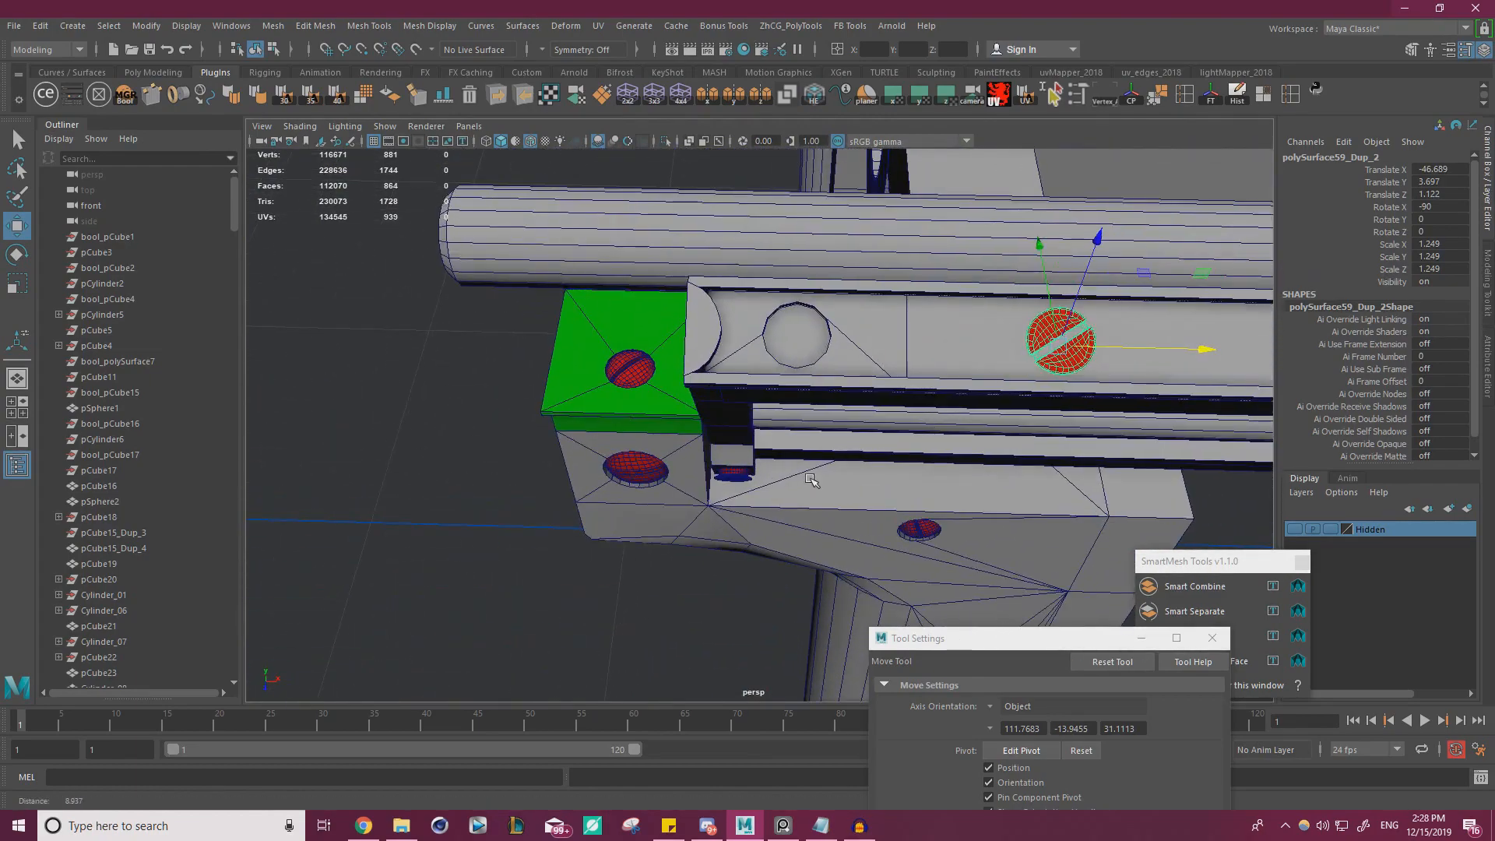
{"action": "left_click_drag", "start_coordinate": [1048, 501], "coordinate": [969, 502], "text": "alt"}
{"action": "right_click_drag", "start_coordinate": [970, 502], "coordinate": [1002, 504], "text": "alt"}
{"action": "key", "text": "e"}
{"action": "key", "text": "w"}
{"action": "key", "text": "v"}
{"action": "left_click_drag", "start_coordinate": [1187, 398], "coordinate": [656, 331]}
{"action": "key", "text": "f"}
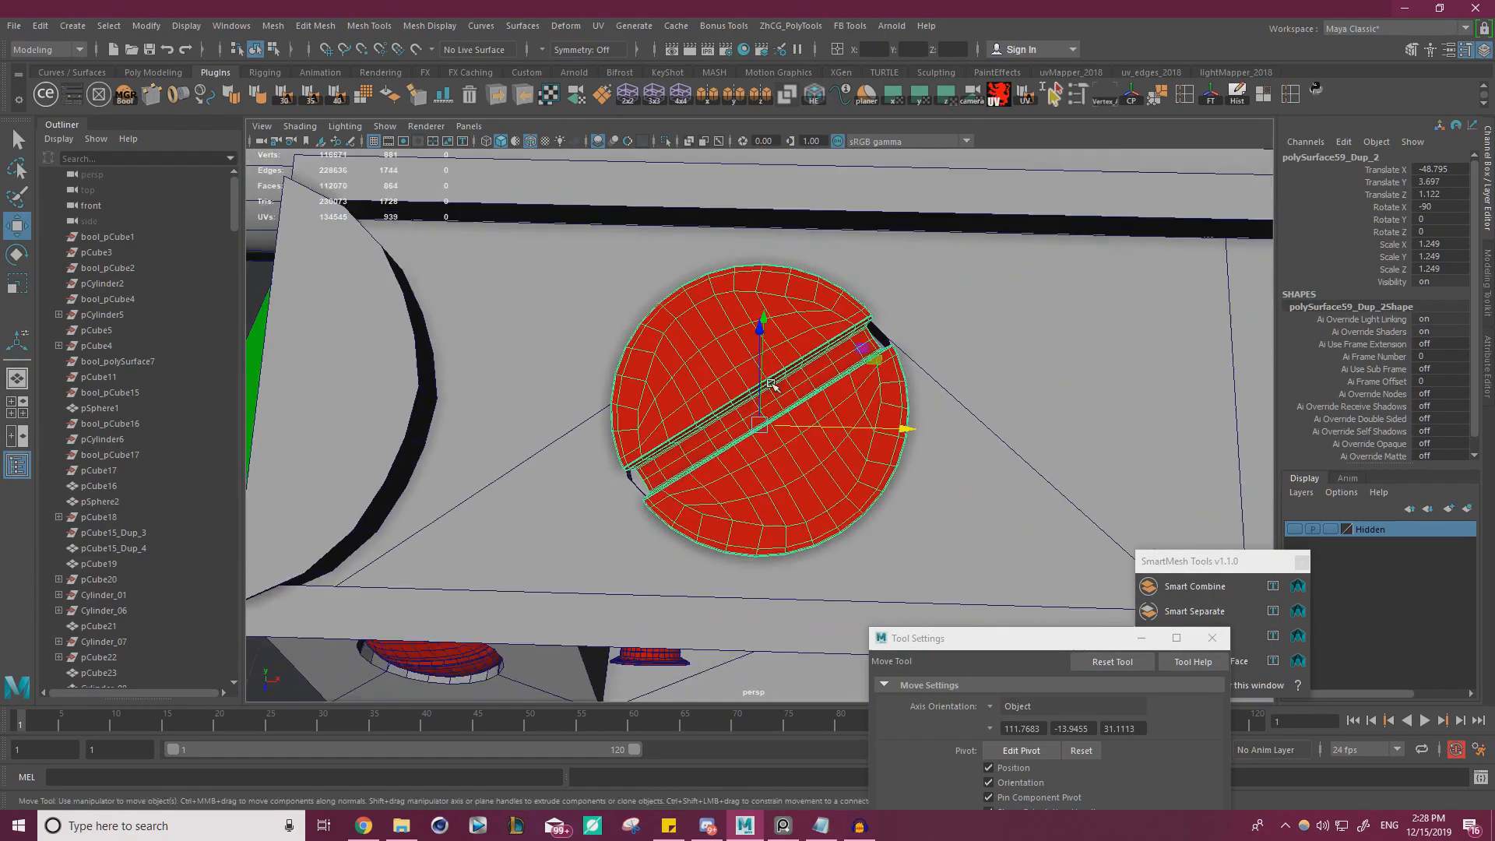
Try to rotate the copied screw freely in its hole to change the slot's angle
{"action": "key", "text": "e"}
{"action": "left_click_drag", "start_coordinate": [825, 400], "coordinate": [819, 359], "text": "alt"}
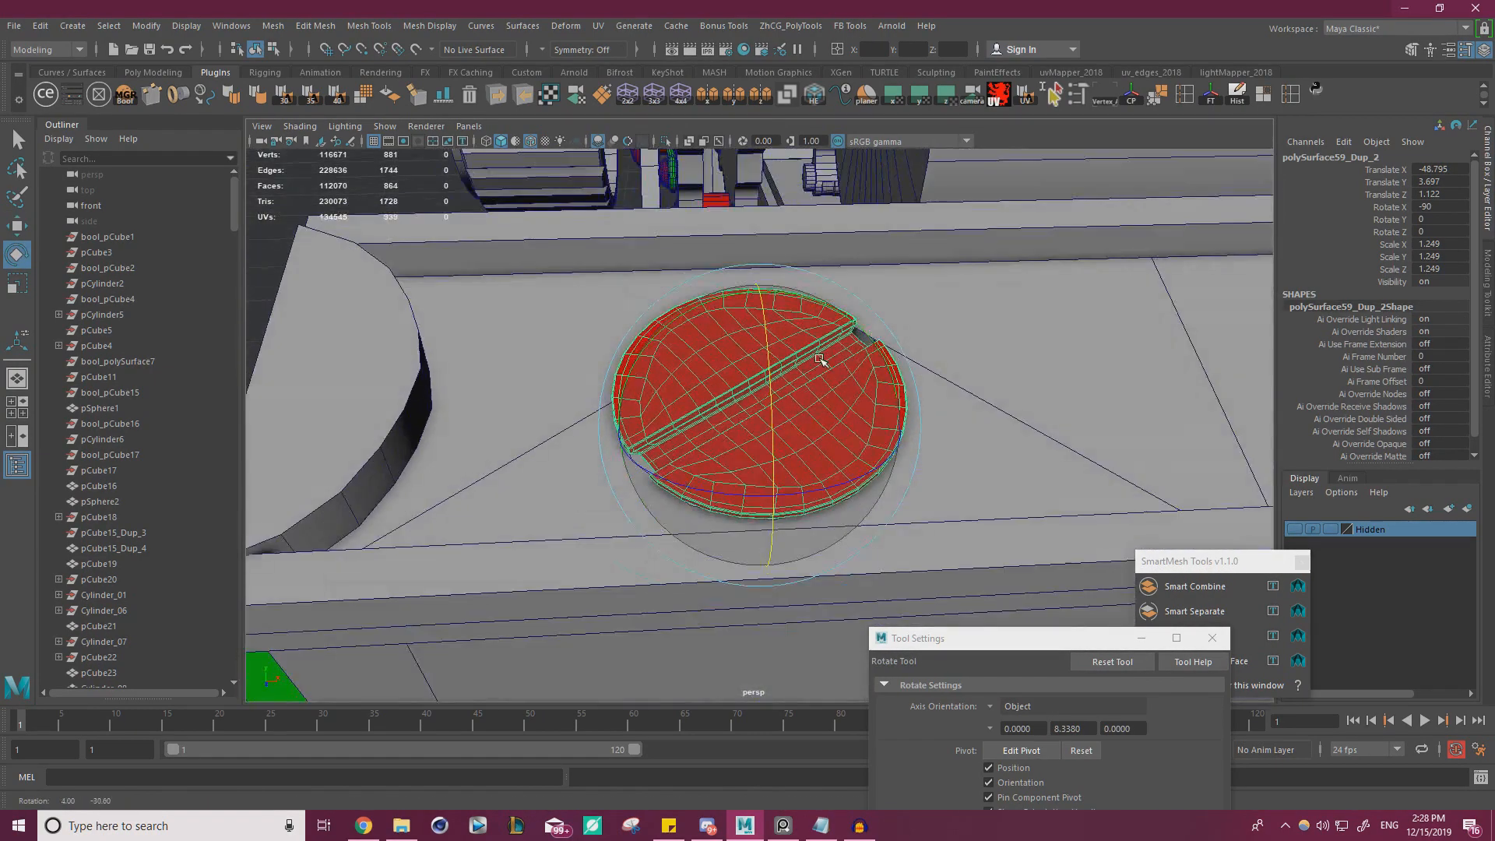
{"action": "left_click_drag", "start_coordinate": [857, 483], "coordinate": [853, 480]}
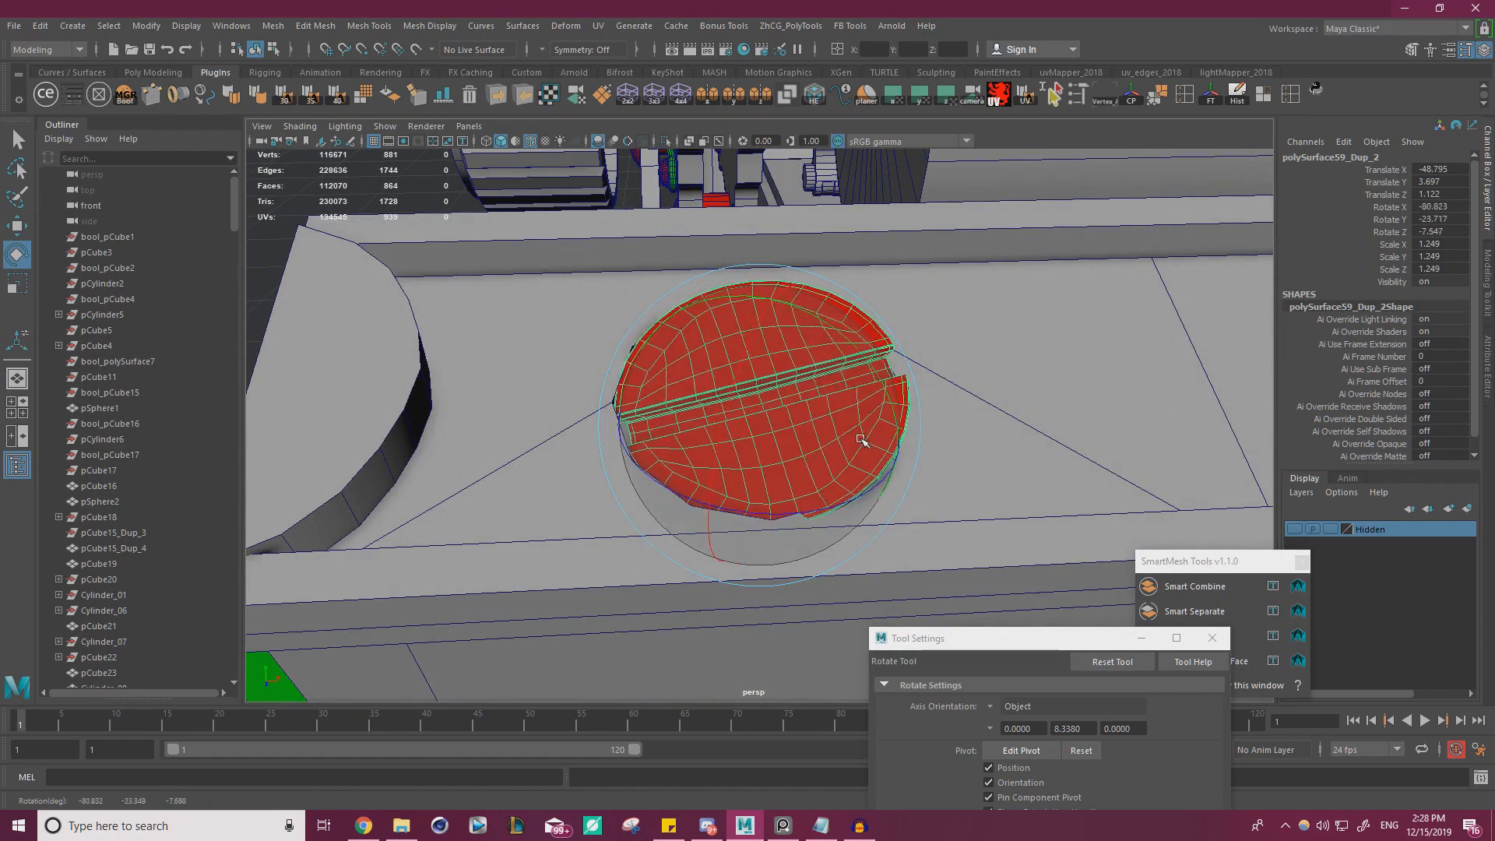
{"action": "left_click_drag", "start_coordinate": [852, 408], "coordinate": [1078, 388], "text": "alt"}
{"action": "key", "text": "ctrl+z"}
Select the copied screw's faces and set the axis orientation of the Rotate and Move tools to Component
{"action": "left_click", "coordinate": [1001, 707]}
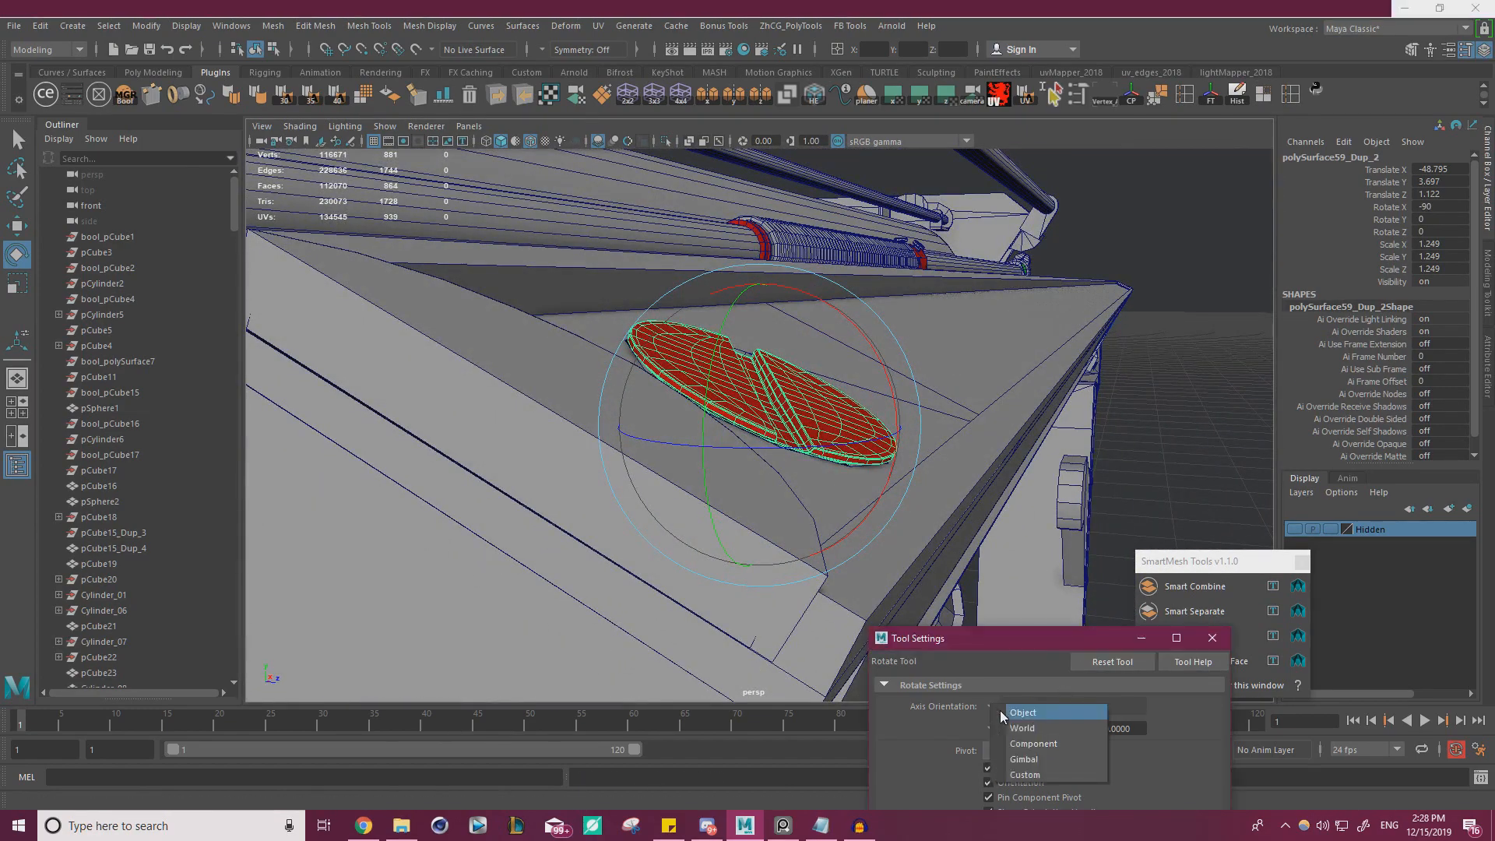
{"action": "left_click", "coordinate": [1036, 745]}
{"action": "left_click_drag", "start_coordinate": [845, 444], "coordinate": [653, 508], "text": "alt"}
{"action": "key", "text": "w"}
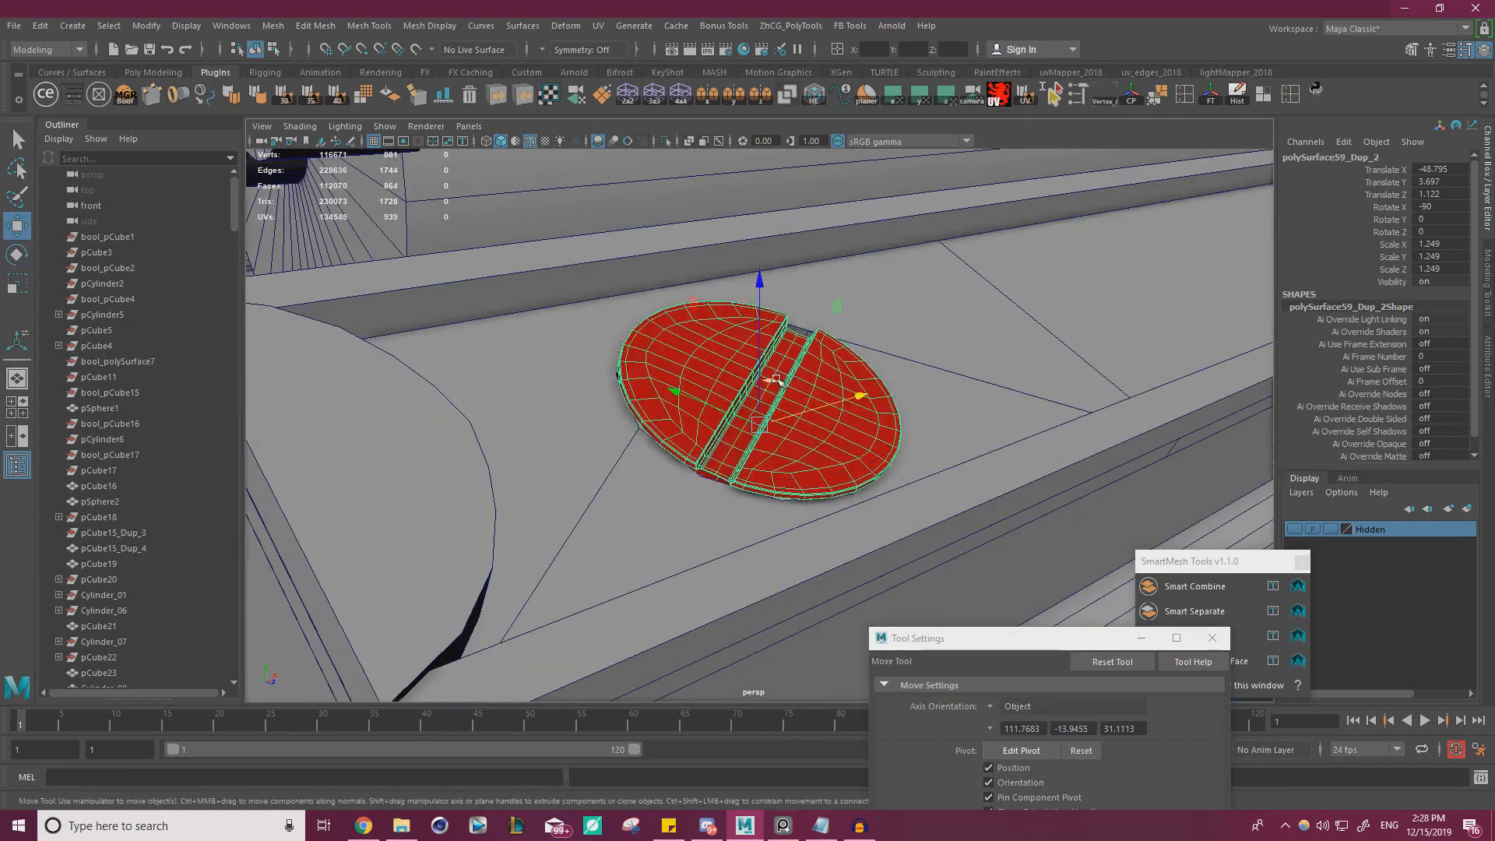
{"action": "right_click_drag", "start_coordinate": [771, 390], "coordinate": [770, 444]}
{"action": "double_click", "coordinate": [677, 361]}
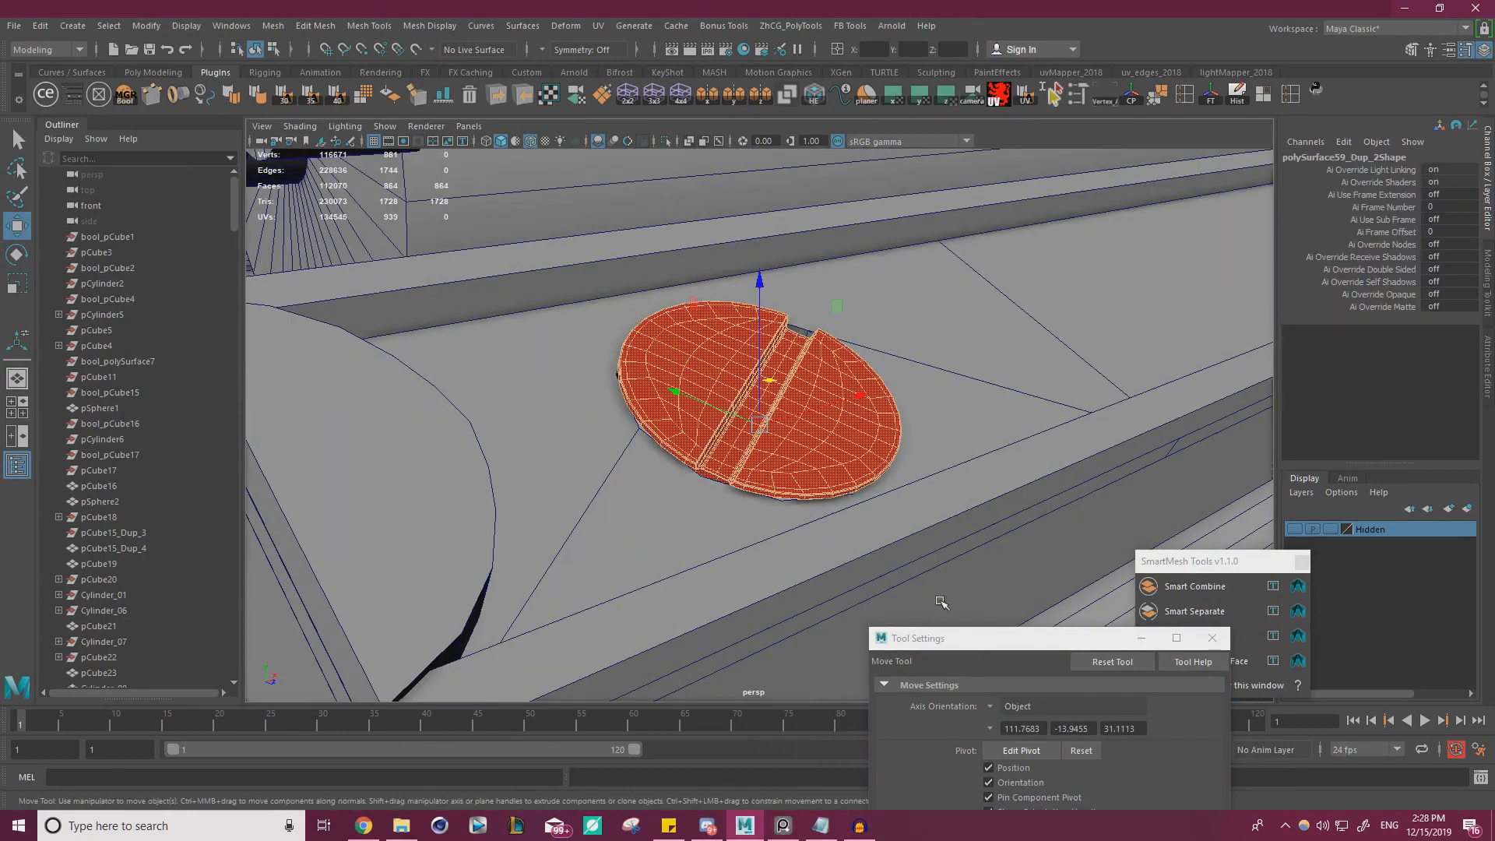
{"action": "left_click", "coordinate": [1005, 707]}
{"action": "left_click", "coordinate": [1021, 746]}
{"action": "left_click_drag", "start_coordinate": [927, 600], "coordinate": [850, 467], "text": "alt"}
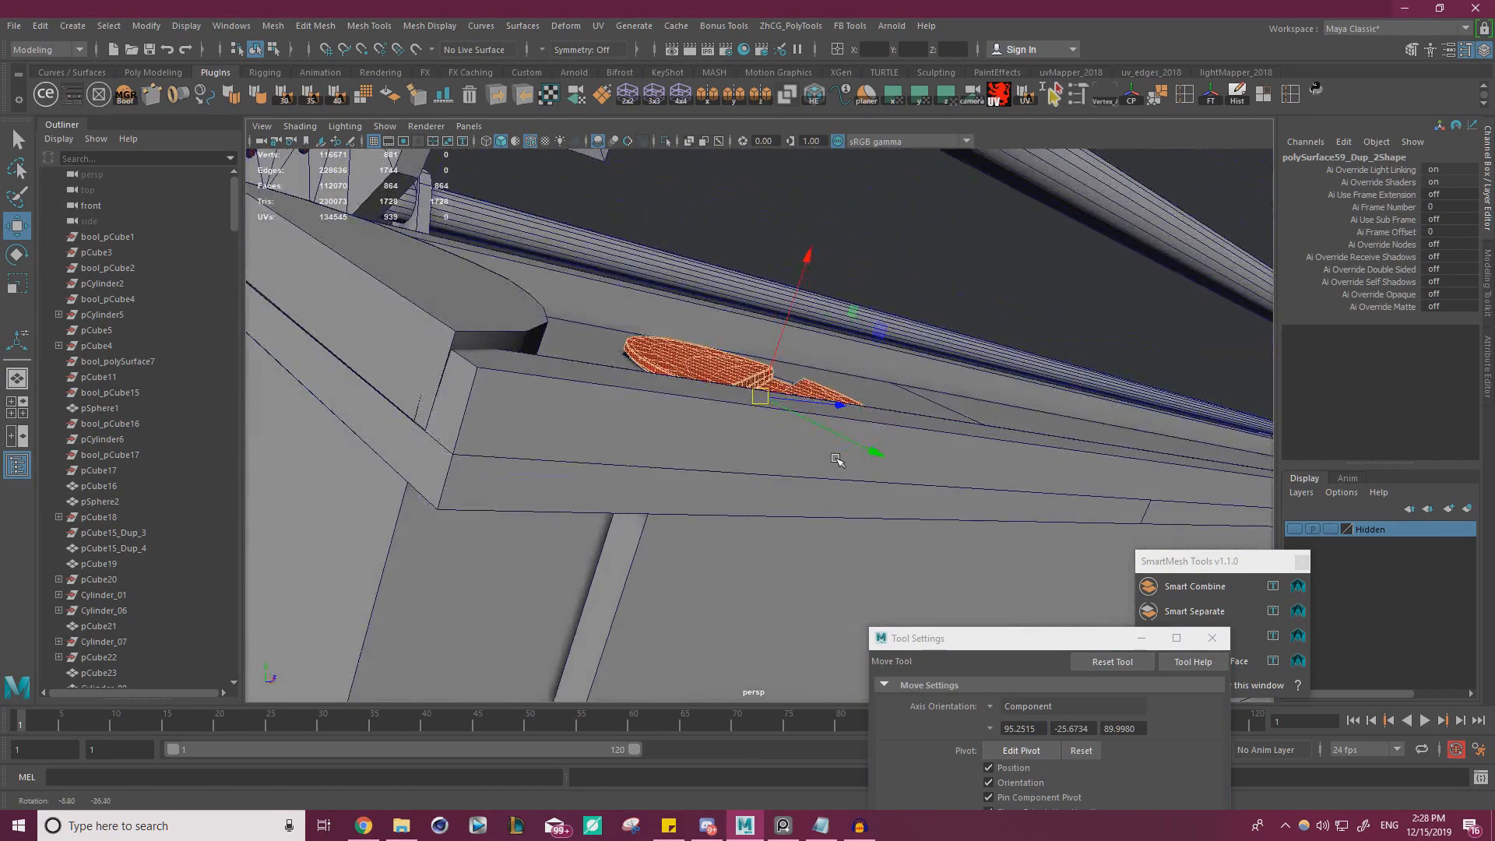
Rotate the copied screw's faces within the hole using the component axes
{"action": "key", "text": "e"}
{"action": "left_click_drag", "start_coordinate": [743, 425], "coordinate": [733, 422]}
{"action": "left_click_drag", "start_coordinate": [734, 422], "coordinate": [700, 440], "text": "alt"}
{"action": "left_click_drag", "start_coordinate": [865, 475], "coordinate": [938, 524], "text": "alt"}
{"action": "right_click_drag", "start_coordinate": [938, 524], "coordinate": [417, 352], "text": "alt"}
{"action": "middle_click_drag", "start_coordinate": [417, 352], "coordinate": [265, 359], "text": "alt"}
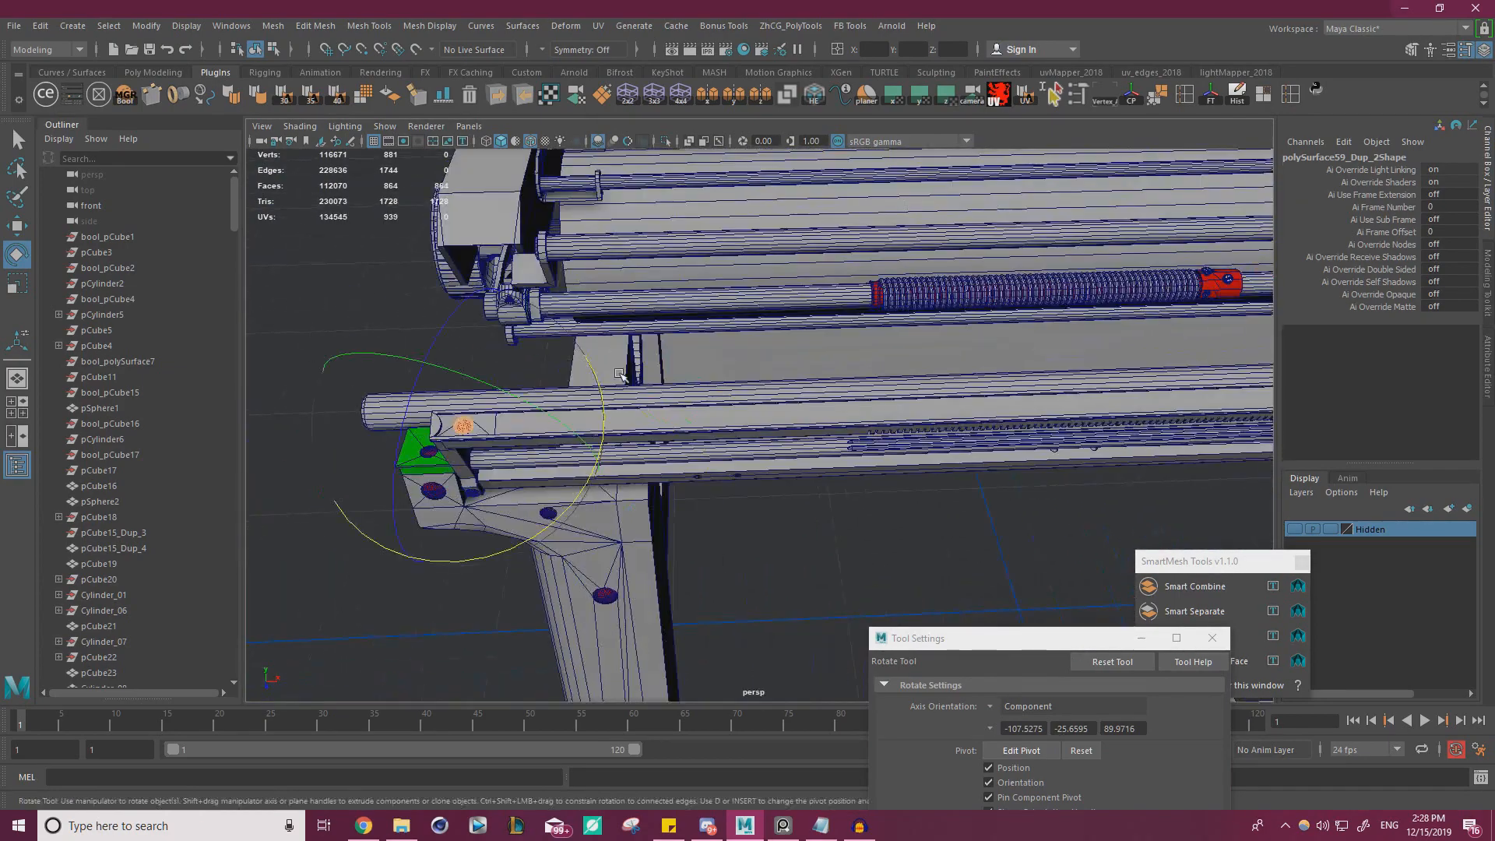
Center the copied screw's pivot, freeze its transformations, delete its history and deselect it
{"action": "key", "text": "w"}
{"action": "right_click_drag", "start_coordinate": [346, 288], "coordinate": [413, 243]}
{"action": "left_click", "coordinate": [1138, 100]}
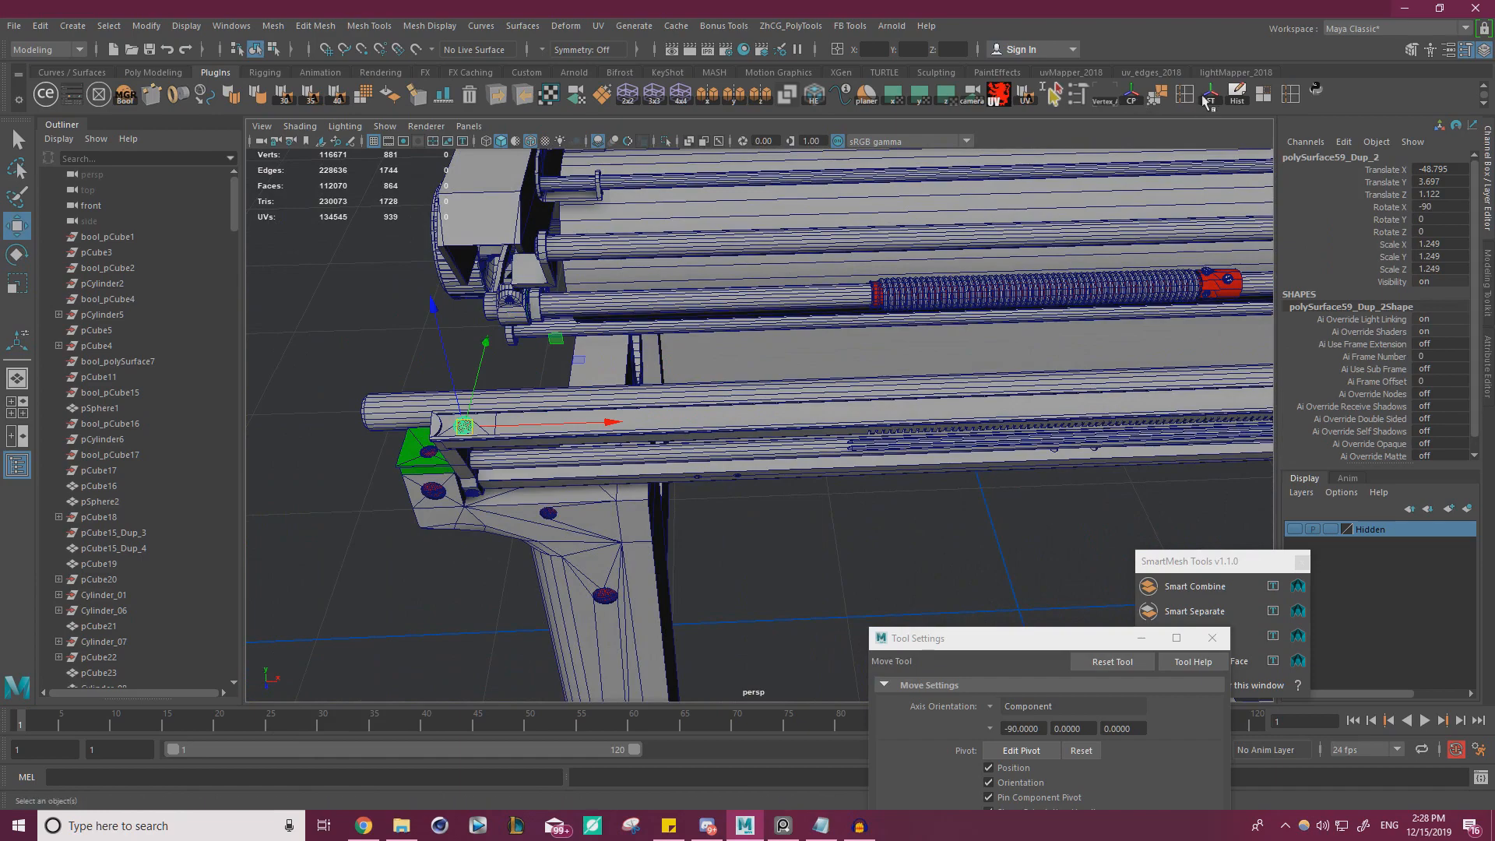
{"action": "left_click", "coordinate": [1212, 99]}
{"action": "left_click", "coordinate": [1237, 98]}
{"action": "right_click_drag", "start_coordinate": [720, 361], "coordinate": [638, 343], "text": "alt"}
{"action": "middle_click_drag", "start_coordinate": [639, 343], "coordinate": [495, 313], "text": "alt"}
{"action": "right_click_drag", "start_coordinate": [495, 313], "coordinate": [413, 300], "text": "alt"}
{"action": "middle_click_drag", "start_coordinate": [412, 300], "coordinate": [265, 312], "text": "alt"}
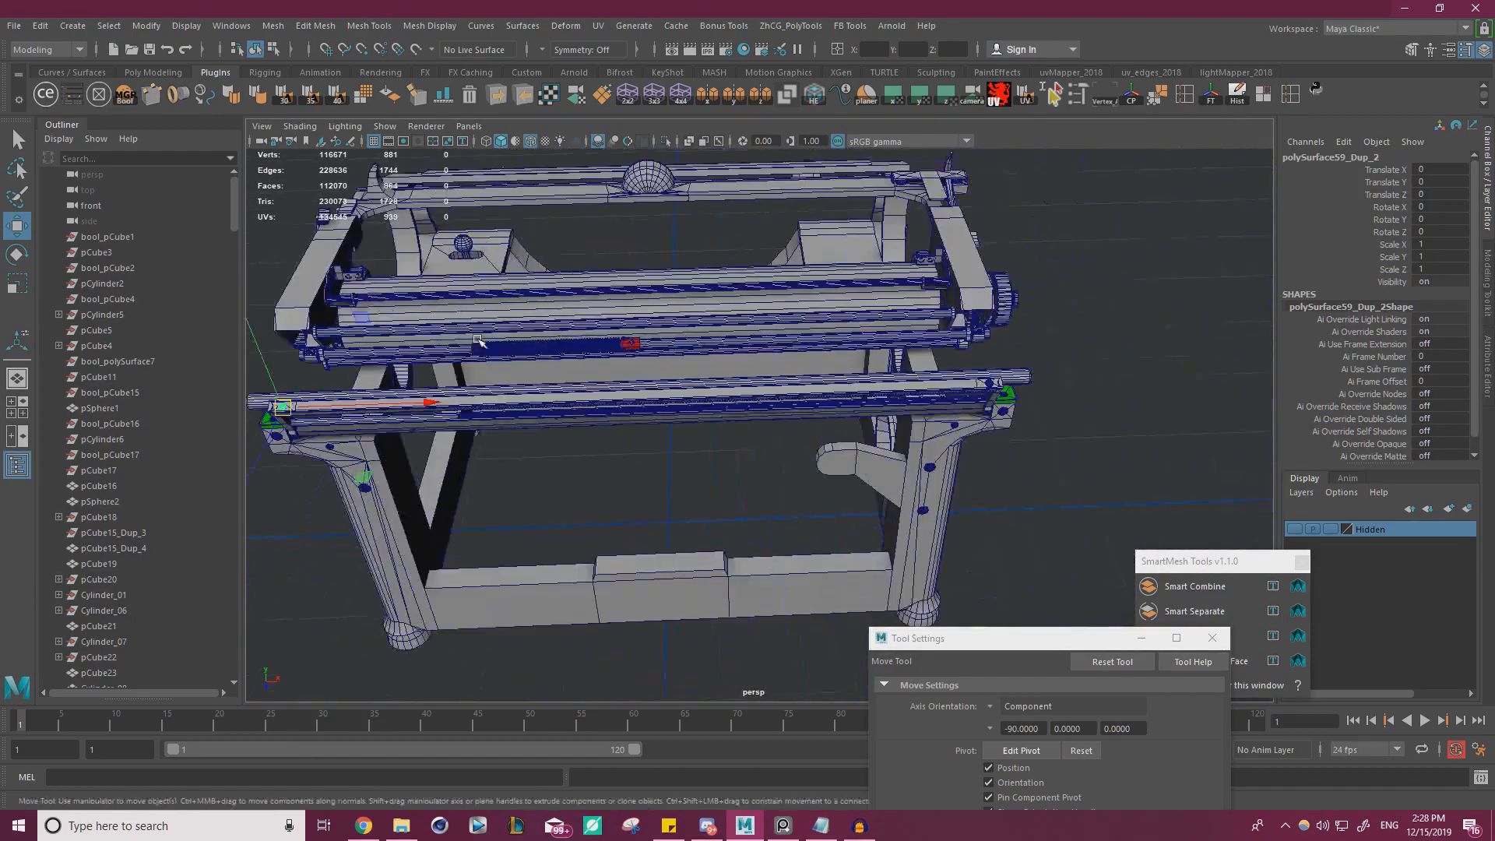
{"action": "right_click_drag", "start_coordinate": [950, 390], "coordinate": [1060, 413], "text": "alt"}
{"action": "left_click", "coordinate": [1216, 337]}
{"action": "left_click_drag", "start_coordinate": [1106, 344], "coordinate": [927, 335], "text": "alt"}
{"action": "middle_click_drag", "start_coordinate": [927, 335], "coordinate": [662, 327], "text": "alt"}
{"action": "right_click_drag", "start_coordinate": [662, 328], "coordinate": [724, 343], "text": "alt"}
Switch to the reference image board and examine the clips, screws and knobs along the rear rail
{"action": "key", "text": "alt+Tab"}
{"action": "right_click_drag", "start_coordinate": [159, 476], "coordinate": [441, 458]}
{"action": "scroll", "coordinate": [441, 458], "scroll_direction": "up", "scroll_amount": 3}
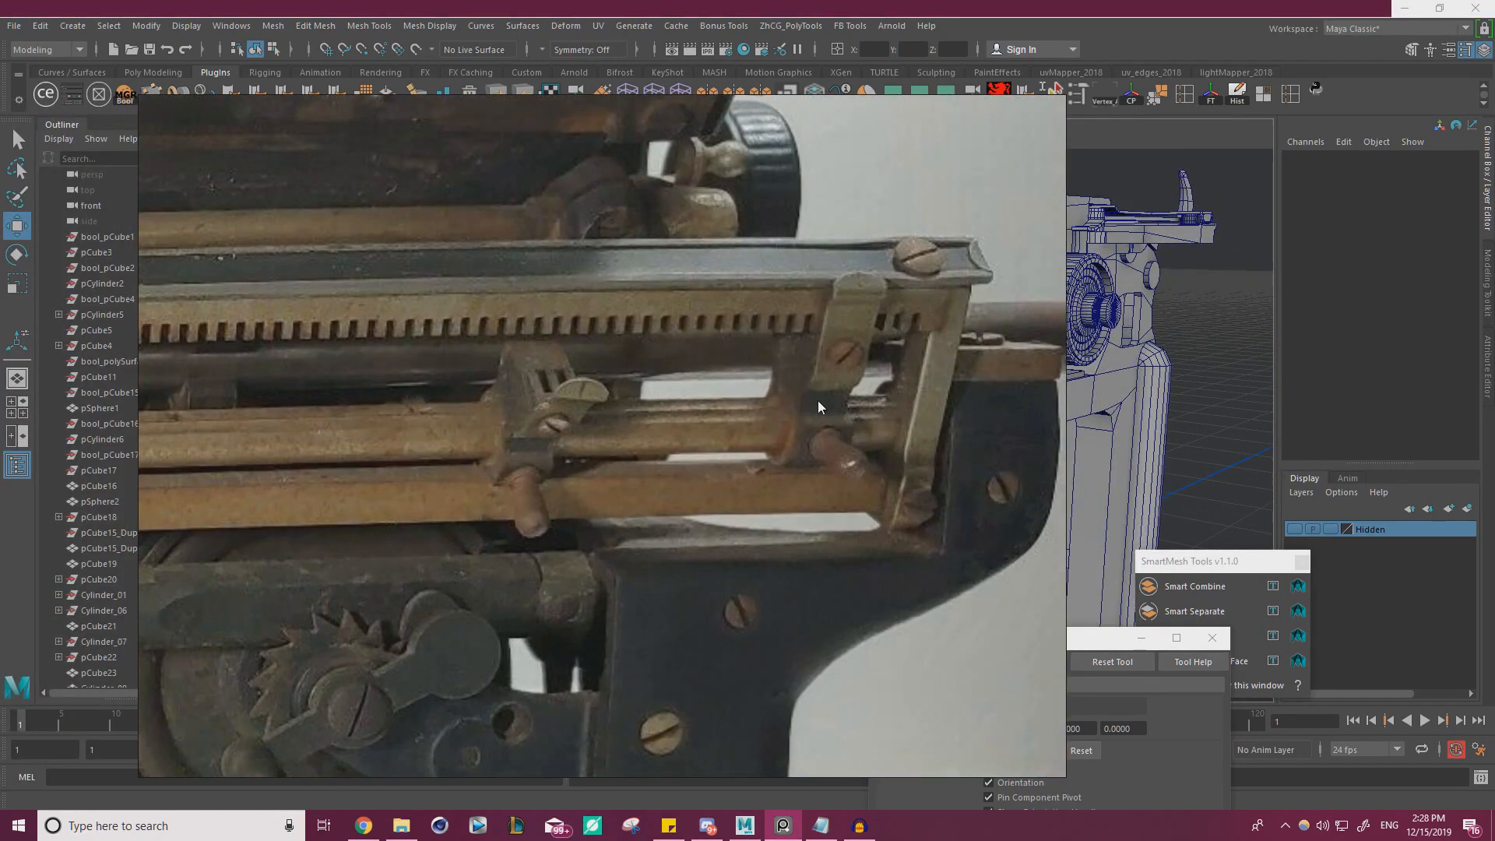
{"action": "scroll", "coordinate": [800, 427], "scroll_direction": "down", "scroll_amount": 5}
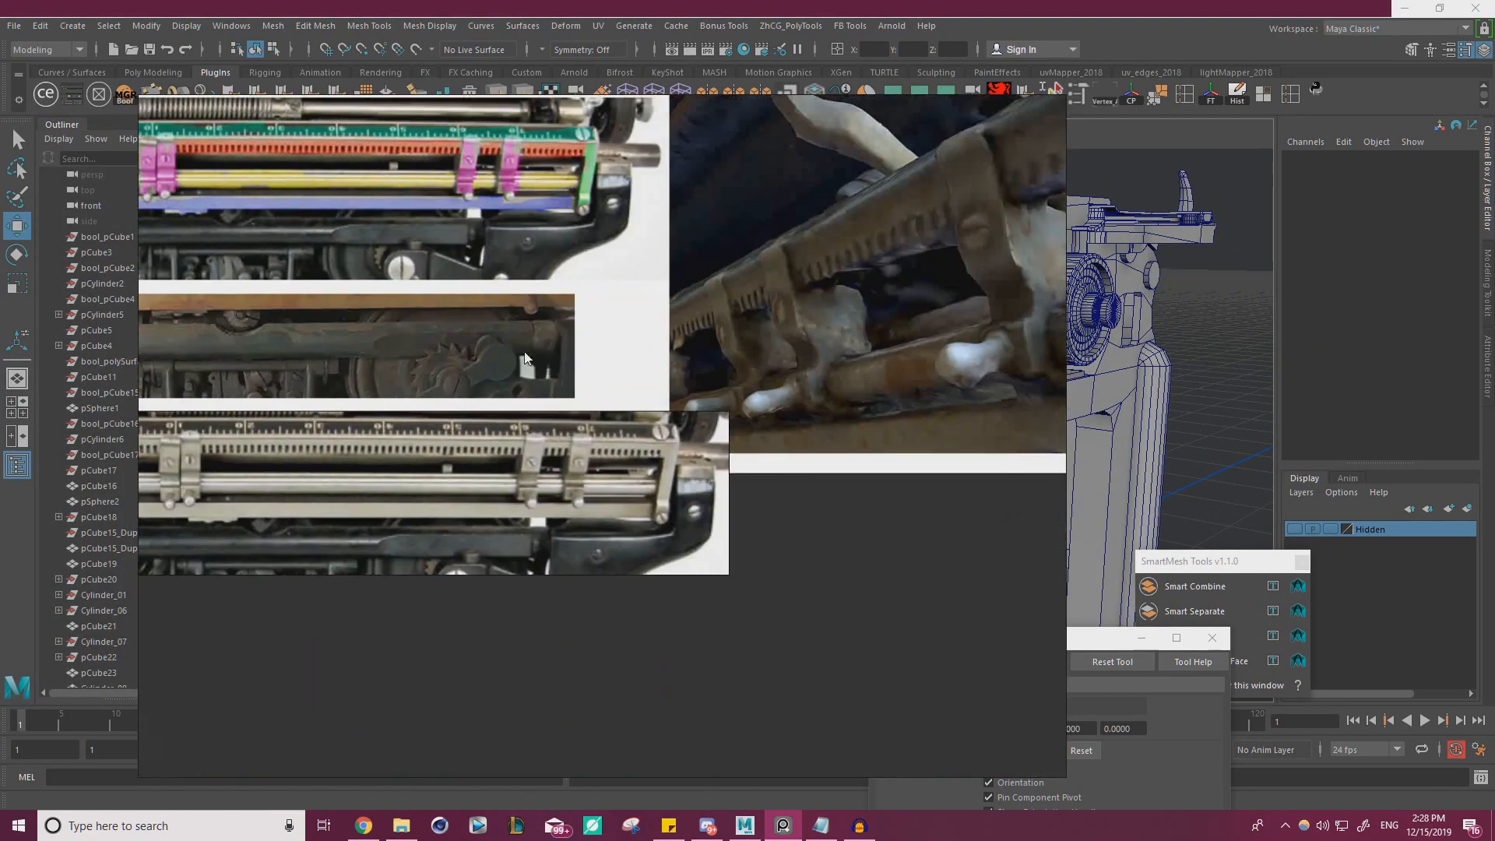
{"action": "scroll", "coordinate": [712, 362], "scroll_direction": "down", "scroll_amount": 2}
{"action": "scroll", "coordinate": [740, 348], "scroll_direction": "up", "scroll_amount": 5}
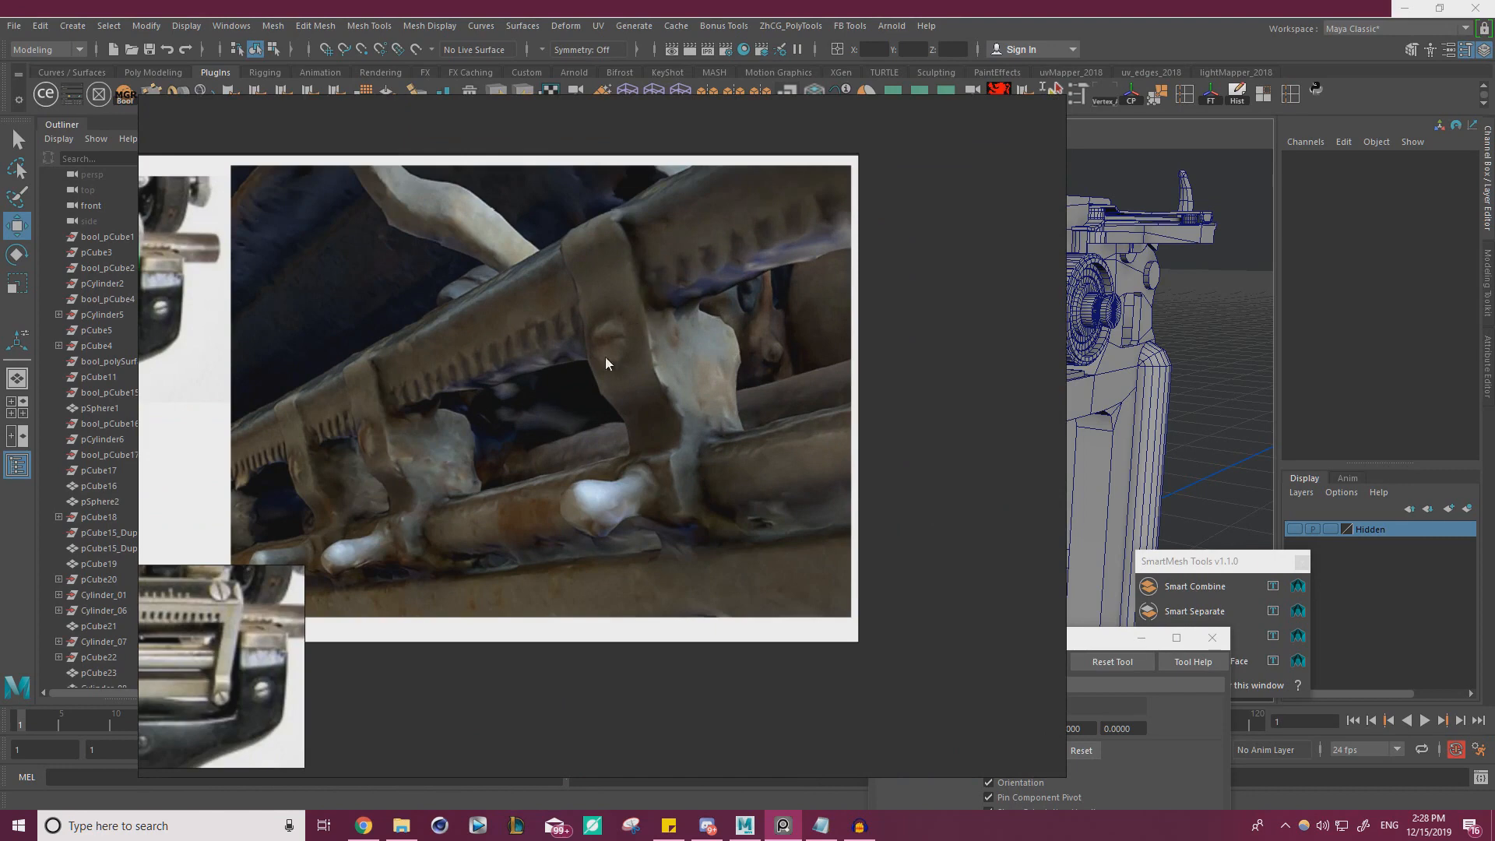
{"action": "scroll", "coordinate": [369, 468], "scroll_direction": "up", "scroll_amount": 2}
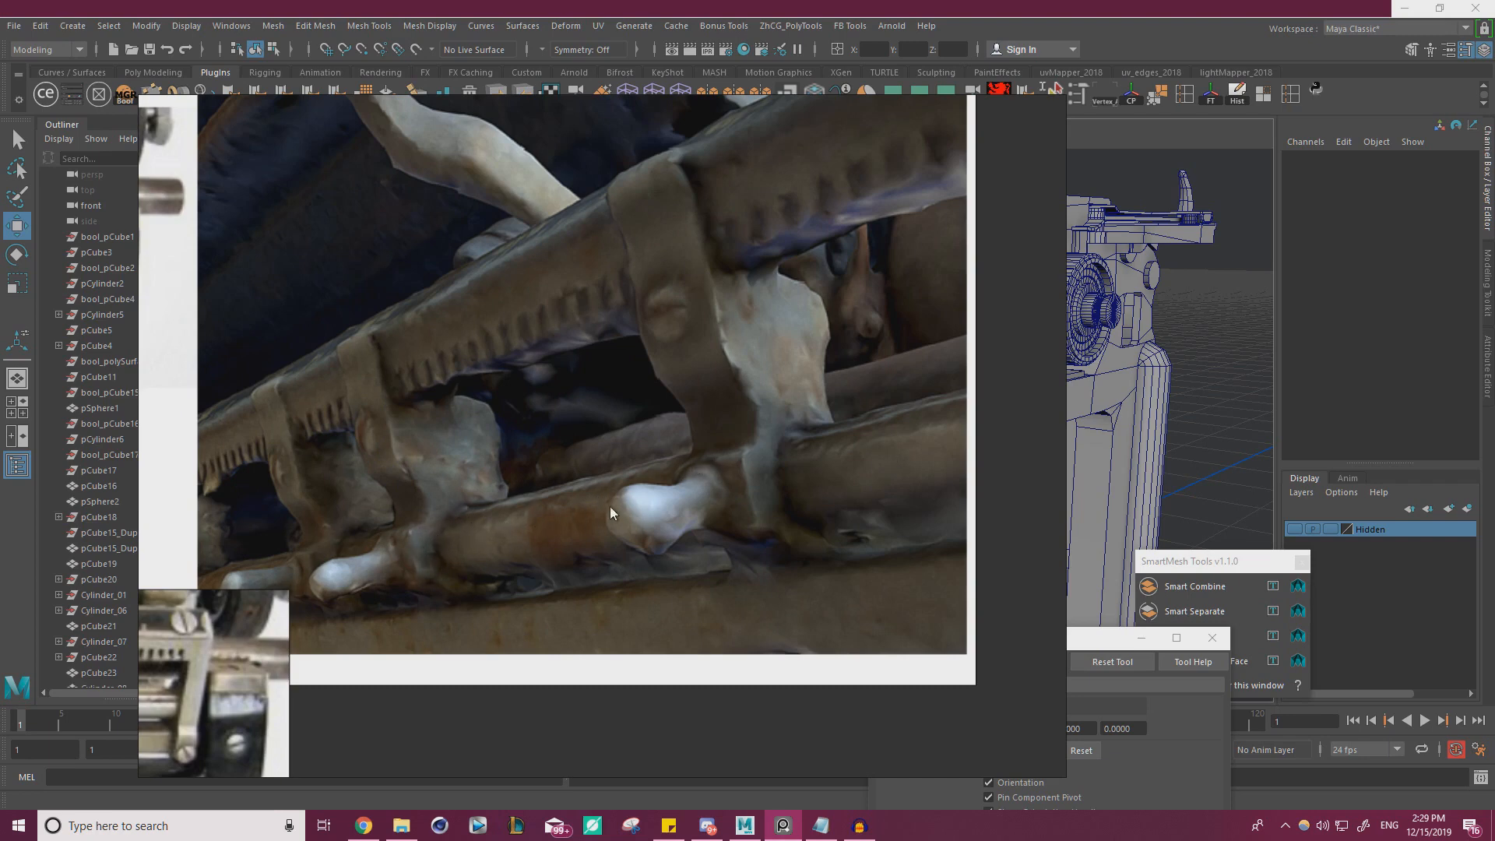
{"action": "right_click_drag", "start_coordinate": [679, 491], "coordinate": [0, 481]}
Select the long cylindrical rod below the toothed rail and compare it with the close-up photos of the rail's clips and knobs
{"action": "scroll", "coordinate": [790, 404], "scroll_direction": "up", "scroll_amount": 5}
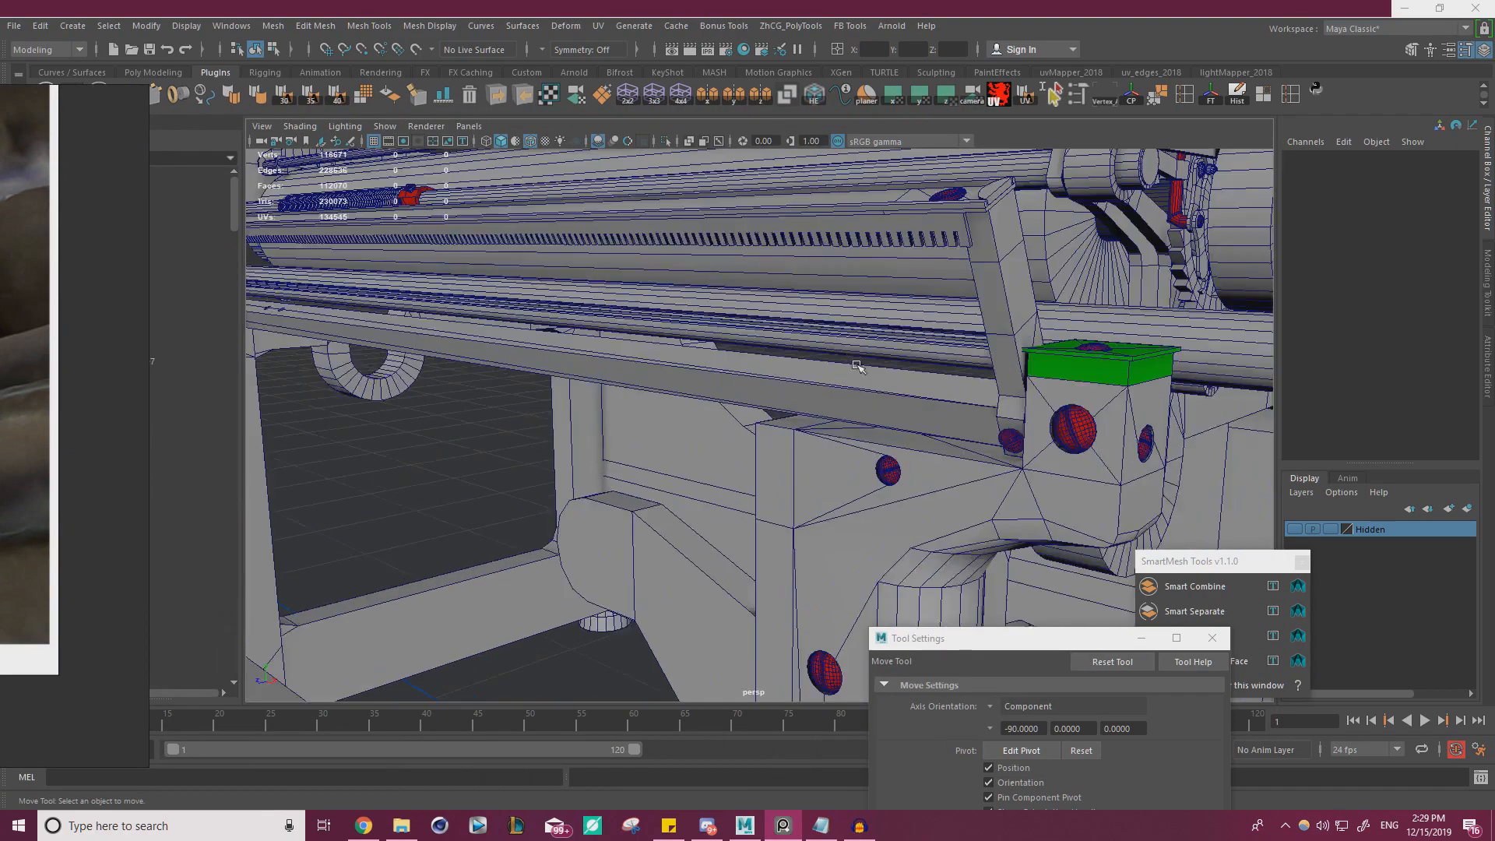
{"action": "left_click", "coordinate": [784, 269]}
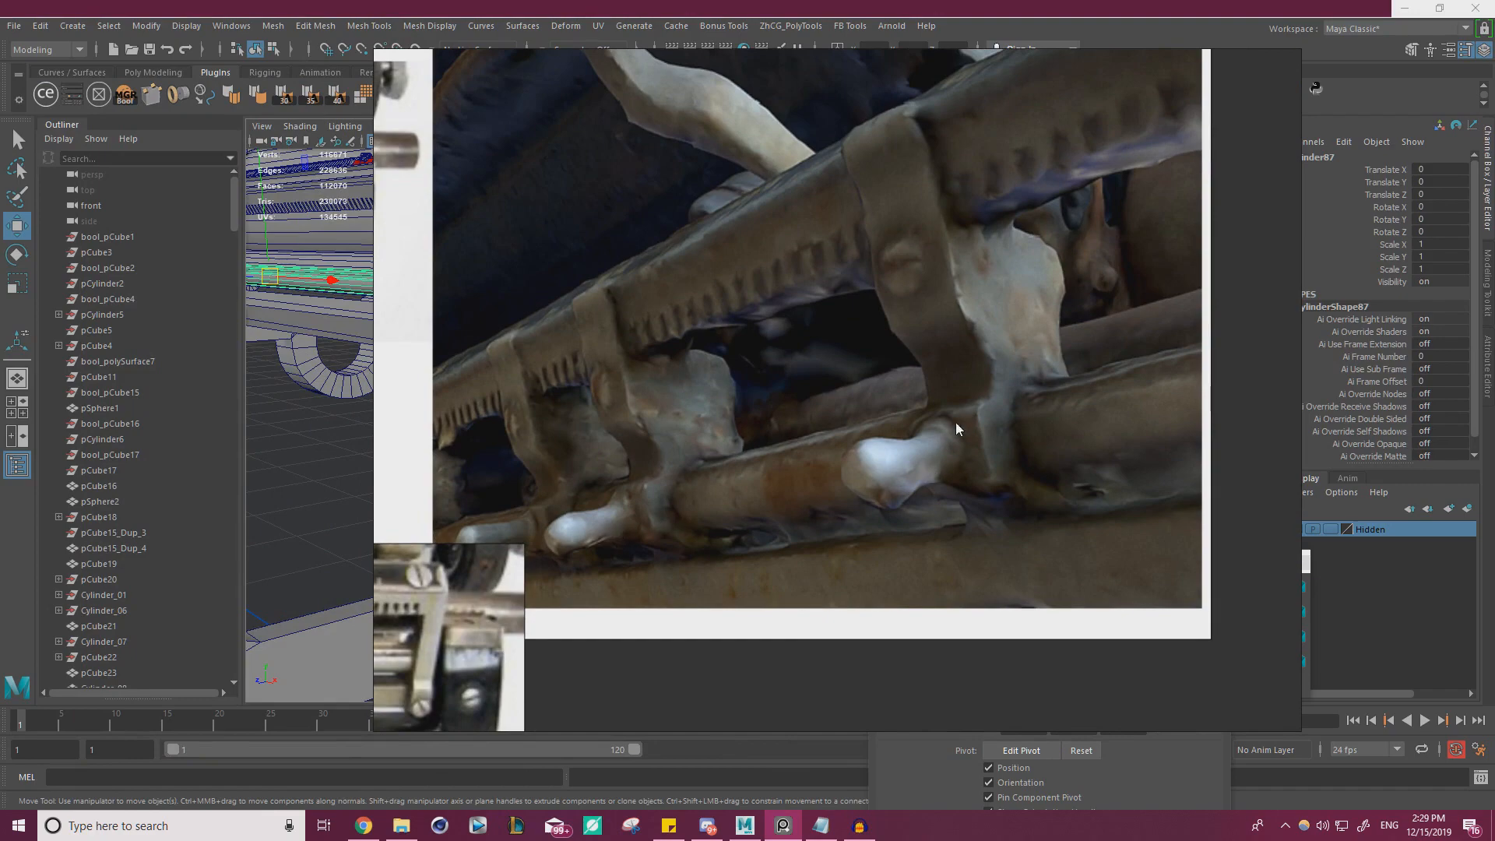
{"action": "scroll", "coordinate": [901, 466], "scroll_direction": "down", "scroll_amount": 5}
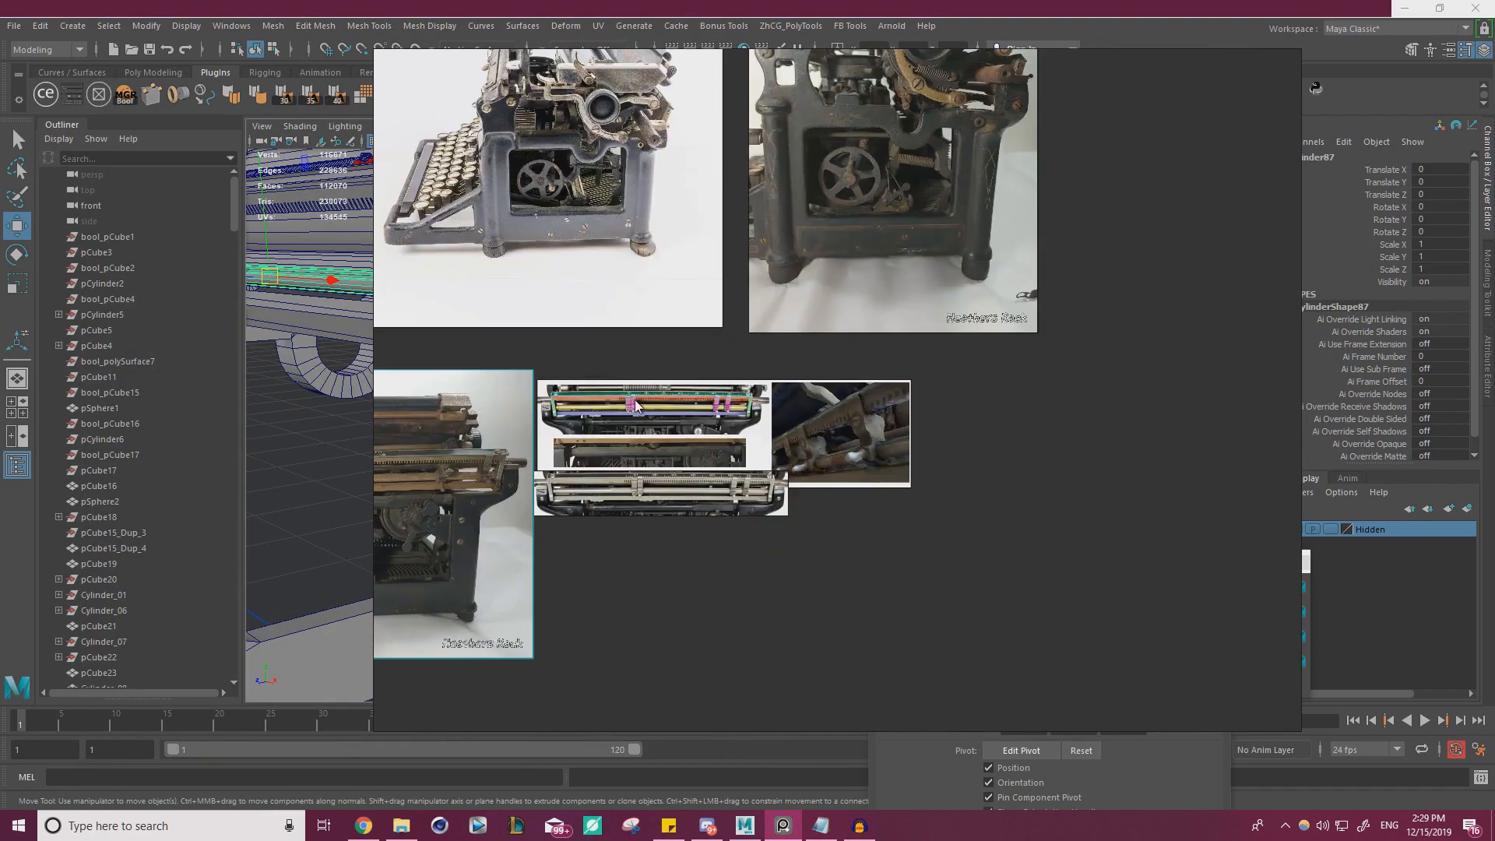
{"action": "scroll", "coordinate": [423, 489], "scroll_direction": "up", "scroll_amount": 5}
{"action": "scroll", "coordinate": [424, 489], "scroll_direction": "up", "scroll_amount": 6}
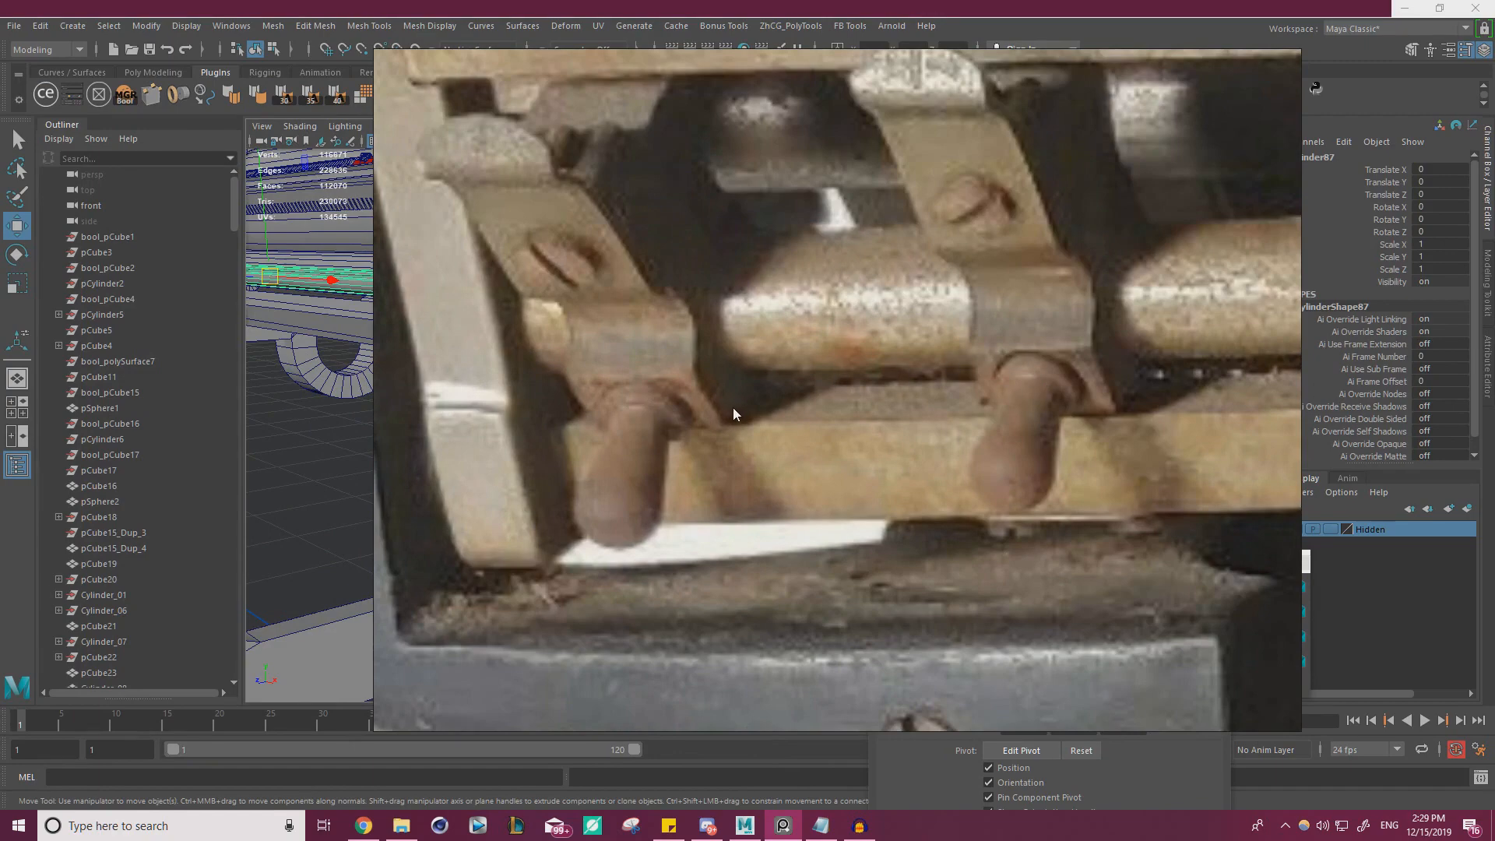
{"action": "scroll", "coordinate": [924, 351], "scroll_direction": "down", "scroll_amount": 10}
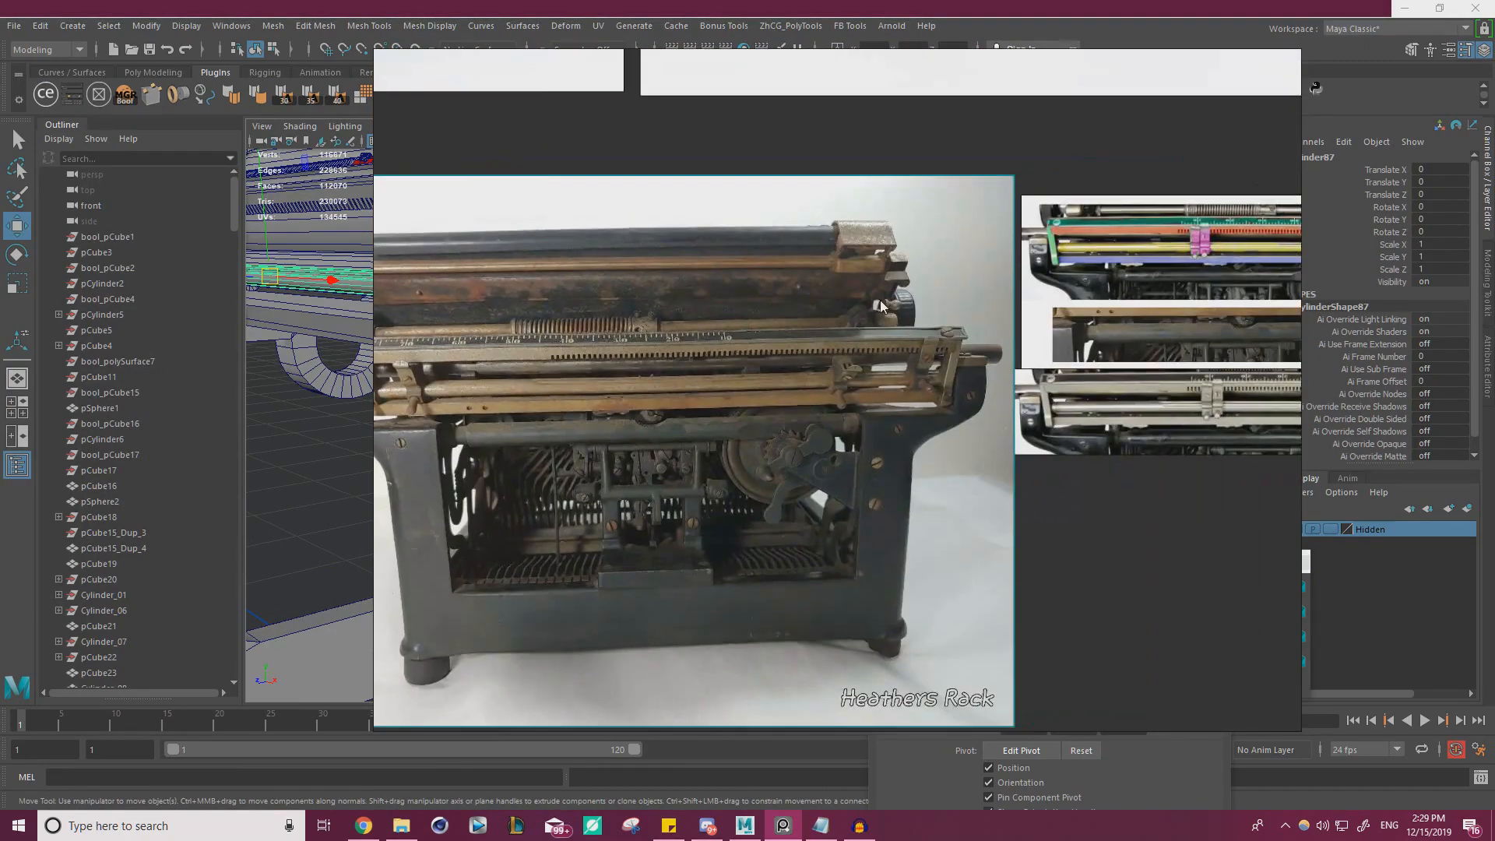
Examine the clips and their knobs along the rear rail across the overview and close-up reference photos
{"action": "middle_click_drag", "start_coordinate": [944, 385], "coordinate": [554, 386]}
{"action": "scroll", "coordinate": [506, 396], "scroll_direction": "up", "scroll_amount": 4}
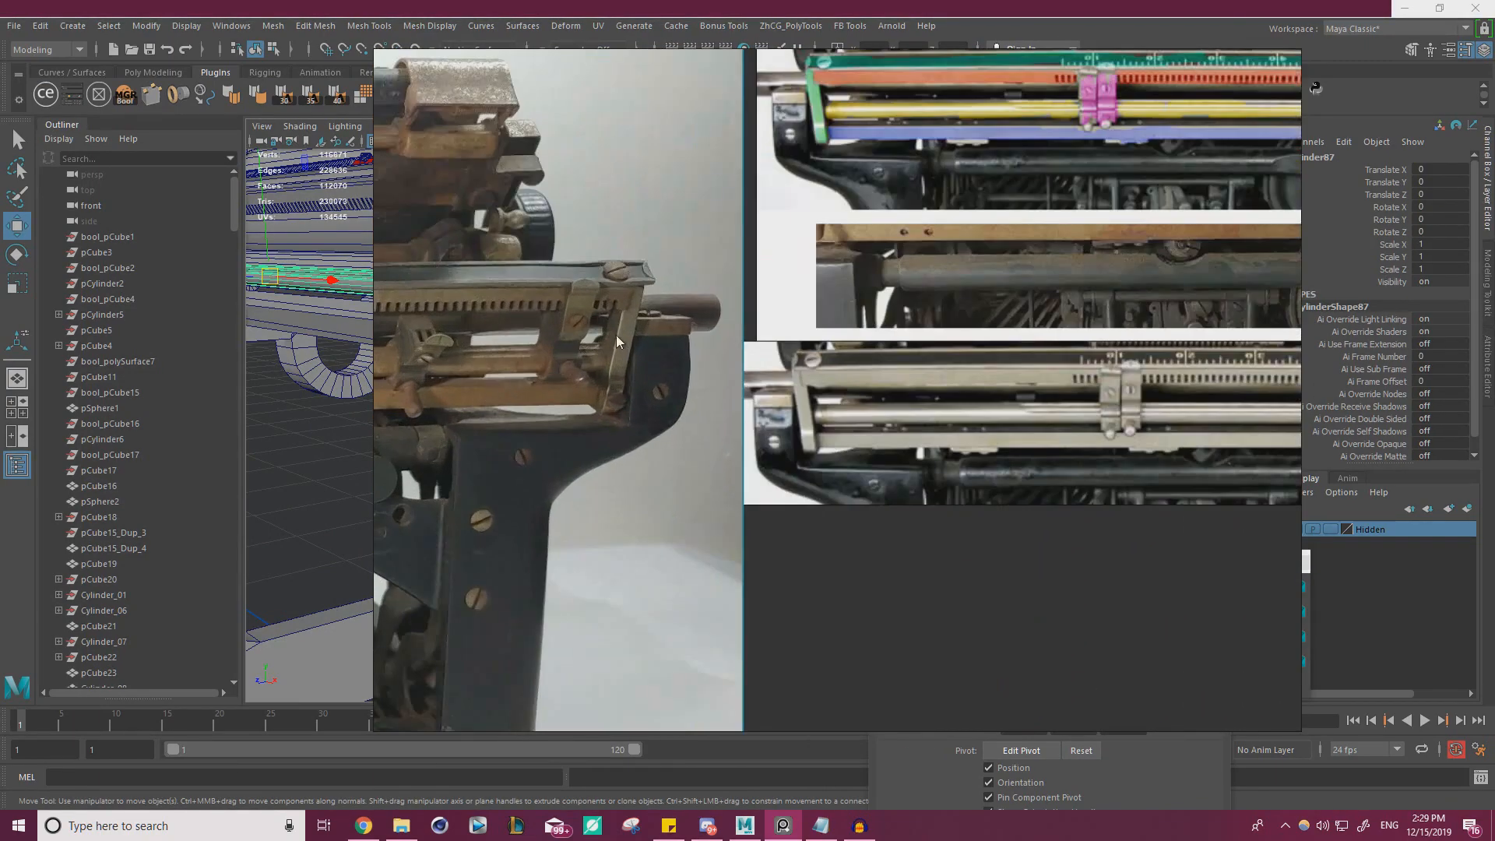
{"action": "middle_click_drag", "start_coordinate": [606, 319], "coordinate": [1402, 238]}
{"action": "middle_click_drag", "start_coordinate": [657, 310], "coordinate": [1026, 265]}
{"action": "scroll", "coordinate": [759, 237], "scroll_direction": "up", "scroll_amount": 3}
{"action": "middle_click_drag", "start_coordinate": [762, 234], "coordinate": [477, 309]}
{"action": "scroll", "coordinate": [650, 340], "scroll_direction": "down", "scroll_amount": 3}
{"action": "scroll", "coordinate": [650, 340], "scroll_direction": "down", "scroll_amount": 2}
{"action": "middle_click_drag", "start_coordinate": [1091, 280], "coordinate": [405, 298]}
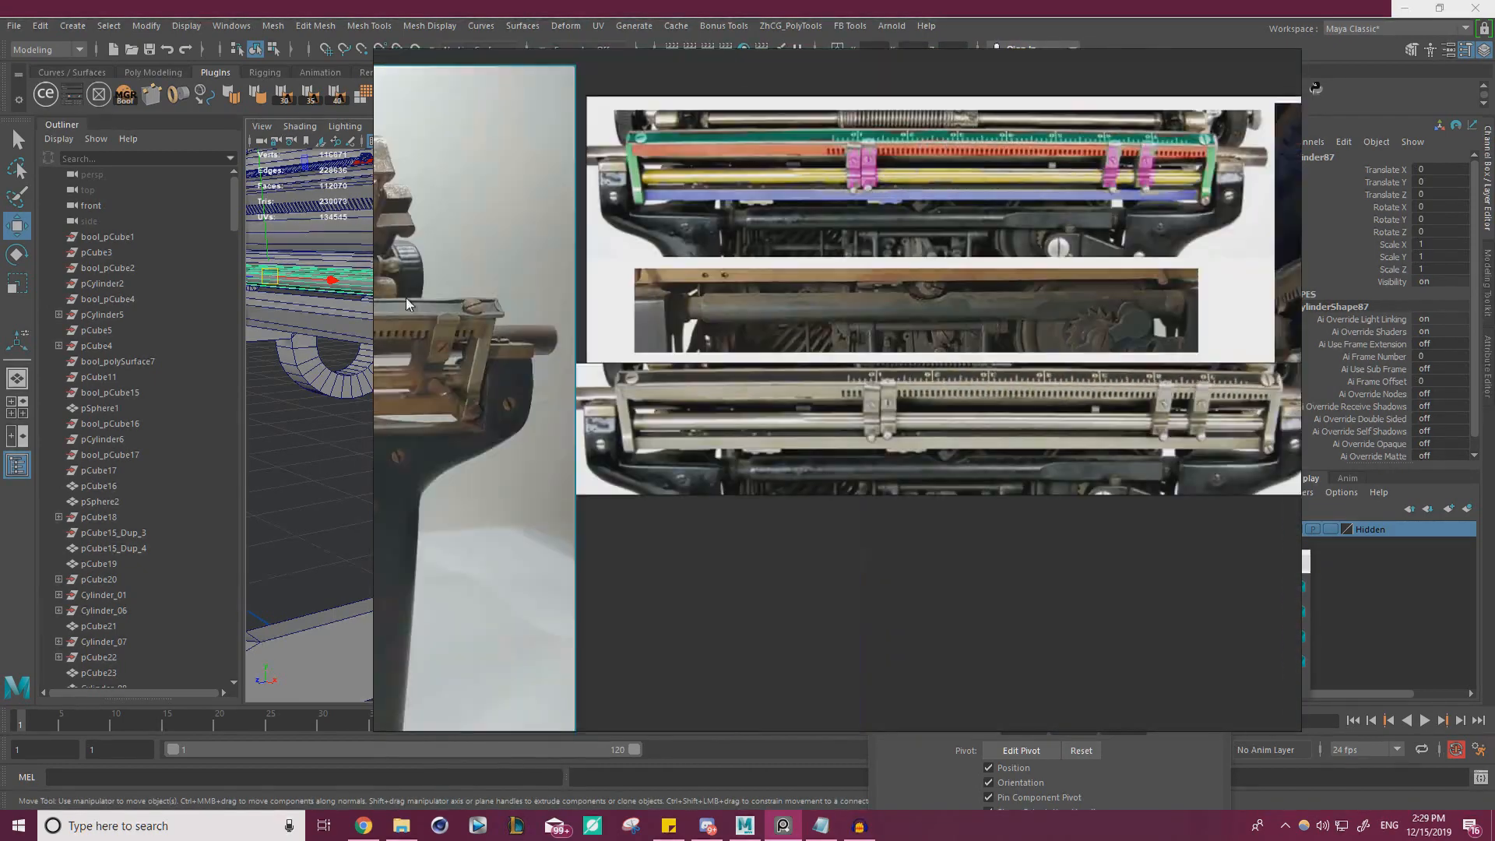
{"action": "middle_click_drag", "start_coordinate": [1176, 387], "coordinate": [841, 415]}
{"action": "scroll", "coordinate": [841, 421], "scroll_direction": "up", "scroll_amount": 5}
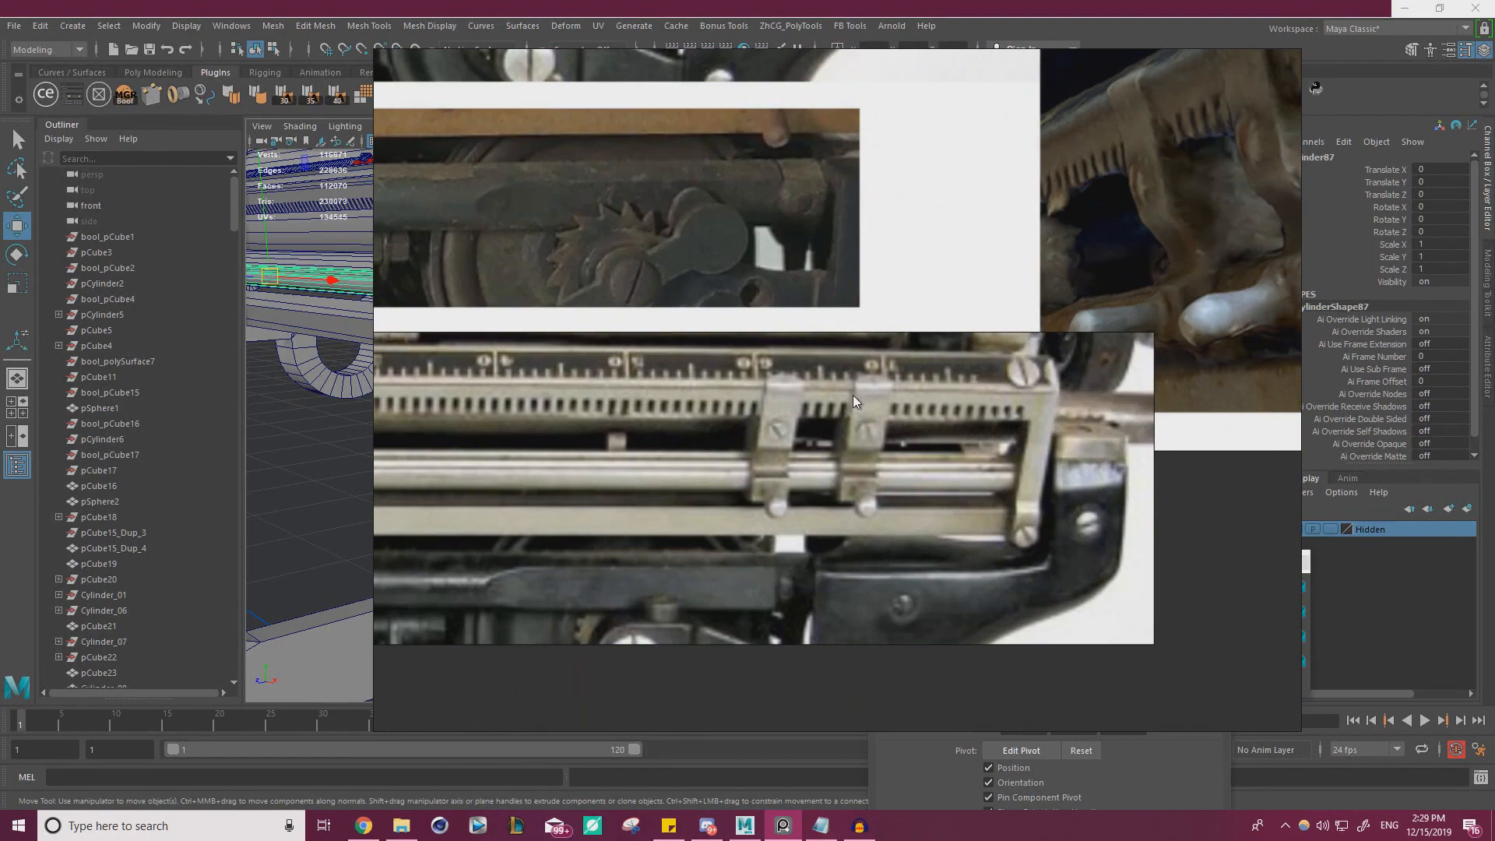
{"action": "scroll", "coordinate": [853, 394], "scroll_direction": "down", "scroll_amount": 5}
{"action": "middle_click_drag", "start_coordinate": [1083, 335], "coordinate": [631, 366]}
{"action": "middle_click_drag", "start_coordinate": [1084, 303], "coordinate": [1197, 382]}
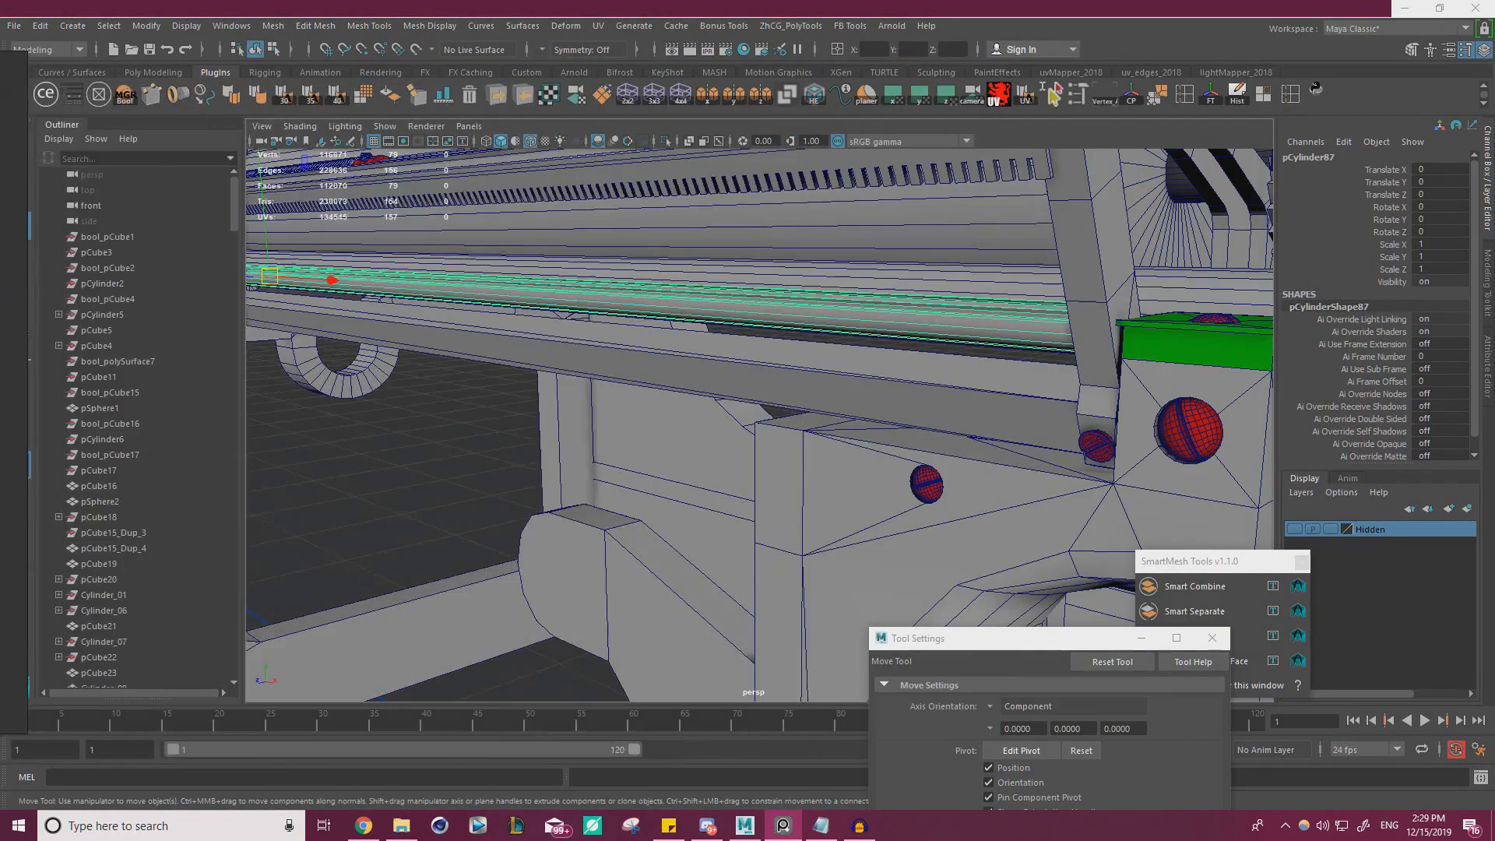
{"action": "left_click", "coordinate": [864, 830]}
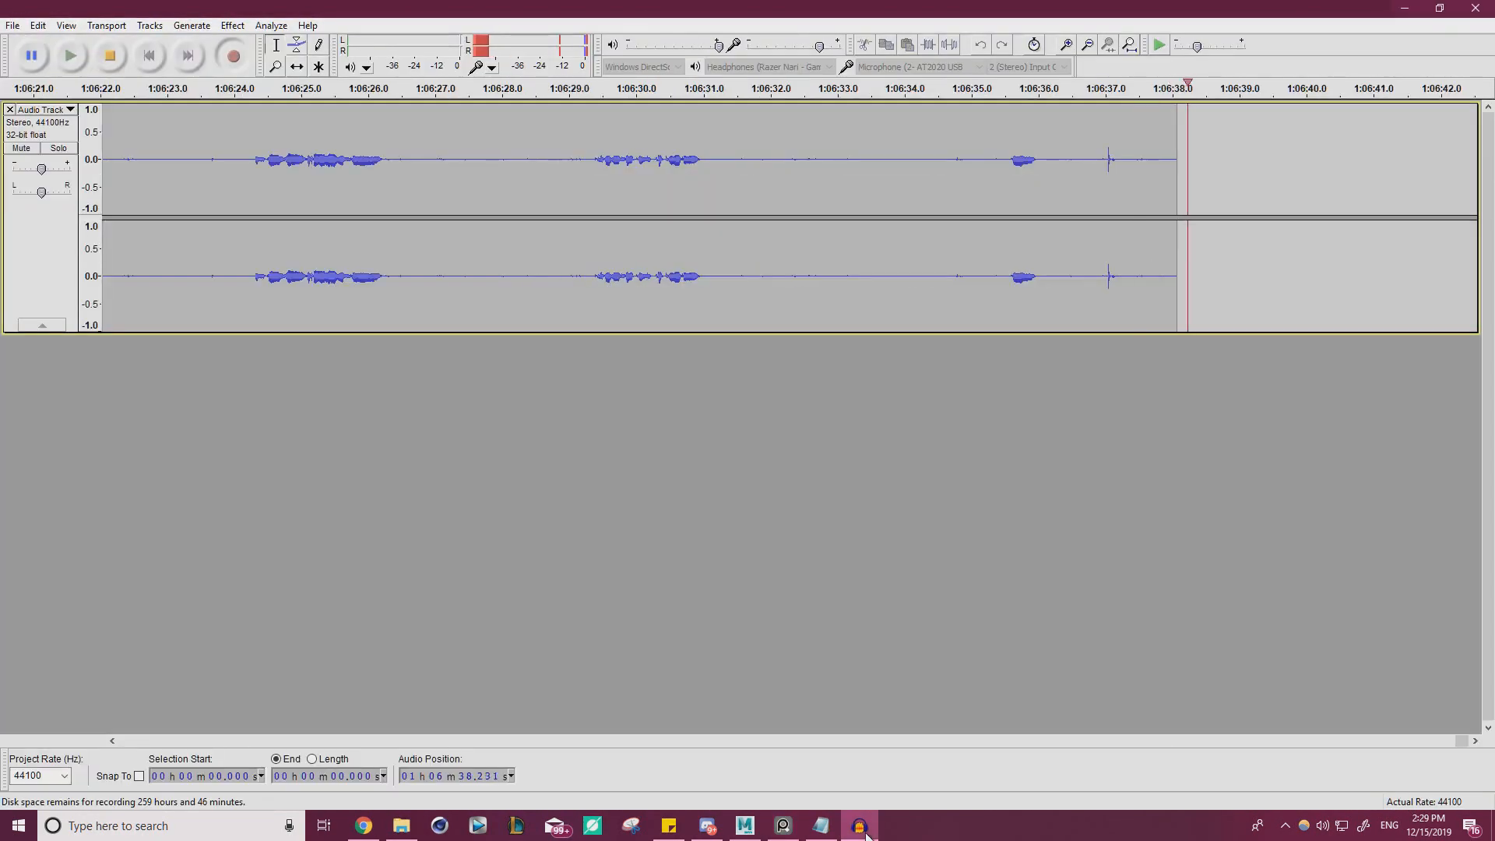
{"action": "left_click", "coordinate": [853, 828]}
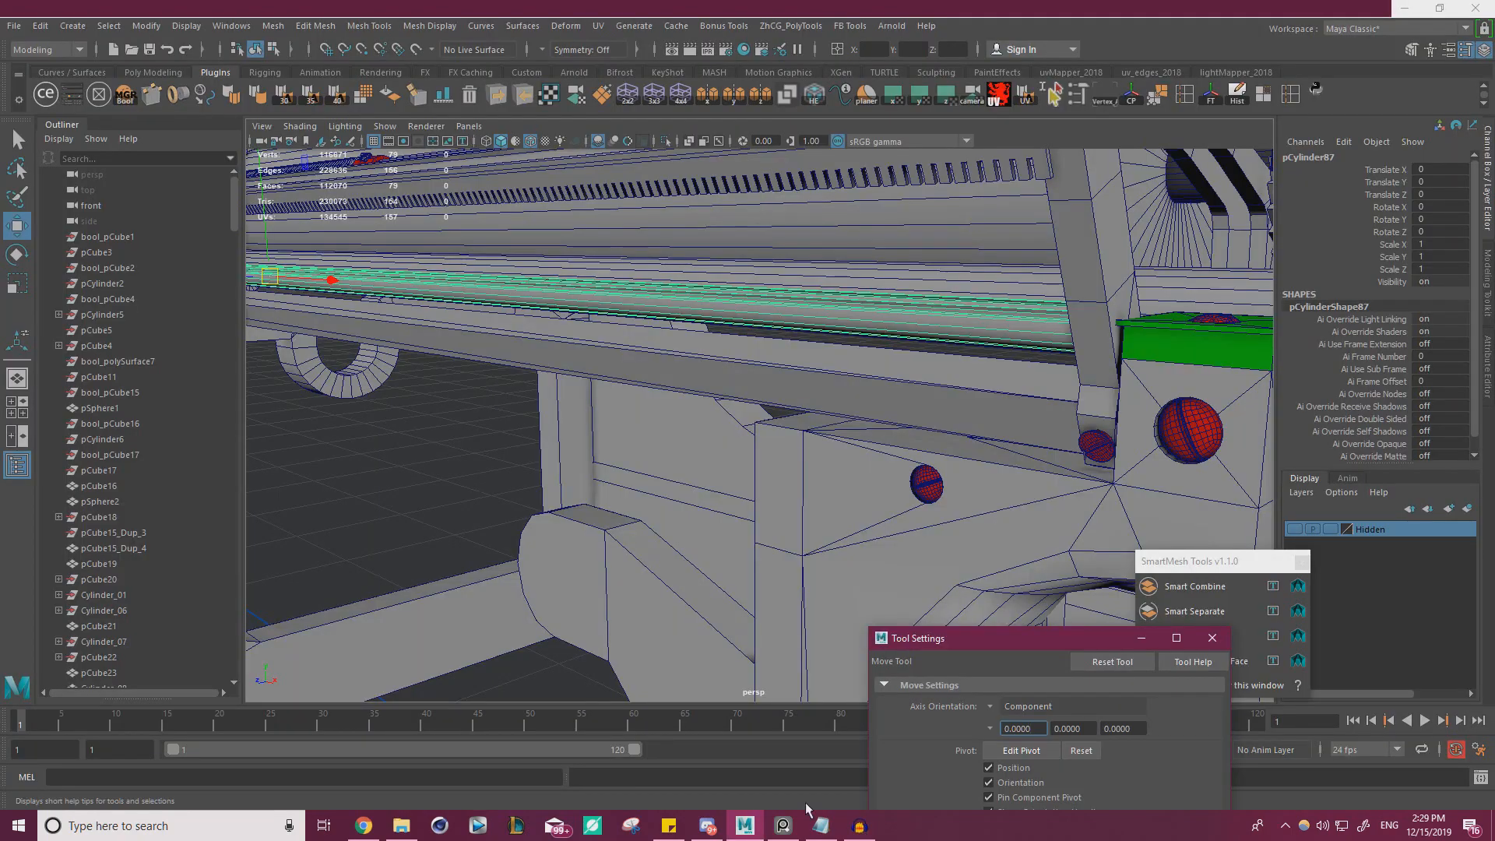
Place the reference board beside the typewriter's rear rail view with the close-up photo of the clips showing
{"action": "right_click_drag", "start_coordinate": [821, 395], "coordinate": [623, 351], "text": "alt"}
{"action": "left_click_drag", "start_coordinate": [538, 347], "coordinate": [876, 391], "text": "alt"}
{"action": "right_click_drag", "start_coordinate": [0, 444], "coordinate": [724, 463]}
{"action": "middle_click_drag", "start_coordinate": [725, 464], "coordinate": [940, 271]}
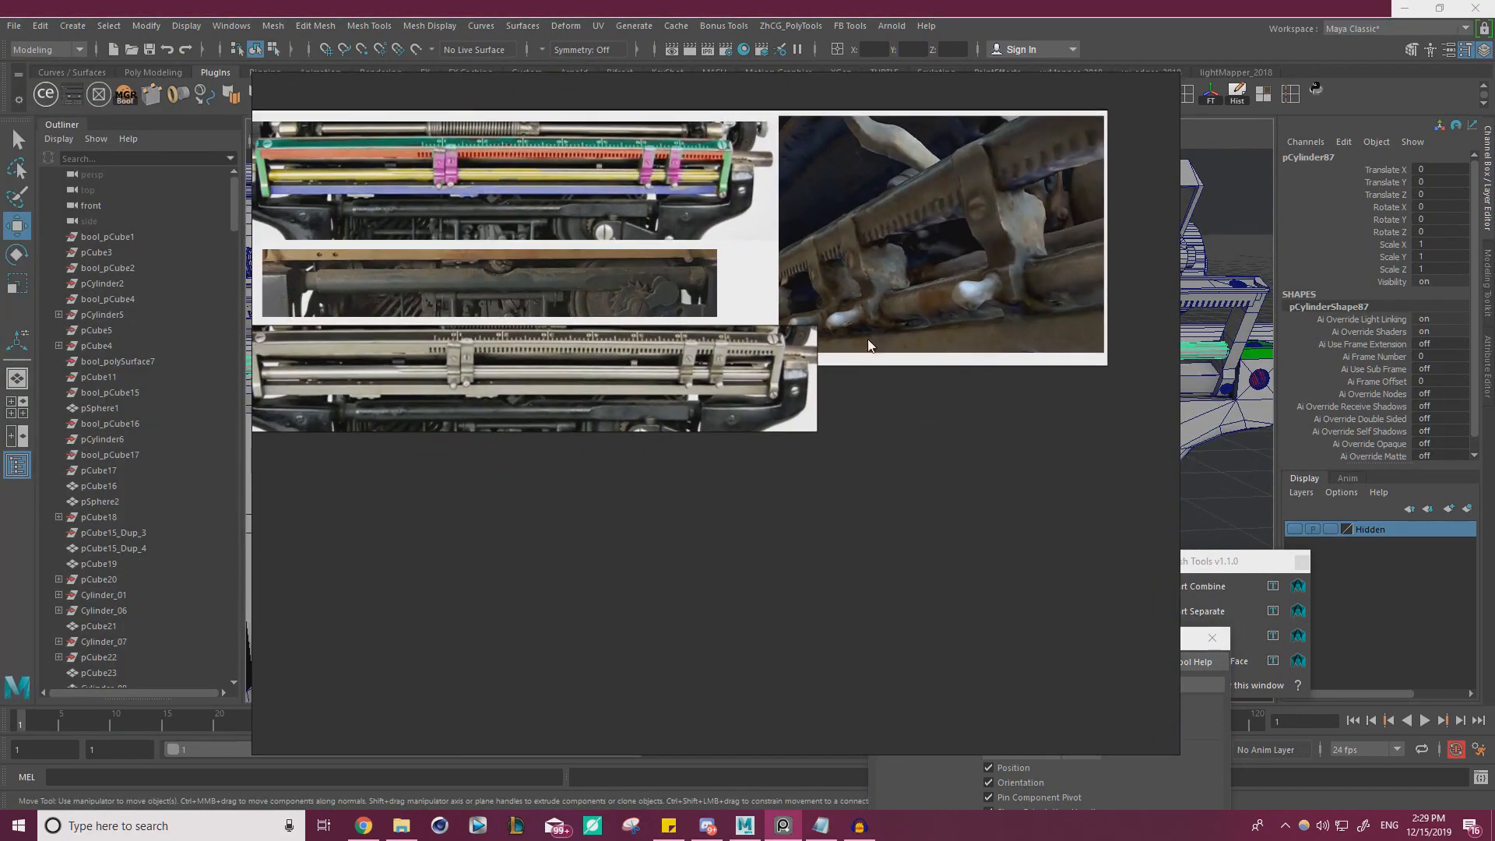
{"action": "right_click_drag", "start_coordinate": [892, 342], "coordinate": [375, 618]}
{"action": "right_click_drag", "start_coordinate": [973, 420], "coordinate": [925, 431], "text": "alt"}
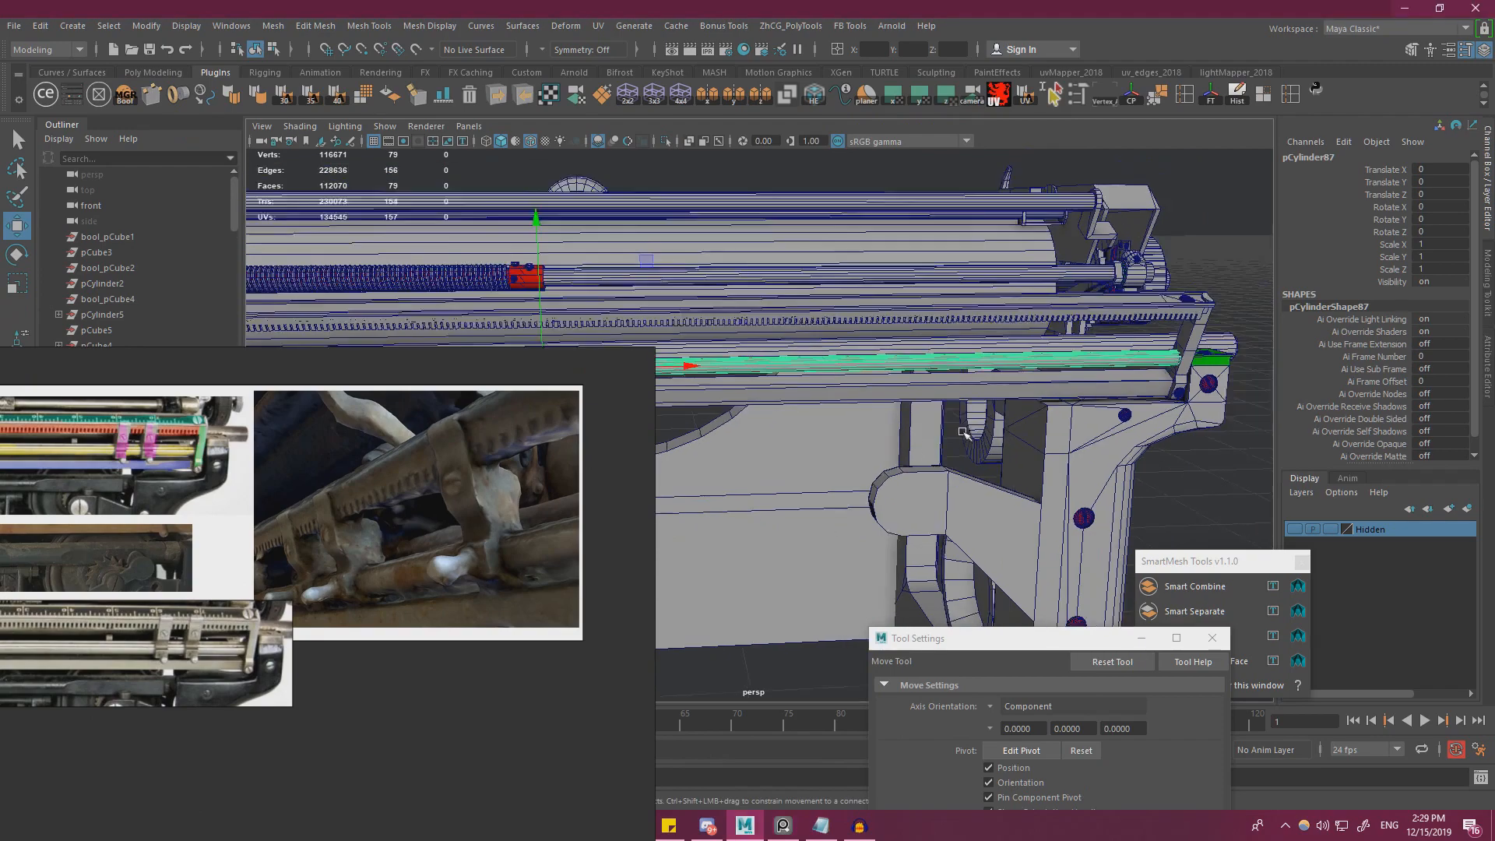
{"action": "middle_click_drag", "start_coordinate": [925, 431], "coordinate": [763, 473], "text": "alt"}
{"action": "right_click_drag", "start_coordinate": [436, 538], "coordinate": [218, 665]}
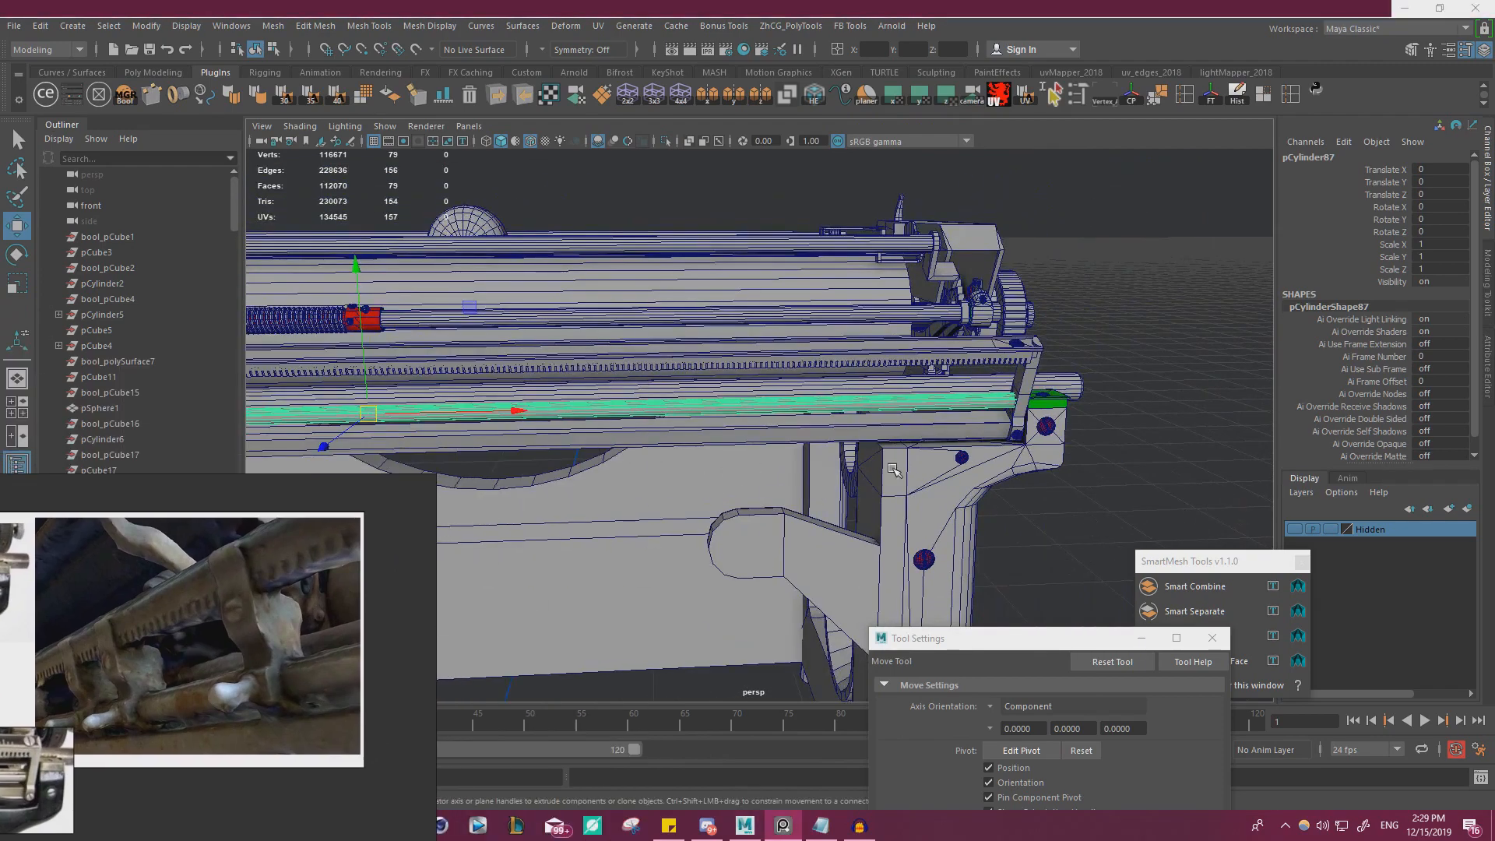
Create a polygon cube and move it up to the rear rail rod, at about Y 25.658 and Z 12.745
{"action": "right_click_drag", "start_coordinate": [896, 471], "coordinate": [1001, 447], "text": "alt"}
{"action": "left_click_drag", "start_coordinate": [1001, 448], "coordinate": [953, 490], "text": "alt"}
{"action": "left_click", "coordinate": [72, 26]}
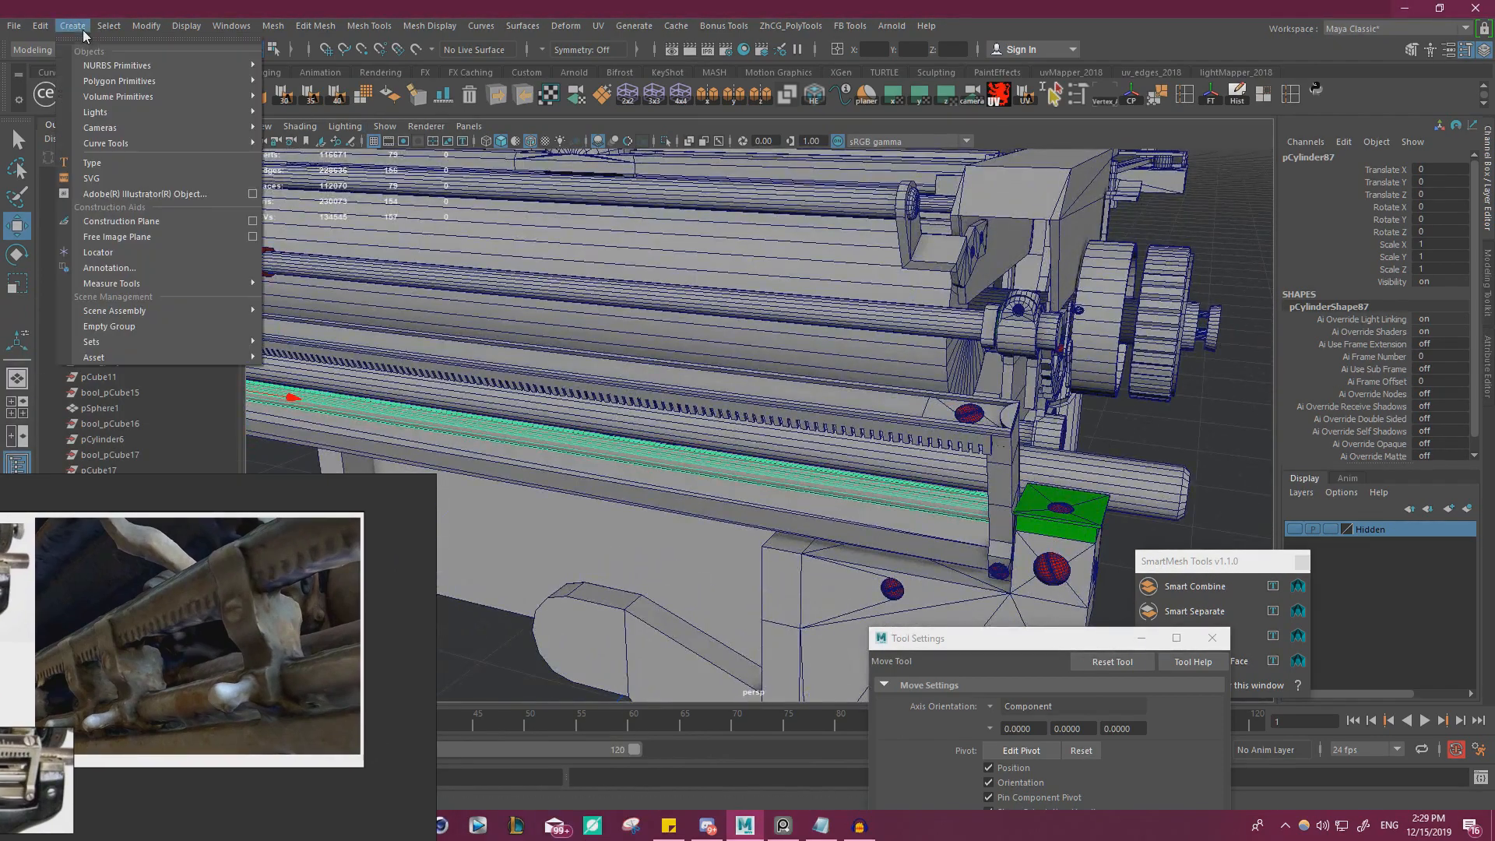
{"action": "mouse_move", "coordinate": [115, 80]}
{"action": "left_click", "coordinate": [310, 113]}
{"action": "right_click_drag", "start_coordinate": [736, 374], "coordinate": [639, 413], "text": "alt"}
{"action": "middle_click_drag", "start_coordinate": [638, 413], "coordinate": [704, 226], "text": "alt"}
{"action": "left_click_drag", "start_coordinate": [633, 462], "coordinate": [665, 119]}
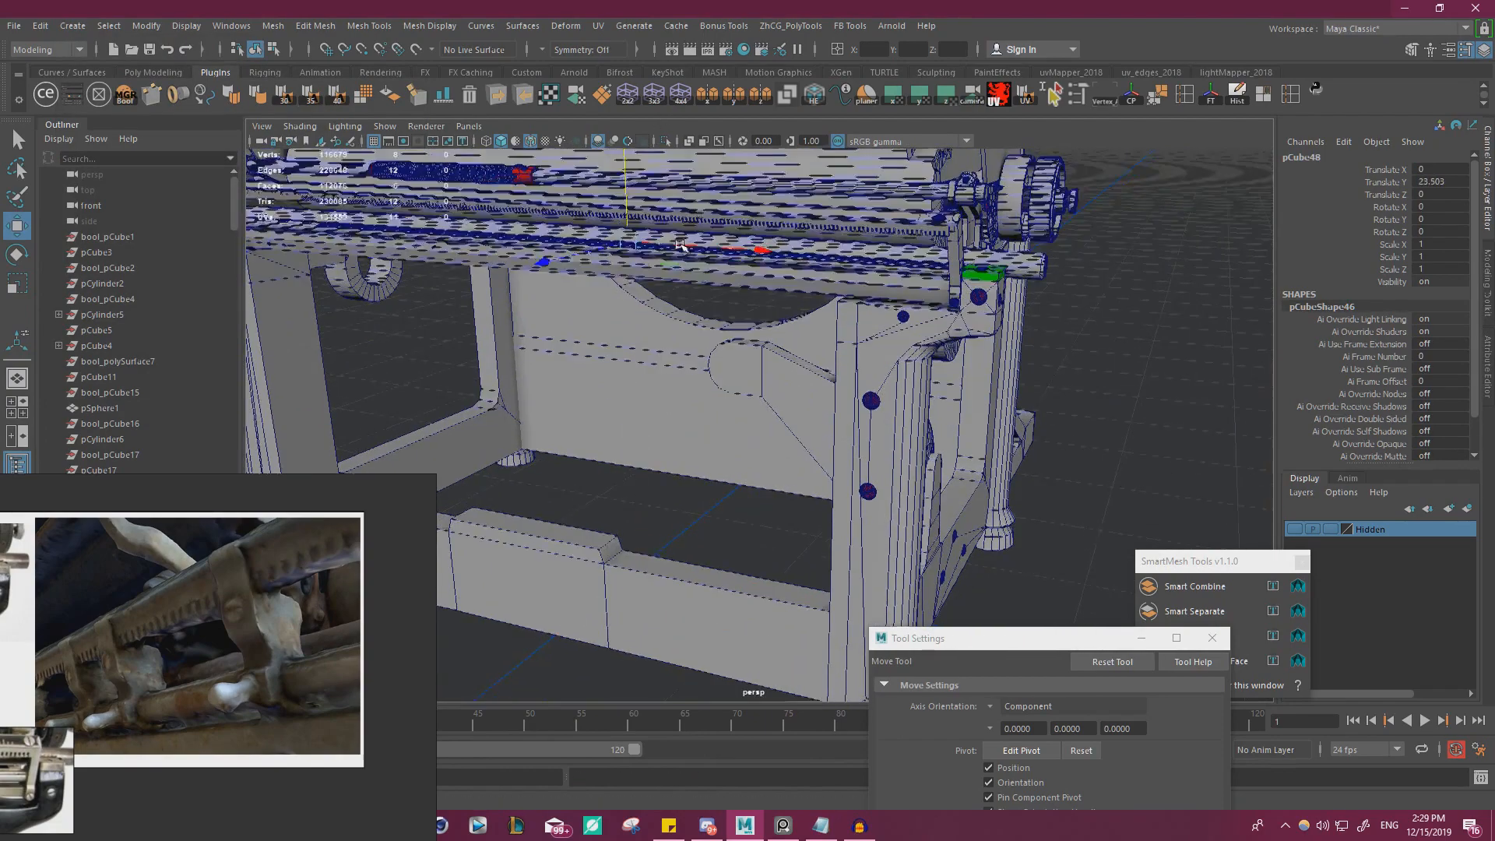
{"action": "left_click_drag", "start_coordinate": [729, 343], "coordinate": [652, 348], "text": "alt"}
{"action": "right_click_drag", "start_coordinate": [651, 347], "coordinate": [625, 387], "text": "alt"}
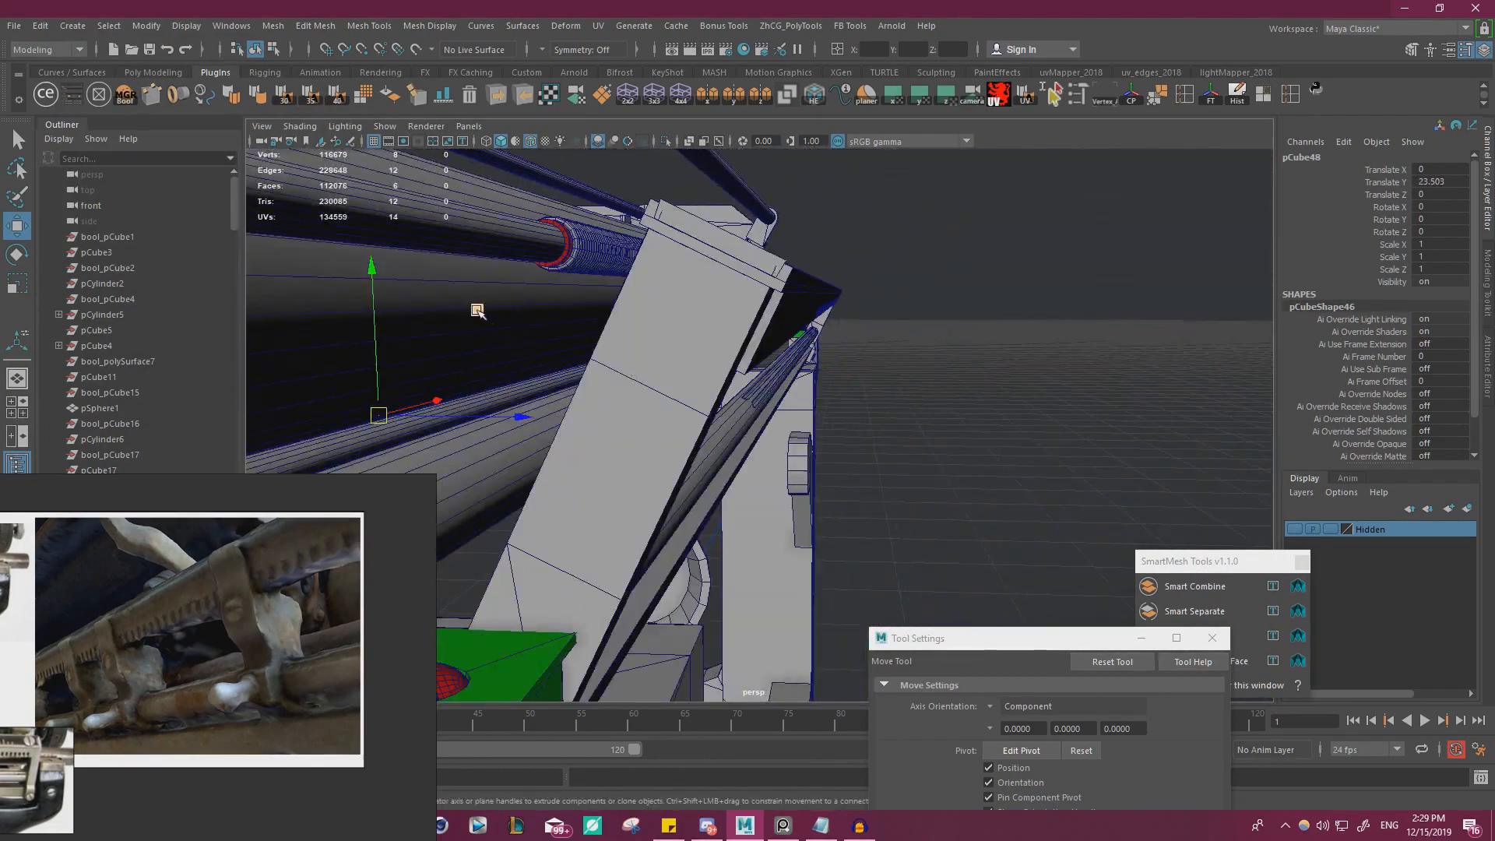
{"action": "left_click_drag", "start_coordinate": [477, 311], "coordinate": [818, 419]}
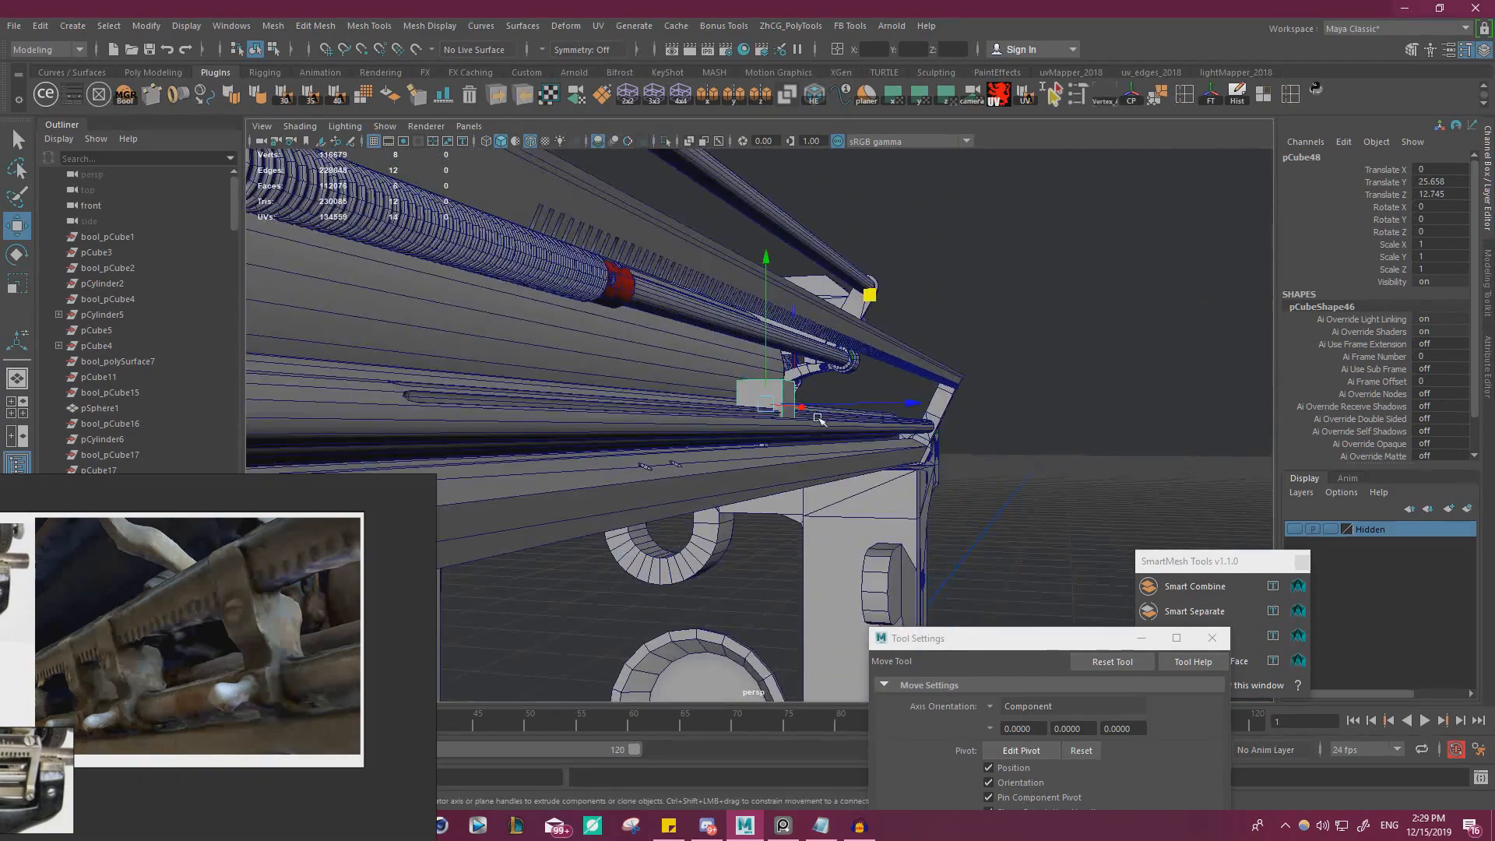
Scale the cube uniformly to 1.152 and centre it around the rod at about Y 25.292 and Z 12.938
{"action": "key", "text": "f"}
{"action": "right_click_drag", "start_coordinate": [948, 501], "coordinate": [811, 426], "text": "alt"}
{"action": "middle_click_drag", "start_coordinate": [811, 426], "coordinate": [715, 369], "text": "alt"}
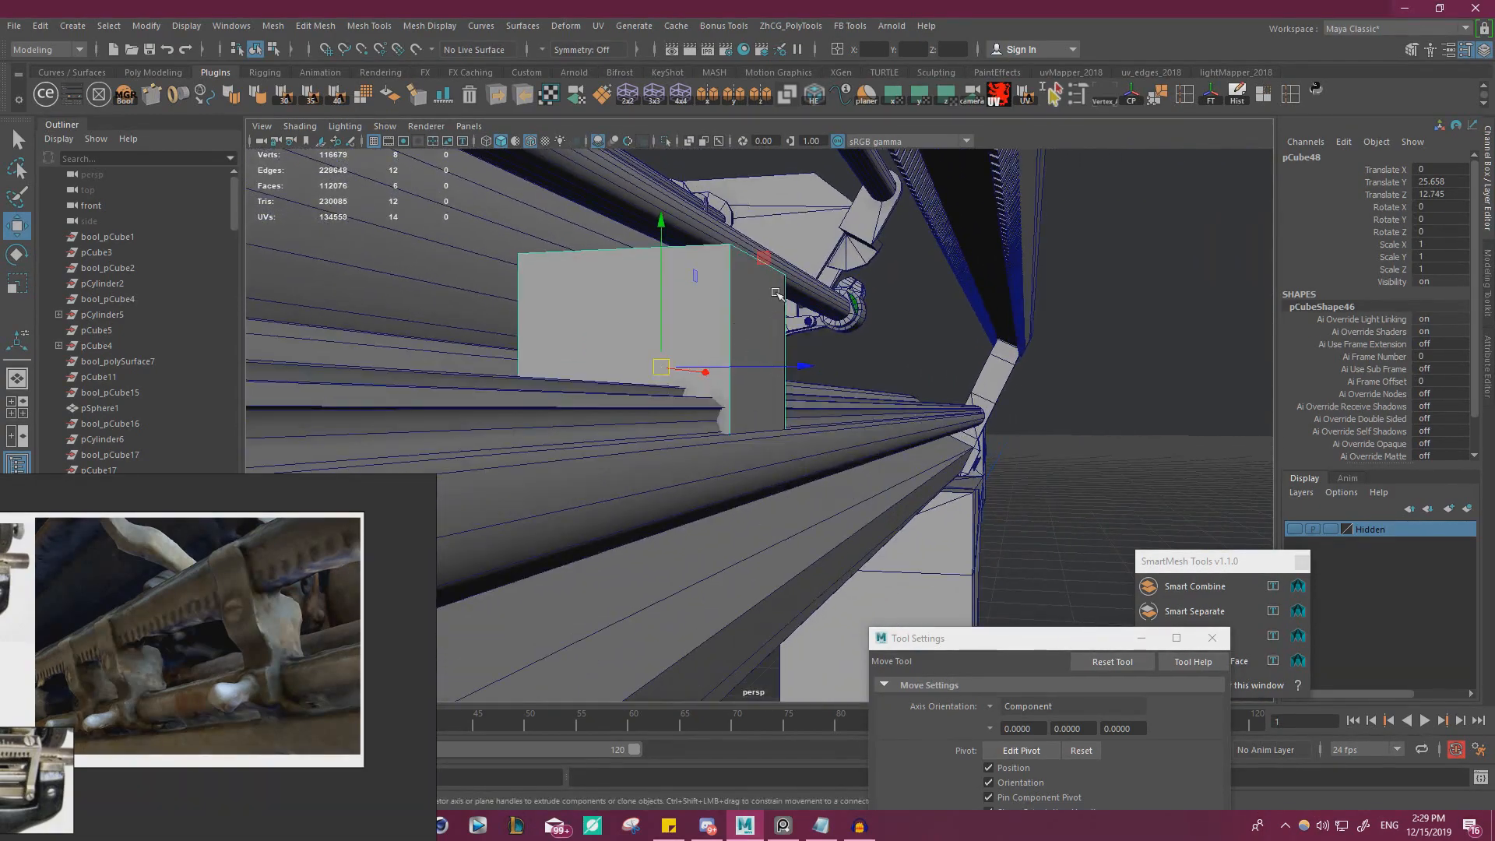
{"action": "left_click_drag", "start_coordinate": [777, 293], "coordinate": [810, 324]}
{"action": "key", "text": "r"}
{"action": "left_click_drag", "start_coordinate": [709, 434], "coordinate": [730, 435]}
{"action": "key", "text": "w"}
{"action": "left_click_drag", "start_coordinate": [763, 459], "coordinate": [871, 434], "text": "alt"}
{"action": "middle_click_drag", "start_coordinate": [779, 403], "coordinate": [820, 403], "text": "alt"}
{"action": "left_click_drag", "start_coordinate": [861, 342], "coordinate": [822, 409]}
{"action": "right_click_drag", "start_coordinate": [822, 410], "coordinate": [815, 411], "text": "alt"}
Rotate the cube 28 degrees about X to match the slant of the rail's end bracket
{"action": "key", "text": "e"}
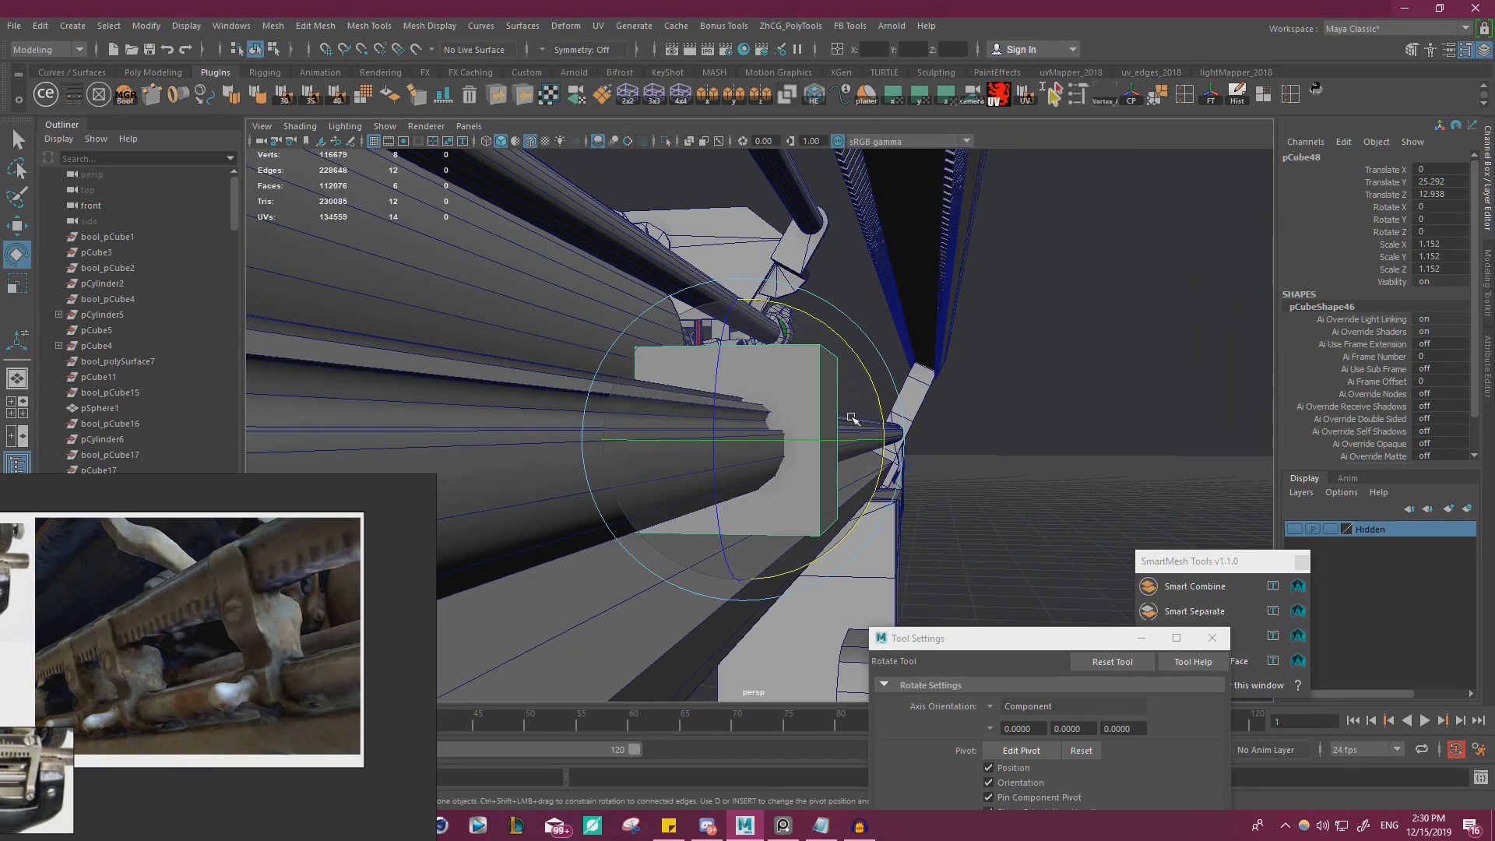
{"action": "left_click_drag", "start_coordinate": [877, 389], "coordinate": [896, 454]}
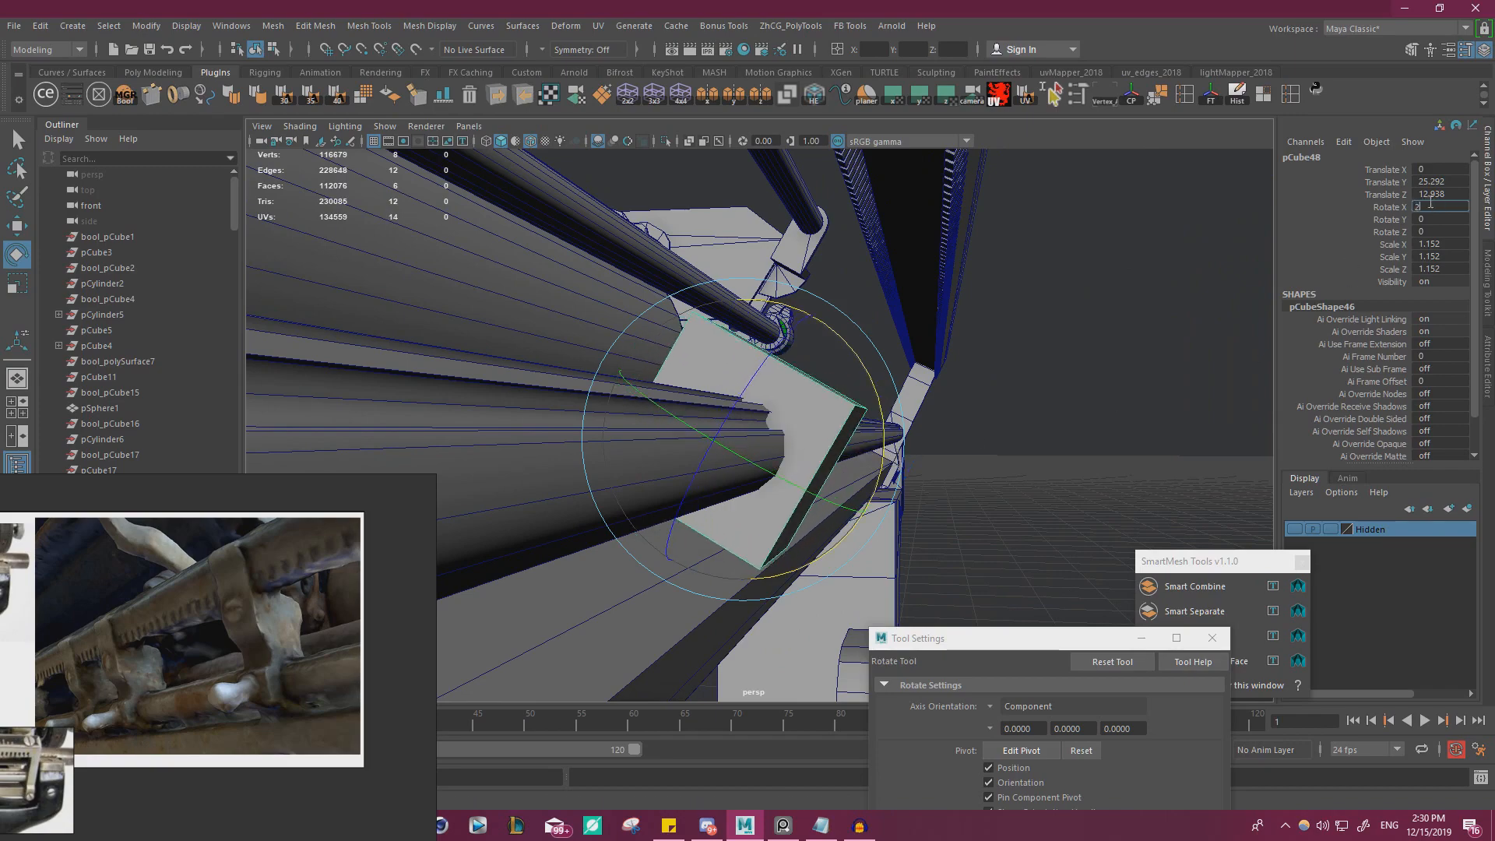
{"action": "key", "text": "Return"}
Reselect only the cube and set the Scale tool's axis orientation to Object
{"action": "left_click_drag", "start_coordinate": [942, 360], "coordinate": [767, 403], "text": "alt"}
{"action": "right_click_drag", "start_coordinate": [767, 403], "coordinate": [742, 406], "text": "alt"}
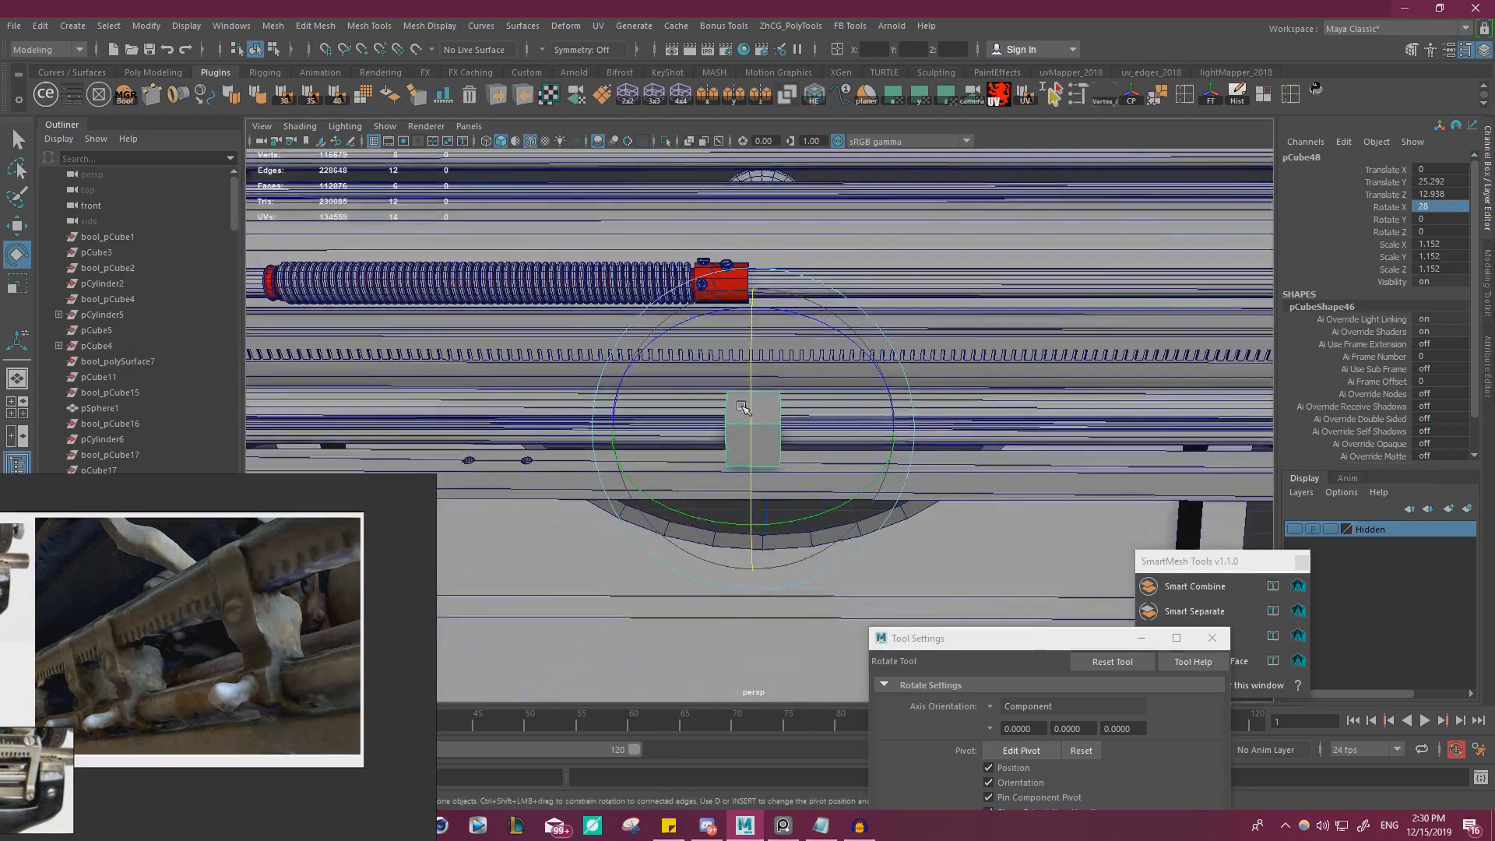
{"action": "key", "text": "w"}
{"action": "left_click_drag", "start_coordinate": [950, 421], "coordinate": [767, 410], "text": "alt"}
{"action": "key", "text": "r"}
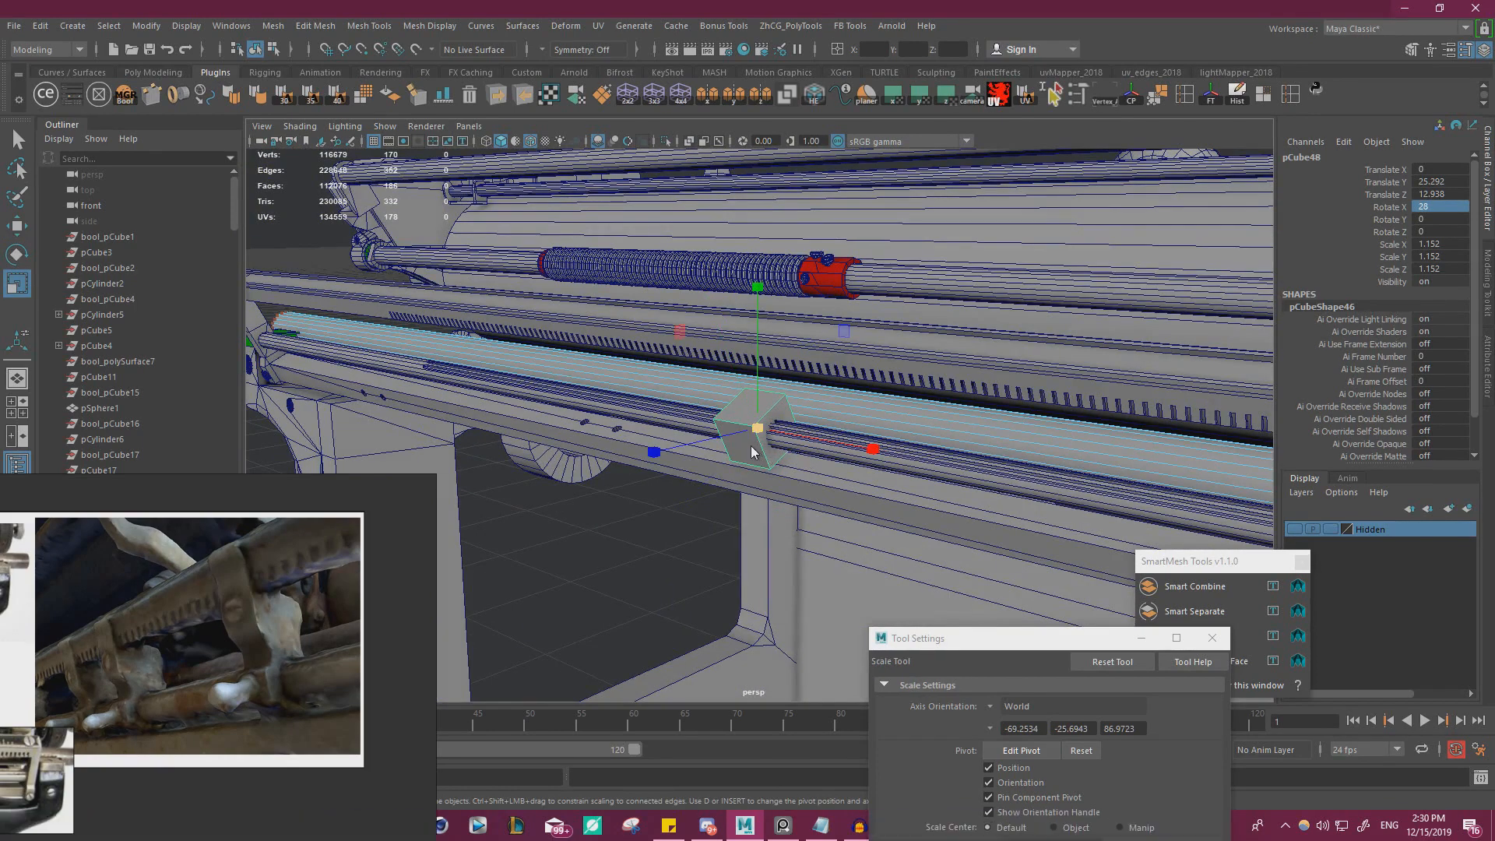
{"action": "key", "text": "w"}
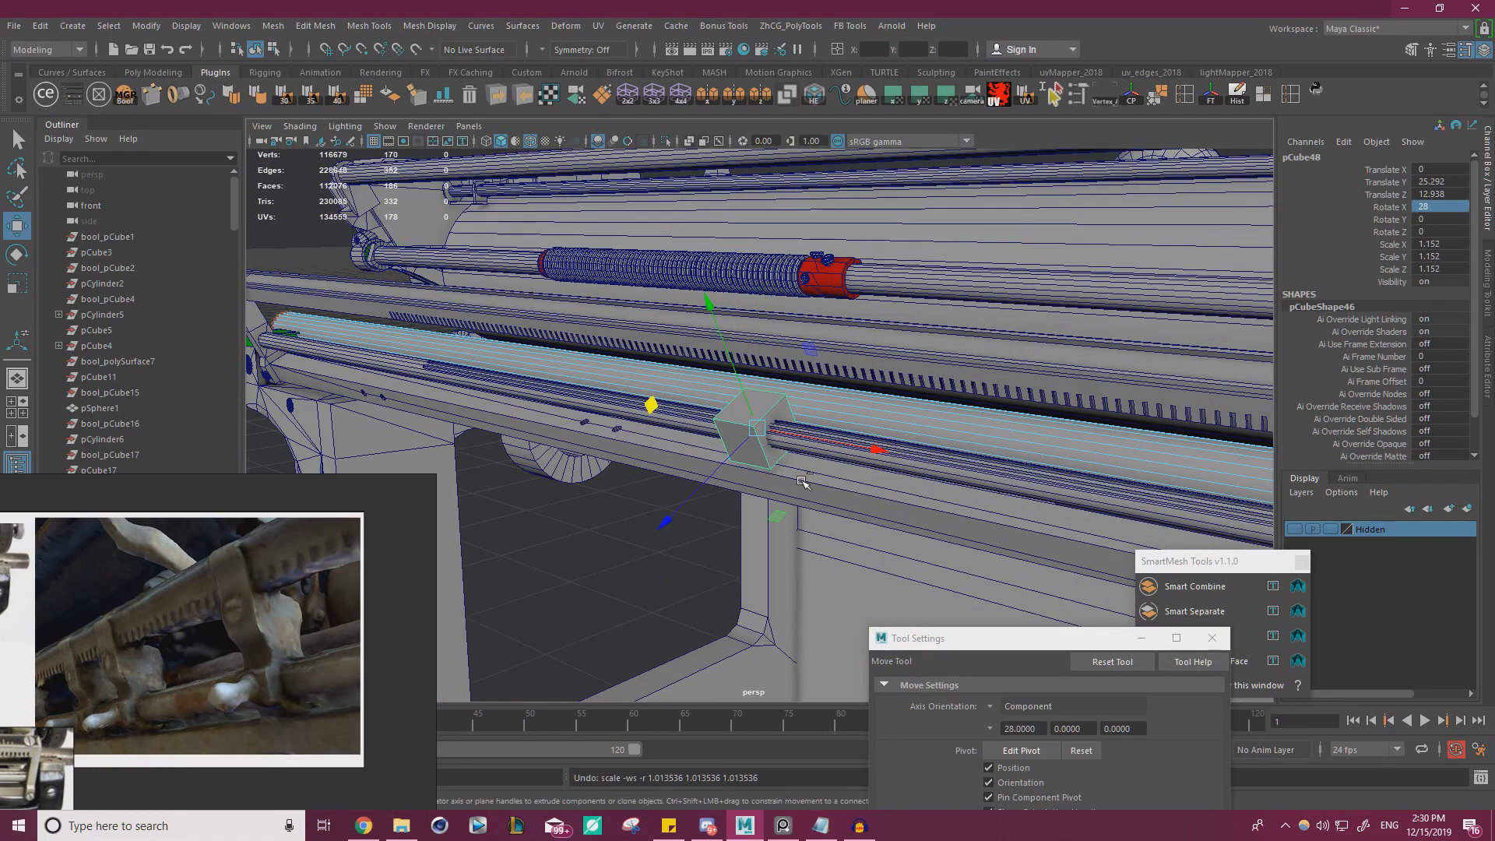
{"action": "left_click", "coordinate": [764, 466]}
{"action": "key", "text": "r"}
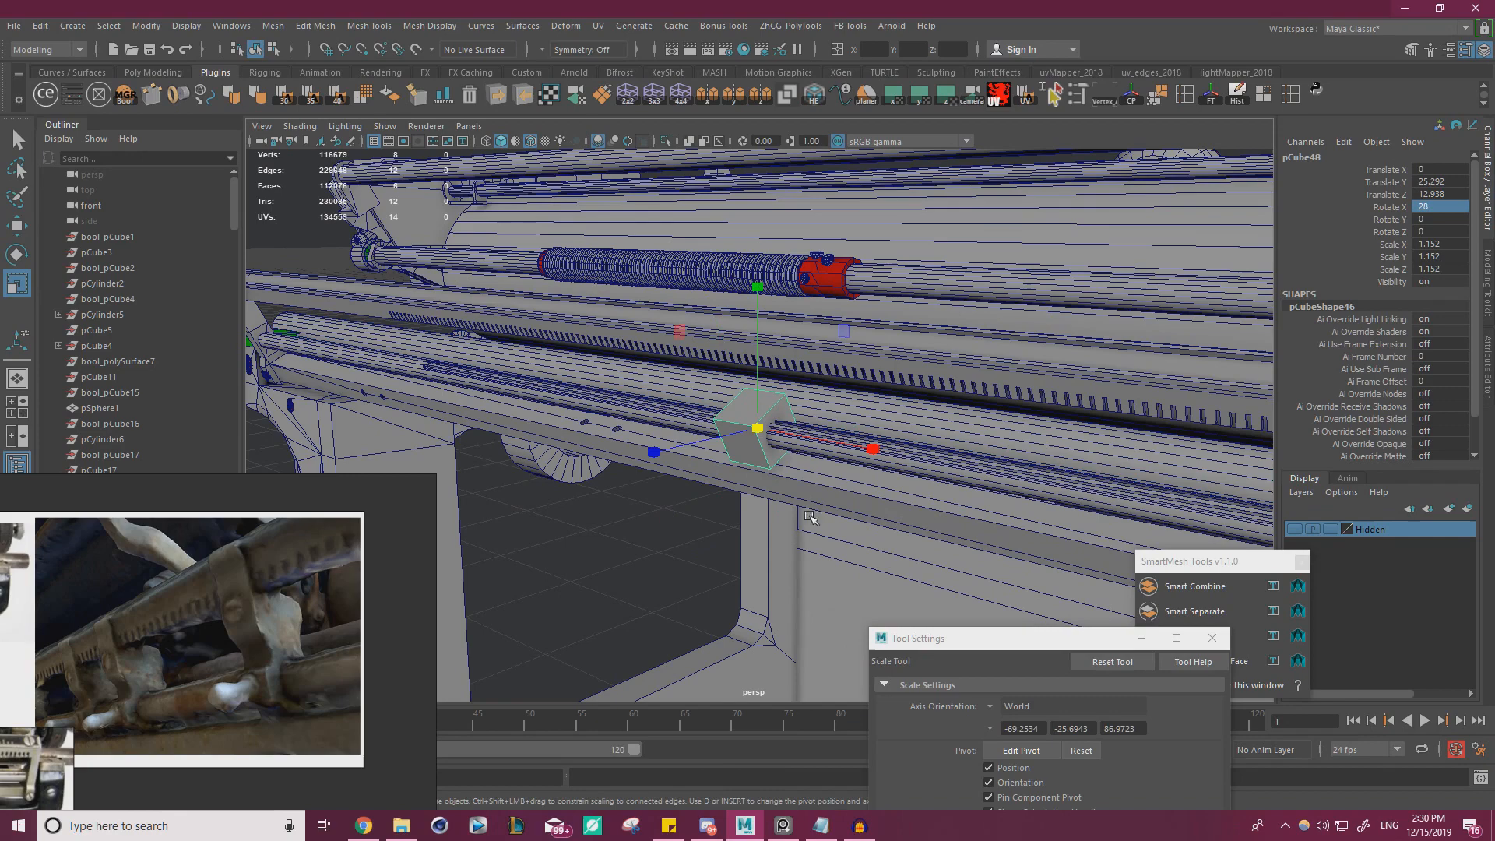
{"action": "left_click", "coordinate": [992, 706]}
{"action": "left_click", "coordinate": [1025, 708]}
Scale the cube along its own axes to 0.957 in Z and smaller in Y, and adjust its position around the rod
{"action": "left_click_drag", "start_coordinate": [685, 514], "coordinate": [830, 479], "text": "alt"}
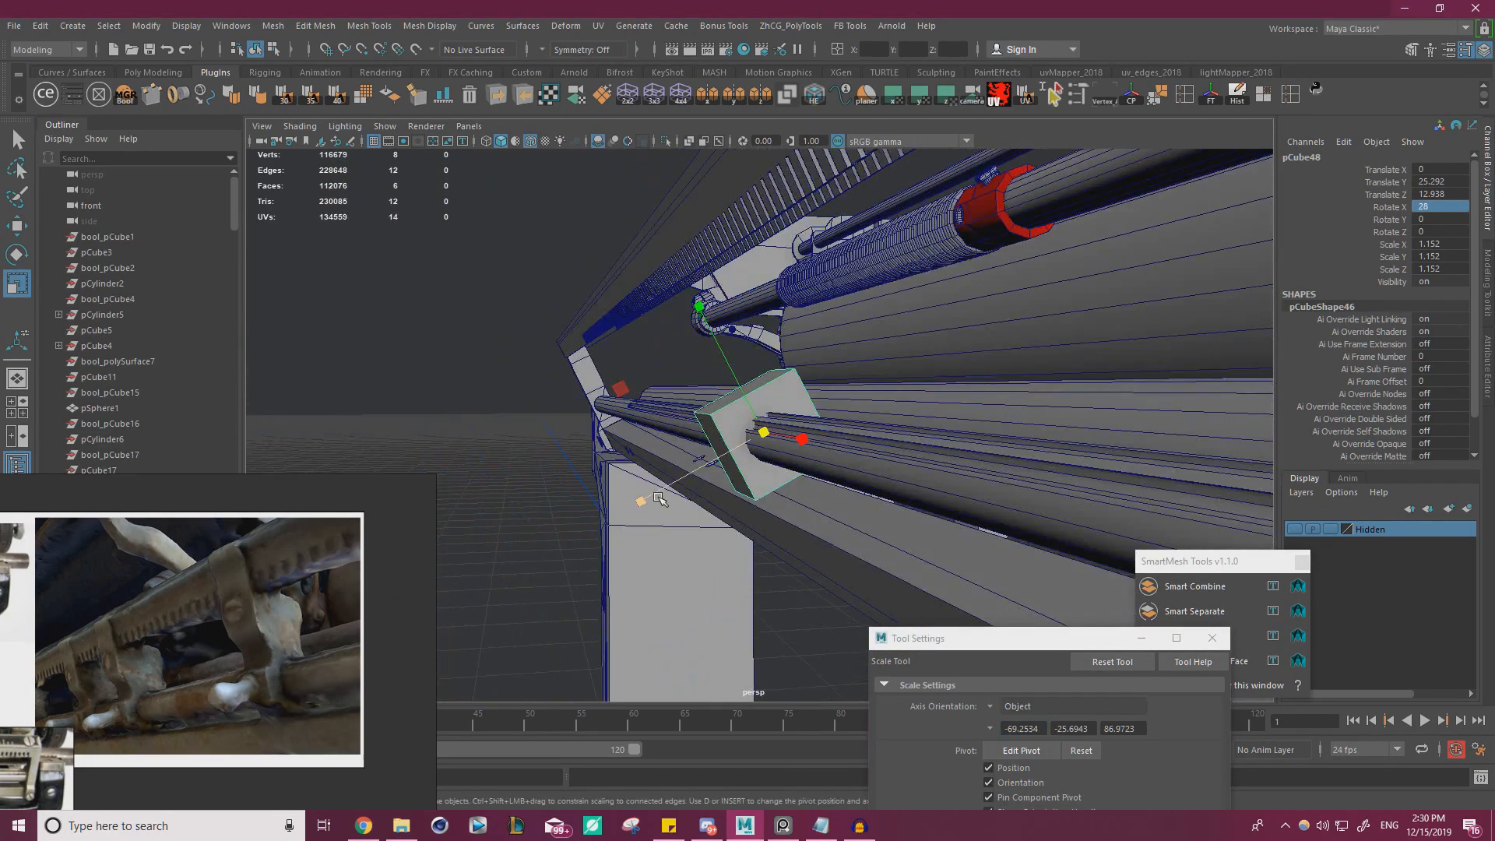
{"action": "left_click_drag", "start_coordinate": [679, 487], "coordinate": [812, 488], "text": "alt"}
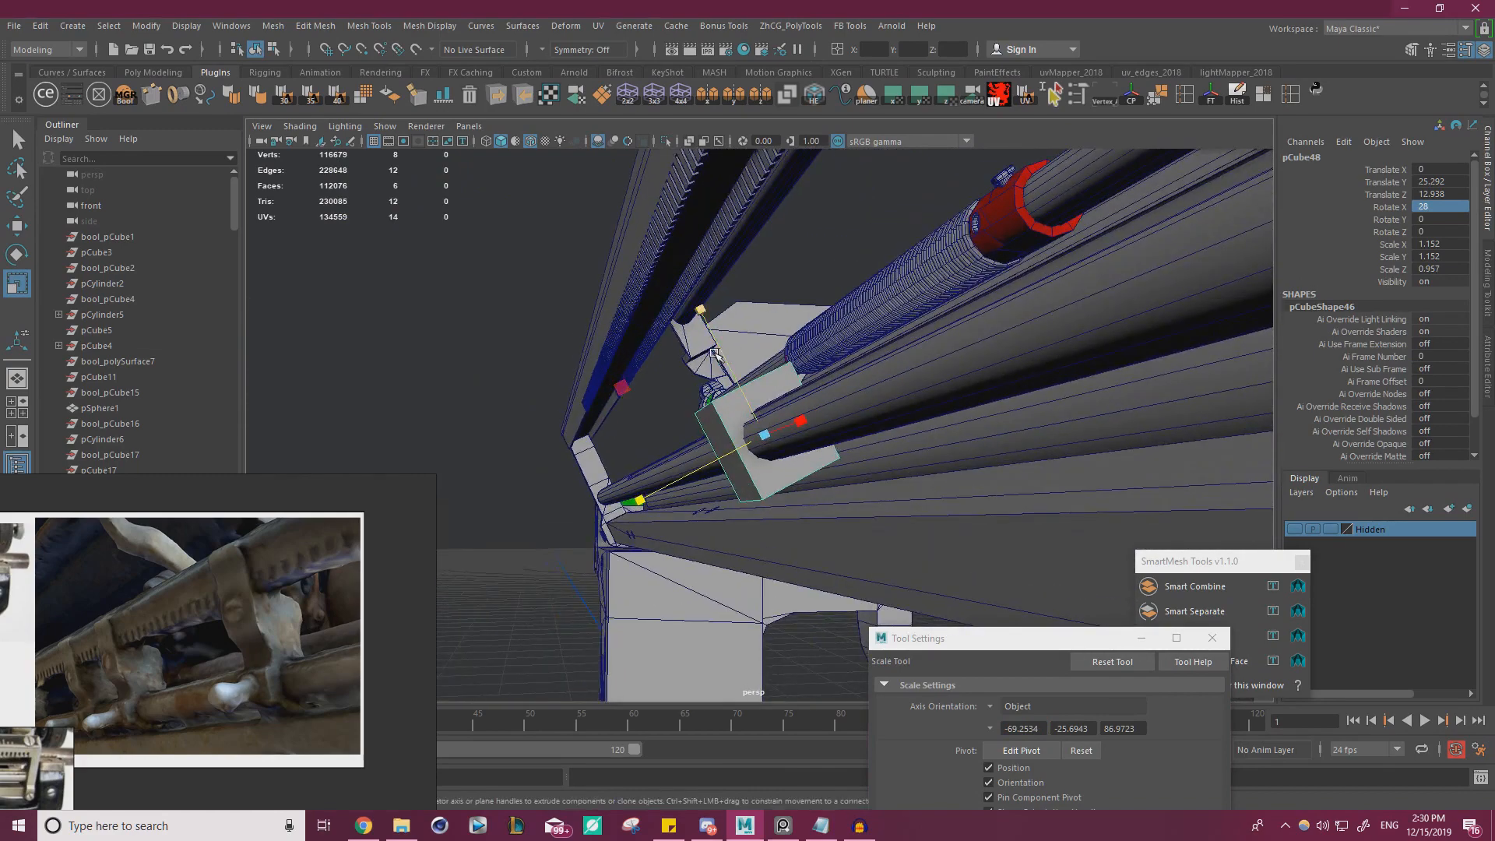
{"action": "key", "text": "w"}
{"action": "left_click_drag", "start_coordinate": [716, 354], "coordinate": [733, 369]}
{"action": "key", "text": "ctrl+z"}
{"action": "key", "text": "r"}
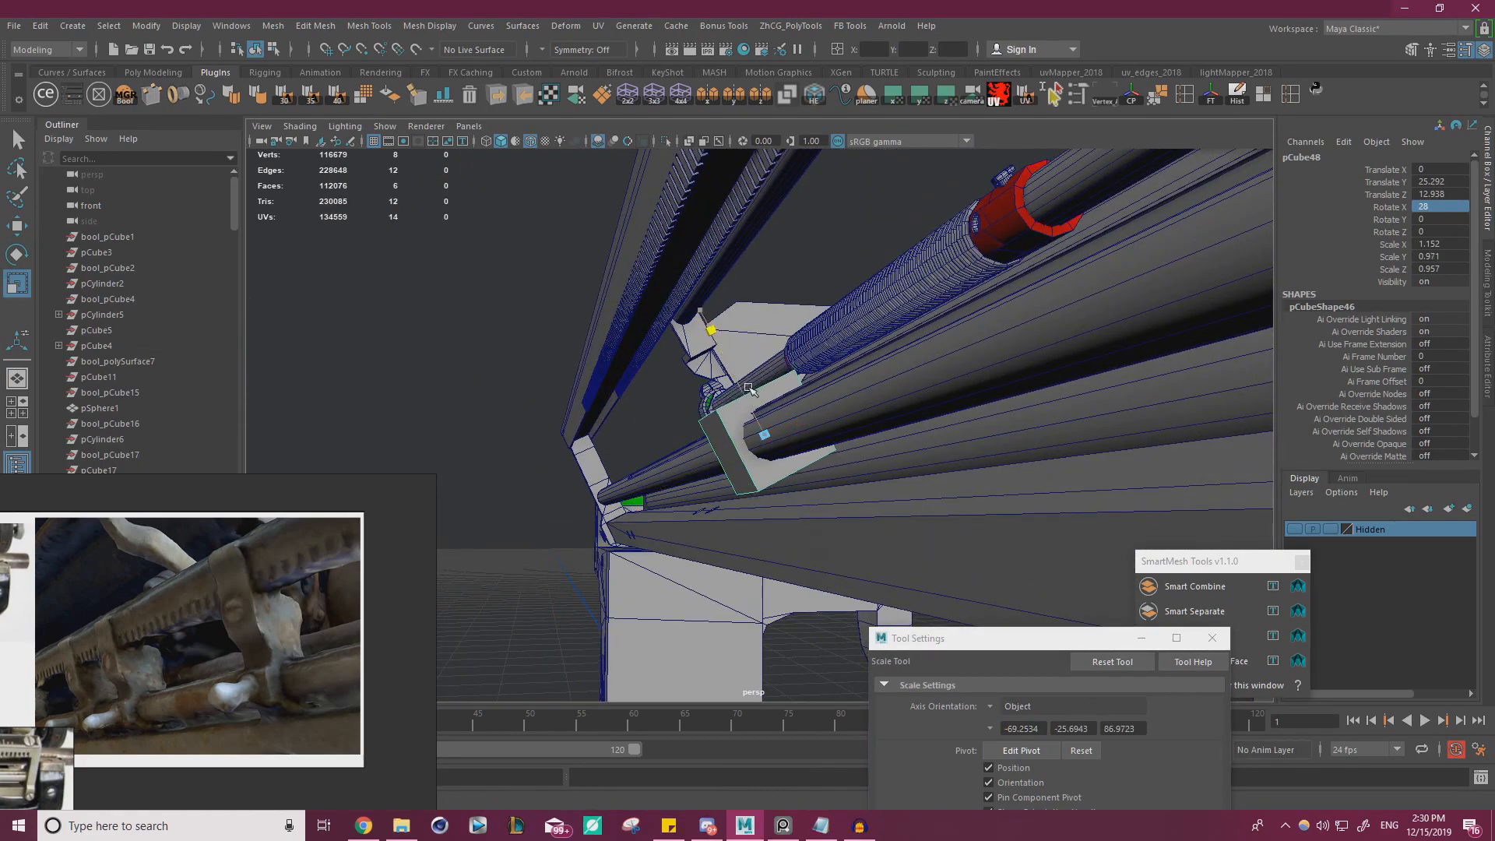
{"action": "left_click_drag", "start_coordinate": [711, 501], "coordinate": [754, 471], "text": "alt"}
{"action": "key", "text": "w"}
{"action": "left_click_drag", "start_coordinate": [782, 483], "coordinate": [664, 456], "text": "alt"}
Slide the cube along the rod to about X 22.768 near the end bracket and narrow its X scale to 0.902
{"action": "left_click_drag", "start_coordinate": [550, 437], "coordinate": [1137, 434]}
{"action": "key", "text": "f"}
{"action": "right_click_drag", "start_coordinate": [970, 472], "coordinate": [798, 429], "text": "alt"}
{"action": "key", "text": "r"}
{"action": "left_click_drag", "start_coordinate": [826, 391], "coordinate": [631, 444]}
Compare the cube with the close-up clip photo and connect its underside edges with a new edge across the middle
{"action": "right_click_drag", "start_coordinate": [140, 625], "coordinate": [527, 386]}
{"action": "scroll", "coordinate": [413, 545], "scroll_direction": "up", "scroll_amount": 4}
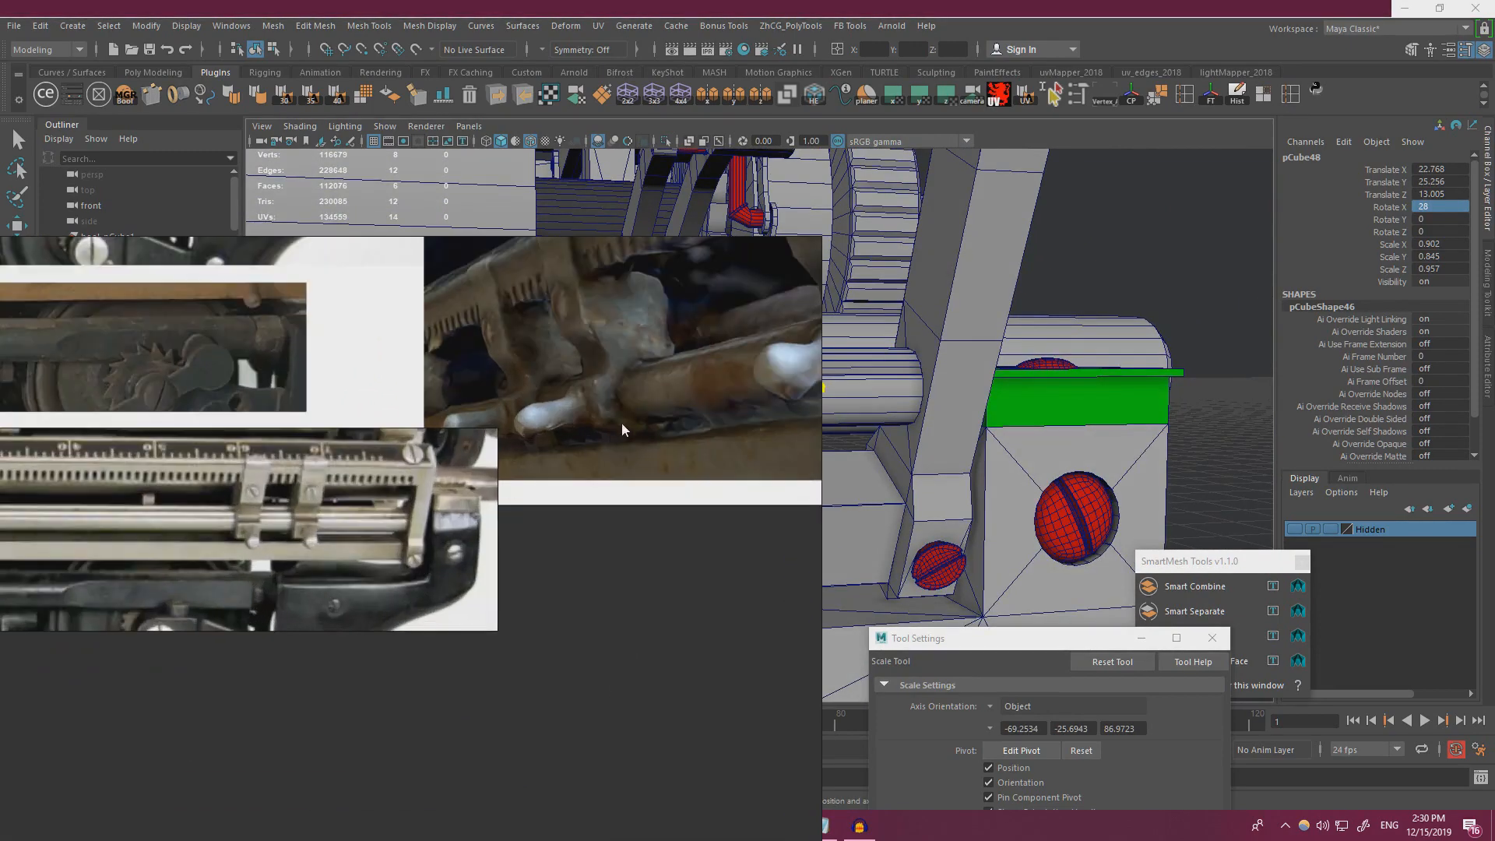
{"action": "middle_click_drag", "start_coordinate": [704, 392], "coordinate": [542, 436]}
{"action": "right_click_drag", "start_coordinate": [650, 398], "coordinate": [0, 402]}
{"action": "left_click_drag", "start_coordinate": [662, 393], "coordinate": [775, 387], "text": "alt"}
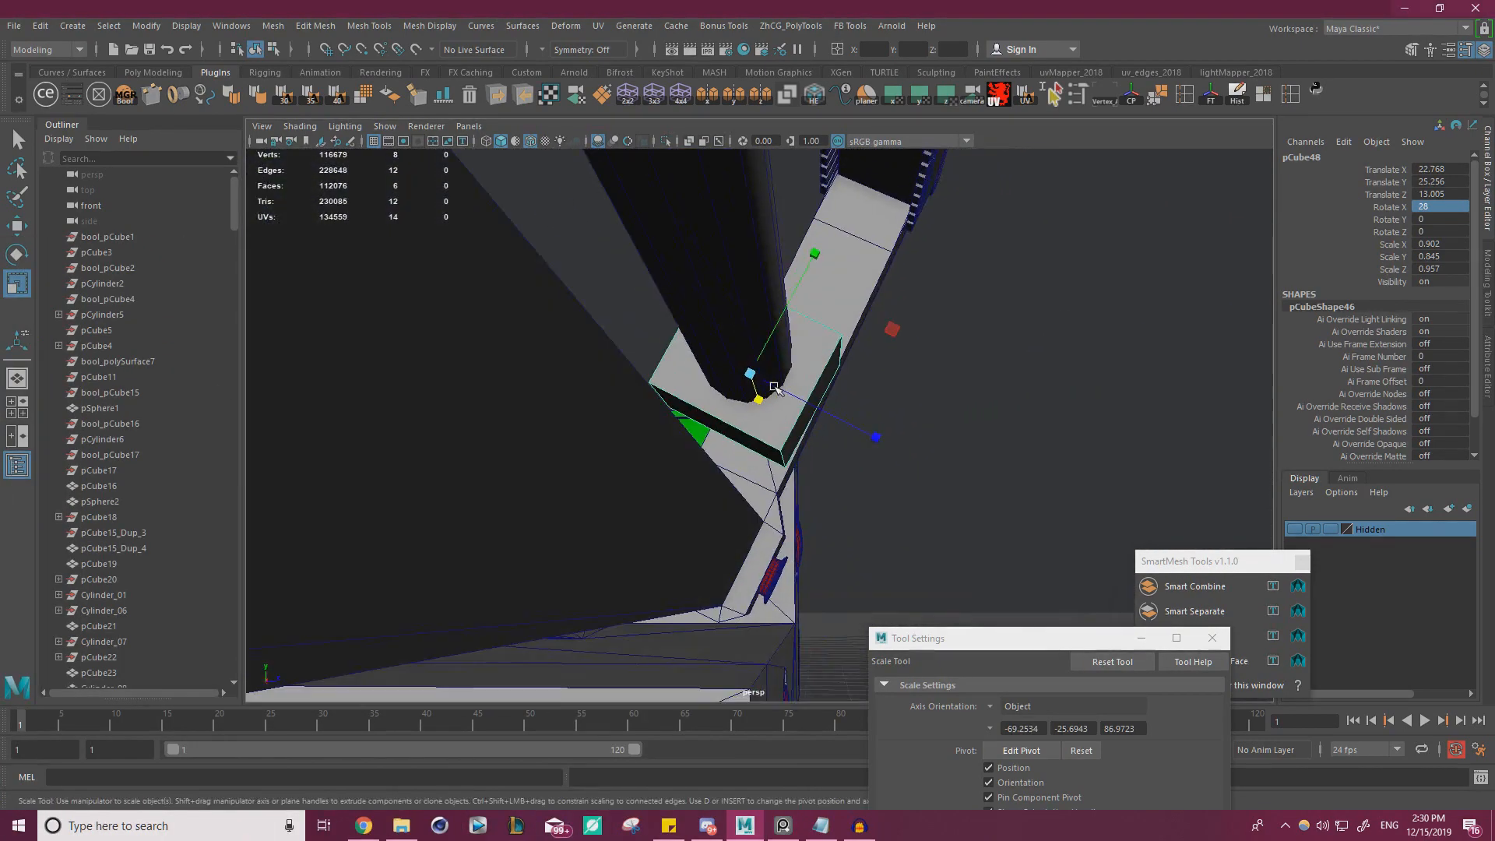
{"action": "key", "text": "ctrl+shift+x"}
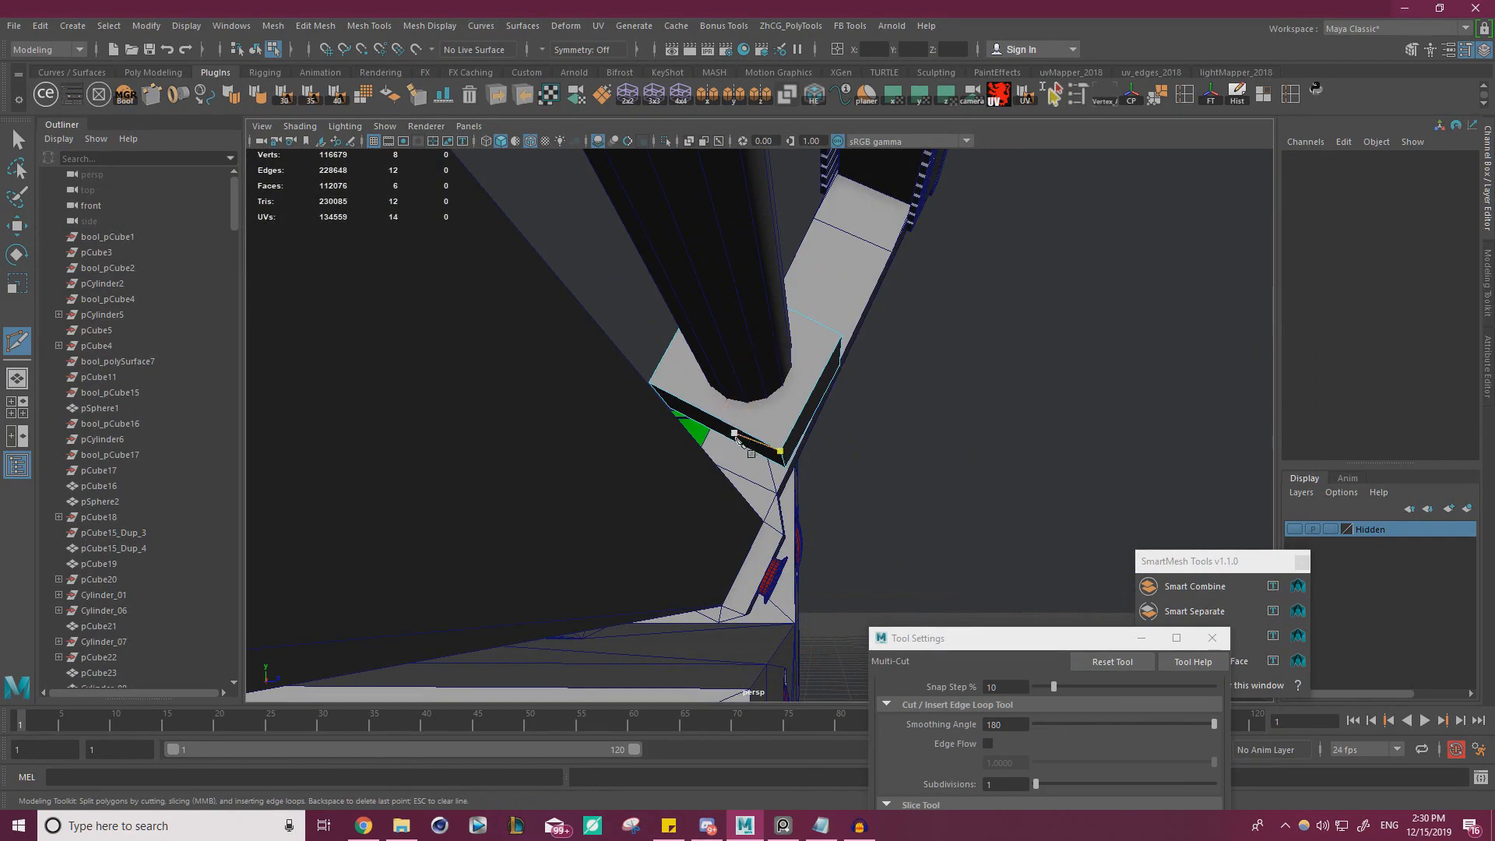
{"action": "left_click_drag", "start_coordinate": [736, 440], "coordinate": [703, 400], "text": "alt"}
{"action": "key", "text": "w"}
{"action": "left_click", "coordinate": [698, 415]}
{"action": "left_click", "coordinate": [711, 438], "text": "shift"}
{"action": "right_click_drag", "start_coordinate": [711, 438], "coordinate": [935, 552], "text": "shift"}
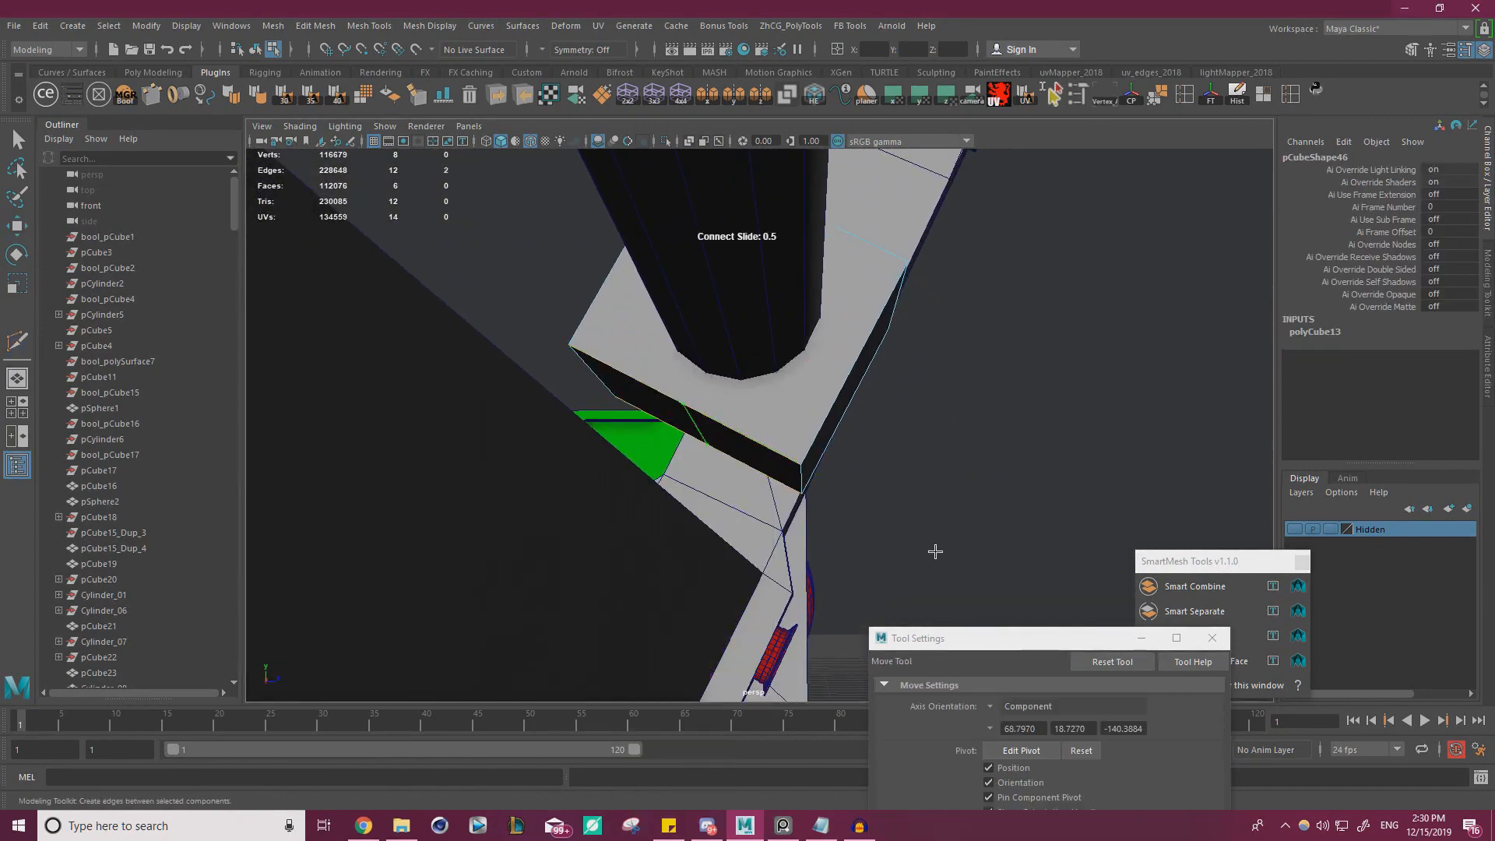
Pull the new underside edge downward and shift the adjacent lower corner edge to angle the block's underside
{"action": "key", "text": "w"}
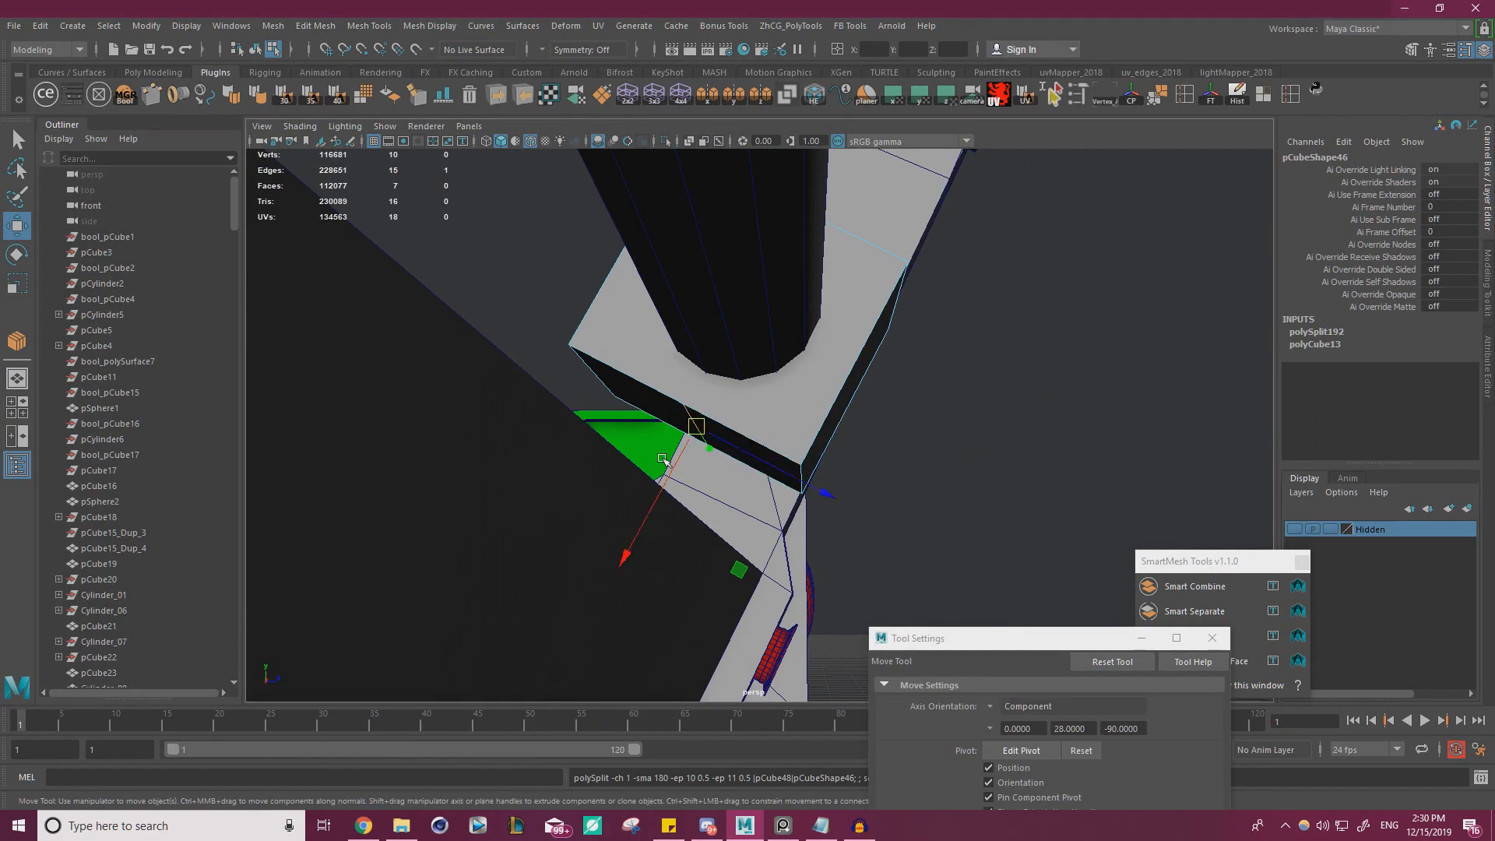
{"action": "left_click_drag", "start_coordinate": [662, 460], "coordinate": [641, 501]}
{"action": "left_click", "coordinate": [819, 464]}
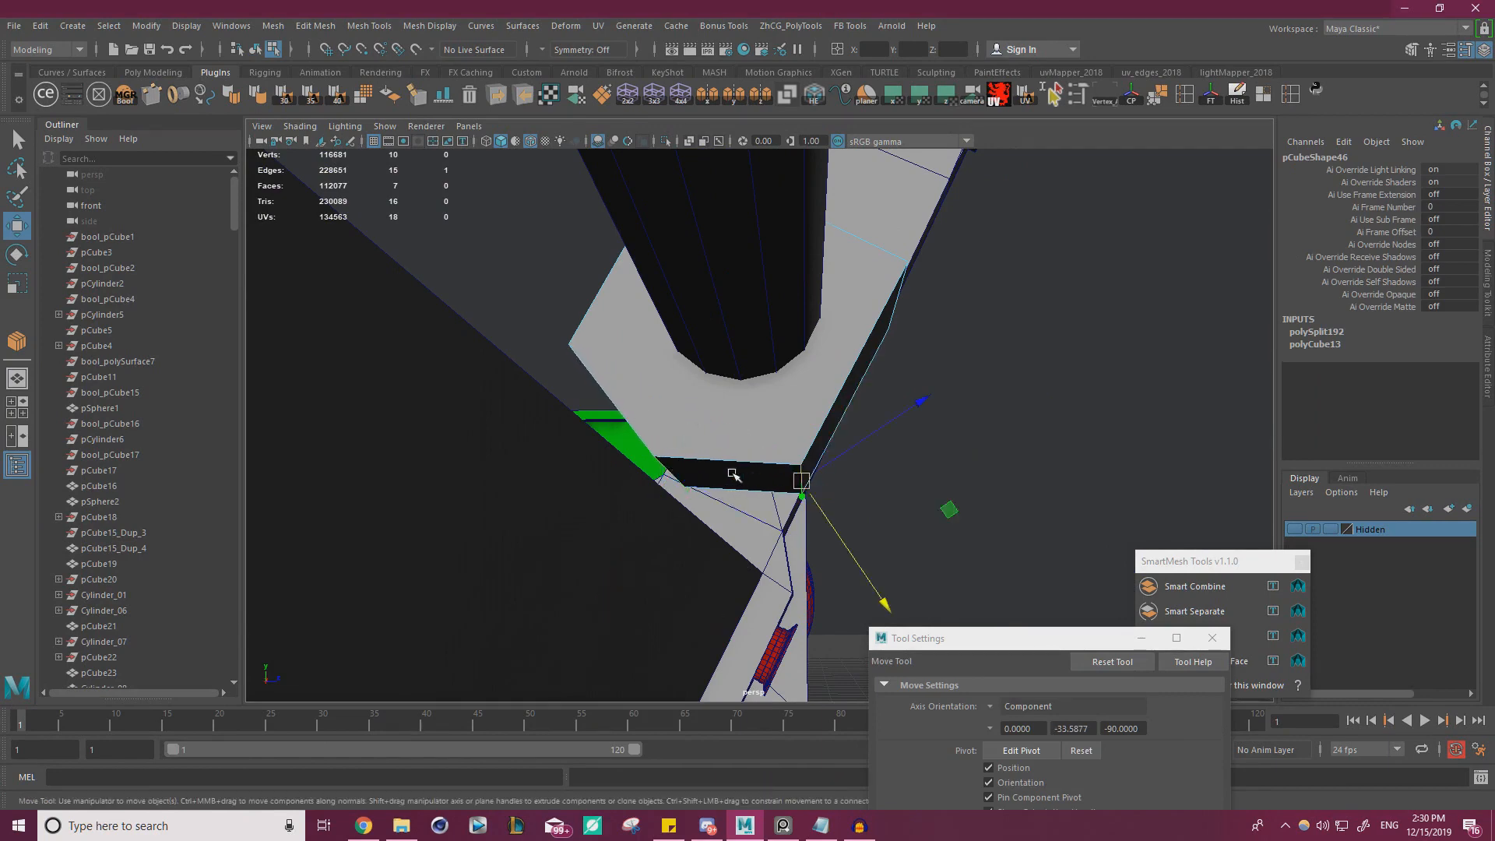
{"action": "left_click_drag", "start_coordinate": [731, 473], "coordinate": [769, 478], "text": "alt"}
Adjust the block's lower edges and side faces around the rod, and deselect the block
{"action": "left_click", "coordinate": [701, 393], "text": "shift"}
{"action": "left_click_drag", "start_coordinate": [701, 393], "coordinate": [763, 436], "text": "alt"}
{"action": "left_click", "coordinate": [664, 402]}
{"action": "right_click_drag", "start_coordinate": [750, 377], "coordinate": [750, 420]}
{"action": "left_click", "coordinate": [731, 480]}
{"action": "left_click_drag", "start_coordinate": [732, 481], "coordinate": [689, 498], "text": "alt"}
{"action": "left_click", "coordinate": [675, 440], "text": "shift"}
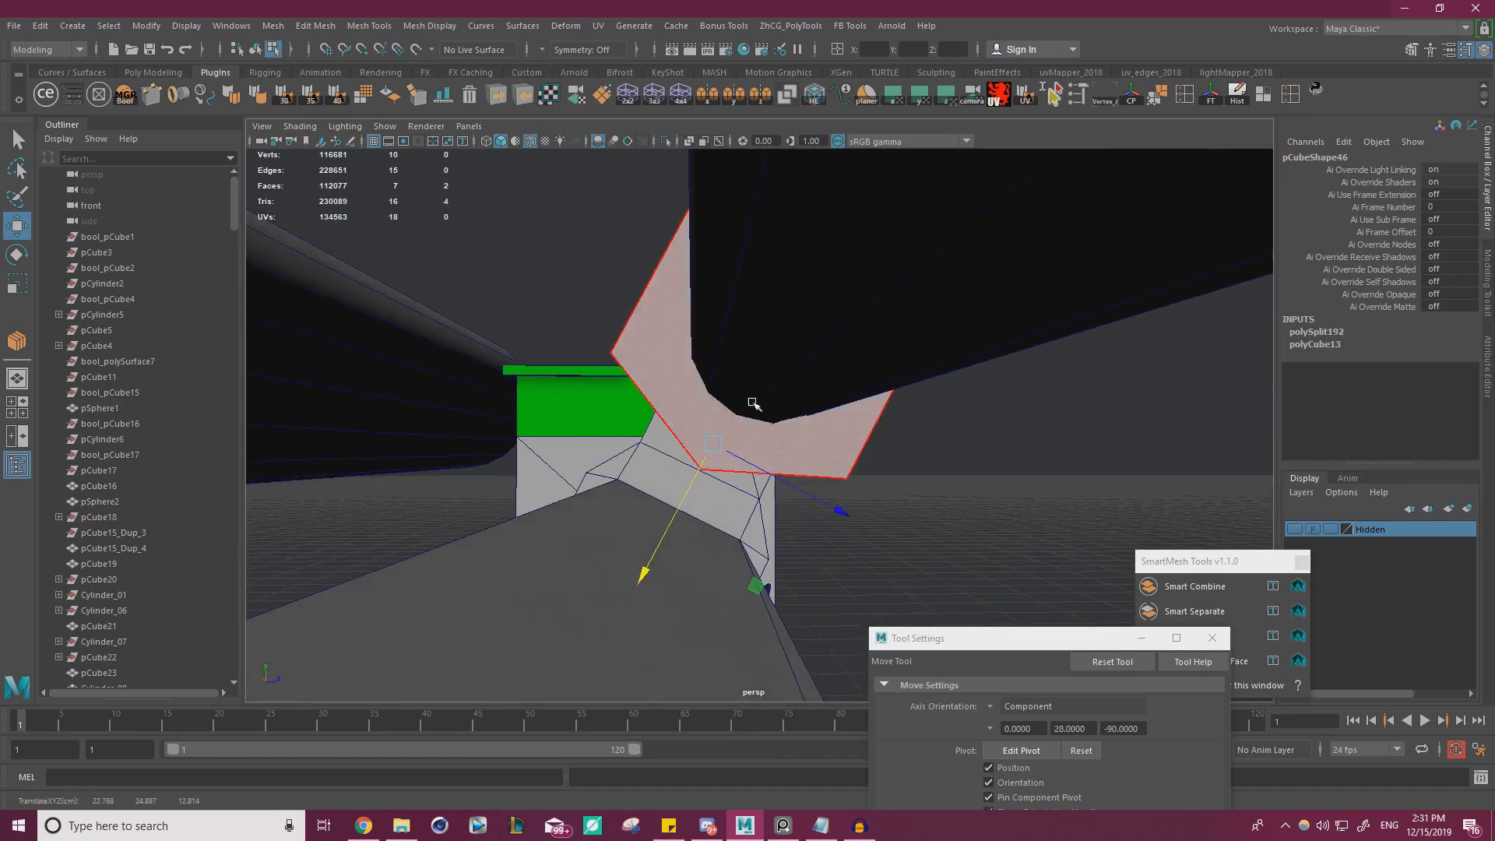
{"action": "right_click_drag", "start_coordinate": [752, 404], "coordinate": [761, 358]}
{"action": "left_click_drag", "start_coordinate": [761, 358], "coordinate": [709, 401], "text": "alt"}
{"action": "right_click_drag", "start_coordinate": [709, 402], "coordinate": [767, 366]}
{"action": "left_click", "coordinate": [911, 381]}
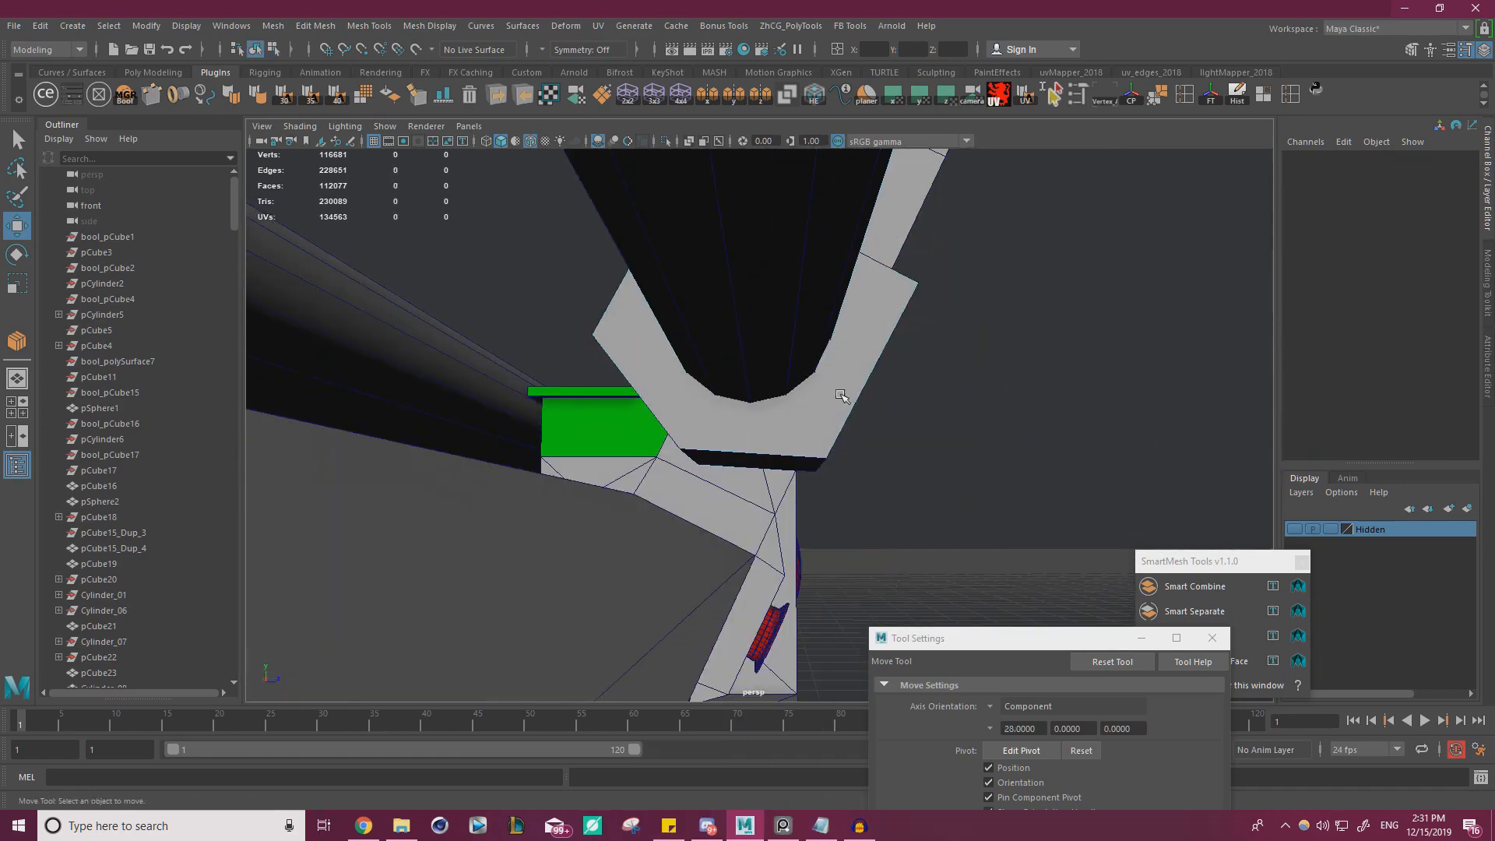
Reselect the block and refine the position of its middle underside edge below the rod
{"action": "left_click", "coordinate": [843, 396]}
{"action": "right_click_drag", "start_coordinate": [872, 358], "coordinate": [882, 325]}
{"action": "left_click_drag", "start_coordinate": [865, 343], "coordinate": [725, 428], "text": "alt"}
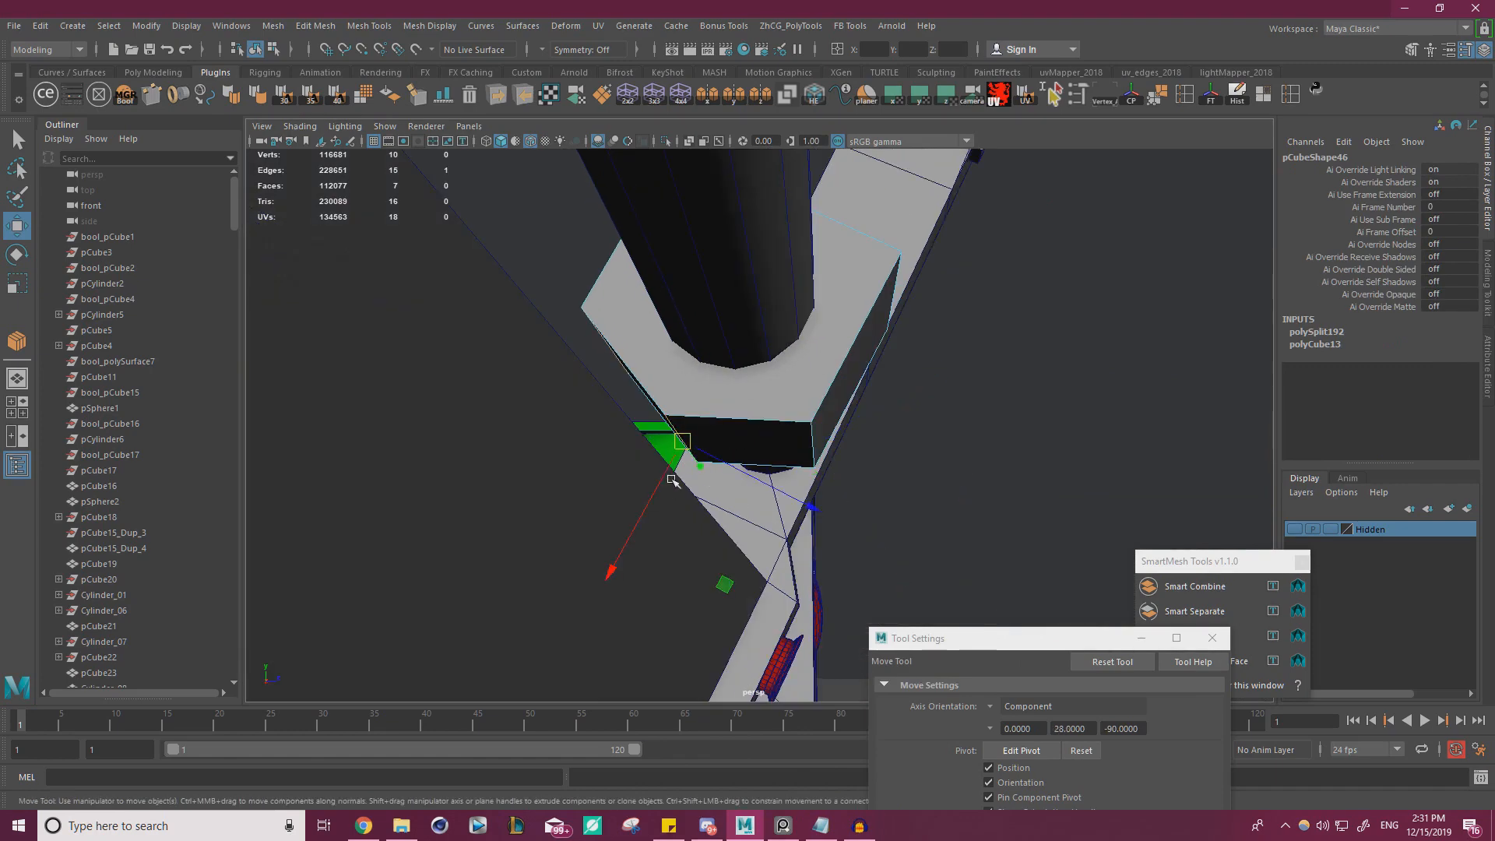
{"action": "left_click_drag", "start_coordinate": [666, 482], "coordinate": [755, 375]}
{"action": "right_click_drag", "start_coordinate": [755, 376], "coordinate": [773, 342]}
{"action": "left_click_drag", "start_coordinate": [773, 343], "coordinate": [823, 371], "text": "alt"}
Try bevelling the block's middle underside edge with 3 segments and a fraction of 0.5, and undo the bevel
{"action": "key", "text": "ctrl+b"}
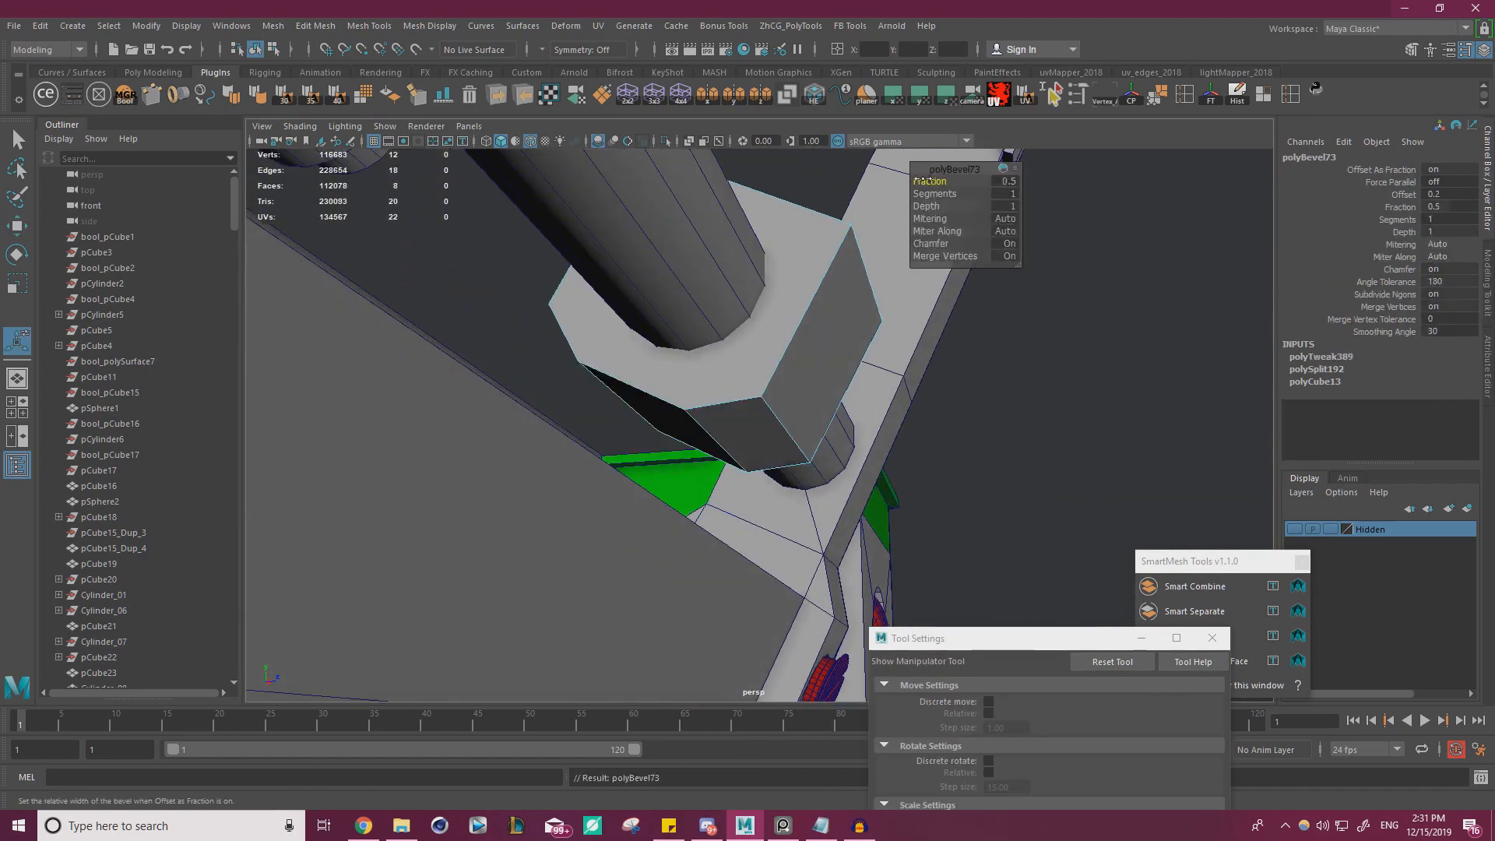
{"action": "mouse_move", "coordinate": [923, 181]}
{"action": "left_mouse_down"}
{"action": "mouse_move", "coordinate": [966, 189]}
{"action": "mouse_move", "coordinate": [947, 181]}
{"action": "left_mouse_up"}
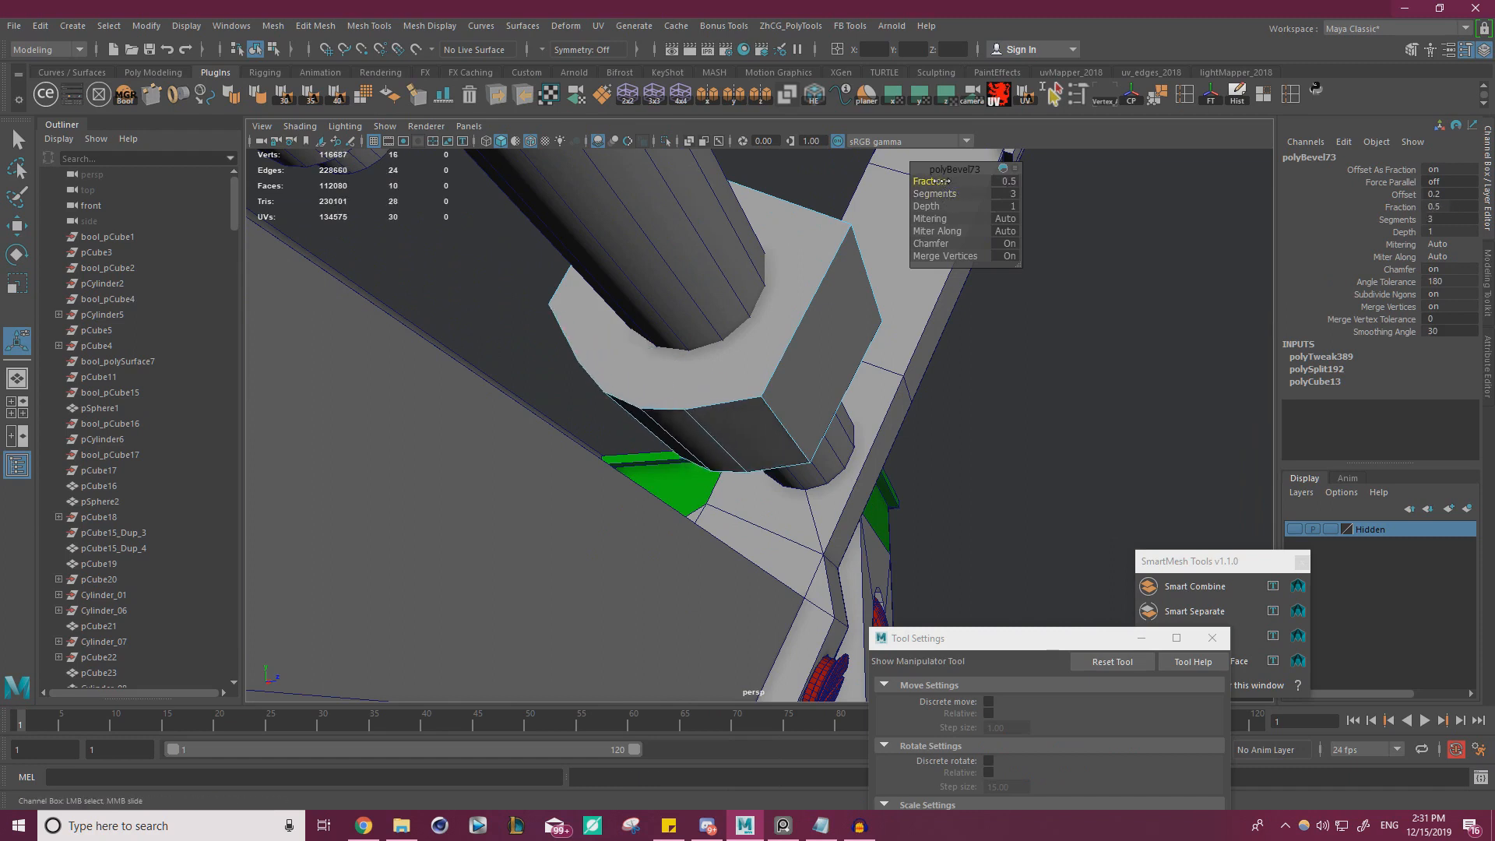
{"action": "key", "text": "ctrl+z"}
{"action": "key", "text": "ctrl+z"}
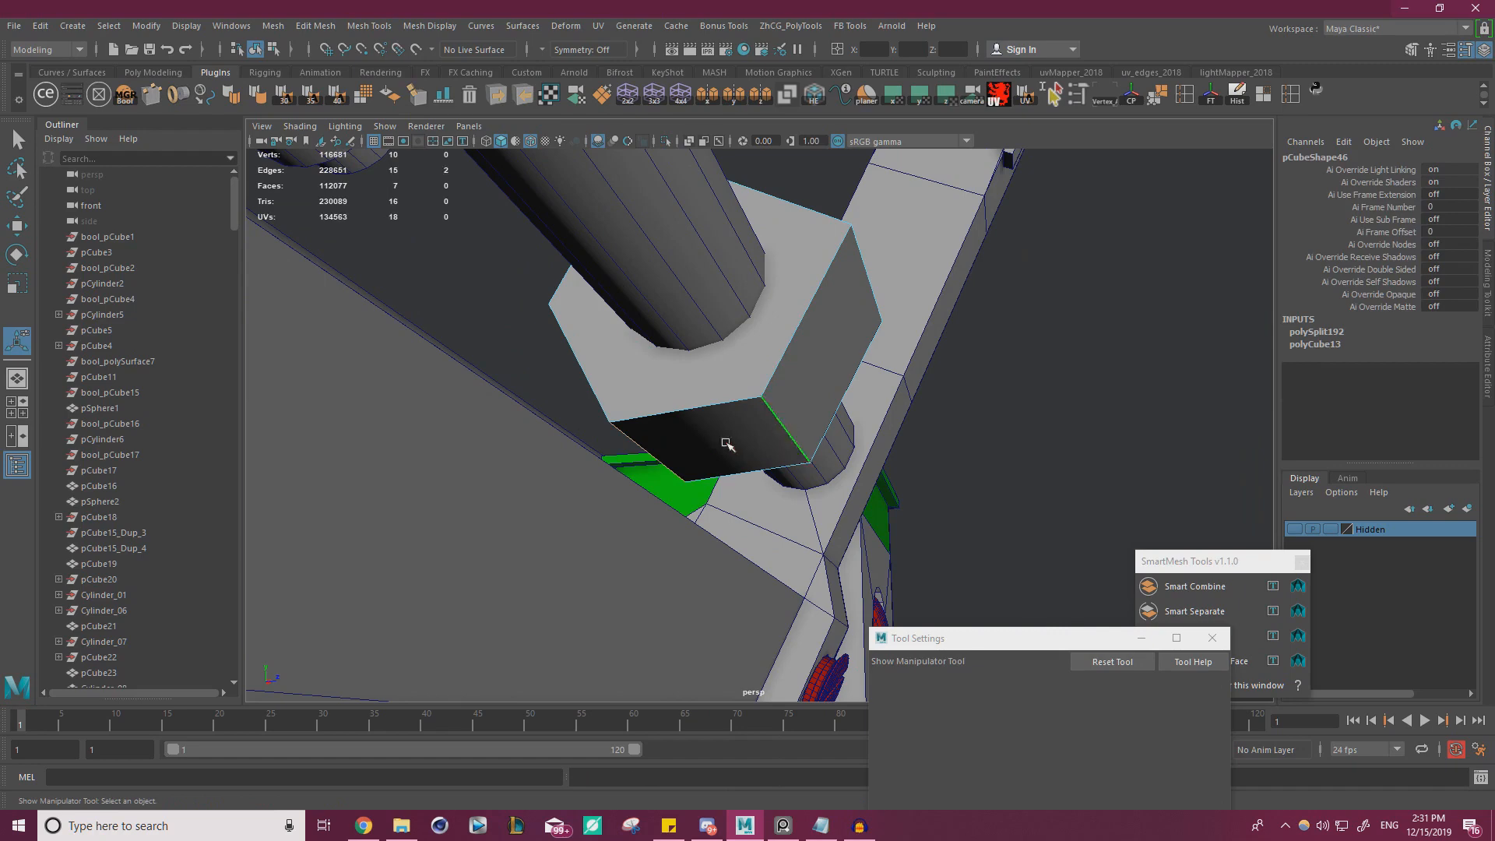
Bevel the block's middle underside edge below the rod with 1 segment and a fraction of 0.5
{"action": "left_click_drag", "start_coordinate": [727, 444], "coordinate": [696, 341], "text": "alt"}
{"action": "left_click", "coordinate": [680, 407]}
{"action": "key", "text": "ctrl+b"}
{"action": "key", "text": "w"}
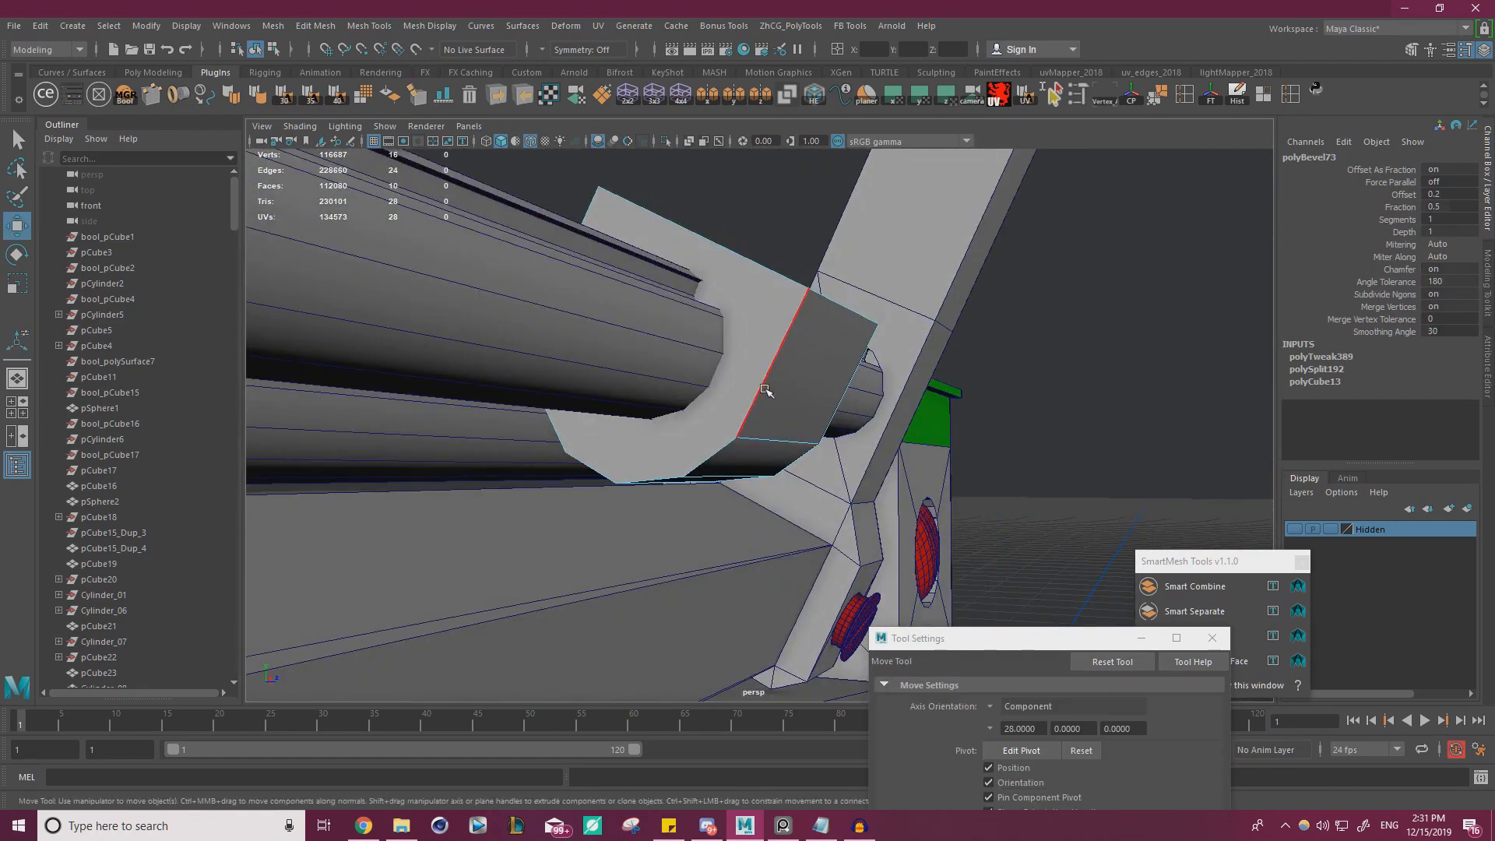
Compare the block with the clip in the reference photo and adjust the block's width along the rod
{"action": "left_click_drag", "start_coordinate": [764, 394], "coordinate": [635, 437], "text": "alt"}
{"action": "right_click_drag", "start_coordinate": [0, 437], "coordinate": [194, 583]}
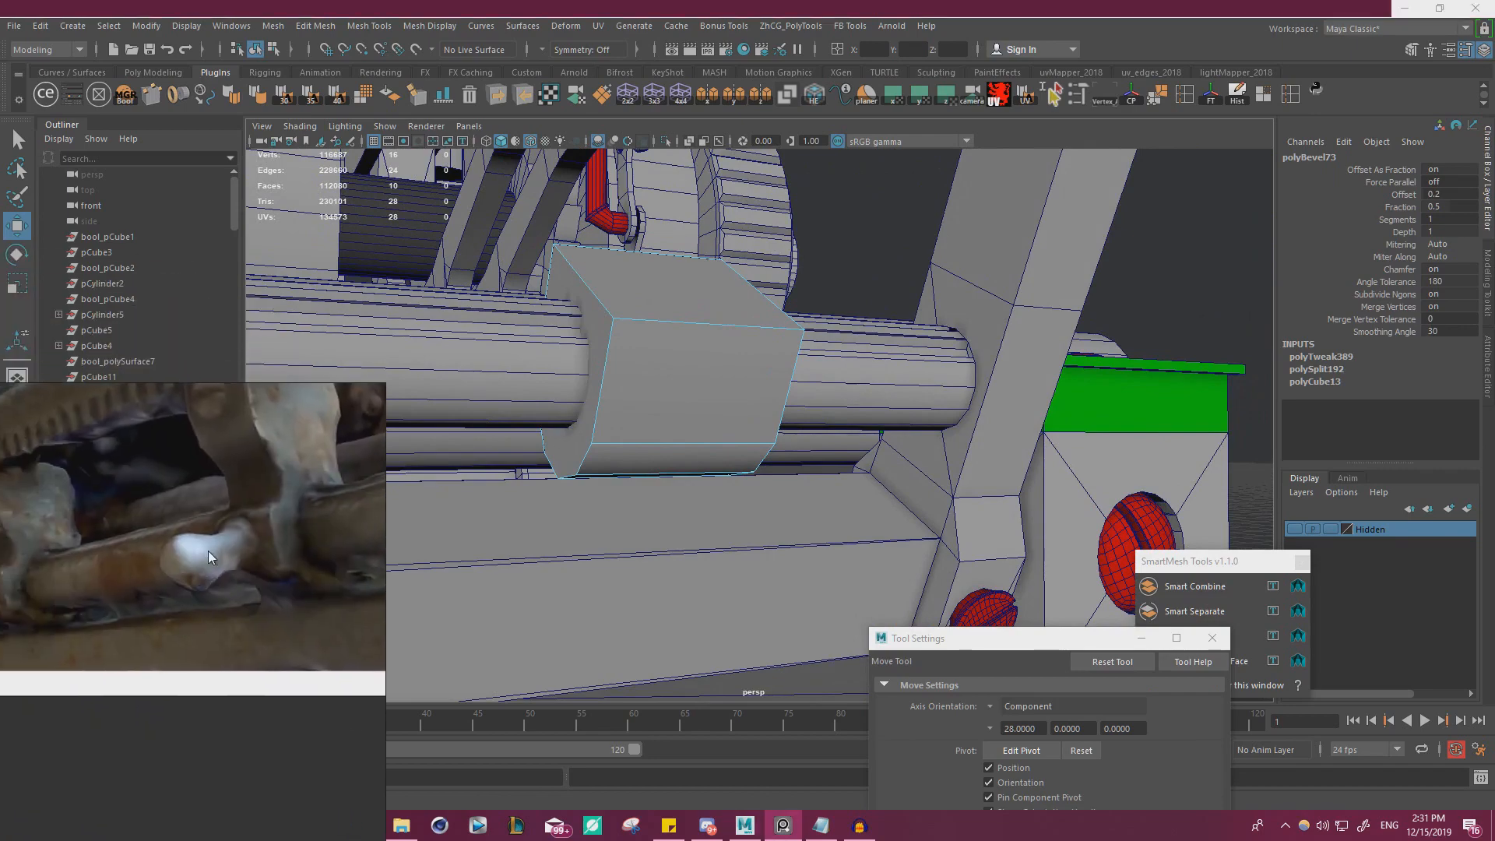
{"action": "middle_click_drag", "start_coordinate": [208, 550], "coordinate": [191, 664]}
{"action": "left_click_drag", "start_coordinate": [688, 445], "coordinate": [741, 387], "text": "alt"}
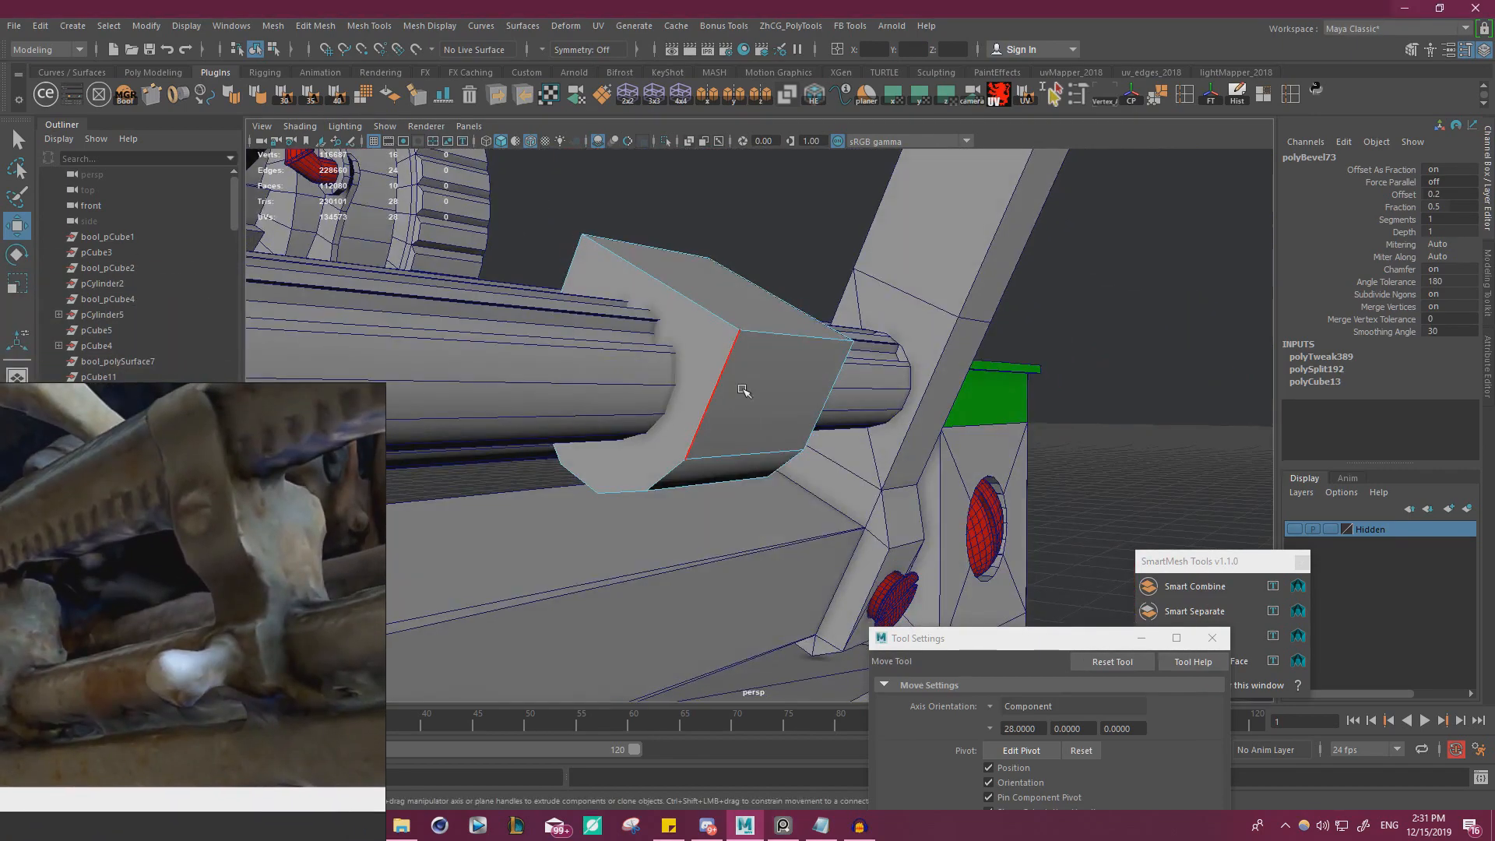
{"action": "right_click_drag", "start_coordinate": [741, 387], "coordinate": [808, 313]}
{"action": "key", "text": "r"}
{"action": "left_click_drag", "start_coordinate": [768, 443], "coordinate": [823, 436], "text": "alt"}
{"action": "left_click_drag", "start_coordinate": [785, 318], "coordinate": [749, 371]}
{"action": "key", "text": "w"}
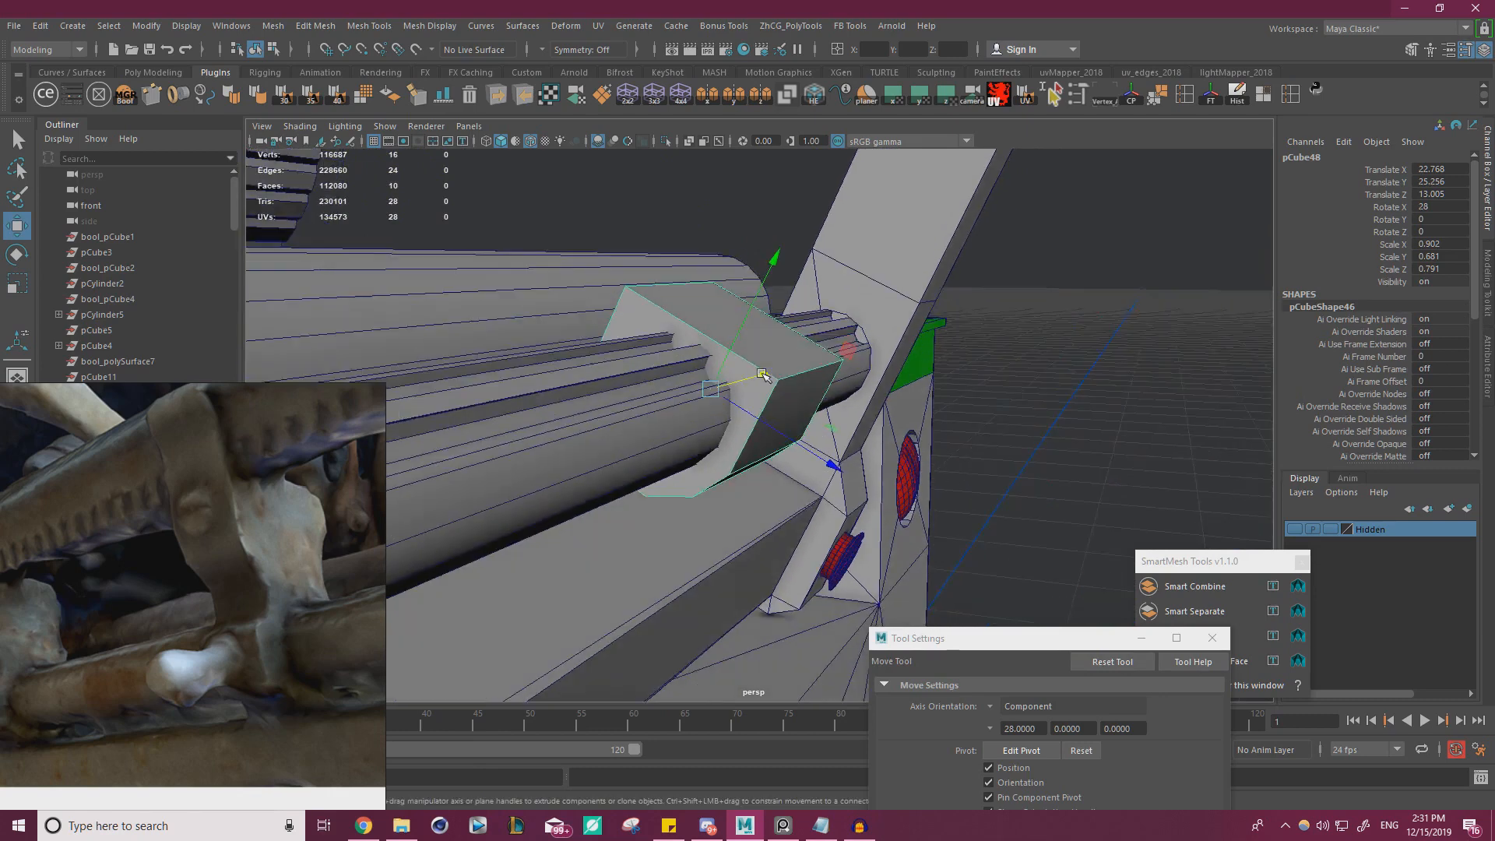
Extrude the block's top face upward and scale the new end face narrower to form a tapered neck
{"action": "right_click_drag", "start_coordinate": [740, 346], "coordinate": [742, 382]}
{"action": "left_click", "coordinate": [812, 355]}
{"action": "left_click_drag", "start_coordinate": [814, 355], "coordinate": [852, 367], "text": "alt"}
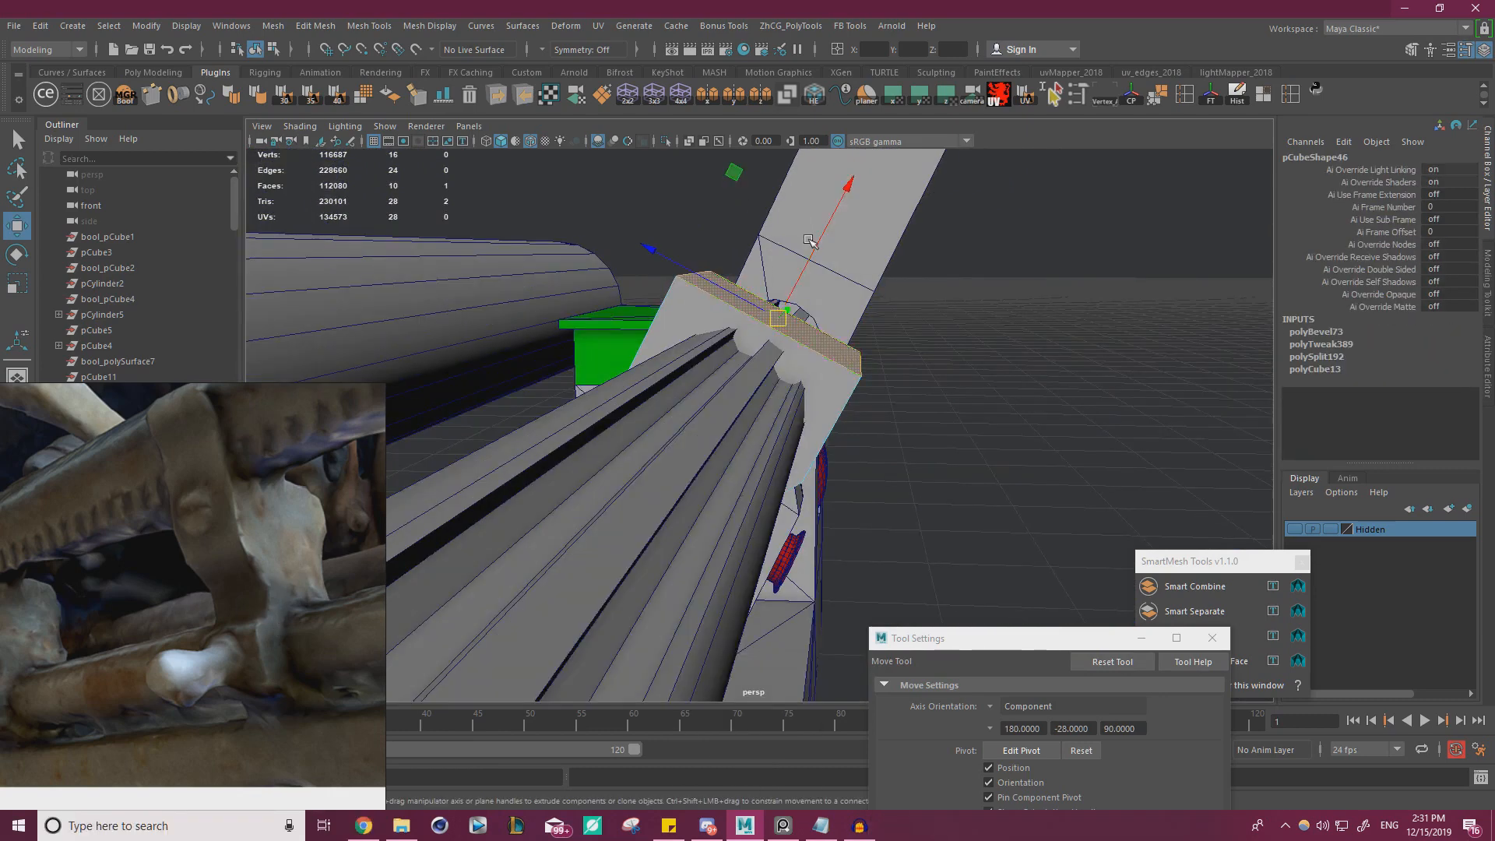
{"action": "left_click_drag", "start_coordinate": [810, 241], "coordinate": [851, 175], "text": "shift"}
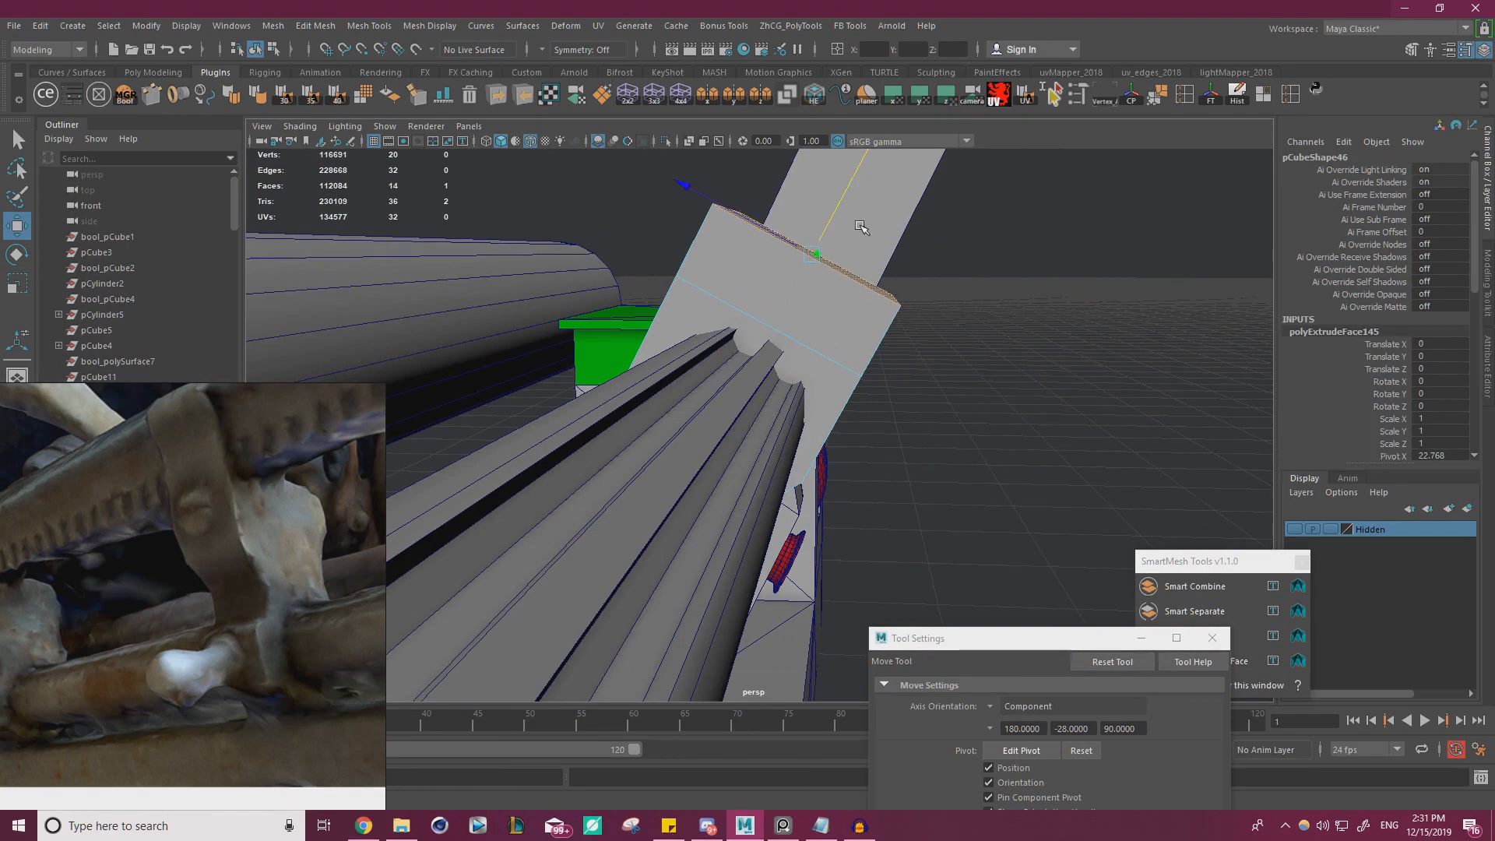
{"action": "left_click_drag", "start_coordinate": [861, 227], "coordinate": [714, 252], "text": "alt"}
{"action": "key", "text": "r"}
{"action": "left_click_drag", "start_coordinate": [899, 355], "coordinate": [842, 332]}
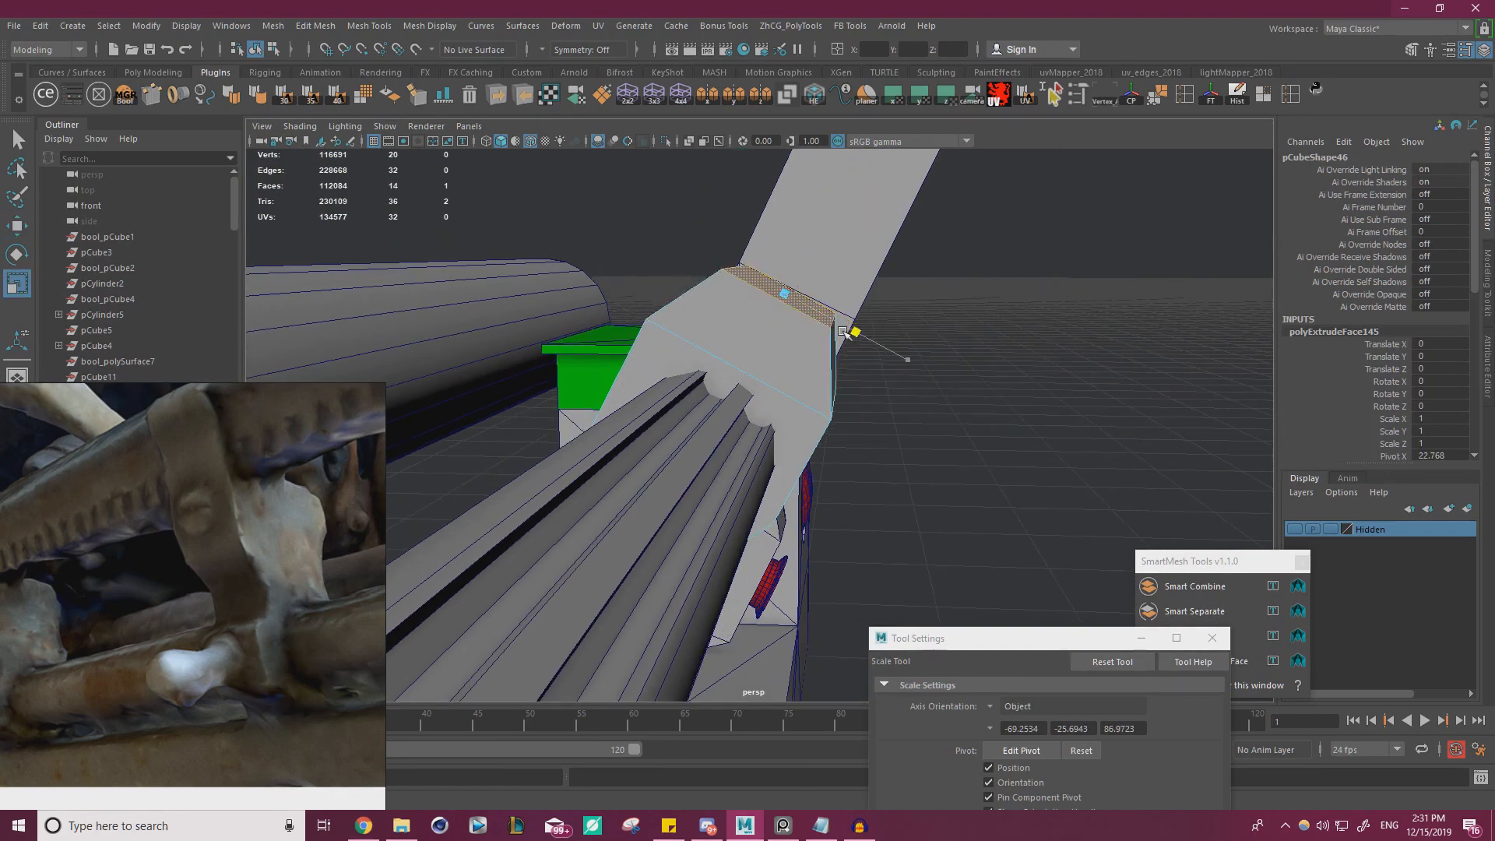
Extrude the neck's top face upward again and widen its end into a flare
{"action": "key", "text": "w"}
{"action": "left_click_drag", "start_coordinate": [807, 251], "coordinate": [827, 226]}
{"action": "key", "text": "ctrl+e"}
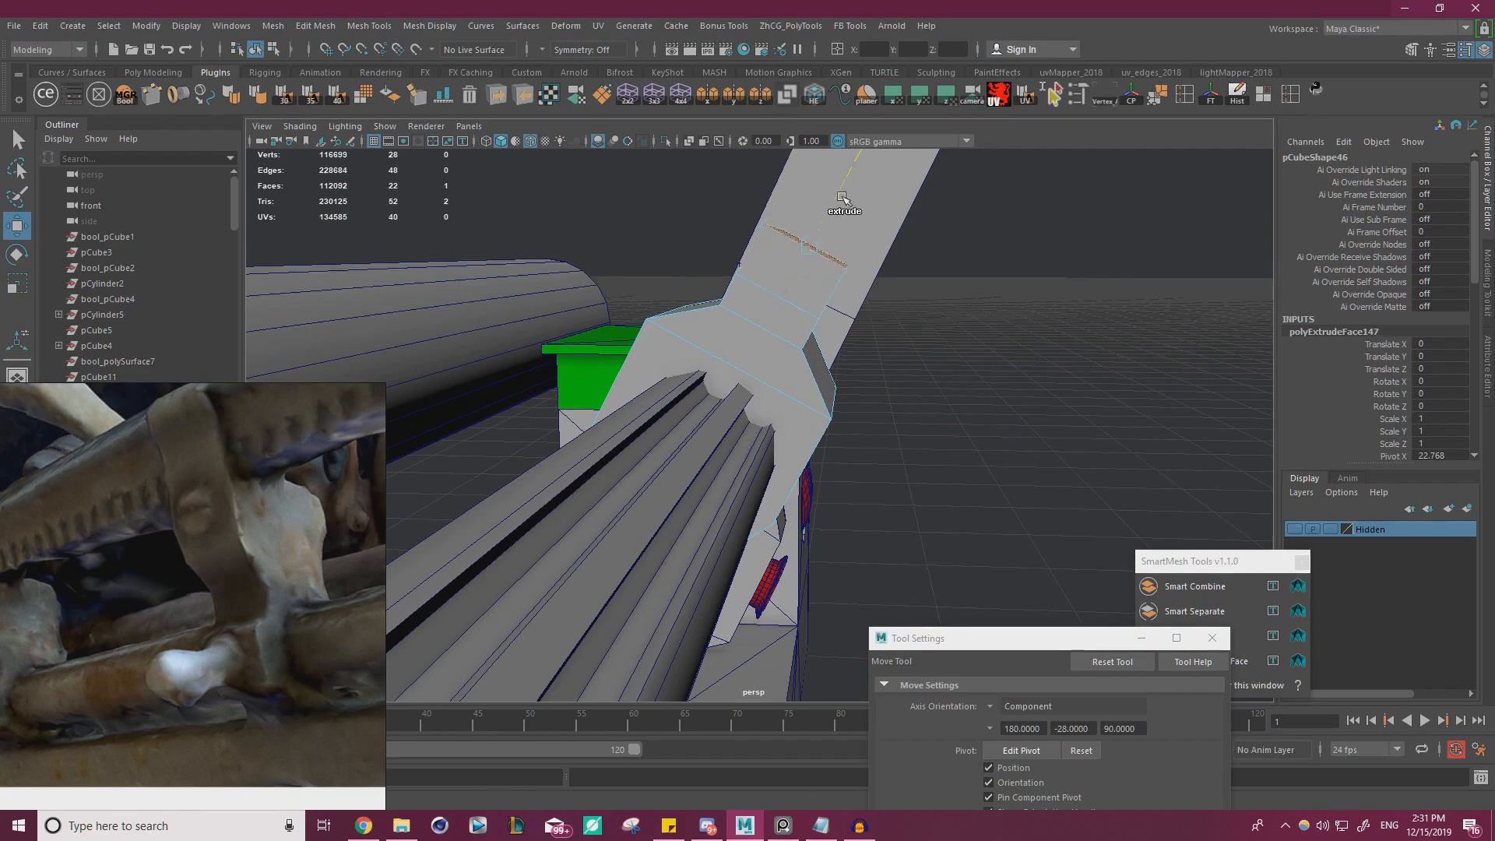
{"action": "key", "text": "r"}
{"action": "left_click_drag", "start_coordinate": [927, 300], "coordinate": [937, 288]}
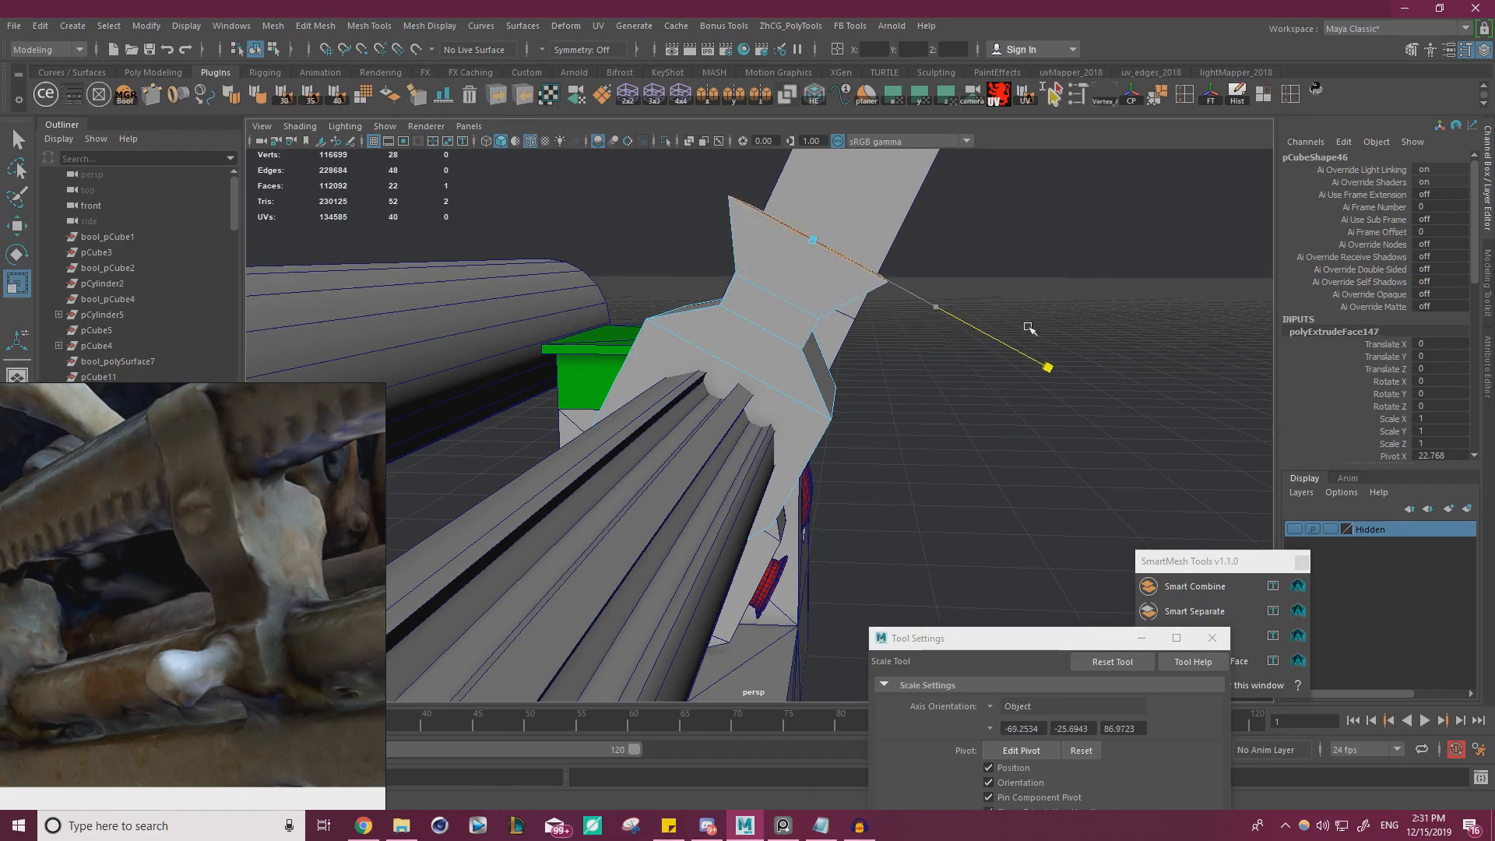
Shift the two cross edge loops around the neck to refine its pinched profile
{"action": "left_click_drag", "start_coordinate": [973, 340], "coordinate": [814, 415], "text": "alt"}
{"action": "right_click_drag", "start_coordinate": [814, 415], "coordinate": [951, 474], "text": "alt"}
{"action": "middle_click_drag", "start_coordinate": [951, 473], "coordinate": [874, 391], "text": "alt"}
{"action": "right_click_drag", "start_coordinate": [875, 390], "coordinate": [871, 364]}
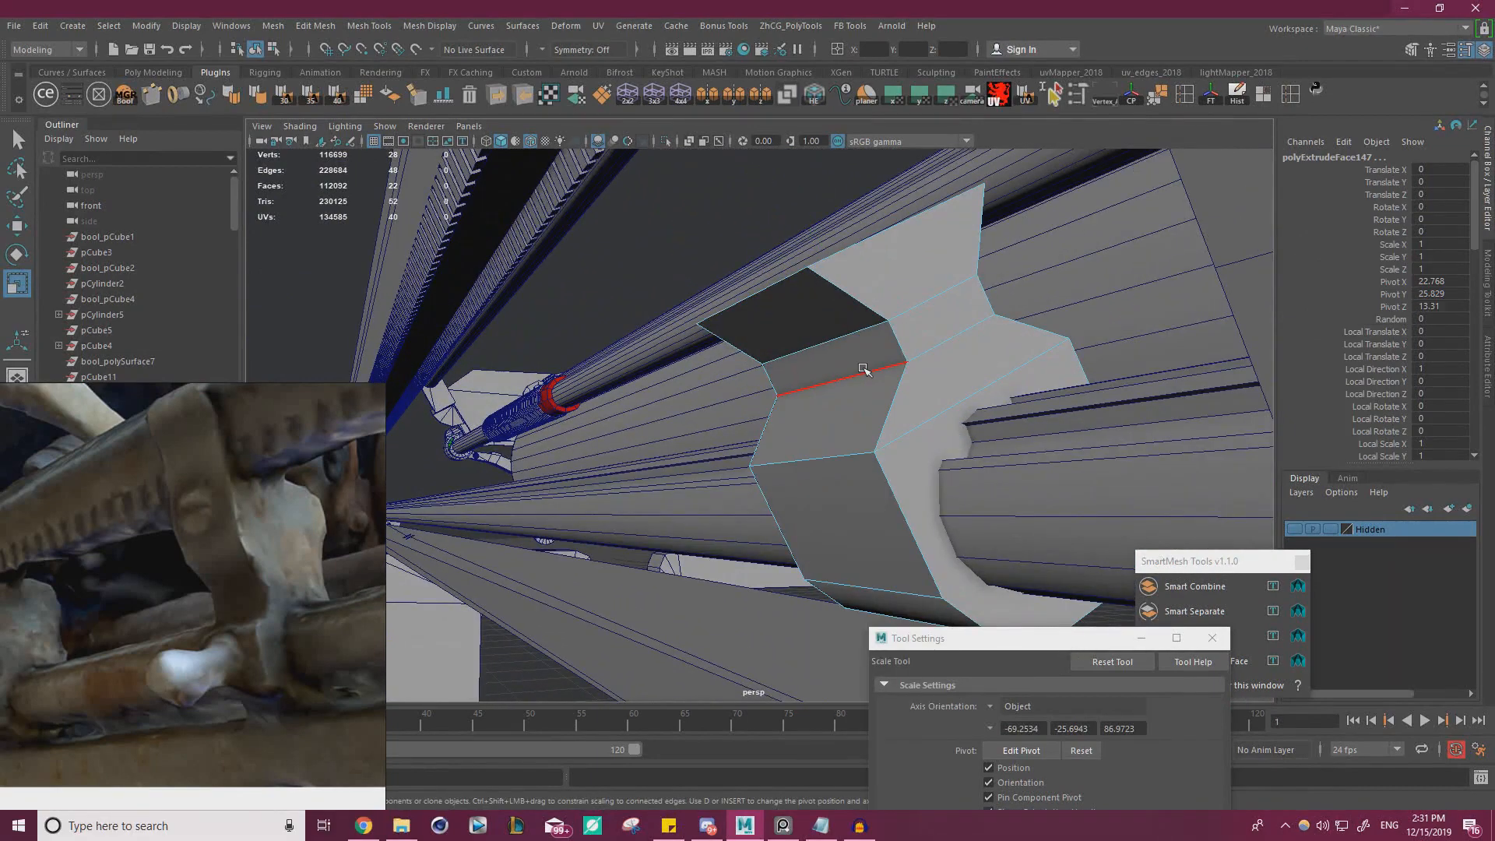
{"action": "double_click", "coordinate": [866, 370]}
{"action": "key", "text": "w"}
{"action": "left_click_drag", "start_coordinate": [881, 333], "coordinate": [872, 327]}
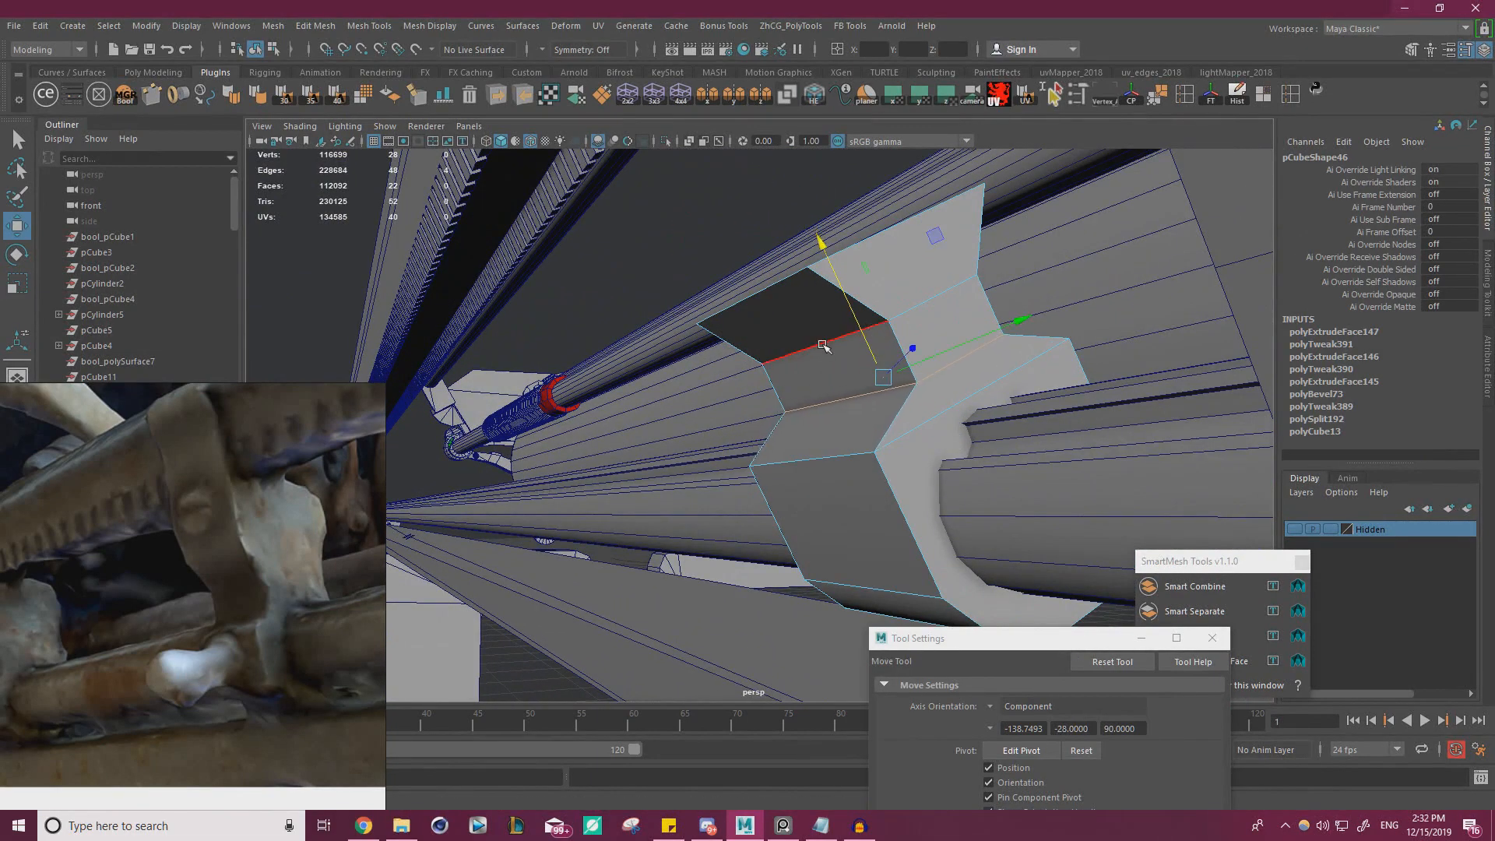
{"action": "left_click_drag", "start_coordinate": [881, 372], "coordinate": [879, 359]}
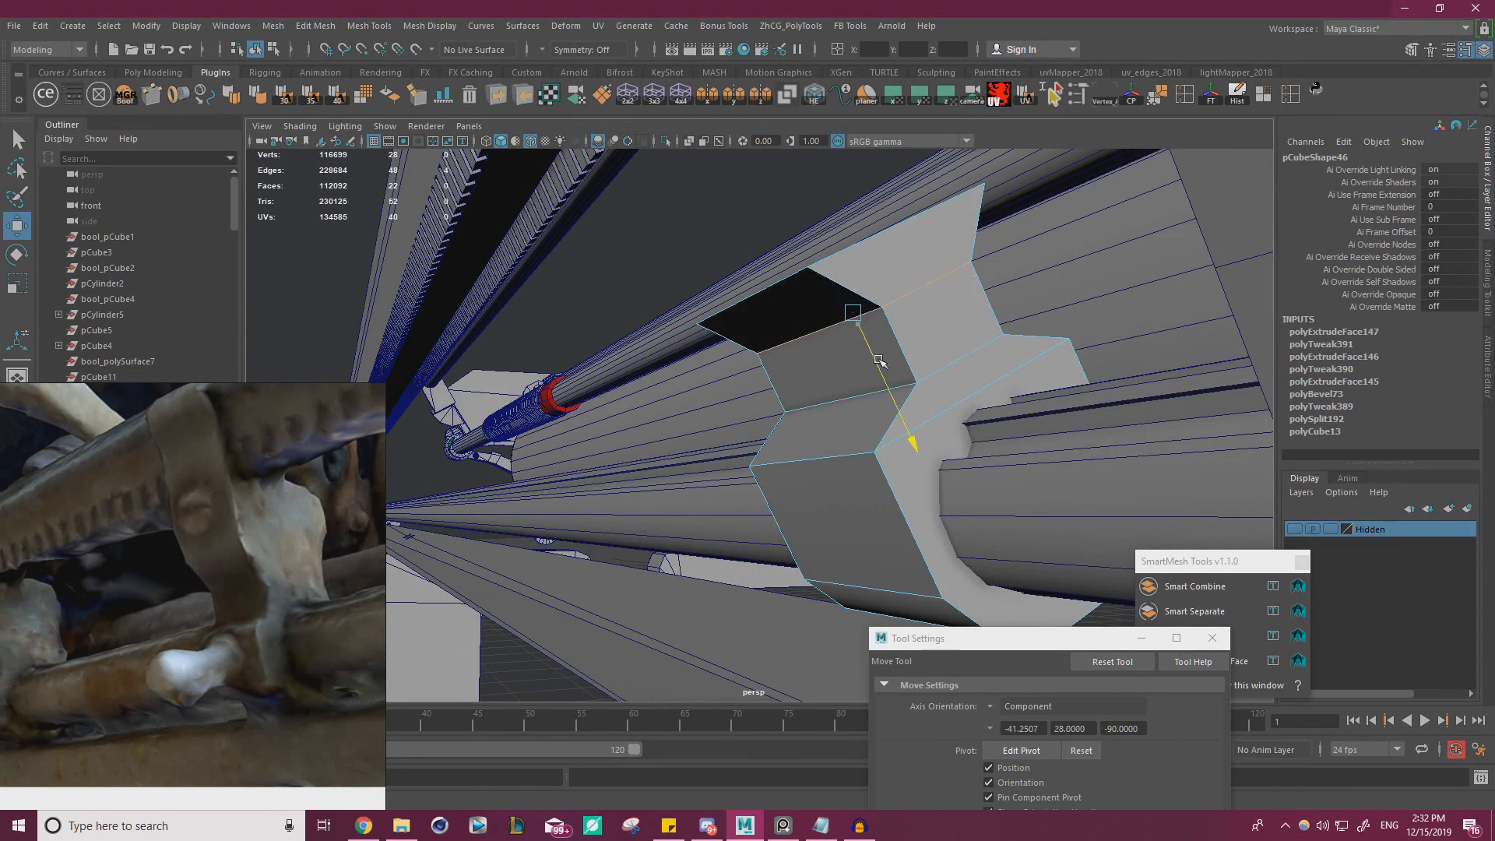
Select the flared top face of the neck and scale it slightly wider
{"action": "right_click_drag", "start_coordinate": [821, 312], "coordinate": [824, 337]}
{"action": "left_click_drag", "start_coordinate": [823, 321], "coordinate": [828, 344], "text": "alt"}
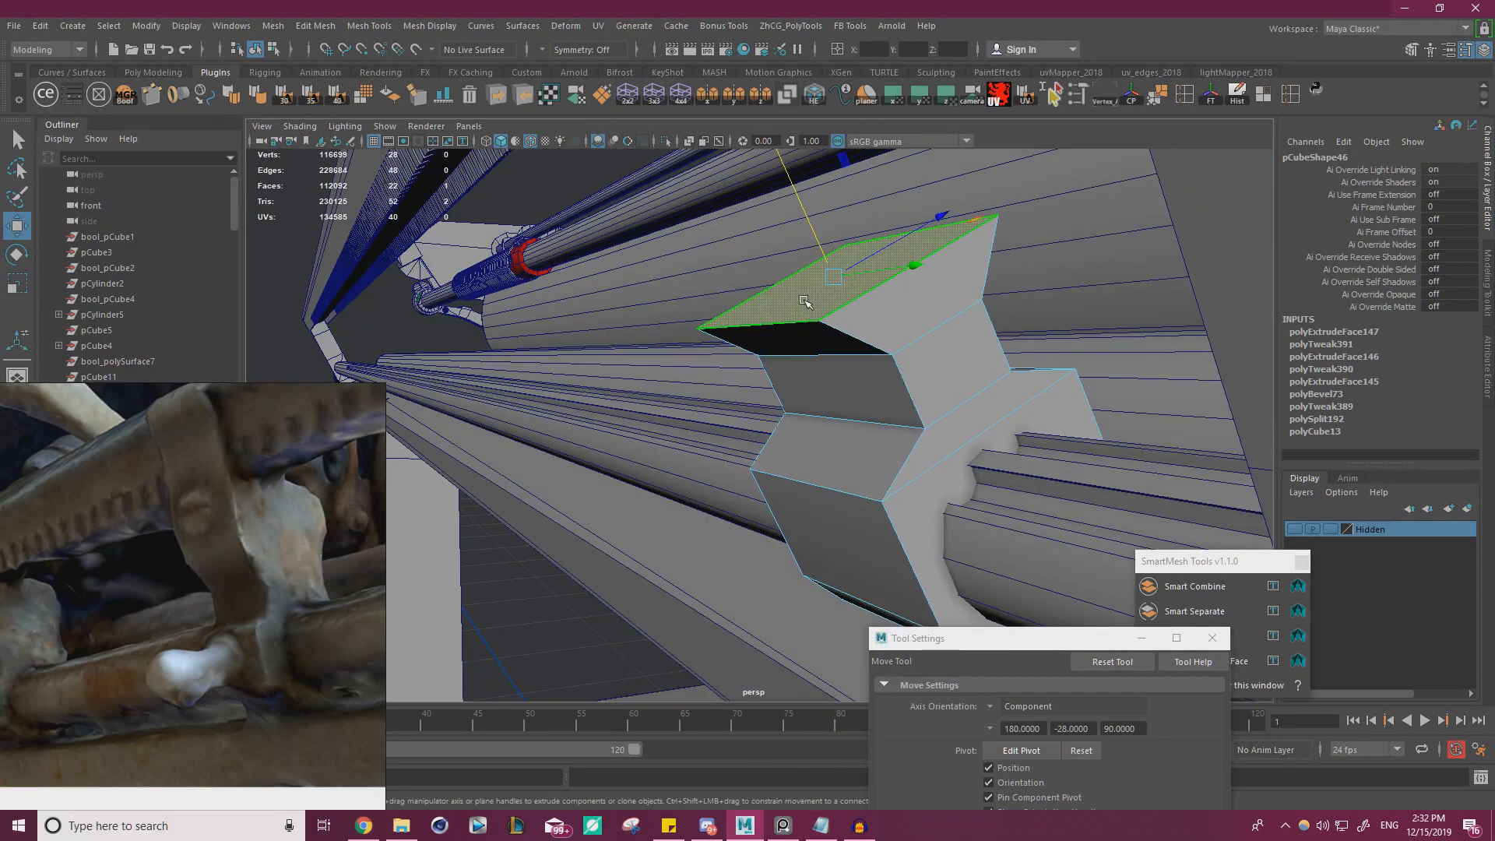
{"action": "key", "text": "r"}
{"action": "middle_click_drag", "start_coordinate": [777, 317], "coordinate": [769, 317]}
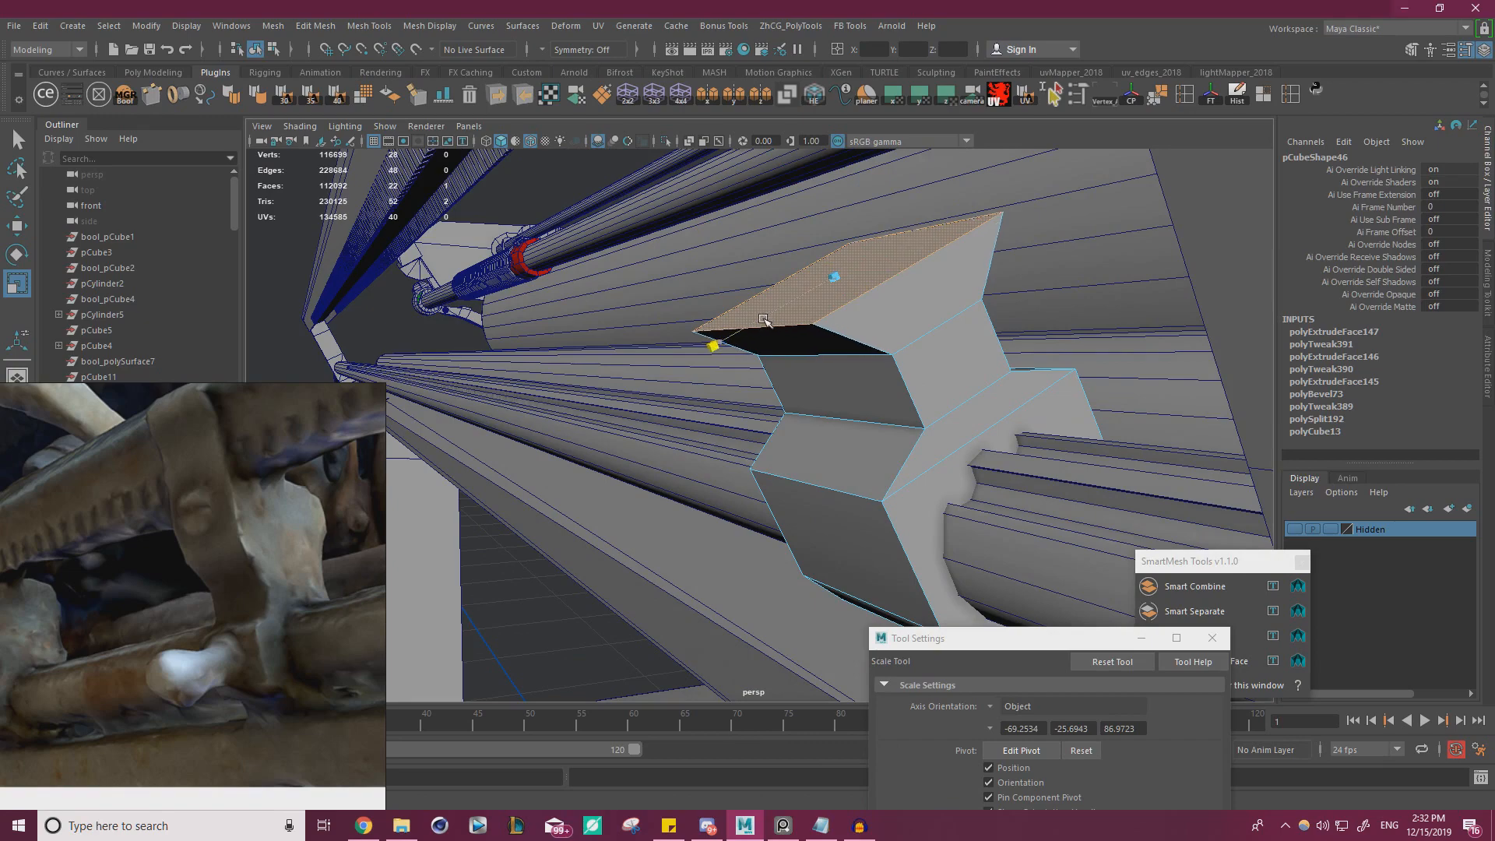
Raise the flared top face and extrude it upward as a long arm reaching the slotted rail
{"action": "left_click_drag", "start_coordinate": [792, 321], "coordinate": [873, 399], "text": "alt"}
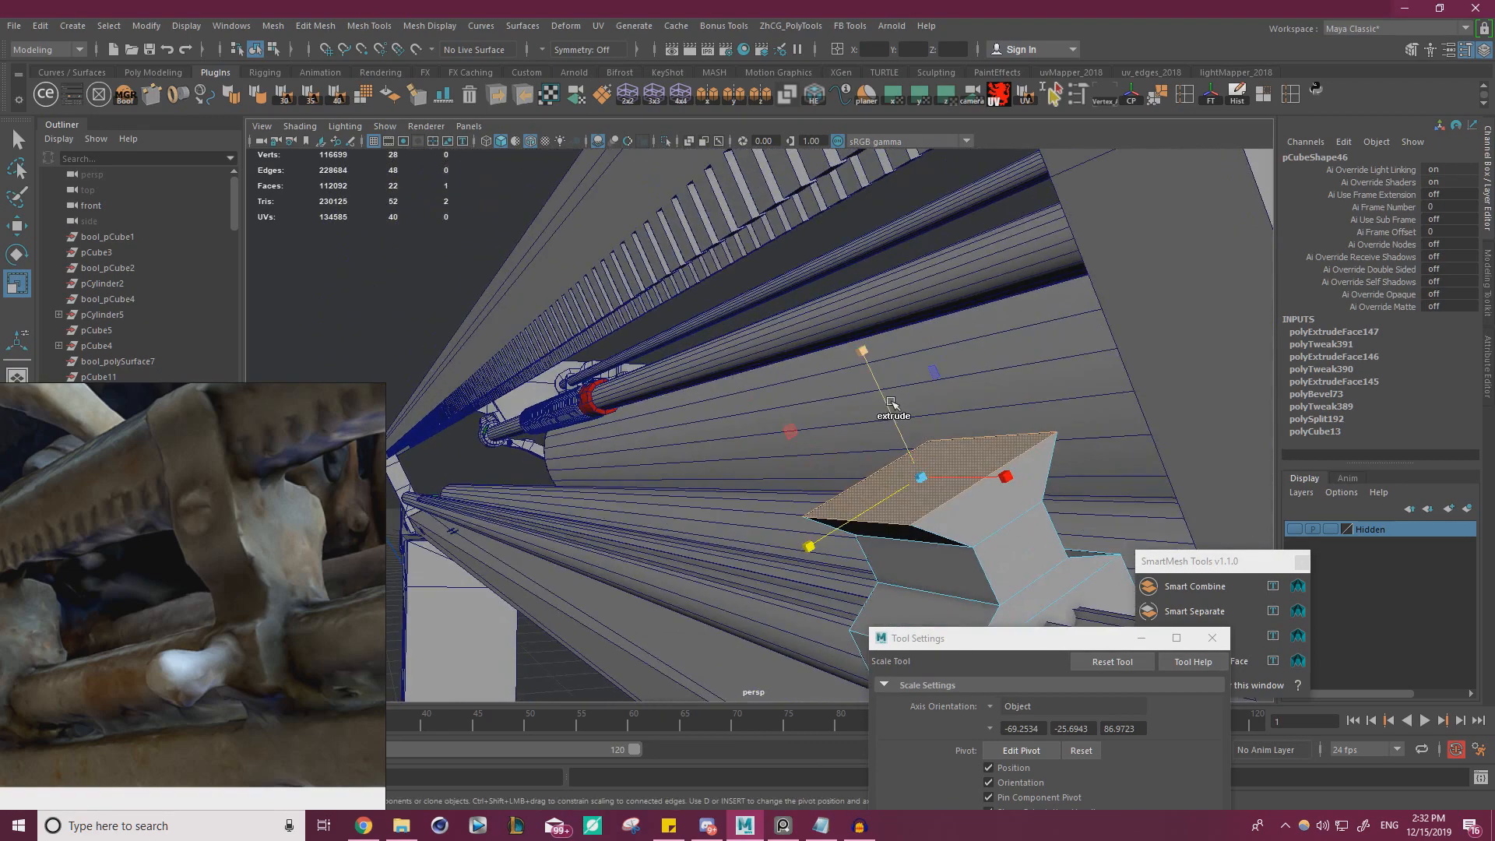
{"action": "key", "text": "w"}
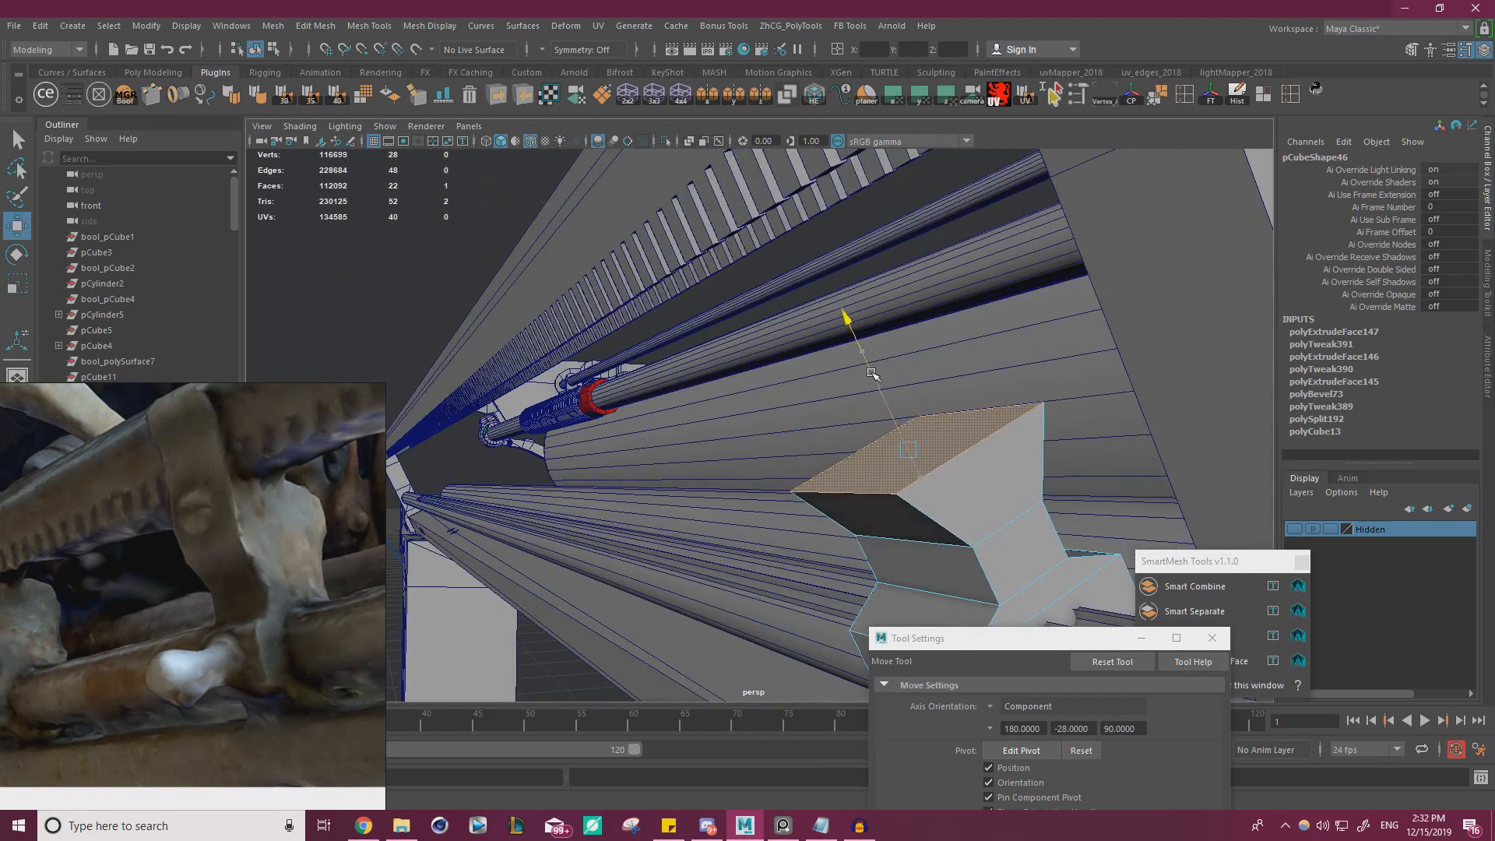
{"action": "left_click_drag", "start_coordinate": [872, 378], "coordinate": [712, 154], "text": "shift"}
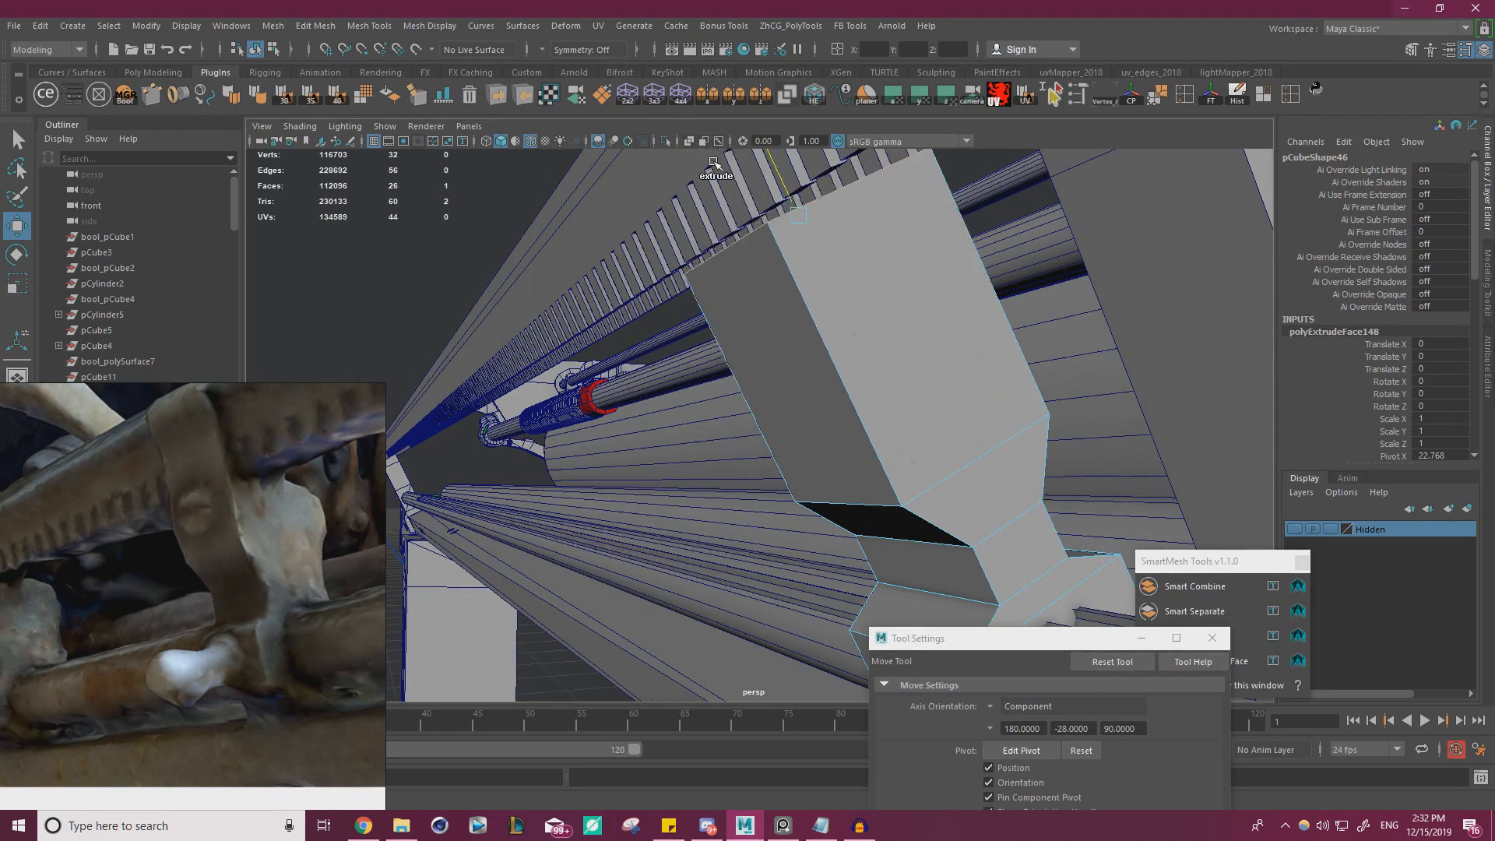
Cut an edge loop along the arm near its outer side and extrude the thin top face upward over the rail's slots
{"action": "middle_click_drag", "start_coordinate": [802, 306], "coordinate": [818, 367], "text": "alt"}
{"action": "key", "text": "ctrl+shift+x"}
{"action": "left_click_drag", "start_coordinate": [825, 354], "coordinate": [745, 298], "text": "alt"}
{"action": "left_click", "coordinate": [751, 301], "text": "ctrl"}
{"action": "key", "text": "w"}
{"action": "right_click_drag", "start_coordinate": [741, 317], "coordinate": [742, 358]}
{"action": "left_click_drag", "start_coordinate": [725, 343], "coordinate": [676, 215], "text": "alt"}
{"action": "left_click", "coordinate": [805, 395]}
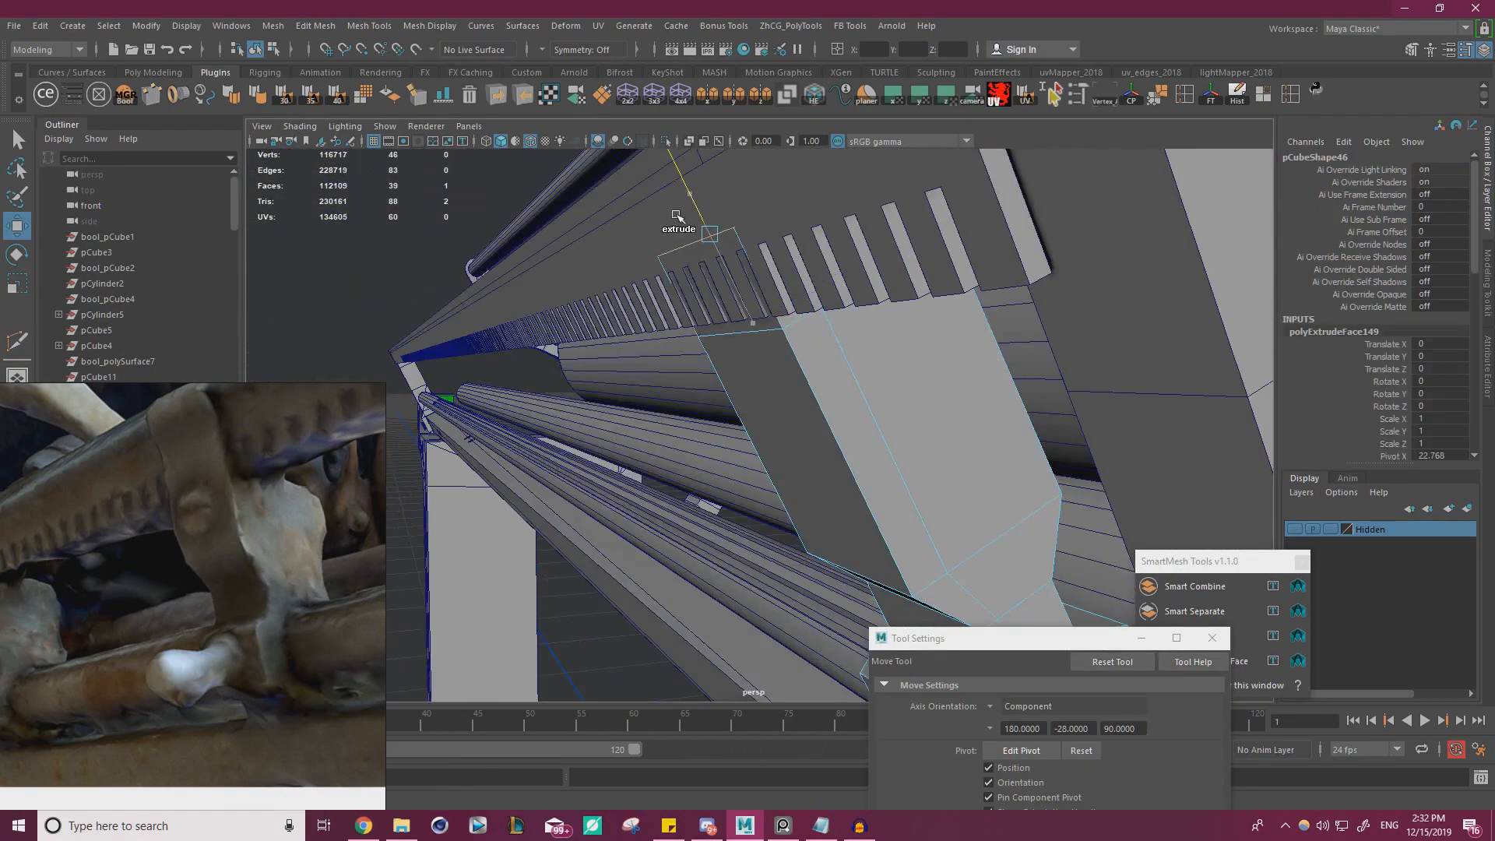
Check the clip in the reference photo and extend the thin strip further up the rail's slotted side
{"action": "middle_click_drag", "start_coordinate": [606, 152], "coordinate": [703, 271], "text": "alt"}
{"action": "left_click_drag", "start_coordinate": [727, 249], "coordinate": [701, 311], "text": "alt"}
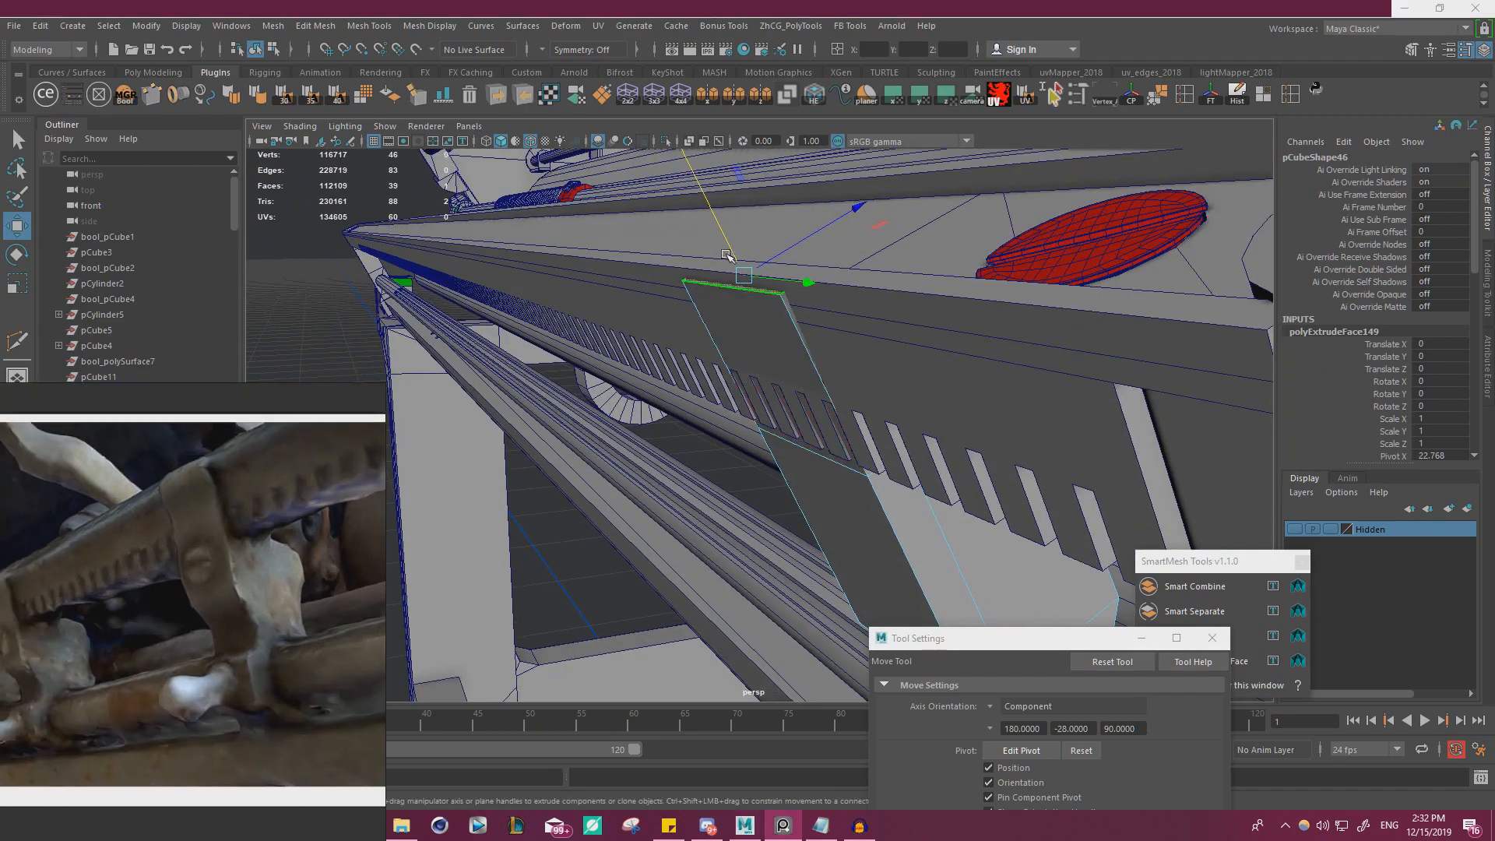
{"action": "left_click_drag", "start_coordinate": [727, 256], "coordinate": [726, 215]}
Select the outer faces of the strip and the arm below it and adjust their distance from the slotted rail
{"action": "left_click_drag", "start_coordinate": [912, 301], "coordinate": [662, 335], "text": "alt"}
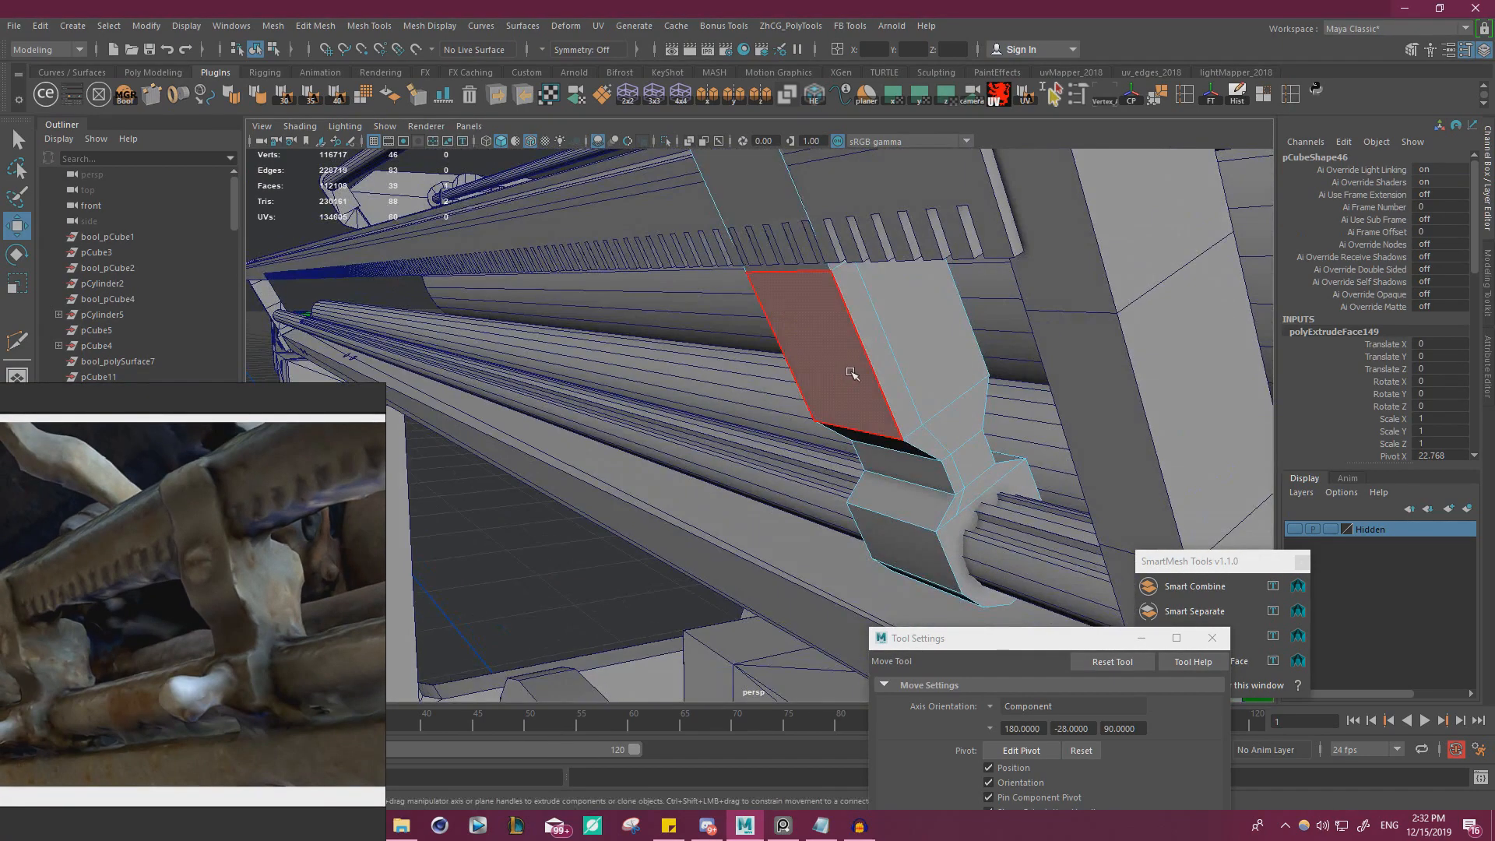
{"action": "left_click", "coordinate": [852, 374]}
{"action": "left_click_drag", "start_coordinate": [831, 354], "coordinate": [810, 331], "text": "alt"}
{"action": "left_click", "coordinate": [737, 279], "text": "shift"}
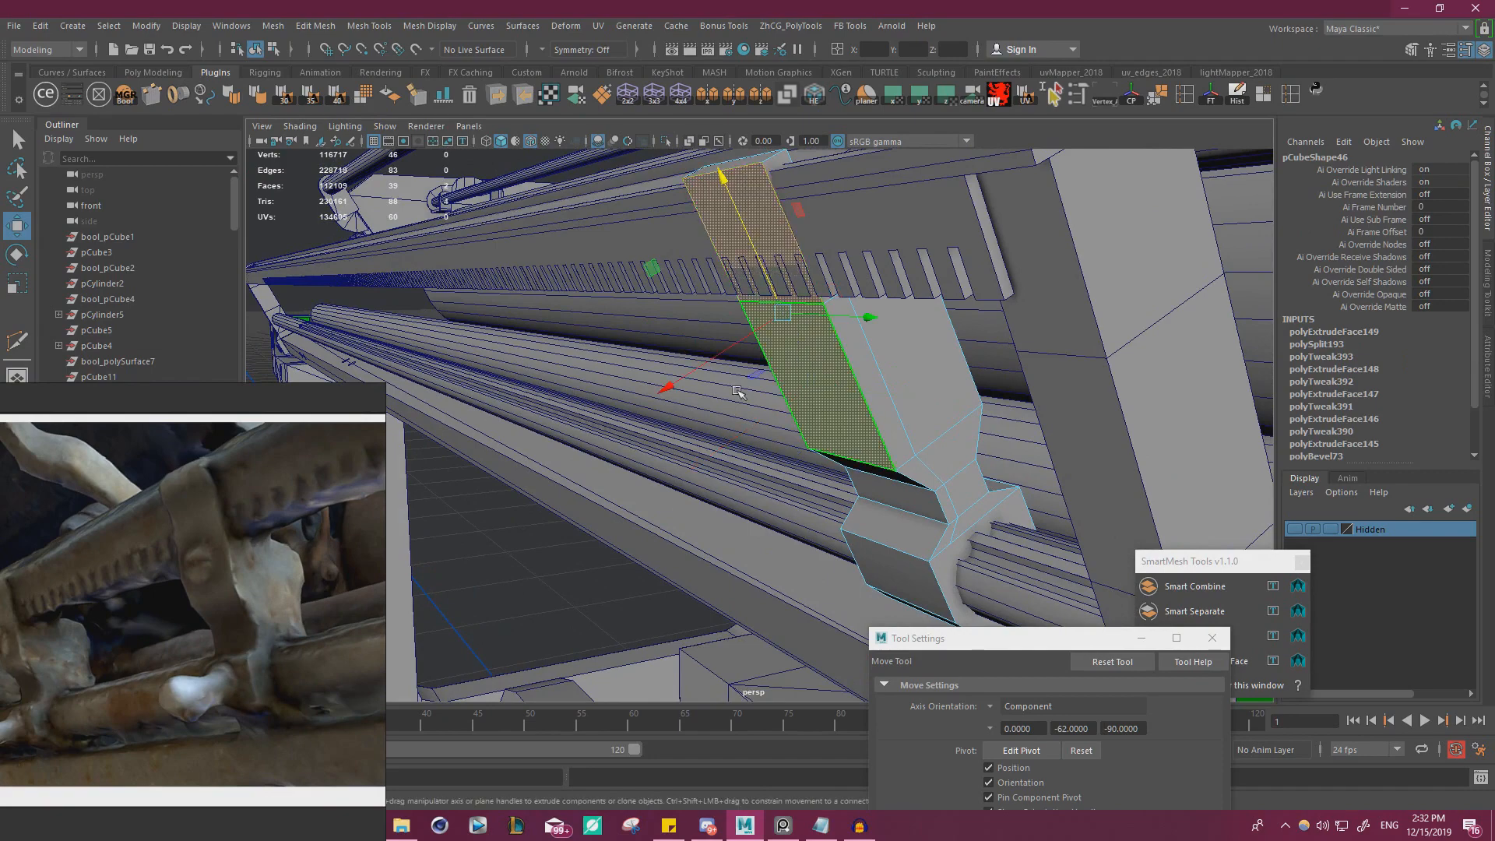
{"action": "left_click_drag", "start_coordinate": [730, 355], "coordinate": [881, 354]}
{"action": "left_click", "coordinate": [881, 242]}
{"action": "left_click_drag", "start_coordinate": [881, 242], "coordinate": [681, 297], "text": "alt"}
{"action": "left_click", "coordinate": [680, 332]}
{"action": "left_click_drag", "start_coordinate": [526, 272], "coordinate": [675, 287], "text": "alt"}
{"action": "left_click", "coordinate": [675, 287]}
{"action": "left_click_drag", "start_coordinate": [789, 217], "coordinate": [736, 311], "text": "alt"}
{"action": "left_click", "coordinate": [736, 315]}
{"action": "left_click", "coordinate": [761, 420], "text": "shift"}
{"action": "left_click_drag", "start_coordinate": [761, 421], "coordinate": [680, 314], "text": "alt"}
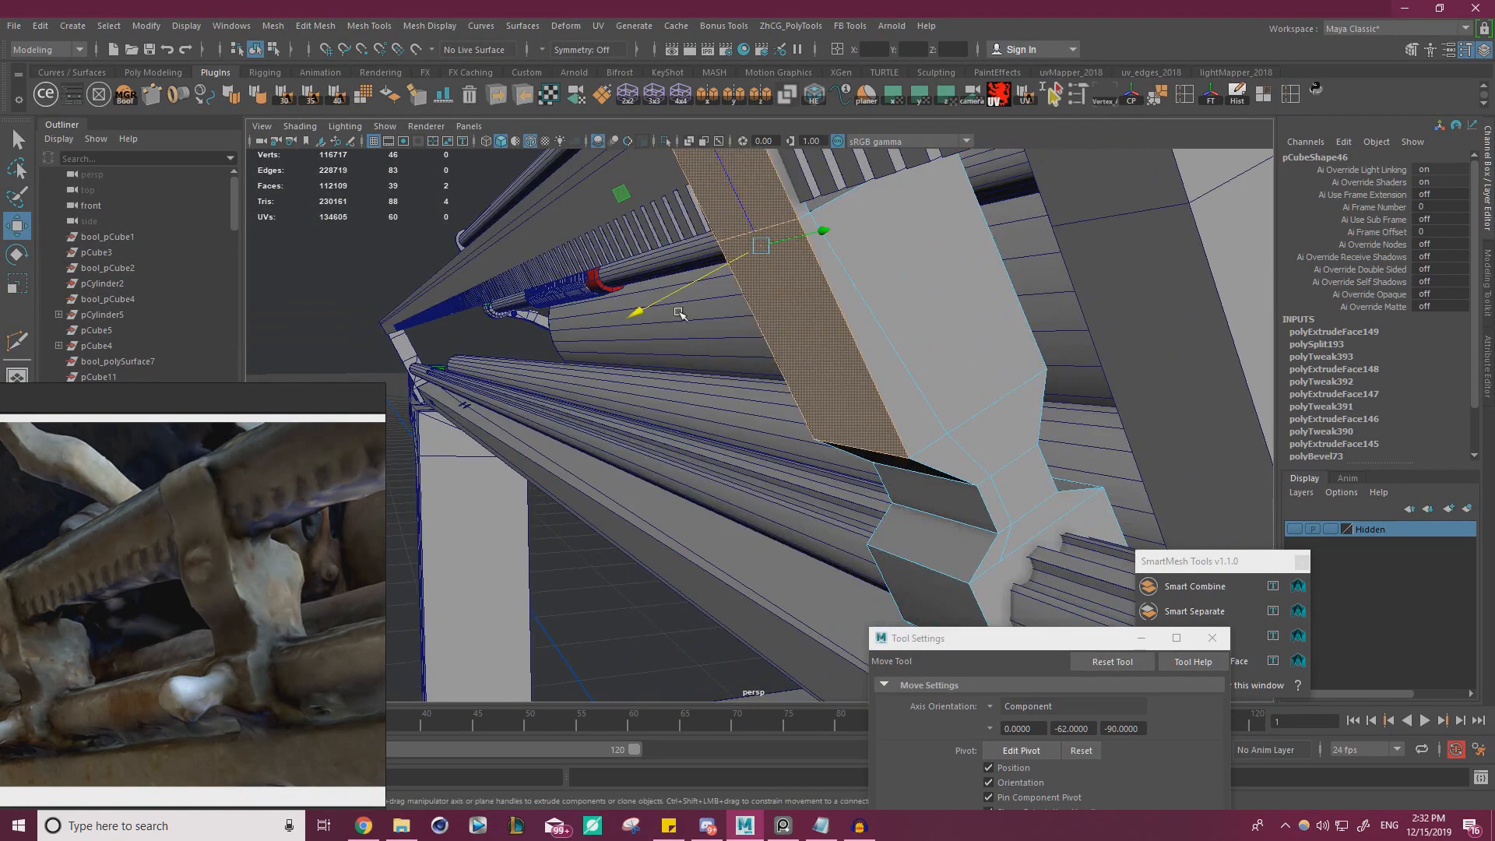
Cut an edge loop across the opposite side of the arm and pull its upper side face outward
{"action": "left_click_drag", "start_coordinate": [760, 354], "coordinate": [838, 440], "text": "alt"}
{"action": "scroll", "coordinate": [782, 409], "scroll_direction": "up", "scroll_amount": 7}
{"action": "middle_click_drag", "start_coordinate": [838, 441], "coordinate": [828, 361], "text": "alt"}
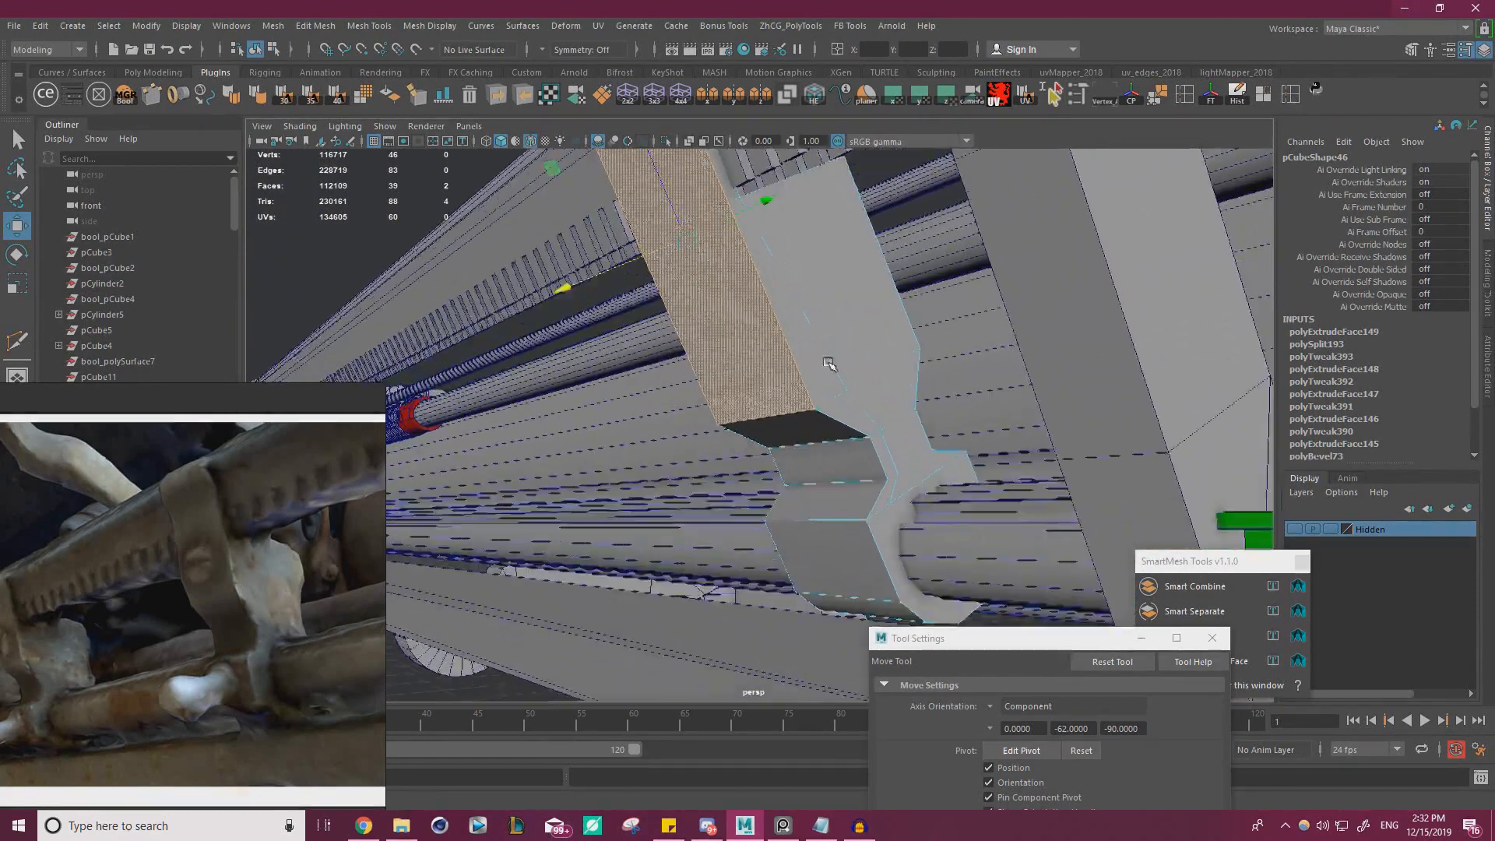
{"action": "left_click_drag", "start_coordinate": [828, 360], "coordinate": [732, 441], "text": "alt"}
{"action": "middle_click_drag", "start_coordinate": [735, 469], "coordinate": [742, 429], "text": "alt"}
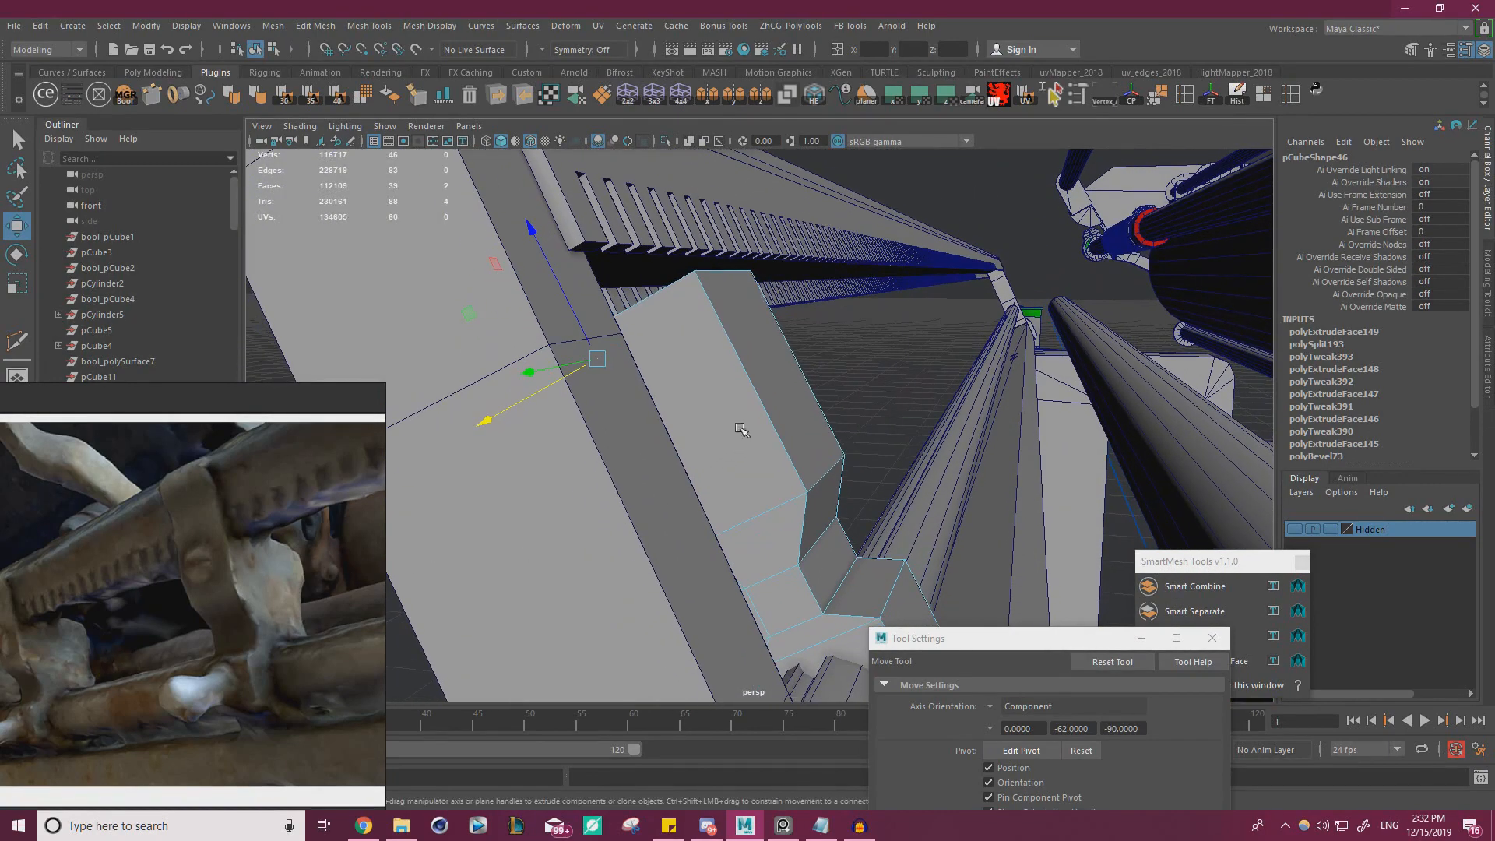
{"action": "key", "text": "ctrl+shift+x"}
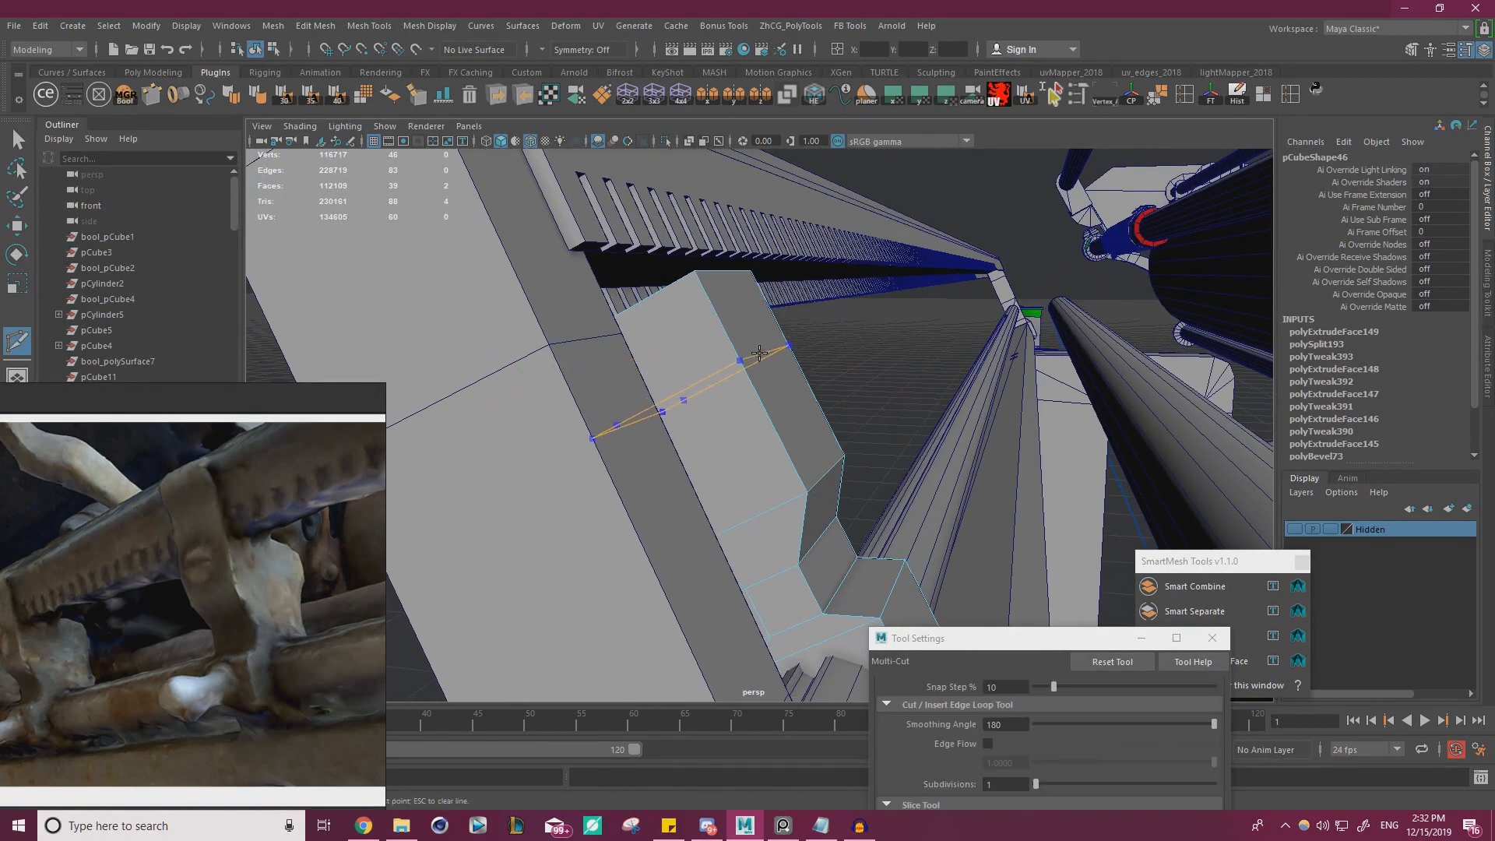
{"action": "left_click", "coordinate": [762, 361], "text": "ctrl"}
{"action": "key", "text": "w"}
{"action": "right_click_drag", "start_coordinate": [754, 317], "coordinate": [764, 352]}
{"action": "left_click", "coordinate": [764, 352]}
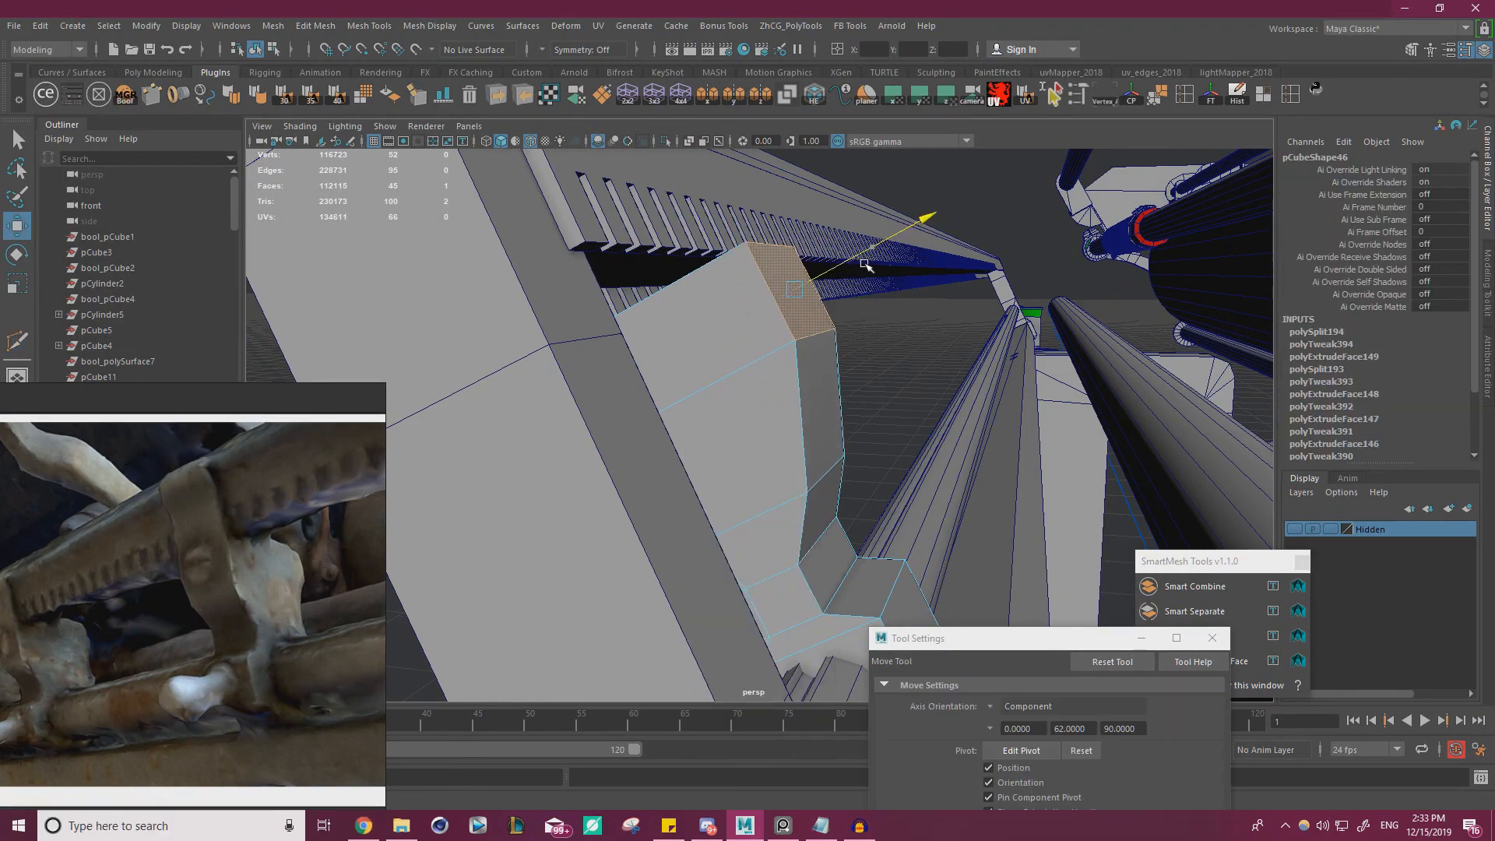
{"action": "left_click_drag", "start_coordinate": [866, 265], "coordinate": [849, 345], "text": "alt"}
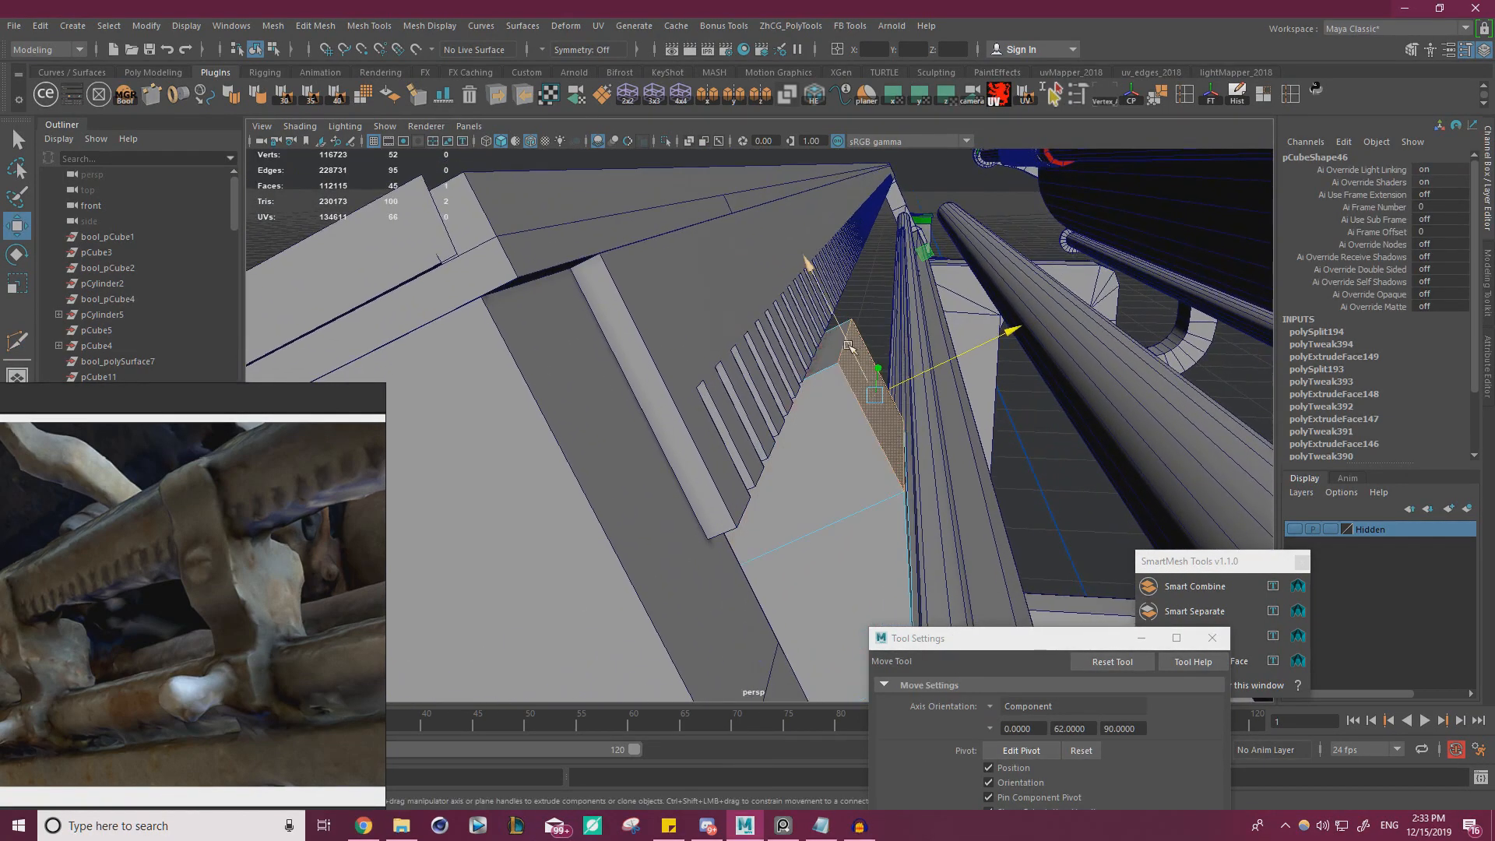
Cut an edge loop along the arm's opposite side and extrude the thin top face upward as a second strip beside the rail
{"action": "key", "text": "ctrl+shift+x"}
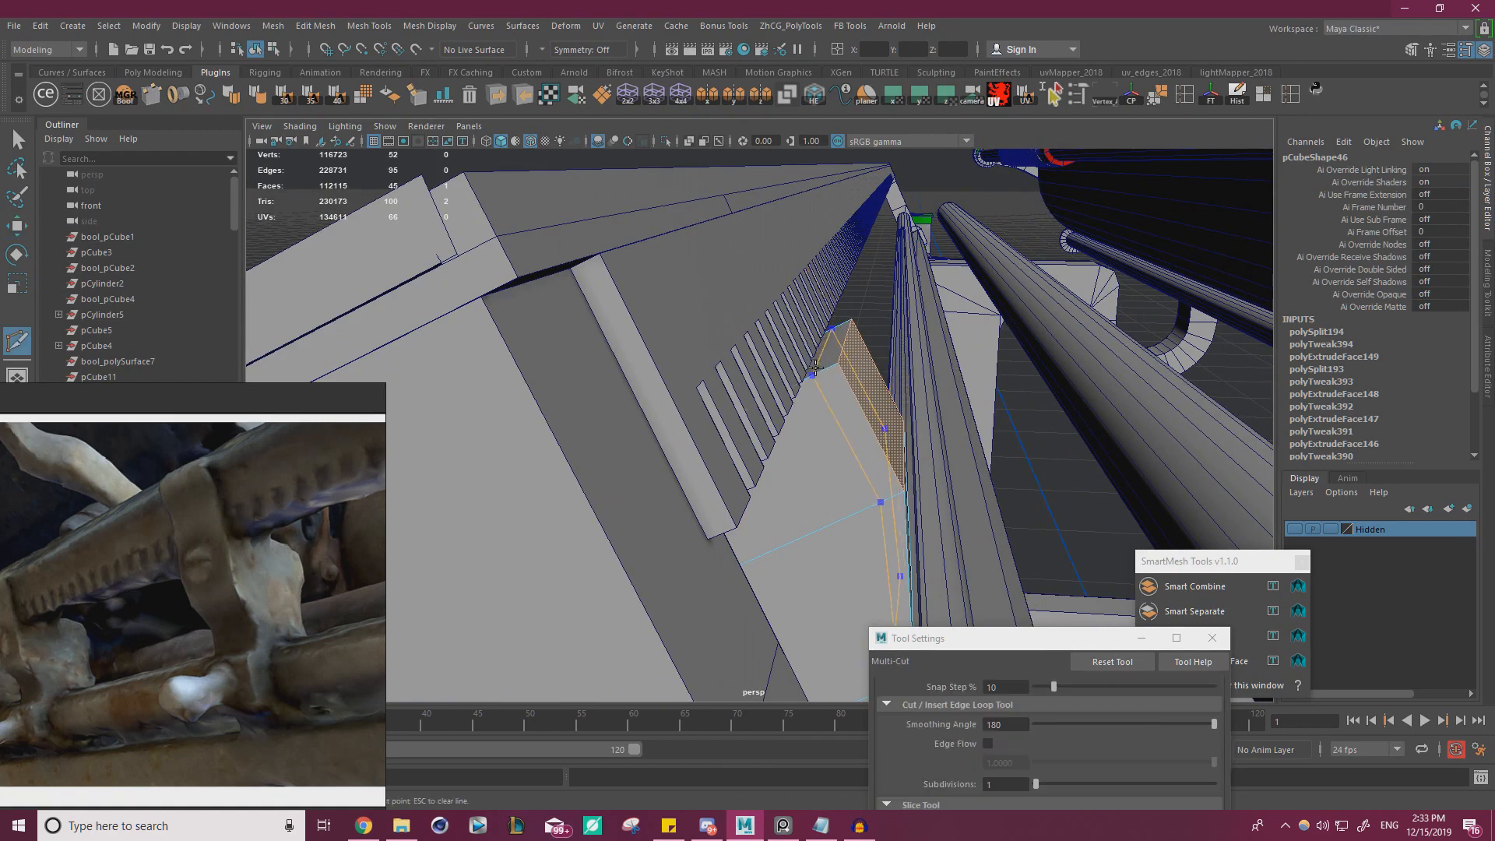
{"action": "left_click", "coordinate": [816, 367], "text": "ctrl"}
{"action": "key", "text": "w"}
{"action": "left_click", "coordinate": [827, 345]}
{"action": "left_click_drag", "start_coordinate": [817, 307], "coordinate": [759, 245], "text": "shift"}
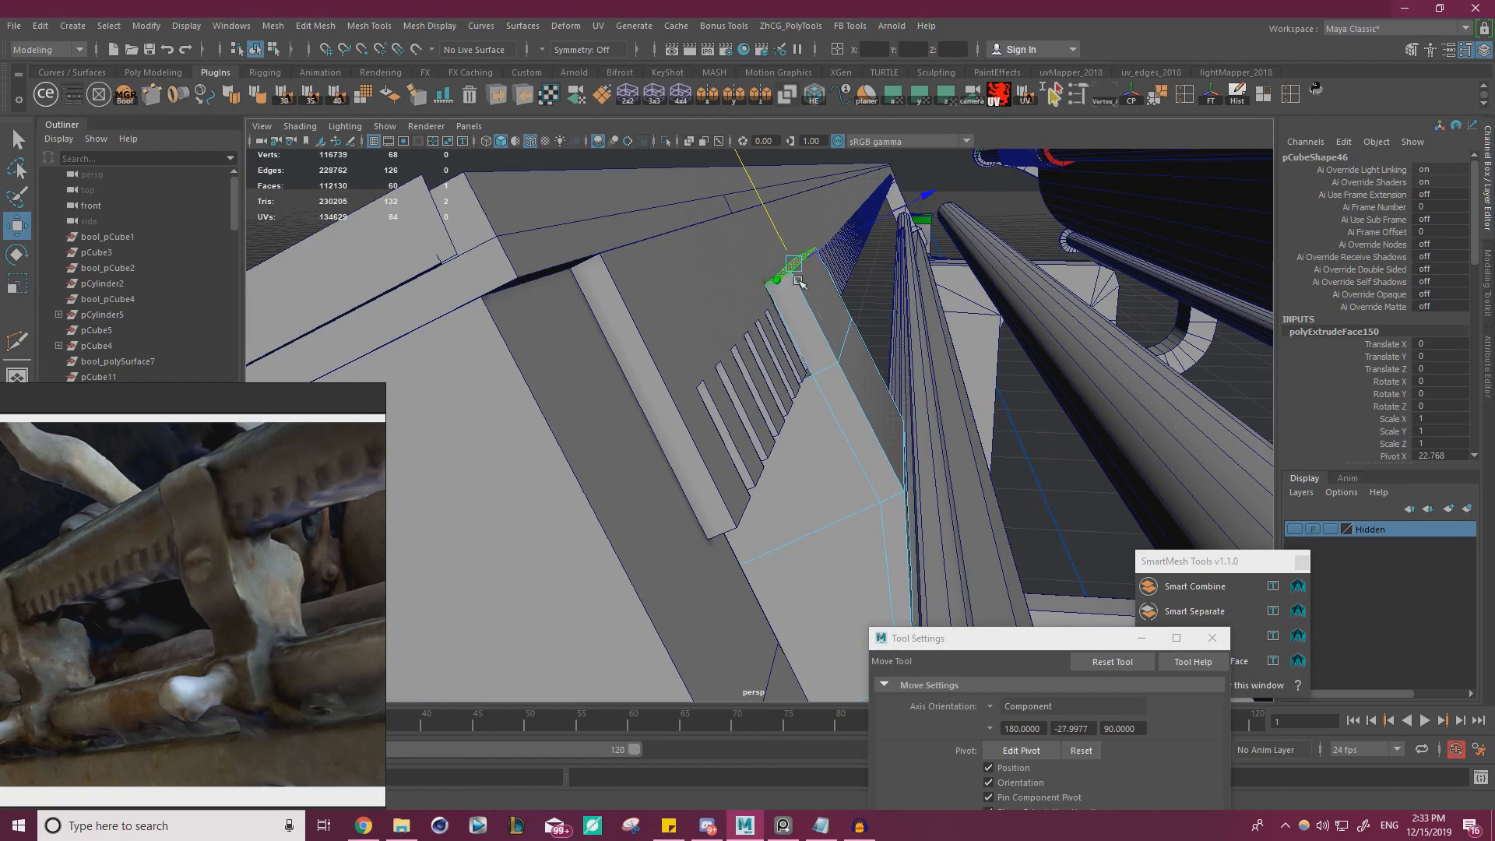
{"action": "left_click_drag", "start_coordinate": [807, 370], "coordinate": [816, 321], "text": "alt"}
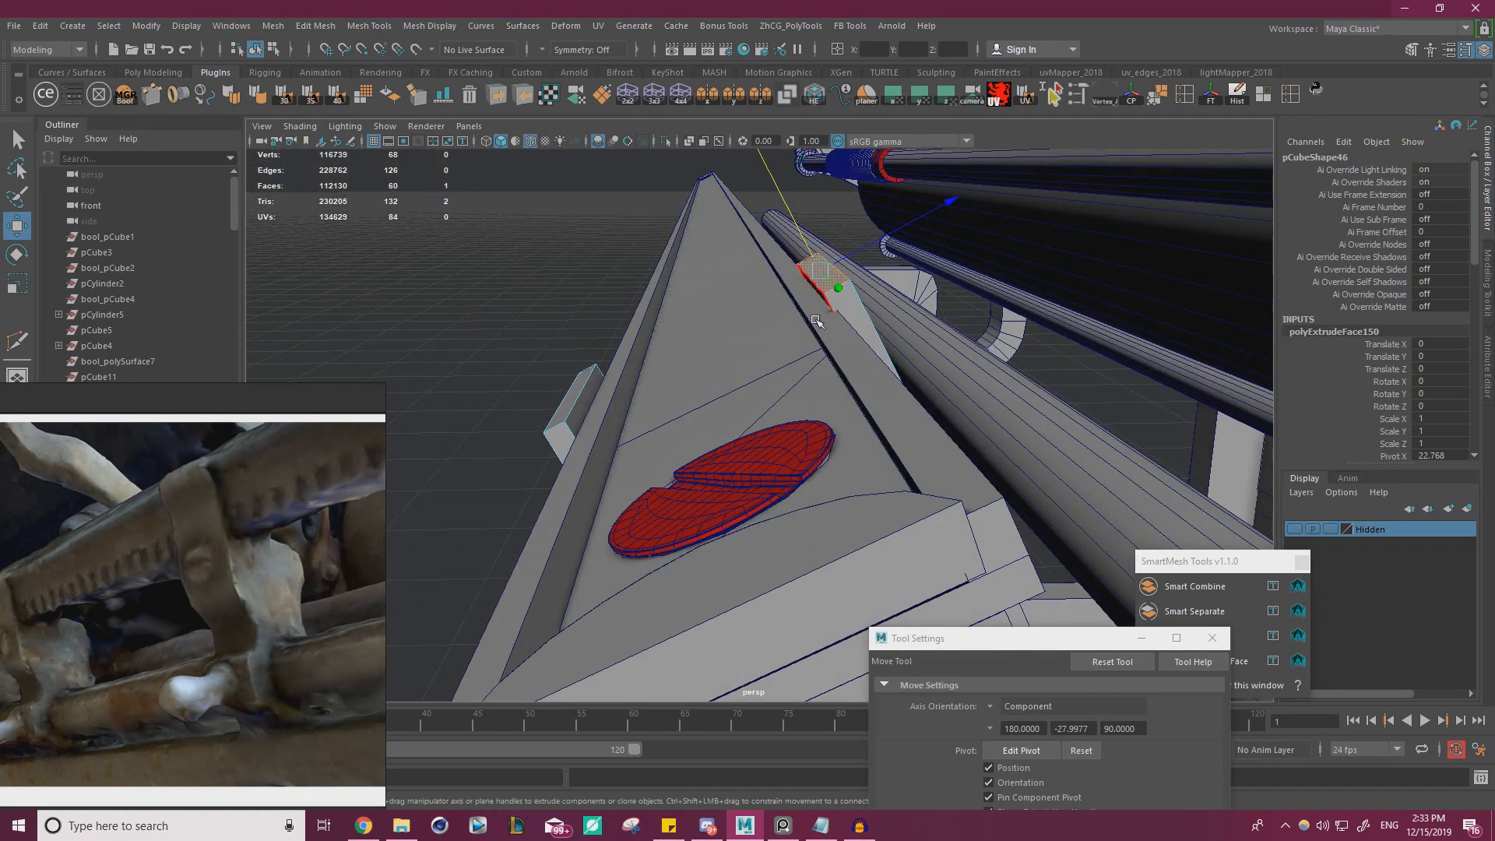
Select a side face of the clip's strip and adjust its position against the rail
{"action": "left_click_drag", "start_coordinate": [711, 343], "coordinate": [838, 418], "text": "alt"}
{"action": "left_click", "coordinate": [884, 321]}
{"action": "left_click_drag", "start_coordinate": [656, 487], "coordinate": [720, 384]}
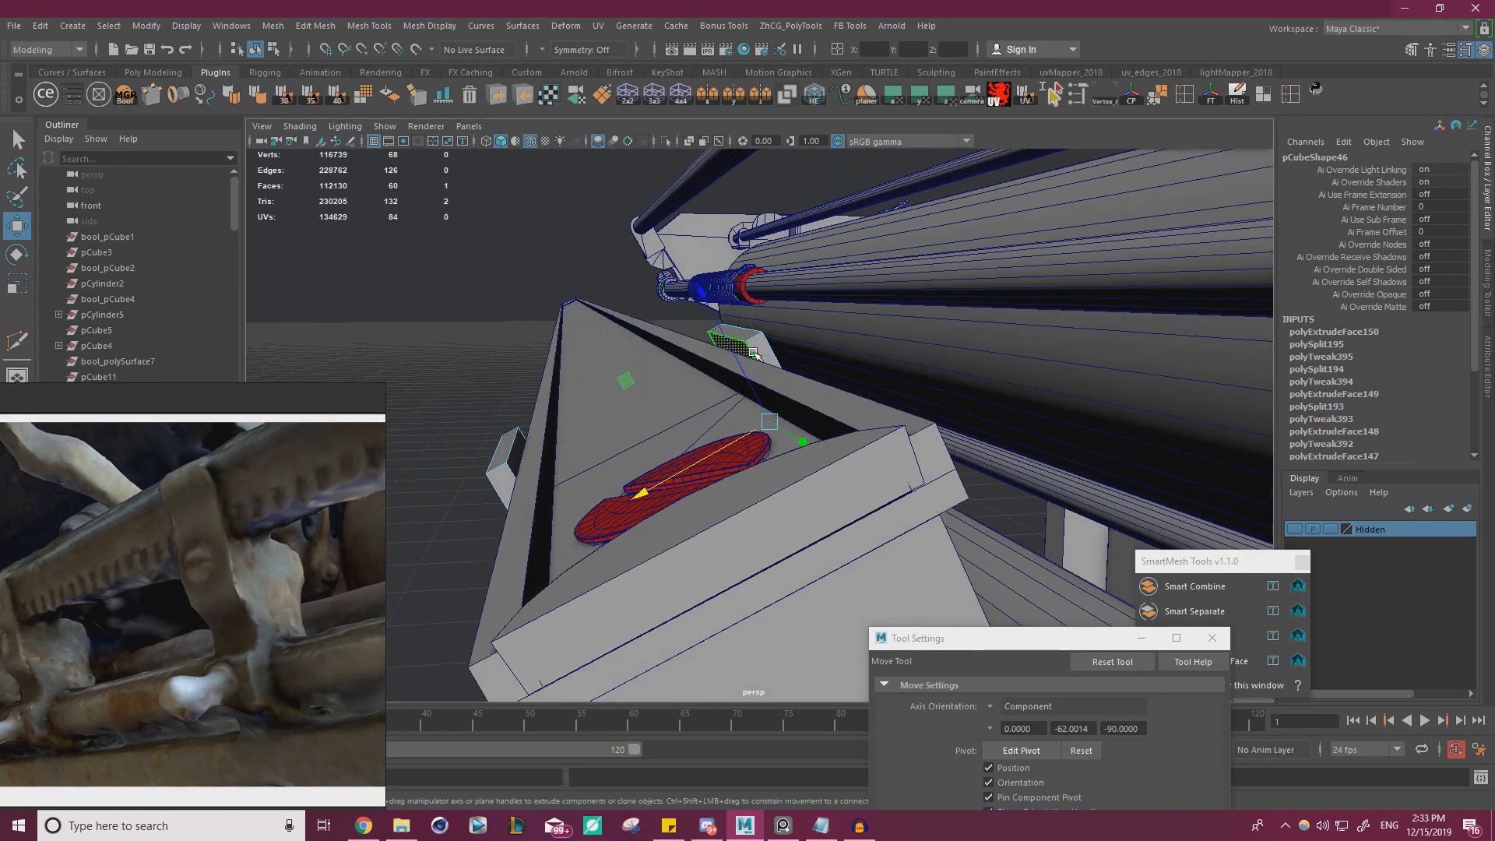
{"action": "left_click_drag", "start_coordinate": [639, 418], "coordinate": [857, 423], "text": "alt"}
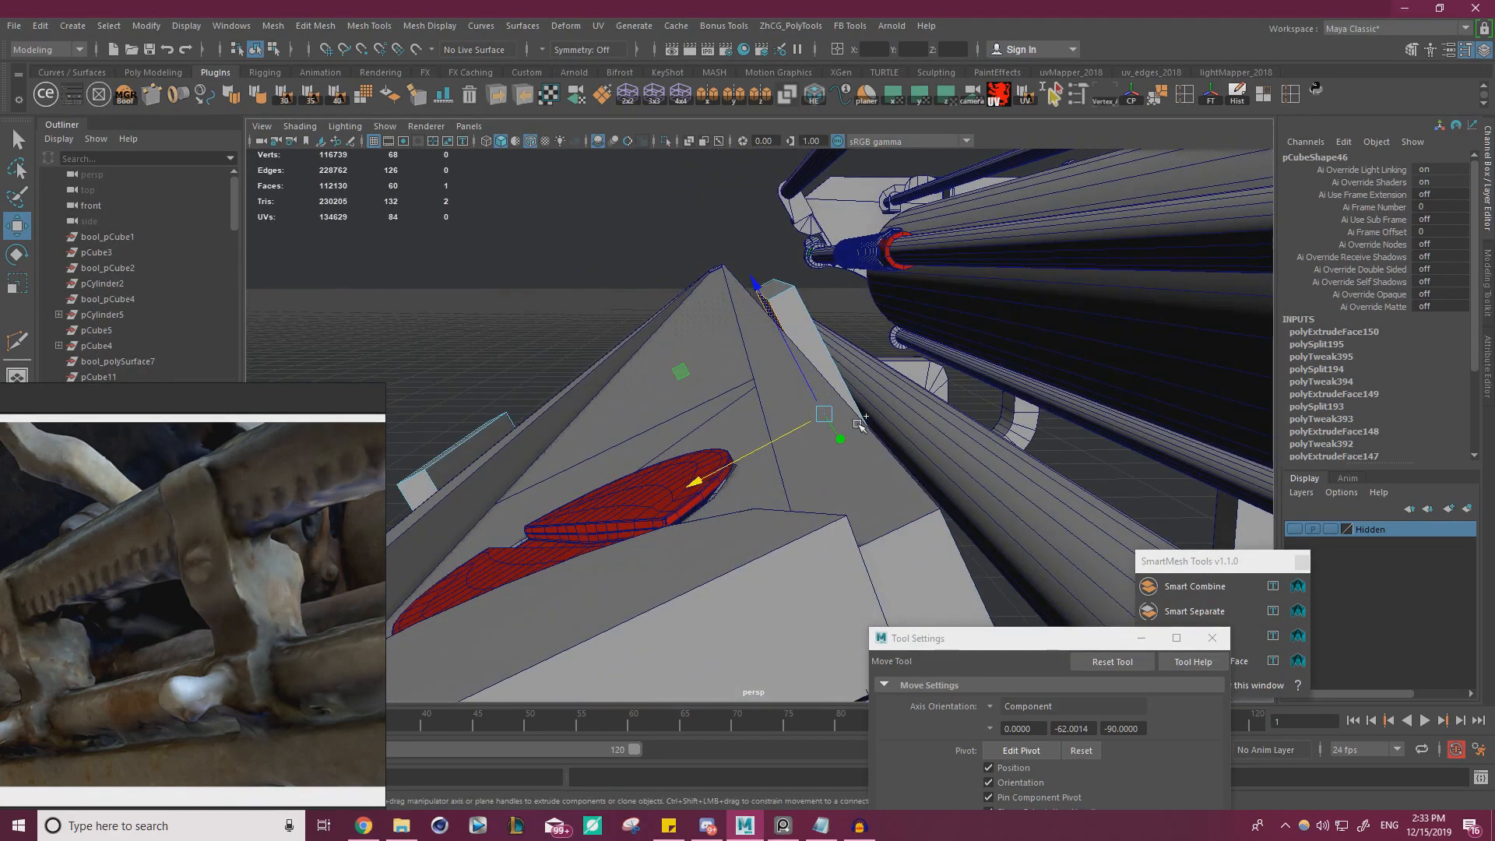
Insert an edge loop near the top end of each of the clip's two upright strips
{"action": "key", "text": "ctrl+shift+x"}
{"action": "left_click", "coordinate": [793, 286]}
{"action": "left_click_drag", "start_coordinate": [818, 352], "coordinate": [791, 349], "text": "alt"}
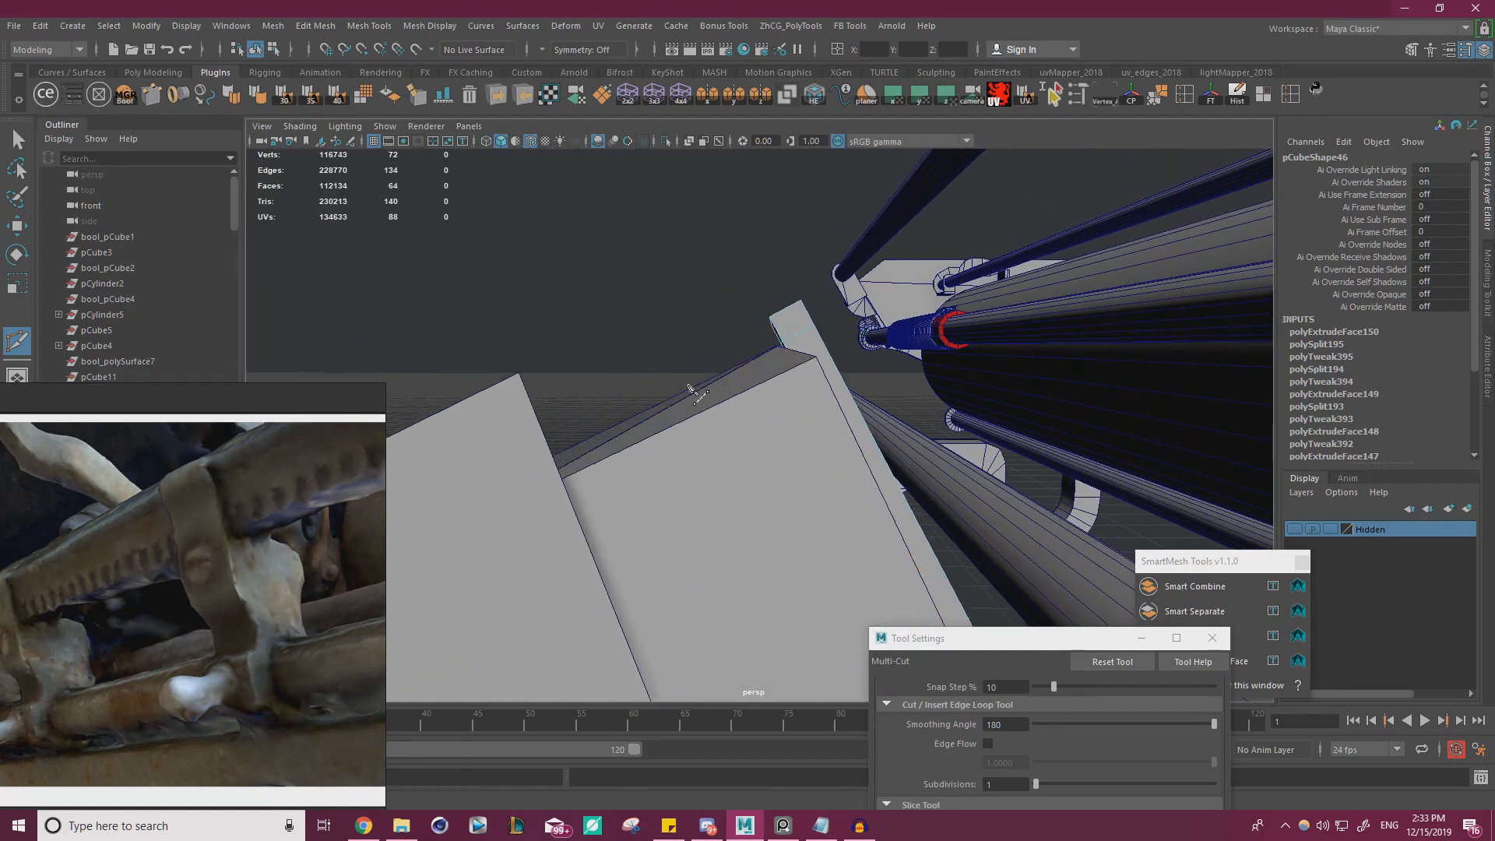
{"action": "left_click_drag", "start_coordinate": [690, 387], "coordinate": [725, 410], "text": "alt"}
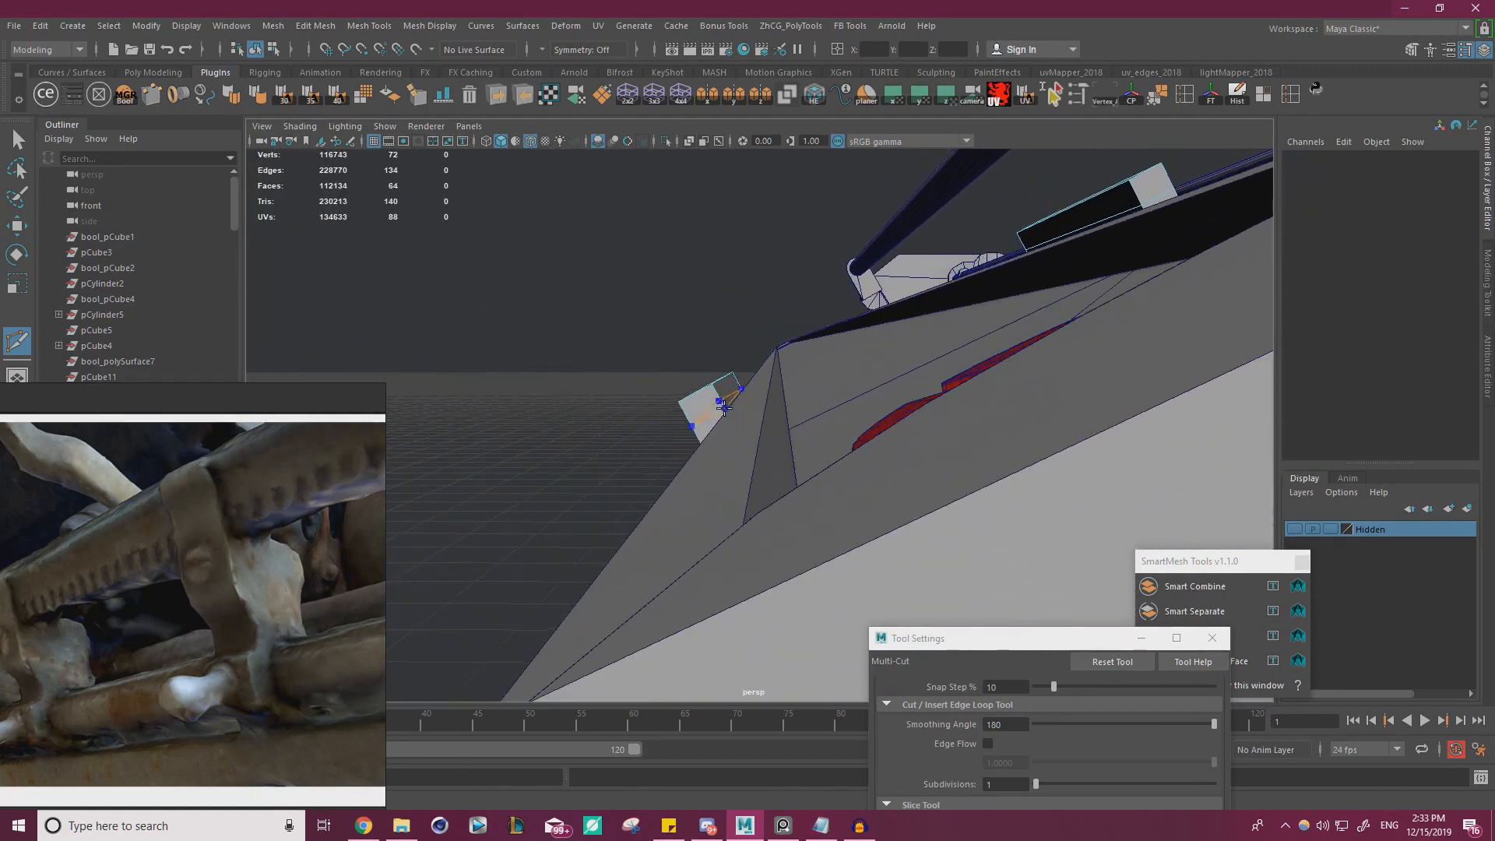
{"action": "left_click", "coordinate": [724, 408], "text": "ctrl"}
Extrude the inner face at the strip's upper end across the rail's top and insert an edge loop in the extension
{"action": "key", "text": "w"}
{"action": "right_click_drag", "start_coordinate": [726, 390], "coordinate": [727, 417]}
{"action": "left_click", "coordinate": [728, 391]}
{"action": "left_click_drag", "start_coordinate": [740, 389], "coordinate": [865, 400], "text": "alt"}
{"action": "key", "text": "ctrl+shift+x"}
{"action": "left_click", "coordinate": [791, 387], "text": "ctrl"}
{"action": "key", "text": "w"}
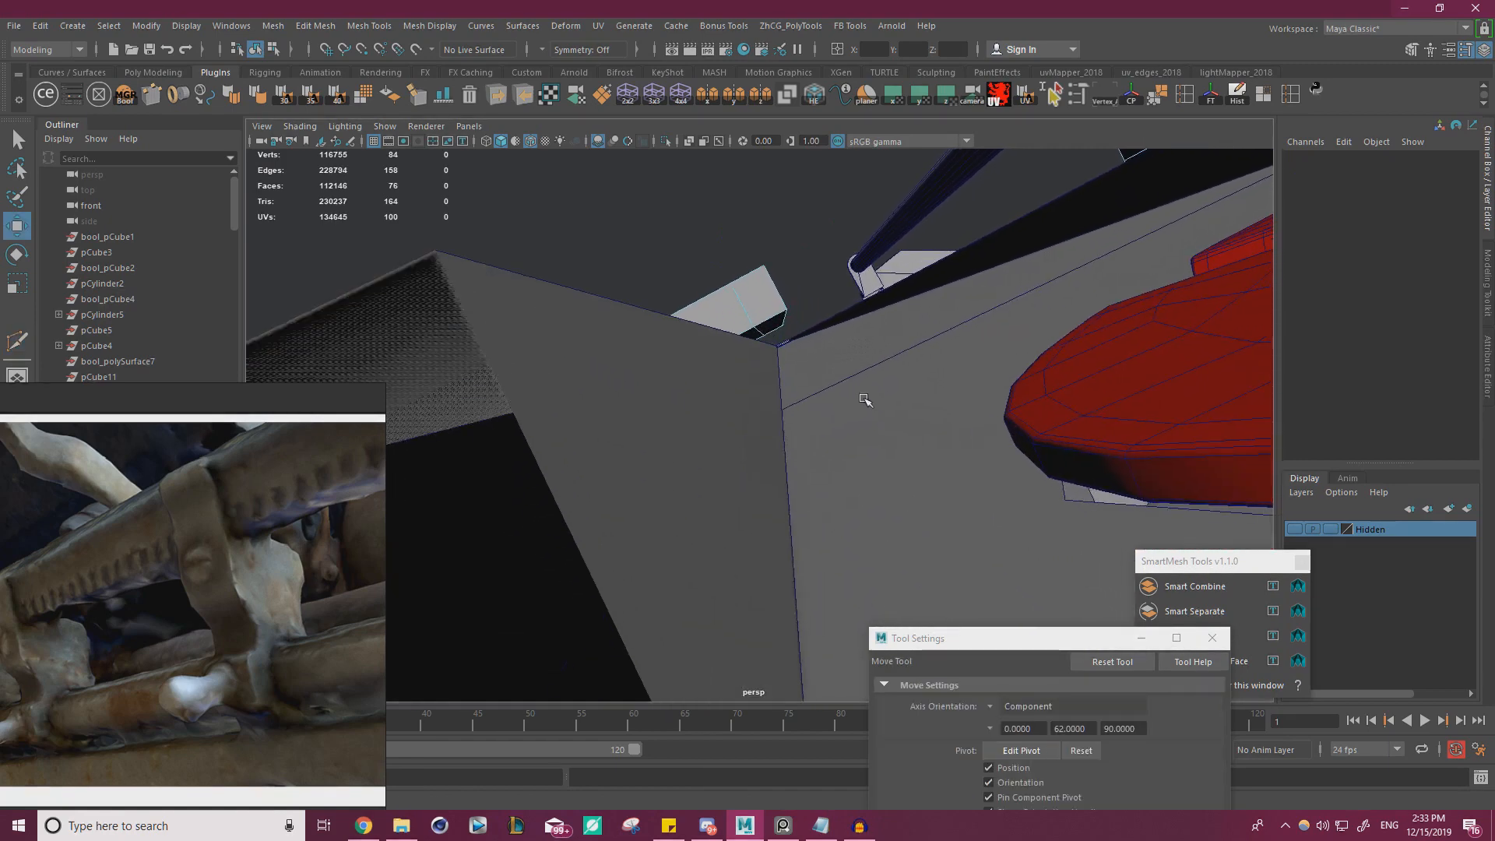
Extrude the underside face at the extension's end down over the rail edge as a hook lip, and compare it with the reference photos
{"action": "key", "text": "ctrl+e"}
{"action": "left_click_drag", "start_coordinate": [779, 330], "coordinate": [175, 563]}
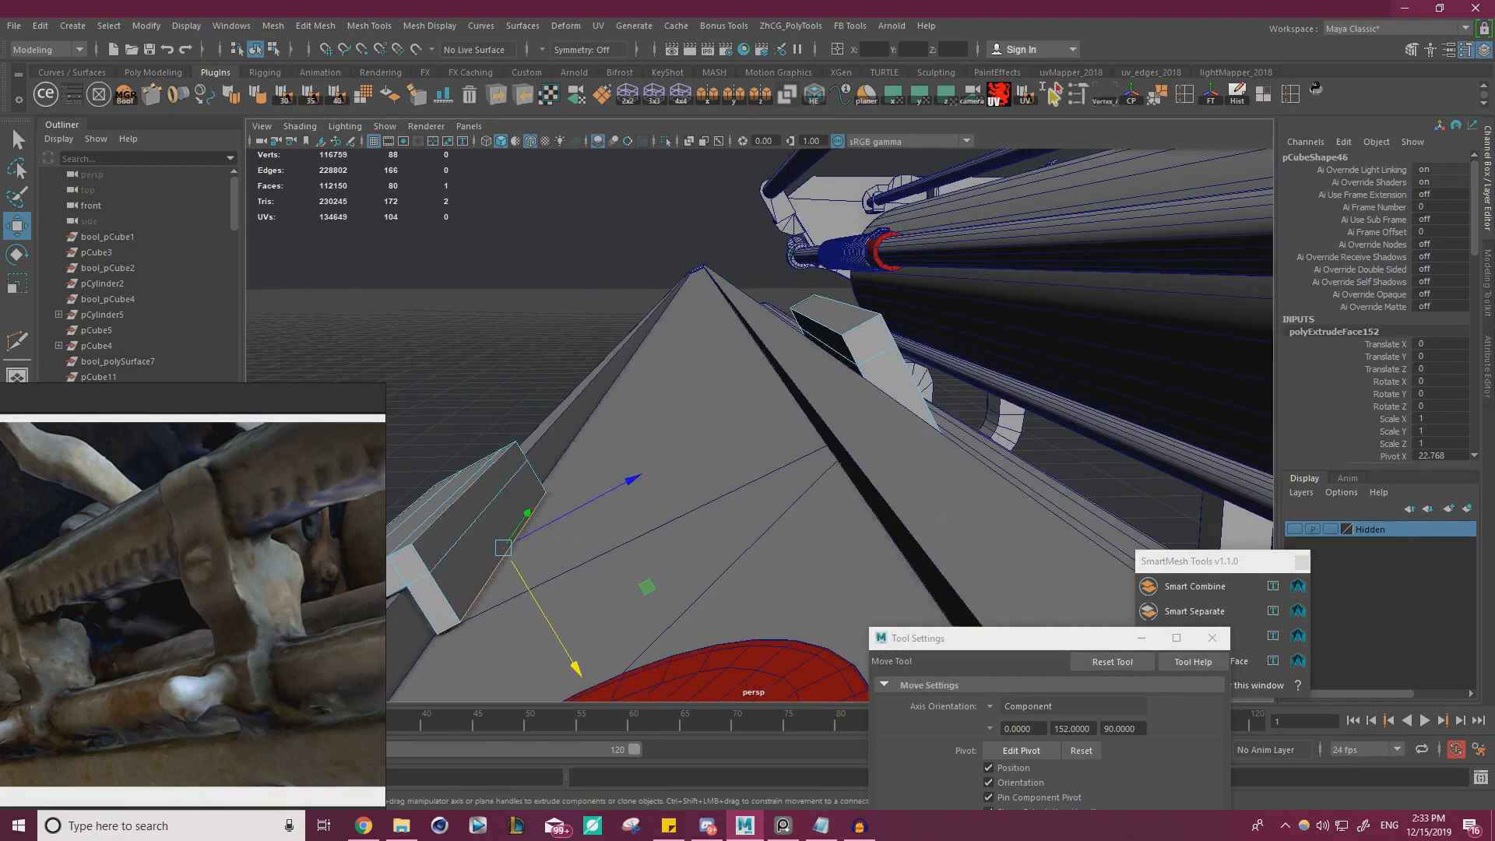
{"action": "right_click_drag", "start_coordinate": [0, 549], "coordinate": [594, 310]}
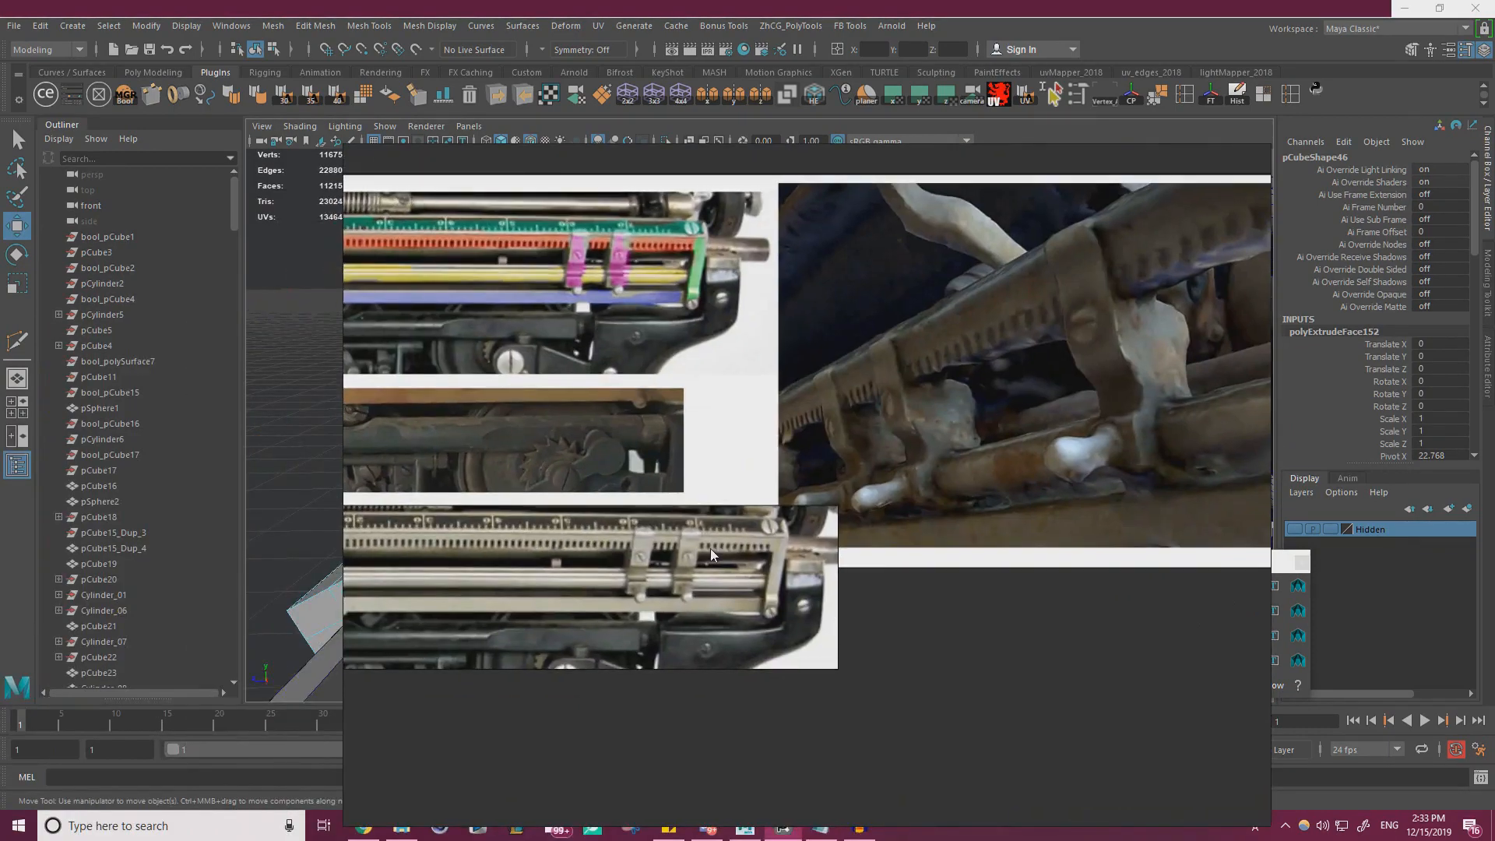
{"action": "scroll", "coordinate": [693, 545], "scroll_direction": "up", "scroll_amount": 5}
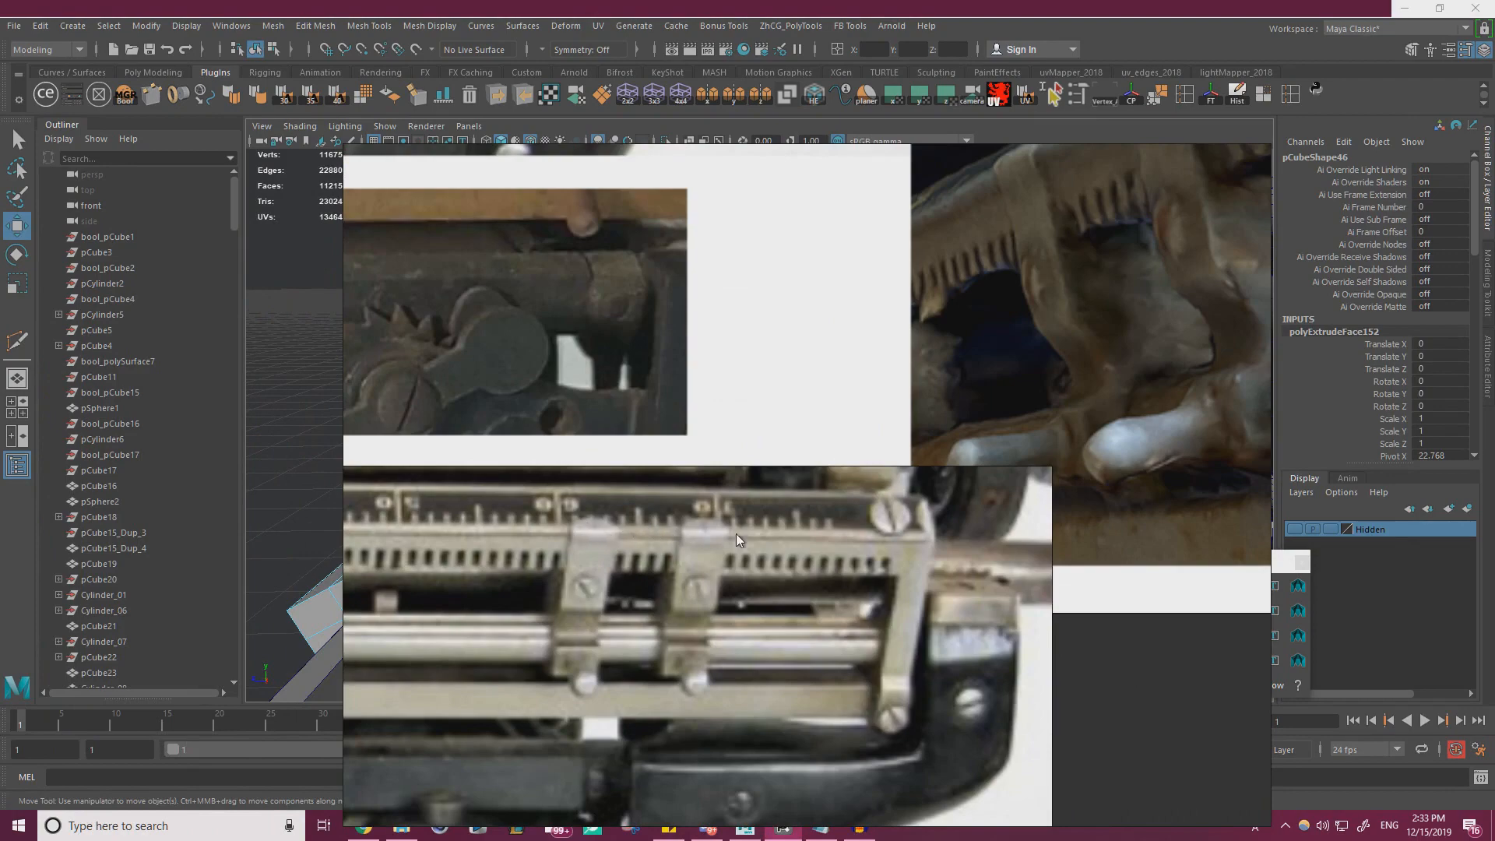
{"action": "middle_click_drag", "start_coordinate": [756, 532], "coordinate": [740, 565]}
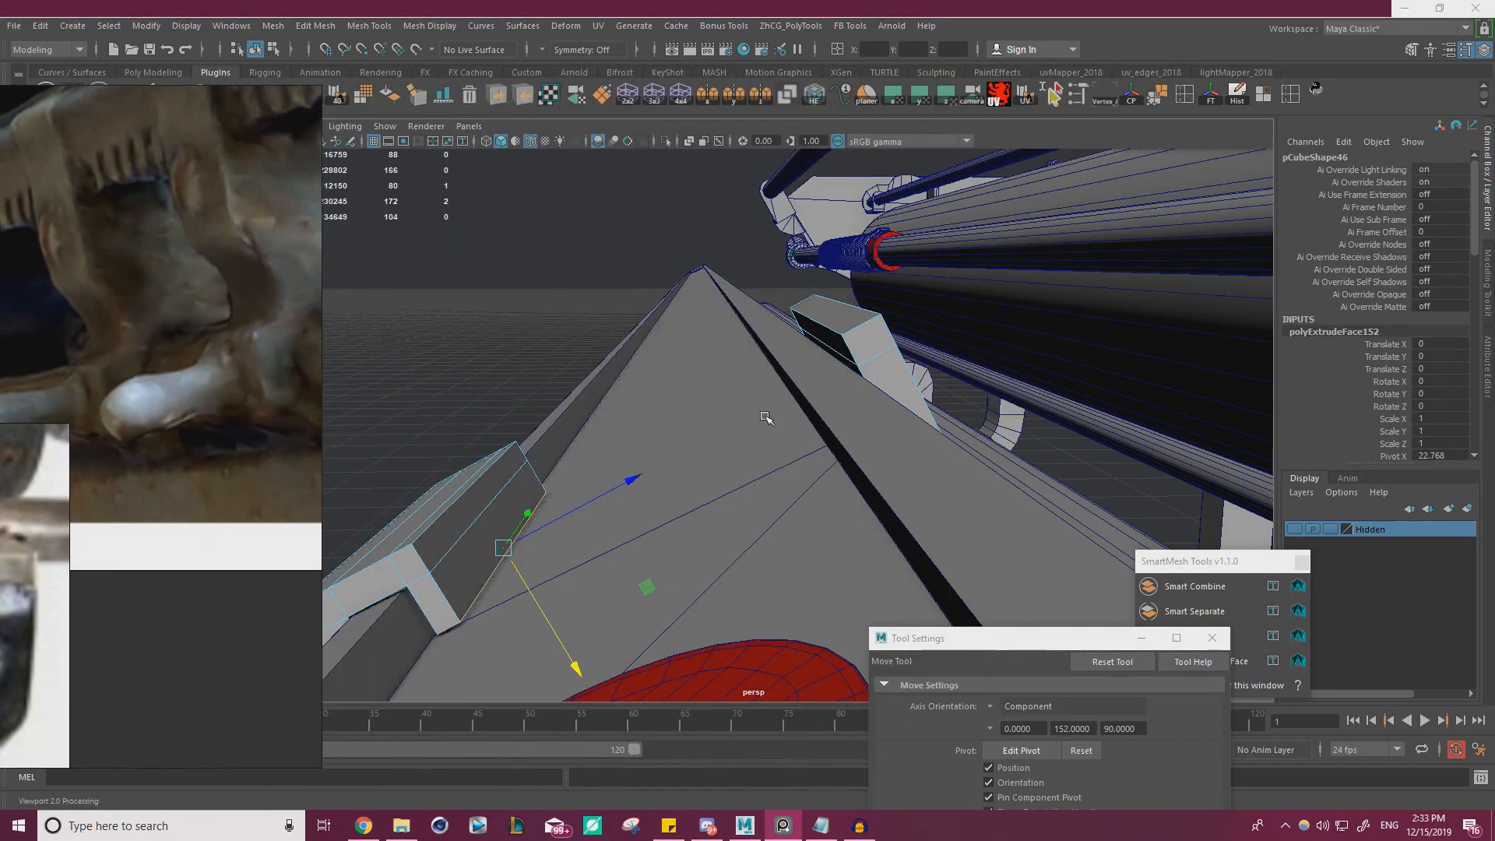
{"action": "left_click_drag", "start_coordinate": [765, 417], "coordinate": [793, 414], "text": "alt"}
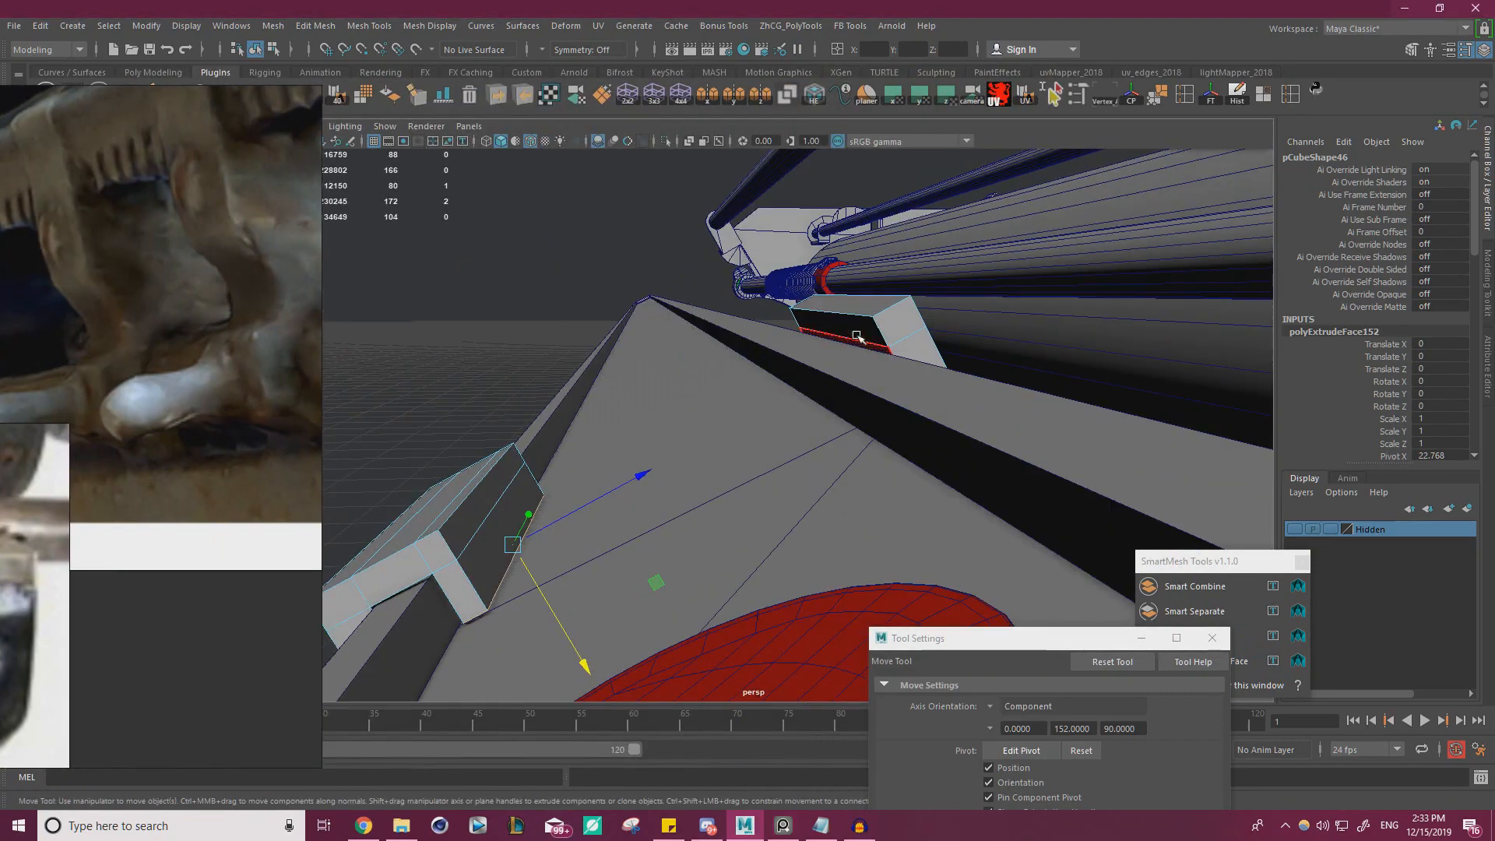
Extrude the second strip's inner upper face across the rail's top and insert an edge loop in the extension
{"action": "left_click", "coordinate": [856, 334]}
{"action": "left_click_drag", "start_coordinate": [767, 361], "coordinate": [803, 355], "text": "shift"}
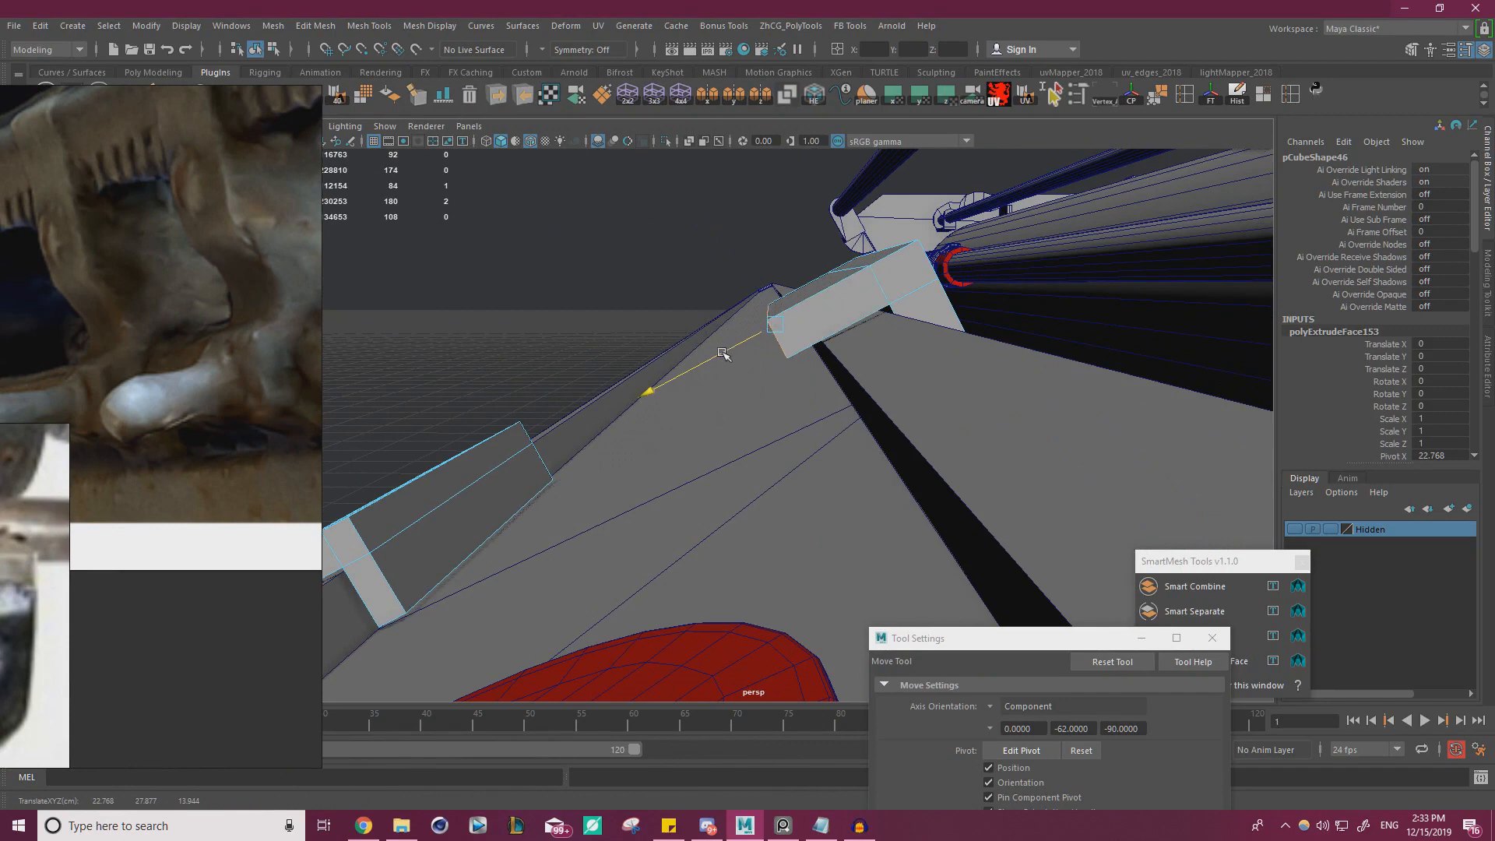
{"action": "key", "text": "ctrl+shift+x"}
{"action": "left_click", "coordinate": [804, 314], "text": "ctrl"}
Extrude the underside face at the second extension's end down over the rail edge to form the matching hook lip
{"action": "key", "text": "w"}
{"action": "left_click_drag", "start_coordinate": [803, 329], "coordinate": [787, 277], "text": "alt"}
{"action": "key", "text": "ctrl+e"}
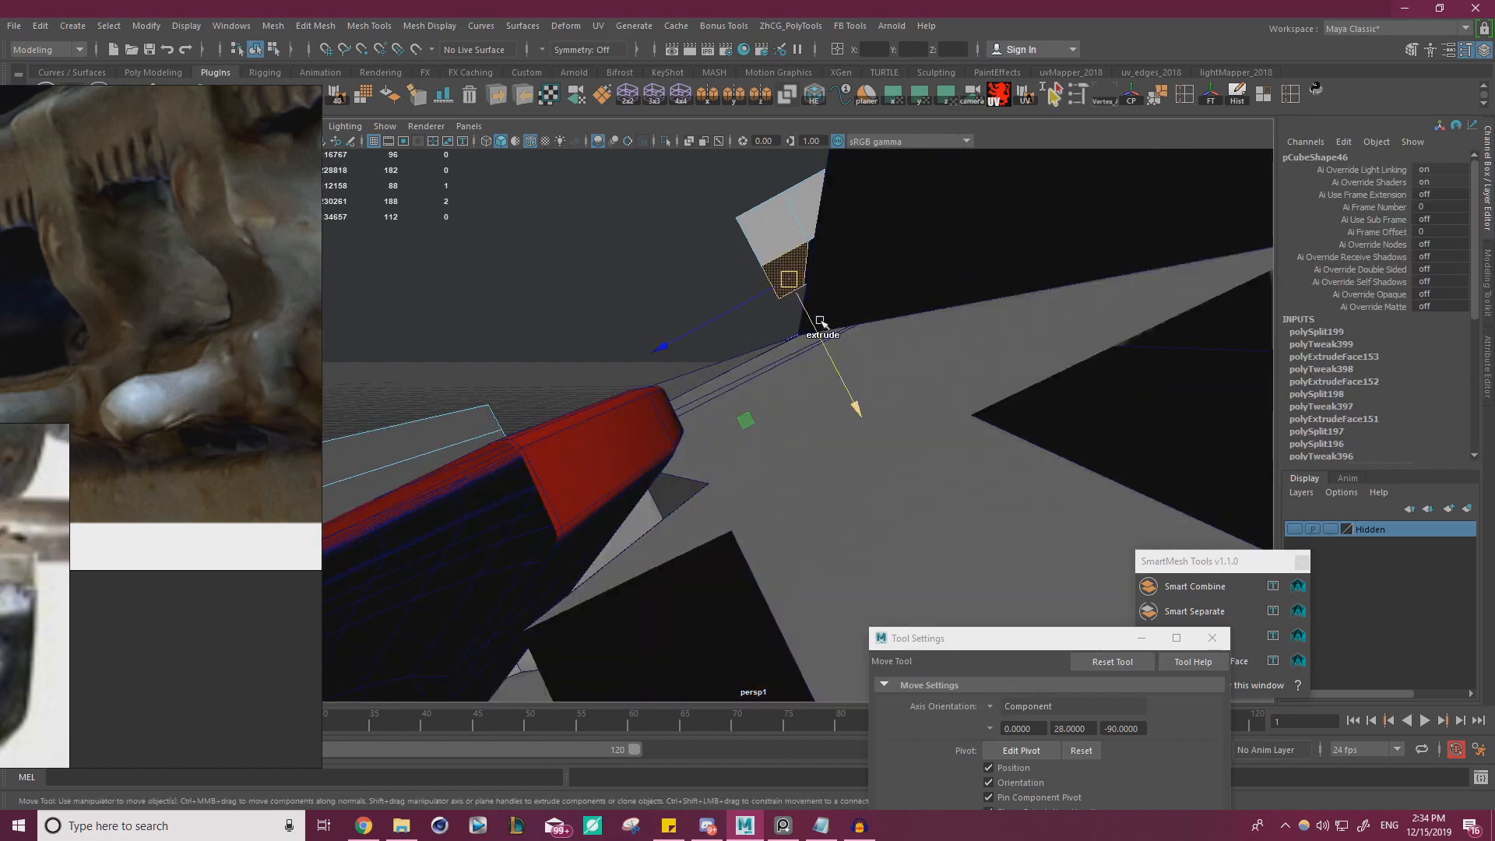
{"action": "left_click_drag", "start_coordinate": [845, 385], "coordinate": [615, 387], "text": "alt"}
{"action": "right_click_drag", "start_coordinate": [615, 388], "coordinate": [546, 389], "text": "alt"}
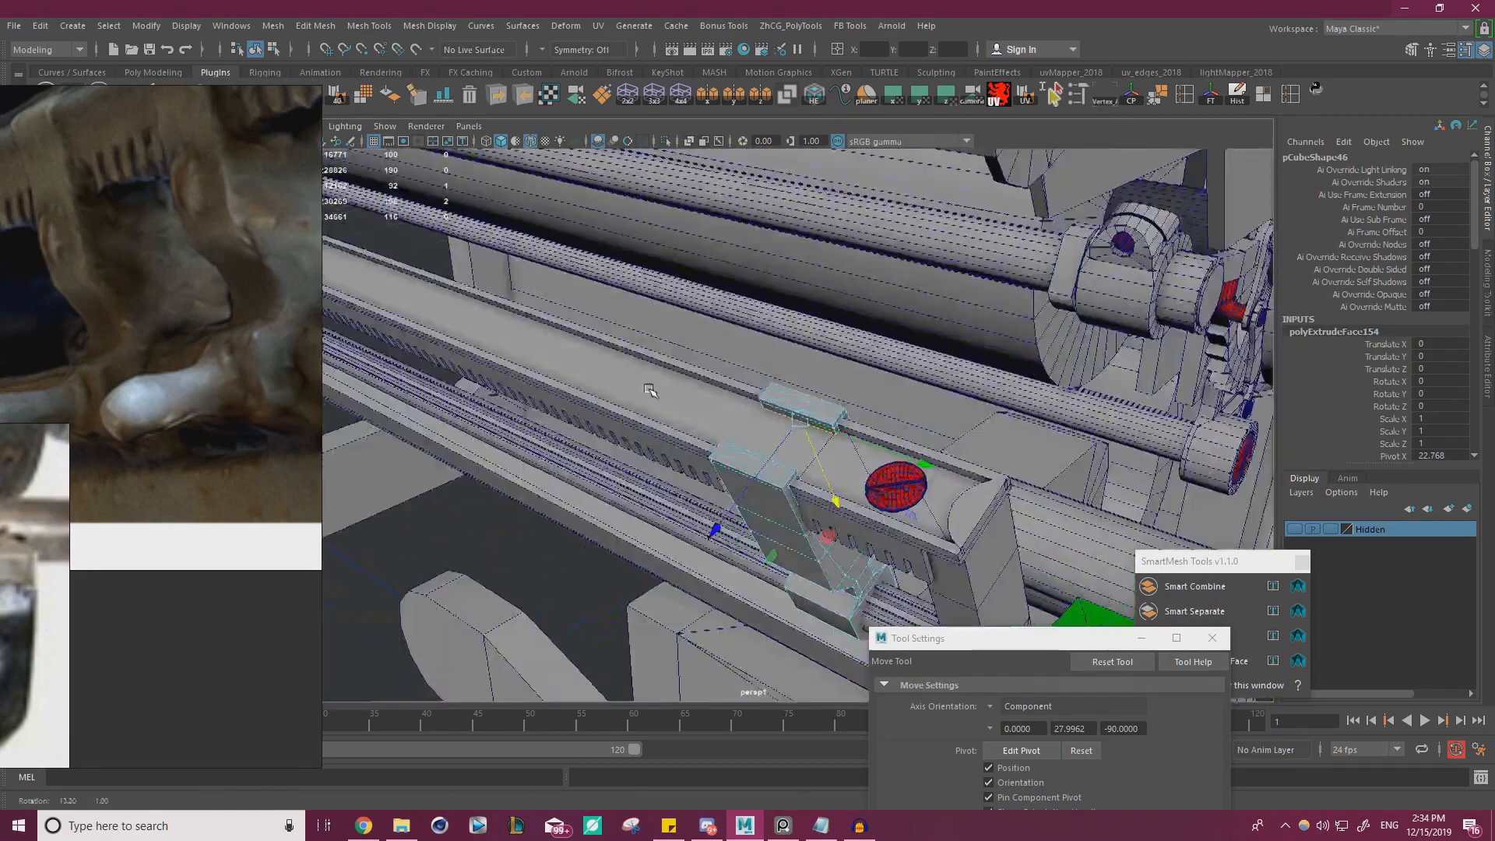
Isolate the clip so that it can be edited without the surrounding typewriter parts
{"action": "left_click_drag", "start_coordinate": [545, 389], "coordinate": [615, 424], "text": "alt"}
{"action": "right_click_drag", "start_coordinate": [615, 425], "coordinate": [520, 427], "text": "alt"}
{"action": "mouse_move", "coordinate": [521, 427]}
{"action": "left_mouse_down", "text": "alt"}
{"action": "mouse_move", "coordinate": [458, 418]}
{"action": "mouse_move", "coordinate": [510, 399]}
{"action": "left_mouse_up", "text": "alt"}
{"action": "right_click_drag", "start_coordinate": [510, 399], "coordinate": [896, 355], "text": "alt"}
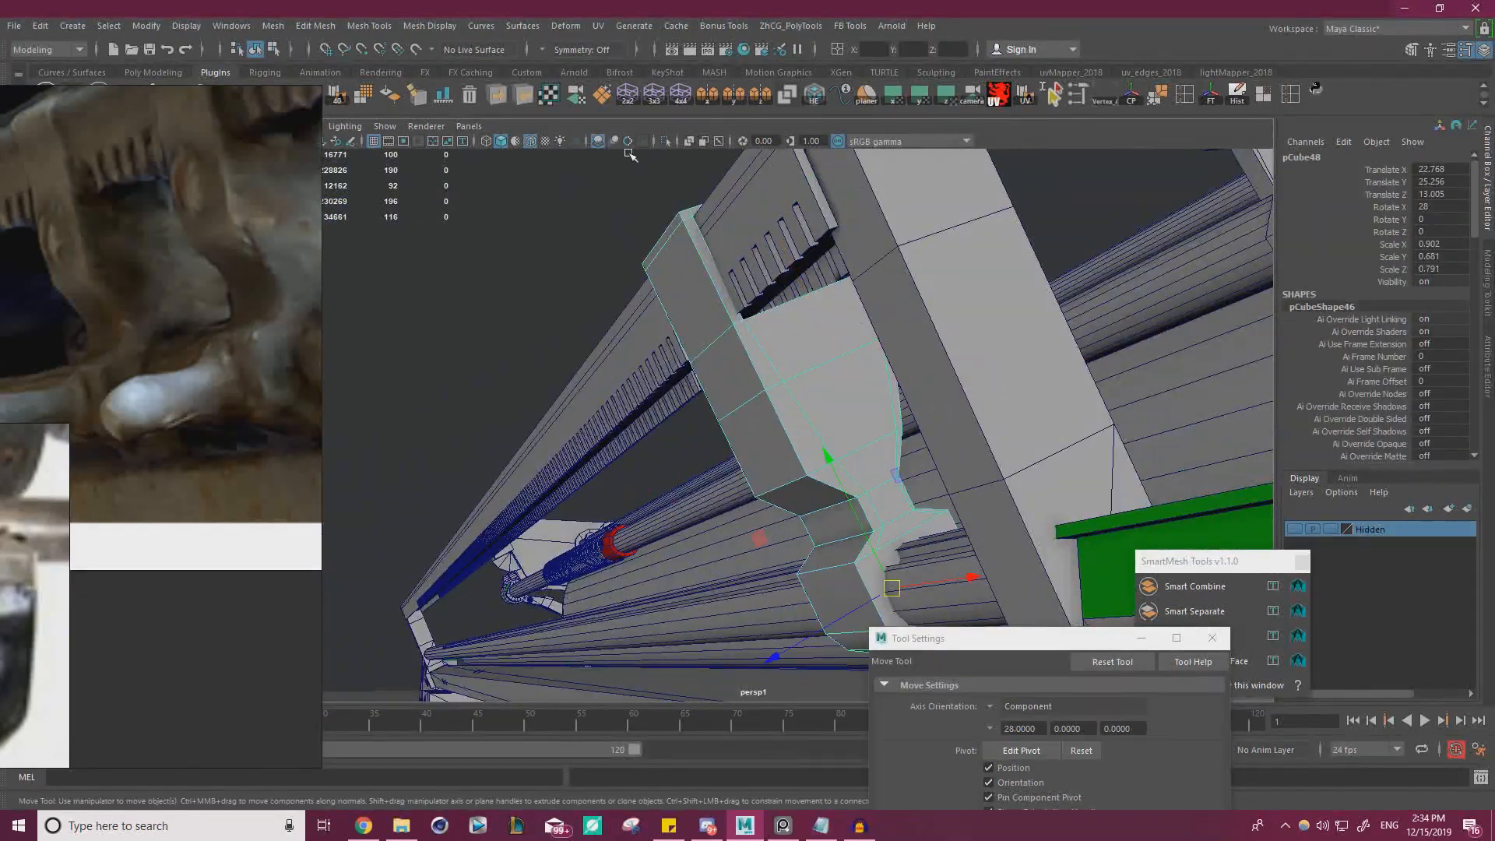
{"action": "left_click", "coordinate": [666, 142]}
{"action": "left_click_drag", "start_coordinate": [767, 257], "coordinate": [811, 330], "text": "alt"}
{"action": "right_click_drag", "start_coordinate": [810, 330], "coordinate": [779, 285], "text": "alt"}
Snap the edge-loop vertices on the first hook's top, at its lip side, onto the outer corners
{"action": "left_click", "coordinate": [831, 334]}
{"action": "right_click_drag", "start_coordinate": [728, 343], "coordinate": [866, 300], "text": "alt"}
{"action": "middle_click_drag", "start_coordinate": [866, 300], "coordinate": [842, 391], "text": "alt"}
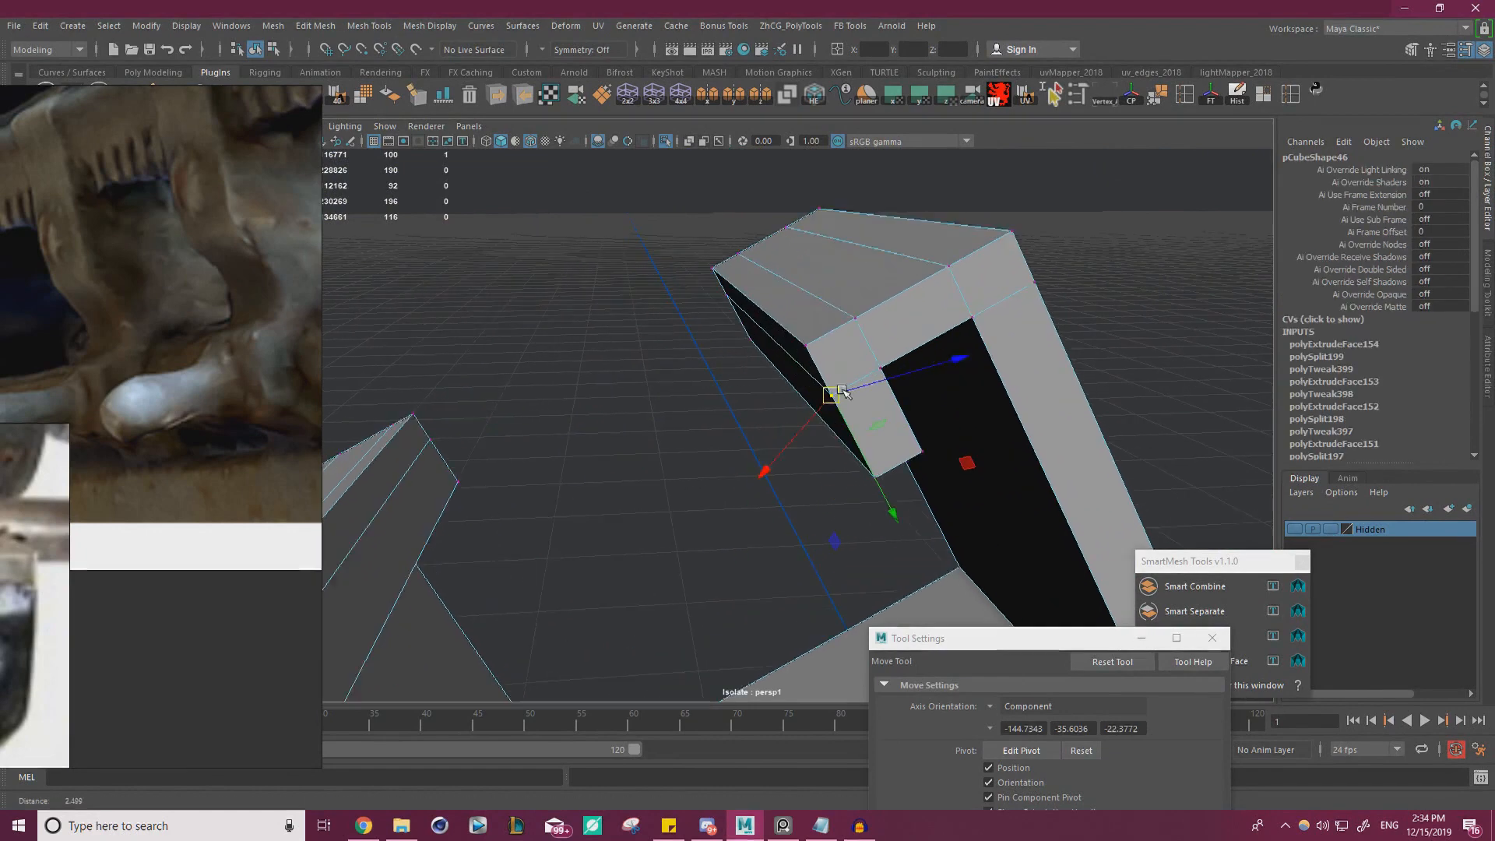
{"action": "left_click_drag", "start_coordinate": [842, 391], "coordinate": [939, 362], "text": "alt"}
{"action": "left_click_drag", "start_coordinate": [1025, 311], "coordinate": [746, 244]}
{"action": "left_click_drag", "start_coordinate": [1073, 208], "coordinate": [1010, 243]}
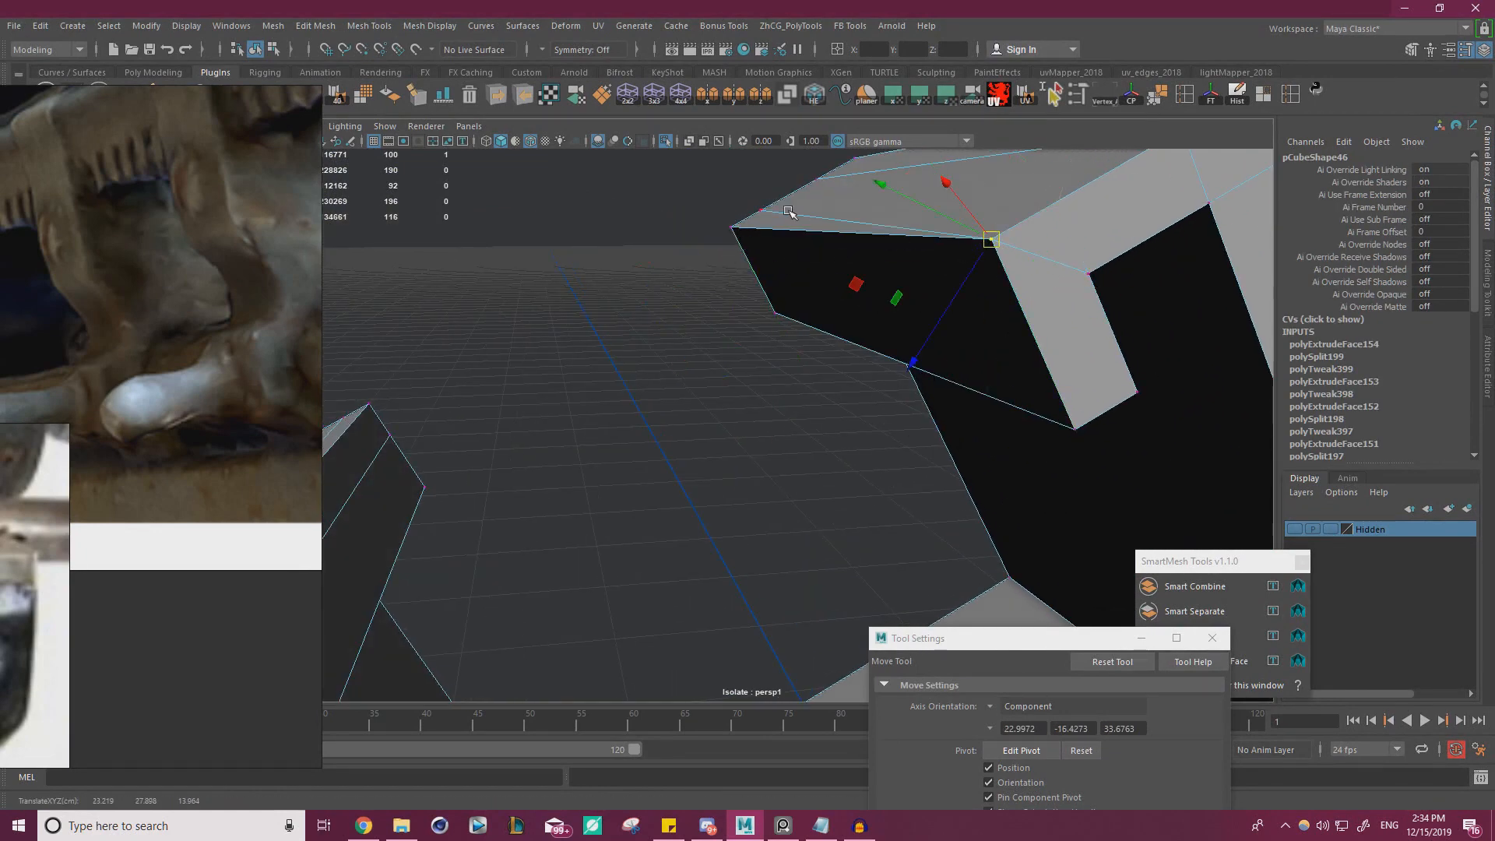
{"action": "left_click", "coordinate": [761, 211]}
{"action": "left_click_drag", "start_coordinate": [762, 212], "coordinate": [733, 228]}
Snap the remaining loop vertices on the first hook's top onto the corners above the upright strip
{"action": "left_click_drag", "start_coordinate": [901, 283], "coordinate": [838, 324], "text": "alt"}
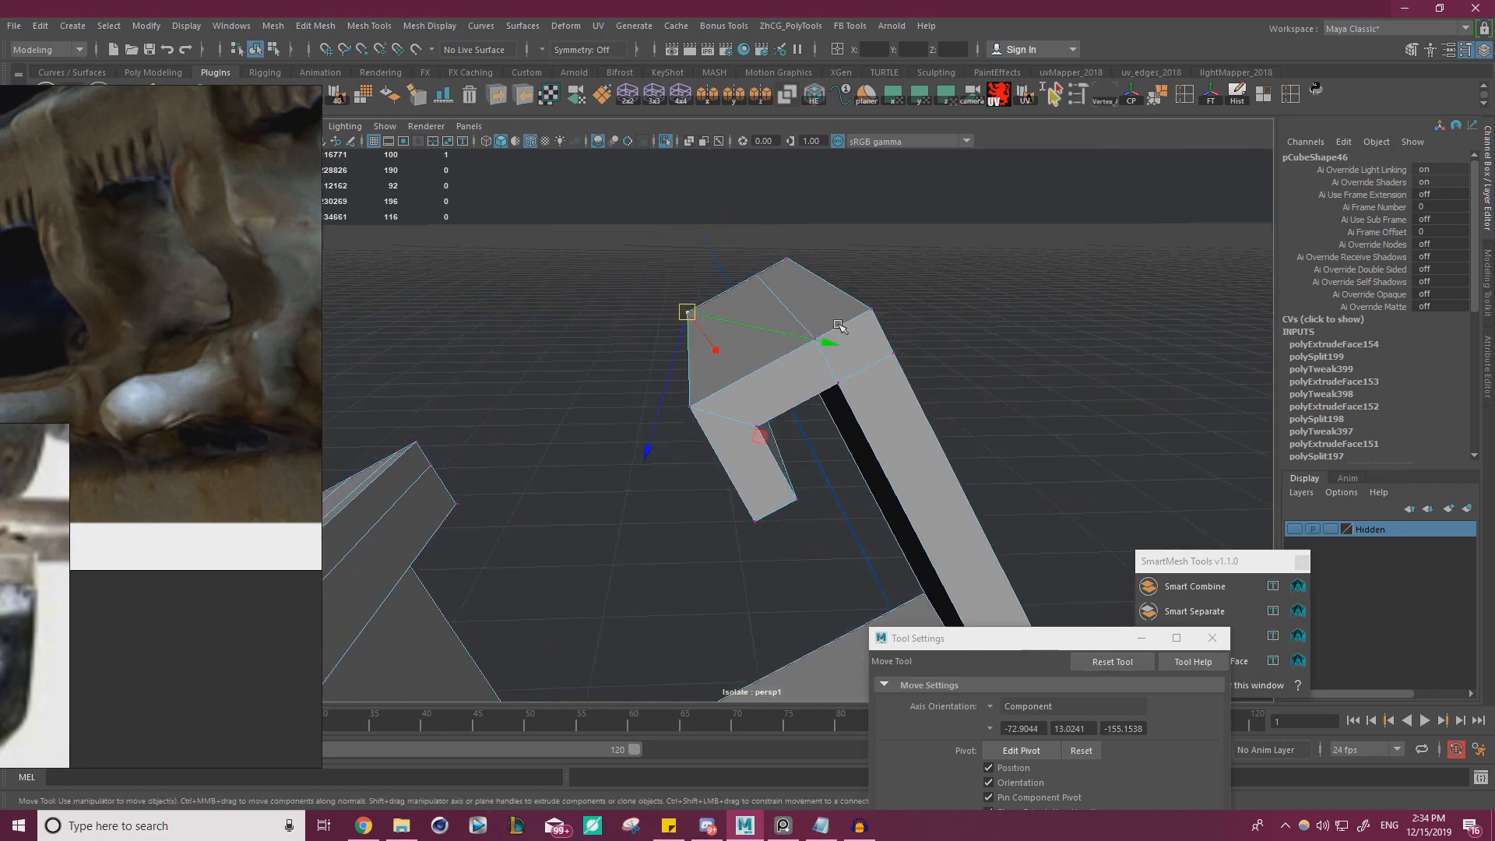
{"action": "left_click_drag", "start_coordinate": [756, 275], "coordinate": [788, 259]}
{"action": "left_click", "coordinate": [816, 339]}
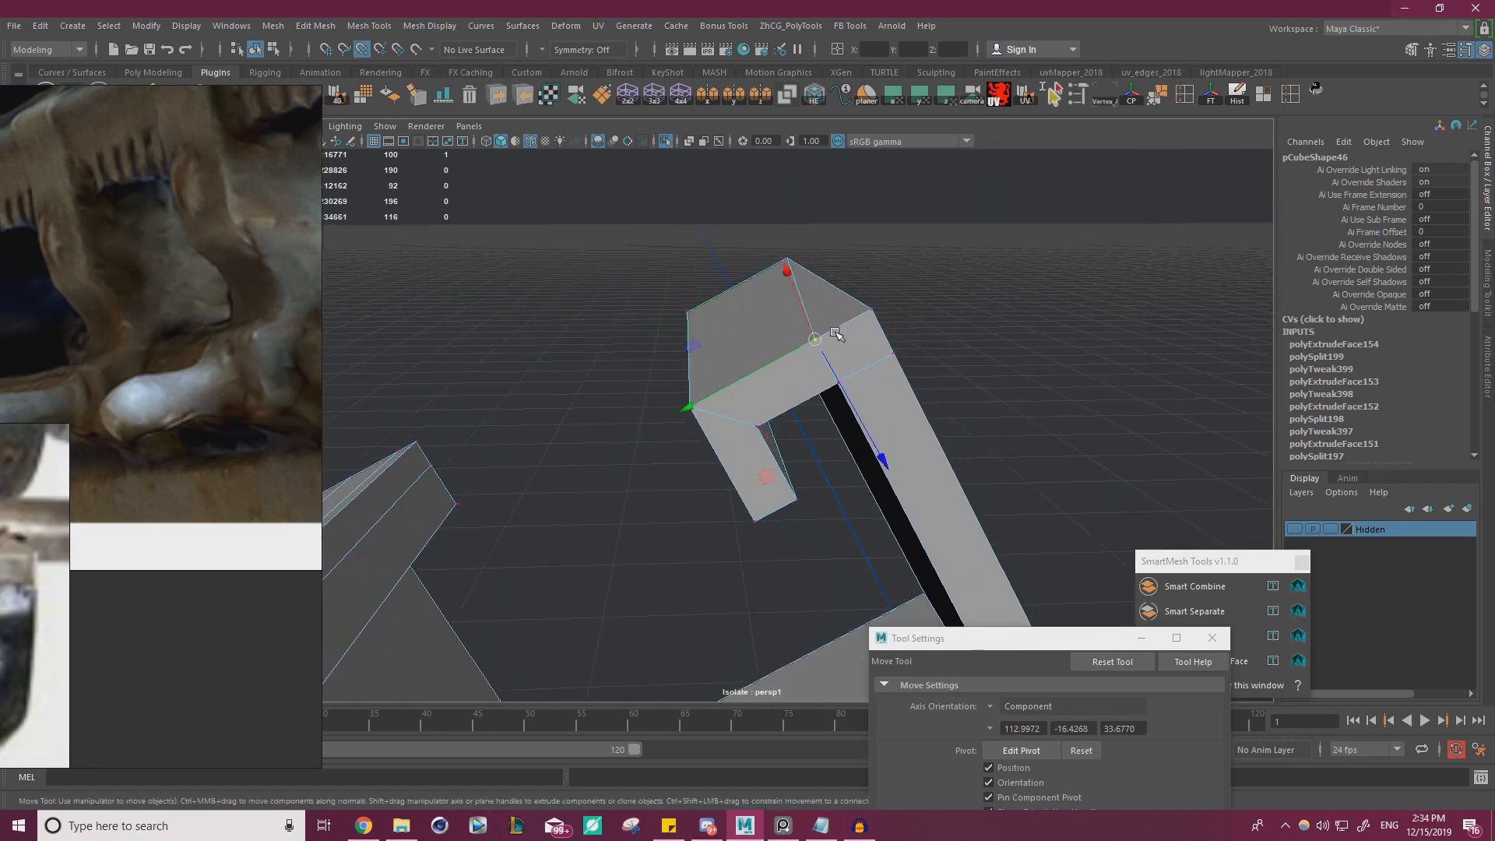
{"action": "left_click_drag", "start_coordinate": [815, 339], "coordinate": [715, 262]}
{"action": "left_click", "coordinate": [893, 351]}
{"action": "left_click_drag", "start_coordinate": [605, 343], "coordinate": [758, 460], "text": "alt"}
Snap the loop vertices on the second hook and upright strips onto the adjacent corners, and merge the overlapping vertices
{"action": "left_click_drag", "start_coordinate": [720, 537], "coordinate": [762, 392]}
{"action": "key", "text": "v"}
{"action": "left_click", "coordinate": [771, 411]}
{"action": "key", "text": "v"}
{"action": "left_click_drag", "start_coordinate": [854, 468], "coordinate": [884, 447], "text": "alt"}
{"action": "left_click_drag", "start_coordinate": [903, 358], "coordinate": [646, 361]}
{"action": "left_click", "coordinate": [867, 432]}
{"action": "key", "text": "v"}
{"action": "key", "text": "ctrl+z"}
{"action": "left_click", "coordinate": [767, 377]}
{"action": "key", "text": "v"}
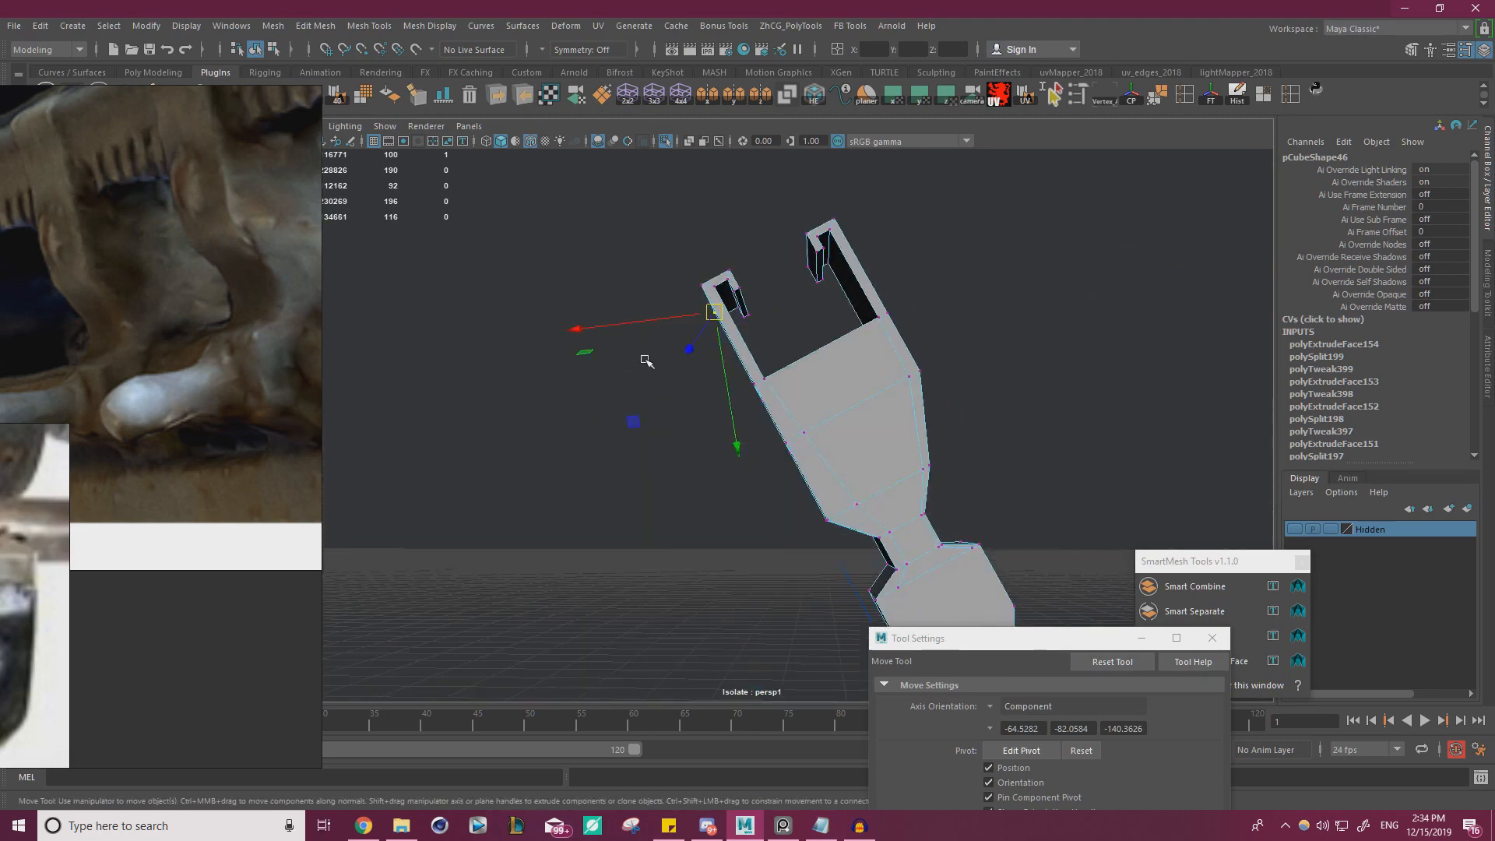
{"action": "left_click_drag", "start_coordinate": [1002, 107], "coordinate": [1003, 107]}
{"action": "right_click_drag", "start_coordinate": [978, 297], "coordinate": [1048, 219], "text": "shift"}
Snap the inset loop vertices along one side of the clip's wide body onto its outer edge
{"action": "left_click_drag", "start_coordinate": [841, 321], "coordinate": [904, 402], "text": "alt"}
{"action": "right_click_drag", "start_coordinate": [904, 402], "coordinate": [957, 437], "text": "alt"}
{"action": "left_click_drag", "start_coordinate": [928, 437], "coordinate": [856, 429], "text": "alt"}
{"action": "left_click", "coordinate": [869, 433]}
{"action": "key", "text": "w"}
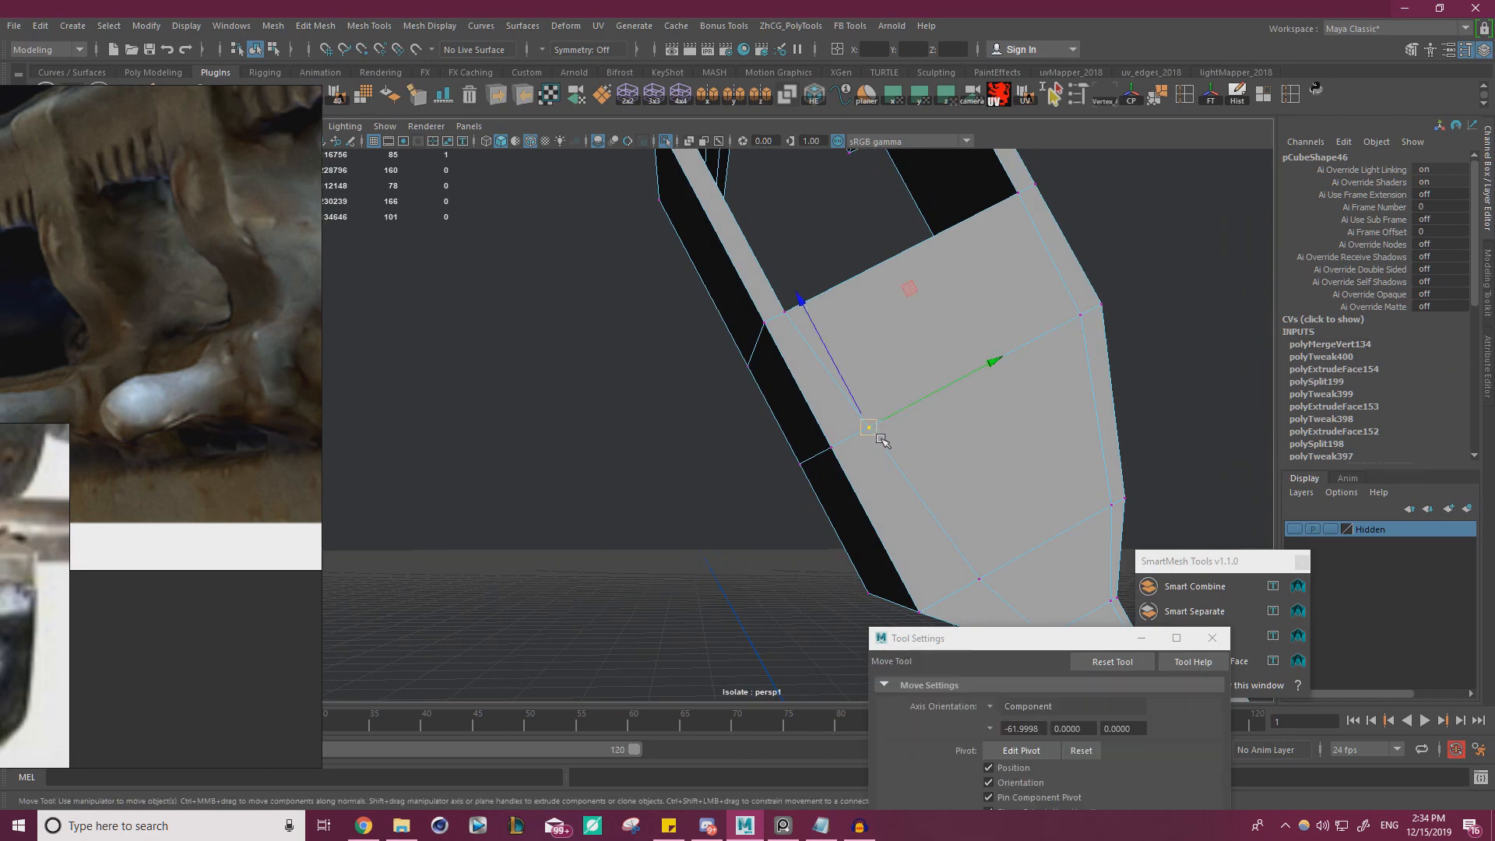
{"action": "middle_click_drag", "start_coordinate": [854, 437], "coordinate": [834, 446]}
{"action": "middle_click_drag", "start_coordinate": [919, 540], "coordinate": [870, 336], "text": "alt"}
{"action": "left_click", "coordinate": [932, 380]}
{"action": "key", "text": "v"}
{"action": "middle_click_drag", "start_coordinate": [927, 381], "coordinate": [874, 406]}
Snap the inset vertices around the narrow neck on the same side onto the outline corners
{"action": "middle_click_drag", "start_coordinate": [957, 451], "coordinate": [966, 268], "text": "alt"}
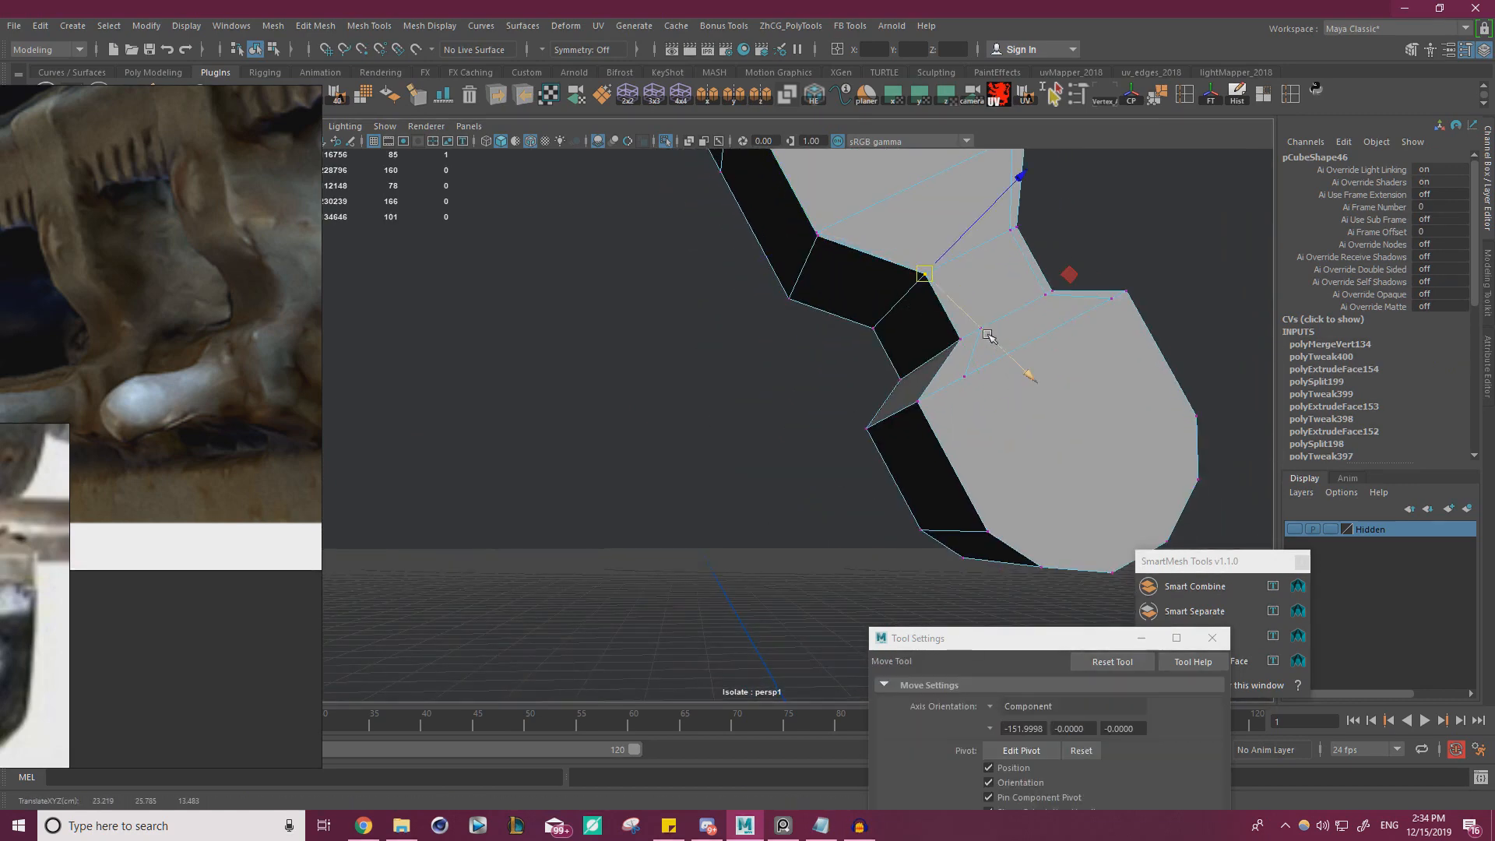
{"action": "mouse_move", "coordinate": [979, 332]}
{"action": "middle_mouse_down"}
{"action": "mouse_move", "coordinate": [927, 411]}
{"action": "mouse_move", "coordinate": [922, 398]}
{"action": "middle_mouse_up"}
{"action": "left_click", "coordinate": [967, 380]}
{"action": "key", "text": "v"}
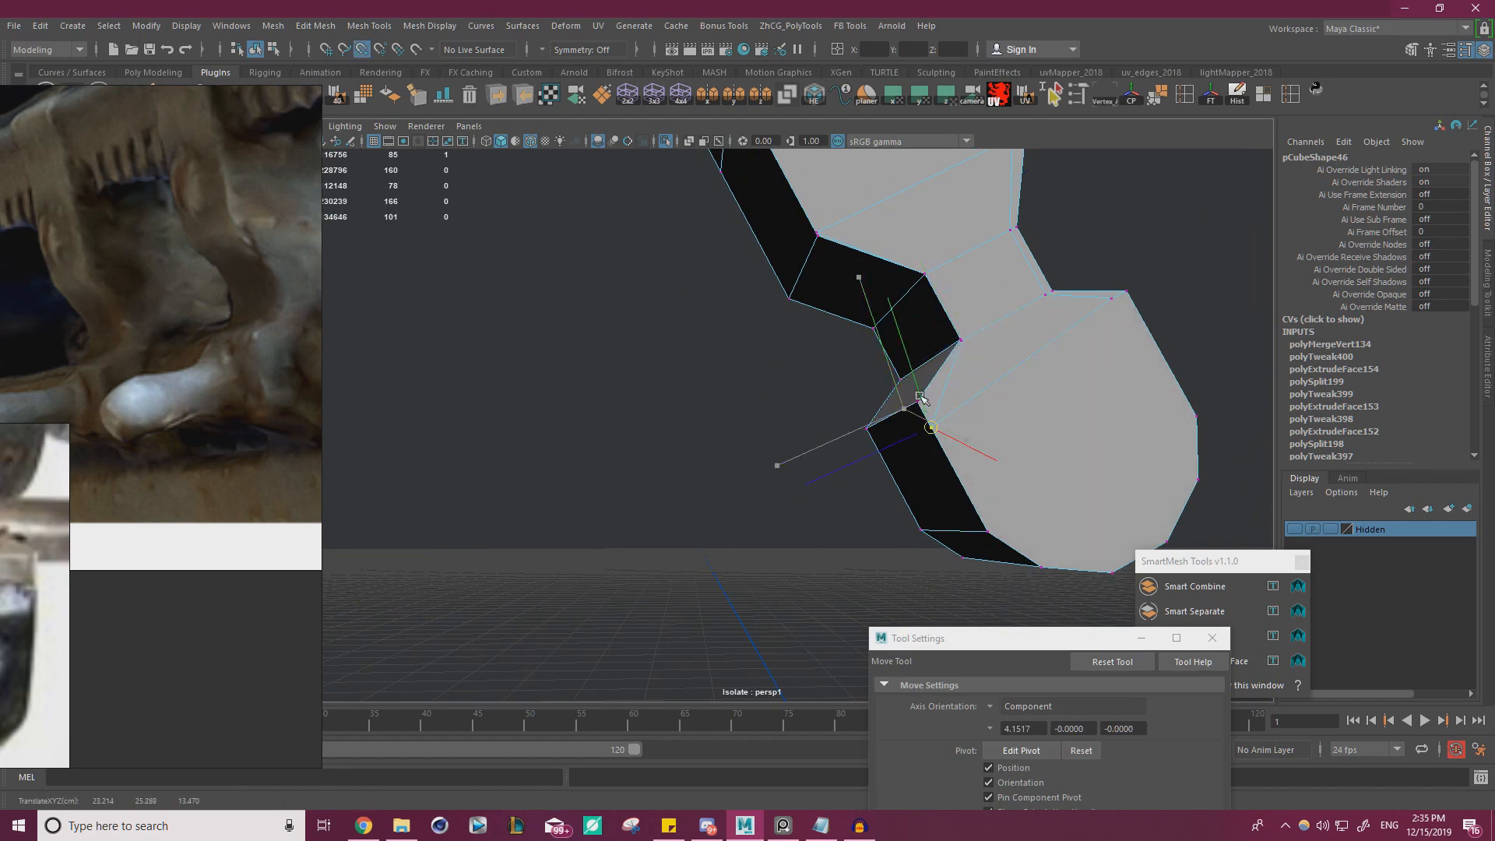
{"action": "left_click_drag", "start_coordinate": [949, 388], "coordinate": [1055, 353], "text": "alt"}
Snap the inset vertices along the opposite side of the neck and wide body onto their outer corners
{"action": "left_click", "coordinate": [922, 271]}
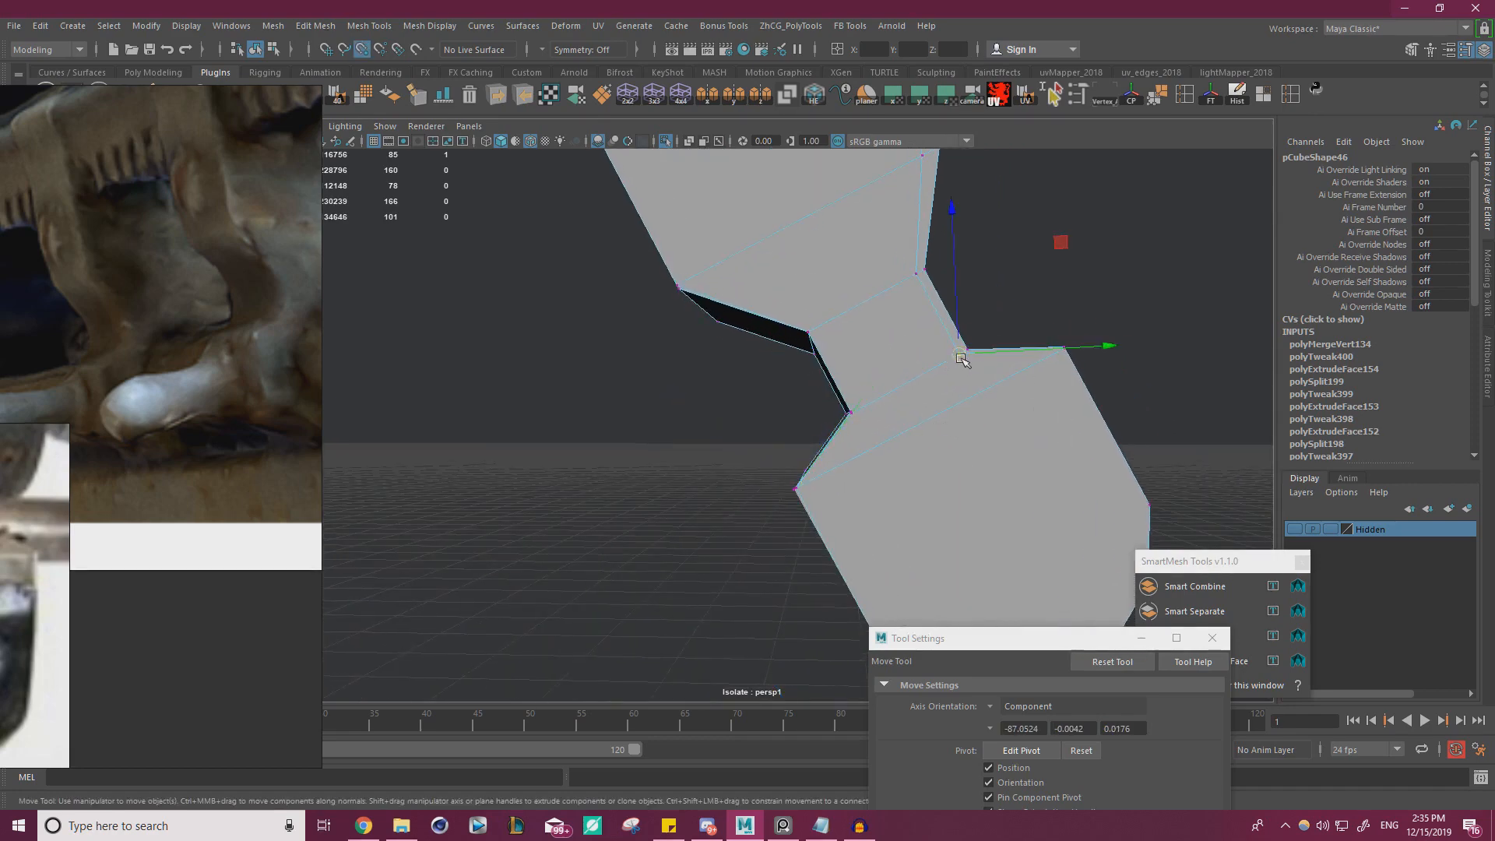
{"action": "left_click_drag", "start_coordinate": [918, 273], "coordinate": [865, 442], "text": "alt"}
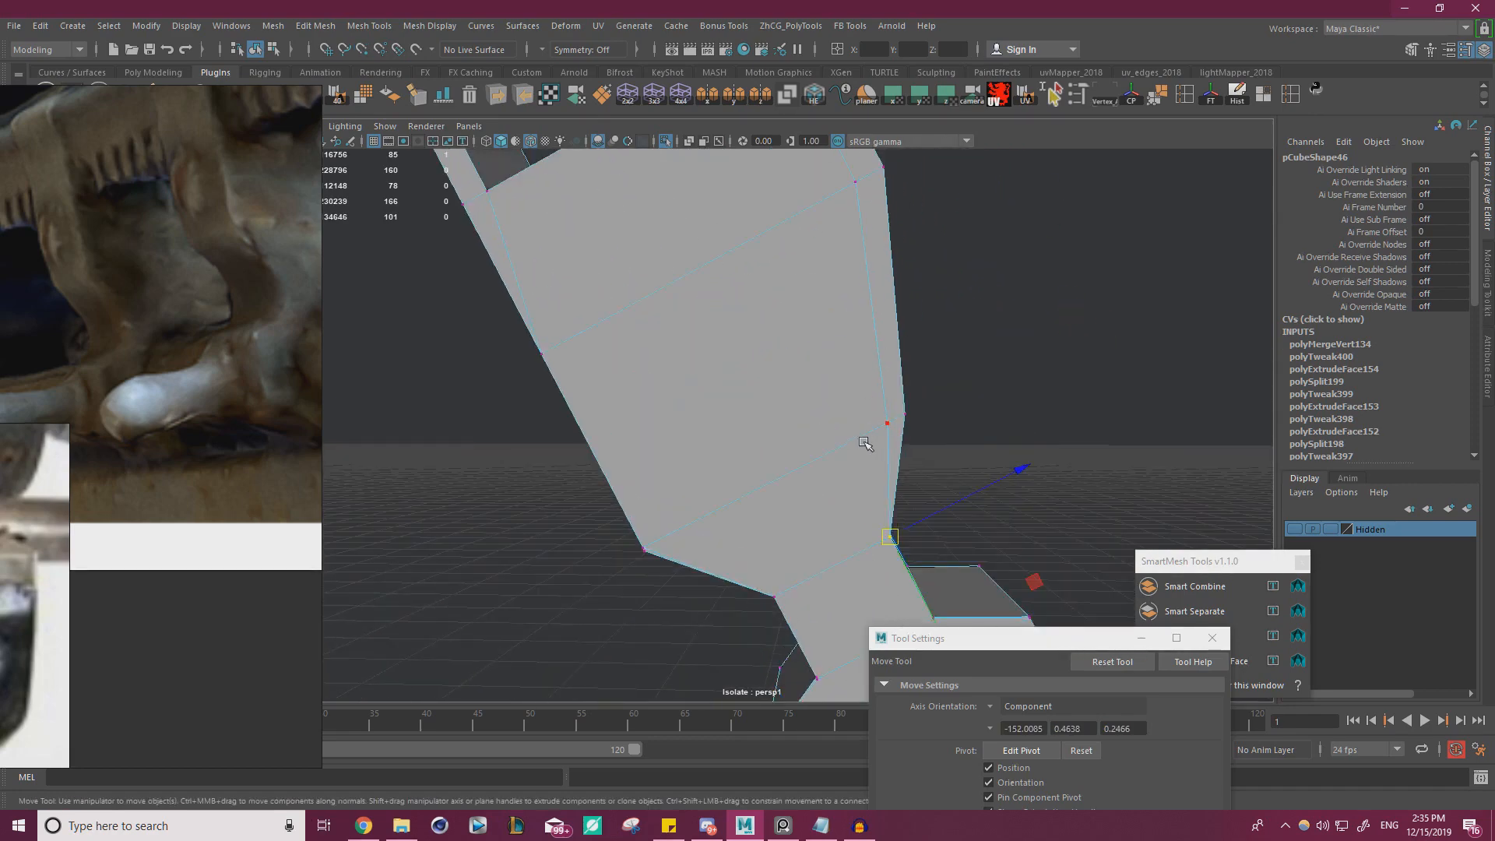
{"action": "middle_click_drag", "start_coordinate": [959, 341], "coordinate": [979, 482], "text": "alt"}
{"action": "key", "text": "v"}
{"action": "left_click_drag", "start_coordinate": [888, 395], "coordinate": [913, 386]}
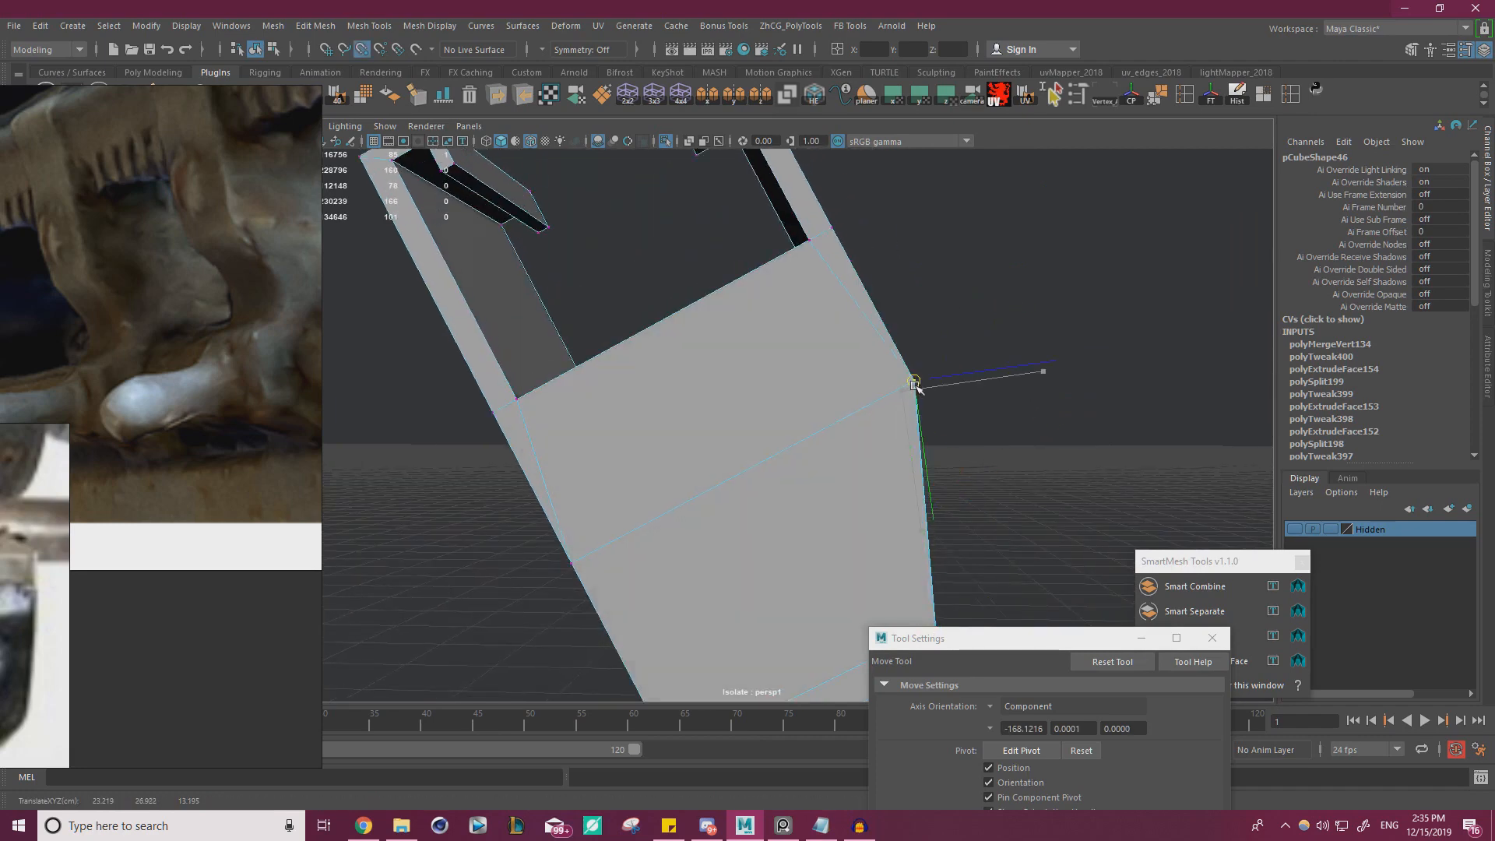
On the clip's reverse face, snap the wide body's upper inset vertices and lower shoulder vertex onto the outer edge
{"action": "left_click_drag", "start_coordinate": [1016, 394], "coordinate": [974, 500], "text": "alt"}
{"action": "scroll", "coordinate": [818, 422], "scroll_direction": "up", "scroll_amount": 3}
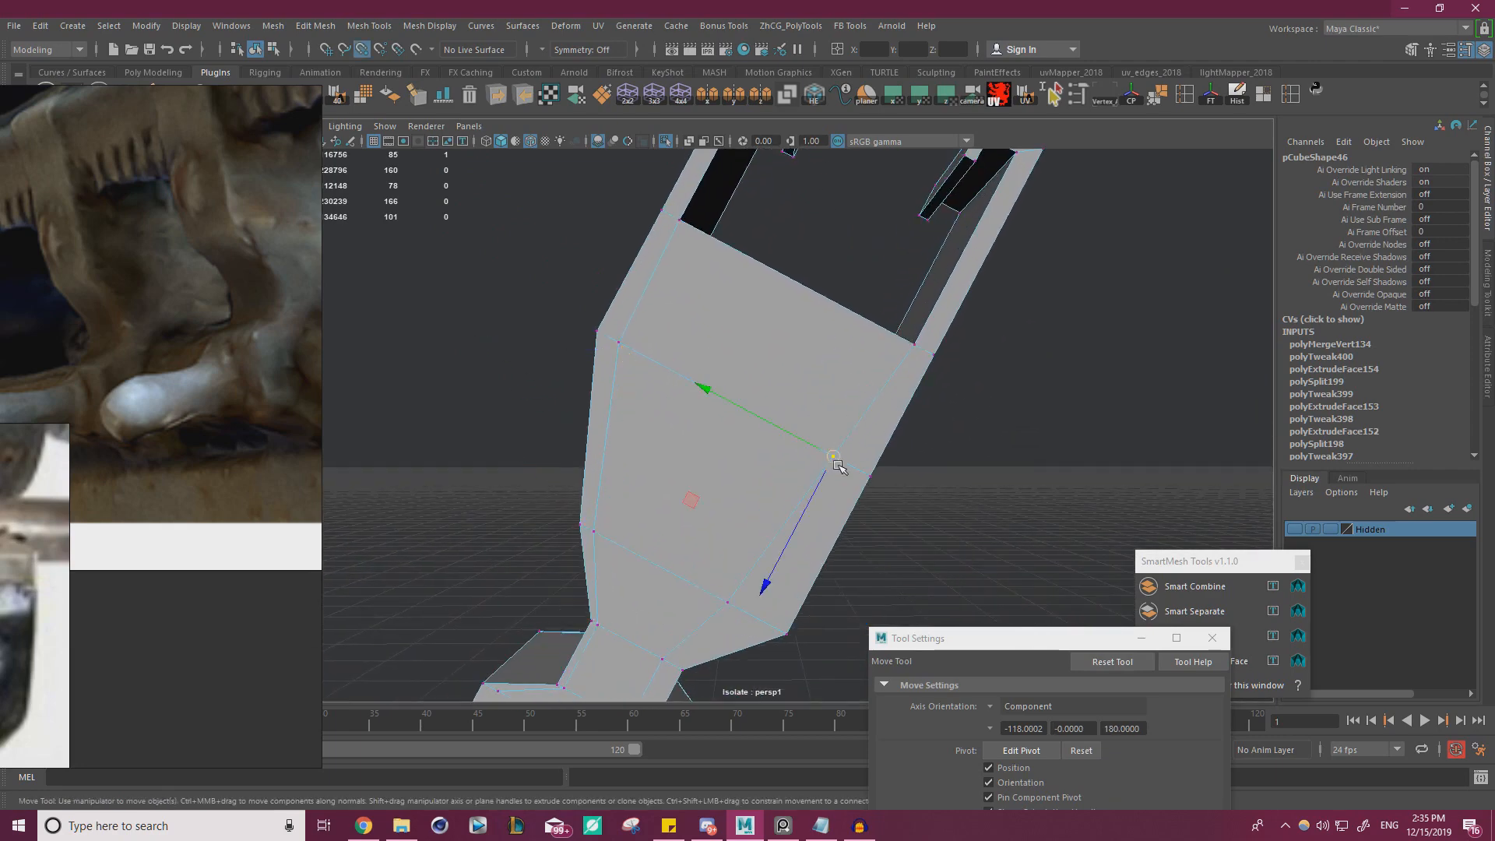
{"action": "left_click_drag", "start_coordinate": [838, 466], "coordinate": [863, 480]}
{"action": "left_click", "coordinate": [598, 332]}
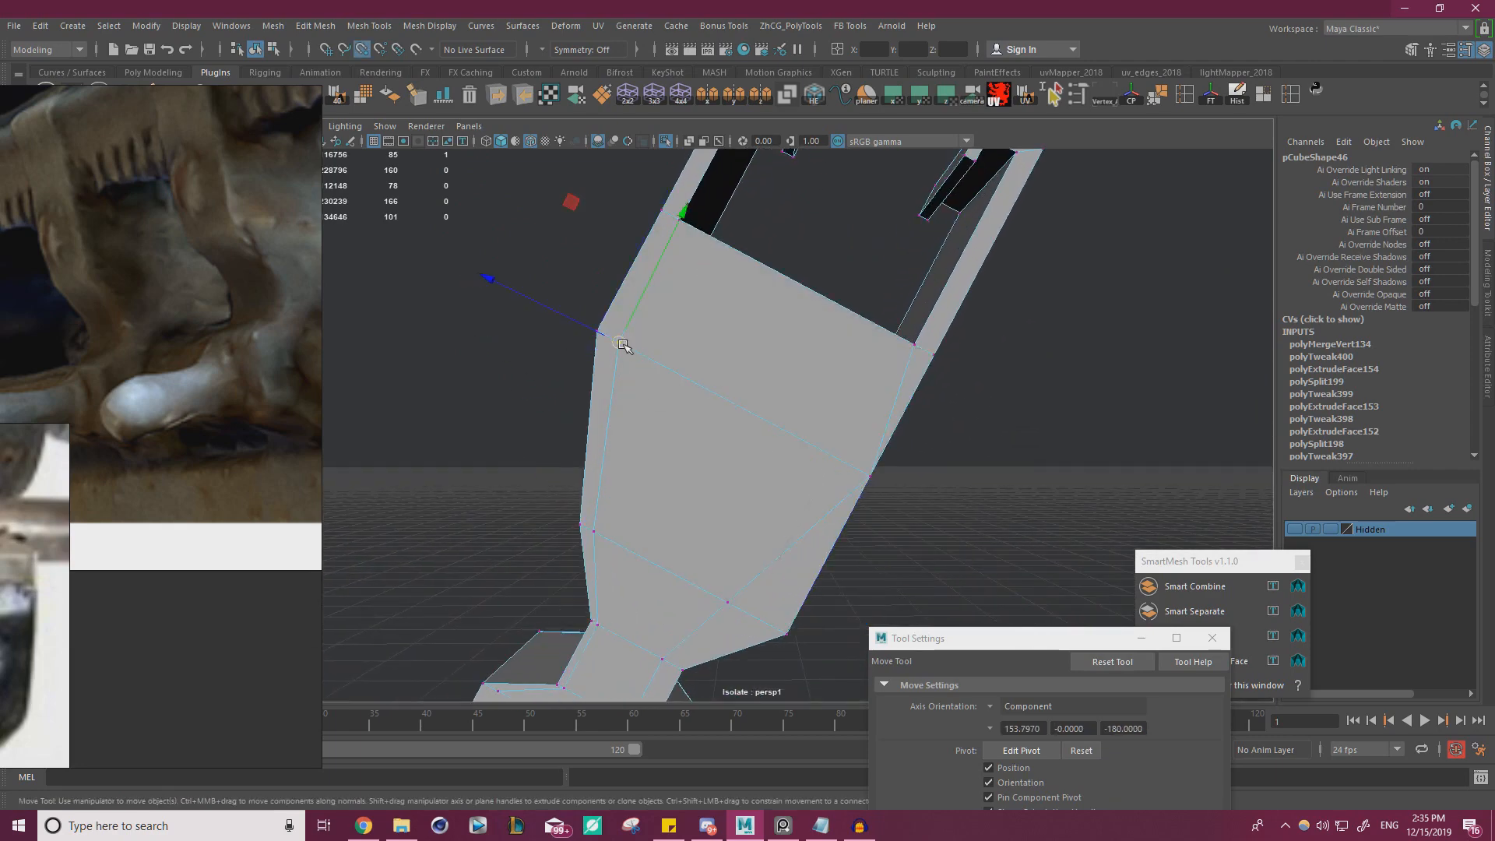
{"action": "left_click_drag", "start_coordinate": [622, 344], "coordinate": [599, 333]}
{"action": "middle_click_drag", "start_coordinate": [729, 430], "coordinate": [753, 261], "text": "alt"}
{"action": "left_click_drag", "start_coordinate": [761, 449], "coordinate": [827, 473]}
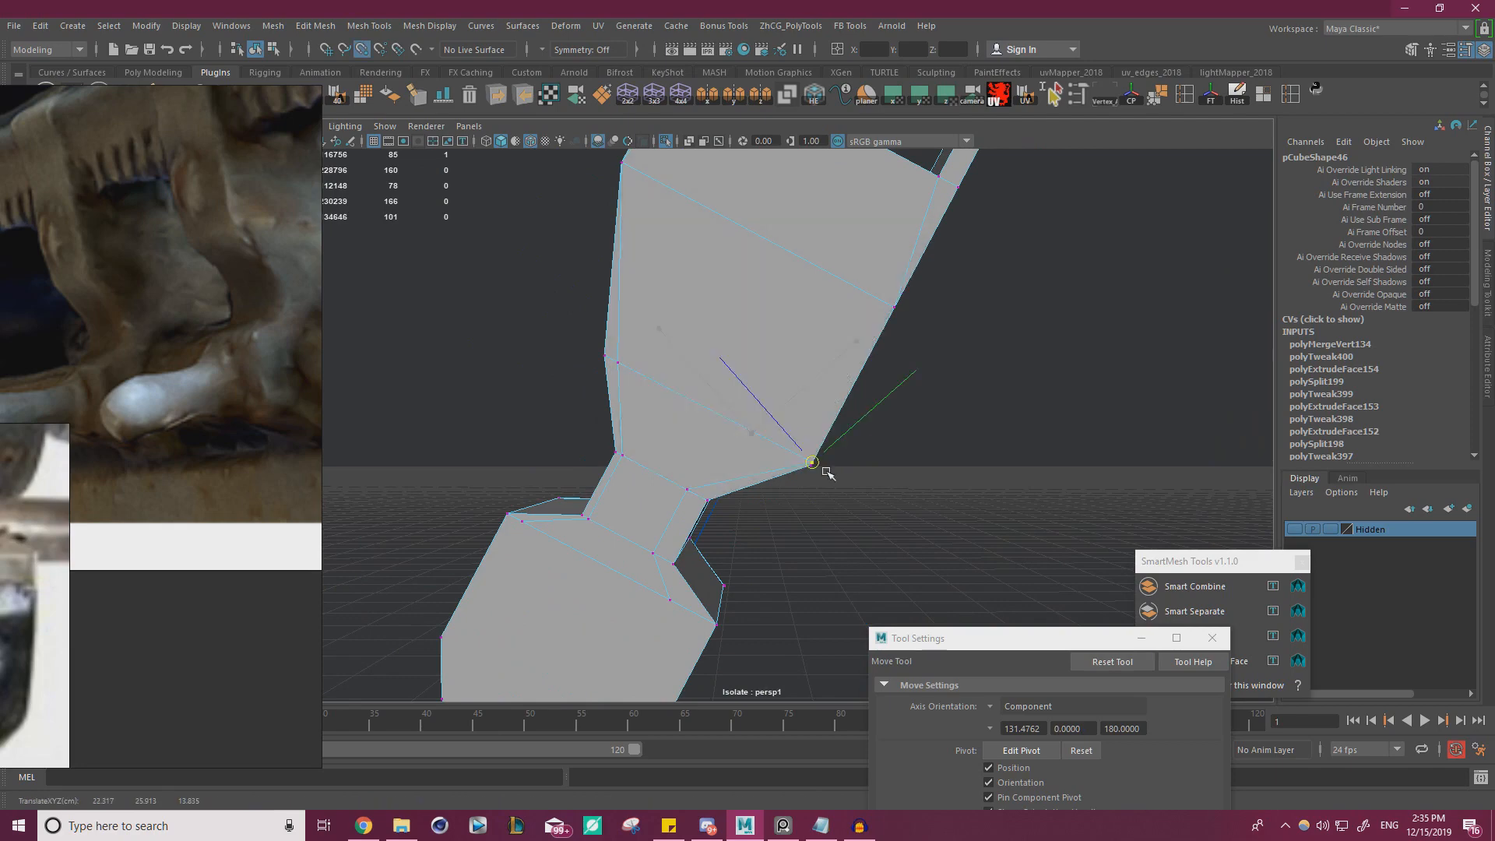
Snap the remaining inset vertices around the reverse face's neck and rounded end onto the outline corners
{"action": "left_click", "coordinate": [616, 365]}
{"action": "middle_click_drag", "start_coordinate": [703, 465], "coordinate": [718, 353], "text": "alt"}
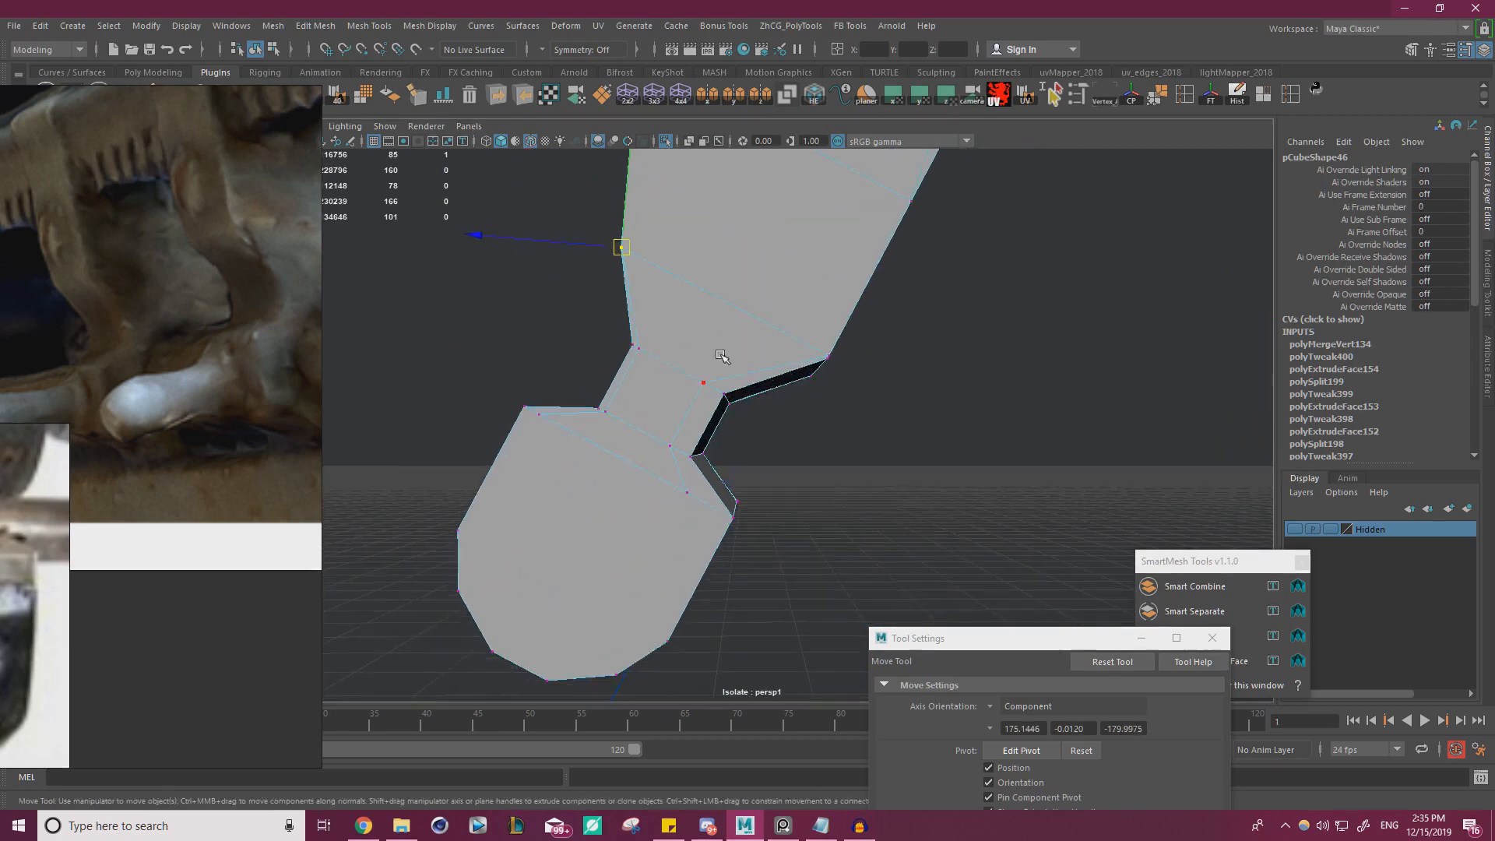
{"action": "left_click_drag", "start_coordinate": [711, 474], "coordinate": [463, 448], "text": "alt"}
{"action": "left_click", "coordinate": [480, 457]}
{"action": "key", "text": "v"}
{"action": "left_click", "coordinate": [634, 500]}
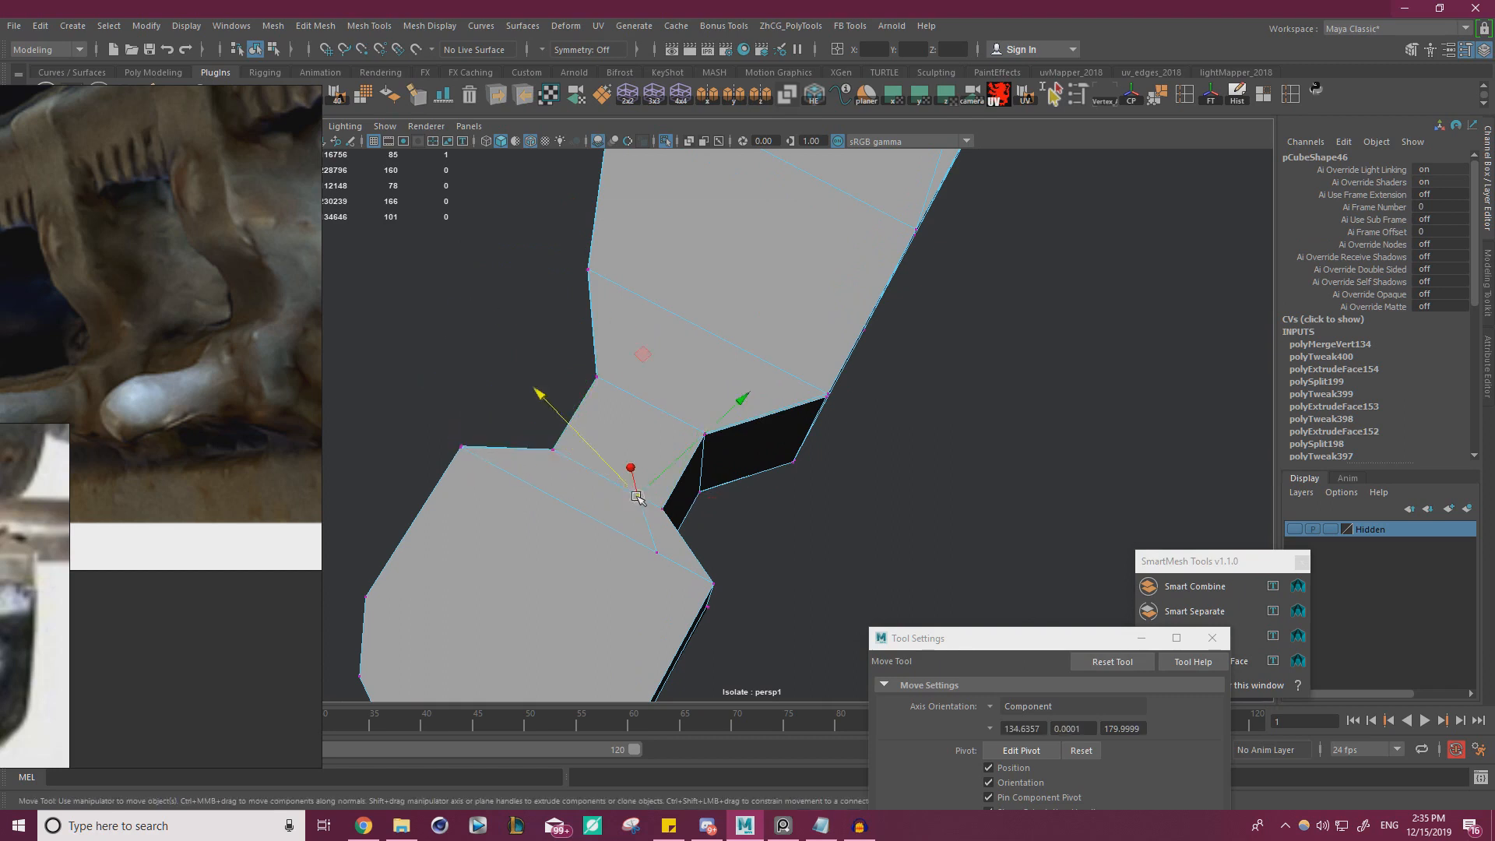
{"action": "left_click_drag", "start_coordinate": [637, 500], "coordinate": [656, 522]}
{"action": "scroll", "coordinate": [711, 591], "scroll_direction": "down", "scroll_amount": 6}
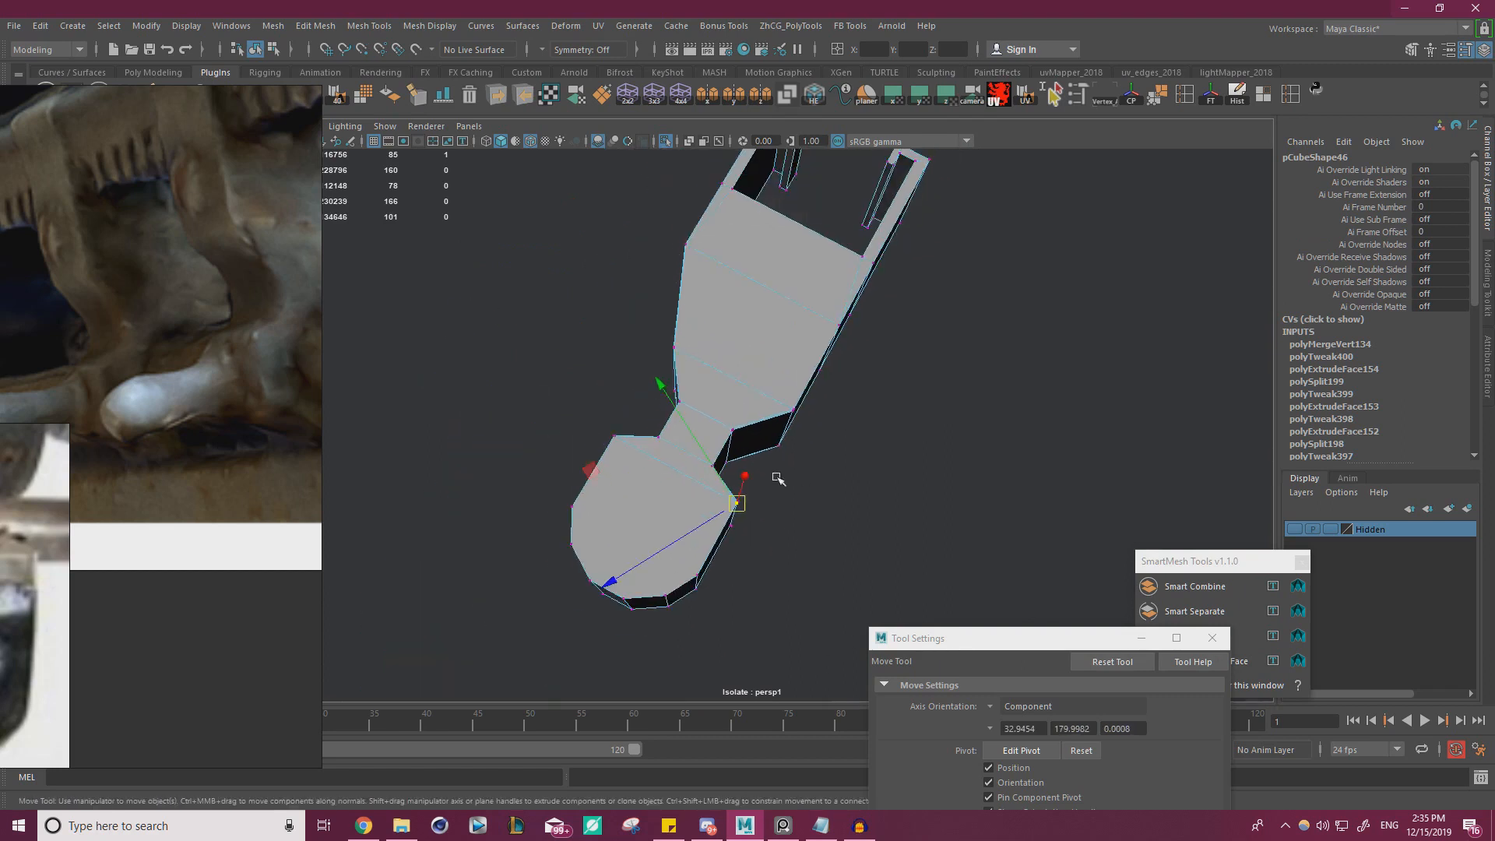
Merge all overlapping vertices of the clip and exit isolation to show the whole typewriter again
{"action": "left_click_drag", "start_coordinate": [451, 596], "coordinate": [1040, 162]}
{"action": "right_click_drag", "start_coordinate": [961, 314], "coordinate": [1032, 255], "text": "shift"}
{"action": "right_click_drag", "start_coordinate": [804, 344], "coordinate": [849, 325]}
{"action": "left_click", "coordinate": [721, 253]}
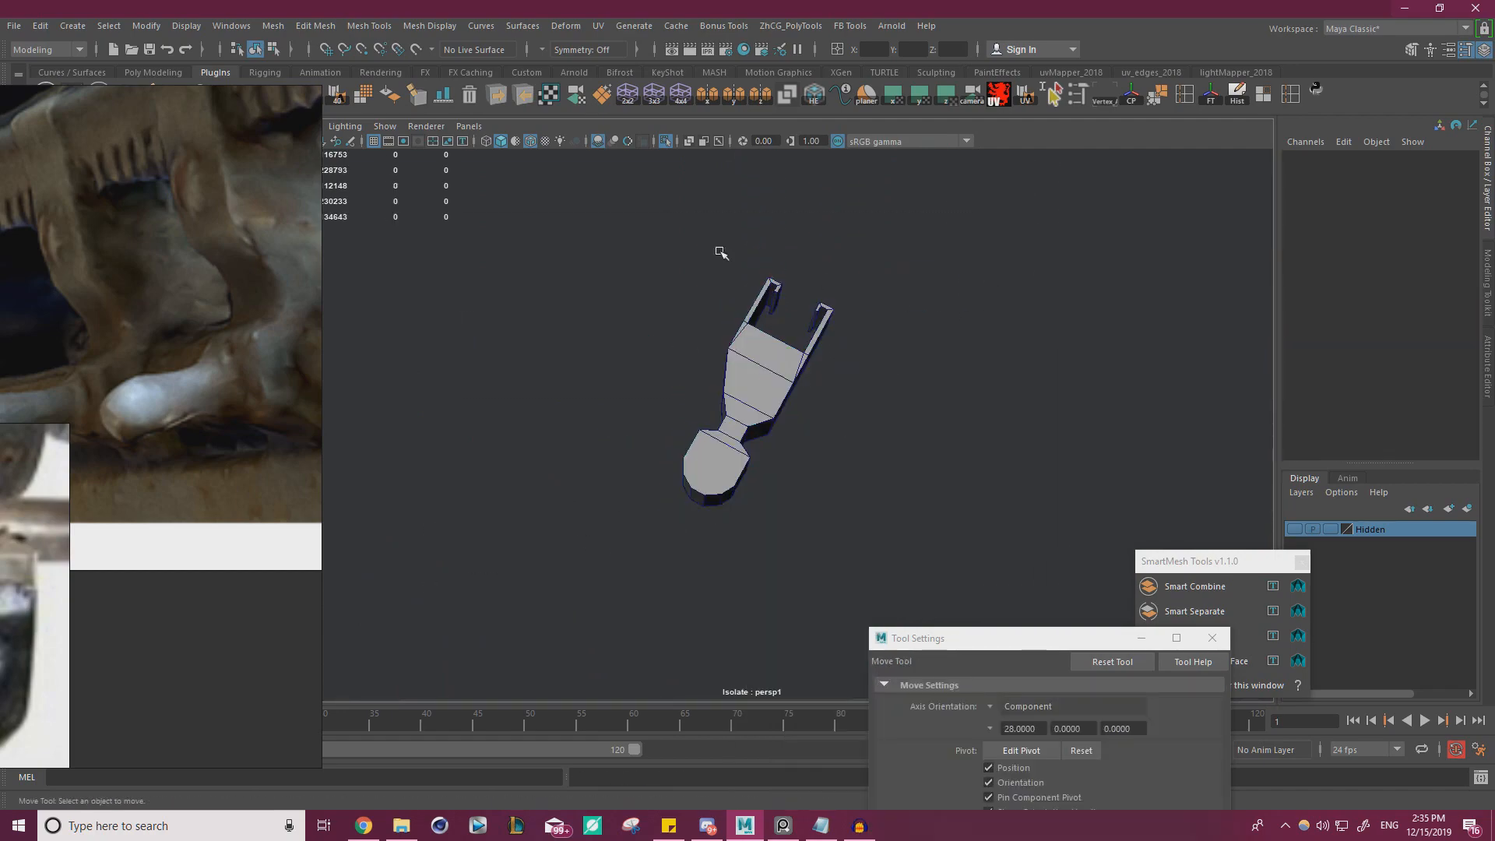
{"action": "left_click", "coordinate": [664, 143]}
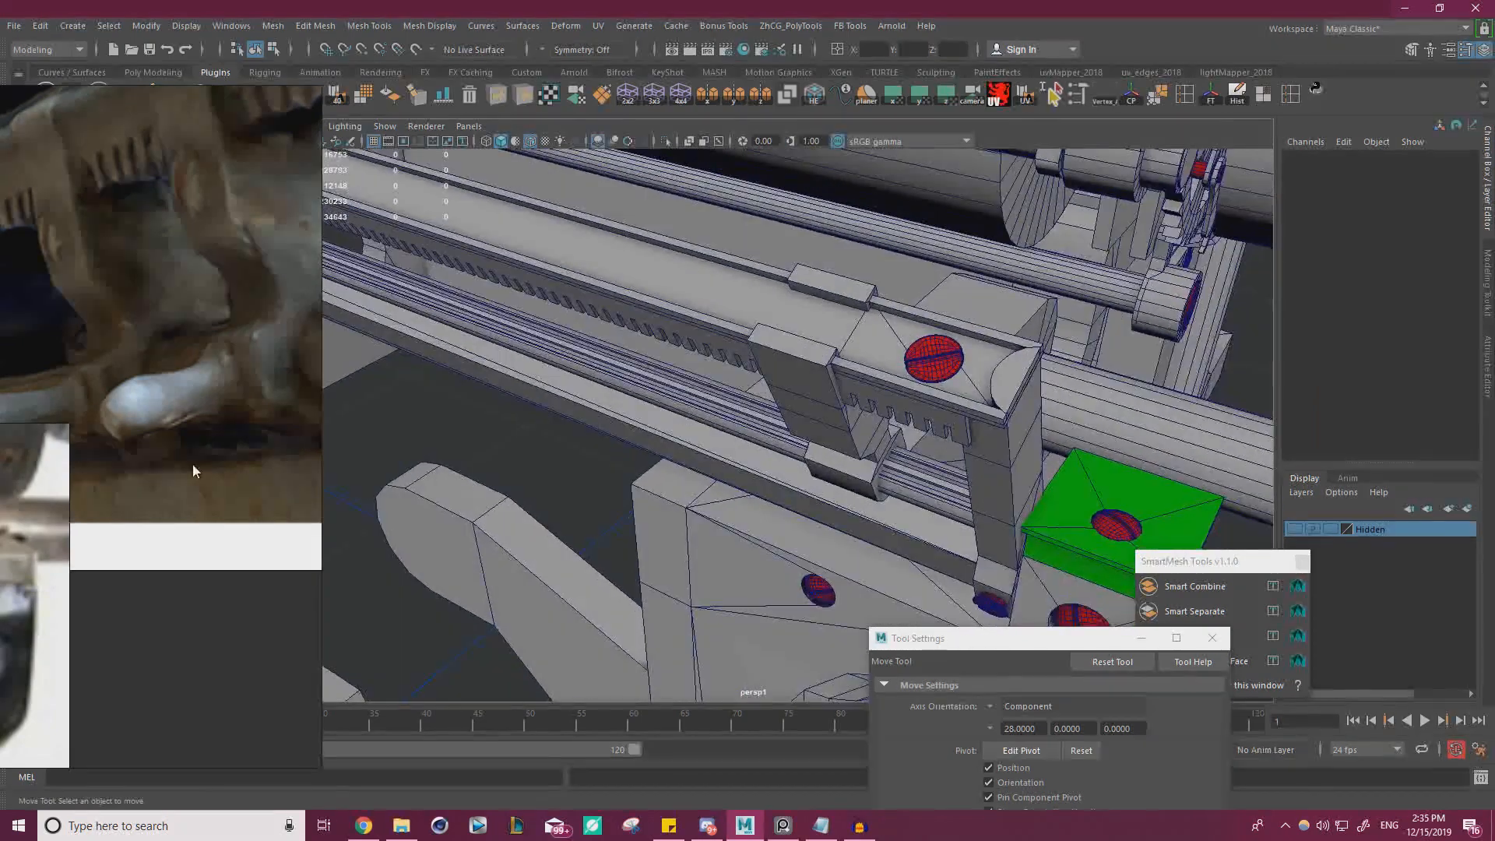
Try moving the inner side face of the clip's hook against the rail
{"action": "right_click_drag", "start_coordinate": [0, 473], "coordinate": [0, 410]}
{"action": "right_click_drag", "start_coordinate": [754, 390], "coordinate": [794, 393], "text": "alt"}
{"action": "left_click_drag", "start_coordinate": [779, 393], "coordinate": [678, 424], "text": "alt"}
{"action": "right_click_drag", "start_coordinate": [662, 424], "coordinate": [713, 427], "text": "alt"}
{"action": "left_click_drag", "start_coordinate": [712, 427], "coordinate": [634, 411], "text": "alt"}
{"action": "left_click", "coordinate": [651, 344]}
{"action": "right_click_drag", "start_coordinate": [648, 345], "coordinate": [648, 384]}
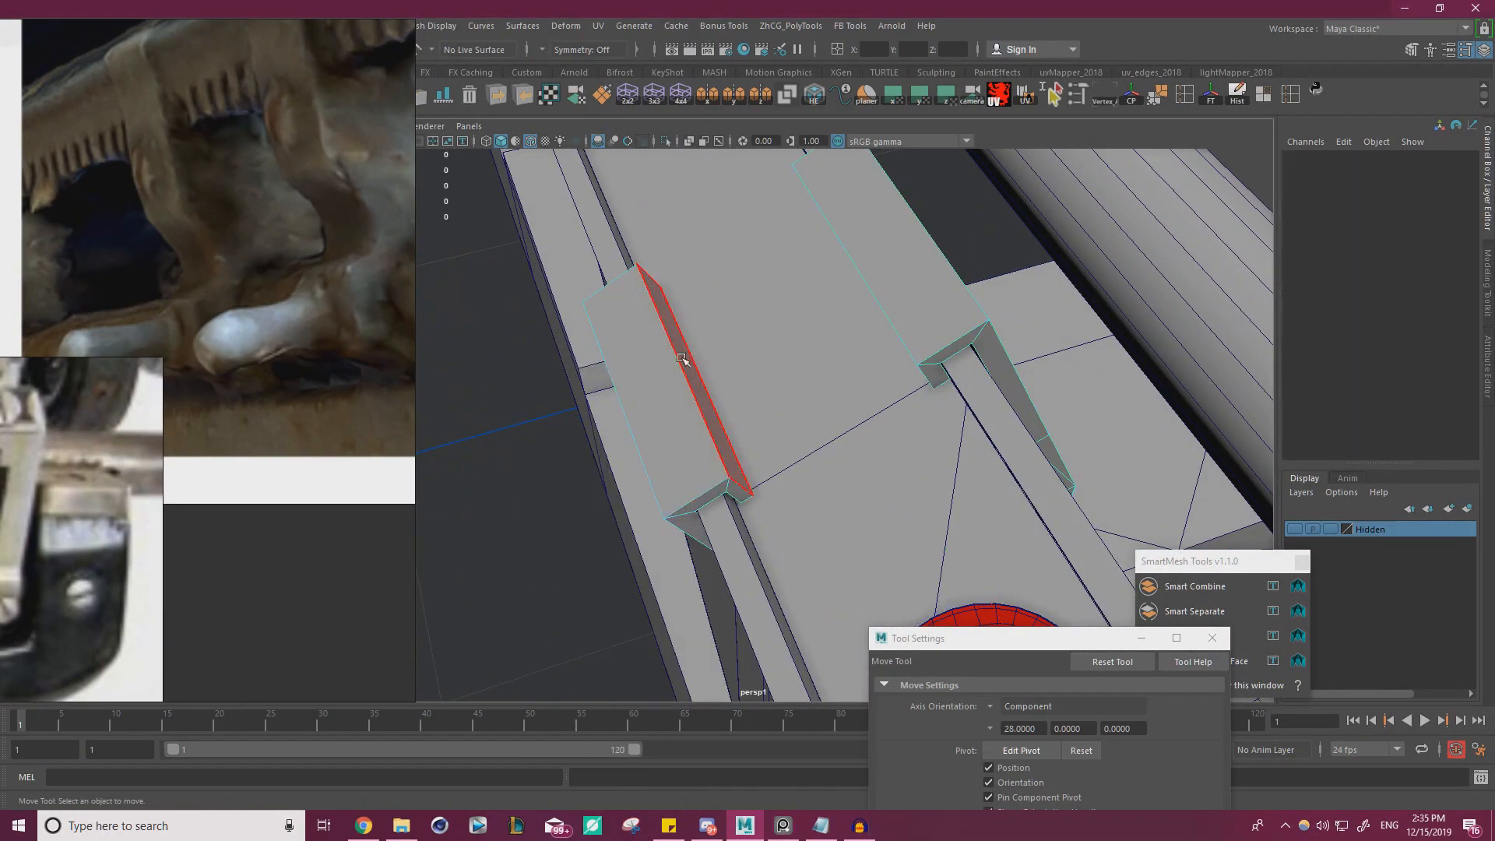
{"action": "left_click", "coordinate": [682, 359]}
{"action": "left_click_drag", "start_coordinate": [685, 359], "coordinate": [766, 300], "text": "alt"}
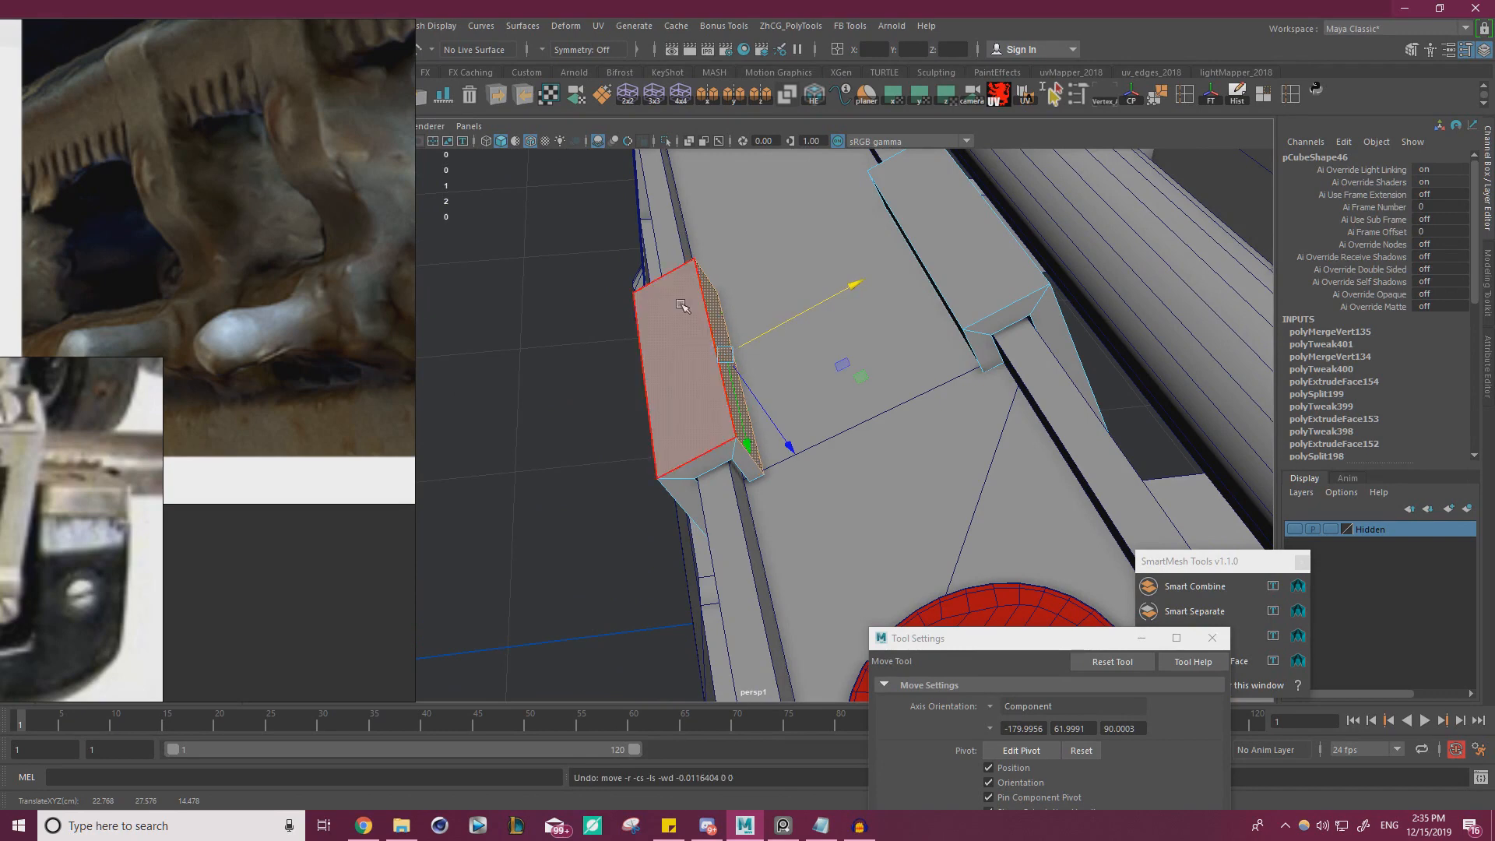
{"action": "right_click_drag", "start_coordinate": [697, 304], "coordinate": [615, 304]}
Merge all of the clip's vertices again with a 0.0001 distance threshold and check the hook's upper corner vertex
{"action": "scroll", "coordinate": [536, 371], "scroll_direction": "down", "scroll_amount": 6}
{"action": "left_click_drag", "start_coordinate": [470, 608], "coordinate": [1123, 146]}
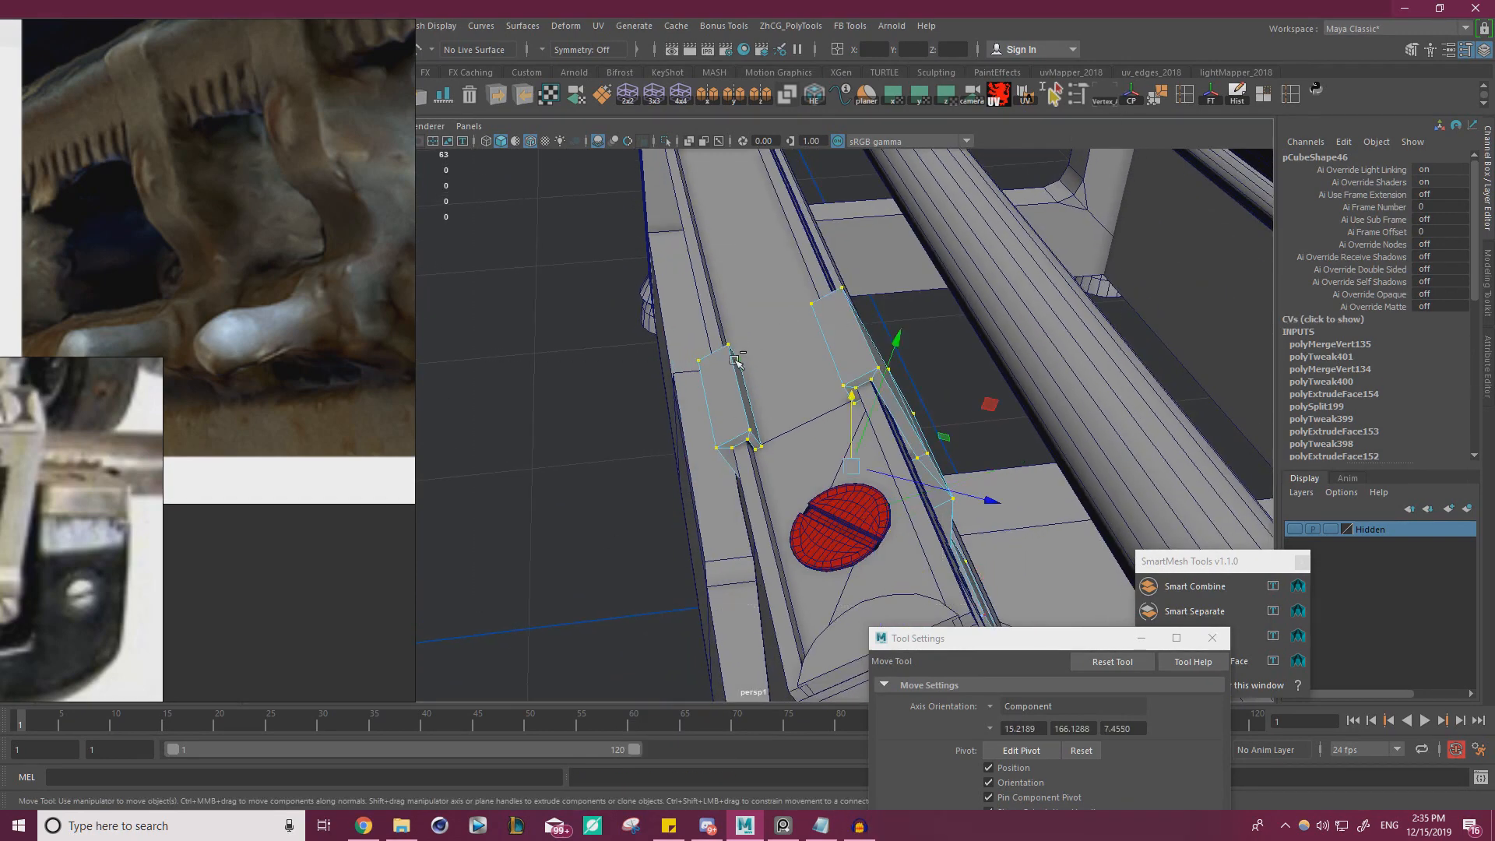
{"action": "right_click_drag", "start_coordinate": [735, 360], "coordinate": [787, 293], "text": "shift"}
{"action": "left_click_drag", "start_coordinate": [767, 312], "coordinate": [721, 394], "text": "alt"}
{"action": "scroll", "coordinate": [674, 435], "scroll_direction": "up", "scroll_amount": 5}
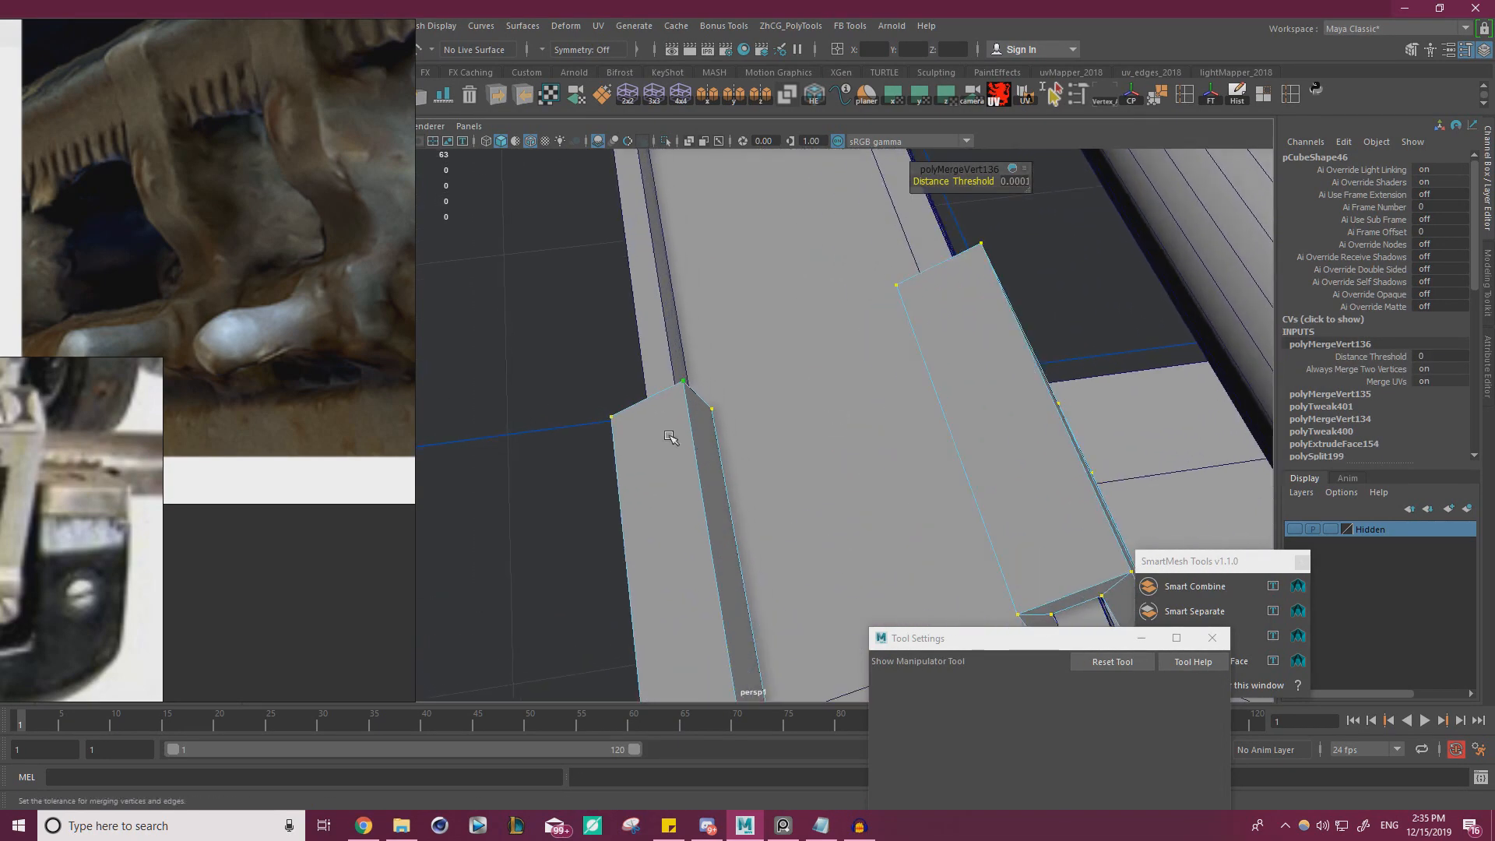
{"action": "left_click", "coordinate": [686, 383]}
{"action": "key", "text": "w"}
{"action": "mouse_move", "coordinate": [783, 300]}
{"action": "middle_mouse_down"}
{"action": "mouse_move", "coordinate": [741, 310]}
{"action": "mouse_move", "coordinate": [793, 279]}
{"action": "middle_mouse_up"}
{"action": "left_click_drag", "start_coordinate": [785, 297], "coordinate": [973, 374], "text": "alt"}
{"action": "right_click_drag", "start_coordinate": [972, 374], "coordinate": [904, 310], "text": "alt"}
{"action": "middle_click_drag", "start_coordinate": [904, 310], "coordinate": [901, 434], "text": "alt"}
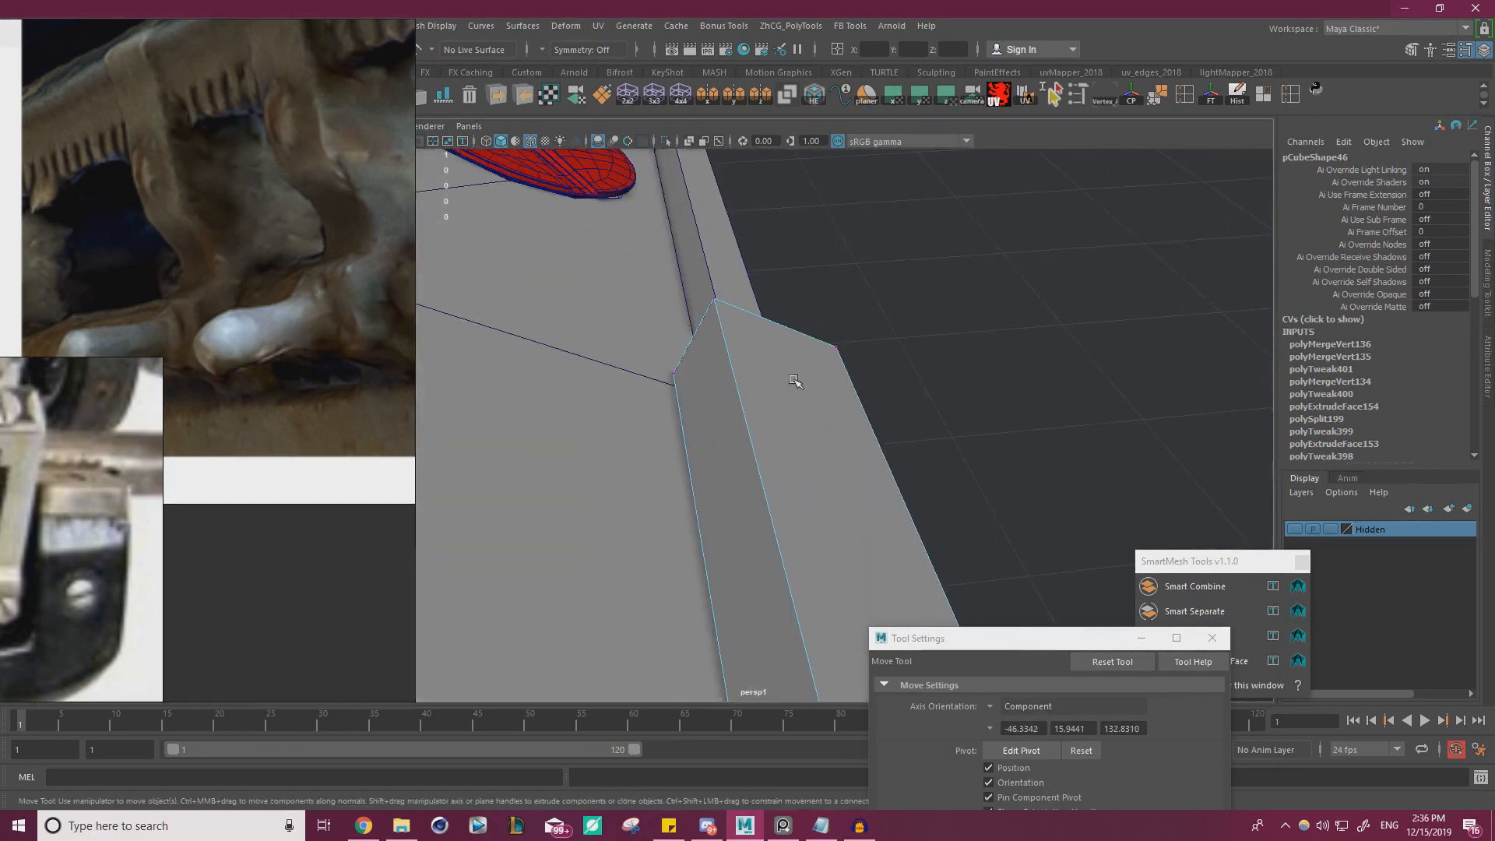
Delete the inner side face and the top face of the clip's hook
{"action": "middle_click_drag", "start_coordinate": [794, 380], "coordinate": [791, 240], "text": "alt"}
{"action": "left_click", "coordinate": [767, 311]}
{"action": "key", "text": "Delete"}
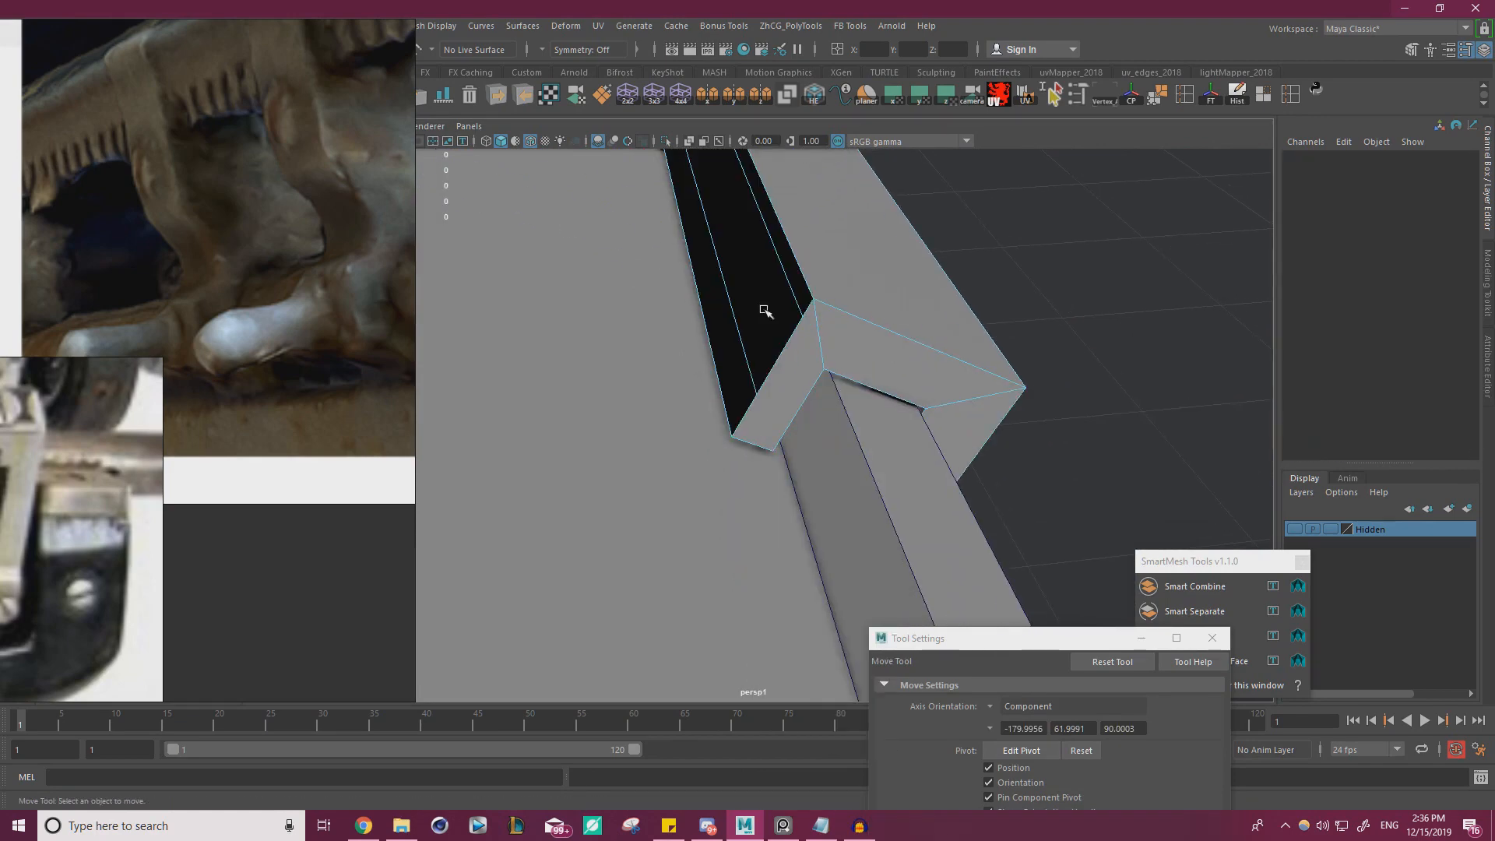
{"action": "left_click", "coordinate": [828, 284]}
{"action": "key", "text": "Delete"}
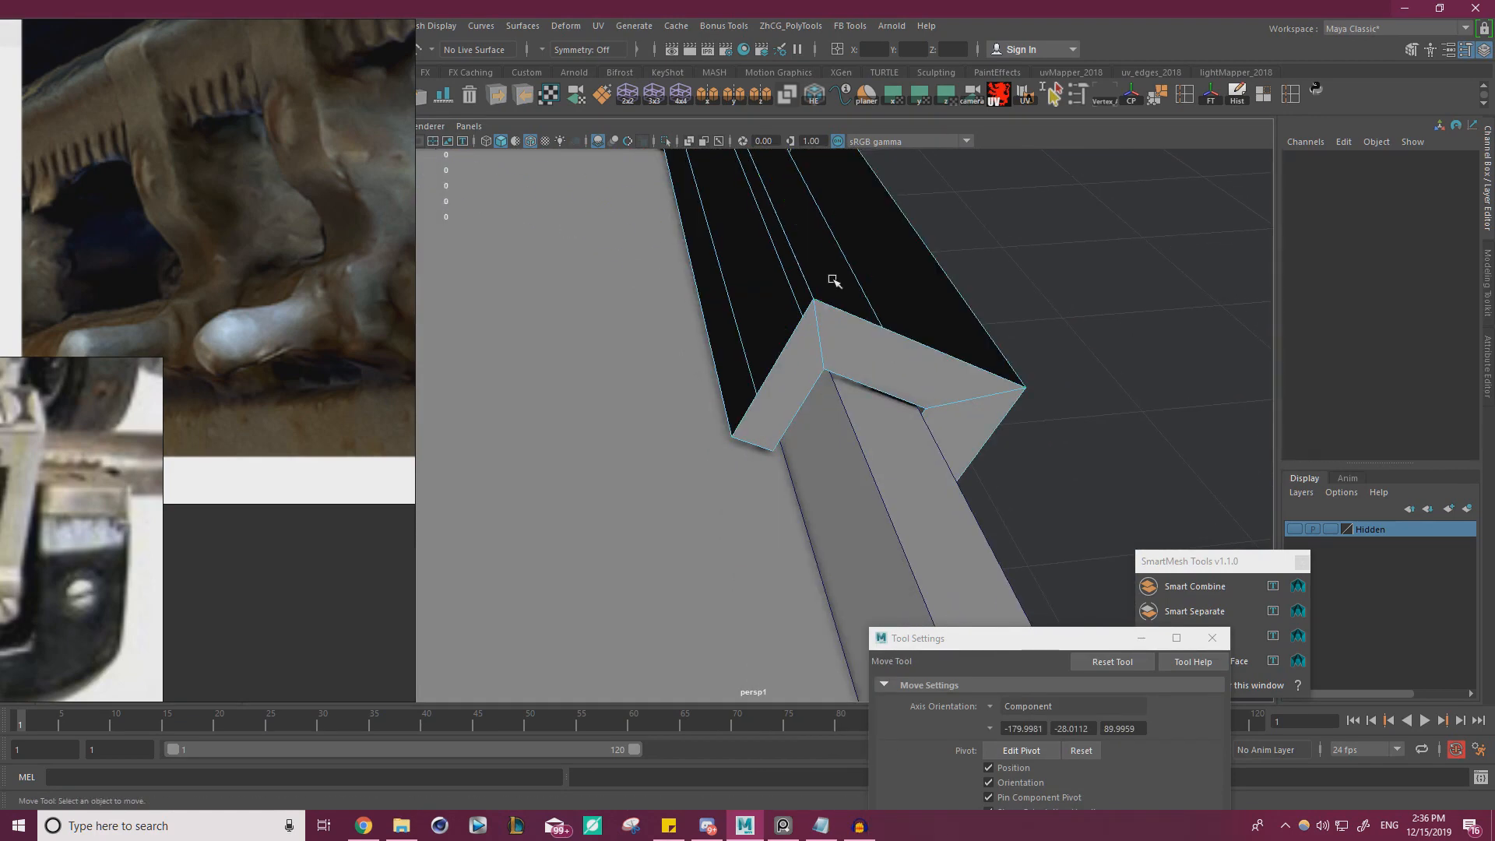
Delete the hook's remaining outer face and bridge the open border edges to rebuild its two long side faces
{"action": "left_click_drag", "start_coordinate": [842, 274], "coordinate": [778, 249], "text": "alt"}
{"action": "left_click", "coordinate": [826, 305]}
{"action": "key", "text": "Delete"}
{"action": "left_click", "coordinate": [977, 390]}
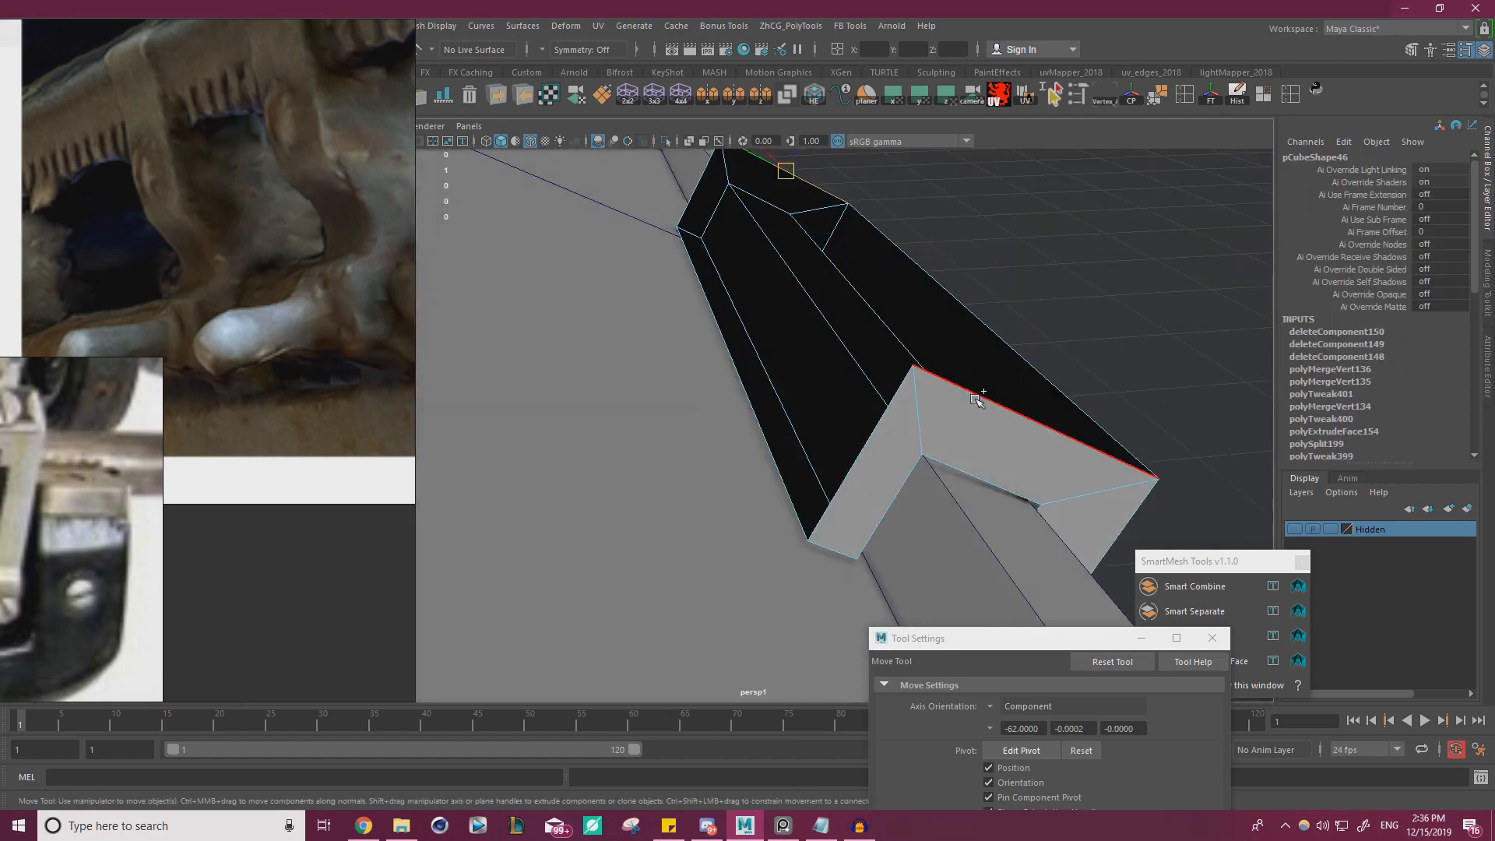
{"action": "right_click", "coordinate": [1096, 273], "text": "shift"}
{"action": "left_click", "coordinate": [1095, 461]}
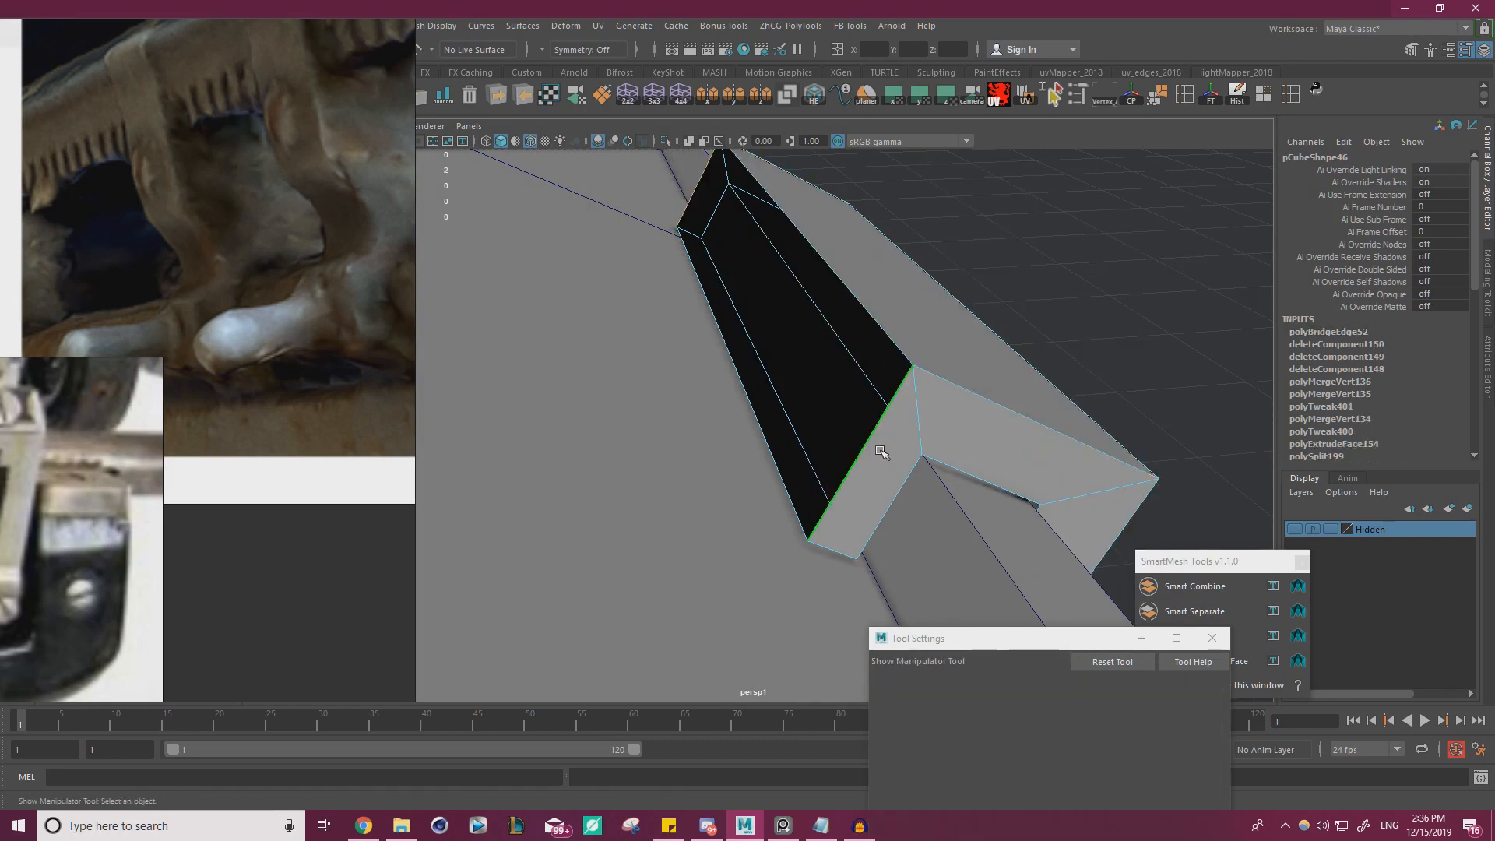
{"action": "key", "text": "g"}
Shift the hook's rebuilt side face inward and extrude it back out away from the clip
{"action": "right_click_drag", "start_coordinate": [811, 356], "coordinate": [810, 405]}
{"action": "key", "text": "w"}
{"action": "left_click", "coordinate": [768, 349]}
{"action": "left_click_drag", "start_coordinate": [775, 324], "coordinate": [732, 294], "text": "alt"}
{"action": "left_click_drag", "start_coordinate": [652, 340], "coordinate": [671, 350]}
{"action": "left_click_drag", "start_coordinate": [680, 356], "coordinate": [730, 387], "text": "alt"}
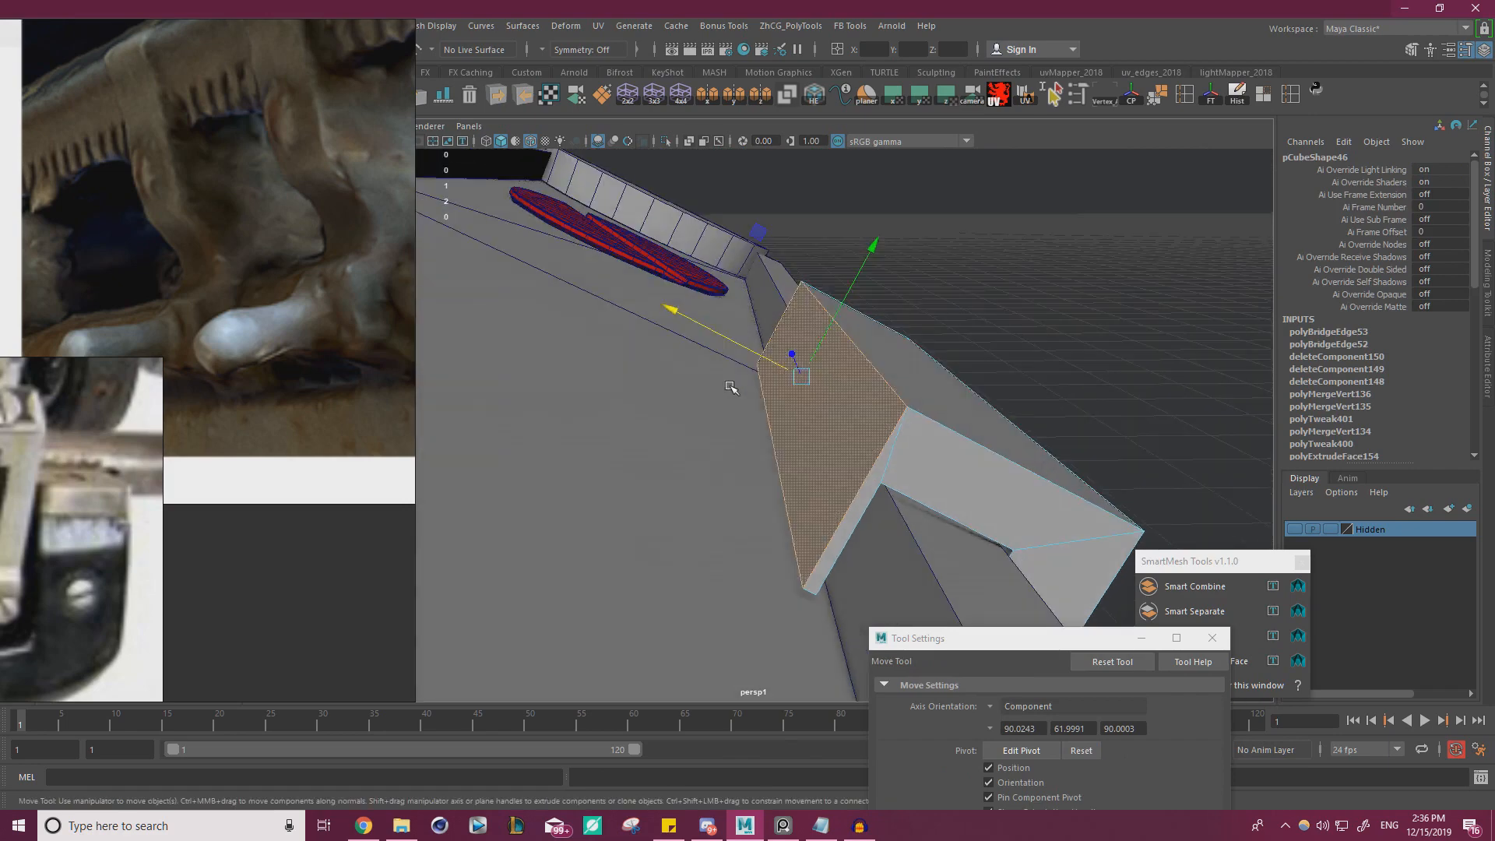
{"action": "right_click_drag", "start_coordinate": [746, 343], "coordinate": [746, 345], "text": "shift"}
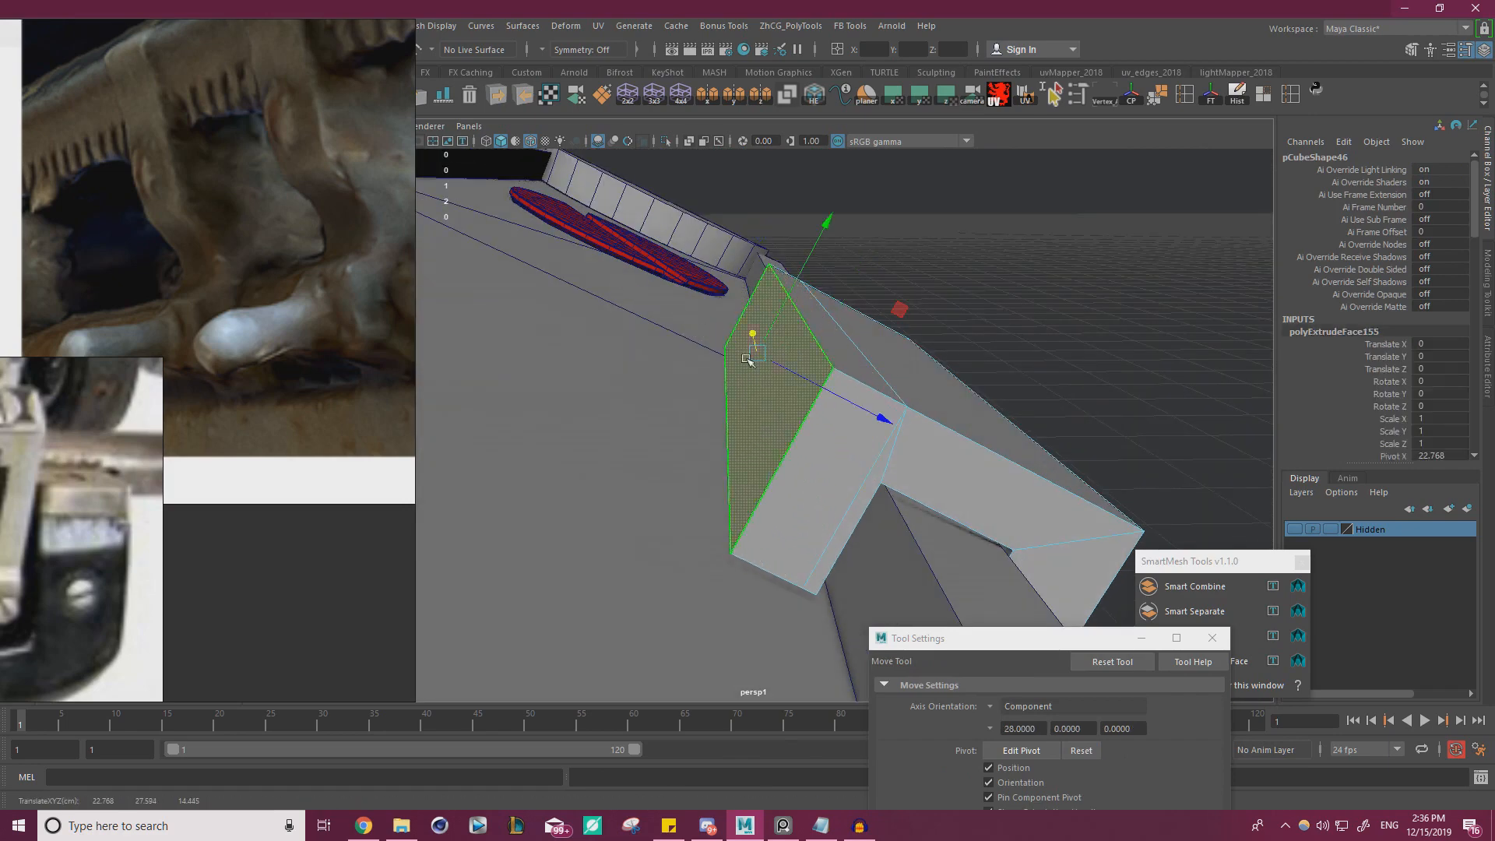
Bevel the short end edge of the extruded hook section with a fraction of 1 and 2 segments
{"action": "left_click_drag", "start_coordinate": [827, 387], "coordinate": [866, 367], "text": "alt"}
{"action": "right_click_drag", "start_coordinate": [866, 367], "coordinate": [866, 331]}
{"action": "left_click", "coordinate": [779, 431]}
{"action": "left_click_drag", "start_coordinate": [780, 430], "coordinate": [750, 464], "text": "alt"}
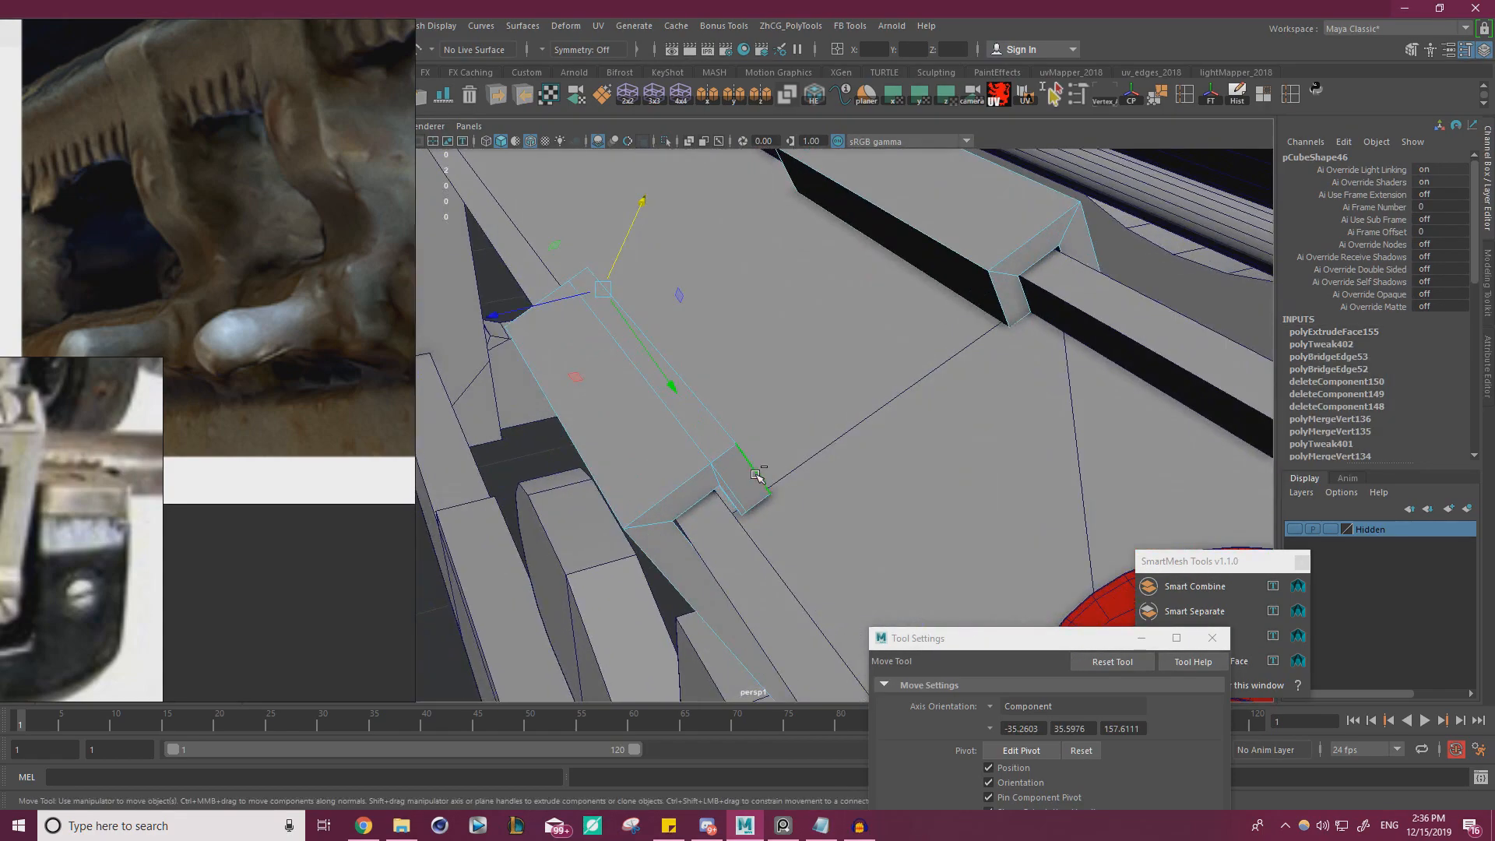
{"action": "key", "text": "ctrl+b"}
{"action": "left_click_drag", "start_coordinate": [1240, 228], "coordinate": [1050, 400], "text": "alt"}
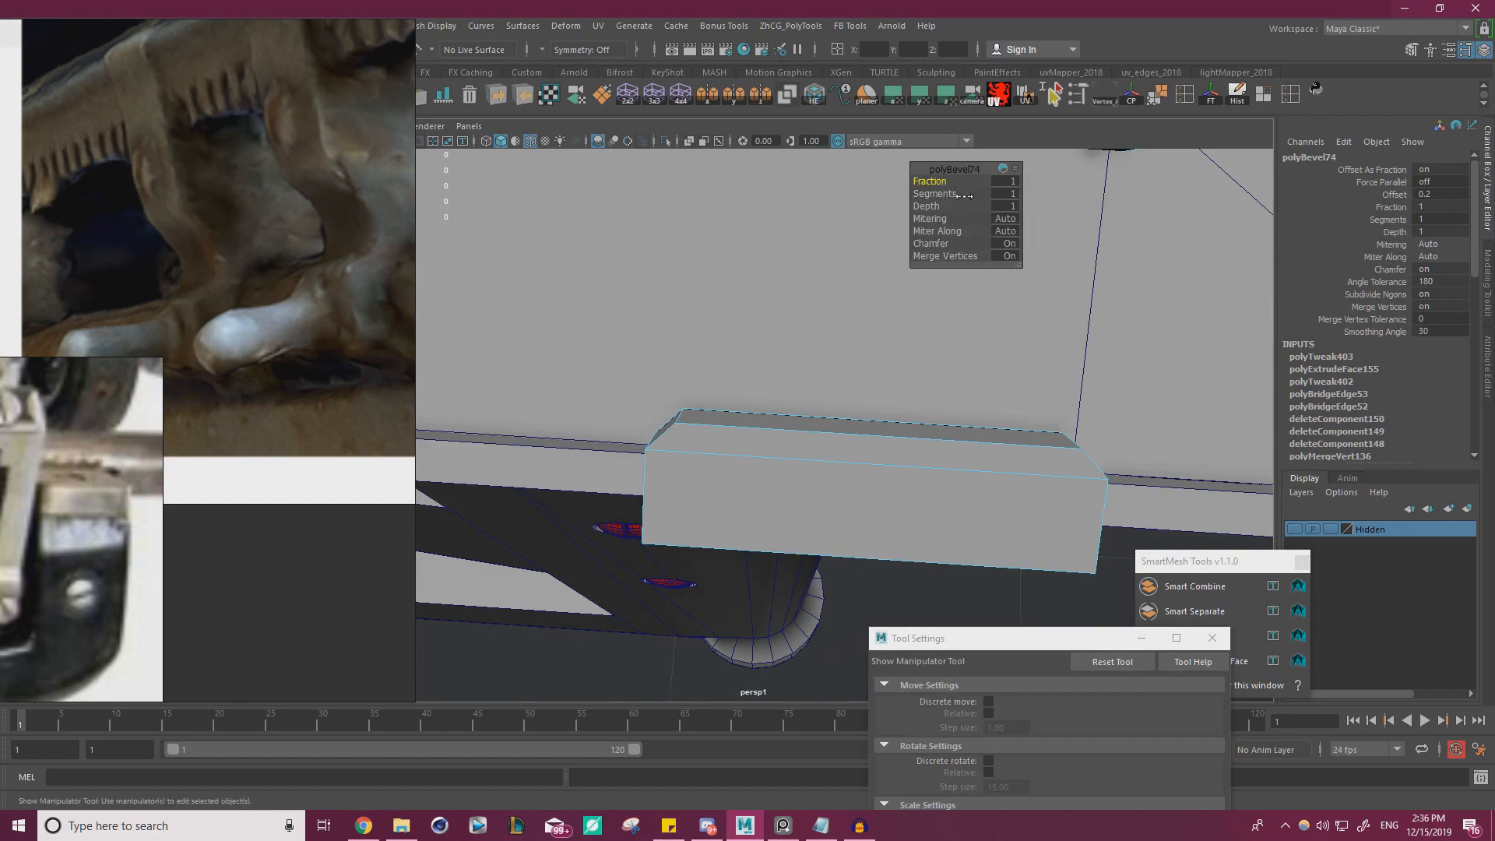
{"action": "left_click_drag", "start_coordinate": [863, 333], "coordinate": [754, 354], "text": "alt"}
Pull the hook's beveled outer side face back slightly and extrude it outward again
{"action": "key", "text": "w"}
{"action": "right_click_drag", "start_coordinate": [709, 353], "coordinate": [720, 390]}
{"action": "left_click_drag", "start_coordinate": [723, 399], "coordinate": [775, 389], "text": "alt"}
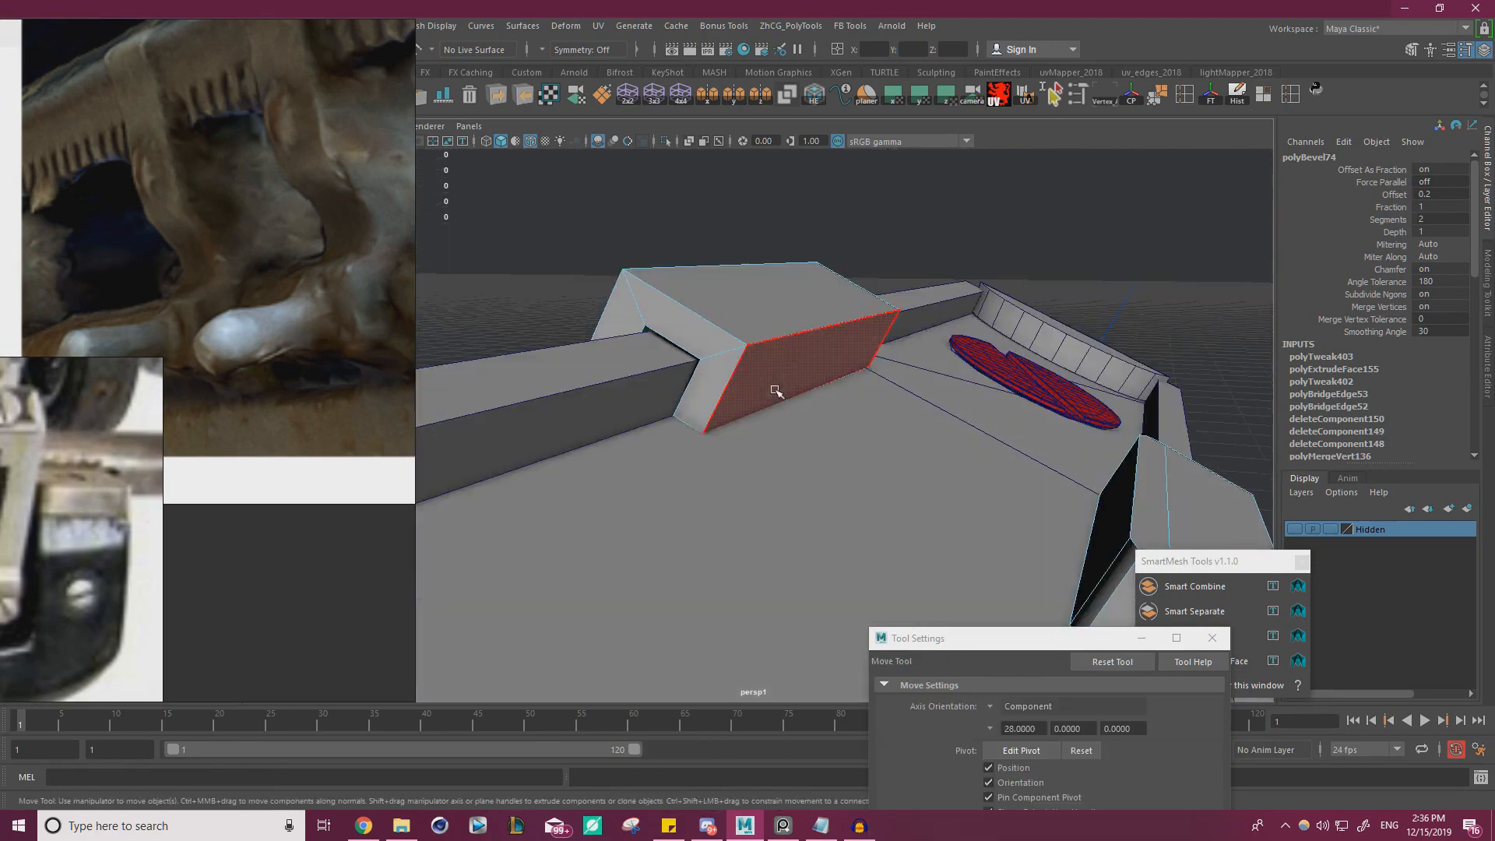
{"action": "left_click", "coordinate": [788, 374]}
{"action": "left_click_drag", "start_coordinate": [935, 421], "coordinate": [913, 418]}
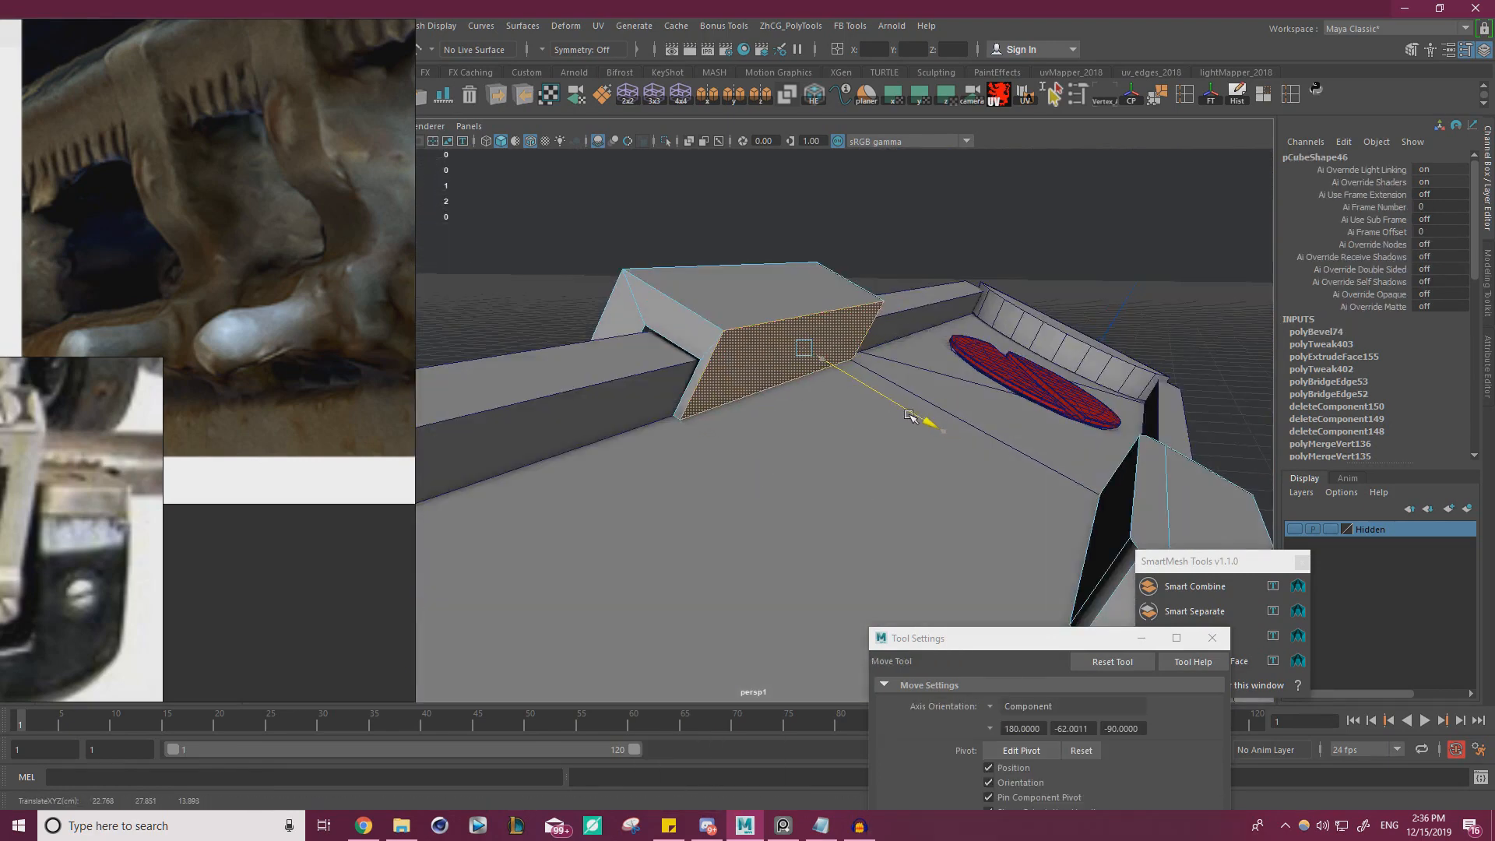
{"action": "key", "text": "ctrl+e"}
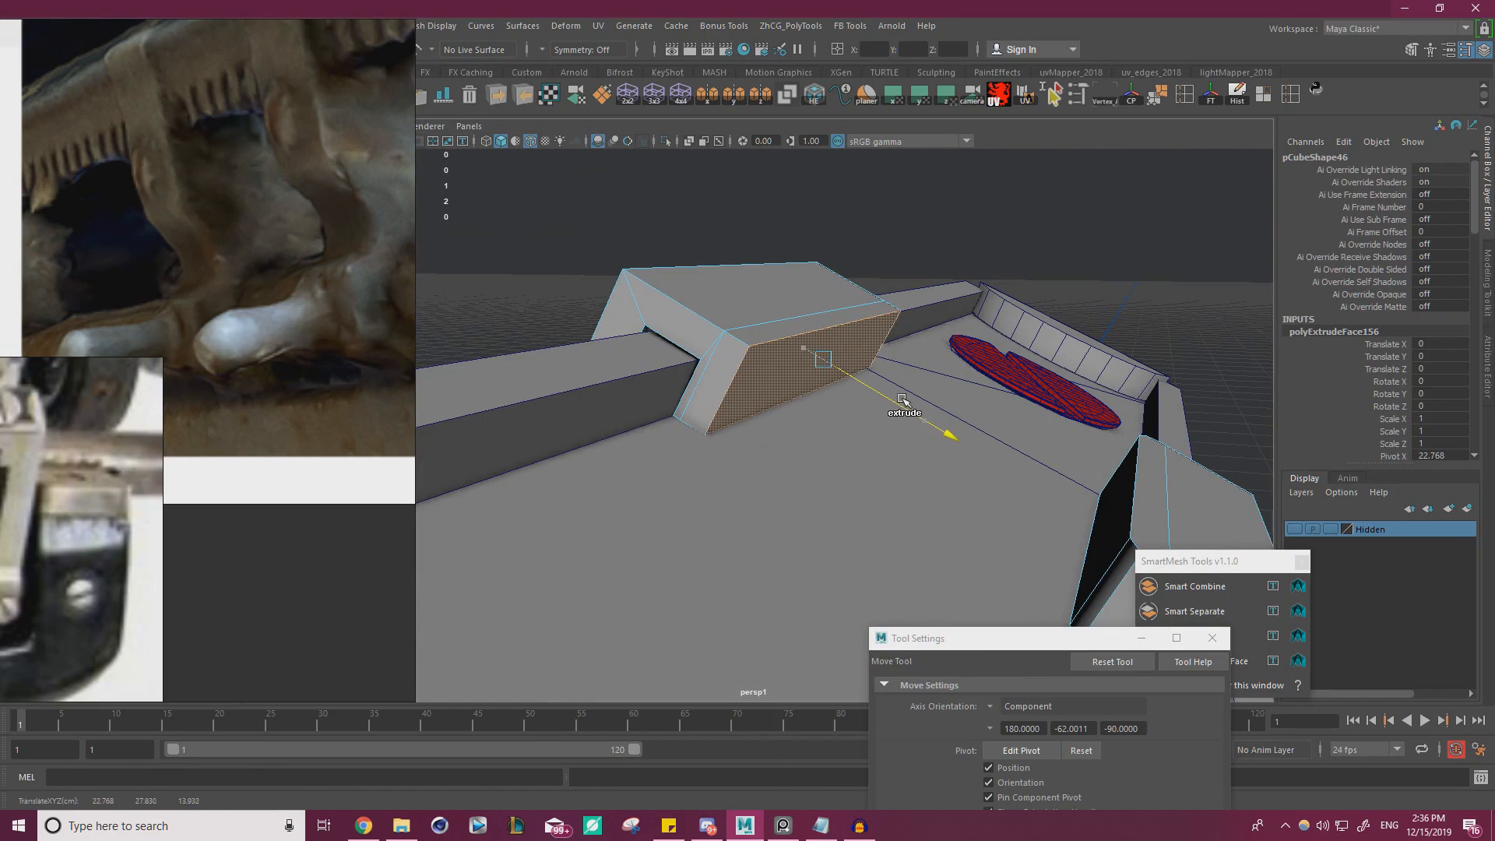
Bevel the end edge beside the new extrusion with a fraction of 0.5
{"action": "right_click_drag", "start_coordinate": [763, 341], "coordinate": [765, 295]}
{"action": "left_click", "coordinate": [726, 380]}
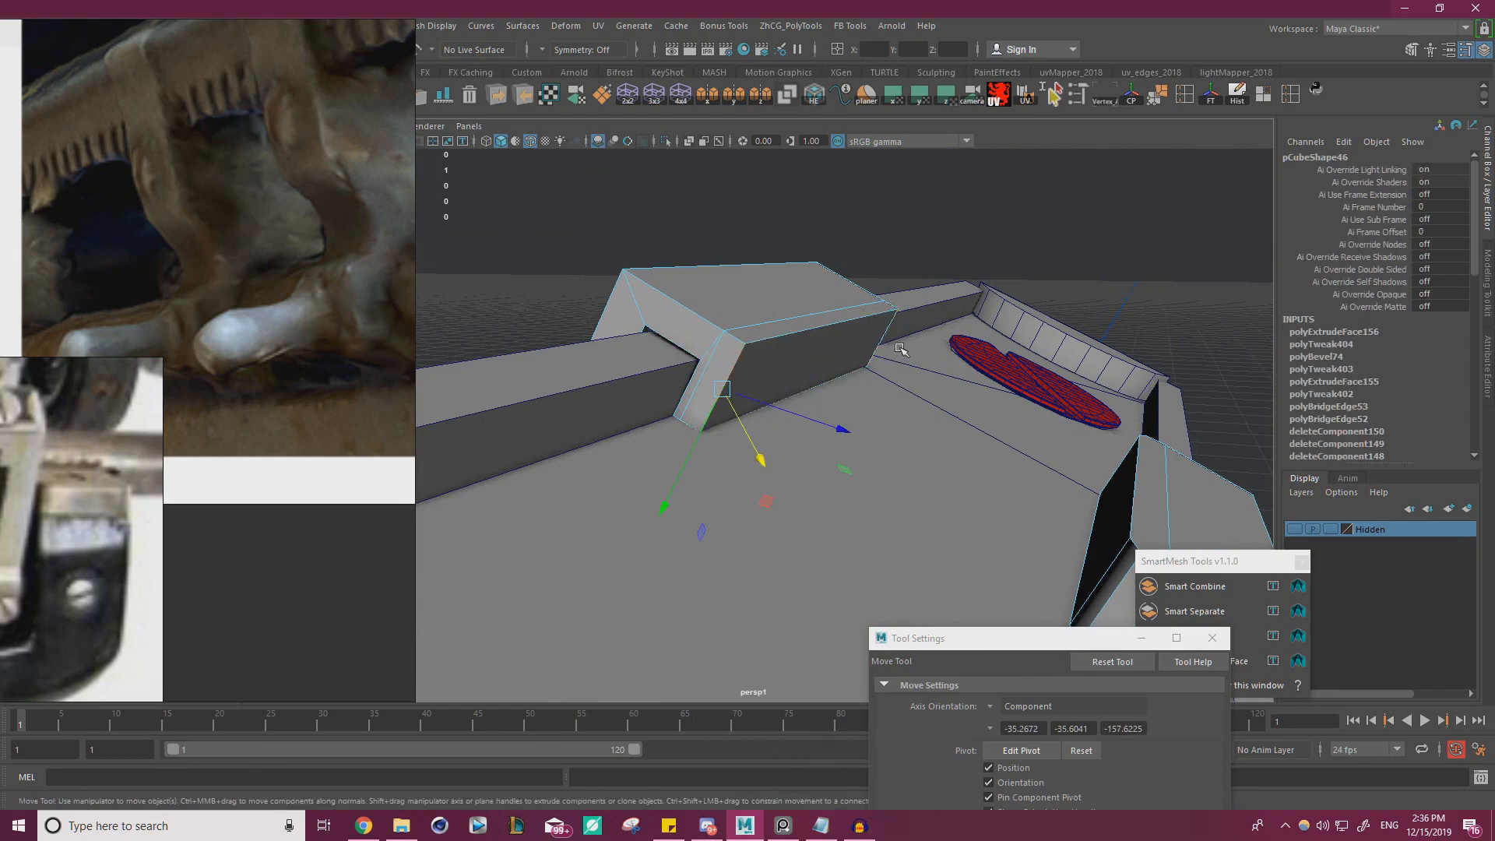
{"action": "key", "text": "ctrl+b"}
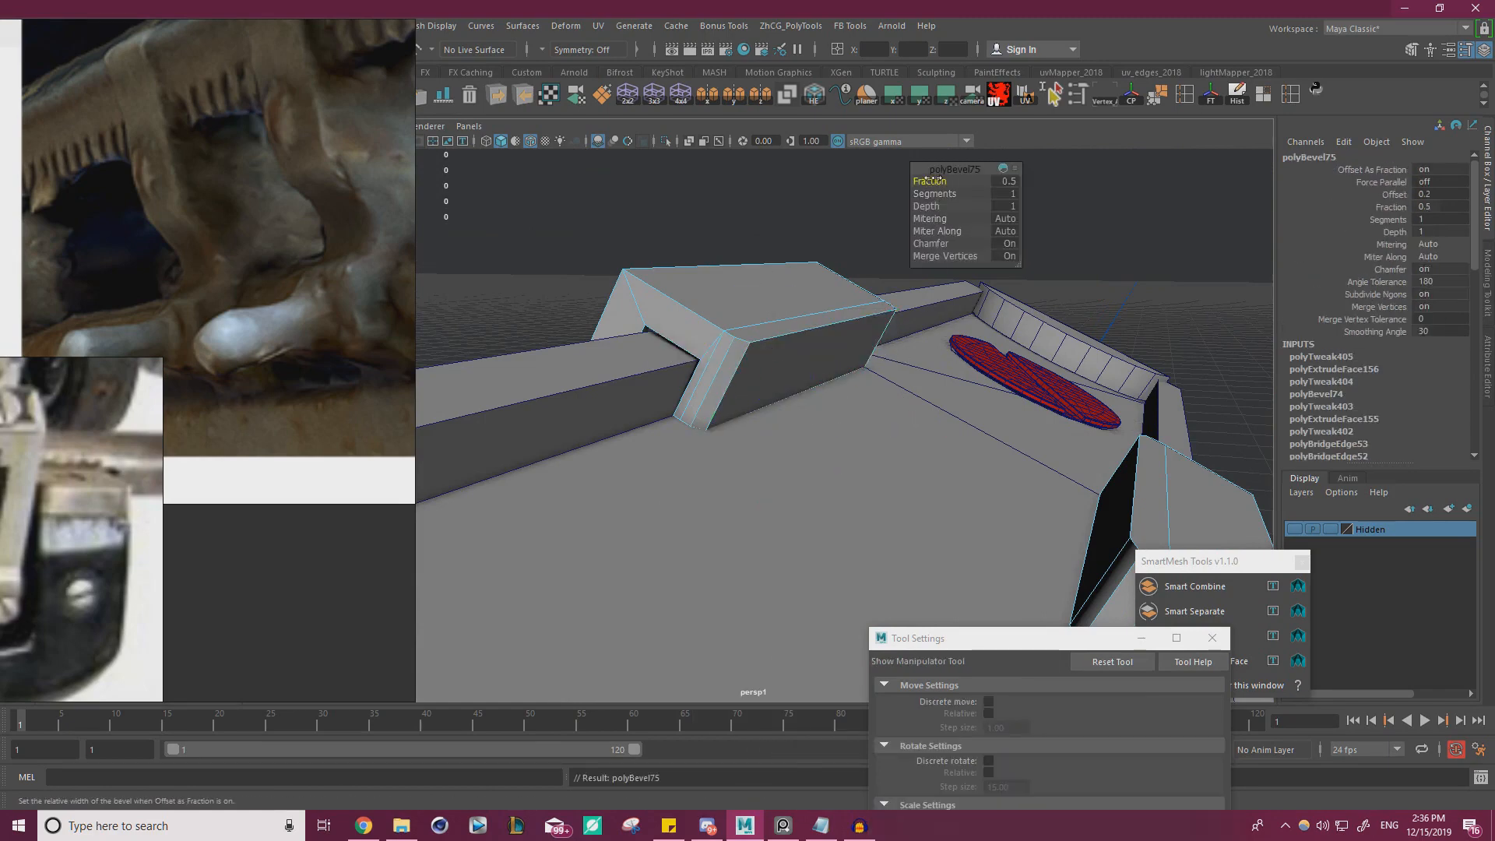
{"action": "key", "text": "w"}
{"action": "right_click_drag", "start_coordinate": [783, 317], "coordinate": [840, 283]}
{"action": "left_click_drag", "start_coordinate": [810, 300], "coordinate": [736, 362], "text": "alt"}
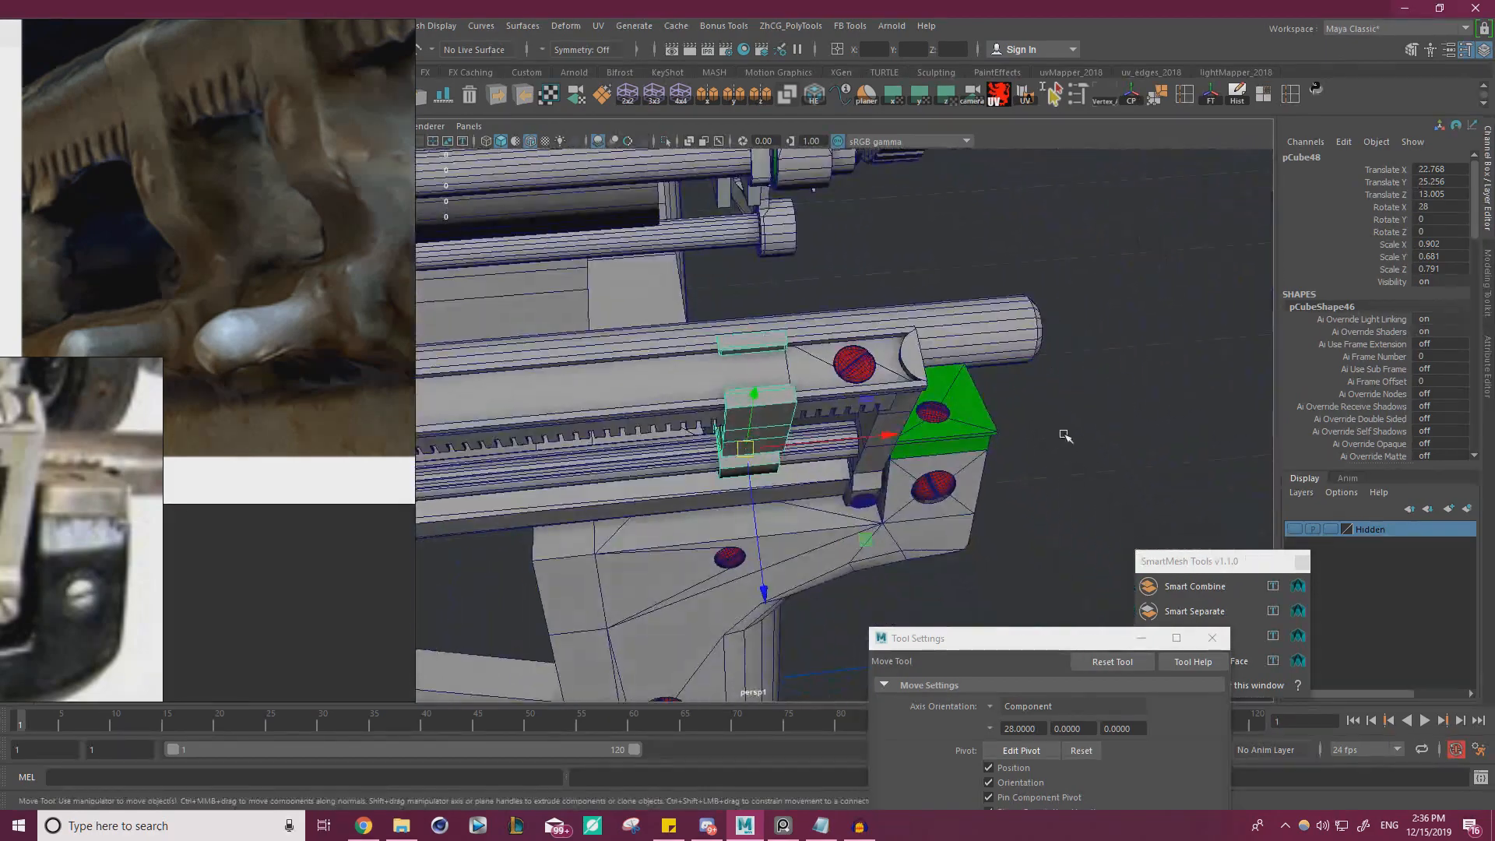
Examine the clip from several angles and compare its lower bracket with the reference photo
{"action": "left_click", "coordinate": [1094, 412]}
{"action": "left_click_drag", "start_coordinate": [941, 410], "coordinate": [746, 412], "text": "alt"}
{"action": "right_click_drag", "start_coordinate": [745, 412], "coordinate": [825, 413], "text": "alt"}
{"action": "middle_click_drag", "start_coordinate": [826, 413], "coordinate": [826, 378], "text": "alt"}
{"action": "scroll", "coordinate": [232, 389], "scroll_direction": "down", "scroll_amount": 3}
{"action": "middle_click_drag", "start_coordinate": [317, 308], "coordinate": [194, 471]}
{"action": "left_click_drag", "start_coordinate": [763, 444], "coordinate": [771, 448], "text": "alt"}
{"action": "right_click_drag", "start_coordinate": [773, 449], "coordinate": [818, 455], "text": "alt"}
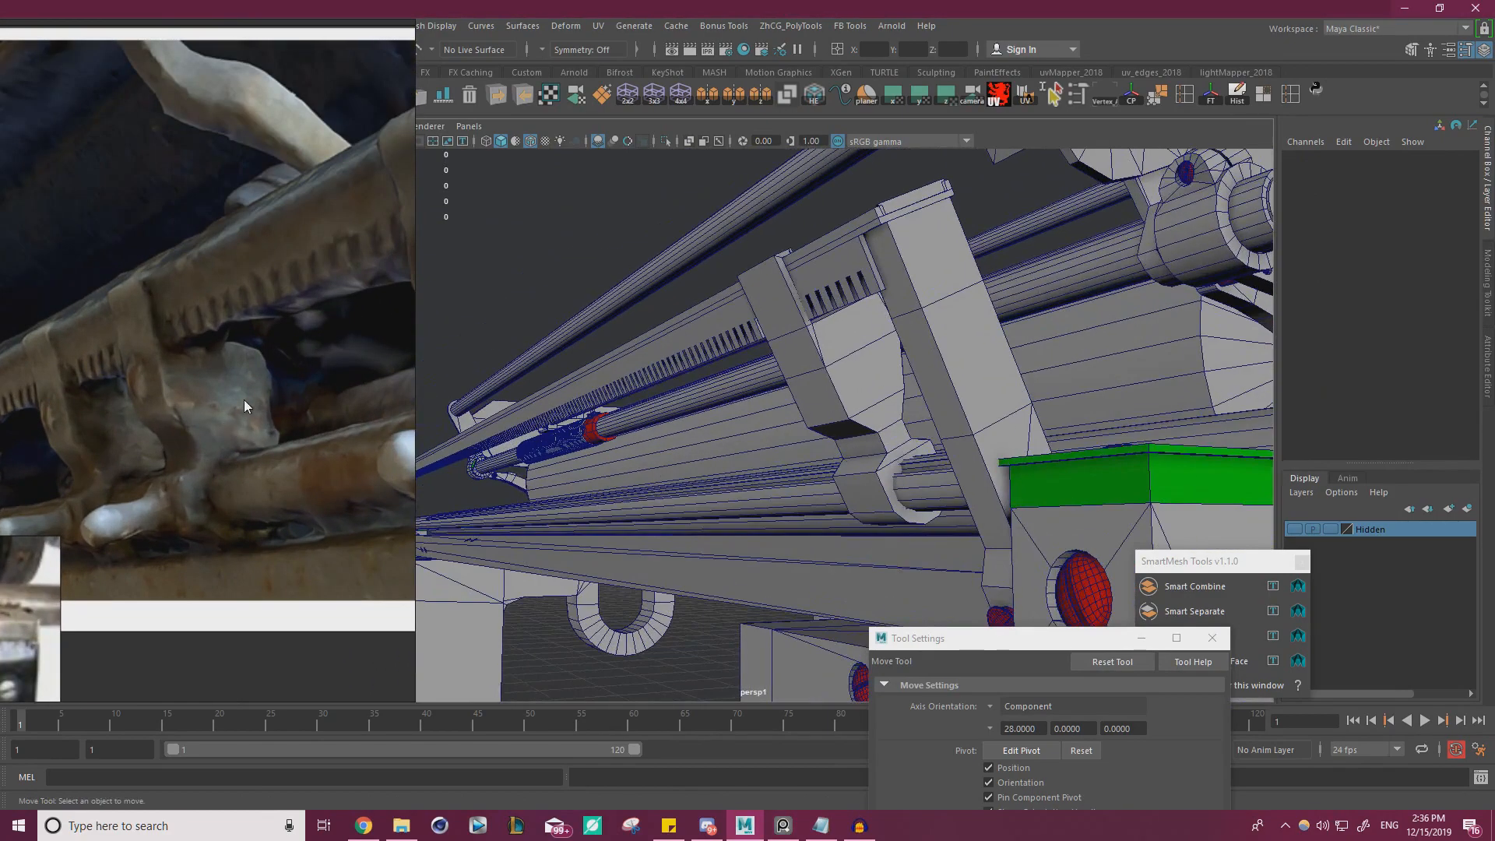
{"action": "left_click_drag", "start_coordinate": [1005, 437], "coordinate": [779, 522], "text": "alt"}
{"action": "right_click_drag", "start_coordinate": [779, 522], "coordinate": [834, 533], "text": "alt"}
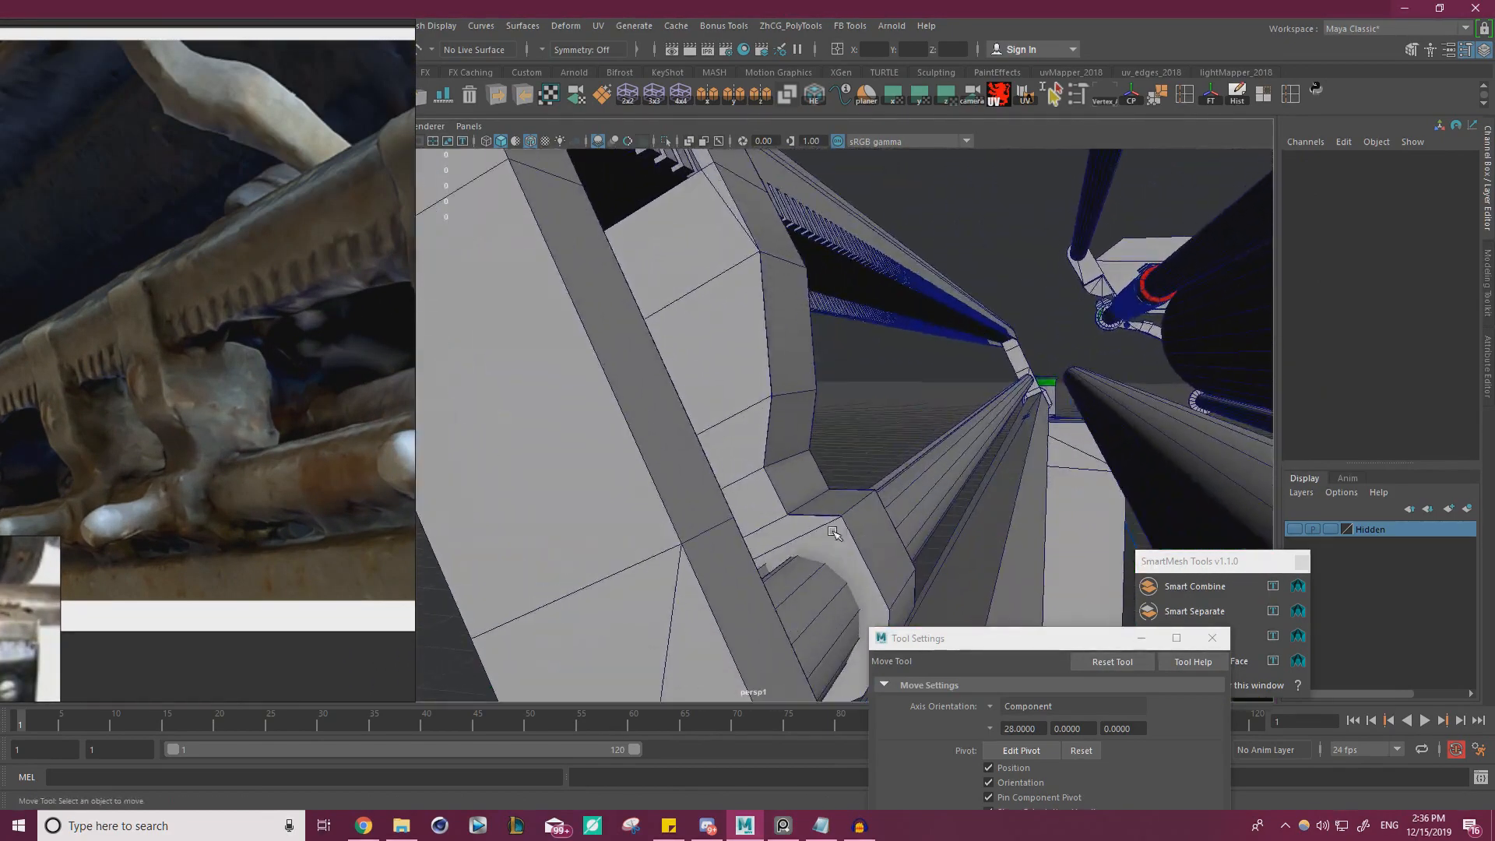
Select the clip and examine the corner vertices where its lower bracket wraps around the rod
{"action": "left_click", "coordinate": [808, 431]}
{"action": "middle_click_drag", "start_coordinate": [779, 428], "coordinate": [774, 383], "text": "alt"}
{"action": "left_click_drag", "start_coordinate": [775, 384], "coordinate": [801, 471], "text": "alt"}
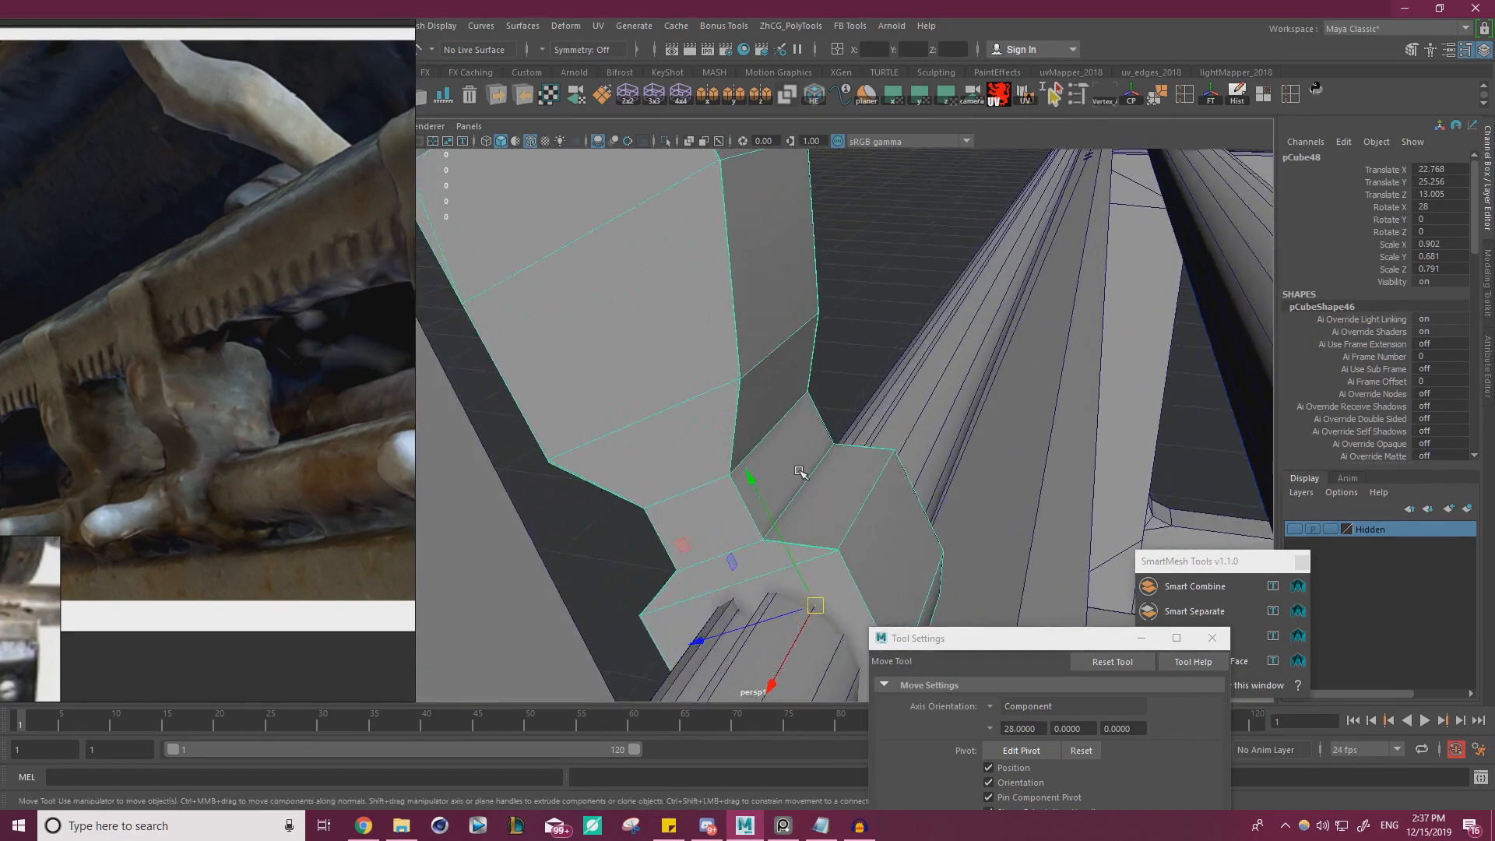
{"action": "right_click_drag", "start_coordinate": [801, 470], "coordinate": [960, 530], "text": "alt"}
{"action": "right_click_drag", "start_coordinate": [886, 451], "coordinate": [814, 444]}
{"action": "left_click", "coordinate": [925, 549]}
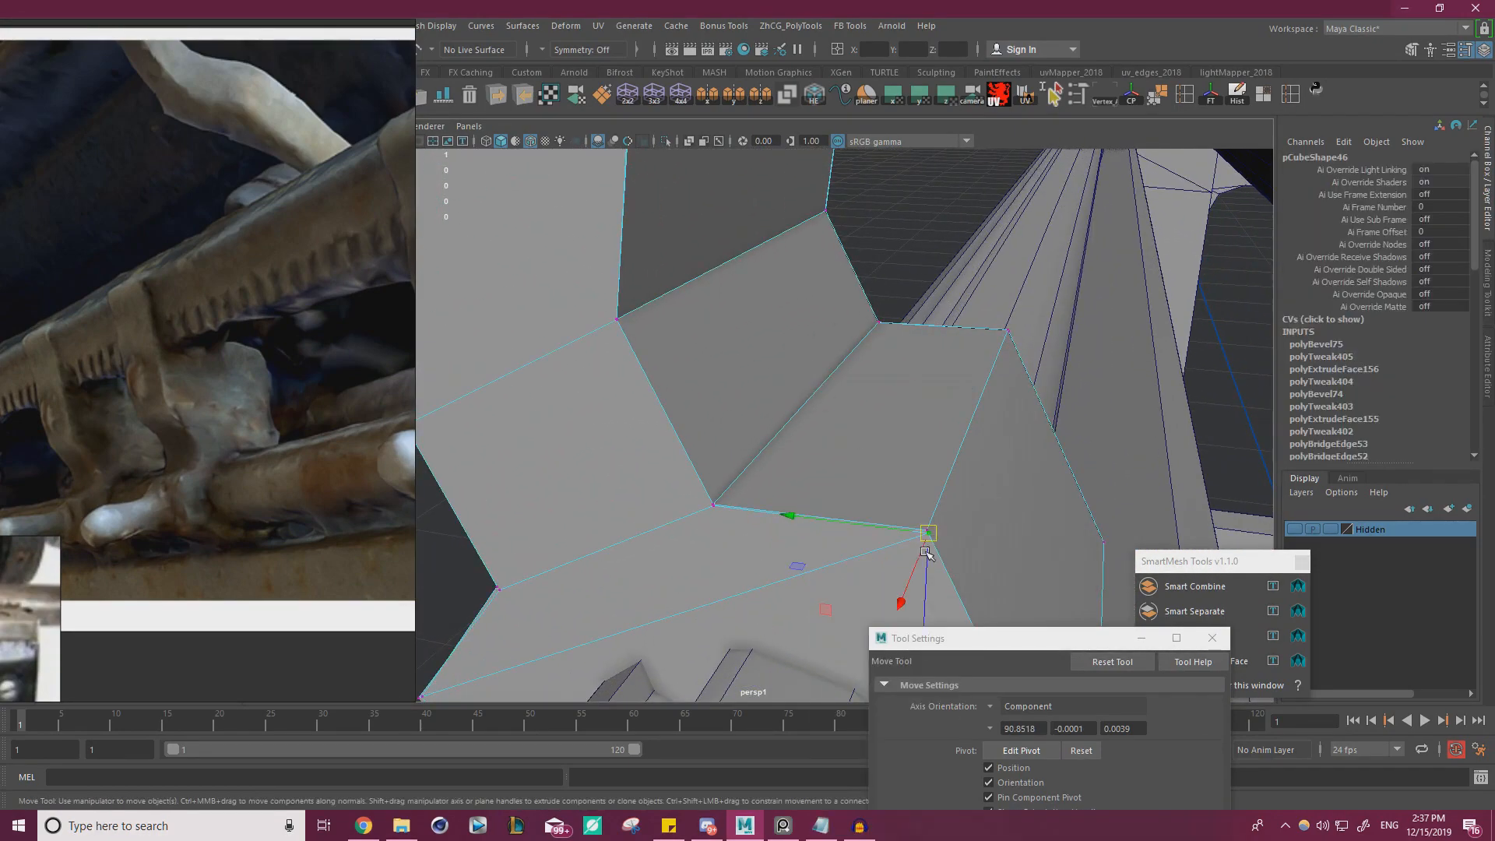
{"action": "left_click_drag", "start_coordinate": [962, 521], "coordinate": [720, 485], "text": "alt"}
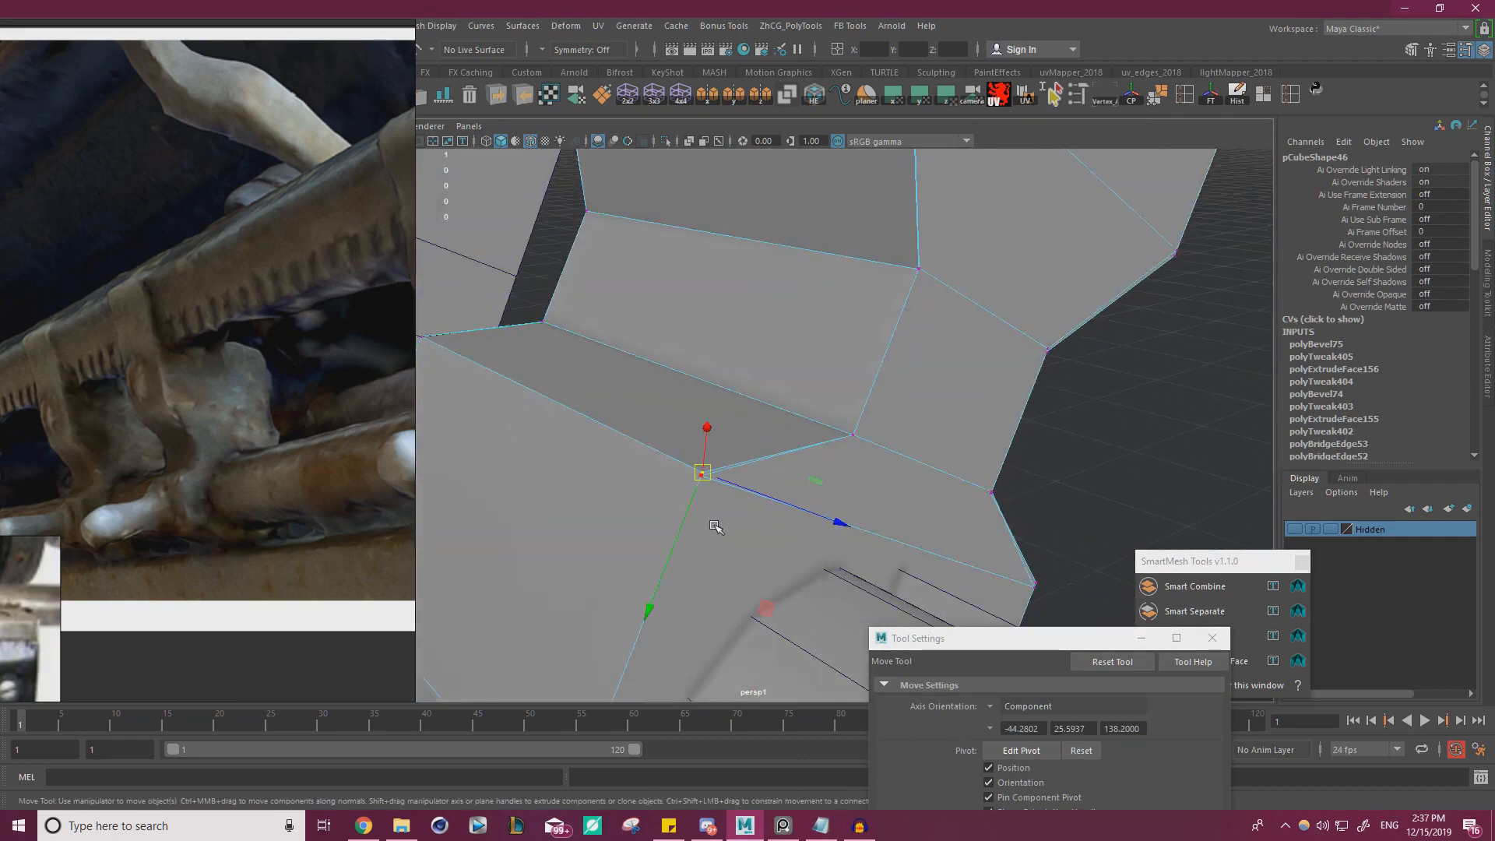
{"action": "left_click_drag", "start_coordinate": [966, 565], "coordinate": [825, 500], "text": "alt"}
{"action": "right_click_drag", "start_coordinate": [825, 501], "coordinate": [744, 467], "text": "alt"}
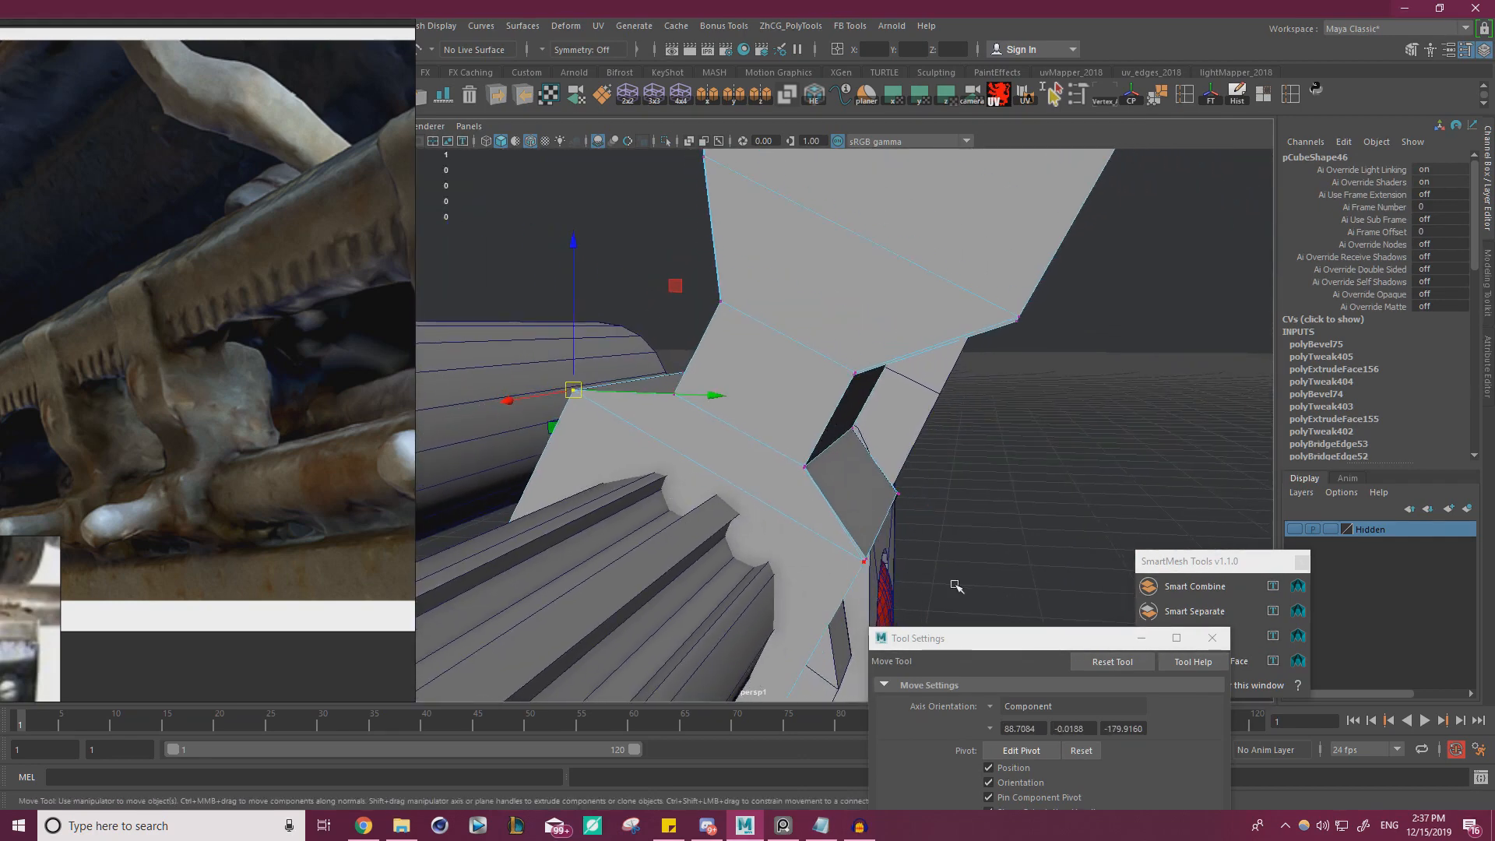
Snap the stray vertex on the clip's lower bracket onto the adjacent corner vertex
{"action": "left_click_drag", "start_coordinate": [429, 187], "coordinate": [430, 187]}
{"action": "left_click_drag", "start_coordinate": [430, 187], "coordinate": [930, 417], "text": "alt"}
{"action": "left_click_drag", "start_coordinate": [867, 477], "coordinate": [858, 317], "text": "alt"}
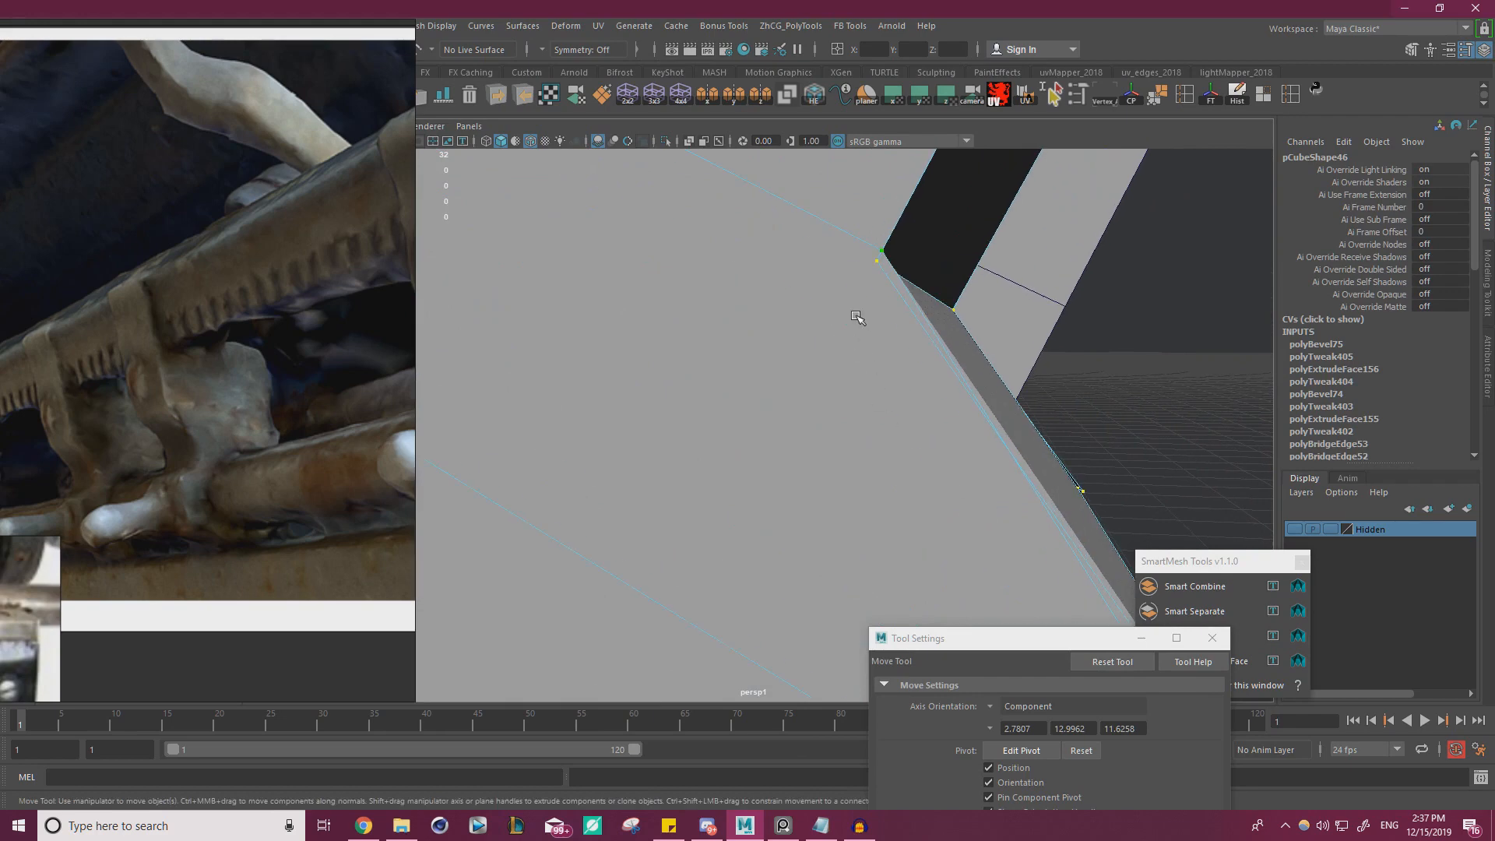
{"action": "left_click_drag", "start_coordinate": [877, 257], "coordinate": [823, 232], "text": "alt"}
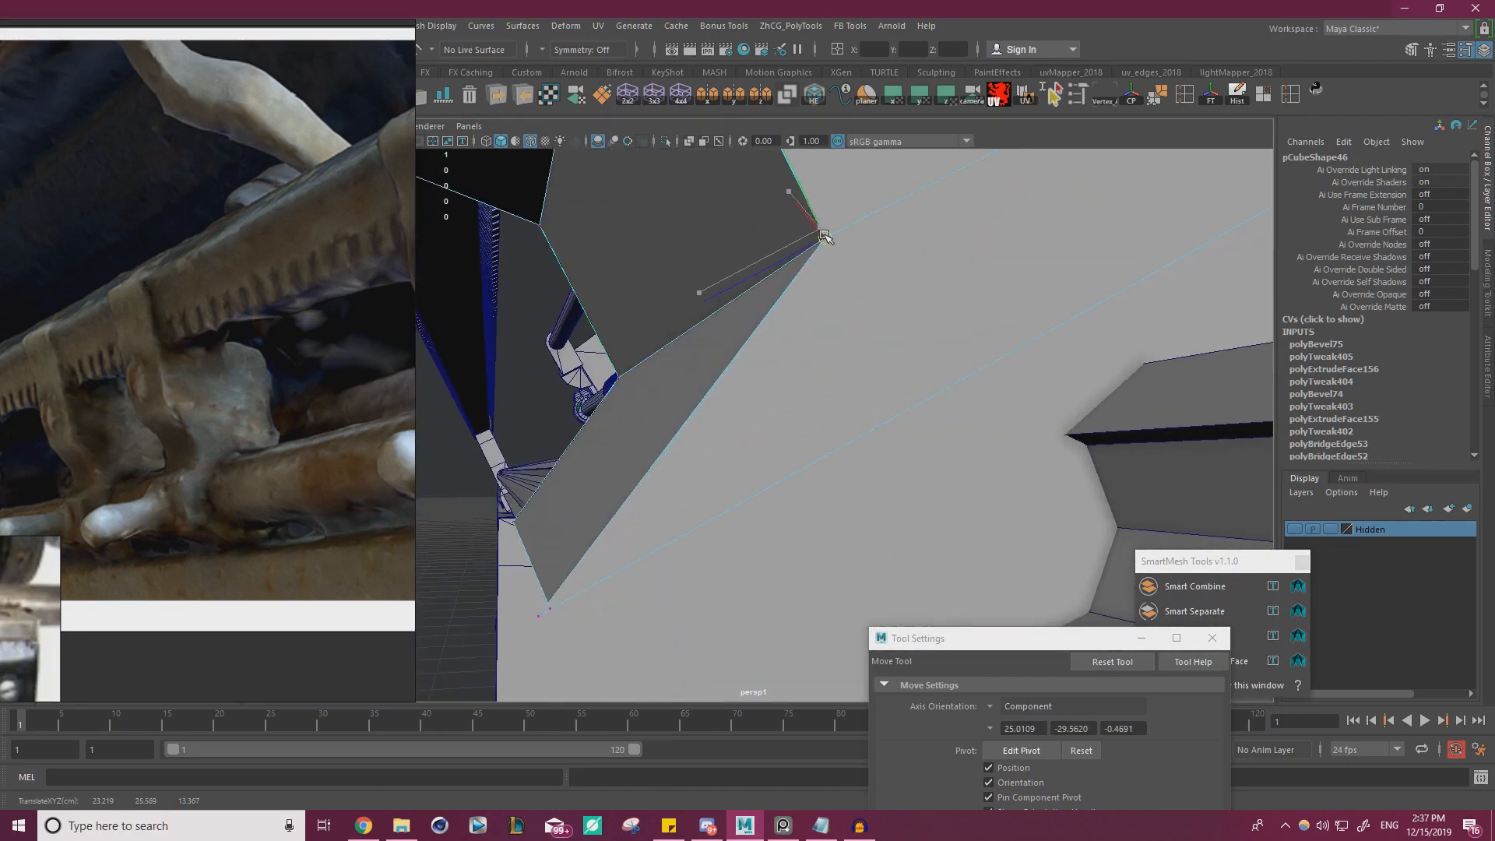
Try snapping another corner vertex of the lower bracket onto its neighbour and undo the move
{"action": "left_click_drag", "start_coordinate": [658, 463], "coordinate": [758, 355], "text": "alt"}
{"action": "key", "text": "ctrl+z"}
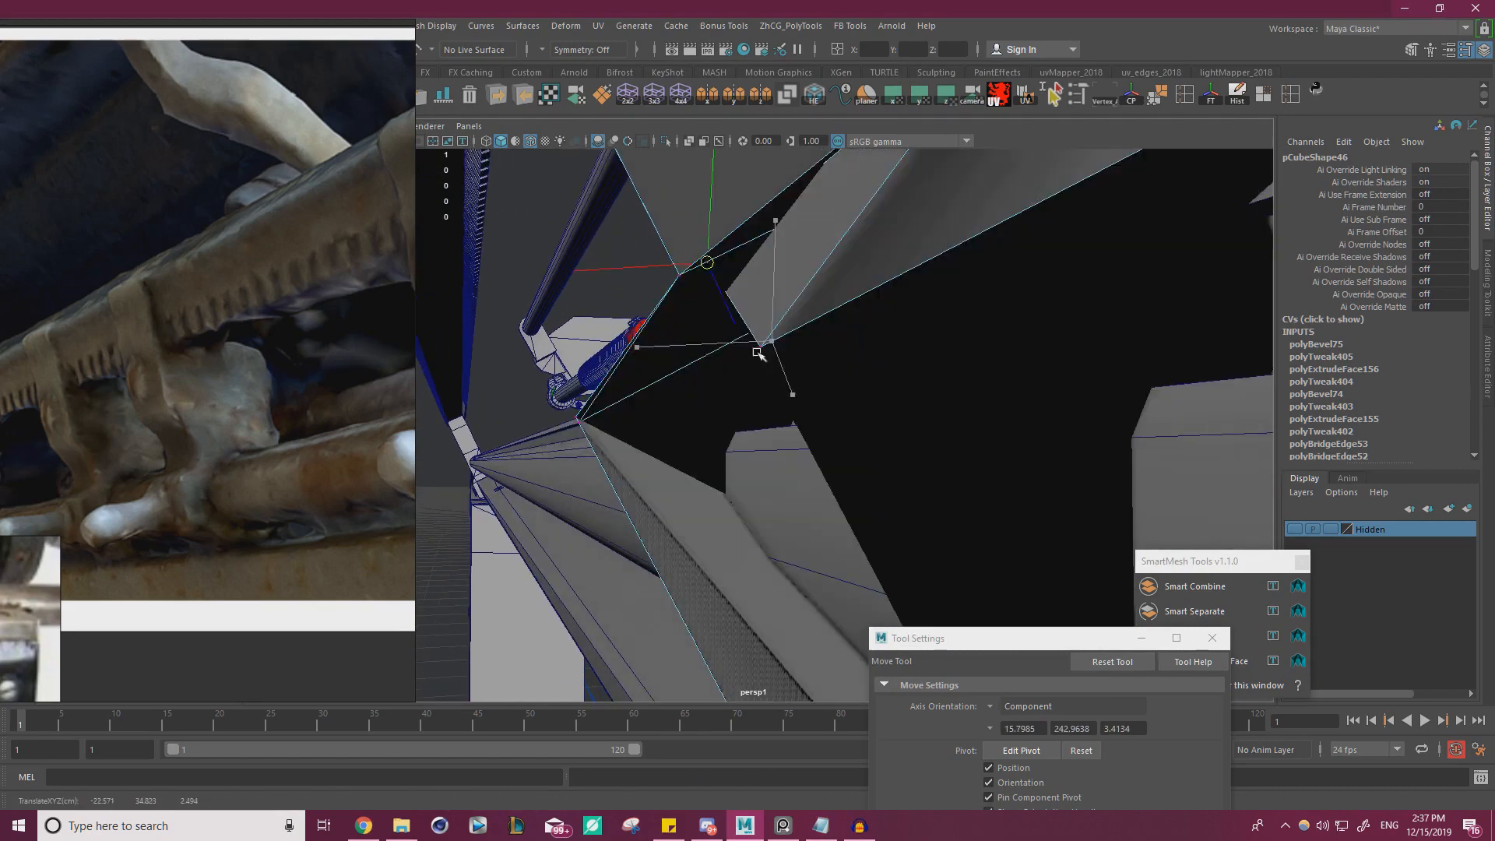
{"action": "left_click_drag", "start_coordinate": [711, 270], "coordinate": [762, 352]}
{"action": "left_click_drag", "start_coordinate": [642, 401], "coordinate": [1038, 464], "text": "alt"}
{"action": "key", "text": "ctrl+z"}
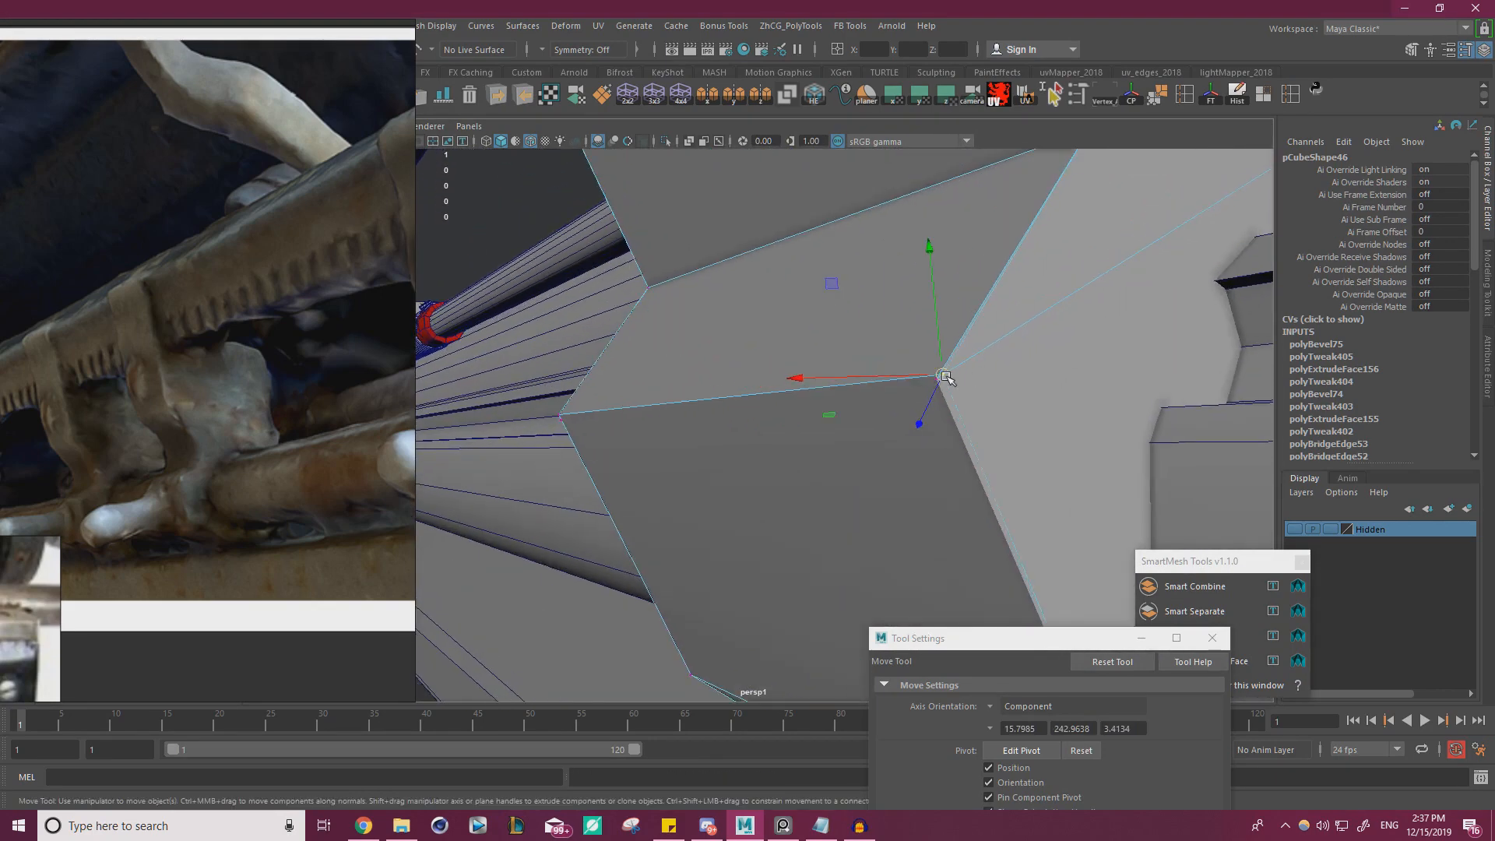
Snap the slightly offset corner vertex on the bracket's opposite side onto the matching corner
{"action": "left_click_drag", "start_coordinate": [946, 377], "coordinate": [819, 444]}
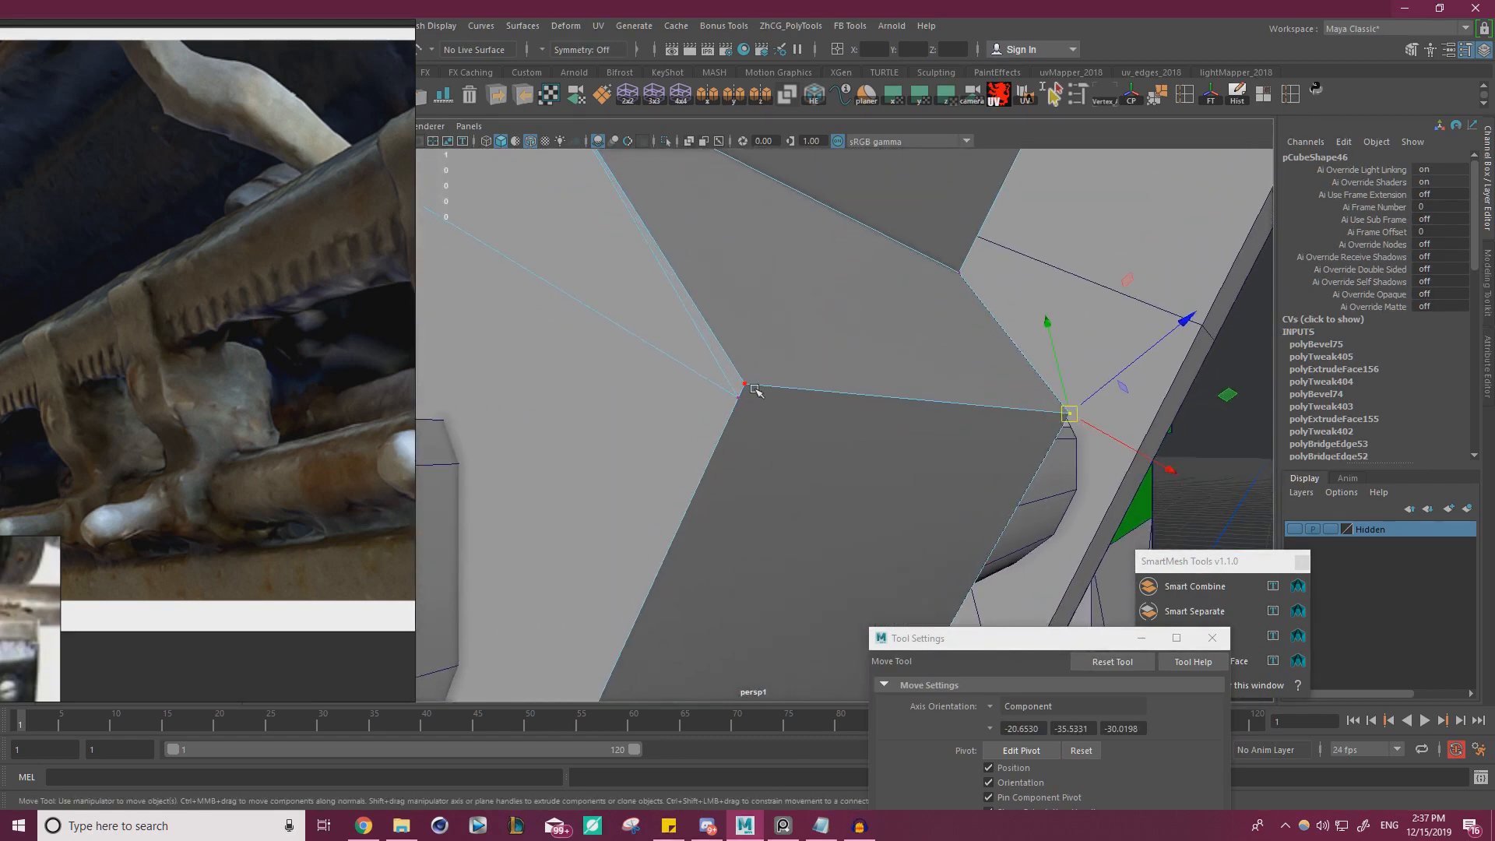
{"action": "left_click_drag", "start_coordinate": [745, 389], "coordinate": [749, 386]}
{"action": "key", "text": "ctrl+z"}
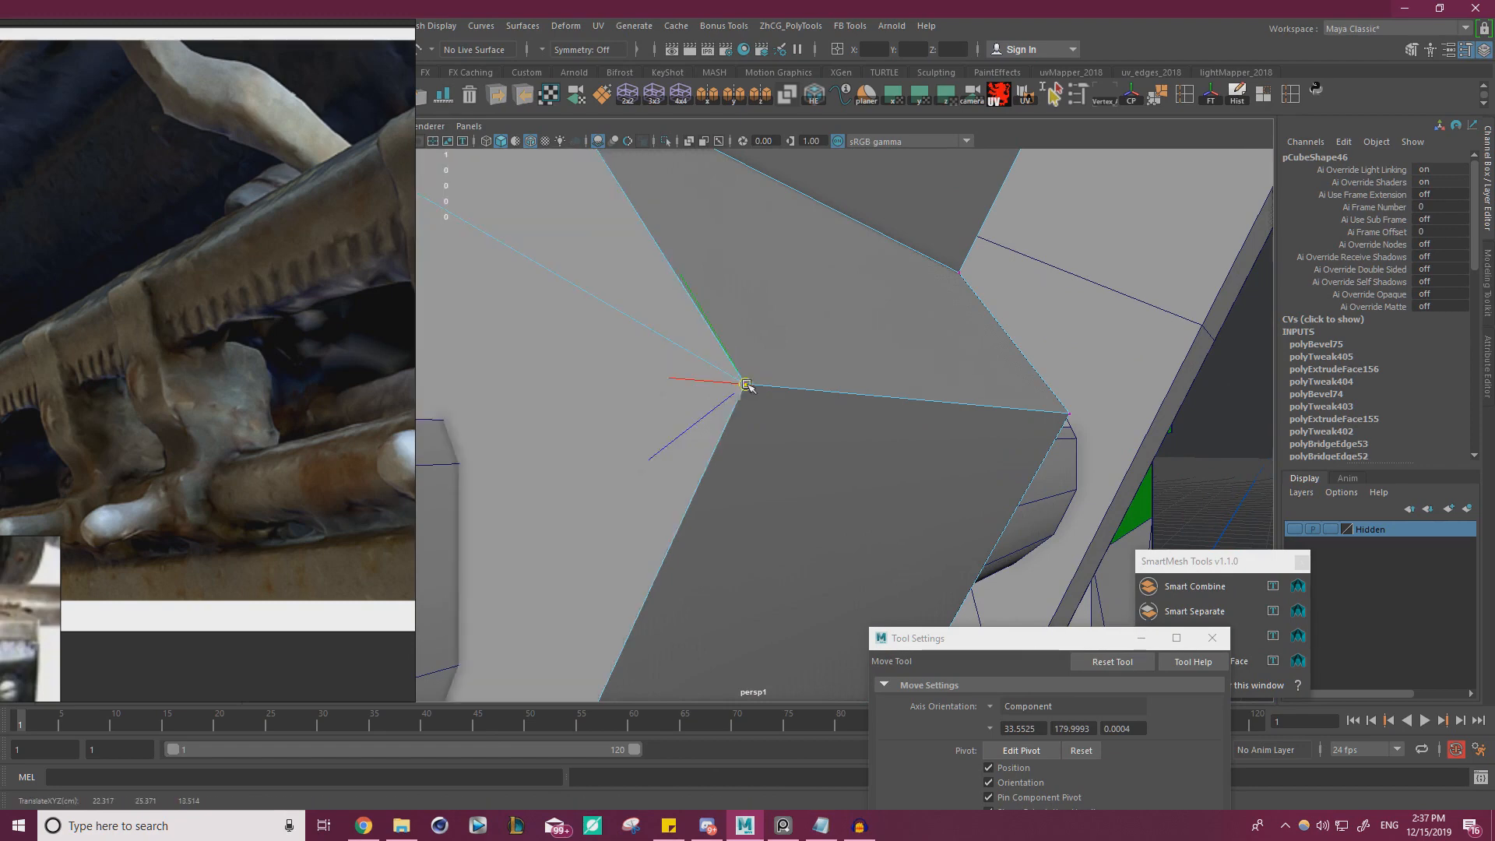
Select all vertices of the clip's lower bracket and merge them with a distance threshold of 0
{"action": "right_click_drag", "start_coordinate": [934, 413], "coordinate": [810, 427], "text": "alt"}
{"action": "left_click_drag", "start_coordinate": [810, 427], "coordinate": [724, 408], "text": "alt"}
{"action": "right_click_drag", "start_coordinate": [725, 409], "coordinate": [498, 417], "text": "alt"}
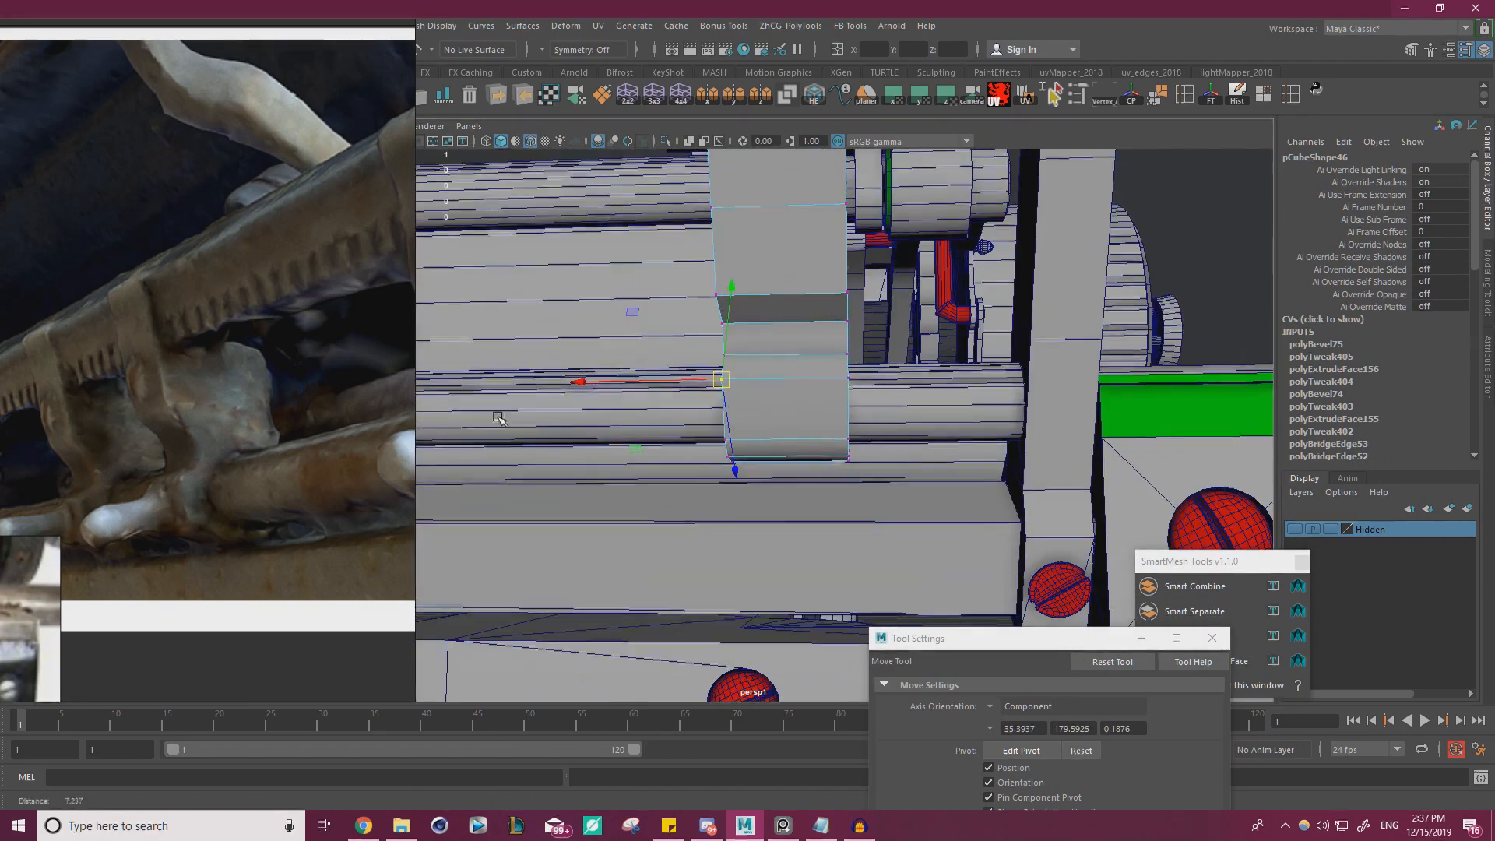
{"action": "left_click_drag", "start_coordinate": [623, 530], "coordinate": [993, 200]}
{"action": "right_click", "coordinate": [779, 267], "text": "shift"}
{"action": "right_click_drag", "start_coordinate": [782, 269], "coordinate": [863, 194], "text": "shift"}
Try deleting the four narrow side faces running down the bracket's neck to the rod
{"action": "left_click_drag", "start_coordinate": [1130, 312], "coordinate": [935, 343], "text": "alt"}
{"action": "mouse_move", "coordinate": [935, 342]}
{"action": "right_mouse_down", "text": "alt"}
{"action": "mouse_move", "coordinate": [966, 340]}
{"action": "mouse_move", "coordinate": [947, 347]}
{"action": "right_mouse_up", "text": "alt"}
{"action": "left_click_drag", "start_coordinate": [946, 347], "coordinate": [771, 393], "text": "alt"}
{"action": "right_click_drag", "start_coordinate": [720, 354], "coordinate": [725, 398]}
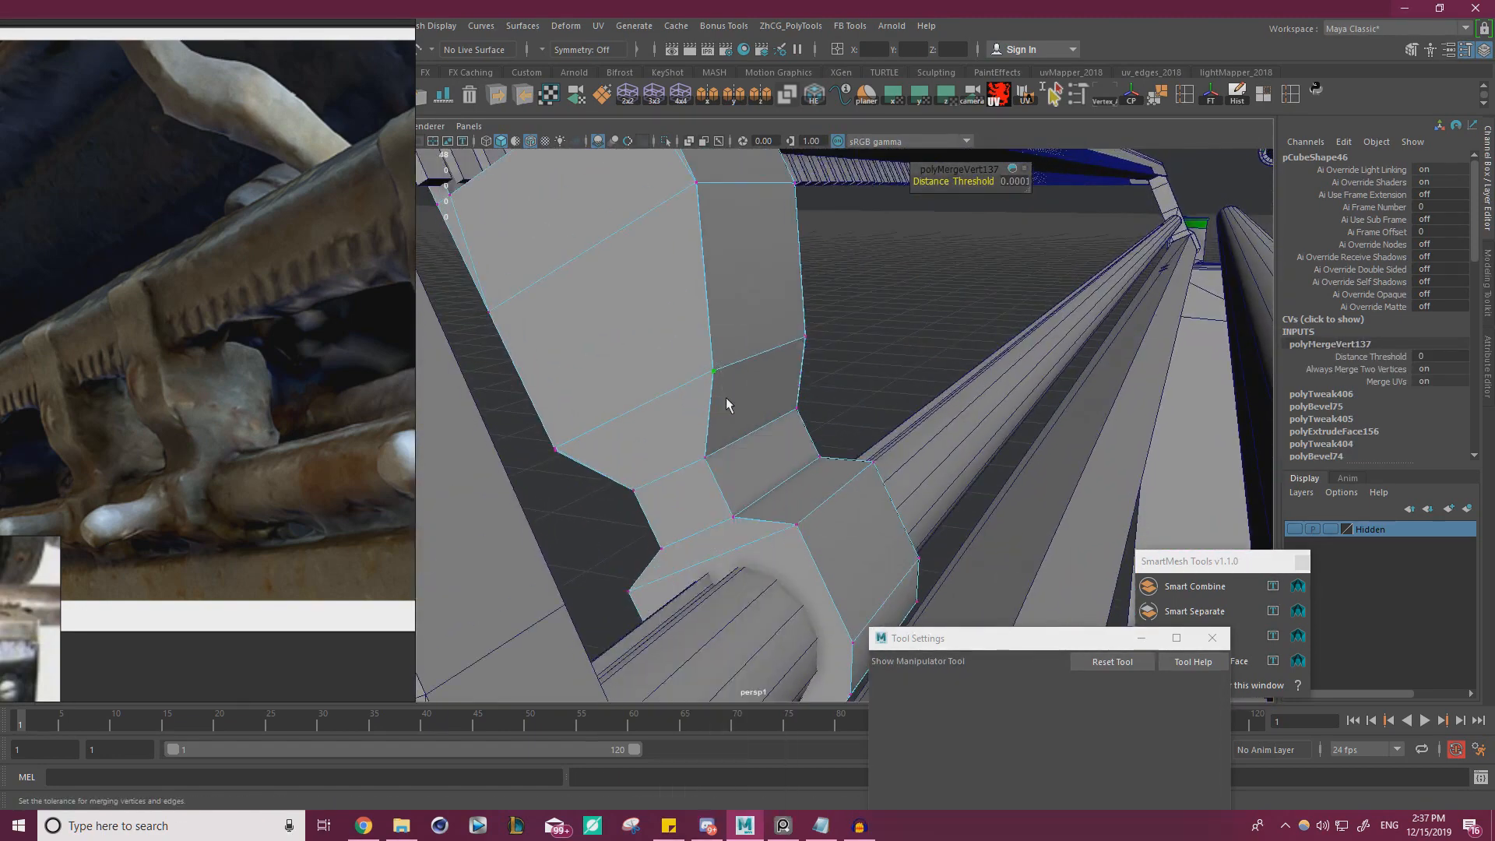
{"action": "left_click", "coordinate": [771, 320]}
{"action": "left_click", "coordinate": [773, 391], "text": "shift"}
{"action": "left_click", "coordinate": [783, 454], "text": "shift"}
{"action": "left_click", "coordinate": [815, 498], "text": "shift"}
{"action": "key", "text": "Delete"}
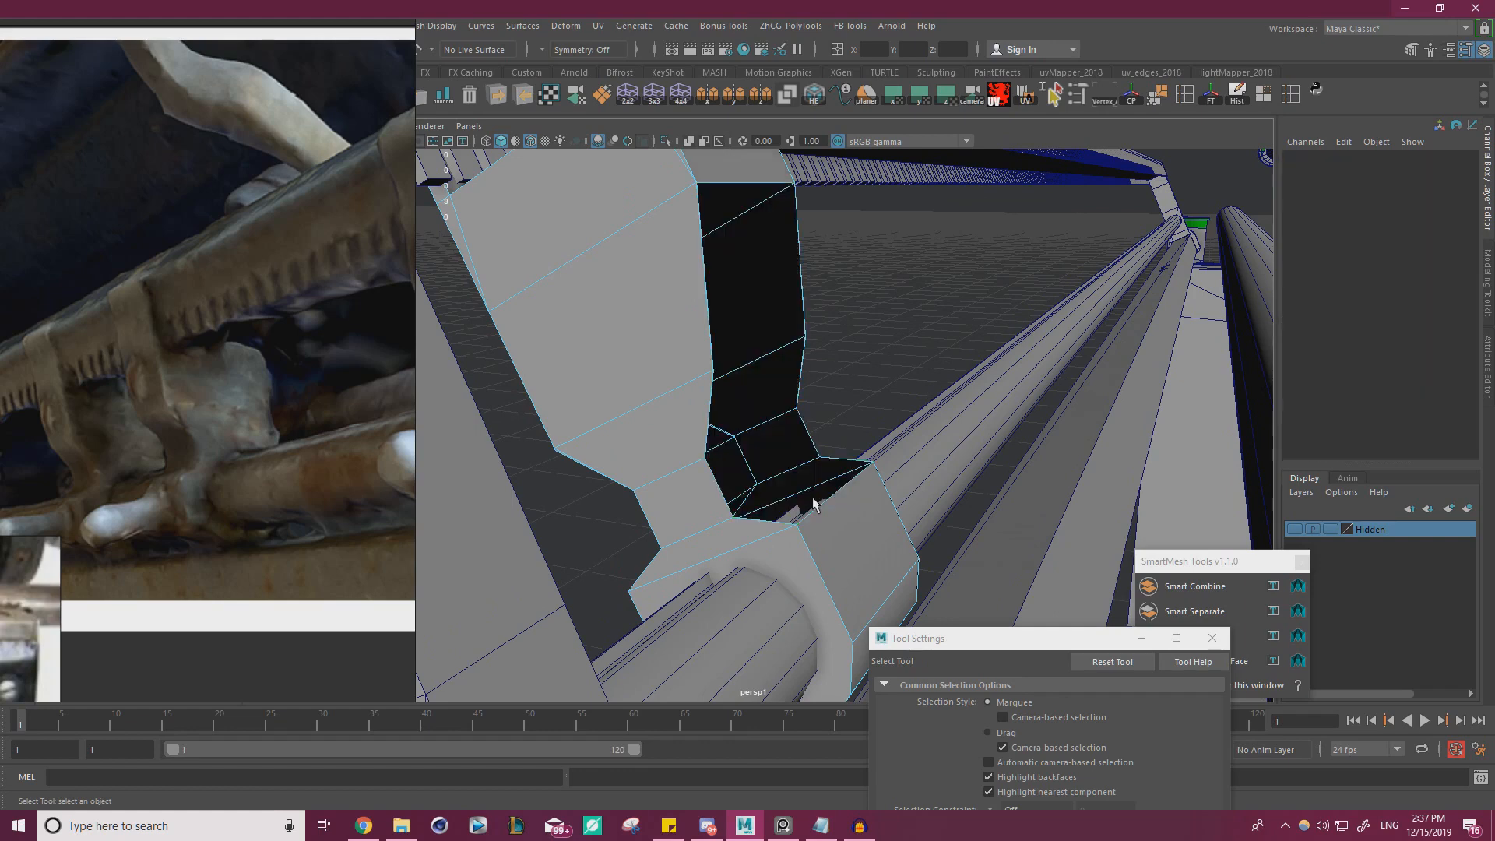
Check the vertices around the bracket's open neck and undo the deletion of the side faces
{"action": "scroll", "coordinate": [676, 454], "scroll_direction": "up", "scroll_amount": 2}
{"action": "right_click_drag", "start_coordinate": [670, 377], "coordinate": [596, 378]}
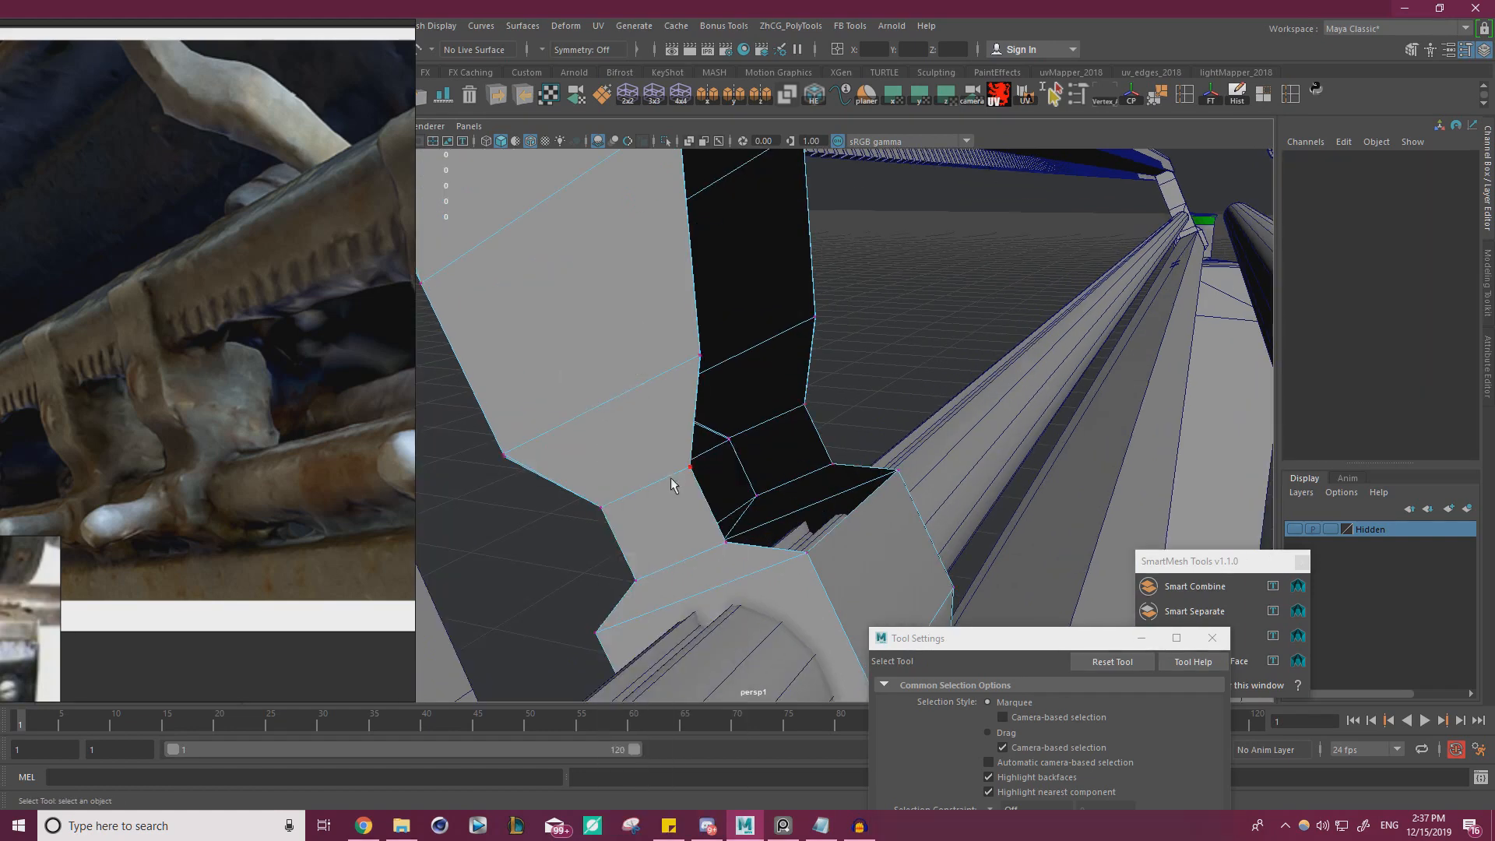
{"action": "left_click", "coordinate": [678, 478]}
{"action": "key", "text": "w"}
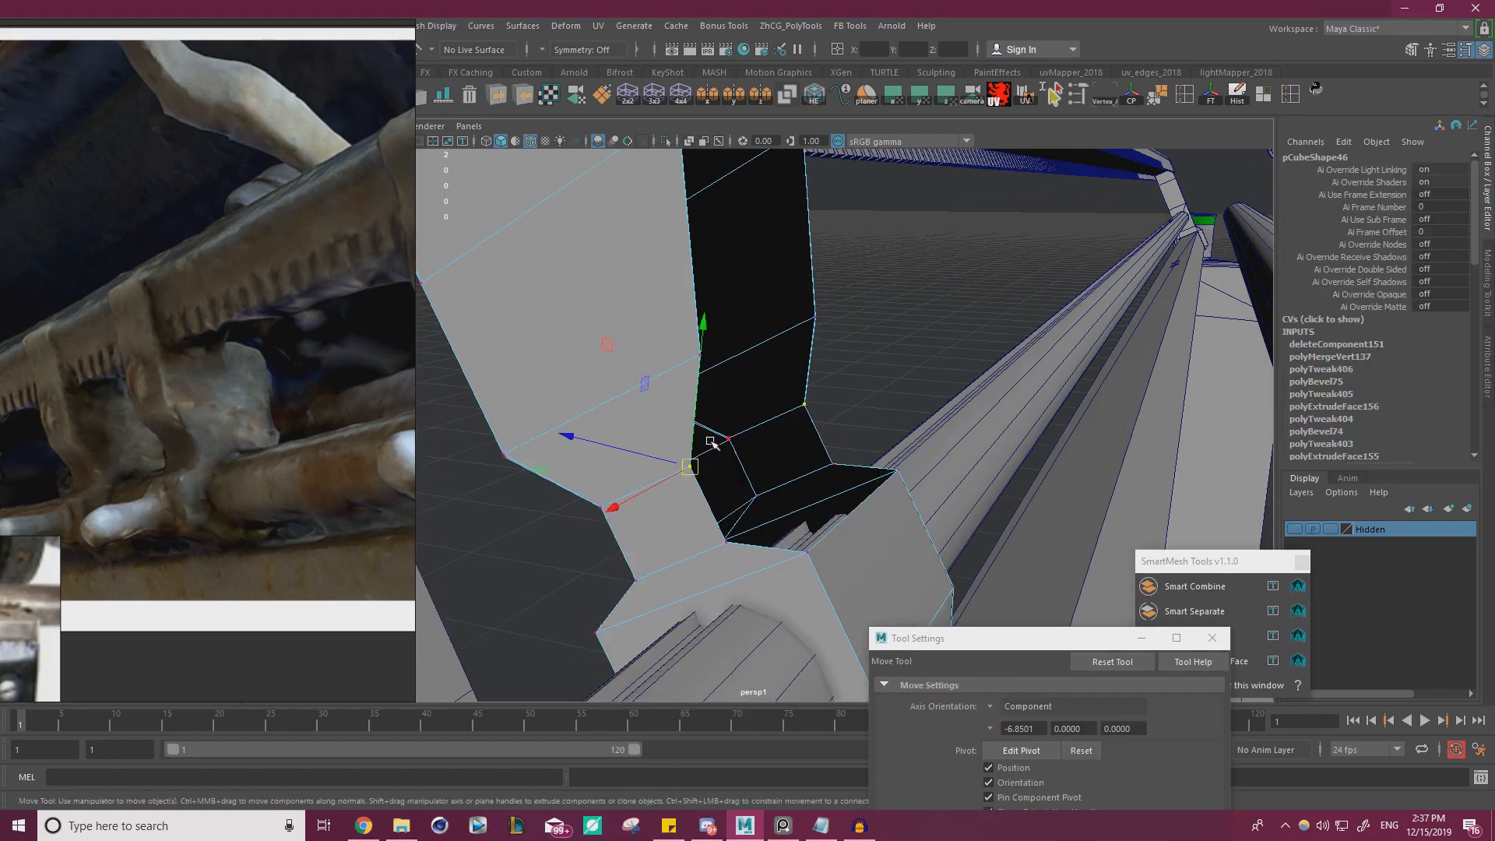
{"action": "key", "text": "ctrl+z"}
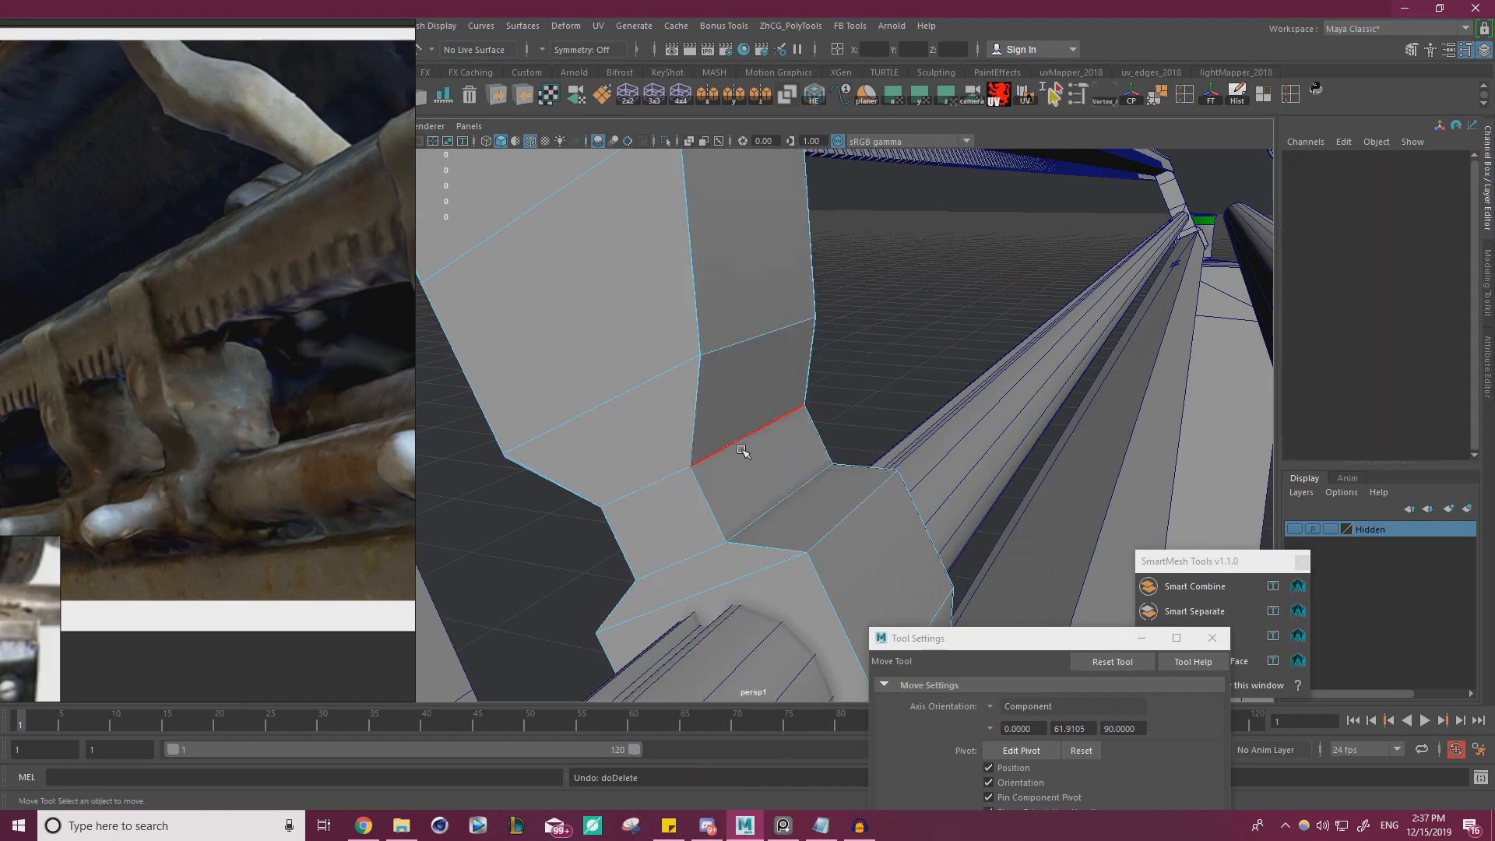
Try moving the cross edge at the bracket's neck outward and undo the move
{"action": "left_click", "coordinate": [742, 450]}
{"action": "left_click_drag", "start_coordinate": [746, 451], "coordinate": [838, 423], "text": "alt"}
{"action": "left_click_drag", "start_coordinate": [877, 370], "coordinate": [931, 354]}
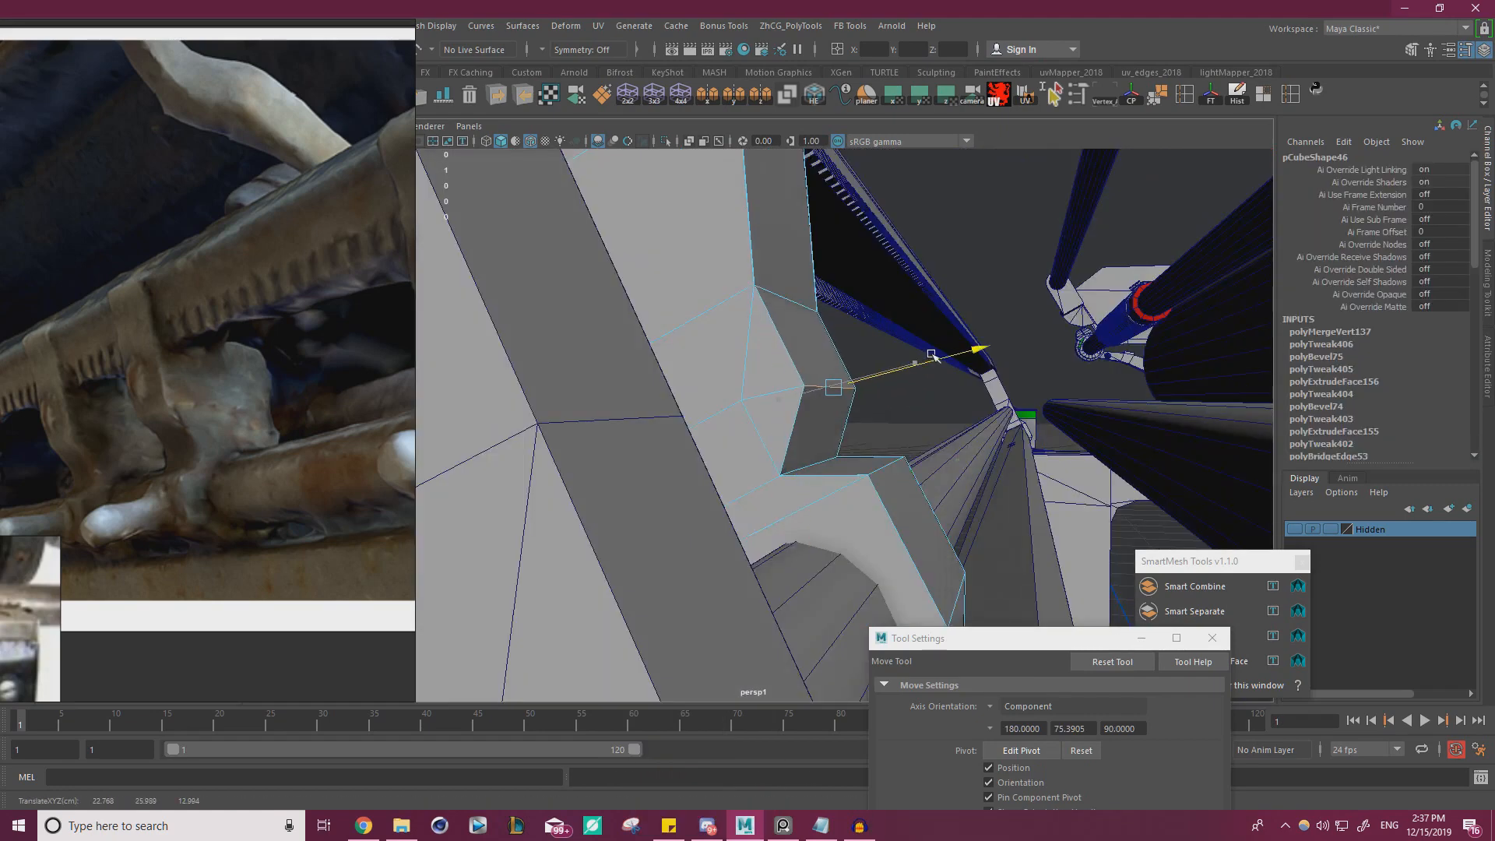
{"action": "key", "text": "ctrl+z"}
Isolate the clip's lower bracket in the viewport for a clear view of its neck
{"action": "right_click_drag", "start_coordinate": [701, 326], "coordinate": [763, 305]}
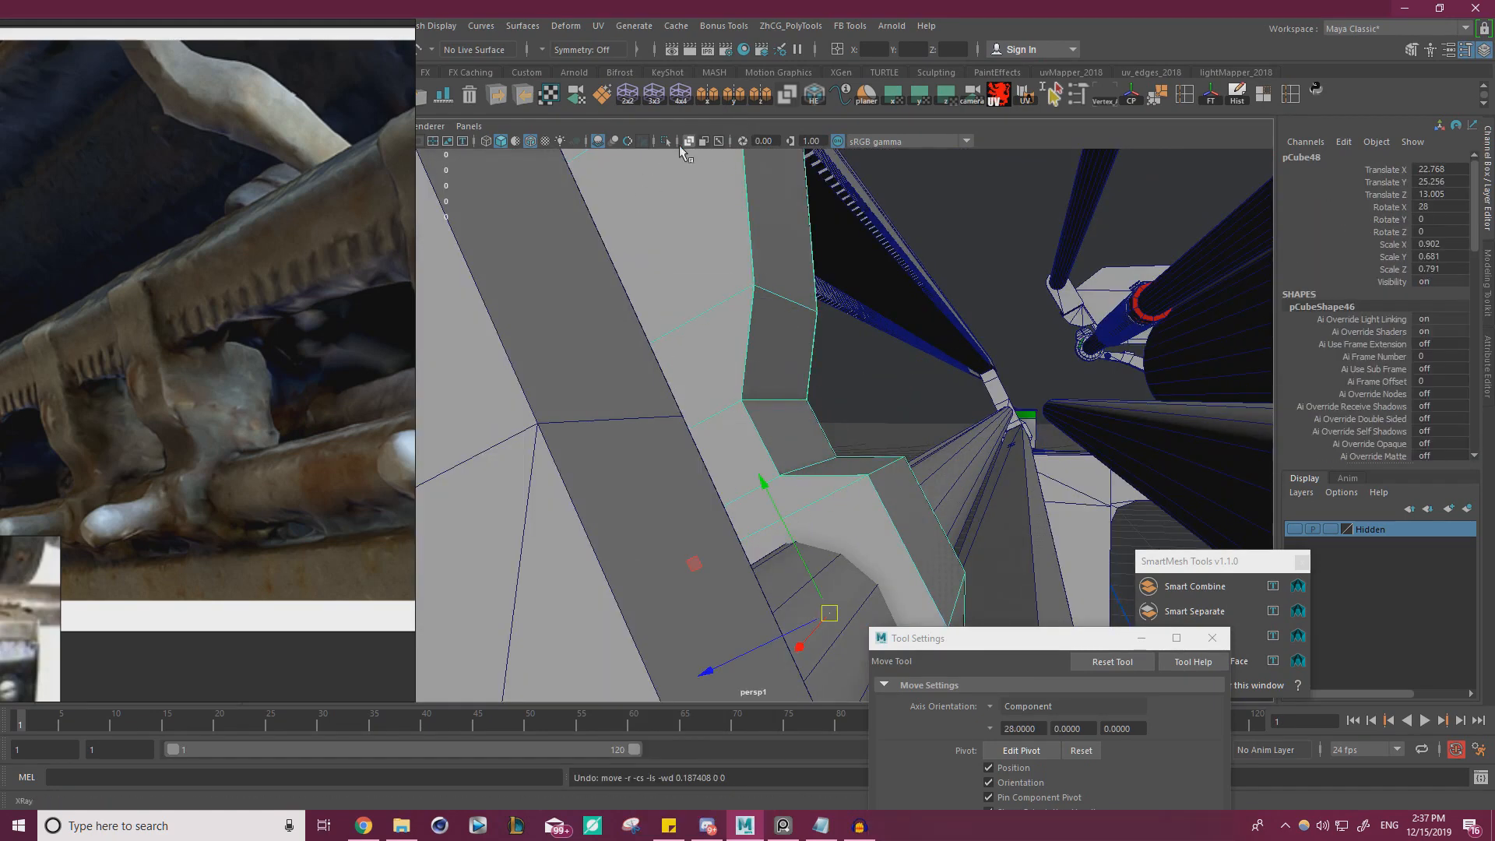
{"action": "left_click", "coordinate": [665, 141]}
{"action": "scroll", "coordinate": [896, 420], "scroll_direction": "up", "scroll_amount": 5}
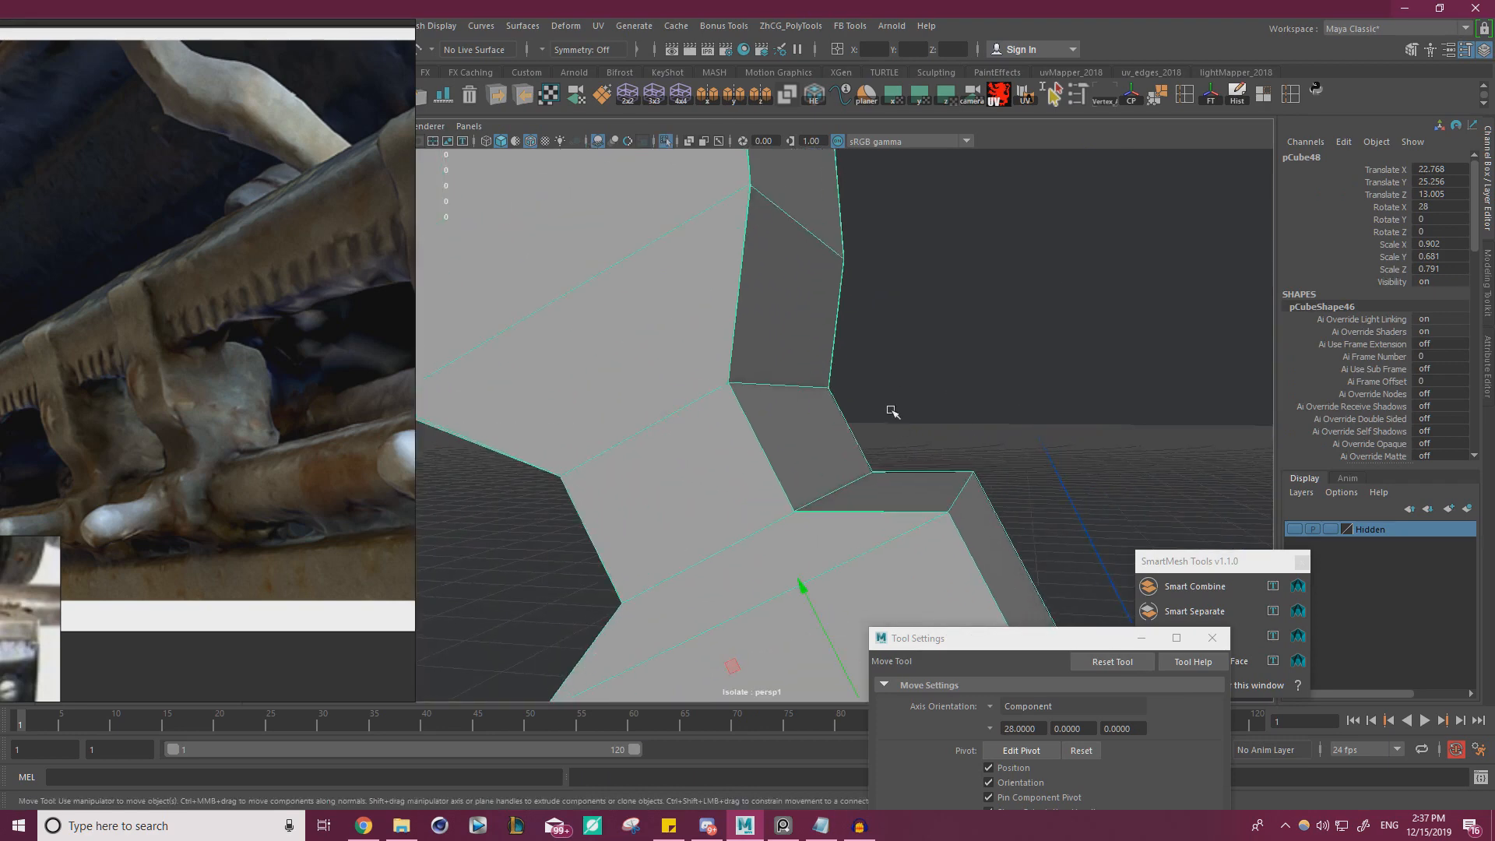
{"action": "right_click_drag", "start_coordinate": [763, 357], "coordinate": [693, 360]}
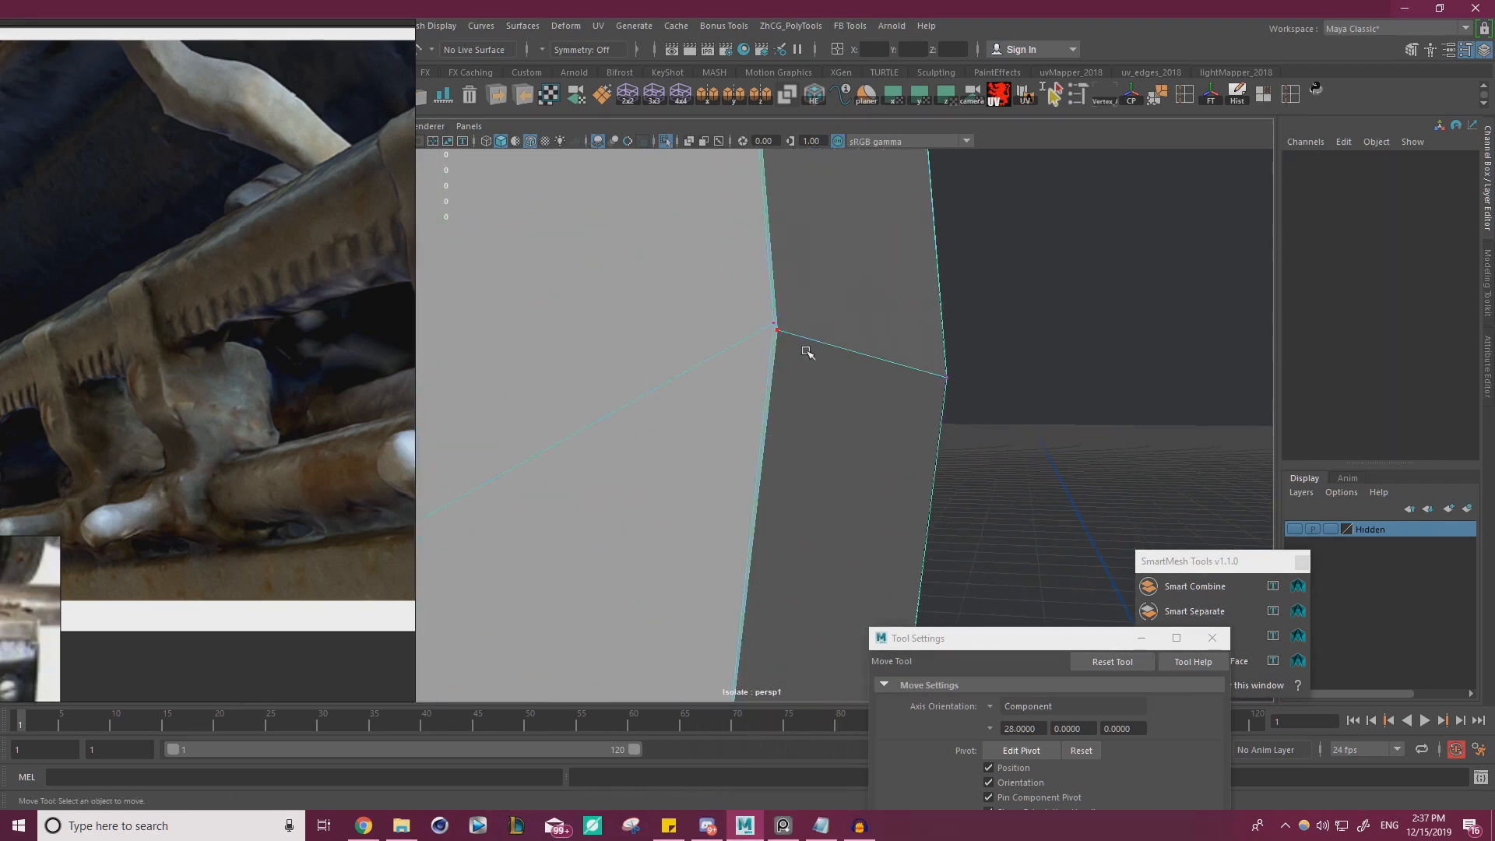
Examine the corner vertices along the isolated bracket's neck for doubled points and stray edges
{"action": "left_click", "coordinate": [774, 322]}
{"action": "left_click_drag", "start_coordinate": [794, 343], "coordinate": [639, 333], "text": "alt"}
{"action": "left_click", "coordinate": [697, 323]}
{"action": "middle_click_drag", "start_coordinate": [780, 313], "coordinate": [781, 374], "text": "alt"}
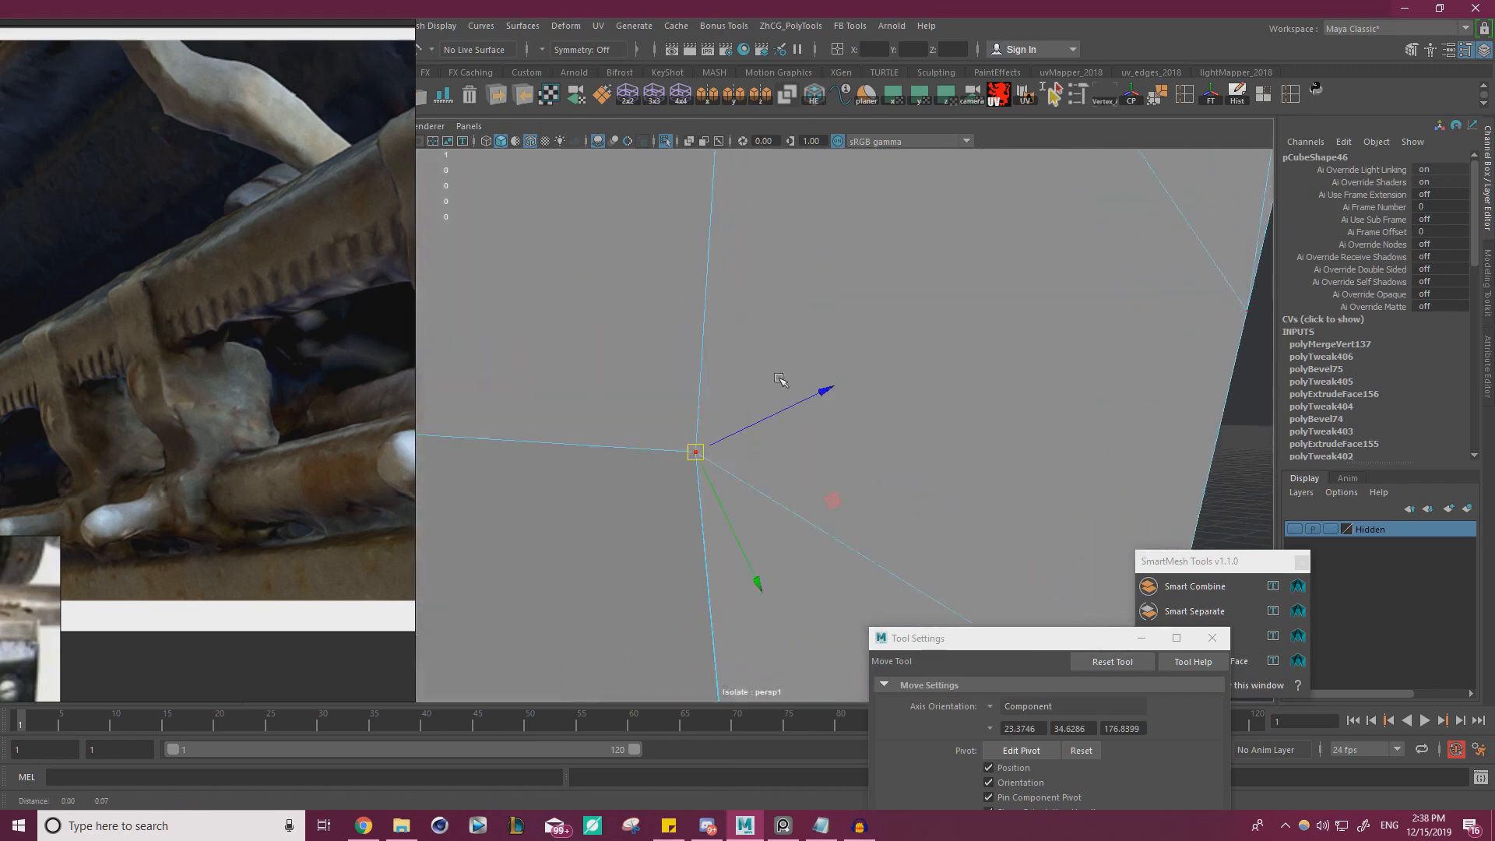
{"action": "left_click_drag", "start_coordinate": [781, 374], "coordinate": [785, 464], "text": "alt"}
{"action": "middle_click_drag", "start_coordinate": [784, 465], "coordinate": [796, 368], "text": "alt"}
{"action": "mouse_move", "coordinate": [798, 367]}
{"action": "right_mouse_down", "text": "alt"}
{"action": "mouse_move", "coordinate": [781, 524]}
{"action": "mouse_move", "coordinate": [782, 384]}
{"action": "right_mouse_up", "text": "alt"}
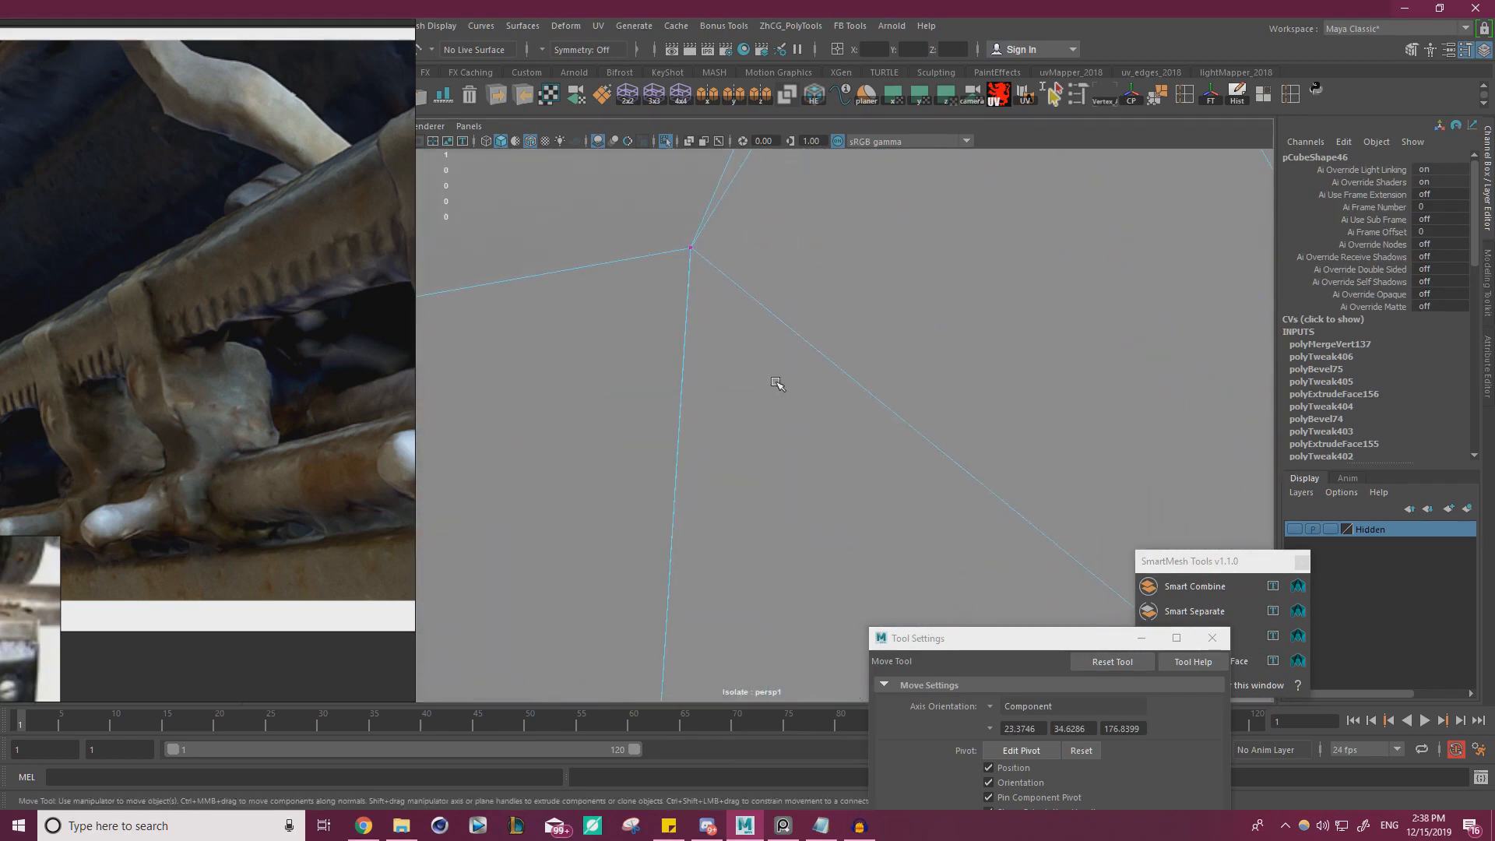
{"action": "middle_click_drag", "start_coordinate": [782, 384], "coordinate": [788, 441], "text": "alt"}
{"action": "mouse_move", "coordinate": [787, 441]}
{"action": "right_mouse_down", "text": "alt"}
{"action": "mouse_move", "coordinate": [799, 463]}
{"action": "mouse_move", "coordinate": [785, 437]}
{"action": "right_mouse_up", "text": "alt"}
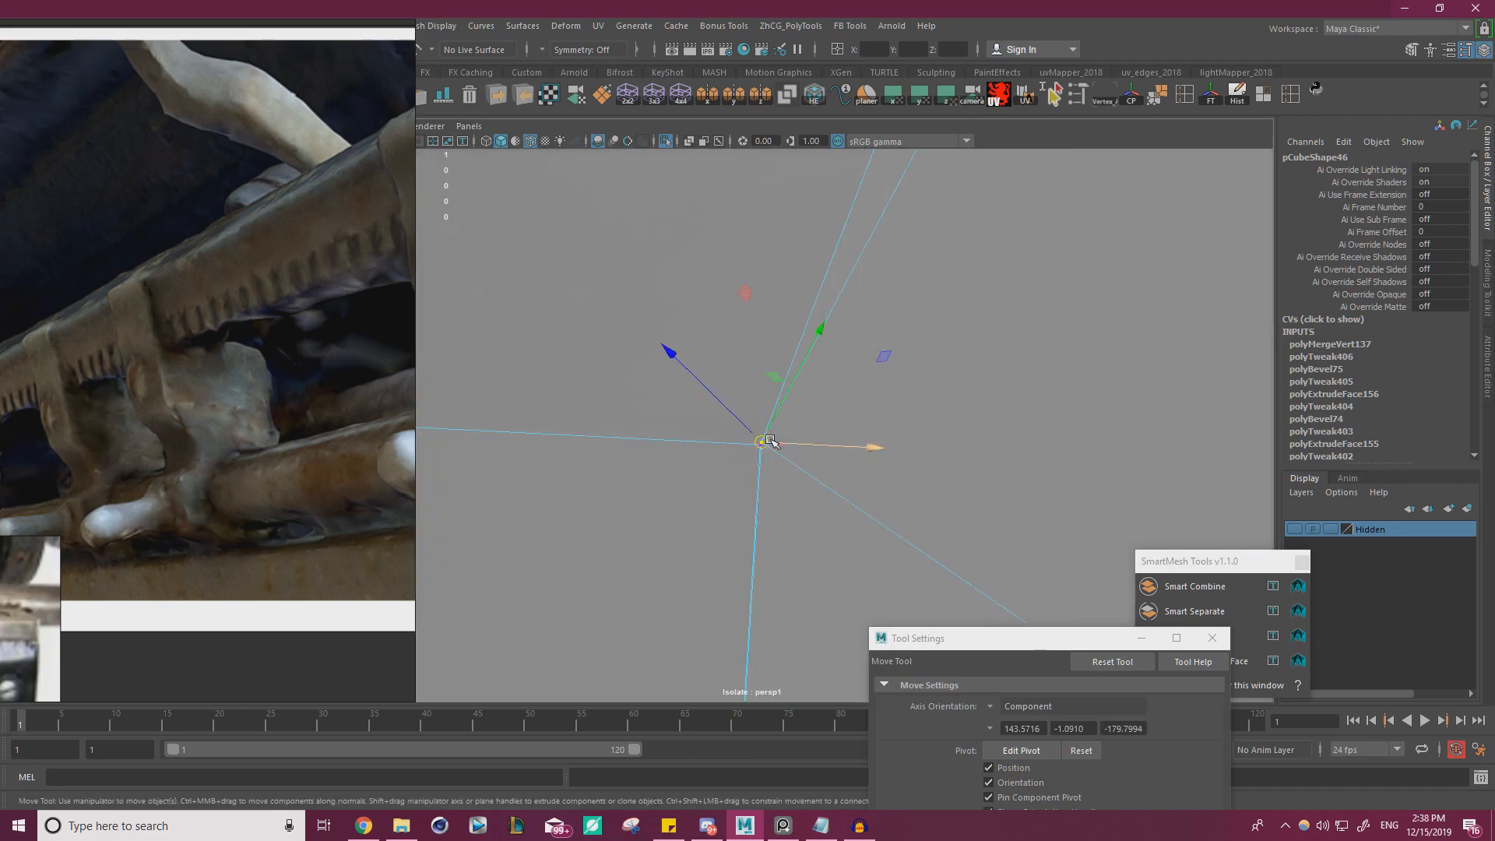
{"action": "left_click_drag", "start_coordinate": [770, 441], "coordinate": [649, 476], "text": "alt"}
{"action": "left_click_drag", "start_coordinate": [564, 453], "coordinate": [580, 460]}
{"action": "right_click_drag", "start_coordinate": [662, 511], "coordinate": [580, 467], "text": "alt"}
{"action": "middle_click_drag", "start_coordinate": [647, 498], "coordinate": [677, 227], "text": "alt"}
{"action": "right_click_drag", "start_coordinate": [701, 389], "coordinate": [892, 522], "text": "alt"}
{"action": "left_click_drag", "start_coordinate": [892, 521], "coordinate": [814, 475], "text": "alt"}
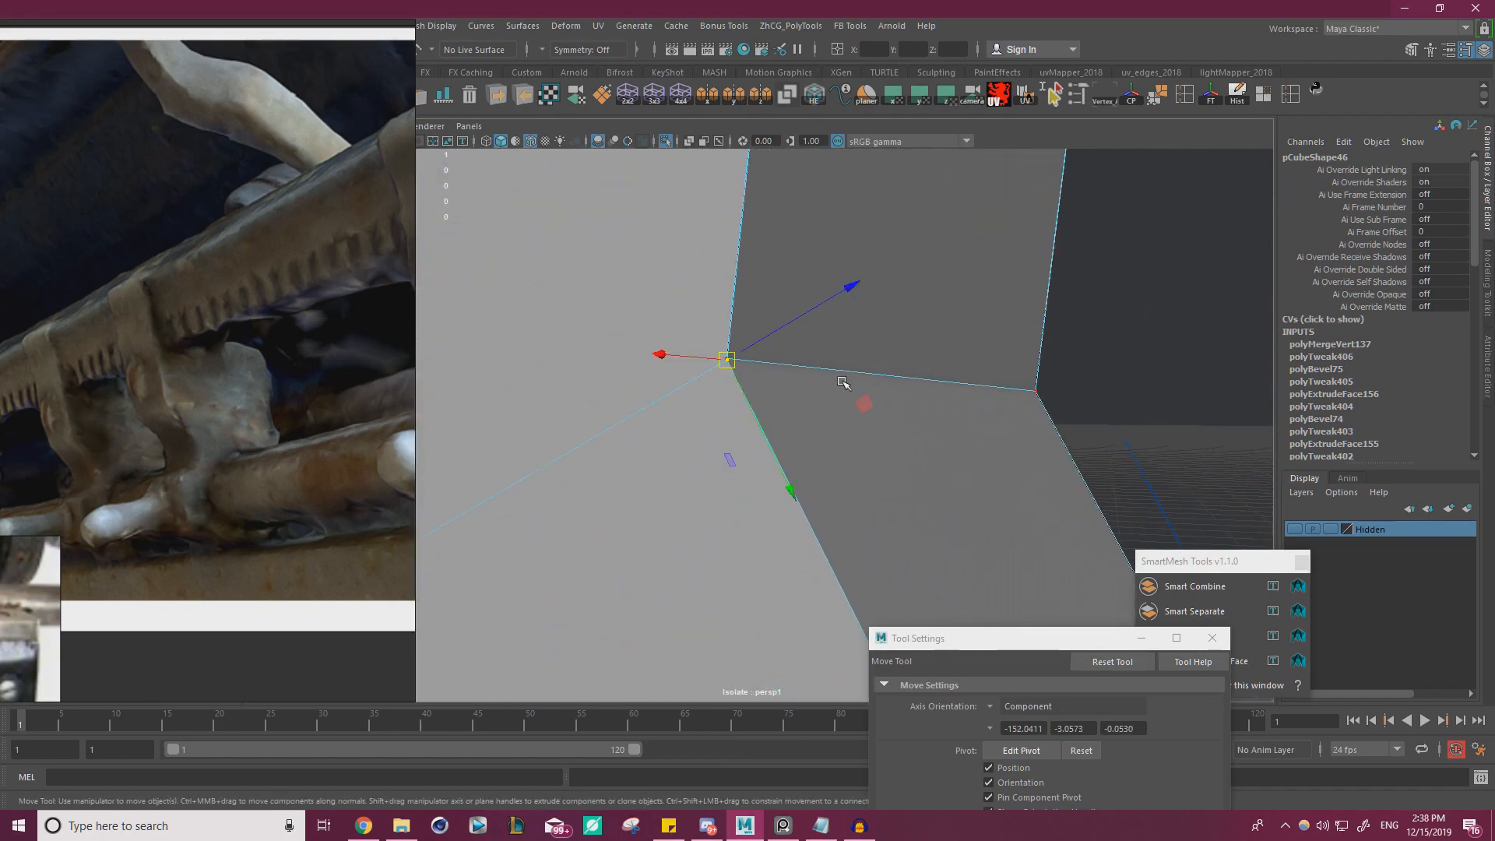
Select all vertices of the isolated bracket, merge them with Merge Vertices and open the merge's distance threshold for editing
{"action": "right_click_drag", "start_coordinate": [842, 382], "coordinate": [522, 371], "text": "alt"}
{"action": "left_click_drag", "start_coordinate": [938, 578], "coordinate": [628, 248]}
{"action": "left_click_drag", "start_coordinate": [628, 257], "coordinate": [670, 350], "text": "alt"}
{"action": "right_click_drag", "start_coordinate": [670, 351], "coordinate": [797, 344], "text": "alt"}
{"action": "middle_click_drag", "start_coordinate": [797, 344], "coordinate": [902, 480], "text": "alt"}
{"action": "right_click_drag", "start_coordinate": [902, 480], "coordinate": [958, 476], "text": "alt"}
{"action": "right_click_drag", "start_coordinate": [370, 109], "coordinate": [1, 358]}
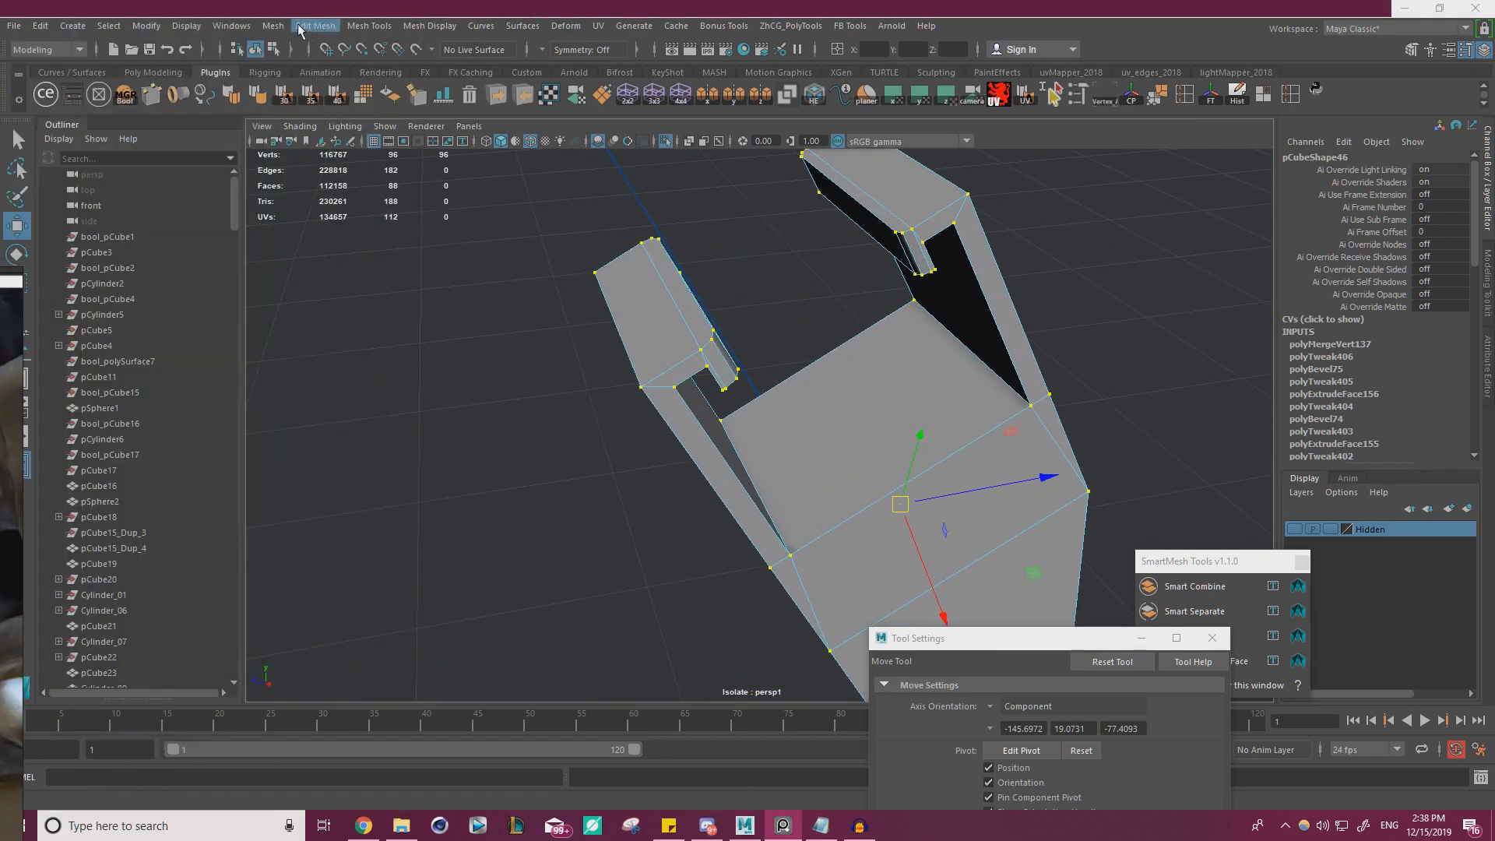
{"action": "left_click", "coordinate": [303, 28]}
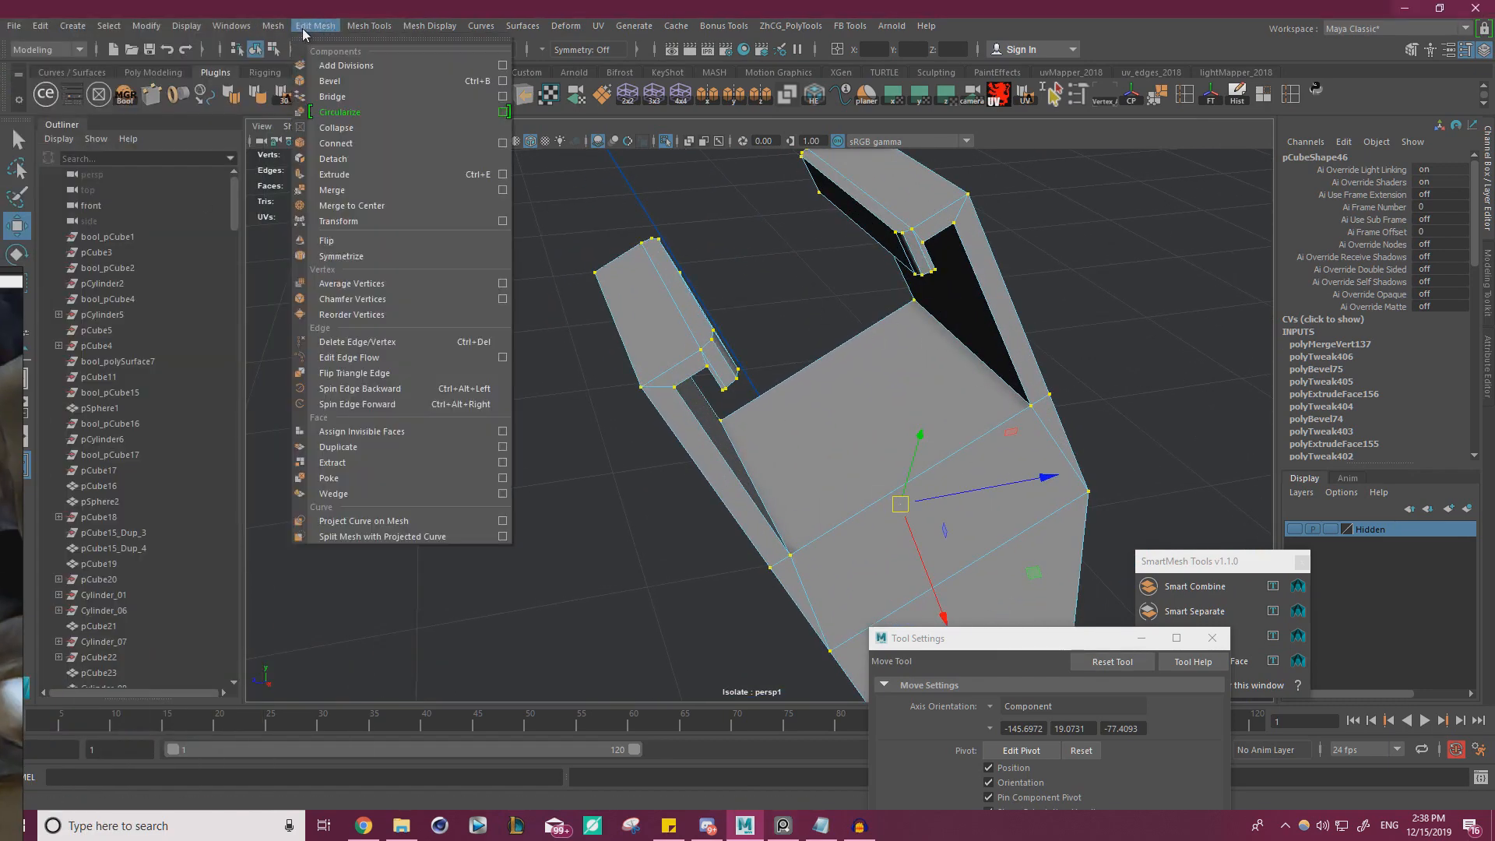
{"action": "mouse_move", "coordinate": [375, 27]}
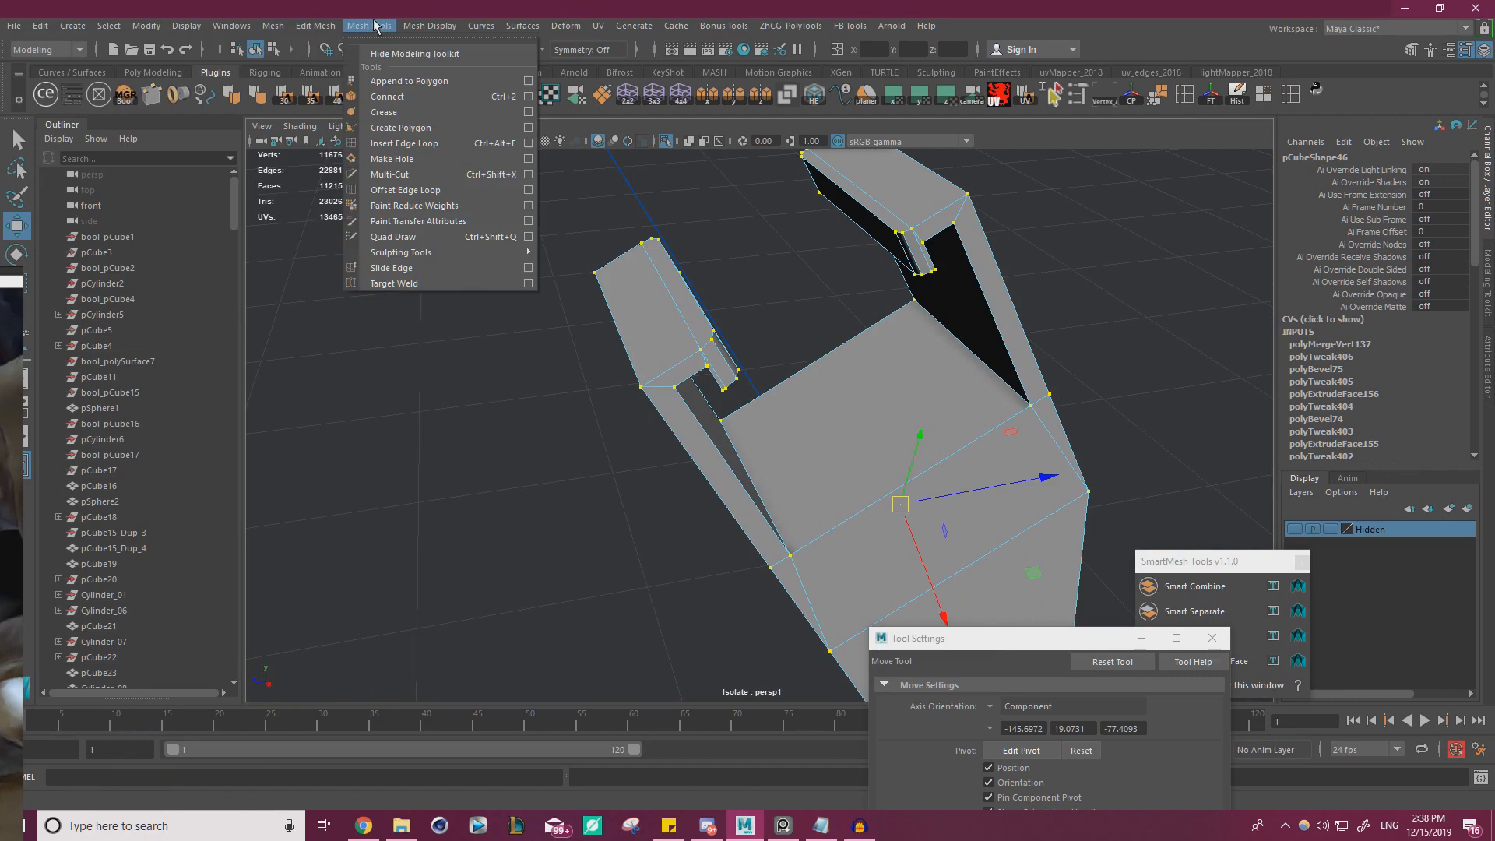
{"action": "right_click_drag", "start_coordinate": [598, 402], "coordinate": [499, 382], "text": "alt"}
{"action": "right_click_drag", "start_coordinate": [395, 335], "coordinate": [407, 272], "text": "shift"}
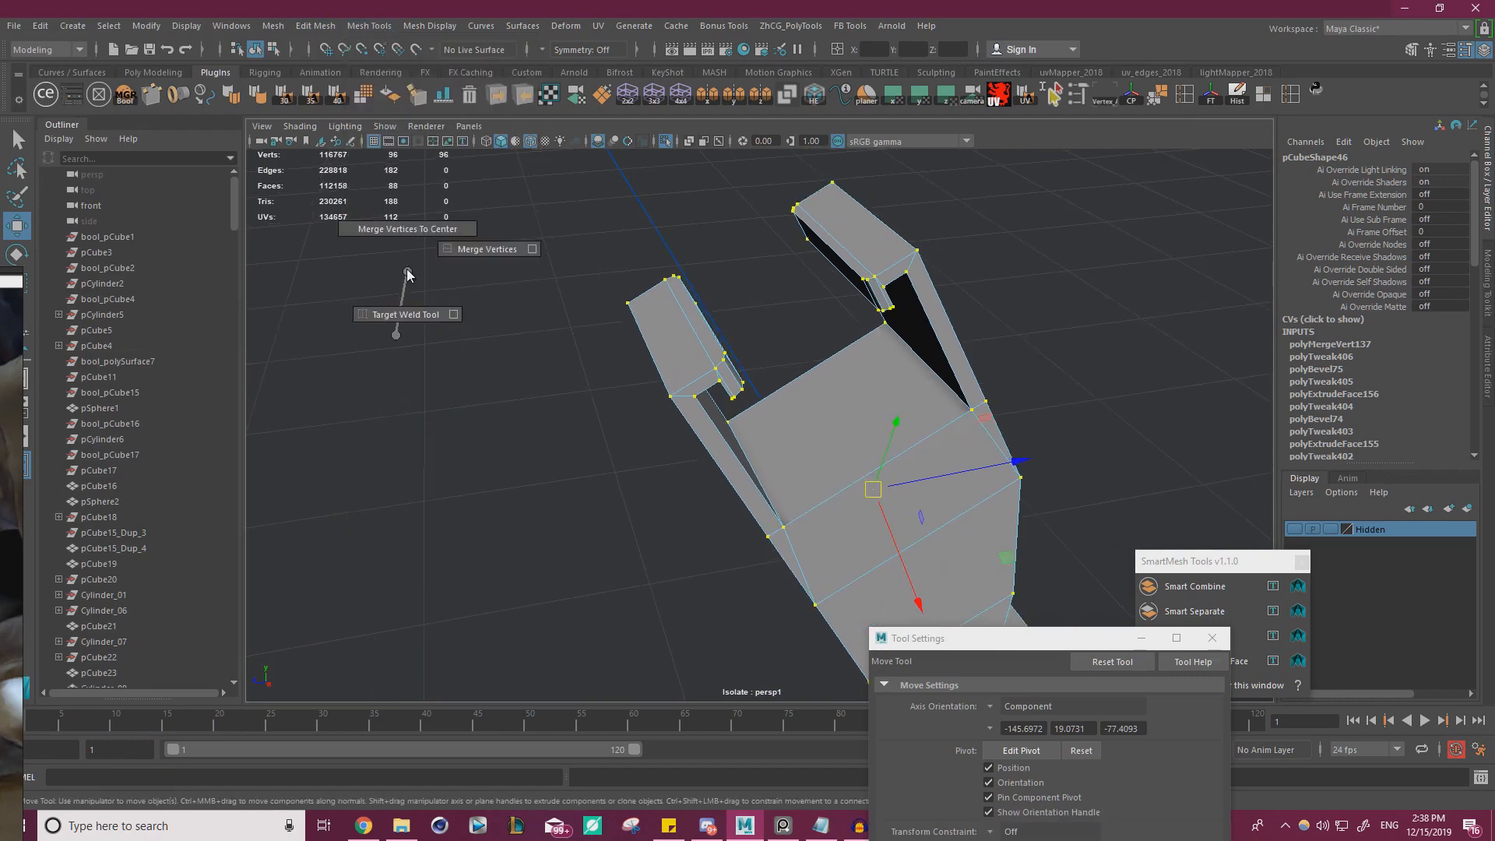
{"action": "right_click_drag", "start_coordinate": [534, 254], "coordinate": [537, 250], "text": "shift"}
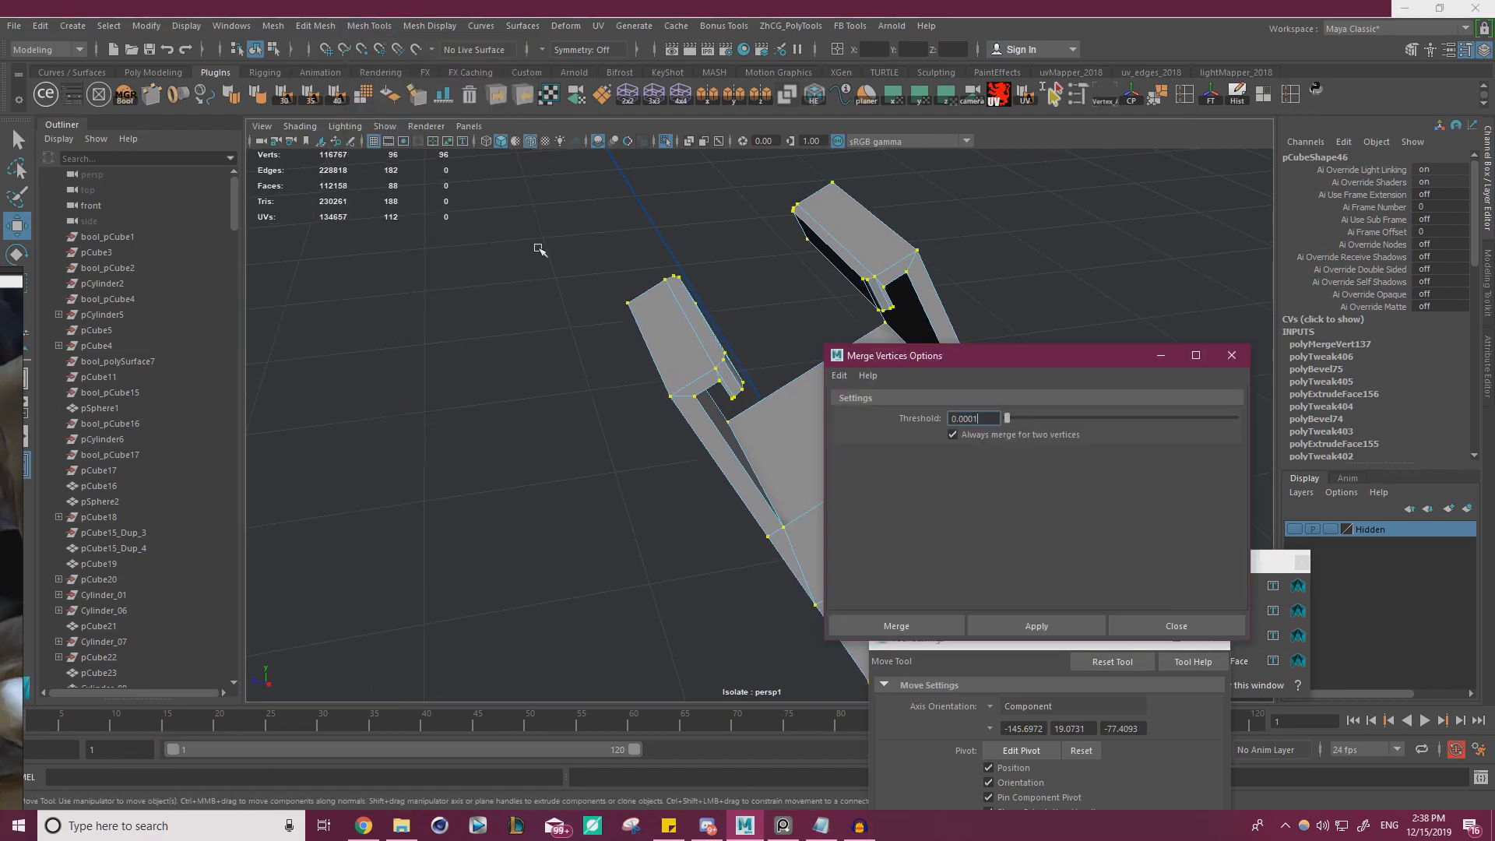
{"action": "left_click", "coordinate": [1231, 355]}
{"action": "right_click_drag", "start_coordinate": [555, 396], "coordinate": [623, 340], "text": "shift"}
{"action": "right_click_drag", "start_coordinate": [754, 409], "coordinate": [857, 304], "text": "alt"}
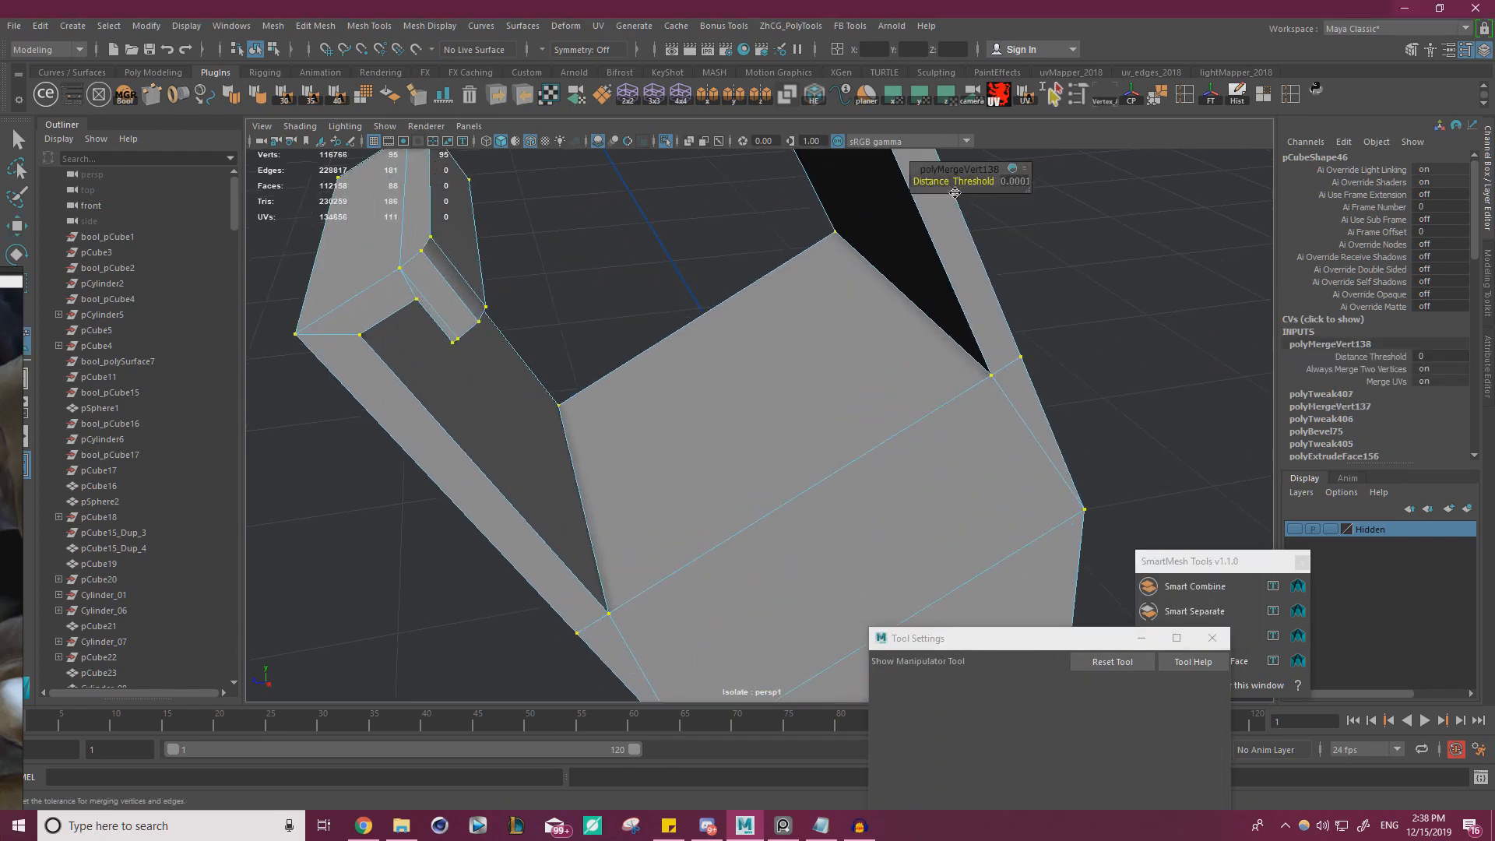
{"action": "left_click_drag", "start_coordinate": [951, 181], "coordinate": [950, 180]}
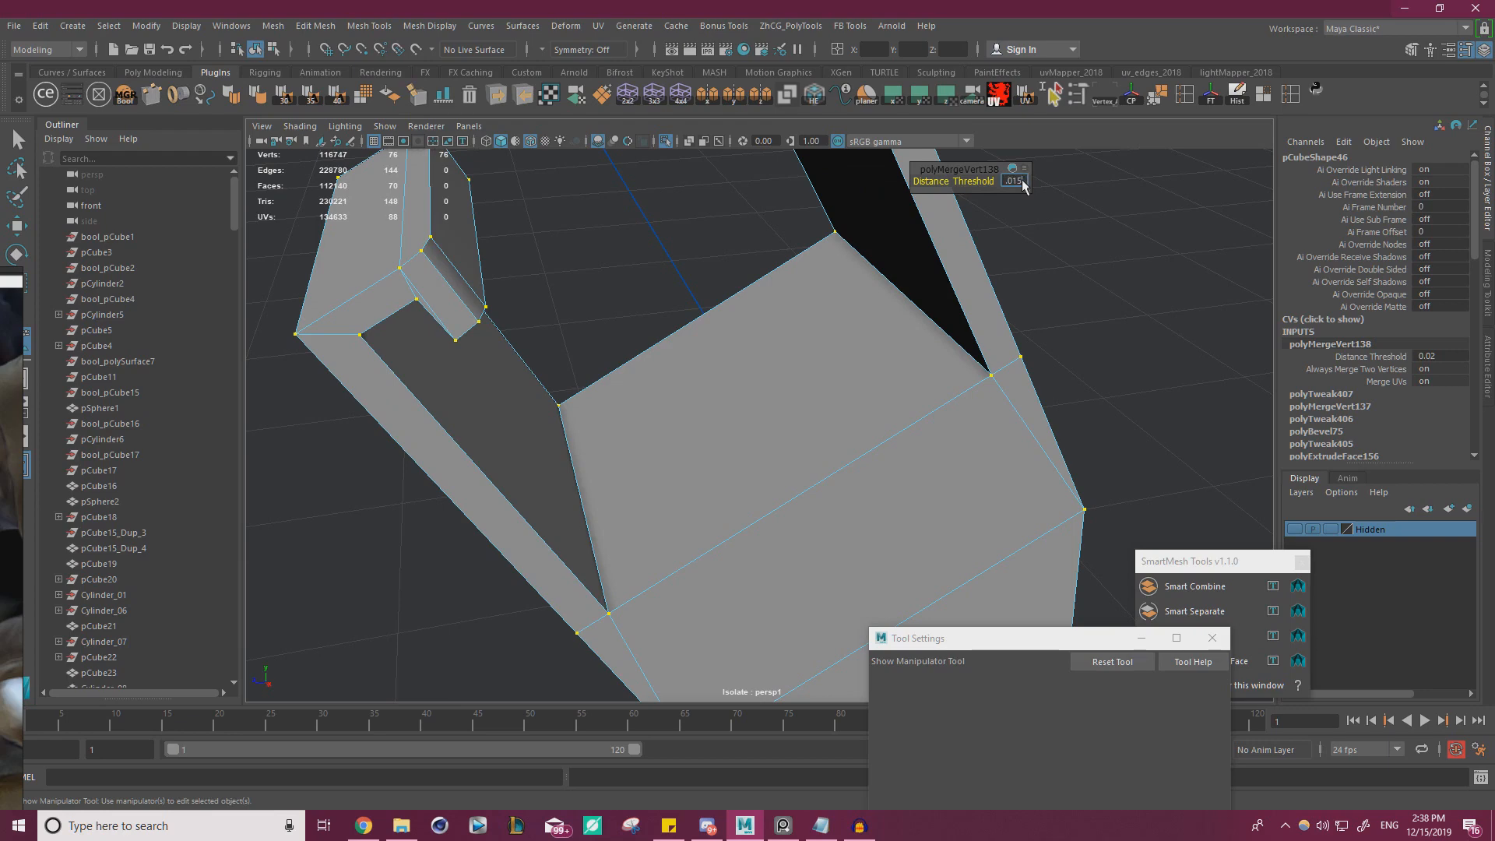
Set the vertex merge's distance threshold to 0.015 and check the merged corners along the bracket's neck
{"action": "left_click_drag", "start_coordinate": [676, 327], "coordinate": [684, 357], "text": "alt"}
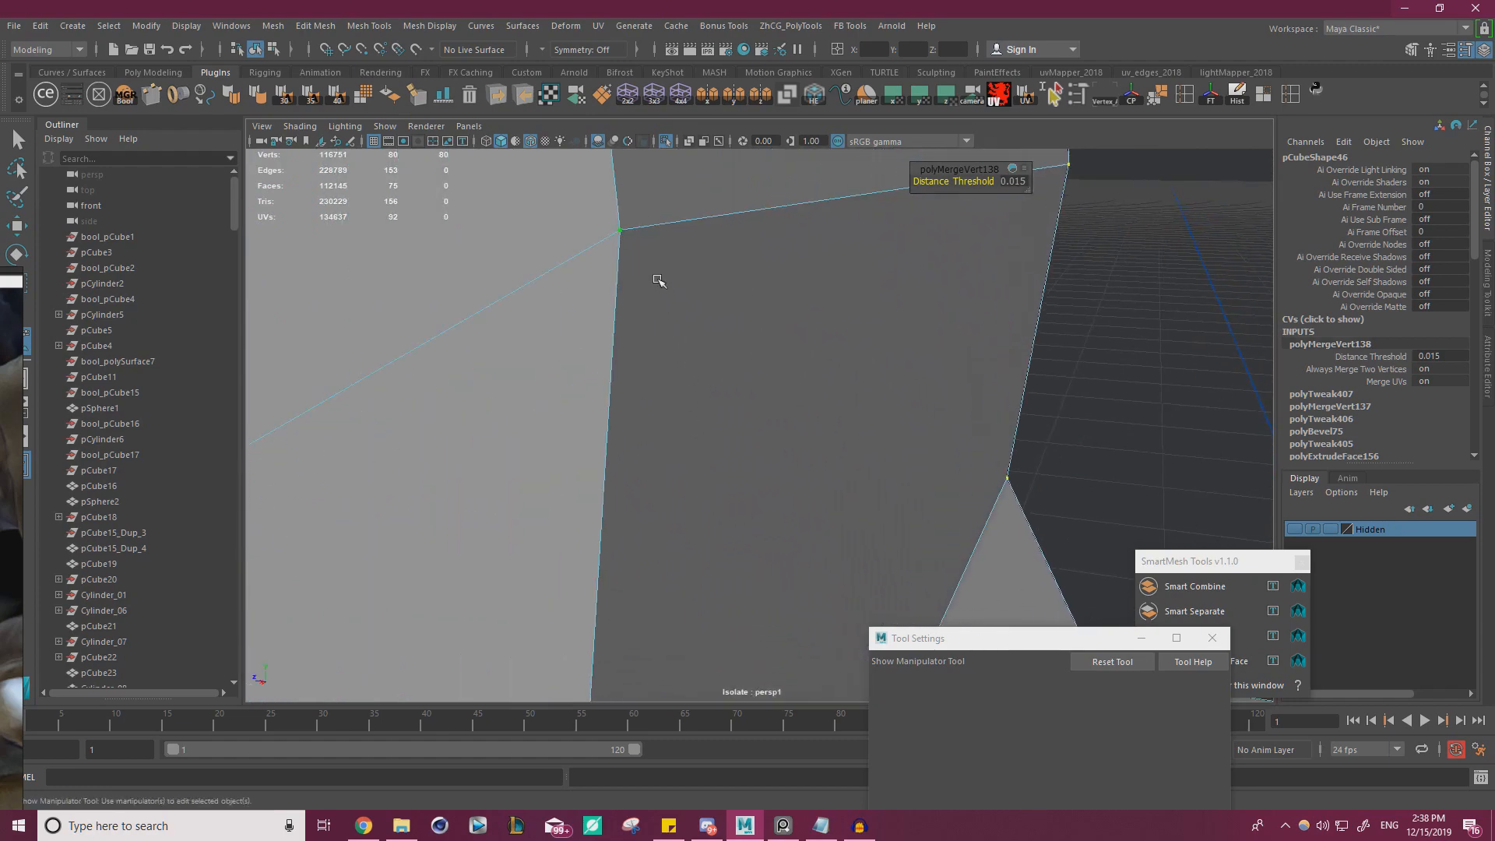
{"action": "key", "text": "w"}
{"action": "left_click_drag", "start_coordinate": [815, 394], "coordinate": [794, 434], "text": "alt"}
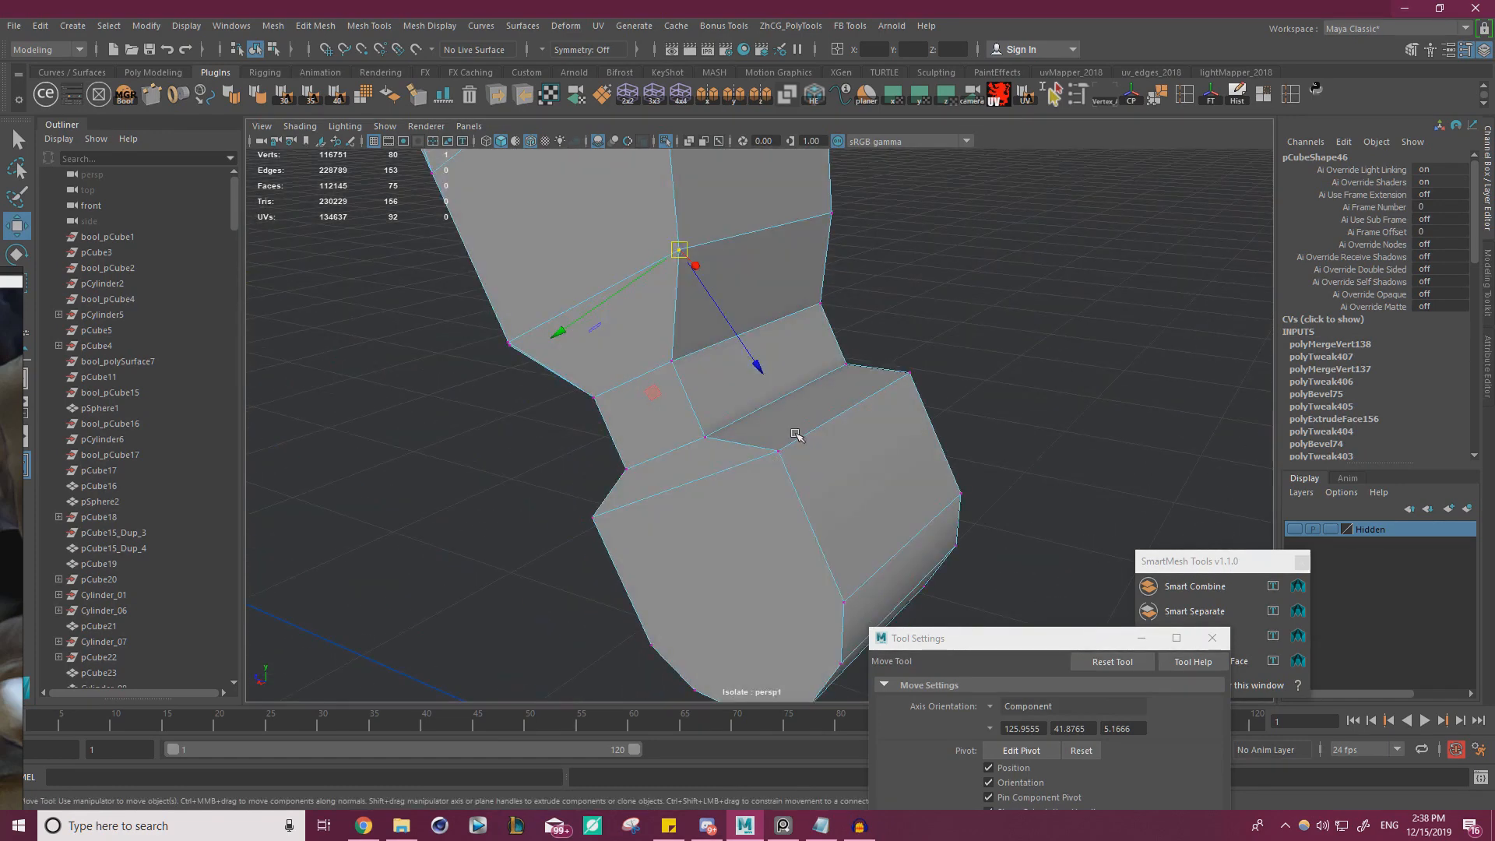
Move the rear face of the bracket's neck outward along its normal, snapping it to a neighbouring vertex
{"action": "right_click_drag", "start_coordinate": [800, 340], "coordinate": [806, 373]}
{"action": "left_click", "coordinate": [788, 377]}
{"action": "left_click_drag", "start_coordinate": [799, 371], "coordinate": [968, 267], "text": "alt"}
{"action": "middle_click_drag", "start_coordinate": [966, 263], "coordinate": [950, 282], "text": "alt"}
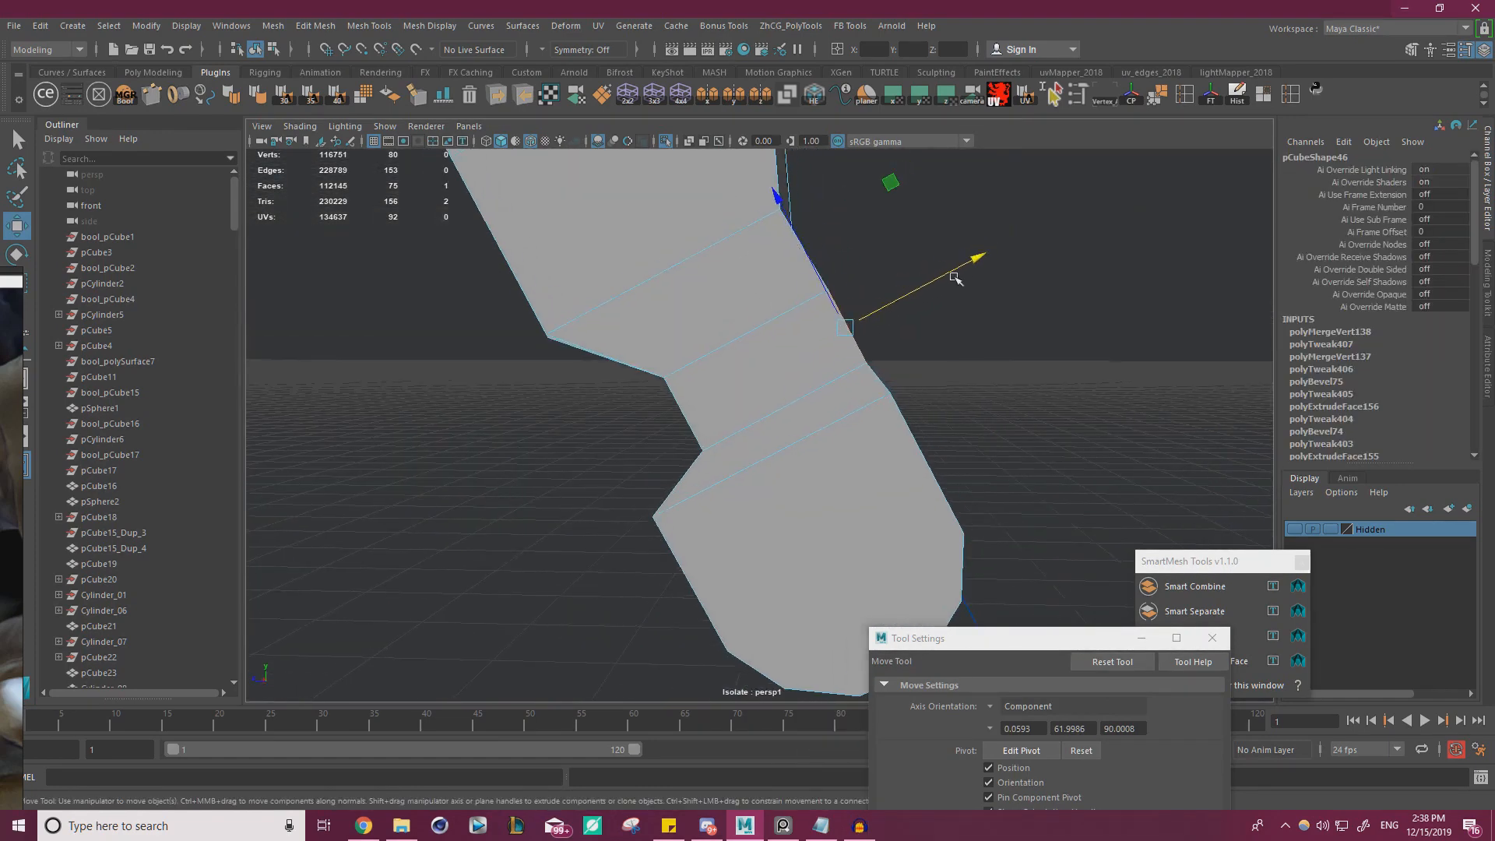
{"action": "key", "text": "v"}
{"action": "left_click_drag", "start_coordinate": [957, 270], "coordinate": [910, 342]}
Straighten the bracket's rear profile by snapping the neck's cross edges outward along their normals
{"action": "left_click_drag", "start_coordinate": [827, 296], "coordinate": [771, 242], "text": "alt"}
{"action": "key", "text": "v"}
{"action": "key", "text": "v"}
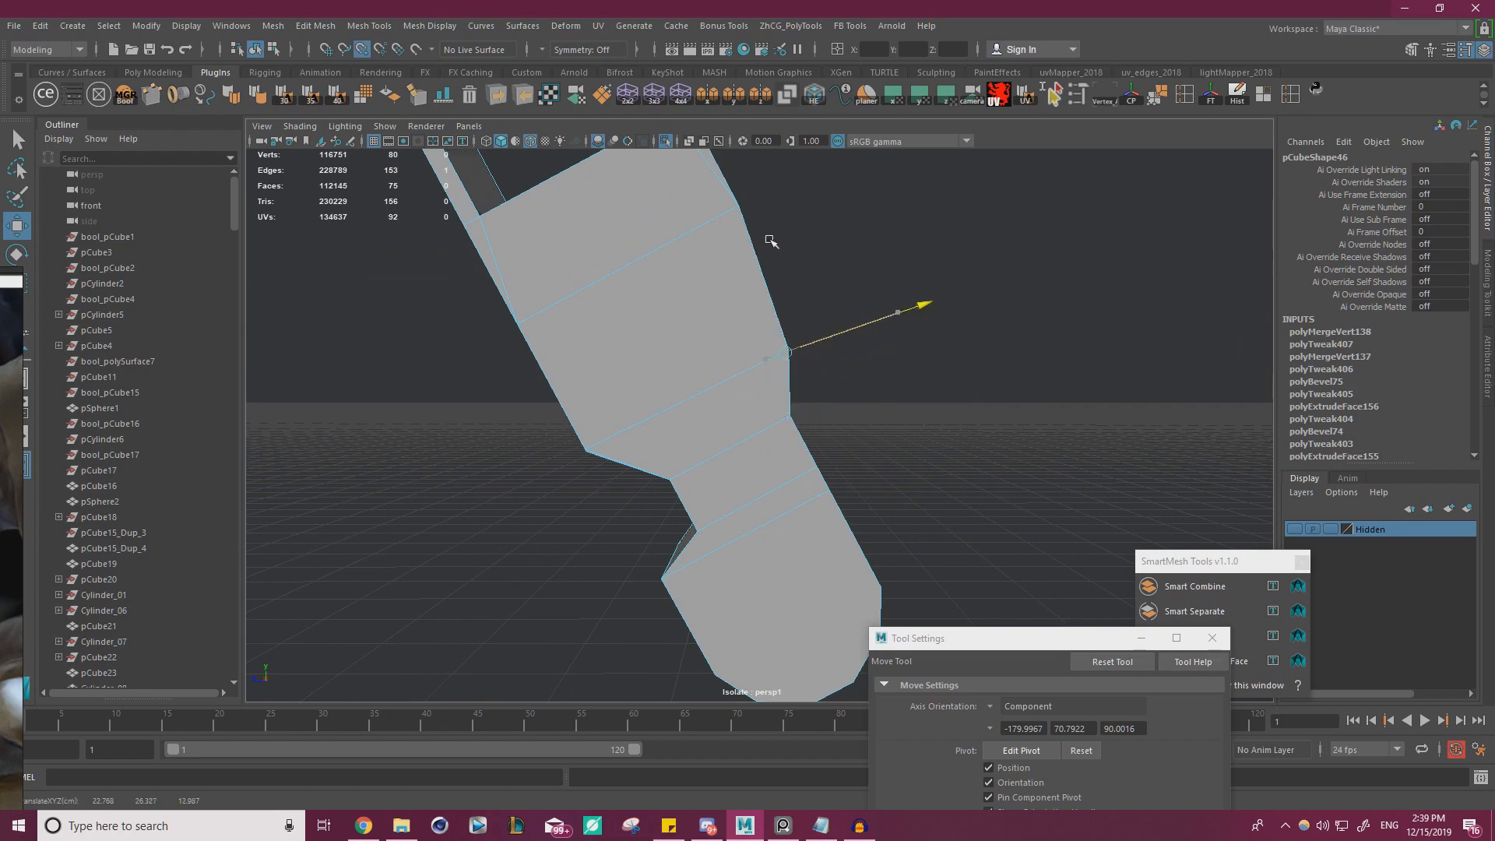
{"action": "mouse_move", "coordinate": [766, 343]}
{"action": "left_mouse_down", "text": "alt"}
{"action": "mouse_move", "coordinate": [778, 431]}
{"action": "mouse_move", "coordinate": [785, 350]}
{"action": "left_mouse_up", "text": "alt"}
{"action": "left_click_drag", "start_coordinate": [807, 467], "coordinate": [849, 436]}
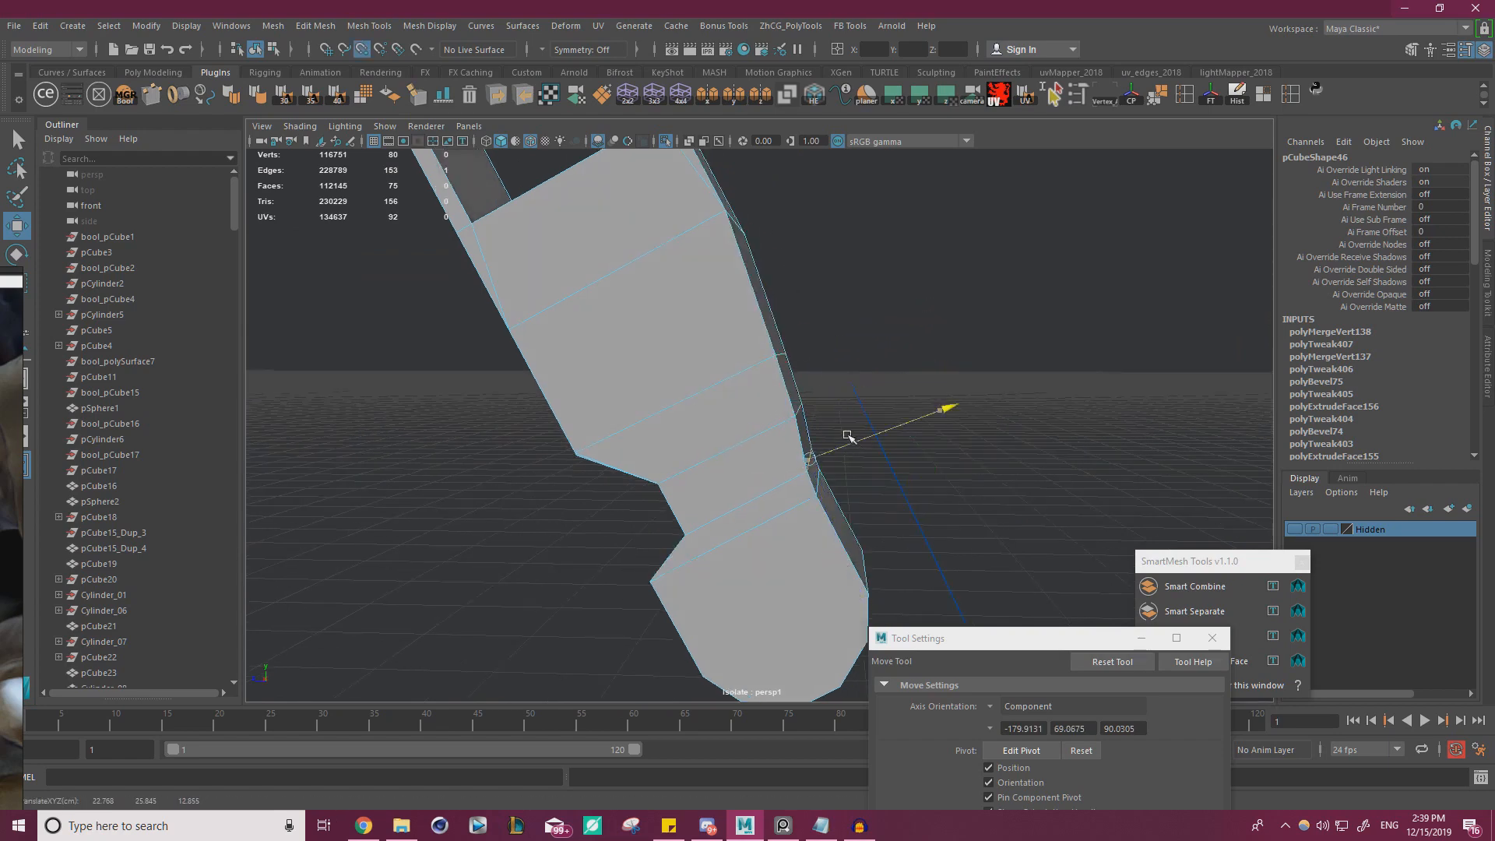
Bring the reference photo of the clip into view and turn off isolation to show the whole typewriter again
{"action": "right_click_drag", "start_coordinate": [3, 473], "coordinate": [289, 550]}
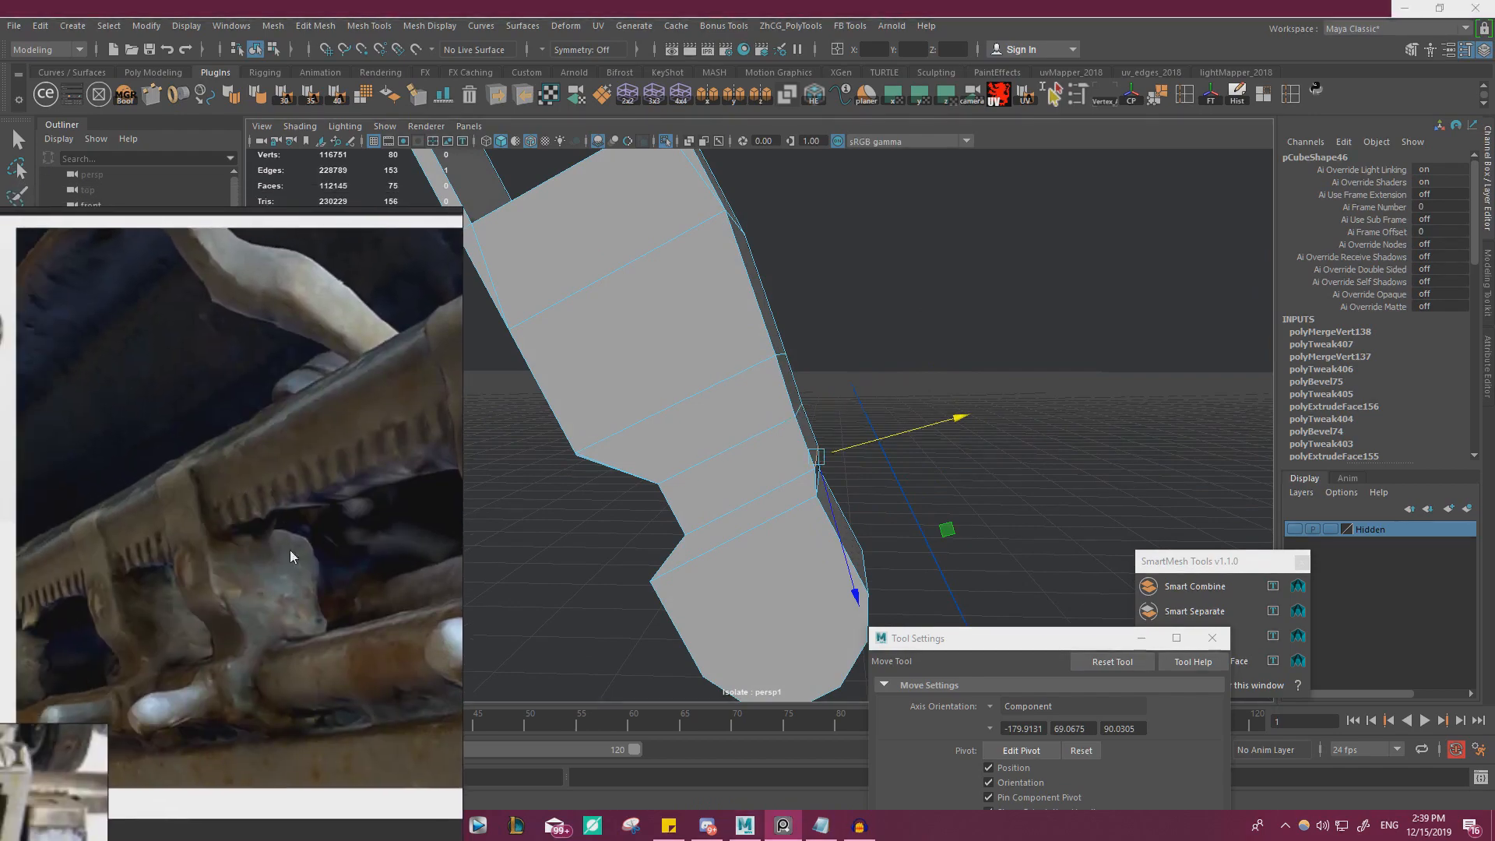
{"action": "left_click", "coordinate": [665, 141]}
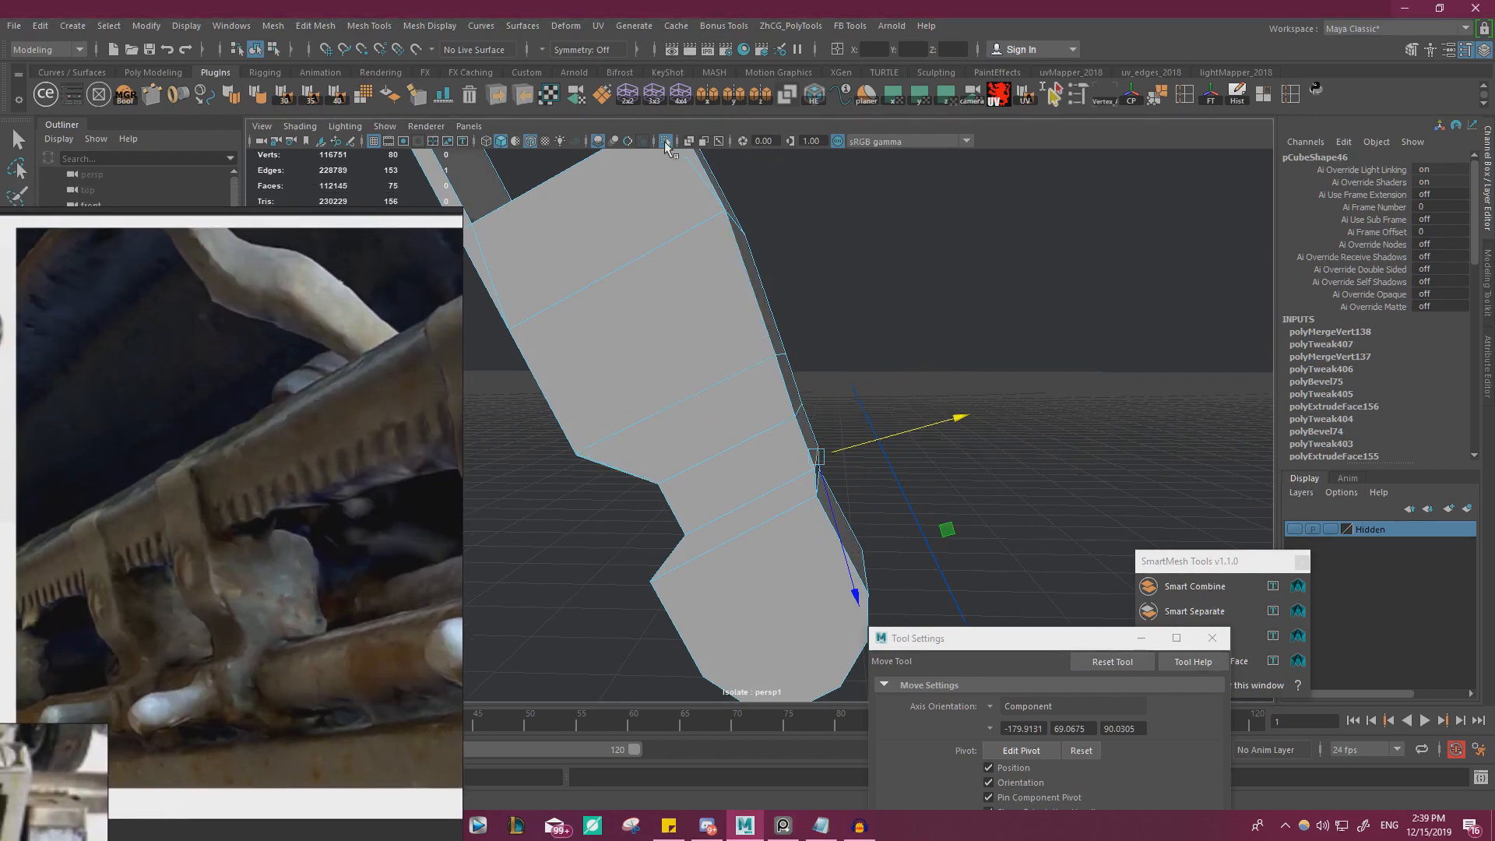
{"action": "left_click_drag", "start_coordinate": [724, 320], "coordinate": [632, 416], "text": "alt"}
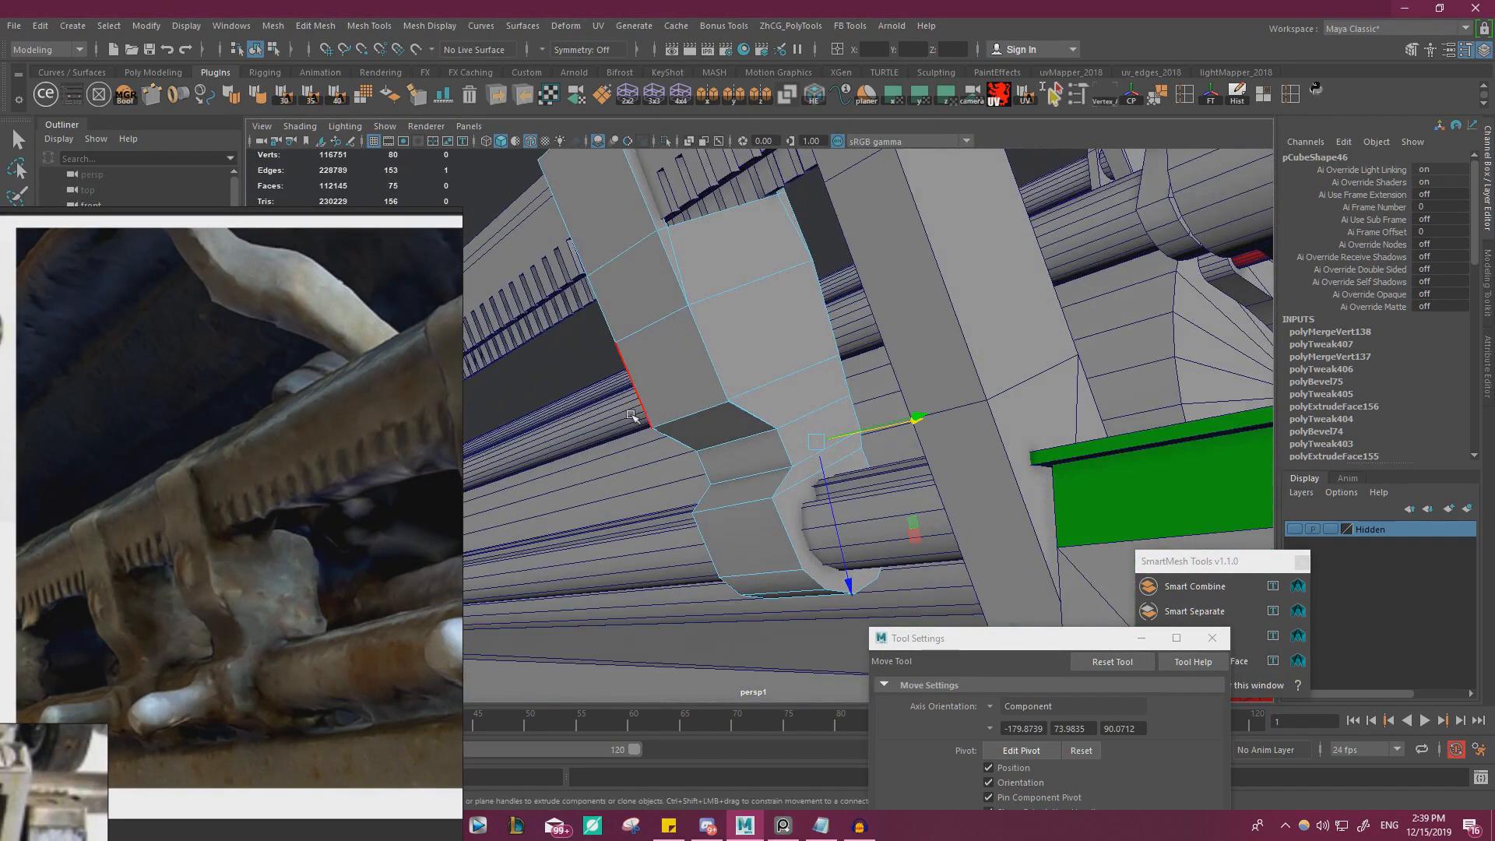
Snap the stray corner vertex at the clip's neck onto the adjacent corner
{"action": "left_click_drag", "start_coordinate": [752, 378], "coordinate": [802, 420], "text": "alt"}
{"action": "scroll", "coordinate": [829, 324], "scroll_direction": "up", "scroll_amount": 5}
{"action": "right_click_drag", "start_coordinate": [851, 272], "coordinate": [786, 271]}
{"action": "left_click", "coordinate": [854, 276]}
{"action": "left_click_drag", "start_coordinate": [841, 293], "coordinate": [750, 342], "text": "alt"}
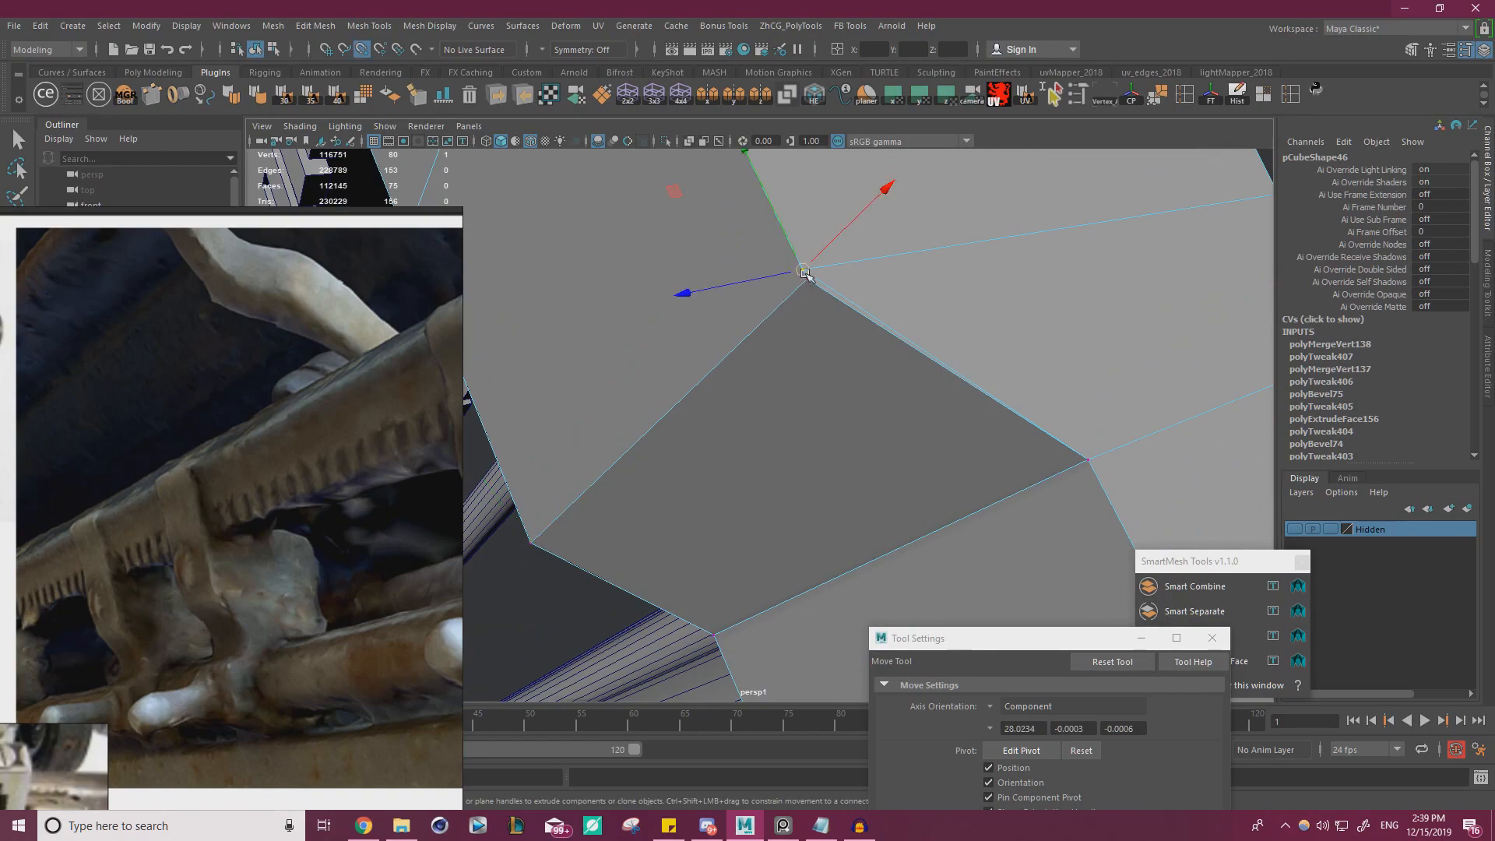
Merge all of the clip's vertices with a distance threshold of 0.0001
{"action": "left_click_drag", "start_coordinate": [799, 413], "coordinate": [951, 304], "text": "alt"}
{"action": "scroll", "coordinate": [935, 315], "scroll_direction": "down", "scroll_amount": 10}
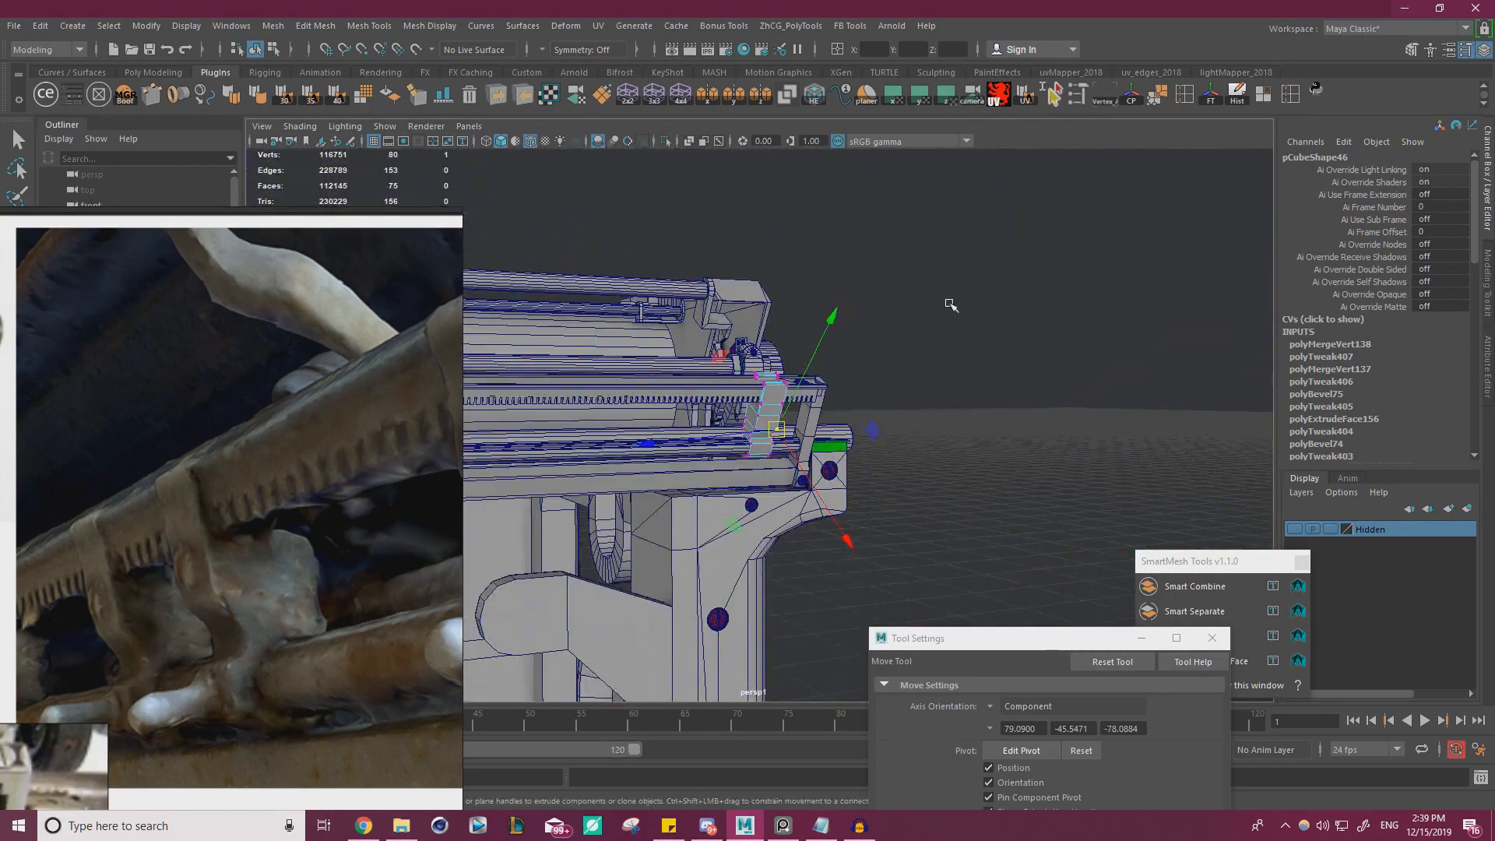
{"action": "right_click_drag", "start_coordinate": [896, 369], "coordinate": [1067, 240], "text": "shift"}
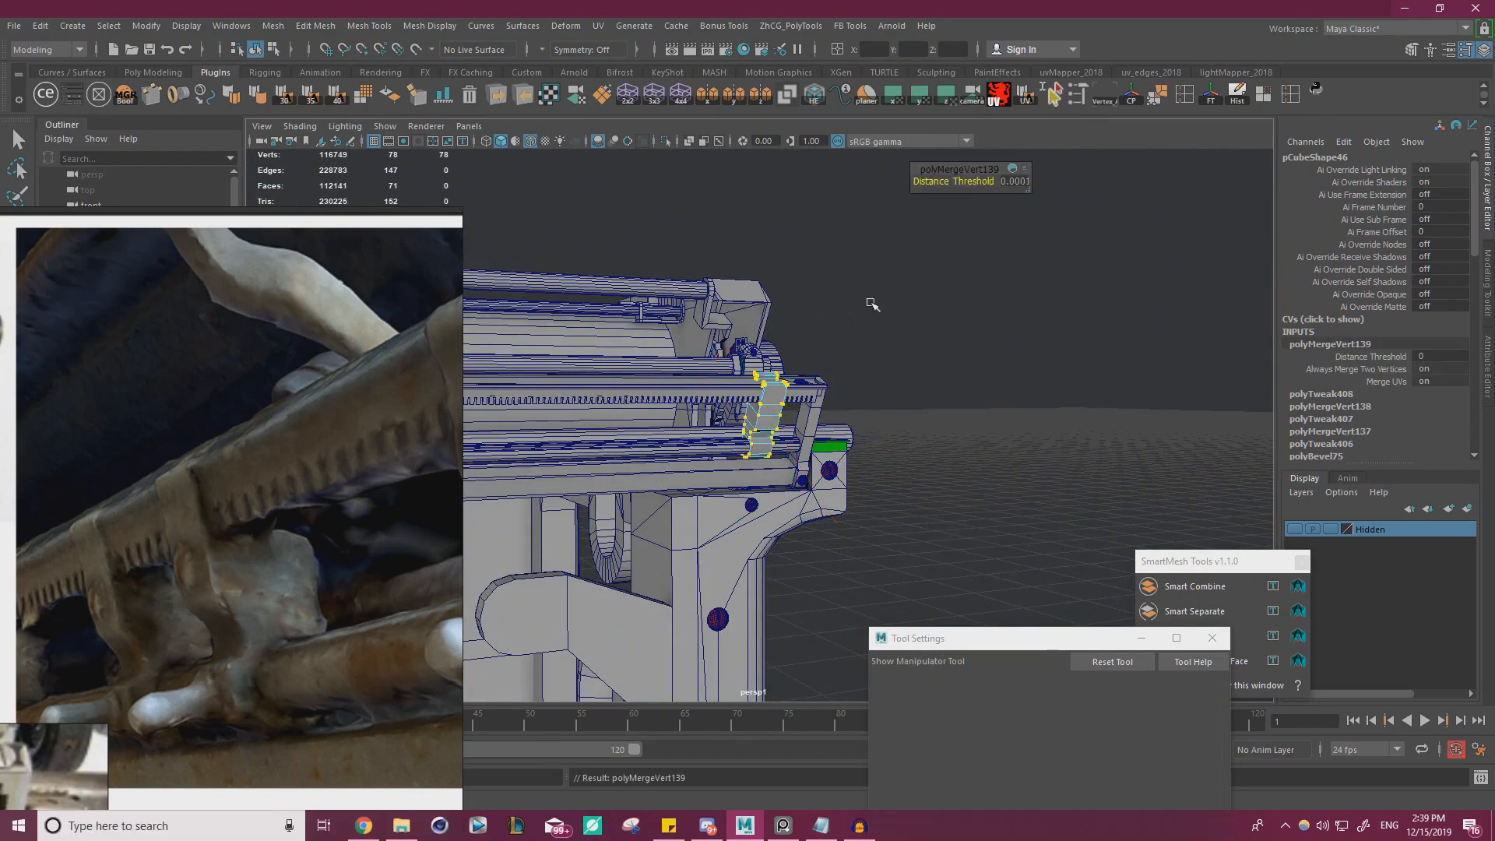
{"action": "left_click", "coordinate": [929, 257]}
Select the four faces along the clip's rear side and shift them slightly along their normal
{"action": "scroll", "coordinate": [1072, 457], "scroll_direction": "up", "scroll_amount": 5}
{"action": "left_click_drag", "start_coordinate": [935, 312], "coordinate": [711, 504], "text": "alt"}
{"action": "scroll", "coordinate": [788, 410], "scroll_direction": "up", "scroll_amount": 5}
{"action": "middle_click_drag", "start_coordinate": [711, 504], "coordinate": [645, 479], "text": "alt"}
{"action": "left_click", "coordinate": [748, 372]}
{"action": "right_click_drag", "start_coordinate": [757, 377], "coordinate": [762, 421]}
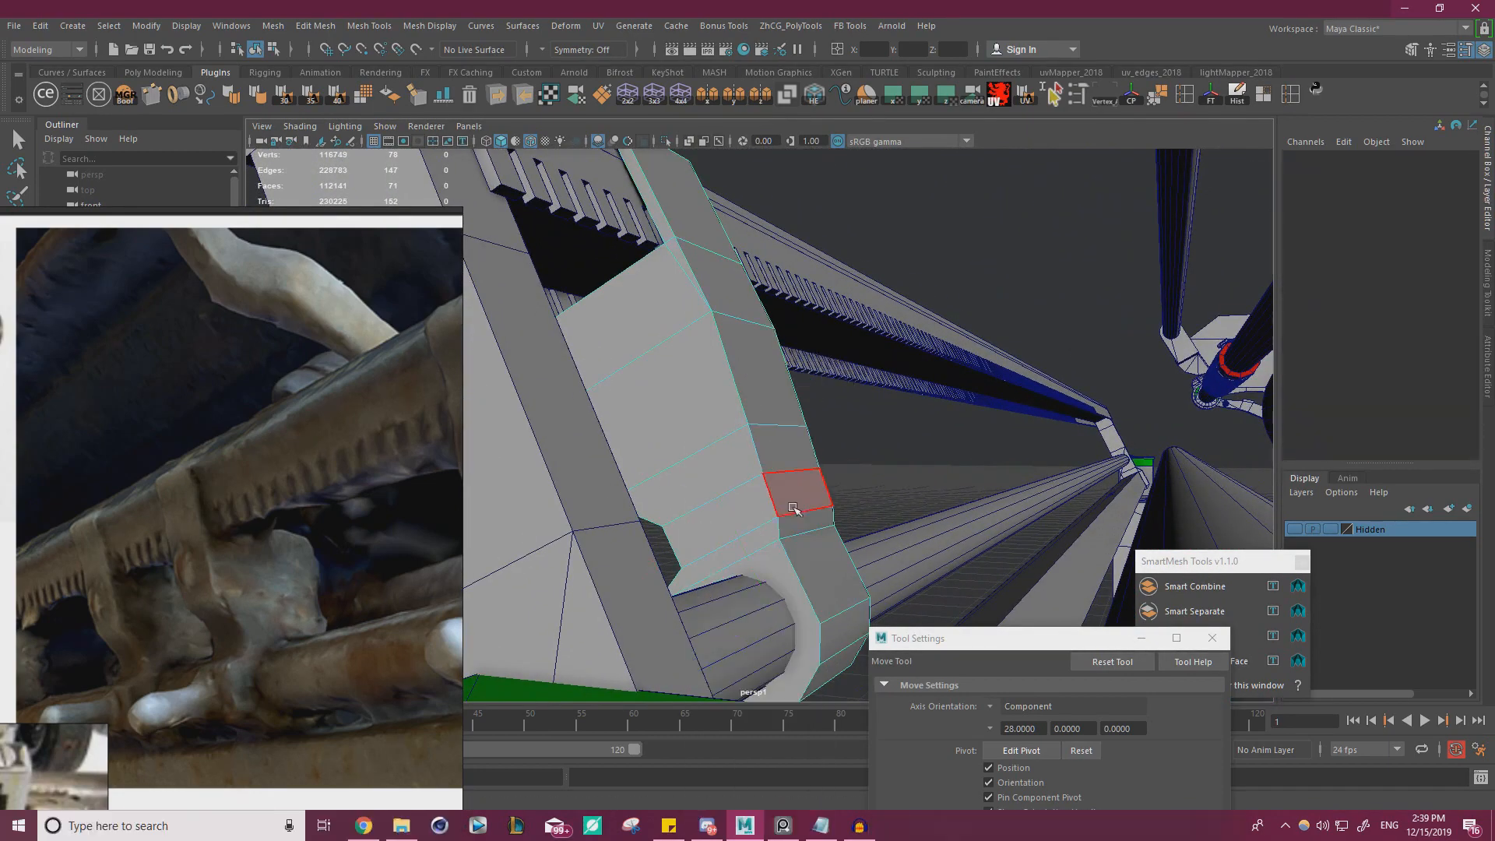
{"action": "left_click", "coordinate": [799, 520]}
{"action": "left_click", "coordinate": [783, 495], "text": "shift"}
{"action": "left_click", "coordinate": [774, 450], "text": "shift"}
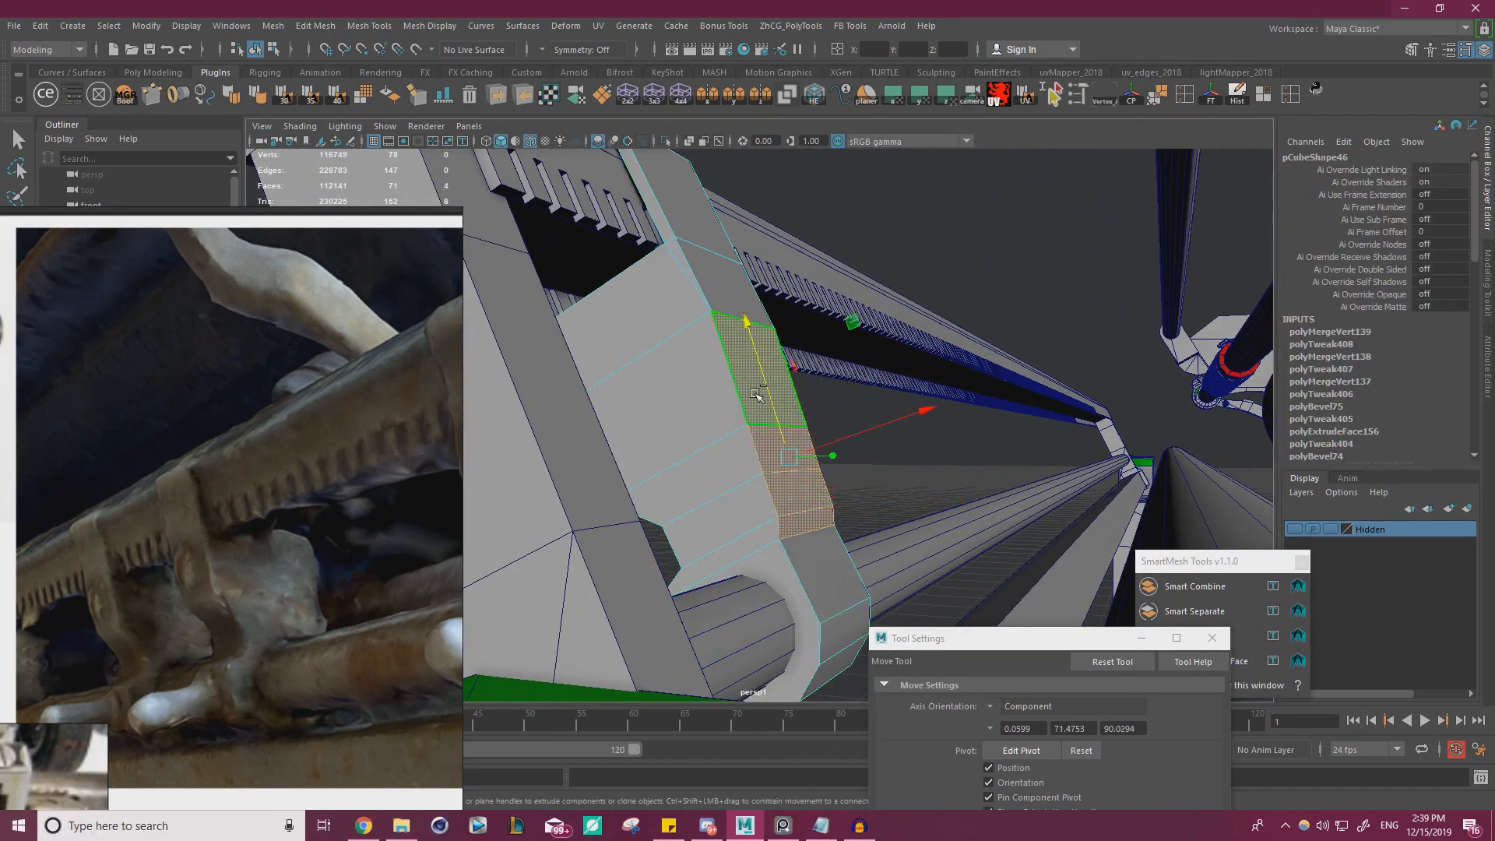
{"action": "left_click_drag", "start_coordinate": [755, 394], "coordinate": [897, 424], "text": "alt"}
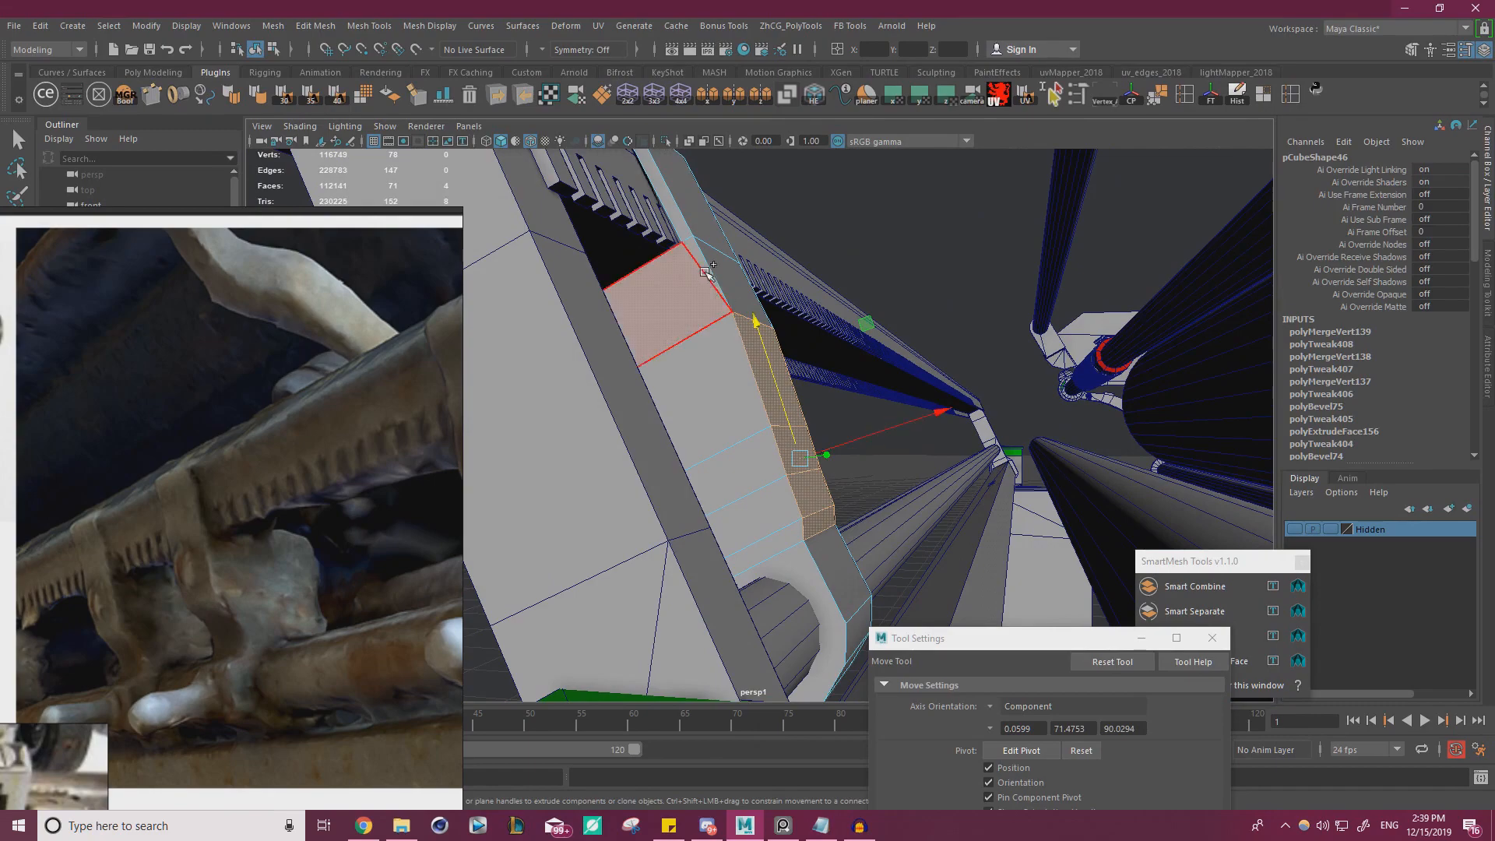
{"action": "left_click_drag", "start_coordinate": [874, 395], "coordinate": [818, 331]}
{"action": "left_click", "coordinate": [753, 325], "text": "ctrl"}
Freeze the clip's transformations and narrow the clip to a Scale X of 0.838
{"action": "left_click_drag", "start_coordinate": [877, 424], "coordinate": [581, 478]}
{"action": "left_click_drag", "start_coordinate": [690, 499], "coordinate": [577, 538], "text": "alt"}
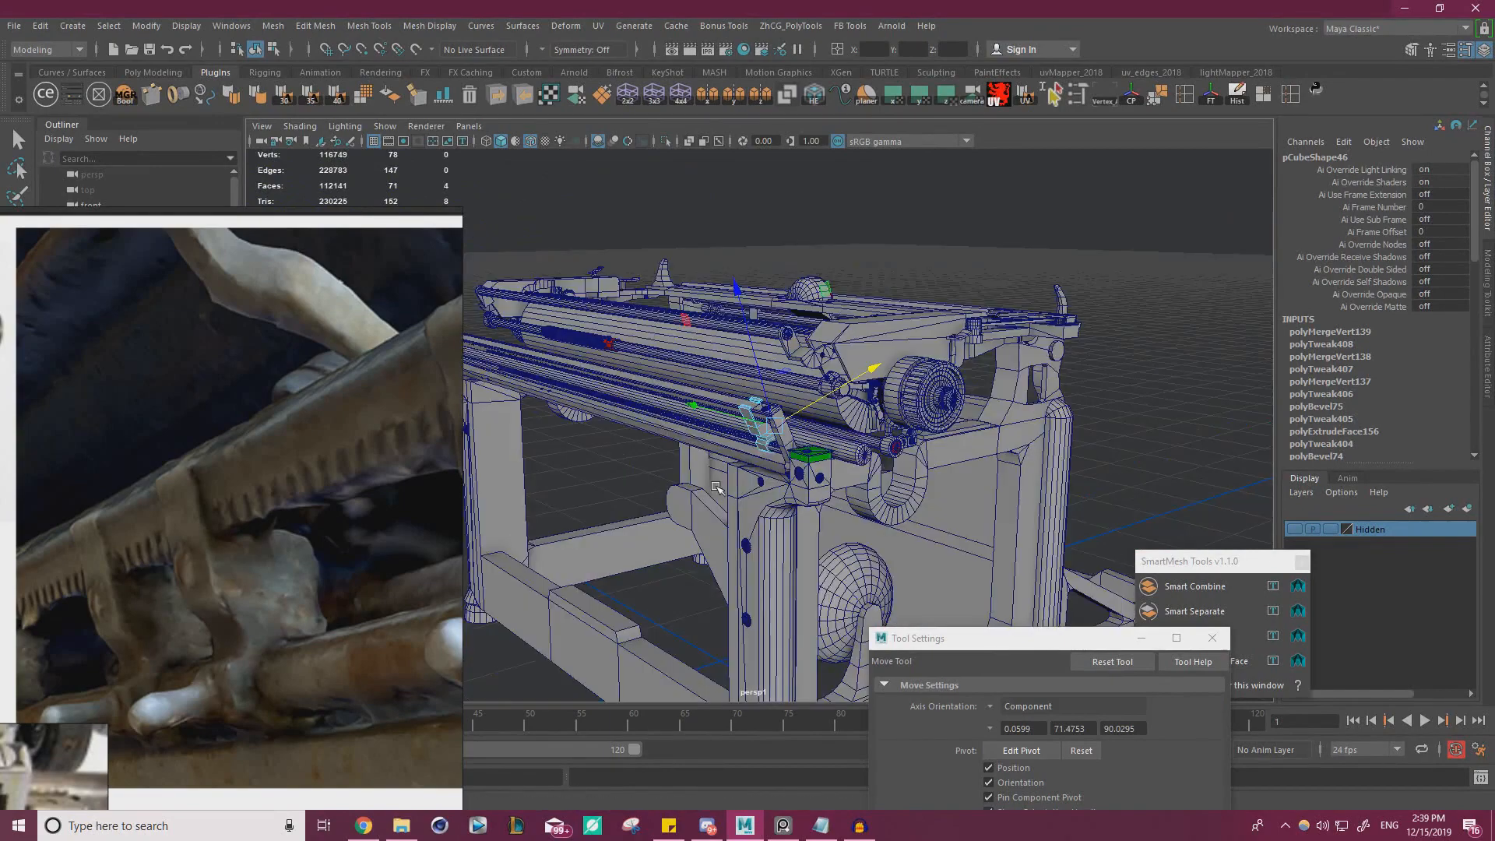
{"action": "right_click_drag", "start_coordinate": [576, 537], "coordinate": [842, 514], "text": "alt"}
{"action": "left_click_drag", "start_coordinate": [841, 514], "coordinate": [1030, 483], "text": "alt"}
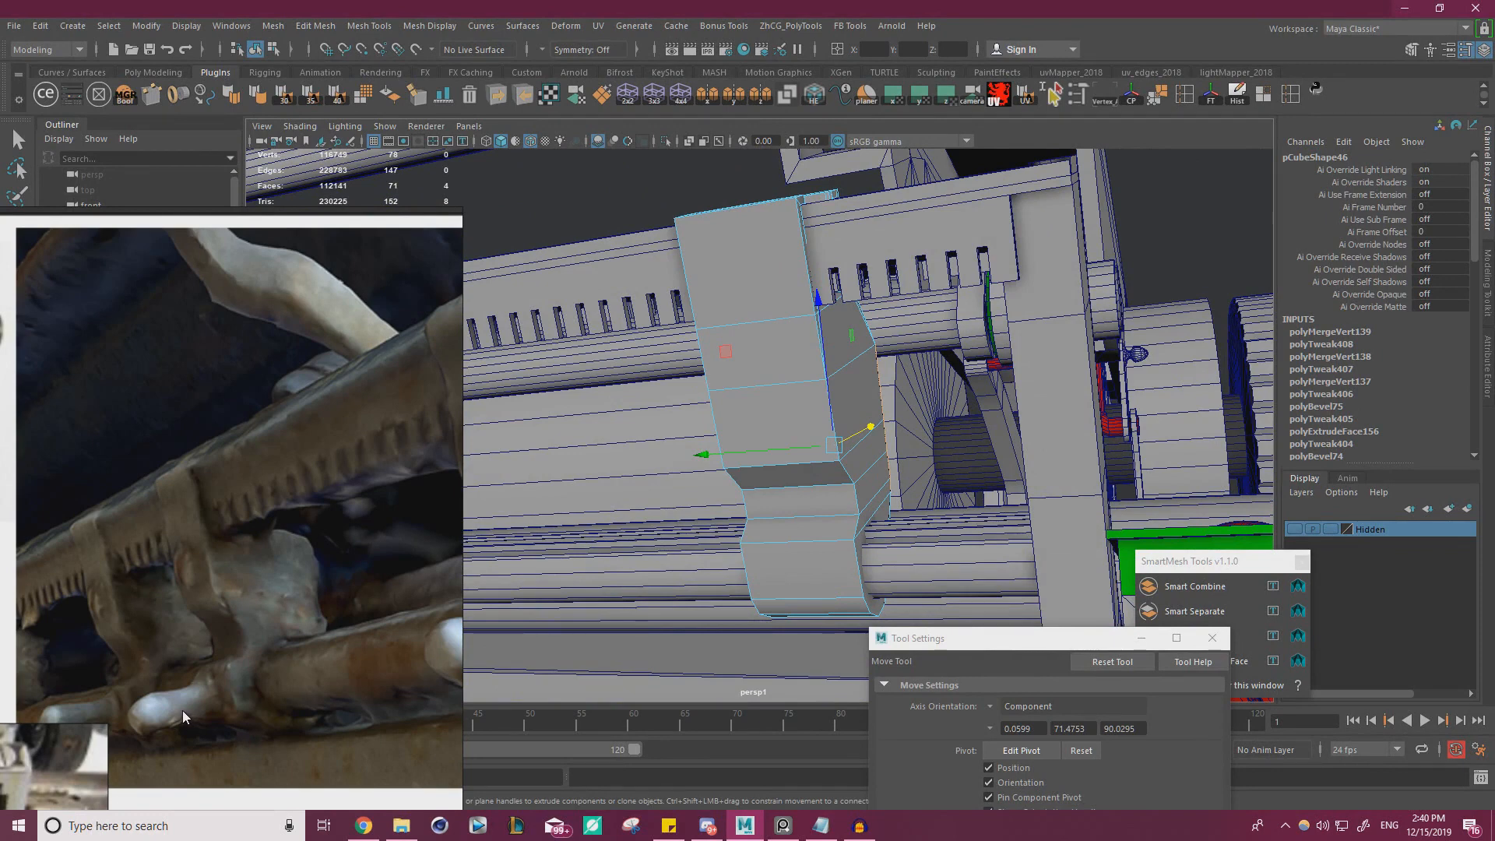
{"action": "right_click_drag", "start_coordinate": [791, 335], "coordinate": [776, 399]}
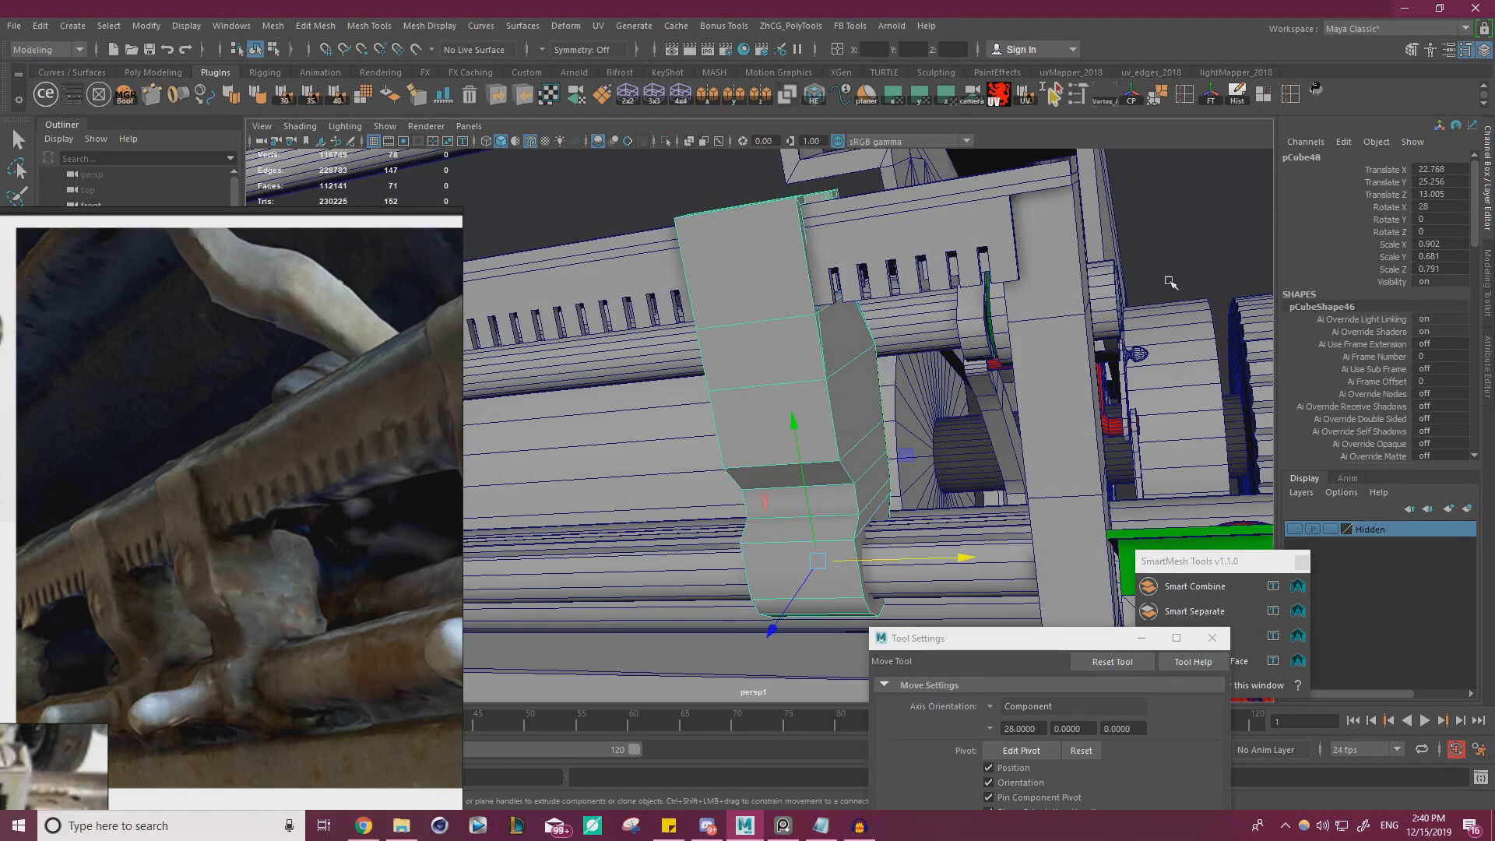
{"action": "key", "text": "r"}
{"action": "left_click_drag", "start_coordinate": [1170, 282], "coordinate": [1133, 128], "text": "alt"}
{"action": "left_click", "coordinate": [1211, 95]}
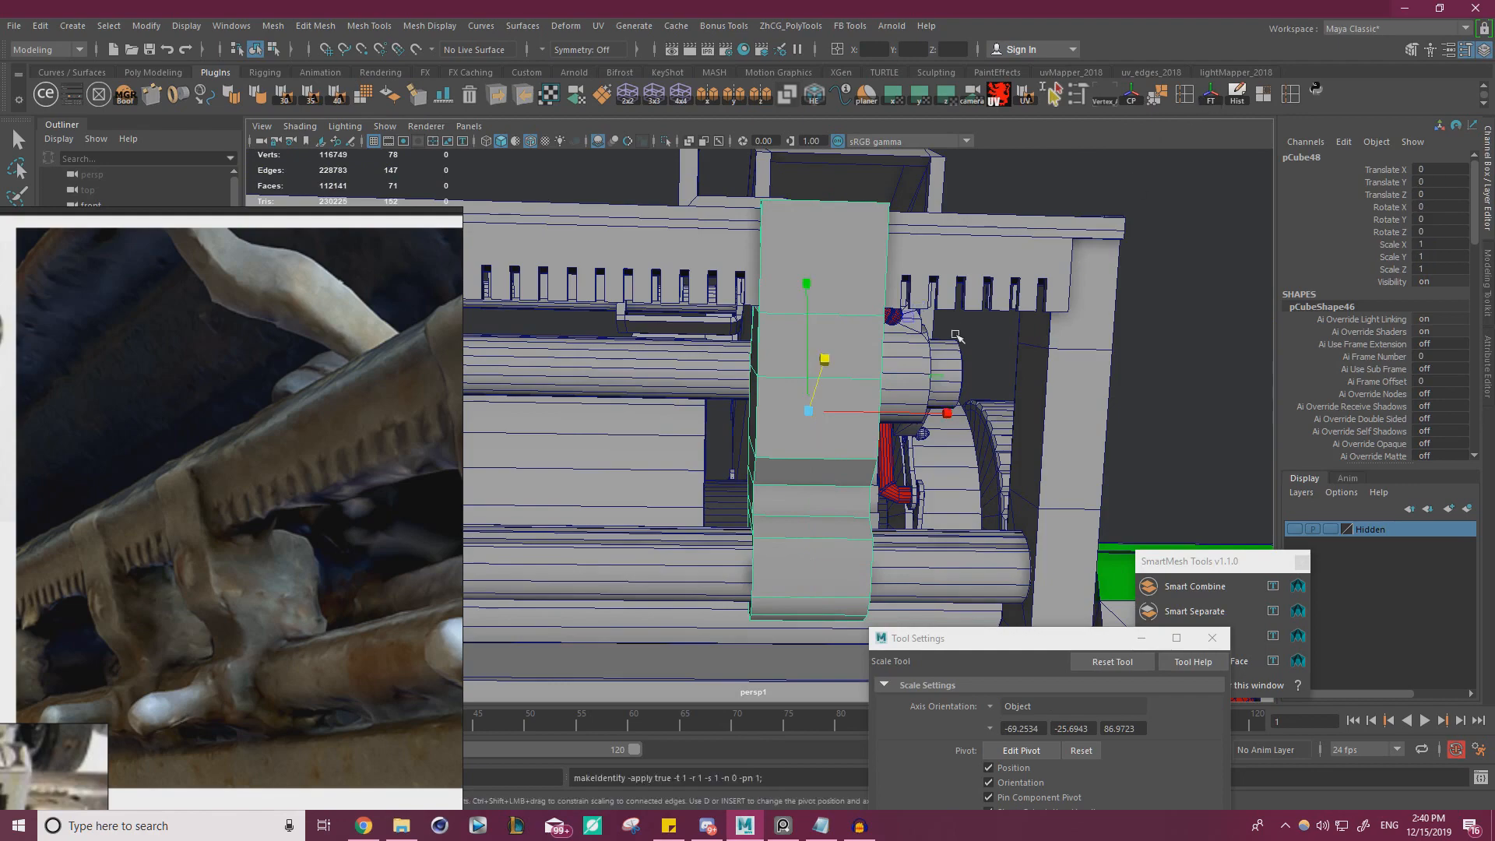
{"action": "left_click_drag", "start_coordinate": [927, 366], "coordinate": [886, 394], "text": "alt"}
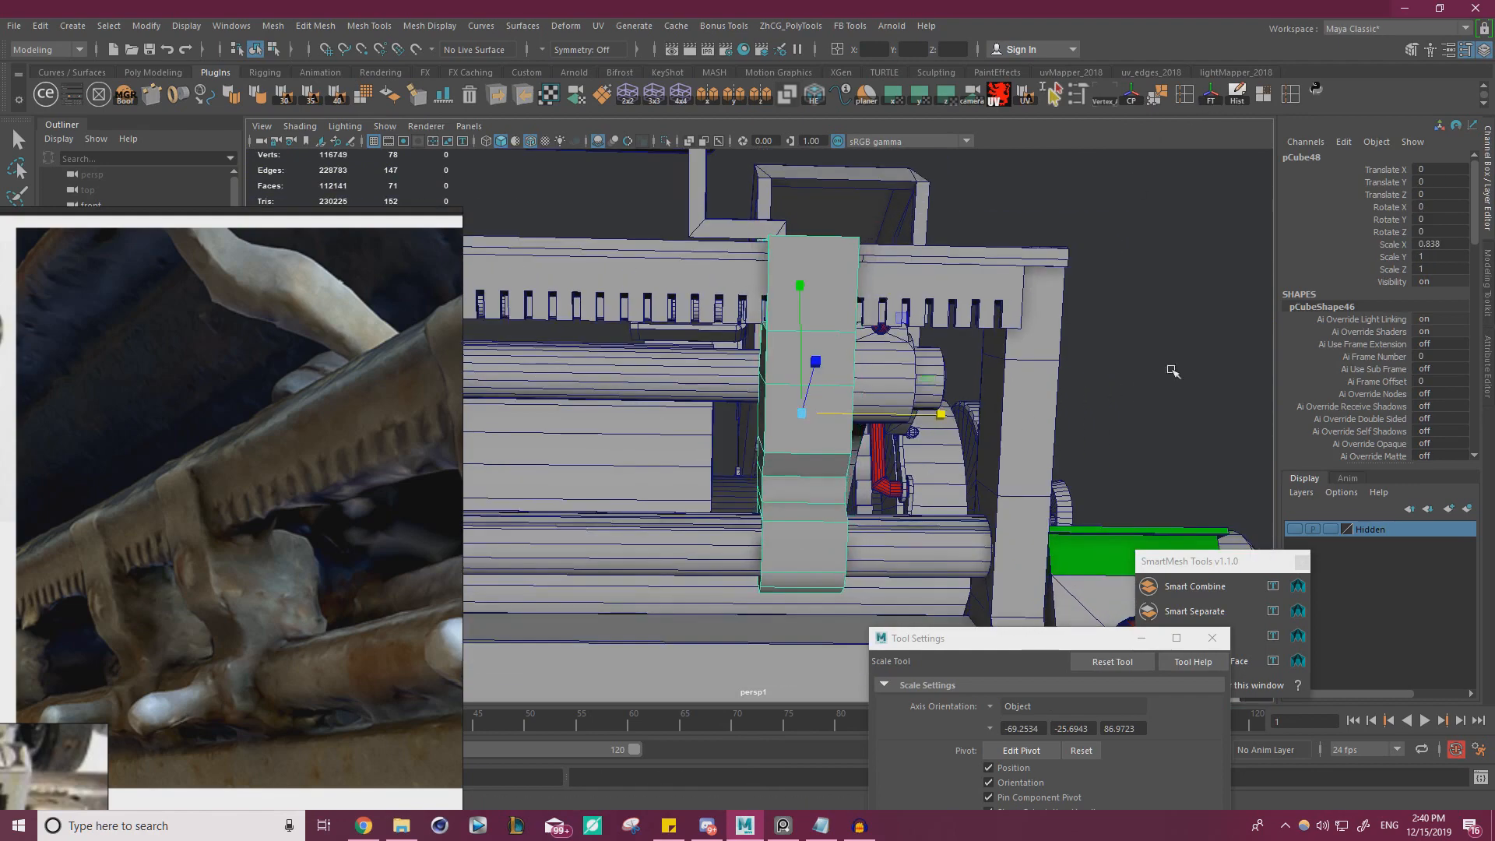
{"action": "left_click", "coordinate": [1174, 371]}
Adjust the thickness of the clip's rear side by moving its rear faces along their normals
{"action": "left_click_drag", "start_coordinate": [1174, 371], "coordinate": [743, 398], "text": "alt"}
{"action": "left_click", "coordinate": [743, 397]}
{"action": "key", "text": "w"}
{"action": "right_click", "coordinate": [771, 358]}
{"action": "right_click_drag", "start_coordinate": [771, 366], "coordinate": [771, 400]}
{"action": "left_click", "coordinate": [810, 385]}
{"action": "left_click", "coordinate": [831, 440], "text": "shift"}
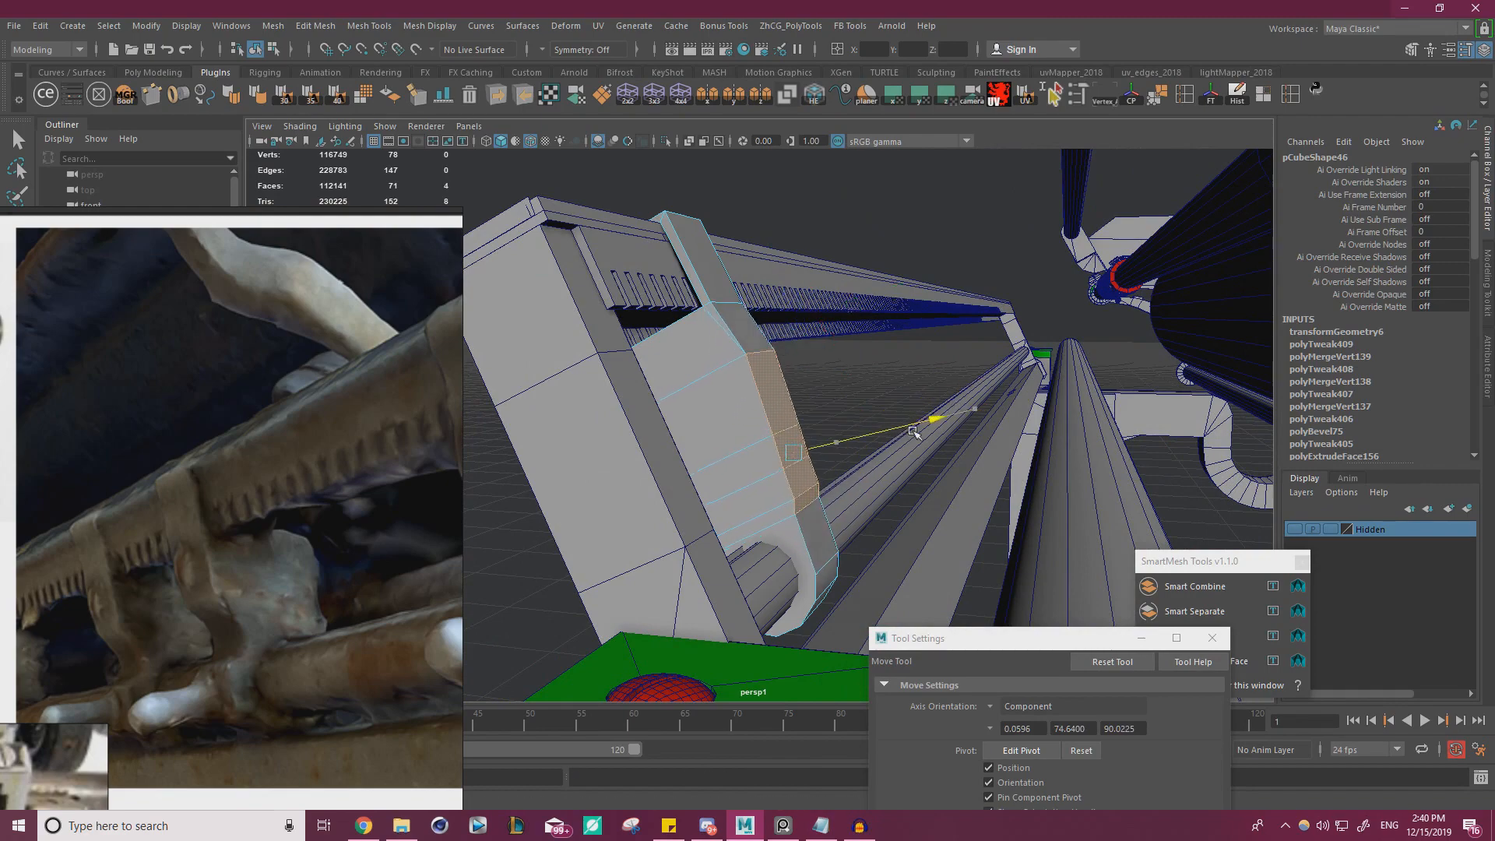
{"action": "left_click_drag", "start_coordinate": [875, 448], "coordinate": [754, 457], "text": "alt"}
{"action": "right_click_drag", "start_coordinate": [754, 457], "coordinate": [861, 450], "text": "alt"}
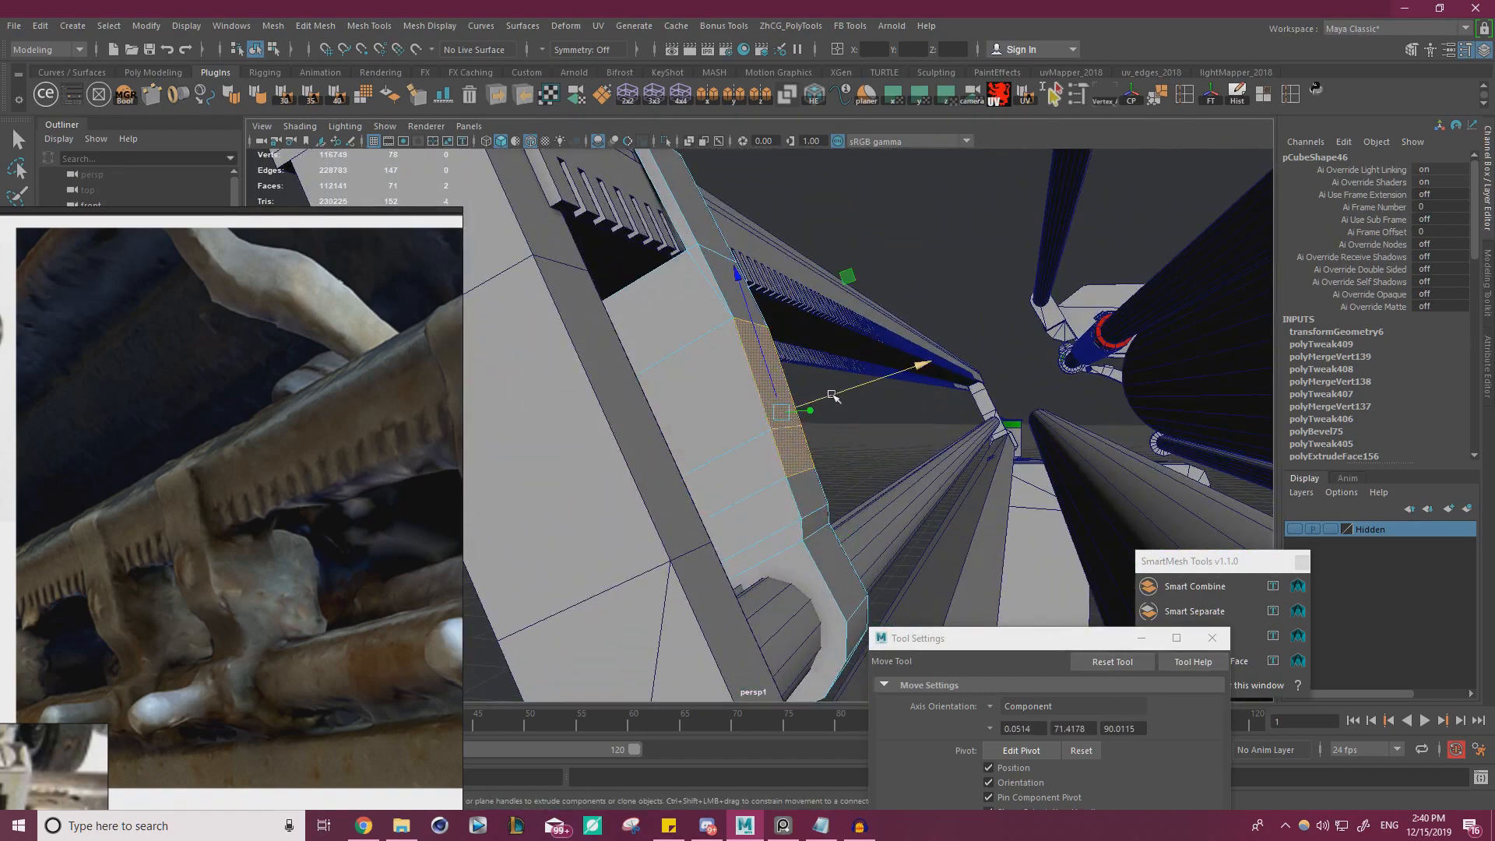
{"action": "left_click_drag", "start_coordinate": [819, 438], "coordinate": [916, 440], "text": "alt"}
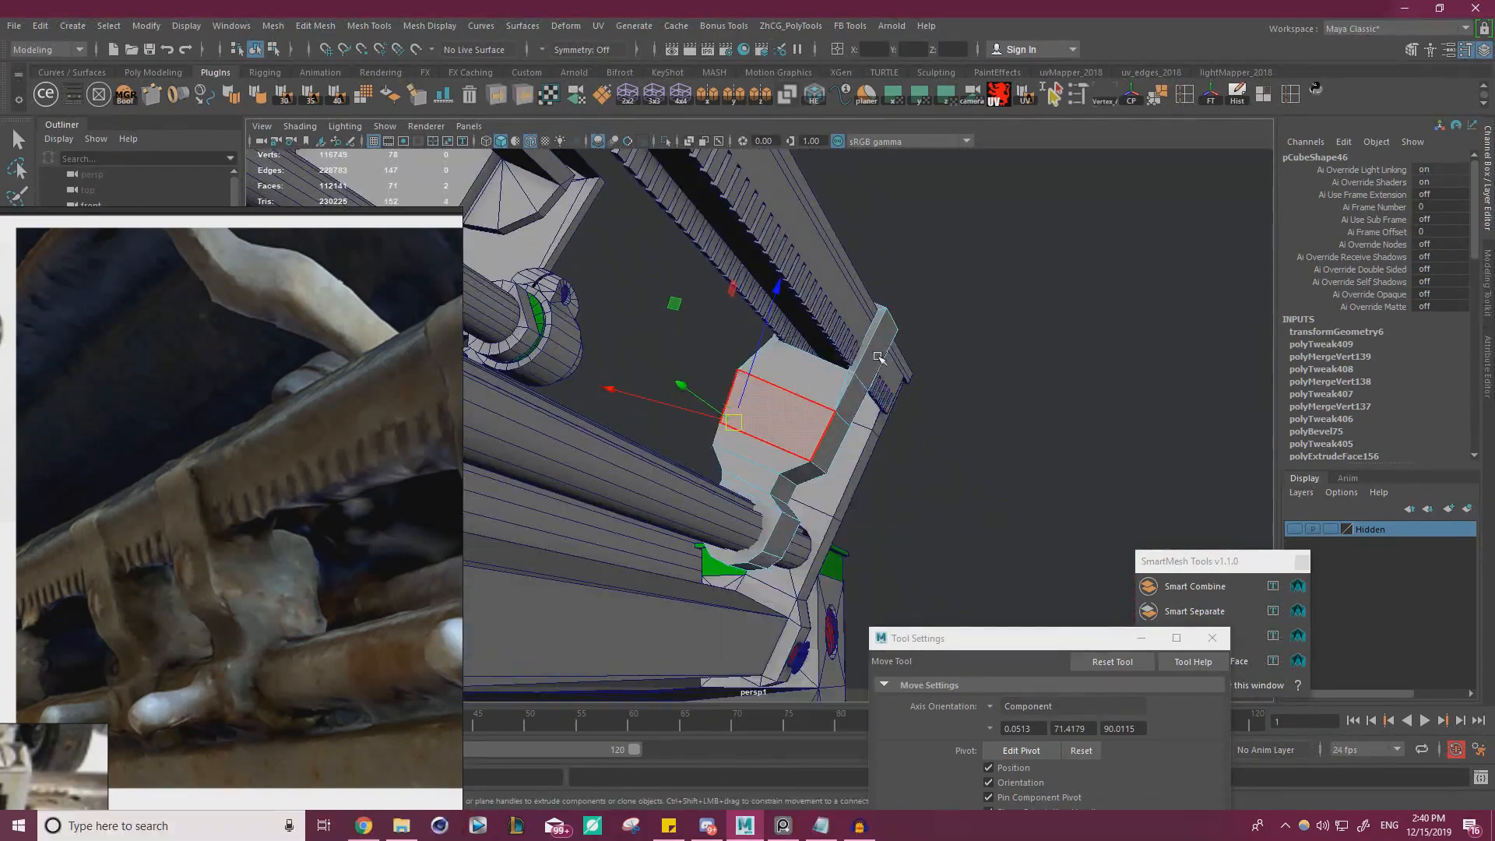
Inspect the clip from behind and in front, and select the large front face just below the toothed rail
{"action": "left_click", "coordinate": [1010, 421]}
{"action": "left_click_drag", "start_coordinate": [554, 476], "coordinate": [703, 508], "text": "alt"}
{"action": "left_click", "coordinate": [764, 363]}
{"action": "left_click_drag", "start_coordinate": [767, 366], "coordinate": [868, 377], "text": "alt"}
{"action": "right_click_drag", "start_coordinate": [867, 377], "coordinate": [871, 335]}
{"action": "left_click", "coordinate": [889, 422]}
{"action": "left_click_drag", "start_coordinate": [891, 433], "coordinate": [791, 458], "text": "alt"}
{"action": "right_click_drag", "start_coordinate": [888, 377], "coordinate": [888, 421]}
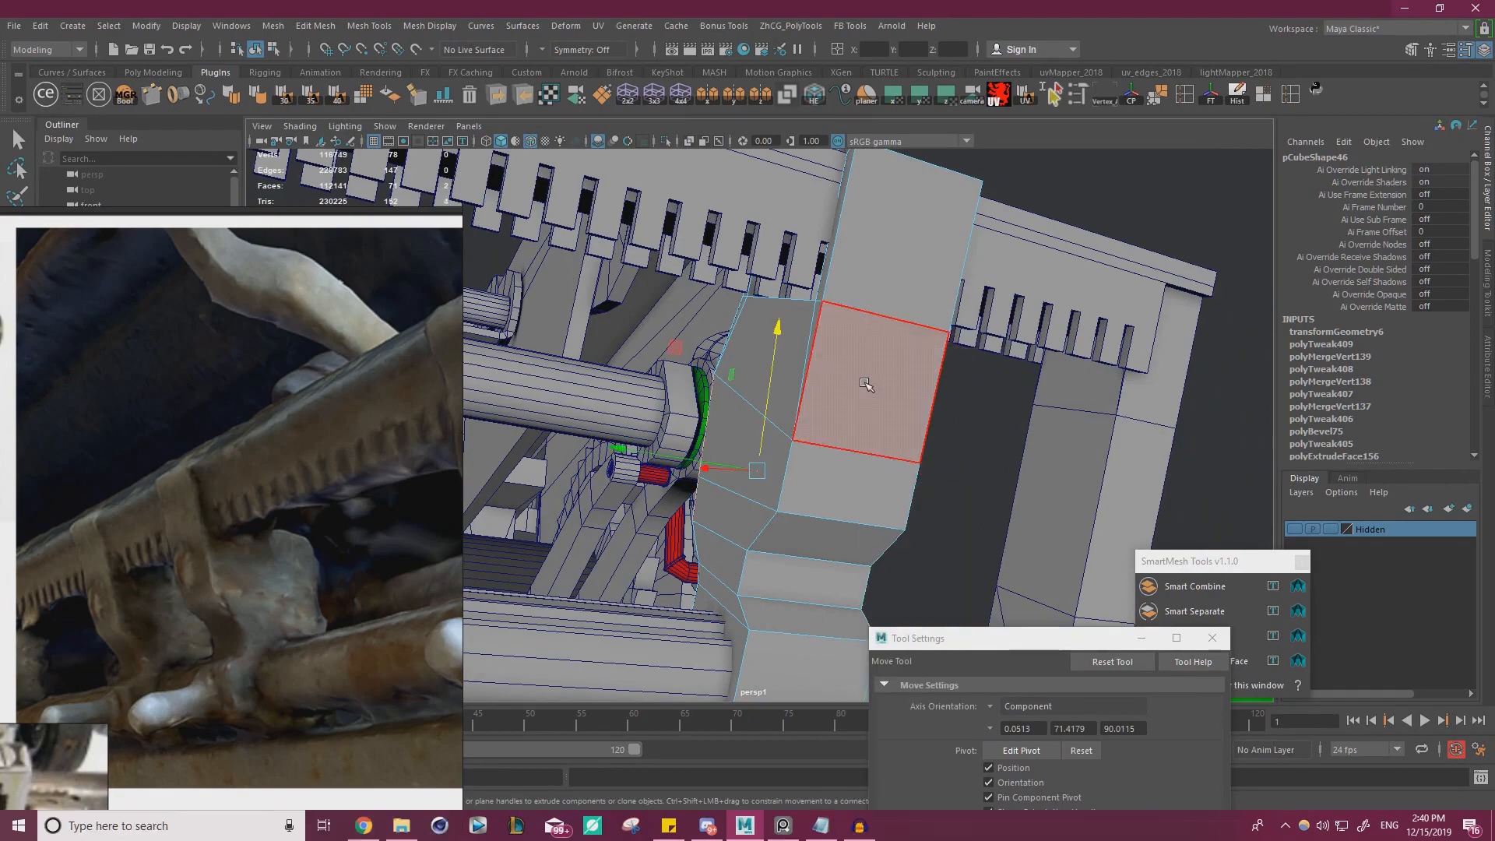
{"action": "left_click", "coordinate": [868, 387]}
Try poking the selected front face of the clip and undo the poke
{"action": "left_click_drag", "start_coordinate": [787, 425], "coordinate": [831, 437], "text": "alt"}
{"action": "right_click_drag", "start_coordinate": [831, 437], "coordinate": [954, 445], "text": "alt"}
{"action": "left_click_drag", "start_coordinate": [954, 444], "coordinate": [795, 412], "text": "alt"}
{"action": "right_click_drag", "start_coordinate": [761, 371], "coordinate": [843, 317], "text": "shift"}
{"action": "right_click_drag", "start_coordinate": [837, 320], "coordinate": [659, 385], "text": "alt"}
{"action": "left_click_drag", "start_coordinate": [659, 386], "coordinate": [713, 409], "text": "alt"}
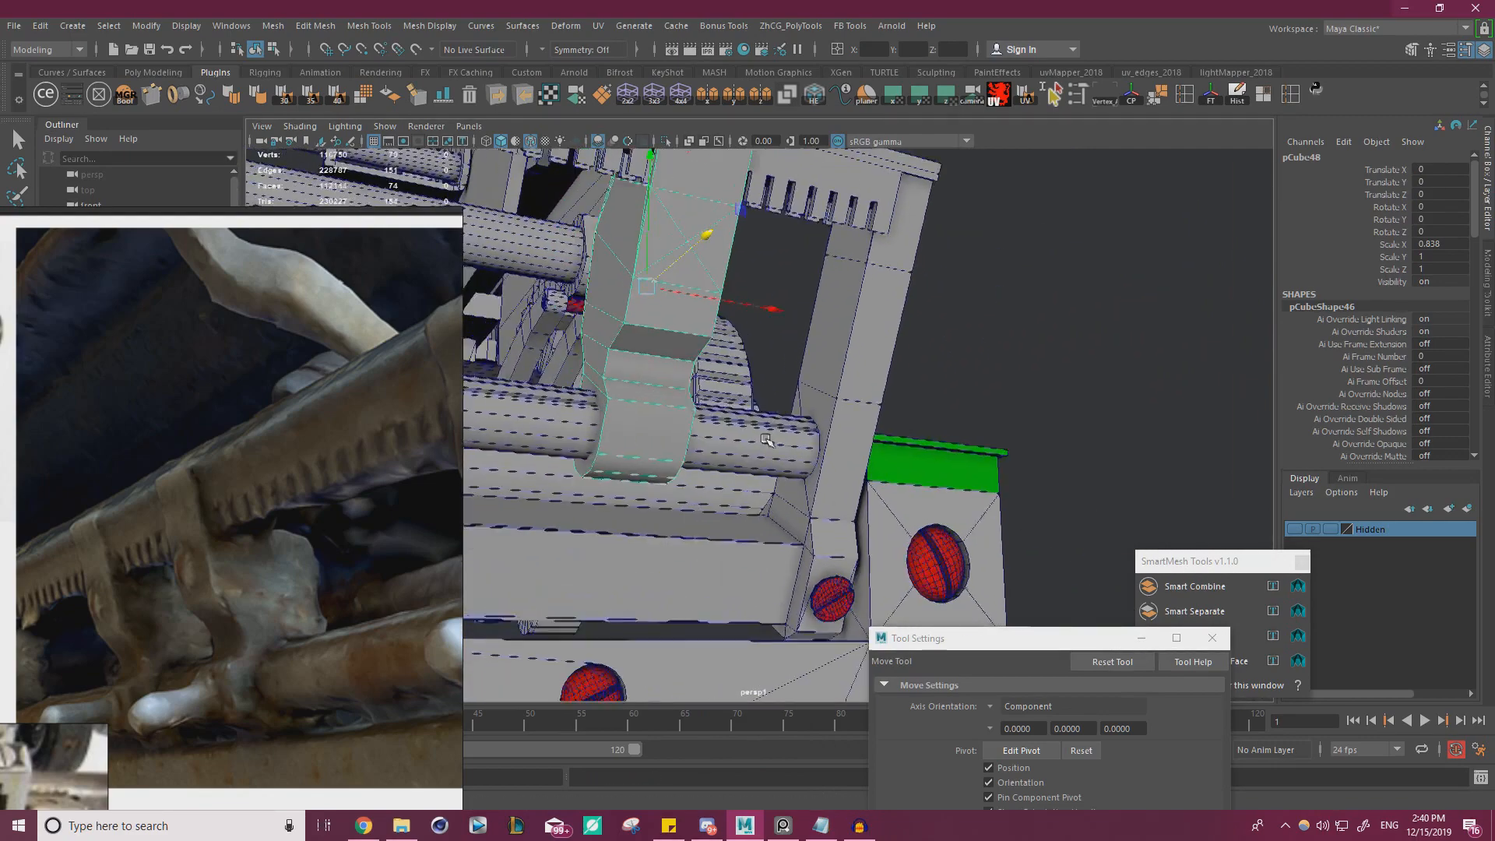
{"action": "right_click_drag", "start_coordinate": [712, 409], "coordinate": [779, 435], "text": "alt"}
{"action": "middle_click_drag", "start_coordinate": [650, 356], "coordinate": [691, 430], "text": "alt"}
{"action": "key", "text": "ctrl+z"}
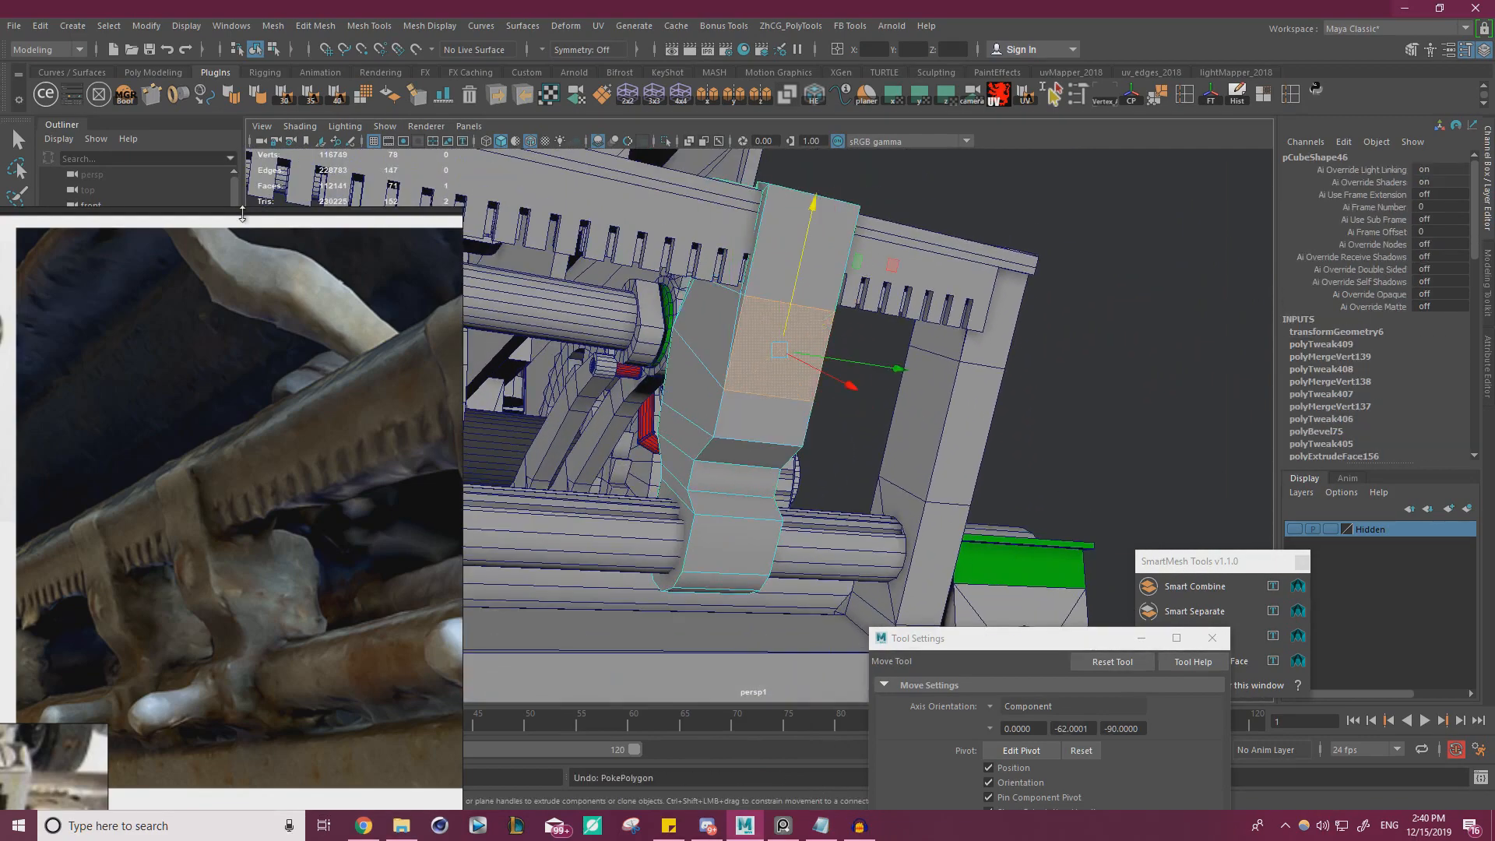
Add a cylinder on the clip's selected front face with ModIt and scale it uniformly to 0.024
{"action": "left_click", "coordinate": [98, 104]}
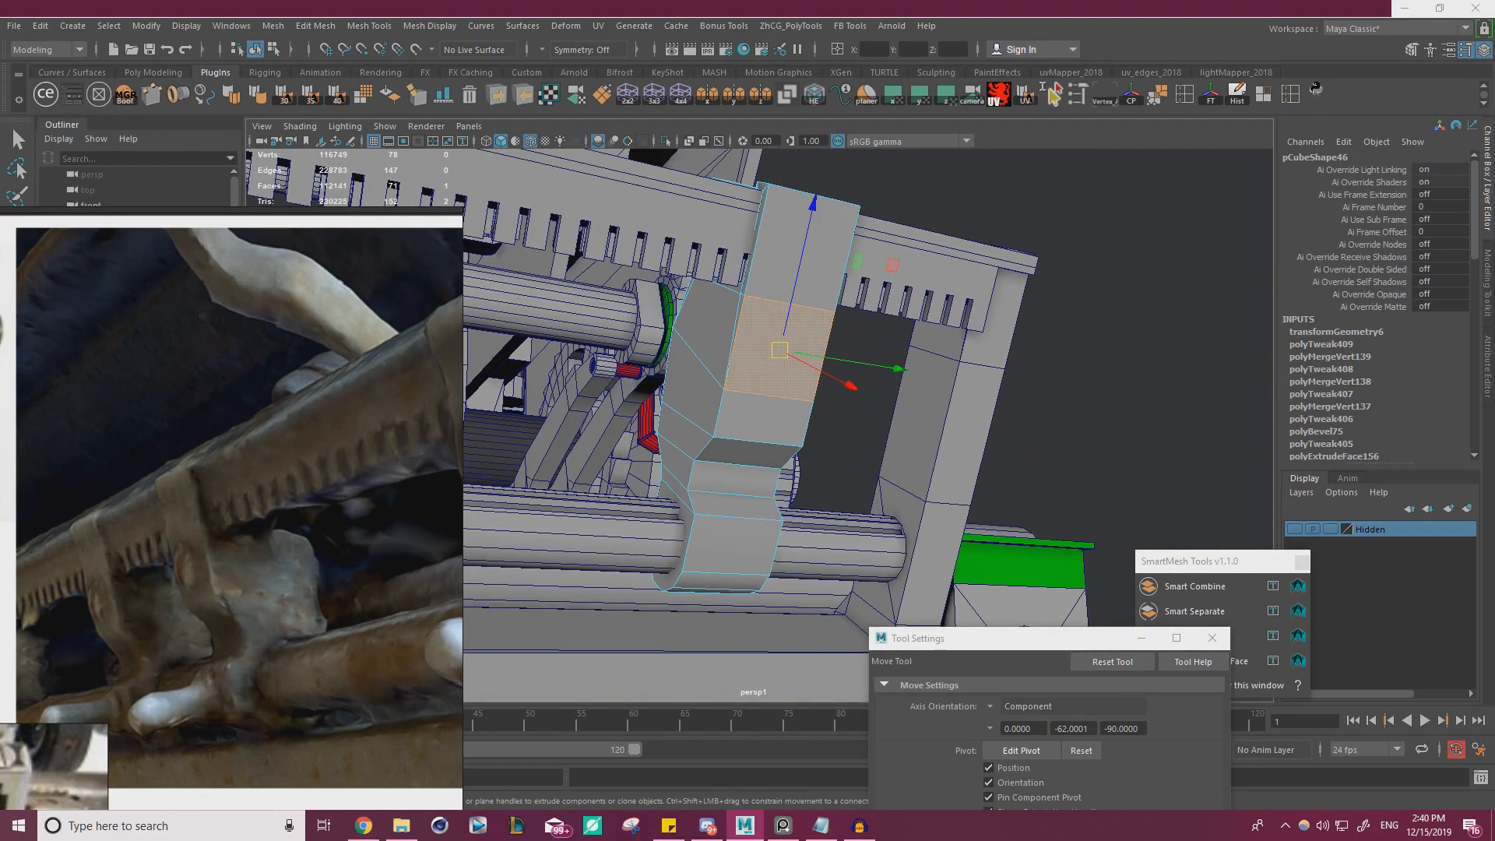
{"action": "left_click", "coordinate": [1226, 299]}
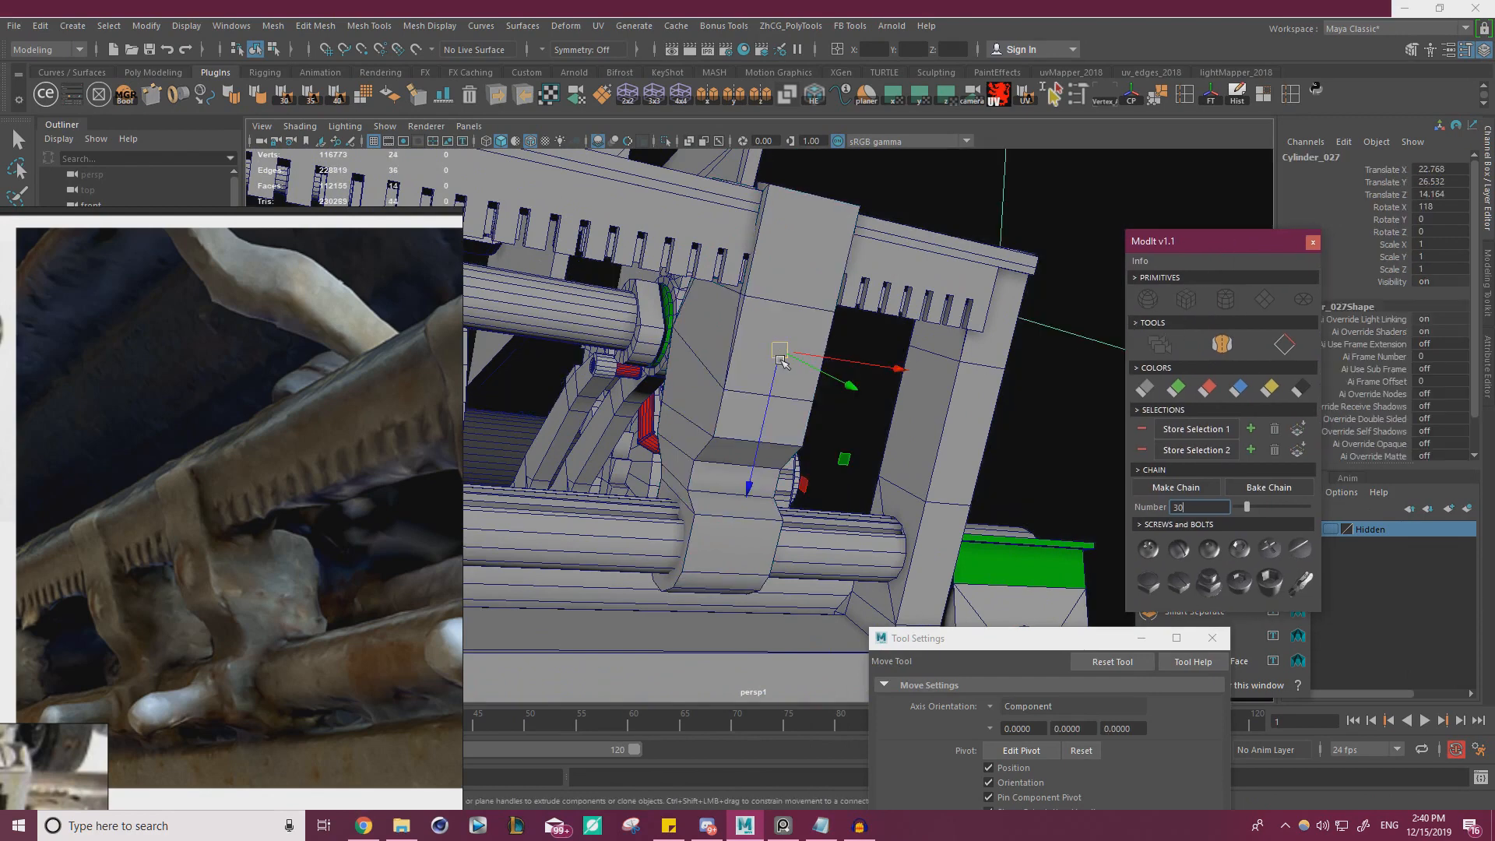
{"action": "right_click_drag", "start_coordinate": [886, 386], "coordinate": [838, 386], "text": "alt"}
{"action": "key", "text": "r"}
{"action": "left_click_drag", "start_coordinate": [775, 367], "coordinate": [553, 427]}
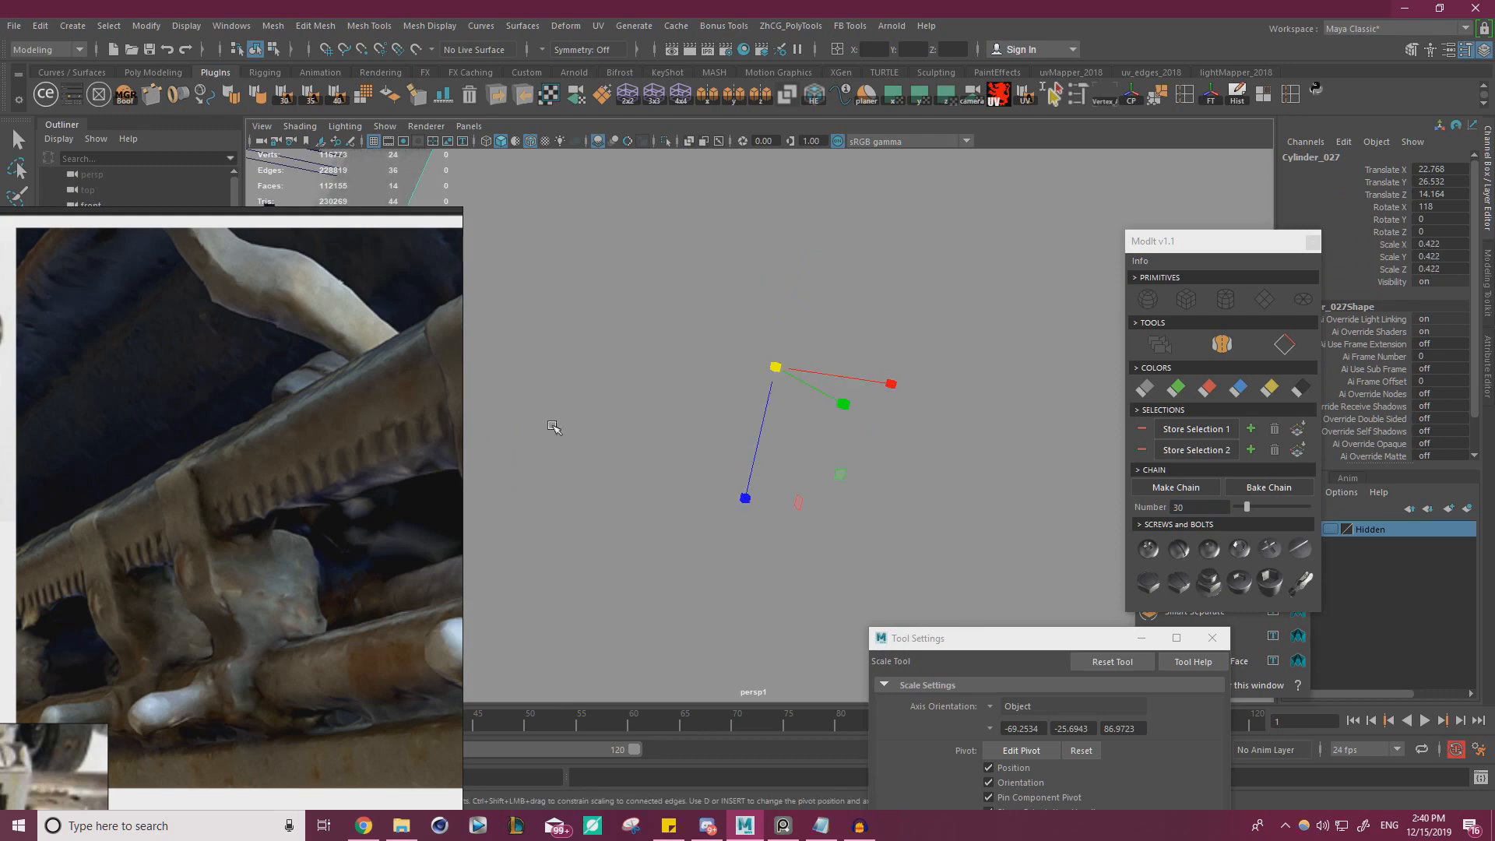
{"action": "left_click_drag", "start_coordinate": [775, 367], "coordinate": [3, 511]}
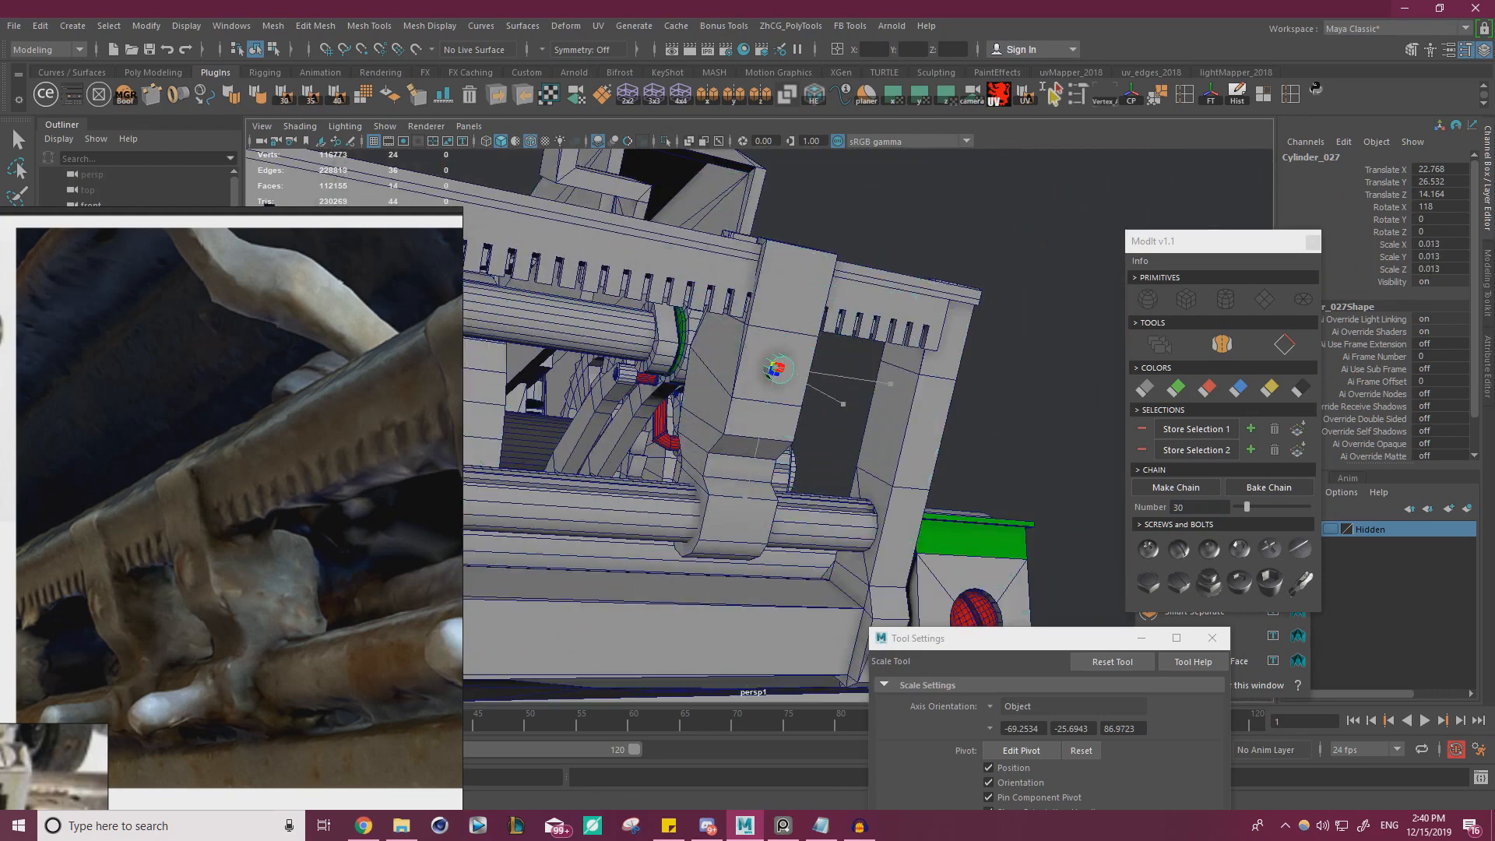
{"action": "key", "text": "f"}
{"action": "scroll", "coordinate": [823, 358], "scroll_direction": "down", "scroll_amount": 2}
{"action": "left_click_drag", "start_coordinate": [823, 358], "coordinate": [804, 414], "text": "alt"}
Move the cylinder outward along its axis to Translate Y 26.509 and Z 14.207, using wireframe display to judge its depth
{"action": "key", "text": "w"}
{"action": "left_click_drag", "start_coordinate": [705, 413], "coordinate": [585, 152], "text": "alt"}
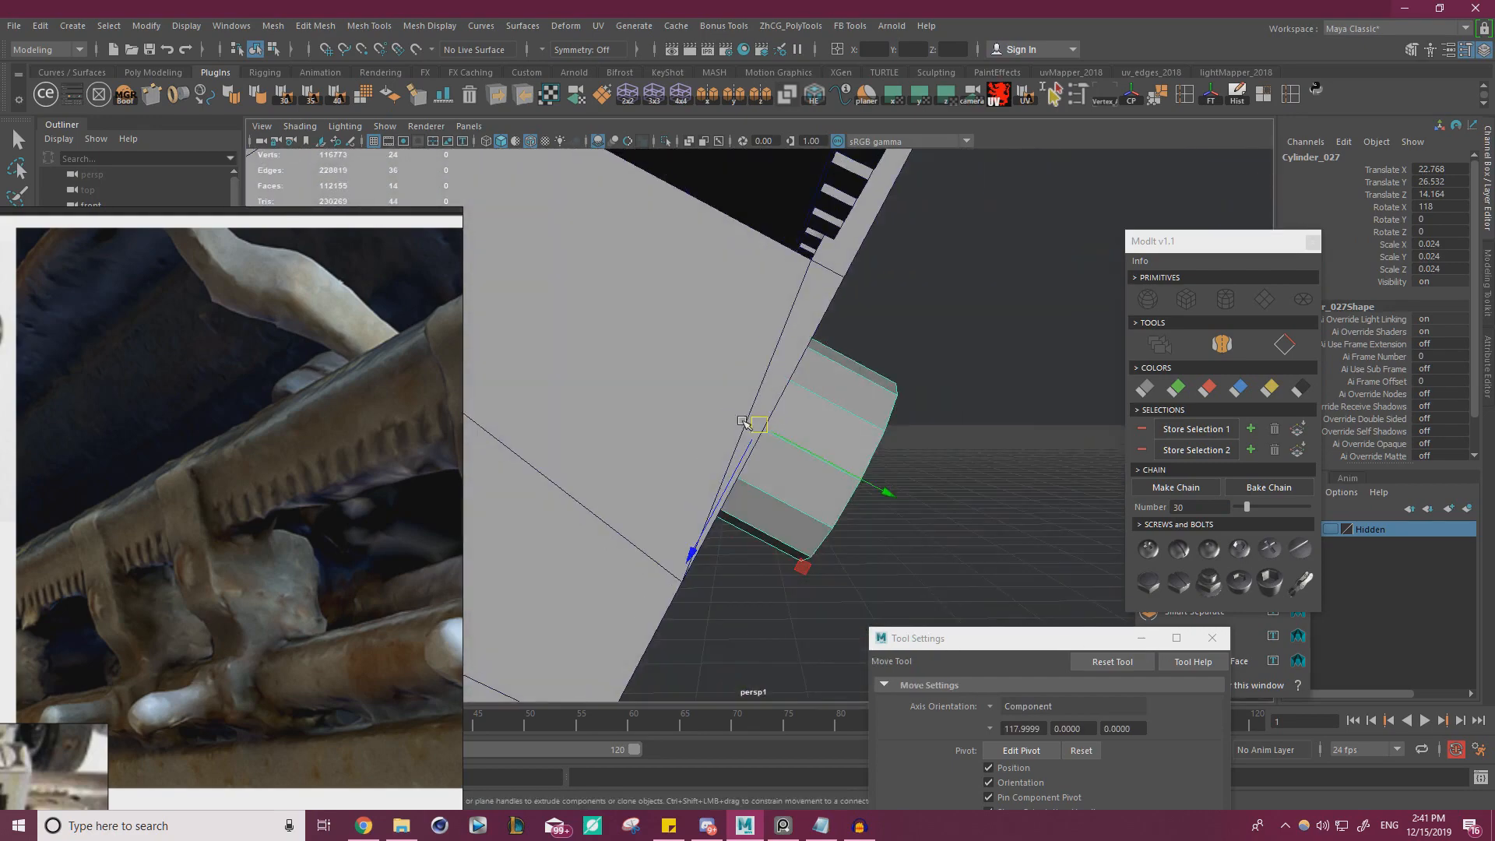
{"action": "key", "text": "4"}
{"action": "left_click_drag", "start_coordinate": [889, 490], "coordinate": [906, 504]}
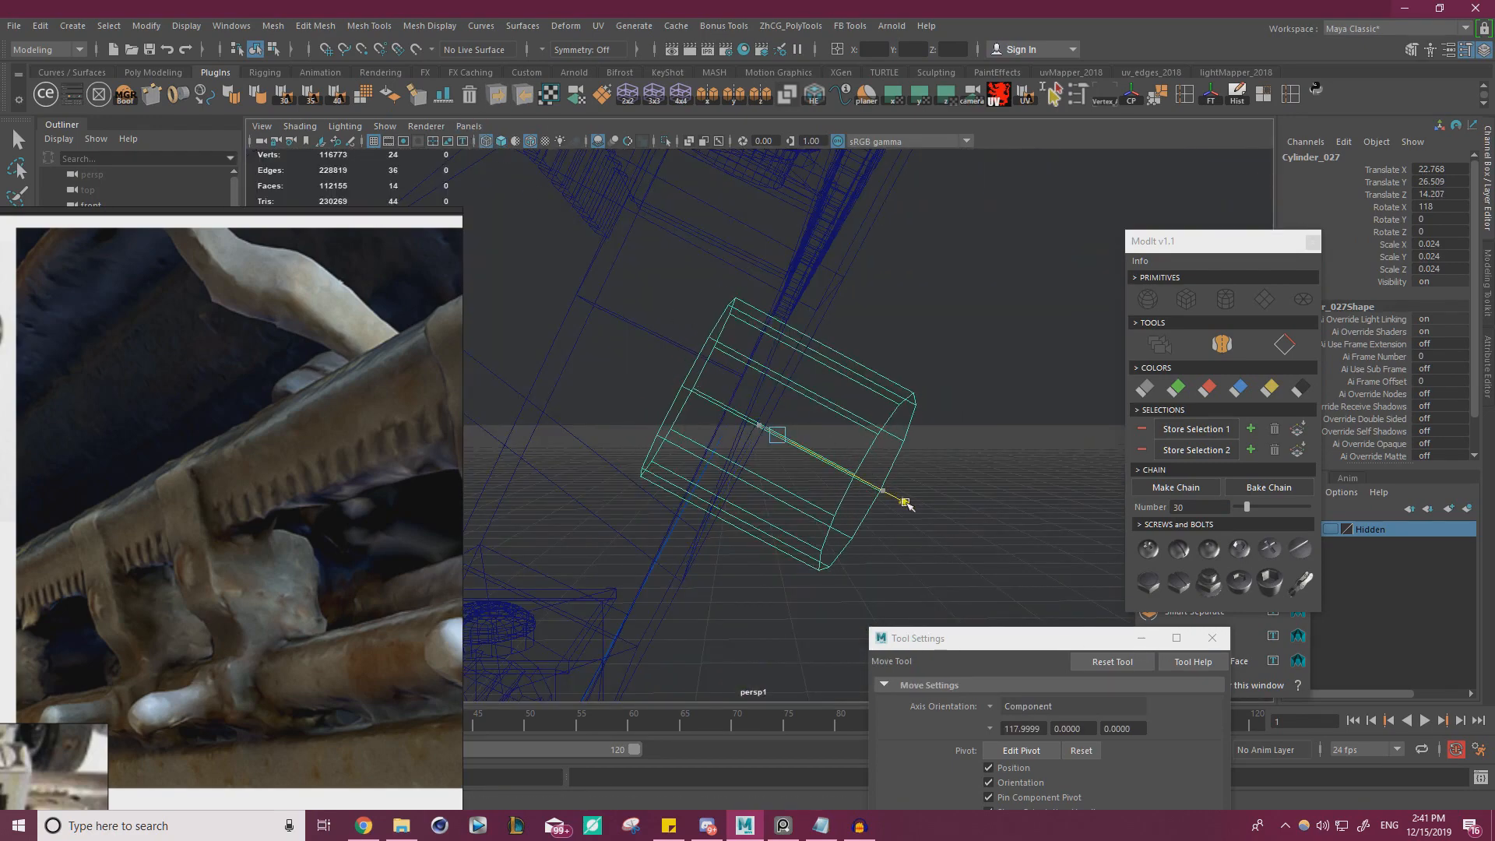
{"action": "left_click", "coordinate": [484, 145]}
{"action": "mouse_move", "coordinate": [751, 243]}
{"action": "left_mouse_down", "text": "alt"}
{"action": "mouse_move", "coordinate": [594, 297]}
{"action": "mouse_move", "coordinate": [539, 277]}
{"action": "left_mouse_up", "text": "alt"}
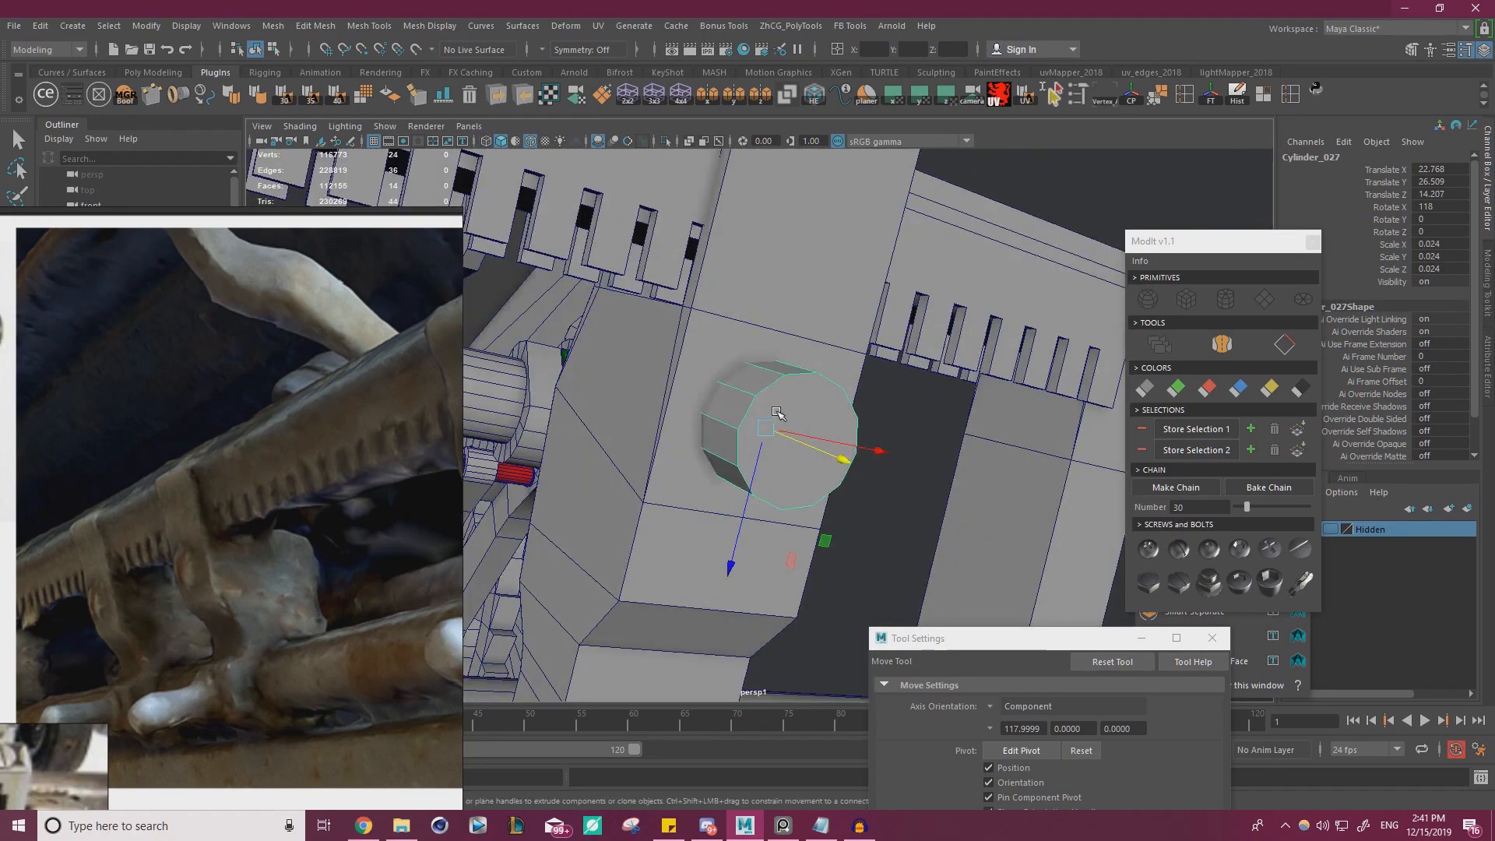
Enlarge the cylinder on the clip's front uniformly to a scale of 0.026
{"action": "key", "text": "r"}
{"action": "left_click_drag", "start_coordinate": [765, 428], "coordinate": [594, 387]}
{"action": "key", "text": "w"}
Clear the reference photo from view and close the Tool Settings and ModIt windows
{"action": "left_click", "coordinate": [281, 366]}
{"action": "key", "text": "ctrl+m"}
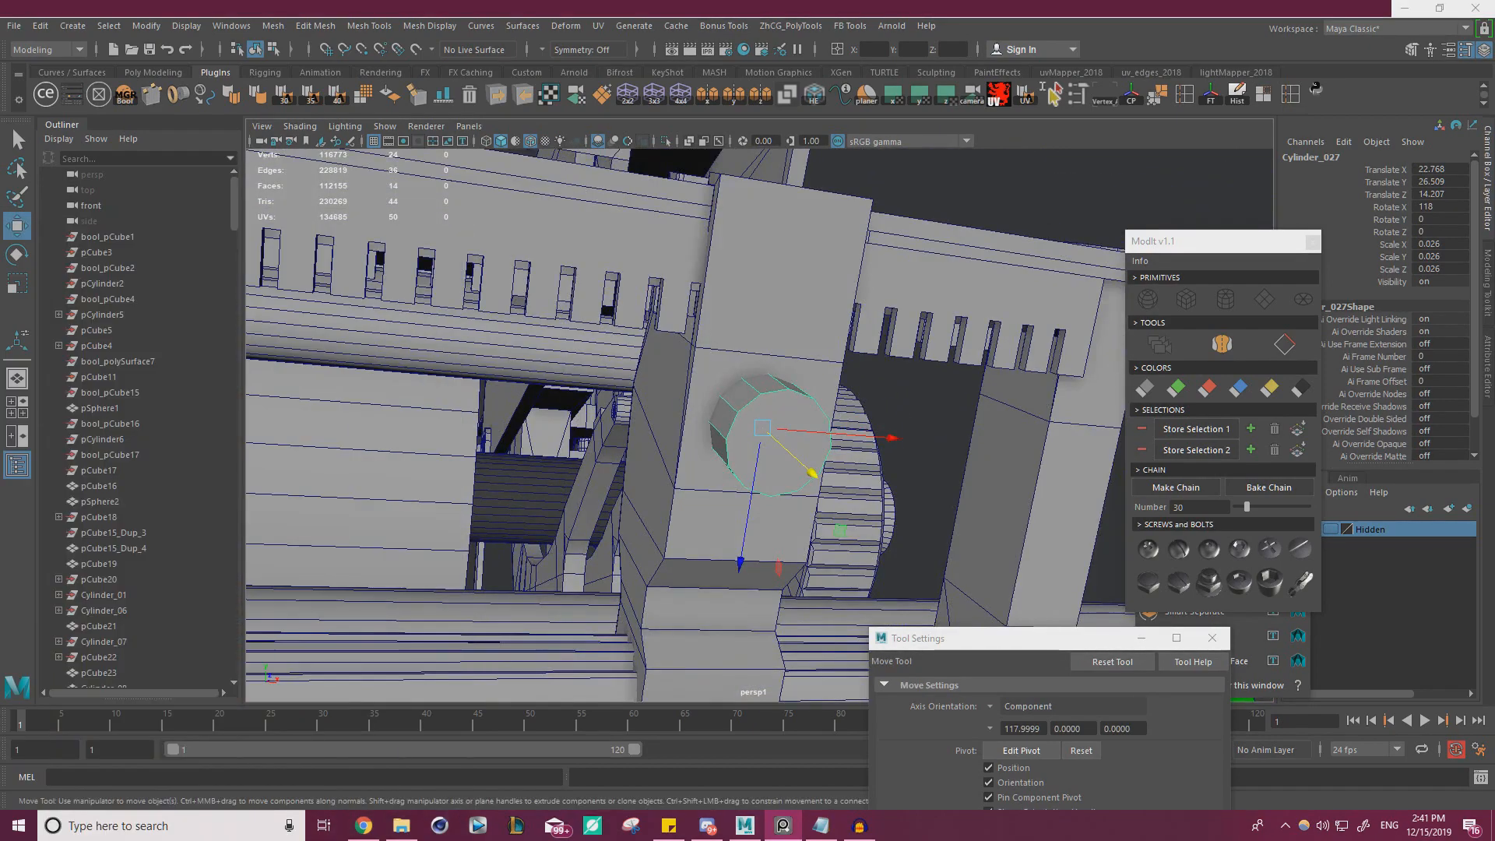
{"action": "left_click", "coordinate": [1212, 639]}
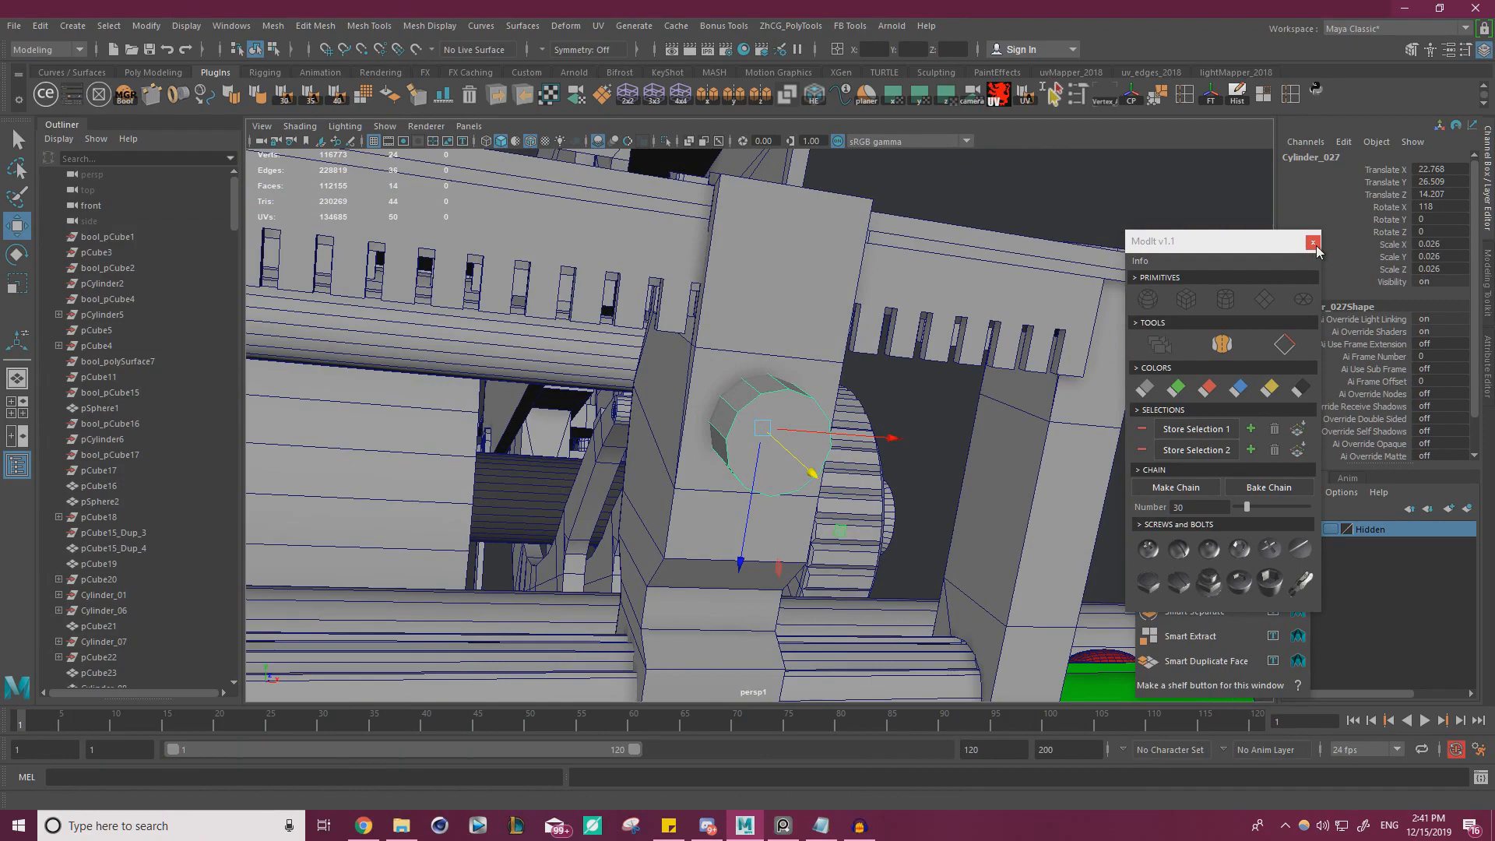
{"action": "left_click", "coordinate": [1313, 243]}
{"action": "left_click_drag", "start_coordinate": [1013, 351], "coordinate": [934, 421], "text": "alt"}
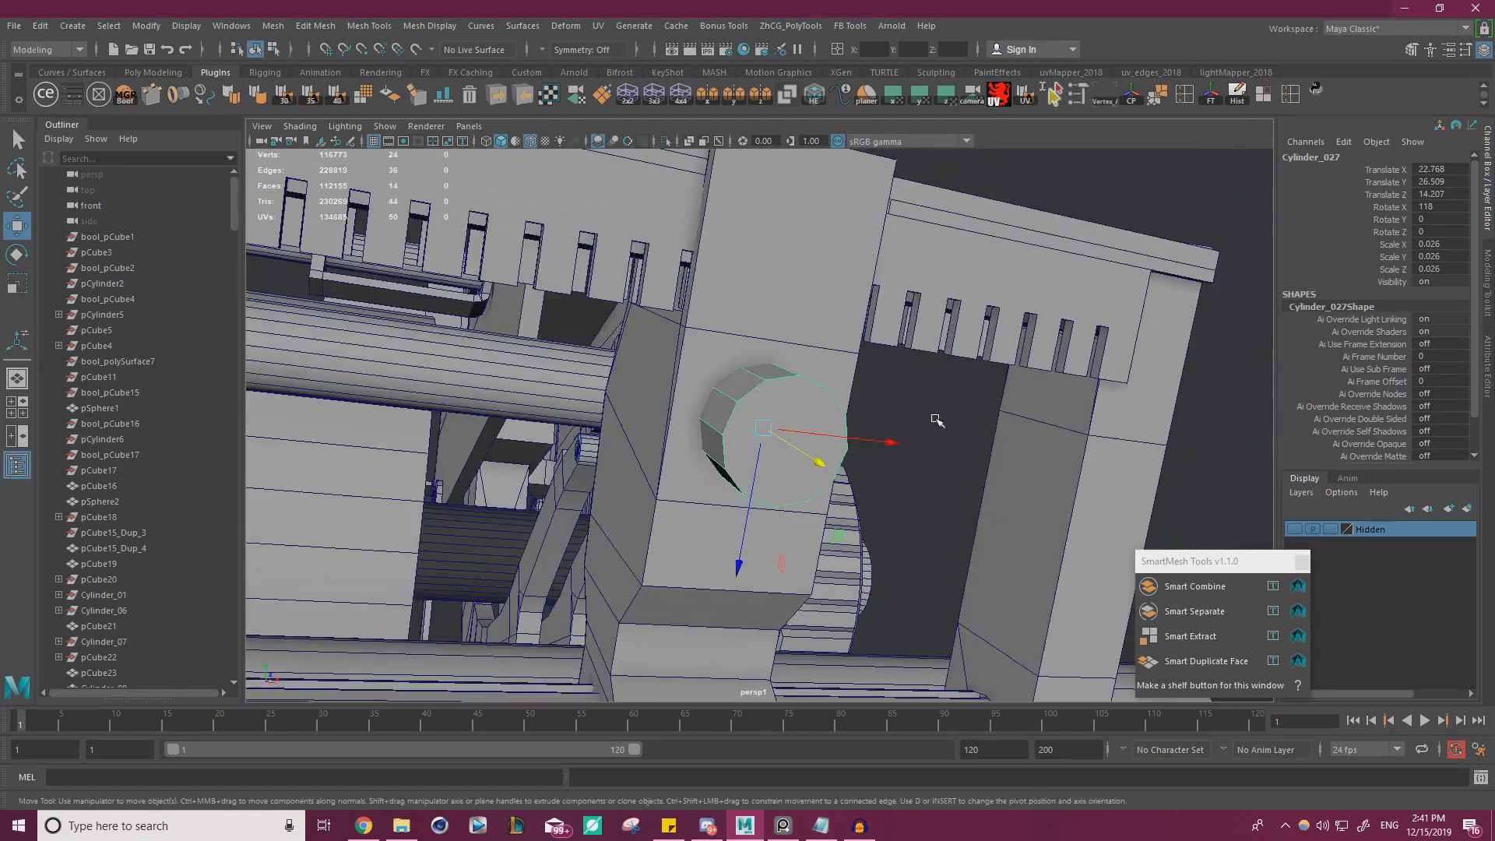
Select the clip together with the cylinder on its front and freeze their transformations
{"action": "key", "text": "r"}
{"action": "left_click_drag", "start_coordinate": [767, 428], "coordinate": [821, 430]}
{"action": "key", "text": "w"}
{"action": "left_click", "coordinate": [1165, 406]}
{"action": "left_click", "coordinate": [716, 422]}
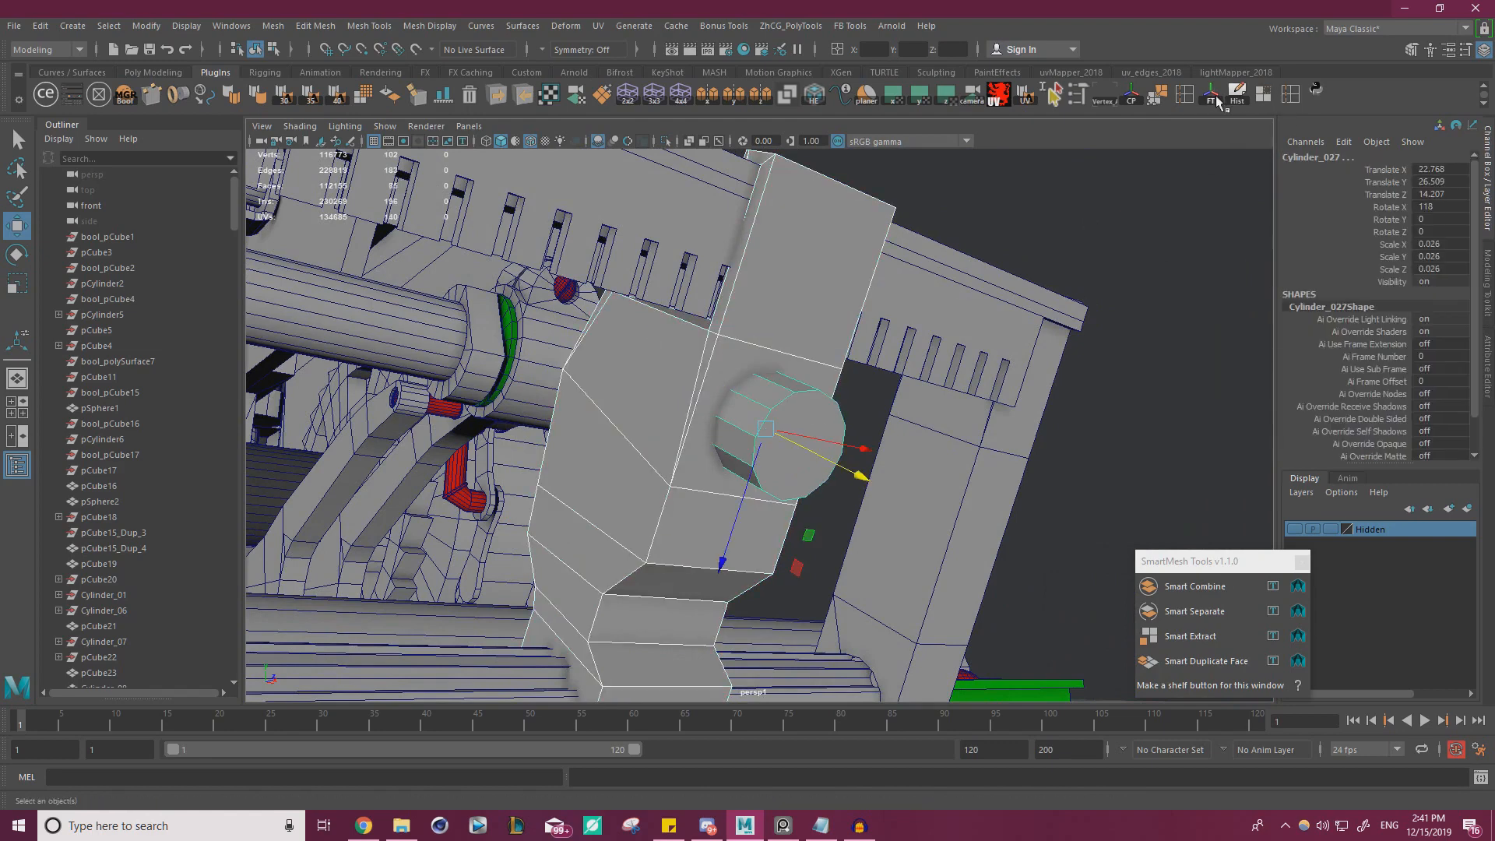
{"action": "left_click", "coordinate": [1129, 322]}
{"action": "left_click", "coordinate": [695, 425]}
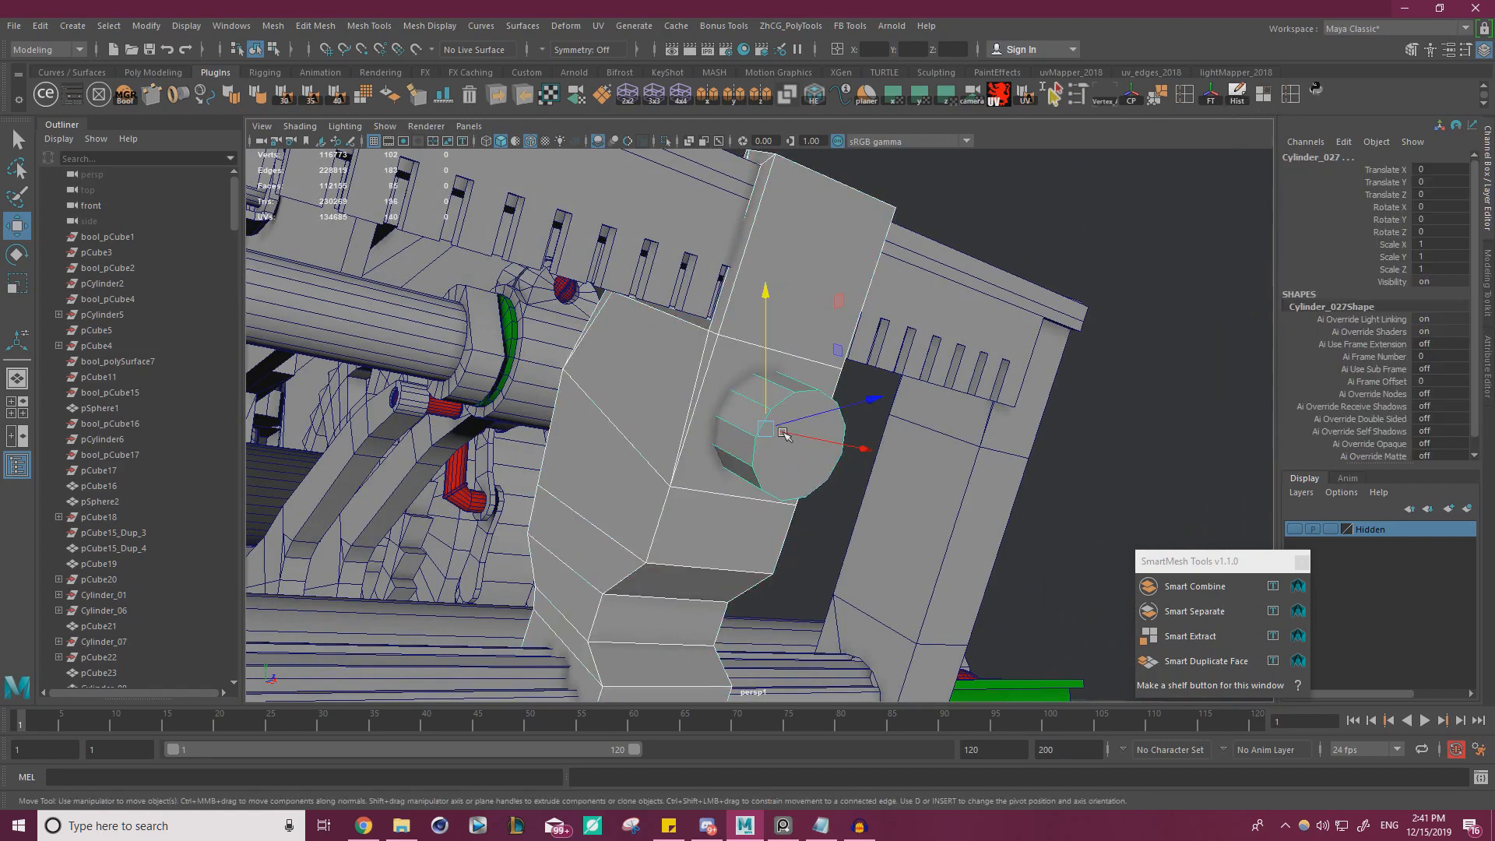
Subtract the cylinder from the clip with a Difference boolean in DcBoolManager, clean up the result and close the manager
{"action": "left_click", "coordinate": [124, 93]}
{"action": "left_click", "coordinate": [1056, 500]}
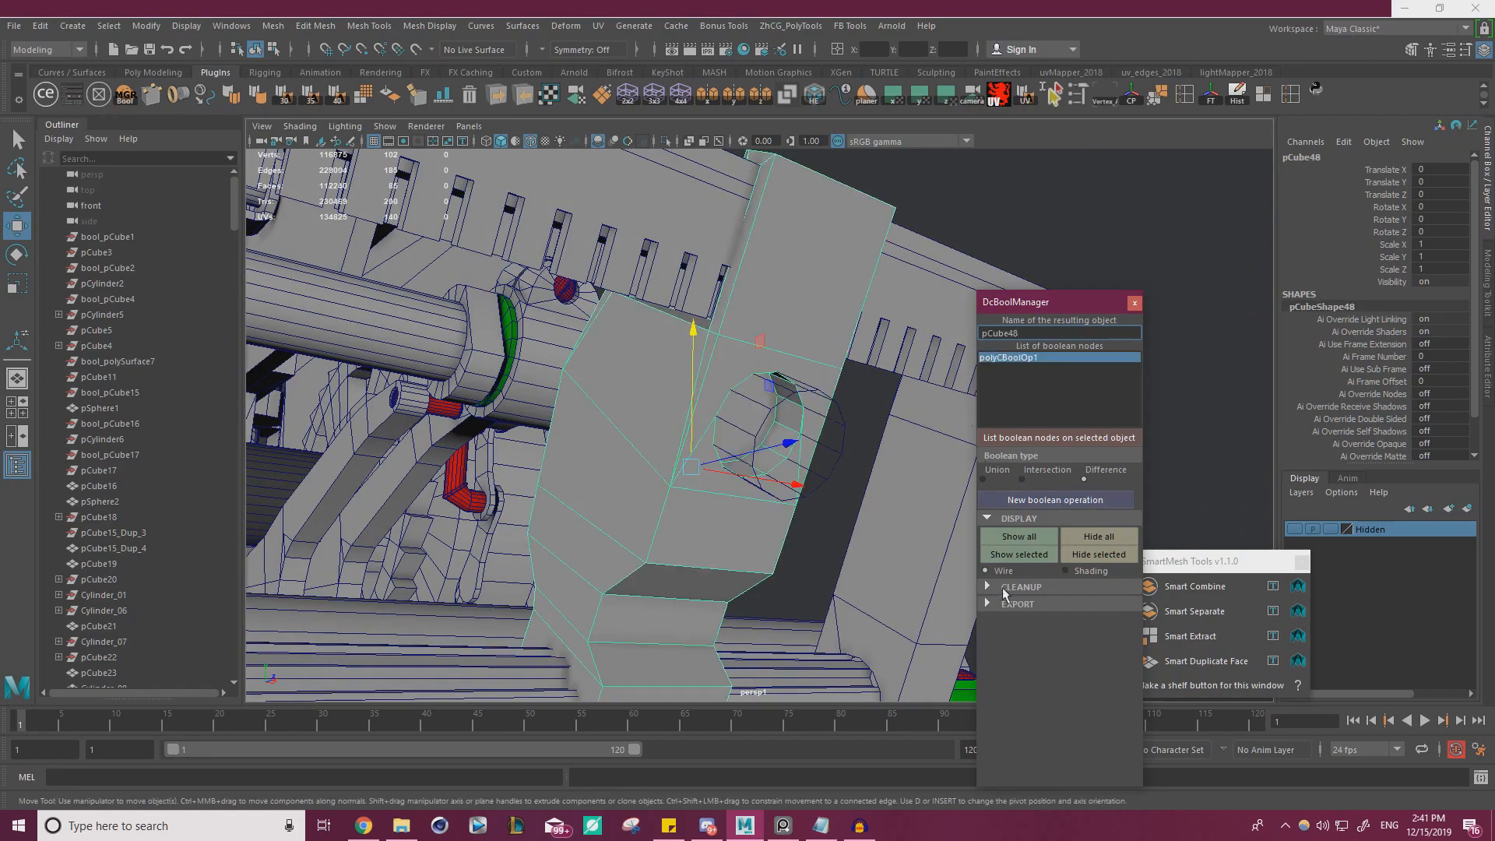
{"action": "left_click", "coordinate": [987, 587]}
{"action": "left_click", "coordinate": [1134, 303]}
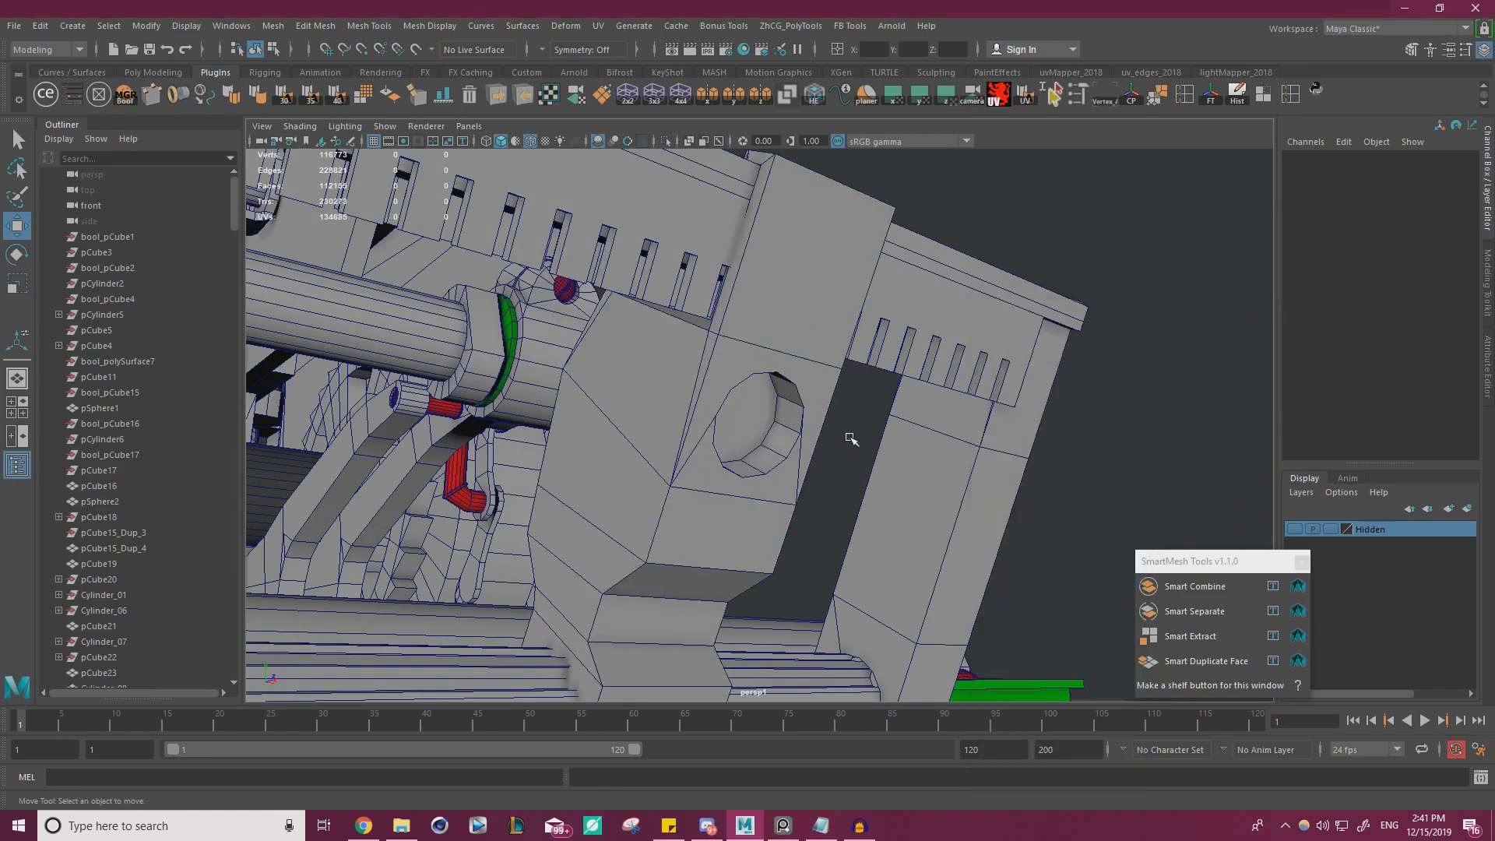
Duplicate the large red slotted screw below the green plate, with the Move tool's axis orientation set to World
{"action": "left_click_drag", "start_coordinate": [855, 434], "coordinate": [545, 498], "text": "alt"}
{"action": "right_click_drag", "start_coordinate": [545, 498], "coordinate": [885, 487], "text": "alt"}
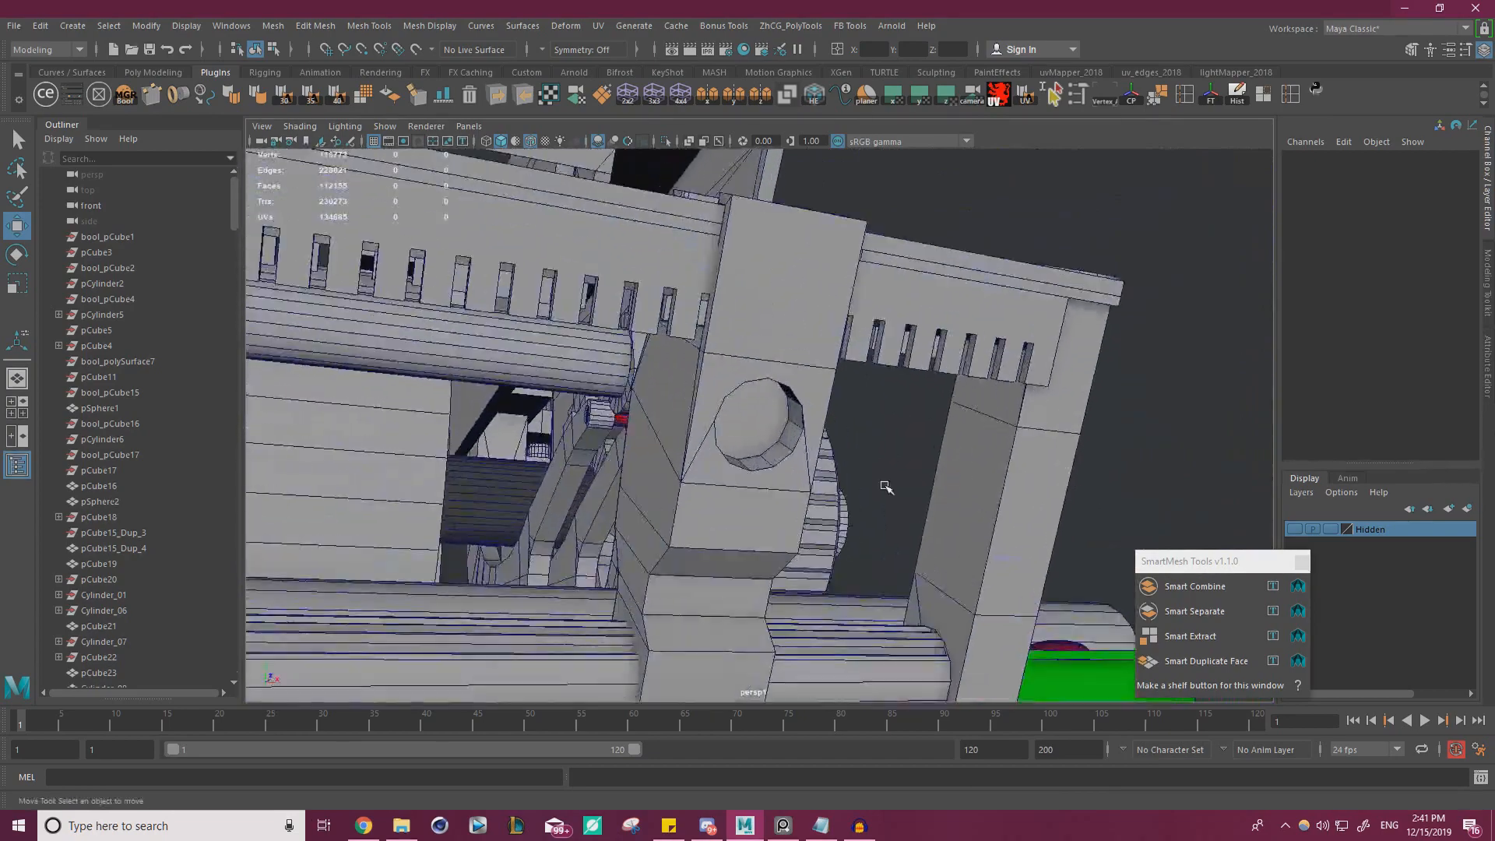
{"action": "left_click_drag", "start_coordinate": [885, 487], "coordinate": [841, 538], "text": "alt"}
{"action": "right_click_drag", "start_coordinate": [842, 537], "coordinate": [454, 547], "text": "alt"}
{"action": "middle_click_drag", "start_coordinate": [453, 548], "coordinate": [467, 399], "text": "alt"}
{"action": "right_click_drag", "start_coordinate": [468, 399], "coordinate": [866, 468], "text": "alt"}
{"action": "left_click", "coordinate": [1118, 395]}
{"action": "left_click_drag", "start_coordinate": [866, 467], "coordinate": [863, 375], "text": "alt"}
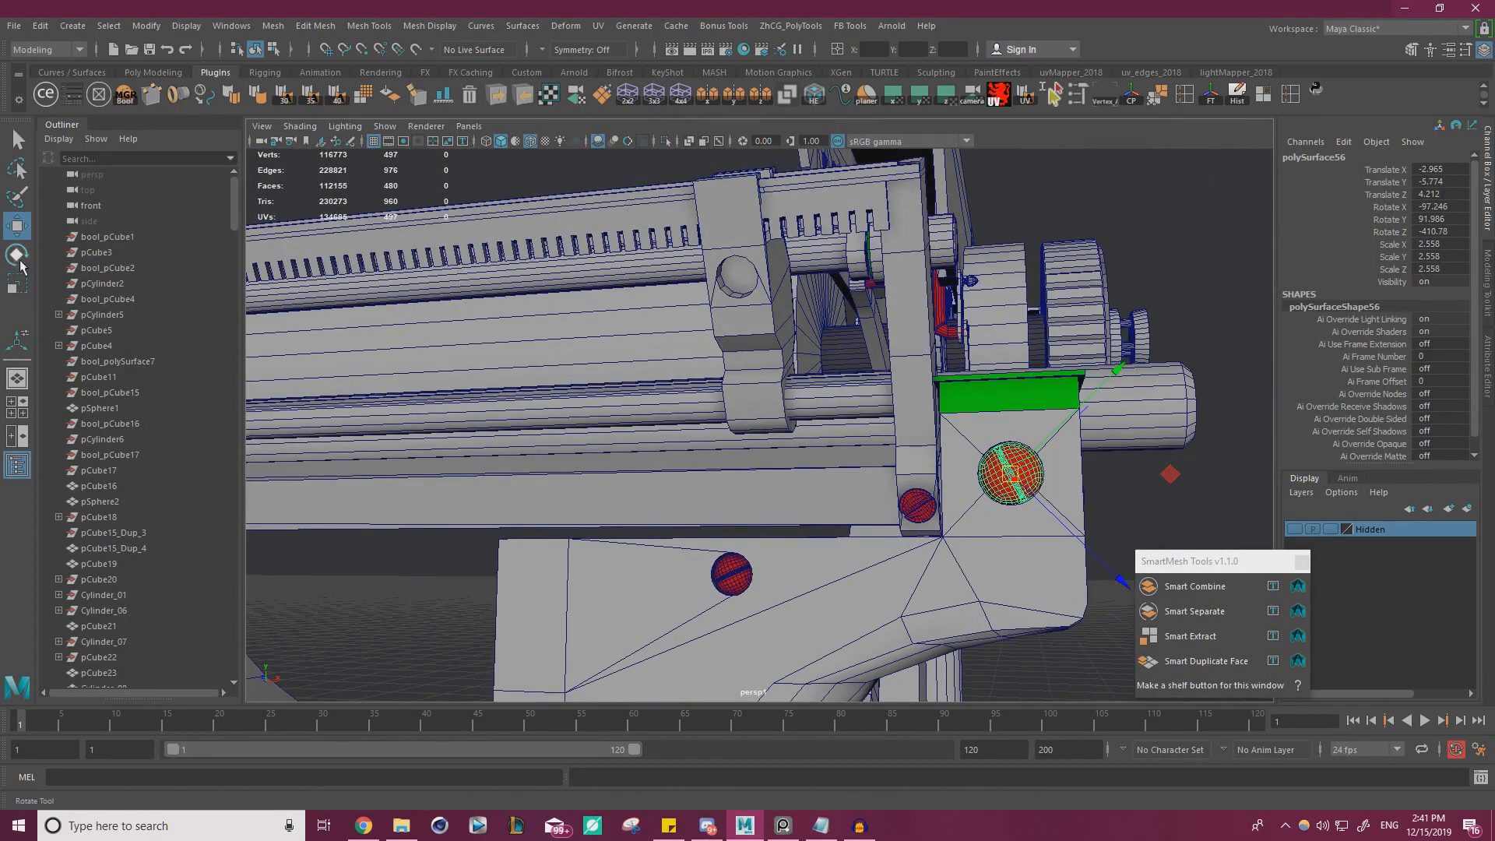
{"action": "double_click", "coordinate": [17, 228]}
{"action": "left_click", "coordinate": [990, 706]}
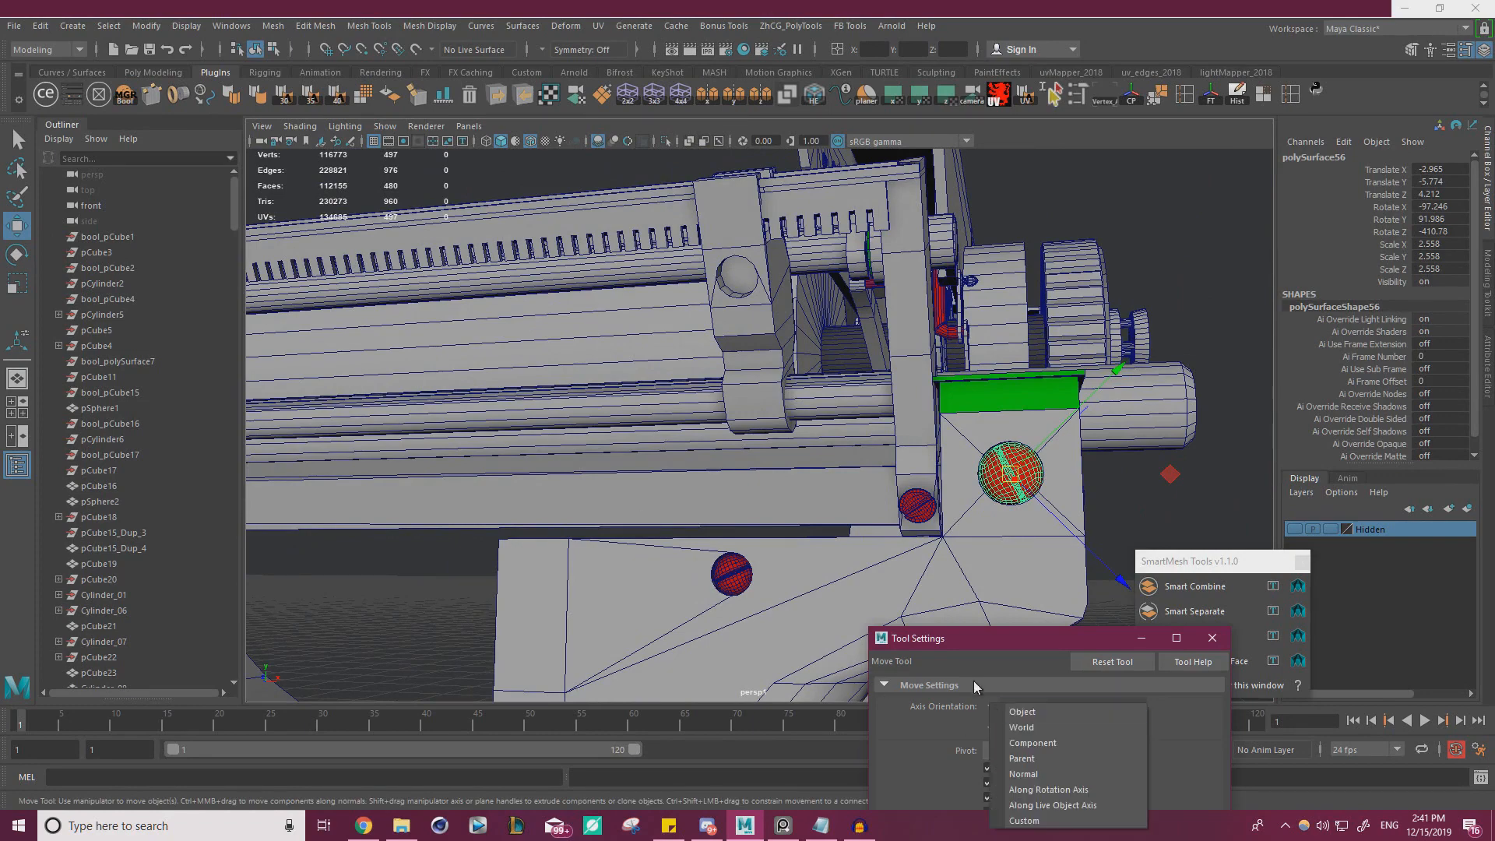
{"action": "left_click", "coordinate": [1018, 728]}
{"action": "left_click_drag", "start_coordinate": [947, 543], "coordinate": [988, 556], "text": "alt"}
{"action": "right_click_drag", "start_coordinate": [988, 556], "coordinate": [1010, 563], "text": "alt"}
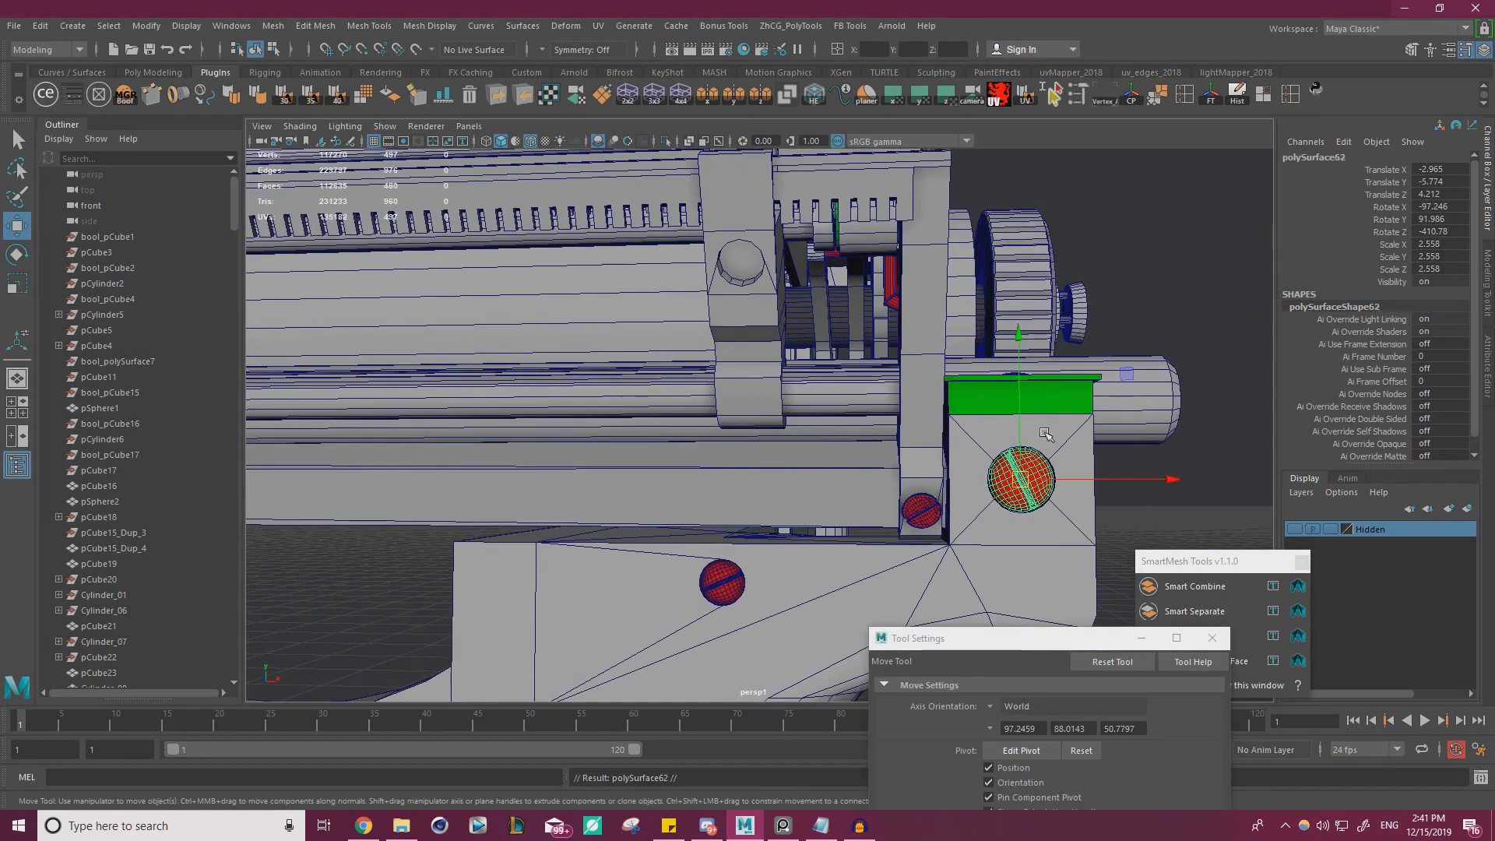
Move the duplicated screw into the clip's round recess at about Translate X 0.078, Y -3.468 and Z 5.073
{"action": "left_click_drag", "start_coordinate": [1128, 375], "coordinate": [846, 159]}
{"action": "left_click_drag", "start_coordinate": [847, 159], "coordinate": [790, 196], "text": "alt"}
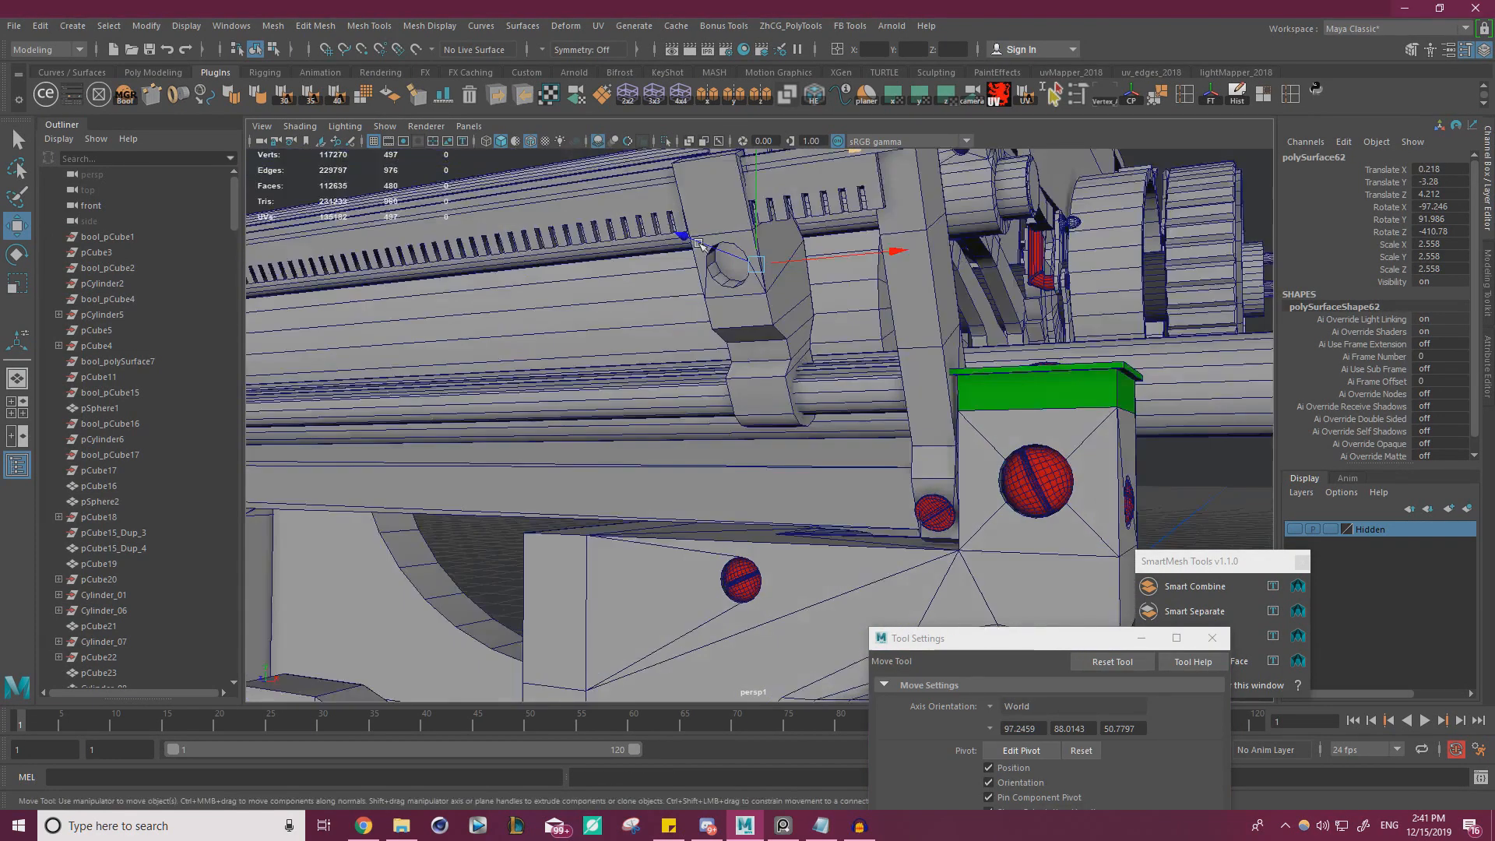
{"action": "middle_click_drag", "start_coordinate": [790, 226], "coordinate": [860, 389], "text": "alt"}
{"action": "right_click_drag", "start_coordinate": [860, 390], "coordinate": [884, 421], "text": "alt"}
{"action": "left_click_drag", "start_coordinate": [884, 421], "coordinate": [905, 396], "text": "alt"}
{"action": "right_click_drag", "start_coordinate": [905, 395], "coordinate": [873, 373], "text": "alt"}
{"action": "middle_click_drag", "start_coordinate": [874, 372], "coordinate": [698, 333], "text": "alt"}
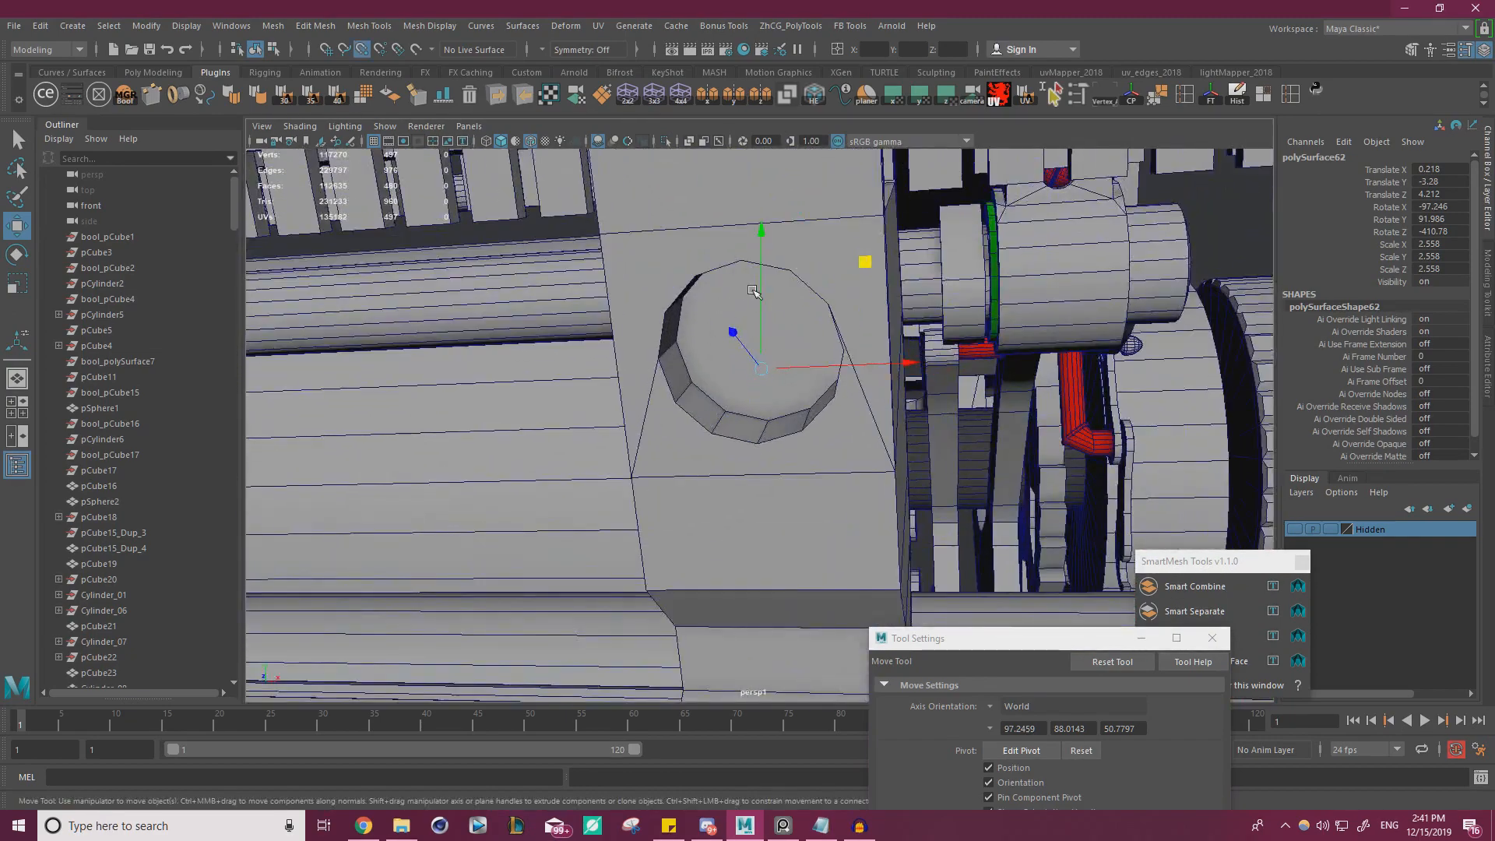
{"action": "left_click_drag", "start_coordinate": [900, 360], "coordinate": [935, 363]}
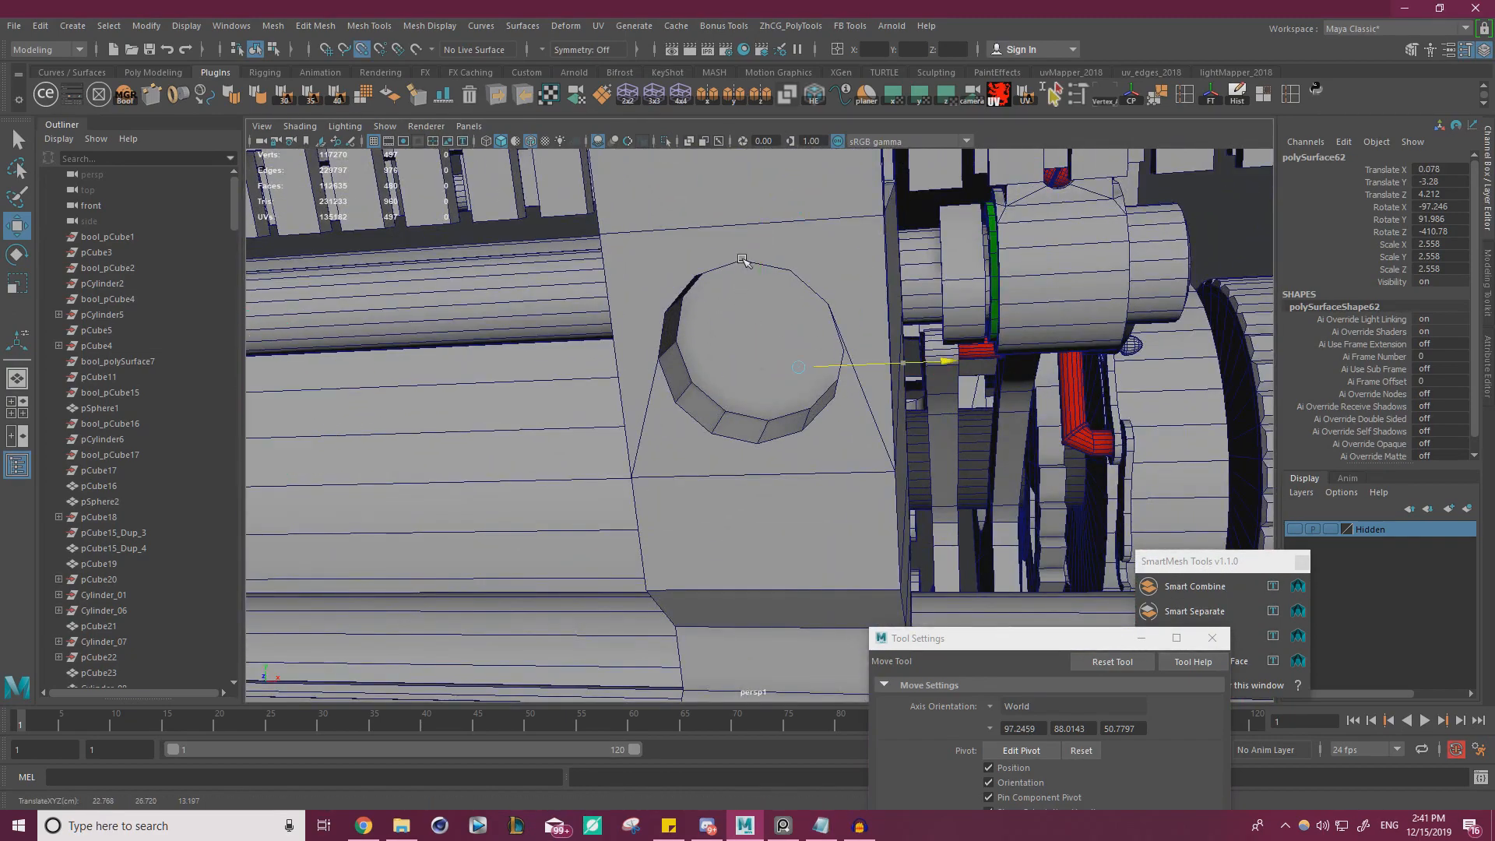
{"action": "left_click_drag", "start_coordinate": [797, 257], "coordinate": [733, 444]}
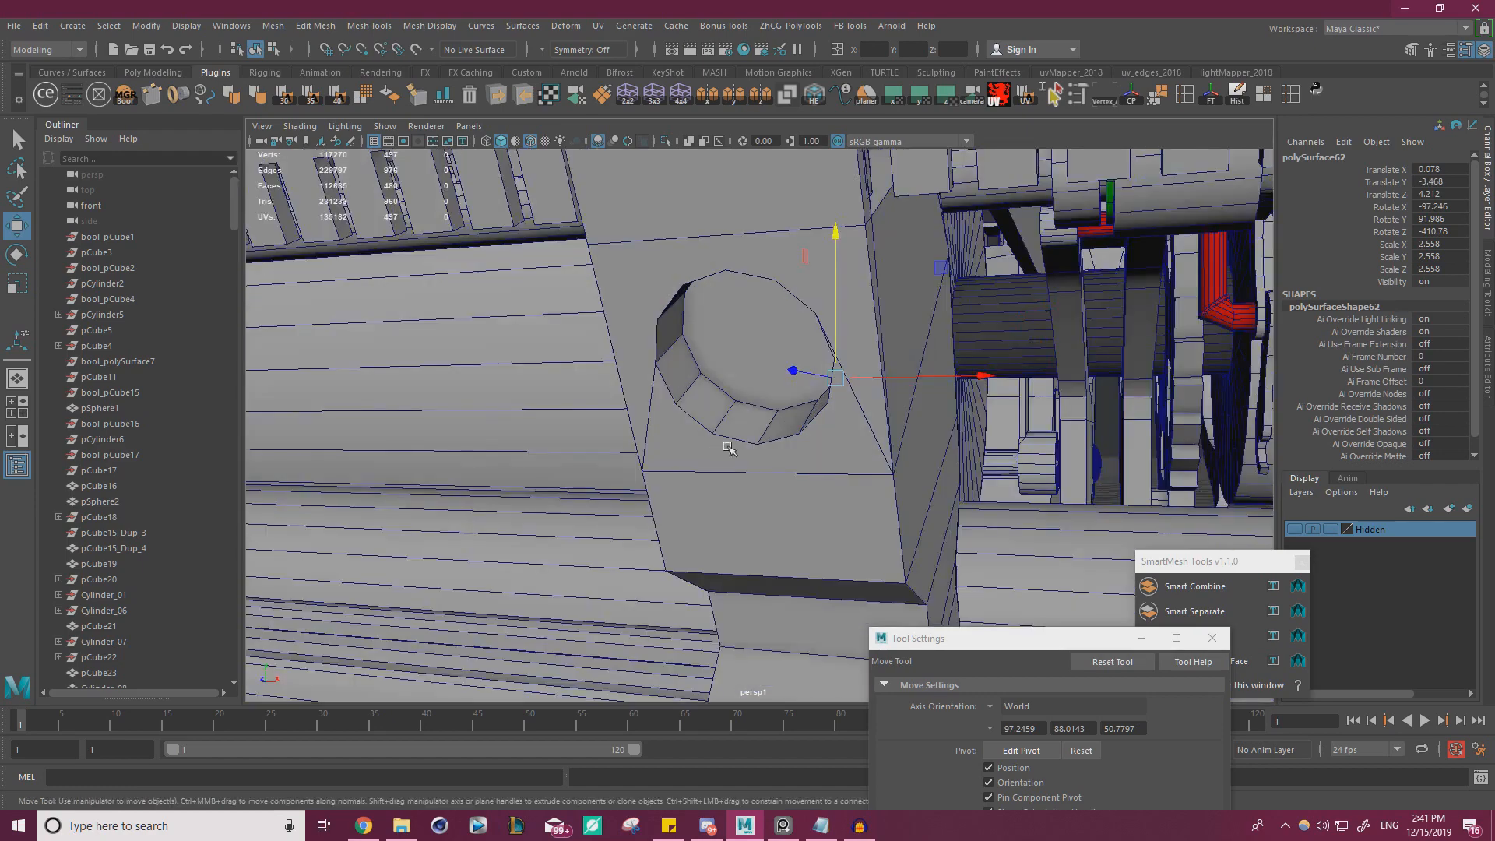
{"action": "right_click_drag", "start_coordinate": [733, 444], "coordinate": [872, 379], "text": "alt"}
{"action": "left_click_drag", "start_coordinate": [910, 333], "coordinate": [685, 357], "text": "alt"}
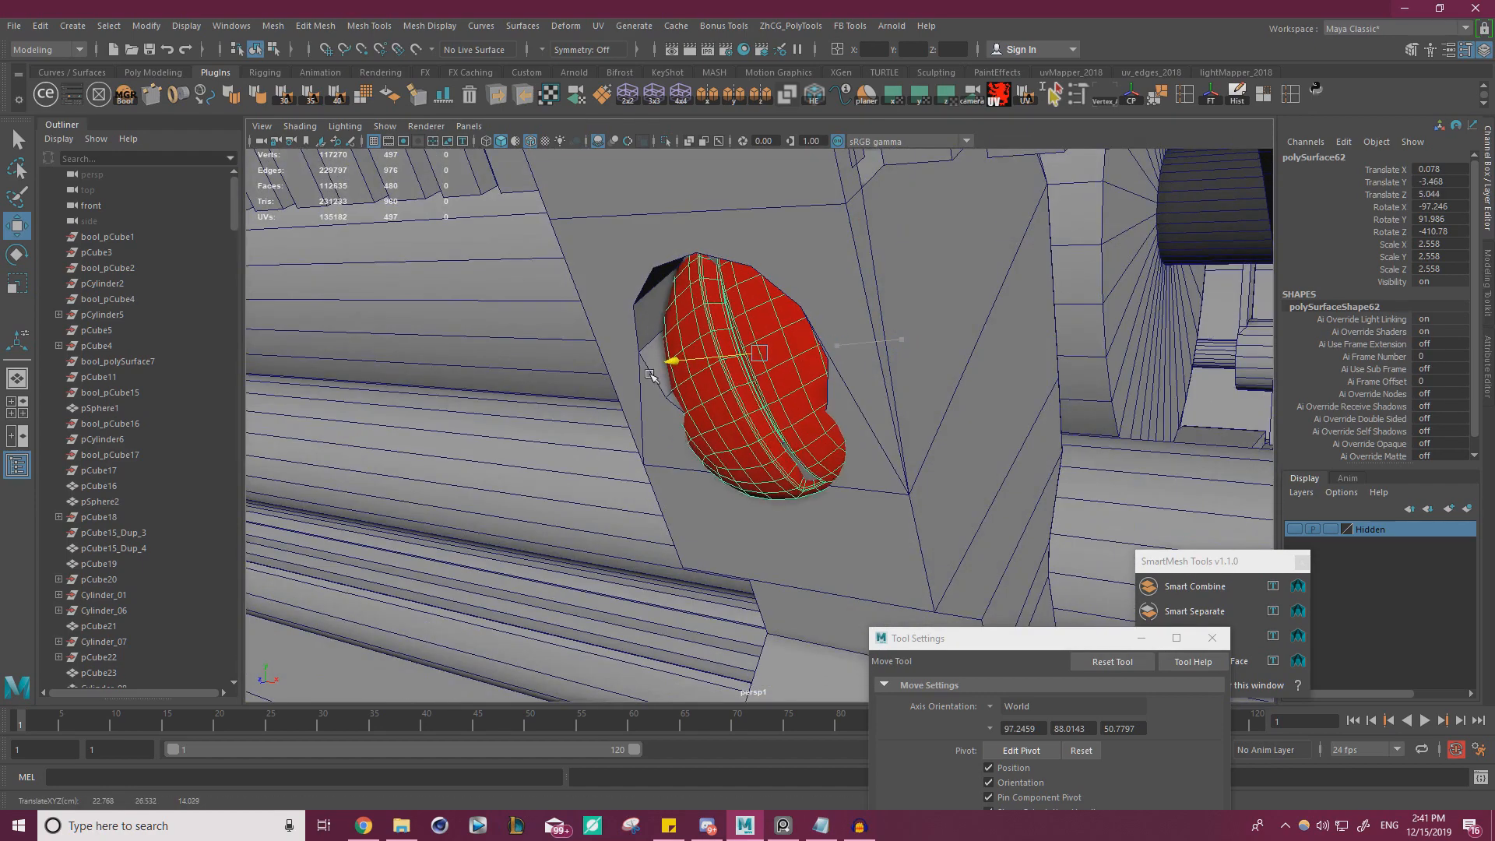
Set the Rotate tool's axis orientation to World and rotate the duplicated screw to about X -133.527, Y 113.263 and Z -446.82
{"action": "key", "text": "e"}
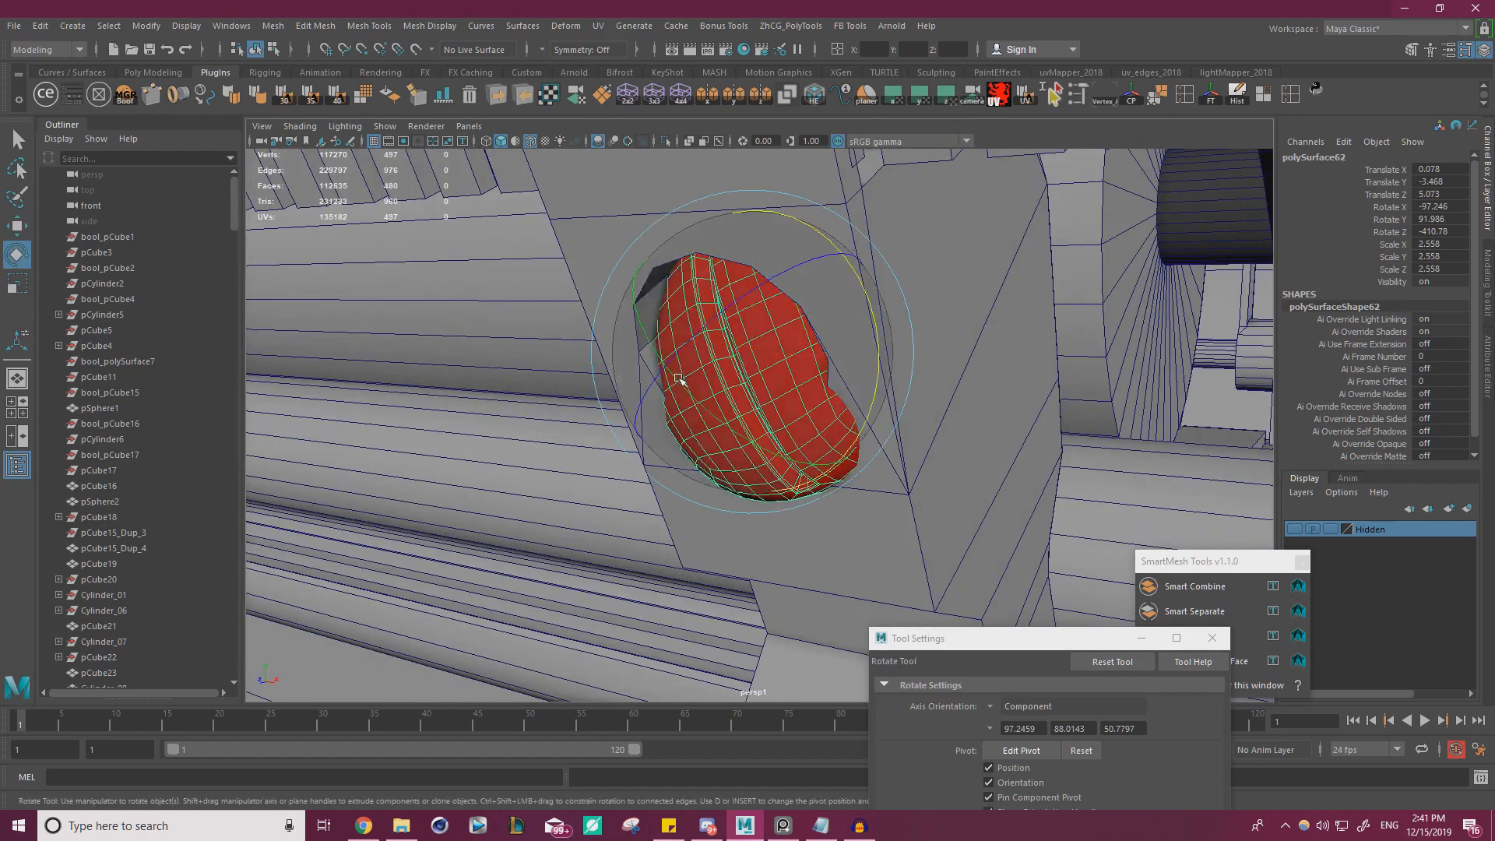
{"action": "left_click", "coordinate": [1006, 706]}
{"action": "left_click", "coordinate": [1025, 728]}
{"action": "left_click_drag", "start_coordinate": [662, 432], "coordinate": [748, 424], "text": "alt"}
Scale the duplicated screw uniformly to about 1.827 and shift it to Translate Y -3.454 and Z 5.183
{"action": "key", "text": "r"}
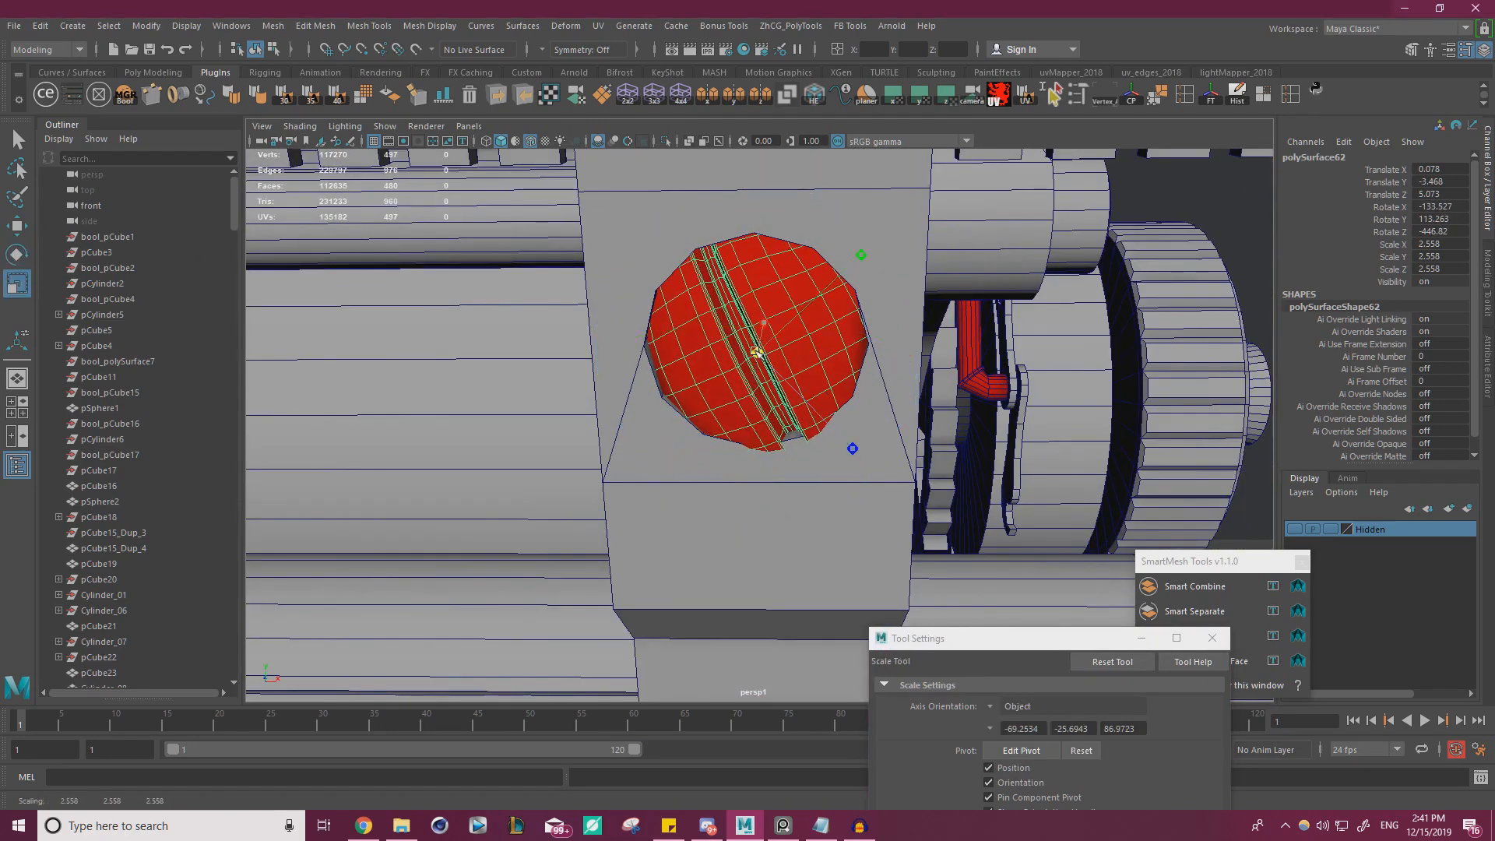
{"action": "left_click_drag", "start_coordinate": [757, 352], "coordinate": [718, 264]}
{"action": "key", "text": "w"}
{"action": "key", "text": "r"}
{"action": "key", "text": "w"}
{"action": "left_click", "coordinate": [679, 237]}
Rotate the screw to about X -144.868, Y 124.814 and Z -459.143 and scale it uniformly to 1.631
{"action": "key", "text": "e"}
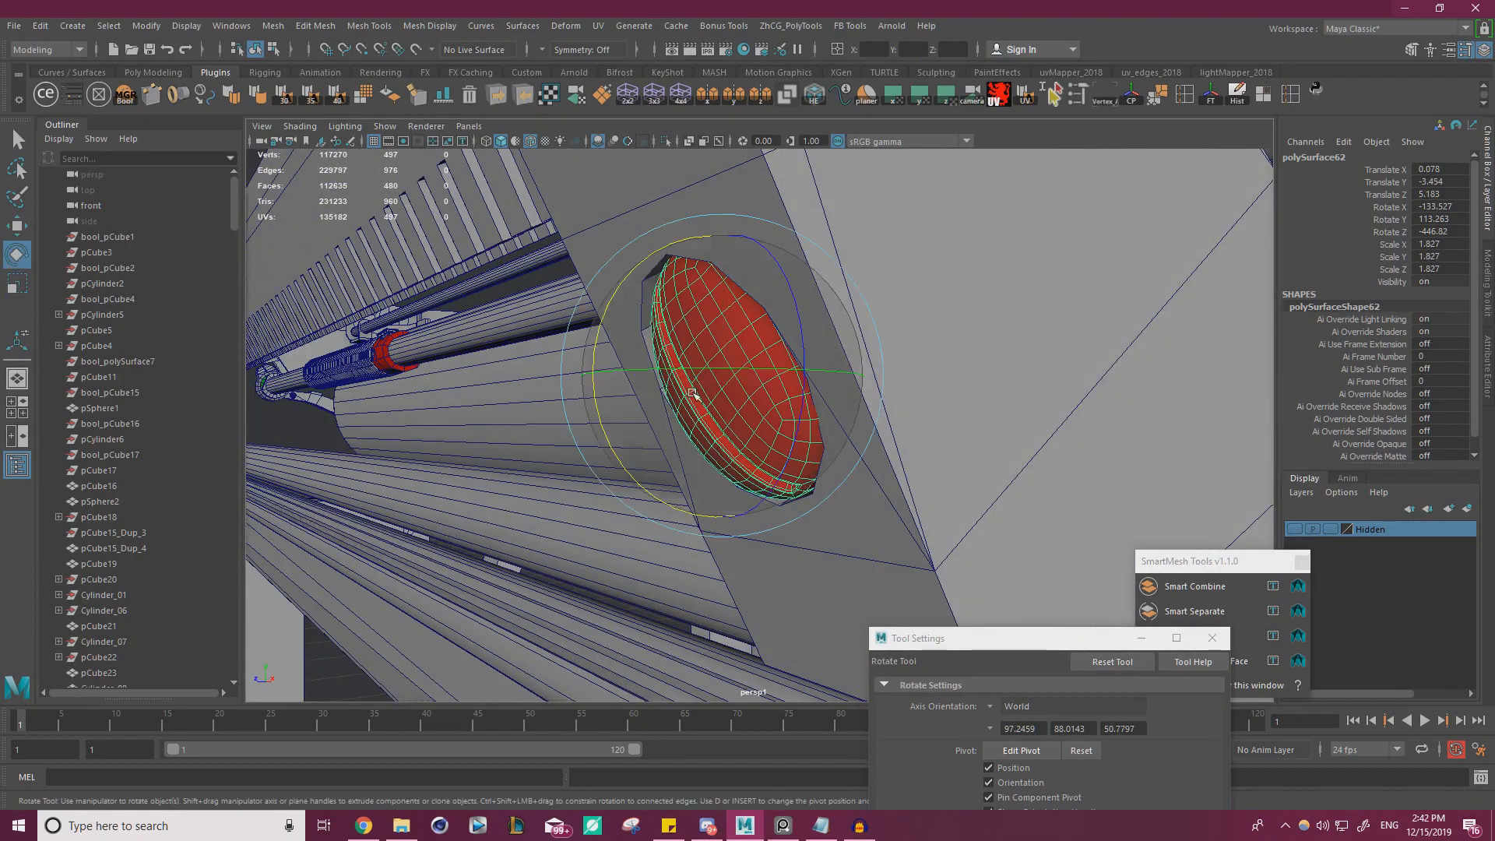
{"action": "left_click_drag", "start_coordinate": [614, 434], "coordinate": [749, 365]}
{"action": "key", "text": "w"}
{"action": "key", "text": "r"}
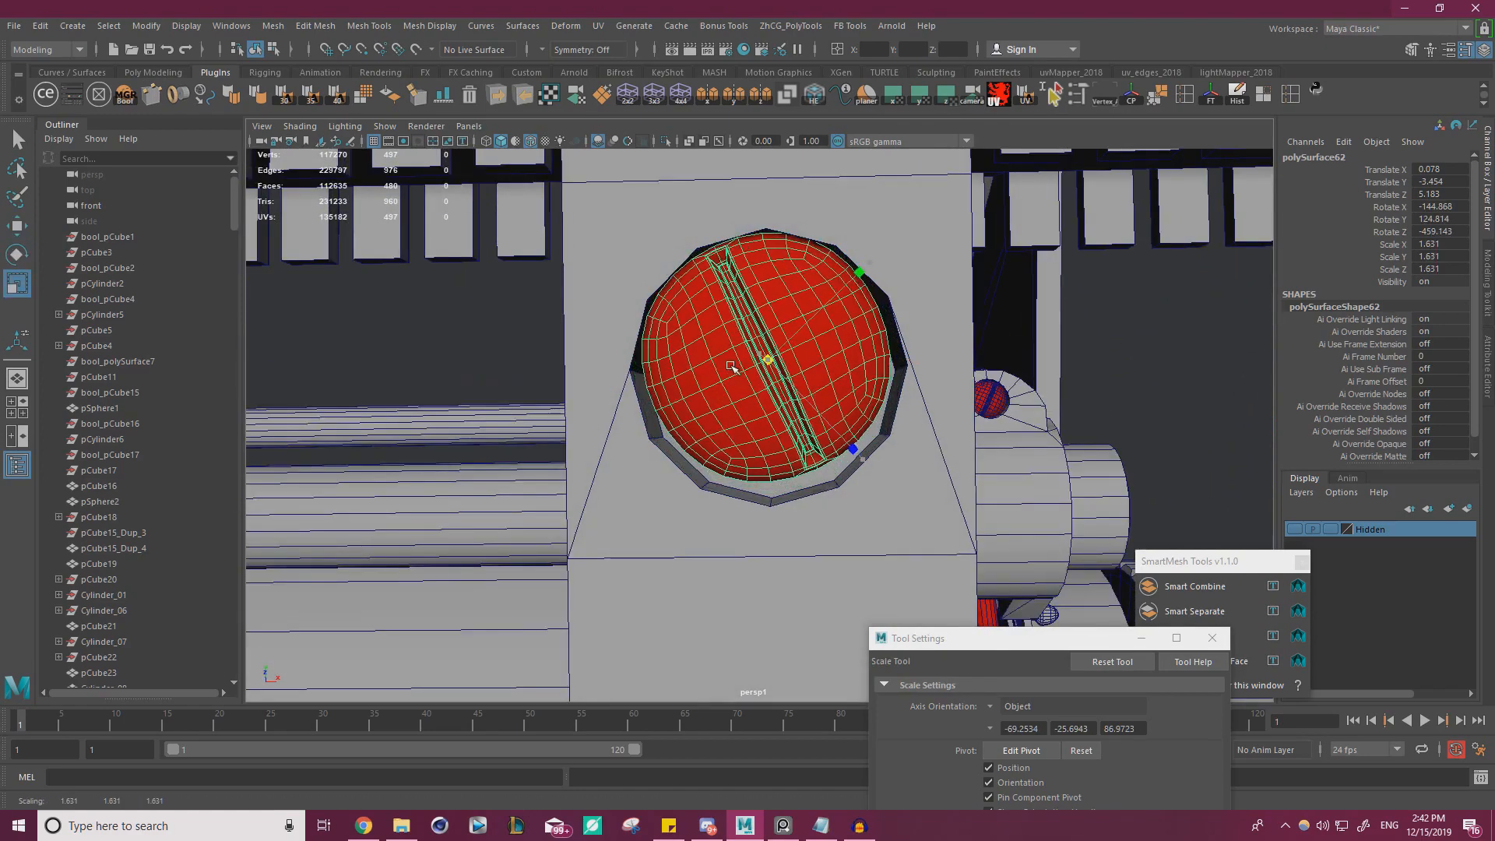
Center the screw in the recess at about Translate X 0.073, Y -3.48 and Z 5.192, and tilt it to Rotate Y 120.928
{"action": "key", "text": "w"}
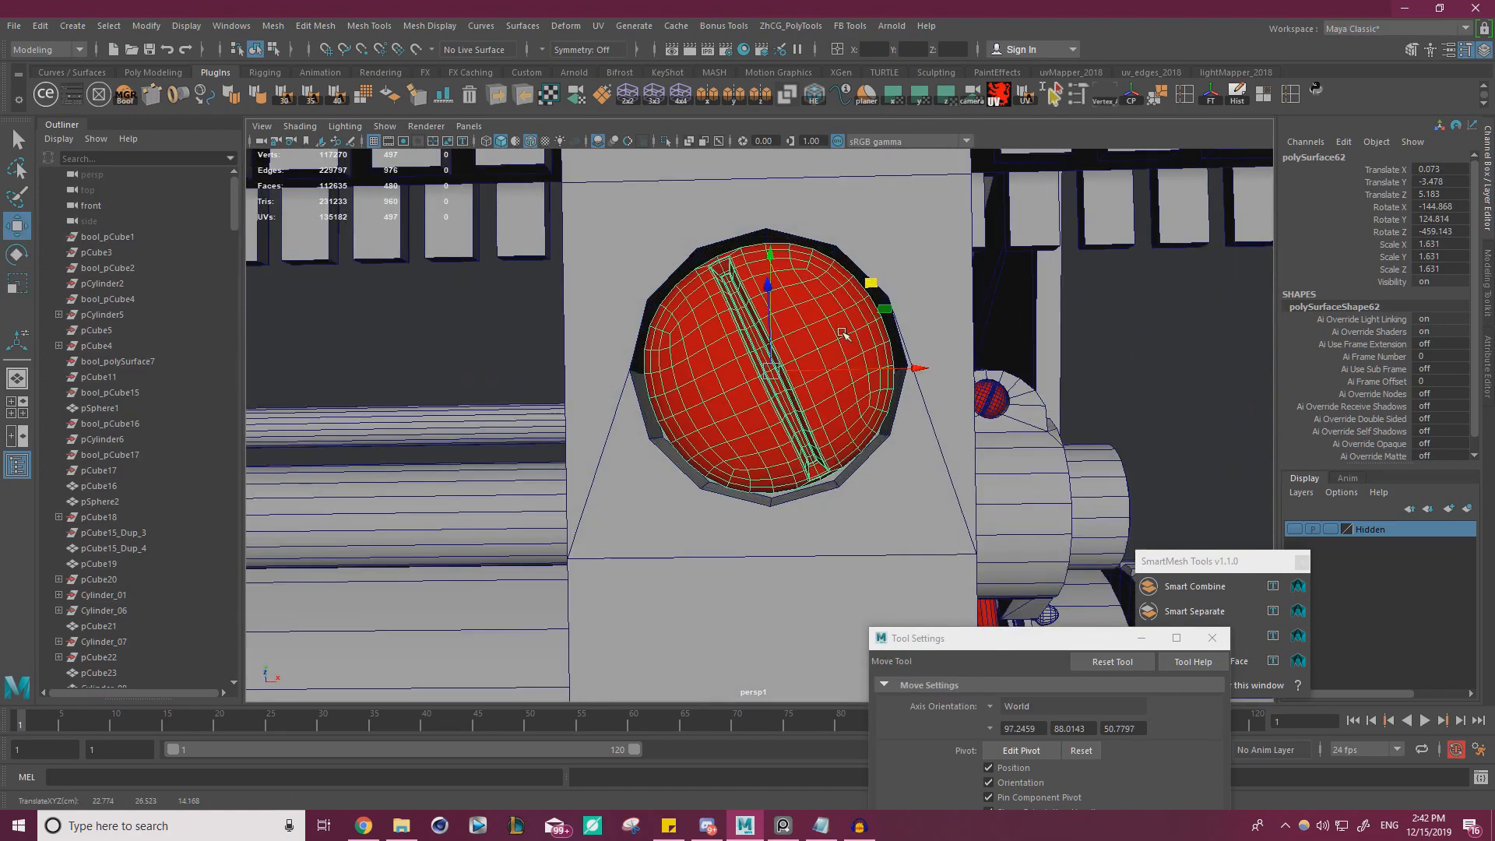
{"action": "left_click_drag", "start_coordinate": [842, 334], "coordinate": [597, 365], "text": "alt"}
{"action": "key", "text": "e"}
{"action": "key", "text": "w"}
{"action": "left_click_drag", "start_coordinate": [690, 355], "coordinate": [611, 290], "text": "alt"}
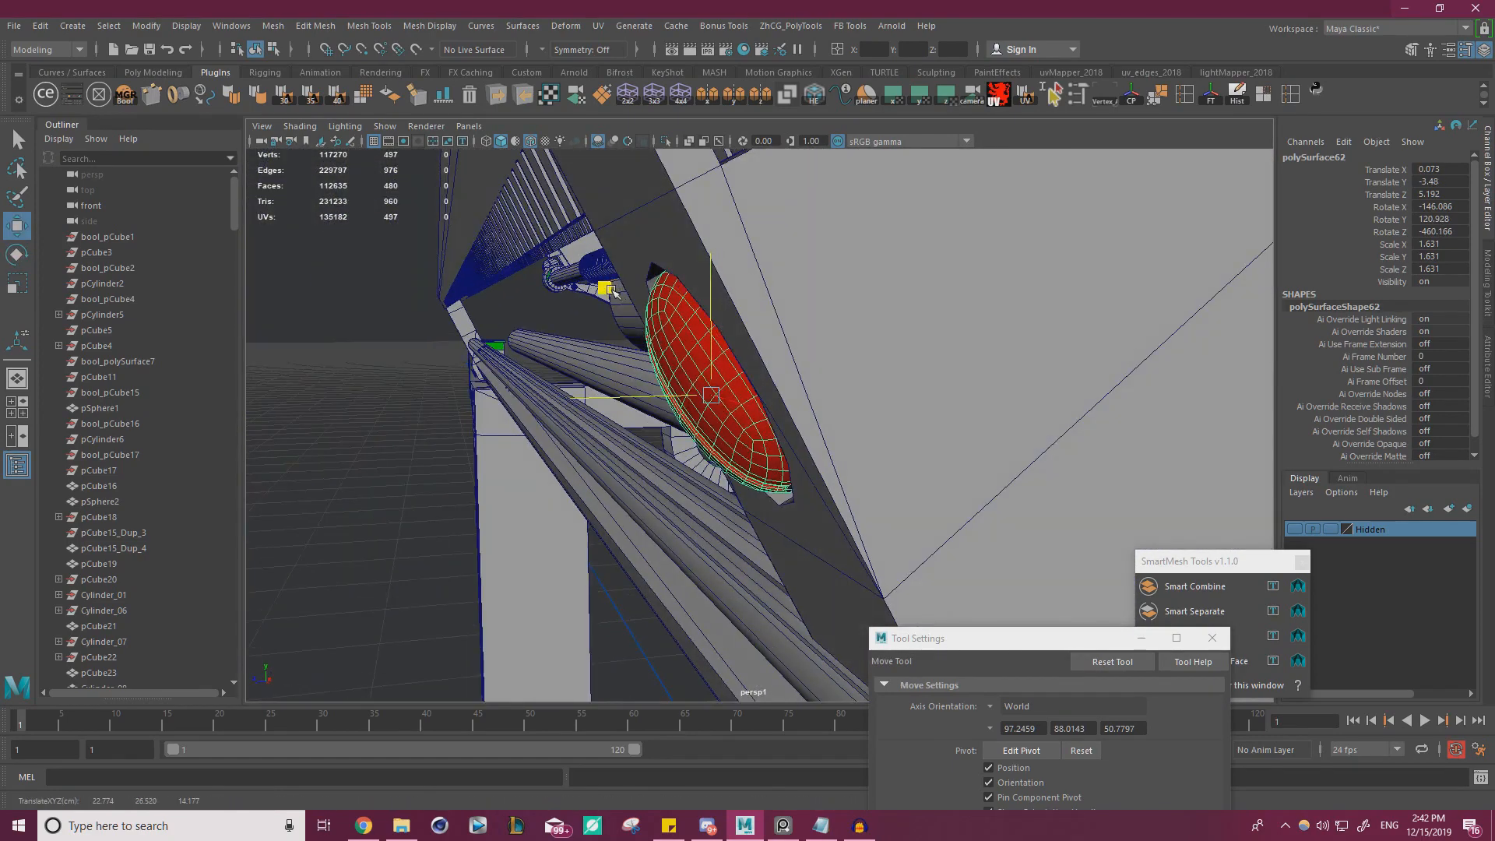
Enlarge the screw uniformly to a scale of 1.708 and nudge it to Translate Y -3.485 and Z 5.197
{"action": "key", "text": "r"}
{"action": "left_click_drag", "start_coordinate": [704, 397], "coordinate": [860, 376]}
{"action": "key", "text": "w"}
Align the screw head with the clip's face at about Rotate X -145.354, Y 118.934 and Z -453.689, and deselect it
{"action": "key", "text": "e"}
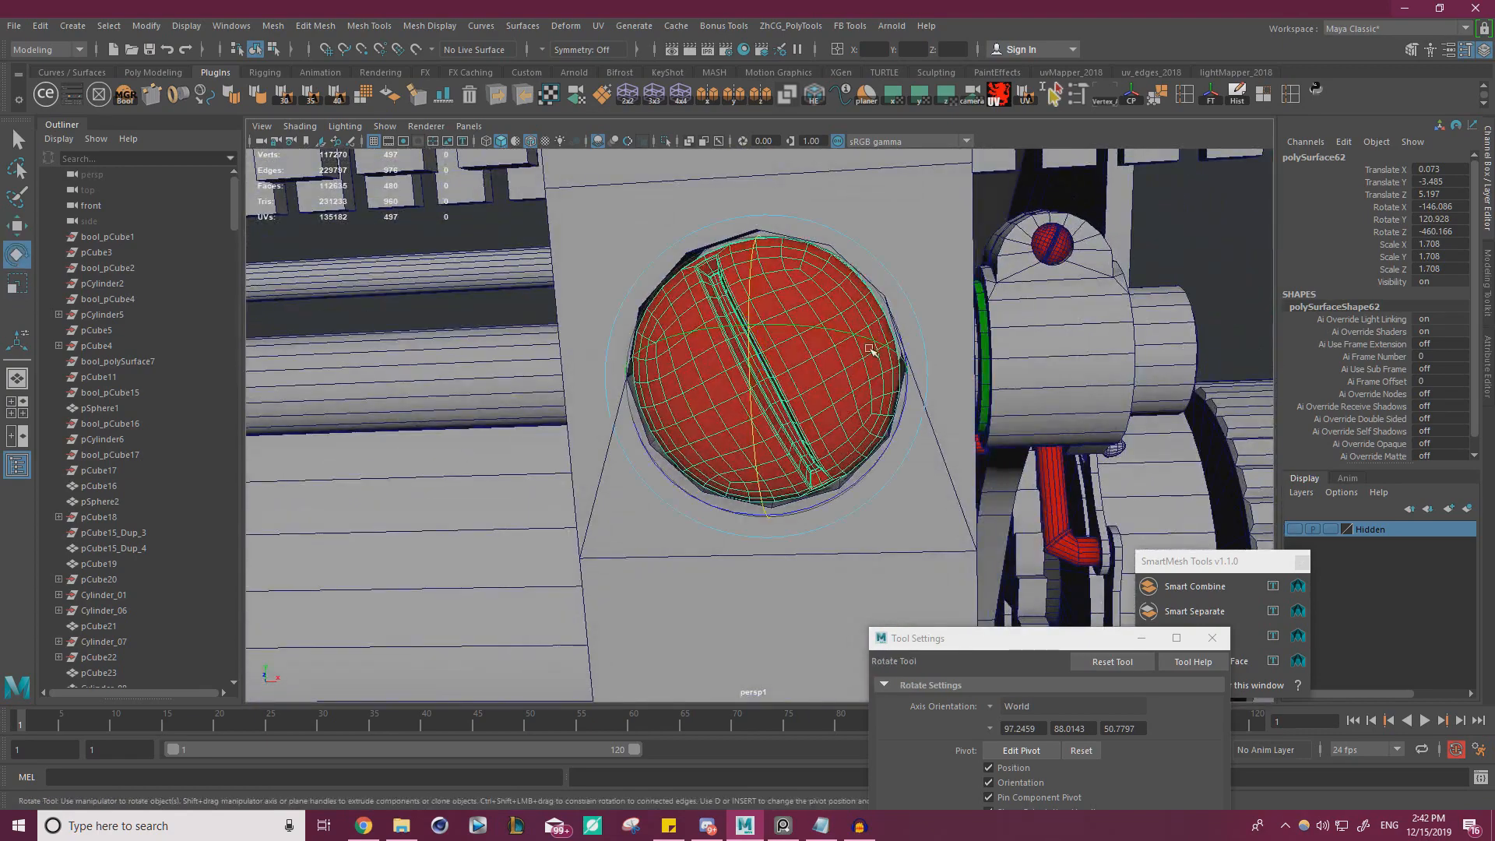
{"action": "left_click_drag", "start_coordinate": [846, 321], "coordinate": [698, 347], "text": "alt"}
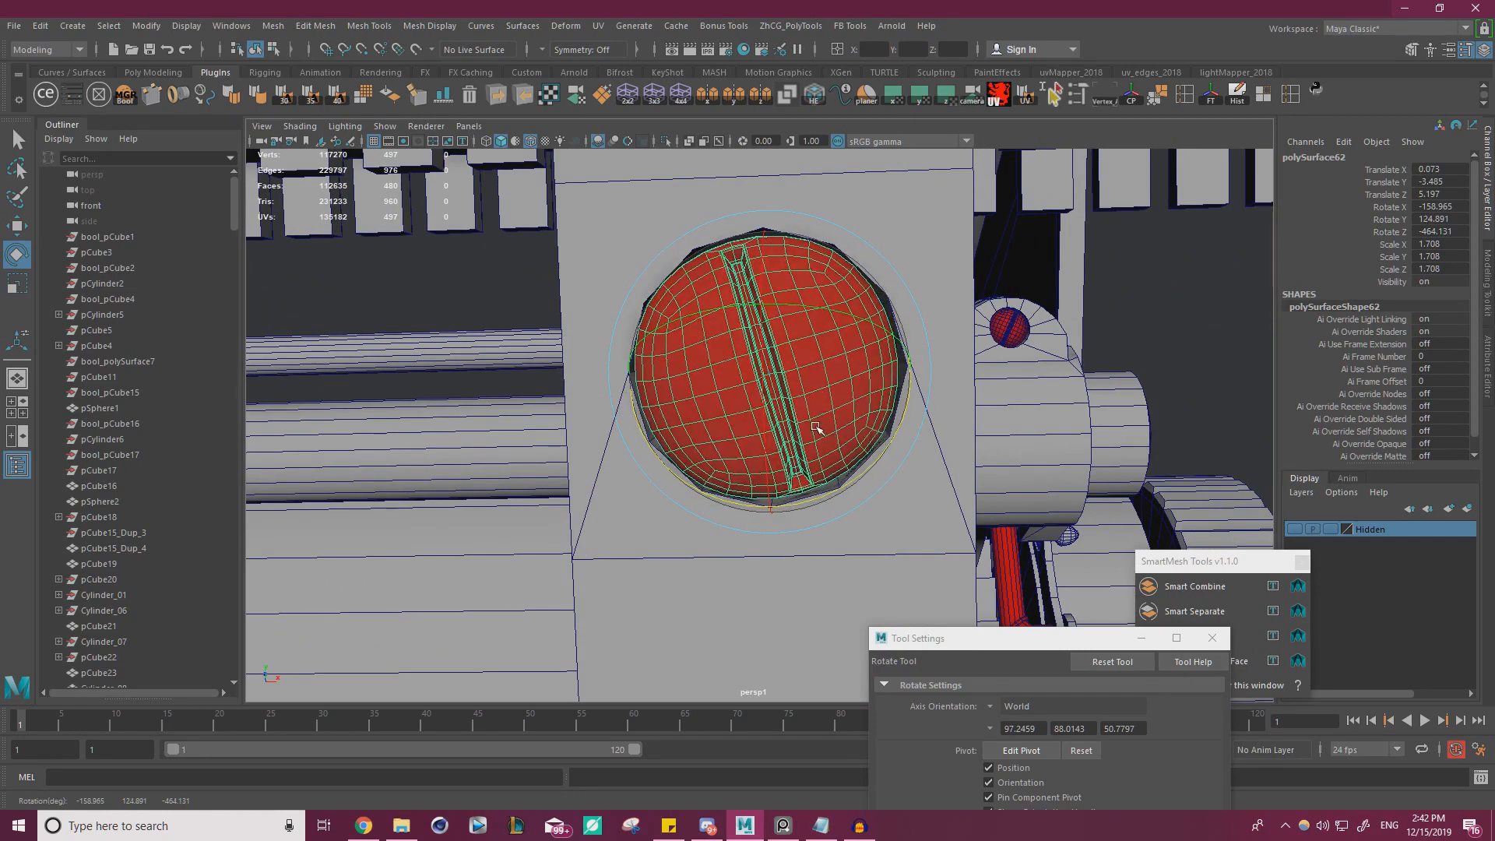
{"action": "left_click_drag", "start_coordinate": [831, 437], "coordinate": [1002, 474], "text": "alt"}
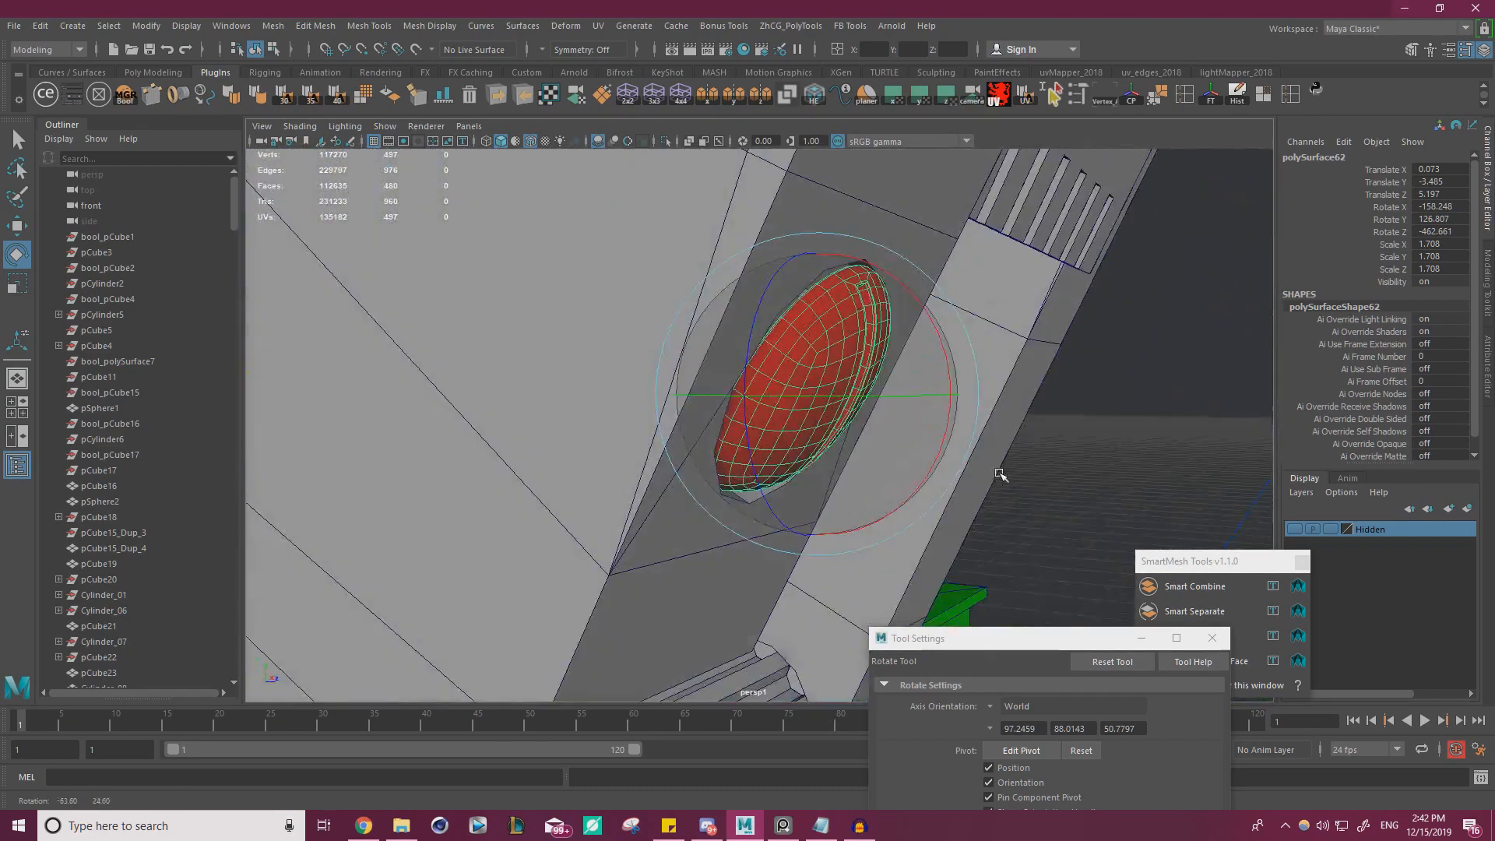
{"action": "left_click_drag", "start_coordinate": [890, 370], "coordinate": [818, 357]}
{"action": "key", "text": "w"}
{"action": "key", "text": "e"}
{"action": "key", "text": "w"}
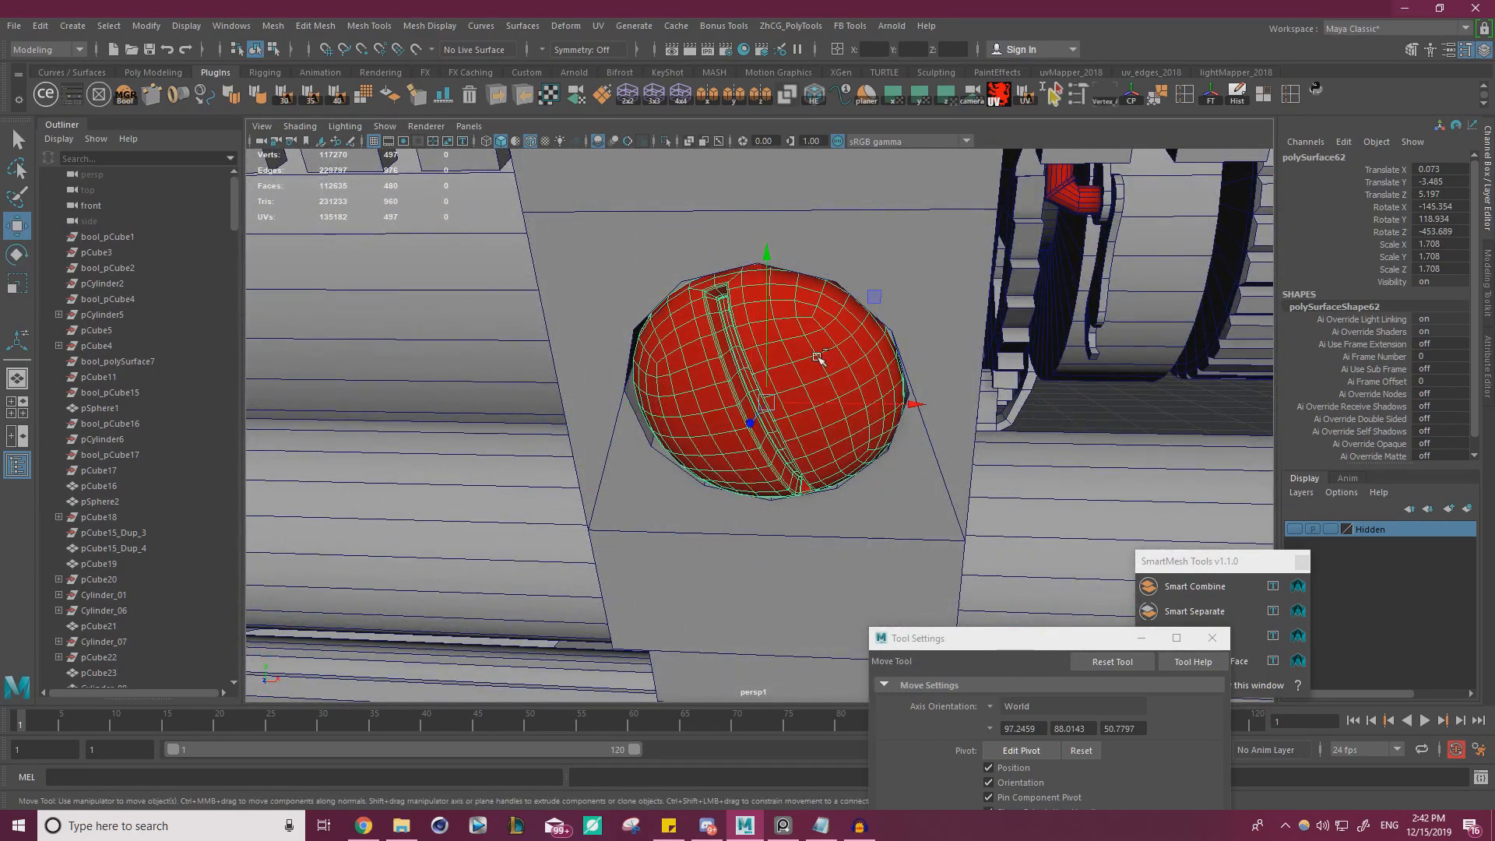
{"action": "left_click", "coordinate": [818, 358], "text": "ctrl"}
Review the screw on the whole carriage, then switch to the reference board and examine the clips, screws and pins on the rear rail
{"action": "right_click_drag", "start_coordinate": [817, 359], "coordinate": [639, 390], "text": "alt"}
{"action": "left_click_drag", "start_coordinate": [638, 390], "coordinate": [576, 405], "text": "alt"}
{"action": "right_click_drag", "start_coordinate": [576, 405], "coordinate": [522, 398], "text": "alt"}
{"action": "left_click_drag", "start_coordinate": [522, 398], "coordinate": [789, 425], "text": "alt"}
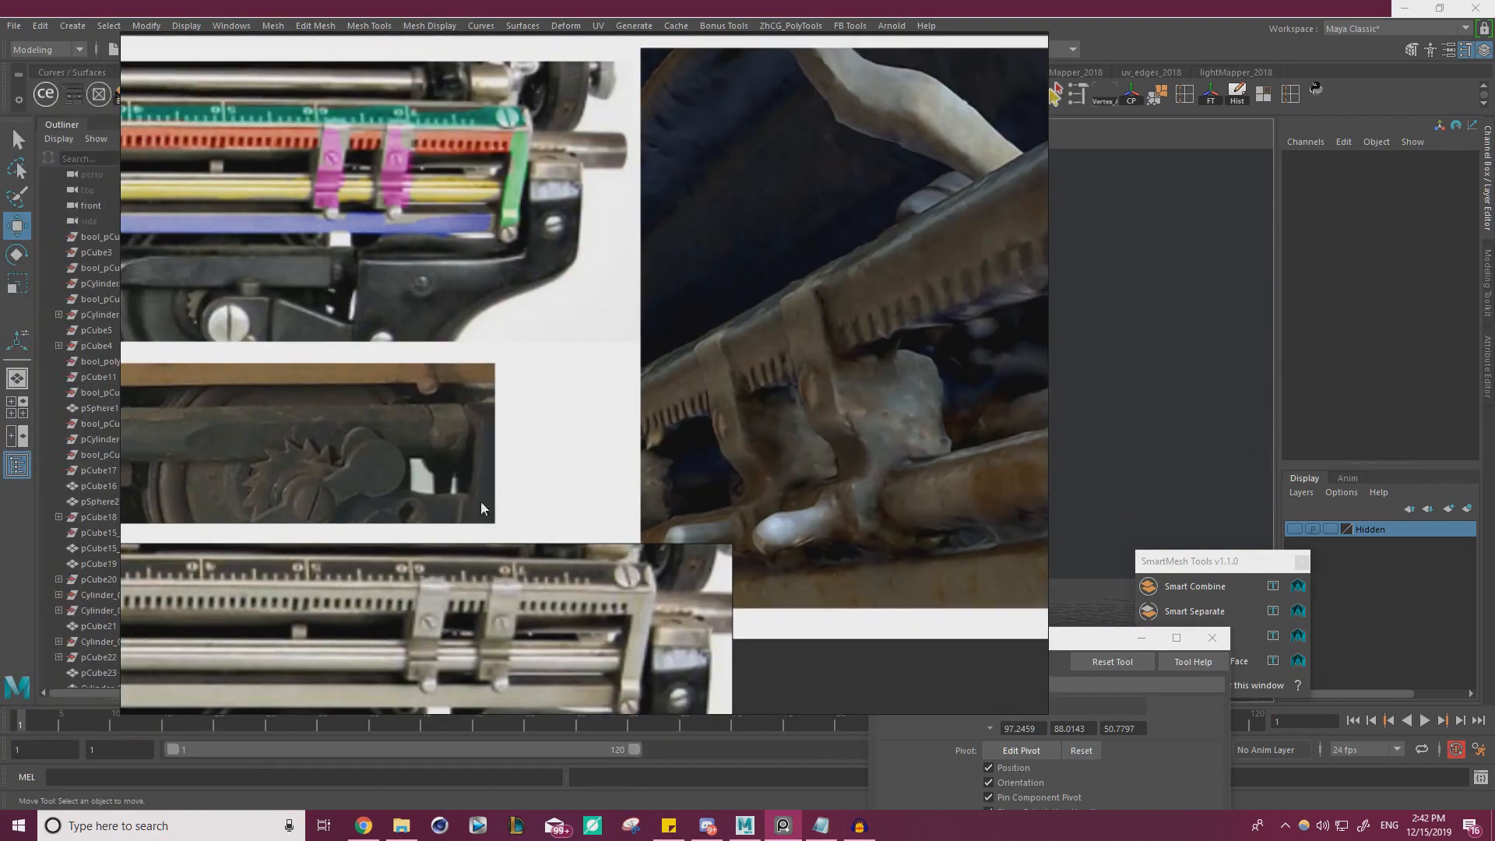
{"action": "scroll", "coordinate": [482, 502], "scroll_direction": "down", "scroll_amount": 1}
{"action": "middle_click_drag", "start_coordinate": [481, 503], "coordinate": [296, 498]}
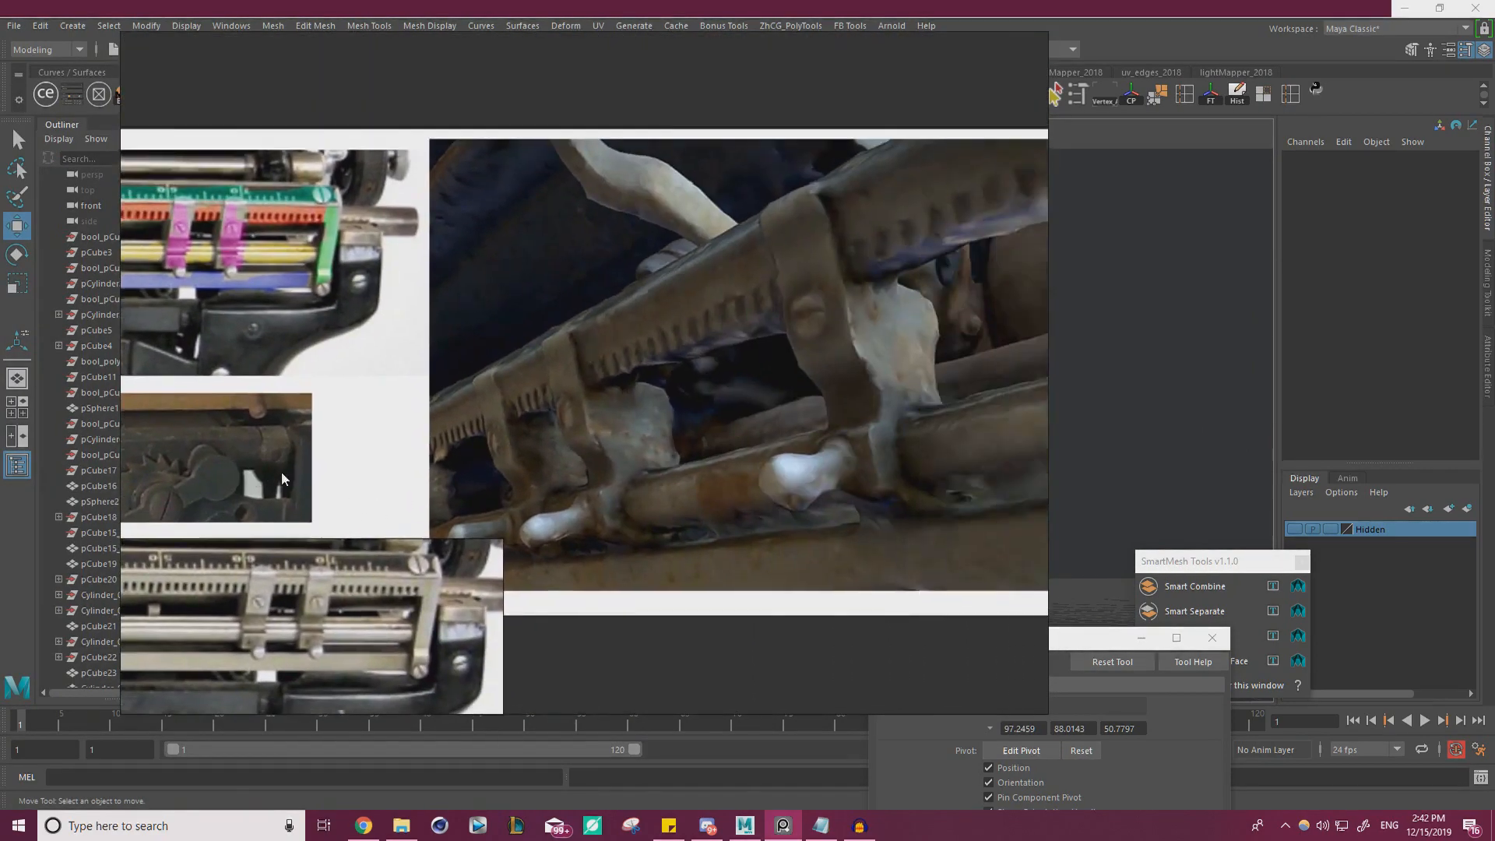
{"action": "scroll", "coordinate": [467, 514], "scroll_direction": "down", "scroll_amount": 2}
{"action": "middle_click_drag", "start_coordinate": [128, 441], "coordinate": [503, 386]}
{"action": "middle_click_drag", "start_coordinate": [125, 489], "coordinate": [507, 421]}
{"action": "scroll", "coordinate": [545, 427], "scroll_direction": "up", "scroll_amount": 7}
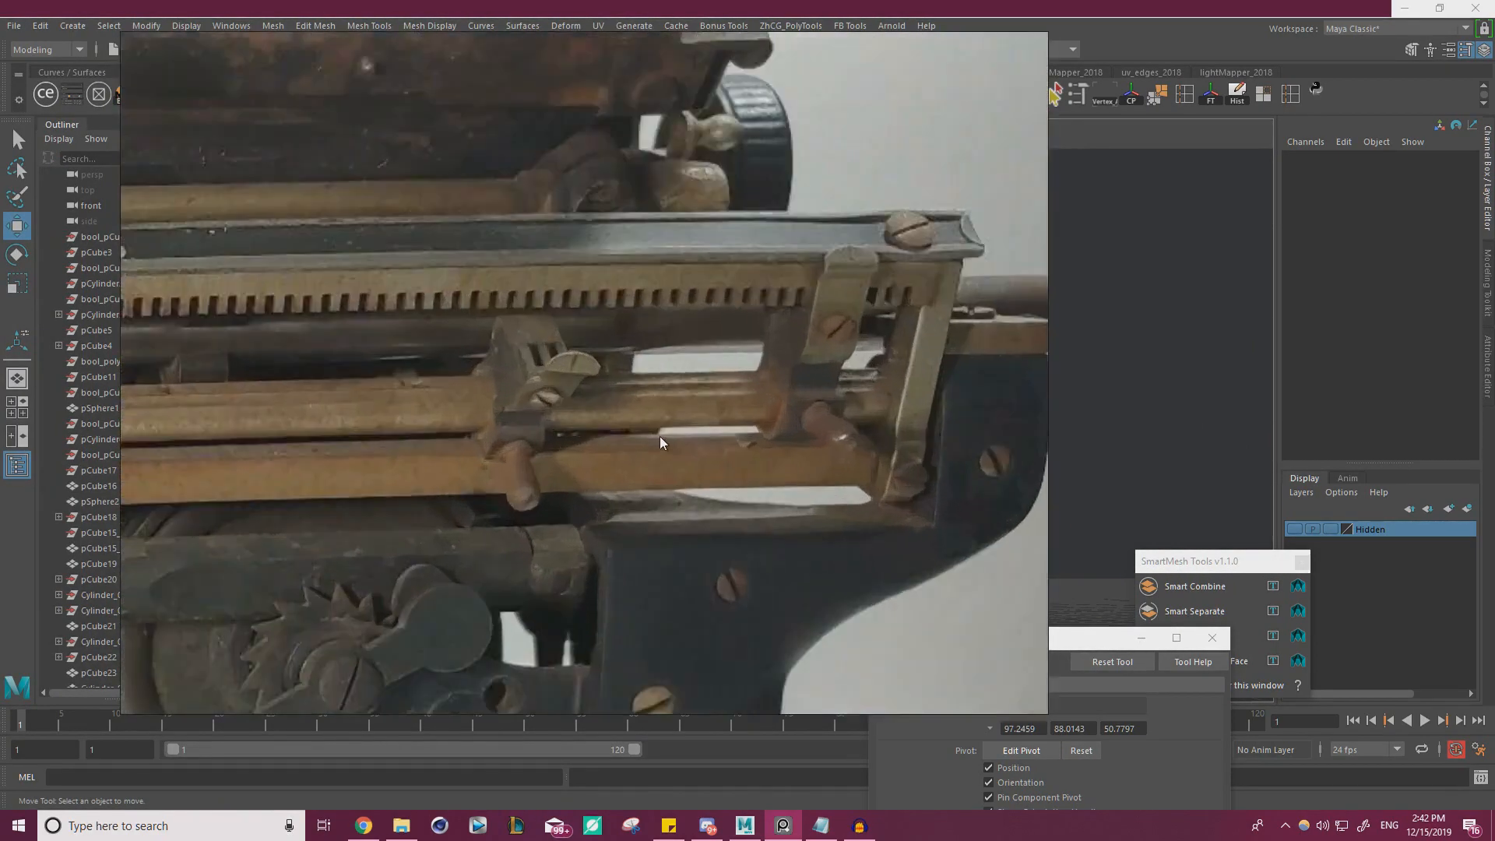
{"action": "scroll", "coordinate": [839, 403], "scroll_direction": "up", "scroll_amount": 1}
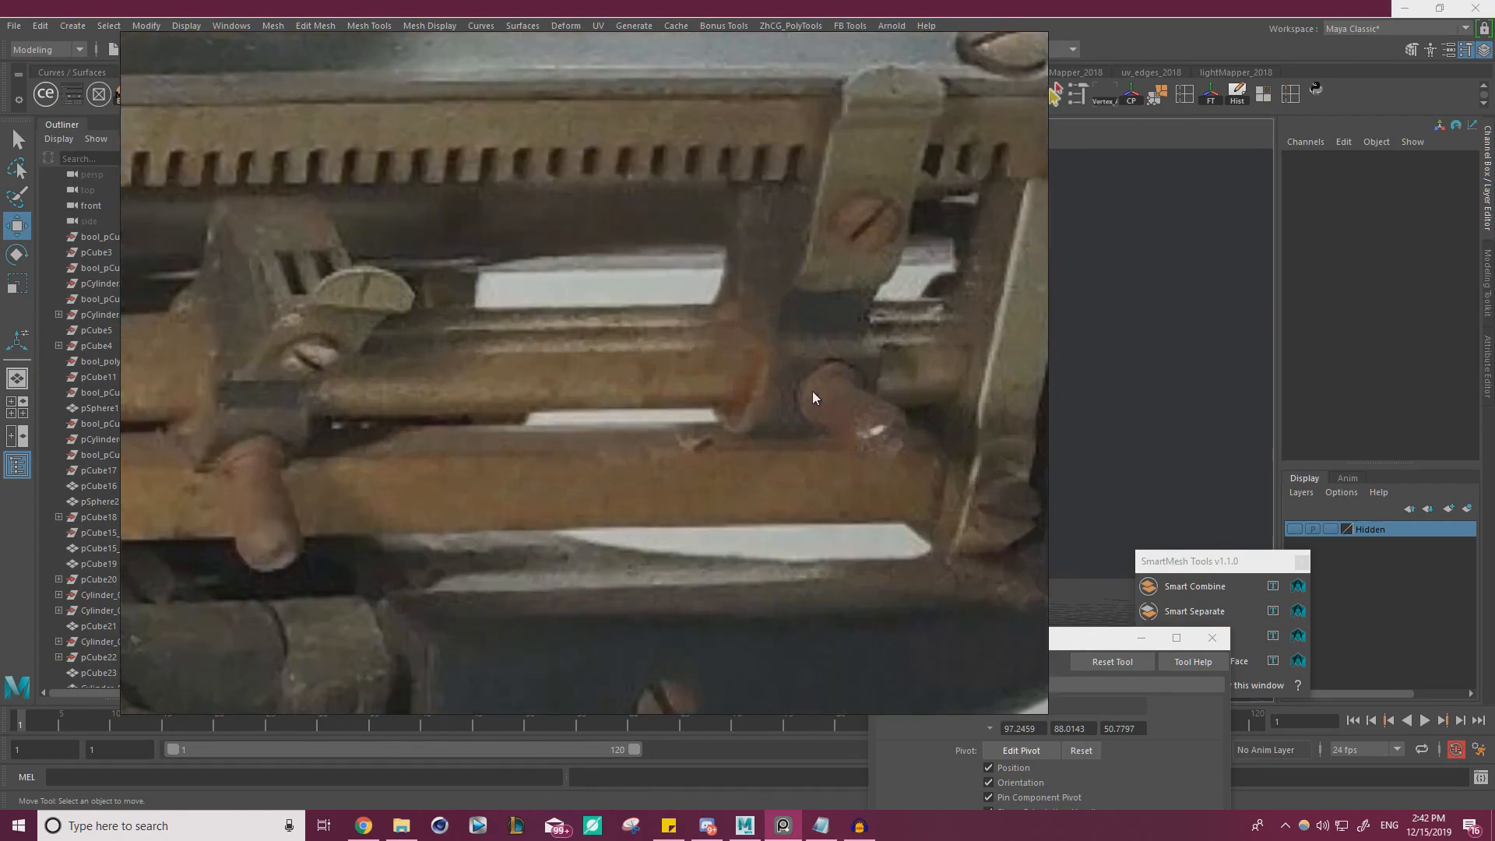
{"action": "scroll", "coordinate": [858, 314], "scroll_direction": "up", "scroll_amount": 3}
{"action": "scroll", "coordinate": [779, 319], "scroll_direction": "down", "scroll_amount": 4}
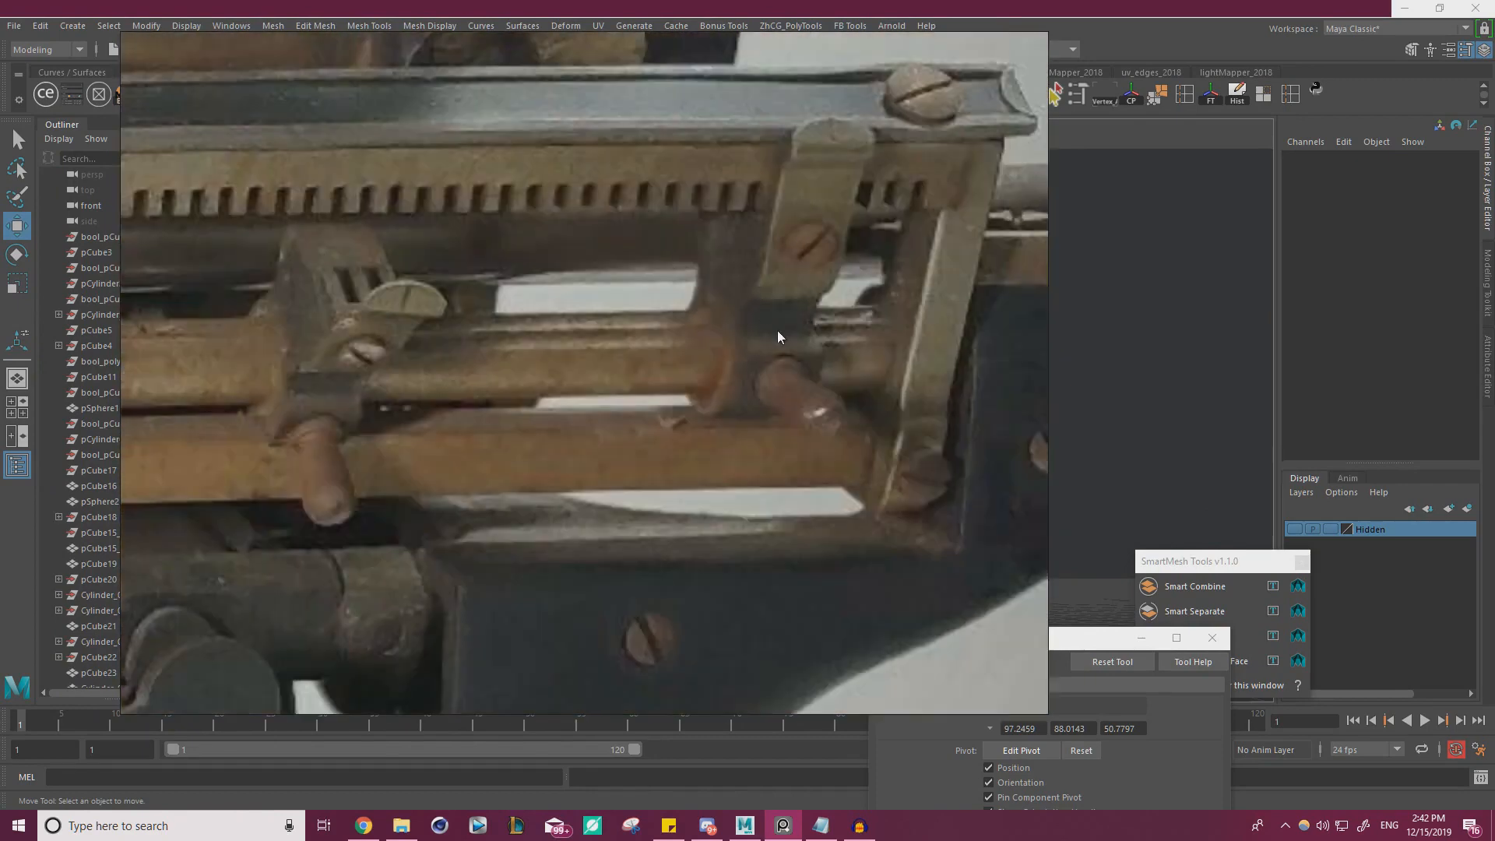
Return to Maya and compare the modeled clip's side profile with the clips in the reference photos
{"action": "key", "text": "alt+Tab"}
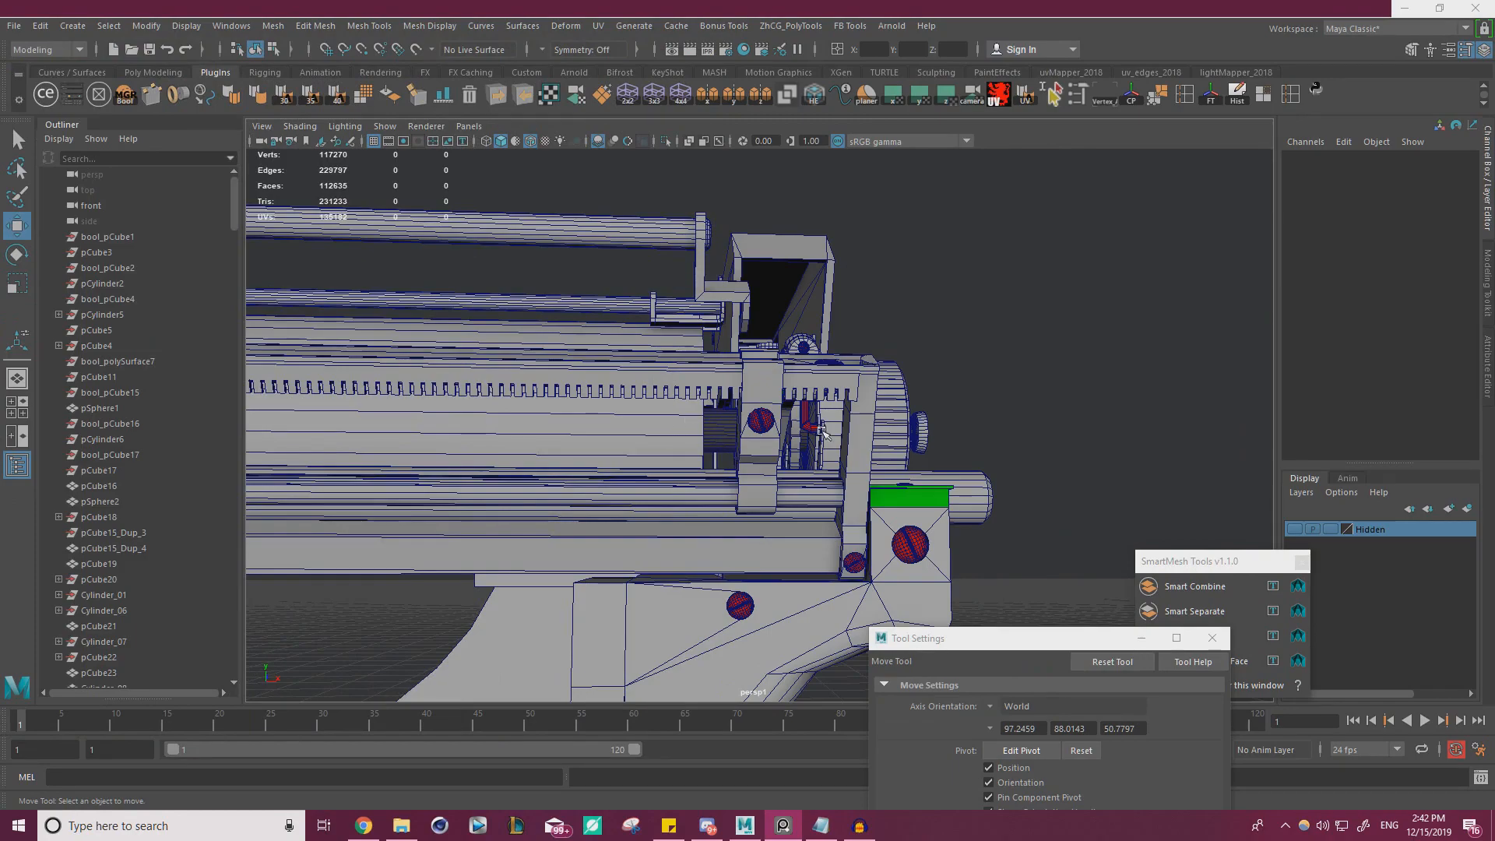
{"action": "left_click_drag", "start_coordinate": [787, 407], "coordinate": [1005, 465], "text": "alt"}
{"action": "scroll", "coordinate": [1004, 465], "scroll_direction": "up", "scroll_amount": 4}
{"action": "left_click_drag", "start_coordinate": [795, 459], "coordinate": [845, 451], "text": "alt"}
{"action": "scroll", "coordinate": [845, 452], "scroll_direction": "up", "scroll_amount": 4}
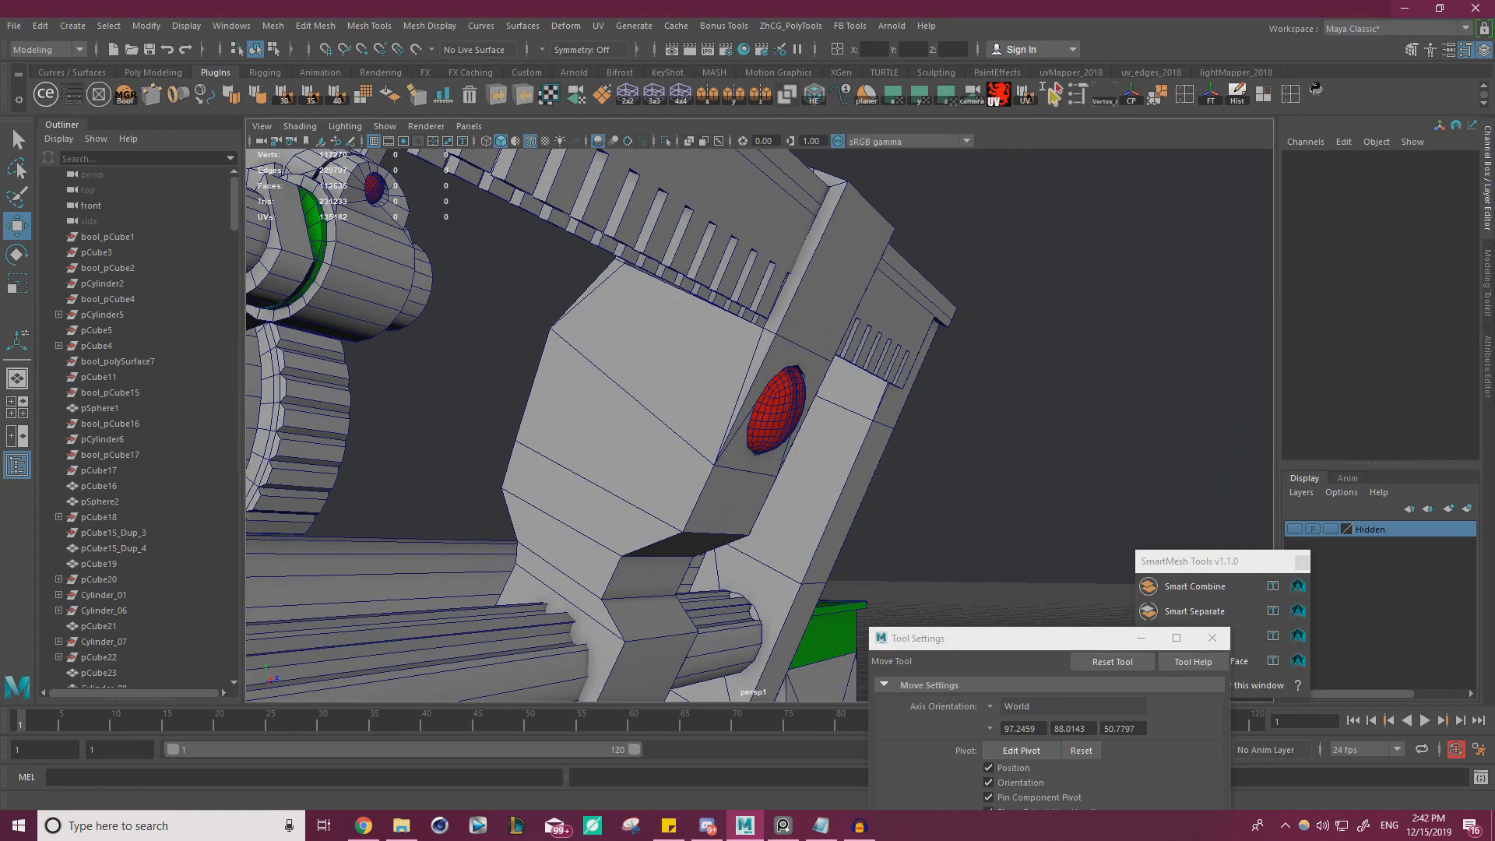
{"action": "key", "text": "alt+Tab"}
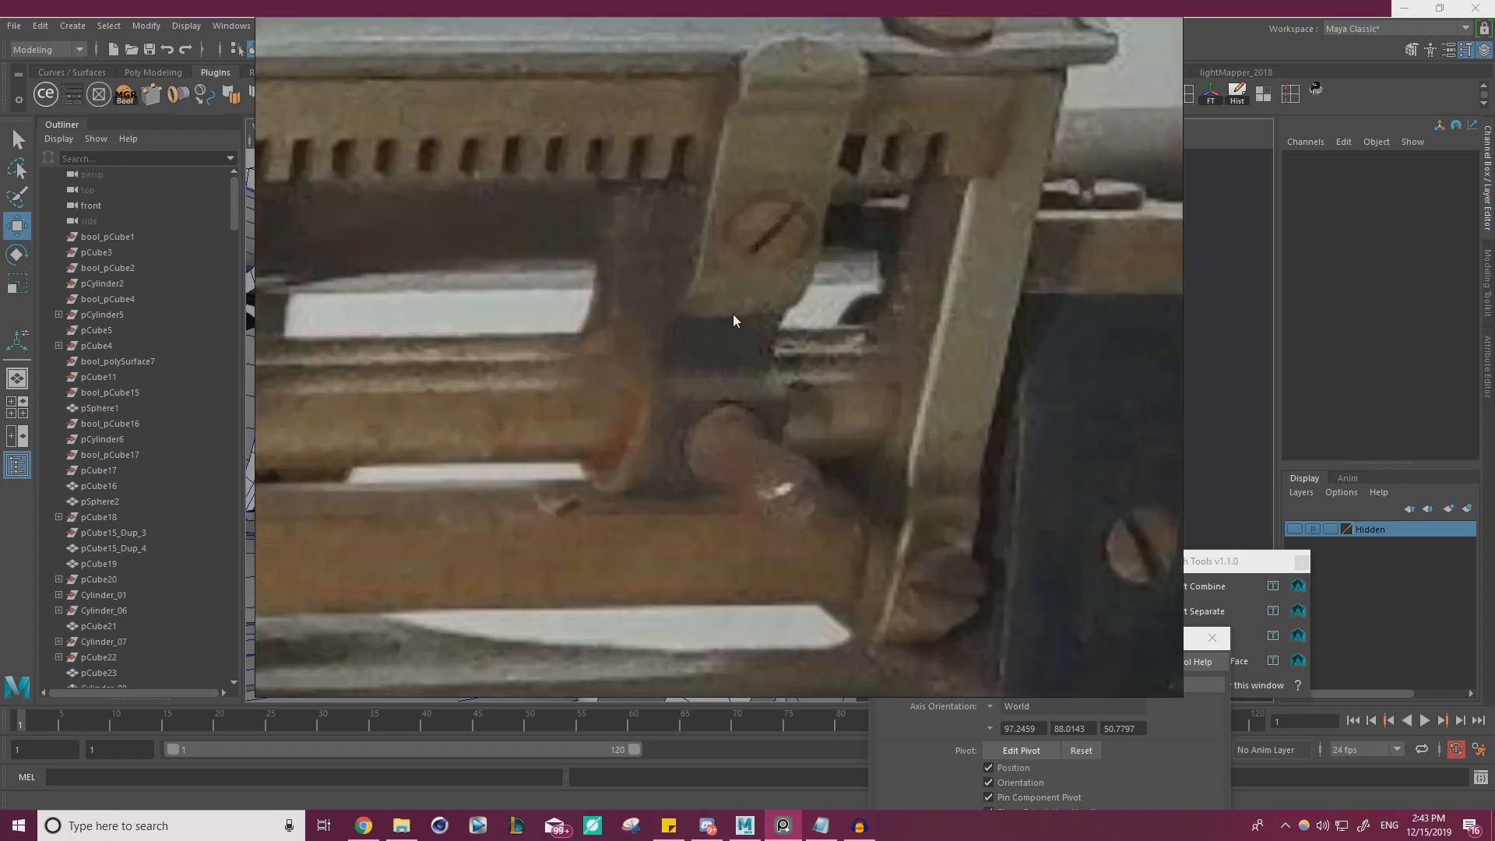
{"action": "scroll", "coordinate": [662, 401], "scroll_direction": "down", "scroll_amount": 15}
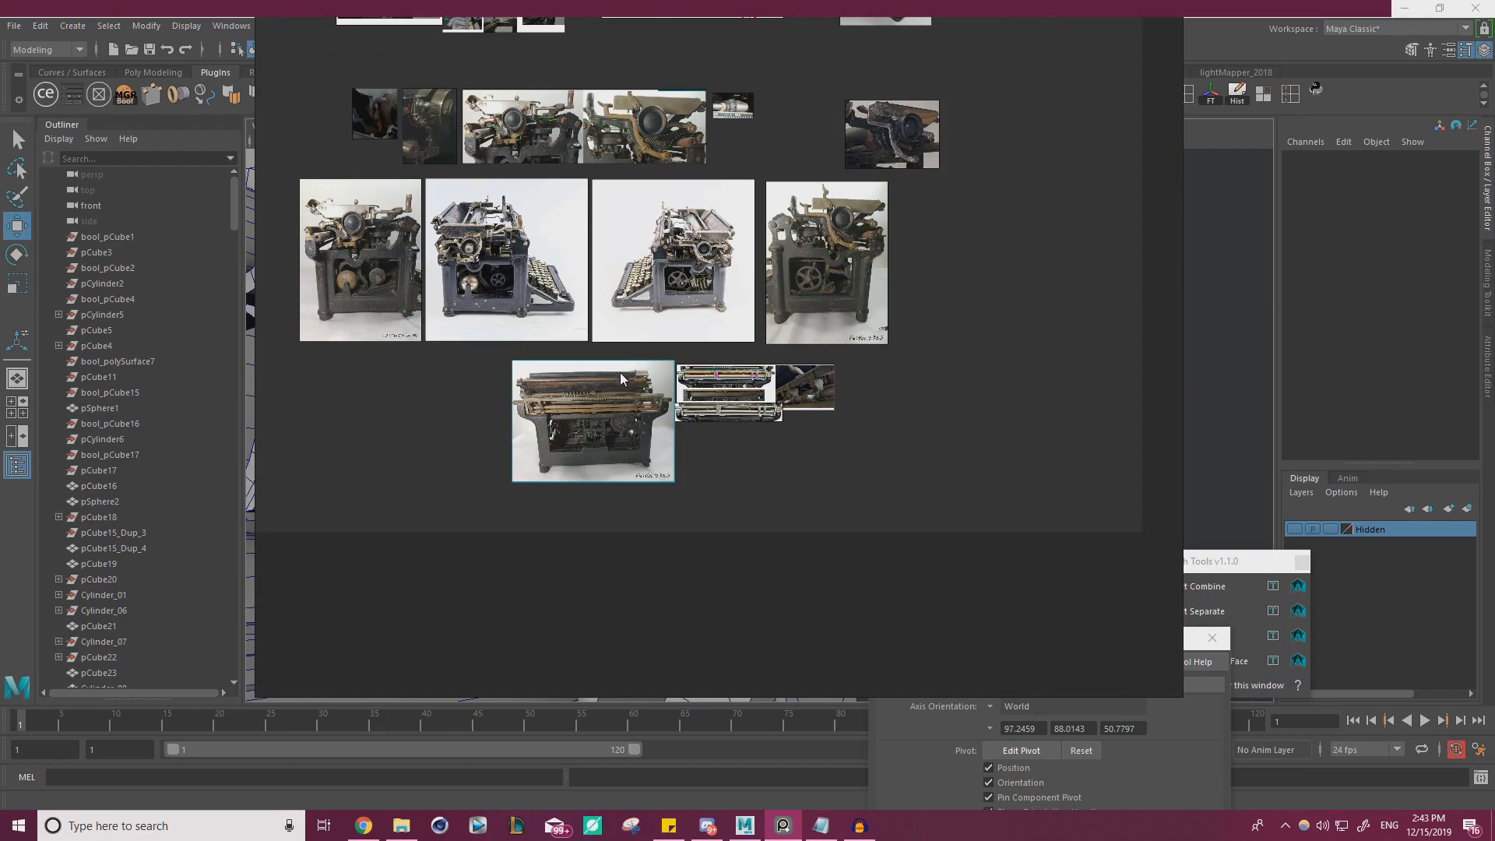
{"action": "scroll", "coordinate": [725, 393], "scroll_direction": "up", "scroll_amount": 10}
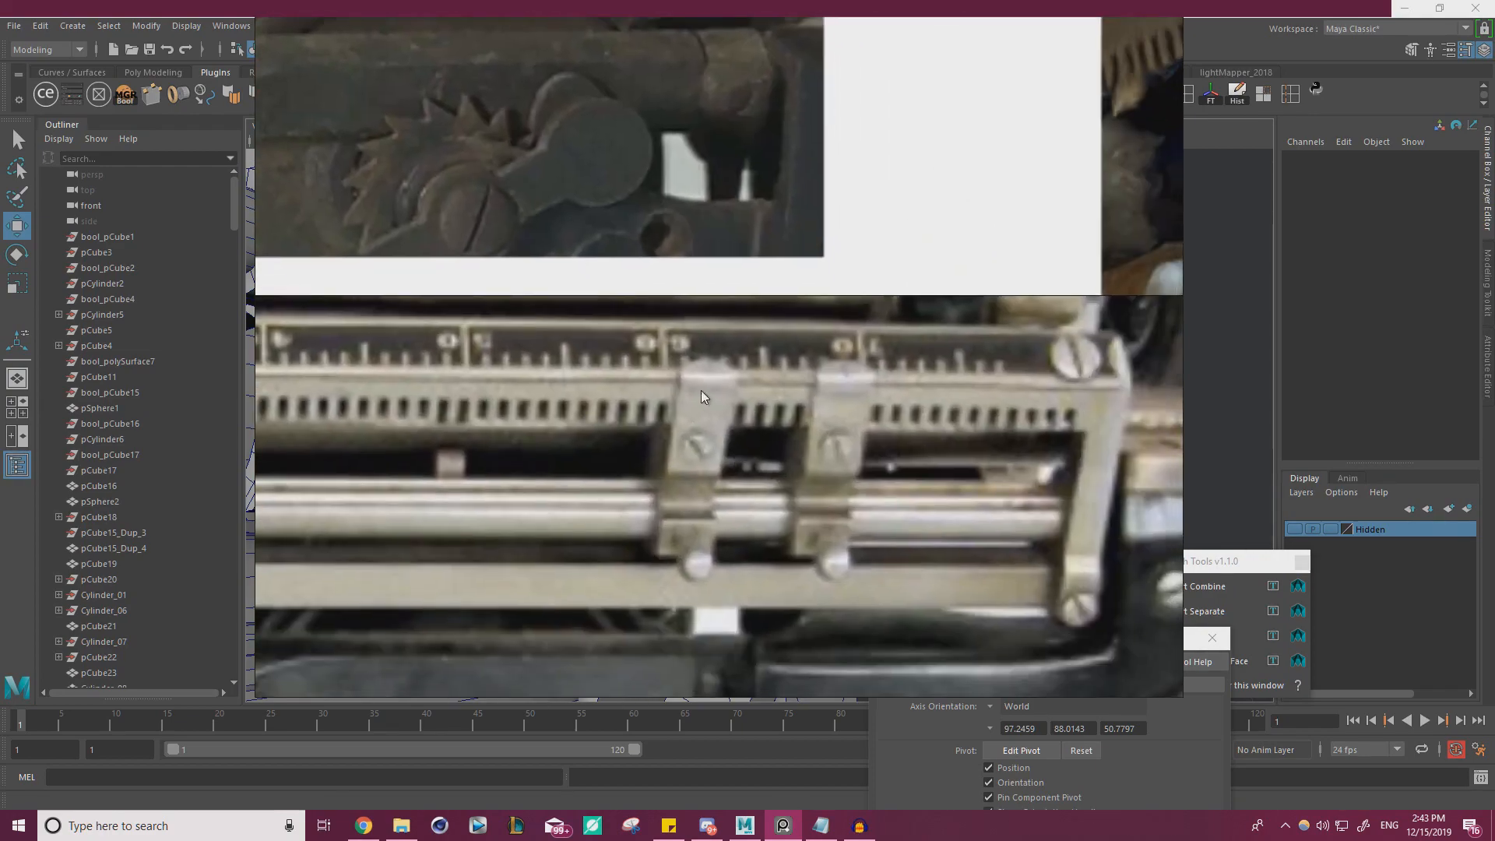
{"action": "right_click_drag", "start_coordinate": [773, 499], "coordinate": [0, 454]}
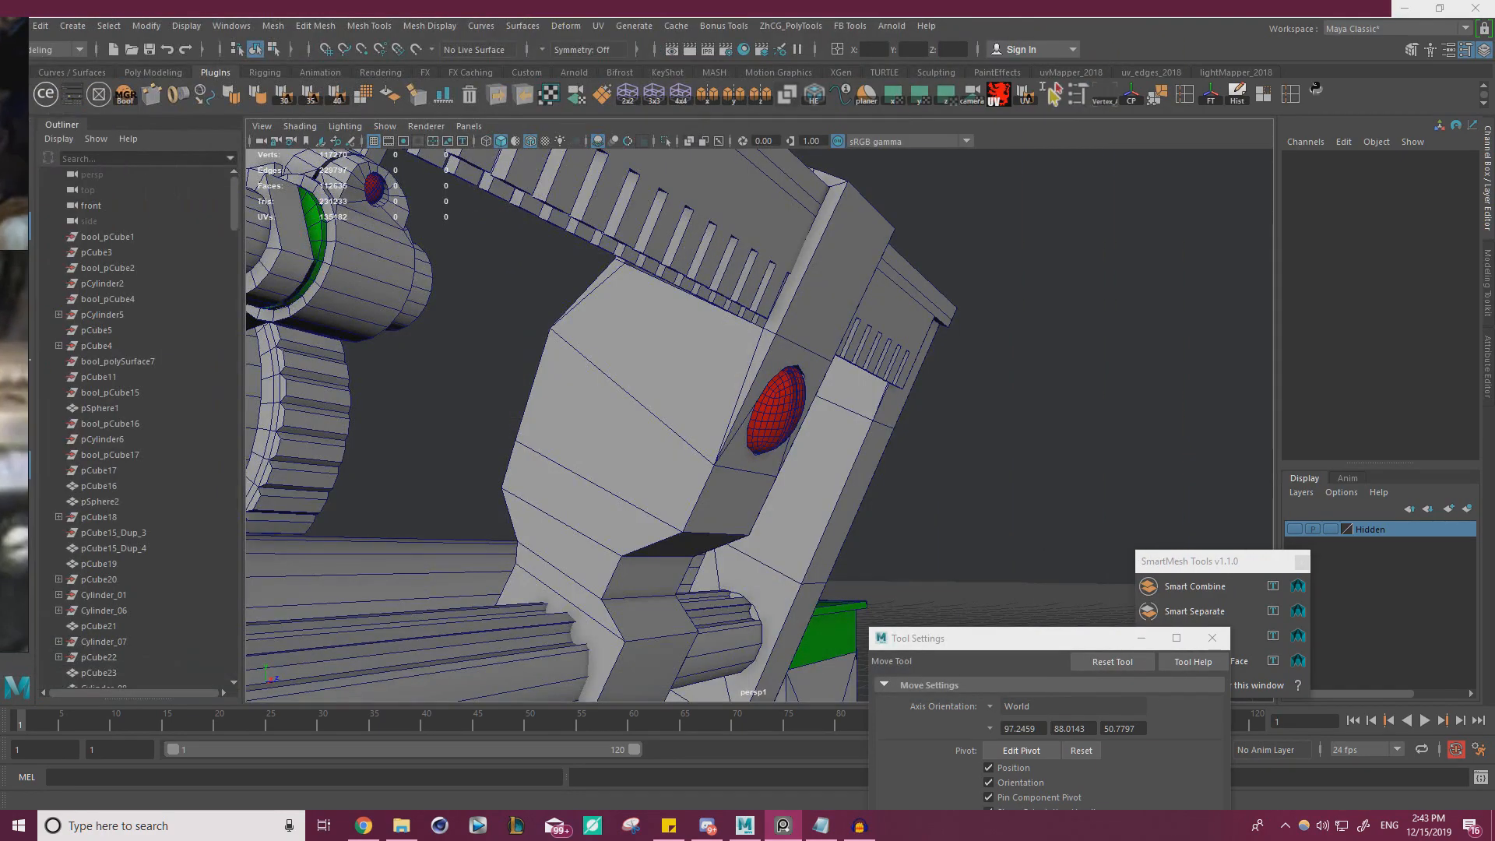
{"action": "scroll", "coordinate": [929, 433], "scroll_direction": "up", "scroll_amount": 4}
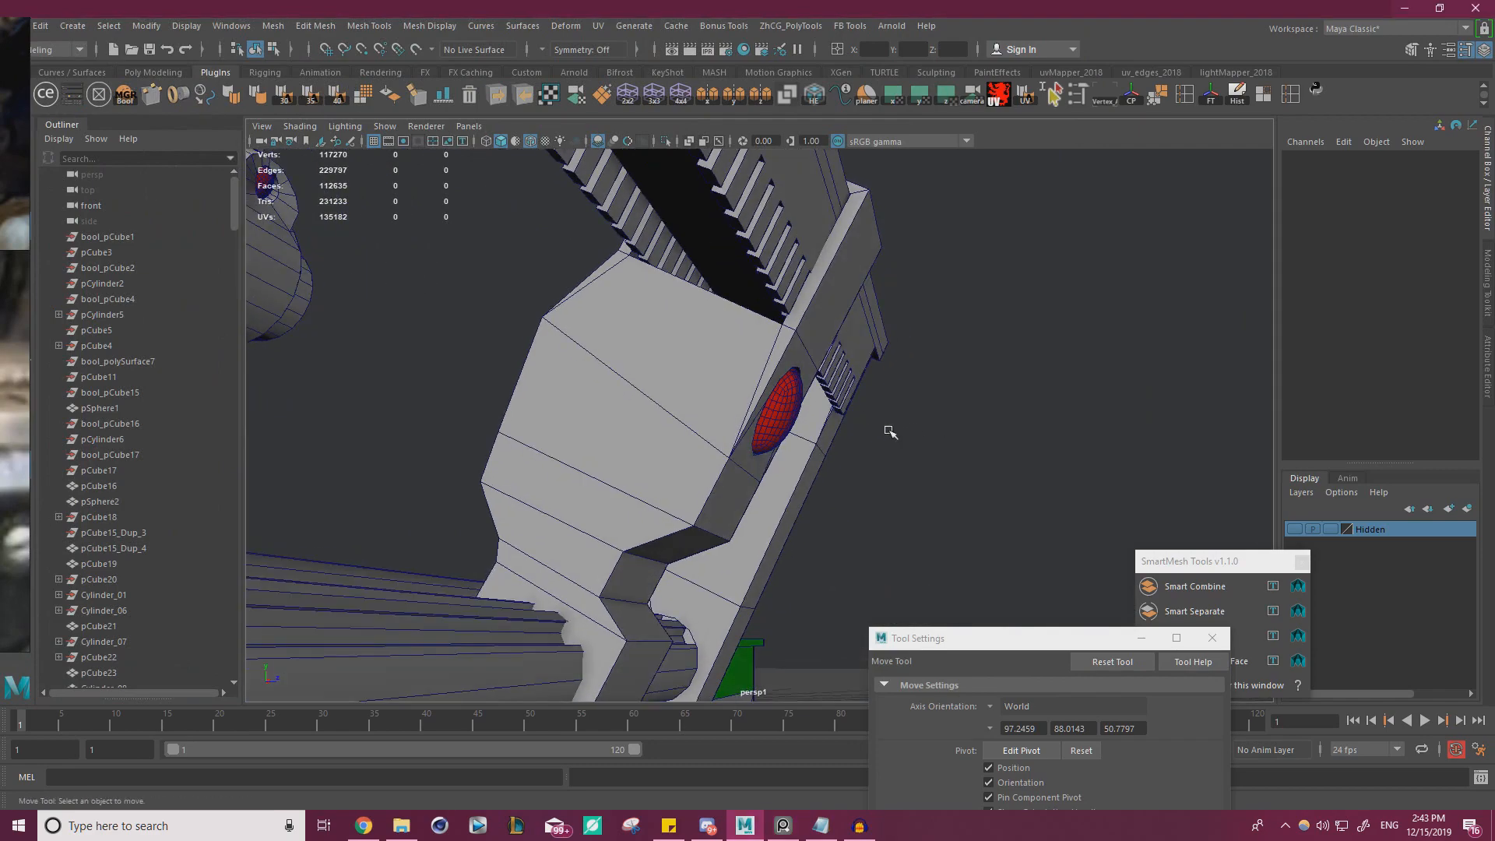
Cut an edge with Multi-Cut on both side faces of the clip, from the base of the screw-side arm to the corner below the recess
{"action": "left_click_drag", "start_coordinate": [836, 280], "coordinate": [789, 348], "text": "alt"}
{"action": "left_click", "coordinate": [805, 292]}
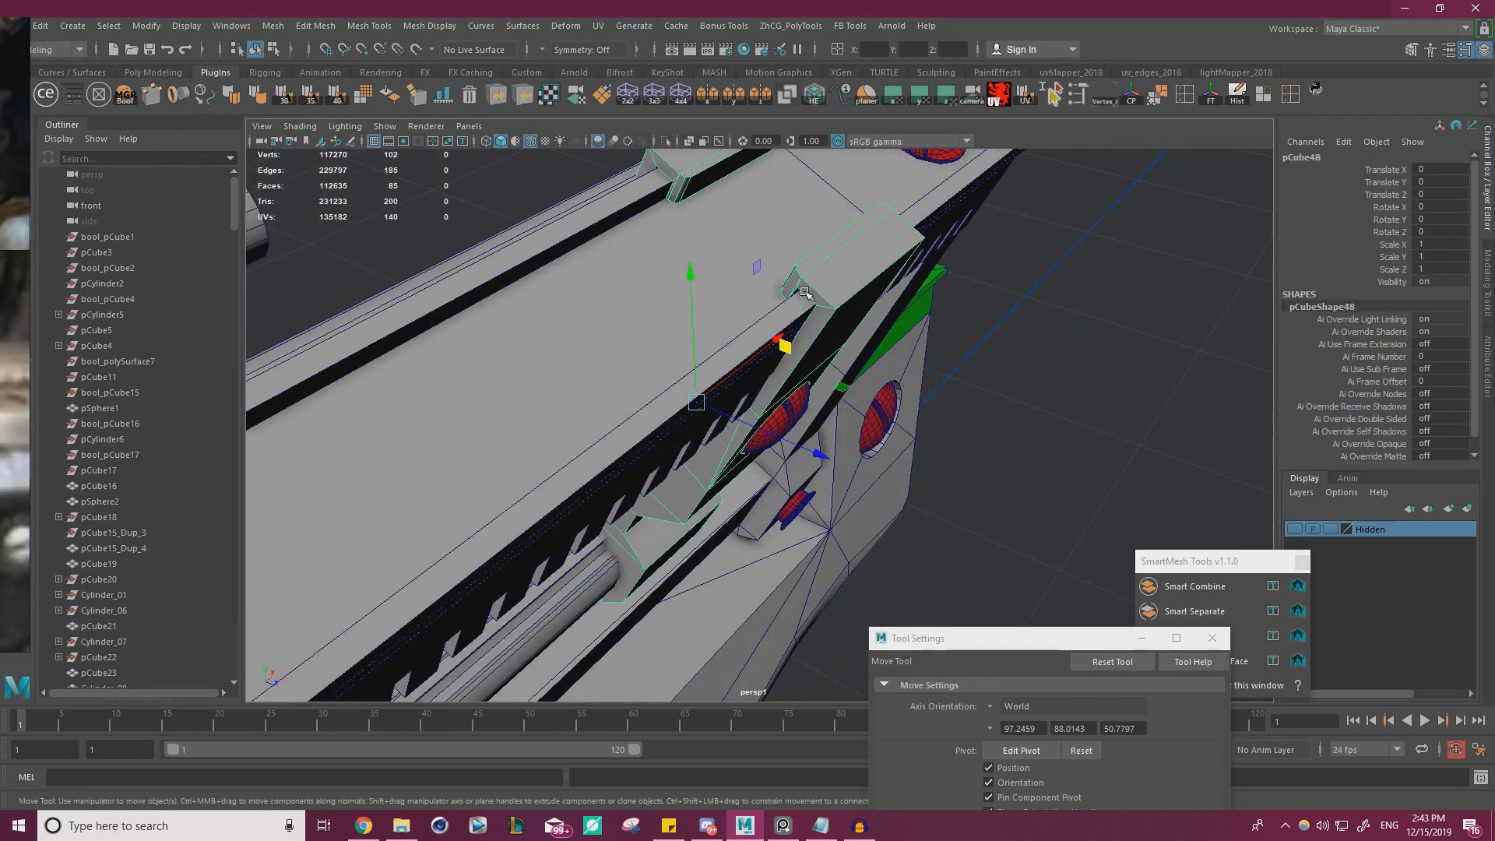
{"action": "left_click_drag", "start_coordinate": [880, 316], "coordinate": [839, 404], "text": "alt"}
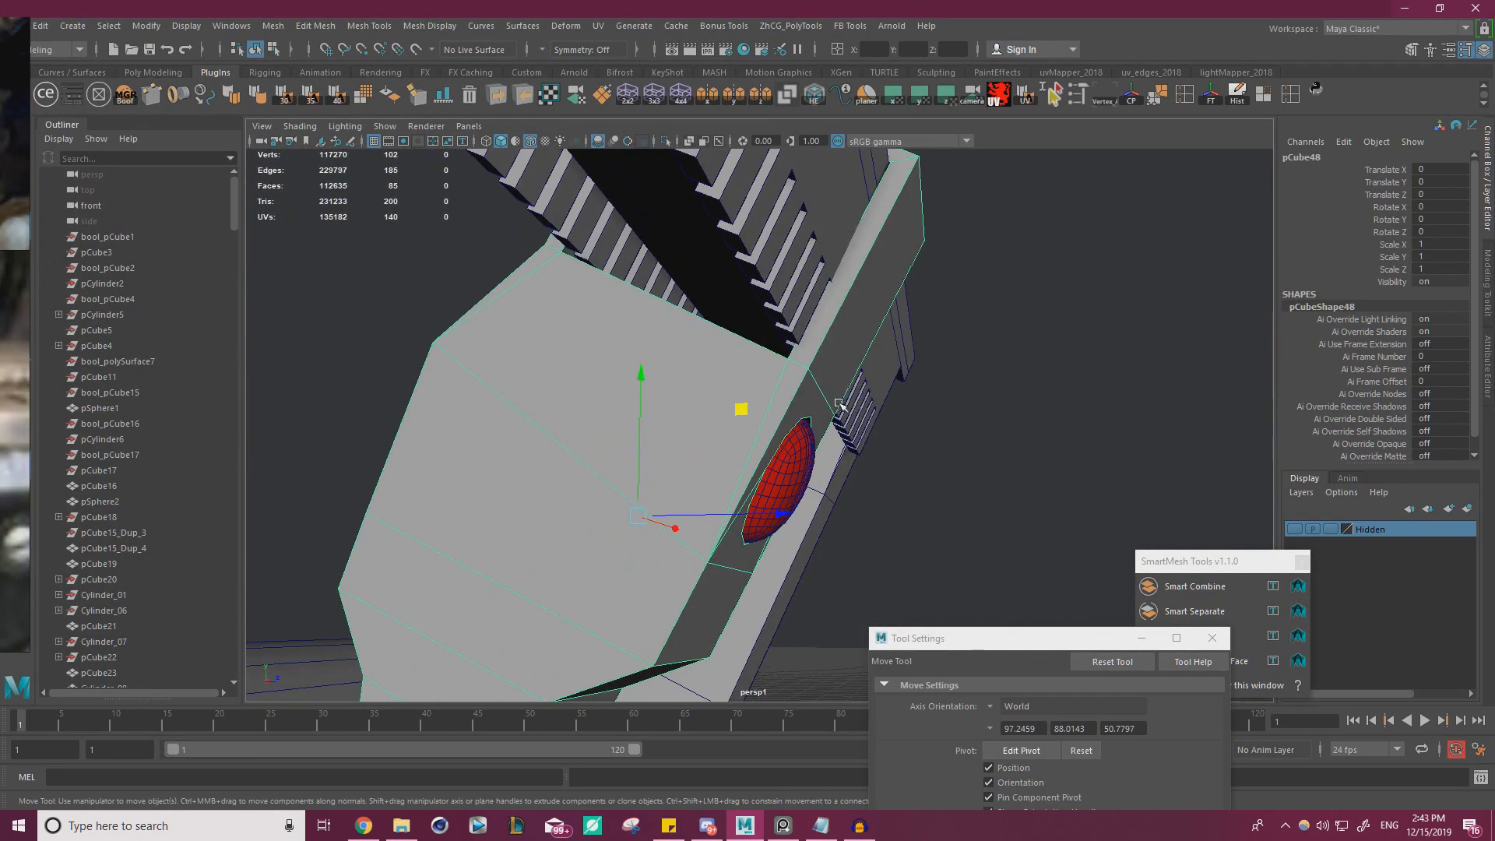
{"action": "key", "text": "ctrl+shift+x"}
{"action": "left_click", "coordinate": [783, 373]}
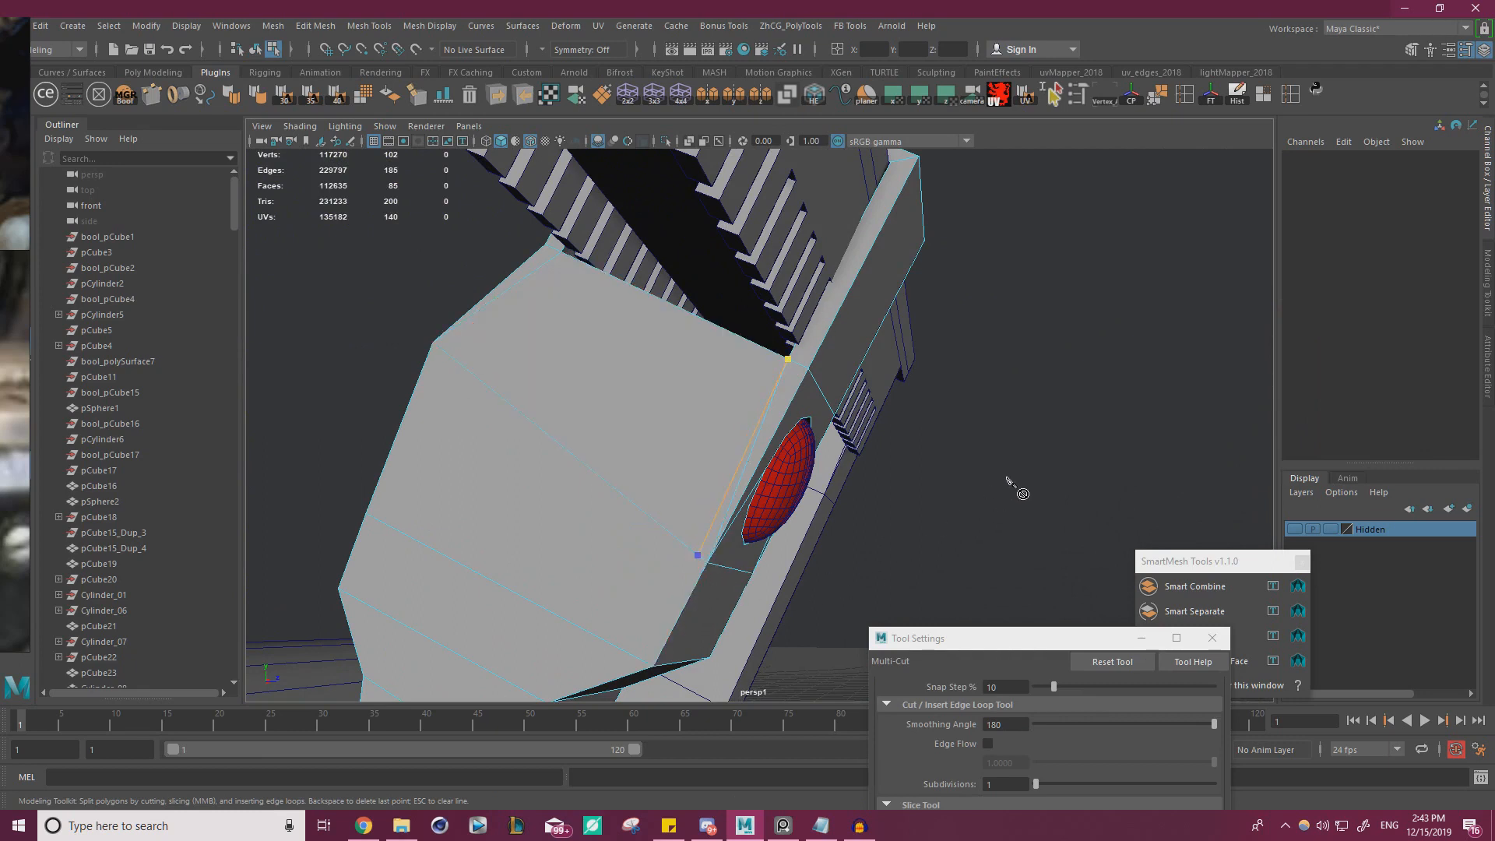
{"action": "right_click", "coordinate": [1007, 478]}
{"action": "left_click_drag", "start_coordinate": [963, 455], "coordinate": [740, 418], "text": "alt"}
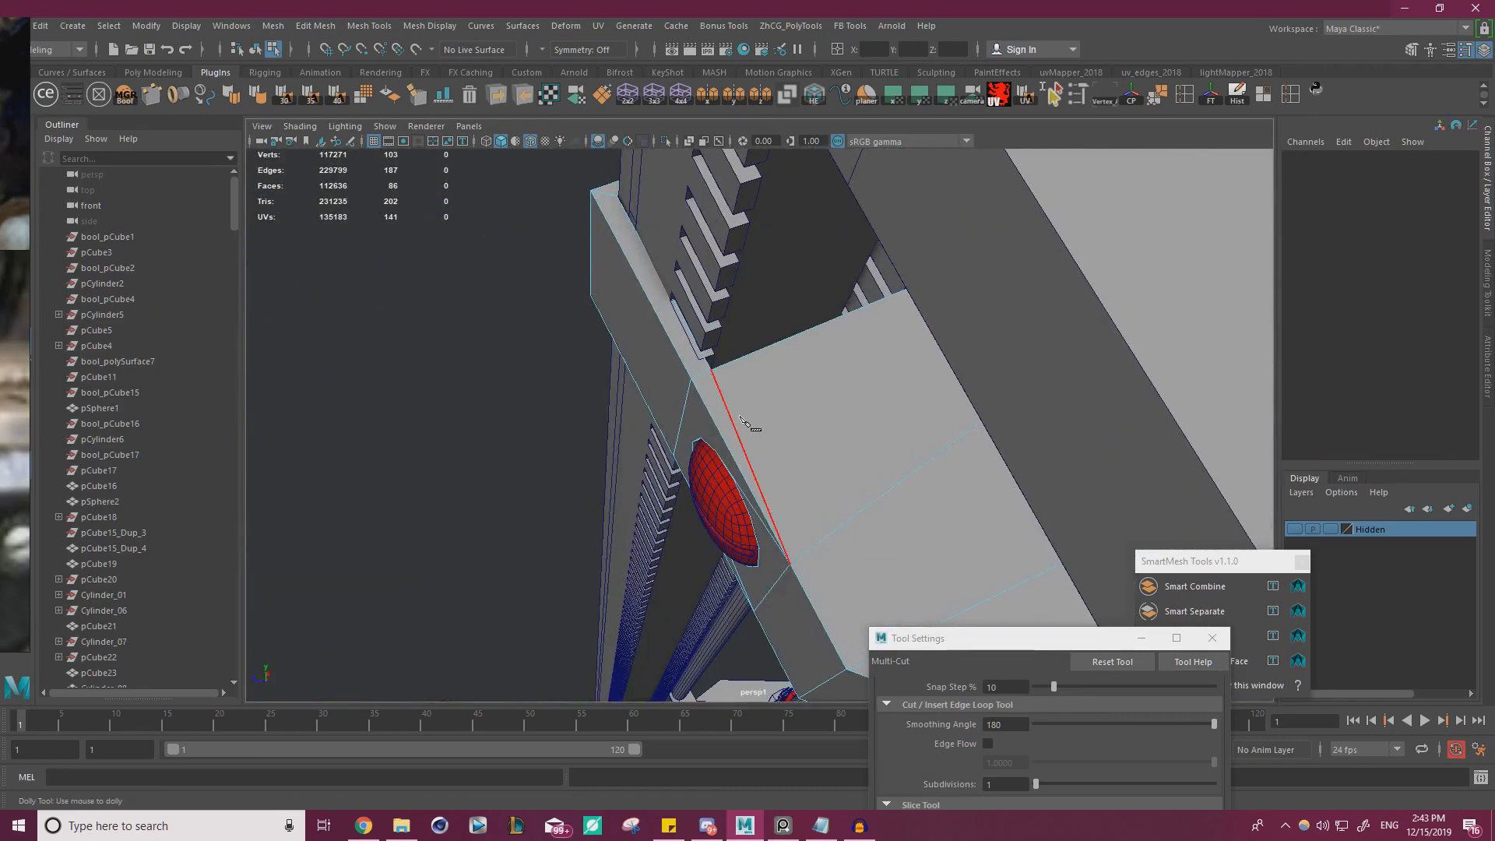
{"action": "left_click", "coordinate": [812, 562]}
{"action": "right_click", "coordinate": [814, 555]}
{"action": "key", "text": "w"}
Isolate the clip in the viewport and turn it so both hooked arms can be inspected
{"action": "left_click_drag", "start_coordinate": [875, 475], "coordinate": [724, 346], "text": "alt"}
{"action": "right_click_drag", "start_coordinate": [722, 339], "coordinate": [717, 386]}
{"action": "left_click_drag", "start_coordinate": [716, 387], "coordinate": [676, 235], "text": "alt"}
{"action": "left_click", "coordinate": [671, 184]}
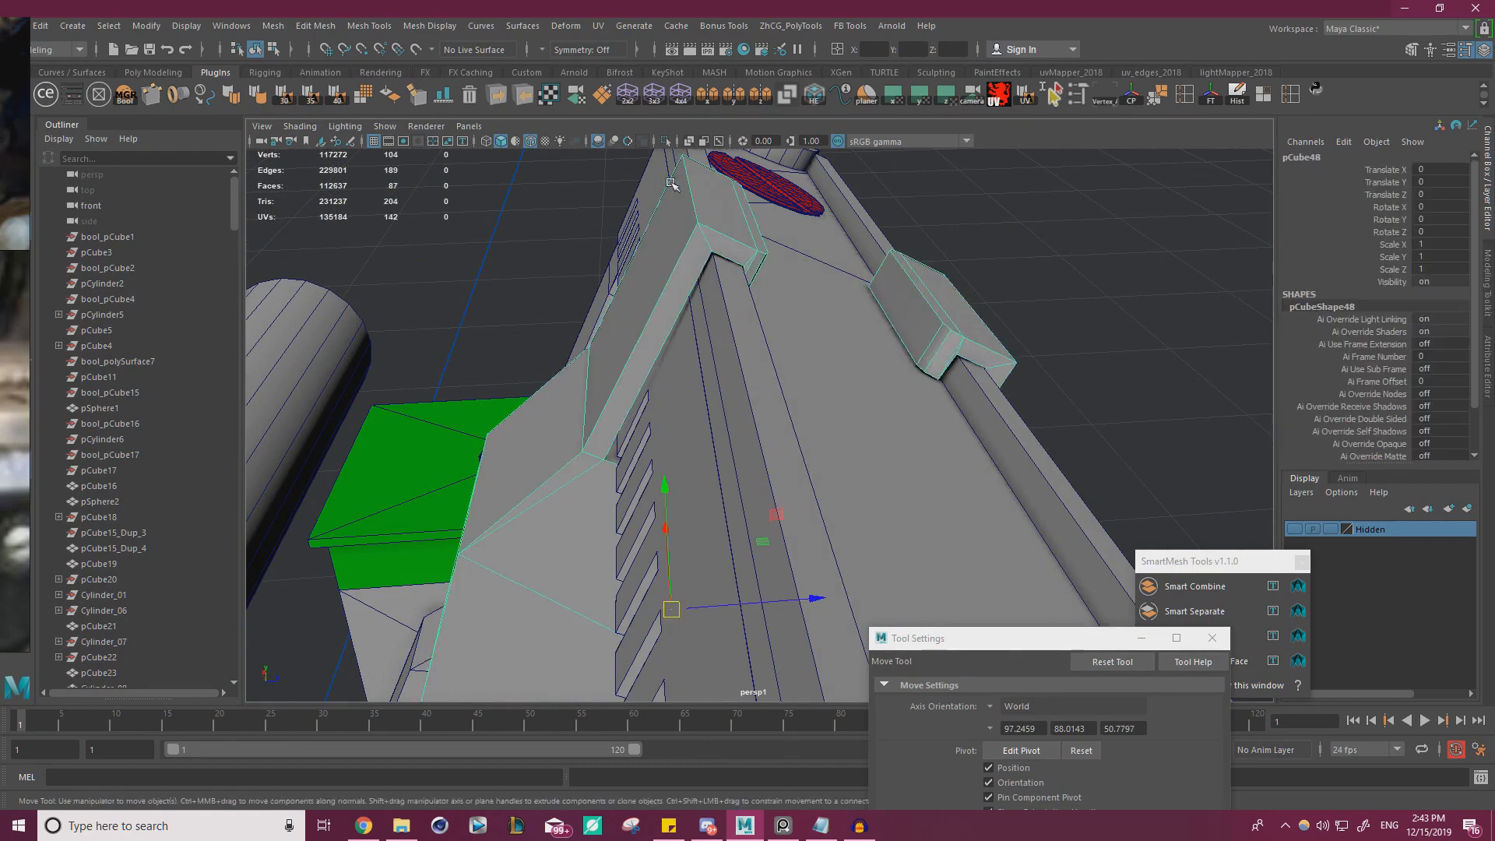
{"action": "left_click", "coordinate": [667, 142]}
{"action": "left_click_drag", "start_coordinate": [874, 301], "coordinate": [616, 290], "text": "alt"}
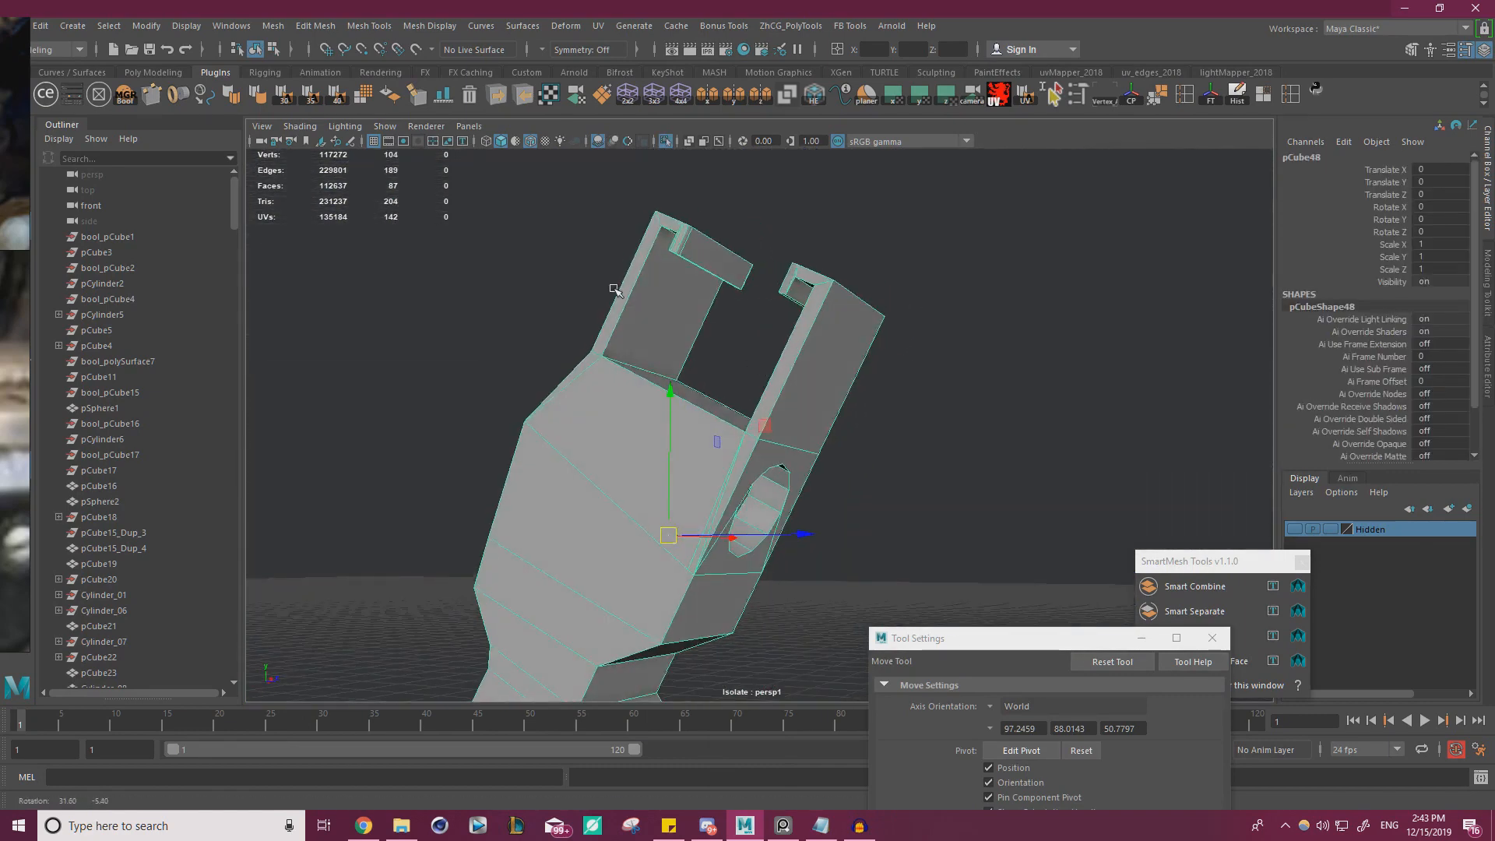
Select the faces of both hooked arms and the screw recess and extract them from the clip's body
{"action": "right_click", "coordinate": [800, 330]}
{"action": "right_click_drag", "start_coordinate": [800, 331], "coordinate": [799, 286]}
{"action": "left_click_drag", "start_coordinate": [732, 331], "coordinate": [805, 352], "text": "alt"}
{"action": "left_click_drag", "start_coordinate": [880, 303], "coordinate": [857, 374]}
{"action": "left_click", "coordinate": [630, 190]}
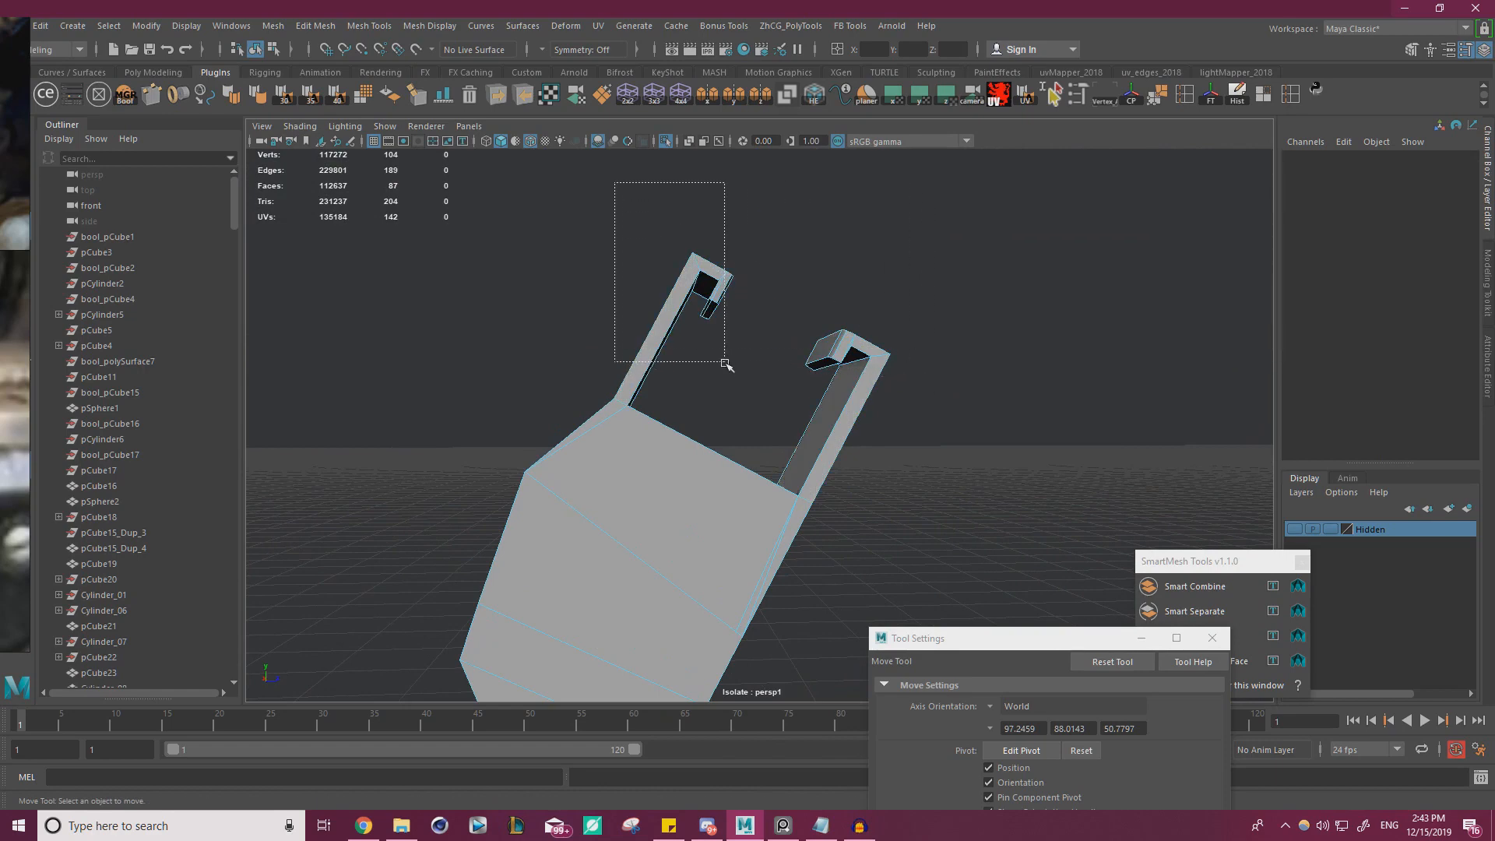
{"action": "left_click_drag", "start_coordinate": [726, 362], "coordinate": [952, 355]}
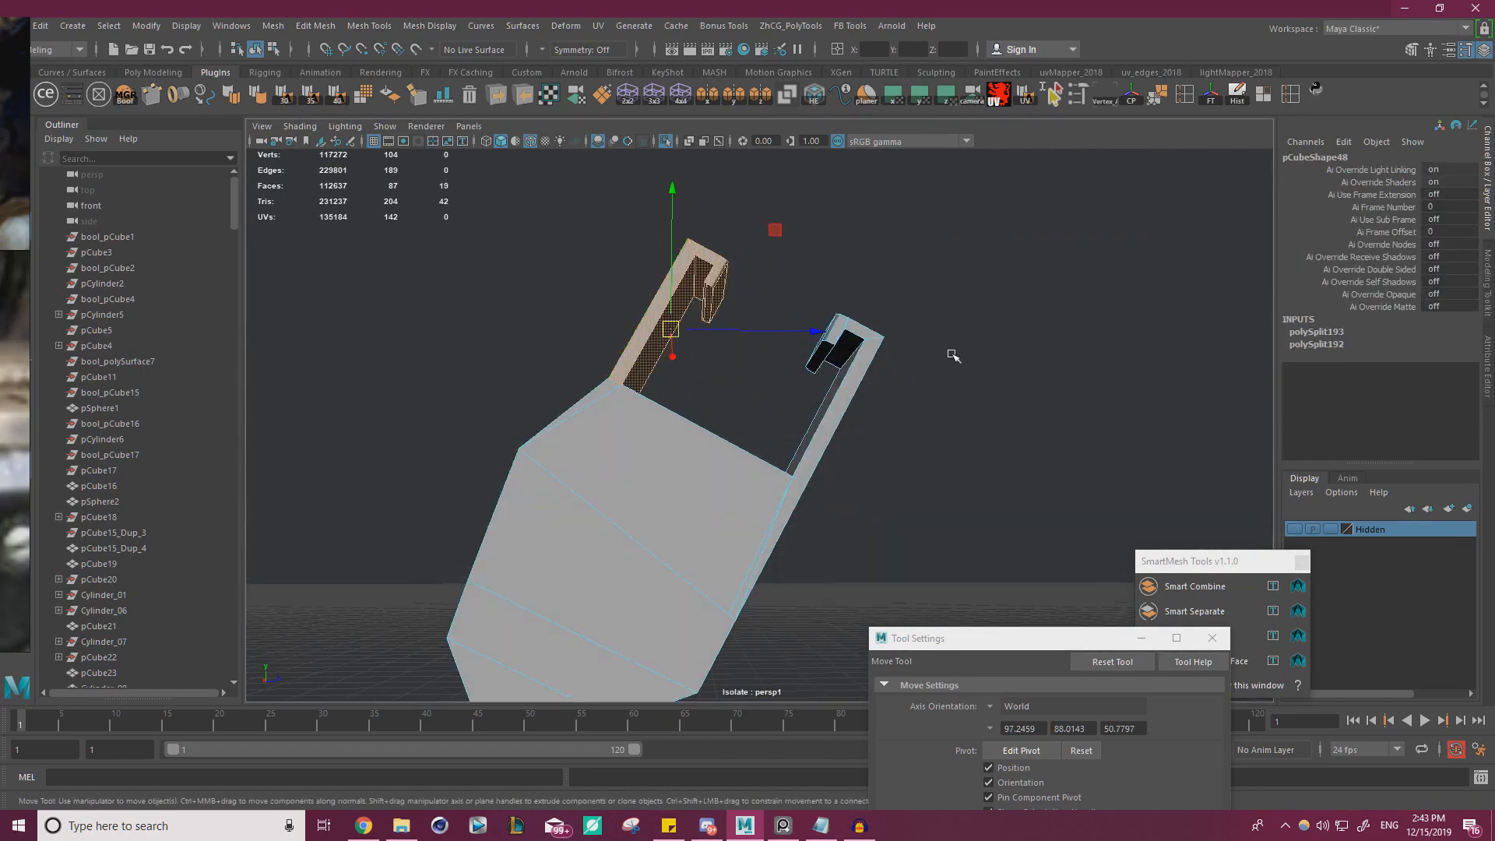
{"action": "left_click_drag", "start_coordinate": [780, 405], "coordinate": [764, 423], "text": "shift"}
{"action": "middle_click_drag", "start_coordinate": [835, 446], "coordinate": [860, 339], "text": "alt"}
{"action": "right_click_drag", "start_coordinate": [860, 339], "coordinate": [1013, 396], "text": "alt"}
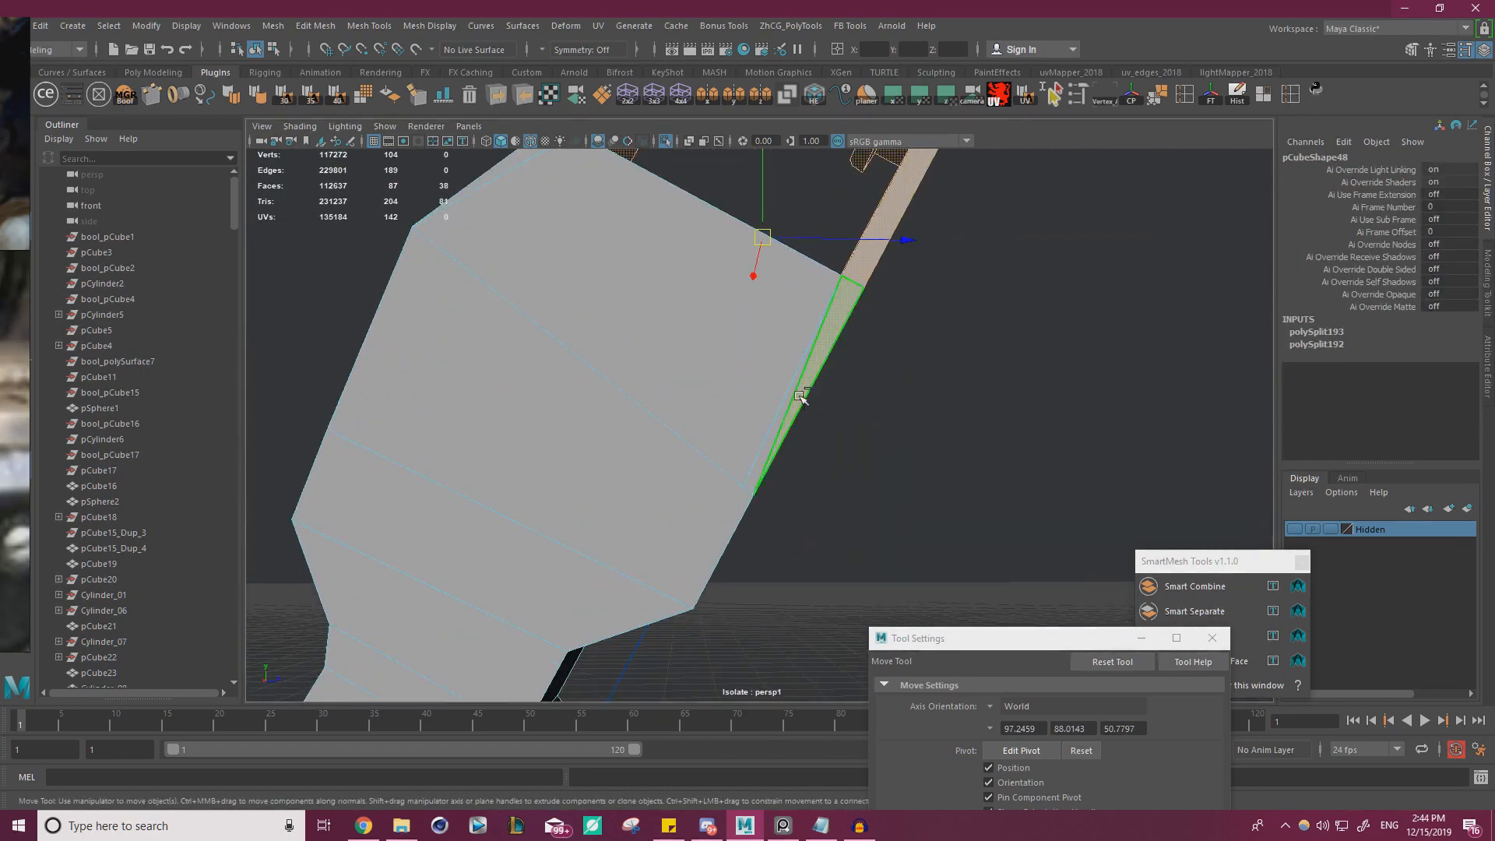
{"action": "left_click_drag", "start_coordinate": [785, 429], "coordinate": [978, 333], "text": "alt"}
{"action": "left_click", "coordinate": [624, 348], "text": "shift"}
{"action": "left_click", "coordinate": [674, 413], "text": "shift"}
{"action": "left_click", "coordinate": [752, 433], "text": "shift"}
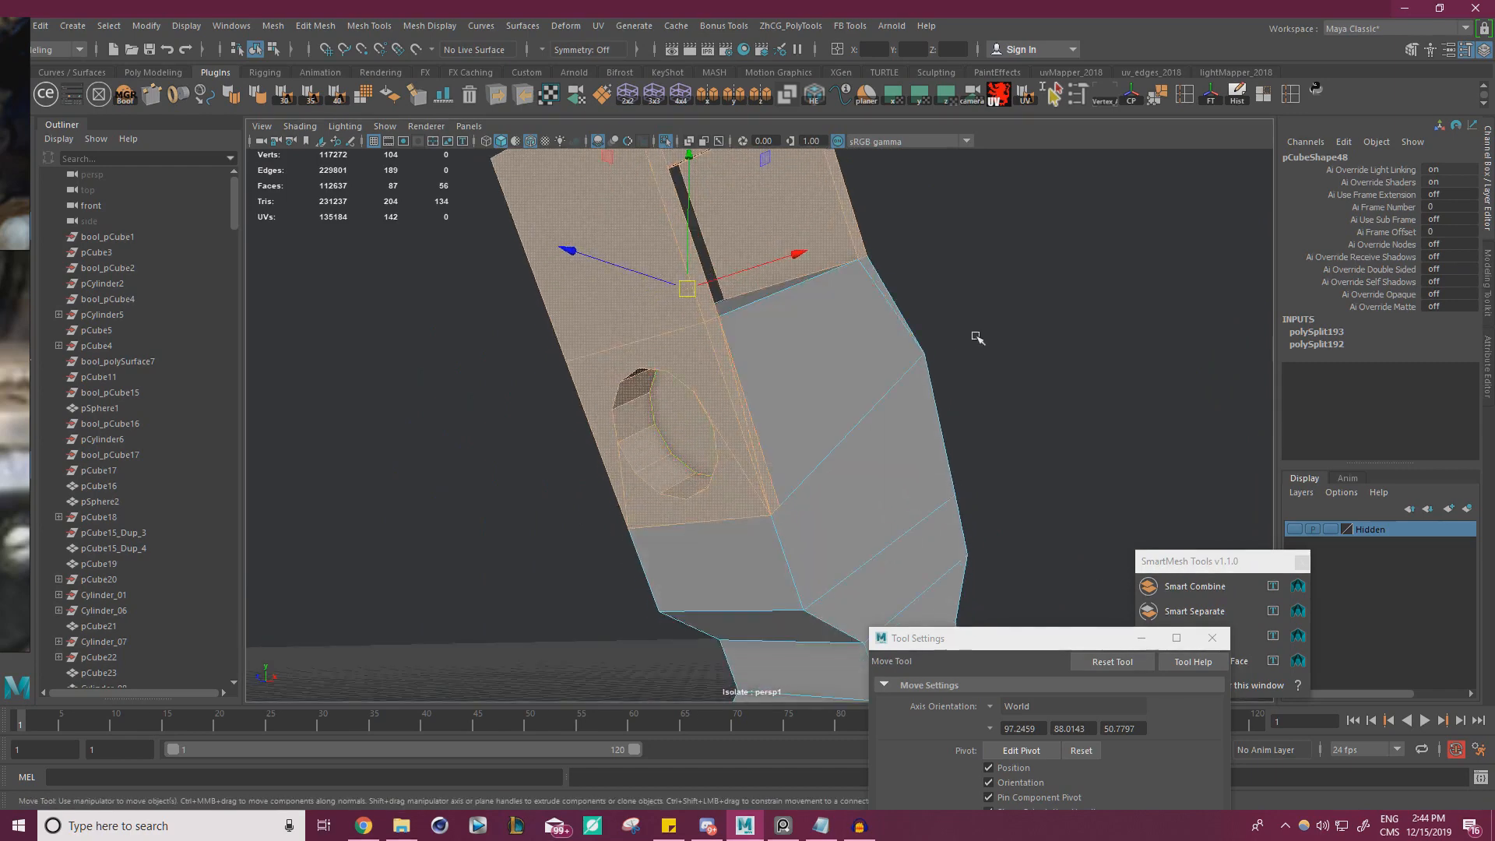
{"action": "right_click", "coordinate": [1011, 296], "text": "shift"}
{"action": "left_click", "coordinate": [988, 546]}
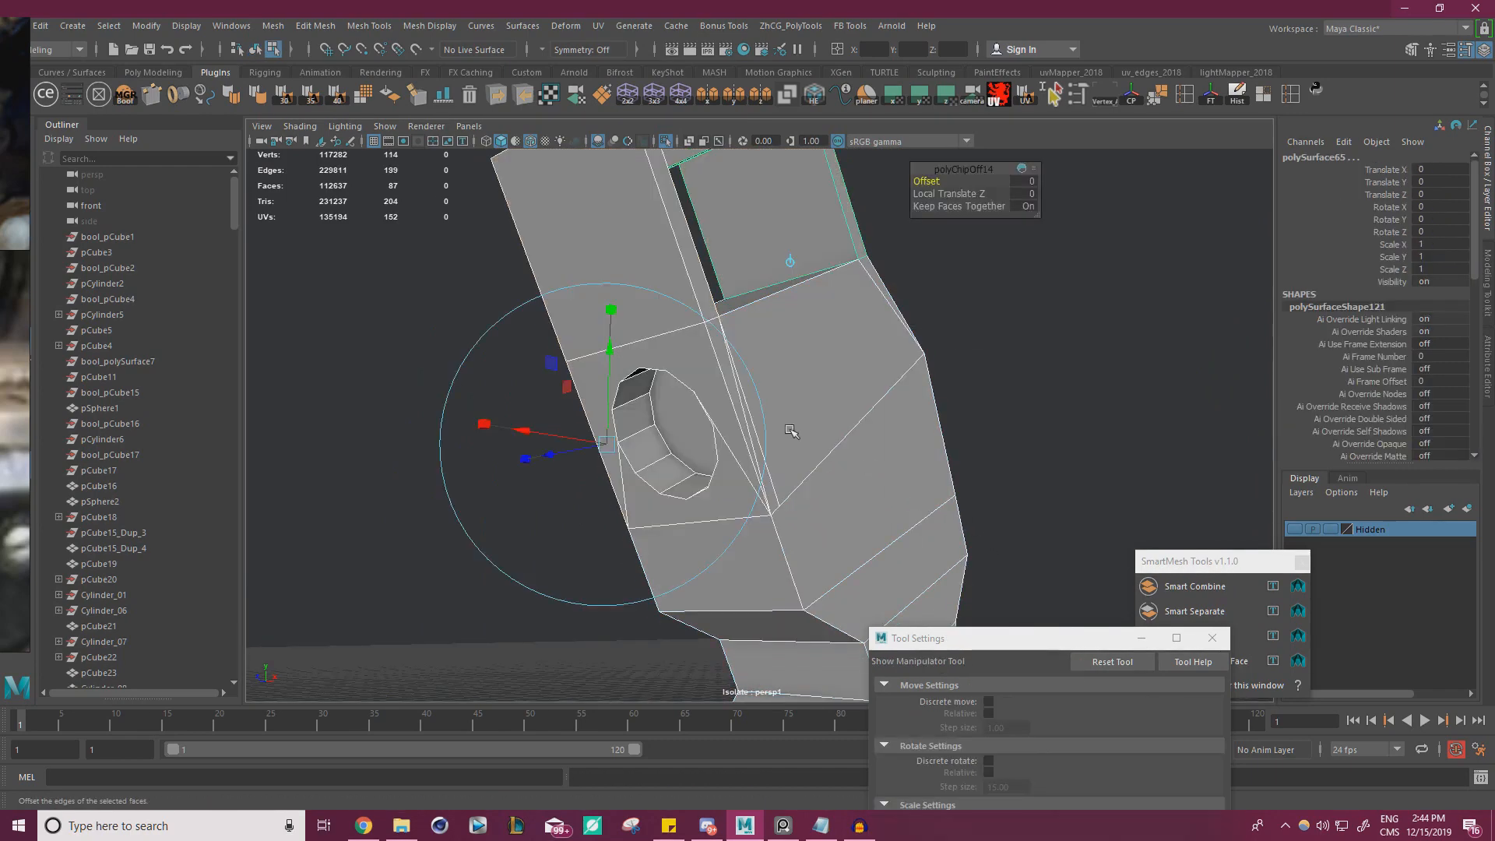
{"action": "key", "text": "w"}
Combine the extracted arm pieces into one mesh and isolate the combined mesh
{"action": "right_click", "coordinate": [625, 283]}
{"action": "left_click", "coordinate": [700, 265]}
{"action": "left_click", "coordinate": [757, 271]}
{"action": "left_click", "coordinate": [702, 298], "text": "shift"}
{"action": "left_click_drag", "start_coordinate": [718, 295], "coordinate": [975, 319], "text": "alt"}
{"action": "left_click", "coordinate": [281, 31]}
{"action": "left_click", "coordinate": [303, 80]}
{"action": "left_click", "coordinate": [668, 142]}
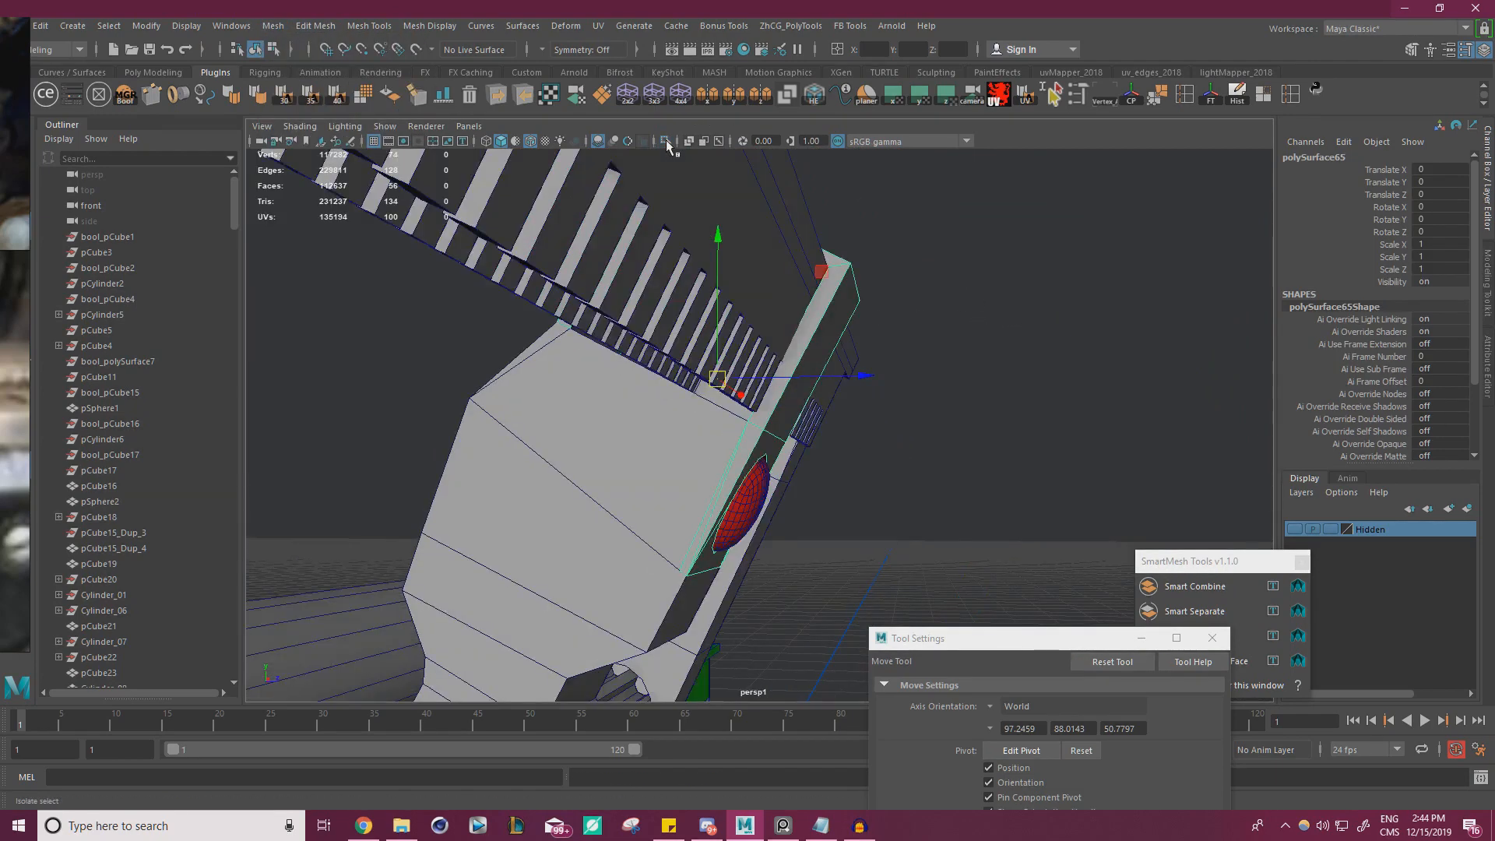
{"action": "left_click", "coordinate": [667, 141]}
Undo the trial hole fill on the screw arm and bridge the two open edges across its lower end instead
{"action": "left_click_drag", "start_coordinate": [825, 288], "coordinate": [930, 403], "text": "alt"}
{"action": "right_click_drag", "start_coordinate": [930, 402], "coordinate": [1067, 522], "text": "alt"}
{"action": "middle_click_drag", "start_coordinate": [1067, 522], "coordinate": [966, 388], "text": "alt"}
{"action": "left_click_drag", "start_coordinate": [967, 389], "coordinate": [781, 388], "text": "alt"}
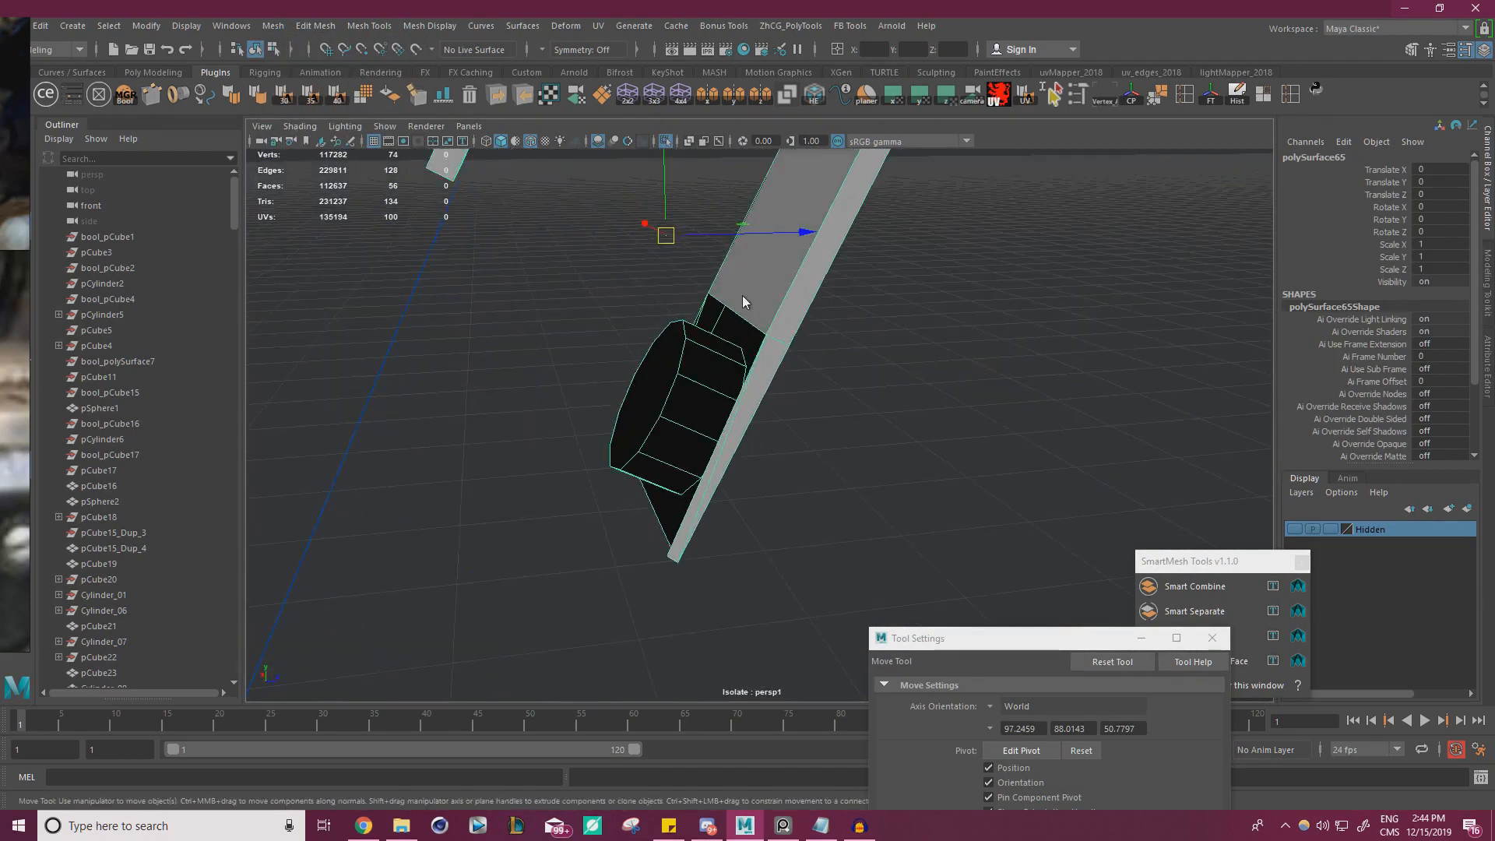
{"action": "right_click_drag", "start_coordinate": [744, 302], "coordinate": [744, 265]}
{"action": "double_click", "coordinate": [755, 323]}
{"action": "left_click_drag", "start_coordinate": [726, 351], "coordinate": [847, 508], "text": "alt"}
{"action": "left_click_drag", "start_coordinate": [1077, 553], "coordinate": [1165, 424], "text": "alt"}
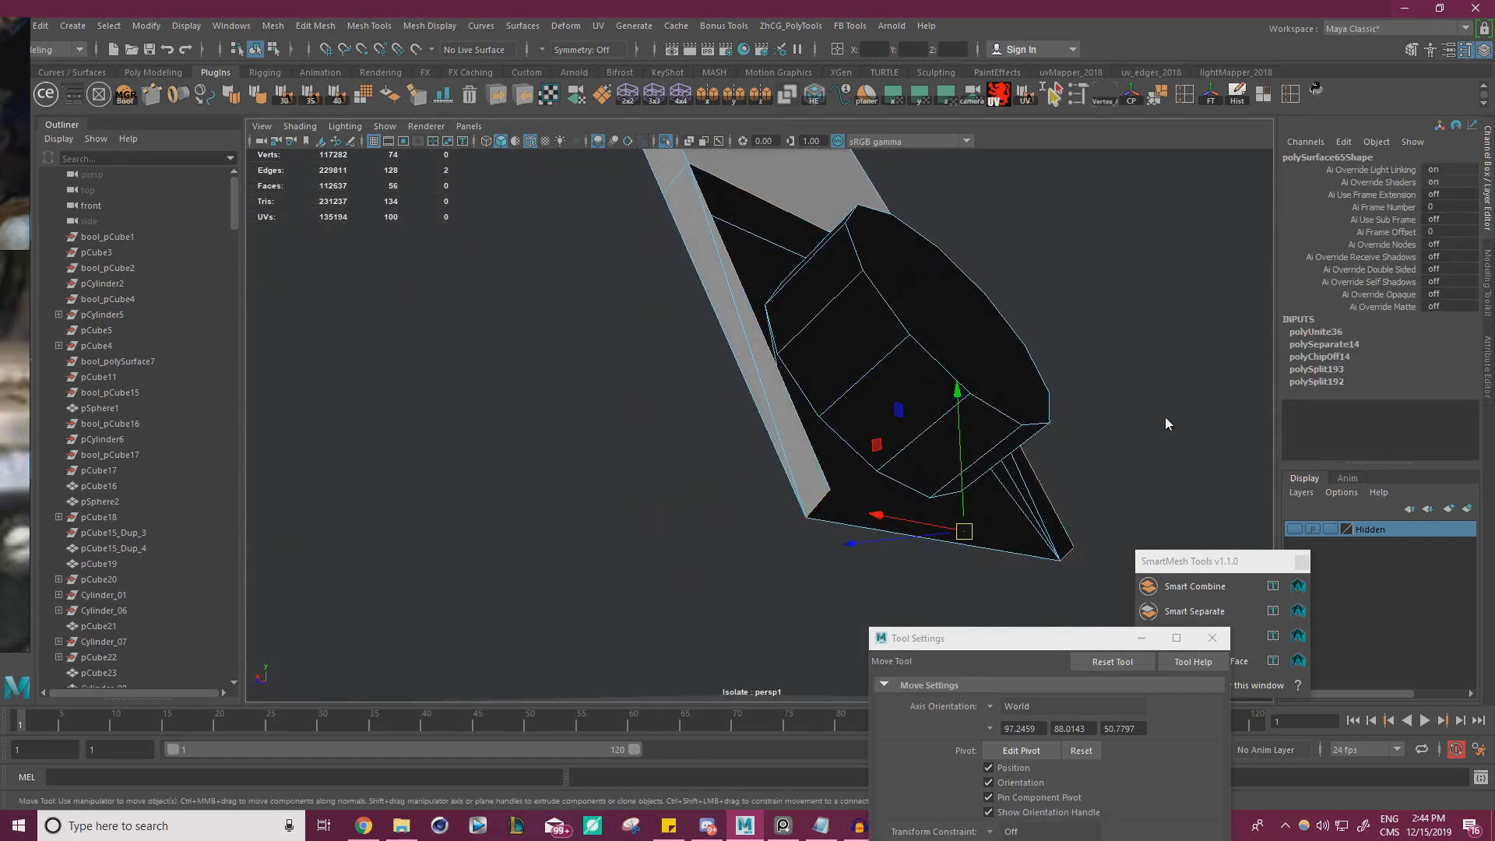
{"action": "right_click_drag", "start_coordinate": [1165, 424], "coordinate": [1161, 610], "text": "shift"}
{"action": "key", "text": "ctrl+z"}
{"action": "left_click_drag", "start_coordinate": [1160, 610], "coordinate": [1129, 400], "text": "alt"}
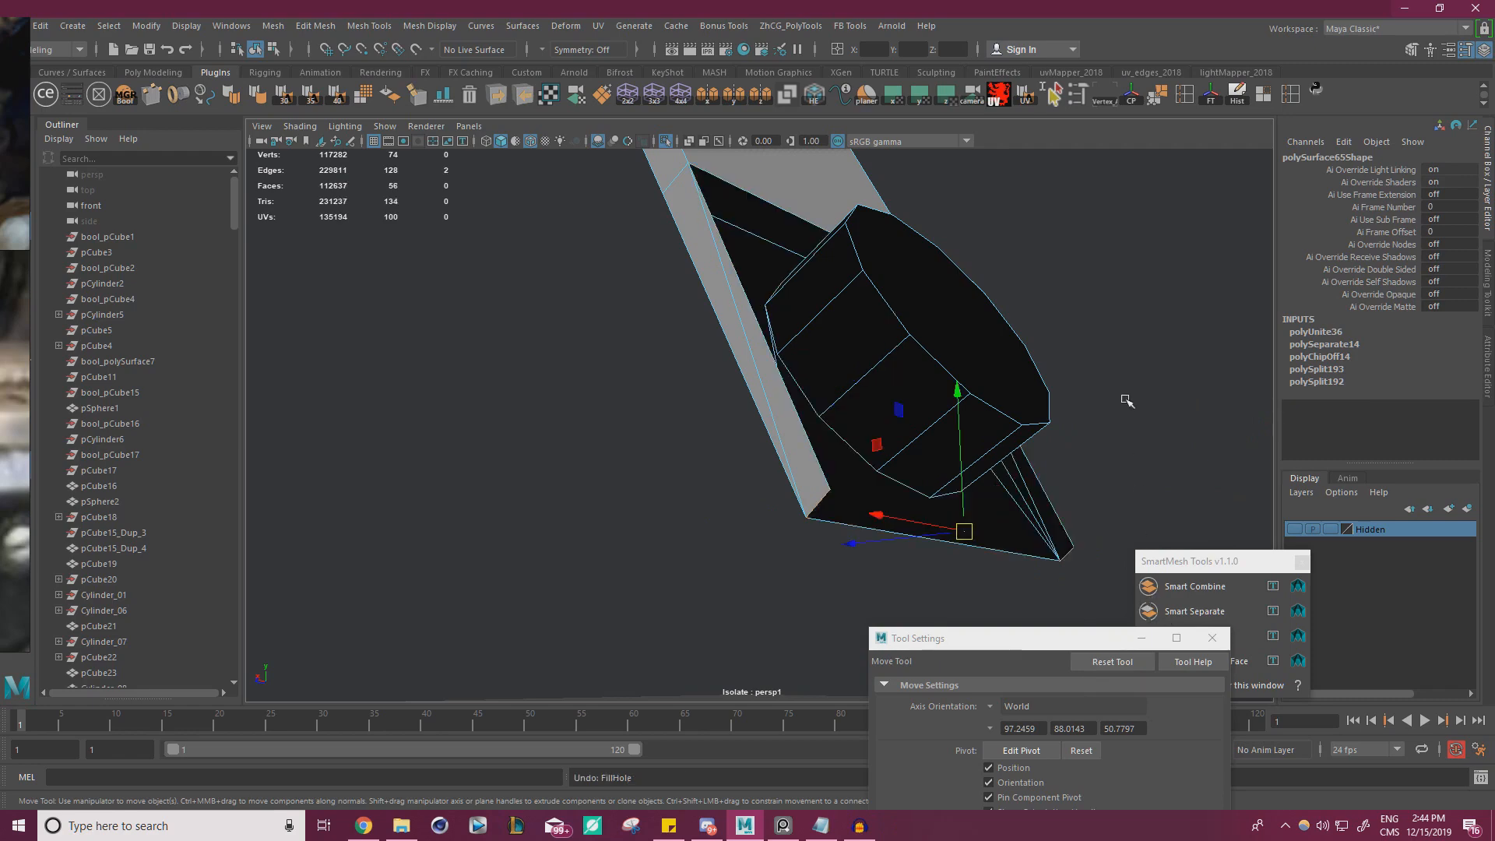
{"action": "right_click_drag", "start_coordinate": [1126, 399], "coordinate": [1103, 589], "text": "shift"}
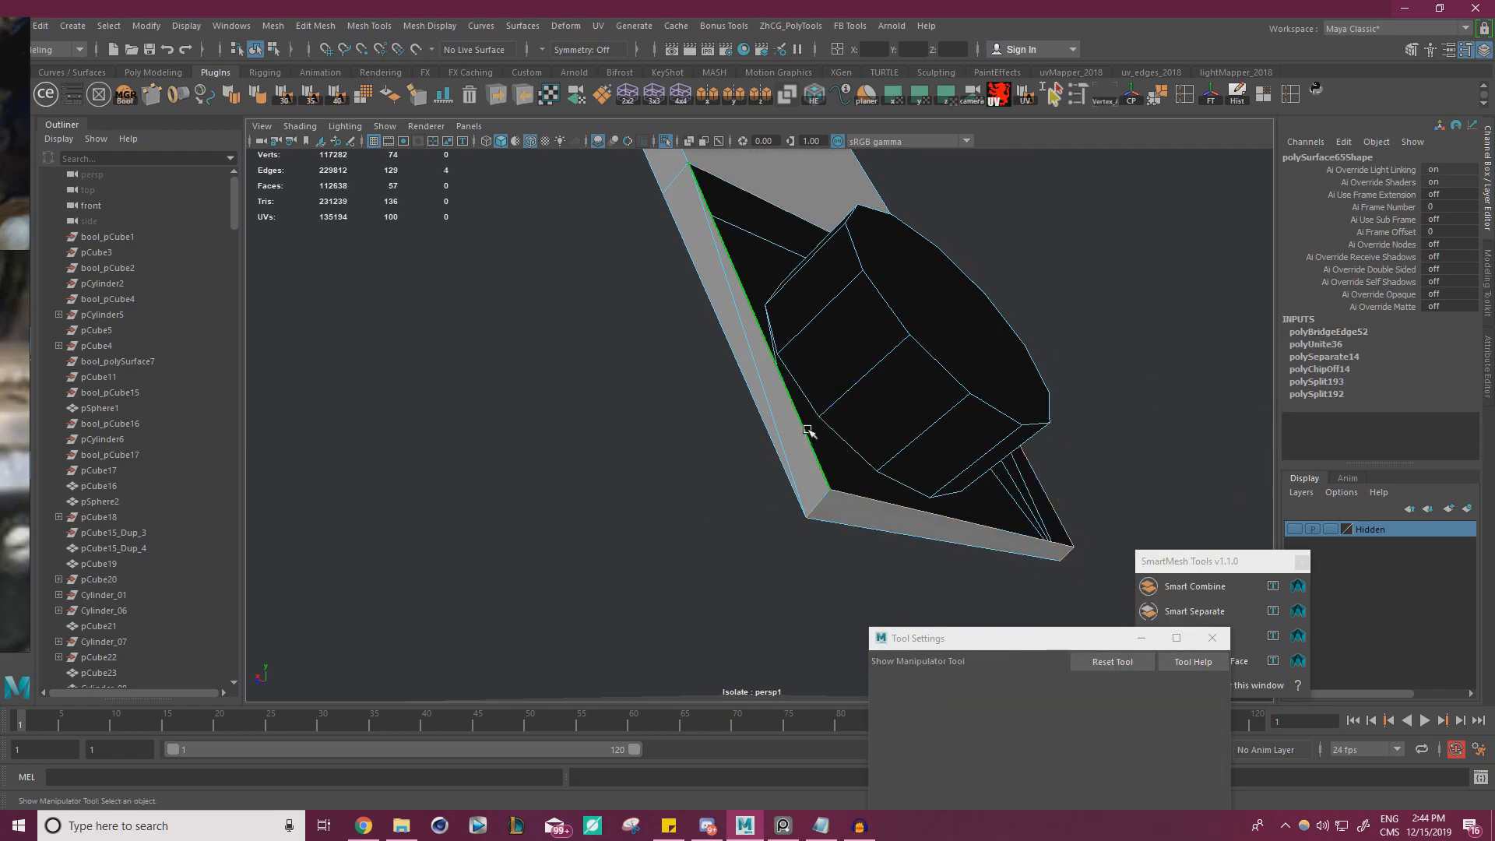
Set the move axis orientation to Component and move the recess's floor face toward the arm's front to make the recess shallower
{"action": "left_click_drag", "start_coordinate": [810, 428], "coordinate": [787, 375], "text": "alt"}
{"action": "right_click_drag", "start_coordinate": [831, 309], "coordinate": [827, 360]}
{"action": "left_click", "coordinate": [919, 375]}
{"action": "left_click_drag", "start_coordinate": [843, 373], "coordinate": [889, 375], "text": "alt"}
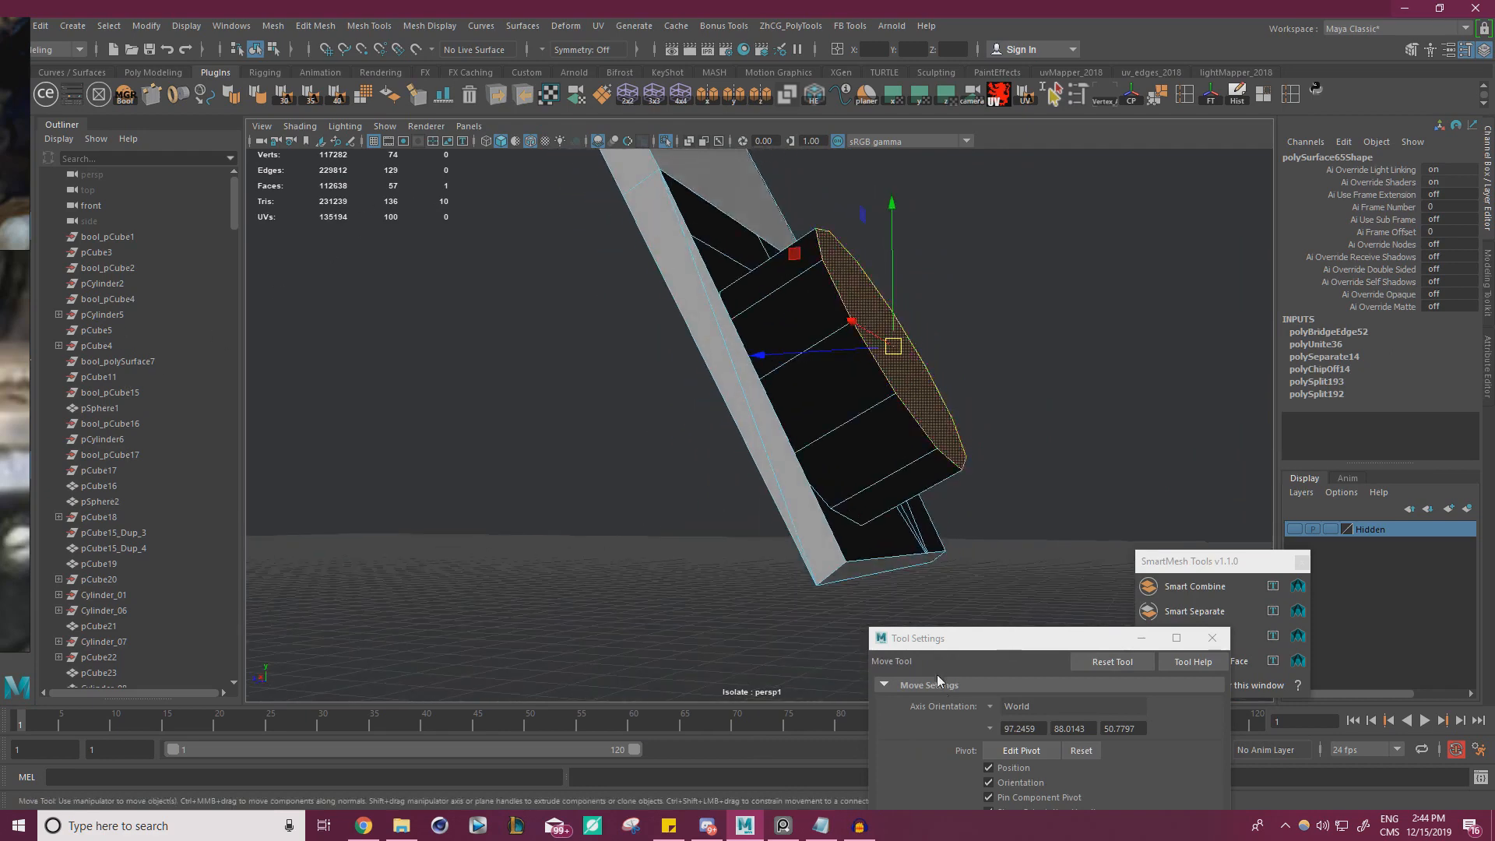
{"action": "left_click", "coordinate": [990, 706]}
{"action": "left_click", "coordinate": [1032, 744]}
{"action": "left_click_drag", "start_coordinate": [810, 420], "coordinate": [845, 461], "text": "alt"}
Select the open border on the back of the screw arm and fill the hole
{"action": "right_click_drag", "start_coordinate": [664, 196], "coordinate": [663, 159]}
{"action": "left_click", "coordinate": [660, 214]}
{"action": "double_click", "coordinate": [660, 214]}
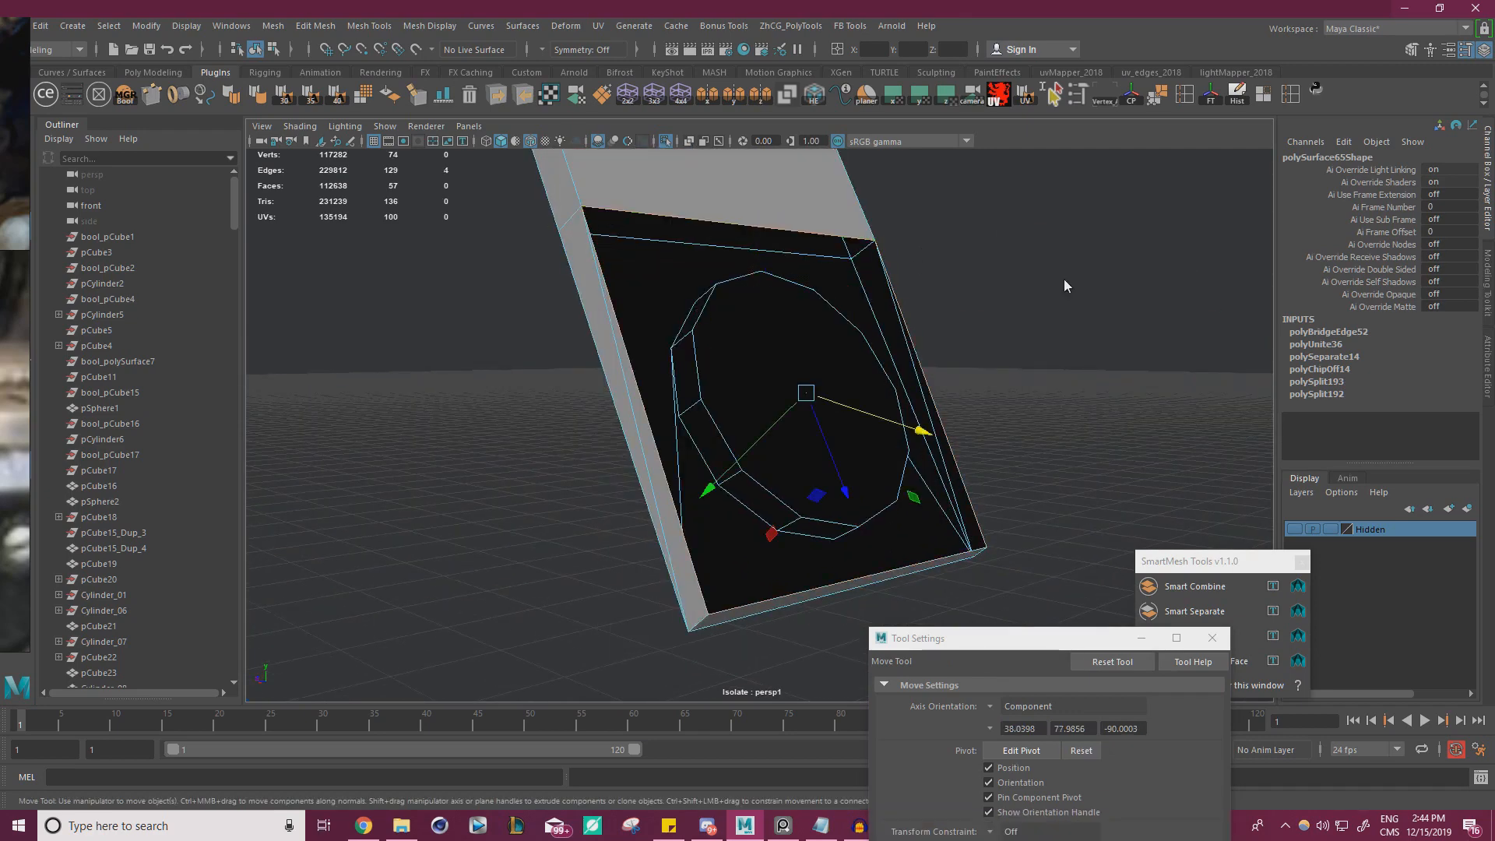
{"action": "right_click_drag", "start_coordinate": [1068, 284], "coordinate": [1061, 482], "text": "shift"}
Rotate the recess's floor face in line with the arm and move it forward so it stays within the plate's thickness
{"action": "left_click_drag", "start_coordinate": [951, 446], "coordinate": [923, 405], "text": "alt"}
{"action": "right_click_drag", "start_coordinate": [920, 395], "coordinate": [920, 432]}
{"action": "left_click", "coordinate": [919, 459]}
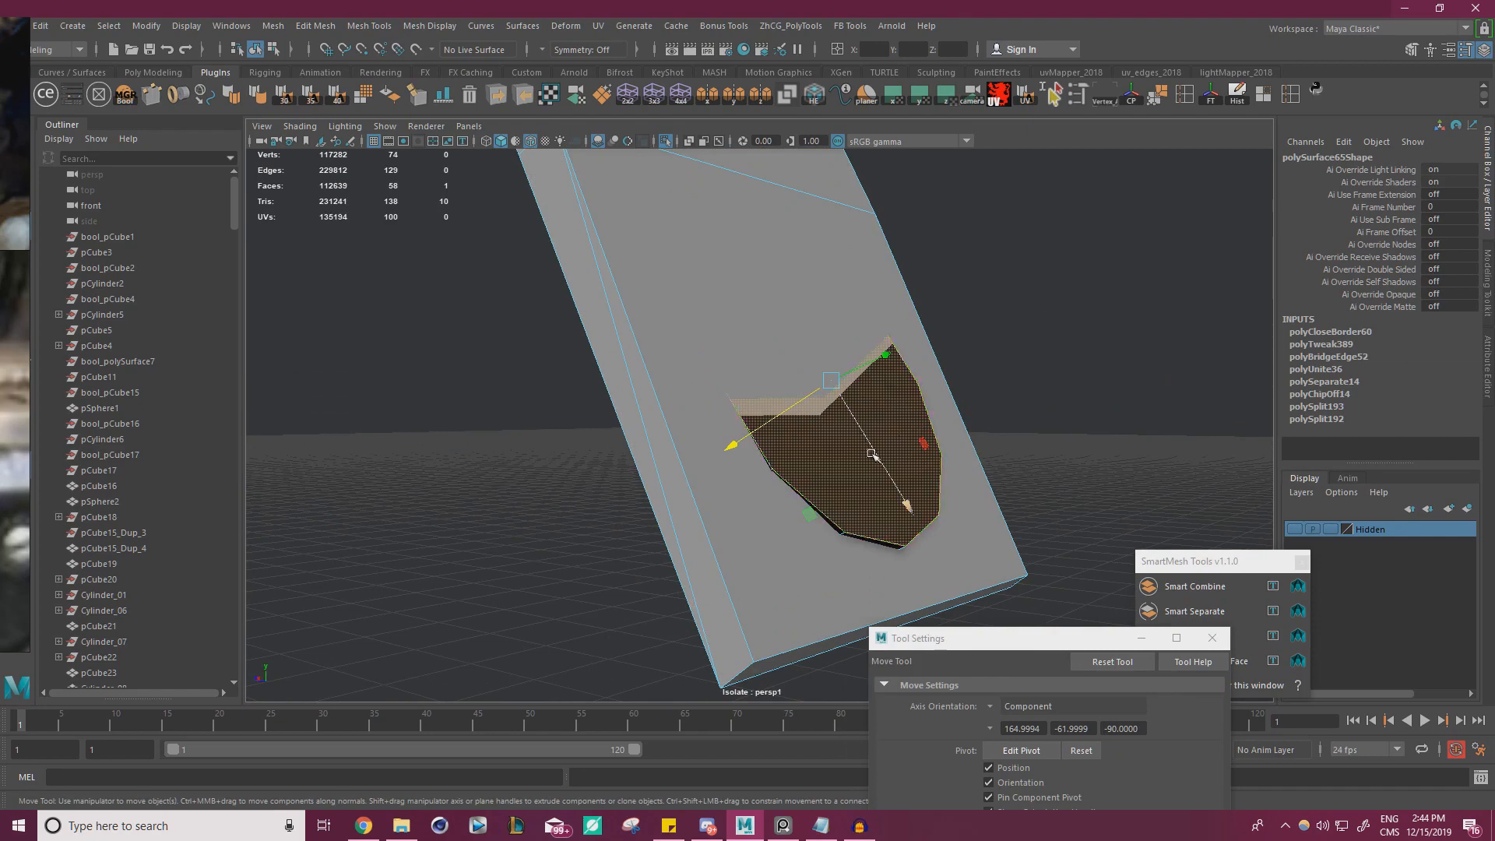
{"action": "left_click_drag", "start_coordinate": [1090, 438], "coordinate": [844, 453], "text": "alt"}
{"action": "left_click", "coordinate": [1046, 433]}
{"action": "key", "text": "ctrl+z"}
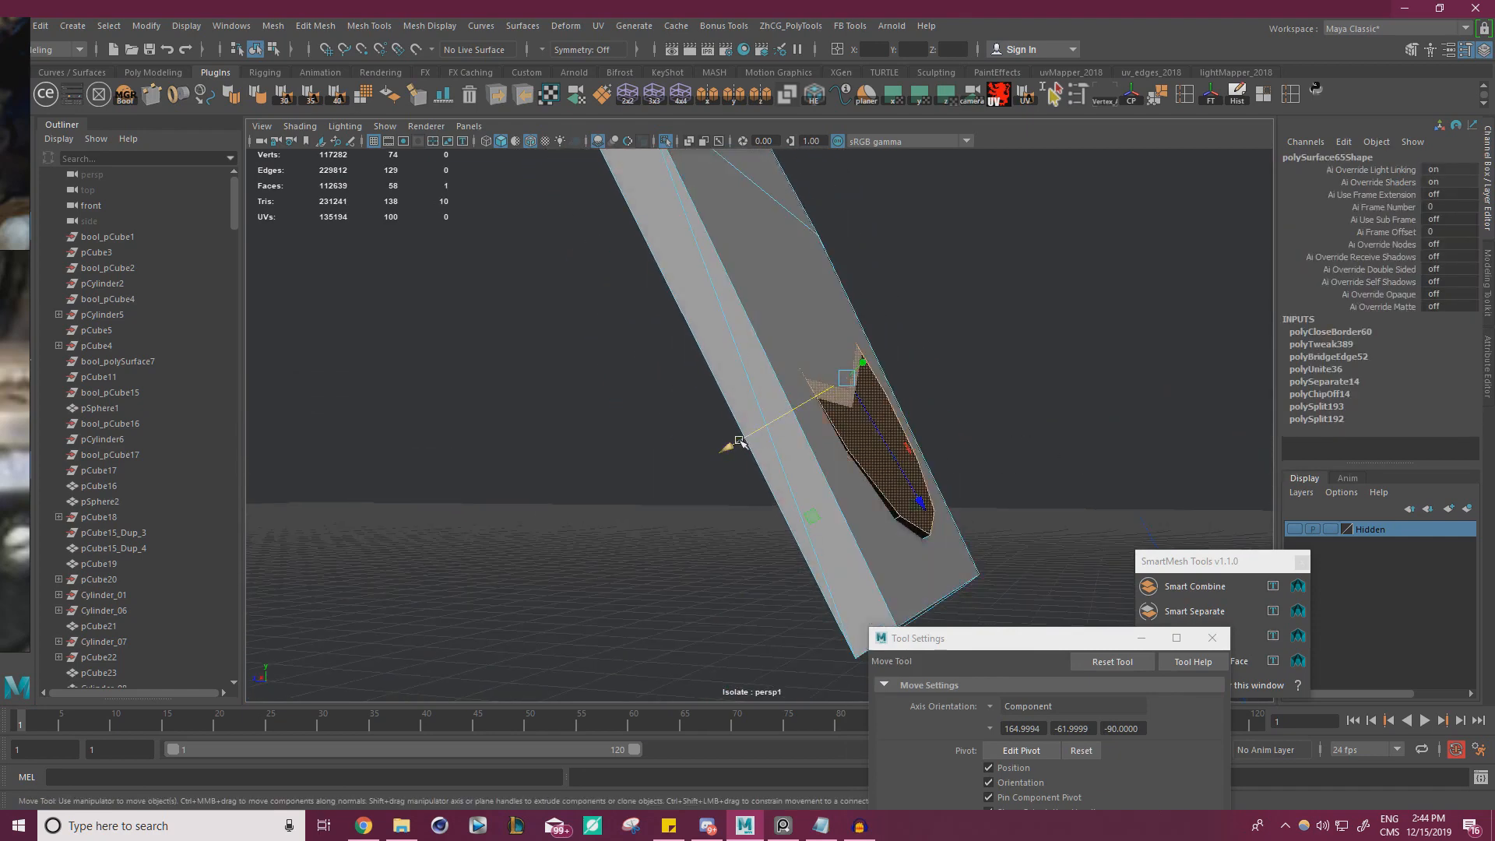
{"action": "key", "text": "e"}
{"action": "left_click_drag", "start_coordinate": [964, 443], "coordinate": [963, 450]}
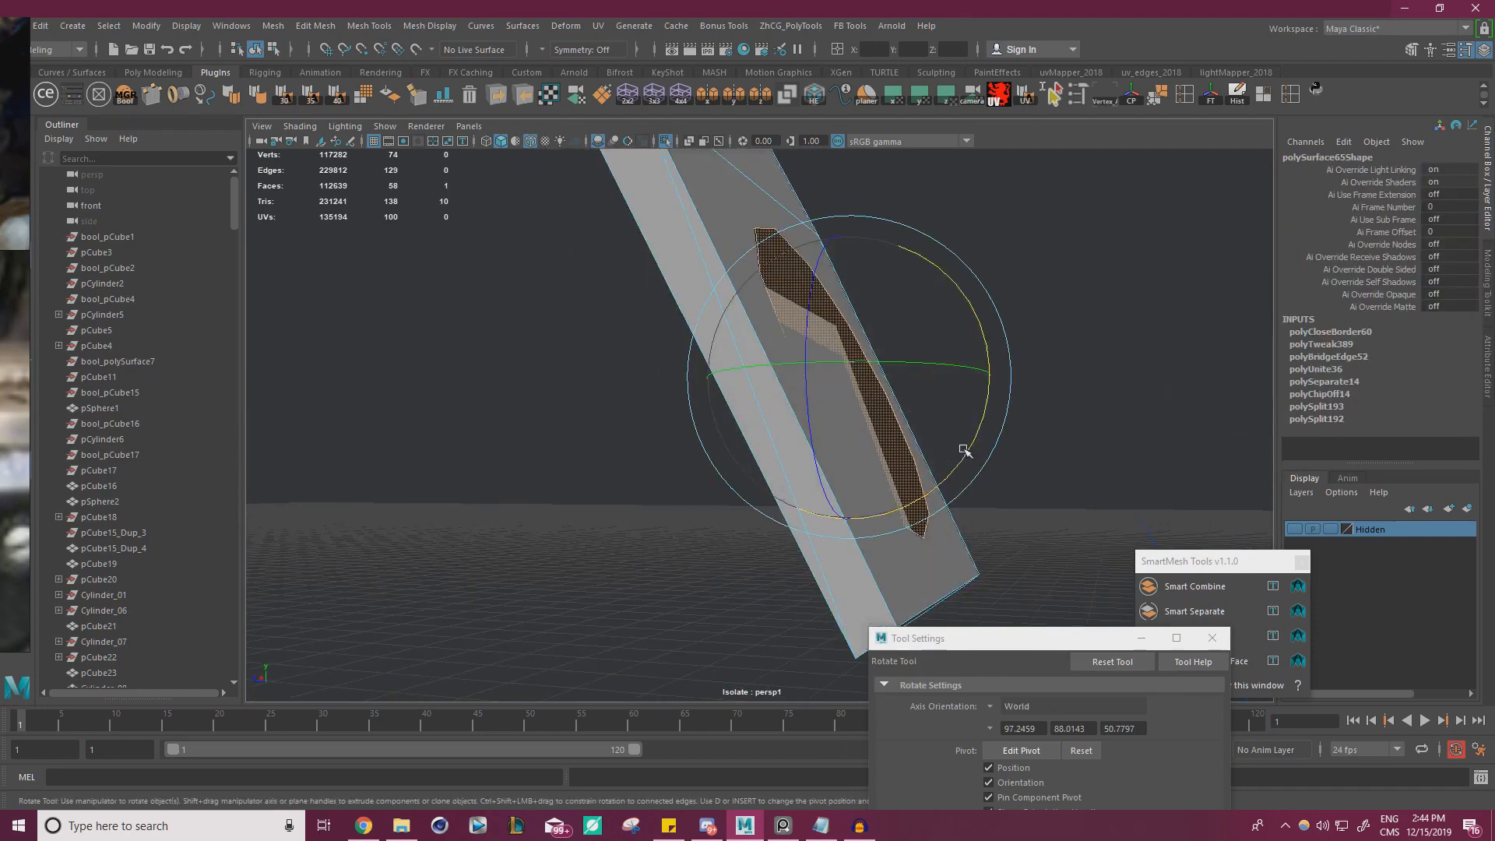
{"action": "key", "text": "w"}
{"action": "left_click_drag", "start_coordinate": [736, 431], "coordinate": [909, 424]}
{"action": "right_click_drag", "start_coordinate": [843, 315], "coordinate": [898, 292]}
Check the recess with the screw in the full model, then isolate the arms again and fill the other arm's open lower end
{"action": "left_click", "coordinate": [662, 144]}
{"action": "scroll", "coordinate": [778, 320], "scroll_direction": "down", "scroll_amount": 5}
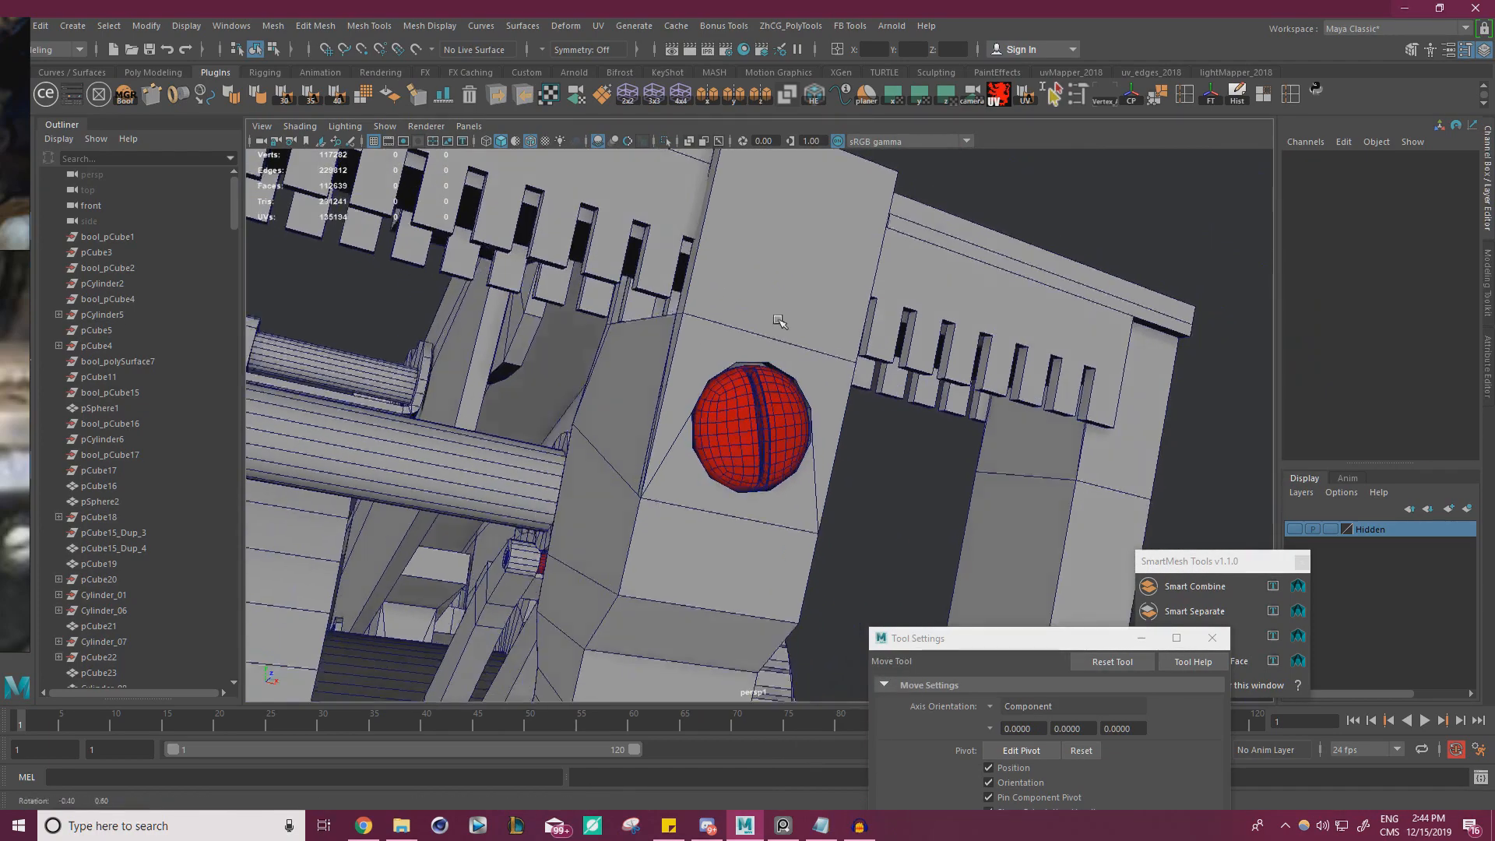
{"action": "left_click_drag", "start_coordinate": [778, 320], "coordinate": [861, 331], "text": "alt"}
{"action": "left_click", "coordinate": [687, 347]}
{"action": "left_click_drag", "start_coordinate": [580, 335], "coordinate": [745, 264], "text": "alt"}
{"action": "left_click", "coordinate": [667, 141]}
{"action": "right_click_drag", "start_coordinate": [746, 264], "coordinate": [745, 222]}
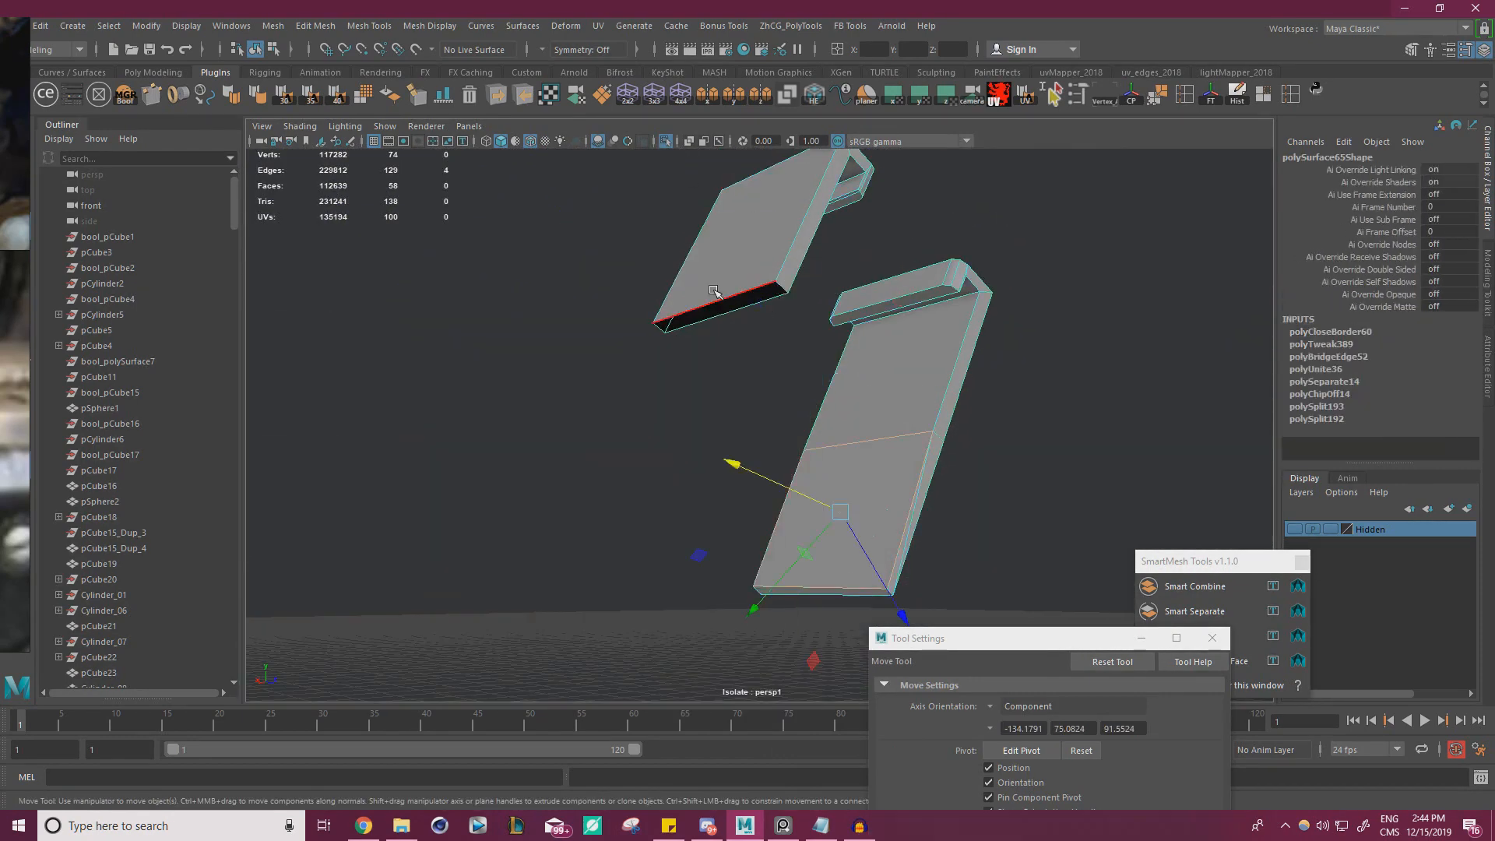
{"action": "double_click", "coordinate": [712, 301]}
{"action": "right_click_drag", "start_coordinate": [506, 275], "coordinate": [494, 460], "text": "shift"}
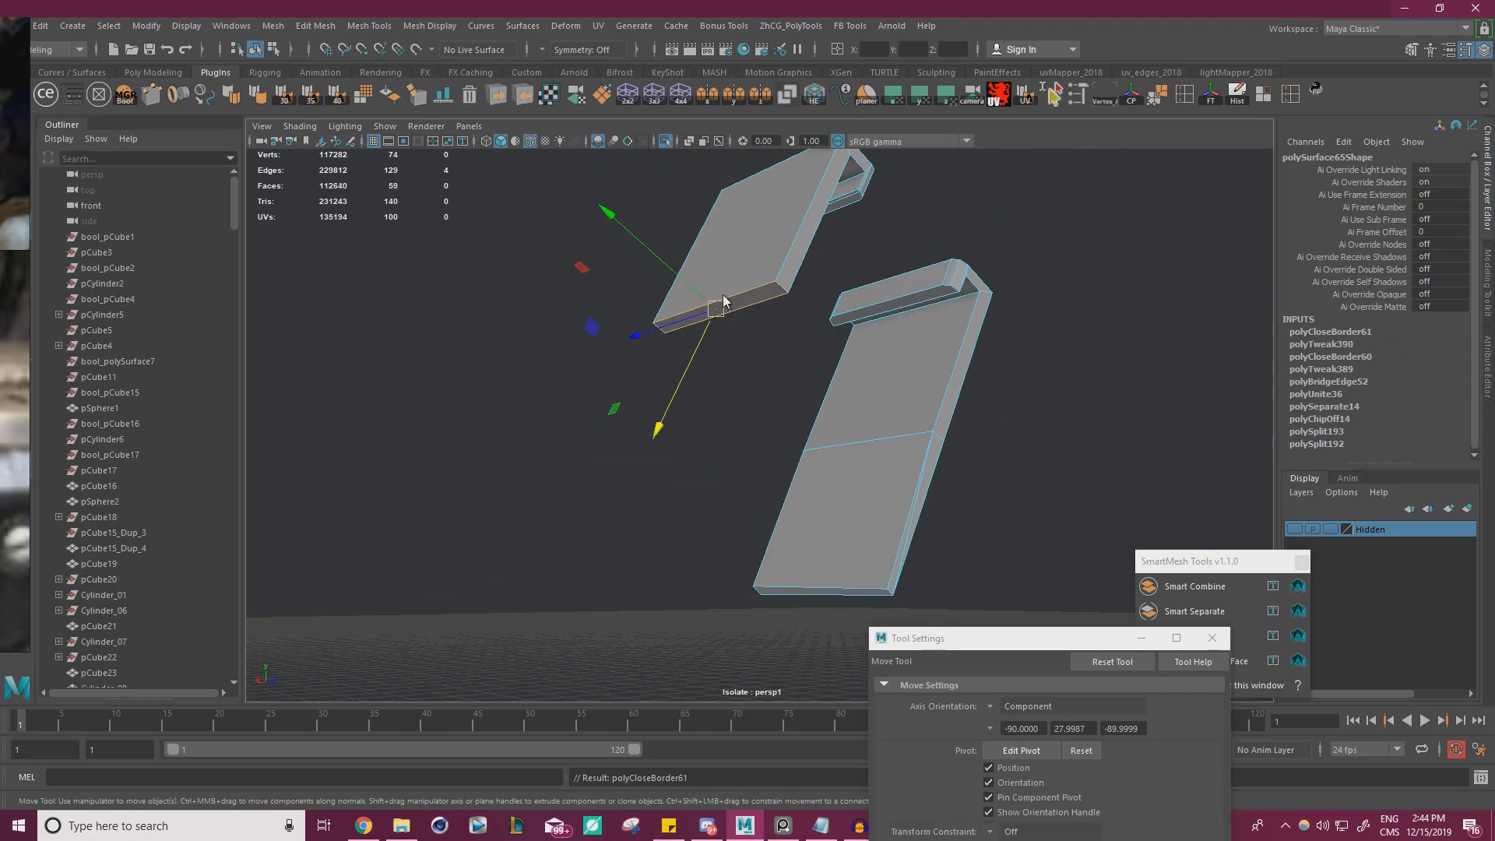
Assign the green material to the combined arms mesh and deselect it
{"action": "left_click", "coordinate": [1025, 312]}
{"action": "left_click_drag", "start_coordinate": [1057, 319], "coordinate": [644, 341]}
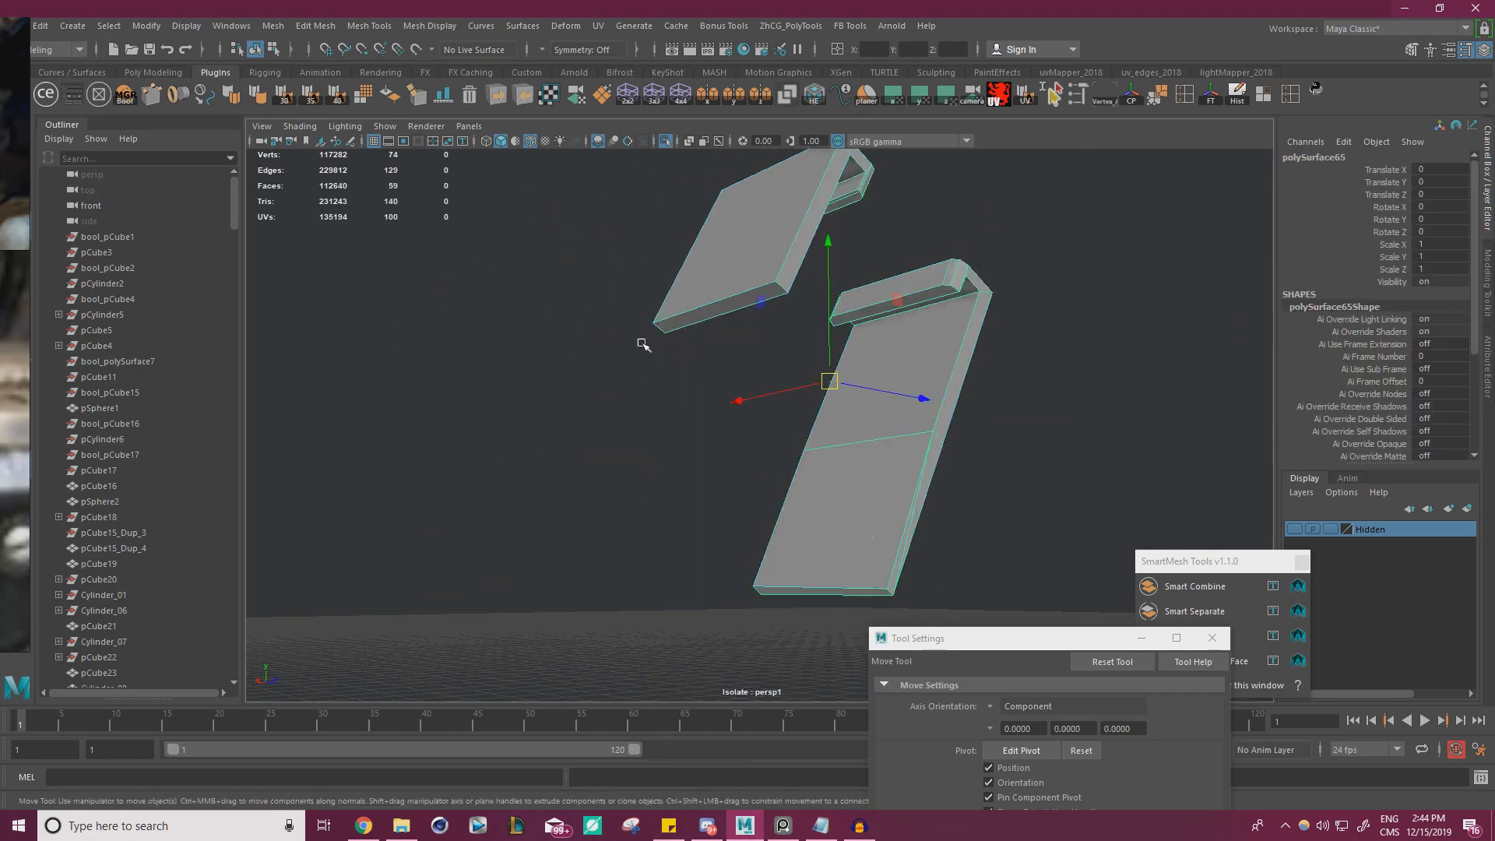
{"action": "left_click", "coordinate": [72, 95]}
{"action": "left_click", "coordinate": [1176, 390]}
{"action": "left_click", "coordinate": [1315, 242]}
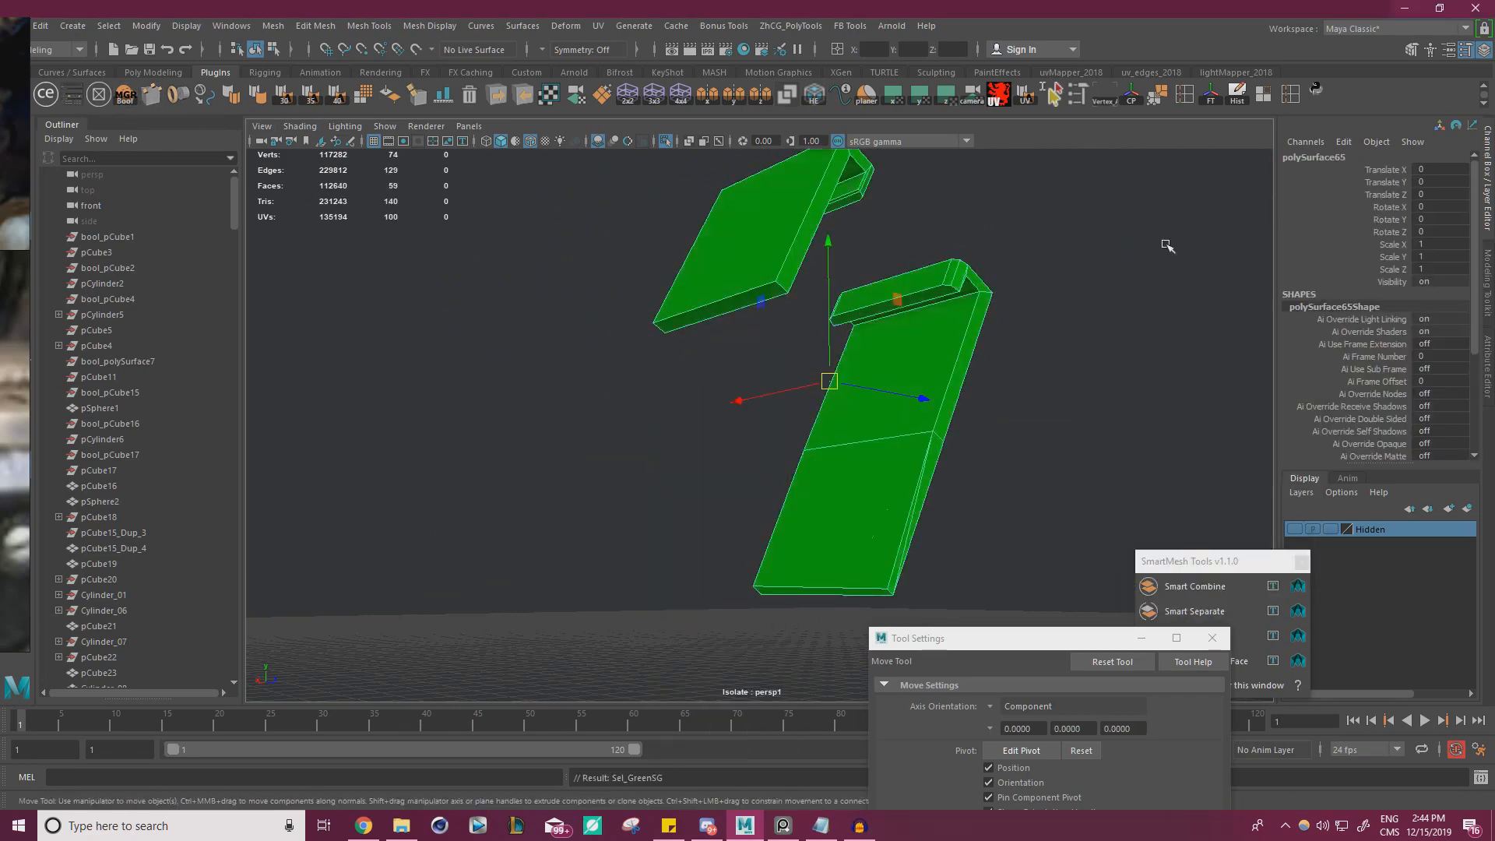
{"action": "left_click", "coordinate": [1028, 241]}
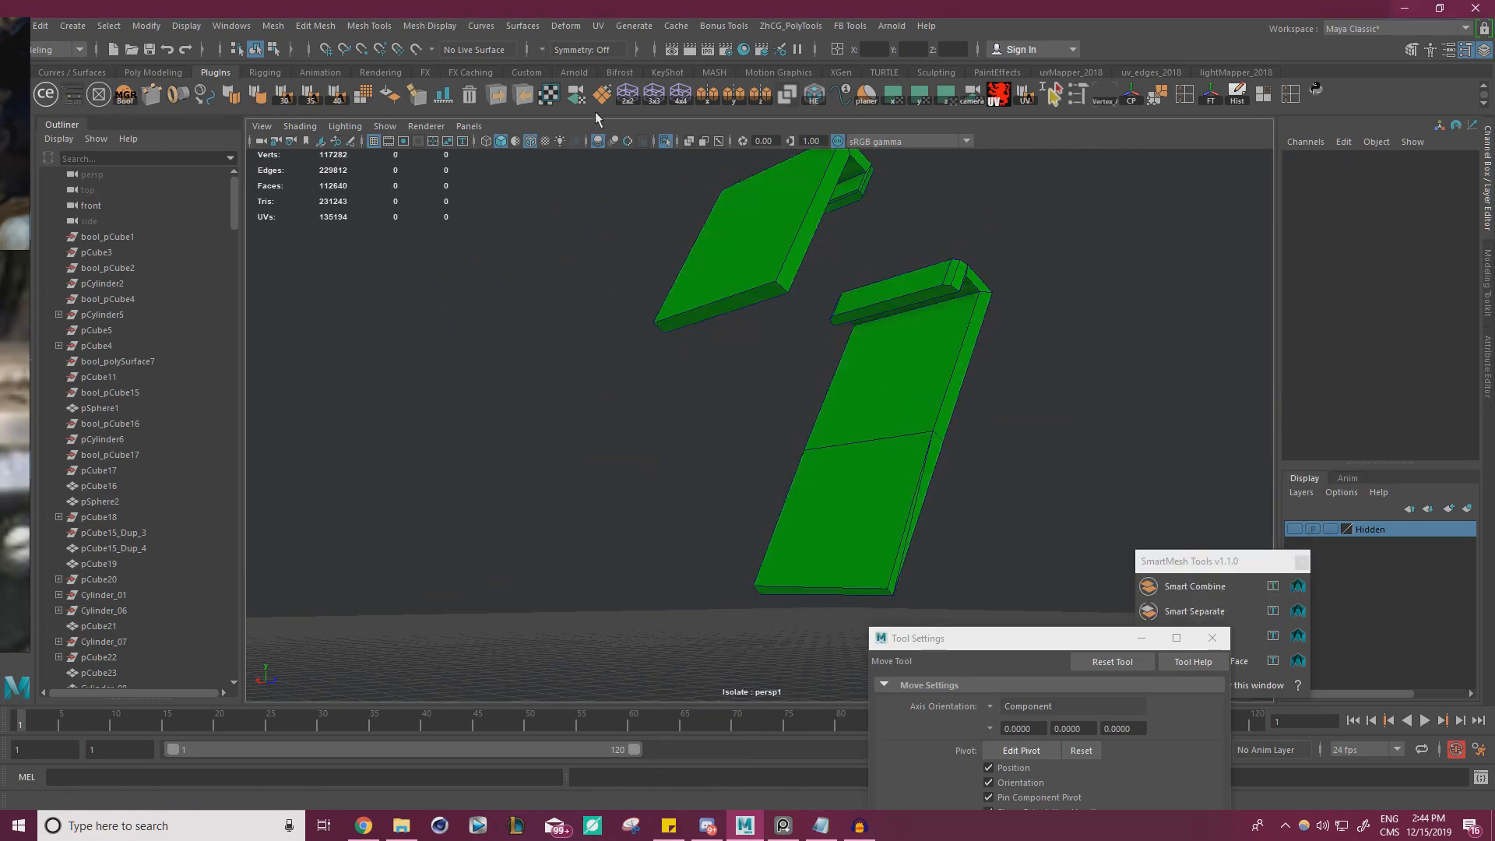
Show the whole model again, then isolate the clip's remaining grey body below the green arms
{"action": "left_click", "coordinate": [666, 141]}
{"action": "left_click_drag", "start_coordinate": [881, 335], "coordinate": [677, 401], "text": "alt"}
{"action": "right_click_drag", "start_coordinate": [677, 401], "coordinate": [767, 421], "text": "alt"}
{"action": "left_click", "coordinate": [773, 424]}
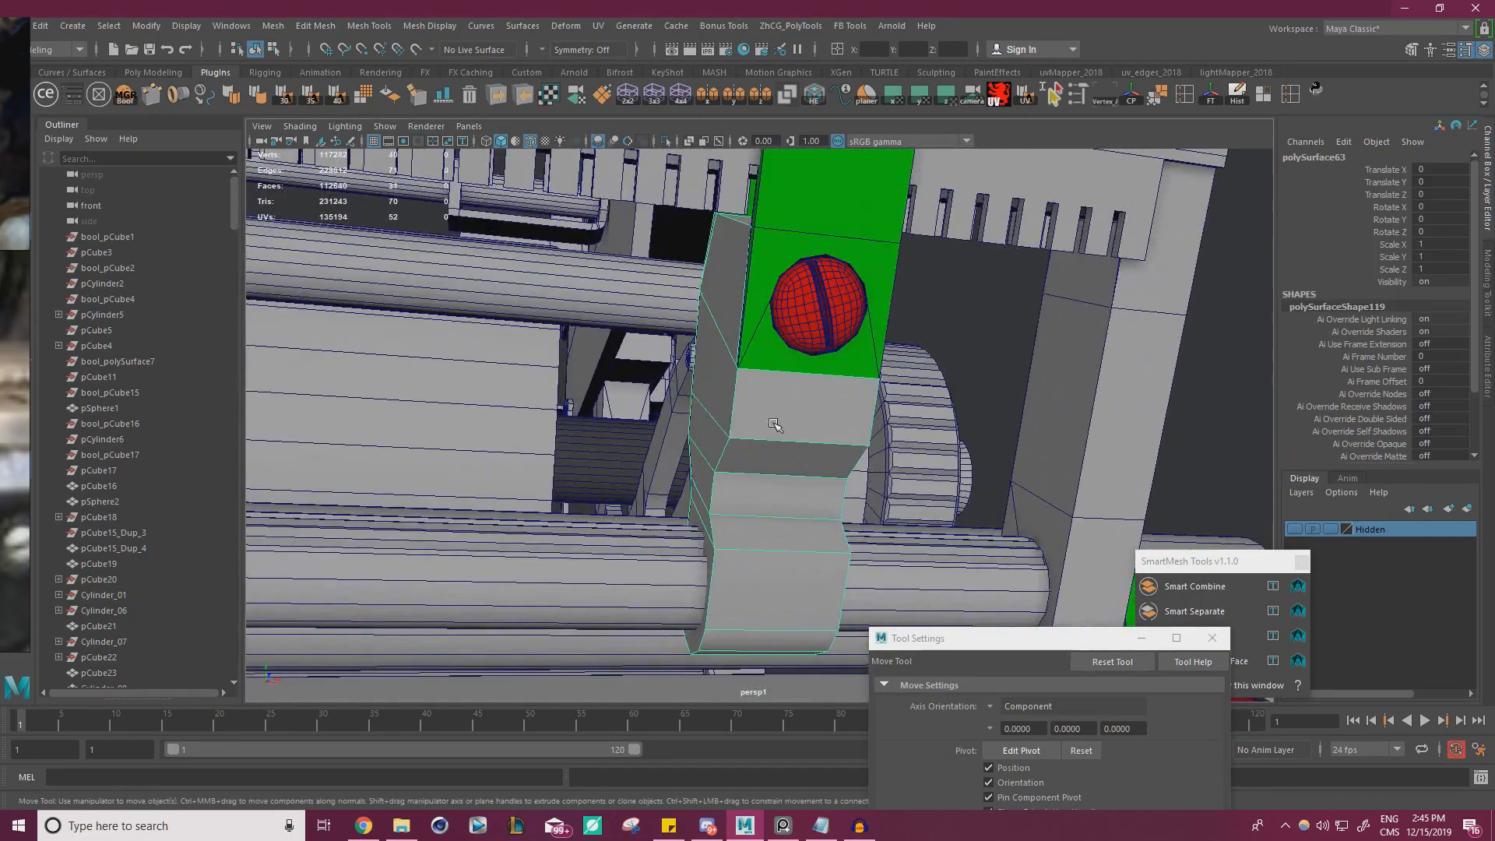
{"action": "left_click", "coordinate": [666, 142]}
Bridge the open edges along the body's front ledge where the screw arm was extracted
{"action": "left_click_drag", "start_coordinate": [747, 257], "coordinate": [810, 335], "text": "alt"}
{"action": "right_click_drag", "start_coordinate": [810, 334], "coordinate": [867, 350], "text": "alt"}
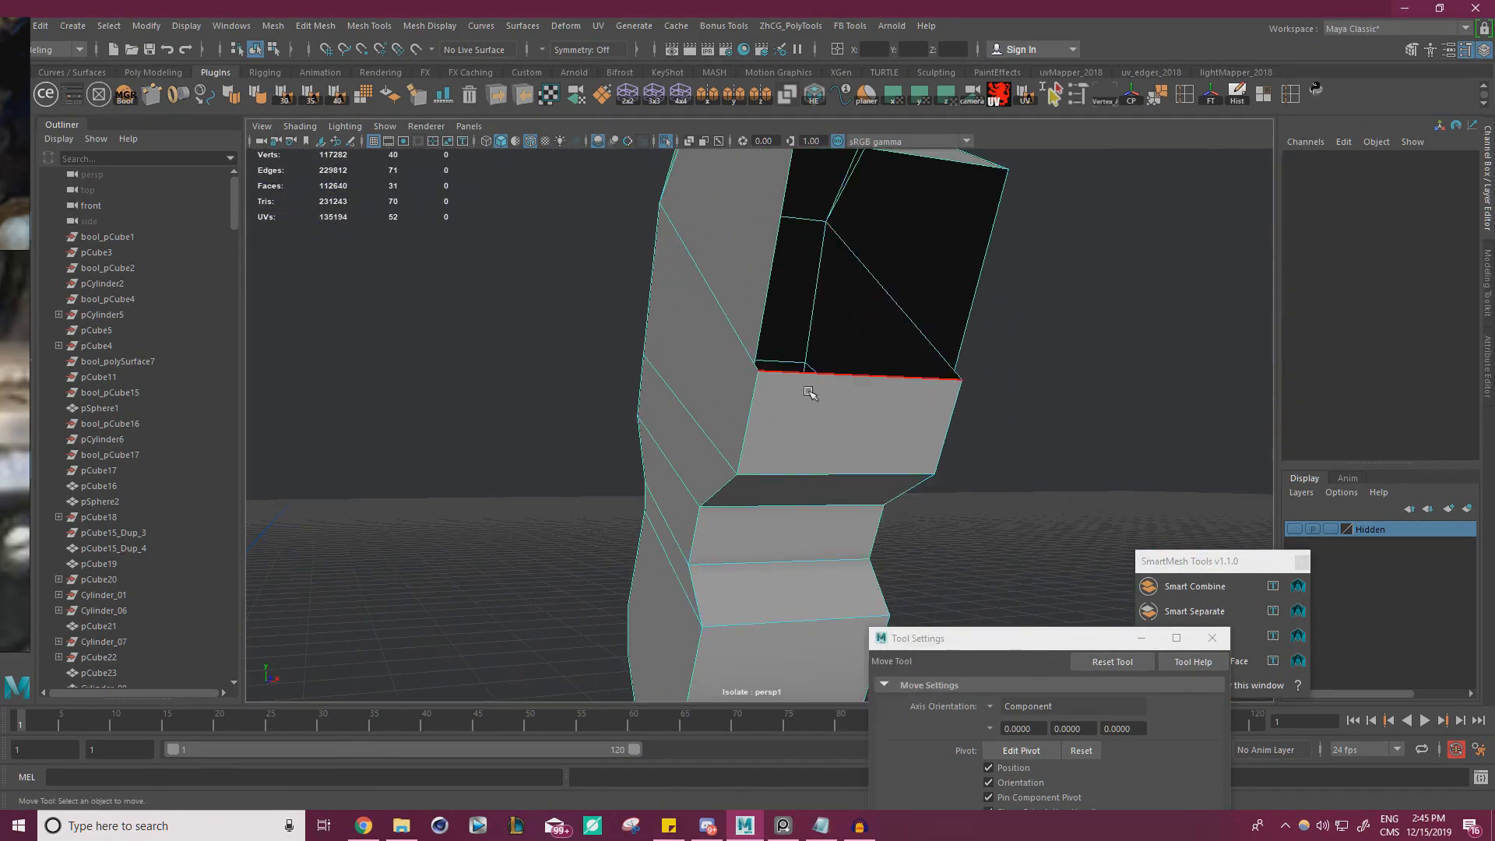
{"action": "double_click", "coordinate": [816, 380]}
{"action": "left_click_drag", "start_coordinate": [818, 379], "coordinate": [653, 490], "text": "alt"}
{"action": "left_click", "coordinate": [601, 444], "text": "shift"}
{"action": "right_click_drag", "start_coordinate": [723, 390], "coordinate": [696, 578], "text": "shift"}
Fill the body's large open front and the narrow gap along its upper end, then deselect
{"action": "key", "text": "q"}
{"action": "left_click", "coordinate": [626, 301]}
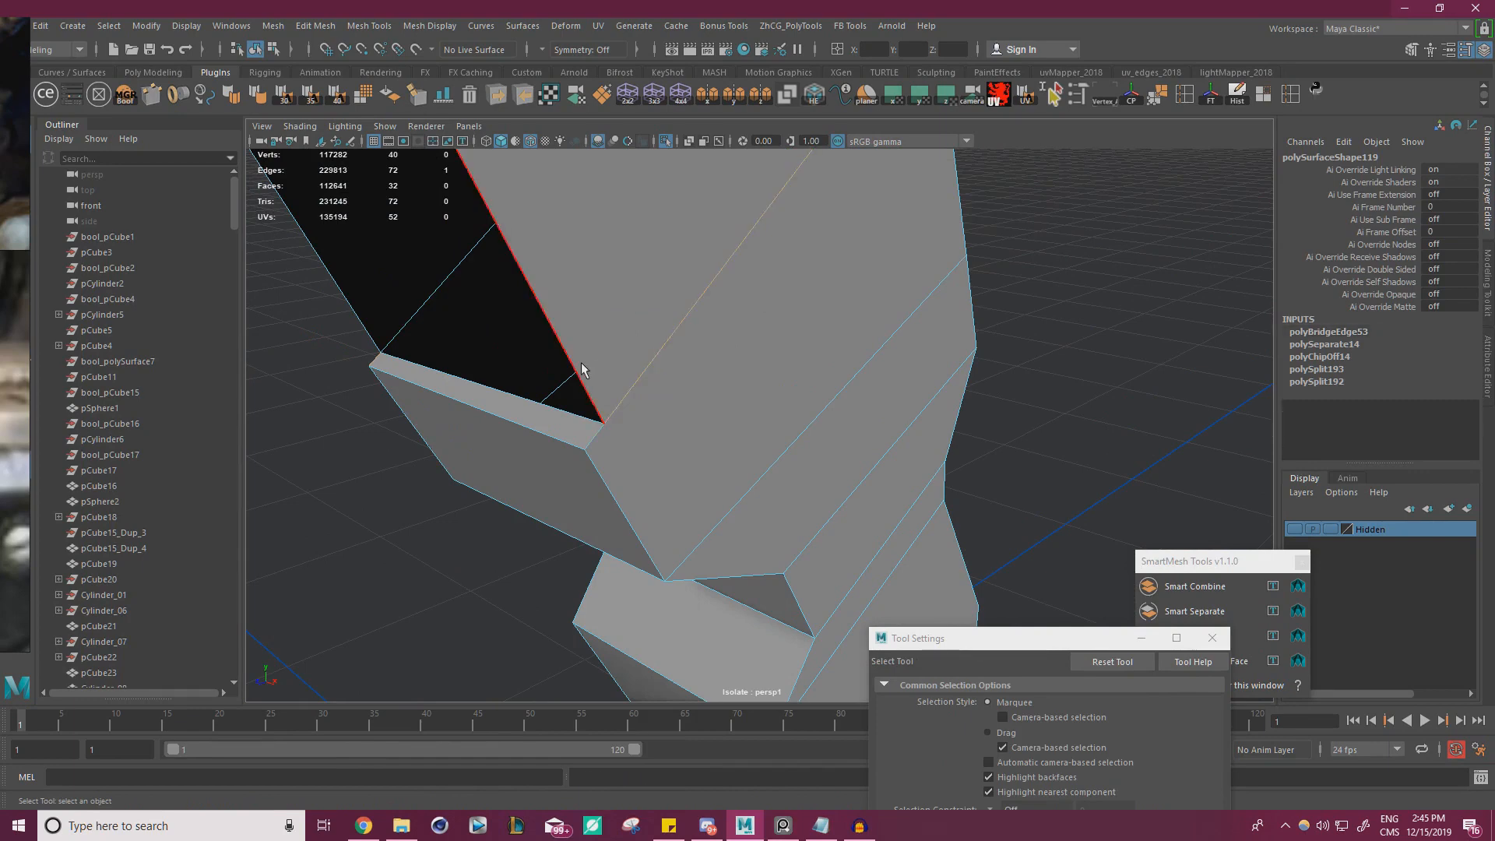
{"action": "right_click_drag", "start_coordinate": [695, 329], "coordinate": [703, 541], "text": "shift"}
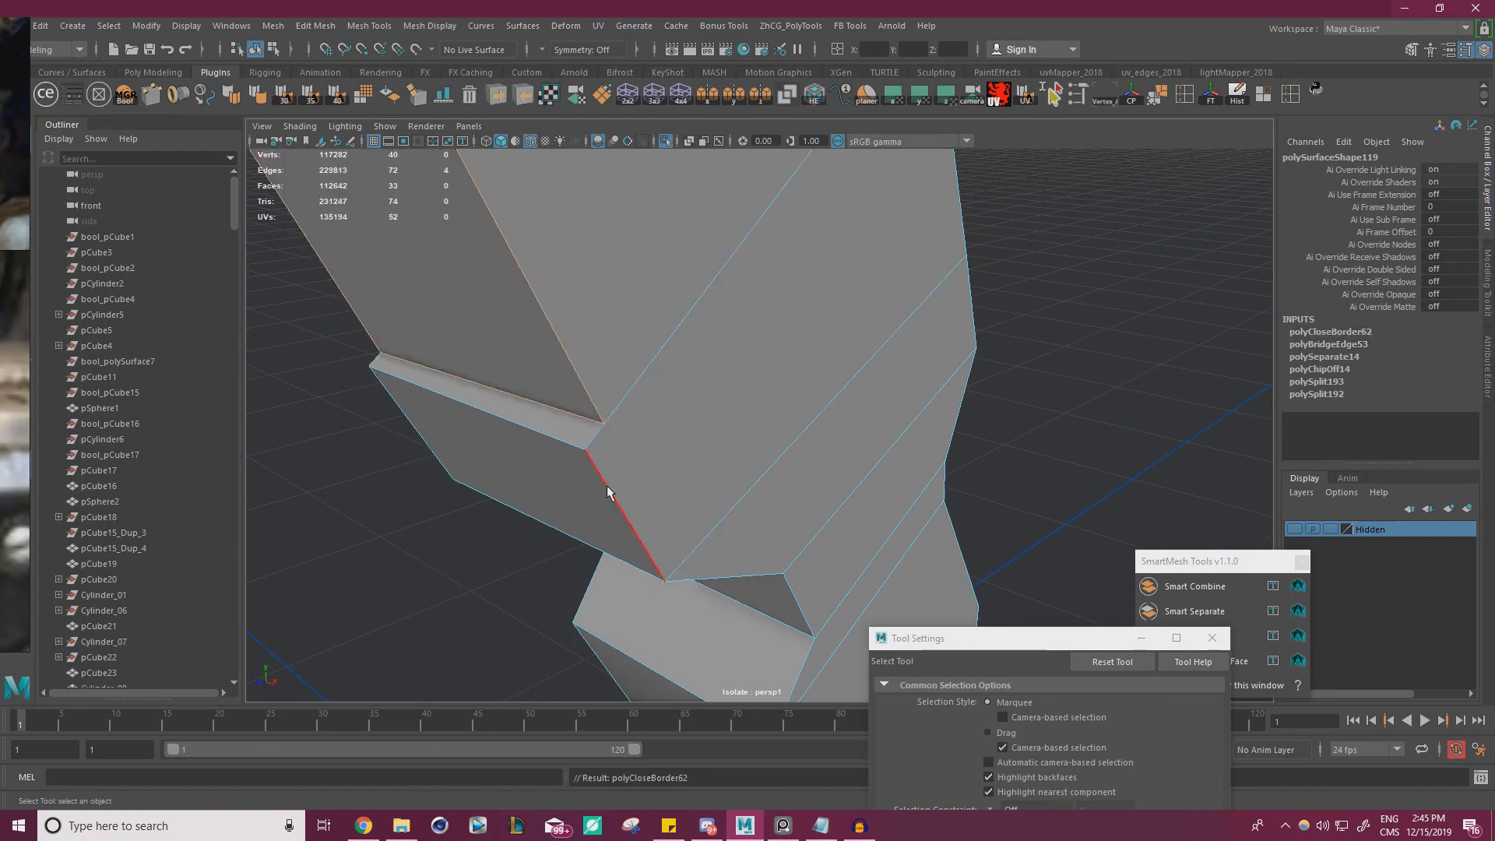
{"action": "left_click_drag", "start_coordinate": [703, 541], "coordinate": [607, 396], "text": "alt"}
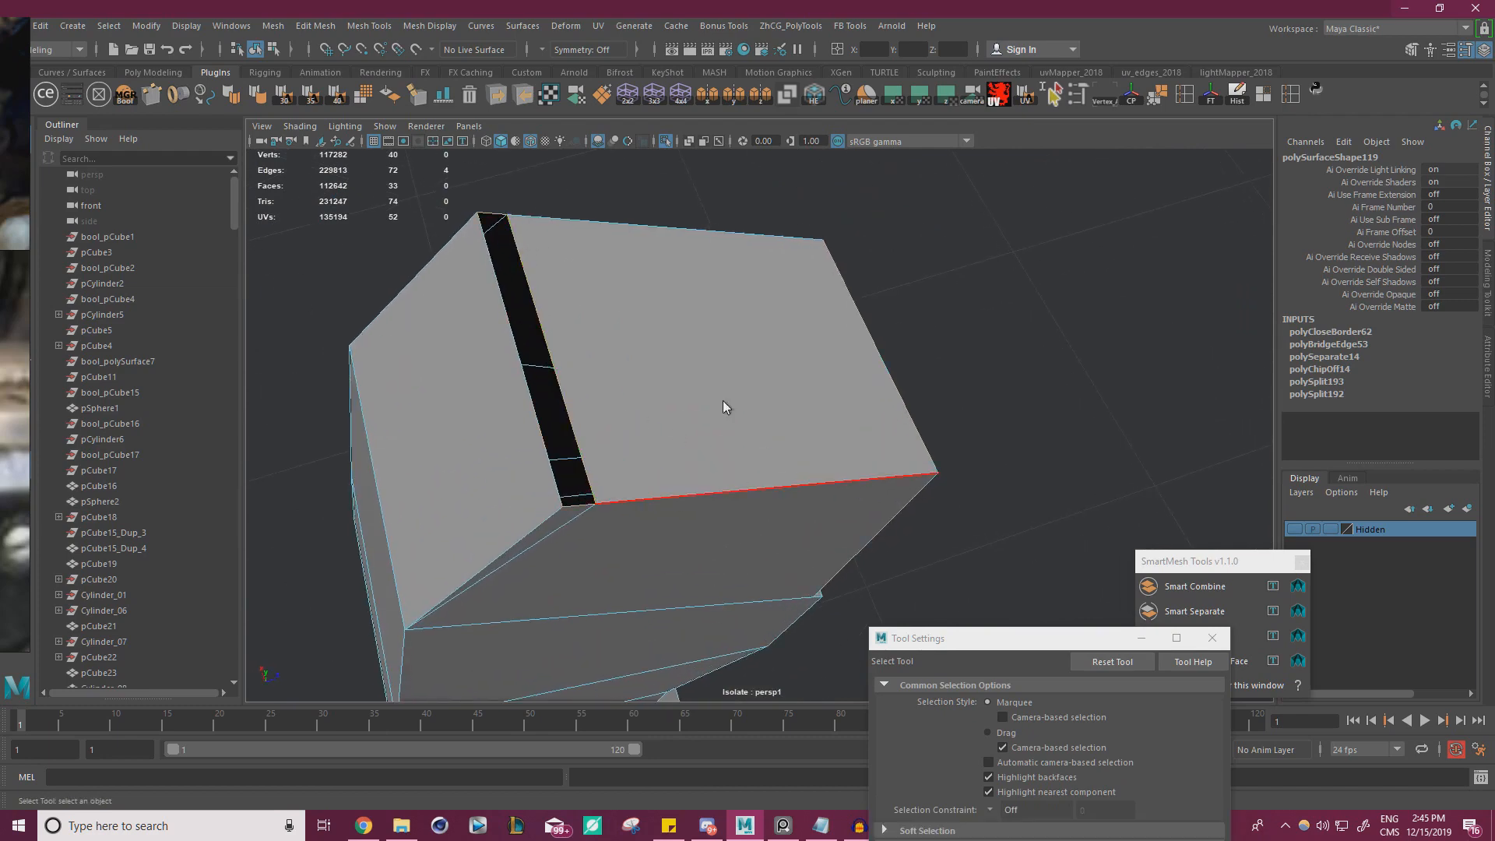
{"action": "right_click_drag", "start_coordinate": [723, 400], "coordinate": [731, 600], "text": "shift"}
{"action": "key", "text": "w"}
{"action": "right_click_drag", "start_coordinate": [662, 357], "coordinate": [729, 334]}
{"action": "left_click", "coordinate": [940, 363]}
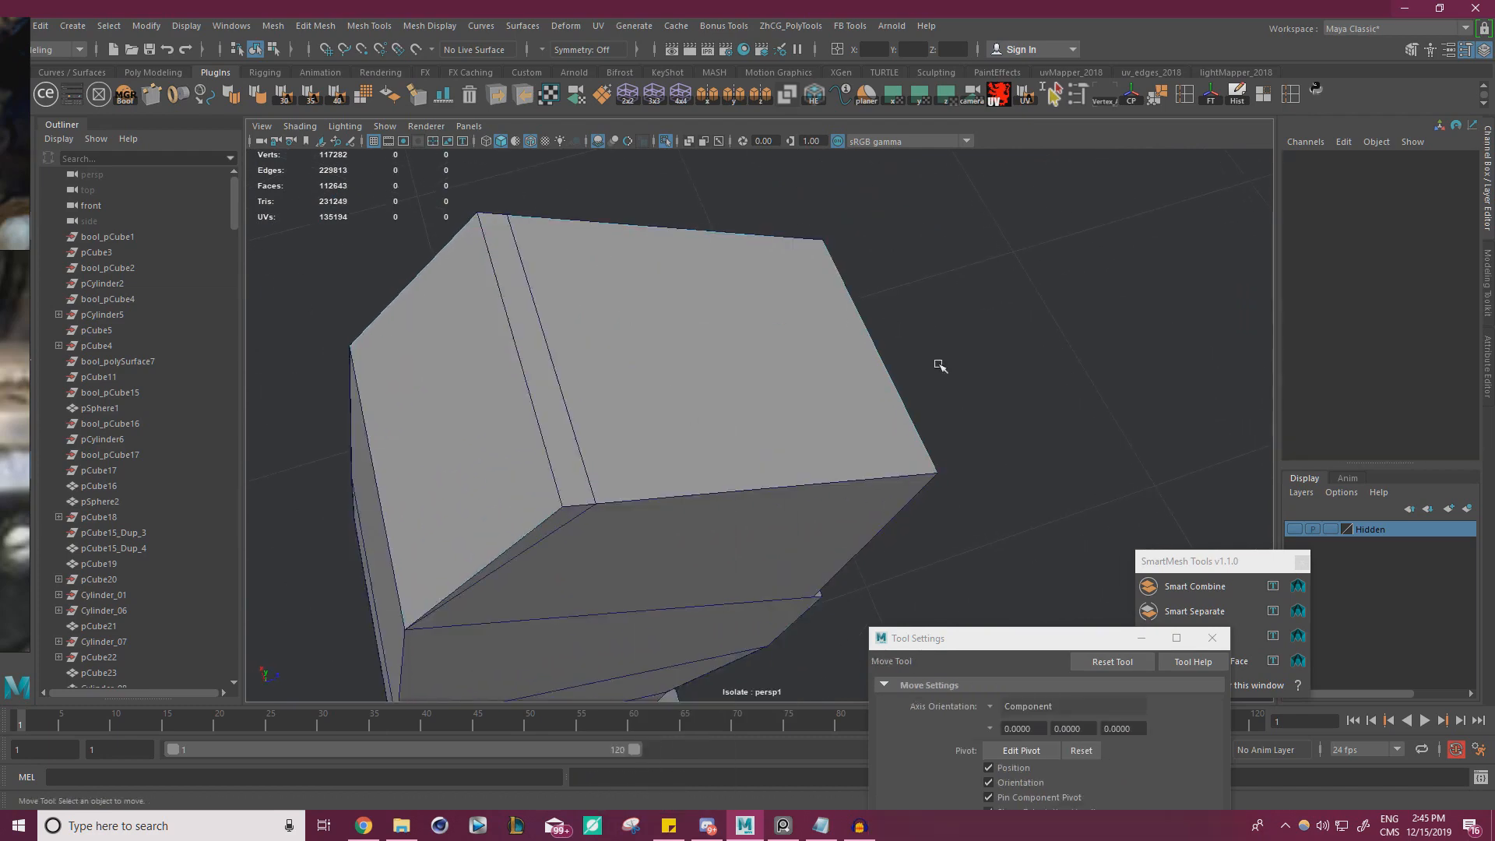
Set the Move axis orientation to Object and shift the corner vertex at the end of the body's front ledge along its local axis
{"action": "left_click_drag", "start_coordinate": [940, 364], "coordinate": [833, 357], "text": "alt"}
{"action": "left_click", "coordinate": [844, 346]}
{"action": "right_click_drag", "start_coordinate": [848, 341], "coordinate": [779, 342]}
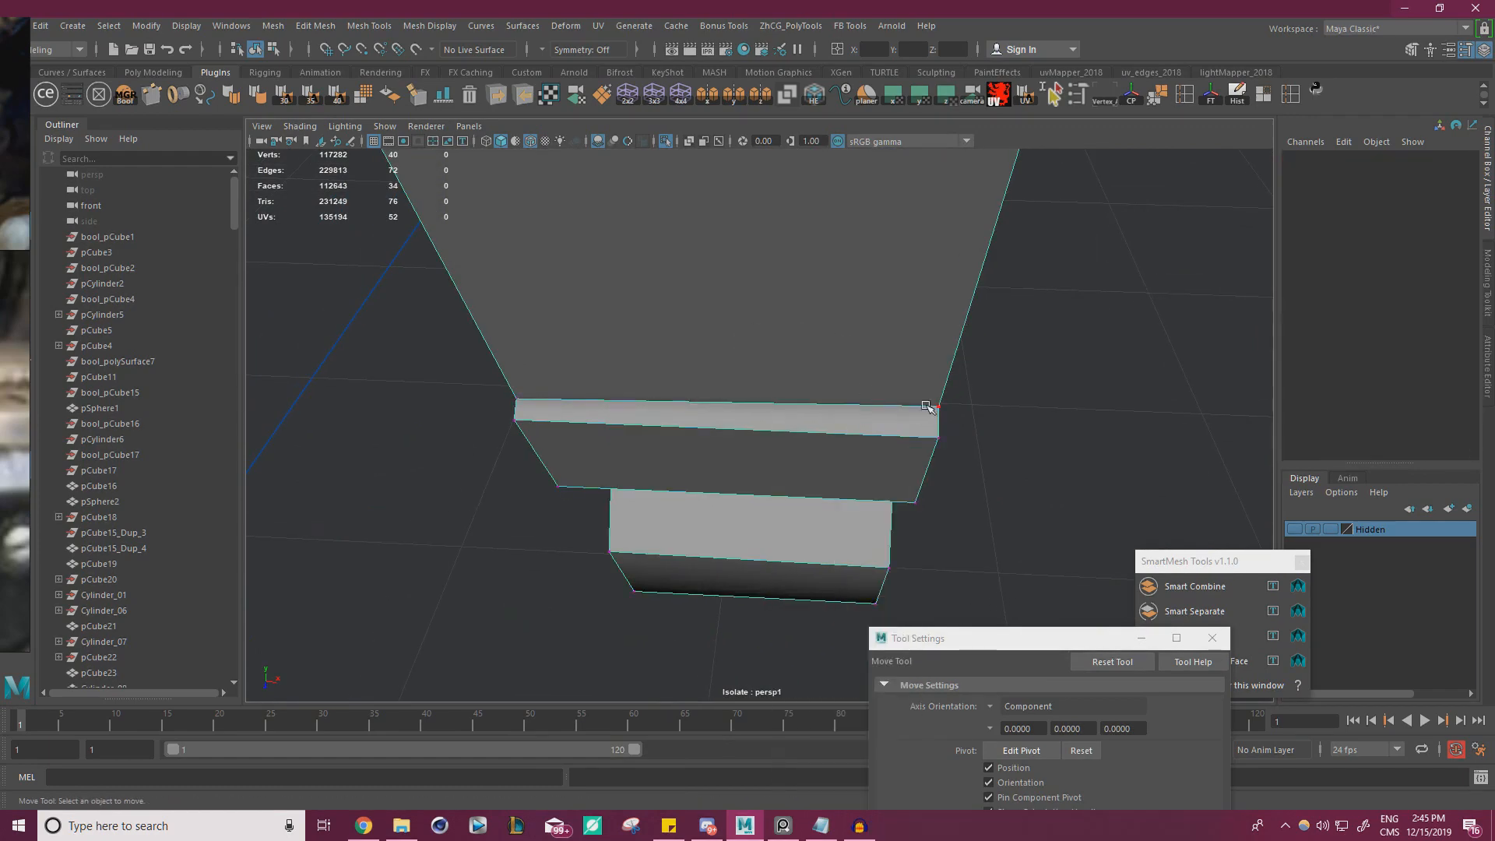
{"action": "left_click", "coordinate": [937, 406]}
{"action": "left_click_drag", "start_coordinate": [872, 457], "coordinate": [978, 530], "text": "alt"}
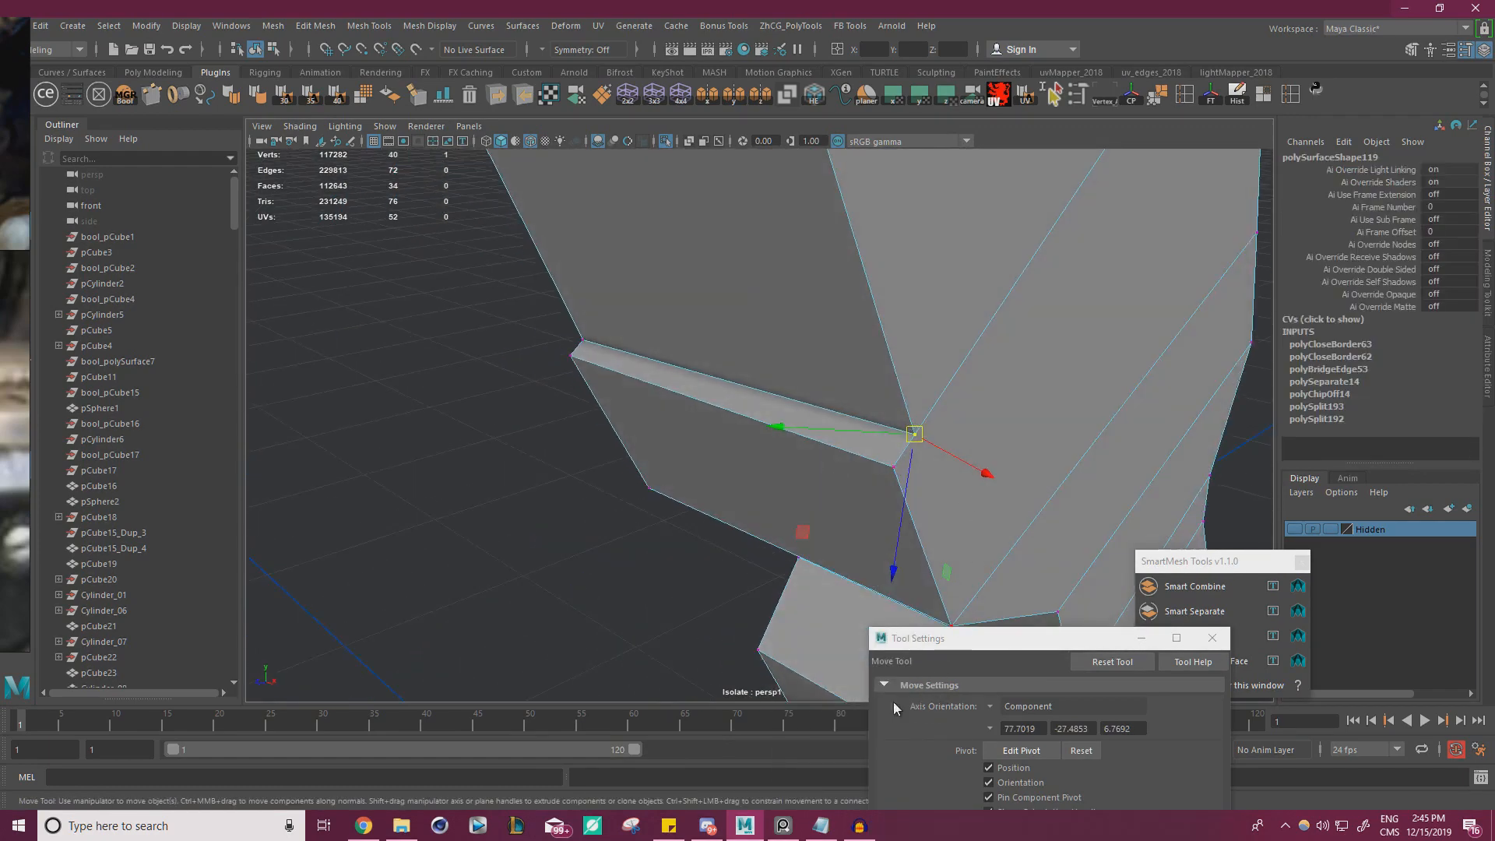
{"action": "left_click", "coordinate": [994, 711]}
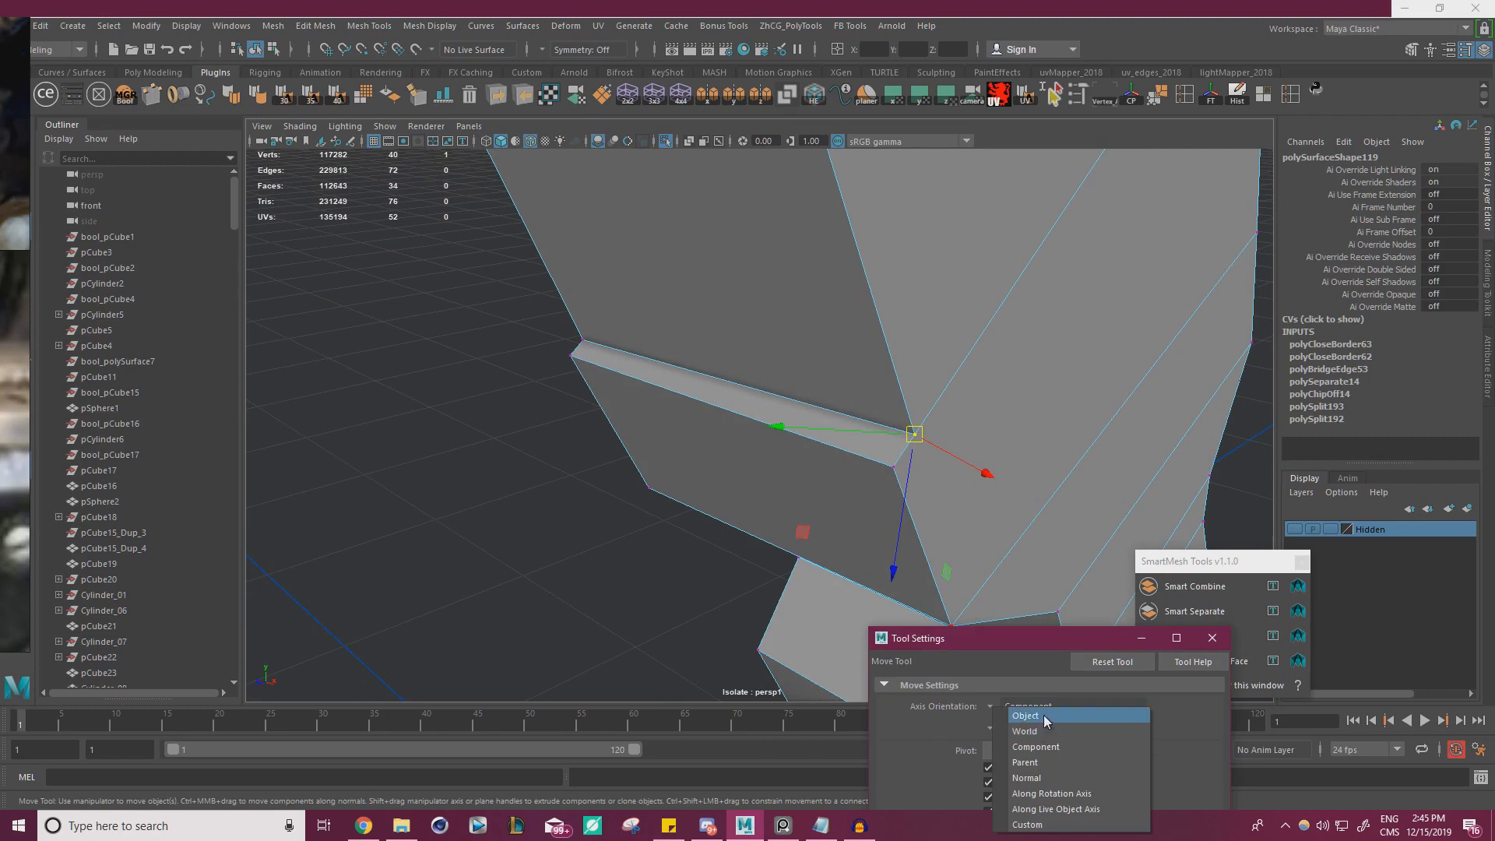
{"action": "left_click", "coordinate": [1044, 715]}
{"action": "left_click_drag", "start_coordinate": [869, 557], "coordinate": [752, 525], "text": "alt"}
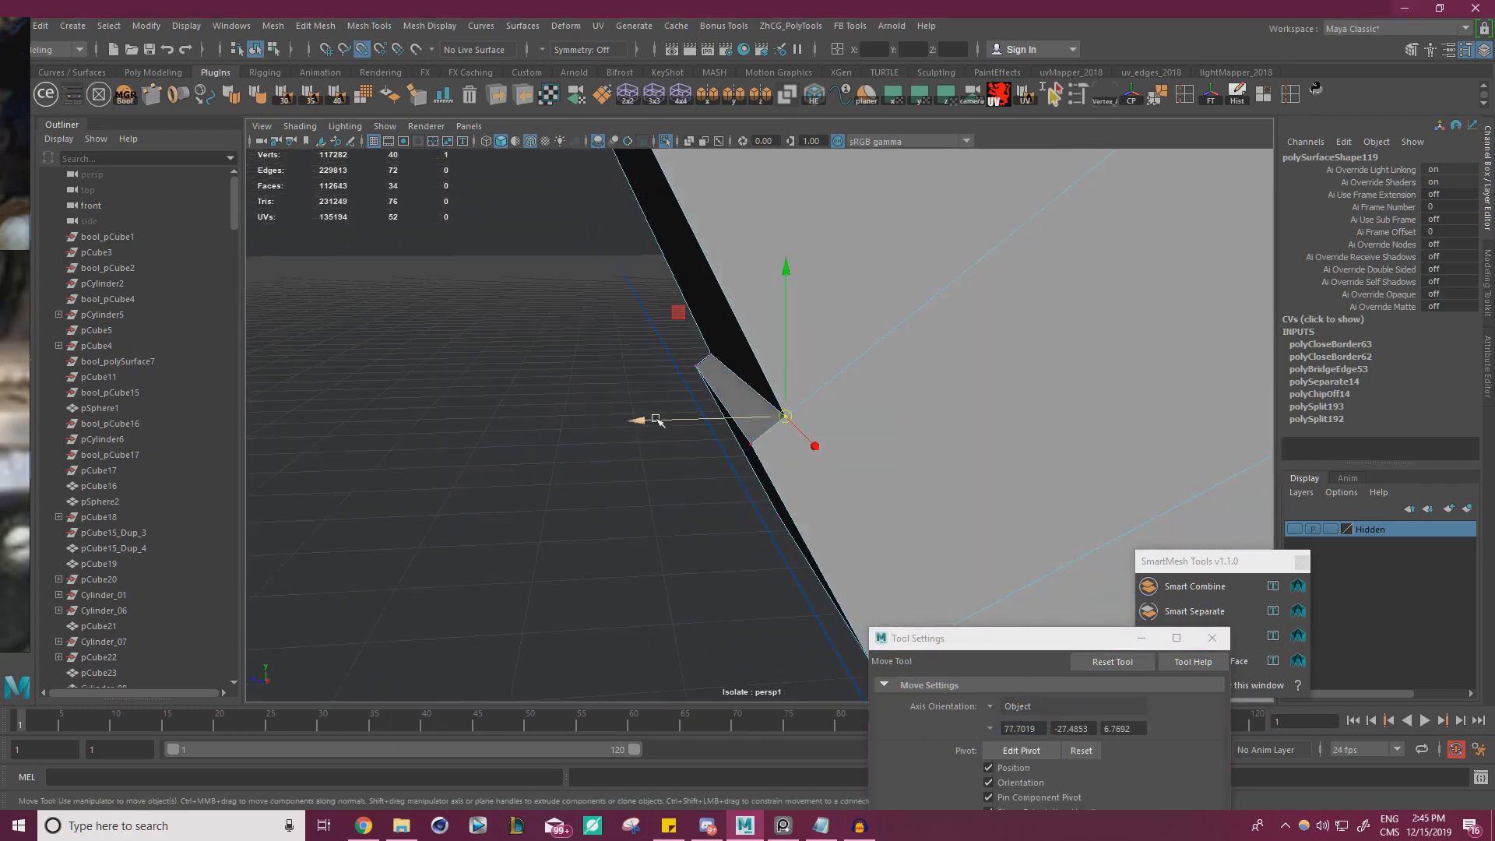
{"action": "left_click_drag", "start_coordinate": [657, 421], "coordinate": [645, 421]}
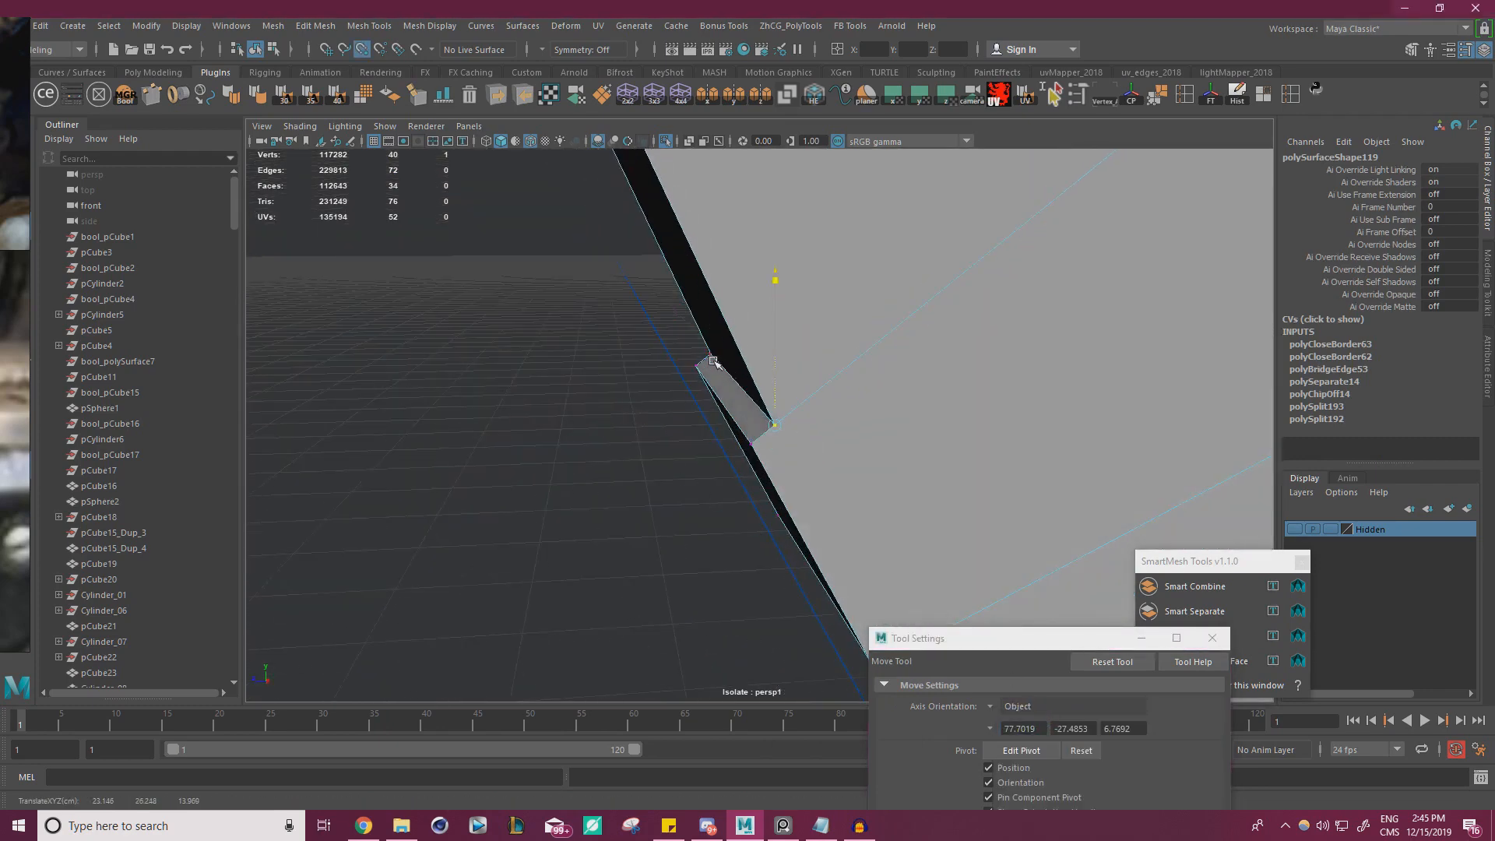
Show the whole model again and check the body's front ledge corner against the lower end of the green arm
{"action": "left_click", "coordinate": [662, 142]}
{"action": "left_click_drag", "start_coordinate": [831, 423], "coordinate": [818, 334], "text": "alt"}
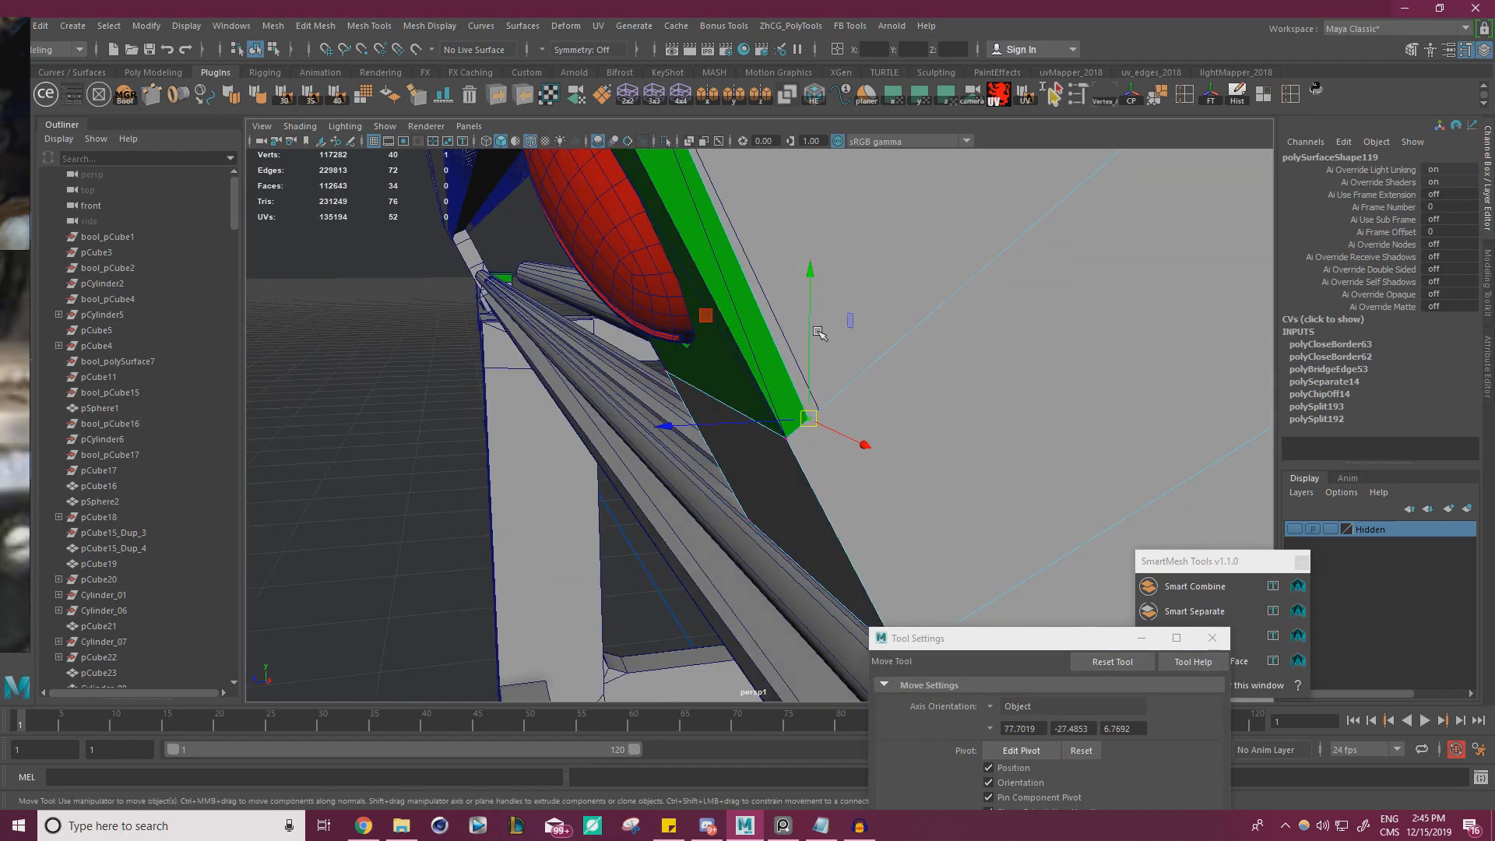
{"action": "right_click_drag", "start_coordinate": [818, 333], "coordinate": [852, 302]}
{"action": "left_click", "coordinate": [772, 387]}
{"action": "right_click_drag", "start_coordinate": [773, 387], "coordinate": [708, 377]}
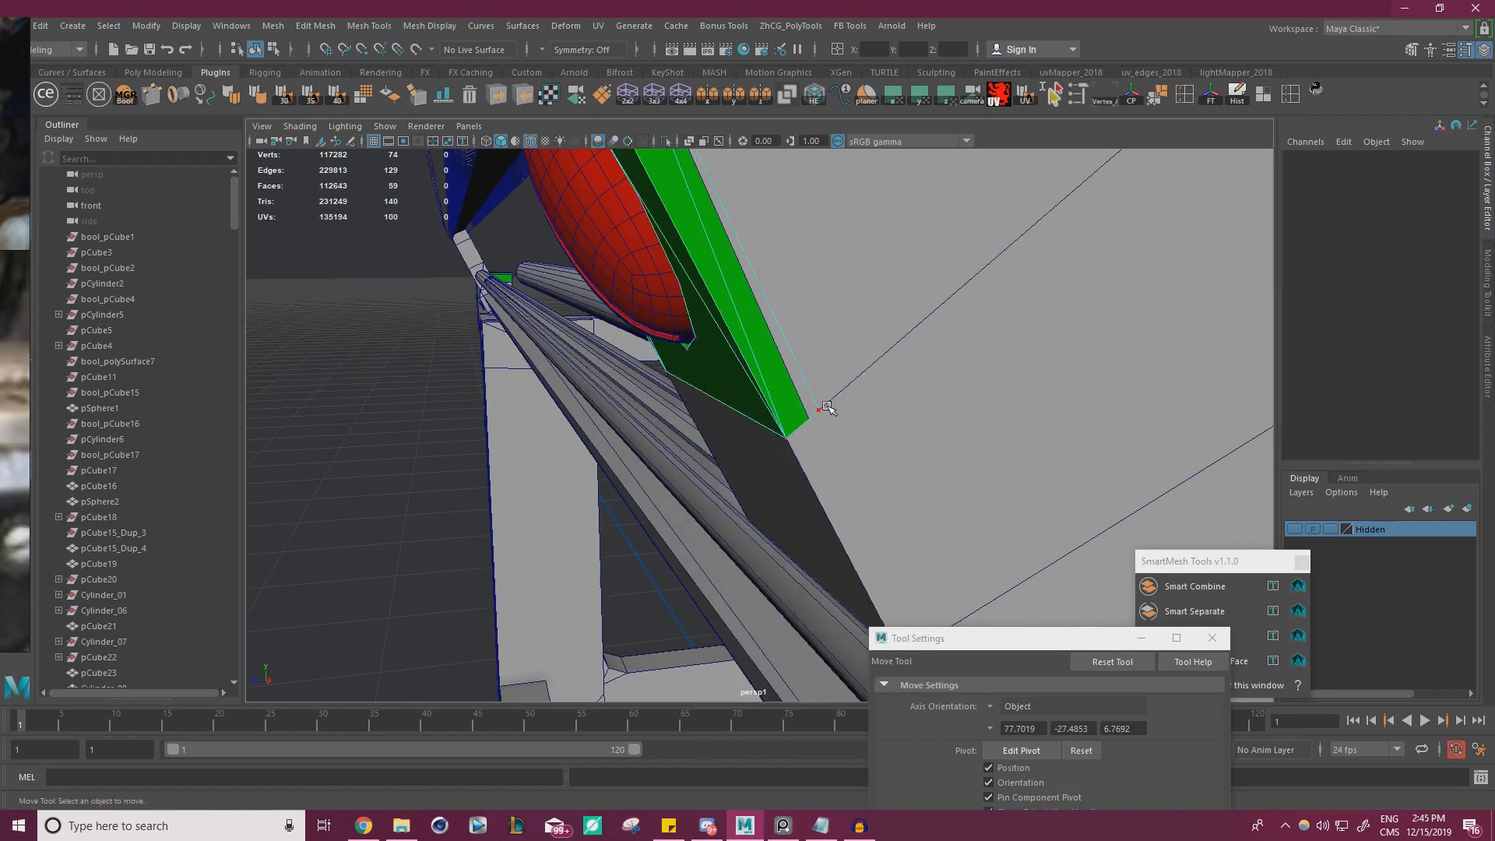
{"action": "left_click", "coordinate": [810, 423]}
{"action": "left_click_drag", "start_coordinate": [815, 414], "coordinate": [745, 334]}
{"action": "right_click_drag", "start_coordinate": [740, 317], "coordinate": [806, 296]}
{"action": "left_click_drag", "start_coordinate": [806, 300], "coordinate": [680, 307], "text": "alt"}
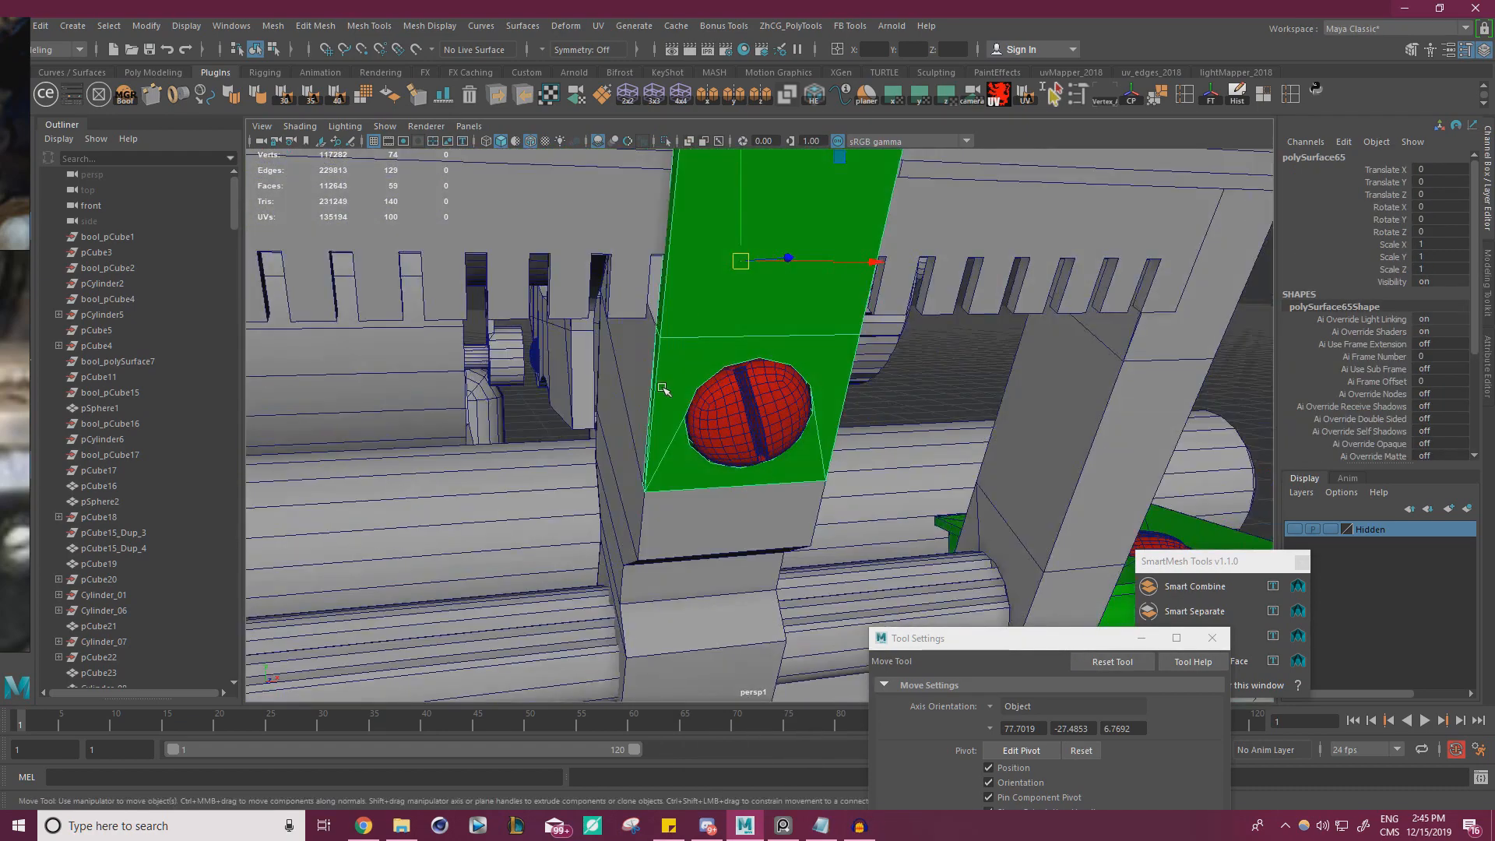
{"action": "left_click", "coordinate": [600, 392]}
Compare the clip with the two rail clips in the reference photo, examining its hook, screw and lower body from both sides
{"action": "right_click_drag", "start_coordinate": [0, 462], "coordinate": [637, 405]}
{"action": "scroll", "coordinate": [638, 405], "scroll_direction": "up", "scroll_amount": 3}
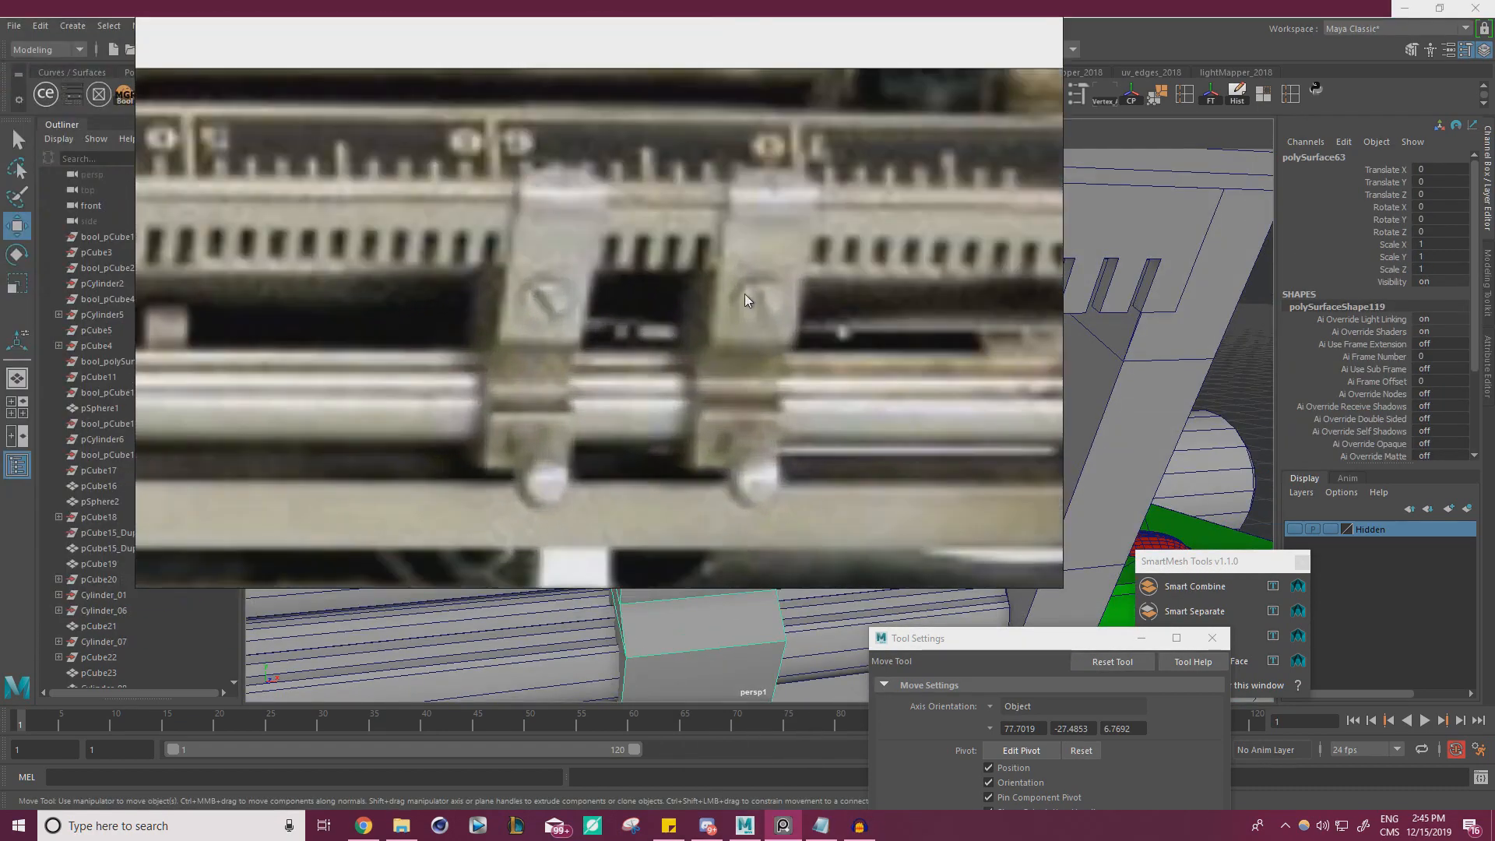
{"action": "scroll", "coordinate": [744, 296], "scroll_direction": "down", "scroll_amount": 3}
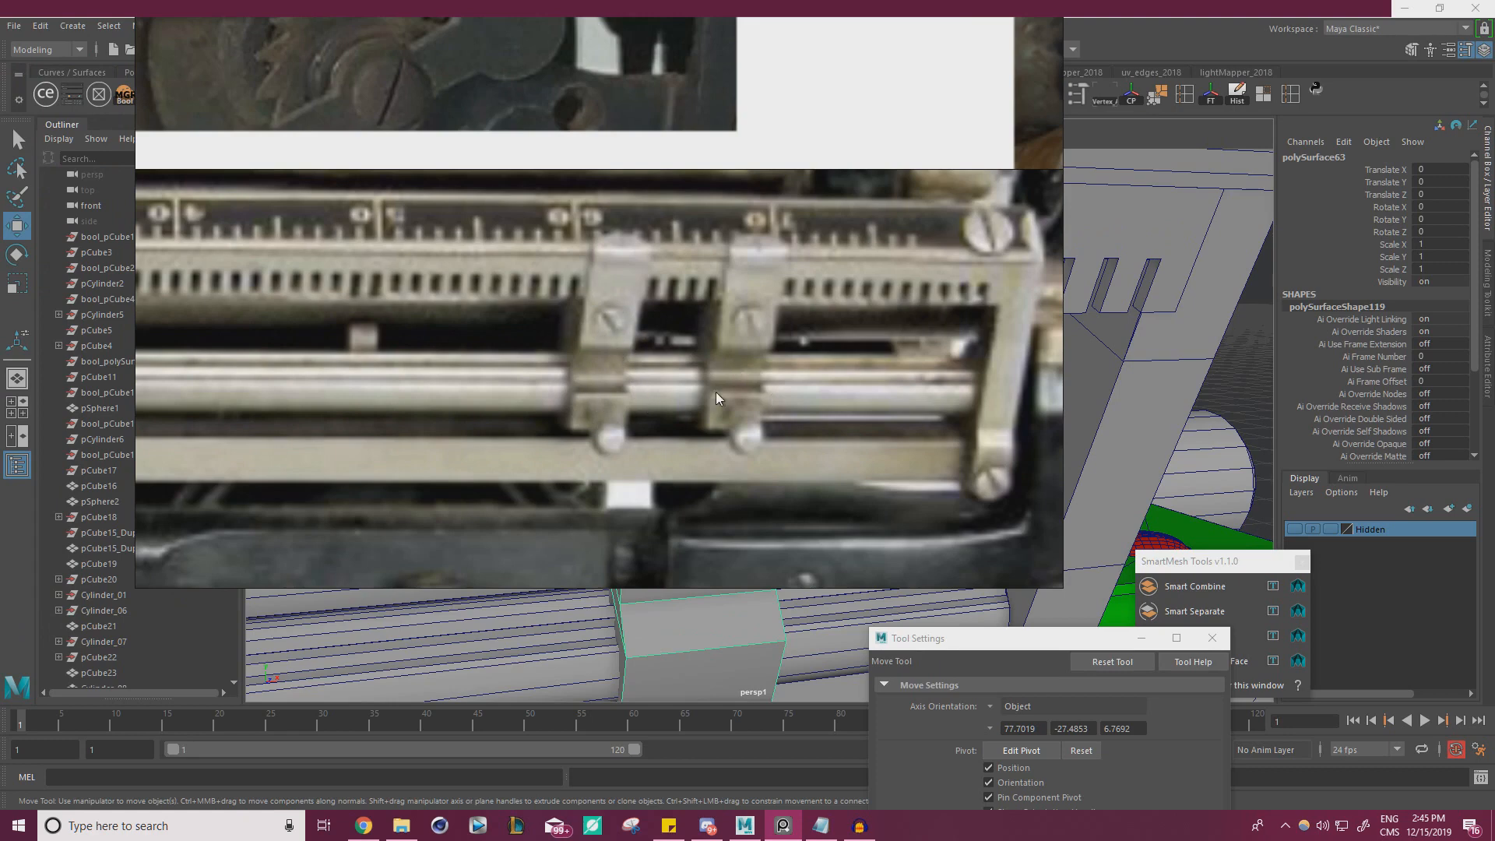
{"action": "right_click_drag", "start_coordinate": [758, 372], "coordinate": [0, 398]}
{"action": "scroll", "coordinate": [616, 487], "scroll_direction": "down", "scroll_amount": 5}
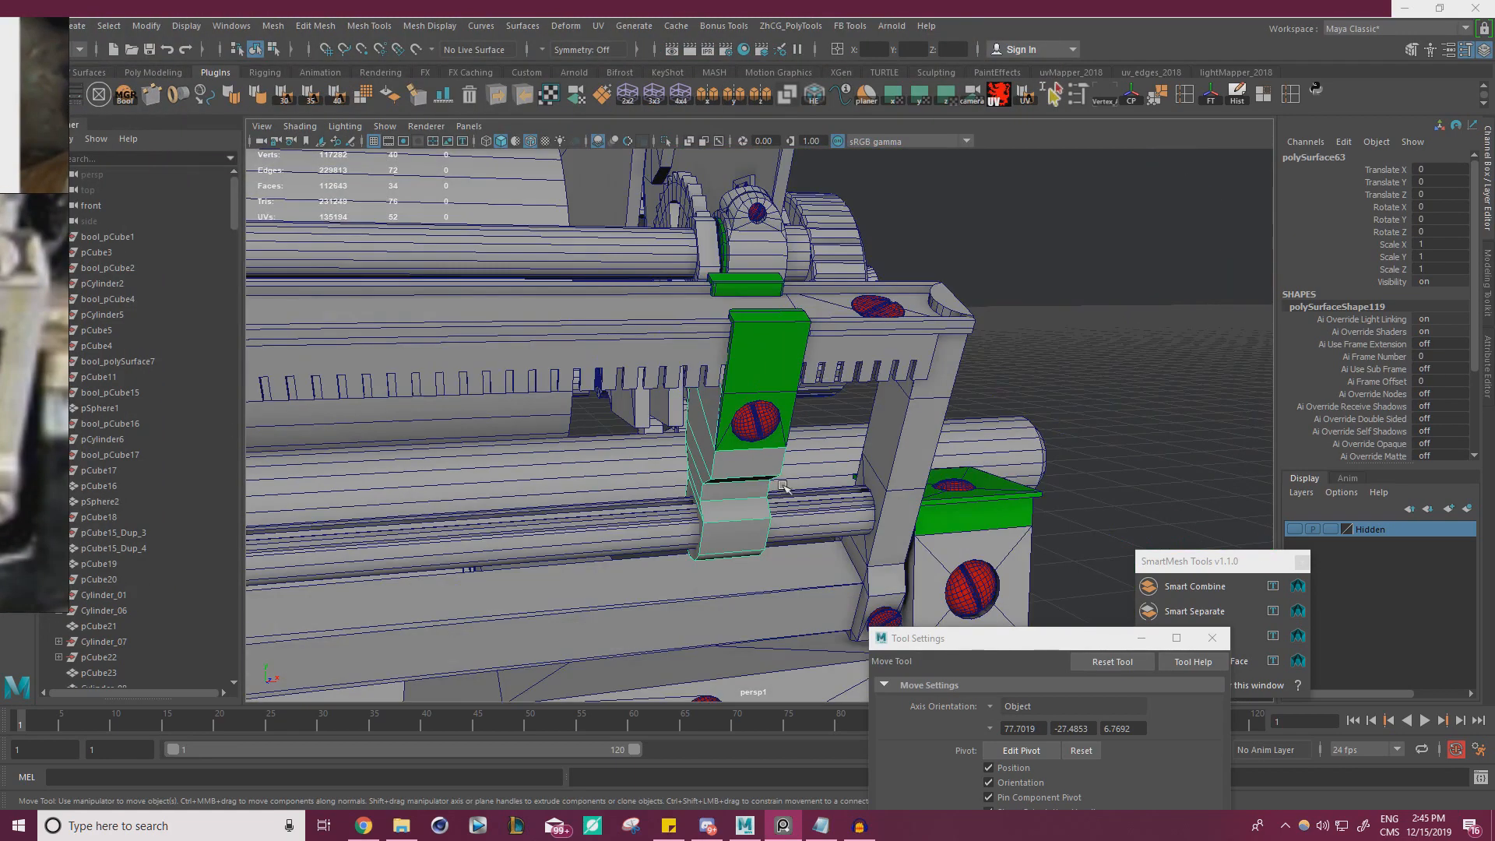
{"action": "left_click_drag", "start_coordinate": [779, 480], "coordinate": [704, 469], "text": "alt"}
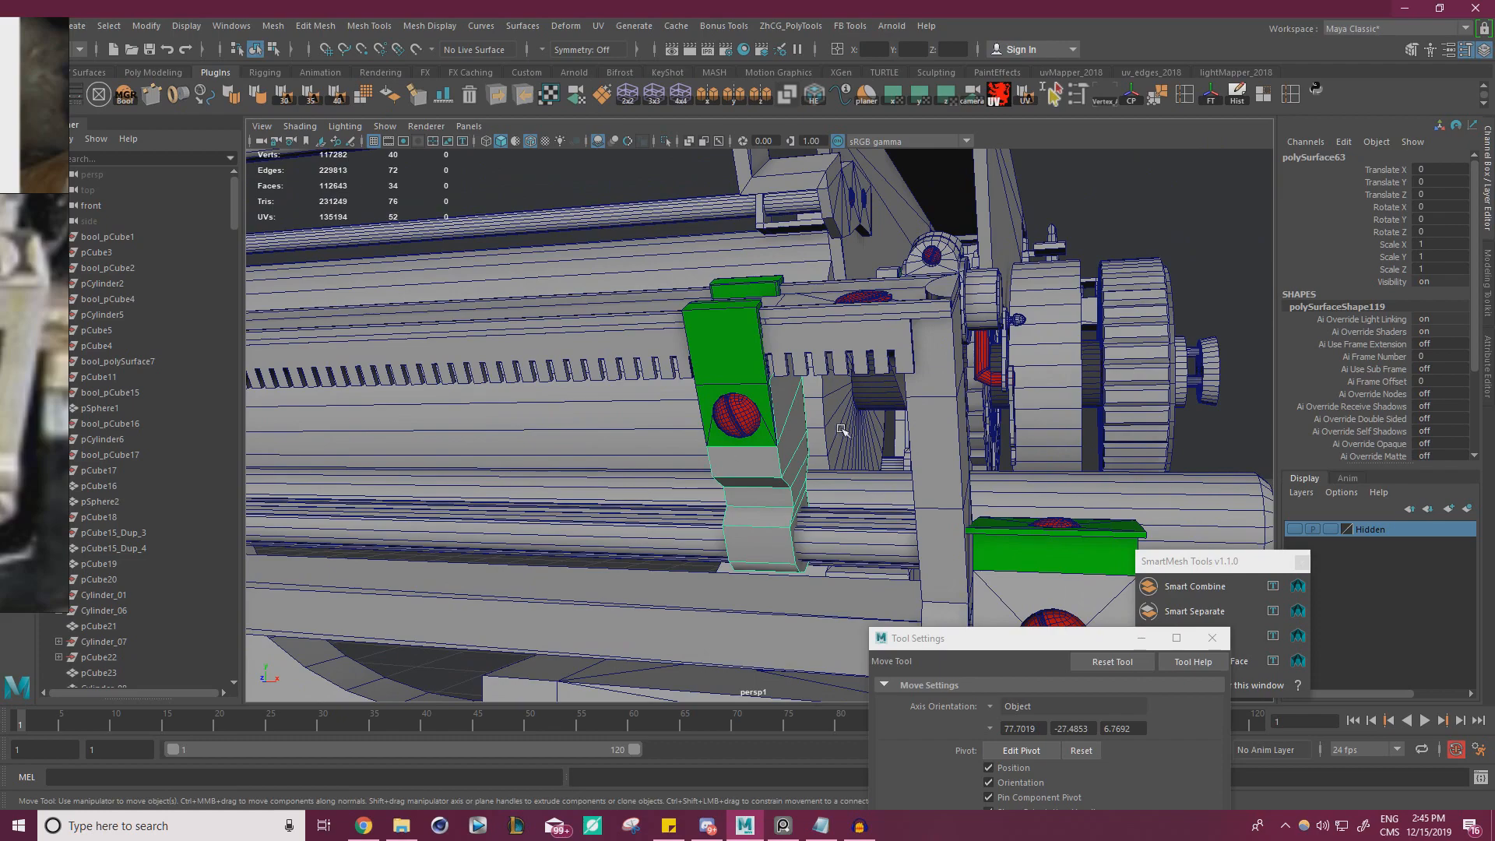
{"action": "left_click_drag", "start_coordinate": [841, 430], "coordinate": [964, 457], "text": "alt"}
{"action": "scroll", "coordinate": [784, 436], "scroll_direction": "up", "scroll_amount": 5}
{"action": "left_click_drag", "start_coordinate": [784, 436], "coordinate": [758, 434], "text": "alt"}
Delete only the rear arm's faces from the green clip mesh, keeping the front arm that holds the screw recess
{"action": "left_click", "coordinate": [787, 351]}
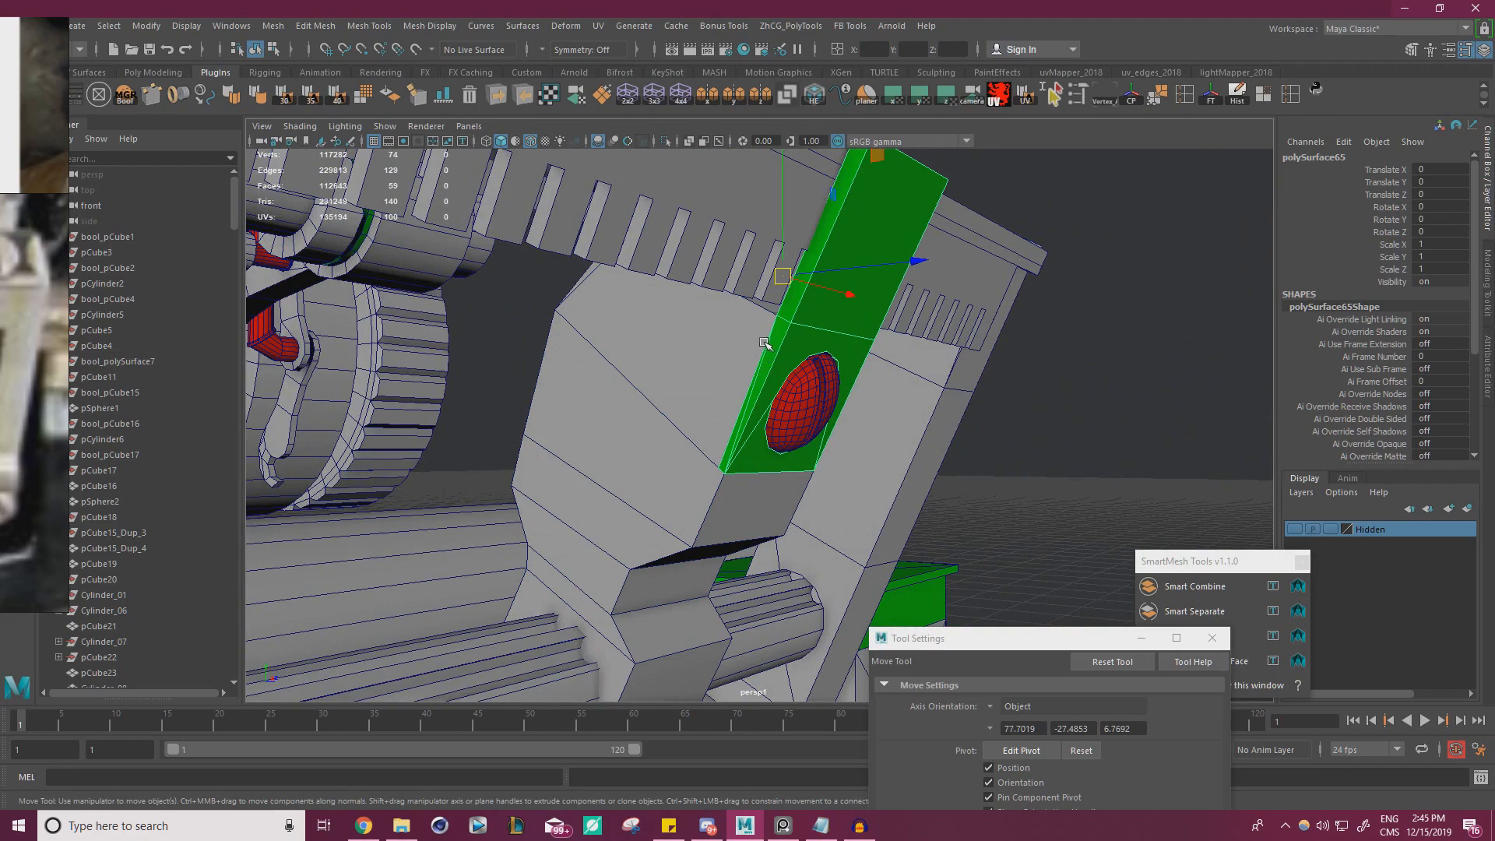
{"action": "left_click_drag", "start_coordinate": [763, 438], "coordinate": [759, 384], "text": "alt"}
{"action": "left_click", "coordinate": [759, 384]}
{"action": "left_click", "coordinate": [835, 312]}
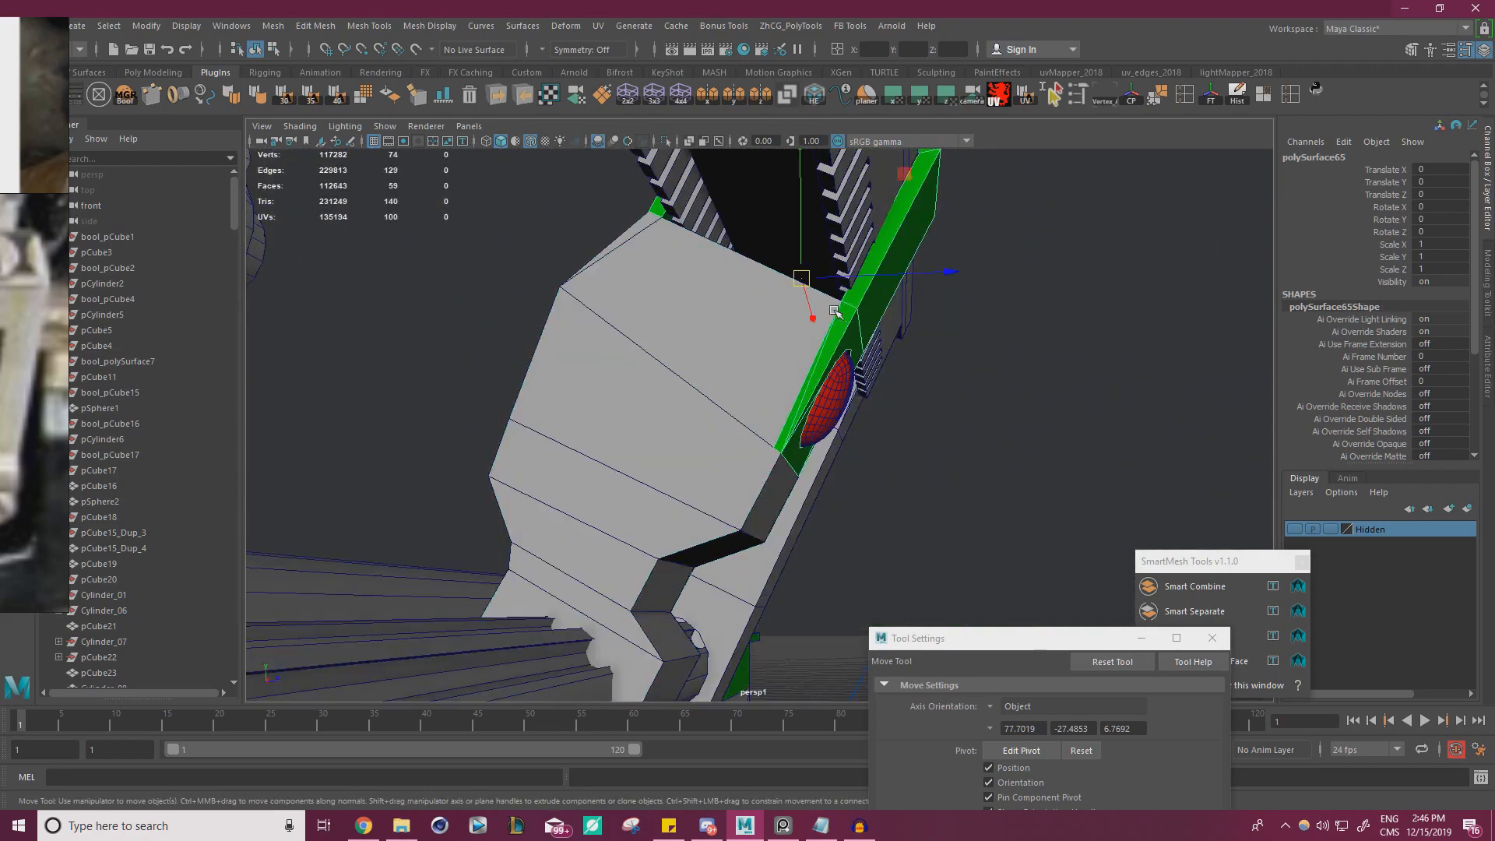
{"action": "left_click_drag", "start_coordinate": [1026, 390], "coordinate": [712, 330], "text": "alt"}
{"action": "left_click_drag", "start_coordinate": [723, 276], "coordinate": [762, 337], "text": "alt"}
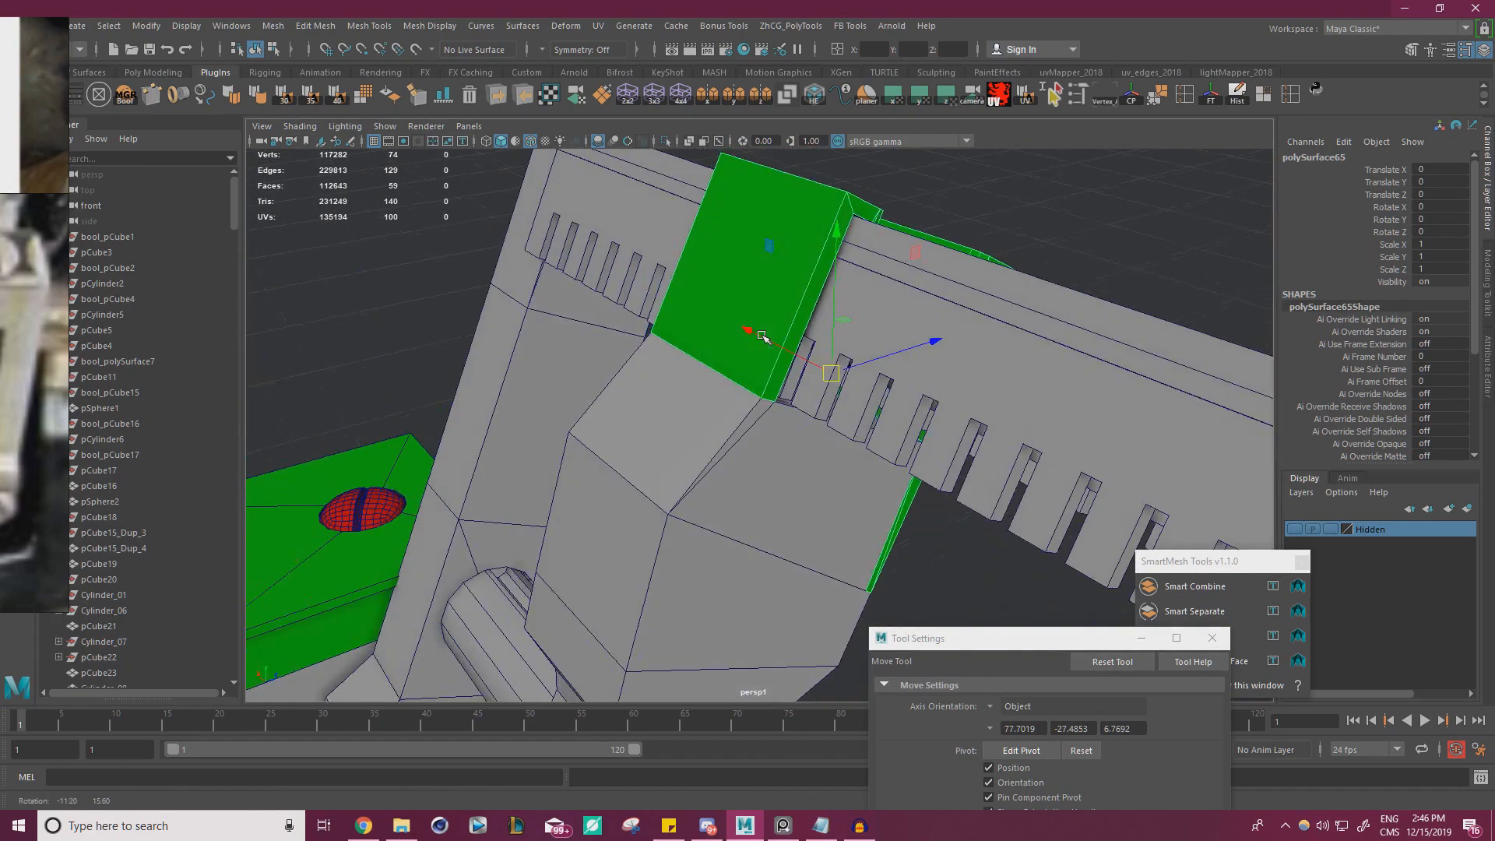
{"action": "key", "text": "Delete"}
{"action": "key", "text": "ctrl+z"}
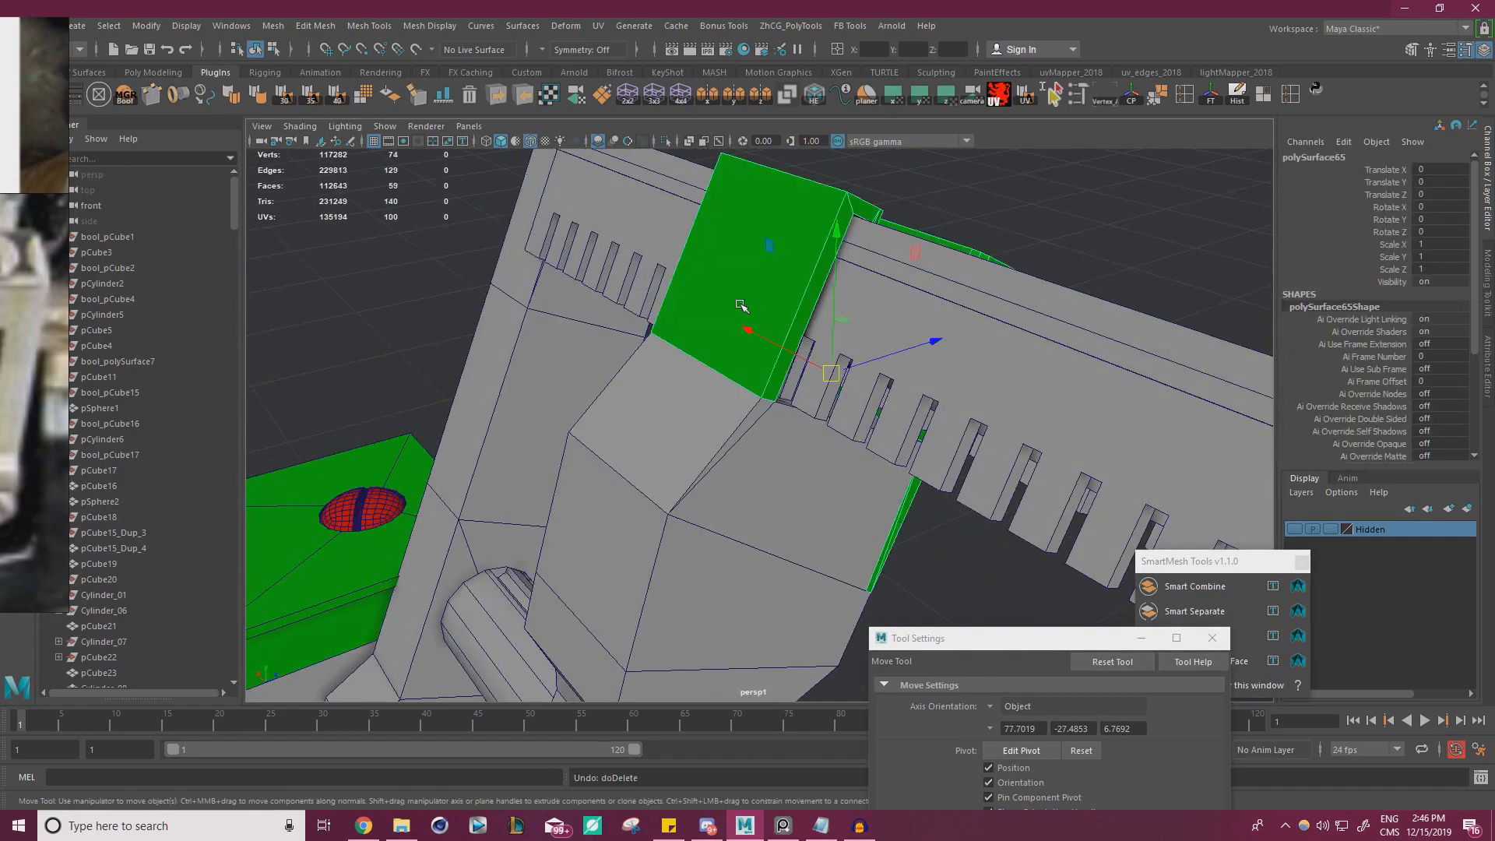
{"action": "right_click_drag", "start_coordinate": [724, 265], "coordinate": [721, 309]}
{"action": "double_click", "coordinate": [717, 273]}
{"action": "key", "text": "Delete"}
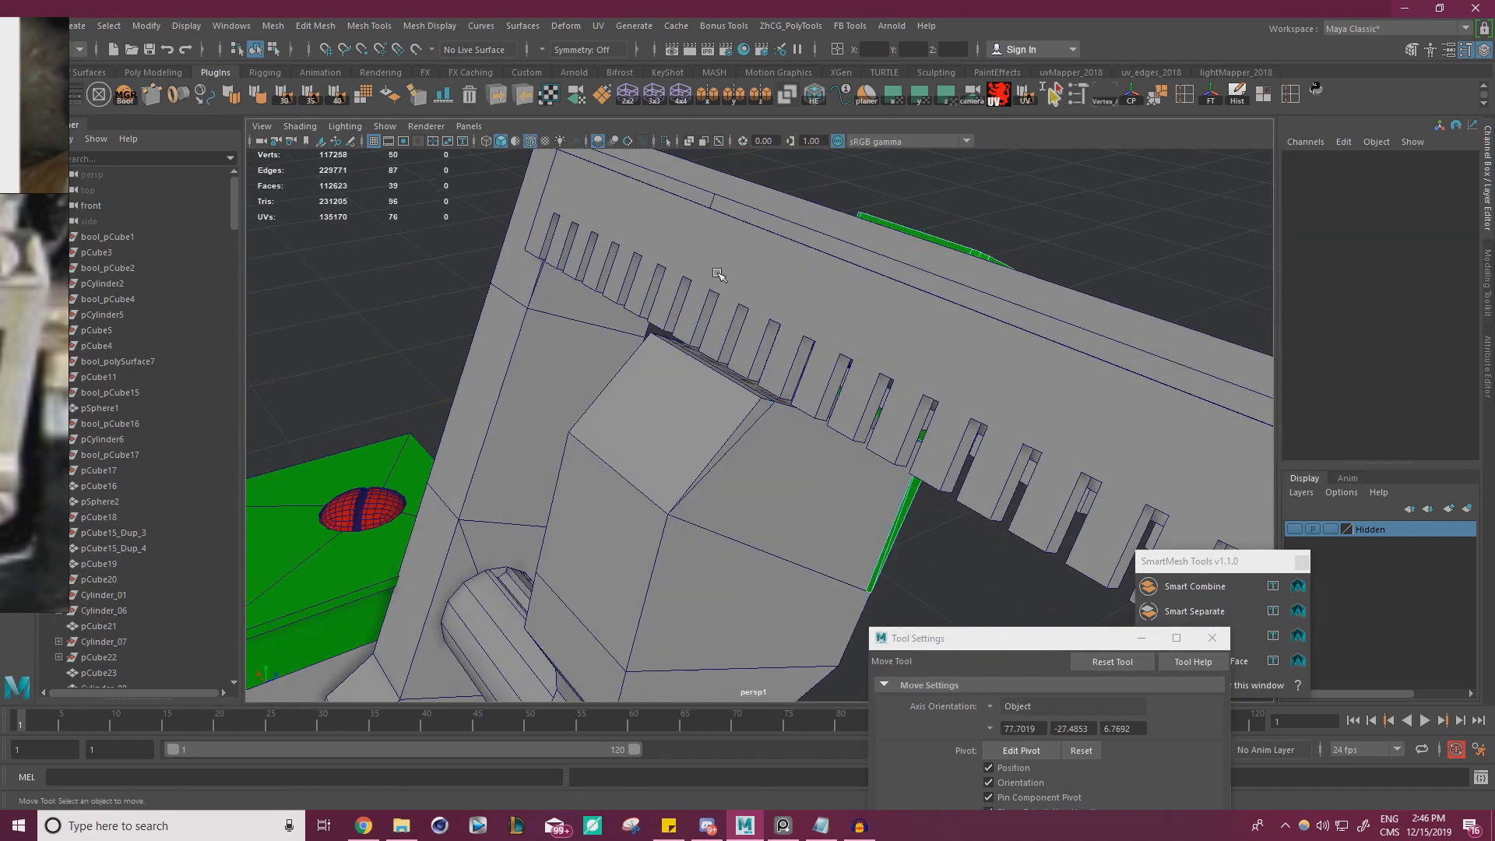
Check the clip in the reference photo, then delete the faces at the grey body's sloped upper rear end
{"action": "right_click_drag", "start_coordinate": [0, 241], "coordinate": [431, 321]}
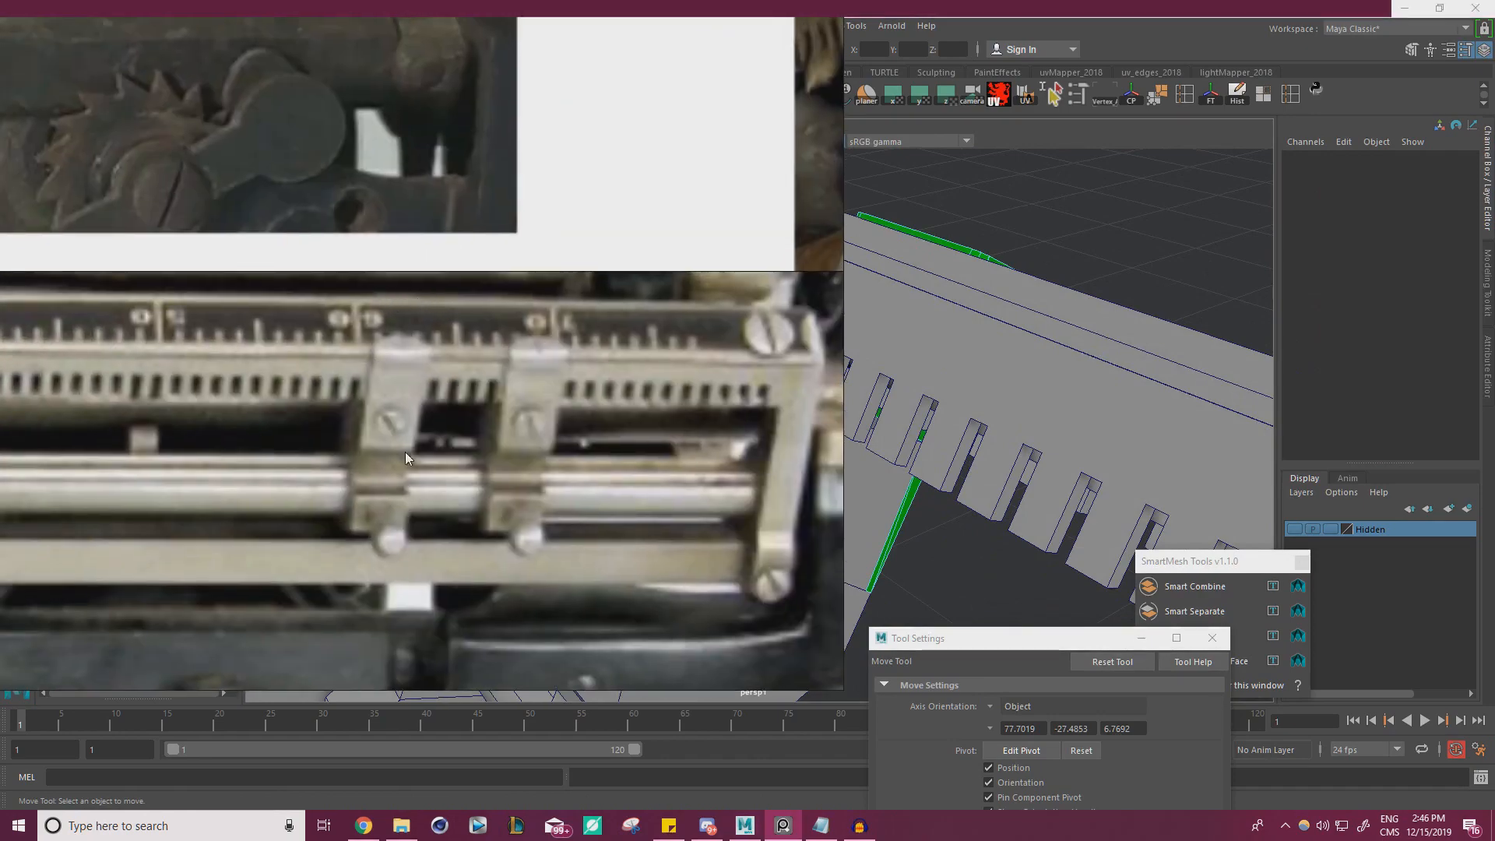
{"action": "right_click_drag", "start_coordinate": [405, 452], "coordinate": [0, 444]}
{"action": "left_click_drag", "start_coordinate": [643, 416], "coordinate": [721, 440], "text": "alt"}
{"action": "left_click", "coordinate": [663, 368]}
{"action": "right_click_drag", "start_coordinate": [663, 369], "coordinate": [673, 401]}
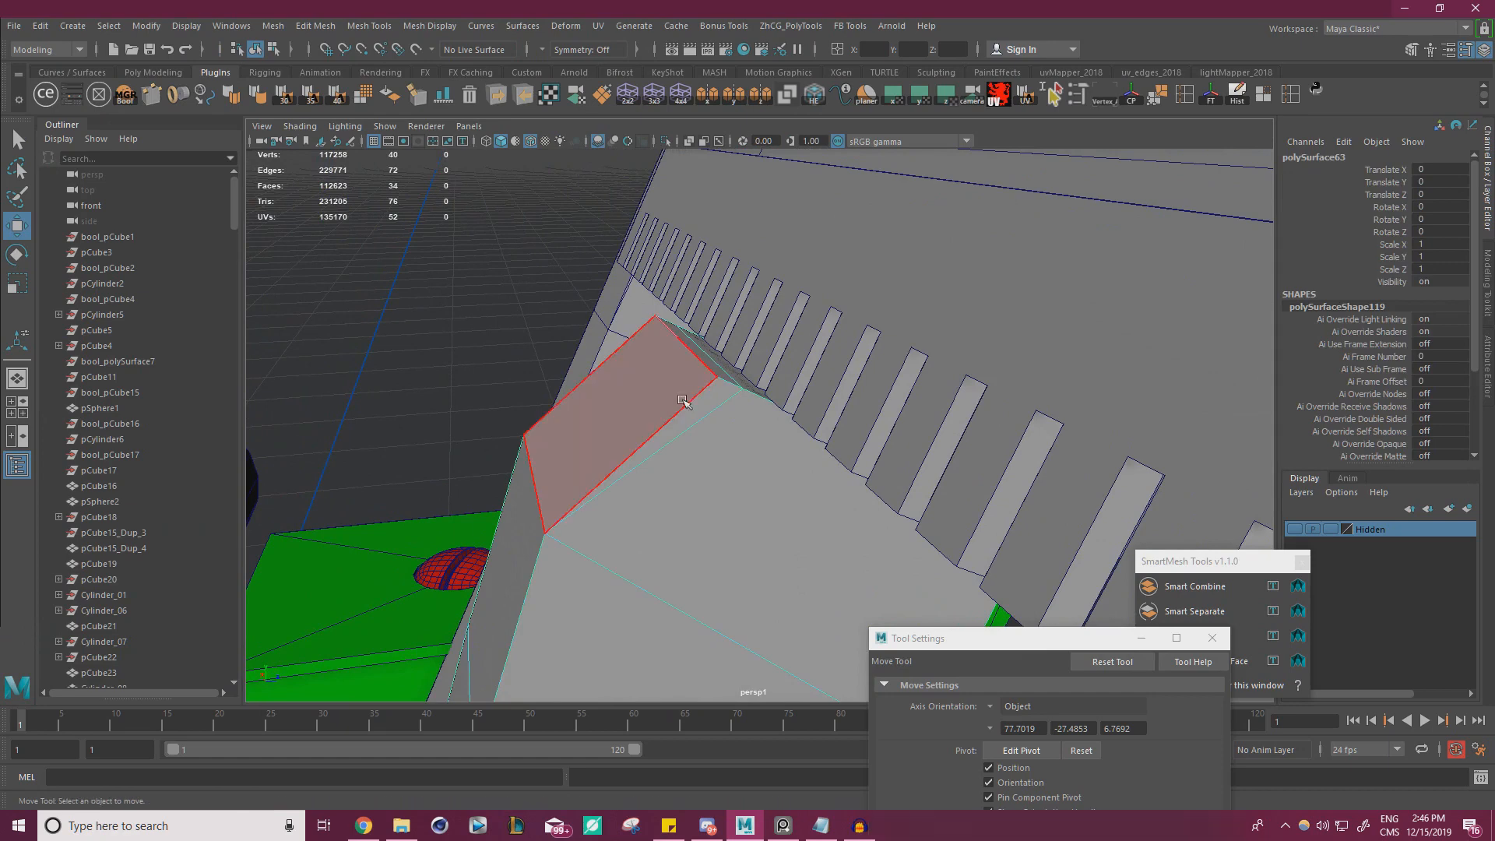
{"action": "double_click", "coordinate": [680, 404]}
{"action": "left_click", "coordinate": [725, 375]}
{"action": "left_click", "coordinate": [725, 385], "text": "shift"}
{"action": "left_click_drag", "start_coordinate": [725, 384], "coordinate": [687, 463], "text": "alt"}
{"action": "left_click", "coordinate": [682, 466], "text": "shift"}
{"action": "key", "text": "Delete"}
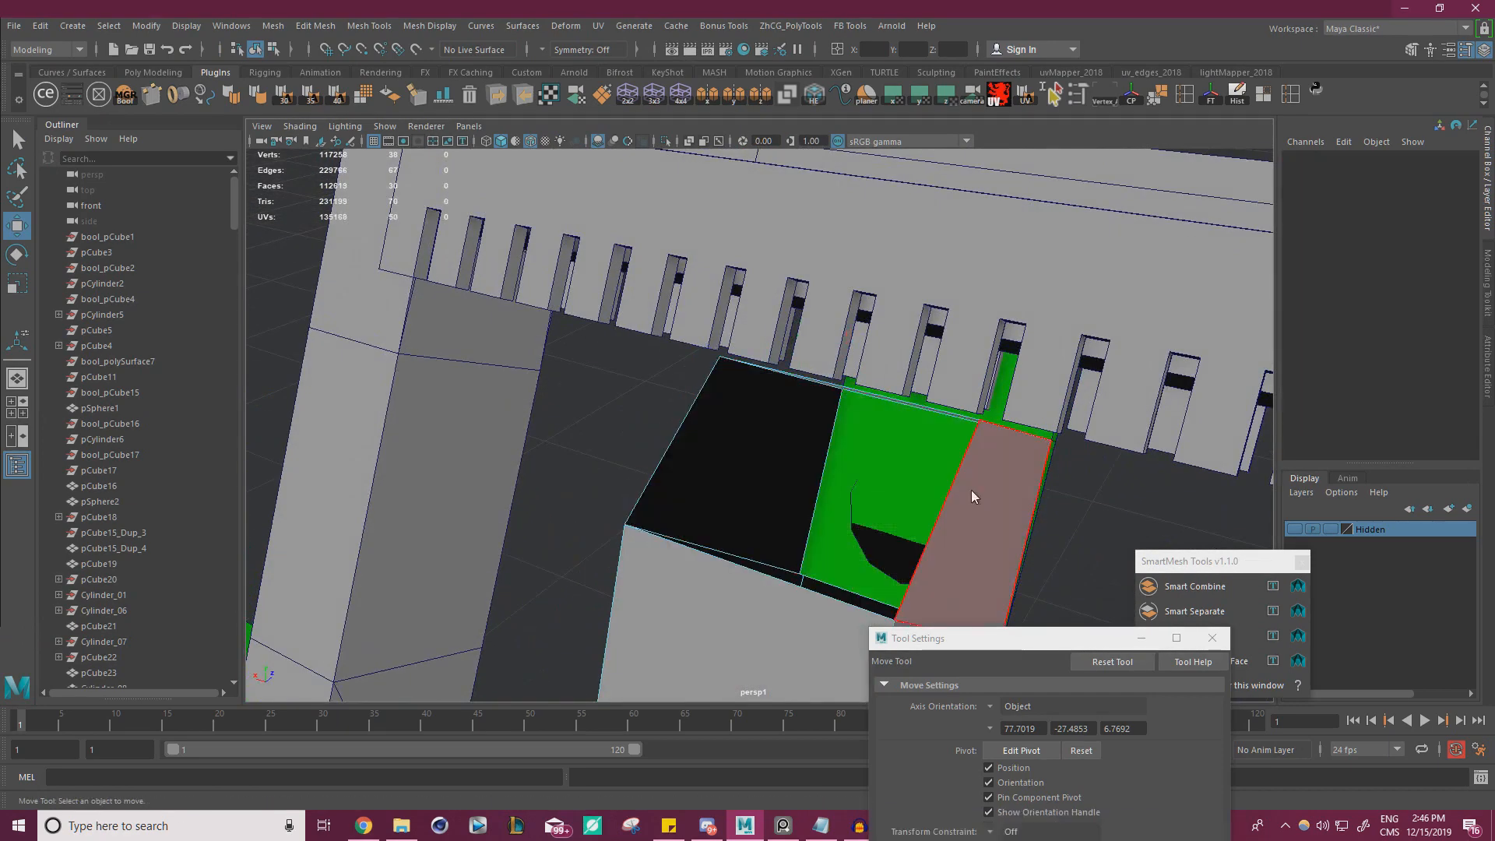
Fill the open border at the body's upper end with a single face, then return to object mode and deselect
{"action": "right_click_drag", "start_coordinate": [971, 494], "coordinate": [968, 308]}
{"action": "left_click", "coordinate": [967, 515]}
{"action": "double_click", "coordinate": [969, 517]}
{"action": "left_click_drag", "start_coordinate": [1013, 533], "coordinate": [1167, 399], "text": "alt"}
{"action": "right_click_drag", "start_coordinate": [1168, 399], "coordinate": [1184, 439], "text": "shift"}
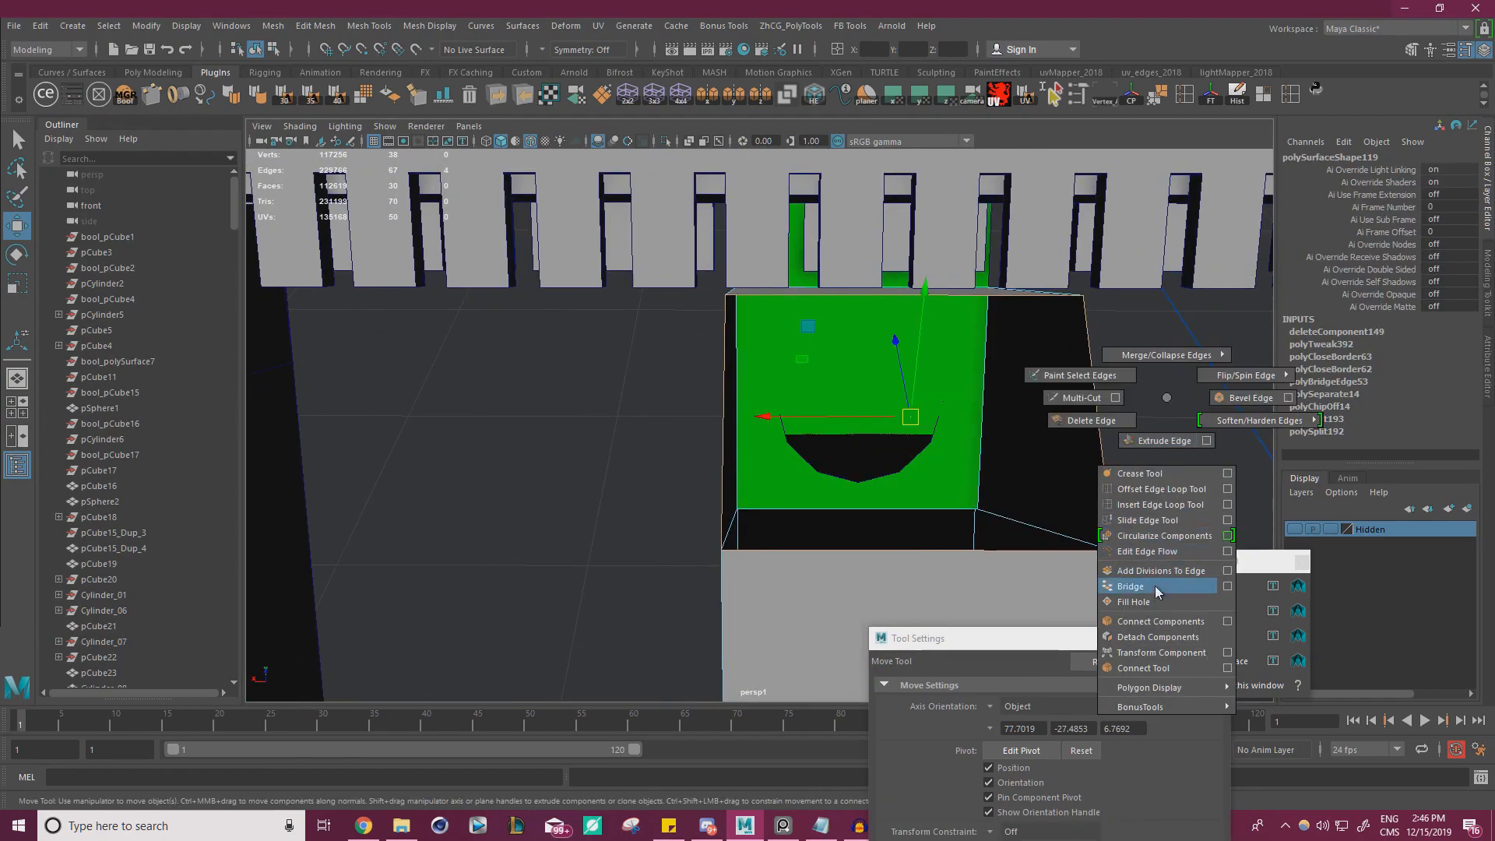
{"action": "right_click_drag", "start_coordinate": [1156, 604], "coordinate": [1156, 604], "text": "shift"}
{"action": "left_click_drag", "start_coordinate": [974, 467], "coordinate": [1001, 335], "text": "alt"}
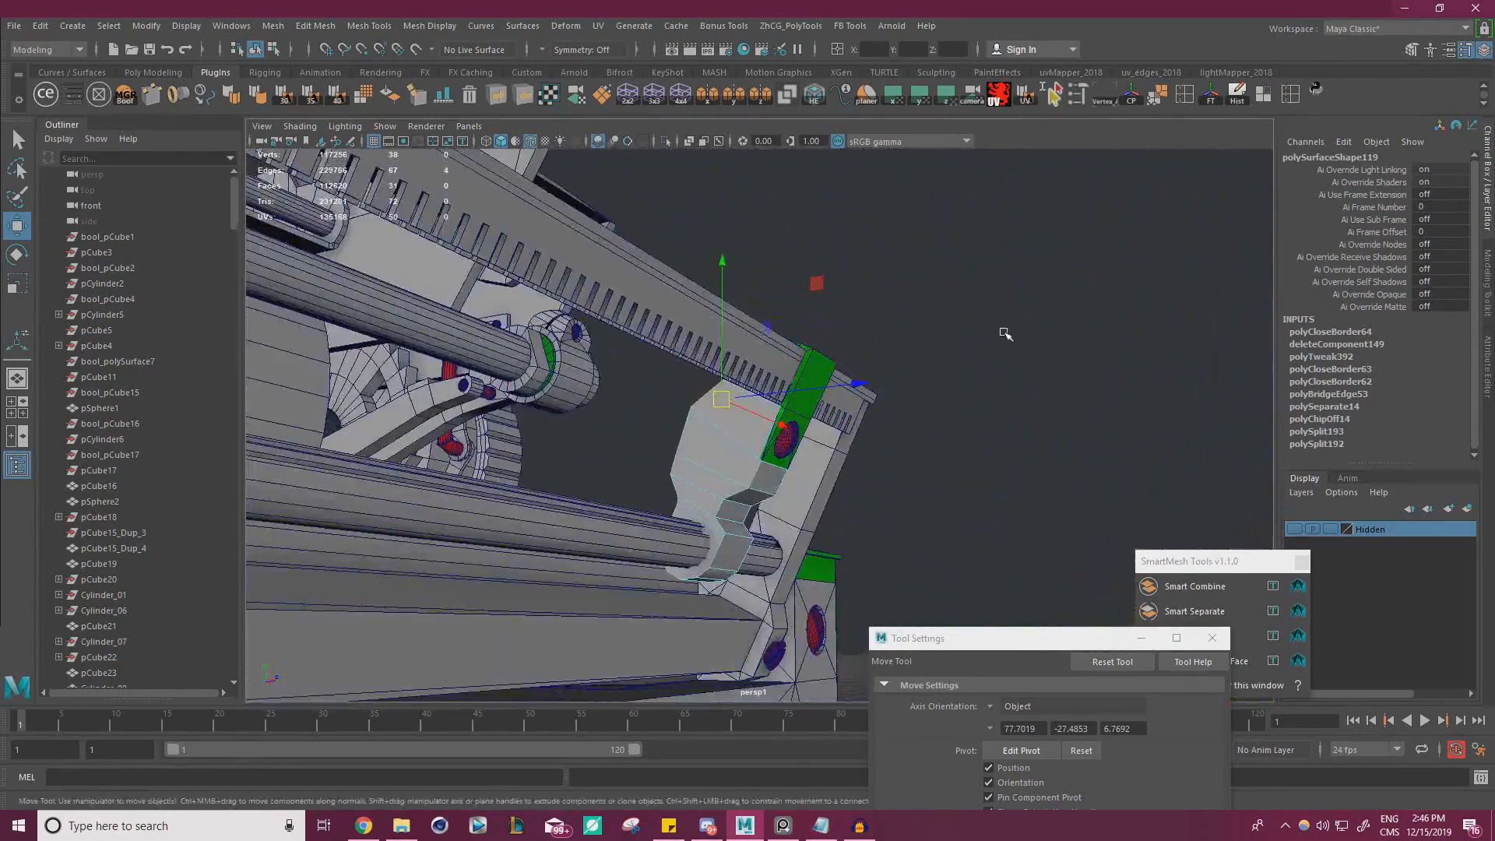
{"action": "right_click", "coordinate": [968, 293]}
{"action": "right_click_drag", "start_coordinate": [968, 293], "coordinate": [1036, 272]}
{"action": "left_click", "coordinate": [1038, 317]}
{"action": "left_click_drag", "start_coordinate": [1038, 317], "coordinate": [676, 365], "text": "alt"}
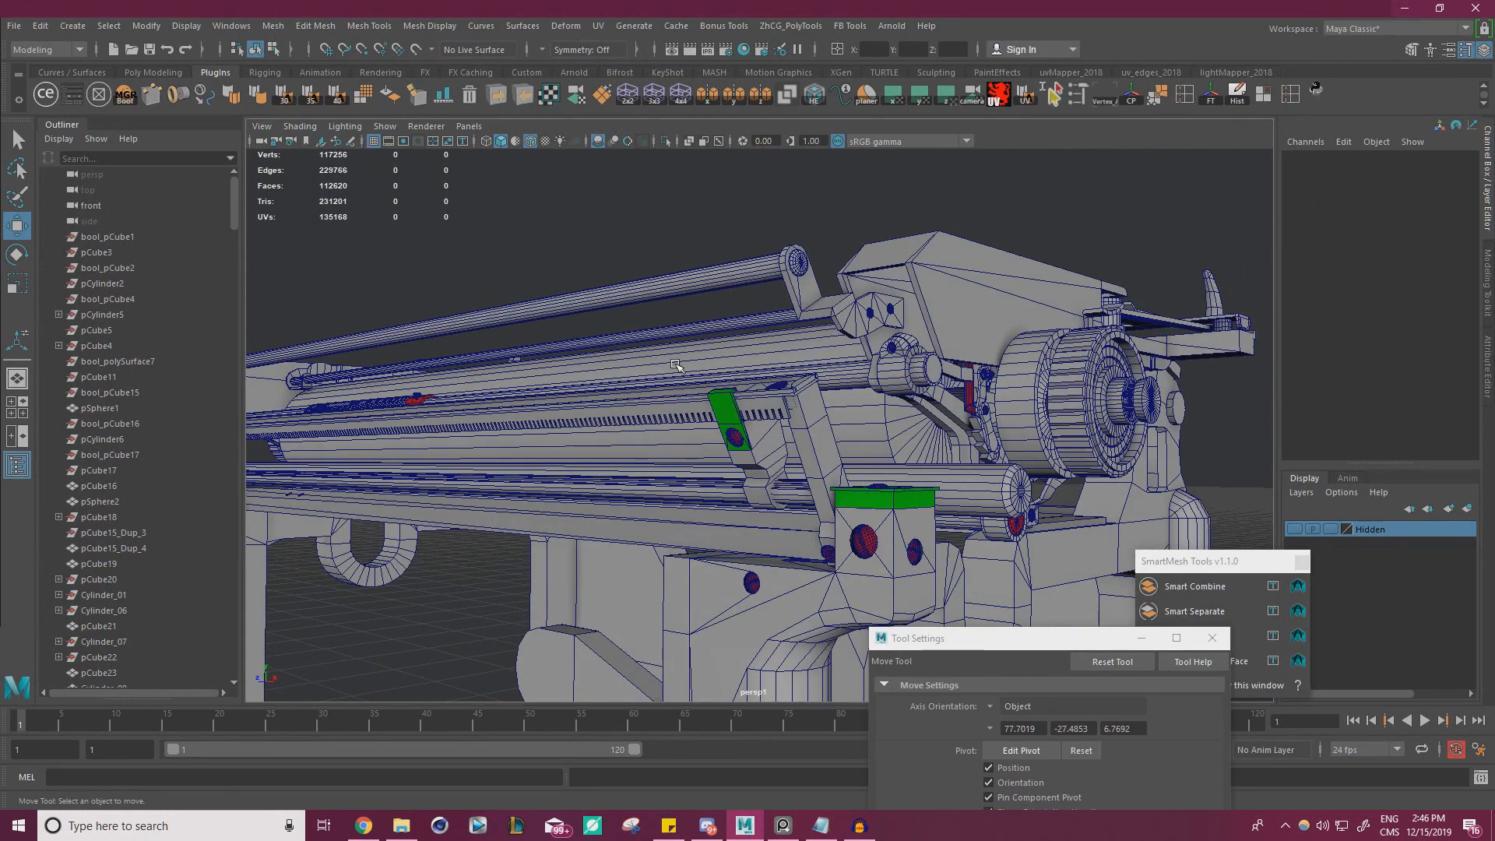
Select the upper outer side face of the rail's end bracket and place a ModIt cylinder primitive on it
{"action": "left_click_drag", "start_coordinate": [792, 418], "coordinate": [728, 456], "text": "alt"}
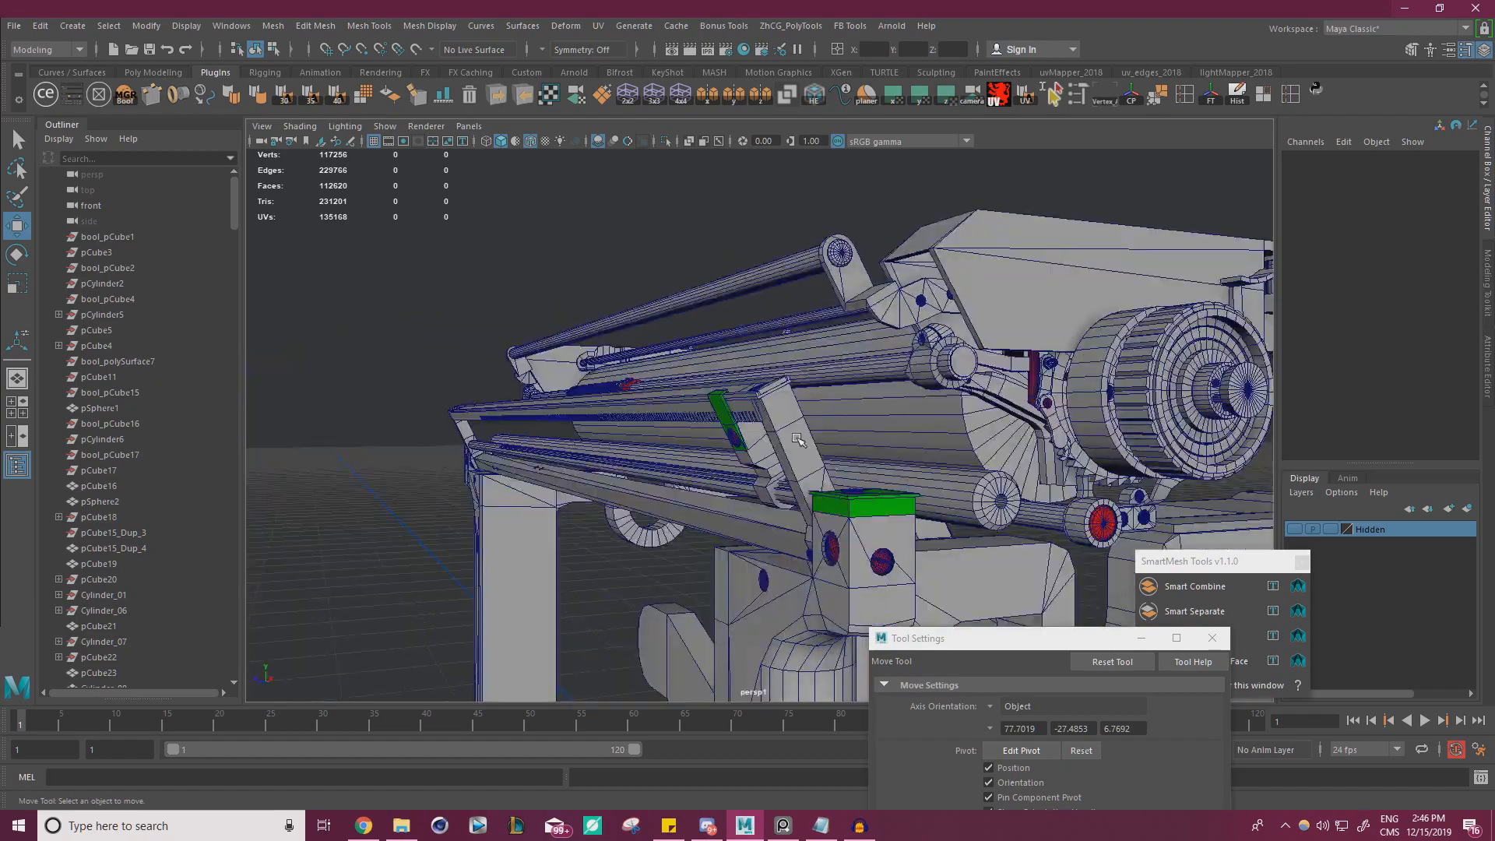
{"action": "right_click_drag", "start_coordinate": [728, 456], "coordinate": [938, 471], "text": "alt"}
{"action": "left_click_drag", "start_coordinate": [779, 452], "coordinate": [772, 421], "text": "alt"}
{"action": "left_click", "coordinate": [750, 333]}
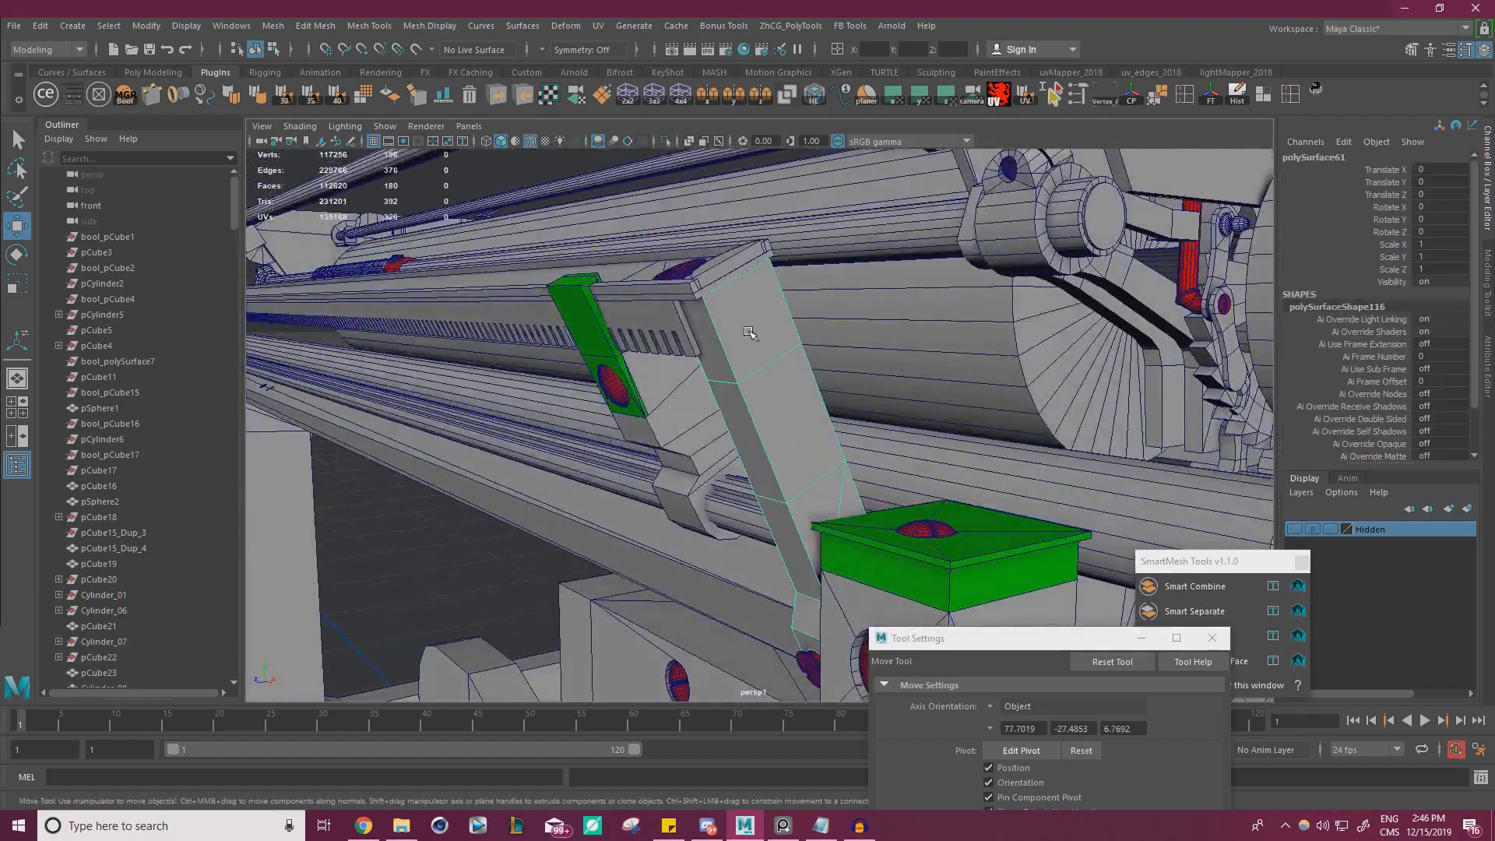
{"action": "left_click_drag", "start_coordinate": [786, 311], "coordinate": [745, 381], "text": "alt"}
{"action": "right_click_drag", "start_coordinate": [698, 293], "coordinate": [697, 332]}
{"action": "left_click", "coordinate": [739, 353]}
{"action": "left_click_drag", "start_coordinate": [740, 353], "coordinate": [941, 380], "text": "alt"}
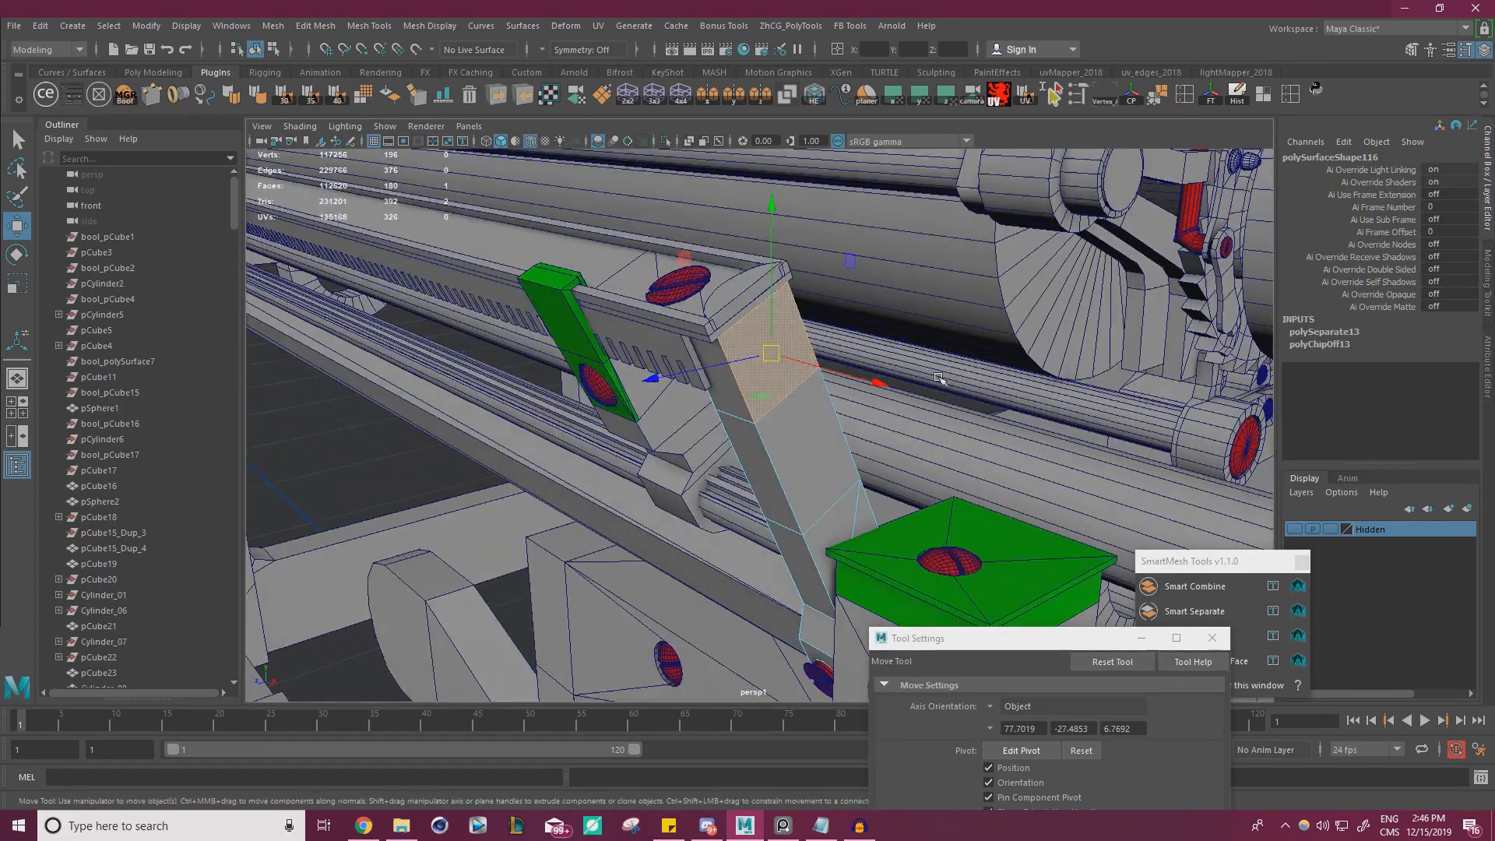
{"action": "scroll", "coordinate": [680, 304], "scroll_direction": "down", "scroll_amount": 4}
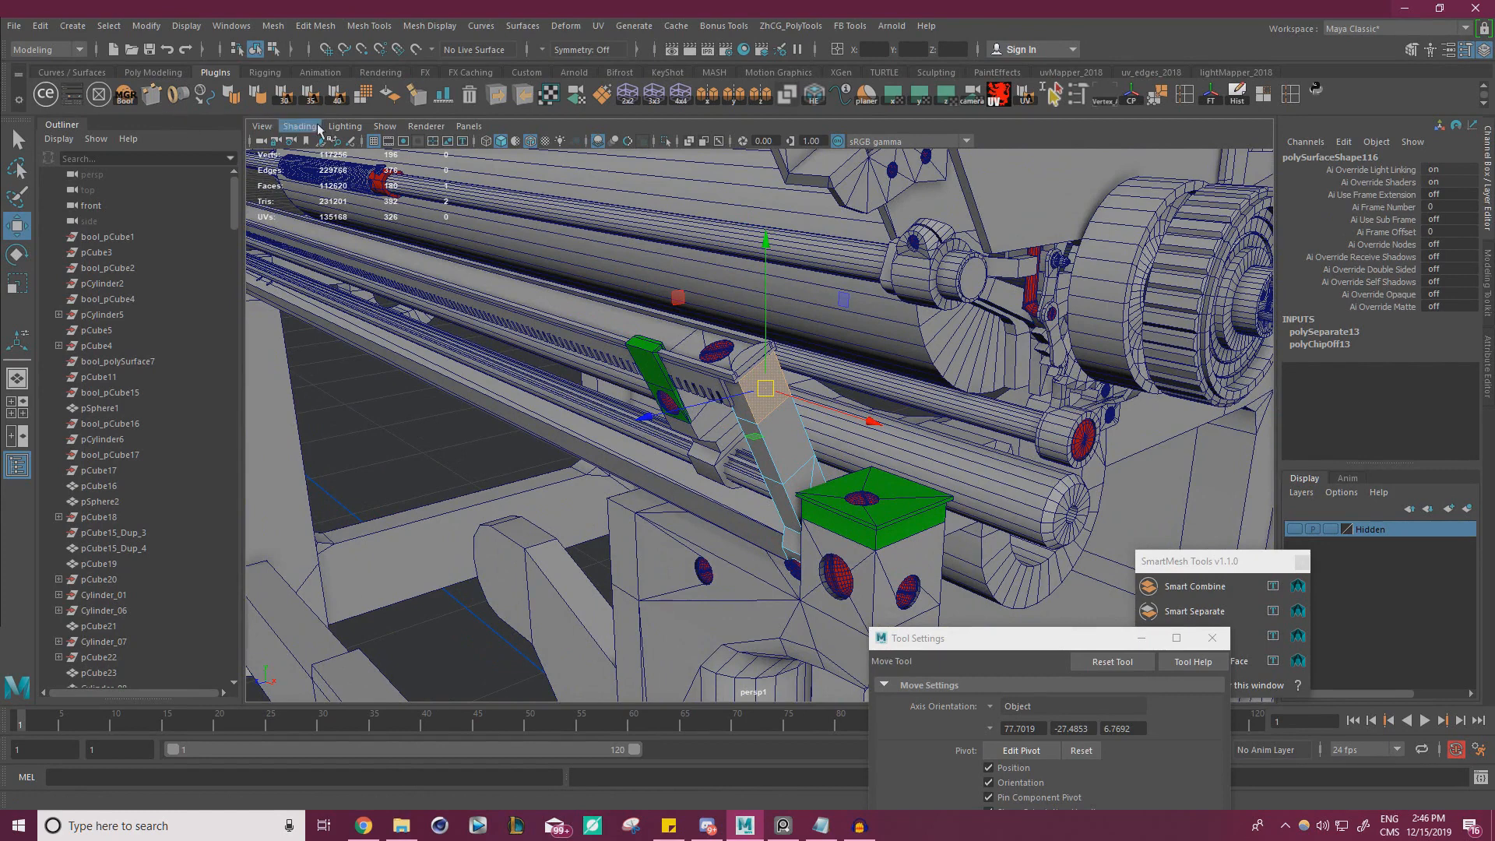
{"action": "left_click", "coordinate": [152, 92]}
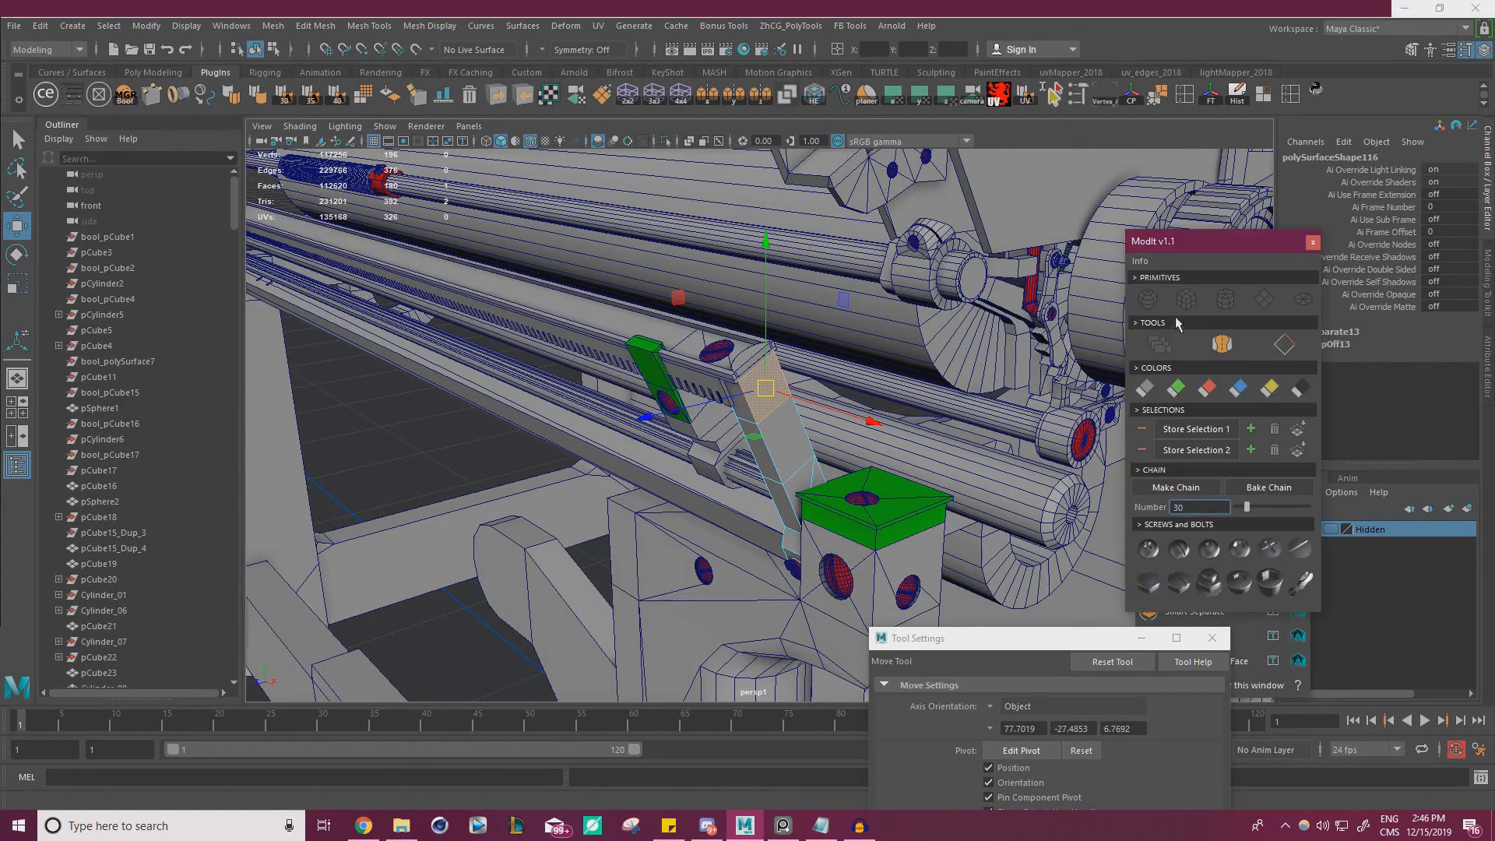
{"action": "left_click", "coordinate": [1225, 299]}
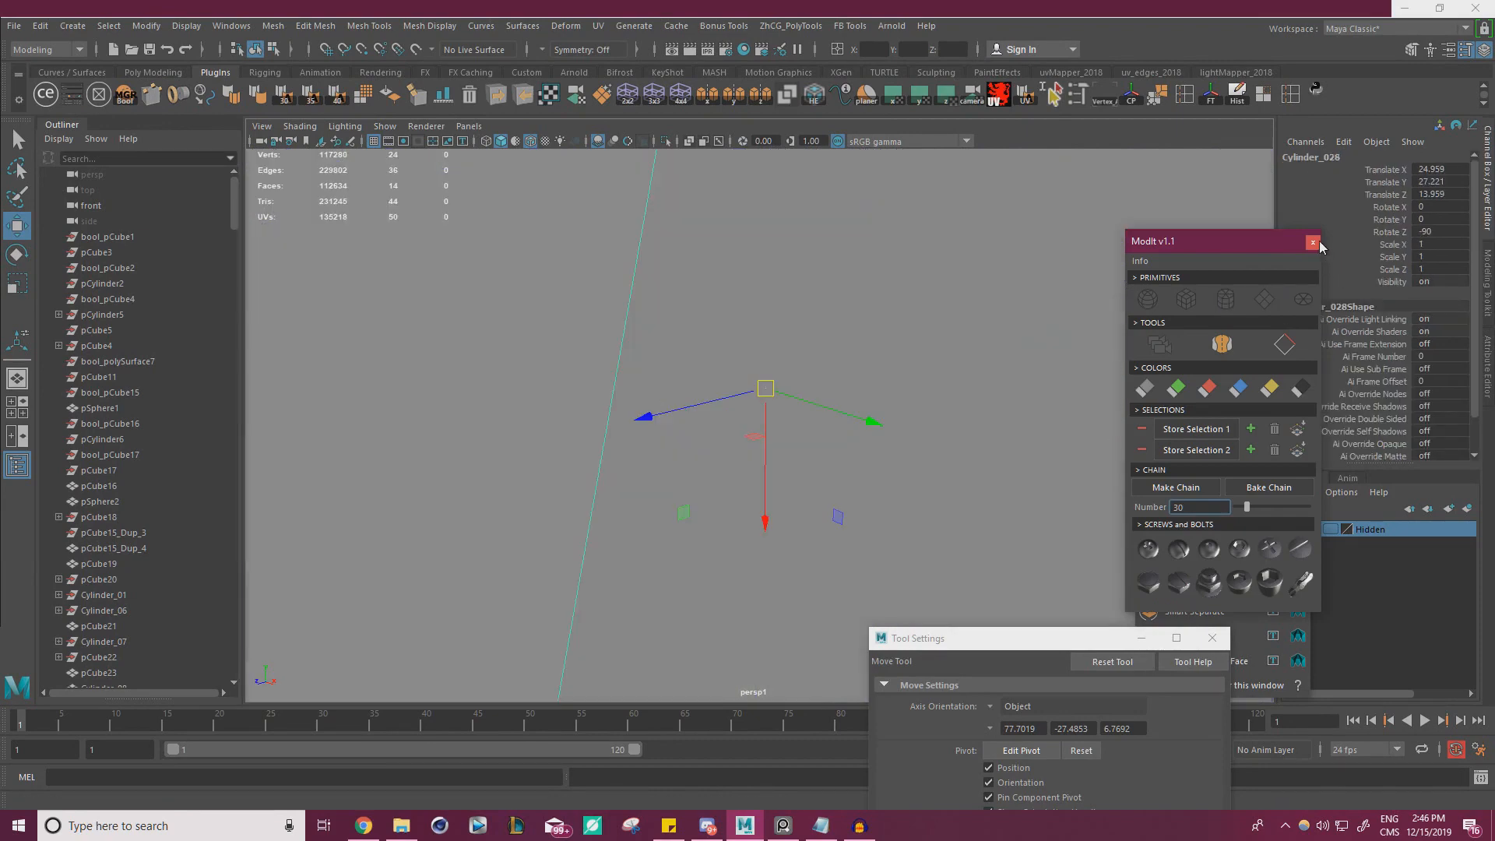
{"action": "left_click", "coordinate": [1313, 242]}
Scale the new cylinder down uniformly to 0.032 on the bracket's side
{"action": "scroll", "coordinate": [767, 359], "scroll_direction": "down", "scroll_amount": 3}
{"action": "key", "text": "r"}
{"action": "left_click_drag", "start_coordinate": [765, 400], "coordinate": [675, 442]}
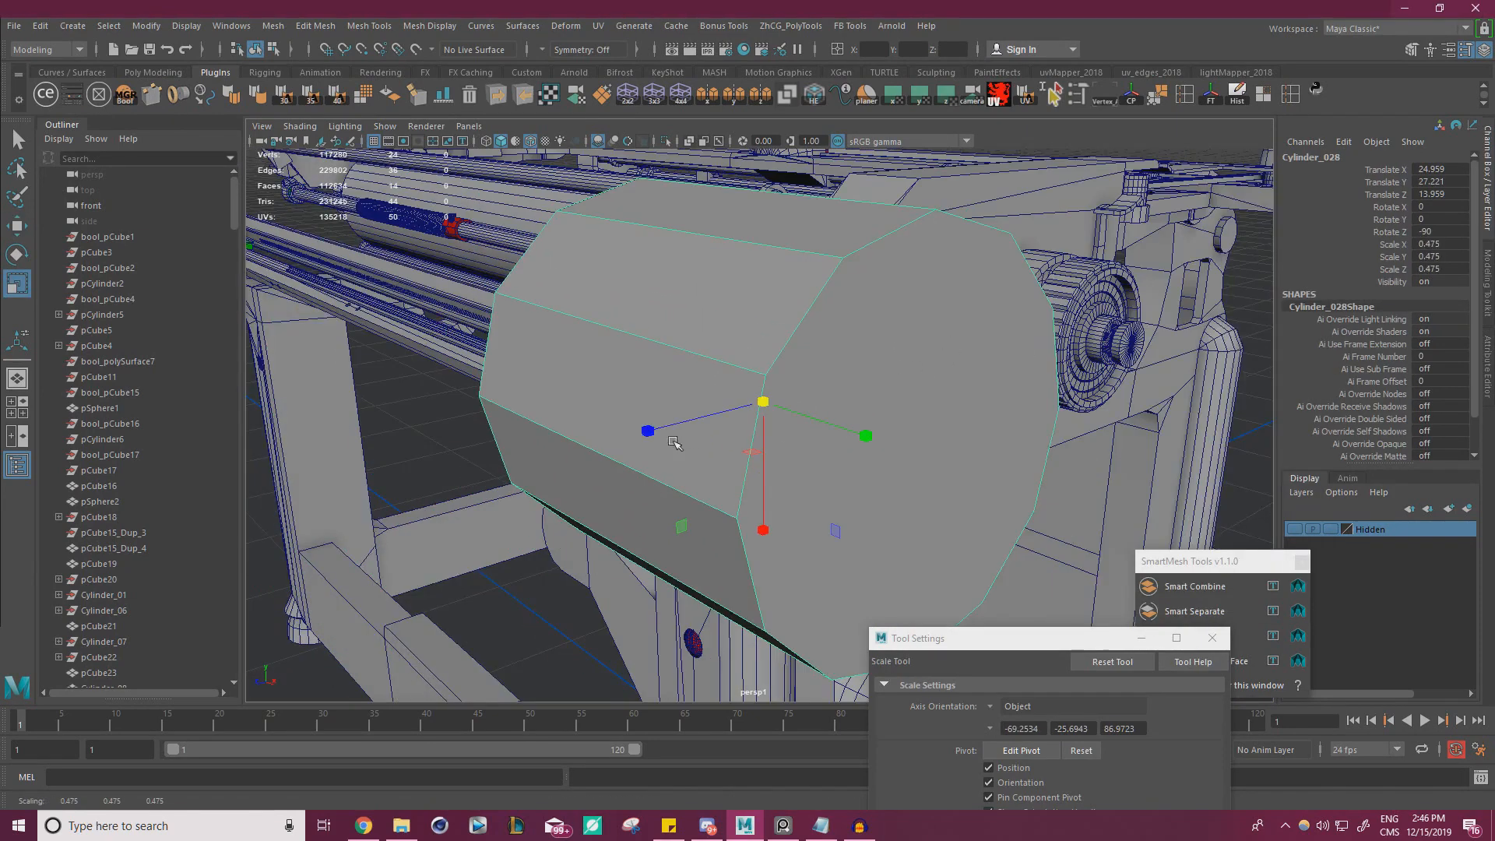
{"action": "left_click_drag", "start_coordinate": [764, 403], "coordinate": [413, 457]}
{"action": "key", "text": "f"}
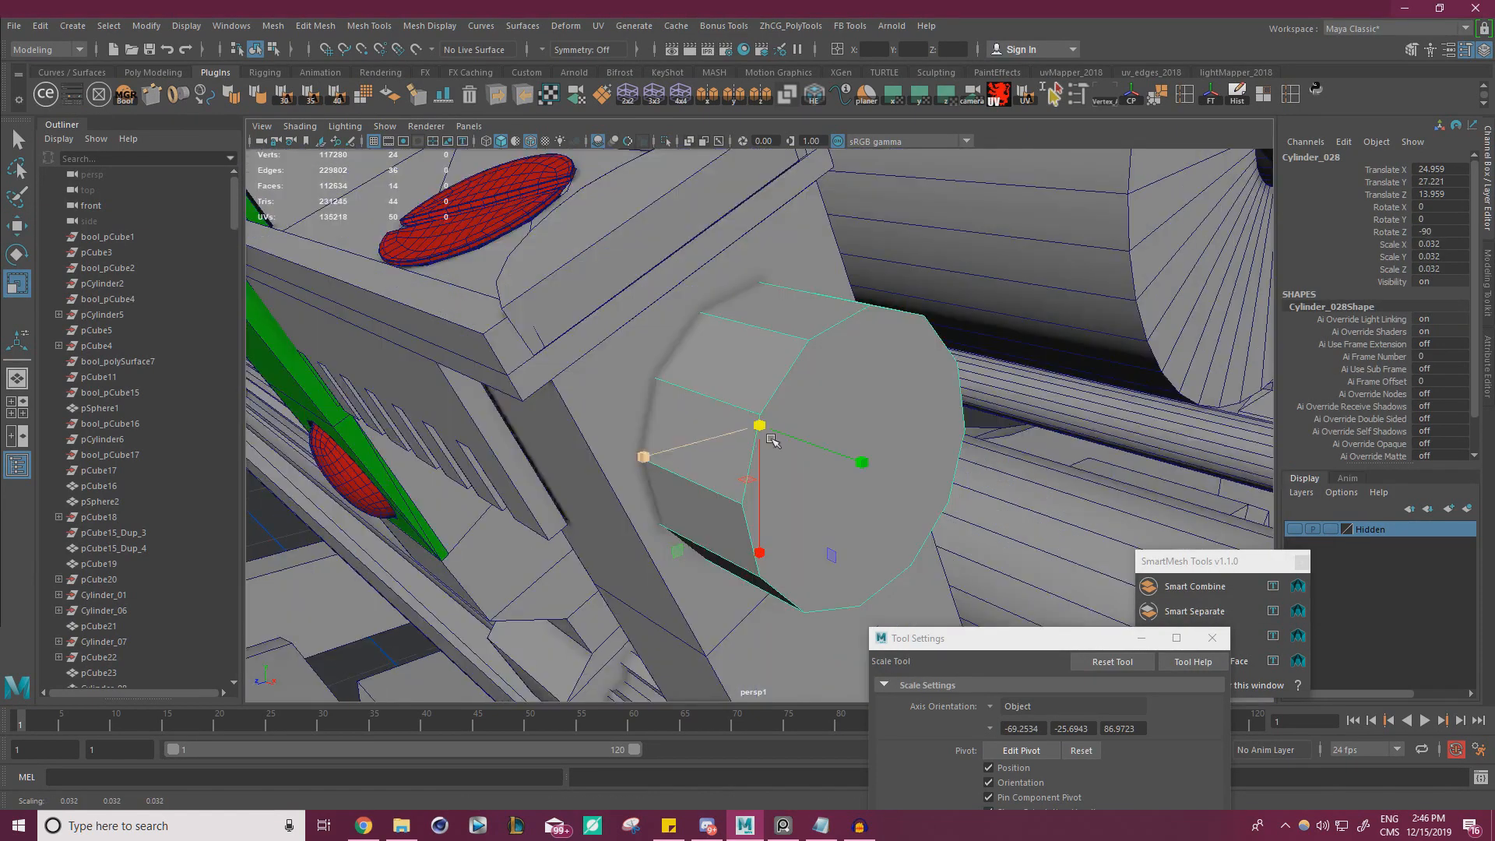
Flatten the cylinder to a Y scale of 0.009 and shift it along X to 24.981 against the bracket
{"action": "left_click_drag", "start_coordinate": [646, 448], "coordinate": [794, 448], "text": "alt"}
{"action": "key", "text": "w"}
{"action": "key", "text": "r"}
{"action": "key", "text": "w"}
{"action": "key", "text": "r"}
{"action": "key", "text": "f"}
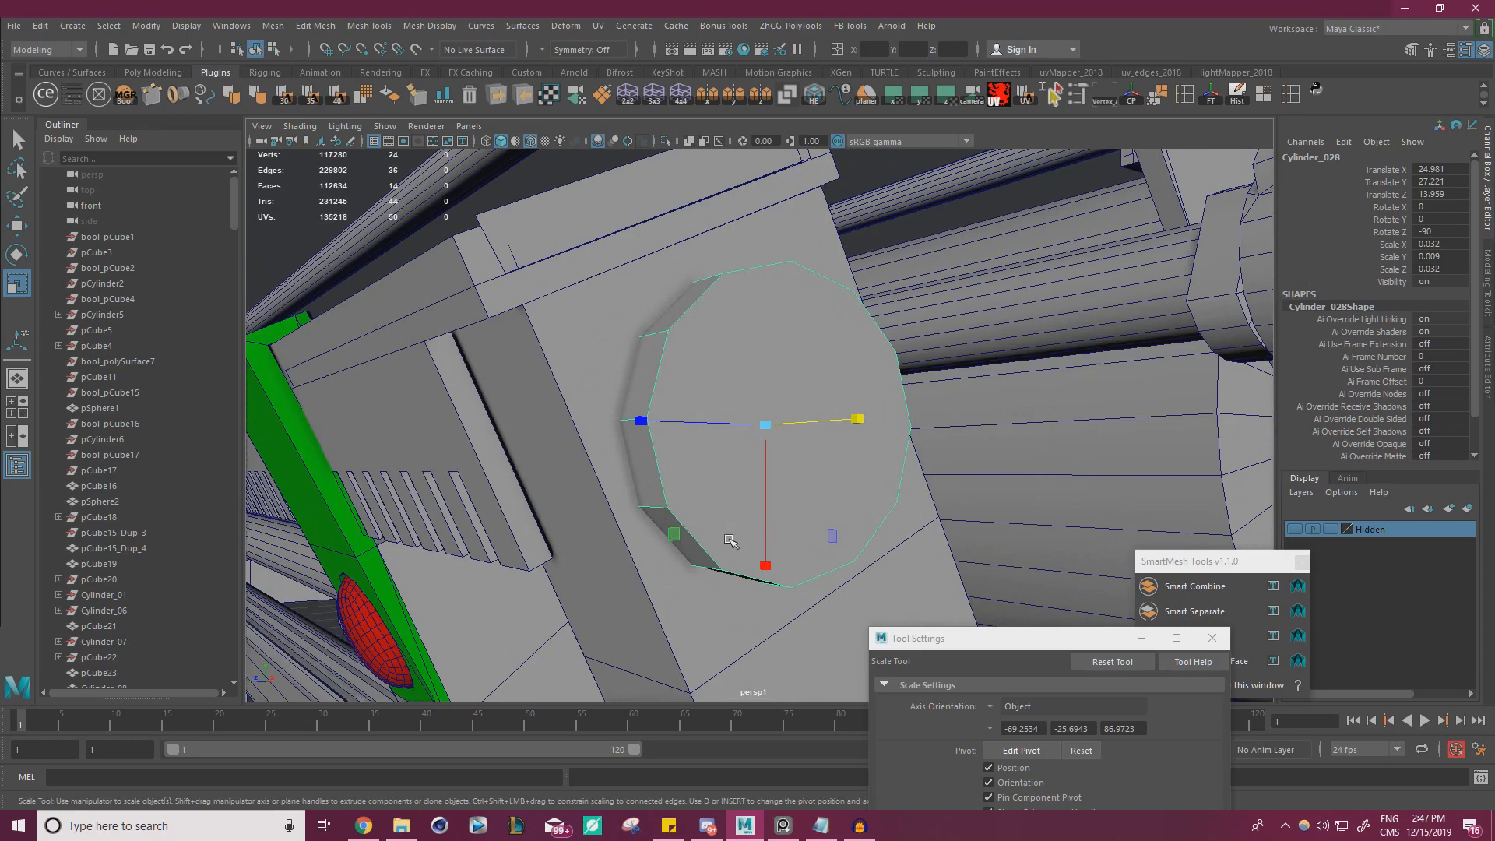
Reduce the disc's X and Z scale to 0.025 and check its position on the bracket in wireframe
{"action": "mouse_move", "coordinate": [729, 540]}
{"action": "left_mouse_down", "text": "alt"}
{"action": "mouse_move", "coordinate": [701, 555]}
{"action": "mouse_move", "coordinate": [675, 524]}
{"action": "mouse_move", "coordinate": [832, 464]}
{"action": "left_mouse_up", "text": "alt"}
{"action": "key", "text": "w"}
{"action": "left_click", "coordinate": [486, 144]}
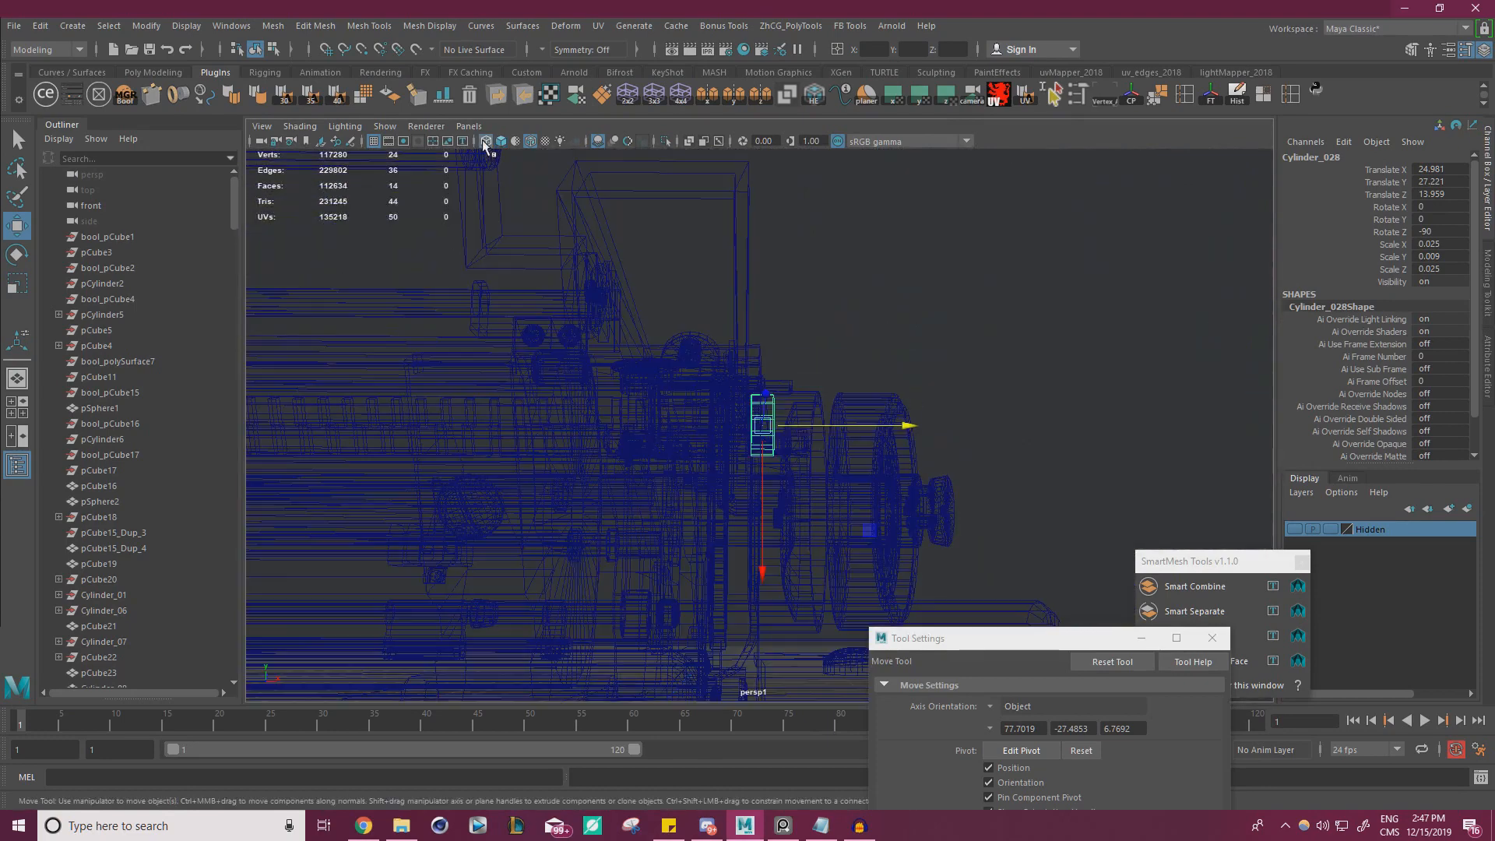
{"action": "left_click", "coordinate": [486, 144]}
Duplicate the disc and move the copy along X to about -25.286, beside the opposite end bracket
{"action": "right_click_drag", "start_coordinate": [600, 381], "coordinate": [538, 405], "text": "alt"}
{"action": "right_click_drag", "start_coordinate": [917, 382], "coordinate": [708, 418], "text": "alt"}
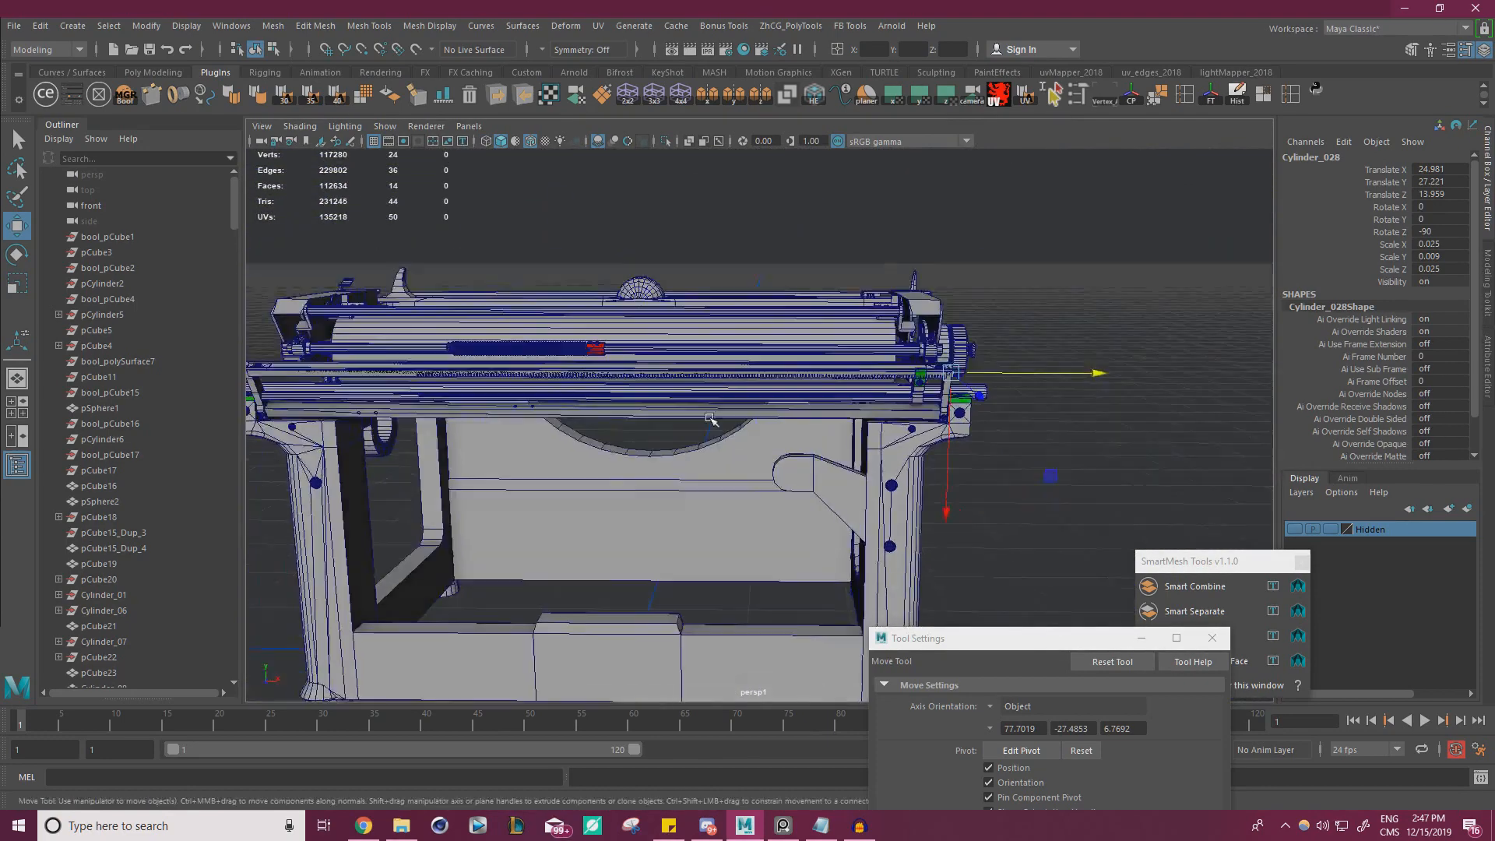
{"action": "middle_click_drag", "start_coordinate": [708, 418], "coordinate": [824, 367], "text": "alt"}
{"action": "left_click_drag", "start_coordinate": [824, 367], "coordinate": [832, 384], "text": "alt"}
{"action": "left_click_drag", "start_coordinate": [1192, 361], "coordinate": [1040, 346]}
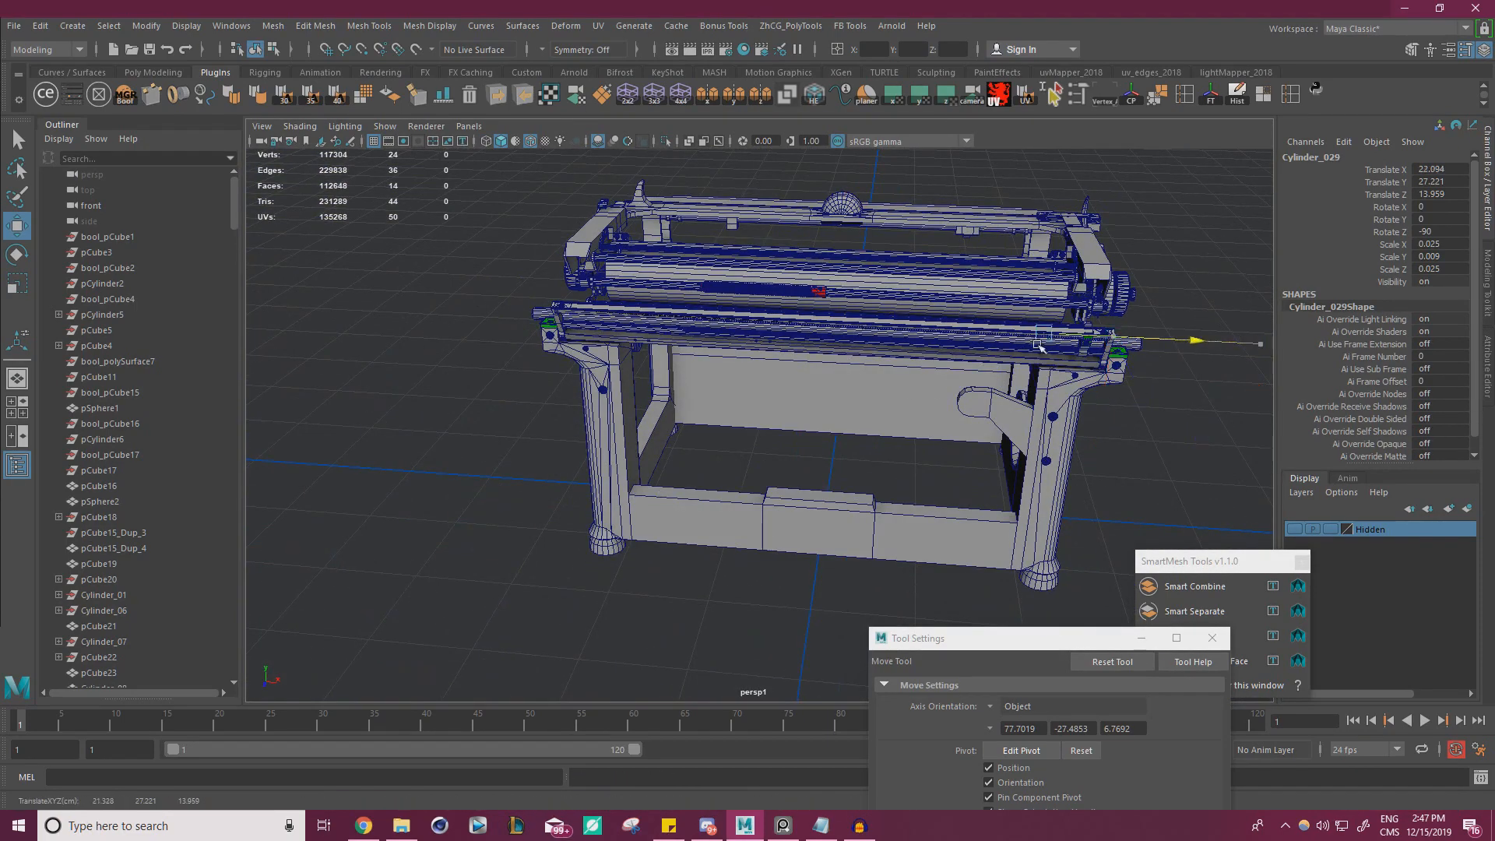
{"action": "left_click_drag", "start_coordinate": [635, 338], "coordinate": [713, 366], "text": "alt"}
{"action": "right_click_drag", "start_coordinate": [713, 366], "coordinate": [798, 397], "text": "alt"}
{"action": "middle_click_drag", "start_coordinate": [797, 397], "coordinate": [849, 370], "text": "alt"}
{"action": "right_click_drag", "start_coordinate": [849, 370], "coordinate": [895, 357], "text": "alt"}
{"action": "left_click_drag", "start_coordinate": [895, 357], "coordinate": [935, 378], "text": "alt"}
{"action": "right_click_drag", "start_coordinate": [935, 377], "coordinate": [982, 392], "text": "alt"}
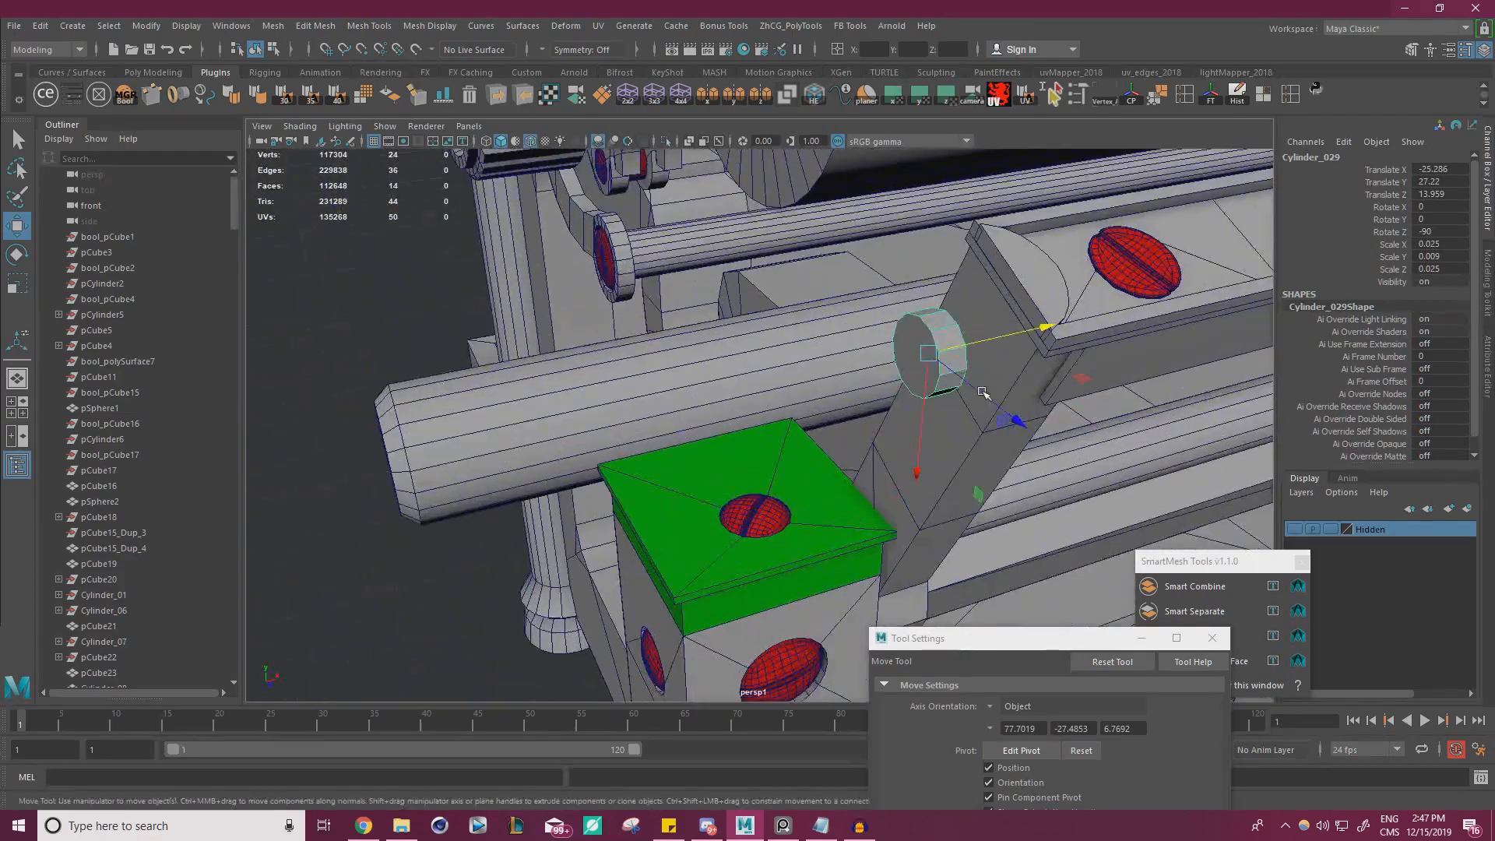
Shift the copied disc along X to -24.985 so it sits partly into the bracket's outer side
{"action": "left_click_drag", "start_coordinate": [1024, 340], "coordinate": [940, 384]}
{"action": "right_click_drag", "start_coordinate": [940, 384], "coordinate": [774, 304], "text": "alt"}
{"action": "left_click_drag", "start_coordinate": [775, 304], "coordinate": [934, 351], "text": "alt"}
{"action": "right_click_drag", "start_coordinate": [935, 351], "coordinate": [1131, 473], "text": "alt"}
{"action": "middle_click_drag", "start_coordinate": [1132, 474], "coordinate": [896, 436], "text": "alt"}
{"action": "right_click_drag", "start_coordinate": [895, 436], "coordinate": [1012, 467], "text": "alt"}
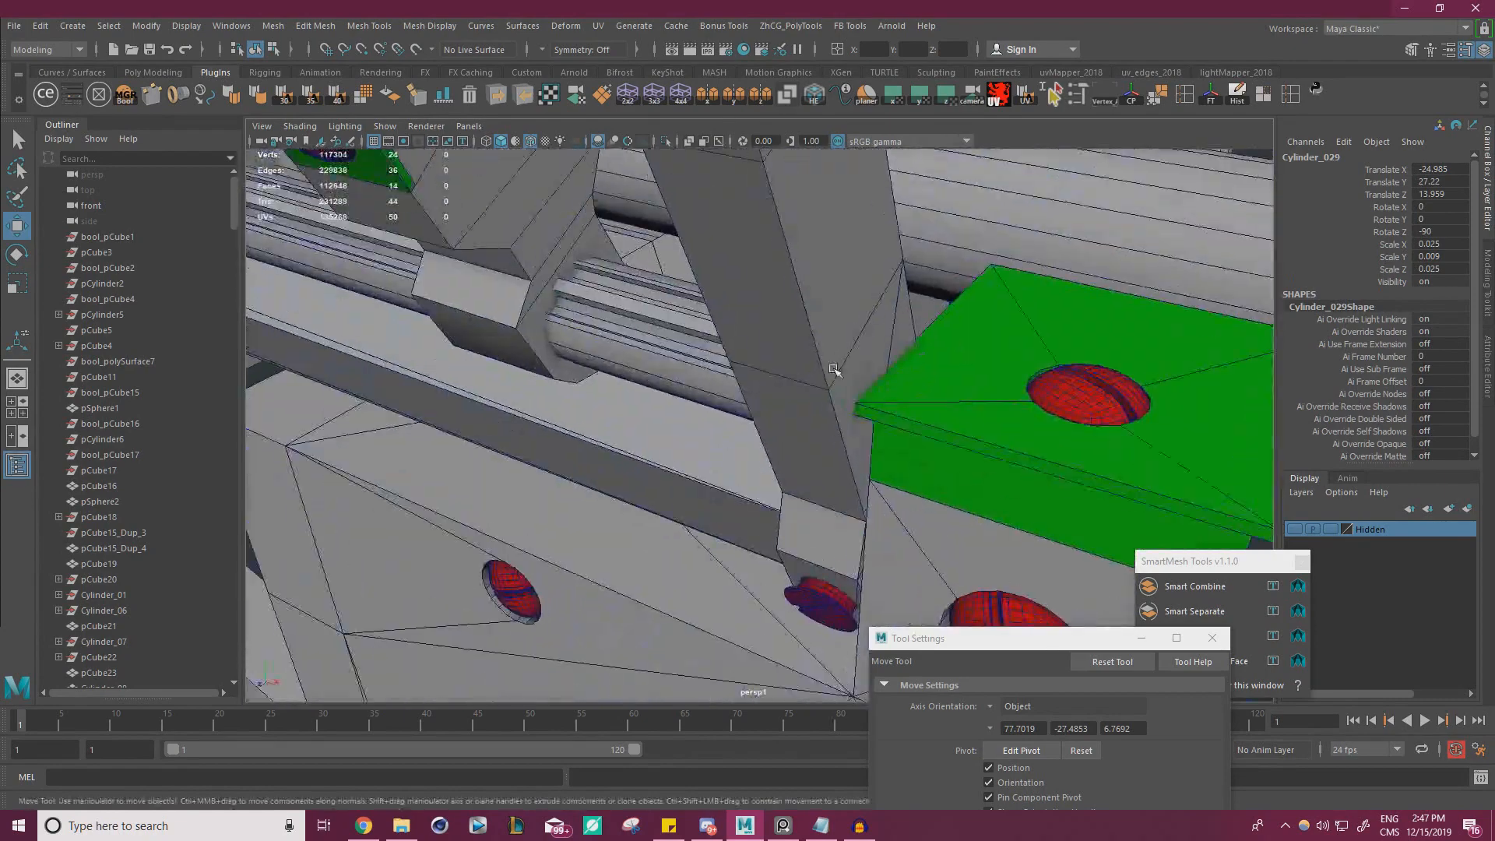
Select both bracket discs and combine them into one mesh
{"action": "left_click_drag", "start_coordinate": [1013, 468], "coordinate": [659, 415], "text": "alt"}
{"action": "left_click", "coordinate": [658, 415], "text": "shift"}
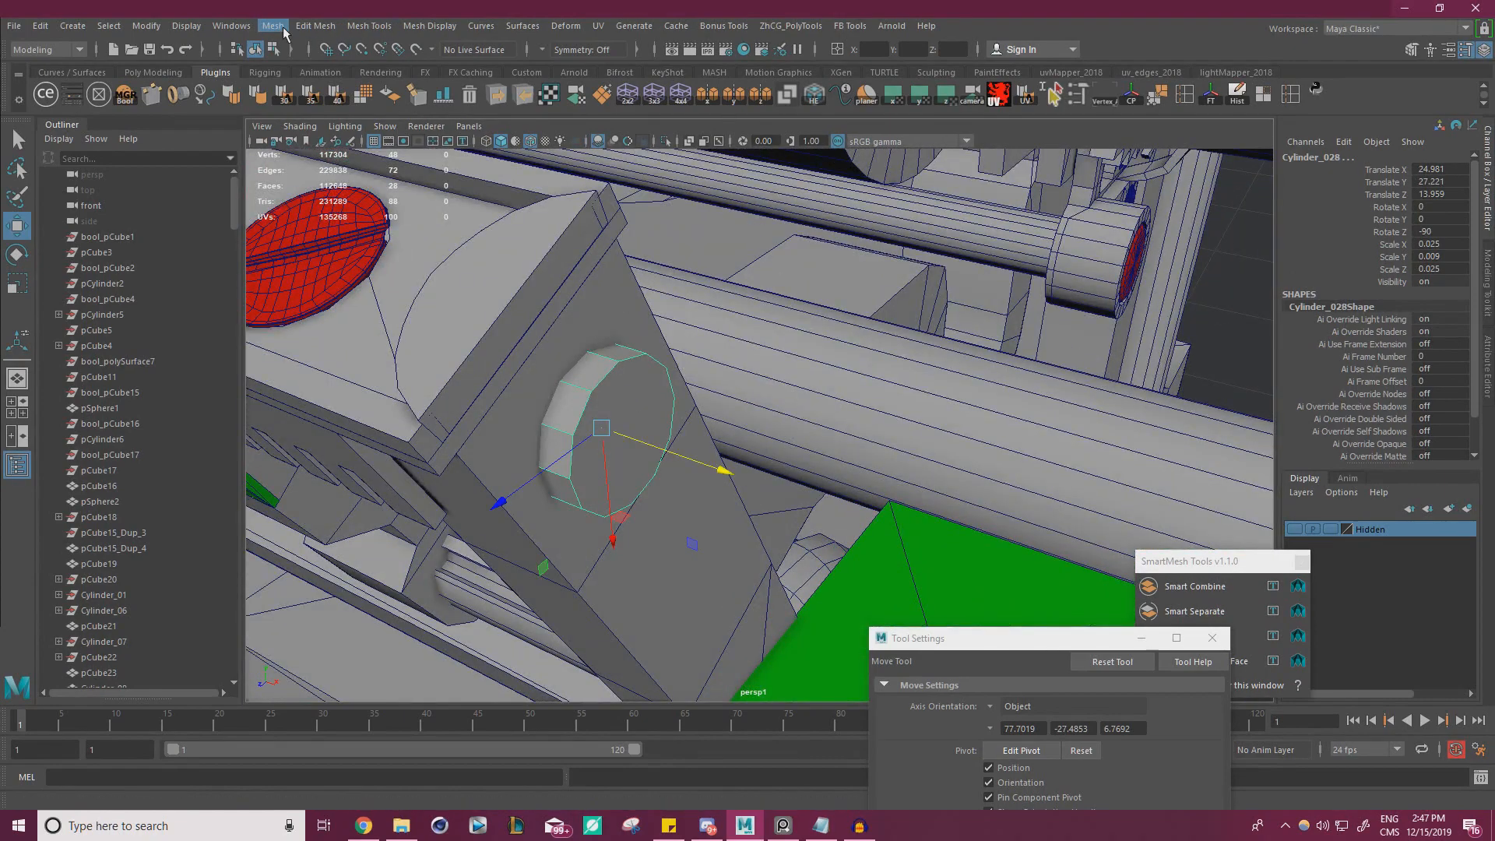
{"action": "left_click", "coordinate": [273, 26]}
{"action": "key", "text": "Escape"}
Subtract the combined discs from the rail's end brackets with a new DcBoolManager difference operation
{"action": "right_click_drag", "start_coordinate": [857, 436], "coordinate": [1091, 502], "text": "alt"}
{"action": "left_click", "coordinate": [962, 466]}
{"action": "left_click", "coordinate": [691, 452]}
{"action": "left_click", "coordinate": [713, 440], "text": "shift"}
{"action": "right_click_drag", "start_coordinate": [713, 440], "coordinate": [569, 432], "text": "alt"}
{"action": "left_click_drag", "start_coordinate": [569, 432], "coordinate": [791, 420], "text": "alt"}
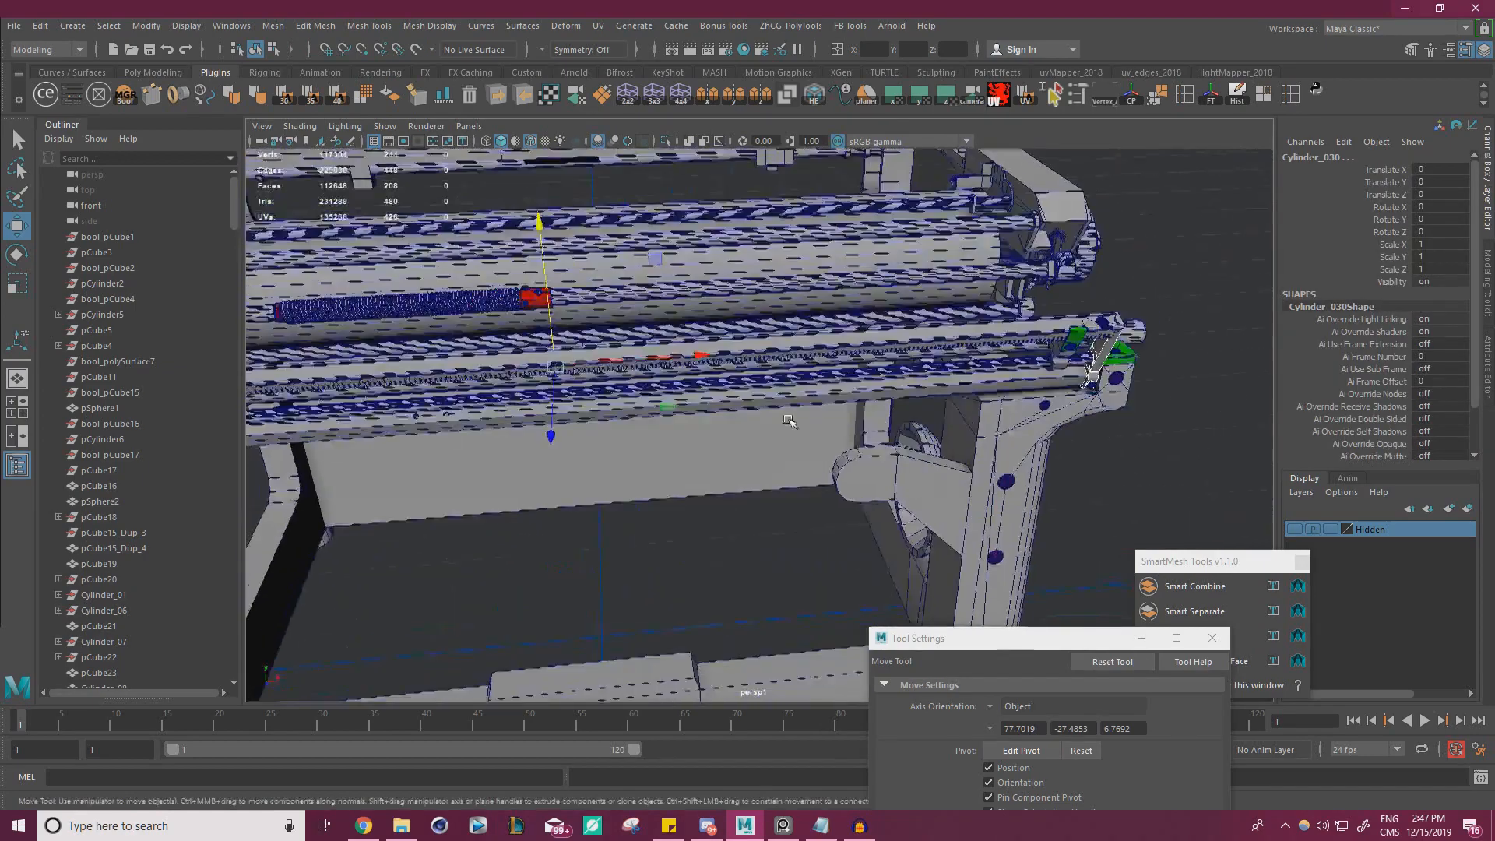
{"action": "right_click_drag", "start_coordinate": [790, 420], "coordinate": [662, 420], "text": "alt"}
{"action": "middle_click_drag", "start_coordinate": [662, 420], "coordinate": [928, 358], "text": "alt"}
{"action": "right_click_drag", "start_coordinate": [928, 358], "coordinate": [1083, 382], "text": "alt"}
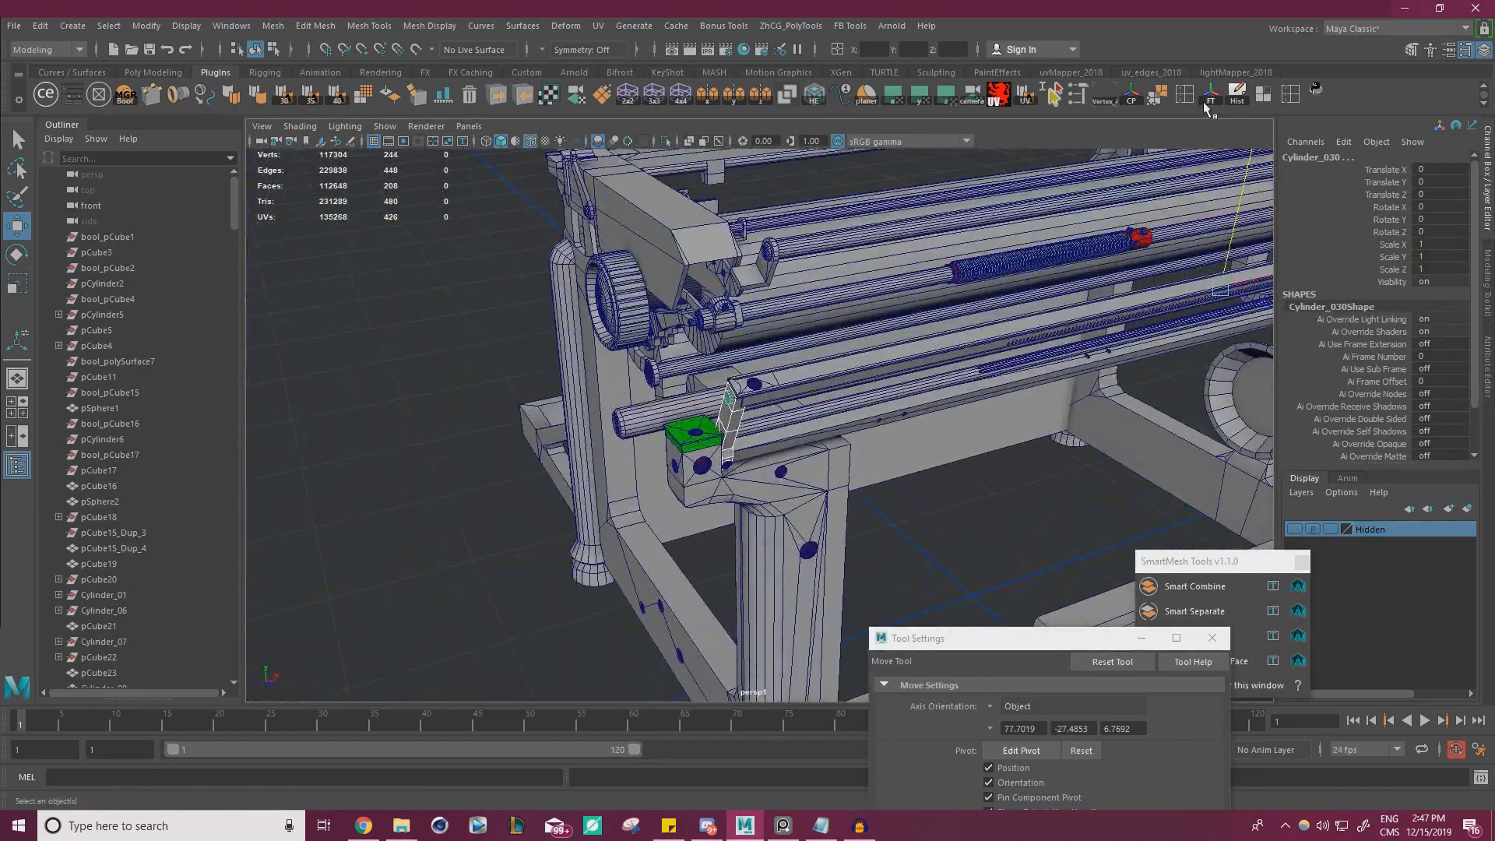
{"action": "left_click", "coordinate": [112, 99]}
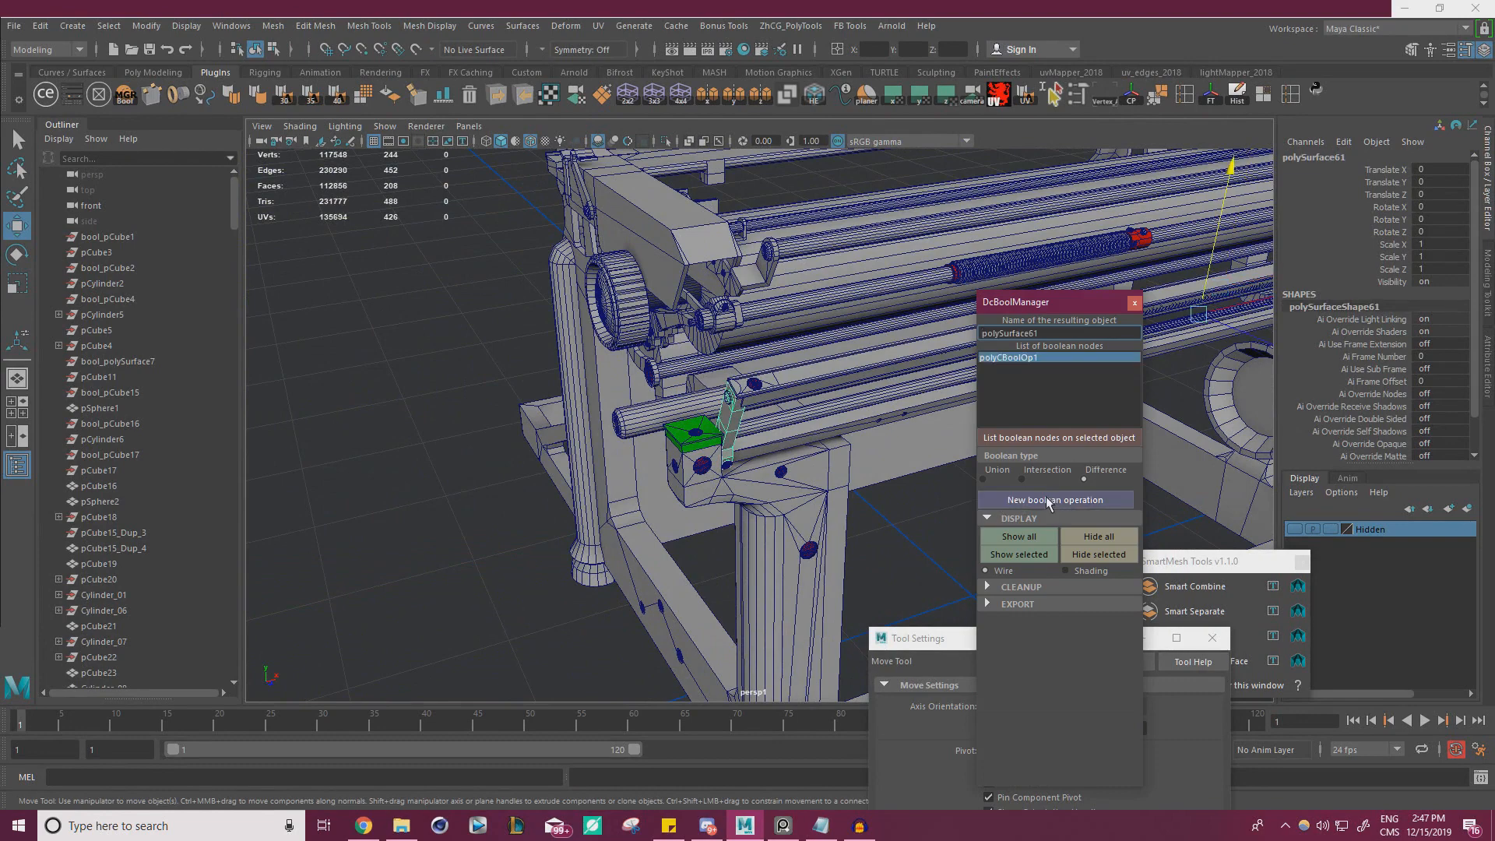
Delete the Boolean result's history and base objects, and close the Boolean manager
{"action": "left_click", "coordinate": [989, 588]}
{"action": "left_click", "coordinate": [1043, 641]}
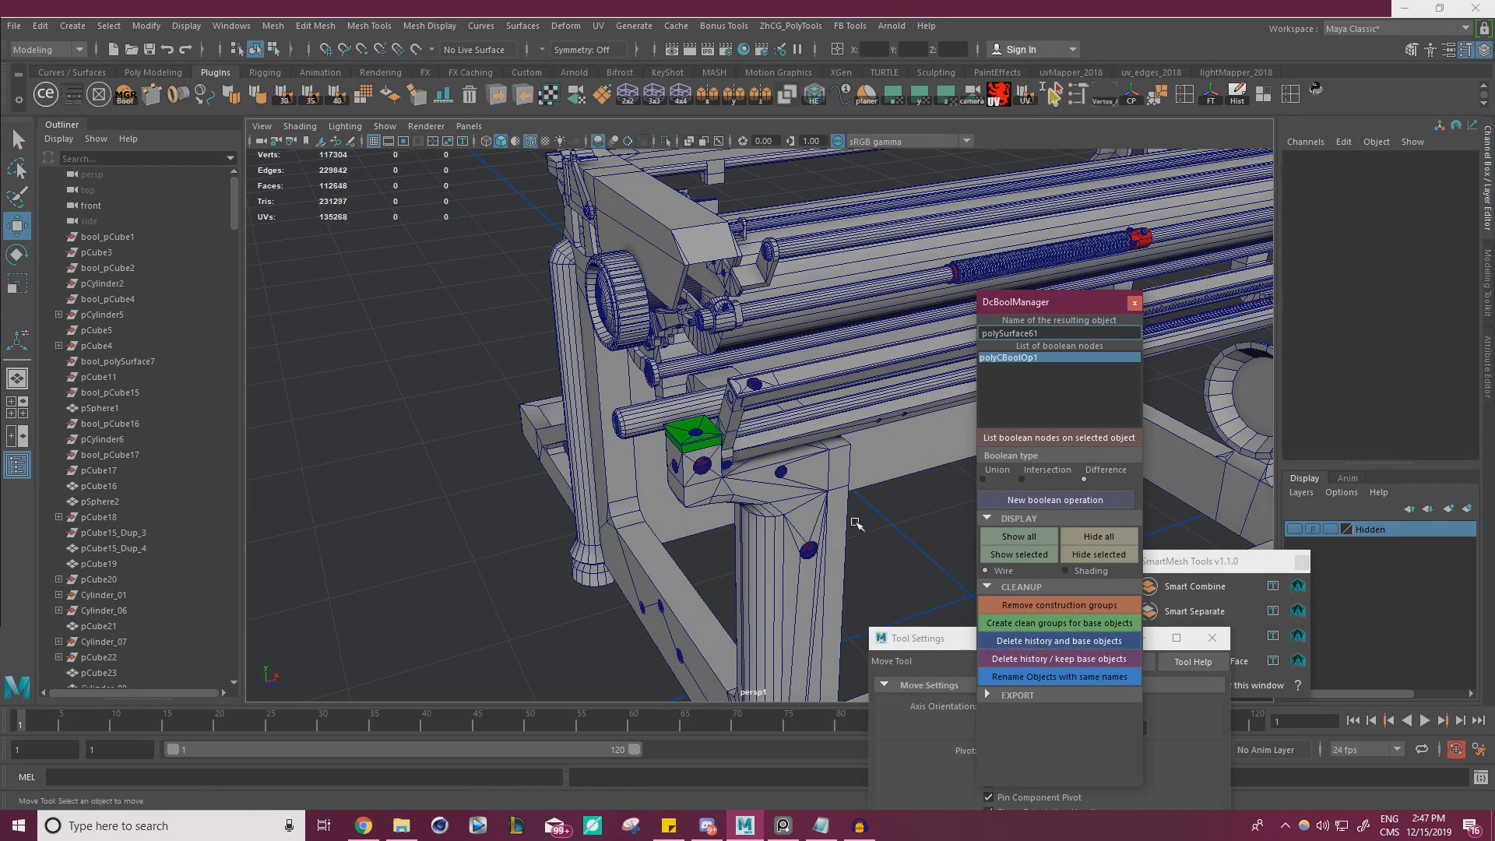
{"action": "left_click", "coordinate": [1137, 303]}
Duplicate the red slotted screw head on top of the green cap
{"action": "scroll", "coordinate": [1092, 291], "scroll_direction": "up", "scroll_amount": 3}
{"action": "middle_click_drag", "start_coordinate": [1087, 292], "coordinate": [806, 356], "text": "alt"}
{"action": "scroll", "coordinate": [1035, 341], "scroll_direction": "up", "scroll_amount": 3}
{"action": "left_click", "coordinate": [641, 427]}
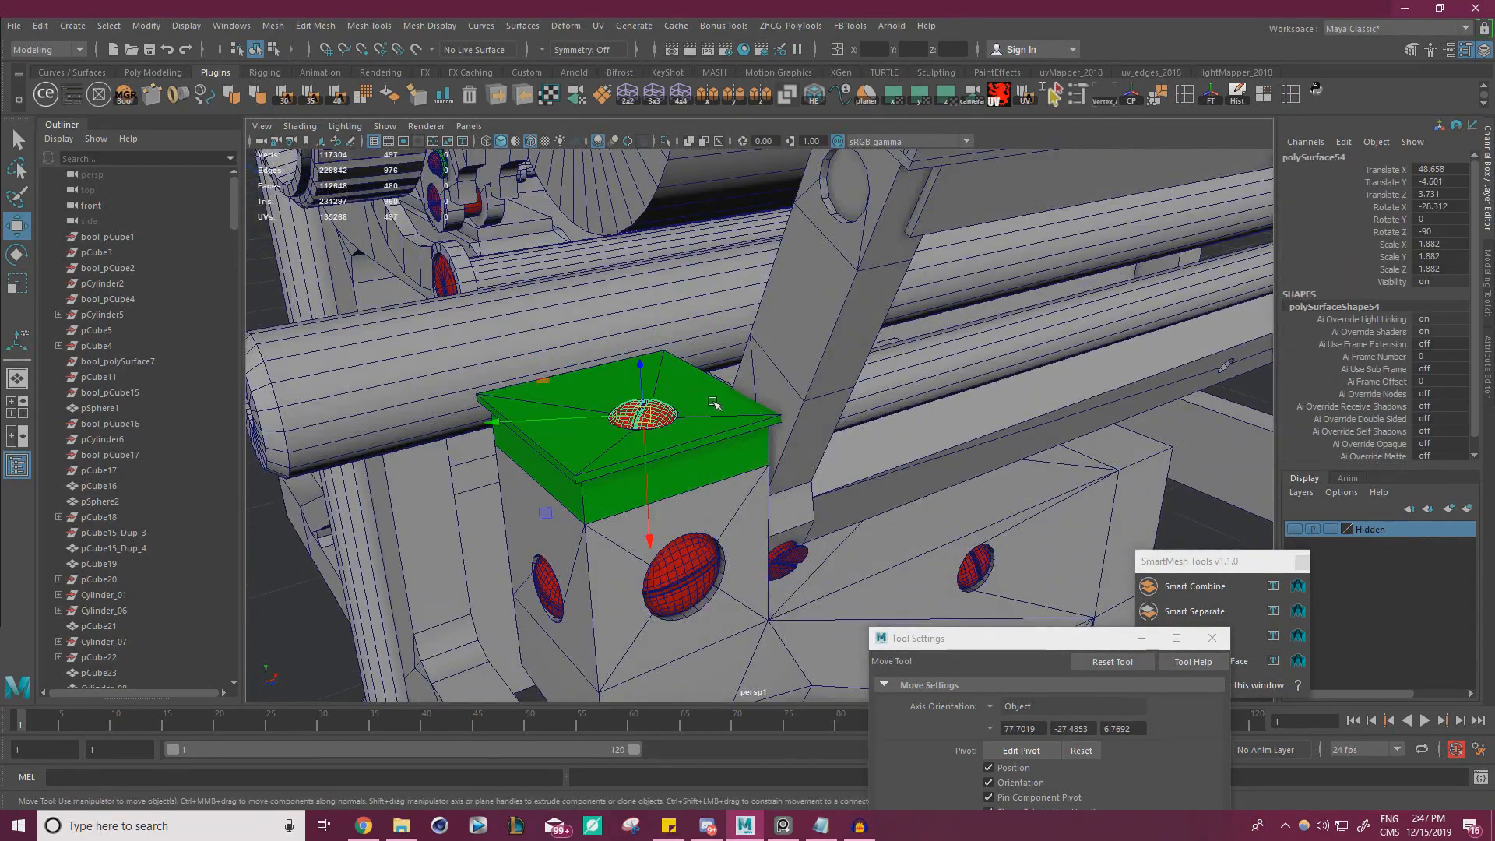
{"action": "middle_click_drag", "start_coordinate": [713, 402], "coordinate": [720, 409], "text": "alt"}
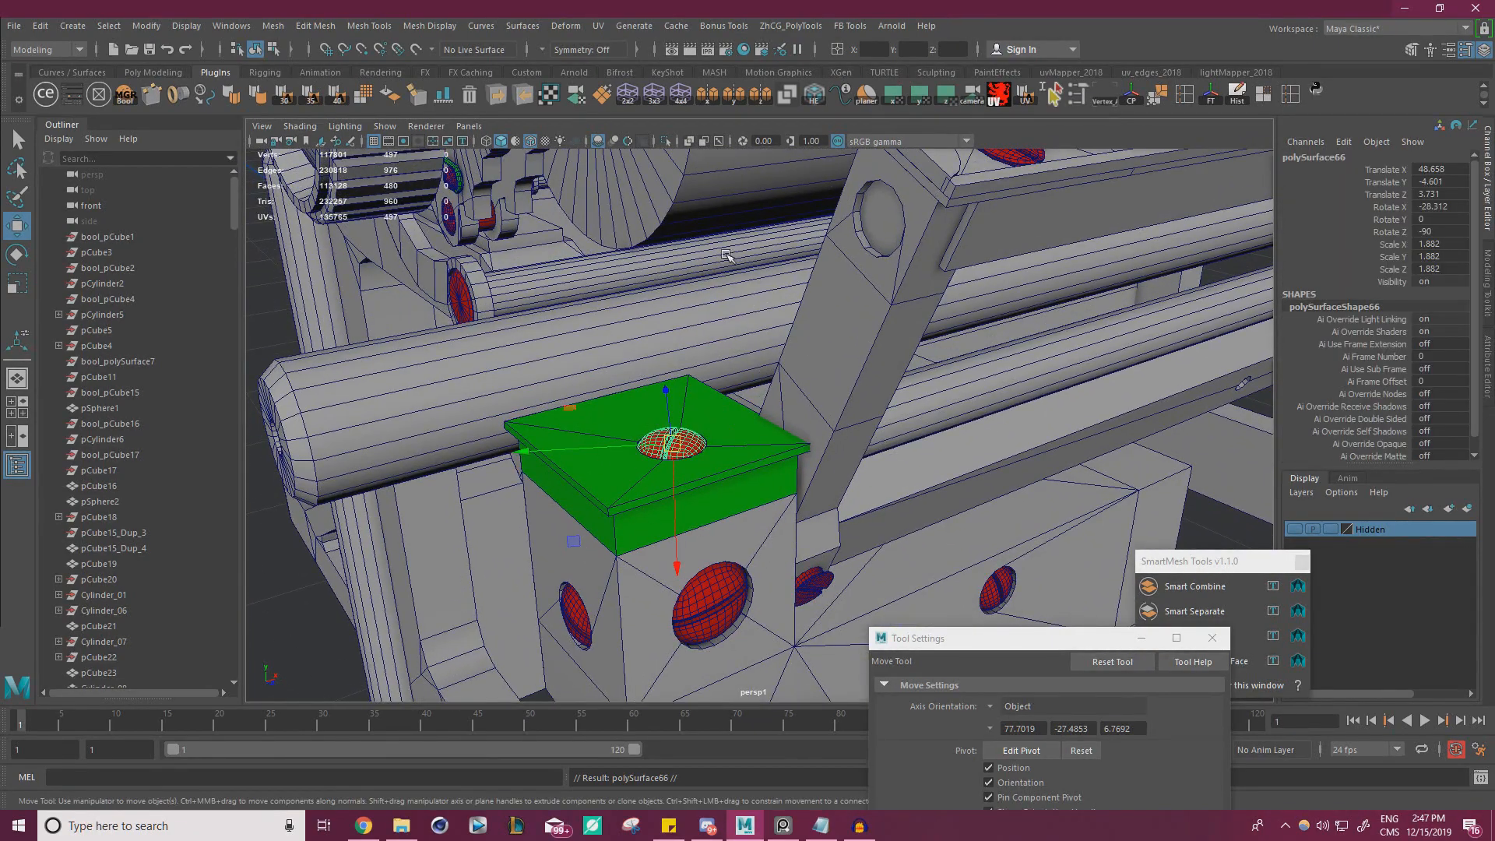
Set the Move axis orientation to World and move the copied screw up to the bracket's round recess, at 47.723, -2.739, 4.971
{"action": "left_click", "coordinate": [993, 707]}
{"action": "left_click", "coordinate": [1050, 737]}
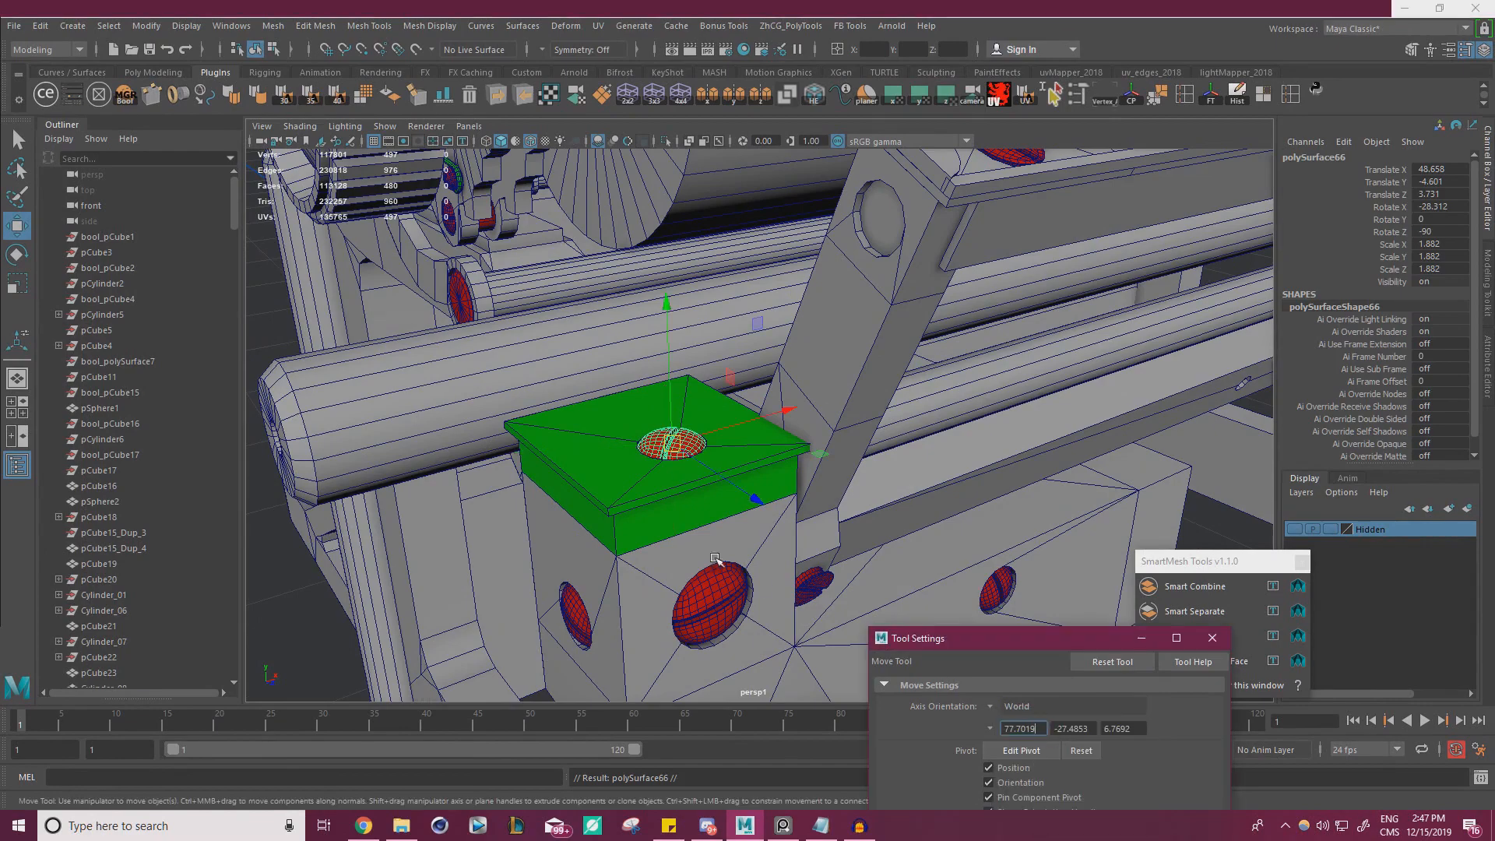
{"action": "middle_click_drag", "start_coordinate": [757, 333], "coordinate": [884, 154]}
{"action": "mouse_move", "coordinate": [888, 195]}
{"action": "left_mouse_down", "text": "alt"}
{"action": "mouse_move", "coordinate": [1028, 234]}
{"action": "mouse_move", "coordinate": [894, 220]}
{"action": "left_mouse_up", "text": "alt"}
{"action": "right_click_drag", "start_coordinate": [894, 220], "coordinate": [806, 251], "text": "alt"}
{"action": "left_click_drag", "start_coordinate": [903, 381], "coordinate": [900, 387]}
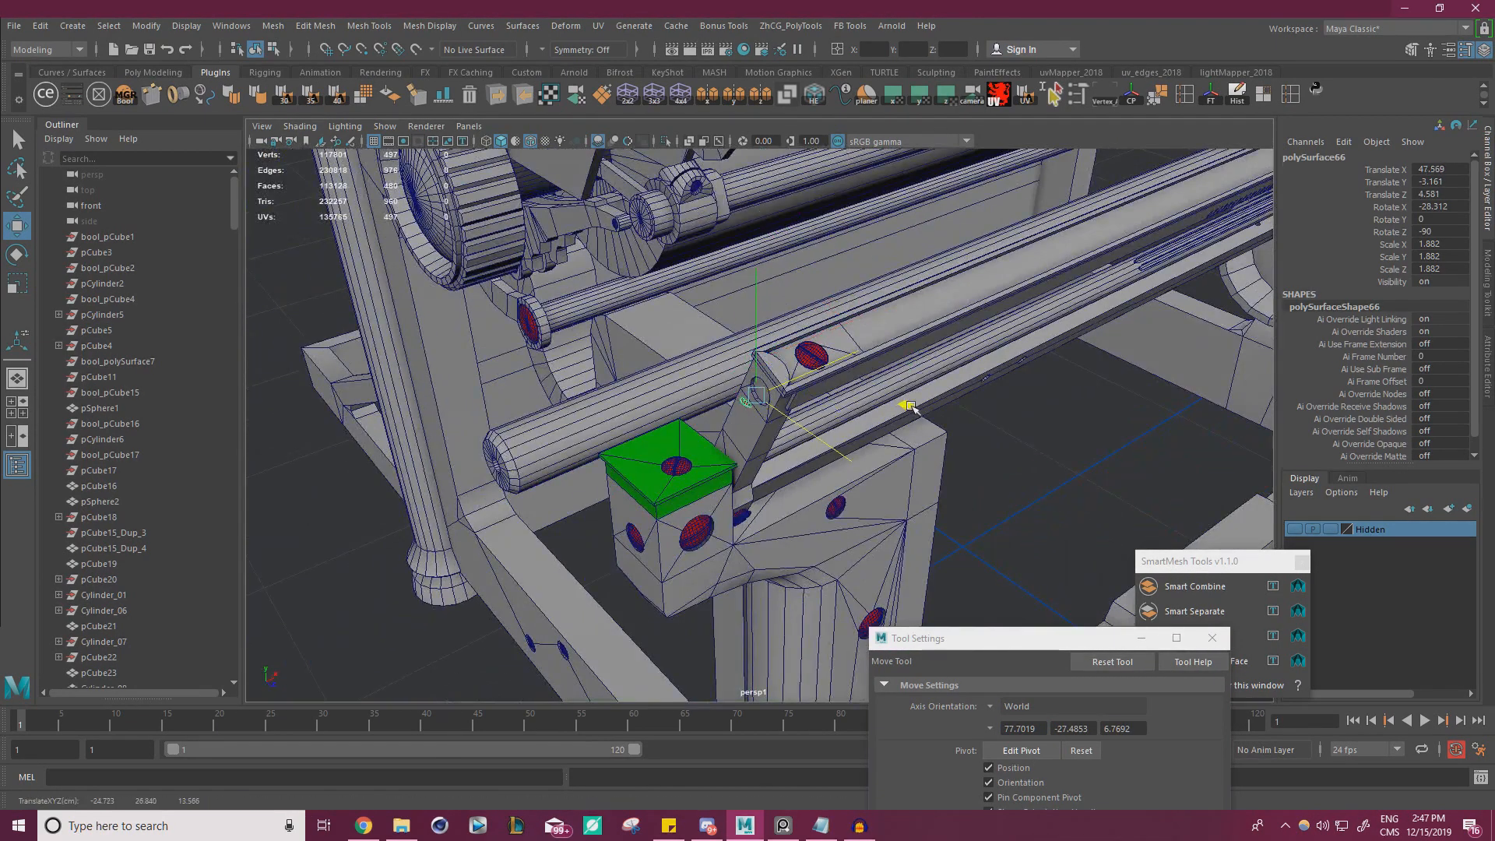
{"action": "key", "text": "f"}
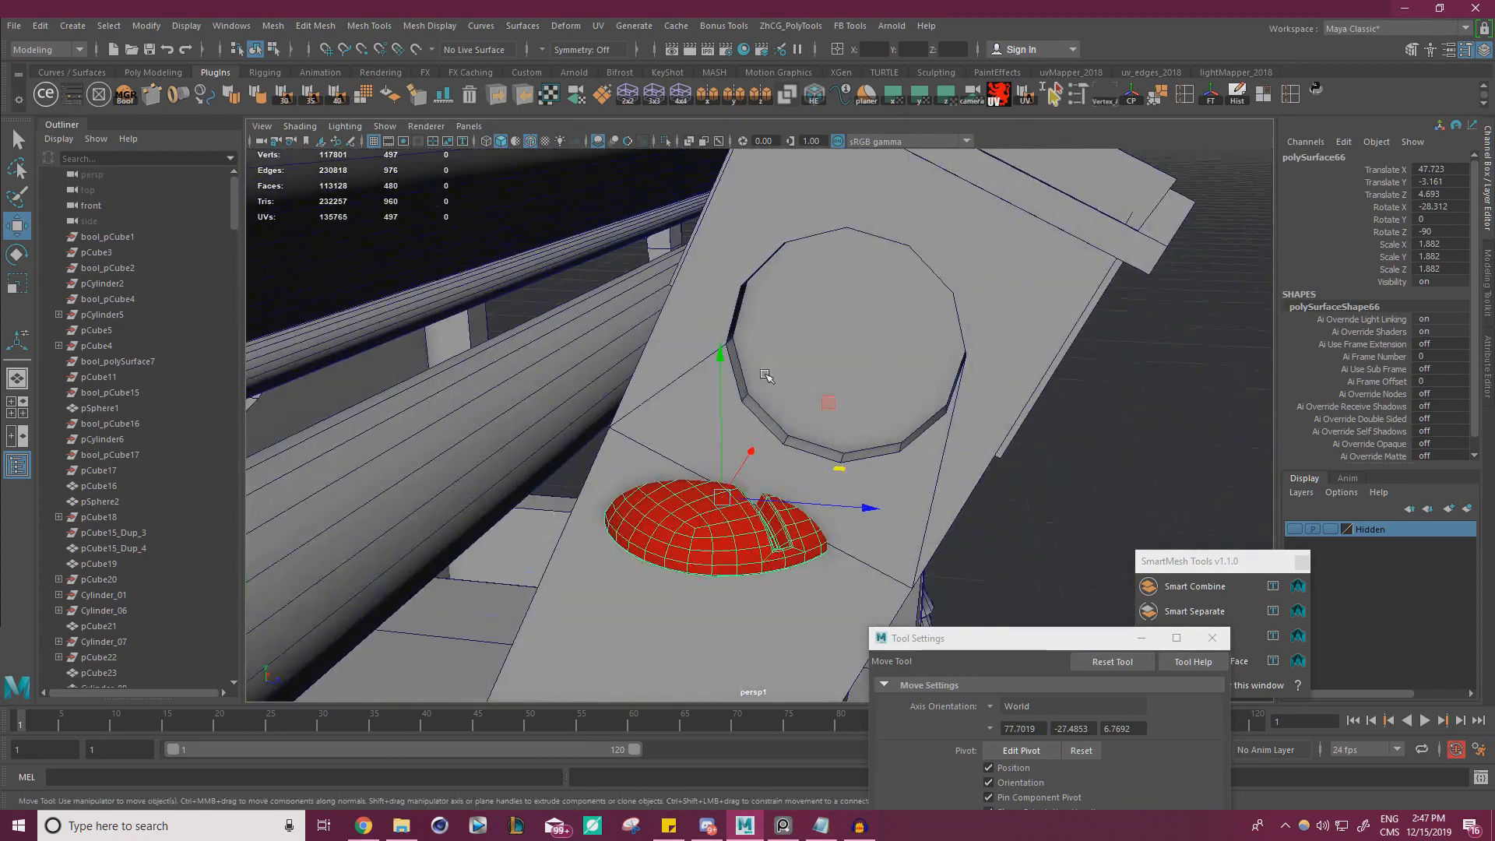
{"action": "middle_click_drag", "start_coordinate": [822, 407], "coordinate": [945, 244]}
Rotate the screw to -180 on Z and centre it in the recess at 47.789, -2.779, 4.98
{"action": "key", "text": "e"}
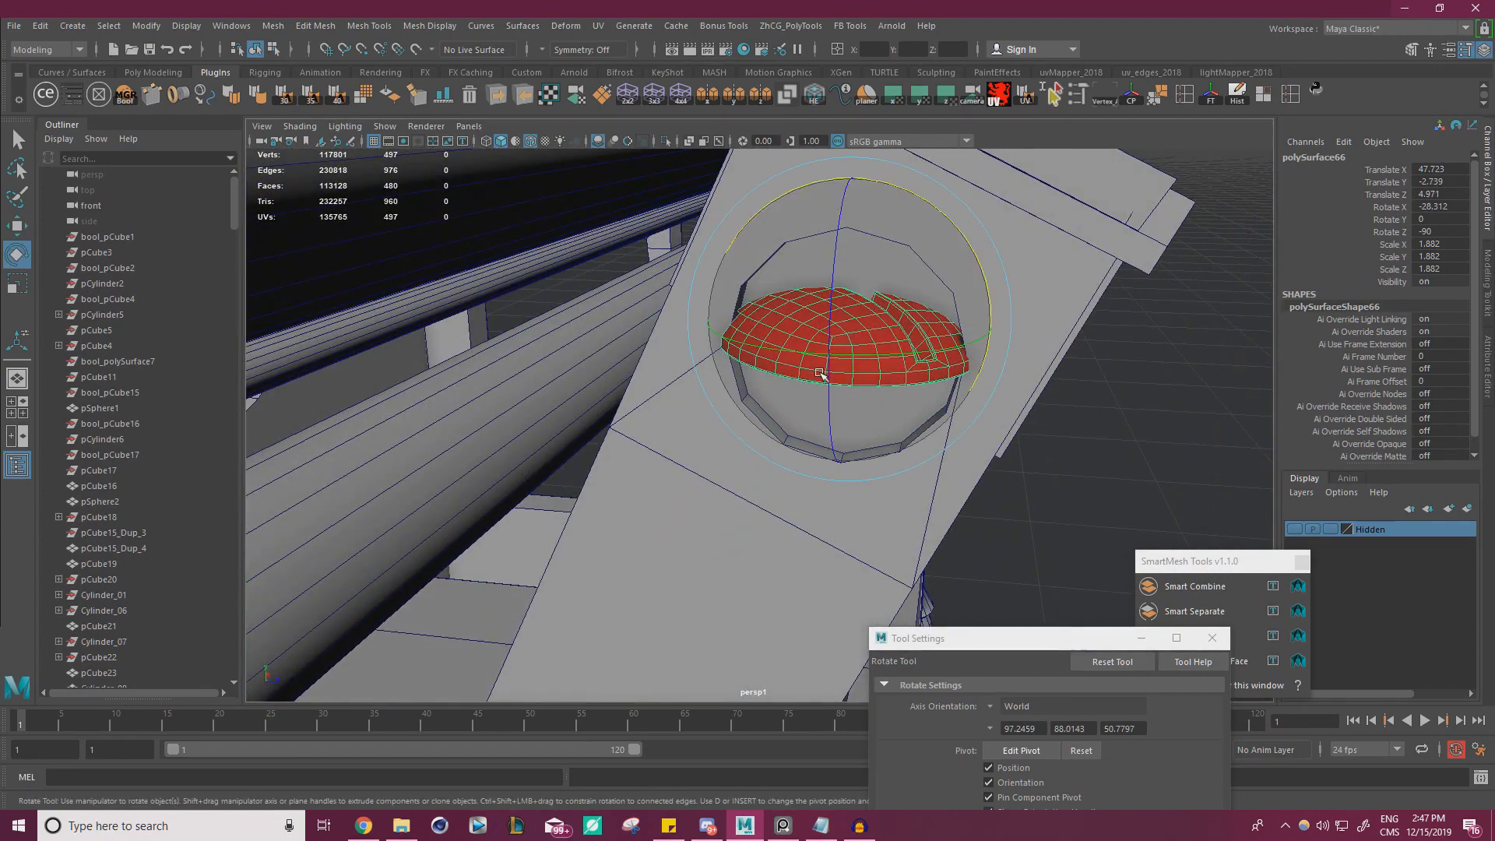
{"action": "middle_click_drag", "start_coordinate": [824, 327], "coordinate": [941, 147]}
{"action": "key", "text": "w"}
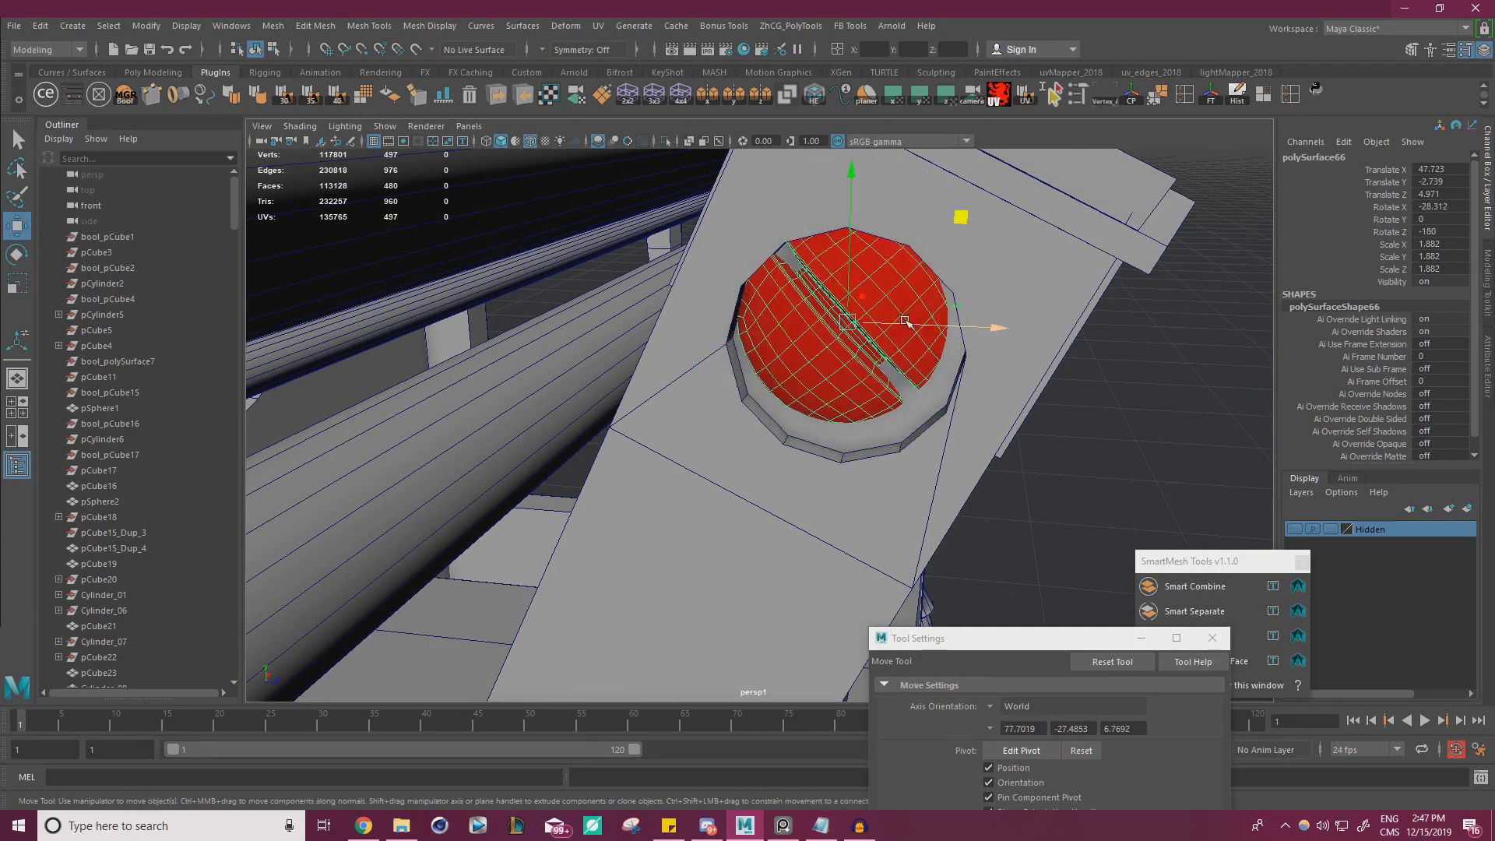
{"action": "left_click_drag", "start_coordinate": [962, 221], "coordinate": [969, 240]}
{"action": "left_click_drag", "start_coordinate": [936, 377], "coordinate": [954, 294], "text": "alt"}
Scale the screw to 1.68 in Y and Z and nudge it to Y -2.781, Z 4.976 to fit the recess
{"action": "key", "text": "r"}
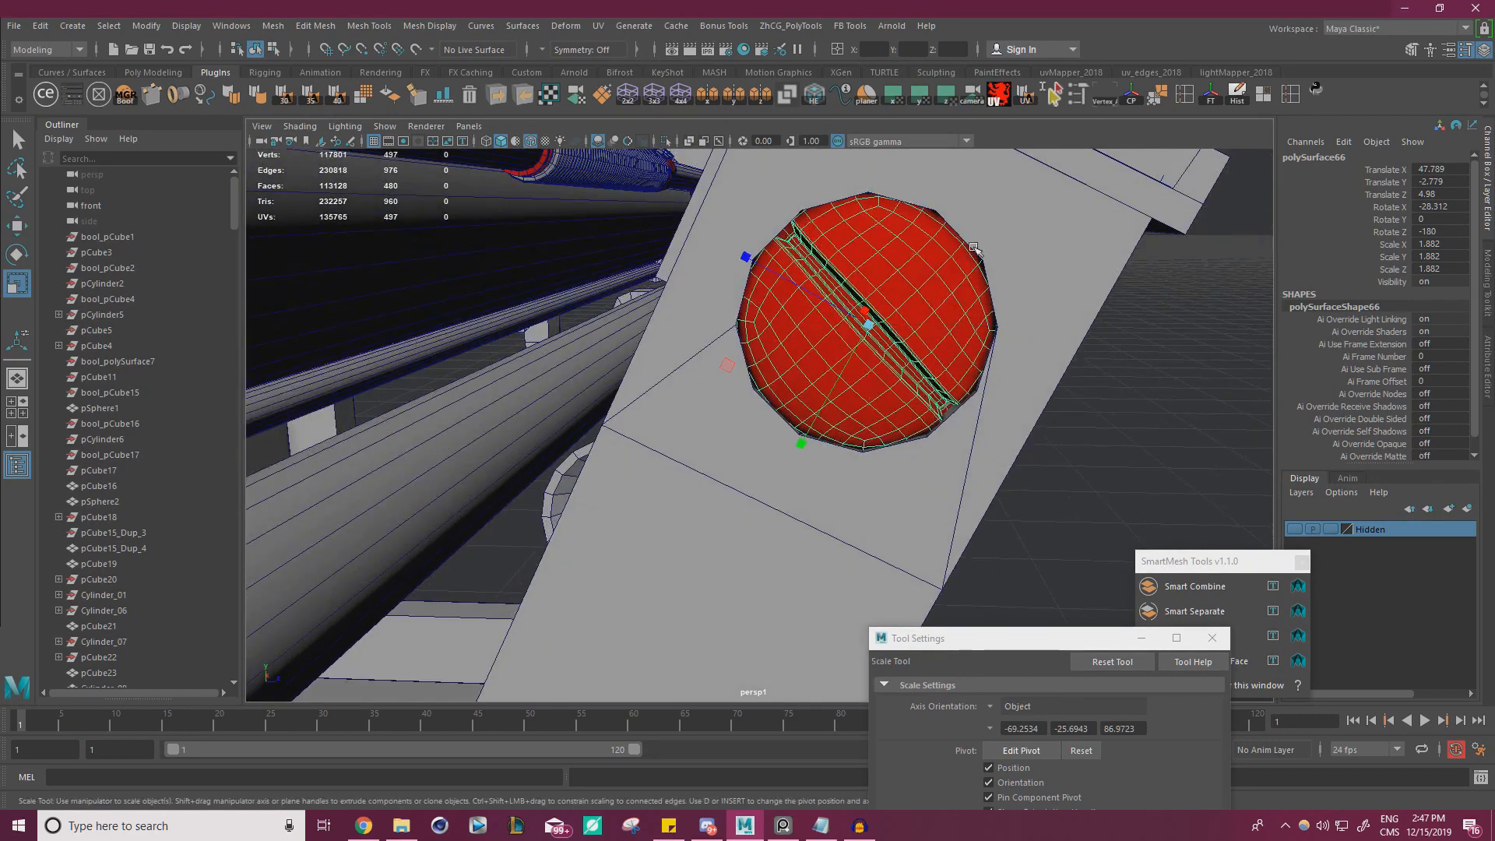
{"action": "left_click_drag", "start_coordinate": [730, 366], "coordinate": [739, 366]}
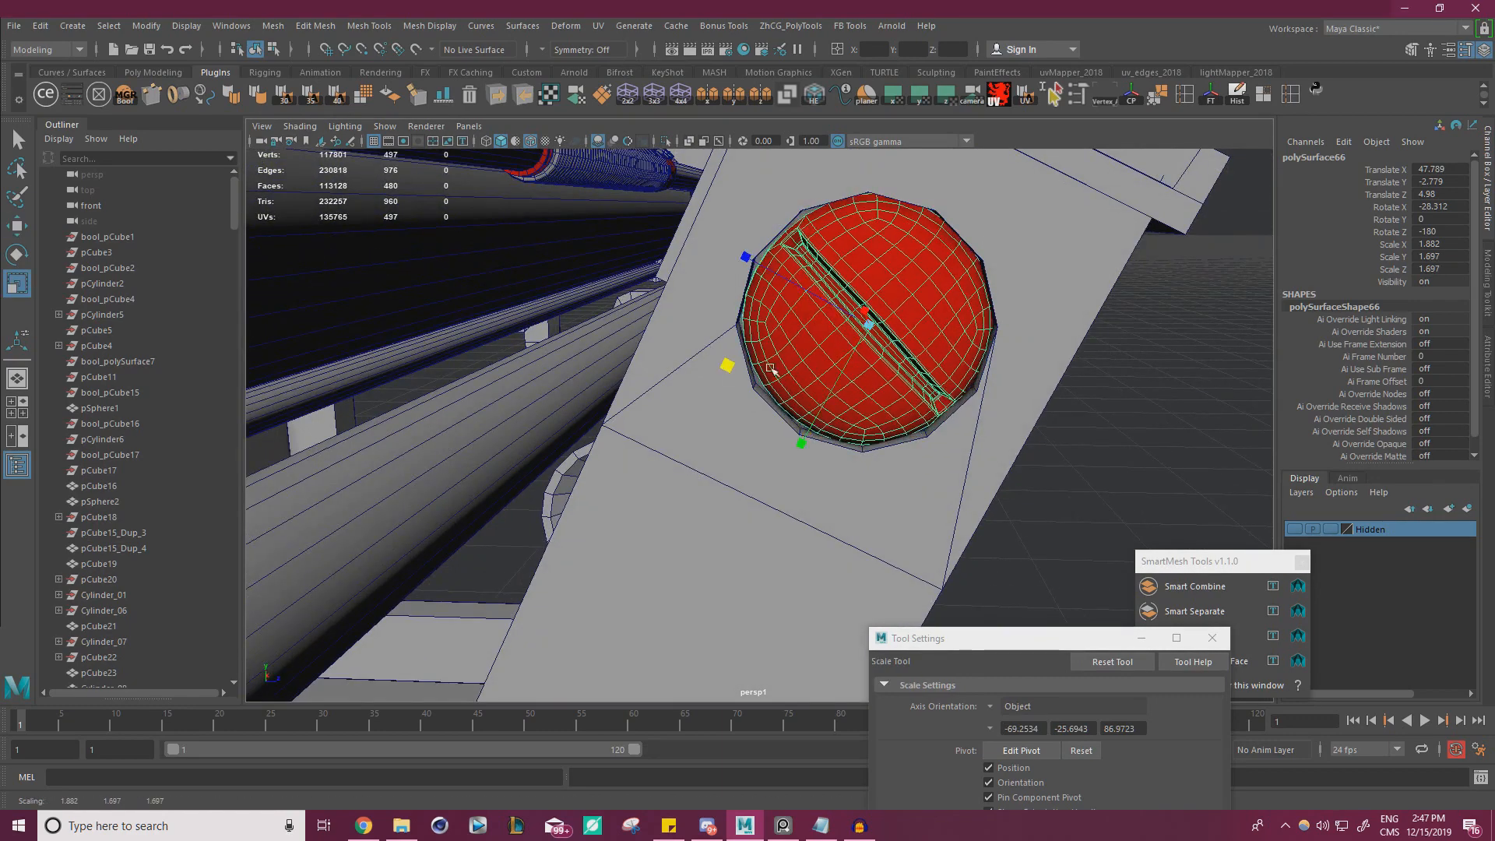
{"action": "key", "text": "w"}
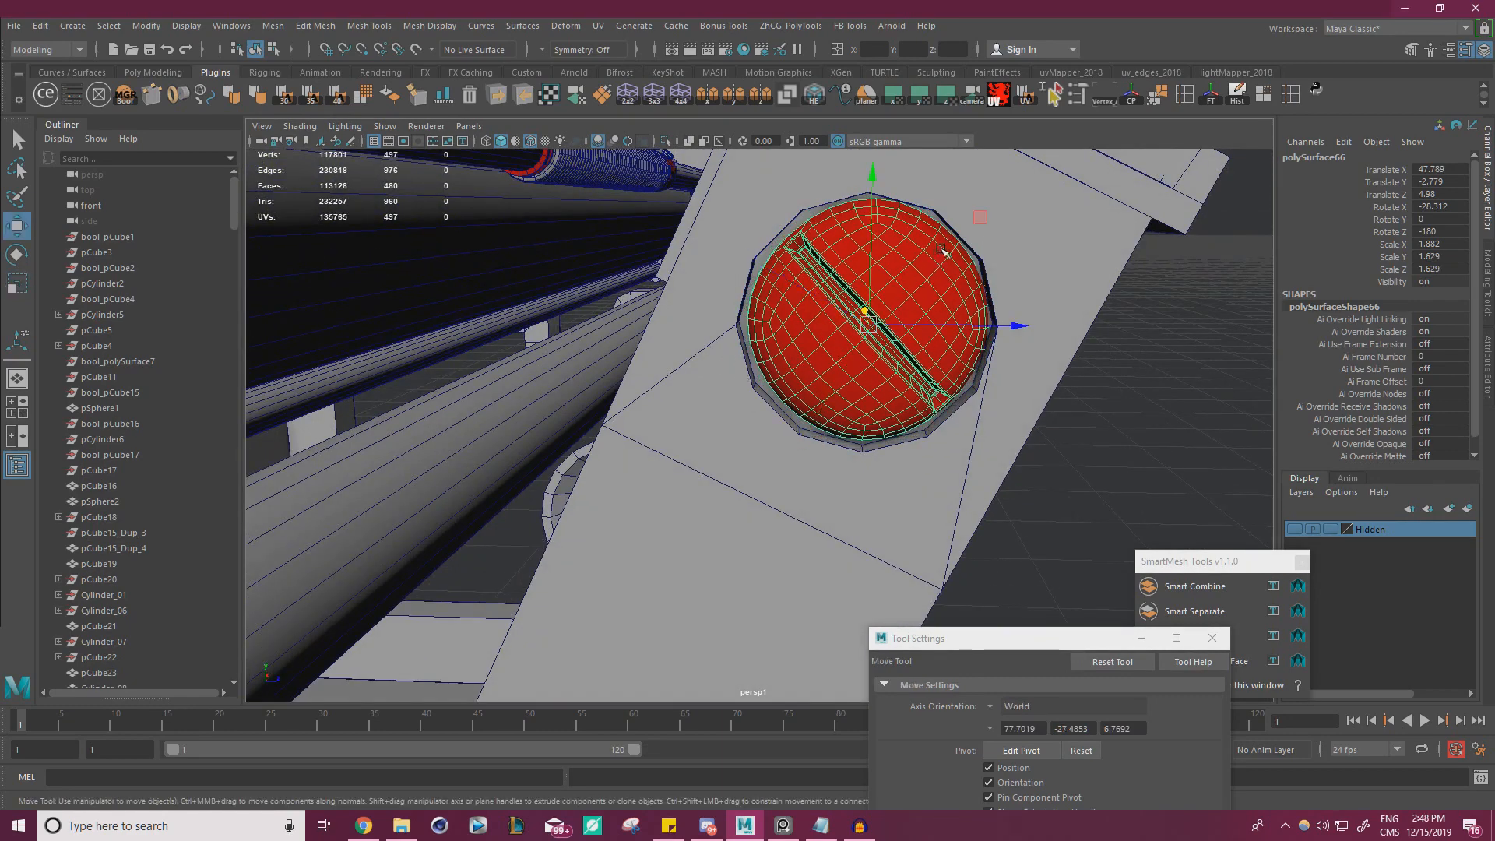
{"action": "left_click_drag", "start_coordinate": [977, 222], "coordinate": [978, 222]}
{"action": "key", "text": "r"}
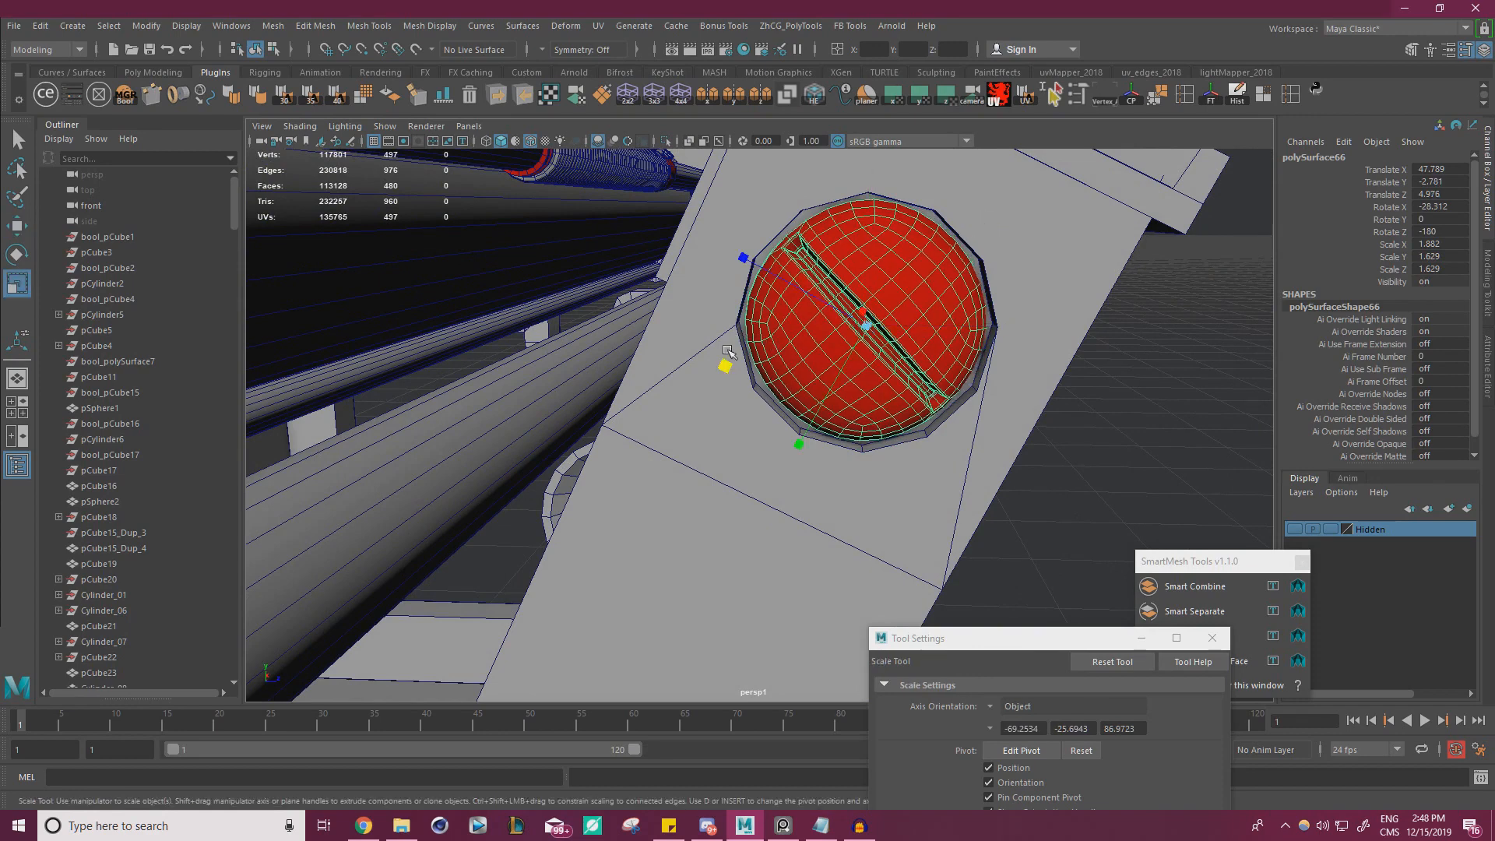
{"action": "left_click_drag", "start_coordinate": [725, 366], "coordinate": [724, 369]}
Rotate the screw to 39.694 on X to change its slot angle, and check its fit from the side
{"action": "key", "text": "e"}
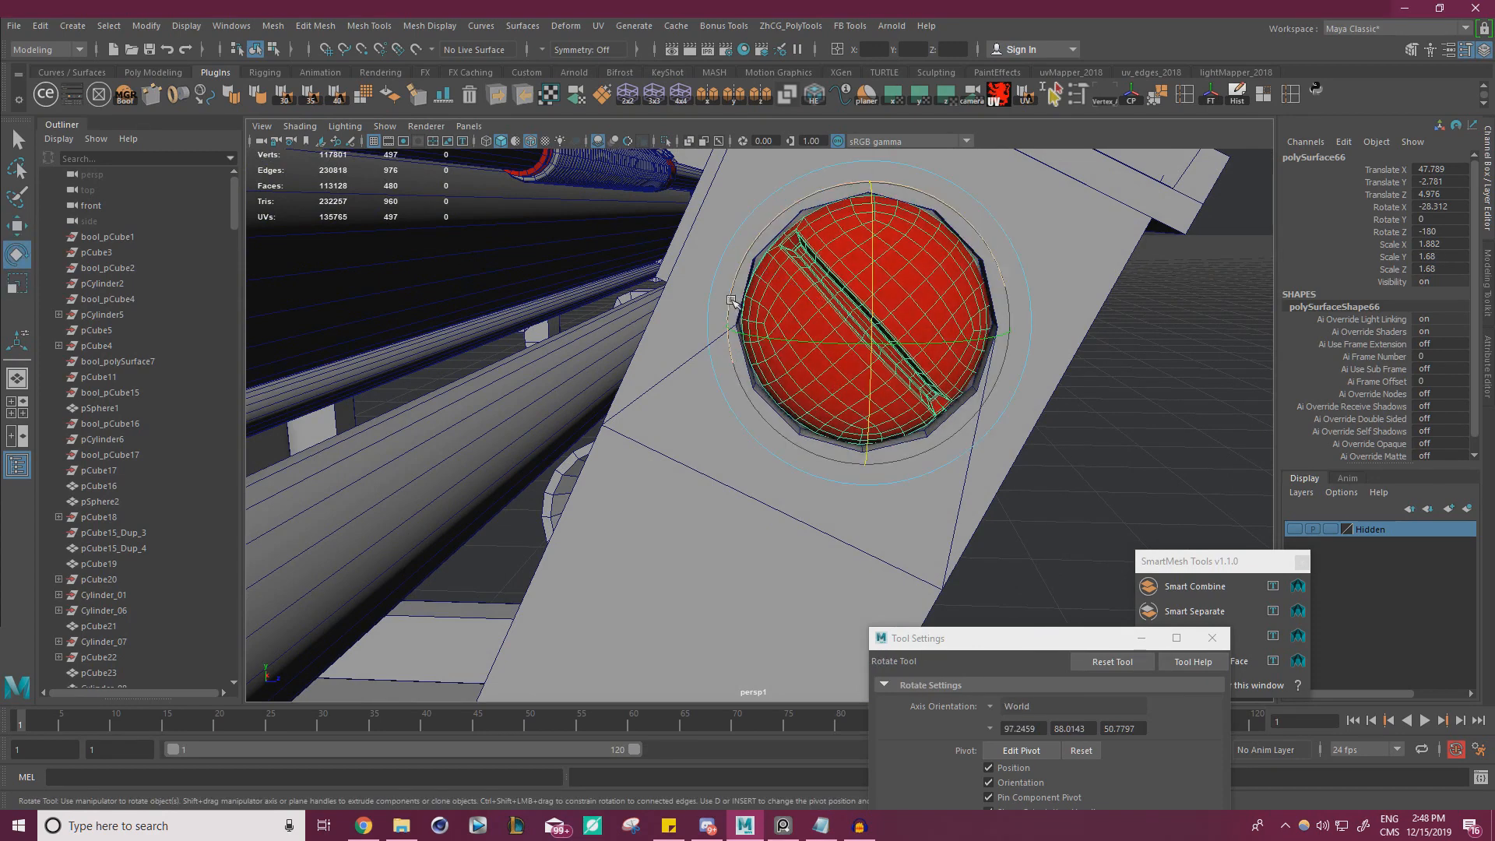
{"action": "left_click_drag", "start_coordinate": [723, 302], "coordinate": [784, 452]}
{"action": "key", "text": "w"}
{"action": "left_click", "coordinate": [1169, 435]}
{"action": "left_click", "coordinate": [931, 369]}
{"action": "left_click_drag", "start_coordinate": [1020, 366], "coordinate": [945, 374], "text": "alt"}
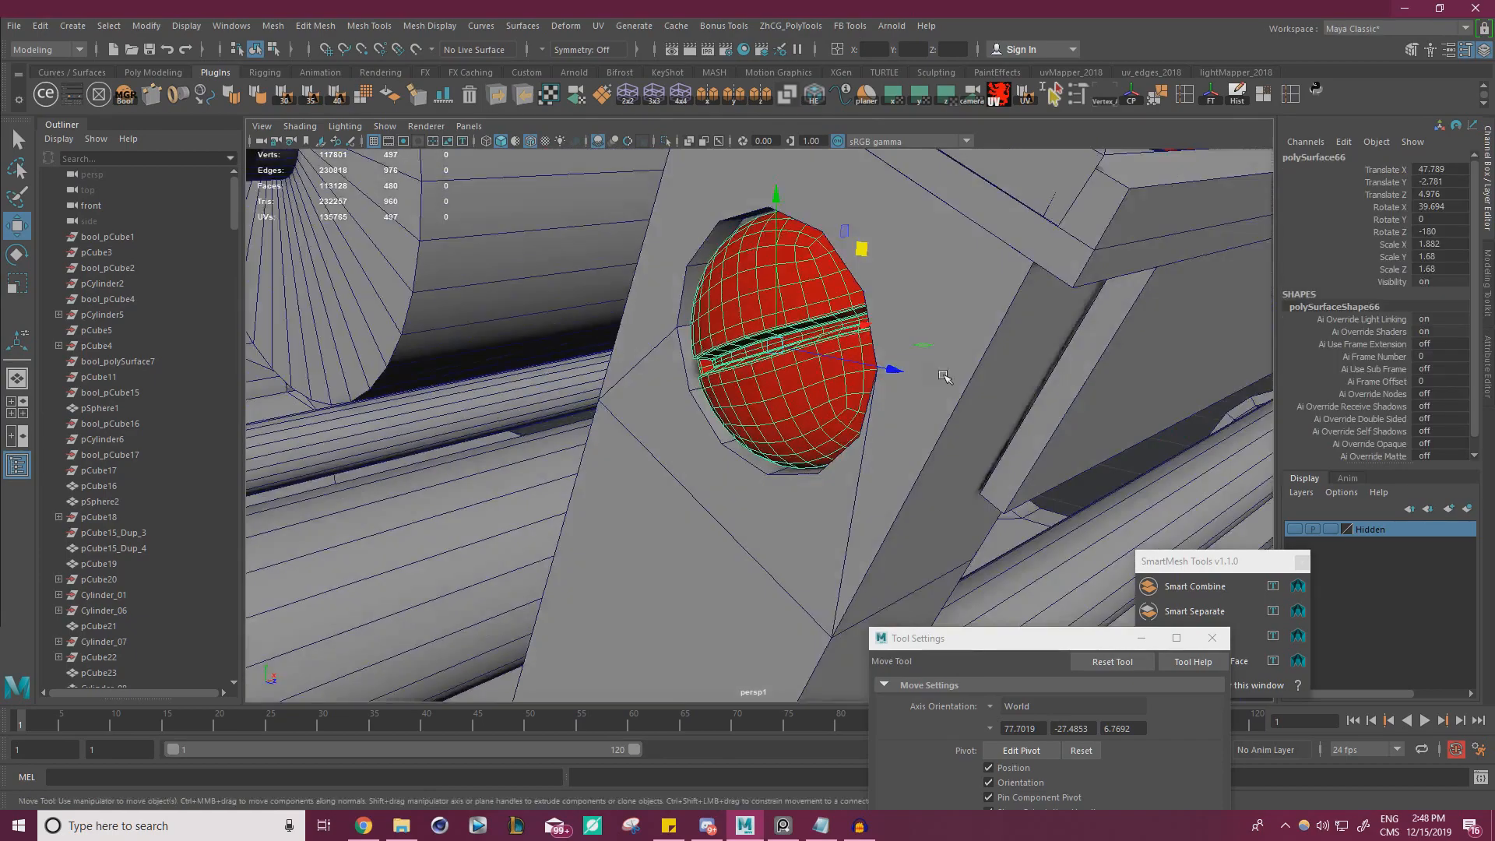
Duplicate the bracket screw and move the copy along X to -2.169, at the opposite bracket's recess
{"action": "scroll", "coordinate": [945, 374], "scroll_direction": "down", "scroll_amount": 8}
{"action": "left_click_drag", "start_coordinate": [1036, 381], "coordinate": [911, 419], "text": "alt"}
{"action": "scroll", "coordinate": [911, 418], "scroll_direction": "down", "scroll_amount": 10}
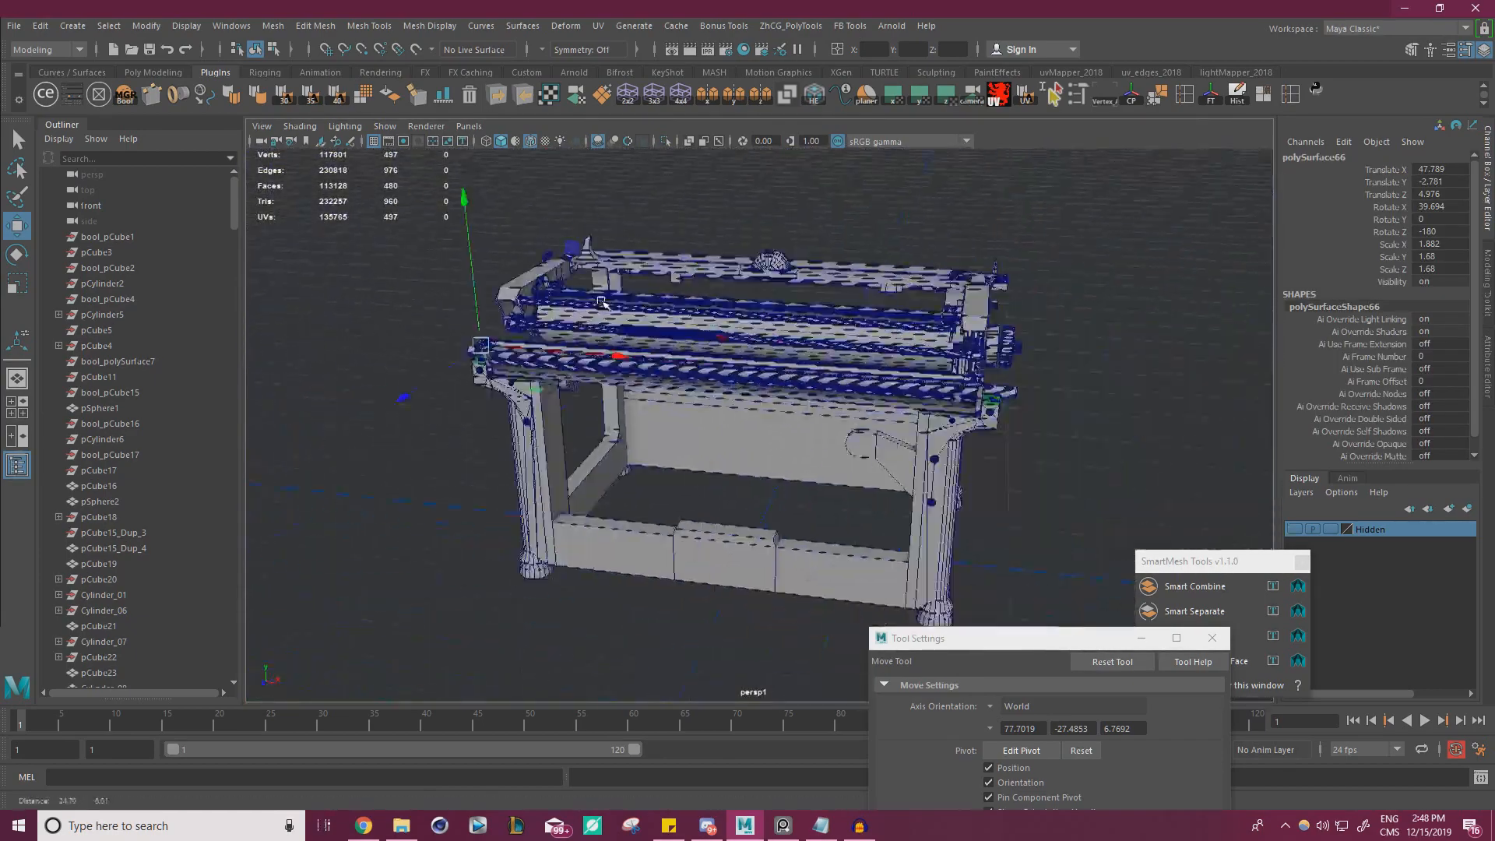
{"action": "left_click_drag", "start_coordinate": [603, 352], "coordinate": [1099, 416]}
{"action": "scroll", "coordinate": [1098, 416], "scroll_direction": "up", "scroll_amount": 4}
{"action": "middle_click_drag", "start_coordinate": [1098, 416], "coordinate": [865, 393], "text": "alt"}
{"action": "scroll", "coordinate": [864, 393], "scroll_direction": "up", "scroll_amount": 6}
{"action": "left_click_drag", "start_coordinate": [861, 393], "coordinate": [740, 420], "text": "alt"}
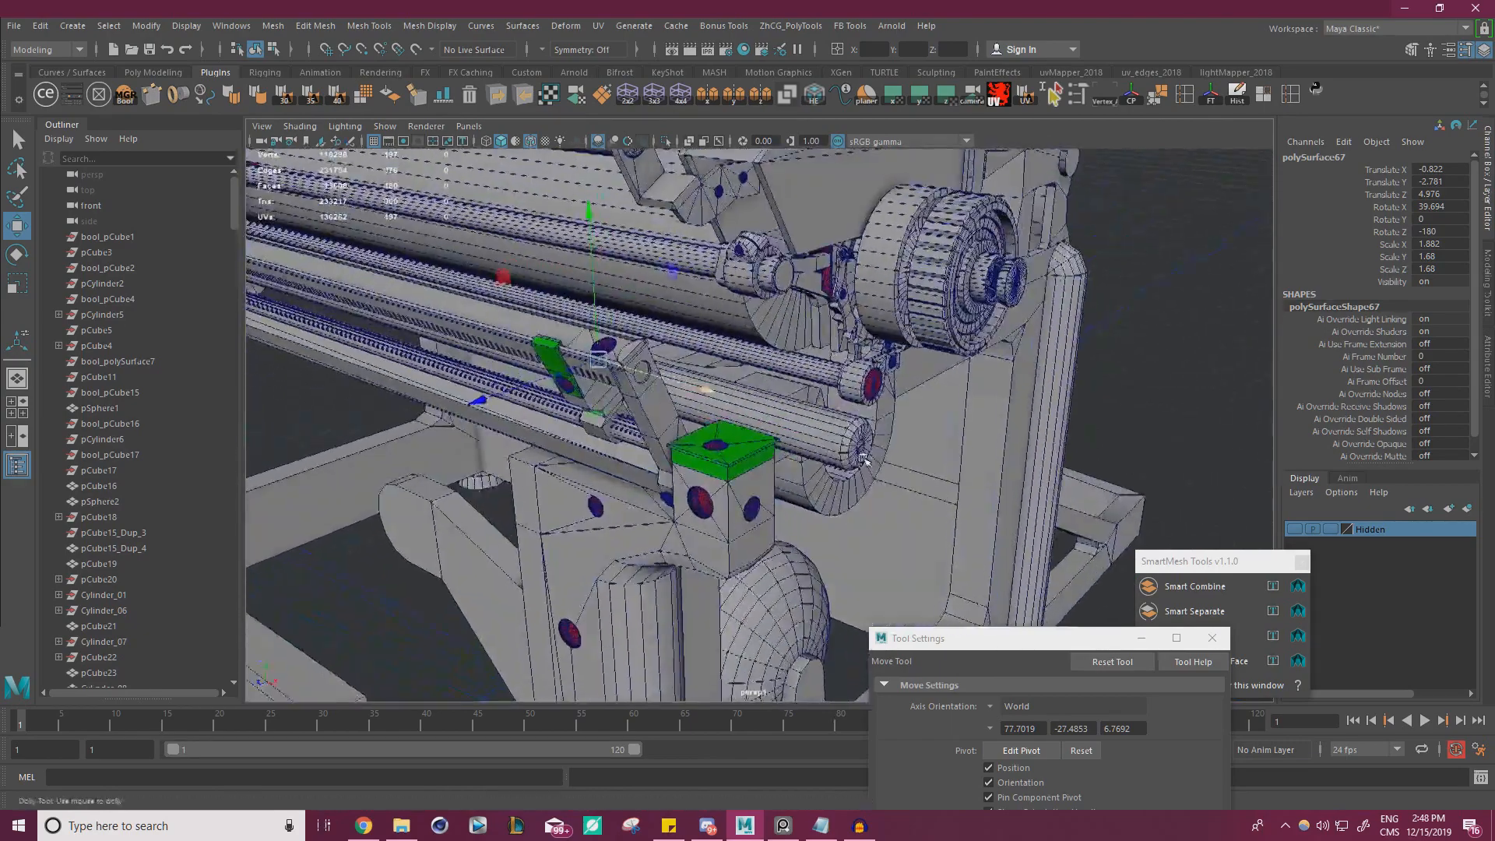
{"action": "scroll", "coordinate": [701, 405], "scroll_direction": "up", "scroll_amount": 7}
{"action": "middle_click_drag", "start_coordinate": [436, 300], "coordinate": [656, 363], "text": "alt"}
{"action": "left_click_drag", "start_coordinate": [656, 364], "coordinate": [796, 382]}
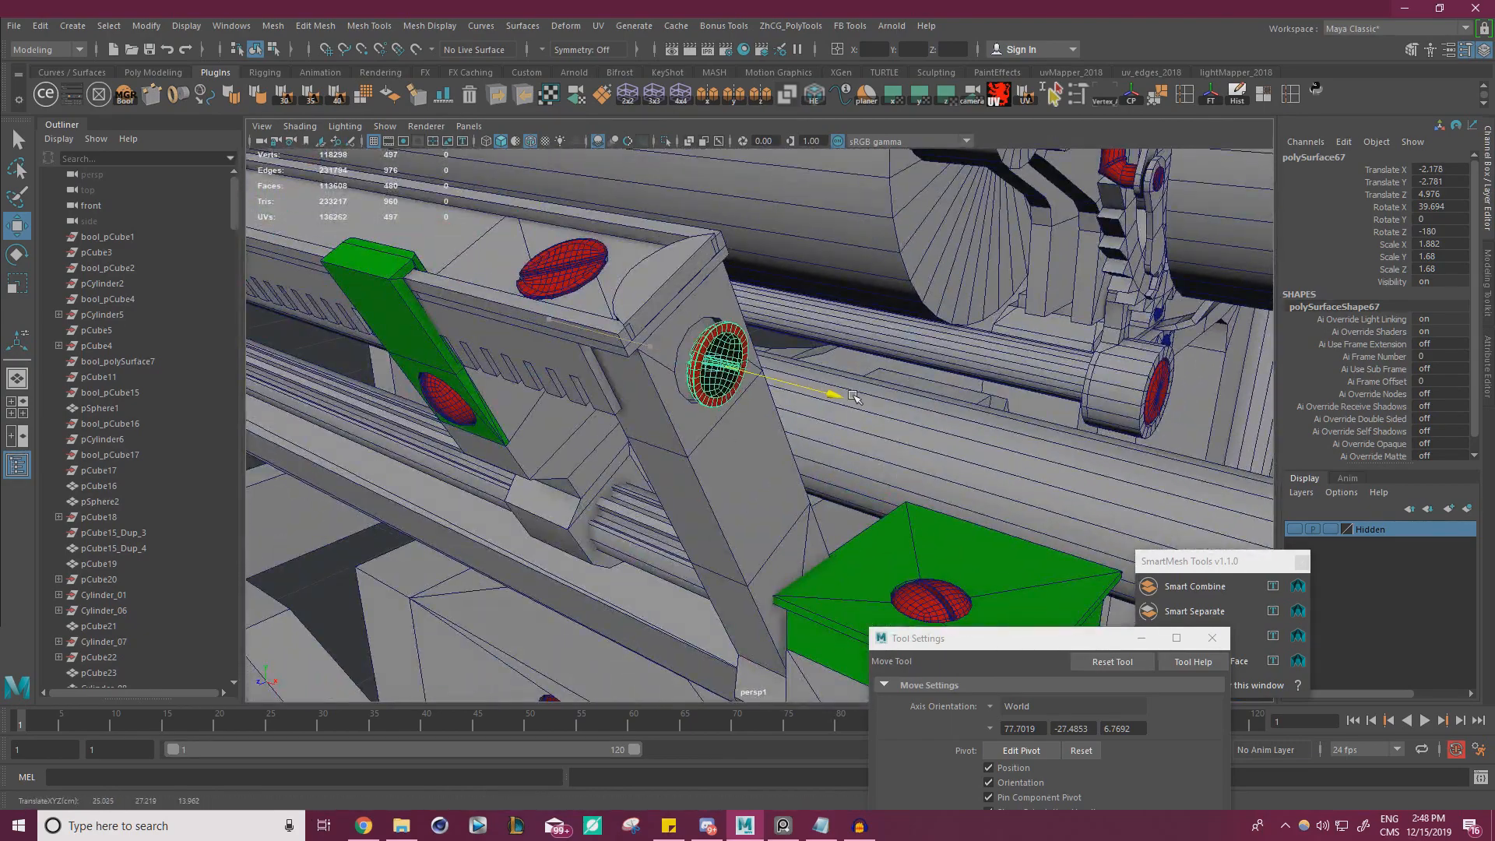
{"action": "key", "text": "f"}
Rotate the copied screw half a turn to face outward, with X rotation about 219.694 and Z rotation 0
{"action": "key", "text": "e"}
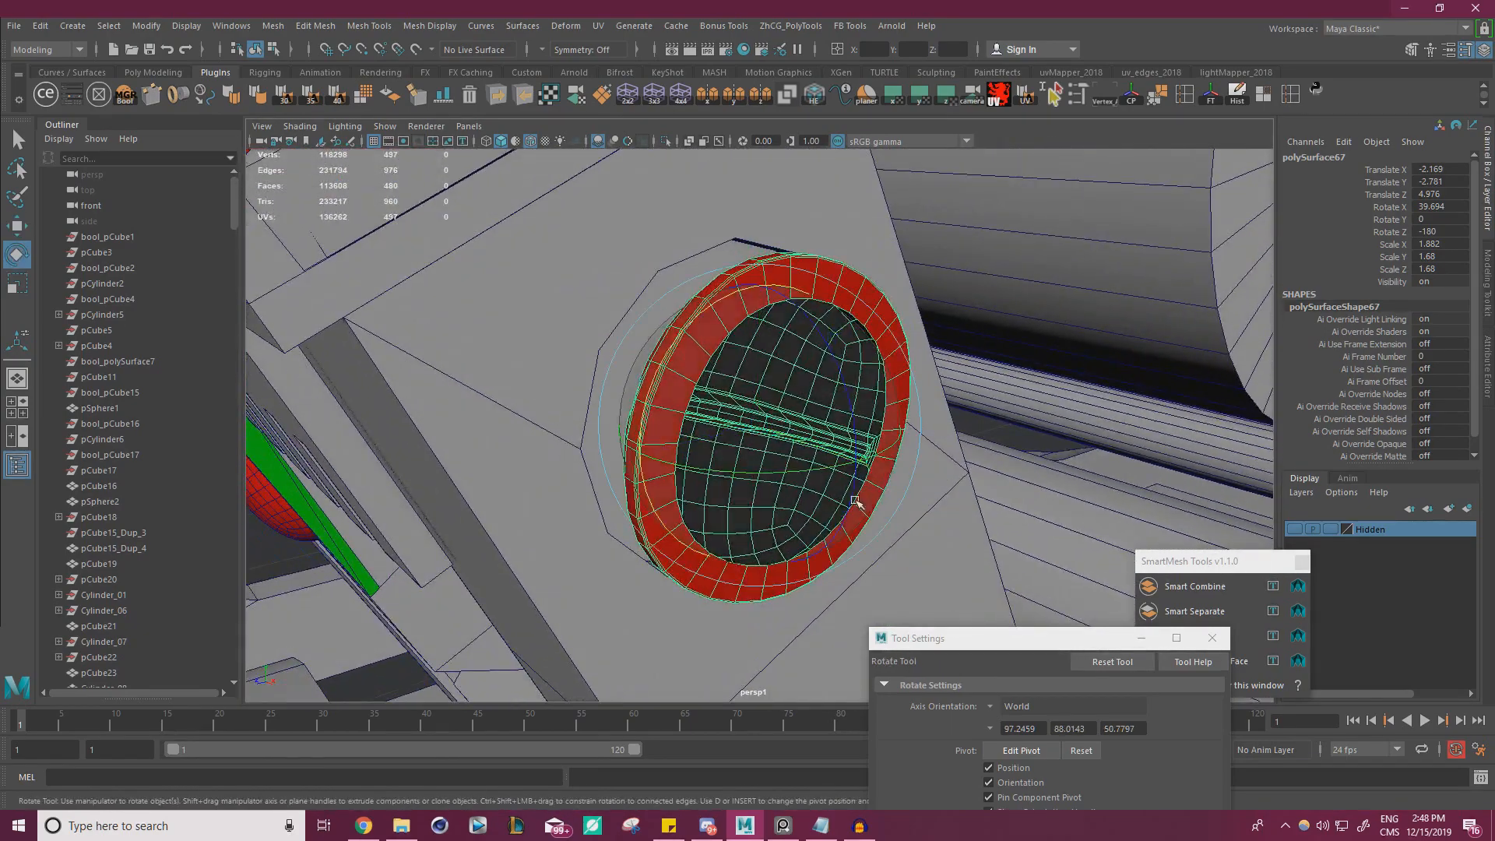
{"action": "left_click_drag", "start_coordinate": [769, 478], "coordinate": [963, 473]}
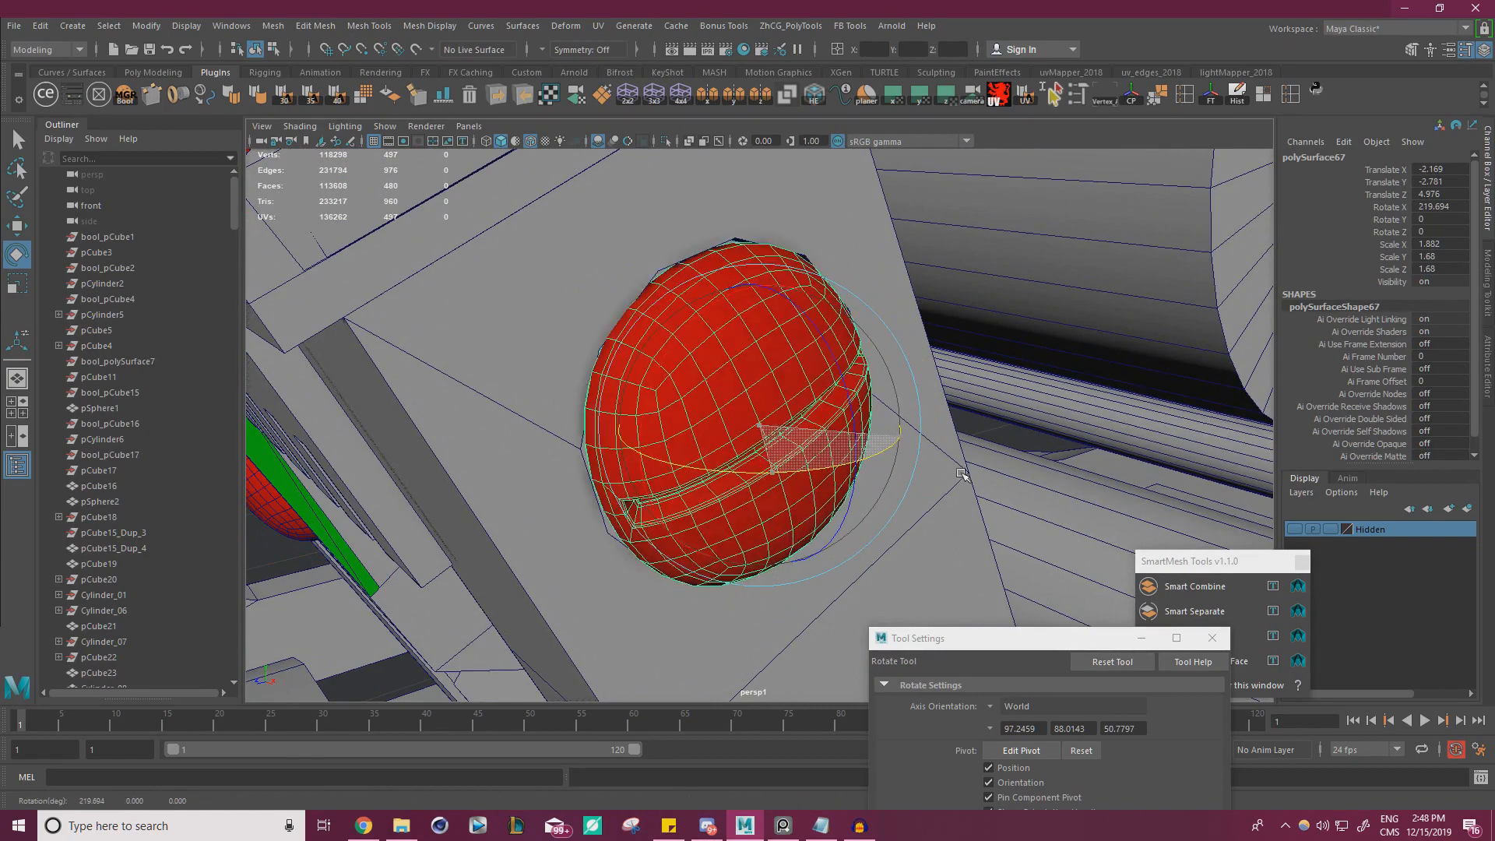
{"action": "mouse_move", "coordinate": [854, 444]}
{"action": "left_mouse_down", "text": "alt"}
{"action": "mouse_move", "coordinate": [690, 494]}
{"action": "mouse_move", "coordinate": [846, 481]}
{"action": "mouse_move", "coordinate": [811, 461]}
{"action": "mouse_move", "coordinate": [845, 471]}
{"action": "left_mouse_up", "text": "alt"}
{"action": "key", "text": "w"}
{"action": "key", "text": "r"}
{"action": "key", "text": "w"}
{"action": "left_click", "coordinate": [804, 394], "text": "shift"}
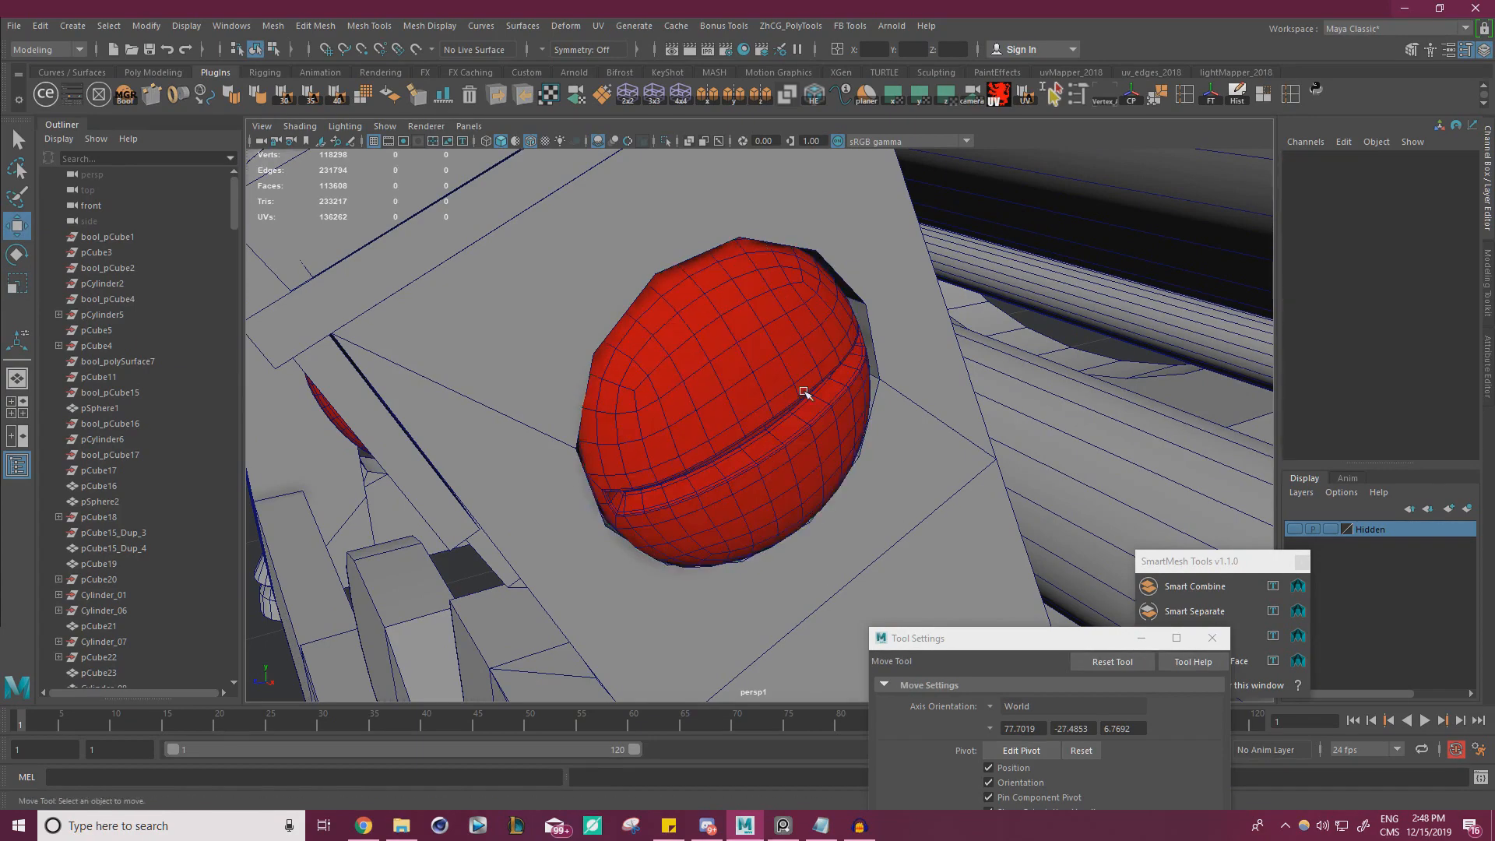
Examine the reference photo for the round pins projecting from the lower ends of the rail's clips
{"action": "scroll", "coordinate": [805, 395], "scroll_direction": "down", "scroll_amount": 8}
{"action": "left_click_drag", "start_coordinate": [804, 394], "coordinate": [704, 434], "text": "alt"}
{"action": "right_click_drag", "start_coordinate": [704, 434], "coordinate": [796, 453], "text": "alt"}
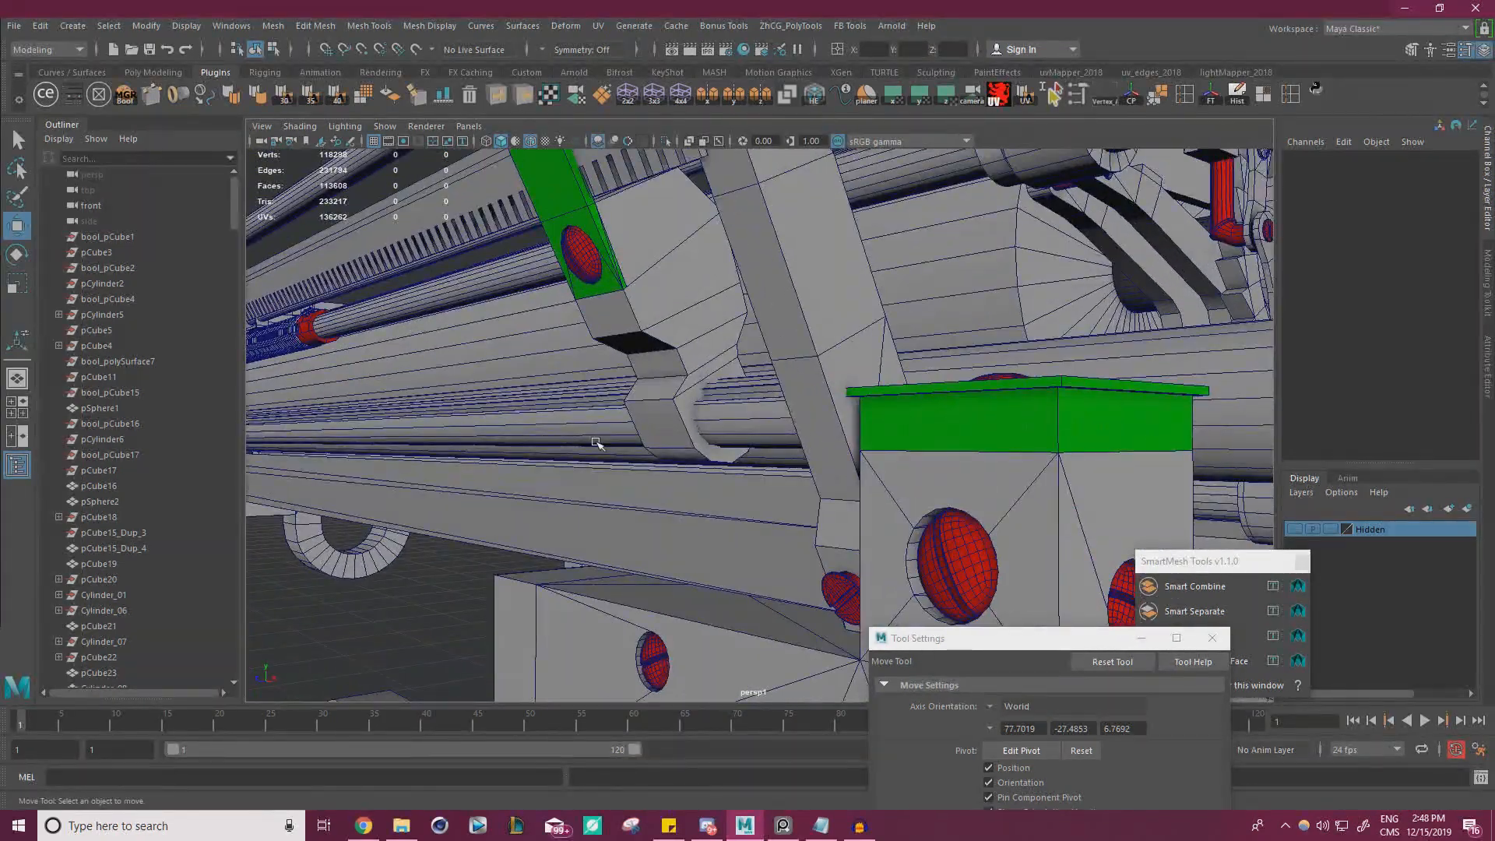
{"action": "right_click_drag", "start_coordinate": [0, 389], "coordinate": [471, 334]}
{"action": "scroll", "coordinate": [471, 335], "scroll_direction": "down", "scroll_amount": 5}
{"action": "mouse_move", "coordinate": [478, 306]}
{"action": "middle_mouse_down"}
{"action": "mouse_move", "coordinate": [381, 403]}
{"action": "mouse_move", "coordinate": [651, 315]}
{"action": "middle_mouse_up"}
{"action": "scroll", "coordinate": [465, 294], "scroll_direction": "up", "scroll_amount": 1}
{"action": "mouse_move", "coordinate": [308, 453]}
{"action": "middle_mouse_down"}
{"action": "mouse_move", "coordinate": [465, 294]}
{"action": "mouse_move", "coordinate": [779, 241]}
{"action": "middle_mouse_up"}
{"action": "mouse_move", "coordinate": [148, 361]}
{"action": "middle_mouse_down"}
{"action": "mouse_move", "coordinate": [434, 306]}
{"action": "mouse_move", "coordinate": [485, 348]}
{"action": "middle_mouse_up"}
{"action": "scroll", "coordinate": [460, 281], "scroll_direction": "up", "scroll_amount": 3}
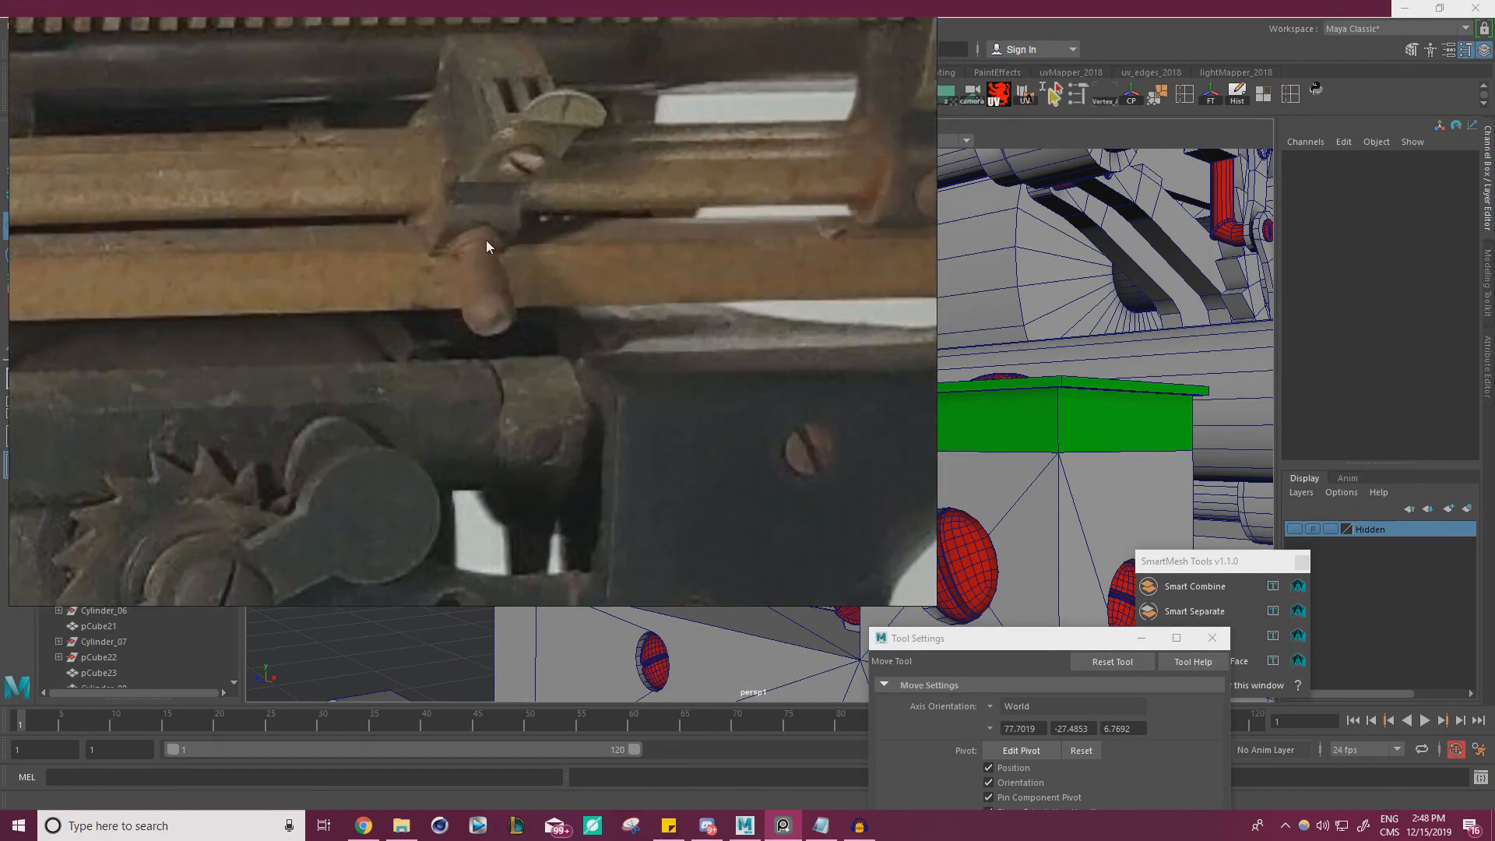
{"action": "middle_click_drag", "start_coordinate": [529, 268], "coordinate": [186, 334]}
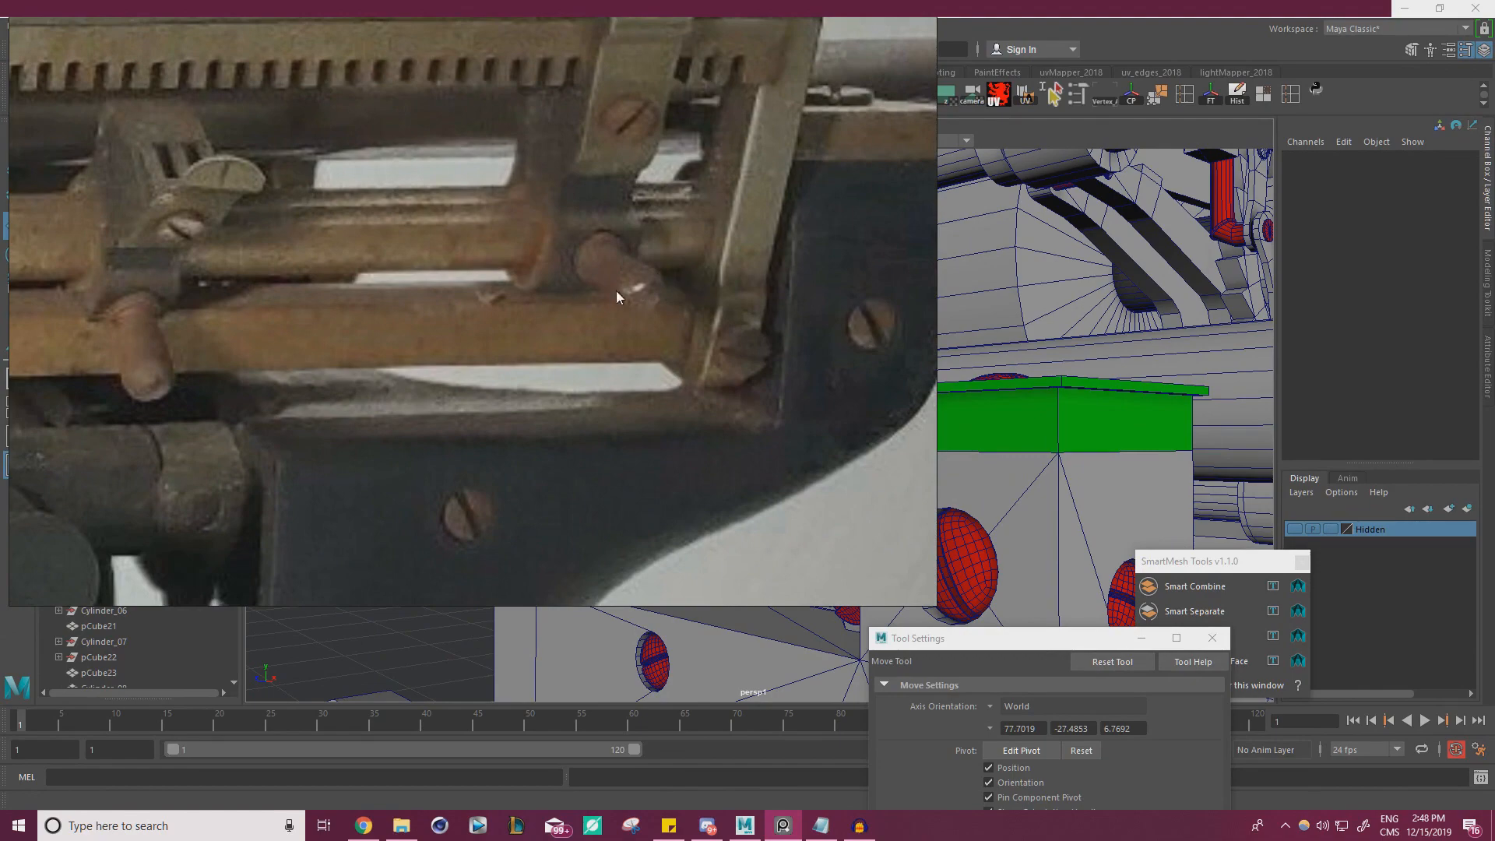
{"action": "key", "text": "ctrl+m"}
Select the lower front face of the rail's clip and place a ModIt cylinder primitive on it
{"action": "left_click", "coordinate": [675, 422]}
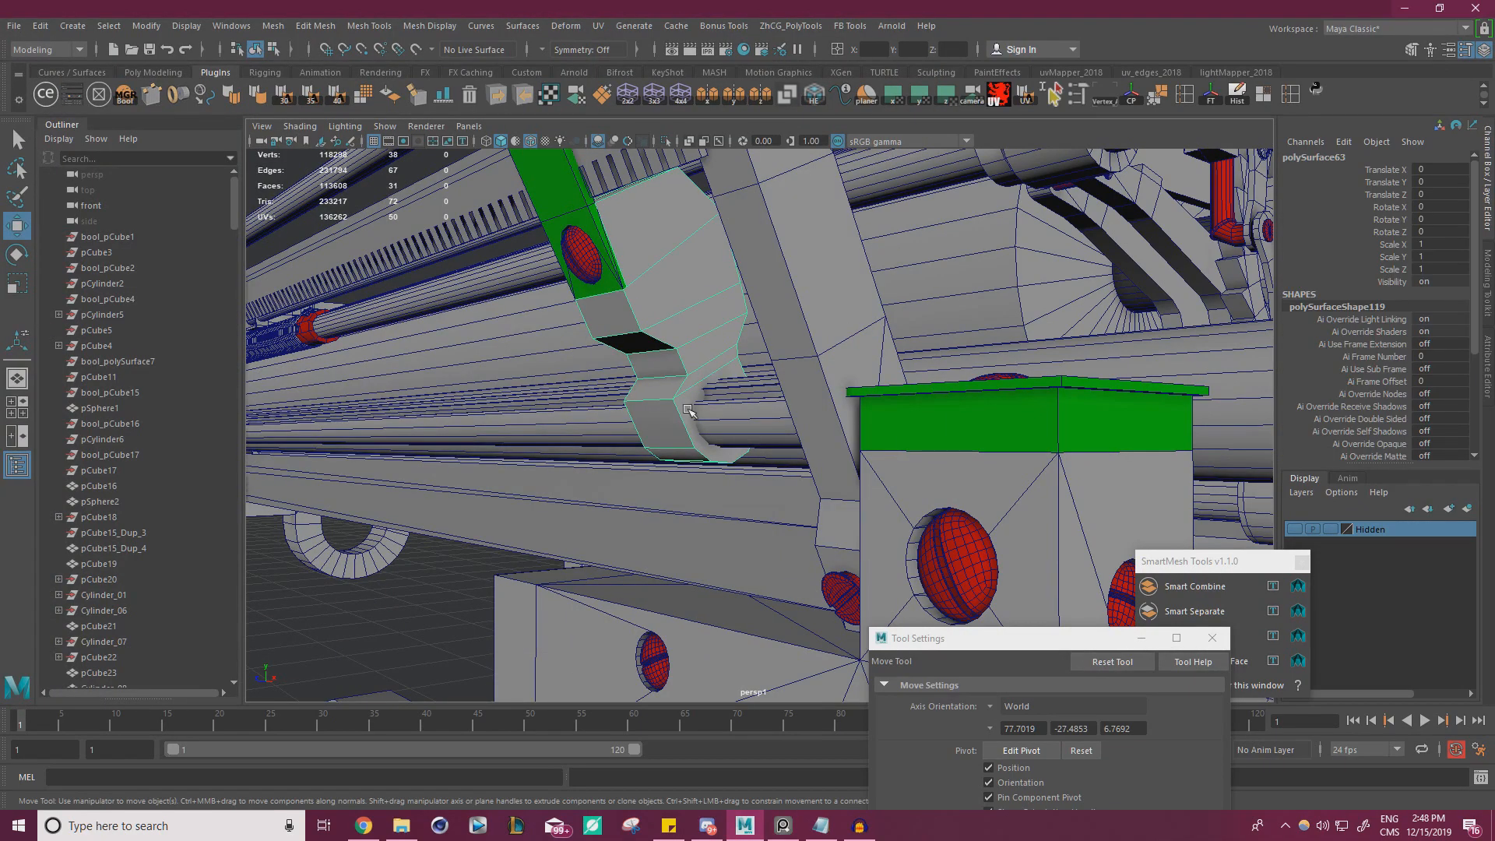
{"action": "left_click_drag", "start_coordinate": [688, 409], "coordinate": [779, 398], "text": "alt"}
{"action": "right_click_drag", "start_coordinate": [779, 397], "coordinate": [802, 349], "text": "alt"}
{"action": "right_click_drag", "start_coordinate": [721, 348], "coordinate": [722, 389]}
{"action": "left_click", "coordinate": [717, 370]}
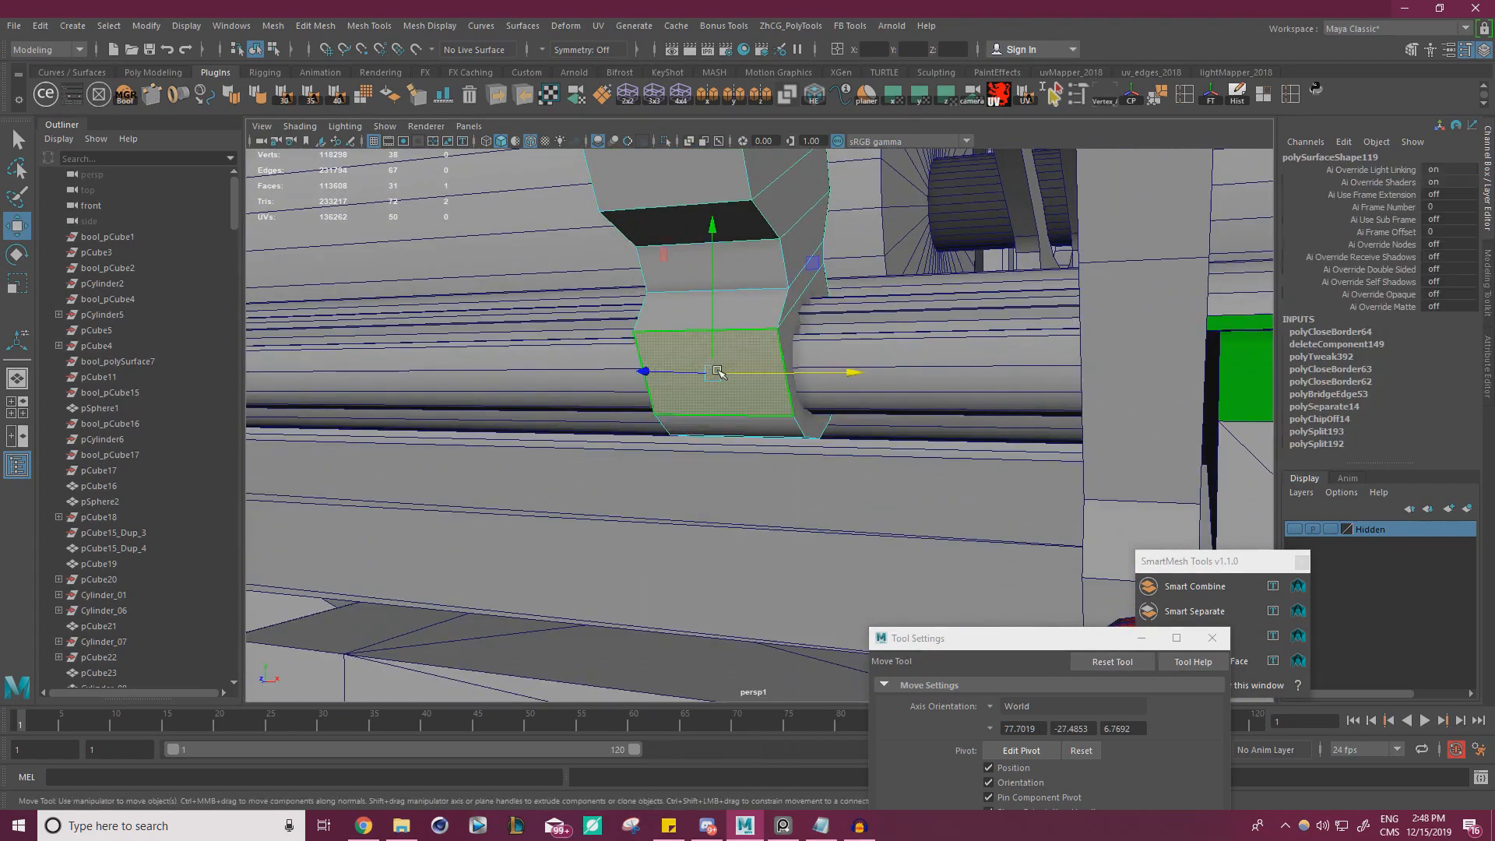
{"action": "left_click", "coordinate": [77, 98]}
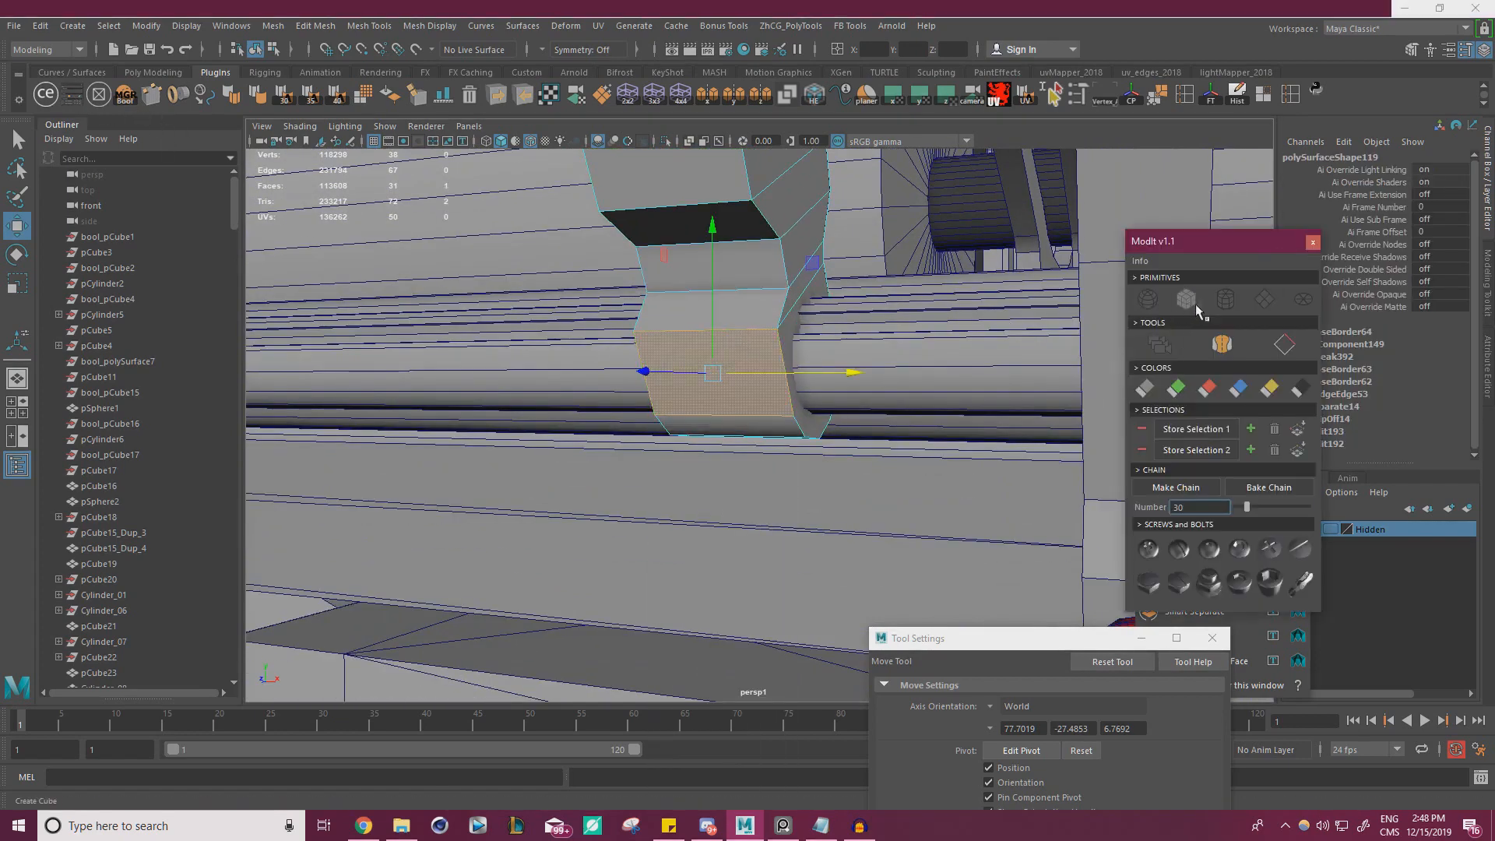
{"action": "left_click", "coordinate": [1225, 299]}
{"action": "left_click", "coordinate": [1315, 244]}
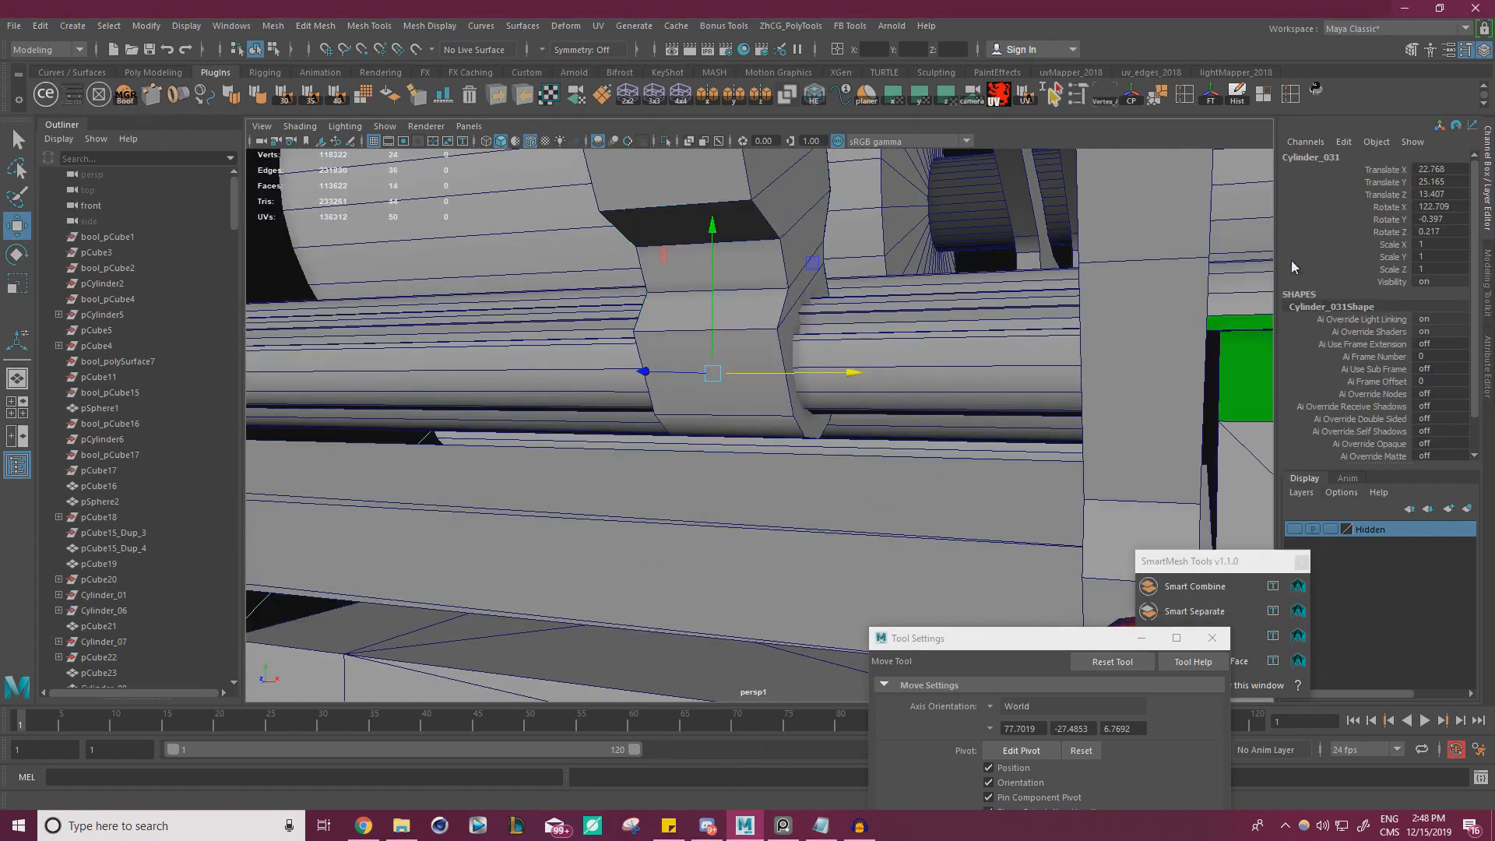
Scale the new cylinder on the rail clip's lower face uniformly to about -0.021 so it fits the face
{"action": "key", "text": "r"}
{"action": "scroll", "coordinate": [810, 406], "scroll_direction": "down", "scroll_amount": 2}
{"action": "left_click_drag", "start_coordinate": [723, 385], "coordinate": [477, 470]}
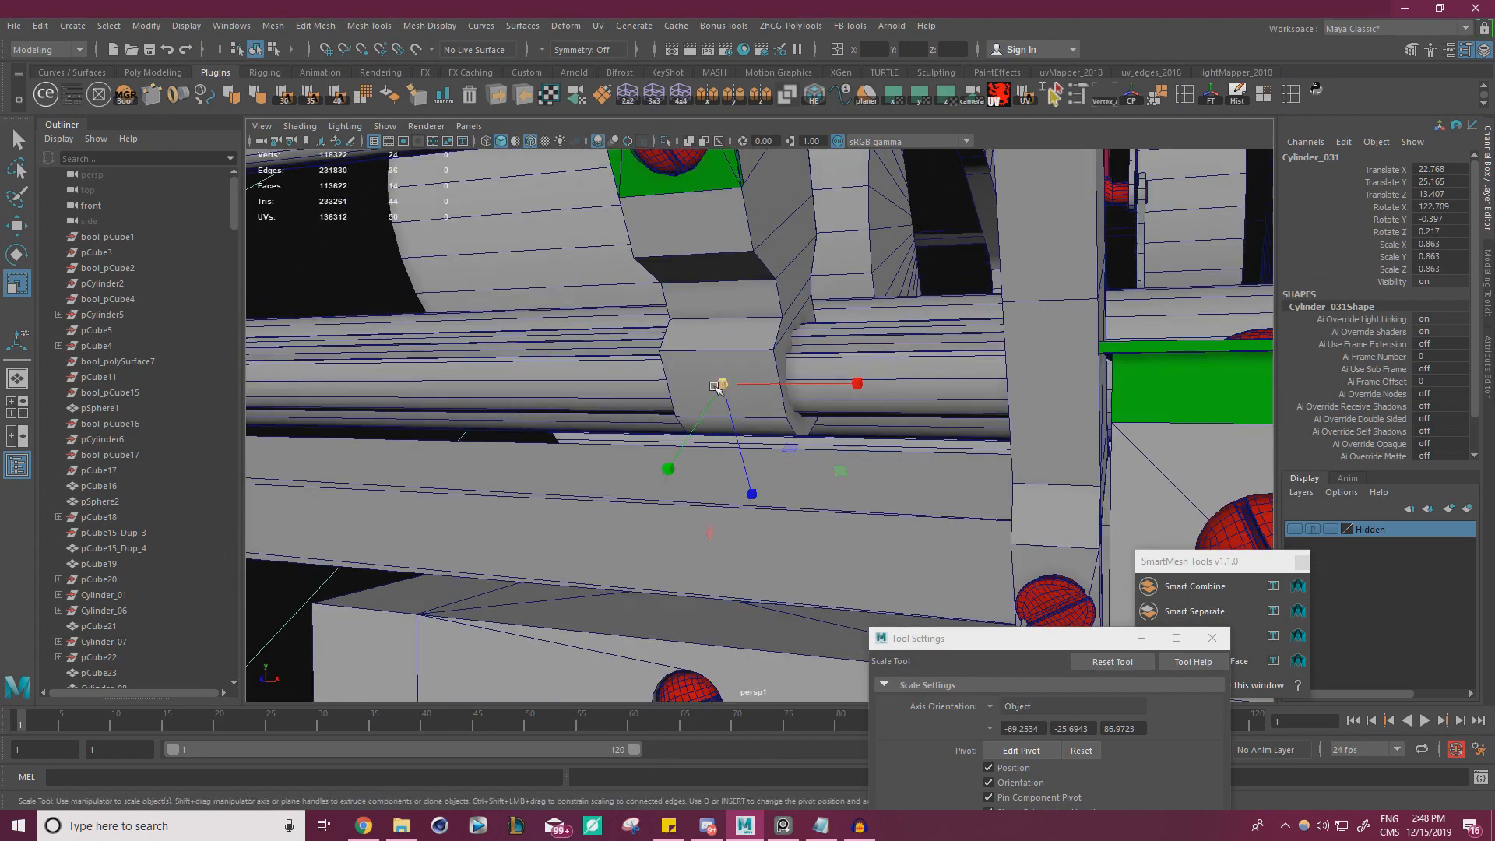
{"action": "left_click_drag", "start_coordinate": [722, 385], "coordinate": [16, 662]}
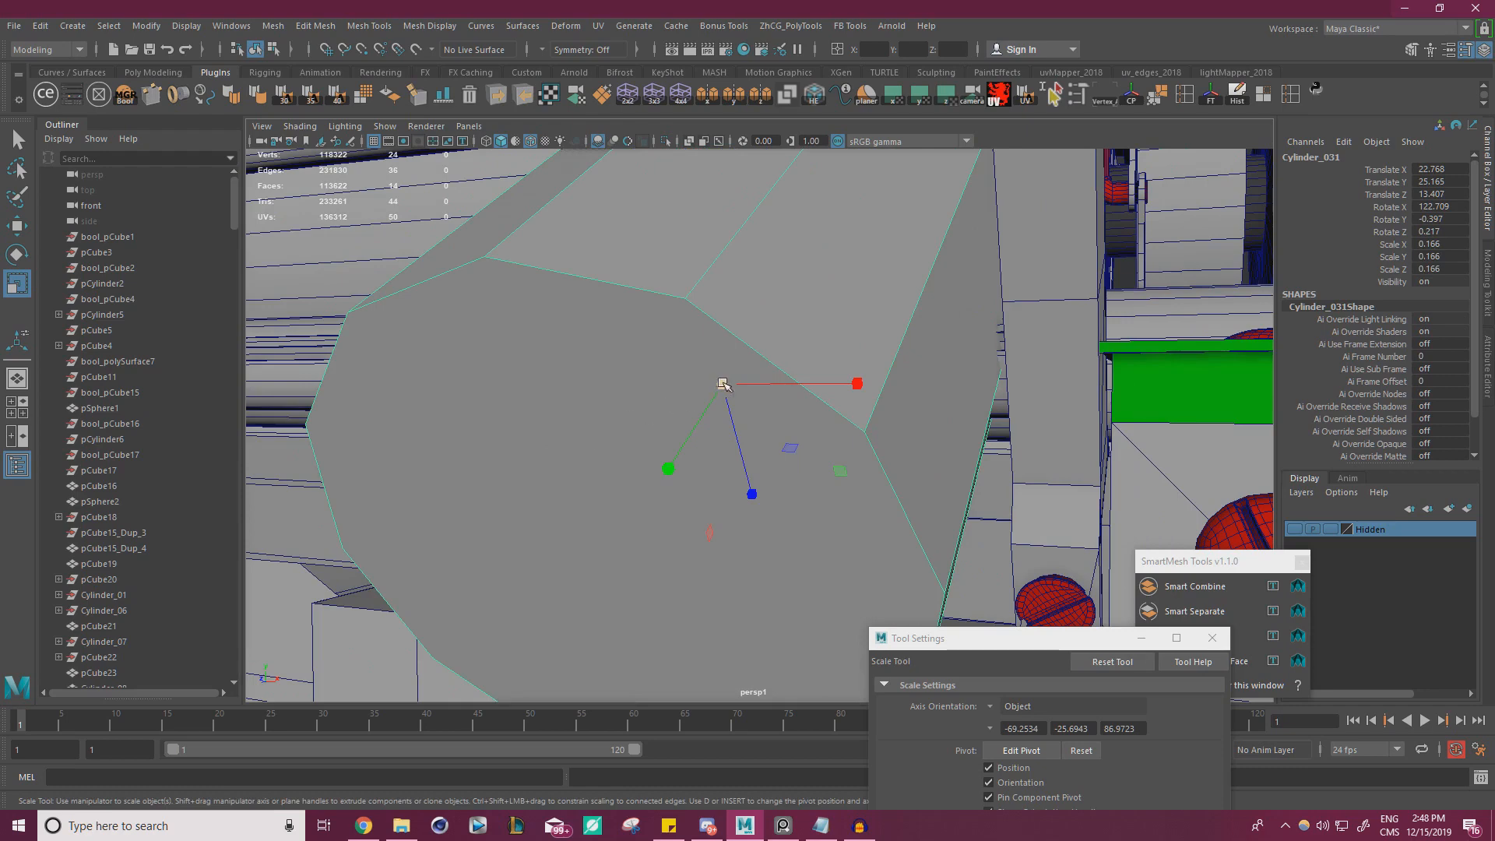
{"action": "left_click_drag", "start_coordinate": [724, 384], "coordinate": [607, 438]}
{"action": "left_click_drag", "start_coordinate": [728, 385], "coordinate": [761, 386]}
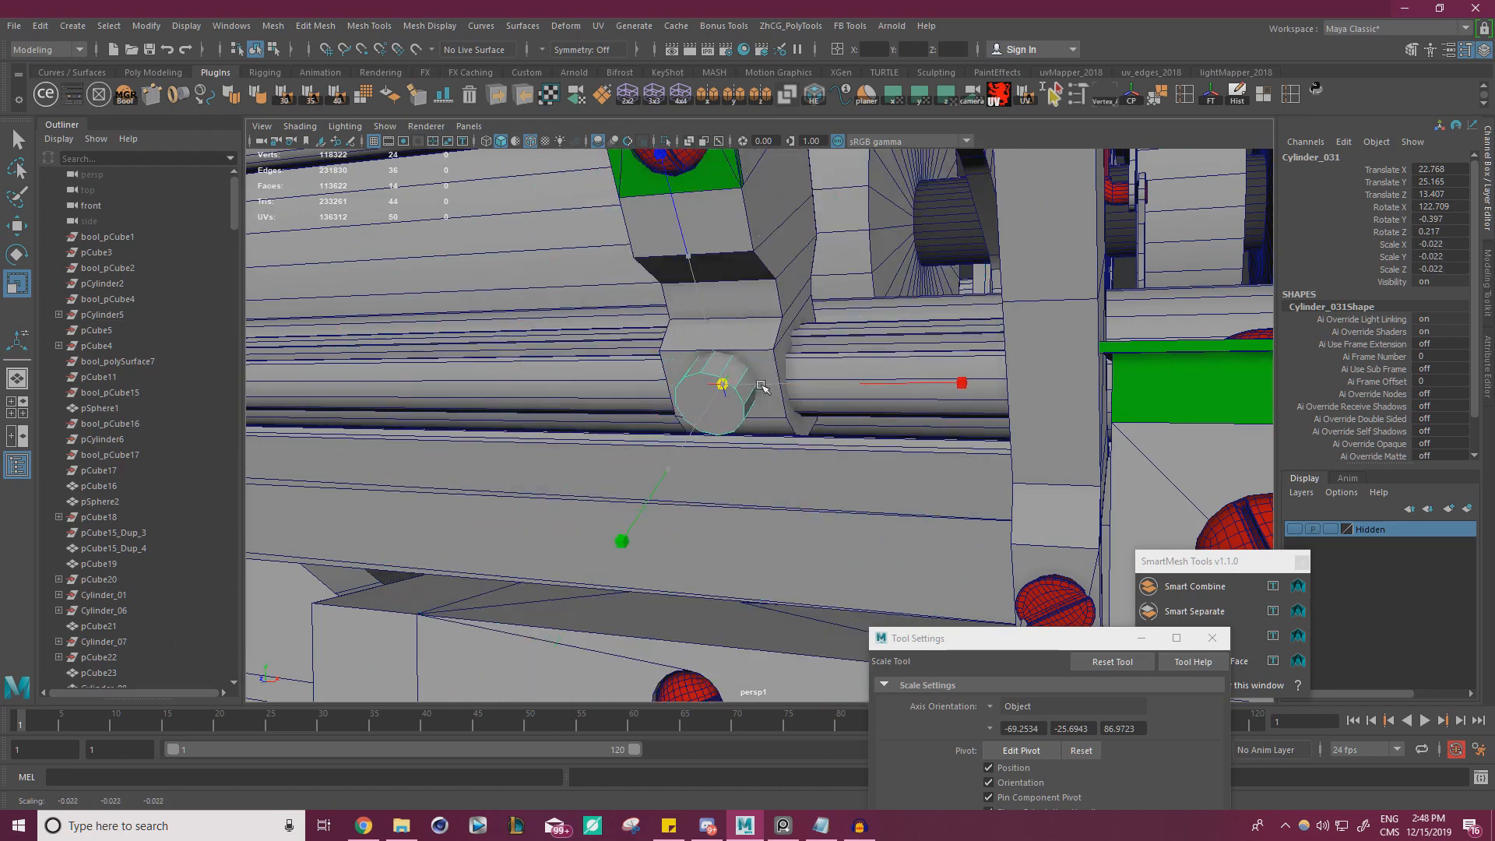
{"action": "key", "text": "f"}
{"action": "left_click_drag", "start_coordinate": [648, 465], "coordinate": [822, 458], "text": "alt"}
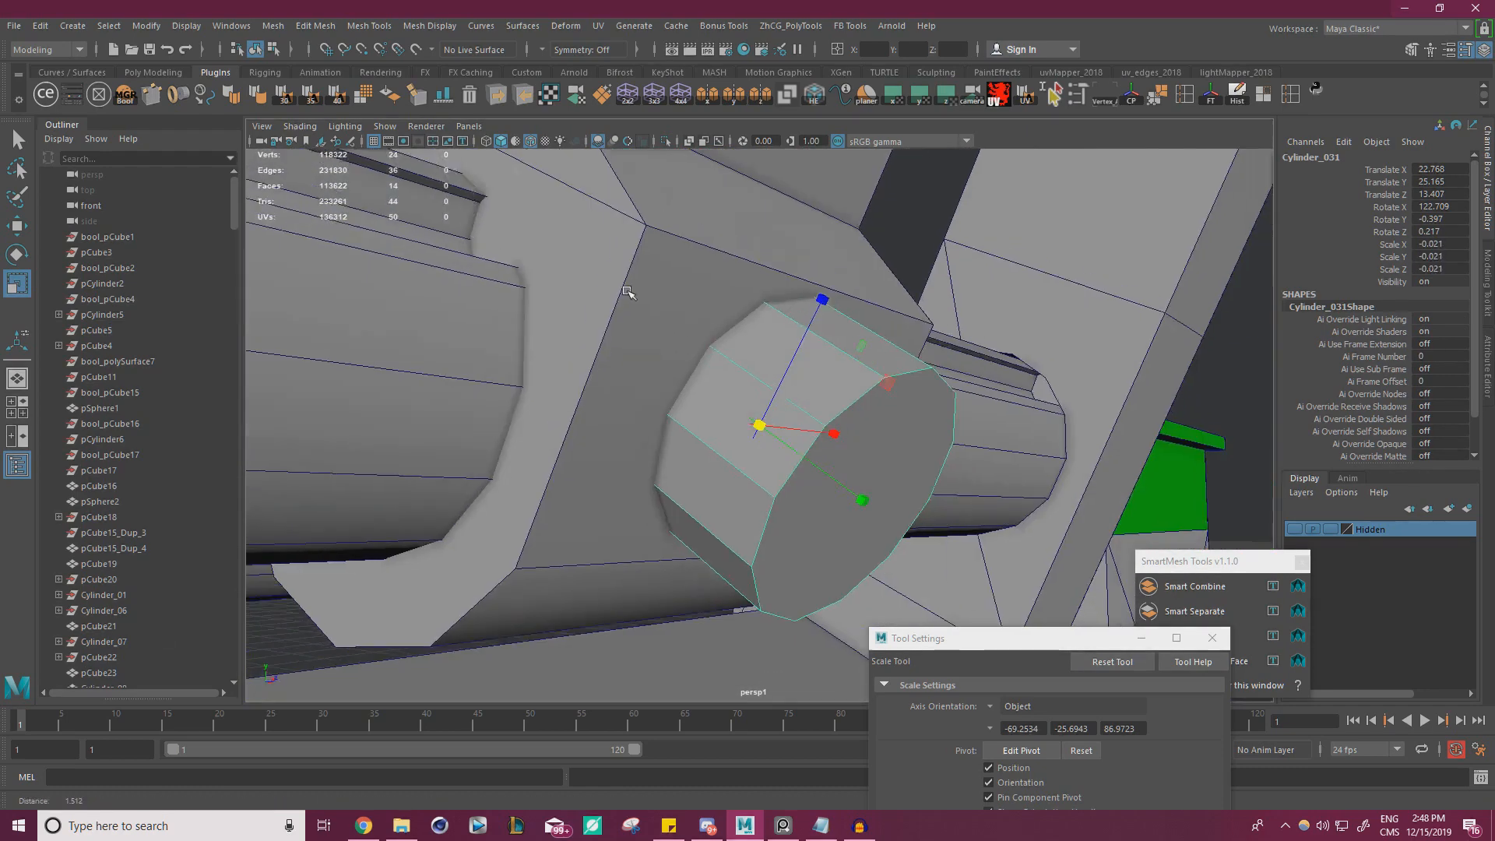
Align the cylinder with the clip's slanted face using Object axis orientation, with X rotation about 119.495 and translation about Y 25.088, Z 13.527
{"action": "left_click_drag", "start_coordinate": [628, 291], "coordinate": [781, 413], "text": "alt"}
{"action": "key", "text": "w"}
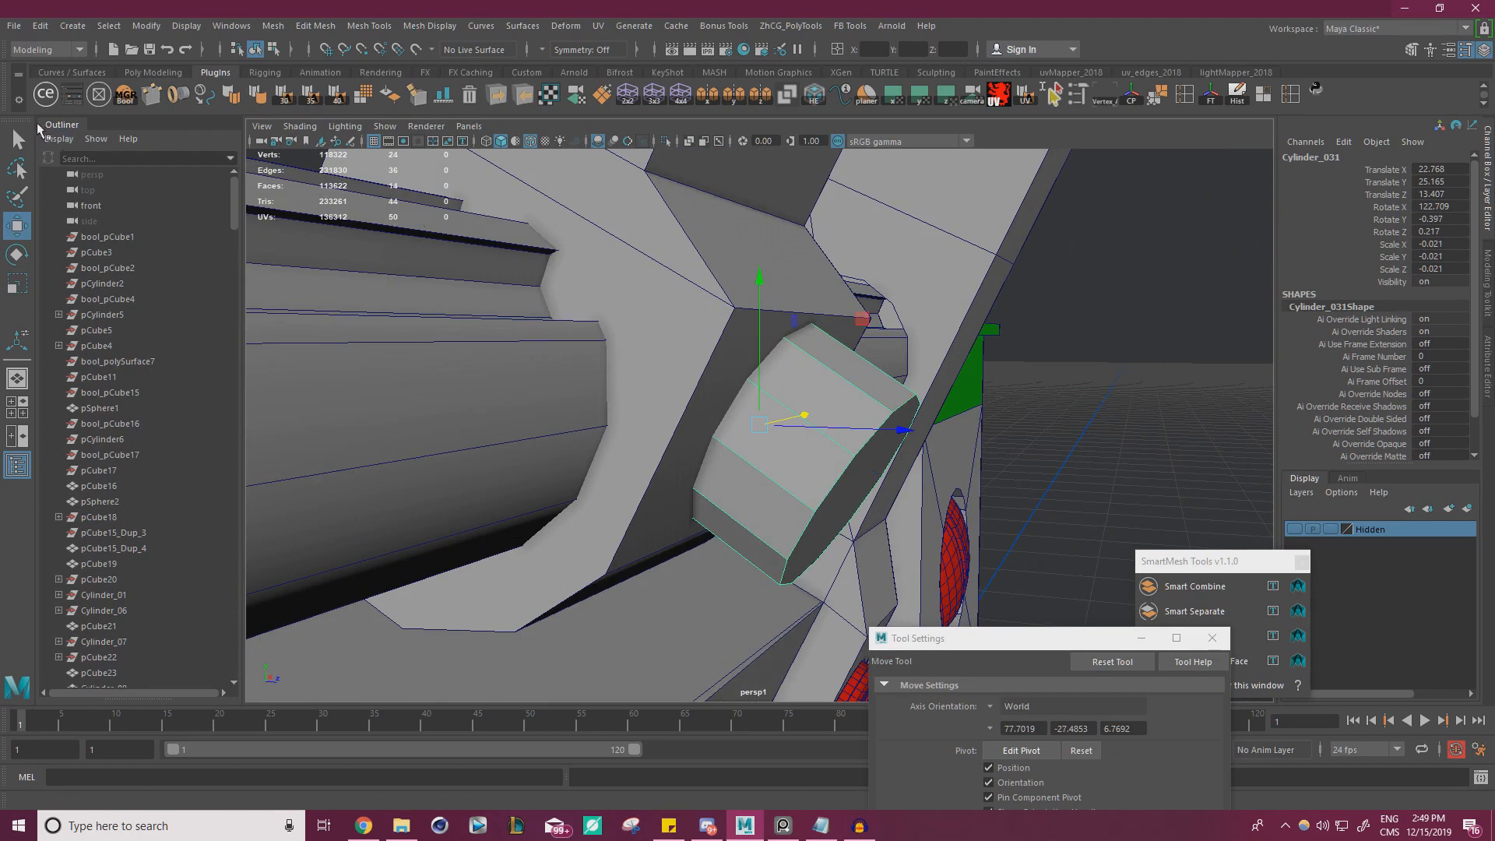
{"action": "left_click", "coordinate": [990, 707]}
{"action": "left_click", "coordinate": [992, 709]}
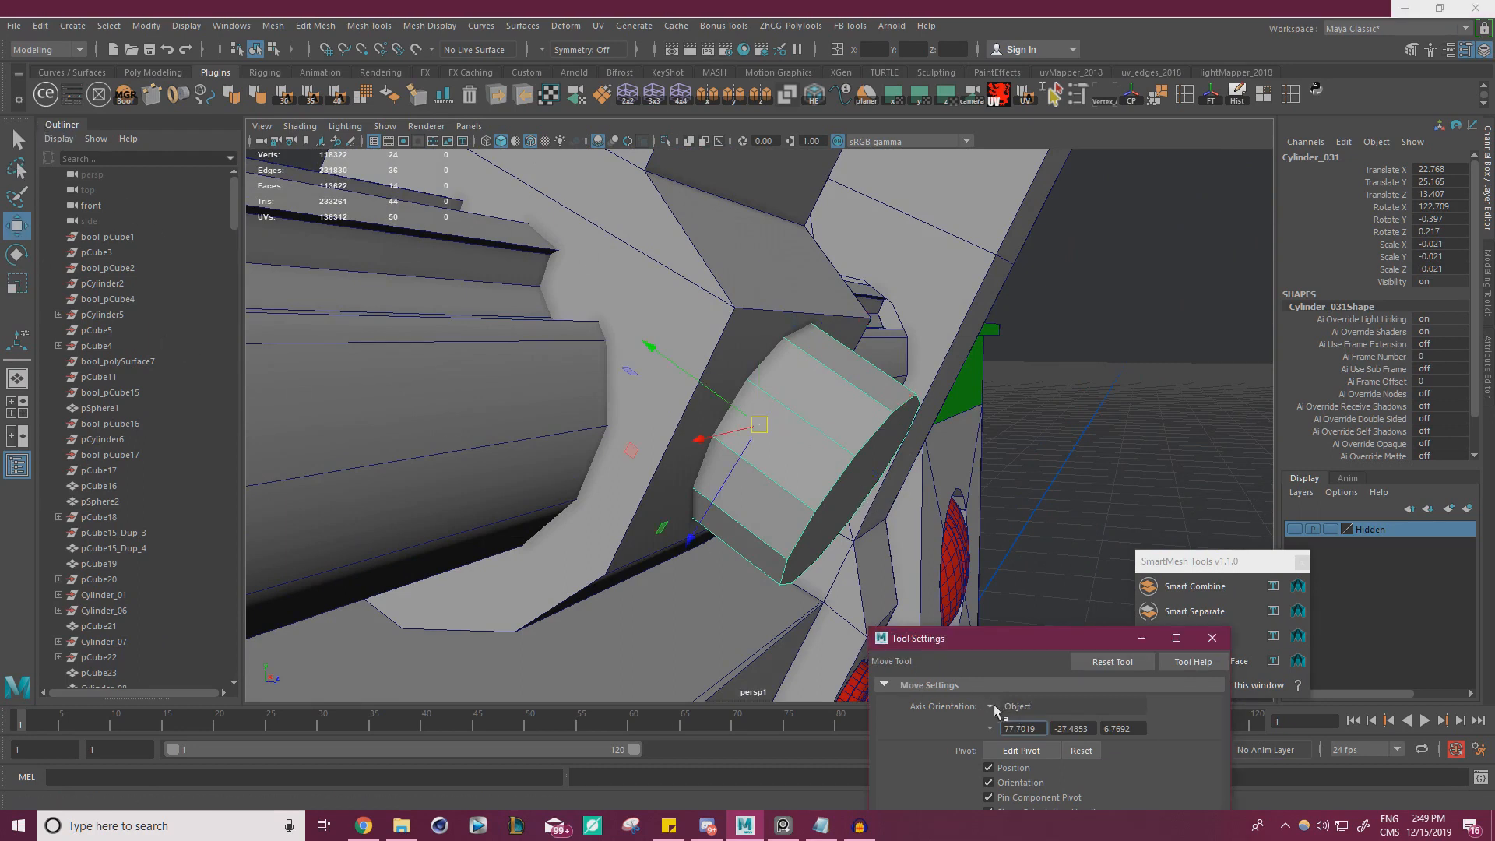
{"action": "left_click_drag", "start_coordinate": [687, 371], "coordinate": [950, 399]}
{"action": "key", "text": "e"}
{"action": "key", "text": "w"}
{"action": "left_click_drag", "start_coordinate": [818, 444], "coordinate": [783, 411], "text": "alt"}
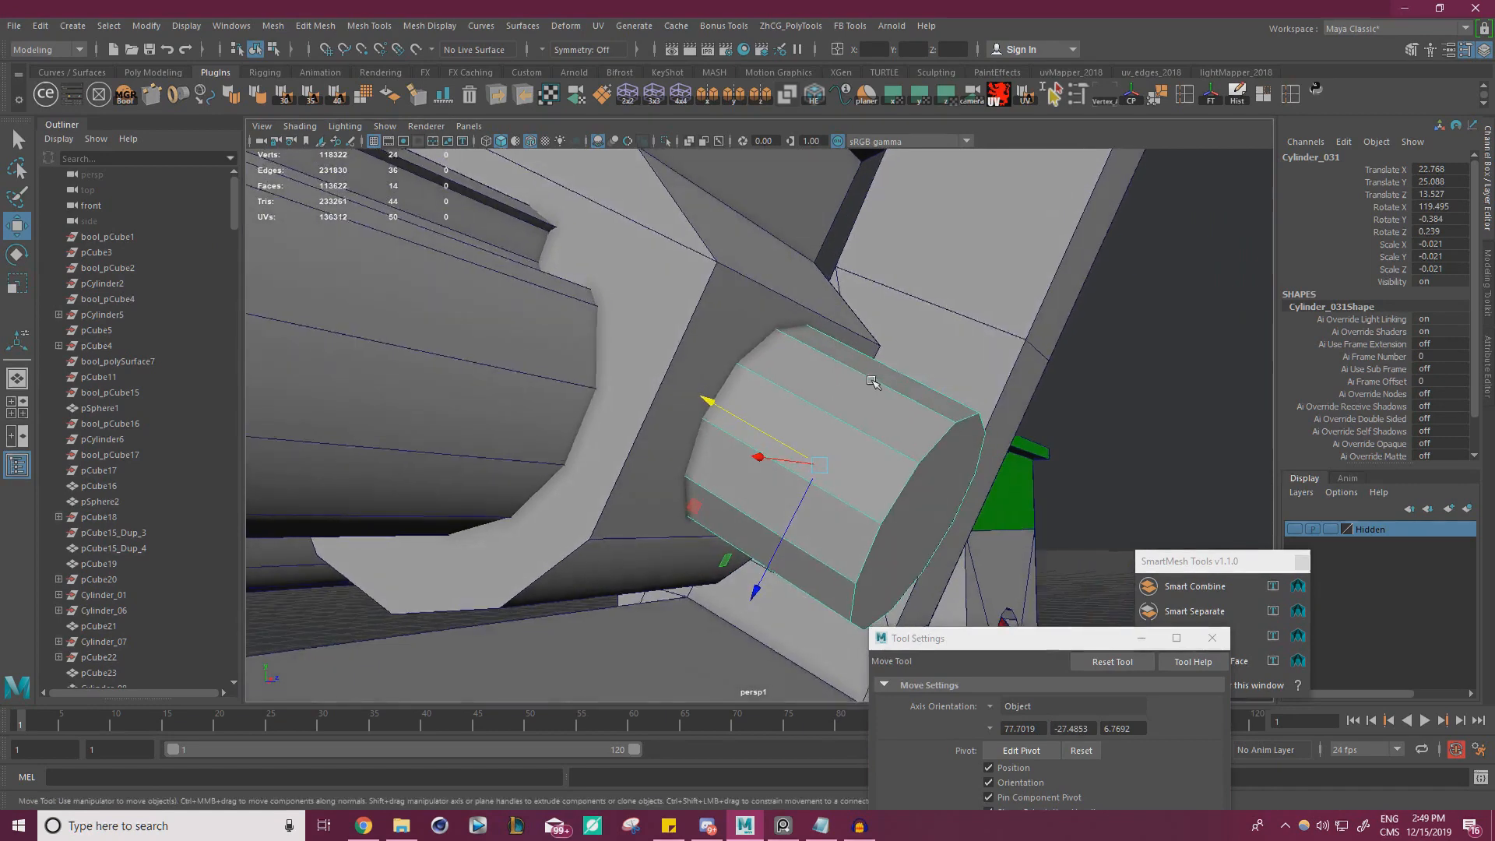
Scale the cylinder uniformly to -0.02 and check in wireframe how deep it sits in the clip's face
{"action": "left_click_drag", "start_coordinate": [872, 381], "coordinate": [878, 377], "text": "alt"}
{"action": "key", "text": "r"}
{"action": "left_click_drag", "start_coordinate": [820, 466], "coordinate": [805, 470]}
{"action": "key", "text": "w"}
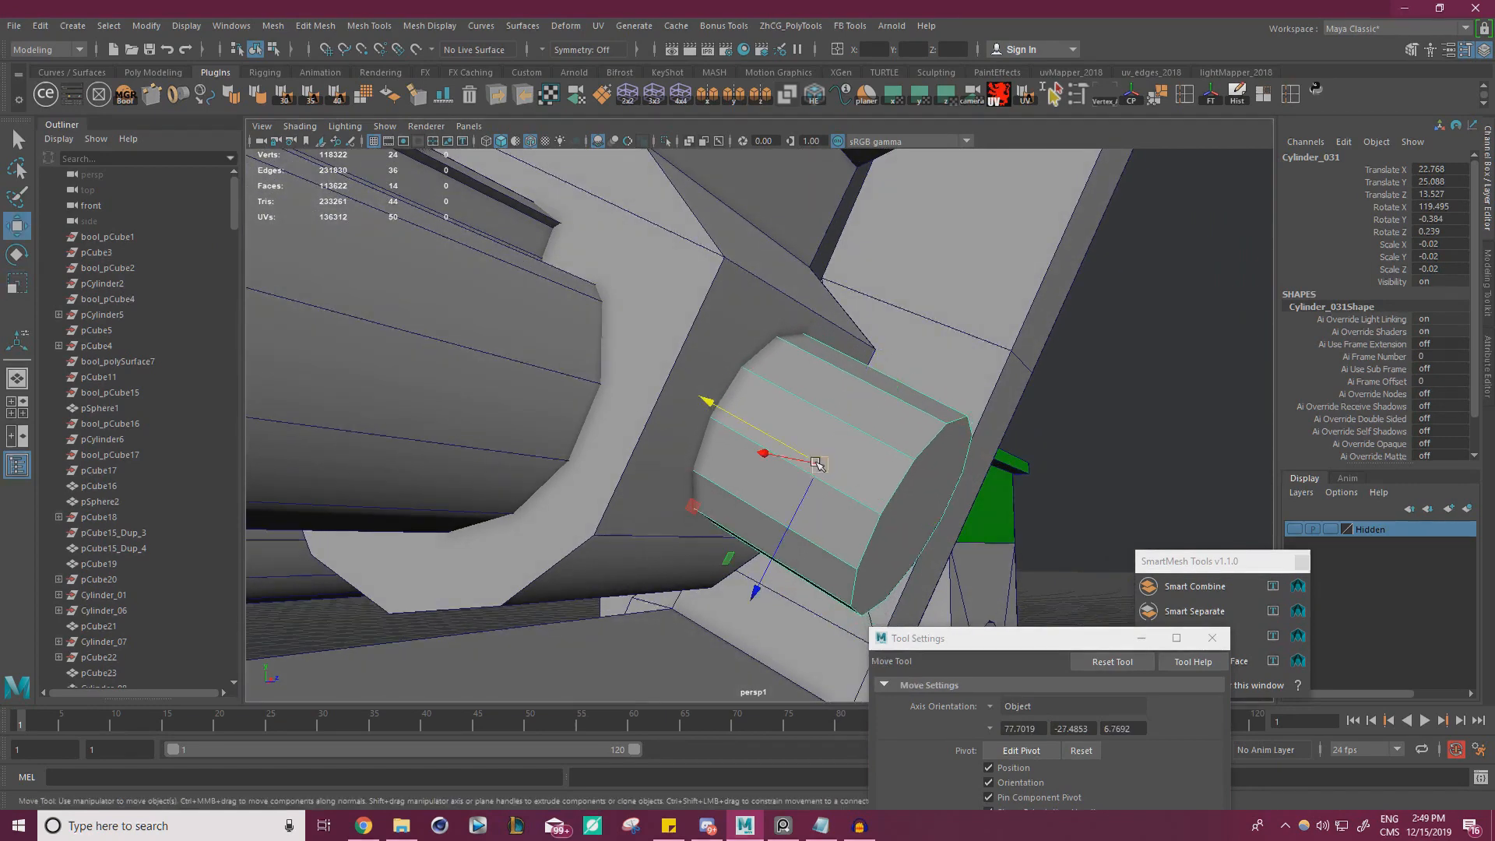
{"action": "left_click_drag", "start_coordinate": [608, 233], "coordinate": [586, 185], "text": "alt"}
{"action": "left_click", "coordinate": [486, 141]}
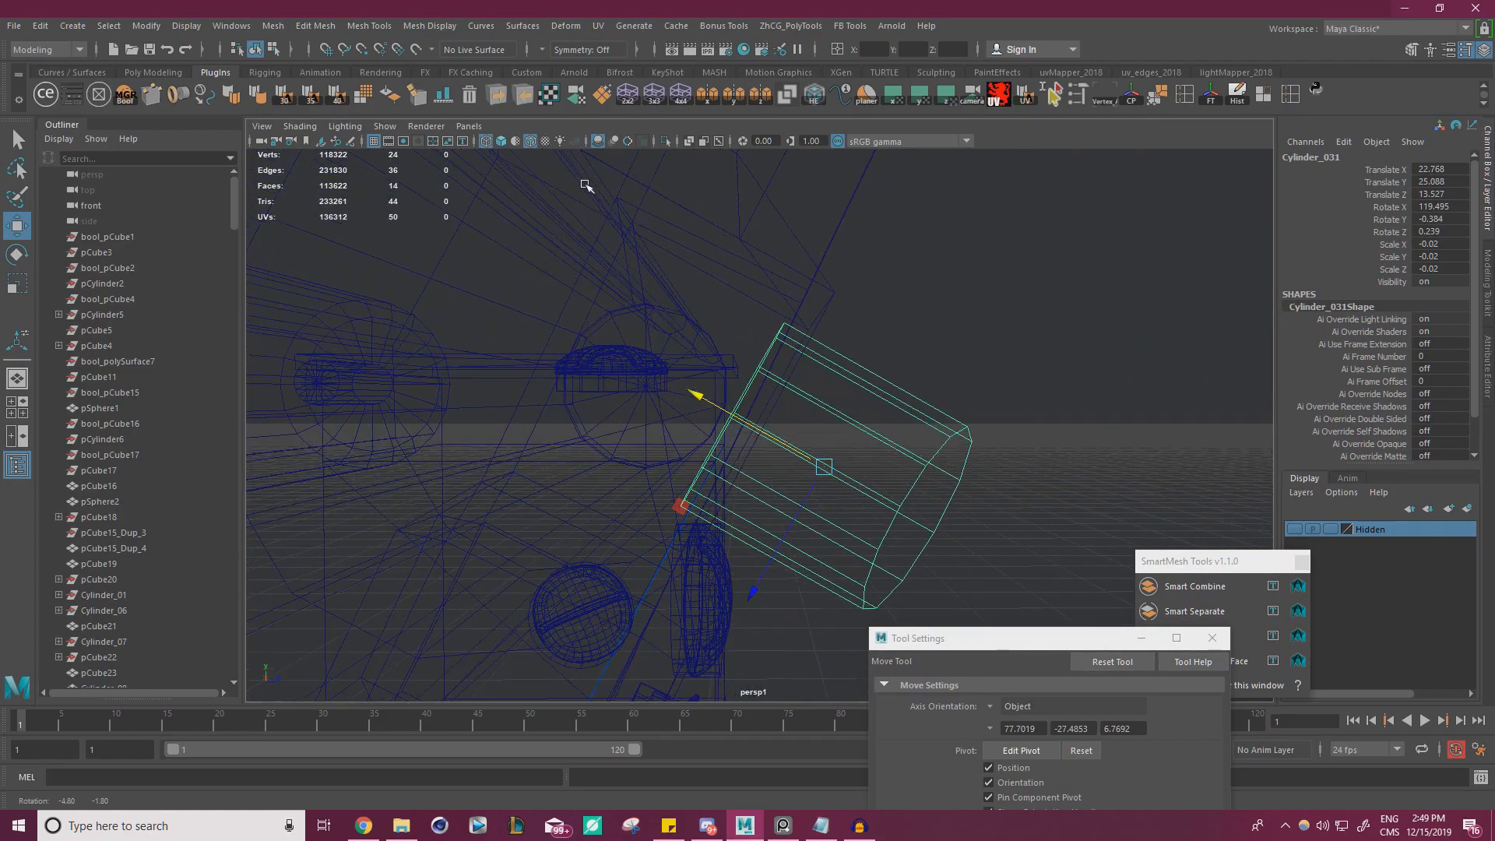
{"action": "left_click", "coordinate": [501, 142]}
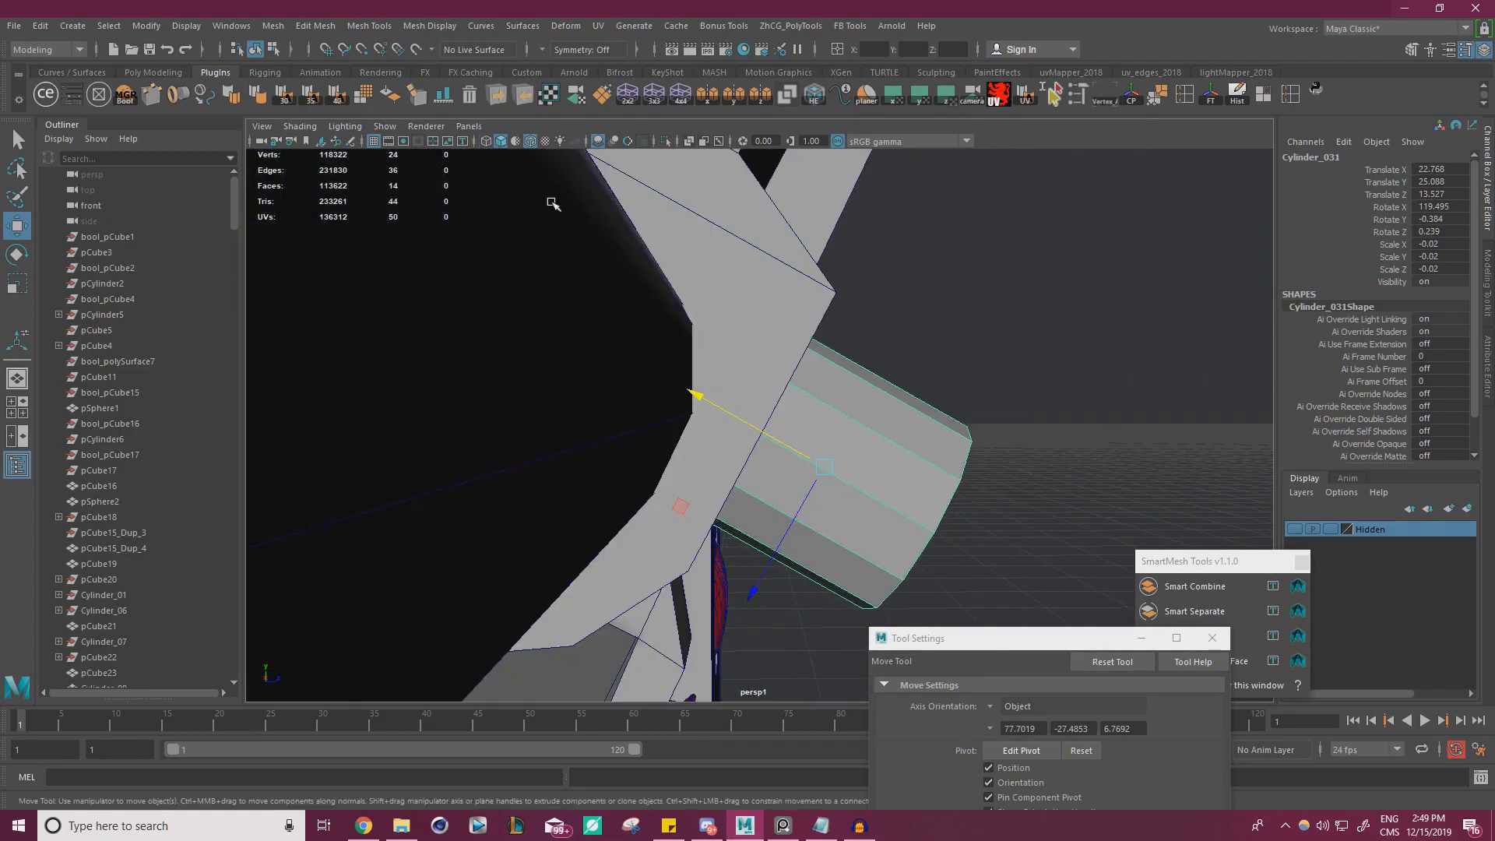
{"action": "left_click_drag", "start_coordinate": [627, 273], "coordinate": [507, 258], "text": "alt"}
{"action": "scroll", "coordinate": [643, 295], "scroll_direction": "down", "scroll_amount": 2}
{"action": "left_click_drag", "start_coordinate": [643, 295], "coordinate": [730, 365], "text": "alt"}
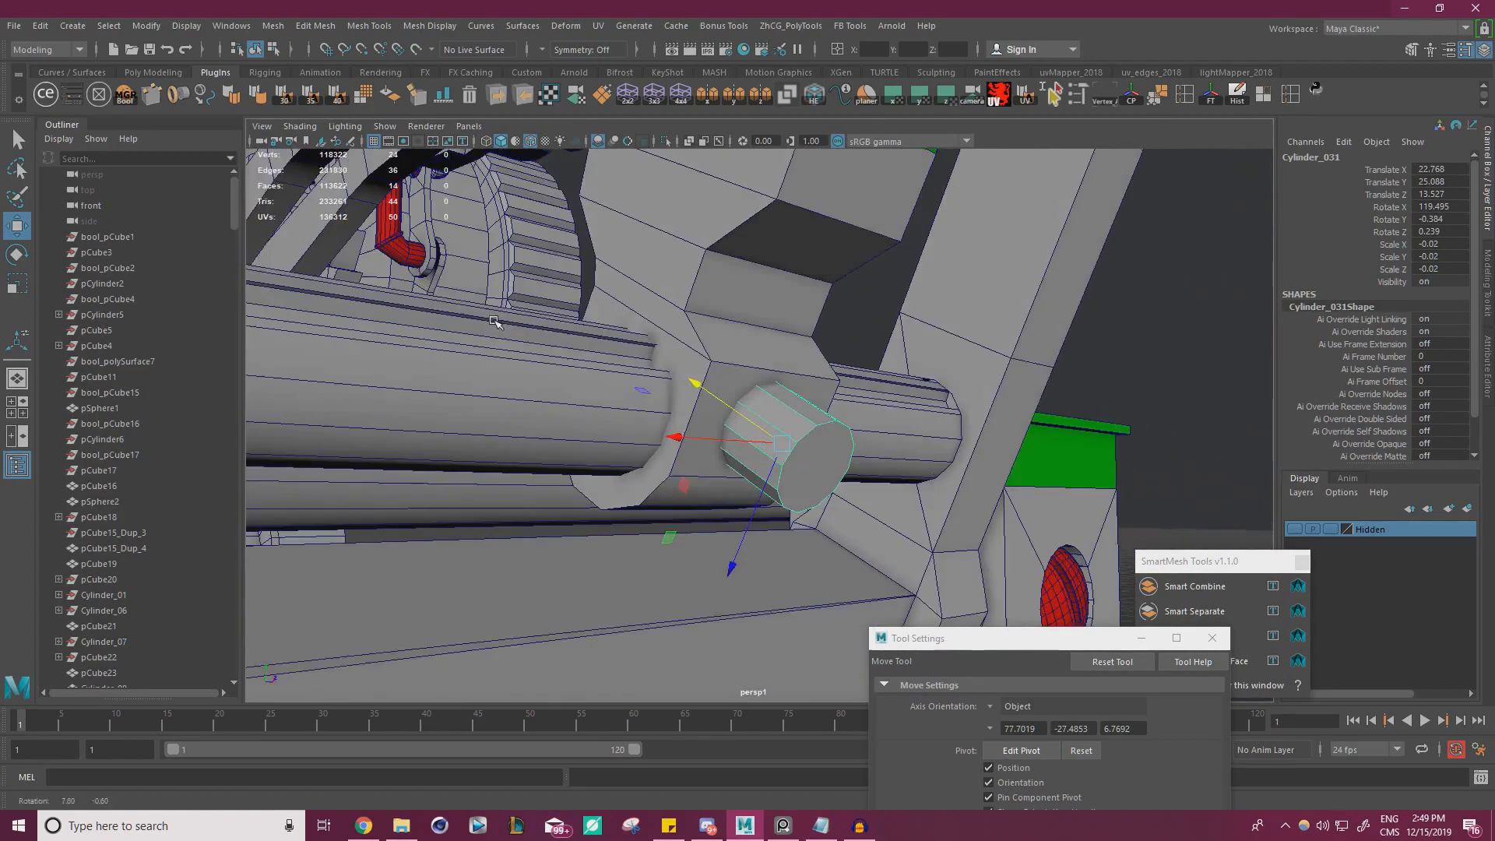
{"action": "scroll", "coordinate": [729, 364], "scroll_direction": "up", "scroll_amount": 1}
Select the rail clip together with the cylinder, freeze their transformations and delete their construction history
{"action": "left_click", "coordinate": [741, 344]}
{"action": "left_click_drag", "start_coordinate": [737, 422], "coordinate": [685, 429], "text": "alt"}
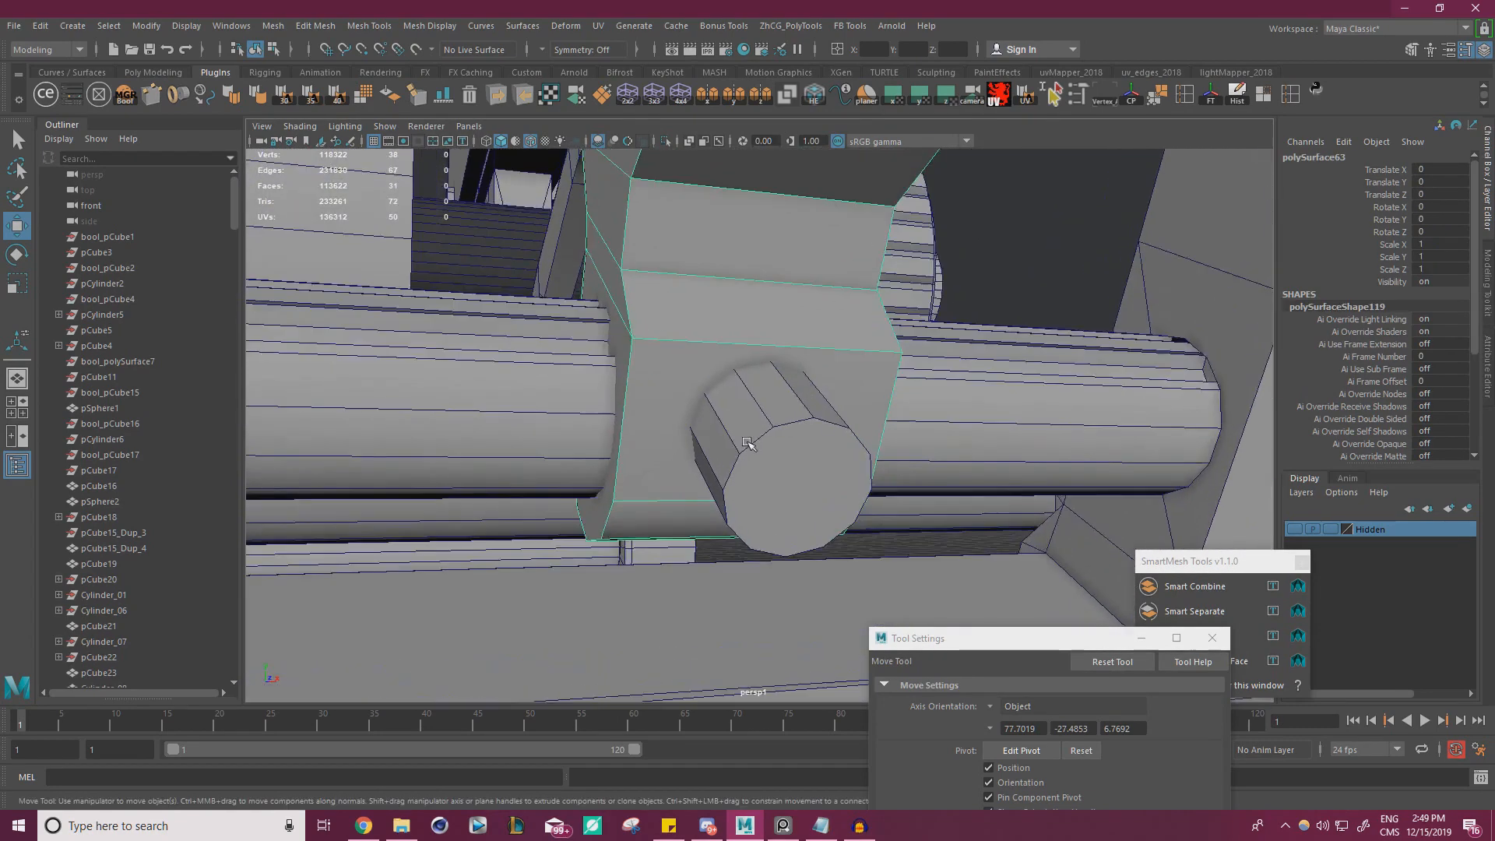
{"action": "right_click_drag", "start_coordinate": [686, 429], "coordinate": [752, 435], "text": "alt"}
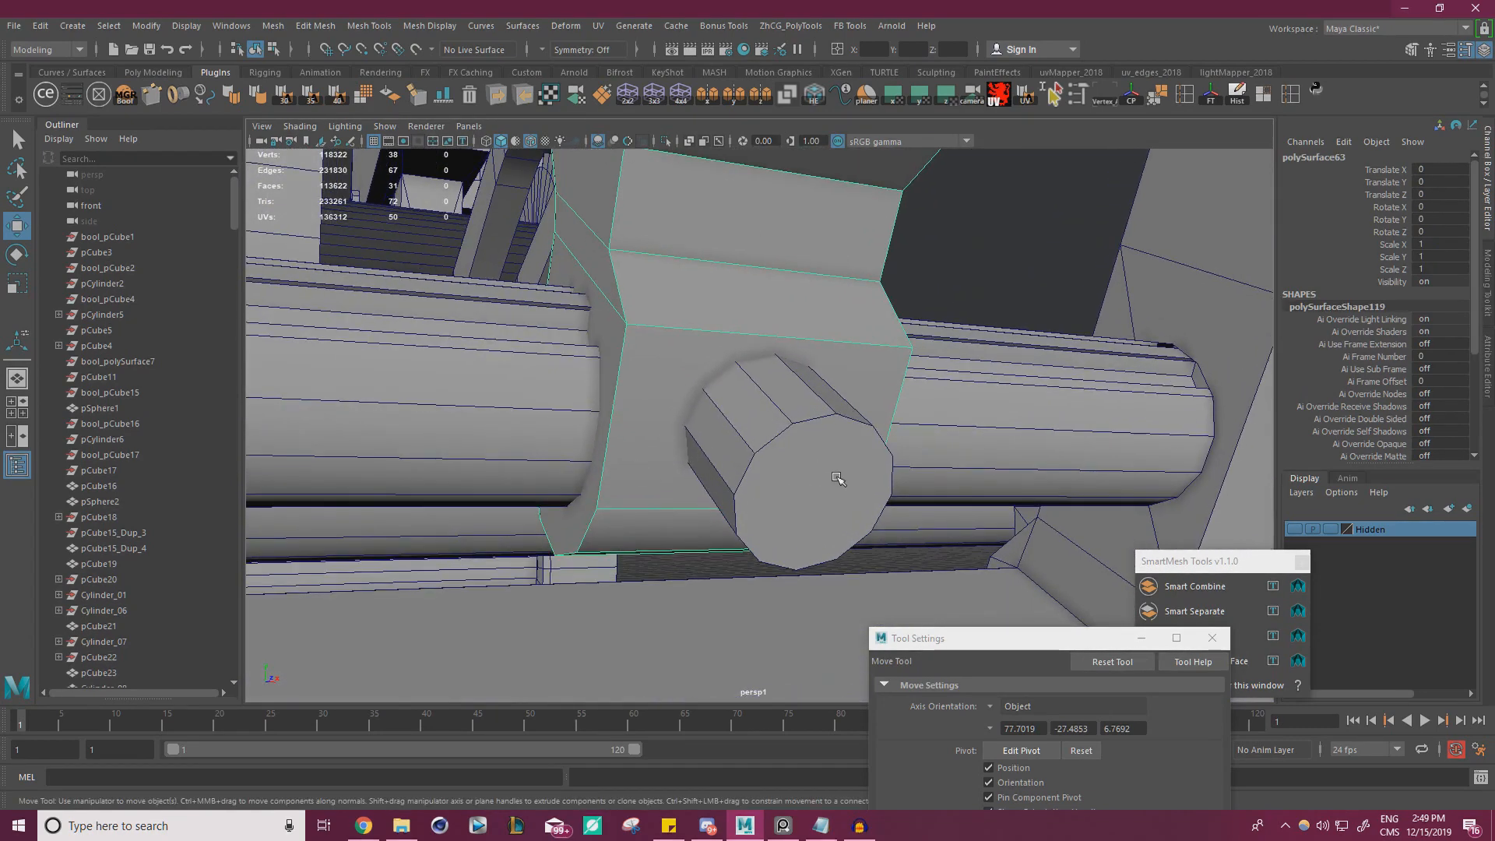
{"action": "left_click", "coordinate": [796, 414]}
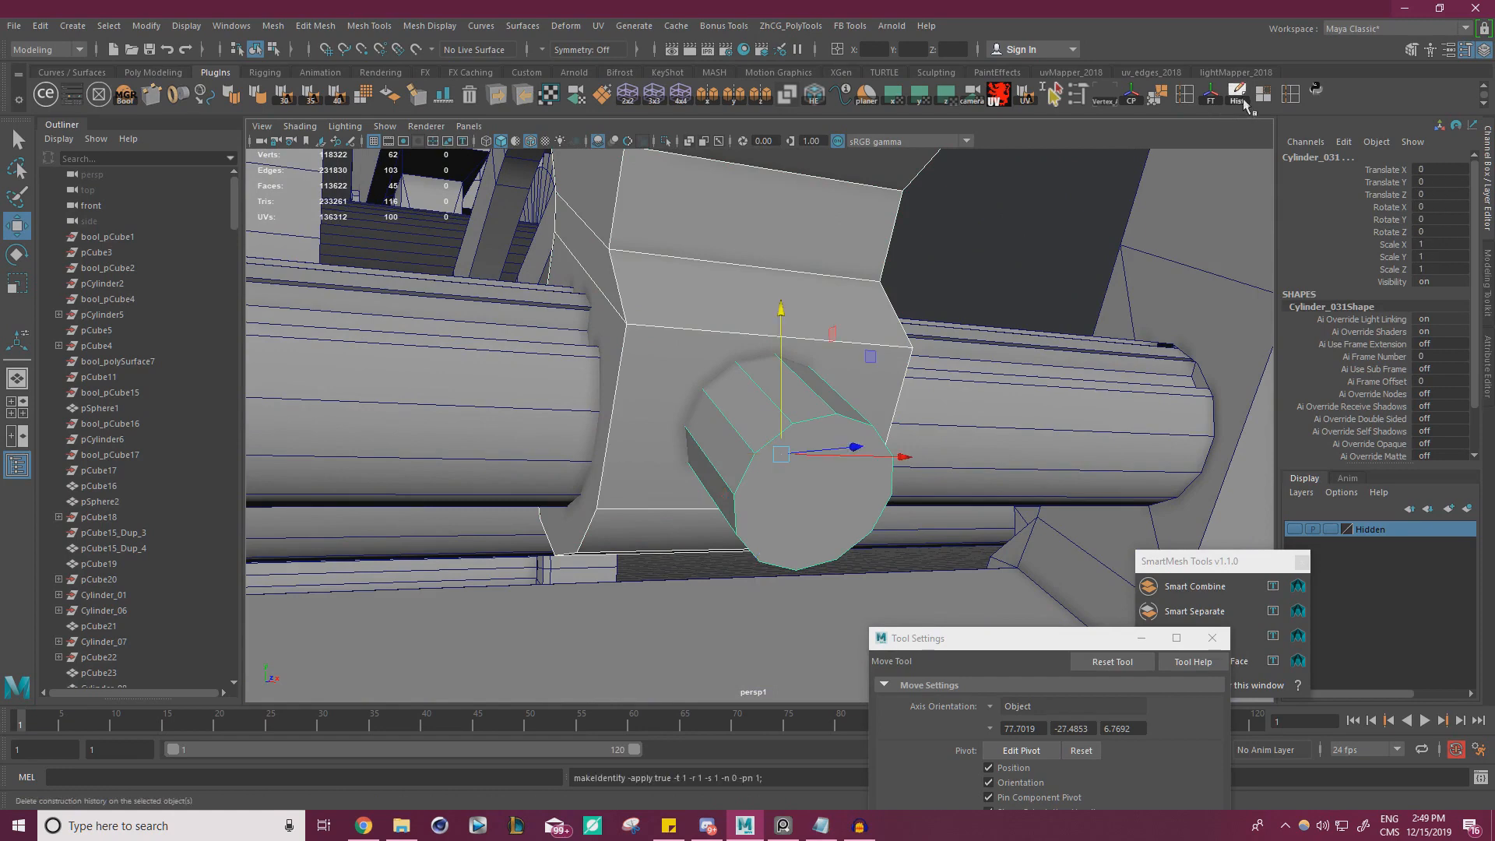
{"action": "left_click", "coordinate": [1212, 638]}
{"action": "left_click", "coordinate": [1301, 562]}
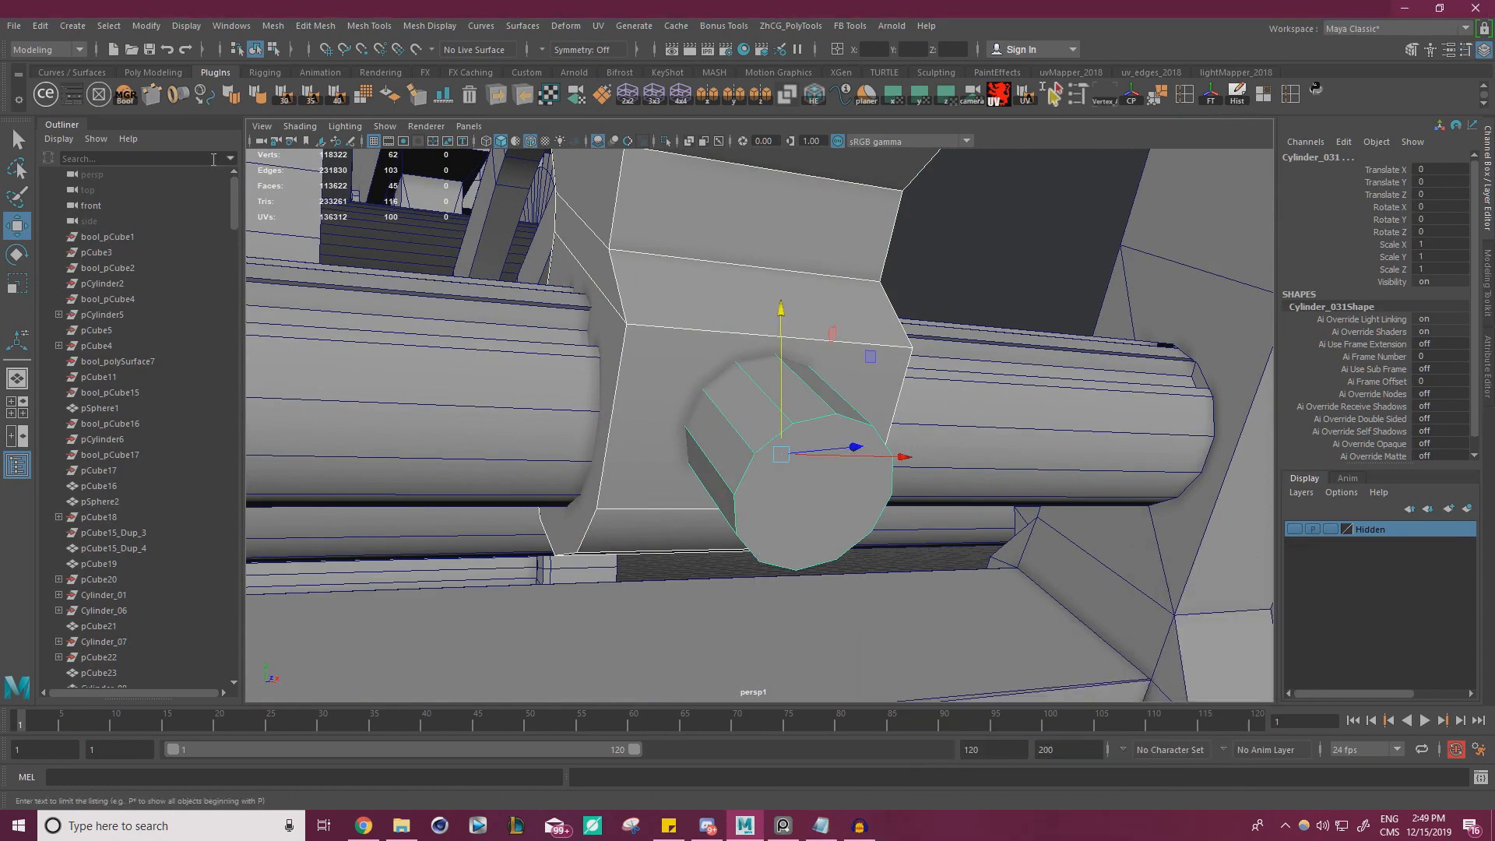
Cut a round recess into the clip with a DcBoolManager Difference operation and delete the history and base objects
{"action": "left_click", "coordinate": [124, 94]}
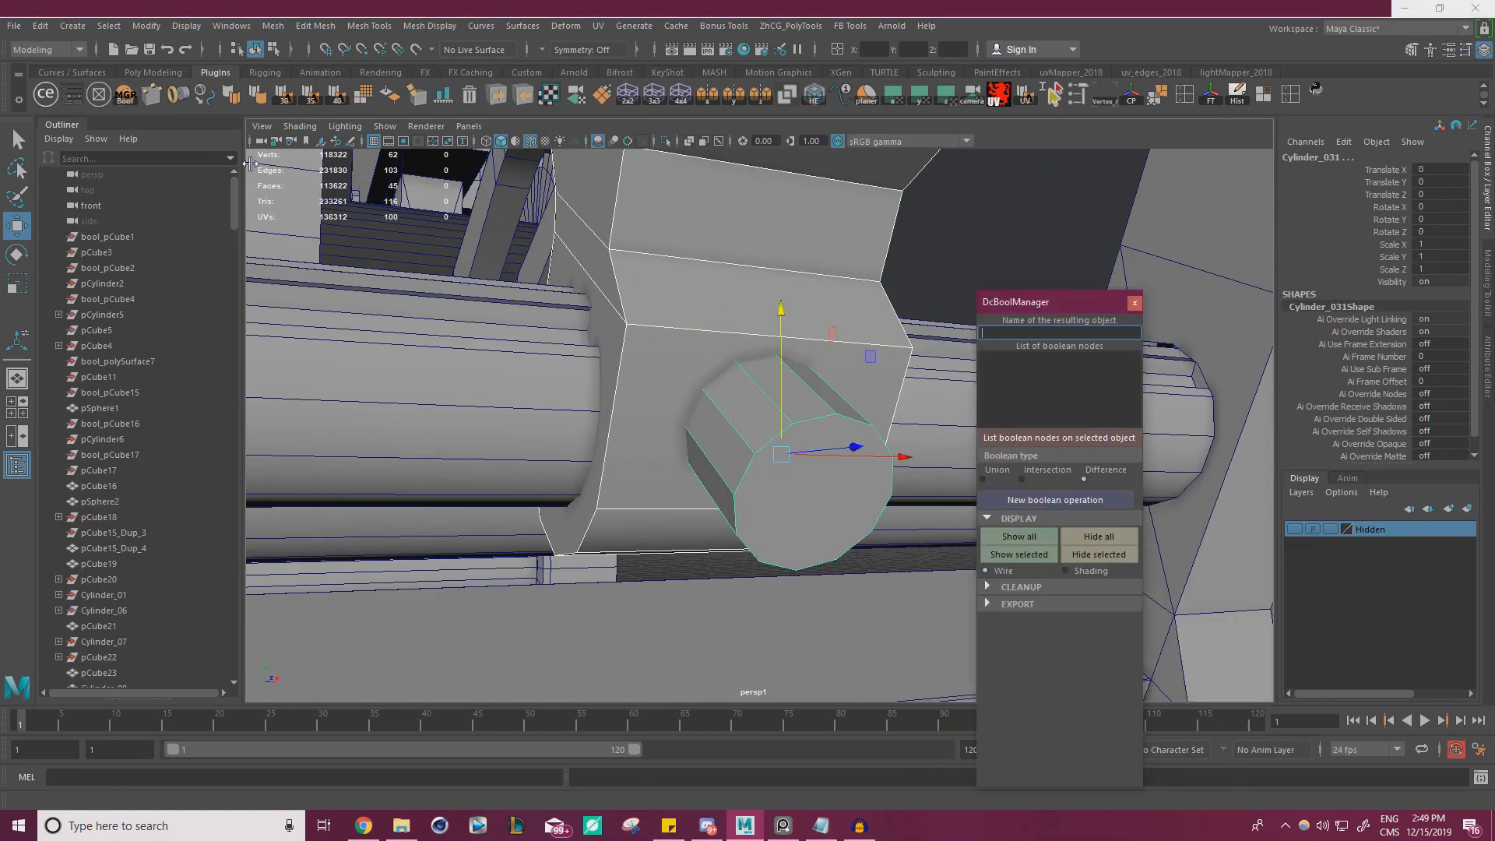
{"action": "left_click", "coordinate": [1056, 500]}
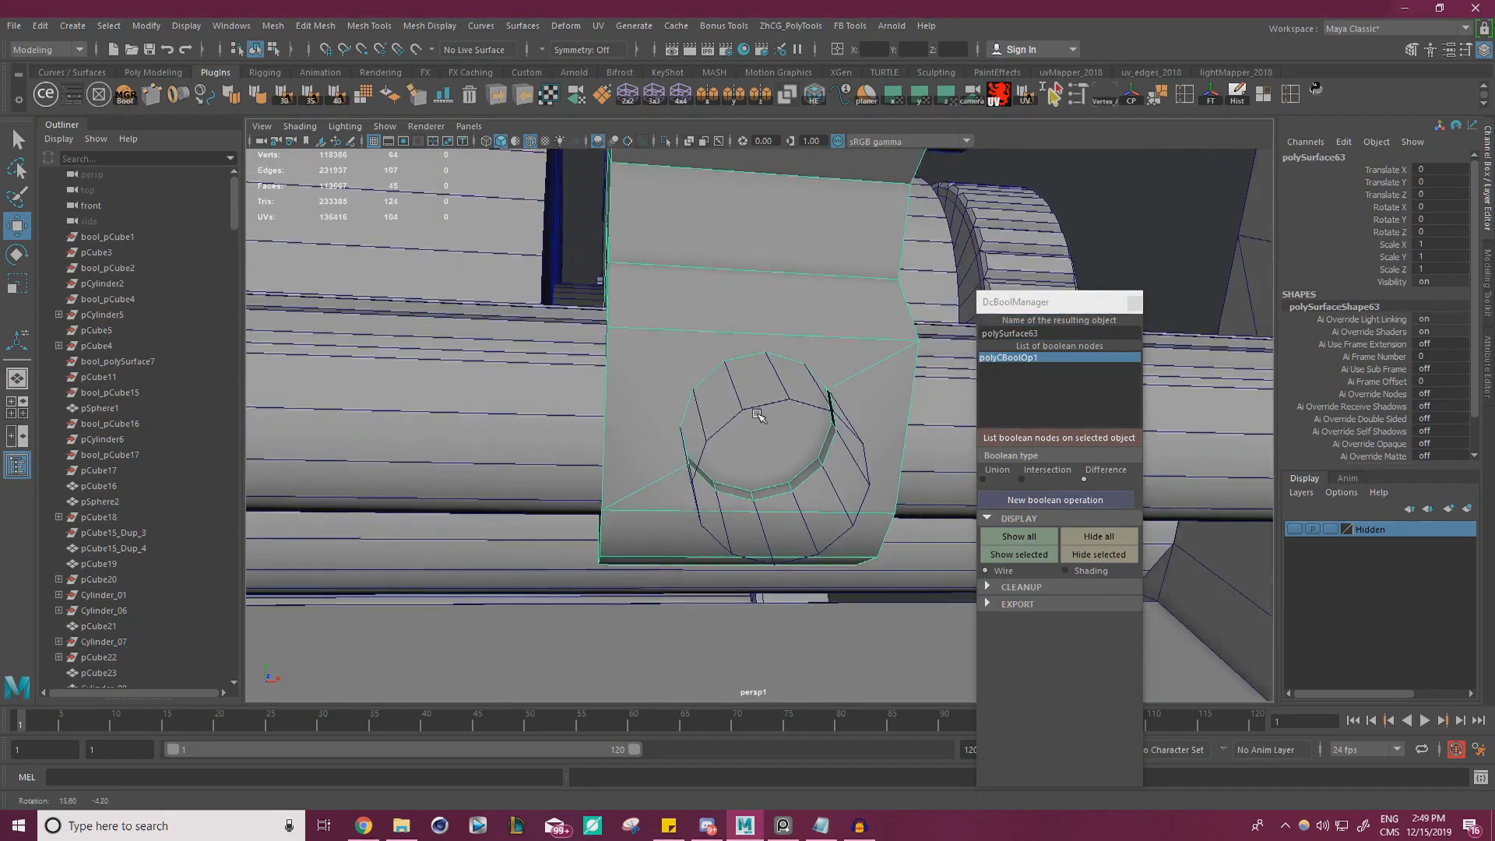
{"action": "left_click", "coordinate": [987, 586]}
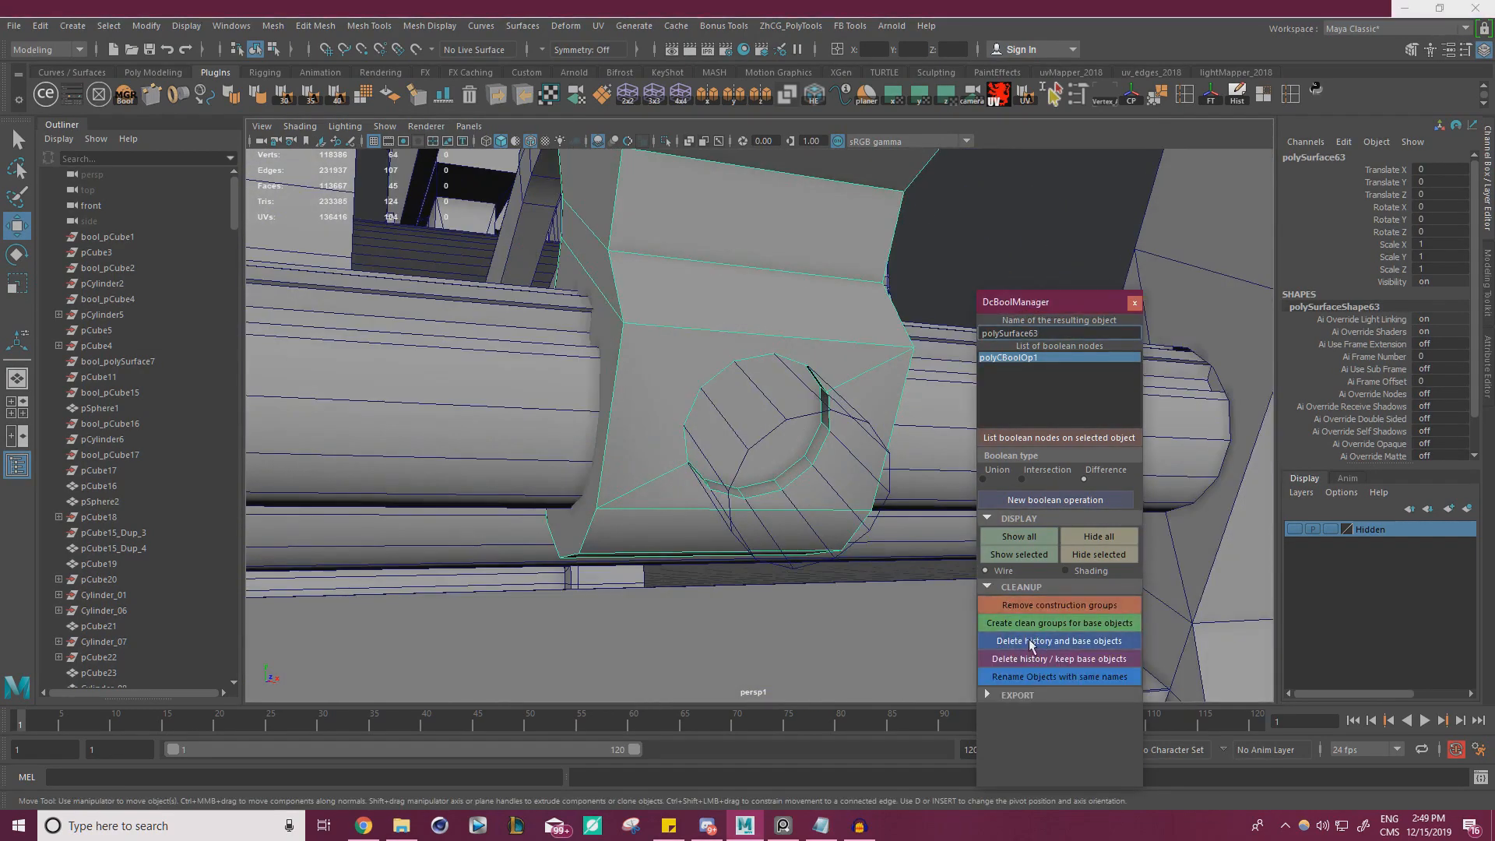
{"action": "left_click", "coordinate": [1030, 645]}
{"action": "scroll", "coordinate": [849, 487], "scroll_direction": "up", "scroll_amount": 3}
{"action": "left_click_drag", "start_coordinate": [849, 487], "coordinate": [666, 405], "text": "alt"}
{"action": "left_click_drag", "start_coordinate": [710, 467], "coordinate": [739, 407], "text": "alt"}
{"action": "left_click", "coordinate": [739, 407]}
{"action": "key", "text": "3"}
{"action": "key", "text": "1"}
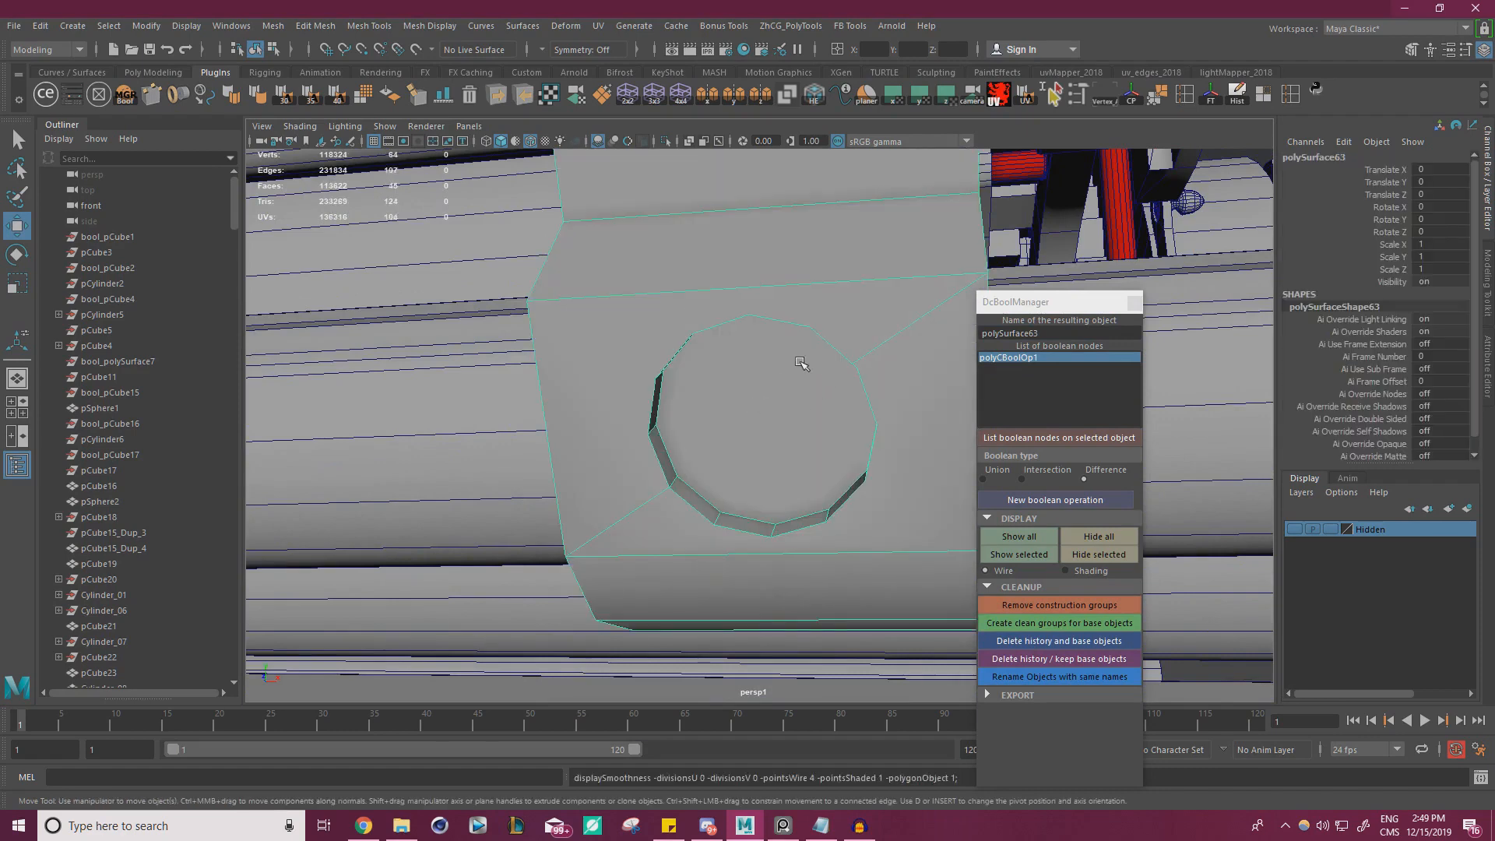
{"action": "left_click_drag", "start_coordinate": [779, 380], "coordinate": [759, 316], "text": "alt"}
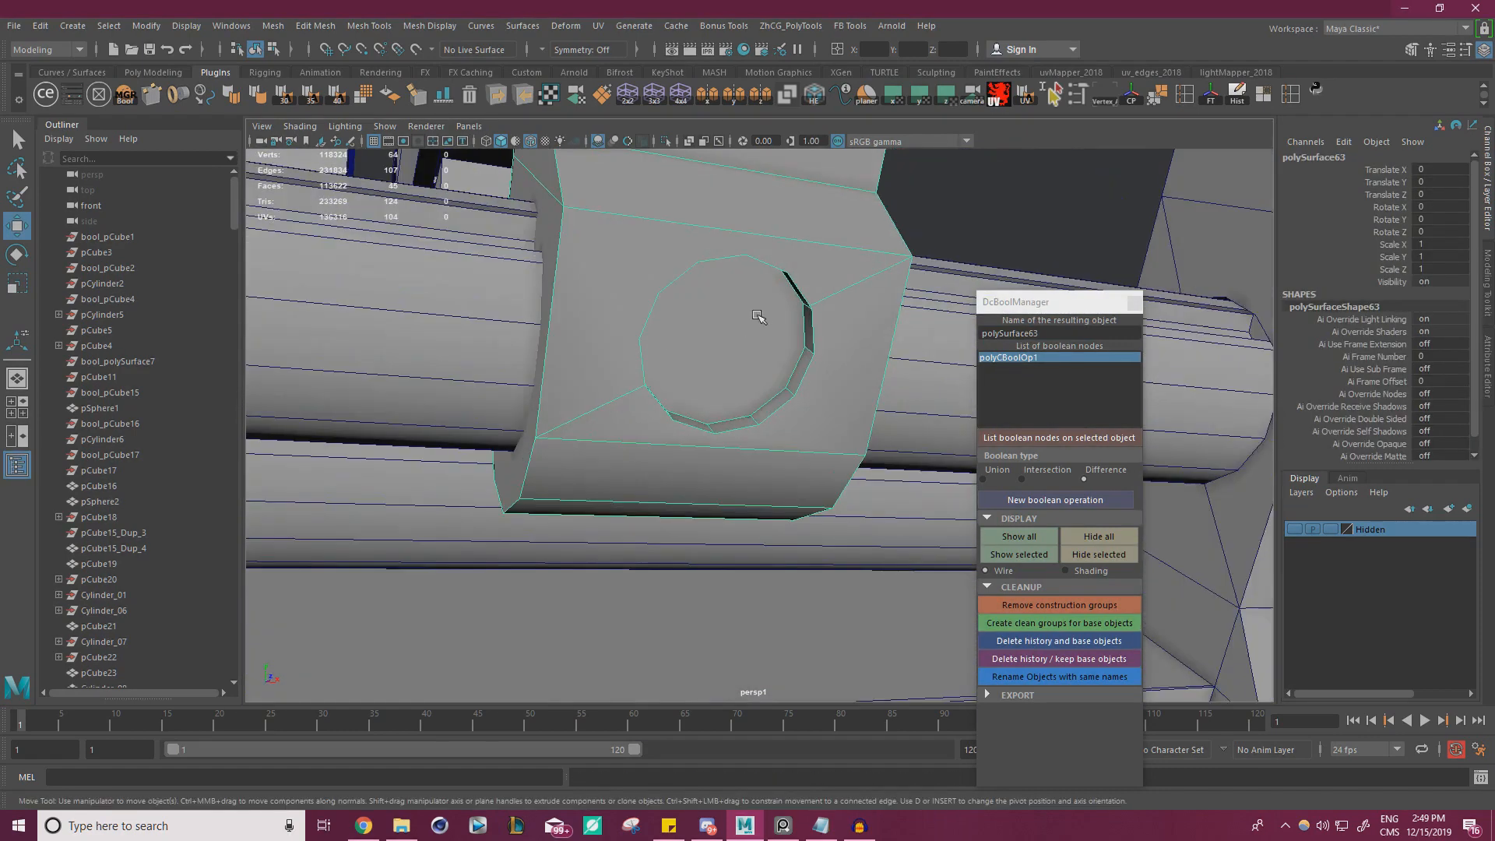
{"action": "left_click", "coordinate": [1135, 302]}
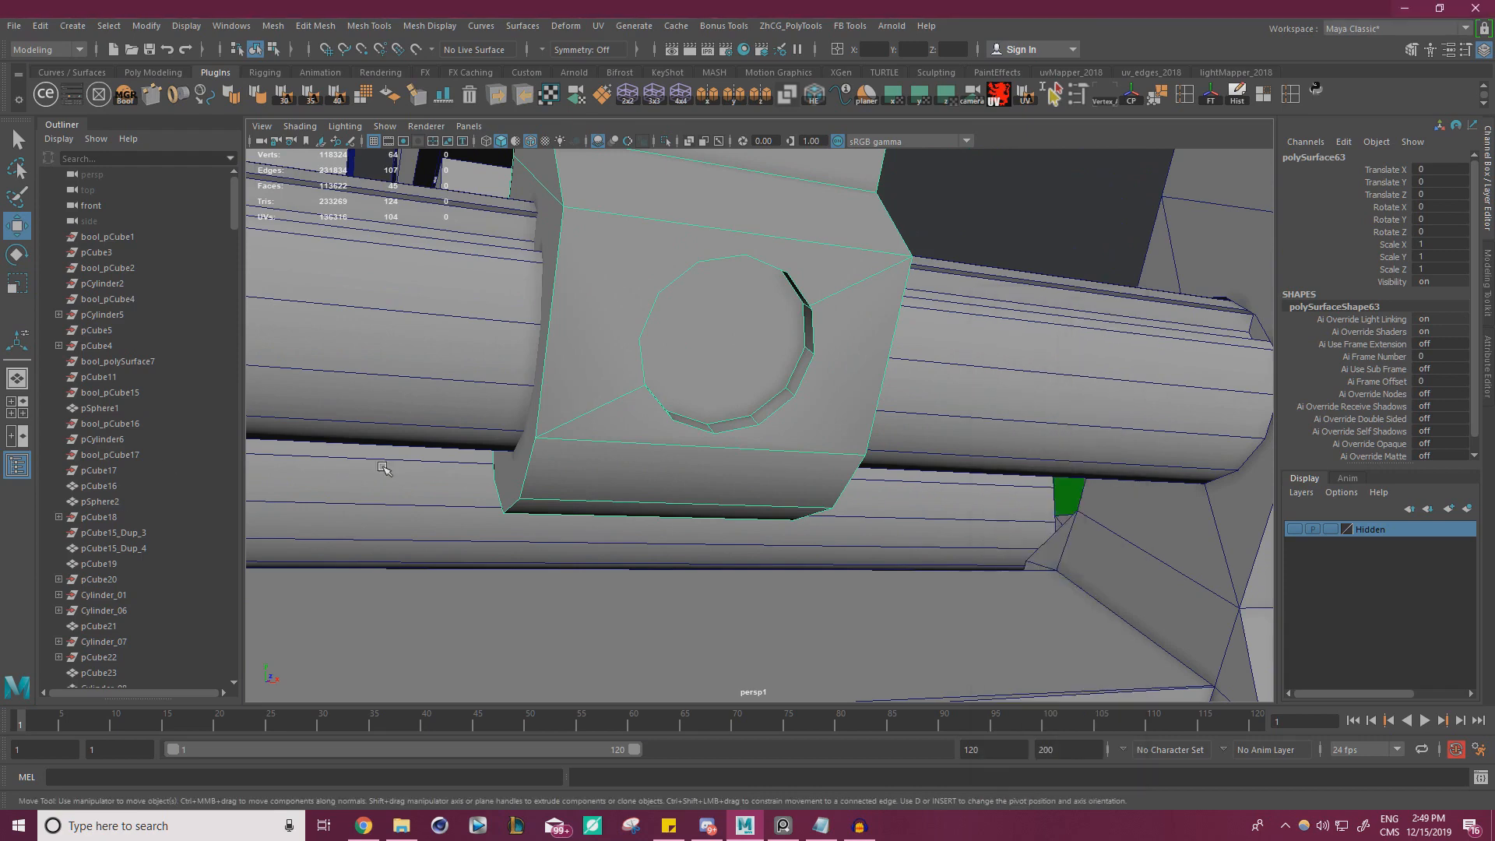
Duplicate the recess's round floor face as a separate object with Smart Duplicate Face and center its pivot
{"action": "left_click", "coordinate": [706, 346]}
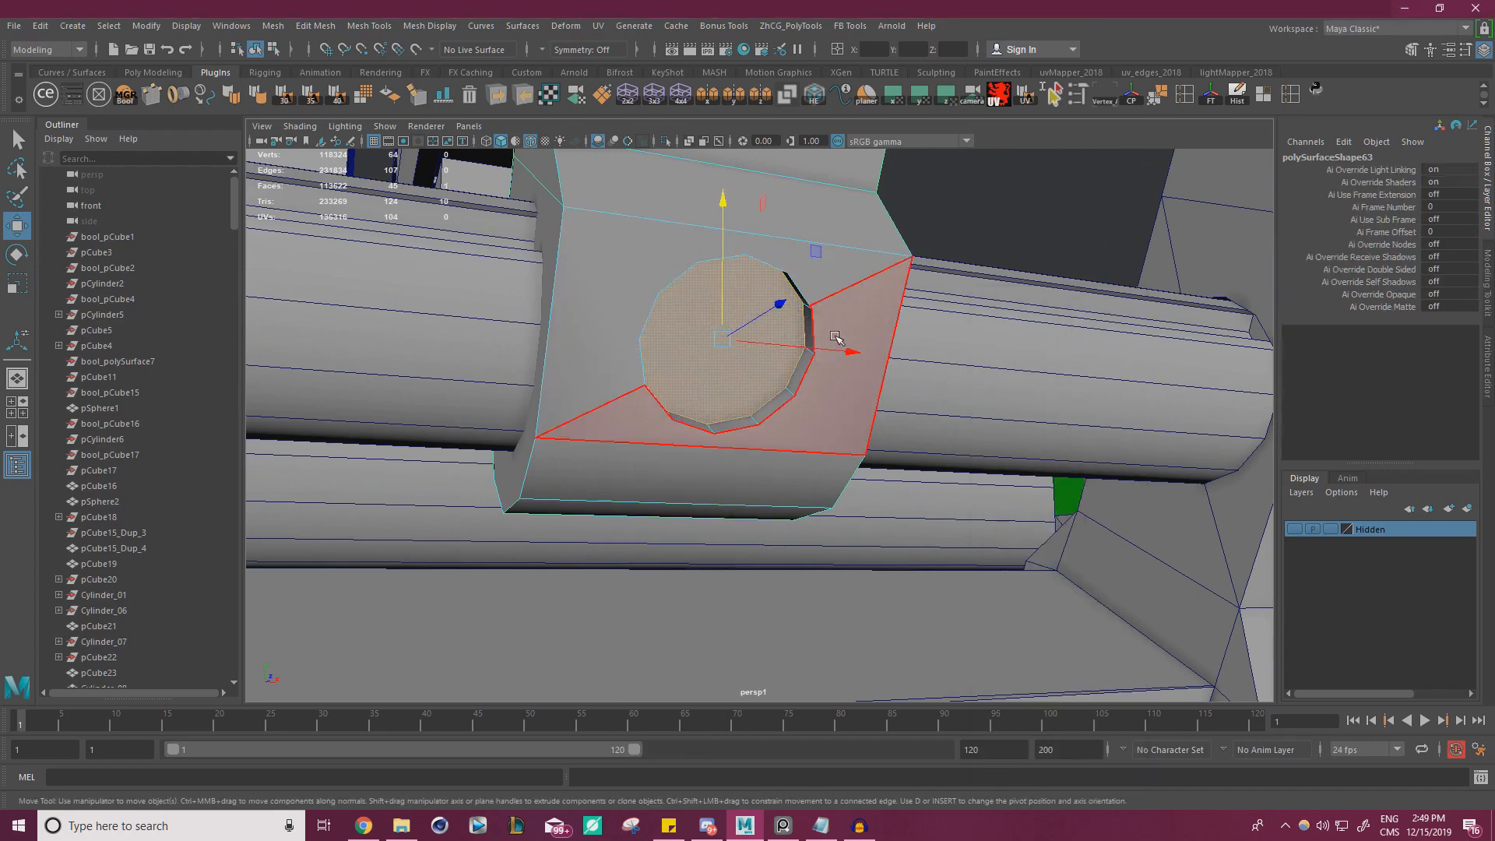
{"action": "left_click", "coordinate": [1078, 95]}
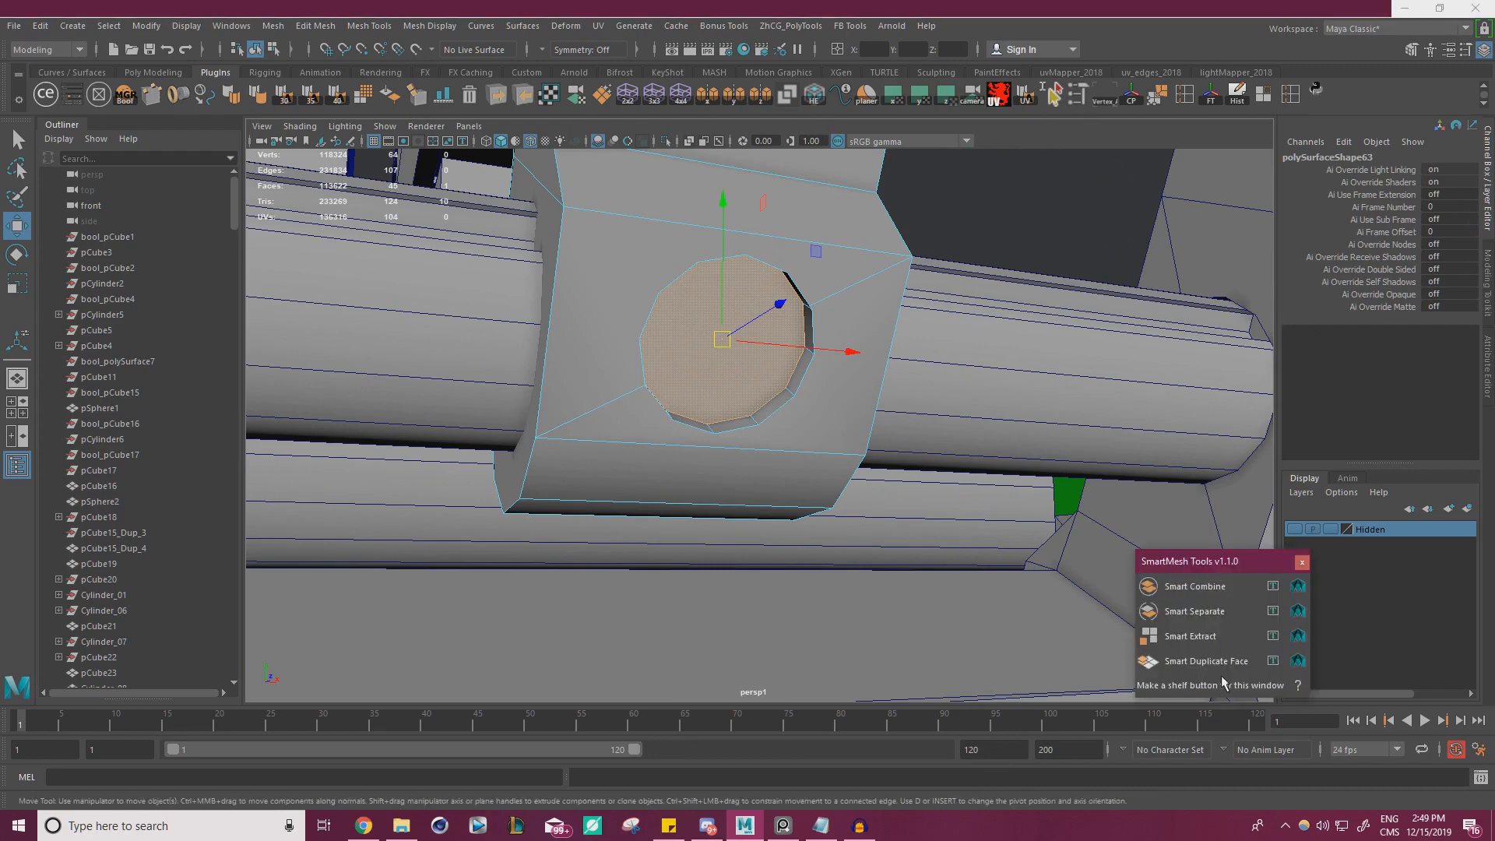
{"action": "left_click", "coordinate": [1208, 662]}
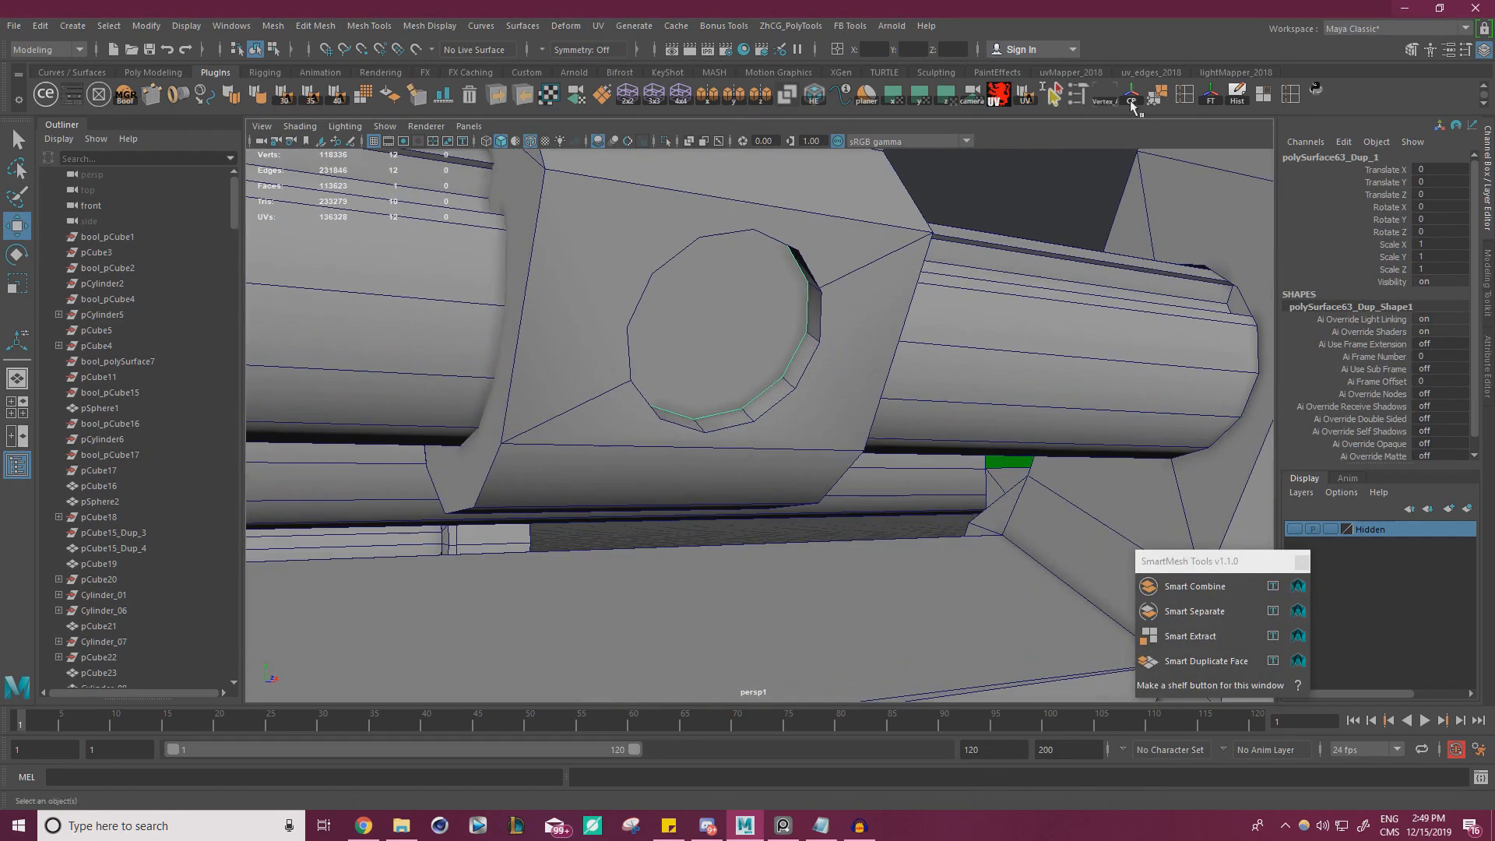
{"action": "left_click", "coordinate": [1214, 105]}
{"action": "left_click_drag", "start_coordinate": [498, 301], "coordinate": [559, 296], "text": "alt"}
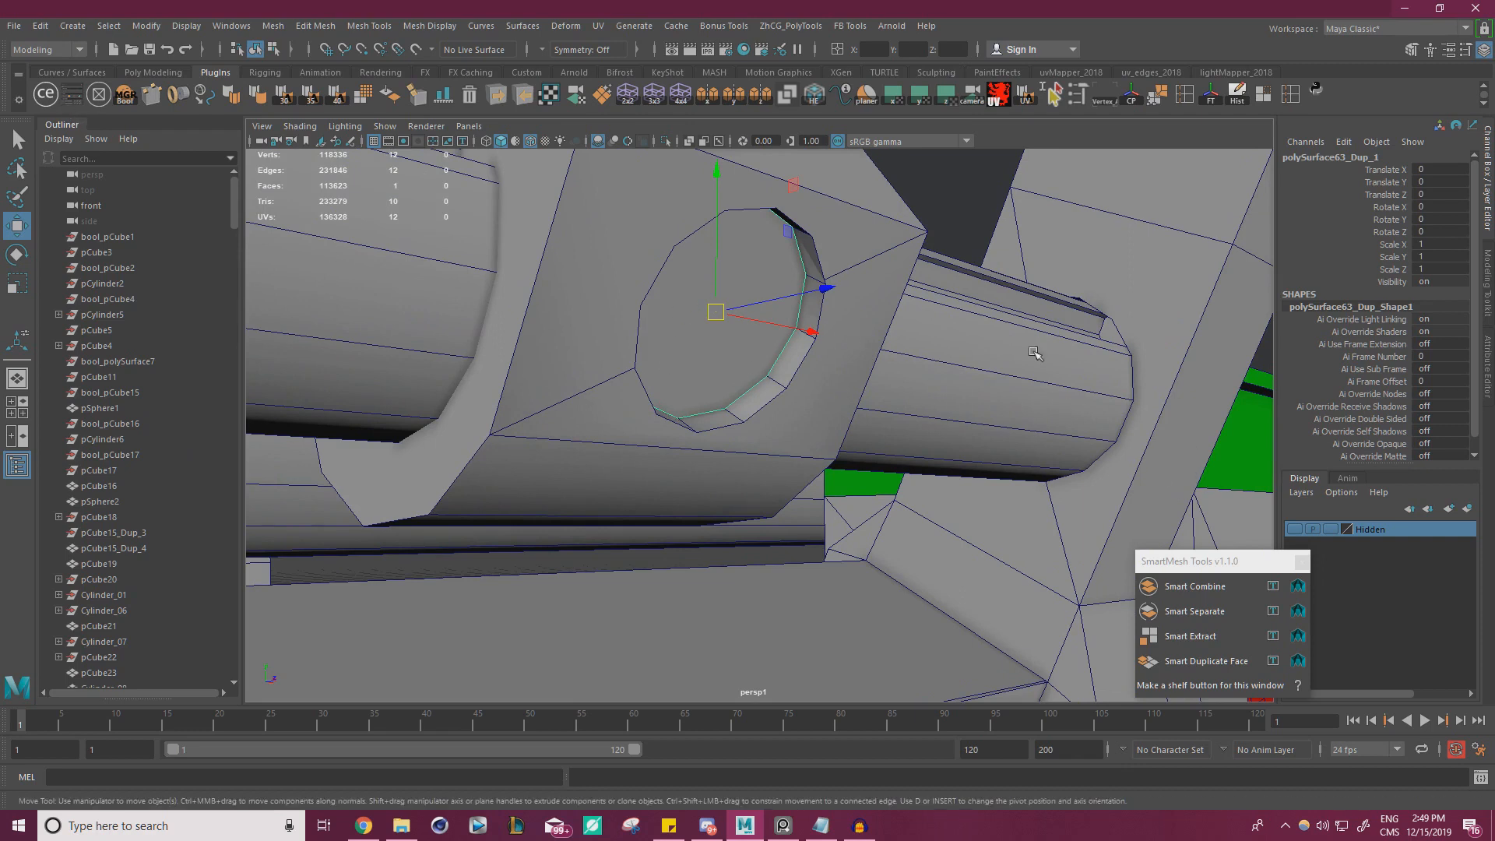
Set the Move tool's axis orientation to Component and pull the duplicated round face straight out of the recess
{"action": "left_click", "coordinate": [714, 359]}
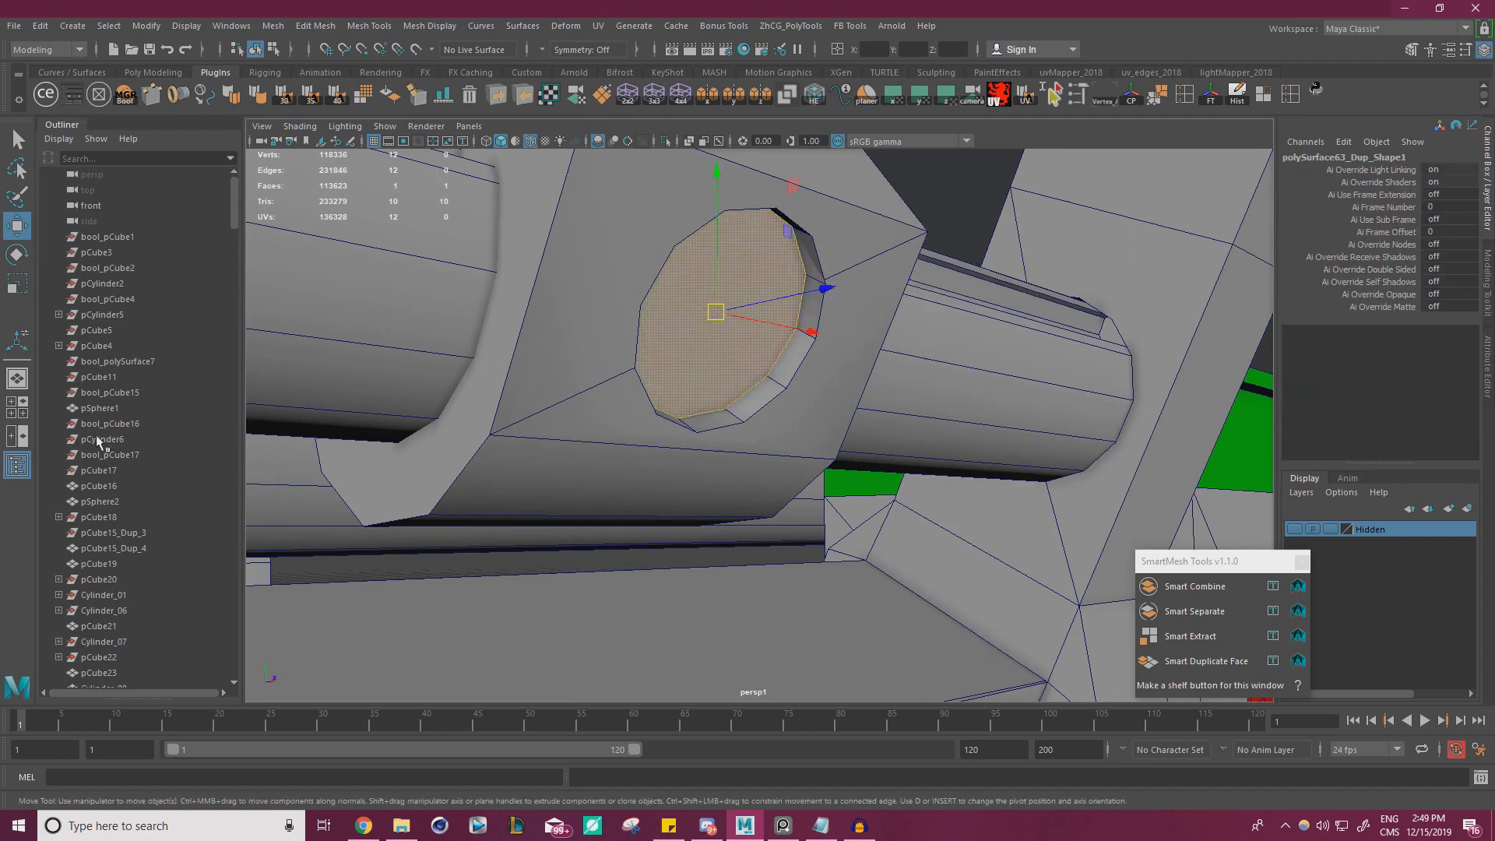
{"action": "double_click", "coordinate": [20, 234]}
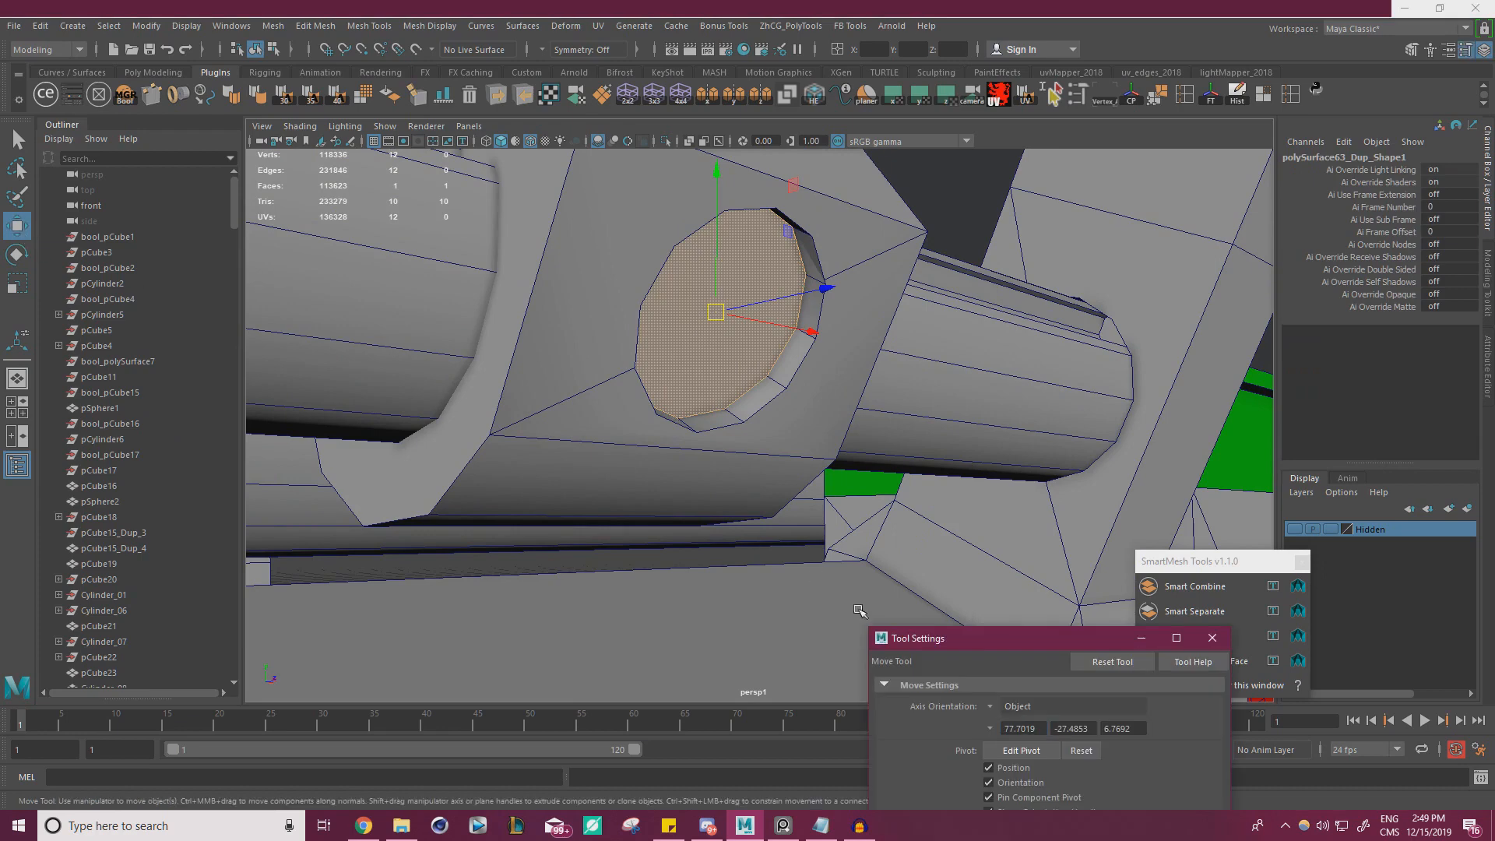
{"action": "left_click", "coordinate": [990, 708]}
{"action": "left_click", "coordinate": [1041, 747]}
{"action": "left_click_drag", "start_coordinate": [762, 443], "coordinate": [804, 472], "text": "alt"}
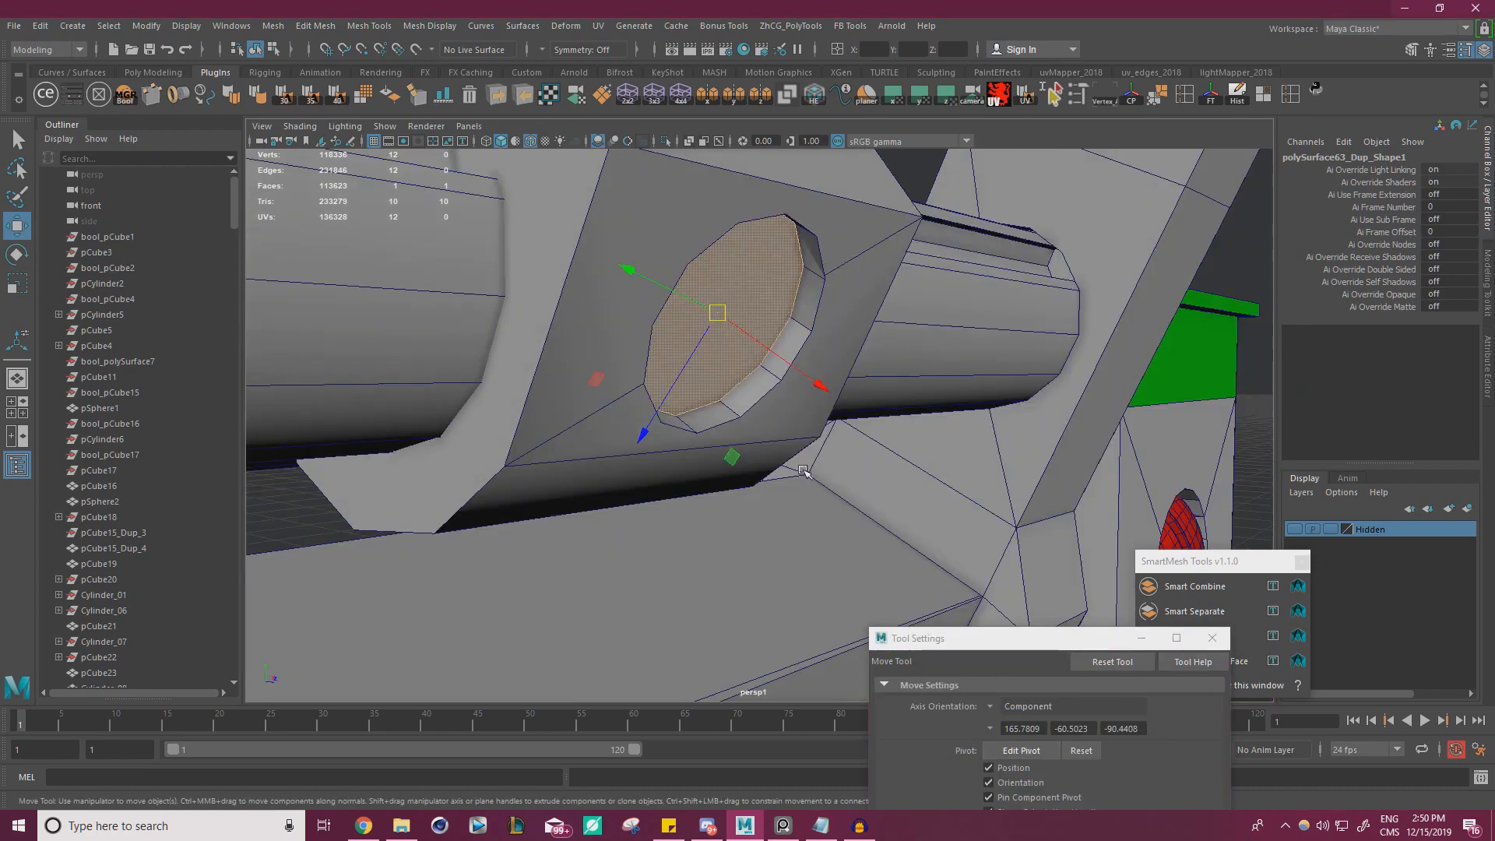
{"action": "left_click_drag", "start_coordinate": [814, 382], "coordinate": [863, 355], "text": "alt"}
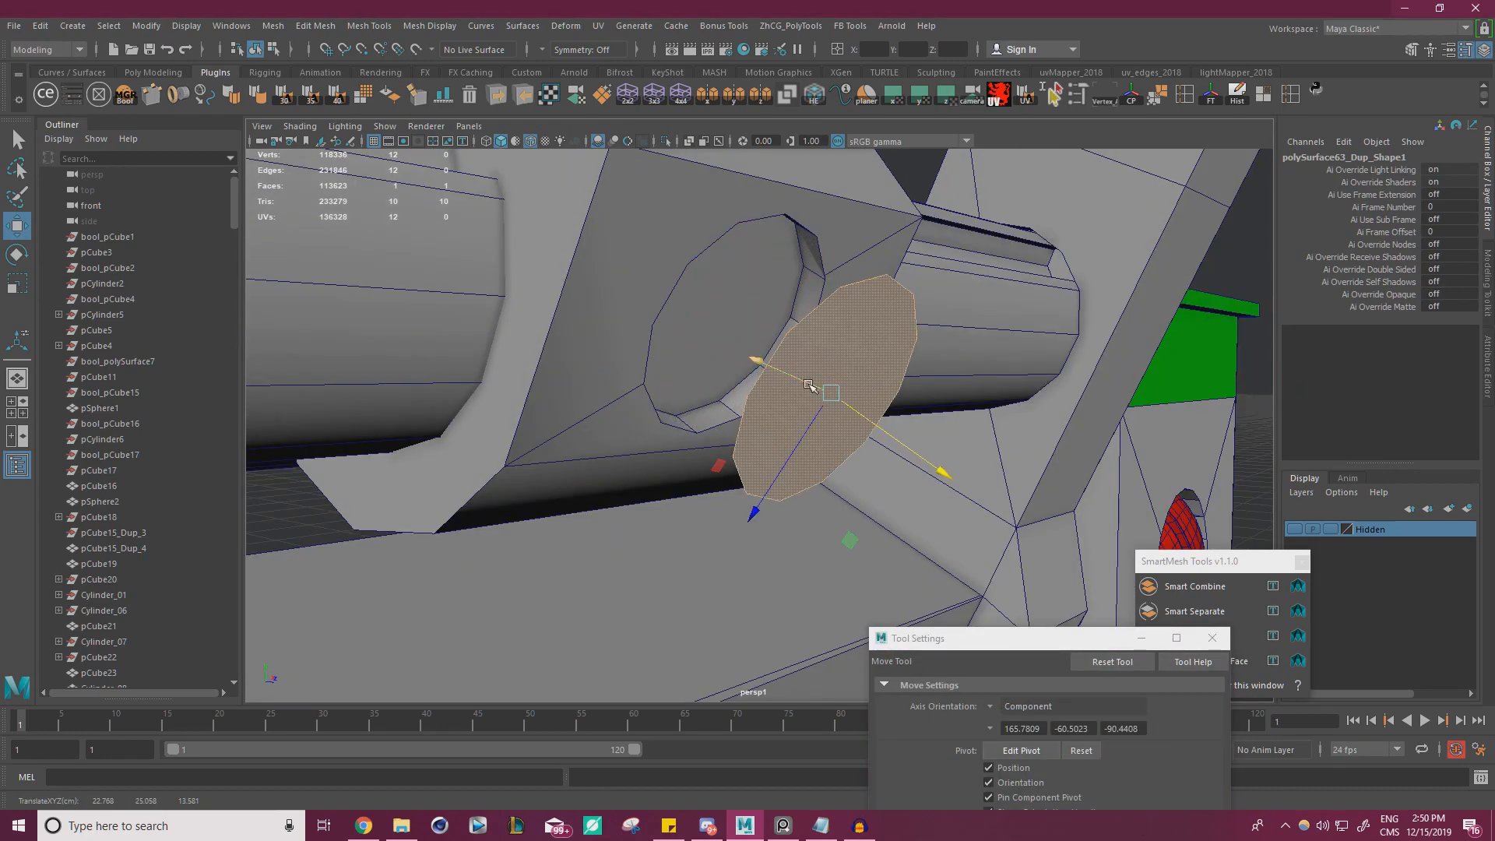
Extrude the round face into a thick disc and reverse the normals of its faces
{"action": "right_click", "coordinate": [864, 352]}
{"action": "left_click", "coordinate": [863, 392]}
{"action": "left_click_drag", "start_coordinate": [944, 472], "coordinate": [894, 400], "text": "shift"}
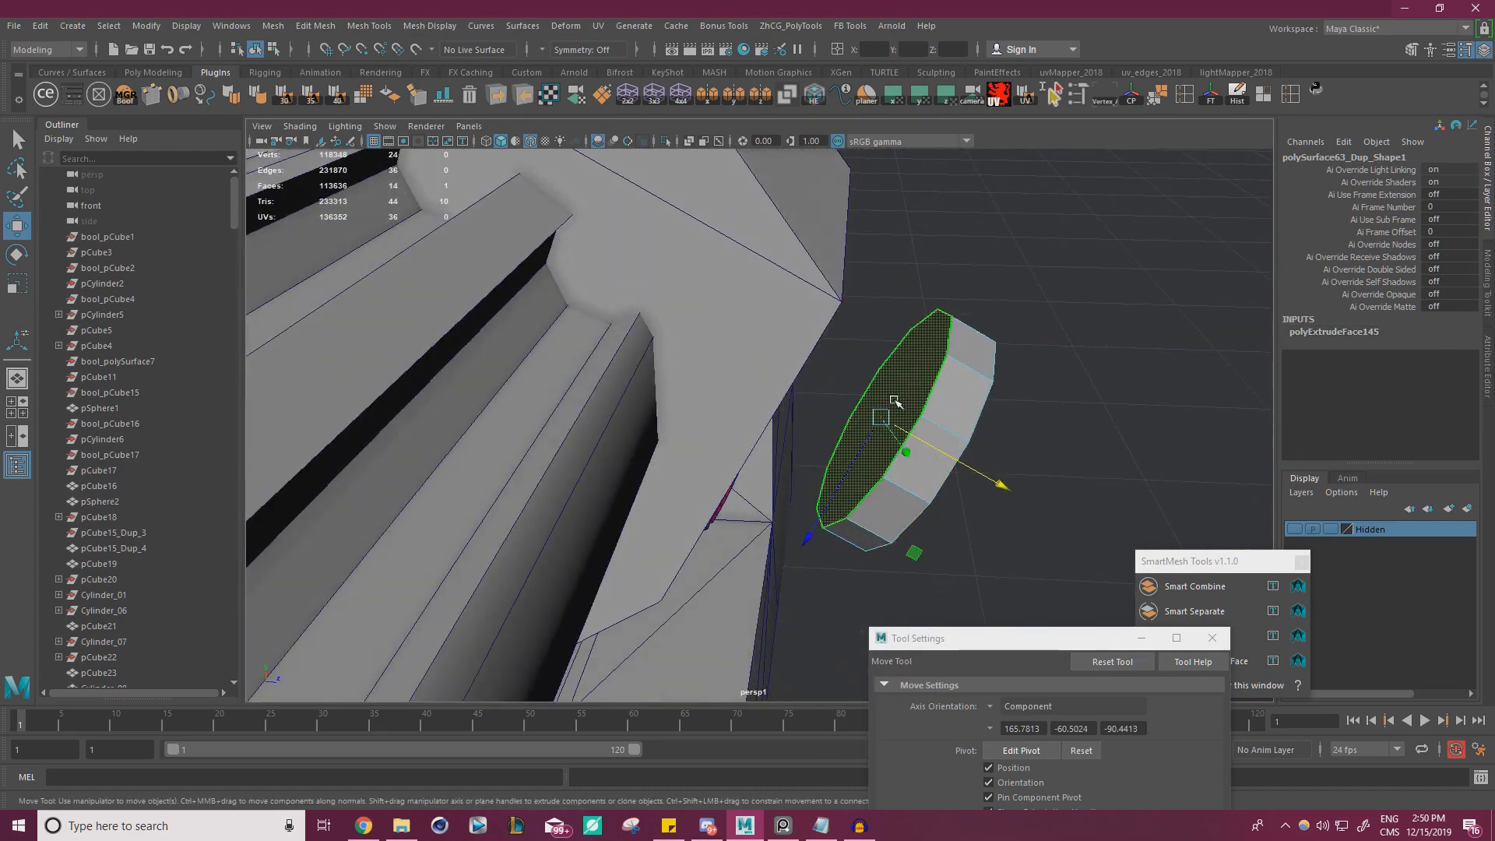
{"action": "left_click", "coordinate": [392, 107]}
{"action": "double_click", "coordinate": [946, 401]}
{"action": "left_click_drag", "start_coordinate": [945, 401], "coordinate": [976, 397], "text": "alt"}
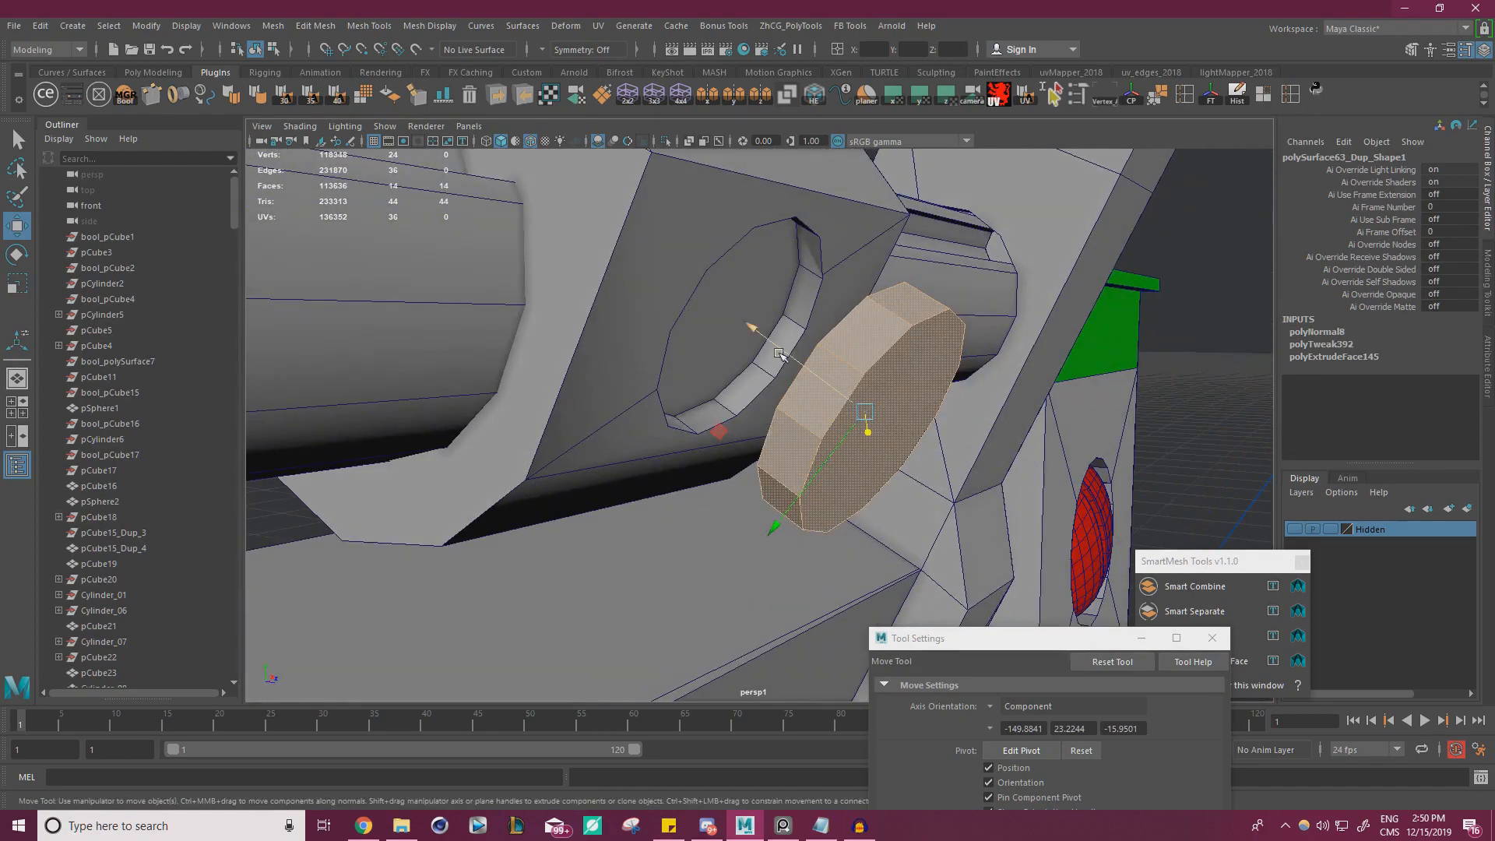
Try to slide the extruded disc back into the clip's recess along its own axis, and undo the moves
{"action": "left_click_drag", "start_coordinate": [779, 353], "coordinate": [666, 296]}
{"action": "key", "text": "ctrl+z"}
{"action": "left_click_drag", "start_coordinate": [801, 394], "coordinate": [726, 411], "text": "alt"}
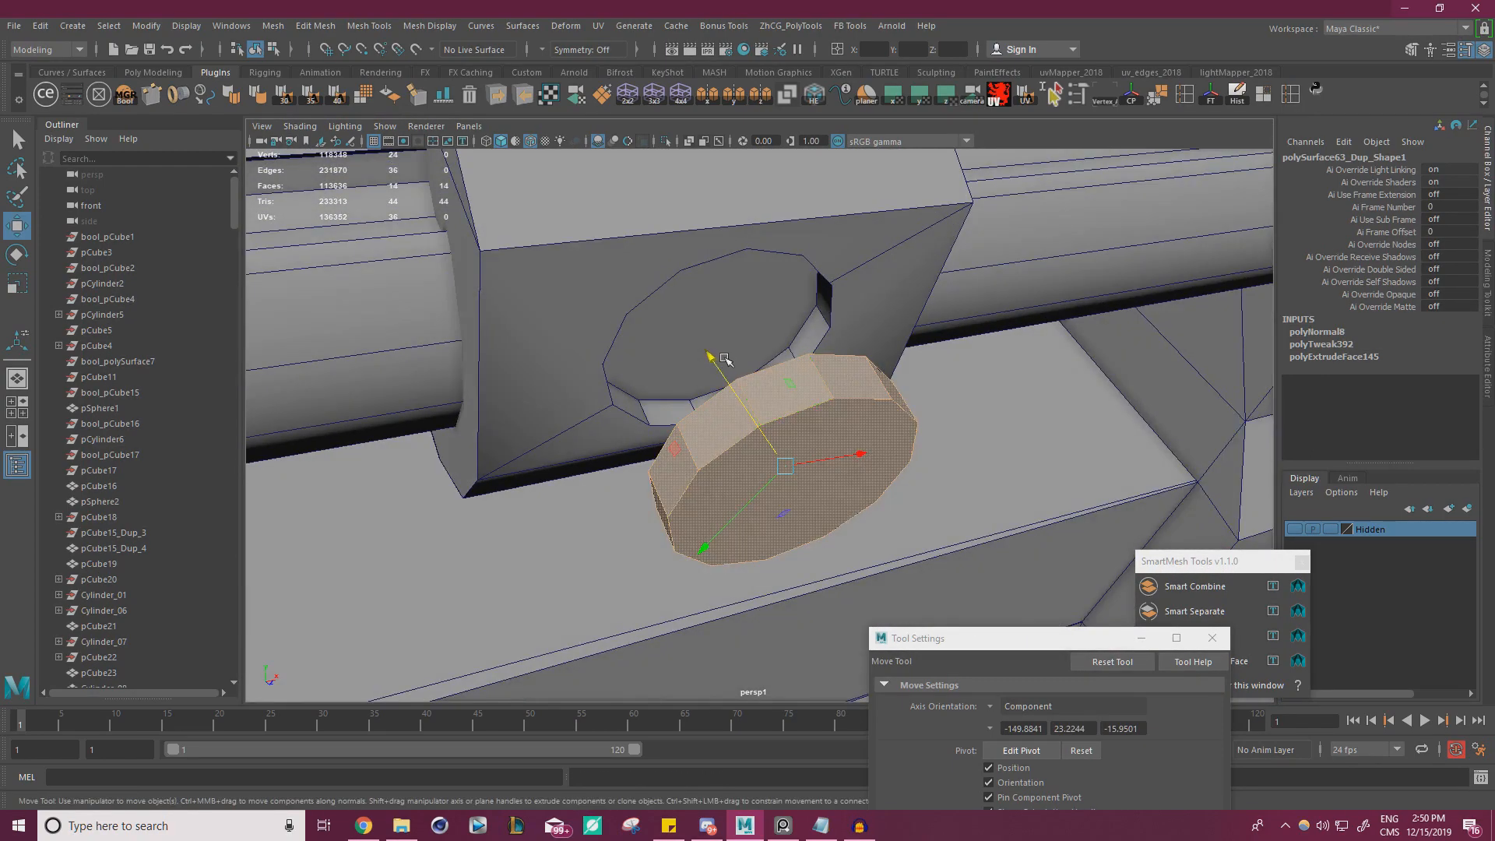
{"action": "left_click_drag", "start_coordinate": [714, 359], "coordinate": [639, 238]}
{"action": "left_click_drag", "start_coordinate": [733, 297], "coordinate": [671, 301], "text": "alt"}
{"action": "key", "text": "ctrl+z"}
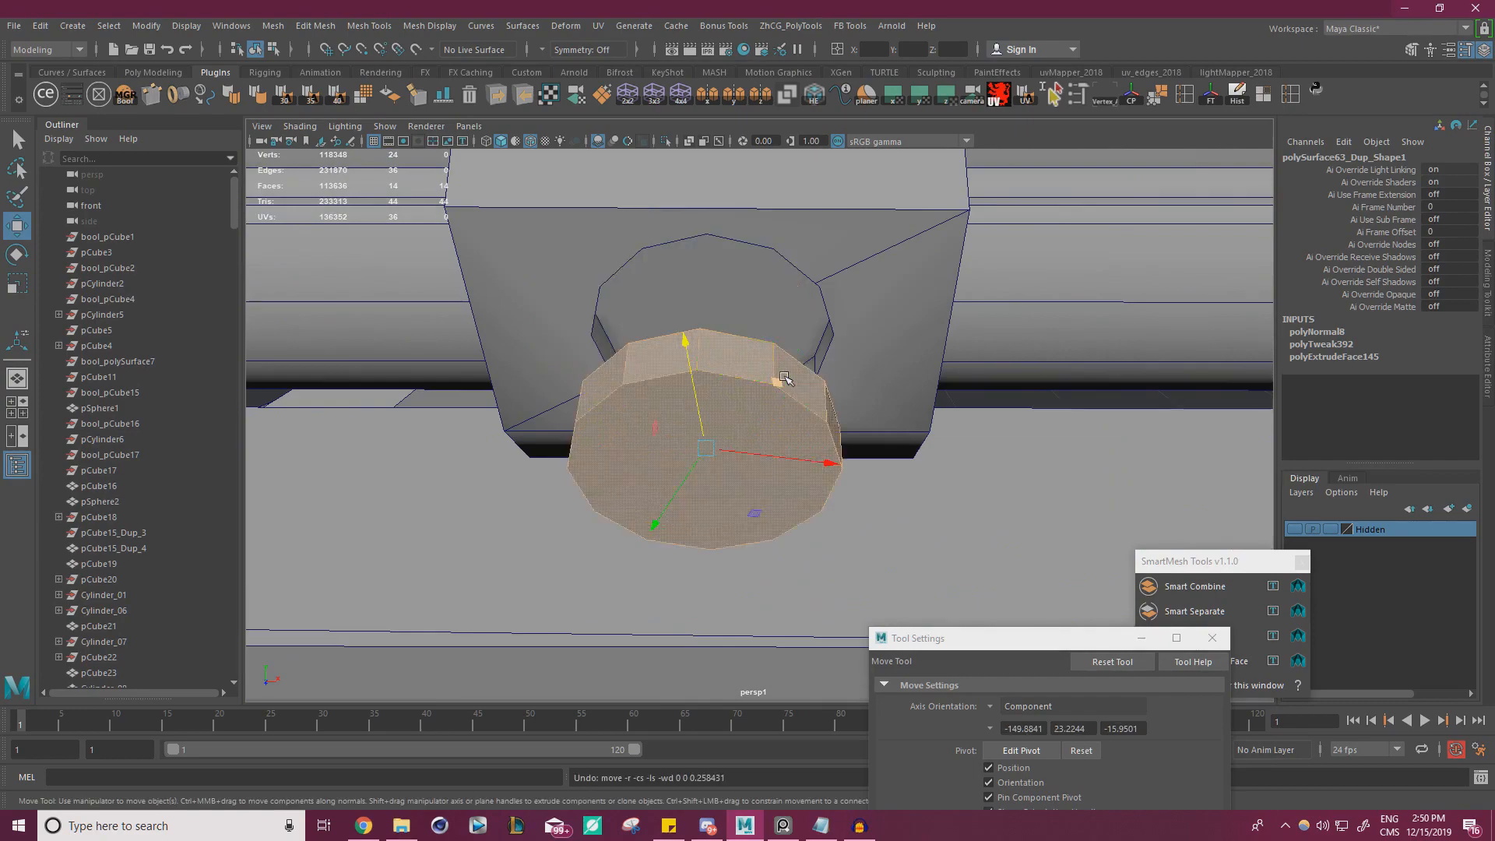
Set the Move tool's axis orientation to Object, scale the disc to the recess and fit it inside the clip
{"action": "mouse_move", "coordinate": [785, 379]}
{"action": "left_mouse_down", "text": "alt"}
{"action": "mouse_move", "coordinate": [748, 351]}
{"action": "mouse_move", "coordinate": [779, 374]}
{"action": "left_mouse_up", "text": "alt"}
{"action": "left_click", "coordinate": [991, 706]}
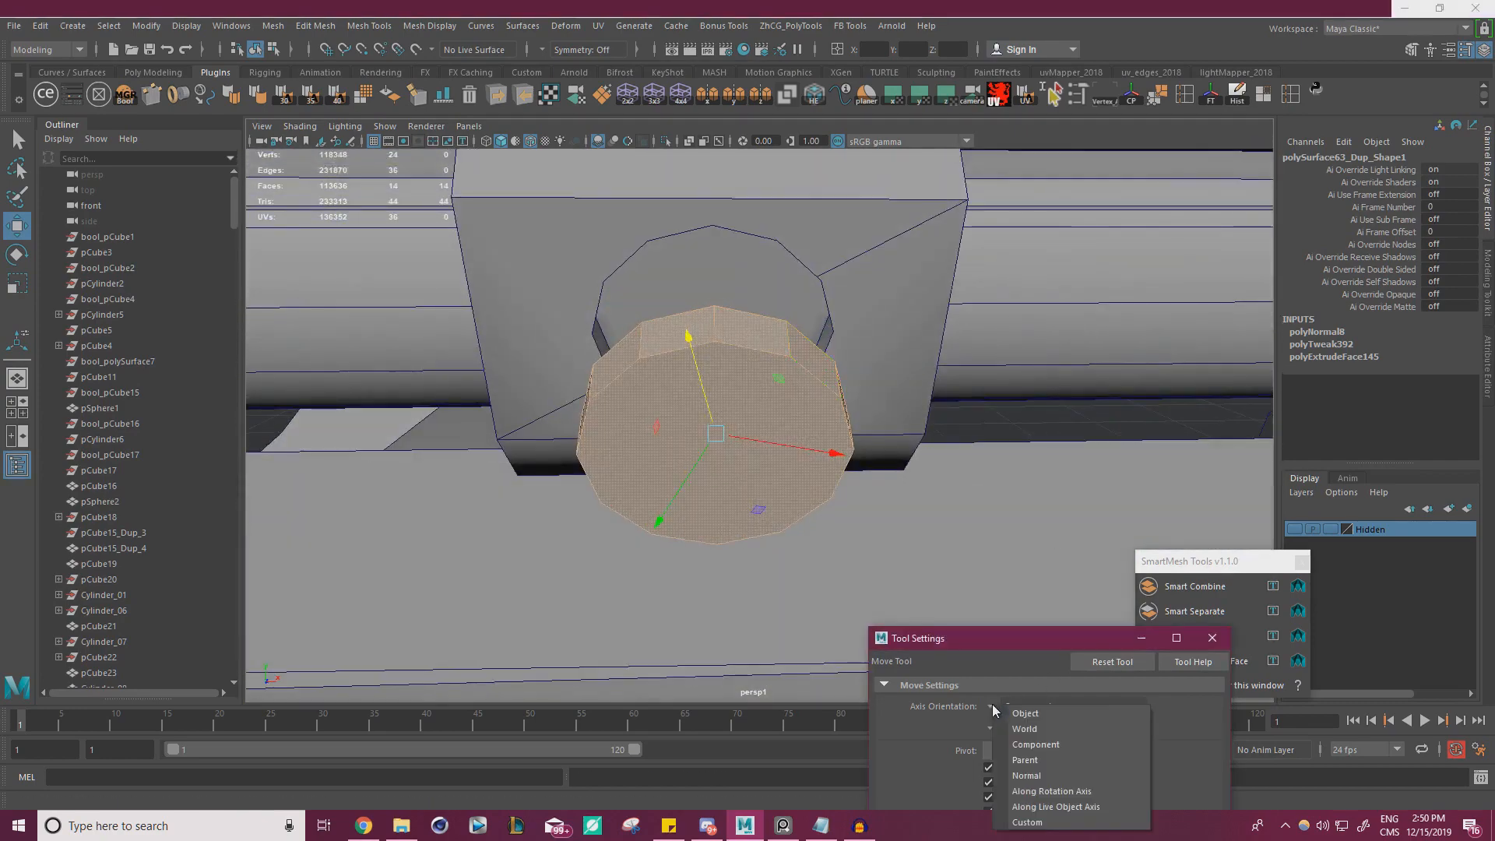
{"action": "left_click", "coordinate": [1035, 711]}
{"action": "left_click_drag", "start_coordinate": [721, 499], "coordinate": [958, 348], "text": "alt"}
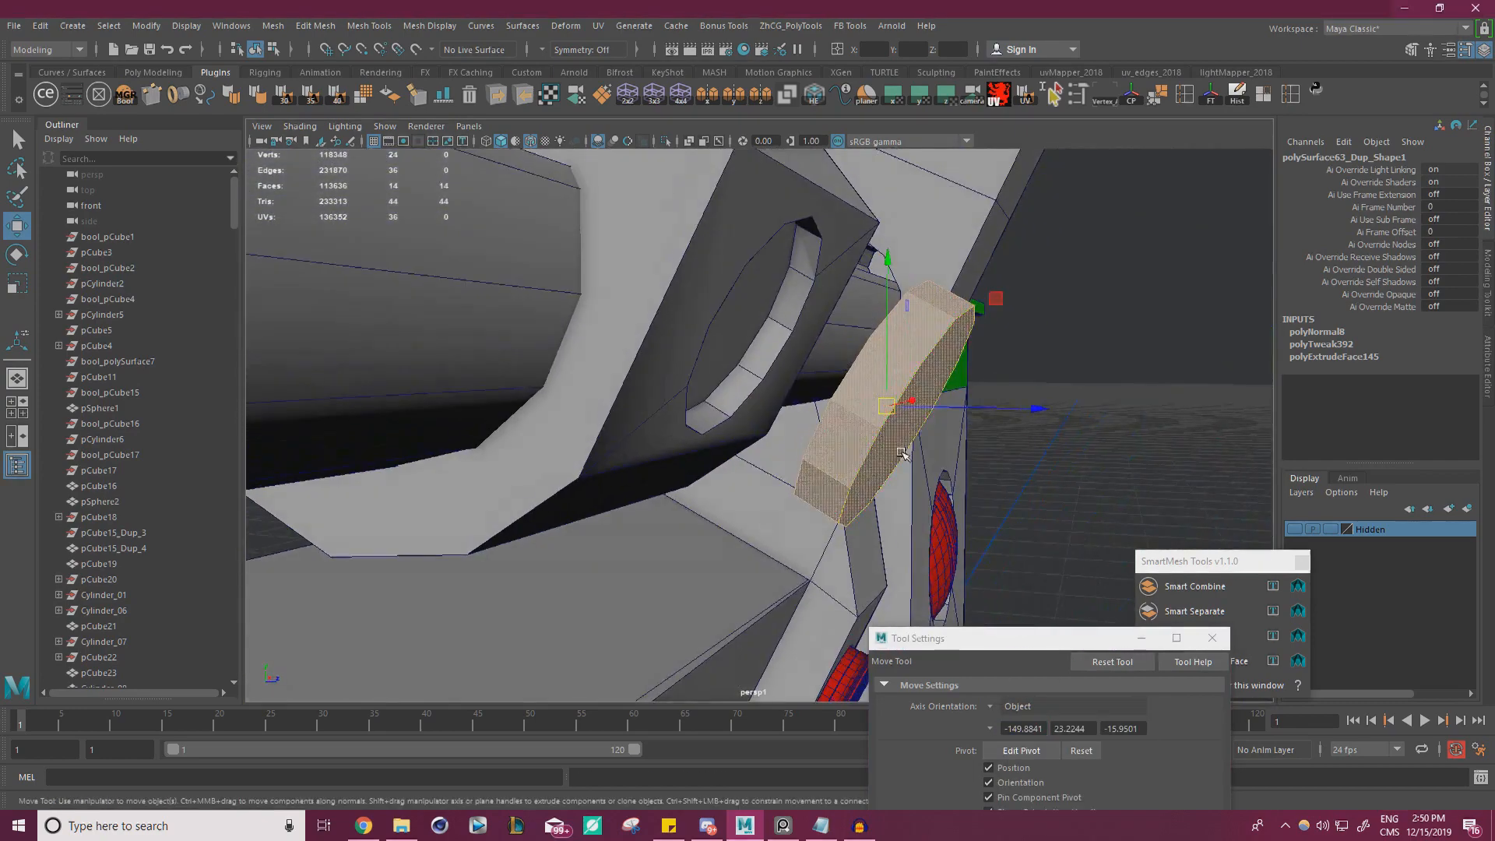
{"action": "key", "text": "r"}
{"action": "left_click_drag", "start_coordinate": [887, 406], "coordinate": [773, 289]}
{"action": "key", "text": "w"}
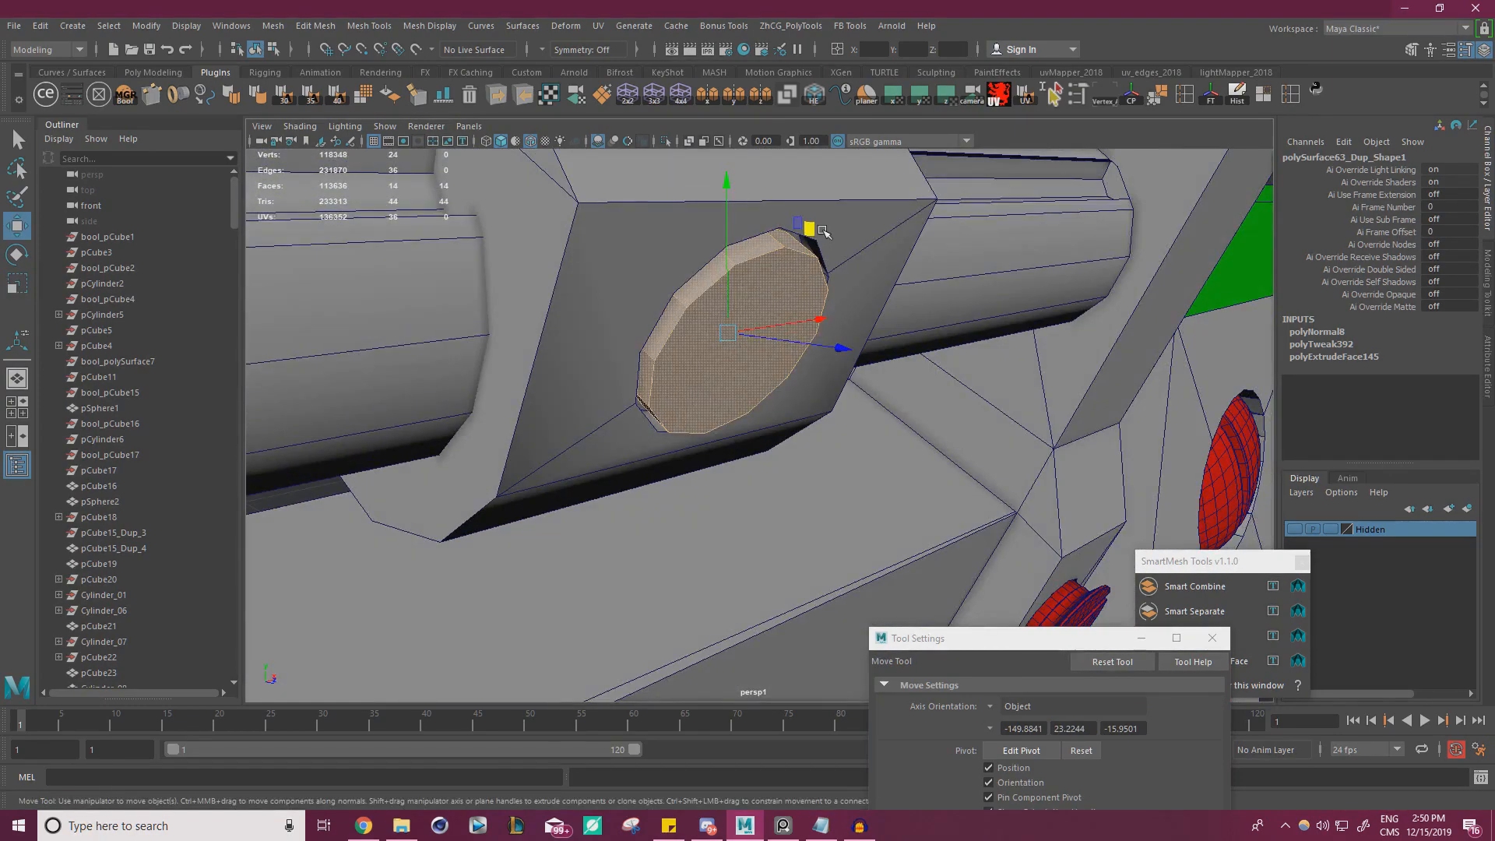
{"action": "left_click_drag", "start_coordinate": [823, 232], "coordinate": [807, 224]}
{"action": "mouse_move", "coordinate": [802, 232]}
{"action": "left_mouse_down", "text": "alt"}
{"action": "mouse_move", "coordinate": [676, 286]}
{"action": "mouse_move", "coordinate": [718, 332]}
{"action": "mouse_move", "coordinate": [784, 290]}
{"action": "mouse_move", "coordinate": [814, 243]}
{"action": "left_mouse_up", "text": "alt"}
{"action": "key", "text": "r"}
{"action": "key", "text": "w"}
{"action": "left_click_drag", "start_coordinate": [822, 267], "coordinate": [788, 254], "text": "alt"}
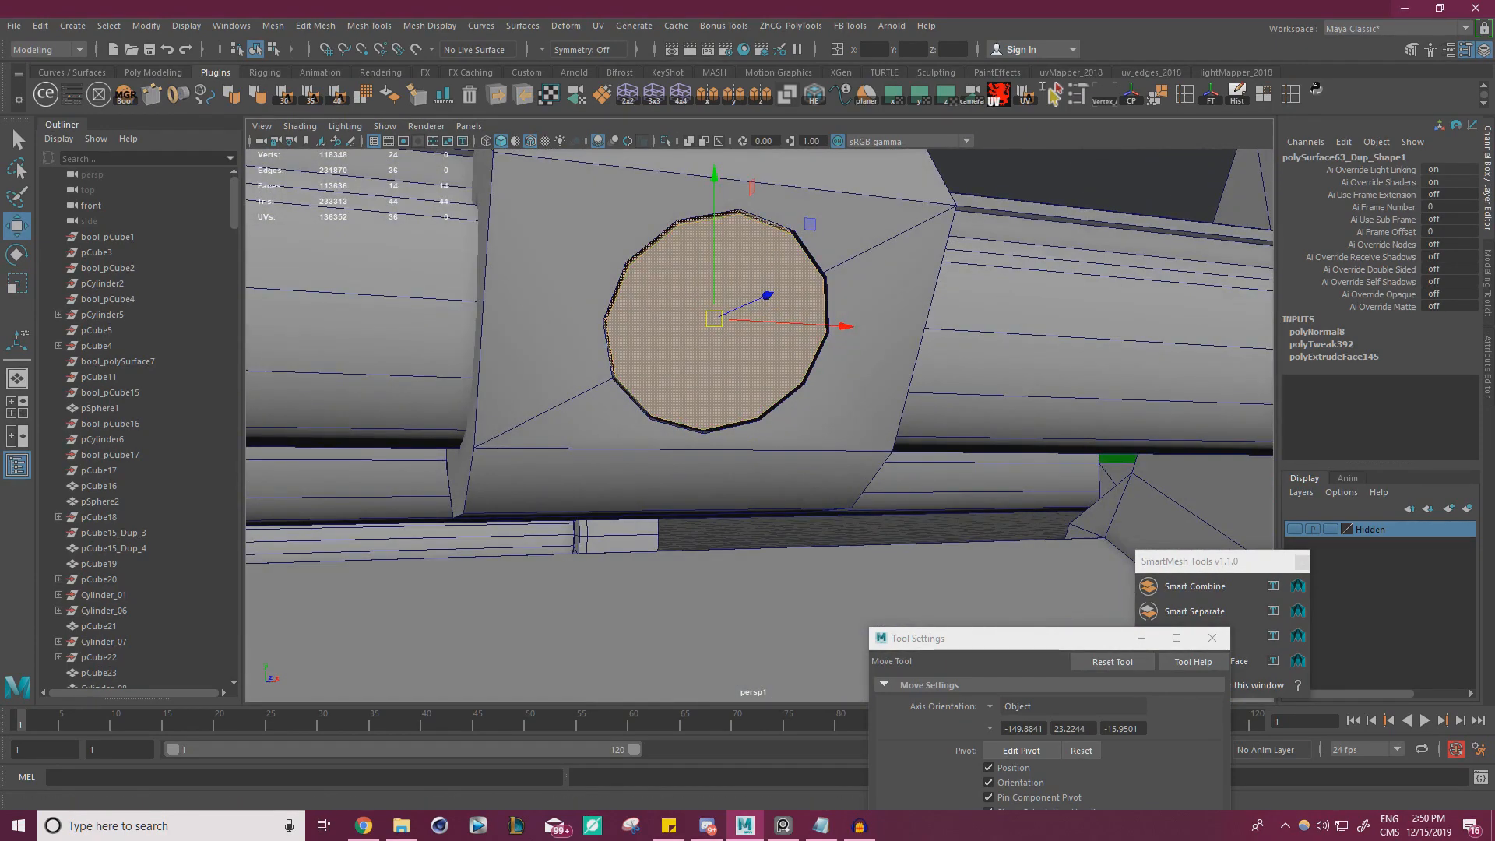
Switch to the reference photo and reposition it so the real pin shows beside the viewport
{"action": "left_click", "coordinate": [784, 825]}
{"action": "middle_click_drag", "start_coordinate": [218, 432], "coordinate": [427, 357]}
{"action": "middle_click_drag", "start_coordinate": [226, 374], "coordinate": [426, 357]}
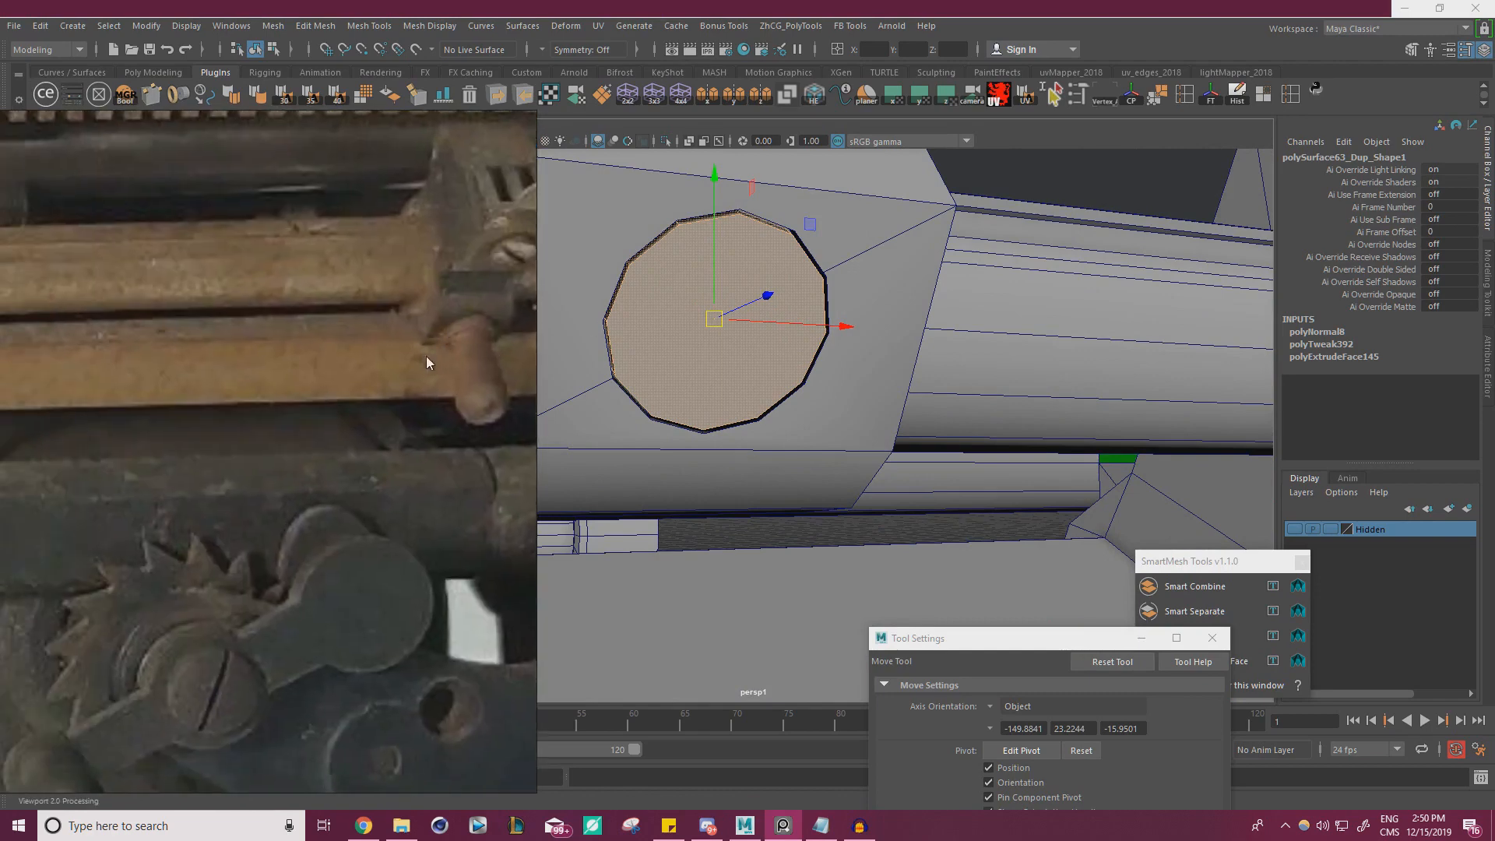
{"action": "right_click_drag", "start_coordinate": [420, 379], "coordinate": [158, 507]}
{"action": "left_click_drag", "start_coordinate": [804, 313], "coordinate": [677, 342], "text": "alt"}
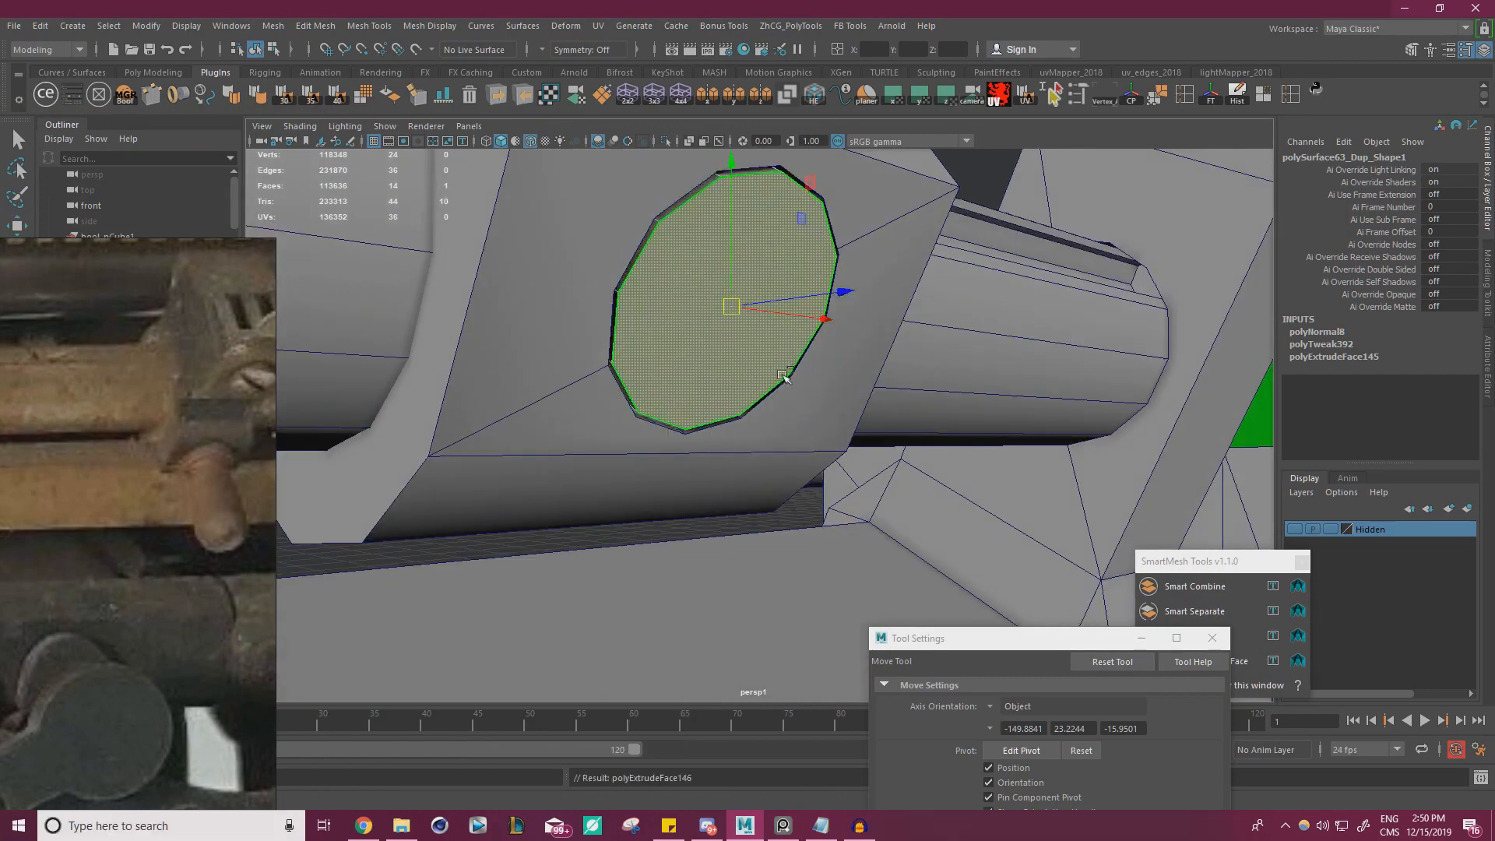
Extrude the disc's front face slightly outward from the clip and scale the new face down a little
{"action": "key", "text": "ctrl+e"}
{"action": "left_click_drag", "start_coordinate": [938, 180], "coordinate": [937, 179]}
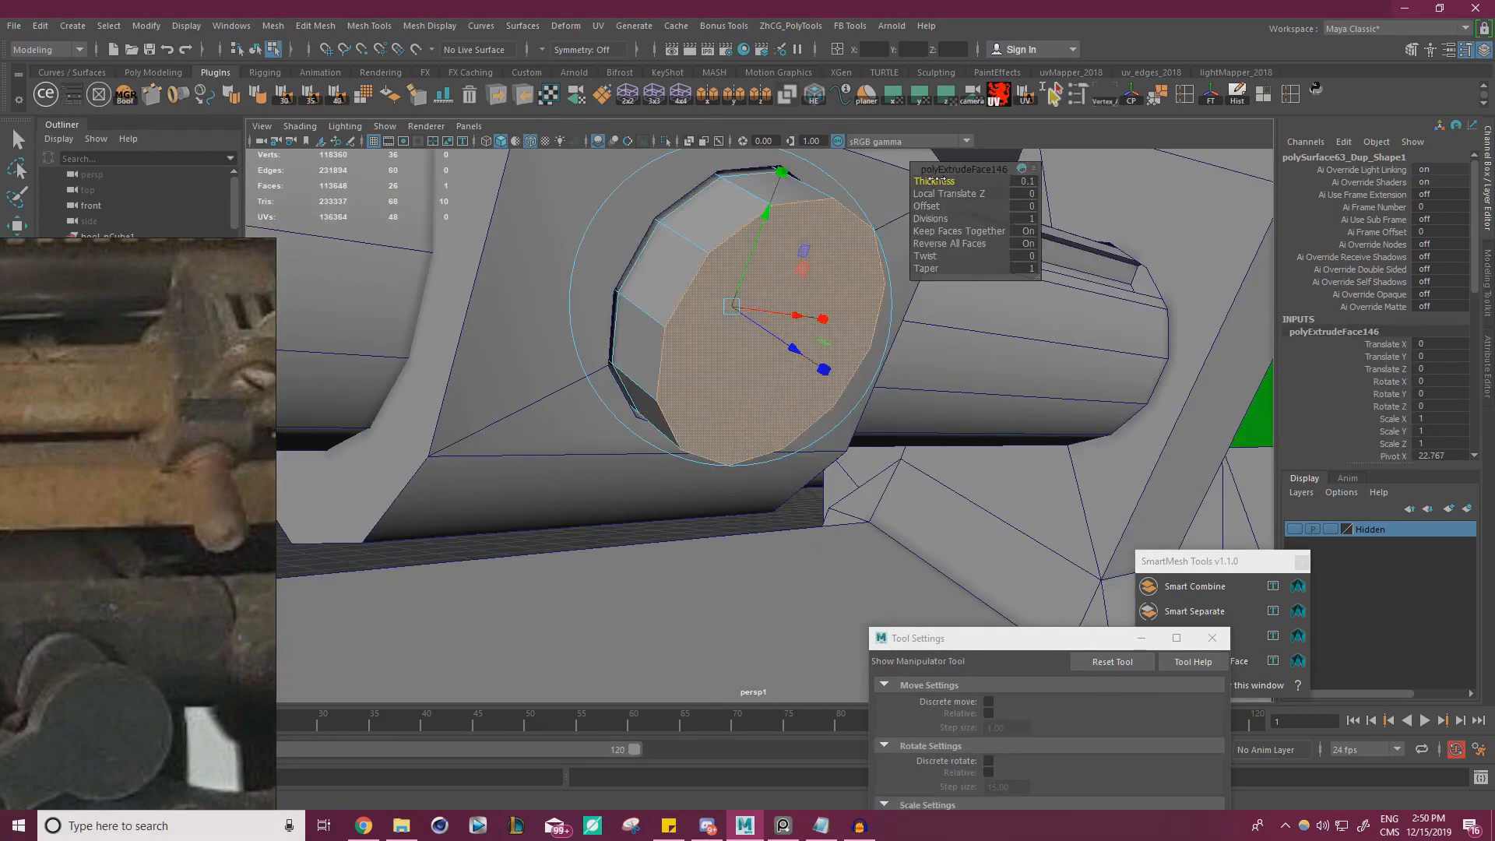
{"action": "left_click", "coordinate": [1028, 184]}
{"action": "type", "text": ".005"}
{"action": "key", "text": "Return"}
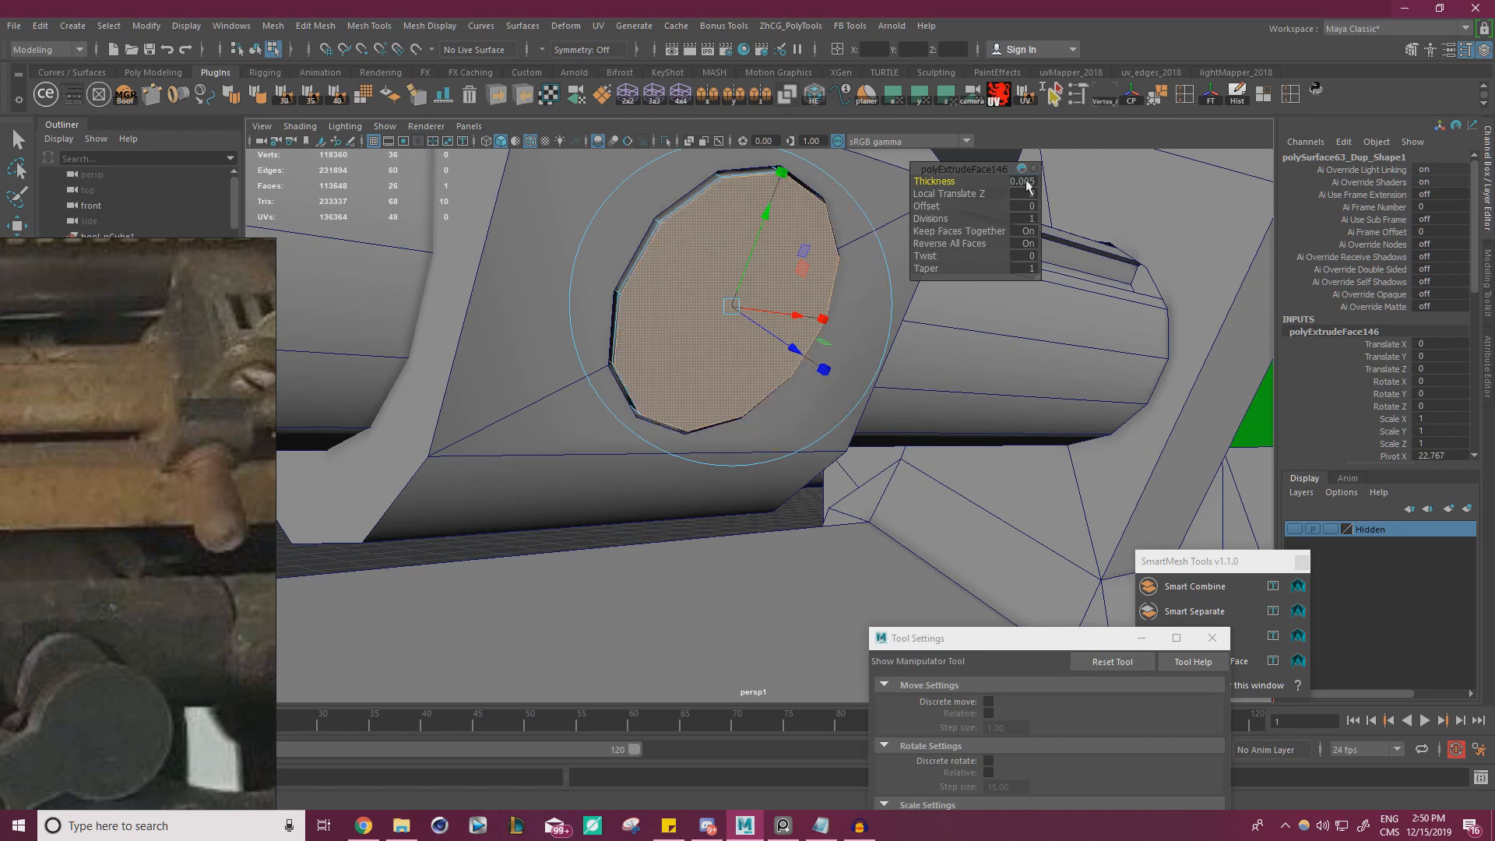
{"action": "type", "text": "5"}
{"action": "key", "text": "Return"}
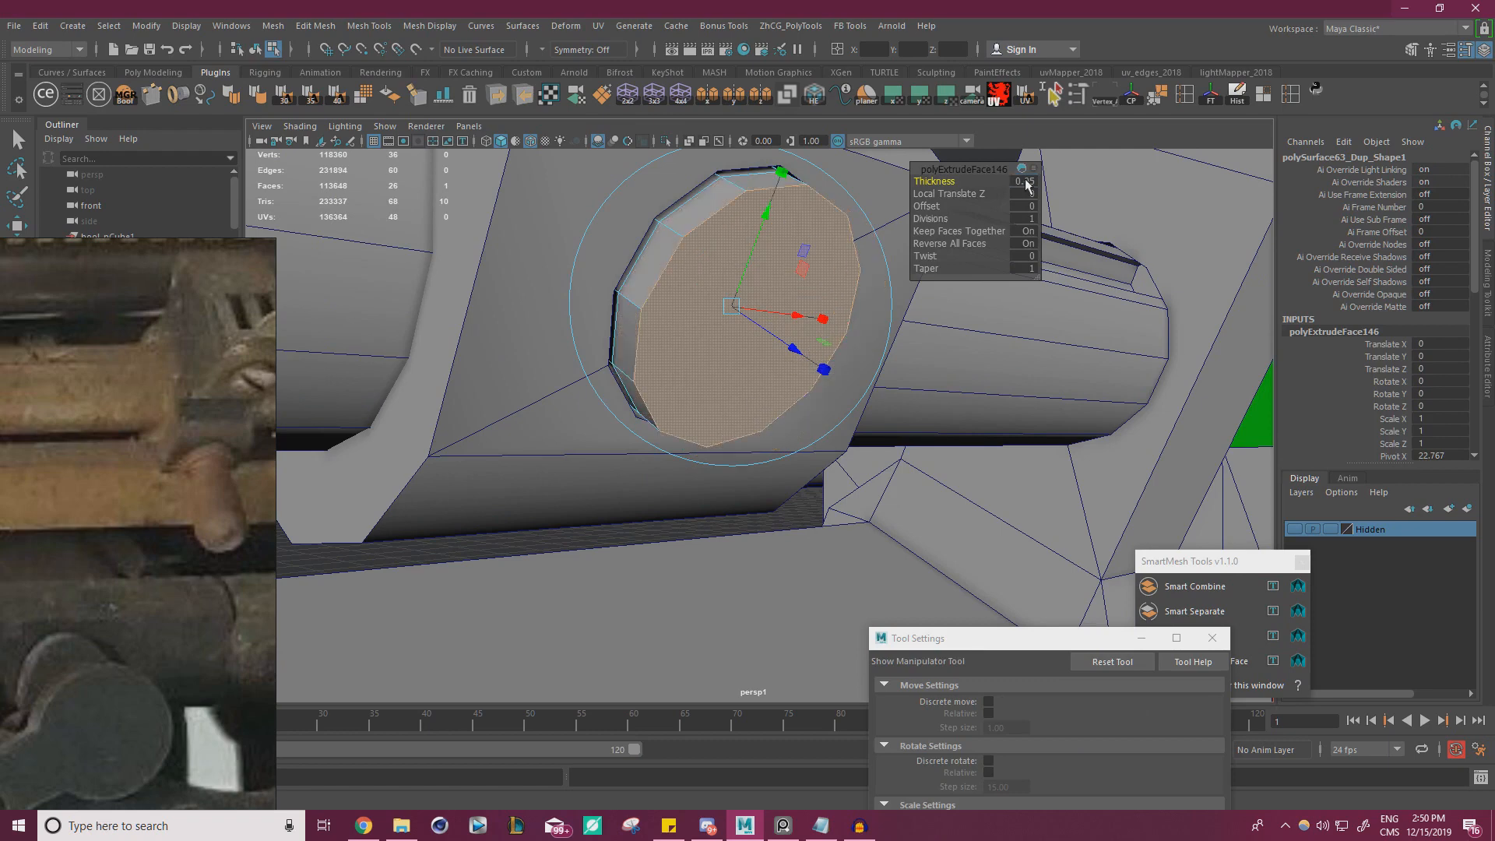
{"action": "key", "text": "r"}
{"action": "left_click_drag", "start_coordinate": [761, 322], "coordinate": [754, 324]}
Inset the disc's front face with an extrude offset of 0.04 and scale the inner face down further
{"action": "key", "text": "ctrl+e"}
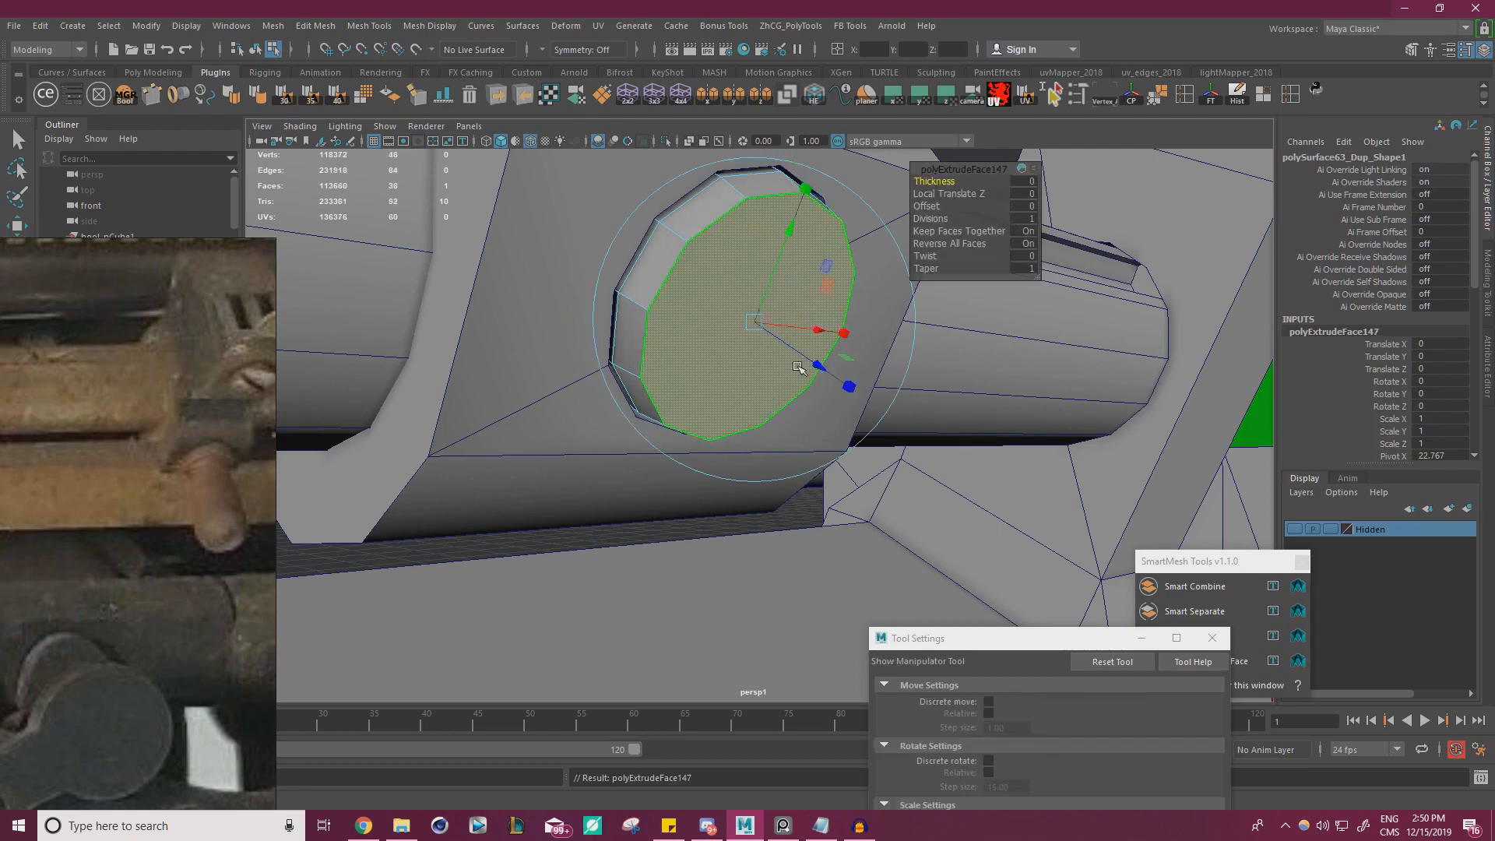
{"action": "mouse_move", "coordinate": [931, 211]}
{"action": "left_mouse_down"}
{"action": "mouse_move", "coordinate": [896, 212]}
{"action": "mouse_move", "coordinate": [939, 212]}
{"action": "left_mouse_up"}
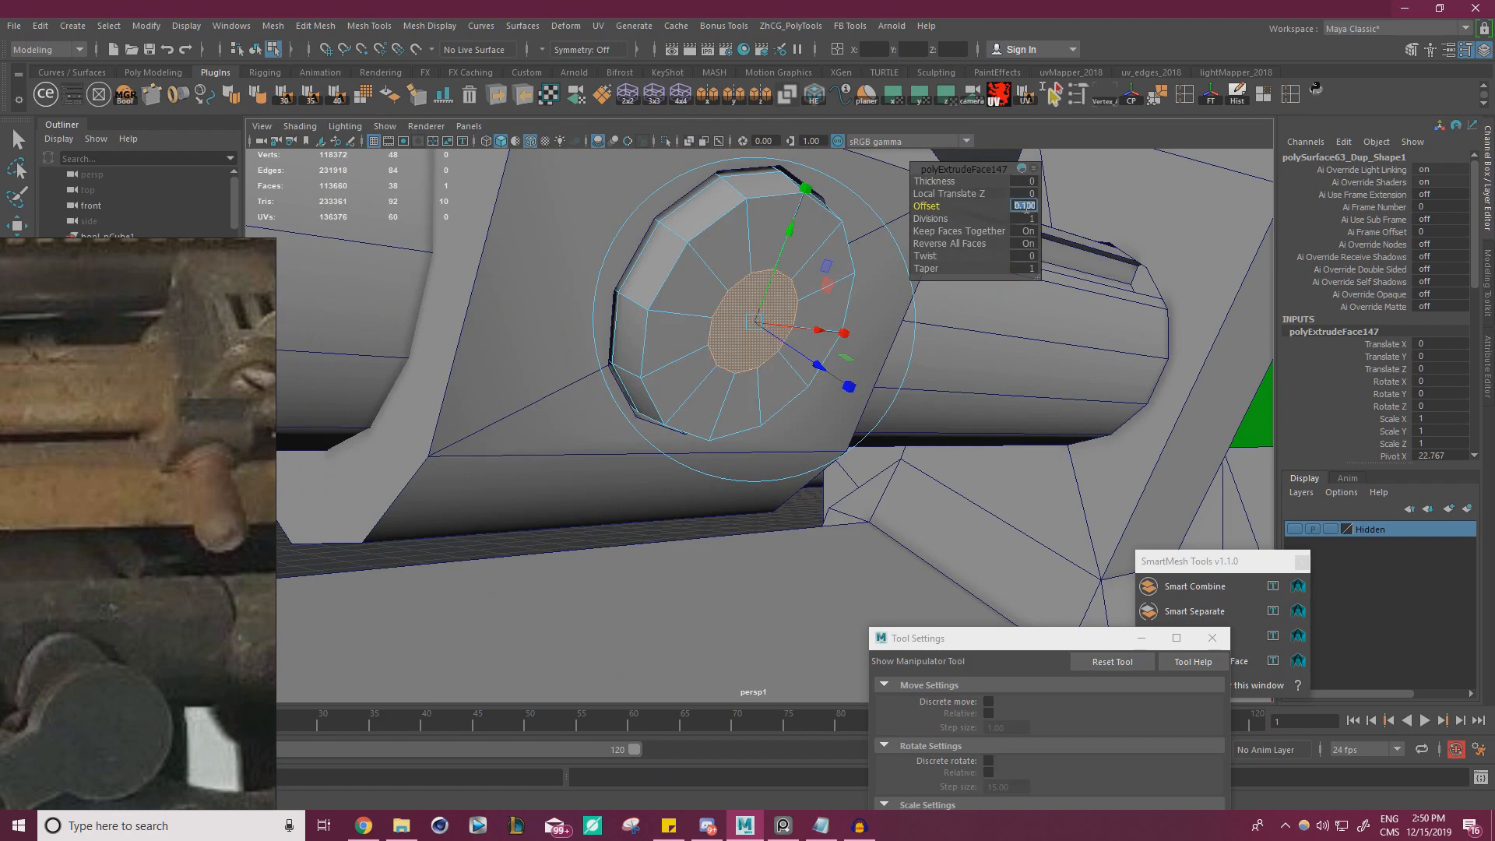
{"action": "key", "text": "Return"}
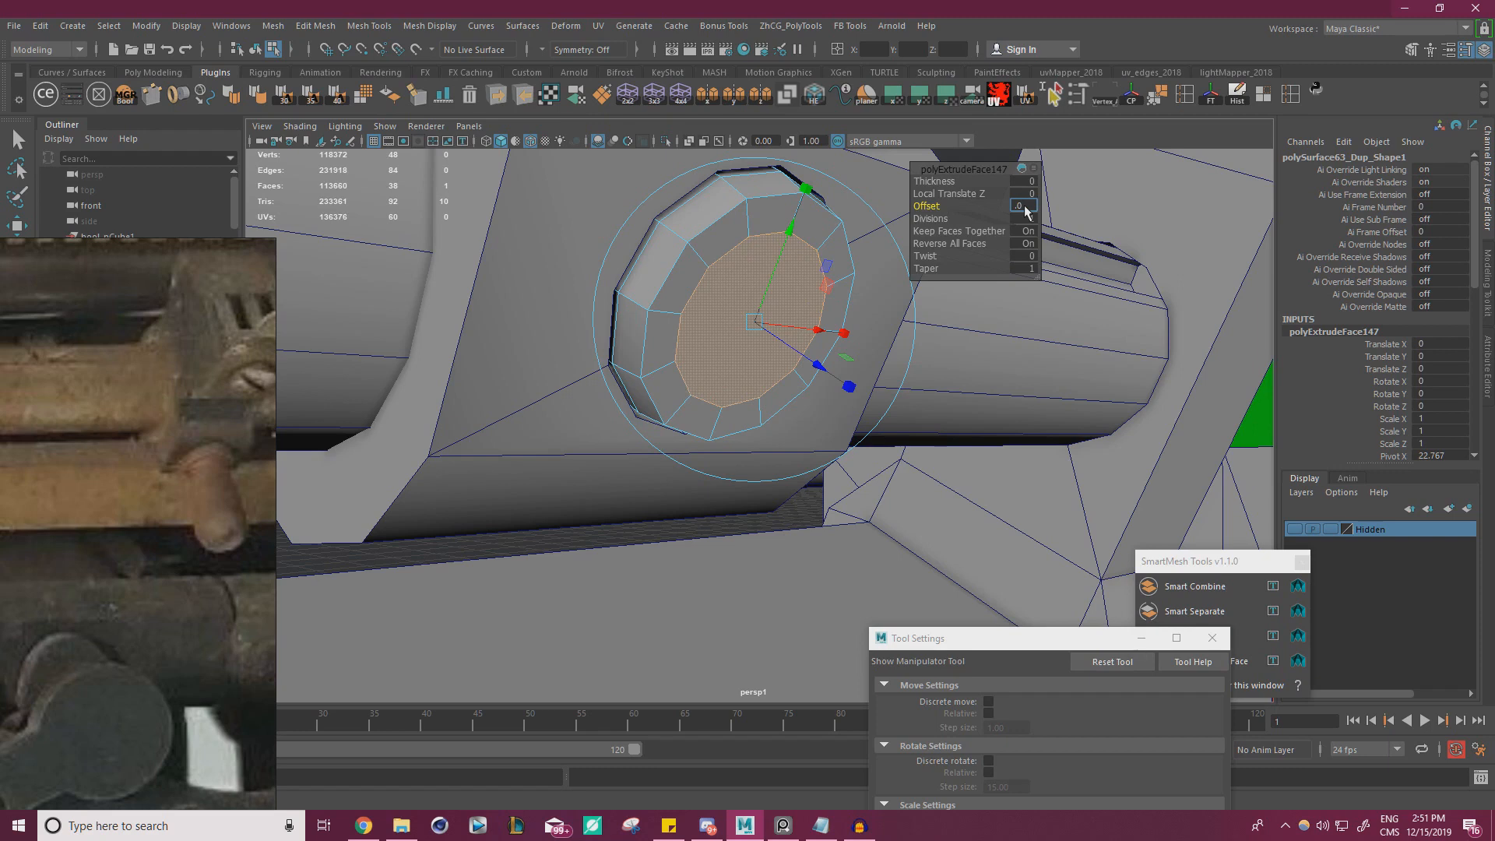
{"action": "type", "text": "4"}
{"action": "key", "text": "Return"}
{"action": "key", "text": "w"}
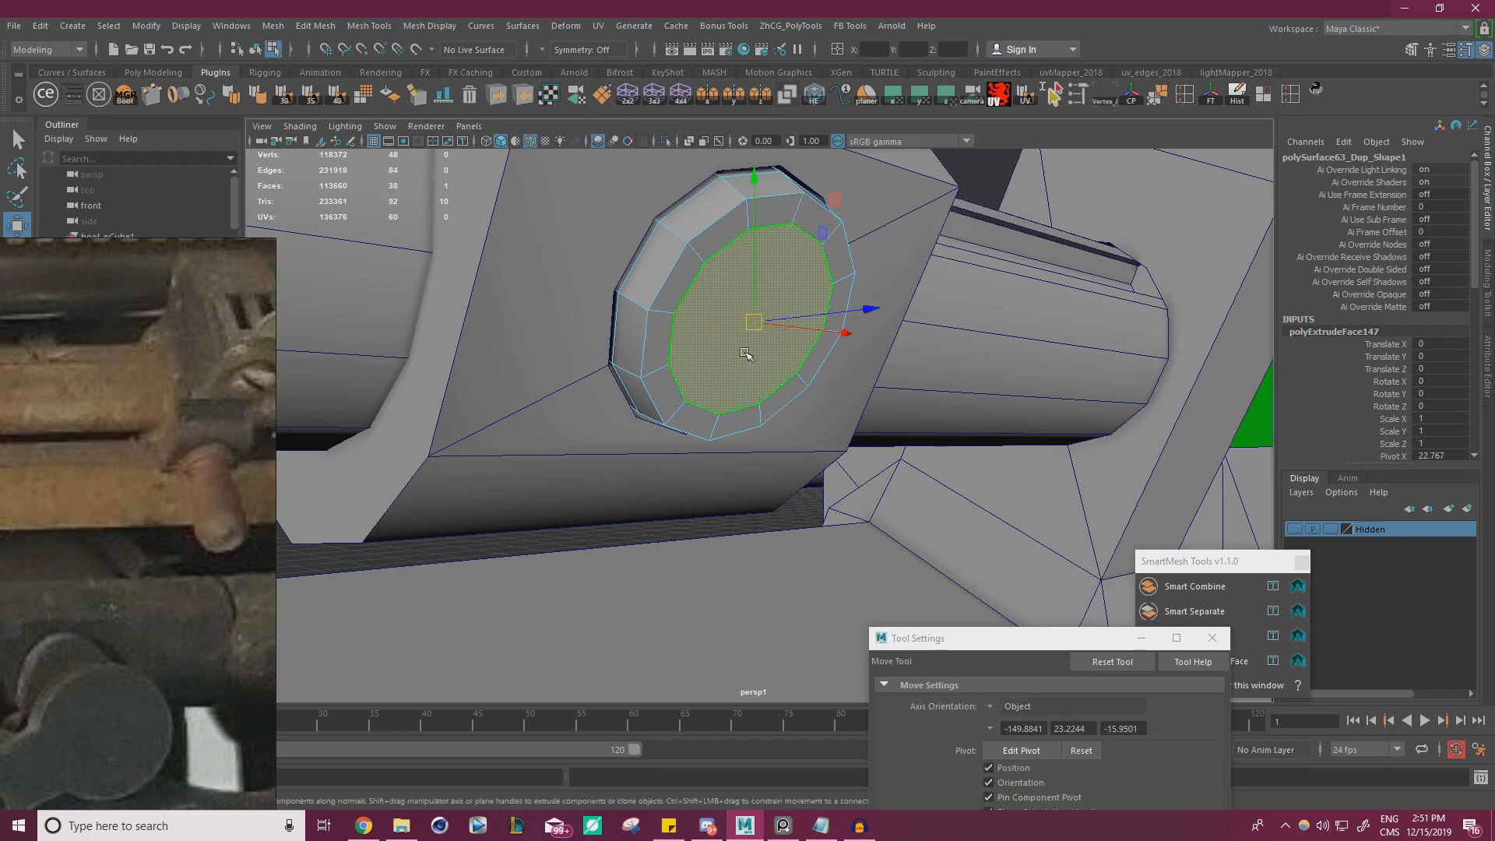
{"action": "key", "text": "r"}
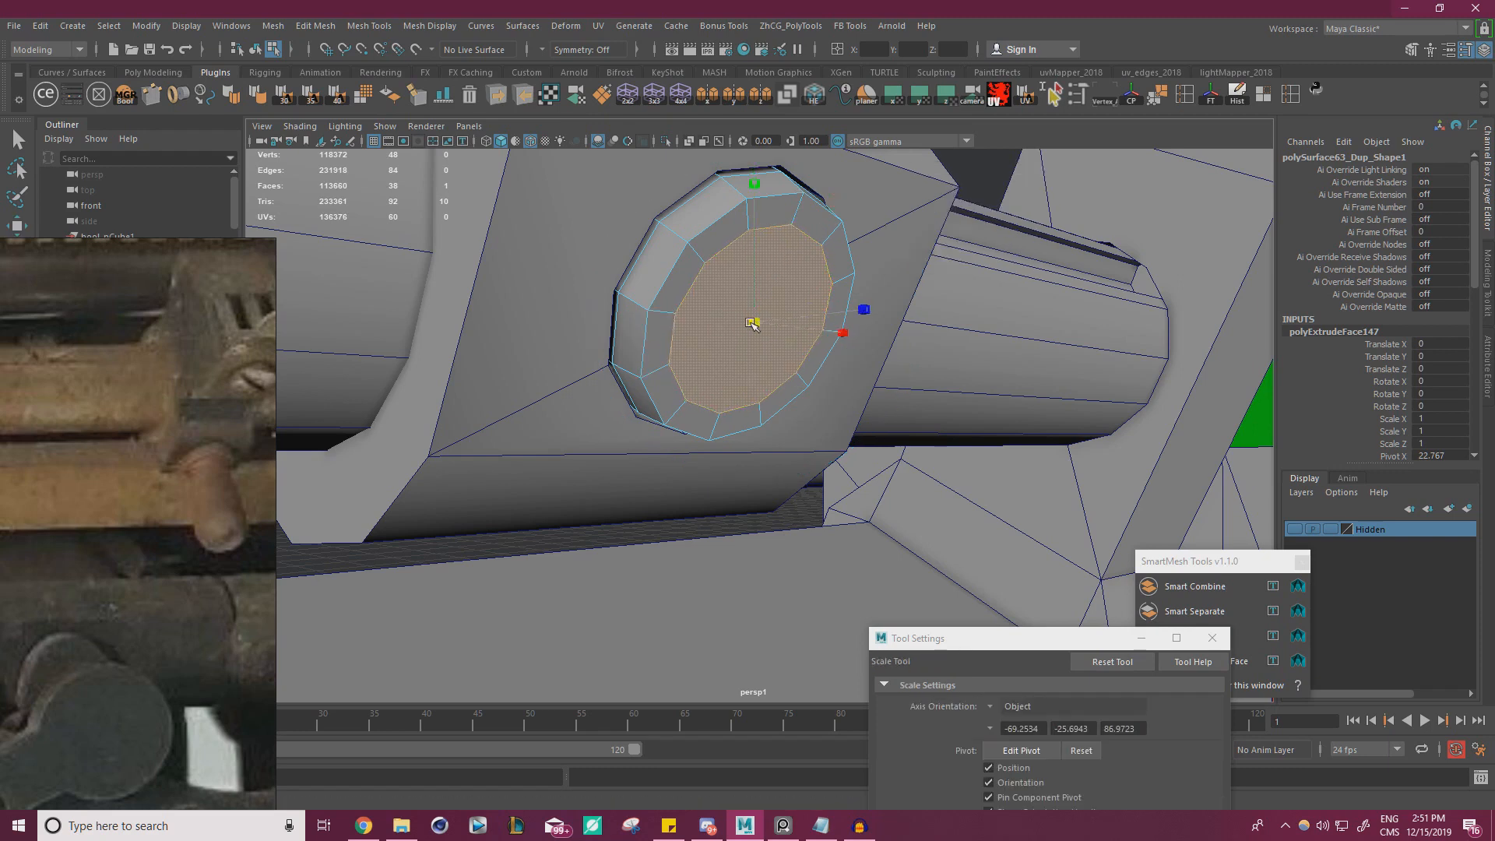
{"action": "left_click_drag", "start_coordinate": [754, 322], "coordinate": [717, 328]}
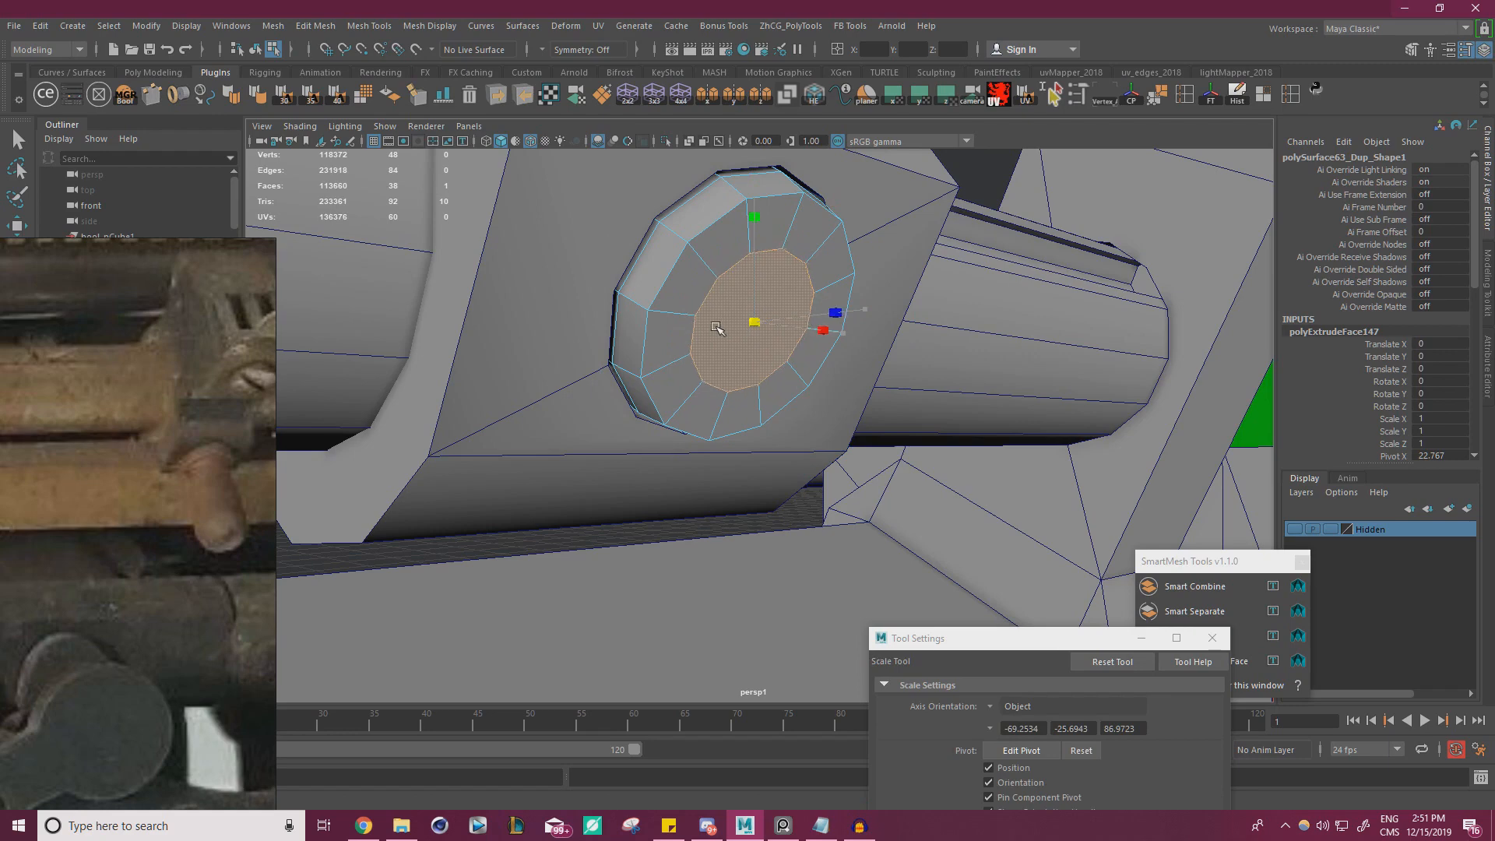
{"action": "key", "text": "w"}
{"action": "left_click_drag", "start_coordinate": [799, 413], "coordinate": [803, 429], "text": "alt"}
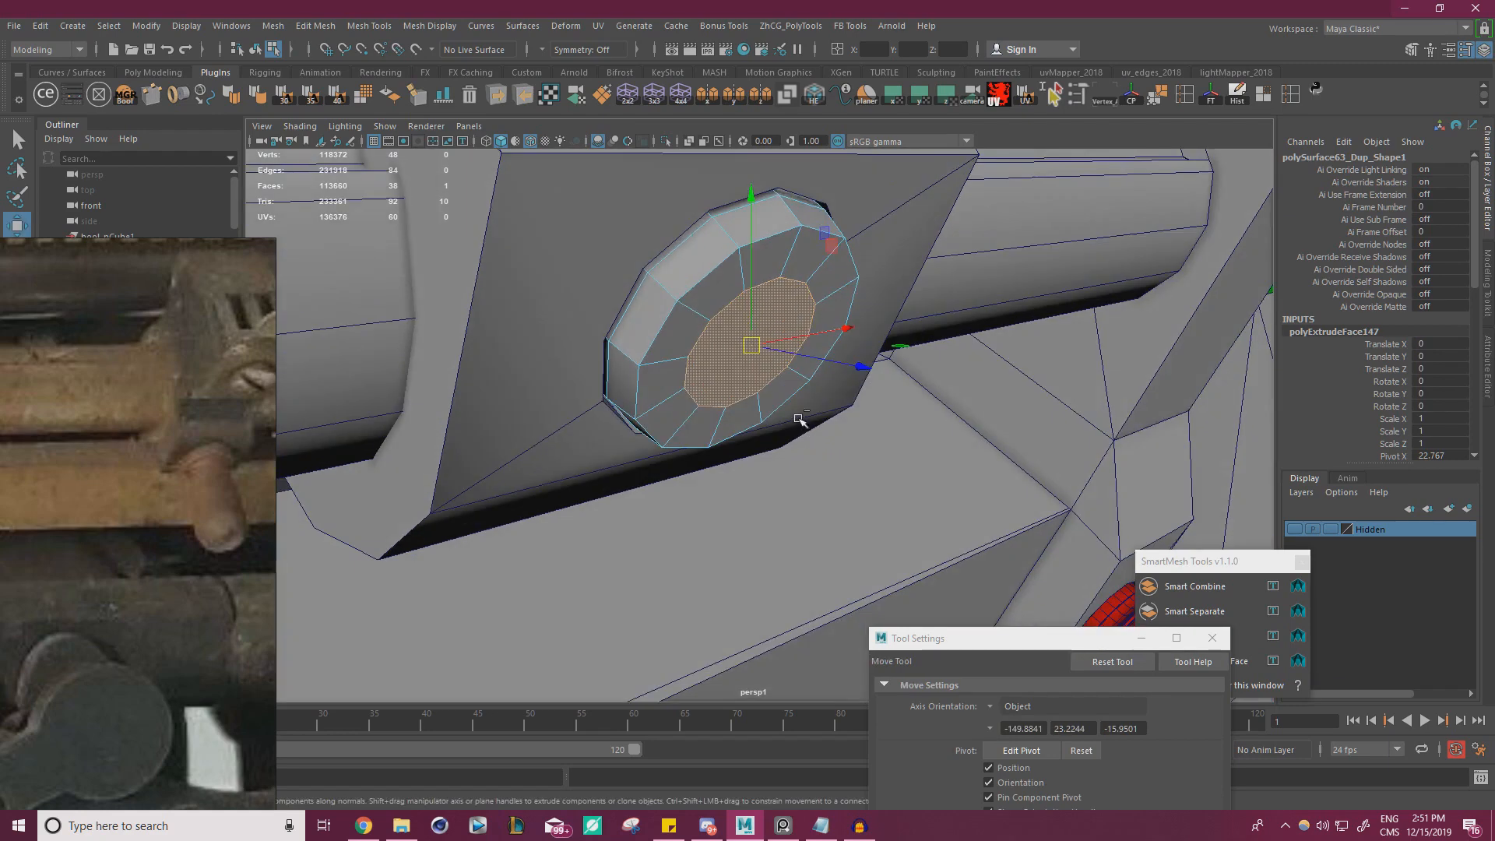
Try extruding the inner face into a pin with thickness 0.4 and resizing its end, and undo the extrusion
{"action": "key", "text": "ctrl+e"}
{"action": "left_click_drag", "start_coordinate": [944, 181], "coordinate": [944, 180]}
{"action": "left_click_drag", "start_coordinate": [695, 339], "coordinate": [559, 334], "text": "alt"}
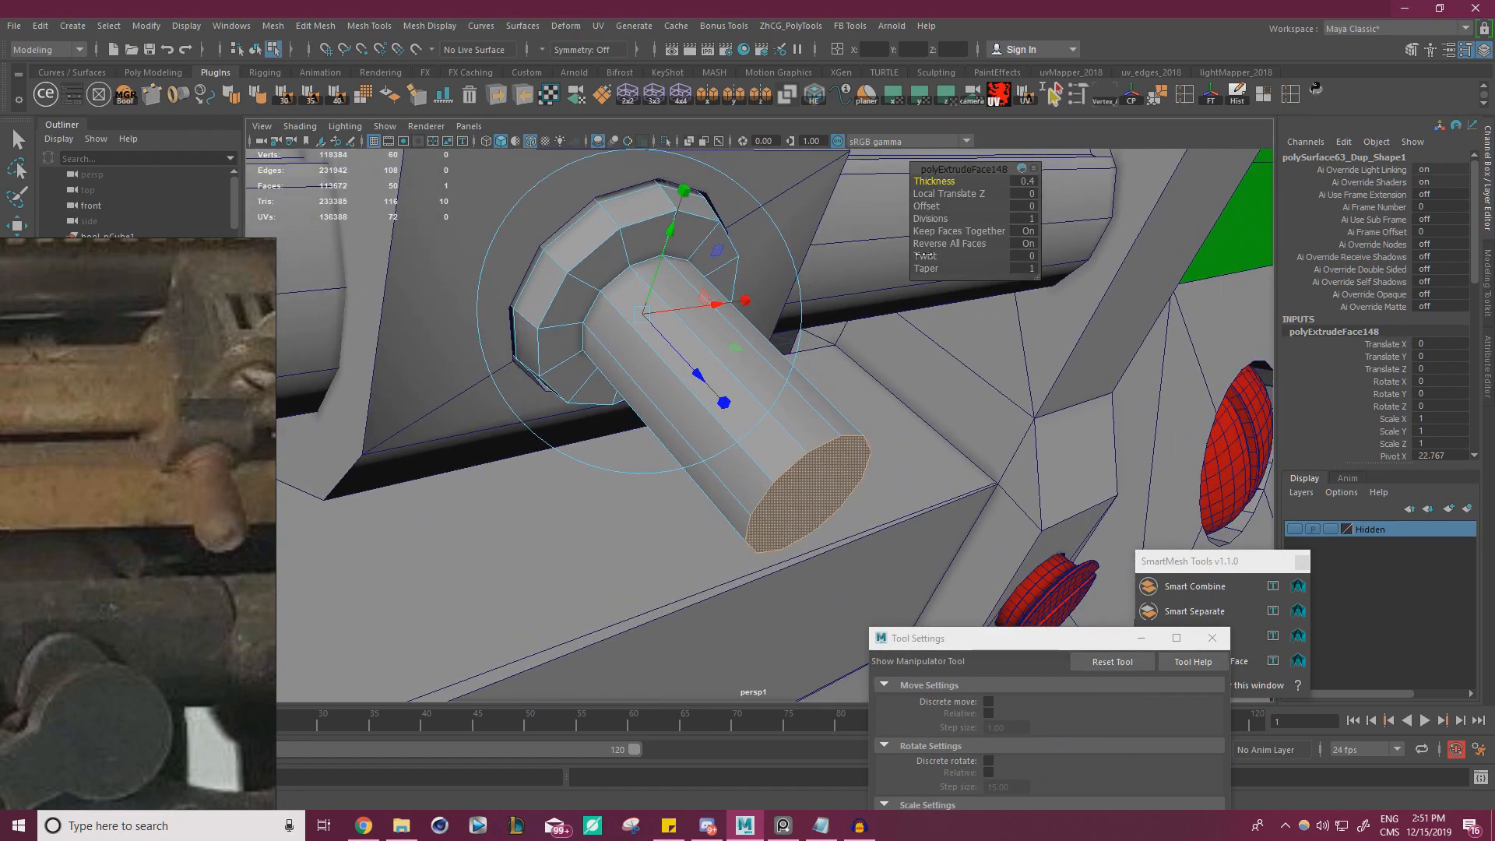
{"action": "key", "text": "r"}
{"action": "left_click_drag", "start_coordinate": [810, 495], "coordinate": [874, 473]}
{"action": "right_click_drag", "start_coordinate": [874, 473], "coordinate": [405, 452], "text": "alt"}
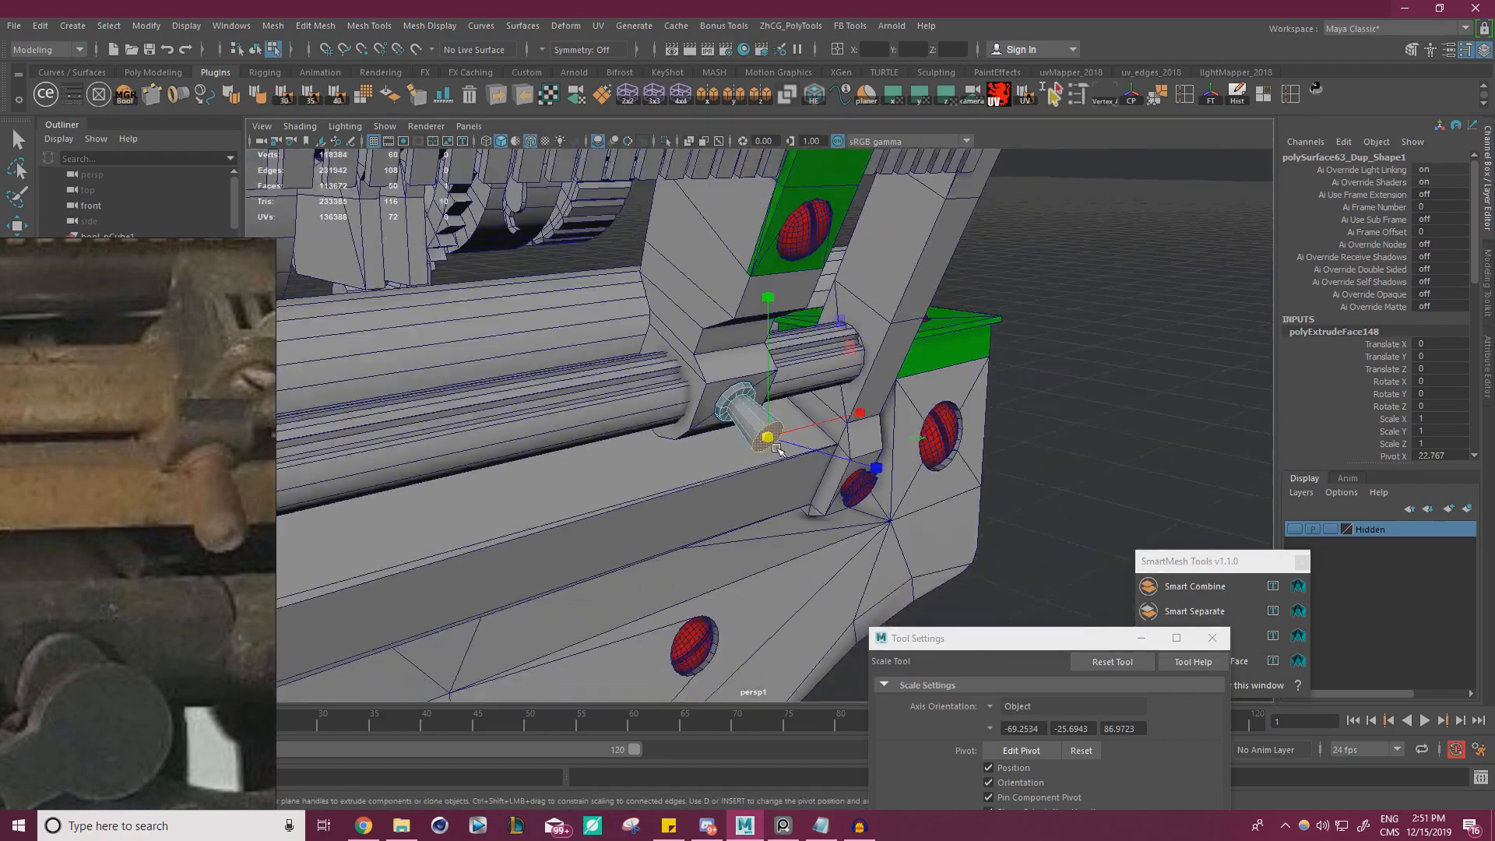
{"action": "left_click_drag", "start_coordinate": [818, 475], "coordinate": [655, 437], "text": "alt"}
{"action": "key", "text": "ctrl+z"}
{"action": "key", "text": "ctrl+z"}
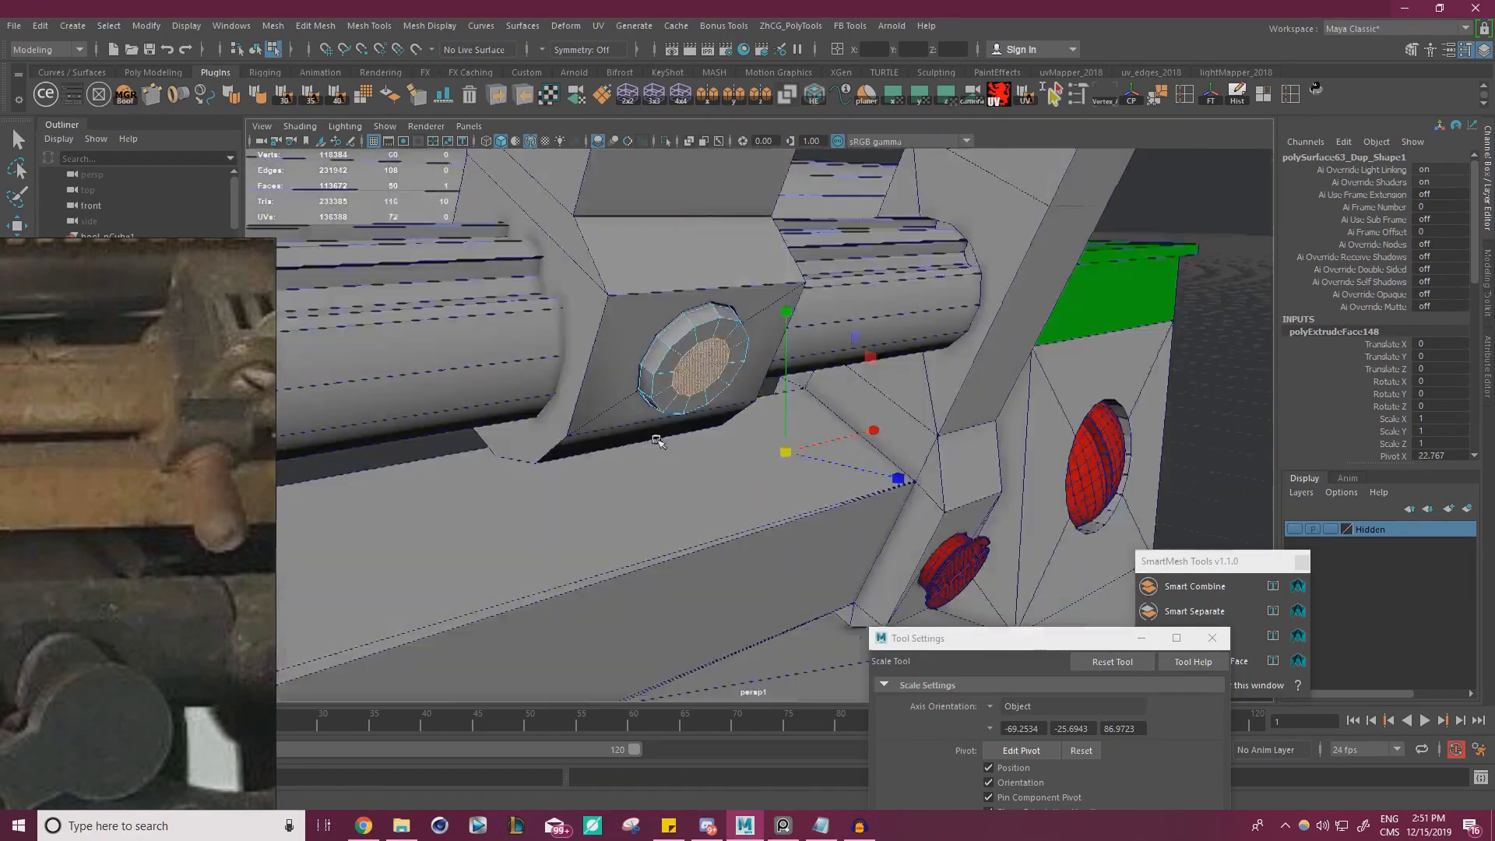
{"action": "right_click_drag", "start_coordinate": [655, 438], "coordinate": [739, 391], "text": "alt"}
{"action": "left_click", "coordinate": [658, 330]}
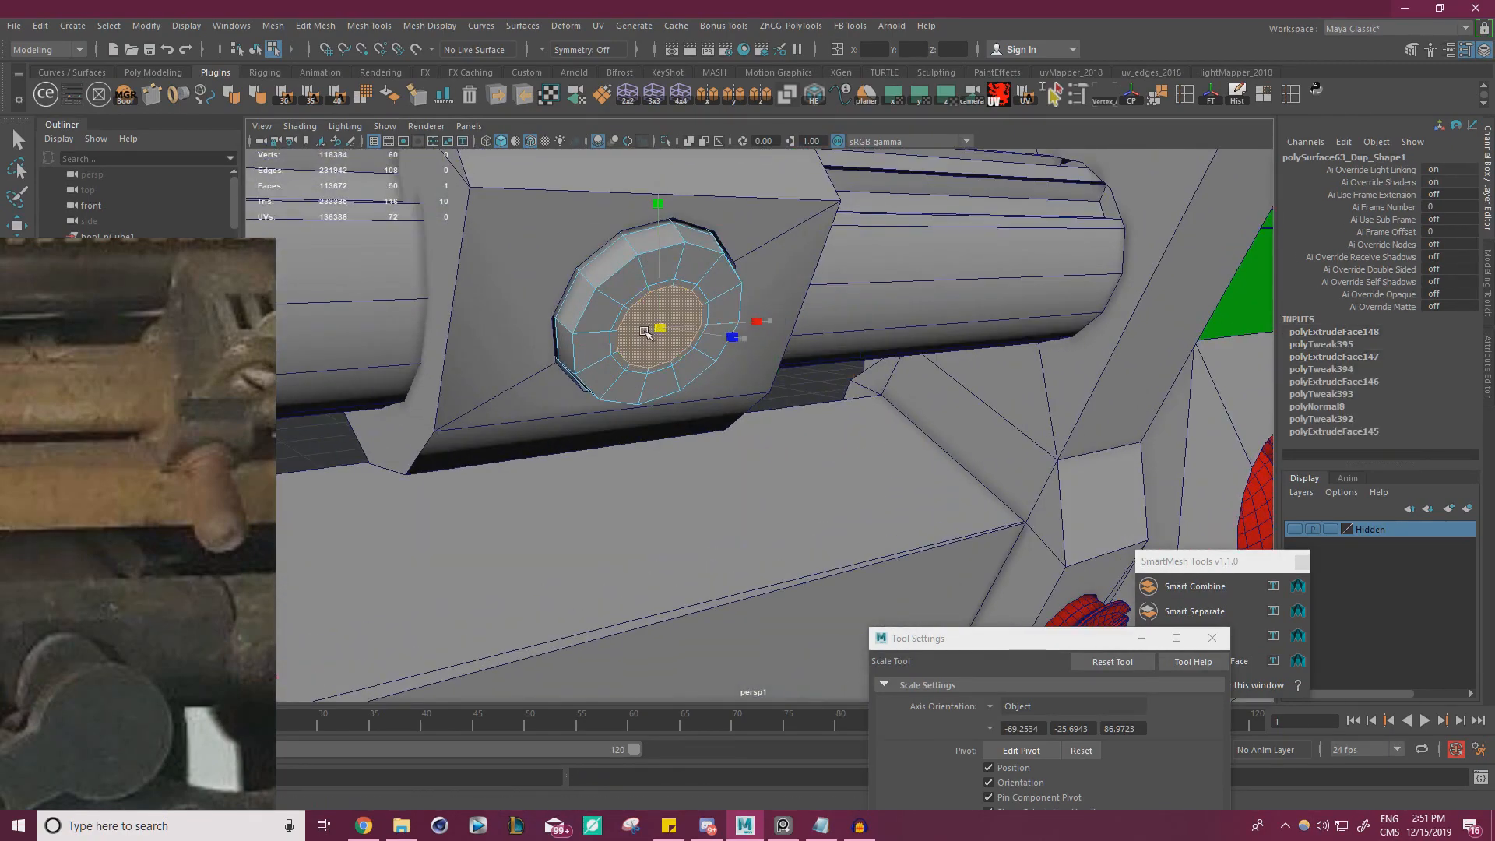
{"action": "key", "text": "ctrl+z"}
{"action": "key", "text": "ctrl+z"}
Extrude the disc's inner face into a pin with thickness 0.4 and scale its end face up
{"action": "left_click_drag", "start_coordinate": [661, 332], "coordinate": [750, 424]}
{"action": "key", "text": "ctrl+e"}
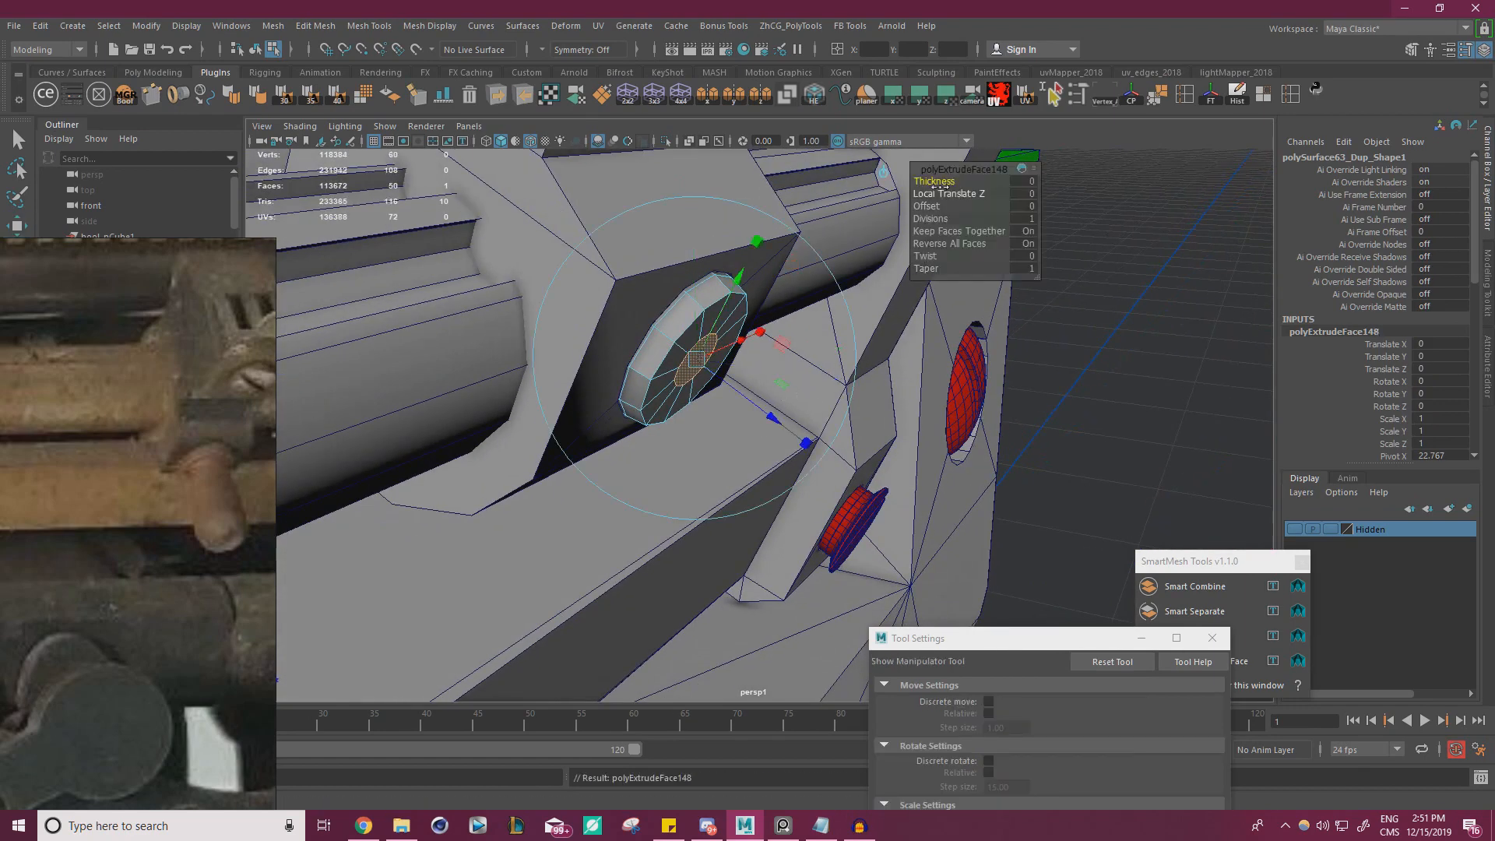
{"action": "left_click_drag", "start_coordinate": [941, 187], "coordinate": [944, 180]}
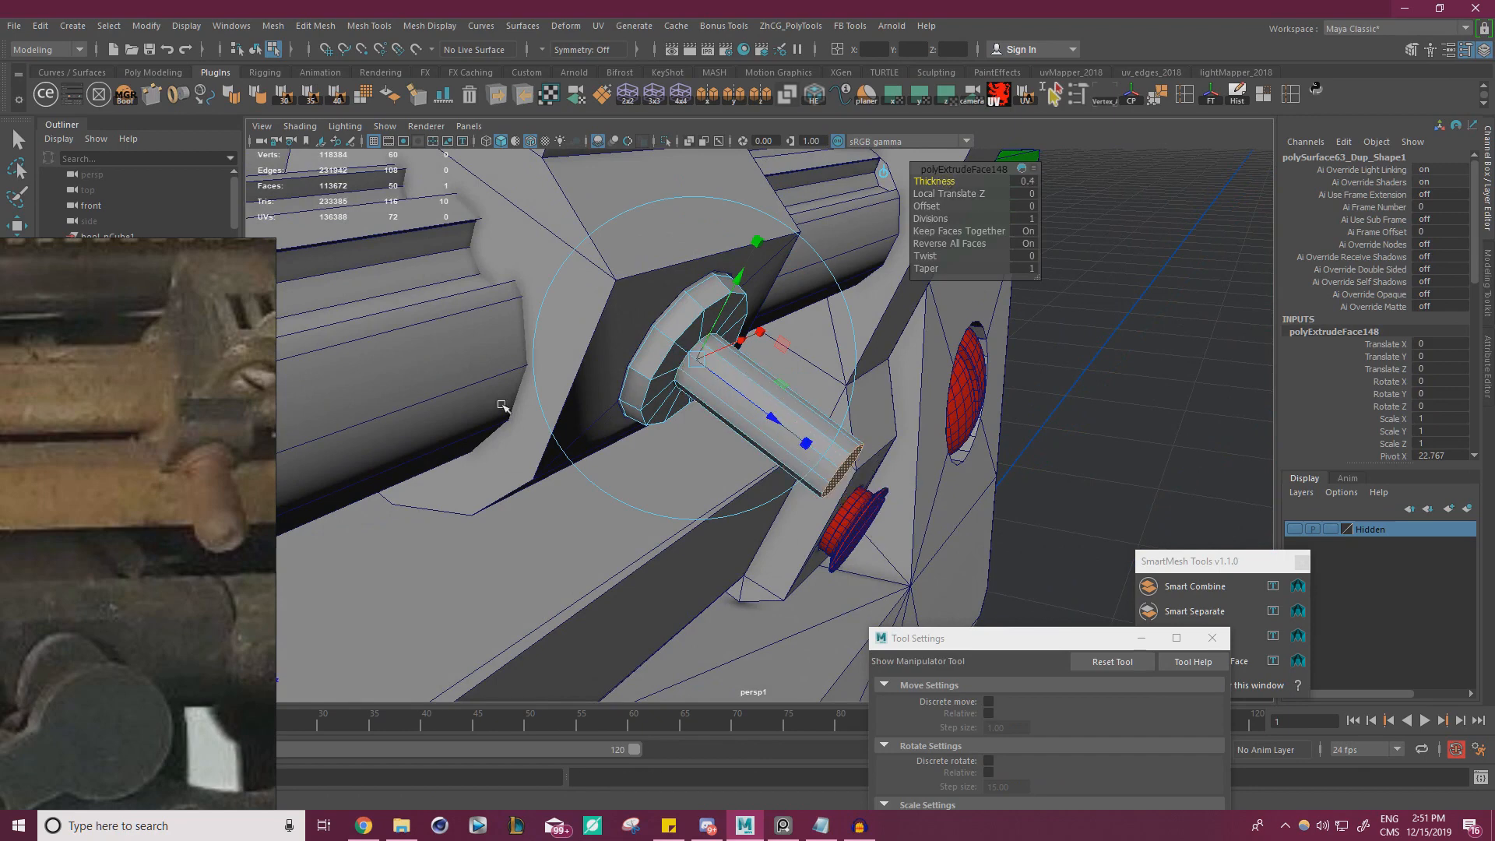
{"action": "key", "text": "r"}
{"action": "mouse_move", "coordinate": [872, 496]}
{"action": "left_mouse_down", "text": "alt"}
{"action": "mouse_move", "coordinate": [829, 438]}
{"action": "mouse_move", "coordinate": [851, 433]}
{"action": "left_mouse_up", "text": "alt"}
{"action": "right_click_drag", "start_coordinate": [755, 377], "coordinate": [747, 313]}
Bevel the pin's end with fraction 0.6 and 2 segments to round its tip
{"action": "left_click", "coordinate": [813, 421]}
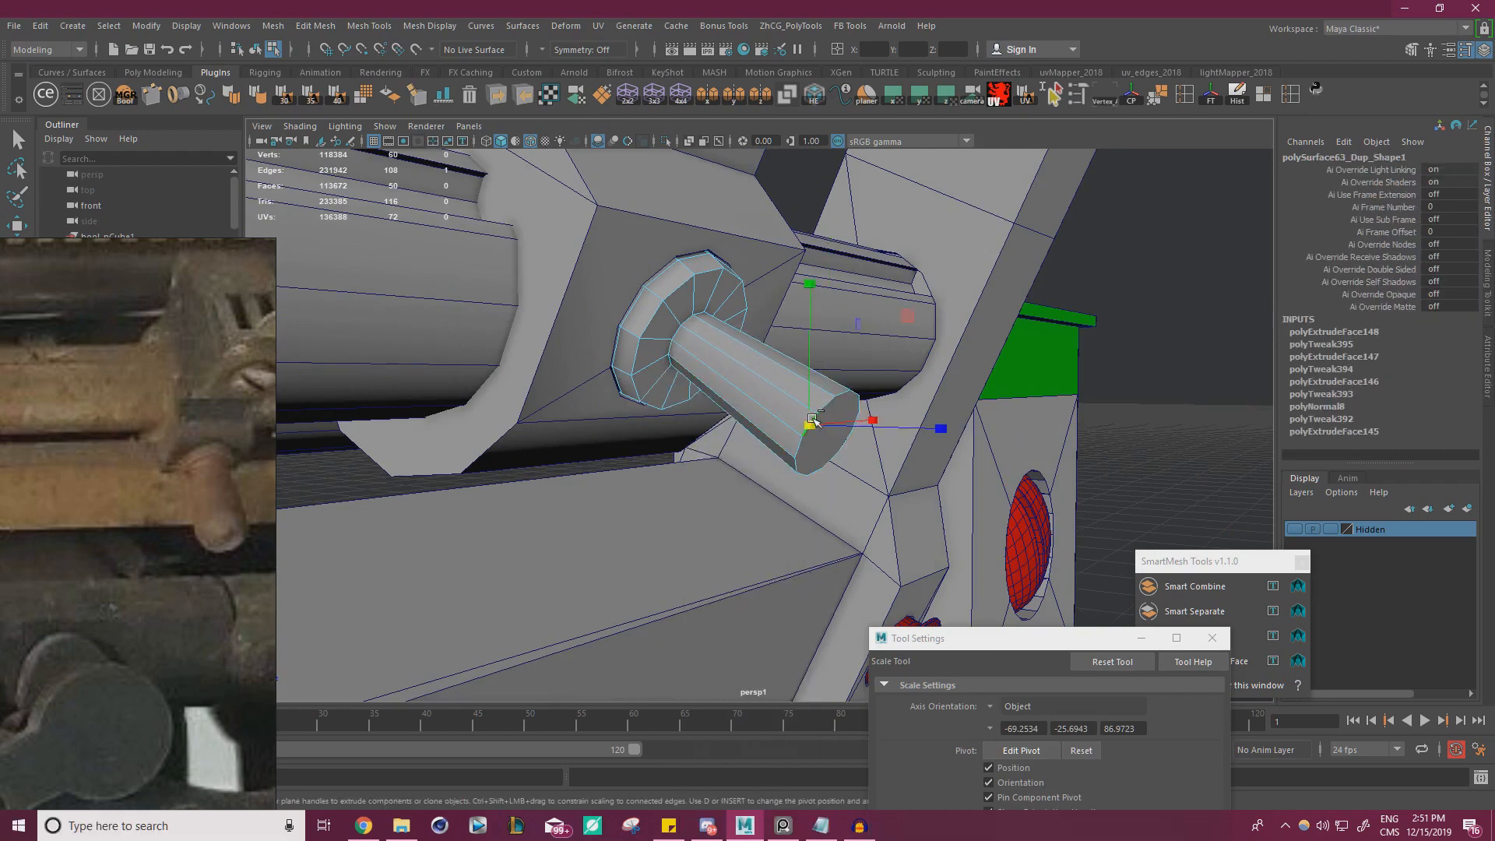
{"action": "key", "text": "ctrl+b"}
{"action": "key", "text": "ctrl+z"}
{"action": "right_click_drag", "start_coordinate": [846, 449], "coordinate": [881, 421], "text": "shift"}
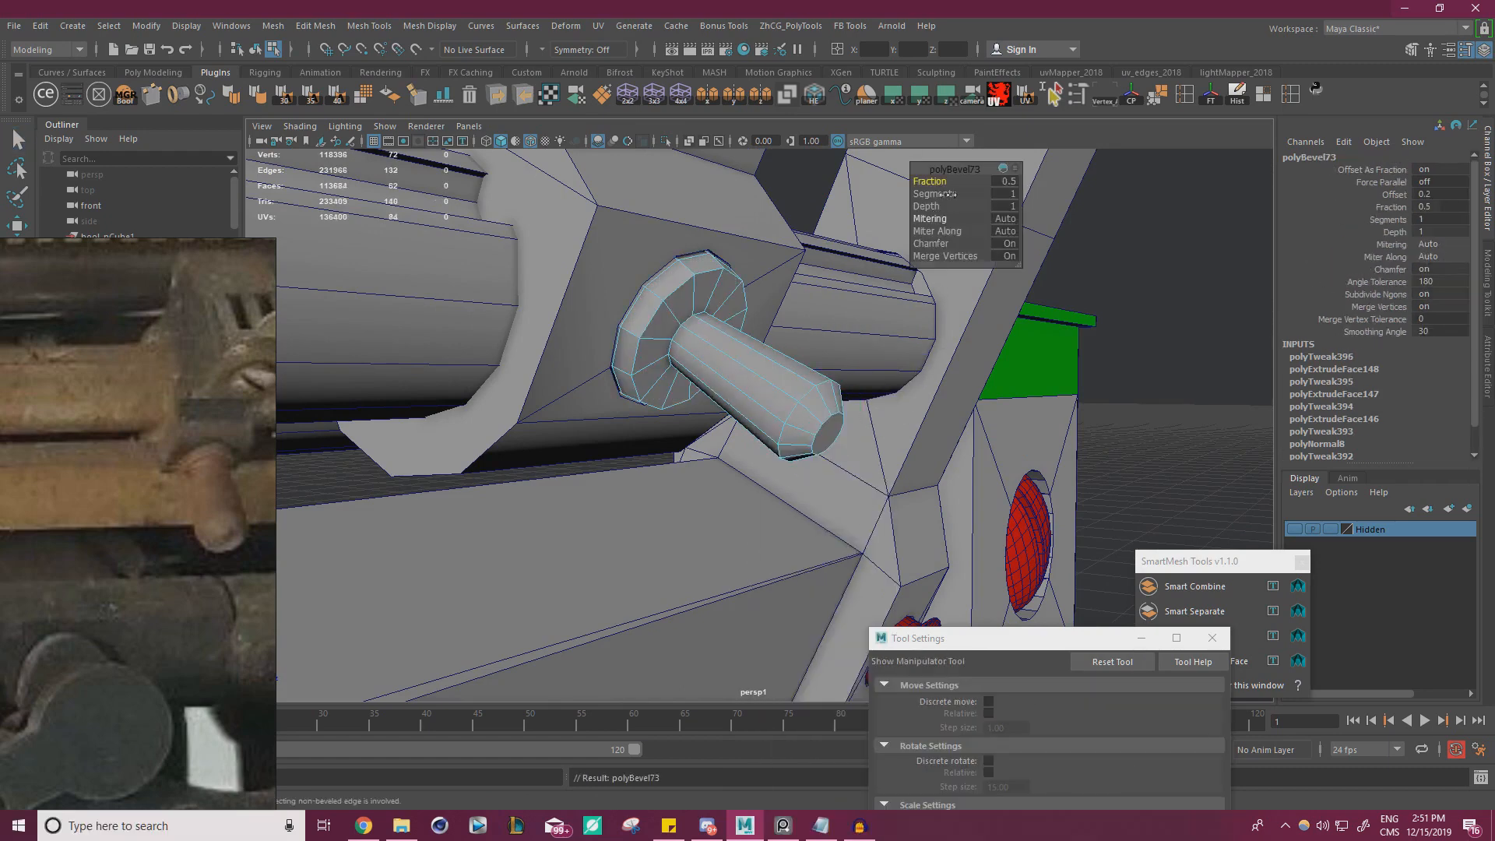
{"action": "left_click_drag", "start_coordinate": [929, 180], "coordinate": [946, 193]}
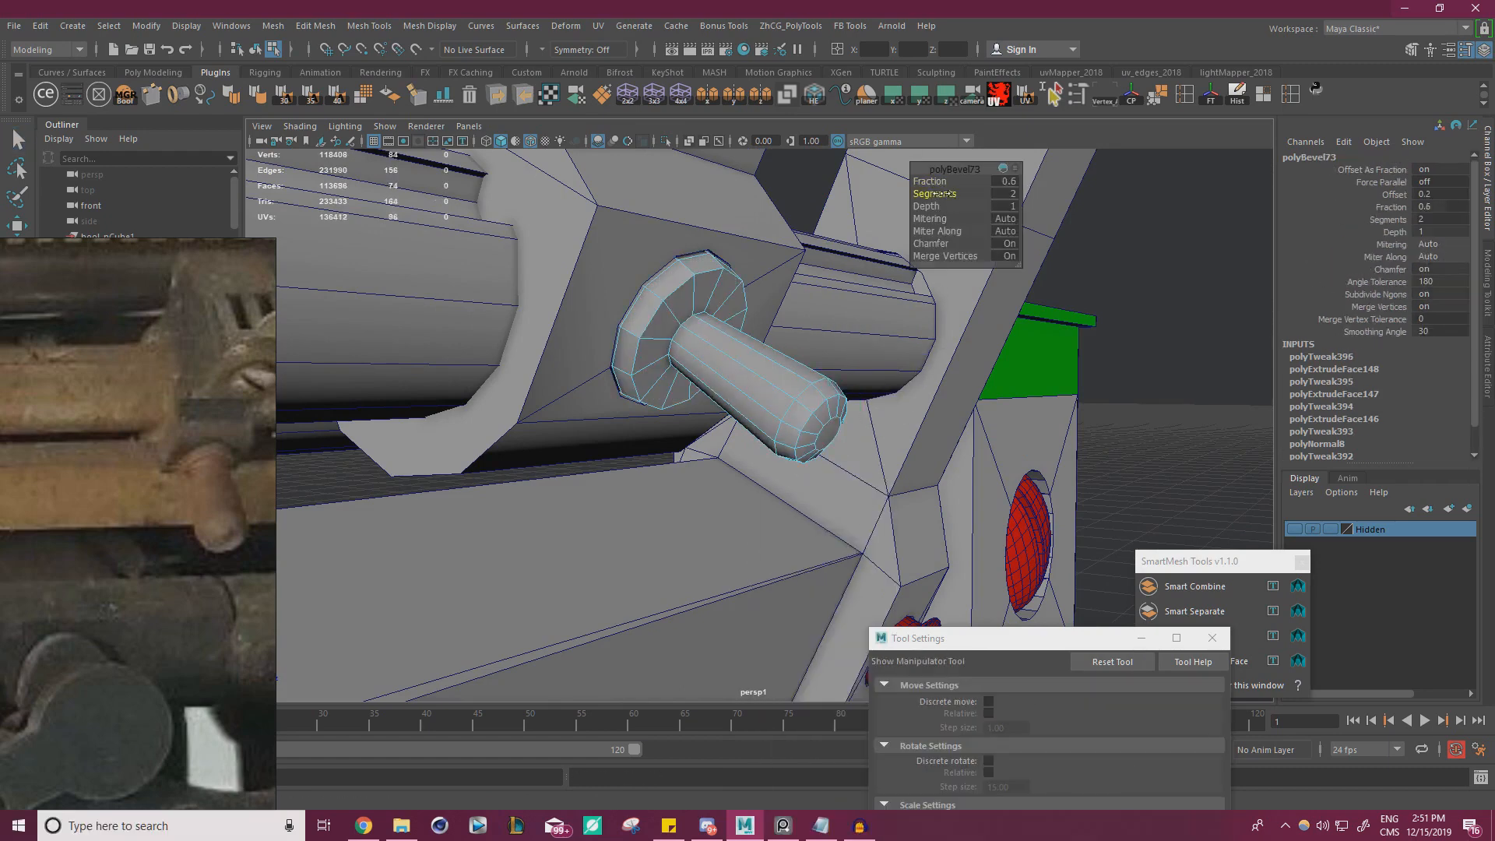
Examine the rounded pin's size and shape from nearer and farther against the reference photo
{"action": "scroll", "coordinate": [717, 441], "scroll_direction": "down", "scroll_amount": 5}
{"action": "left_click_drag", "start_coordinate": [765, 420], "coordinate": [681, 417], "text": "alt"}
{"action": "scroll", "coordinate": [652, 448], "scroll_direction": "down", "scroll_amount": 8}
{"action": "scroll", "coordinate": [683, 454], "scroll_direction": "up", "scroll_amount": 3}
{"action": "scroll", "coordinate": [683, 454], "scroll_direction": "up", "scroll_amount": 5}
{"action": "scroll", "coordinate": [764, 447], "scroll_direction": "down", "scroll_amount": 5}
{"action": "scroll", "coordinate": [548, 399], "scroll_direction": "down", "scroll_amount": 4}
{"action": "scroll", "coordinate": [549, 401], "scroll_direction": "down", "scroll_amount": 3}
{"action": "scroll", "coordinate": [741, 451], "scroll_direction": "up", "scroll_amount": 8}
Lengthen the pin by moving its end vertices outward with axis orientation set to Component, and scale them up
{"action": "key", "text": "w"}
{"action": "right_click_drag", "start_coordinate": [692, 396], "coordinate": [615, 413]}
{"action": "left_click_drag", "start_coordinate": [584, 499], "coordinate": [710, 352]}
{"action": "left_click_drag", "start_coordinate": [635, 418], "coordinate": [584, 457], "text": "alt"}
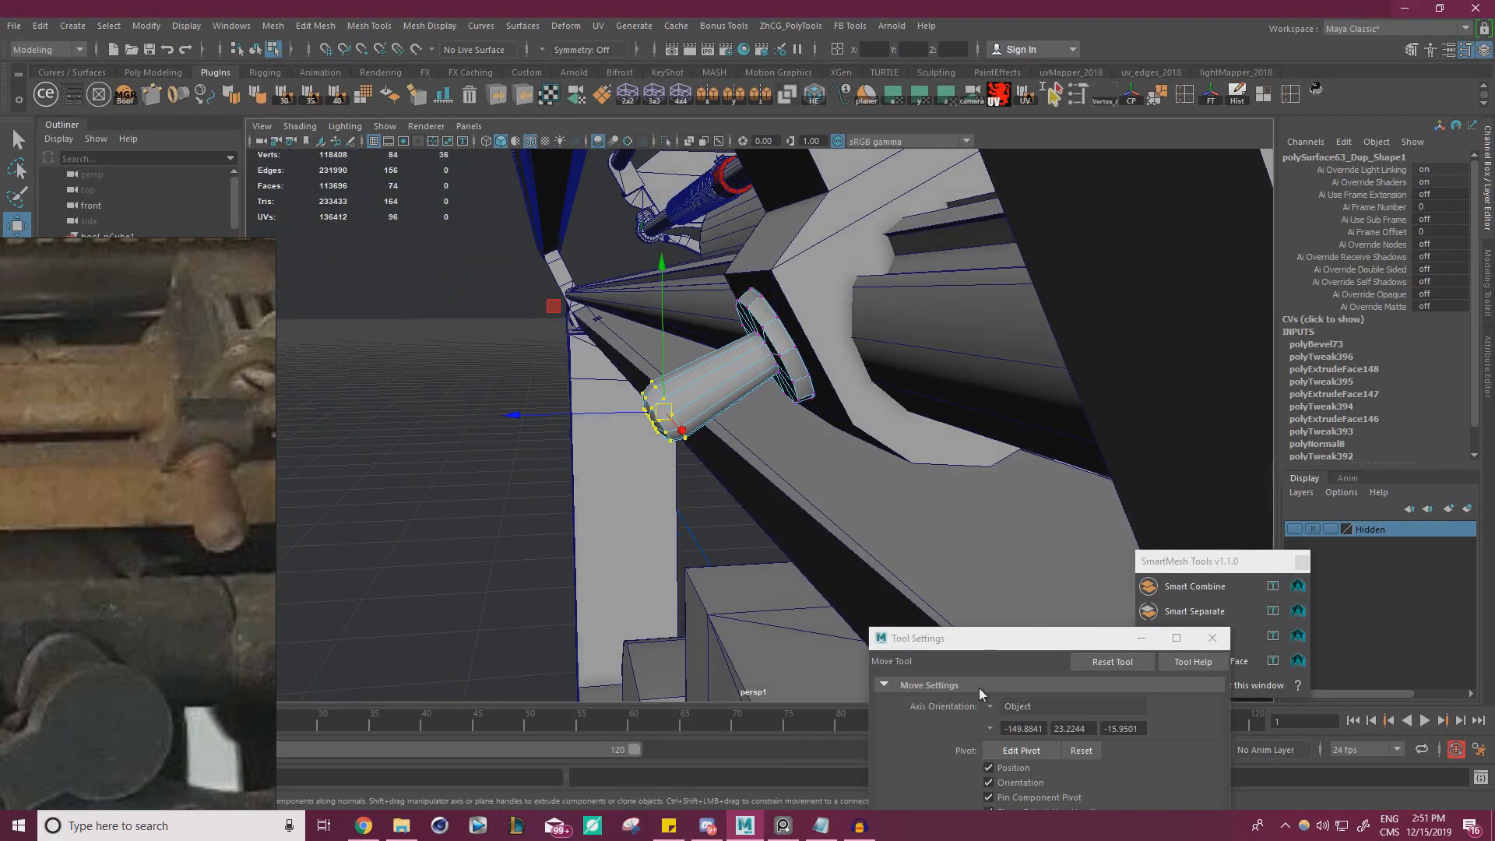
{"action": "left_click", "coordinate": [987, 708]}
{"action": "left_click", "coordinate": [1016, 735]}
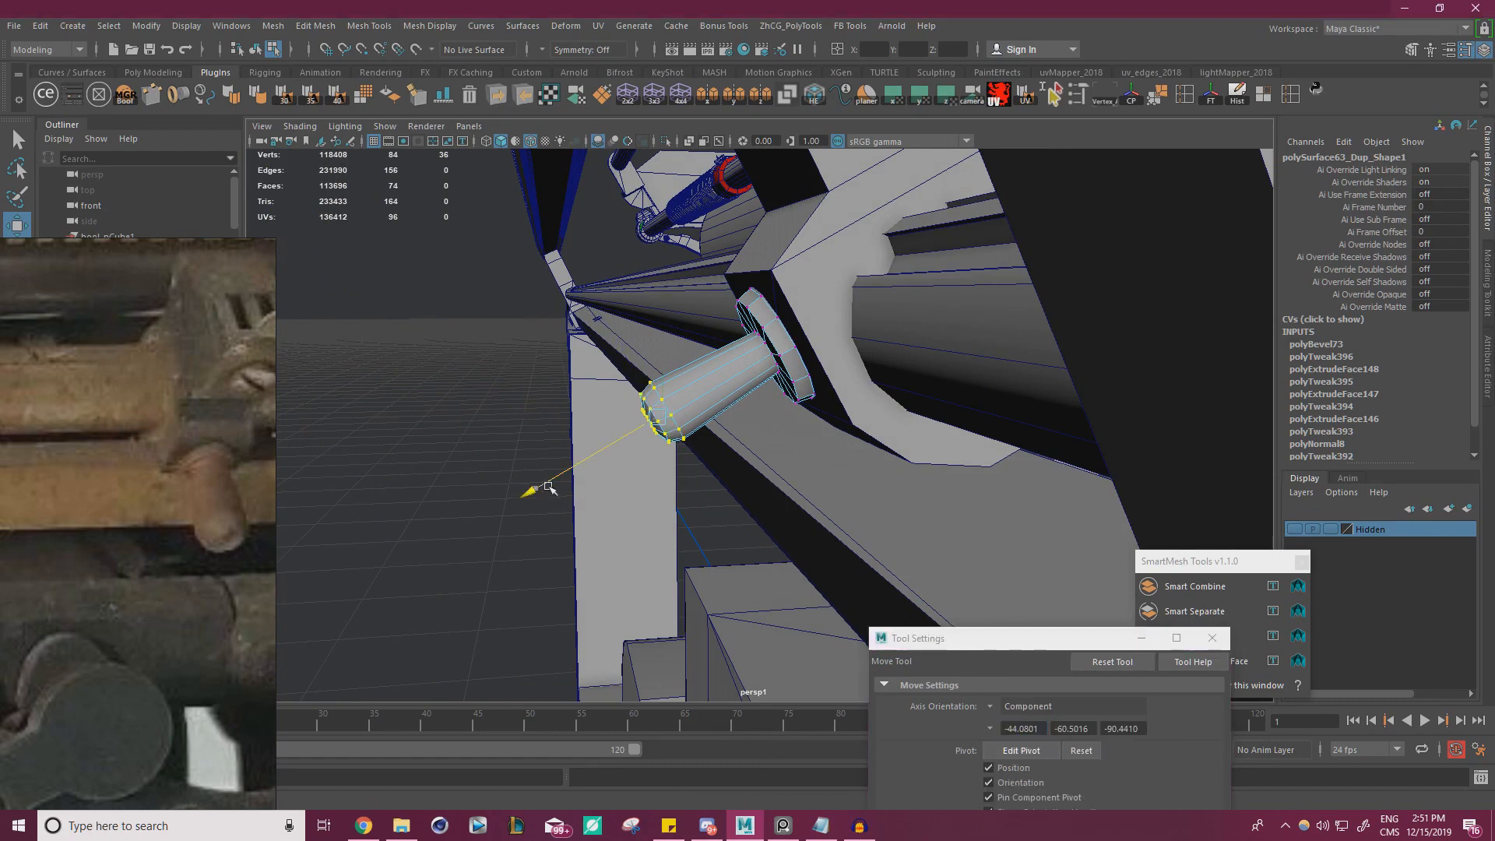
{"action": "left_click_drag", "start_coordinate": [549, 488], "coordinate": [503, 509]}
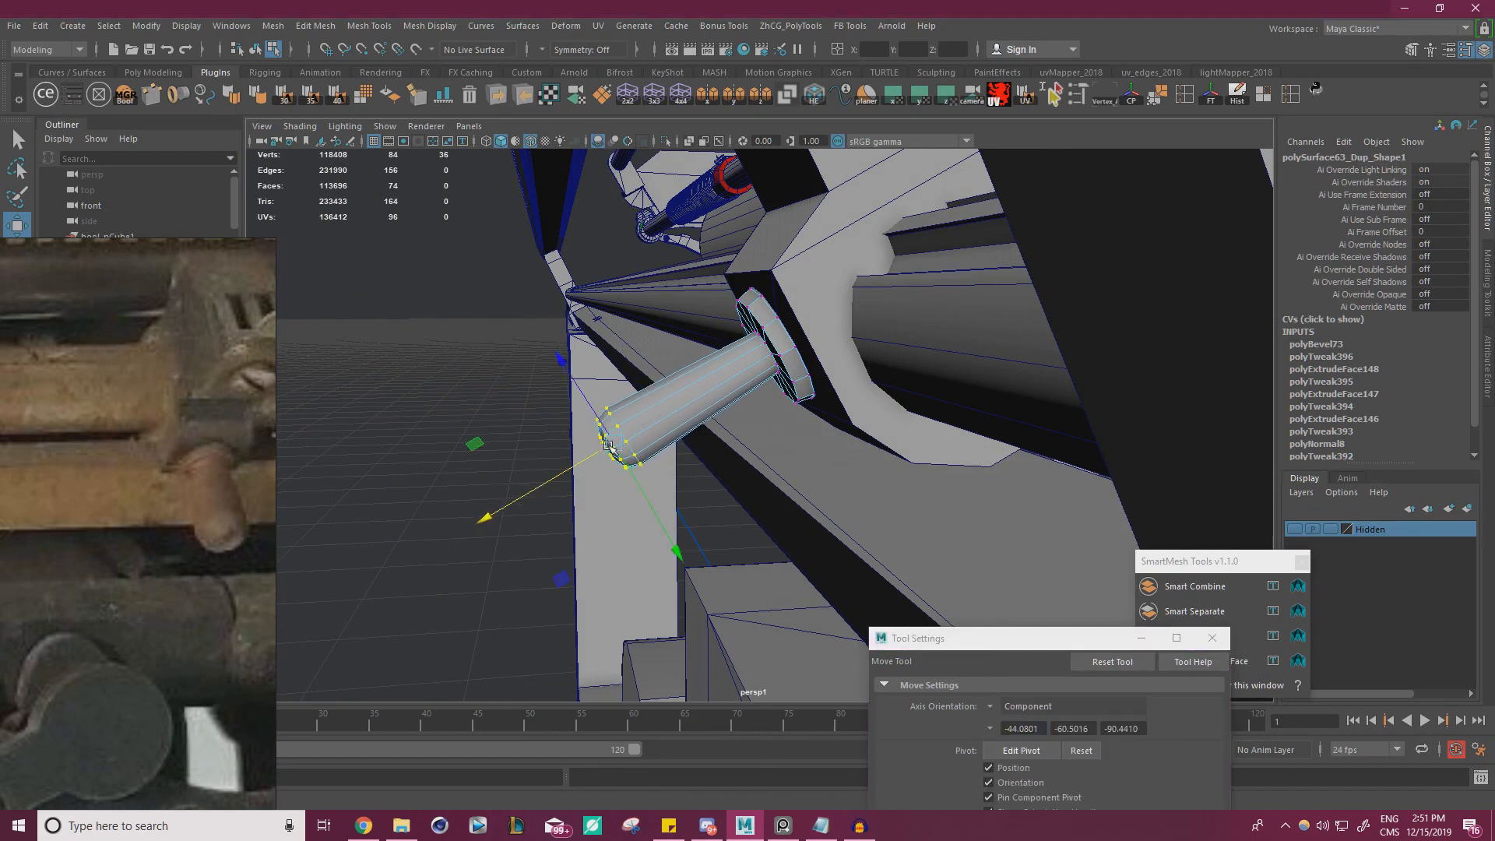
{"action": "key", "text": "r"}
{"action": "left_click_drag", "start_coordinate": [618, 439], "coordinate": [635, 437]}
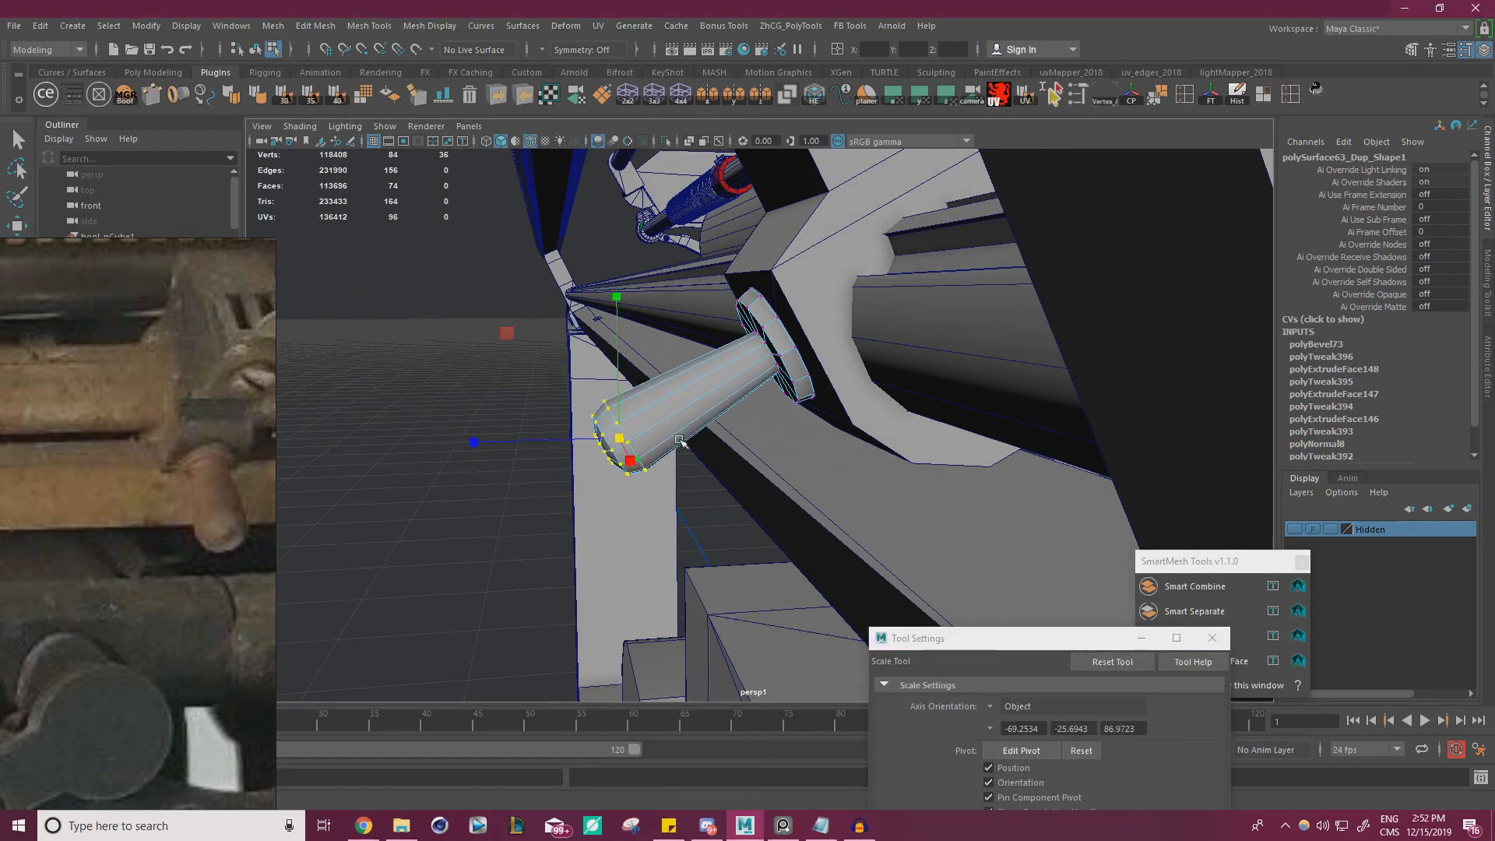
{"action": "right_click_drag", "start_coordinate": [679, 440], "coordinate": [740, 437], "text": "alt"}
Insert an edge loop around the middle of the pin with Multi-Cut and scale it inward
{"action": "key", "text": "ctrl+shift+x"}
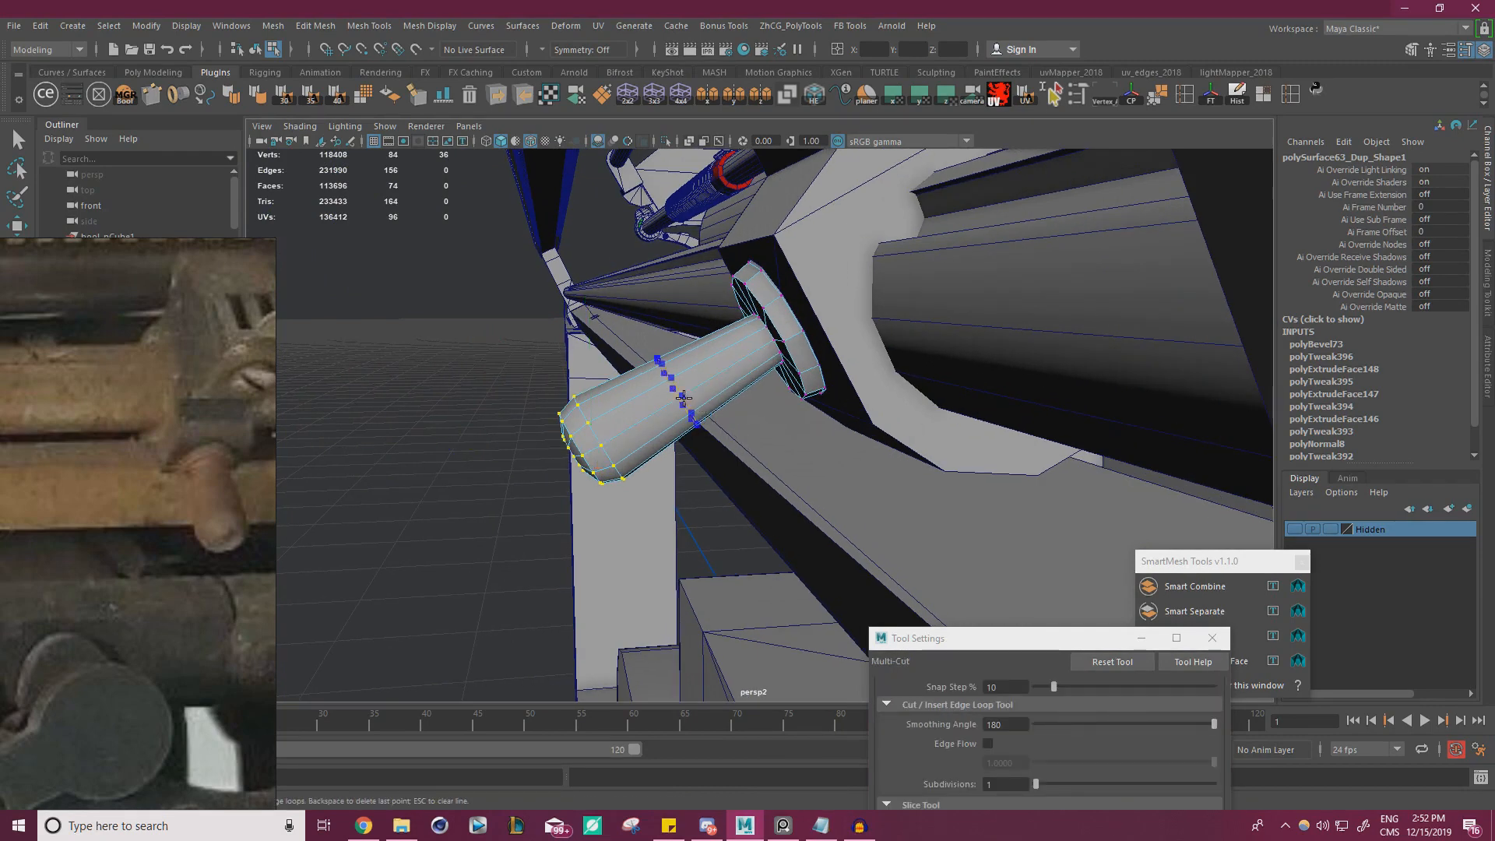
{"action": "left_click", "coordinate": [683, 398], "text": "ctrl"}
{"action": "key", "text": "r"}
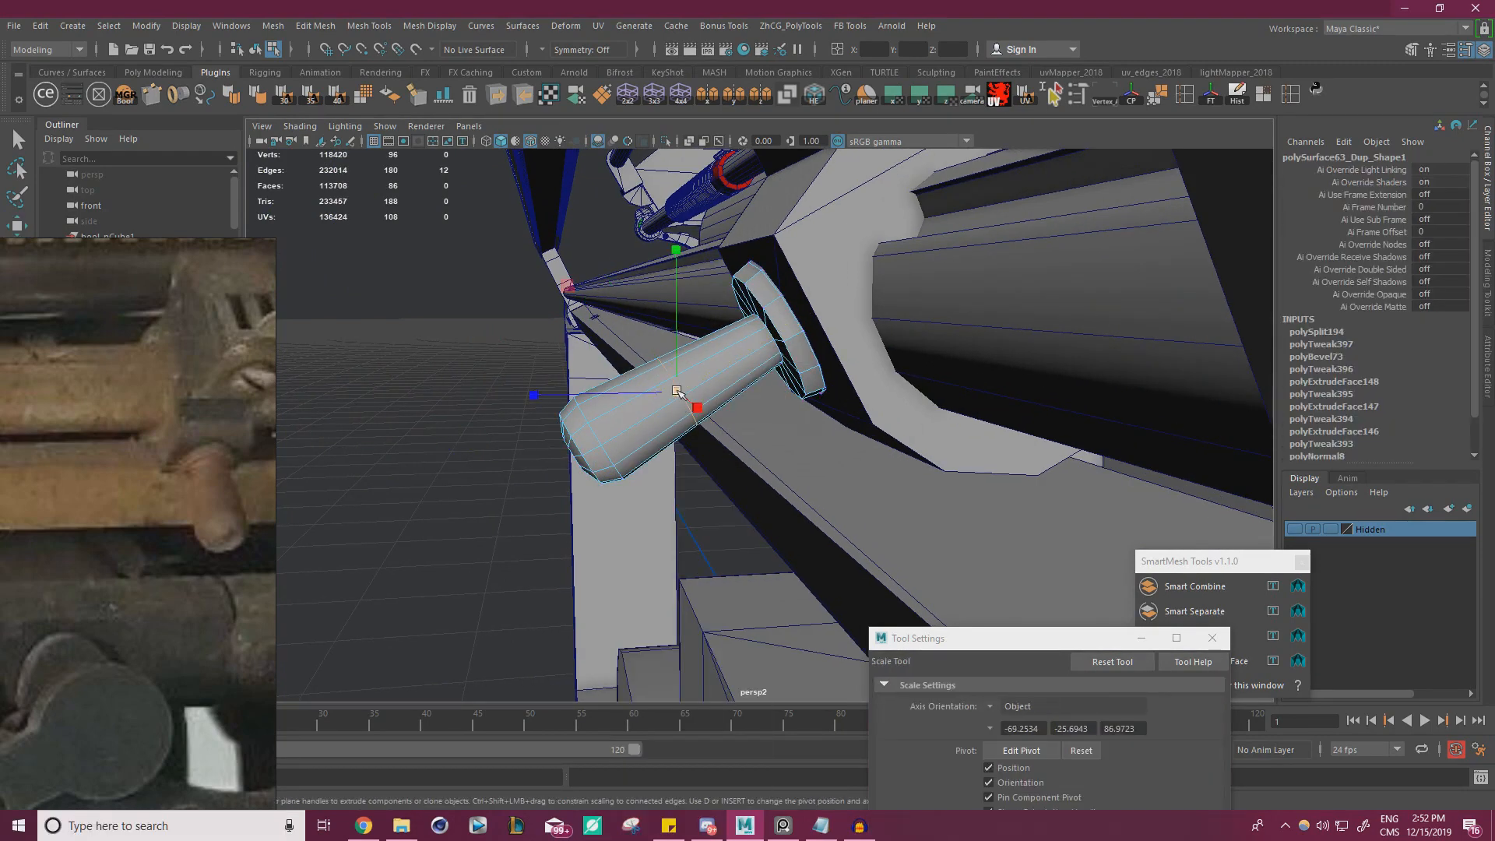
{"action": "left_click_drag", "start_coordinate": [678, 393], "coordinate": [670, 393]}
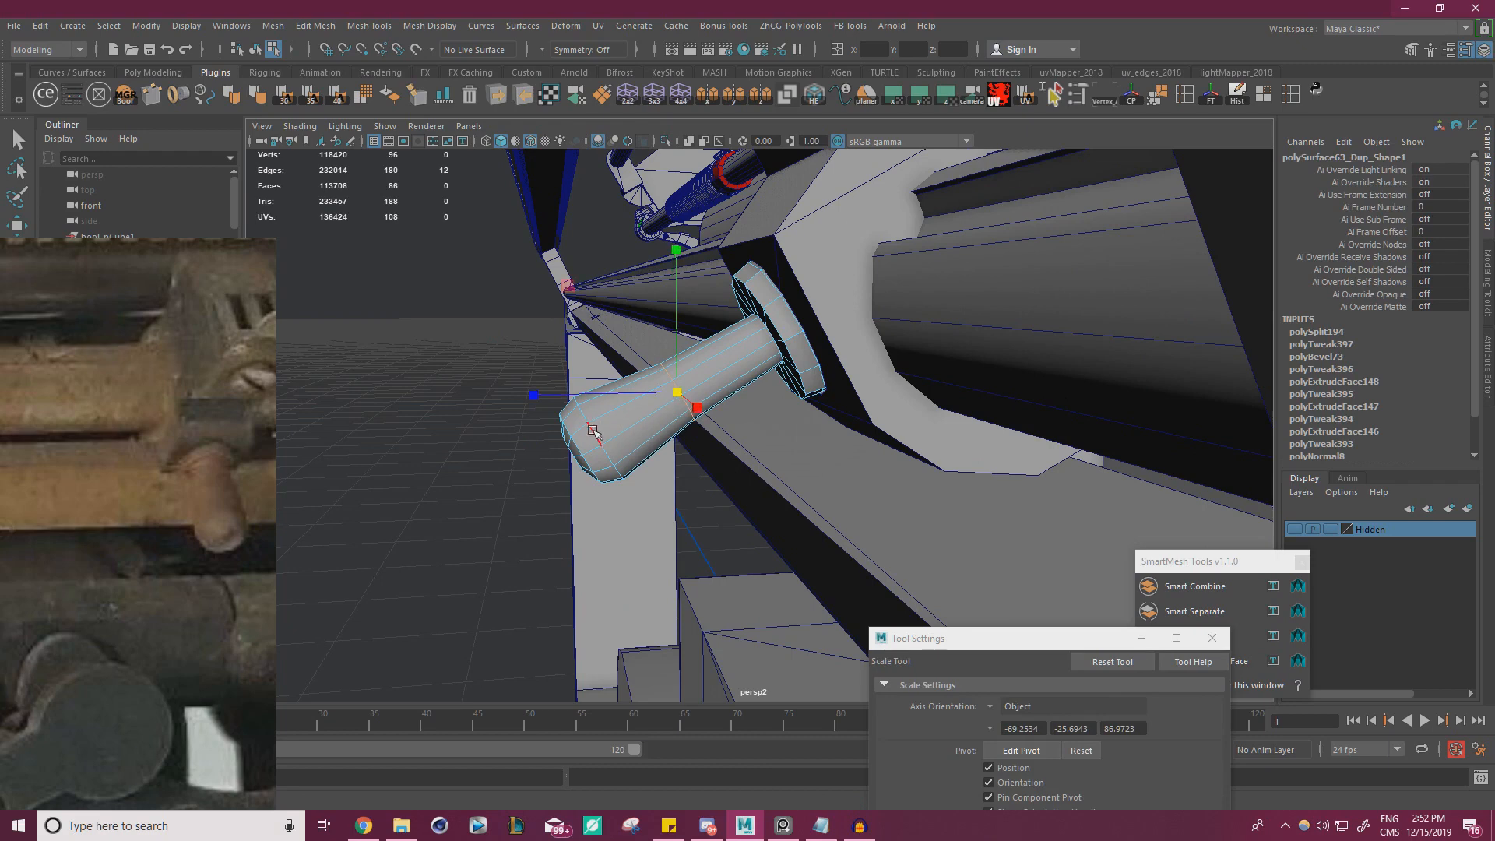
Slide the pin's middle edge loop along the shaft toward the flange
{"action": "double_click", "coordinate": [596, 435]}
{"action": "key", "text": "w"}
{"action": "left_click_drag", "start_coordinate": [505, 494], "coordinate": [818, 432]}
{"action": "double_click", "coordinate": [576, 450]}
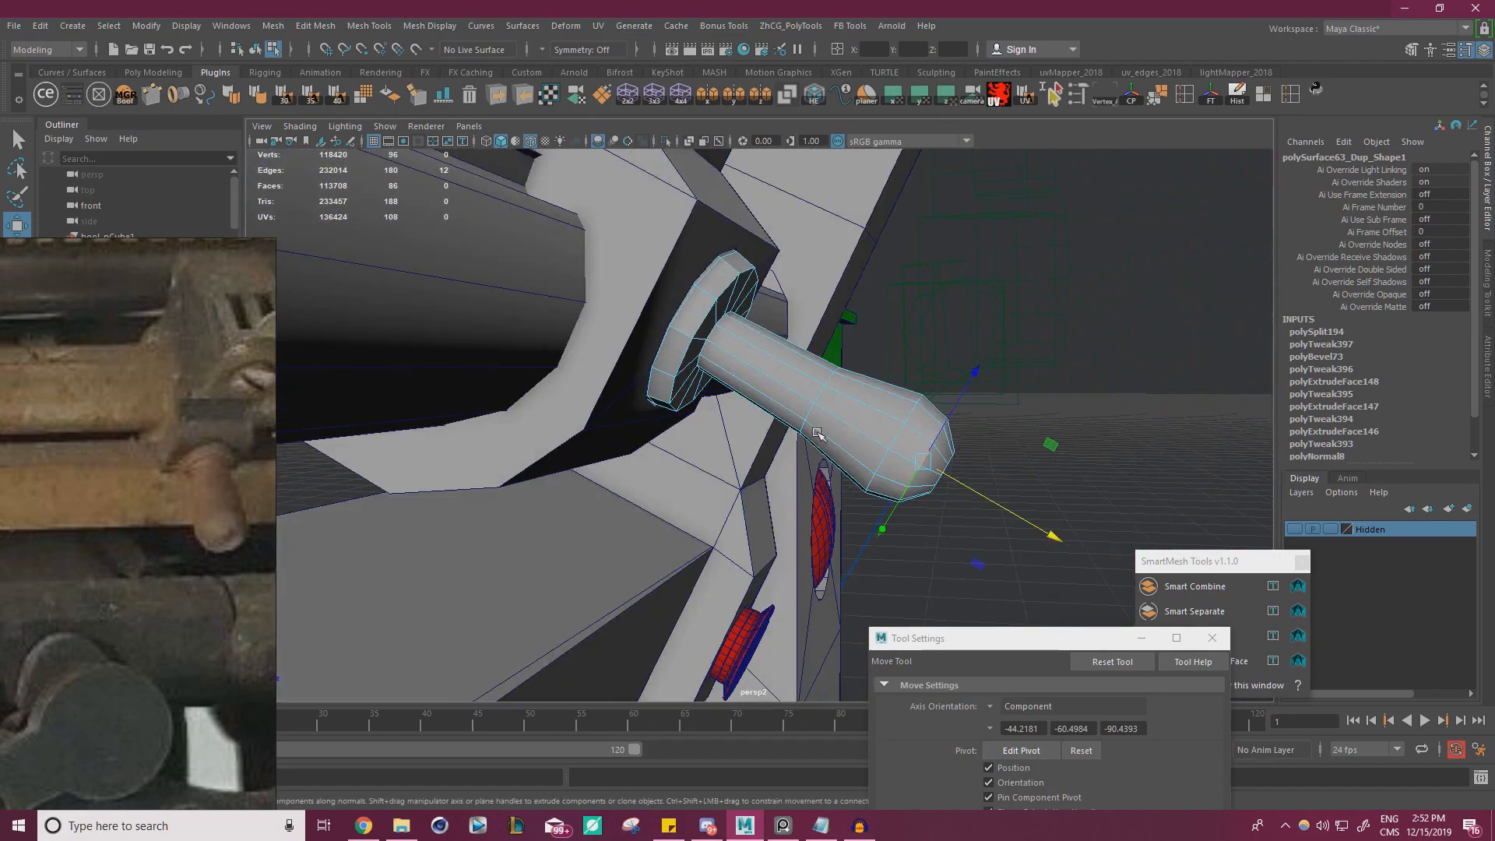
{"action": "key", "text": "r"}
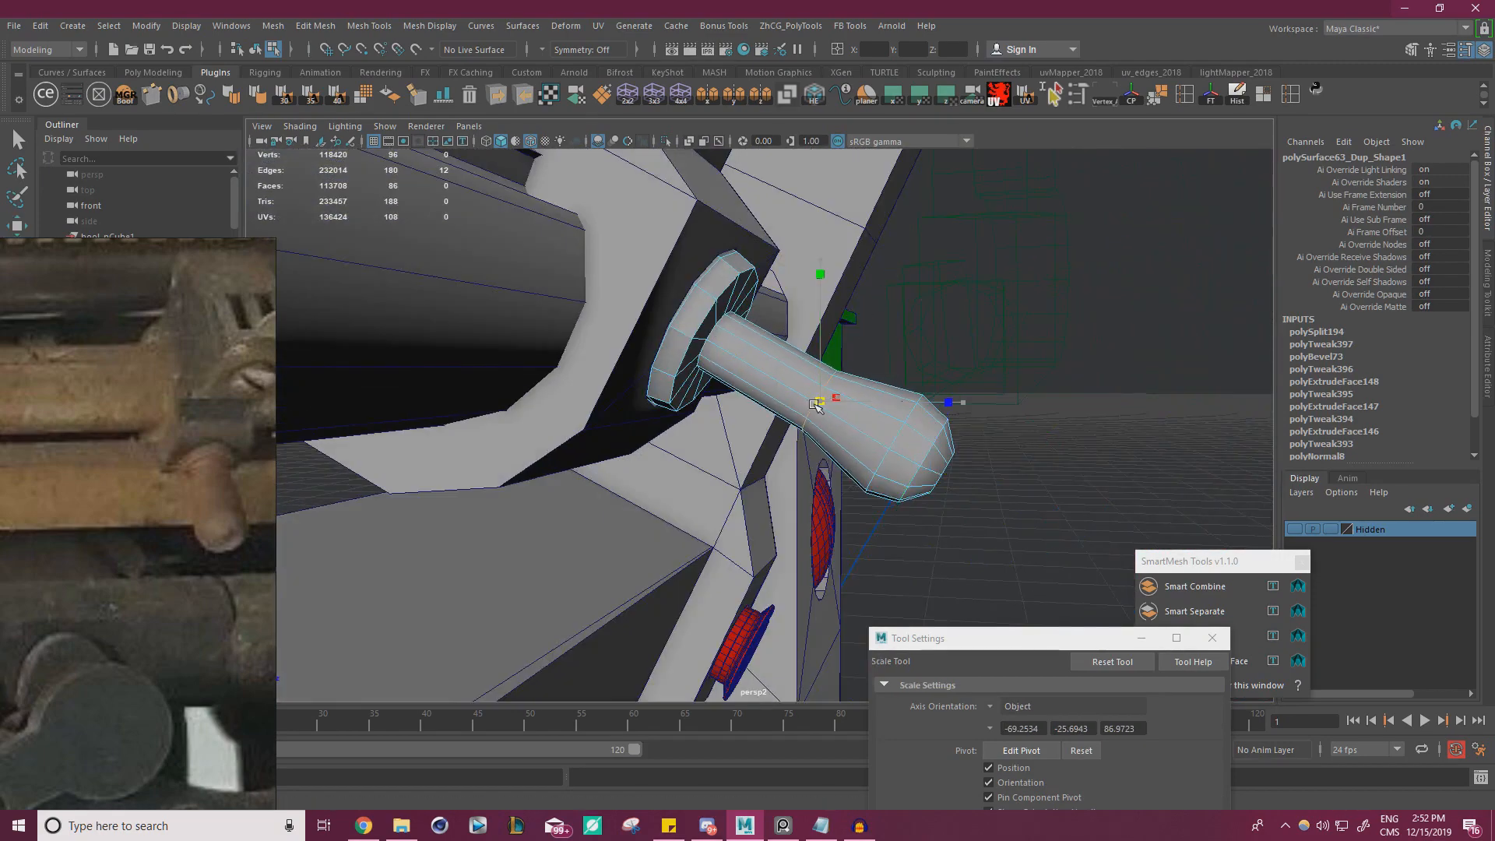
{"action": "key", "text": "w"}
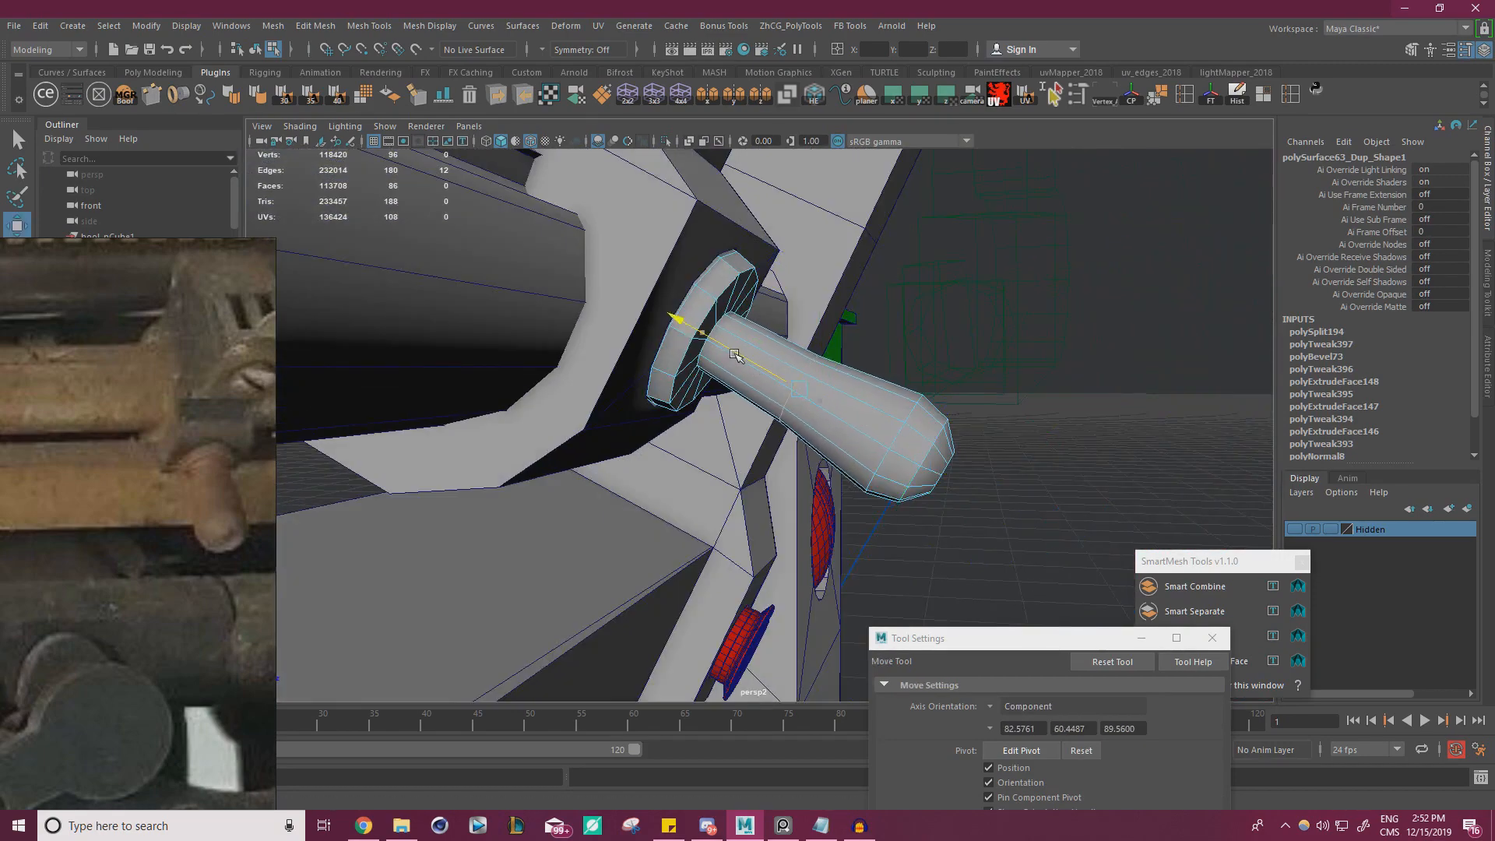
{"action": "left_click", "coordinate": [1105, 474]}
{"action": "right_click_drag", "start_coordinate": [1104, 473], "coordinate": [620, 424], "text": "alt"}
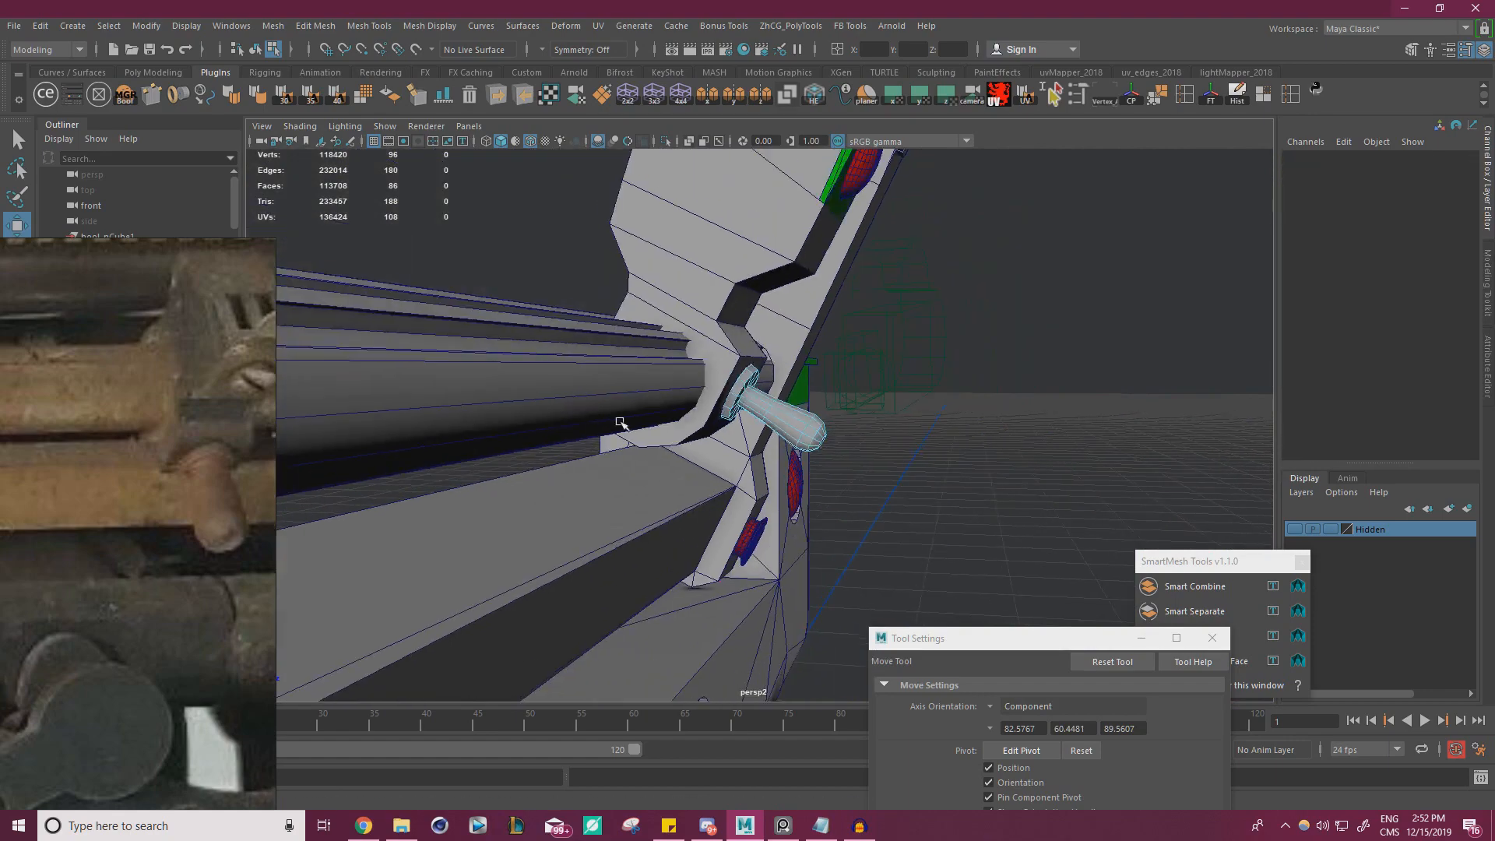
Close the Tool Settings and SmartMesh Tools windows and colour the whole pin red with ModIt
{"action": "left_click_drag", "start_coordinate": [621, 424], "coordinate": [467, 429], "text": "alt"}
{"action": "right_click_drag", "start_coordinate": [584, 405], "coordinate": [758, 375], "text": "alt"}
{"action": "left_click", "coordinate": [758, 376]}
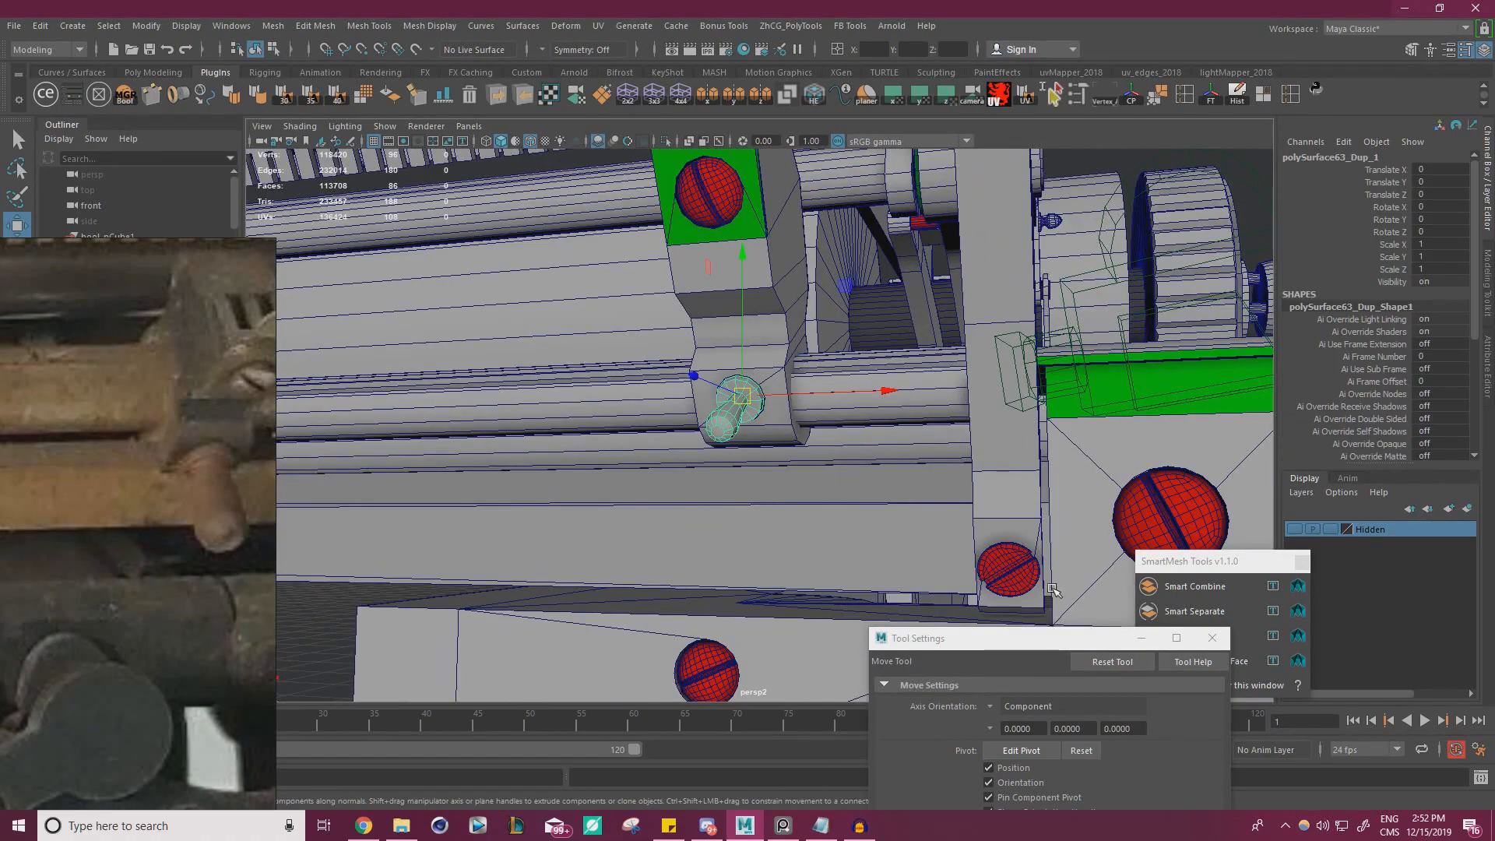
{"action": "left_click", "coordinate": [1212, 638]}
{"action": "left_click", "coordinate": [1301, 562]}
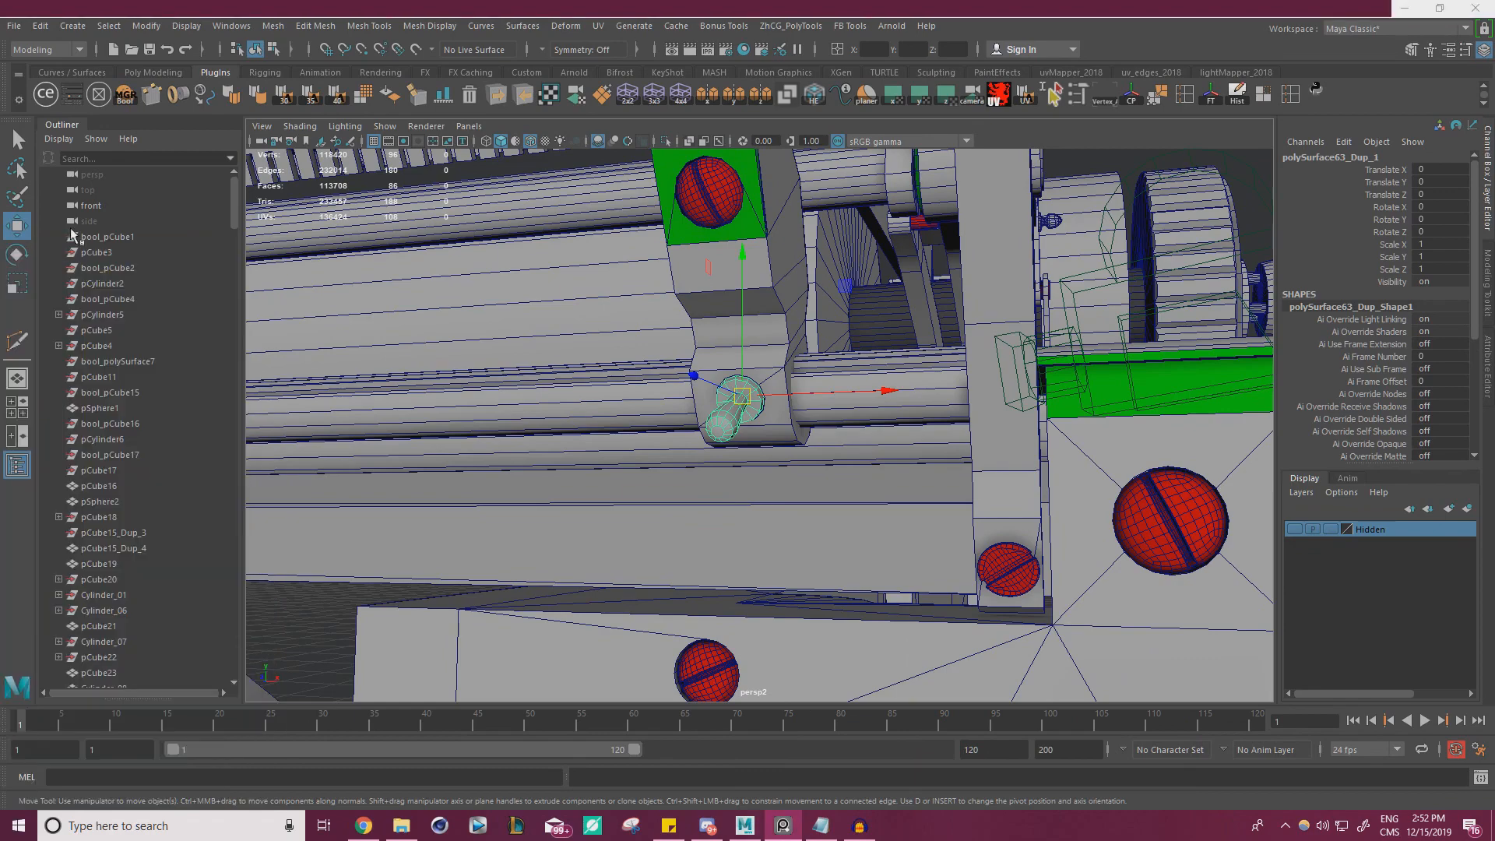
{"action": "left_click", "coordinate": [76, 97]}
{"action": "left_click", "coordinate": [1212, 398]}
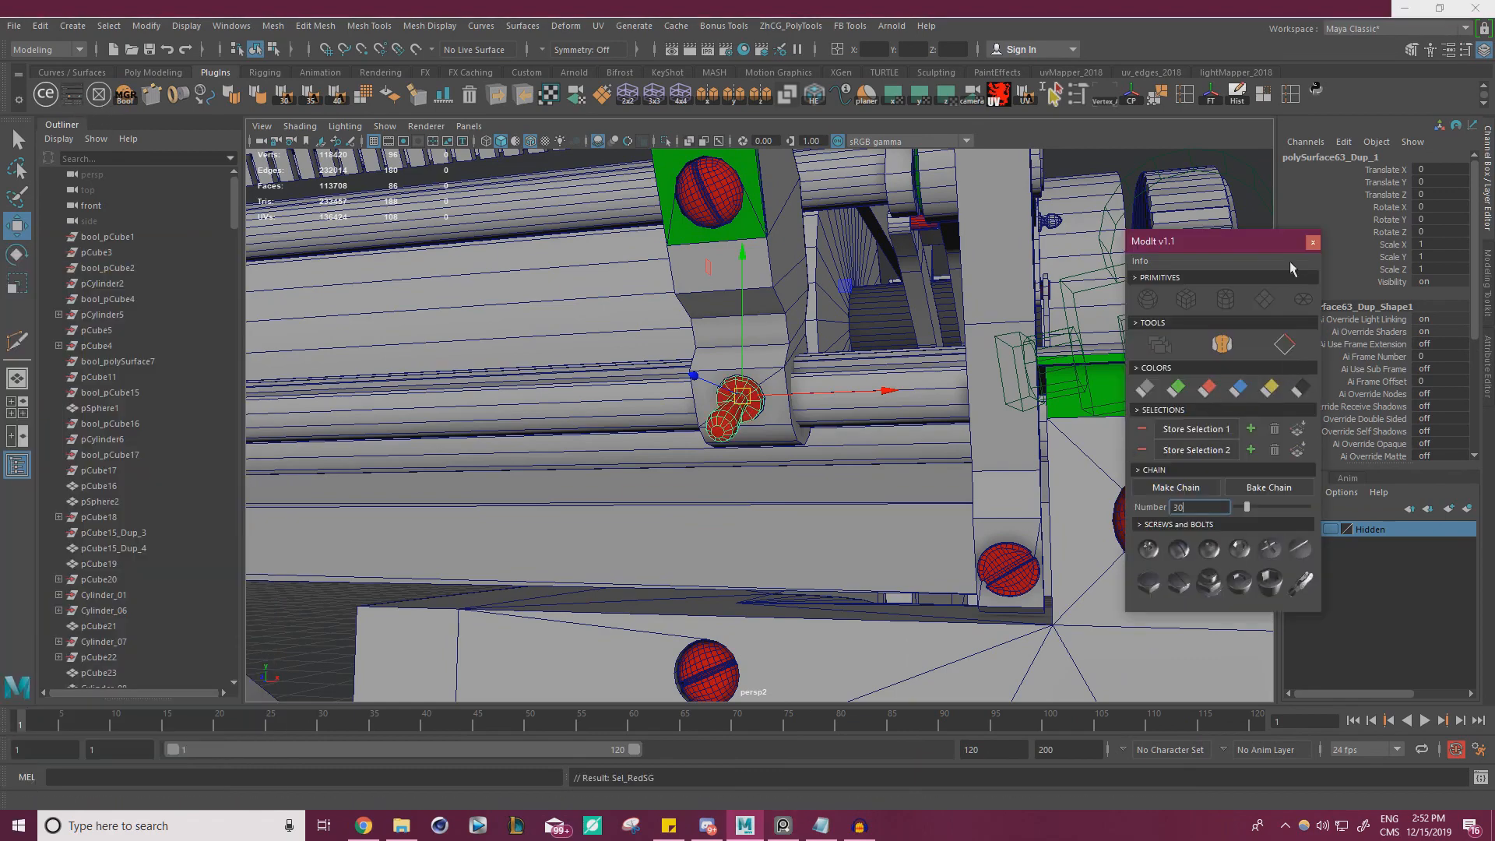
{"action": "left_click", "coordinate": [1313, 242]}
Group the red pin with the clip body, its green plate and the slotted screw
{"action": "right_click_drag", "start_coordinate": [1075, 340], "coordinate": [825, 405], "text": "alt"}
{"action": "left_click_drag", "start_coordinate": [826, 405], "coordinate": [1044, 460], "text": "alt"}
{"action": "left_click", "coordinate": [1045, 460]}
{"action": "left_click", "coordinate": [755, 420]}
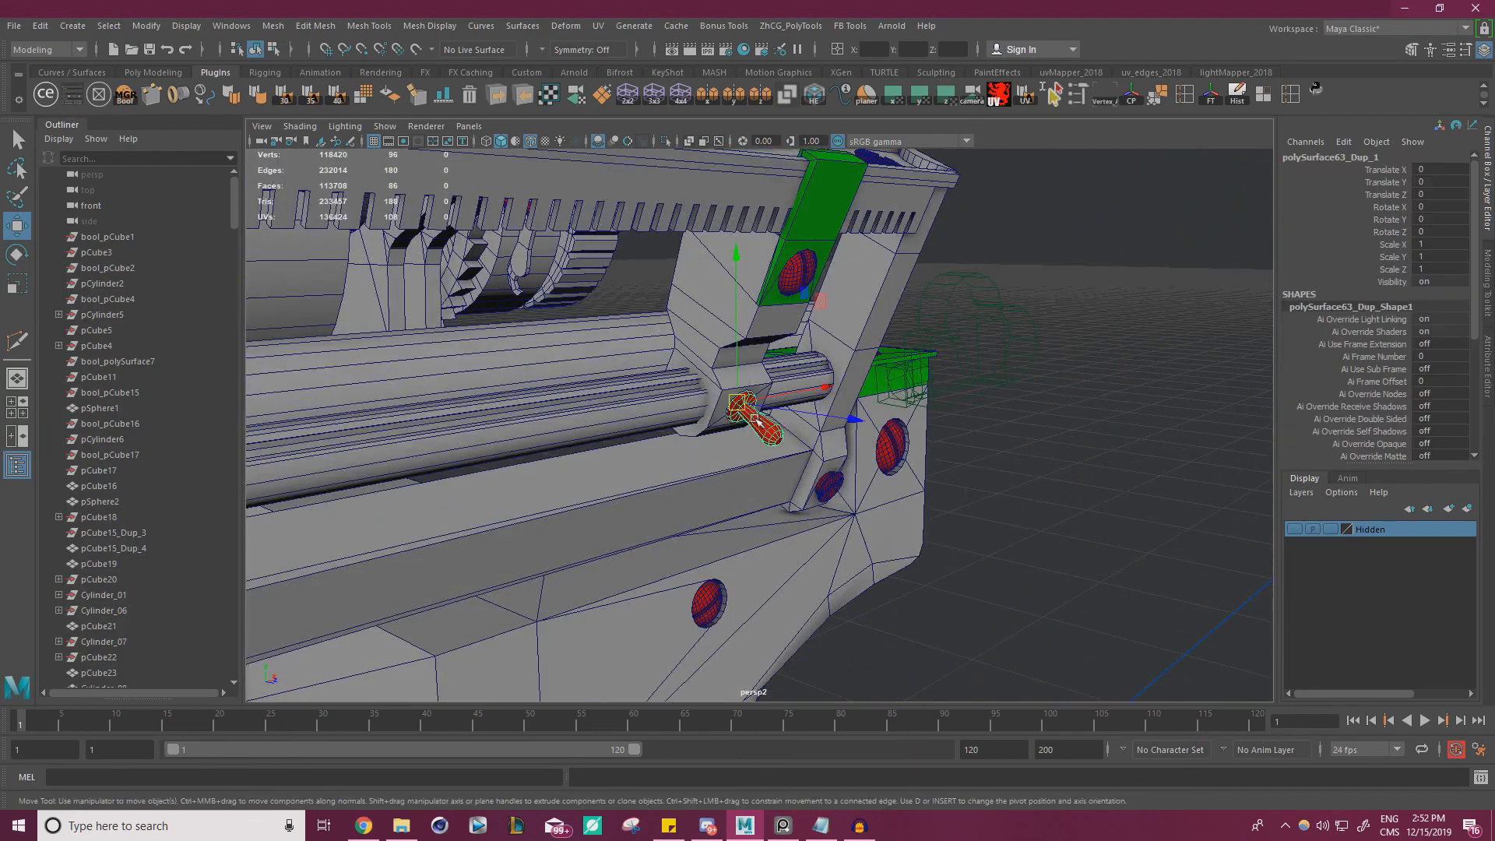
{"action": "scroll", "coordinate": [756, 421], "scroll_direction": "up", "scroll_amount": 3}
{"action": "left_click", "coordinate": [806, 245], "text": "shift"}
{"action": "left_click", "coordinate": [815, 204], "text": "shift"}
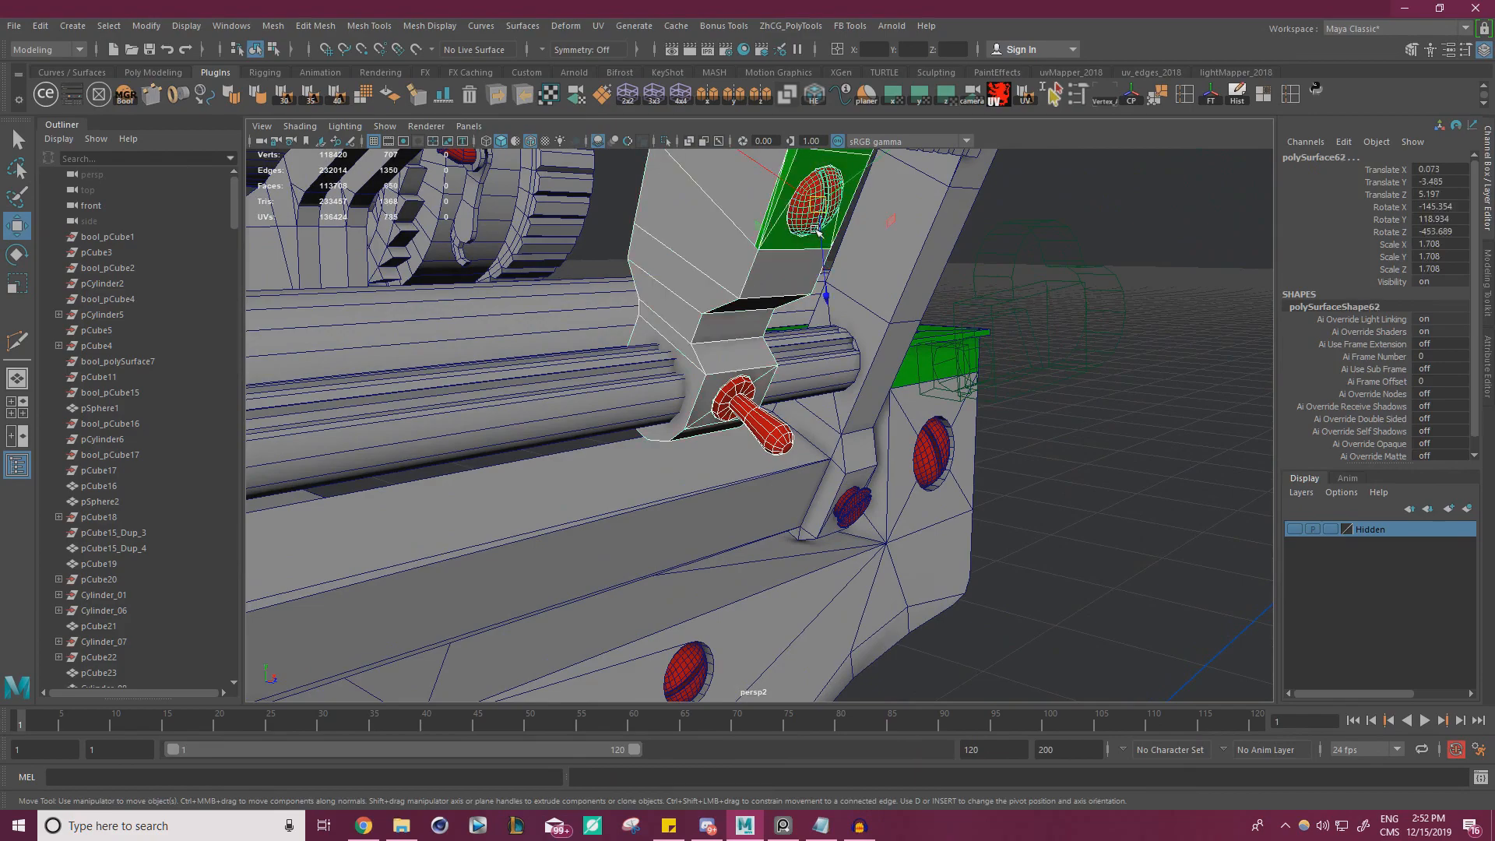
{"action": "left_click_drag", "start_coordinate": [814, 204], "coordinate": [581, 404], "text": "alt"}
{"action": "right_click_drag", "start_coordinate": [581, 405], "coordinate": [802, 412], "text": "alt"}
{"action": "middle_click_drag", "start_coordinate": [802, 413], "coordinate": [865, 327], "text": "alt"}
{"action": "right_click_drag", "start_coordinate": [865, 327], "coordinate": [911, 544], "text": "alt"}
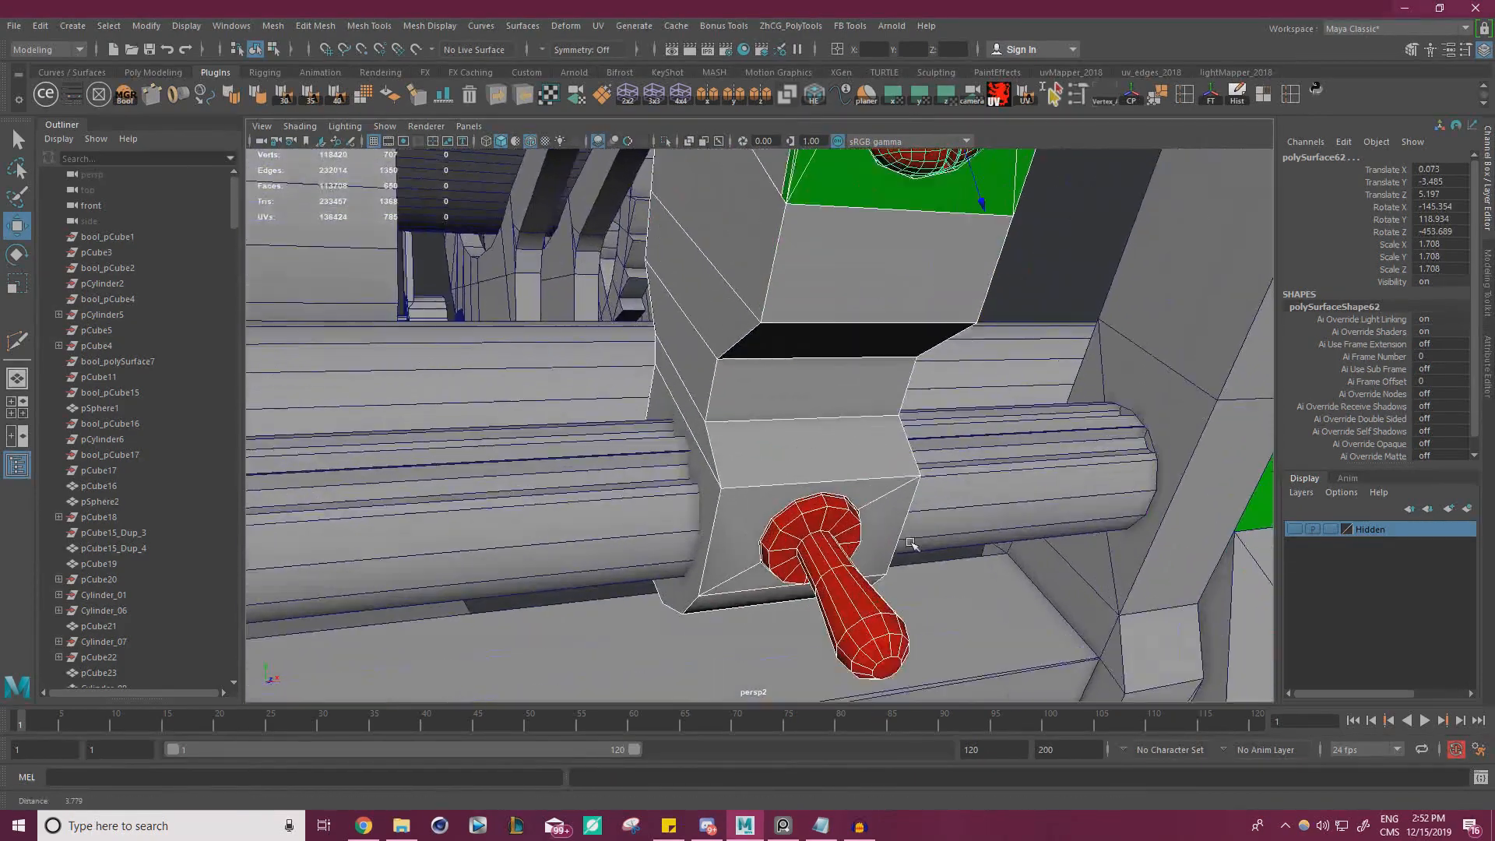
{"action": "left_click_drag", "start_coordinate": [911, 544], "coordinate": [940, 538], "text": "alt"}
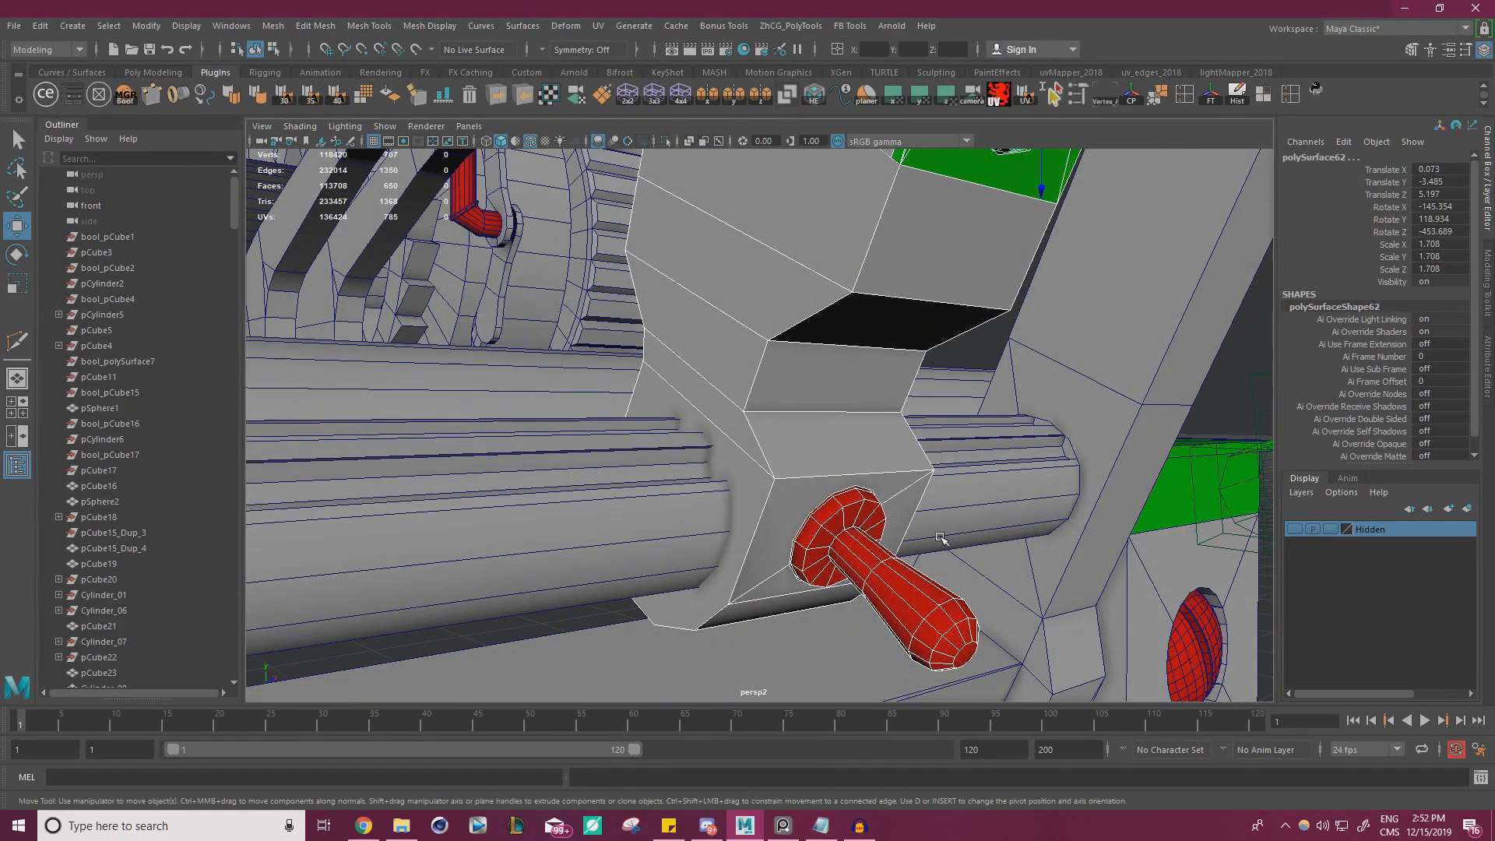
{"action": "left_click_drag", "start_coordinate": [824, 469], "coordinate": [701, 495], "text": "alt"}
{"action": "right_click_drag", "start_coordinate": [701, 494], "coordinate": [576, 374], "text": "alt"}
{"action": "key", "text": "ctrl+g"}
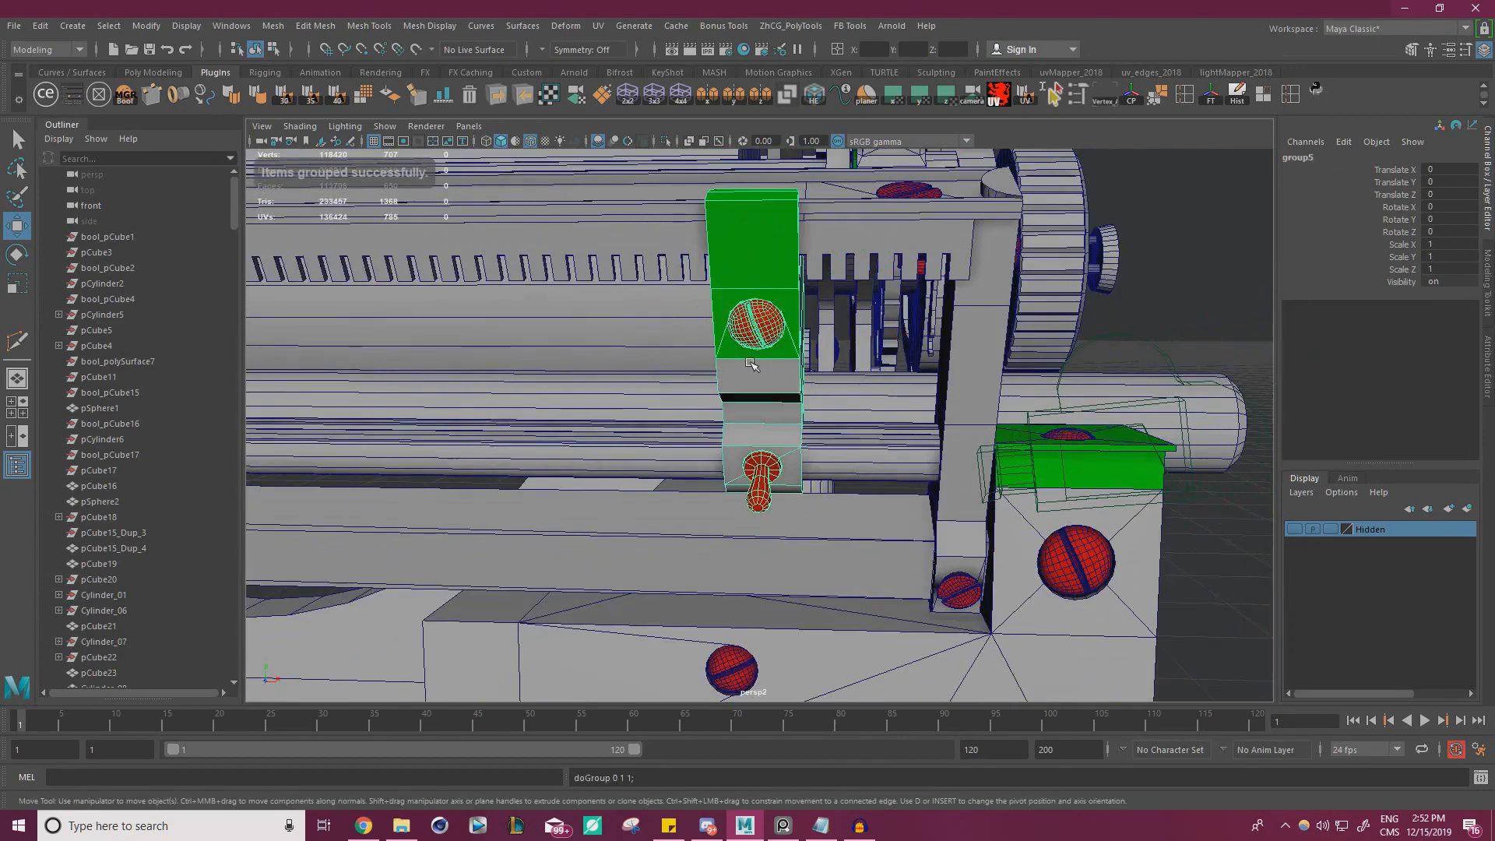
Set the Move tool's axis orientation to World and freeze the clip group's transformations
{"action": "double_click", "coordinate": [17, 226]}
{"action": "left_click", "coordinate": [991, 711]}
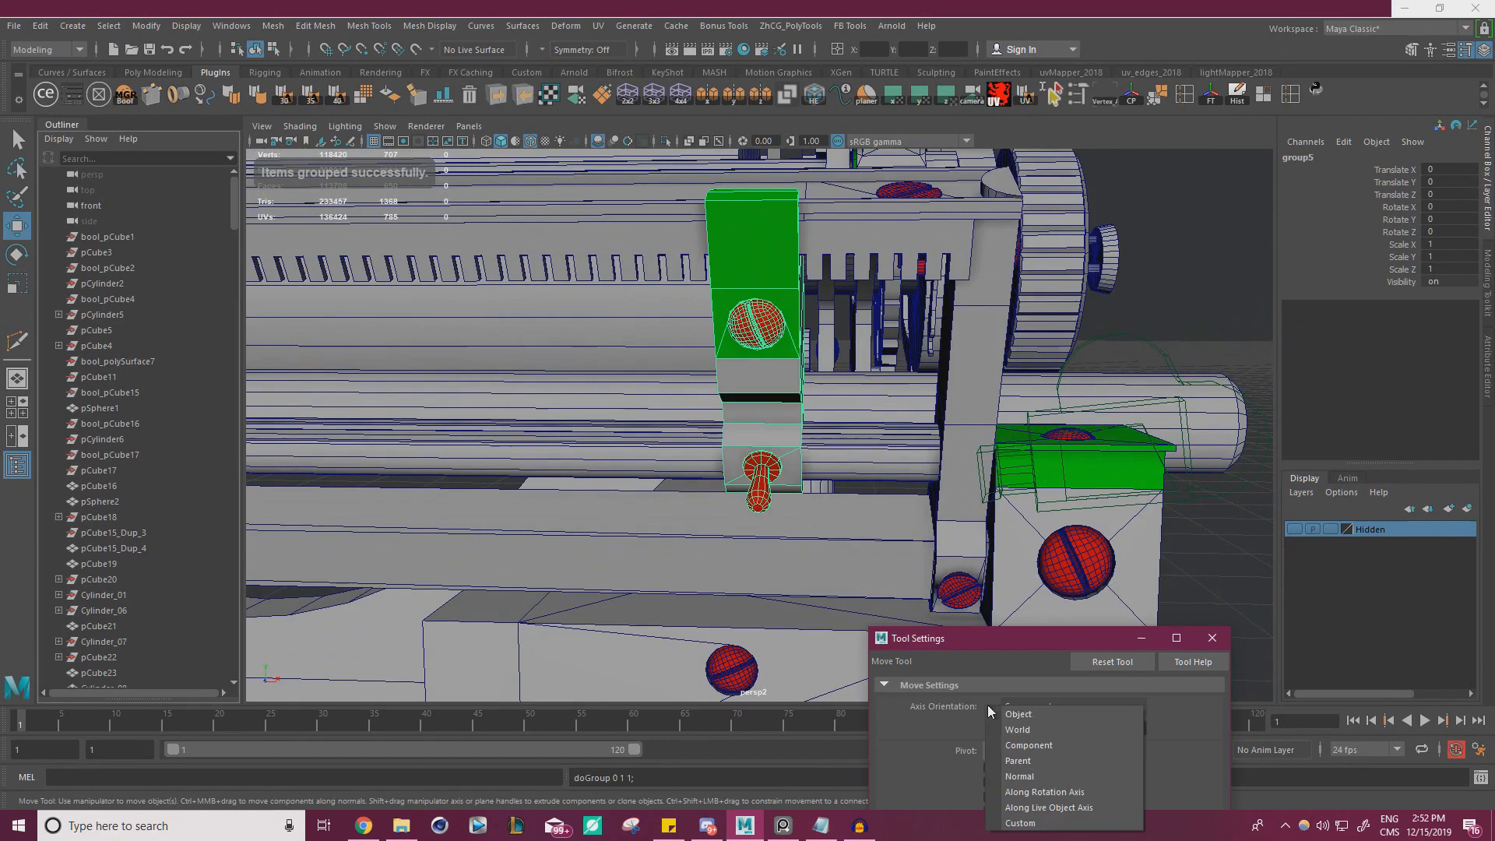
{"action": "left_click", "coordinate": [1018, 739]}
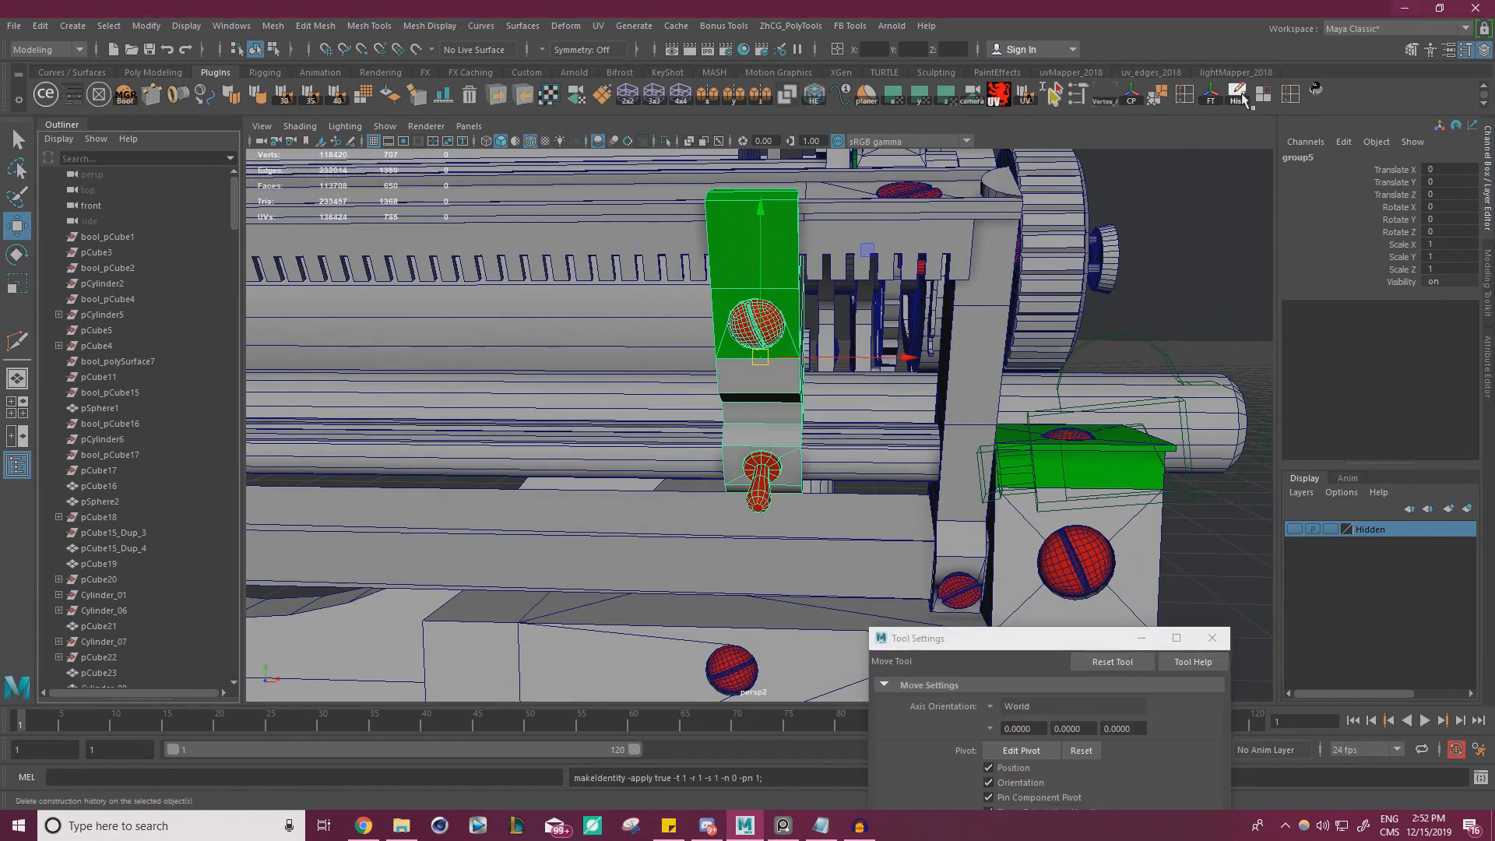
{"action": "left_click", "coordinate": [1211, 638]}
{"action": "left_click_drag", "start_coordinate": [803, 499], "coordinate": [670, 503], "text": "alt"}
{"action": "right_click_drag", "start_coordinate": [670, 503], "coordinate": [488, 472], "text": "alt"}
Expand the clip group in the Outliner and check which parts it contains
{"action": "scroll", "coordinate": [139, 485], "scroll_direction": "down", "scroll_amount": 20}
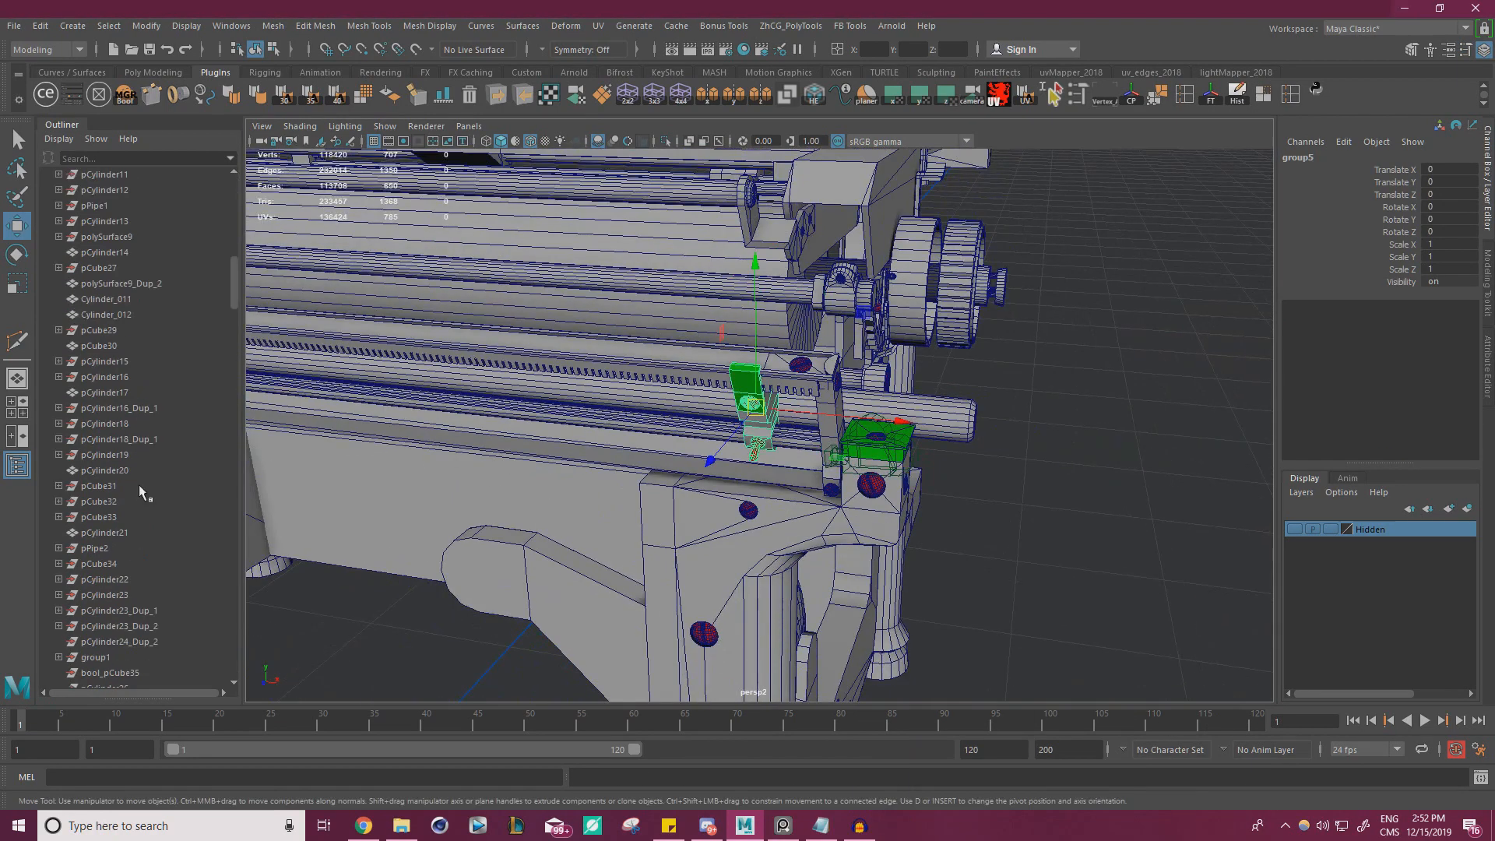
{"action": "left_click_drag", "start_coordinate": [231, 451], "coordinate": [221, 659]}
{"action": "left_click", "coordinate": [58, 642]}
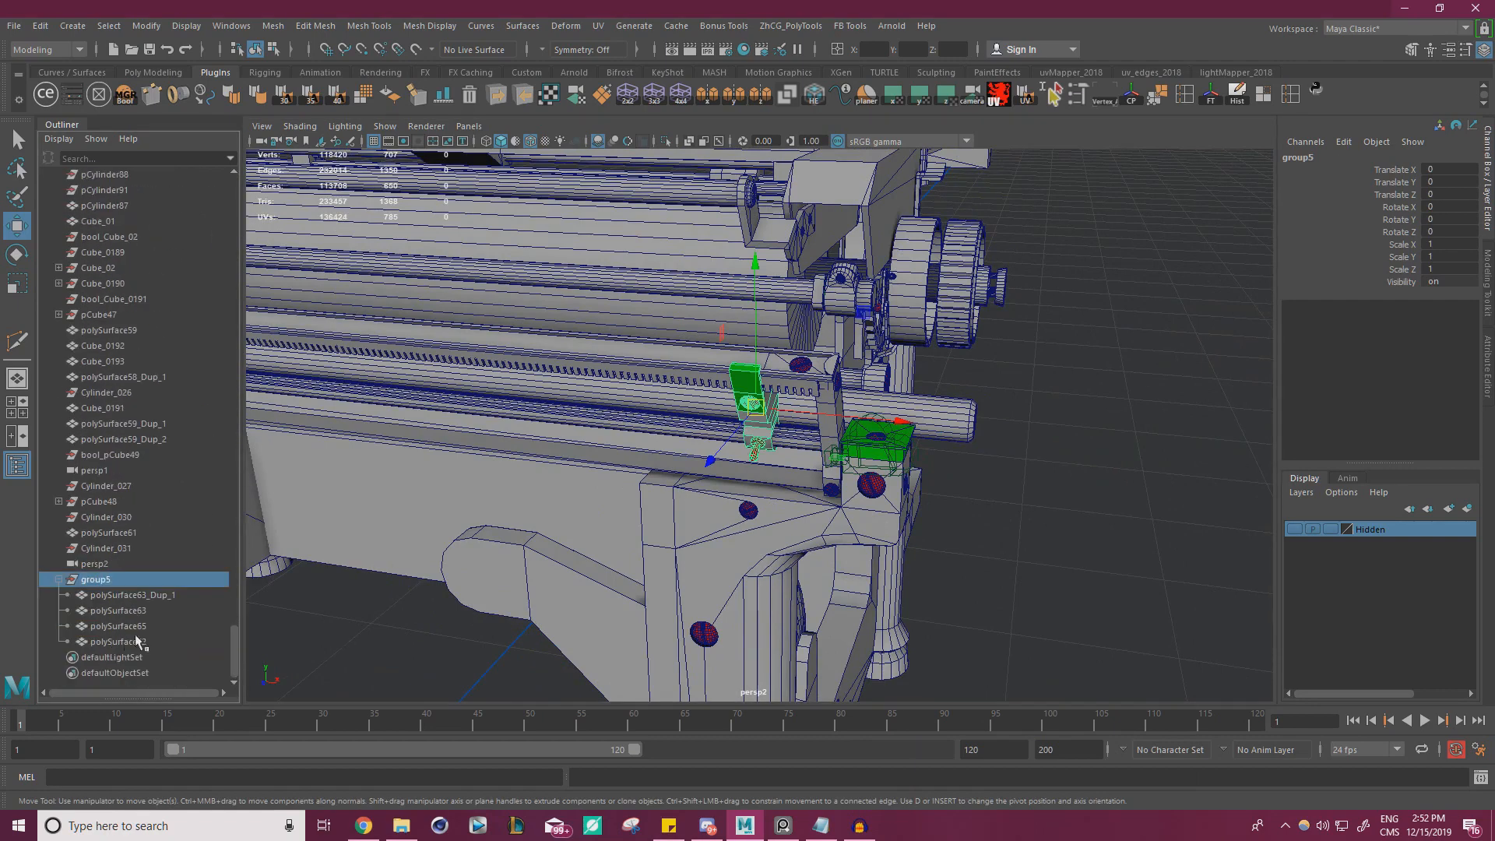
{"action": "key", "text": "f"}
{"action": "left_click", "coordinate": [1132, 538]}
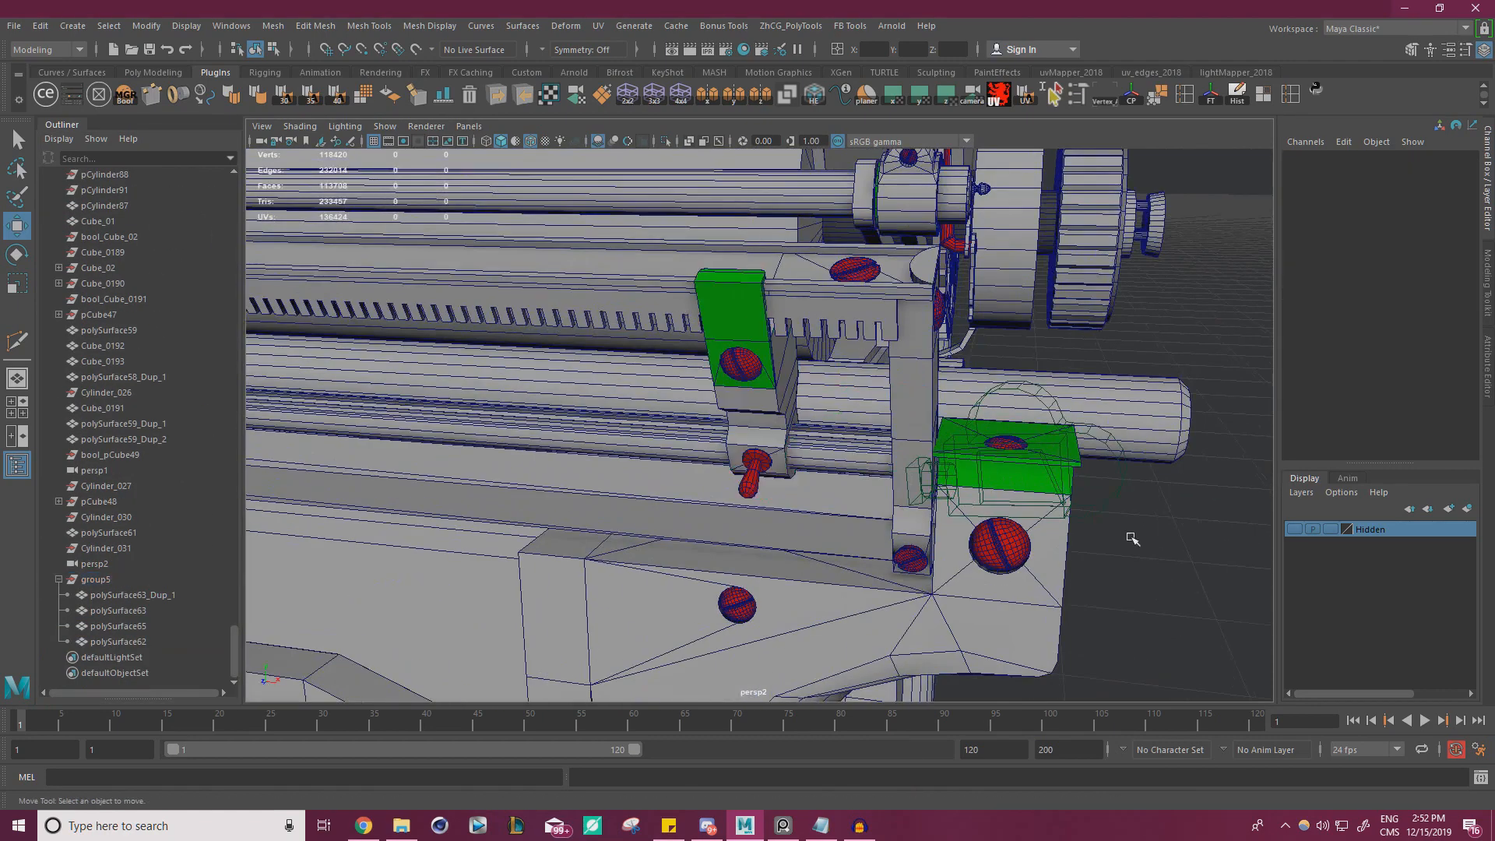
{"action": "left_click", "coordinate": [758, 369]}
{"action": "left_click", "coordinate": [750, 454]}
{"action": "left_click_drag", "start_coordinate": [1159, 600], "coordinate": [1212, 568], "text": "alt"}
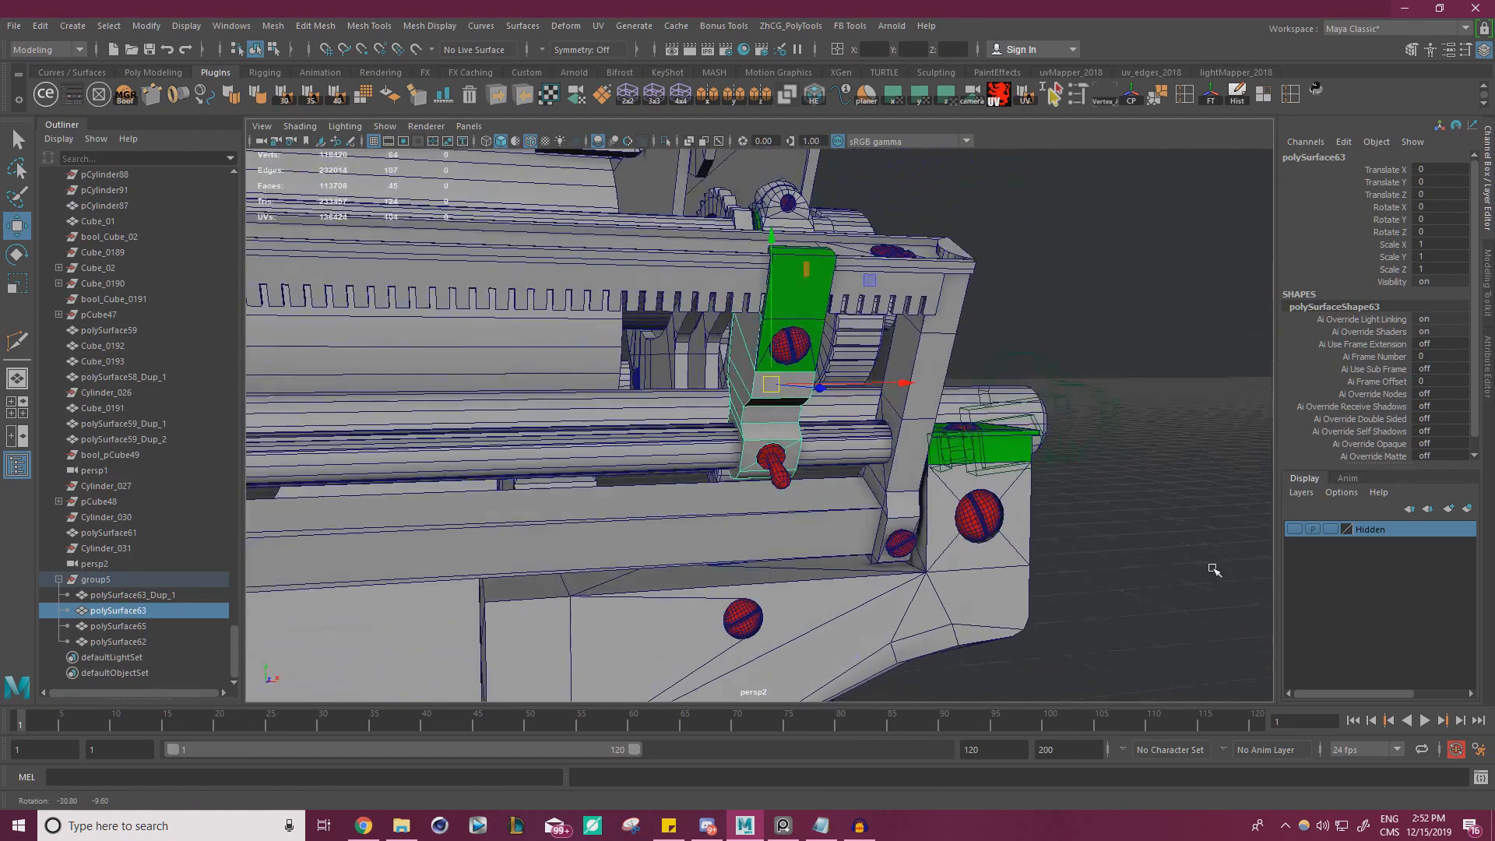
Delete the stray persp1 camera beside the rail's end
{"action": "left_click", "coordinate": [1098, 445]}
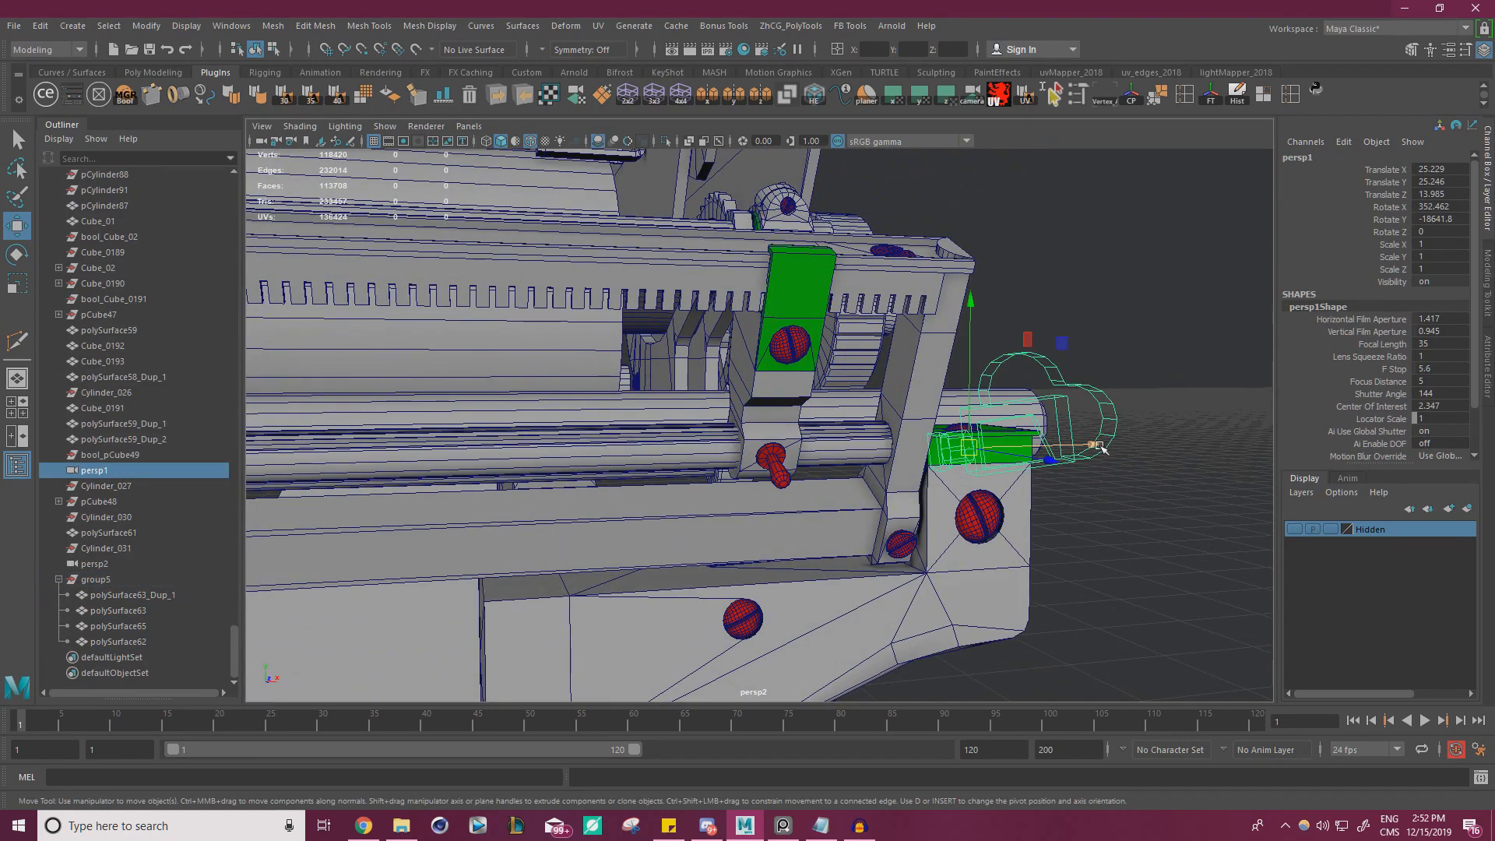
{"action": "key", "text": "Delete"}
{"action": "left_click_drag", "start_coordinate": [881, 401], "coordinate": [817, 327], "text": "alt"}
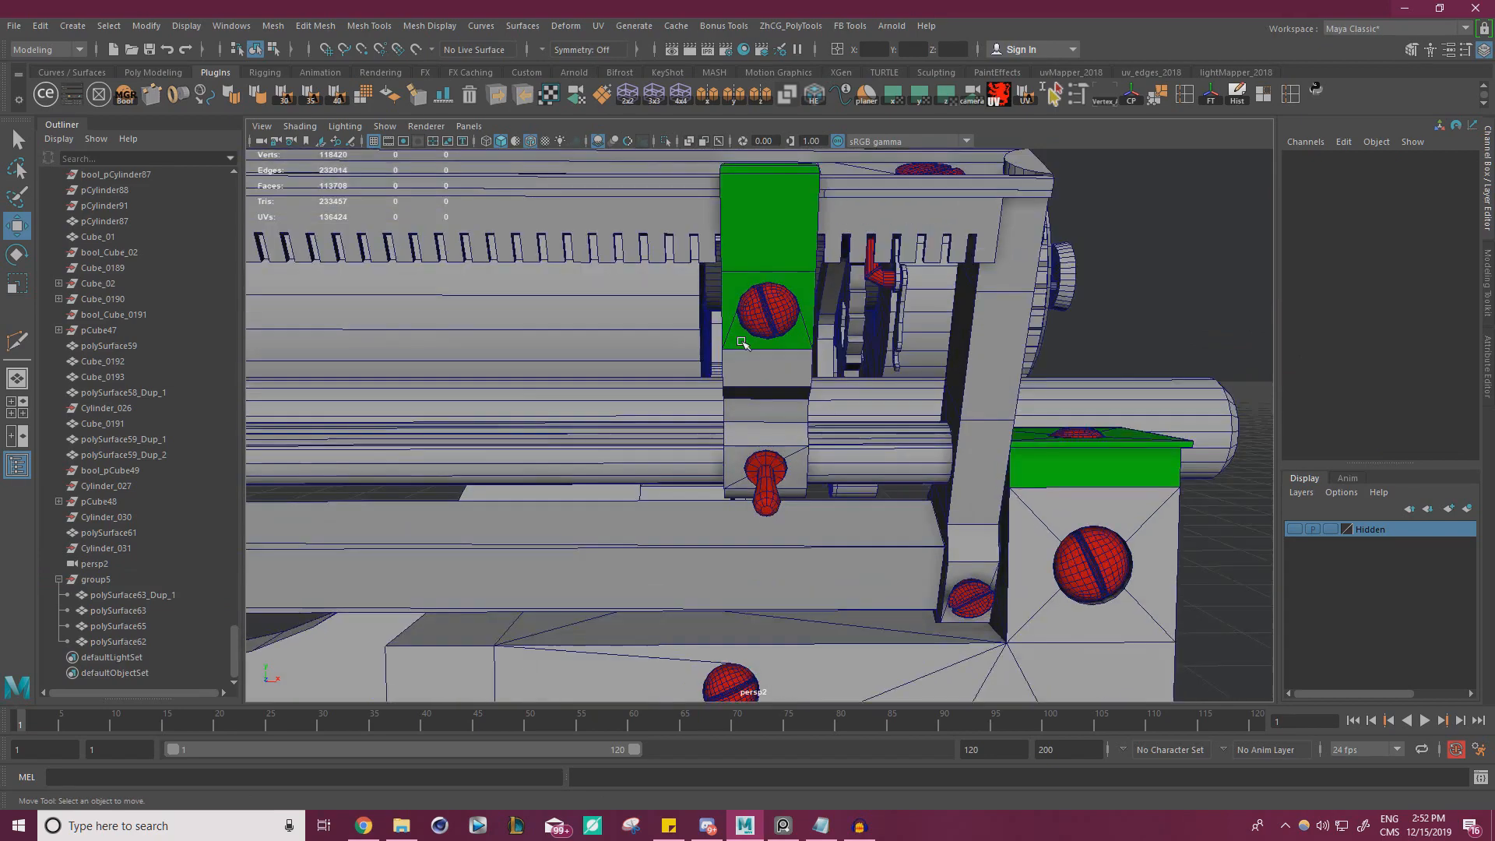
Select the entire clip group and try moving it sideways along the rear rail
{"action": "left_click", "coordinate": [786, 245]}
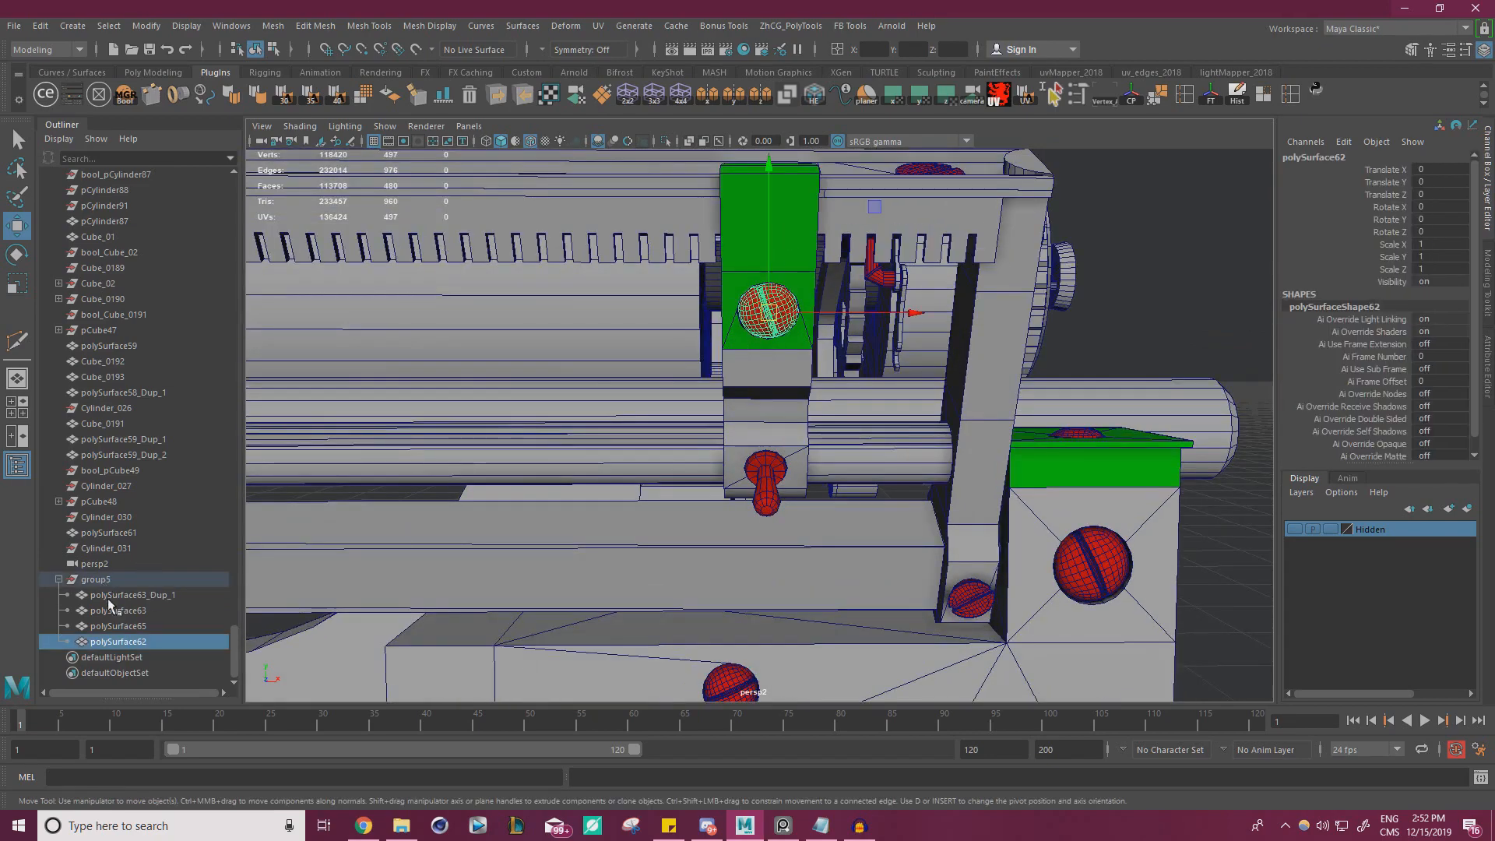
{"action": "left_click", "coordinate": [95, 579]}
{"action": "key", "text": "f"}
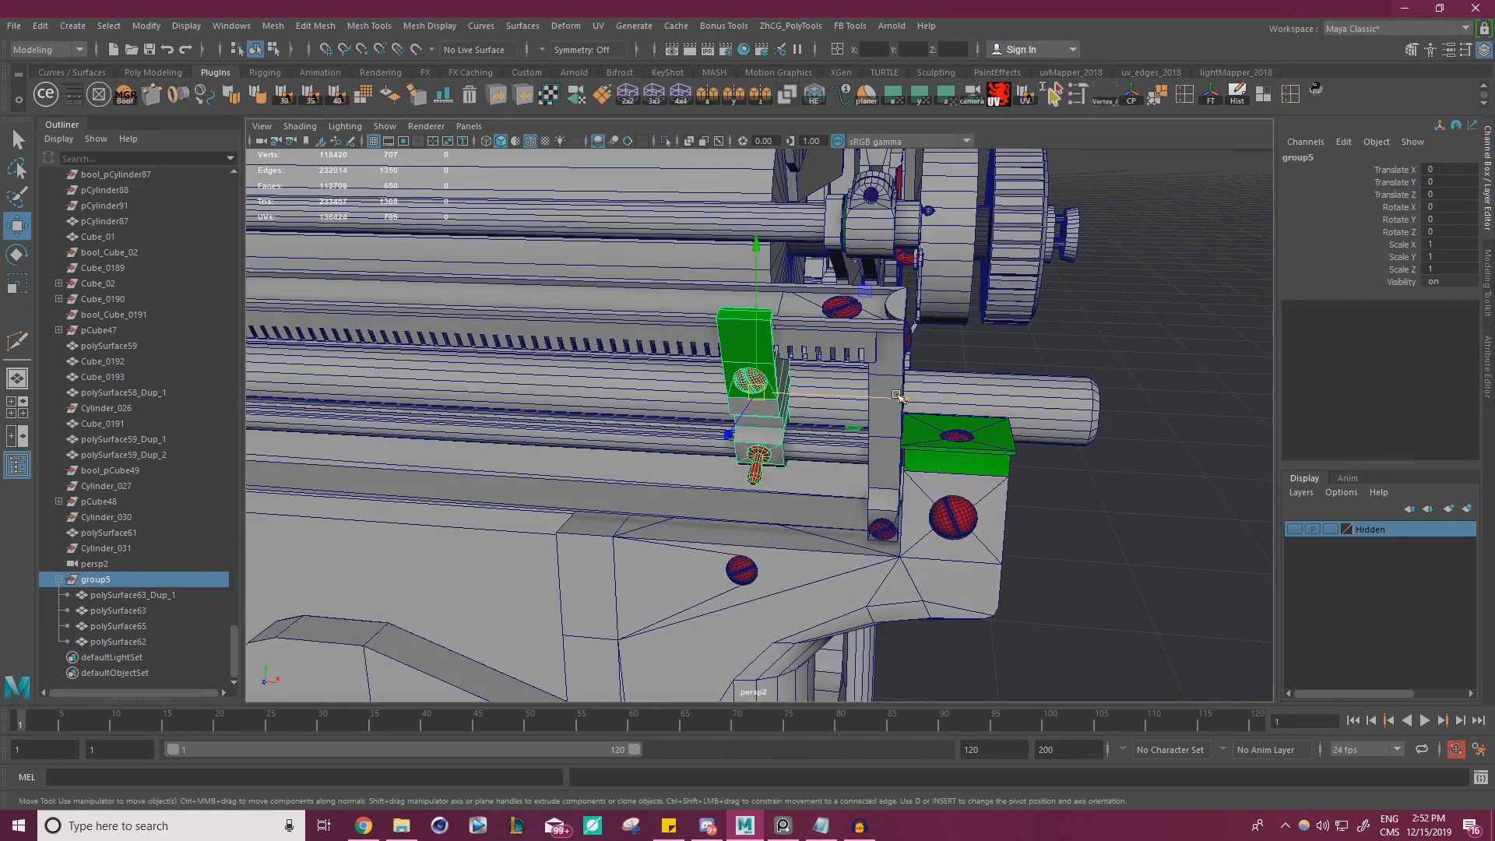
{"action": "left_click_drag", "start_coordinate": [898, 397], "coordinate": [814, 397]}
{"action": "key", "text": "ctrl+z"}
Examine the clips' positions along the rear rail in the reference photos and compare them with the model
{"action": "key", "text": "alt+Tab"}
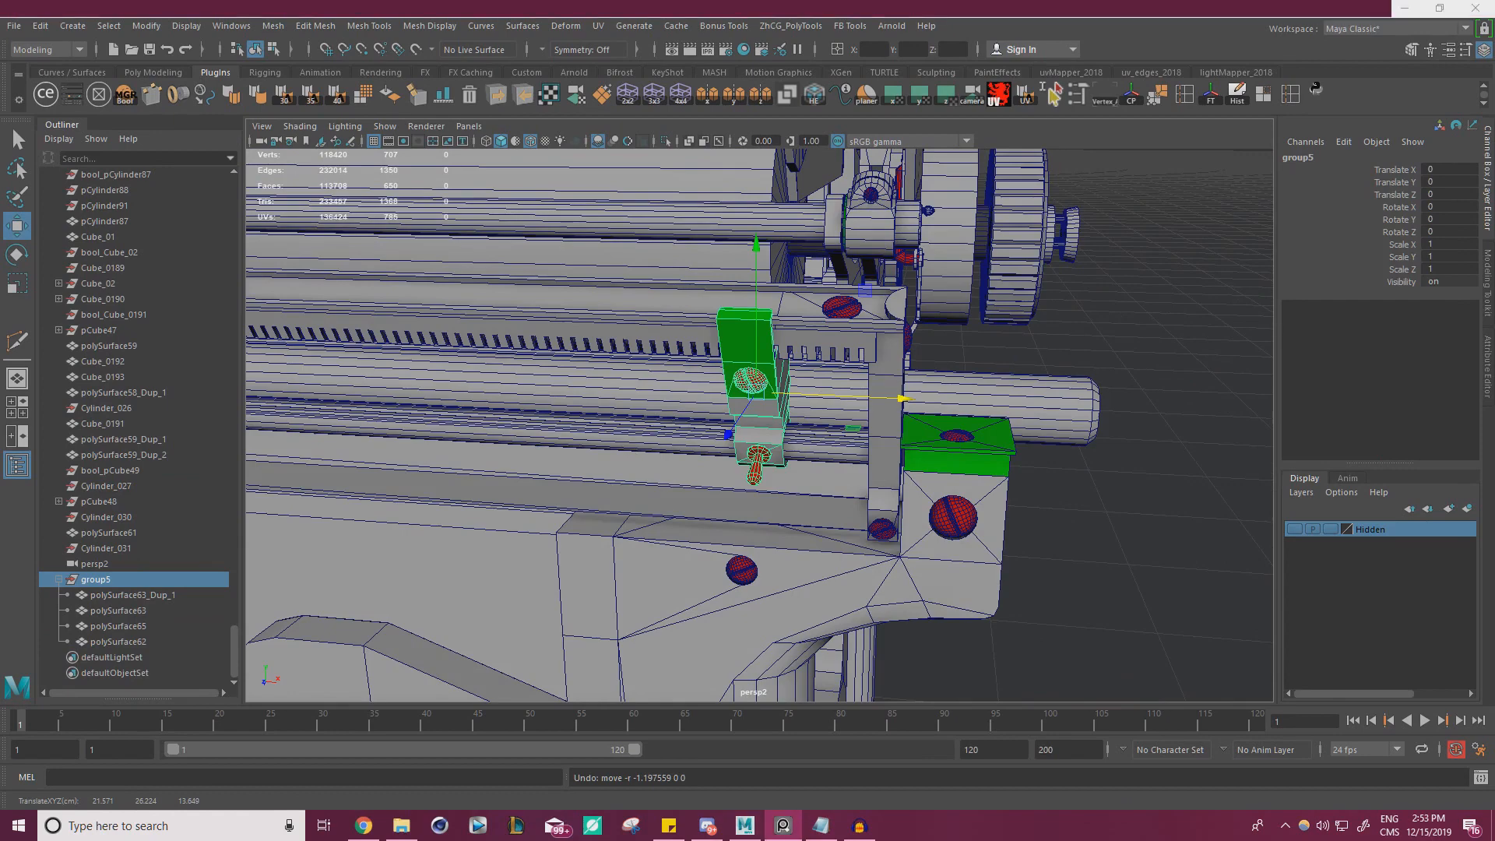
{"action": "scroll", "coordinate": [393, 417], "scroll_direction": "down", "scroll_amount": 5}
{"action": "middle_click_drag", "start_coordinate": [411, 438], "coordinate": [14, 583]}
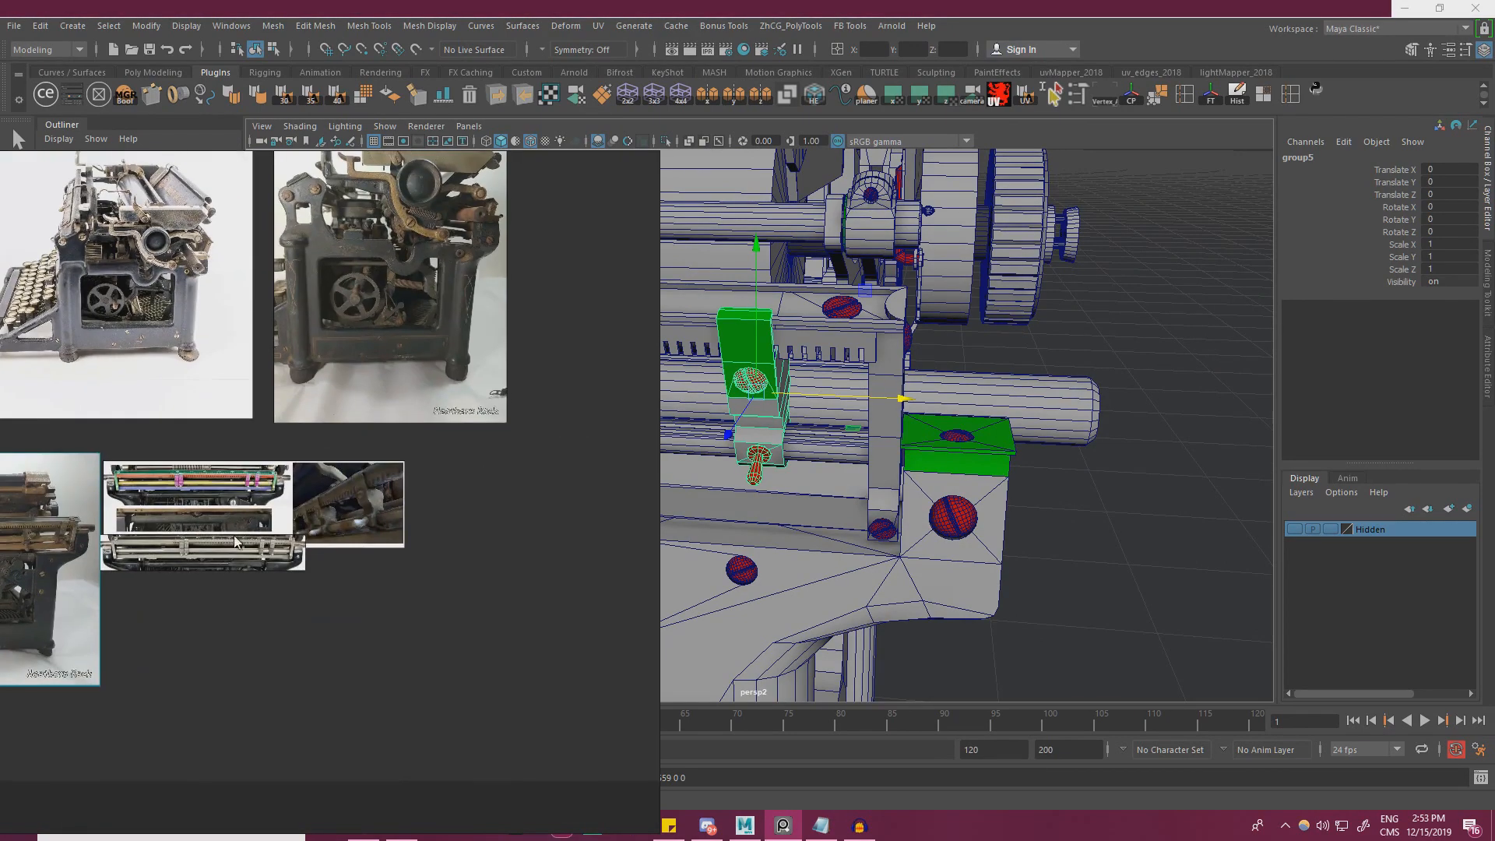
{"action": "scroll", "coordinate": [201, 556], "scroll_direction": "up", "scroll_amount": 6}
{"action": "scroll", "coordinate": [366, 541], "scroll_direction": "down", "scroll_amount": 1}
{"action": "middle_click_drag", "start_coordinate": [366, 541], "coordinate": [434, 524]}
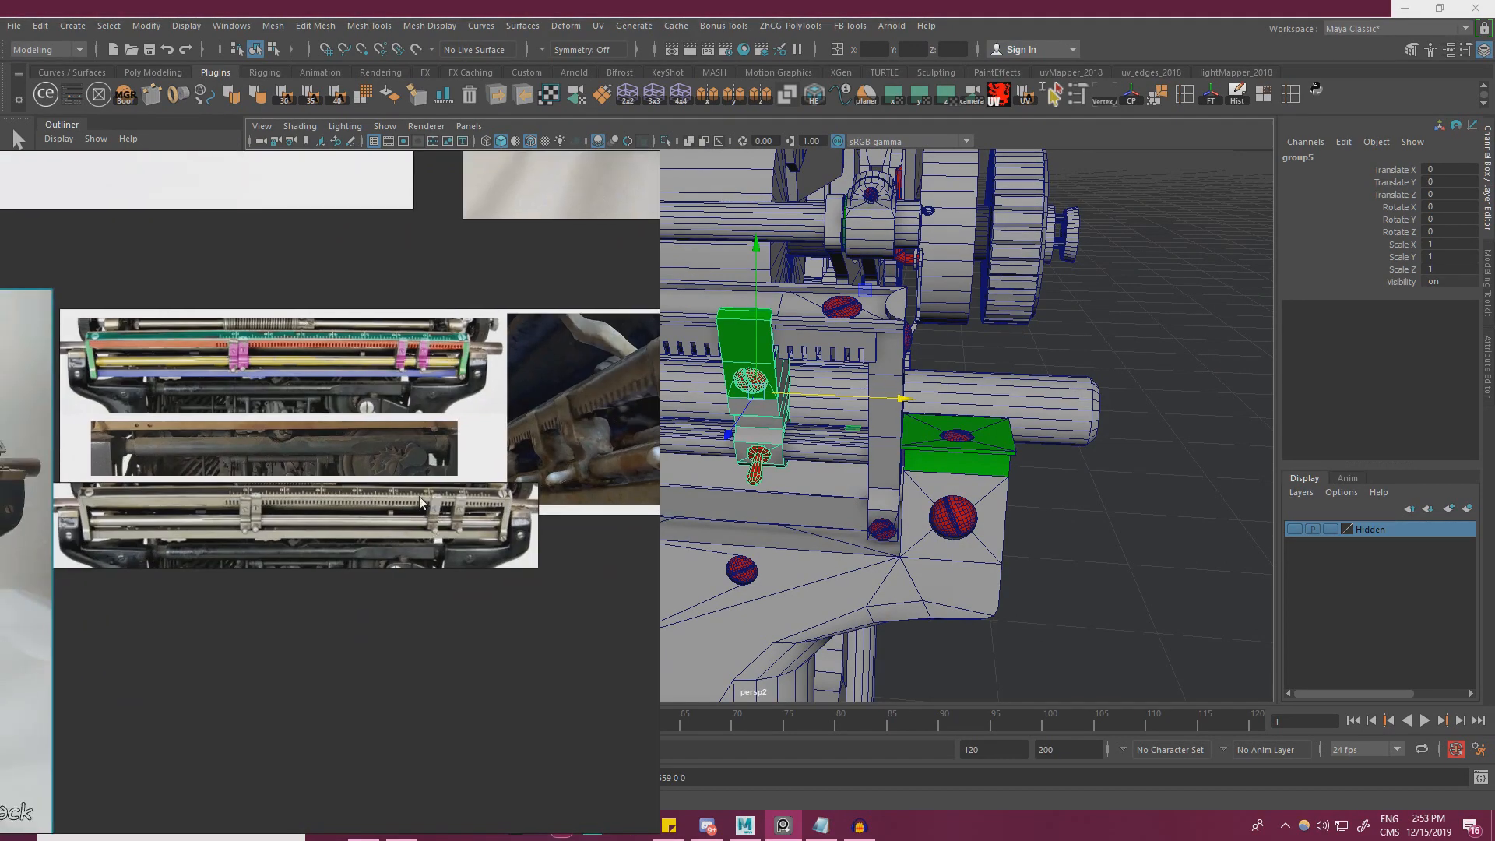
{"action": "key", "text": "alt+Tab"}
{"action": "left_click_drag", "start_coordinate": [421, 502], "coordinate": [171, 492], "text": "alt"}
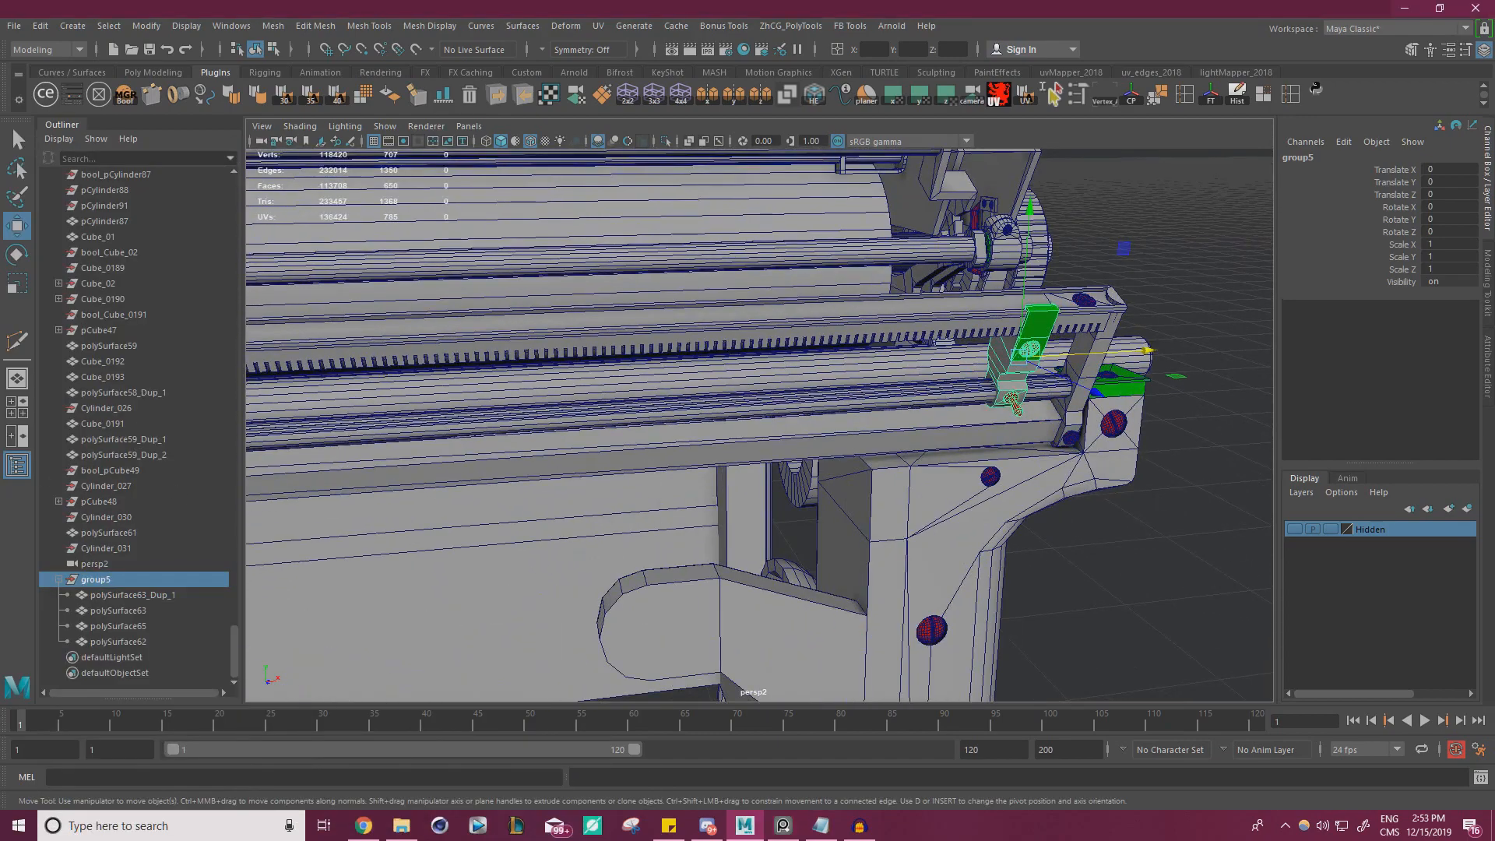
{"action": "right_click", "coordinate": [122, 438]}
{"action": "key", "text": "alt+Tab"}
{"action": "key", "text": "alt+Tab"}
{"action": "left_click_drag", "start_coordinate": [621, 419], "coordinate": [595, 408], "text": "alt"}
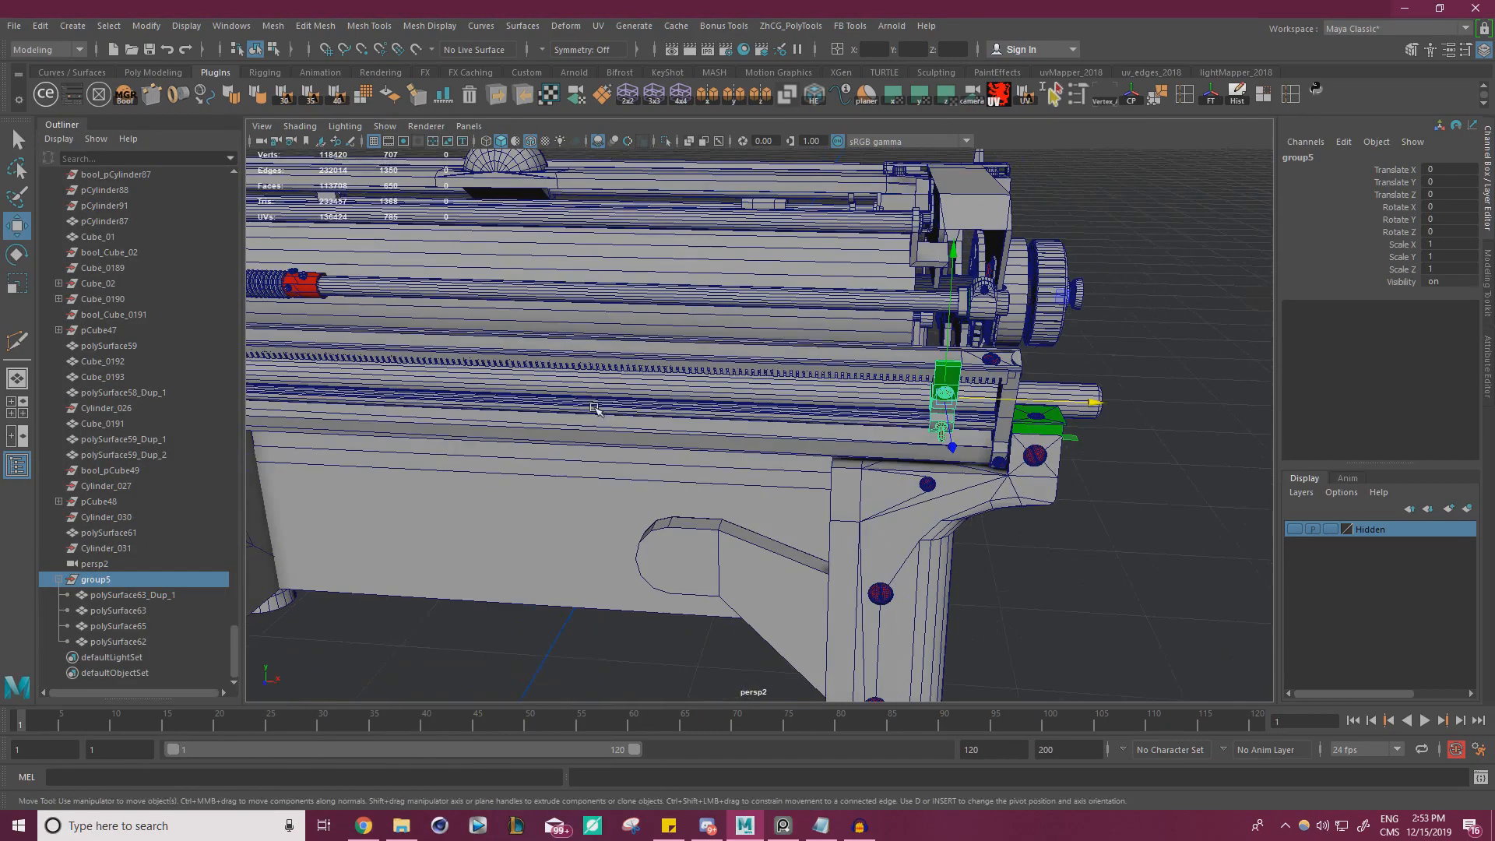
Duplicate the clip group and move the copy along the rail to Translate X -2.374
{"action": "key", "text": "ctrl+d"}
{"action": "left_click_drag", "start_coordinate": [1089, 403], "coordinate": [1014, 398]}
{"action": "right_click_drag", "start_coordinate": [964, 412], "coordinate": [834, 405], "text": "alt"}
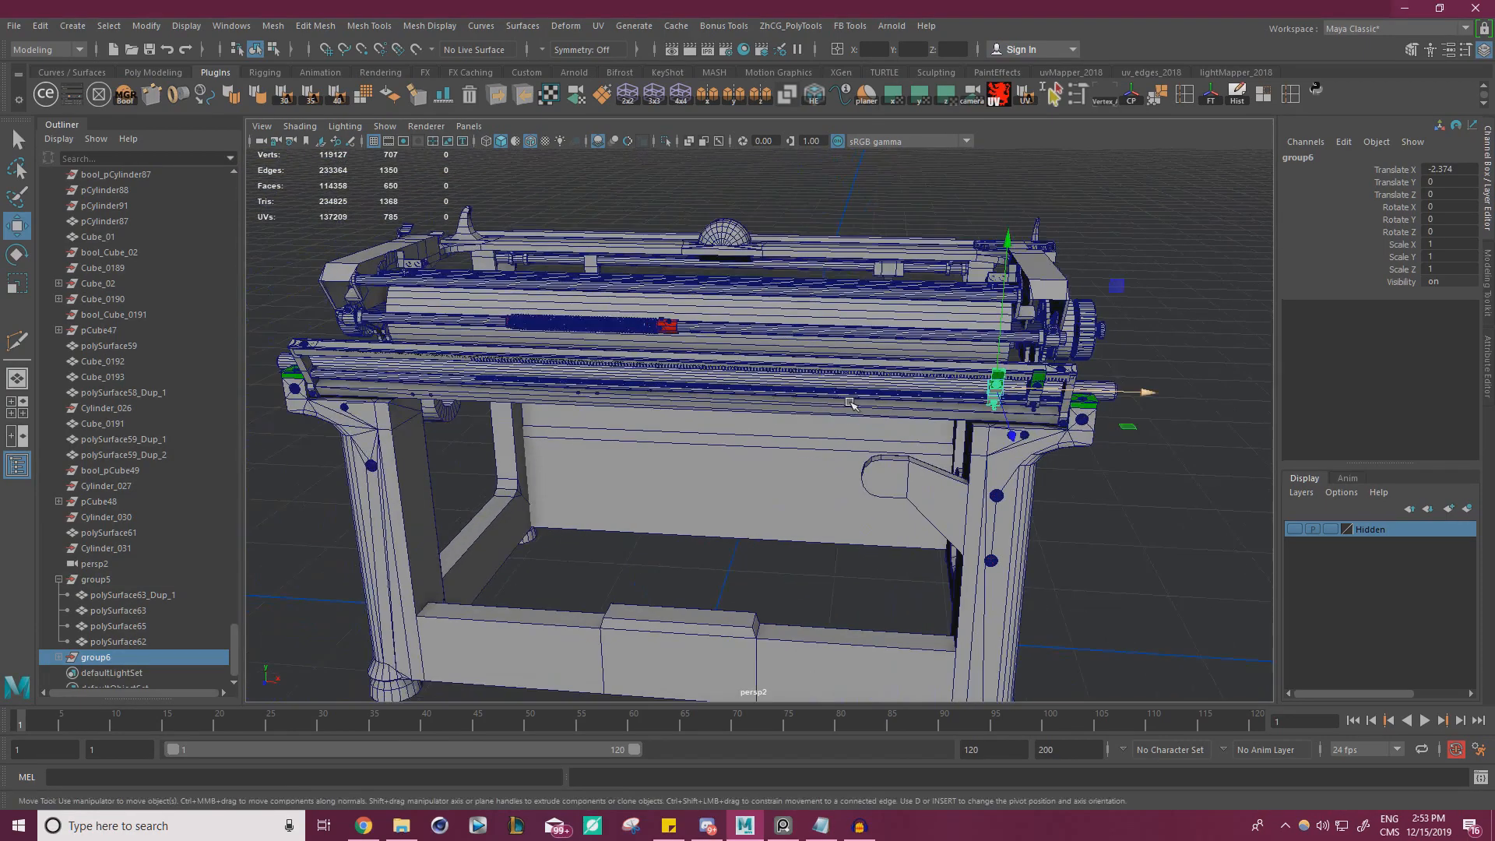
{"action": "left_click_drag", "start_coordinate": [833, 405], "coordinate": [881, 402], "text": "alt"}
Duplicate the clip group again and move this copy toward the rail's opposite end, to Translate X about -33
{"action": "key", "text": "ctrl+d"}
{"action": "left_click_drag", "start_coordinate": [1121, 381], "coordinate": [701, 413]}
{"action": "right_click_drag", "start_coordinate": [701, 412], "coordinate": [798, 420], "text": "alt"}
{"action": "middle_click_drag", "start_coordinate": [545, 405], "coordinate": [701, 399], "text": "alt"}
{"action": "right_click_drag", "start_coordinate": [701, 399], "coordinate": [841, 409], "text": "alt"}
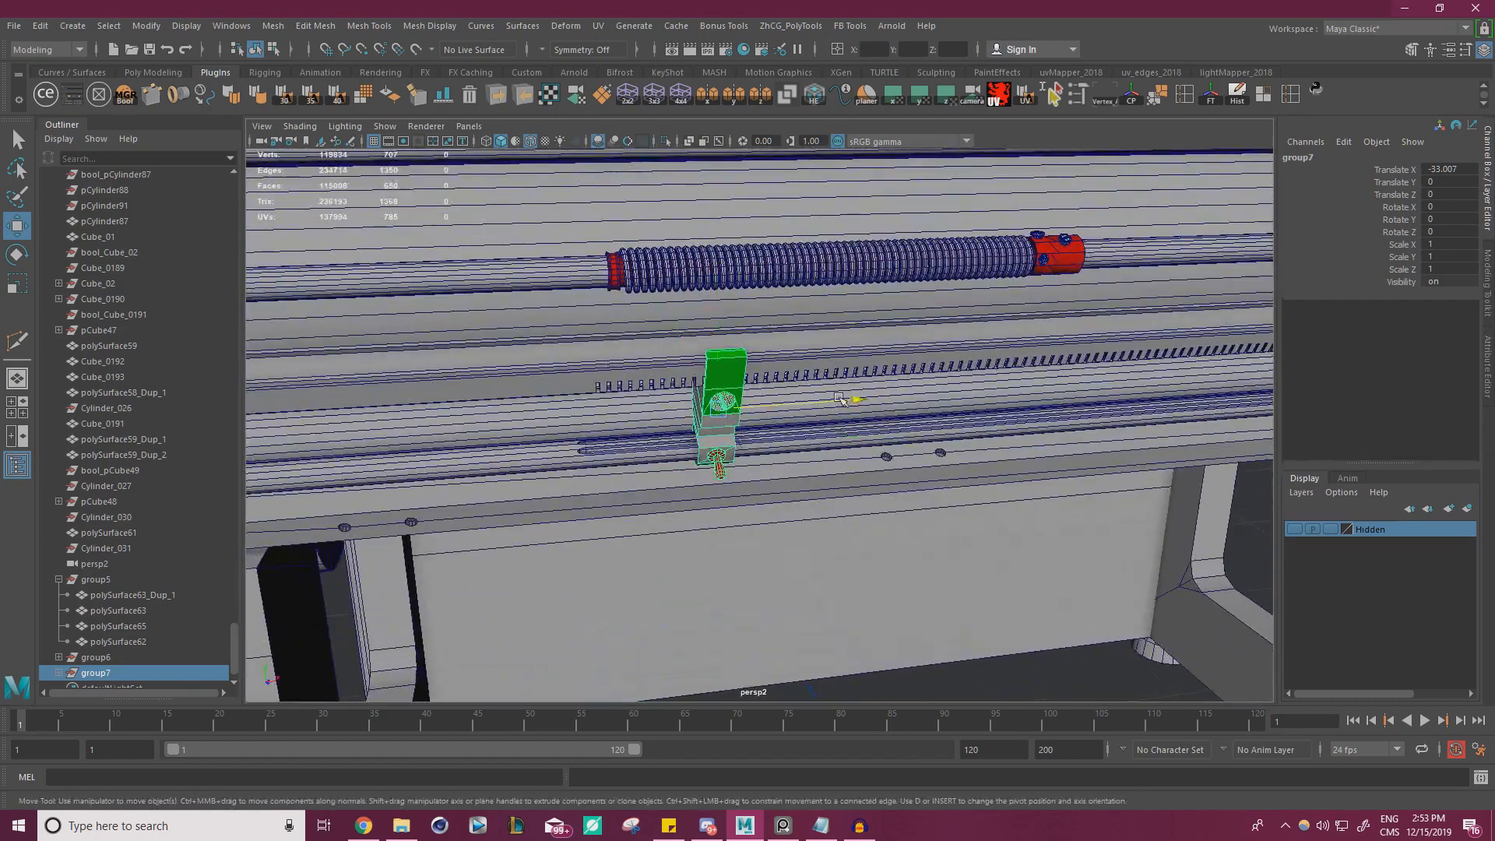
{"action": "left_click_drag", "start_coordinate": [841, 409], "coordinate": [1022, 386]}
Duplicate the far clip group and shift the copy back along the rail to Translate X -28.322
{"action": "key", "text": "ctrl+d"}
{"action": "left_click_drag", "start_coordinate": [1022, 385], "coordinate": [1001, 357], "text": "alt"}
{"action": "right_click_drag", "start_coordinate": [1001, 366], "coordinate": [864, 413], "text": "alt"}
{"action": "middle_click_drag", "start_coordinate": [1098, 494], "coordinate": [1001, 460], "text": "alt"}
{"action": "left_click_drag", "start_coordinate": [1001, 459], "coordinate": [1055, 468], "text": "alt"}
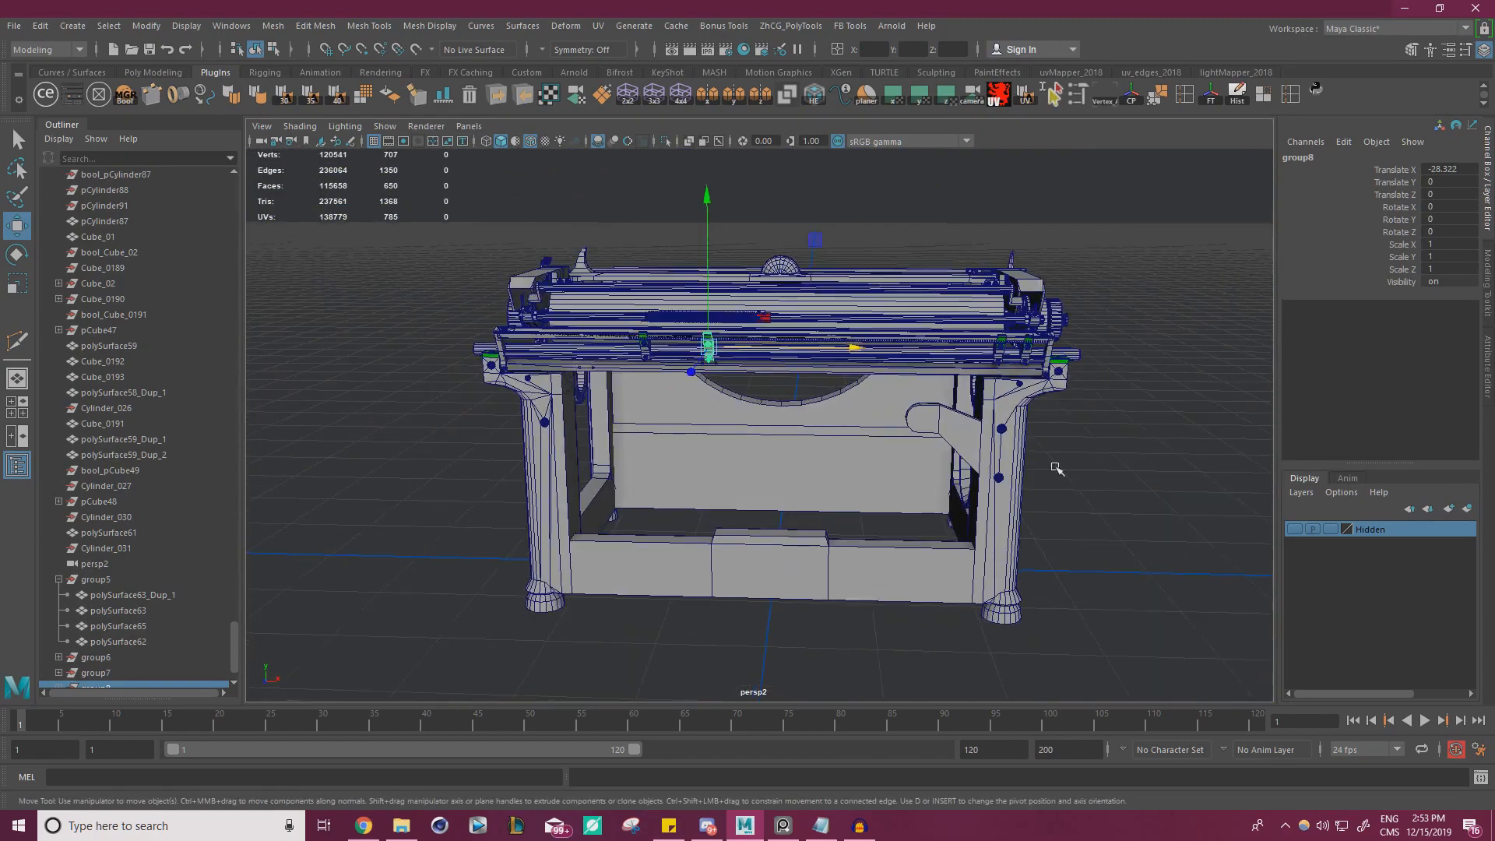
Deselect everything and inspect the four clips along the rear rail and the whole typewriter from several angles
{"action": "left_click", "coordinate": [1191, 515]}
{"action": "left_click_drag", "start_coordinate": [1114, 507], "coordinate": [801, 488], "text": "alt"}
{"action": "right_click_drag", "start_coordinate": [801, 487], "coordinate": [997, 498], "text": "alt"}
{"action": "left_click_drag", "start_coordinate": [997, 499], "coordinate": [624, 451], "text": "alt"}
{"action": "right_click_drag", "start_coordinate": [623, 451], "coordinate": [771, 374], "text": "alt"}
{"action": "left_click_drag", "start_coordinate": [771, 373], "coordinate": [723, 351], "text": "alt"}
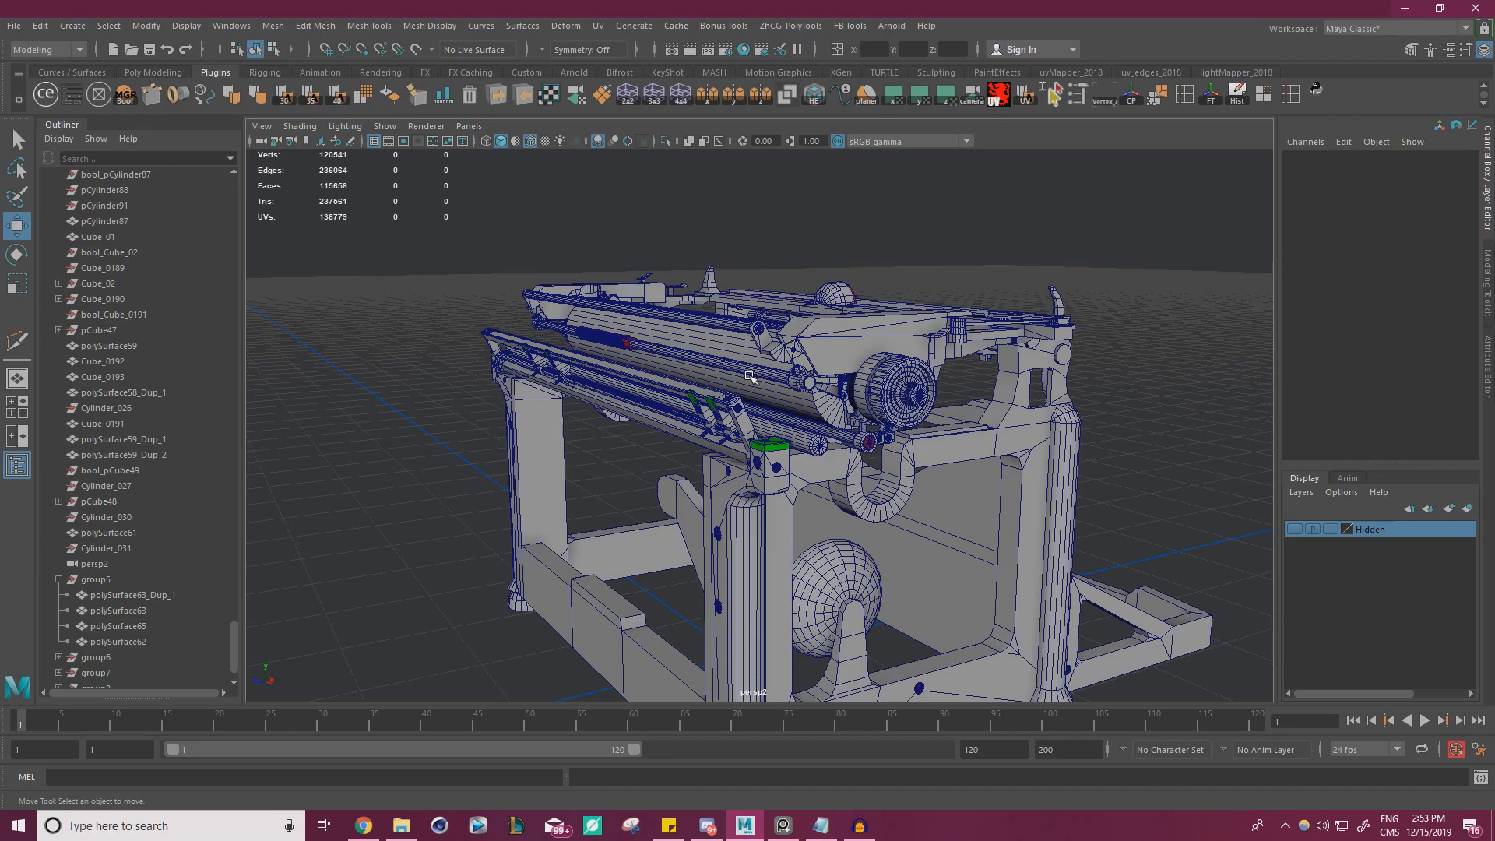
{"action": "left_click_drag", "start_coordinate": [730, 353], "coordinate": [801, 387], "text": "alt"}
{"action": "right_click_drag", "start_coordinate": [801, 387], "coordinate": [779, 335], "text": "alt"}
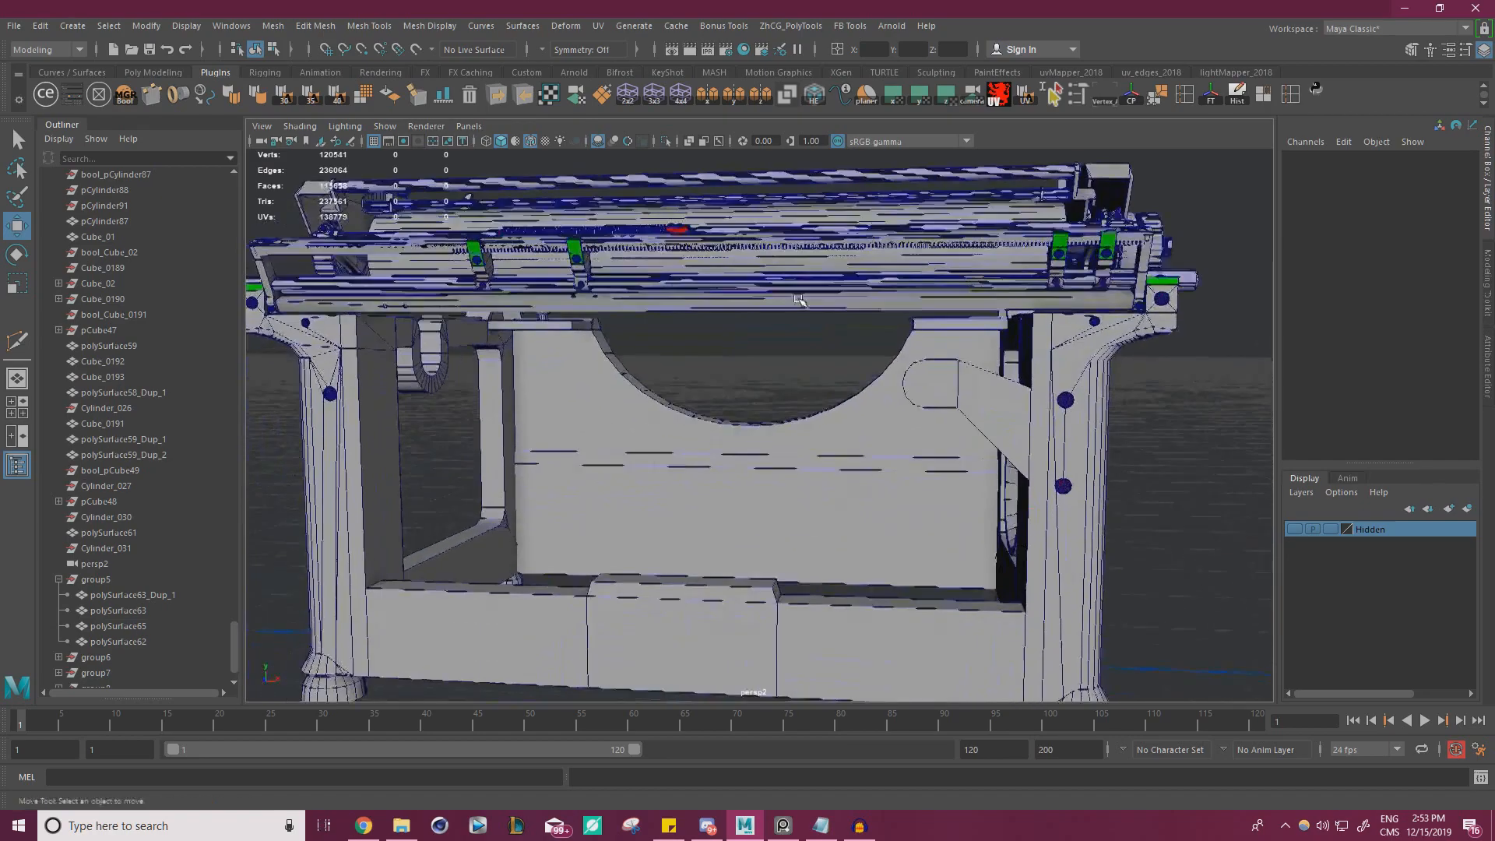
{"action": "middle_click_drag", "start_coordinate": [779, 335], "coordinate": [787, 312], "text": "alt"}
{"action": "left_click_drag", "start_coordinate": [787, 312], "coordinate": [434, 458], "text": "alt"}
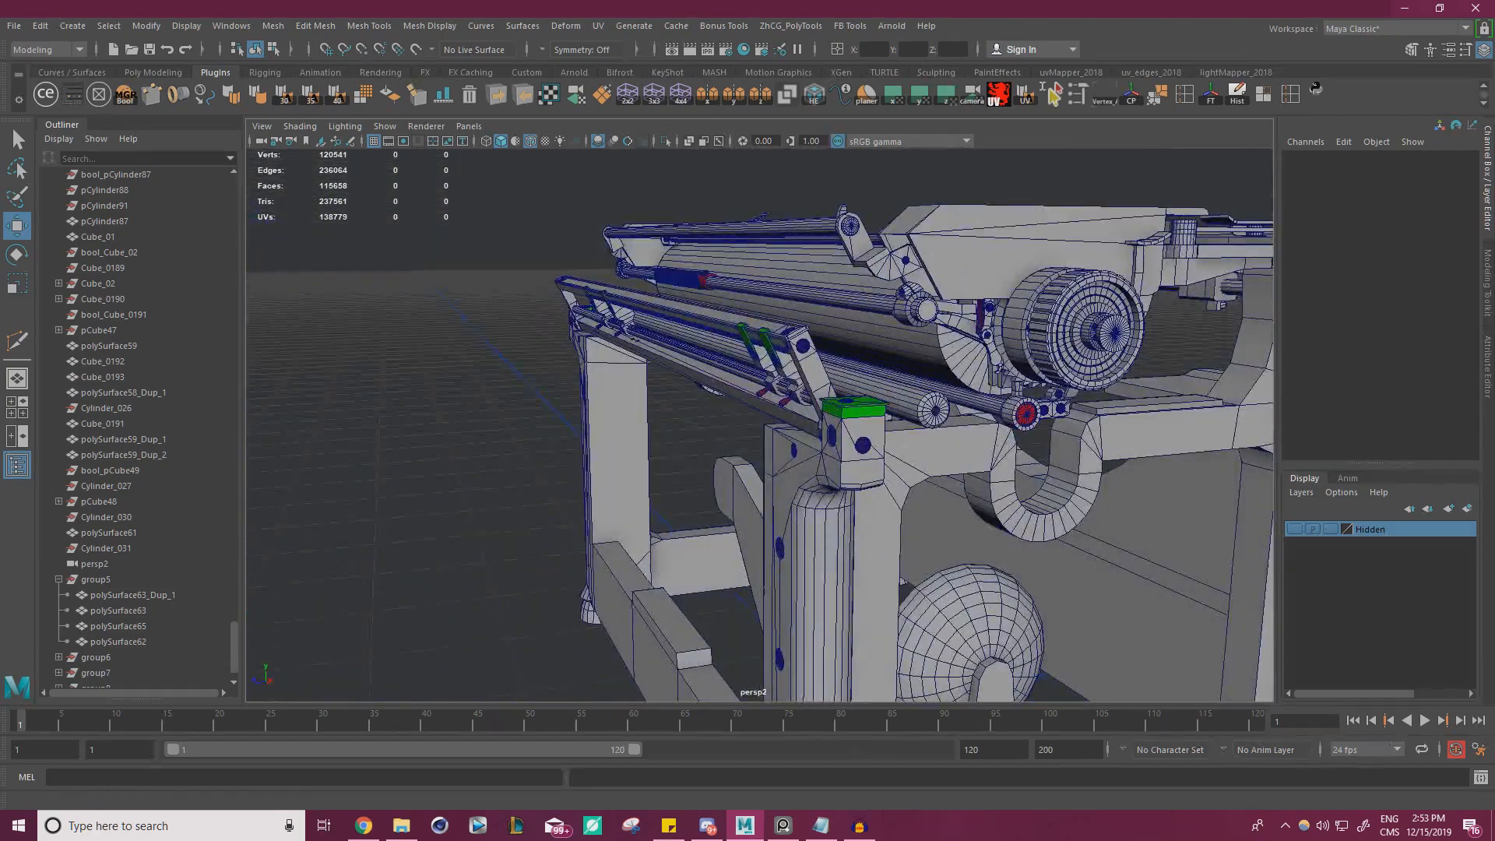
Switch to the reference board and examine the close-up photos of the Underwood panel and its small fittings
{"action": "key", "text": "alt+Tab"}
{"action": "scroll", "coordinate": [1054, 450], "scroll_direction": "down", "scroll_amount": 5}
{"action": "scroll", "coordinate": [826, 385], "scroll_direction": "up", "scroll_amount": 3}
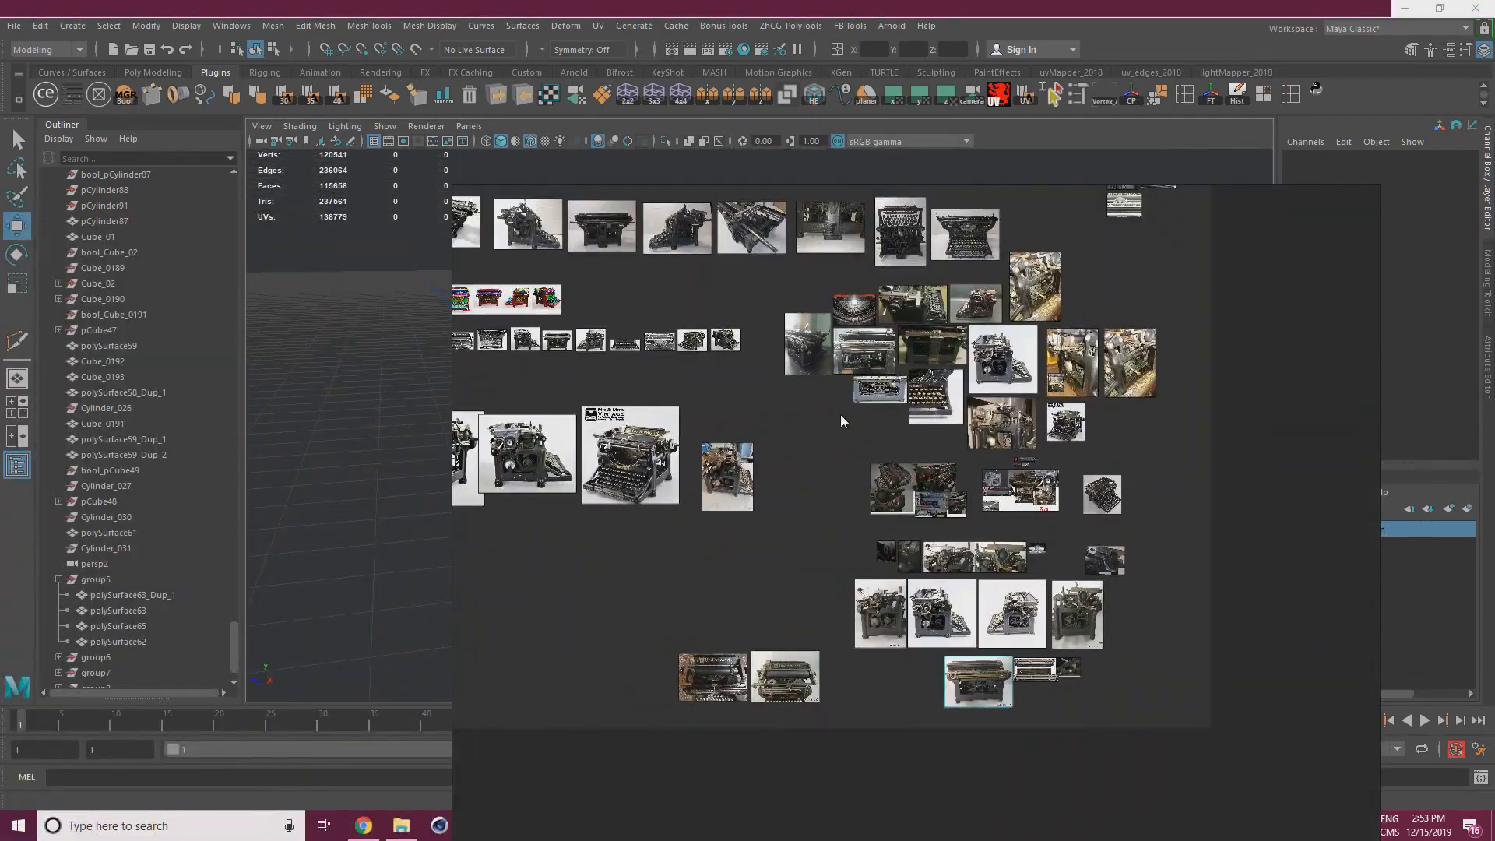
{"action": "scroll", "coordinate": [842, 421], "scroll_direction": "up", "scroll_amount": 5}
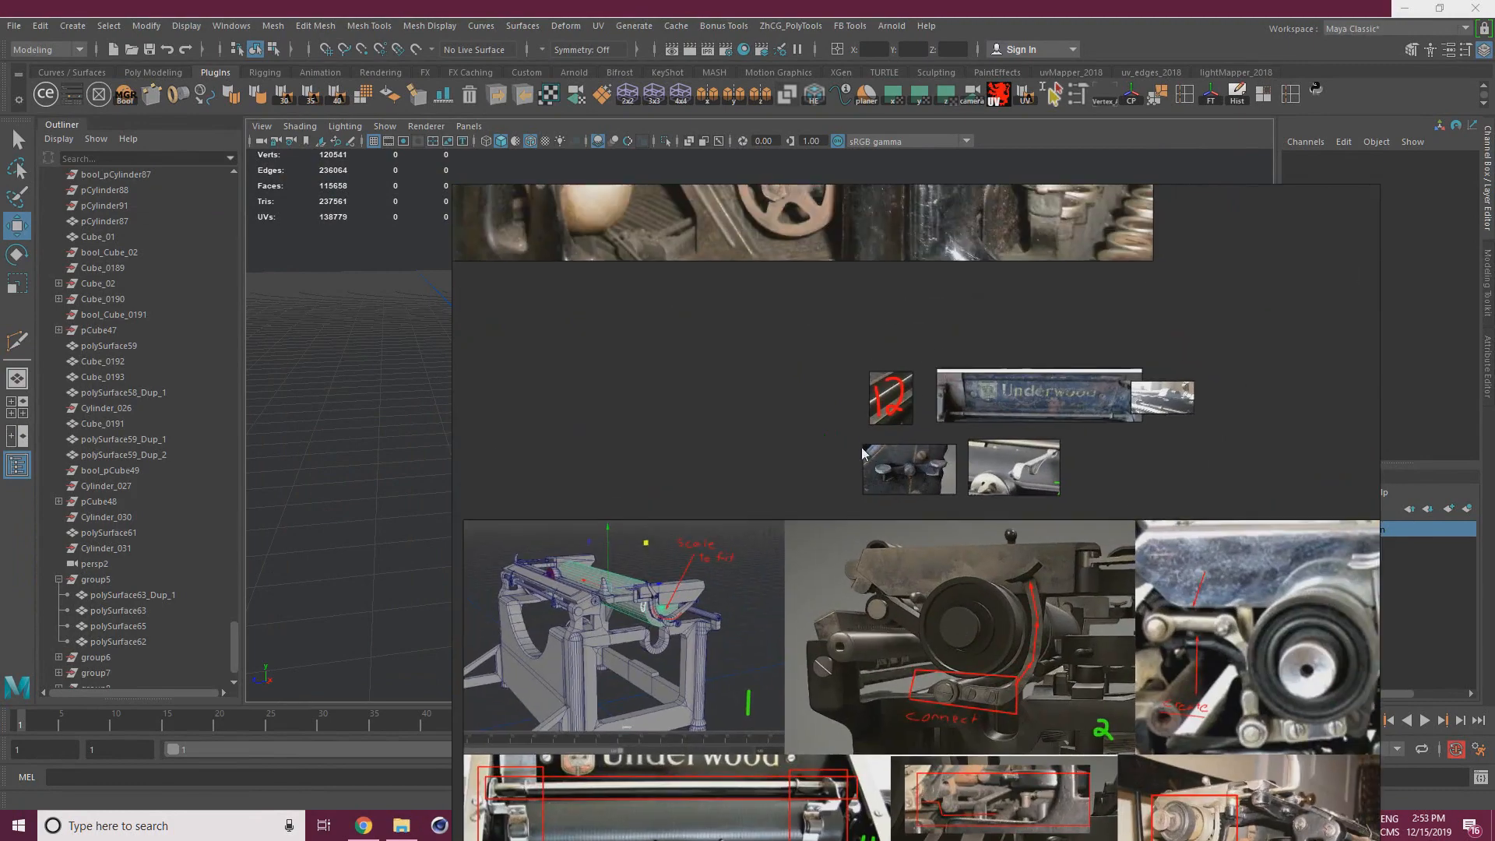
{"action": "scroll", "coordinate": [889, 409], "scroll_direction": "up", "scroll_amount": 4}
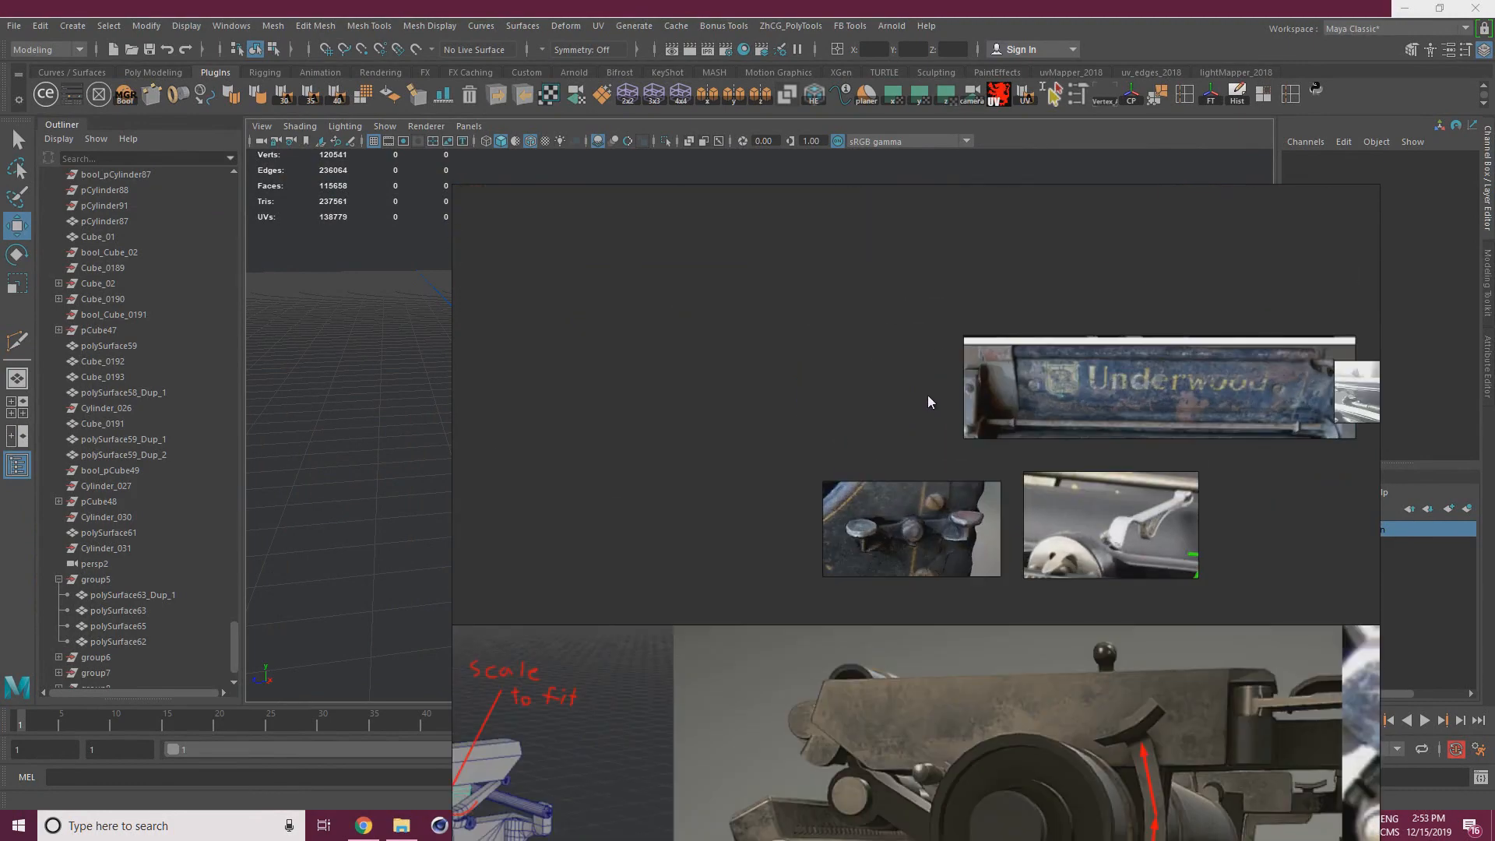
{"action": "left_click_drag", "start_coordinate": [815, 317], "coordinate": [1343, 411]}
{"action": "left_click_drag", "start_coordinate": [1160, 392], "coordinate": [964, 390]}
{"action": "left_click_drag", "start_coordinate": [710, 297], "coordinate": [1176, 400]}
{"action": "mouse_move", "coordinate": [877, 383]}
{"action": "left_mouse_down"}
{"action": "mouse_move", "coordinate": [1337, 437]}
{"action": "mouse_move", "coordinate": [891, 384]}
{"action": "left_mouse_up"}
{"action": "scroll", "coordinate": [845, 405], "scroll_direction": "down", "scroll_amount": 8}
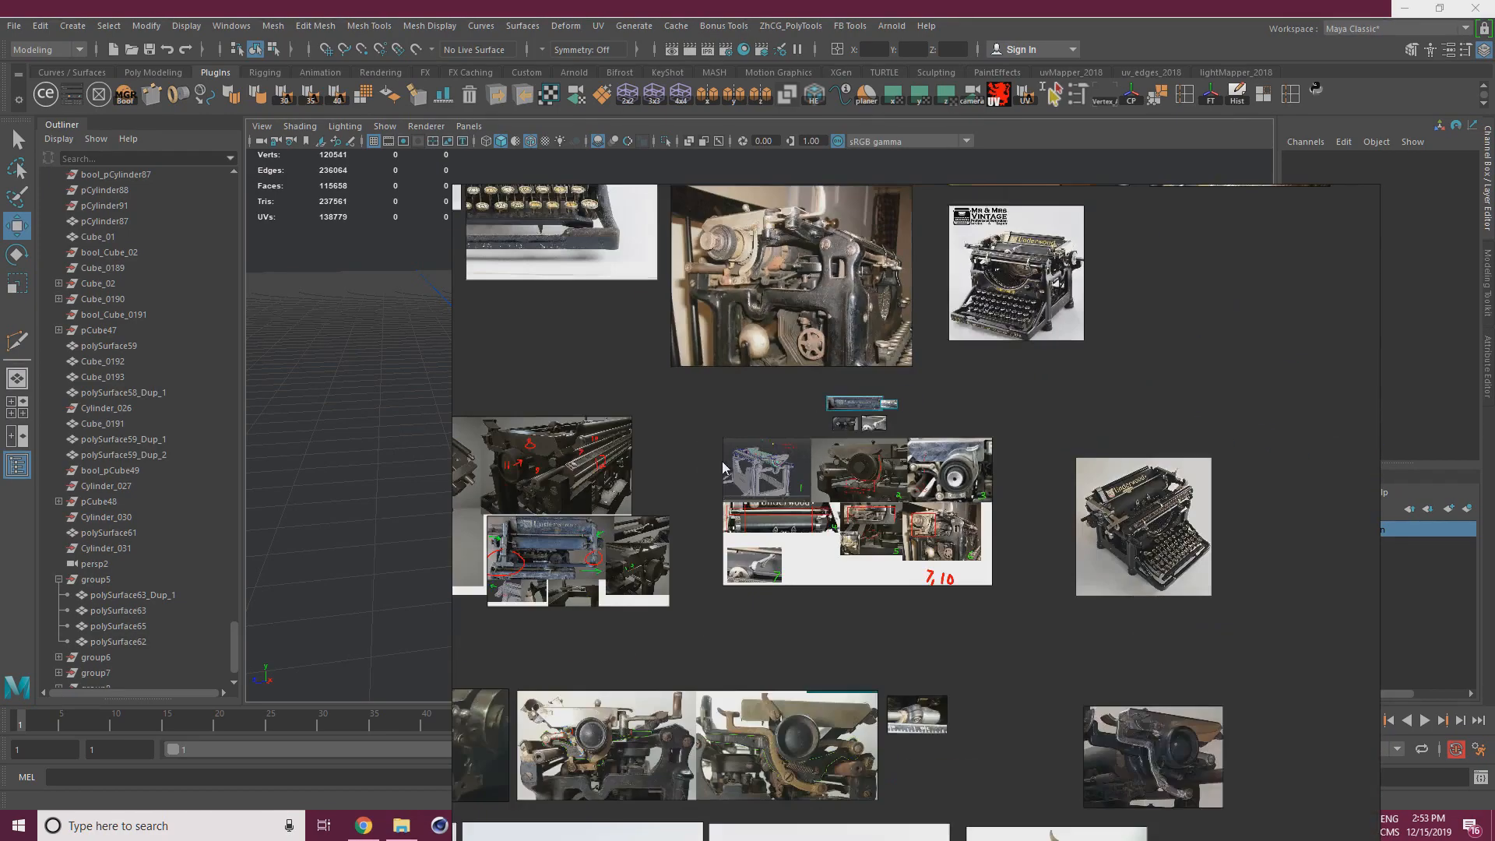
Examine the side-view photos of the typewriter and shift the reference board clear of the viewport
{"action": "middle_click_drag", "start_coordinate": [642, 740], "coordinate": [895, 453]}
{"action": "scroll", "coordinate": [791, 572], "scroll_direction": "up", "scroll_amount": 4}
{"action": "scroll", "coordinate": [662, 656], "scroll_direction": "up", "scroll_amount": 2}
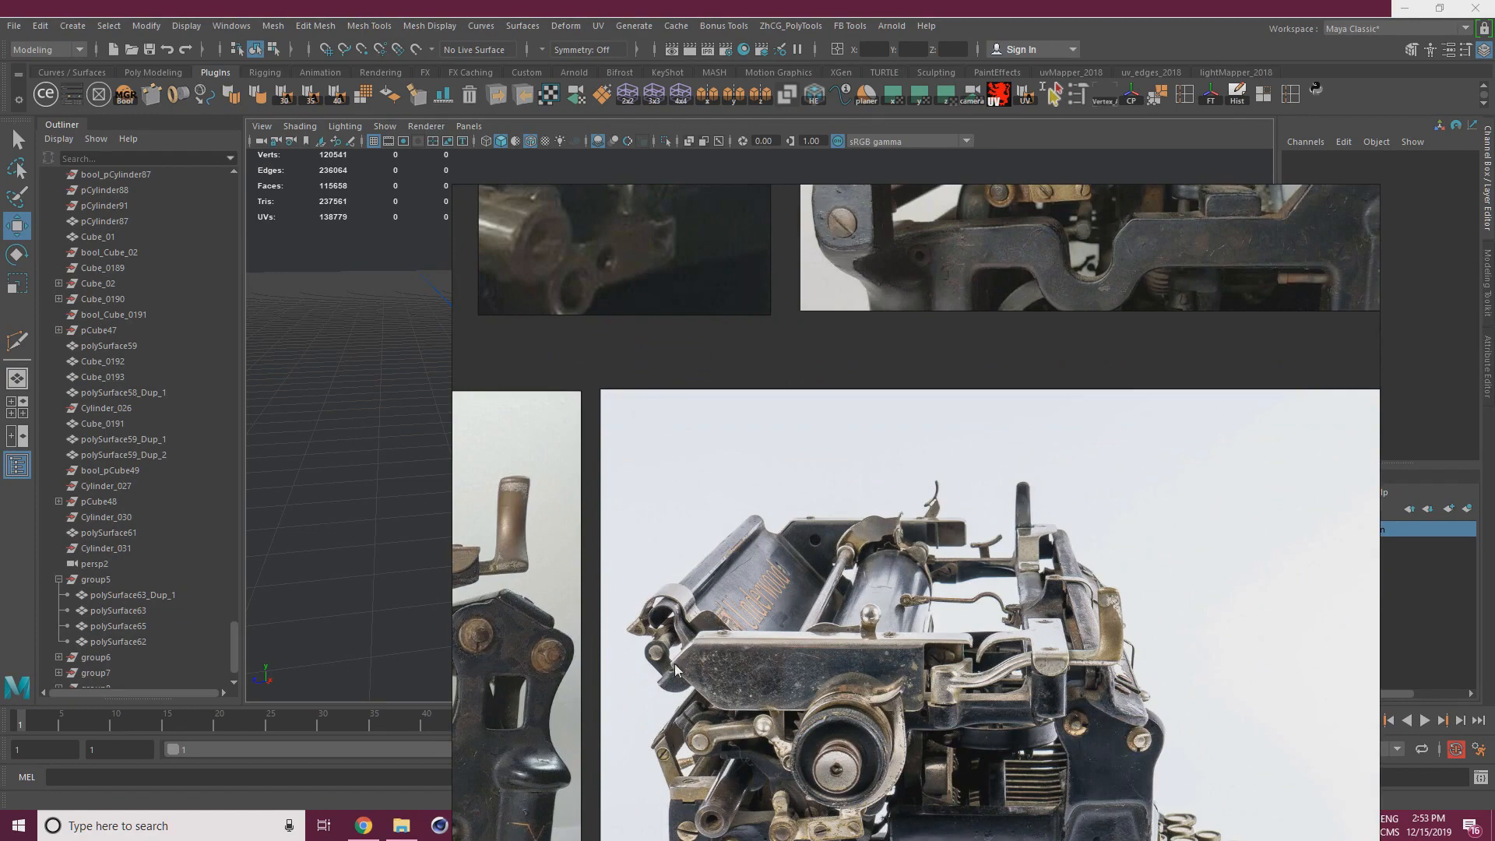
{"action": "middle_click_drag", "start_coordinate": [662, 656], "coordinate": [900, 438]}
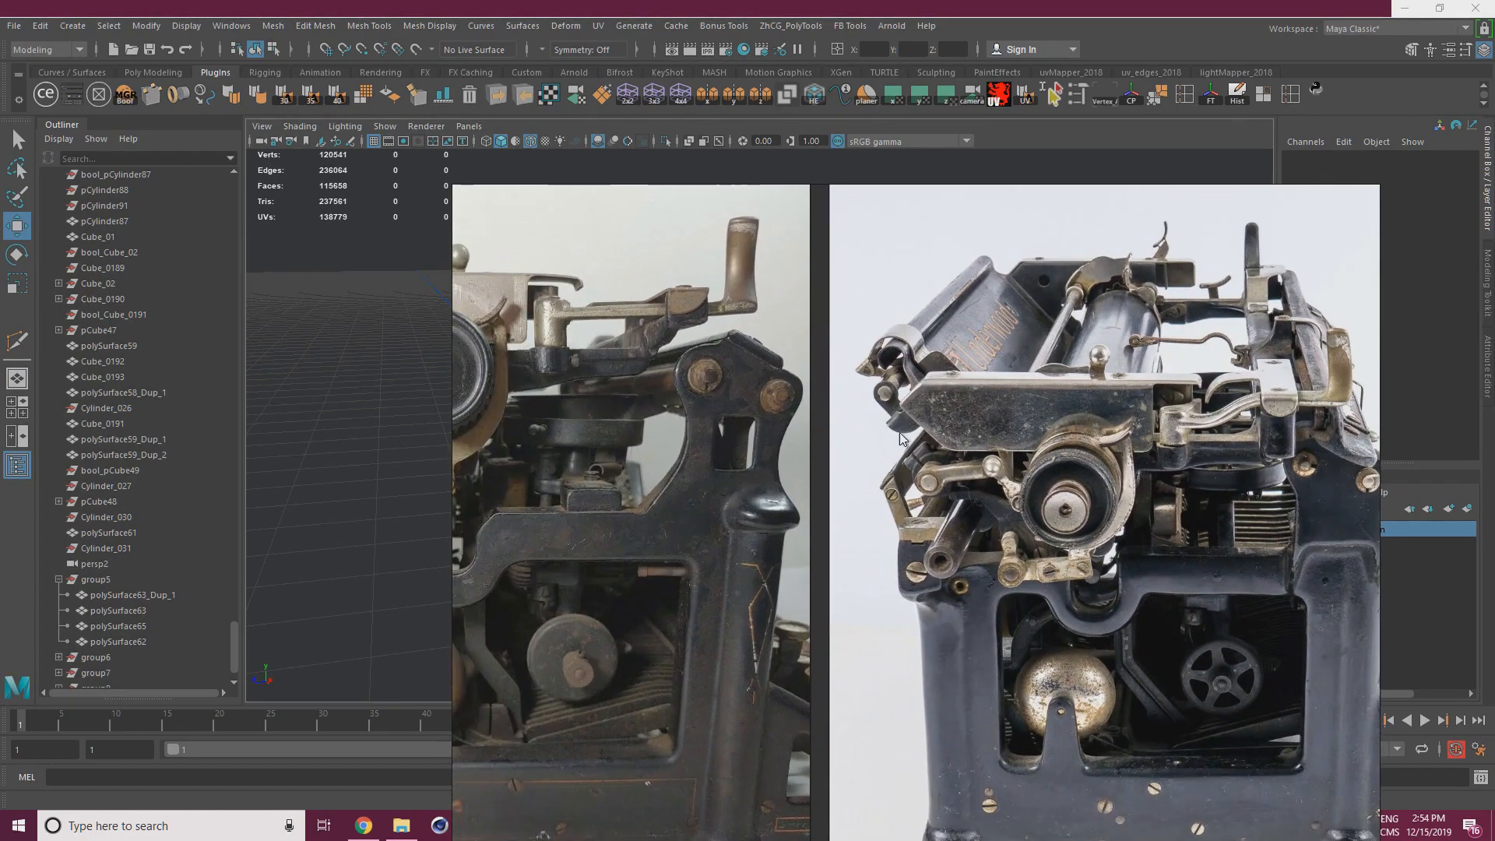
{"action": "right_click_drag", "start_coordinate": [927, 476], "coordinate": [0, 409]}
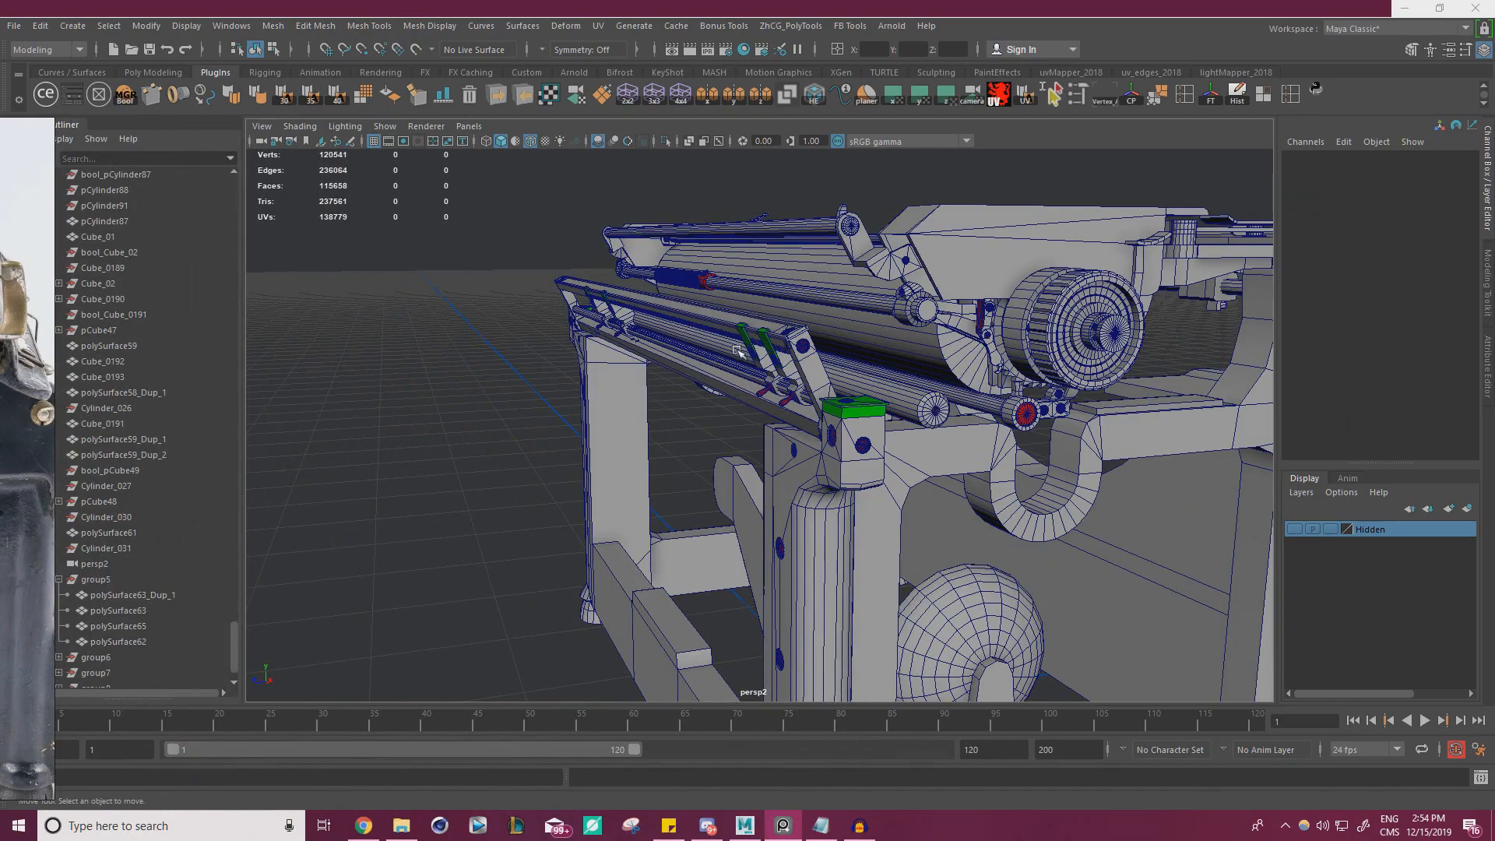
Compare the model's carriage side plate and roller arm with the side-view reference photo, selecting the parts to check them
{"action": "left_click_drag", "start_coordinate": [736, 351], "coordinate": [677, 321], "text": "alt"}
{"action": "middle_click_drag", "start_coordinate": [677, 320], "coordinate": [745, 352], "text": "alt"}
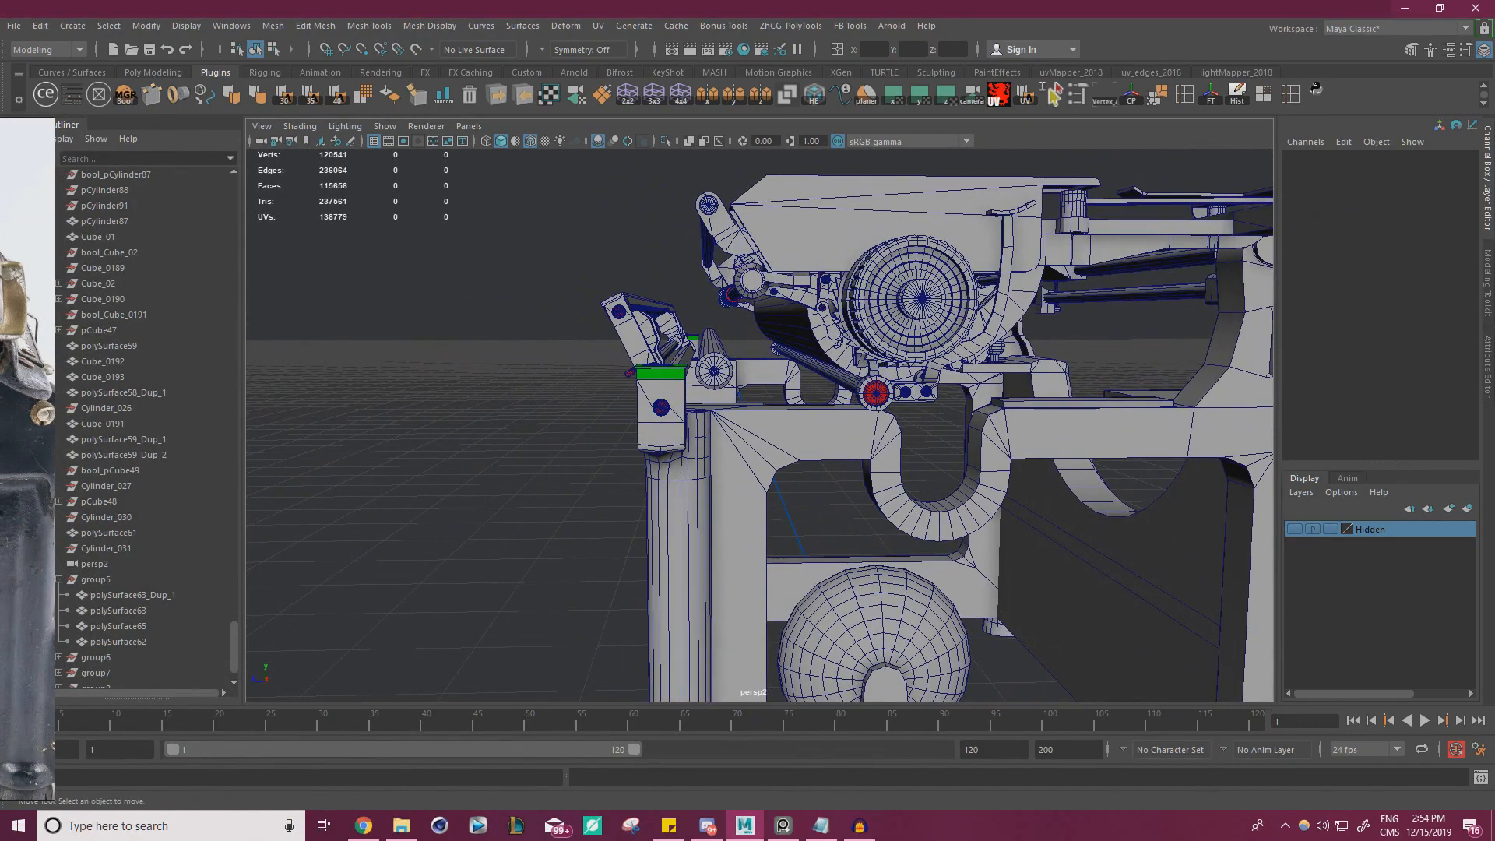
{"action": "scroll", "coordinate": [28, 460], "scroll_direction": "up", "scroll_amount": 5}
{"action": "scroll", "coordinate": [704, 341], "scroll_direction": "down", "scroll_amount": 3}
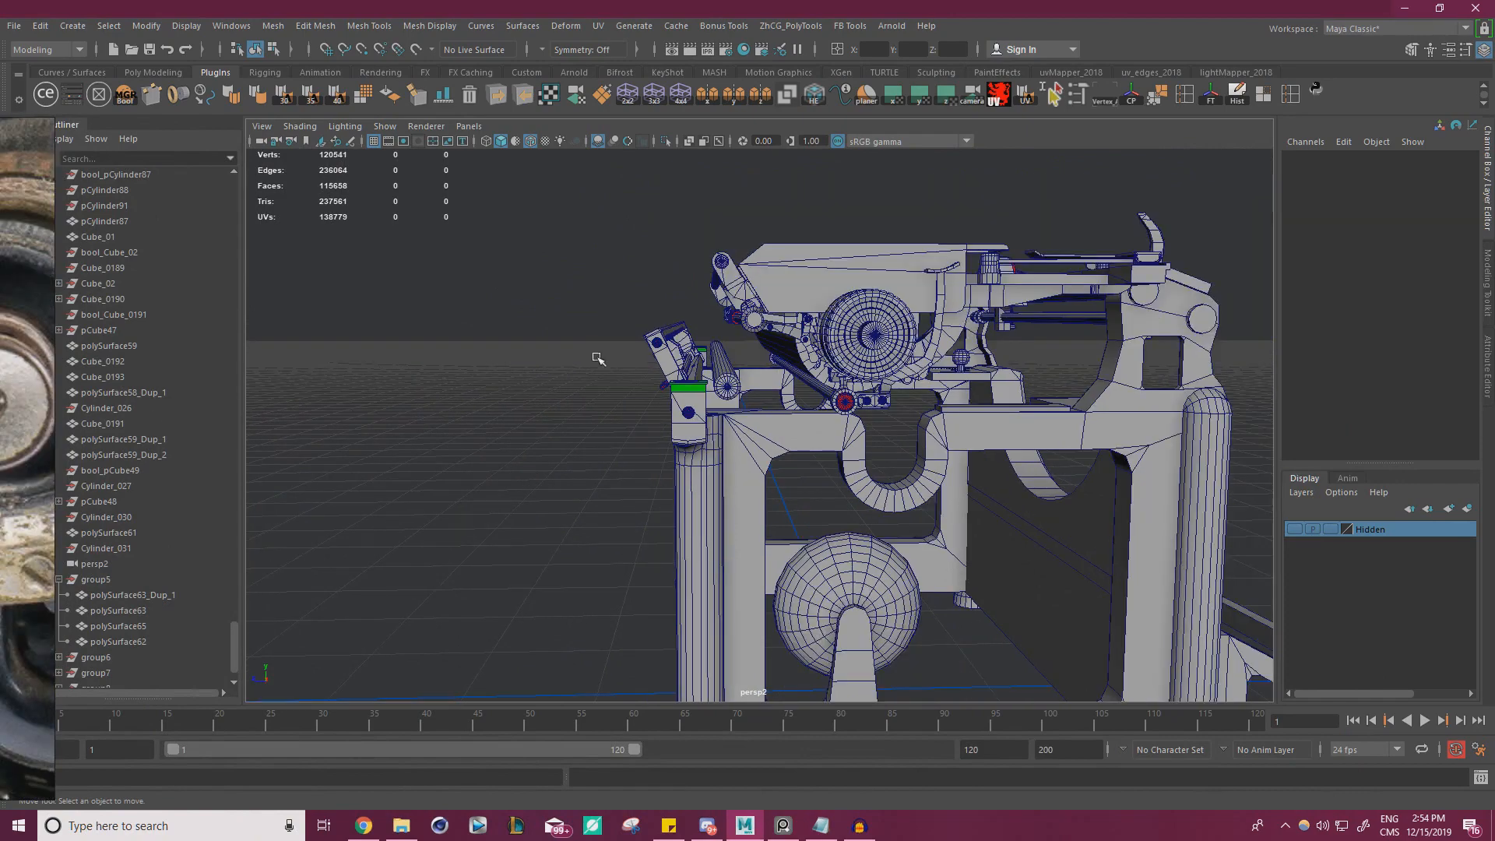
{"action": "right_click_drag", "start_coordinate": [4, 355], "coordinate": [259, 345]}
{"action": "scroll", "coordinate": [260, 345], "scroll_direction": "down", "scroll_amount": 5}
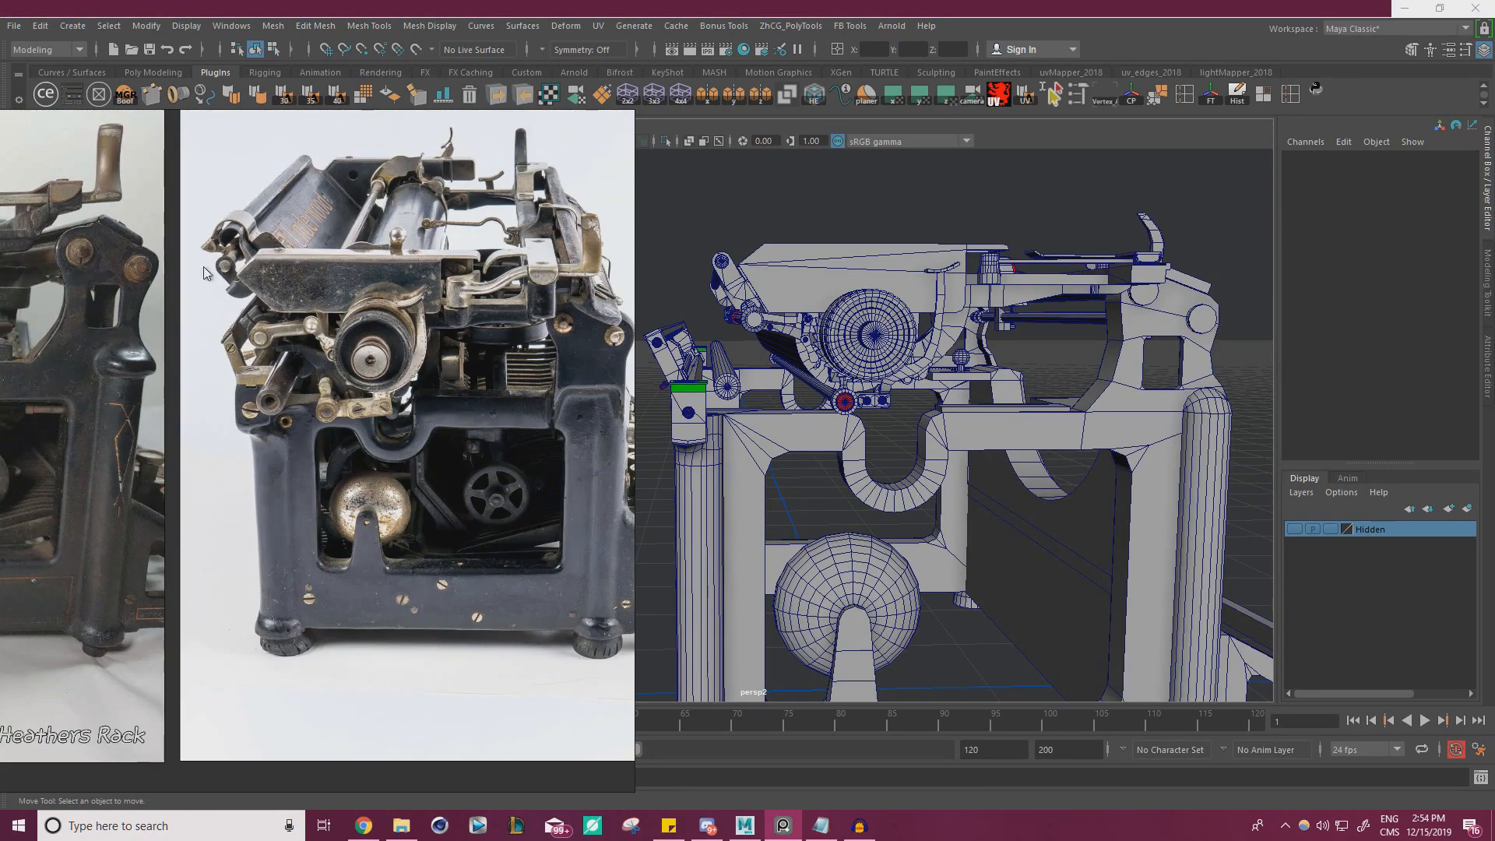
{"action": "middle_click_drag", "start_coordinate": [281, 298], "coordinate": [251, 327]}
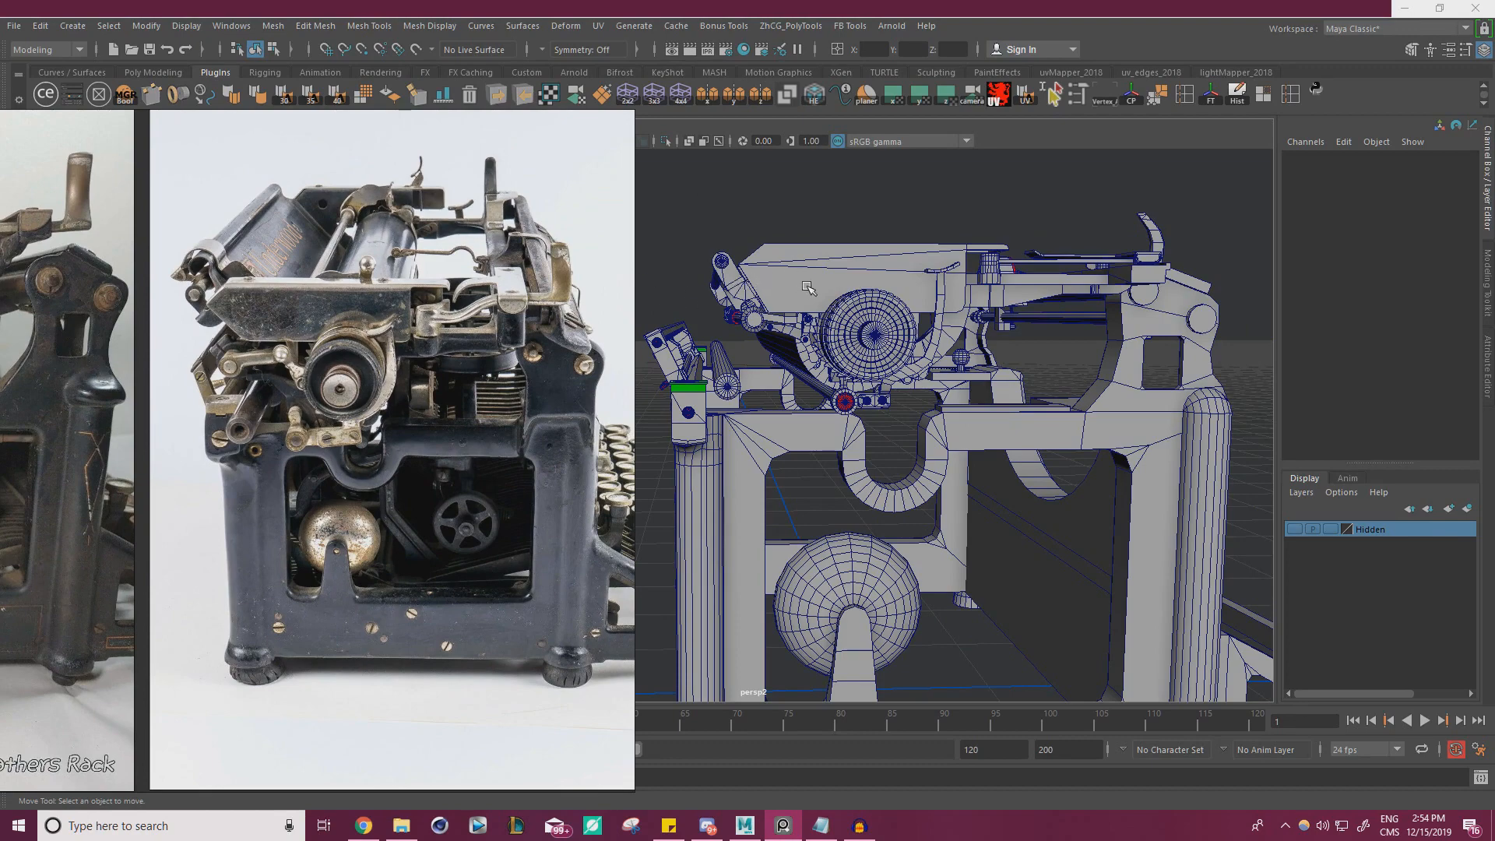
{"action": "left_click_drag", "start_coordinate": [690, 215], "coordinate": [745, 291]}
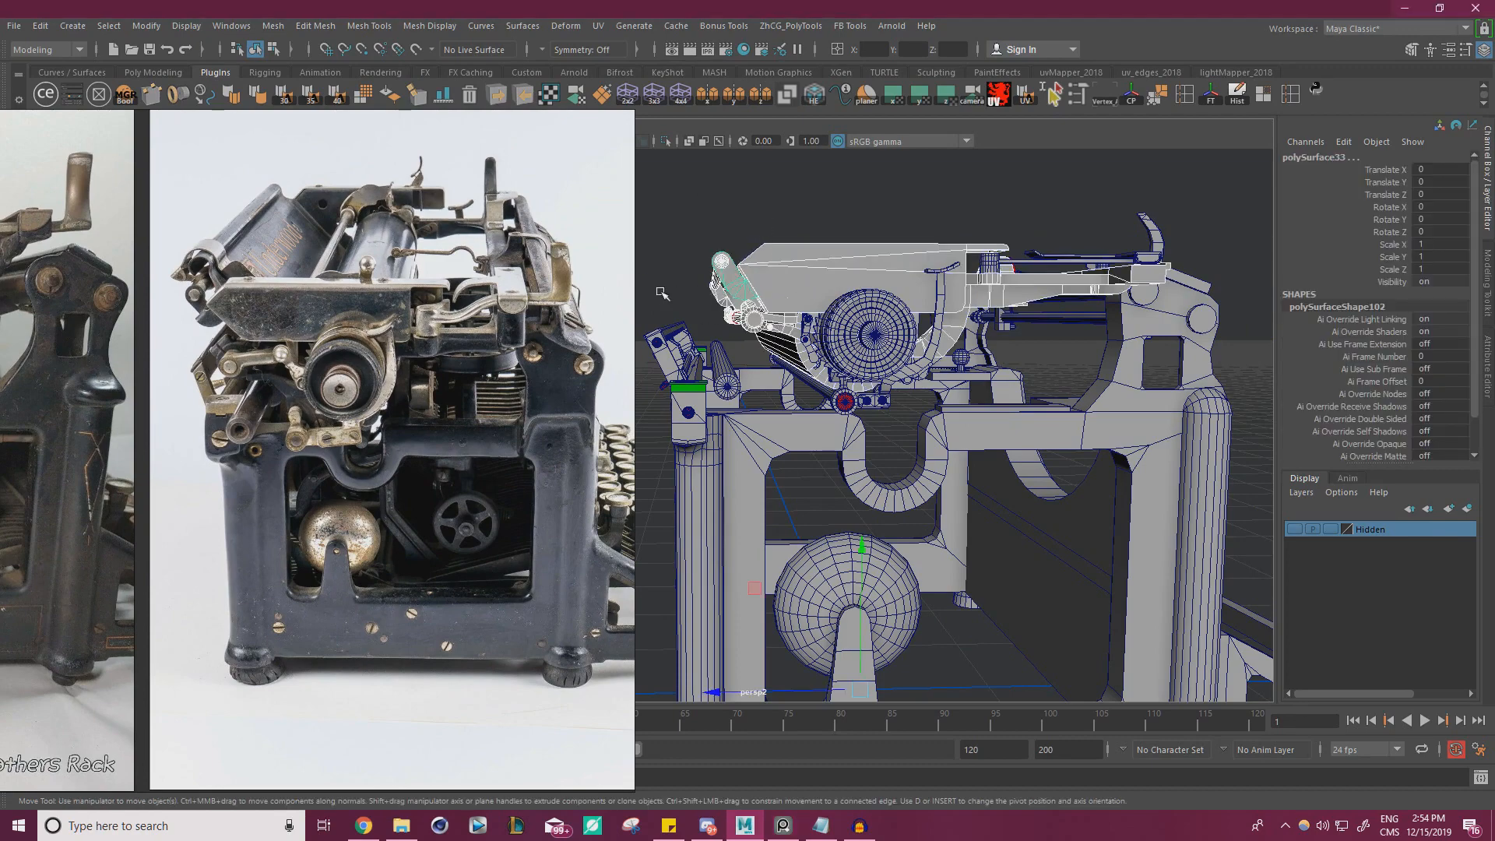
{"action": "left_click", "coordinate": [822, 287]}
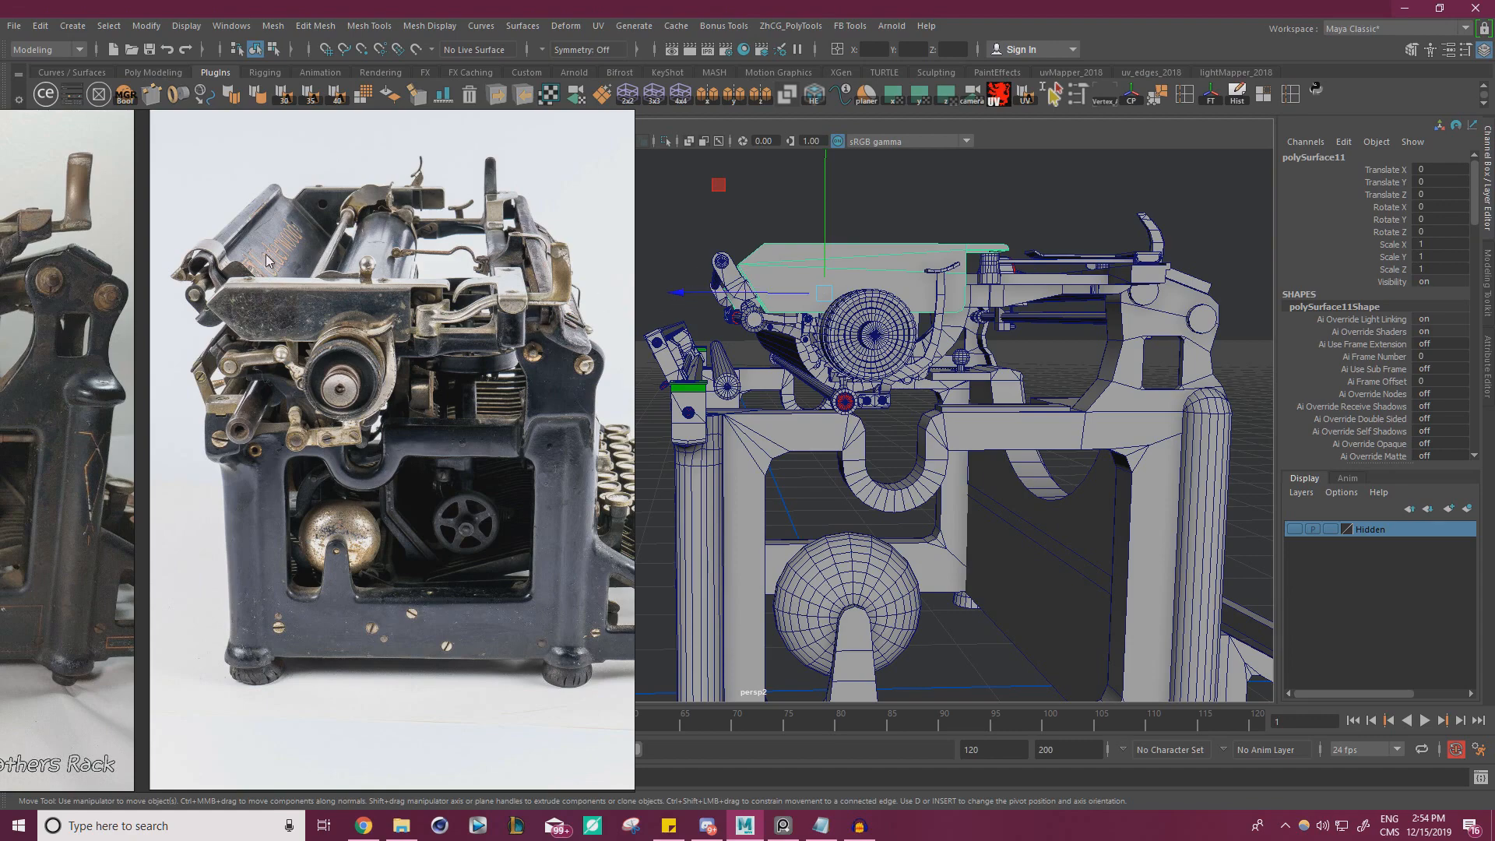
Bring the reference board back over the viewport and examine the Underwood close-ups and the rear rail photos
{"action": "right_click_drag", "start_coordinate": [271, 273], "coordinate": [898, 268]}
{"action": "scroll", "coordinate": [896, 273], "scroll_direction": "down", "scroll_amount": 9}
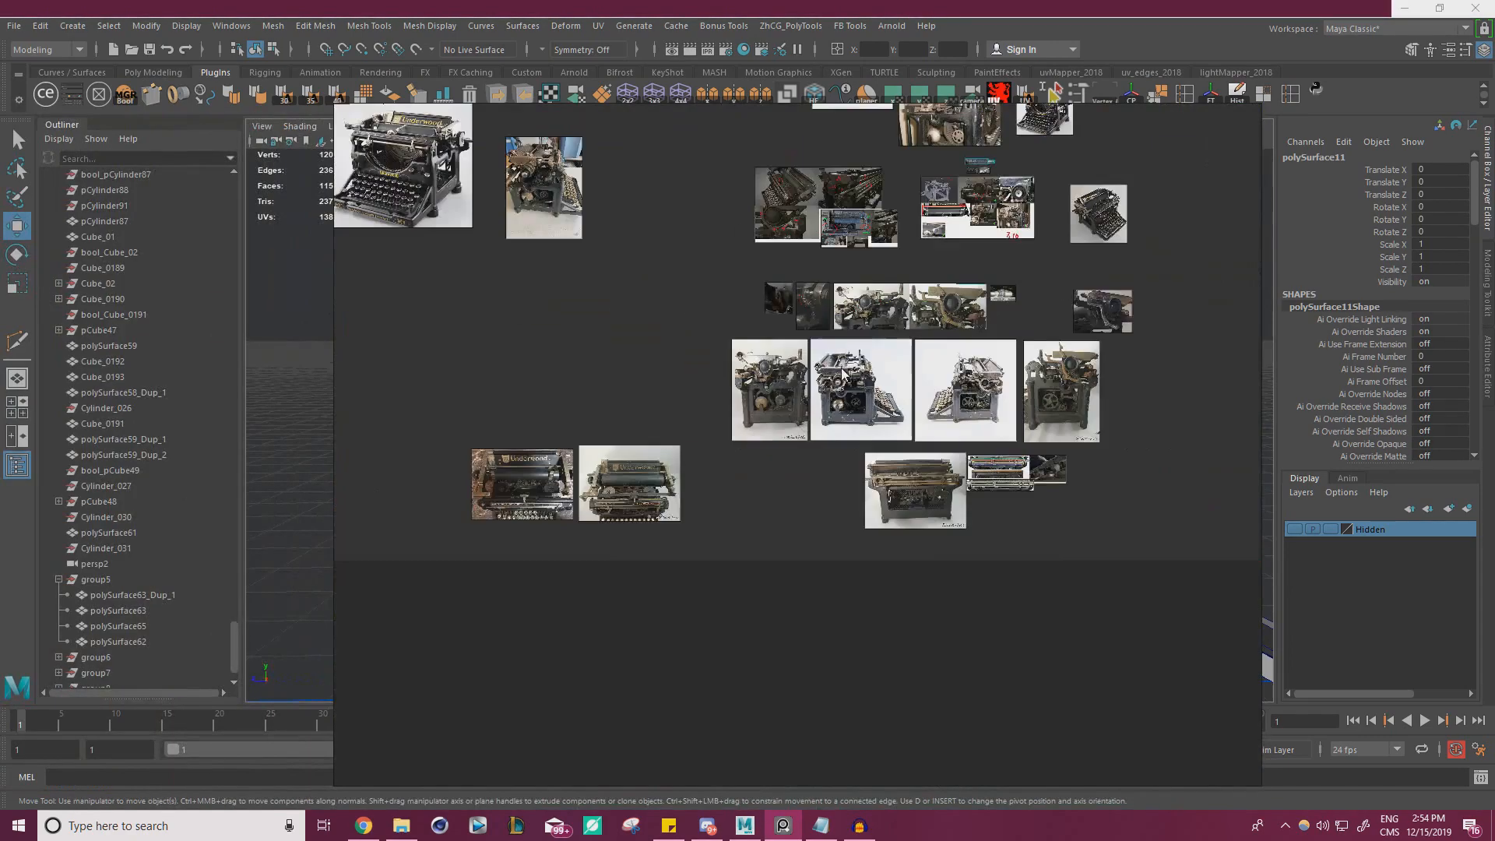
{"action": "middle_click_drag", "start_coordinate": [947, 295], "coordinate": [776, 454]}
{"action": "scroll", "coordinate": [807, 413], "scroll_direction": "up", "scroll_amount": 8}
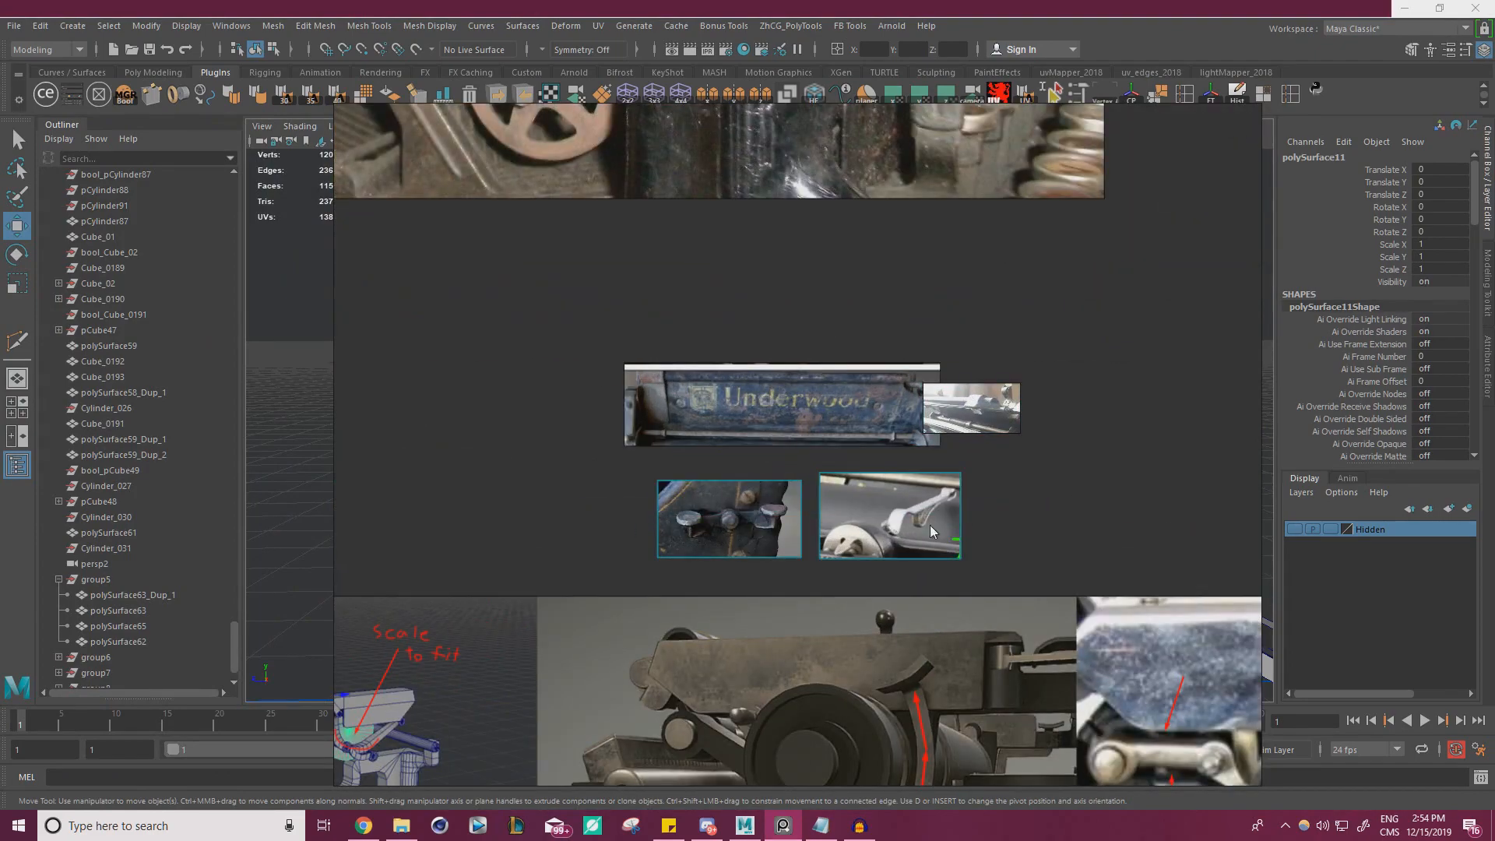
{"action": "scroll", "coordinate": [640, 550], "scroll_direction": "down", "scroll_amount": 7}
{"action": "scroll", "coordinate": [641, 550], "scroll_direction": "down", "scroll_amount": 3}
{"action": "middle_click_drag", "start_coordinate": [593, 580], "coordinate": [690, 320]}
{"action": "middle_click_drag", "start_coordinate": [764, 679], "coordinate": [907, 531]}
{"action": "scroll", "coordinate": [906, 531], "scroll_direction": "up", "scroll_amount": 9}
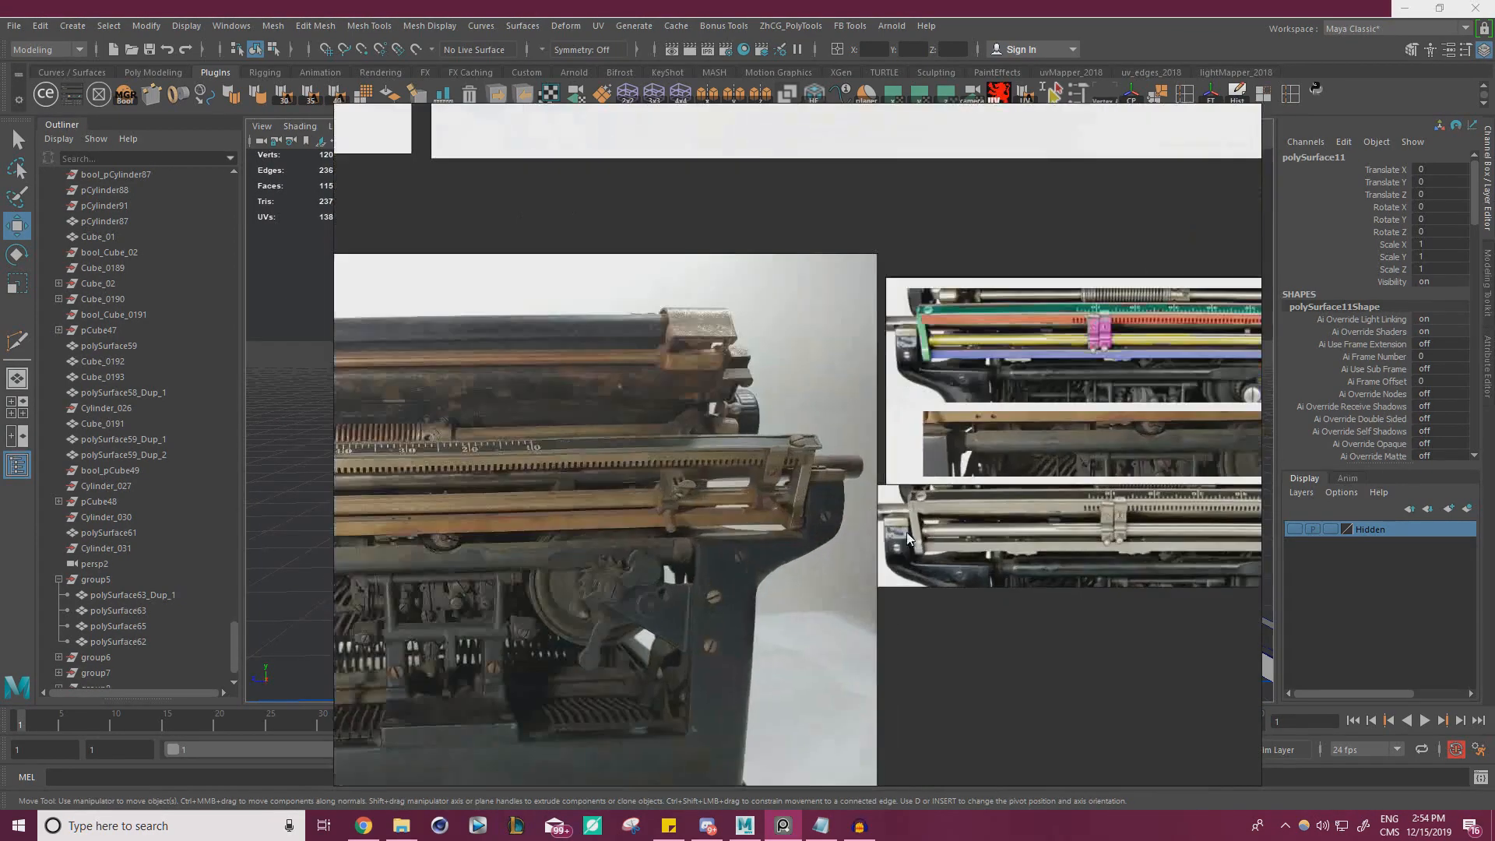
{"action": "middle_click_drag", "start_coordinate": [670, 589], "coordinate": [800, 466]}
Search the whole reference board for further parts, including the photo of the underside, and clear the board and selection away
{"action": "scroll", "coordinate": [710, 483], "scroll_direction": "down", "scroll_amount": 8}
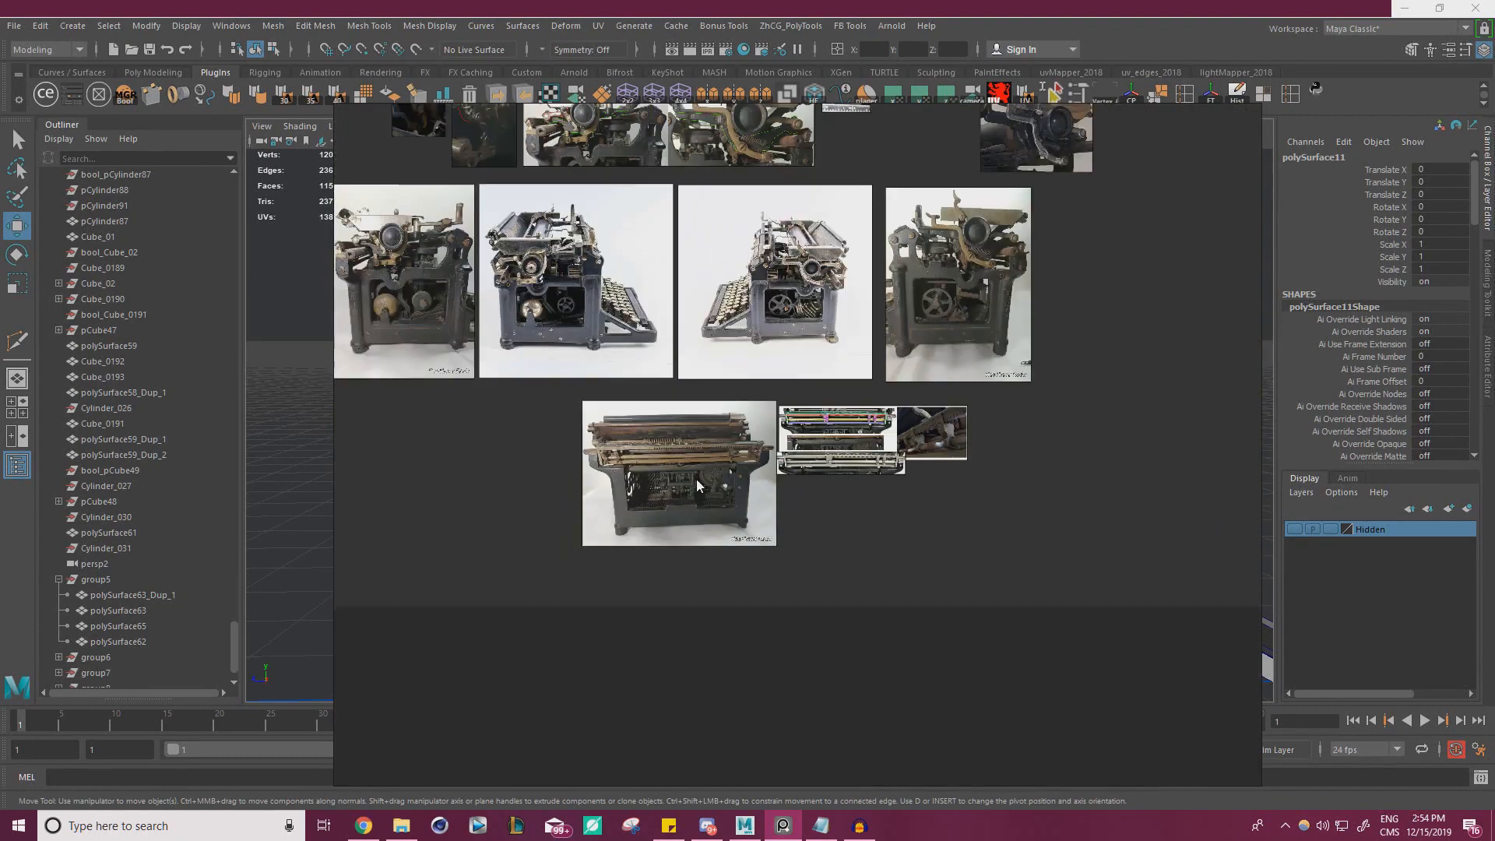
{"action": "scroll", "coordinate": [688, 458], "scroll_direction": "down", "scroll_amount": 3}
{"action": "middle_click_drag", "start_coordinate": [689, 454], "coordinate": [673, 567]}
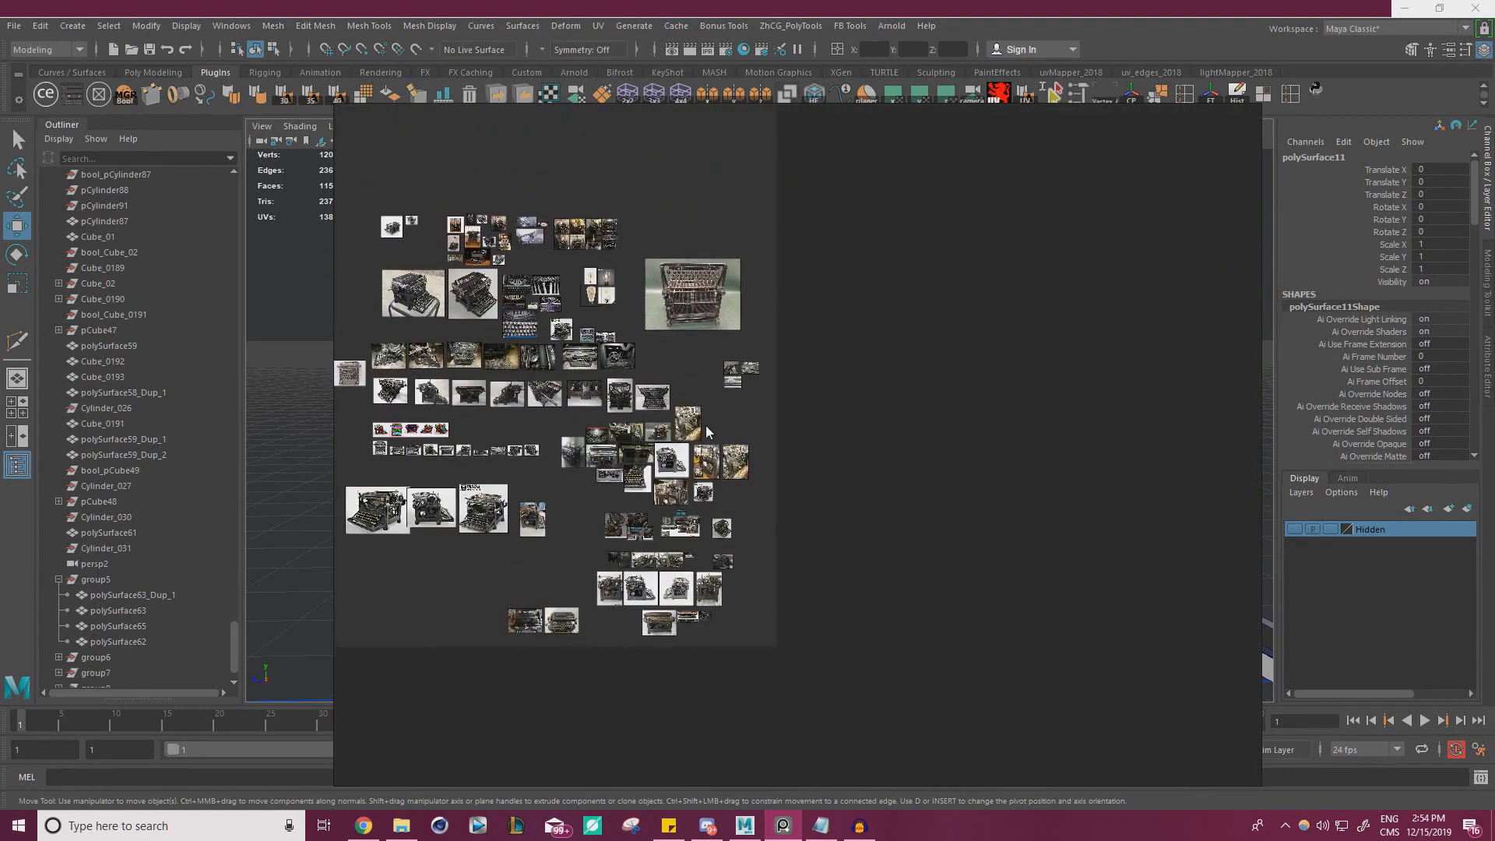
{"action": "scroll", "coordinate": [686, 399], "scroll_direction": "up", "scroll_amount": 7}
{"action": "middle_click_drag", "start_coordinate": [693, 163], "coordinate": [693, 363]}
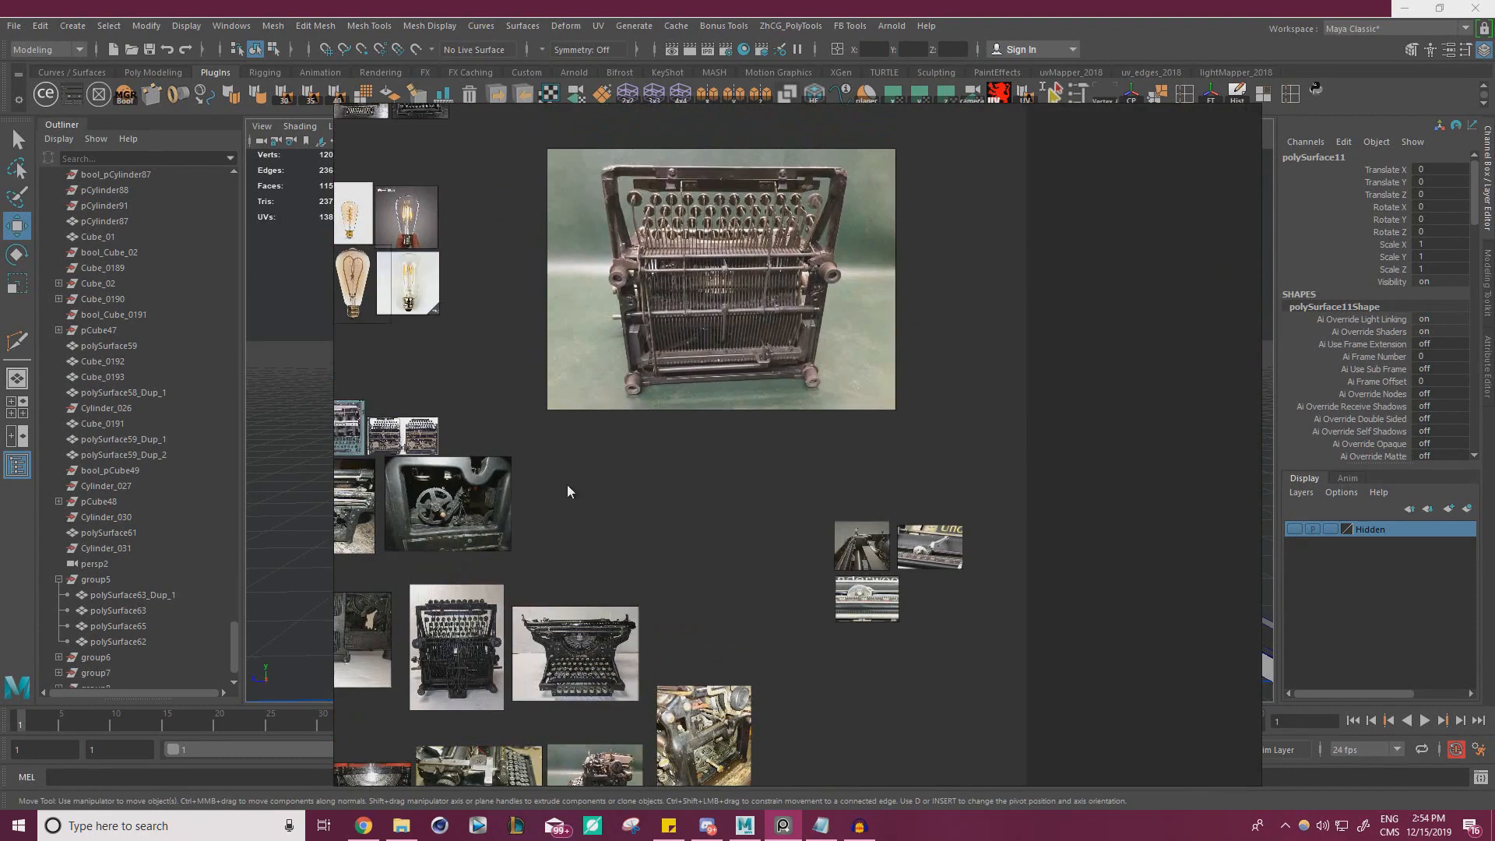
{"action": "middle_click_drag", "start_coordinate": [641, 486], "coordinate": [851, 259]}
{"action": "scroll", "coordinate": [872, 554], "scroll_direction": "up", "scroll_amount": 7}
{"action": "middle_click_drag", "start_coordinate": [1007, 503], "coordinate": [985, 477]}
{"action": "right_click_drag", "start_coordinate": [985, 496], "coordinate": [0, 510]}
{"action": "left_click", "coordinate": [470, 409]}
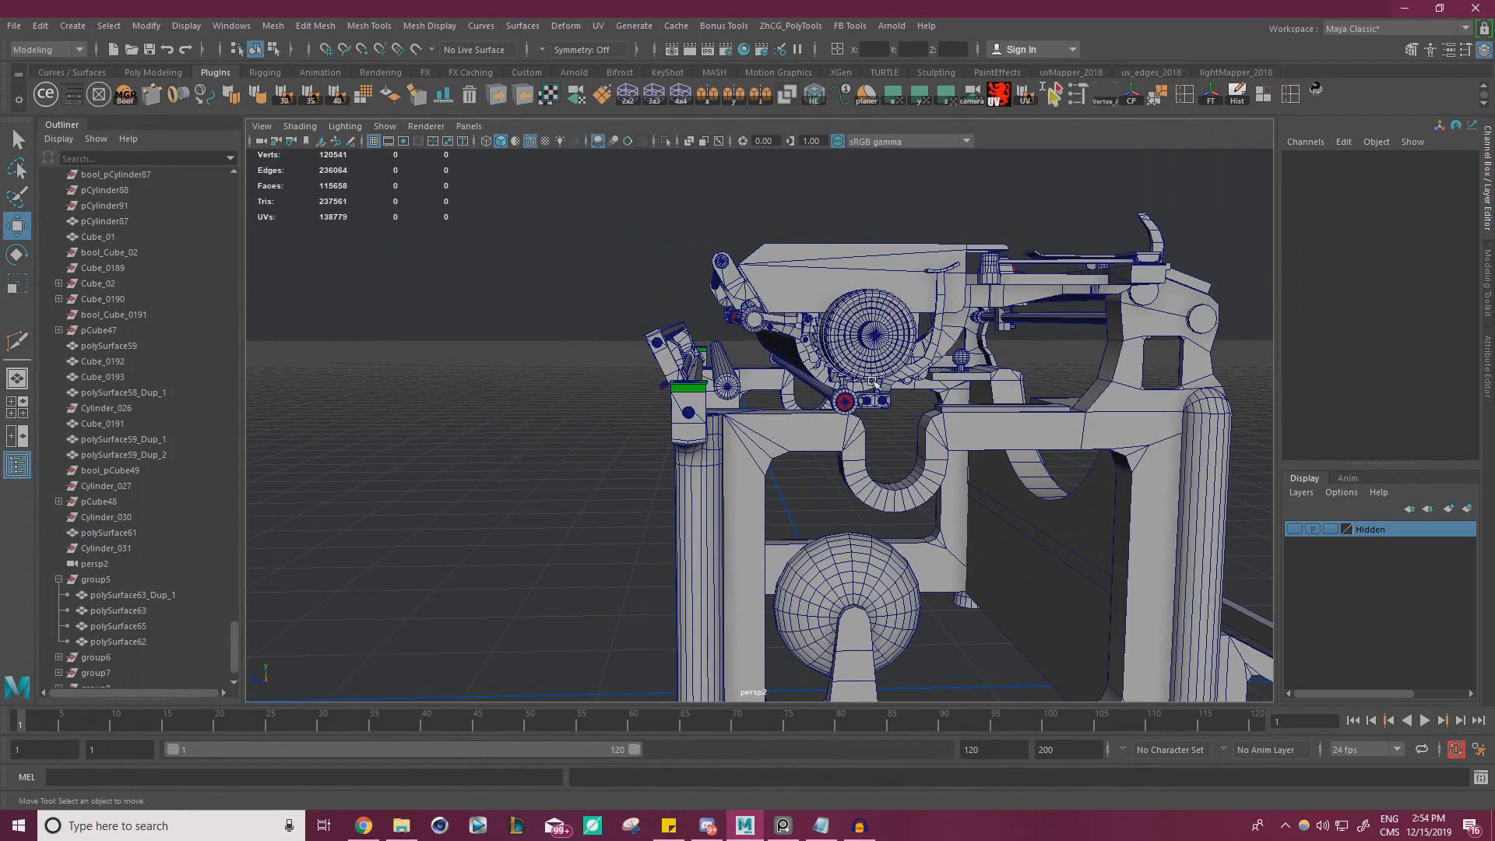
Level the raised end of the frame's front base bar by moving the vertices at its inner upper corner
{"action": "left_click_drag", "start_coordinate": [872, 381], "coordinate": [678, 420], "text": "alt"}
{"action": "scroll", "coordinate": [678, 421], "scroll_direction": "down", "scroll_amount": 6}
{"action": "middle_click_drag", "start_coordinate": [677, 421], "coordinate": [732, 323], "text": "alt"}
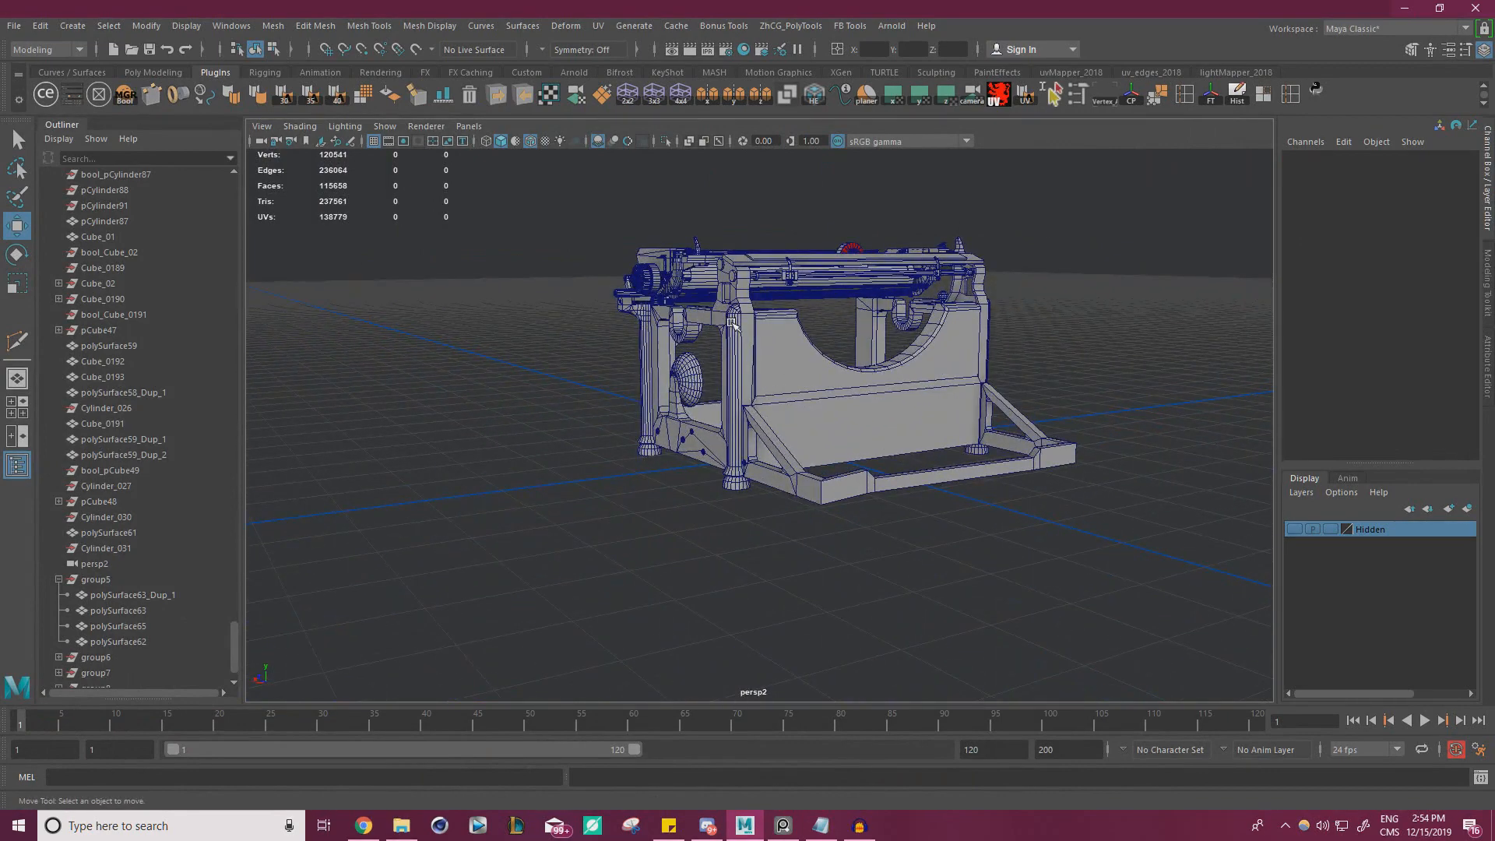
{"action": "left_click_drag", "start_coordinate": [732, 322], "coordinate": [726, 296], "text": "alt"}
{"action": "middle_click_drag", "start_coordinate": [726, 296], "coordinate": [746, 234], "text": "alt"}
{"action": "right_click_drag", "start_coordinate": [746, 233], "coordinate": [695, 394], "text": "alt"}
{"action": "left_click", "coordinate": [631, 339]}
{"action": "middle_click_drag", "start_coordinate": [694, 394], "coordinate": [505, 369], "text": "alt"}
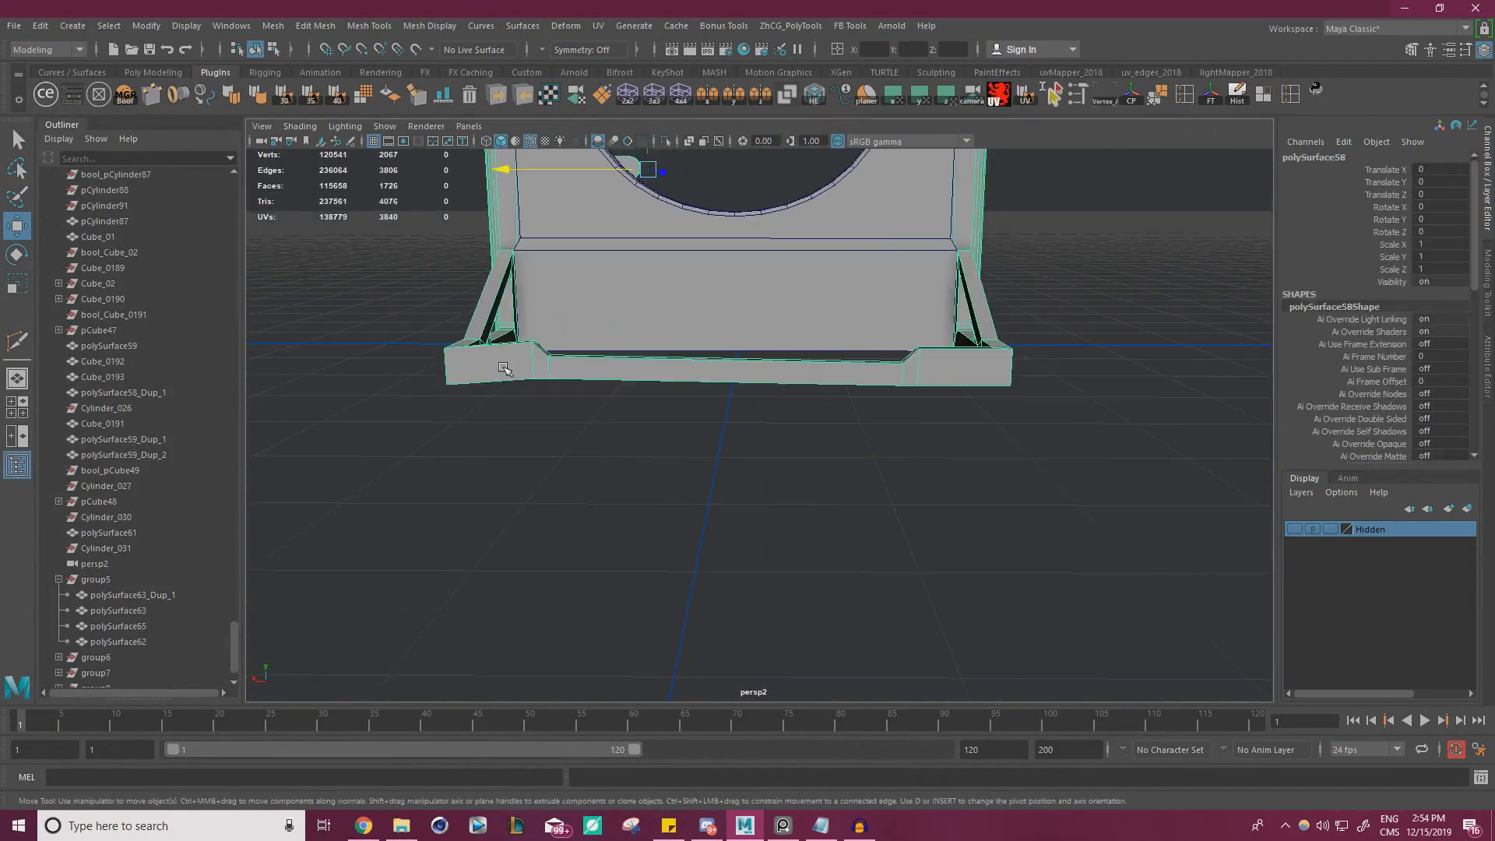
{"action": "left_click_drag", "start_coordinate": [504, 369], "coordinate": [553, 379], "text": "alt"}
{"action": "right_click_drag", "start_coordinate": [553, 378], "coordinate": [732, 410], "text": "alt"}
{"action": "middle_click_drag", "start_coordinate": [549, 376], "coordinate": [625, 389], "text": "alt"}
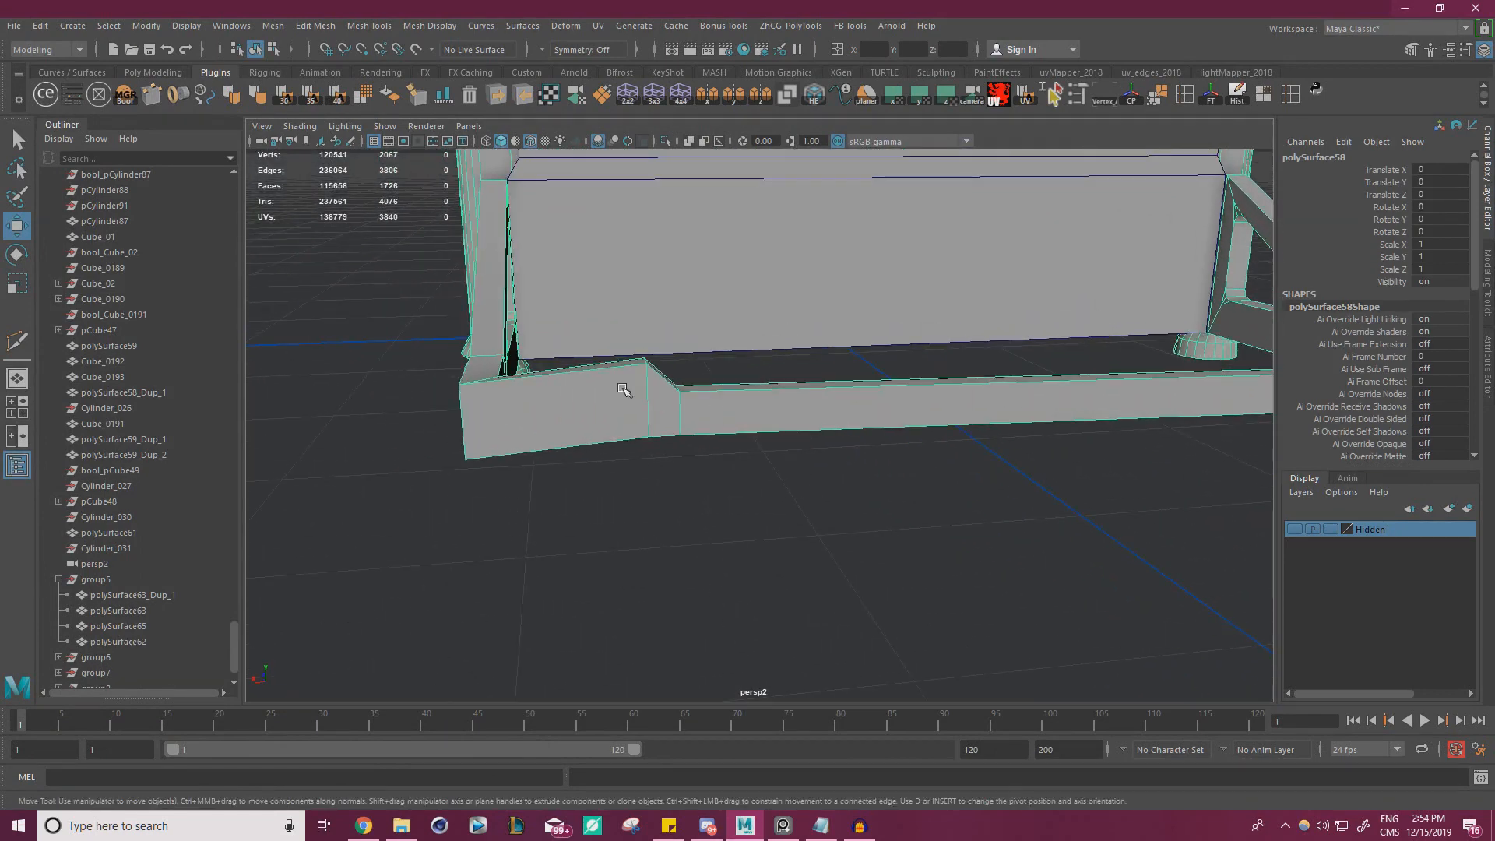
{"action": "right_click_drag", "start_coordinate": [625, 390], "coordinate": [619, 331]}
{"action": "left_click_drag", "start_coordinate": [628, 346], "coordinate": [663, 379]}
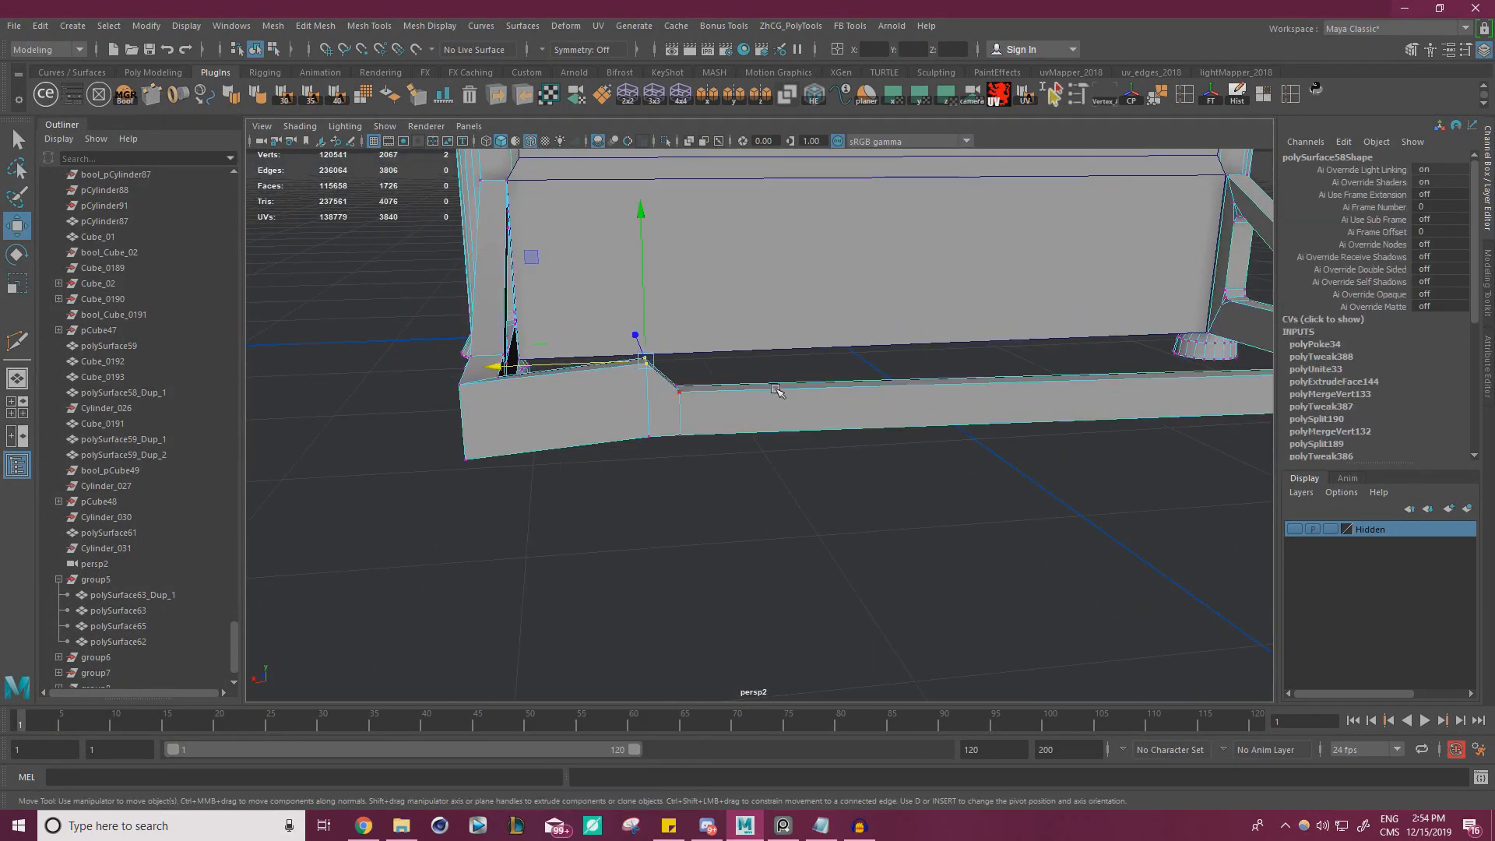
{"action": "right_click_drag", "start_coordinate": [777, 390], "coordinate": [576, 321], "text": "alt"}
{"action": "left_click_drag", "start_coordinate": [517, 285], "coordinate": [1008, 331]}
Vertex-snap the other corner vertices beside the front bar's raised end to the height of their counterparts at the opposite end
{"action": "left_click_drag", "start_coordinate": [498, 409], "coordinate": [580, 370]}
{"action": "key", "text": "v"}
{"action": "left_click_drag", "start_coordinate": [532, 325], "coordinate": [865, 470]}
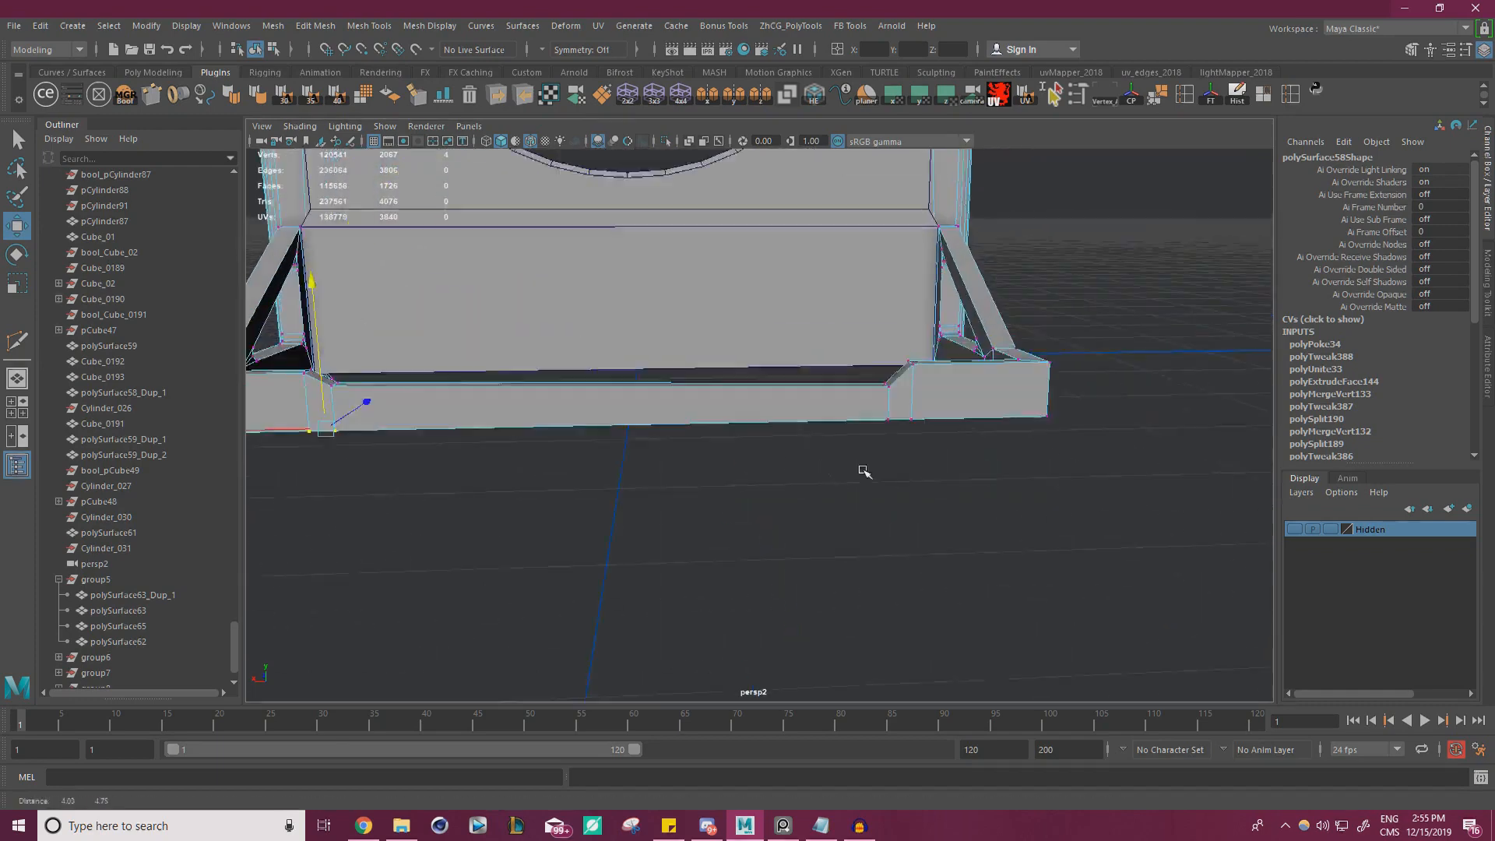
{"action": "middle_click_drag", "start_coordinate": [864, 471], "coordinate": [1188, 486], "text": "alt"}
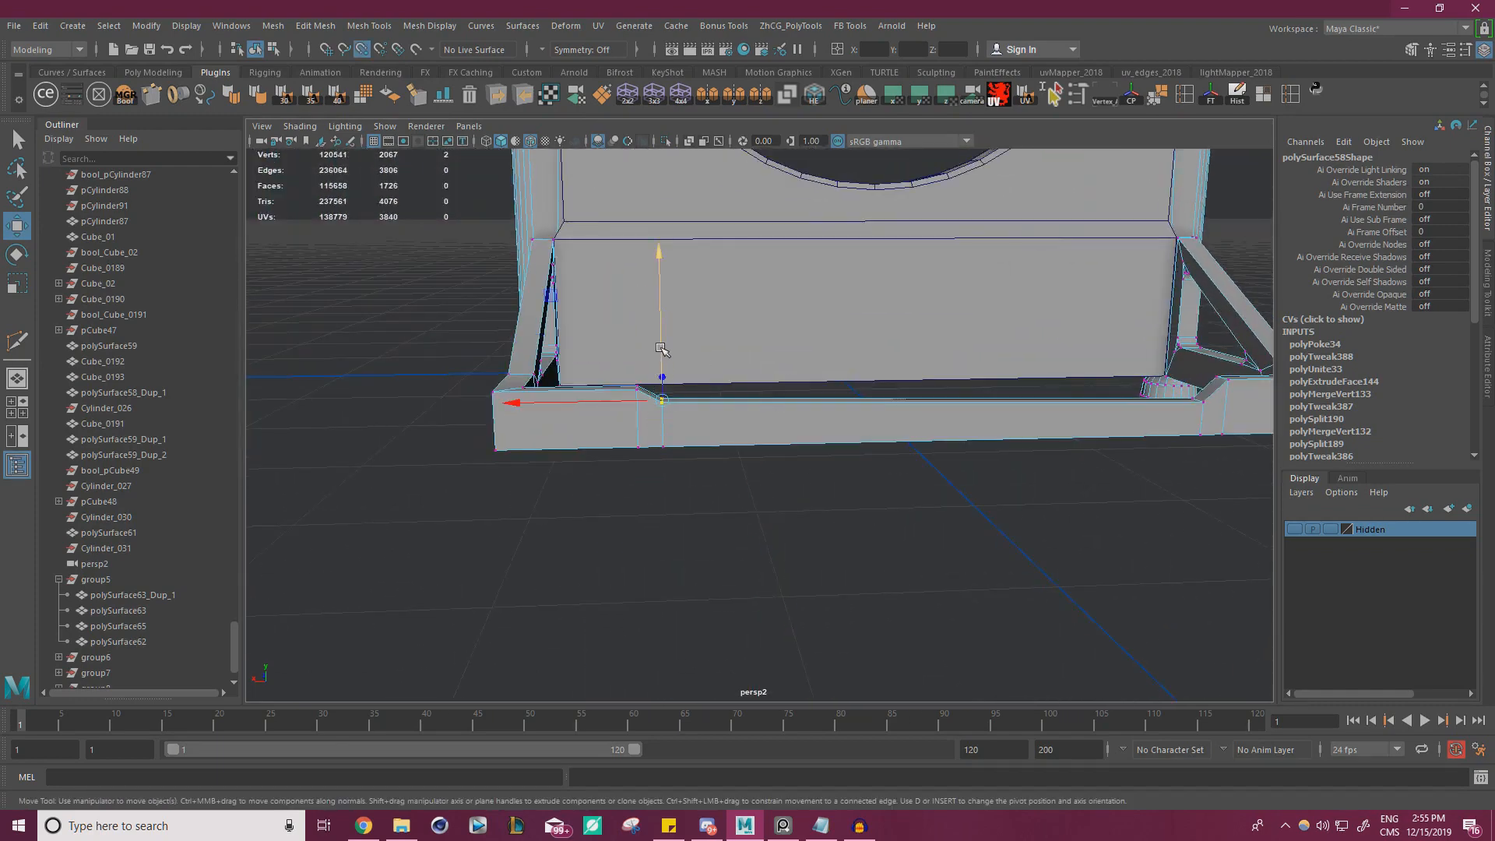
{"action": "left_click_drag", "start_coordinate": [660, 347], "coordinate": [1199, 401]}
Leave vertex editing, deselect the frame and inspect the whole typewriter with its corrected front bar
{"action": "left_click_drag", "start_coordinate": [983, 443], "coordinate": [797, 499], "text": "alt"}
{"action": "scroll", "coordinate": [796, 499], "scroll_direction": "down", "scroll_amount": 2}
{"action": "right_click_drag", "start_coordinate": [790, 311], "coordinate": [866, 289]}
{"action": "left_click", "coordinate": [597, 515]}
{"action": "left_click_drag", "start_coordinate": [597, 500], "coordinate": [902, 478], "text": "alt"}
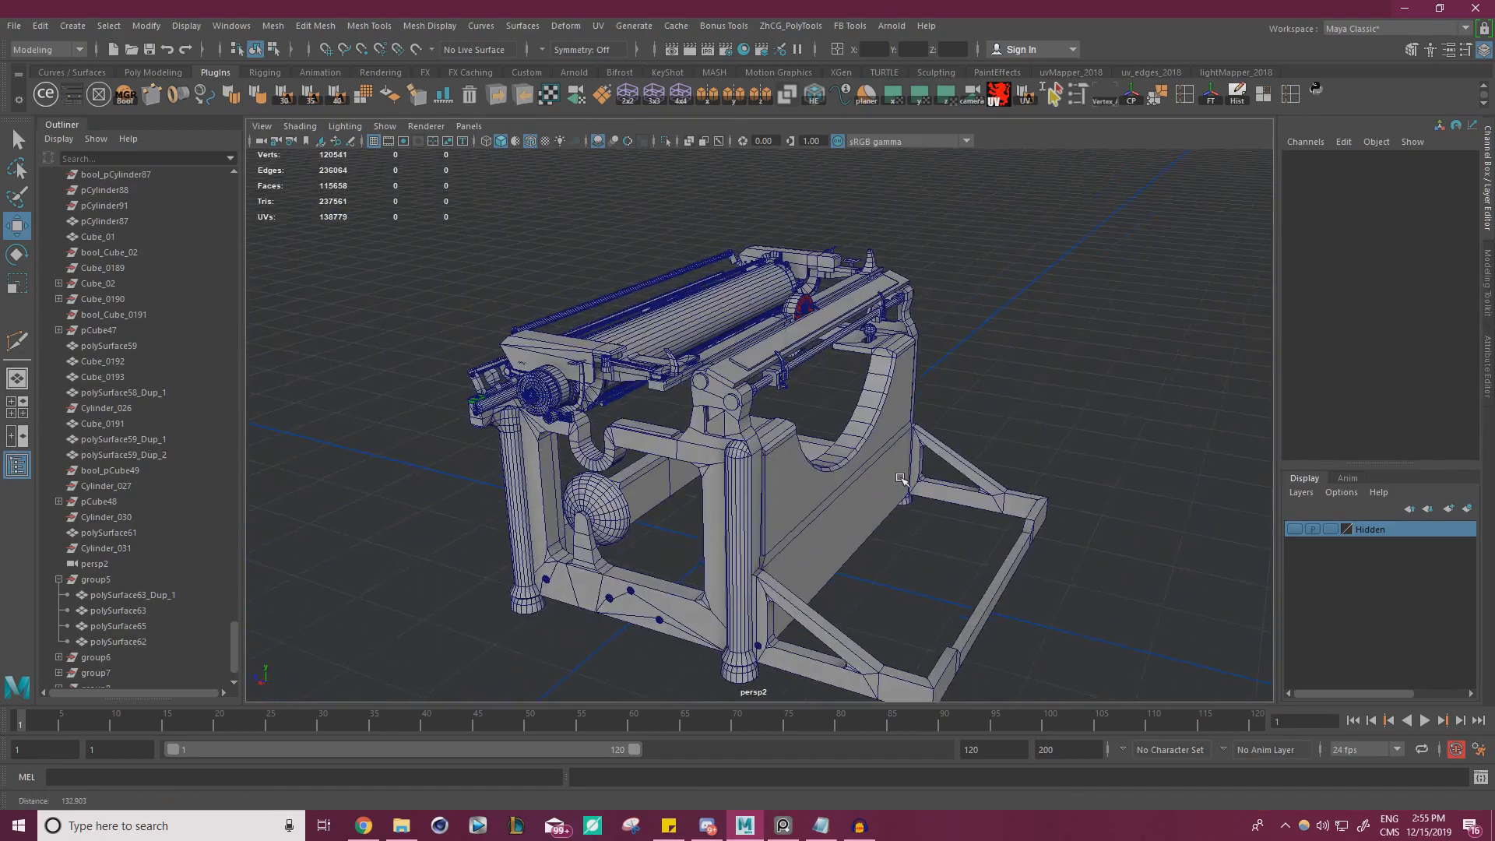
{"action": "right_click_drag", "start_coordinate": [902, 478], "coordinate": [789, 484], "text": "alt"}
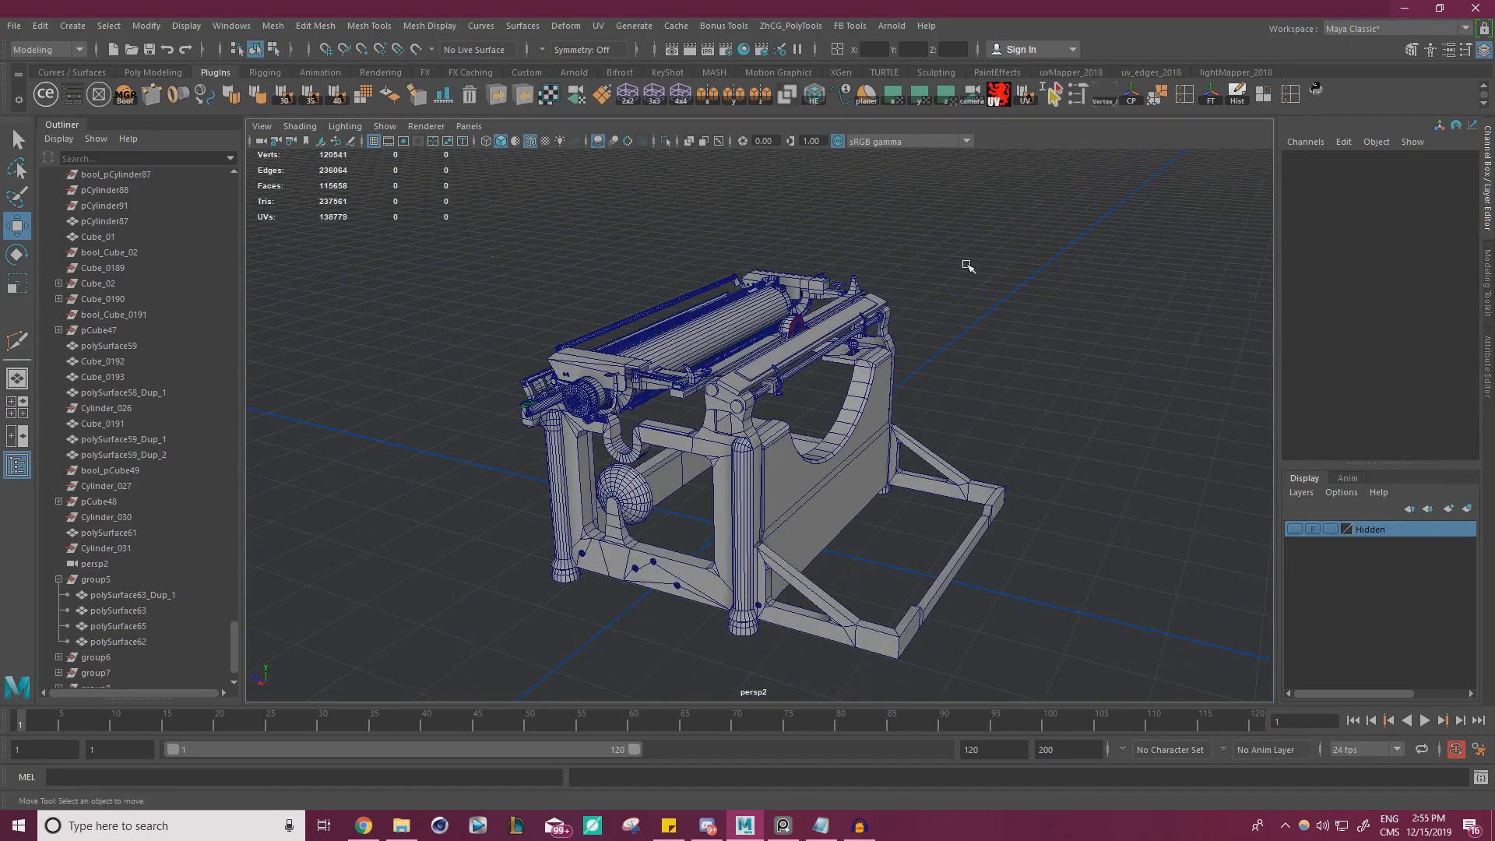